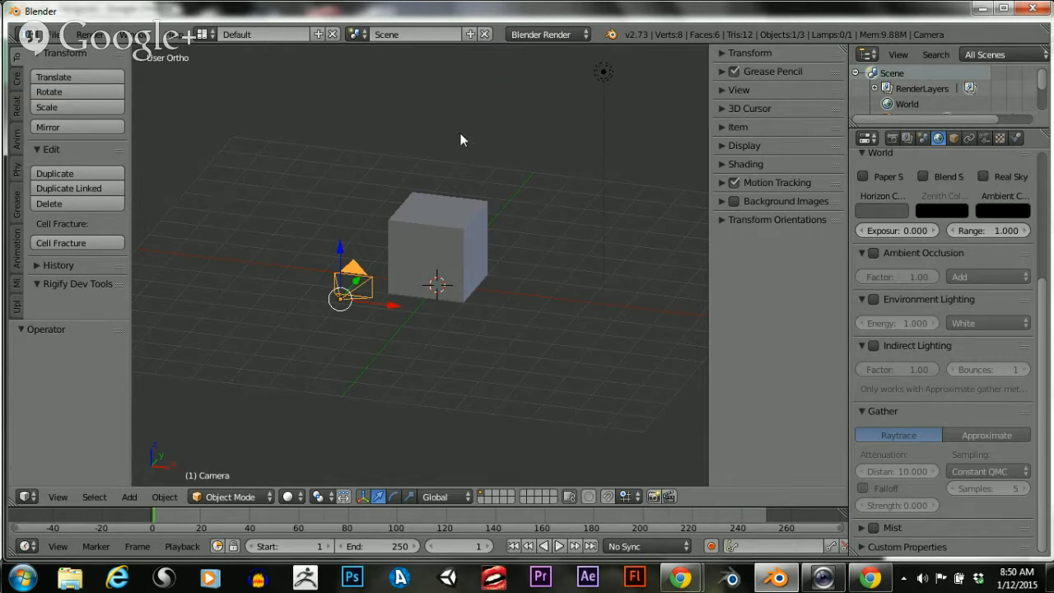
# Delete the default cube from the scene
pyautogui.click(710, 545)
pyautogui.rightClick(454, 233)
pyautogui.scroll(-3, 382, 224)
pyautogui.scroll(5, 395, 235)
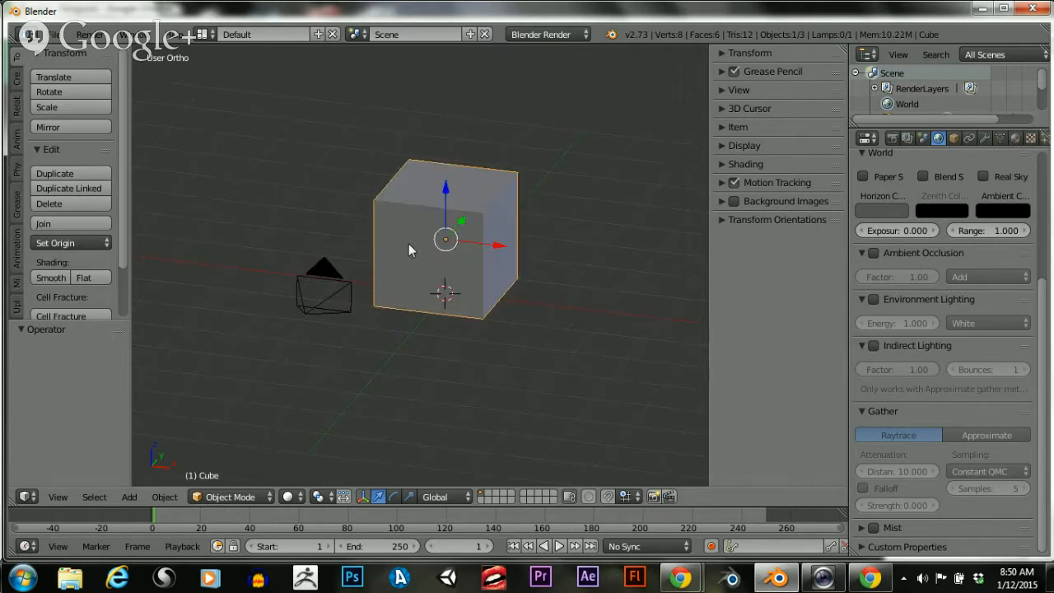
pyautogui.press('x')
pyautogui.click(388, 325)
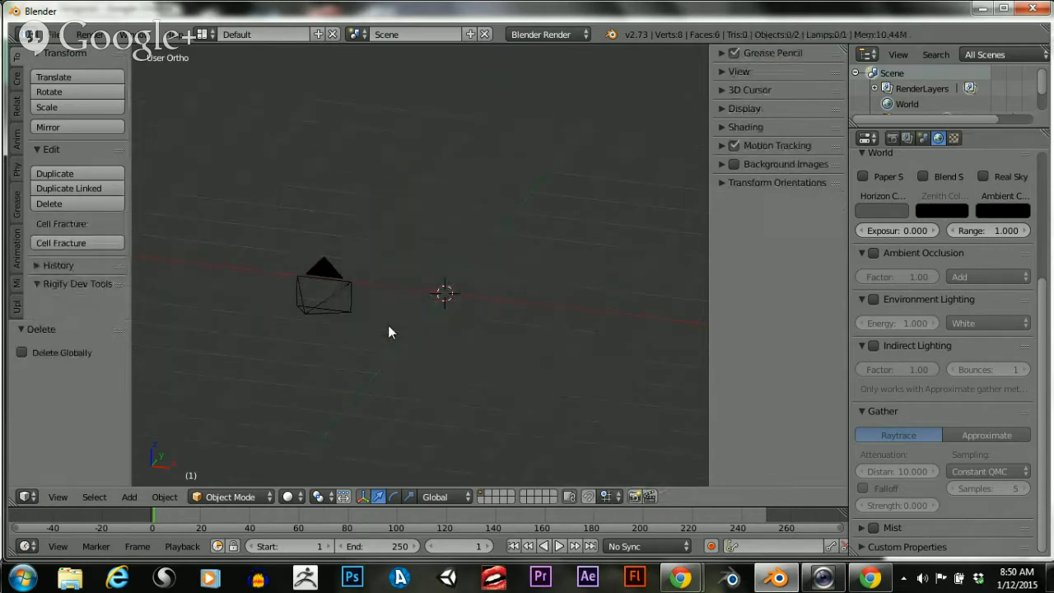
# Move the camera about 0.47 units along X and switch the viewport to the camera view
pyautogui.rightClick(320, 296)
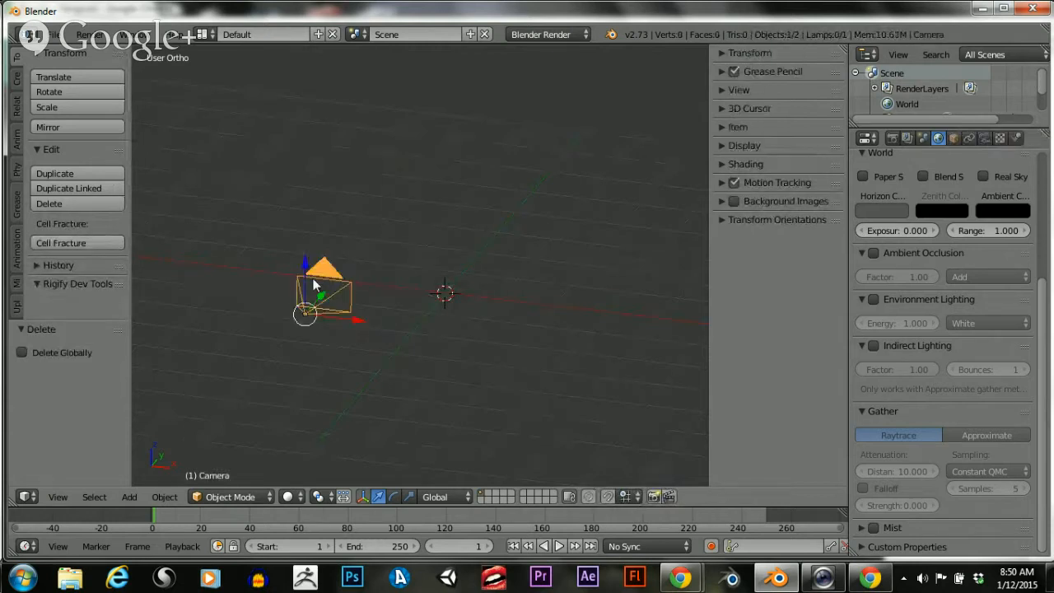
pyautogui.moveTo(318, 299); pyautogui.dragTo(400, 350, button='middle')
pyautogui.scroll(1, 400, 346)
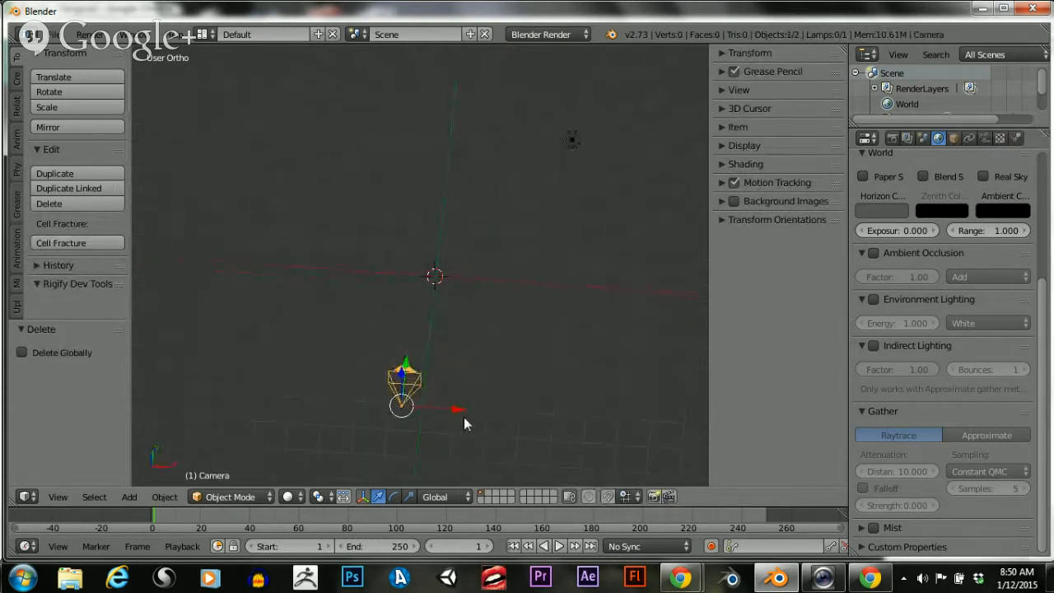
pyautogui.moveTo(445, 411); pyautogui.dragTo(461, 412)
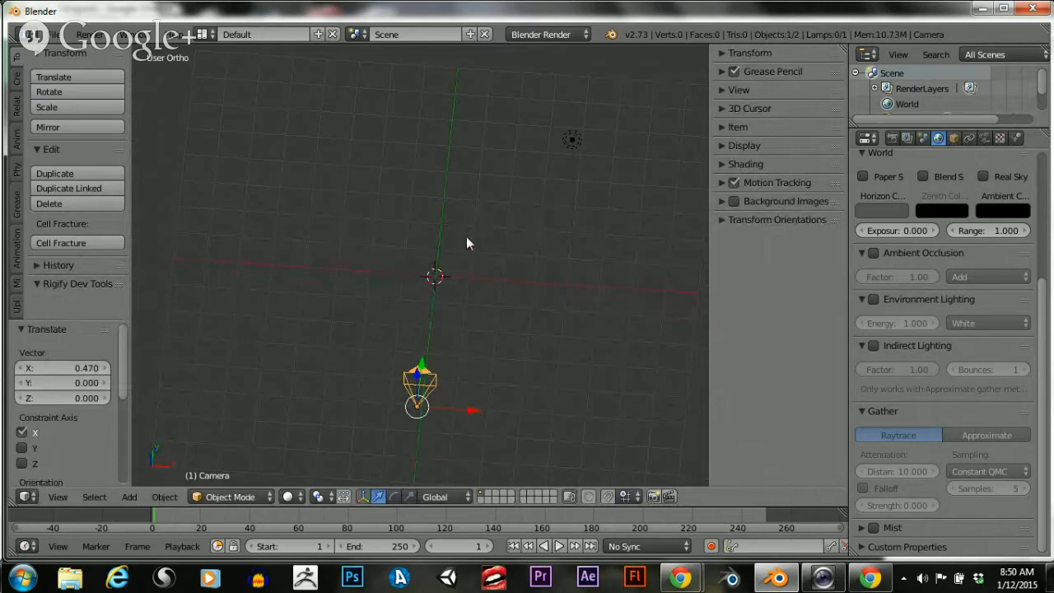
pyautogui.click(58, 497)
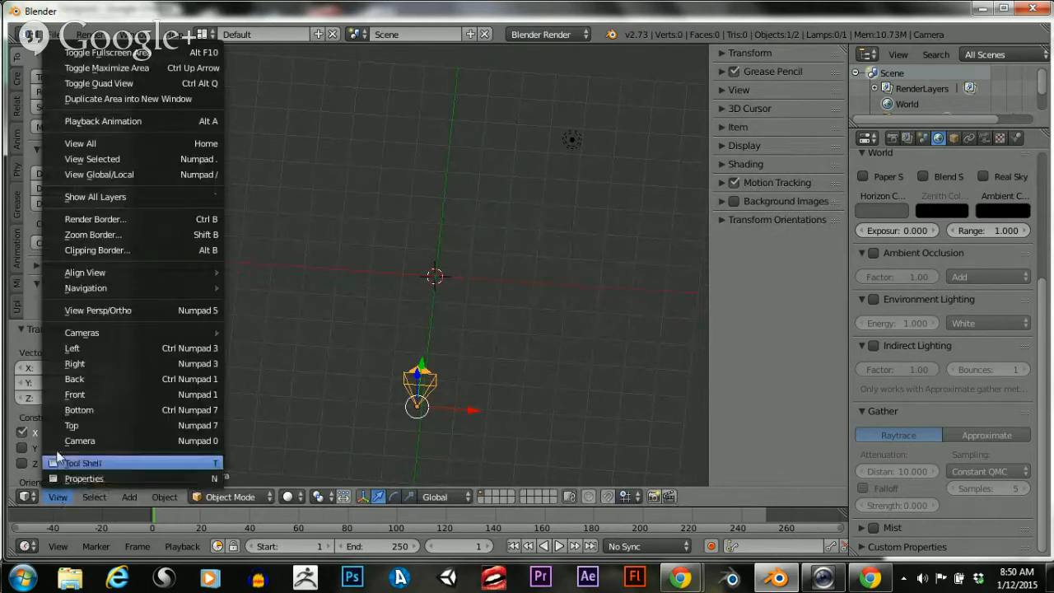
pyautogui.click(61, 443)
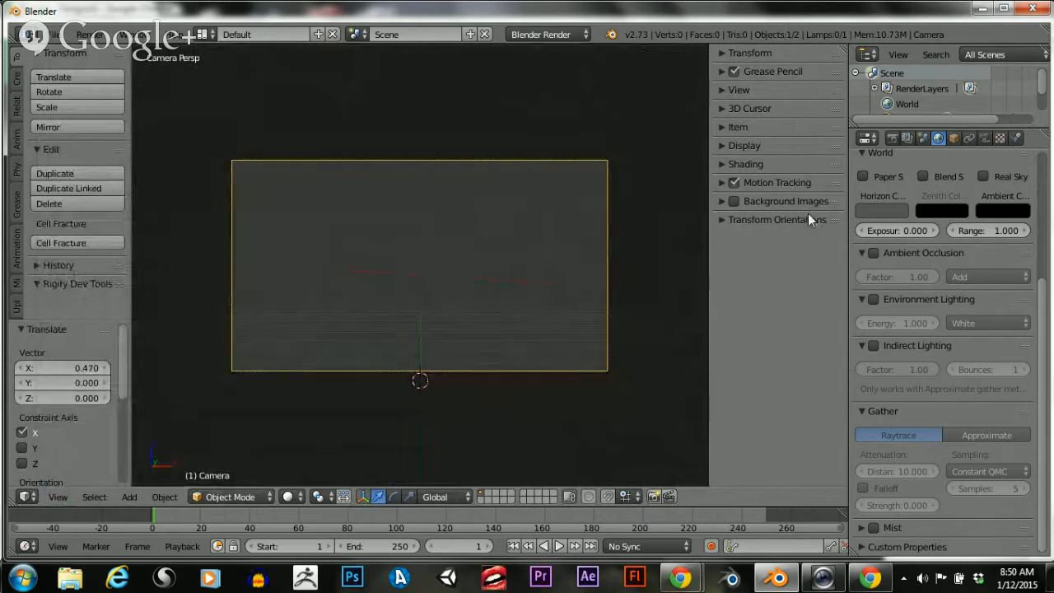
# Lighten the world's horizon colour to a mid grey
pyautogui.click(875, 208)
pyautogui.click(885, 208)
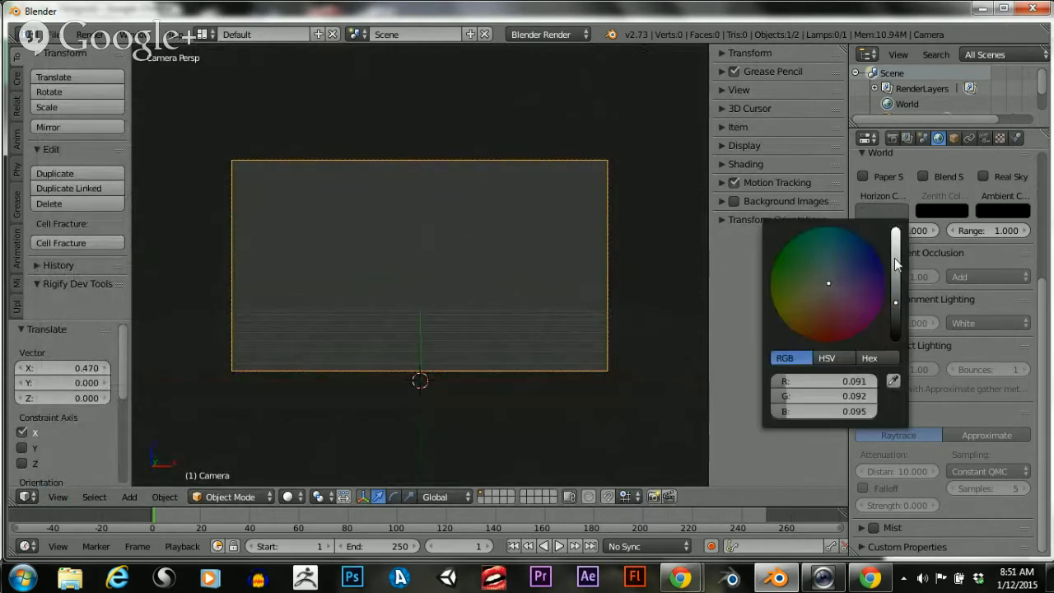
pyautogui.moveTo(895, 258); pyautogui.dragTo(896, 317)
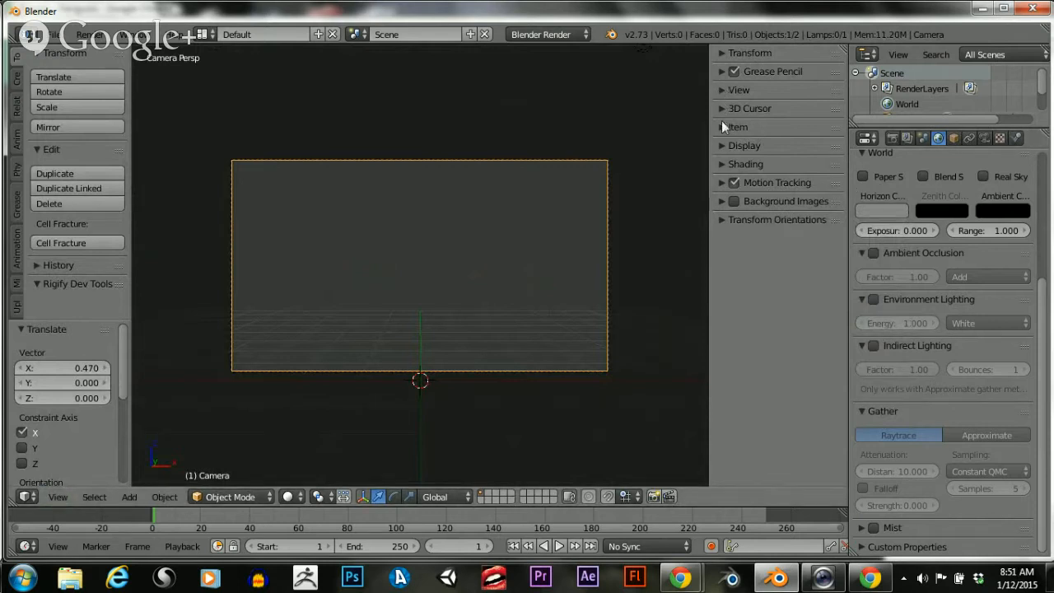
# Turn on World Background in the viewport's display settings
pyautogui.click(722, 145)
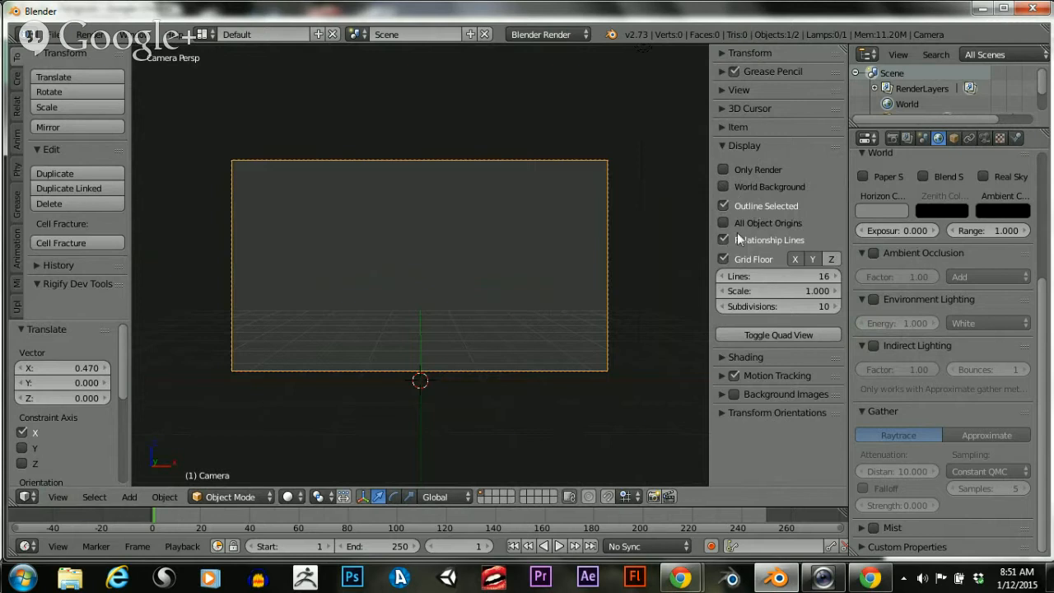
pyautogui.click(722, 146)
pyautogui.click(721, 166)
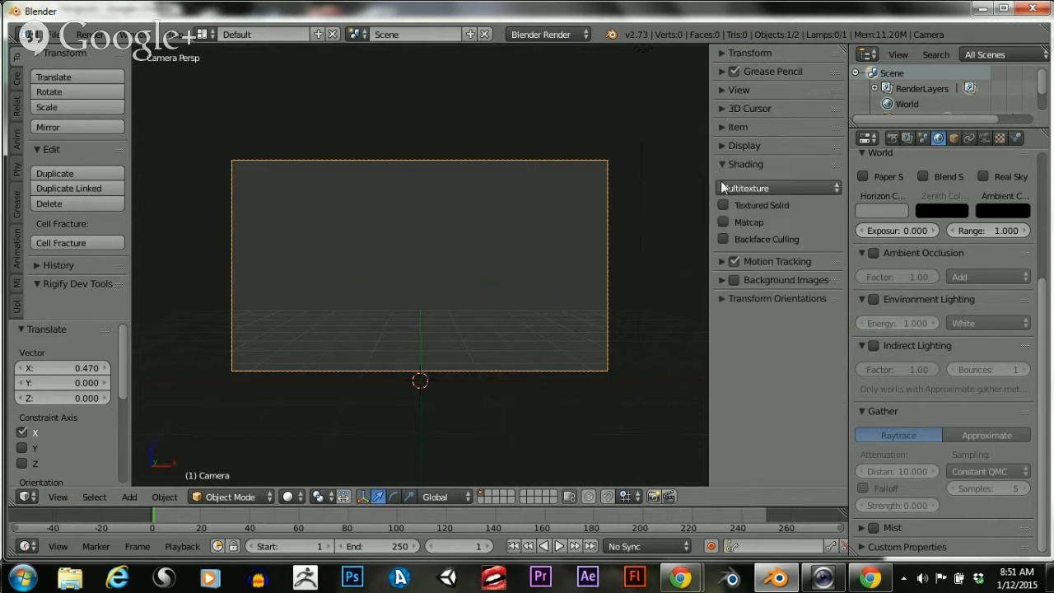
pyautogui.click(720, 164)
pyautogui.click(719, 146)
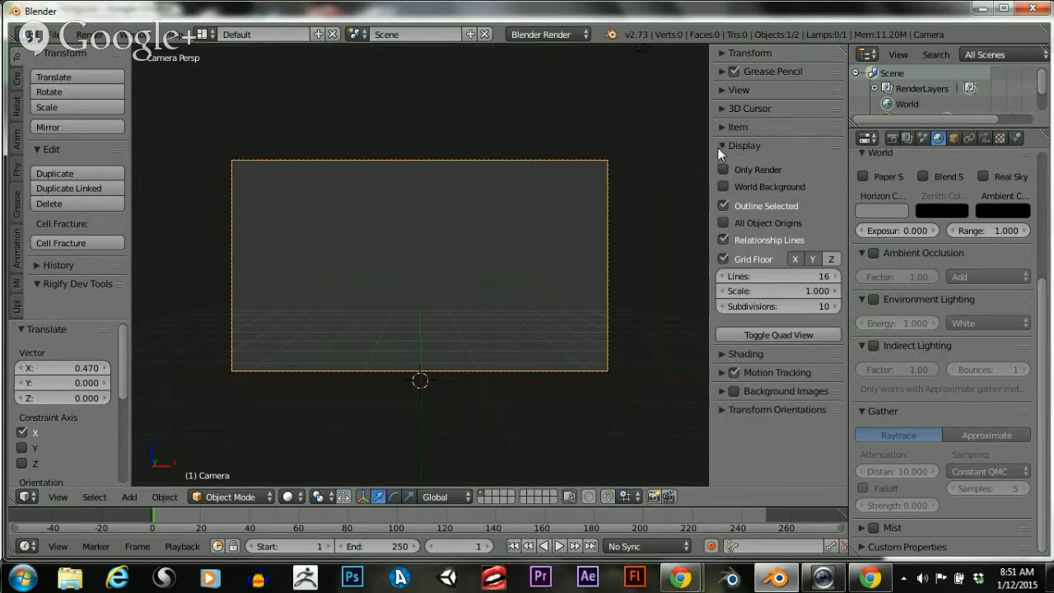
pyautogui.click(728, 206)
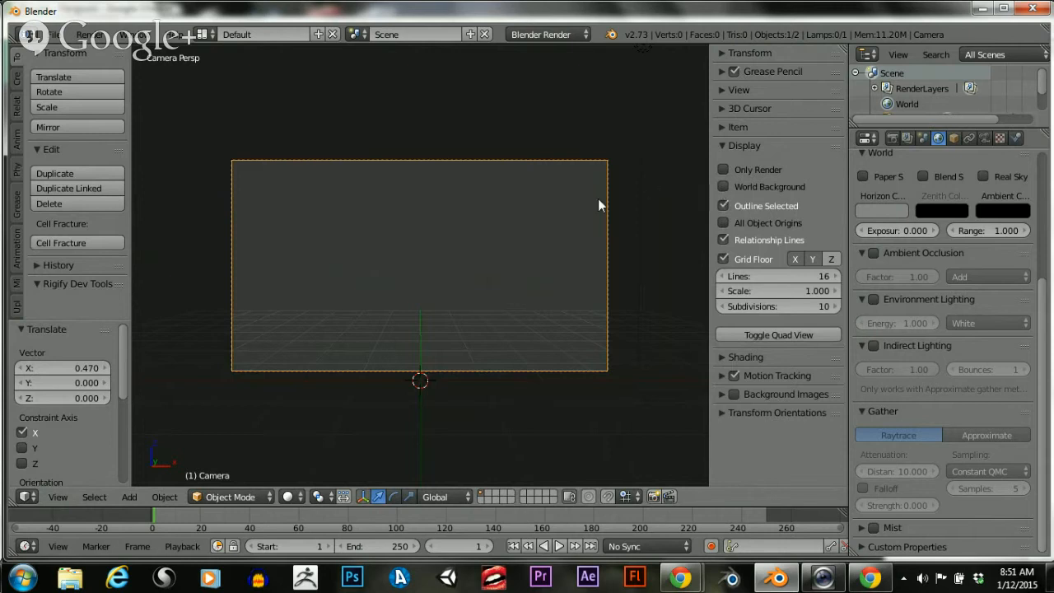
pyautogui.click(724, 187)
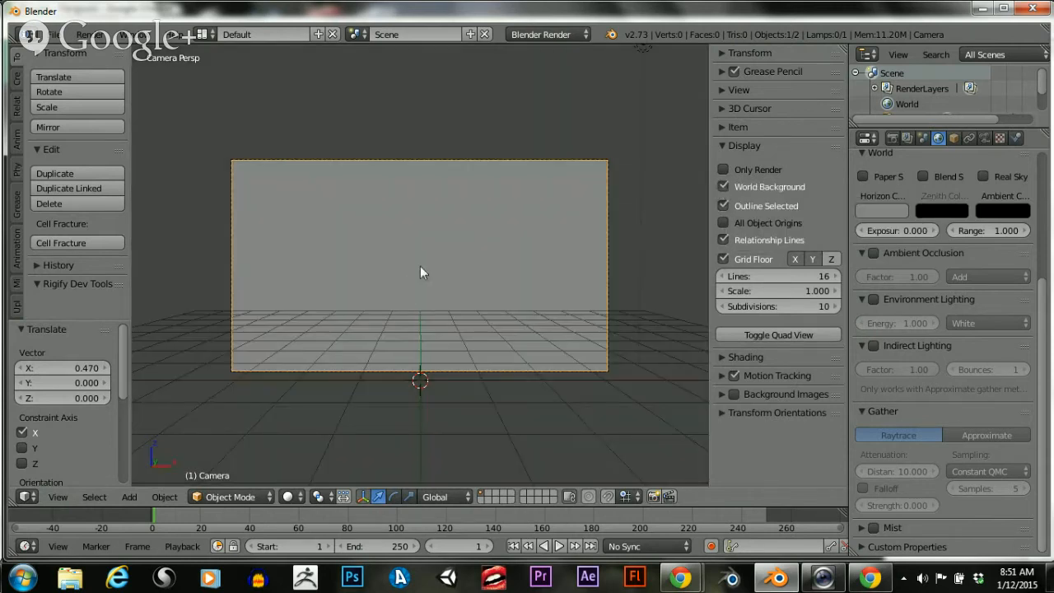
# Set the world's horizon colour to pure white and restrict the viewport display to Only Render
pyautogui.click(866, 214)
pyautogui.moveTo(893, 258); pyautogui.dragTo(896, 229)
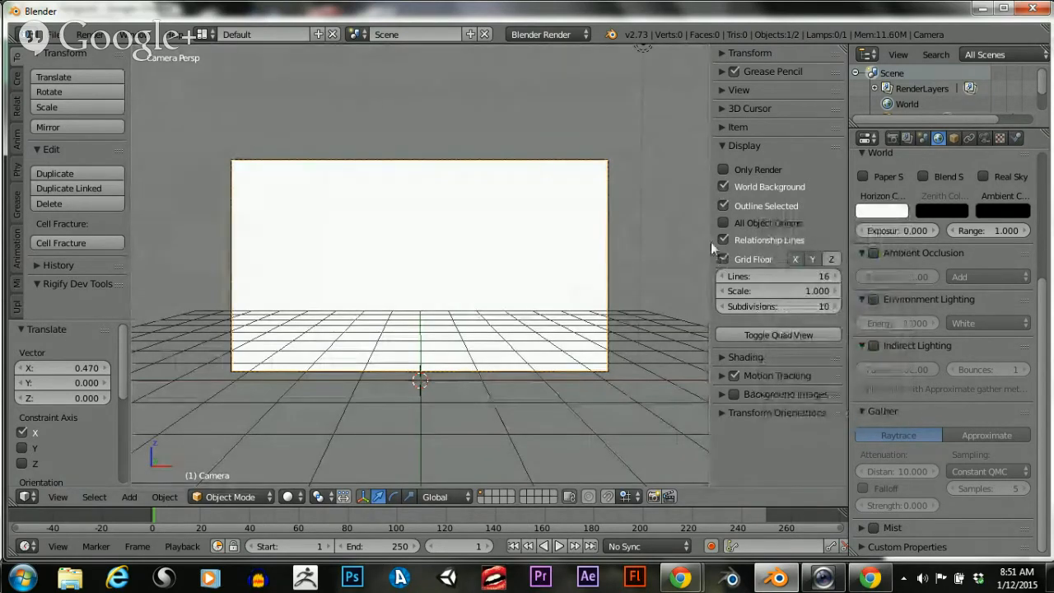
pyautogui.click(723, 168)
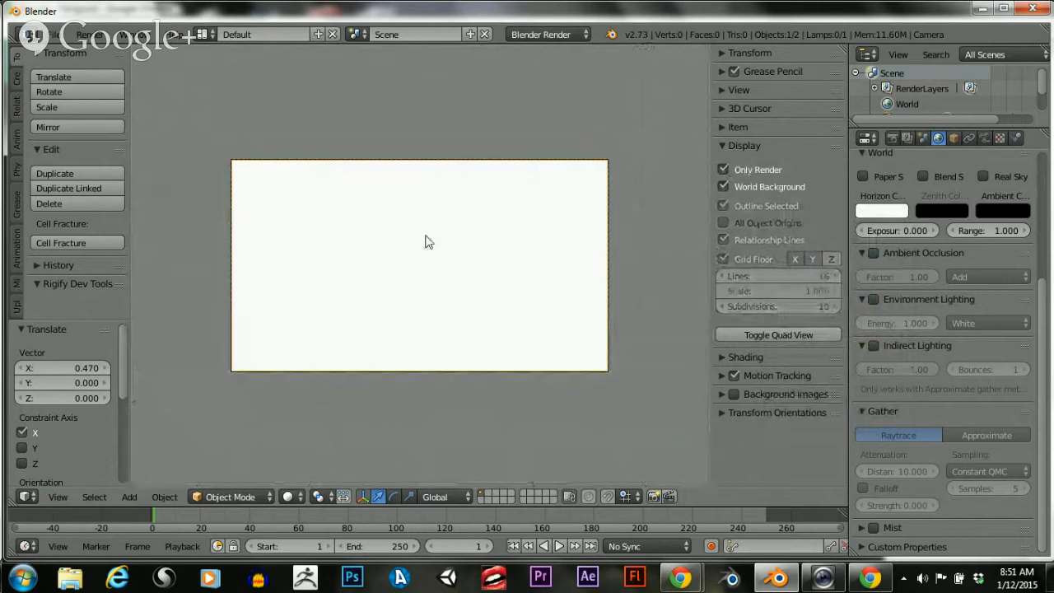
pyautogui.scroll(3, 468, 235)
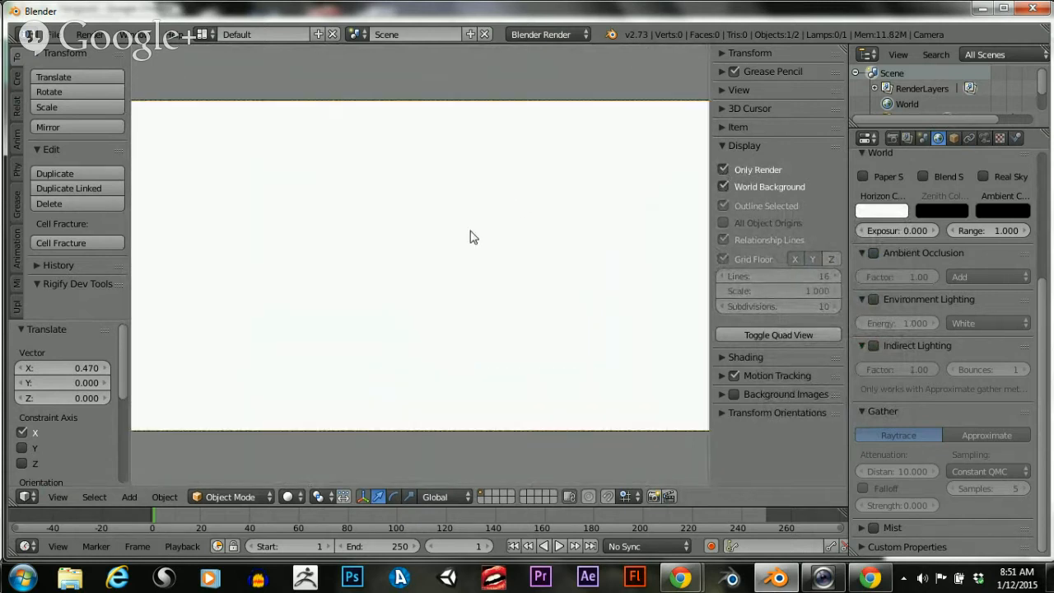
pyautogui.scroll(-1, 468, 236)
pyautogui.scroll(1, 471, 237)
pyautogui.scroll(-1, 474, 237)
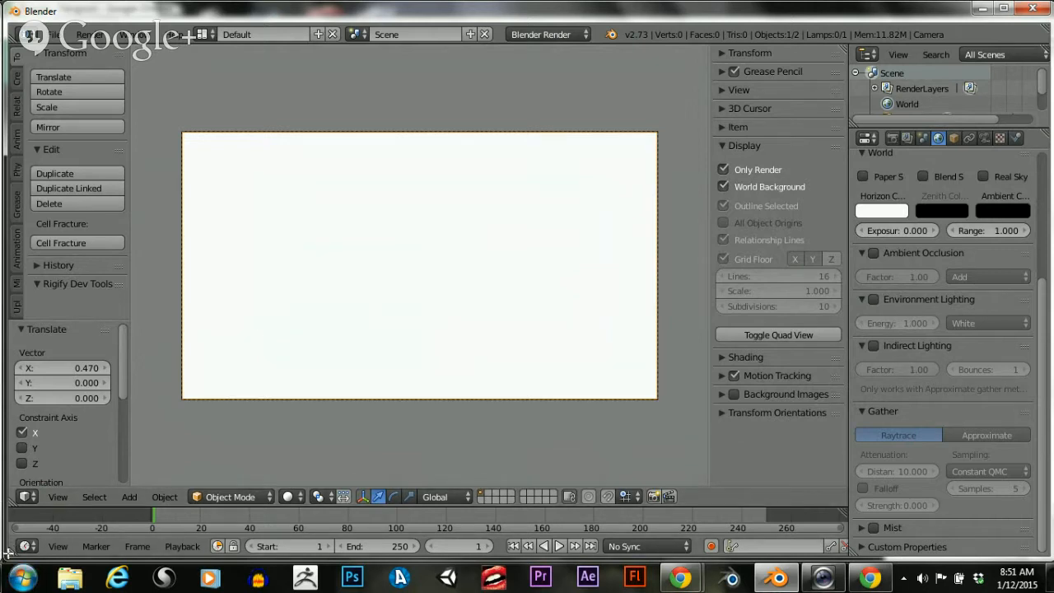
# Split the timeline area into two stacked areas and enlarge both for working with keyframes
pyautogui.moveTo(6, 554); pyautogui.dragTo(30, 492)
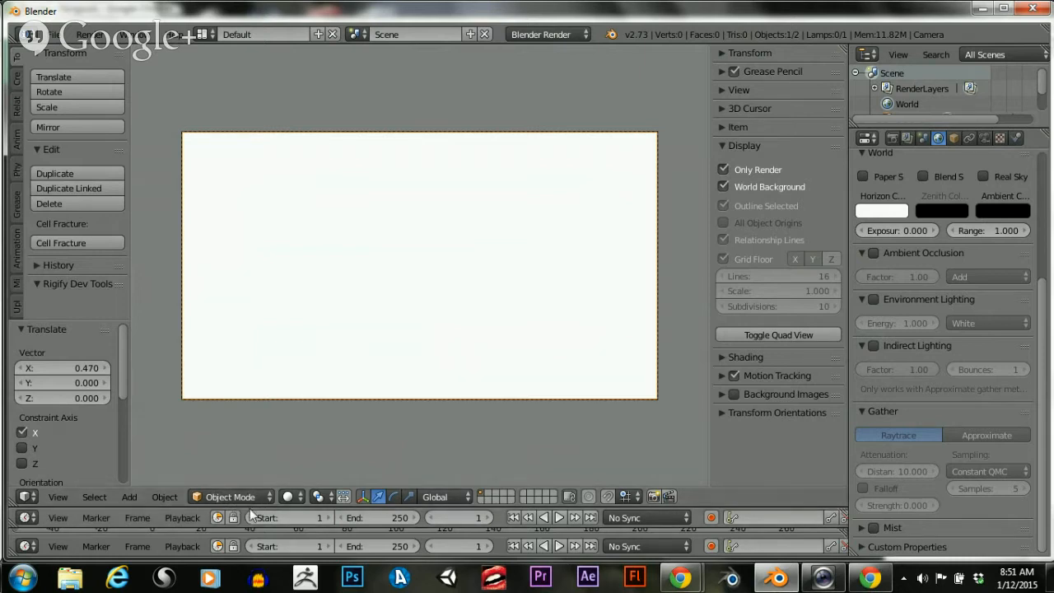
pyautogui.moveTo(250, 506); pyautogui.dragTo(250, 363)
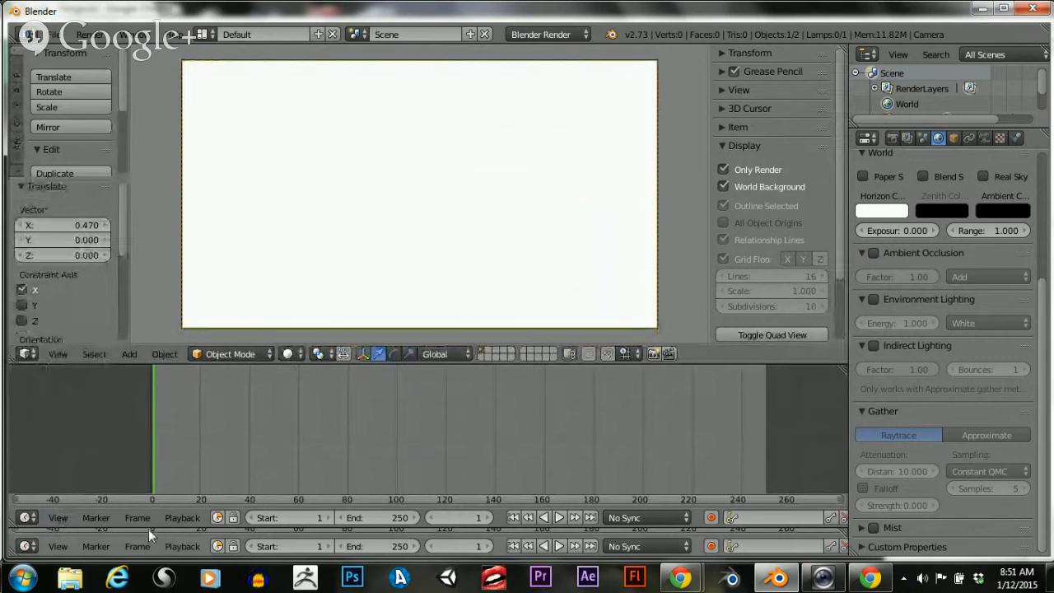
pyautogui.moveTo(148, 531); pyautogui.dragTo(154, 472)
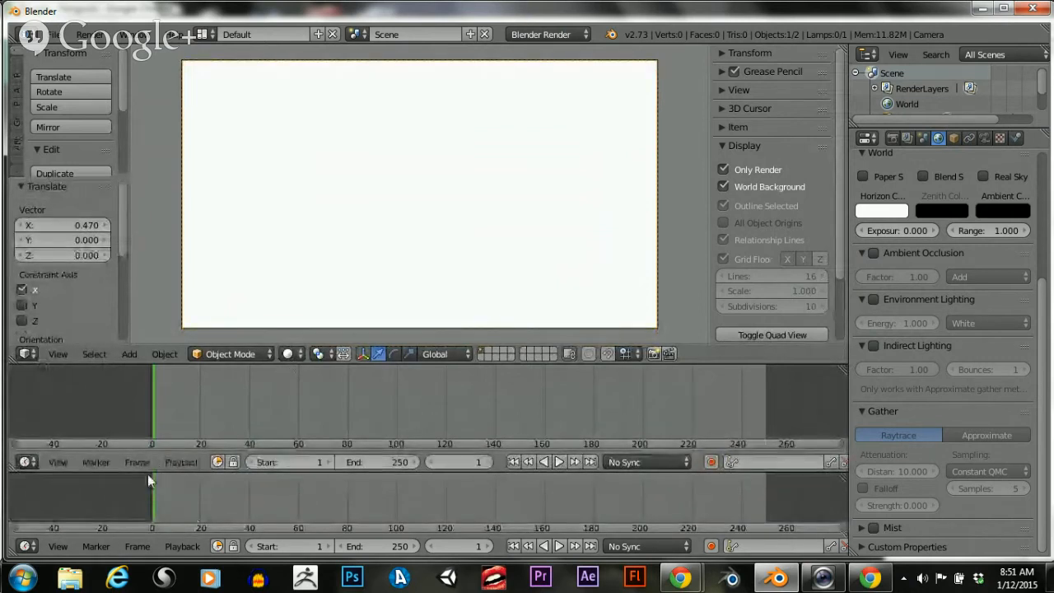
# Change the upper timeline area to a Dope Sheet in Grease Pencil mode and reduce its height slightly
pyautogui.click(32, 462)
pyautogui.click(42, 378)
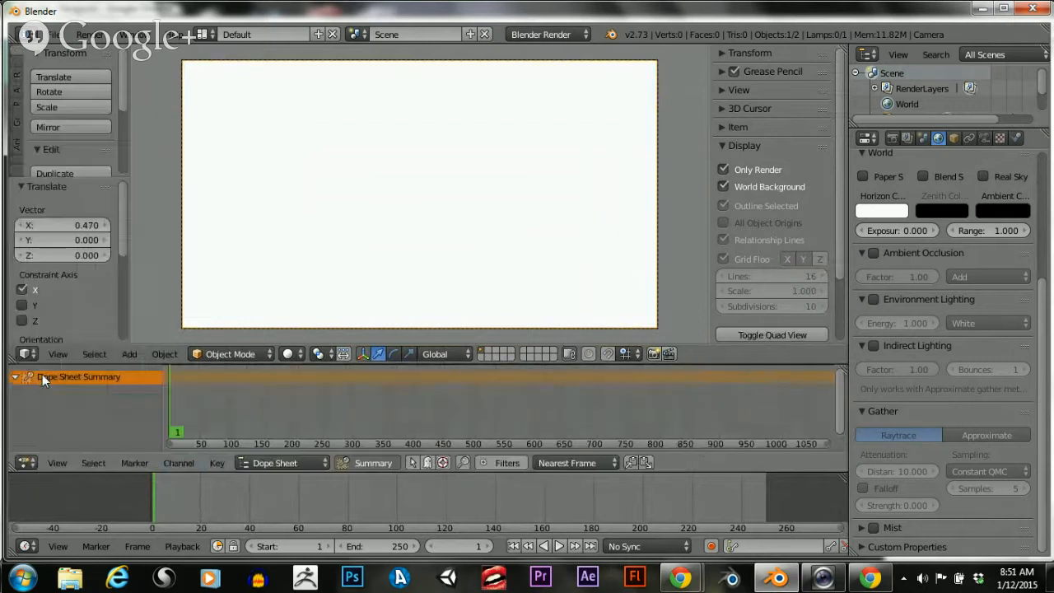
pyautogui.click(282, 463)
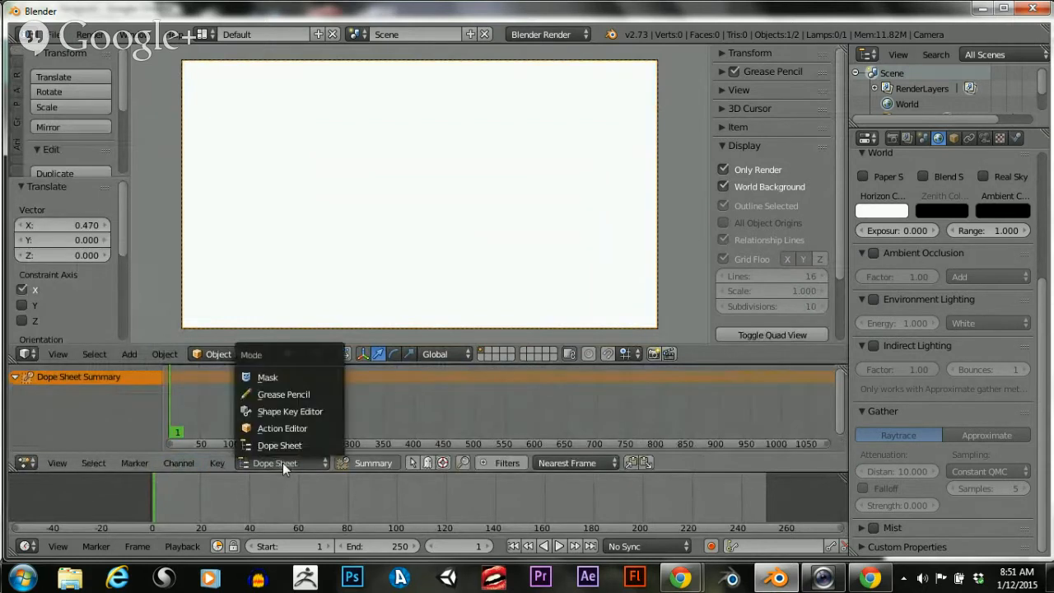
pyautogui.click(279, 395)
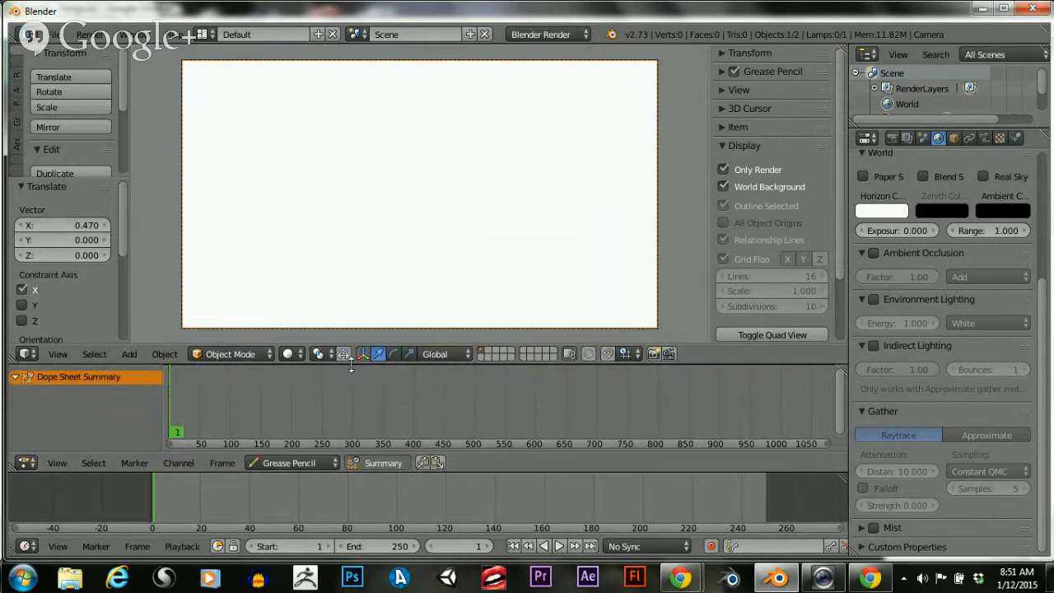
pyautogui.moveTo(351, 366); pyautogui.dragTo(351, 388)
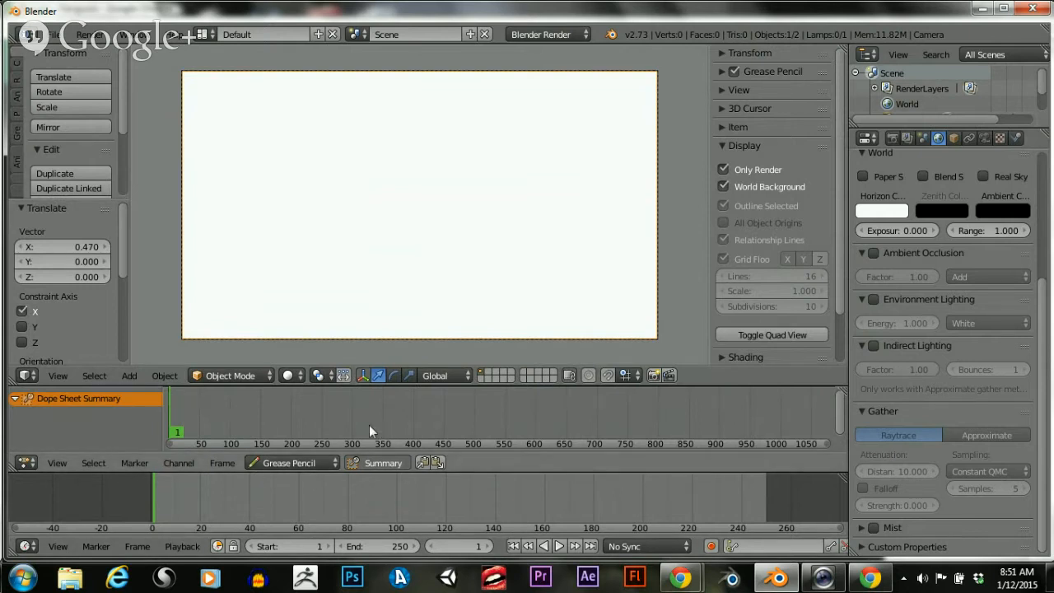
# Scrub and play through the first frames of the timeline, ending back at frame 1
pyautogui.click(157, 496)
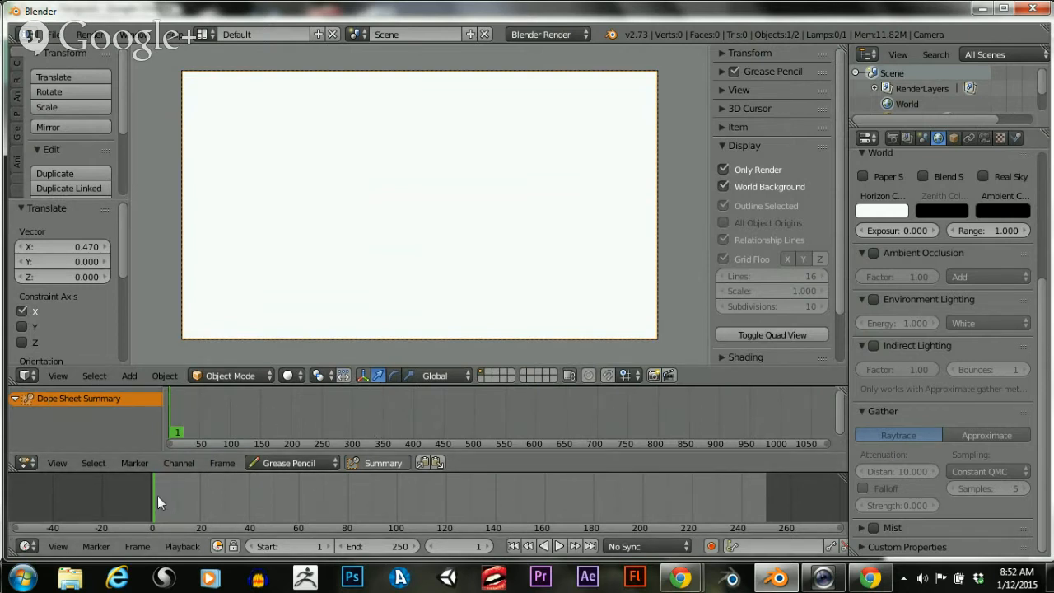
pyautogui.moveTo(182, 499); pyautogui.dragTo(158, 497)
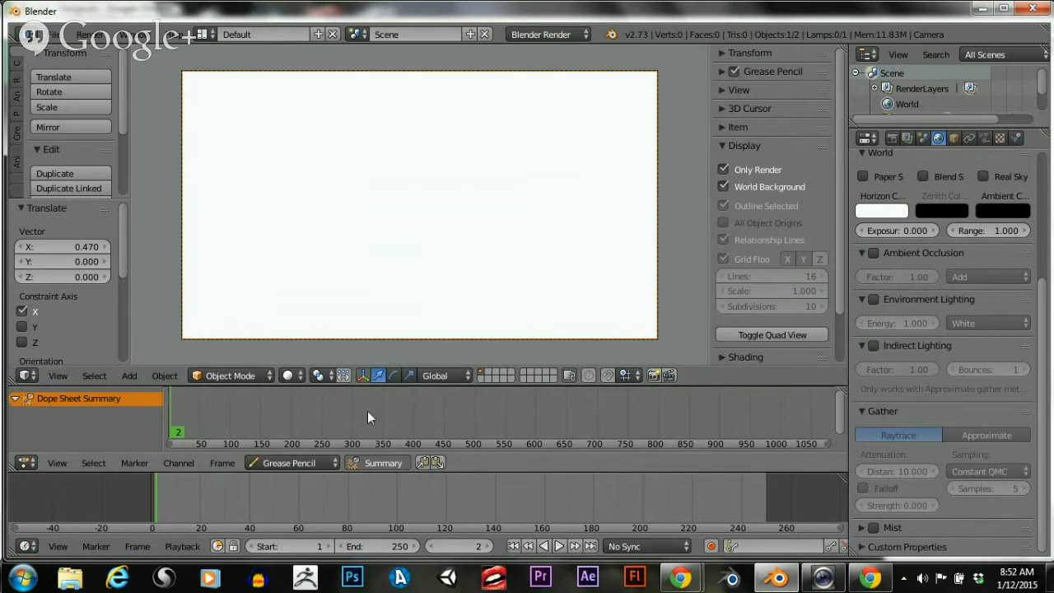
pyautogui.hotkey('alt', 'a')
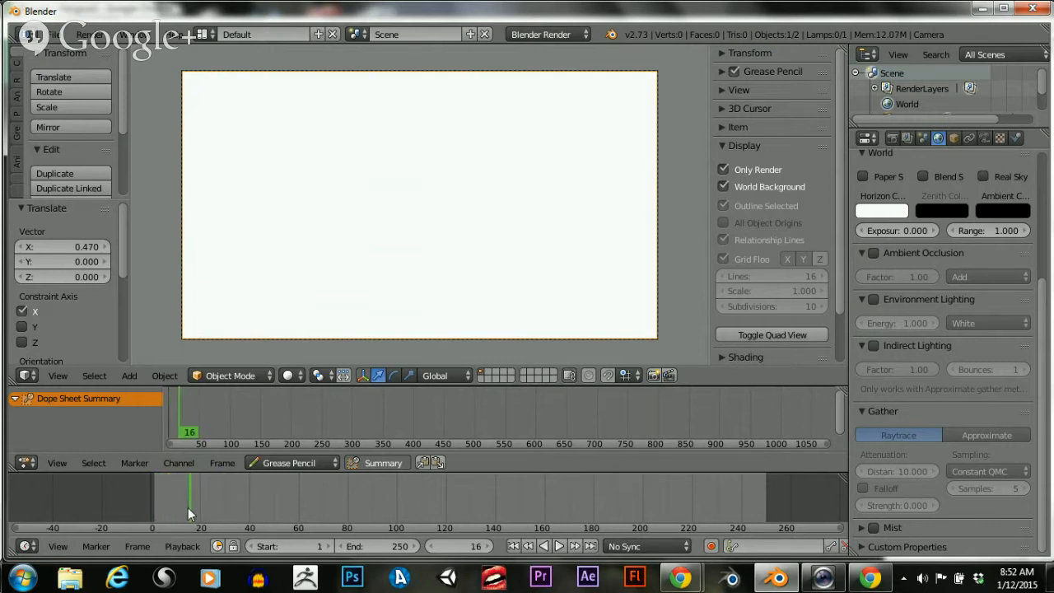
pyautogui.moveTo(188, 508); pyautogui.dragTo(153, 519)
pyautogui.press('Up')
pyautogui.moveTo(117, 500); pyautogui.dragTo(151, 499)
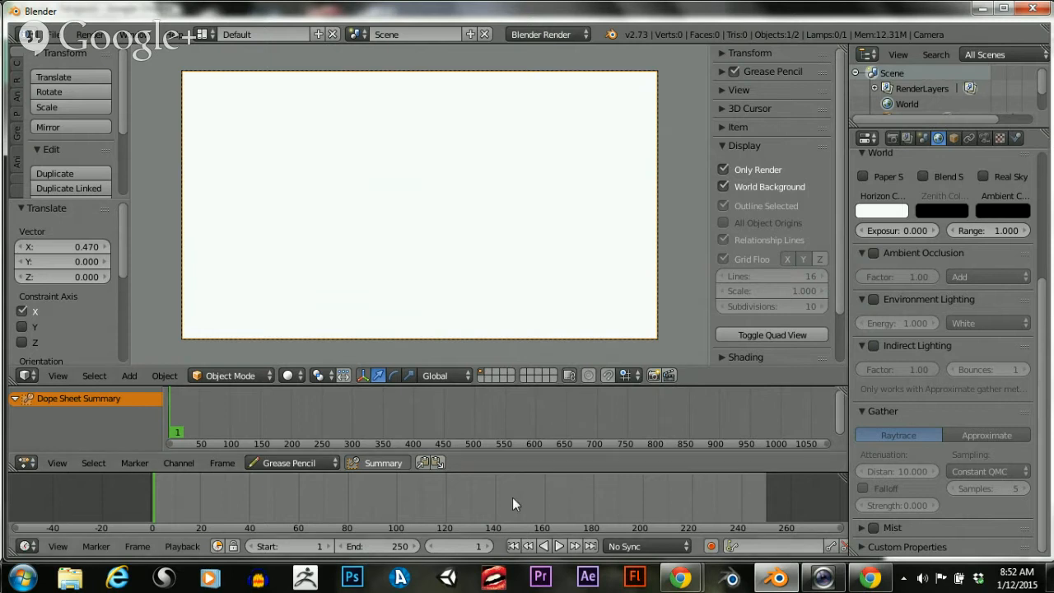
# Enlarge the Dope Sheet area and expand the Grease Pencil settings of the 3D viewport
pyautogui.moveTo(493, 454); pyautogui.dragTo(492, 490)
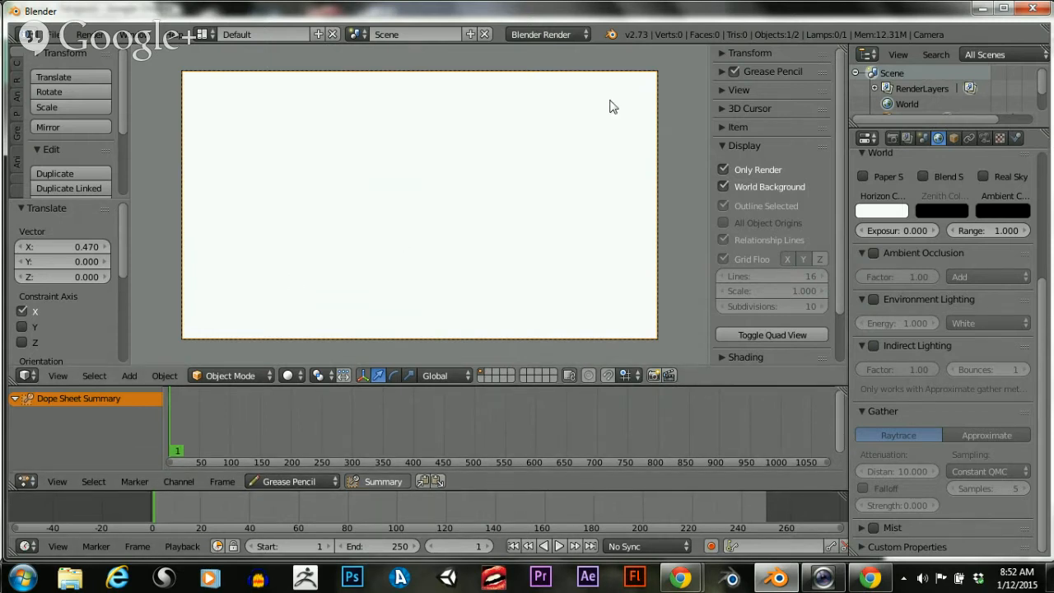
pyautogui.click(722, 72)
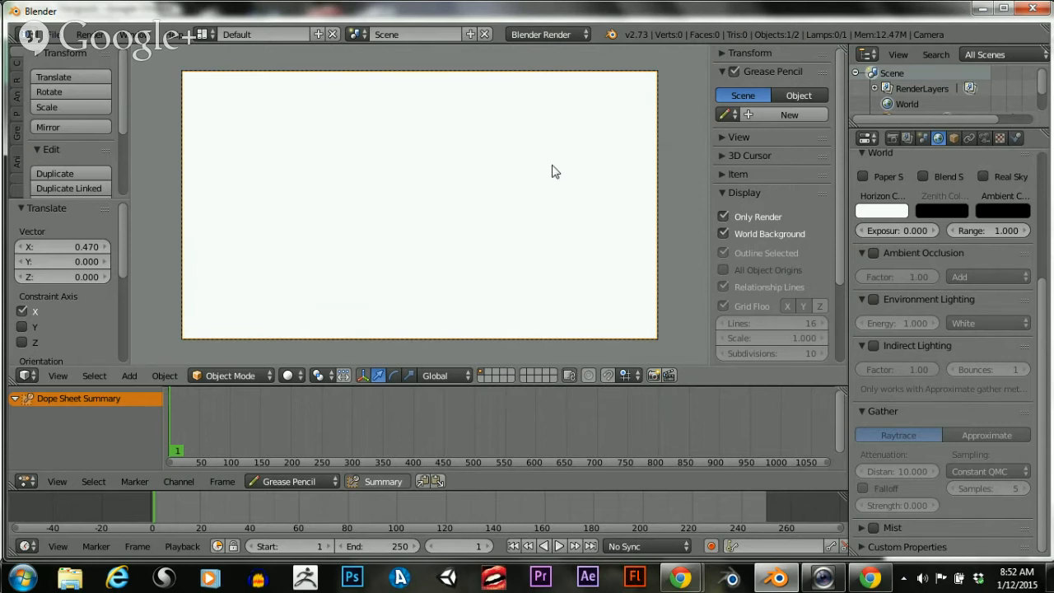
# Try a different viewport shading mode and switch back to solid shading
pyautogui.click(291, 375)
pyautogui.click(297, 306)
pyautogui.click(288, 375)
pyautogui.click(293, 326)
# Compare the Object and Scene data sources for Grease Pencil, keep Scene, and add a new Grease Pencil datablock
pyautogui.click(787, 95)
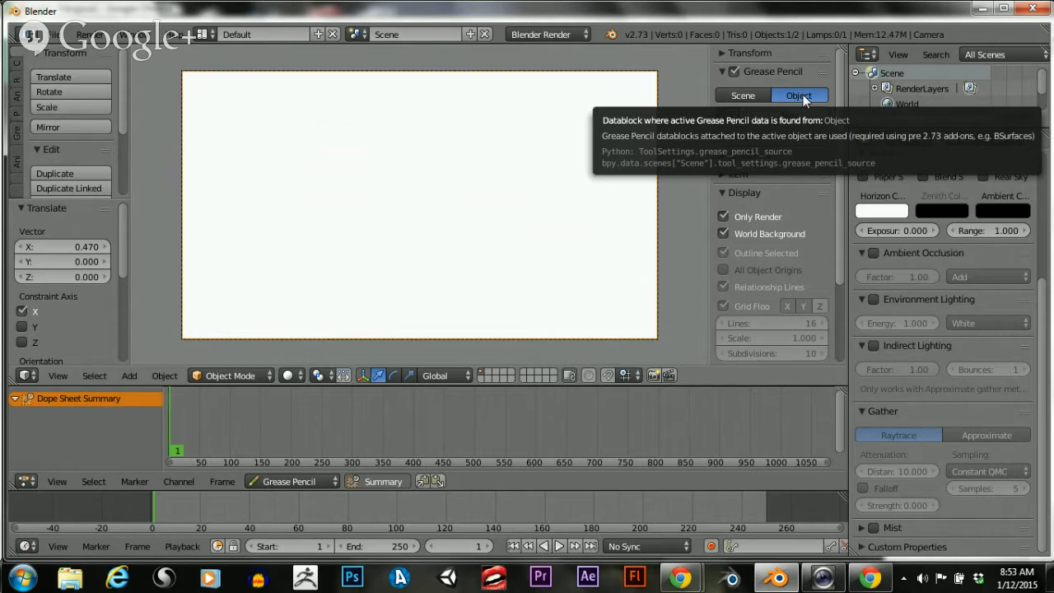
pyautogui.click(745, 97)
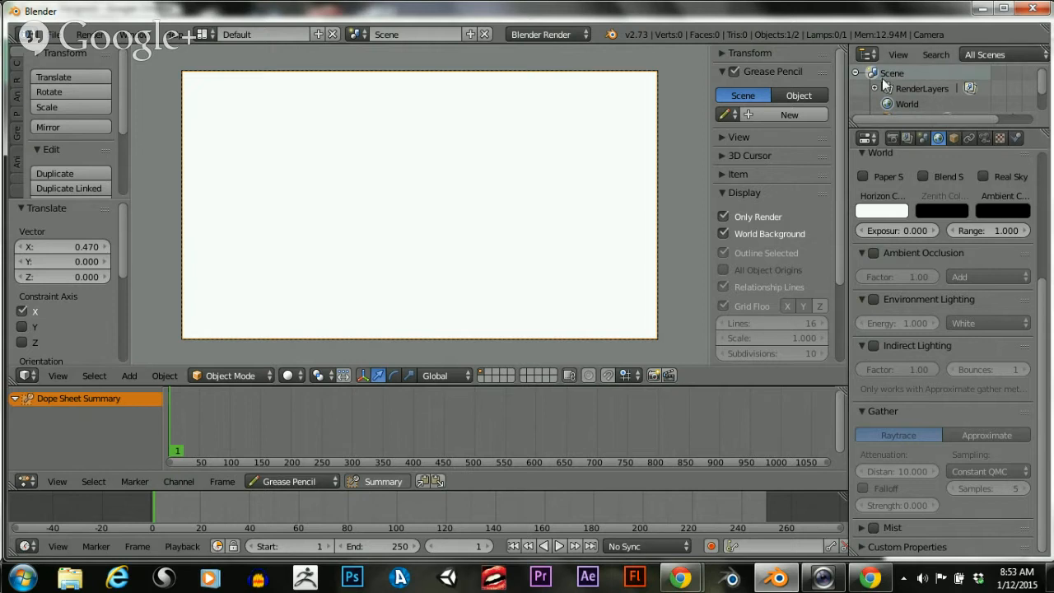
pyautogui.scroll(-2, 929, 95)
pyautogui.scroll(2, 929, 95)
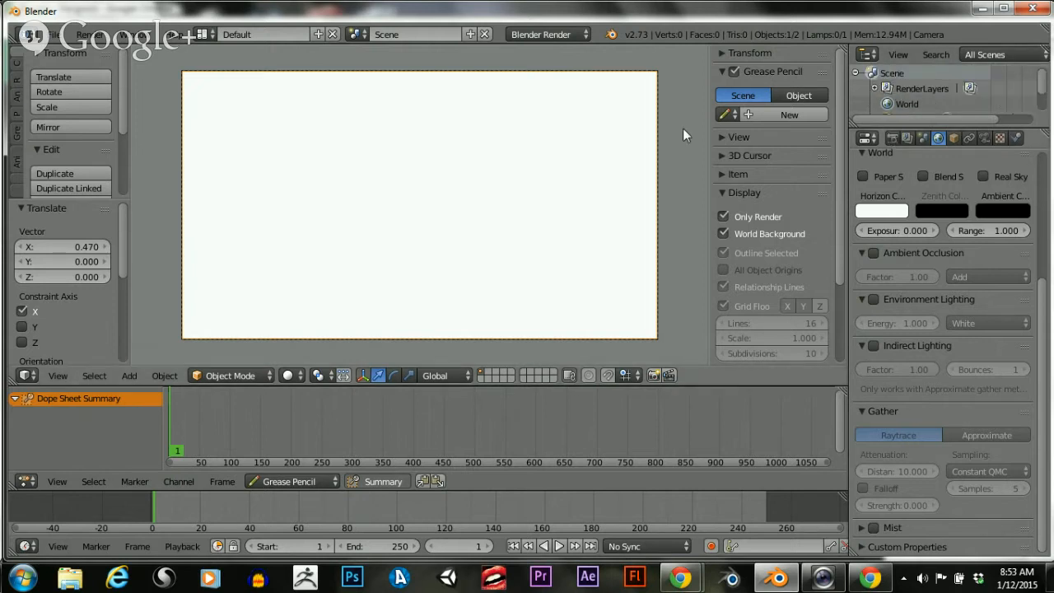
pyautogui.click(754, 117)
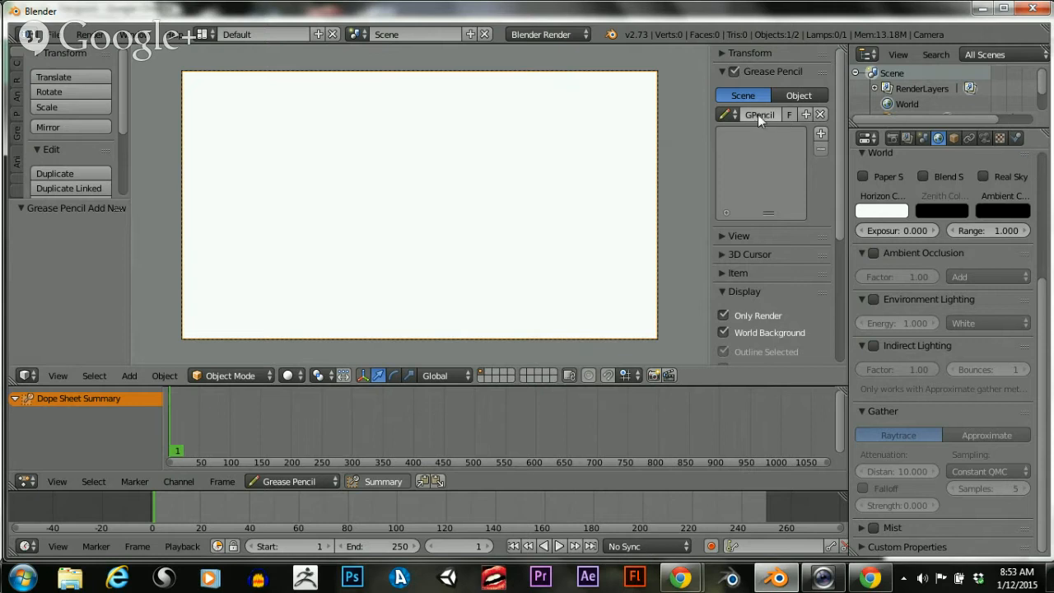
# Unlink the current Grease Pencil datablock, add a new one named BODY and create a layer in it
pyautogui.click(821, 115)
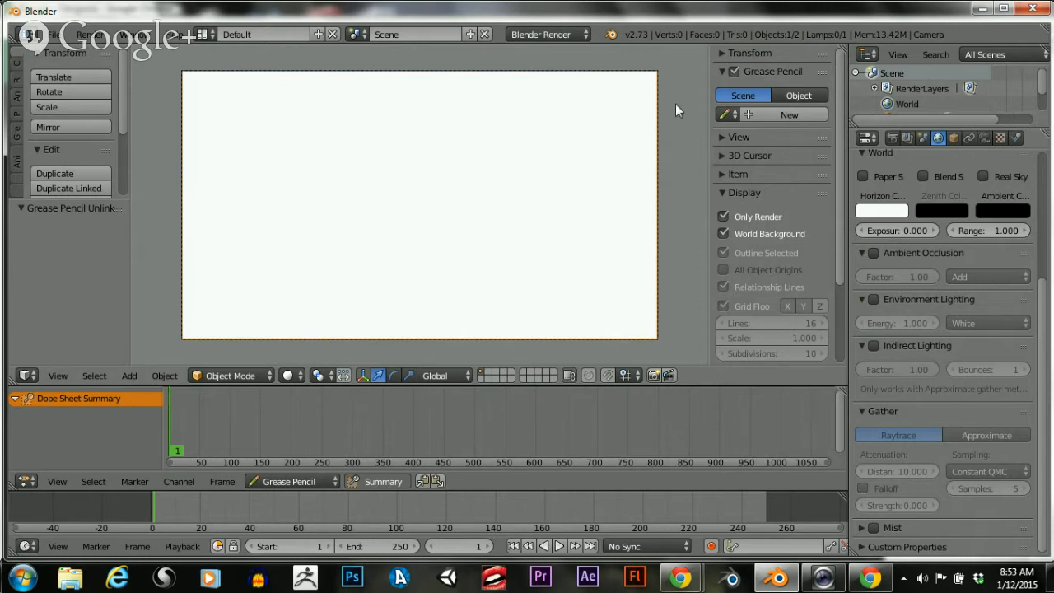
pyautogui.click(752, 118)
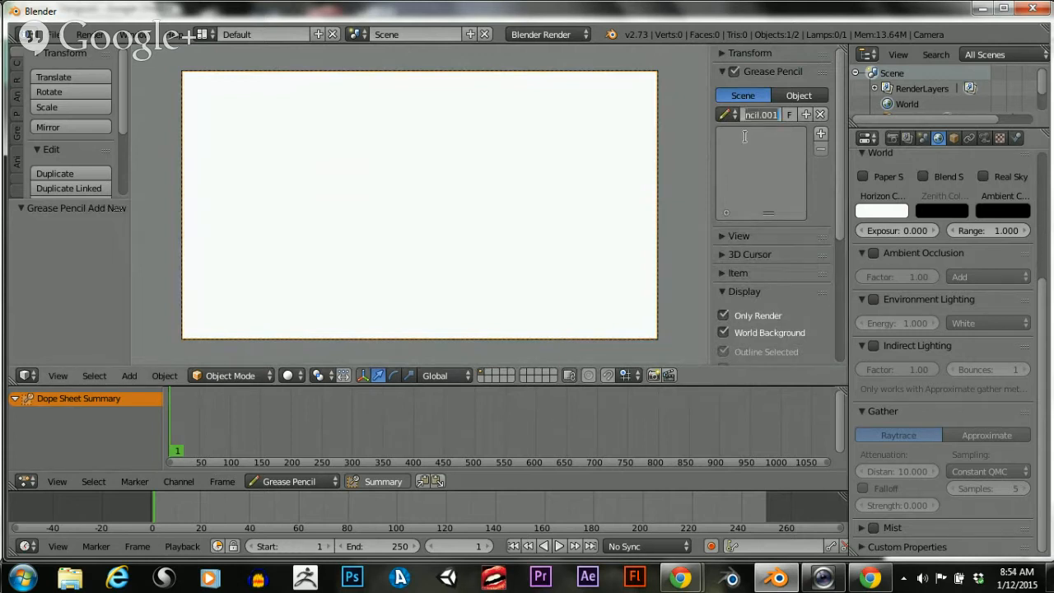
pyautogui.click(759, 115)
pyautogui.press('BackSpace')
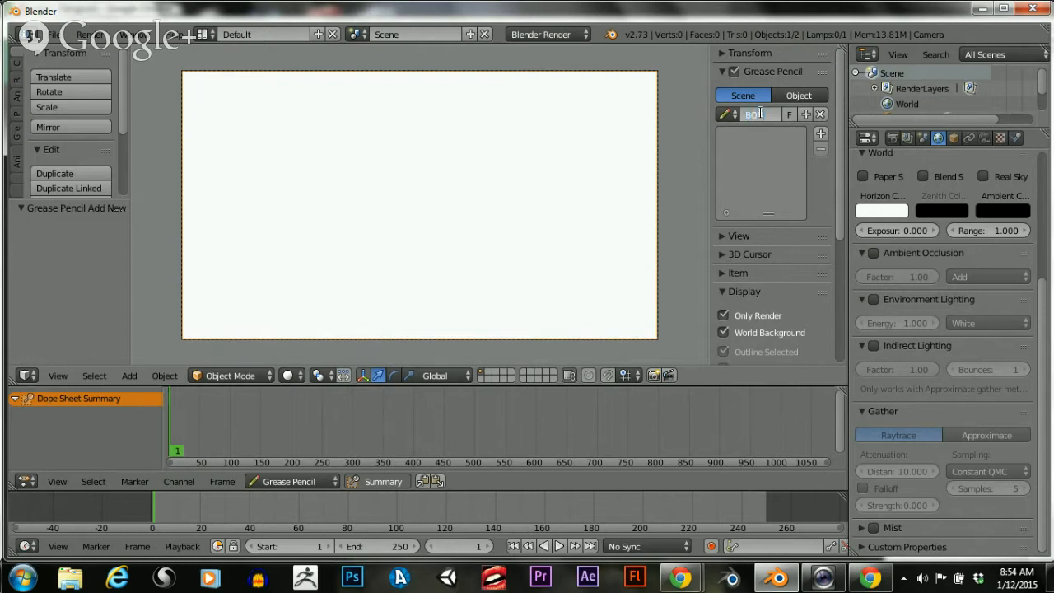
pyautogui.press('Return')
pyautogui.click(821, 135)
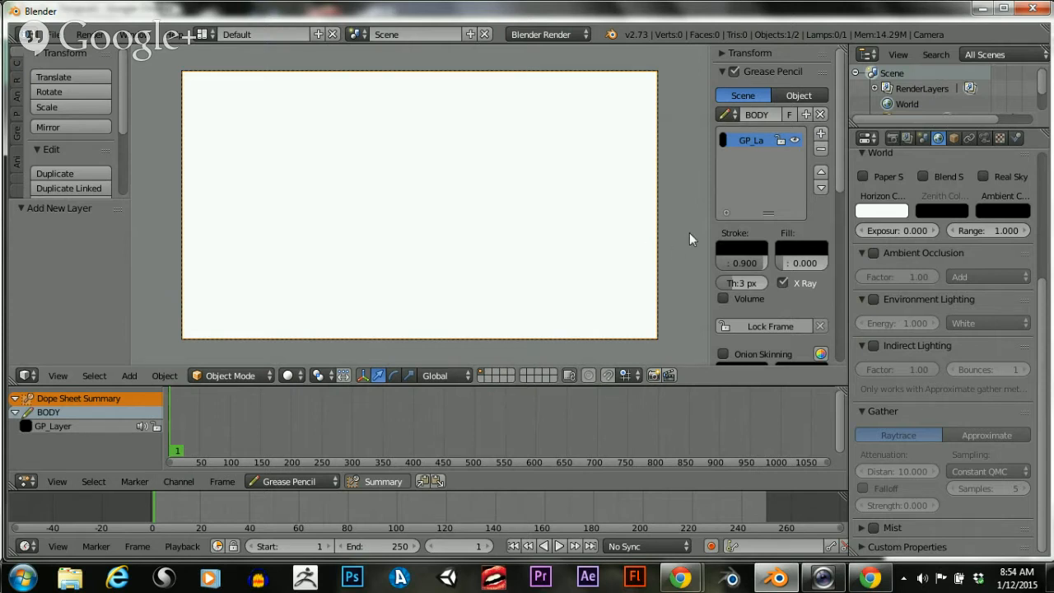
# Look through the Grease Pencil layer settings and the Transform and Edit tools of the 3D viewport
pyautogui.scroll(-3, 759, 198)
pyautogui.scroll(2, 760, 195)
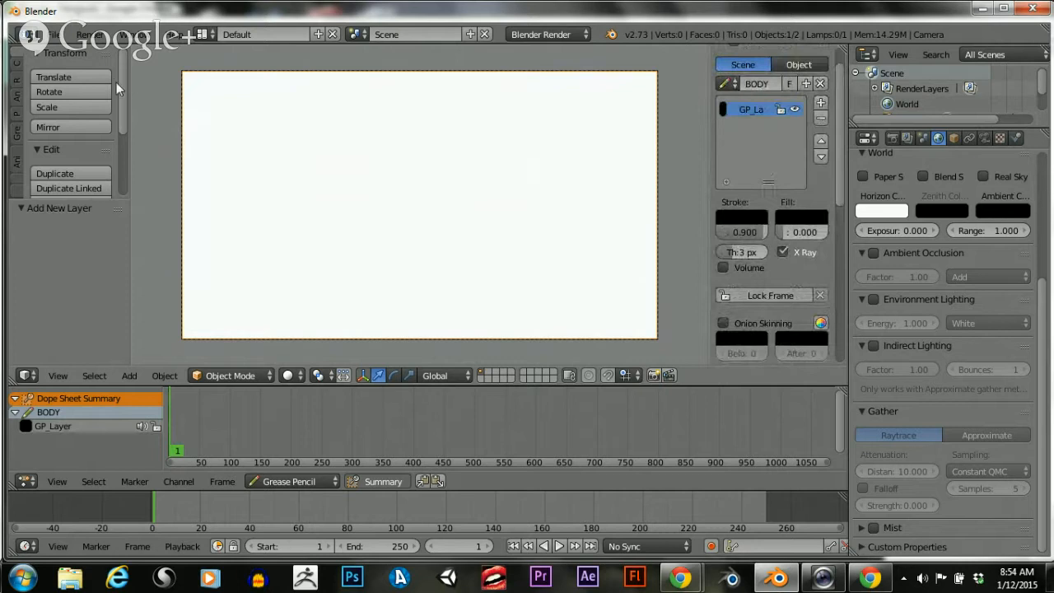
pyautogui.scroll(-4, 120, 89)
pyautogui.scroll(4, 125, 91)
pyautogui.scroll(-5, 125, 95)
pyautogui.scroll(5, 123, 124)
pyautogui.scroll(-2, 127, 109)
pyautogui.scroll(-2, 127, 109)
pyautogui.scroll(5, 126, 91)
pyautogui.scroll(-4, 125, 87)
pyautogui.scroll(3, 120, 97)
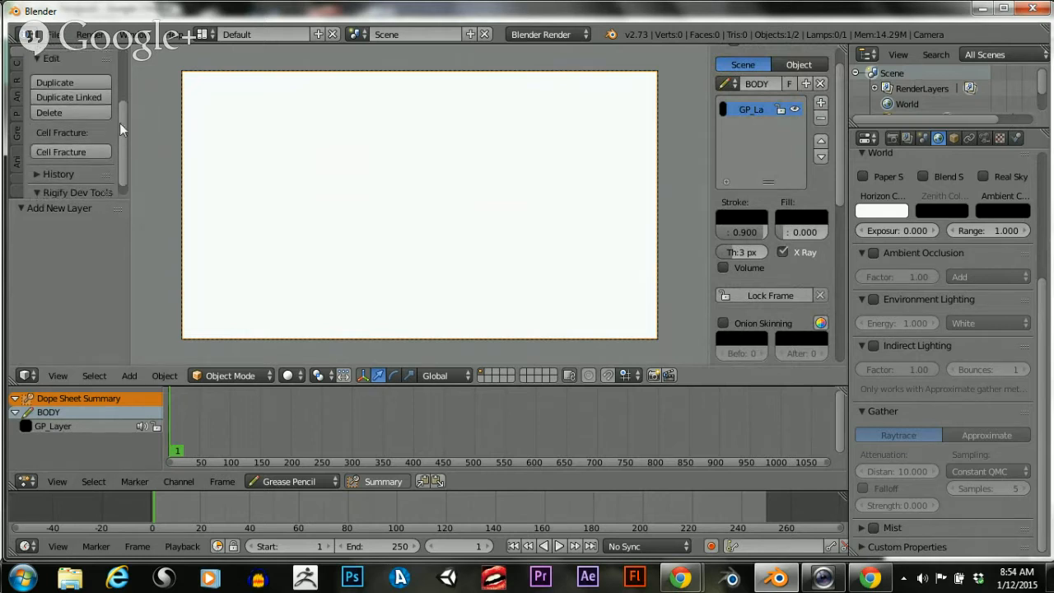
pyautogui.scroll(2, 124, 82)
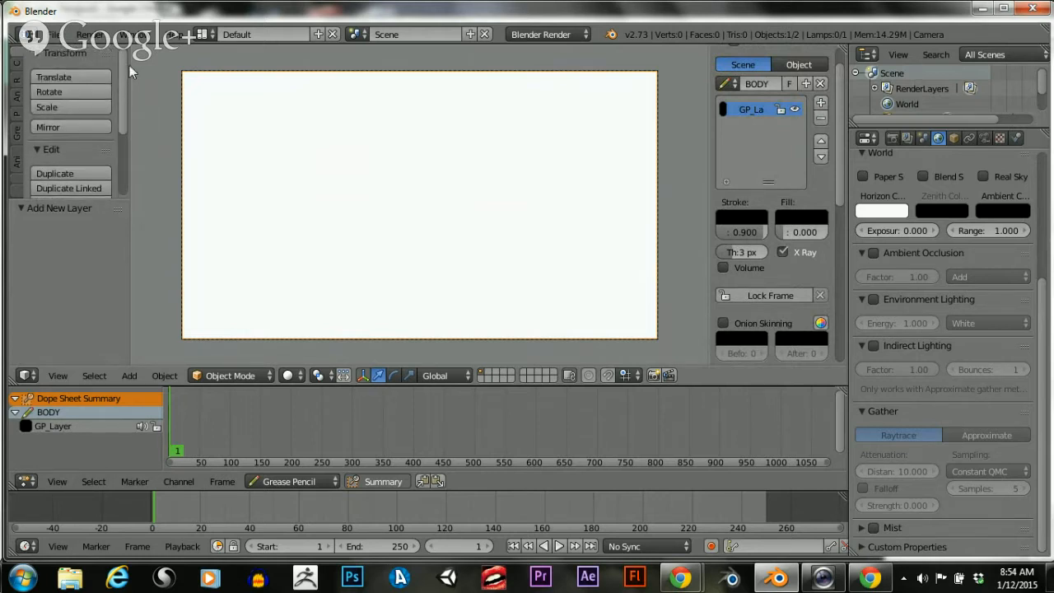
pyautogui.scroll(-4, 132, 90)
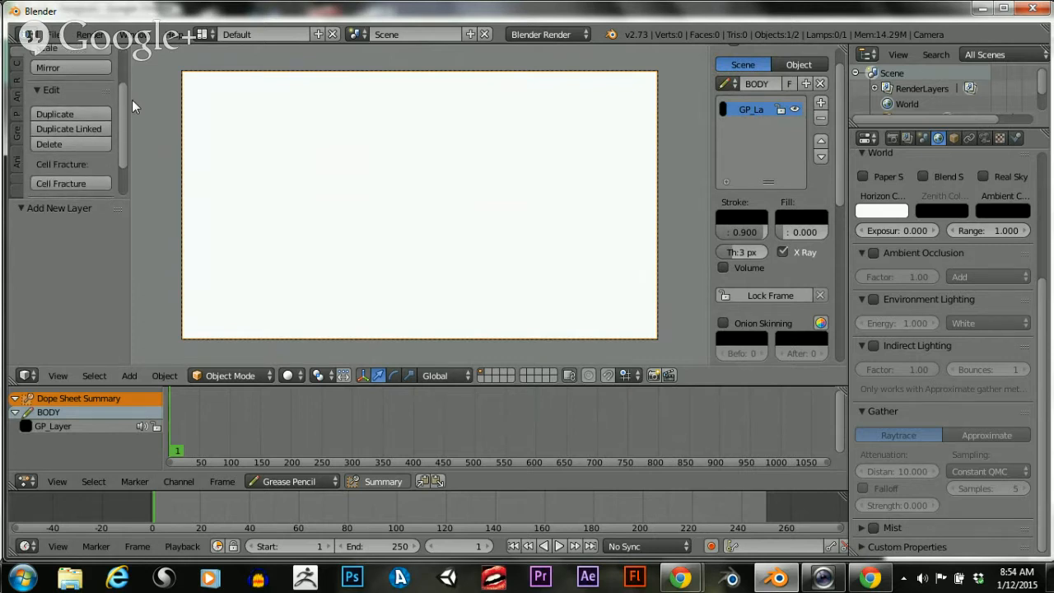
pyautogui.scroll(-2, 132, 99)
pyautogui.scroll(6, 123, 86)
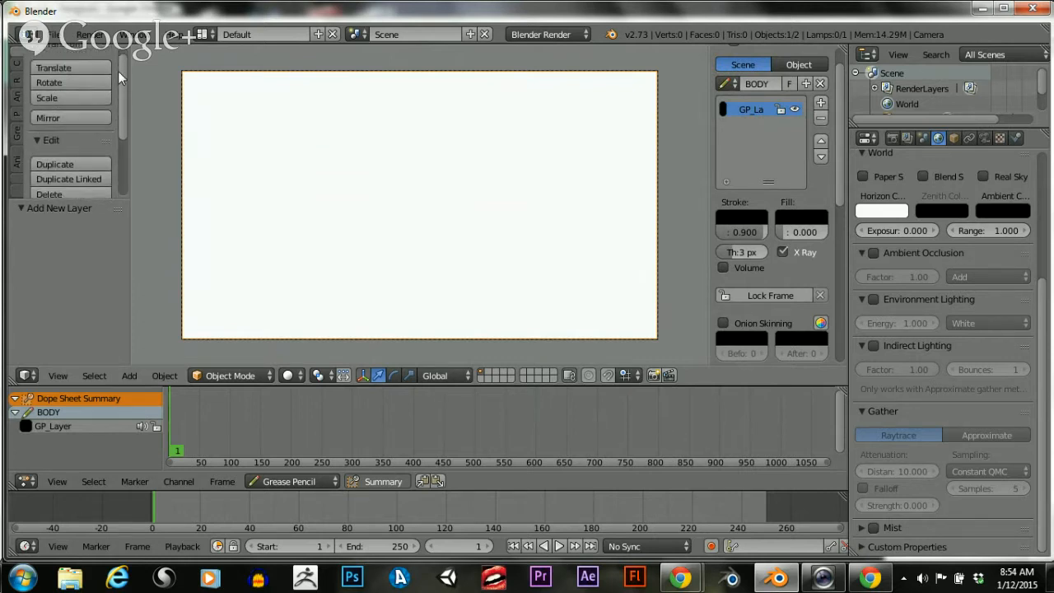
pyautogui.scroll(-2, 122, 87)
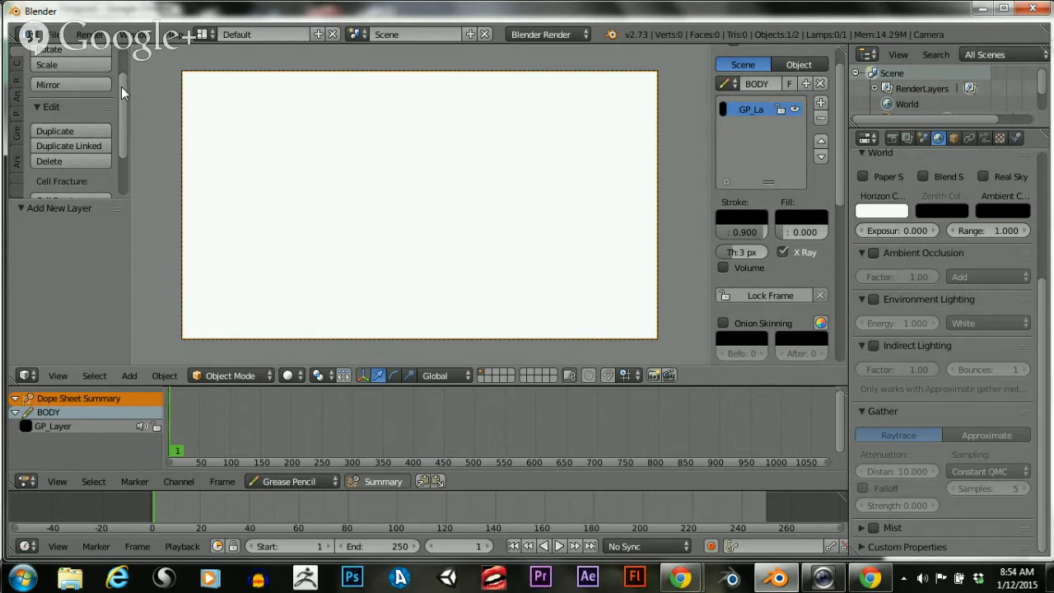
pyautogui.scroll(3, 121, 92)
pyautogui.scroll(-2, 122, 93)
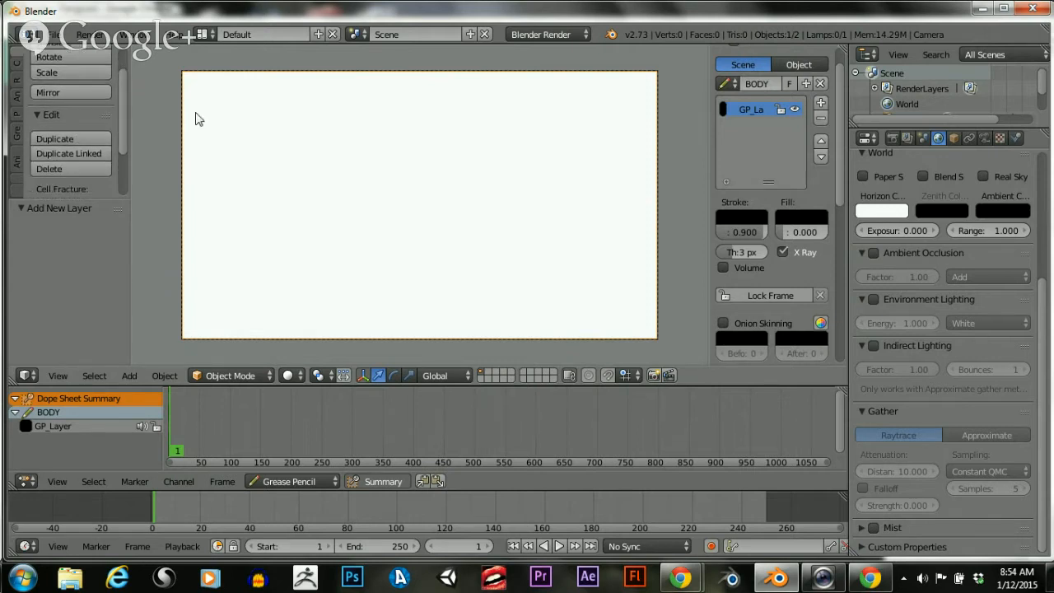
# Select the camera and lock its location, rotation and scale on the X, Y and Z axes
pyautogui.press('a')
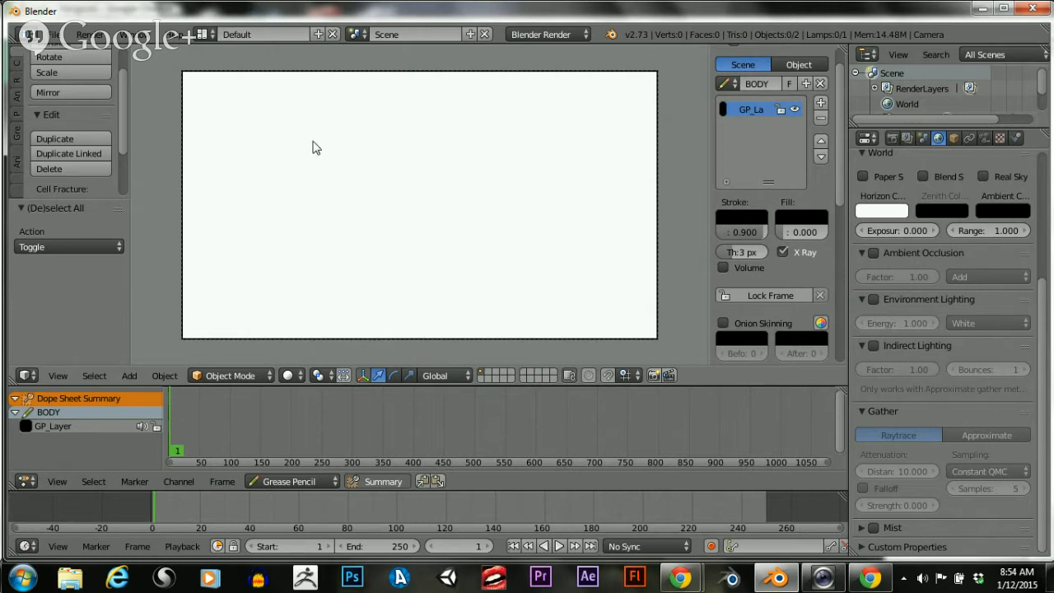
pyautogui.rightClick(654, 97)
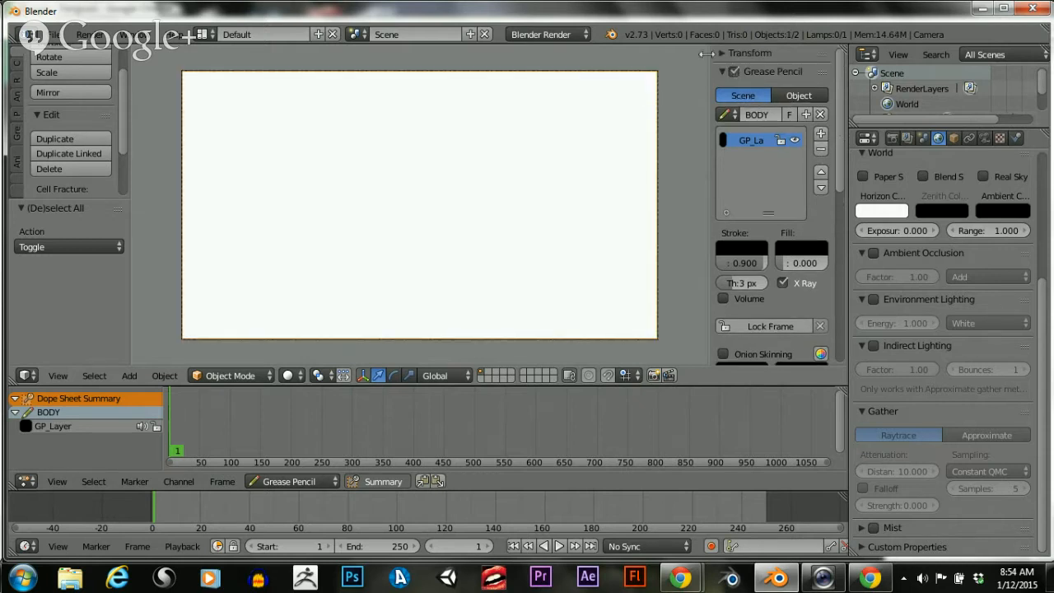
pyautogui.click(719, 53)
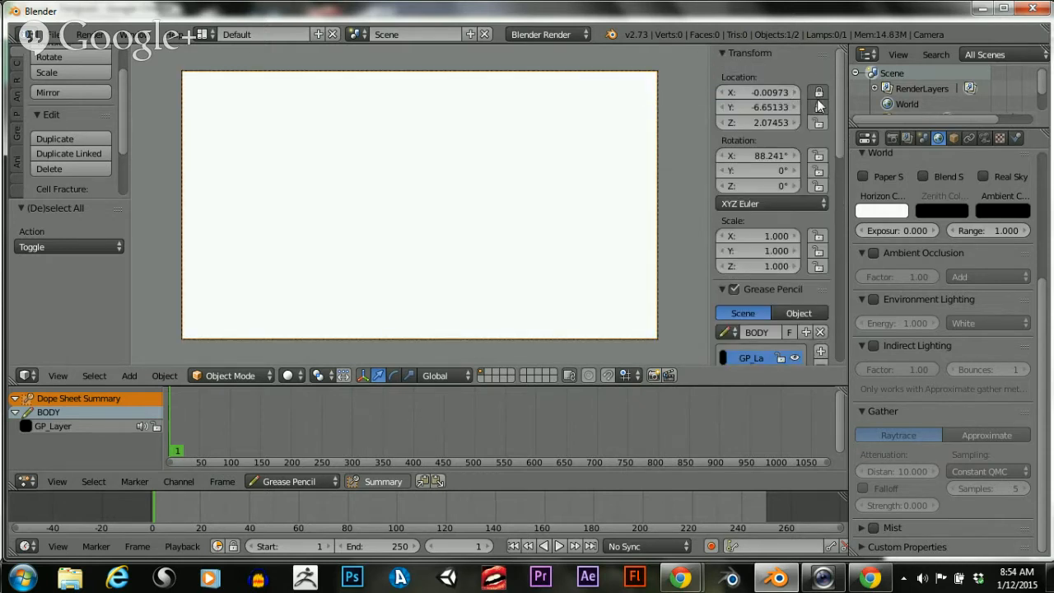
pyautogui.click(818, 155)
pyautogui.click(819, 171)
pyautogui.click(819, 186)
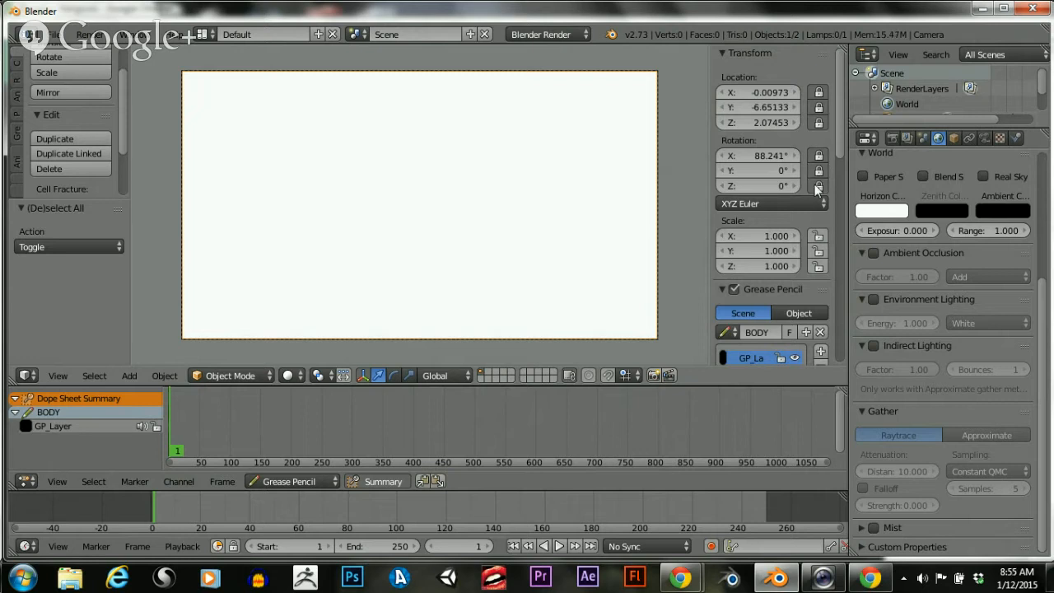
pyautogui.click(819, 237)
pyautogui.click(819, 251)
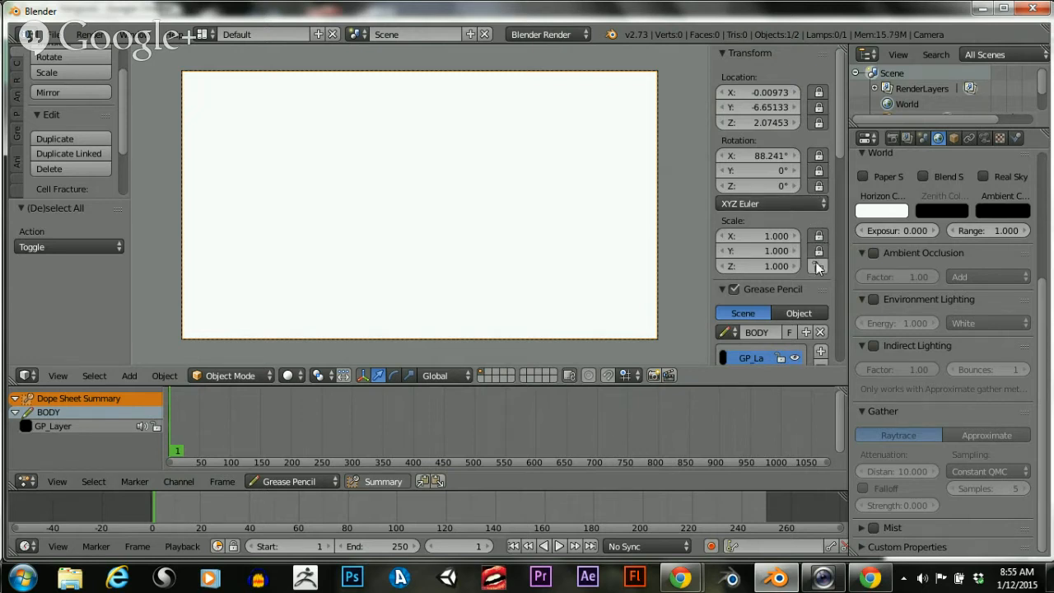
pyautogui.click(819, 265)
# Collapse the camera's Transform settings and deselect the camera
pyautogui.scroll(-6, 804, 247)
pyautogui.scroll(5, 787, 219)
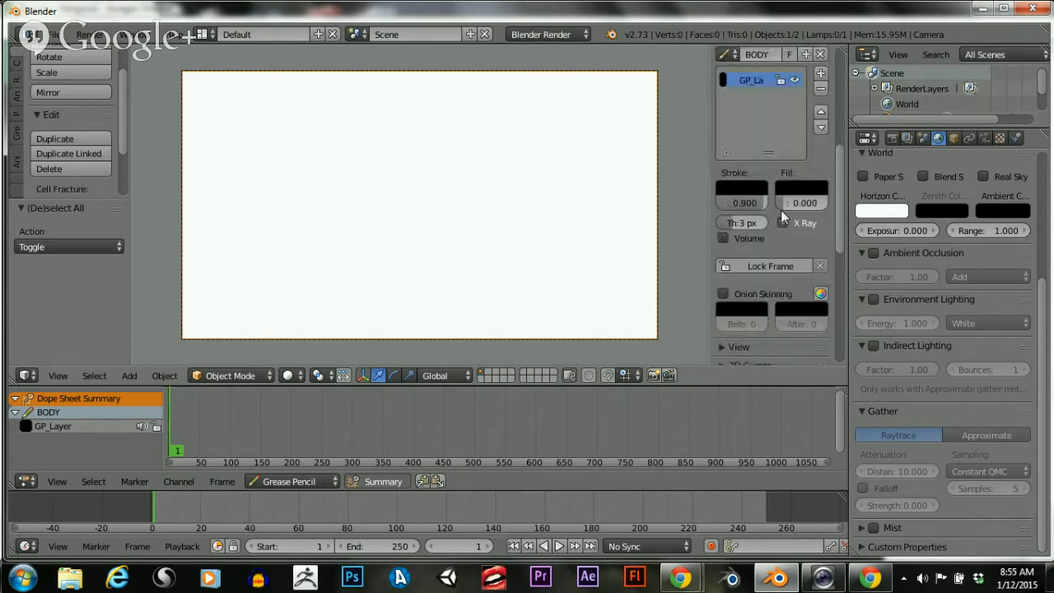
pyautogui.scroll(2, 784, 215)
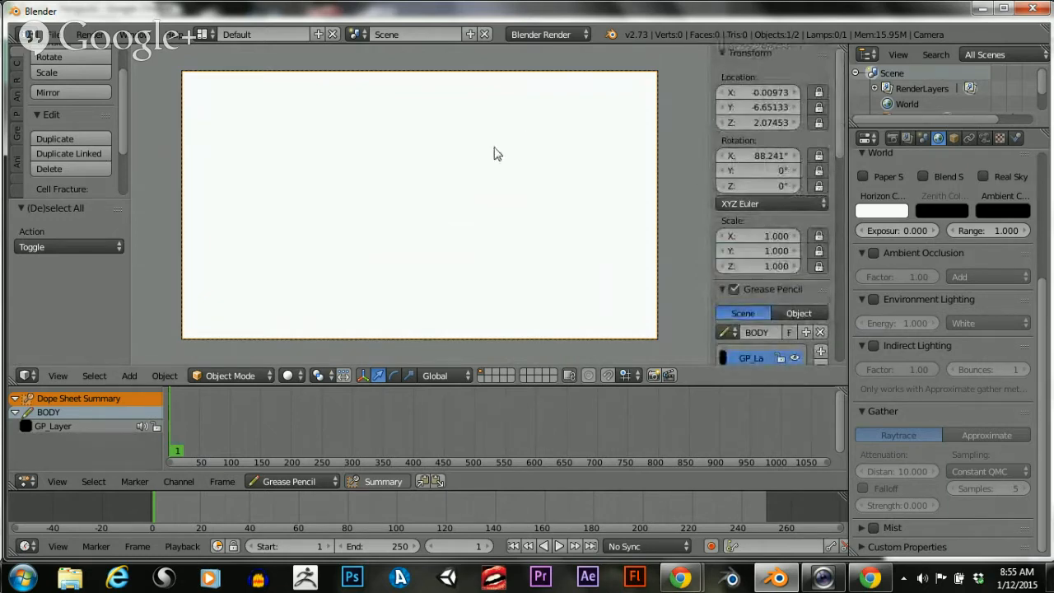
pyautogui.click(721, 51)
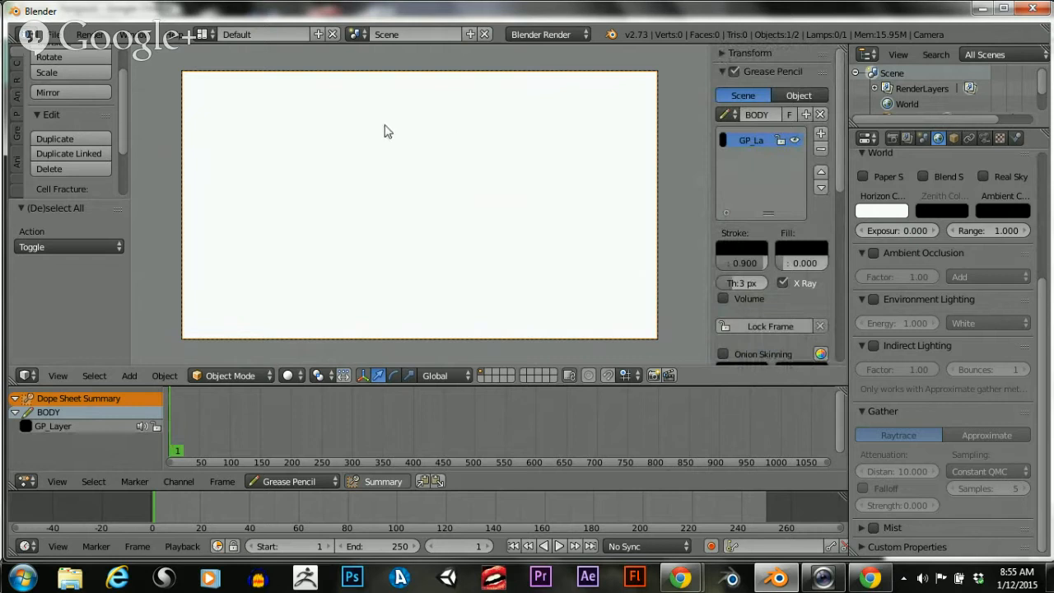
pyautogui.press('a')
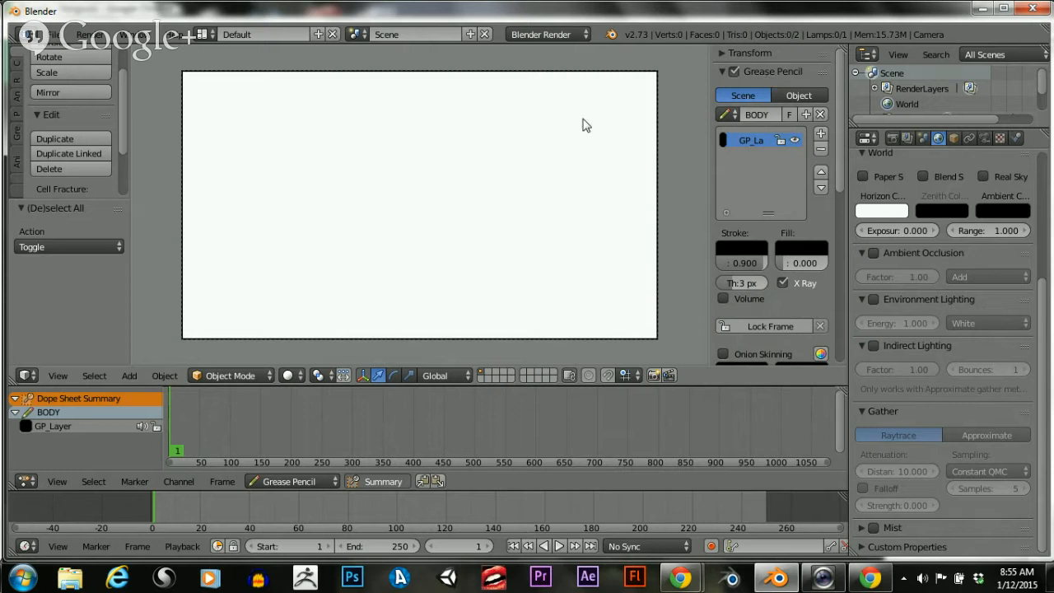
# Set the BODY layer's stroke opacity to 1.000 and check its stroke and fill colors
pyautogui.scroll(-5, 793, 109)
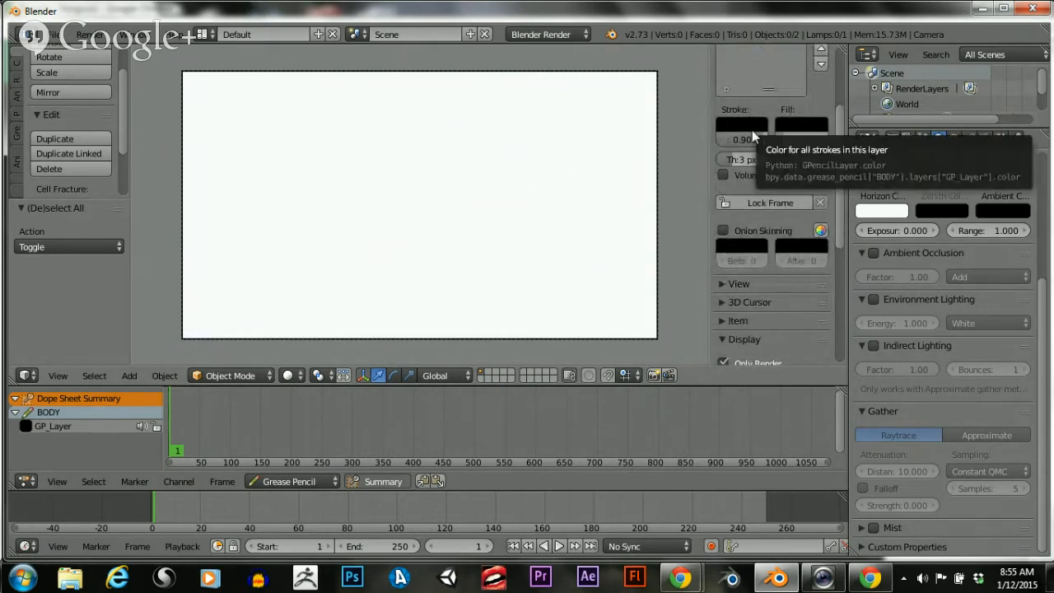
pyautogui.moveTo(748, 141); pyautogui.dragTo(769, 140)
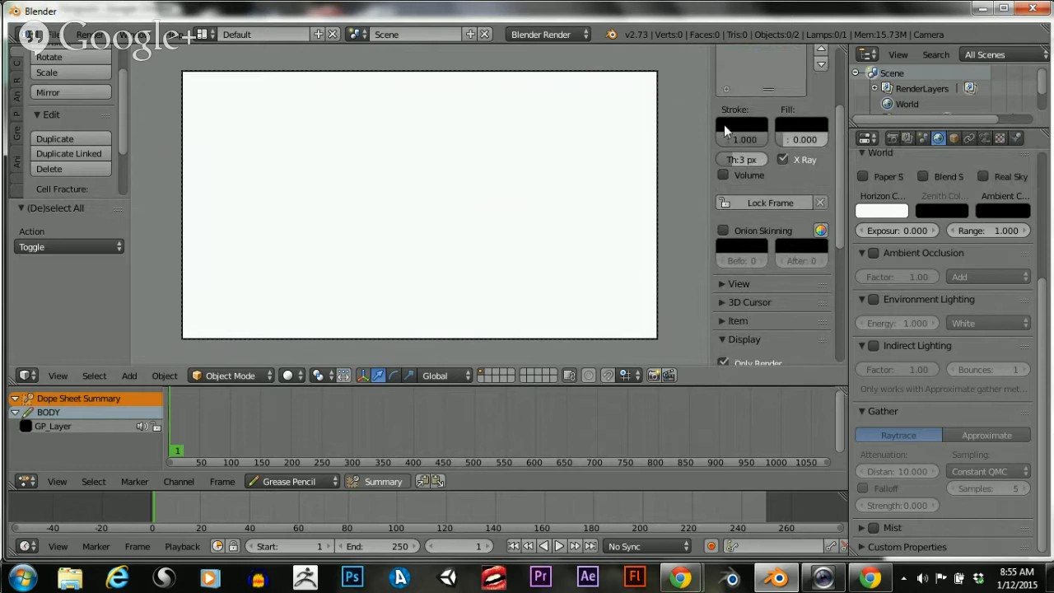
pyautogui.click(756, 127)
pyautogui.click(789, 126)
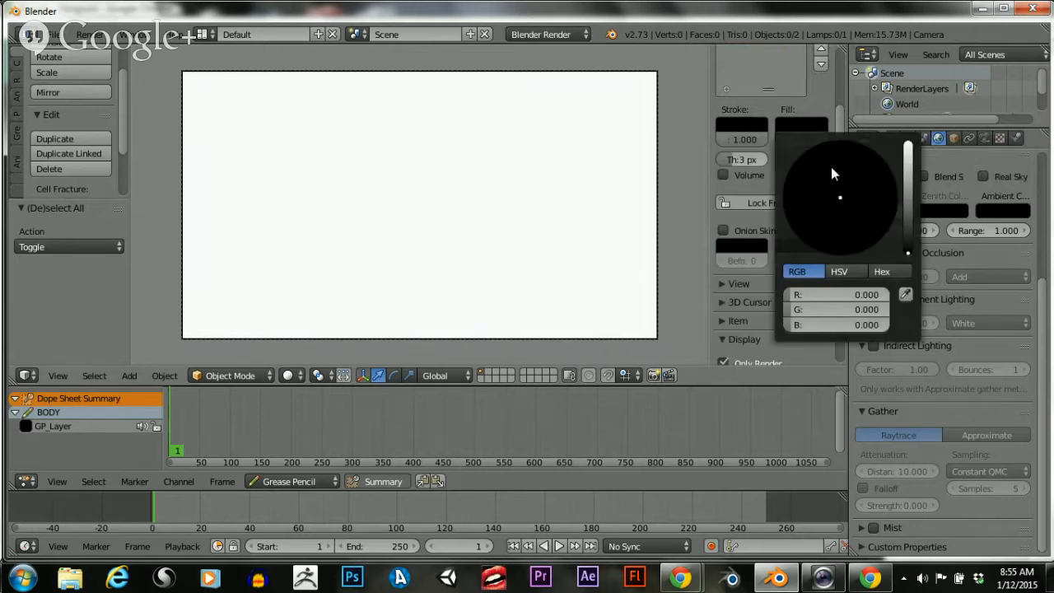
# Enable Onion Skinning on the layer and set the before color to light grey and the after color to darker grey
pyautogui.click(725, 231)
pyautogui.click(738, 247)
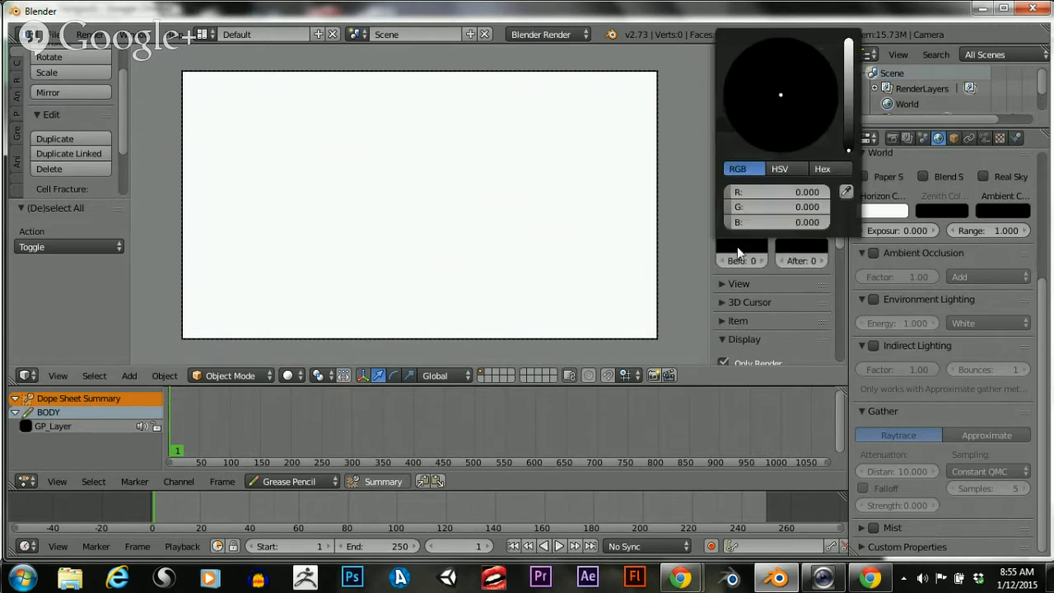
pyautogui.moveTo(846, 111); pyautogui.dragTo(848, 39)
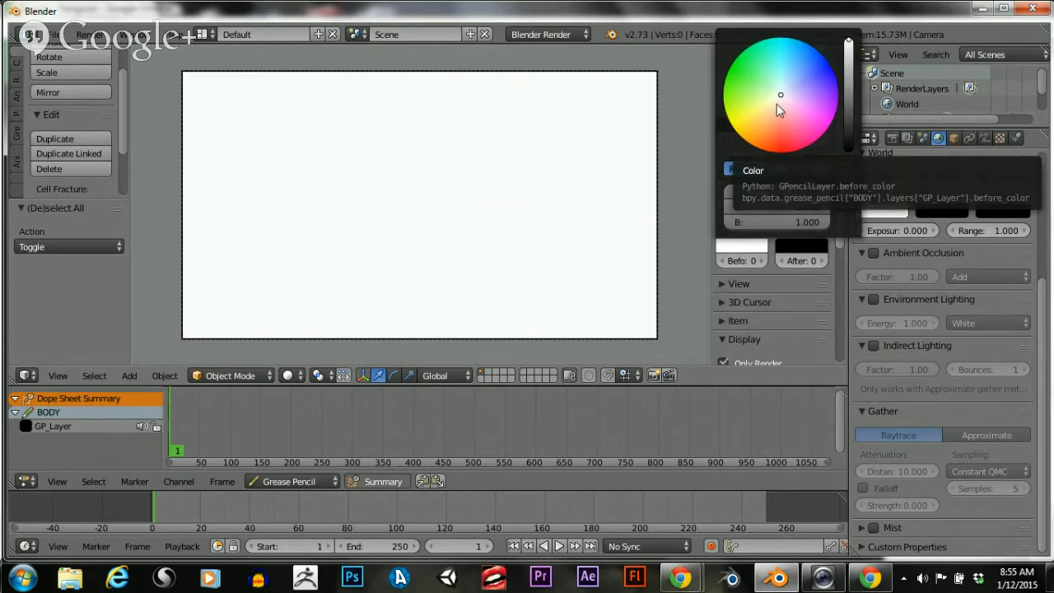
pyautogui.moveTo(848, 79); pyautogui.dragTo(848, 97)
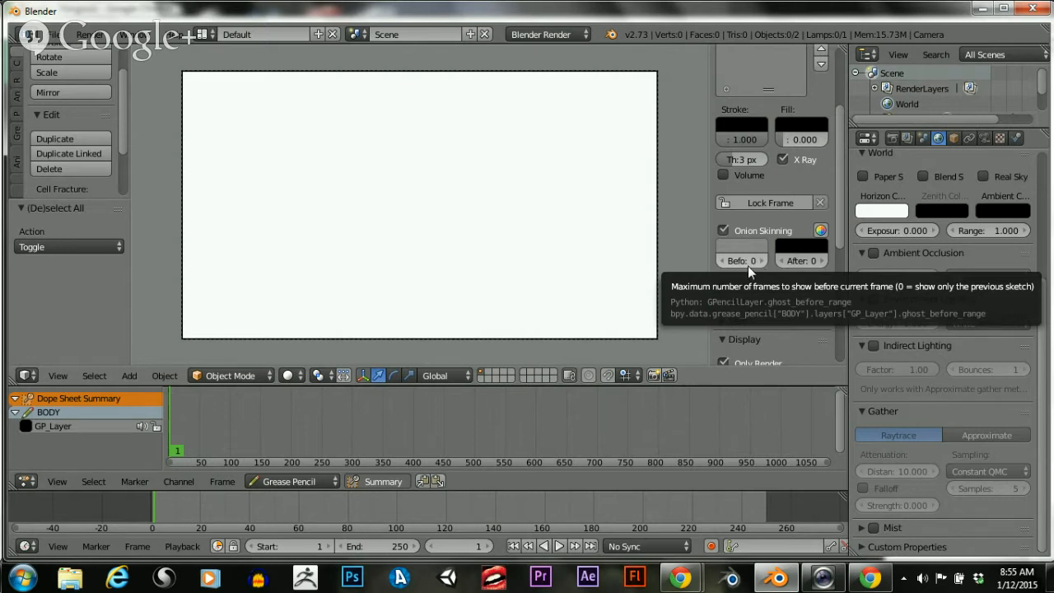
pyautogui.click(796, 246)
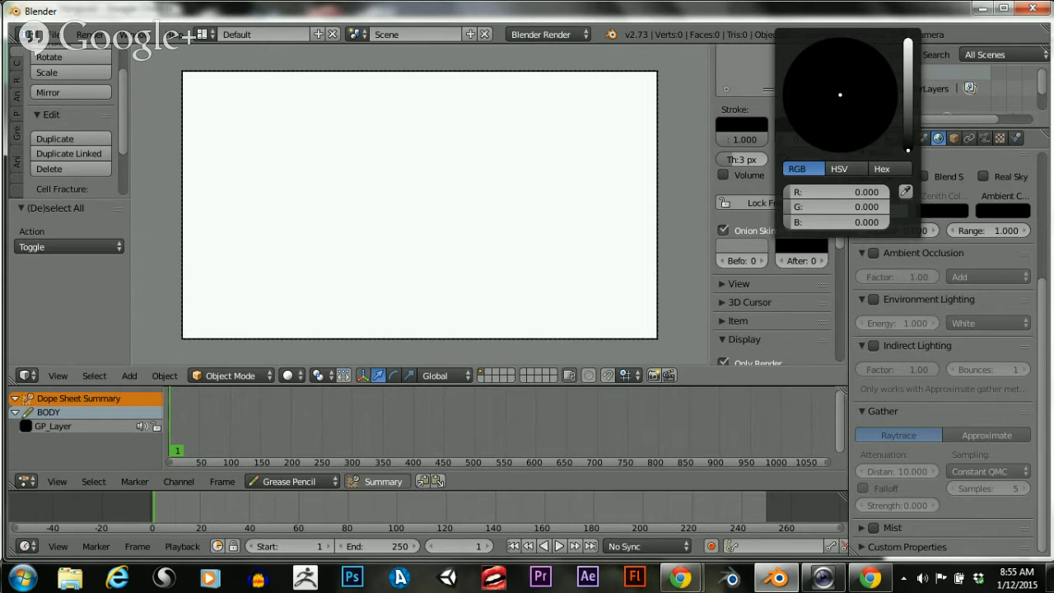
pyautogui.moveTo(907, 150); pyautogui.dragTo(908, 110)
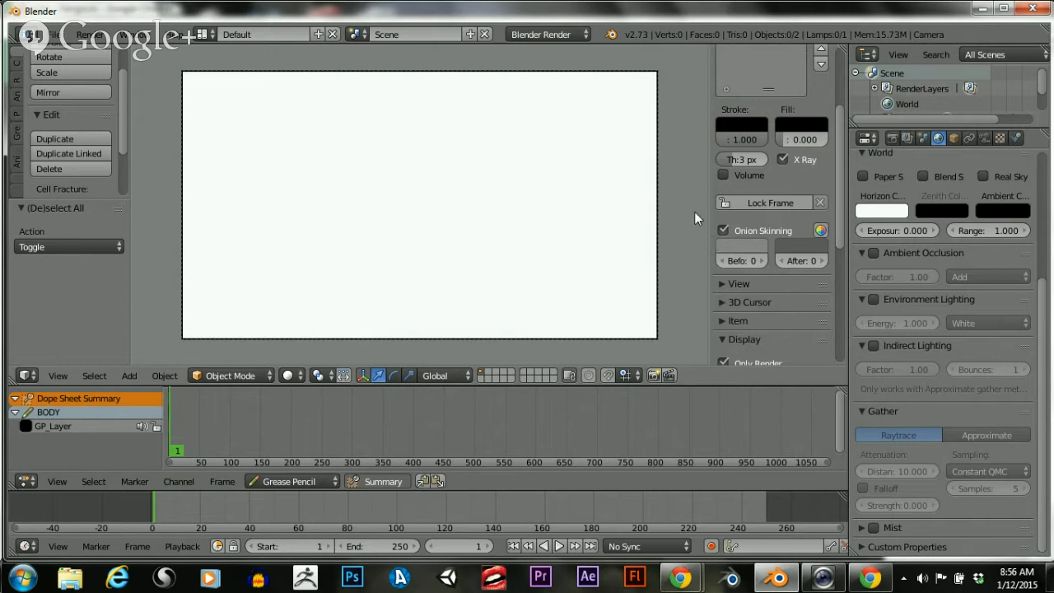
# Try the world's Blend Sky option and turn it off again
pyautogui.click(881, 212)
pyautogui.click(923, 177)
pyautogui.click(924, 176)
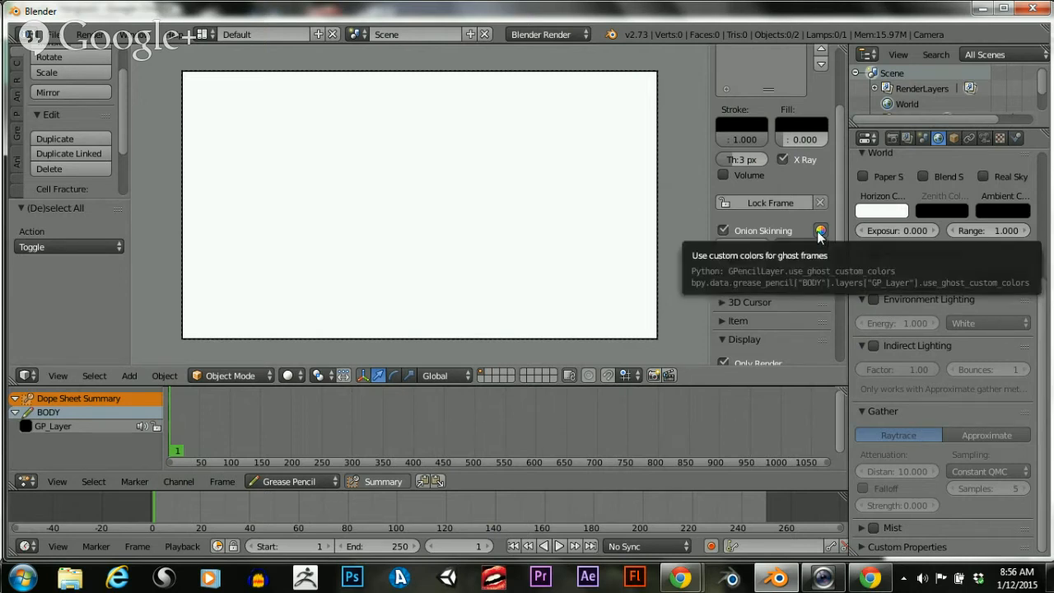
# Toggle the layer's Onion Skinning several times and leave it disabled
pyautogui.click(727, 234)
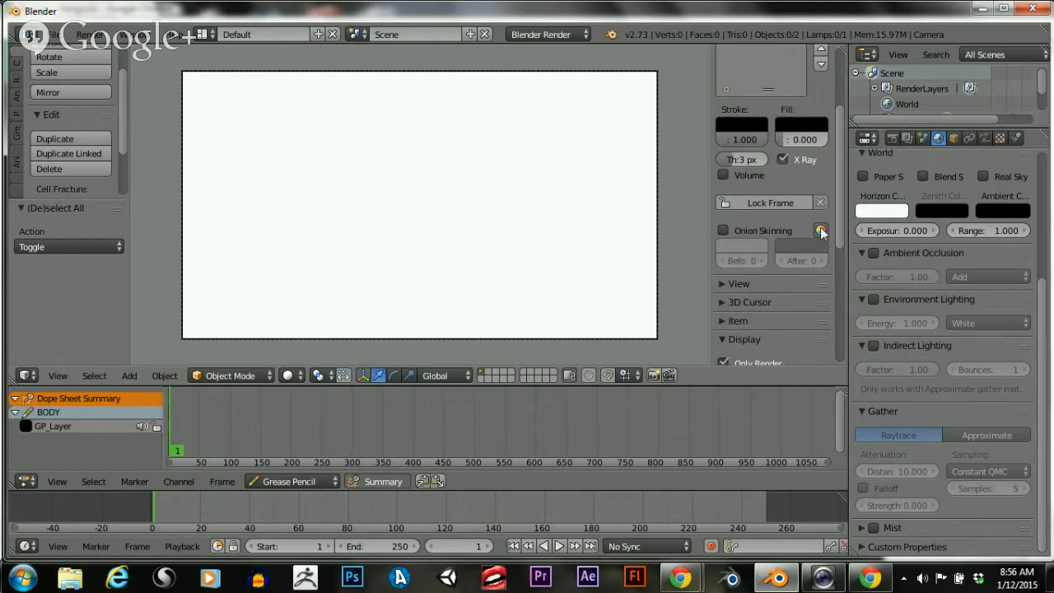
pyautogui.click(725, 233)
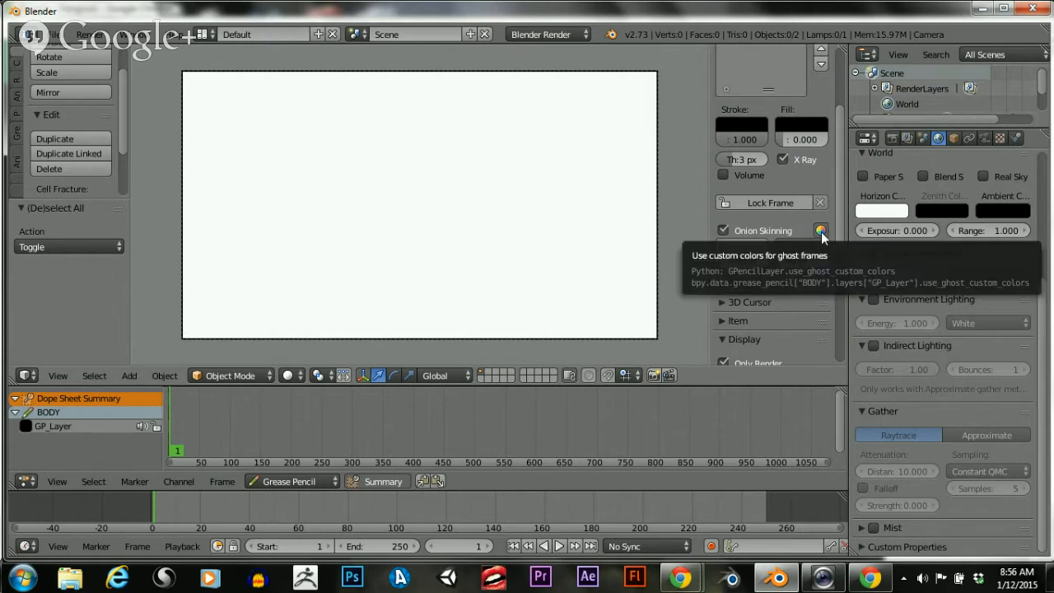
pyautogui.click(723, 231)
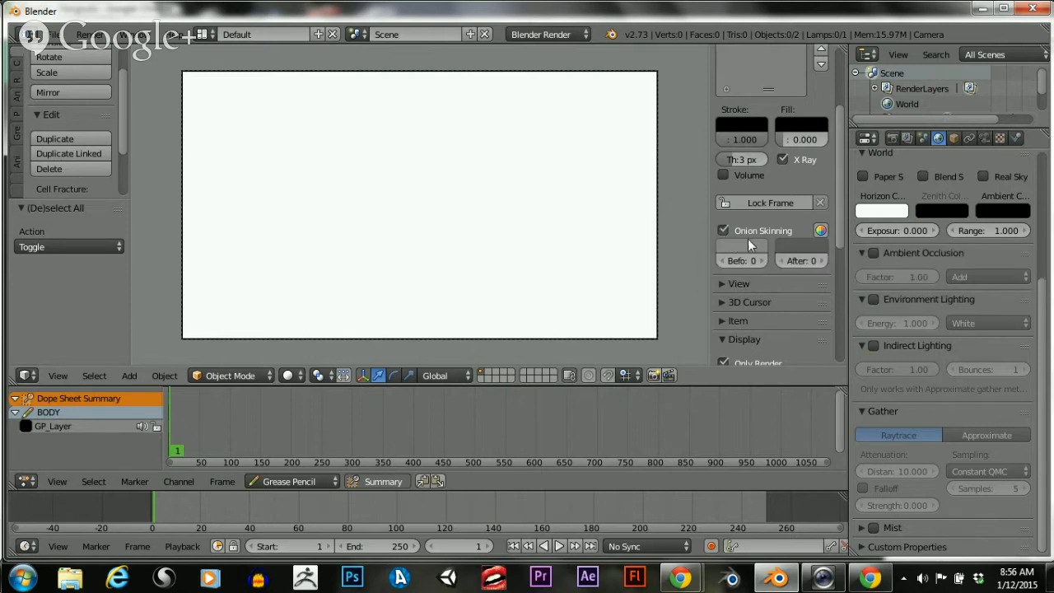
pyautogui.click(739, 230)
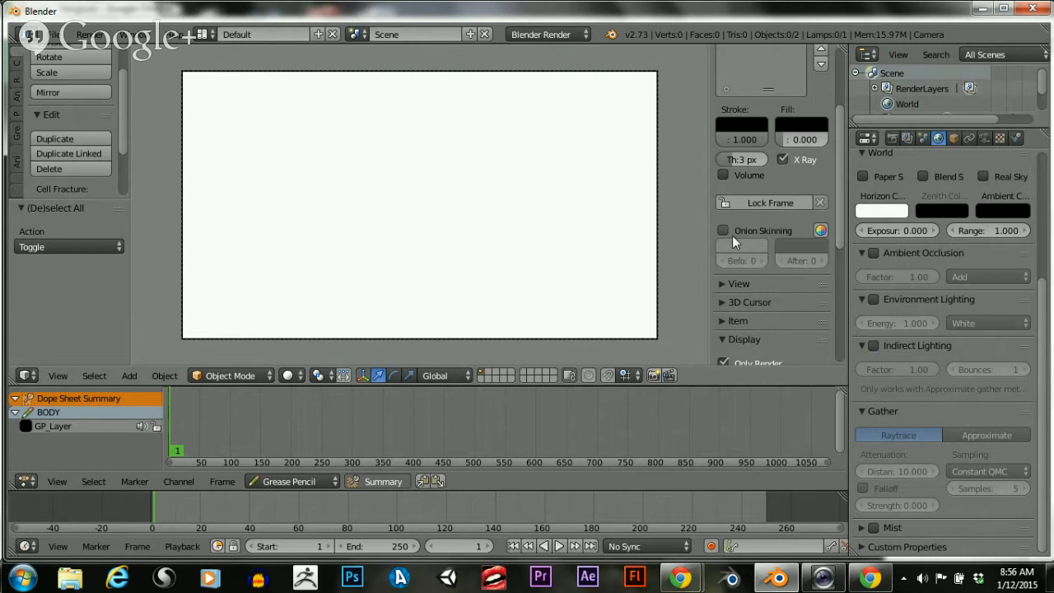
# Collapse the viewport's Display settings and return to the Grease Pencil layer settings
pyautogui.scroll(-3, 734, 238)
pyautogui.click(723, 247)
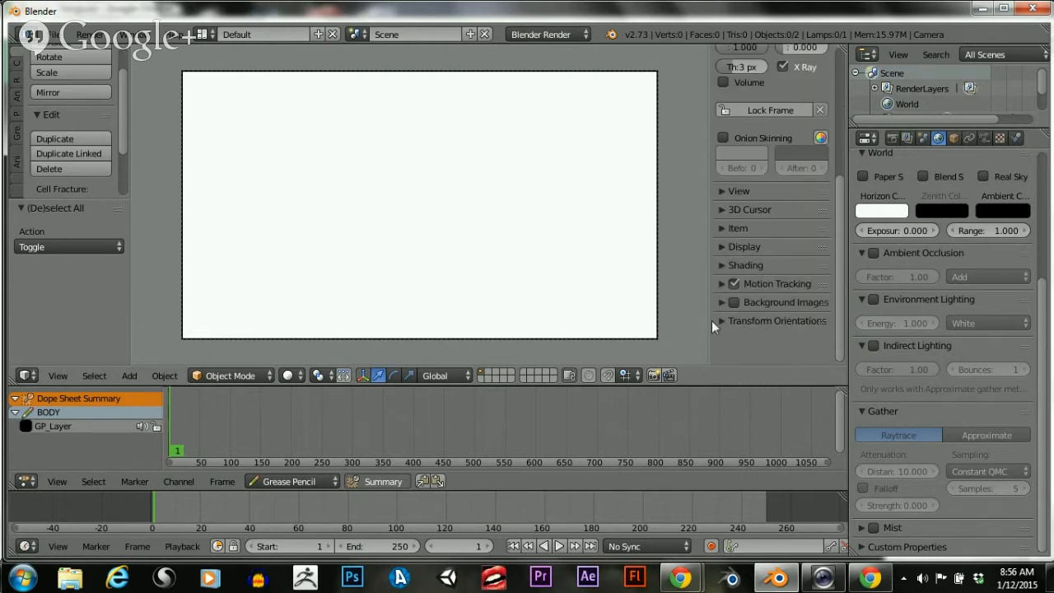
pyautogui.scroll(5, 741, 218)
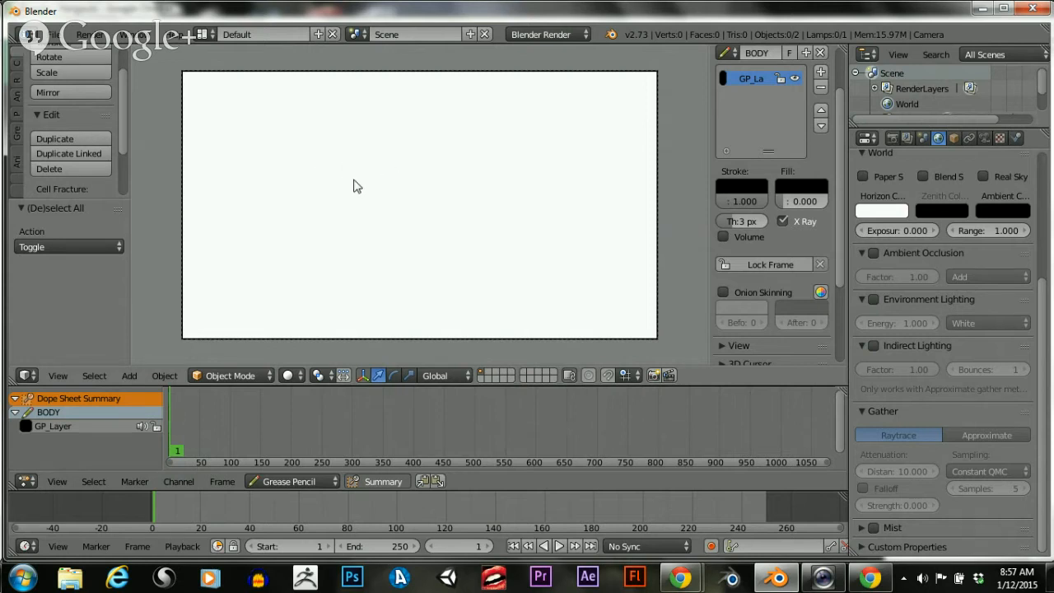
# Widen the tool shelf and look over its Transform, Edit and History tools
pyautogui.scroll(2, 117, 123)
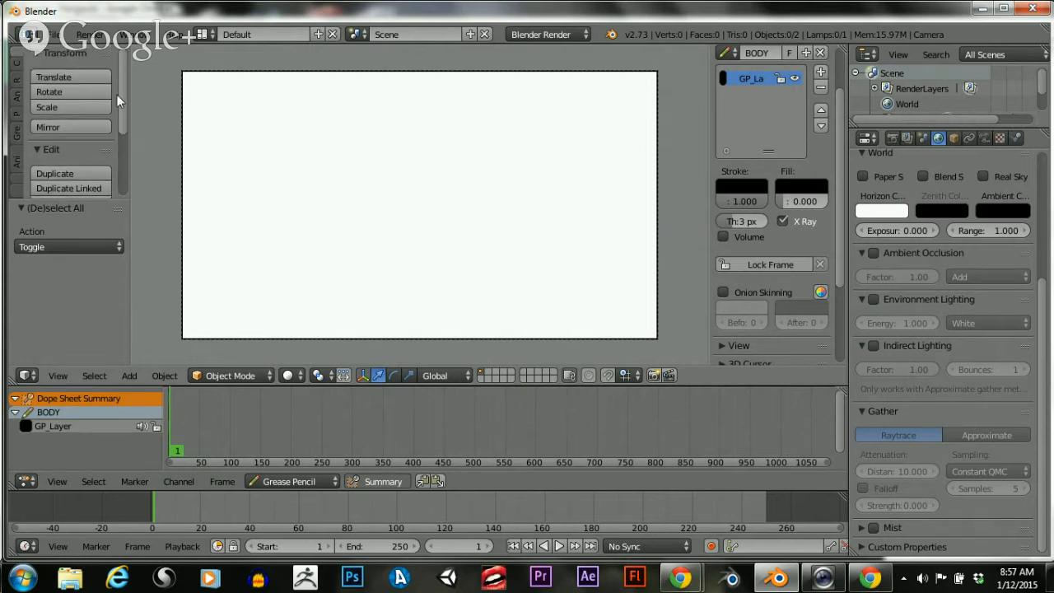
pyautogui.scroll(-4, 115, 112)
pyautogui.scroll(-2, 115, 129)
pyautogui.scroll(2, 114, 145)
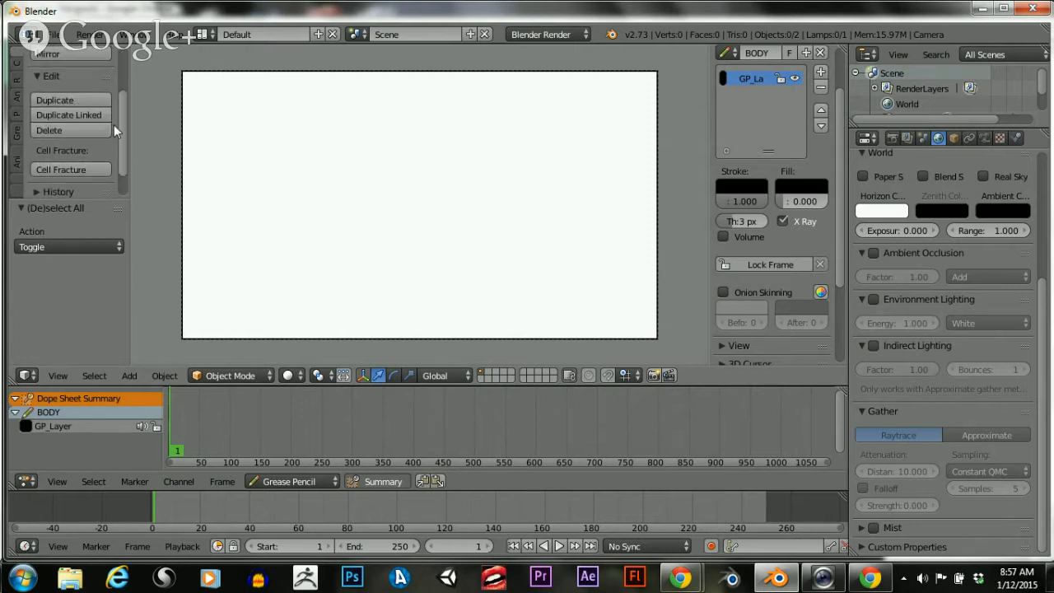
pyautogui.moveTo(123, 155); pyautogui.dragTo(185, 155)
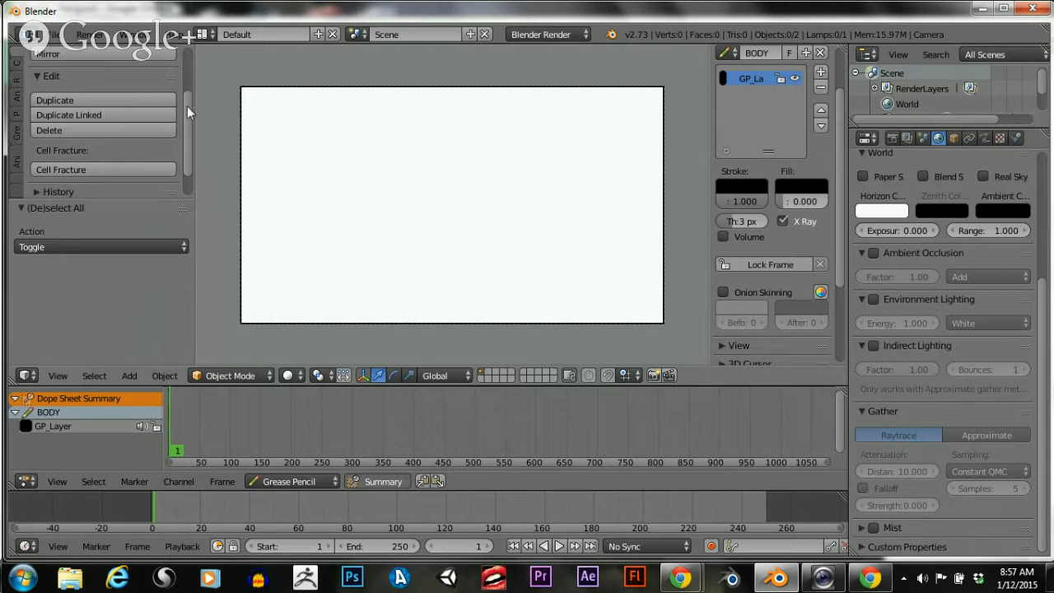
pyautogui.scroll(2, 187, 106)
pyautogui.scroll(-3, 188, 107)
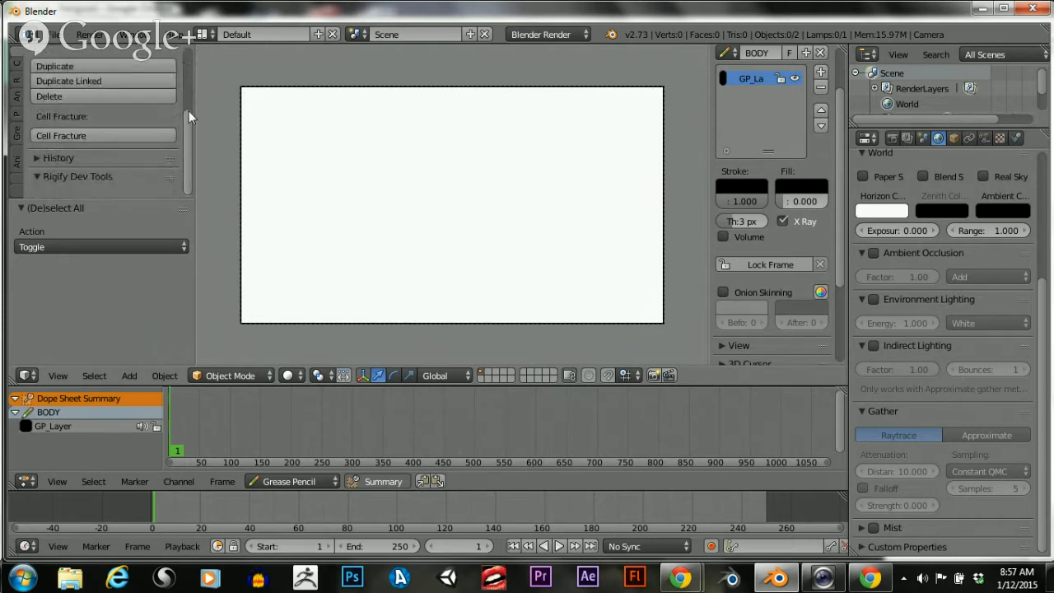
# Check which interaction modes are available in the 3D viewport and keep Object Mode
pyautogui.click(241, 376)
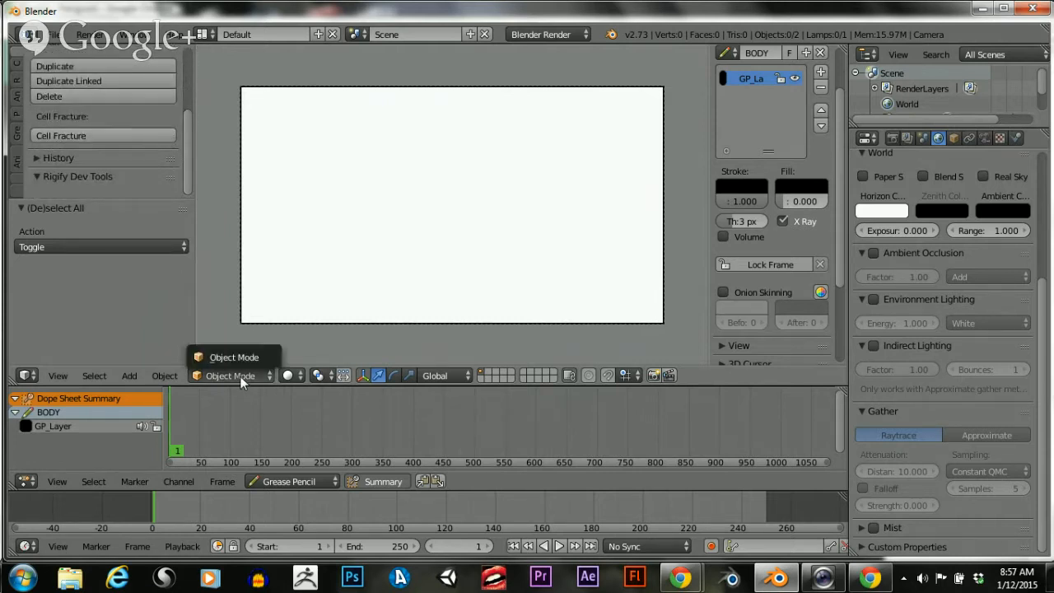
pyautogui.click(284, 377)
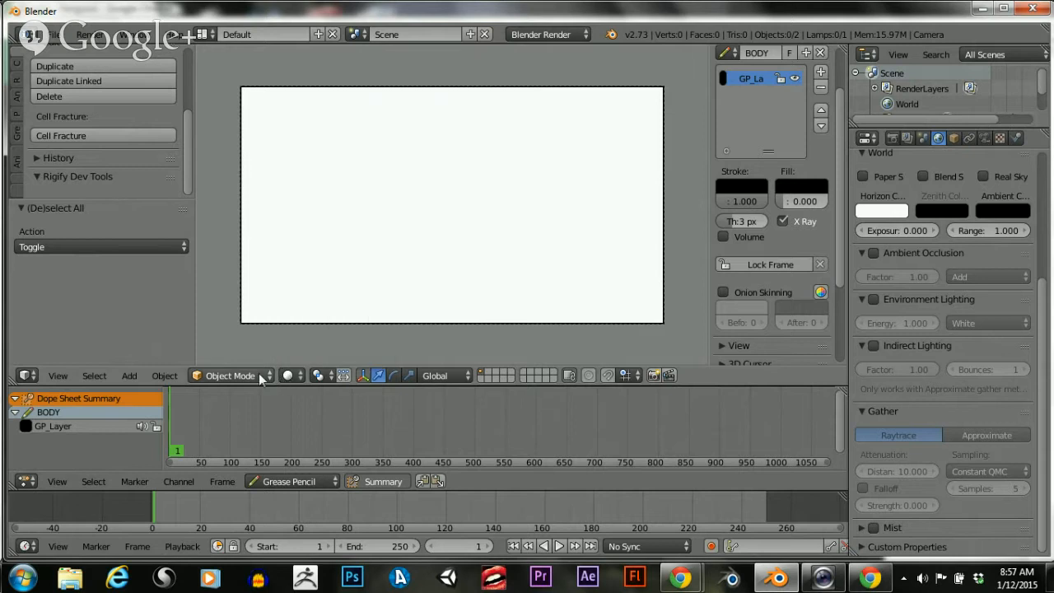
pyautogui.click(261, 378)
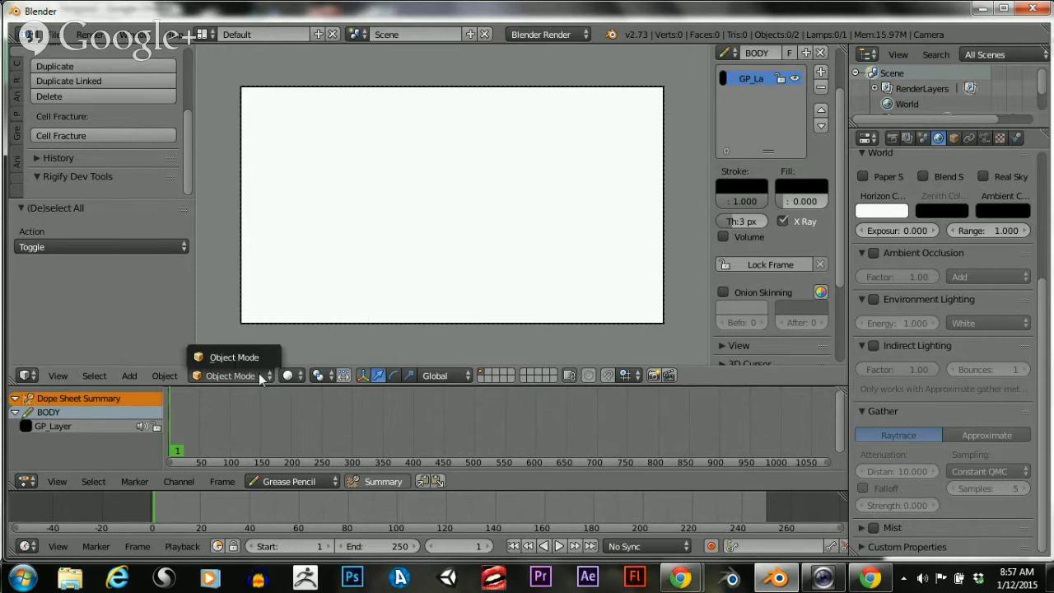
pyautogui.click(213, 376)
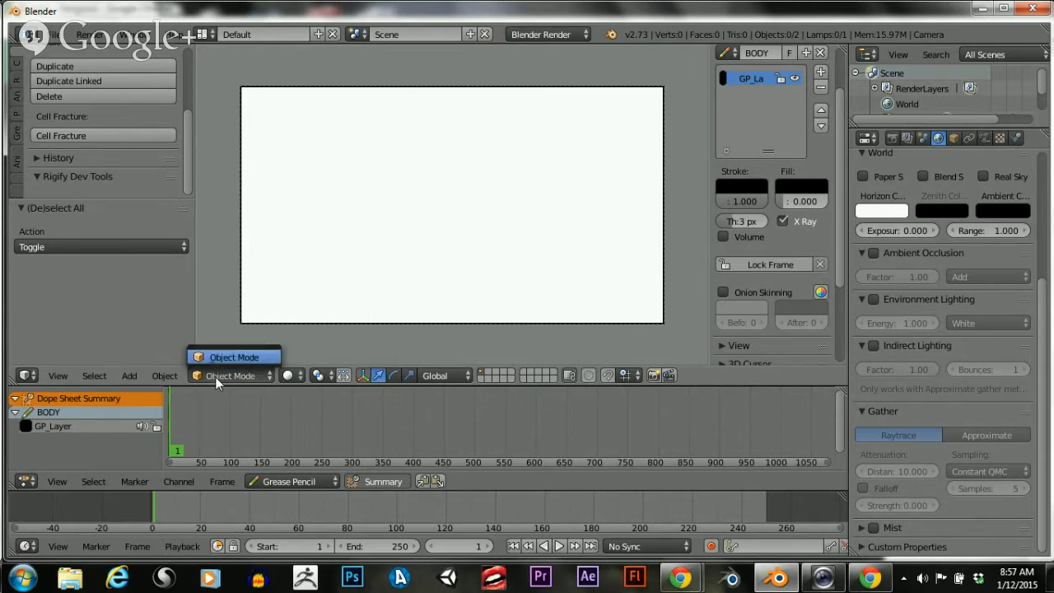
pyautogui.click(234, 375)
pyautogui.click(236, 376)
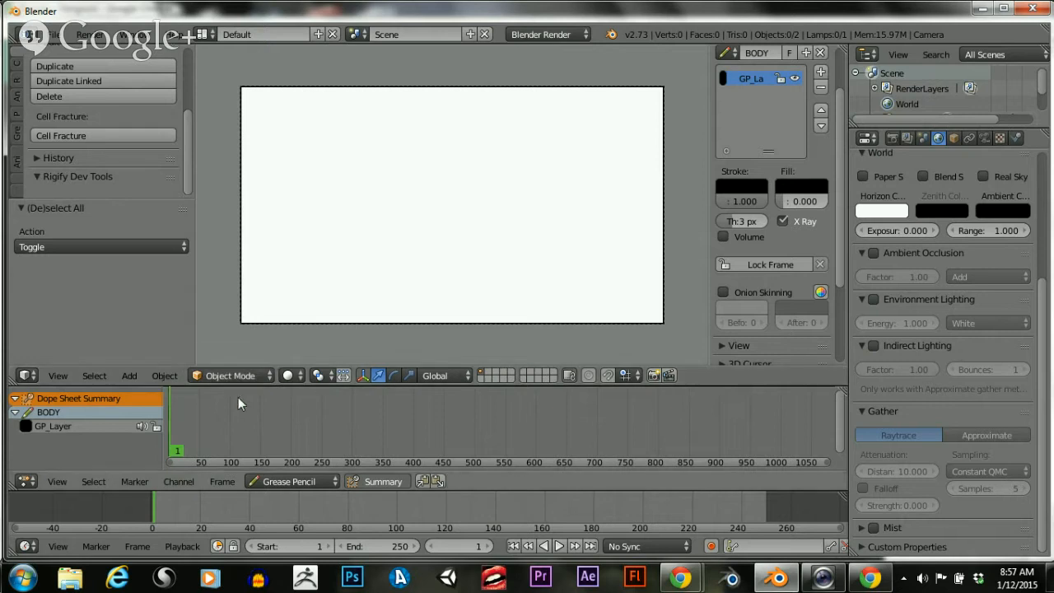
pyautogui.click(240, 379)
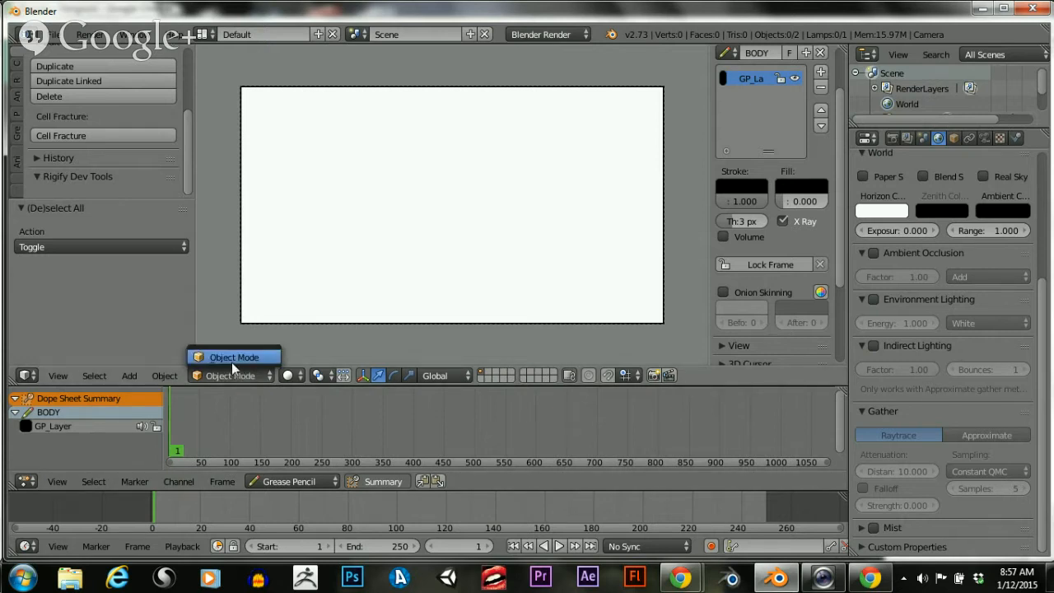
pyautogui.click(224, 376)
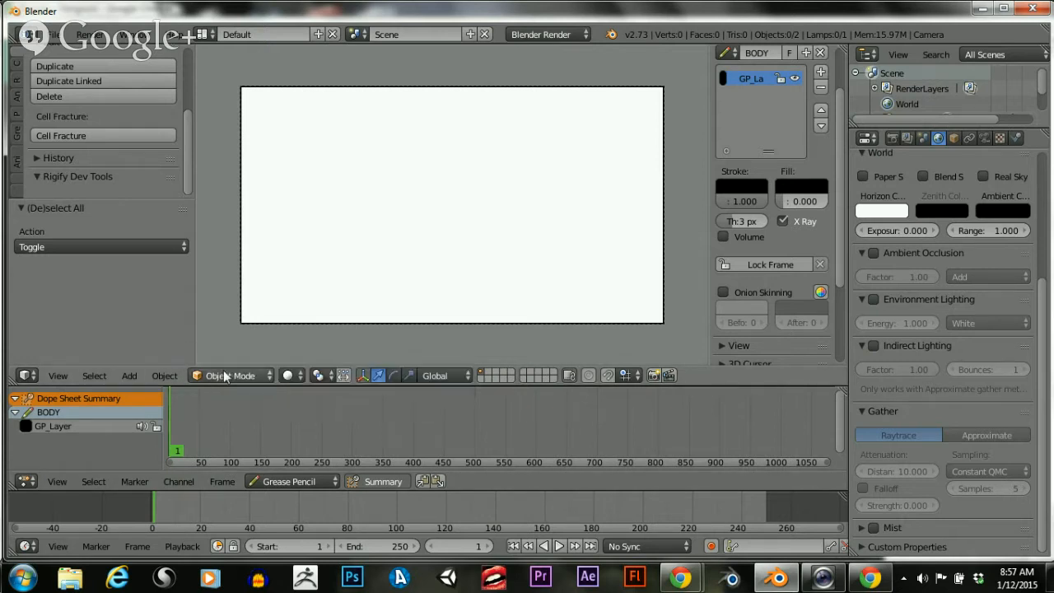
pyautogui.click(223, 375)
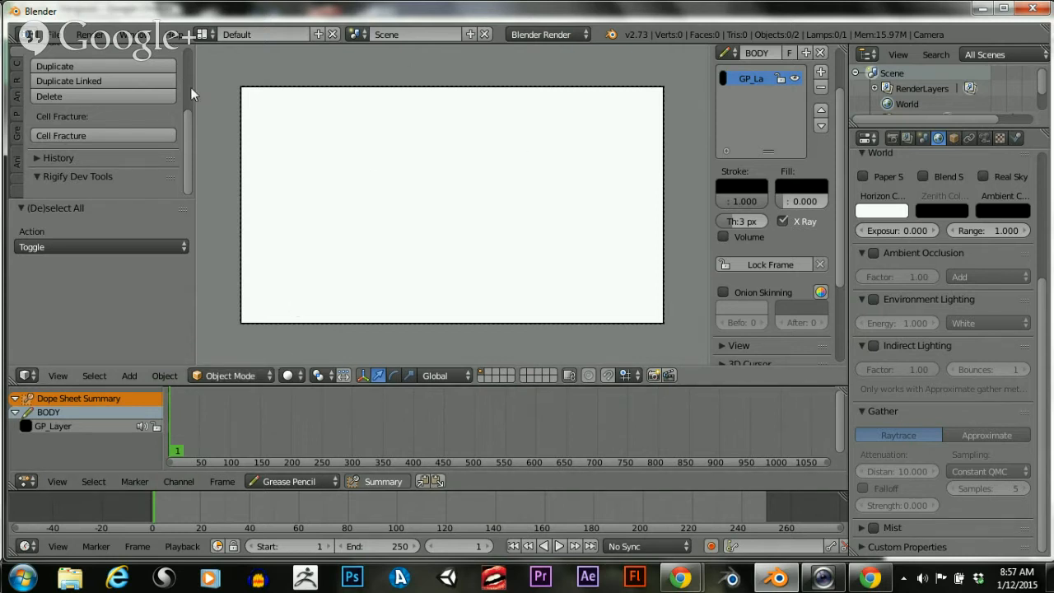
pyautogui.scroll(3, 186, 133)
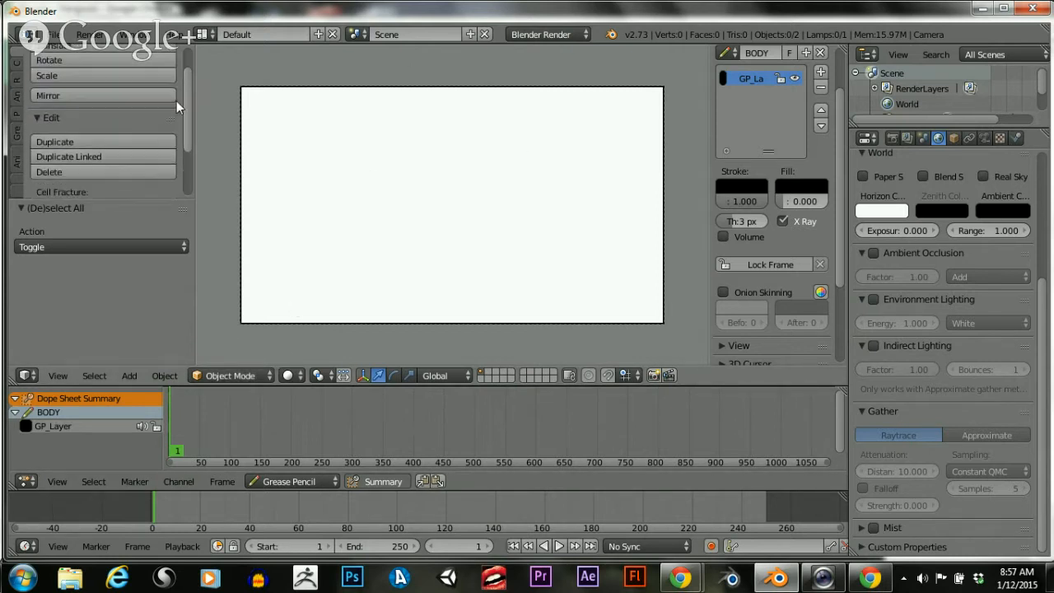
pyautogui.moveTo(180, 98)
pyautogui.mouseDown()
pyautogui.moveTo(179, 88)
pyautogui.moveTo(180, 107)
pyautogui.mouseUp()
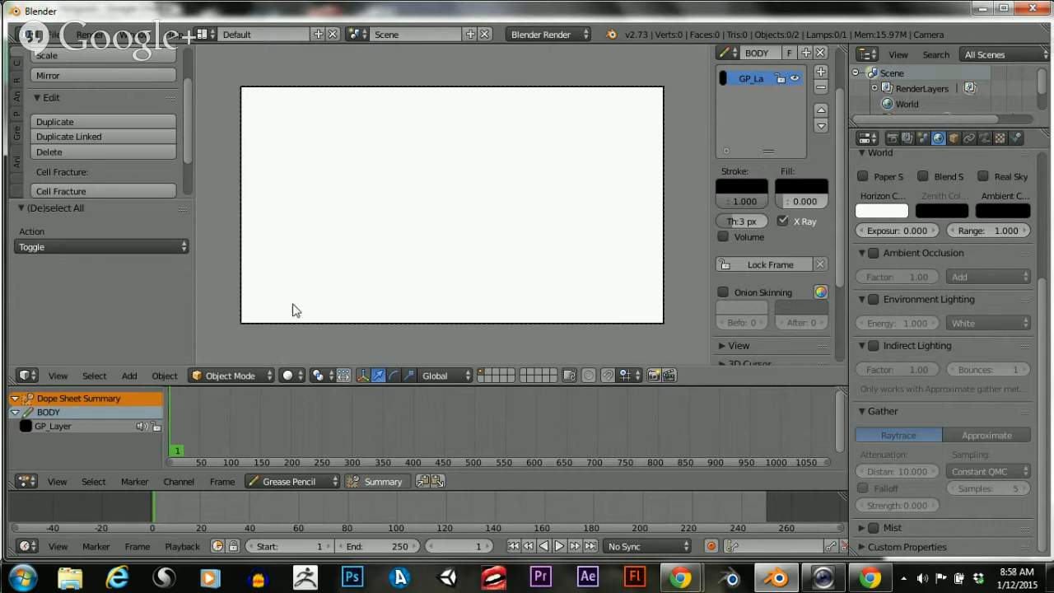
pyautogui.click(262, 375)
pyautogui.click(255, 375)
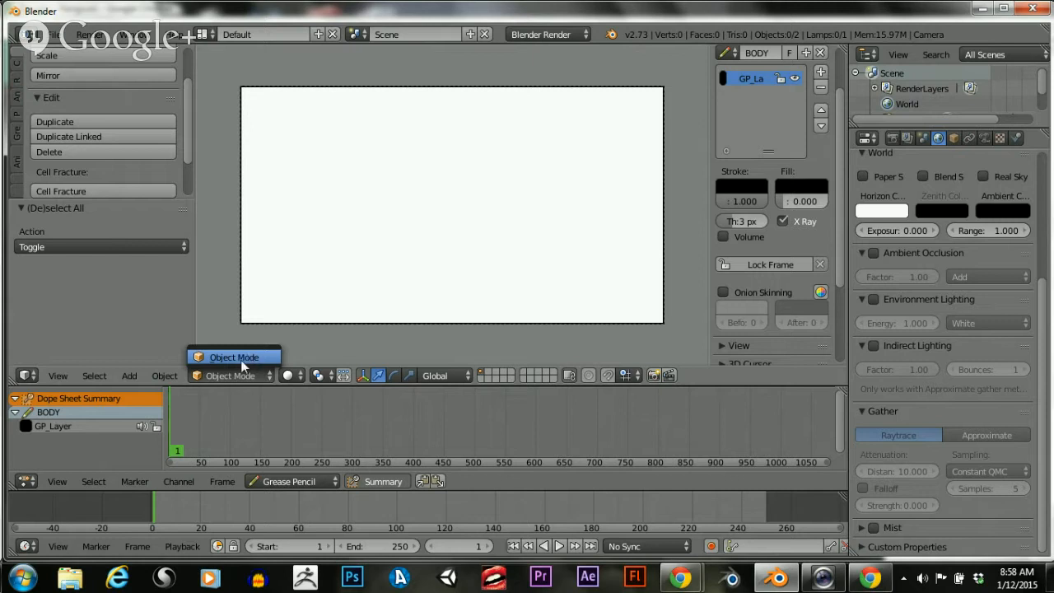
pyautogui.click(231, 357)
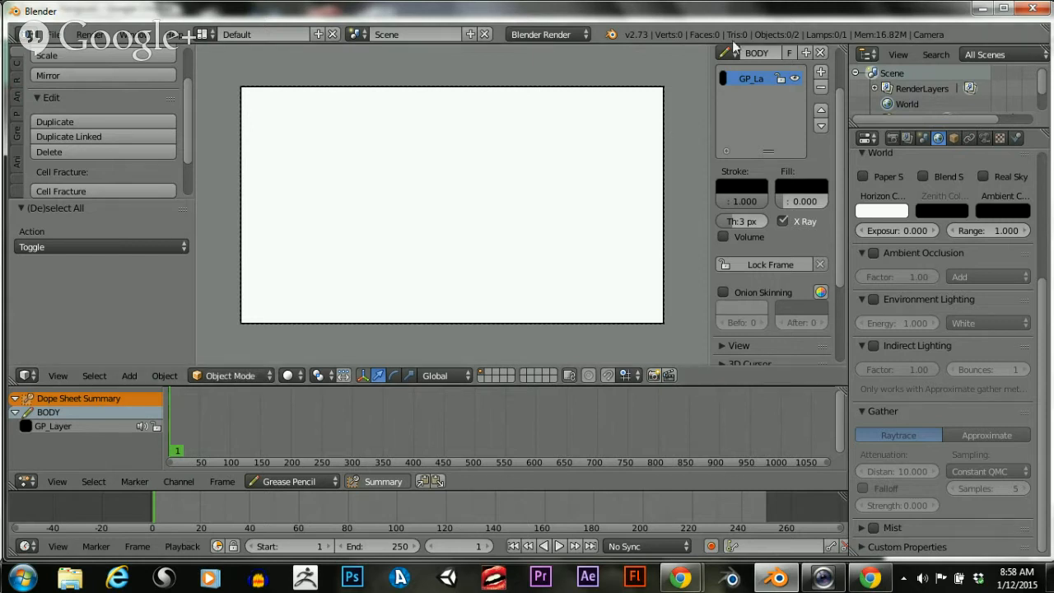
# Review the BODY Grease Pencil settings, from the layer list and stroke options to Onion Skinning
pyautogui.scroll(2, 754, 248)
pyautogui.scroll(-5, 751, 238)
pyautogui.scroll(5, 767, 184)
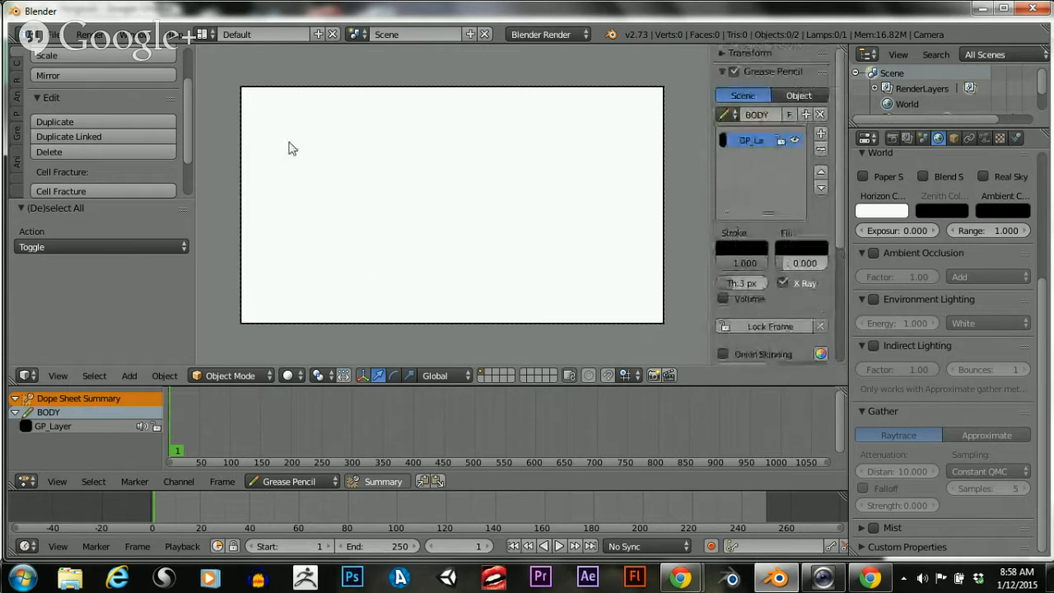
pyautogui.scroll(-4, 816, 132)
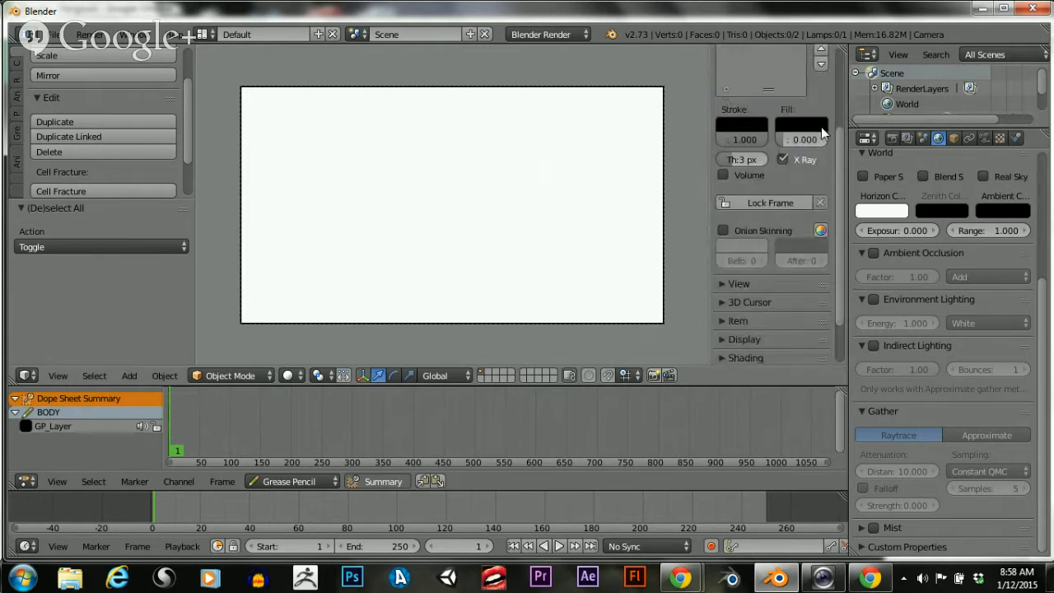
pyautogui.scroll(5, 778, 183)
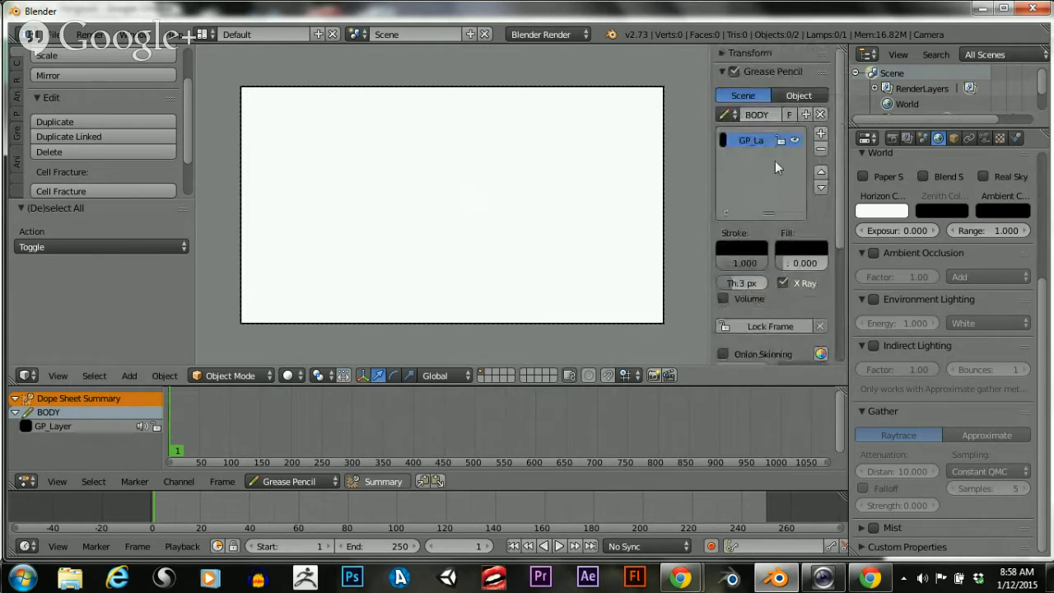
pyautogui.scroll(-4, 775, 161)
pyautogui.scroll(1, 781, 151)
pyautogui.scroll(1, 781, 152)
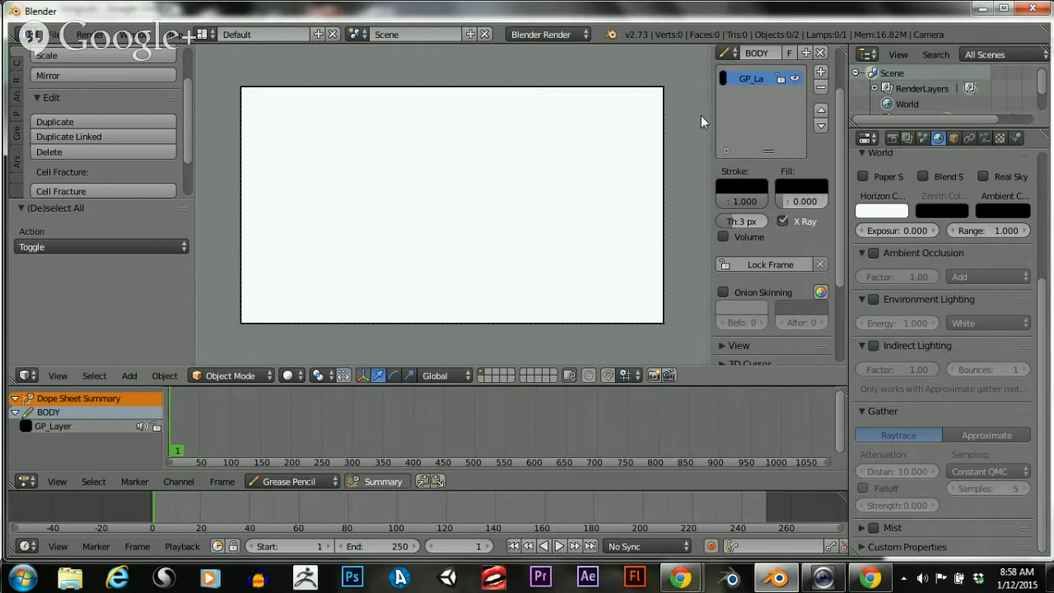
pyautogui.scroll(2, 762, 120)
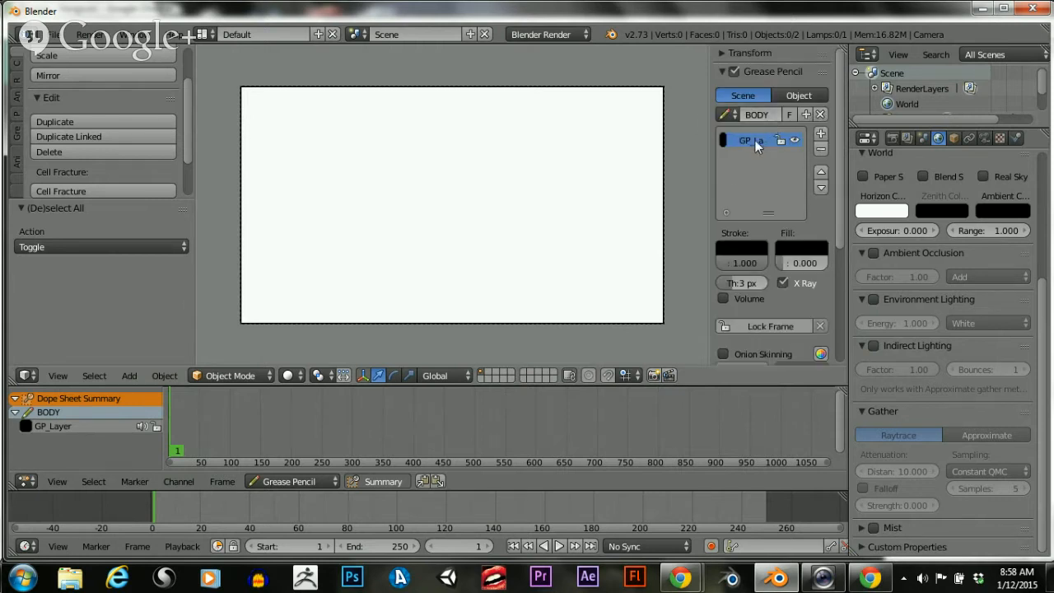
pyautogui.scroll(-3, 753, 135)
pyautogui.scroll(3, 742, 138)
pyautogui.scroll(-2, 749, 153)
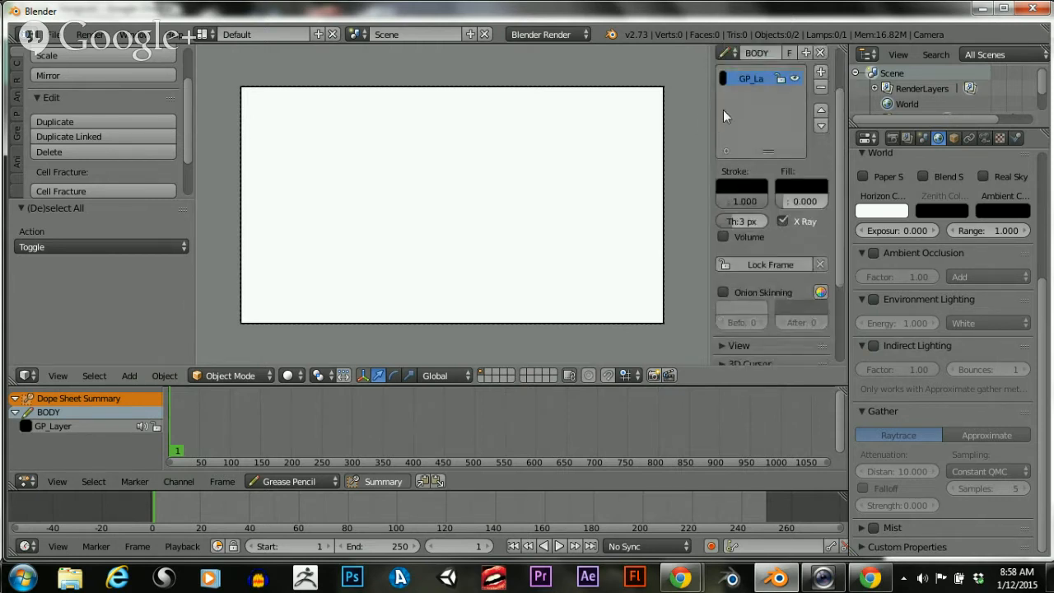
pyautogui.scroll(2, 766, 123)
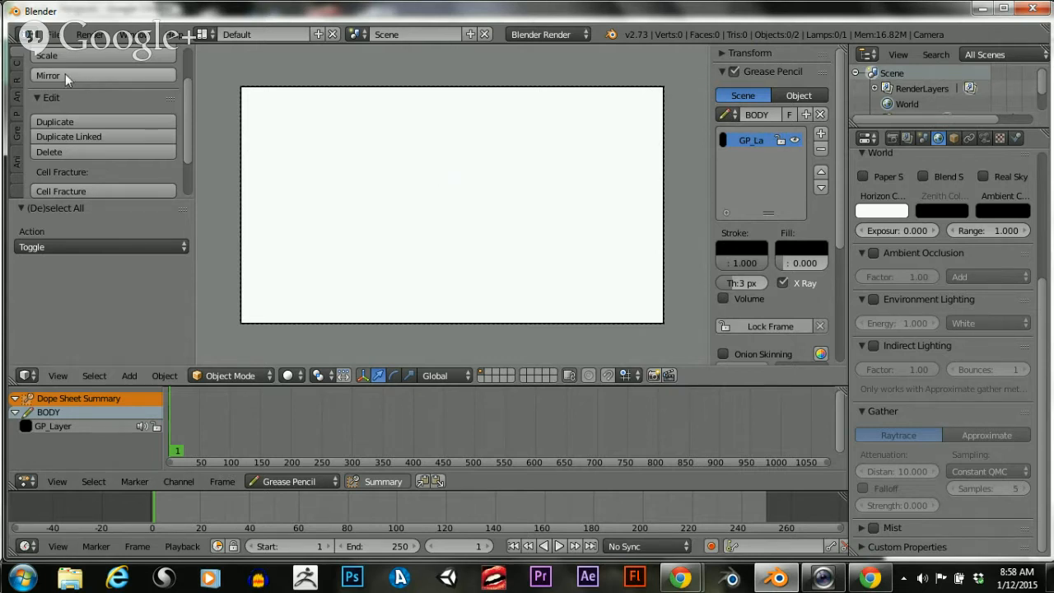
# Look through the tool shelf's Create, Relations, Animation and Physics tools
pyautogui.click(18, 63)
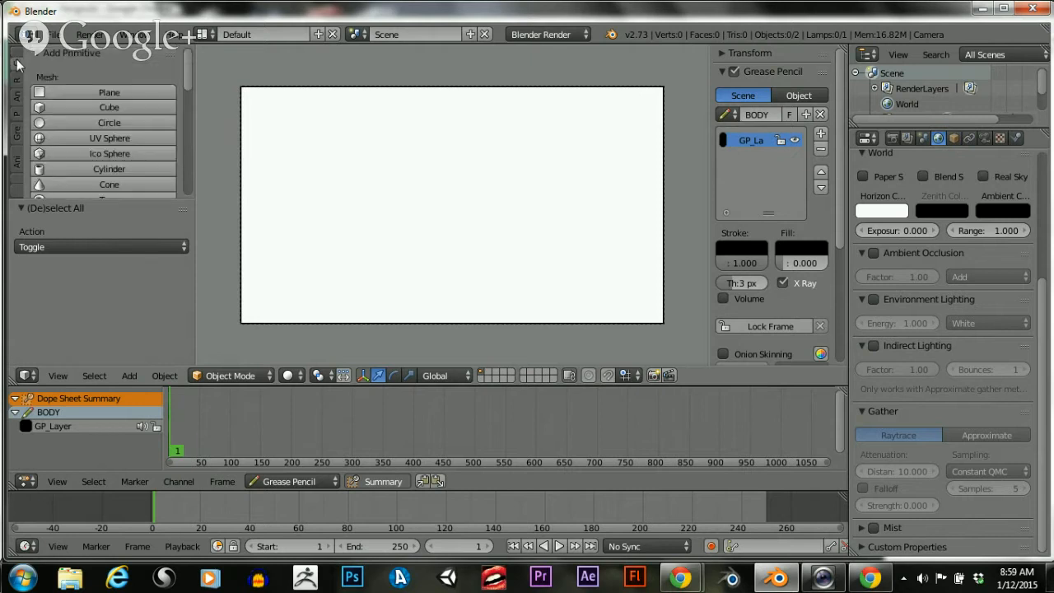
pyautogui.scroll(-10, 74, 110)
pyautogui.scroll(5, 75, 113)
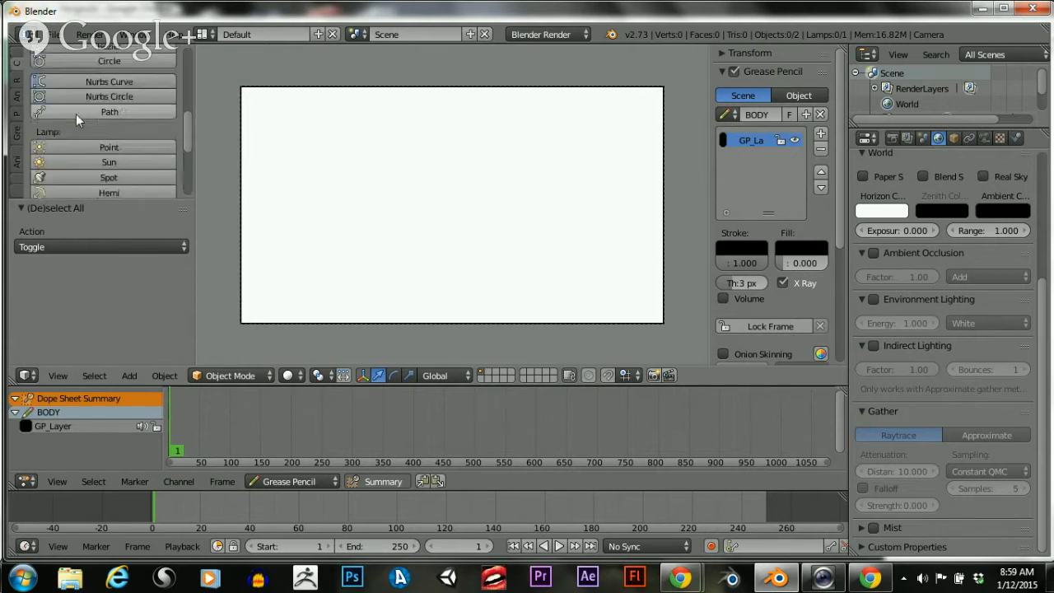
pyautogui.click(14, 83)
pyautogui.scroll(-5, 80, 107)
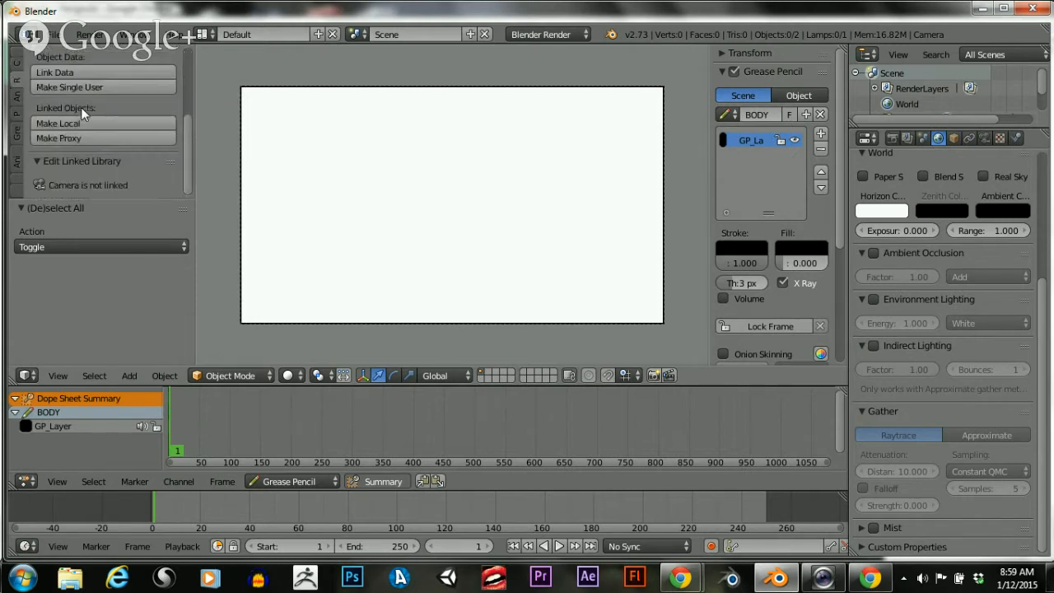
pyautogui.click(18, 98)
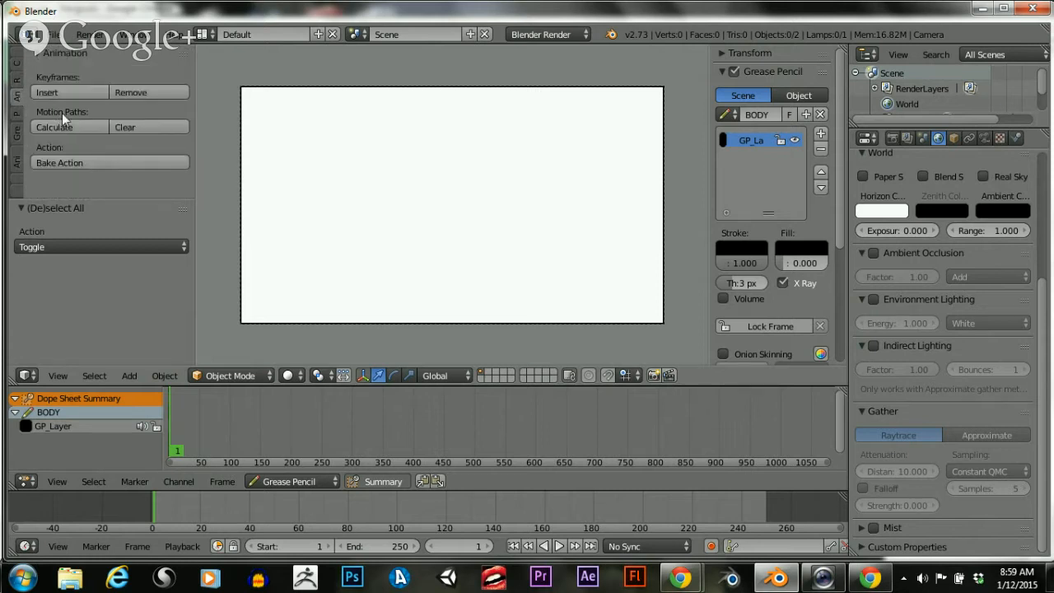
pyautogui.click(16, 116)
pyautogui.scroll(-3, 99, 122)
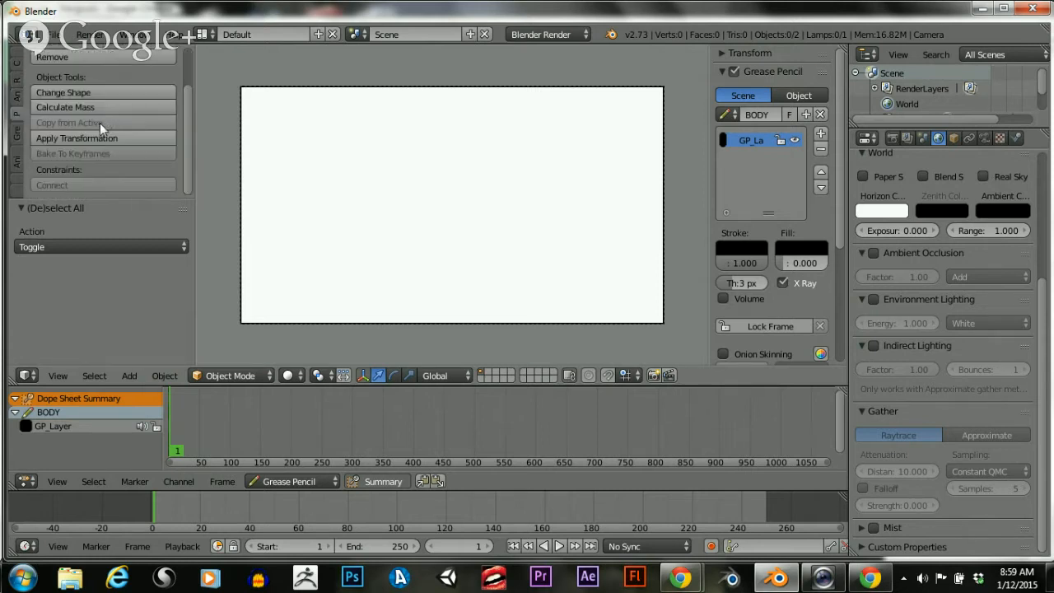
pyautogui.scroll(3, 80, 126)
# Bring up the Grease Pencil tools, make the tool shelf wider and taller, and look over the drawing and Edit Strokes options
pyautogui.click(17, 132)
pyautogui.scroll(-5, 77, 122)
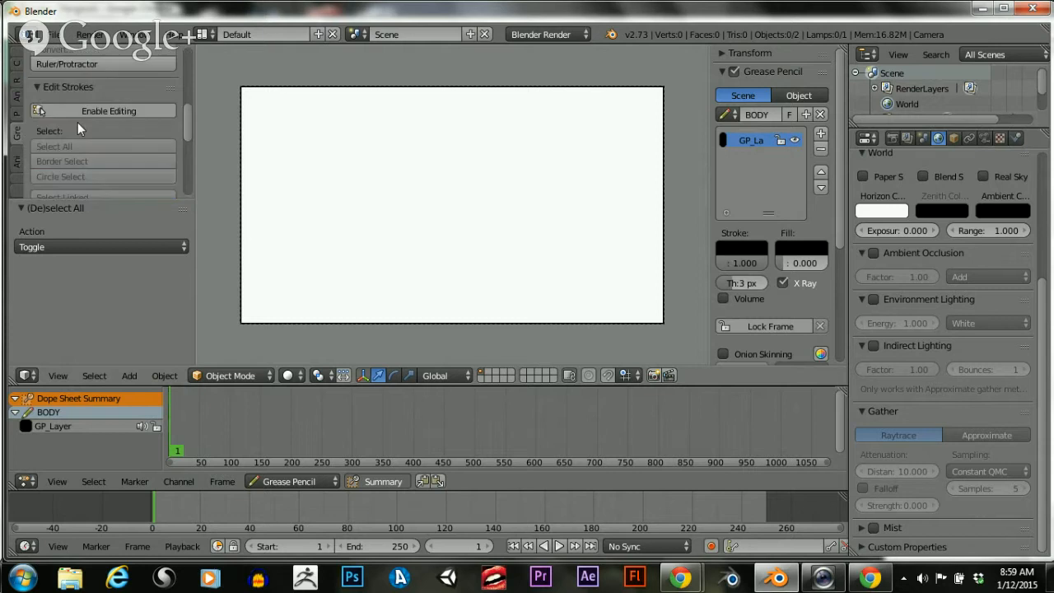
pyautogui.scroll(4, 77, 122)
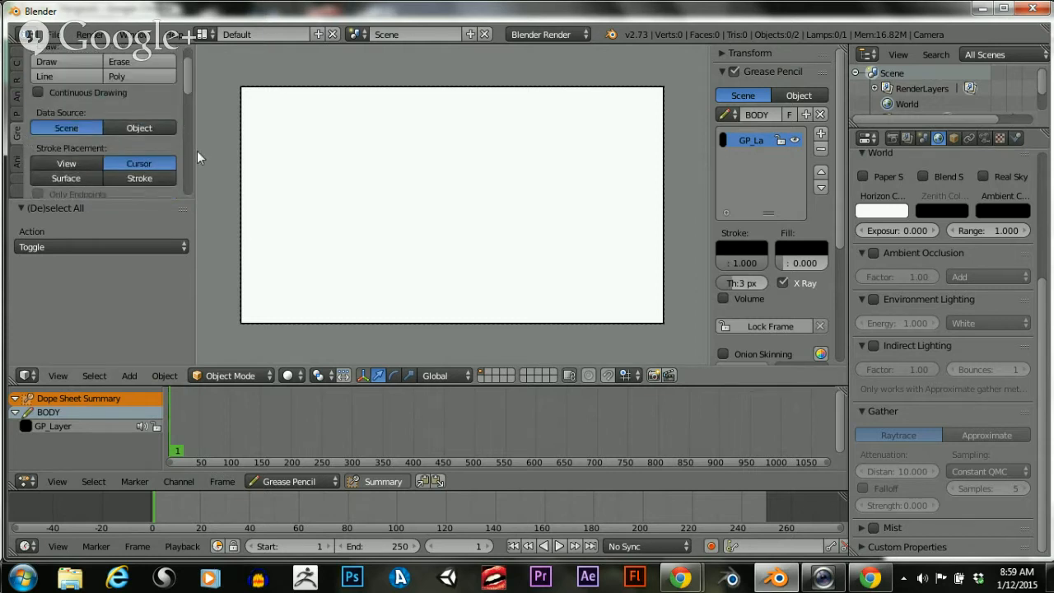
pyautogui.moveTo(197, 151); pyautogui.dragTo(327, 158)
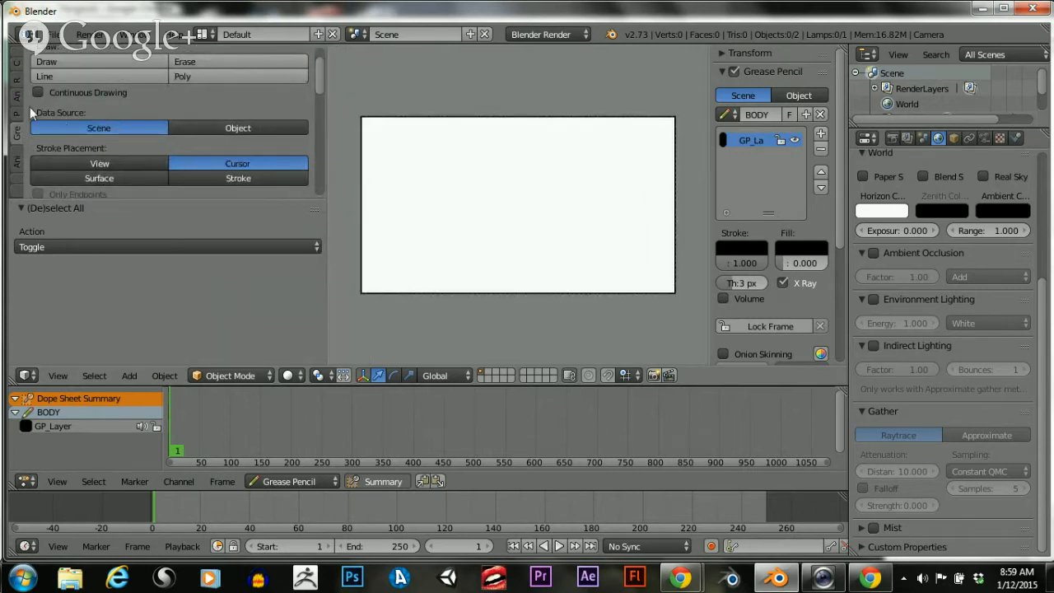
pyautogui.moveTo(22, 198); pyautogui.dragTo(24, 298)
pyautogui.click(18, 58)
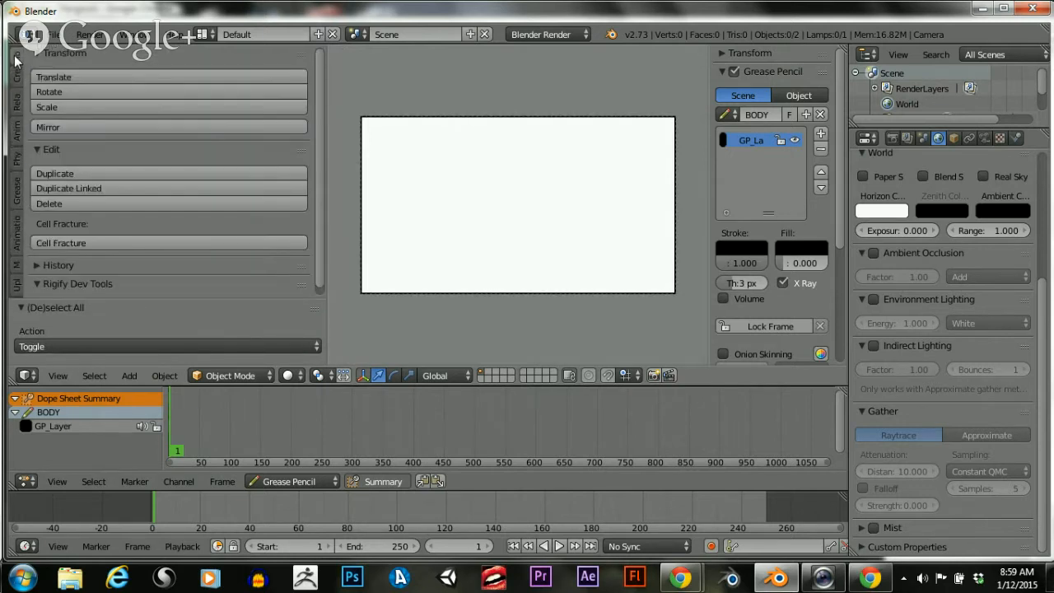
pyautogui.click(16, 191)
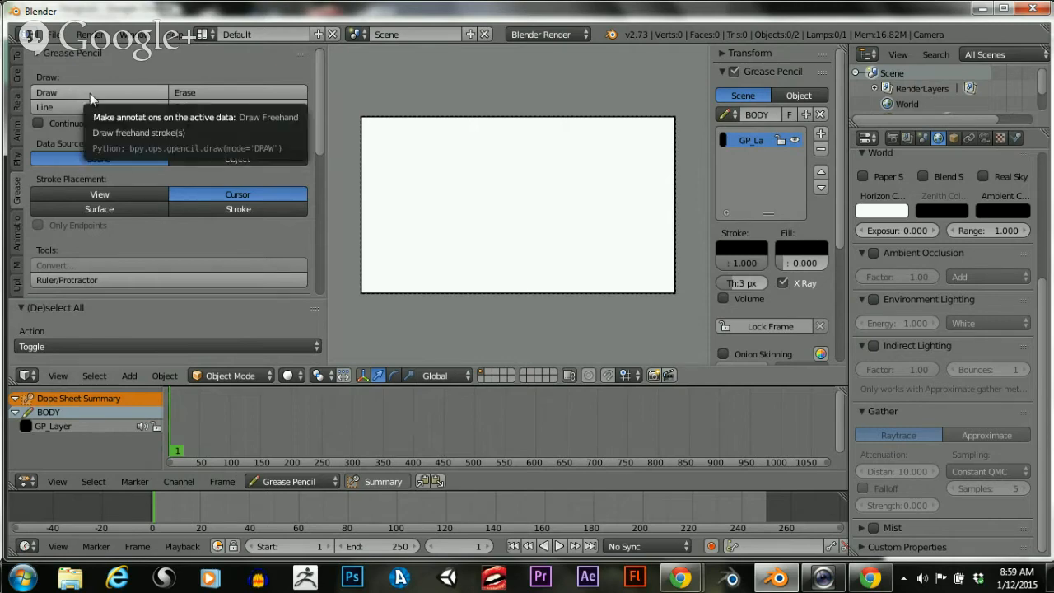
pyautogui.scroll(-5, 220, 144)
pyautogui.scroll(-3, 220, 146)
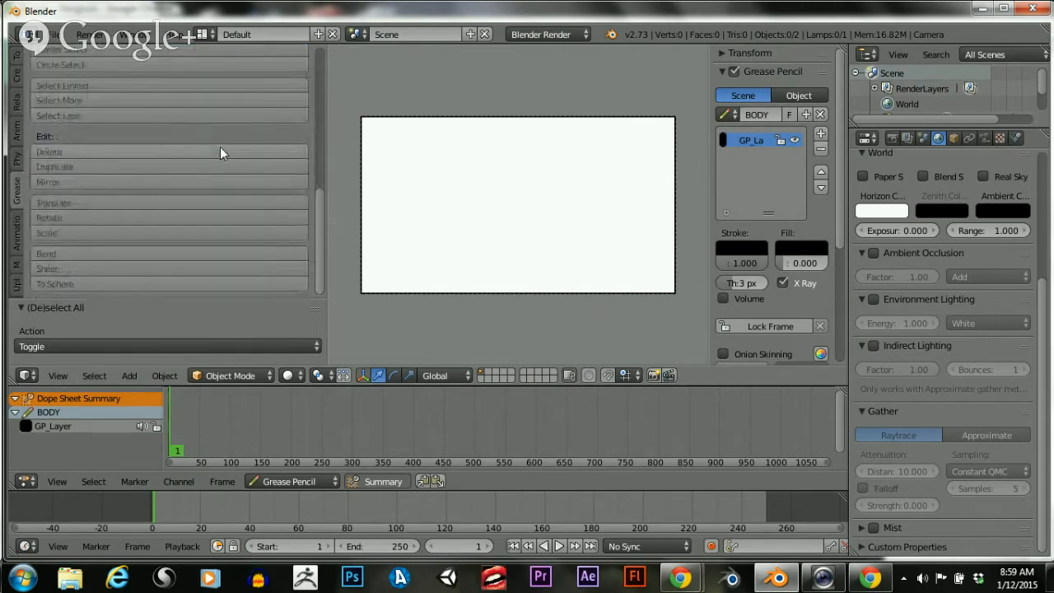
pyautogui.scroll(6, 220, 147)
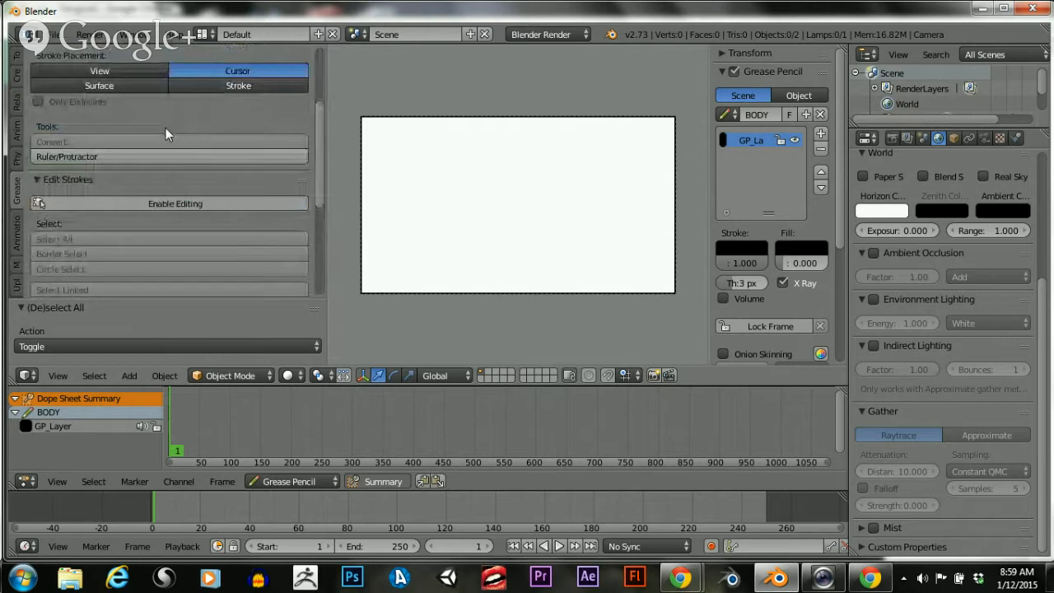
# Try the Stroke and Surface options for Grease Pencil stroke placement and settle on View
pyautogui.scroll(4, 165, 128)
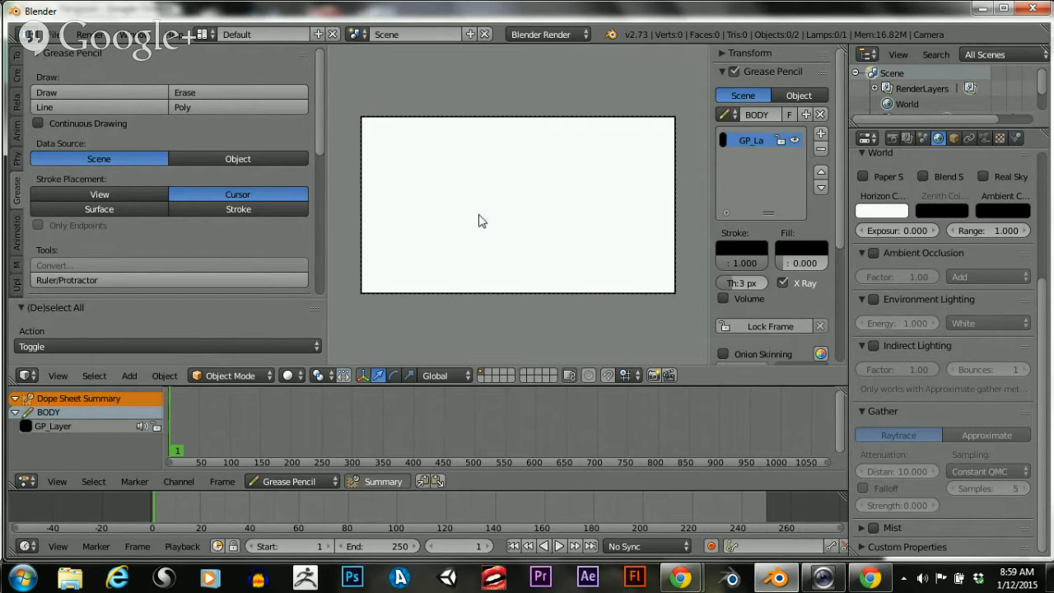
pyautogui.click(227, 208)
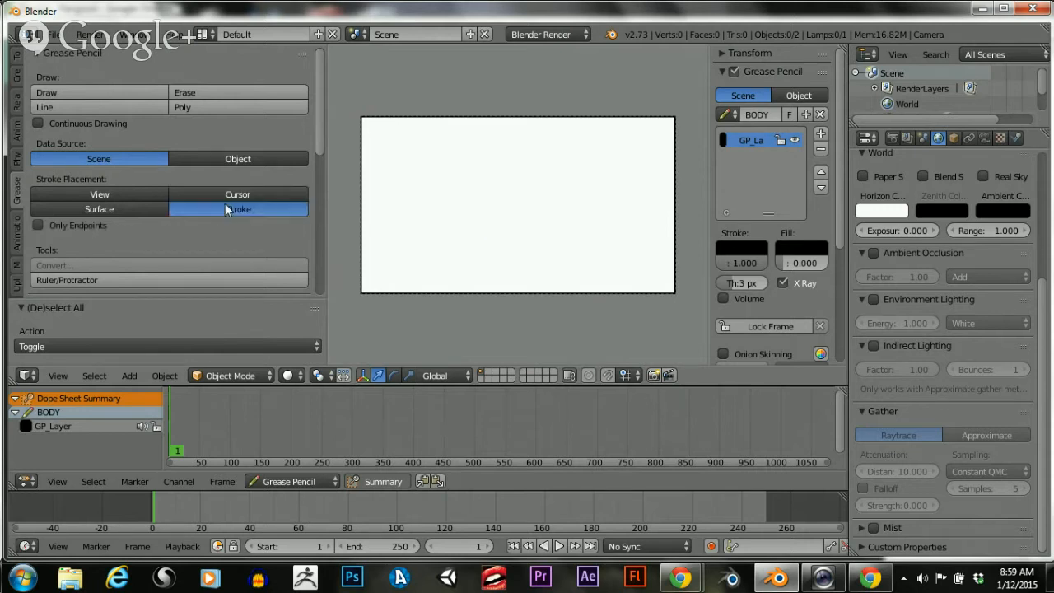
pyautogui.click(118, 210)
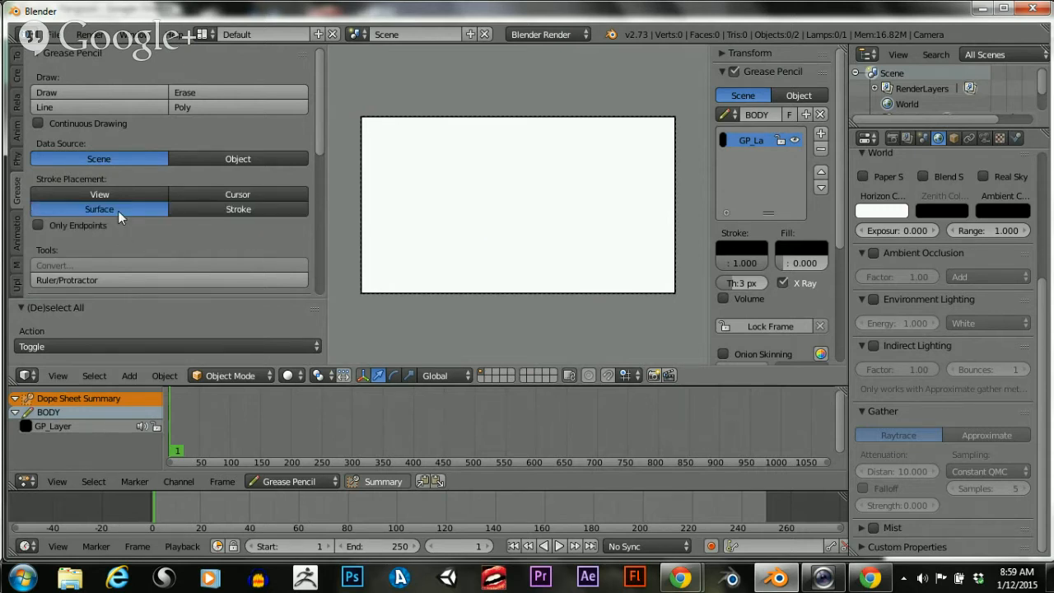
pyautogui.click(120, 194)
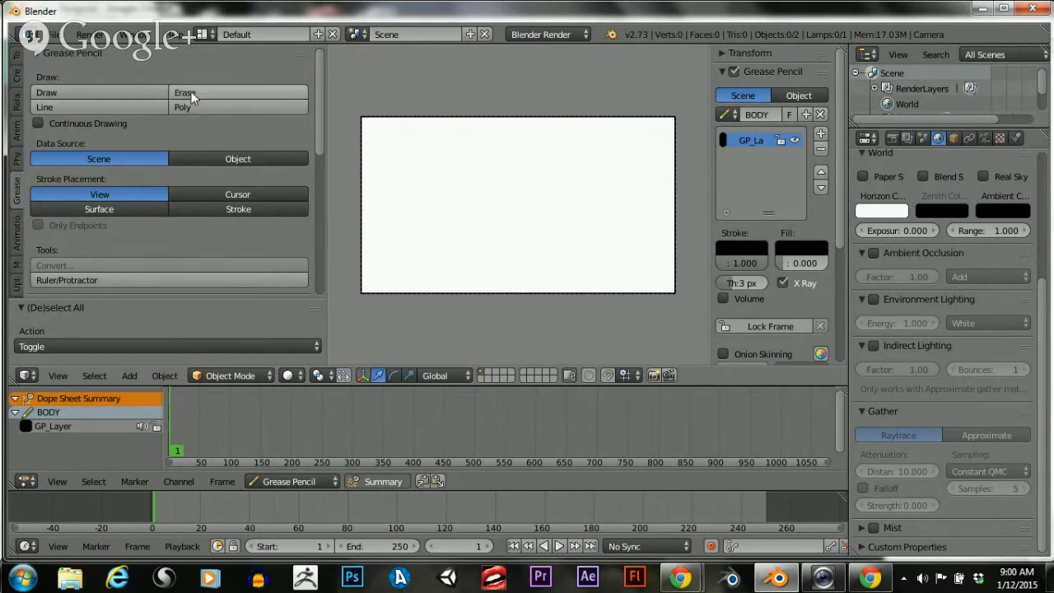
# Draw a small freehand circle inside the camera frame and erase it completely, doing this twice
pyautogui.click(116, 93)
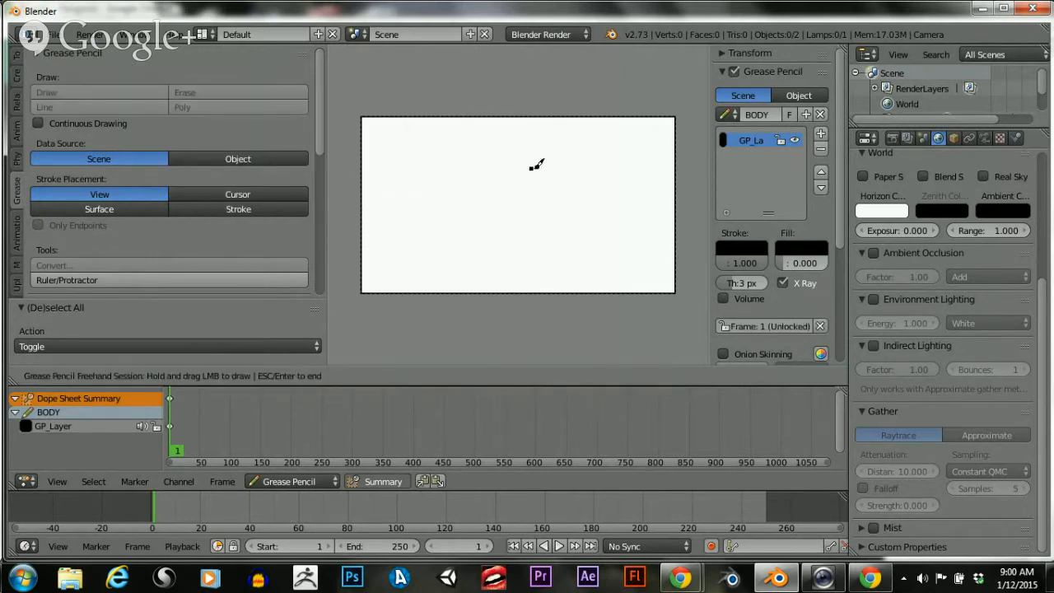
pyautogui.moveTo(531, 168)
pyautogui.mouseDown()
pyautogui.moveTo(540, 209)
pyautogui.moveTo(531, 170)
pyautogui.mouseUp()
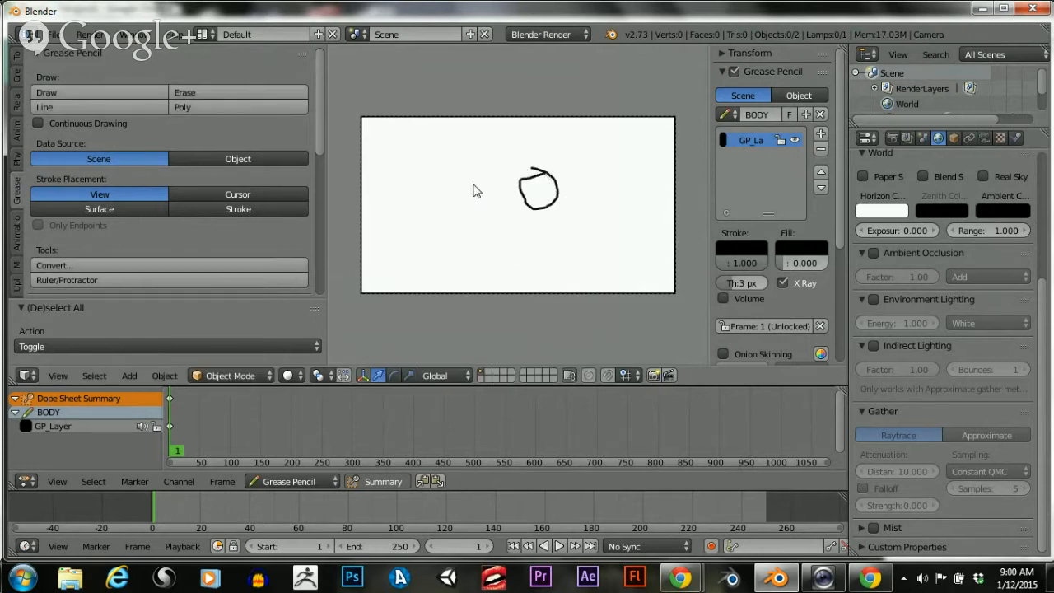
pyautogui.click(230, 92)
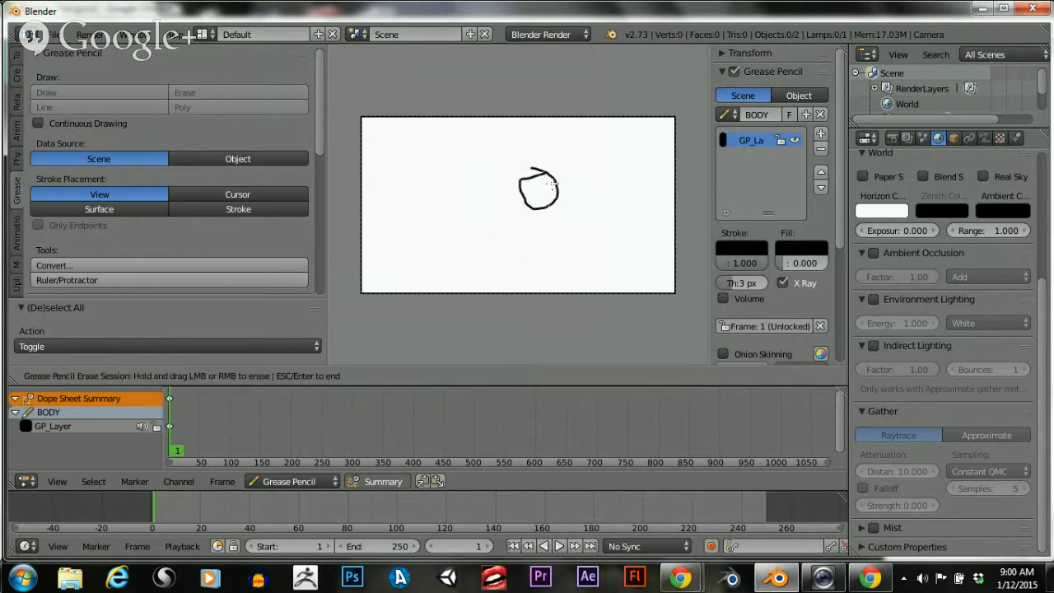
pyautogui.moveTo(552, 173)
pyautogui.mouseDown()
pyautogui.moveTo(531, 206)
pyautogui.moveTo(551, 215)
pyautogui.mouseUp()
pyautogui.press('Escape')
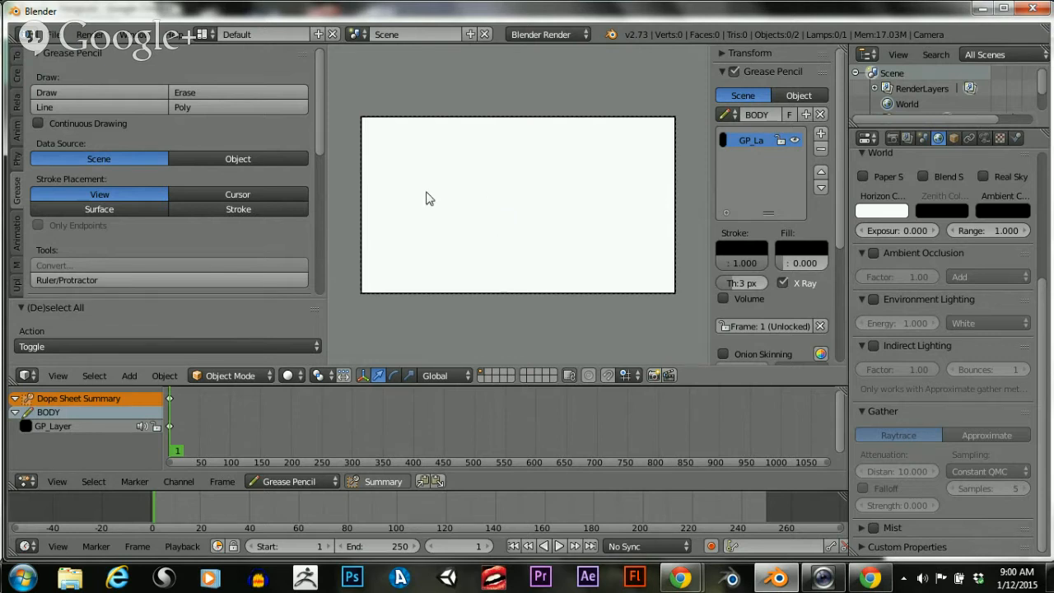
pyautogui.moveTo(492, 177)
pyautogui.mouseDown()
pyautogui.moveTo(491, 218)
pyautogui.moveTo(495, 188)
pyautogui.moveTo(500, 195)
pyautogui.mouseUp()
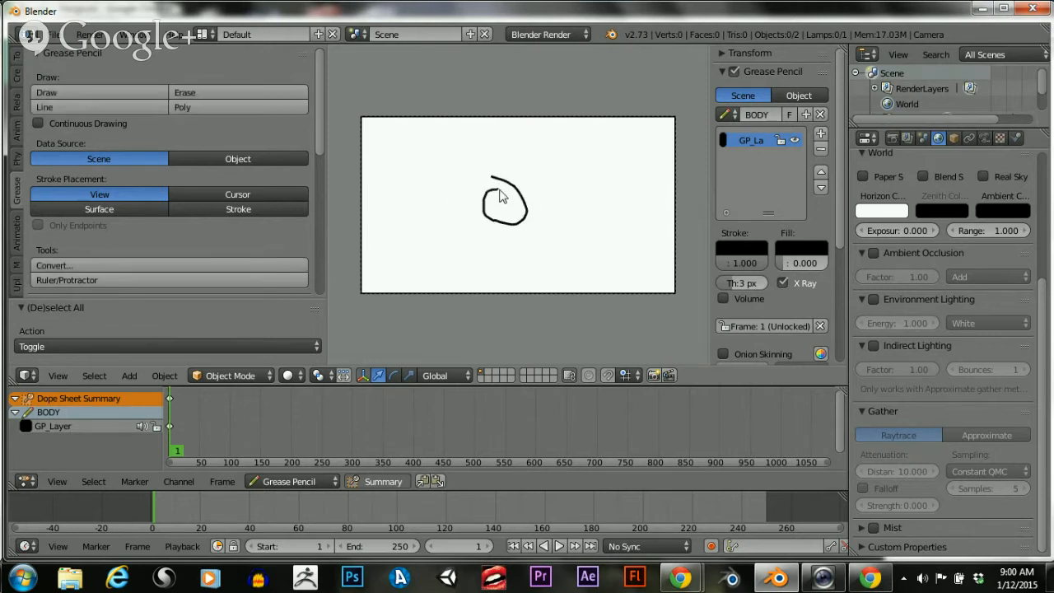
pyautogui.moveTo(492, 181)
pyautogui.mouseDown(button='right')
pyautogui.moveTo(503, 183)
pyautogui.moveTo(481, 190)
pyautogui.moveTo(499, 200)
pyautogui.mouseUp(button='right')
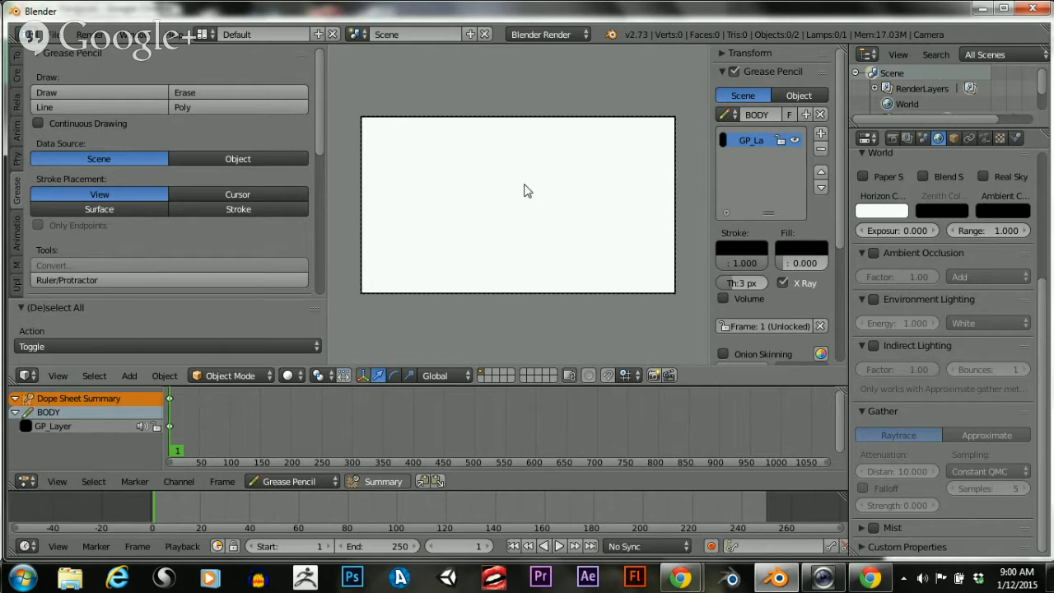
# Enable Continuous Drawing and draw a freehand circle left of the camera frame's centre, ending the drawing session
pyautogui.click(36, 123)
pyautogui.click(63, 94)
pyautogui.moveTo(467, 158)
pyautogui.mouseDown()
pyautogui.moveTo(461, 218)
pyautogui.moveTo(472, 158)
pyautogui.mouseUp()
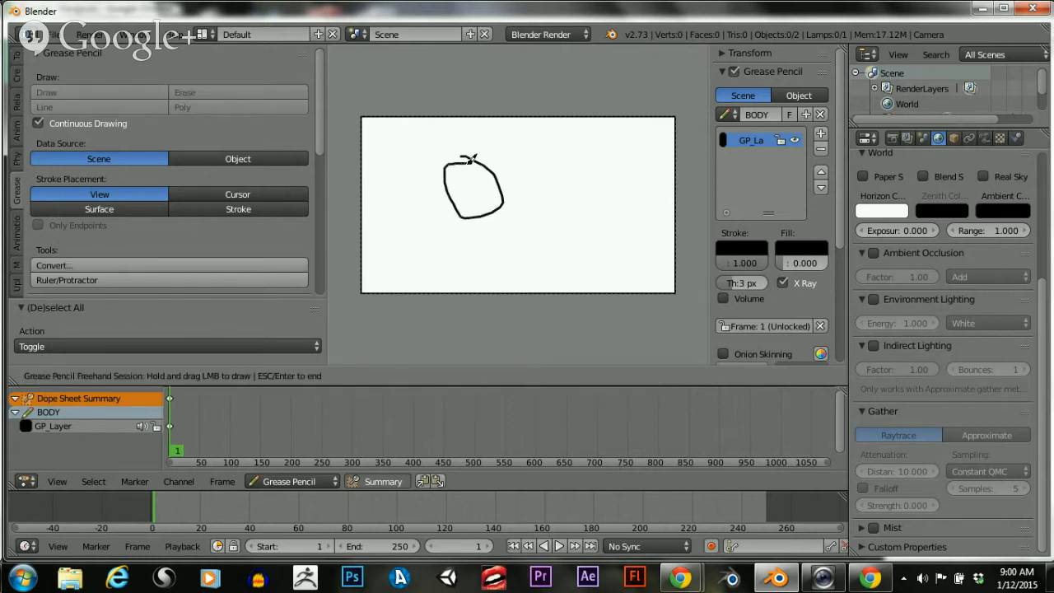
pyautogui.press('Escape')
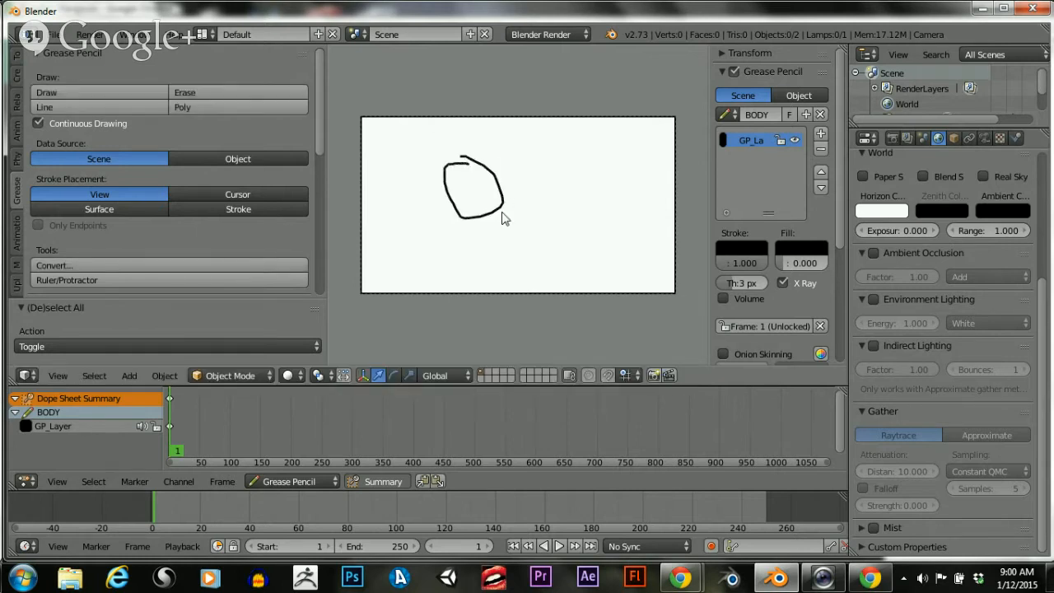
# Erase the whole freehand circle with the Grease Pencil eraser and end the erase session
pyautogui.click(236, 92)
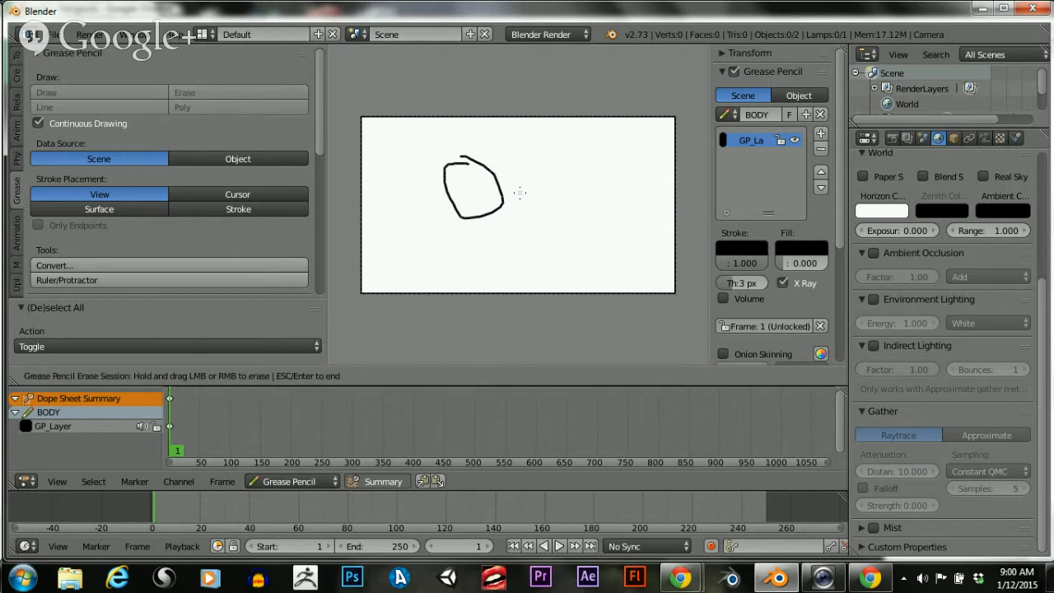
pyautogui.moveTo(514, 192); pyautogui.dragTo(466, 159)
pyautogui.moveTo(489, 200); pyautogui.dragTo(459, 170)
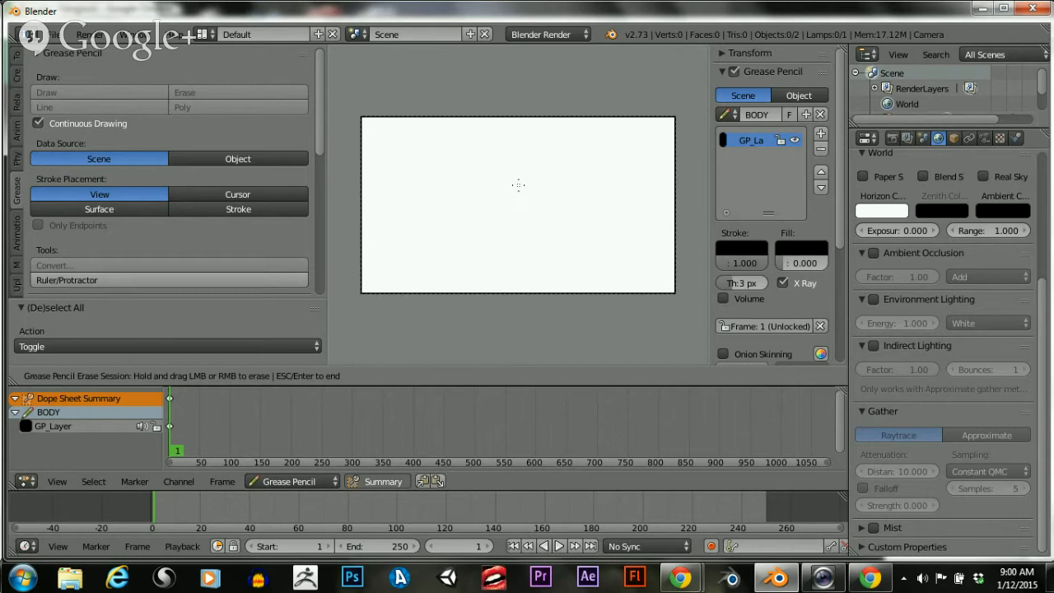
pyautogui.press('Escape')
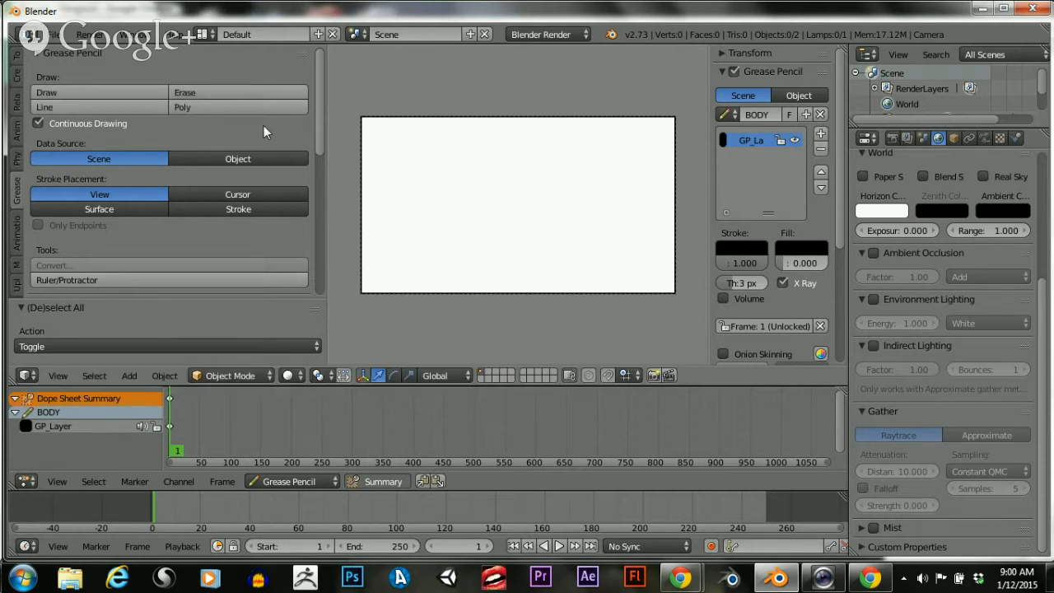
# Look over the Grease Pencil options from the drawing tools through to the Edit Strokes section
pyautogui.scroll(-3, 283, 146)
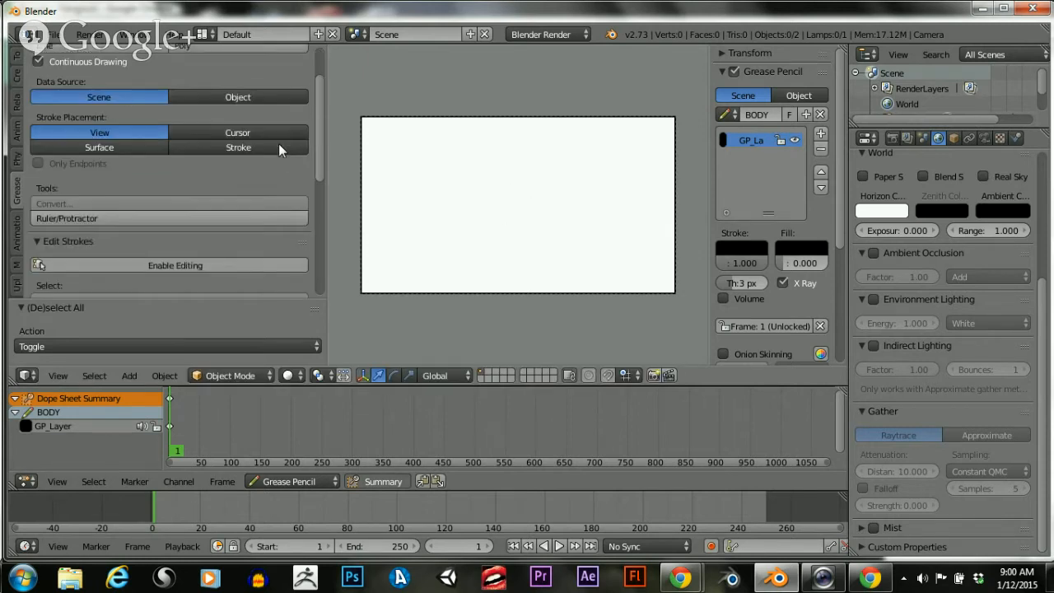
pyautogui.scroll(3, 292, 127)
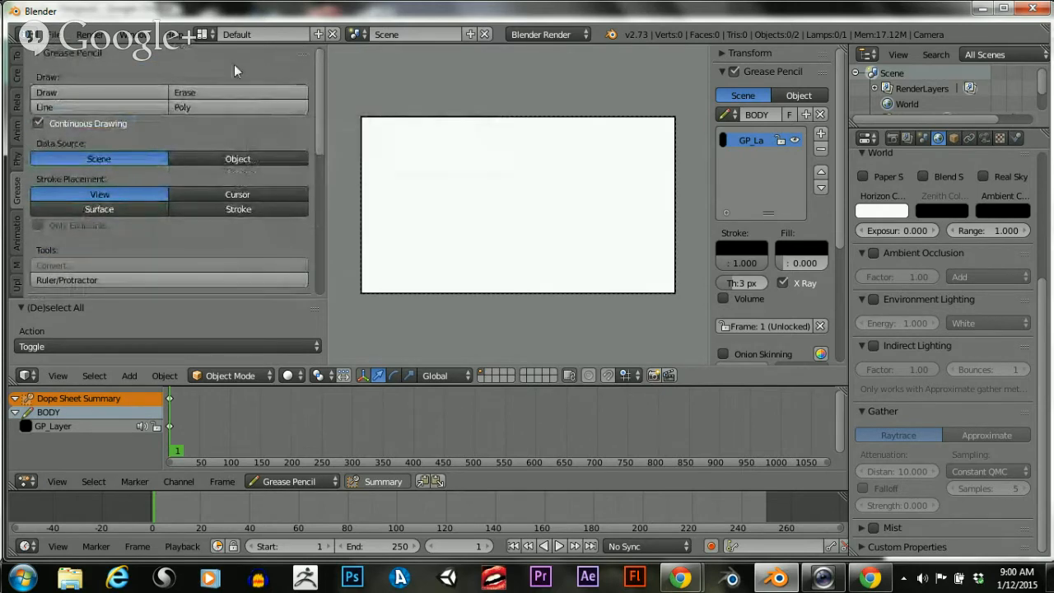
pyautogui.scroll(-3, 249, 126)
pyautogui.scroll(-3, 262, 120)
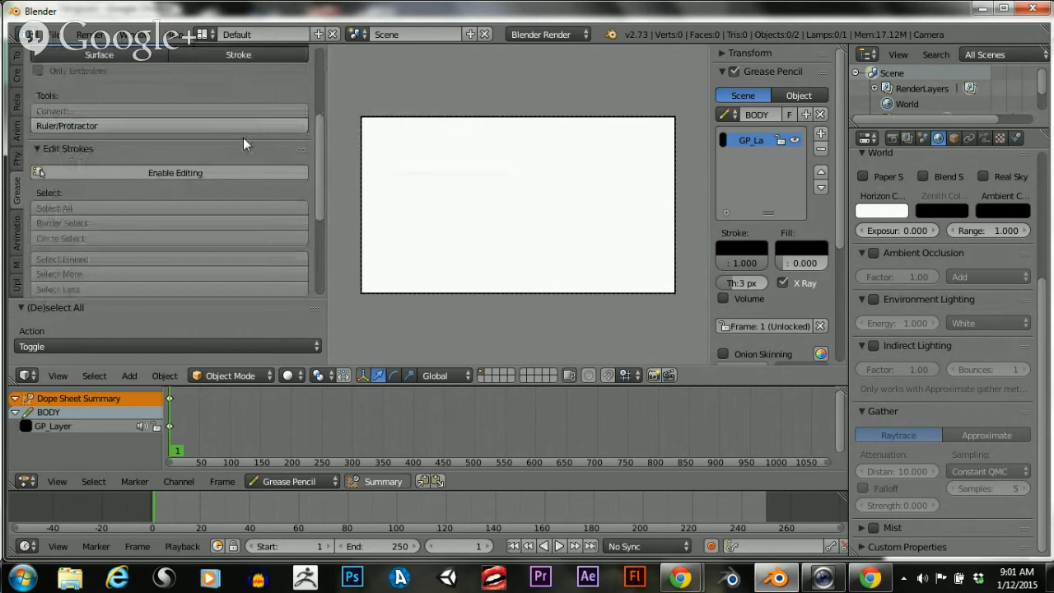
pyautogui.scroll(6, 239, 140)
pyautogui.scroll(-3, 265, 191)
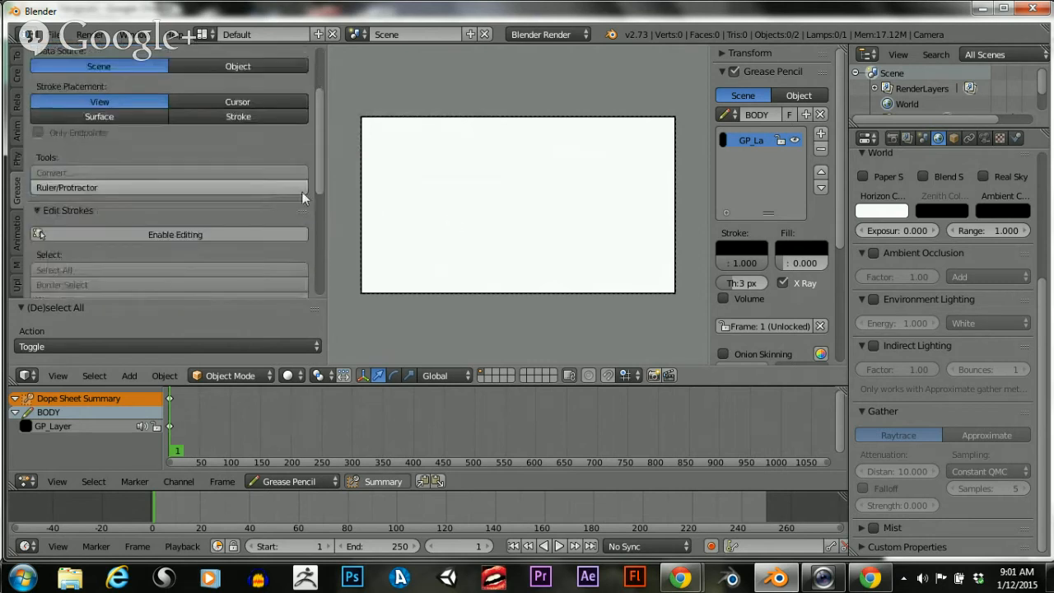
pyautogui.scroll(2, 301, 191)
# Draw a freehand oval near the centre of the camera frame and end the drawing session
pyautogui.click(103, 63)
pyautogui.moveTo(499, 171)
pyautogui.mouseDown()
pyautogui.moveTo(528, 219)
pyautogui.moveTo(522, 171)
pyautogui.mouseUp()
pyautogui.scroll(-4, 155, 97)
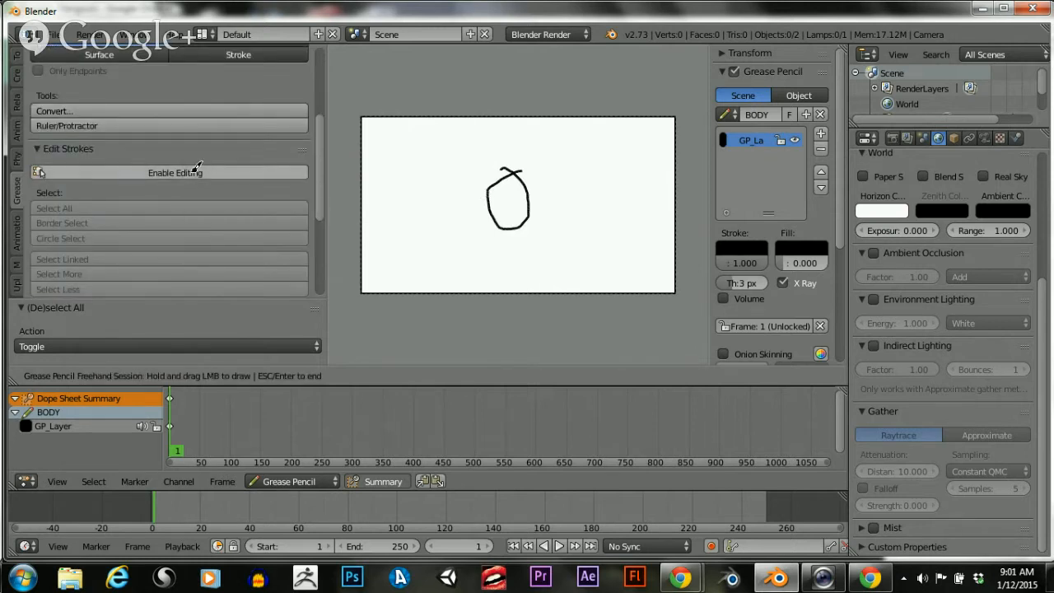
pyautogui.scroll(1, 438, 184)
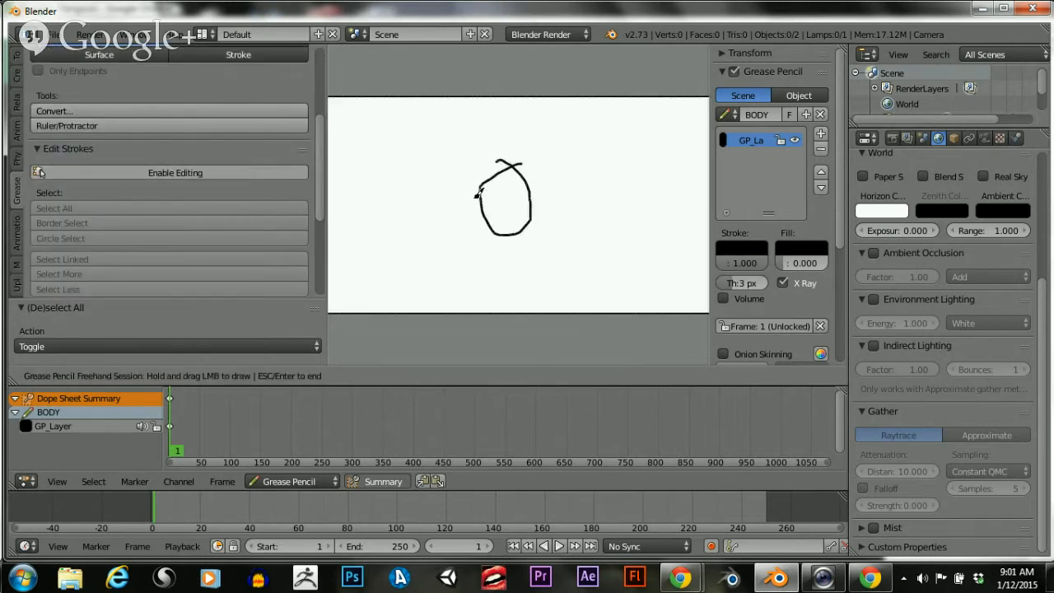
pyautogui.press('Escape')
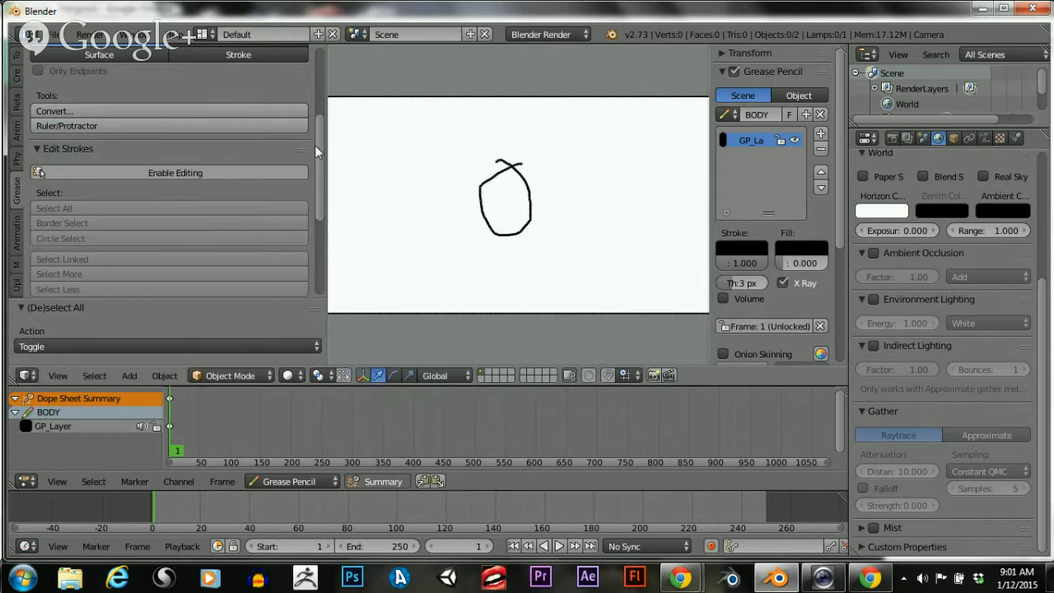
# Enable stroke editing and select single points on the oval's outline, ending with one on its lower-left side
pyautogui.click(227, 175)
pyautogui.scroll(1, 482, 191)
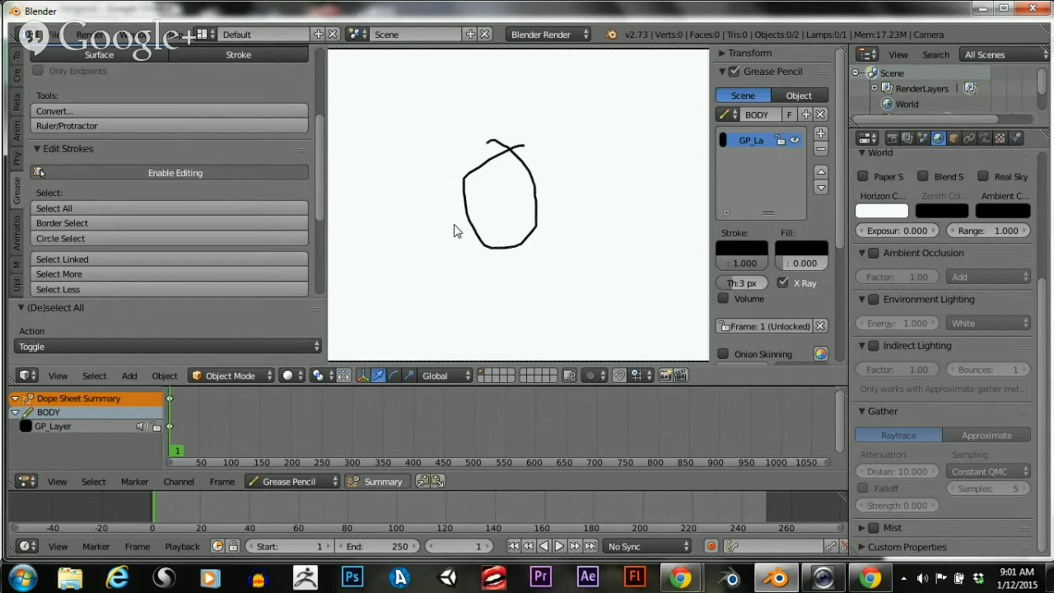
pyautogui.rightClick(476, 175)
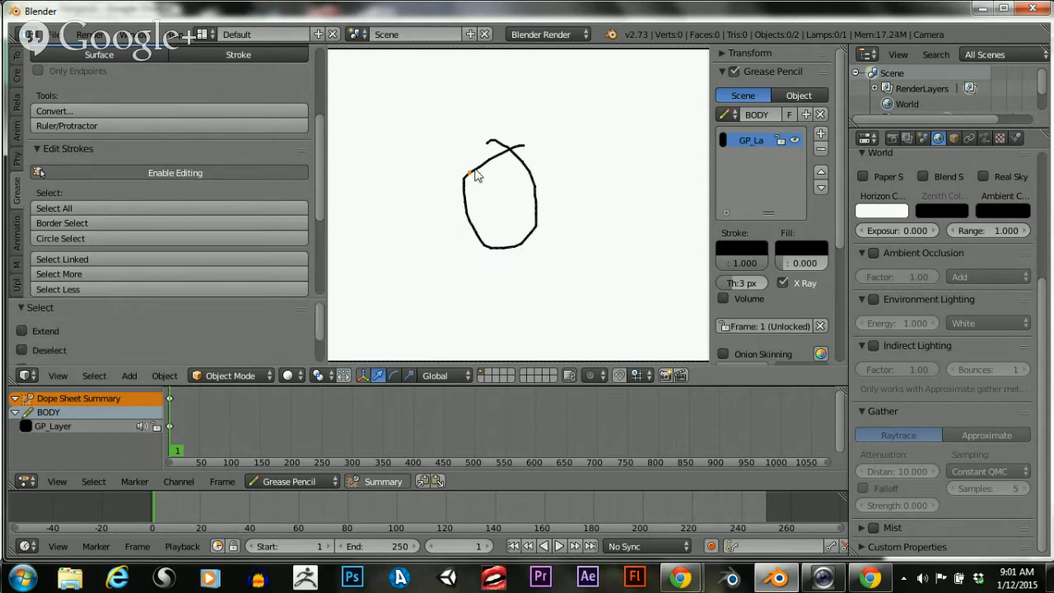
pyautogui.rightClick(479, 240)
# Box-select the points on the oval's lower-left curve and move them outward, including about -7.41 along the global Y axis
pyautogui.press('b')
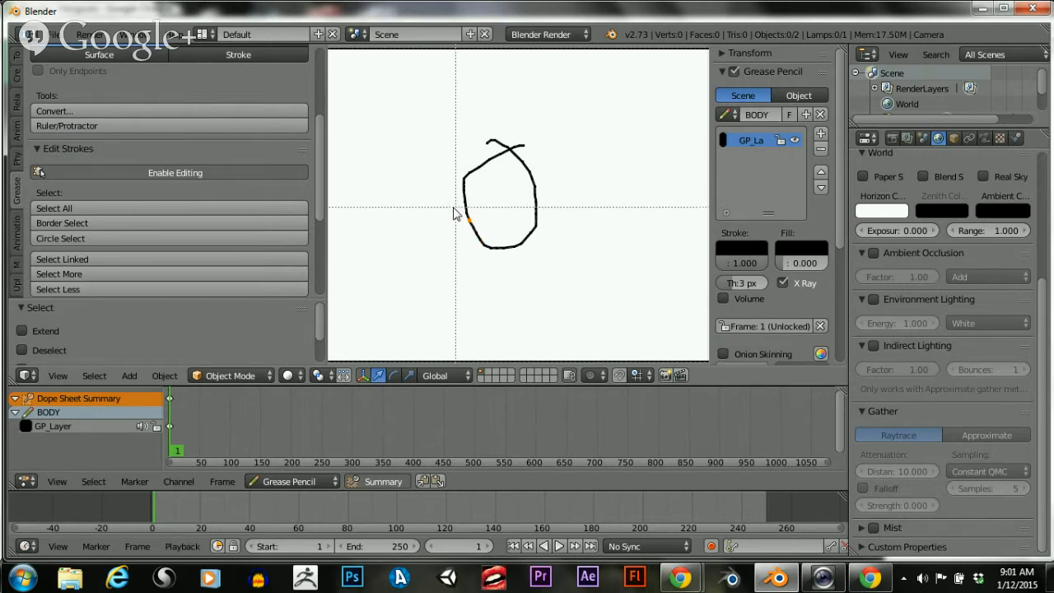
pyautogui.moveTo(454, 209); pyautogui.dragTo(504, 255)
pyautogui.press('g')
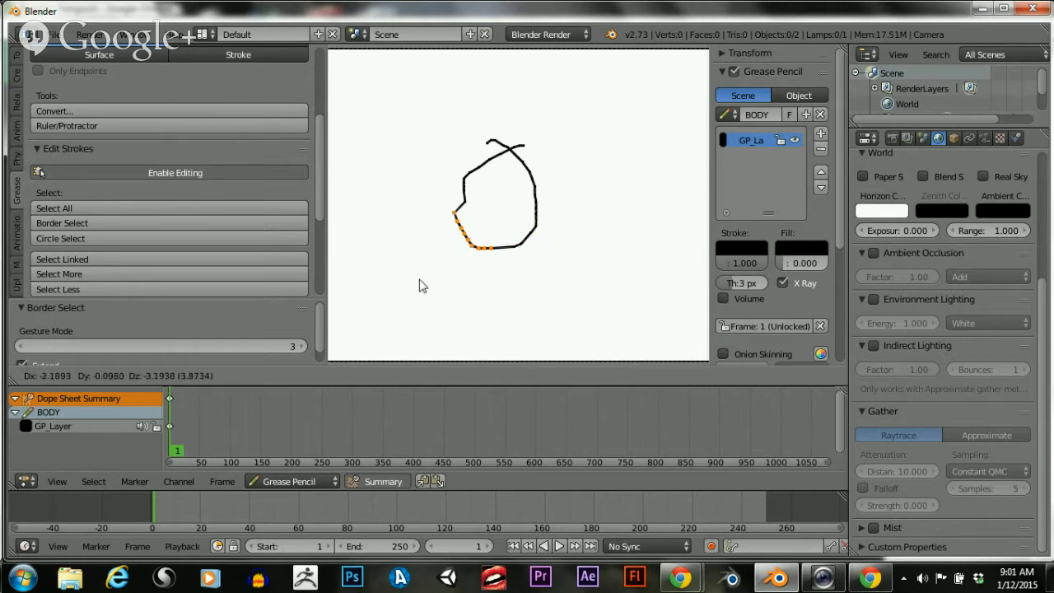
pyautogui.click(437, 253)
pyautogui.press('g')
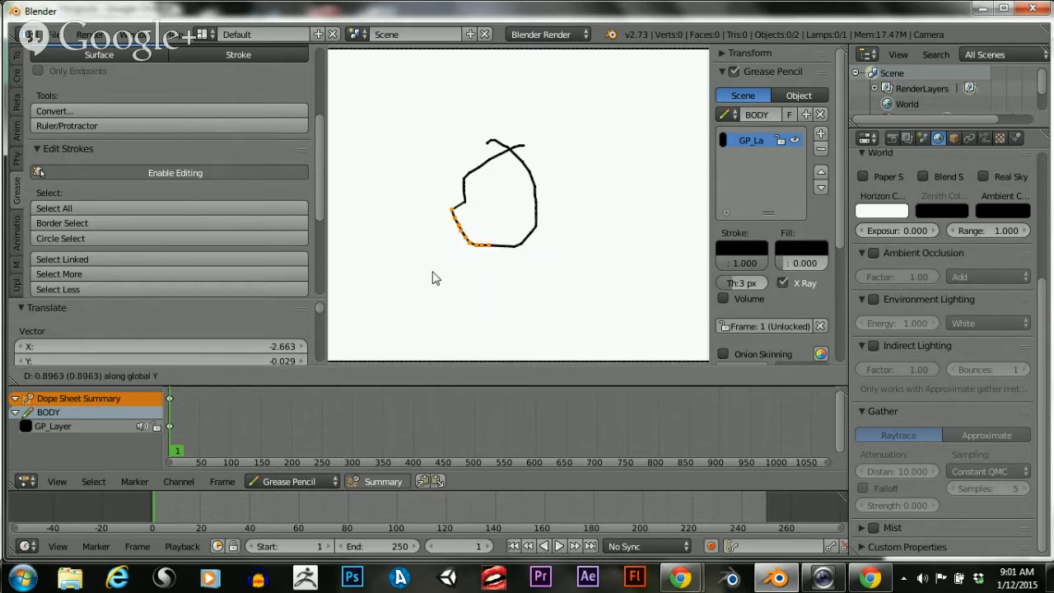
pyautogui.click(443, 271)
pyautogui.press('g')
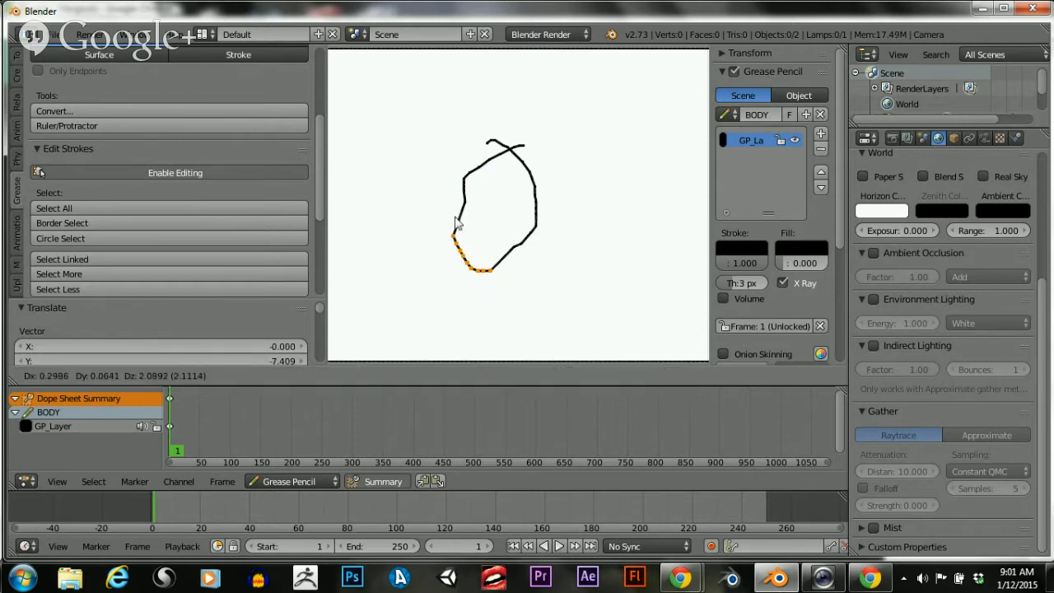
pyautogui.click(440, 263)
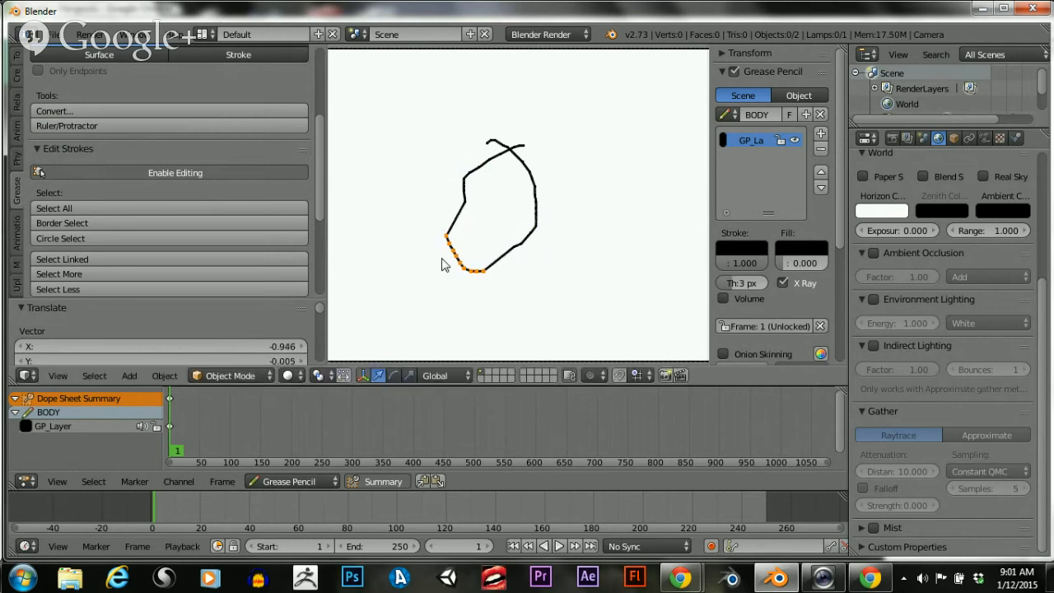
# Select one point on the oval's lower-left curve and move it about -0.96 in X
pyautogui.rightClick(452, 263)
pyautogui.press('g')
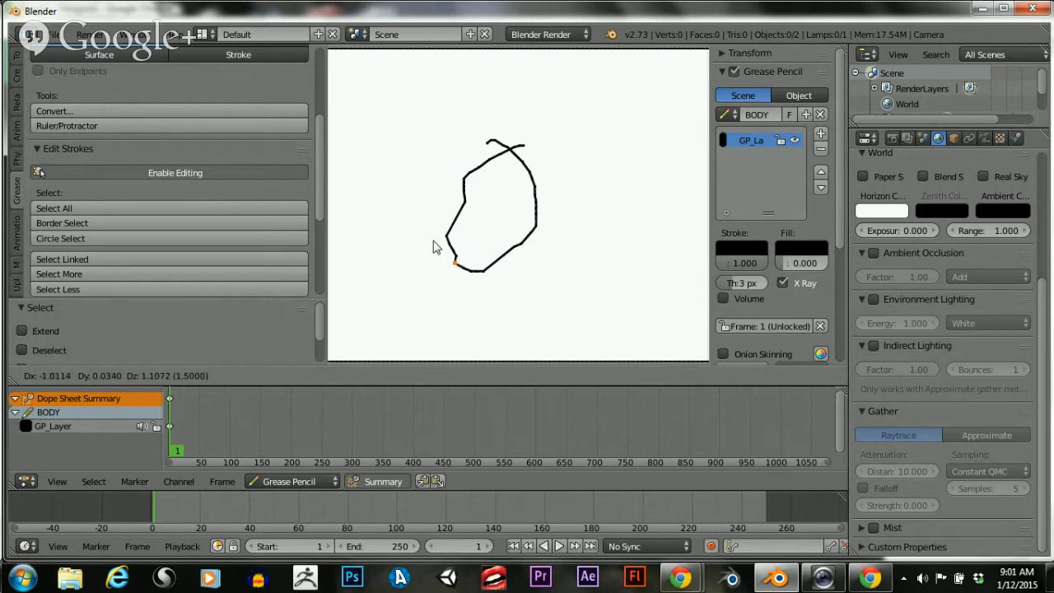
pyautogui.click(438, 249)
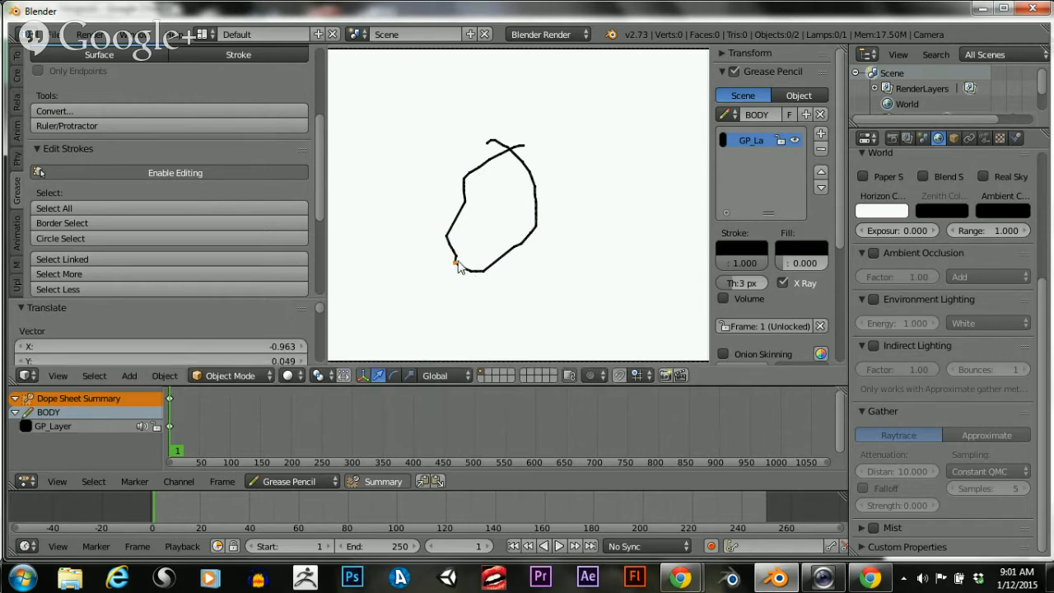
# Box-select the oval's lower-left points and move them about 3.21 along the global Y axis
pyautogui.press('b')
pyautogui.moveTo(431, 219); pyautogui.dragTo(487, 302)
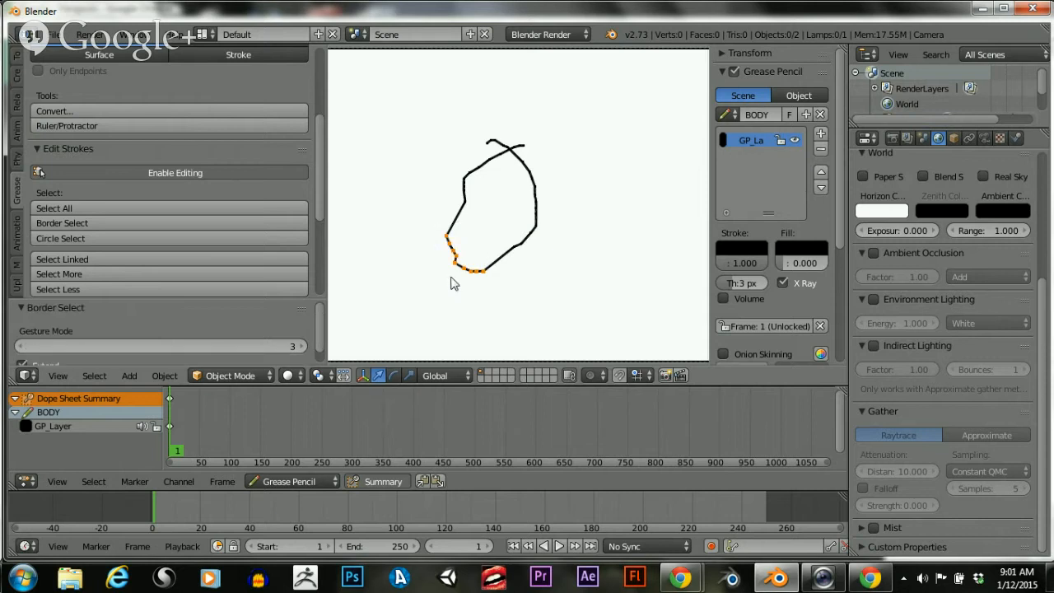
pyautogui.press('g')
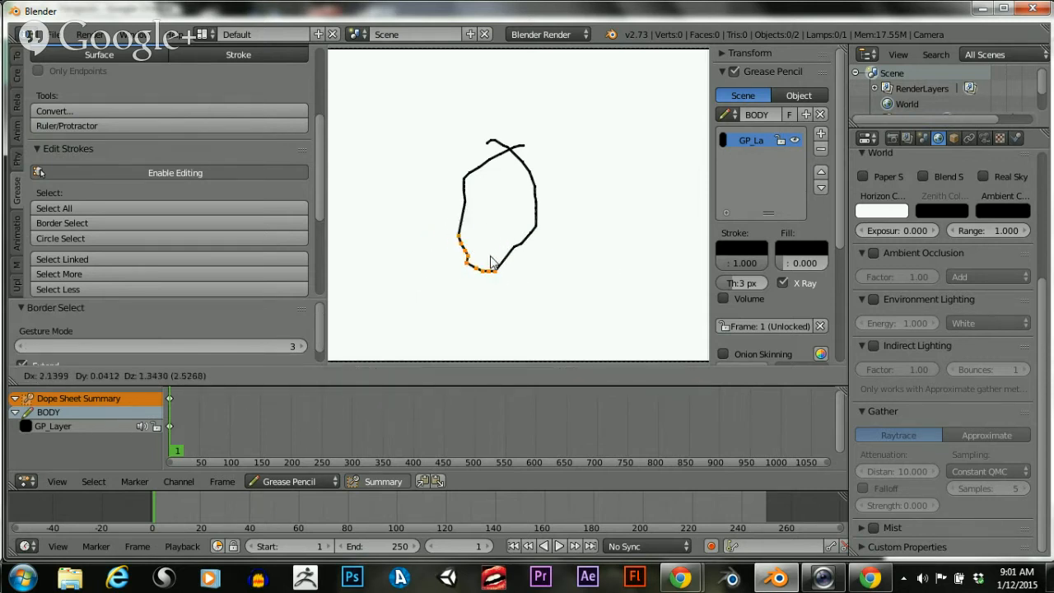
pyautogui.press('y')
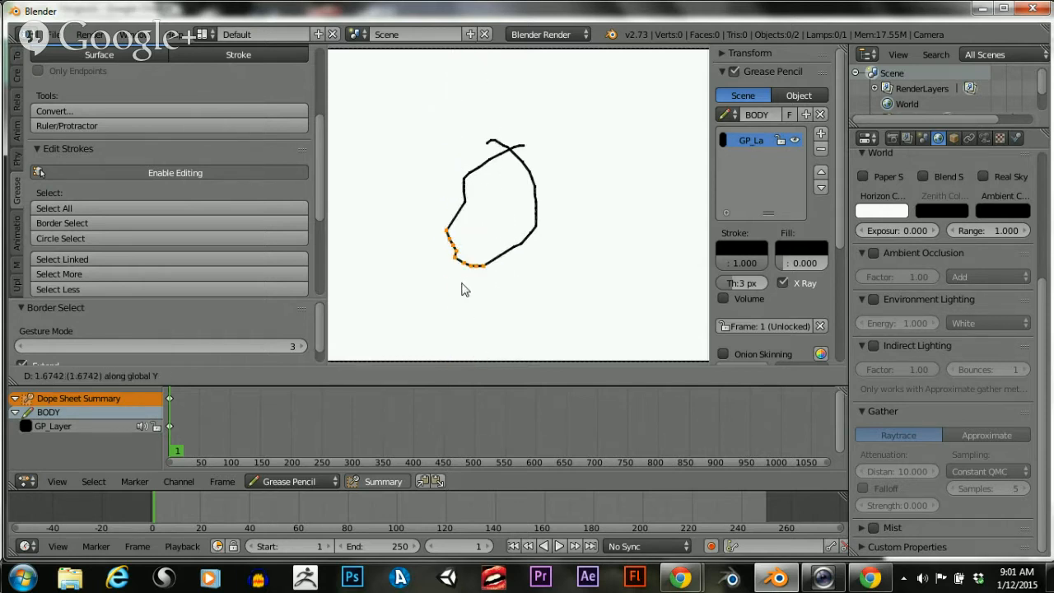
pyautogui.click(511, 306)
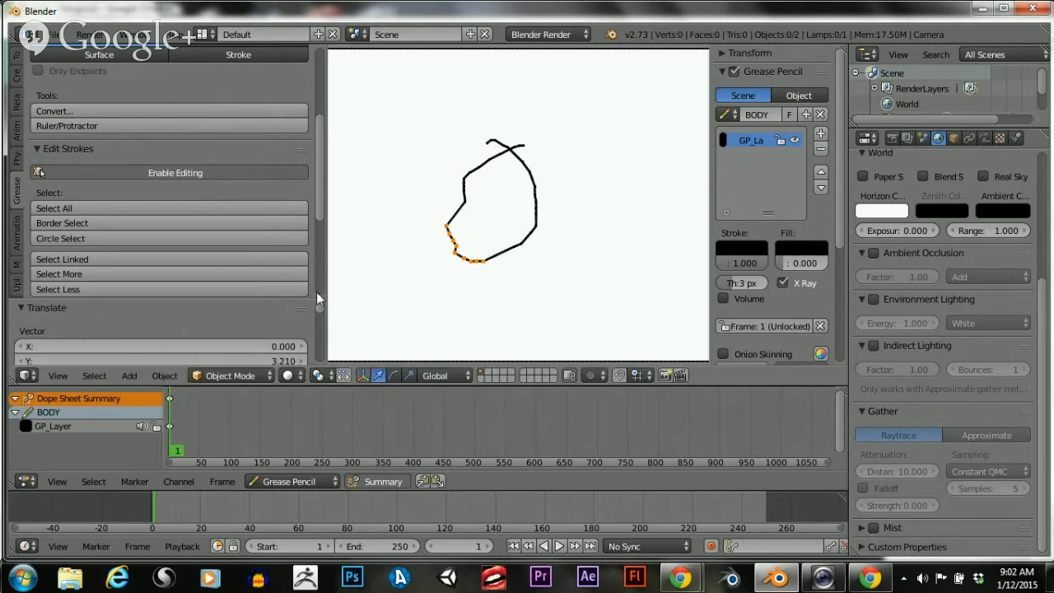
# Toggle off the Y constraint axis in the last translation's settings and review its remaining options, including proportional editing
pyautogui.scroll(-5, 295, 225)
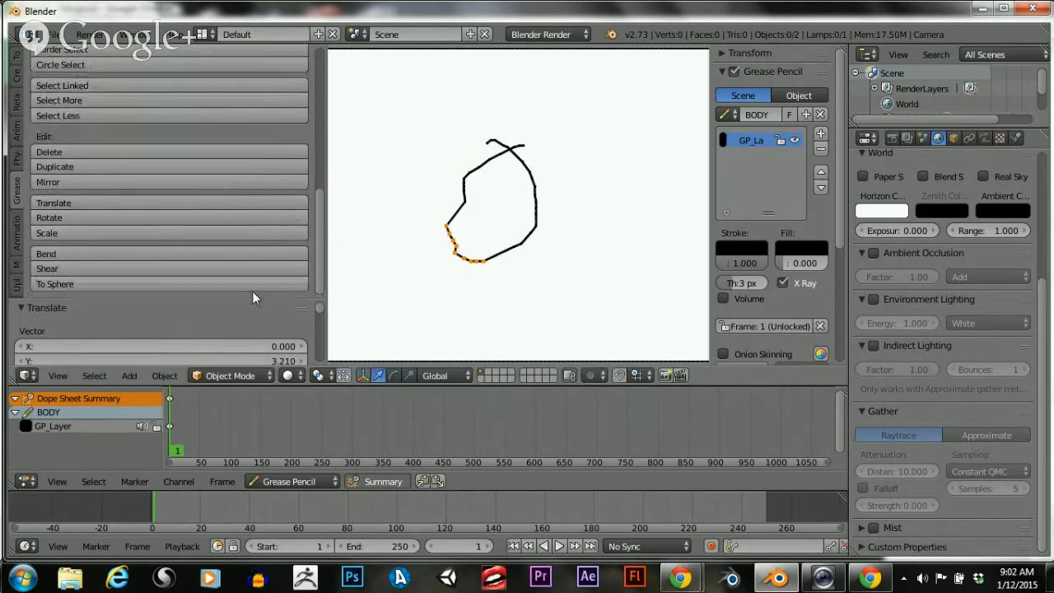
pyautogui.moveTo(256, 302); pyautogui.dragTo(256, 158)
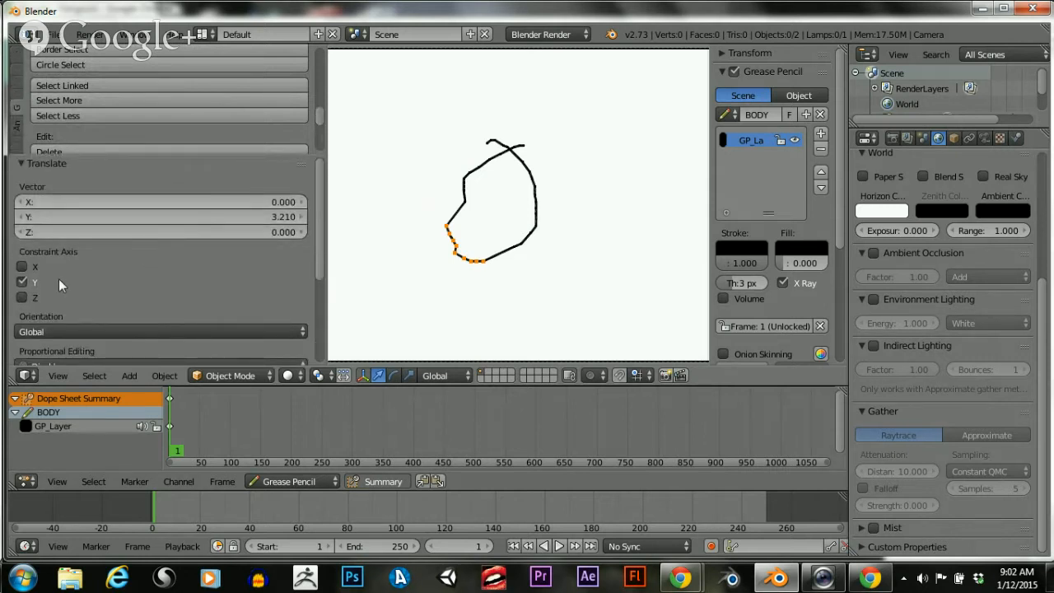
pyautogui.click(22, 282)
pyautogui.scroll(-3, 195, 272)
pyautogui.scroll(-2, 196, 262)
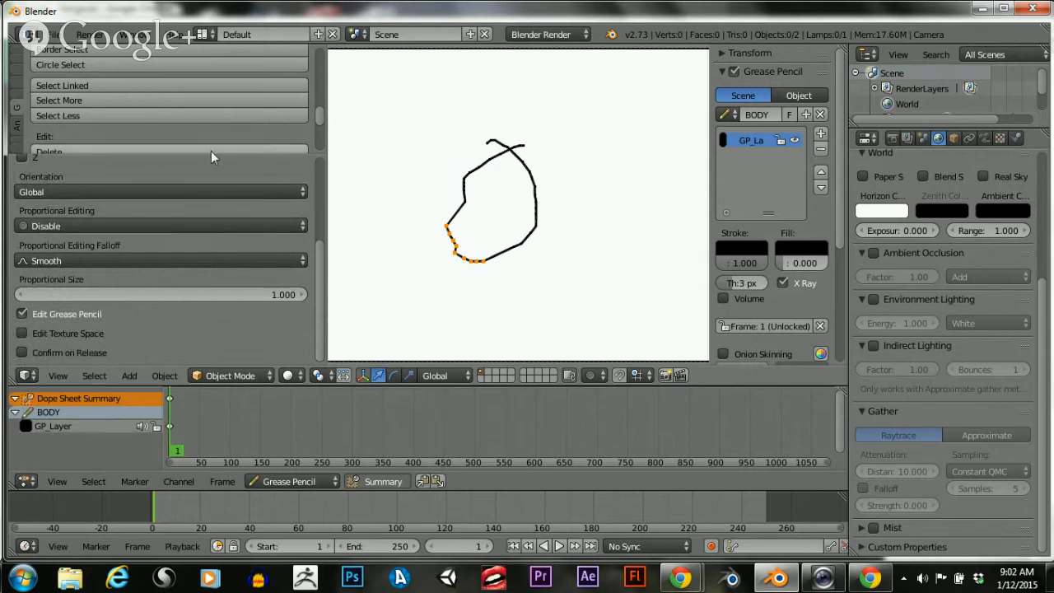
pyautogui.moveTo(212, 155); pyautogui.dragTo(207, 320)
pyautogui.scroll(4, 205, 216)
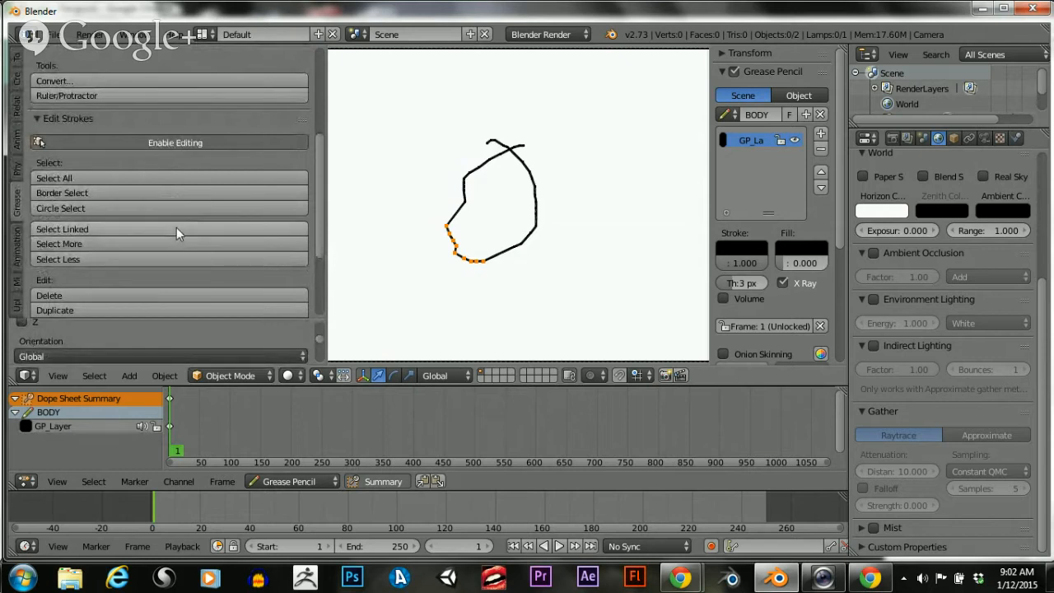
# Circle-select the points along the outline's upper arc and move them slightly left with the already selected lower-left points
pyautogui.scroll(-5, 176, 227)
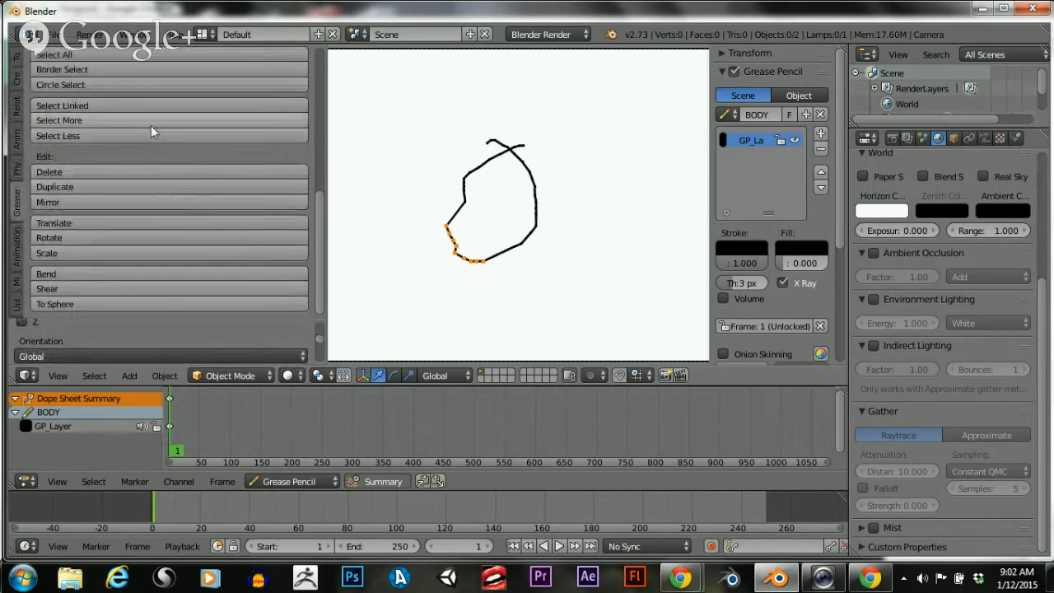
pyautogui.click(83, 85)
pyautogui.moveTo(482, 176)
pyautogui.mouseDown()
pyautogui.moveTo(487, 153)
pyautogui.moveTo(534, 169)
pyautogui.mouseUp()
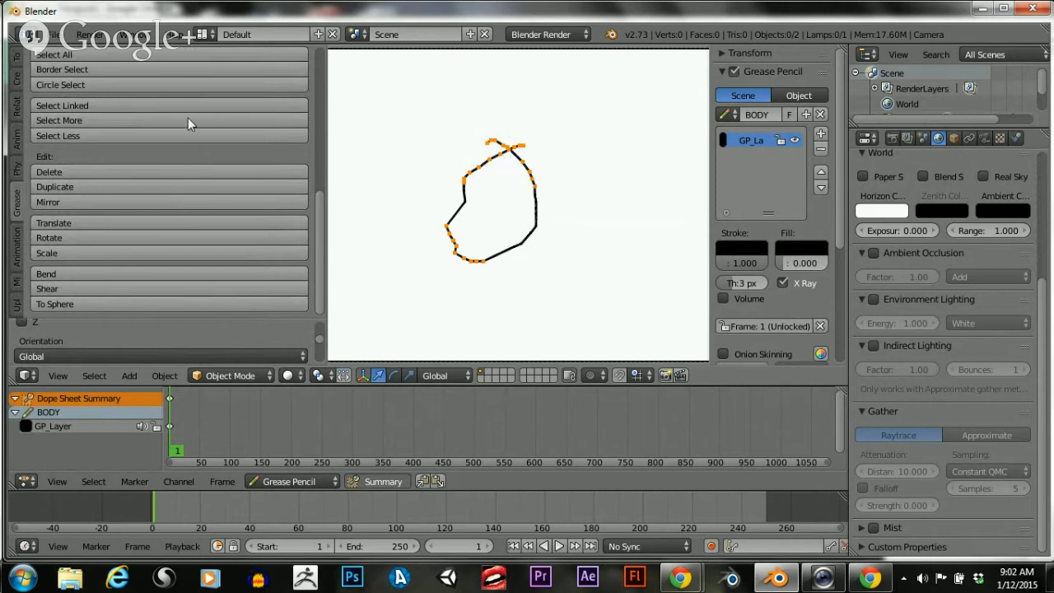
pyautogui.rightClick(429, 174)
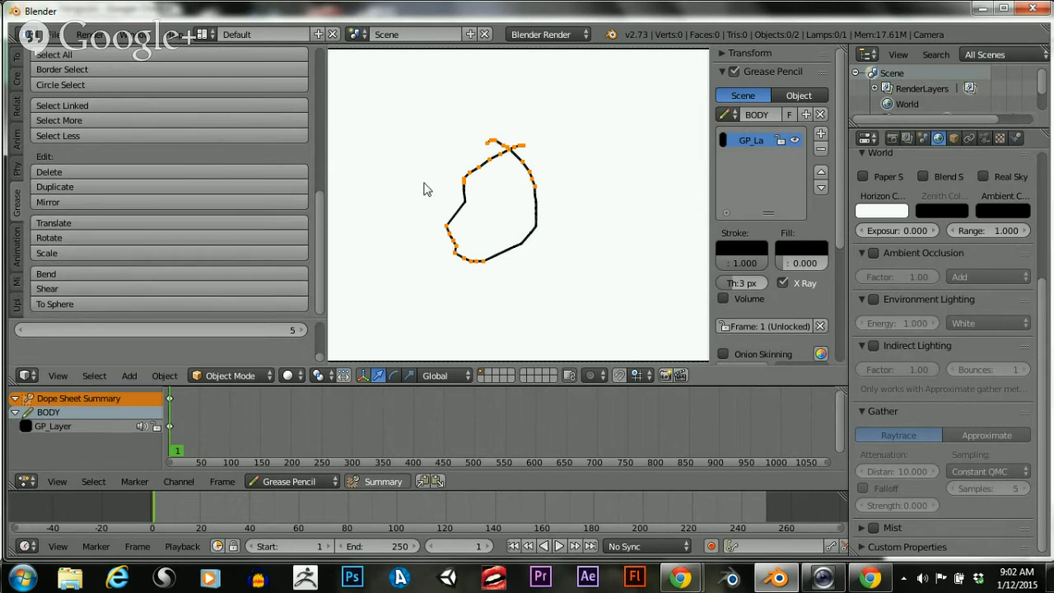
pyautogui.press('g')
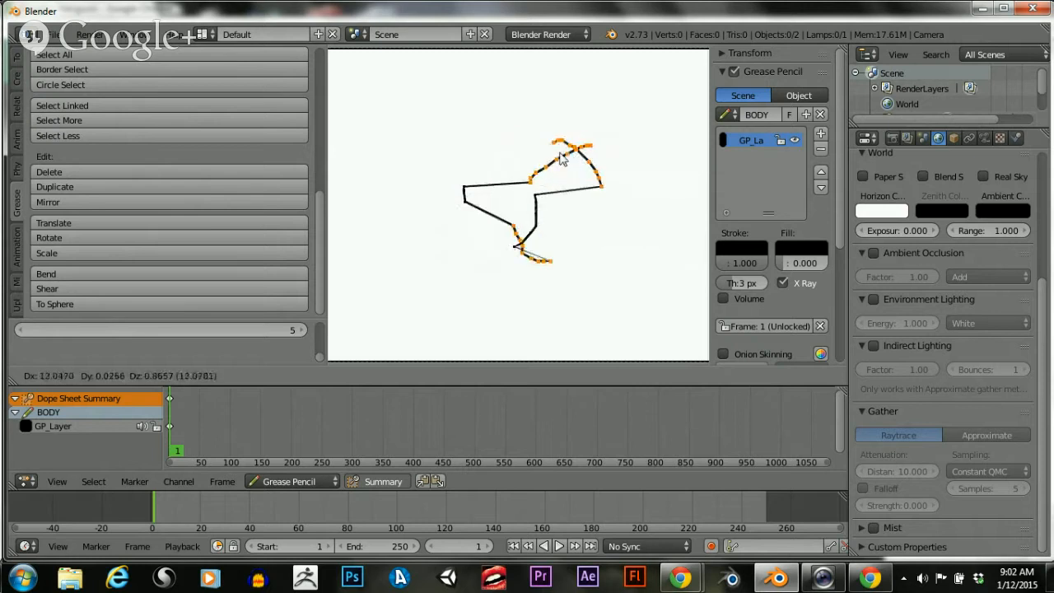
pyautogui.click(439, 153)
# Clear the selection, box-select the upper part of the outline, and delete its points
pyautogui.press('a')
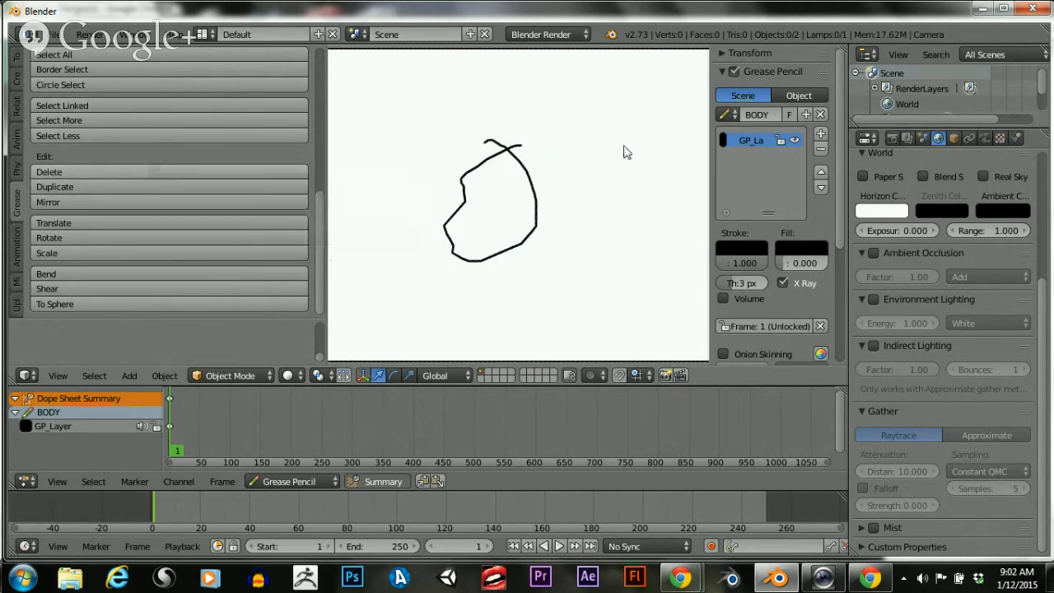
pyautogui.press('b')
pyautogui.moveTo(454, 117); pyautogui.dragTo(576, 197)
pyautogui.click(117, 169)
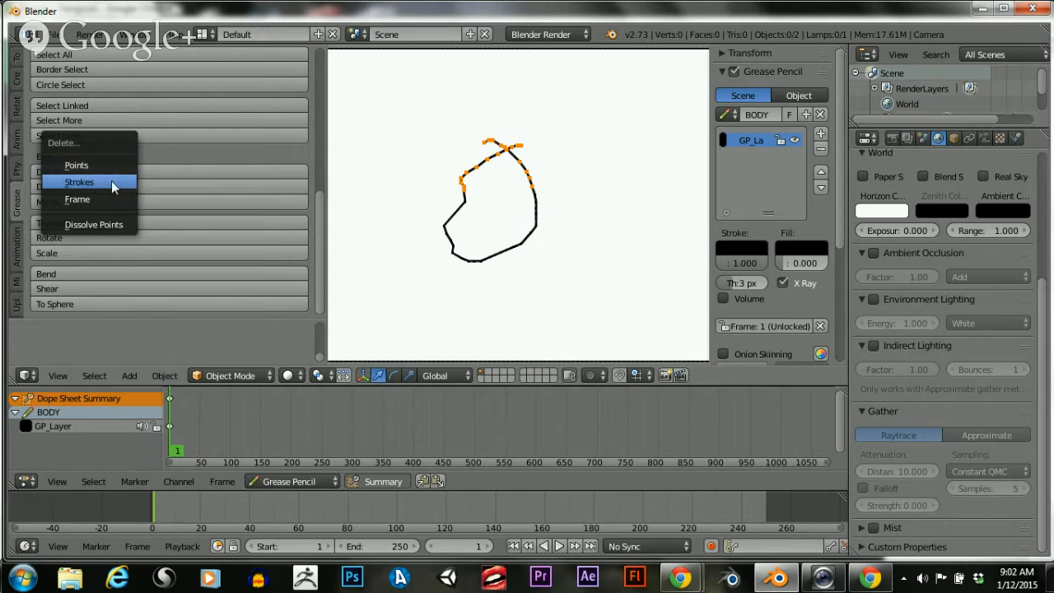
pyautogui.press('x')
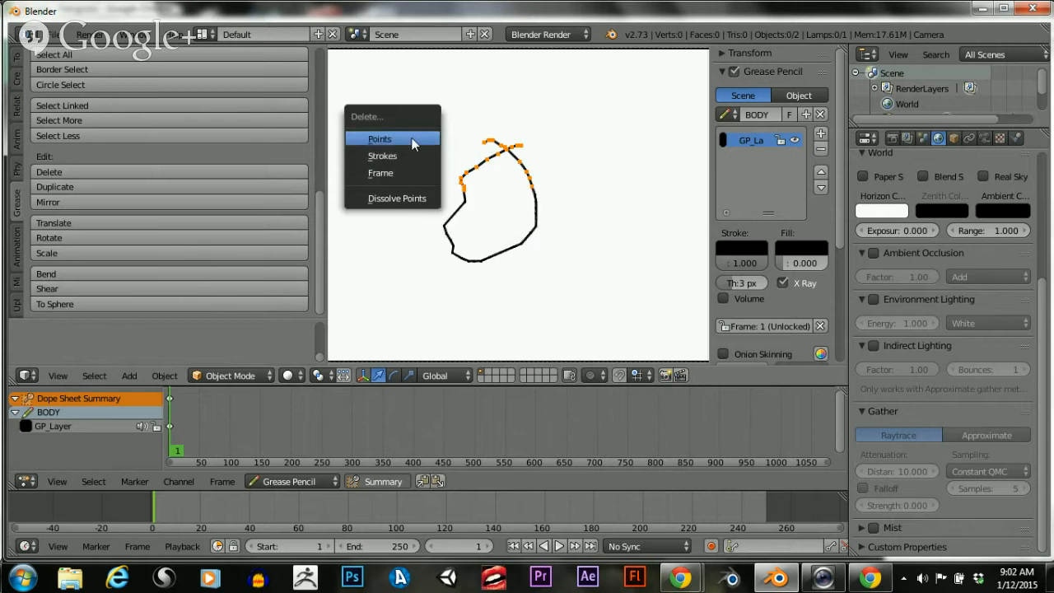
pyautogui.click(415, 141)
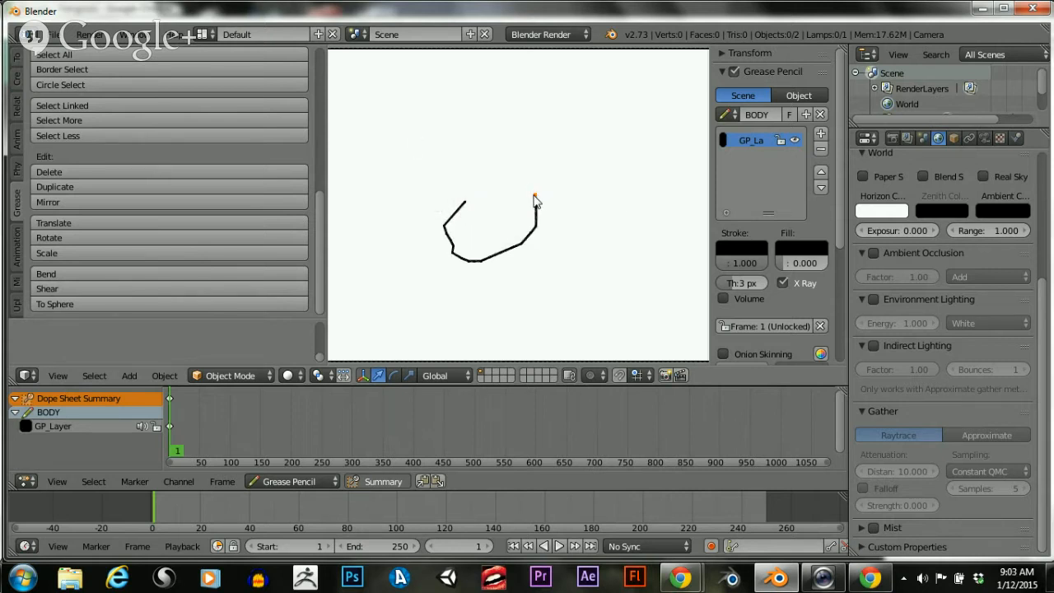
# Move the open stroke's upper-right endpoint slightly outward, and adjust its position again with Translate
pyautogui.press('g')
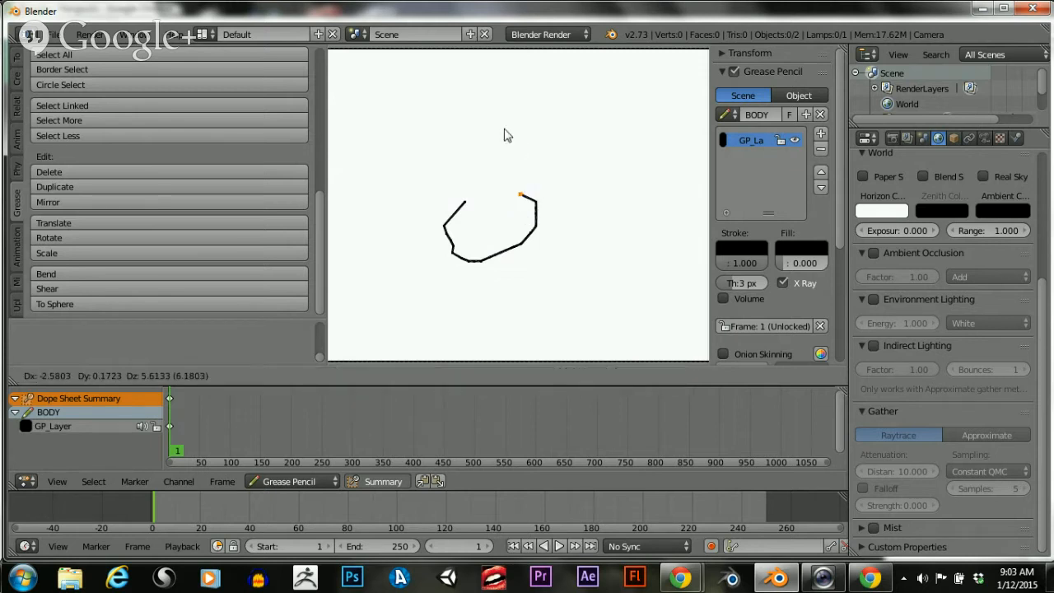
pyautogui.click(543, 144)
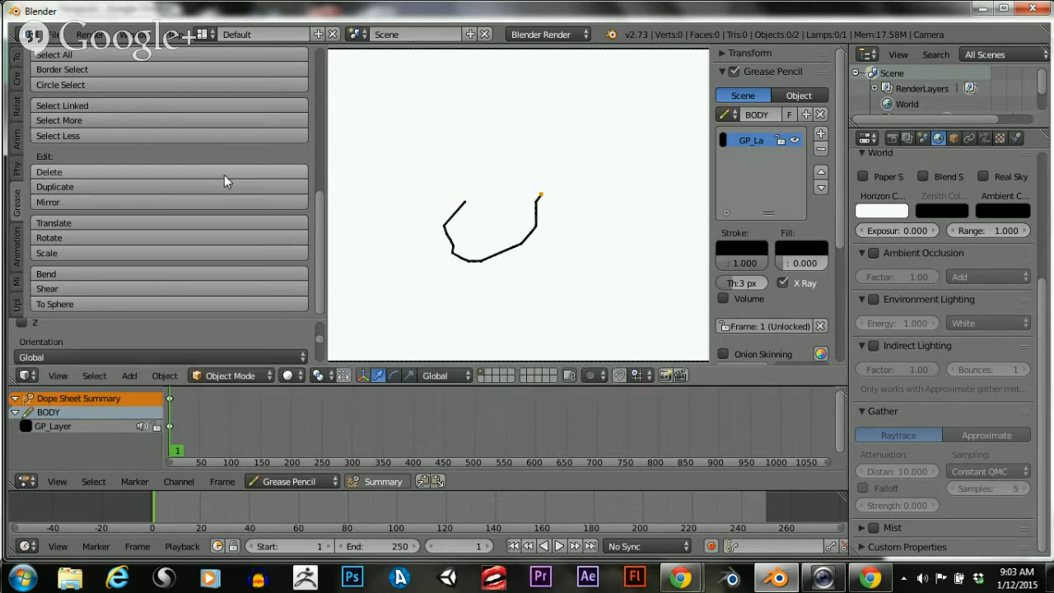
pyautogui.click(175, 223)
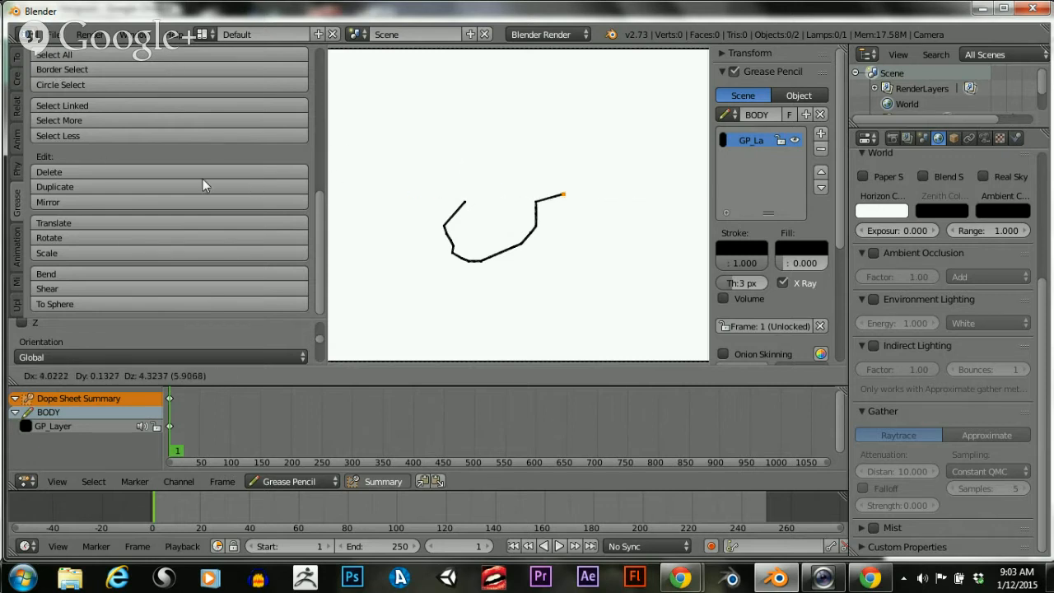
pyautogui.click(179, 181)
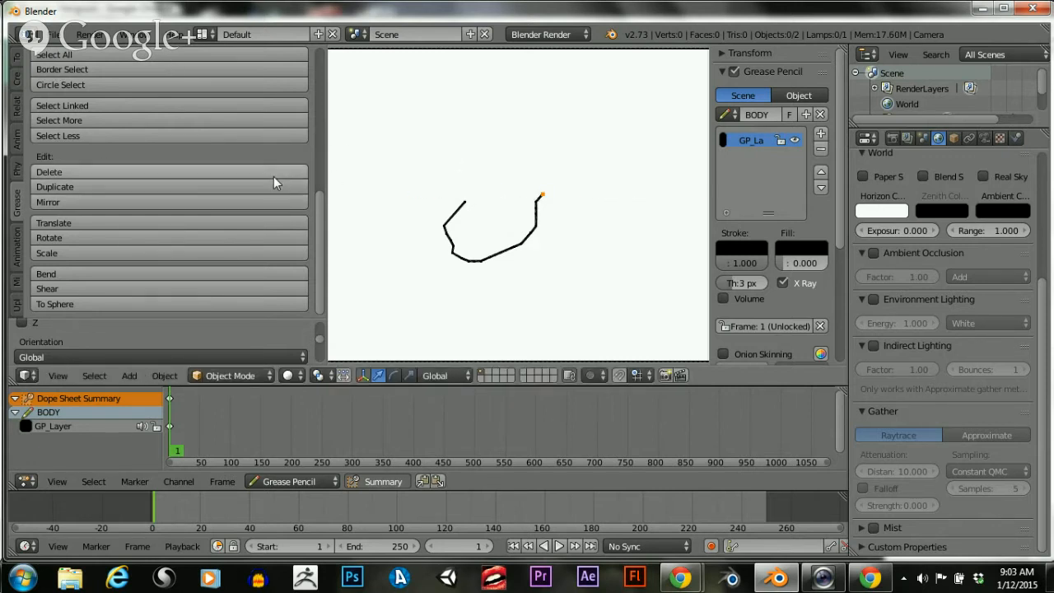
# Apply Rotate to the upper-right endpoint, and circle-select the stroke's right-side points and rotate them about -63 degrees
pyautogui.click(234, 239)
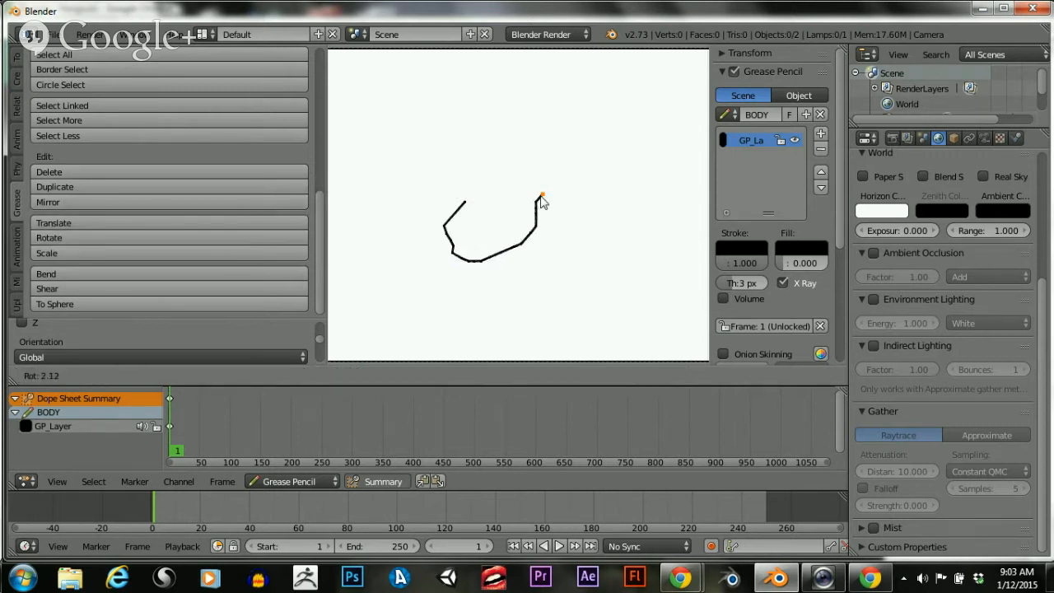
pyautogui.click(506, 189)
pyautogui.press('c')
pyautogui.moveTo(531, 197); pyautogui.dragTo(541, 216)
pyautogui.rightClick(488, 163)
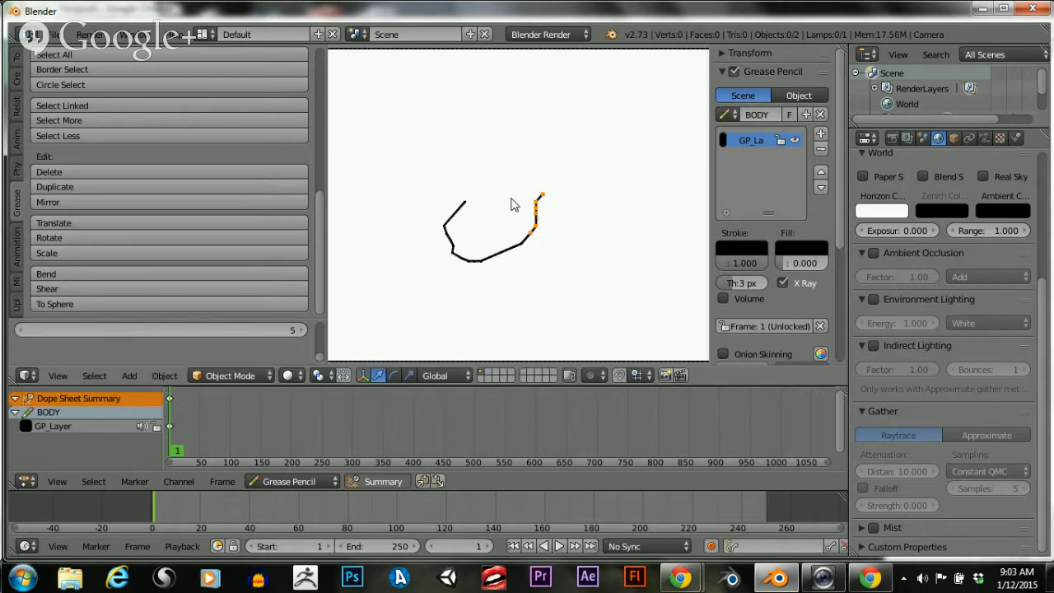
pyautogui.press('r')
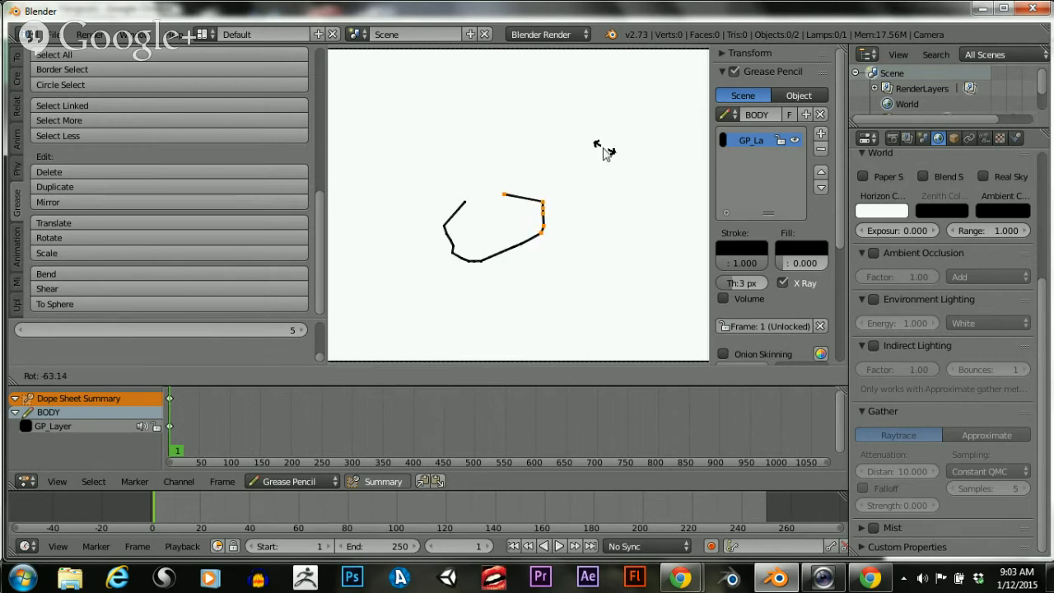
pyautogui.click(541, 229)
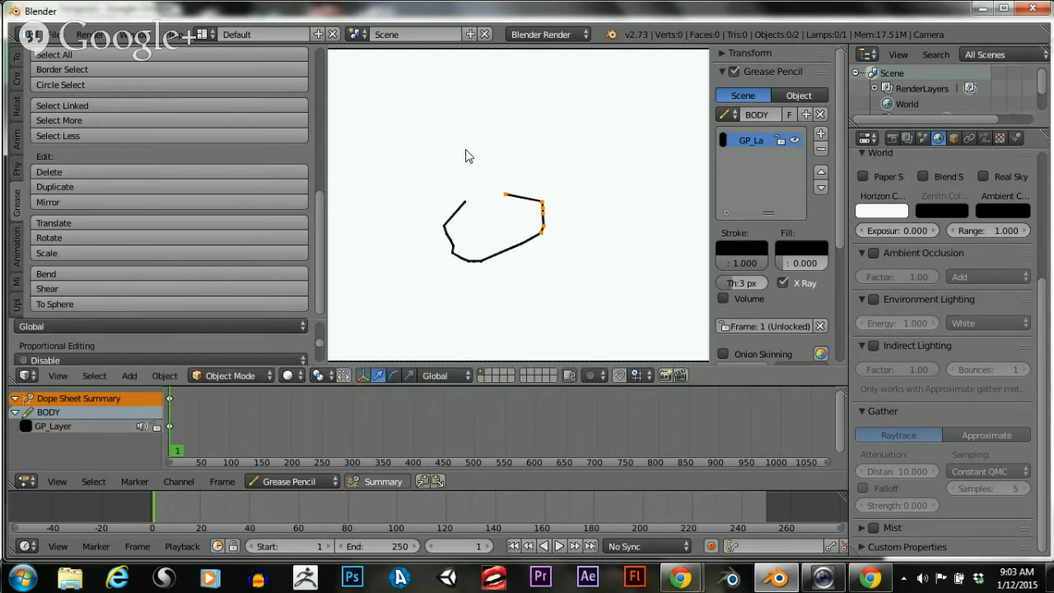
# Apply Bend to the stroke's upper-left endpoint alone, and again to the box-selected points along its left side
pyautogui.press('a')
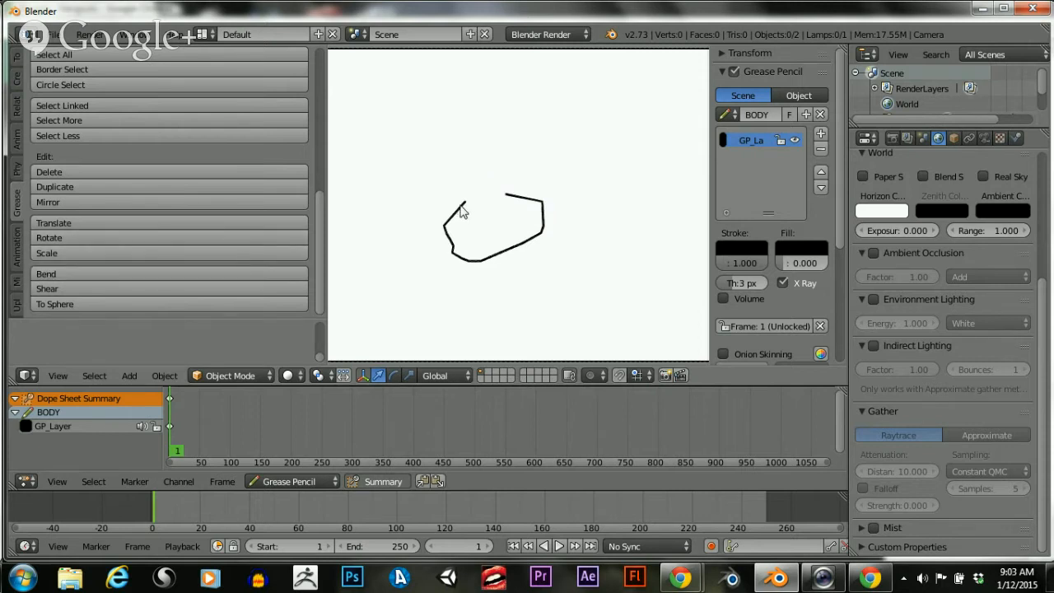
pyautogui.click(124, 276)
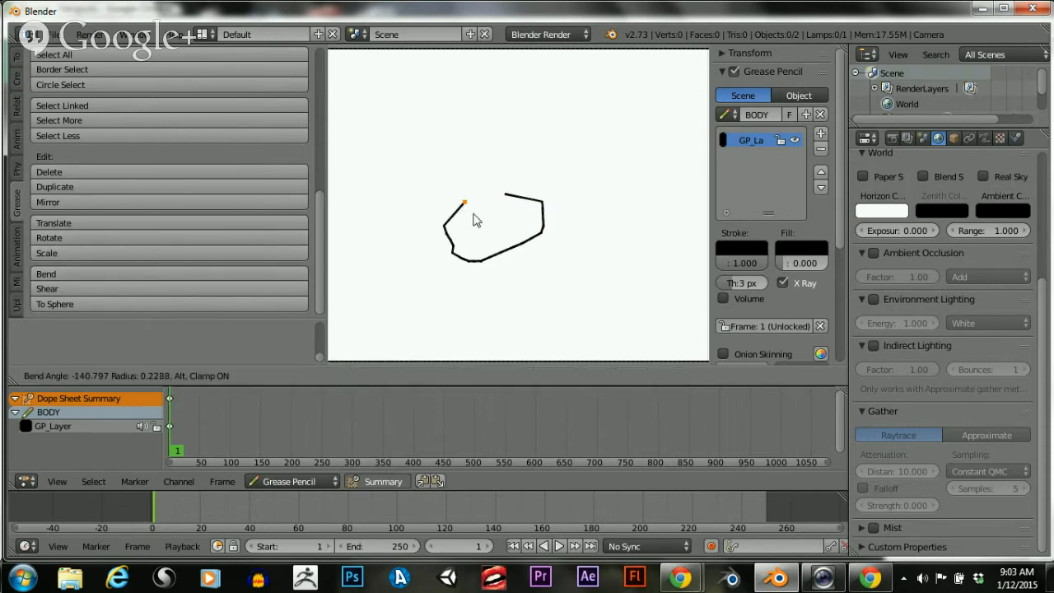
pyautogui.click(451, 216)
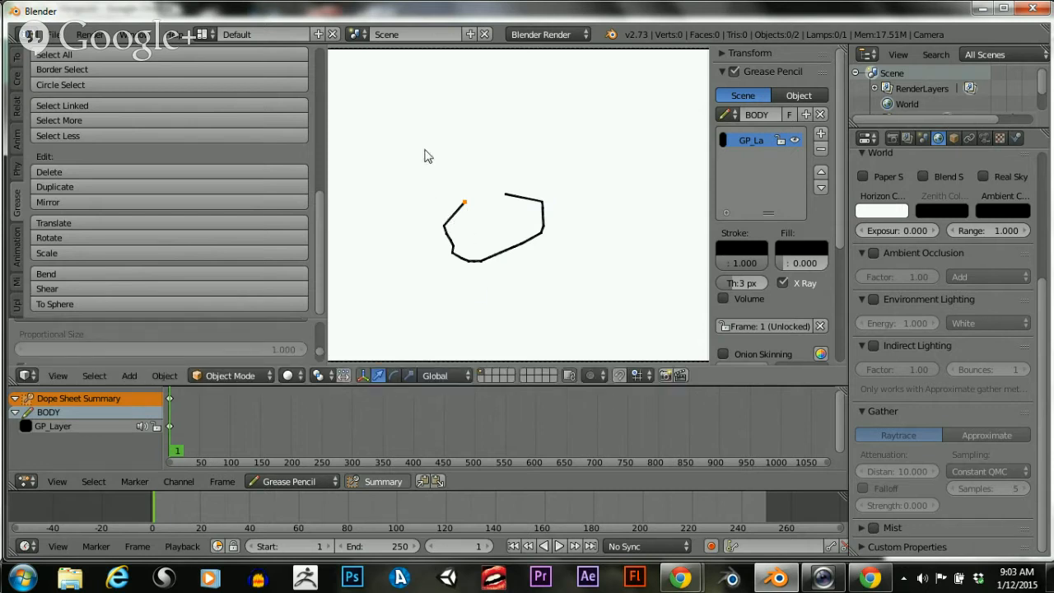
pyautogui.press('b')
pyautogui.moveTo(420, 134); pyautogui.dragTo(478, 265)
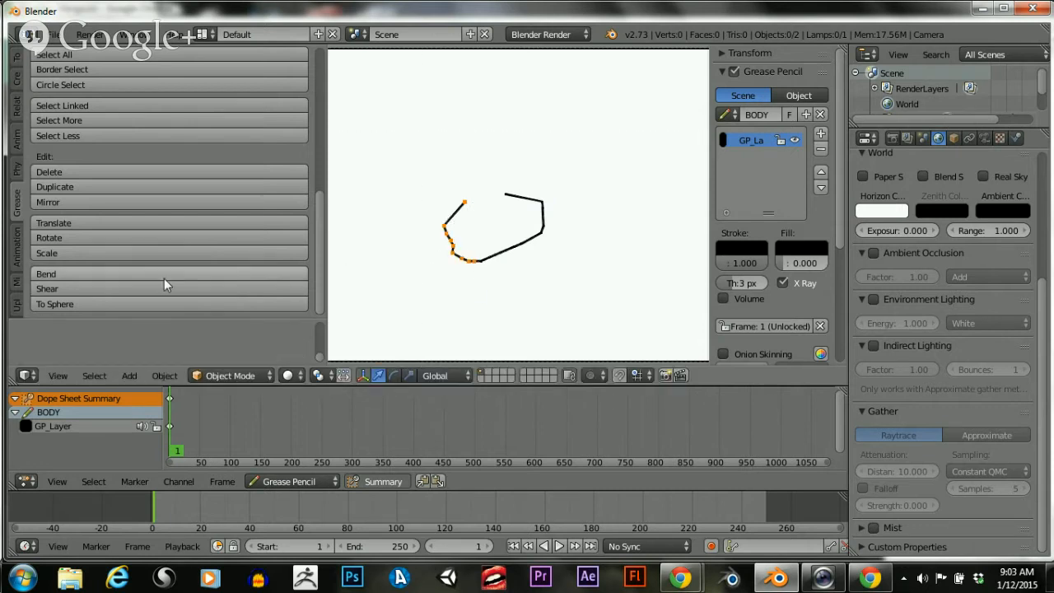
pyautogui.click(113, 276)
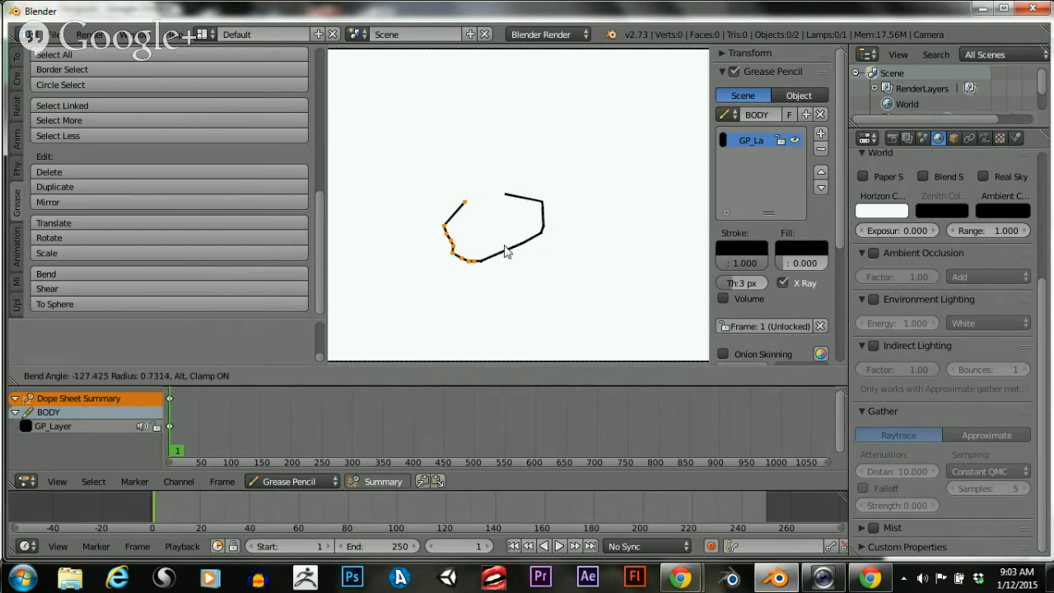
pyautogui.click(461, 275)
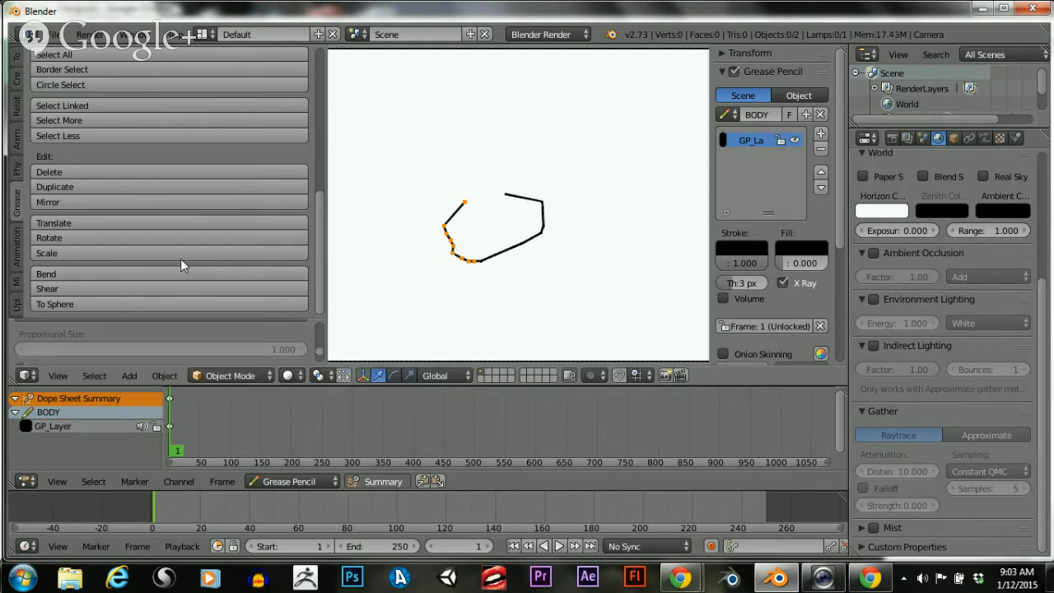
# Shear the selected left-side points and reshape them into a rounder curve with To Sphere
pyautogui.click(134, 289)
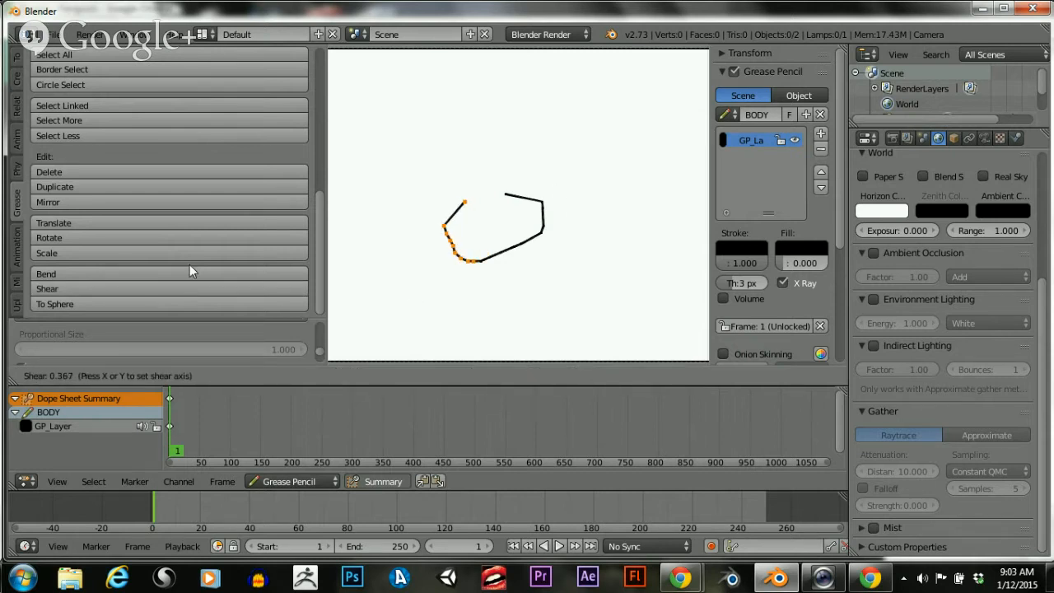
pyautogui.click(234, 259)
pyautogui.click(215, 306)
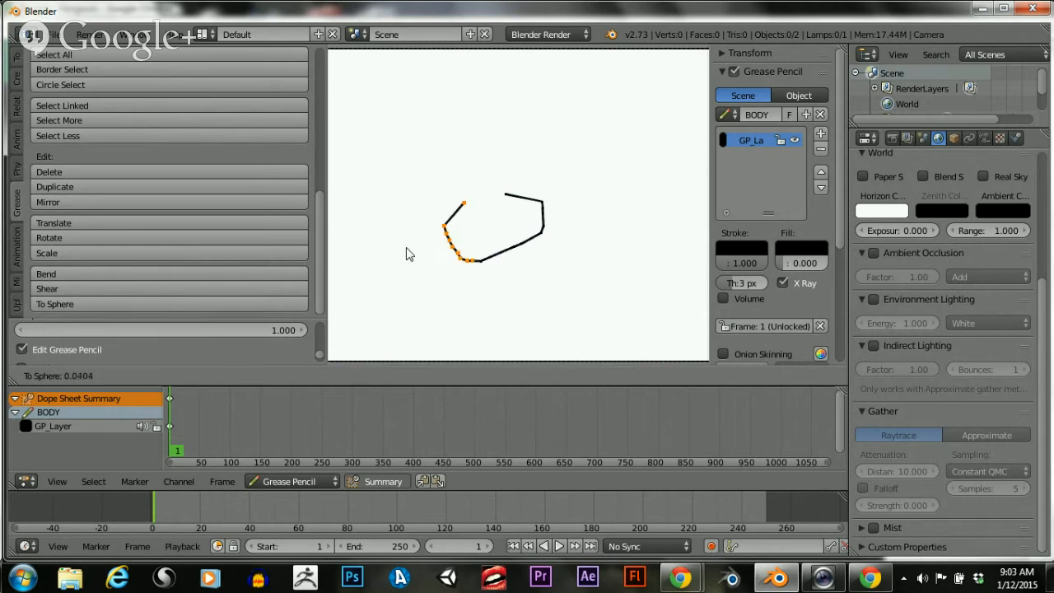
pyautogui.click(608, 243)
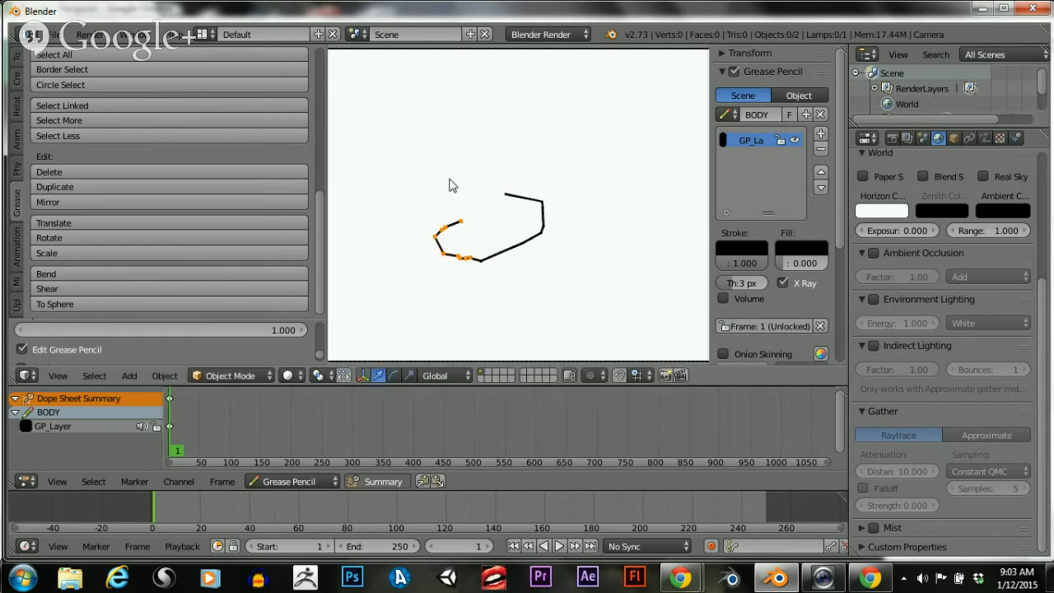
# Select the whole remaining stroke and delete it, leaving the BODY drawing empty
pyautogui.press('a')
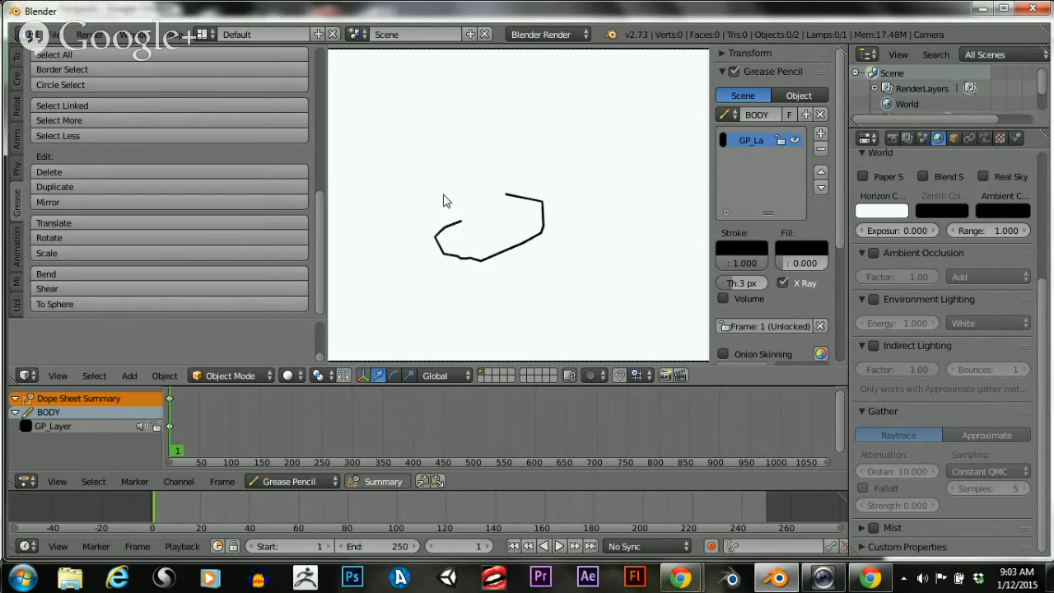
pyautogui.press('a')
pyautogui.press('x')
pyautogui.click(447, 219)
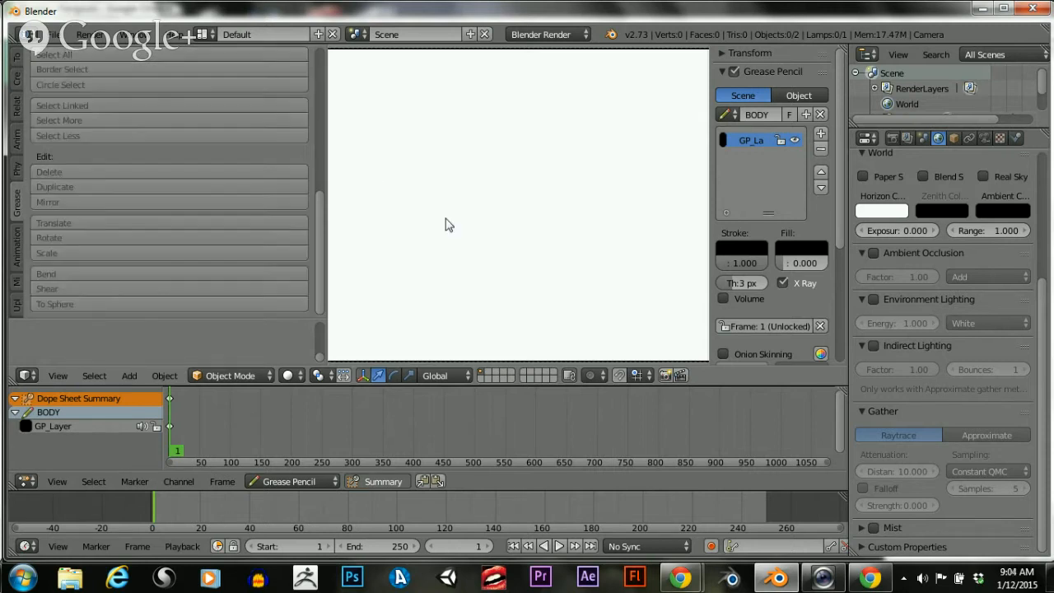
# Turn off Grease Pencil stroke editing
pyautogui.scroll(9, 311, 206)
pyautogui.scroll(-4, 311, 205)
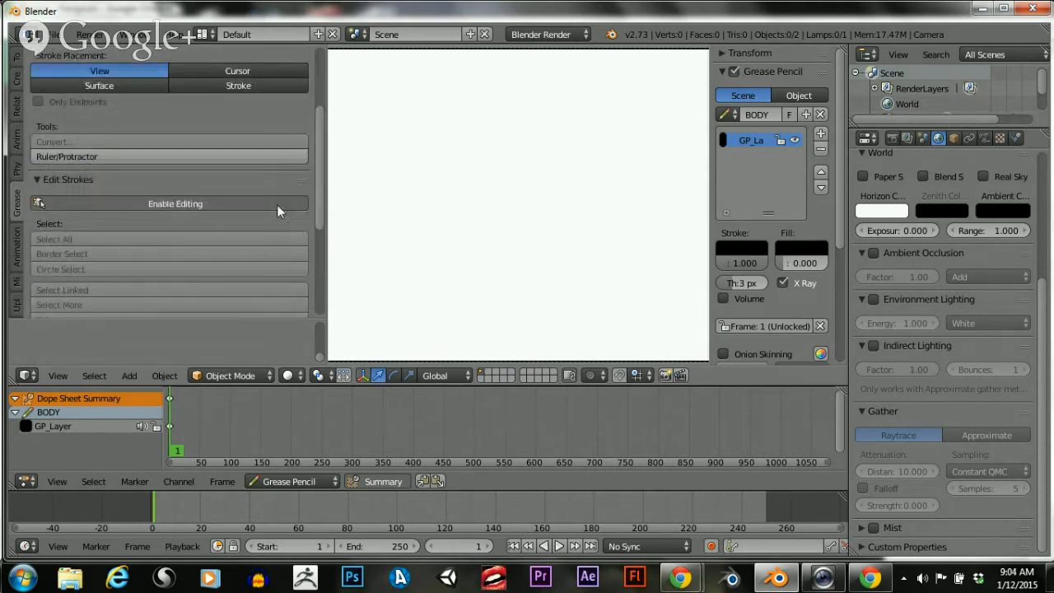
pyautogui.scroll(4, 307, 198)
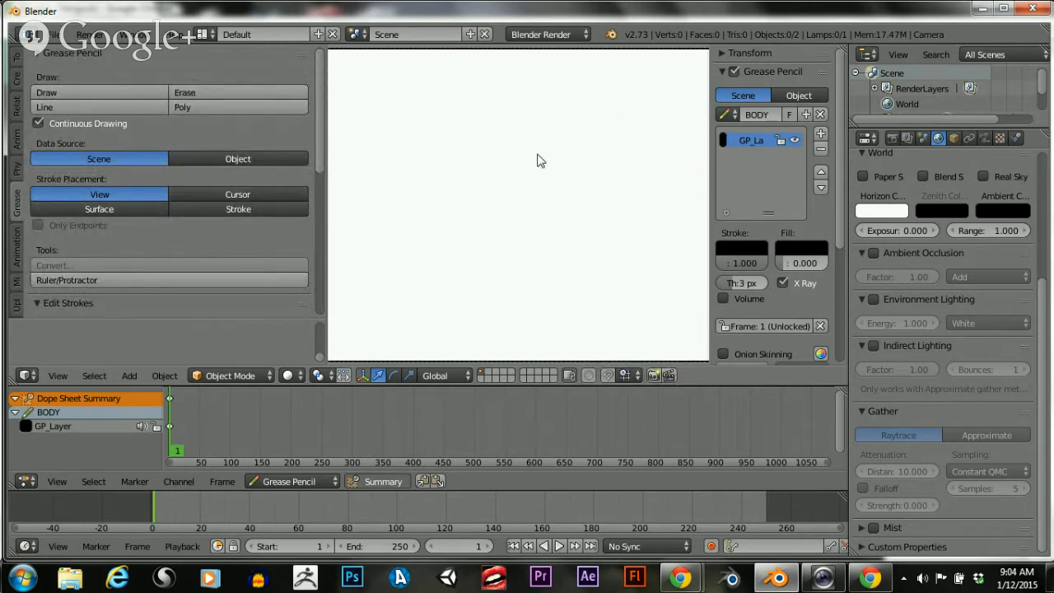
# Enable Onion Skinning for the BODY Grease Pencil layer
pyautogui.scroll(-1, 527, 162)
pyautogui.scroll(-4, 724, 287)
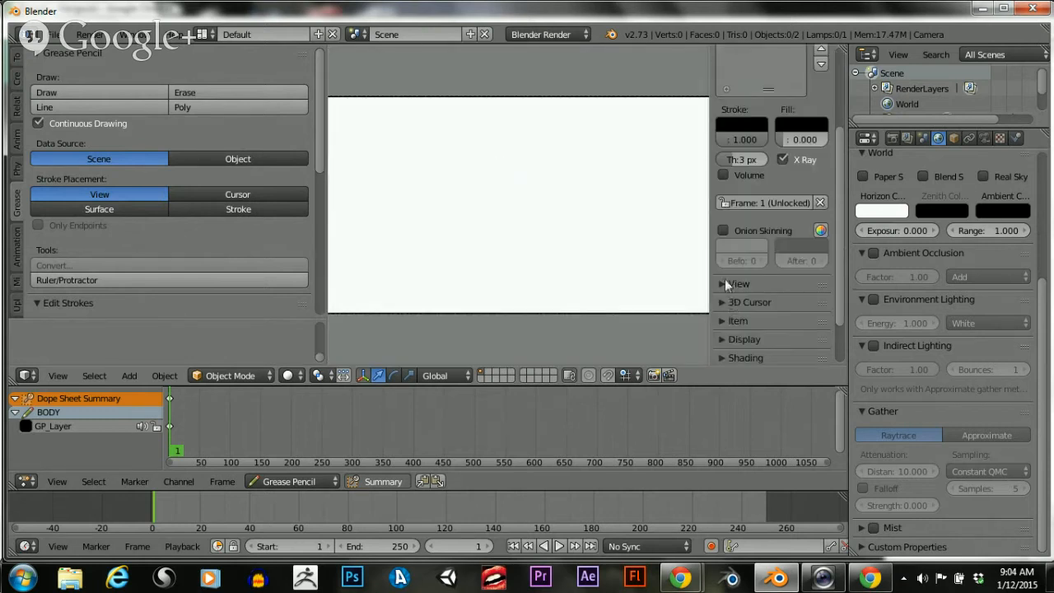
pyautogui.click(723, 230)
pyautogui.scroll(1, 511, 221)
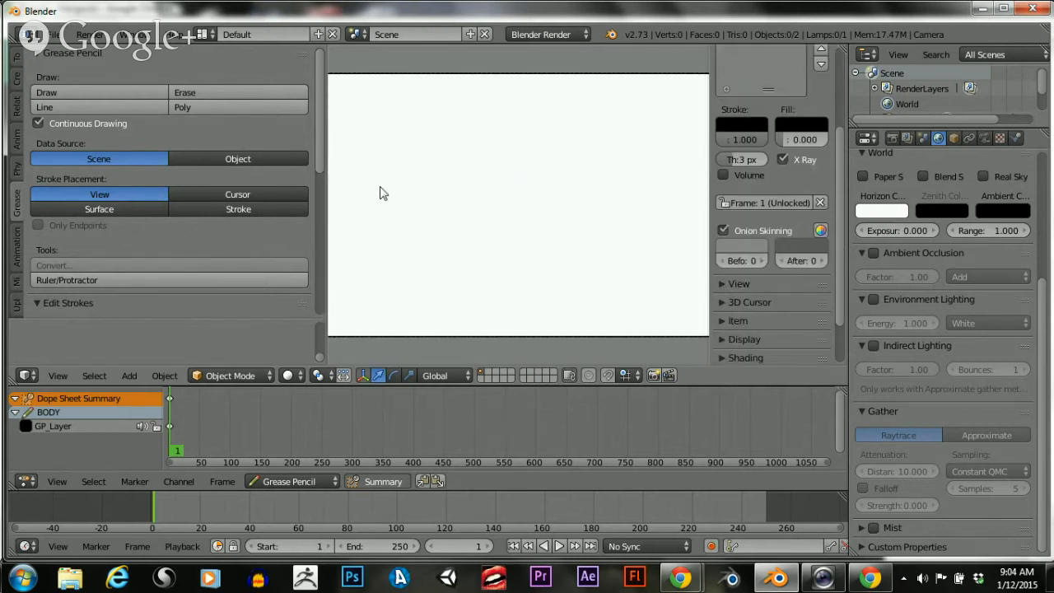
# Draw a freehand rounded loop near the middle of the camera frame on frame 1
pyautogui.click(135, 95)
pyautogui.moveTo(425, 153)
pyautogui.mouseDown()
pyautogui.moveTo(472, 239)
pyautogui.moveTo(466, 171)
pyautogui.mouseUp()
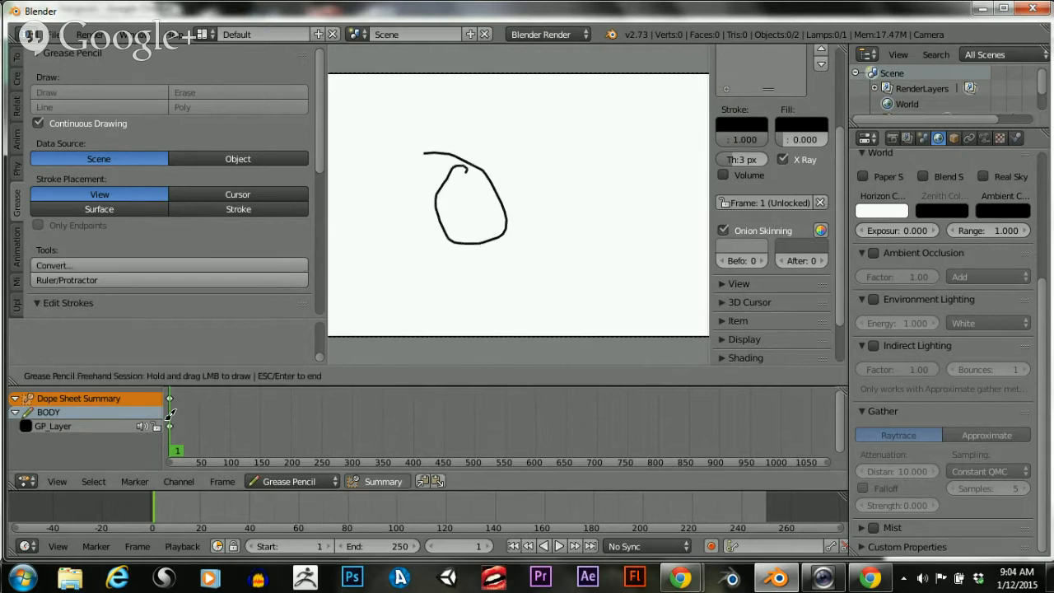
pyautogui.press('Escape')
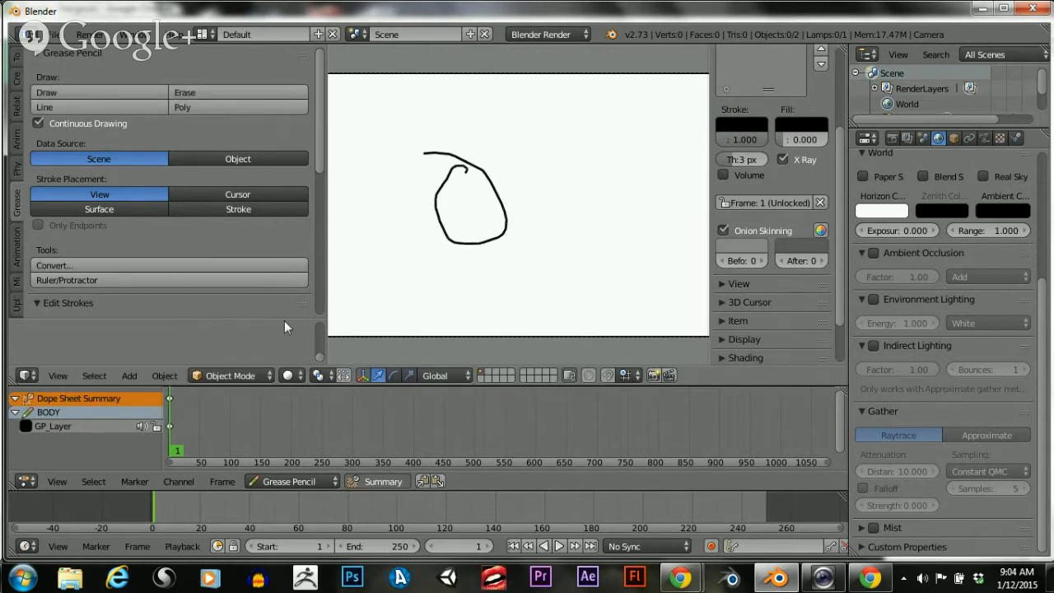
# At frame 27, draw a second freehand loop slightly to the right of the first one
pyautogui.moveTo(172, 429); pyautogui.dragTo(184, 430)
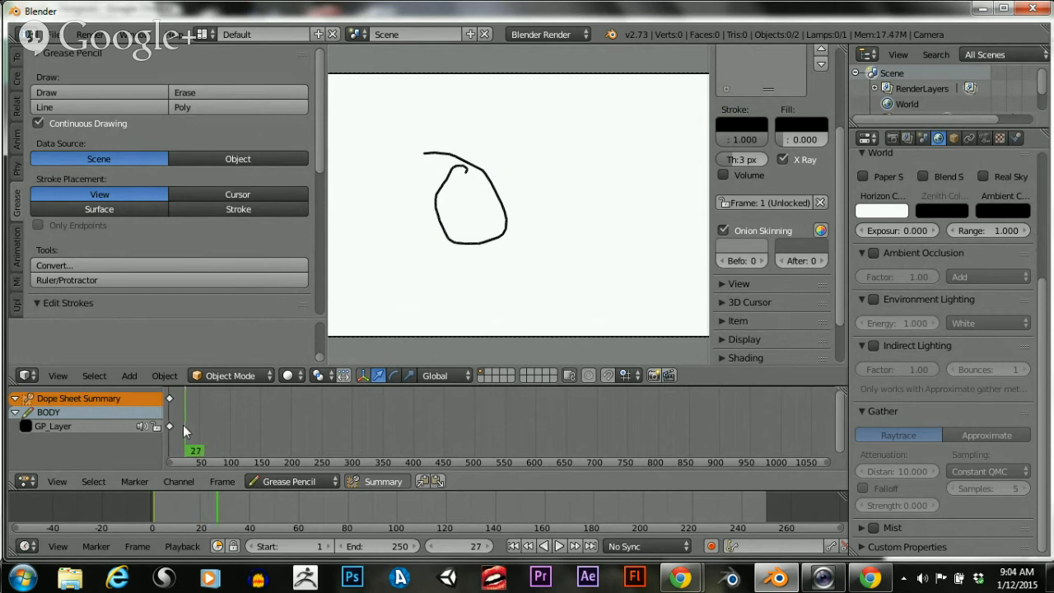
pyautogui.click(156, 93)
pyautogui.moveTo(473, 179)
pyautogui.mouseDown()
pyautogui.moveTo(442, 184)
pyautogui.moveTo(504, 183)
pyautogui.mouseUp()
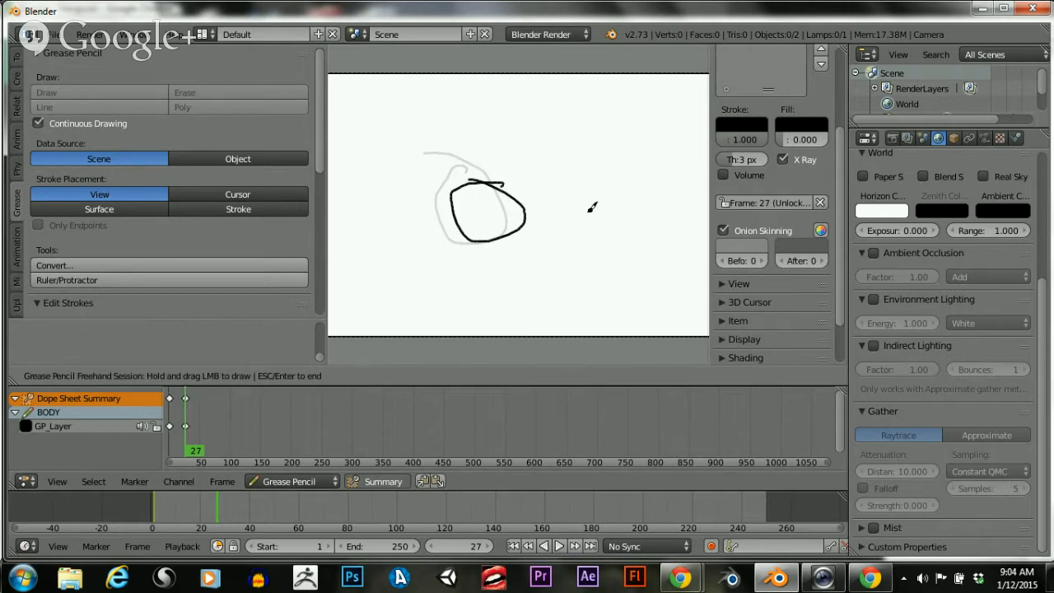
pyautogui.press('Escape')
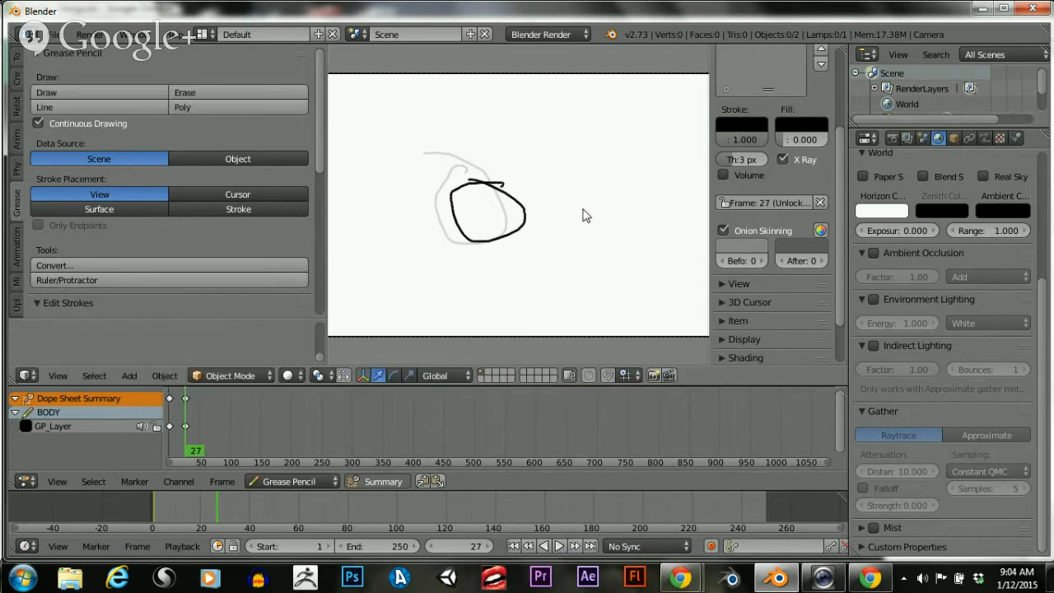
# At frame 101, draw a third freehand loop slightly to the right of the frame 27 drawing
pyautogui.moveTo(194, 432); pyautogui.dragTo(231, 437)
pyautogui.click(99, 92)
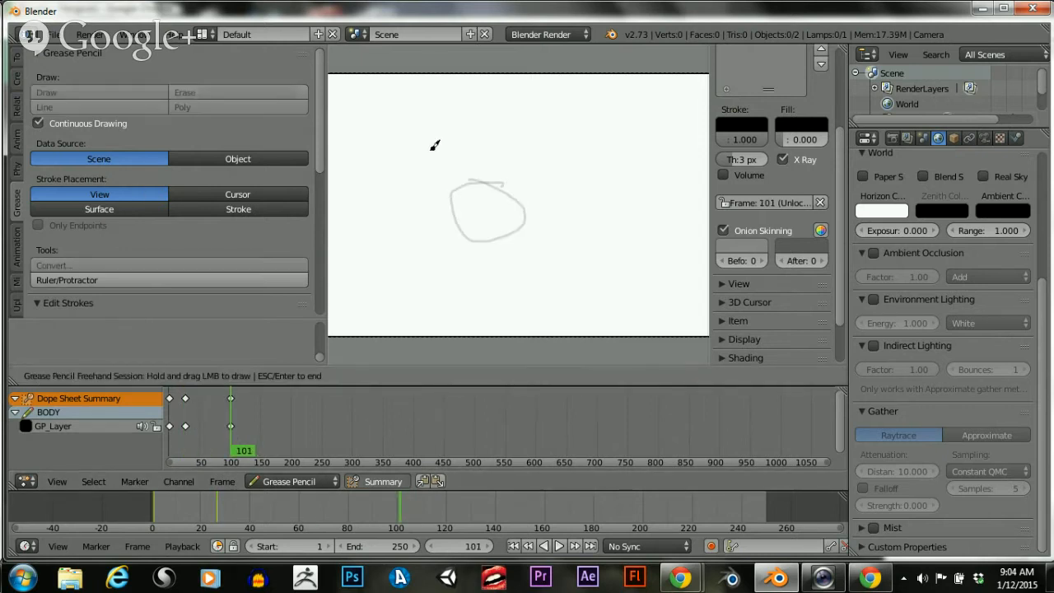
pyautogui.moveTo(486, 185)
pyautogui.mouseDown()
pyautogui.moveTo(546, 229)
pyautogui.moveTo(509, 181)
pyautogui.mouseUp()
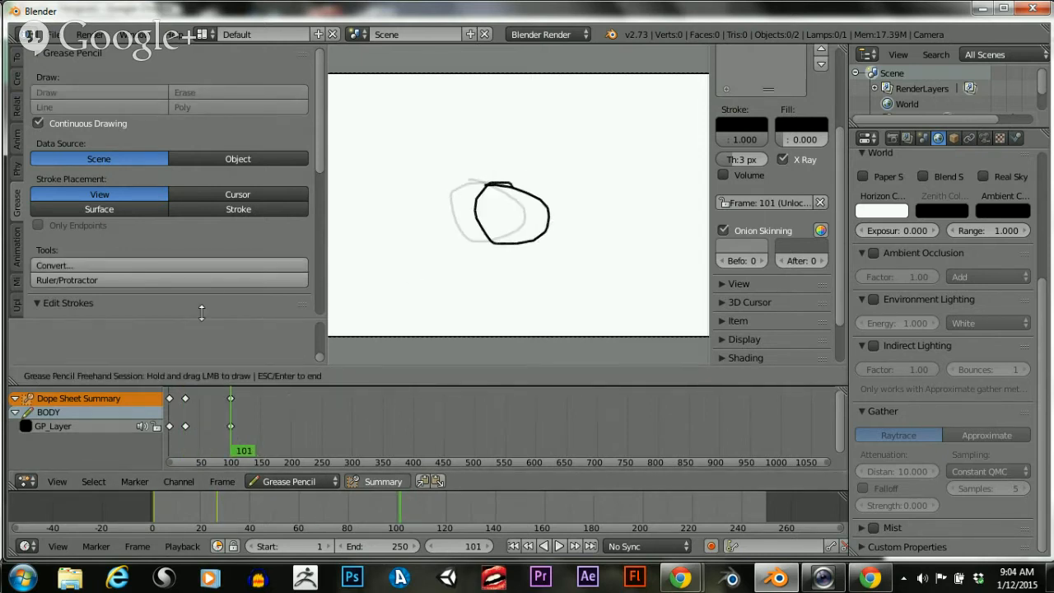
pyautogui.press('Escape')
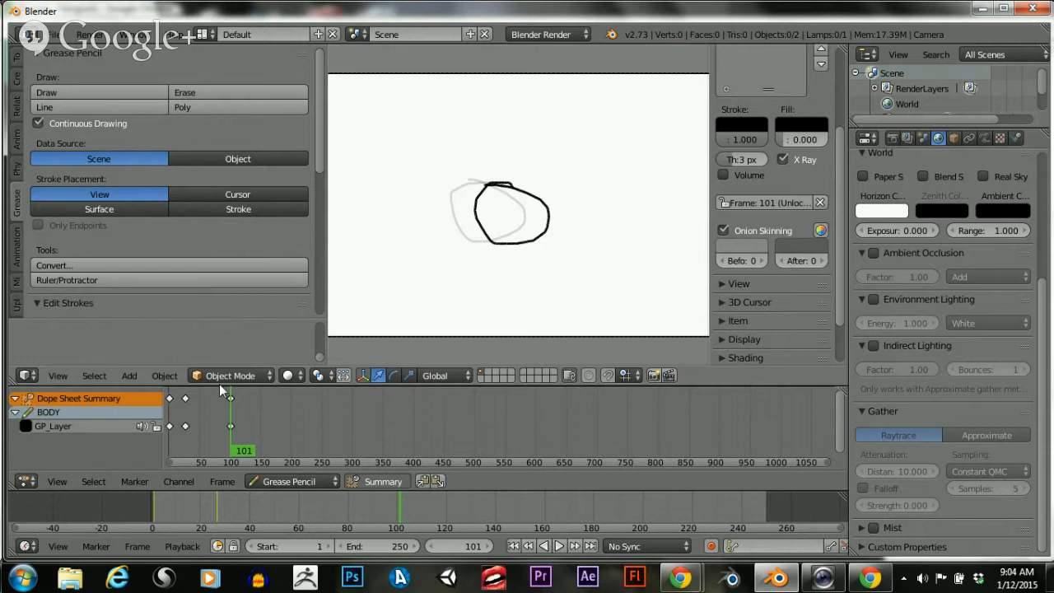
# Return to frame 0 and disable Onion Skinning for the BODY Grease Pencil layer
pyautogui.moveTo(228, 403)
pyautogui.mouseDown()
pyautogui.moveTo(176, 412)
pyautogui.moveTo(252, 416)
pyautogui.moveTo(168, 426)
pyautogui.mouseUp()
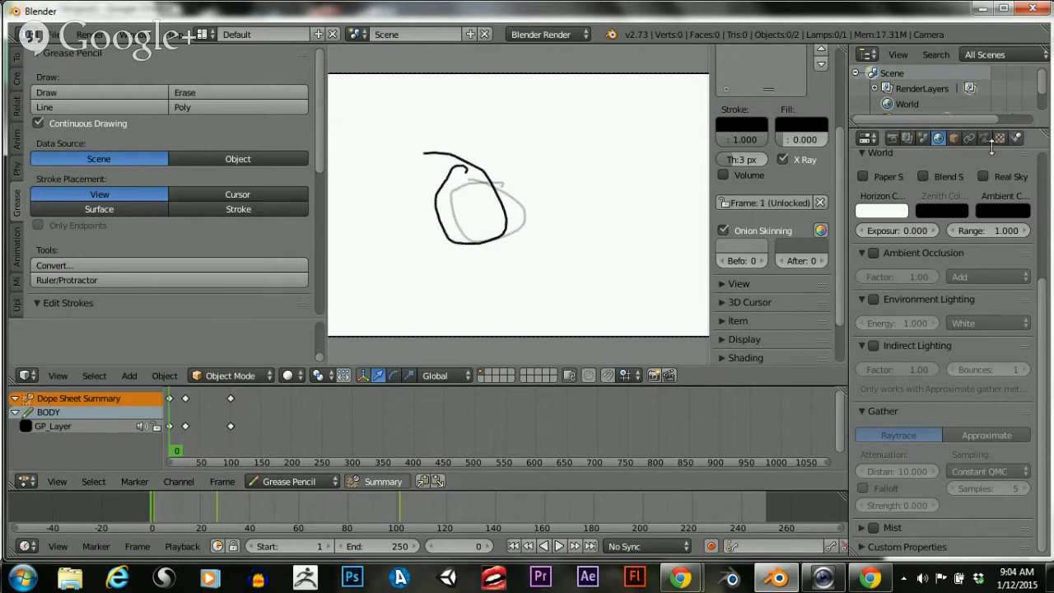
pyautogui.click(727, 230)
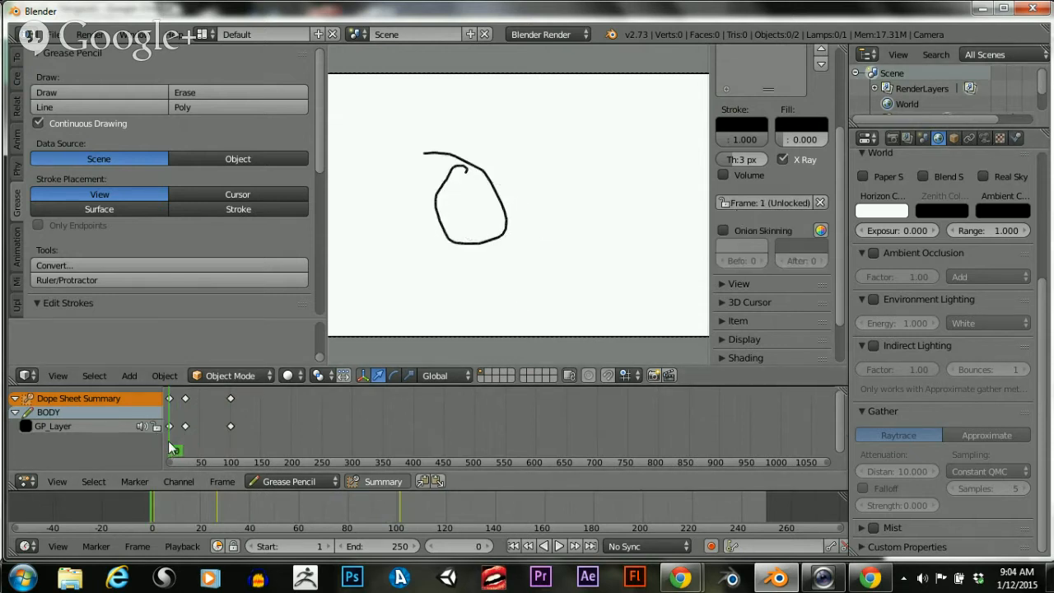
pyautogui.moveTo(170, 447)
pyautogui.mouseDown()
pyautogui.moveTo(245, 447)
pyautogui.moveTo(175, 445)
pyautogui.moveTo(230, 429)
pyautogui.moveTo(234, 443)
pyautogui.moveTo(164, 439)
pyautogui.mouseUp()
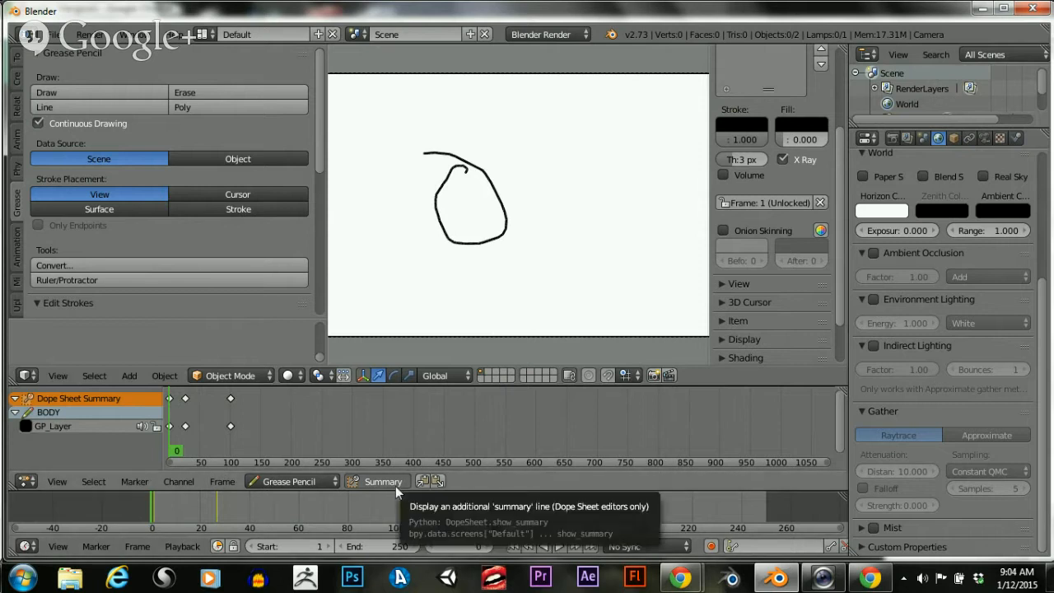
# Set the current frame to 0 and the animation's start frame to 0
pyautogui.moveTo(171, 506)
pyautogui.mouseDown()
pyautogui.moveTo(154, 506)
pyautogui.moveTo(364, 501)
pyautogui.moveTo(223, 515)
pyautogui.moveTo(159, 509)
pyautogui.mouseUp()
pyautogui.scroll(2, 230, 424)
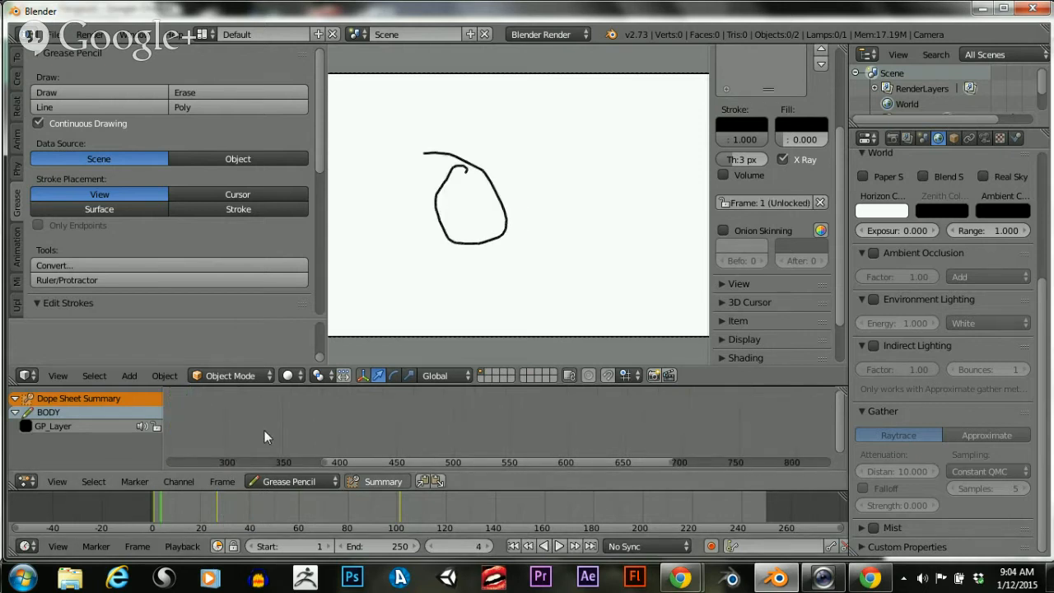
pyautogui.press('Home')
pyautogui.scroll(9, 339, 416)
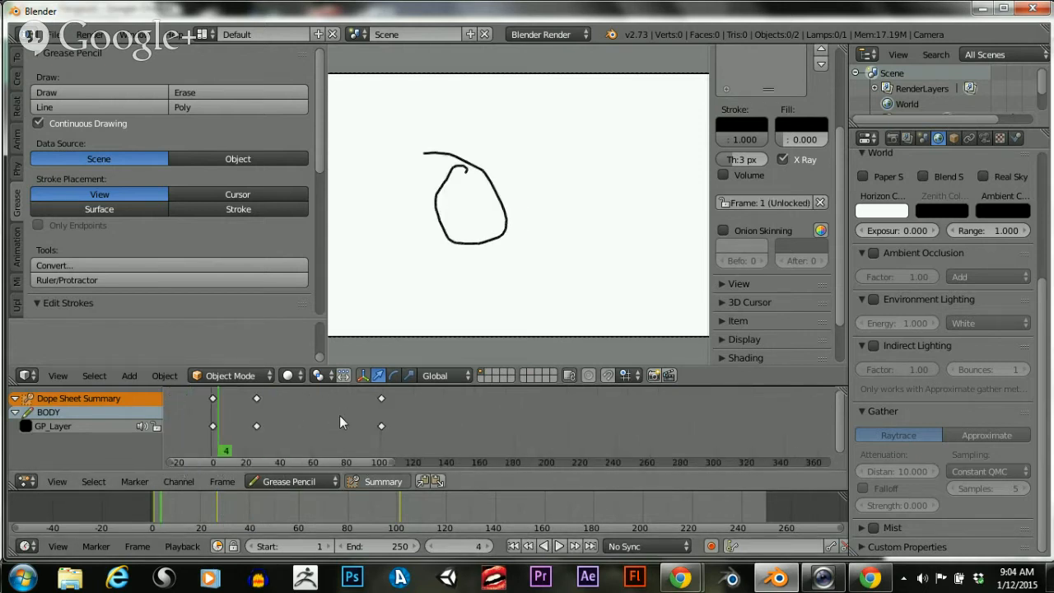
pyautogui.moveTo(379, 426); pyautogui.dragTo(630, 421, button='middle')
pyautogui.scroll(10, 412, 435)
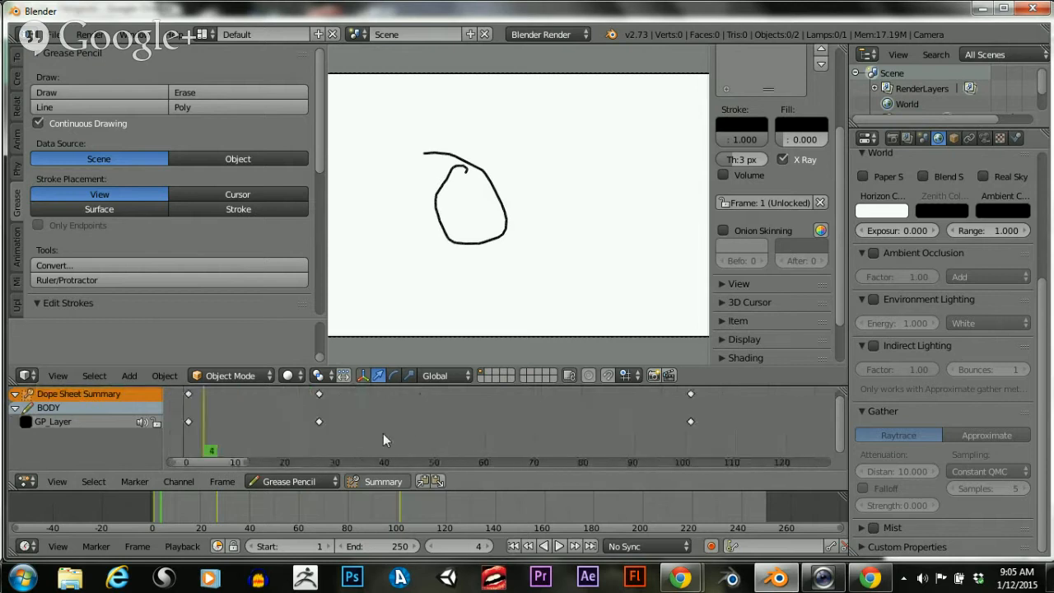
pyautogui.moveTo(337, 431); pyautogui.dragTo(442, 429, button='middle')
pyautogui.scroll(-3, 419, 419)
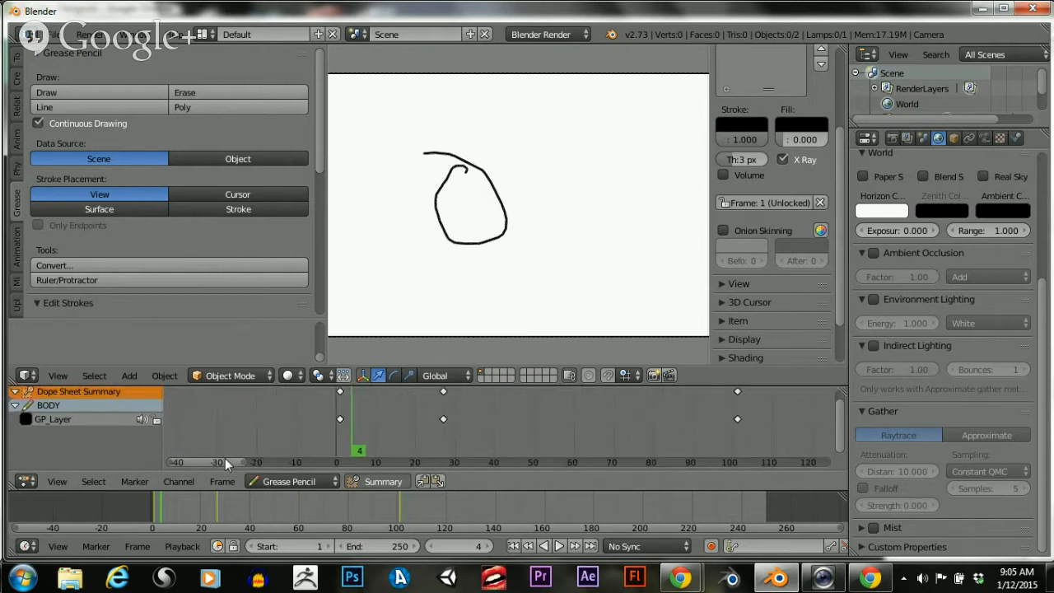
pyautogui.moveTo(228, 465); pyautogui.dragTo(245, 465)
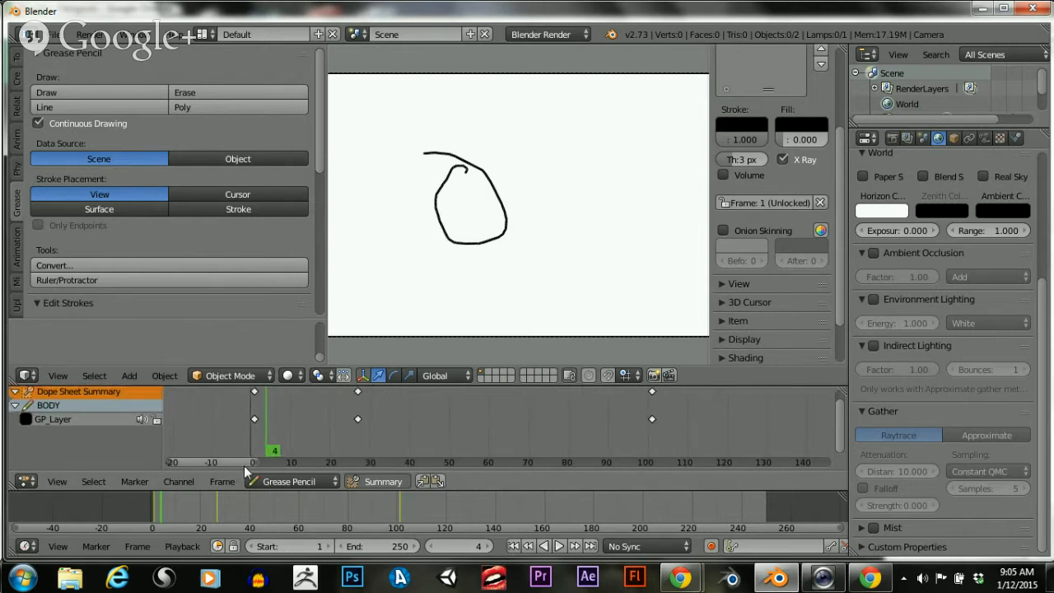
pyautogui.moveTo(156, 526); pyautogui.dragTo(148, 521)
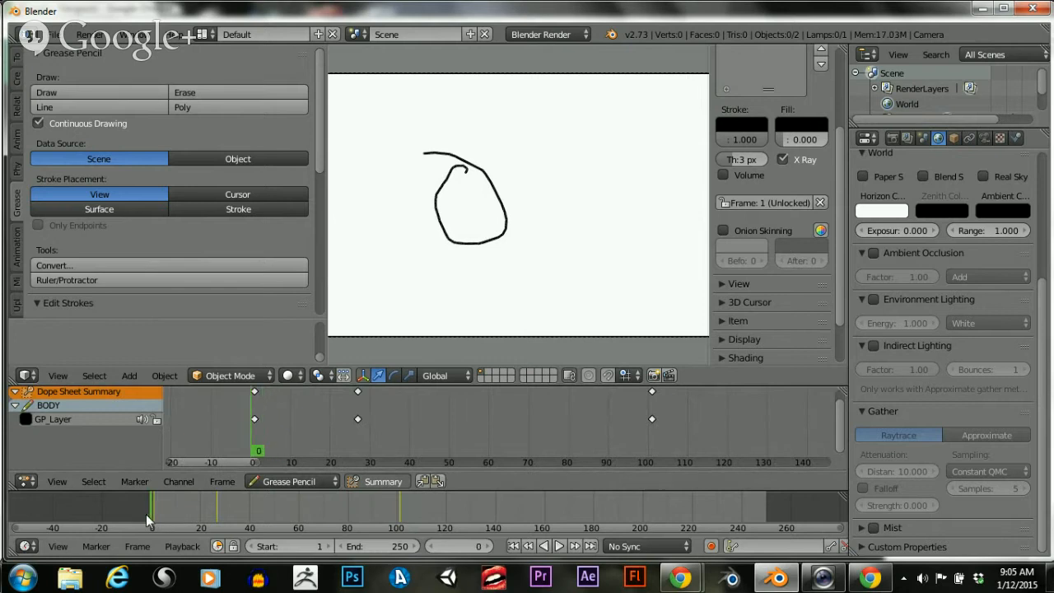
pyautogui.click(251, 546)
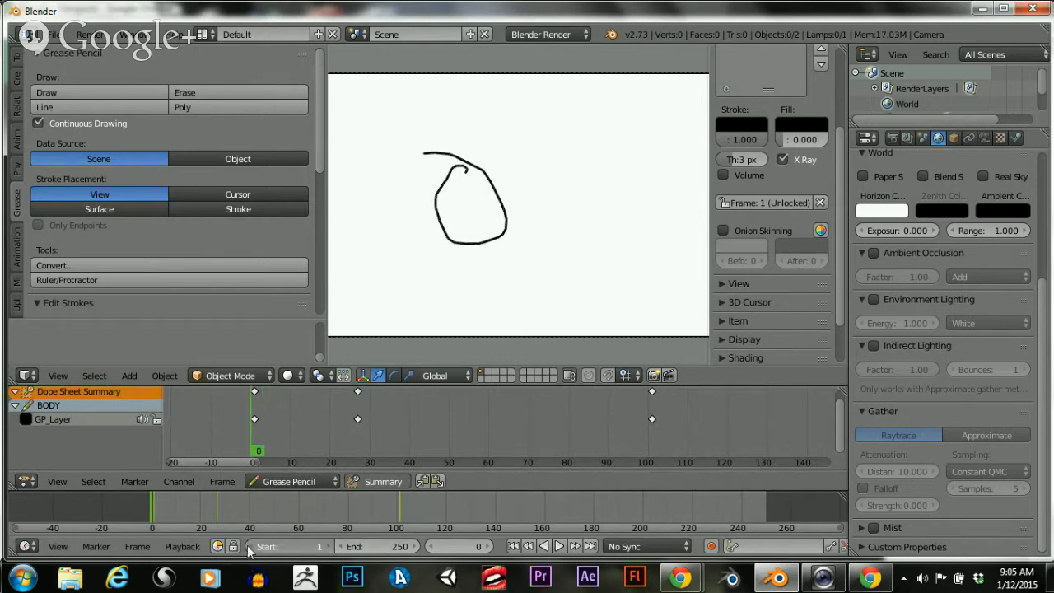
# Move the first BODY keyframe to frame 0 in the dope sheet
pyautogui.scroll(4, 375, 423)
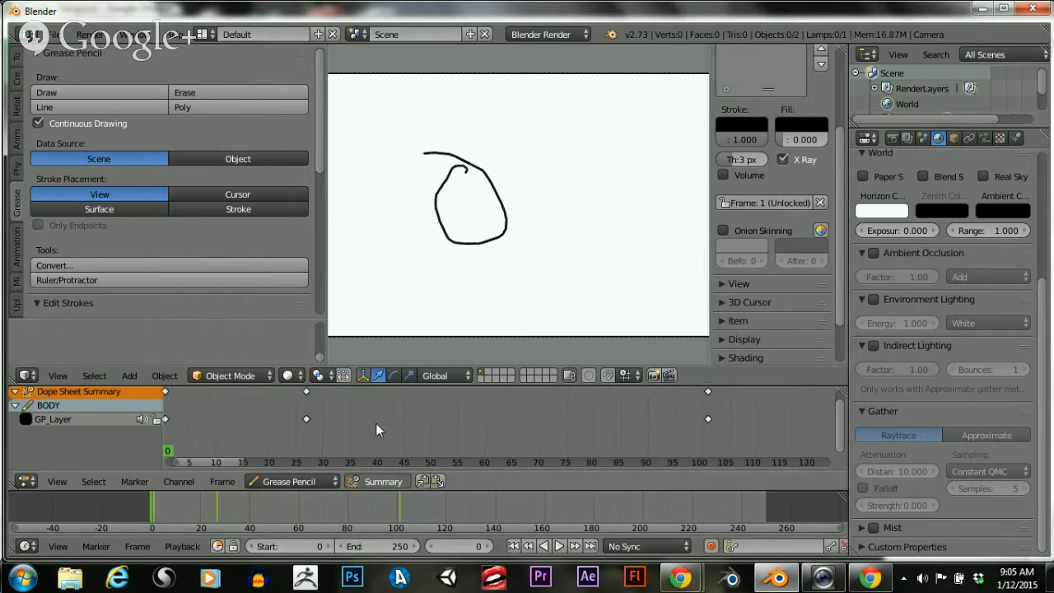
pyautogui.scroll(-11, 368, 413)
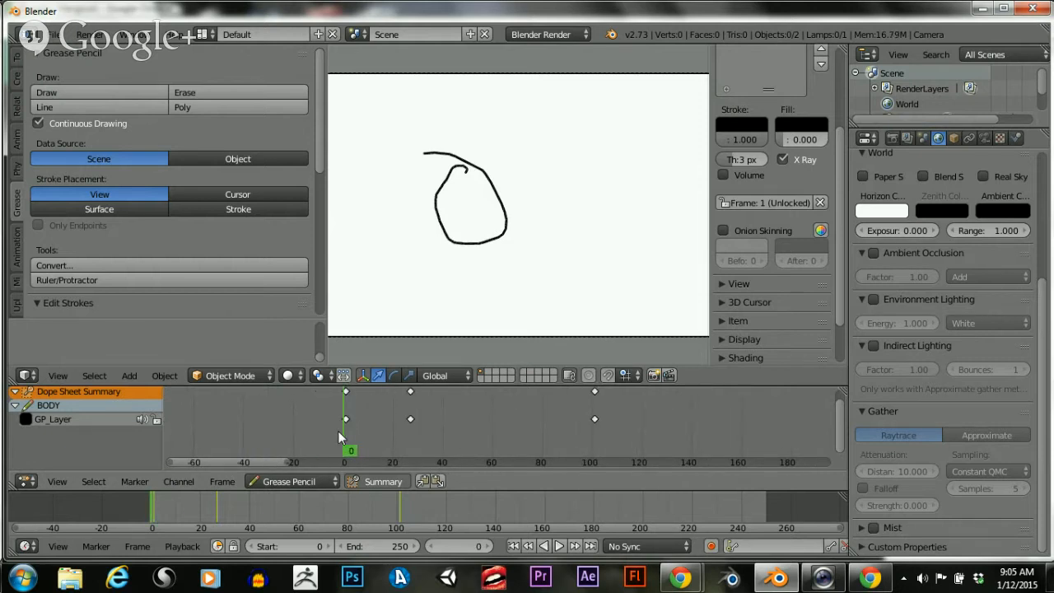
pyautogui.moveTo(342, 383); pyautogui.dragTo(365, 441)
pyautogui.press('g')
pyautogui.click(342, 432)
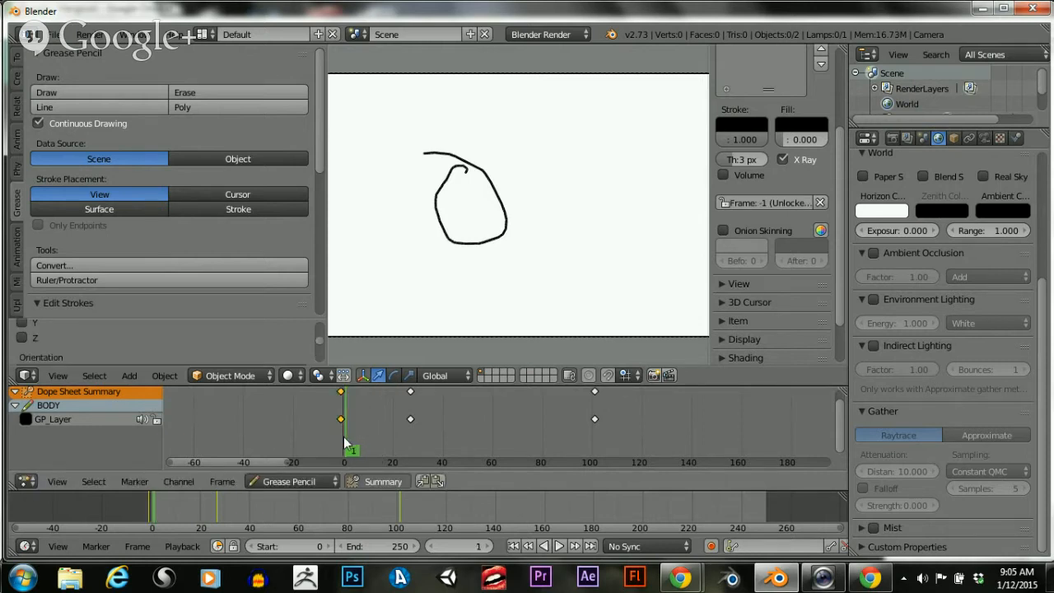
pyautogui.press('g')
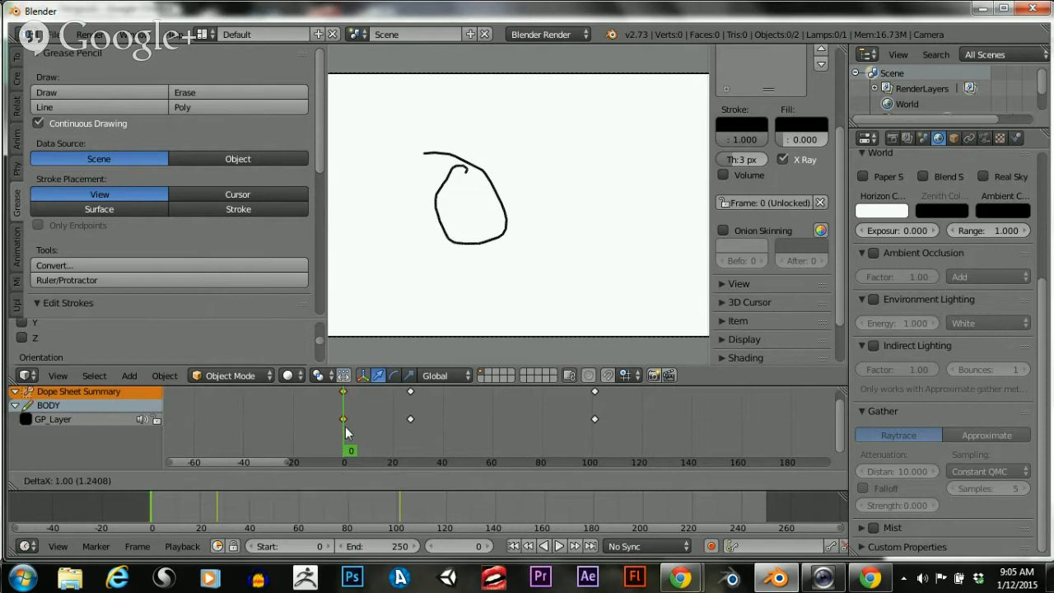
pyautogui.click(346, 432)
# Box-select the keyframes at frames 27 and 101 and delete them
pyautogui.scroll(-2, 381, 402)
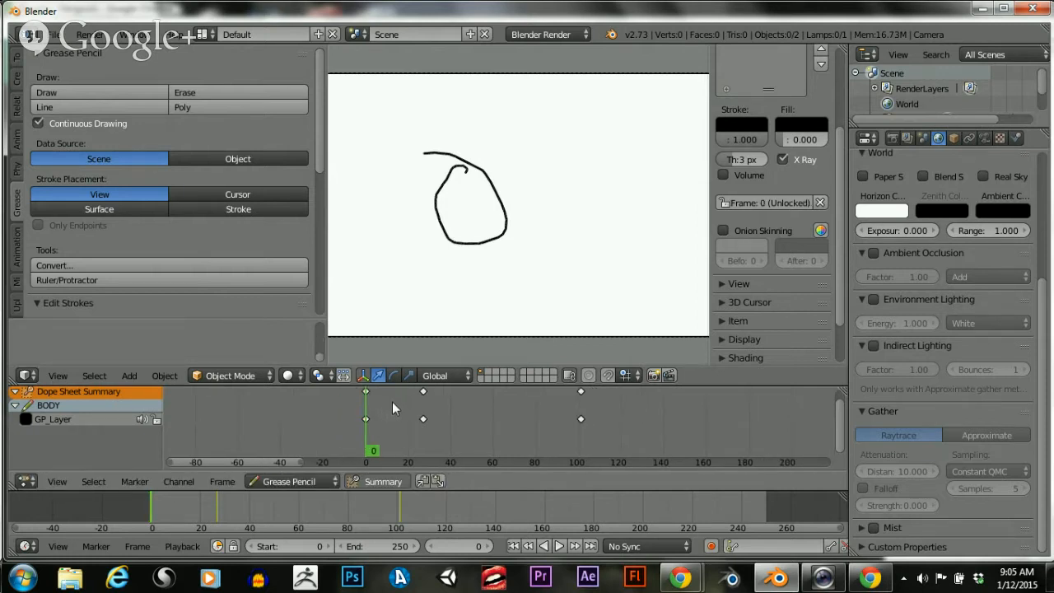
pyautogui.press('b')
pyautogui.moveTo(392, 385); pyautogui.dragTo(591, 435)
pyautogui.press('x')
pyautogui.click(428, 419)
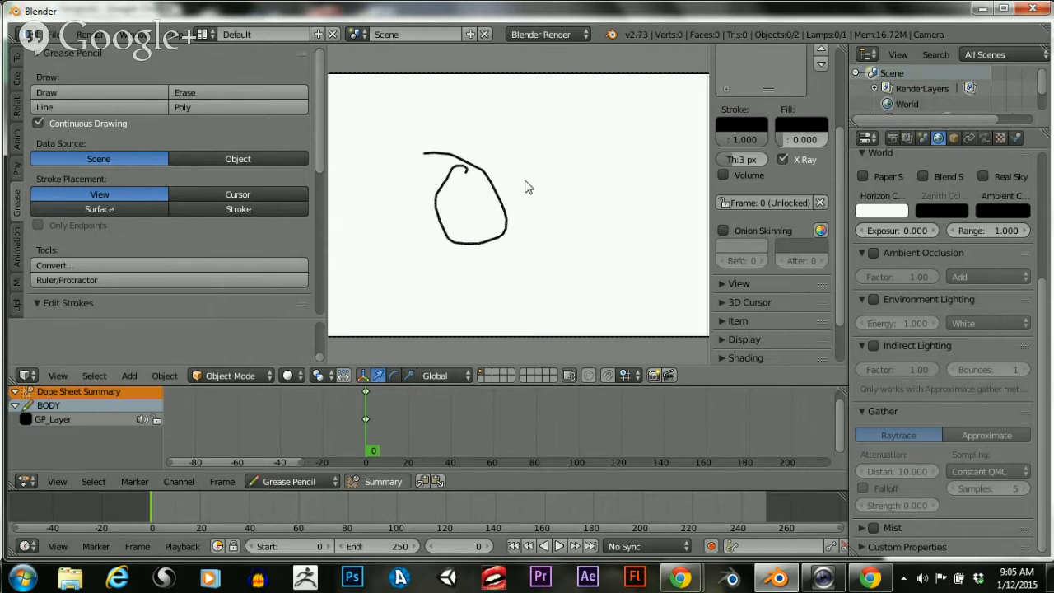
# Narrow the tool shelf to give the camera view more width
pyautogui.scroll(-2, 467, 173)
pyautogui.scroll(2, 476, 178)
pyautogui.scroll(-1, 479, 182)
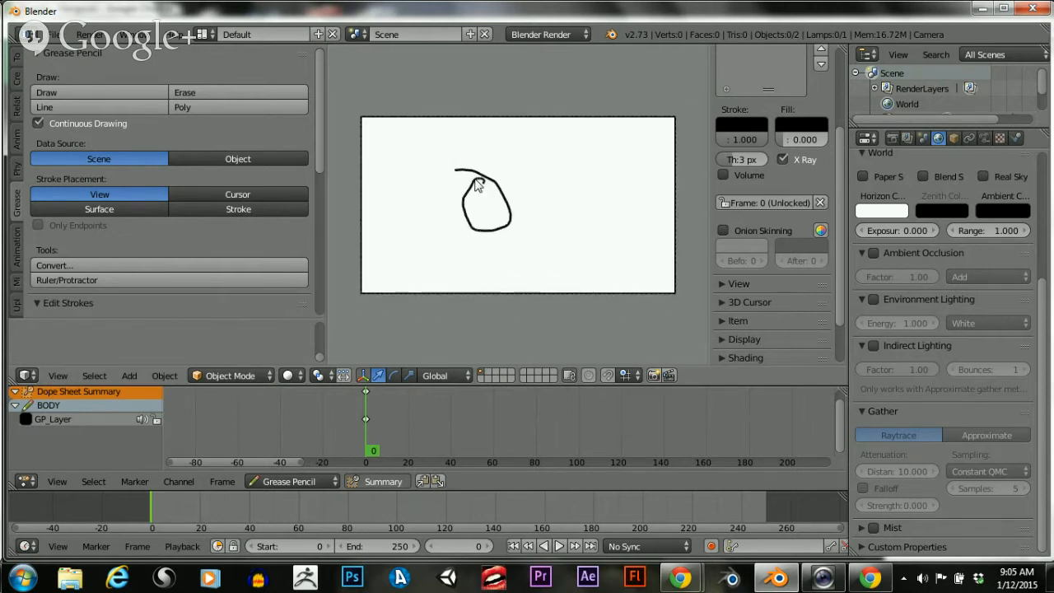
pyautogui.scroll(1, 476, 185)
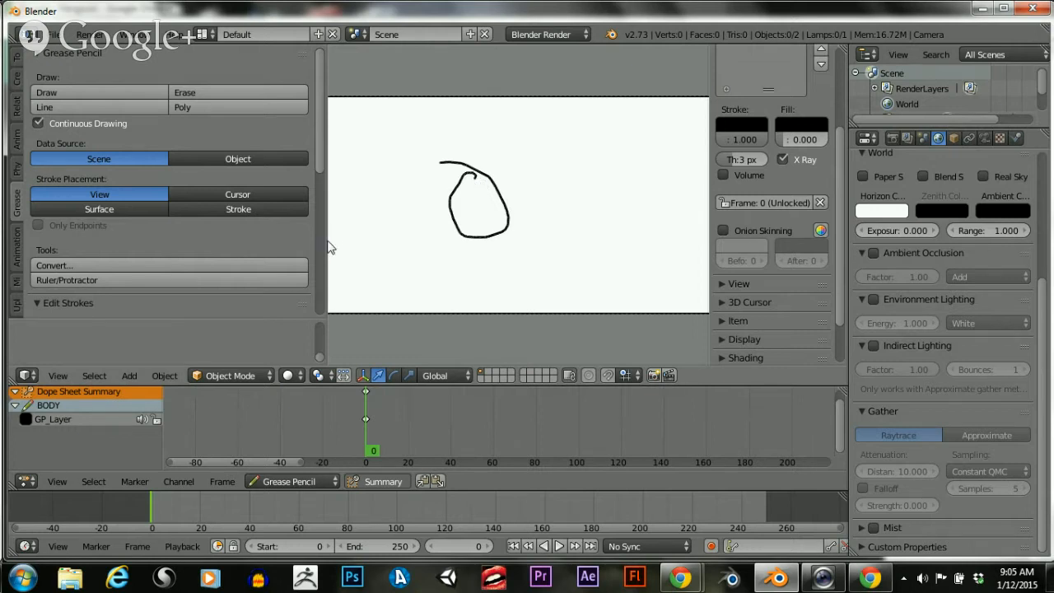
pyautogui.moveTo(327, 240); pyautogui.dragTo(266, 240)
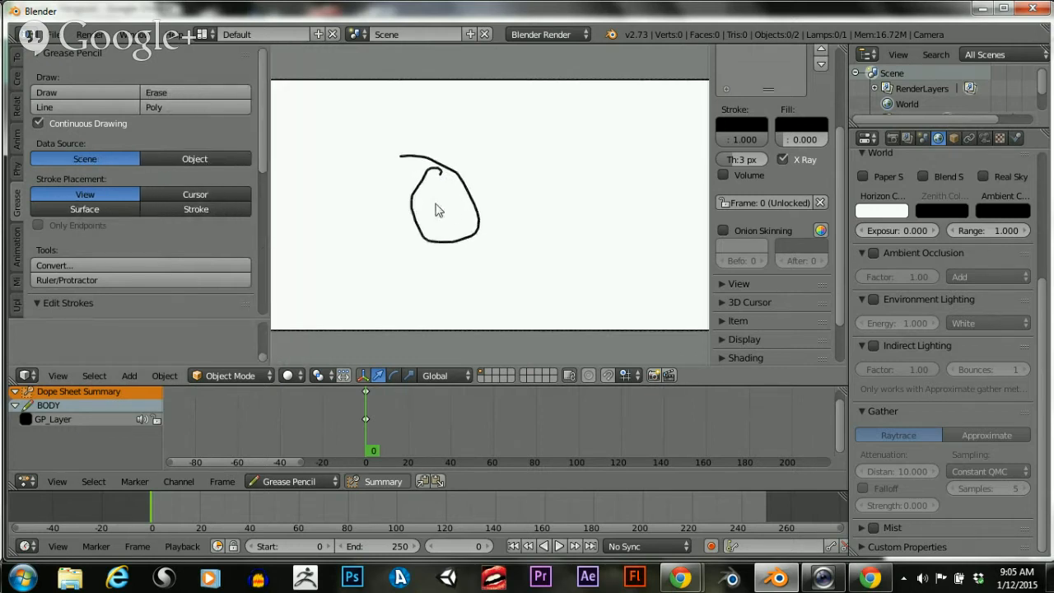
# Render the current frame as a regular image, inspect it, and return to the 3D view
pyautogui.click(89, 34)
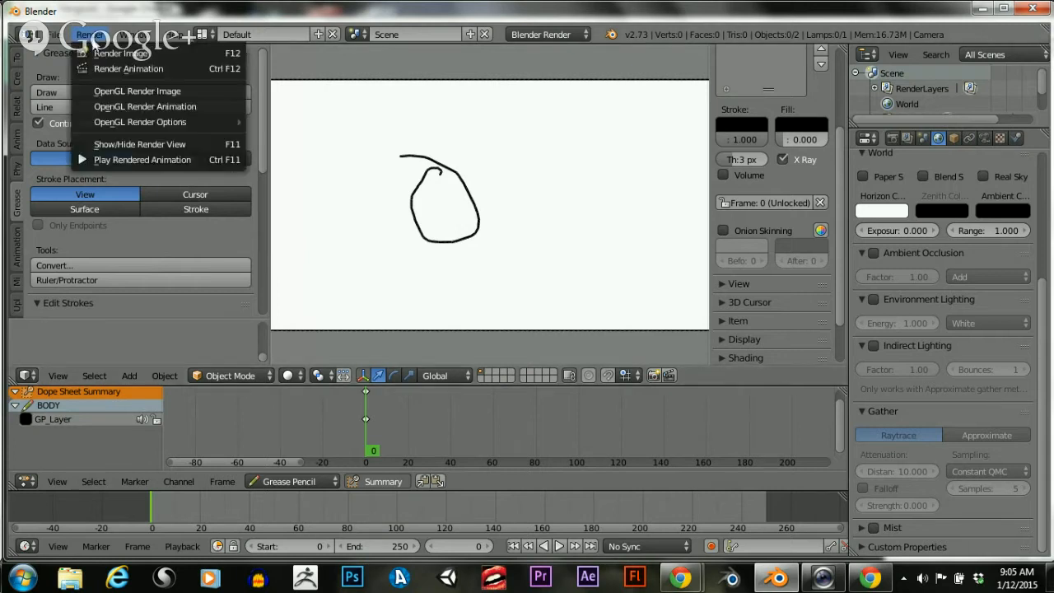
pyautogui.click(94, 56)
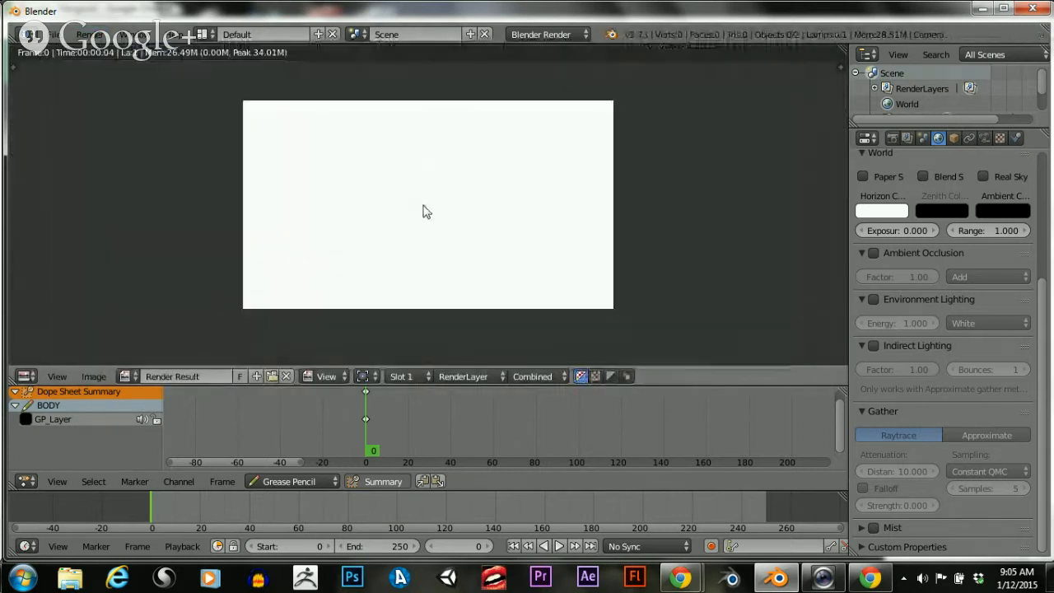
pyautogui.press('Escape')
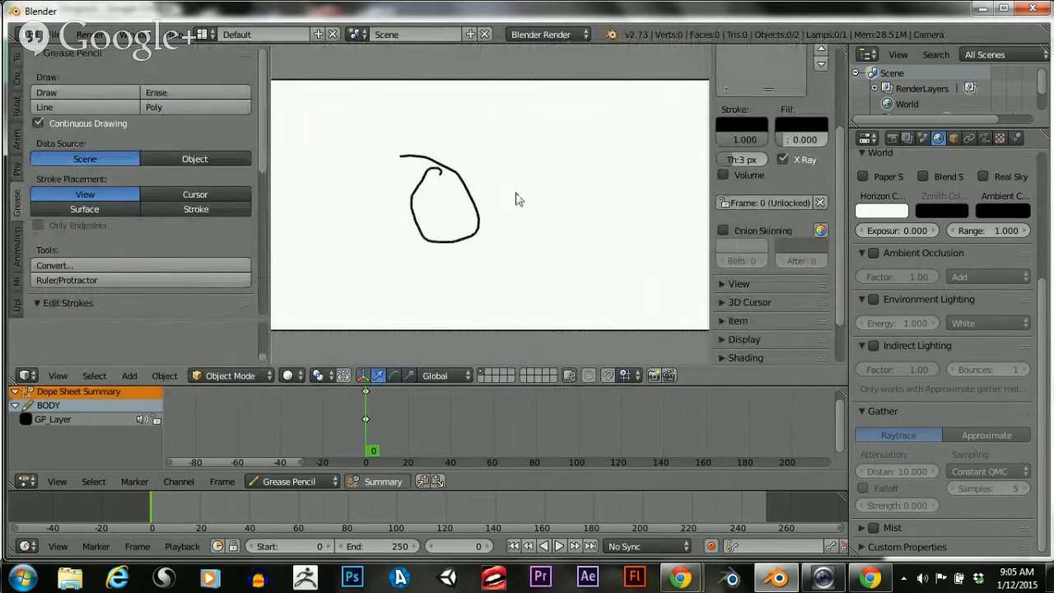
# Make an OpenGL render of the active viewport, inspect it, and return to the 3D view
pyautogui.click(651, 381)
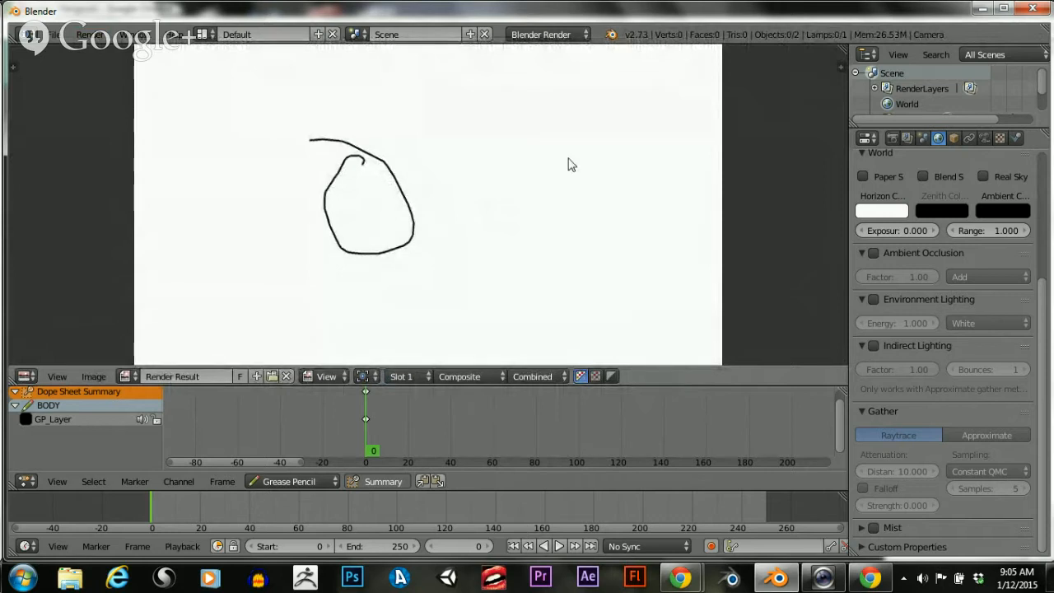
pyautogui.press('Escape')
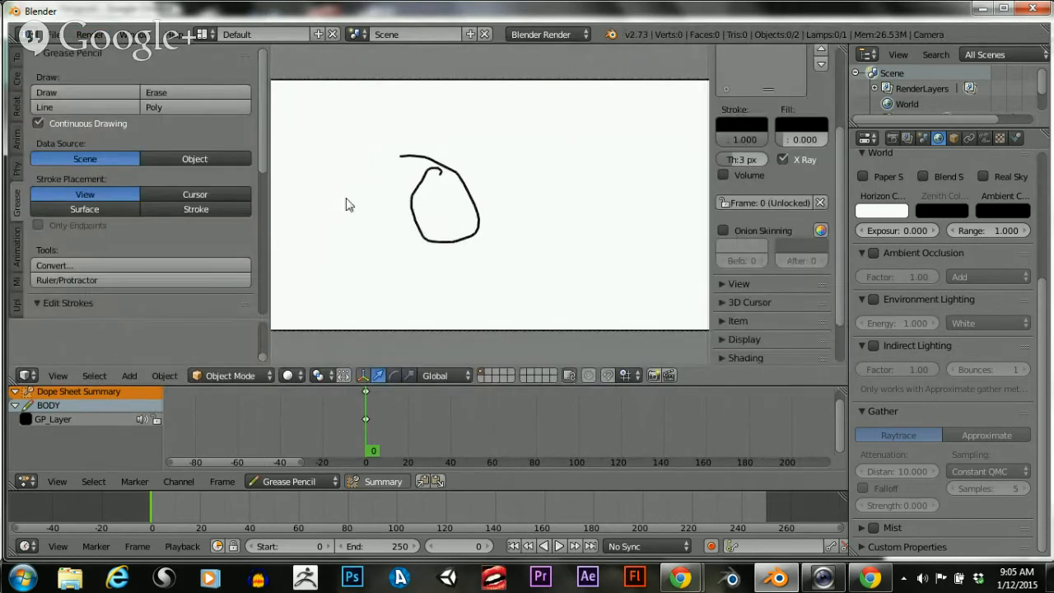
# Look through the render settings, examining the Sampled Motion Blur, Shading, Performance, Post Processing and Stamp sections
pyautogui.click(895, 140)
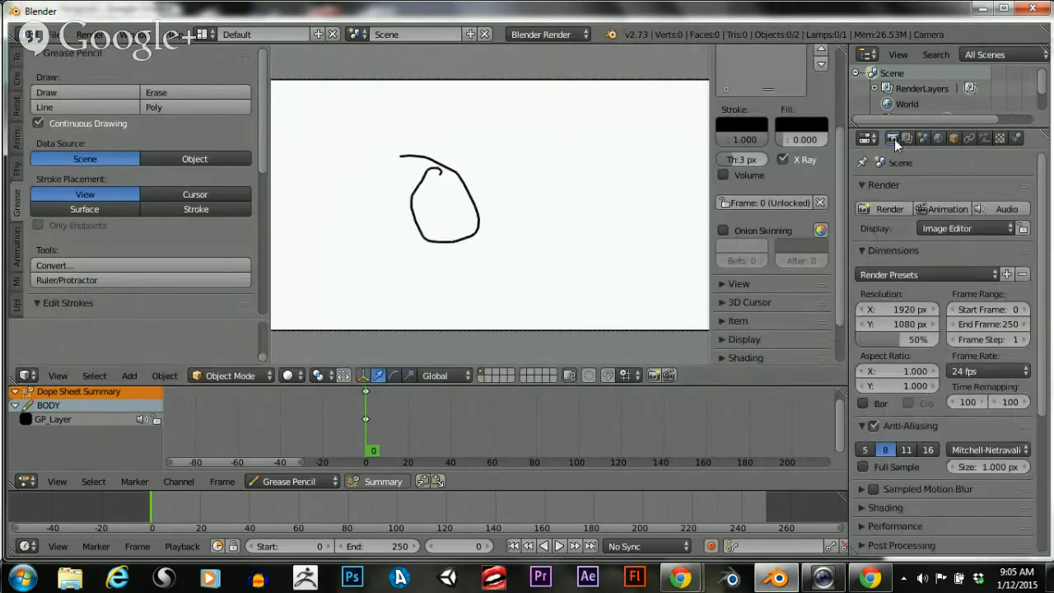
pyautogui.scroll(-5, 918, 242)
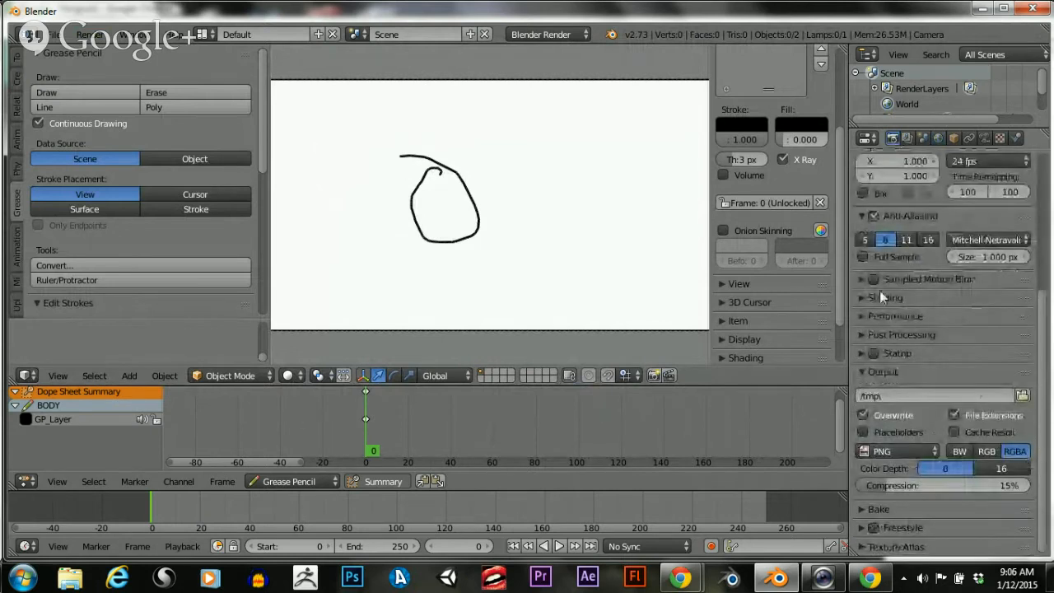
pyautogui.click(861, 298)
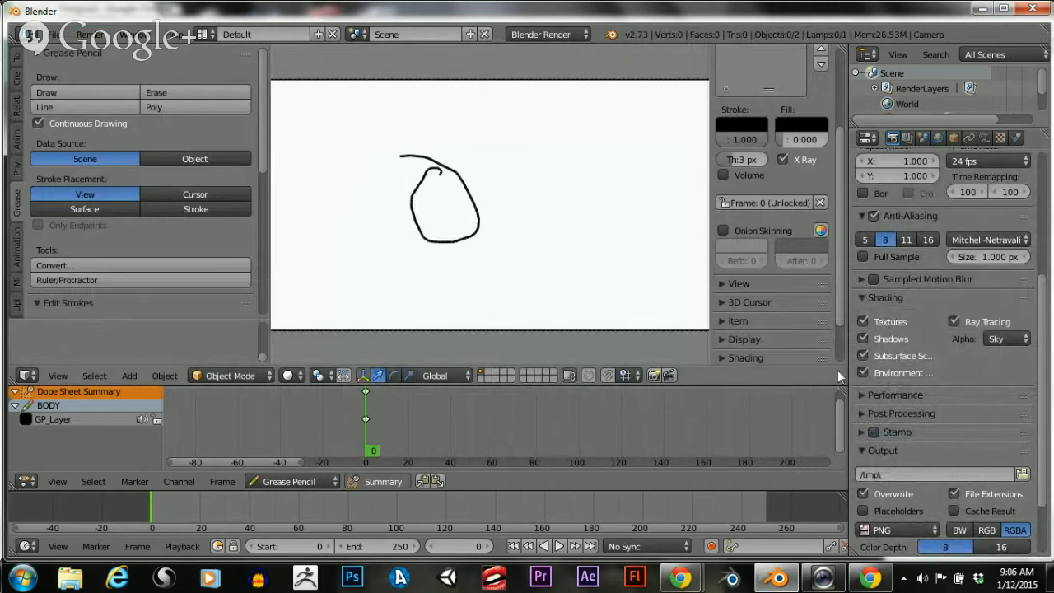
pyautogui.click(863, 295)
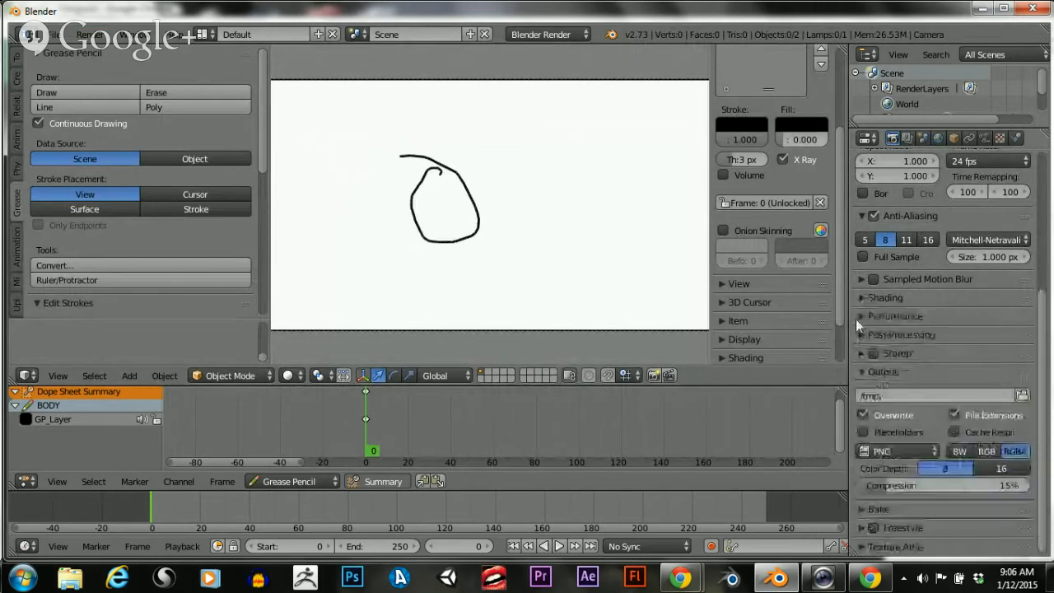
pyautogui.click(856, 319)
pyautogui.click(858, 316)
pyautogui.click(862, 331)
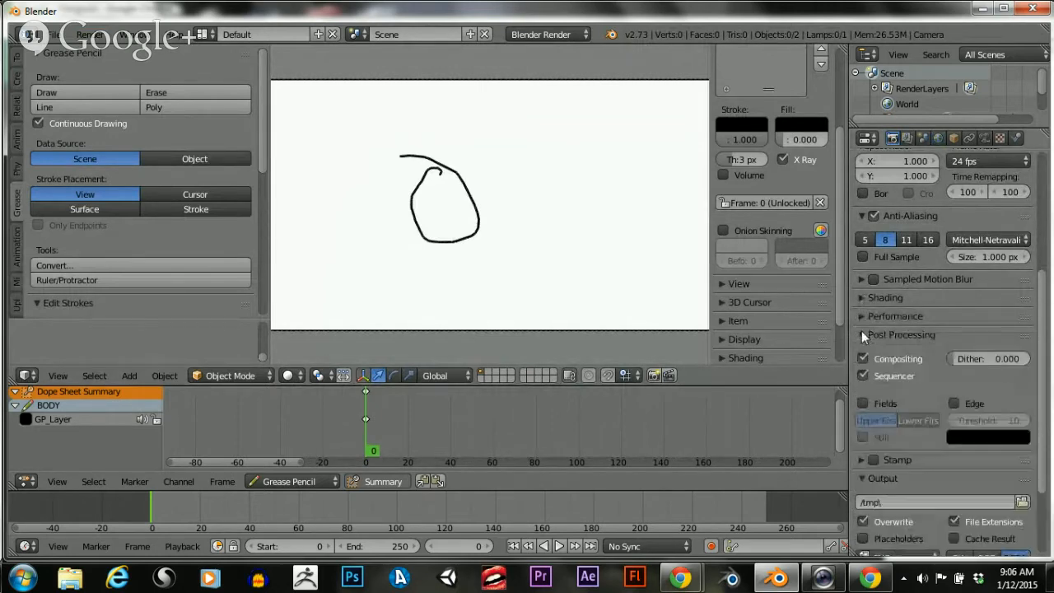
pyautogui.click(862, 330)
pyautogui.click(860, 353)
pyautogui.click(860, 353)
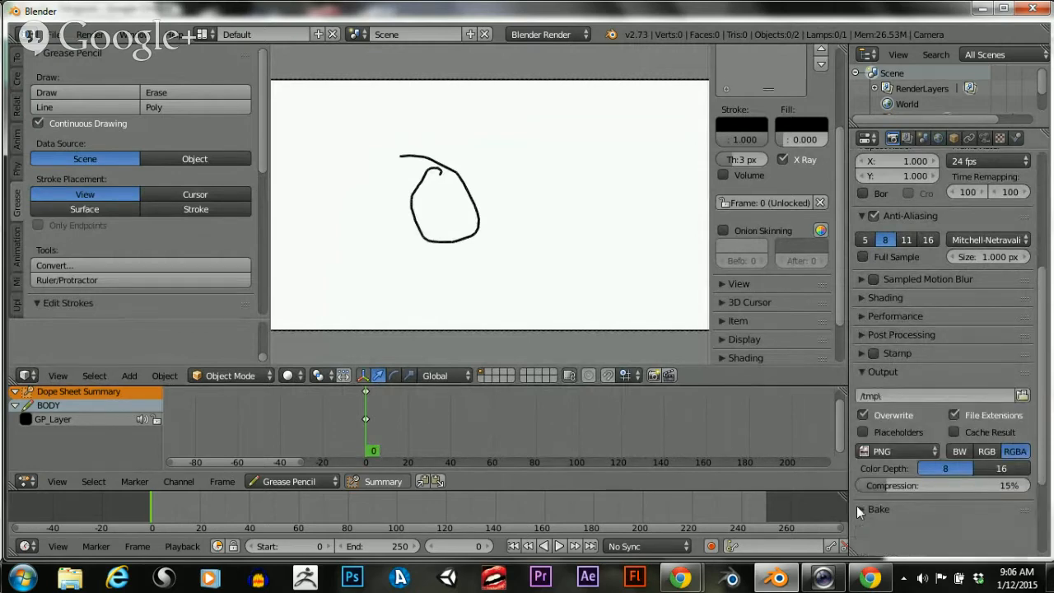
pyautogui.scroll(6, 888, 382)
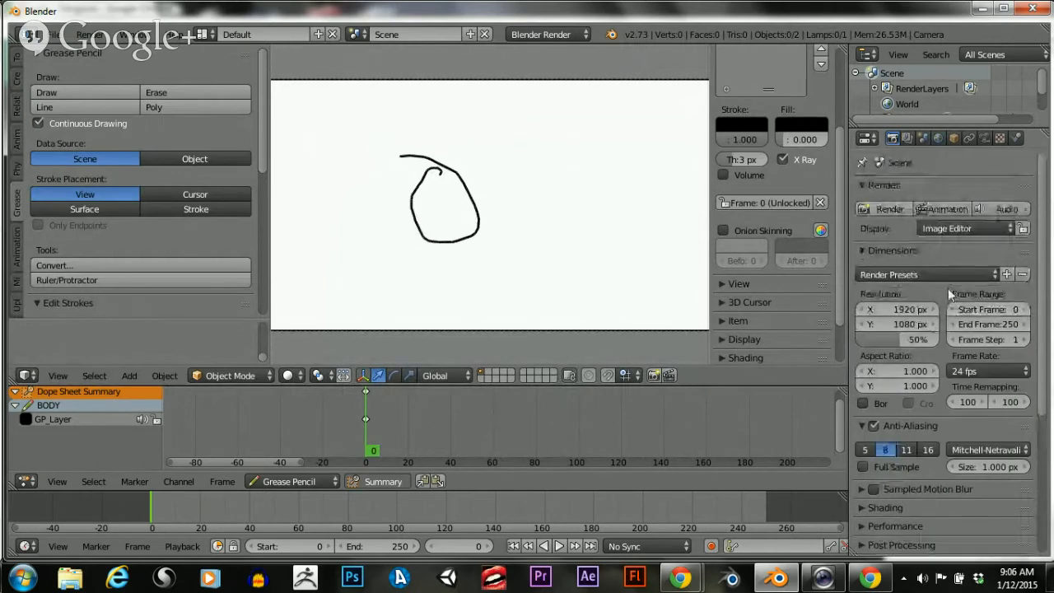
pyautogui.scroll(-5, 920, 310)
pyautogui.click(860, 334)
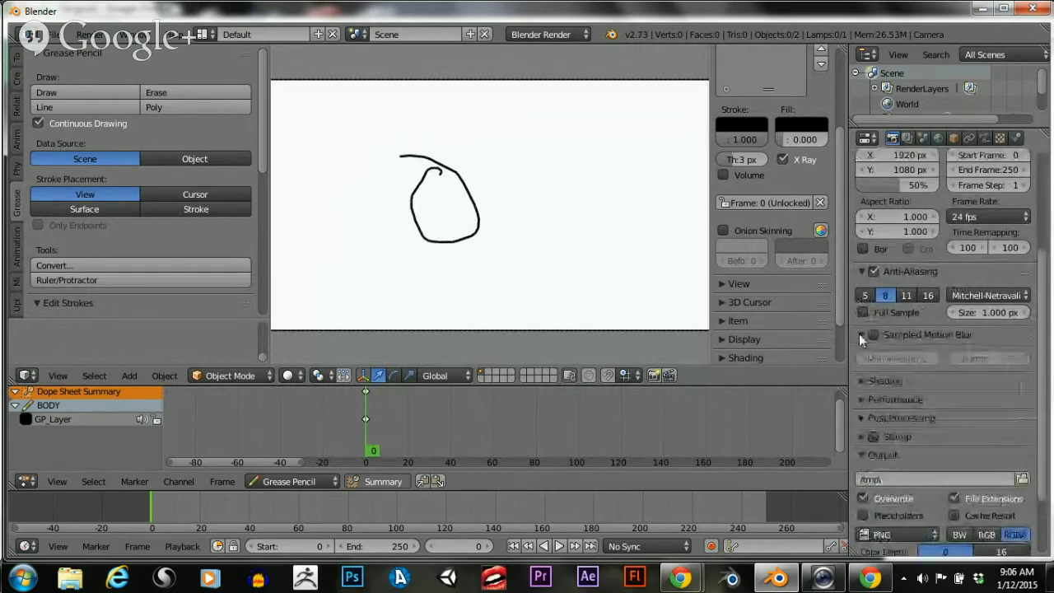
pyautogui.click(859, 334)
pyautogui.click(863, 350)
pyautogui.click(863, 350)
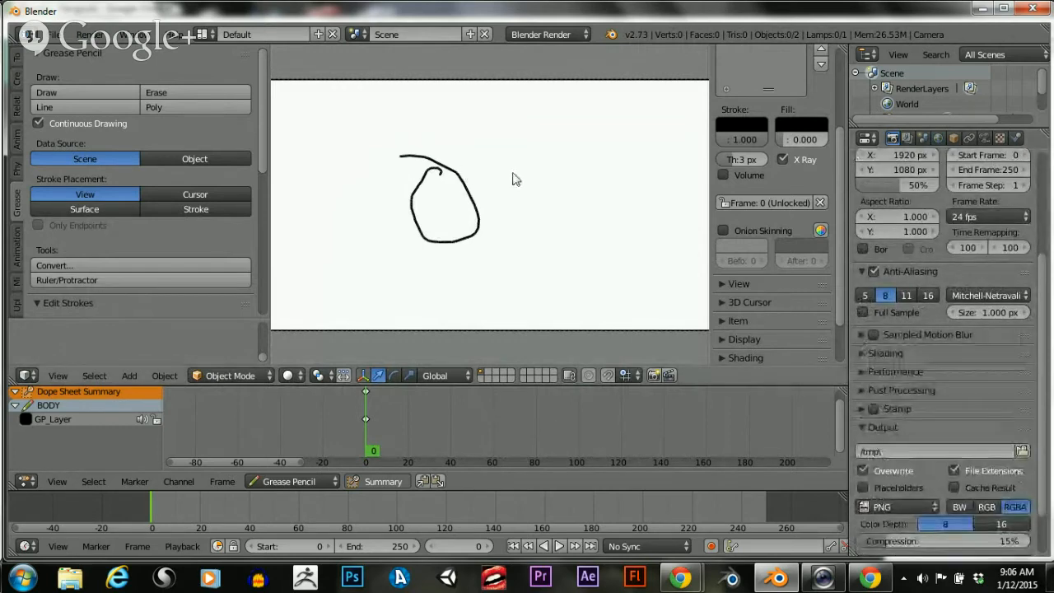
# Make another OpenGL render of the viewport, inspect the stroke, and return to the camera view
pyautogui.click(636, 376)
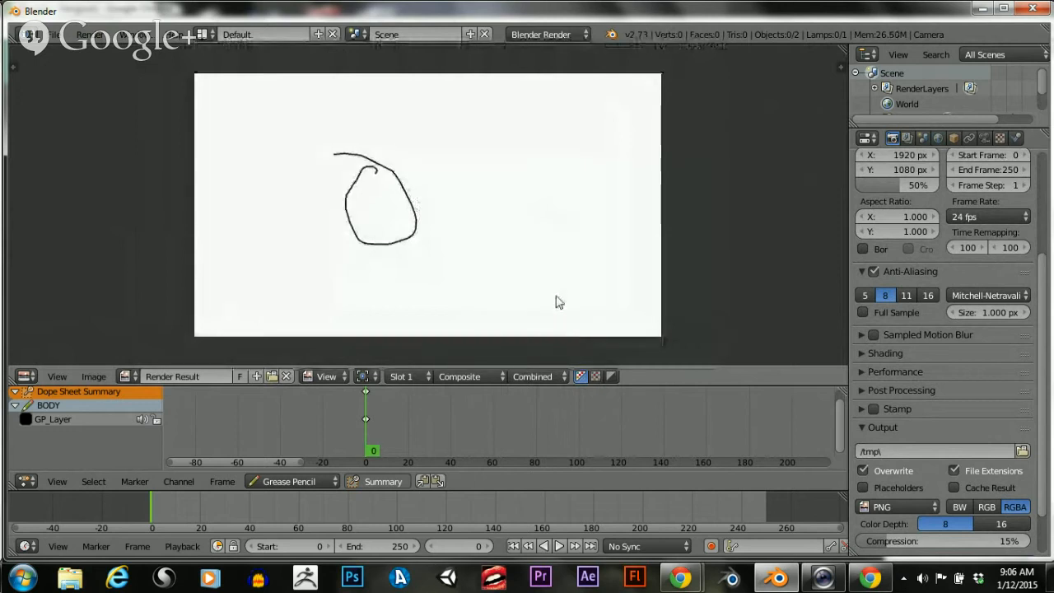
pyautogui.press('Escape')
pyautogui.scroll(-2, 568, 264)
pyautogui.scroll(1, 552, 238)
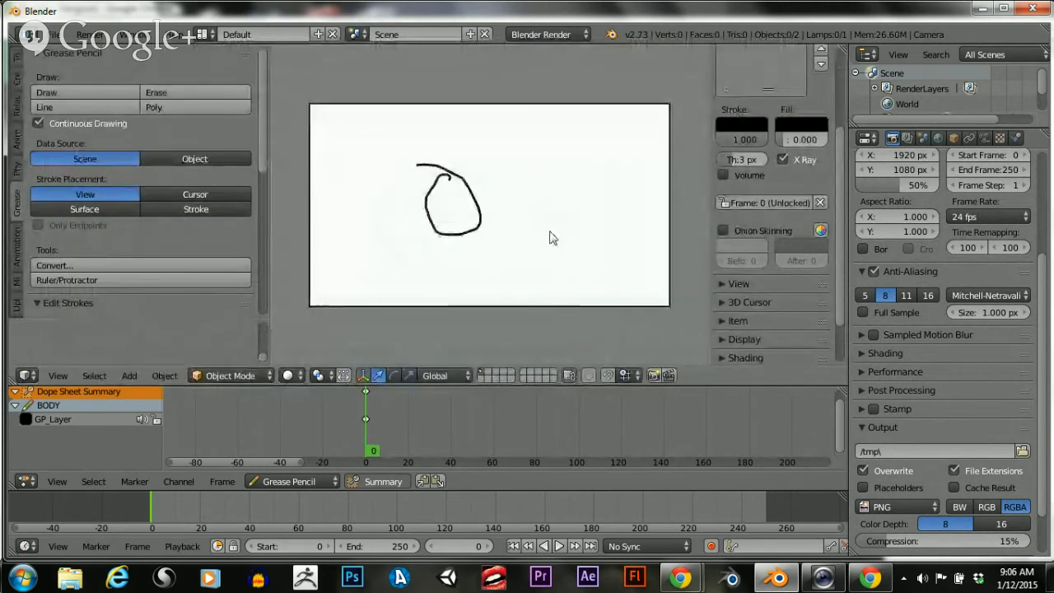
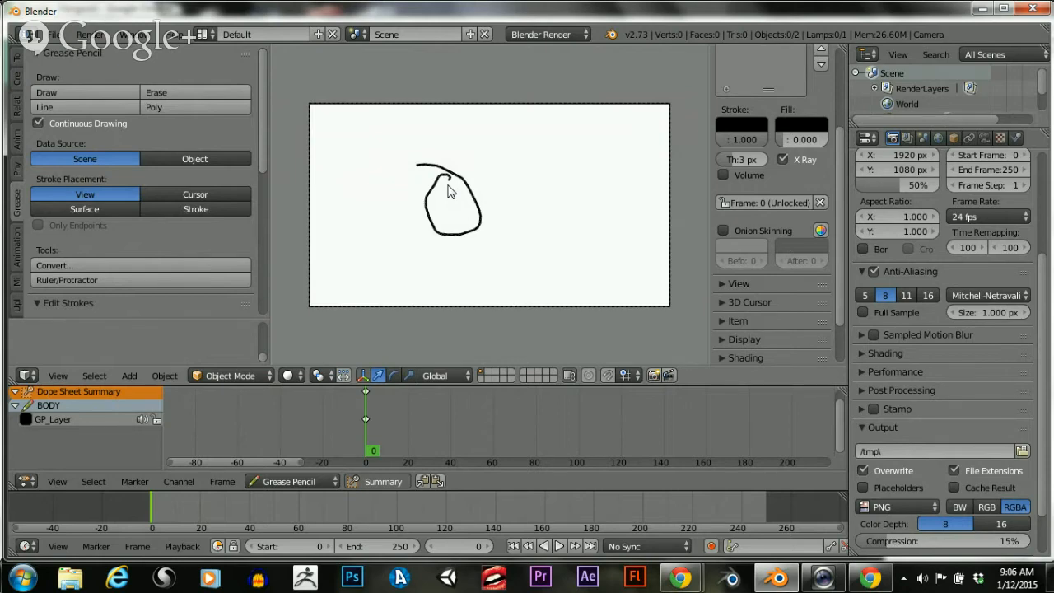
pyautogui.scroll(5, 992, 275)
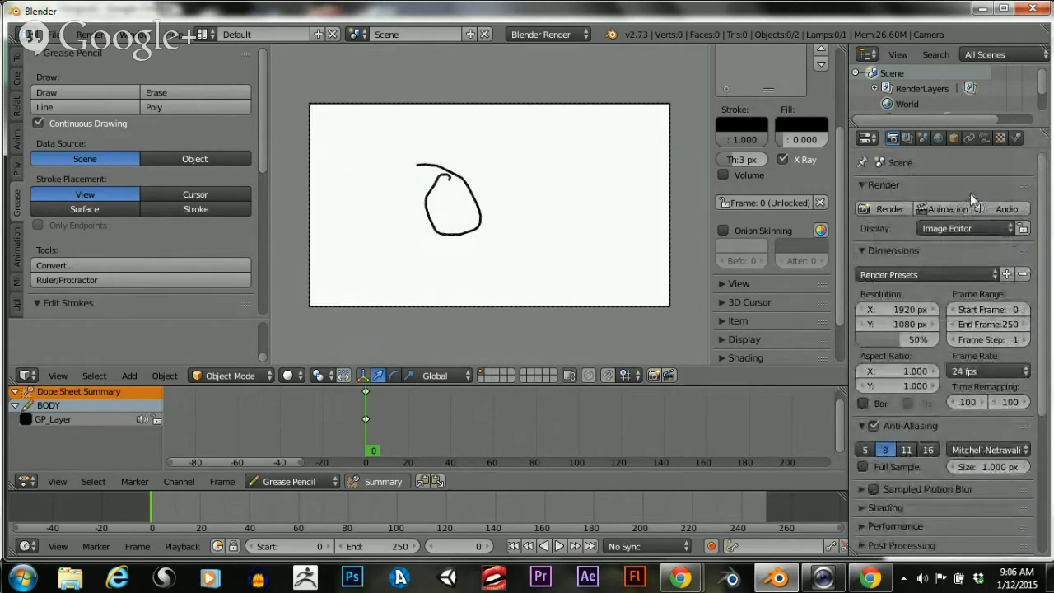
pyautogui.scroll(-6, 971, 194)
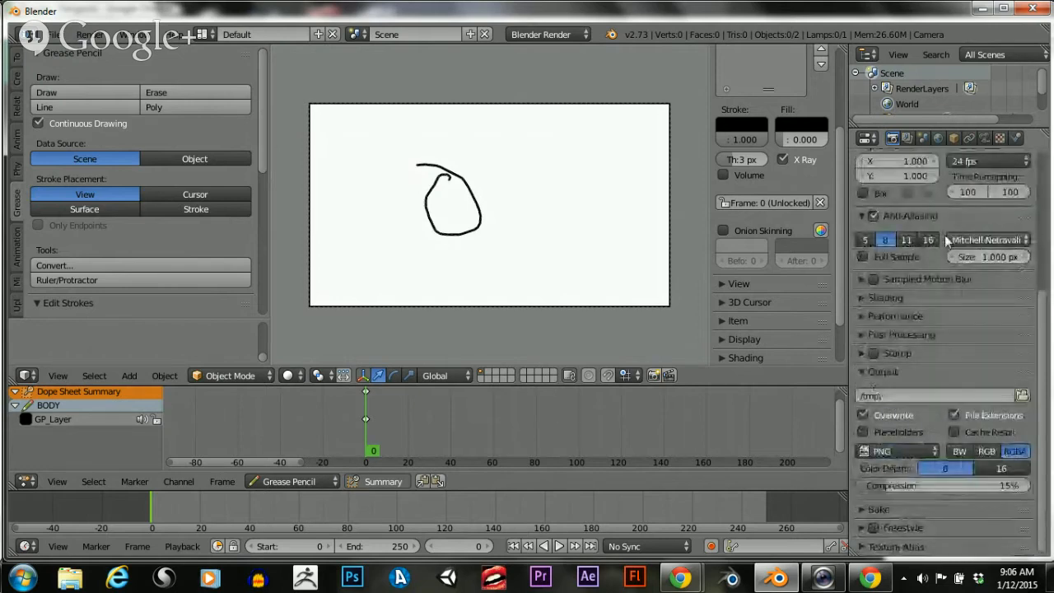
pyautogui.scroll(6, 980, 236)
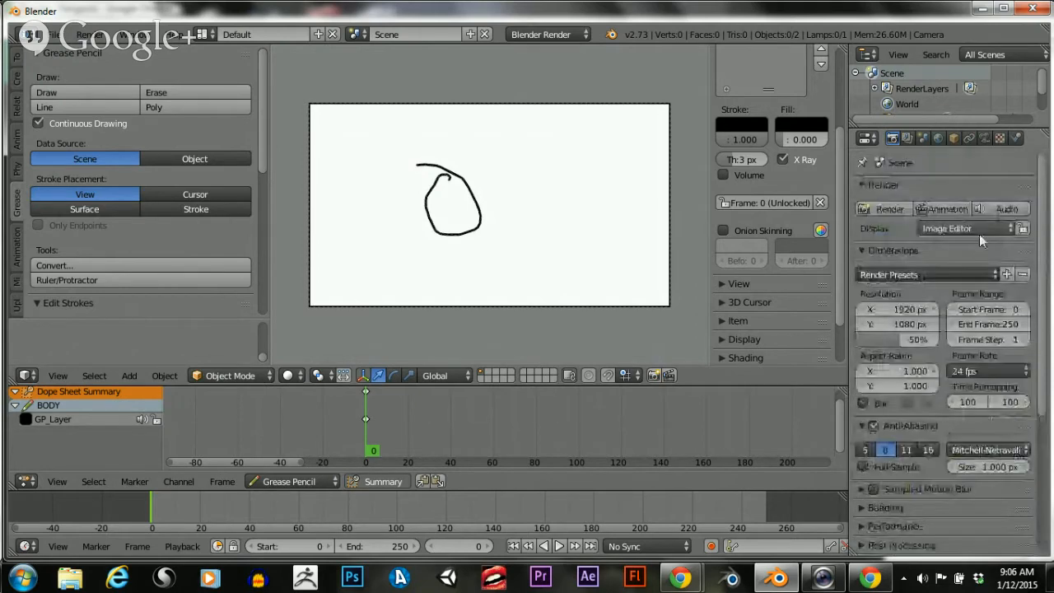
pyautogui.moveTo(1042, 87); pyautogui.dragTo(1041, 111)
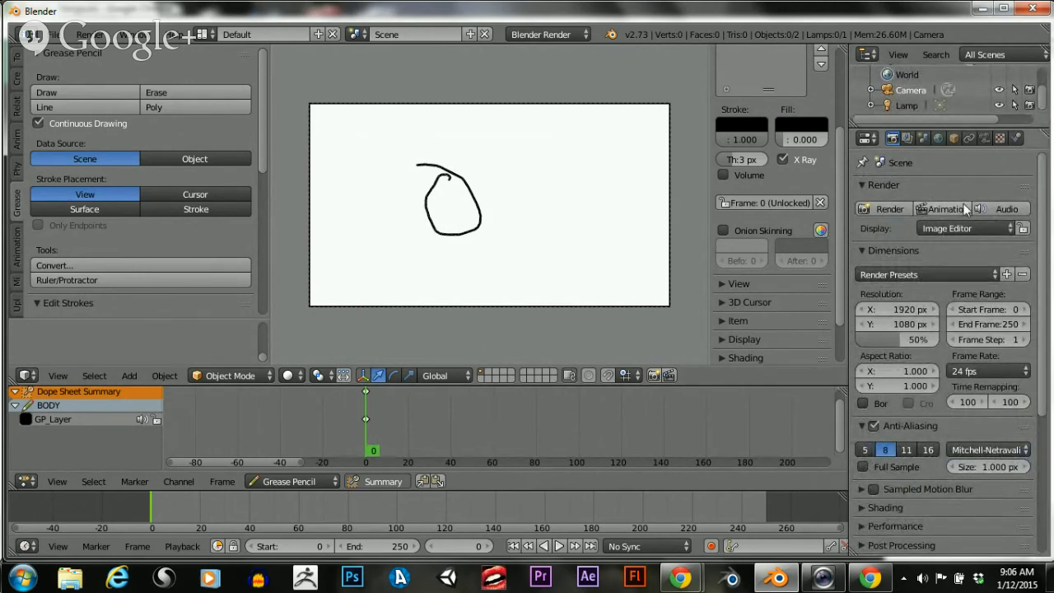
pyautogui.scroll(-6, 967, 210)
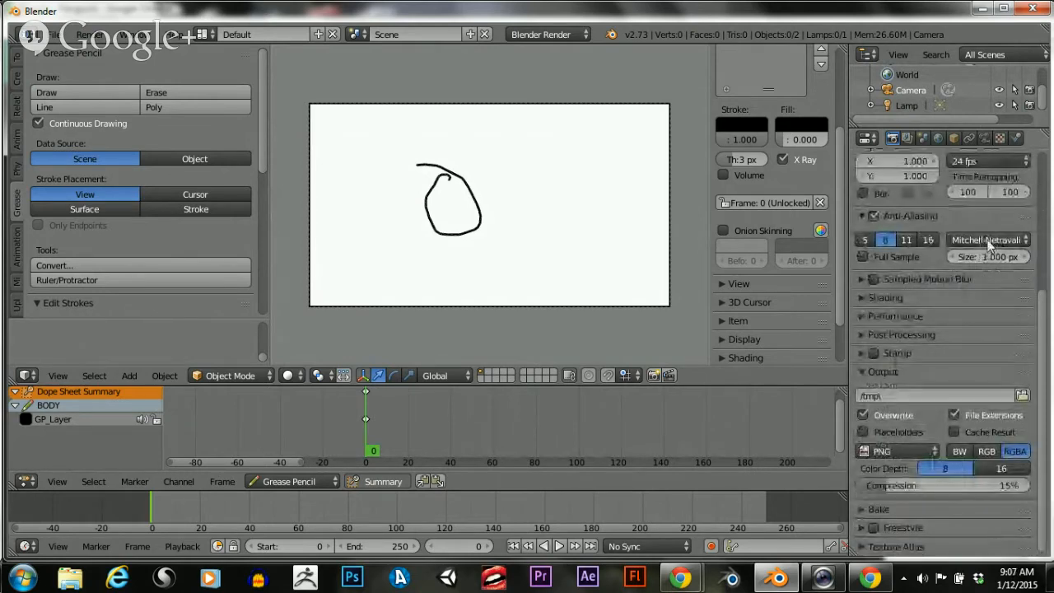
# Set the Grease Pencil data source to Object and draw a freehand loop near the middle of the camera frame
pyautogui.click(205, 159)
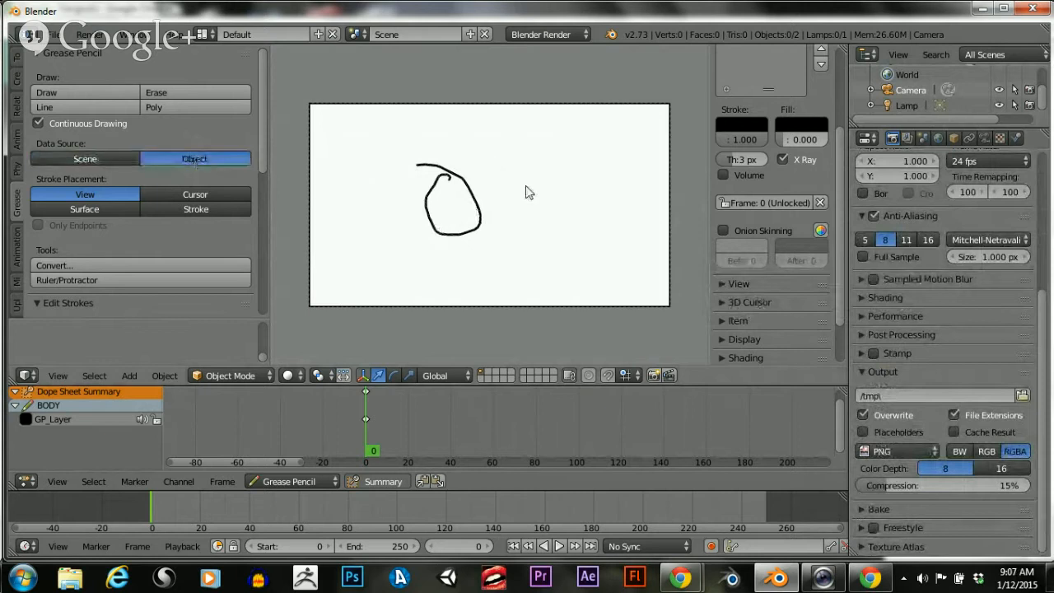
pyautogui.click(58, 97)
pyautogui.moveTo(464, 165)
pyautogui.mouseDown()
pyautogui.moveTo(532, 195)
pyautogui.moveTo(452, 177)
pyautogui.mouseUp()
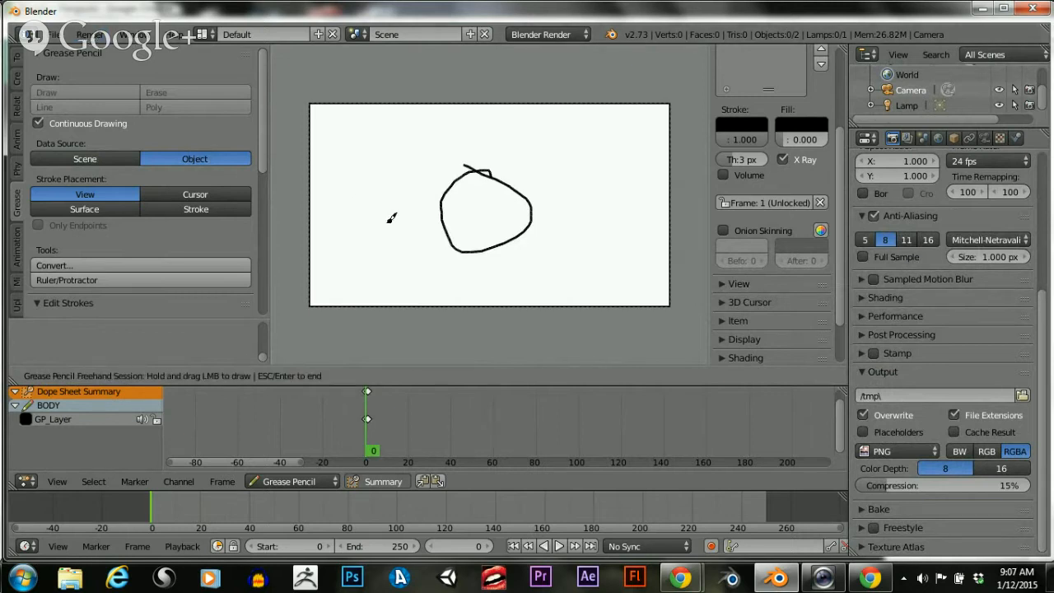
pyautogui.press('Escape')
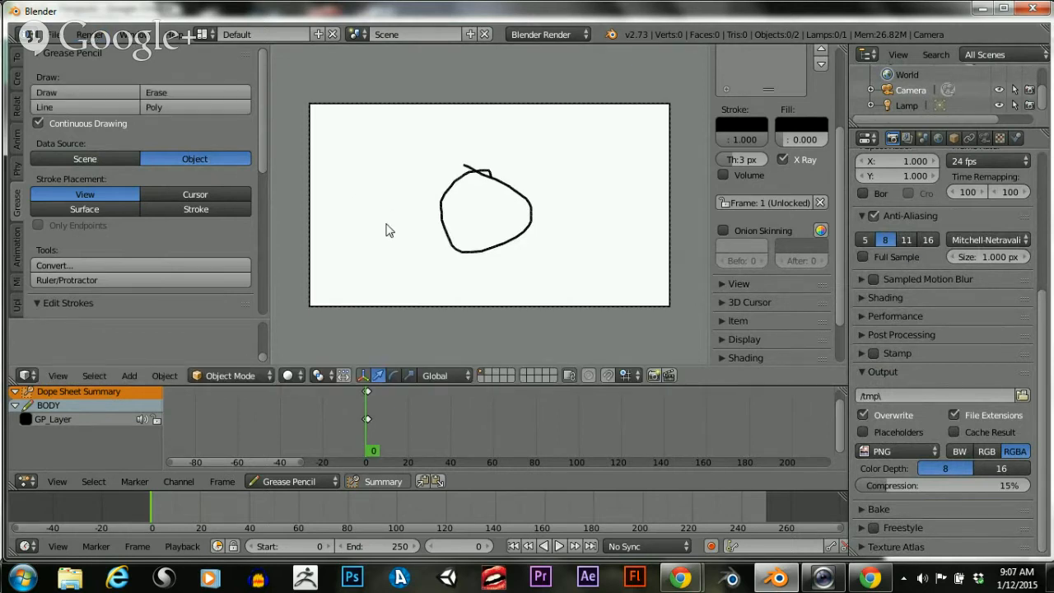
# Render the frame as a regular image and as an OpenGL image, inspecting each and returning to the 3D view
pyautogui.press('F12')
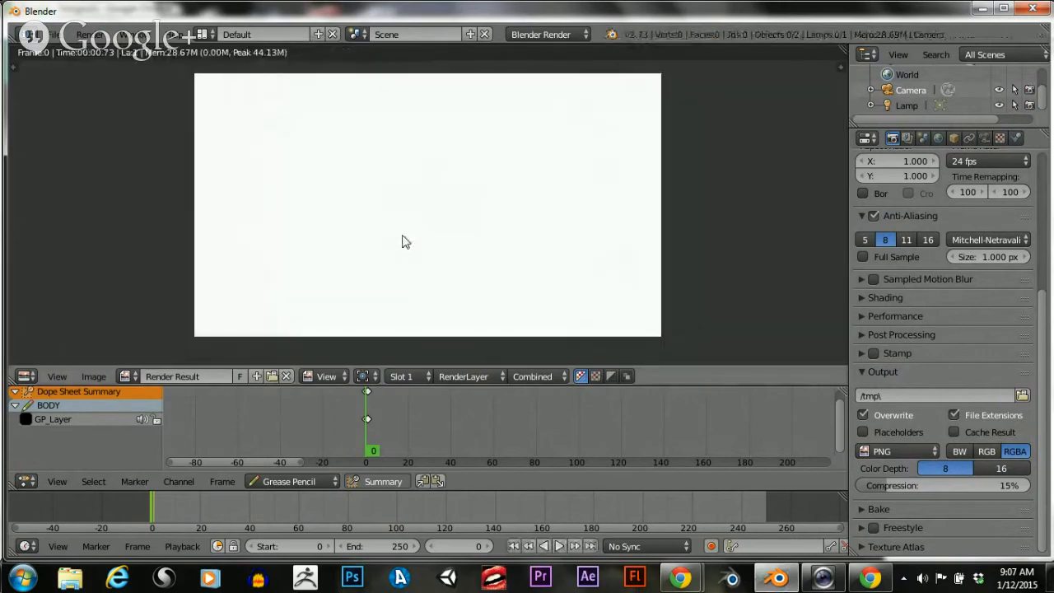
pyautogui.press('Escape')
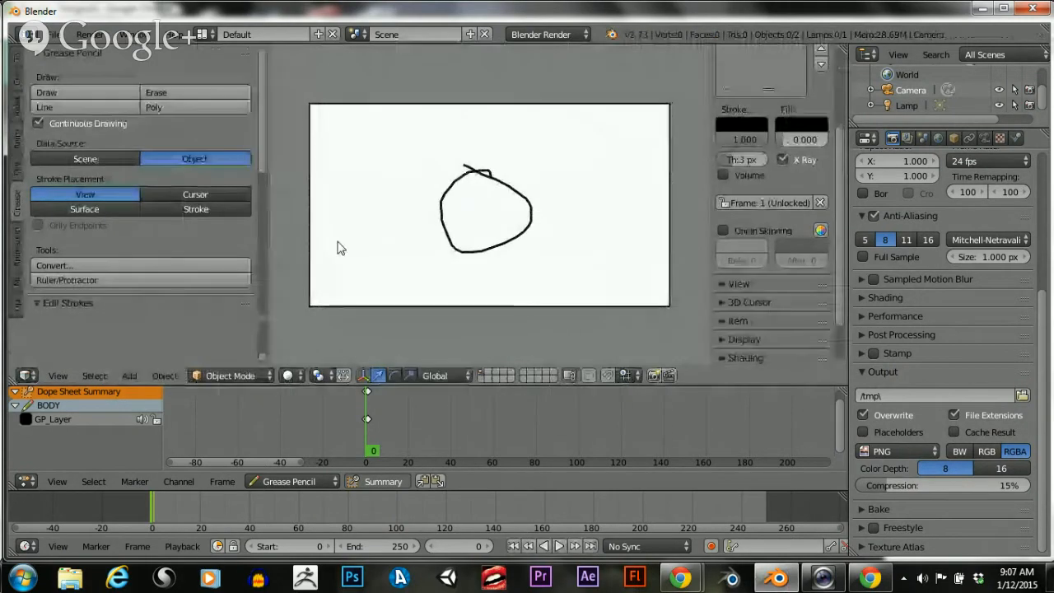
pyautogui.press('F12')
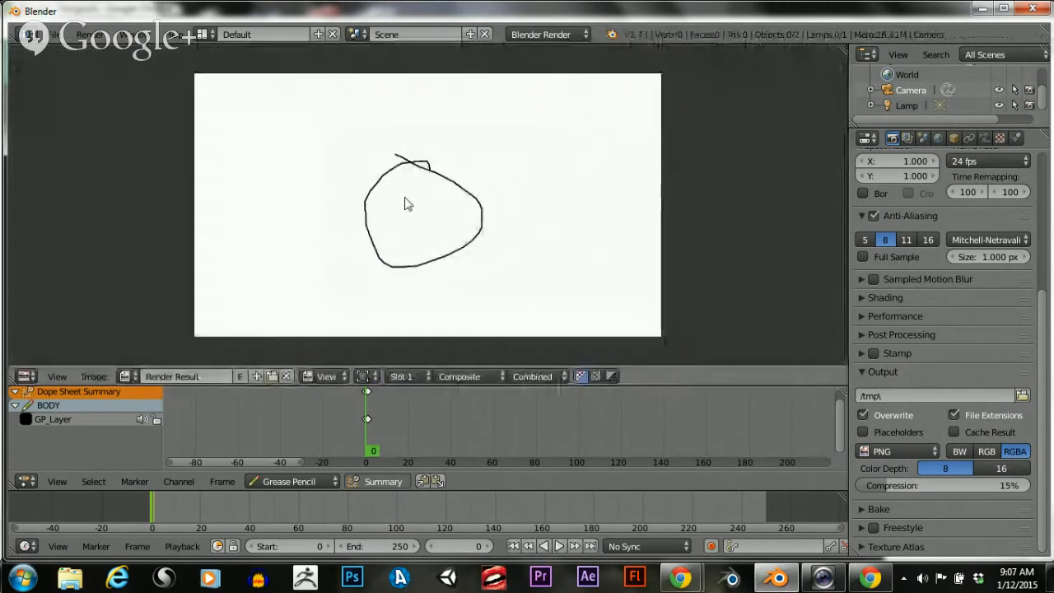
pyautogui.press('Escape')
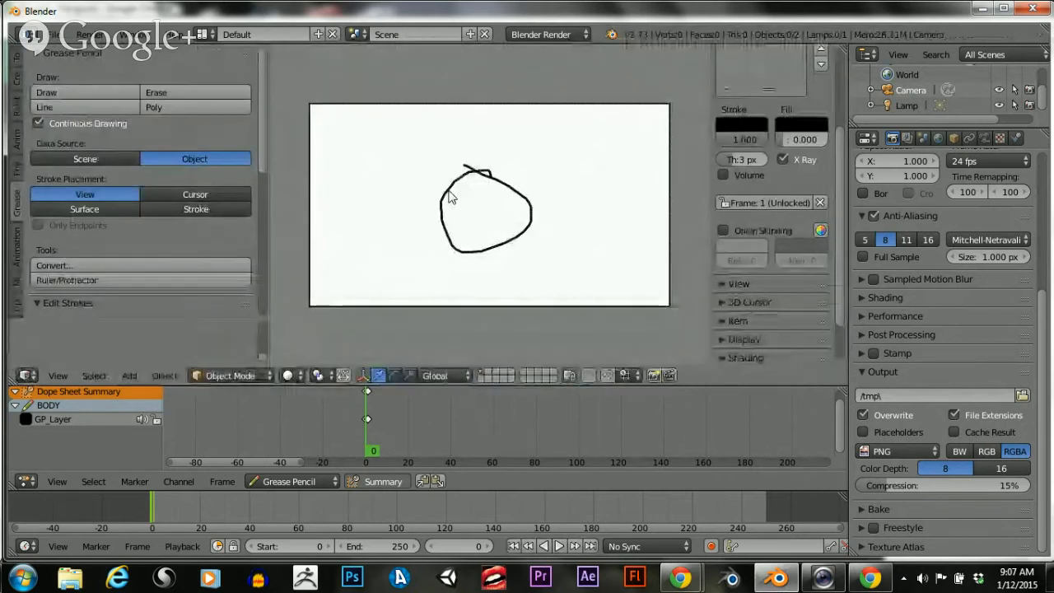
# Erase the freehand loop and the stray dot, and delete the Grease Pencil layer's remaining keyframes
pyautogui.click(174, 94)
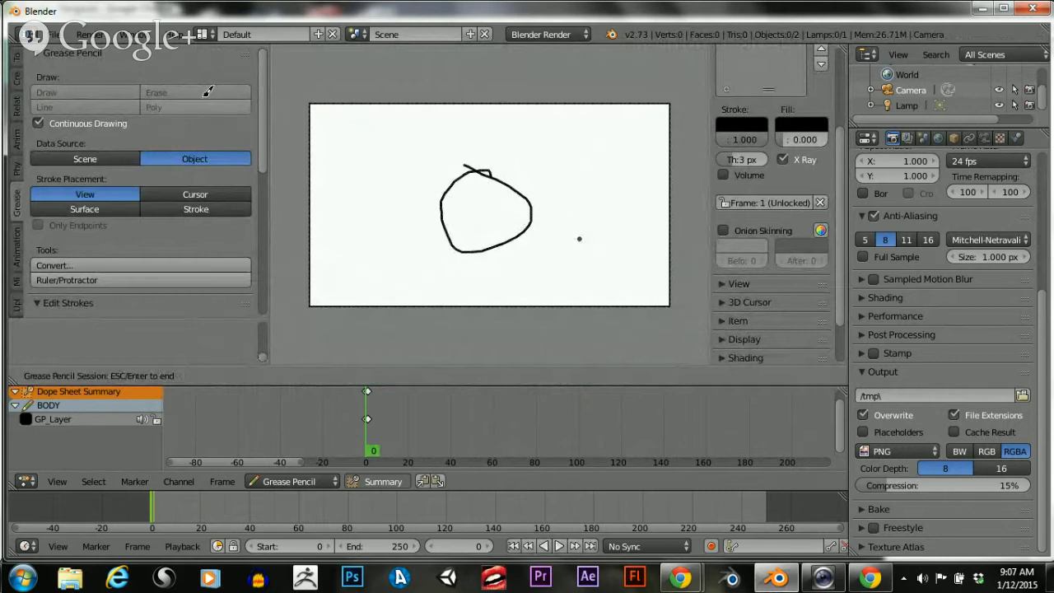
pyautogui.press('Escape')
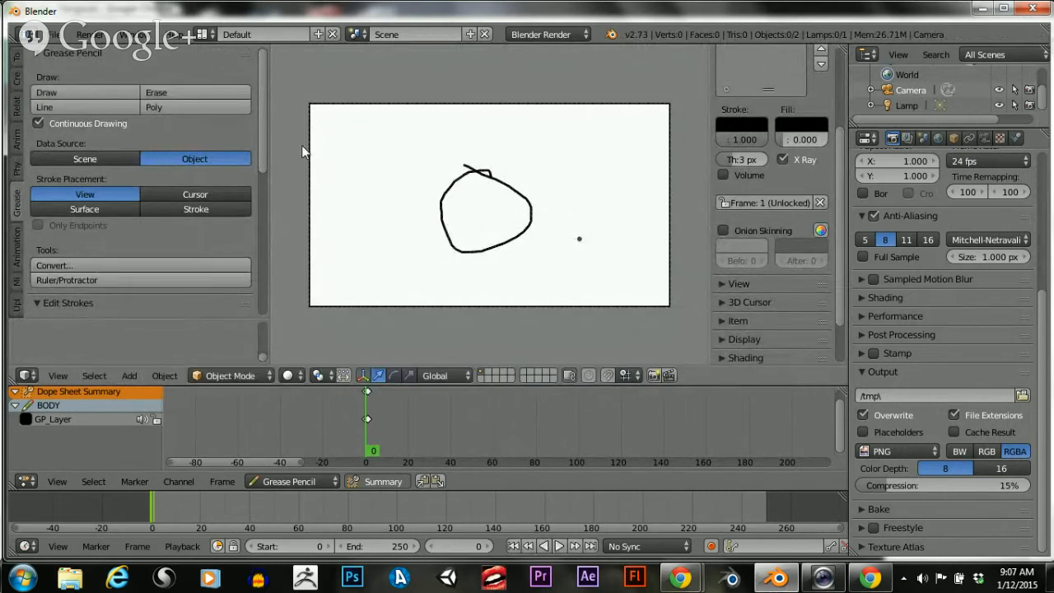
pyautogui.click(203, 92)
pyautogui.moveTo(449, 187); pyautogui.dragTo(580, 204)
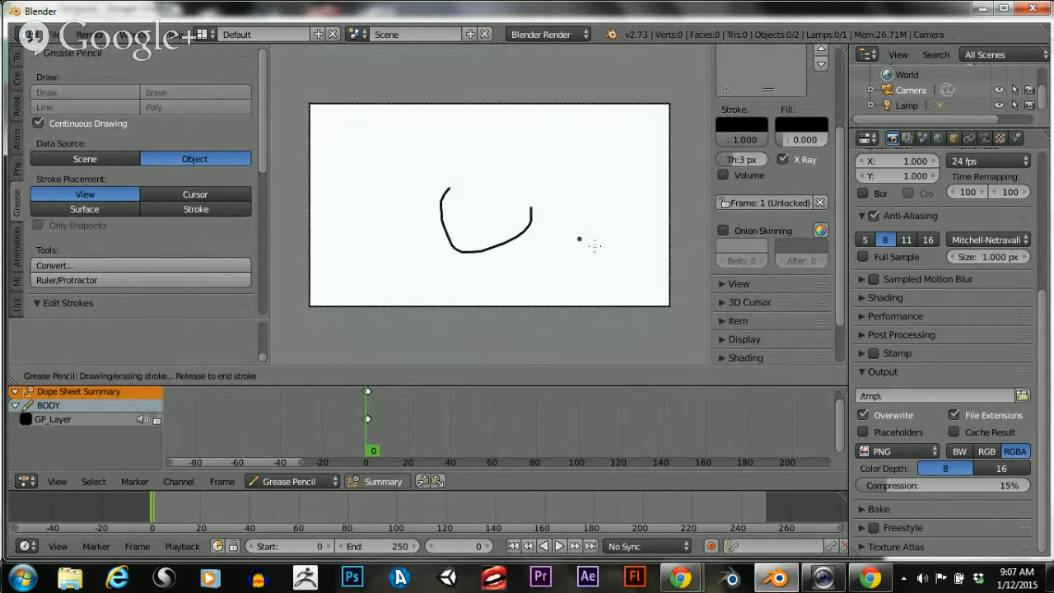
pyautogui.moveTo(595, 246); pyautogui.dragTo(407, 240)
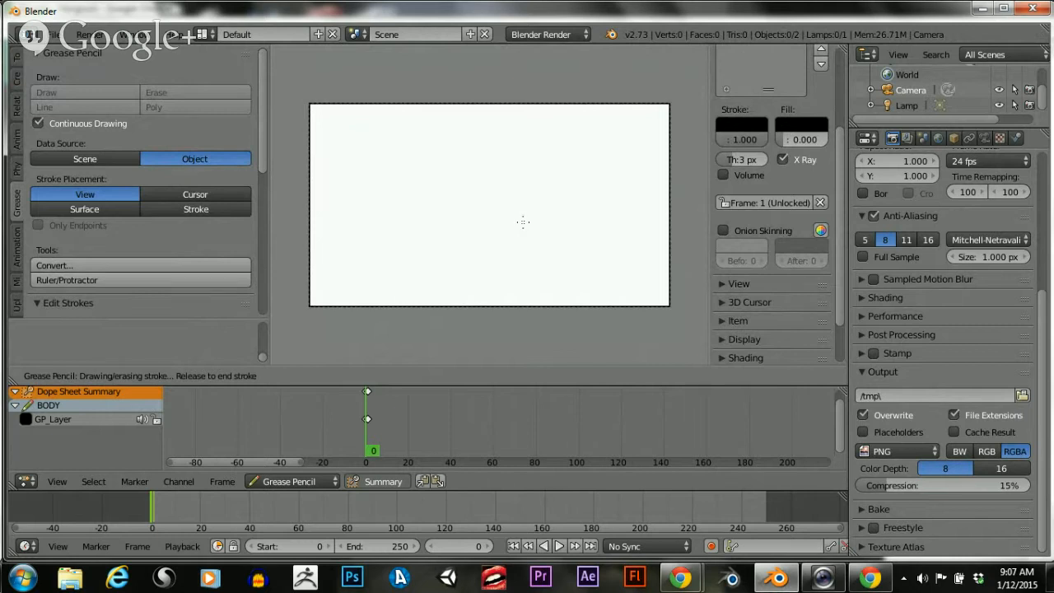
pyautogui.press('Escape')
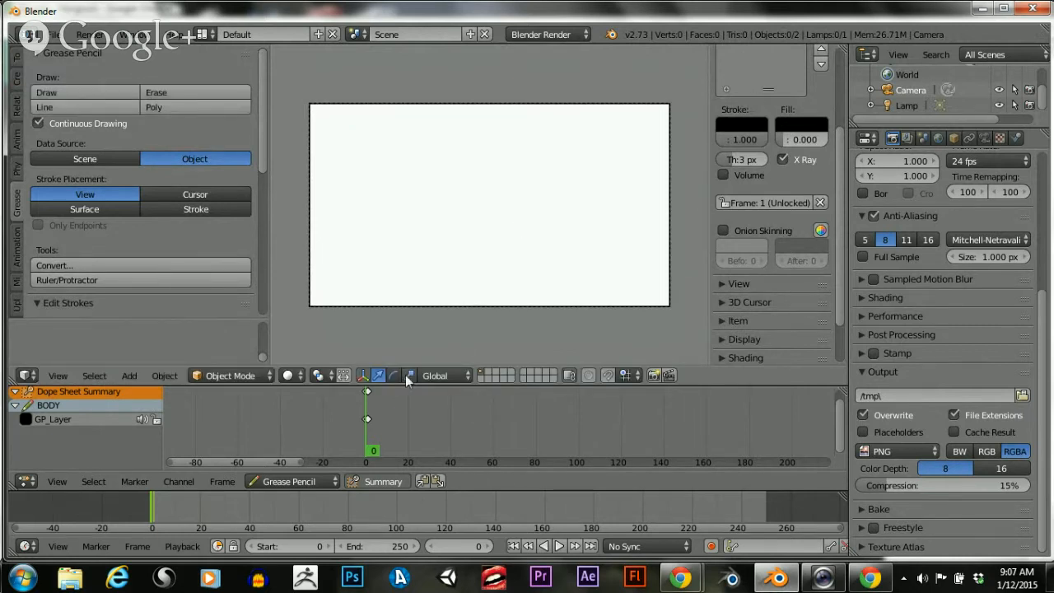
pyautogui.press('x')
pyautogui.click(351, 402)
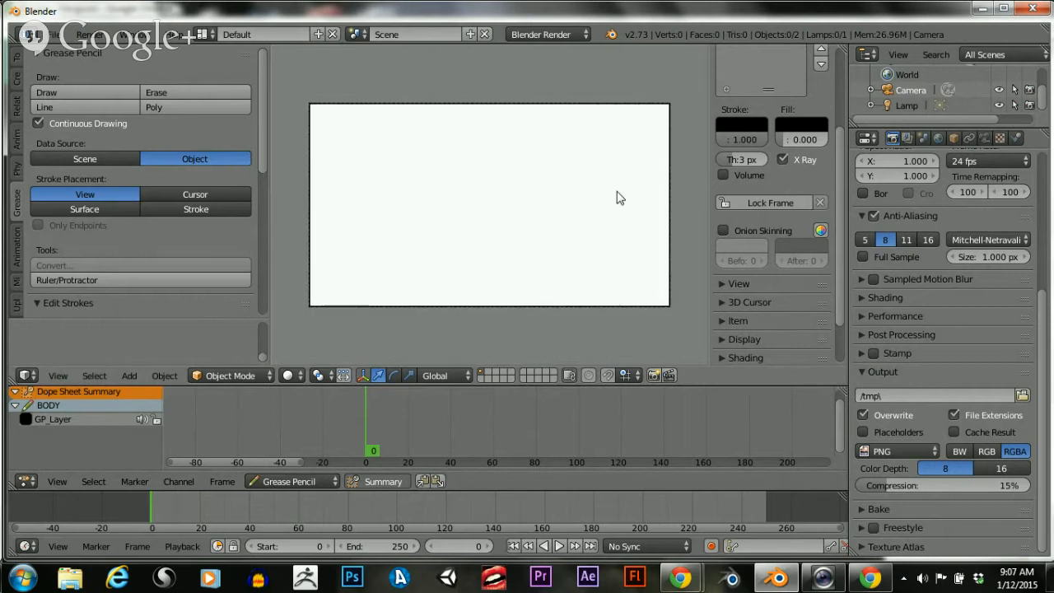
# Set the layer's fill opacity to 0.283 and draw two filled rounded shapes side by side, each with a smaller one inside
pyautogui.moveTo(839, 156); pyautogui.dragTo(840, 123)
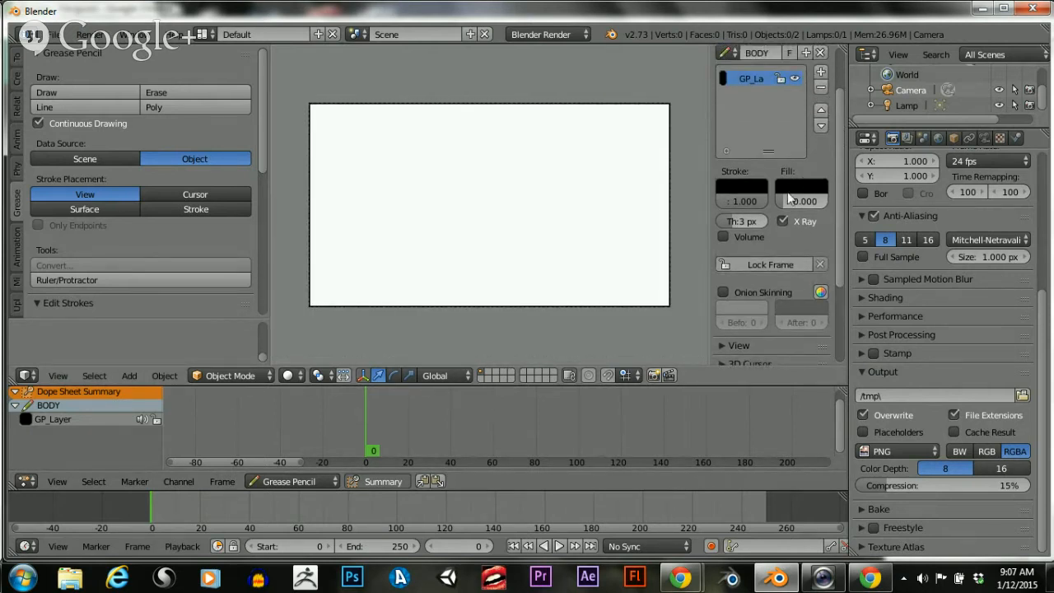
pyautogui.moveTo(779, 200); pyautogui.dragTo(791, 200)
pyautogui.click(56, 94)
pyautogui.moveTo(417, 146); pyautogui.dragTo(426, 232)
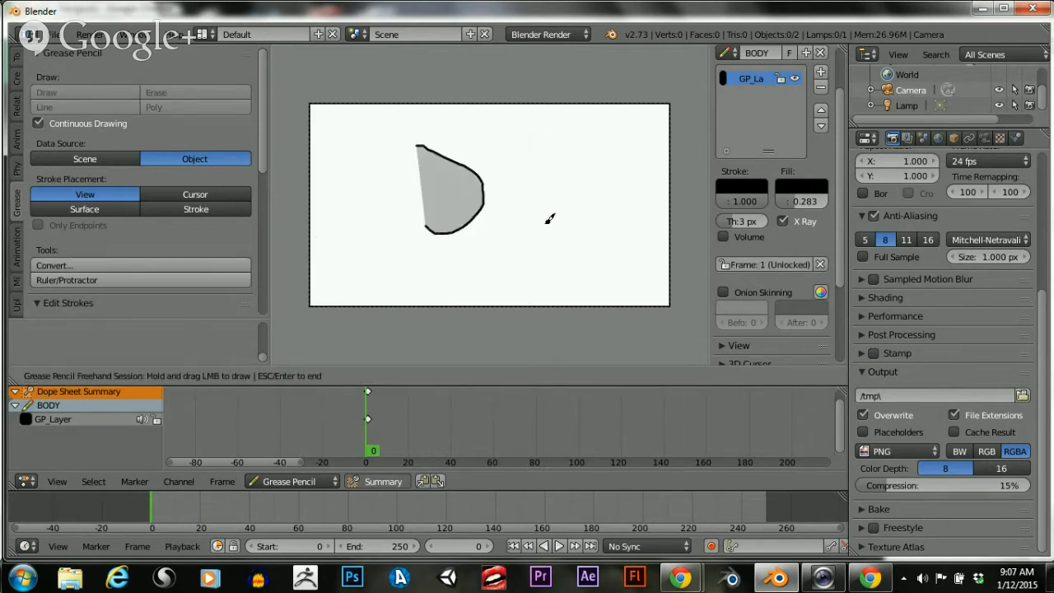
pyautogui.moveTo(554, 156)
pyautogui.mouseDown()
pyautogui.moveTo(588, 216)
pyautogui.moveTo(531, 205)
pyautogui.moveTo(522, 153)
pyautogui.moveTo(549, 152)
pyautogui.mouseUp()
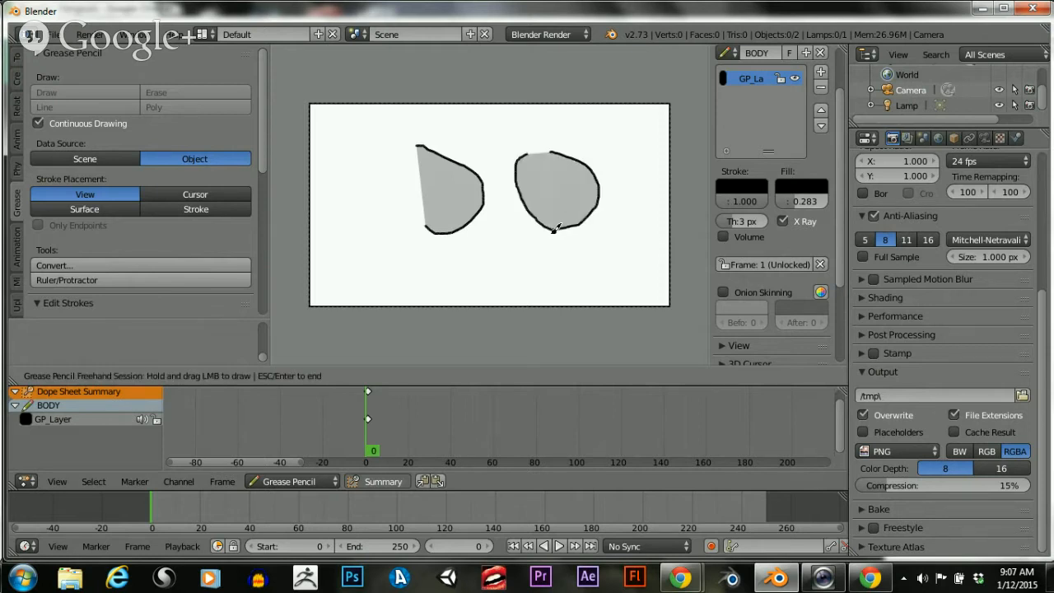
pyautogui.moveTo(547, 192)
pyautogui.mouseDown()
pyautogui.moveTo(567, 181)
pyautogui.moveTo(550, 208)
pyautogui.moveTo(546, 191)
pyautogui.mouseUp()
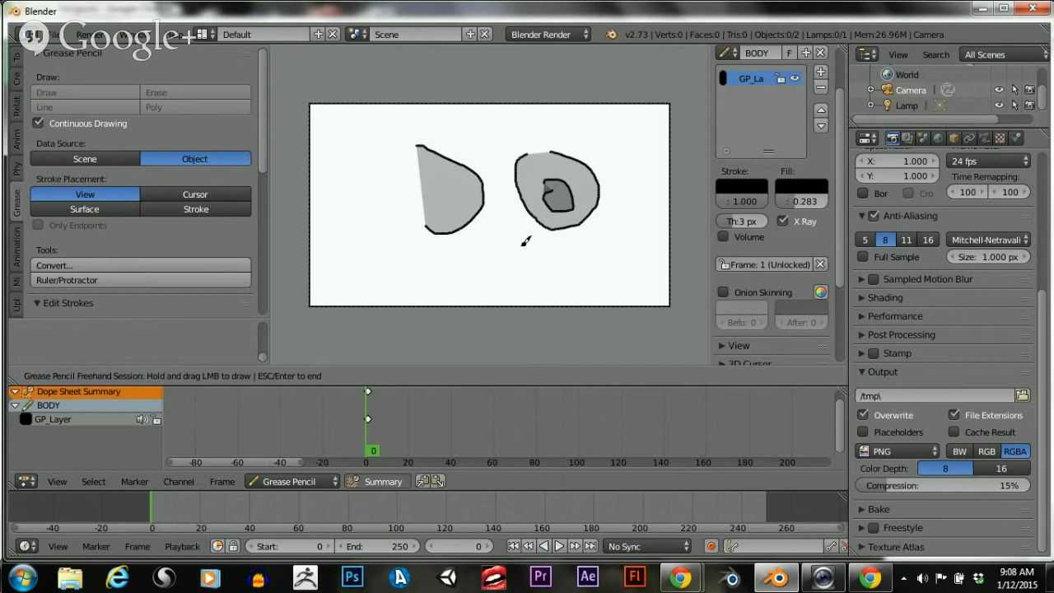
pyautogui.moveTo(433, 185)
pyautogui.mouseDown()
pyautogui.moveTo(459, 205)
pyautogui.moveTo(434, 186)
pyautogui.mouseUp()
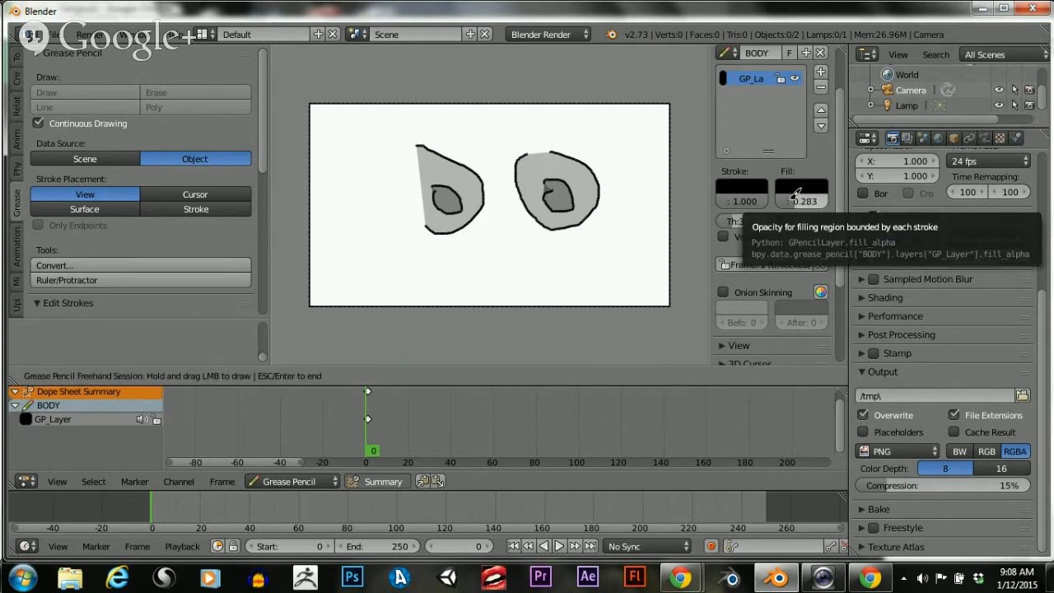
# Set the layer's fill opacity to 0.333 and switch the Grease Pencil data source to Scene, leaving all objects deselected
pyautogui.press('Escape')
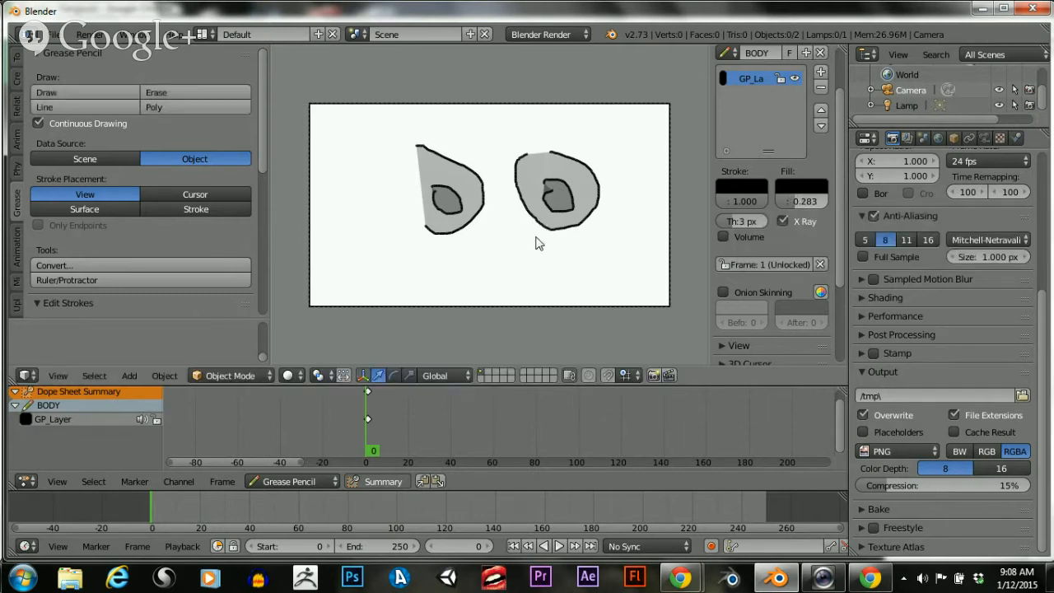
pyautogui.moveTo(795, 205)
pyautogui.mouseDown()
pyautogui.moveTo(824, 202)
pyautogui.moveTo(783, 202)
pyautogui.moveTo(794, 202)
pyautogui.mouseUp()
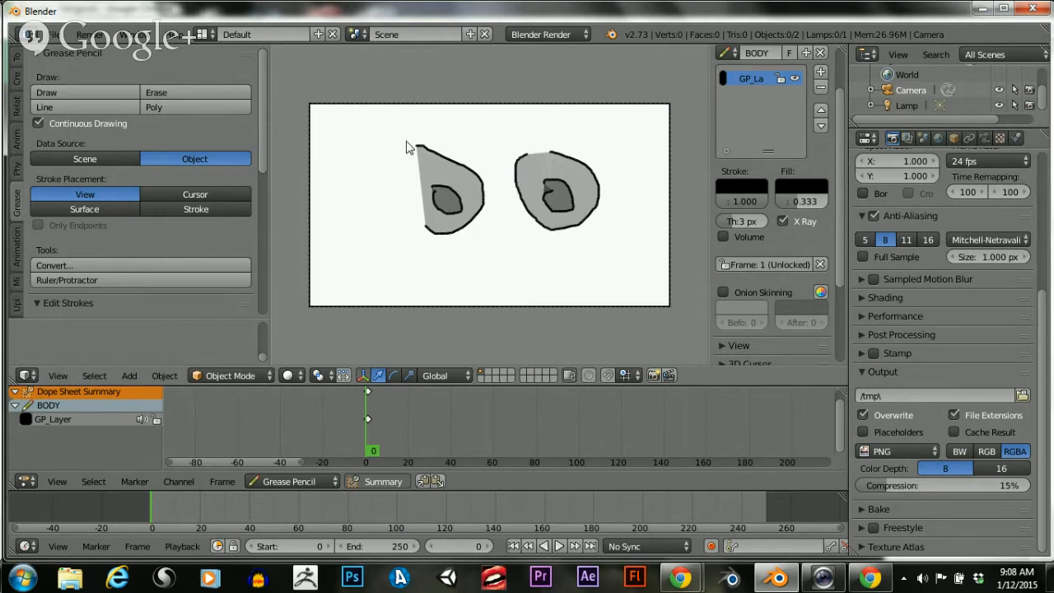
pyautogui.press('a')
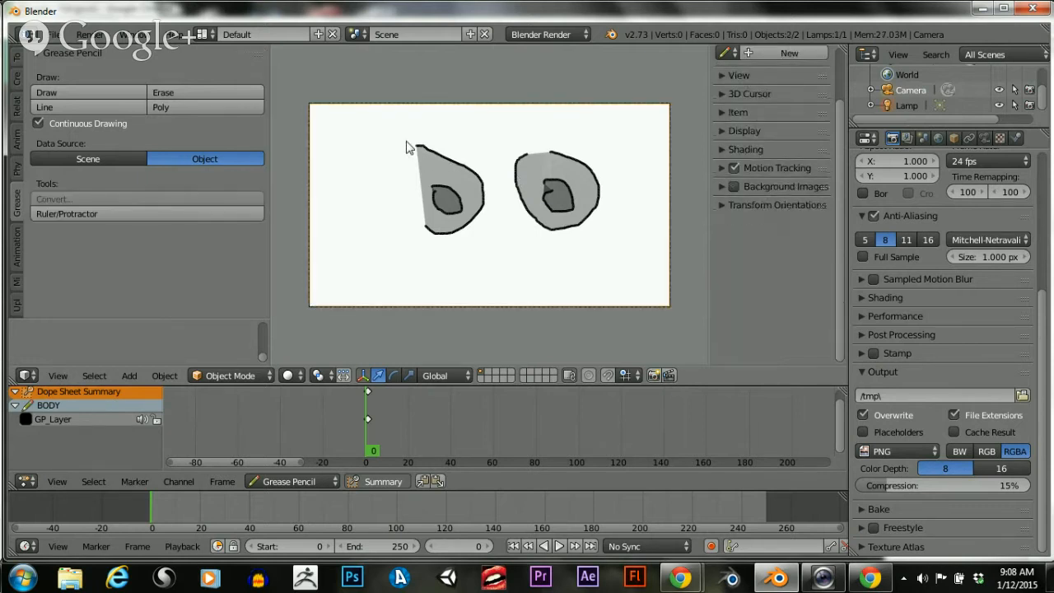
pyautogui.scroll(3, 406, 146)
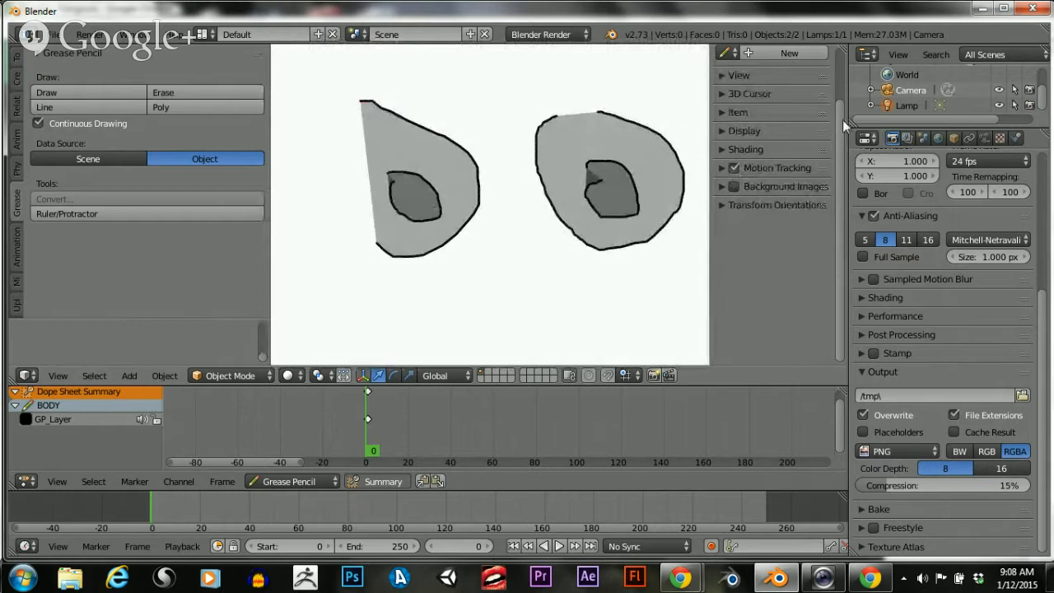
pyautogui.scroll(3, 843, 120)
pyautogui.scroll(-3, 659, 127)
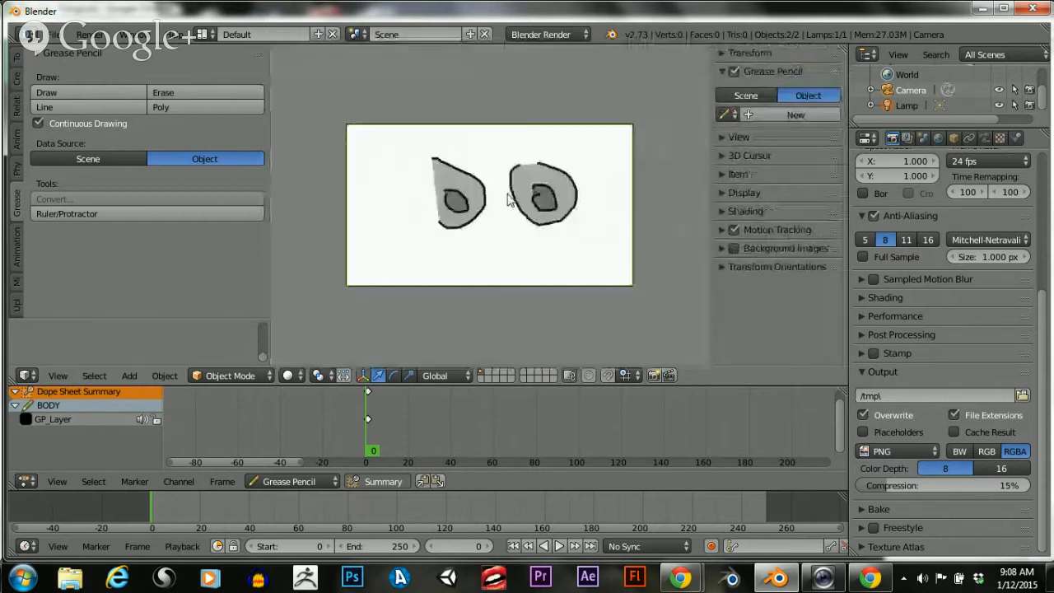
pyautogui.click(737, 95)
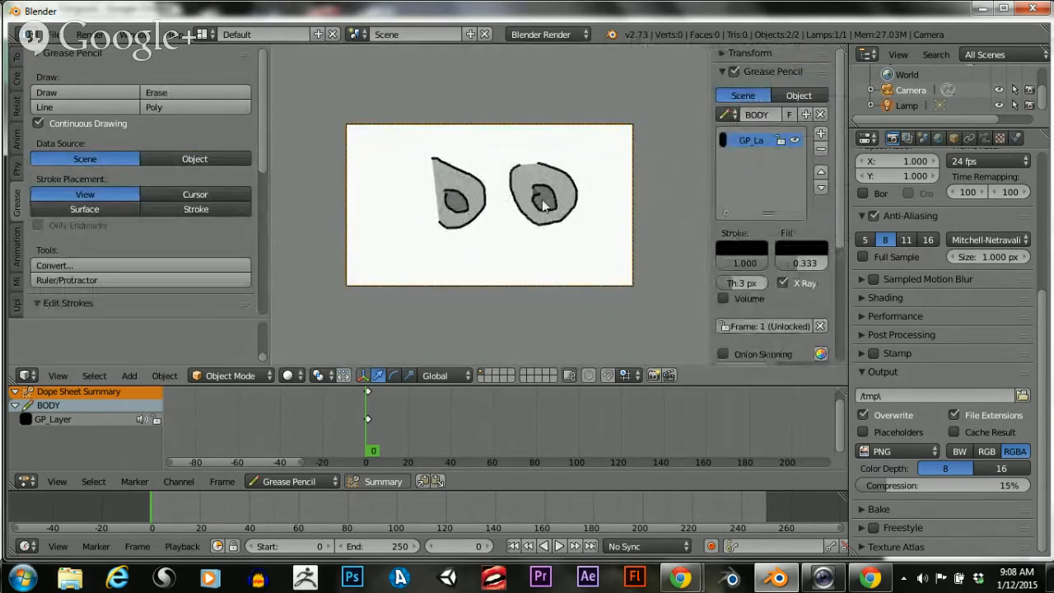
pyautogui.press('a')
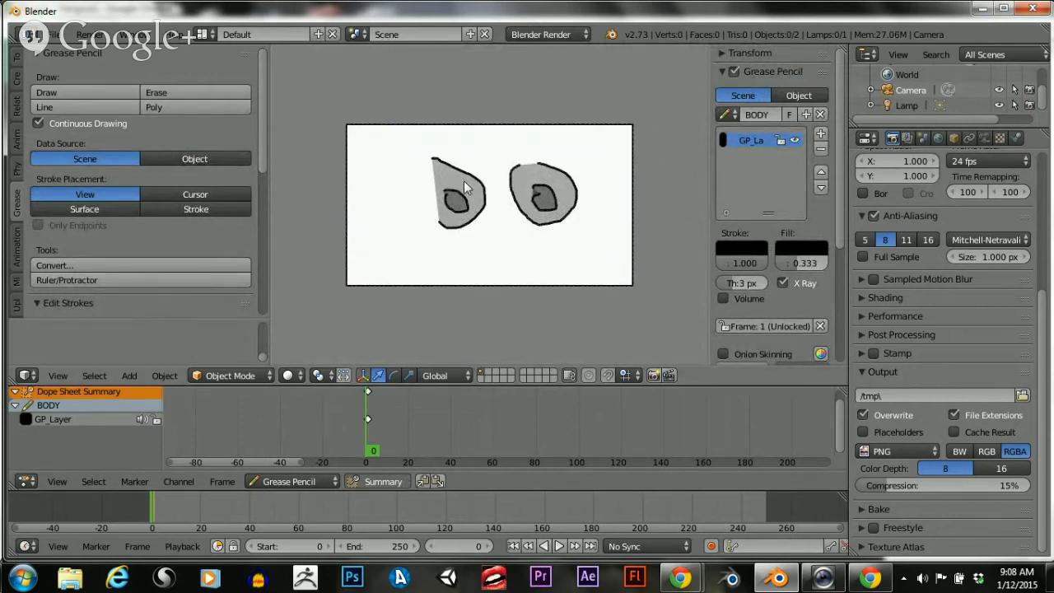
# Enable stroke editing, delete all strokes of both filled shapes as Strokes, and turn stroke editing off again
pyautogui.scroll(-5, 173, 183)
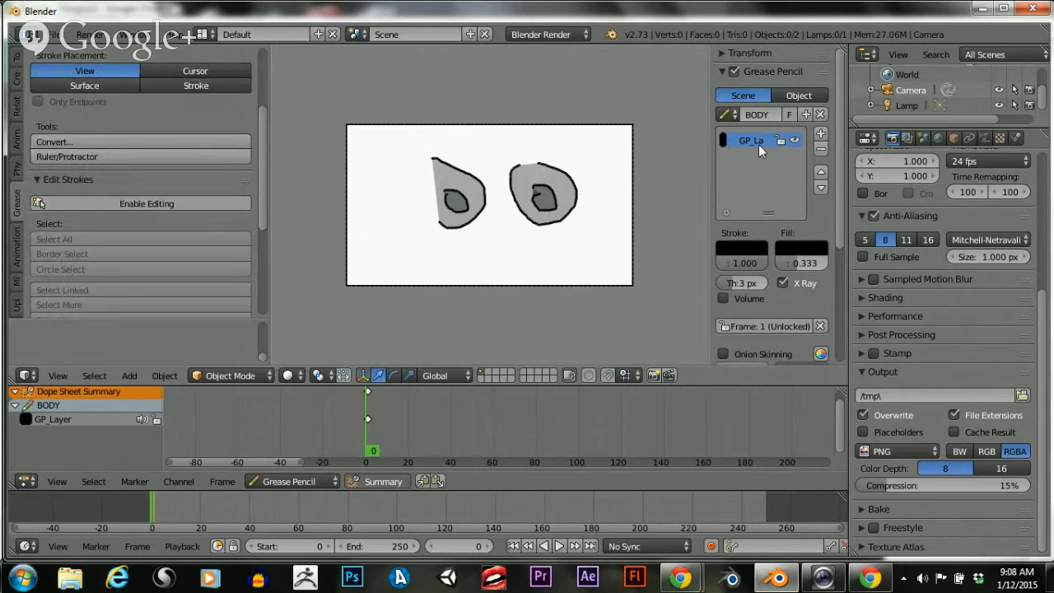
pyautogui.click(160, 204)
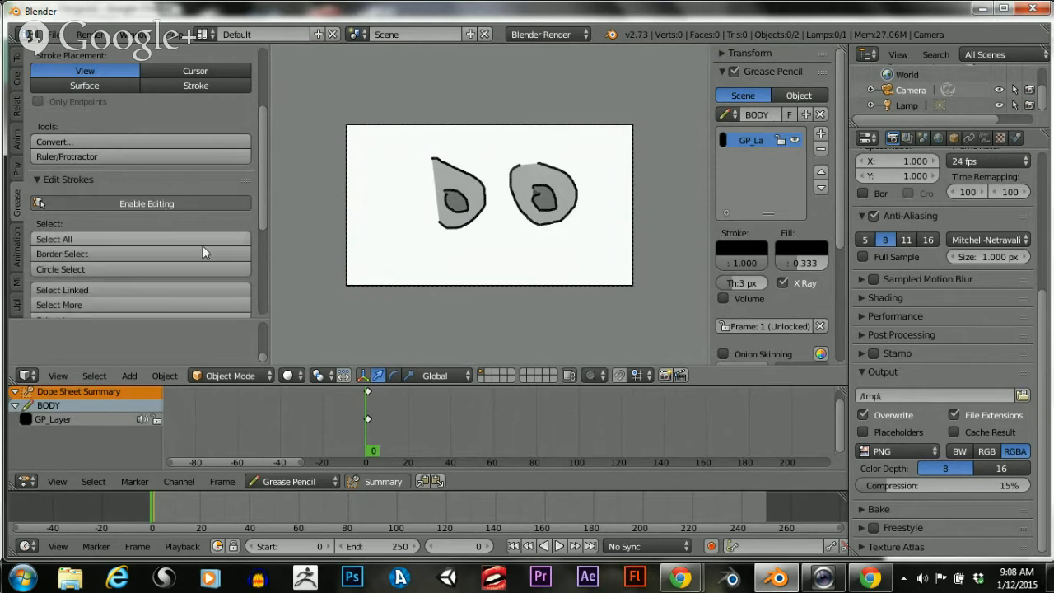
pyautogui.press('a')
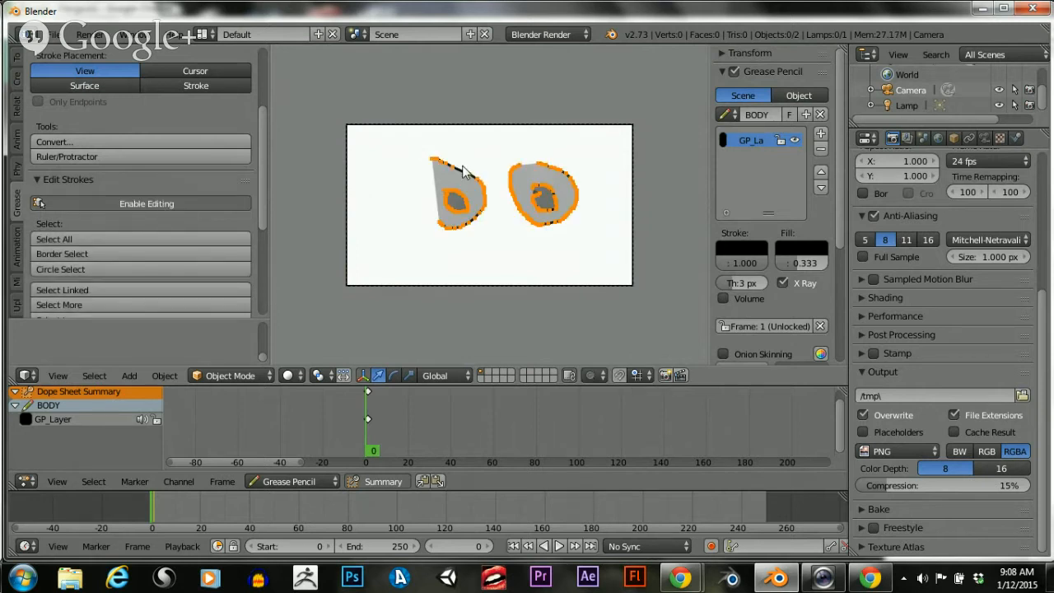
pyautogui.press('x')
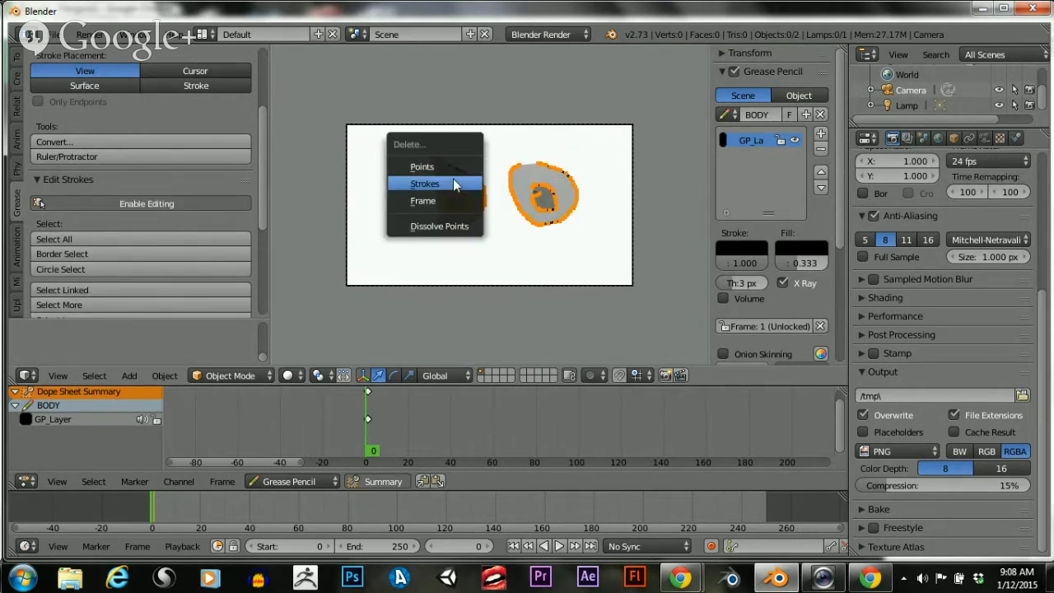
pyautogui.click(453, 181)
pyautogui.click(118, 204)
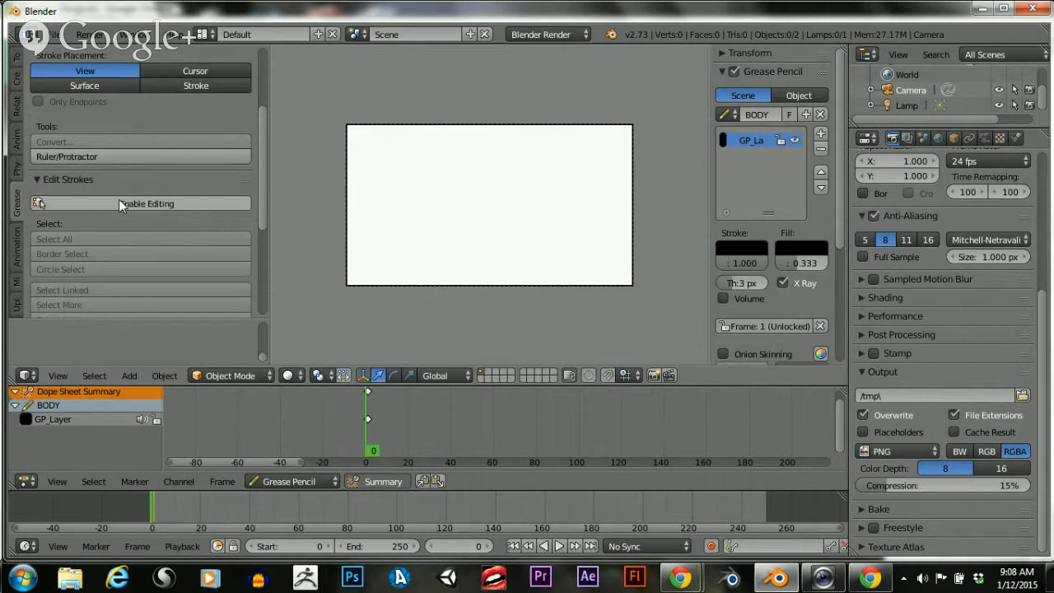
# Delete the Grease Pencil layer's remaining keyframe in the dope sheet and place the playhead at frame 0
pyautogui.scroll(1, 374, 410)
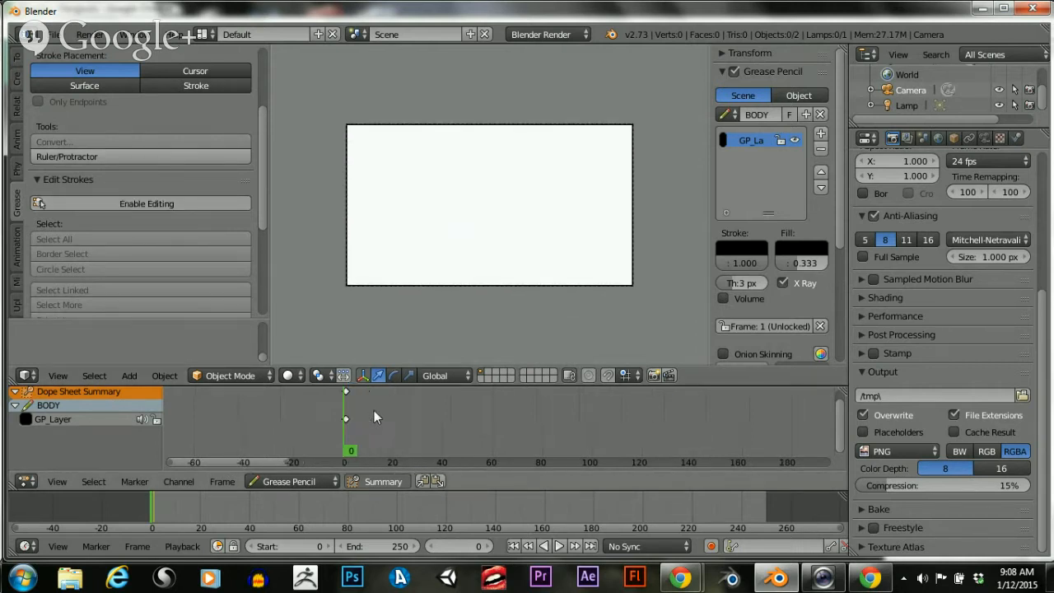
pyautogui.scroll(1, 374, 410)
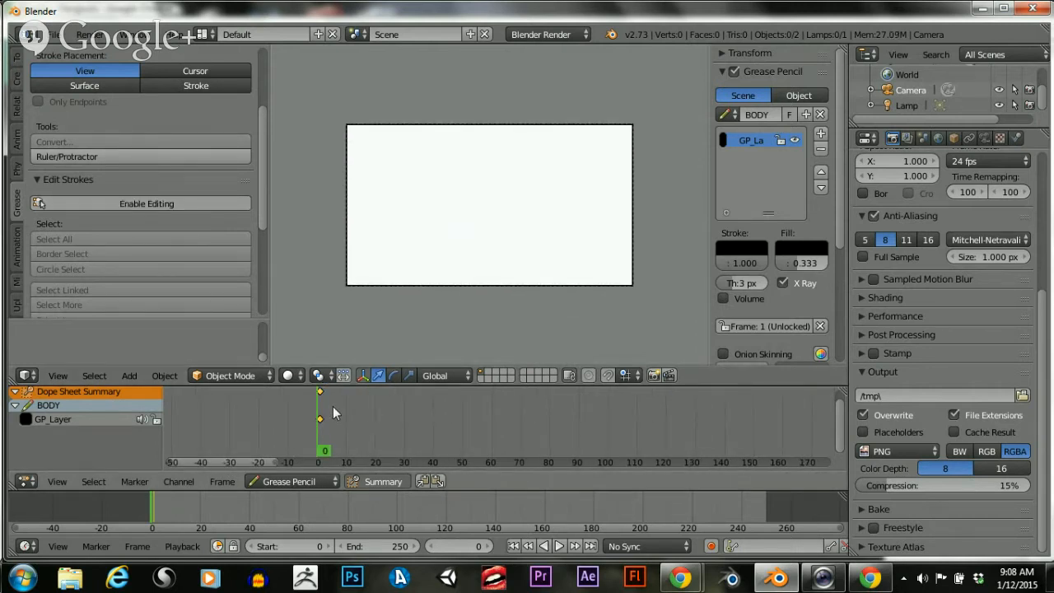
pyautogui.press('x')
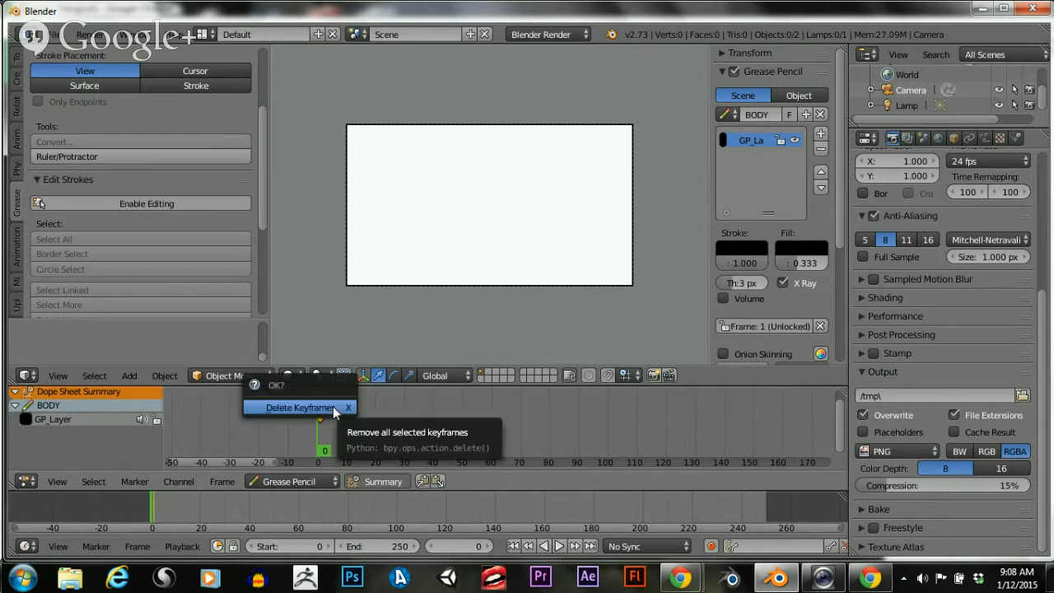
pyautogui.press('Escape')
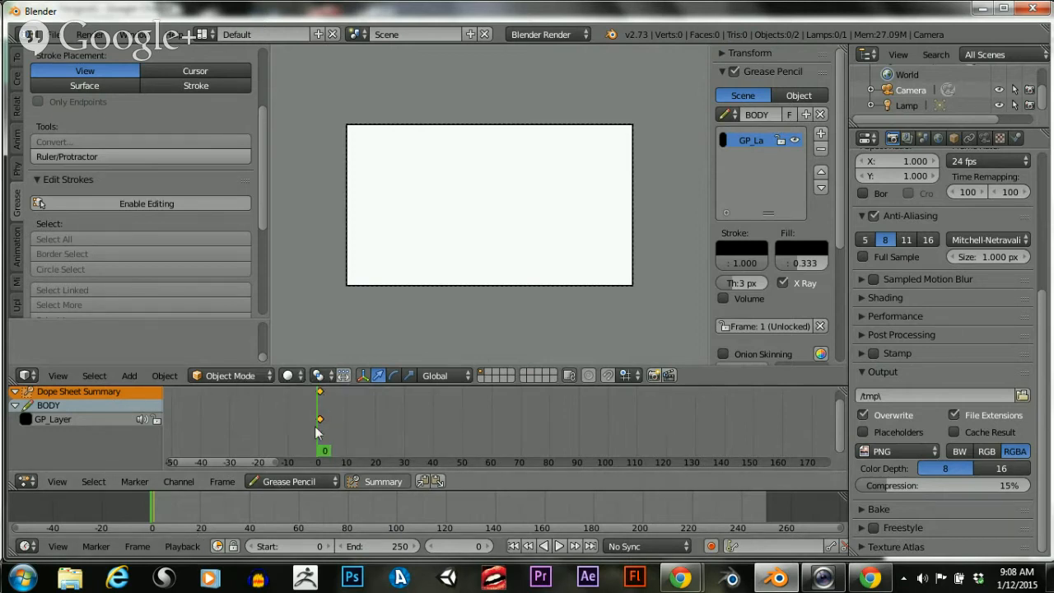
pyautogui.press('x')
pyautogui.press('Escape')
pyautogui.scroll(3, 323, 423)
pyautogui.moveTo(288, 409); pyautogui.dragTo(425, 443, button='middle')
pyautogui.scroll(-5, 417, 428)
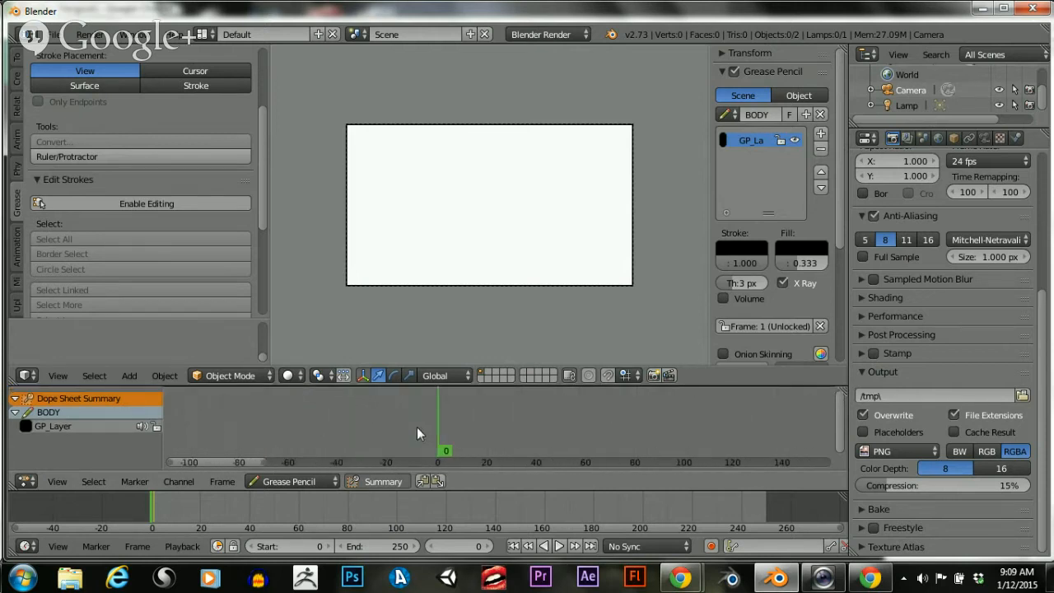
pyautogui.scroll(1, 416, 427)
pyautogui.click(150, 515)
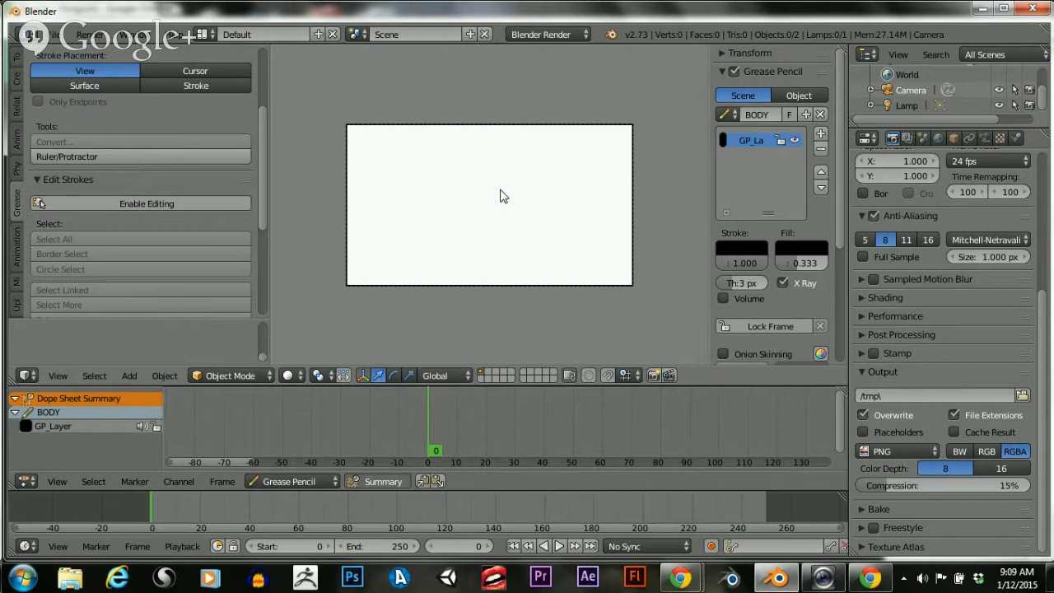
# Draw a small filled round shape freehand near the middle of the camera frame and end the drawing session
pyautogui.scroll(-4, 531, 205)
pyautogui.scroll(4, 529, 211)
pyautogui.scroll(-3, 513, 211)
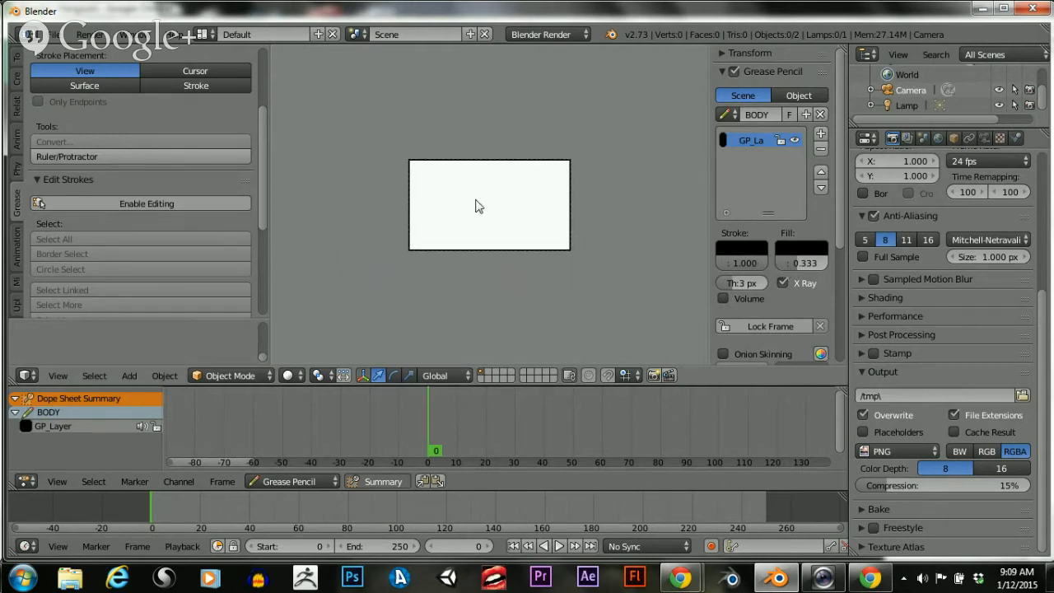
pyautogui.moveTo(264, 160); pyautogui.dragTo(256, 93)
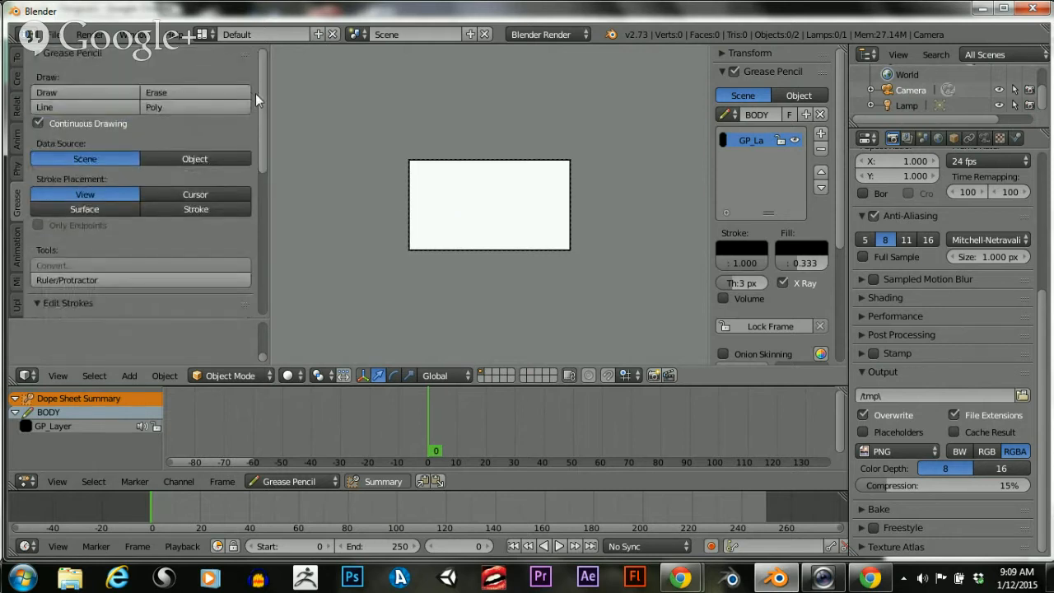
pyautogui.click(106, 93)
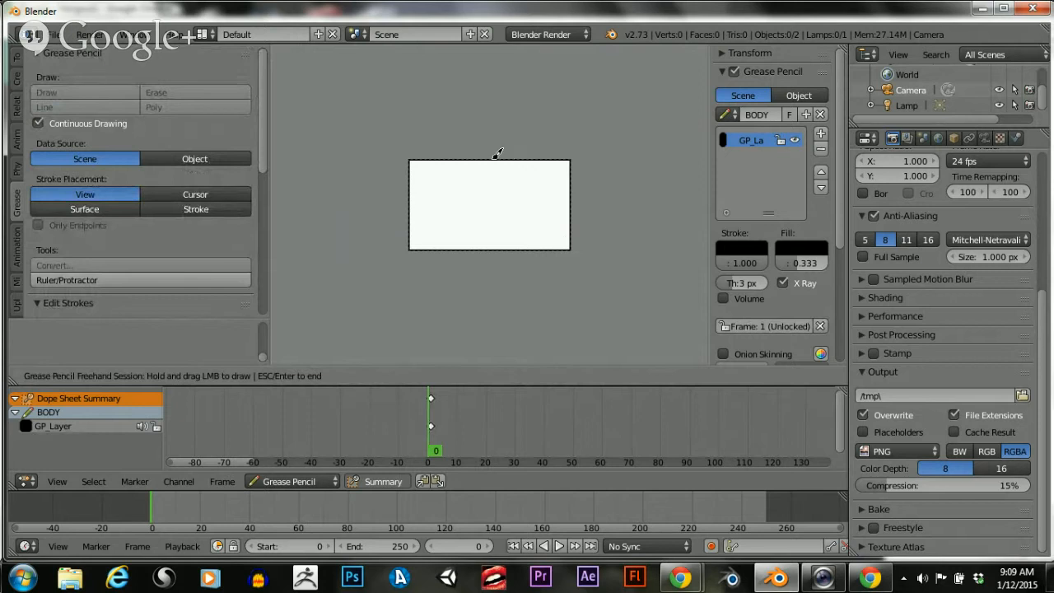
pyautogui.moveTo(490, 194); pyautogui.dragTo(488, 195)
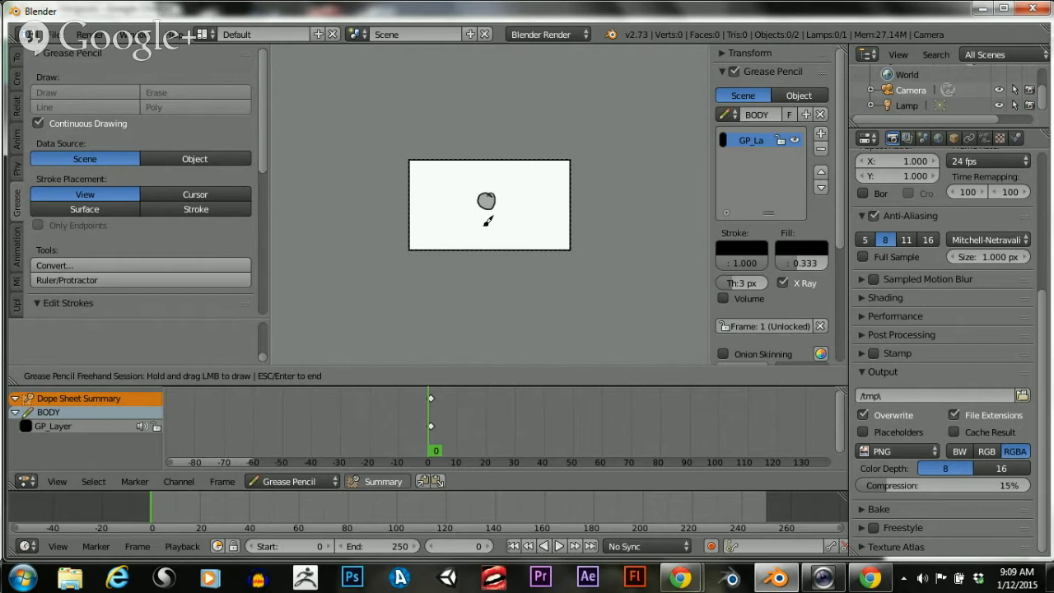
pyautogui.scroll(5, 488, 221)
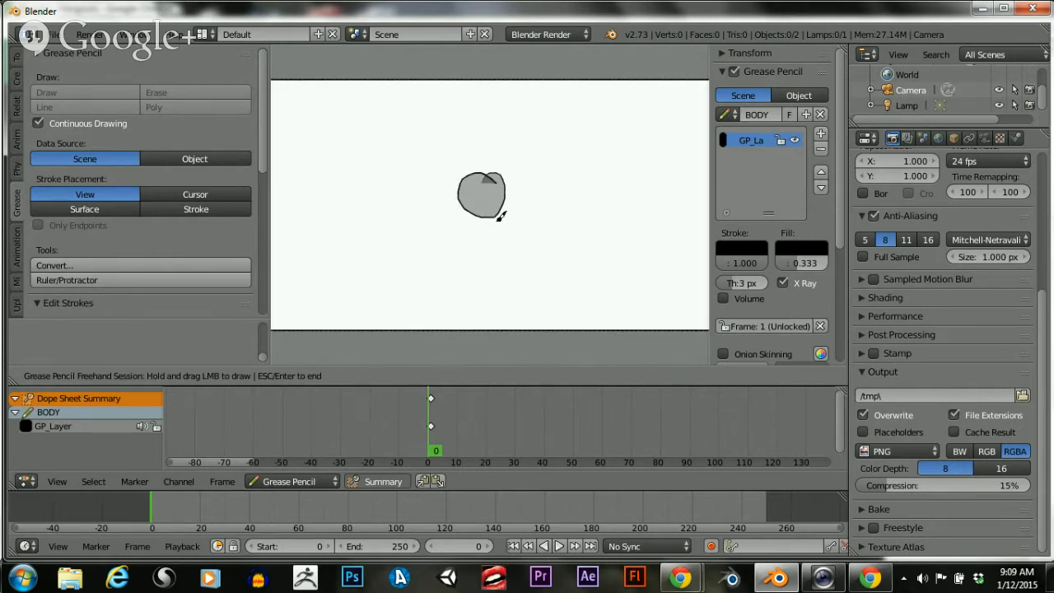
pyautogui.scroll(-1, 500, 216)
pyautogui.scroll(1, 501, 216)
pyautogui.press('Escape')
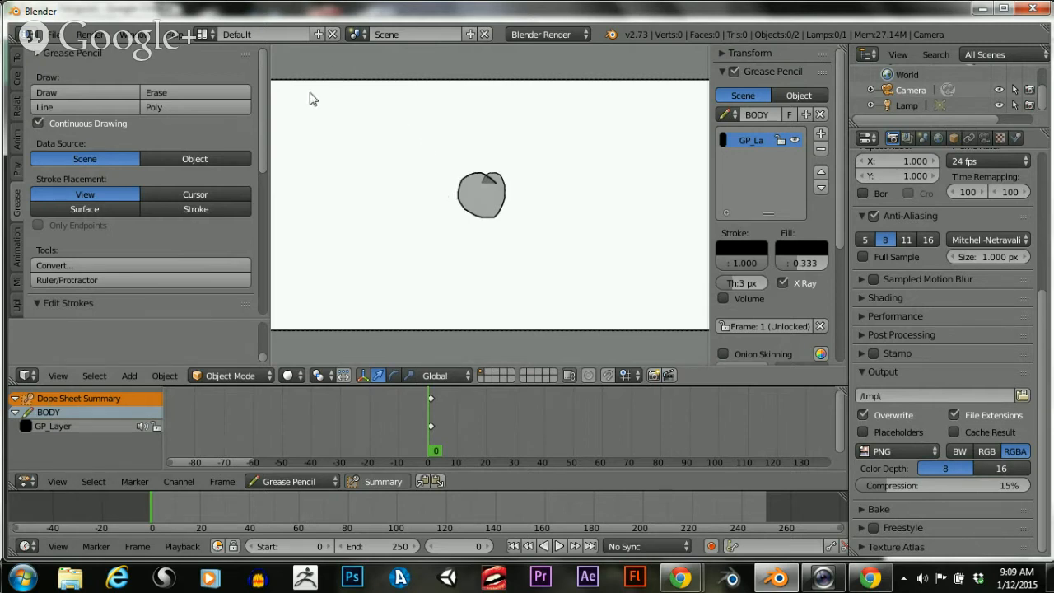
# Erase the small round shape completely and end the erase session
pyautogui.click(224, 91)
pyautogui.moveTo(443, 201); pyautogui.dragTo(492, 173)
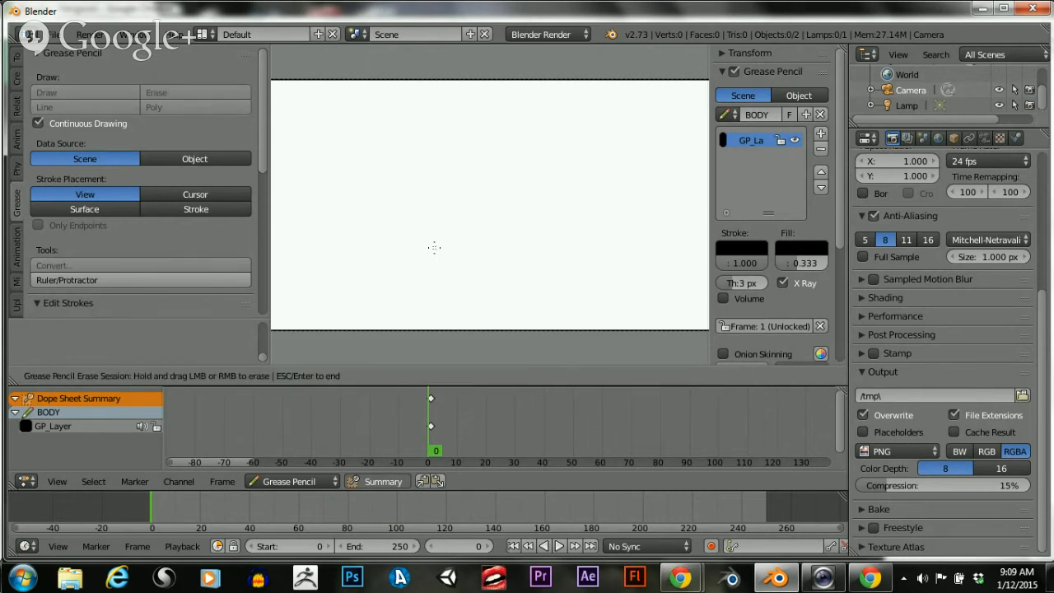
pyautogui.press('Escape')
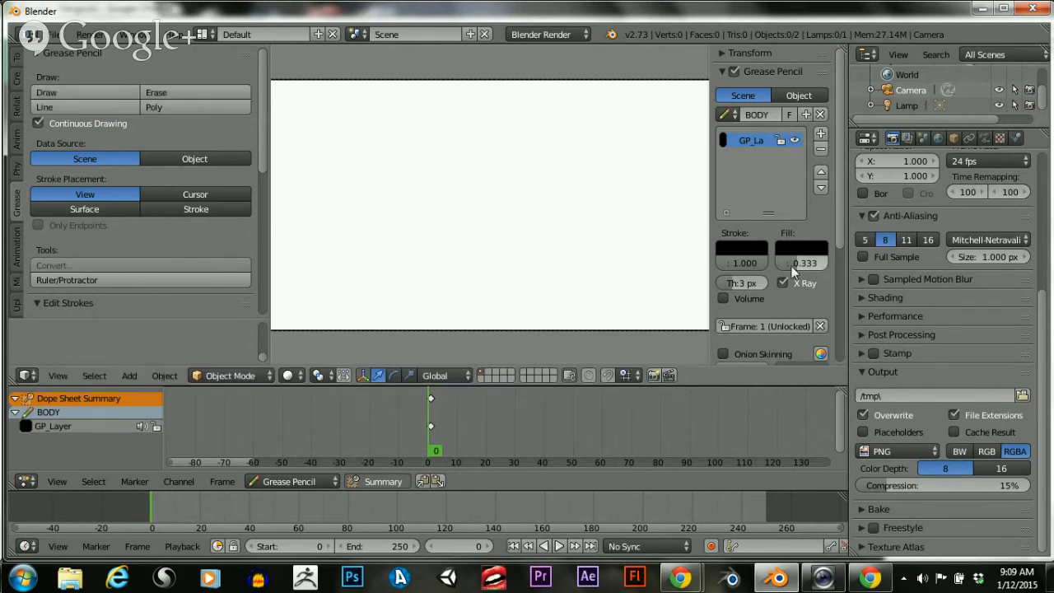
# Set the layer's fill opacity to 0.000 and draw freehand hatch strokes, curved lines, a zigzag and overlapping rounded outlines across the camera frame
pyautogui.moveTo(793, 263); pyautogui.dragTo(770, 258)
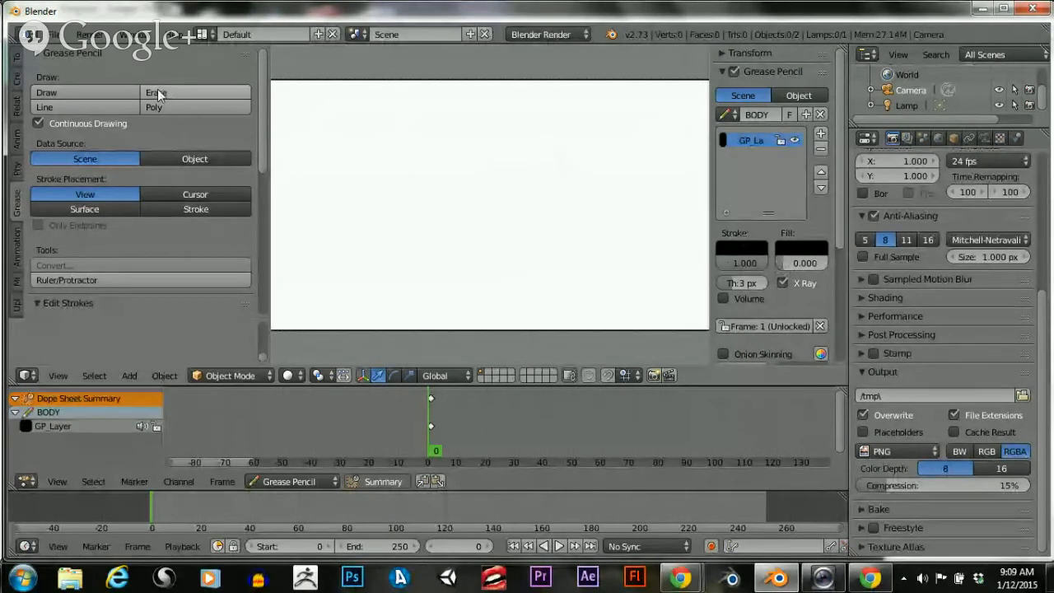
pyautogui.click(124, 93)
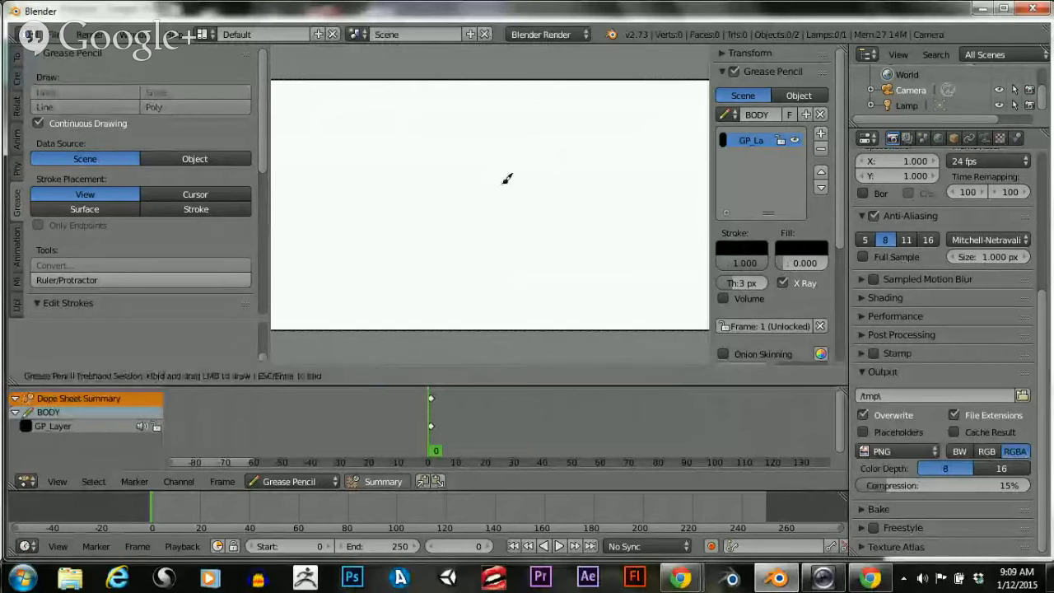
pyautogui.moveTo(551, 151)
pyautogui.mouseDown()
pyautogui.moveTo(547, 197)
pyautogui.moveTo(536, 200)
pyautogui.moveTo(547, 158)
pyautogui.moveTo(521, 204)
pyautogui.moveTo(527, 163)
pyautogui.moveTo(516, 183)
pyautogui.mouseUp()
pyautogui.moveTo(520, 159); pyautogui.dragTo(507, 183)
pyautogui.moveTo(512, 156); pyautogui.dragTo(498, 188)
pyautogui.moveTo(499, 153)
pyautogui.mouseDown()
pyautogui.moveTo(492, 188)
pyautogui.moveTo(479, 190)
pyautogui.mouseUp()
pyautogui.moveTo(550, 236)
pyautogui.mouseDown()
pyautogui.moveTo(481, 198)
pyautogui.moveTo(422, 218)
pyautogui.mouseUp()
pyautogui.moveTo(548, 283)
pyautogui.mouseDown()
pyautogui.moveTo(527, 256)
pyautogui.moveTo(451, 272)
pyautogui.mouseUp()
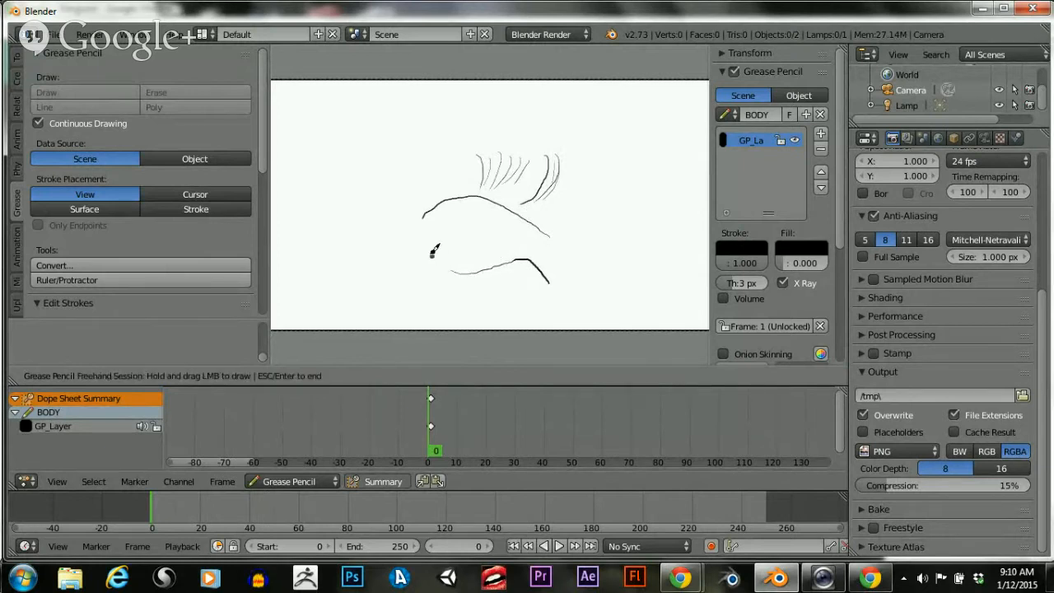
pyautogui.moveTo(396, 191)
pyautogui.mouseDown()
pyautogui.moveTo(457, 111)
pyautogui.moveTo(572, 170)
pyautogui.moveTo(606, 237)
pyautogui.mouseUp()
pyautogui.moveTo(678, 231)
pyautogui.mouseDown()
pyautogui.moveTo(668, 201)
pyautogui.moveTo(597, 135)
pyautogui.moveTo(563, 138)
pyautogui.mouseUp()
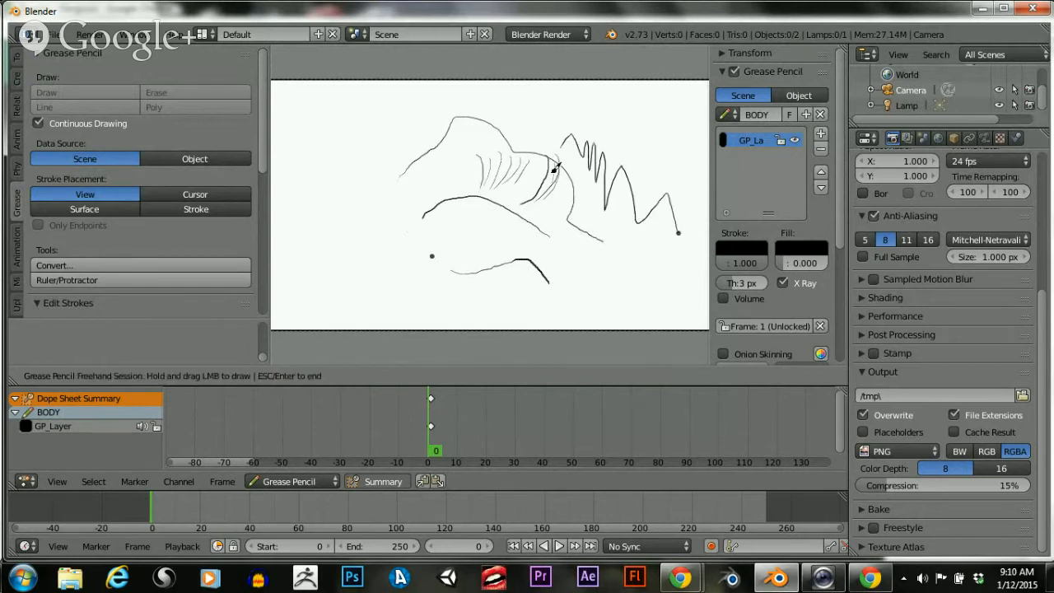
pyautogui.moveTo(406, 195)
pyautogui.mouseDown()
pyautogui.moveTo(355, 229)
pyautogui.moveTo(402, 173)
pyautogui.mouseUp()
pyautogui.moveTo(416, 221); pyautogui.dragTo(393, 280)
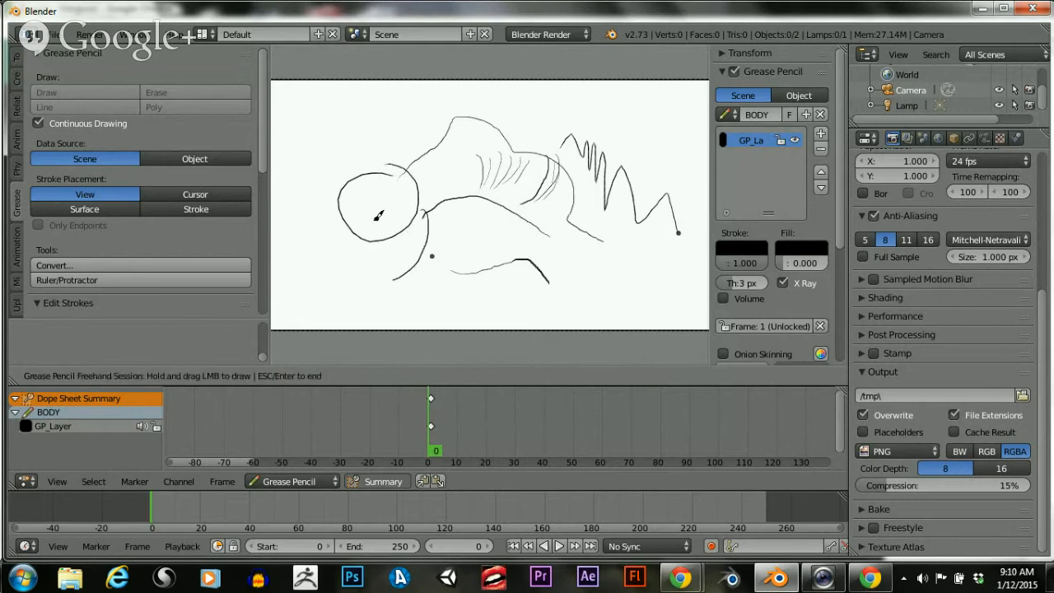
pyautogui.moveTo(382, 224)
pyautogui.mouseDown()
pyautogui.moveTo(411, 276)
pyautogui.moveTo(395, 271)
pyautogui.mouseUp()
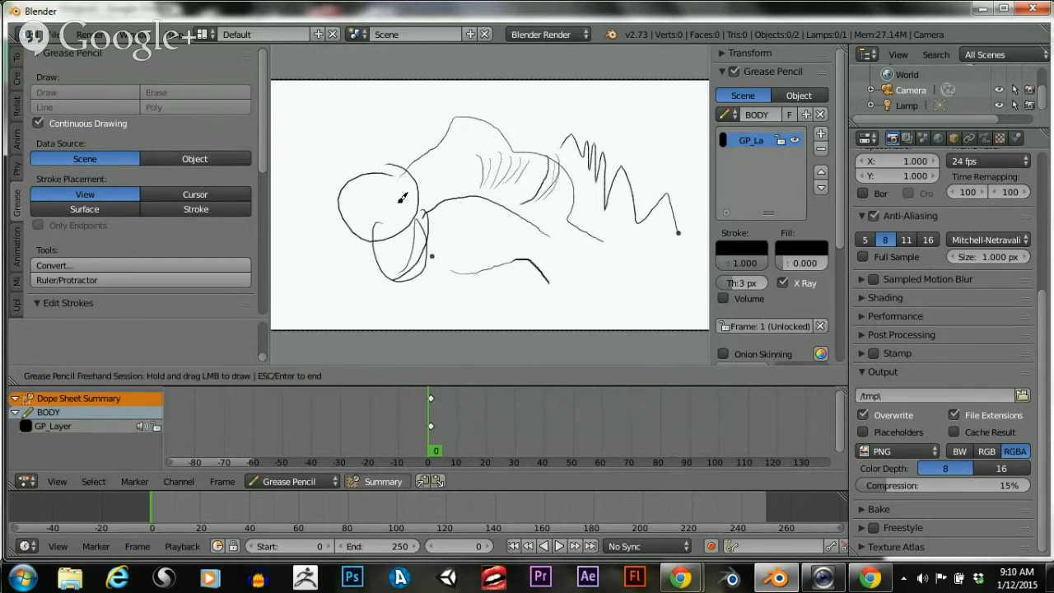
pyautogui.press('Escape')
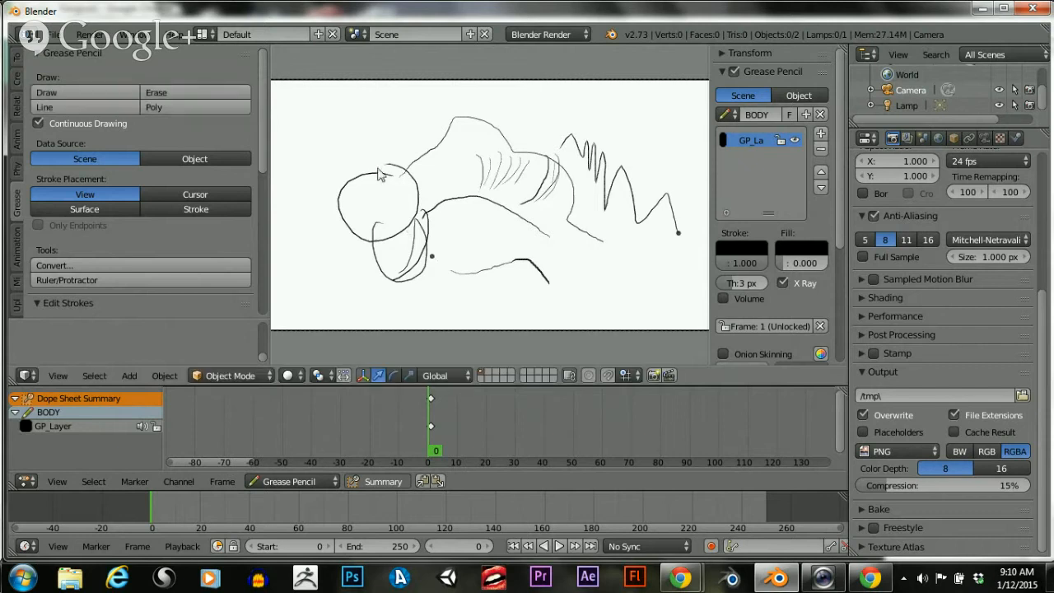
# Erase all the freehand strokes in the camera frame and end the erase session
pyautogui.click(215, 96)
pyautogui.moveTo(381, 175); pyautogui.dragTo(396, 186)
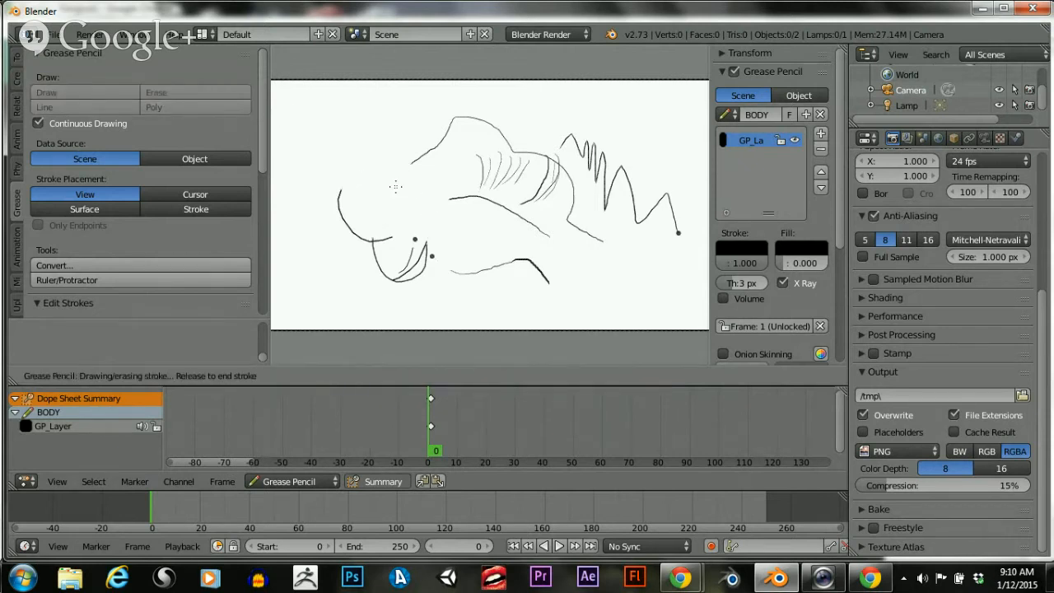
pyautogui.moveTo(466, 203)
pyautogui.mouseDown()
pyautogui.moveTo(499, 174)
pyautogui.moveTo(531, 177)
pyautogui.moveTo(516, 137)
pyautogui.moveTo(607, 176)
pyautogui.moveTo(587, 173)
pyautogui.mouseUp()
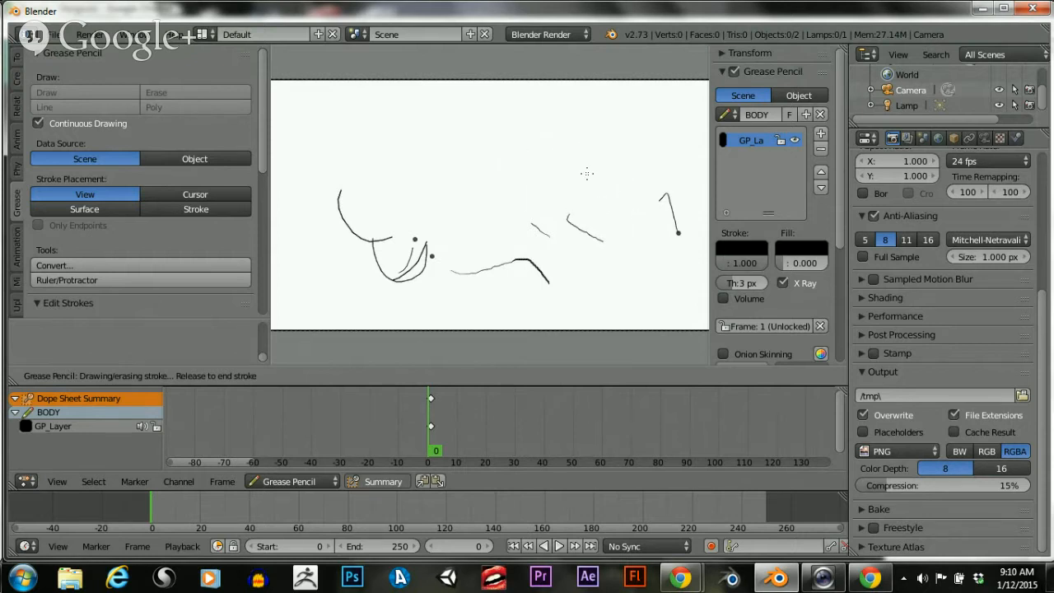
pyautogui.moveTo(601, 212); pyautogui.dragTo(596, 246)
pyautogui.moveTo(486, 218)
pyautogui.mouseDown()
pyautogui.moveTo(495, 253)
pyautogui.moveTo(401, 278)
pyautogui.moveTo(353, 228)
pyautogui.mouseUp()
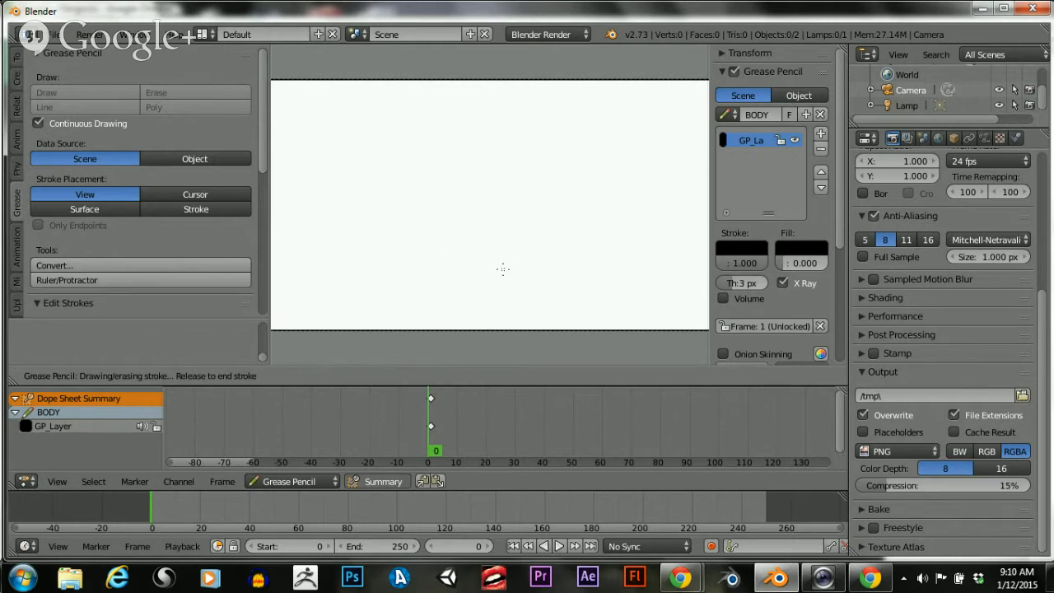
pyautogui.moveTo(503, 268); pyautogui.dragTo(499, 264)
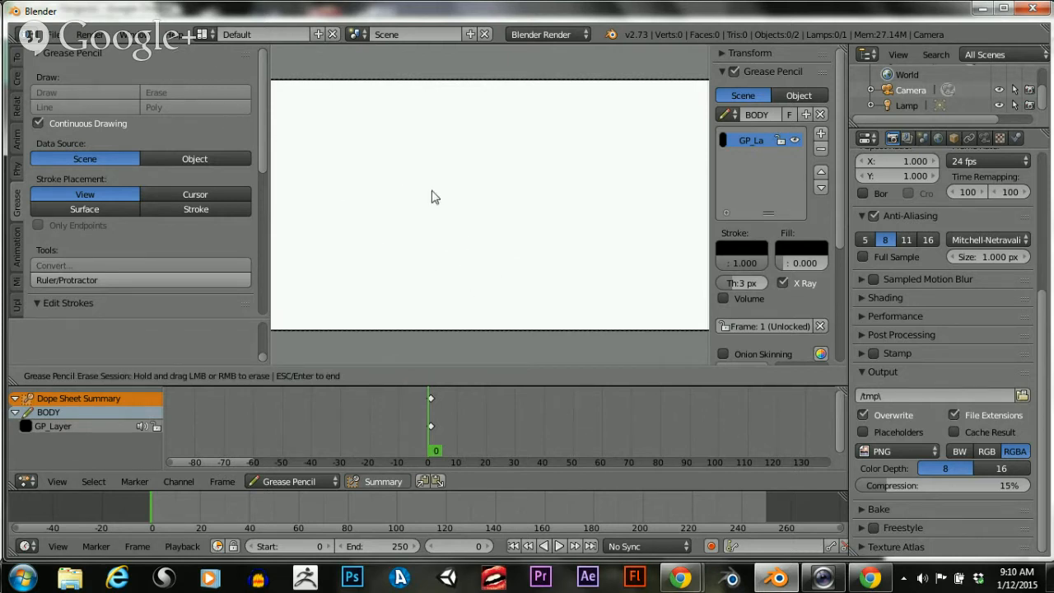
pyautogui.press('Escape')
# Draw a large fish outline with a dorsal fin freehand and scribble short strokes in front of its mouth
pyautogui.click(118, 95)
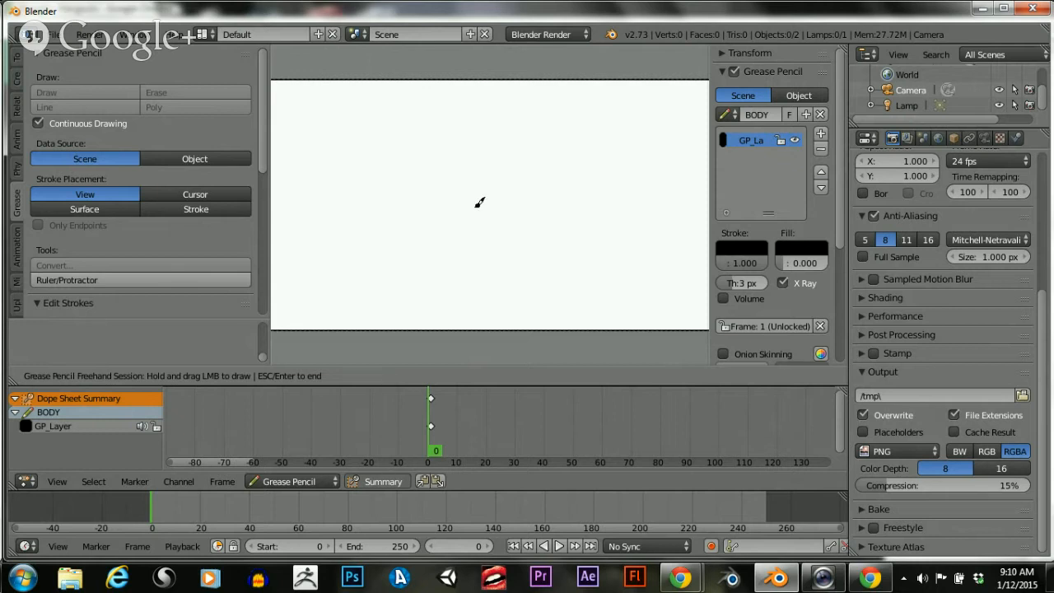
pyautogui.moveTo(488, 194)
pyautogui.mouseDown()
pyautogui.moveTo(448, 175)
pyautogui.moveTo(492, 199)
pyautogui.moveTo(492, 218)
pyautogui.moveTo(434, 216)
pyautogui.moveTo(425, 200)
pyautogui.moveTo(379, 221)
pyautogui.moveTo(377, 164)
pyautogui.moveTo(416, 161)
pyautogui.moveTo(477, 183)
pyautogui.moveTo(449, 162)
pyautogui.moveTo(434, 178)
pyautogui.mouseUp()
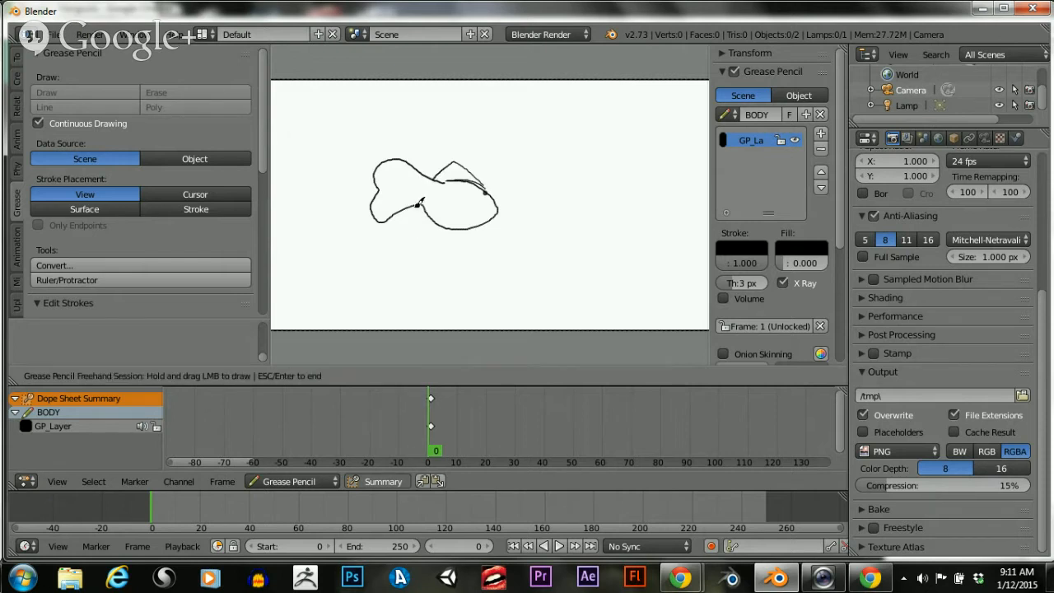
pyautogui.scroll(-1, 444, 210)
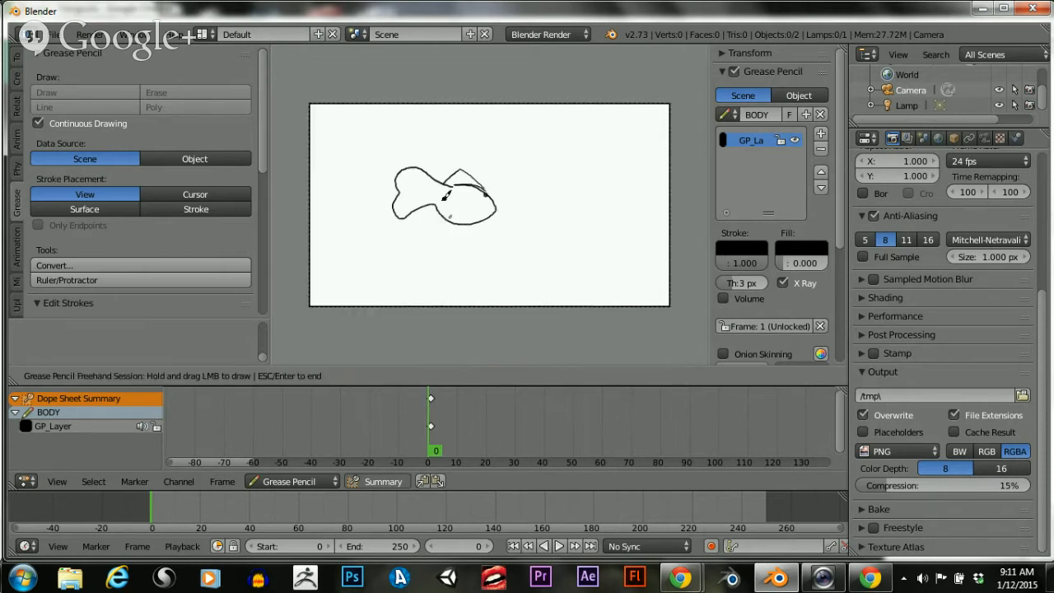
pyautogui.scroll(3, 444, 216)
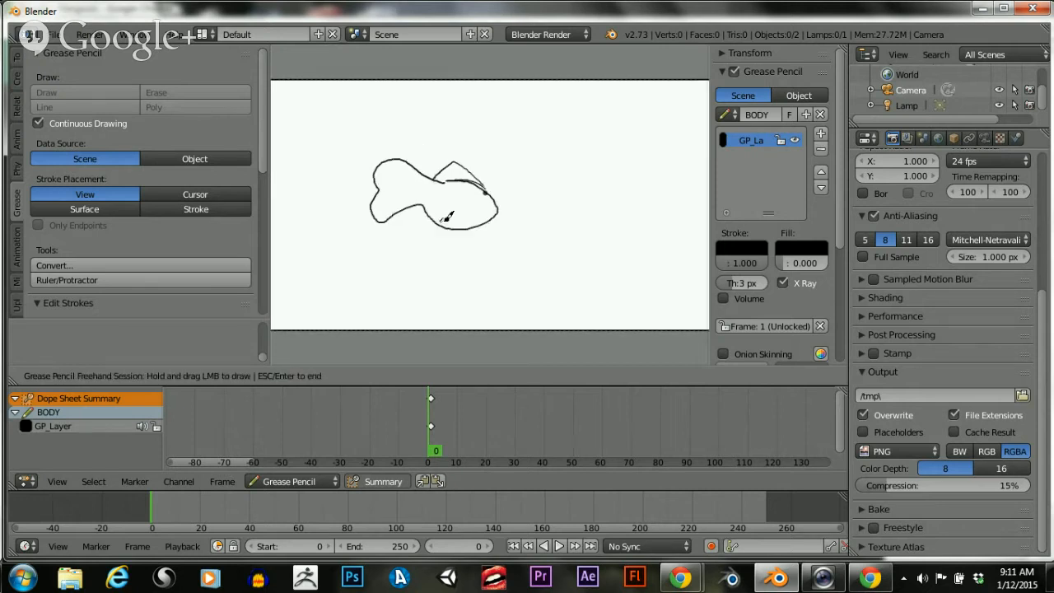
pyautogui.scroll(-2, 451, 219)
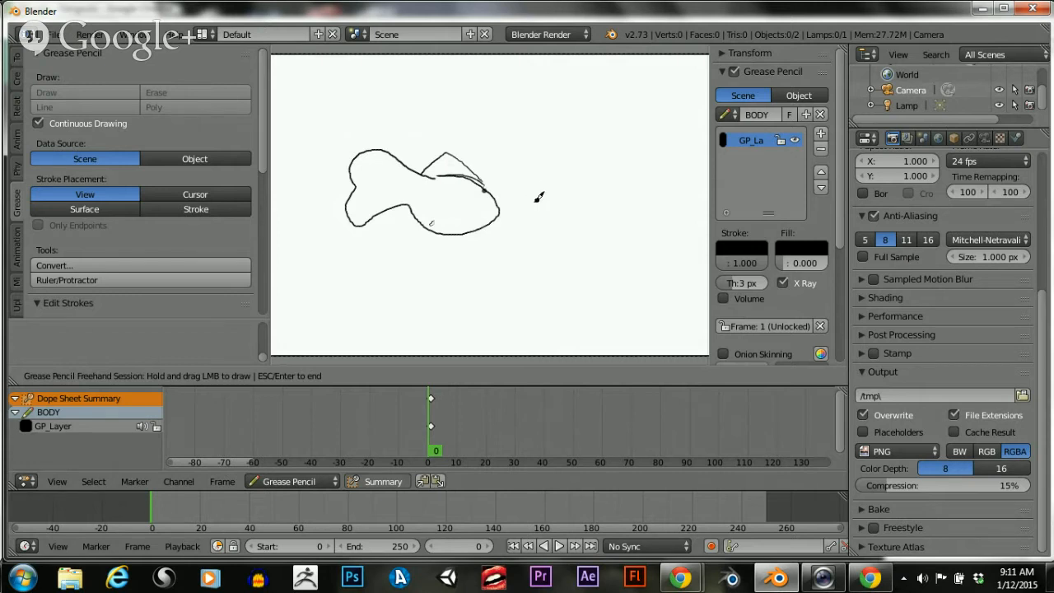
pyautogui.scroll(-1, 537, 212)
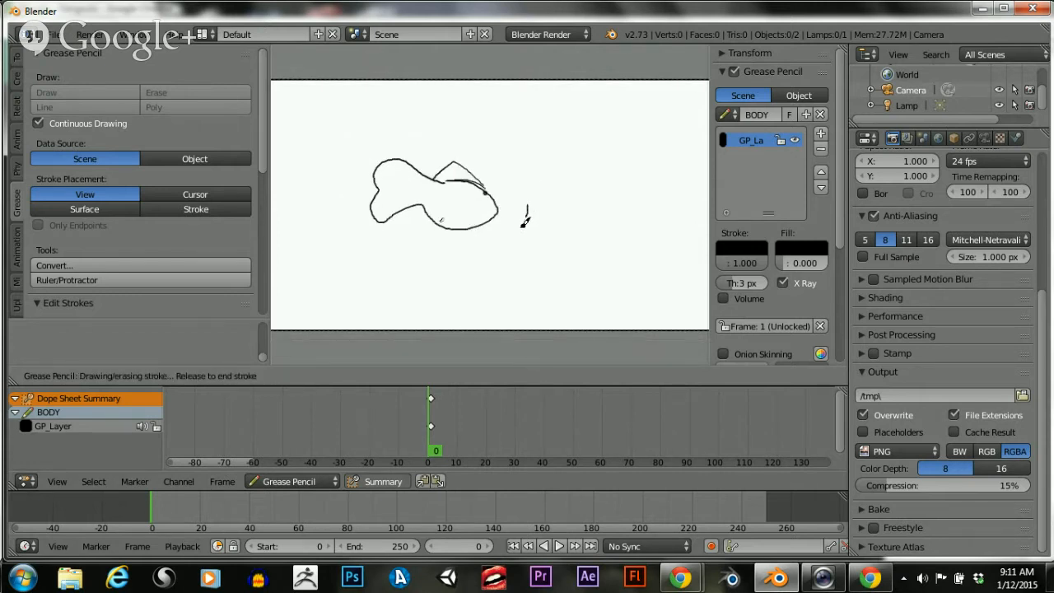
pyautogui.moveTo(524, 223)
pyautogui.mouseDown()
pyautogui.moveTo(494, 203)
pyautogui.moveTo(524, 243)
pyautogui.moveTo(530, 230)
pyautogui.moveTo(519, 220)
pyautogui.mouseUp()
# Examine how the fish and scribble strokes look at different zoom levels
pyautogui.scroll(-1, 527, 232)
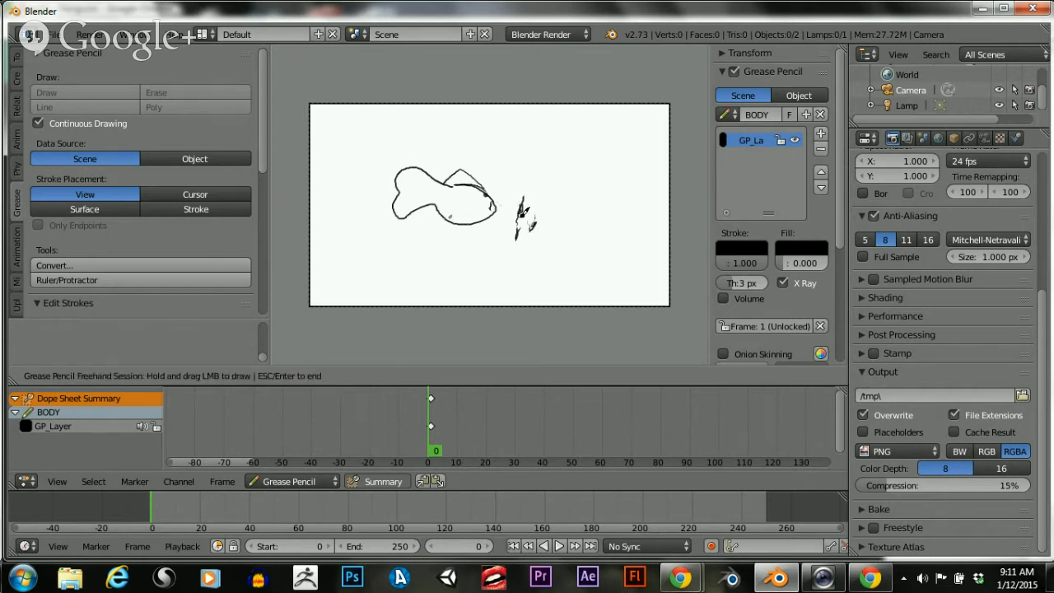
pyautogui.scroll(-1, 527, 206)
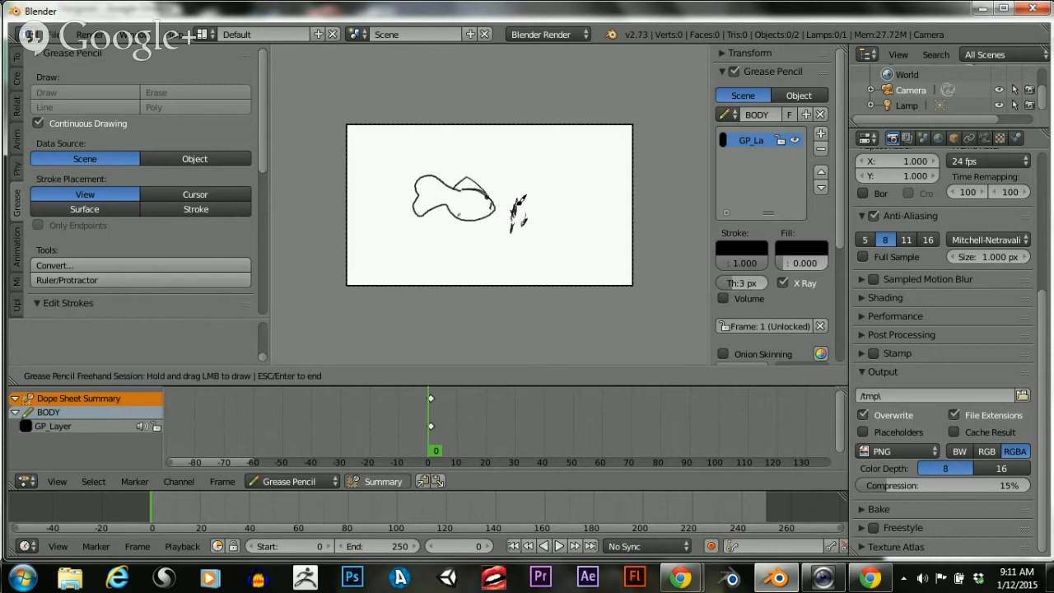
pyautogui.scroll(-7, 533, 193)
pyautogui.scroll(14, 532, 193)
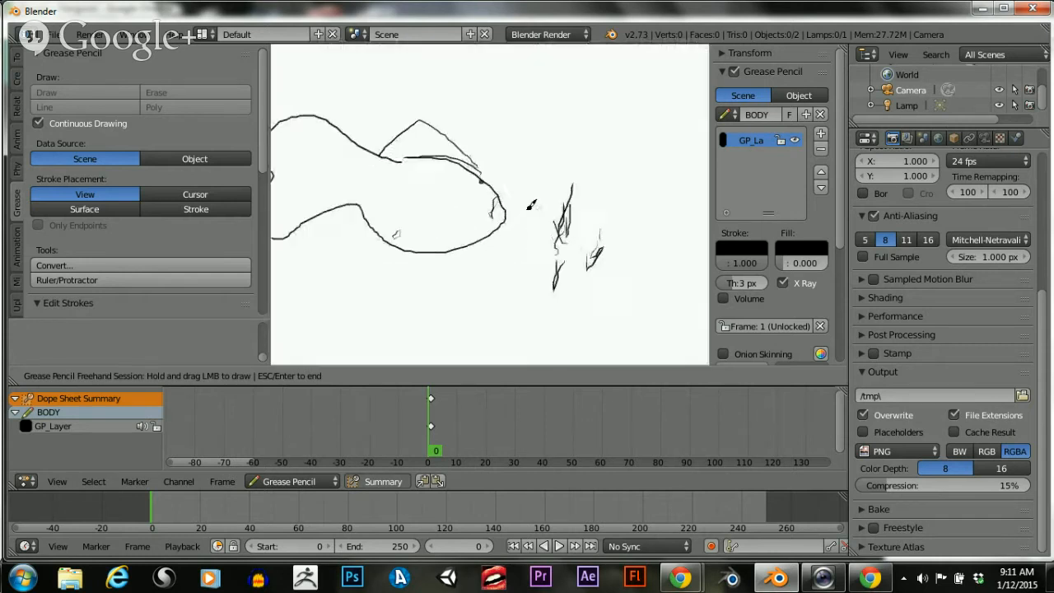
pyautogui.scroll(-6, 527, 196)
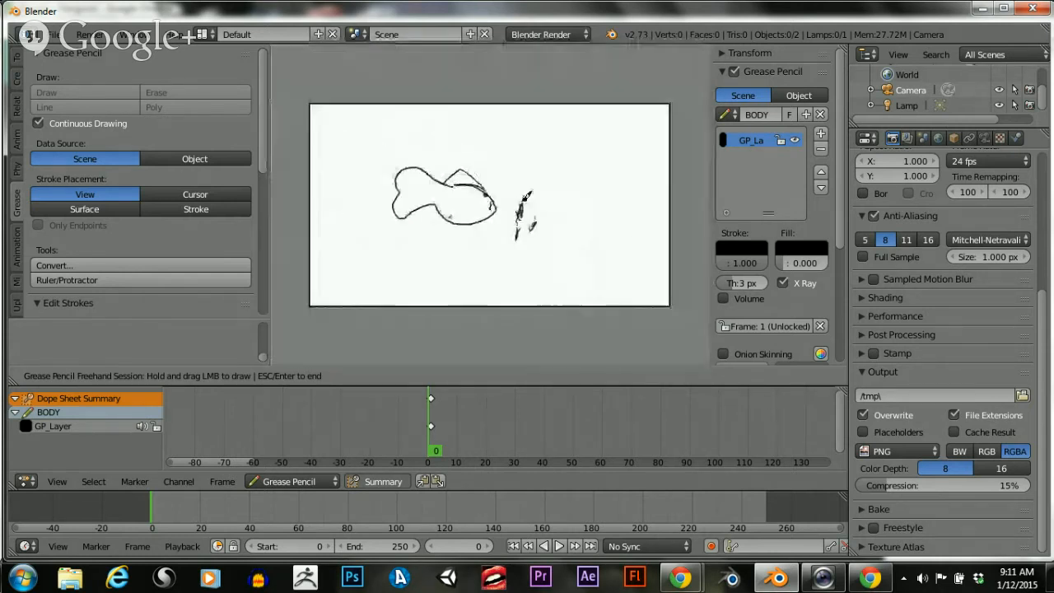
pyautogui.scroll(5, 528, 195)
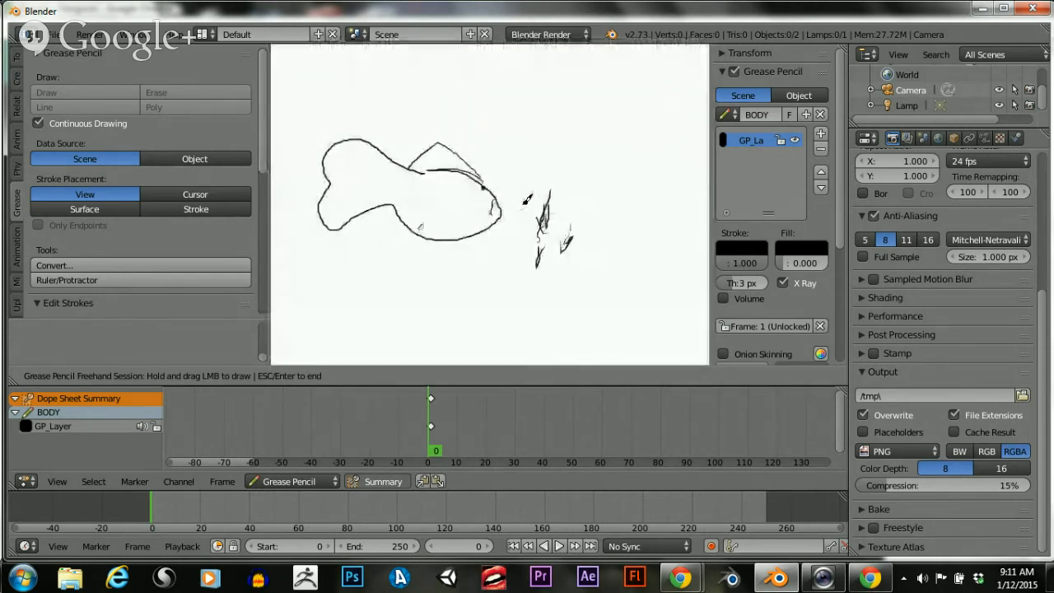
pyautogui.scroll(-4, 525, 198)
pyautogui.scroll(1, 525, 198)
pyautogui.scroll(-2, 525, 196)
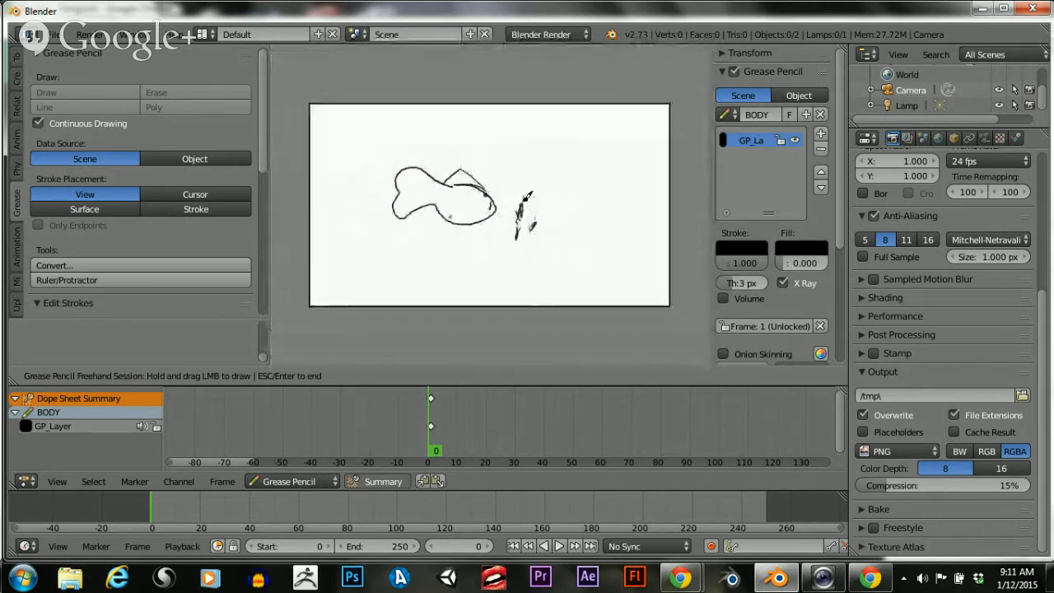
# Add longer slanted strokes above and beside the scribble in front of the fish
pyautogui.moveTo(526, 194); pyautogui.dragTo(528, 192)
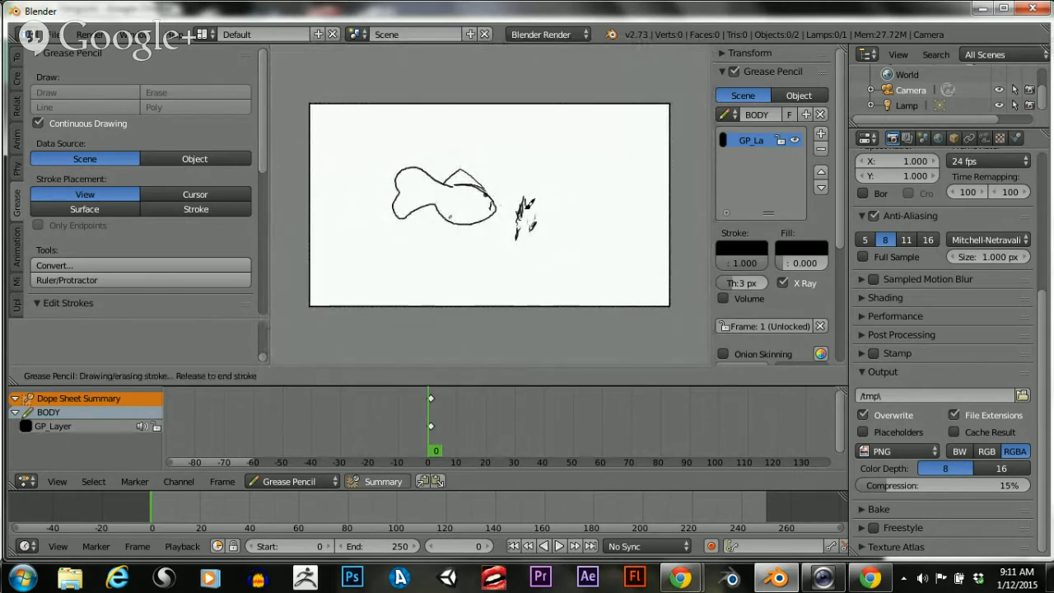
pyautogui.scroll(-1, 528, 203)
pyautogui.scroll(1, 533, 206)
pyautogui.moveTo(536, 198)
pyautogui.mouseDown()
pyautogui.moveTo(534, 183)
pyautogui.moveTo(538, 200)
pyautogui.moveTo(510, 172)
pyautogui.moveTo(528, 196)
pyautogui.mouseUp()
pyautogui.scroll(2, 532, 188)
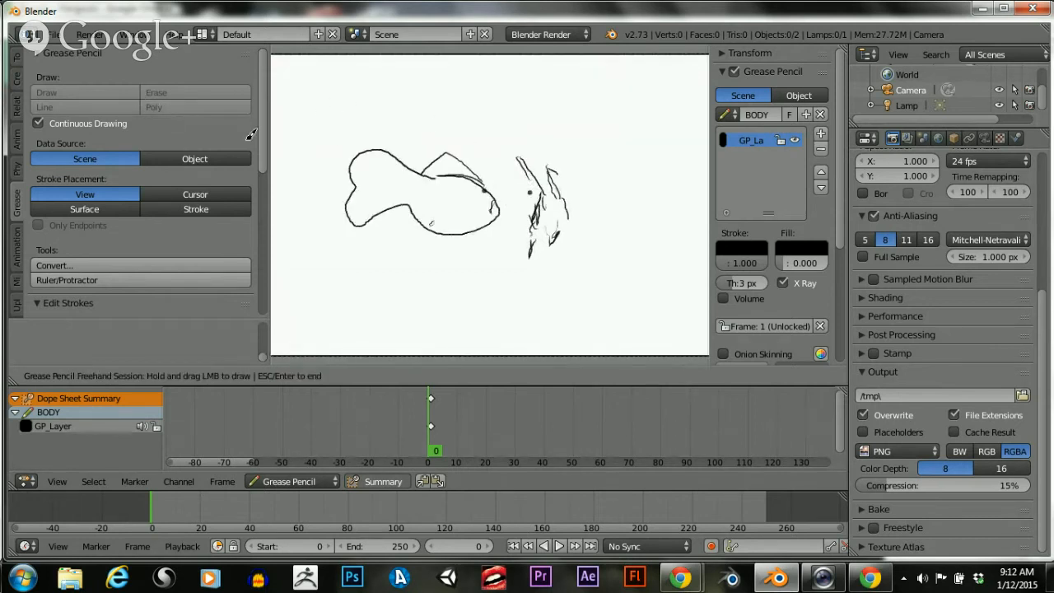
# Draw a short mark inside the fish's tail, end the drawing session and try to undo the mark
pyautogui.moveTo(356, 167); pyautogui.dragTo(369, 160)
pyautogui.press('Escape')
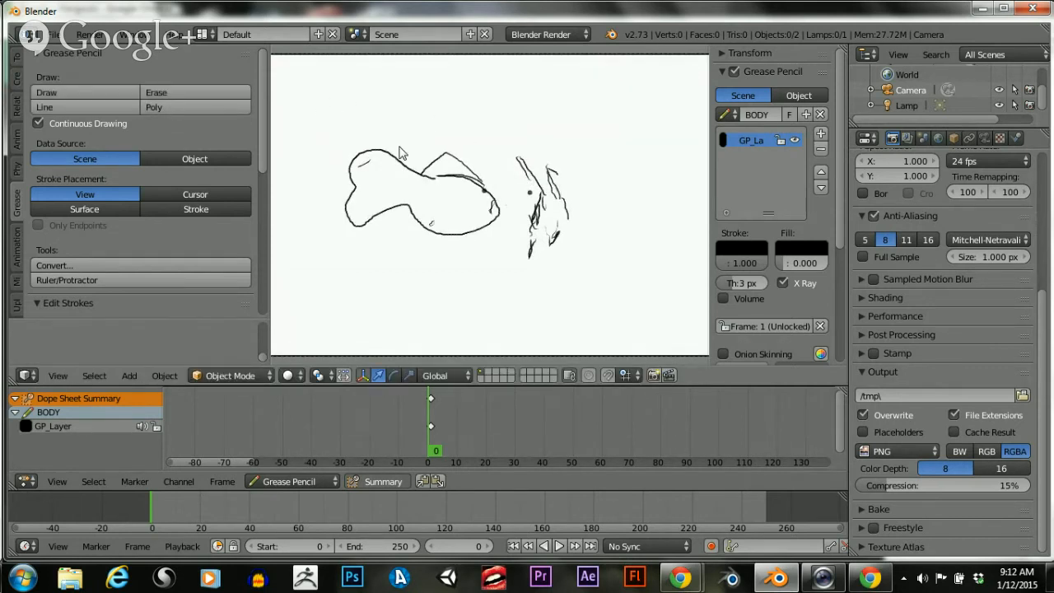
pyautogui.hotkey('ctrl', 'z')
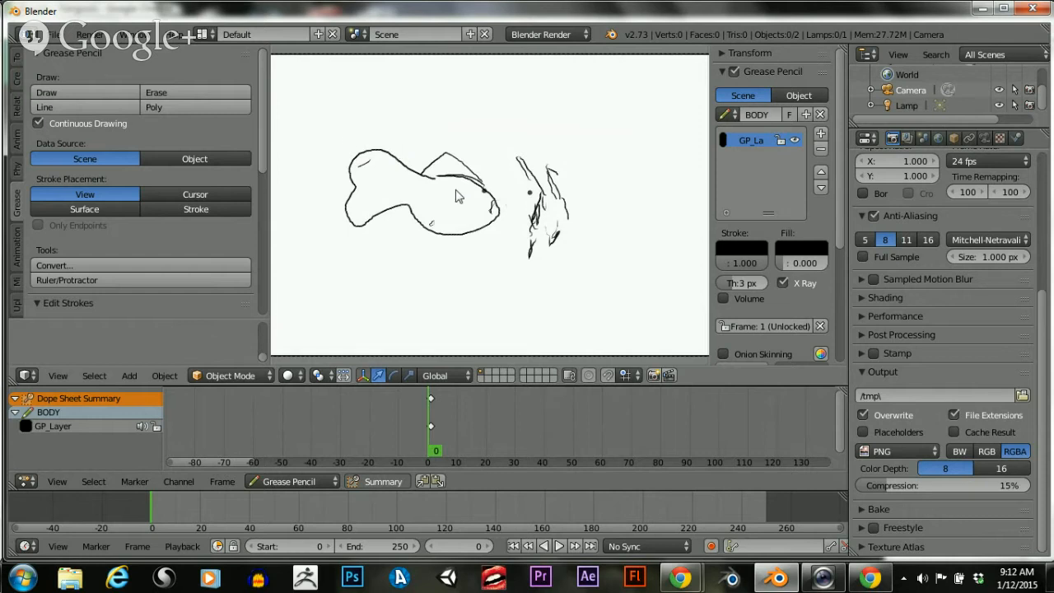
# Erase the fish and all the scribble strokes completely and end the erase session
pyautogui.click(218, 95)
pyautogui.moveTo(377, 172); pyautogui.dragTo(512, 154)
pyautogui.moveTo(578, 213)
pyautogui.mouseDown()
pyautogui.moveTo(547, 232)
pyautogui.moveTo(449, 224)
pyautogui.moveTo(279, 131)
pyautogui.mouseUp()
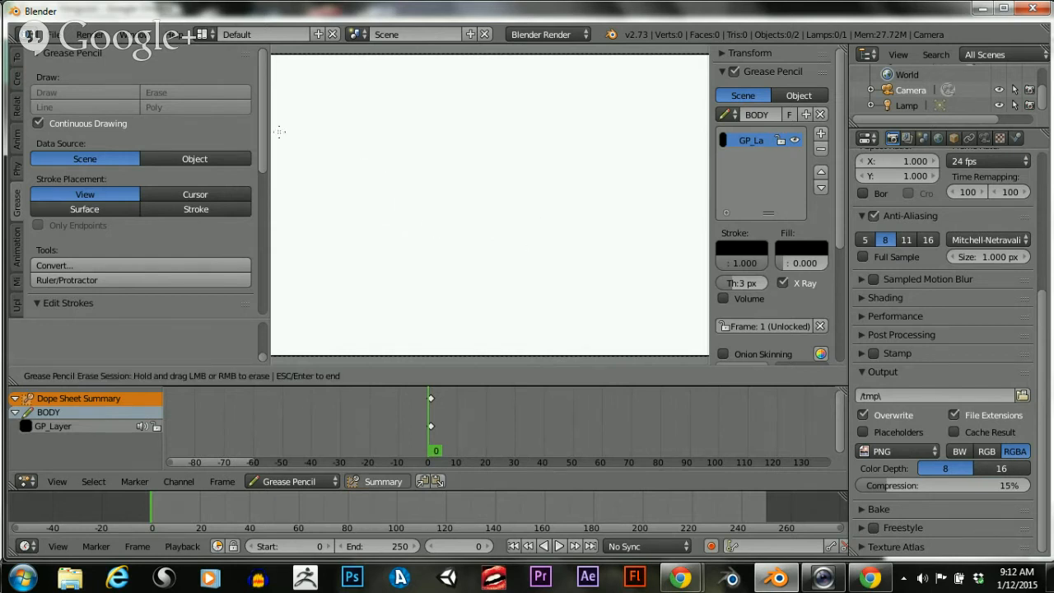
pyautogui.press('Escape')
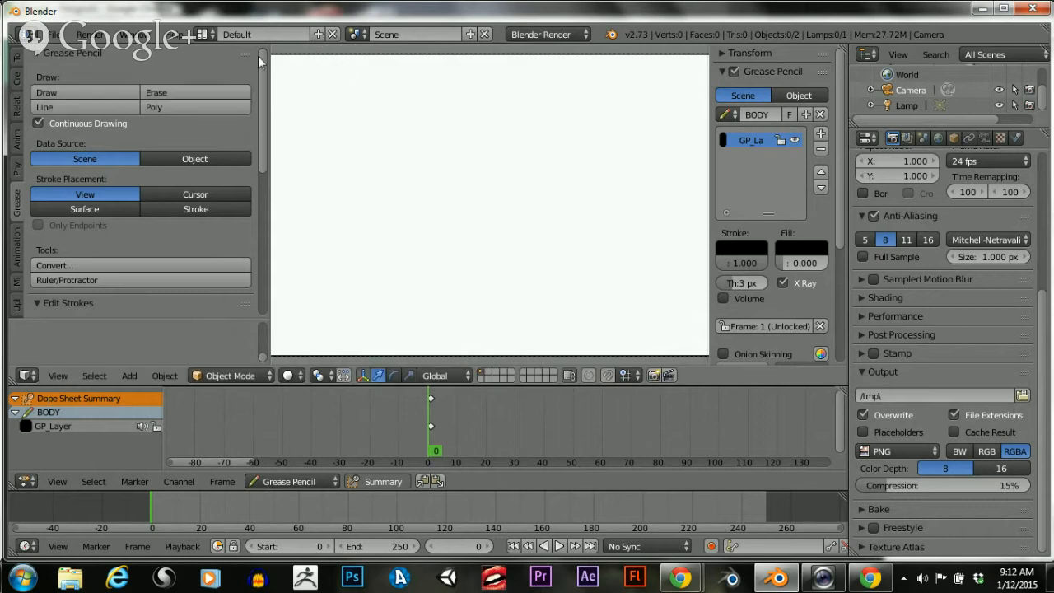
# Draw a smaller fish freehand with a forked tail, dorsal fin, eye, gill lines and mouth, and end the drawing session
pyautogui.click(124, 94)
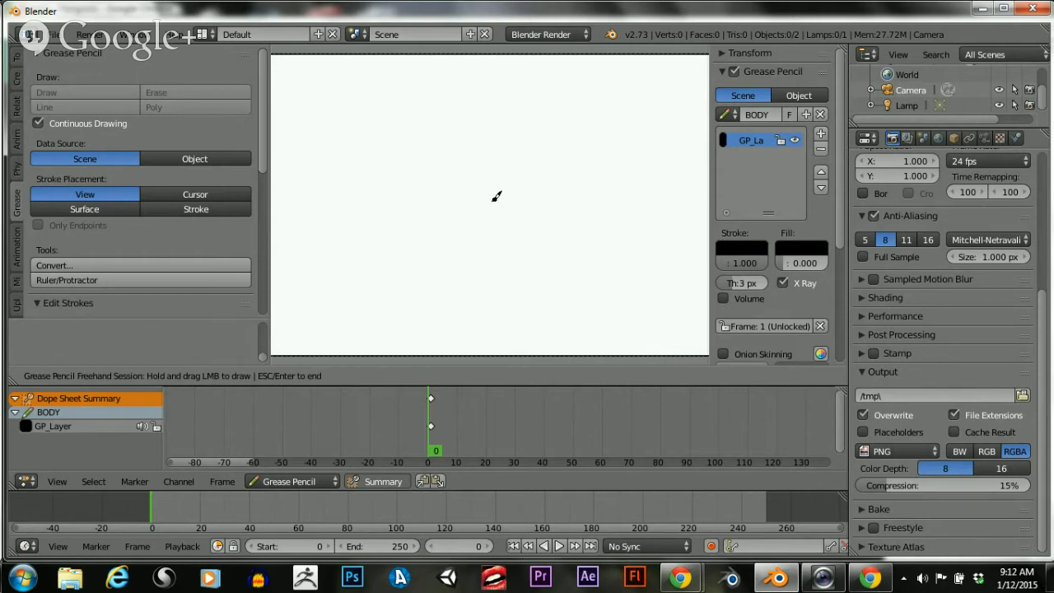
pyautogui.moveTo(493, 181)
pyautogui.mouseDown()
pyautogui.moveTo(459, 179)
pyautogui.moveTo(482, 181)
pyautogui.moveTo(511, 205)
pyautogui.moveTo(488, 231)
pyautogui.moveTo(454, 233)
pyautogui.moveTo(428, 212)
pyautogui.mouseUp()
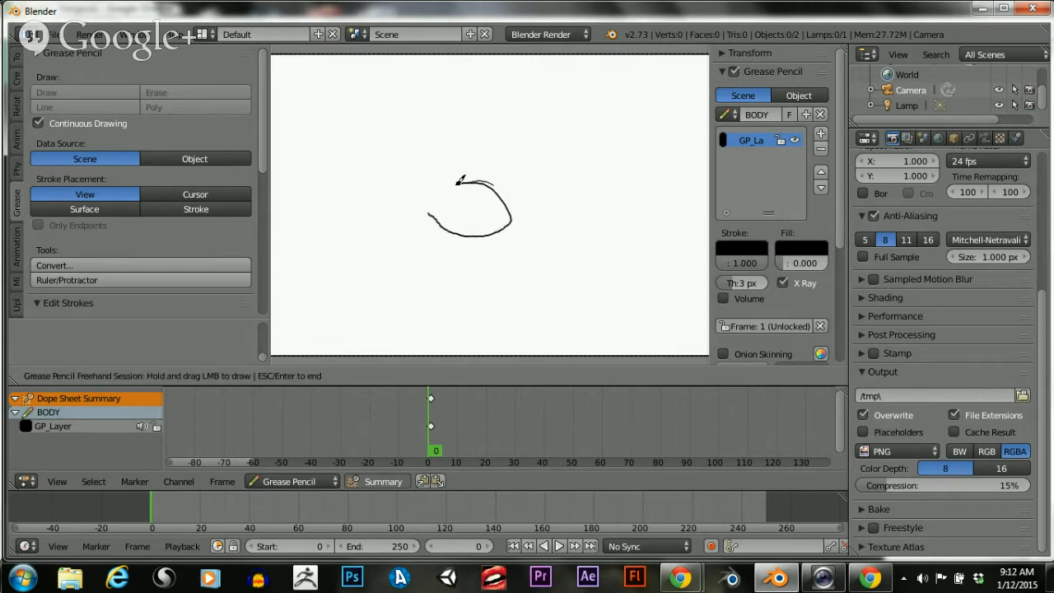
pyautogui.moveTo(466, 179)
pyautogui.mouseDown()
pyautogui.moveTo(427, 192)
pyautogui.moveTo(401, 167)
pyautogui.moveTo(407, 219)
pyautogui.moveTo(485, 197)
pyautogui.moveTo(473, 190)
pyautogui.moveTo(463, 192)
pyautogui.moveTo(489, 211)
pyautogui.moveTo(467, 194)
pyautogui.moveTo(473, 204)
pyautogui.moveTo(490, 206)
pyautogui.moveTo(482, 226)
pyautogui.moveTo(464, 208)
pyautogui.moveTo(488, 181)
pyautogui.moveTo(472, 165)
pyautogui.moveTo(452, 170)
pyautogui.moveTo(429, 189)
pyautogui.moveTo(489, 201)
pyautogui.moveTo(457, 191)
pyautogui.moveTo(477, 205)
pyautogui.moveTo(444, 215)
pyautogui.mouseUp()
pyautogui.moveTo(439, 200); pyautogui.dragTo(440, 212)
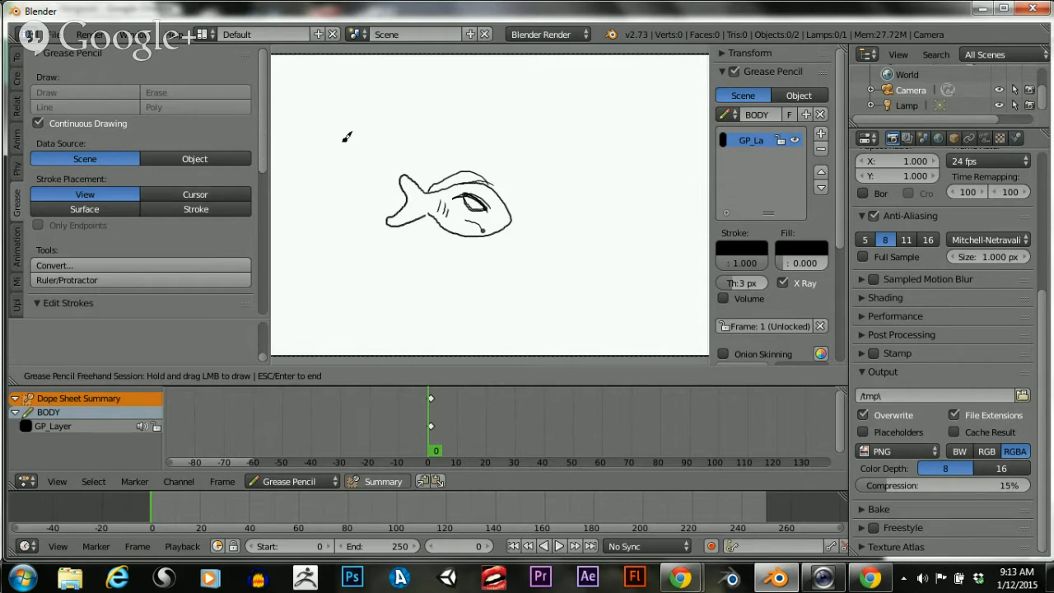
pyautogui.press('Escape')
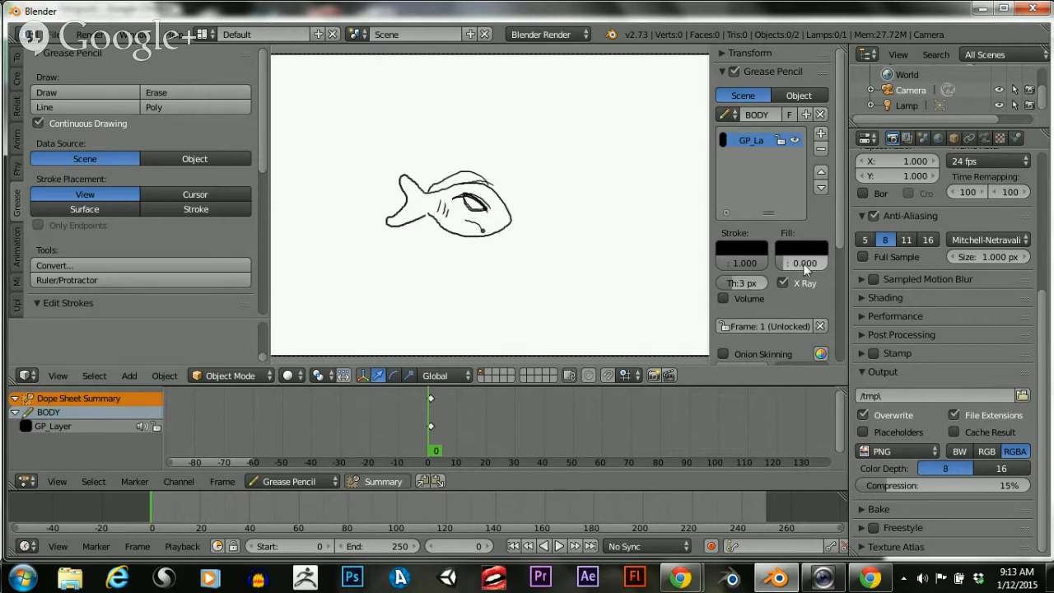
# Lower the layer's fill opacity to 0.000 and switch X Ray off and back on
pyautogui.moveTo(784, 261)
pyautogui.mouseDown()
pyautogui.moveTo(792, 254)
pyautogui.moveTo(771, 260)
pyautogui.mouseUp()
pyautogui.click(781, 283)
pyautogui.click(782, 282)
# Set the layer's stroke thickness to 2 px
pyautogui.click(724, 283)
pyautogui.click(723, 285)
pyautogui.click(724, 284)
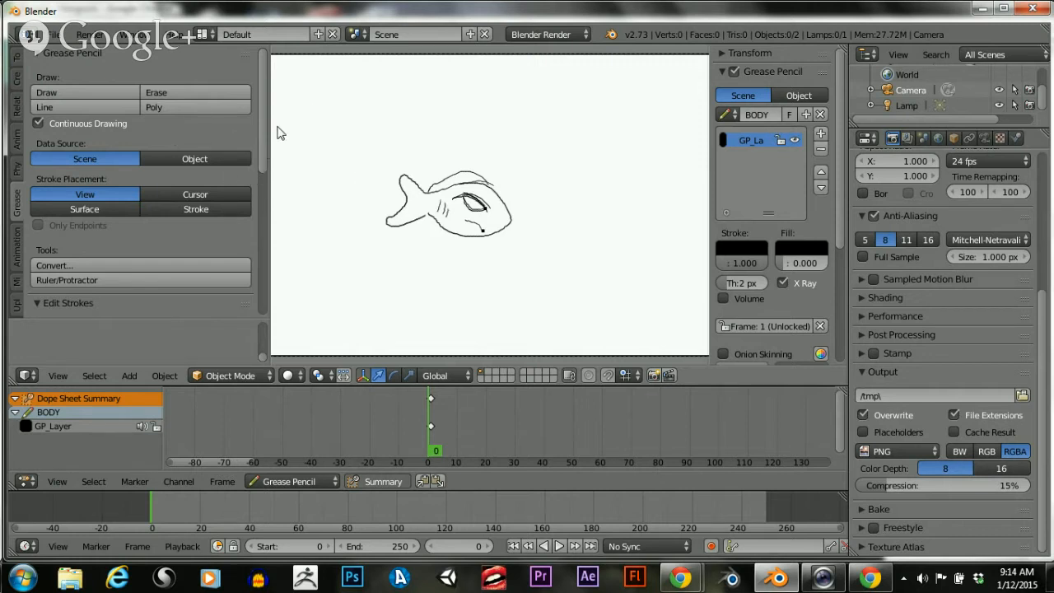
# Enable stroke editing with all of the fish's strokes selected, and cancel a trial move
pyautogui.moveTo(261, 137); pyautogui.dragTo(260, 224)
pyautogui.click(207, 158)
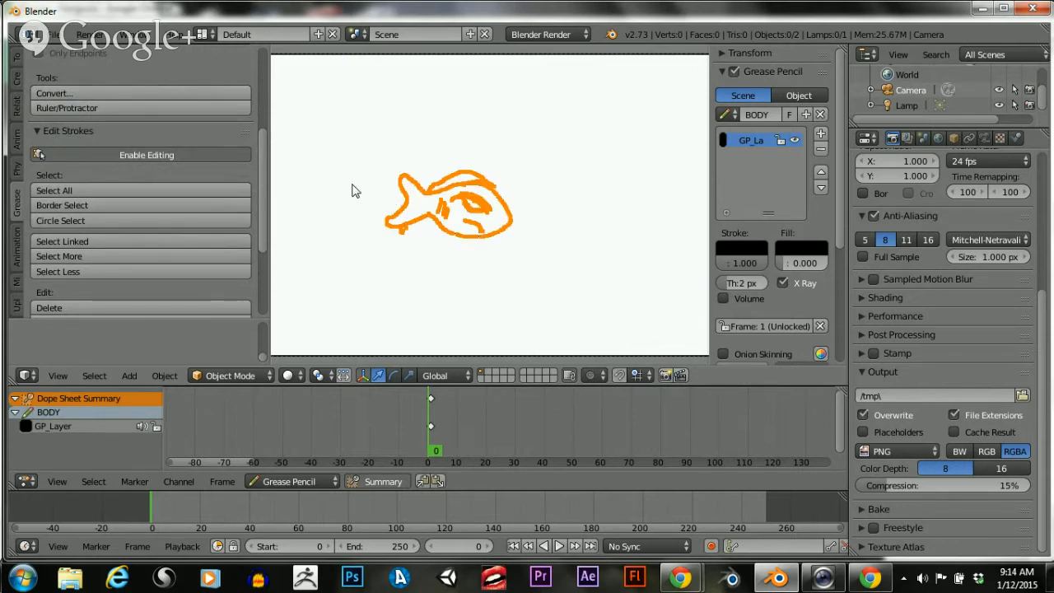
pyautogui.press('g')
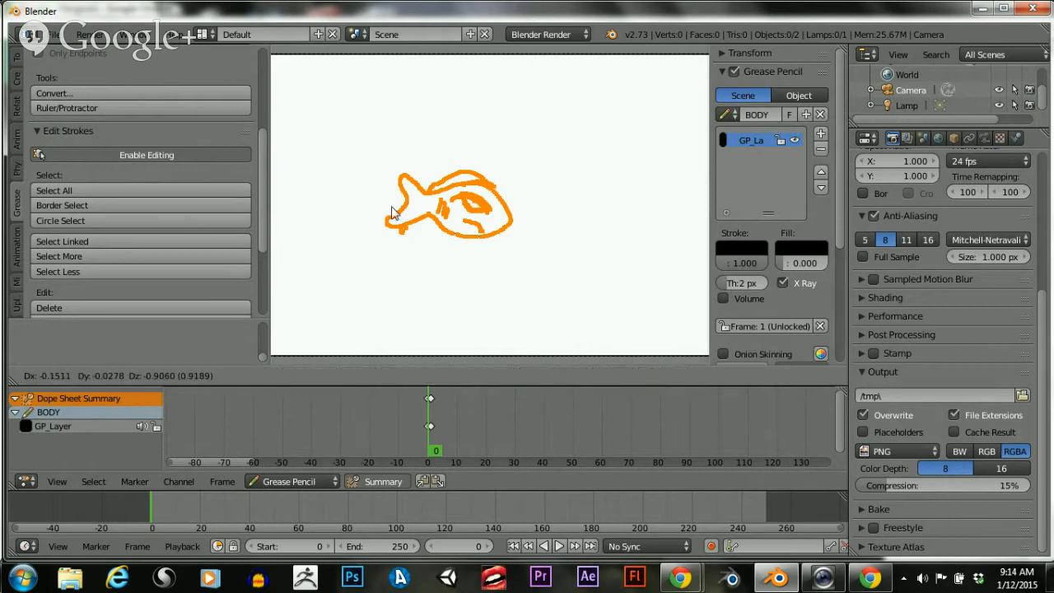
pyautogui.rightClick(374, 193)
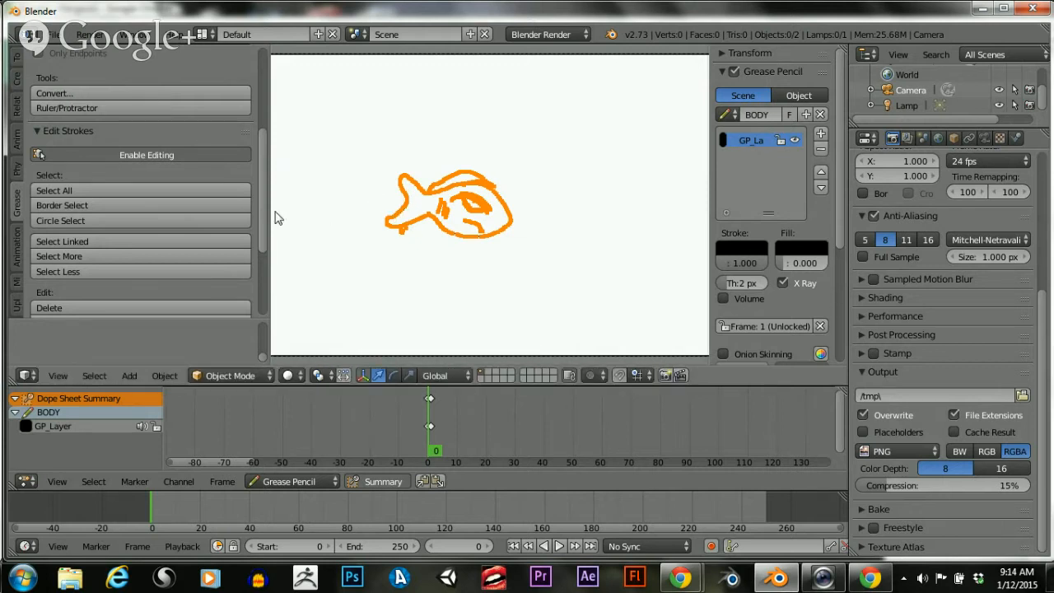
# Translate the selected fish strokes leftward in repeated moves until the fish is outside the camera frame
pyautogui.moveTo(259, 194); pyautogui.dragTo(257, 246)
pyautogui.click(191, 256)
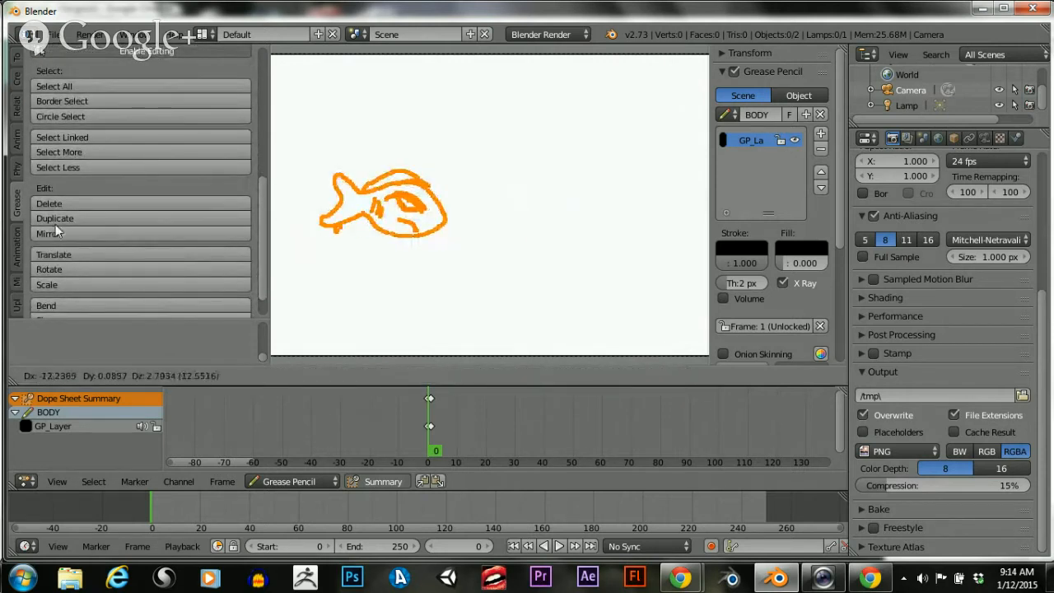
pyautogui.click(17, 240)
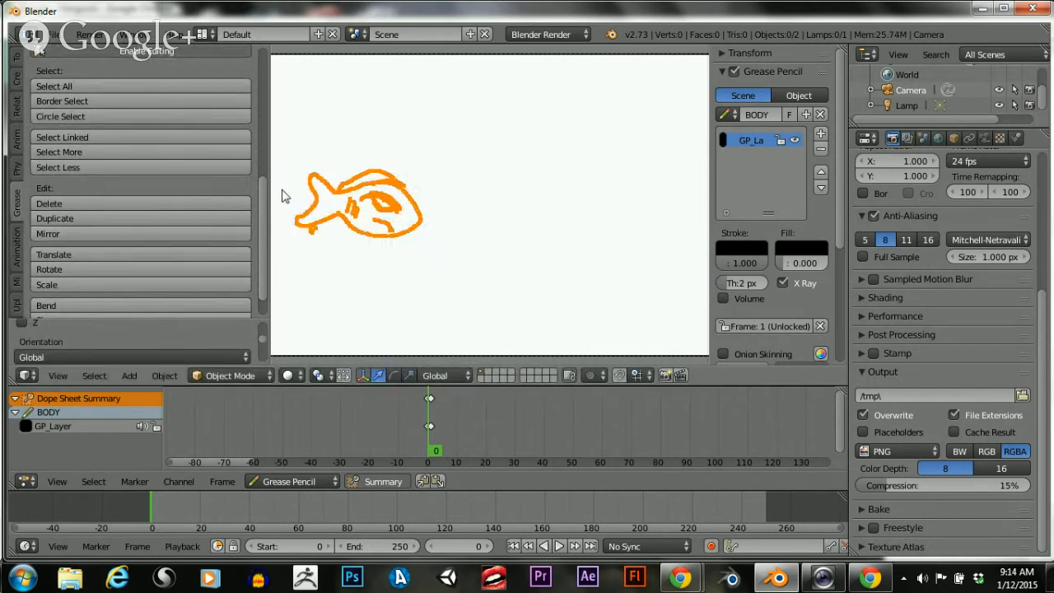
pyautogui.press('g')
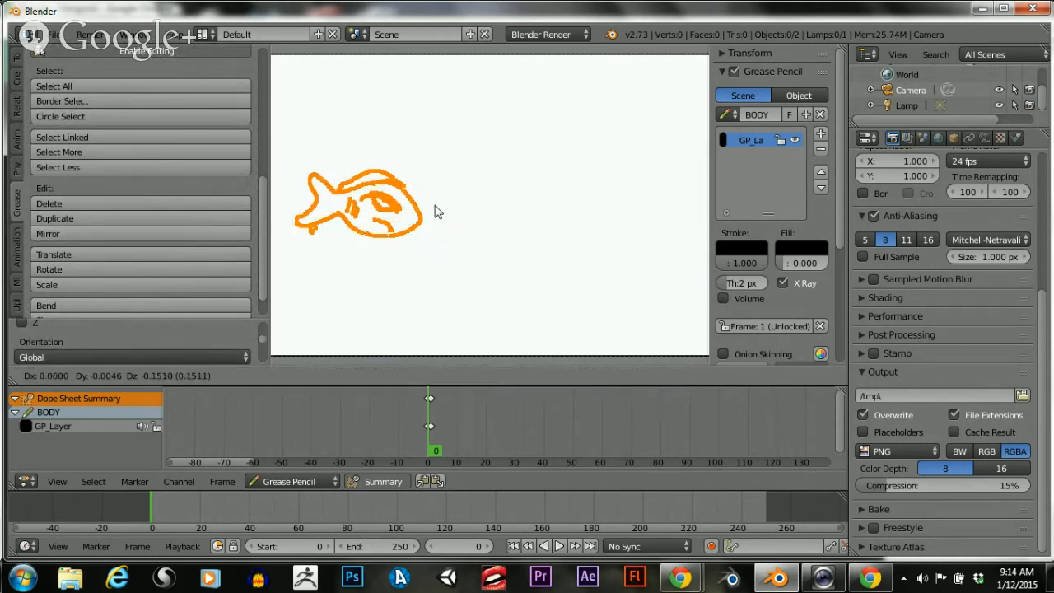
pyautogui.click(276, 206)
pyautogui.press('g')
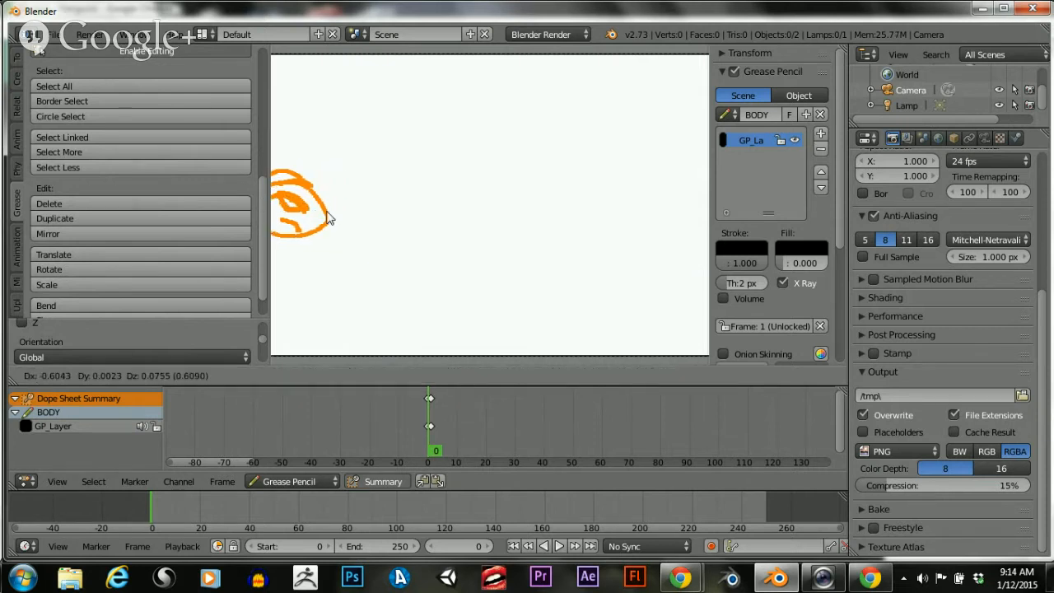
pyautogui.click(216, 201)
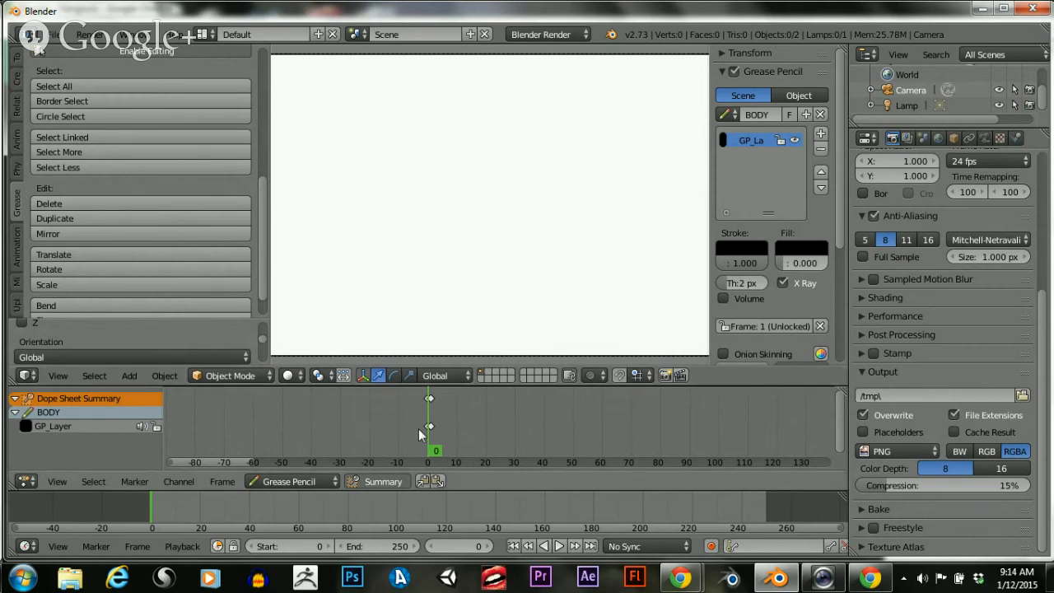
# Undo the last fish move and delete the Grease Pencil keyframe at frame 1
pyautogui.hotkey('ctrl', 'z')
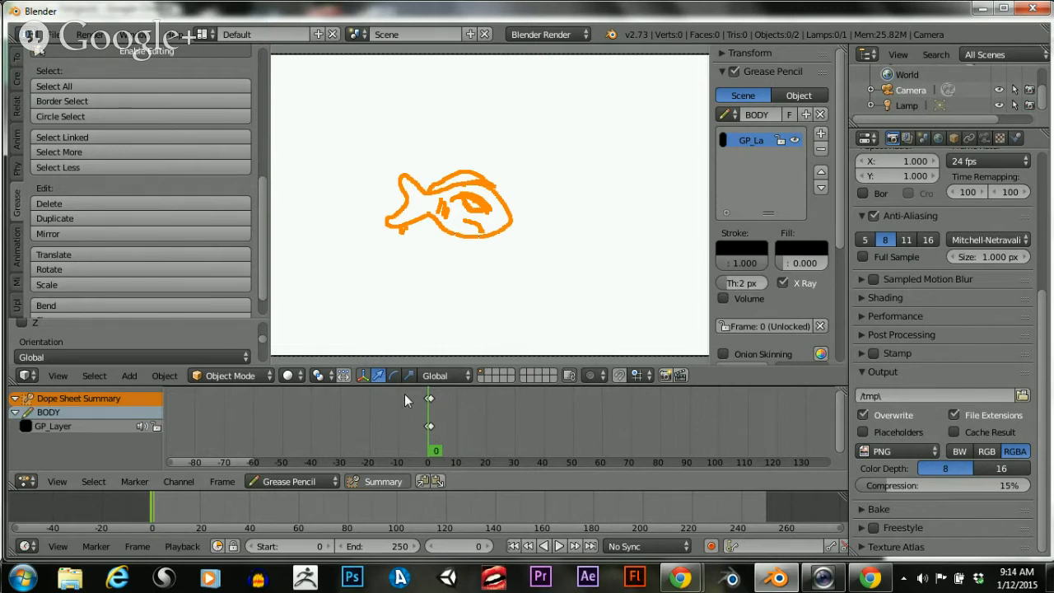
pyautogui.scroll(5, 534, 437)
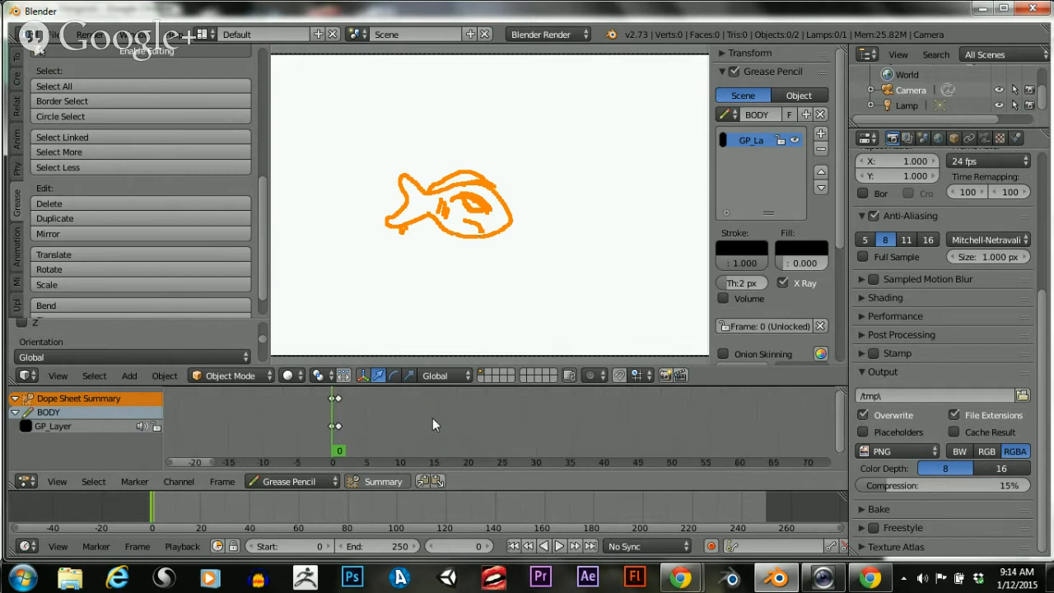
pyautogui.scroll(1, 322, 428)
pyautogui.moveTo(341, 428); pyautogui.dragTo(476, 421, button='middle')
pyautogui.scroll(10, 478, 420)
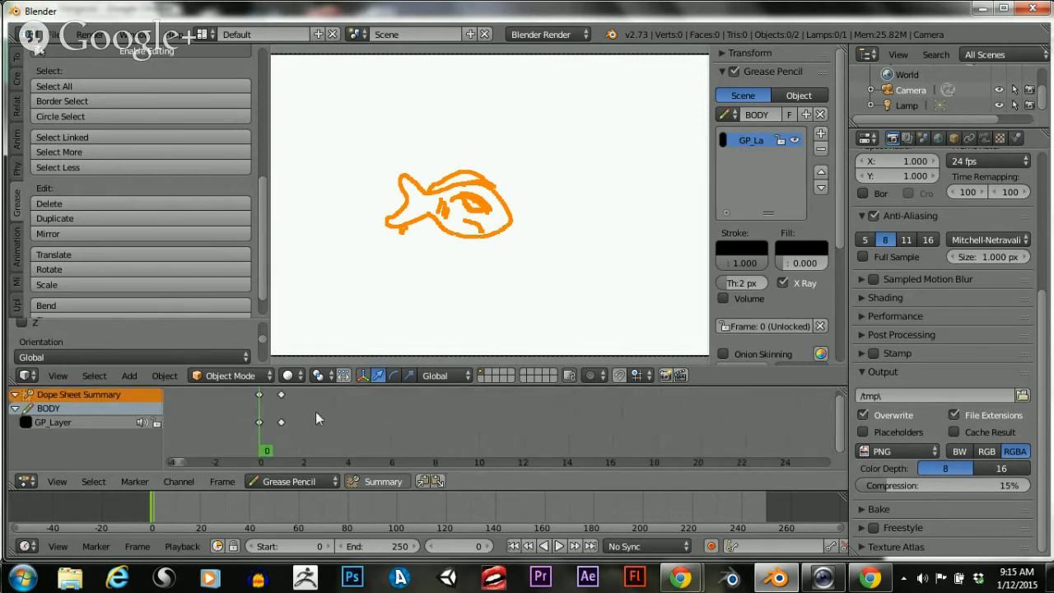
pyautogui.moveTo(325, 416); pyautogui.dragTo(497, 435, button='middle')
pyautogui.scroll(10, 479, 431)
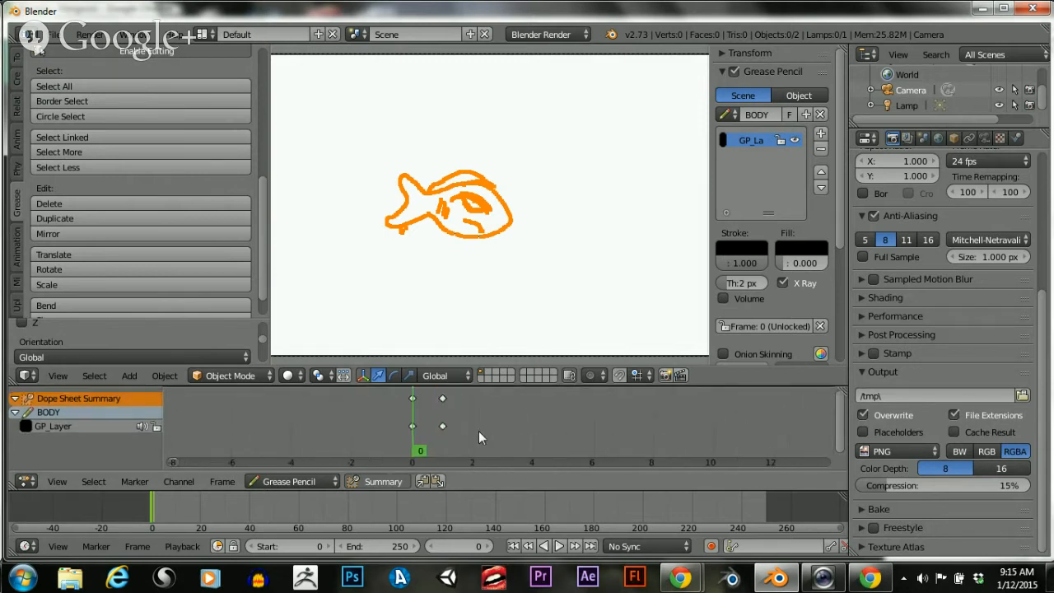
pyautogui.click(381, 393)
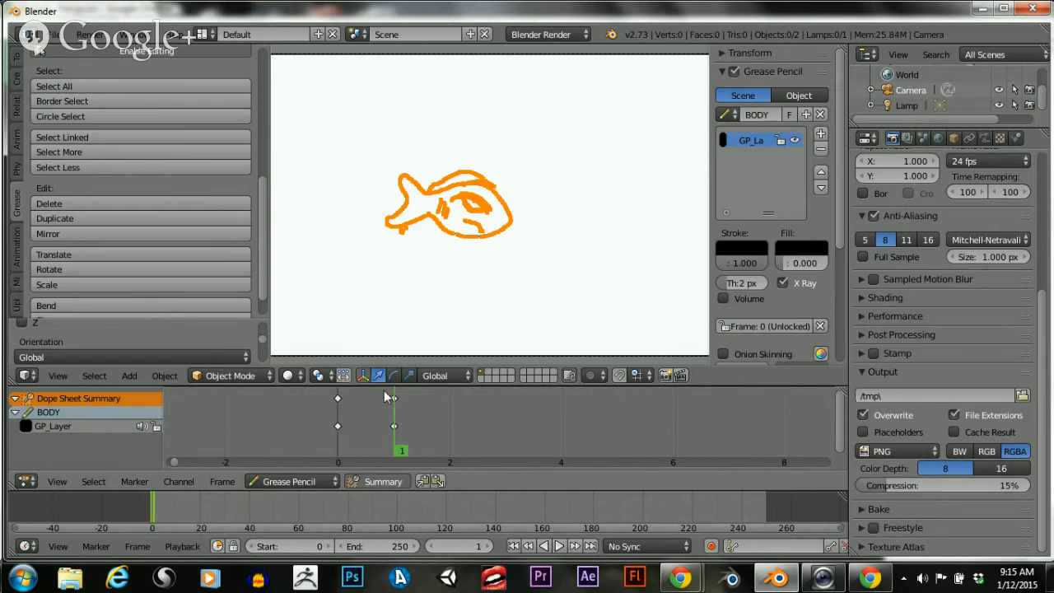
pyautogui.press('b')
pyautogui.moveTo(380, 389); pyautogui.dragTo(402, 470)
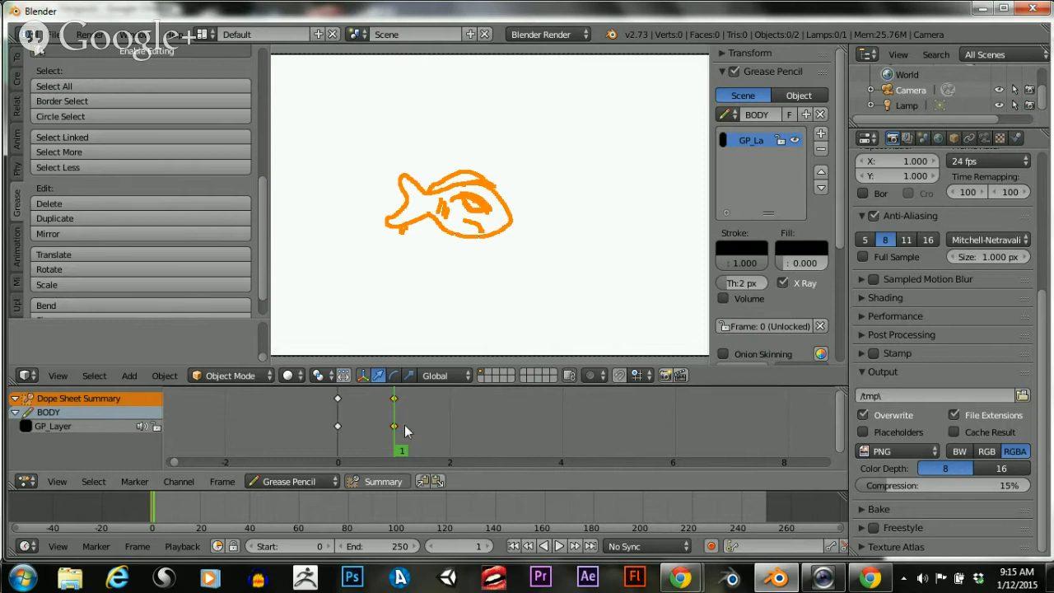
pyautogui.press('x')
pyautogui.click(404, 428)
# At frame 0, move the selected fish strokes out of the camera frame past its left edge
pyautogui.press('Left')
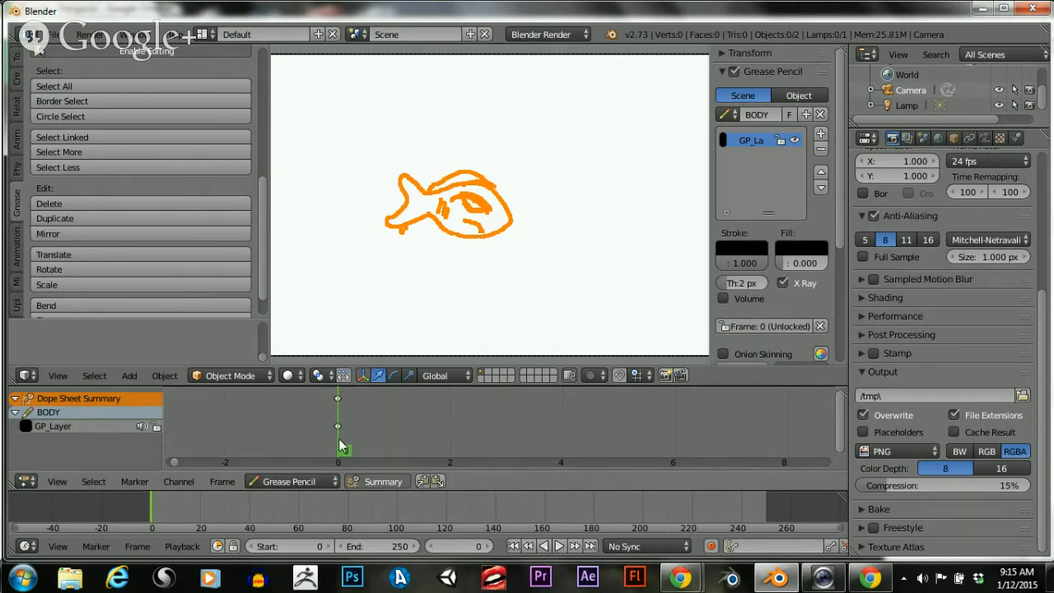
pyautogui.press('Right')
pyautogui.scroll(-3, 396, 240)
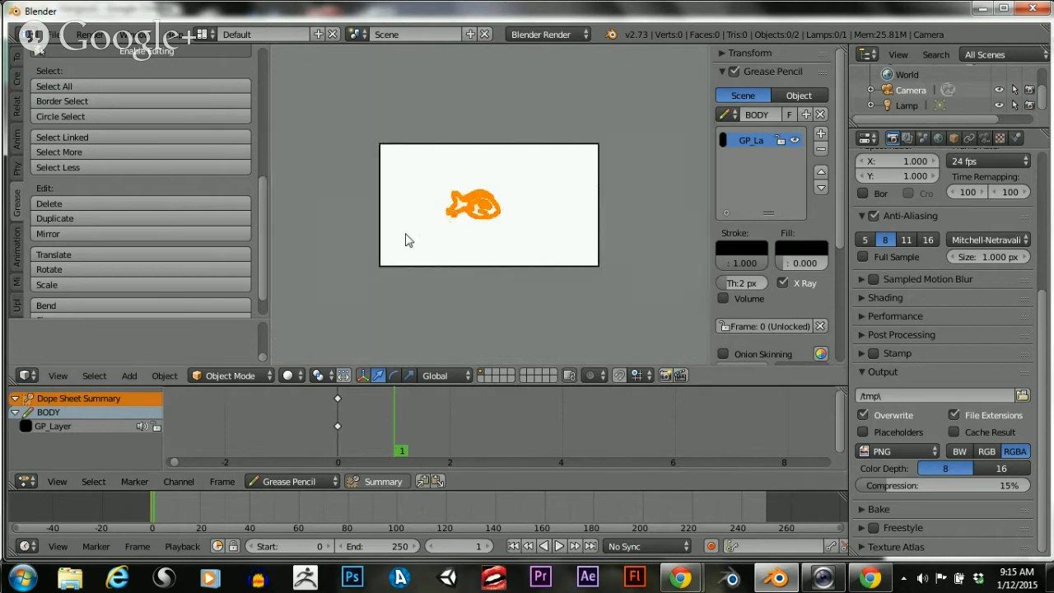
pyautogui.scroll(4, 412, 264)
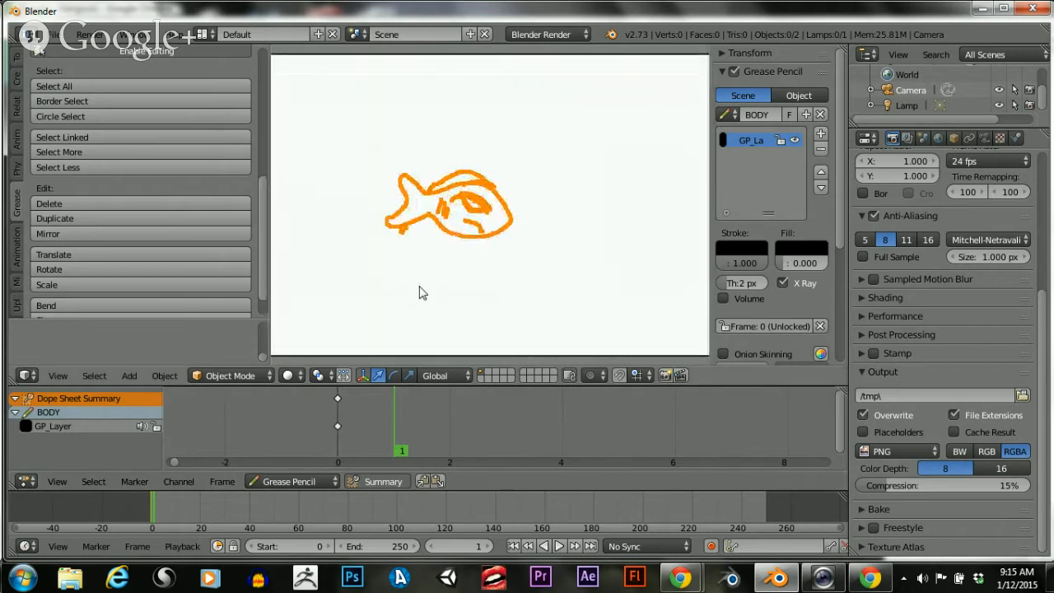
pyautogui.click(338, 444)
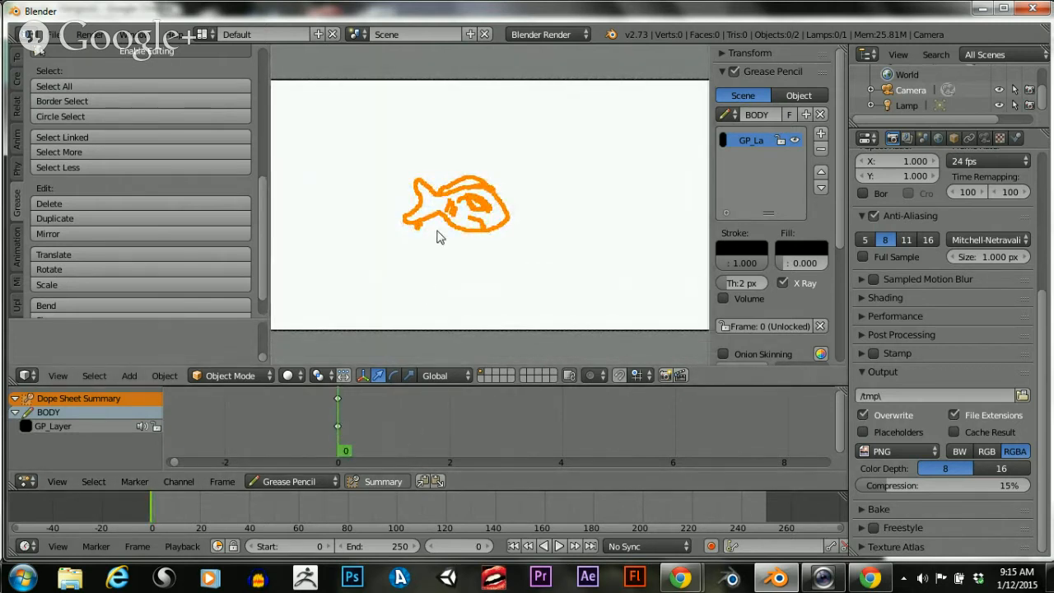
pyautogui.press('g')
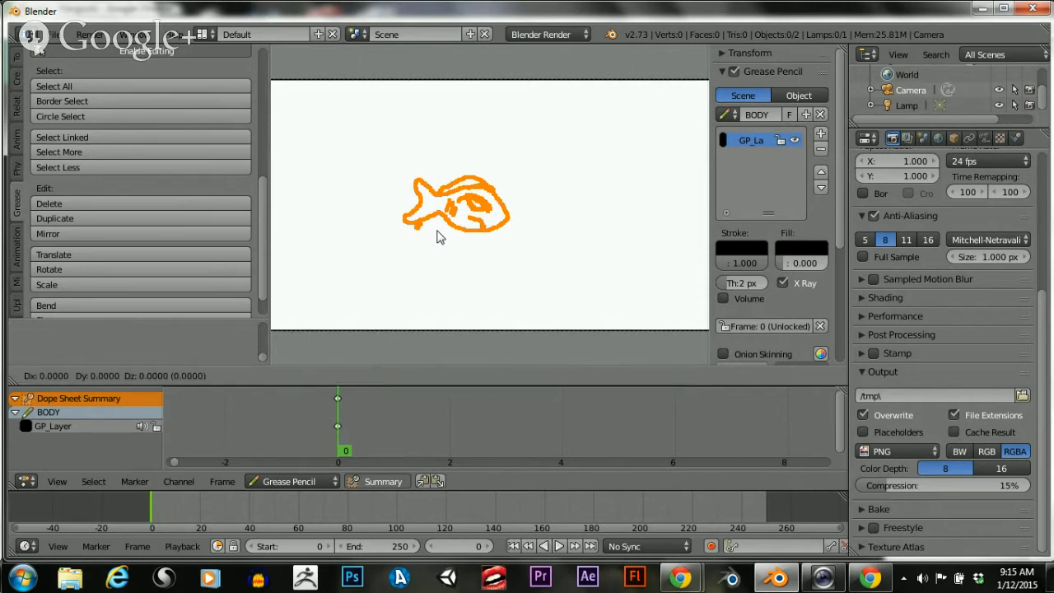
pyautogui.click(380, 246)
# At frame 1, move the fish right so its head and most of its body enter the camera frame
pyautogui.click(373, 426)
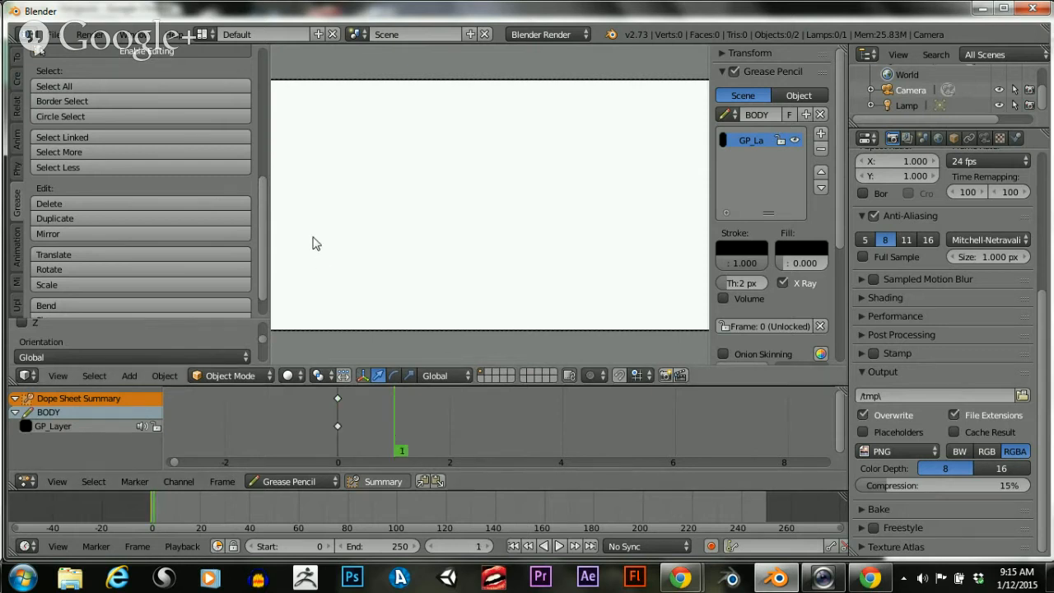
pyautogui.press('g')
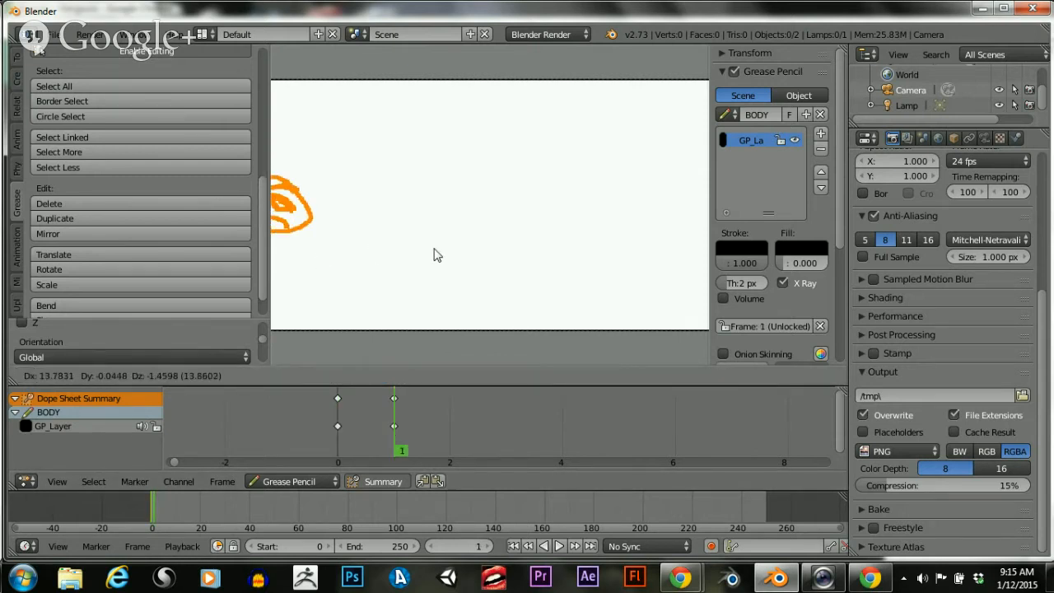
pyautogui.click(497, 258)
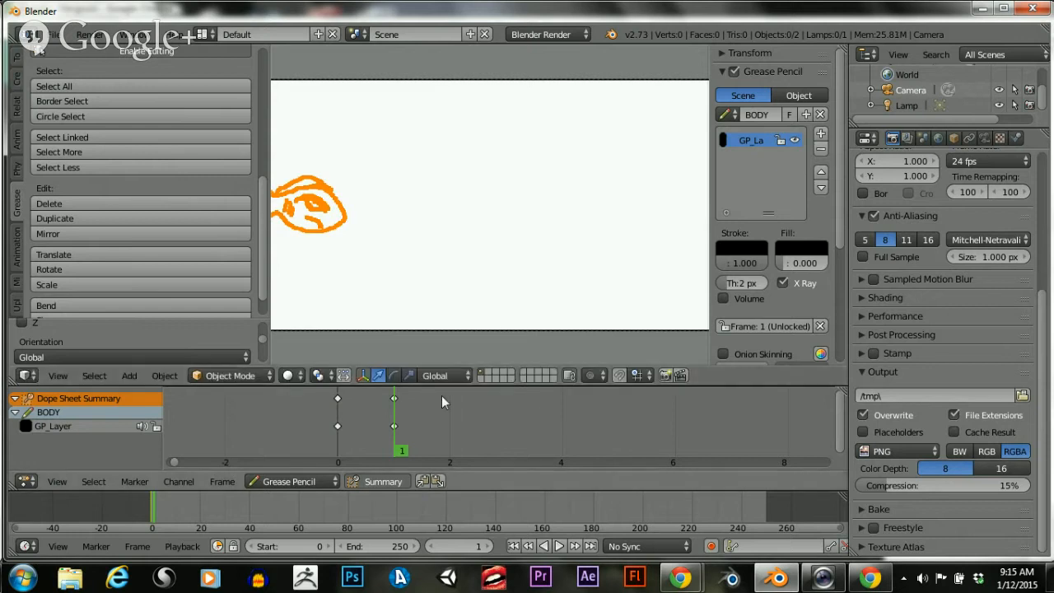
# At frame 2, move the fish further right until it lies fully inside the camera frame's left part
pyautogui.scroll(1, 404, 414)
pyautogui.scroll(1, 409, 414)
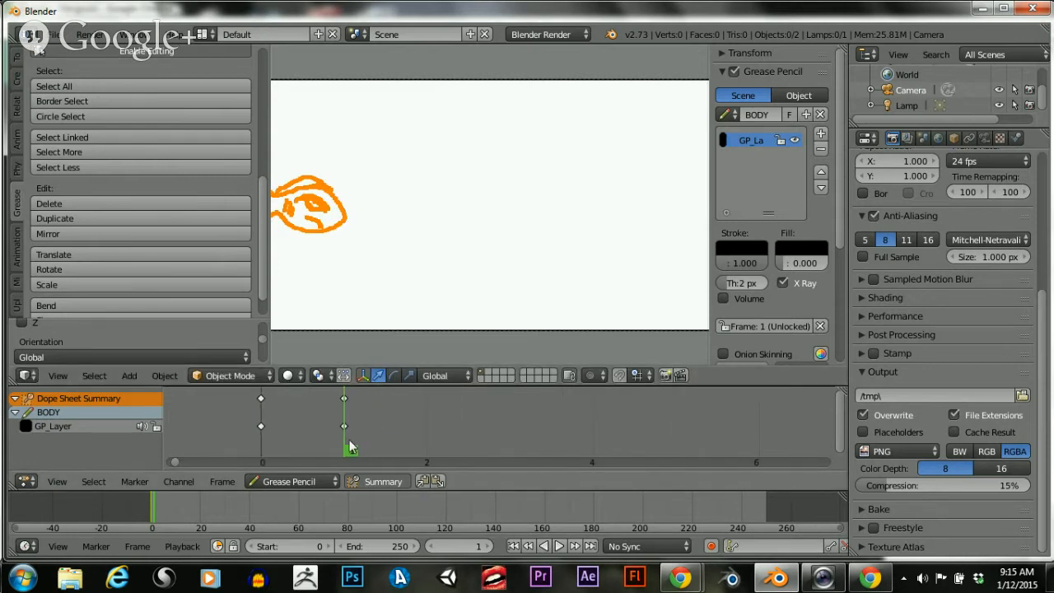
pyautogui.moveTo(350, 446); pyautogui.dragTo(390, 438)
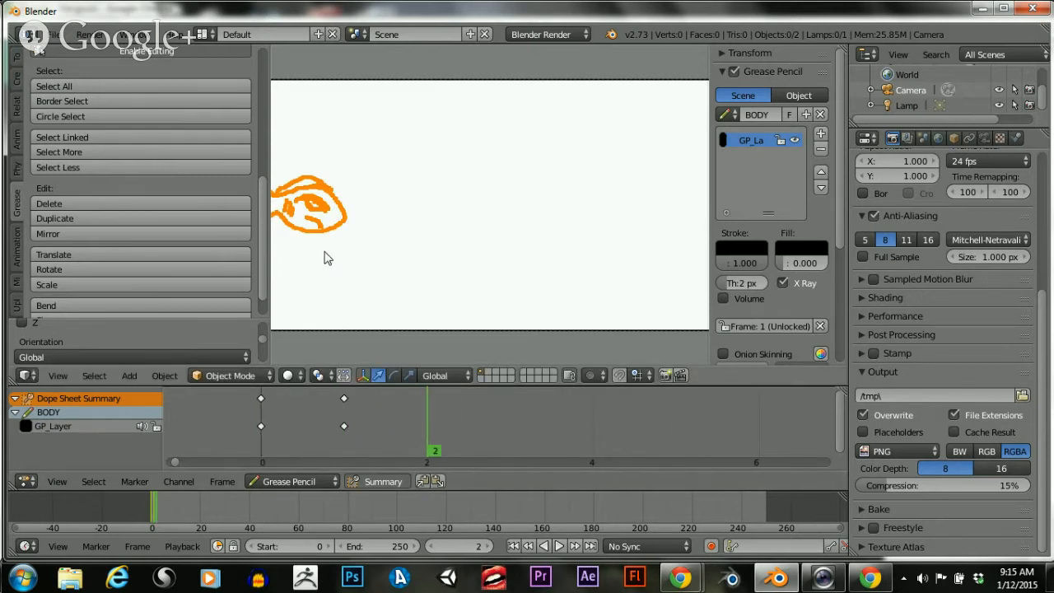
pyautogui.press('g')
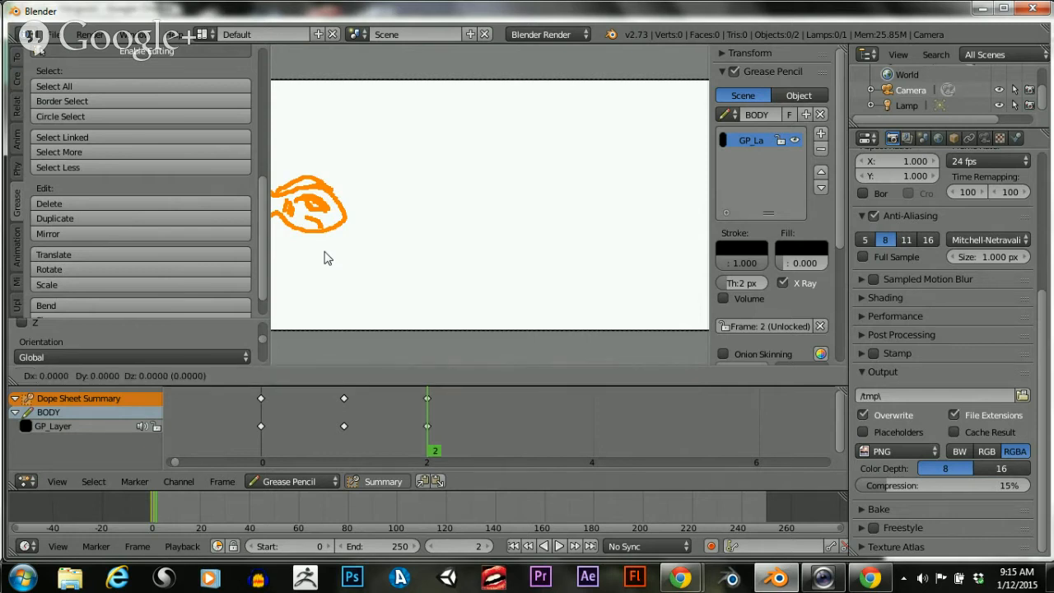
pyautogui.click(458, 281)
# At frame 3, move the fish right to just short of the camera frame's centre
pyautogui.click(582, 419)
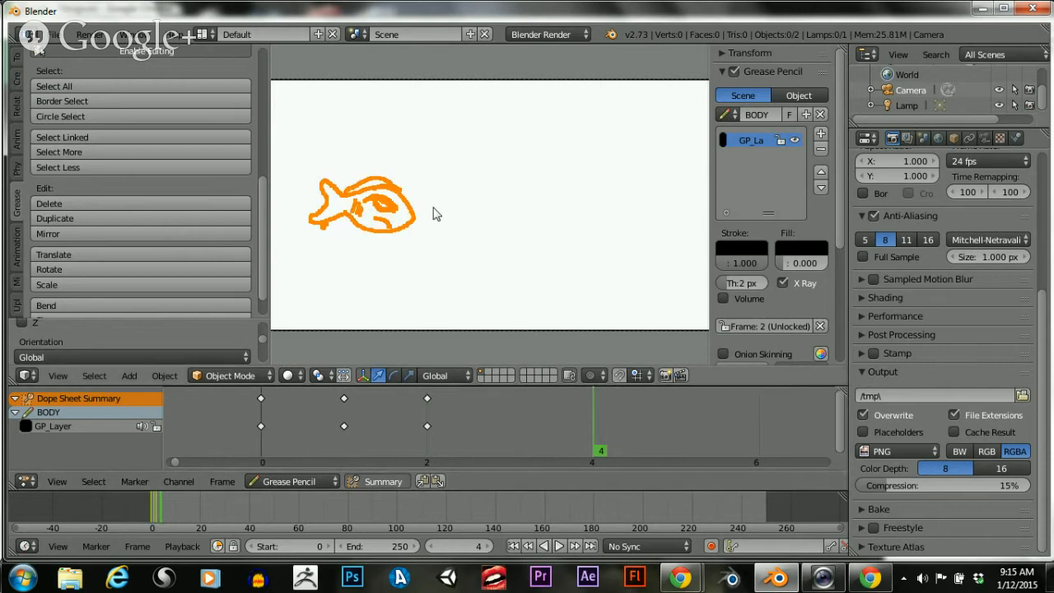
pyautogui.scroll(-1, 438, 216)
pyautogui.scroll(1, 438, 216)
pyautogui.click(535, 434)
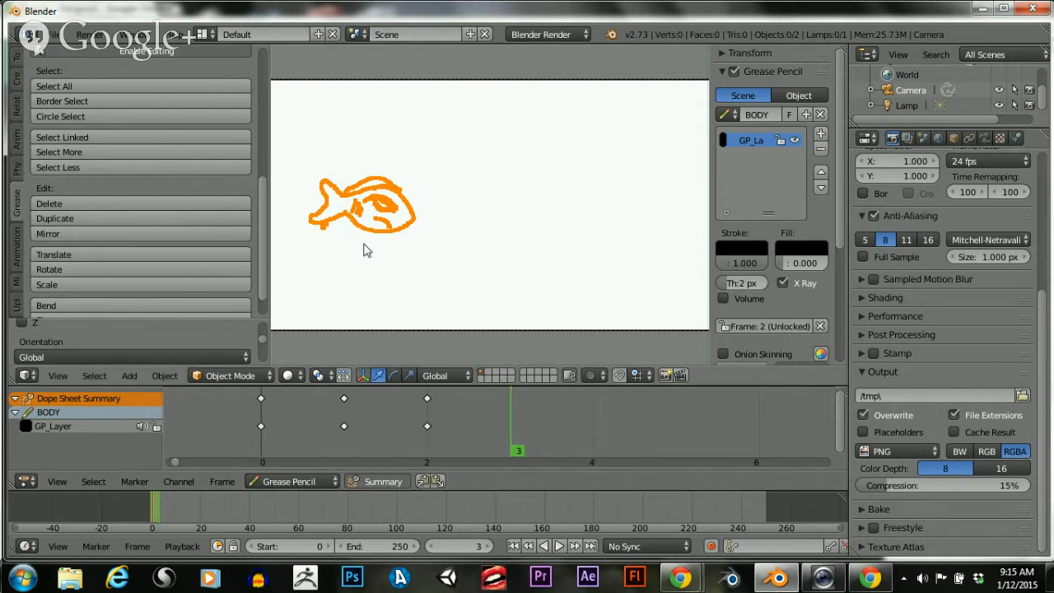
pyautogui.hotkey('shift', 'd')
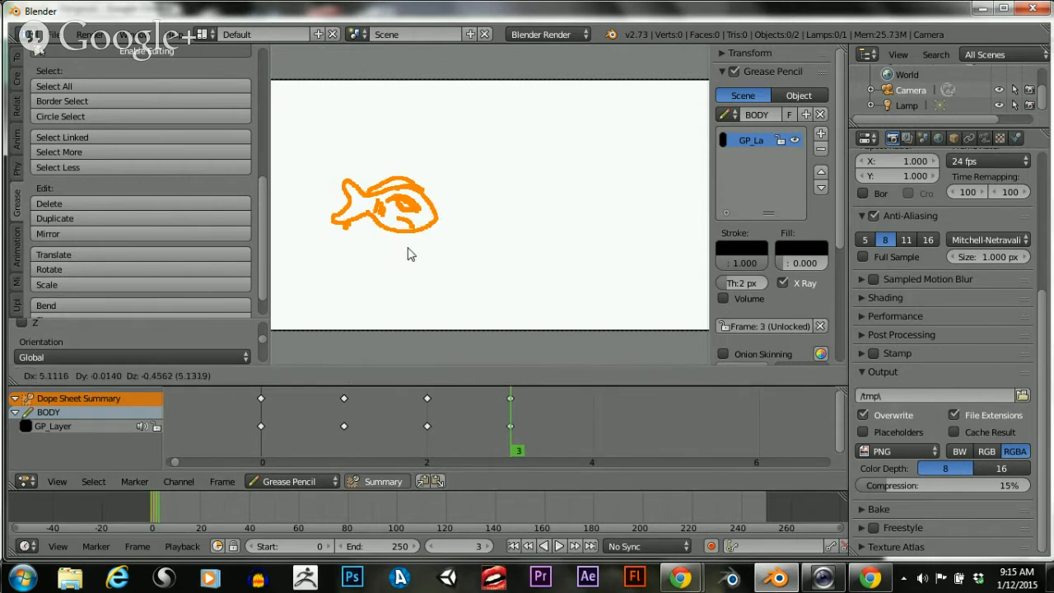
pyautogui.click(506, 272)
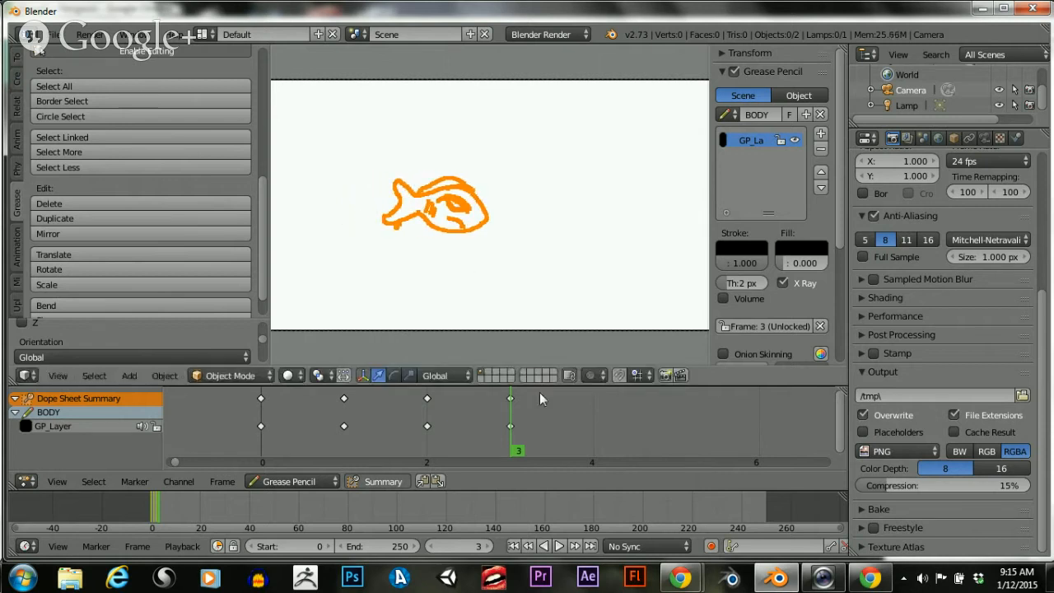
# At frame 4, shift the fish slightly further right to the middle of the camera frame
pyautogui.click(586, 424)
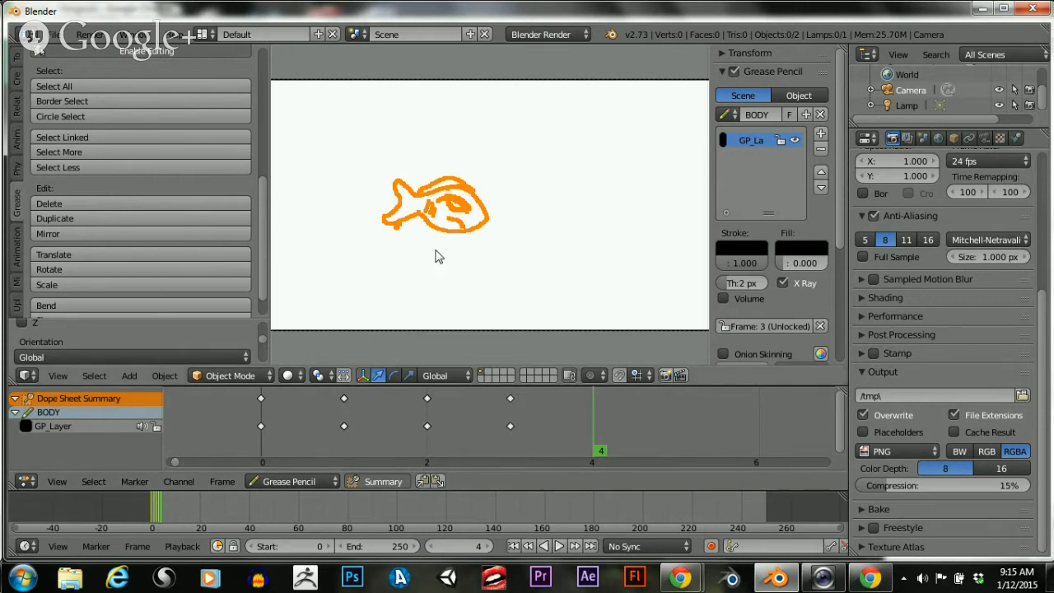
pyautogui.press('g')
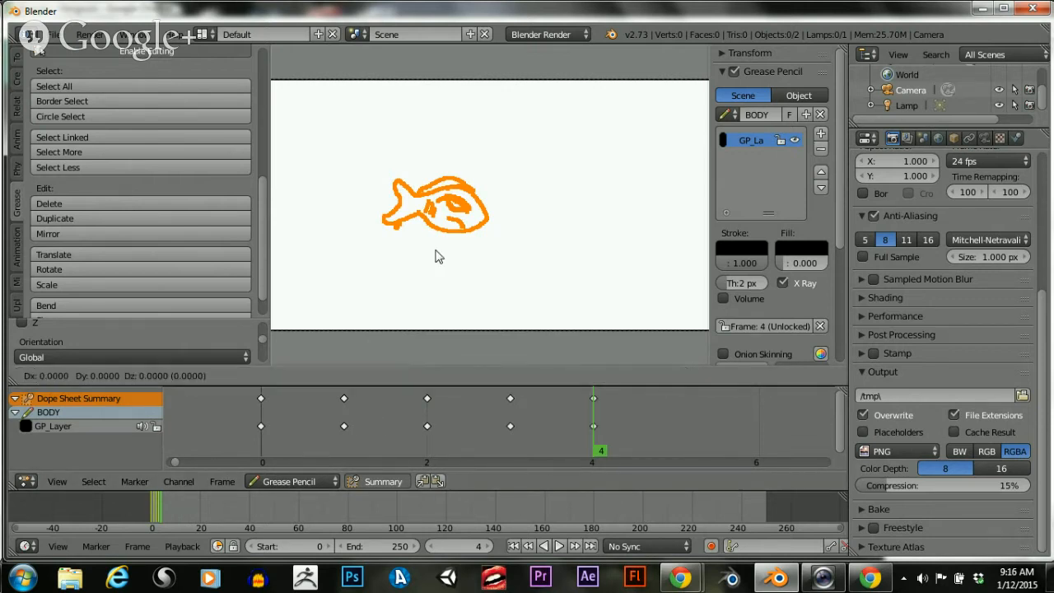
pyautogui.click(506, 270)
pyautogui.press('g')
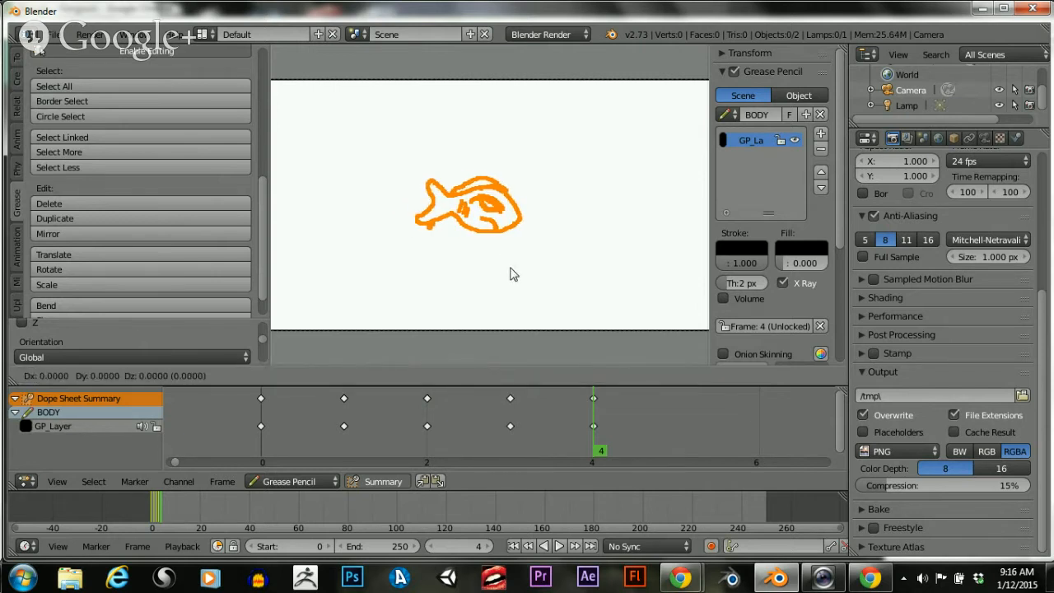
pyautogui.click(510, 273)
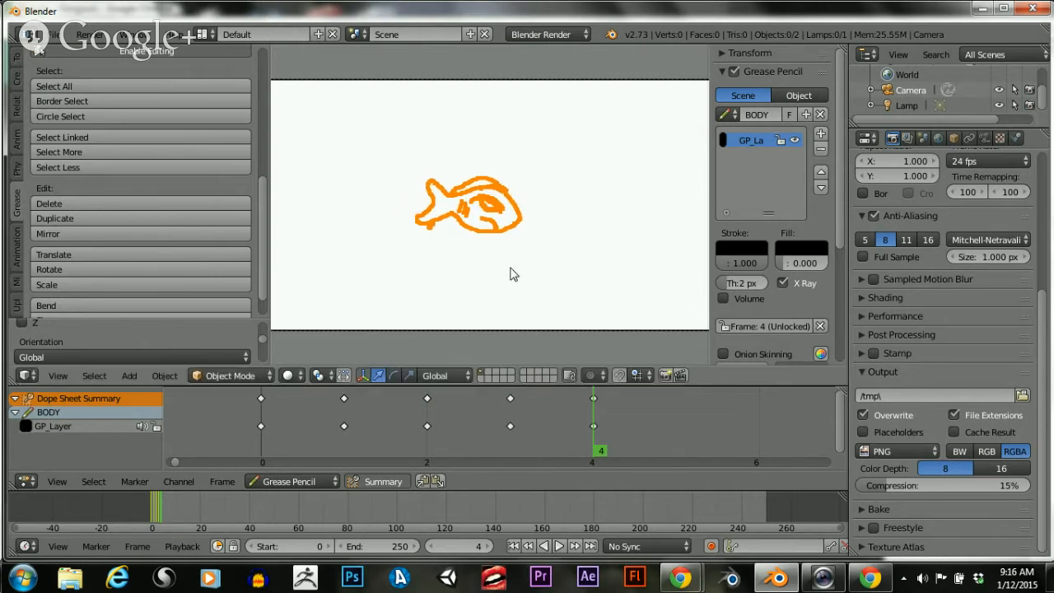
# At frame 5, move the fish into the right half of the camera frame in two successive moves
pyautogui.click(666, 426)
pyautogui.press('g')
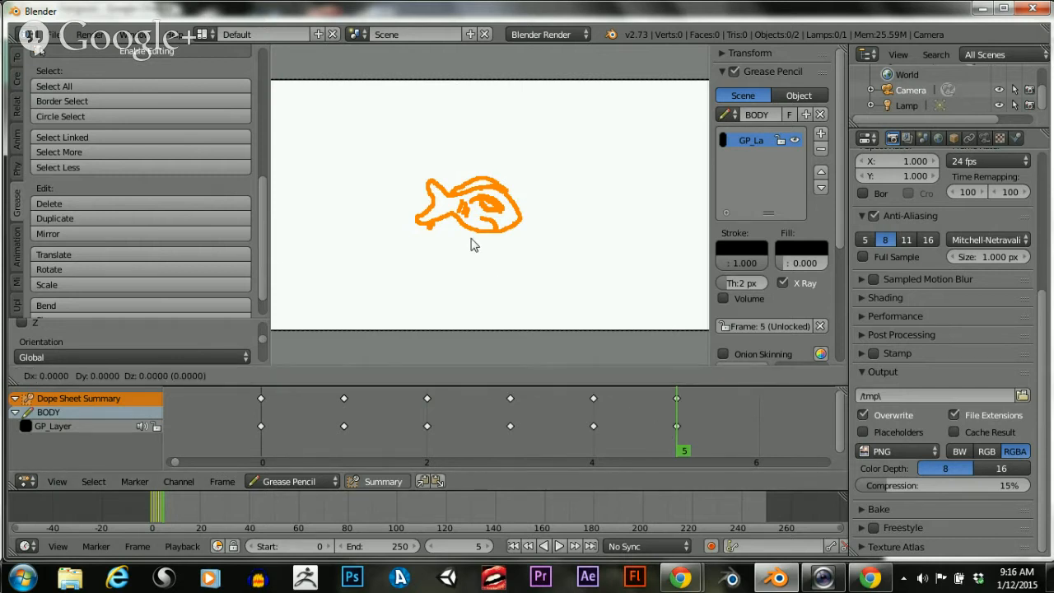
pyautogui.click(626, 251)
pyautogui.press('g')
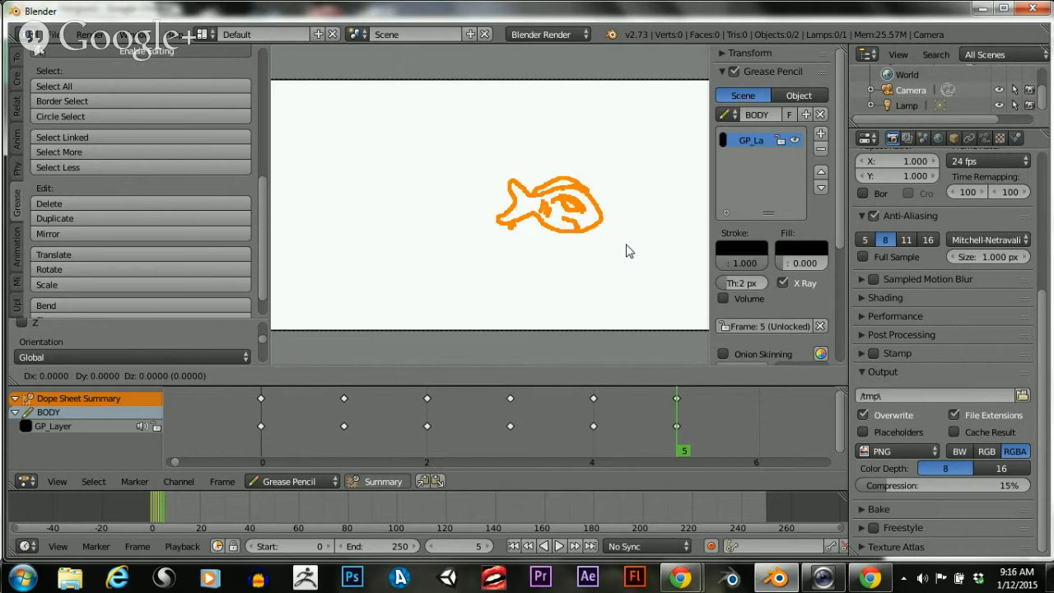
pyautogui.click(651, 252)
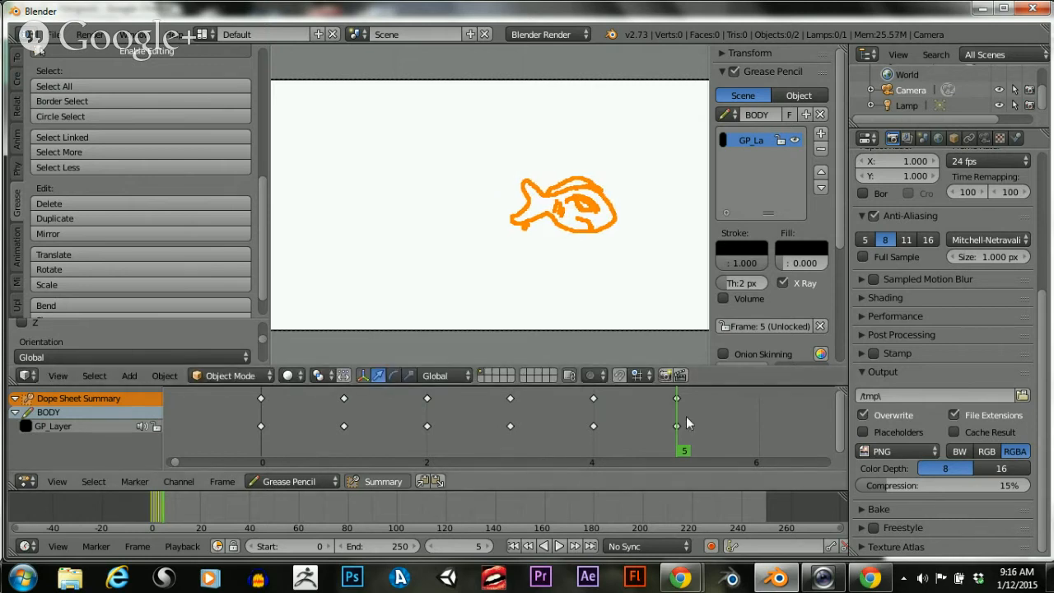
# At frame 6, move the fish right until its nose touches the camera frame's right edge
pyautogui.click(749, 415)
pyautogui.scroll(-4, 568, 242)
pyautogui.scroll(3, 565, 244)
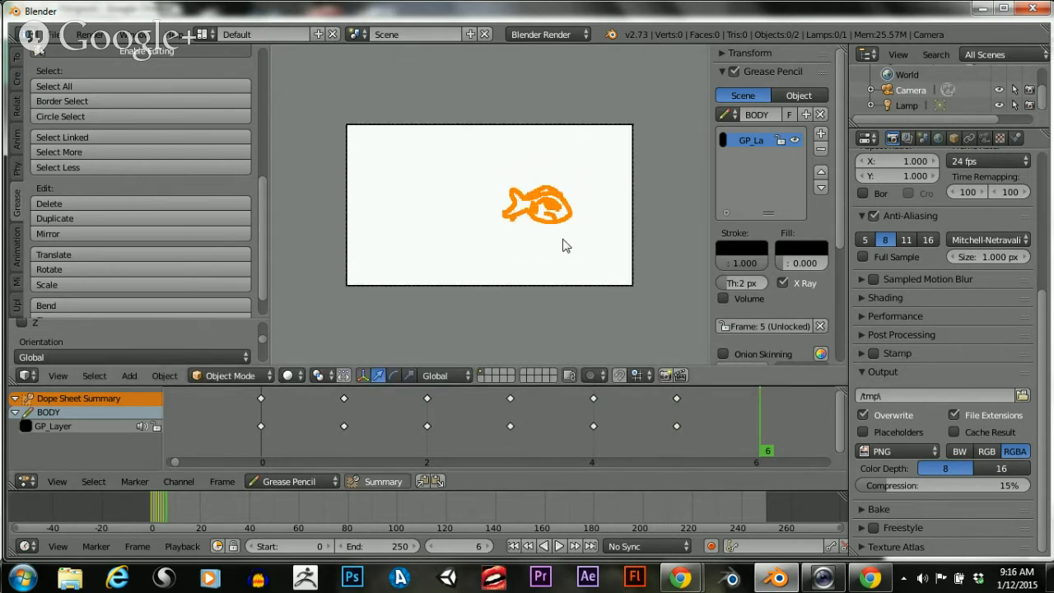
pyautogui.press('g')
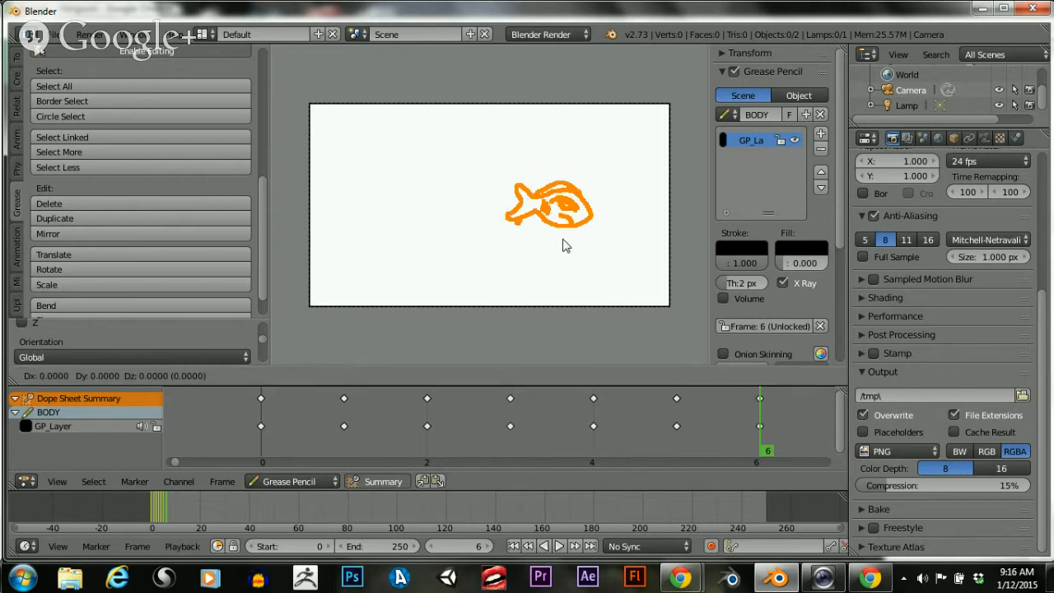
pyautogui.click(285, 248)
# At frame 7, move the fish right past the camera frame's right edge, leaving only the tail tip at the border
pyautogui.scroll(-1, 798, 433)
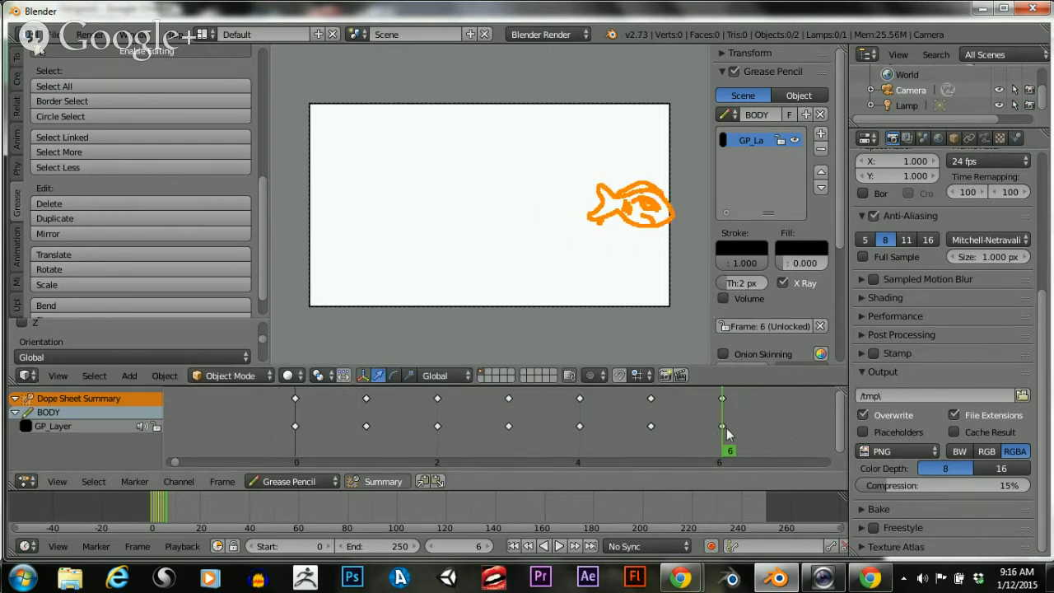
pyautogui.click(781, 427)
pyautogui.scroll(-1, 567, 235)
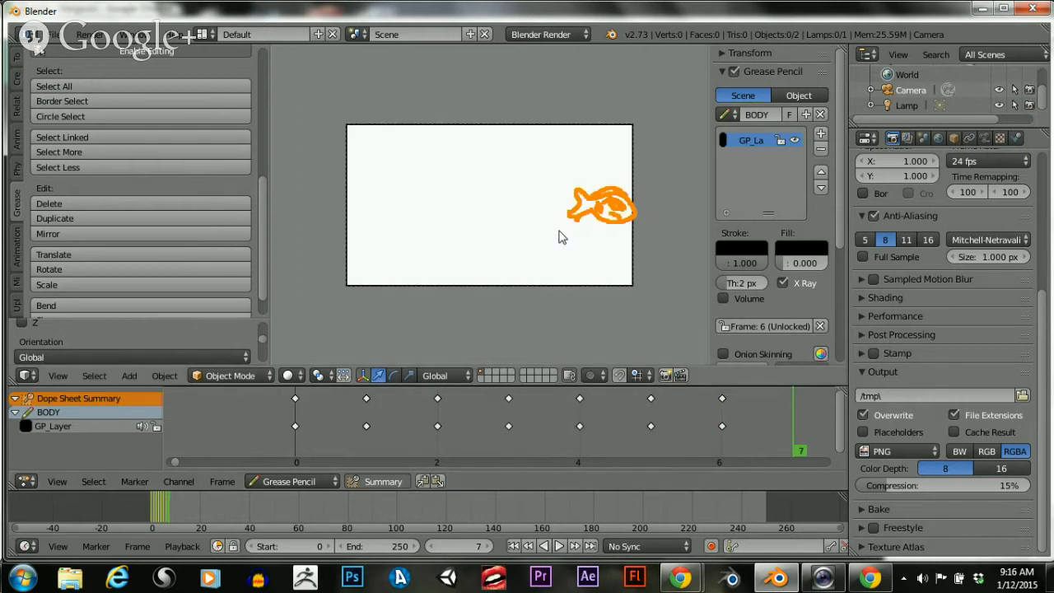
pyautogui.press('g')
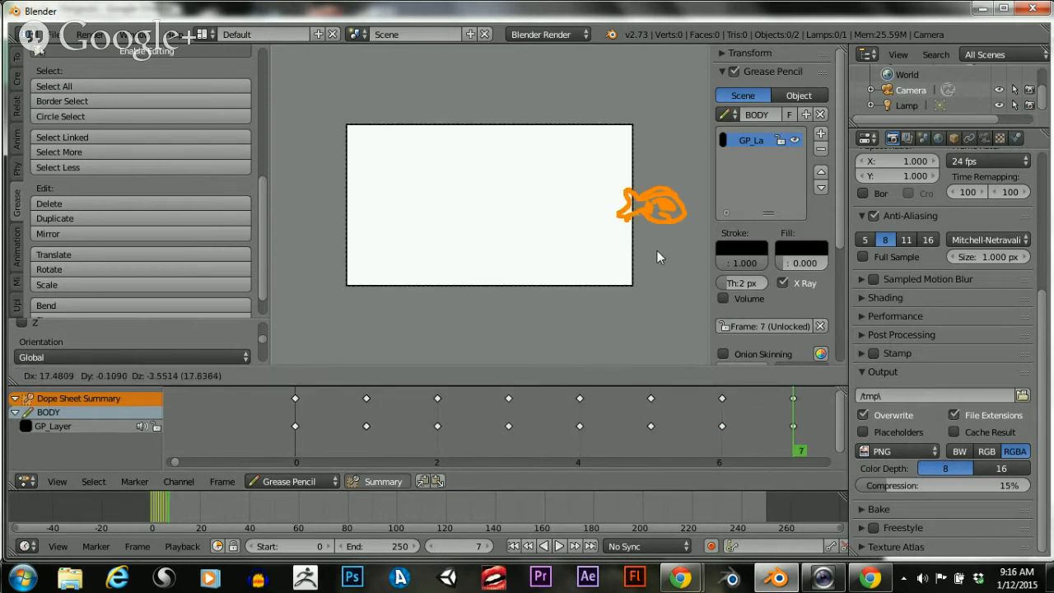
pyautogui.click(671, 255)
pyautogui.scroll(-1, 708, 430)
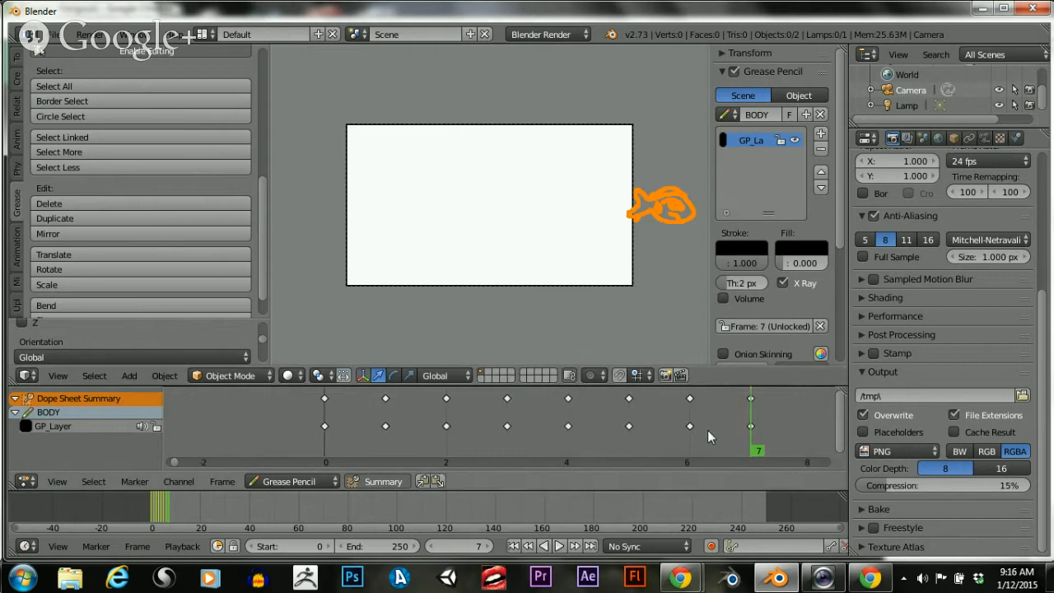
pyautogui.moveTo(708, 430); pyautogui.dragTo(581, 429, button='middle')
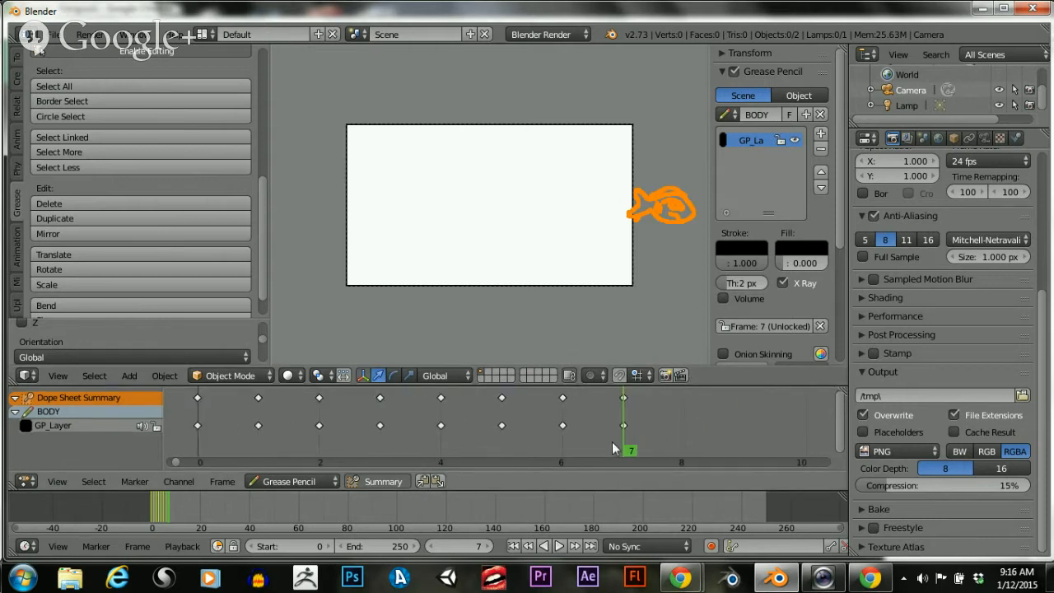
# At frame 8, move the fish slightly right so it sits entirely outside the camera frame's right edge
pyautogui.click(681, 440)
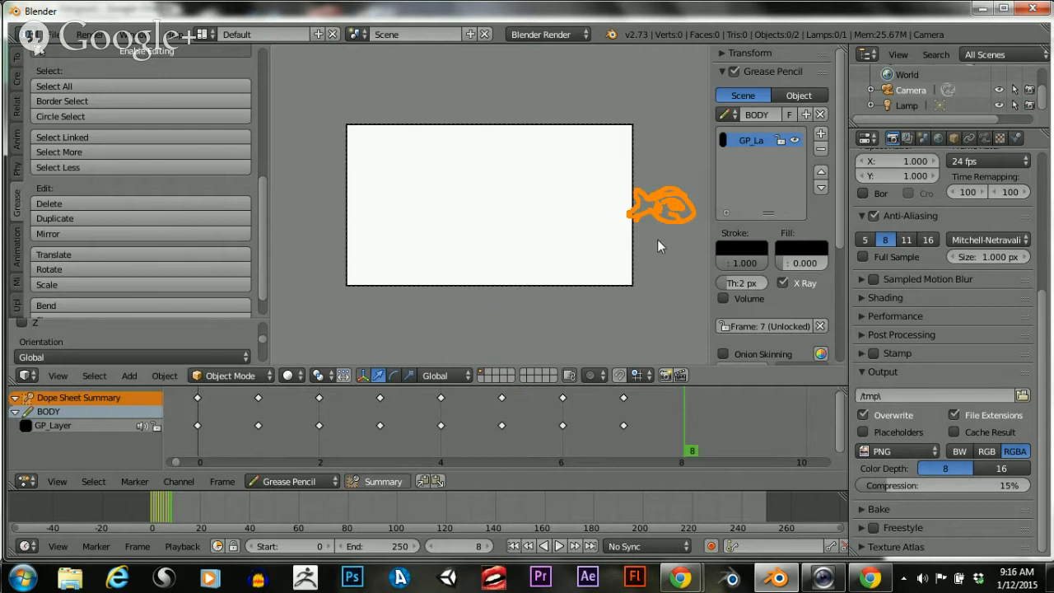
pyautogui.press('g')
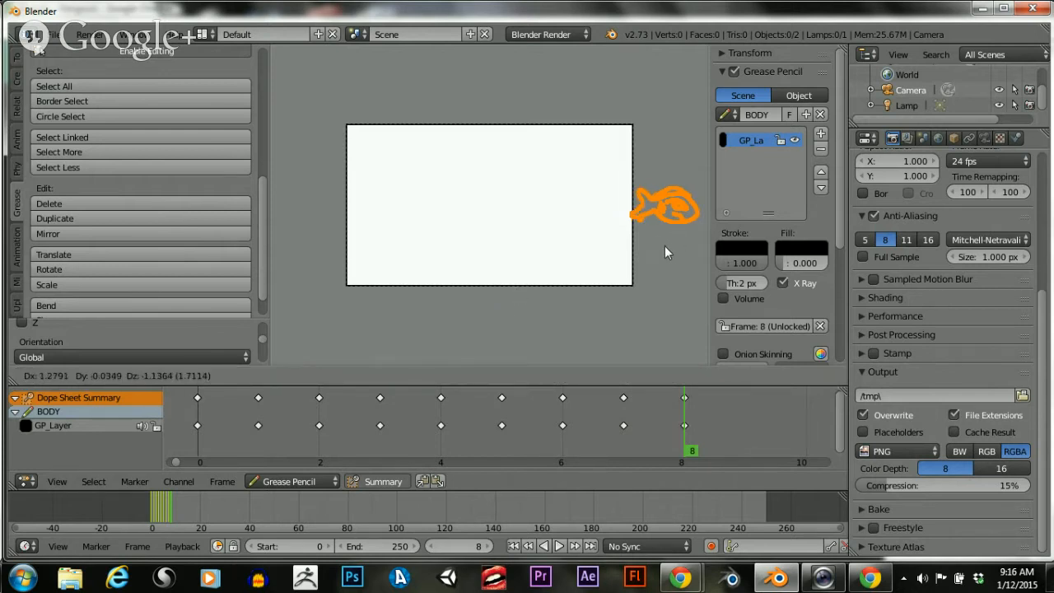
pyautogui.click(675, 249)
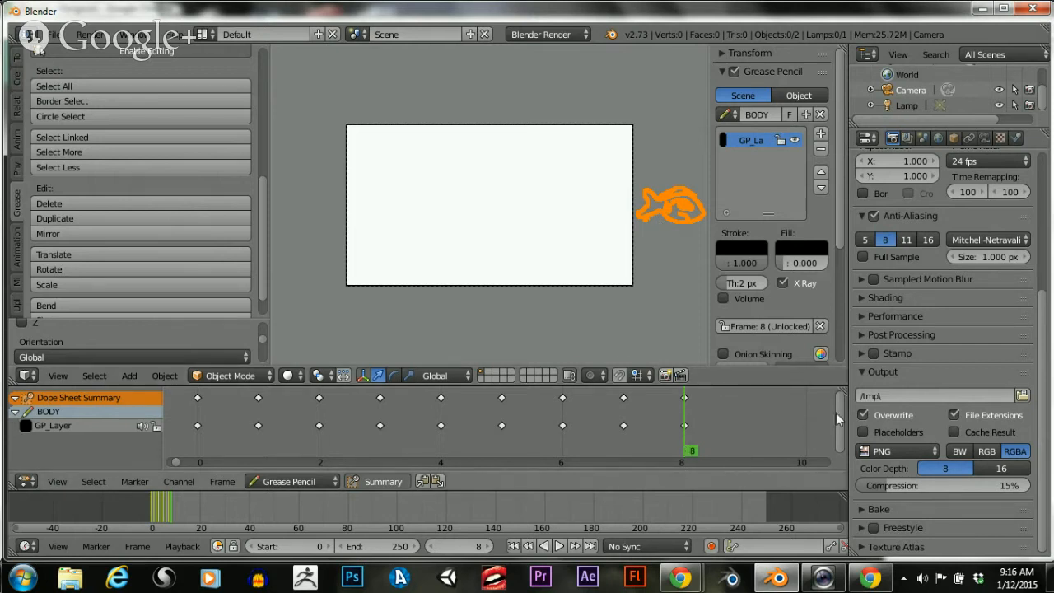
pyautogui.moveTo(836, 412); pyautogui.dragTo(813, 380)
pyautogui.click(178, 481)
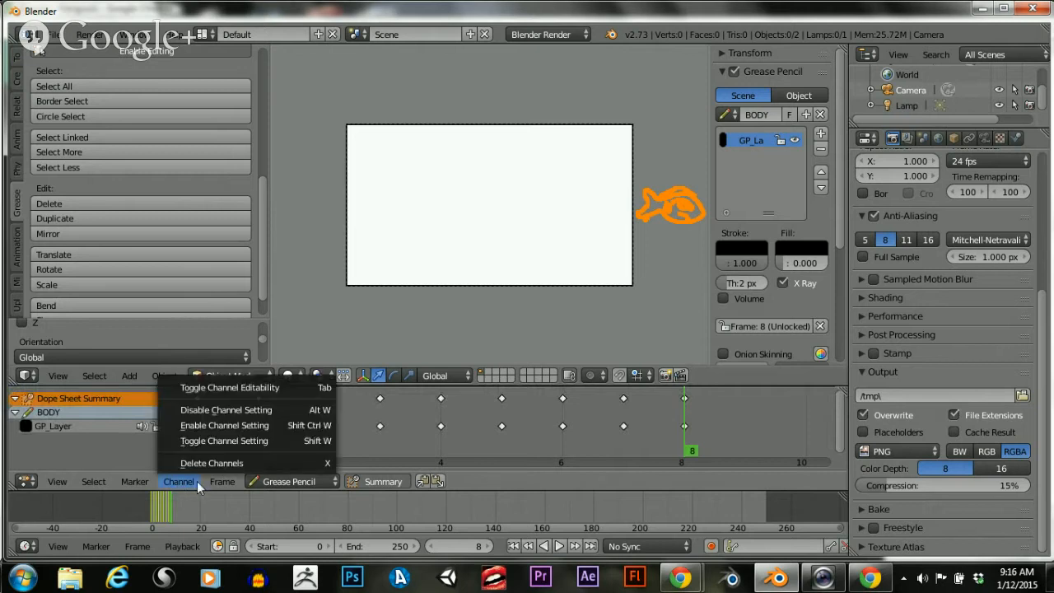
pyautogui.moveTo(216, 482)
pyautogui.moveTo(223, 432)
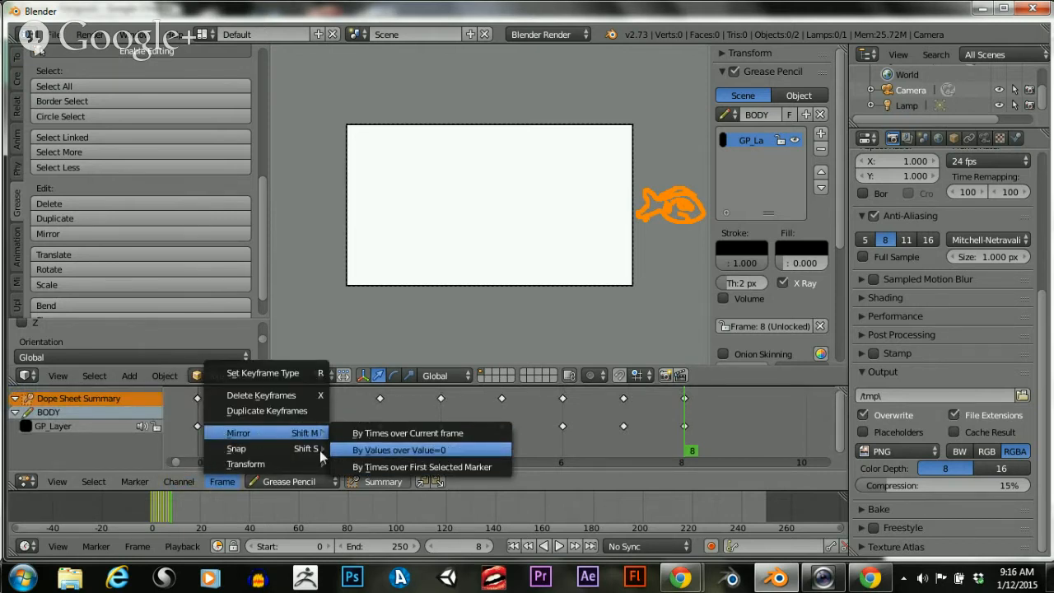
pyautogui.moveTo(248, 460)
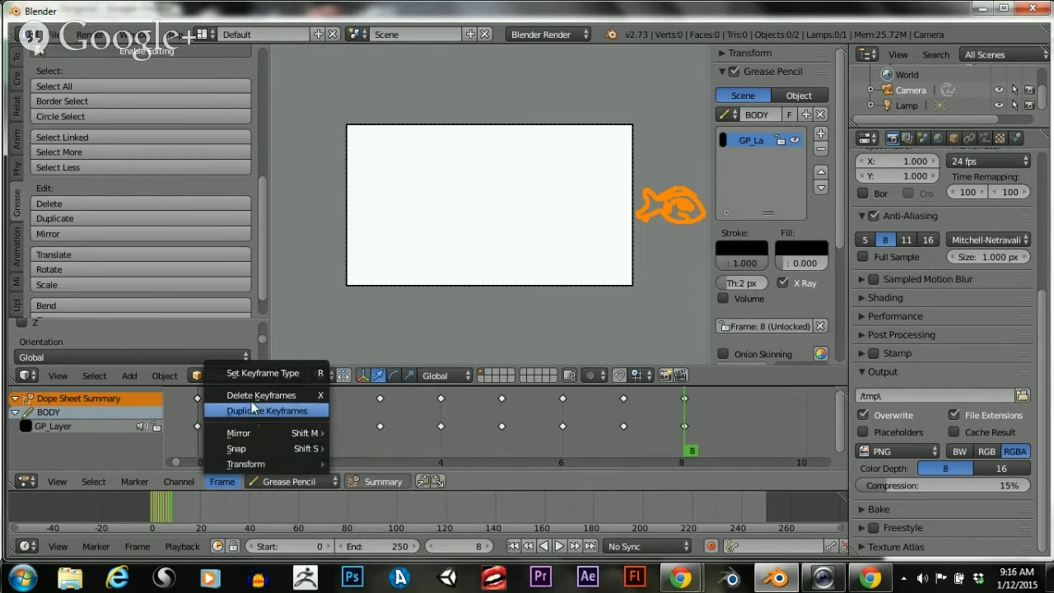
pyautogui.moveTo(175, 485)
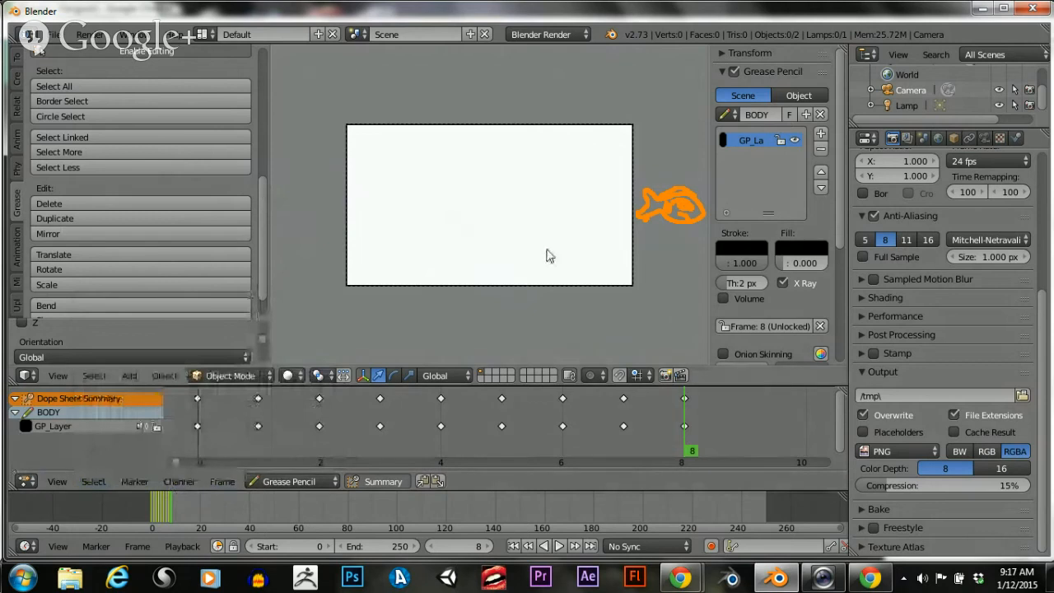
# Mirror the frame 8 fish along the X axis and move it left until its head is inside the camera frame
pyautogui.moveTo(260, 229); pyautogui.dragTo(261, 261)
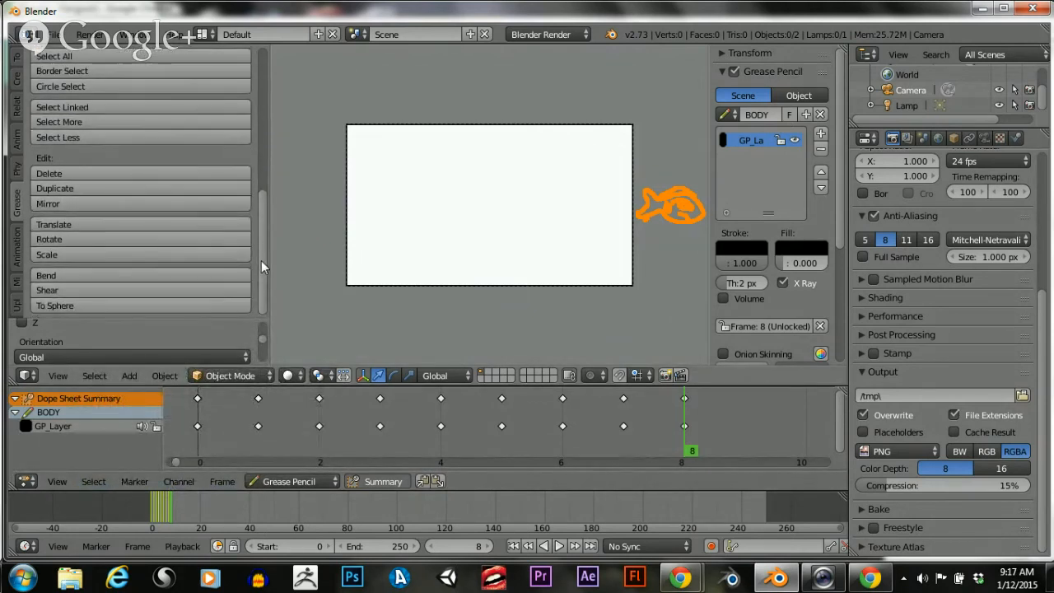
pyautogui.click(179, 200)
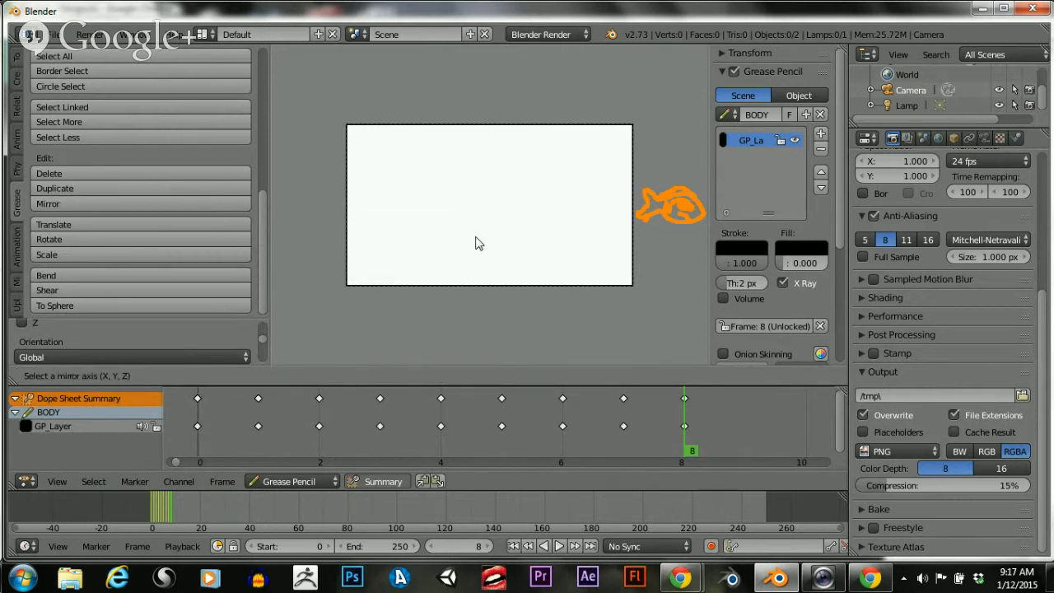
pyautogui.press('x')
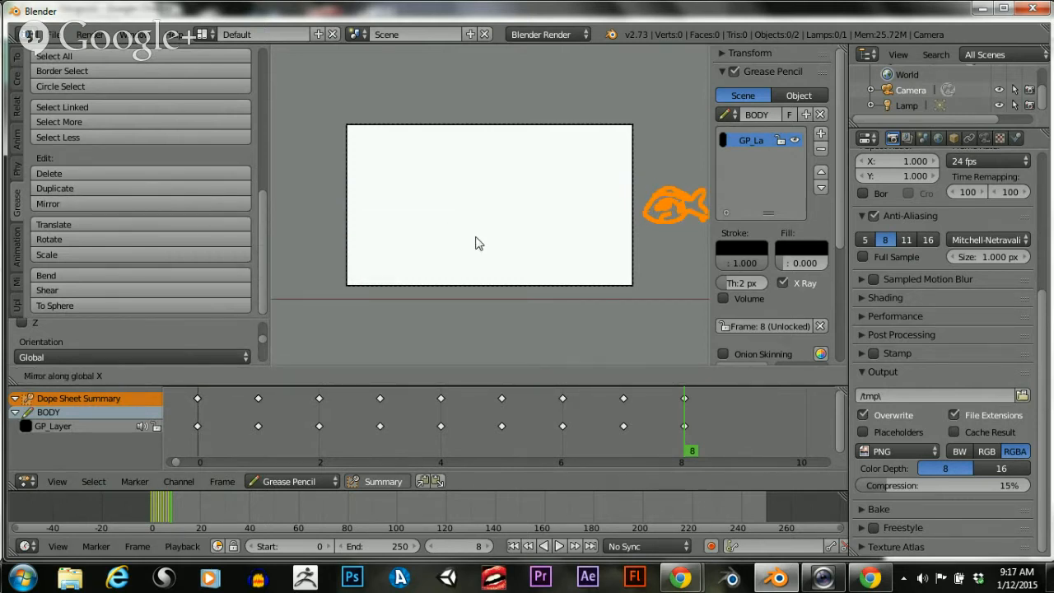
pyautogui.click(477, 243)
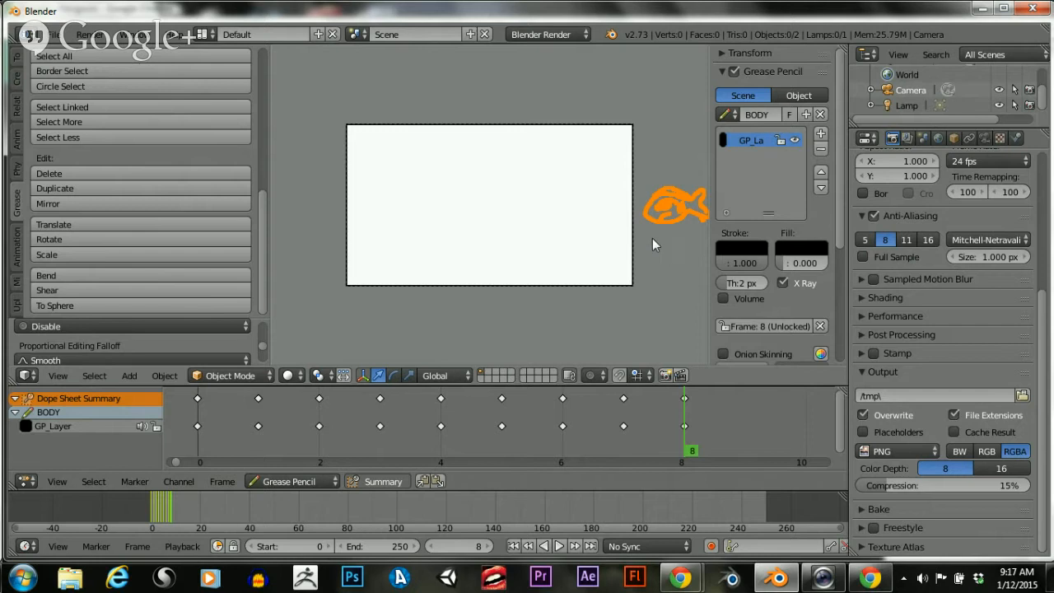
pyautogui.press('g')
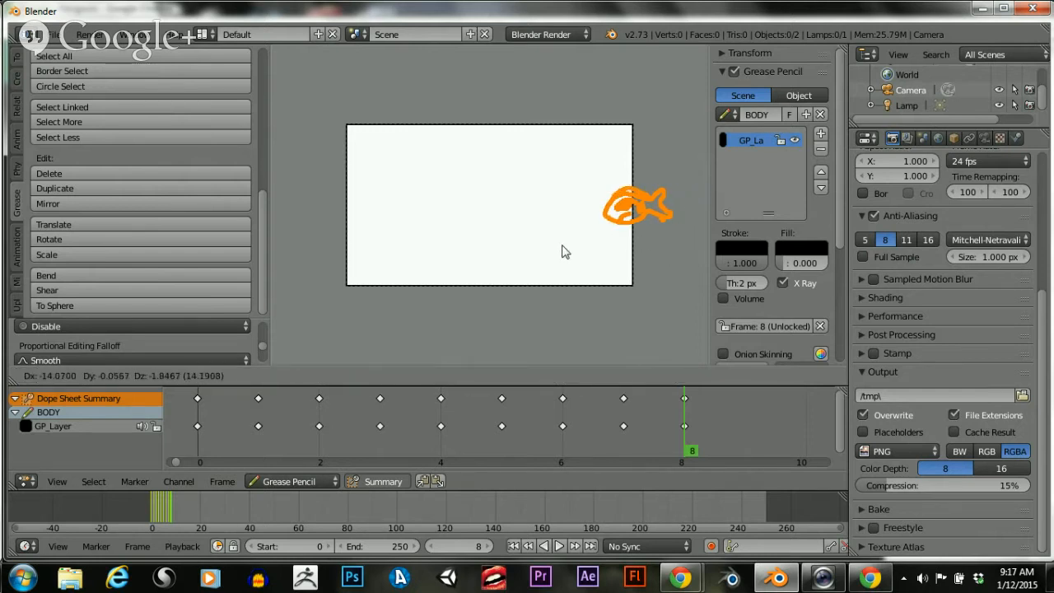
pyautogui.click(563, 253)
# Move the fish left to just inside the camera frame's right edge at frame 9, and further toward the middle at frame 10
pyautogui.click(714, 424)
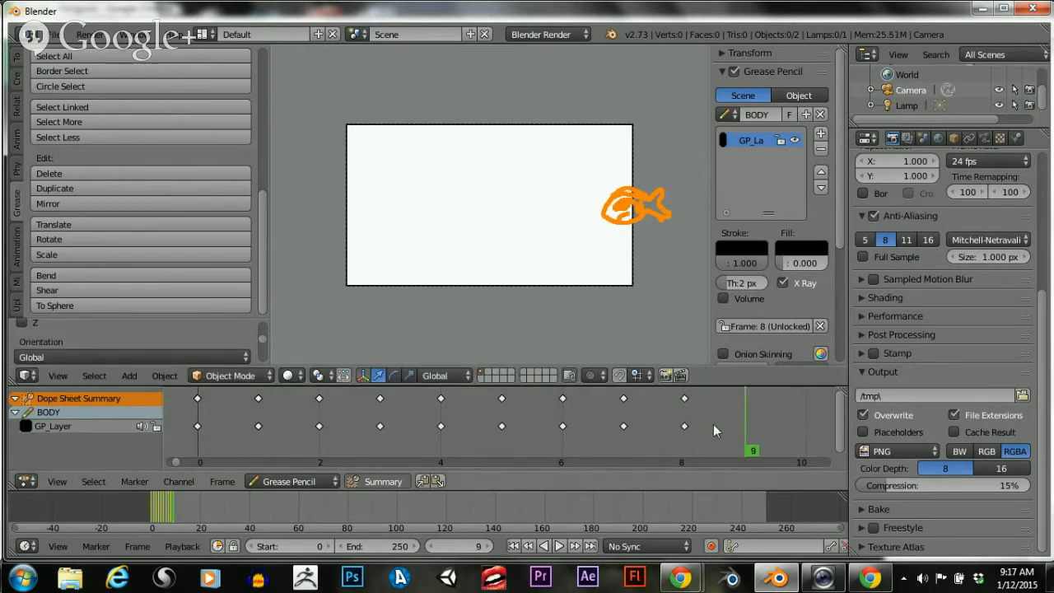
pyautogui.press('g')
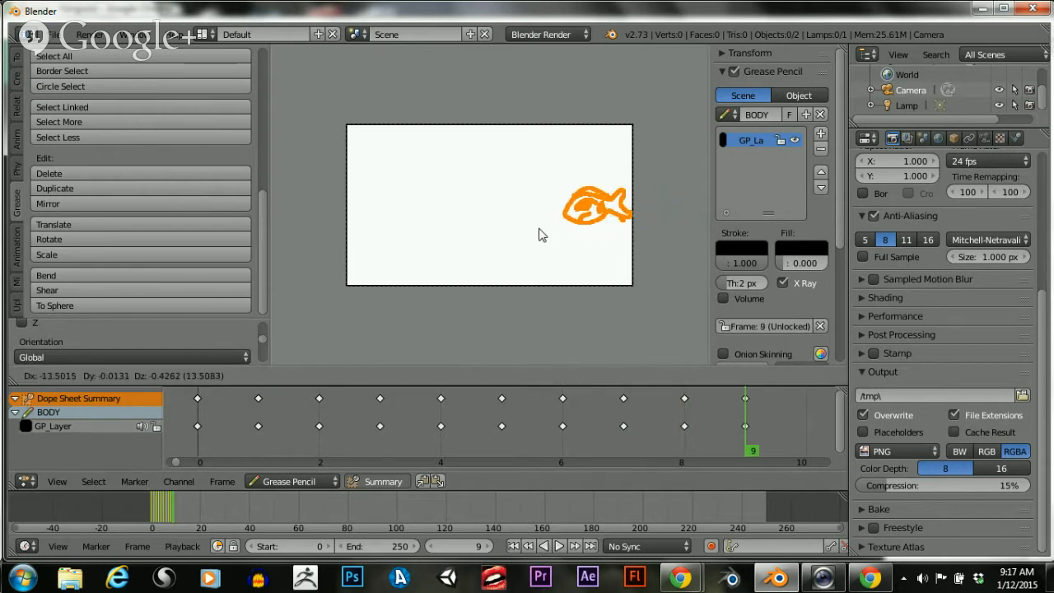
pyautogui.click(527, 236)
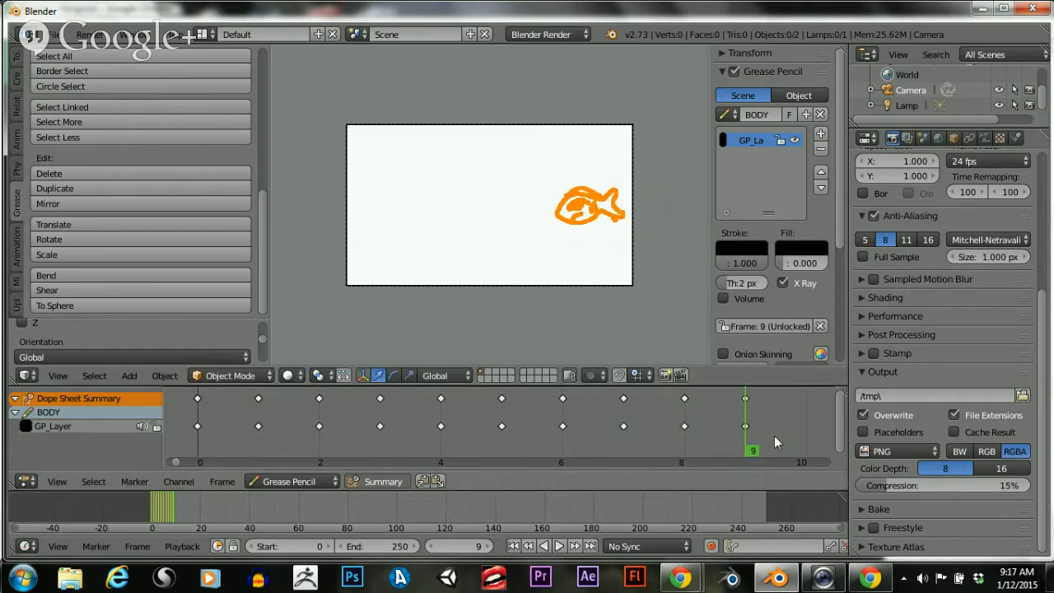
pyautogui.click(792, 436)
pyautogui.press('g')
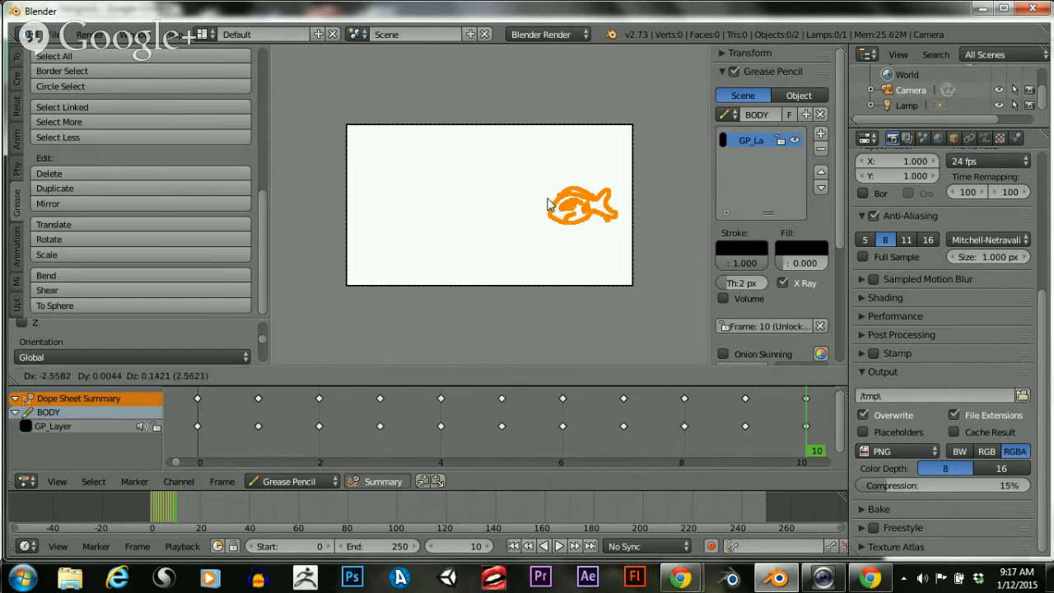
pyautogui.click(475, 209)
# At frame 11, move the fish left to just past the middle of the camera frame
pyautogui.scroll(-2, 674, 420)
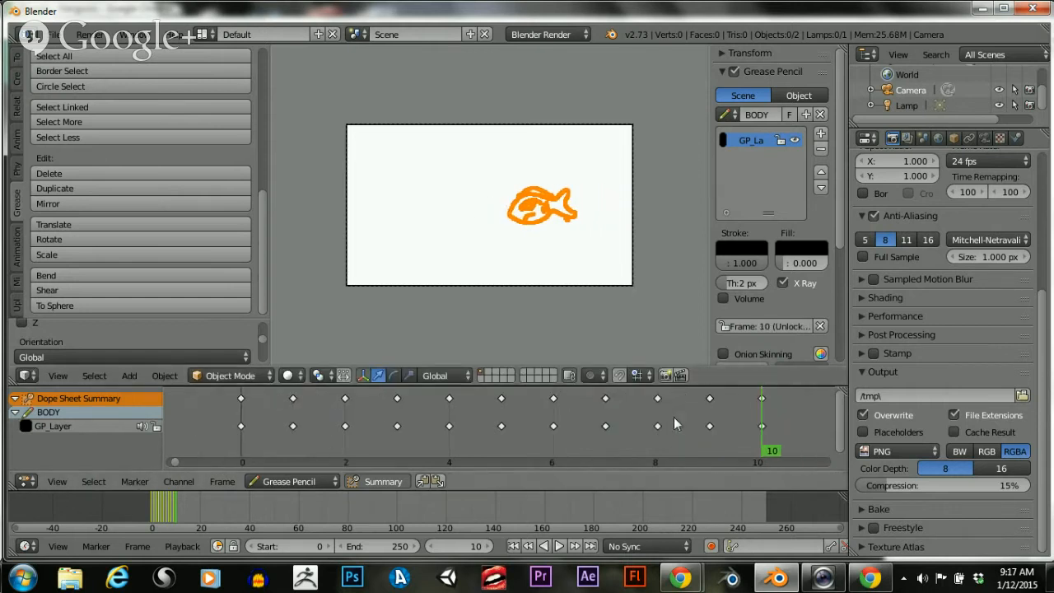
pyautogui.moveTo(674, 420); pyautogui.dragTo(510, 409, button='middle')
pyautogui.scroll(3, 553, 422)
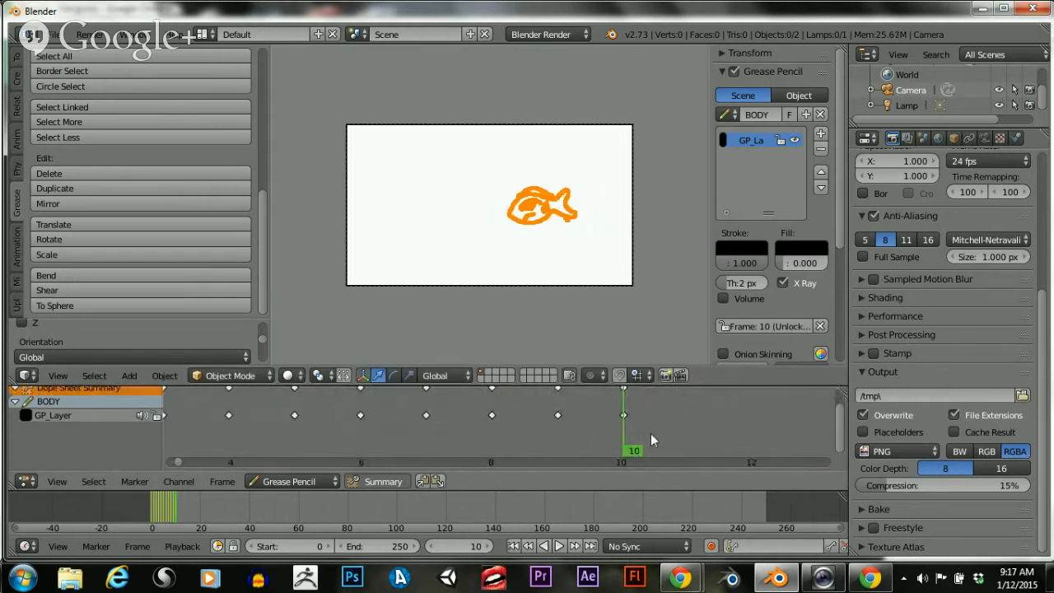
pyautogui.press('Right')
pyautogui.press('g')
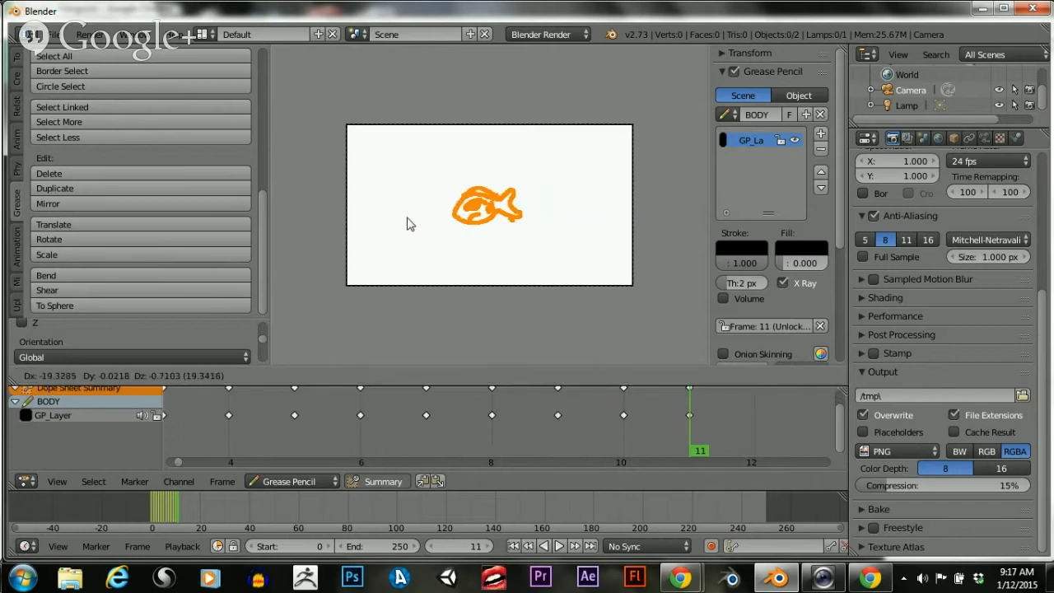
pyautogui.click(400, 223)
# Move the fish into the camera frame's left half at frame 12, and until its nose crosses the left edge at frame 13
pyautogui.moveTo(691, 439); pyautogui.dragTo(744, 437)
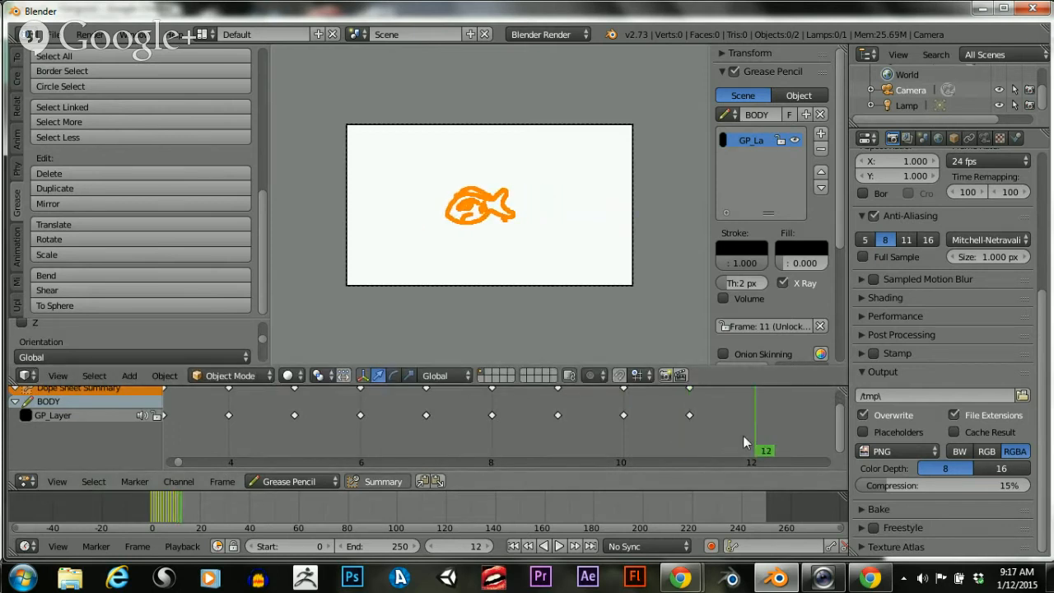
pyautogui.press('g')
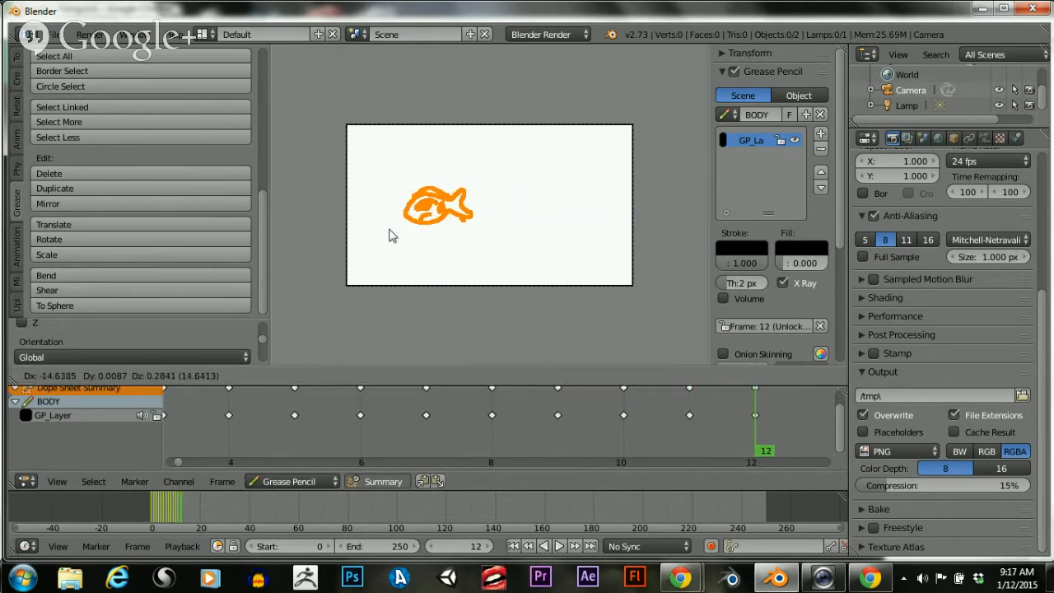
pyautogui.click(364, 229)
pyautogui.moveTo(700, 429)
pyautogui.mouseDown(button='middle')
pyautogui.moveTo(664, 437)
pyautogui.moveTo(527, 426)
pyautogui.mouseUp(button='middle')
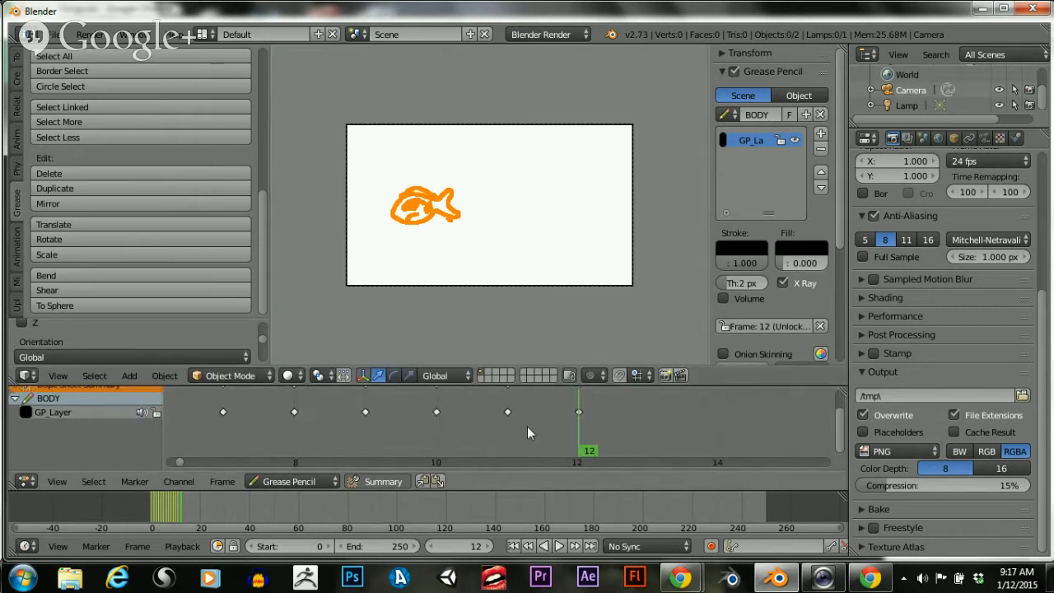
pyautogui.click(615, 434)
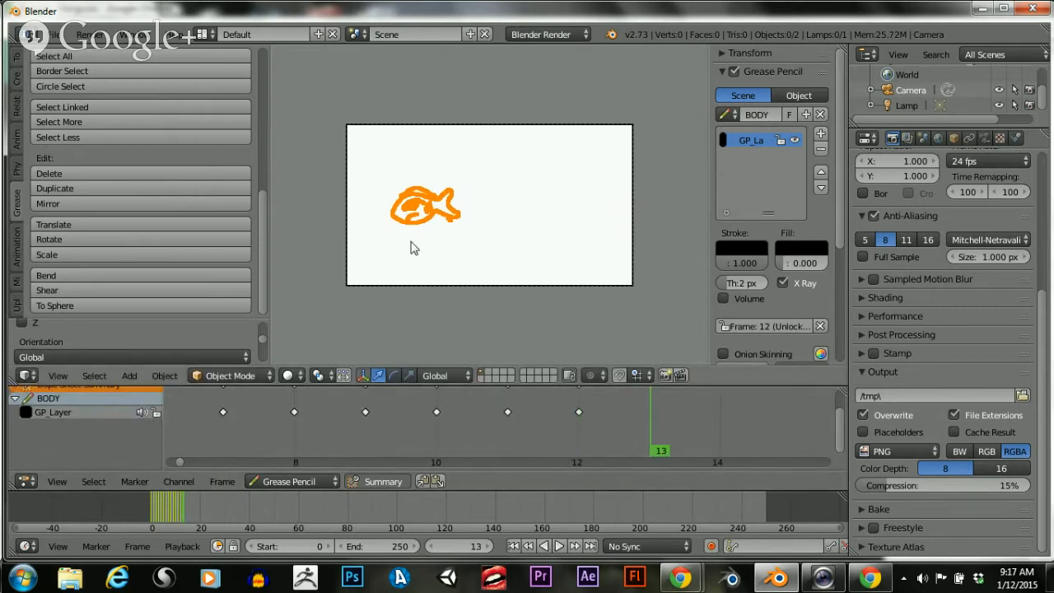
pyautogui.press('g')
pyautogui.click(314, 239)
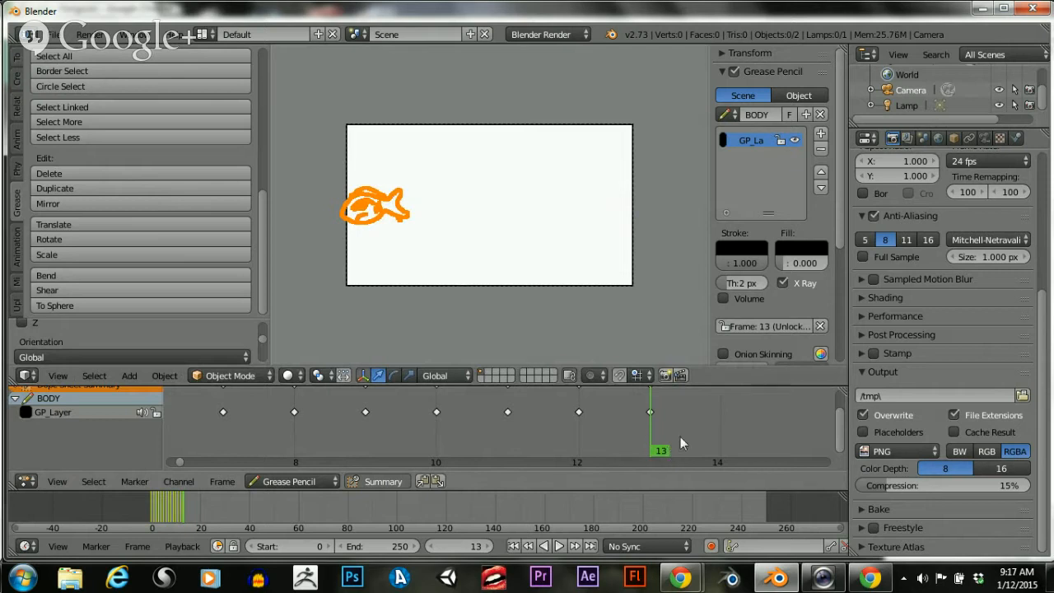
# Move the fish left until only its tail overlaps the camera frame at frame 14, and completely outside the left edge at frame 15
pyautogui.press('Right')
pyautogui.press('g')
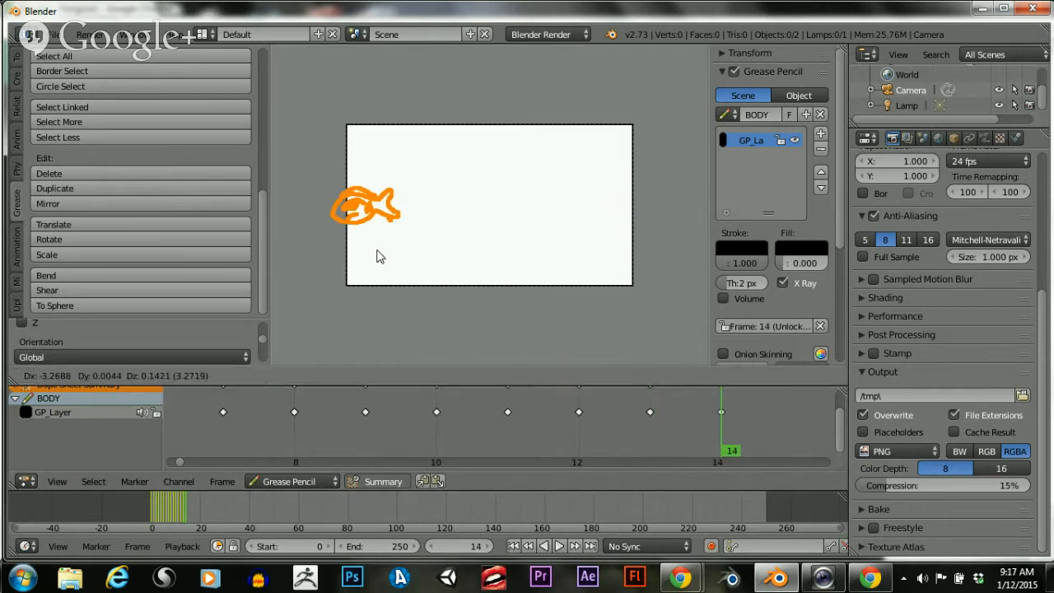
pyautogui.click(312, 253)
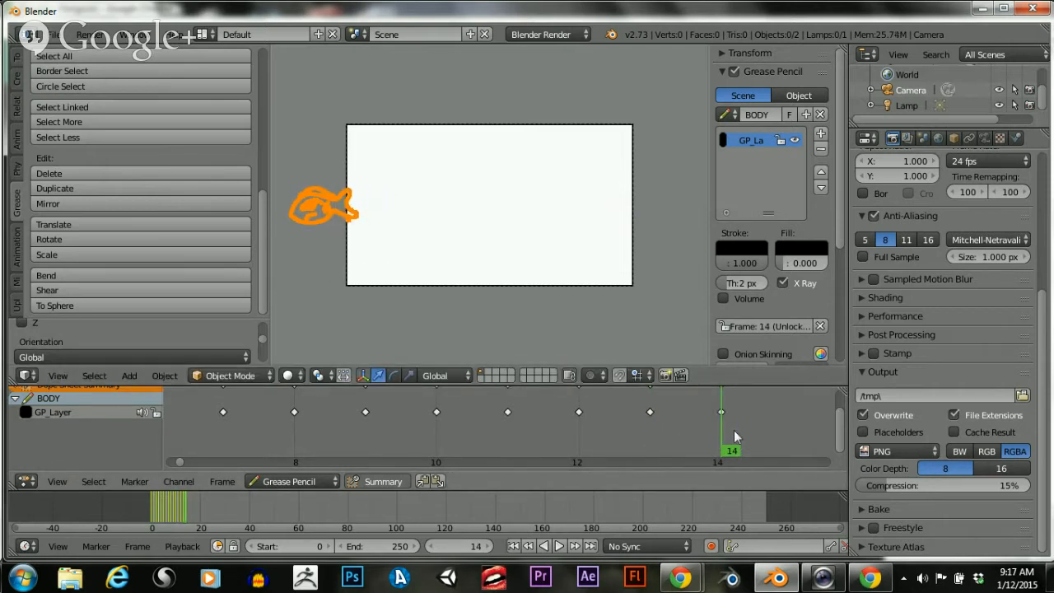
pyautogui.press('Right')
pyautogui.press('g')
pyautogui.click(370, 263)
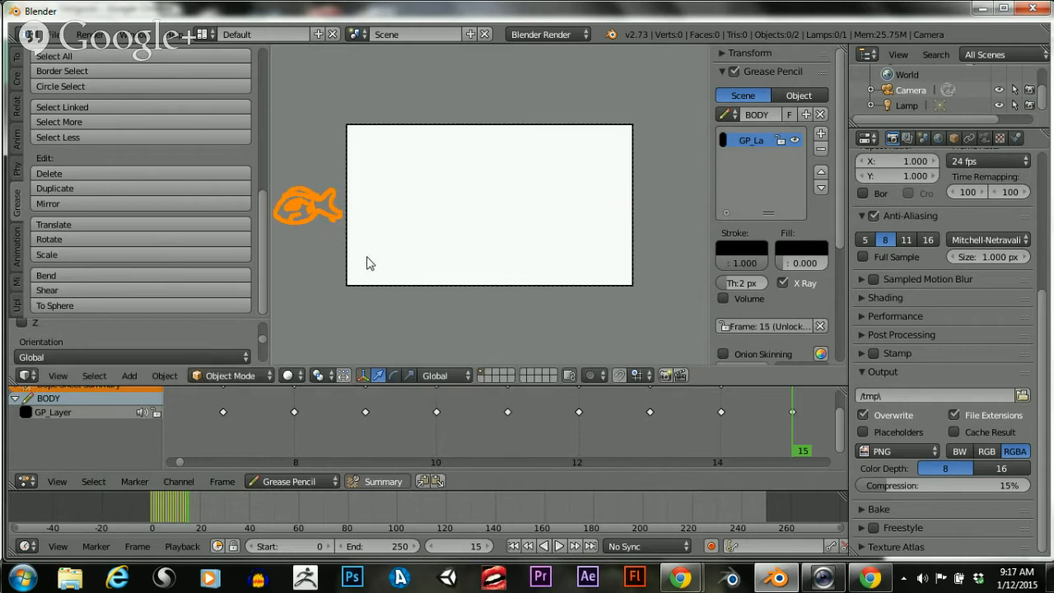
# At frame 16, mirror the fish along the X axis so it faces right toward the camera frame
pyautogui.scroll(-1, 766, 425)
pyautogui.press('Right')
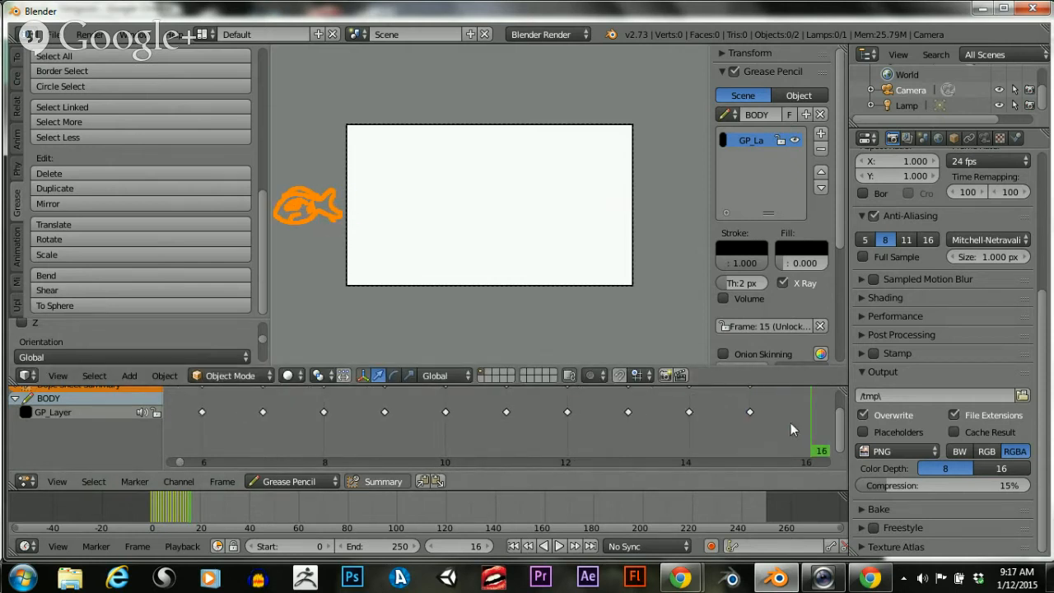
pyautogui.click(160, 204)
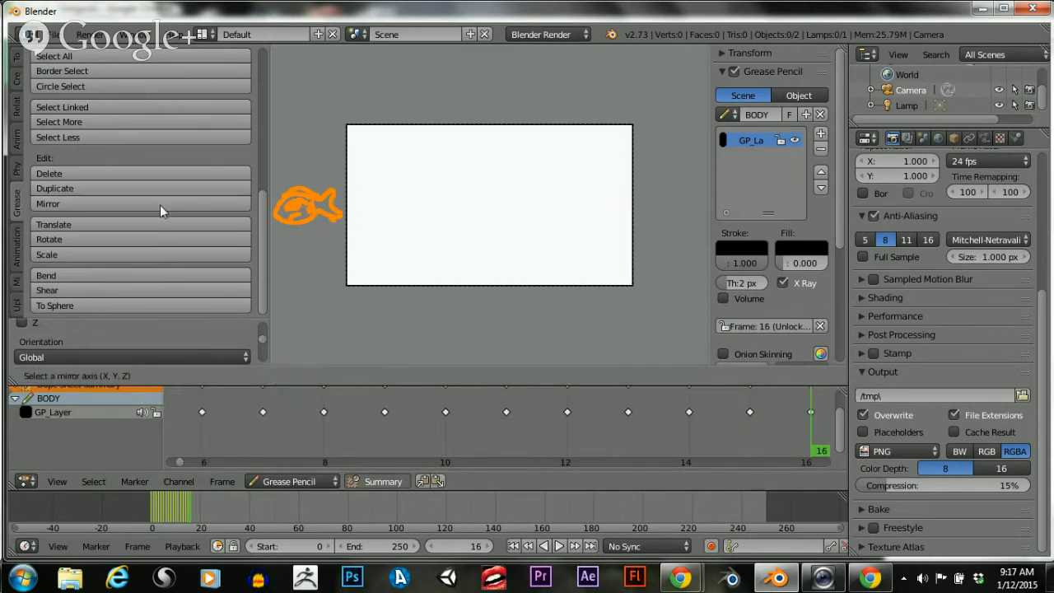
pyautogui.press('x')
pyautogui.click(160, 205)
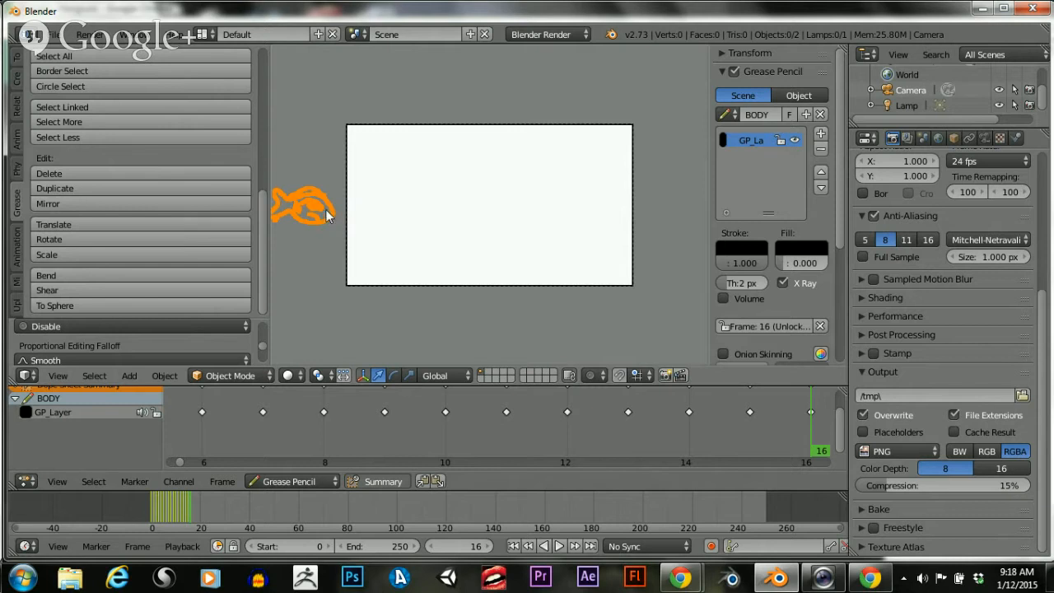
# Move the fish right to the camera frame's left edge with its tail at the border at frame 17, and to the middle at frame 18
pyautogui.moveTo(742, 426); pyautogui.dragTo(598, 431, button='middle')
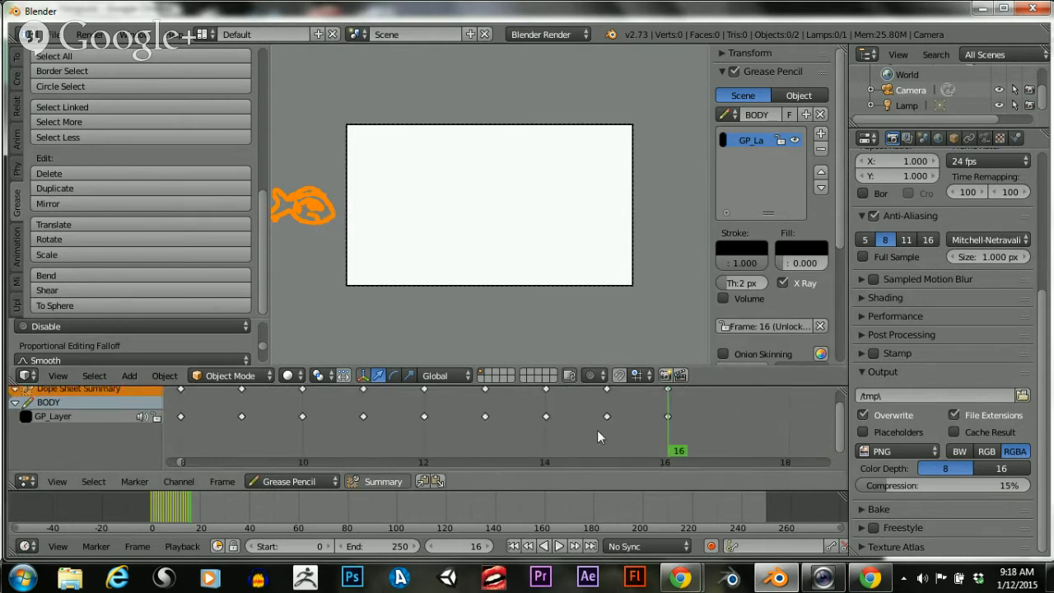
pyautogui.click(703, 431)
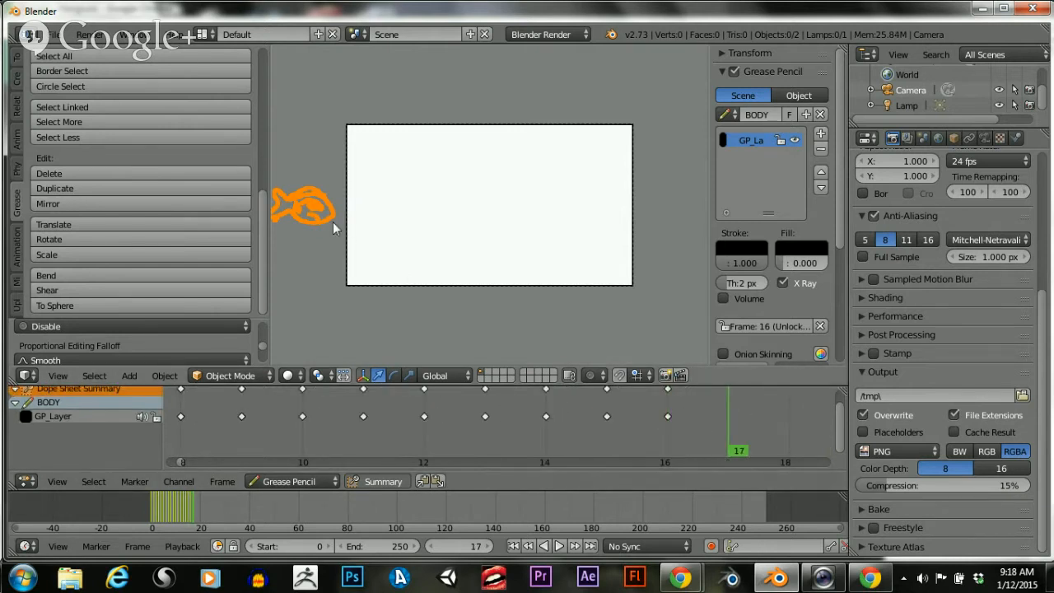
pyautogui.press('g')
pyautogui.click(494, 232)
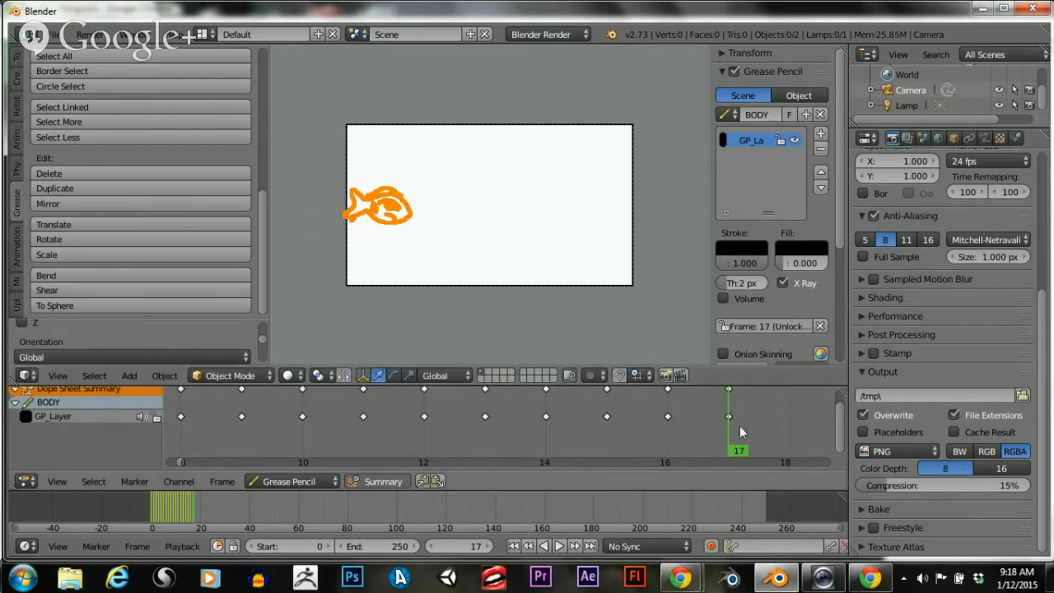
pyautogui.click(782, 427)
pyautogui.press('g')
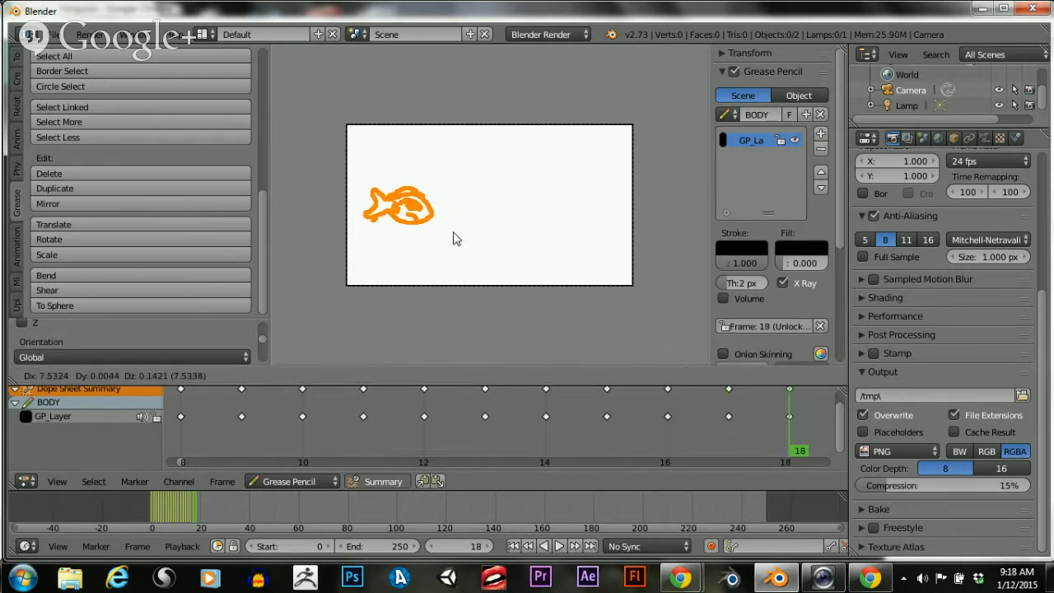
pyautogui.click(630, 257)
# At frame 19, move the fish right from the middle of the camera frame
pyautogui.moveTo(679, 416); pyautogui.dragTo(486, 411, button='middle')
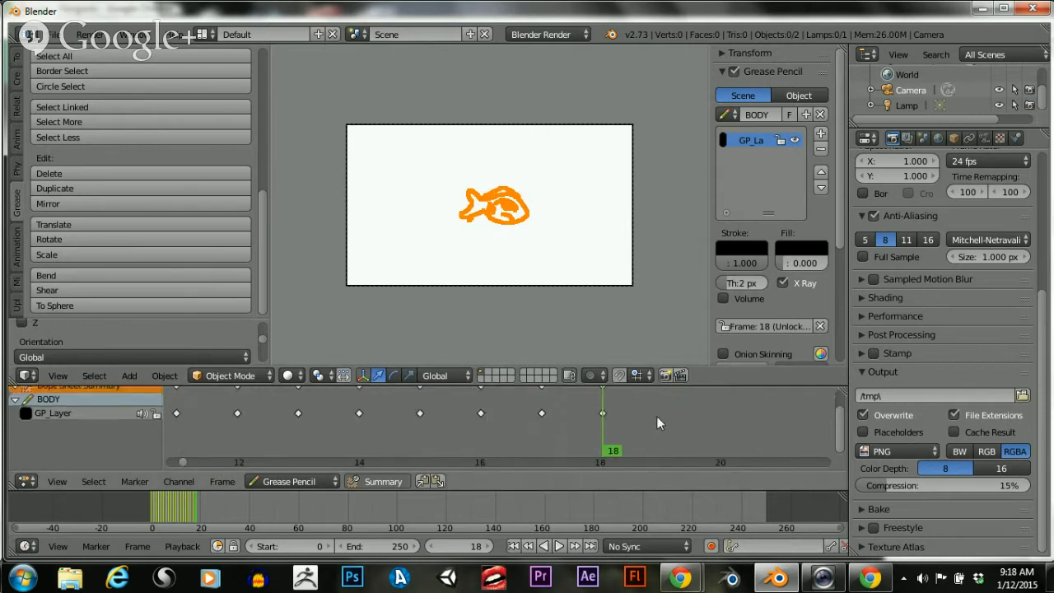
pyautogui.click(707, 418)
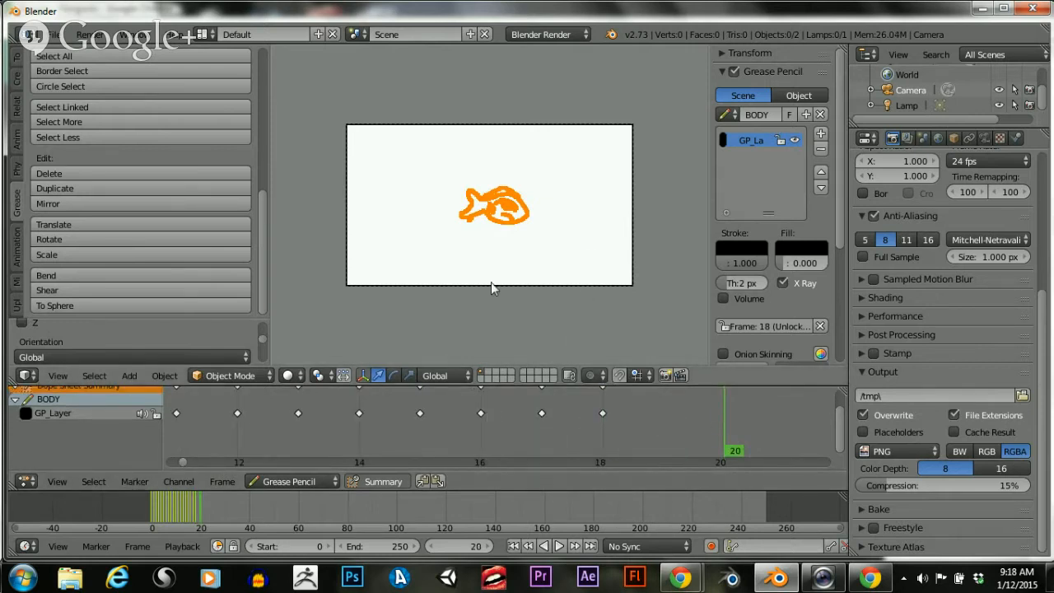
pyautogui.click(652, 421)
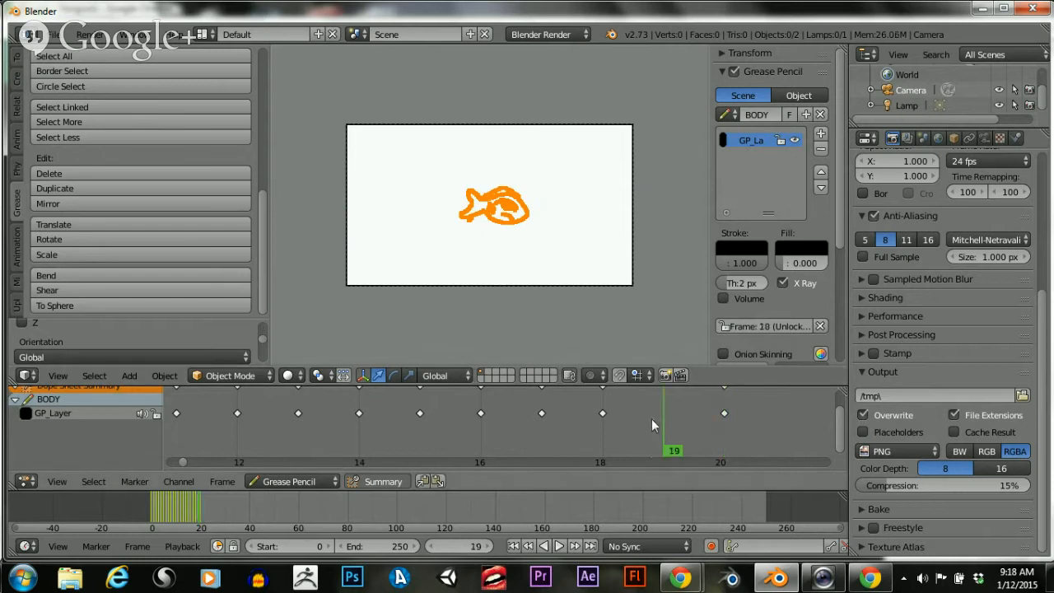
pyautogui.press('g')
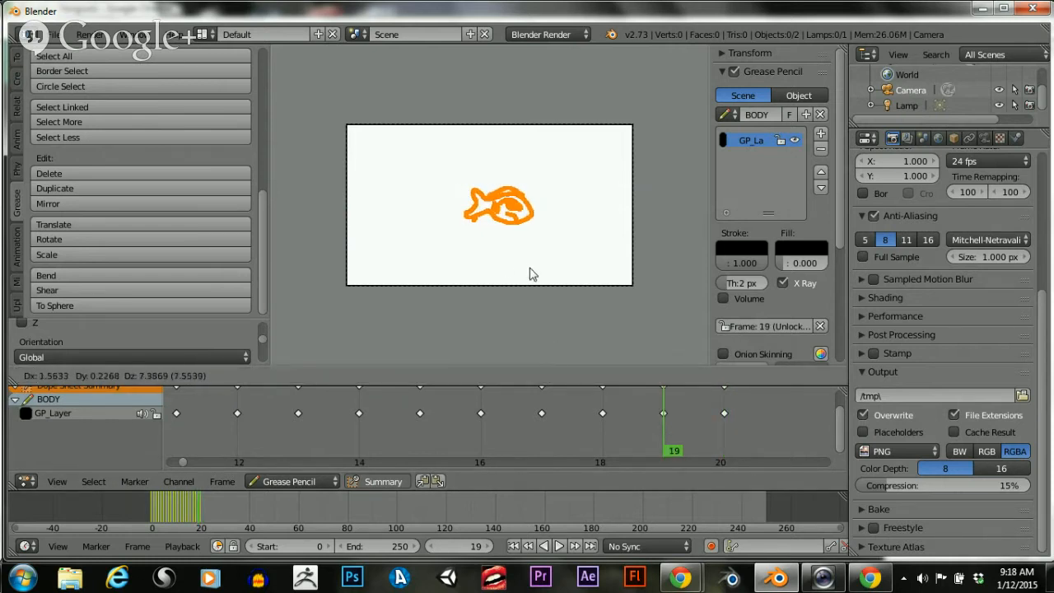
# Finish moving the fish drawing on frame 19 slightly right of the camera view's centre, and compare it with frame 20
pyautogui.click(576, 285)
pyautogui.click(702, 427)
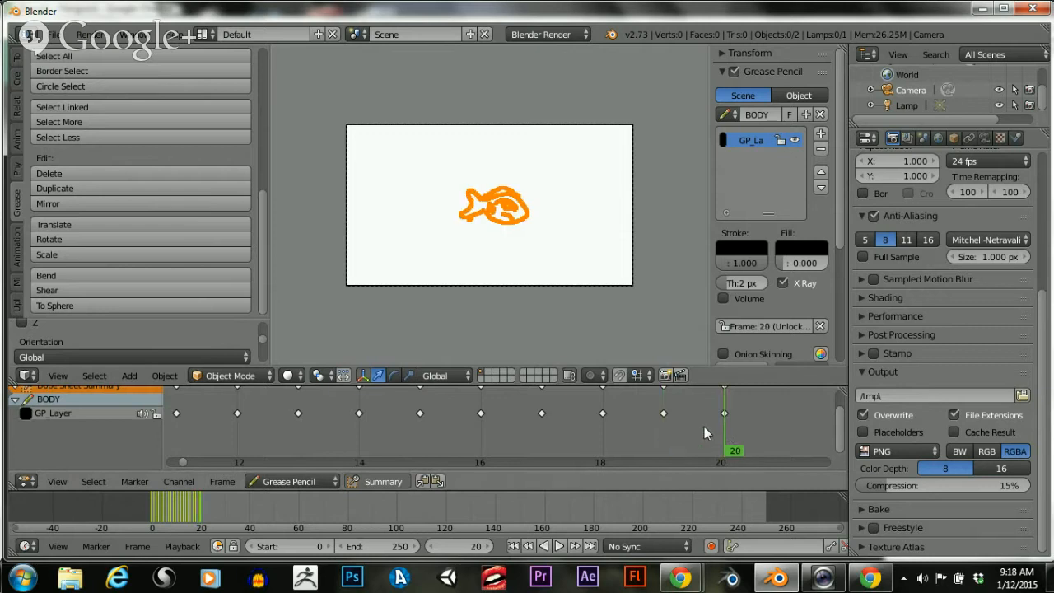
pyautogui.click(659, 433)
pyautogui.click(706, 428)
pyautogui.click(682, 429)
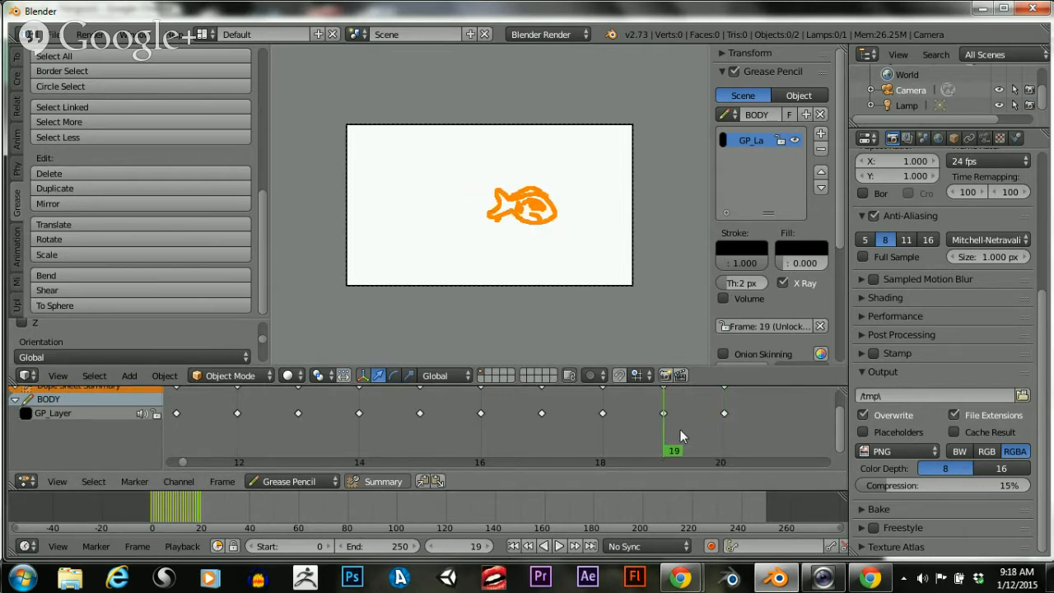
pyautogui.click(706, 430)
pyautogui.click(680, 429)
# Turn on onion skinning and move the fish drawing on frame 20 to line up with the one on frame 19
pyautogui.scroll(-2, 742, 310)
pyautogui.click(722, 323)
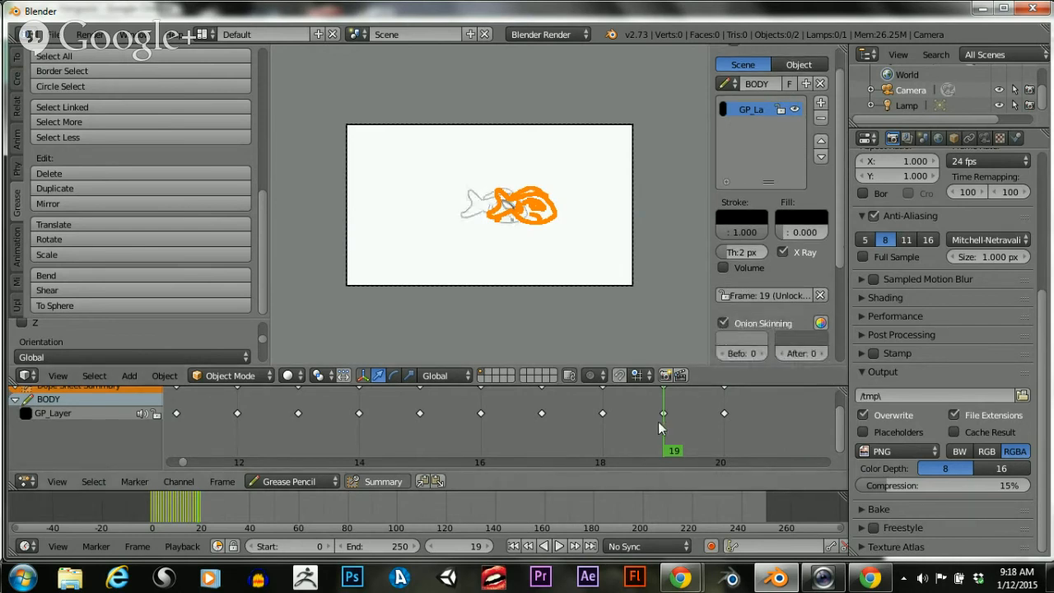
pyautogui.click(713, 425)
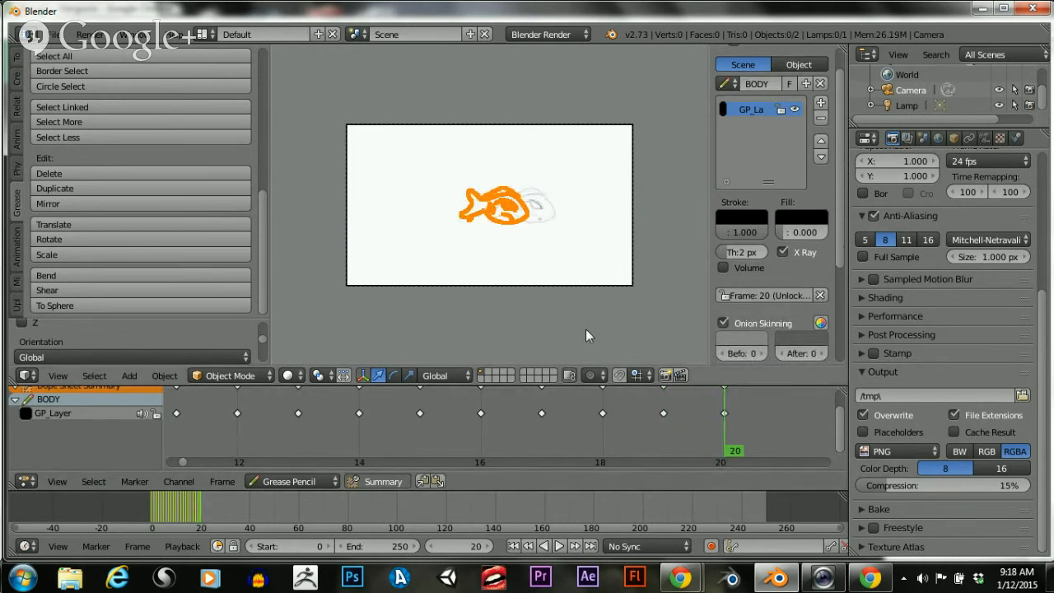
pyautogui.press('g')
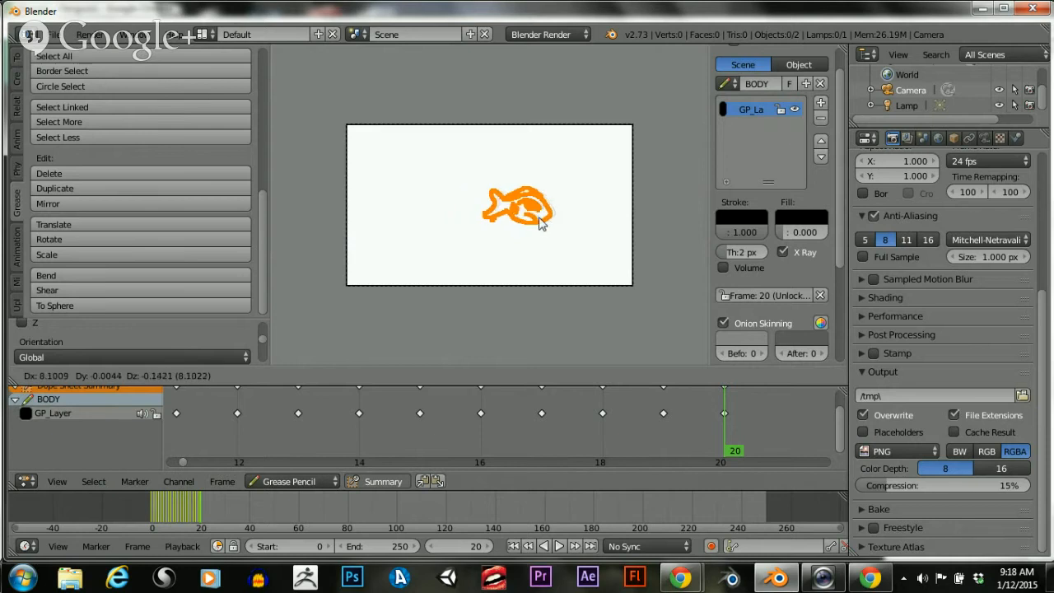
pyautogui.click(545, 220)
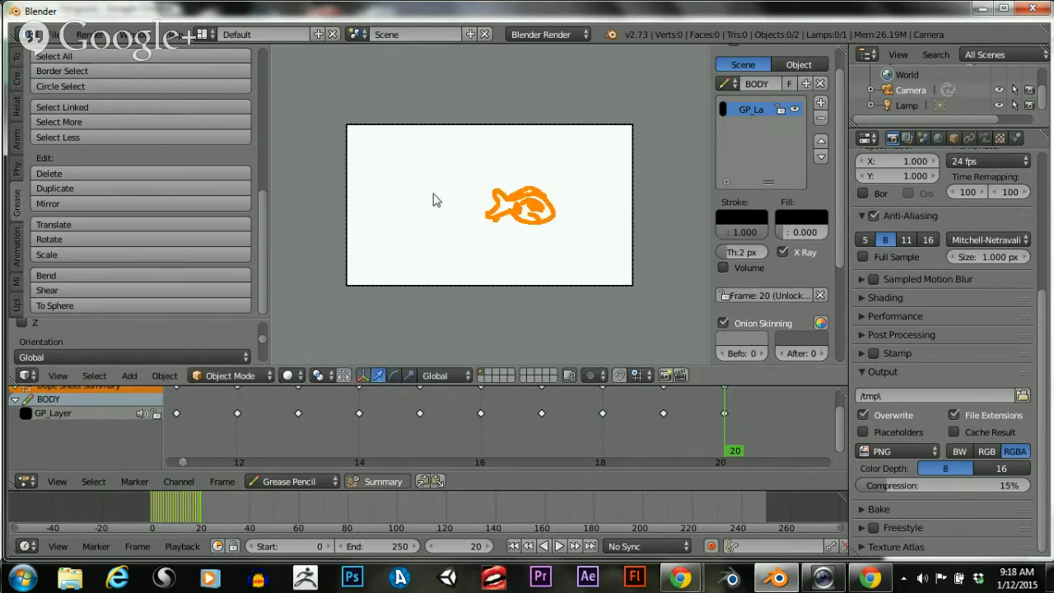
pyautogui.scroll(-1, 463, 223)
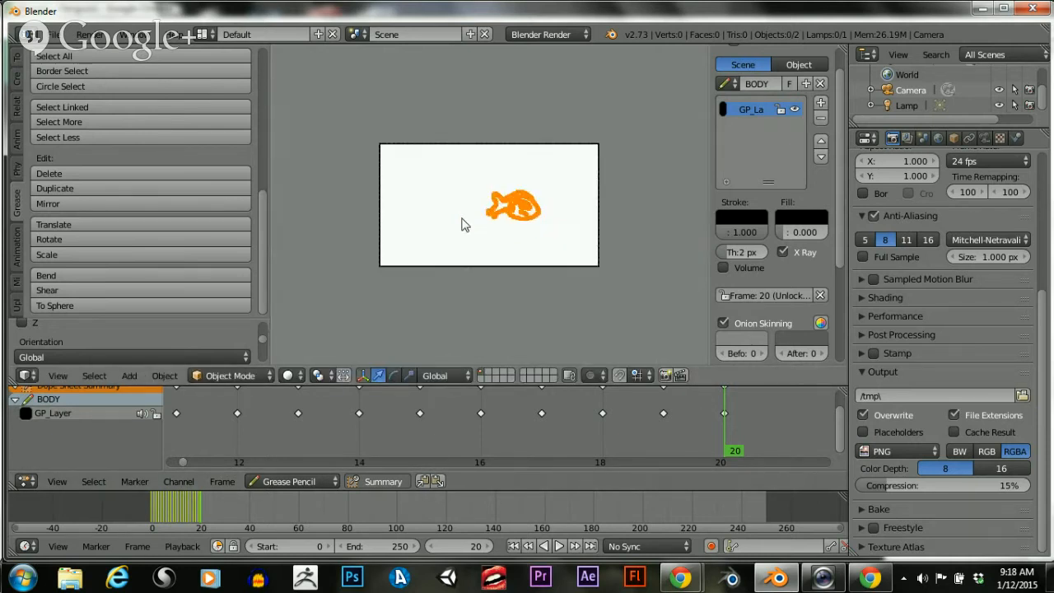
pyautogui.scroll(3, 464, 228)
pyautogui.scroll(-5, 449, 219)
pyautogui.scroll(5, 433, 210)
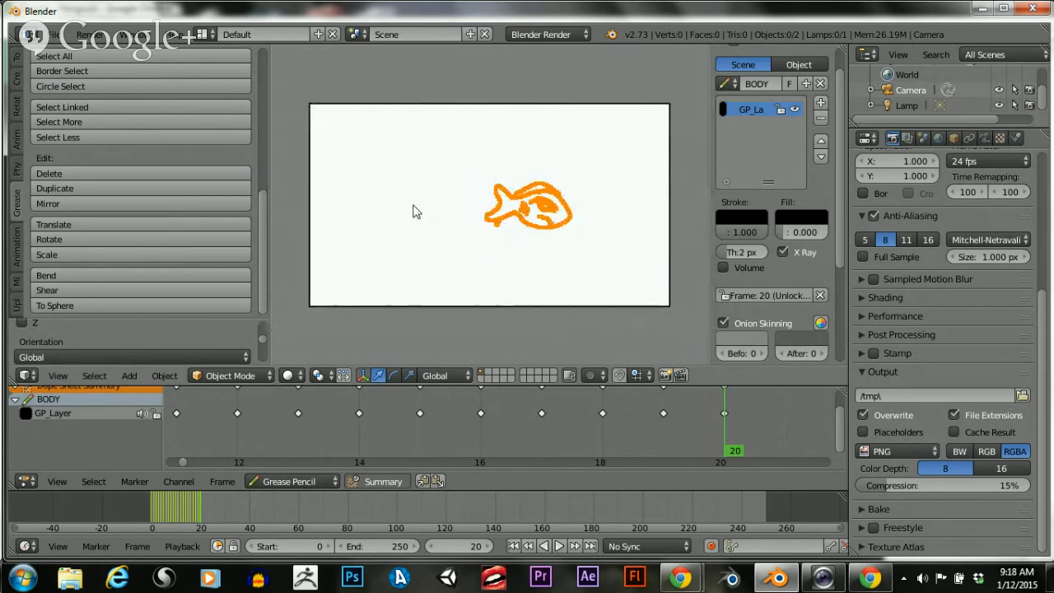
pyautogui.scroll(-3, 414, 209)
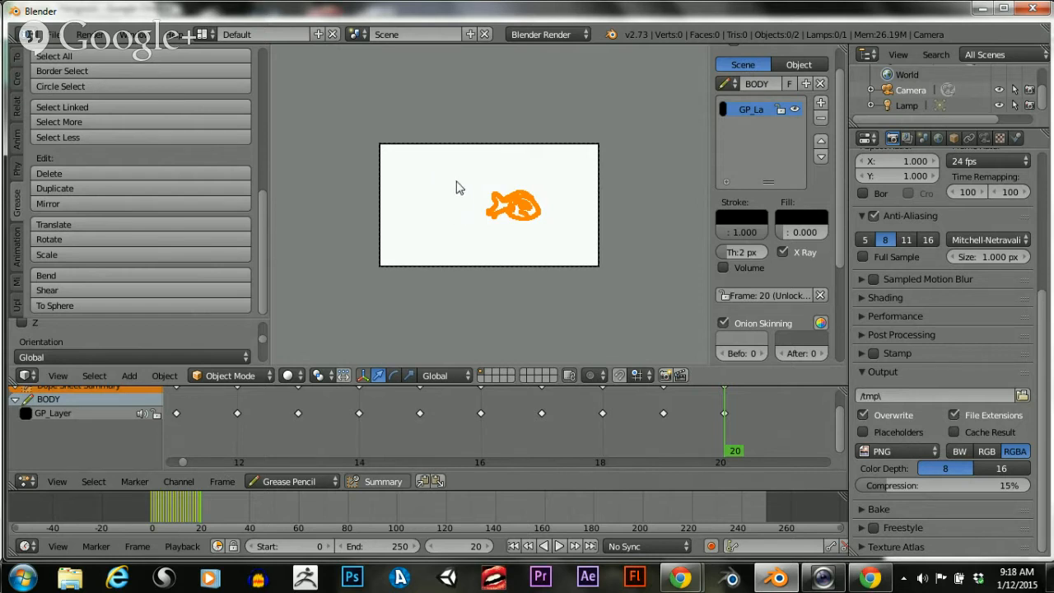
pyautogui.scroll(4, 455, 224)
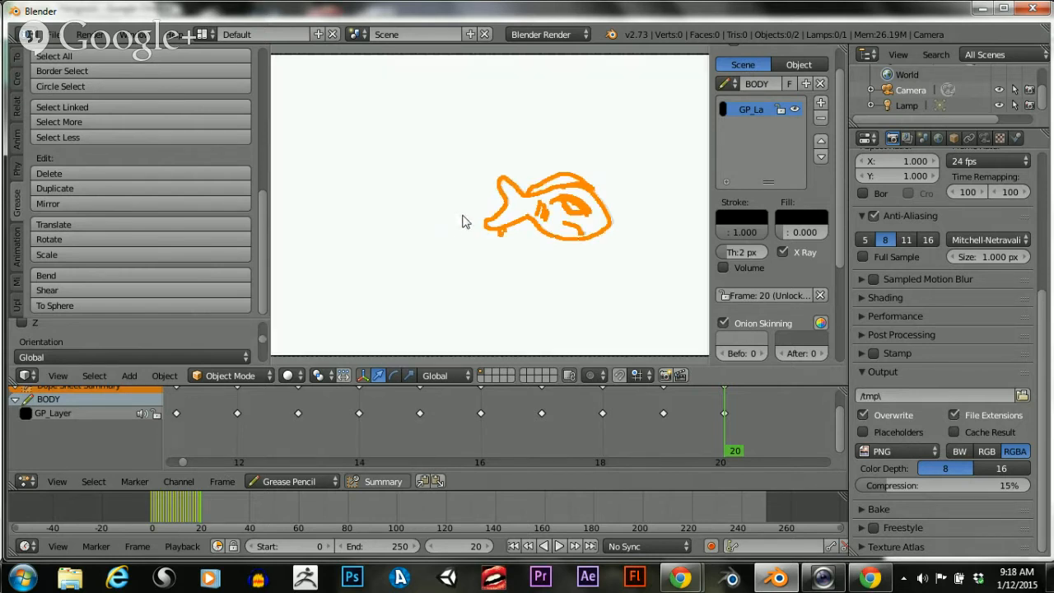
pyautogui.scroll(-1, 464, 222)
# Deselect the fish strokes and set the animation's end frame to 20
pyautogui.moveTo(674, 429); pyautogui.dragTo(550, 431, button='middle')
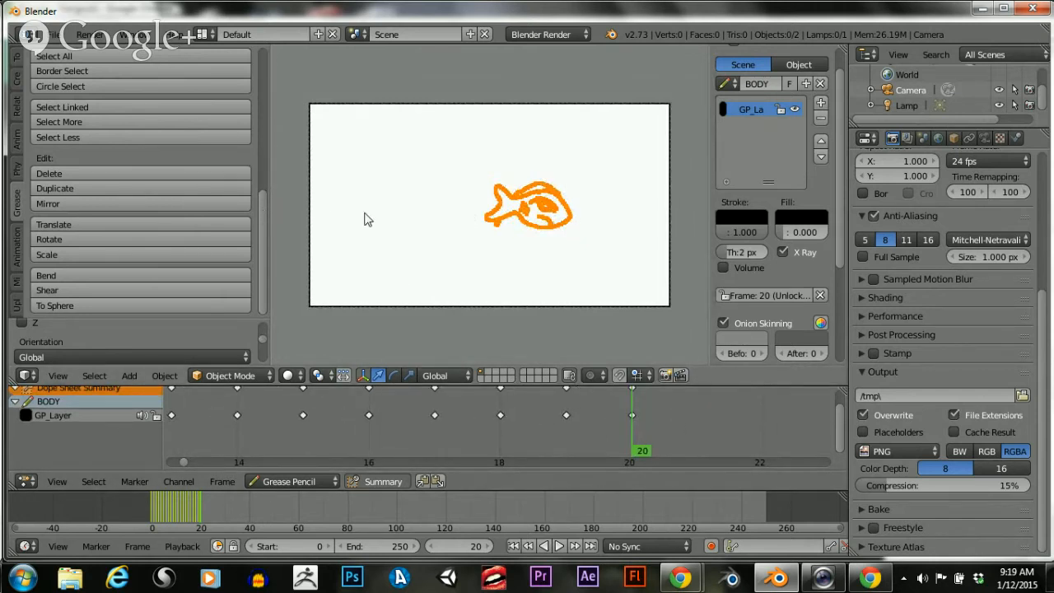
pyautogui.press('a')
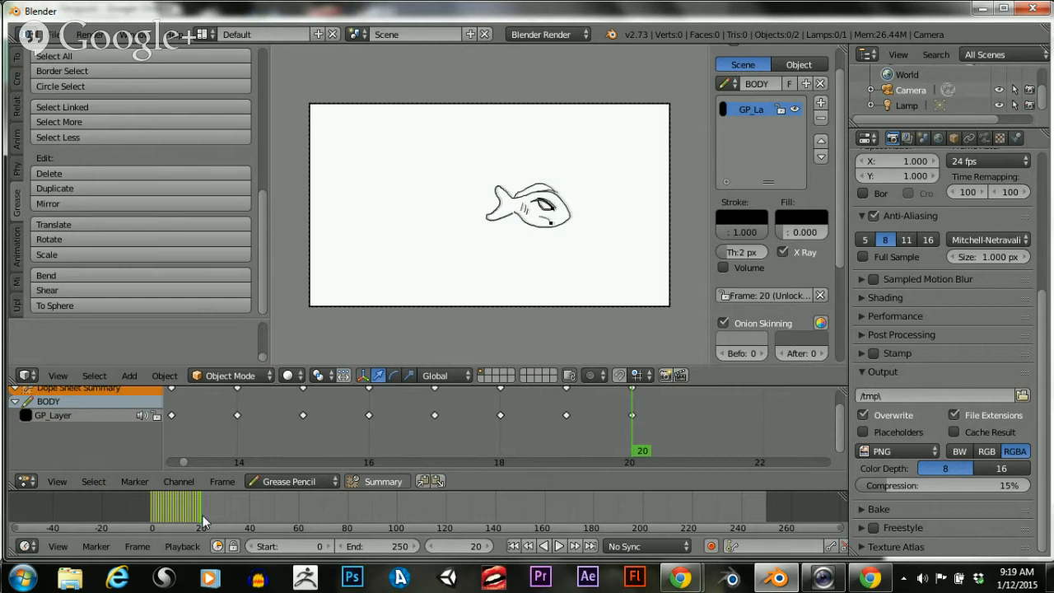
pyautogui.press('e')
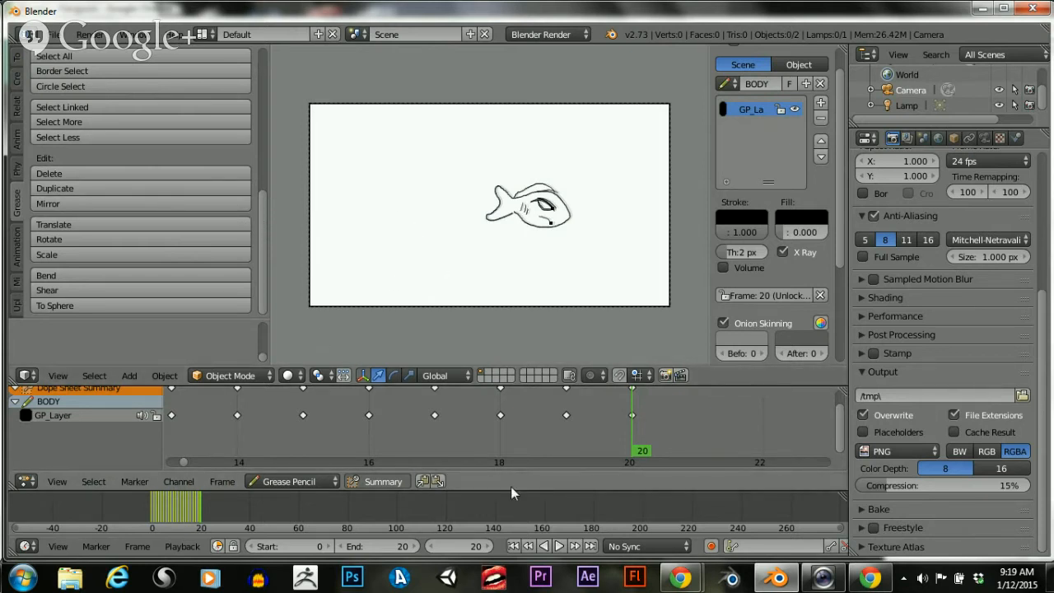
# Turn off onion skinning and play the fish animation from the first frame
pyautogui.click(513, 547)
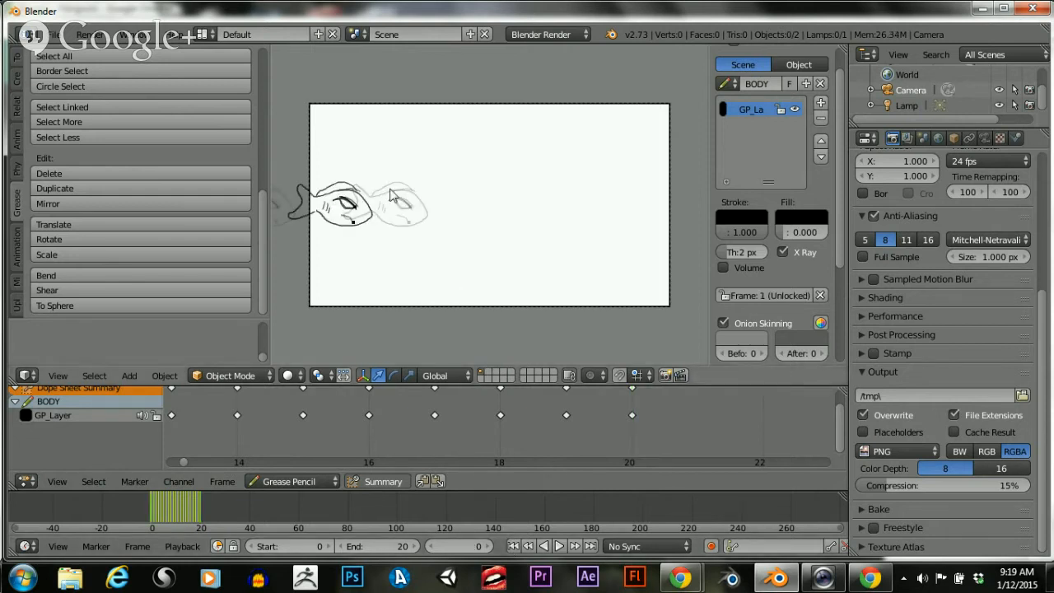
pyautogui.click(724, 323)
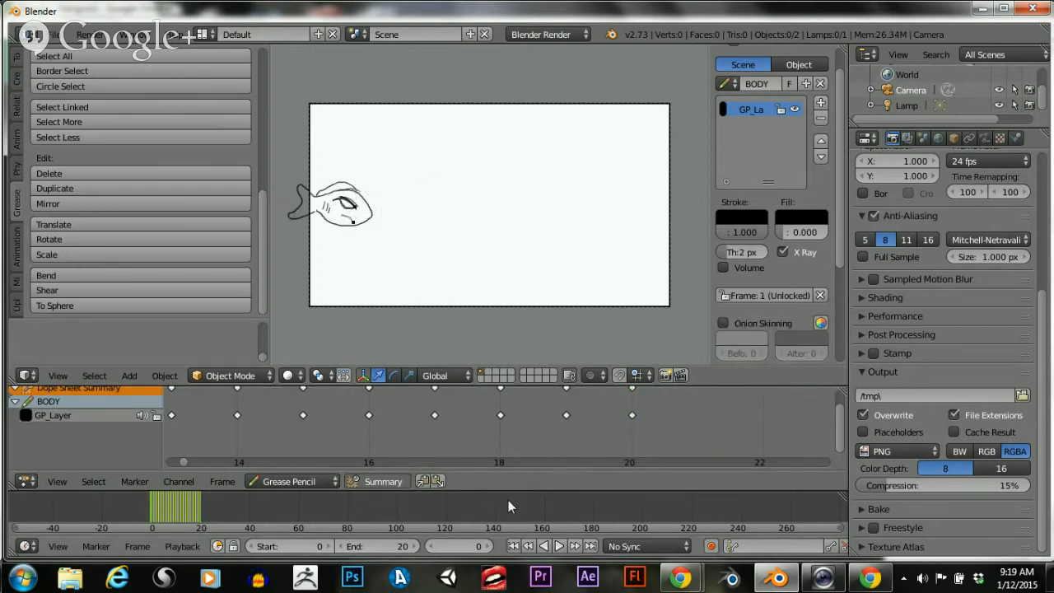
pyautogui.click(558, 547)
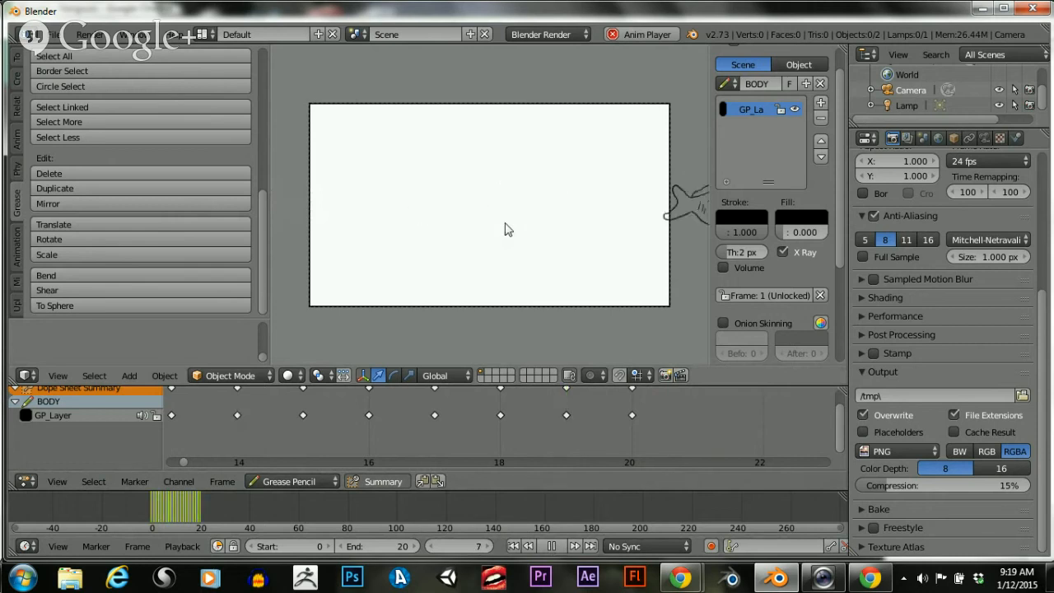
pyautogui.scroll(-1, 524, 192)
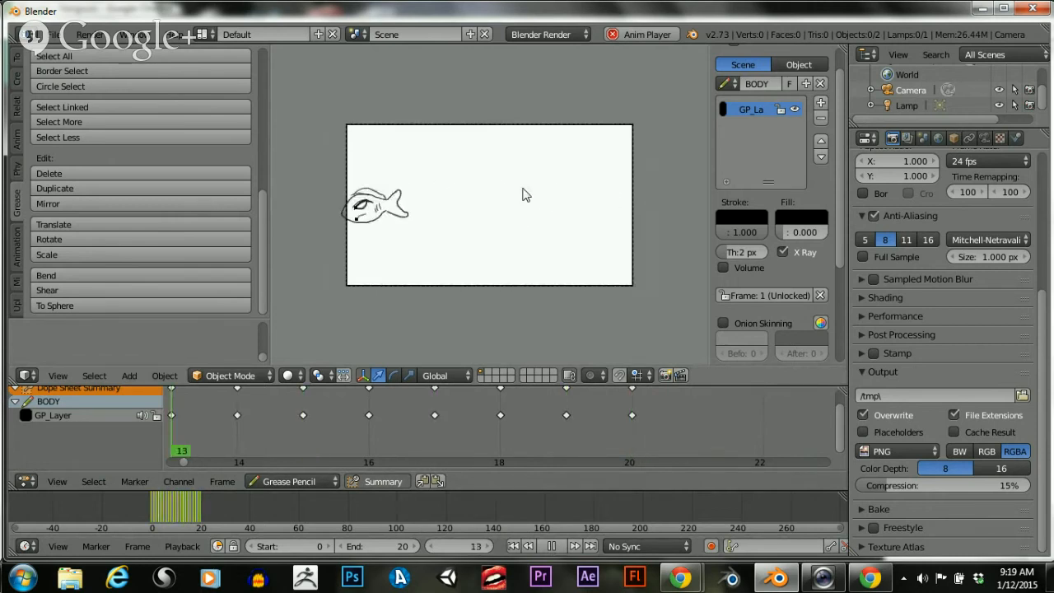
pyautogui.scroll(1, 524, 192)
pyautogui.scroll(-2, 522, 191)
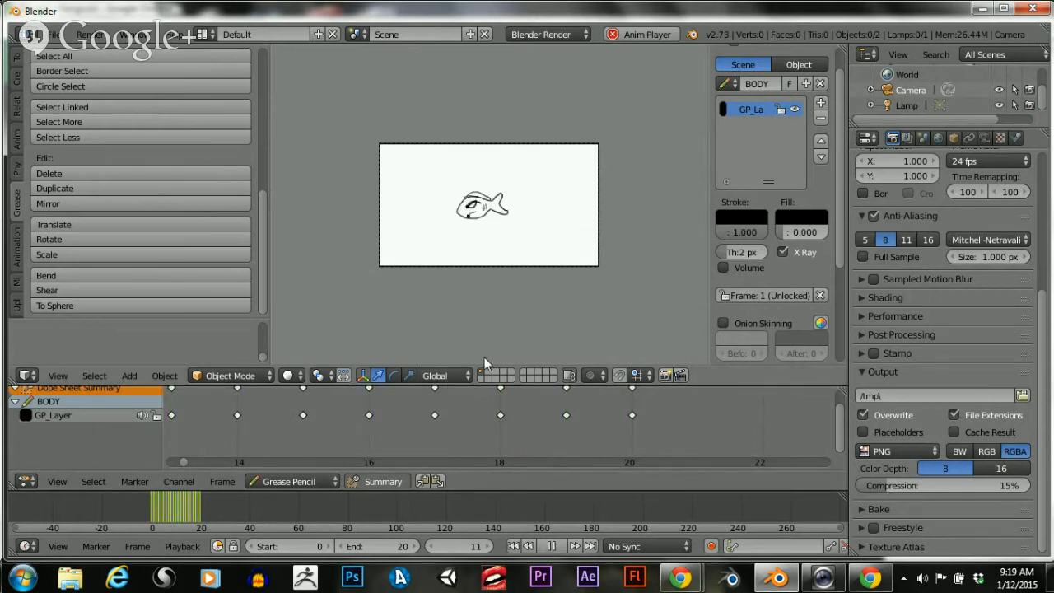
pyautogui.scroll(1, 437, 415)
pyautogui.scroll(1, 445, 412)
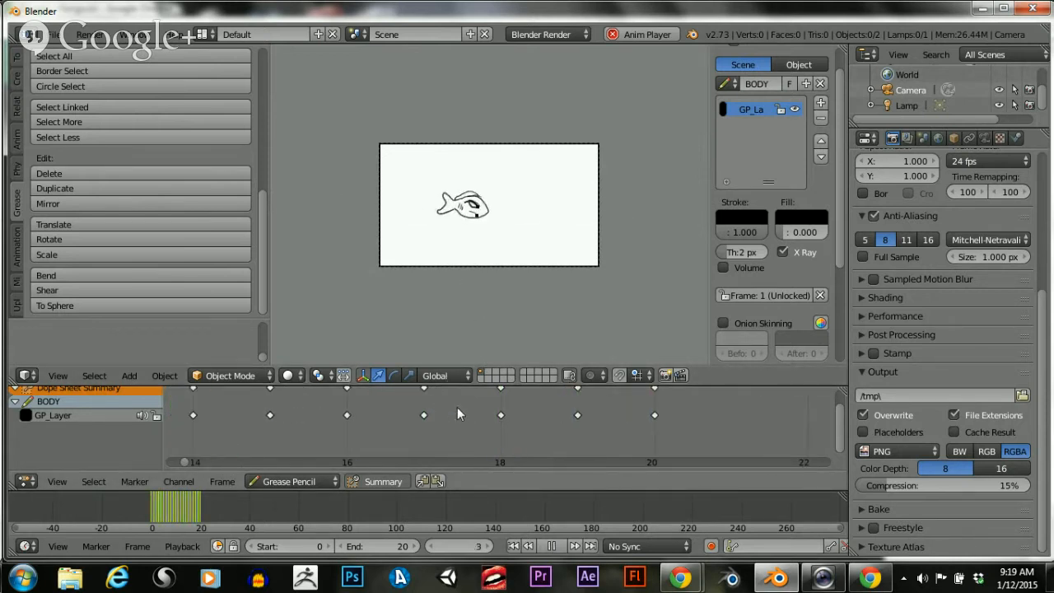
# Try AV-sync as the playback sync mode, and settle on Frame Dropping
pyautogui.click(648, 546)
pyautogui.click(628, 494)
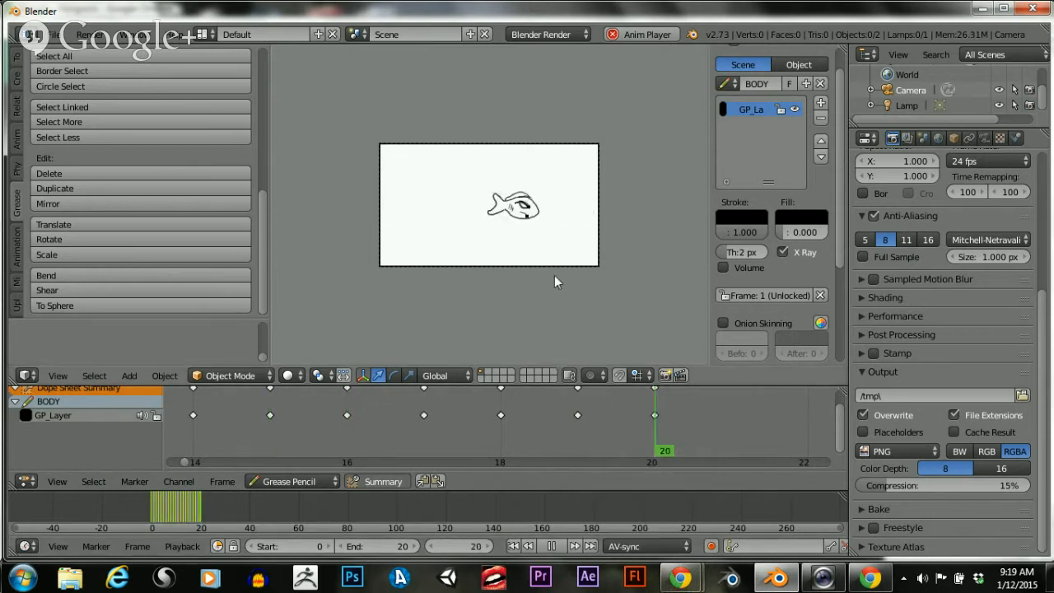
pyautogui.click(649, 546)
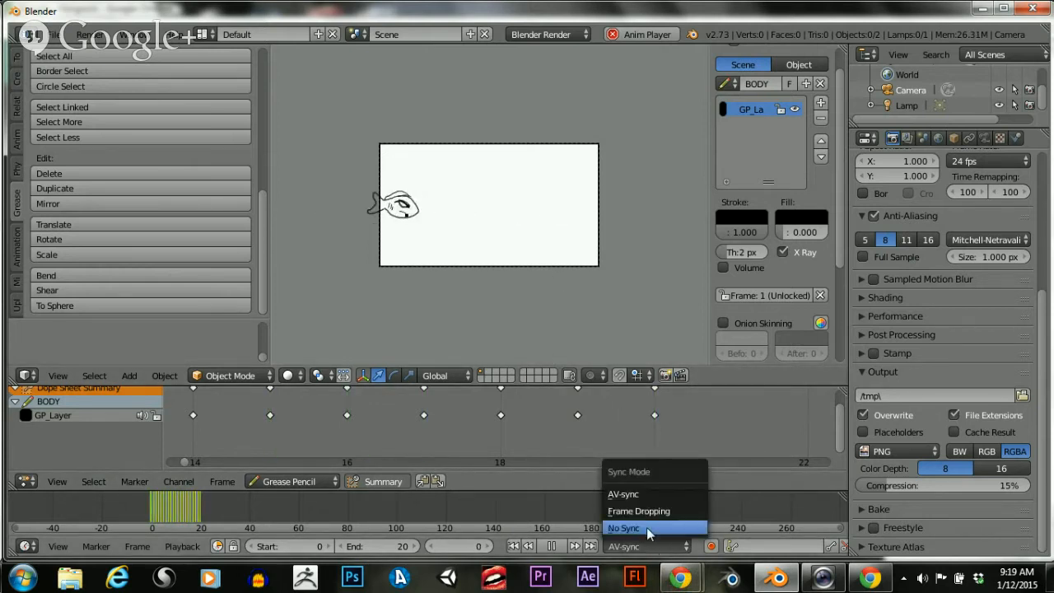
pyautogui.click(641, 519)
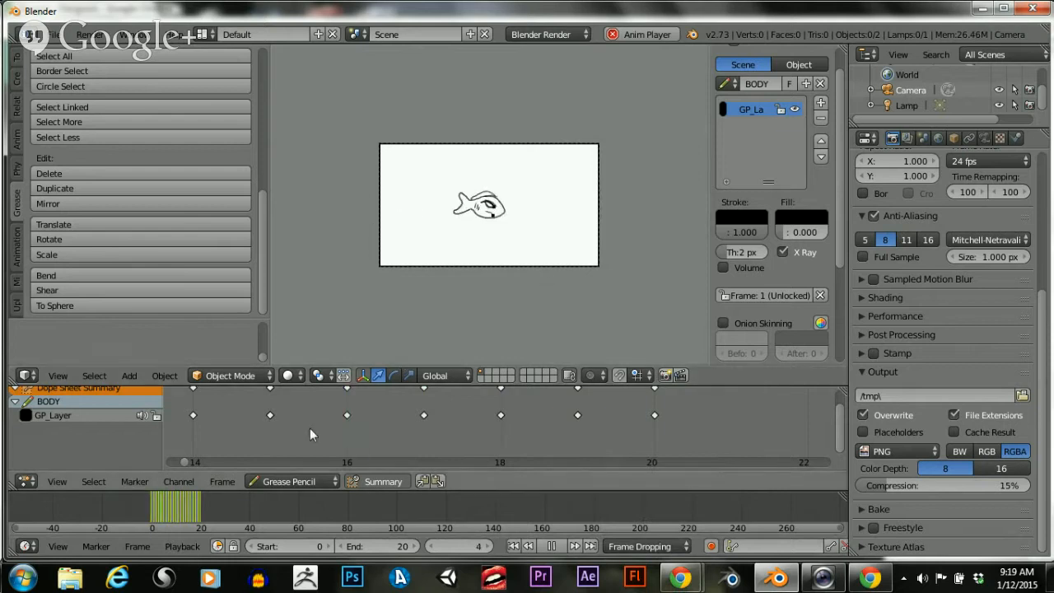
# Look over the fish's Grease Pencil keyframes in the dope sheet and stop the animation playback
pyautogui.scroll(-2, 289, 417)
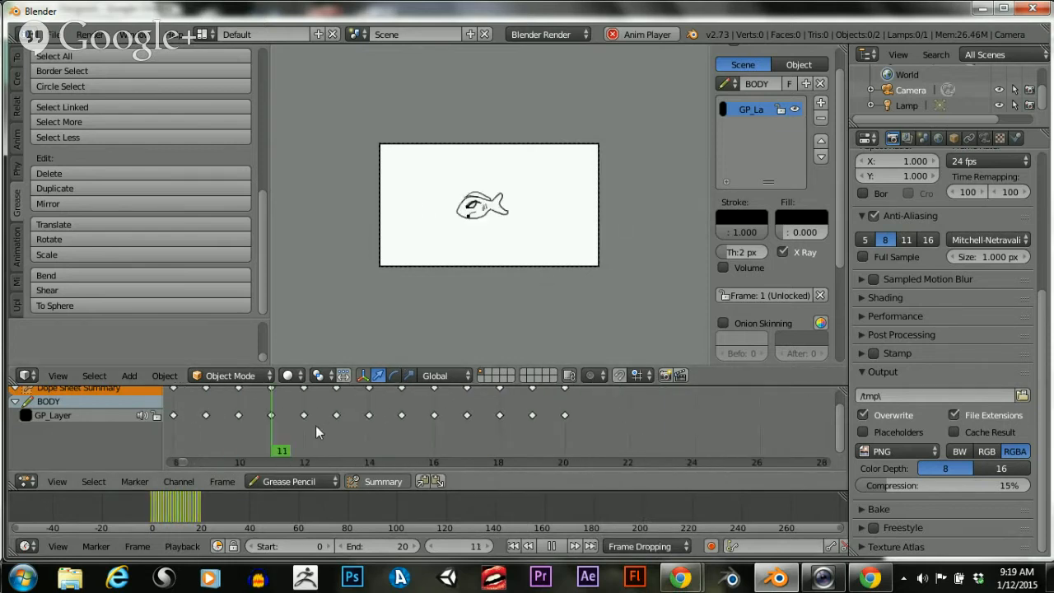
pyautogui.scroll(-5, 318, 424)
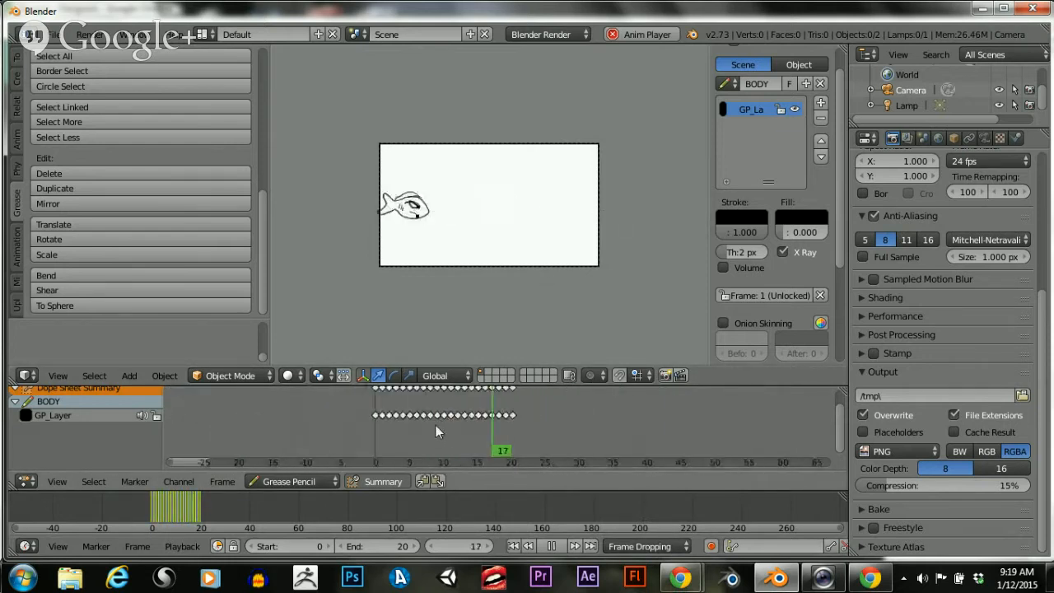
pyautogui.scroll(2, 435, 424)
pyautogui.scroll(5, 376, 420)
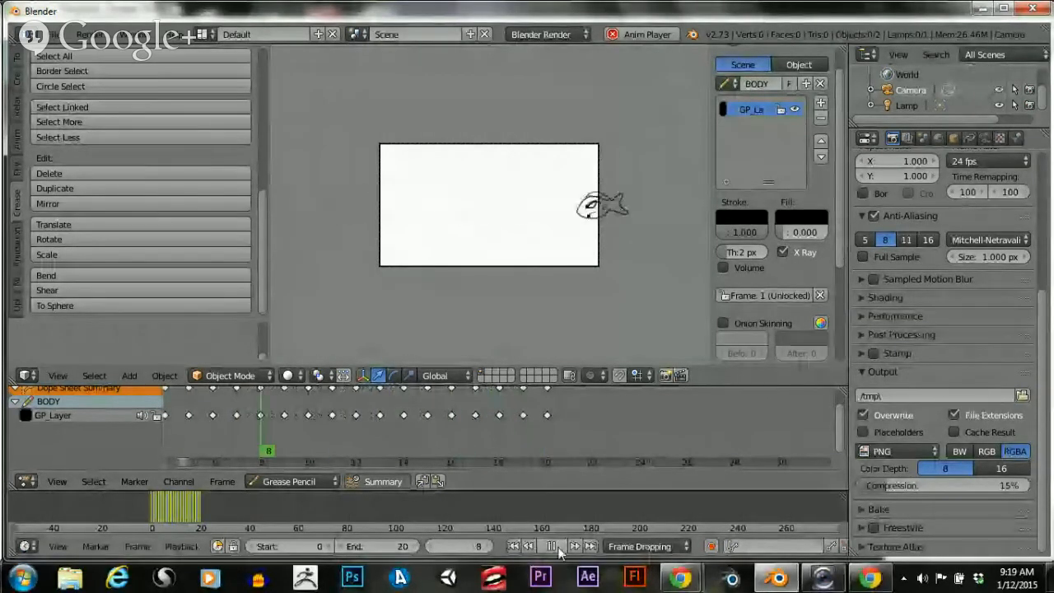
pyautogui.hotkey('alt', 'a')
pyautogui.scroll(4, 297, 405)
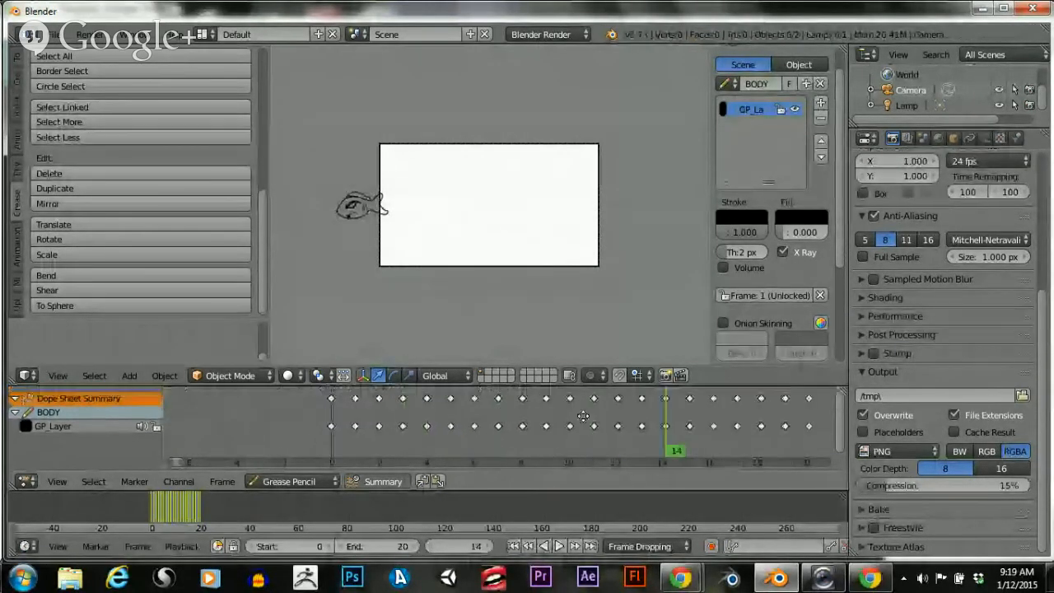
pyautogui.scroll(3, 401, 405)
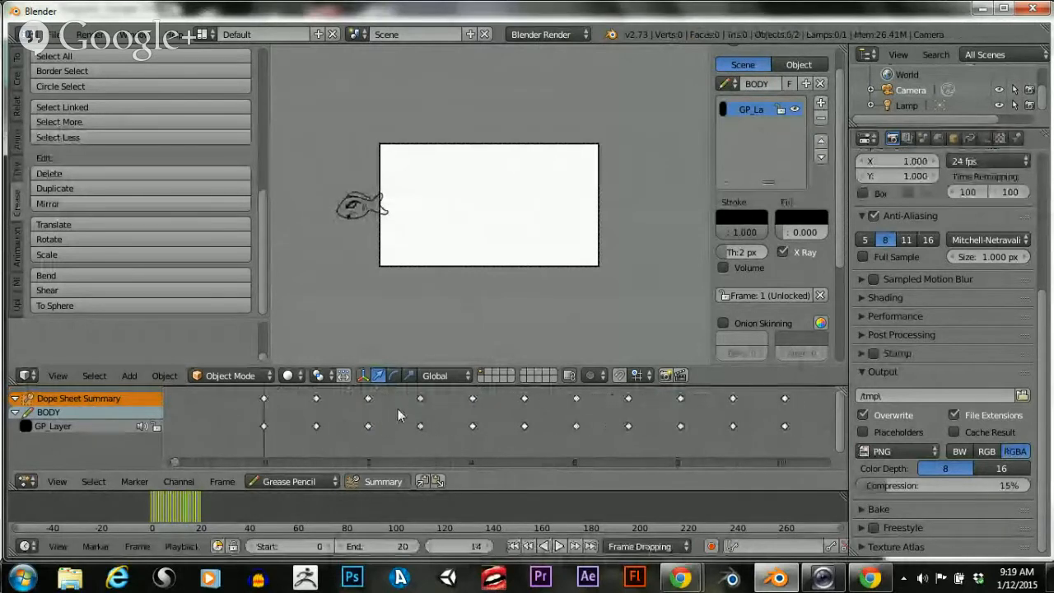
# Set the scene's frame rate to a custom 8 fps and play the fish animation at that speed
pyautogui.click(981, 163)
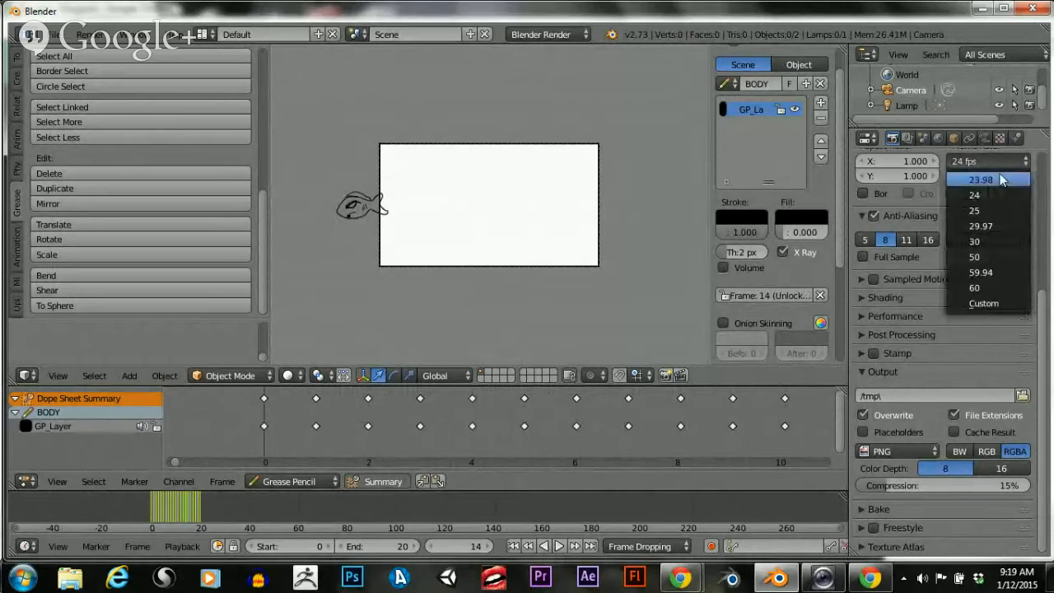
pyautogui.click(1021, 199)
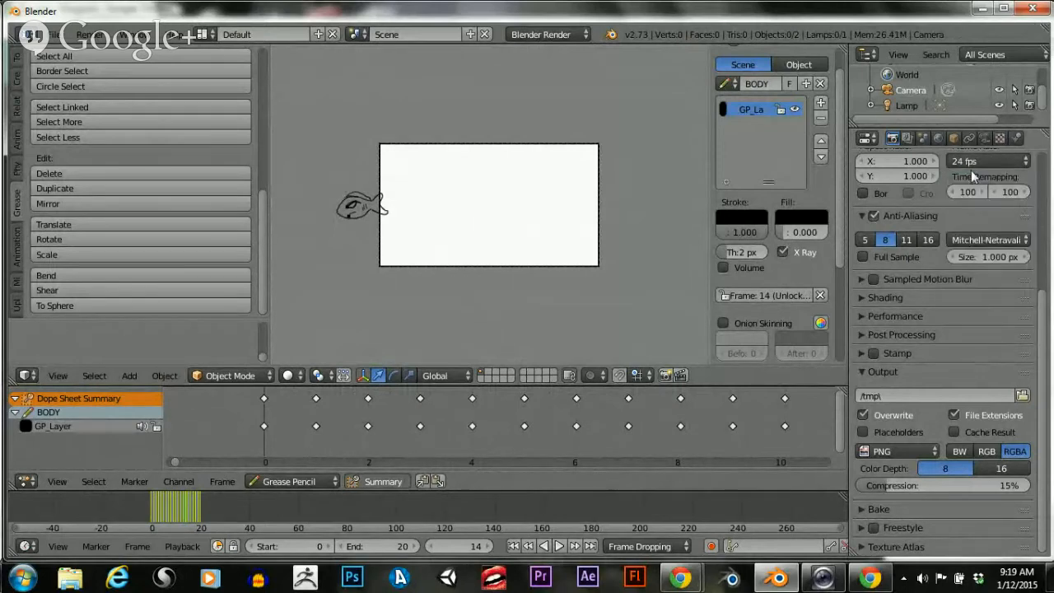
pyautogui.scroll(3, 972, 169)
pyautogui.click(982, 255)
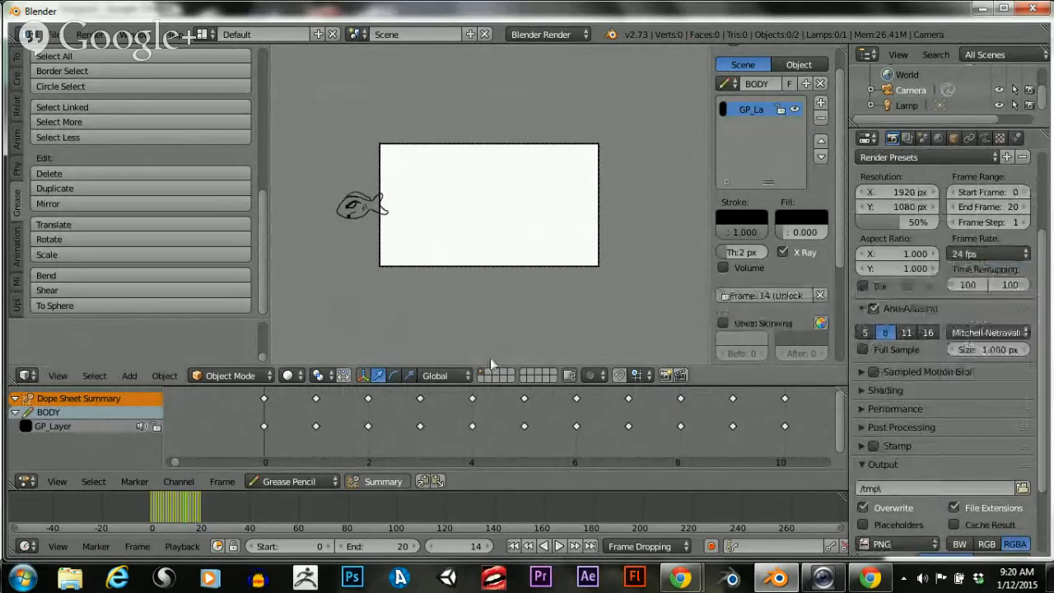
pyautogui.click(957, 256)
pyautogui.click(966, 402)
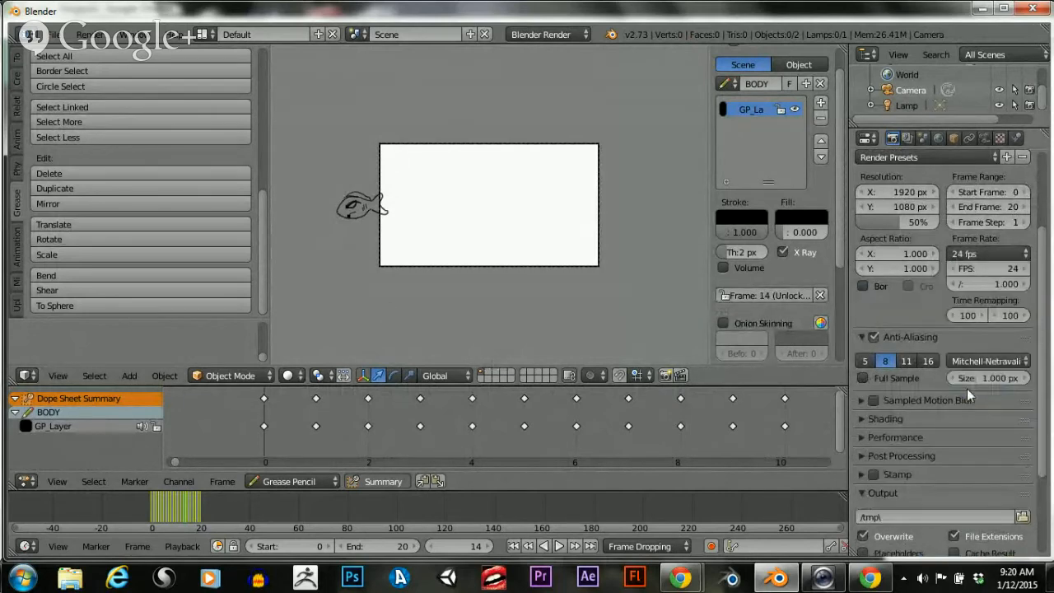
pyautogui.click(997, 269)
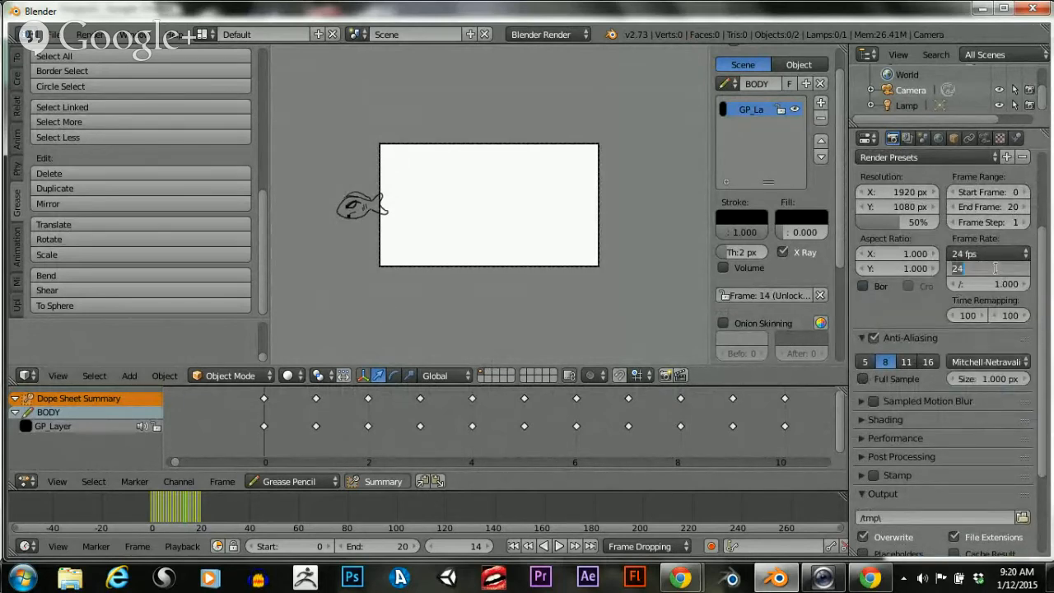
pyautogui.write('8')
pyautogui.press('Return')
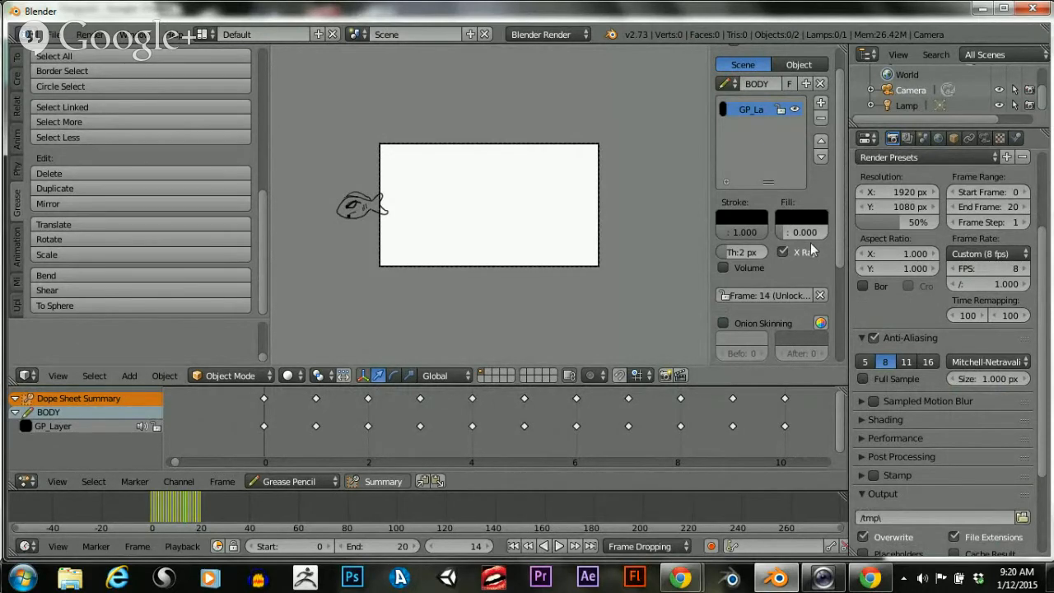
pyautogui.click(559, 547)
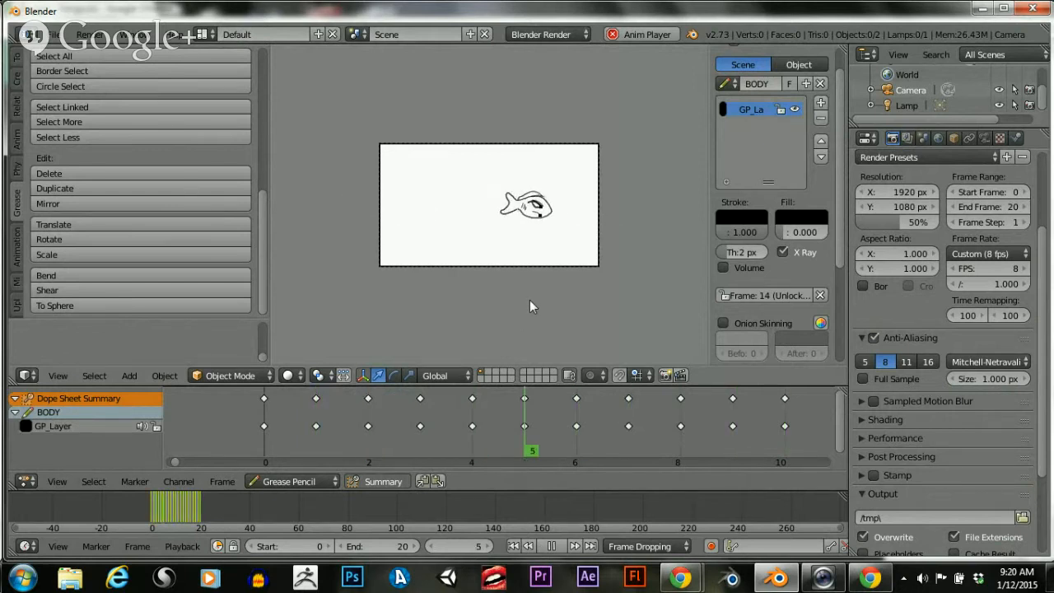
pyautogui.scroll(5, 511, 222)
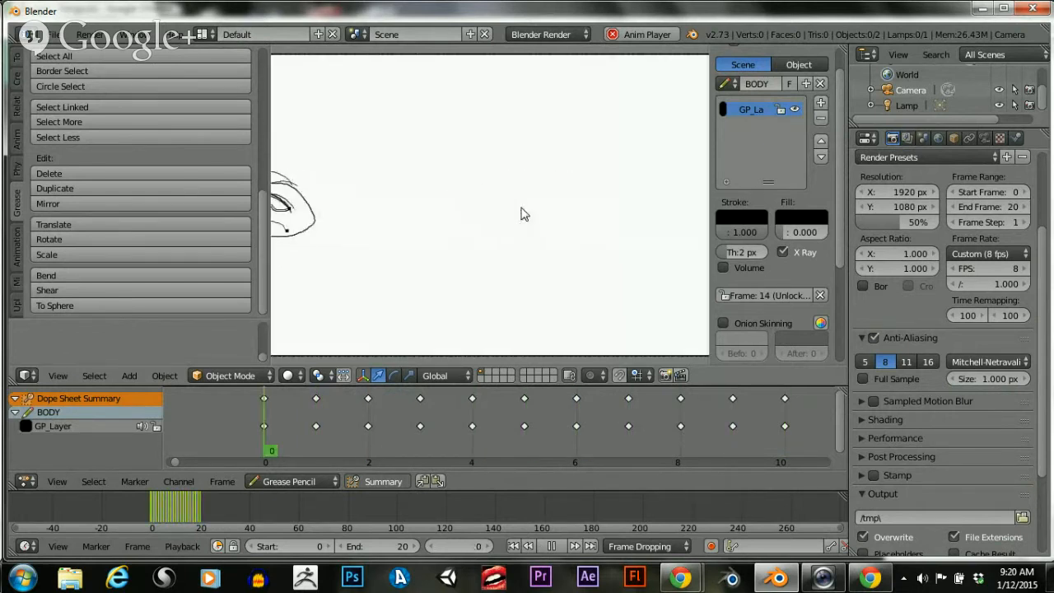
# Watch the looping fish animation across the whole camera frame and stop its playback
pyautogui.scroll(-2, 522, 213)
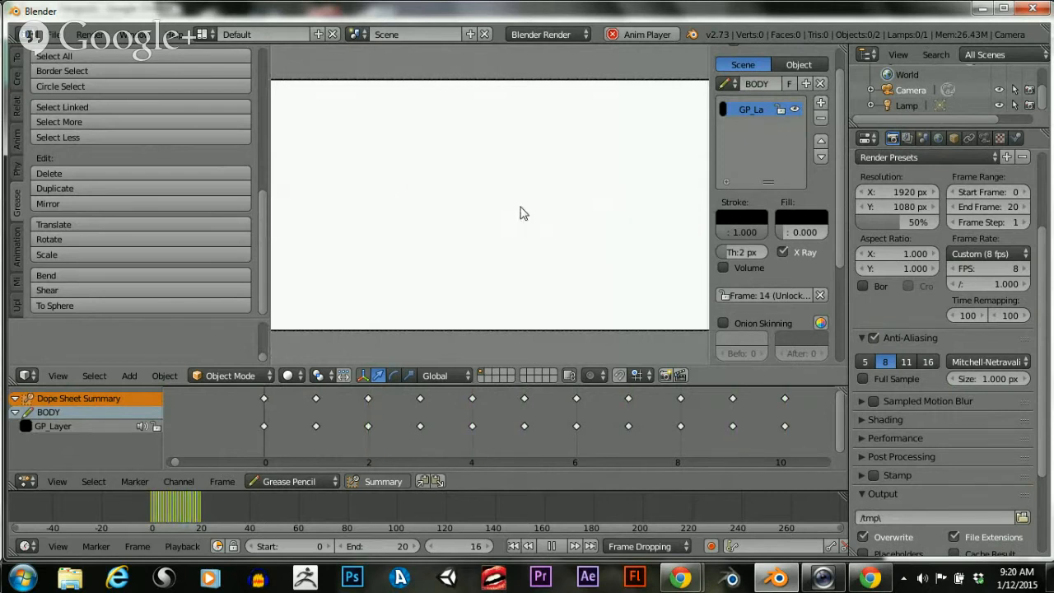
pyautogui.scroll(-3, 522, 213)
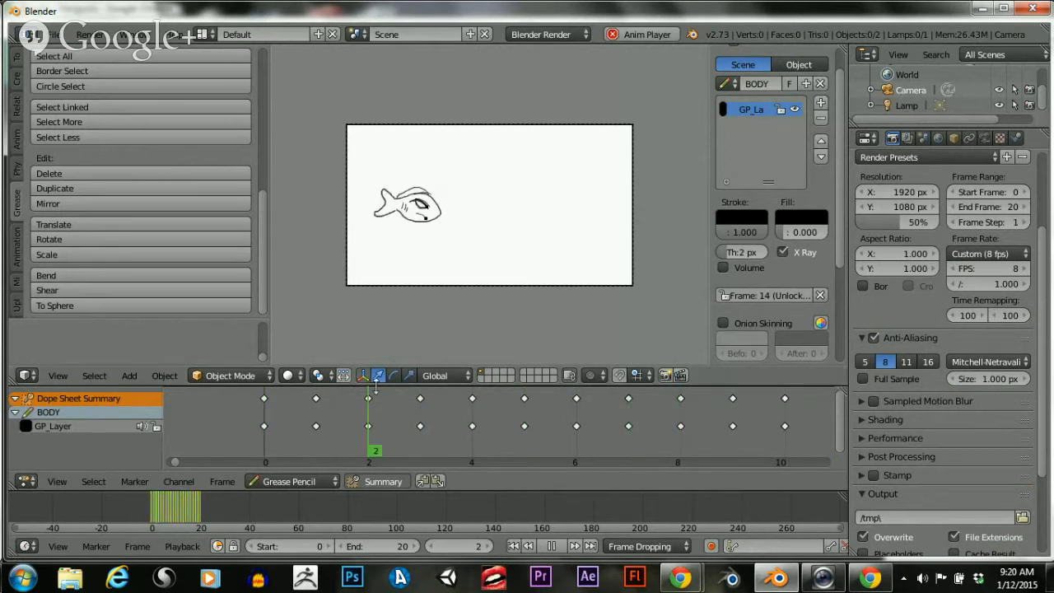
pyautogui.click(551, 546)
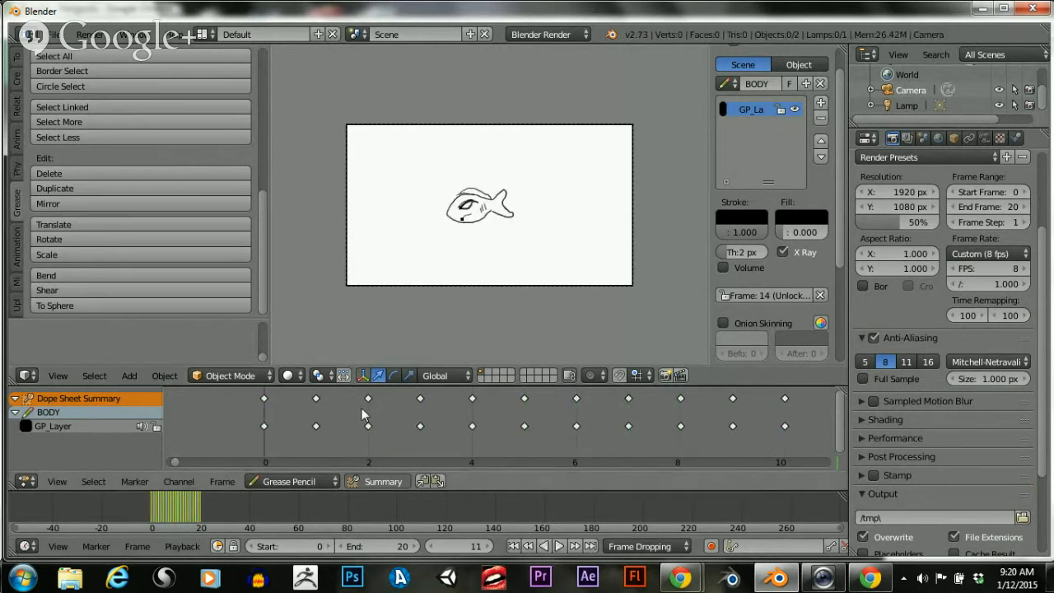
# Scrub the fish animation to frame 20 in the dope sheet and examine the last Grease Pencil keyframes
pyautogui.scroll(-3, 540, 402)
pyautogui.moveTo(622, 431); pyautogui.dragTo(336, 415, button='middle')
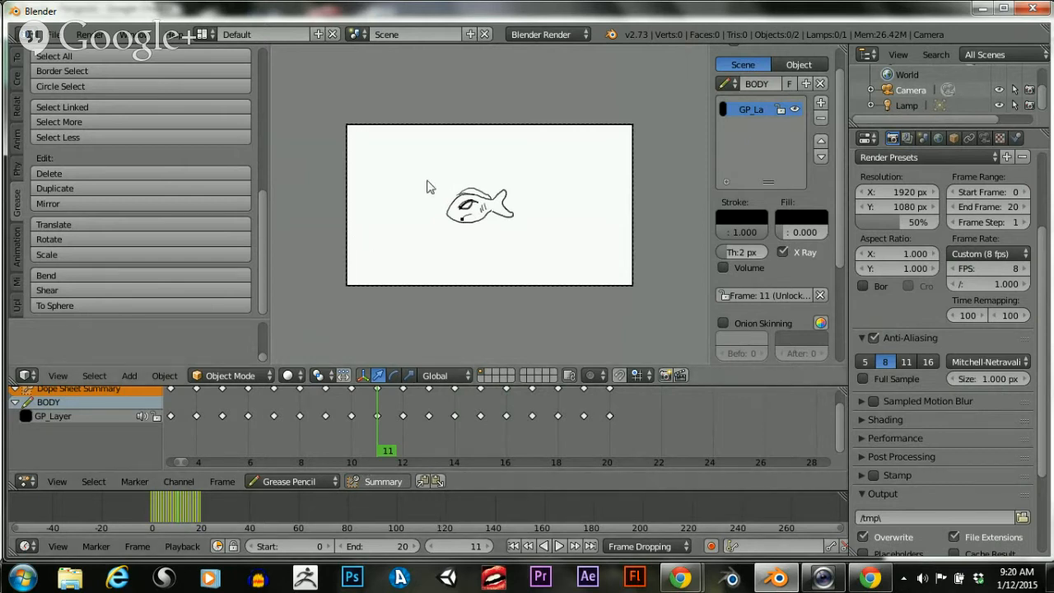
pyautogui.moveTo(384, 430); pyautogui.dragTo(603, 434)
pyautogui.scroll(3, 512, 212)
pyautogui.scroll(-2, 512, 213)
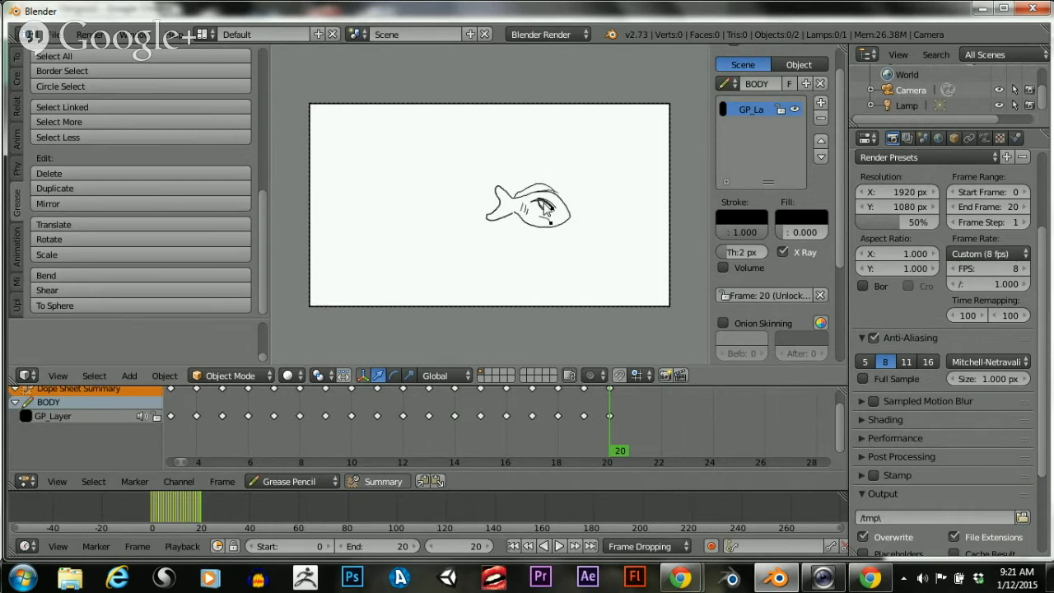
pyautogui.scroll(-4, 543, 205)
pyautogui.scroll(3, 513, 222)
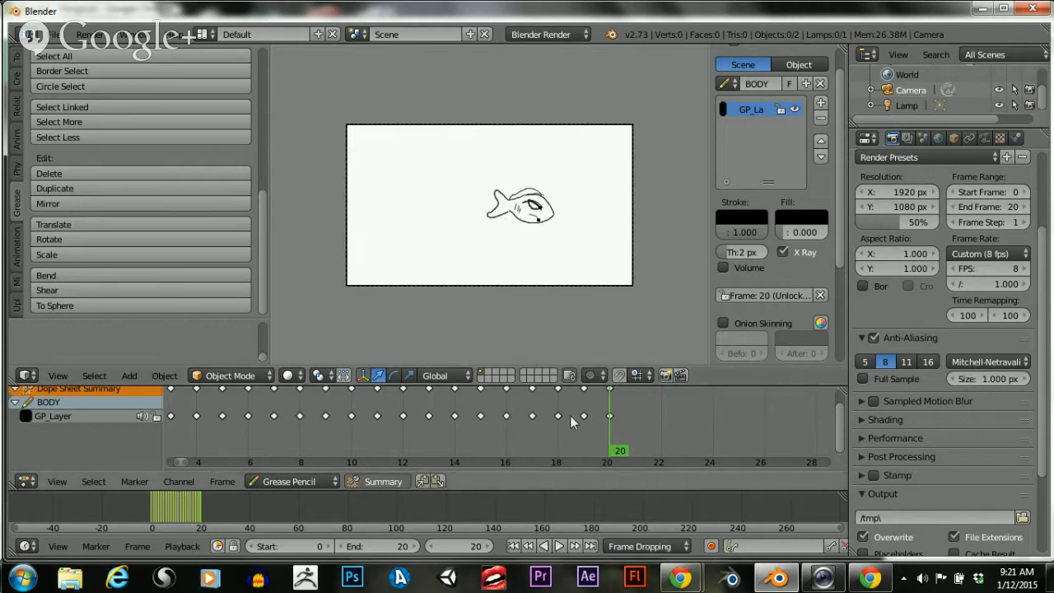
pyautogui.moveTo(582, 420); pyautogui.dragTo(472, 425, button='middle')
pyautogui.scroll(15, 453, 424)
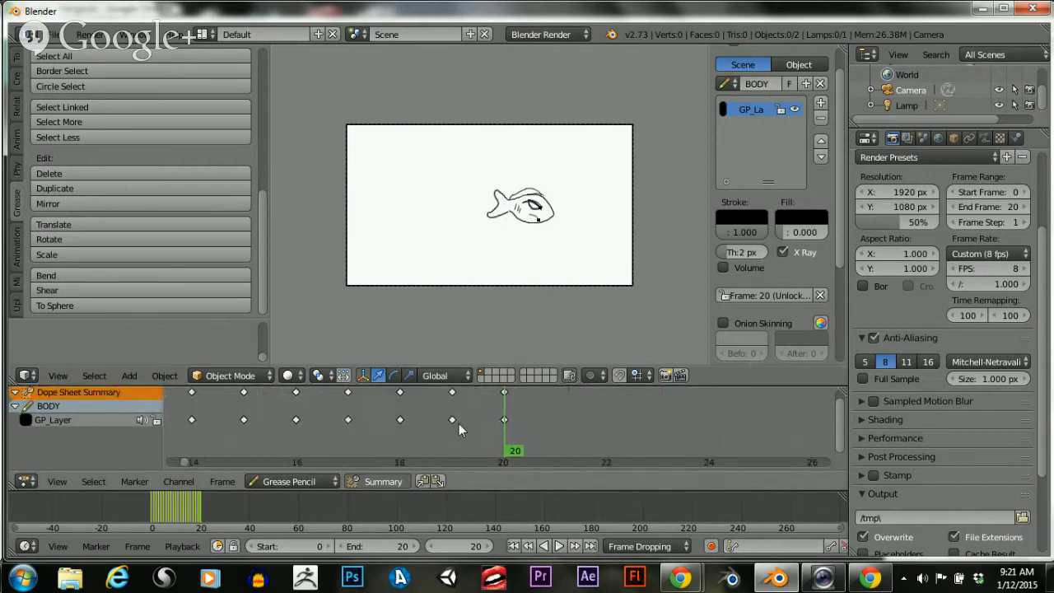
pyautogui.scroll(-1, 458, 423)
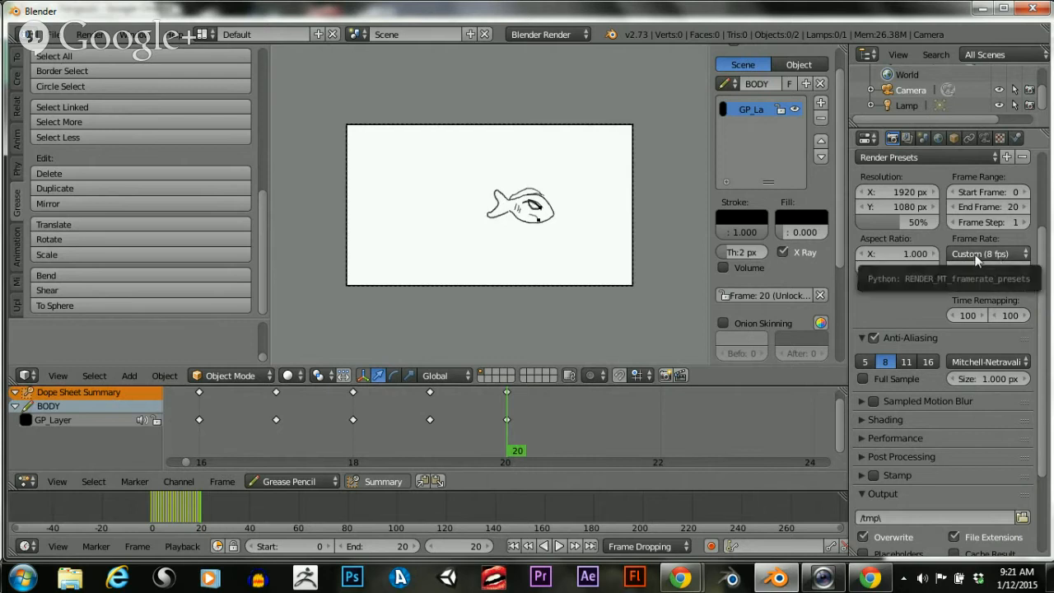
pyautogui.scroll(-1, 499, 214)
pyautogui.scroll(1, 501, 218)
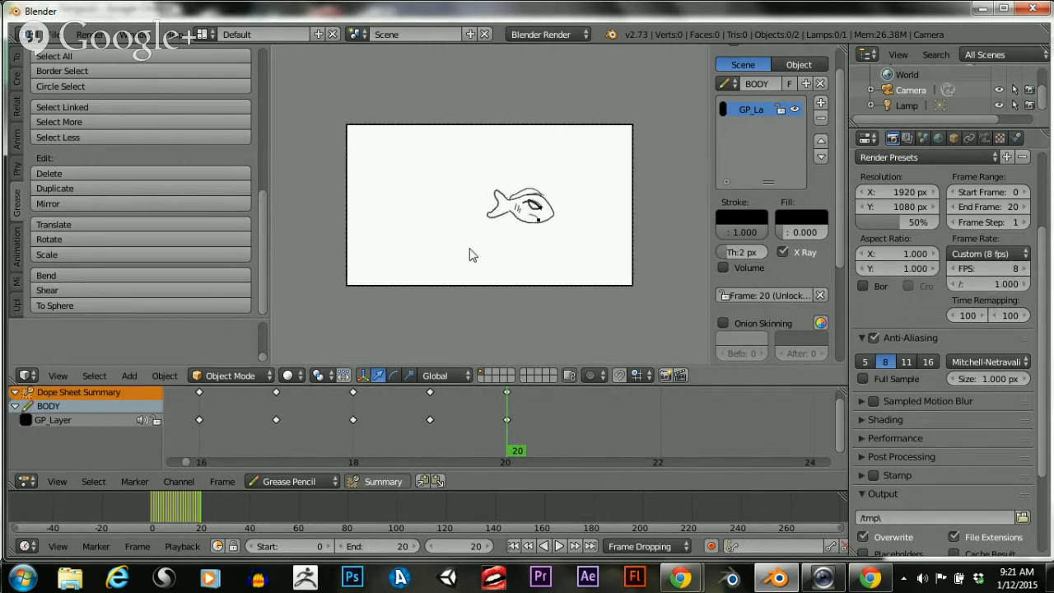
pyautogui.scroll(-1, 483, 255)
pyautogui.scroll(1, 482, 254)
pyautogui.scroll(-1, 493, 227)
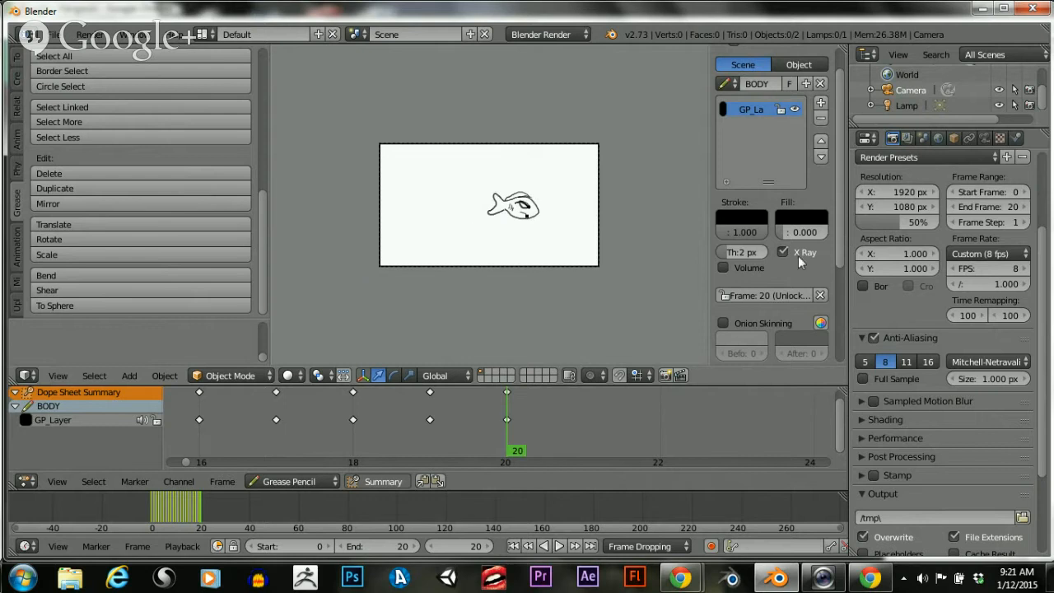
# Try to keyframe the scene's FPS value and check the other frame rate properties for keyframing options
pyautogui.rightClick(984, 260)
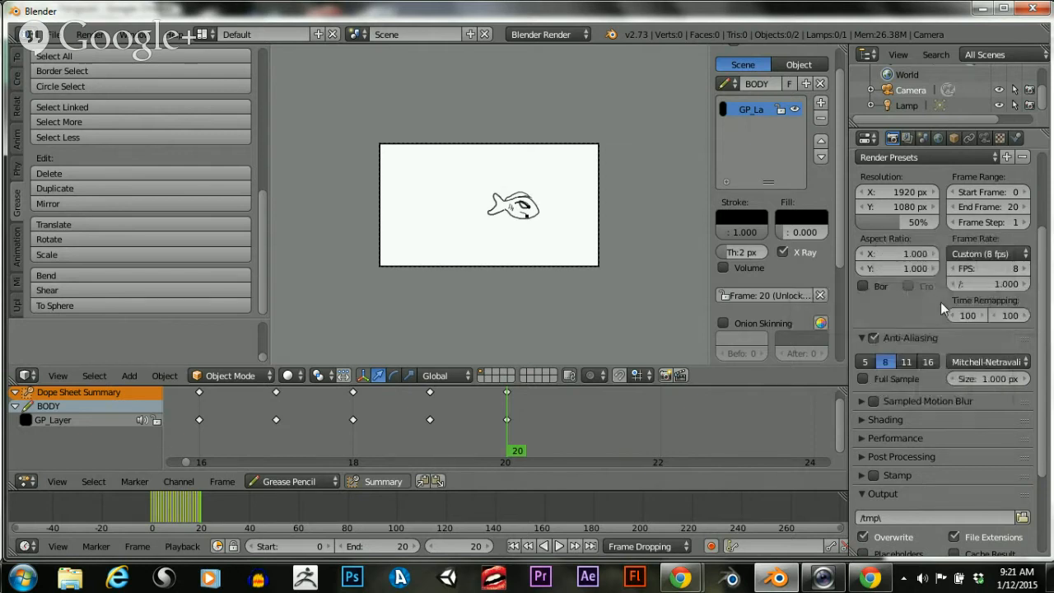
pyautogui.rightClick(977, 274)
pyautogui.press('i')
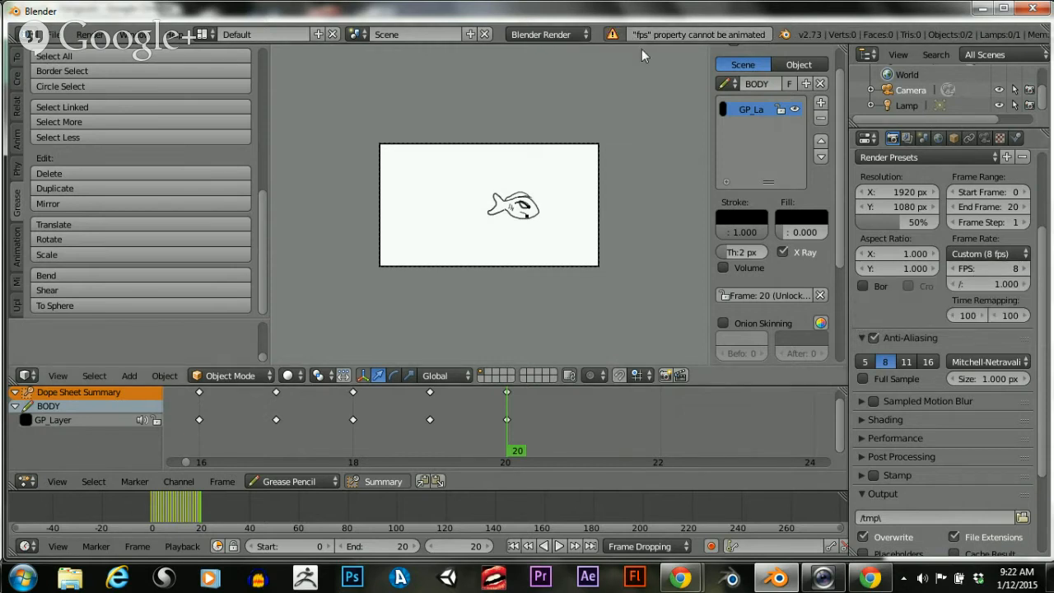
pyautogui.rightClick(980, 283)
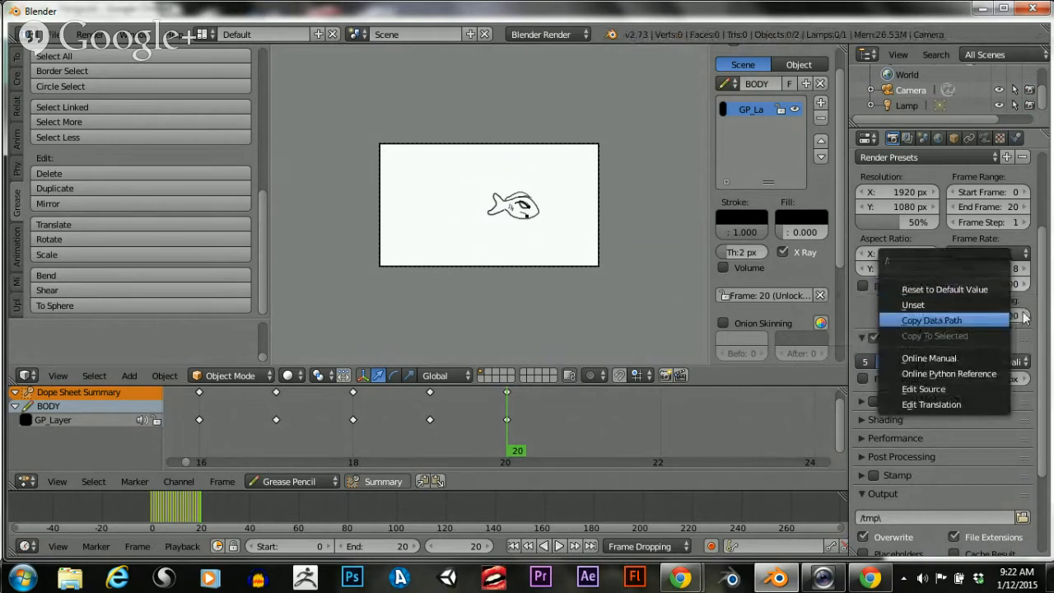
pyautogui.rightClick(993, 286)
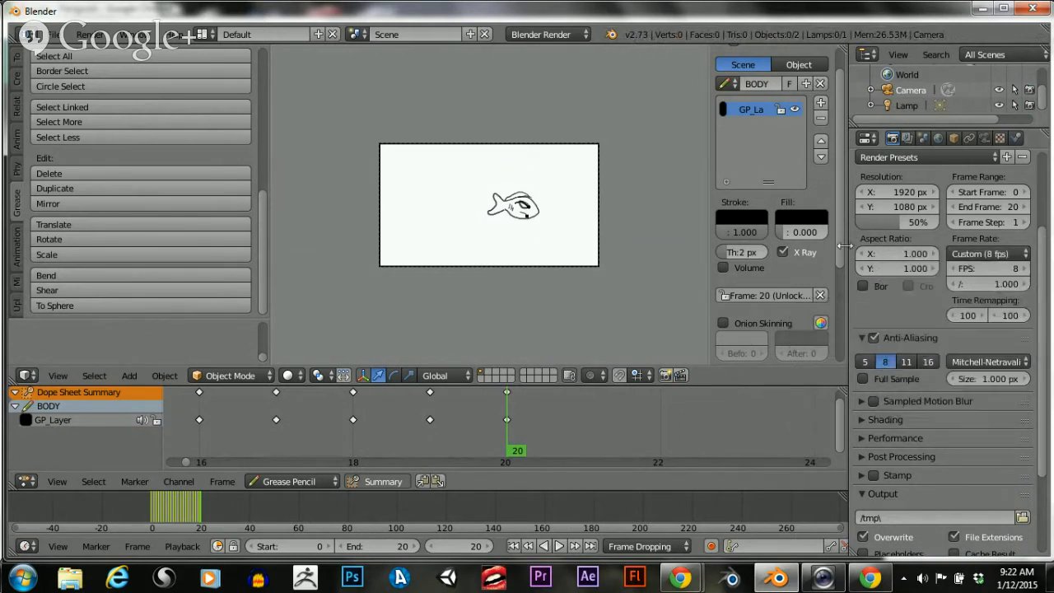
pyautogui.rightClick(982, 250)
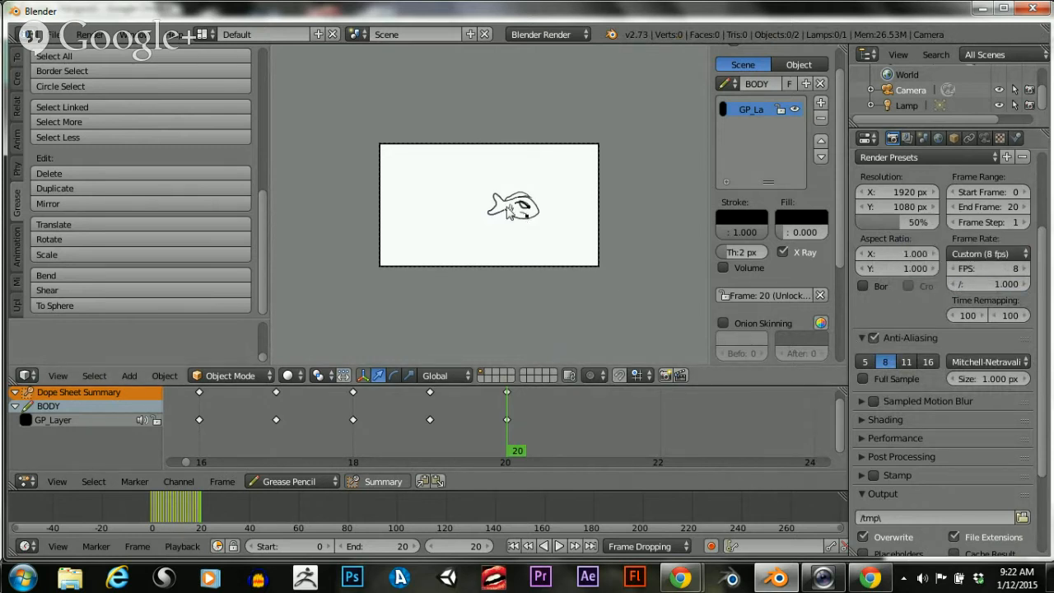
# Add a second Grease Pencil layer to the BODY data and name it FISH_2
pyautogui.scroll(3, 510, 214)
pyautogui.scroll(-1, 509, 212)
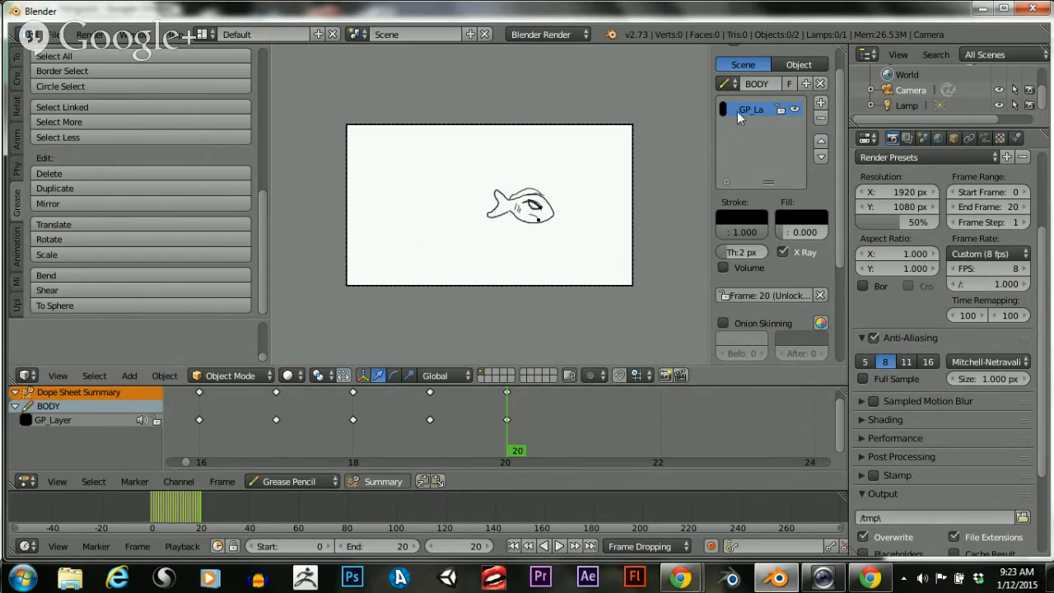
pyautogui.click(821, 105)
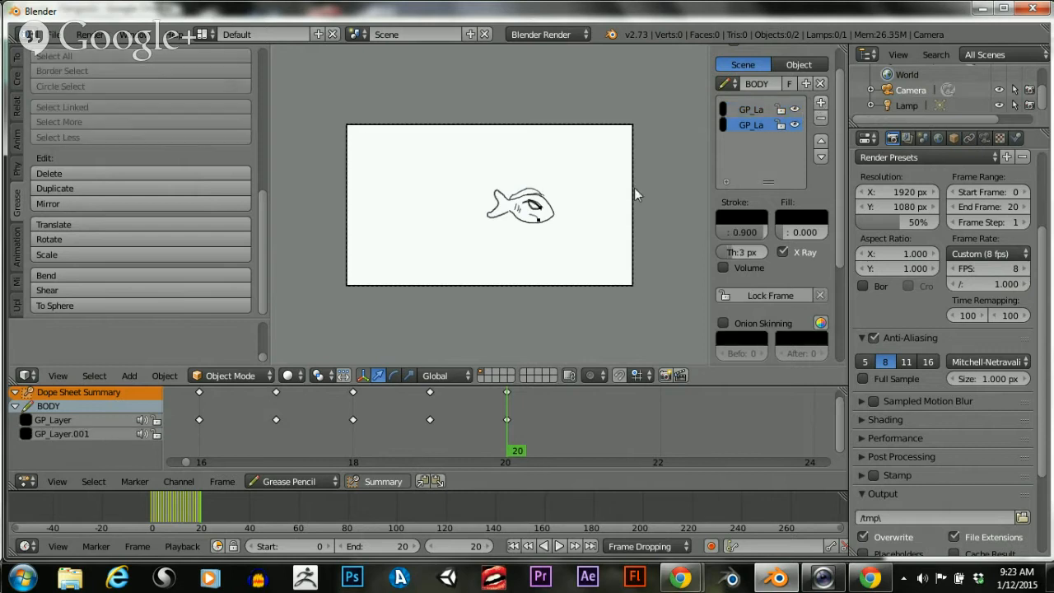
pyautogui.doubleClick(757, 126)
pyautogui.press('BackSpace')
pyautogui.press('Return')
# Rename the original fish layer to FISH_BOY and widen the properties region to show the full layer names
pyautogui.click(751, 111)
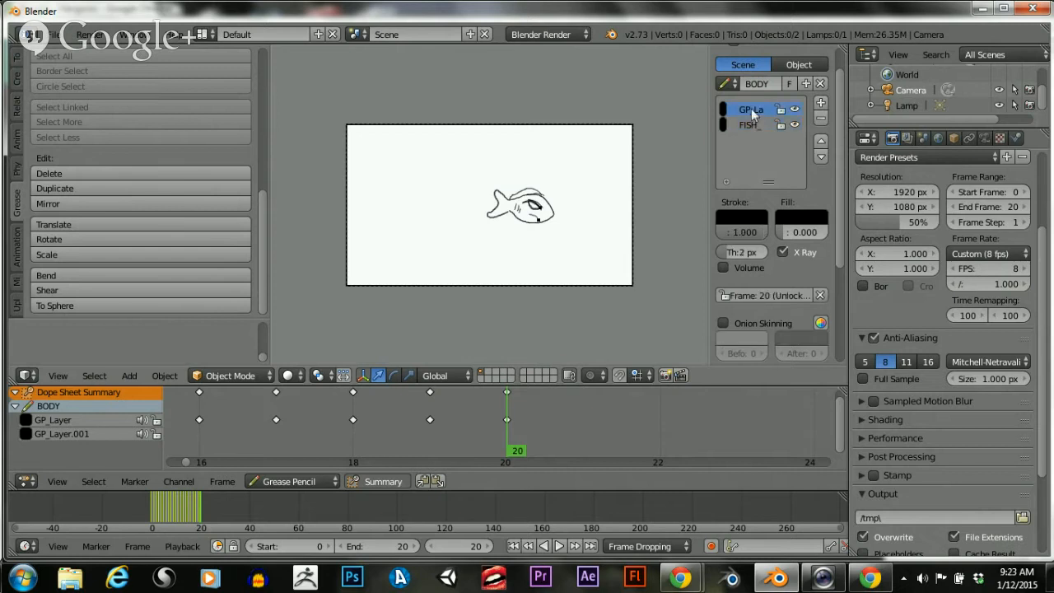
pyautogui.rightClick(751, 108)
pyautogui.press('BackSpace')
pyautogui.press('Return')
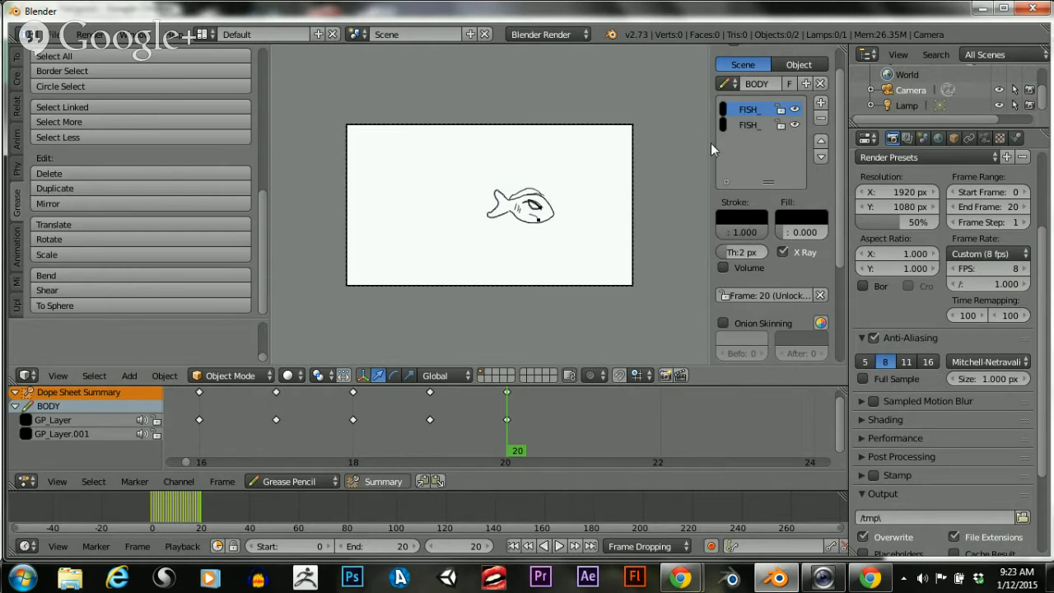
pyautogui.moveTo(713, 144); pyautogui.dragTo(682, 147)
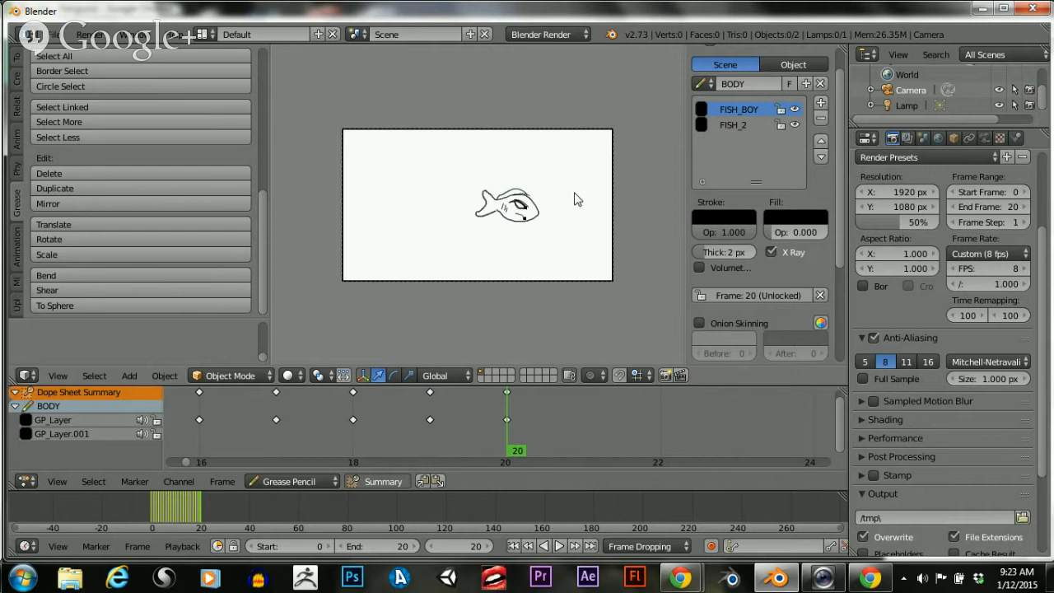
pyautogui.scroll(2, 575, 200)
pyautogui.scroll(-1, 569, 196)
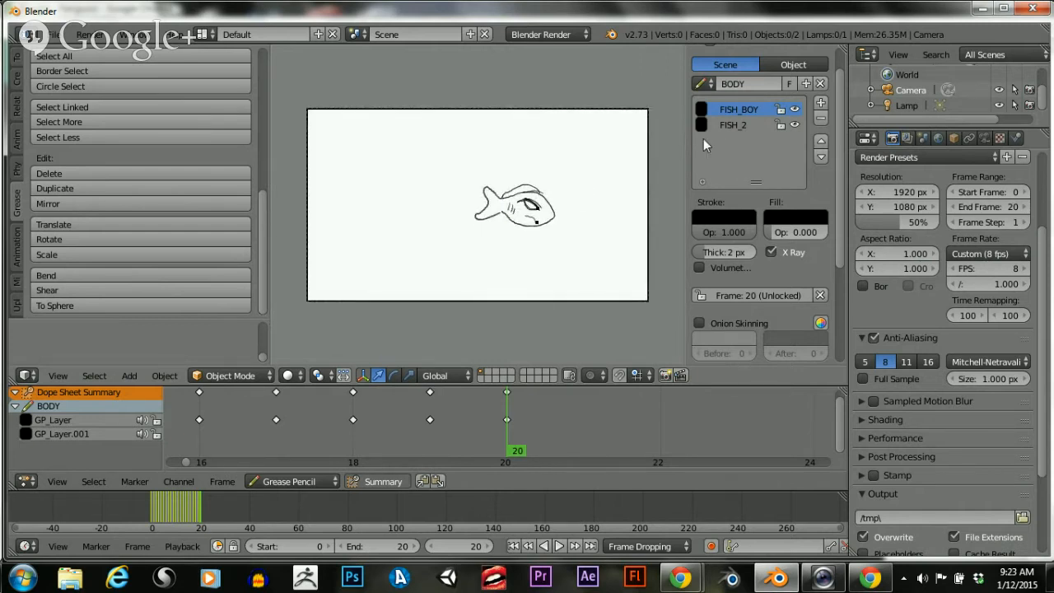
# Lock the FISH_BOY layer and make FISH_2 the active Grease Pencil layer
pyautogui.click(725, 125)
pyautogui.click(781, 108)
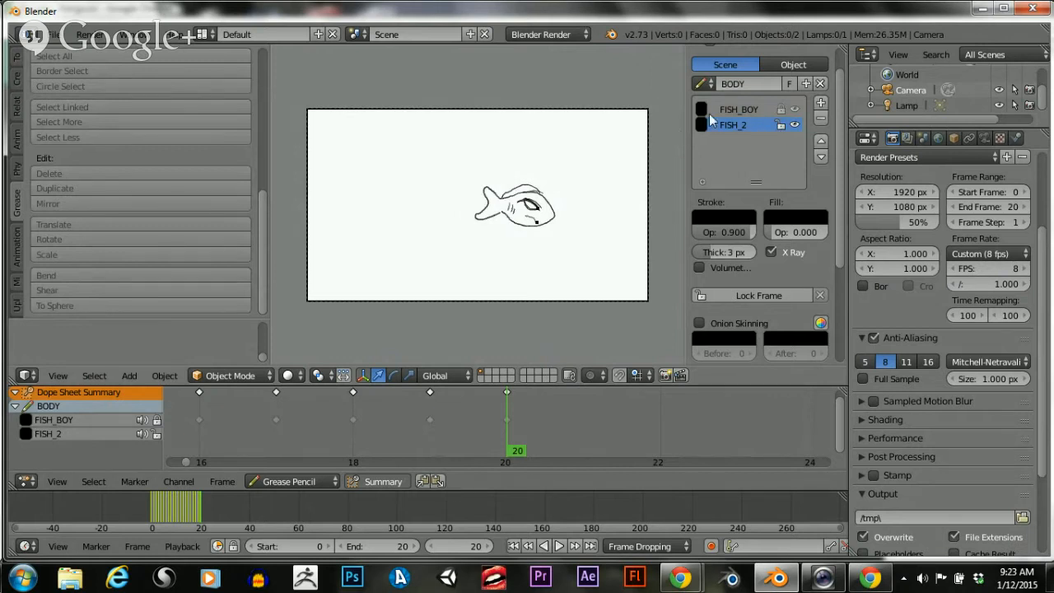
pyautogui.click(740, 115)
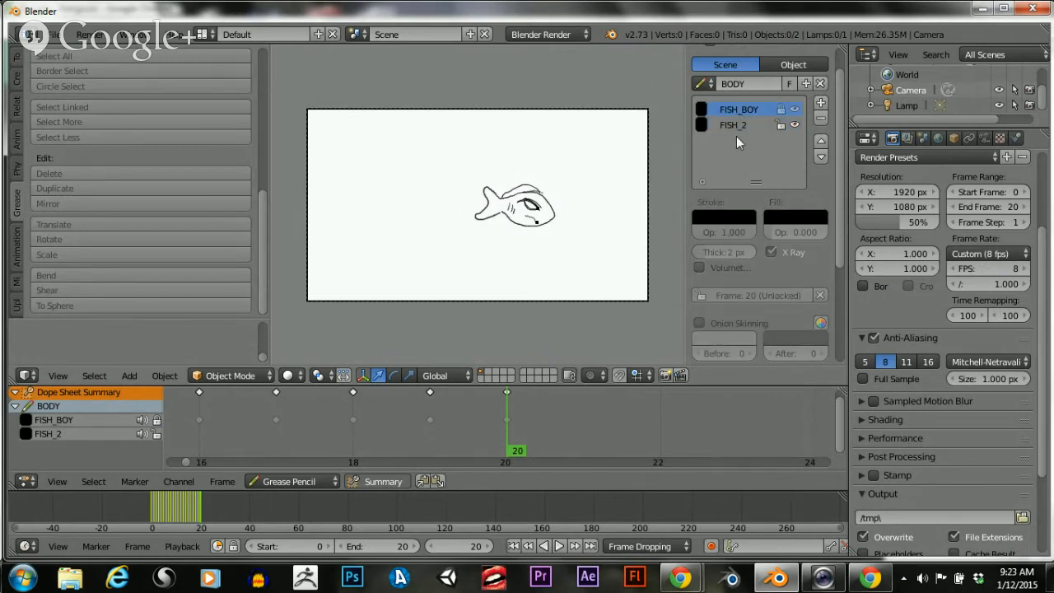
pyautogui.click(735, 127)
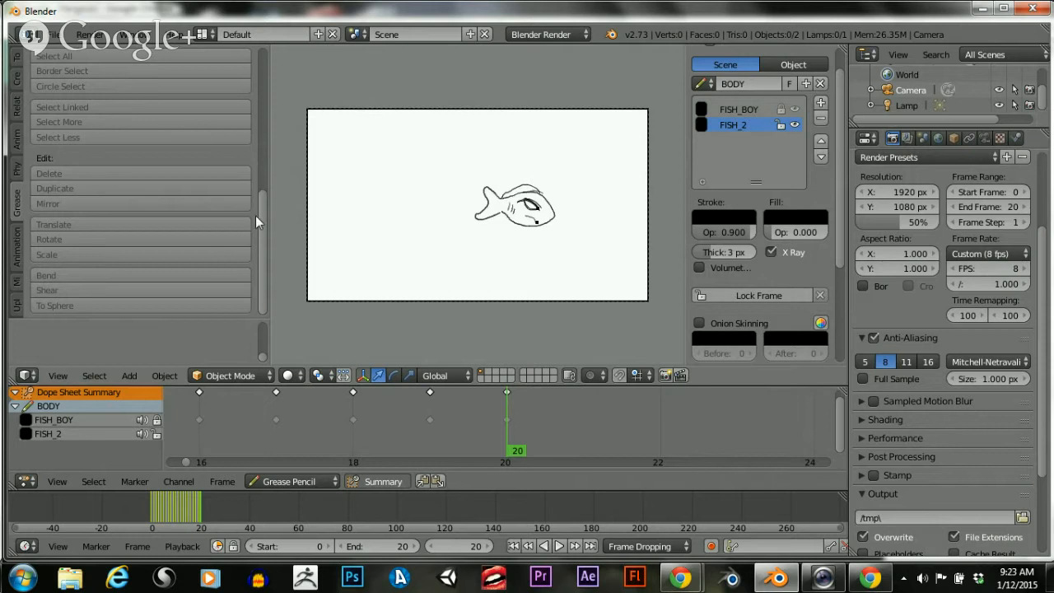
# Draw a large freehand fish back and tail outline around the existing fish on FISH_2 at frame 20
pyautogui.moveTo(256, 215); pyautogui.dragTo(286, 58)
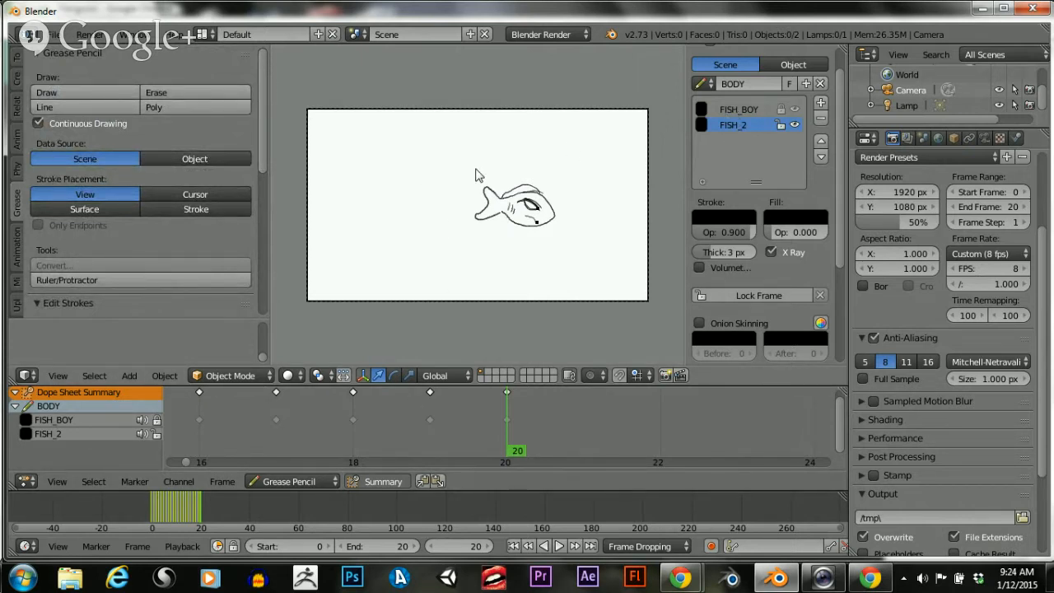
pyautogui.scroll(-2, 428, 201)
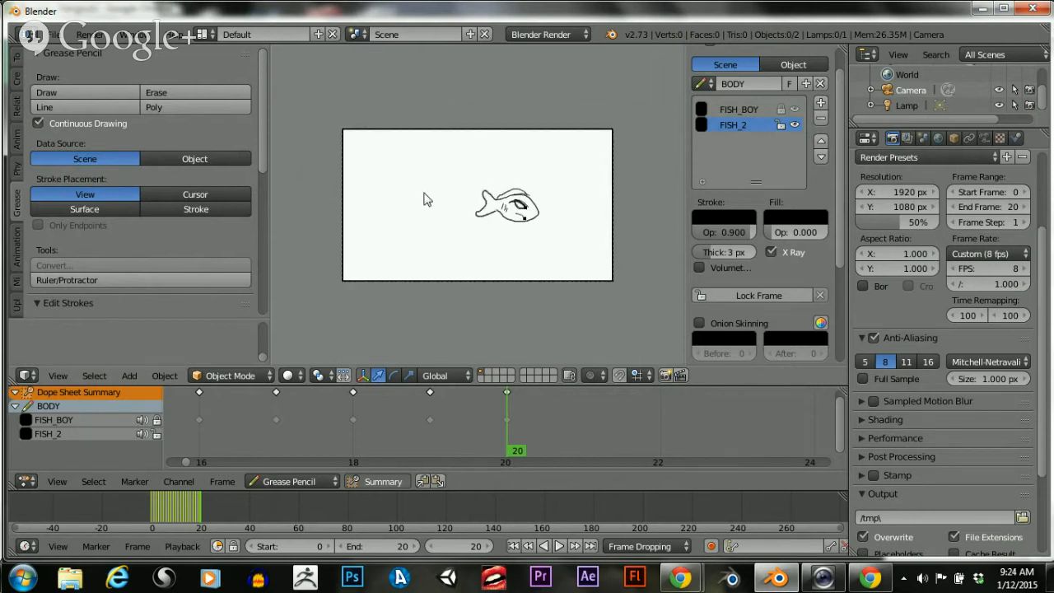
pyautogui.scroll(-1, 425, 200)
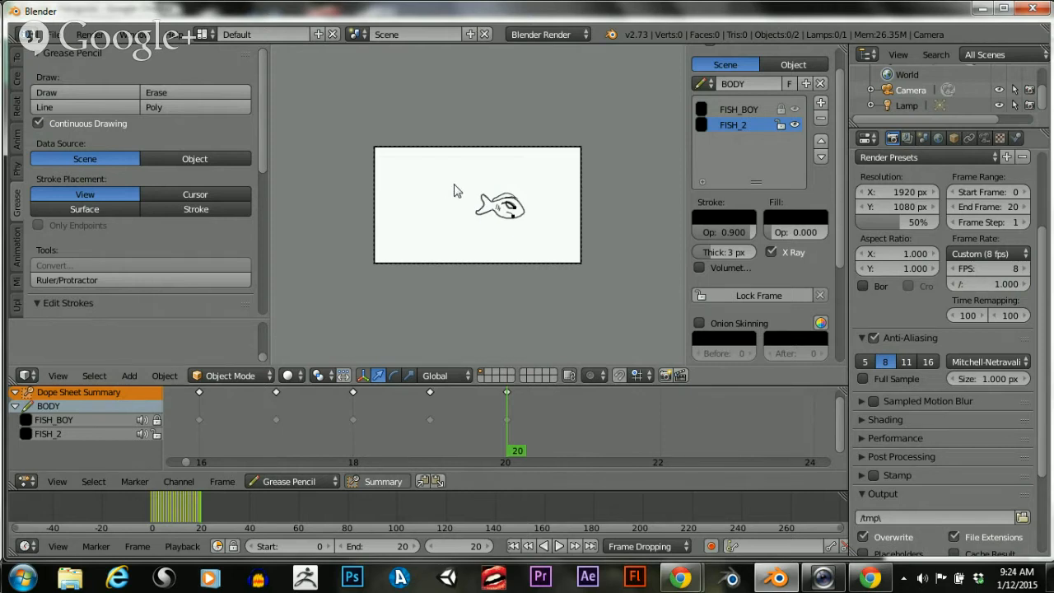
pyautogui.scroll(4, 471, 198)
pyautogui.scroll(-2, 477, 204)
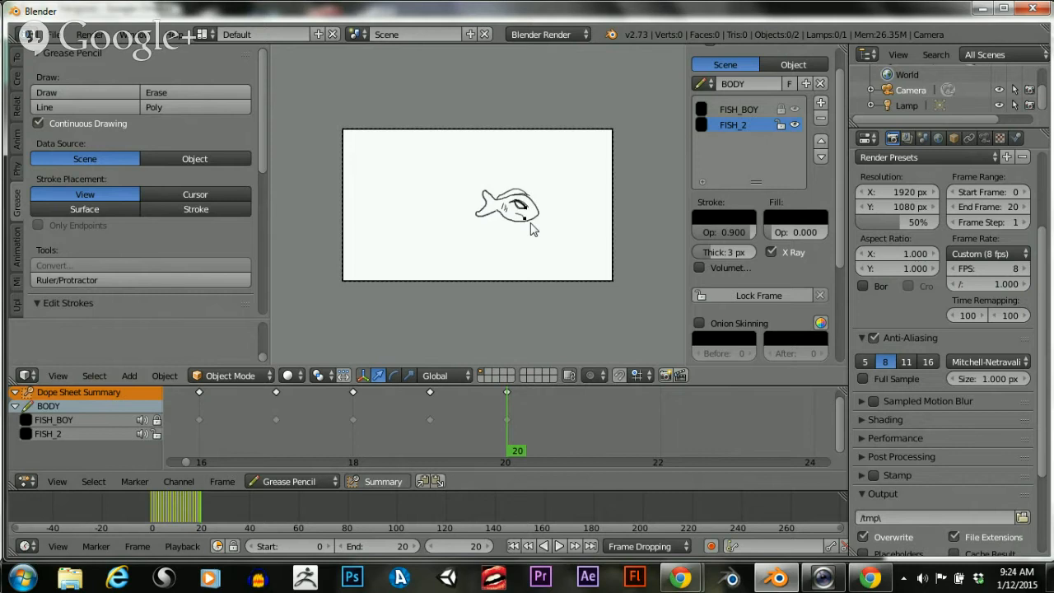
pyautogui.click(110, 92)
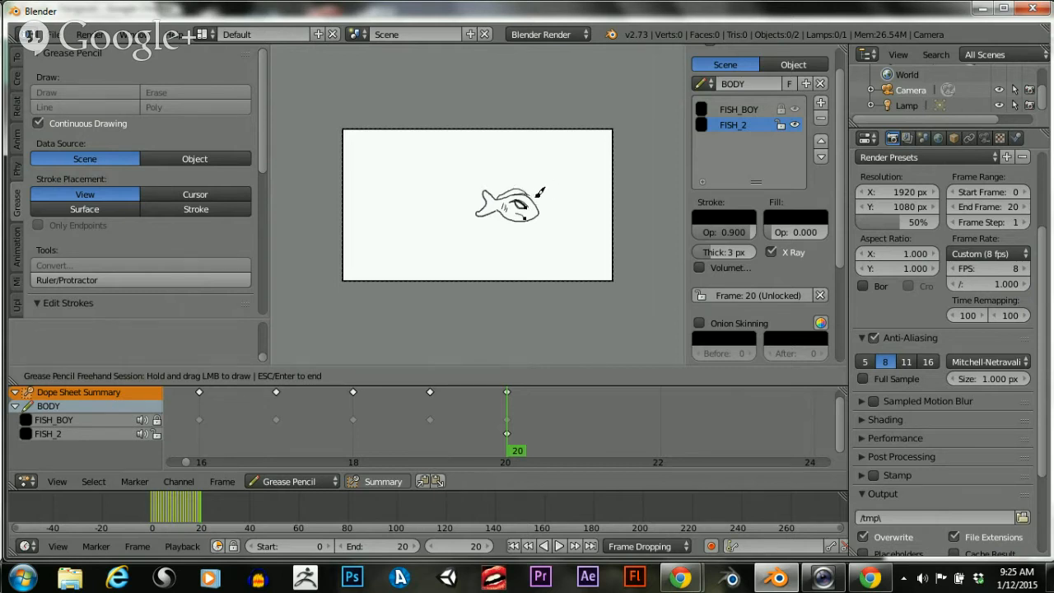
pyautogui.moveTo(547, 201)
pyautogui.mouseDown()
pyautogui.moveTo(540, 179)
pyautogui.moveTo(507, 169)
pyautogui.moveTo(444, 181)
pyautogui.moveTo(416, 170)
pyautogui.moveTo(404, 189)
pyautogui.moveTo(428, 211)
pyautogui.moveTo(431, 233)
pyautogui.moveTo(448, 228)
pyautogui.mouseUp()
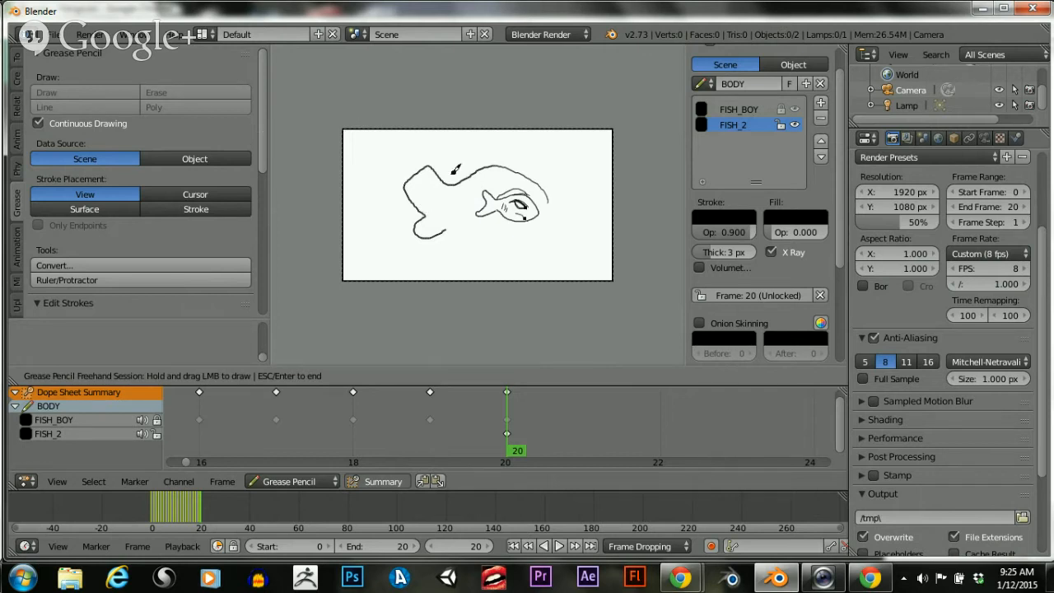
# Erase the large fish outline from the FISH_2 layer with the Grease Pencil eraser and end the erase session
pyautogui.press('Escape')
pyautogui.click(210, 93)
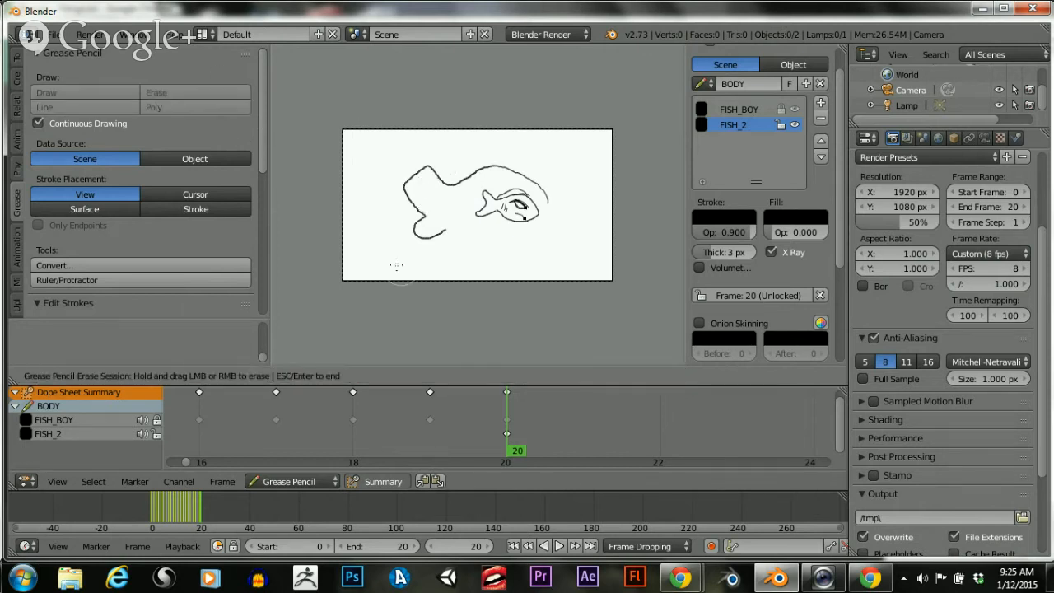
pyautogui.moveTo(414, 241); pyautogui.dragTo(457, 238)
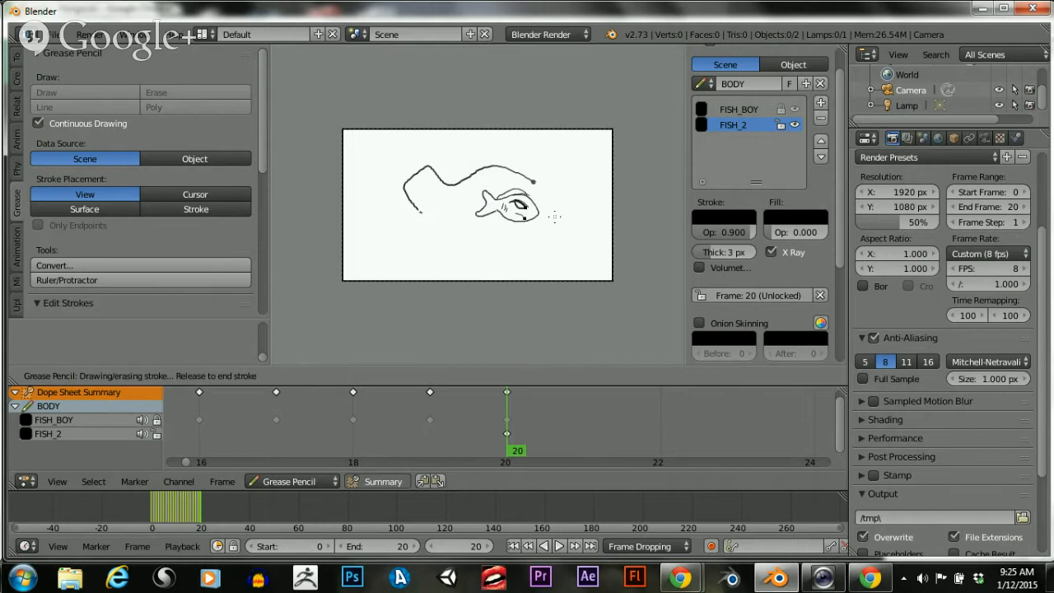
pyautogui.moveTo(426, 165)
pyautogui.mouseDown()
pyautogui.moveTo(402, 184)
pyautogui.moveTo(420, 216)
pyautogui.mouseUp()
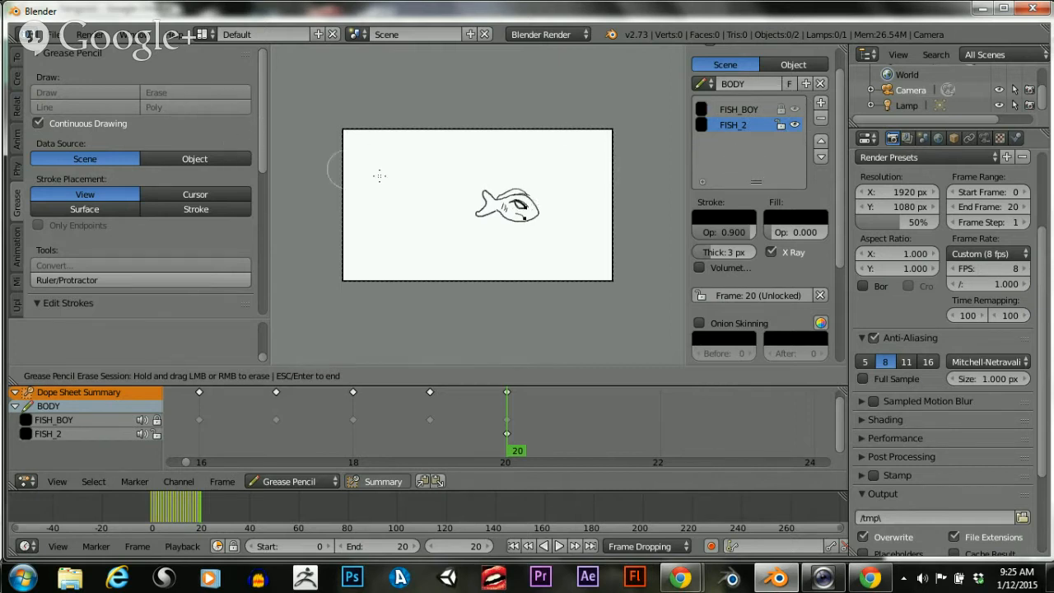
pyautogui.press('Escape')
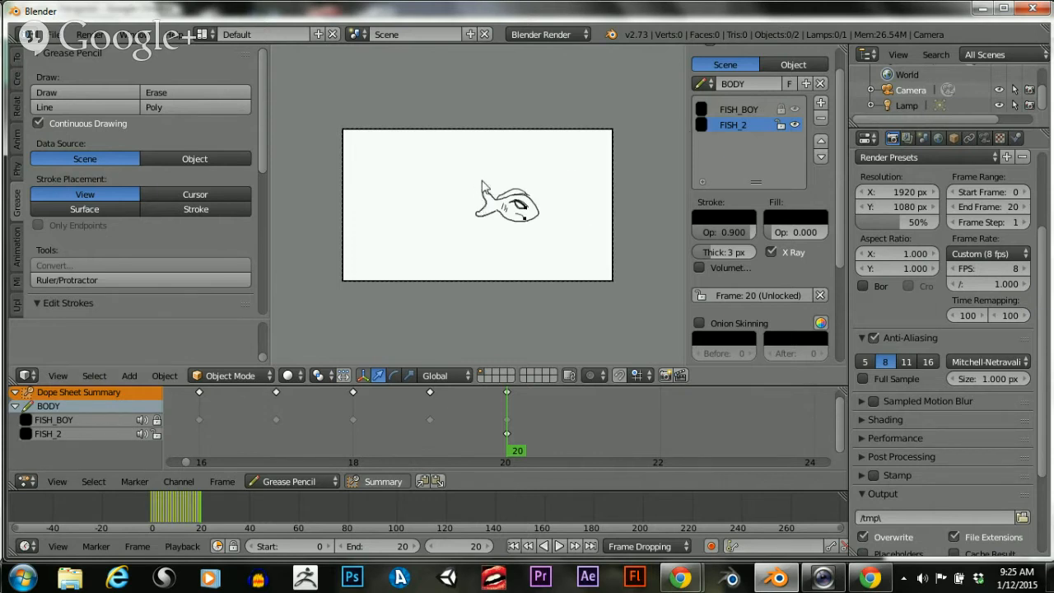
# Try a muted reddish-grey stroke color on the FISH_BOY layer, and darken it back to black
pyautogui.click(703, 114)
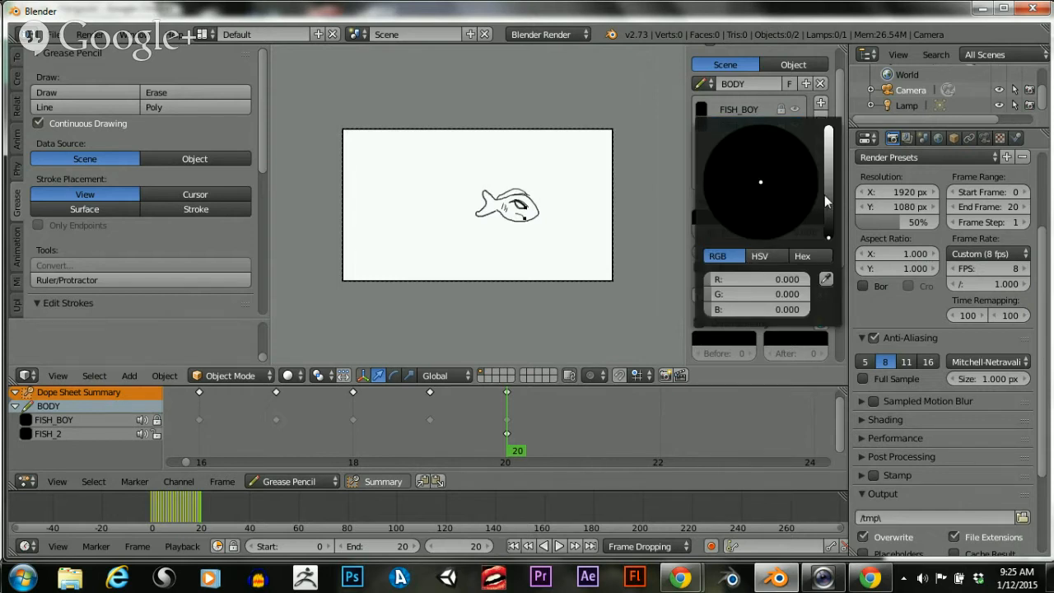
pyautogui.moveTo(826, 187); pyautogui.dragTo(828, 166)
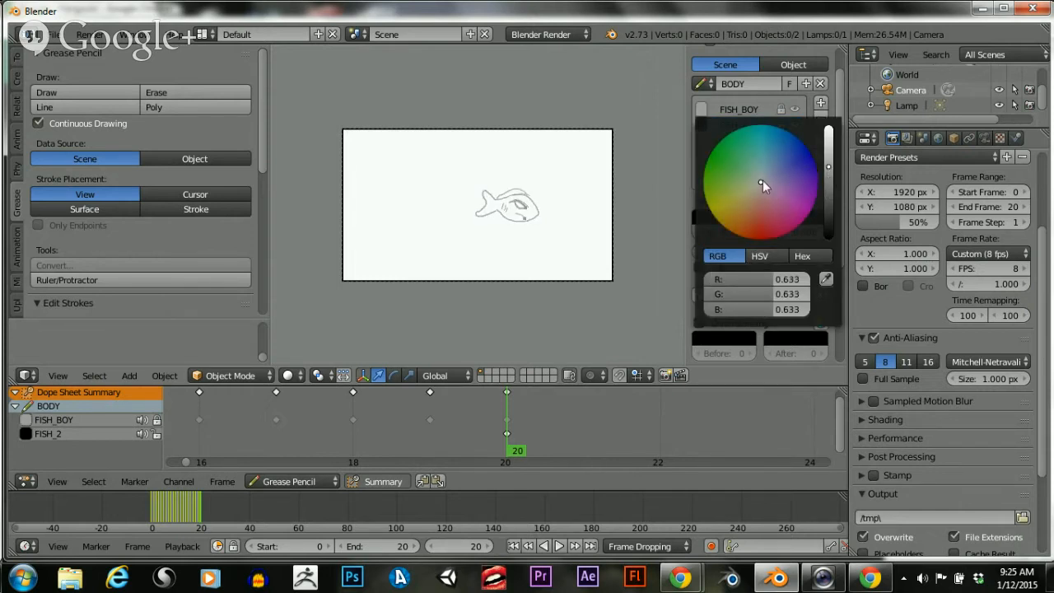
pyautogui.moveTo(763, 181)
pyautogui.mouseDown()
pyautogui.moveTo(761, 231)
pyautogui.moveTo(761, 190)
pyautogui.mouseUp()
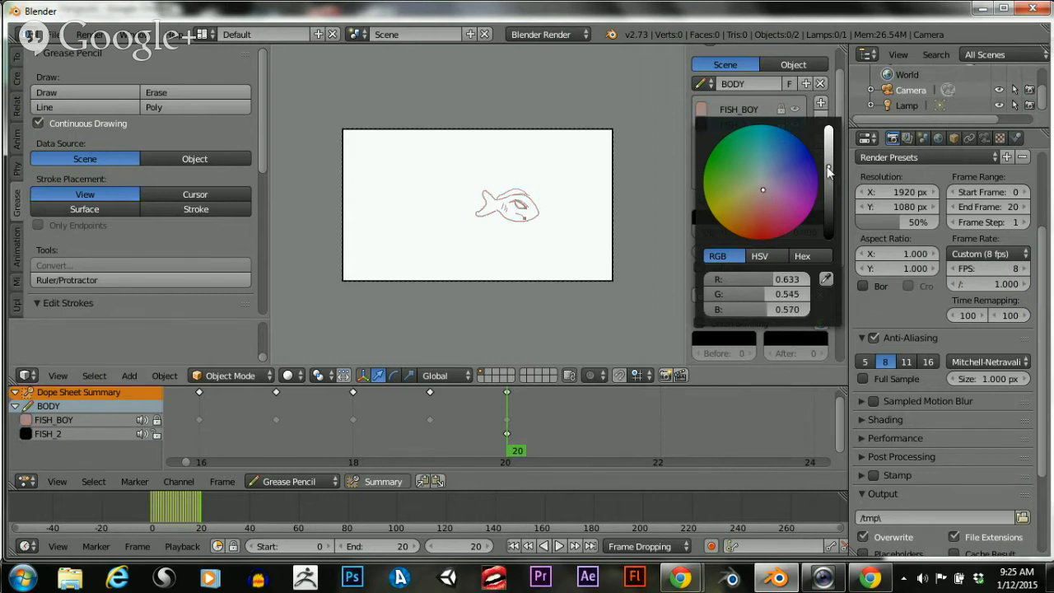
pyautogui.moveTo(829, 170); pyautogui.dragTo(828, 237)
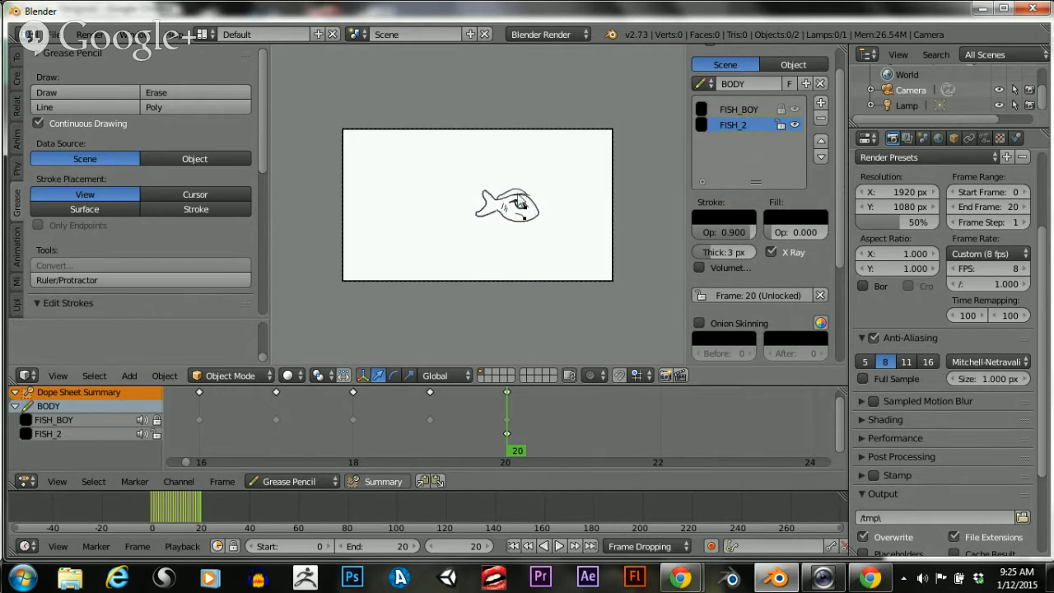
# Set the FISH_2 stroke opacity to 1.000 and draw an open head and belly outline around the existing fish
pyautogui.moveTo(741, 234); pyautogui.dragTo(756, 237)
pyautogui.click(121, 94)
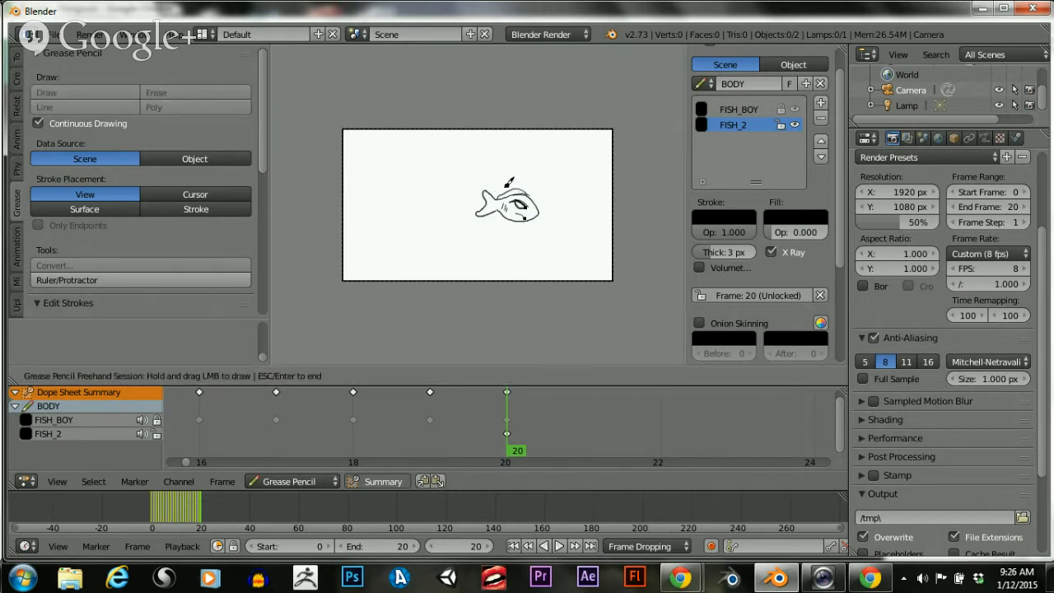
pyautogui.moveTo(504, 180)
pyautogui.mouseDown()
pyautogui.moveTo(531, 176)
pyautogui.moveTo(550, 227)
pyautogui.moveTo(512, 232)
pyautogui.moveTo(487, 213)
pyautogui.moveTo(444, 226)
pyautogui.mouseUp()
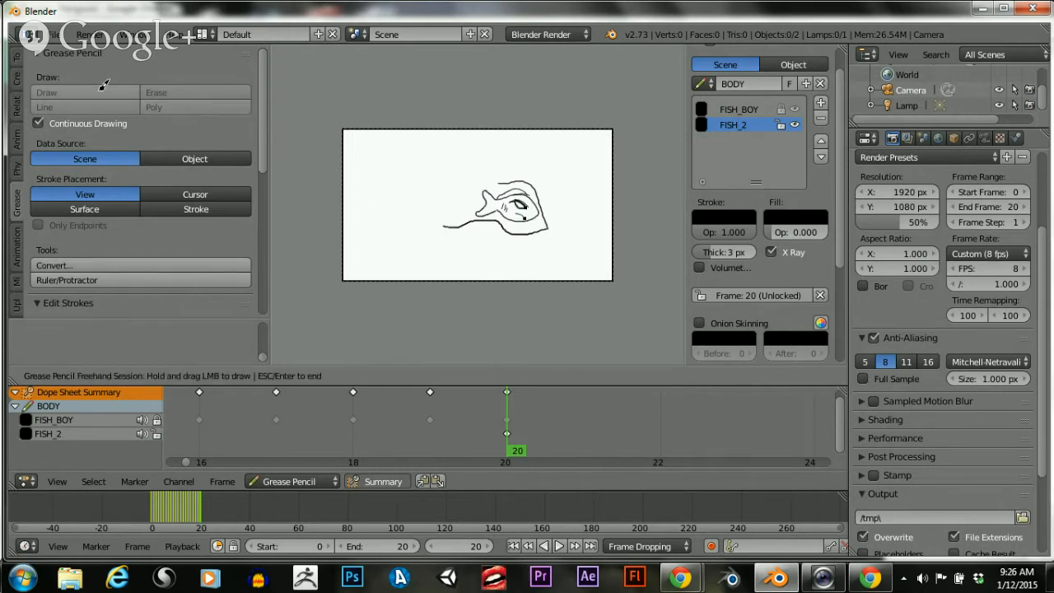
pyautogui.press('Escape')
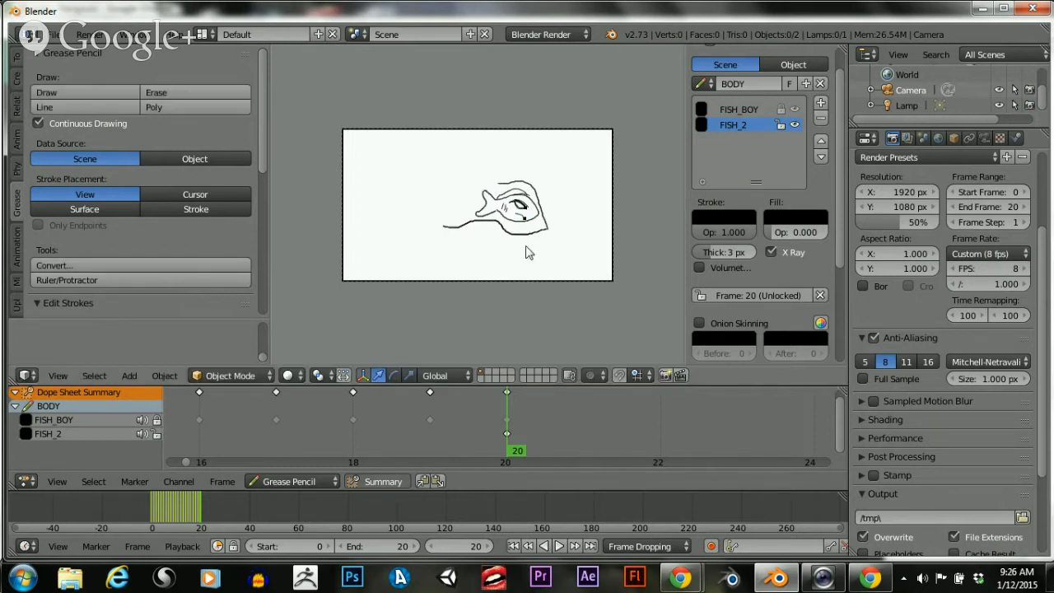
# Erase the open head and belly outline from FISH_2 and end the erase session
pyautogui.click(178, 93)
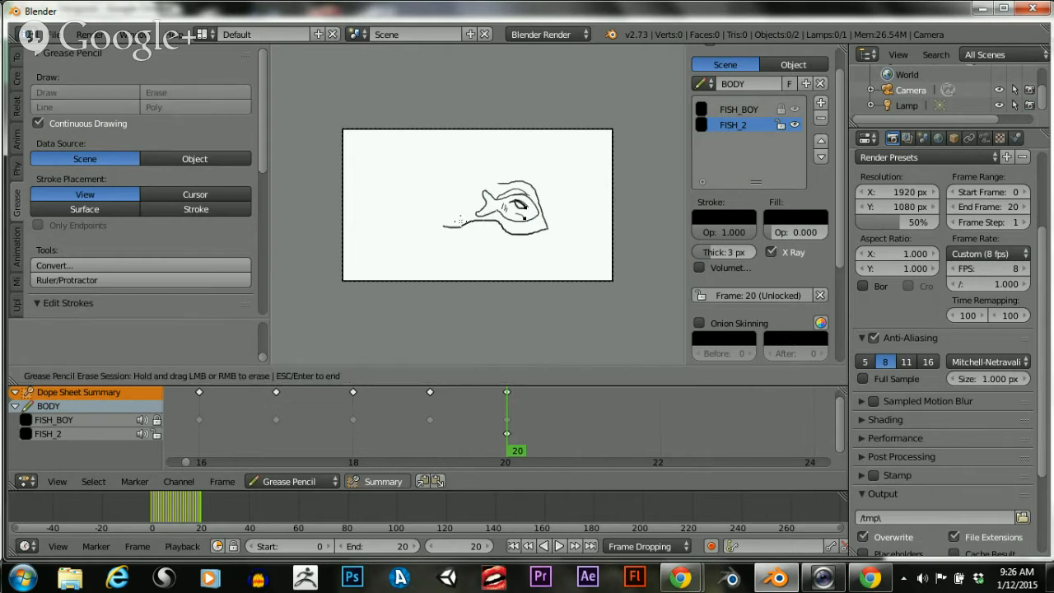
pyautogui.moveTo(460, 221); pyautogui.dragTo(450, 224)
pyautogui.moveTo(517, 213)
pyautogui.mouseDown()
pyautogui.moveTo(532, 199)
pyautogui.moveTo(503, 190)
pyautogui.mouseUp()
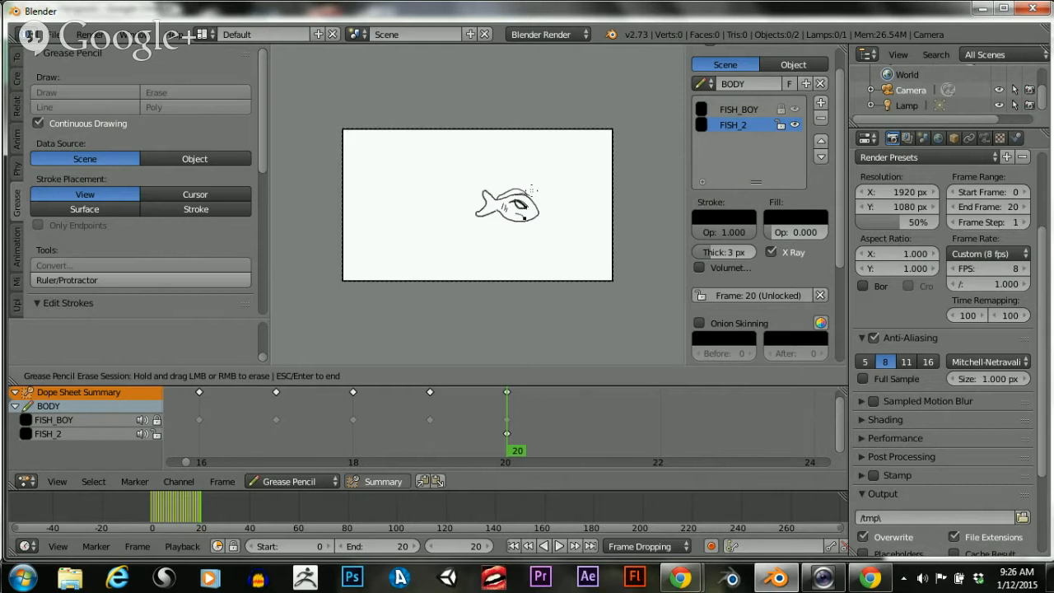
pyautogui.press('Escape')
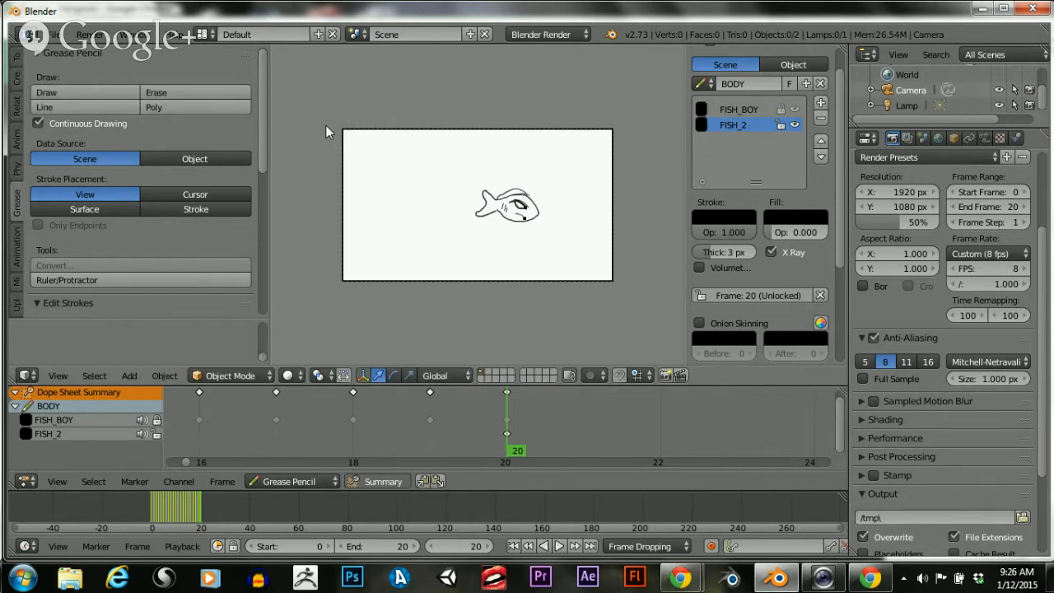
# Try a closed fish outline with a tail around the existing fish on FISH_2, and erase it
pyautogui.click(112, 90)
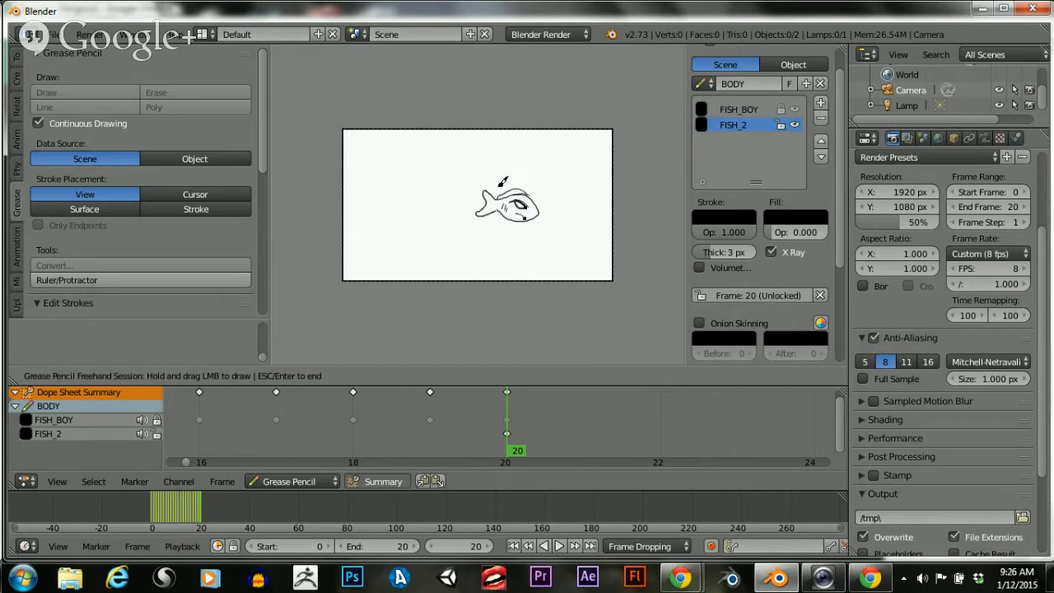
pyautogui.moveTo(500, 185)
pyautogui.mouseDown()
pyautogui.moveTo(536, 183)
pyautogui.moveTo(552, 220)
pyautogui.moveTo(447, 222)
pyautogui.moveTo(460, 206)
pyautogui.moveTo(448, 192)
pyautogui.moveTo(504, 183)
pyautogui.mouseUp()
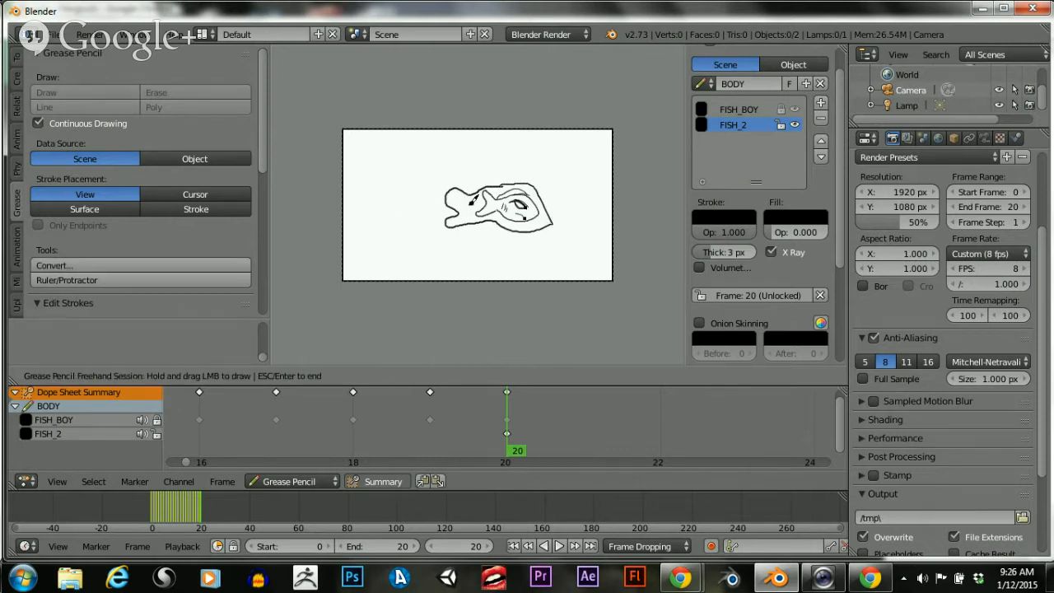
pyautogui.press('Escape')
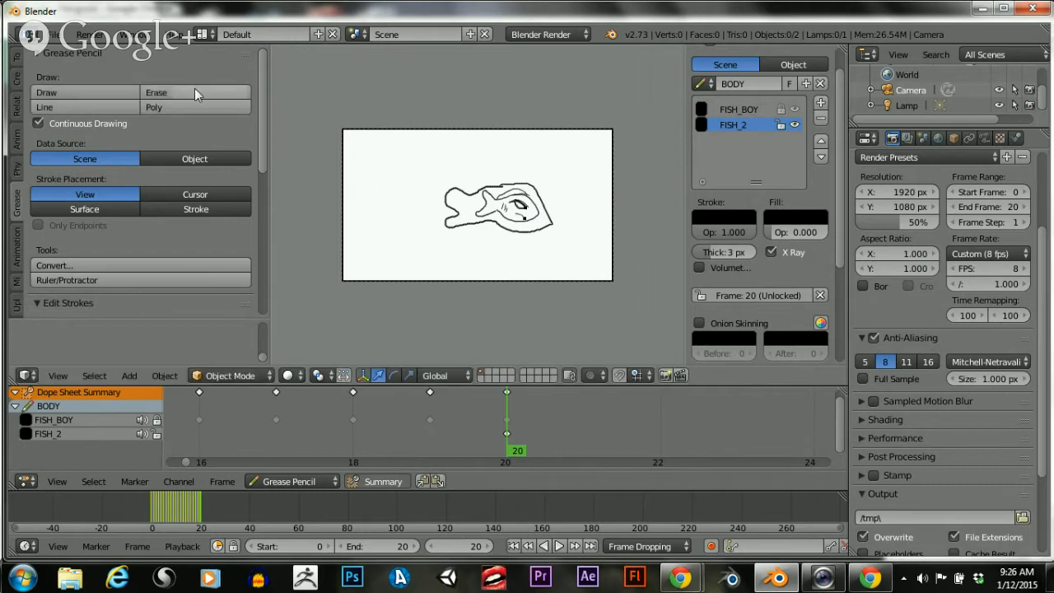
pyautogui.click(194, 90)
pyautogui.moveTo(453, 209)
pyautogui.mouseDown()
pyautogui.moveTo(499, 206)
pyautogui.moveTo(541, 223)
pyautogui.moveTo(548, 165)
pyautogui.mouseUp()
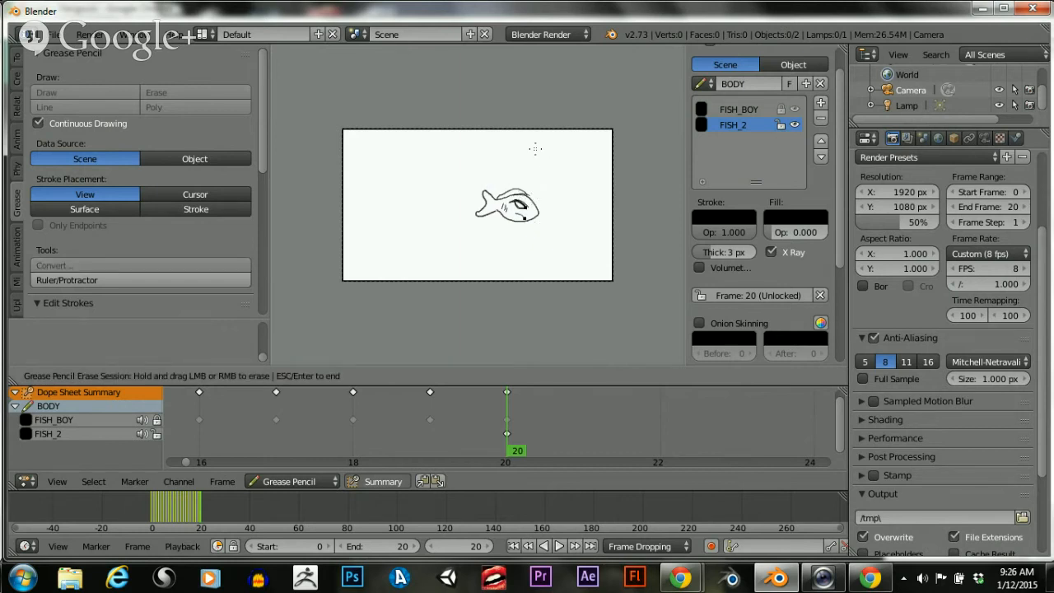
pyautogui.press('Escape')
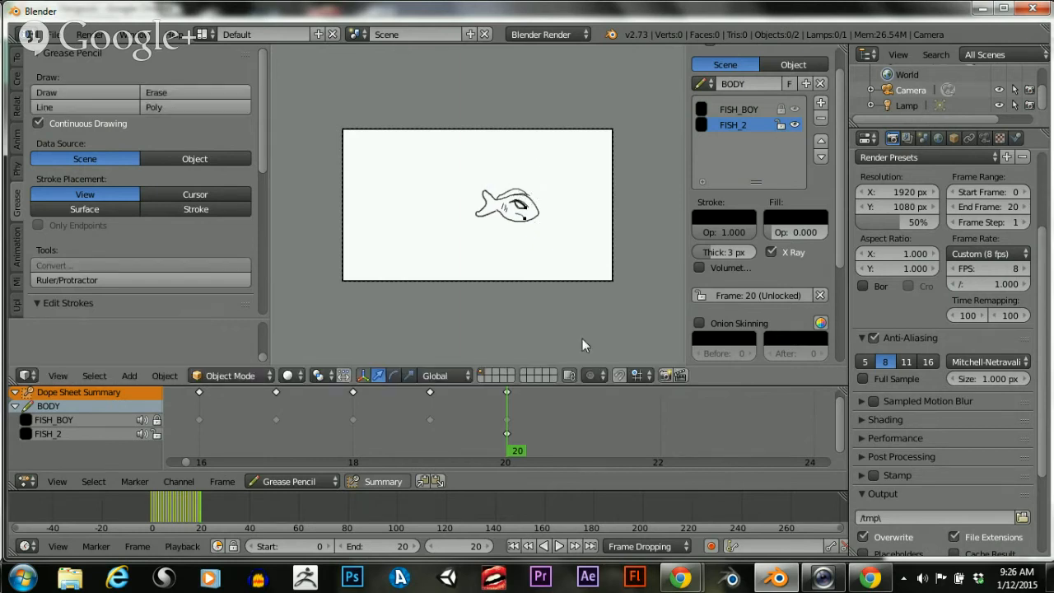
# Set the FISH_2 stroke thickness to 2 px
pyautogui.scroll(-2, 574, 249)
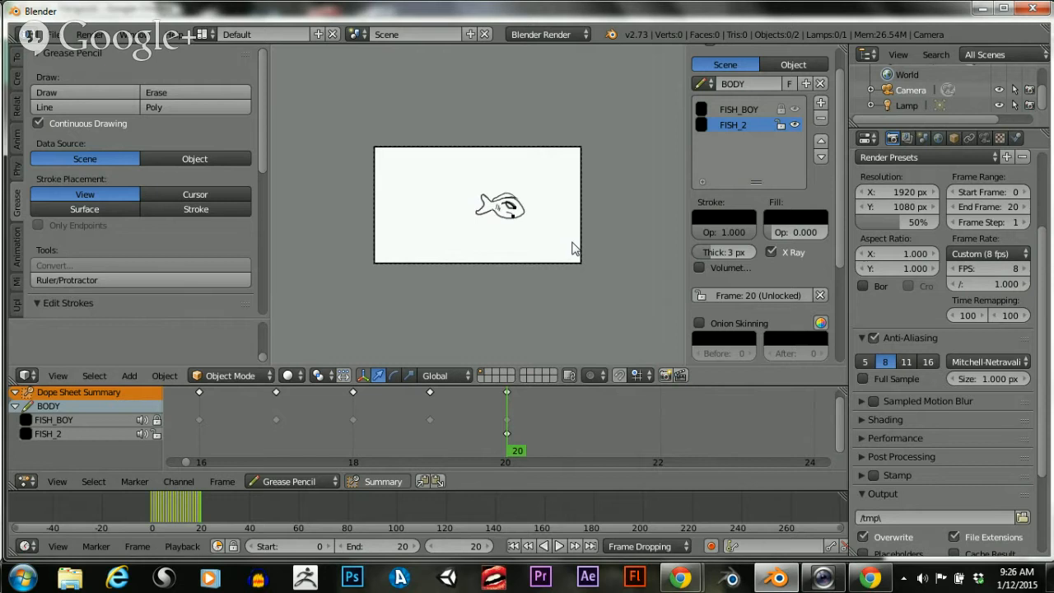
pyautogui.scroll(5, 574, 249)
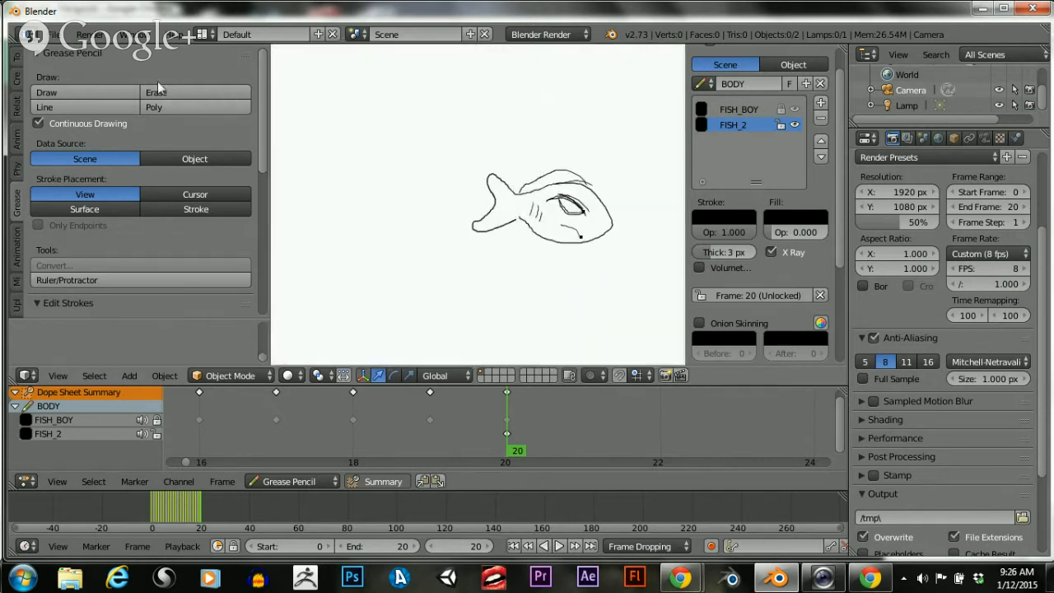
pyautogui.click(119, 88)
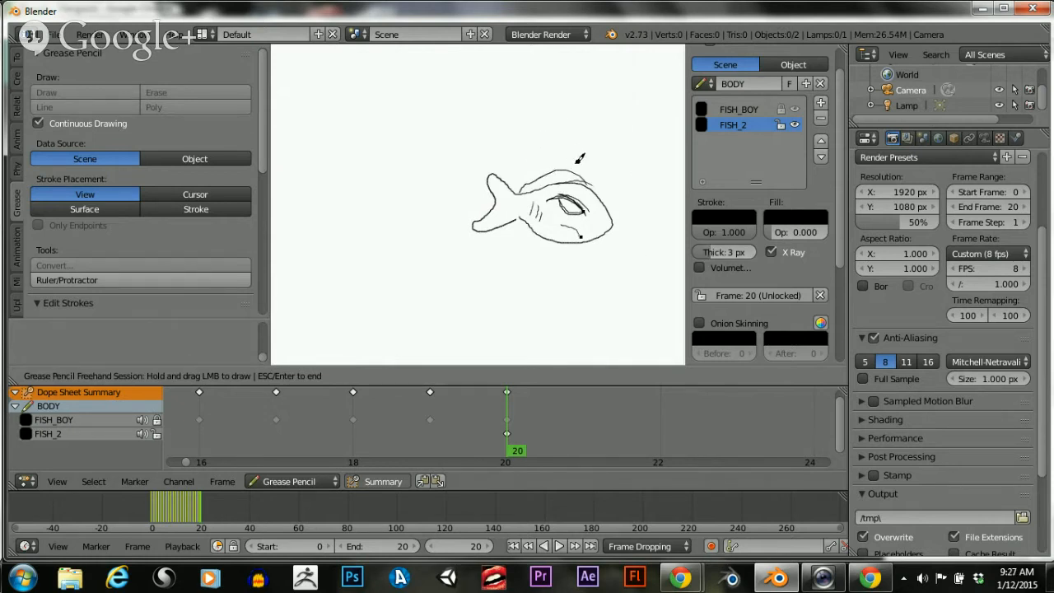
pyautogui.press('Escape')
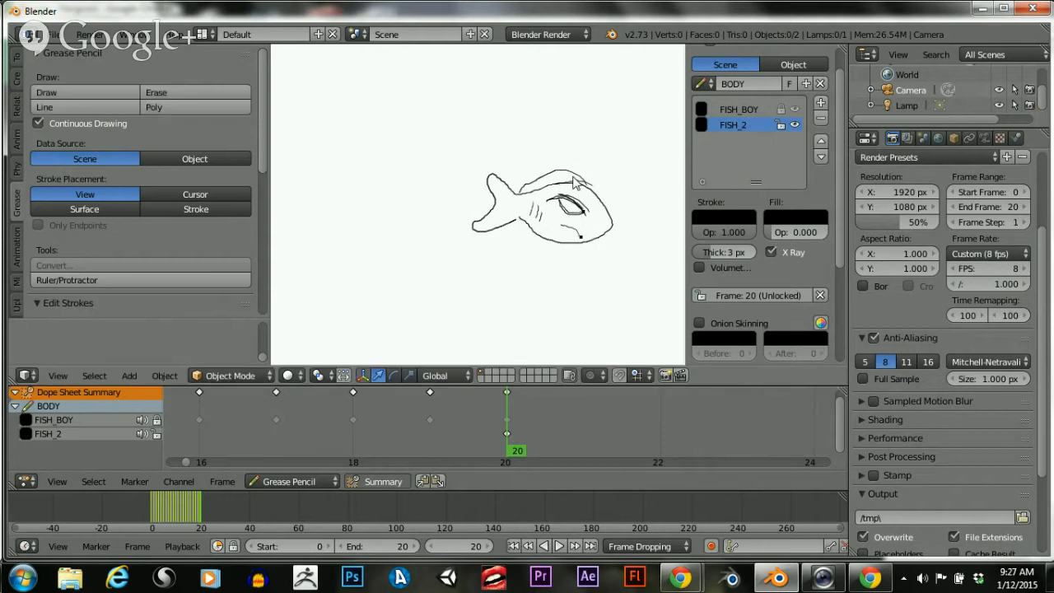
pyautogui.click(703, 254)
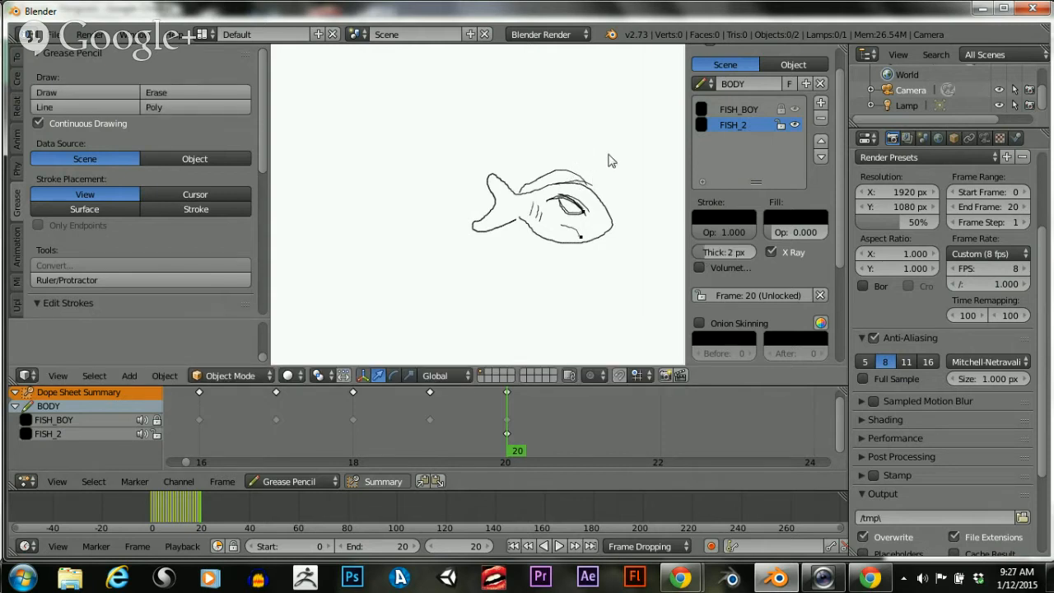
# Draw a large closed fish outline with a forked tail around the existing fish on FISH_2 at frame 20
pyautogui.click(94, 89)
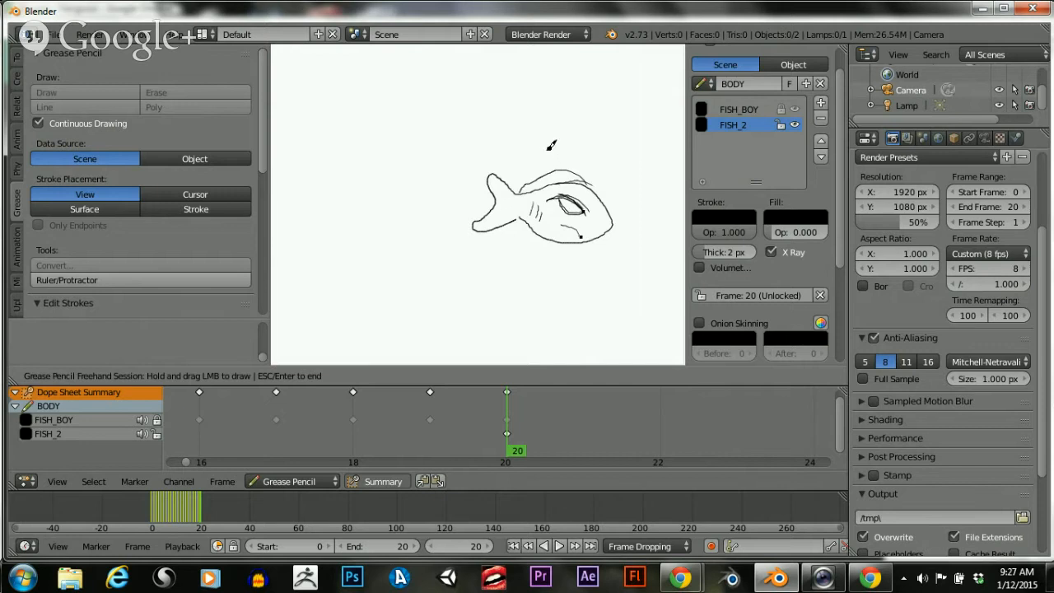
pyautogui.moveTo(540, 150)
pyautogui.mouseDown()
pyautogui.moveTo(608, 158)
pyautogui.moveTo(638, 236)
pyautogui.moveTo(570, 256)
pyautogui.moveTo(523, 229)
pyautogui.moveTo(431, 247)
pyautogui.mouseUp()
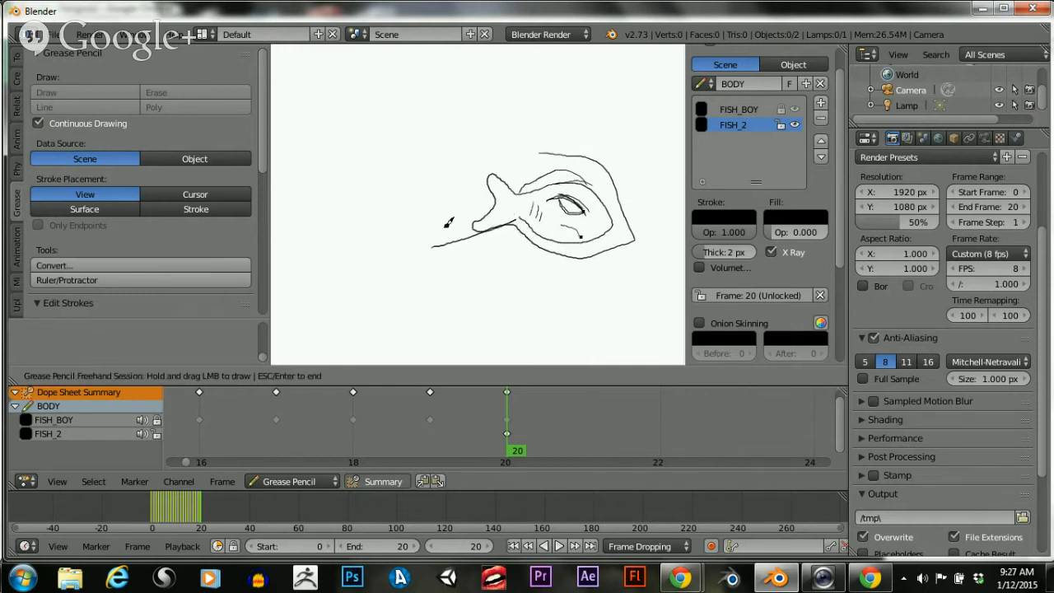
pyautogui.hotkey('ctrl', 'z')
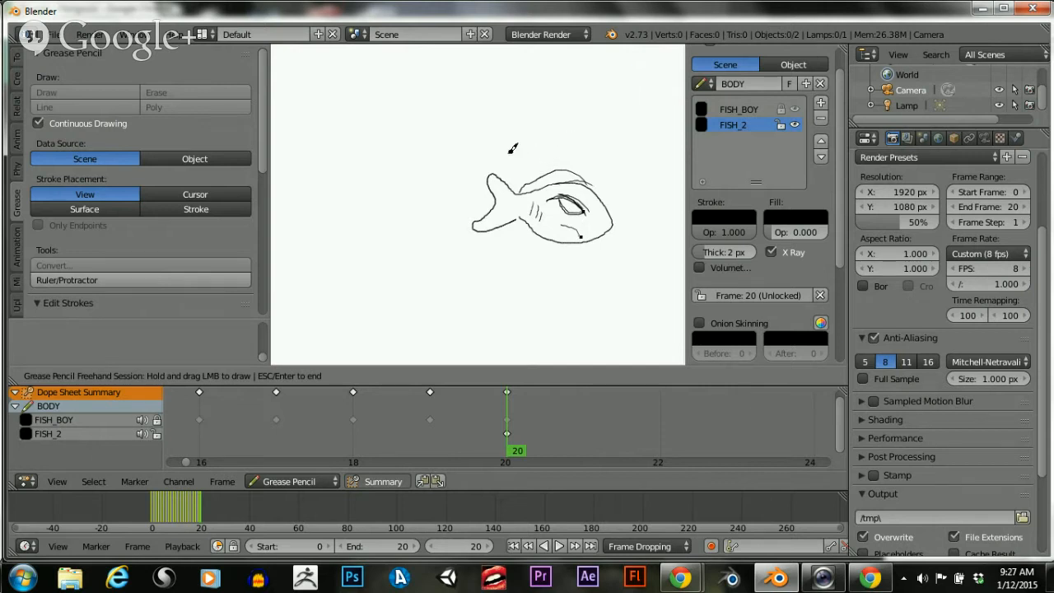
pyautogui.moveTo(509, 162)
pyautogui.mouseDown()
pyautogui.moveTo(564, 148)
pyautogui.moveTo(601, 165)
pyautogui.moveTo(636, 257)
pyautogui.moveTo(578, 265)
pyautogui.moveTo(532, 254)
pyautogui.moveTo(517, 237)
pyautogui.moveTo(447, 239)
pyautogui.moveTo(437, 216)
pyautogui.moveTo(457, 177)
pyautogui.moveTo(450, 159)
pyautogui.moveTo(506, 163)
pyautogui.moveTo(545, 149)
pyautogui.mouseUp()
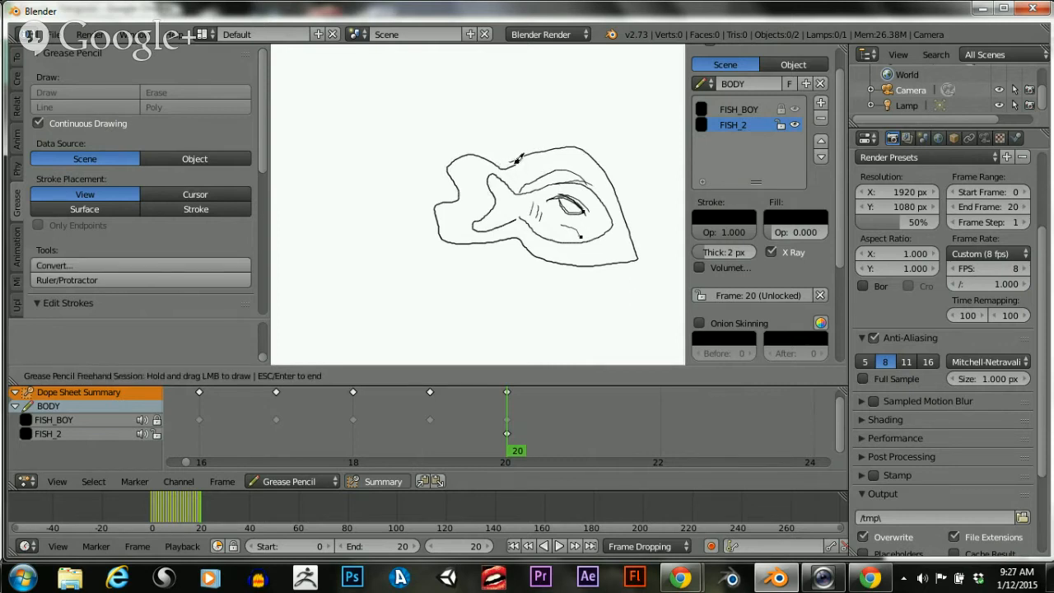
# Add a dorsal fin, eye, mouth and gill strokes to the large fish, reinforce its tail contour, and end the drawing session
pyautogui.moveTo(591, 155)
pyautogui.mouseDown()
pyautogui.moveTo(569, 118)
pyautogui.moveTo(529, 117)
pyautogui.moveTo(512, 121)
pyautogui.moveTo(504, 165)
pyautogui.mouseUp()
pyautogui.moveTo(579, 161)
pyautogui.mouseDown()
pyautogui.moveTo(596, 198)
pyautogui.moveTo(562, 173)
pyautogui.mouseUp()
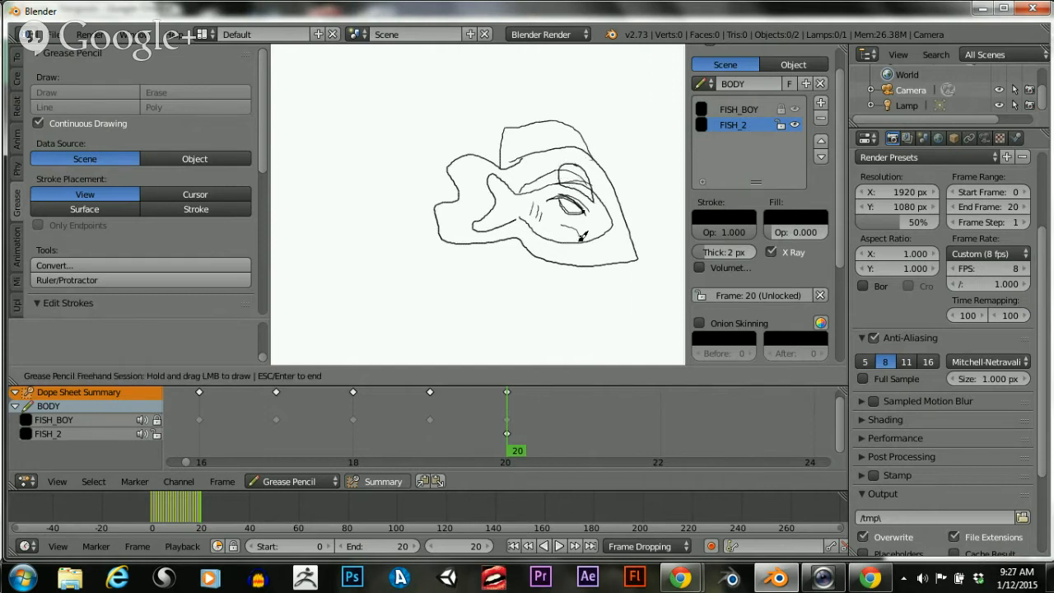
pyautogui.moveTo(604, 258)
pyautogui.mouseDown()
pyautogui.moveTo(581, 236)
pyautogui.moveTo(593, 256)
pyautogui.mouseUp()
pyautogui.moveTo(580, 153)
pyautogui.mouseDown()
pyautogui.moveTo(599, 194)
pyautogui.moveTo(573, 152)
pyautogui.moveTo(504, 167)
pyautogui.moveTo(517, 159)
pyautogui.mouseUp()
pyautogui.moveTo(528, 199)
pyautogui.mouseDown()
pyautogui.moveTo(517, 218)
pyautogui.moveTo(506, 216)
pyautogui.mouseUp()
pyautogui.moveTo(504, 168)
pyautogui.mouseDown()
pyautogui.moveTo(462, 149)
pyautogui.moveTo(444, 166)
pyautogui.moveTo(460, 196)
pyautogui.moveTo(430, 231)
pyautogui.moveTo(451, 243)
pyautogui.moveTo(513, 230)
pyautogui.moveTo(528, 249)
pyautogui.moveTo(458, 238)
pyautogui.moveTo(449, 202)
pyautogui.mouseUp()
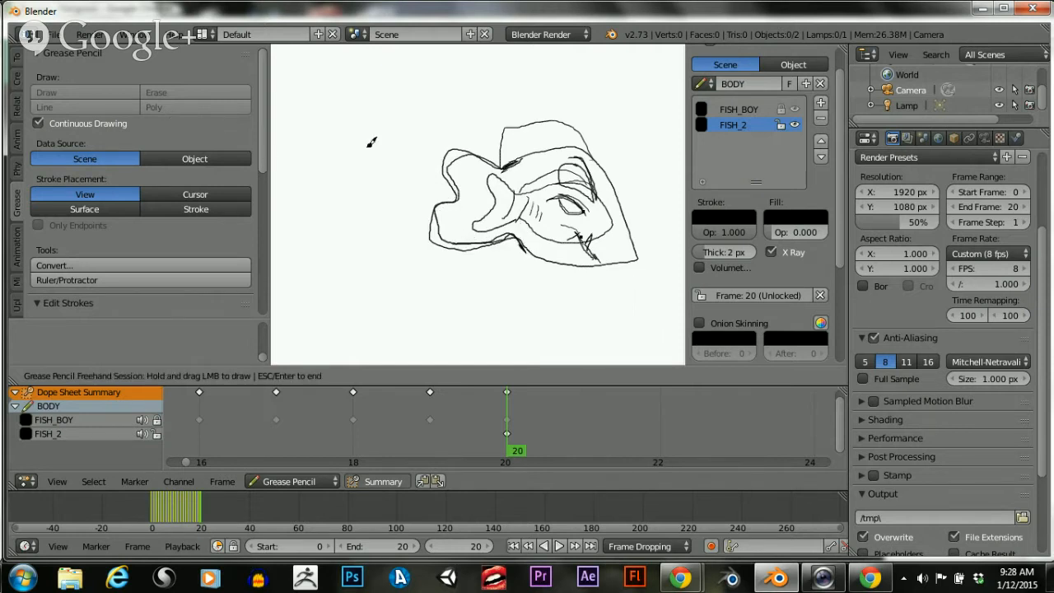
pyautogui.press('Escape')
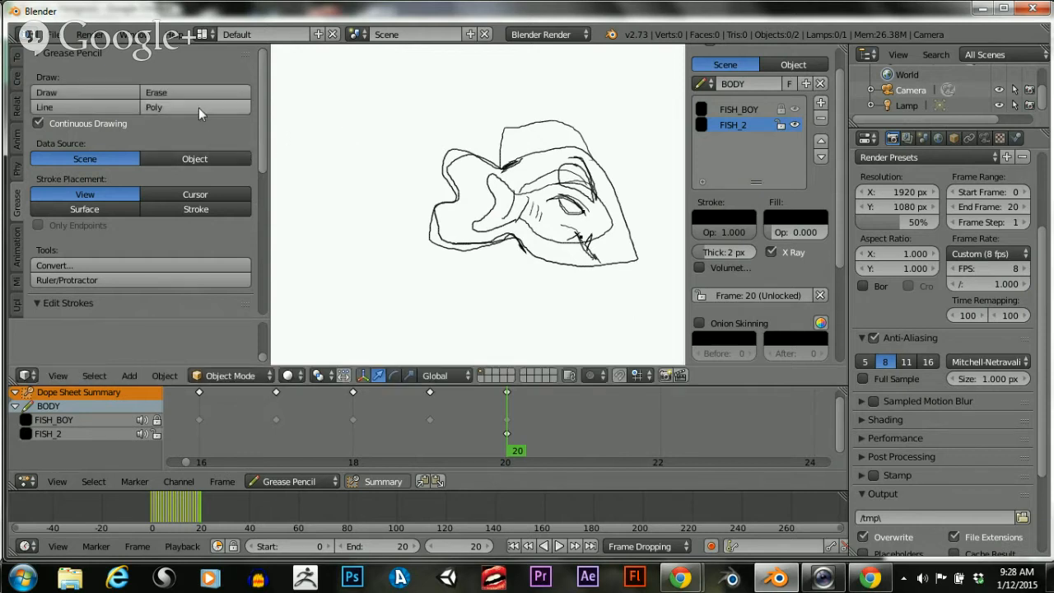
# Erase parts of the large fish's tail outline and its junctions with the body, then end the erase session
pyautogui.click(195, 91)
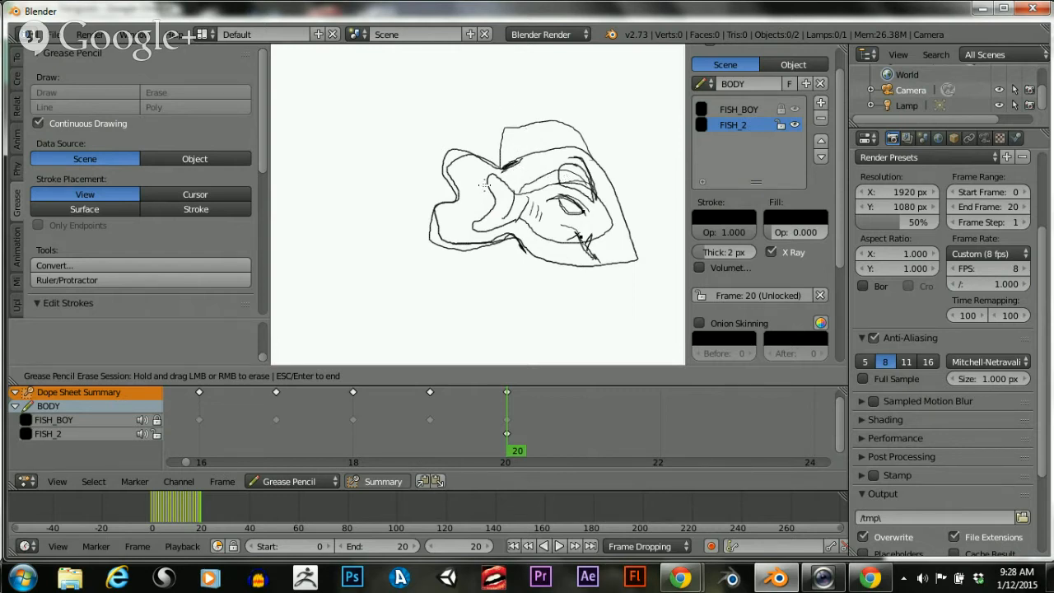
pyautogui.moveTo(486, 187); pyautogui.dragTo(449, 245)
pyautogui.moveTo(500, 199); pyautogui.dragTo(468, 183)
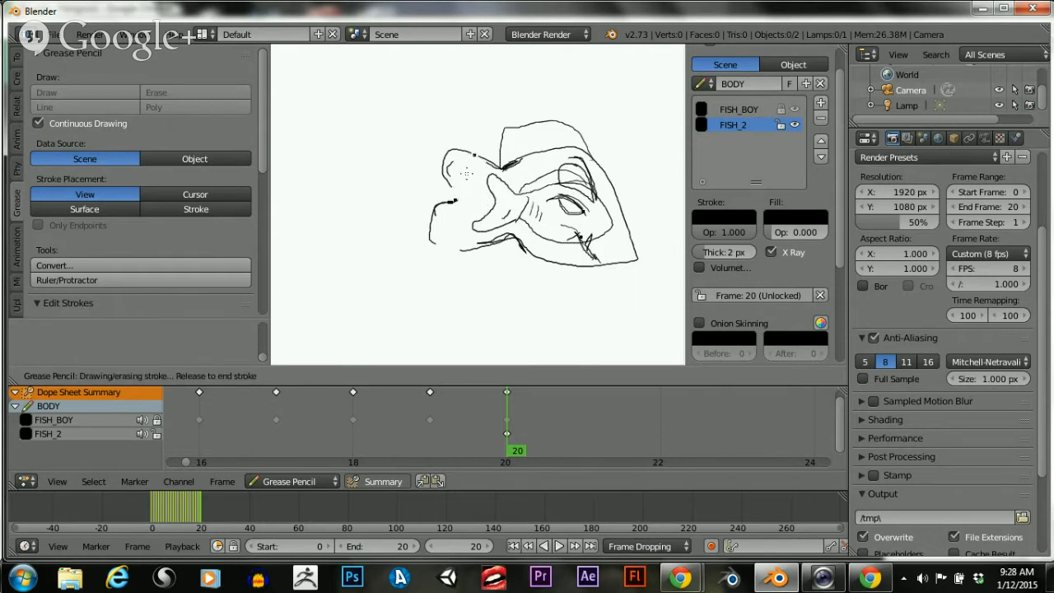
pyautogui.moveTo(453, 223)
pyautogui.mouseDown()
pyautogui.moveTo(511, 220)
pyautogui.moveTo(492, 188)
pyautogui.mouseUp()
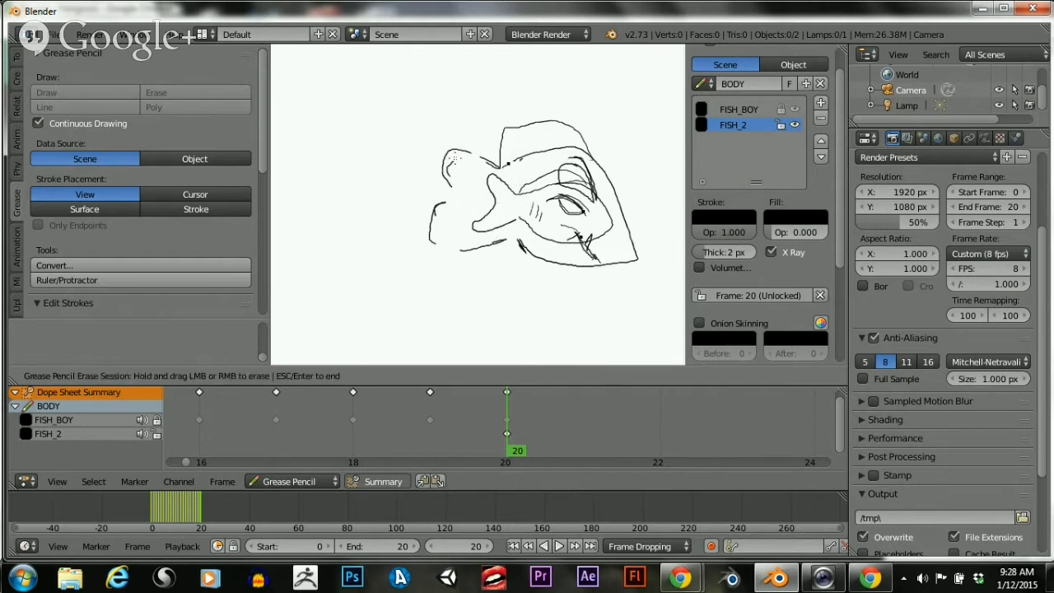
pyautogui.press('Escape')
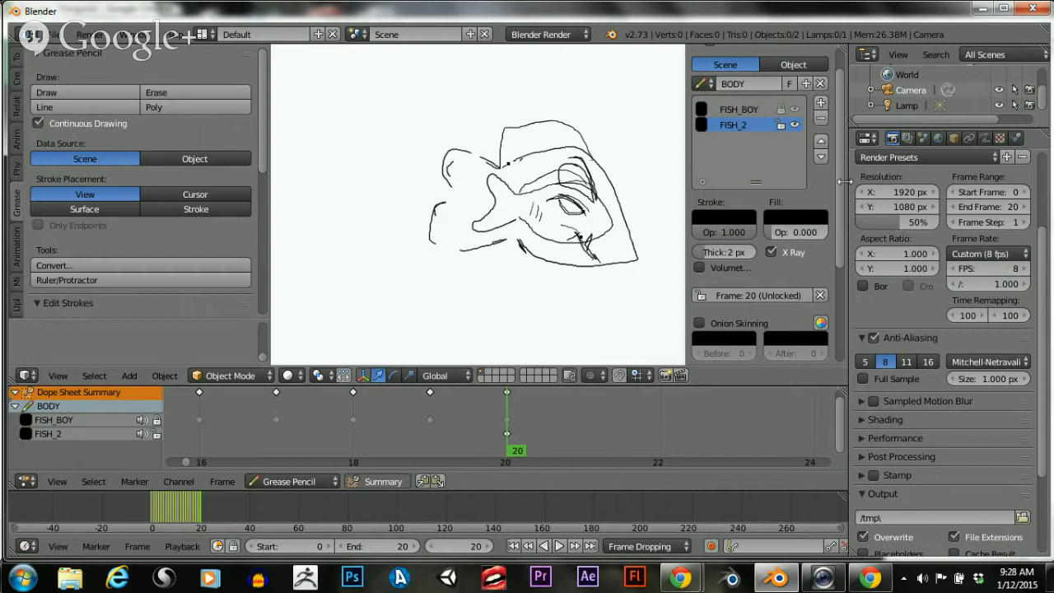
# Redraw the missing parts of the large fish's tail contour on FISH_2 with freehand strokes, and end the drawing session
pyautogui.scroll(-5, 812, 255)
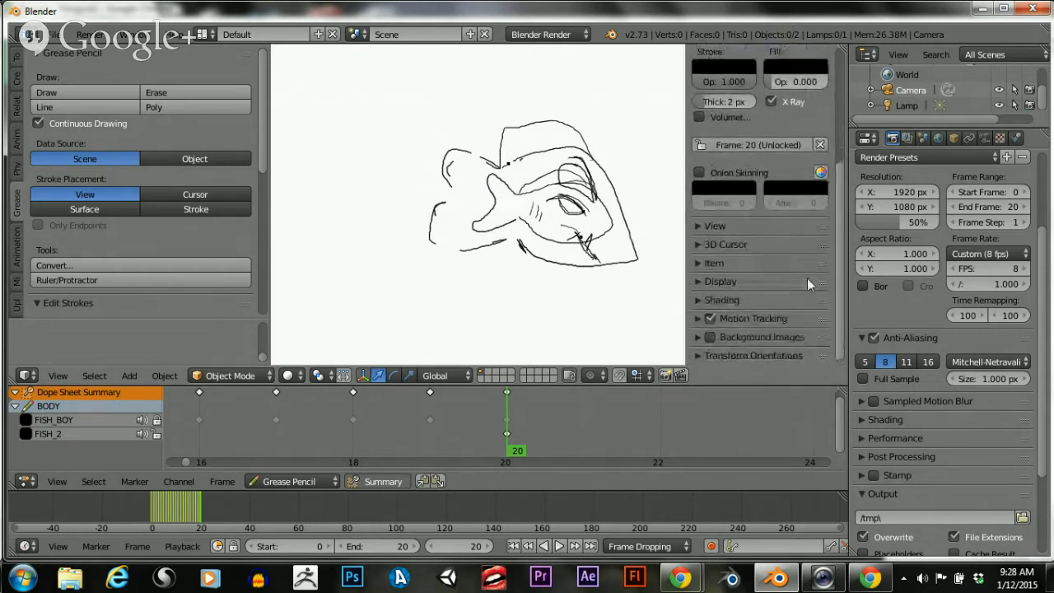
pyautogui.scroll(5, 807, 278)
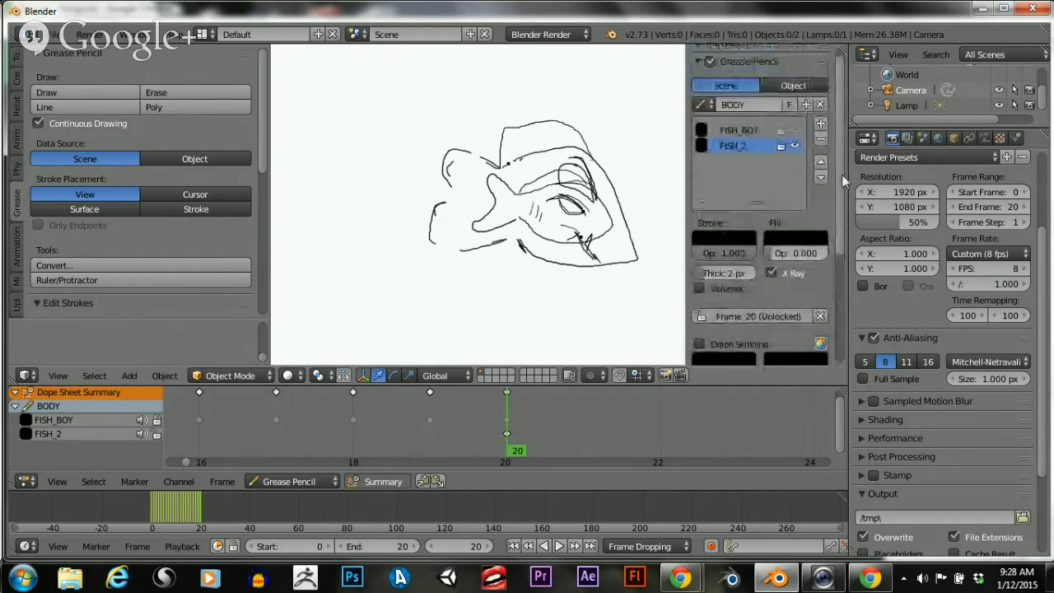
pyautogui.moveTo(842, 174)
pyautogui.mouseDown()
pyautogui.moveTo(838, 193)
pyautogui.moveTo(843, 160)
pyautogui.moveTo(837, 188)
pyautogui.mouseUp()
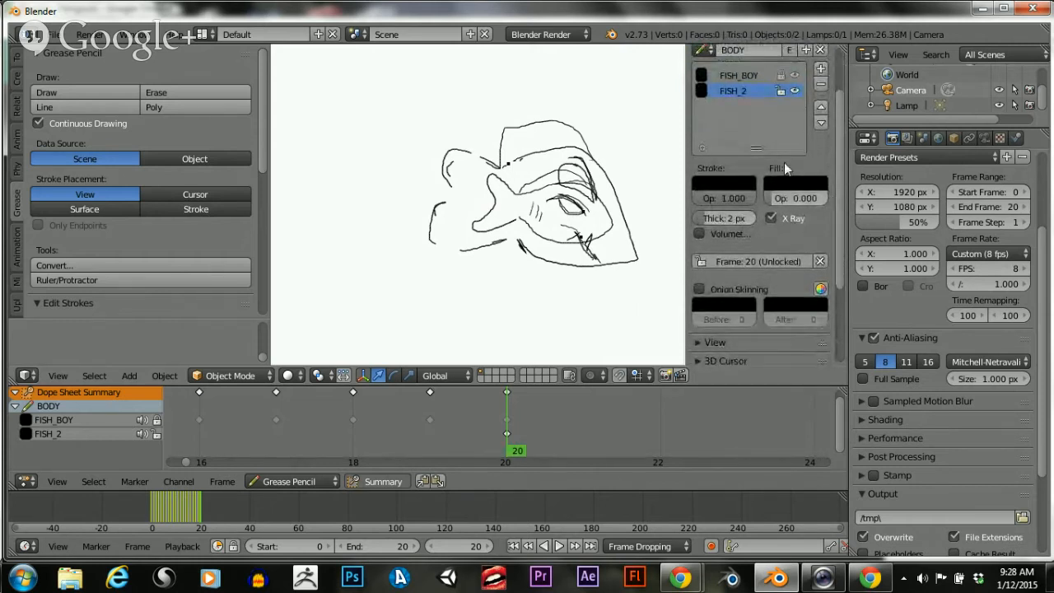
pyautogui.click(103, 92)
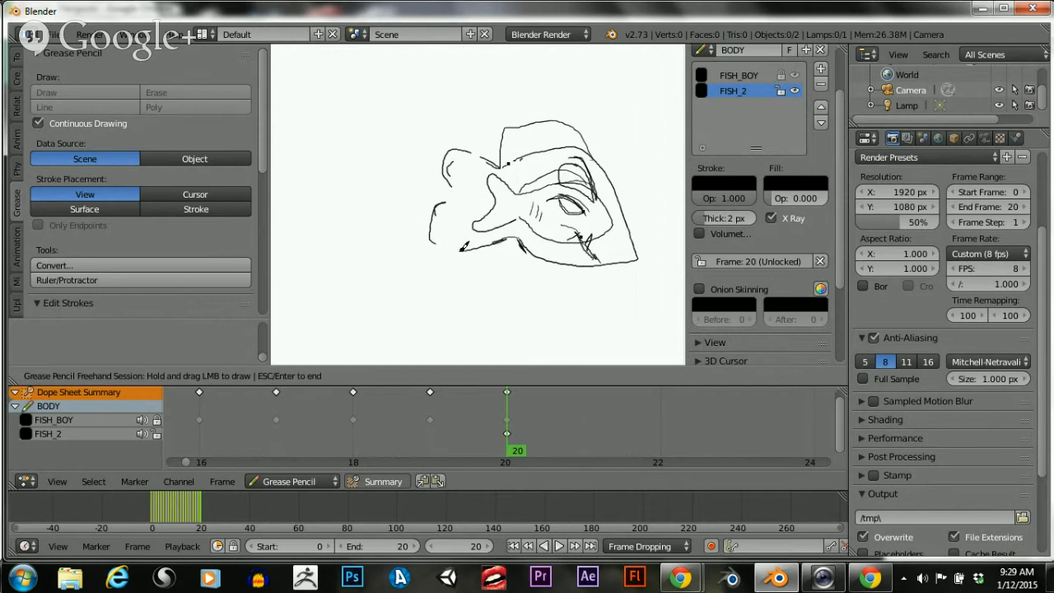
pyautogui.moveTo(463, 248)
pyautogui.mouseDown()
pyautogui.moveTo(433, 238)
pyautogui.moveTo(455, 178)
pyautogui.mouseUp()
pyautogui.press('Escape')
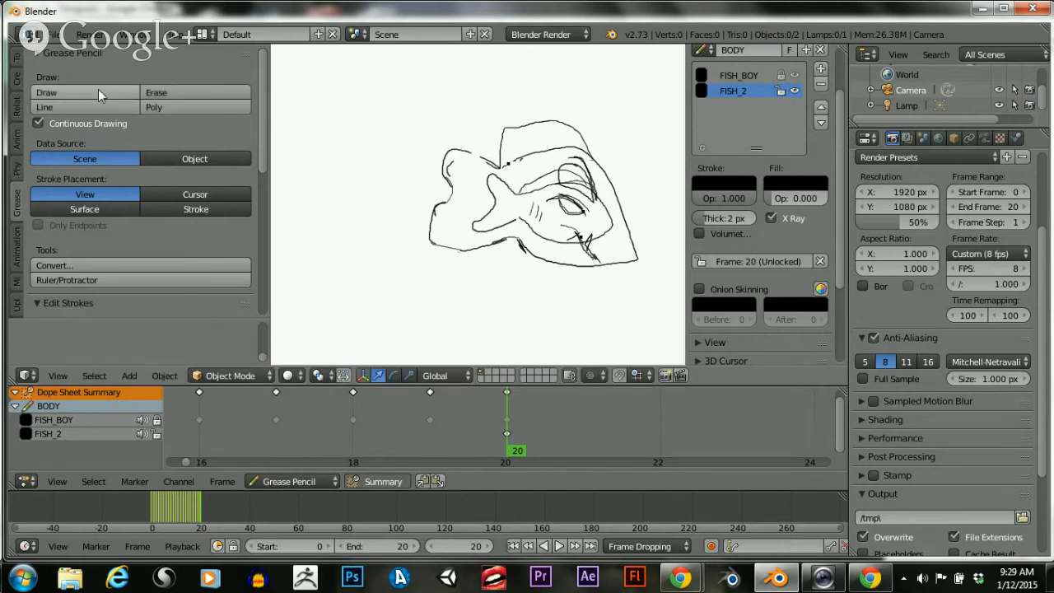
# Erase the upper lobe of the large fish's tail up to its junction with the body, and end the erase session
pyautogui.click(159, 93)
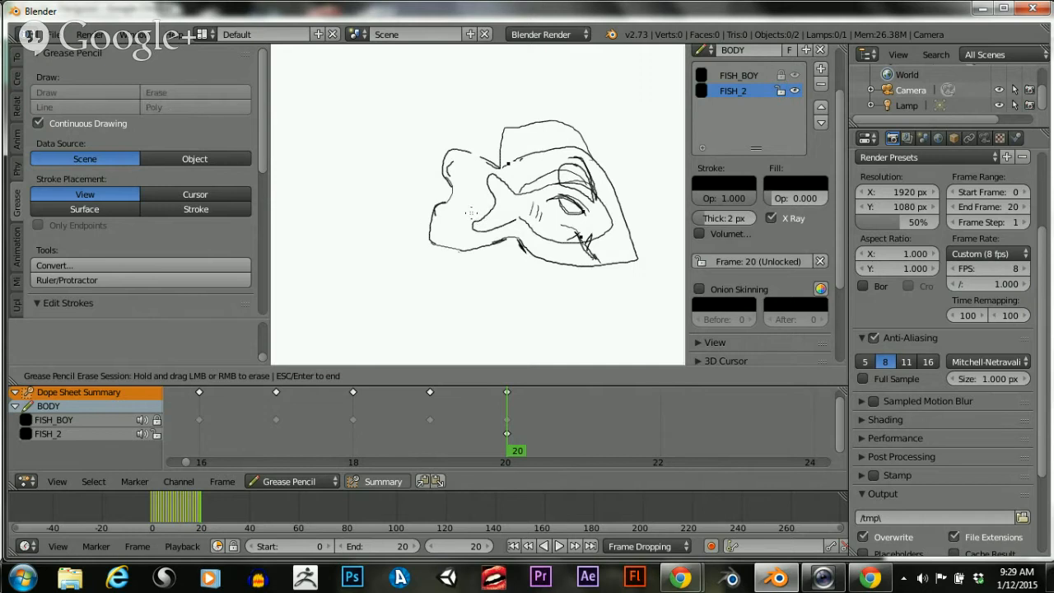
pyautogui.moveTo(493, 195)
pyautogui.mouseDown()
pyautogui.moveTo(476, 202)
pyautogui.moveTo(460, 169)
pyautogui.moveTo(517, 182)
pyautogui.mouseUp()
pyautogui.press('Escape')
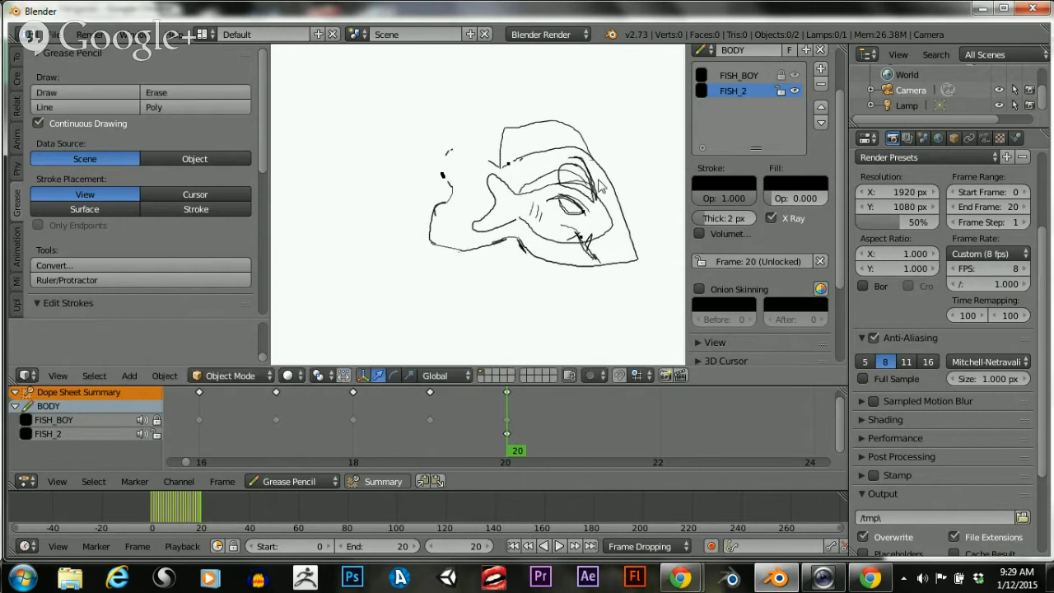
# Redraw the large fish's upper tail lobe and its junction with the back, reinforce the tail notch, and add heavier mouth strokes
pyautogui.click(108, 93)
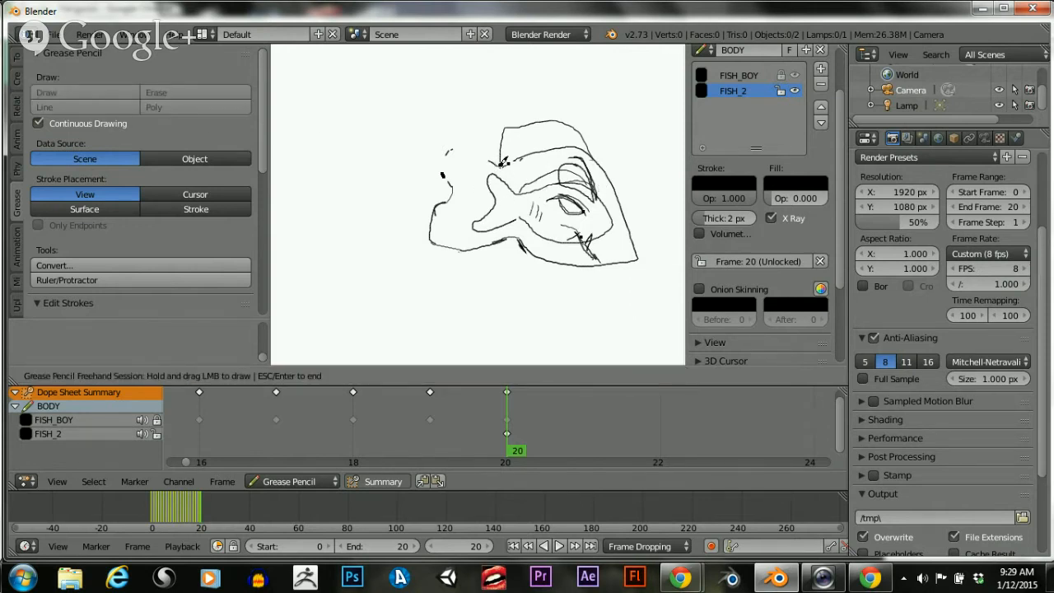
pyautogui.moveTo(504, 163)
pyautogui.mouseDown()
pyautogui.moveTo(463, 143)
pyautogui.moveTo(452, 180)
pyautogui.moveTo(445, 169)
pyautogui.moveTo(455, 193)
pyautogui.moveTo(445, 150)
pyautogui.mouseUp()
pyautogui.moveTo(520, 159); pyautogui.dragTo(503, 163)
pyautogui.moveTo(503, 162)
pyautogui.mouseDown()
pyautogui.moveTo(514, 158)
pyautogui.moveTo(499, 166)
pyautogui.mouseUp()
pyautogui.moveTo(449, 191); pyautogui.dragTo(431, 215)
pyautogui.moveTo(577, 238)
pyautogui.mouseDown()
pyautogui.moveTo(600, 258)
pyautogui.moveTo(582, 241)
pyautogui.moveTo(589, 261)
pyautogui.mouseUp()
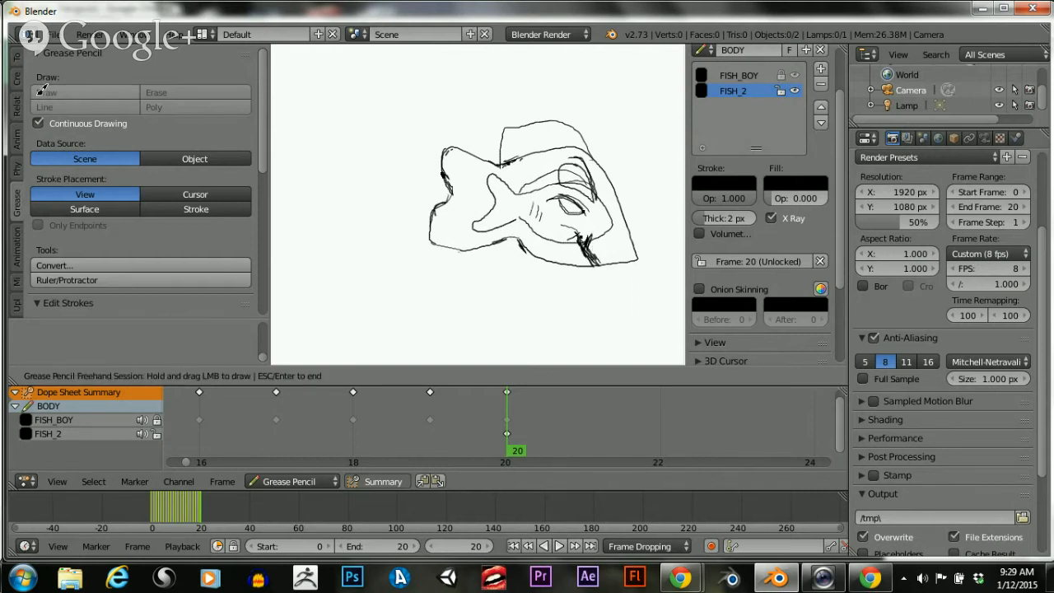
pyautogui.press('Escape')
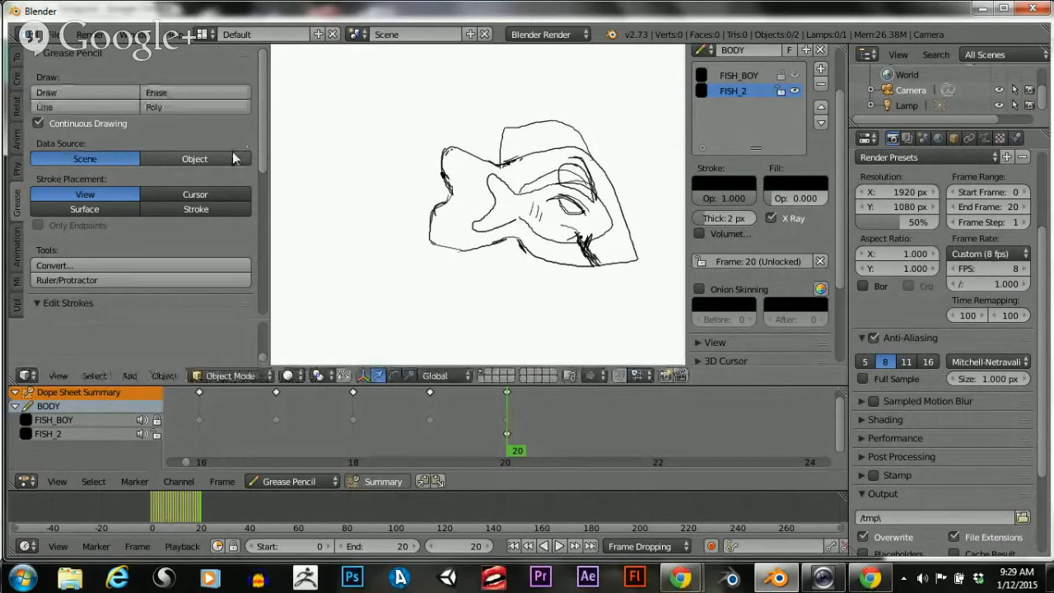
# Erase the large fish's heavy mouth strokes and redraw the mouth as a thinner line reaching the belly contour
pyautogui.click(191, 93)
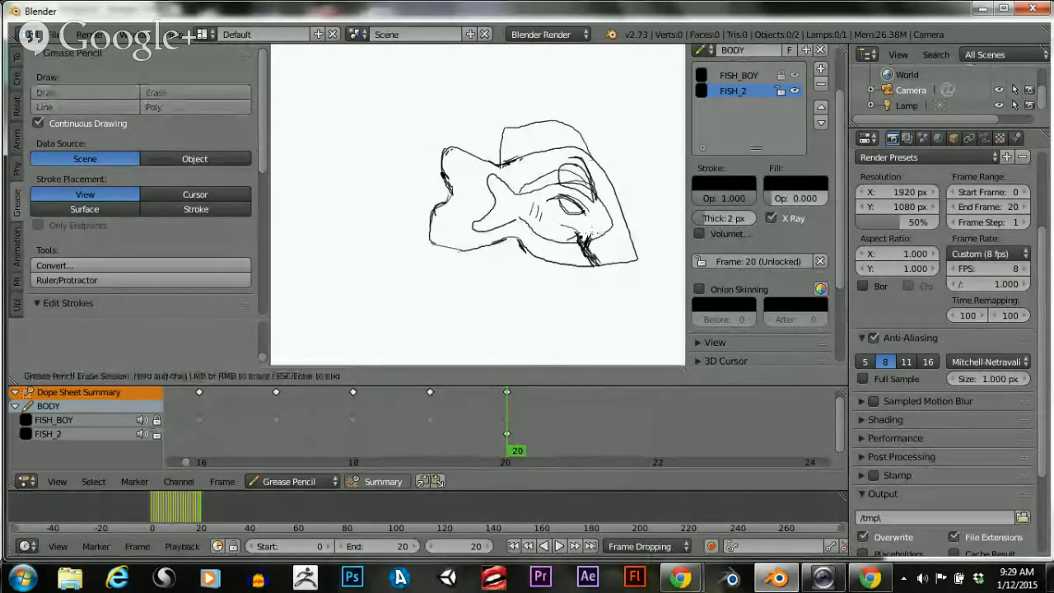
pyautogui.moveTo(577, 237)
pyautogui.mouseDown()
pyautogui.moveTo(593, 260)
pyautogui.moveTo(580, 237)
pyautogui.mouseUp()
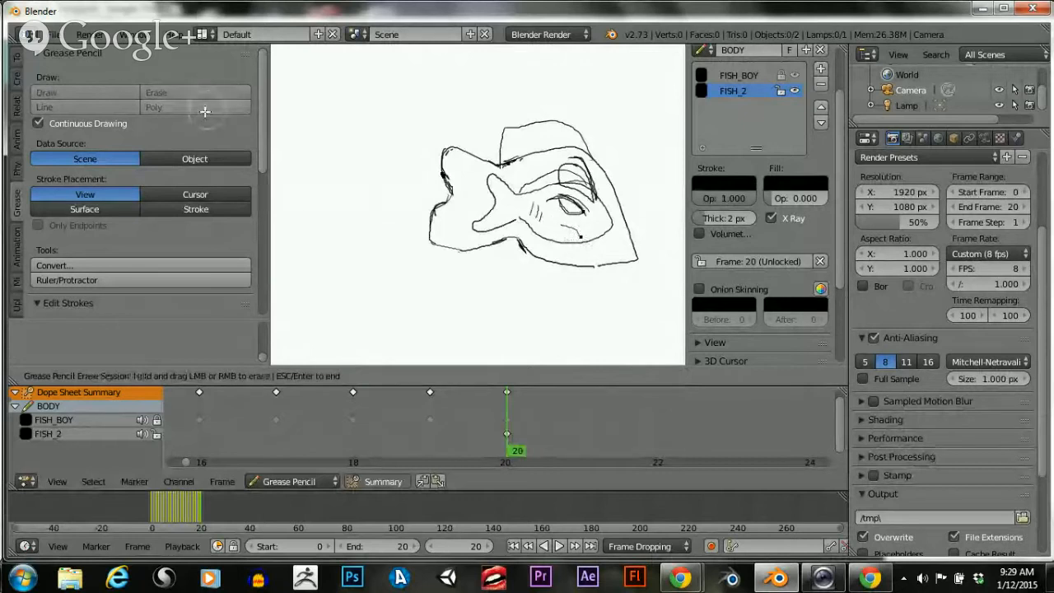
pyautogui.press('Escape')
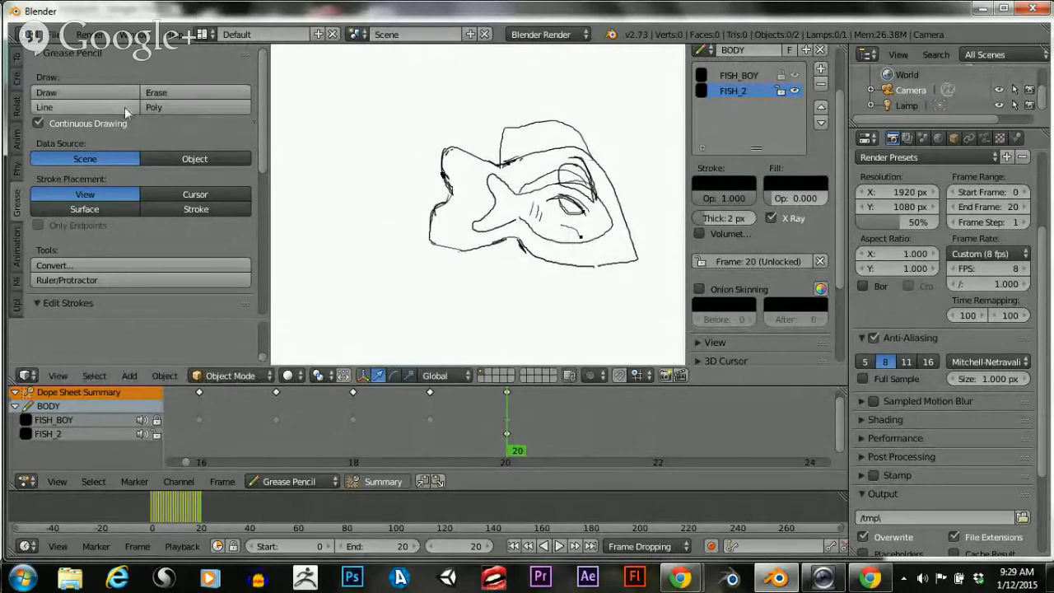
pyautogui.click(108, 90)
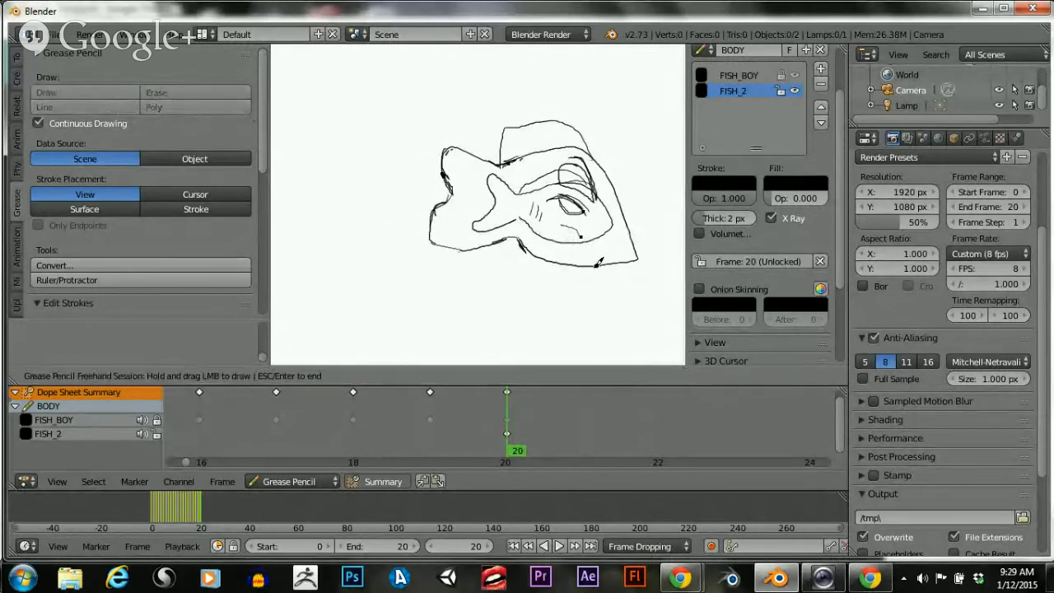
pyautogui.moveTo(596, 264)
pyautogui.mouseDown()
pyautogui.moveTo(577, 227)
pyautogui.moveTo(581, 239)
pyautogui.mouseUp()
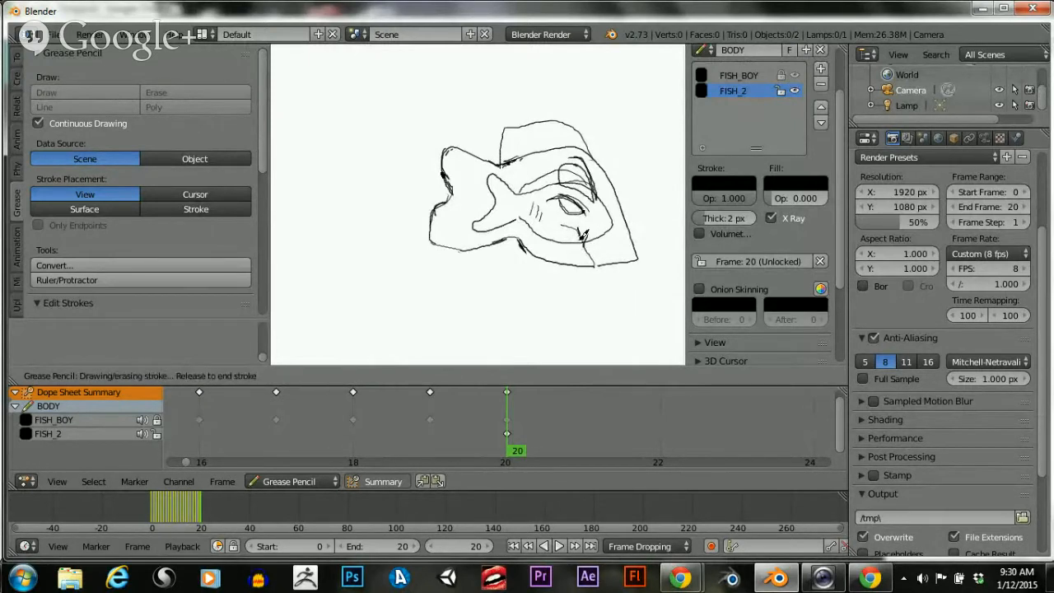
pyautogui.moveTo(592, 261); pyautogui.dragTo(593, 265)
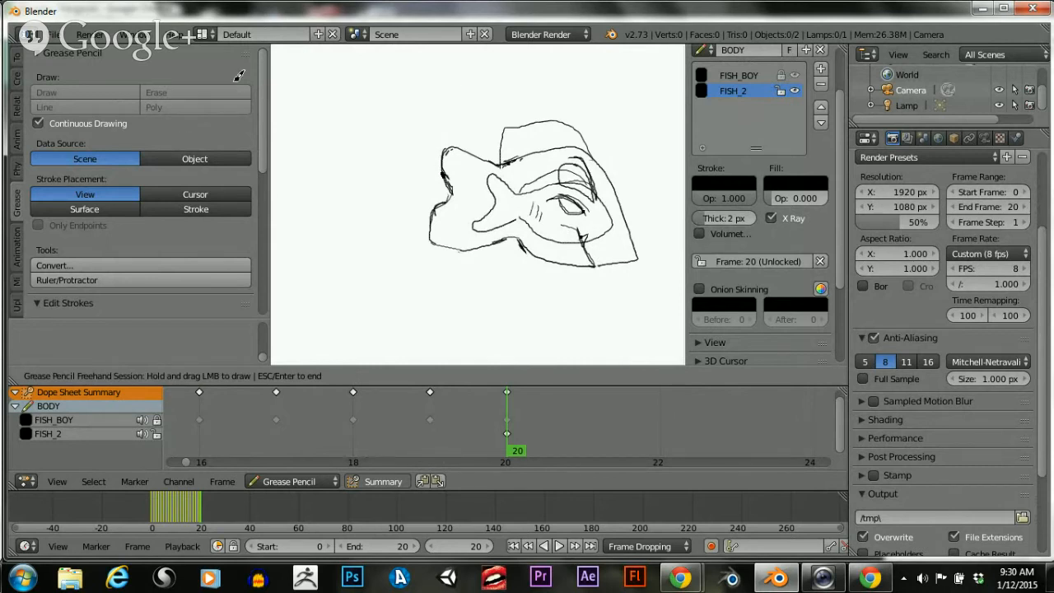
pyautogui.press('Escape')
# Draw short curved gill strokes on the large fish just ahead of its tail, and end the drawing session
pyautogui.click(94, 91)
pyautogui.moveTo(525, 207); pyautogui.dragTo(520, 229)
pyautogui.press('Escape')
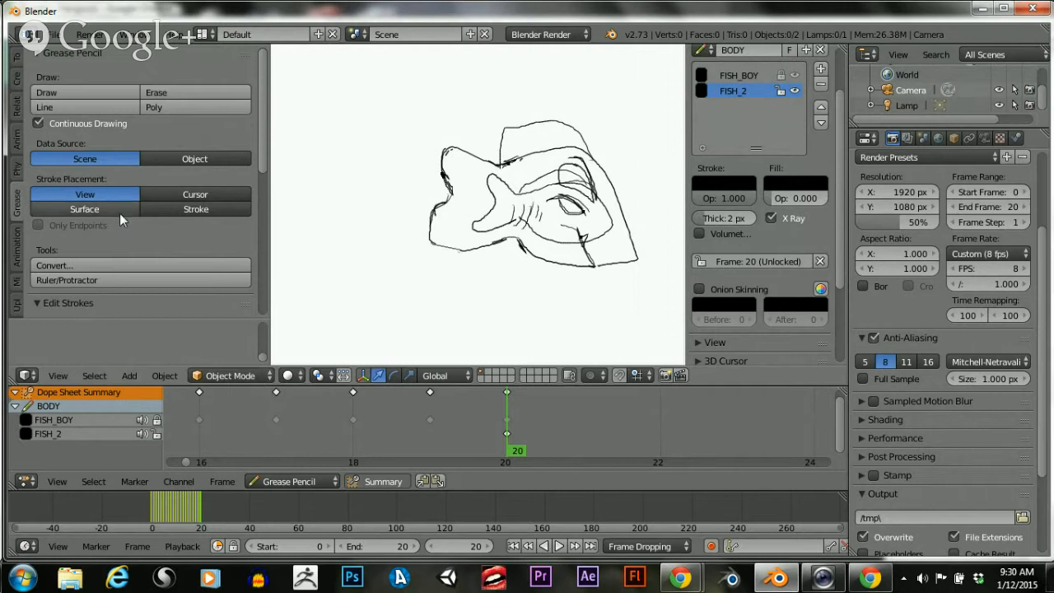
# Select all FISH_2 strokes at frame 20 and move the large fish left until only its snout tip touches the camera frame's left edge
pyautogui.scroll(-5, 256, 132)
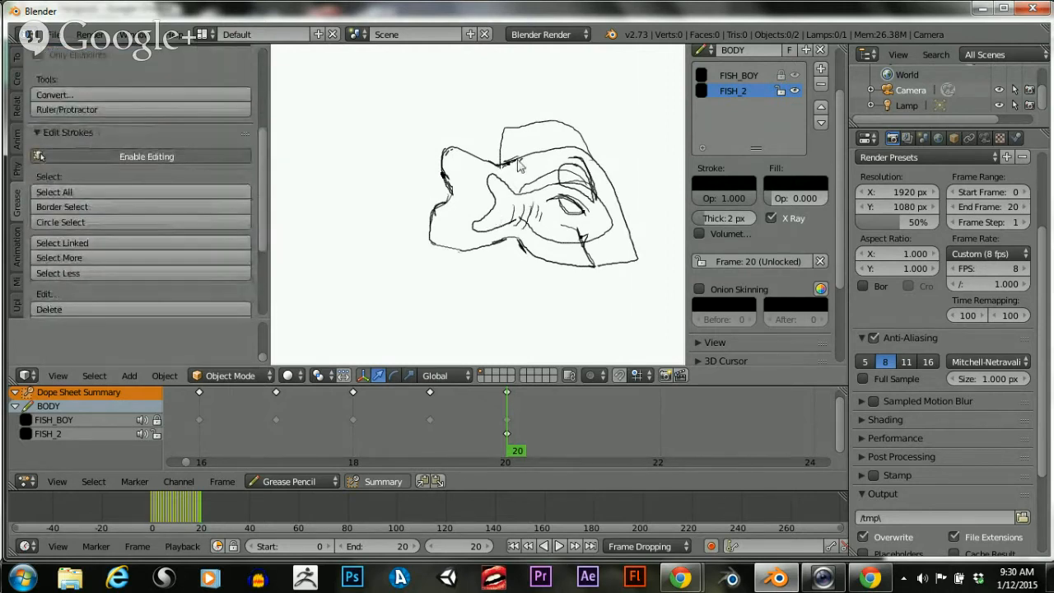
pyautogui.press('a')
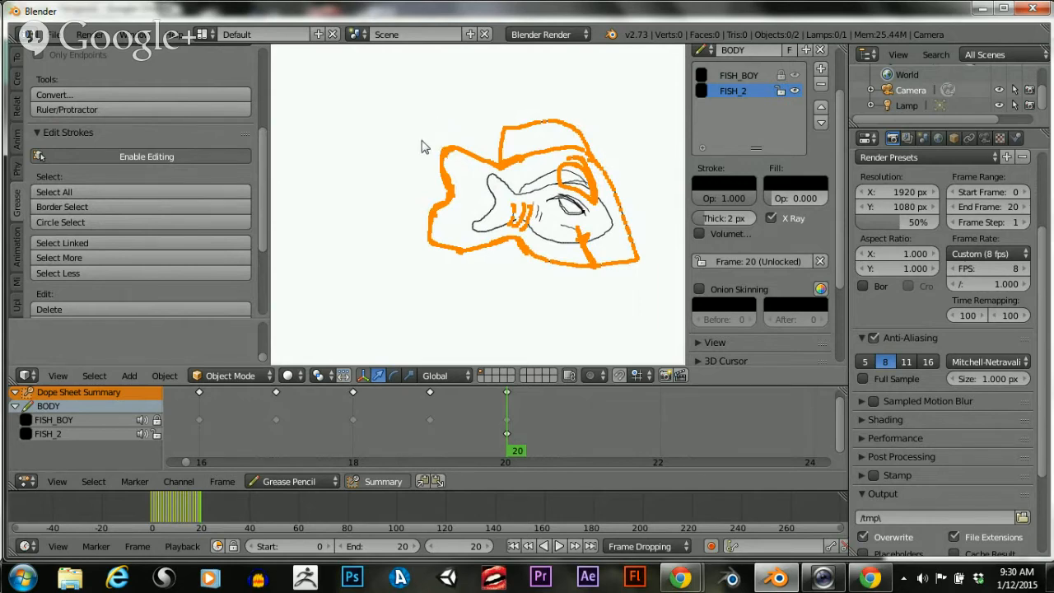
pyautogui.scroll(3, 418, 142)
pyautogui.scroll(-8, 416, 143)
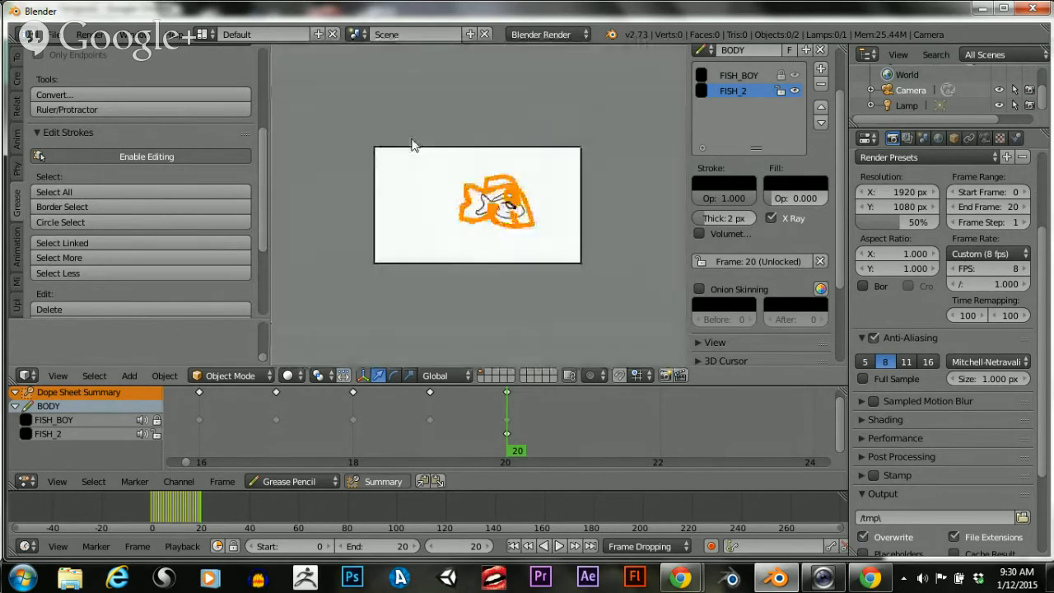
pyautogui.scroll(4, 414, 146)
pyautogui.scroll(-7, 410, 155)
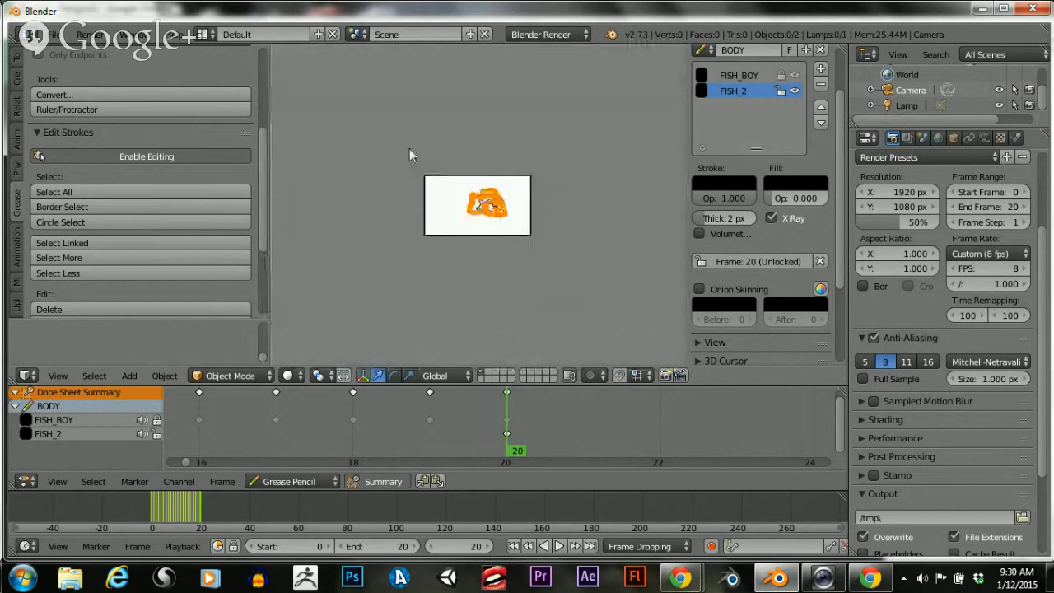
pyautogui.scroll(8, 410, 155)
pyautogui.scroll(-2, 412, 158)
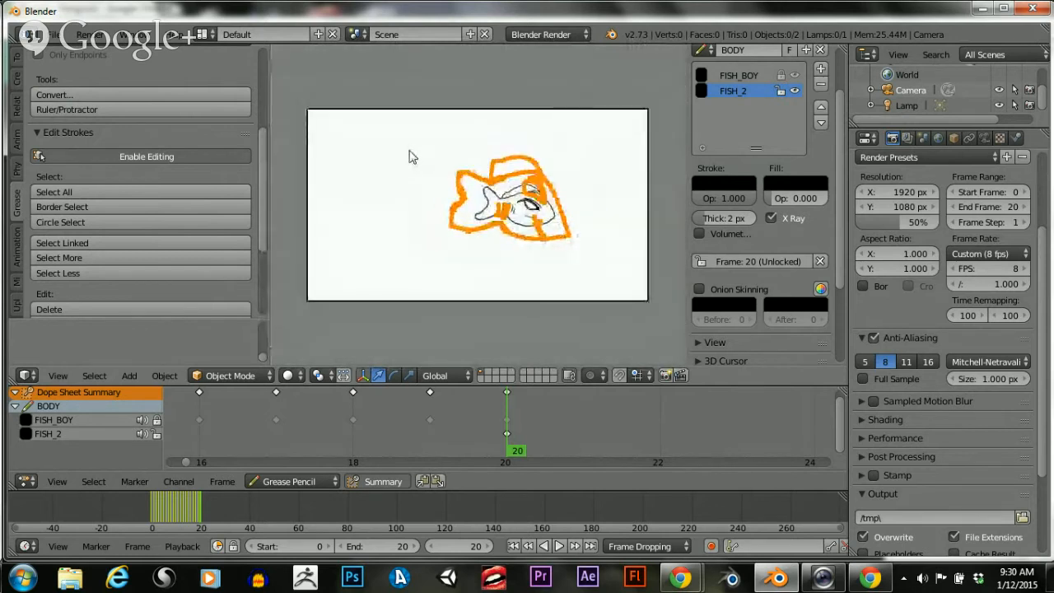
pyautogui.press('g')
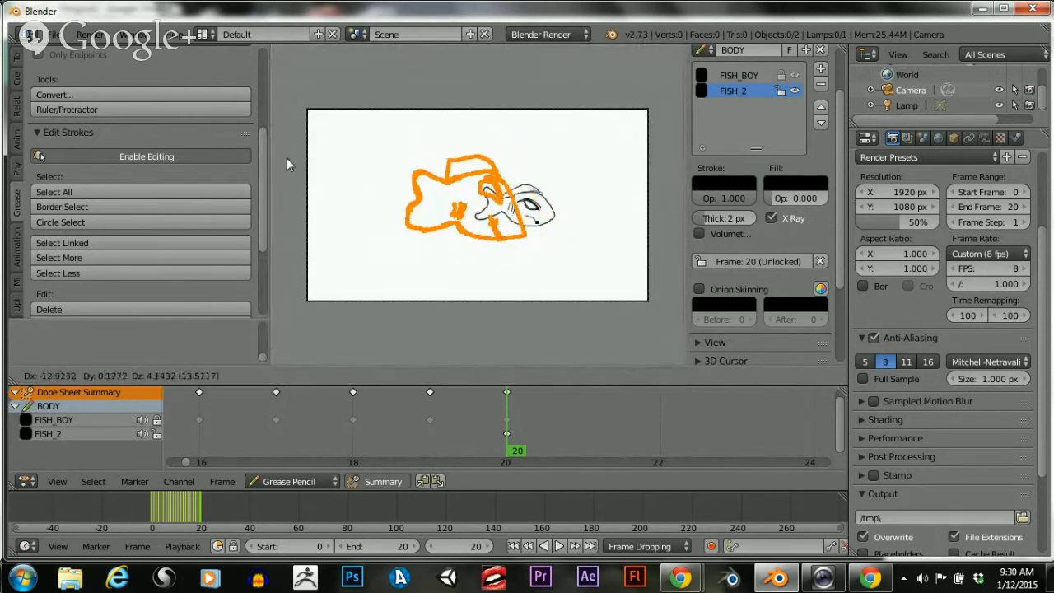
pyautogui.click(252, 185)
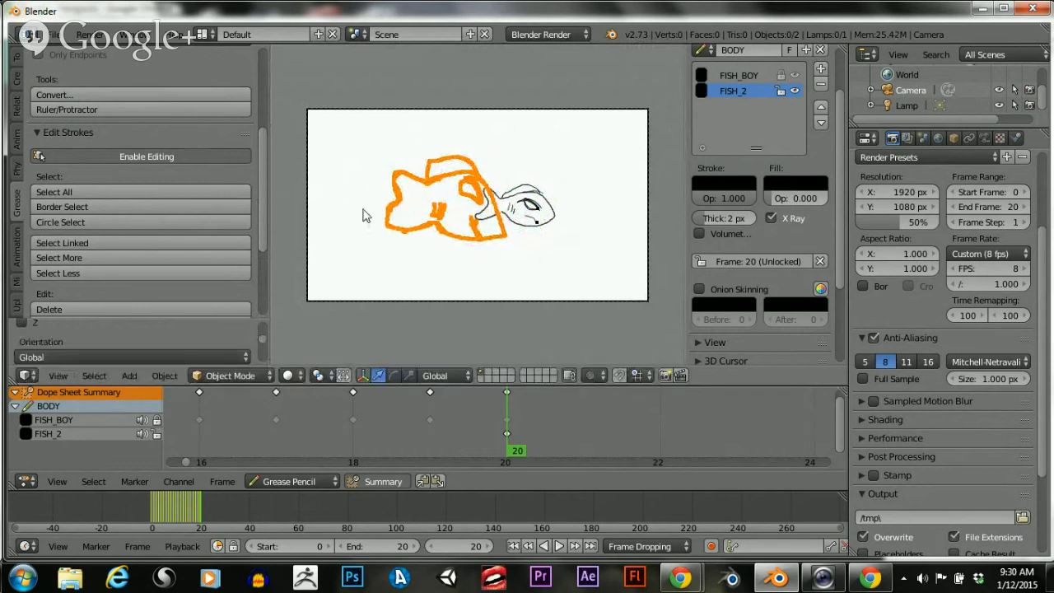
pyautogui.press('g')
pyautogui.click(329, 209)
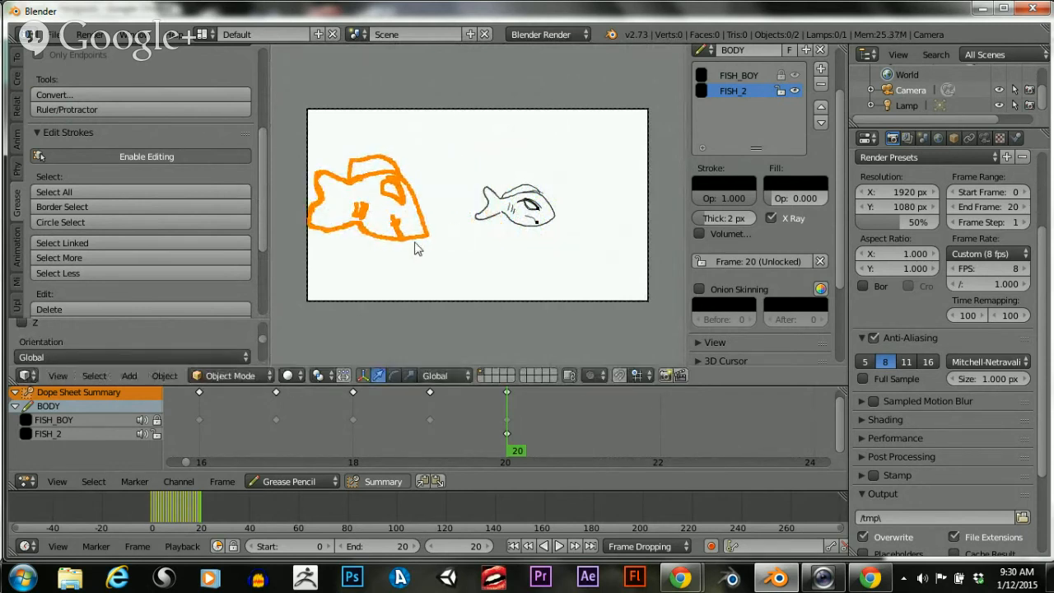
pyautogui.press('g')
pyautogui.click(298, 220)
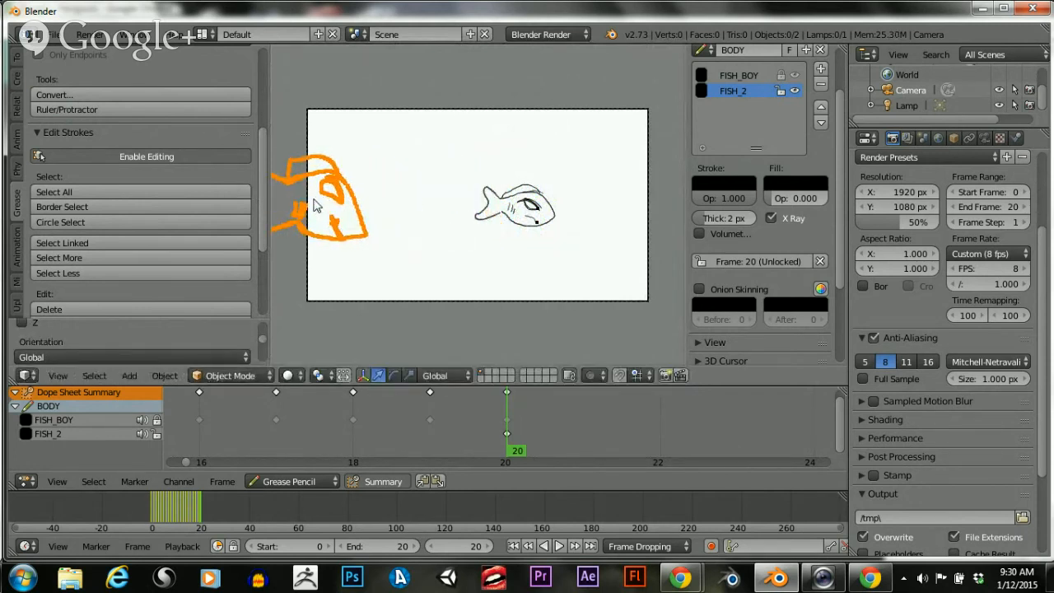
pyautogui.press('g')
pyautogui.click(284, 203)
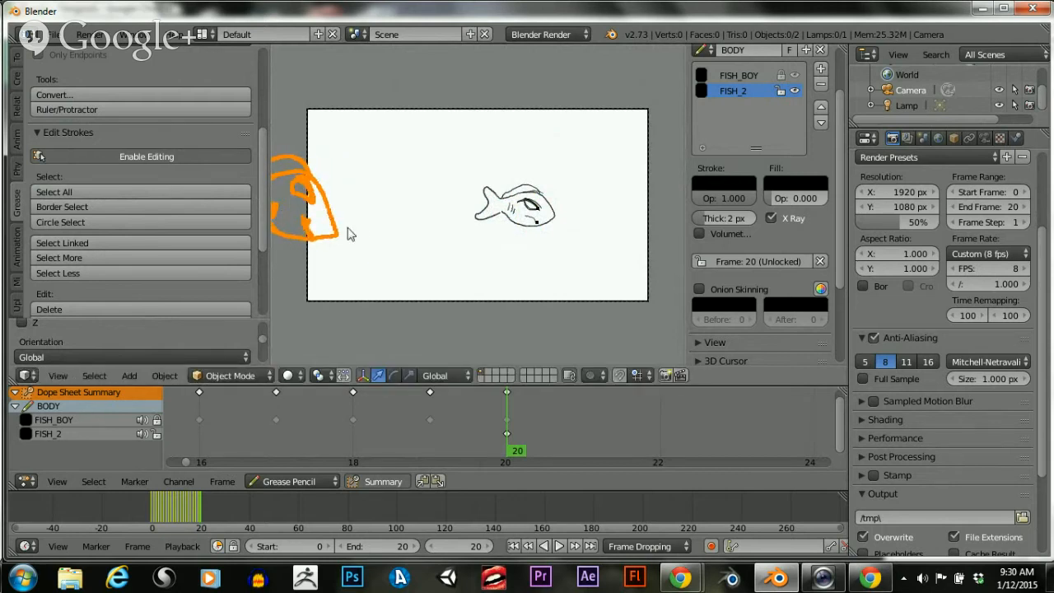
pyautogui.press('g')
pyautogui.click(285, 221)
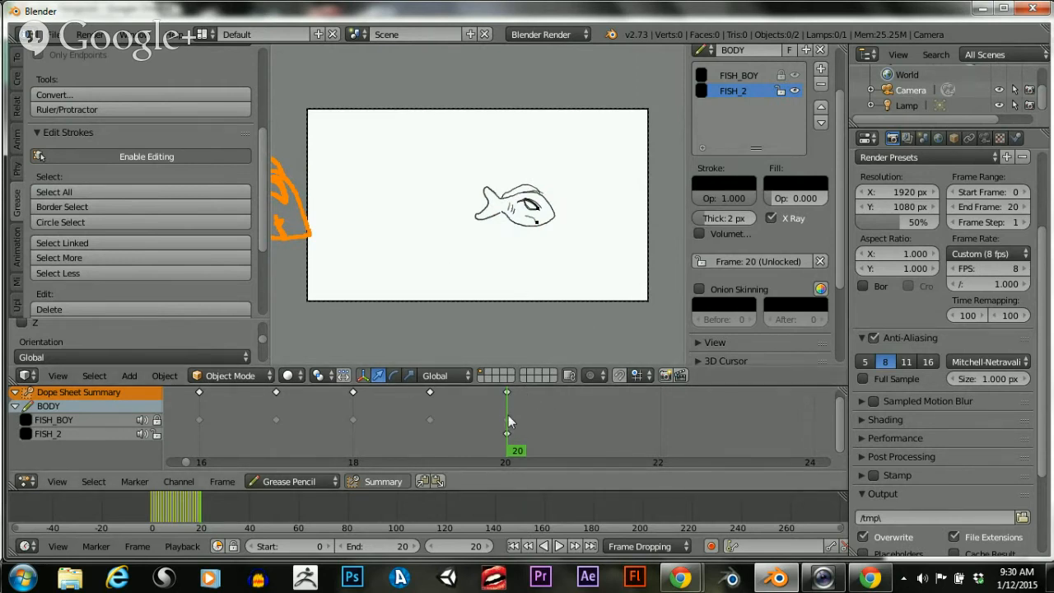
# At frame 21, move the large fish right so that its head and front body enter the camera frame
pyautogui.moveTo(517, 435)
pyautogui.mouseDown()
pyautogui.moveTo(645, 442)
pyautogui.moveTo(580, 429)
pyautogui.mouseUp()
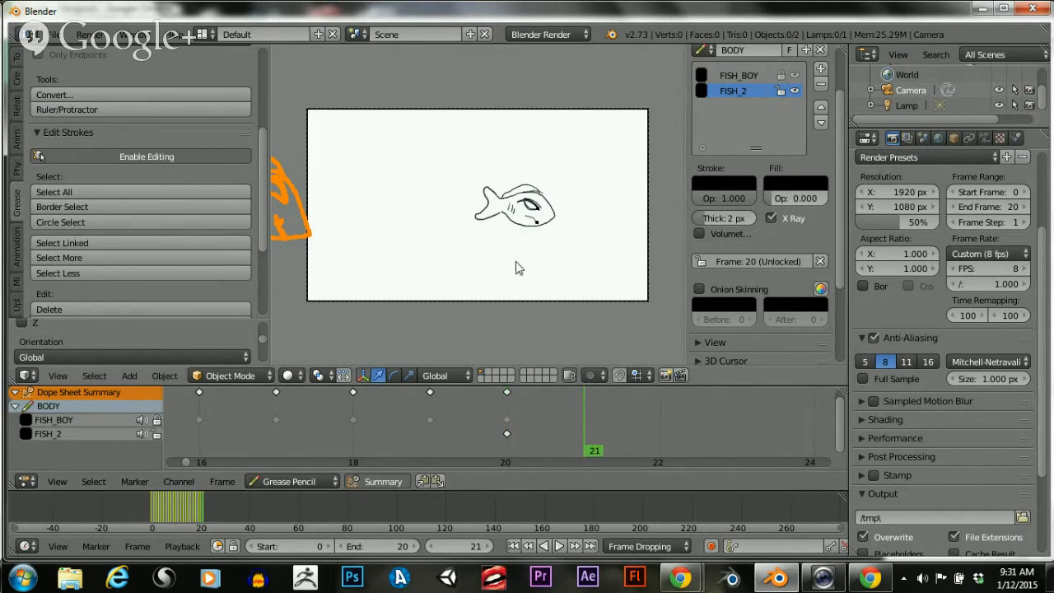
pyautogui.press('g')
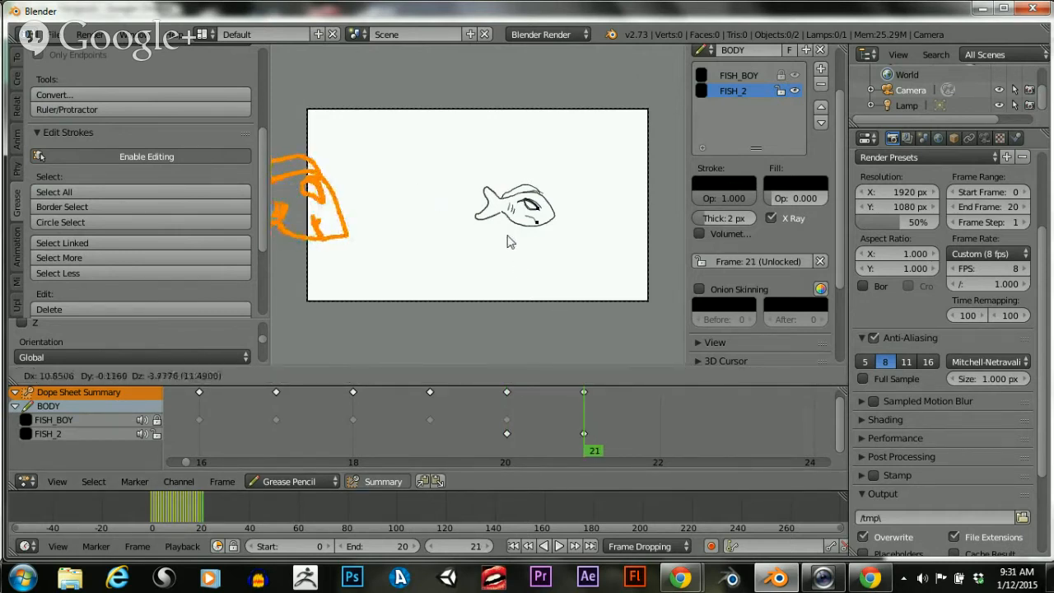
pyautogui.click(563, 245)
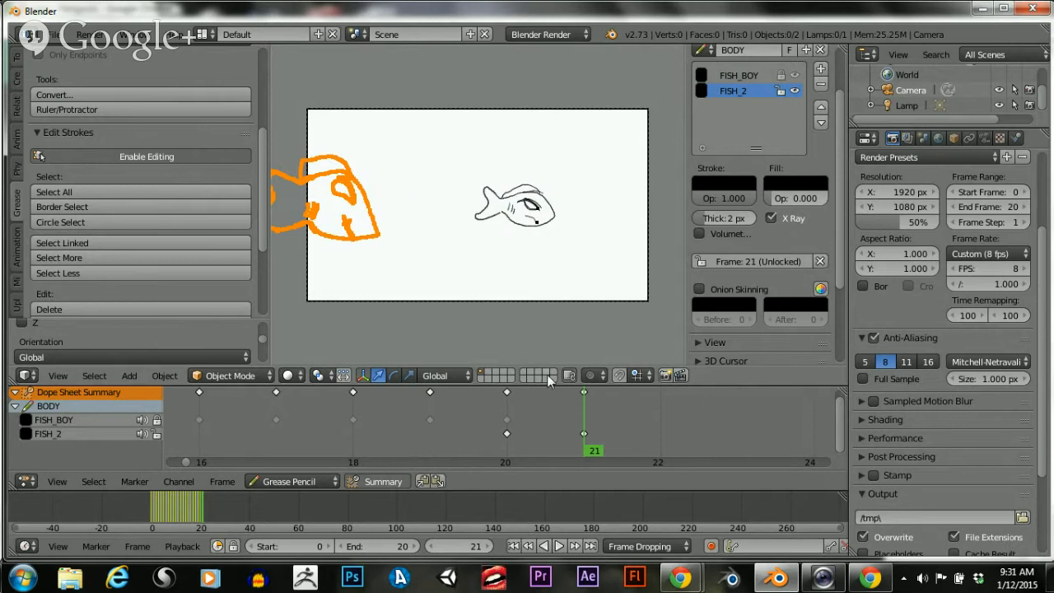
# At frame 22, move the large fish further right until its whole body is inside the camera frame
pyautogui.press('Right')
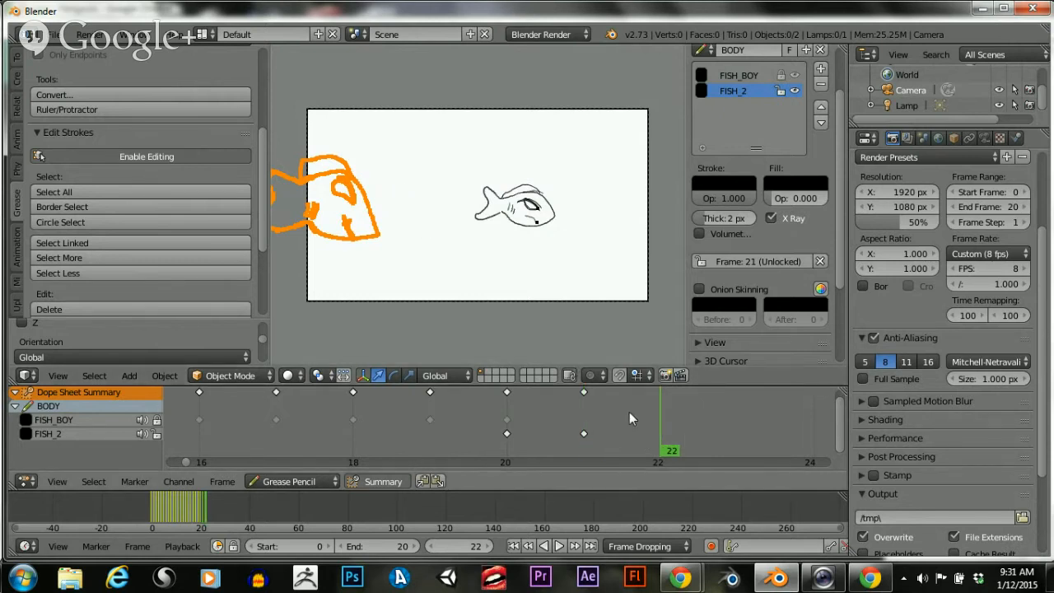
pyautogui.press('g')
pyautogui.click(555, 230)
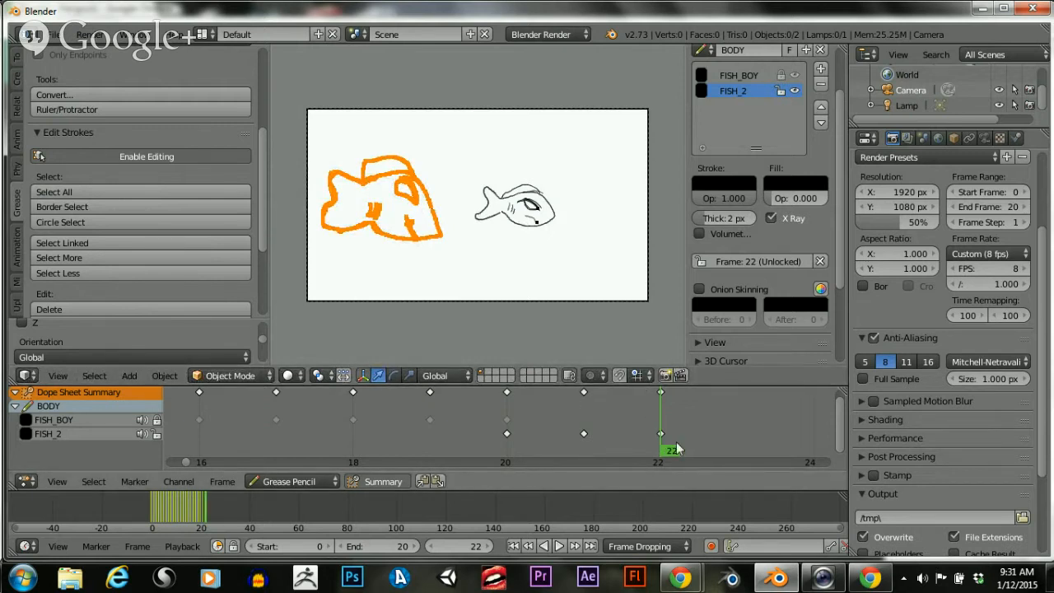
# At frame 23, move the large fish right until its snout is just behind the small fish's tail
pyautogui.press('Right')
pyautogui.press('g')
pyautogui.click(543, 236)
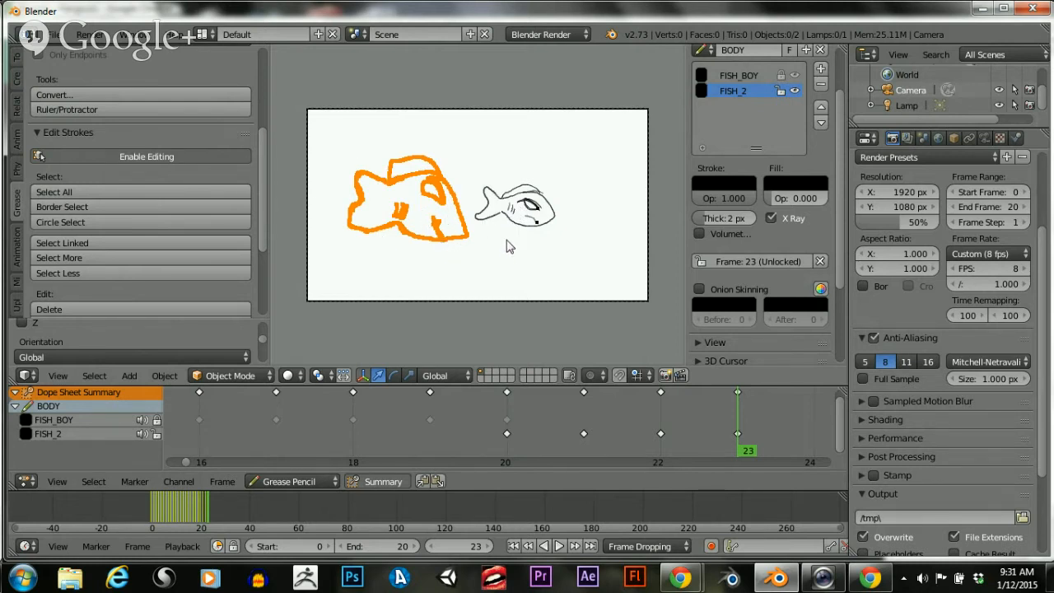
pyautogui.scroll(5, 499, 247)
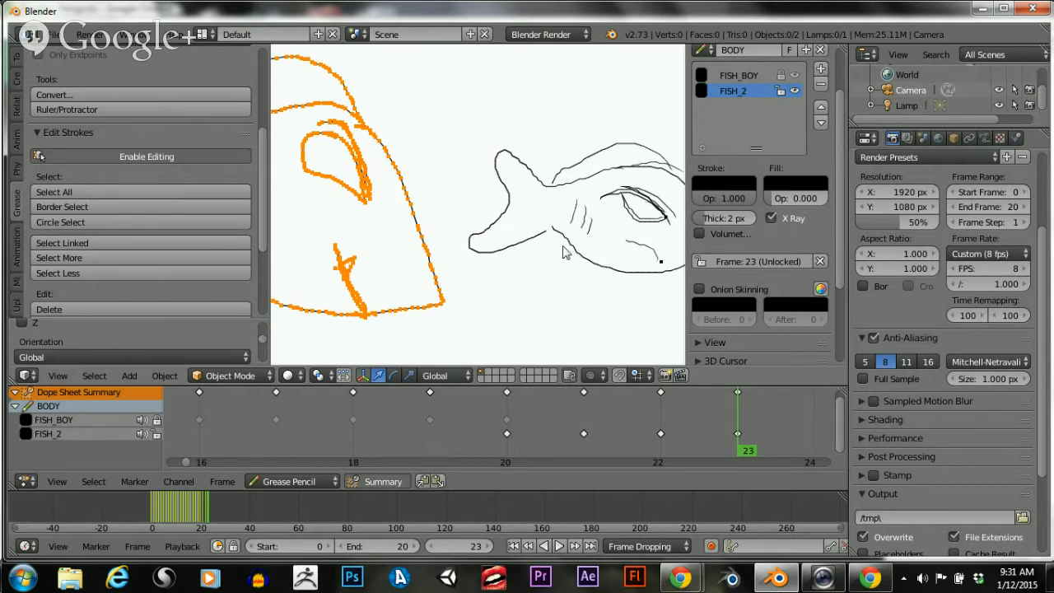
# Turn on onion skinning for FISH_2 and create an empty FISH_2 keyframe at frame 24 with an Erase session outside edit mode
pyautogui.click(697, 290)
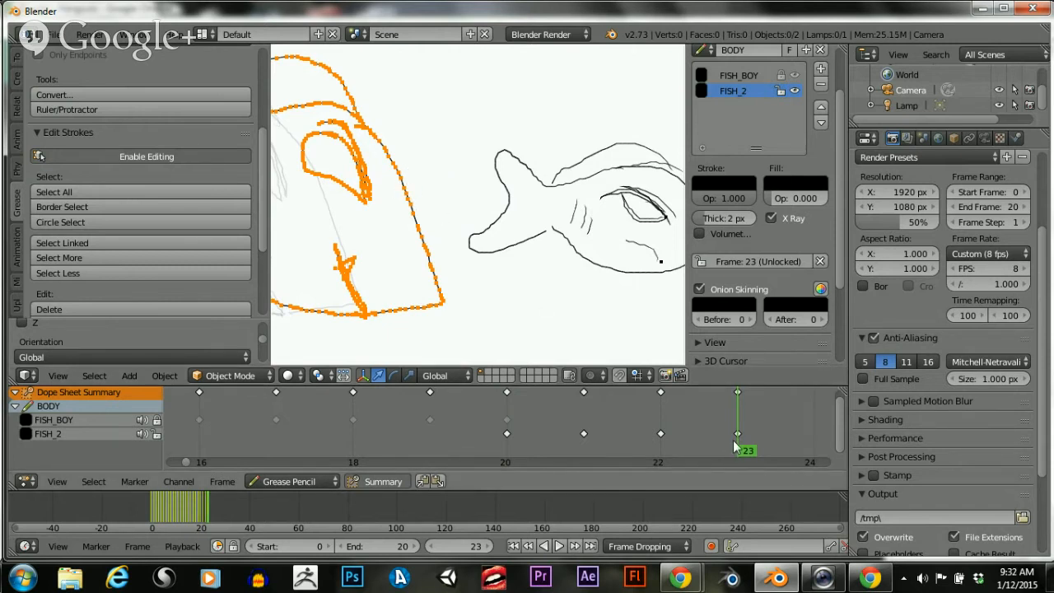
pyautogui.click(779, 442)
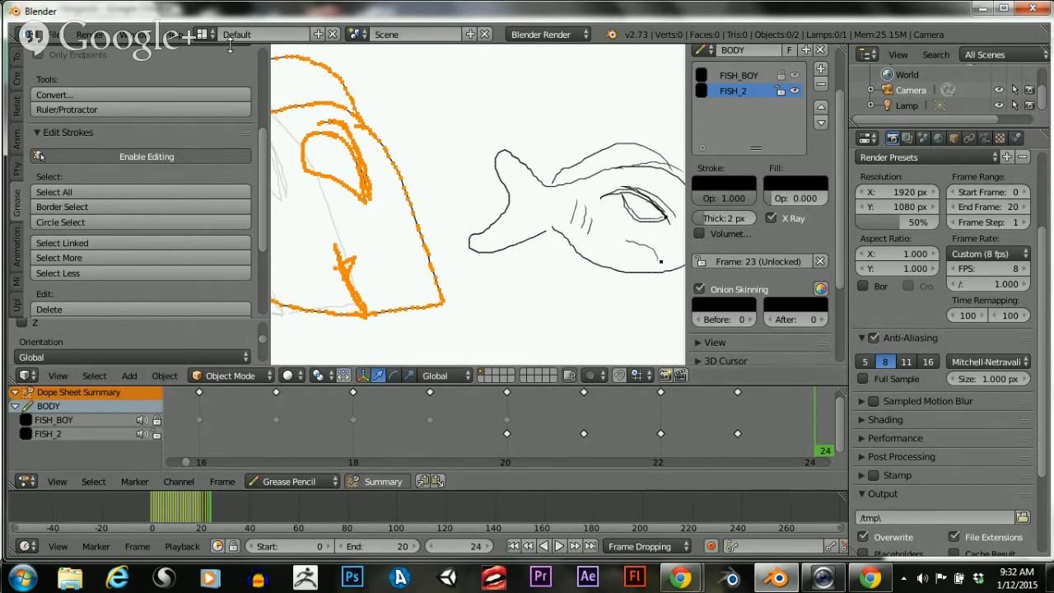
pyautogui.click(177, 153)
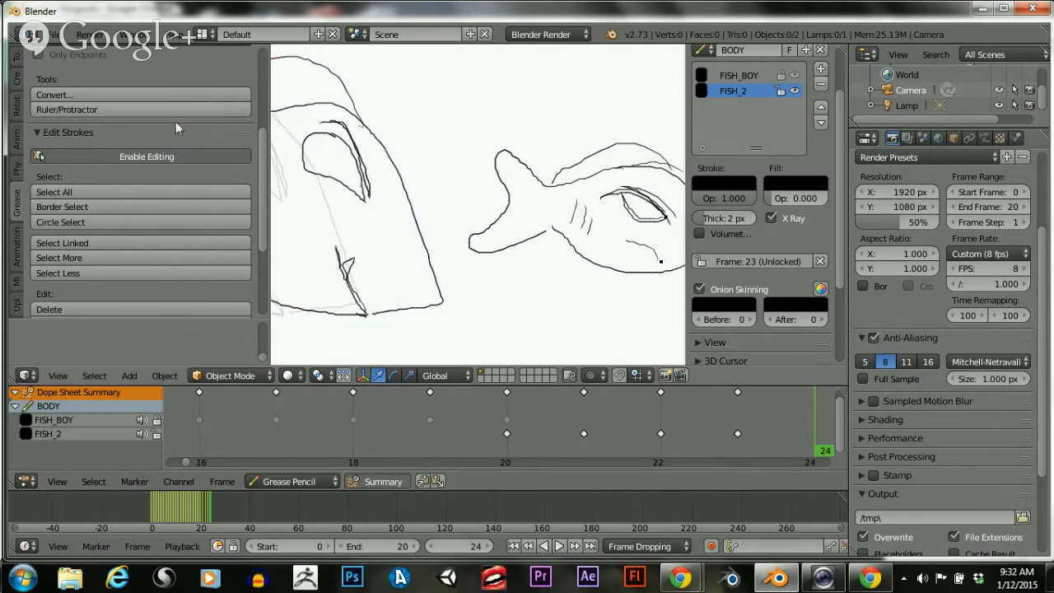
pyautogui.moveTo(261, 176); pyautogui.dragTo(274, 100)
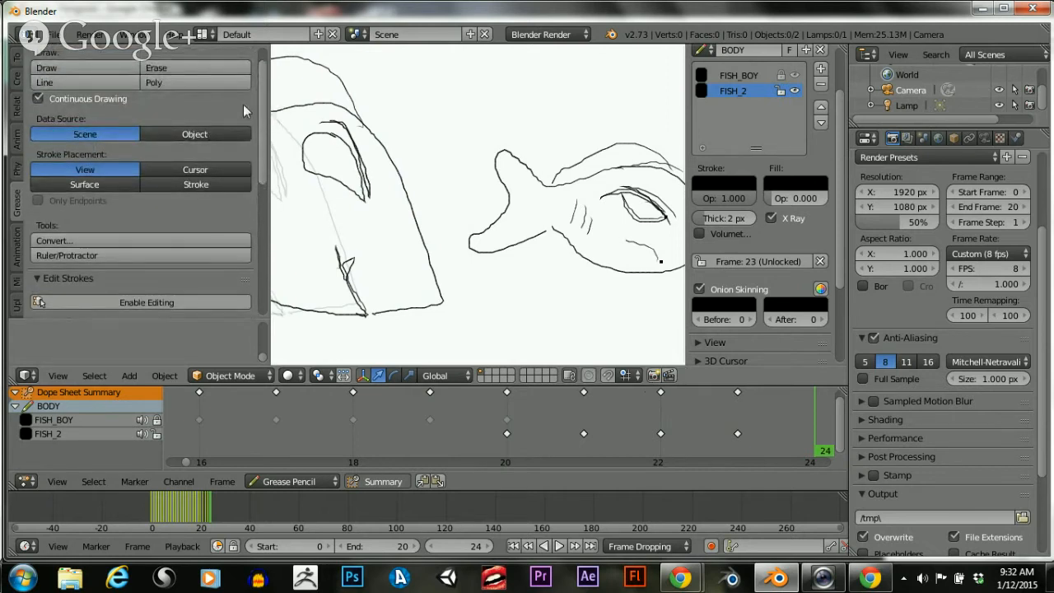
pyautogui.click(182, 72)
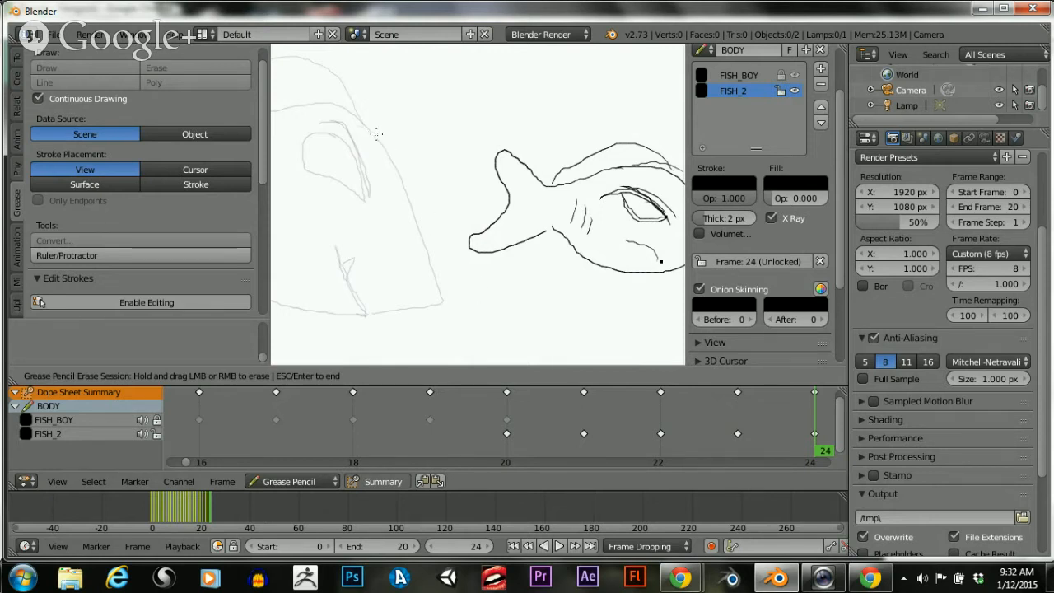
pyautogui.moveTo(374, 132); pyautogui.dragTo(427, 131)
pyautogui.press('Escape')
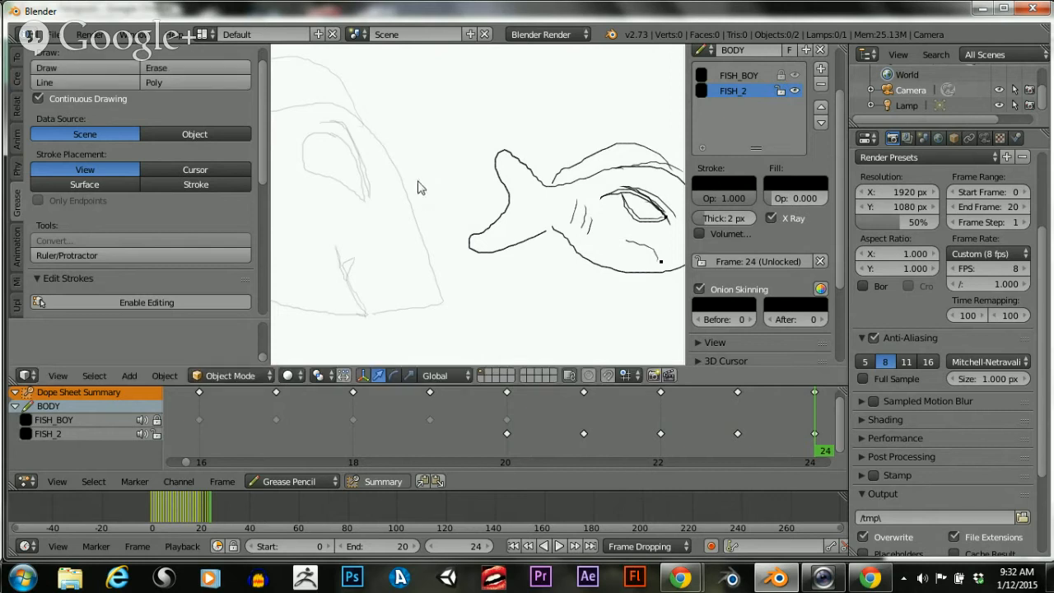
# Draw the front of the large fish's head freehand at frame 24, tracing the ghosted belly, snout and forehead in one stroke
pyautogui.click(113, 62)
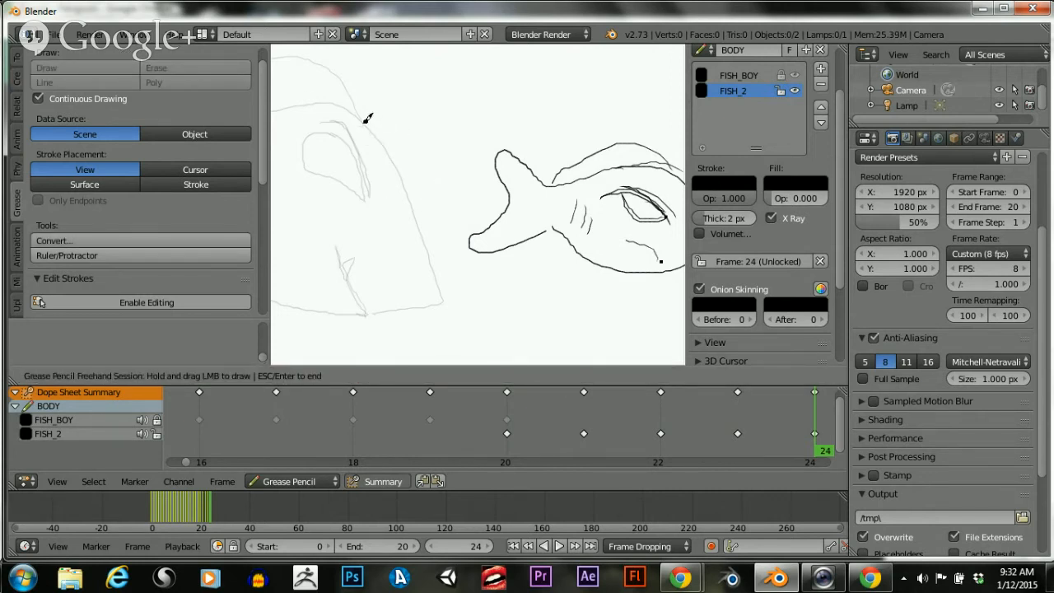
pyautogui.moveTo(365, 124)
pyautogui.mouseDown()
pyautogui.moveTo(443, 124)
pyautogui.moveTo(461, 149)
pyautogui.moveTo(405, 196)
pyautogui.moveTo(441, 295)
pyautogui.moveTo(329, 299)
pyautogui.mouseUp()
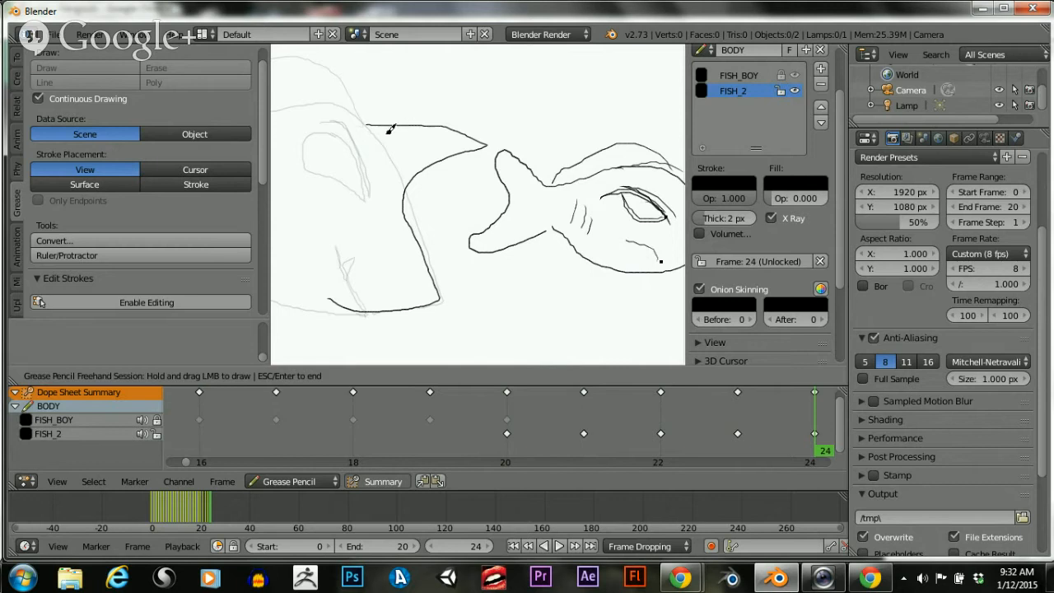
pyautogui.hotkey('ctrl', 'z')
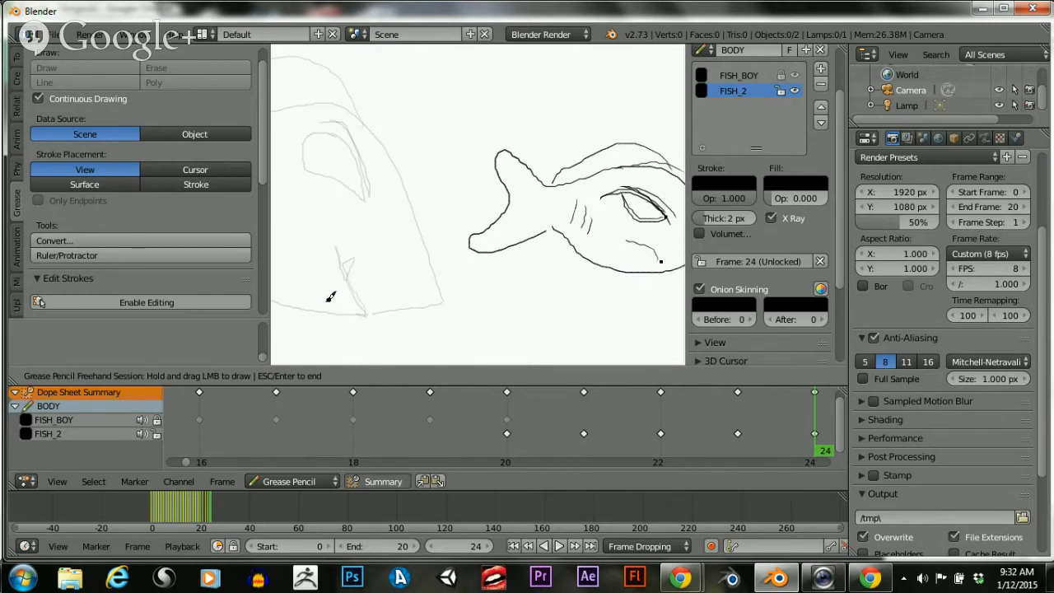
pyautogui.moveTo(292, 295)
pyautogui.mouseDown()
pyautogui.moveTo(285, 304)
pyautogui.moveTo(352, 319)
pyautogui.moveTo(443, 307)
pyautogui.moveTo(445, 255)
pyautogui.moveTo(413, 182)
pyautogui.moveTo(365, 100)
pyautogui.moveTo(338, 102)
pyautogui.mouseUp()
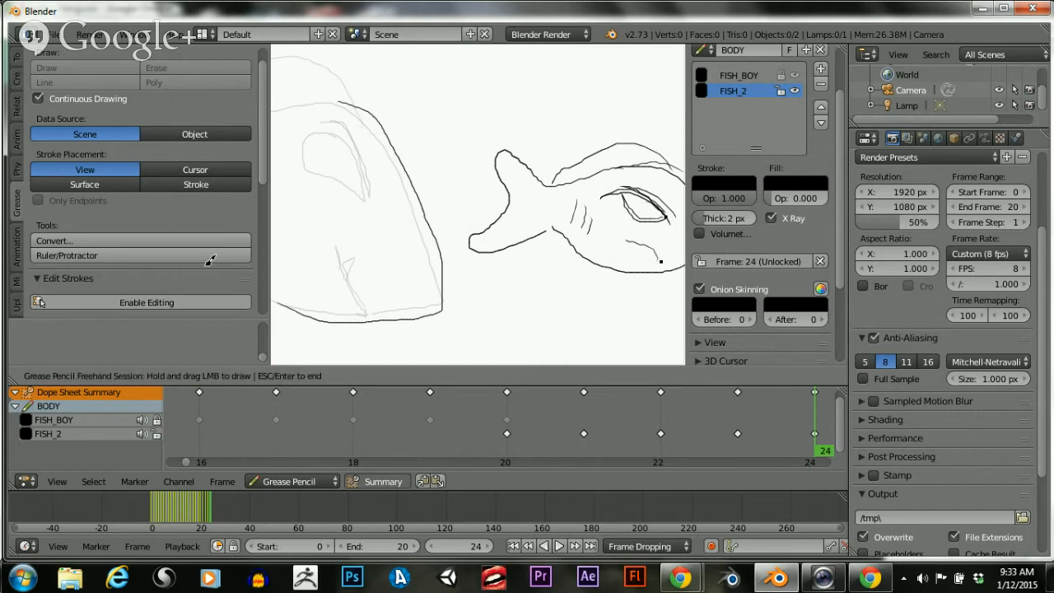
pyautogui.press('Escape')
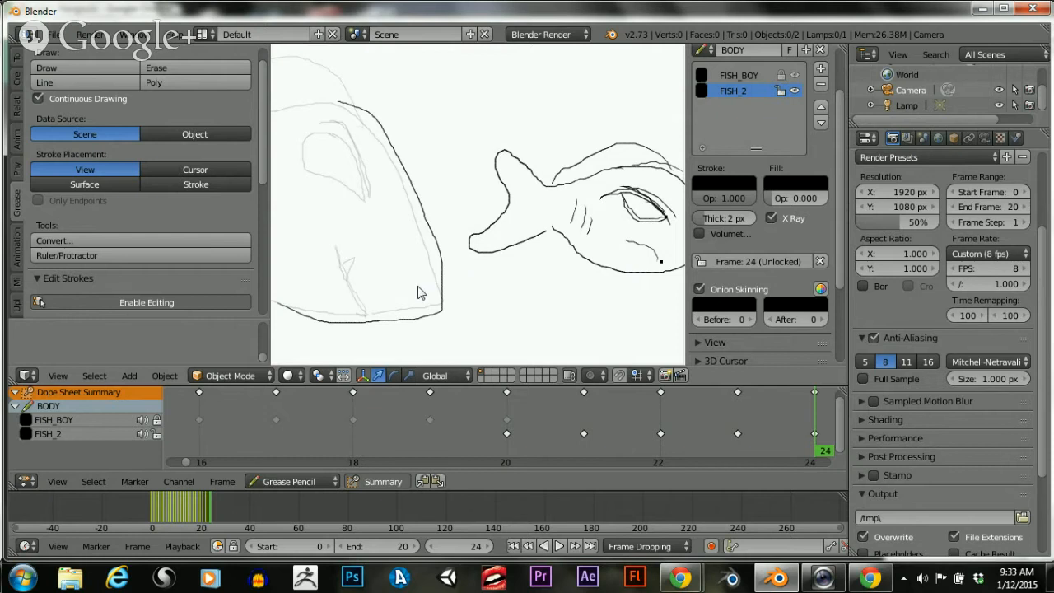
# Try to reshape the new head outline by moving a point near the snout tip, with and without proportional editing
pyautogui.rightClick(439, 321)
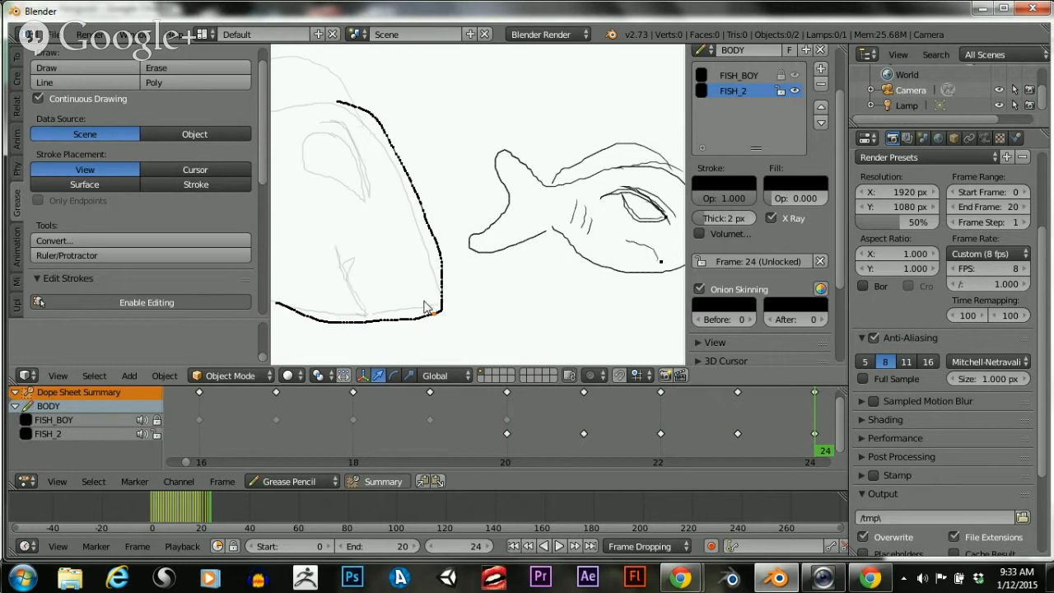
pyautogui.press('o')
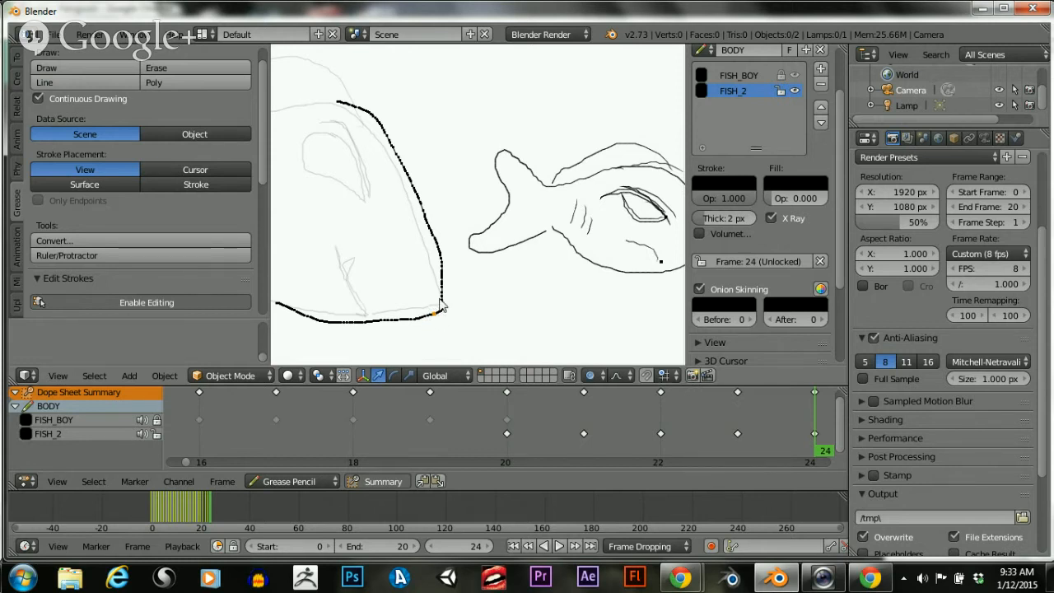
pyautogui.press('g')
pyautogui.scroll(-3, 449, 307)
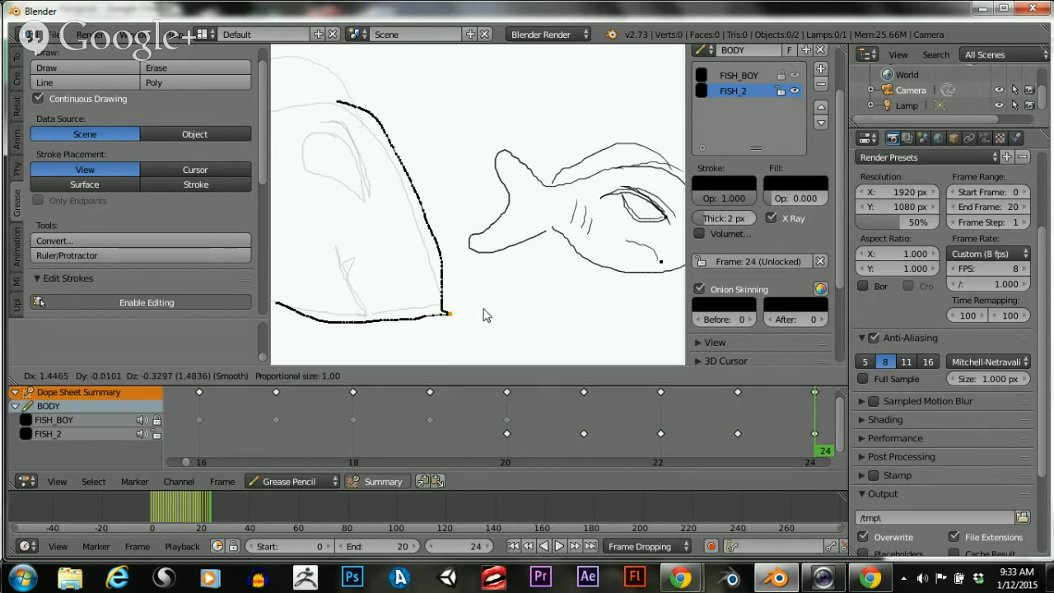
pyautogui.scroll(-20, 470, 302)
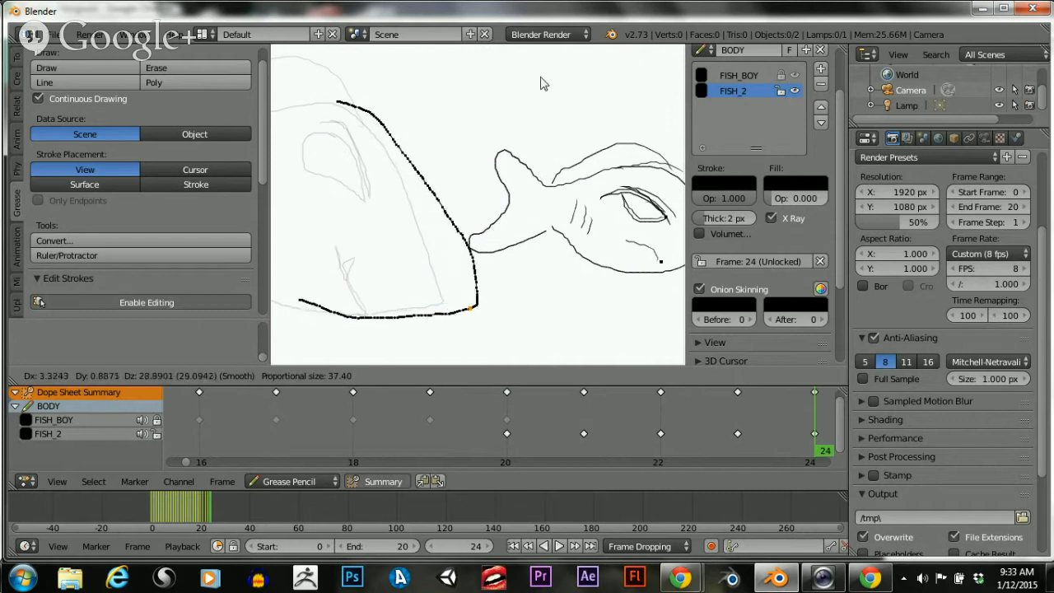
pyautogui.press('y')
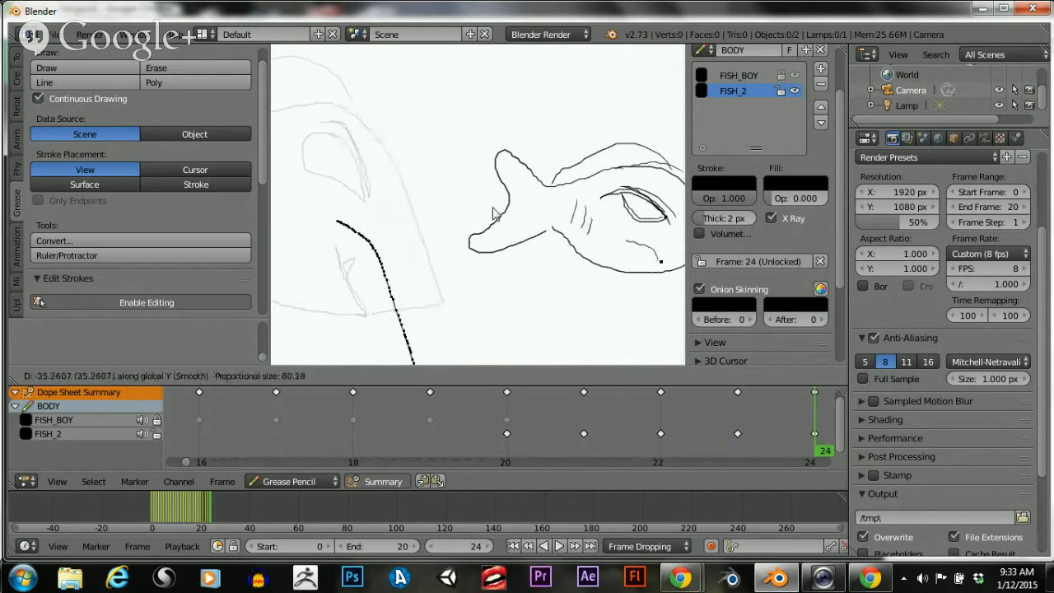
pyautogui.scroll(-1, 489, 207)
pyautogui.scroll(-8, 484, 191)
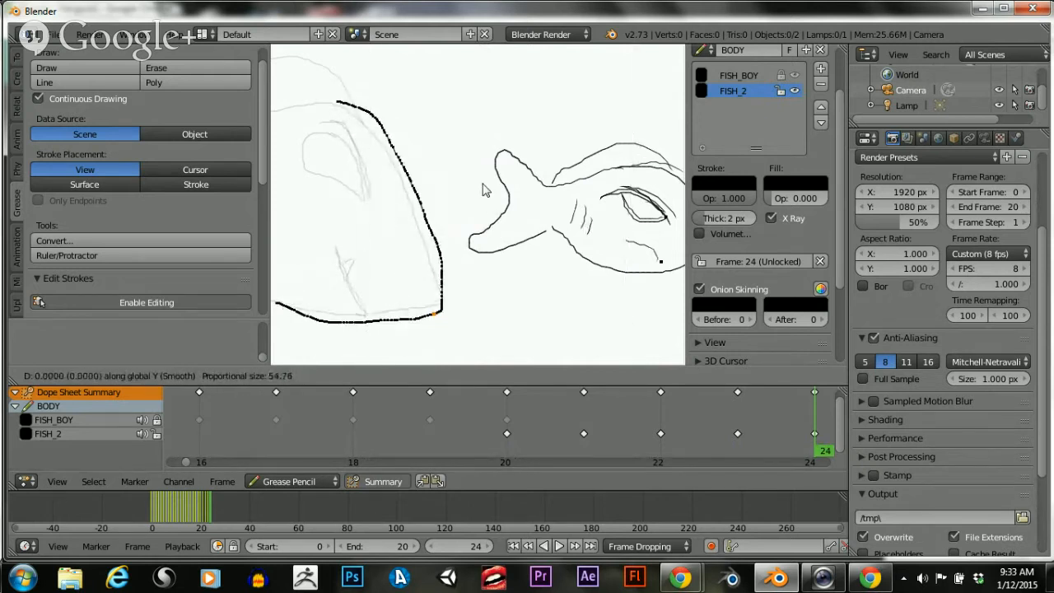
pyautogui.press('Escape')
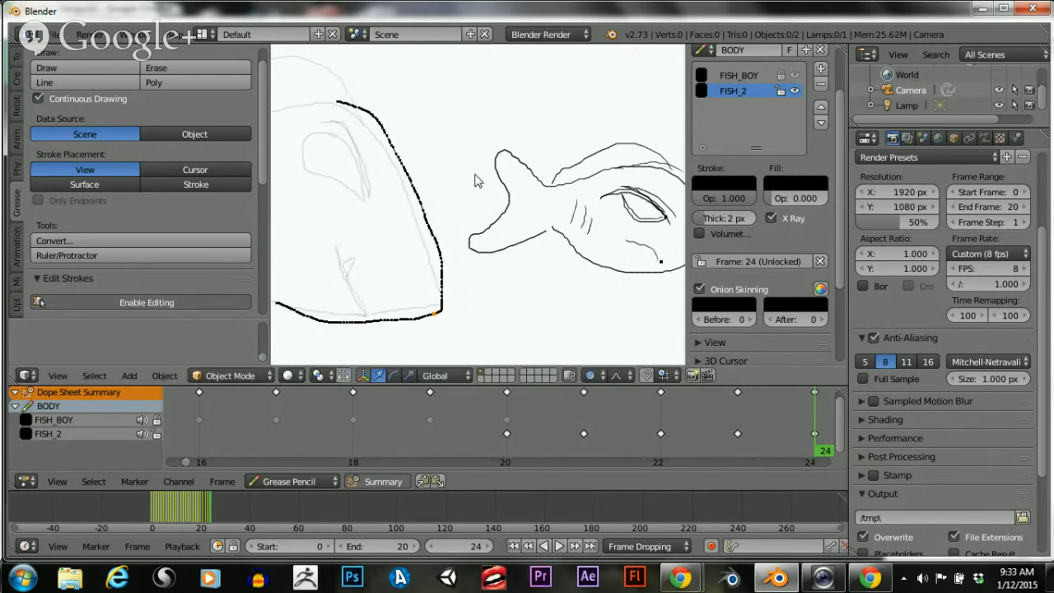
pyautogui.press('o')
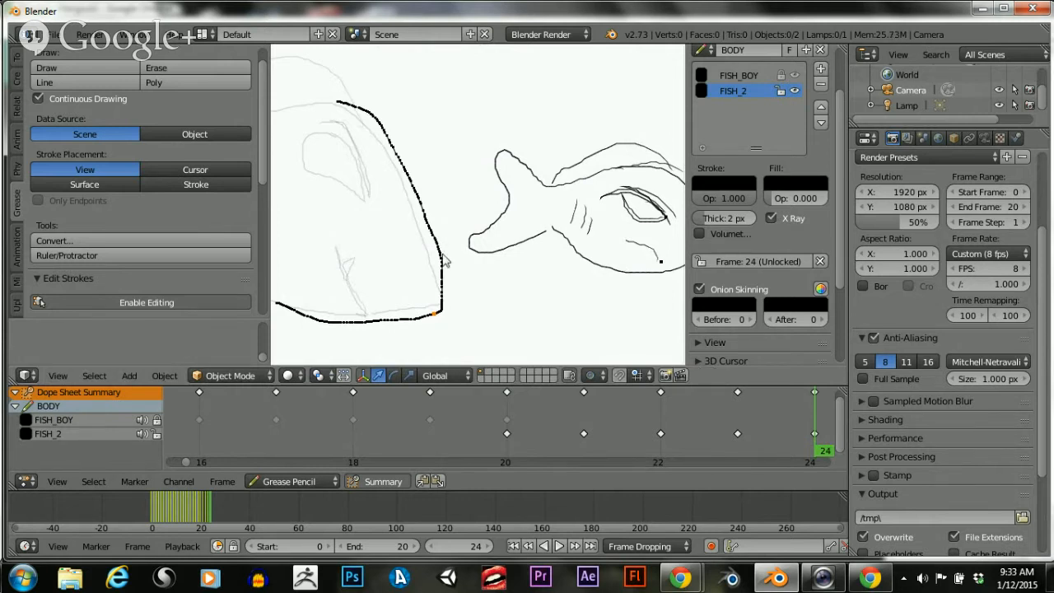
pyautogui.press('g')
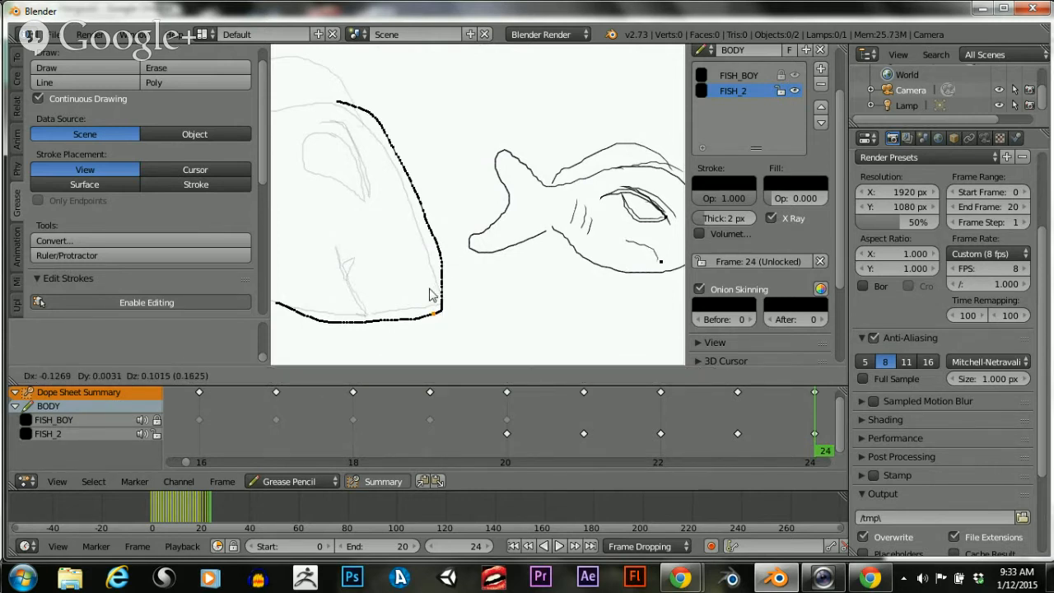
pyautogui.press('Escape')
# Select the snout section of the new head outline, try moving it along the global Y axis, and undo that move
pyautogui.scroll(-2, 423, 282)
pyautogui.press('b')
pyautogui.moveTo(401, 224)
pyautogui.mouseDown()
pyautogui.moveTo(447, 260)
pyautogui.moveTo(462, 305)
pyautogui.mouseUp()
pyautogui.press('g')
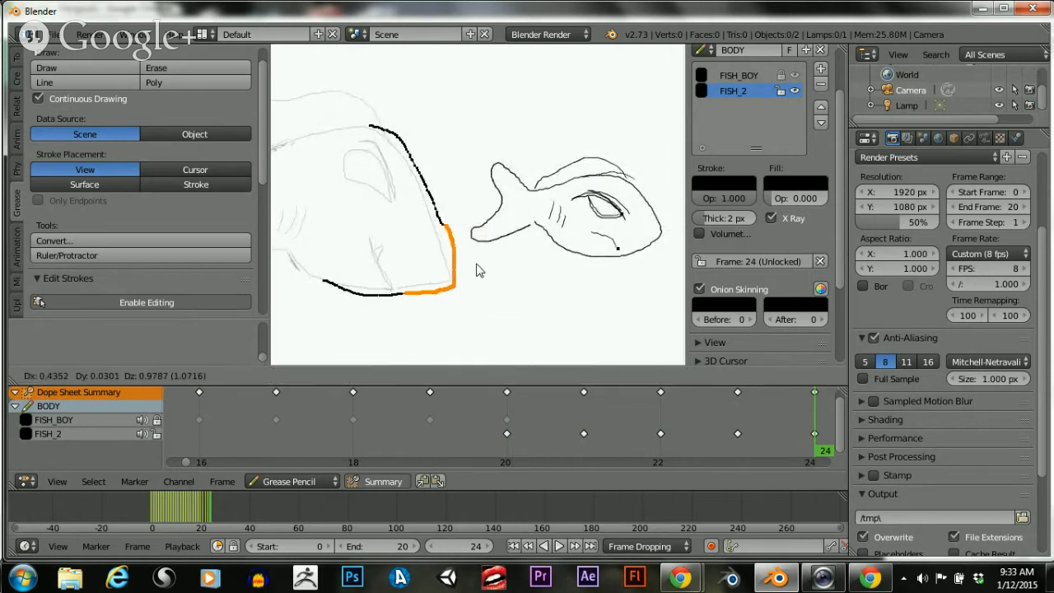
pyautogui.press('y')
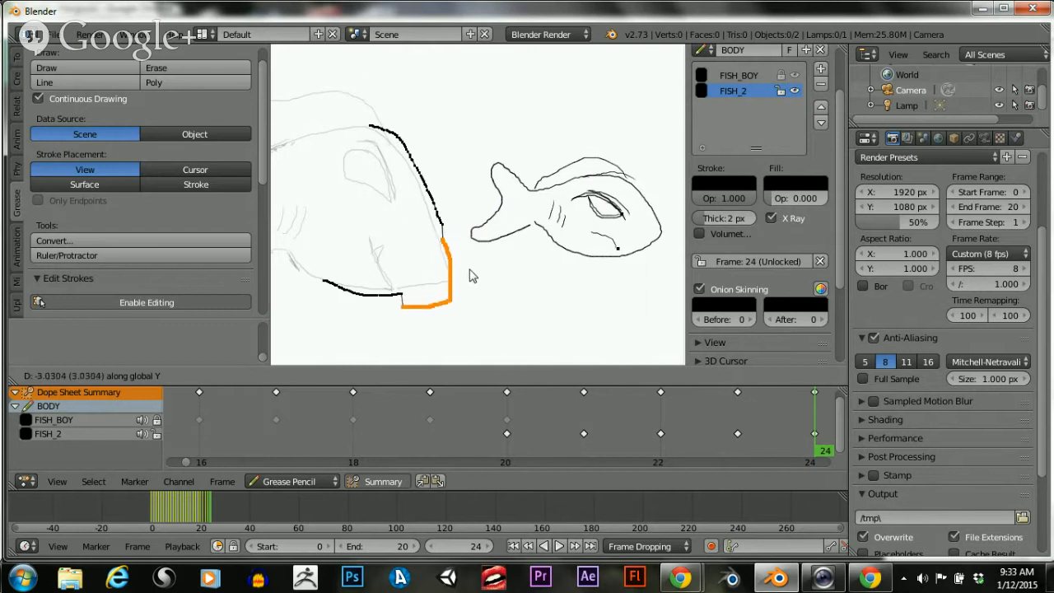
pyautogui.click(472, 282)
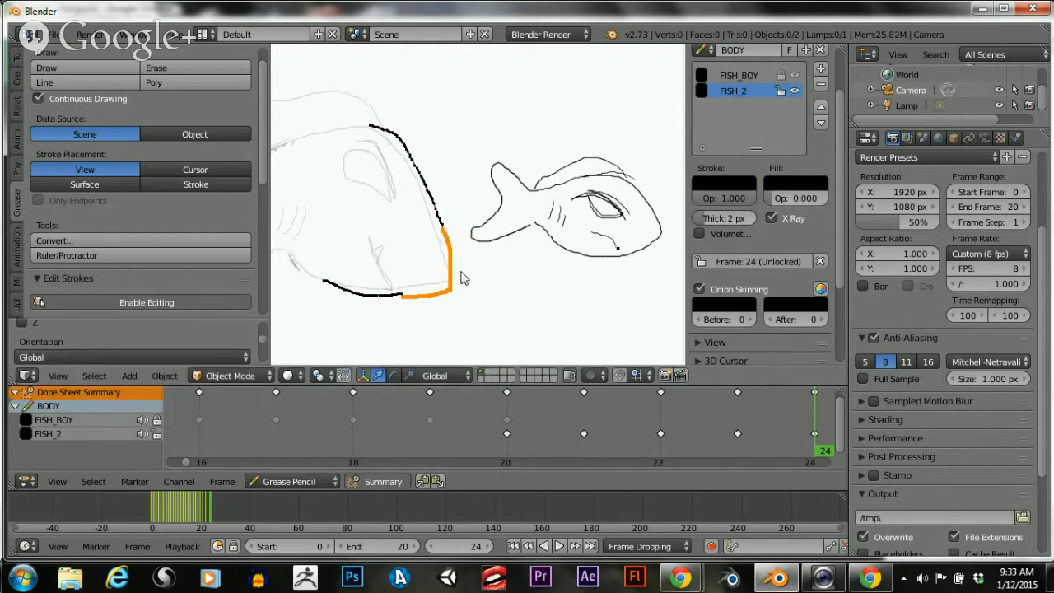
pyautogui.hotkey('ctrl', 'z')
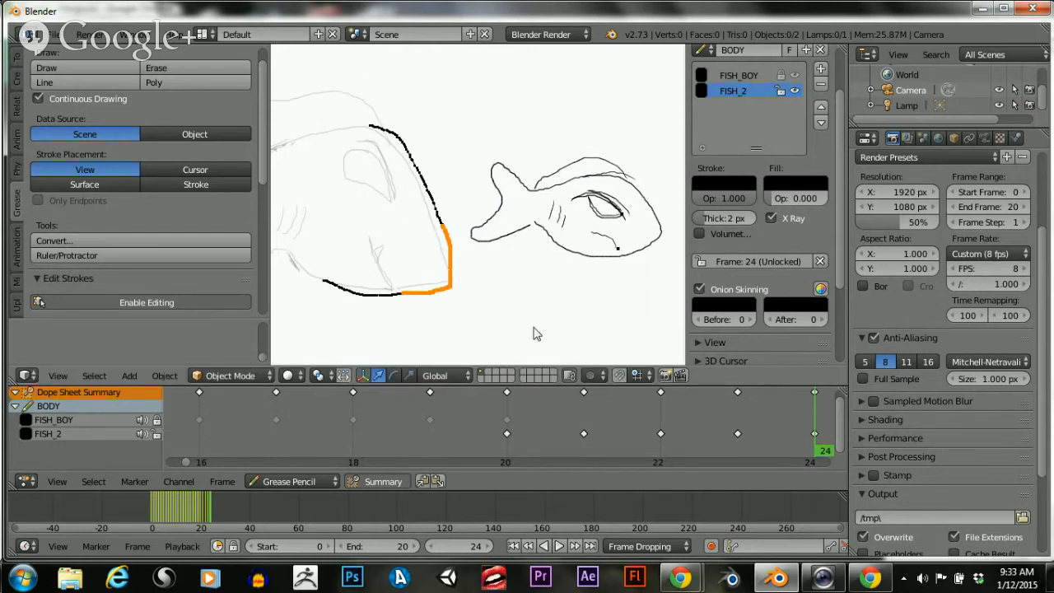
# Using Projected (2D) proportional editing with size 2.36, move the selected snout section up along global Y and rotate it slightly
pyautogui.click(590, 376)
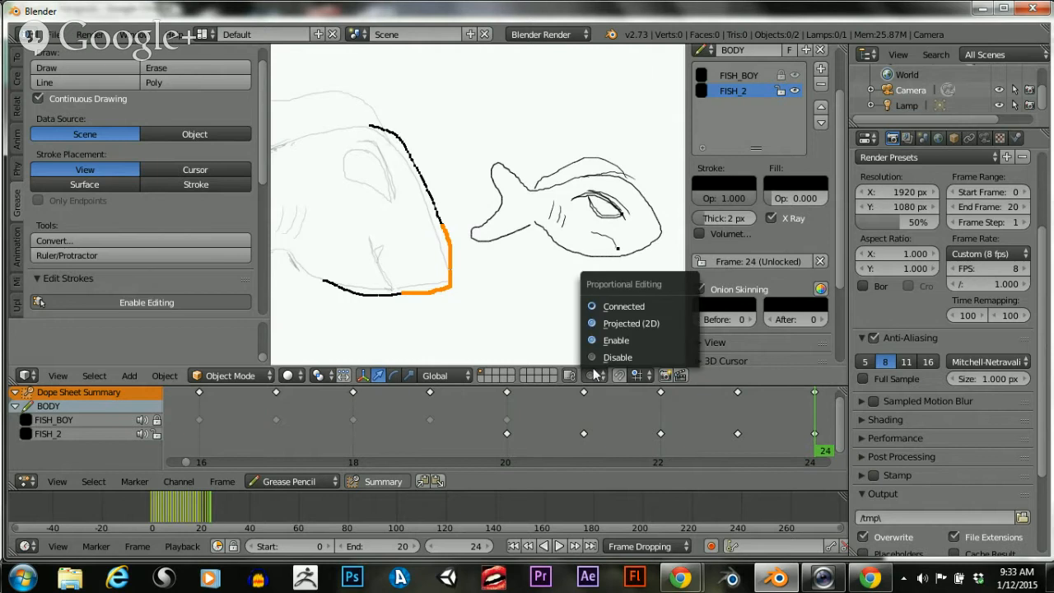
pyautogui.click(595, 322)
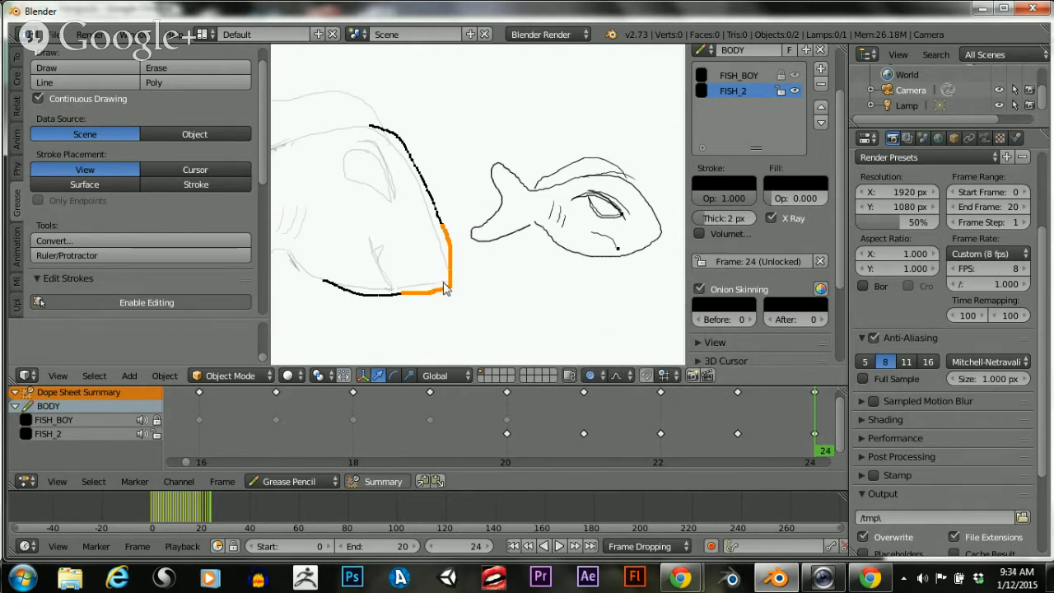
pyautogui.press('g')
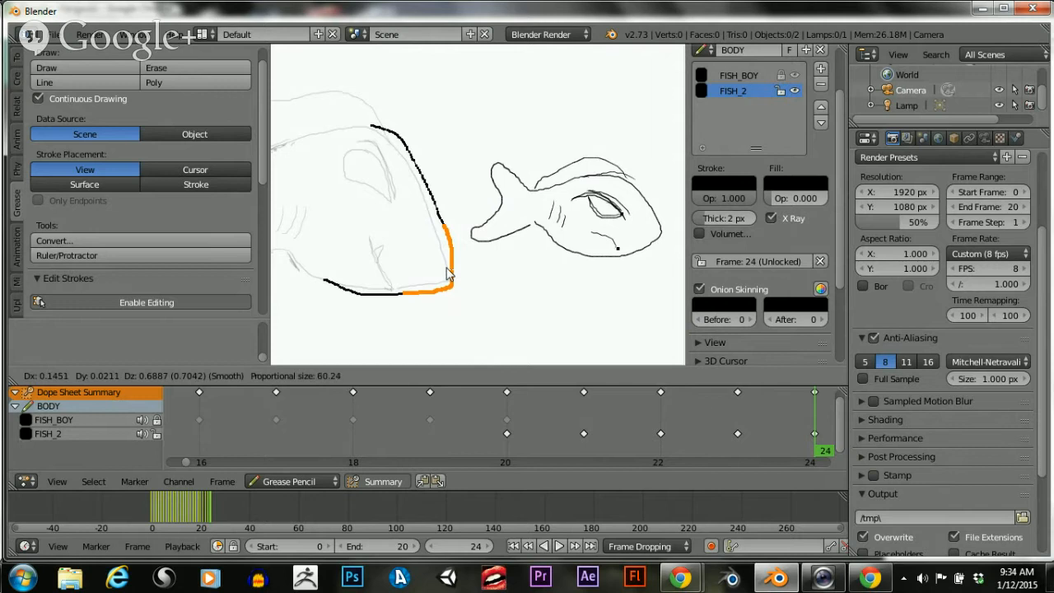
pyautogui.scroll(7, 447, 273)
pyautogui.scroll(-7, 446, 272)
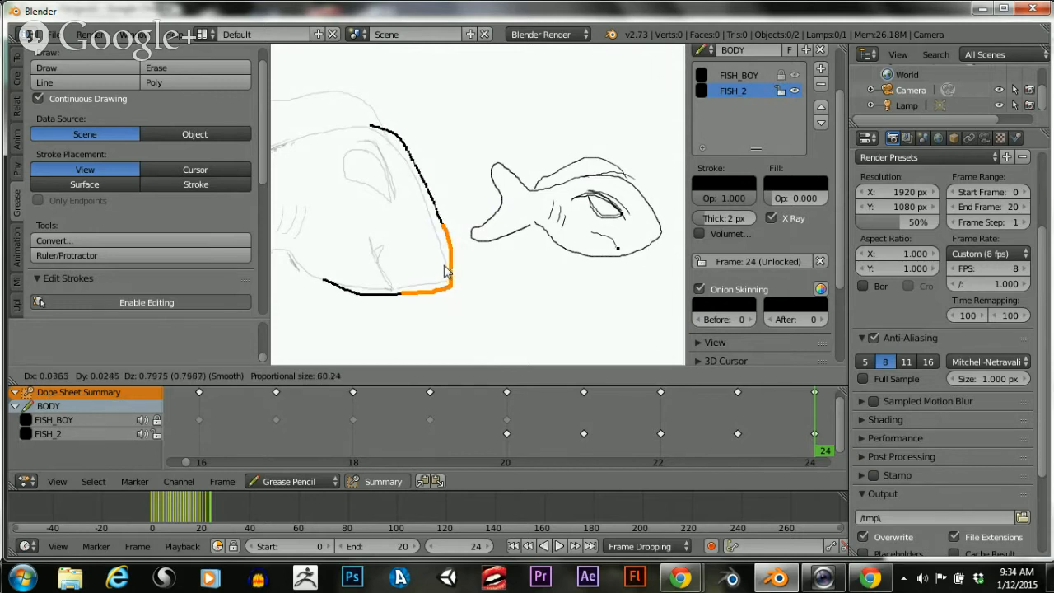
pyautogui.scroll(11, 446, 272)
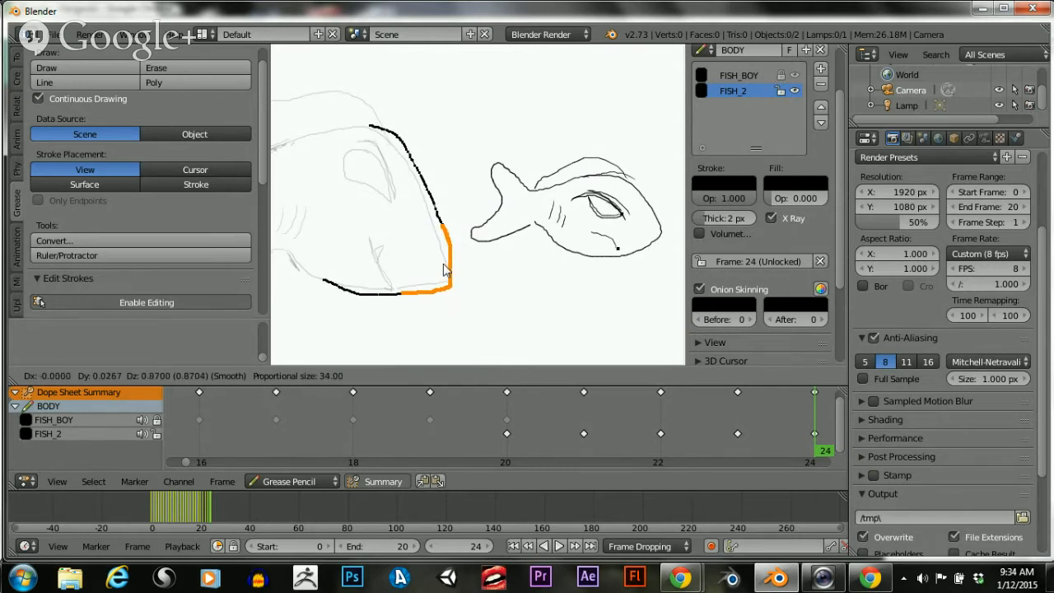
pyautogui.scroll(7, 458, 220)
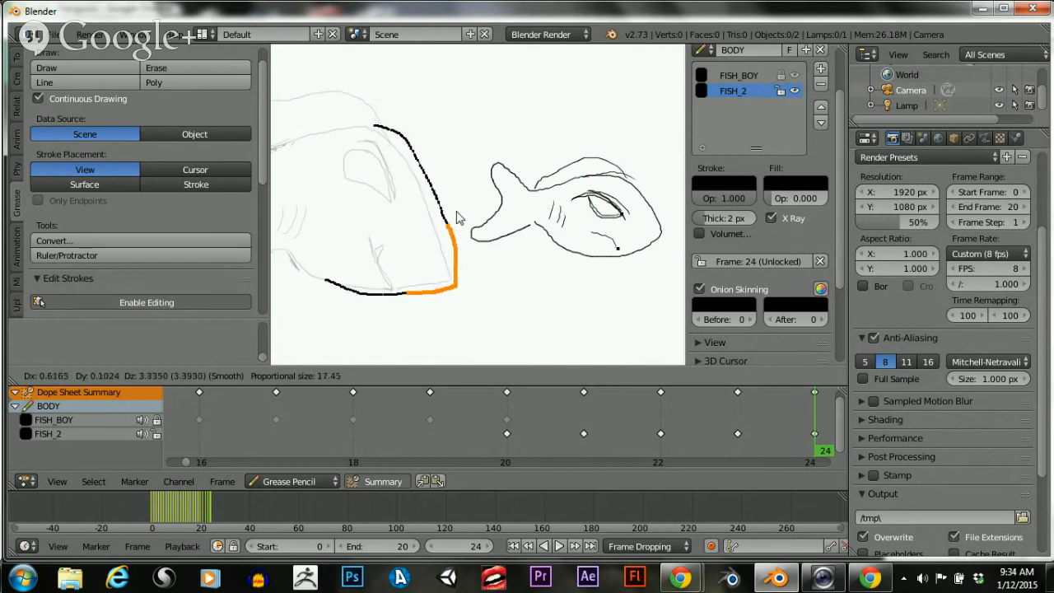
pyautogui.scroll(17, 458, 219)
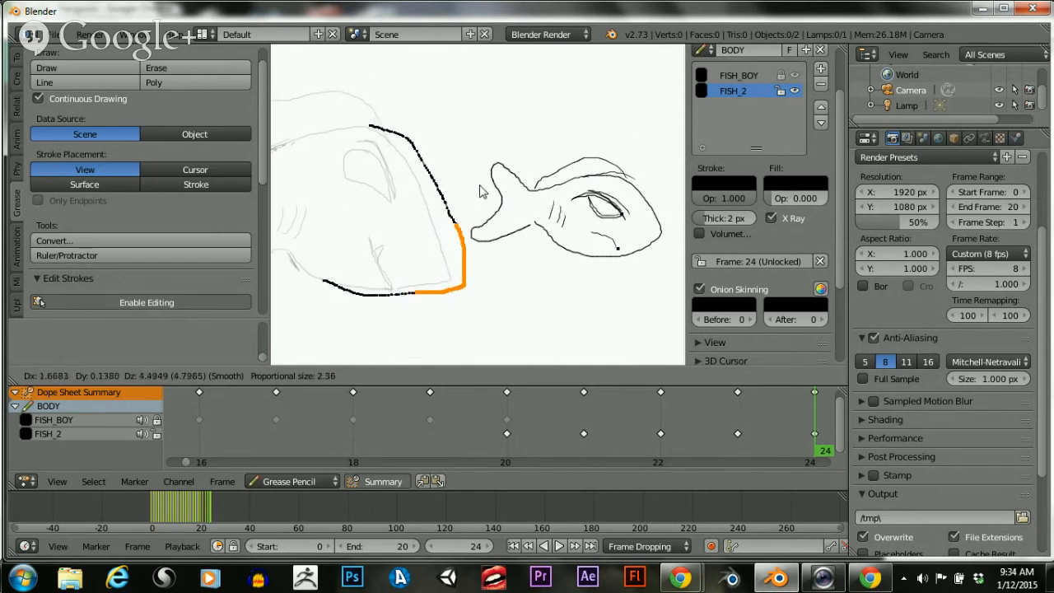
pyautogui.press('y')
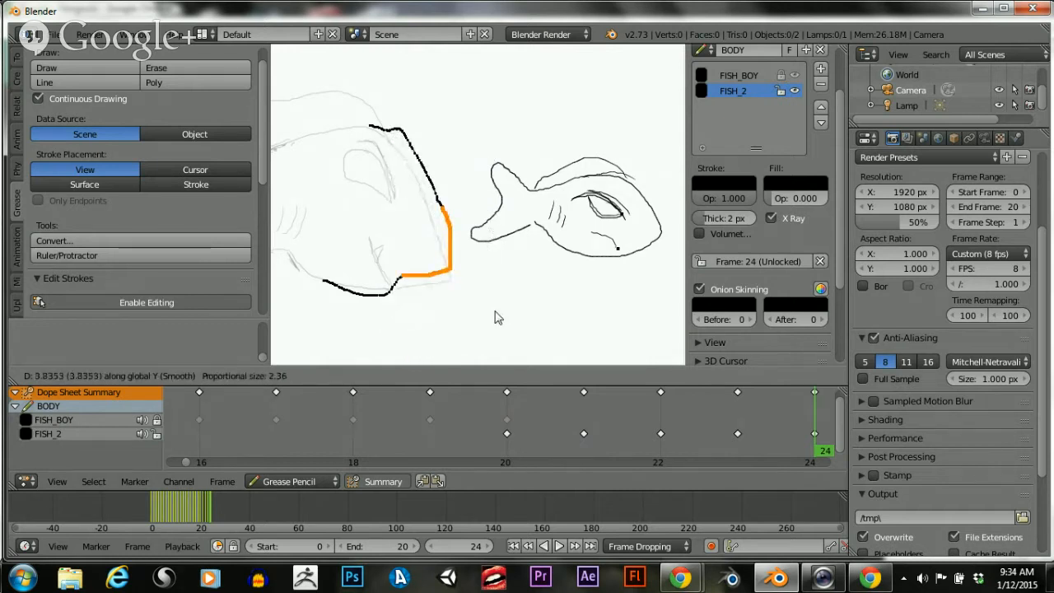
pyautogui.click(497, 312)
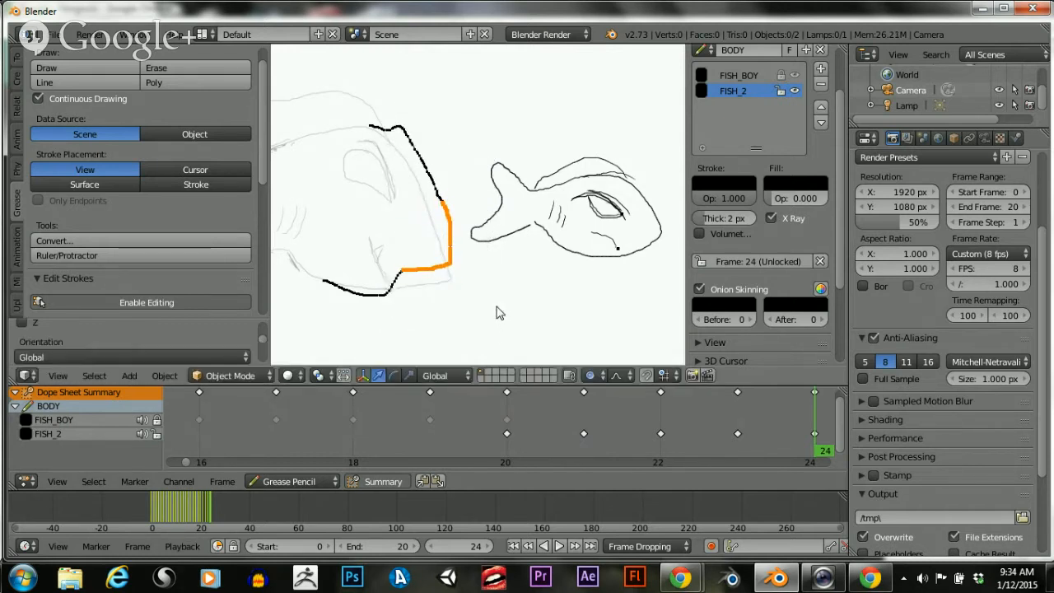
pyautogui.press('r')
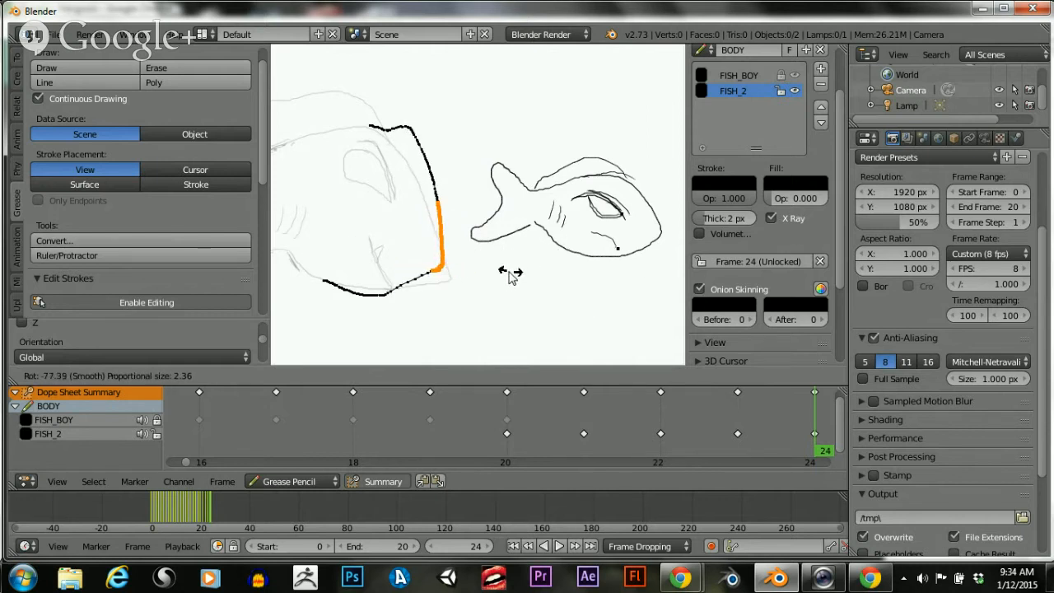
pyautogui.click(482, 254)
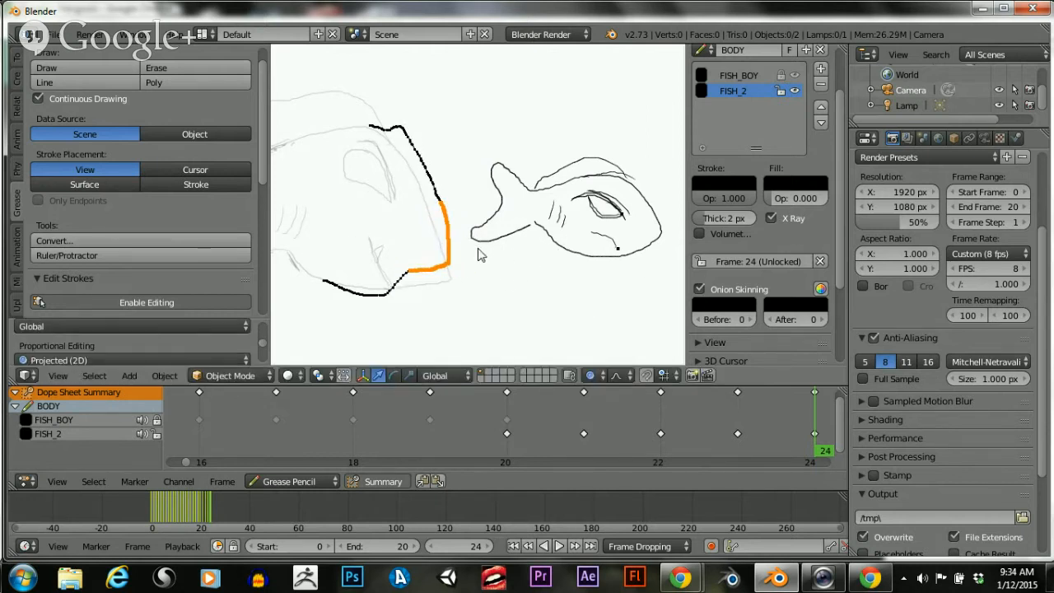
# With Projected (2D) proportional editing, move the selected snout section toward the small fish's tail and rotate it by 12 degrees
pyautogui.press('g')
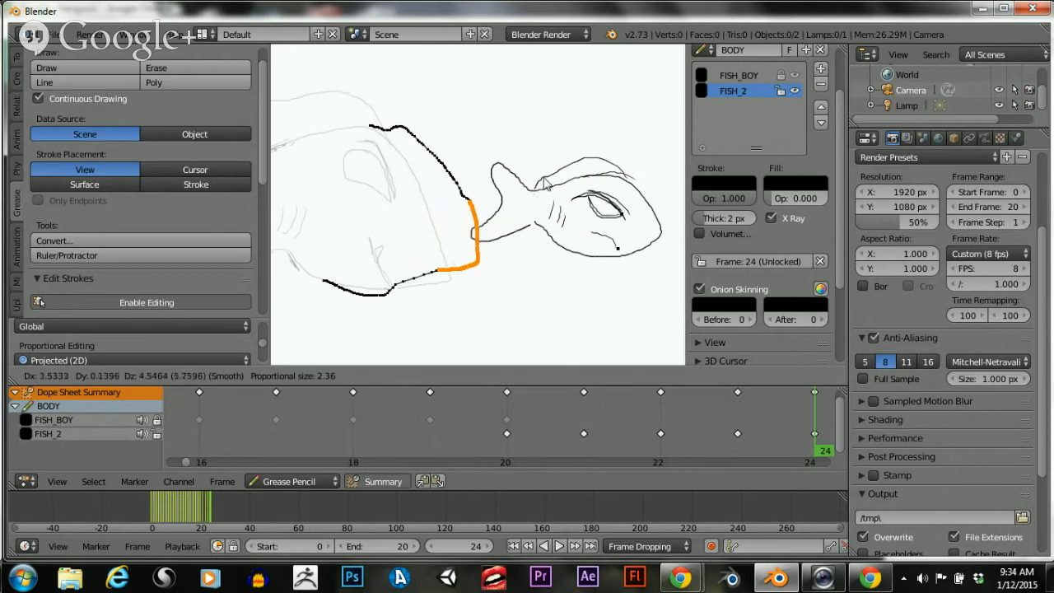
pyautogui.press('y')
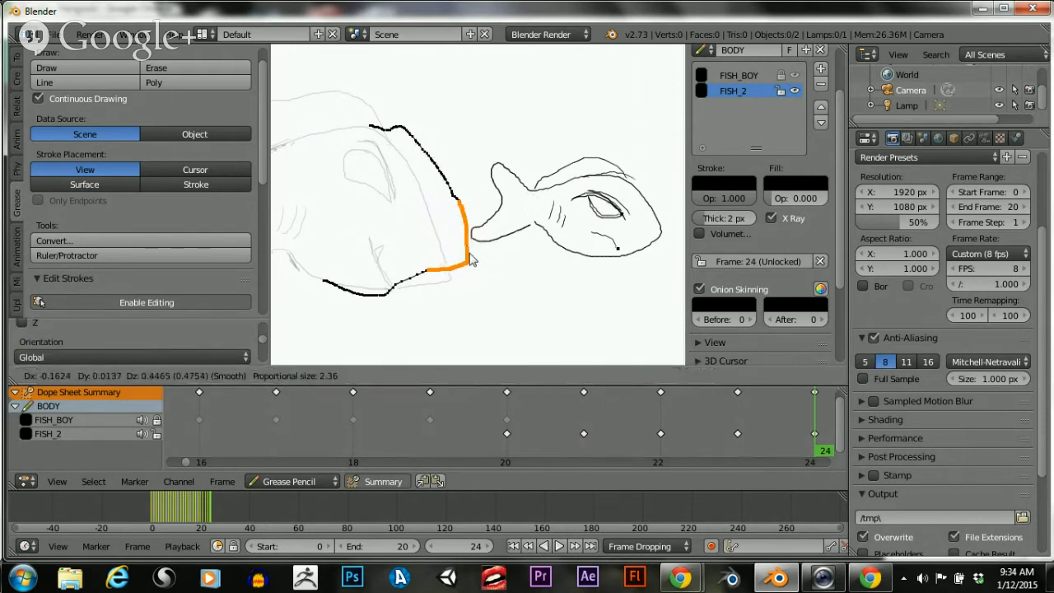
pyautogui.click(478, 277)
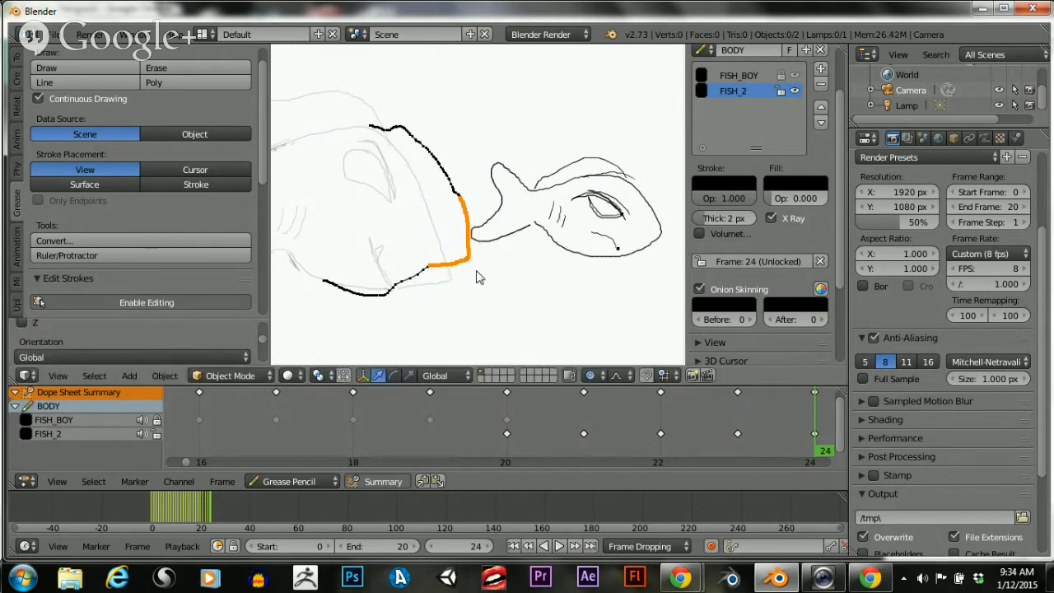
pyautogui.press('r')
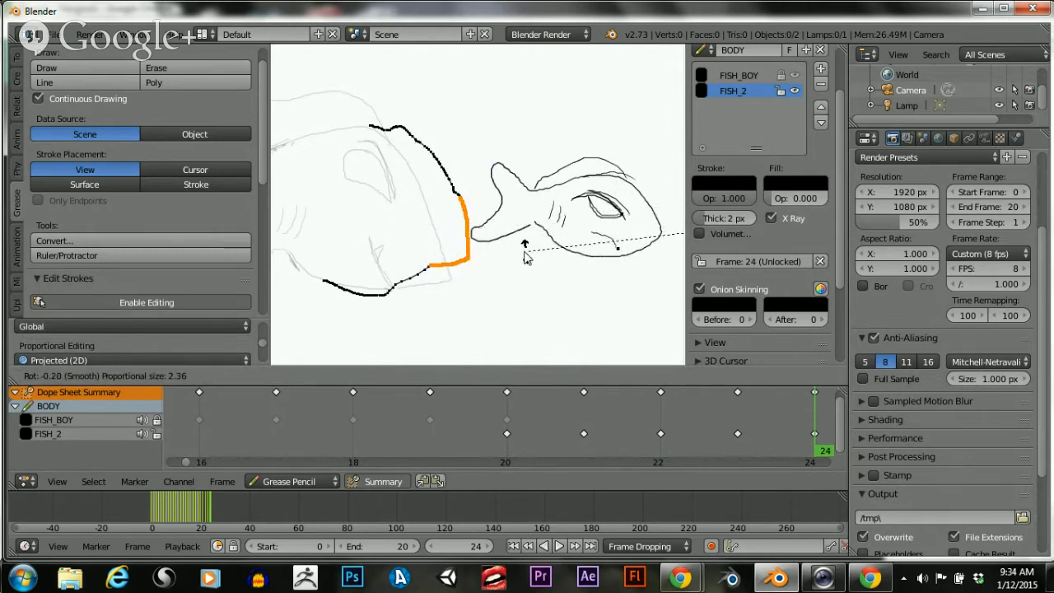
pyautogui.write('12')
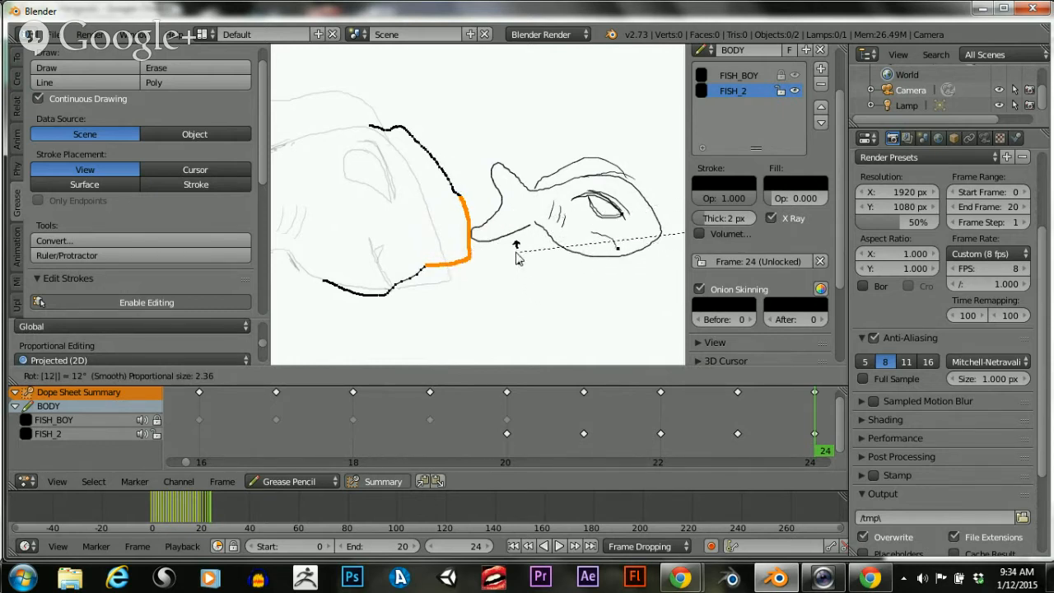
pyautogui.press('Return')
pyautogui.scroll(-2, 436, 224)
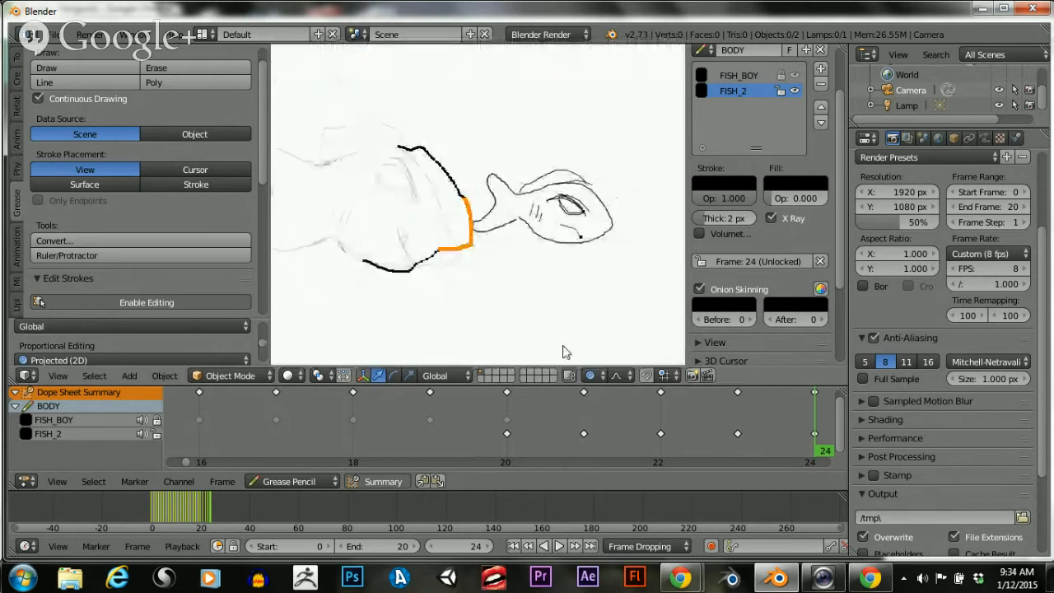
# Disable proportional editing and try rotating the selected snout section and moving it forward on its own
pyautogui.click(592, 375)
pyautogui.click(591, 375)
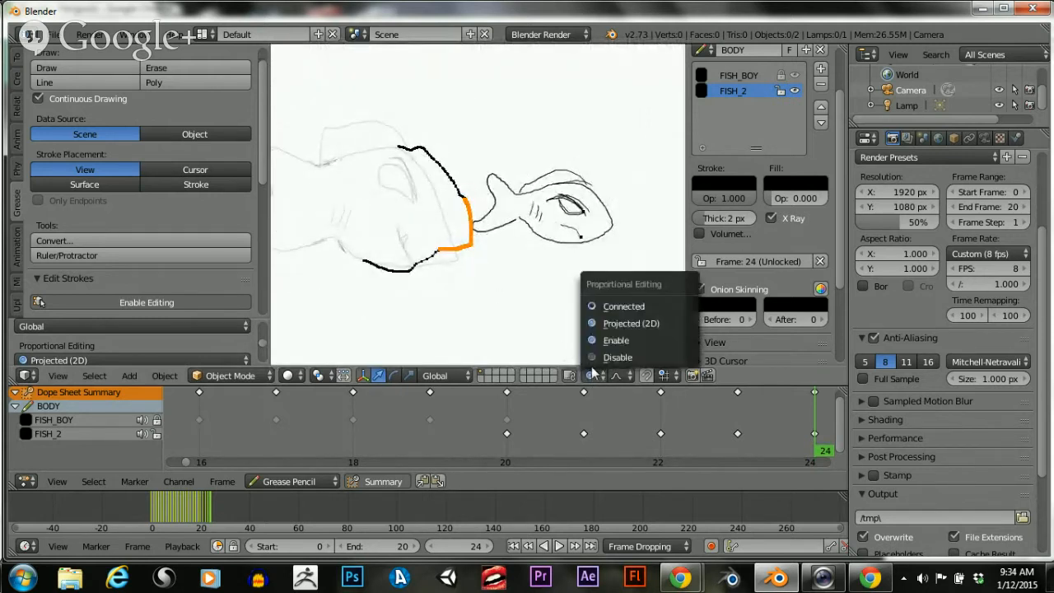
pyautogui.click(597, 358)
pyautogui.press('r')
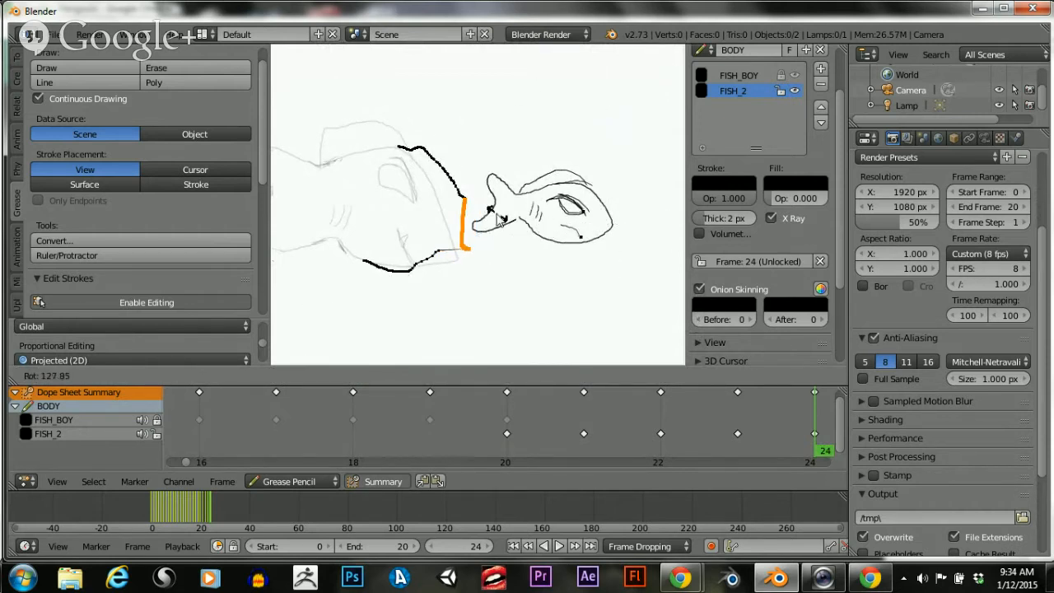
pyautogui.click(426, 239)
pyautogui.press('g')
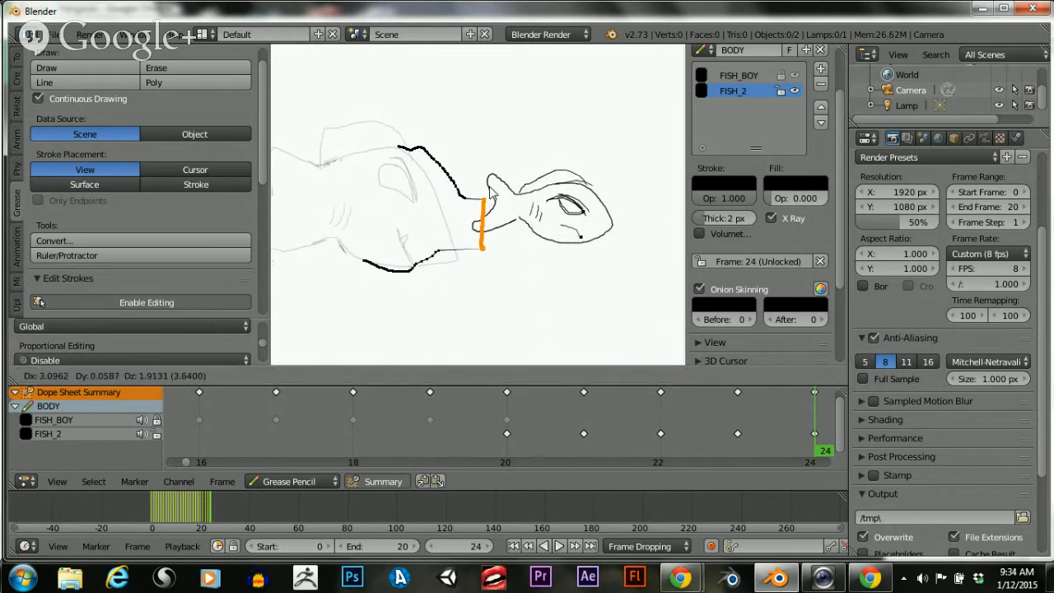
pyautogui.click(467, 212)
pyautogui.scroll(3, 414, 231)
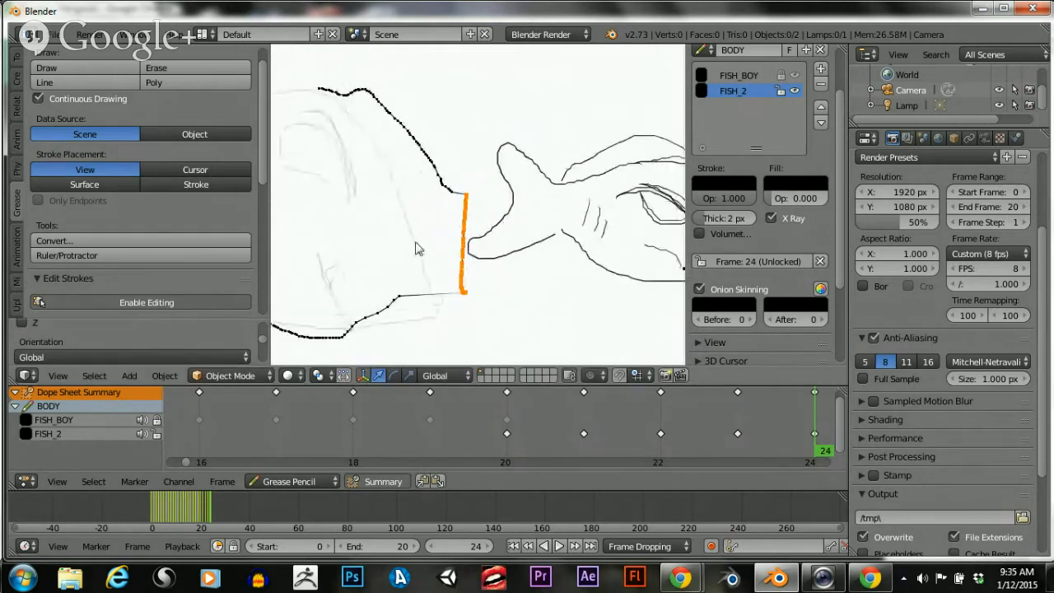
pyautogui.scroll(-1, 418, 248)
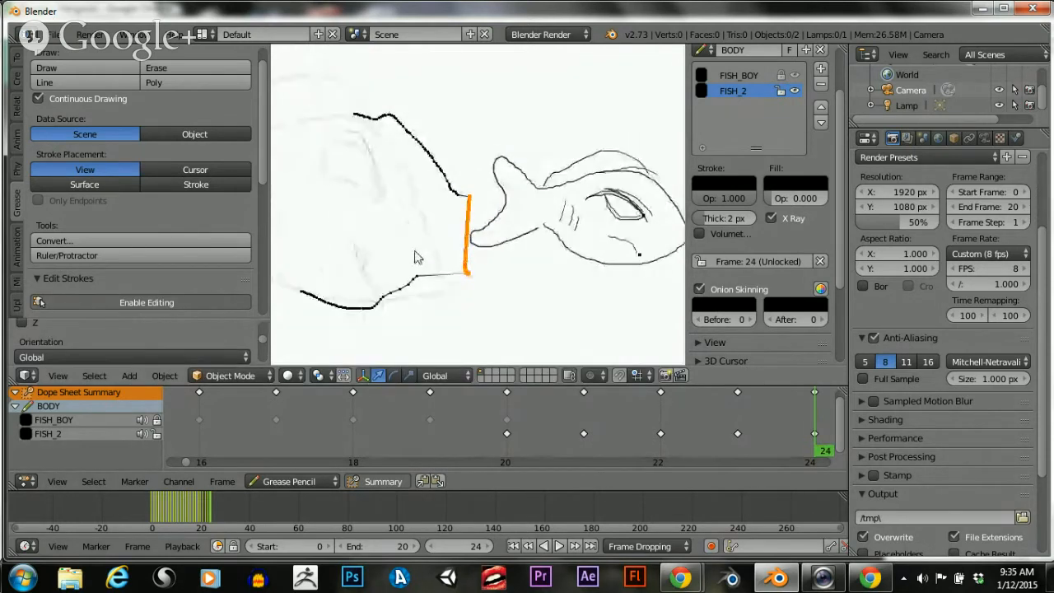
# Try to refine the angle and position of the selected snout section beside the small fish's tail
pyautogui.press('r')
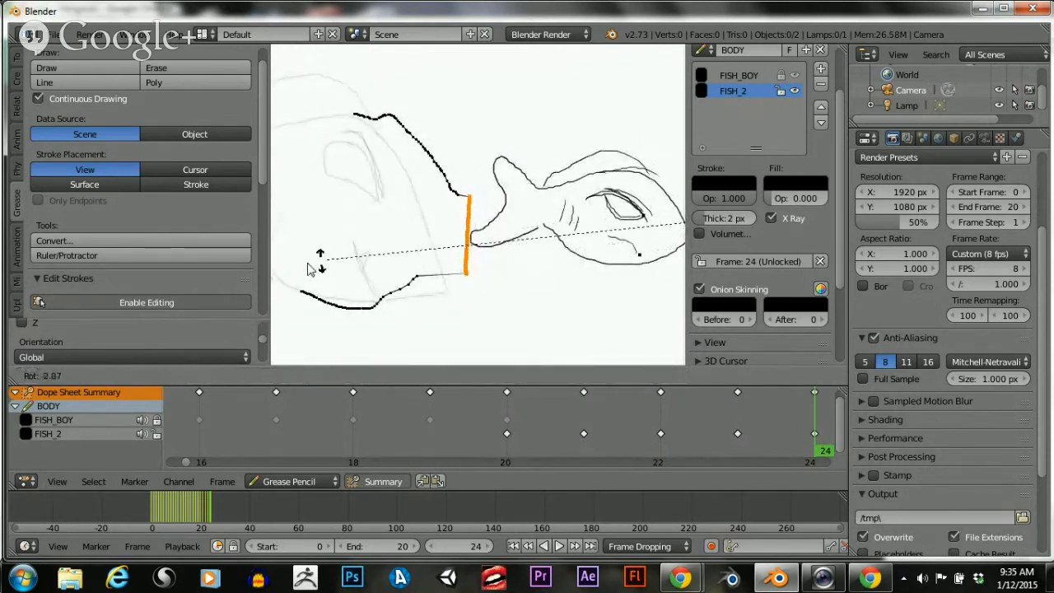
pyautogui.click(608, 196)
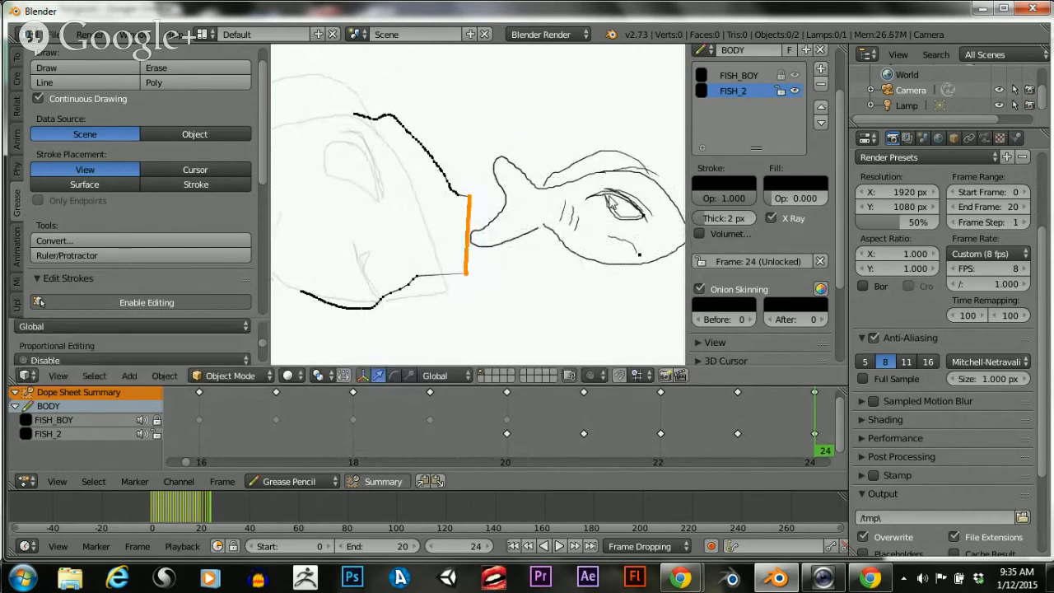
pyautogui.scroll(-3, 481, 251)
pyautogui.scroll(4, 468, 254)
pyautogui.press('g')
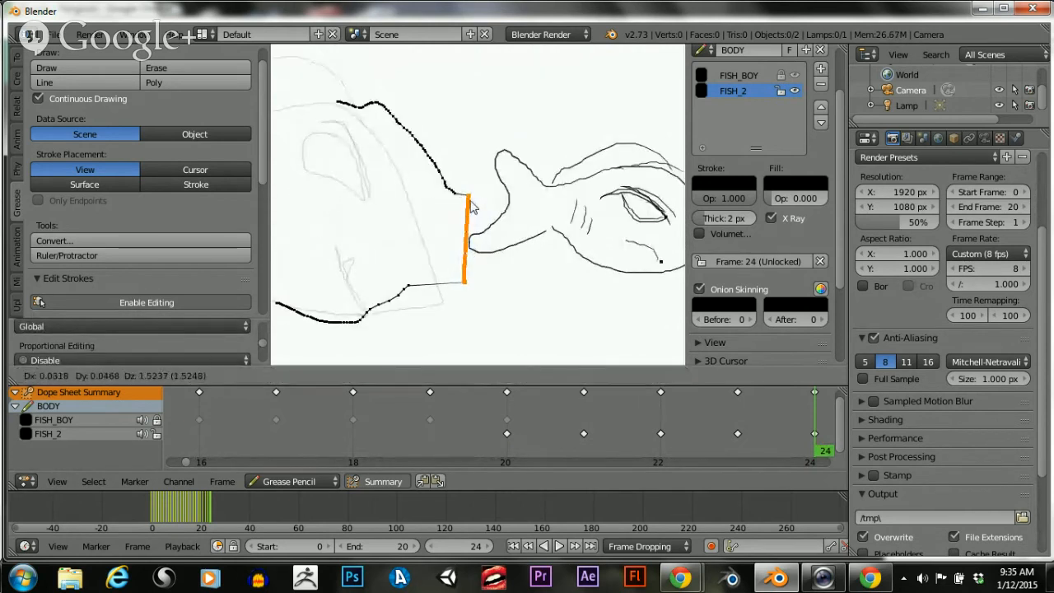
pyautogui.click(471, 229)
pyautogui.scroll(-4, 409, 227)
pyautogui.scroll(3, 400, 228)
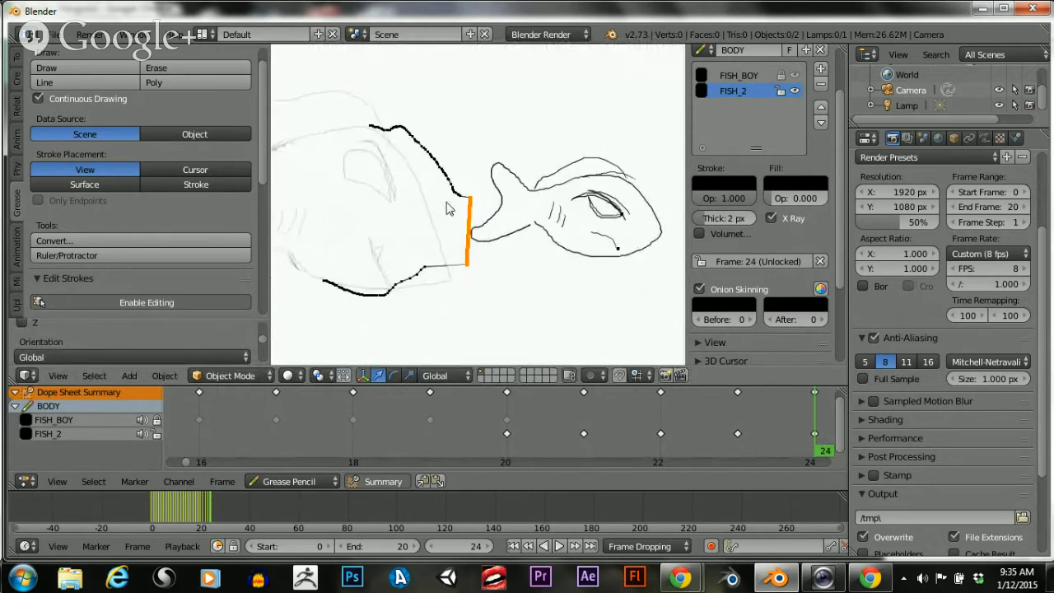
# Delete the selected snout points from the large fish's head outline
pyautogui.press('x')
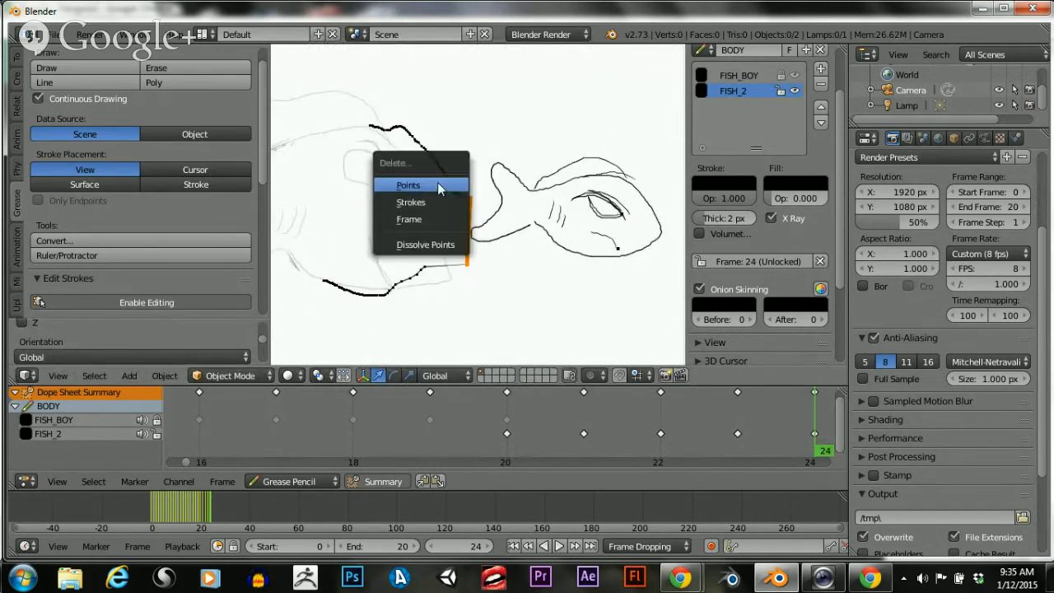
pyautogui.click(437, 182)
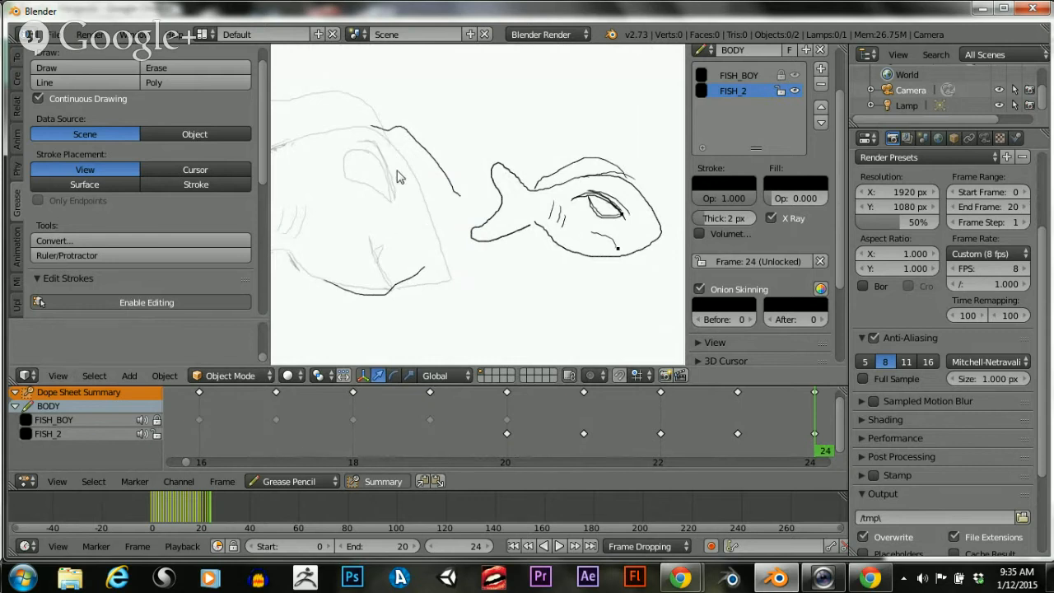
pyautogui.scroll(-2, 398, 177)
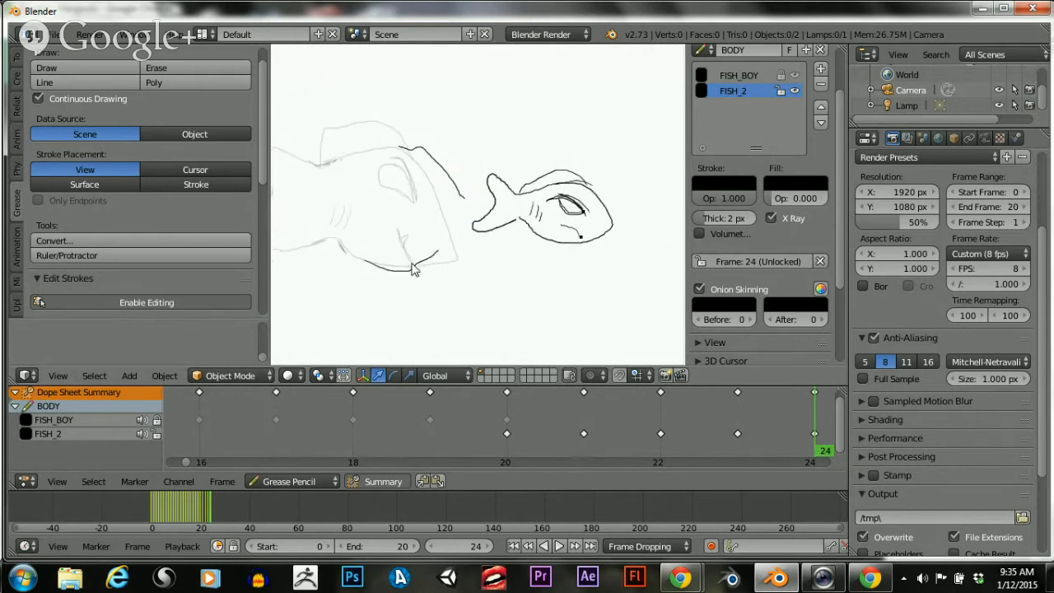
# Draw the large fish's pointed snout reaching the small fish's tail, its wide-open mouth and its lower jaw freehand
pyautogui.click(79, 69)
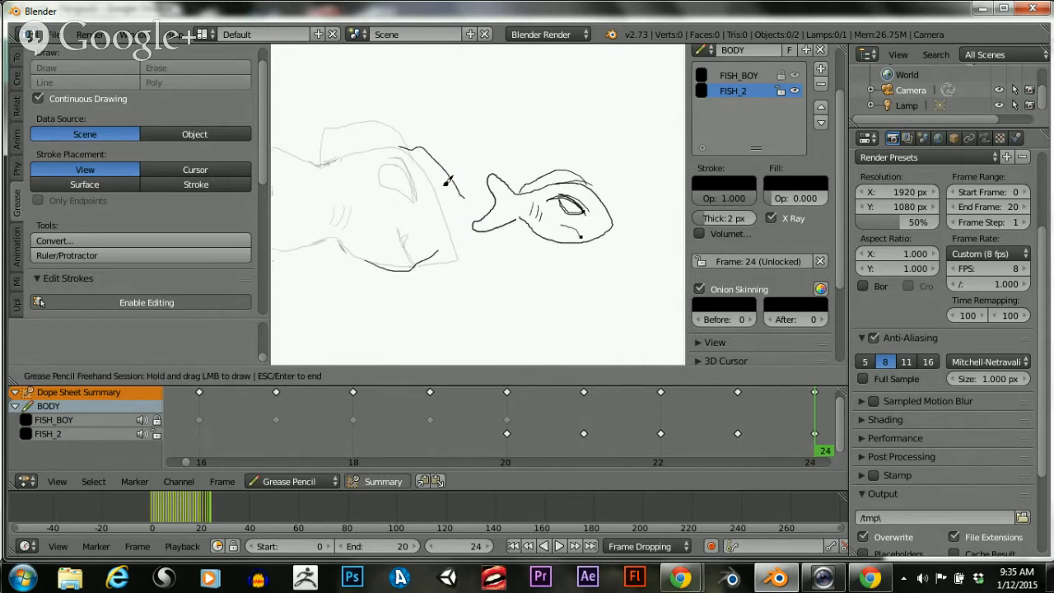
pyautogui.moveTo(442, 162); pyautogui.dragTo(468, 171)
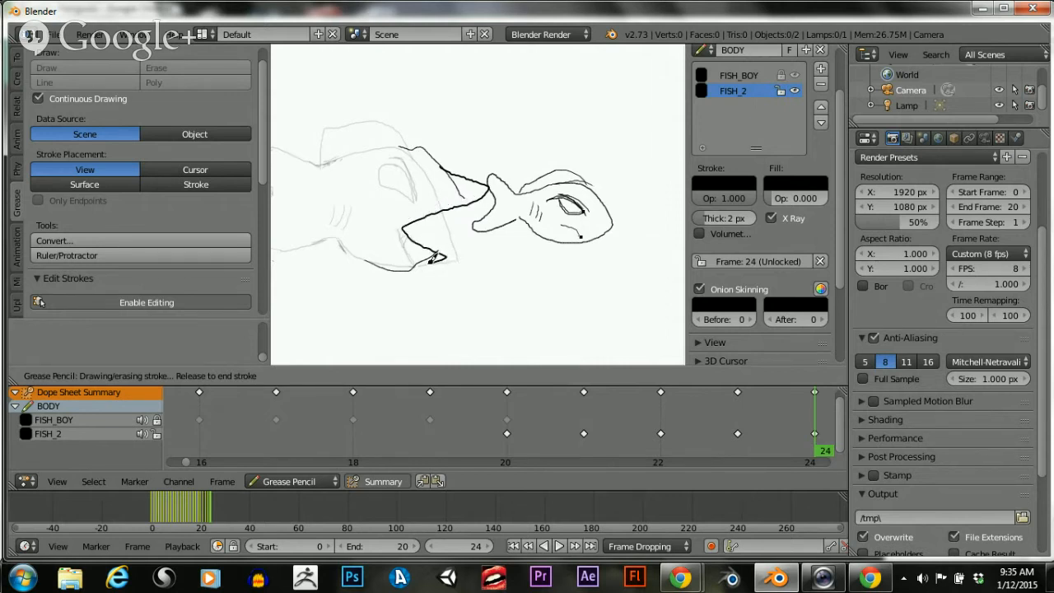
pyautogui.moveTo(432, 260); pyautogui.dragTo(382, 276)
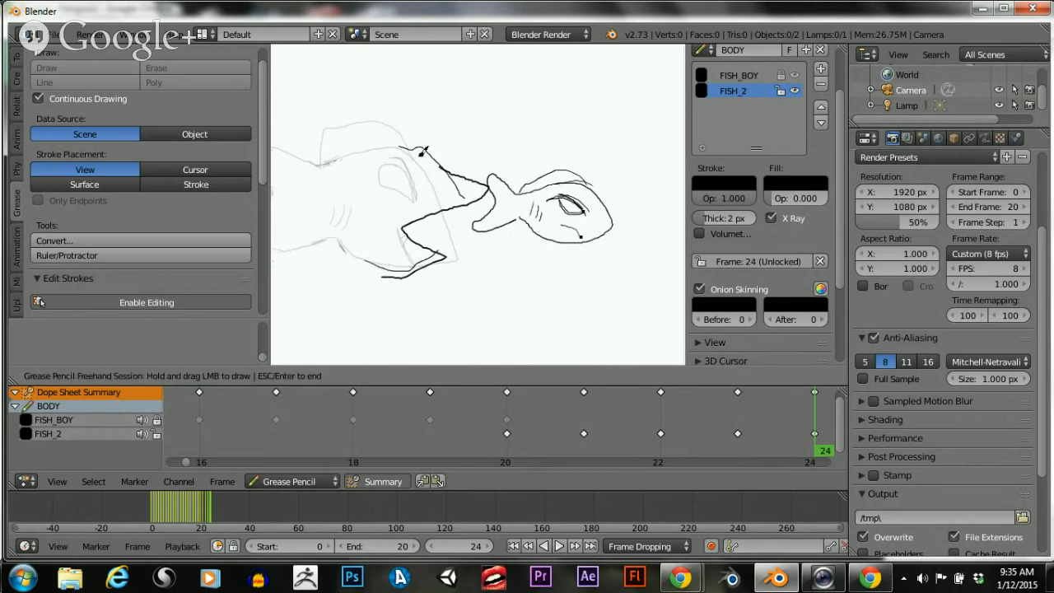
# Draw the large fish's eye, and add pointed teeth along its lower and upper jaws
pyautogui.moveTo(384, 166); pyautogui.dragTo(381, 158)
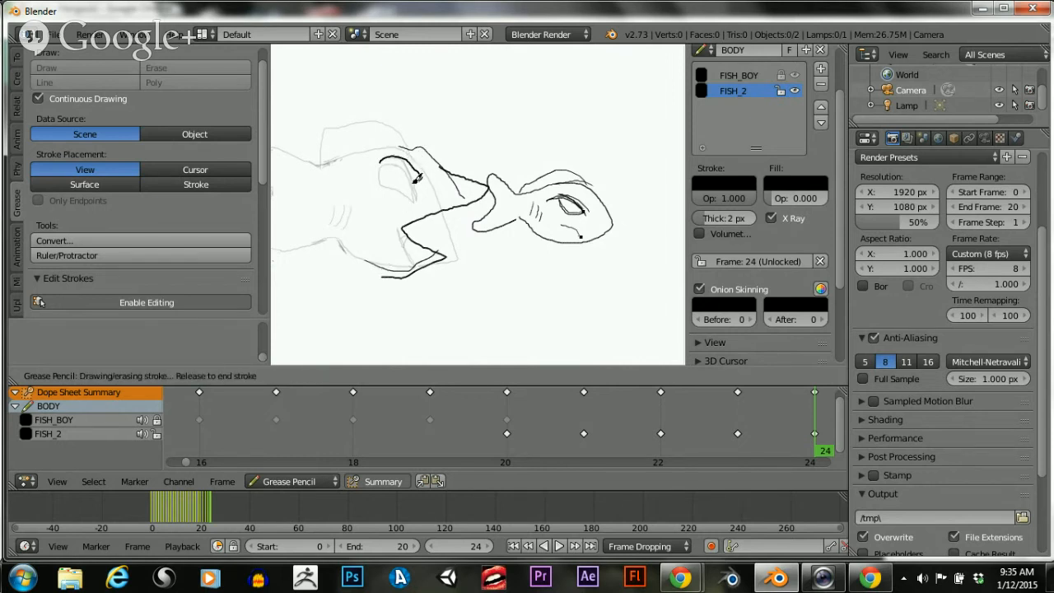
pyautogui.moveTo(377, 158); pyautogui.dragTo(379, 162)
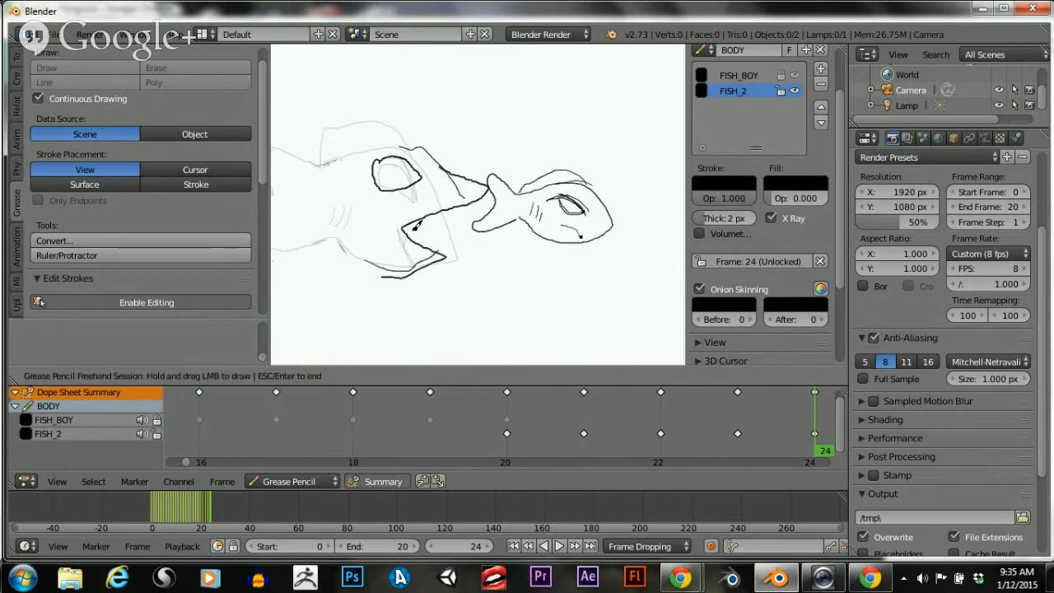
pyautogui.moveTo(413, 241)
pyautogui.mouseDown()
pyautogui.moveTo(405, 229)
pyautogui.moveTo(430, 236)
pyautogui.moveTo(416, 239)
pyautogui.moveTo(429, 247)
pyautogui.mouseUp()
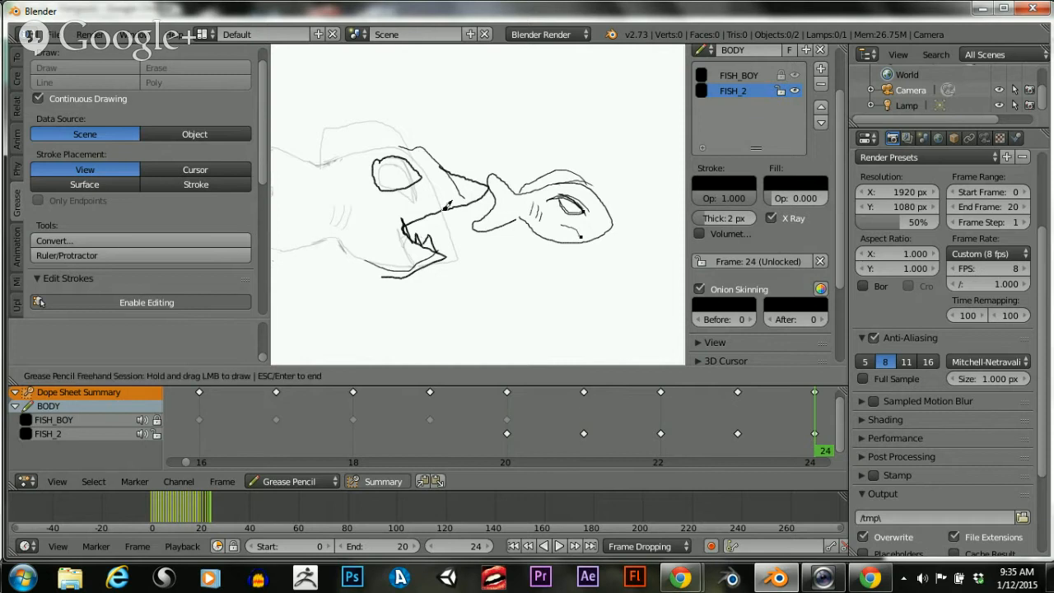
pyautogui.moveTo(463, 202); pyautogui.dragTo(413, 219)
# Complete the large fish's body with the belly, back and tail outline, and add short fin marks on its side
pyautogui.moveTo(397, 274)
pyautogui.mouseDown()
pyautogui.moveTo(438, 251)
pyautogui.moveTo(348, 256)
pyautogui.moveTo(331, 230)
pyautogui.mouseUp()
pyautogui.scroll(-2, 434, 183)
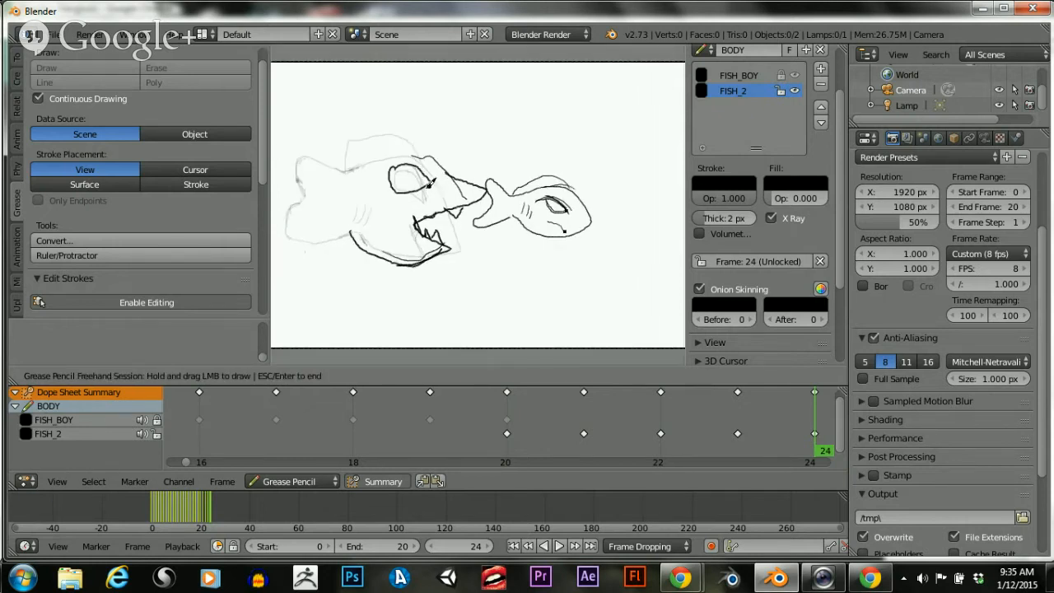
pyautogui.moveTo(423, 161)
pyautogui.mouseDown()
pyautogui.moveTo(328, 171)
pyautogui.moveTo(332, 183)
pyautogui.mouseUp()
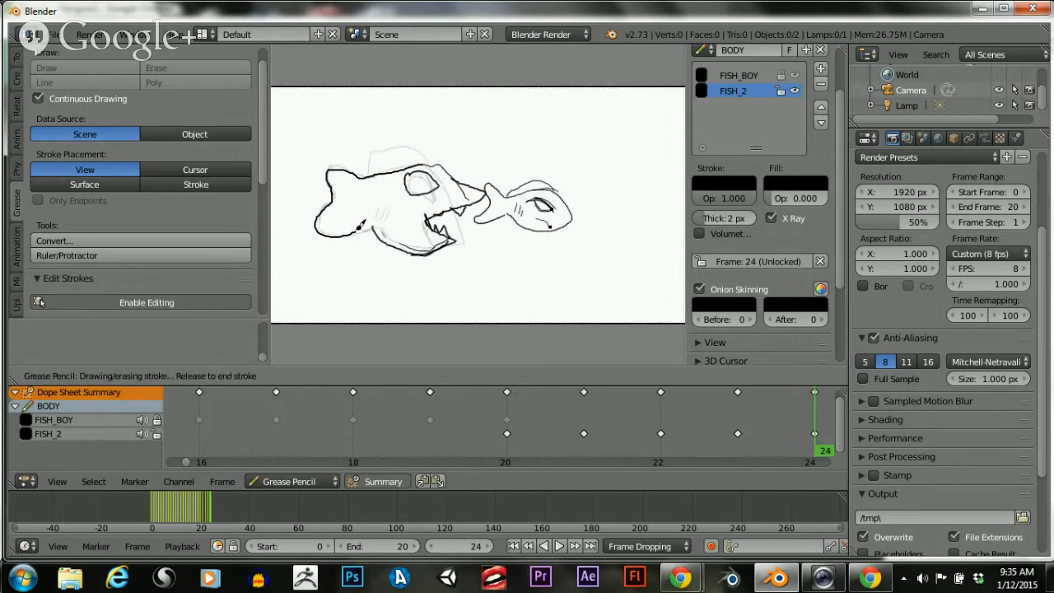
pyautogui.moveTo(373, 215); pyautogui.dragTo(376, 221)
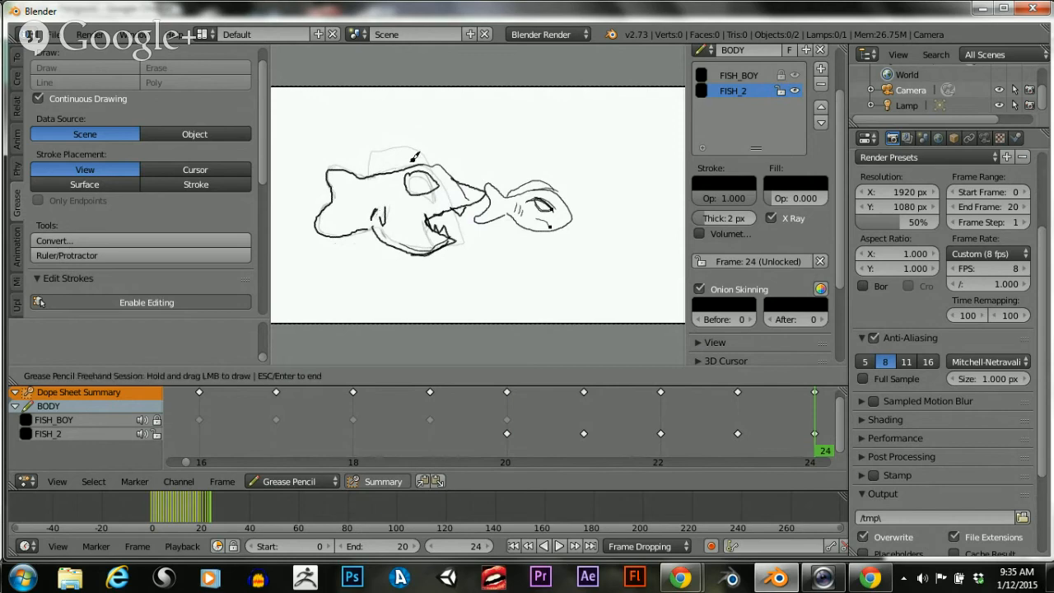
# Draw the dorsal fin on the large fish's back and end the freehand drawing session
pyautogui.moveTo(413, 157)
pyautogui.mouseDown()
pyautogui.moveTo(395, 150)
pyautogui.moveTo(365, 175)
pyautogui.mouseUp()
pyautogui.scroll(6, 412, 185)
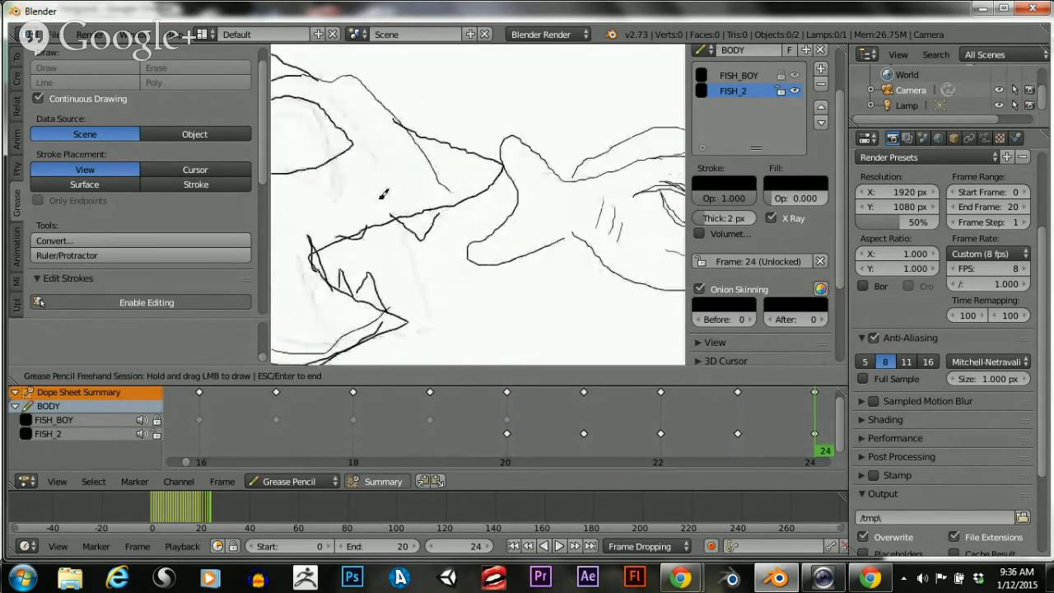
pyautogui.scroll(-6, 385, 191)
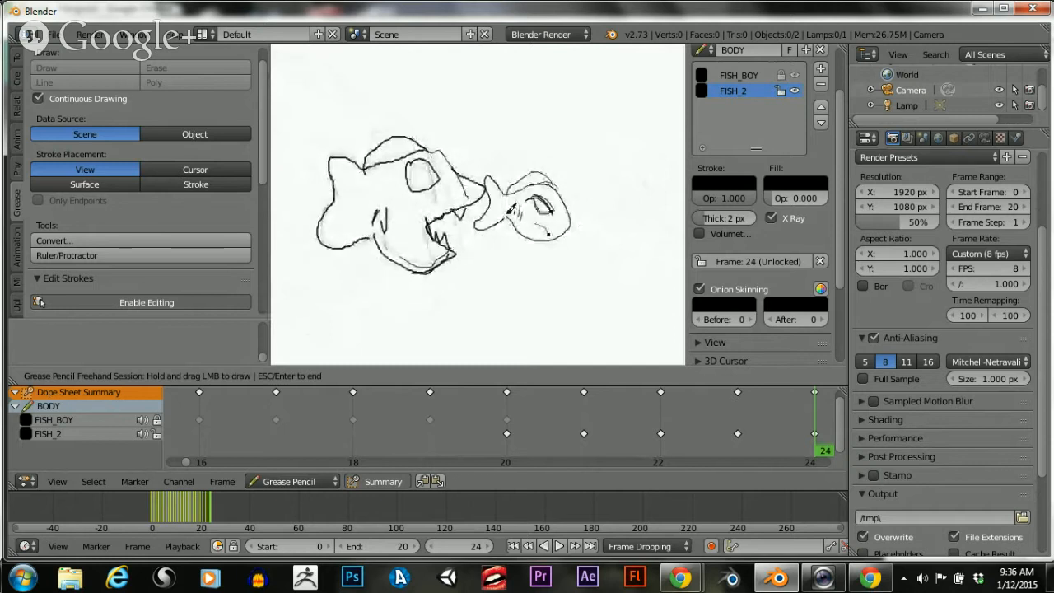
pyautogui.moveTo(460, 191); pyautogui.dragTo(448, 201)
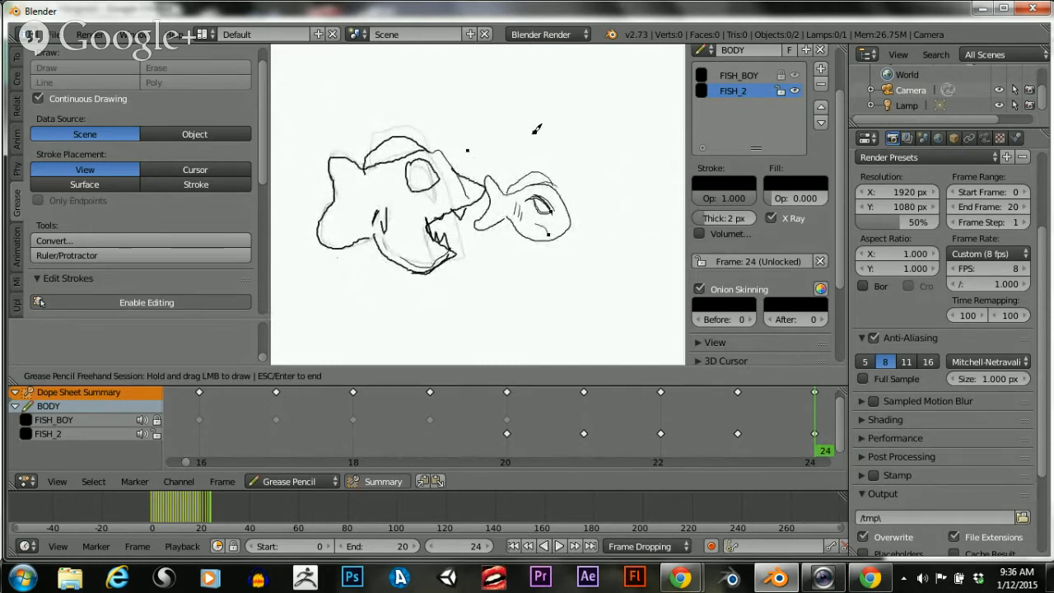
pyautogui.press('Escape')
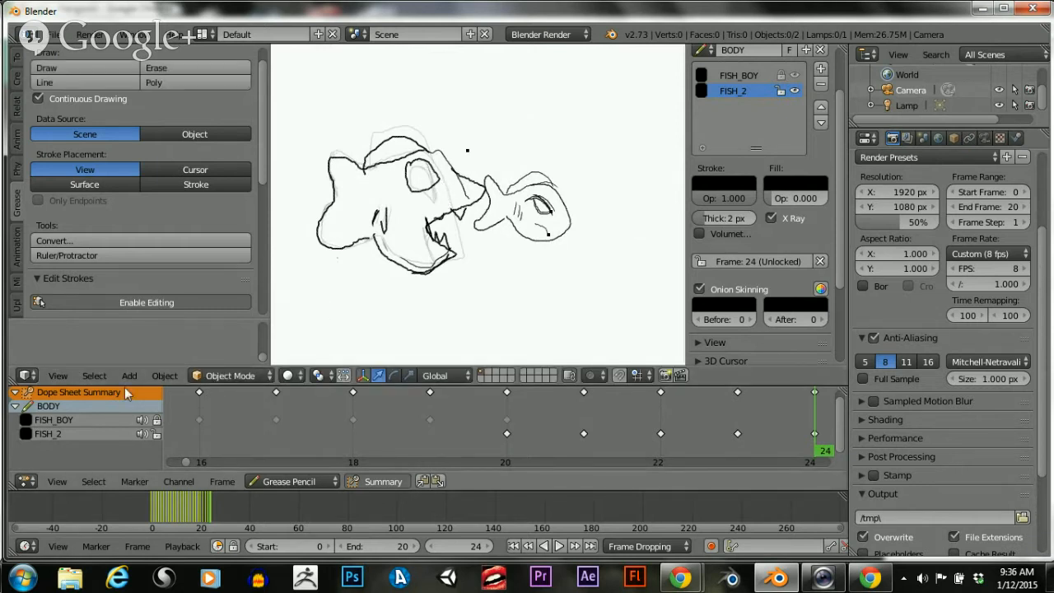
pyautogui.click(58, 376)
pyautogui.click(66, 320)
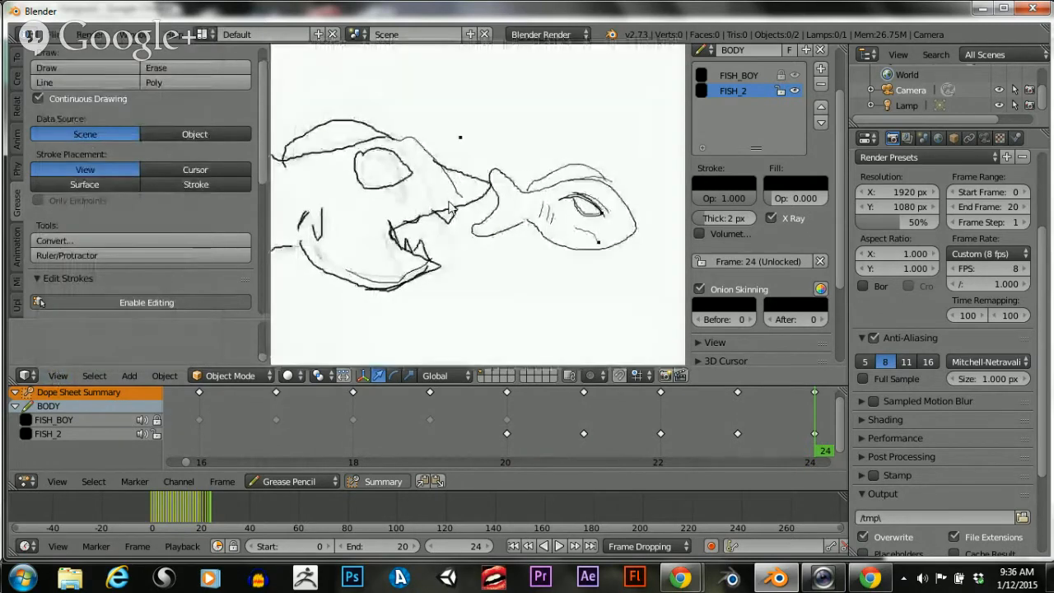
pyautogui.keyDown('ctrl'); pyautogui.moveTo(450, 204); pyautogui.dragTo(451, 167, button='middle'); pyautogui.keyUp('ctrl')
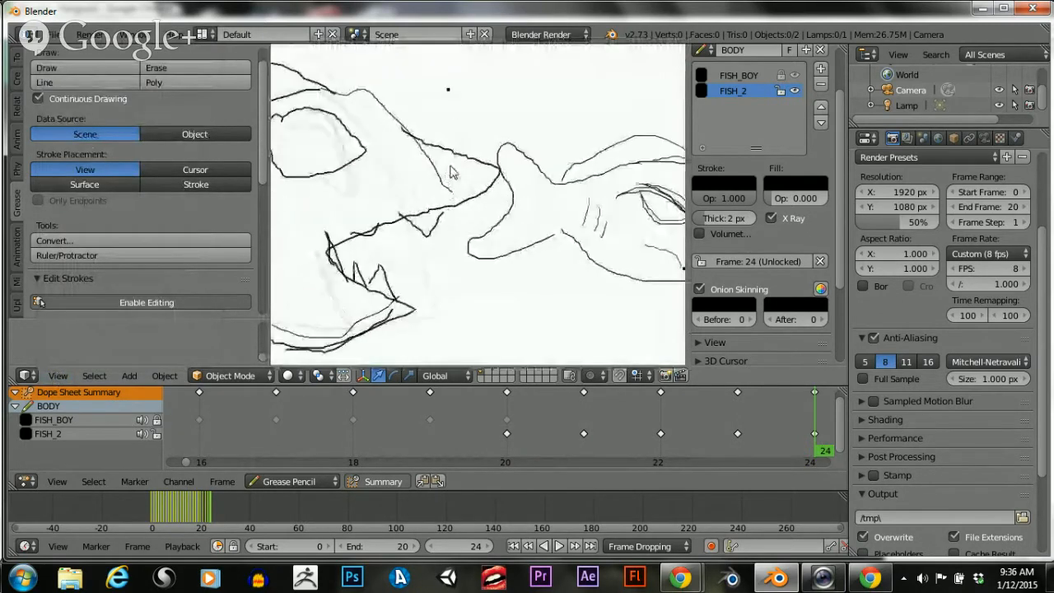
pyautogui.scroll(-3, 451, 171)
pyautogui.scroll(1, 450, 172)
pyautogui.scroll(-2, 452, 171)
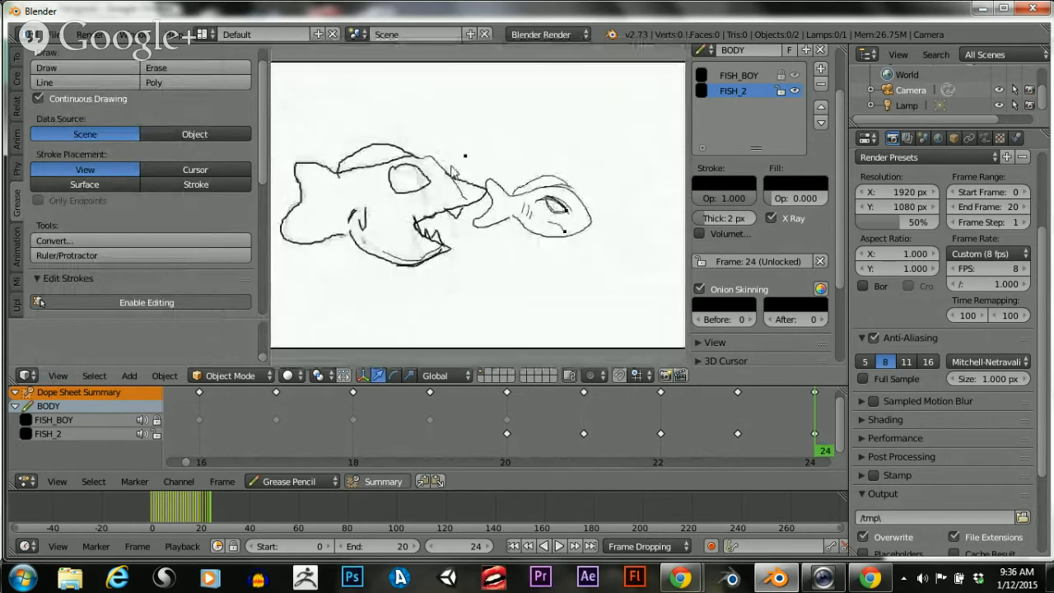
pyautogui.scroll(1, 452, 171)
pyautogui.scroll(-1, 452, 171)
pyautogui.scroll(1, 451, 171)
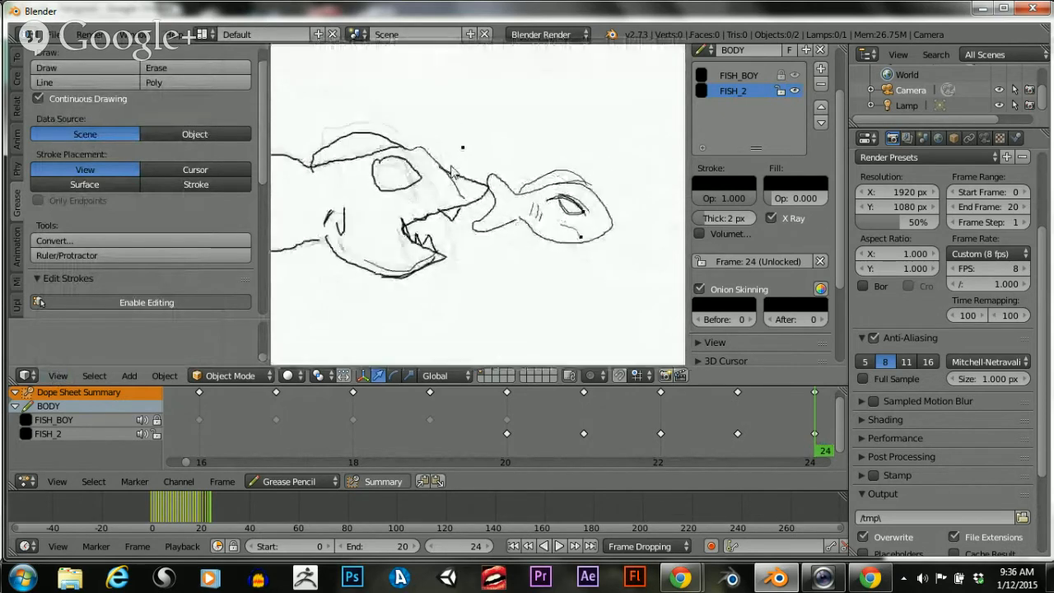
# Trace over the large fish's forehead and snout line and add an eyelid line across its eye
pyautogui.keyDown('shift'); pyautogui.moveTo(451, 166); pyautogui.dragTo(498, 160, button='middle'); pyautogui.keyUp('shift')
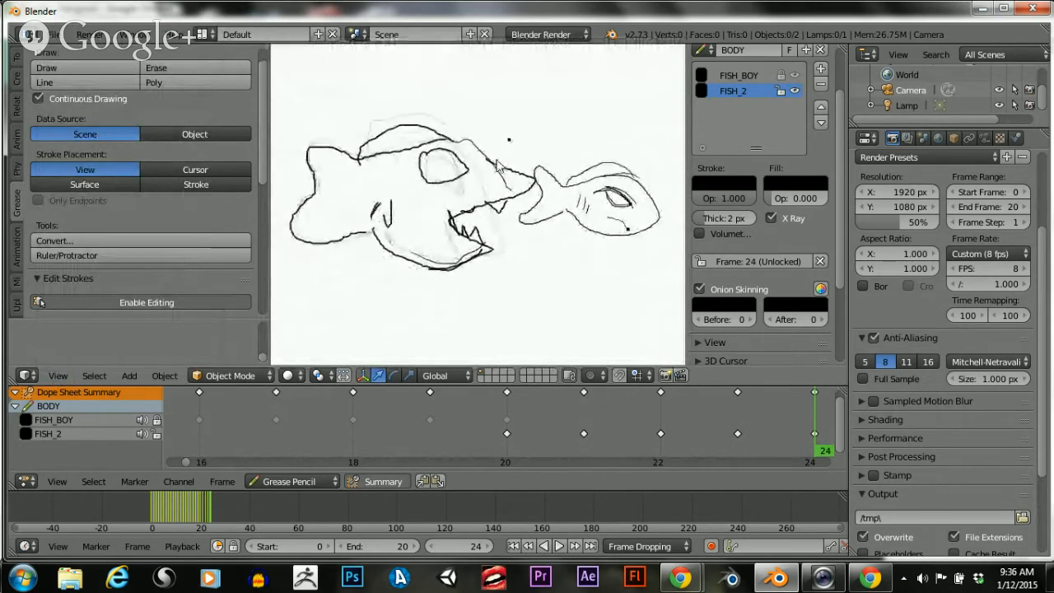
pyautogui.scroll(-2, 498, 160)
pyautogui.scroll(1, 497, 159)
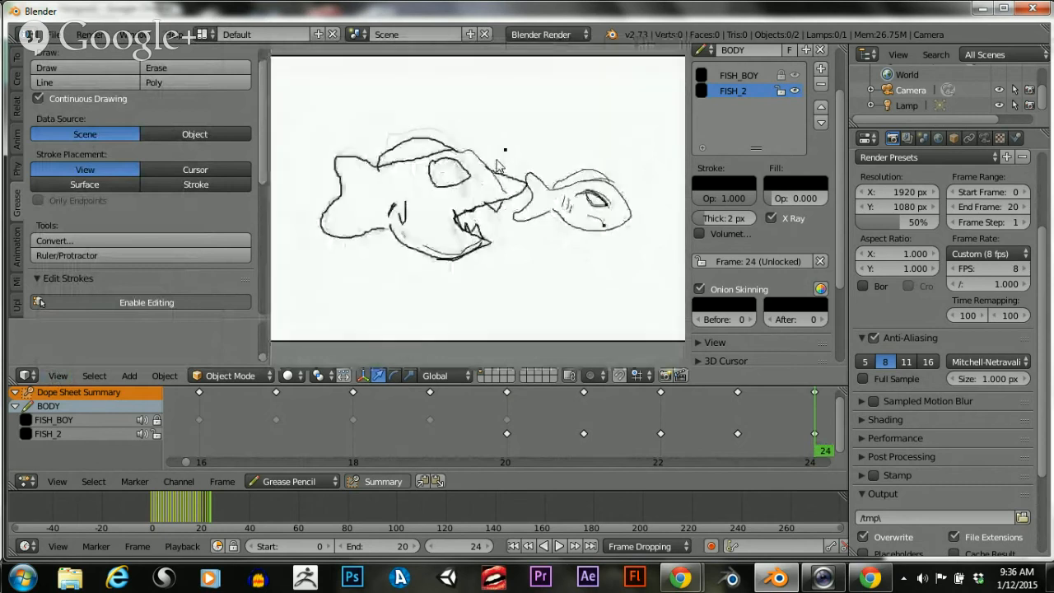
pyautogui.scroll(2, 497, 164)
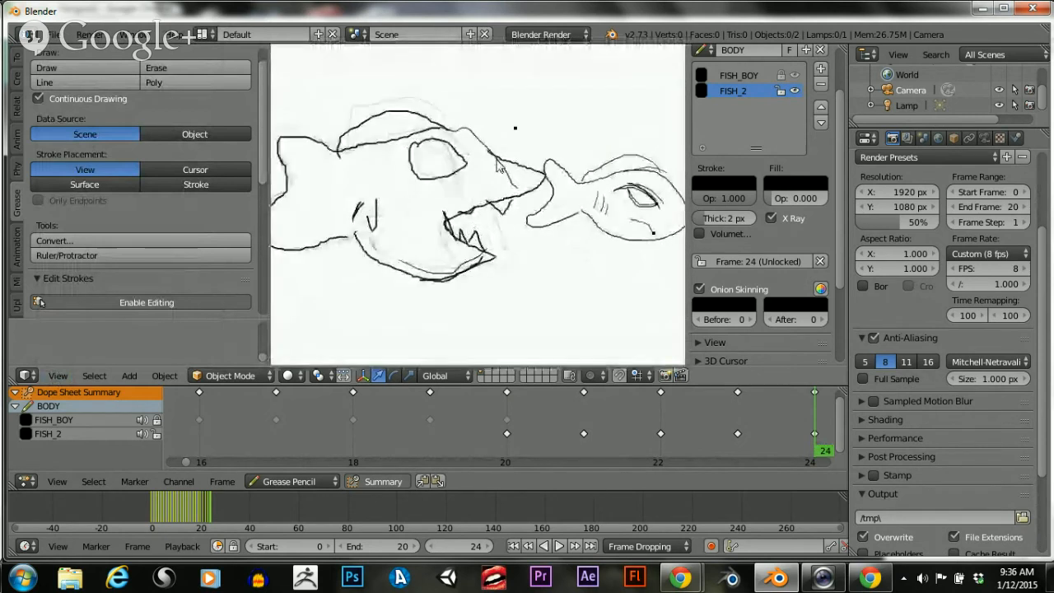
pyautogui.scroll(-1, 497, 165)
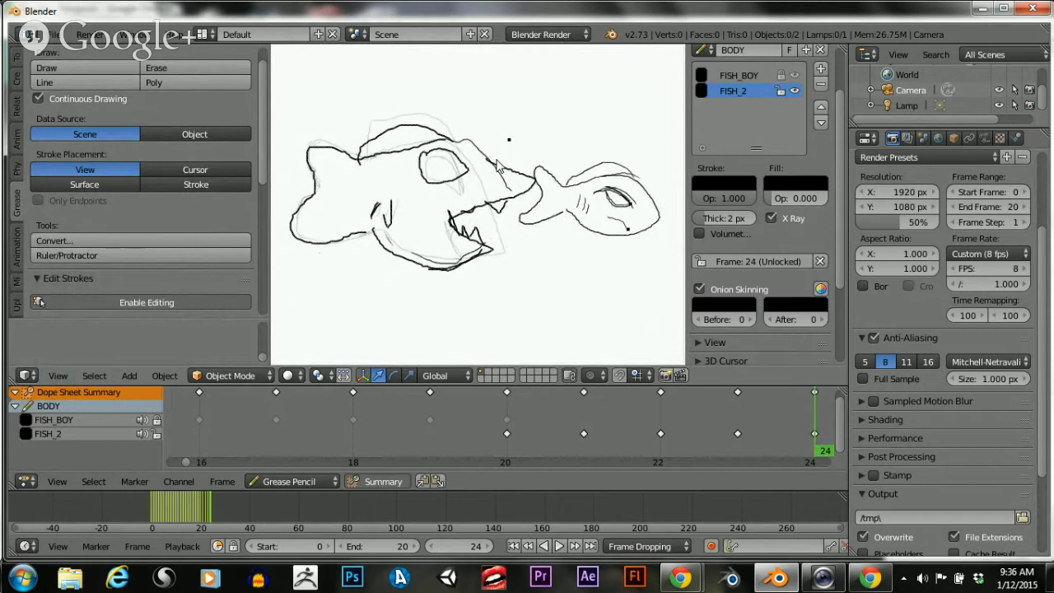
pyautogui.click(108, 70)
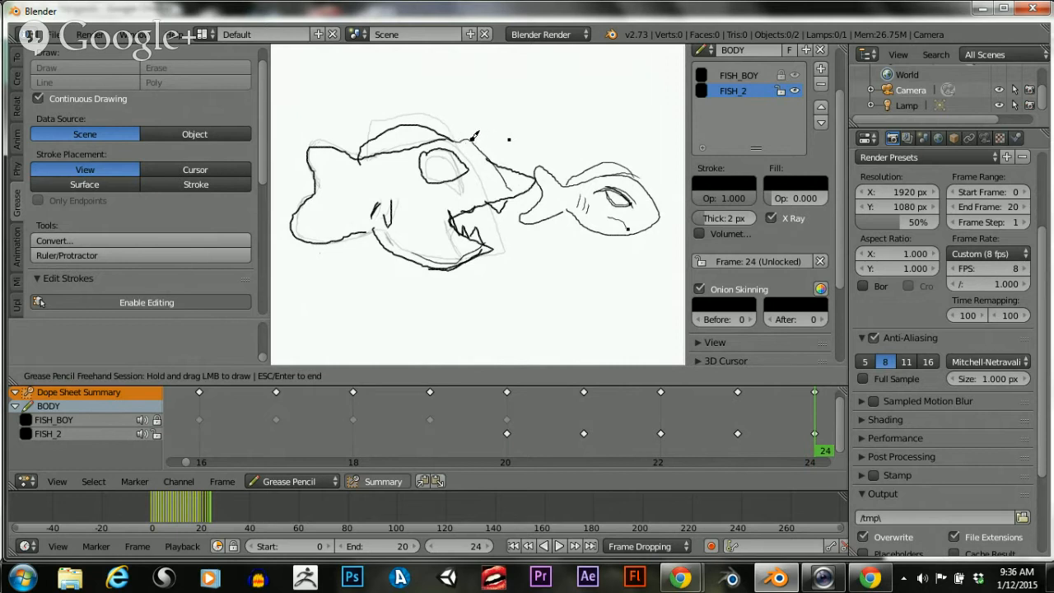
pyautogui.moveTo(484, 146); pyautogui.dragTo(538, 173)
pyautogui.moveTo(477, 146)
pyautogui.mouseDown()
pyautogui.moveTo(487, 150)
pyautogui.moveTo(449, 149)
pyautogui.moveTo(466, 163)
pyautogui.mouseUp()
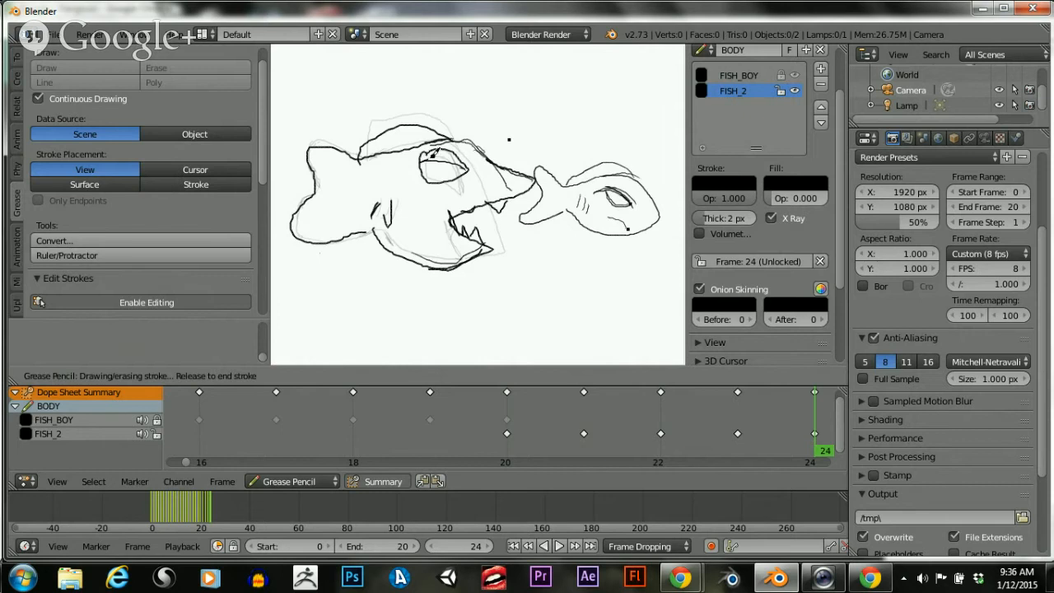
pyautogui.moveTo(433, 155)
pyautogui.mouseDown()
pyautogui.moveTo(467, 161)
pyautogui.moveTo(420, 165)
pyautogui.mouseUp()
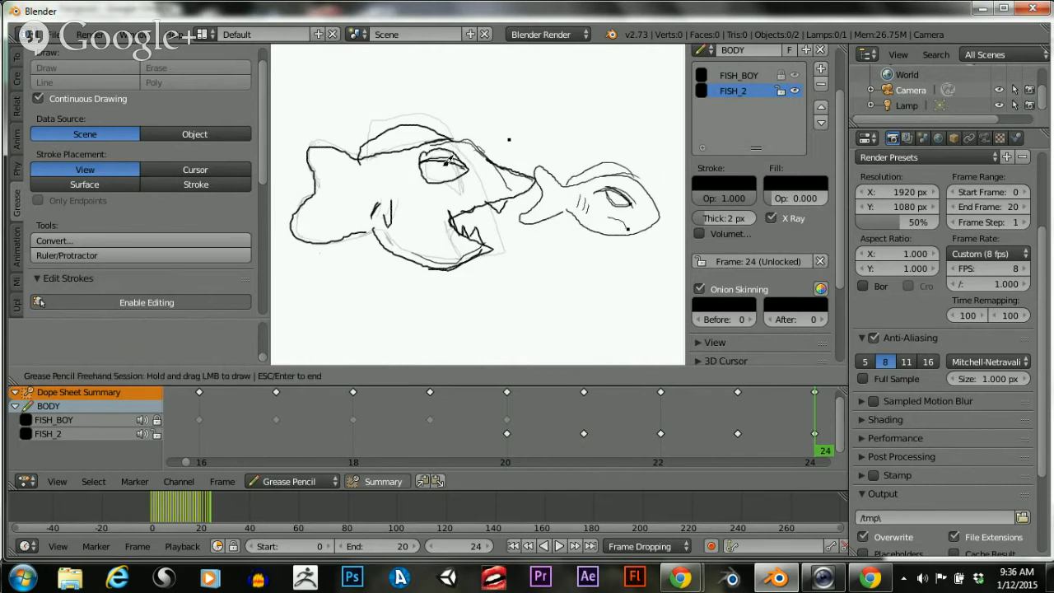
# Add more fin marks on the large fish's side and extra teeth along its upper and lower jaws
pyautogui.moveTo(400, 214)
pyautogui.mouseDown()
pyautogui.moveTo(402, 196)
pyautogui.moveTo(392, 227)
pyautogui.mouseUp()
pyautogui.moveTo(382, 204); pyautogui.dragTo(378, 223)
pyautogui.moveTo(526, 184)
pyautogui.mouseDown()
pyautogui.moveTo(451, 216)
pyautogui.moveTo(498, 244)
pyautogui.moveTo(484, 226)
pyautogui.moveTo(458, 222)
pyautogui.mouseUp()
pyautogui.moveTo(527, 185)
pyautogui.mouseDown()
pyautogui.moveTo(514, 202)
pyautogui.moveTo(473, 213)
pyautogui.mouseUp()
# Retrace the large fish's tail outline and dorsal fin with freehand strokes
pyautogui.moveTo(376, 222)
pyautogui.mouseDown()
pyautogui.moveTo(340, 237)
pyautogui.moveTo(290, 221)
pyautogui.moveTo(336, 153)
pyautogui.mouseUp()
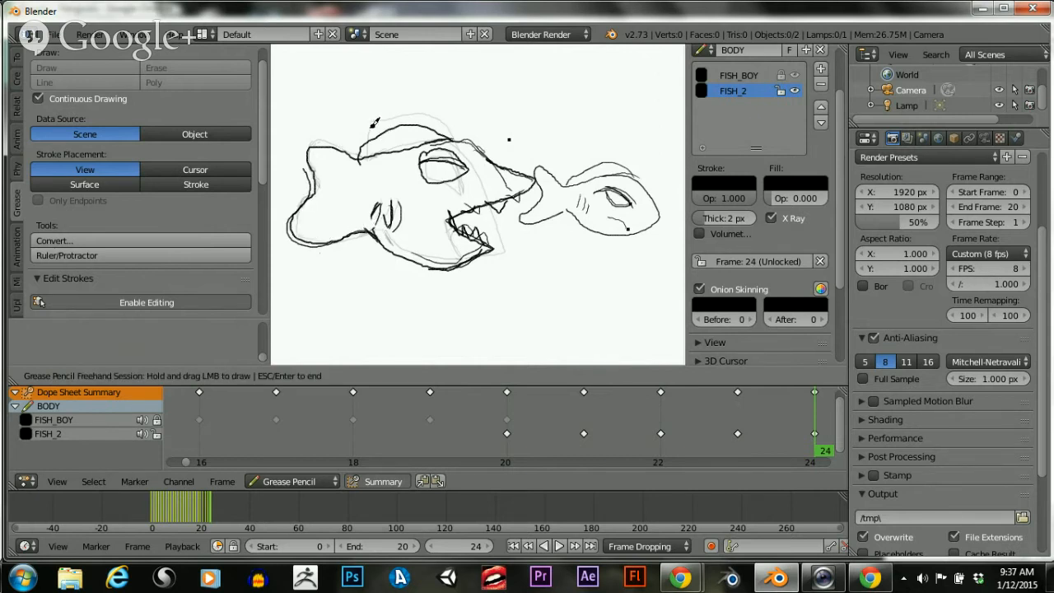
pyautogui.moveTo(461, 135)
pyautogui.mouseDown()
pyautogui.moveTo(420, 122)
pyautogui.moveTo(367, 142)
pyautogui.moveTo(411, 122)
pyautogui.mouseUp()
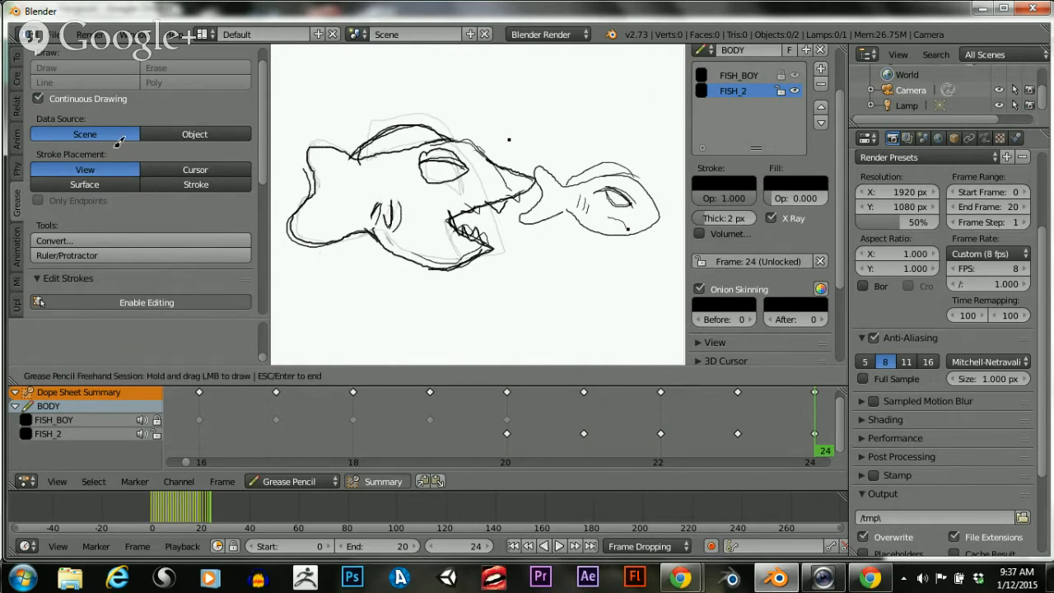
pyautogui.press('Escape')
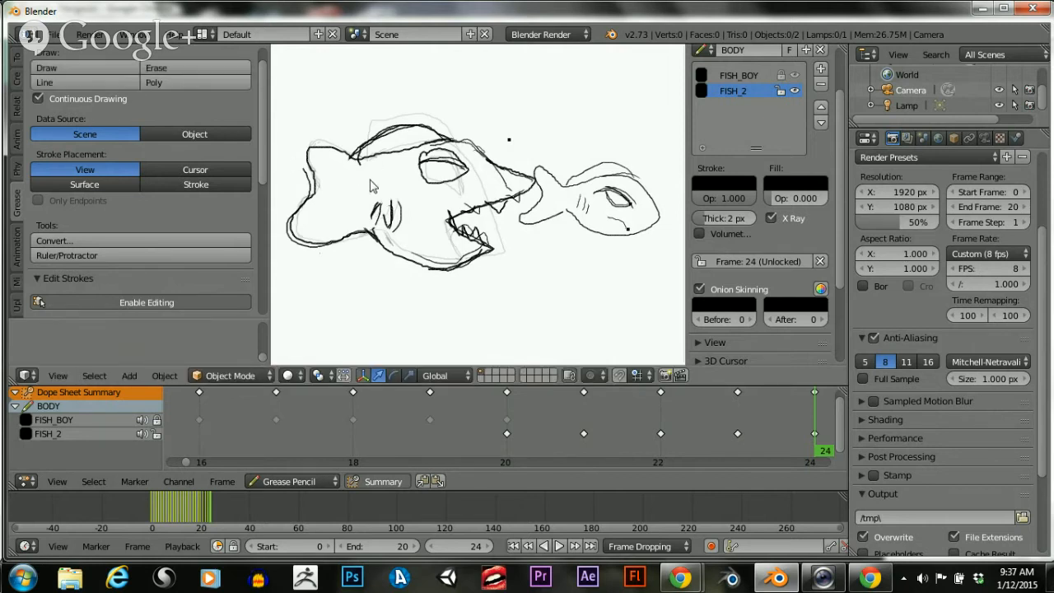
# Erase the large fish's dorsal fin, tail edges and side fin marks, plus the line between its back and forehead
pyautogui.click(179, 69)
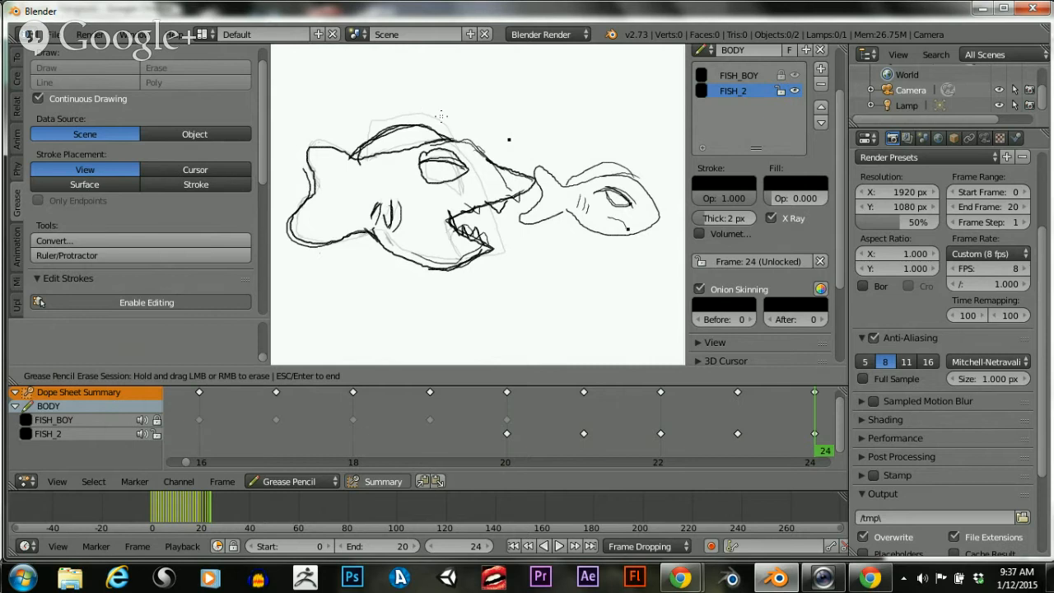
pyautogui.moveTo(698, 219); pyautogui.dragTo(698, 219)
pyautogui.moveTo(364, 122)
pyautogui.mouseDown()
pyautogui.moveTo(395, 126)
pyautogui.moveTo(365, 153)
pyautogui.moveTo(362, 183)
pyautogui.moveTo(302, 198)
pyautogui.moveTo(290, 221)
pyautogui.moveTo(317, 245)
pyautogui.moveTo(336, 243)
pyautogui.mouseUp()
pyautogui.moveTo(394, 191)
pyautogui.mouseDown()
pyautogui.moveTo(384, 205)
pyautogui.moveTo(402, 208)
pyautogui.mouseUp()
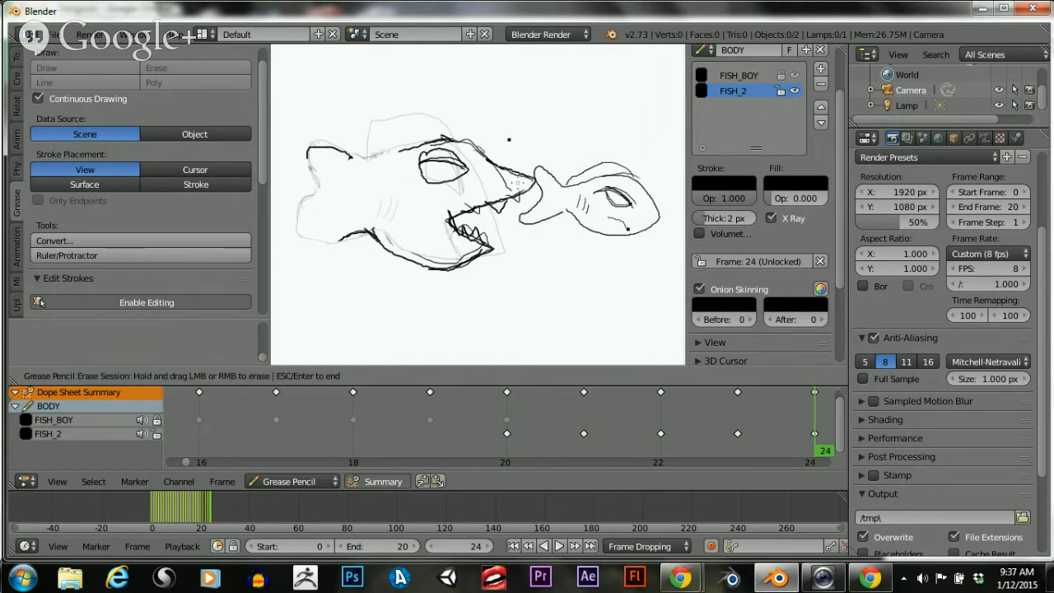
pyautogui.moveTo(500, 120)
pyautogui.mouseDown()
pyautogui.moveTo(505, 134)
pyautogui.moveTo(462, 125)
pyautogui.mouseUp()
pyautogui.press('Escape')
# Turn off Continuous Drawing for the Grease Pencil strokes
pyautogui.click(95, 68)
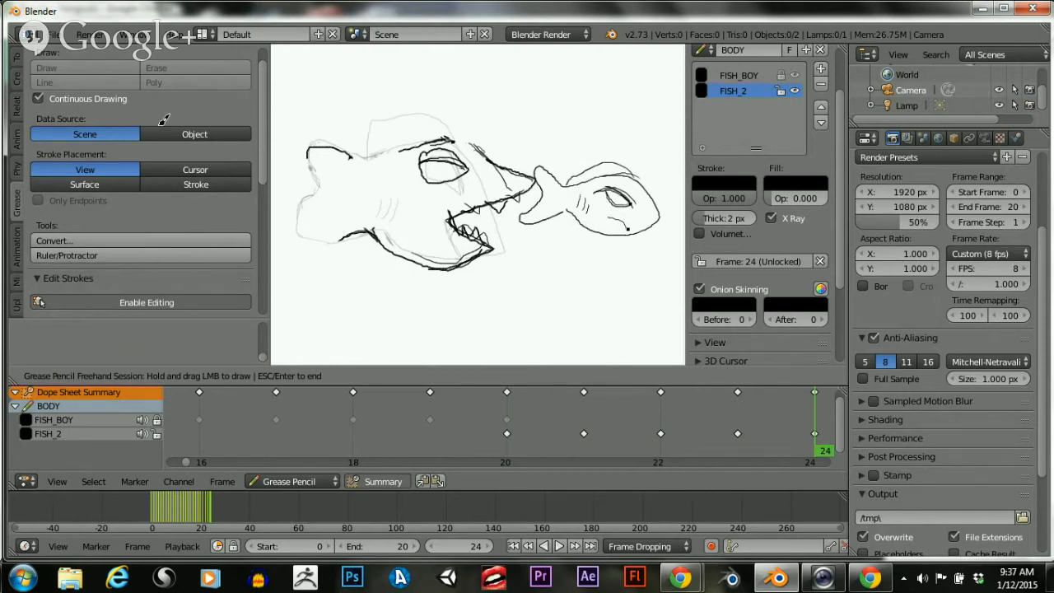
pyautogui.press('Escape')
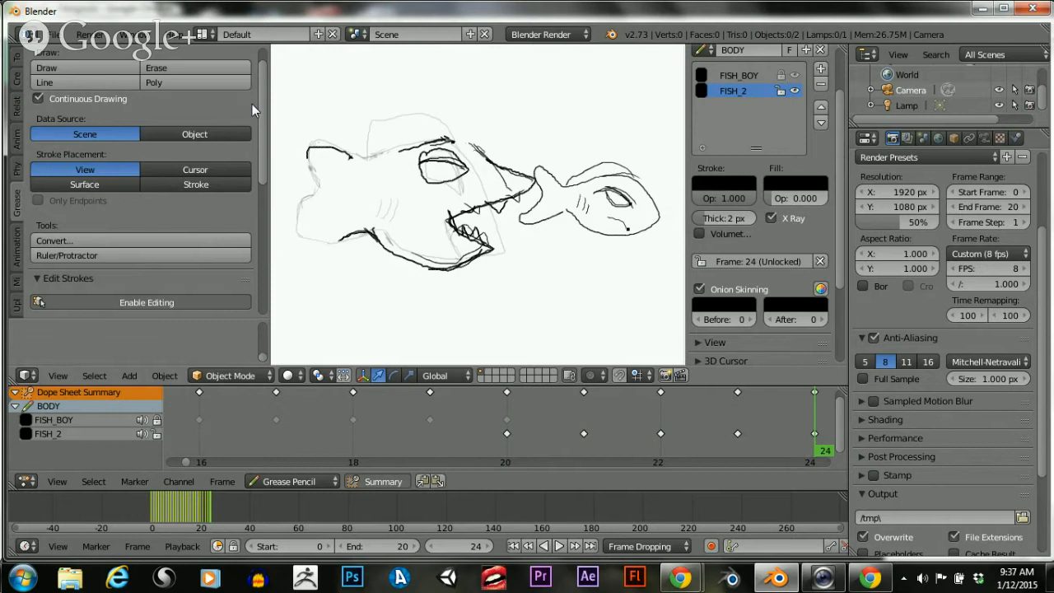
pyautogui.click(38, 99)
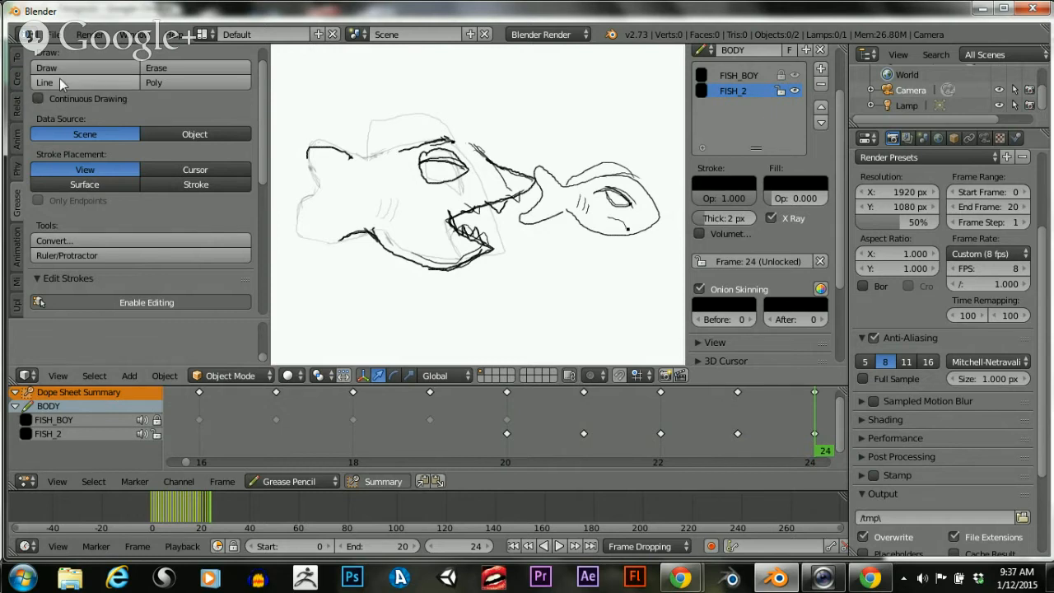
pyautogui.click(83, 67)
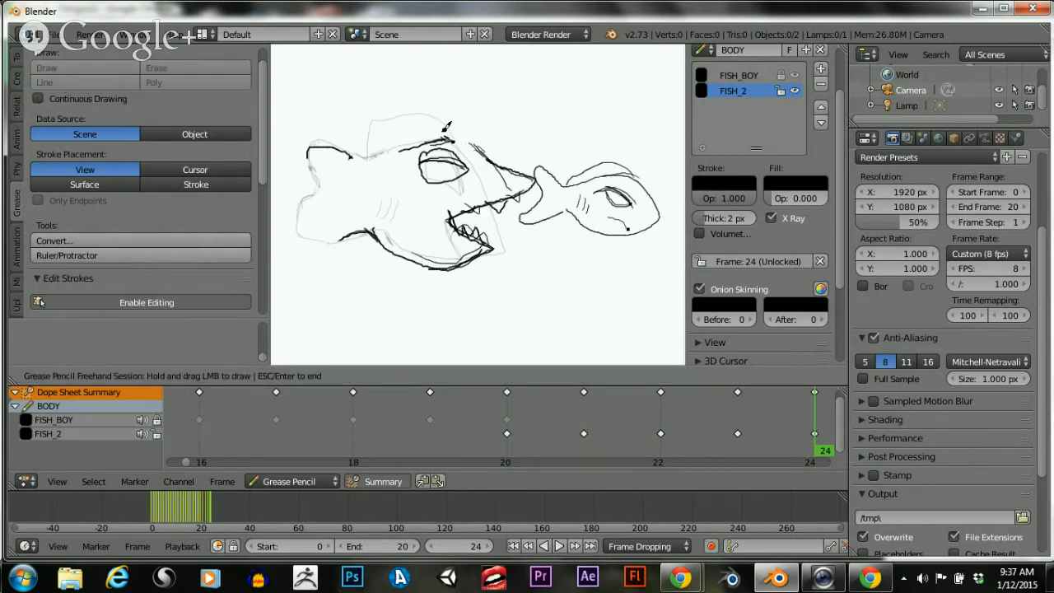
pyautogui.press('Escape')
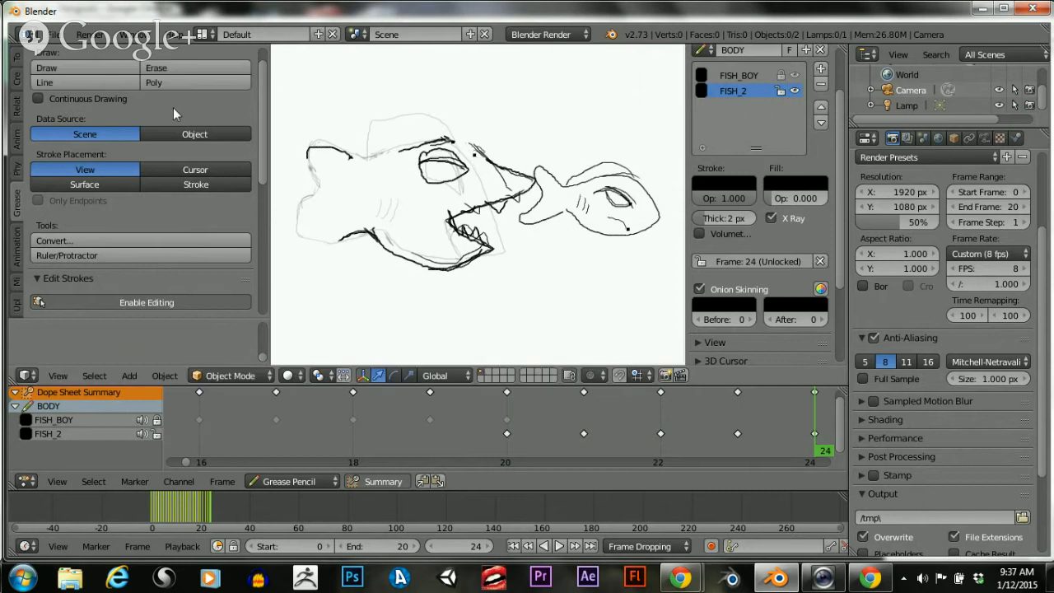
# Redraw the large fish's forehead line, back and tail outline, and draw a low curved dorsal fin above the back
pyautogui.click(112, 69)
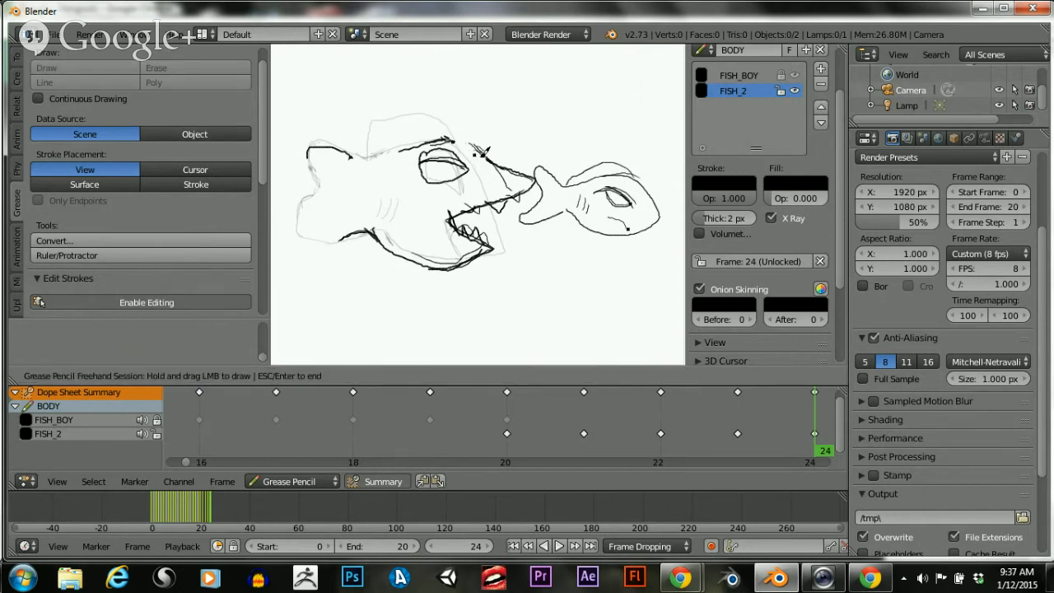
pyautogui.moveTo(443, 138)
pyautogui.mouseDown()
pyautogui.moveTo(353, 151)
pyautogui.moveTo(327, 142)
pyautogui.moveTo(300, 226)
pyautogui.moveTo(332, 241)
pyautogui.mouseUp()
pyautogui.press('Escape')
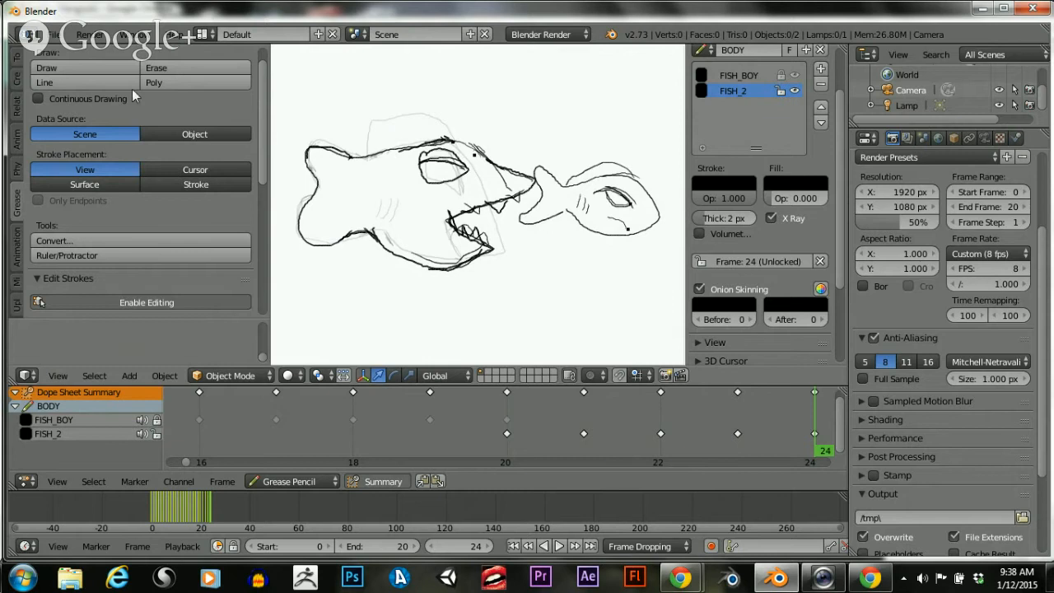
pyautogui.click(113, 66)
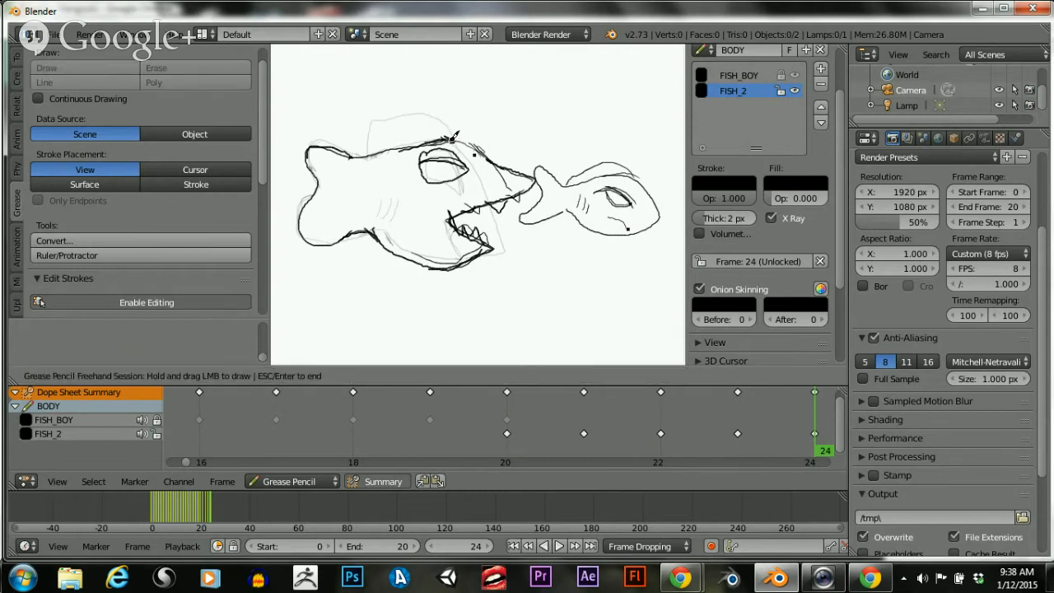
pyautogui.moveTo(453, 134)
pyautogui.mouseDown()
pyautogui.moveTo(385, 132)
pyautogui.moveTo(349, 157)
pyautogui.mouseUp()
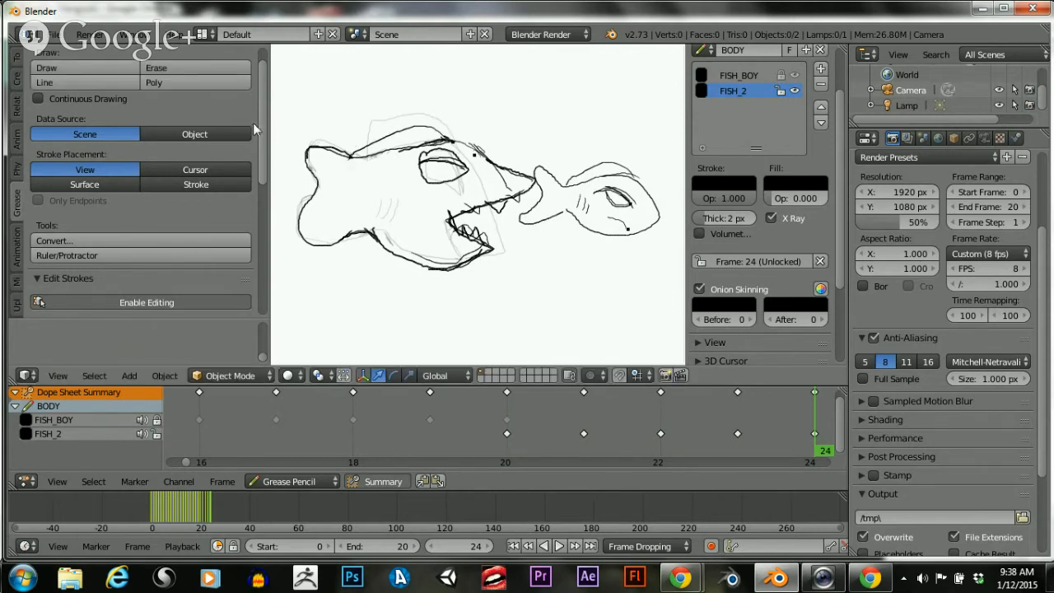
# Erase the large fish's eye and the stretch of back line beneath the dorsal fin
pyautogui.click(224, 67)
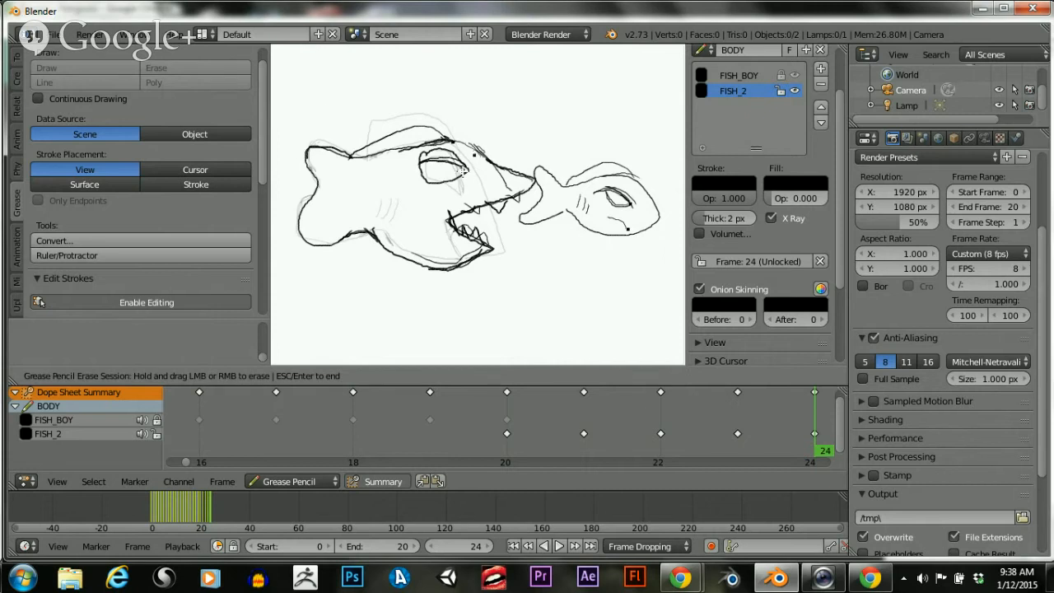
pyautogui.moveTo(464, 169); pyautogui.dragTo(456, 159)
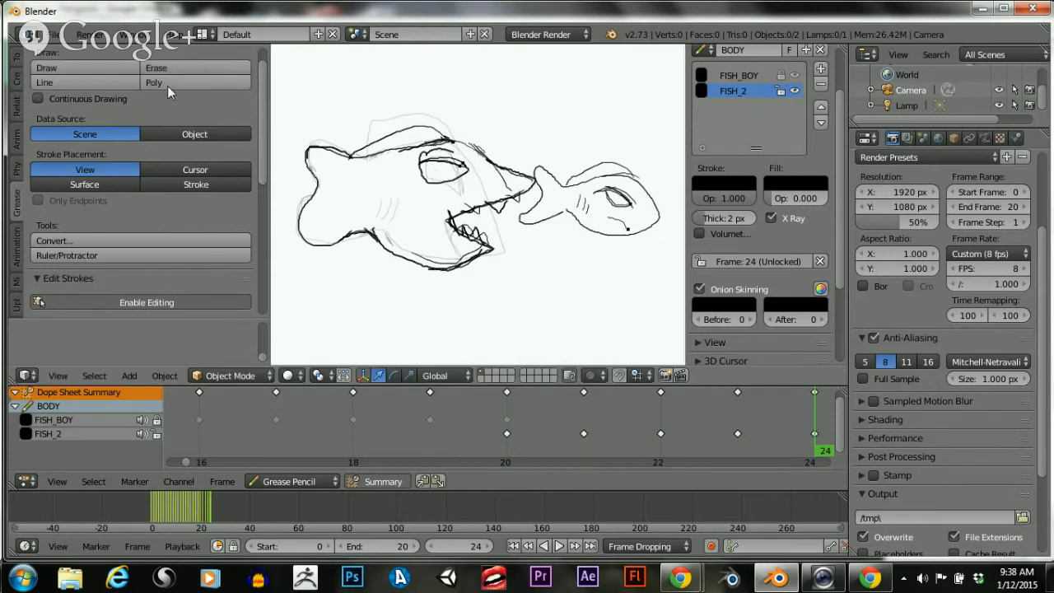
pyautogui.click(198, 68)
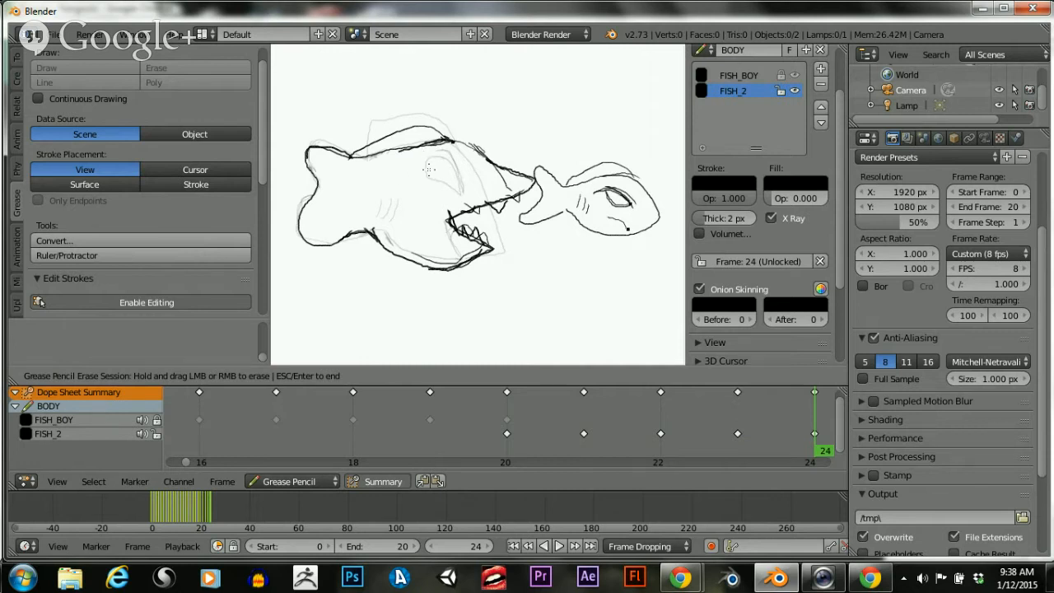
pyautogui.moveTo(429, 169)
pyautogui.mouseDown()
pyautogui.moveTo(402, 168)
pyautogui.moveTo(442, 161)
pyautogui.mouseUp()
pyautogui.press('Escape')
# Retouch the tail's upper edge and draw a narrow, slanted eye with an eyelid line above it
pyautogui.click(68, 65)
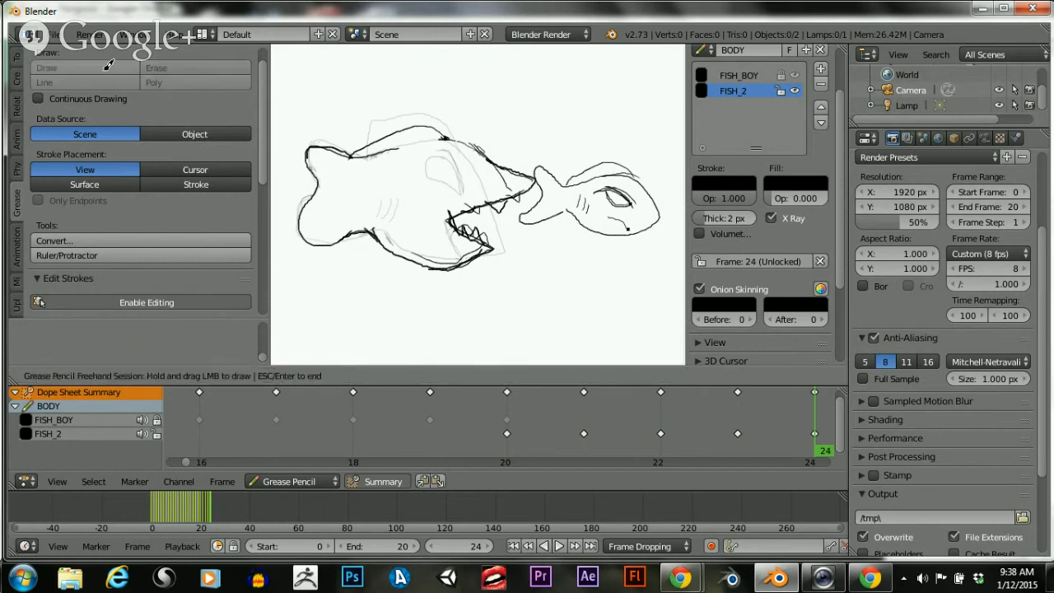
pyautogui.moveTo(332, 148); pyautogui.dragTo(352, 152)
pyautogui.press('Escape')
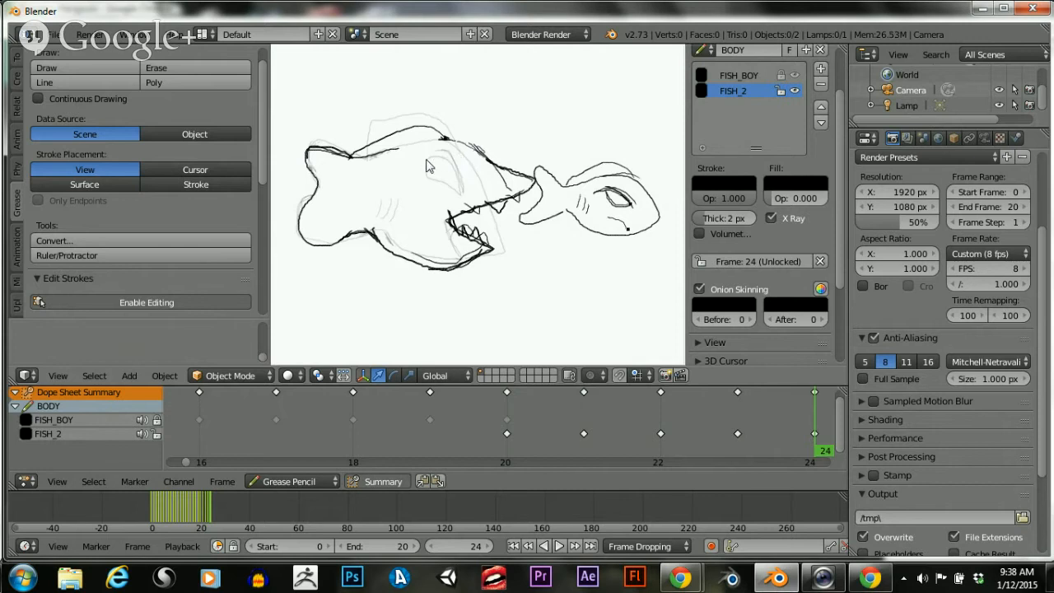
pyautogui.click(97, 67)
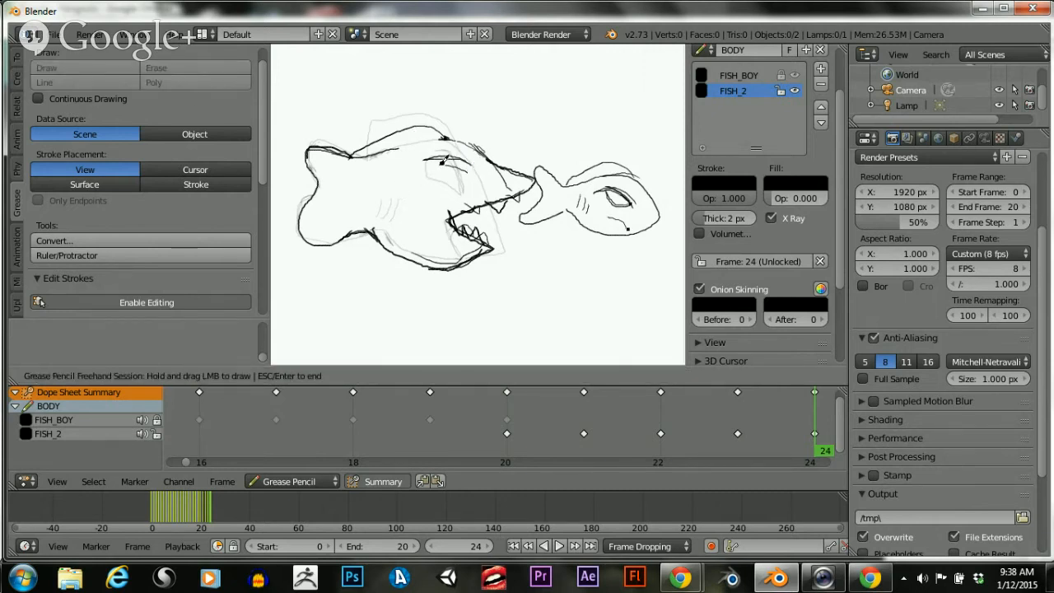
pyautogui.moveTo(424, 166)
pyautogui.mouseDown()
pyautogui.moveTo(473, 170)
pyautogui.moveTo(421, 166)
pyautogui.mouseUp()
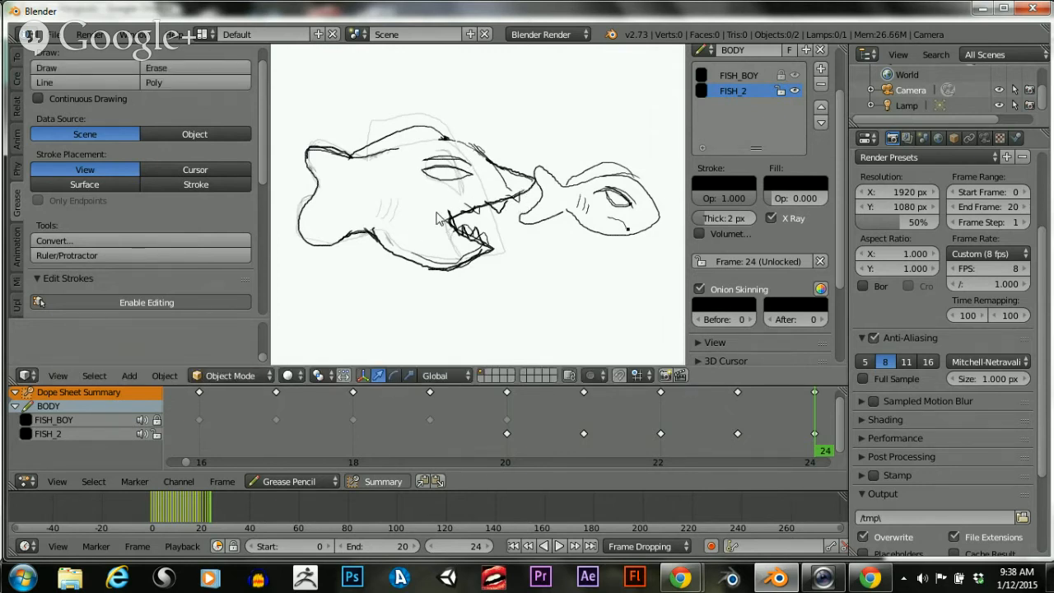
# Draw short strokes extending the corner of the large fish's mouth back into its head
pyautogui.click(124, 99)
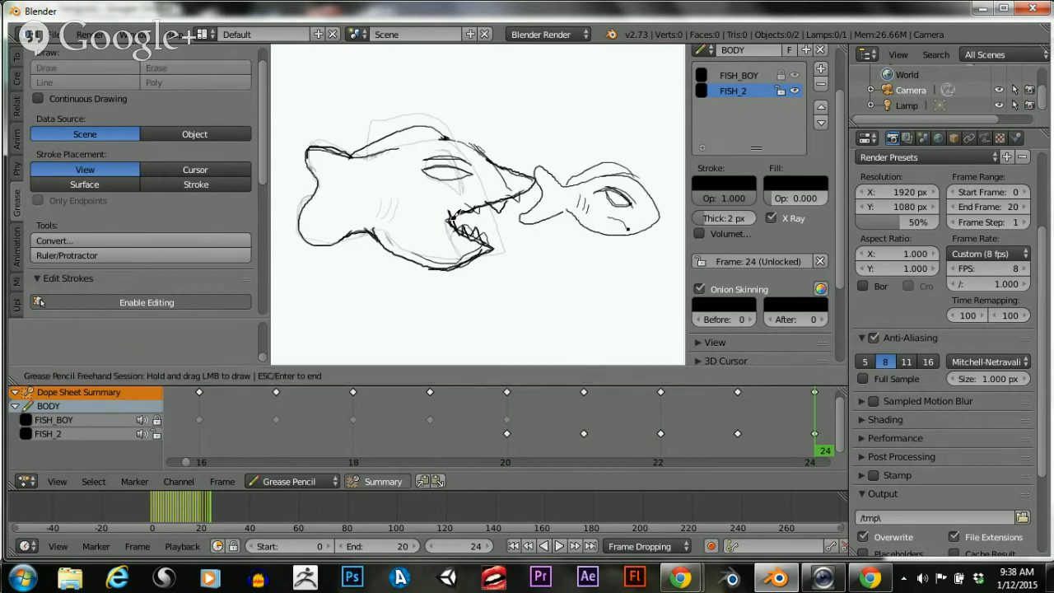
pyautogui.moveTo(449, 215); pyautogui.dragTo(451, 221)
pyautogui.press('Escape')
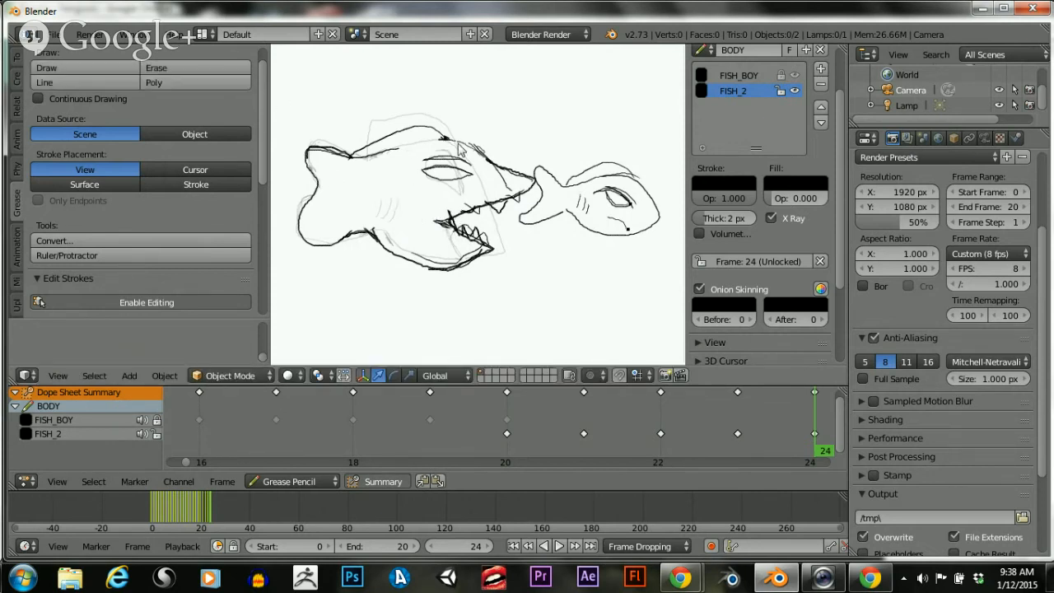
# Erase the upper snout line between the large fish's forehead and the tip of its snout
pyautogui.click(168, 68)
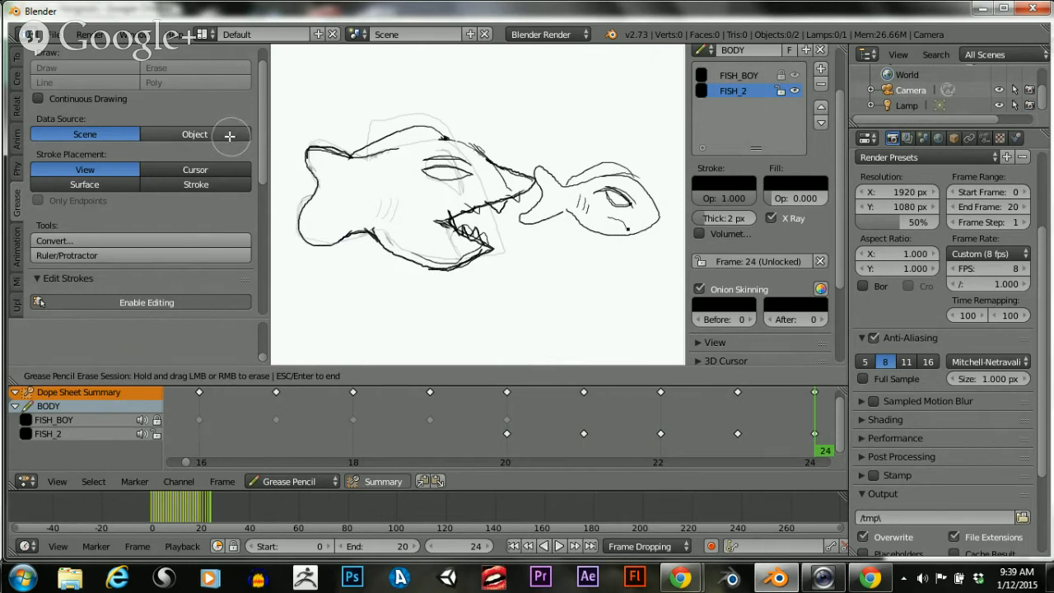
pyautogui.press('Escape')
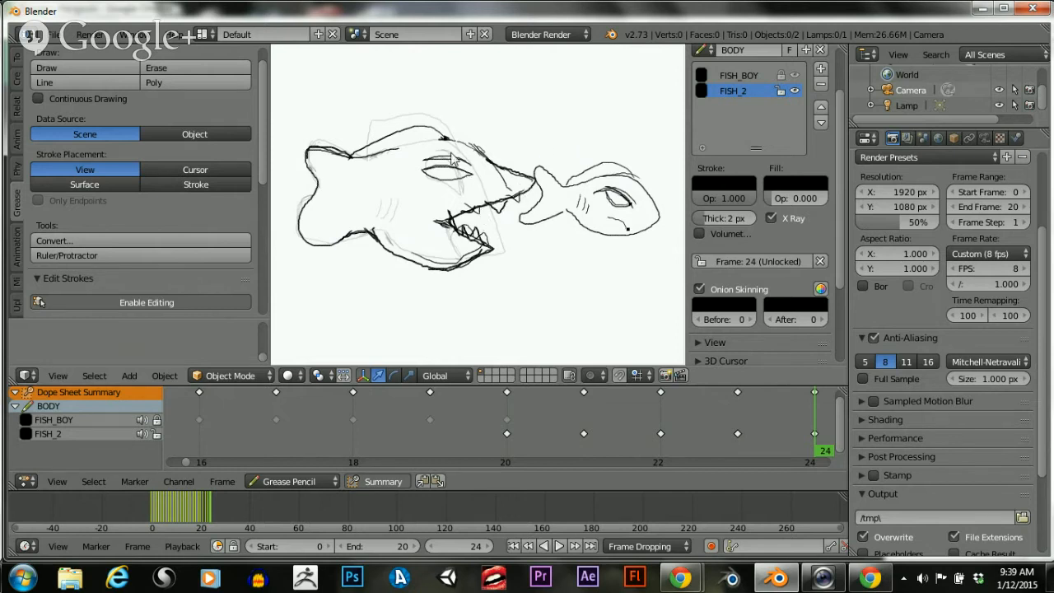
pyautogui.click(167, 69)
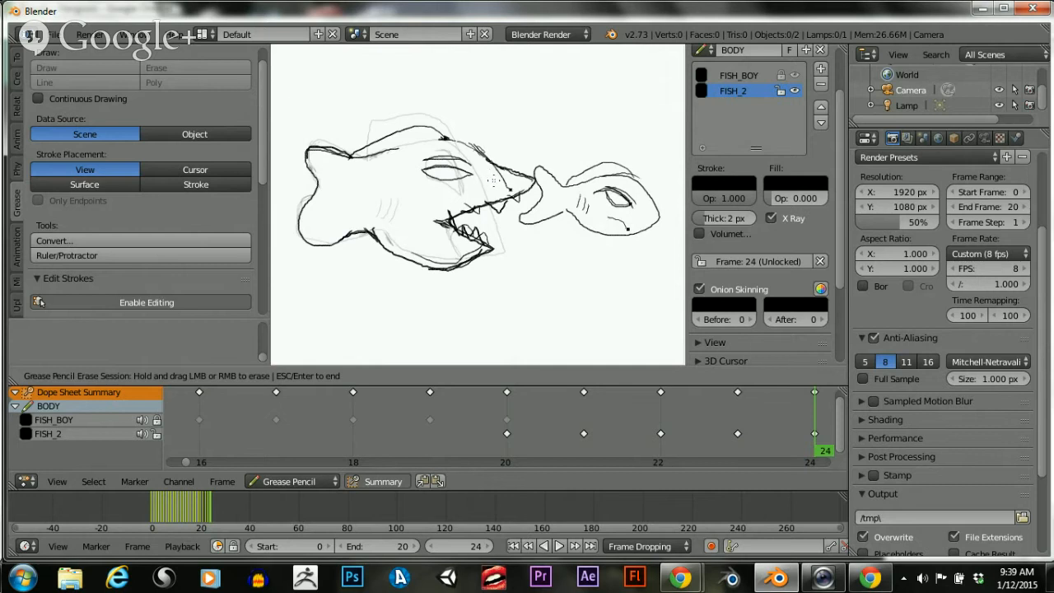
pyautogui.moveTo(493, 180)
pyautogui.mouseDown()
pyautogui.moveTo(504, 175)
pyautogui.moveTo(494, 177)
pyautogui.mouseUp()
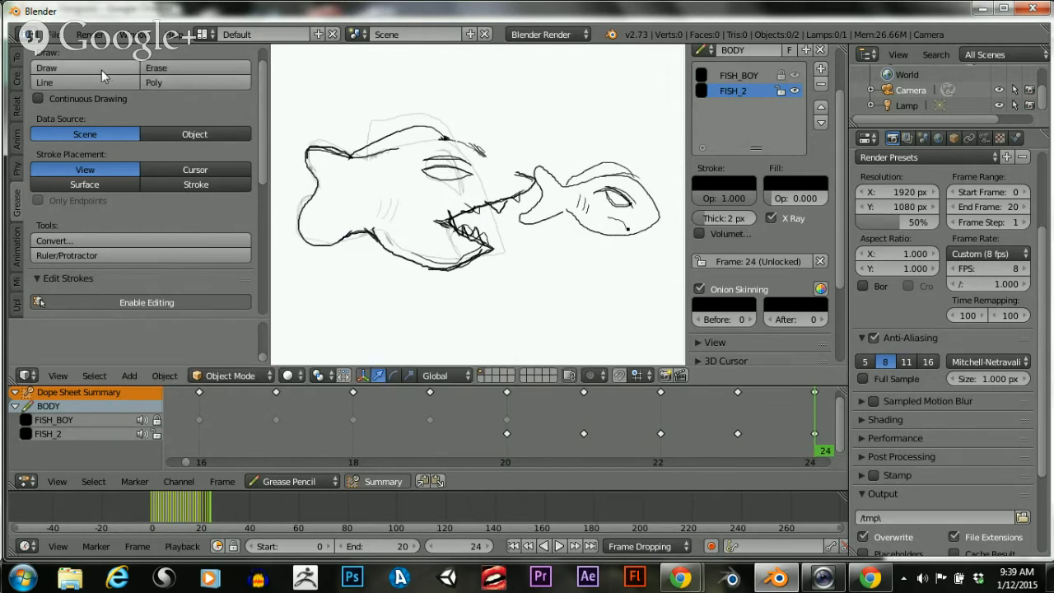
# Draw the upper snout line connecting the large fish's forehead to the tip of its snout
pyautogui.click(98, 70)
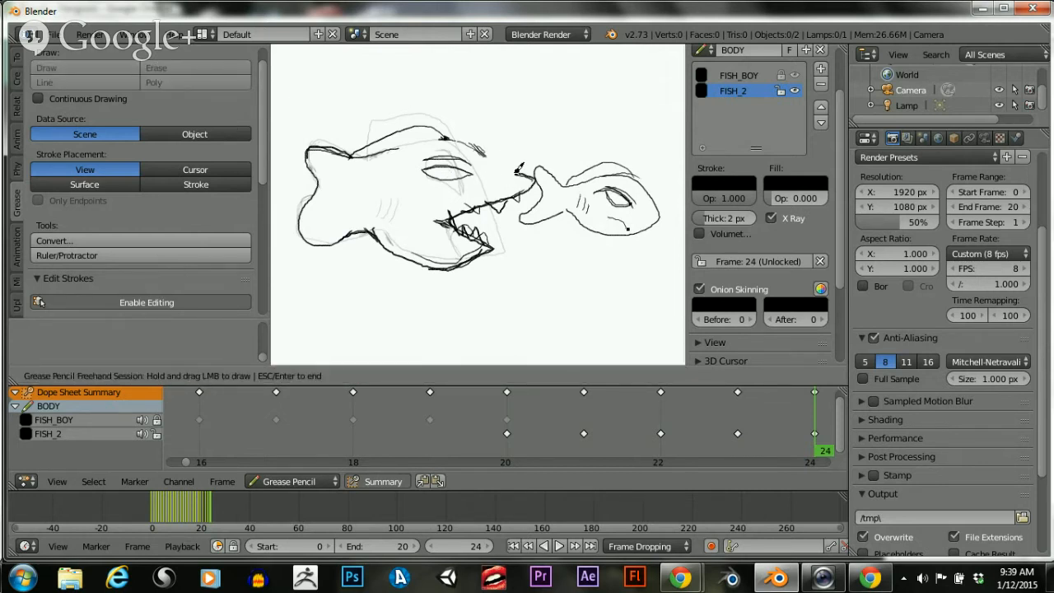
pyautogui.moveTo(532, 175); pyautogui.dragTo(504, 170)
pyautogui.press('Escape')
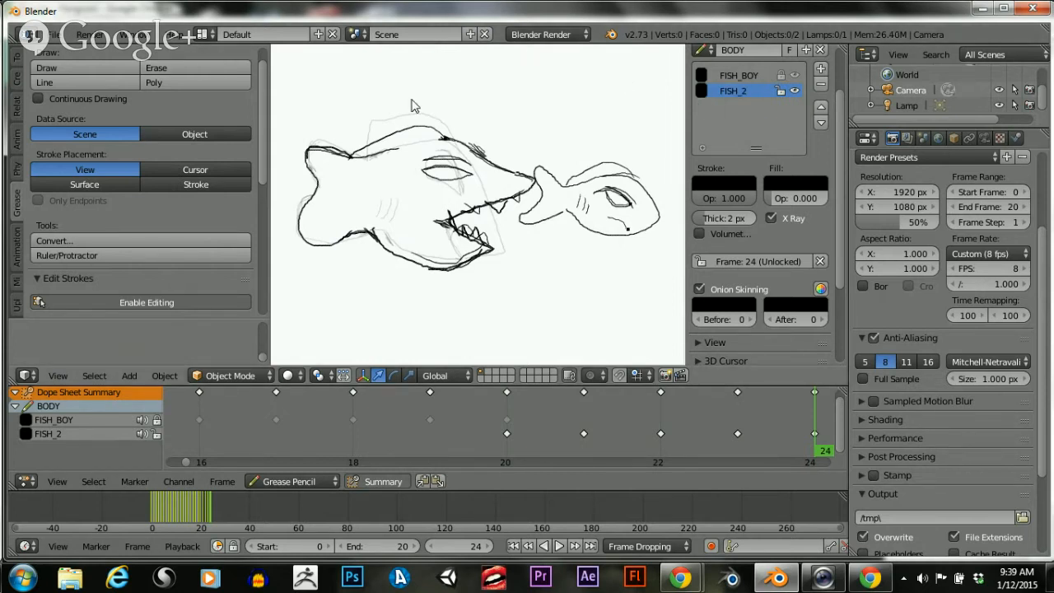
pyautogui.click(177, 81)
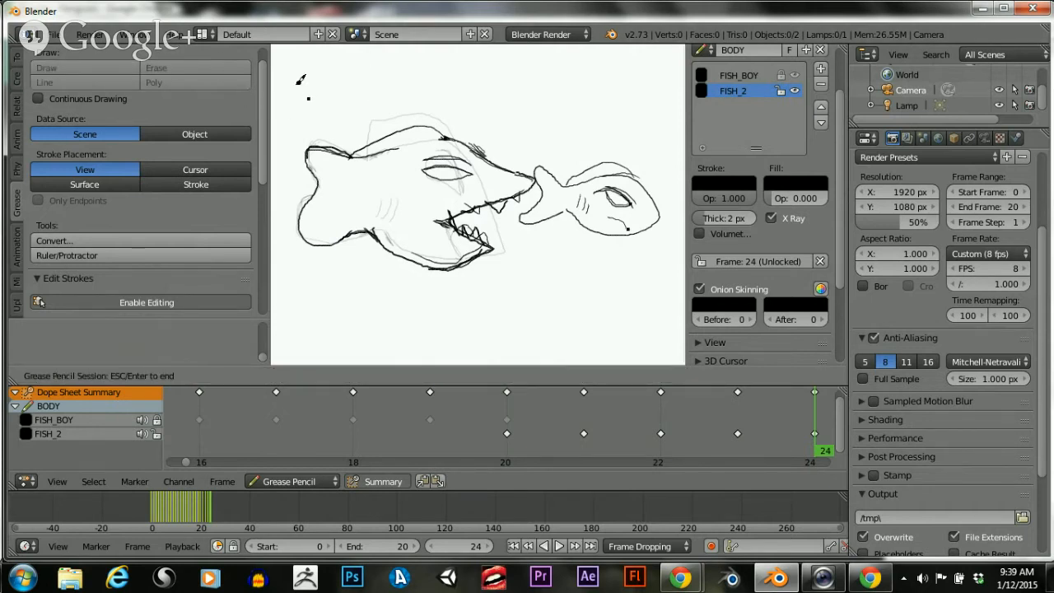
pyautogui.press('Escape')
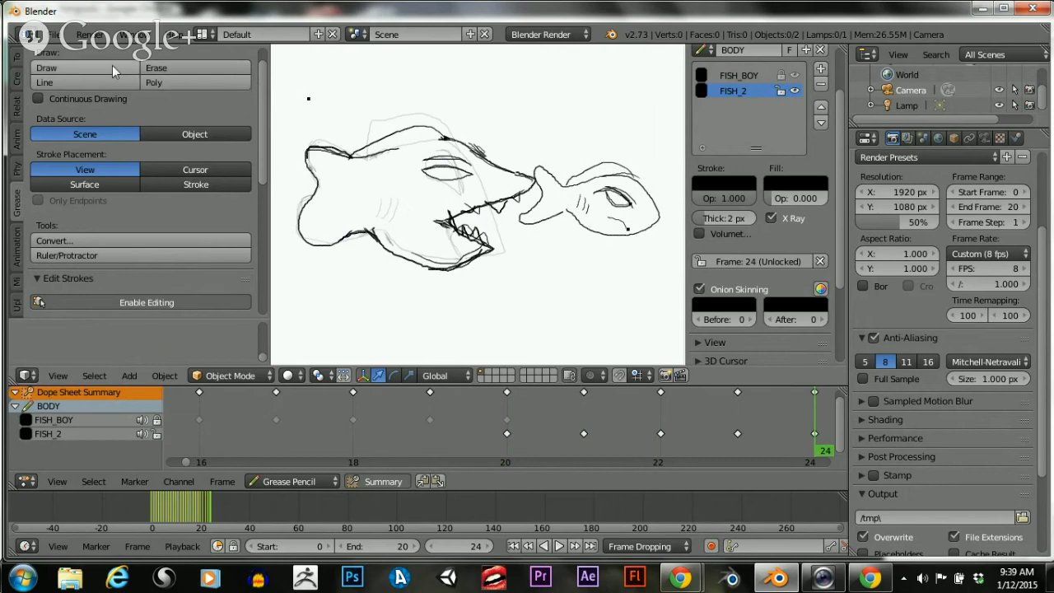
pyautogui.click(171, 67)
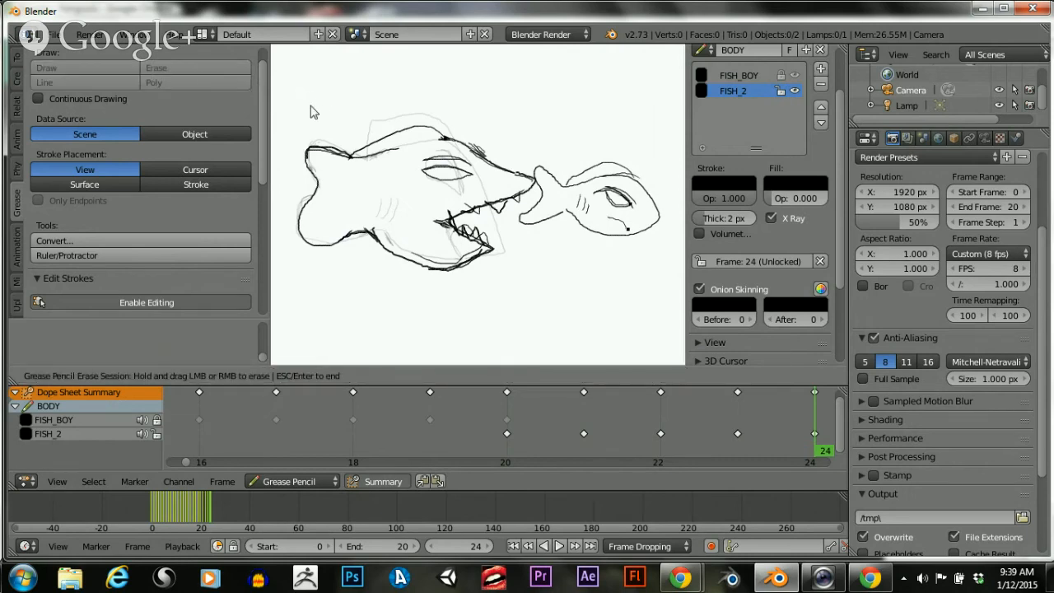
pyautogui.press('Escape')
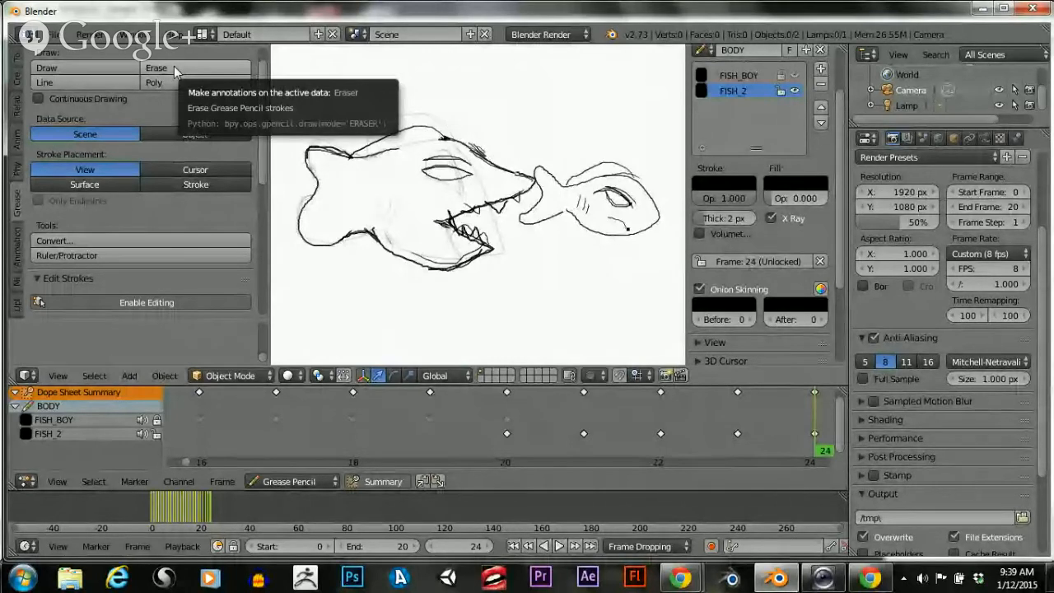
pyautogui.click(110, 70)
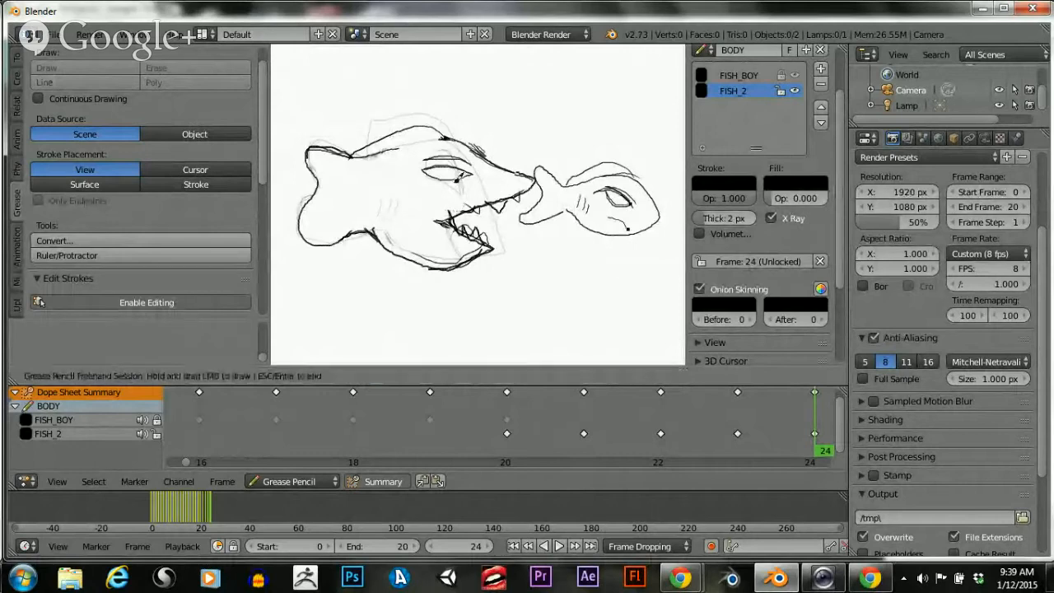
pyautogui.click(343, 90)
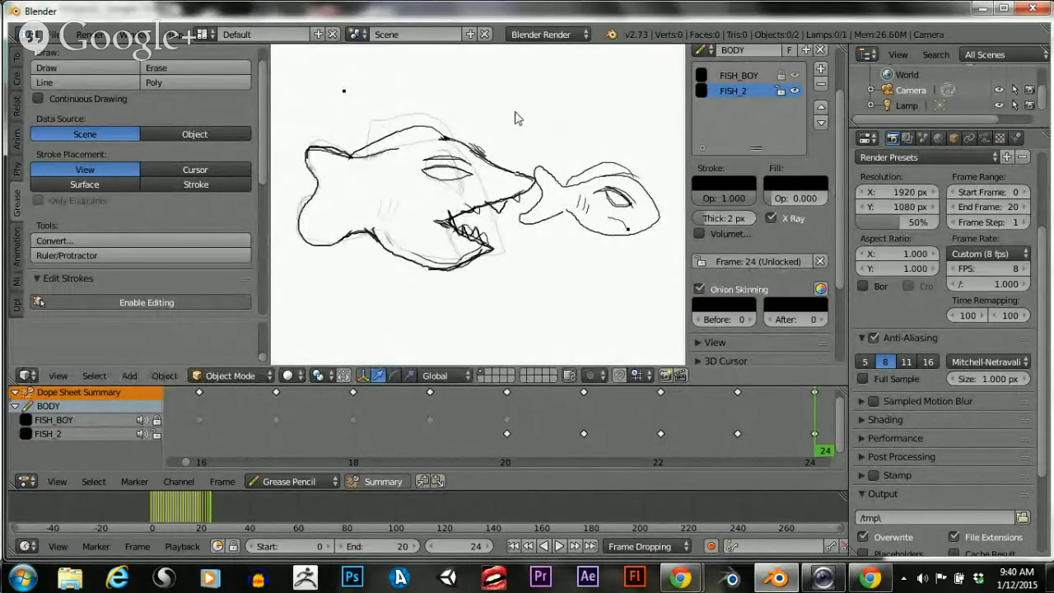
# Erase the leftover stretch of back line beneath the large fish's dorsal fin
pyautogui.scroll(-4, 506, 103)
pyautogui.scroll(9, 506, 124)
pyautogui.scroll(-1, 507, 124)
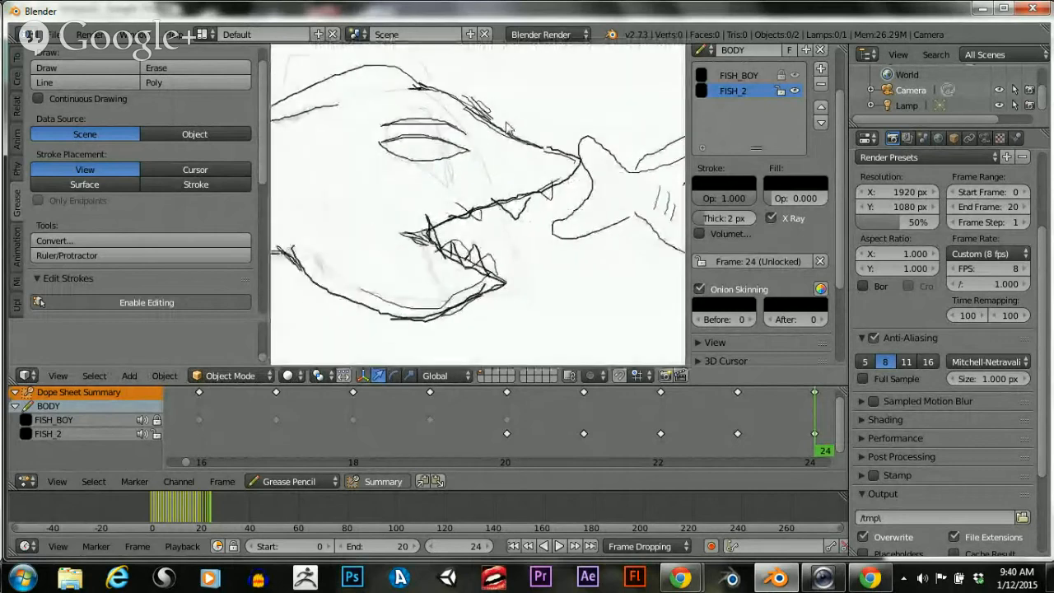
pyautogui.click(129, 71)
pyautogui.moveTo(416, 88)
pyautogui.mouseDown()
pyautogui.moveTo(323, 102)
pyautogui.moveTo(416, 83)
pyautogui.moveTo(356, 97)
pyautogui.moveTo(370, 107)
pyautogui.moveTo(393, 101)
pyautogui.mouseUp()
pyautogui.press('Escape')
pyautogui.click(157, 68)
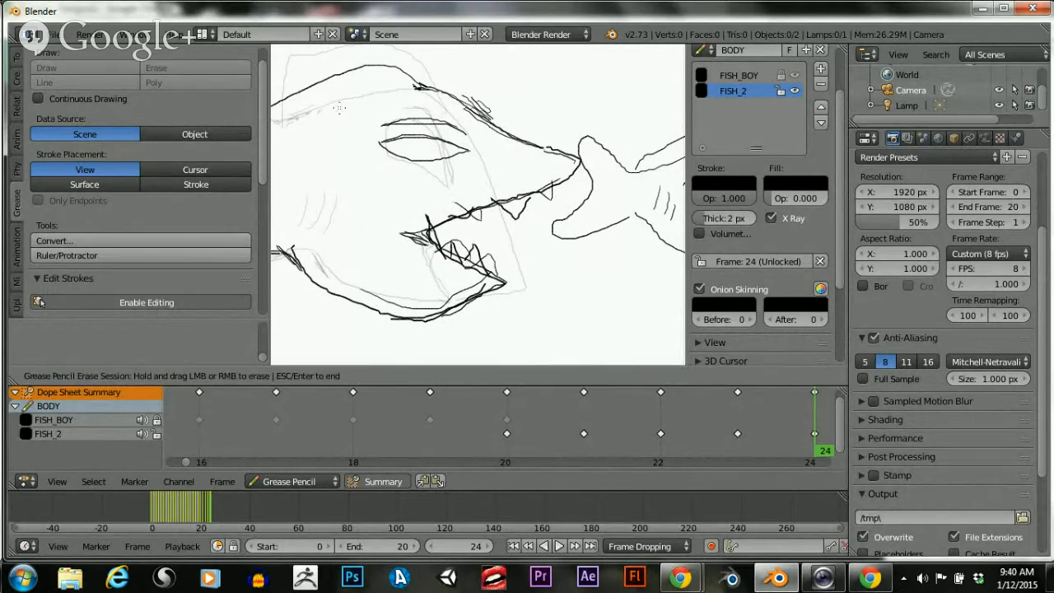
pyautogui.press('Escape')
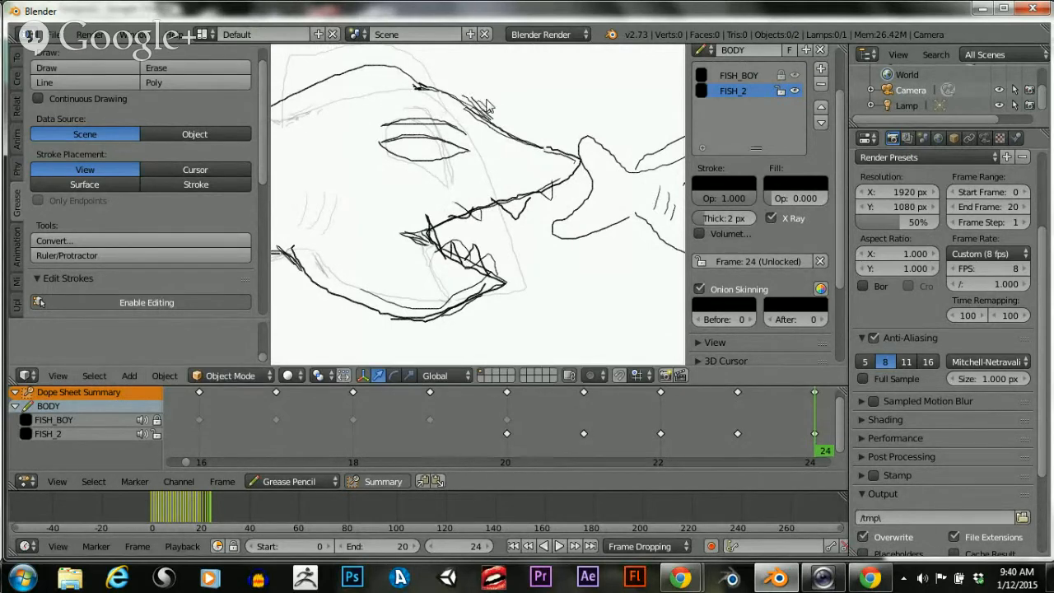
# Erase the scribbled strokes above the large fish's forehead where it meets the snout line
pyautogui.click(166, 68)
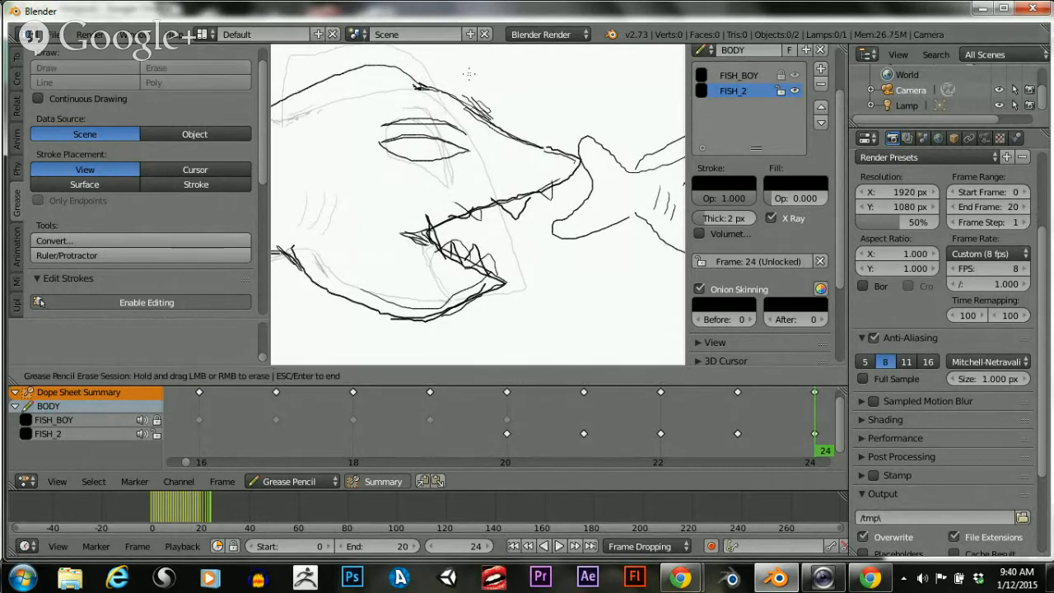
pyautogui.moveTo(469, 74)
pyautogui.mouseDown()
pyautogui.moveTo(481, 93)
pyautogui.moveTo(473, 116)
pyautogui.mouseUp()
pyautogui.press('Escape')
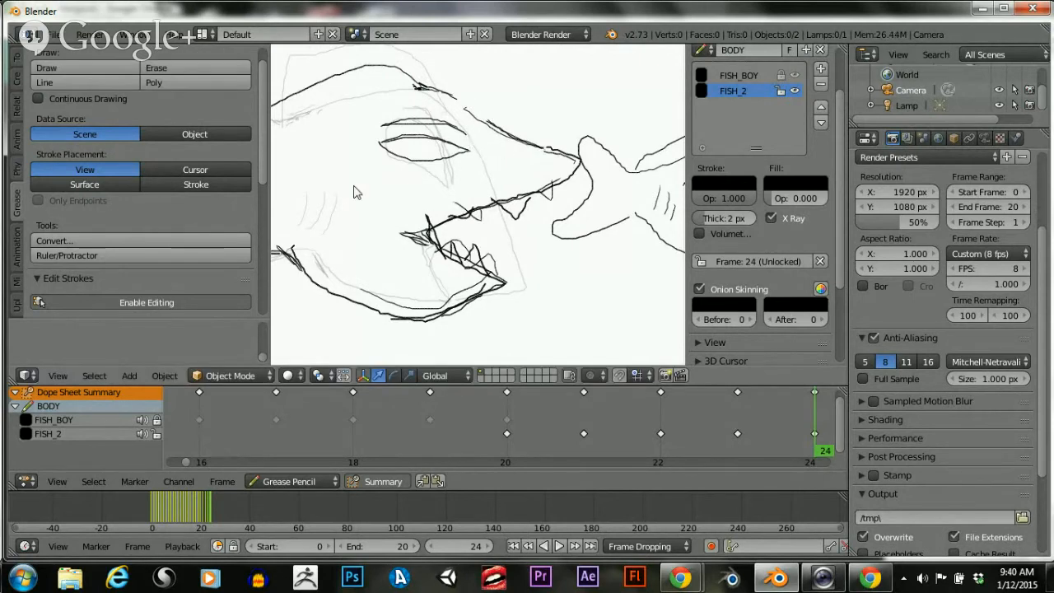
# Erase the rough strokes at the corner of the large fish's mouth and redraw it as a cleaner pointed corner
pyautogui.click(167, 68)
pyautogui.moveTo(445, 218)
pyautogui.mouseDown()
pyautogui.moveTo(425, 228)
pyautogui.moveTo(430, 244)
pyautogui.moveTo(404, 234)
pyautogui.mouseUp()
pyautogui.press('Escape')
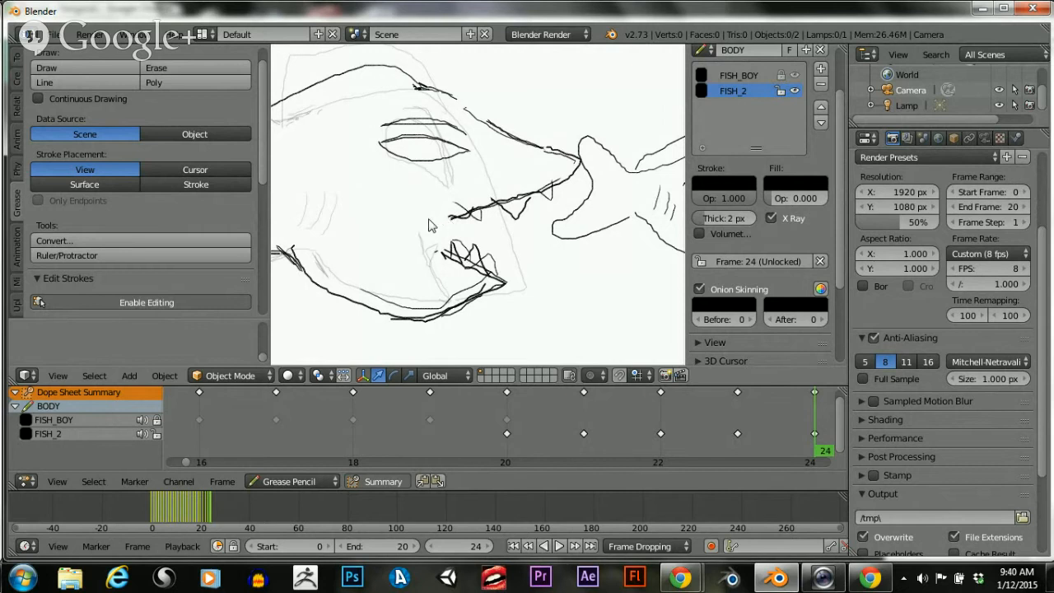
pyautogui.click(115, 68)
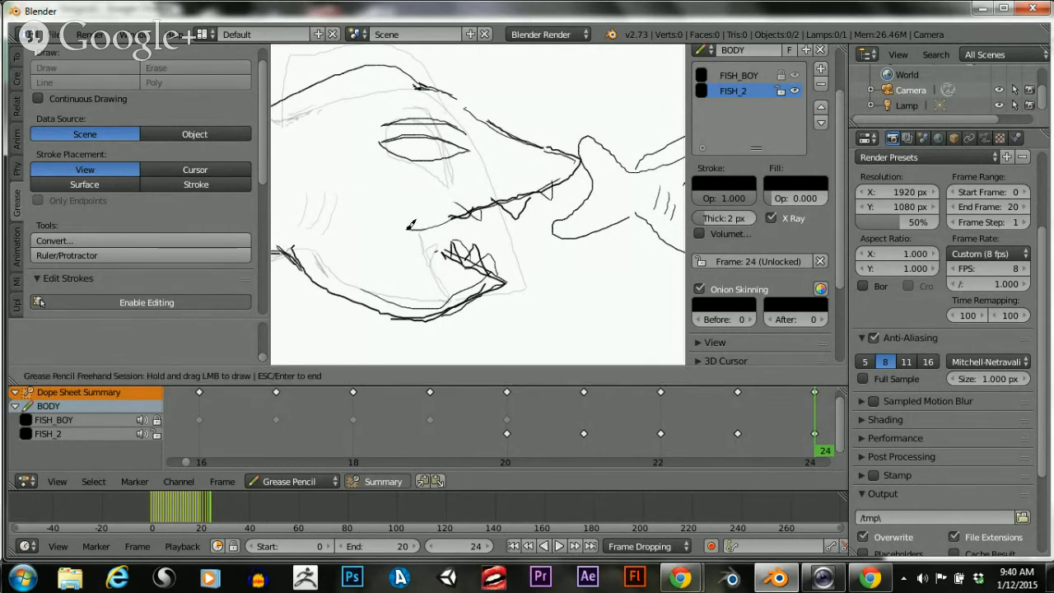
pyautogui.moveTo(405, 227)
pyautogui.mouseDown()
pyautogui.moveTo(443, 247)
pyautogui.moveTo(440, 226)
pyautogui.moveTo(420, 244)
pyautogui.mouseUp()
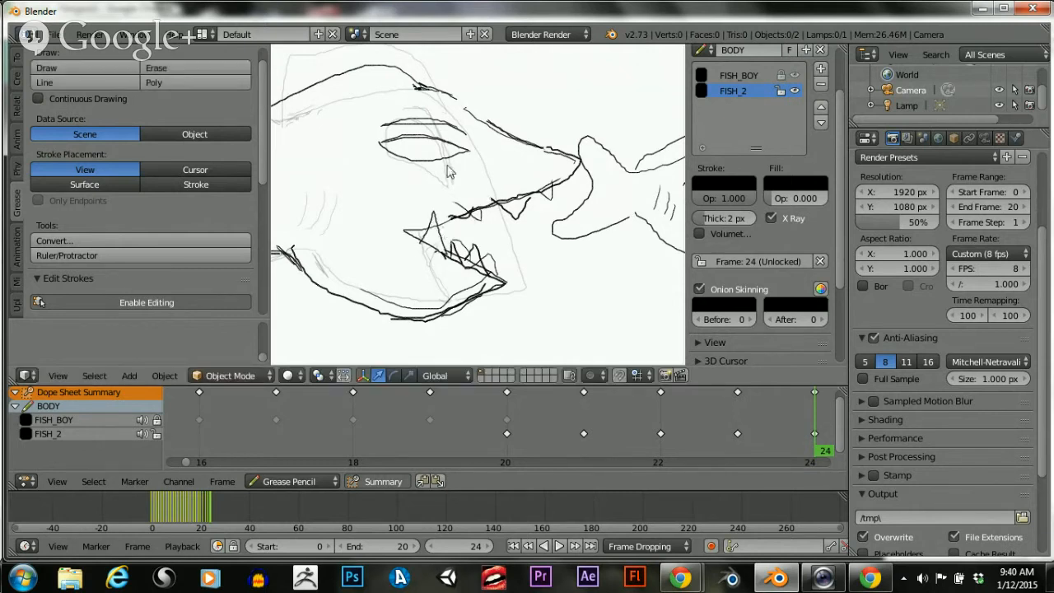
# Erase the upper teeth with the rough upper jaw line, and redraw the jaw edge as one clean line to the mouth corner
pyautogui.click(173, 66)
pyautogui.moveTo(494, 213)
pyautogui.mouseDown()
pyautogui.moveTo(466, 217)
pyautogui.moveTo(550, 201)
pyautogui.mouseUp()
pyautogui.moveTo(476, 220); pyautogui.dragTo(449, 216)
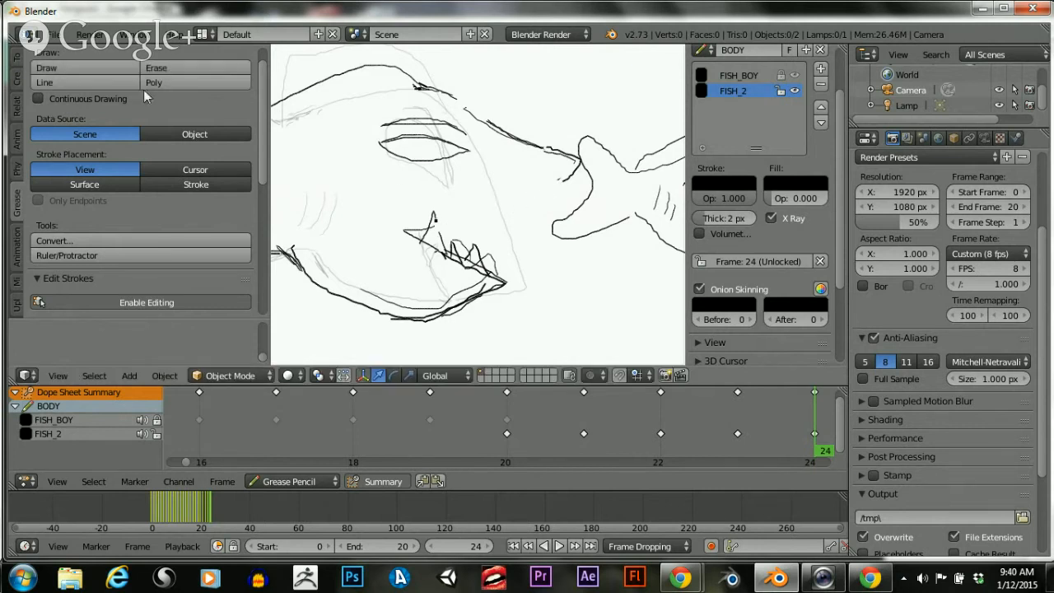
pyautogui.click(113, 71)
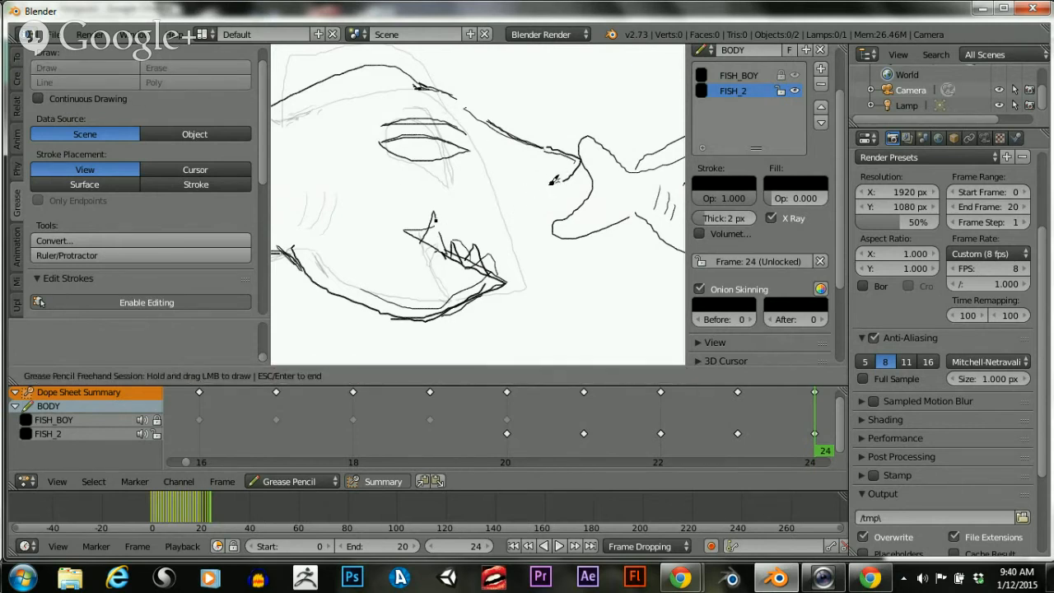
pyautogui.moveTo(522, 195); pyautogui.dragTo(430, 219)
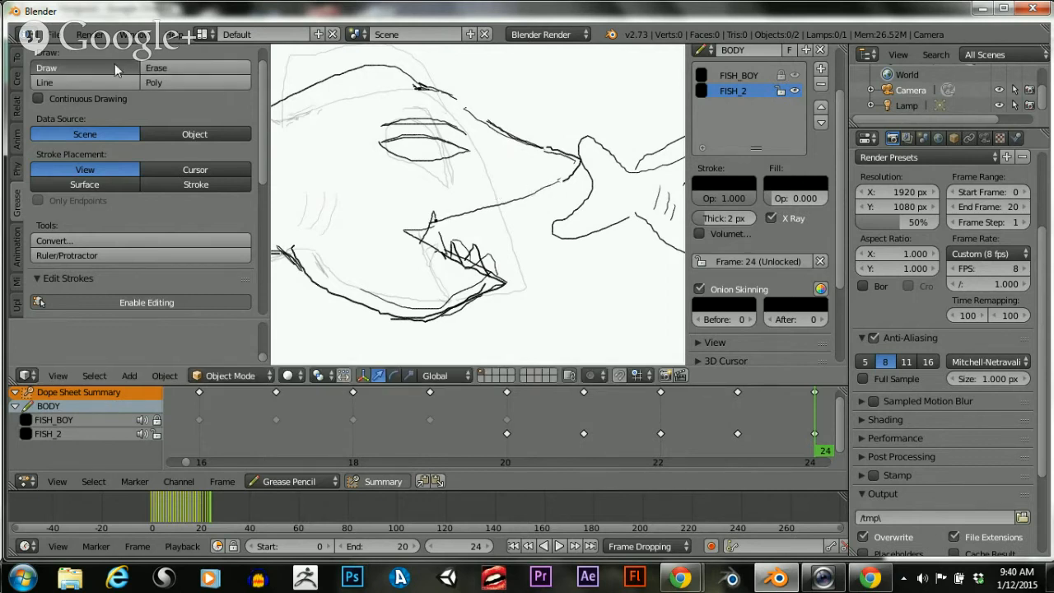
# Draw a row of pointed teeth along the large fish's upper jaw line
pyautogui.click(86, 69)
pyautogui.moveTo(560, 181); pyautogui.dragTo(536, 191)
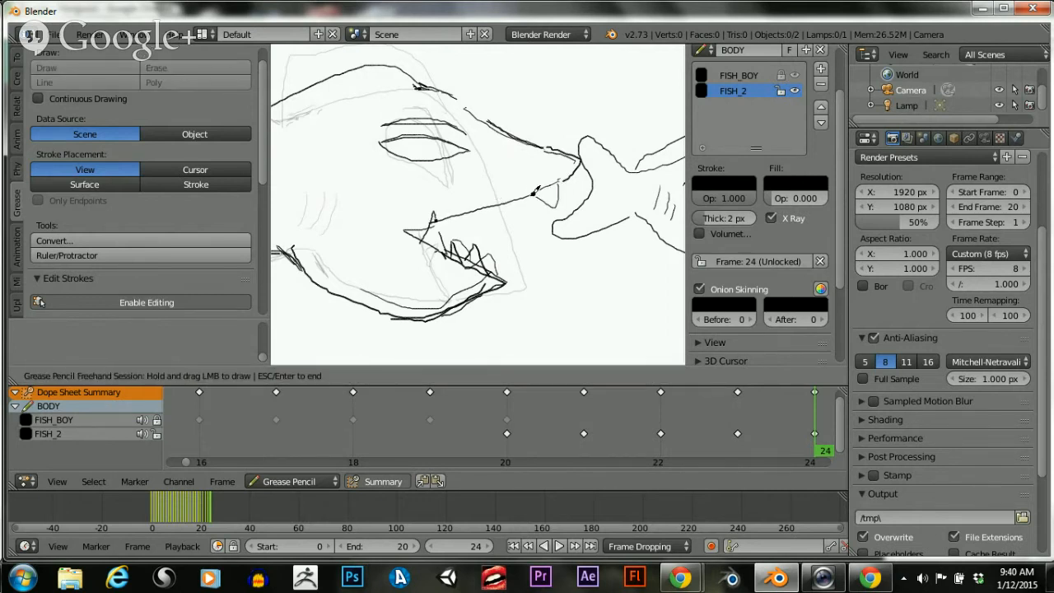
pyautogui.press('Escape')
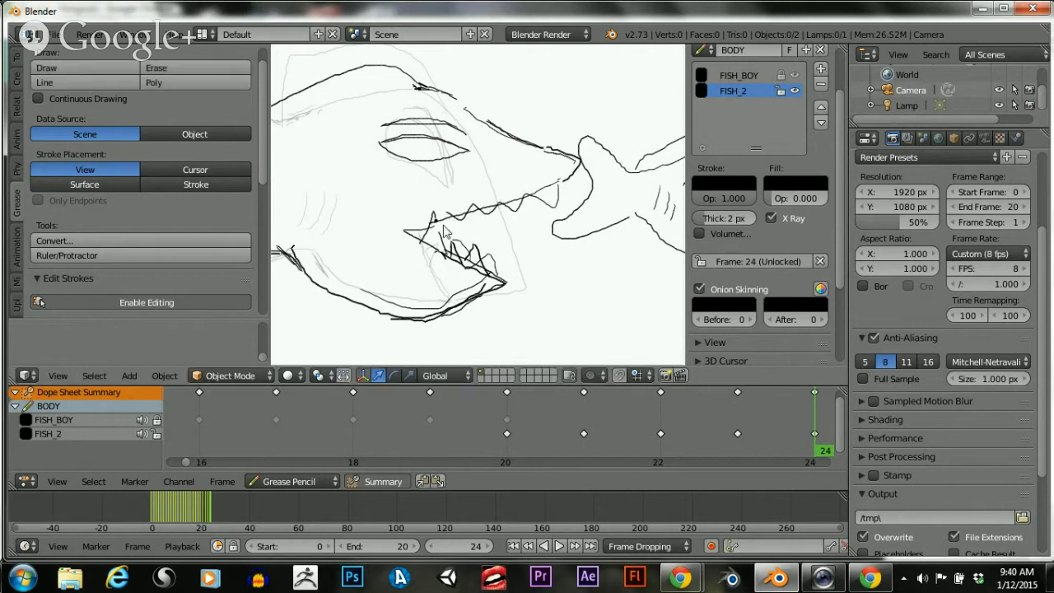
# Retrace the back tooth and the end of the upper jaw line near the corner of the large fish's mouth
pyautogui.click(96, 70)
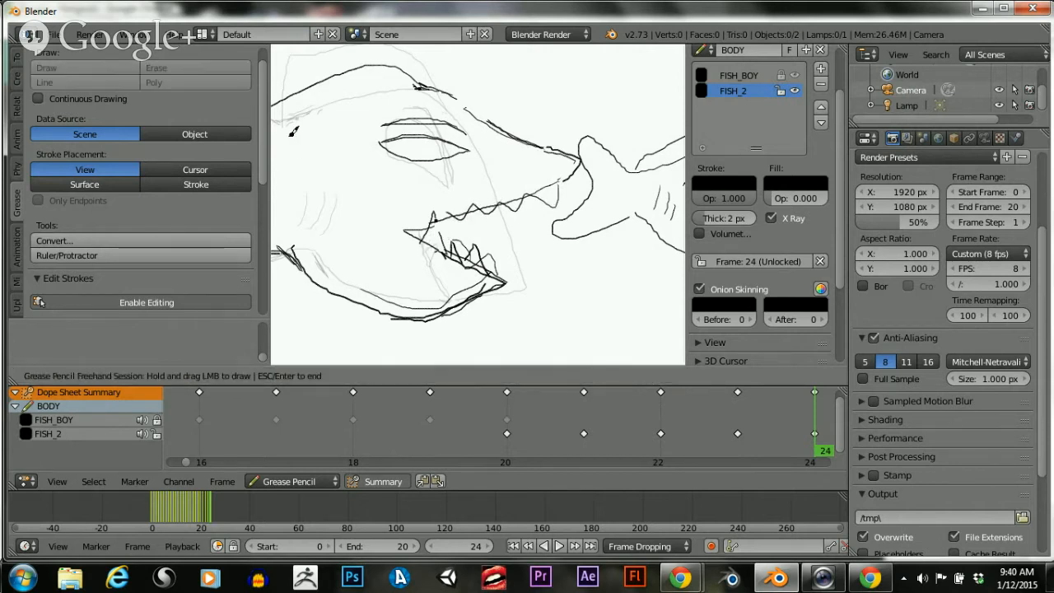
pyautogui.moveTo(431, 213)
pyautogui.mouseDown()
pyautogui.moveTo(441, 245)
pyautogui.moveTo(422, 234)
pyautogui.mouseUp()
pyautogui.press('Escape')
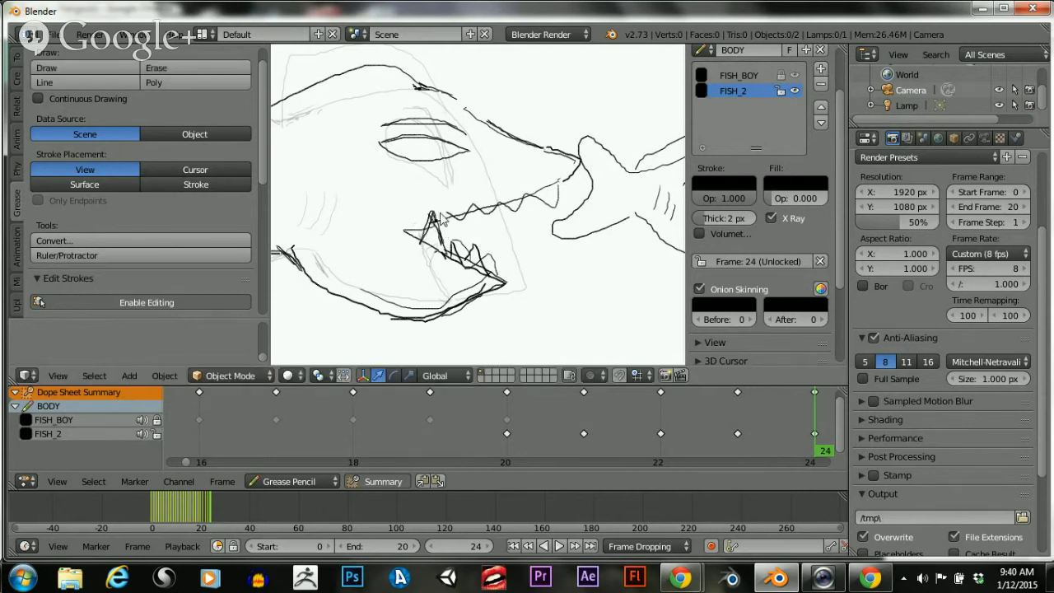
pyautogui.click(90, 69)
pyautogui.moveTo(471, 206); pyautogui.dragTo(434, 215)
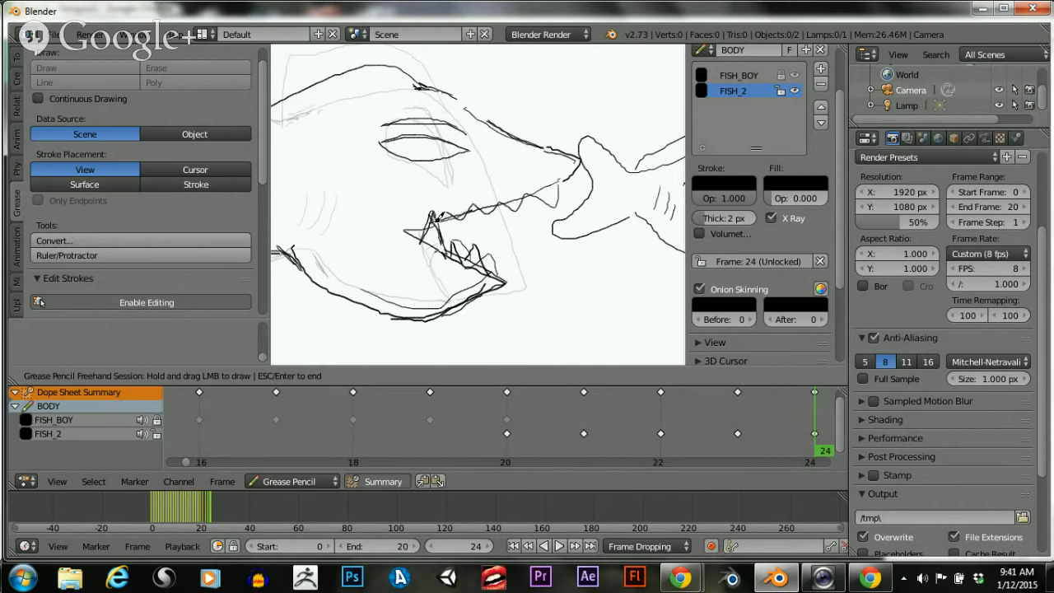
pyautogui.press('Escape')
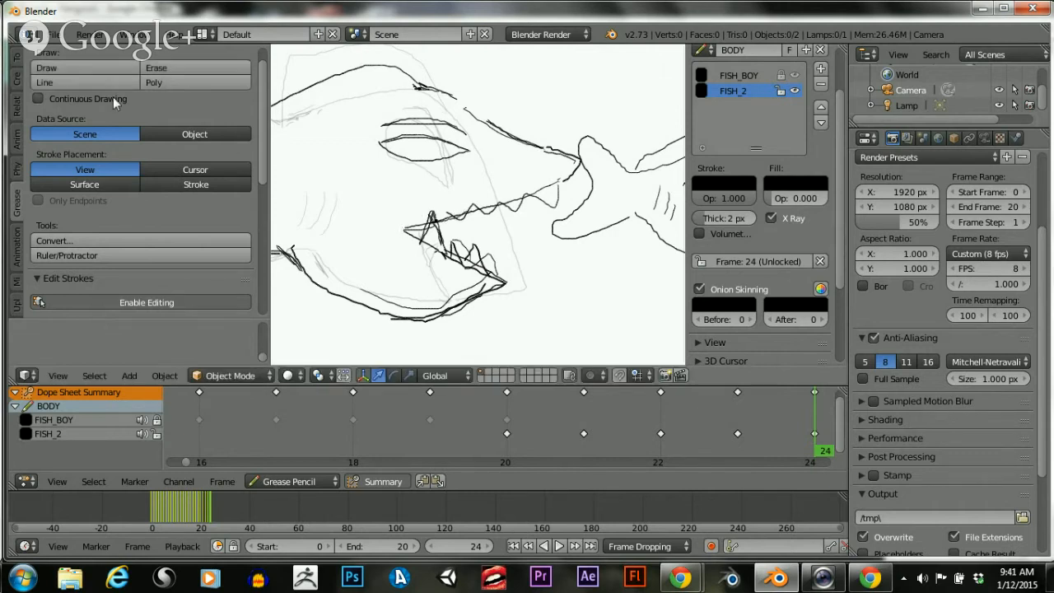
# Erase the cluttered back tooth and jaw lines, and redraw the large fish's mouth corner with small teeth
pyautogui.click(155, 68)
pyautogui.moveTo(436, 230)
pyautogui.mouseDown()
pyautogui.moveTo(424, 226)
pyautogui.moveTo(432, 233)
pyautogui.mouseUp()
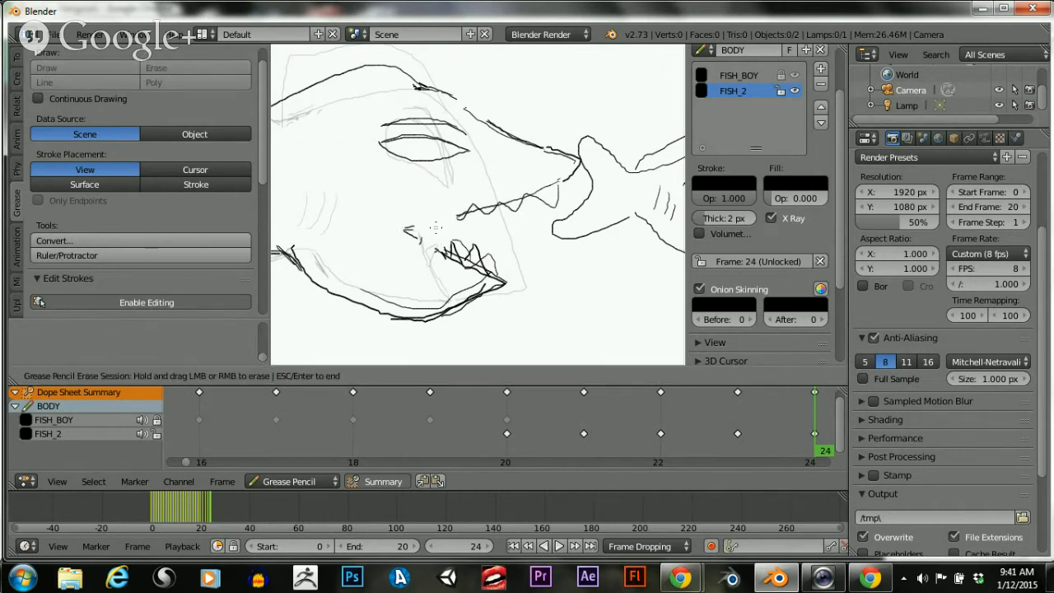
pyautogui.press('Escape')
pyautogui.click(125, 71)
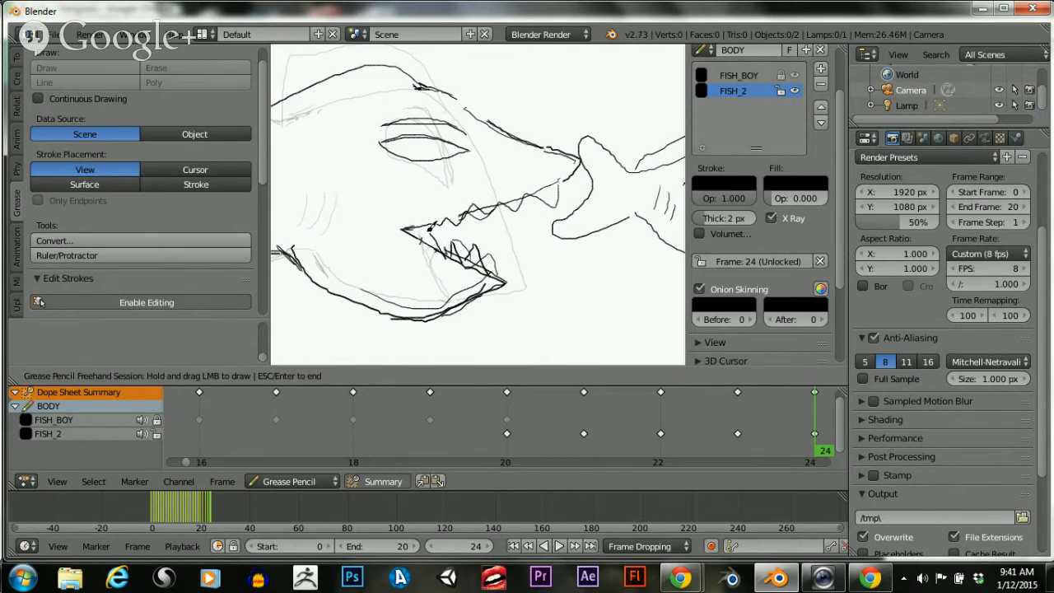
pyautogui.press('Escape')
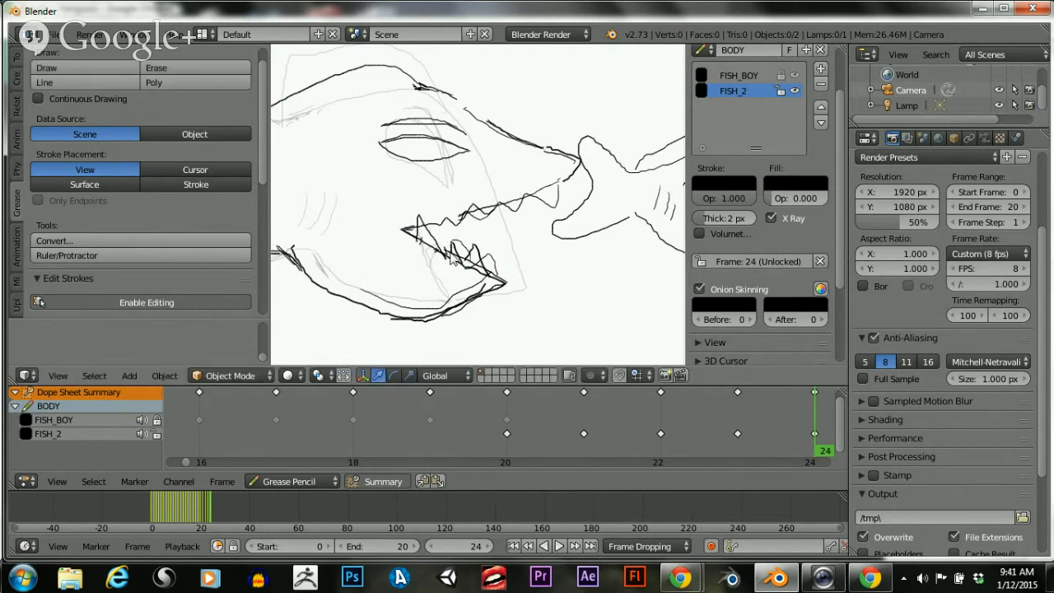
# Erase the doubled inner line of the large fish's lower jaw and its lower teeth
pyautogui.click(155, 69)
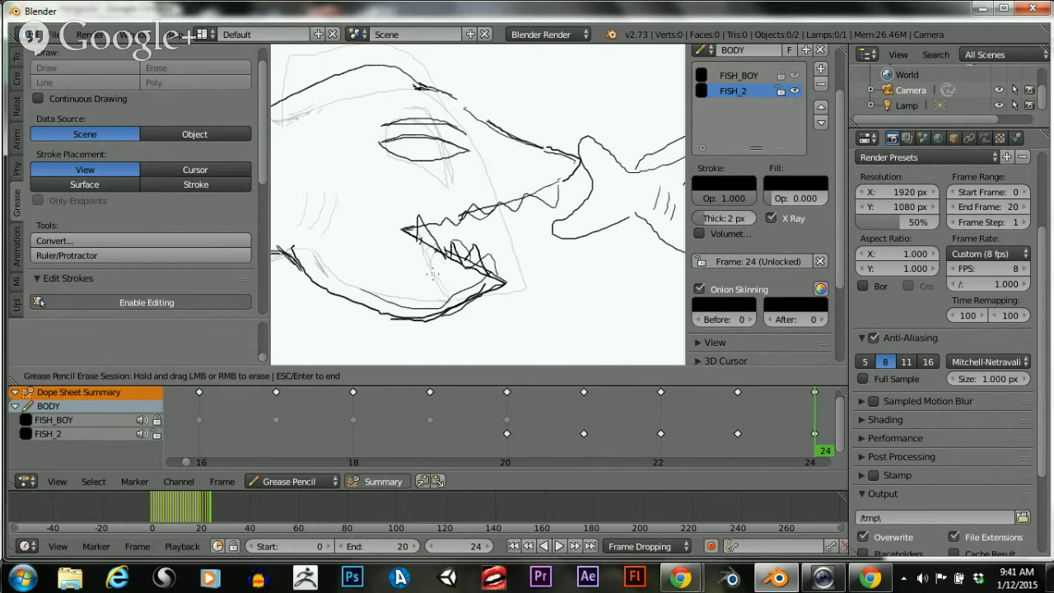
pyautogui.moveTo(444, 290); pyautogui.dragTo(457, 285)
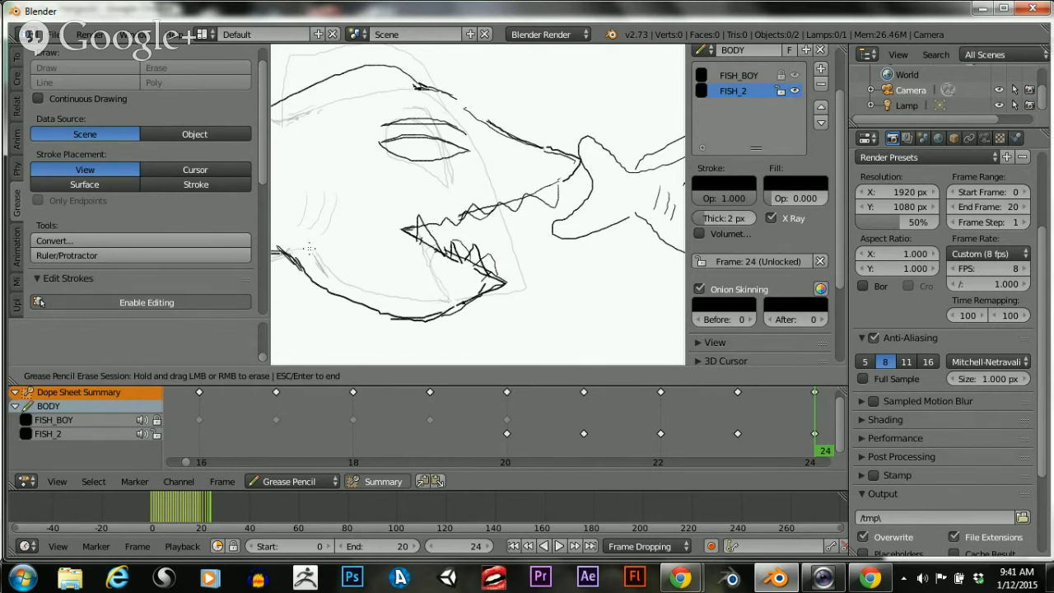
pyautogui.press('Escape')
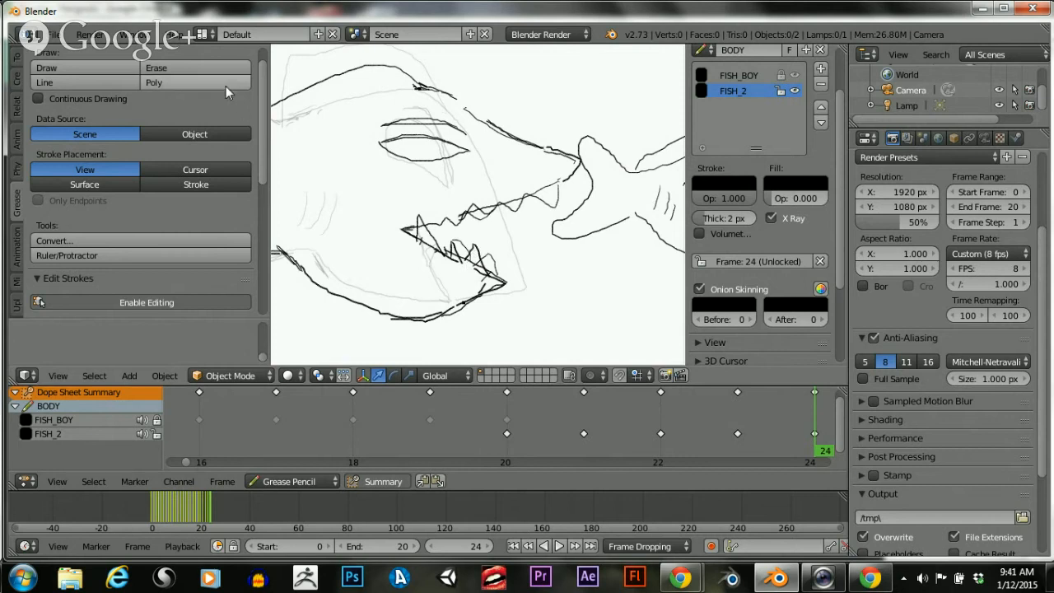
pyautogui.click(165, 69)
pyautogui.moveTo(485, 247)
pyautogui.mouseDown()
pyautogui.moveTo(461, 241)
pyautogui.moveTo(497, 271)
pyautogui.mouseUp()
# Redraw the upper edge of the large fish's lower jaw and add a row of pointed teeth along it
pyautogui.click(95, 68)
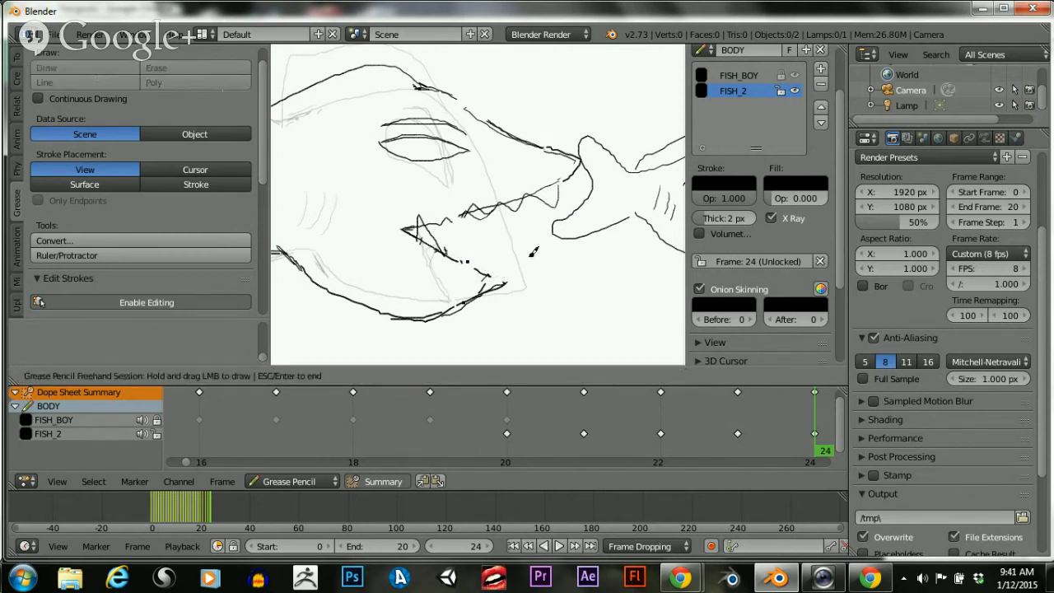
pyautogui.moveTo(439, 243); pyautogui.dragTo(437, 252)
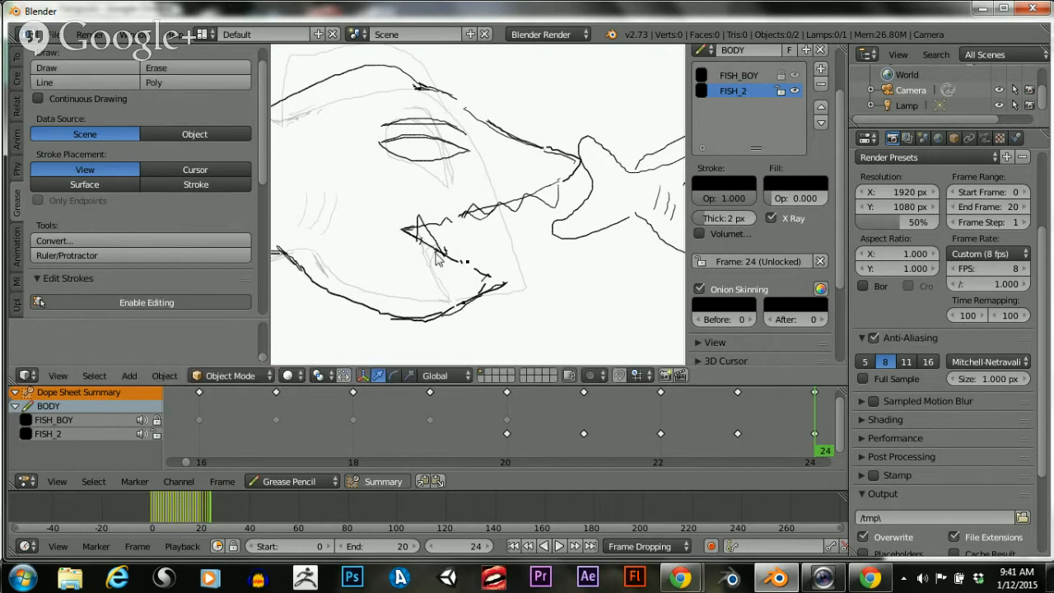
pyautogui.click(130, 65)
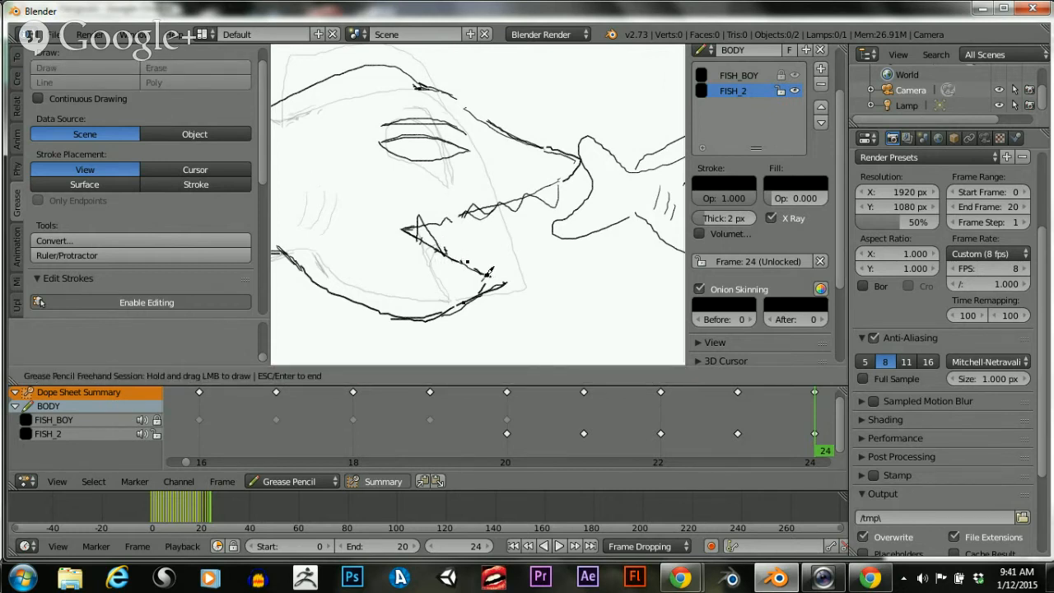
pyautogui.moveTo(504, 280)
pyautogui.mouseDown()
pyautogui.moveTo(500, 252)
pyautogui.moveTo(449, 248)
pyautogui.mouseUp()
pyautogui.click(132, 73)
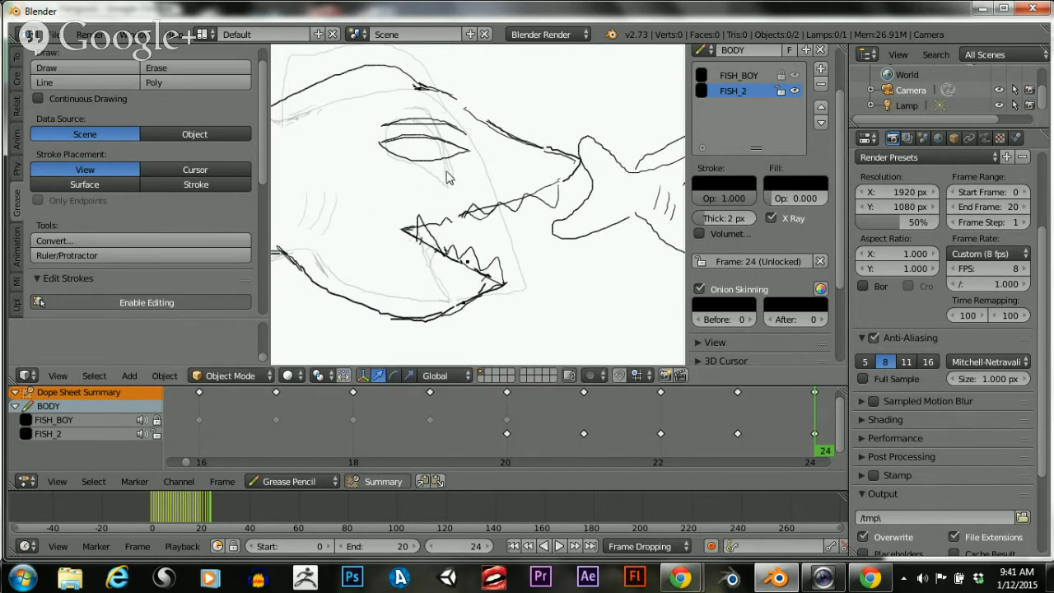
# Retrace the large fish's forehead line above the eye to close the gap in its upper outline
pyautogui.click(93, 73)
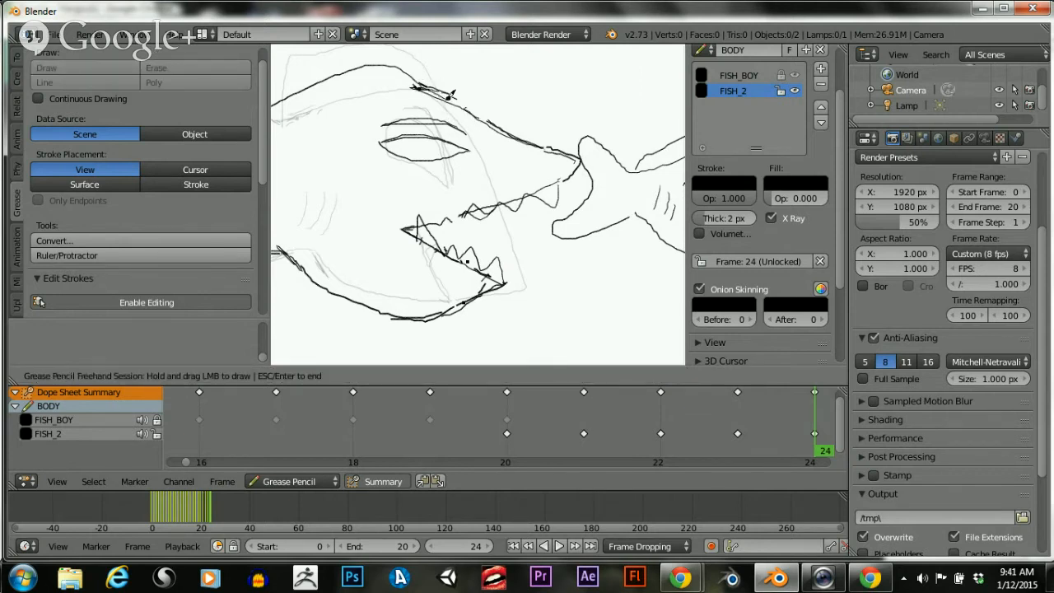
pyautogui.press('Escape')
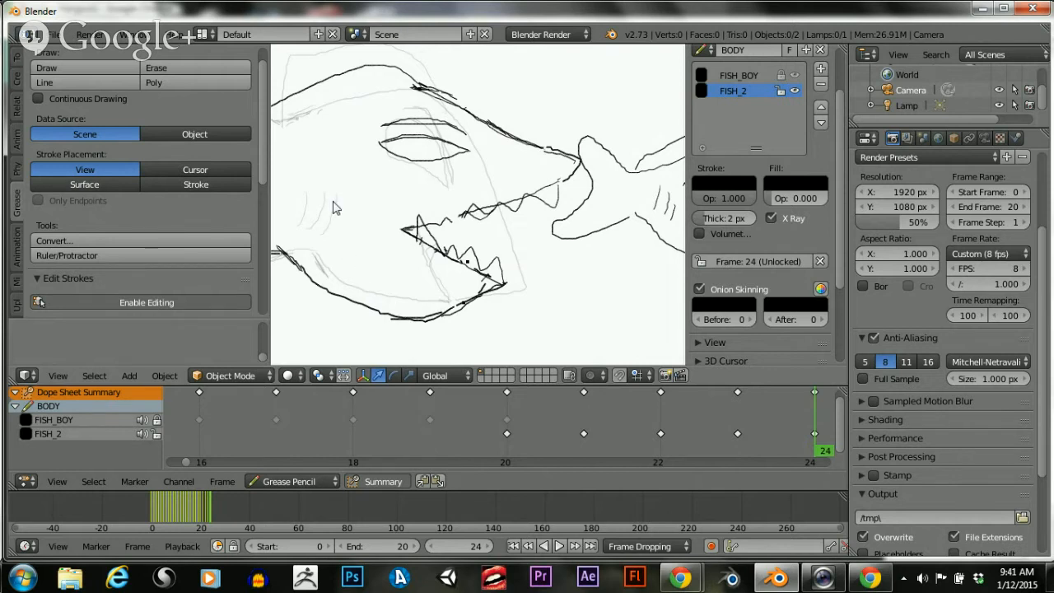
pyautogui.scroll(-4, 372, 148)
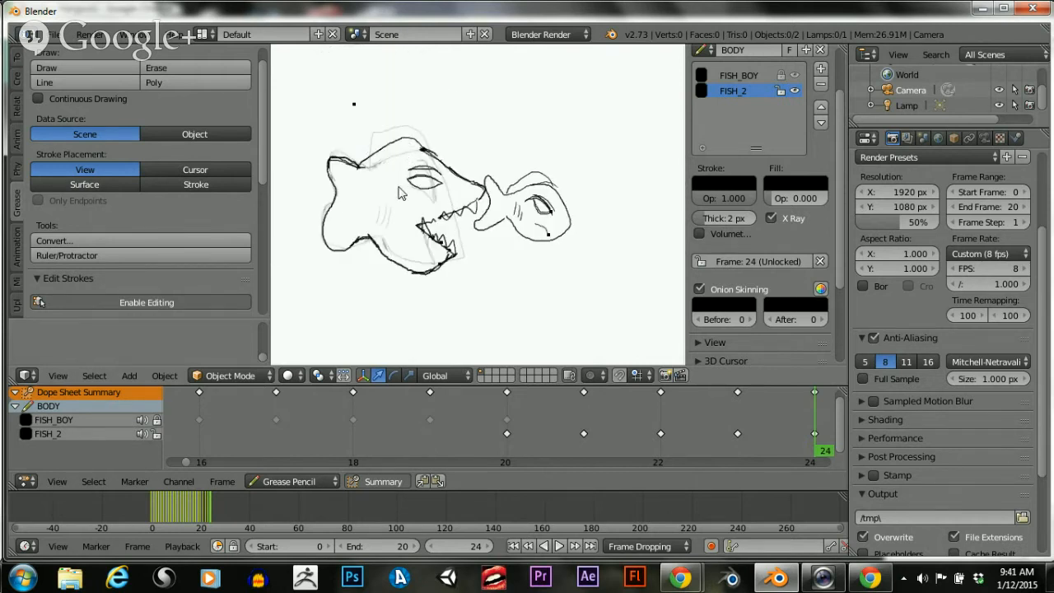
pyautogui.click(105, 65)
pyautogui.press('Escape')
# Switch the viewport to the camera view so both fish are seen inside the render frame
pyautogui.click(58, 376)
pyautogui.click(216, 318)
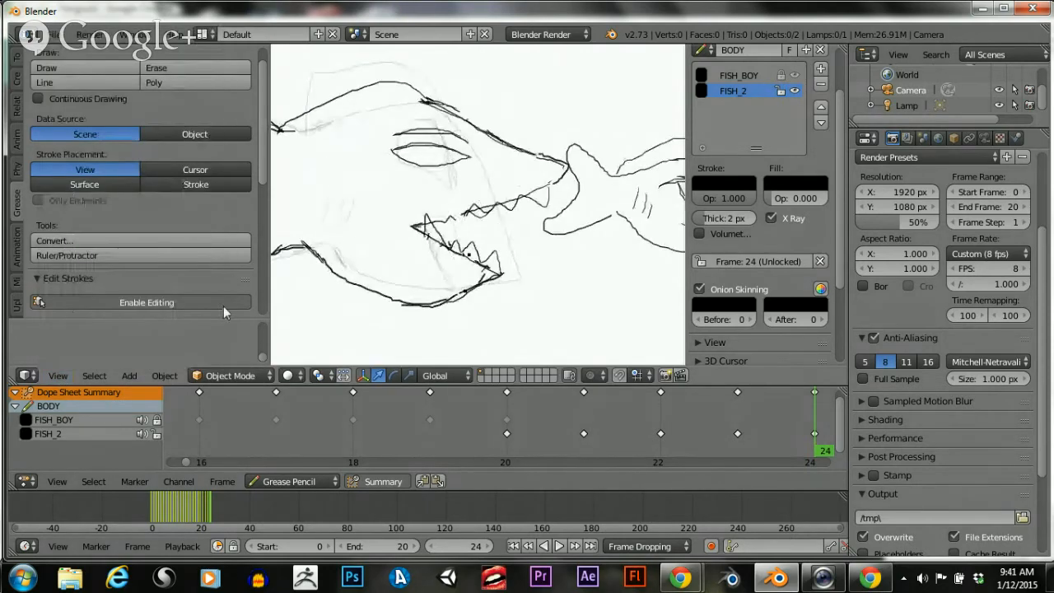
pyautogui.scroll(-4, 382, 205)
pyautogui.scroll(1, 379, 202)
pyautogui.scroll(-2, 370, 198)
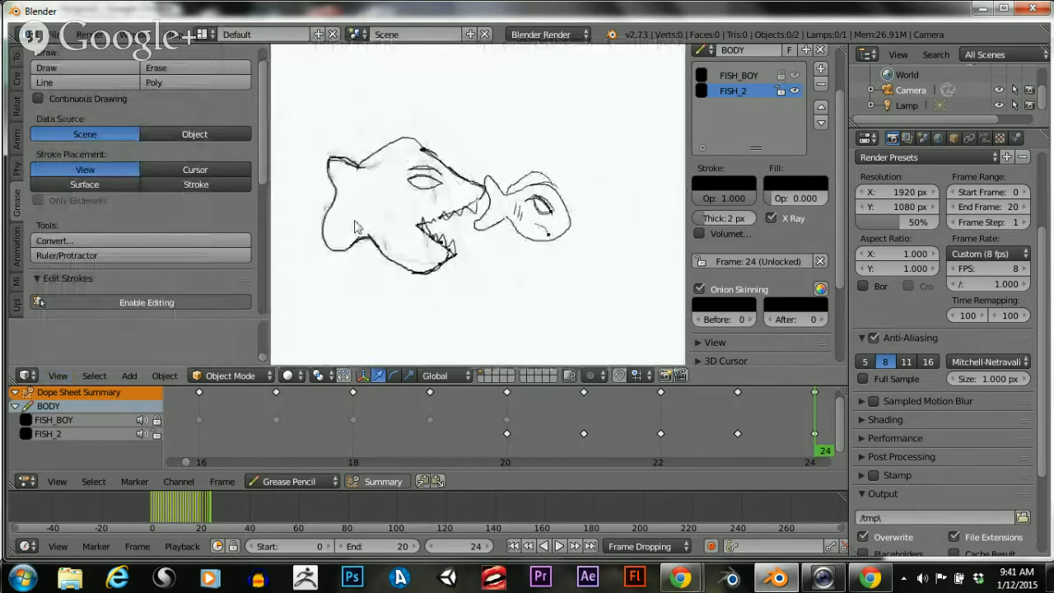
pyautogui.click(57, 376)
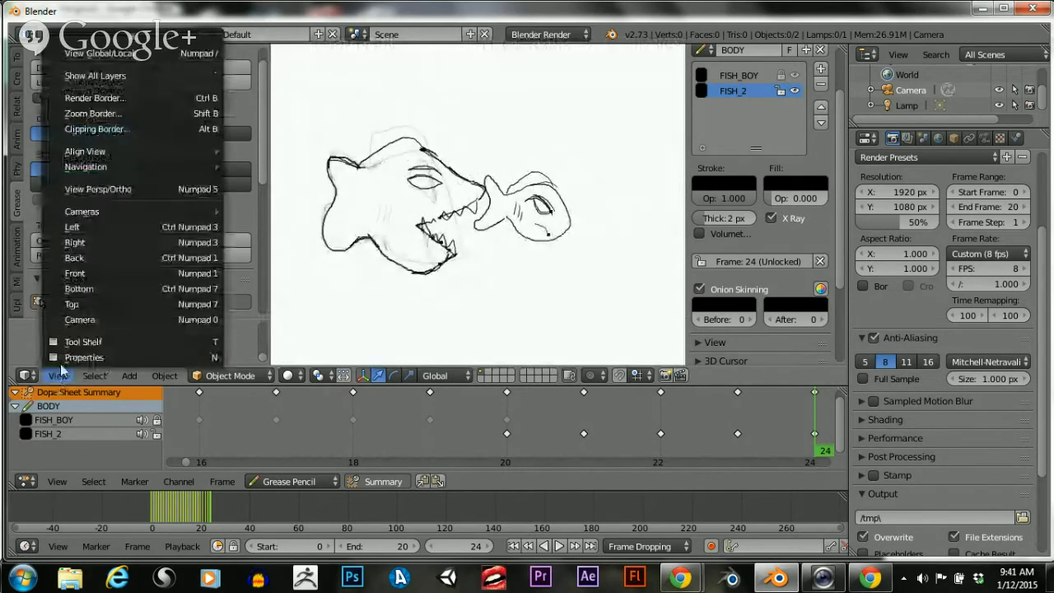
pyautogui.click(73, 319)
# Erase the doubled edge of the large fish's upper tail lobe and draw a back line beneath the hump from forehead to tail
pyautogui.scroll(-2, 428, 228)
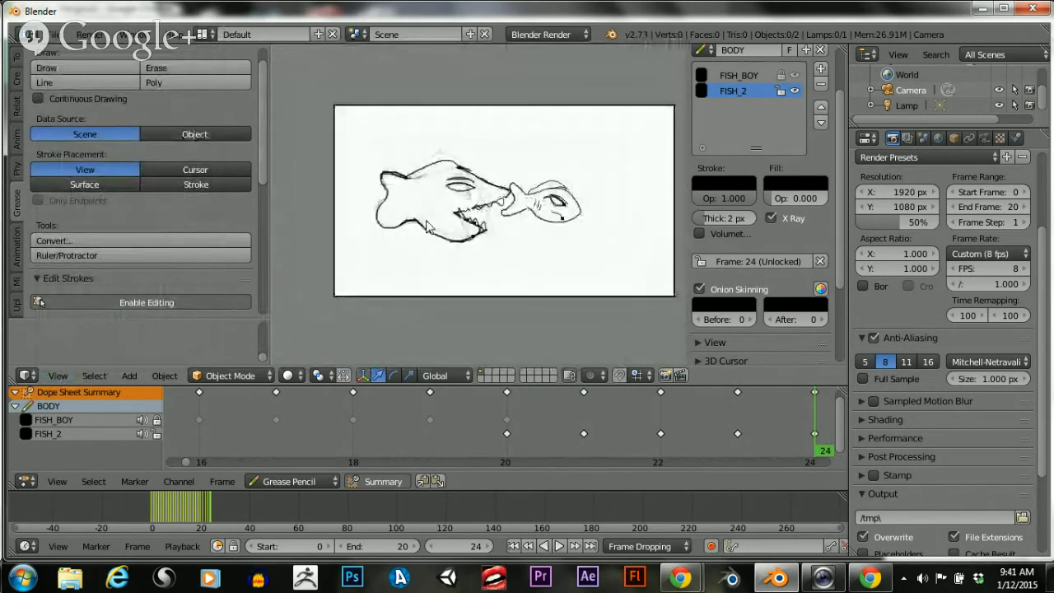
pyautogui.scroll(1, 427, 229)
pyautogui.keyDown('shift'); pyautogui.moveTo(427, 228); pyautogui.dragTo(479, 224, button='middle'); pyautogui.keyUp('shift')
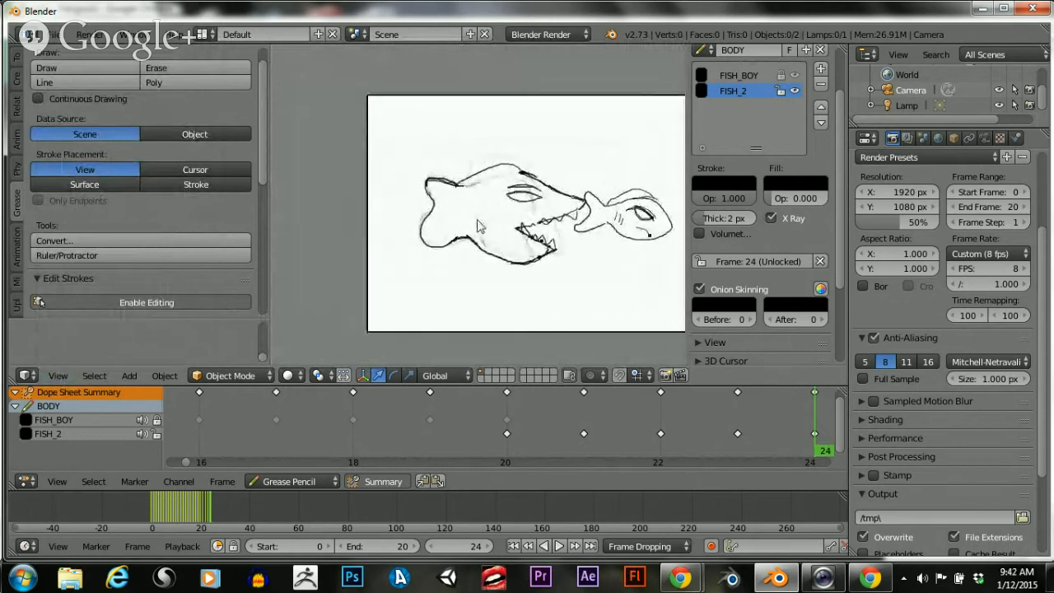
pyautogui.scroll(4, 474, 227)
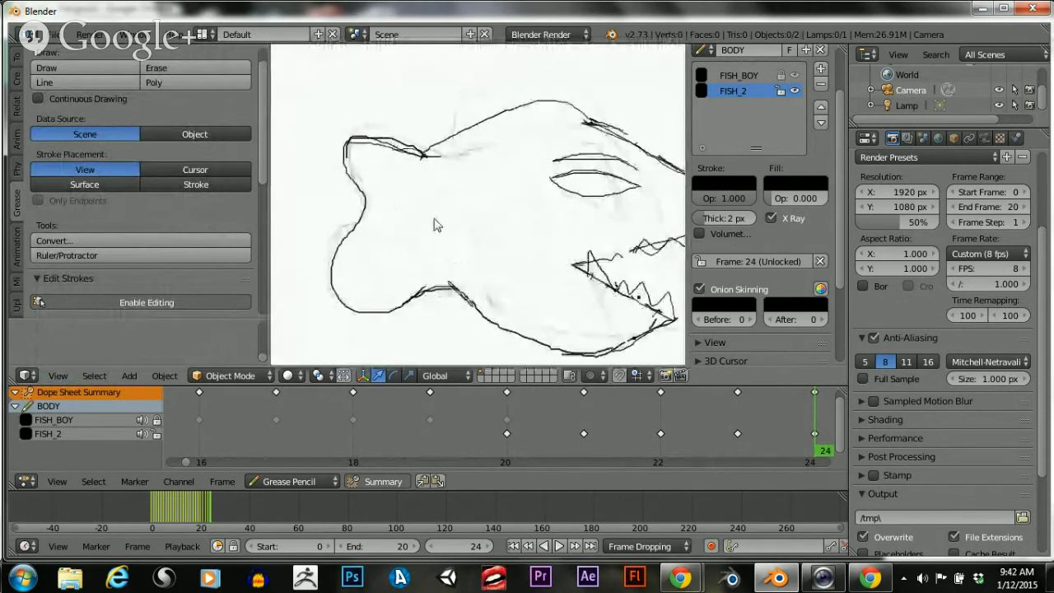
pyautogui.scroll(-2, 431, 224)
pyautogui.keyDown('shift'); pyautogui.moveTo(431, 223); pyautogui.dragTo(388, 224, button='middle'); pyautogui.keyUp('shift')
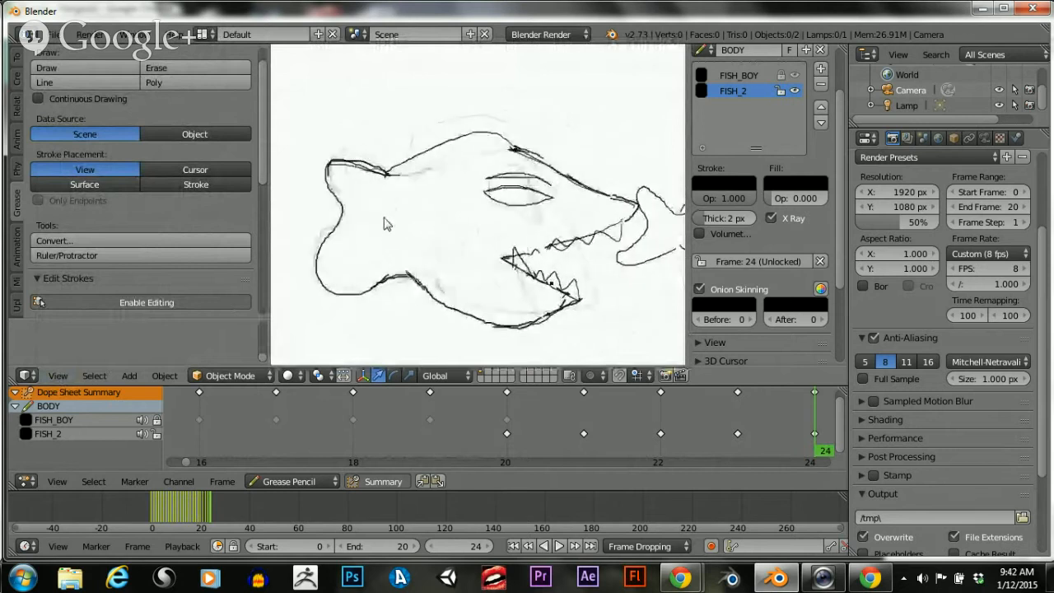
pyautogui.scroll(-1, 423, 224)
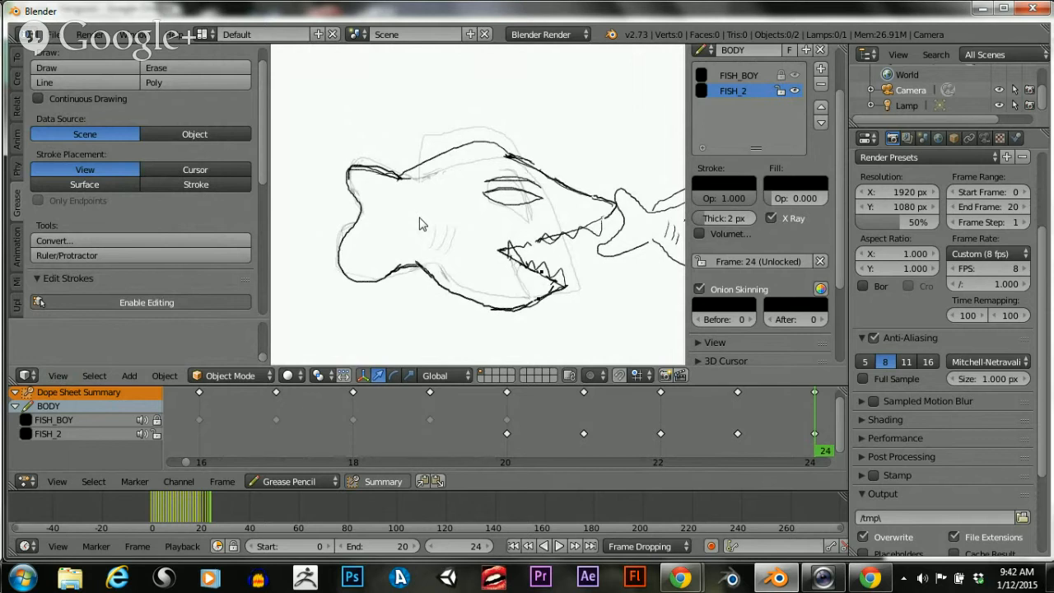
pyautogui.scroll(1, 421, 202)
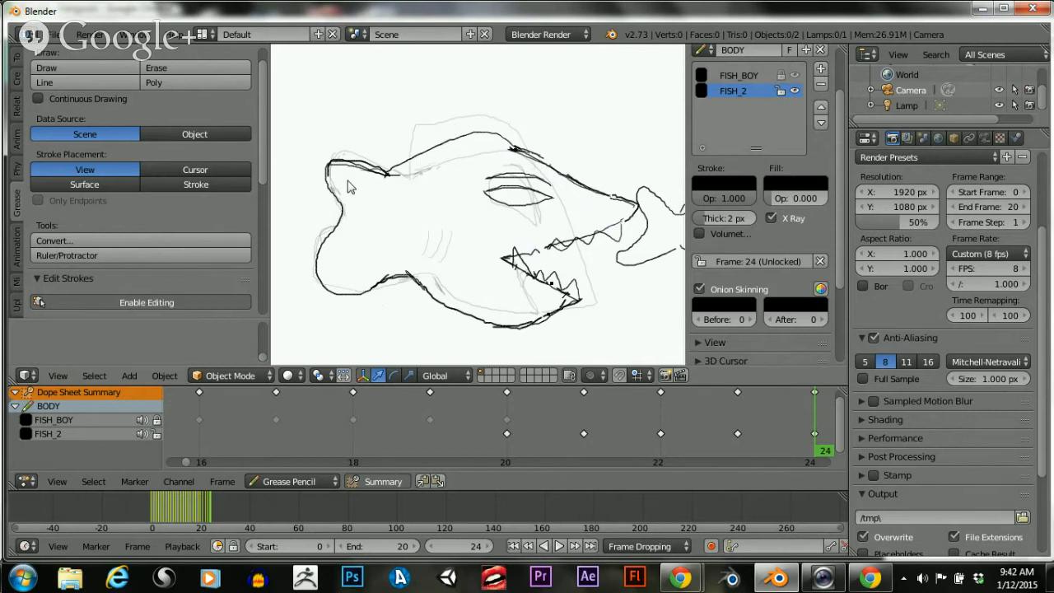
pyautogui.scroll(1, 374, 192)
pyautogui.click(210, 67)
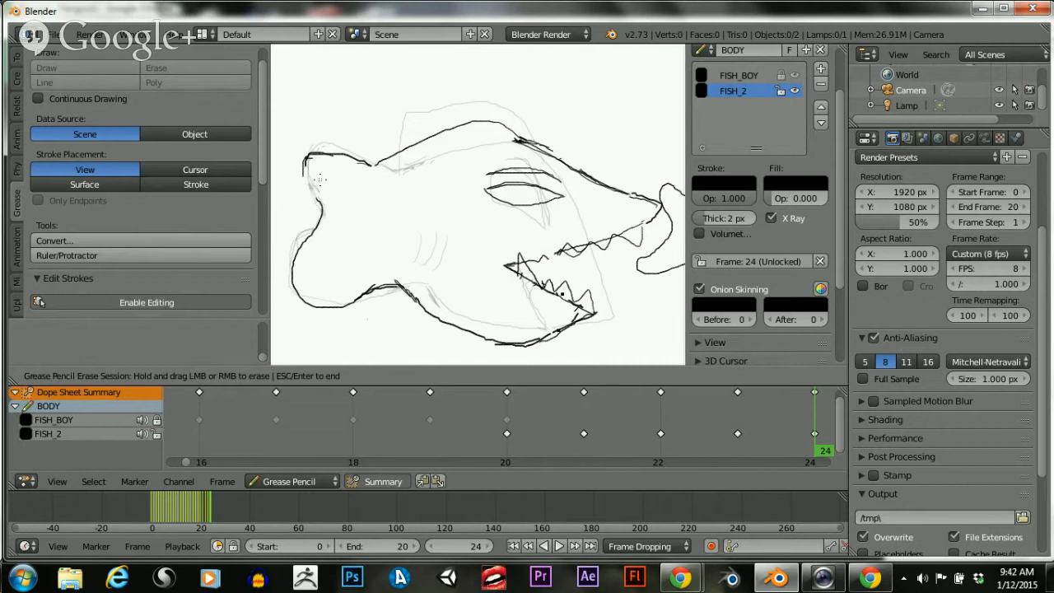
pyautogui.press('Escape')
pyautogui.click(82, 68)
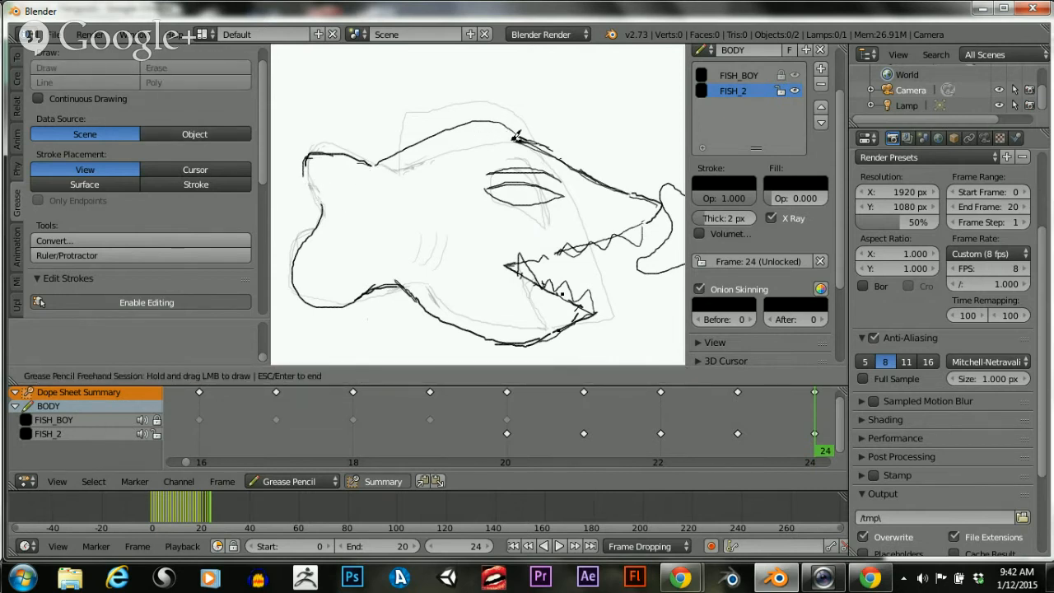
pyautogui.moveTo(516, 137)
pyautogui.mouseDown()
pyautogui.moveTo(437, 159)
pyautogui.moveTo(354, 163)
pyautogui.mouseUp()
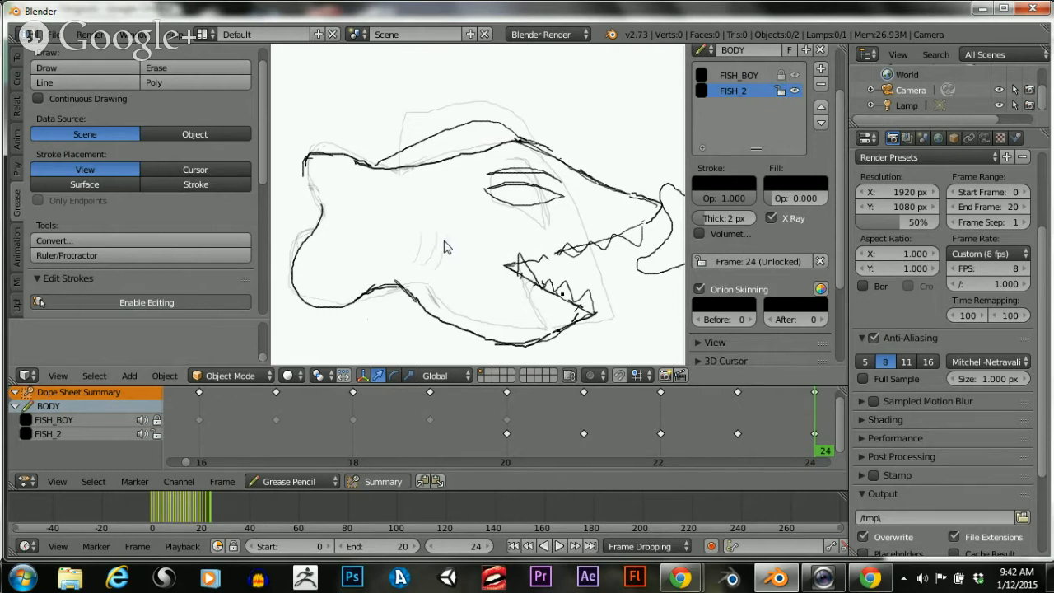
# Enable Continuous Drawing and draw three short gill lines on the large fish's body behind the mouth
pyautogui.click(43, 98)
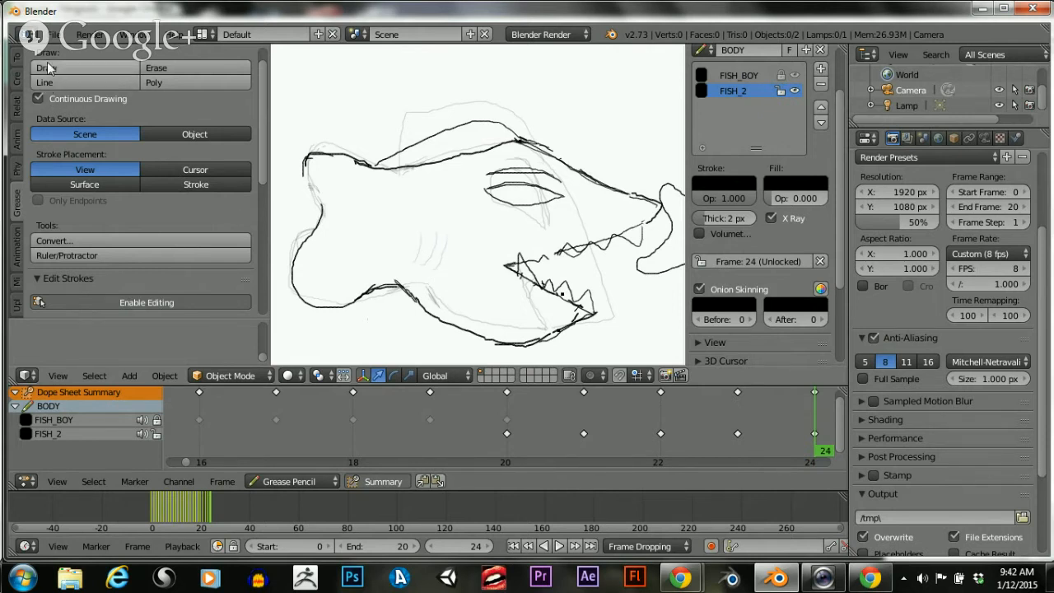
pyautogui.moveTo(448, 232); pyautogui.dragTo(450, 232)
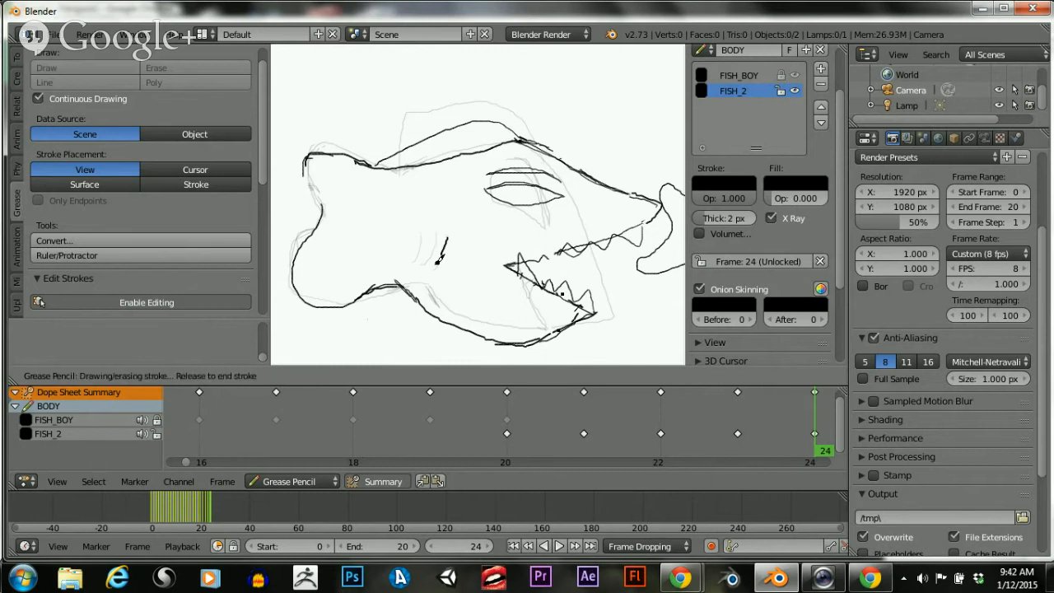
pyautogui.moveTo(430, 273)
pyautogui.mouseDown()
pyautogui.moveTo(426, 262)
pyautogui.moveTo(420, 276)
pyautogui.mouseUp()
pyautogui.moveTo(418, 234); pyautogui.dragTo(412, 275)
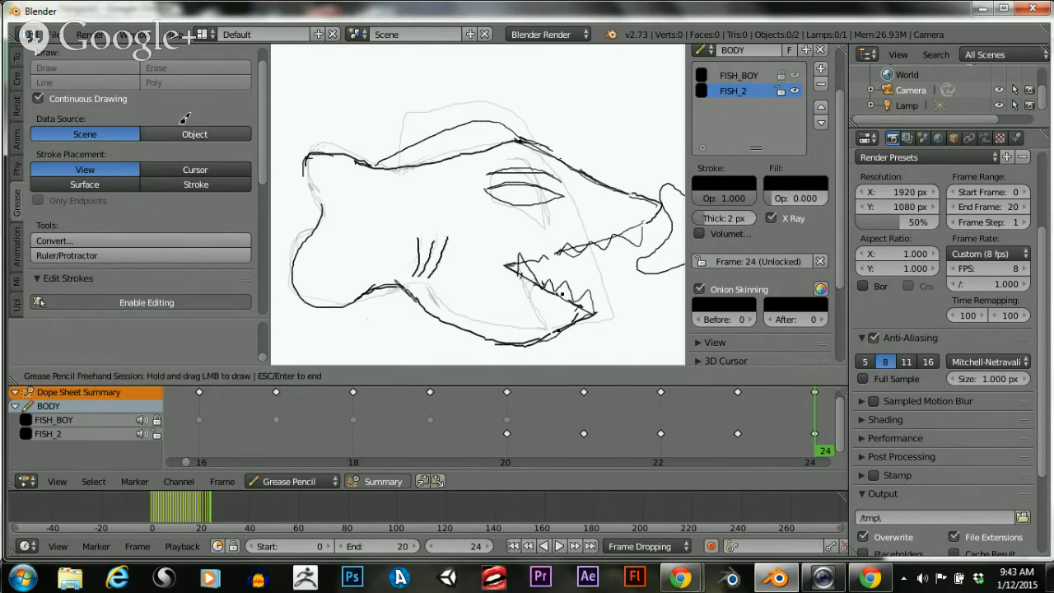
pyautogui.click(37, 98)
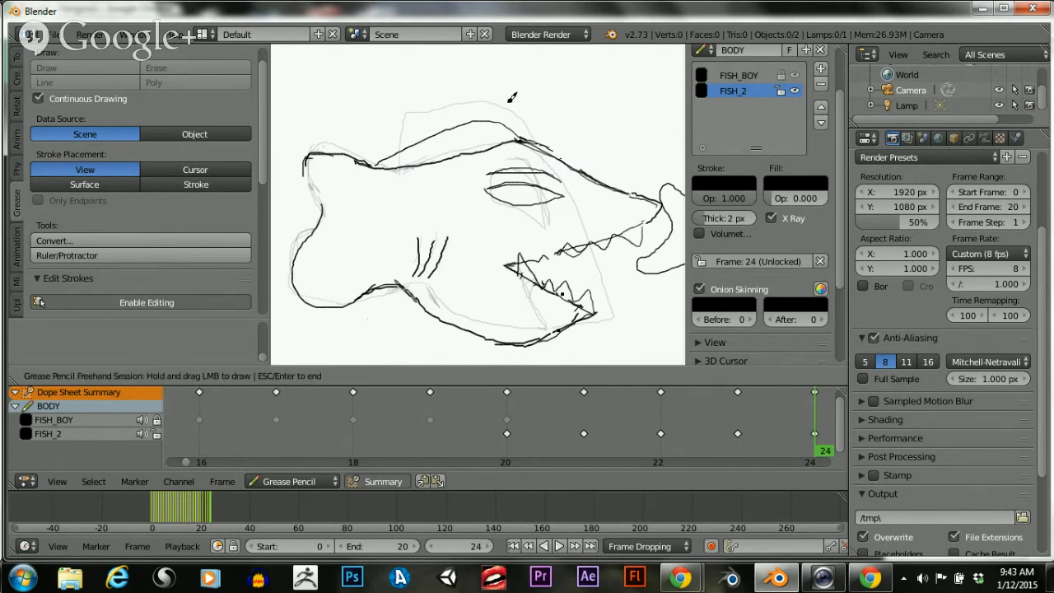
pyautogui.press('Escape')
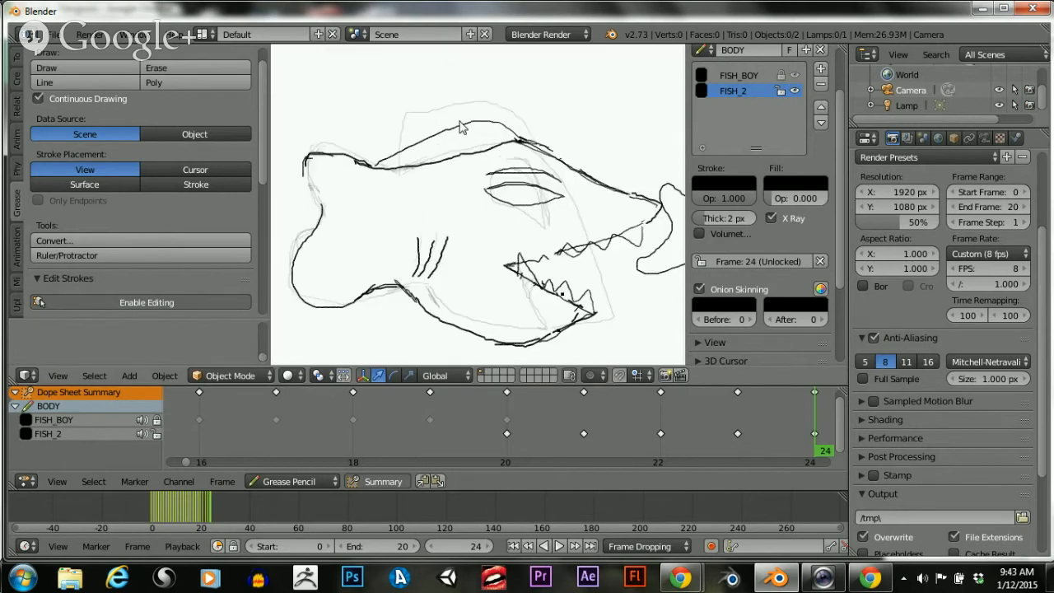
# Redraw the missing rear edge of the large fish's upper tail lobe
pyautogui.click(85, 67)
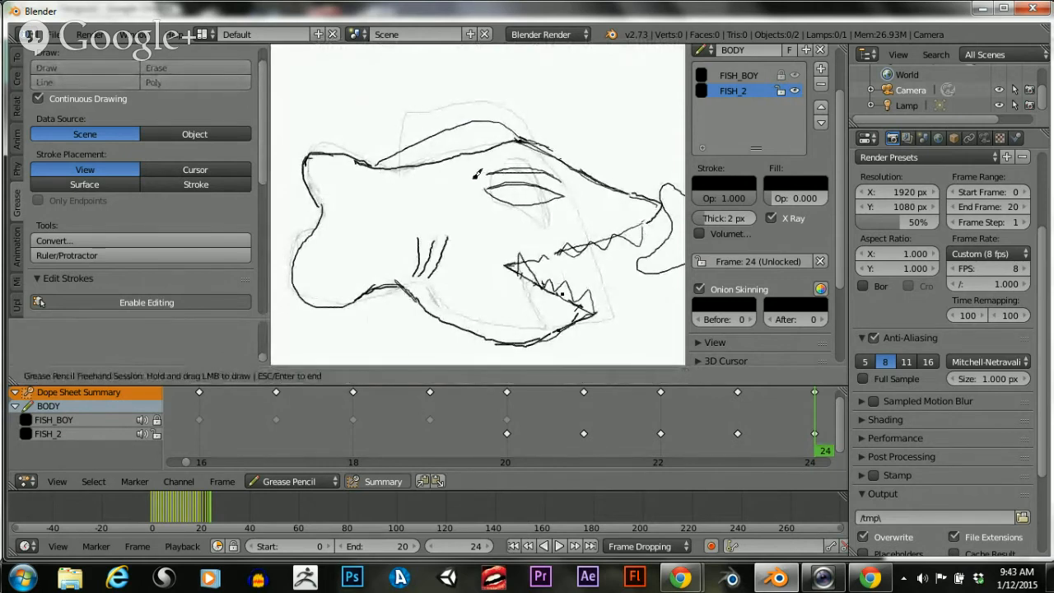
pyautogui.scroll(-3, 494, 178)
pyautogui.scroll(-1, 314, 189)
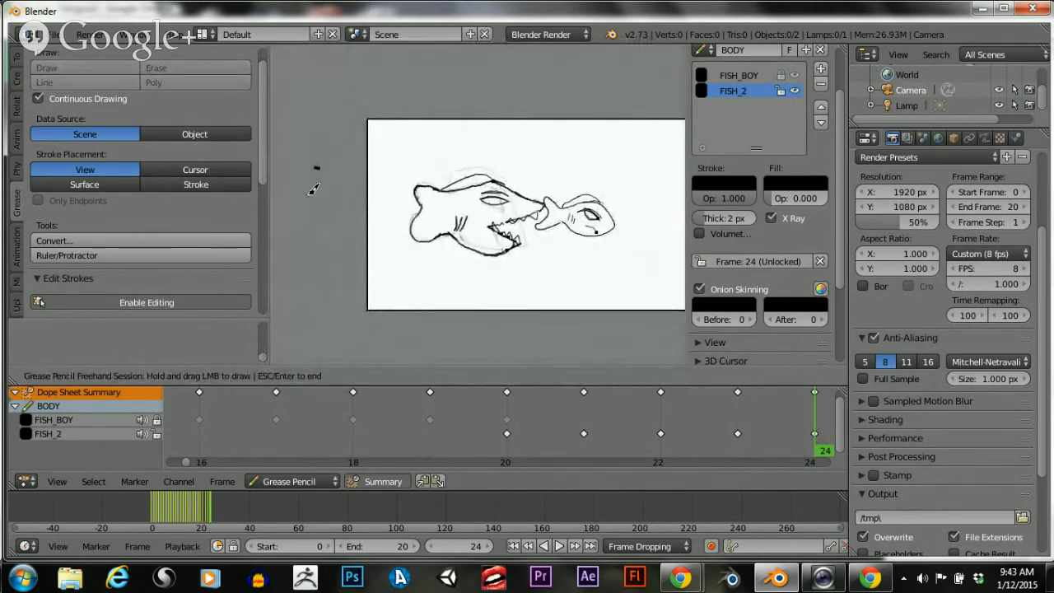
pyautogui.scroll(1, 297, 165)
pyautogui.press('Escape')
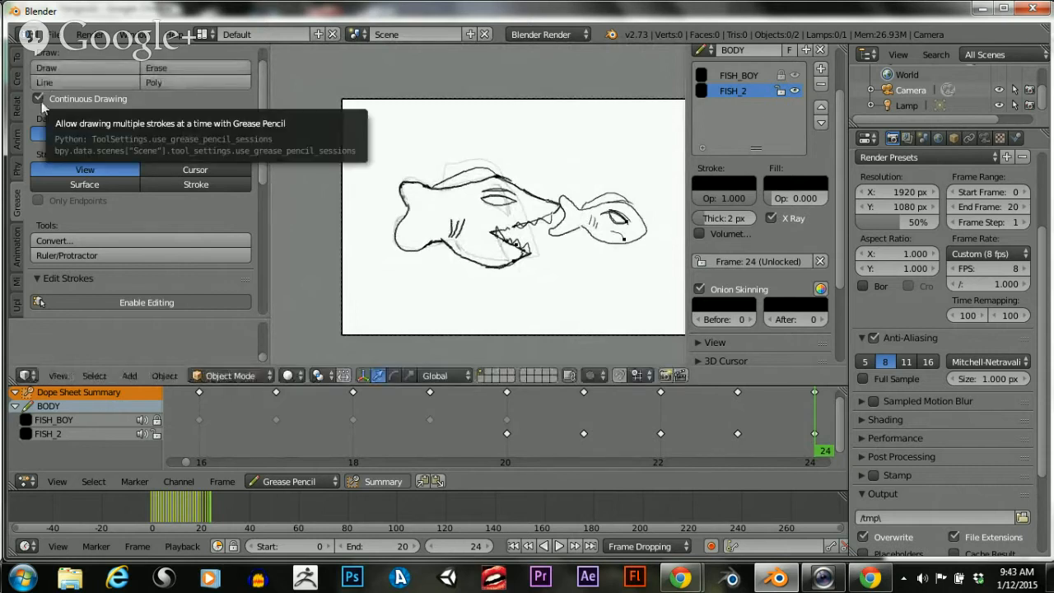
# Disable Continuous Drawing and erase the stray mark outside the camera frame
pyautogui.click(38, 99)
pyautogui.click(169, 68)
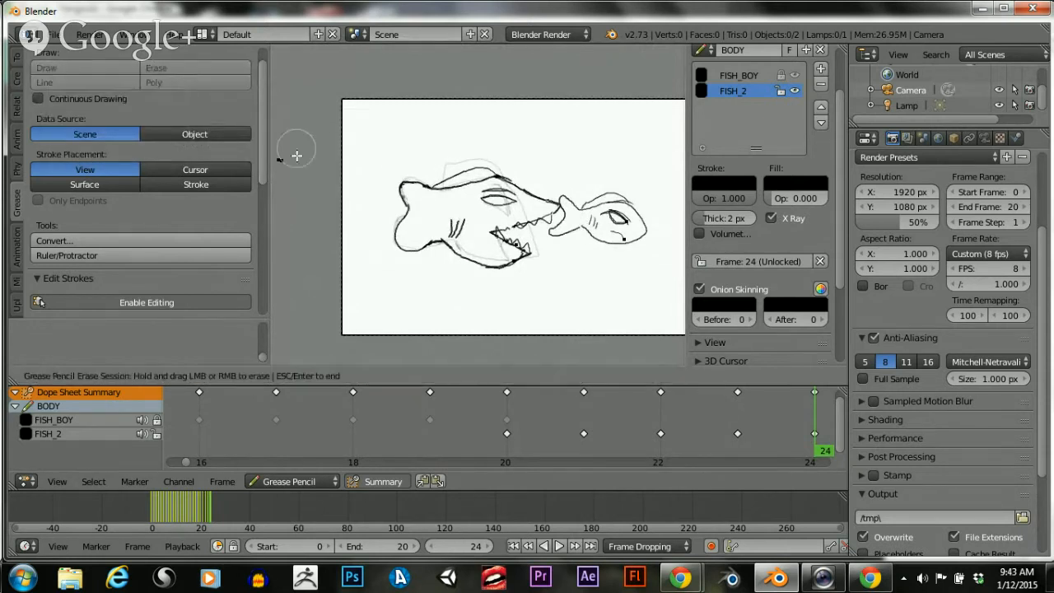
pyautogui.press('Escape')
pyautogui.scroll(1, 356, 170)
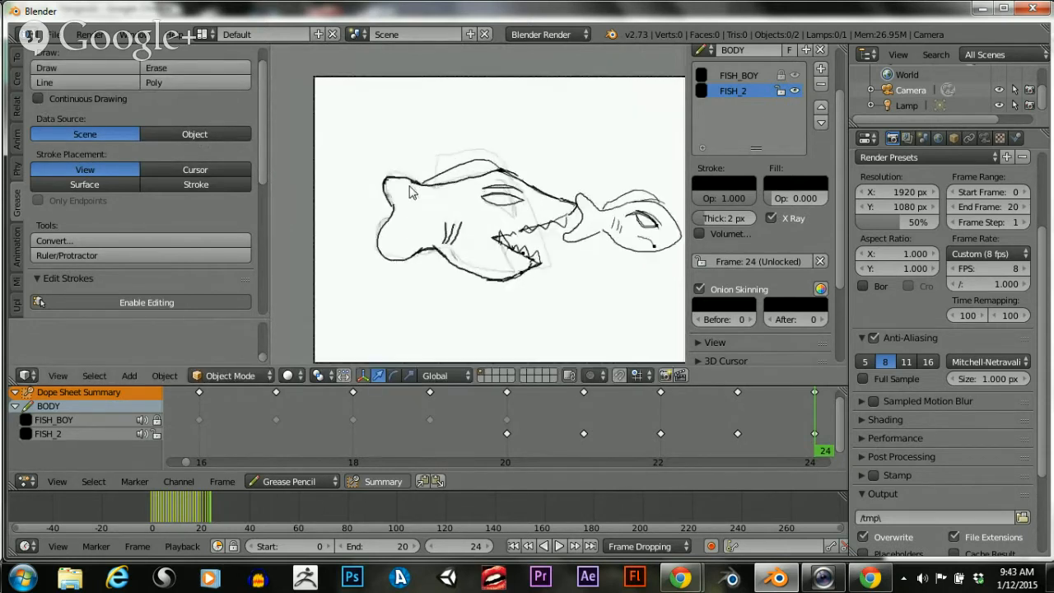
# Advance to frame 25, then select and deselect all FISH_2 strokes to check for stray marks
pyautogui.moveTo(263, 156); pyautogui.dragTo(267, 223)
pyautogui.moveTo(699, 418); pyautogui.dragTo(458, 422, button='middle')
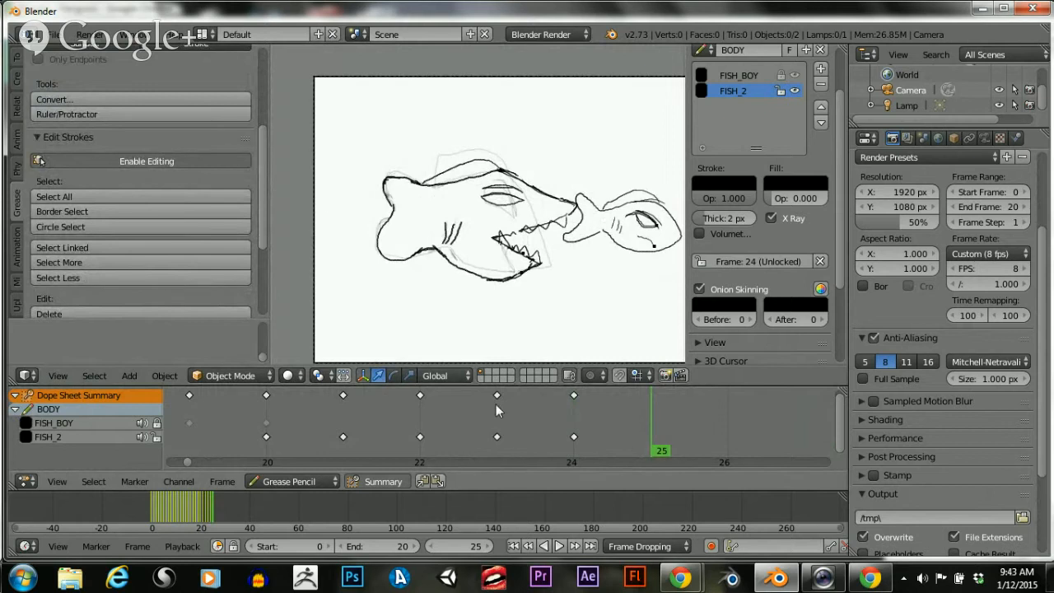
pyautogui.scroll(-2, 247, 220)
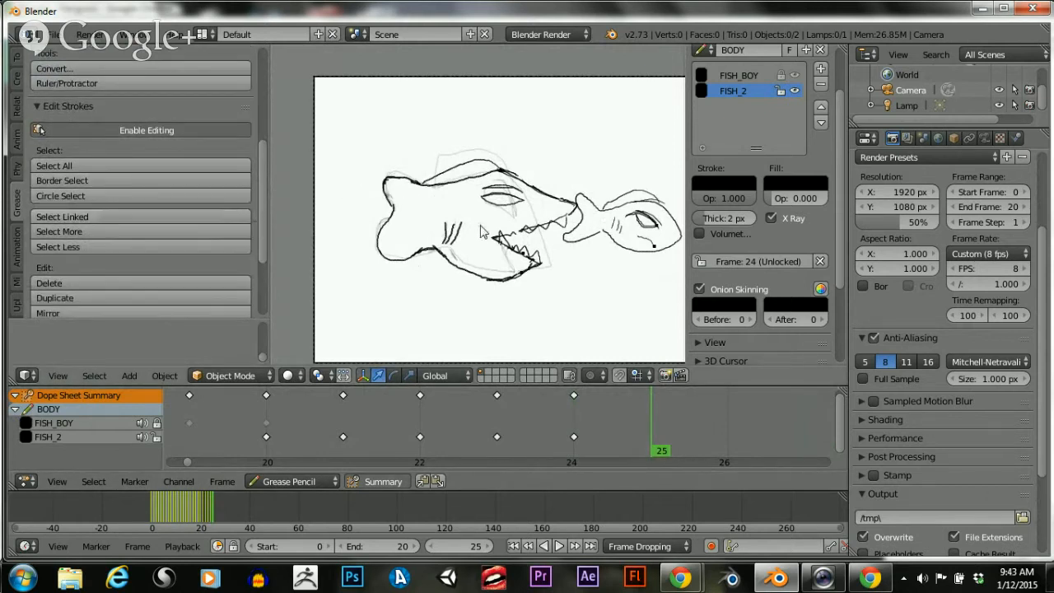
pyautogui.press('a')
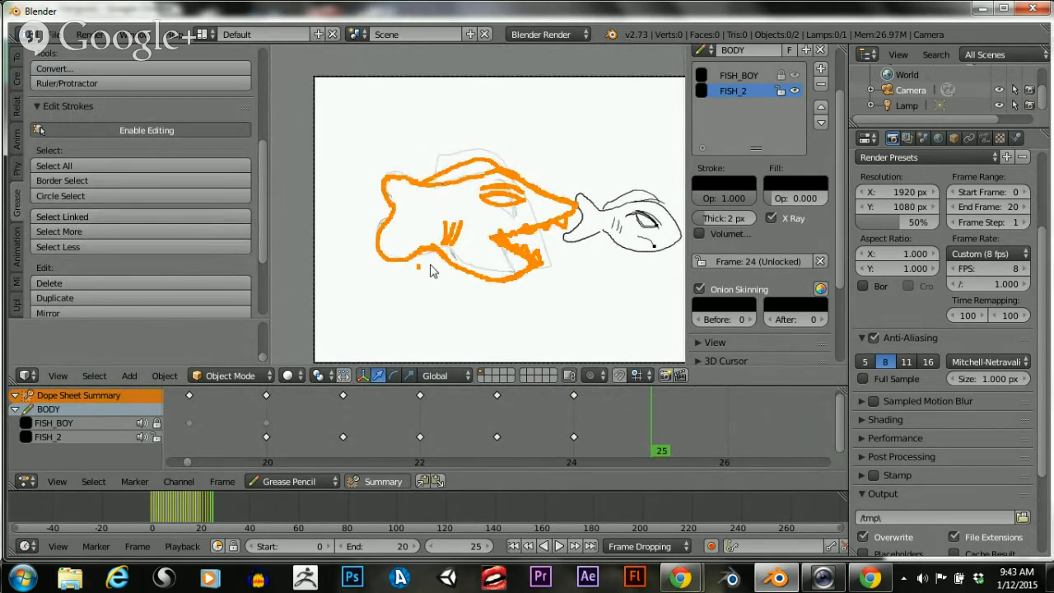
pyautogui.scroll(1, 399, 278)
pyautogui.press('a')
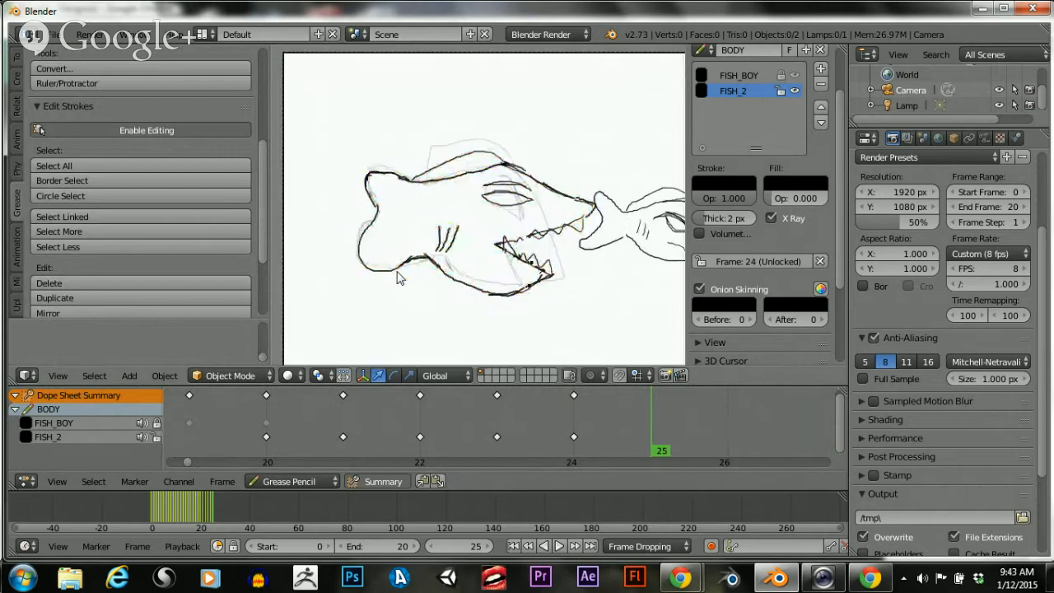
# Box-select the stray dot below the large fish's tail fin and delete it
pyautogui.scroll(2, 354, 295)
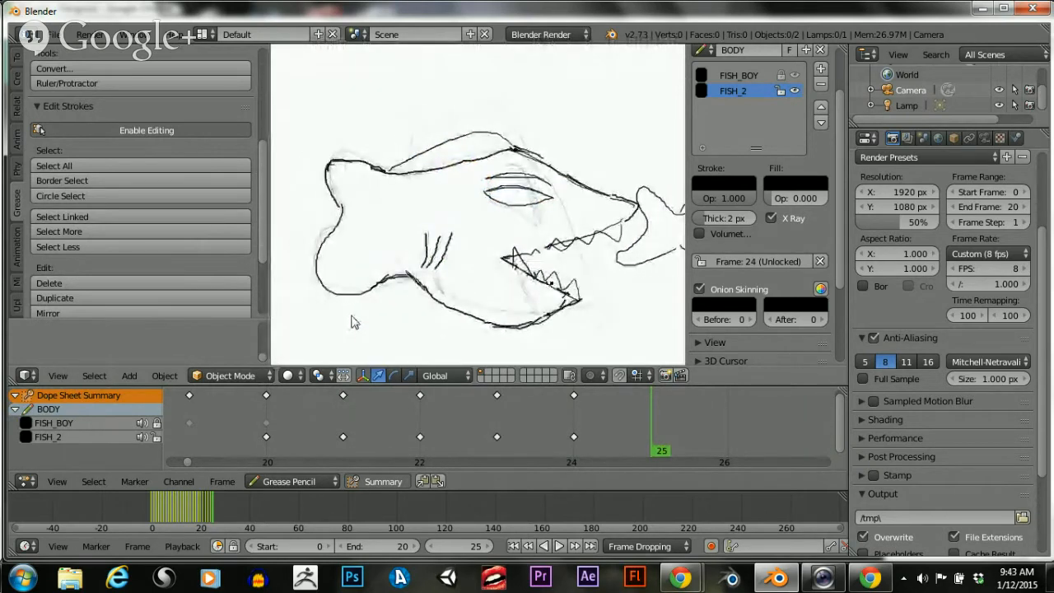
pyautogui.press('b')
pyautogui.moveTo(341, 302); pyautogui.dragTo(430, 360)
pyautogui.press('b')
pyautogui.moveTo(369, 301); pyautogui.dragTo(397, 333)
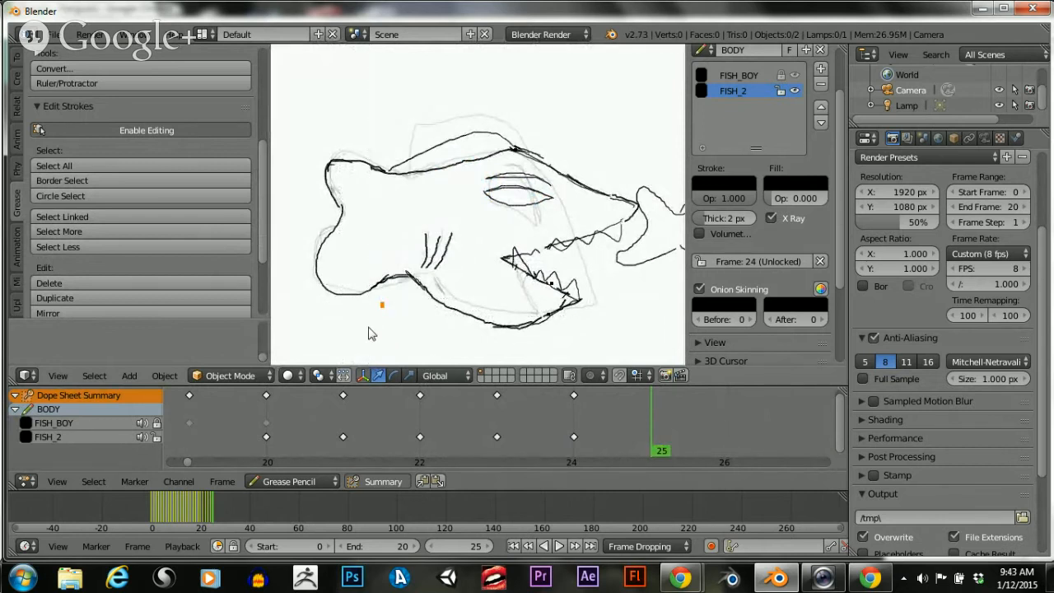
pyautogui.press('x')
pyautogui.click(369, 327)
# Select all large-fish strokes at frame 25 and move them about 4.5 along global Y, then about 5.4 toward the small fish
pyautogui.scroll(-3, 376, 263)
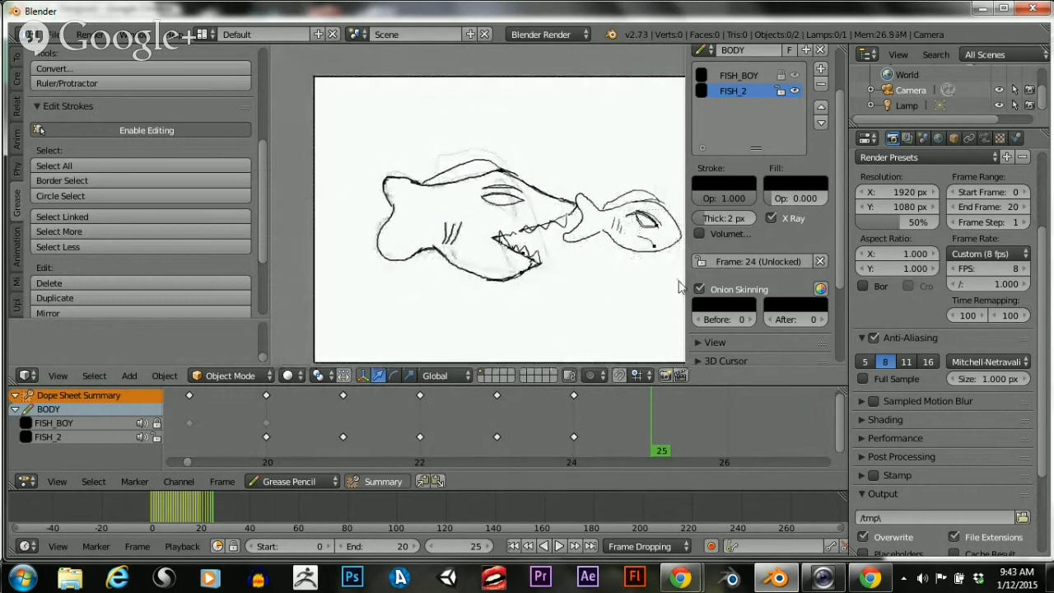
pyautogui.scroll(1, 445, 236)
pyautogui.scroll(-1, 395, 234)
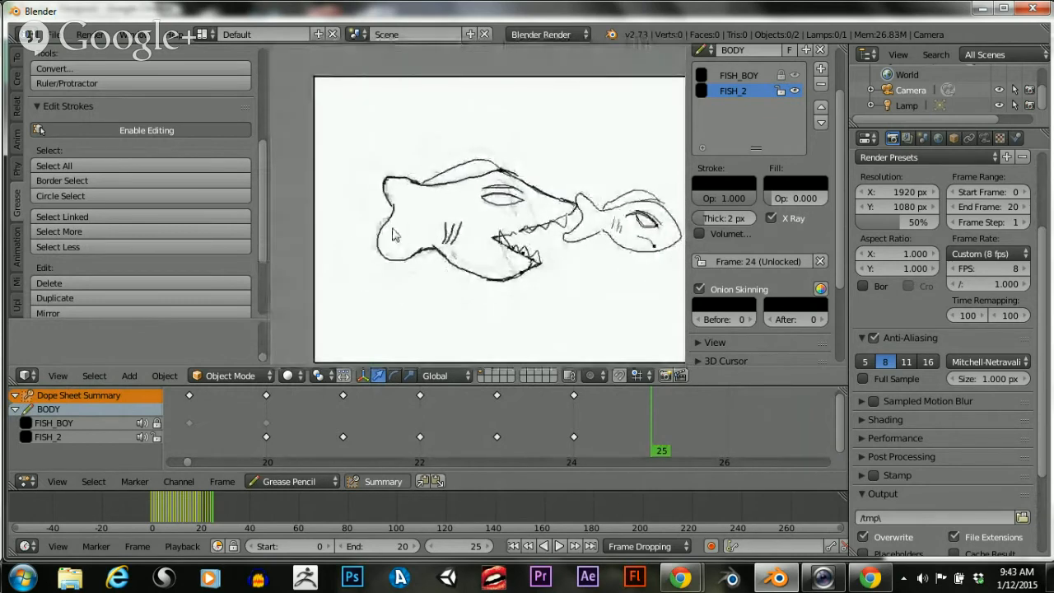
pyautogui.scroll(-1, 394, 235)
pyautogui.scroll(1, 386, 233)
pyautogui.press('a')
pyautogui.scroll(-3, 405, 241)
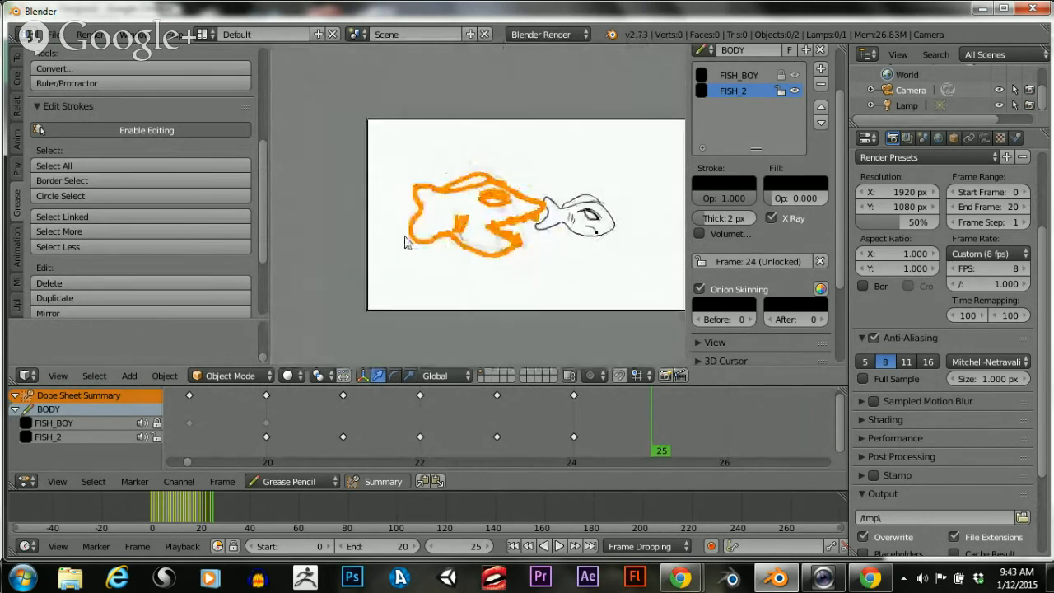
pyautogui.press('g')
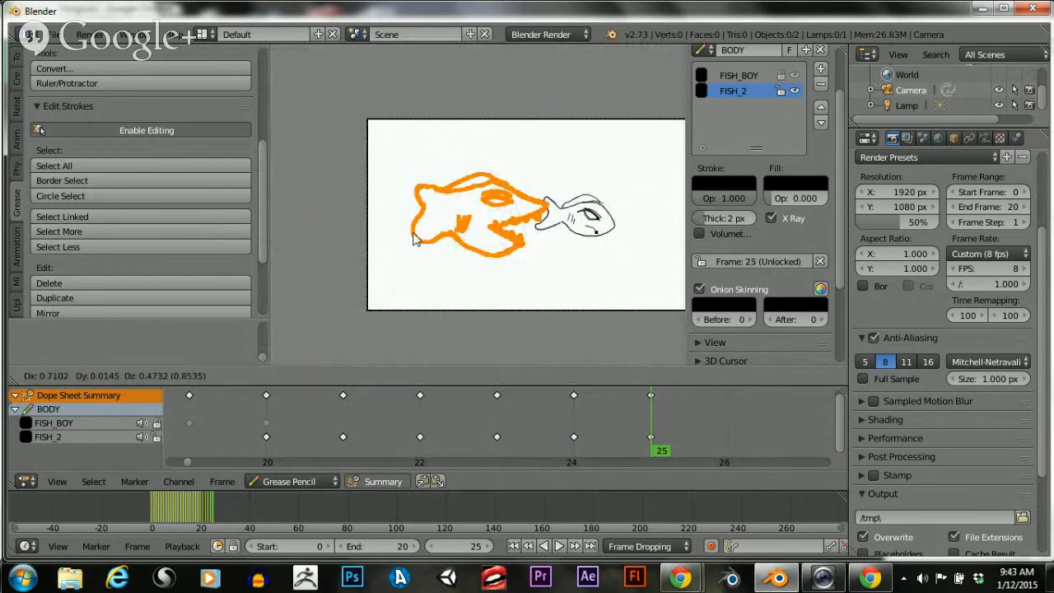
pyautogui.press('y')
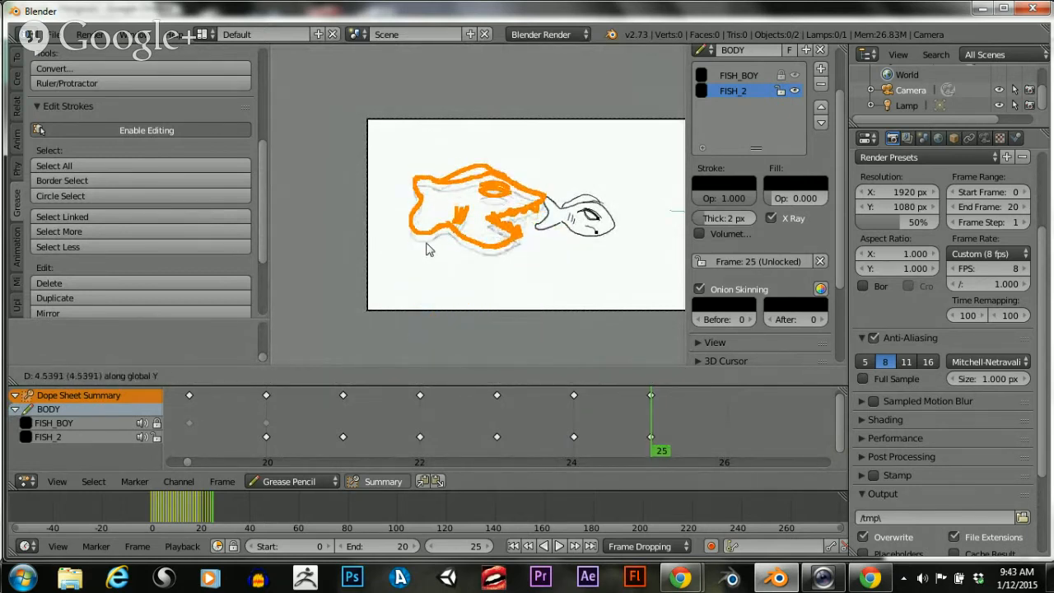
pyautogui.click(427, 250)
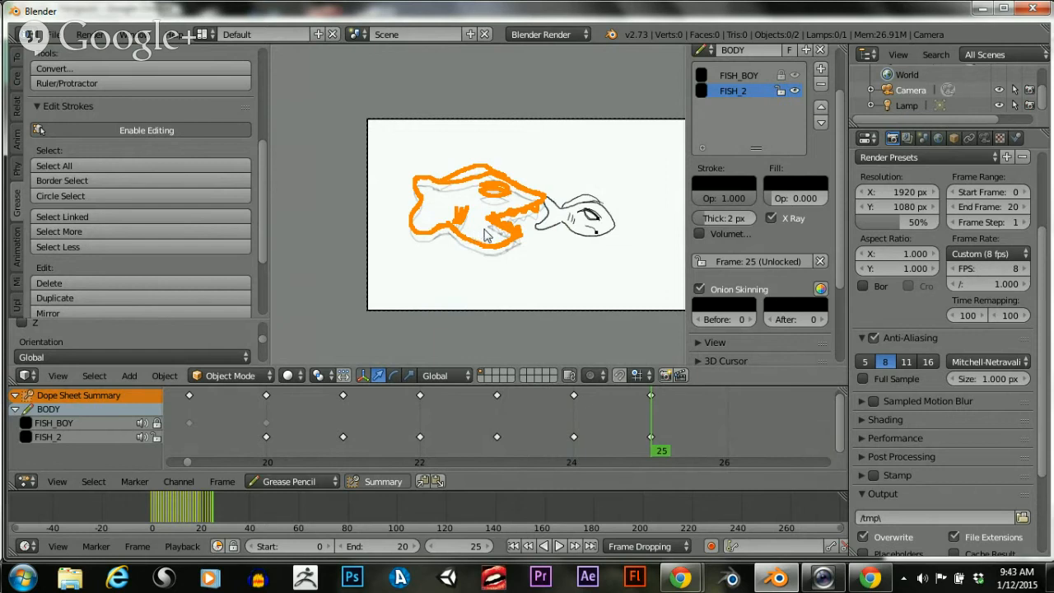
pyautogui.press('g')
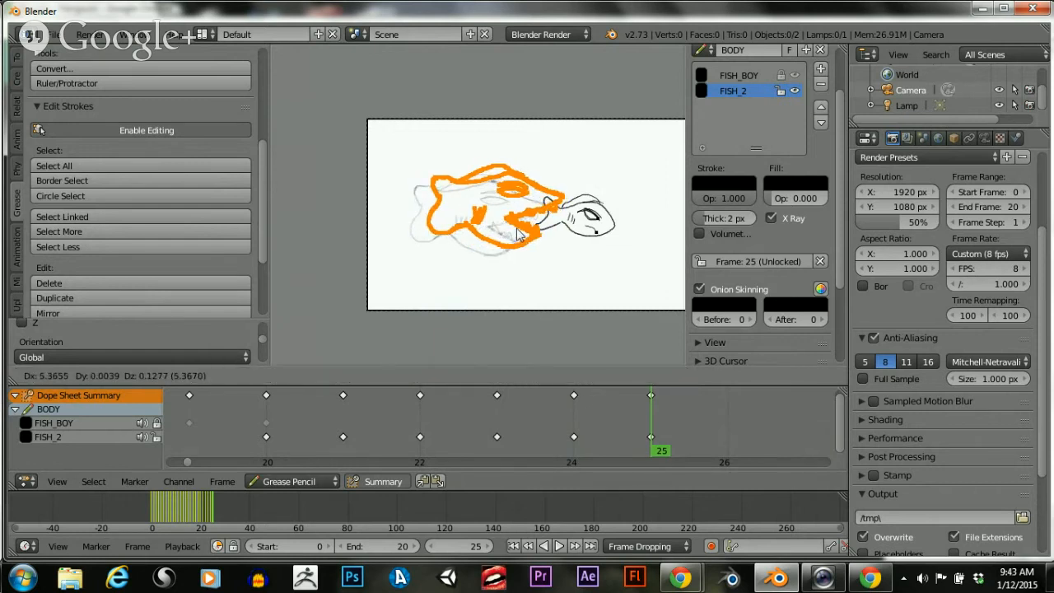
pyautogui.click(520, 234)
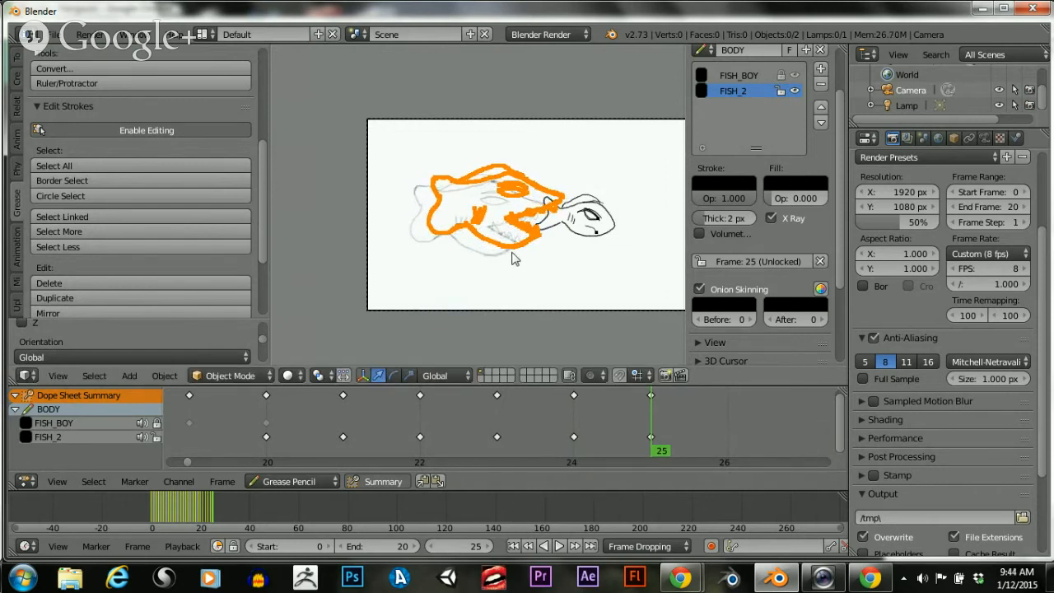
pyautogui.moveTo(651, 424); pyautogui.dragTo(695, 424)
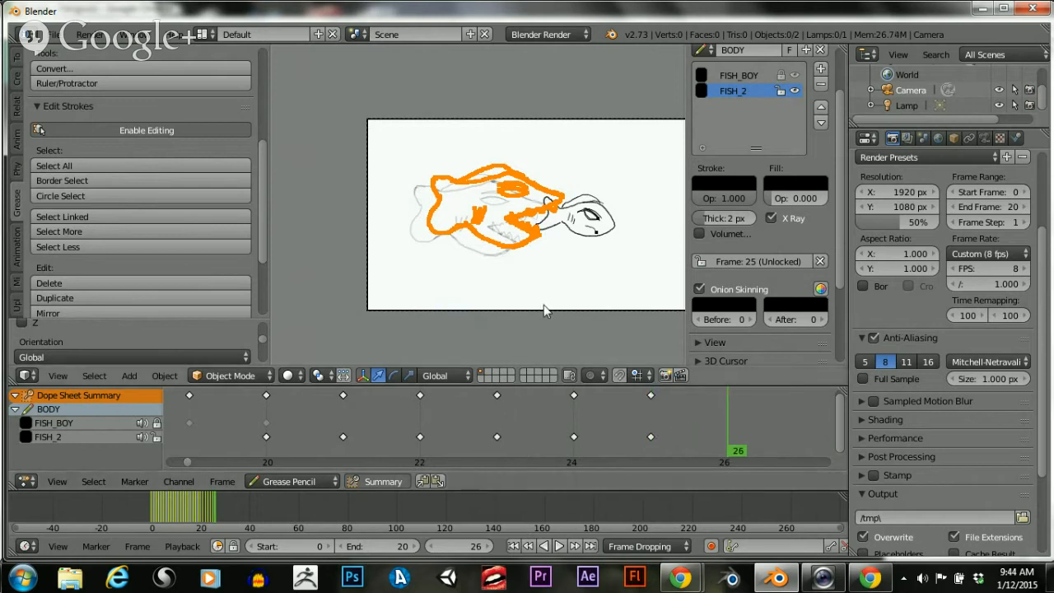
pyautogui.scroll(2, 512, 266)
pyautogui.scroll(-1, 536, 272)
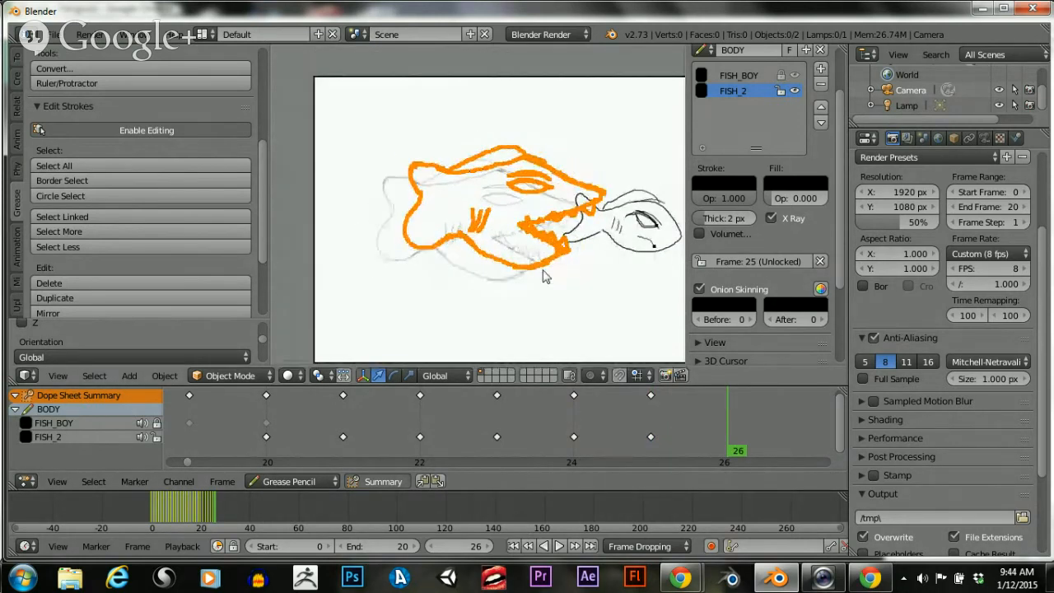
pyautogui.press('Left')
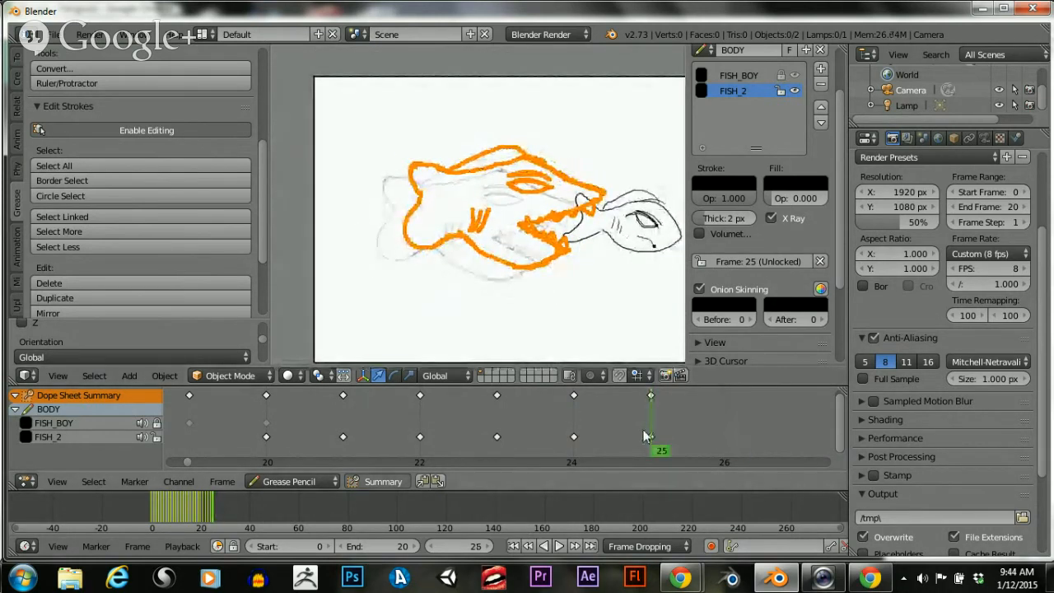
# Box-select the large fish's forehead, eye and upper jaw strokes and rotate them about -27 degrees along global Y
pyautogui.scroll(1, 525, 219)
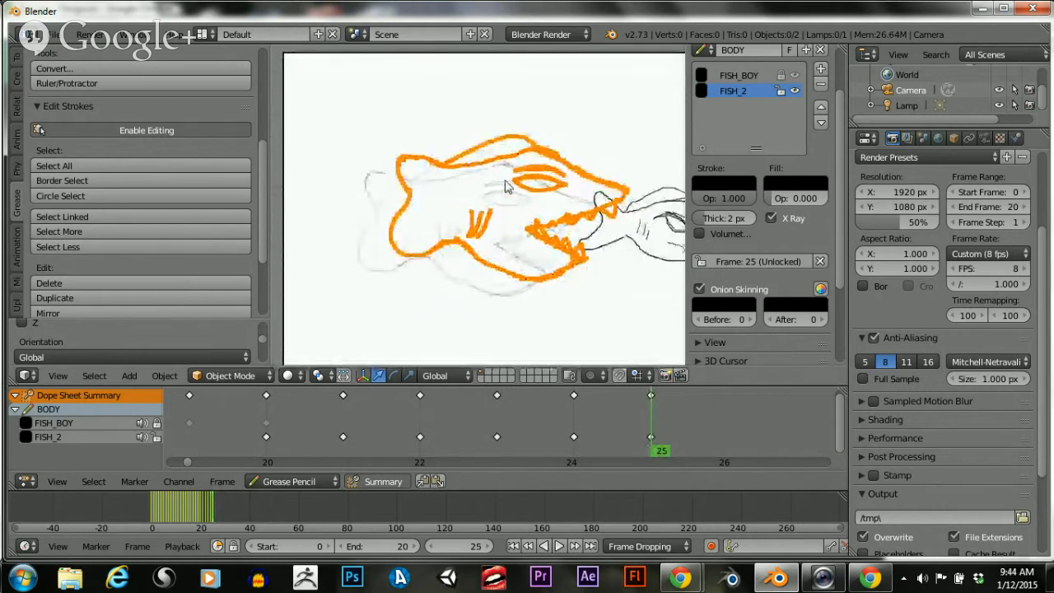
pyautogui.press('a')
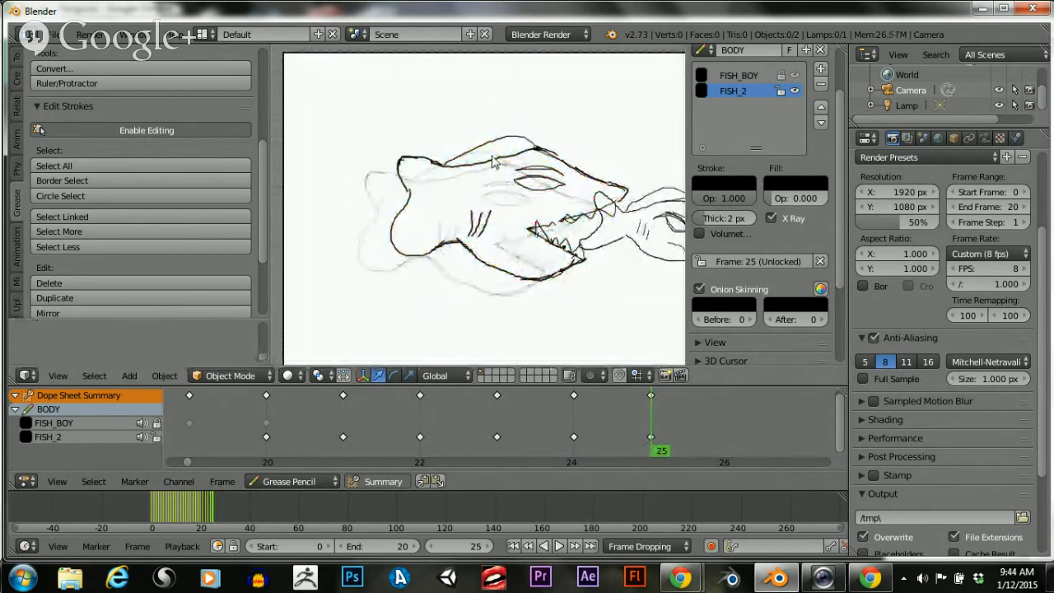
pyautogui.press('b')
pyautogui.moveTo(494, 126)
pyautogui.mouseDown()
pyautogui.moveTo(615, 189)
pyautogui.moveTo(645, 235)
pyautogui.mouseUp()
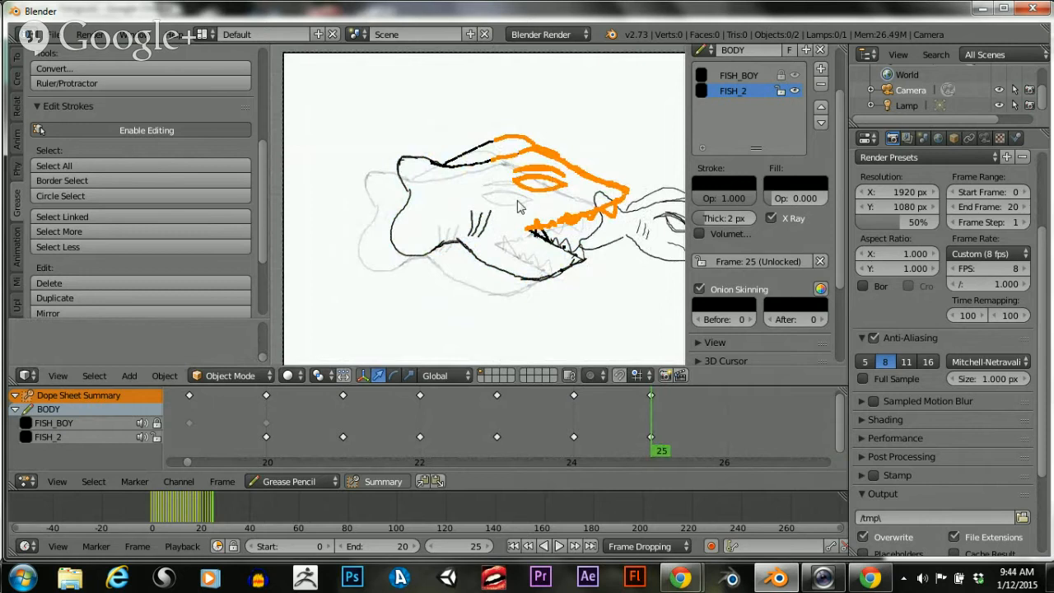
pyautogui.press('g')
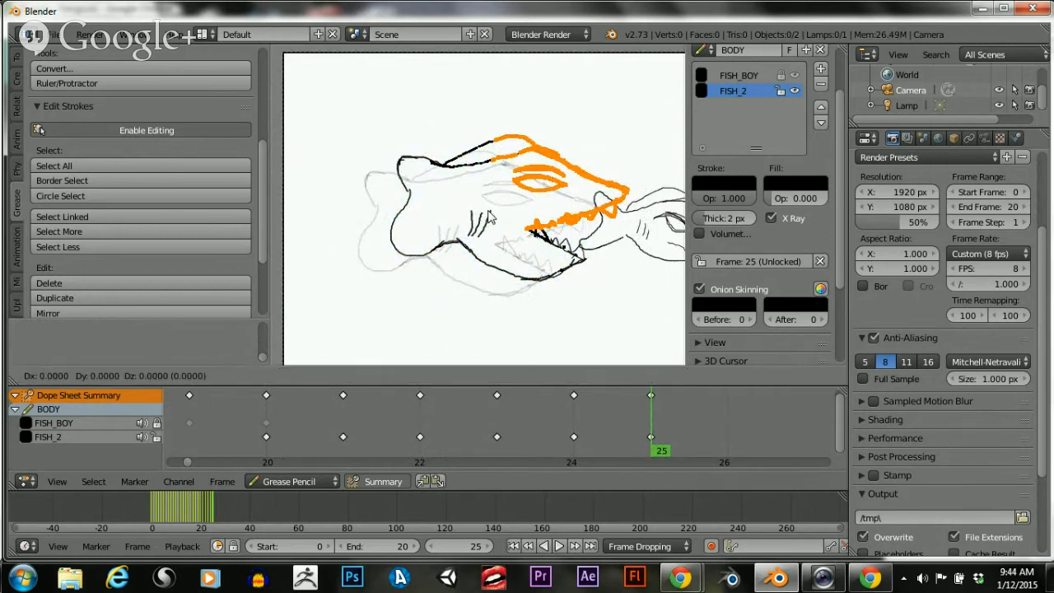
pyautogui.press('y')
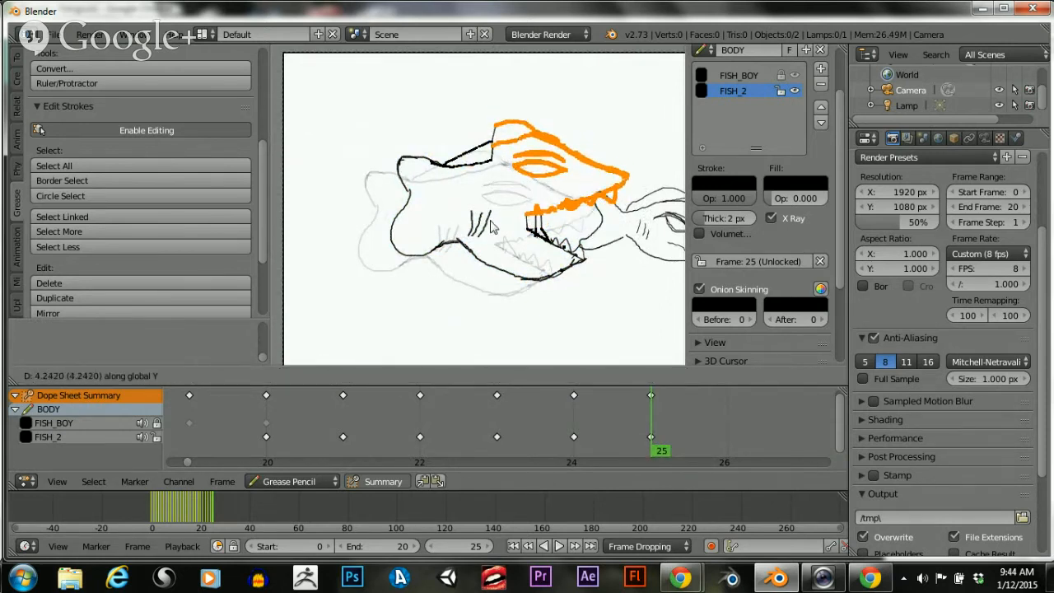
pyautogui.press('r')
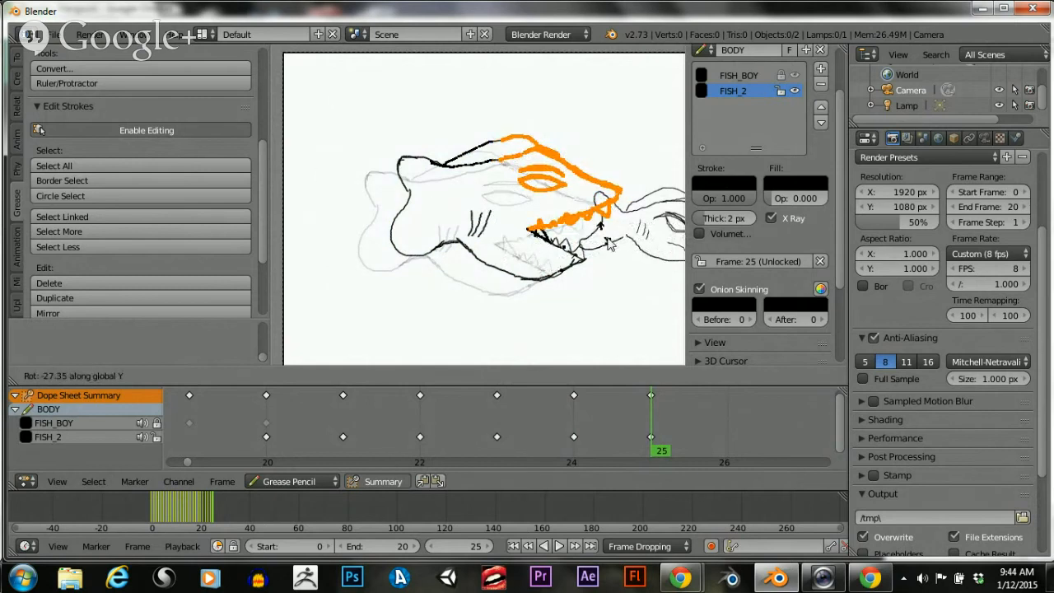
pyautogui.click(544, 264)
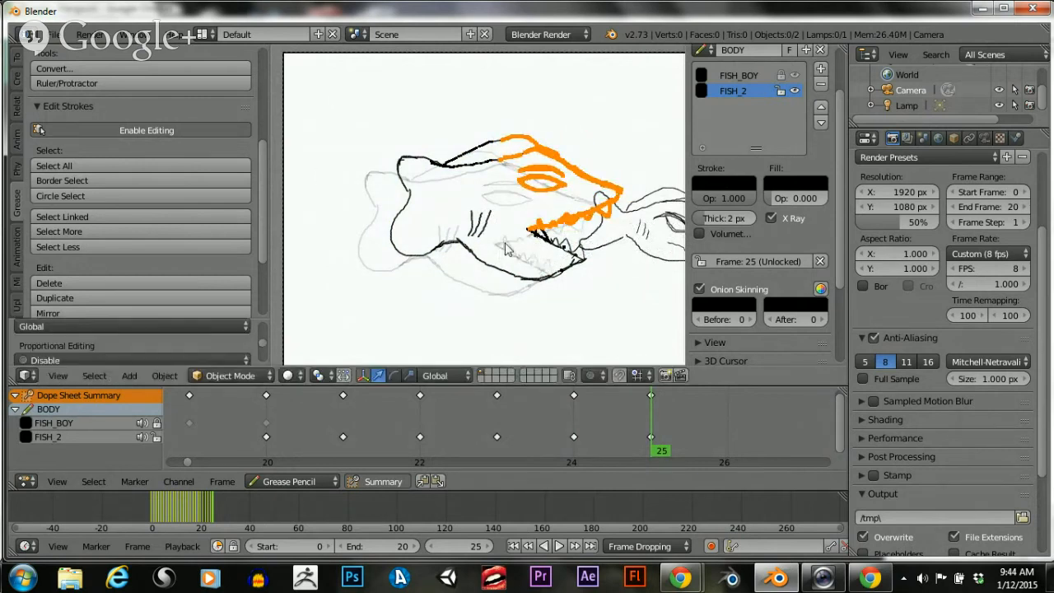
# Try to rotate the selected upper-head strokes further without an axis constraint
pyautogui.scroll(-5, 116, 186)
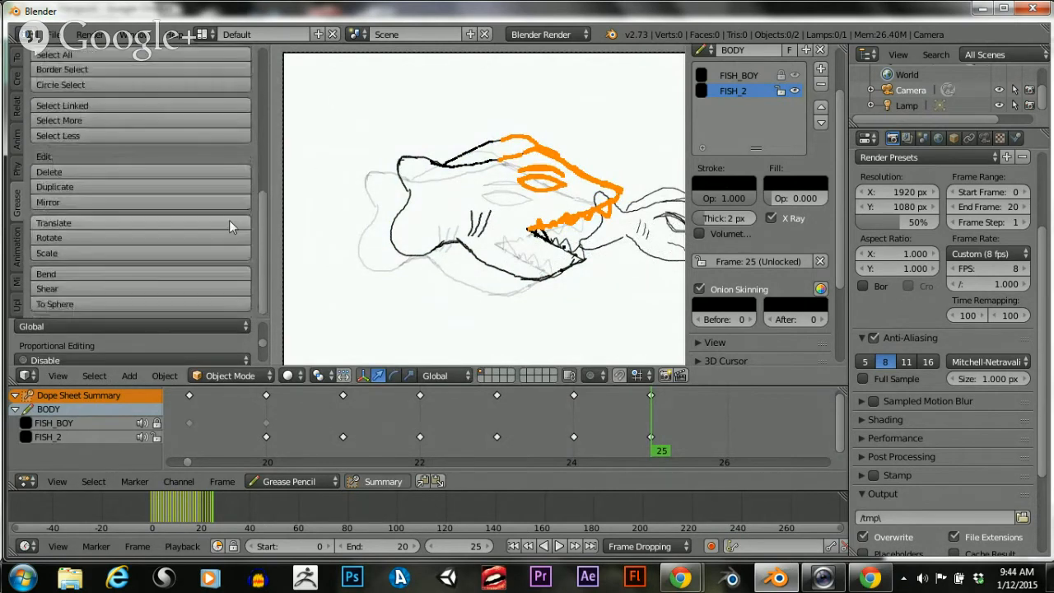
pyautogui.click(158, 239)
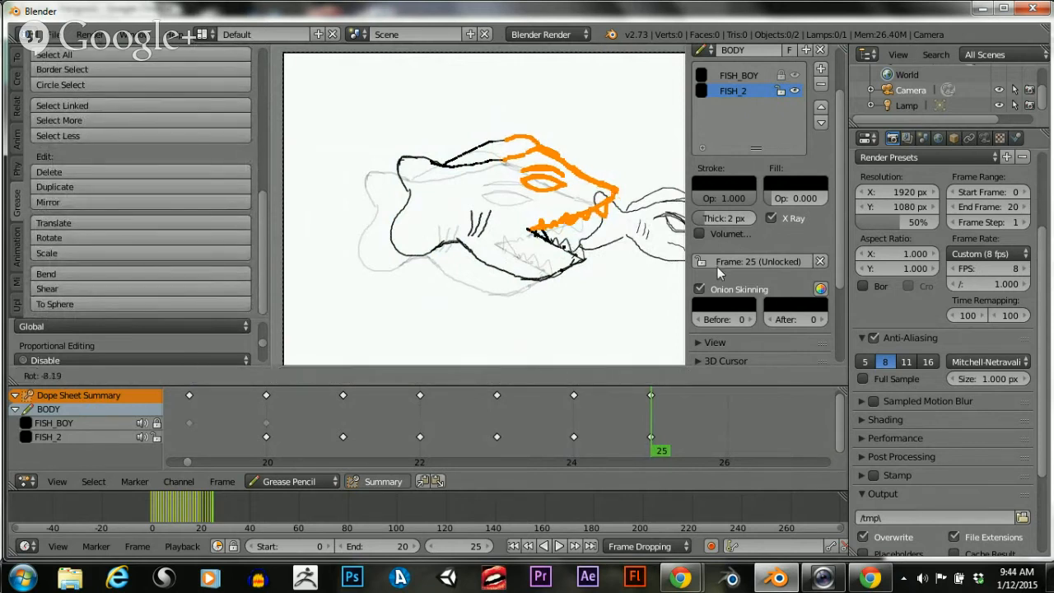
pyautogui.click(581, 245)
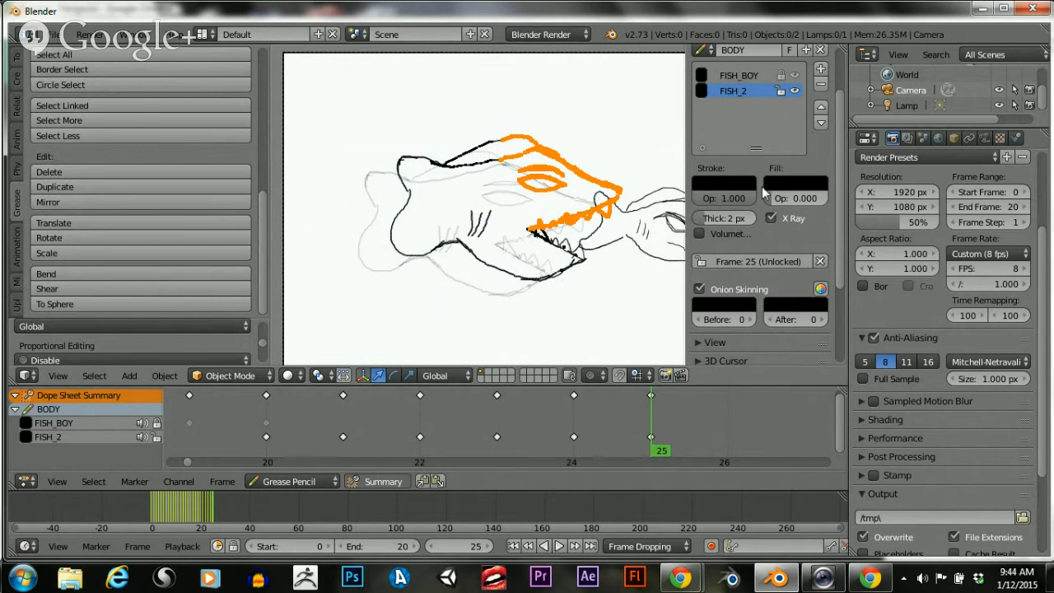
# Turn off the viewport's Only Render display option so the 3D cursor and grid are shown
pyautogui.scroll(2, 762, 195)
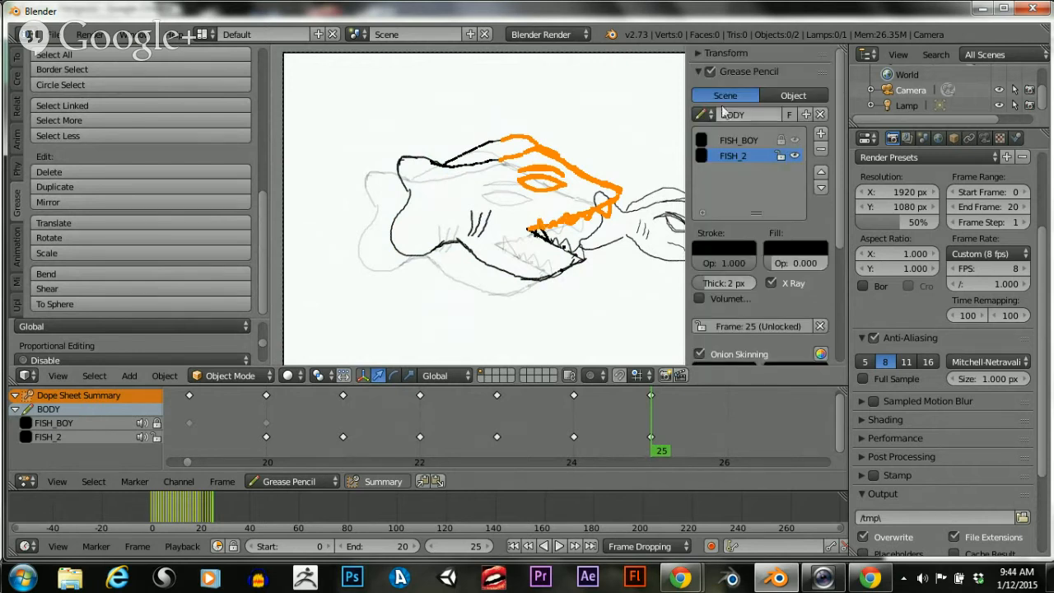
pyautogui.click(695, 53)
pyautogui.click(694, 51)
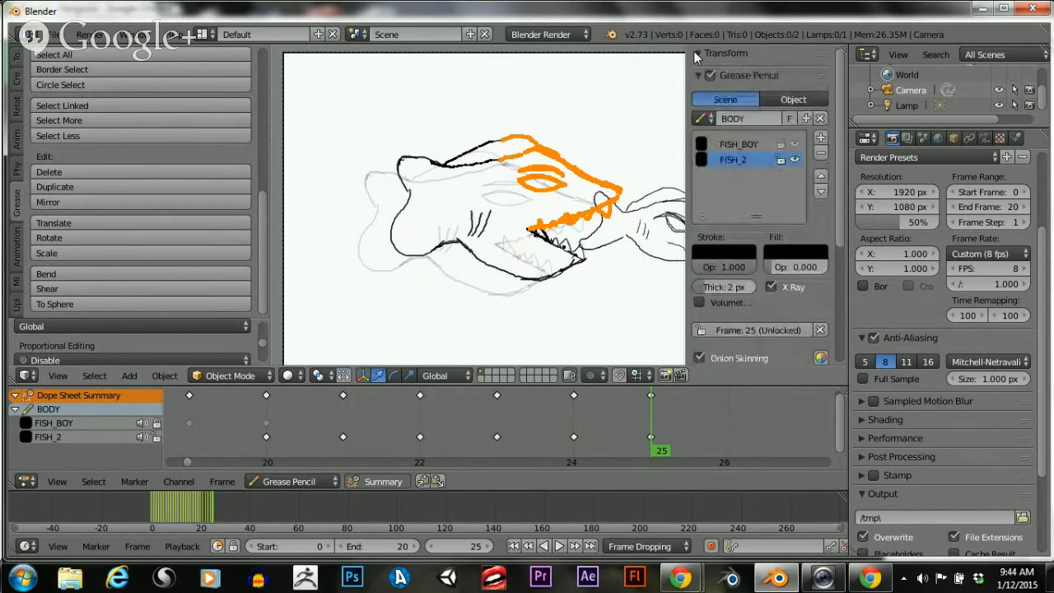
pyautogui.scroll(-5, 741, 215)
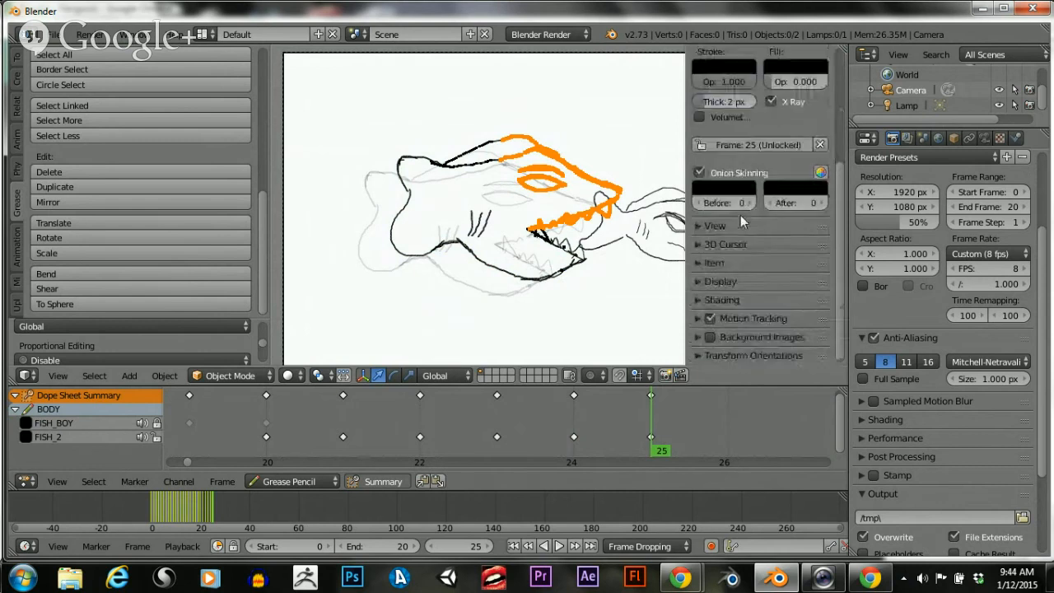
pyautogui.click(697, 224)
pyautogui.click(698, 227)
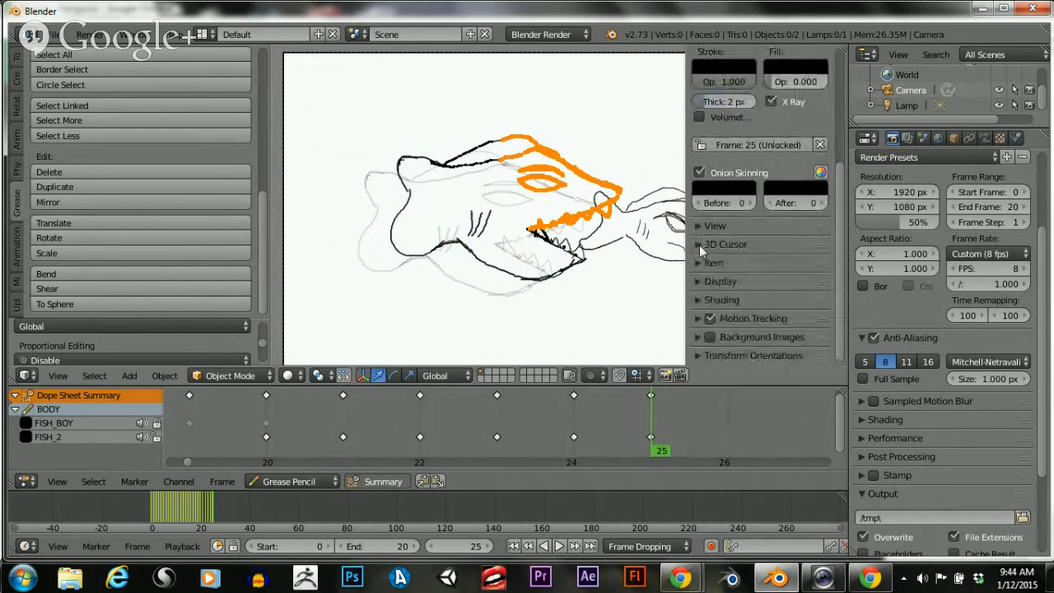
pyautogui.click(698, 225)
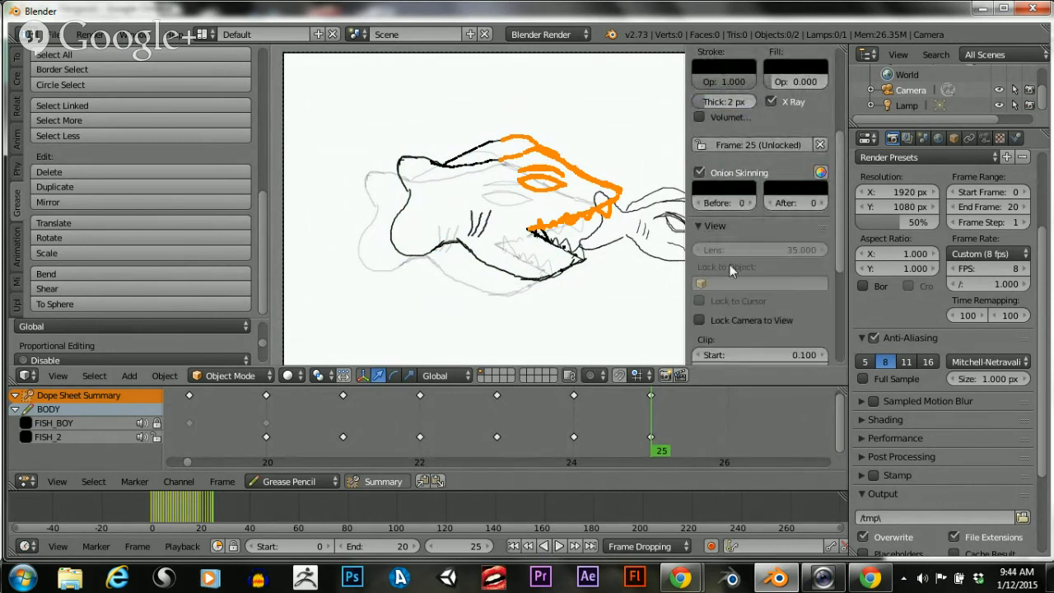
pyautogui.click(699, 224)
pyautogui.click(697, 242)
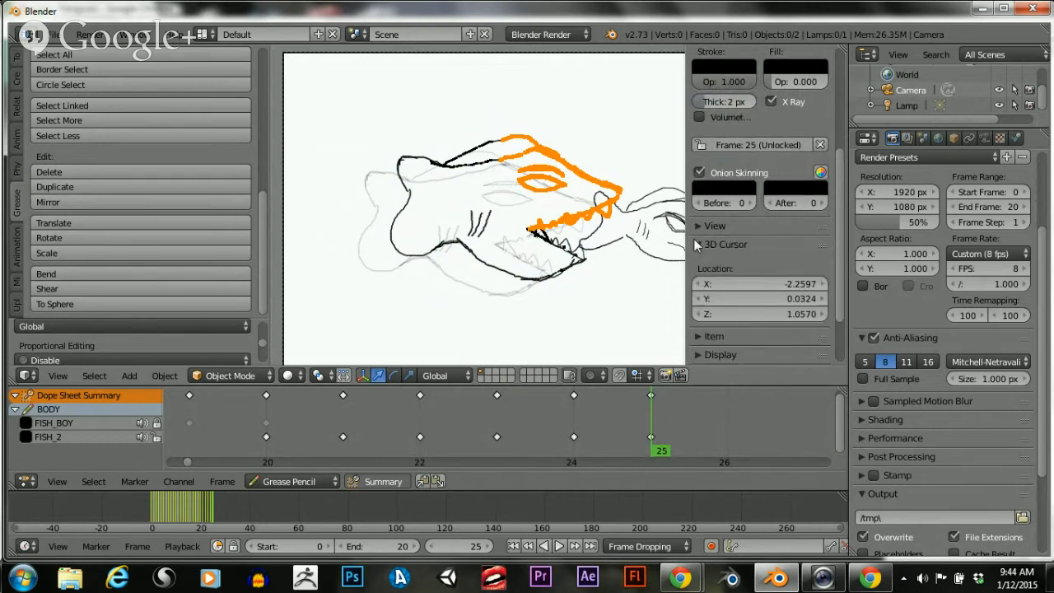
pyautogui.click(696, 242)
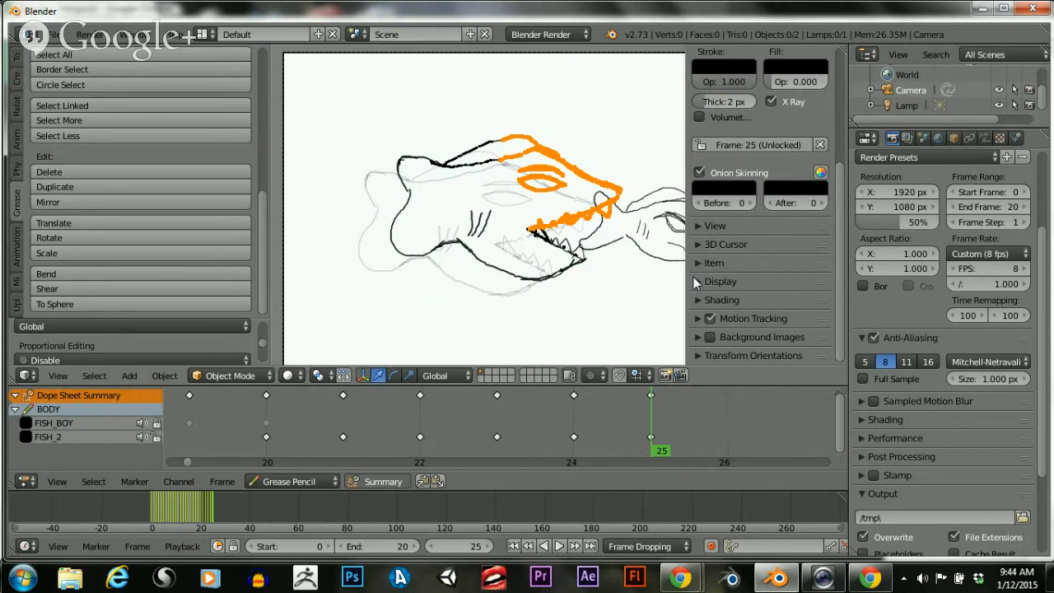
pyautogui.click(696, 280)
pyautogui.click(701, 304)
# Place the 3D cursor at the corner of the large fish's mouth and switch the pivot point to Bounding Box Center
pyautogui.click(527, 228)
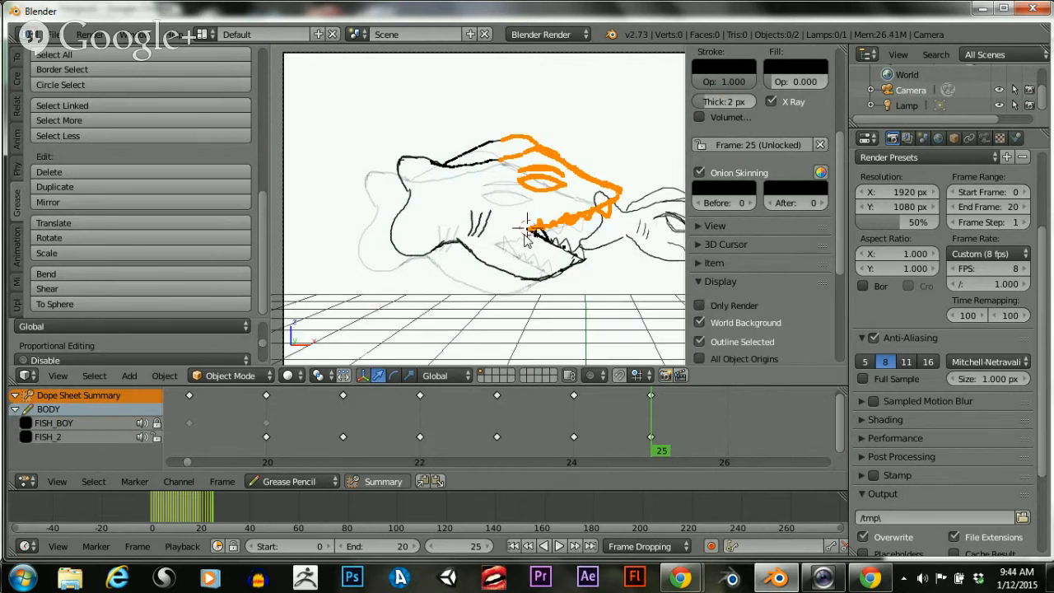
pyautogui.click(523, 226)
pyautogui.press('.')
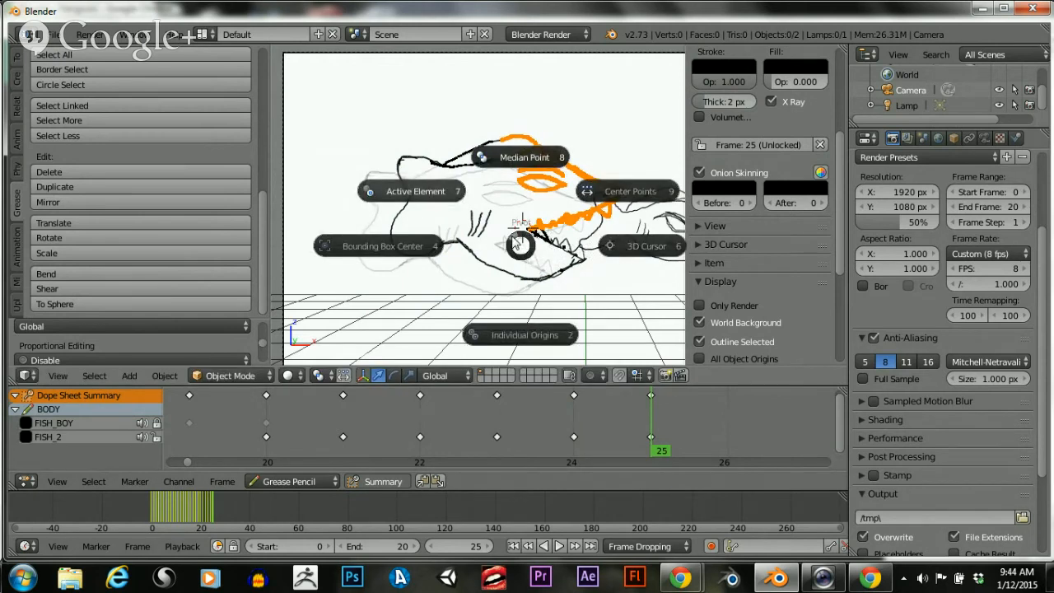
pyautogui.click(525, 243)
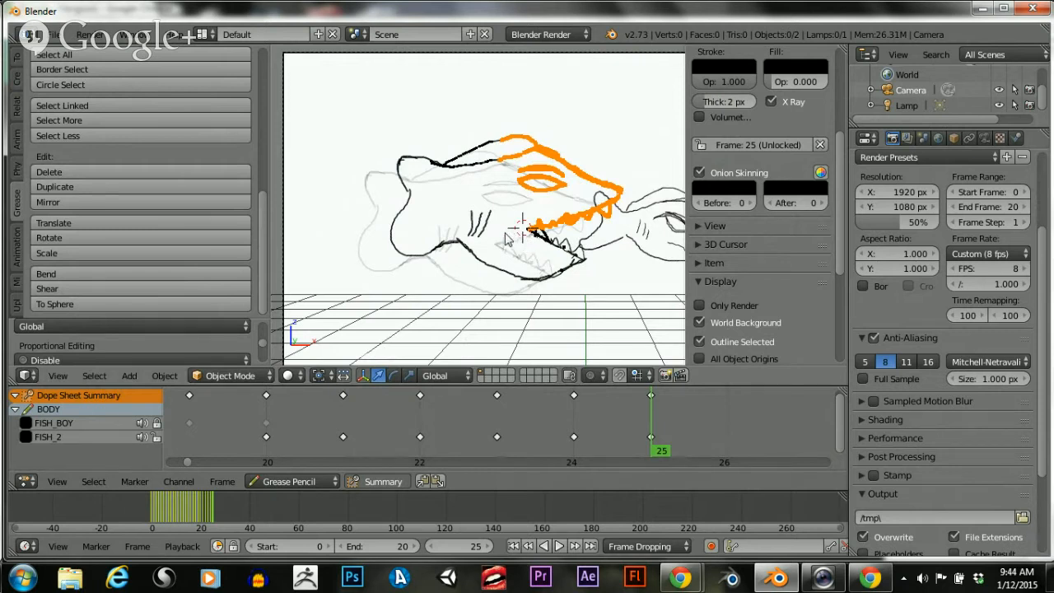
# Try to rotate and bend the selected upper-head strokes with the new pivot setting
pyautogui.press('r')
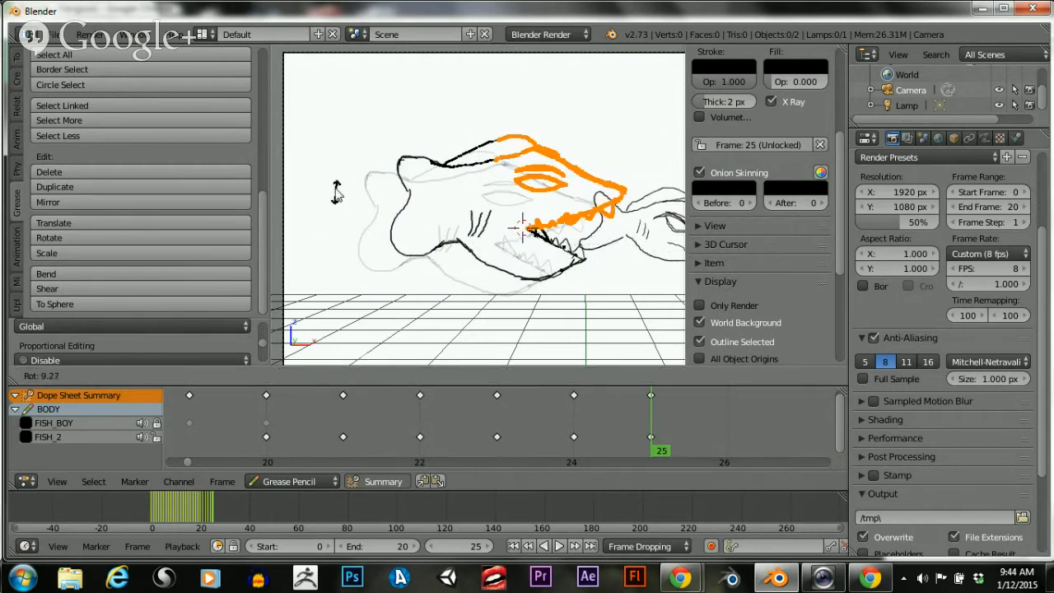
pyautogui.click(517, 270)
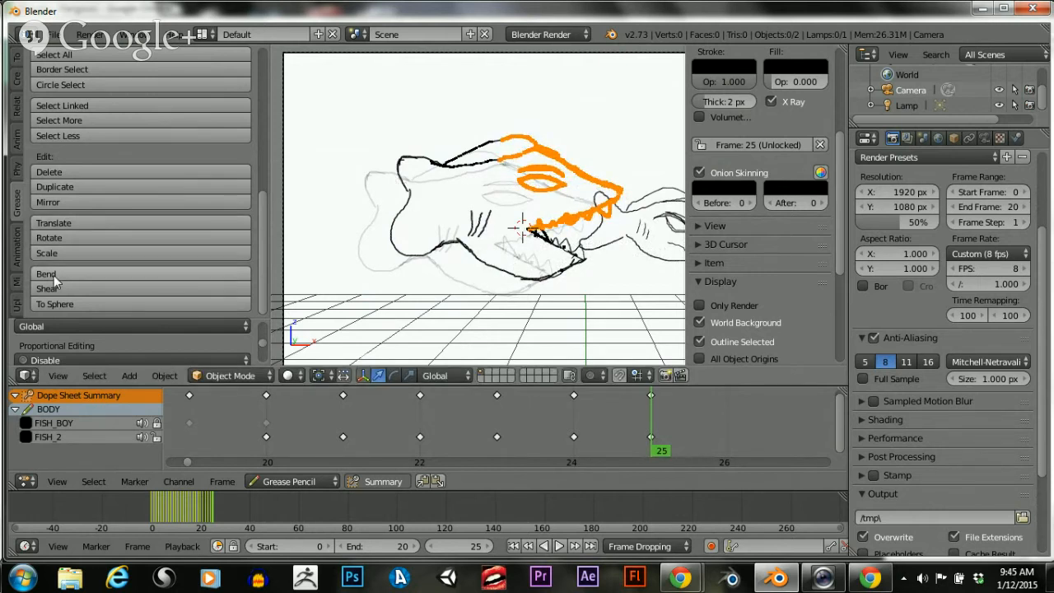
pyautogui.click(124, 274)
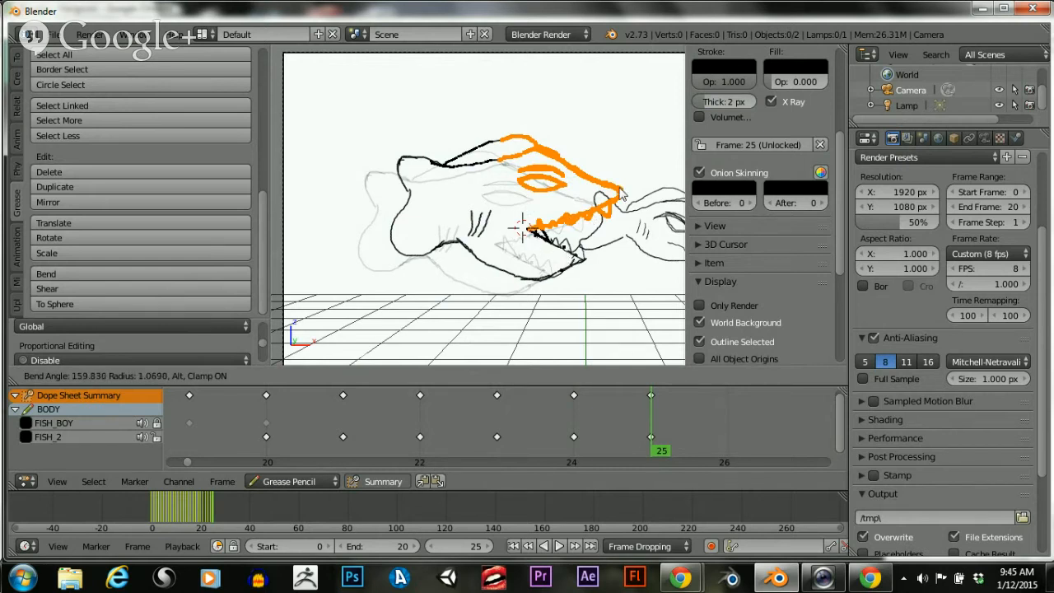
pyautogui.click(540, 211)
# Raise the selected upper-head strokes of the large fish about 5 units along the global Y axis
pyautogui.click(115, 294)
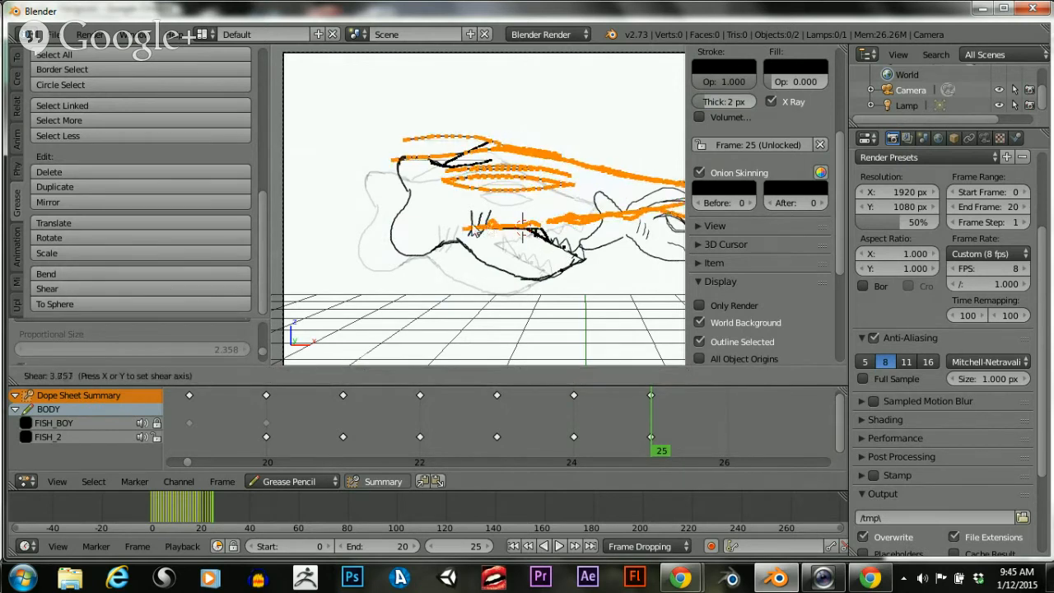
pyautogui.rightClick(402, 220)
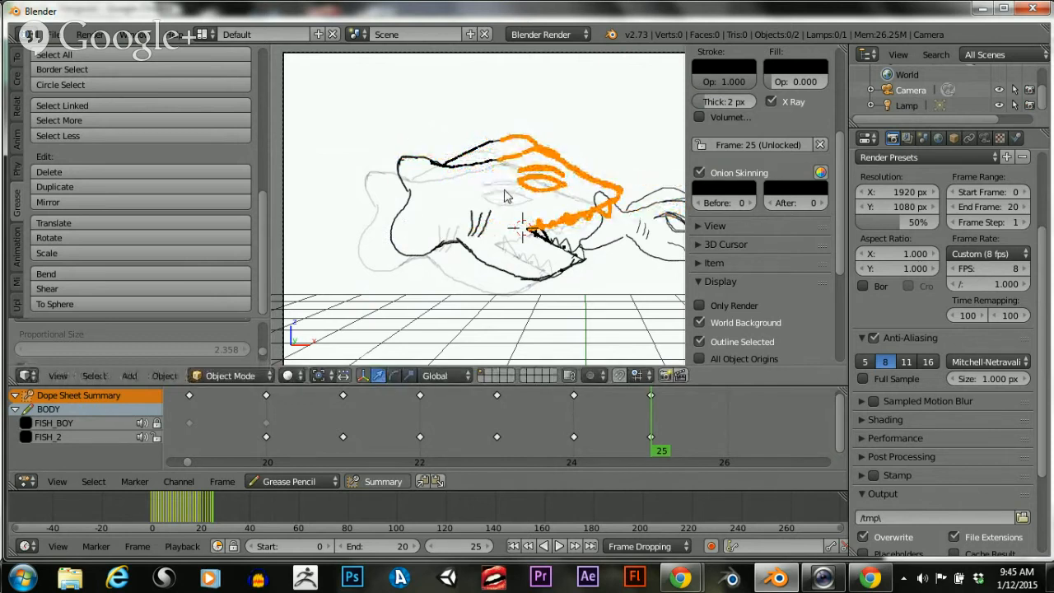
pyautogui.press('g')
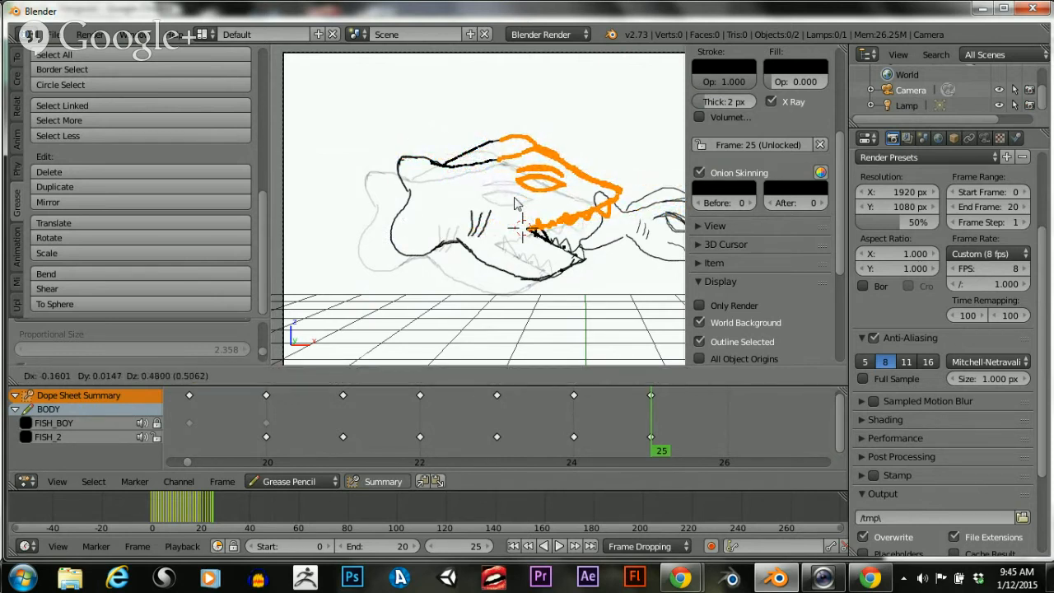
pyautogui.press('y')
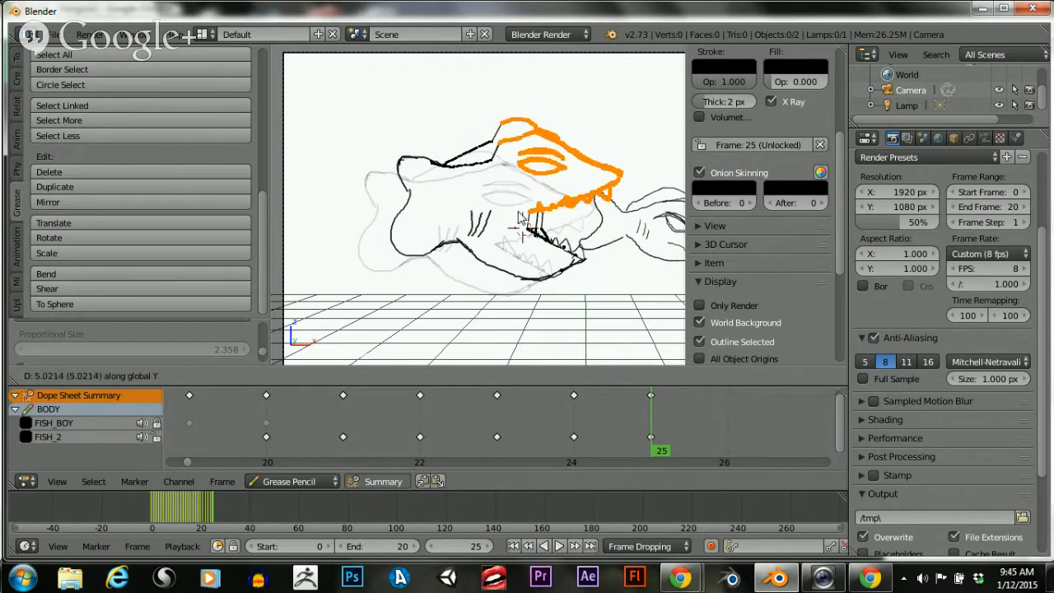
pyautogui.click(519, 217)
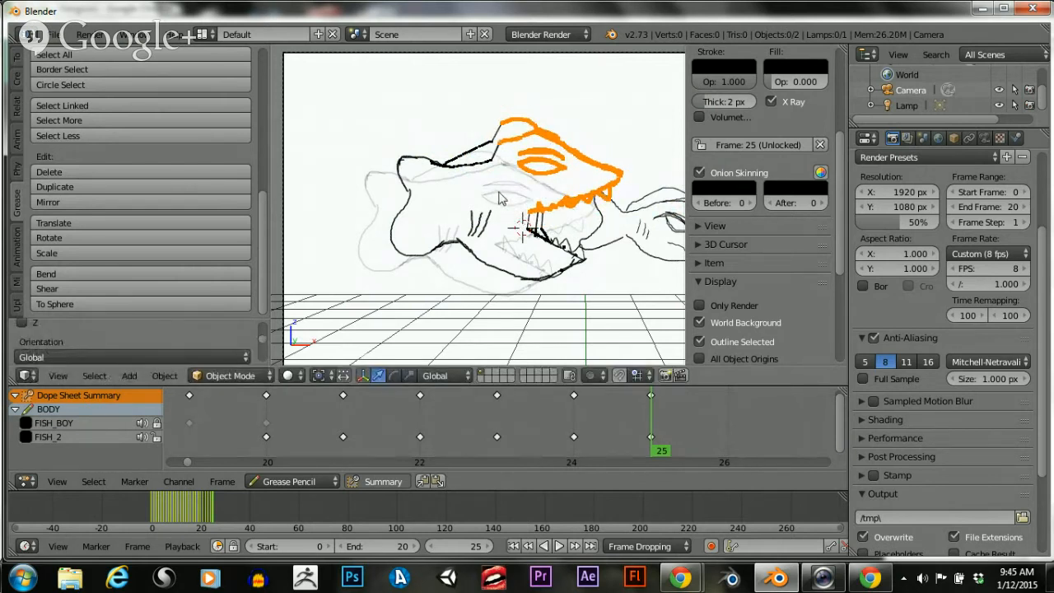
# Rotate the selected upper-head strokes so the snout tilts downward, and raise them further along the global Y axis
pyautogui.press('r')
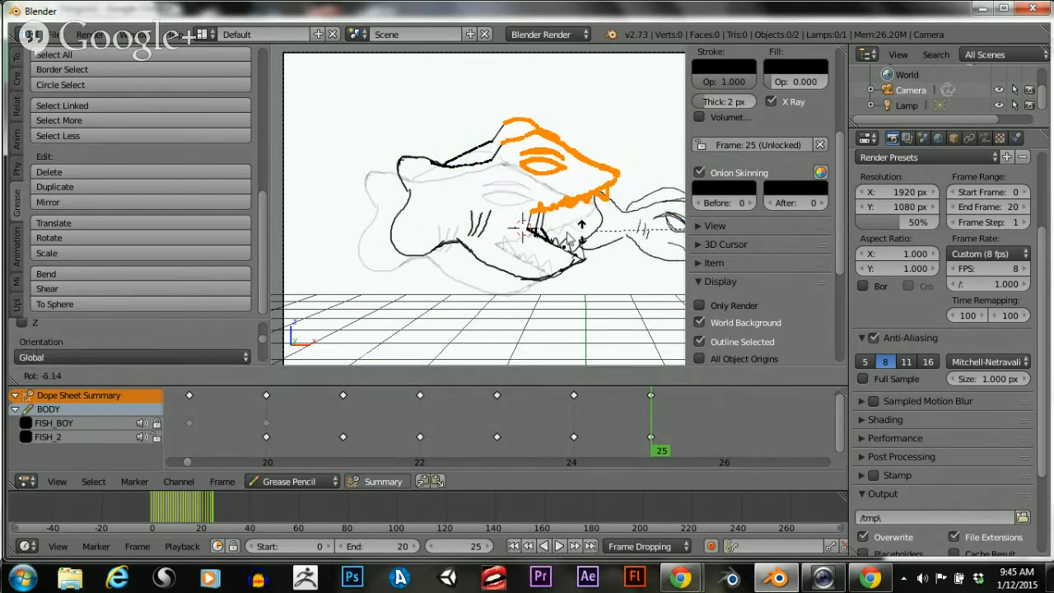
pyautogui.click(506, 229)
pyautogui.press('r')
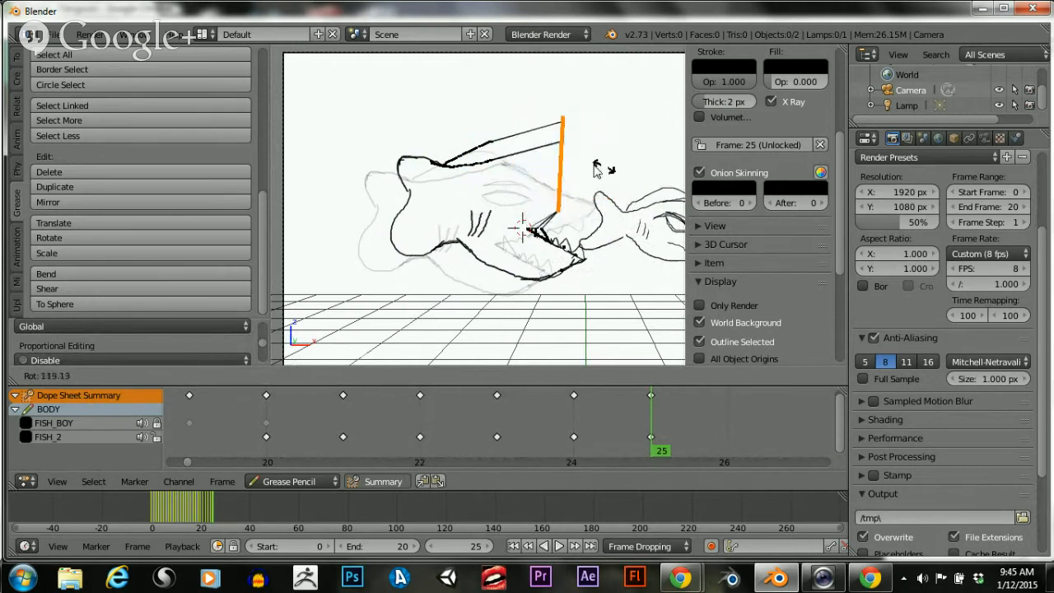
pyautogui.click(451, 262)
pyautogui.press('g')
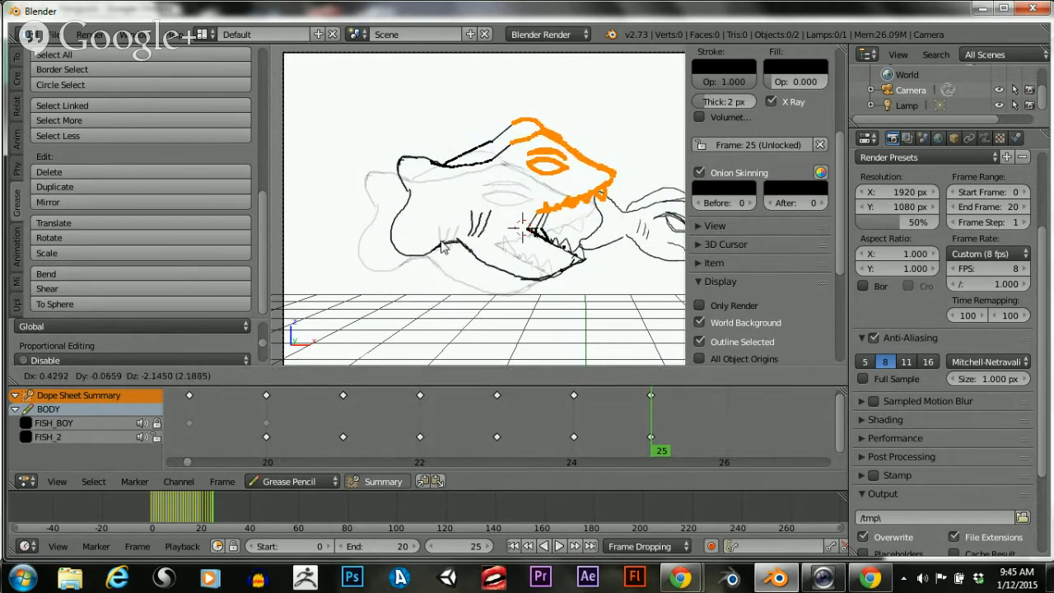
pyautogui.press('y')
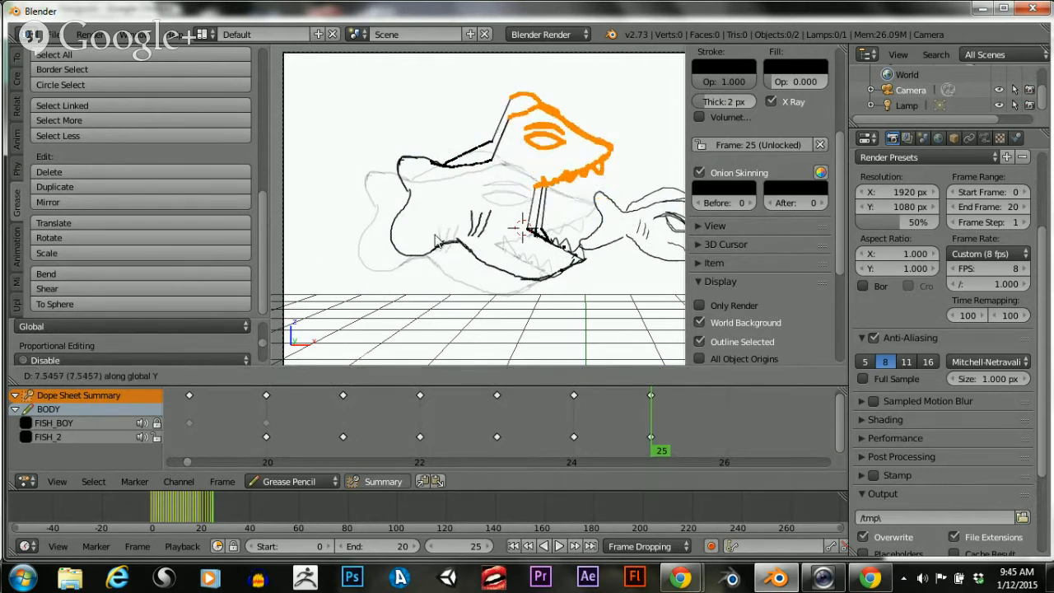
pyautogui.click(436, 238)
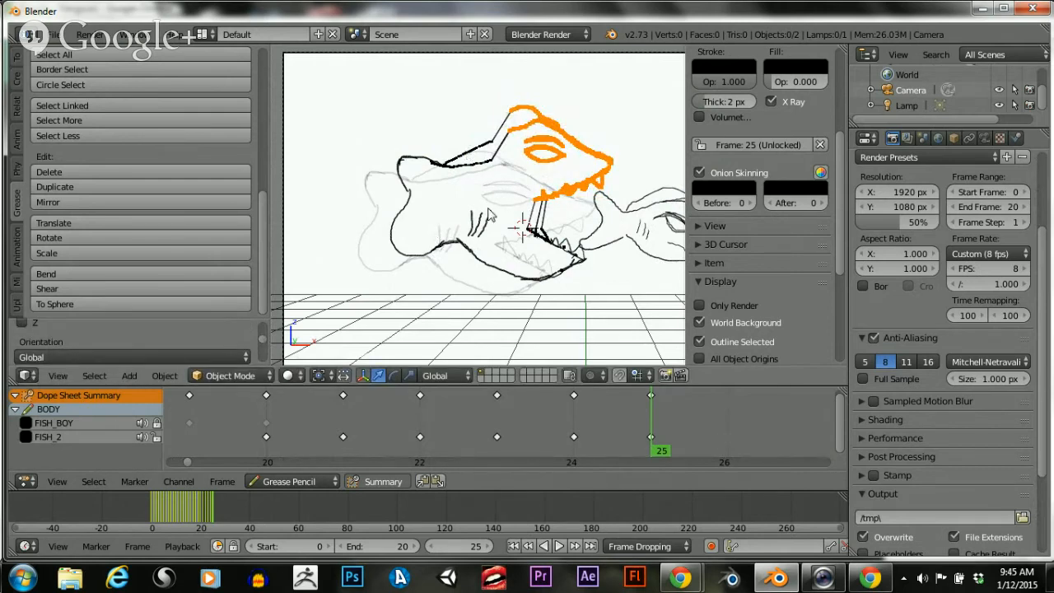
# Select only the stroke points at the rear end of the upper jaw and the mouth corner, and nudge them slightly backward
pyautogui.scroll(3, 490, 216)
pyautogui.scroll(-1, 552, 216)
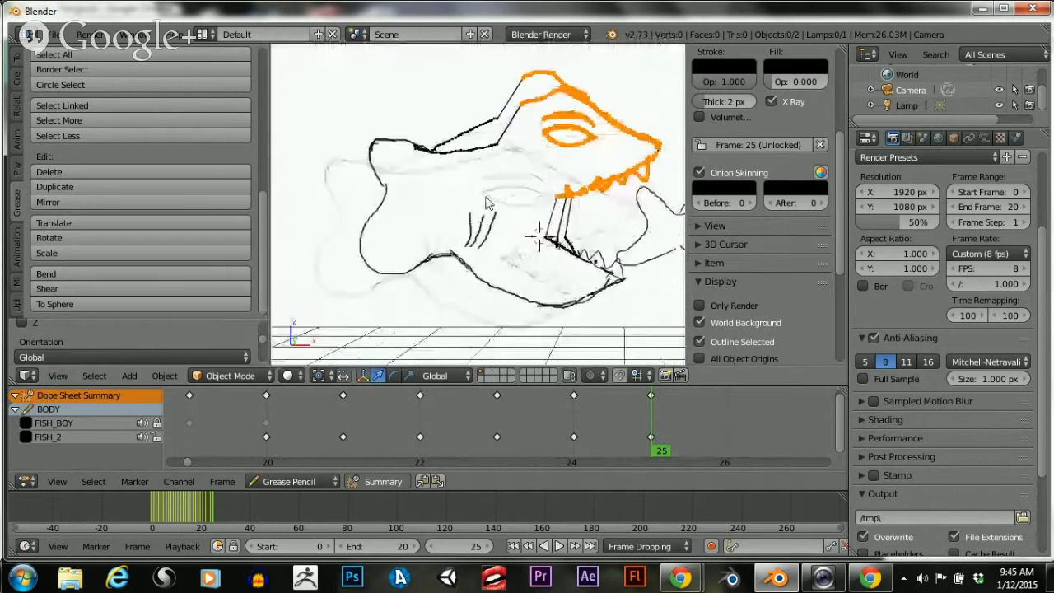
pyautogui.click(64, 86)
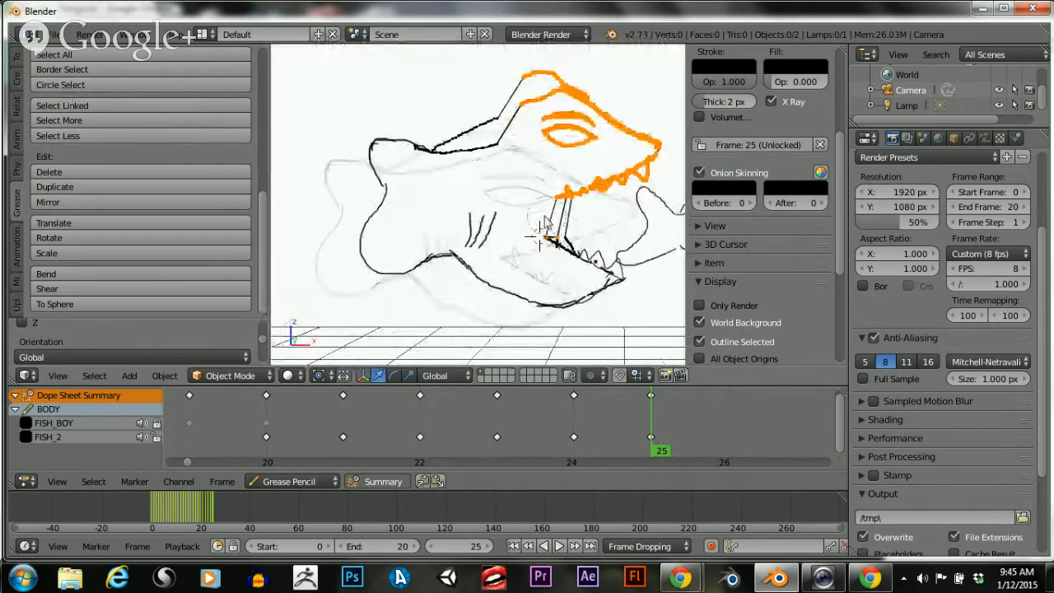
pyautogui.rightClick(493, 211)
pyautogui.press('a')
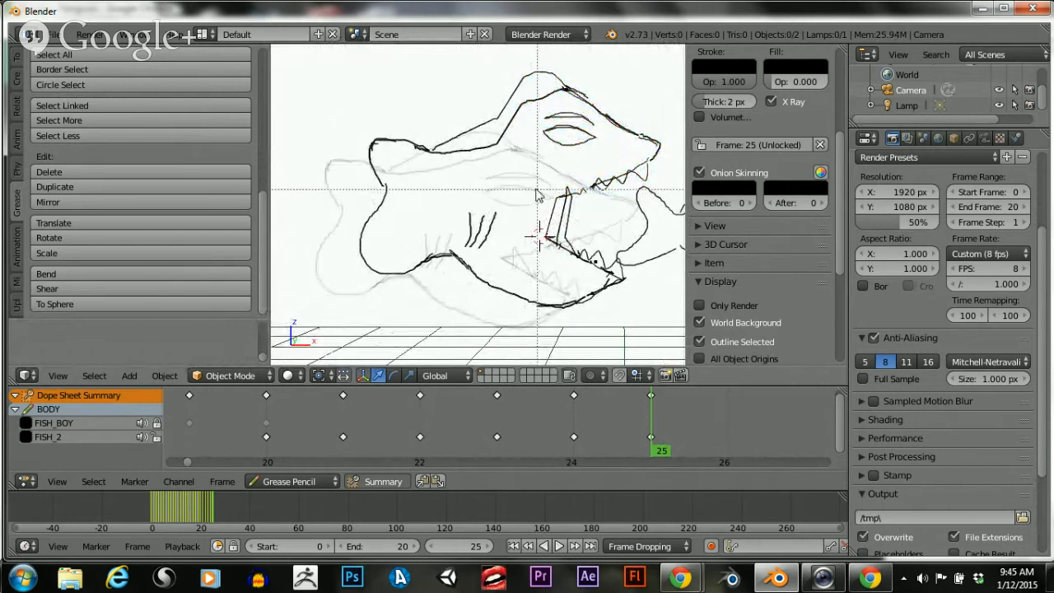
pyautogui.press('c')
pyautogui.click(548, 188)
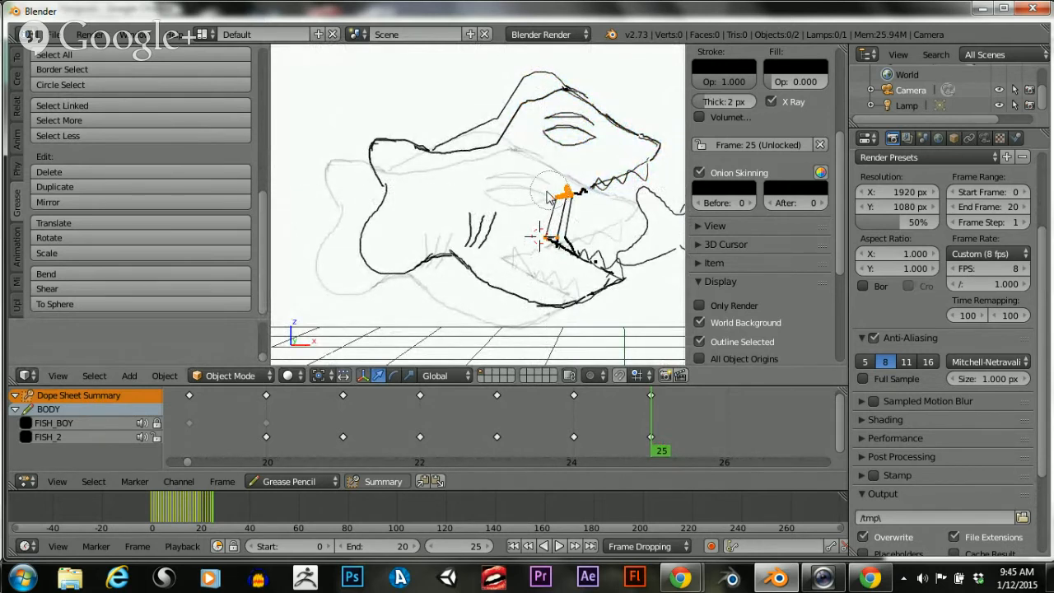
pyautogui.rightClick(518, 218)
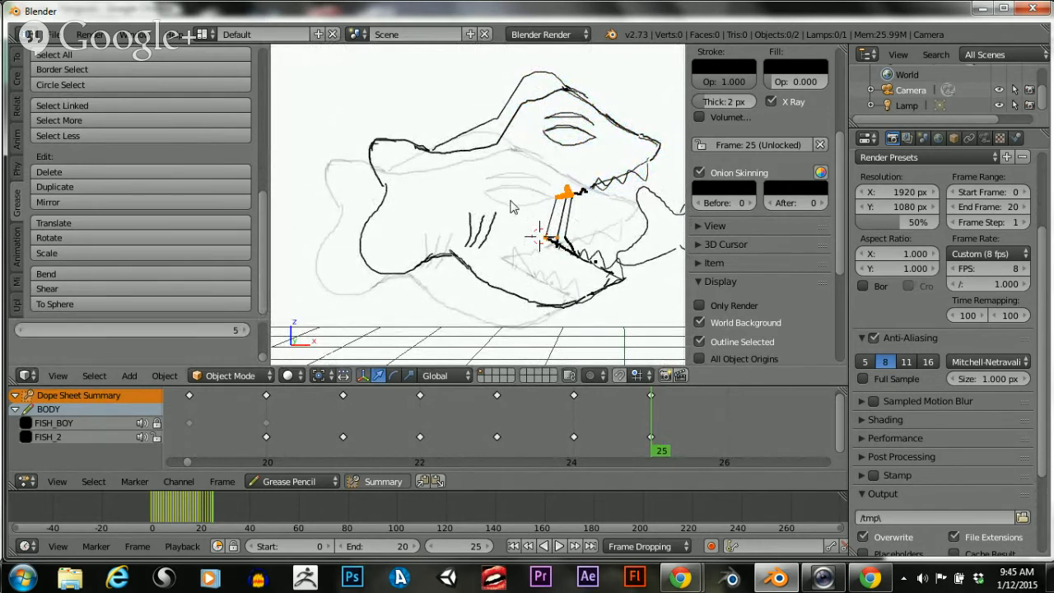
pyautogui.press('g')
pyautogui.click(516, 225)
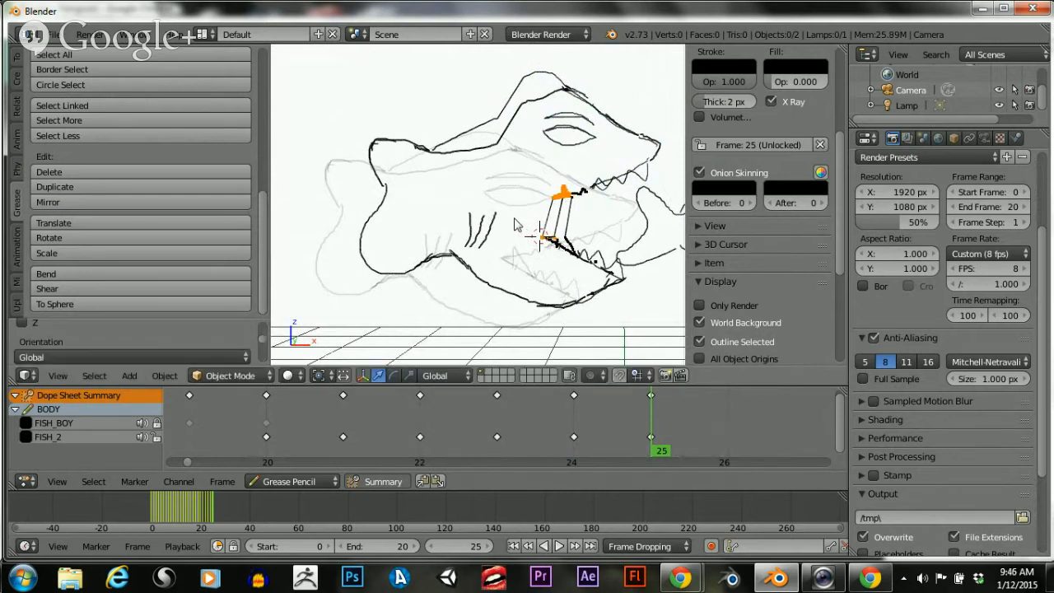
pyautogui.press('g')
pyautogui.press('y')
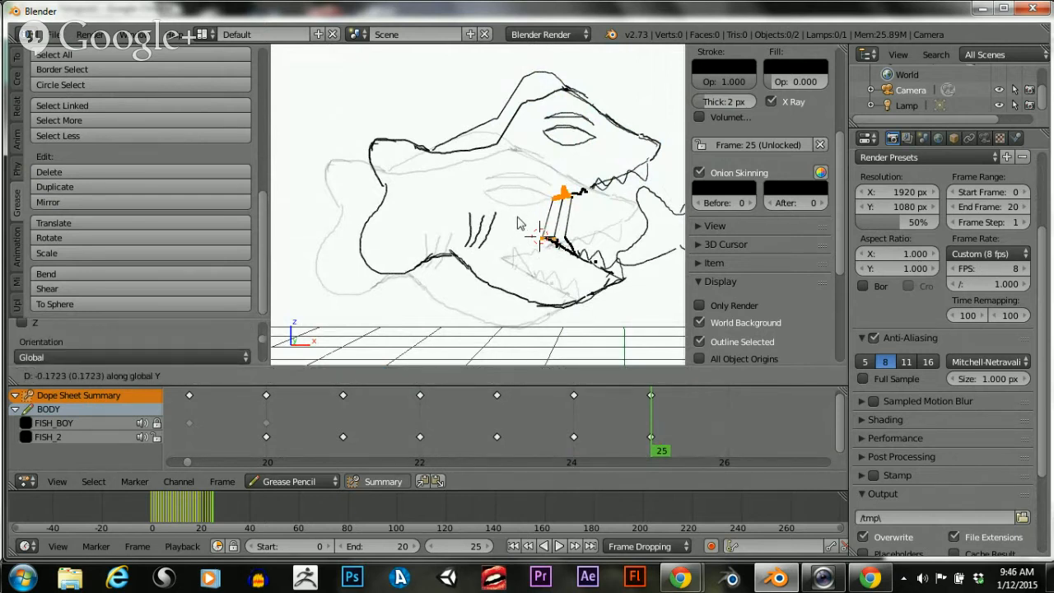
pyautogui.click(520, 227)
# Scale the selected jaw-corner points closer together and move them back toward the gills
pyautogui.press('s')
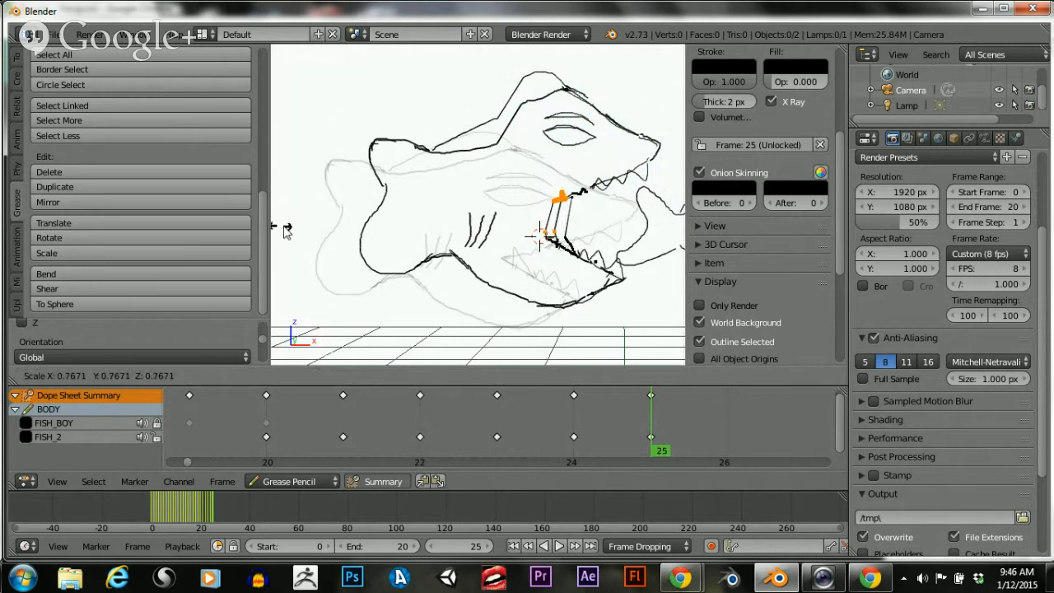
pyautogui.click(394, 233)
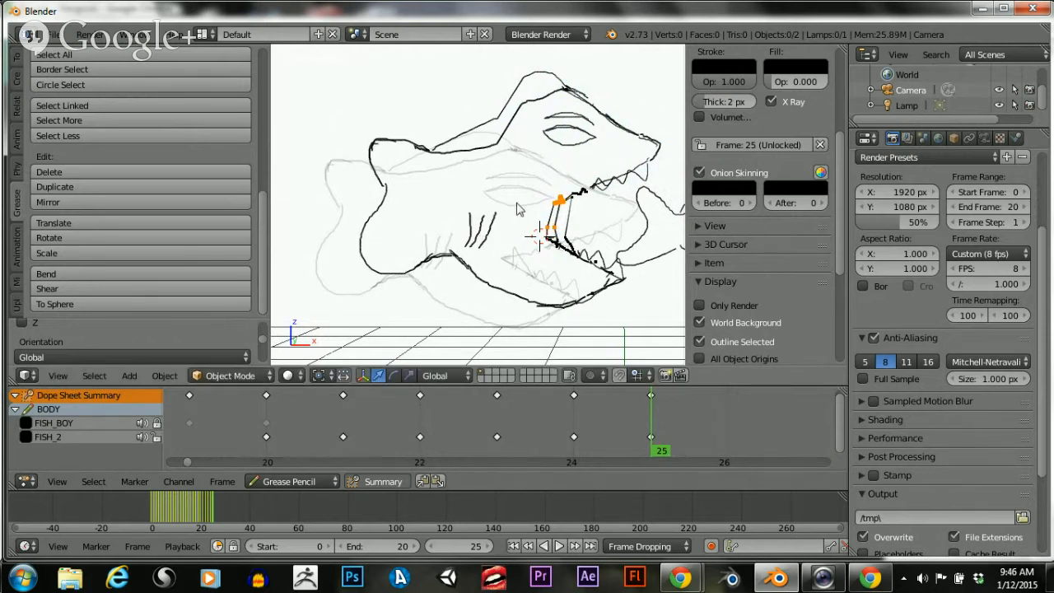
pyautogui.press('g')
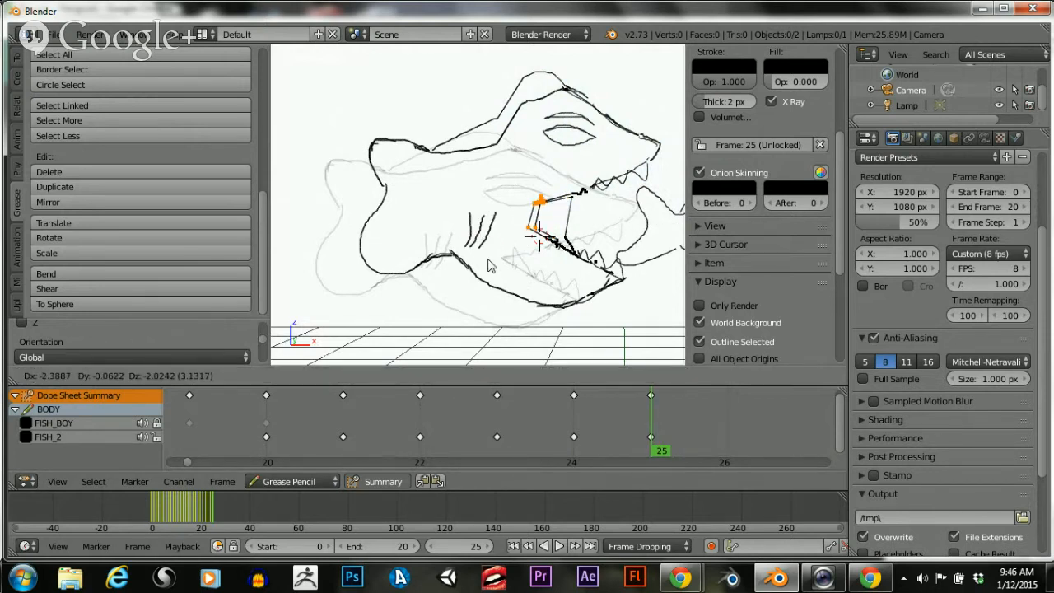
pyautogui.click(500, 263)
# Select the upper-head, eye and upper-jaw strokes with a border selection and scale them up slightly
pyautogui.scroll(-1, 465, 104)
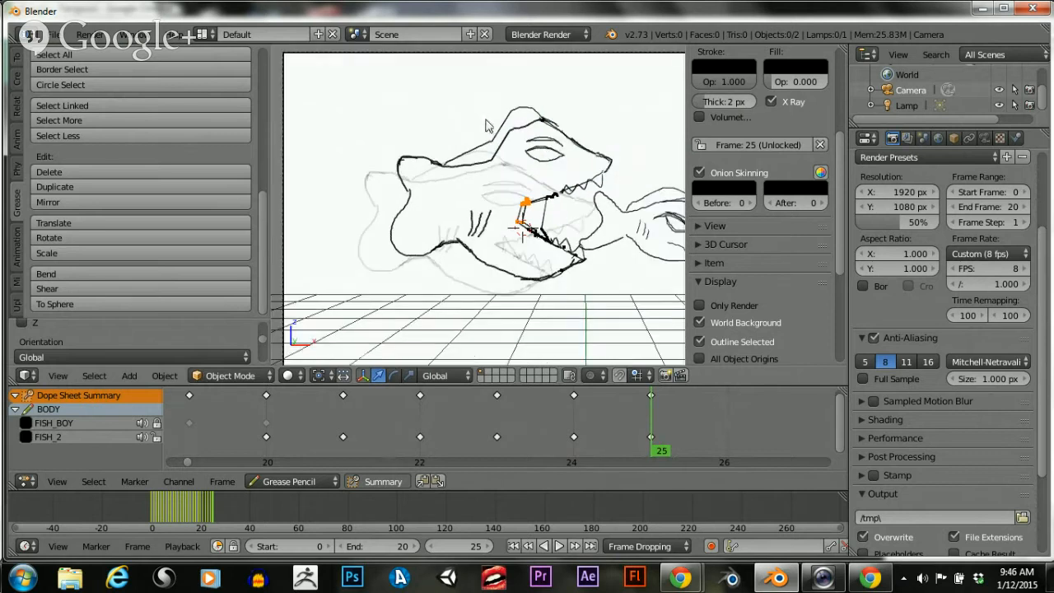
pyautogui.press('a')
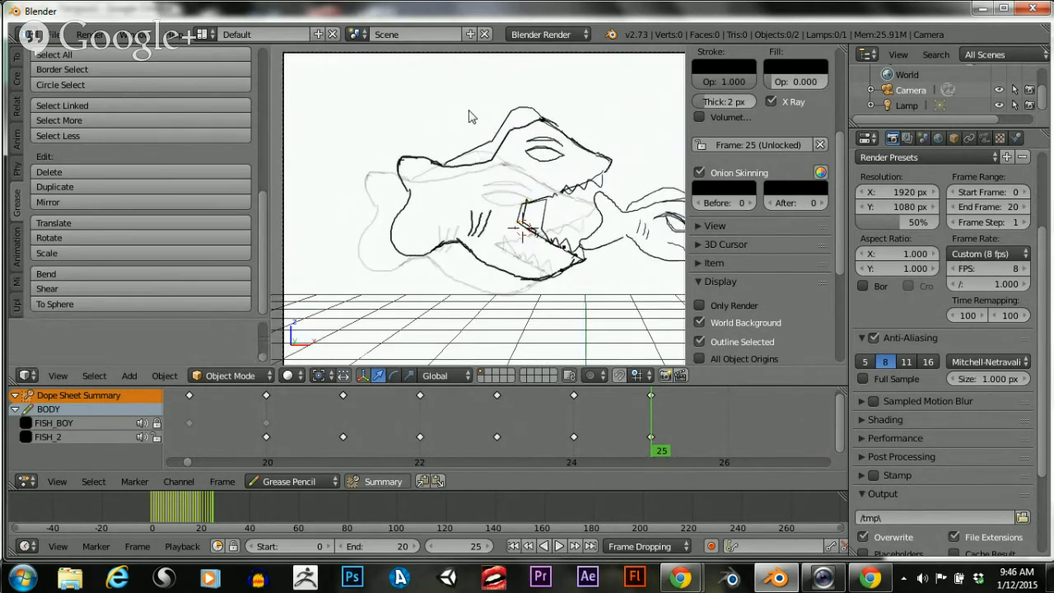
pyautogui.press('b')
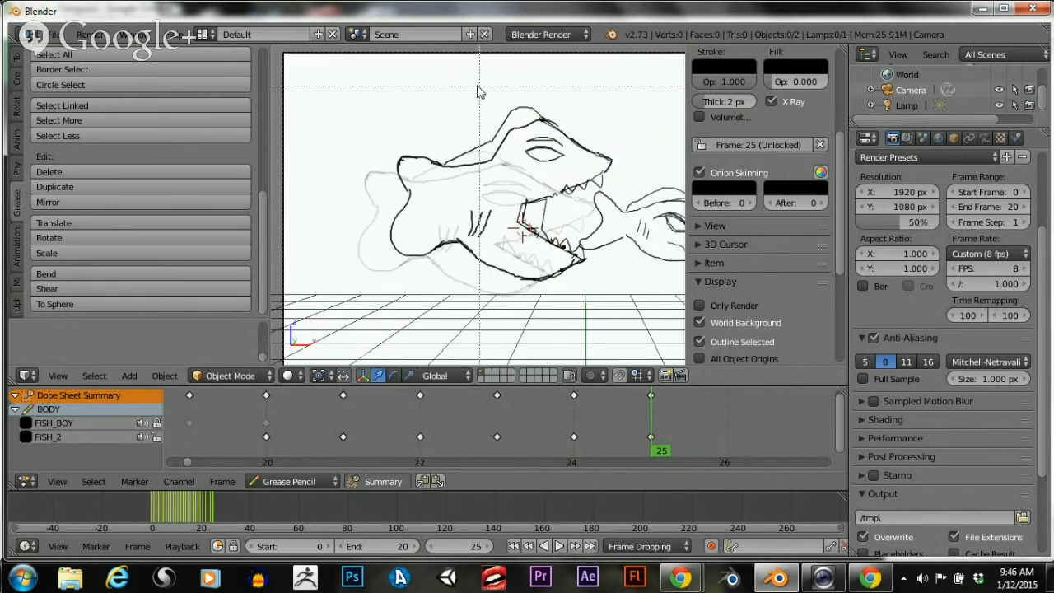
pyautogui.moveTo(483, 78); pyautogui.dragTo(626, 207)
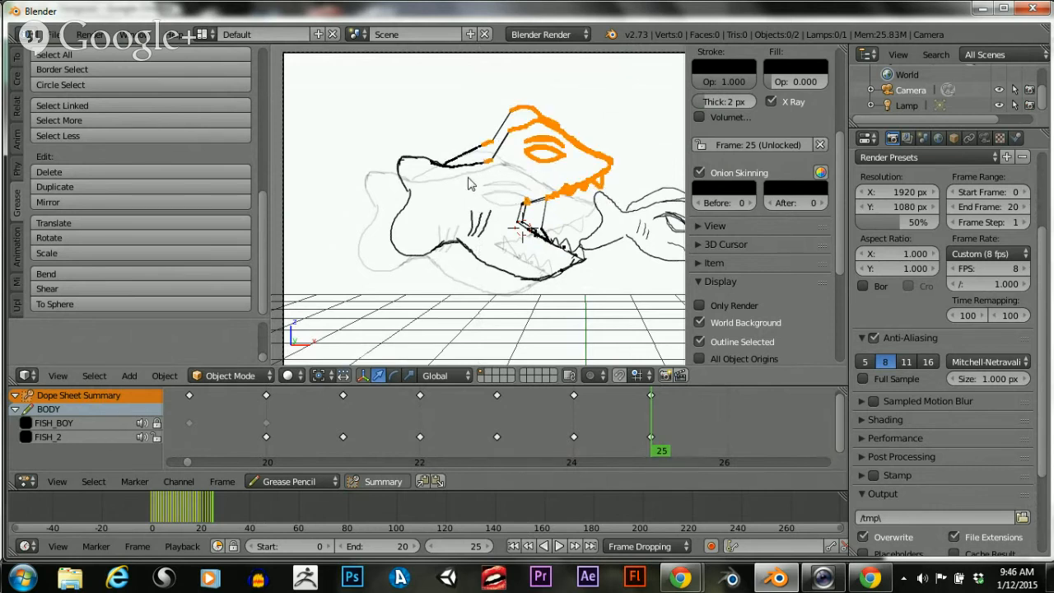
pyautogui.press('s')
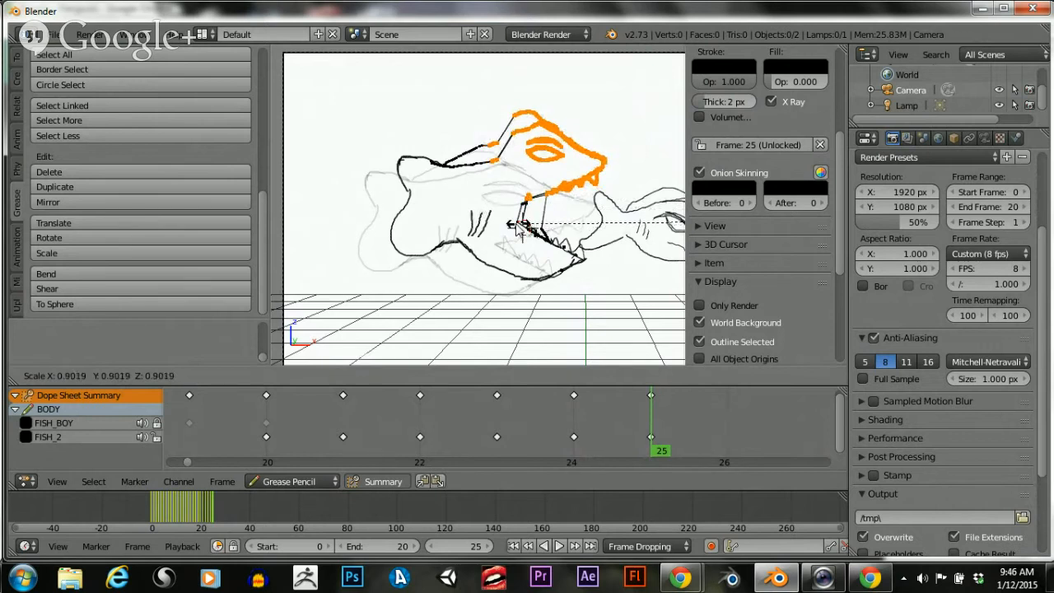
pyautogui.click(455, 213)
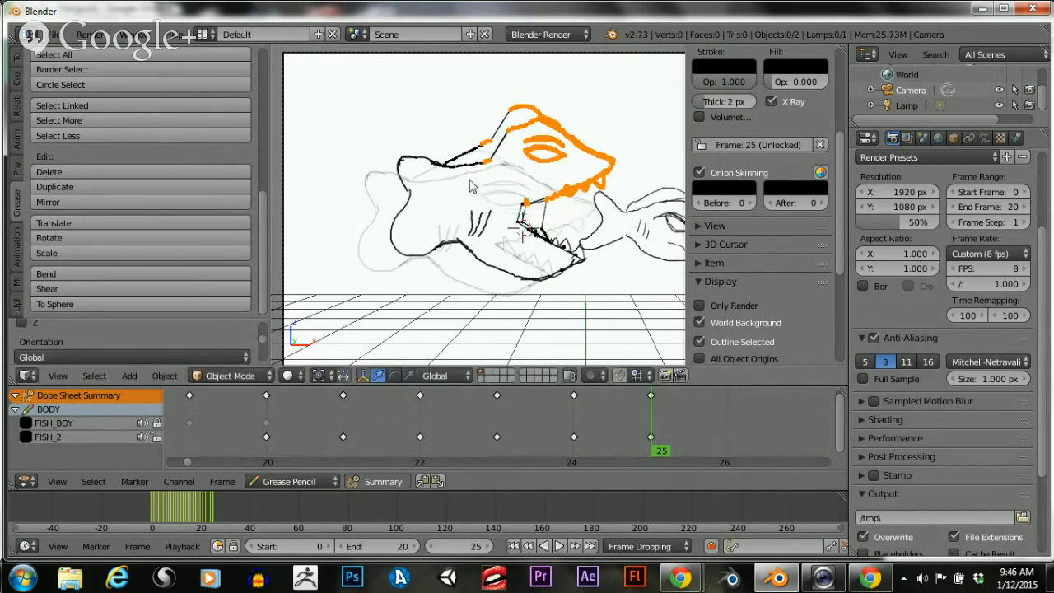
# Rotate the selected upper-head strokes clockwise in two small turns so the snout points further downward
pyautogui.scroll(-6, 559, 206)
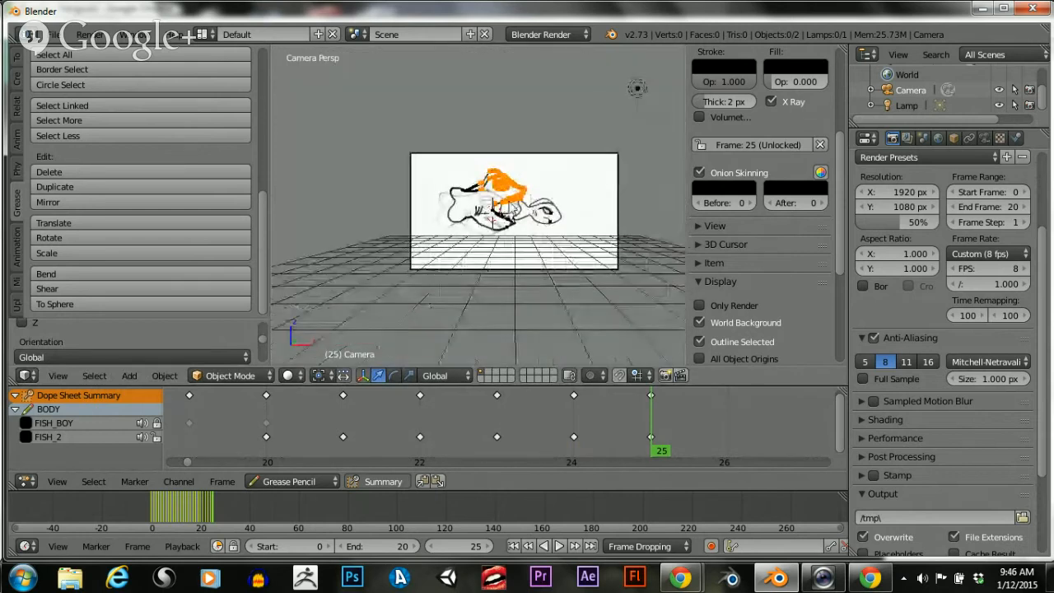
pyautogui.scroll(3, 510, 243)
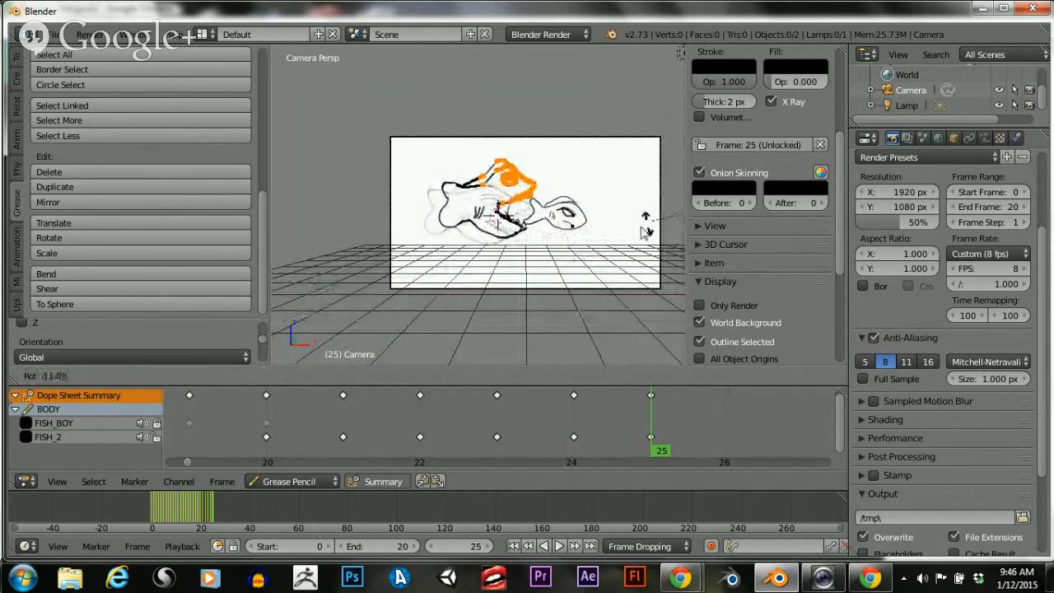
pyautogui.click(587, 246)
pyautogui.scroll(5, 496, 247)
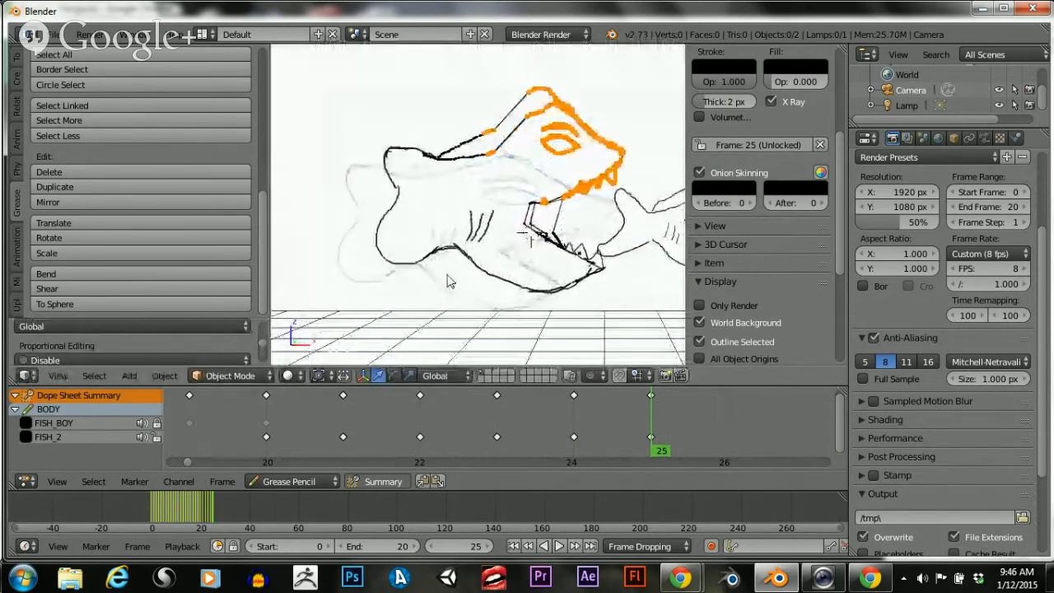
pyautogui.press('r')
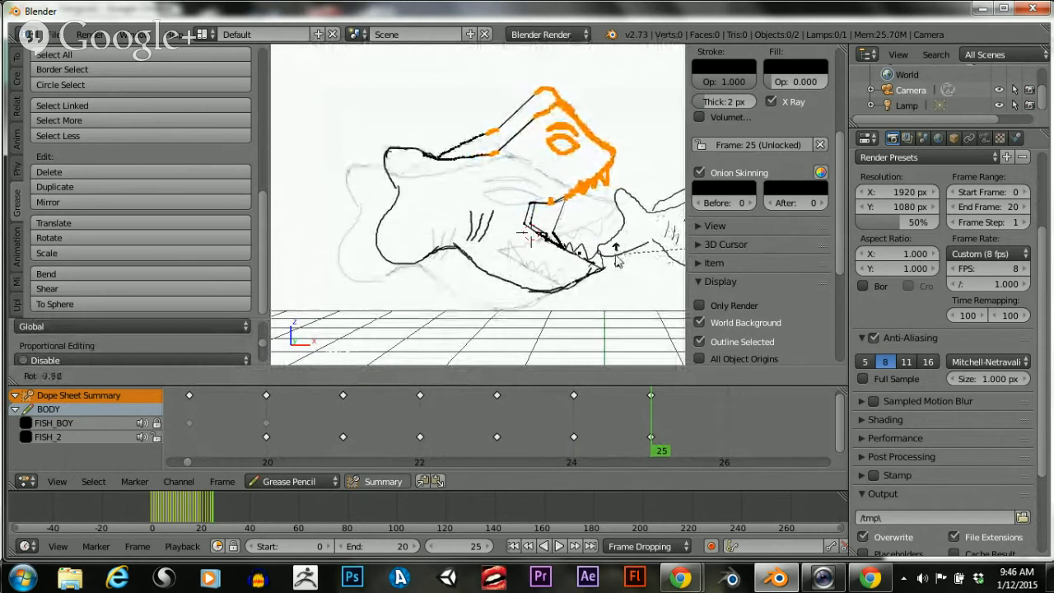
pyautogui.click(614, 265)
# Try to lower the selected upper-head strokes along the global Y axis
pyautogui.press('g')
pyautogui.press('y')
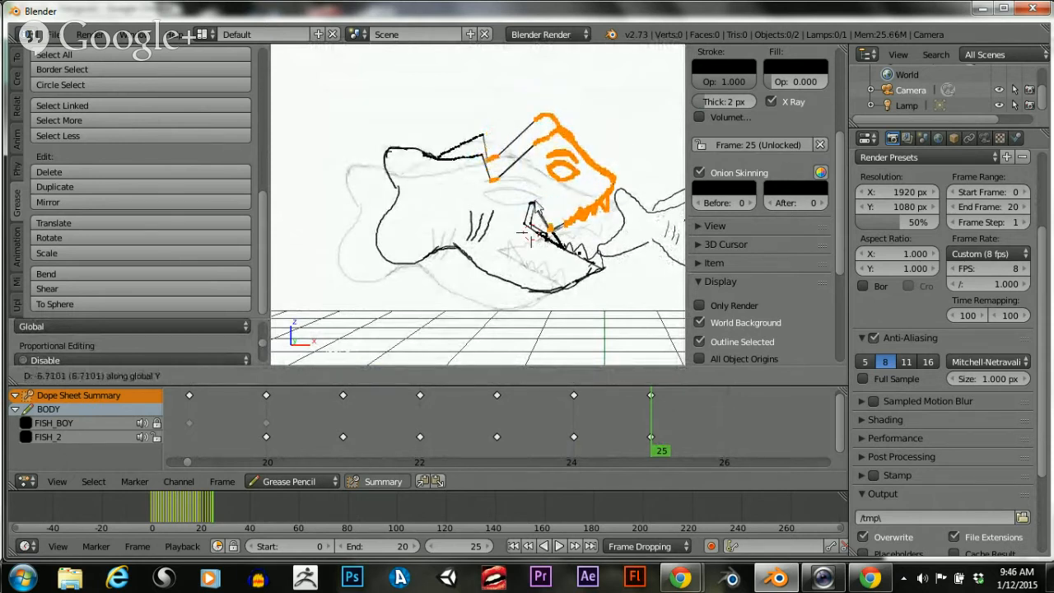
pyautogui.click(543, 219)
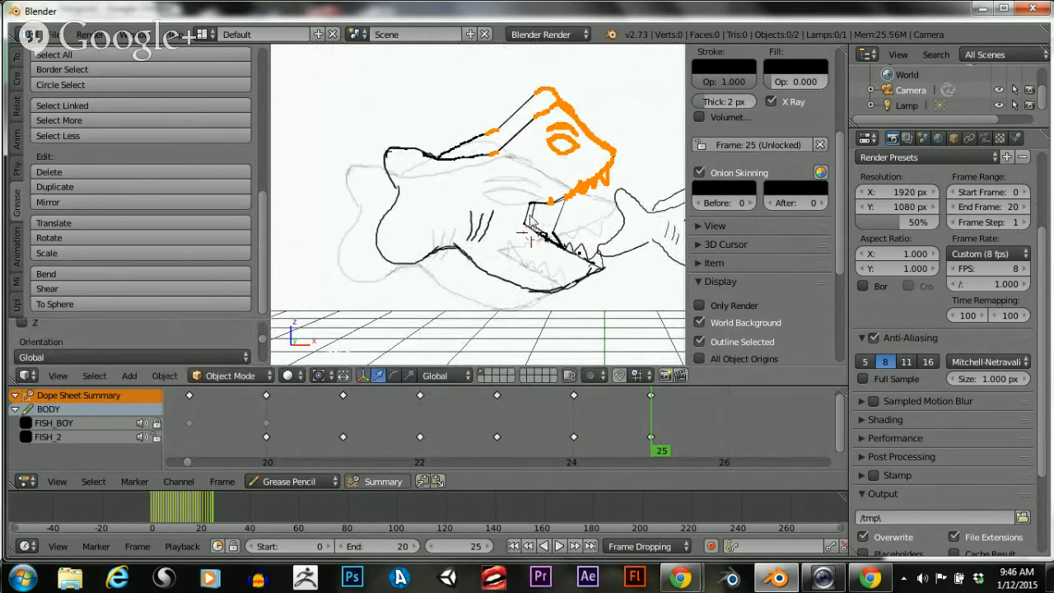
# Scale the selected upper-head strokes up to about 1.08 and raise them slightly along the global Y axis
pyautogui.press('s')
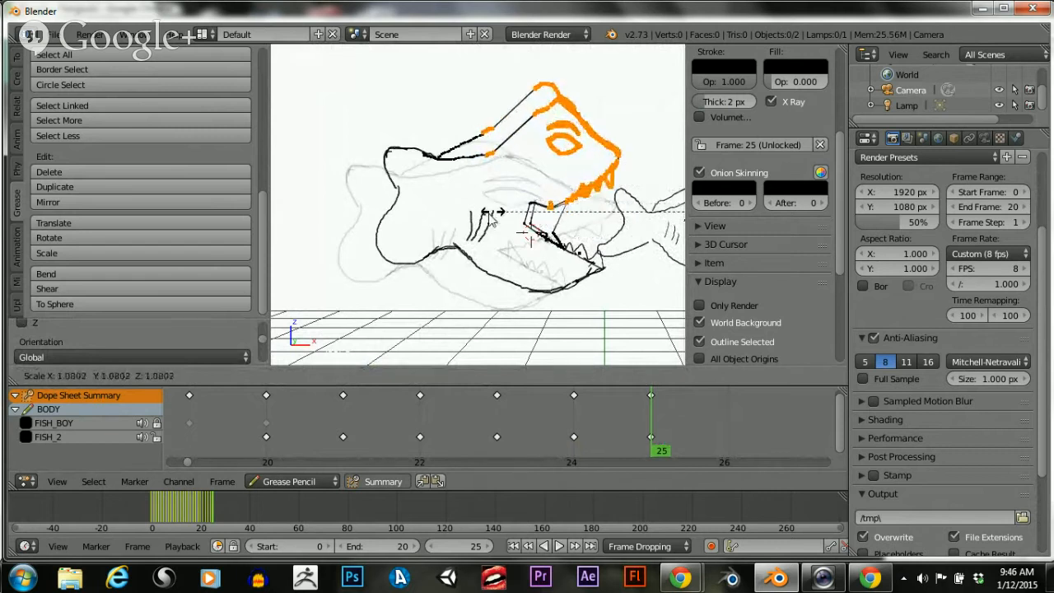
pyautogui.click(491, 216)
pyautogui.press('g')
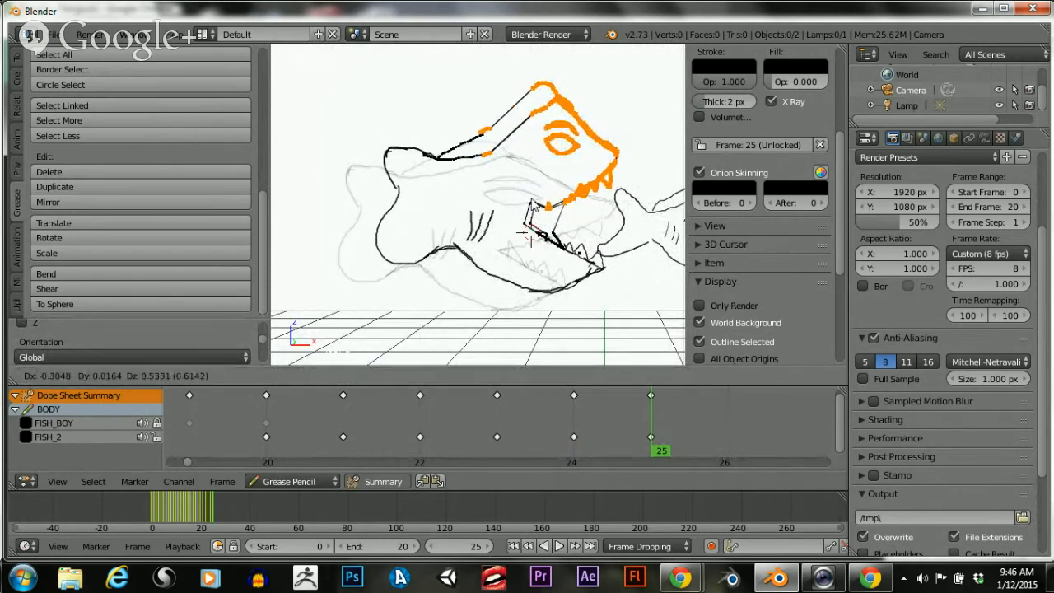
pyautogui.press('y')
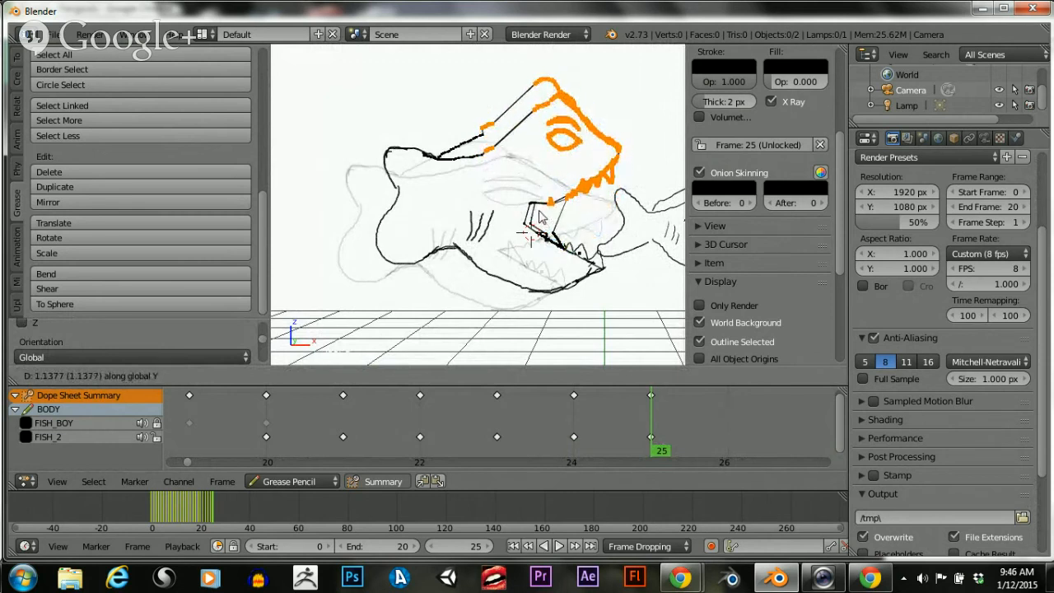
pyautogui.click(525, 195)
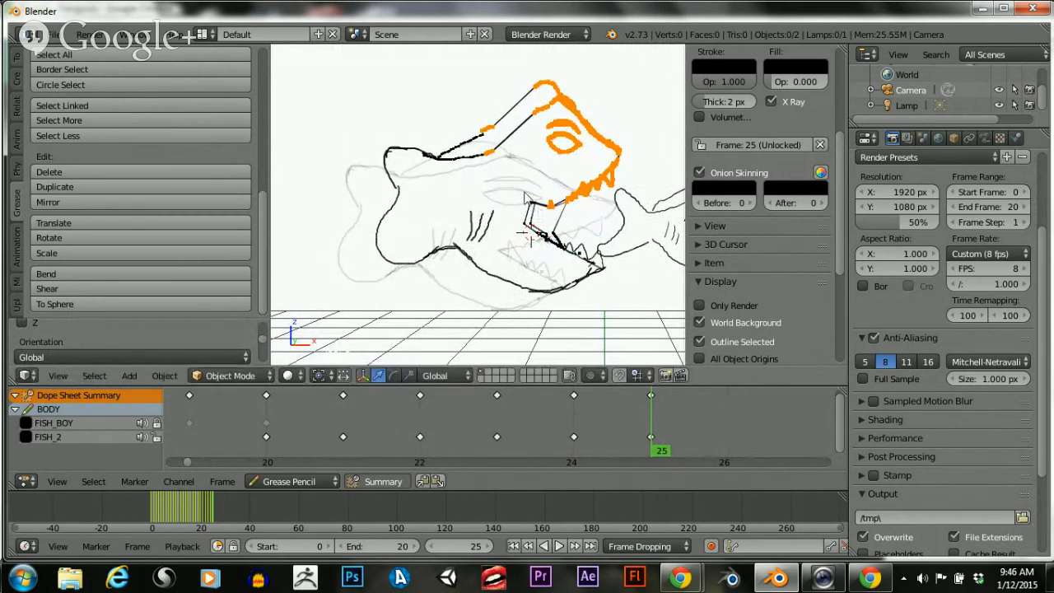
pyautogui.press('g')
pyautogui.press('y')
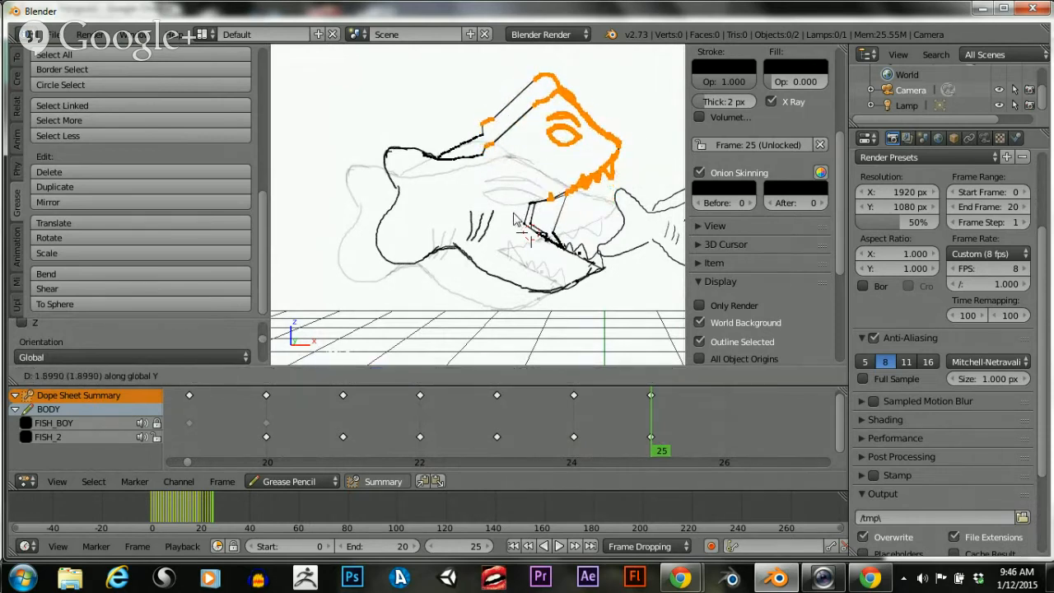
pyautogui.click(514, 218)
# Clear the selection and circle-select only the kinked points where the upper-head outline meets the fish's back
pyautogui.scroll(3, 495, 158)
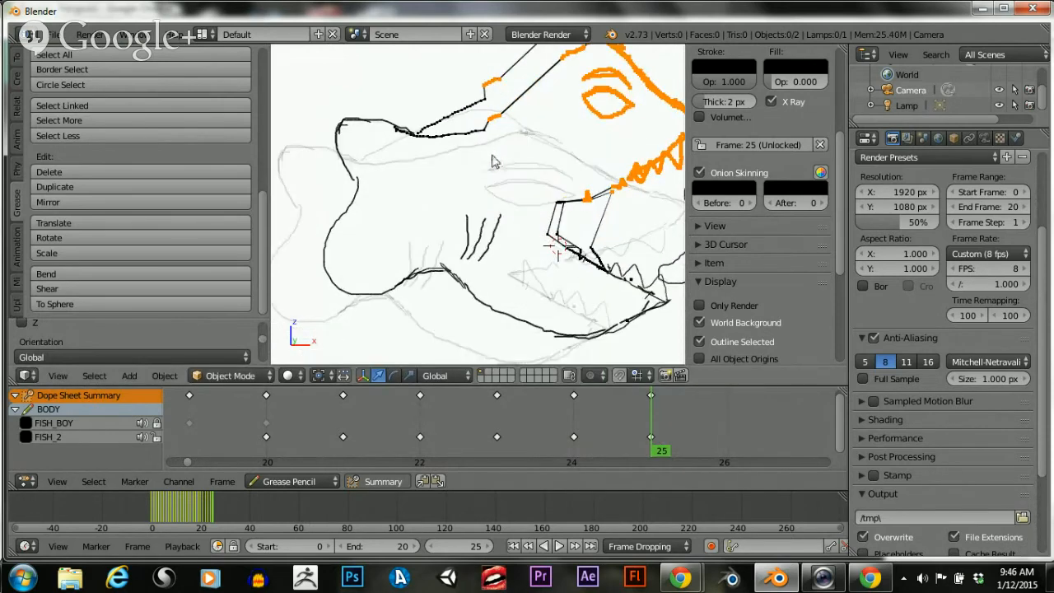
pyautogui.scroll(-1, 492, 160)
pyautogui.press('a')
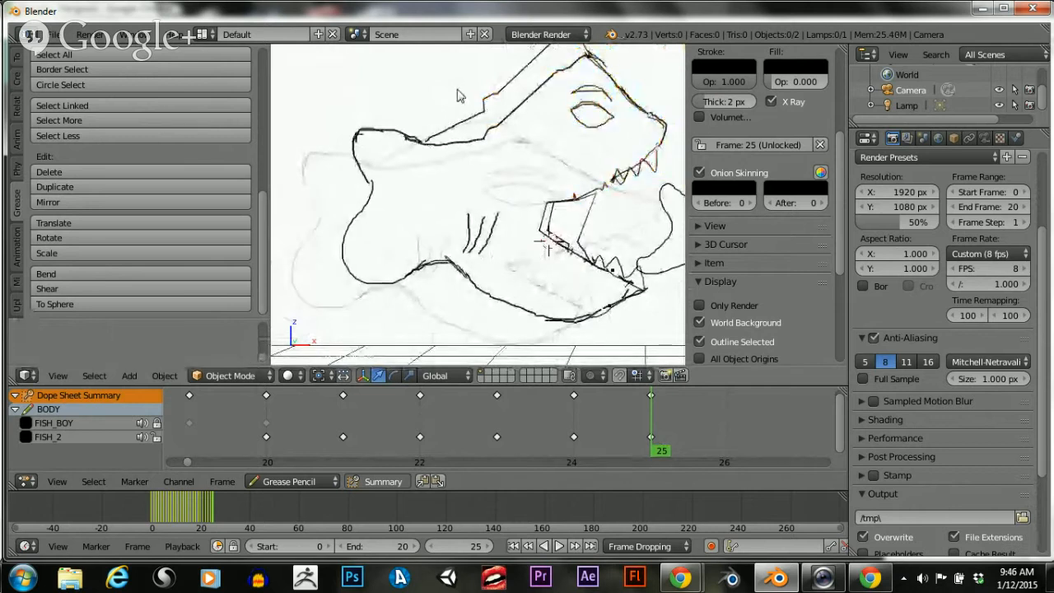
pyautogui.press('c')
pyautogui.click(492, 105)
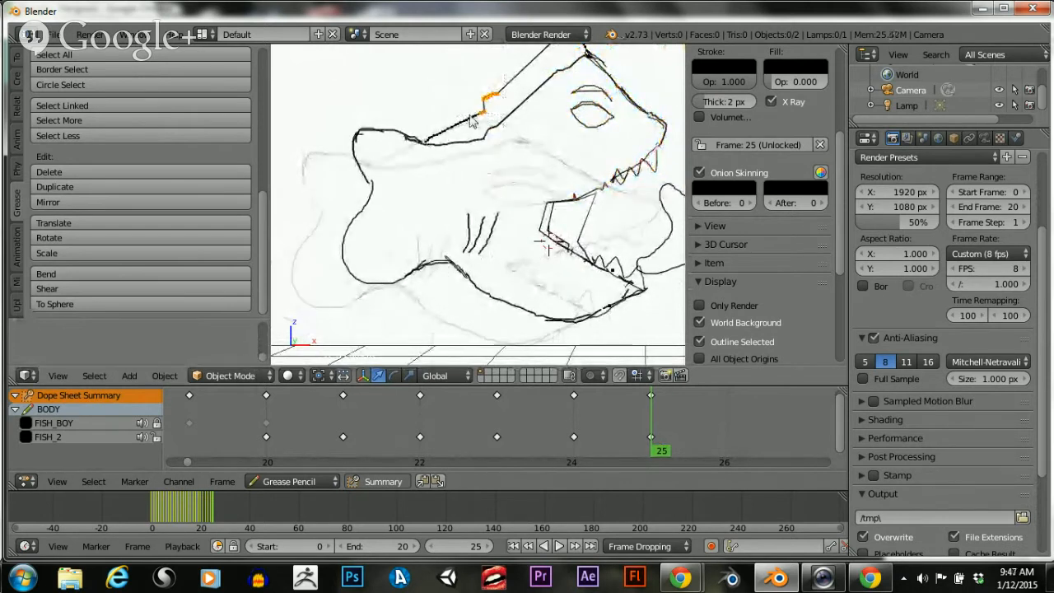
# Try to shift the selected kink points slightly toward the tail, including along the global Y axis, and undo the move
pyautogui.press('g')
pyautogui.click(478, 118)
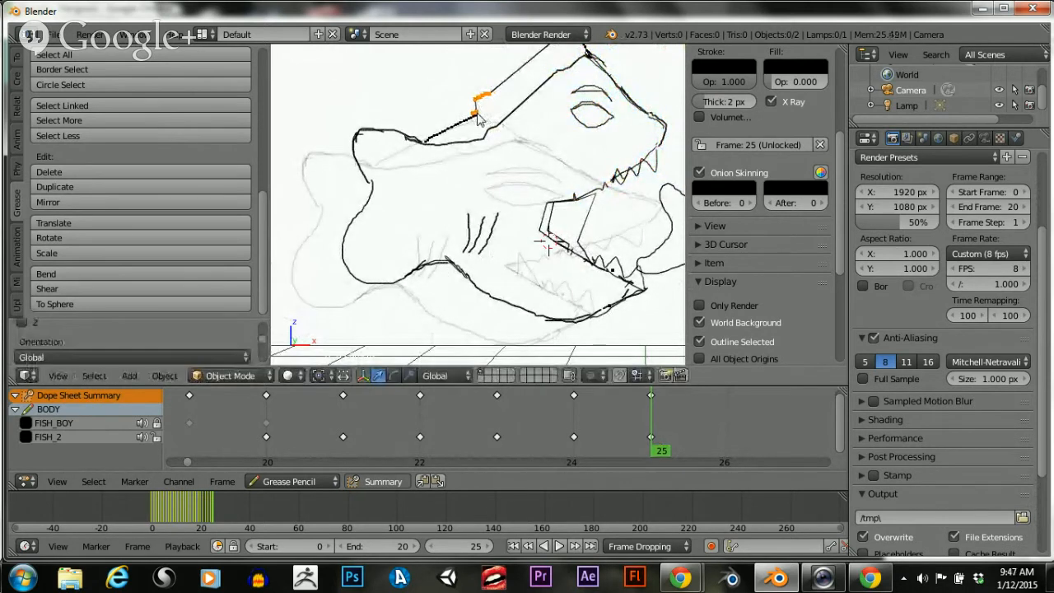
pyautogui.press('g')
pyautogui.press('y')
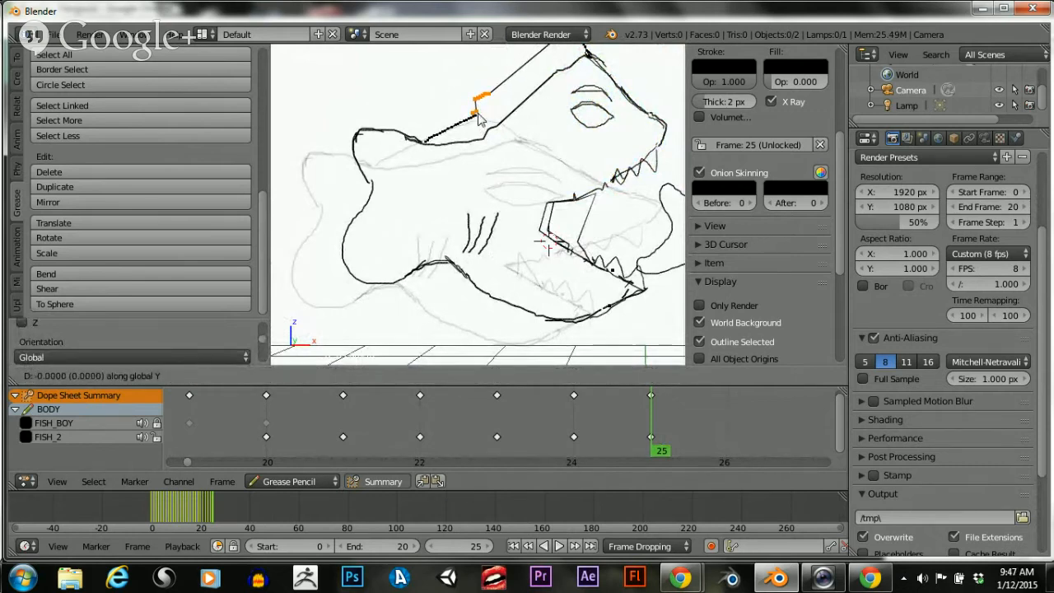
pyautogui.click(479, 119)
pyautogui.hotkey('ctrl', 'z')
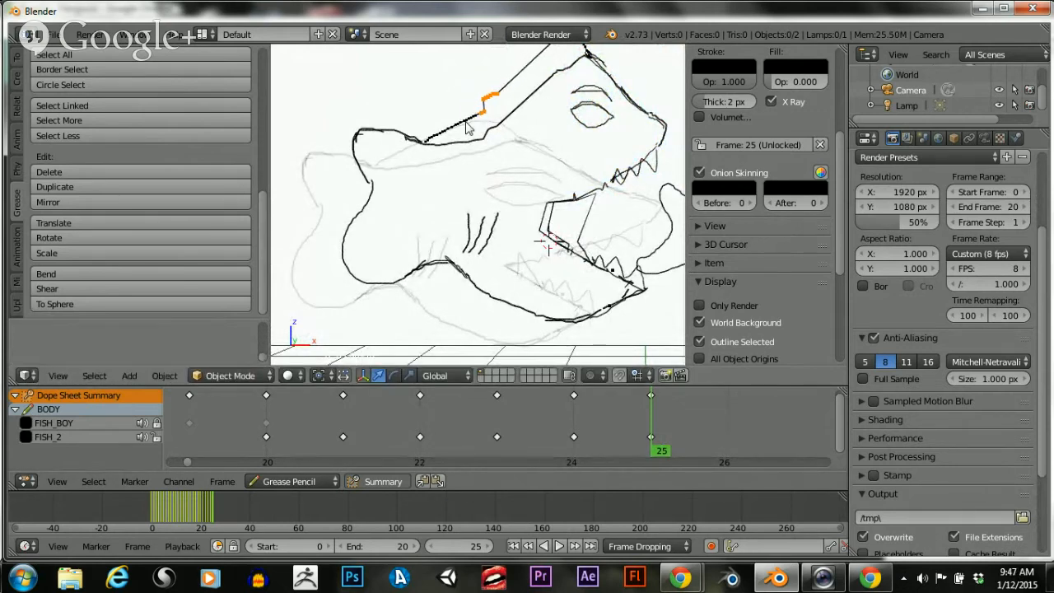
# Select only the kinked points on the rear fin outline and move them along global Y to level them with the neighbouring stroke
pyautogui.press('a')
pyautogui.press('b')
pyautogui.moveTo(473, 89); pyautogui.dragTo(502, 105)
pyautogui.press('g')
pyautogui.press('y')
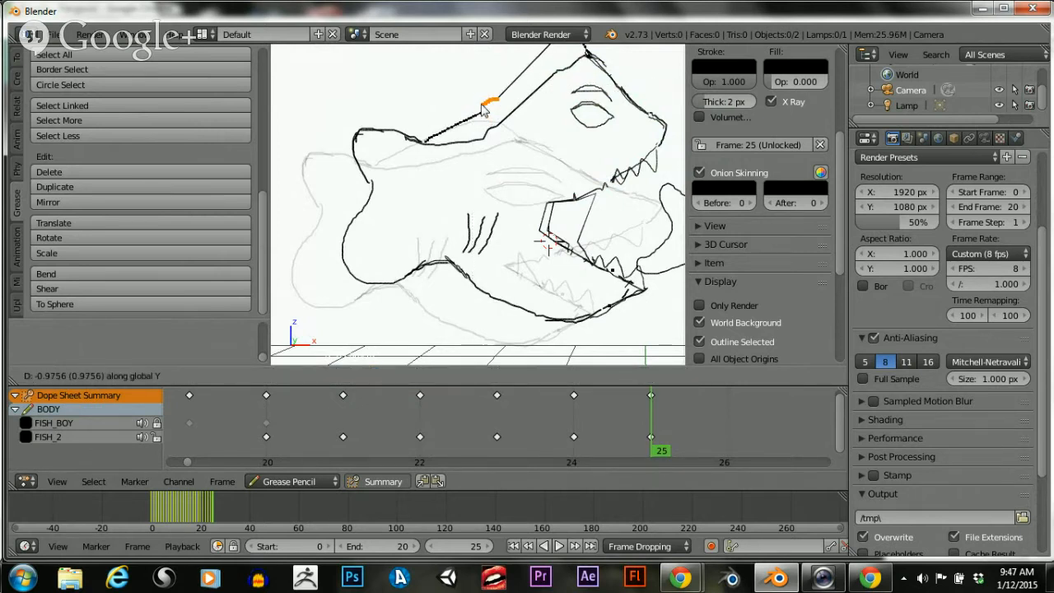
pyautogui.click(479, 107)
pyautogui.moveTo(479, 107); pyautogui.dragTo(484, 142, button='middle')
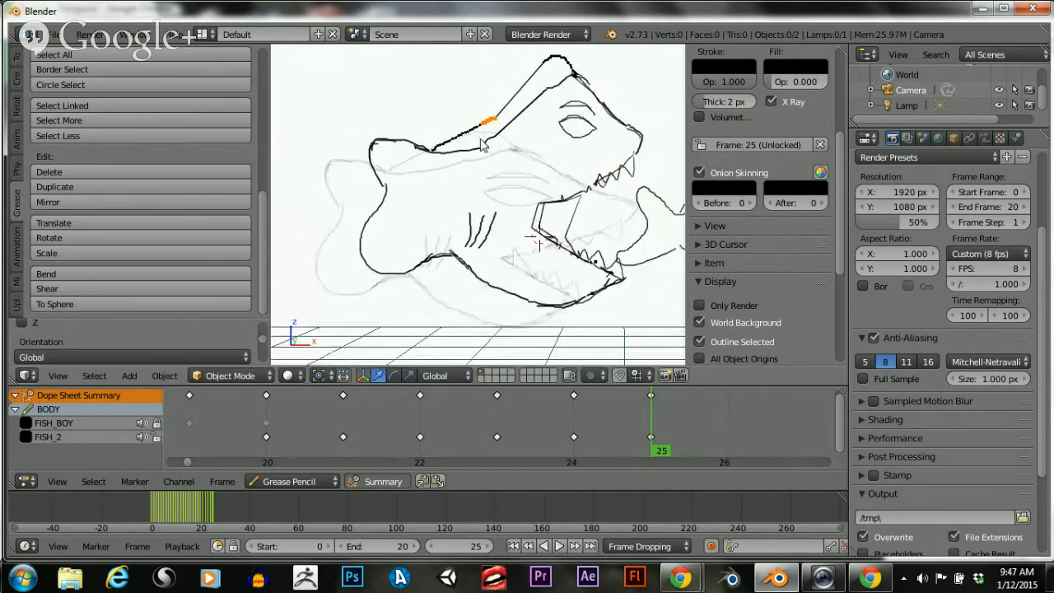
# Rotate the selected fin outline points, and shift them about 0.3 along global Y
pyautogui.press('r')
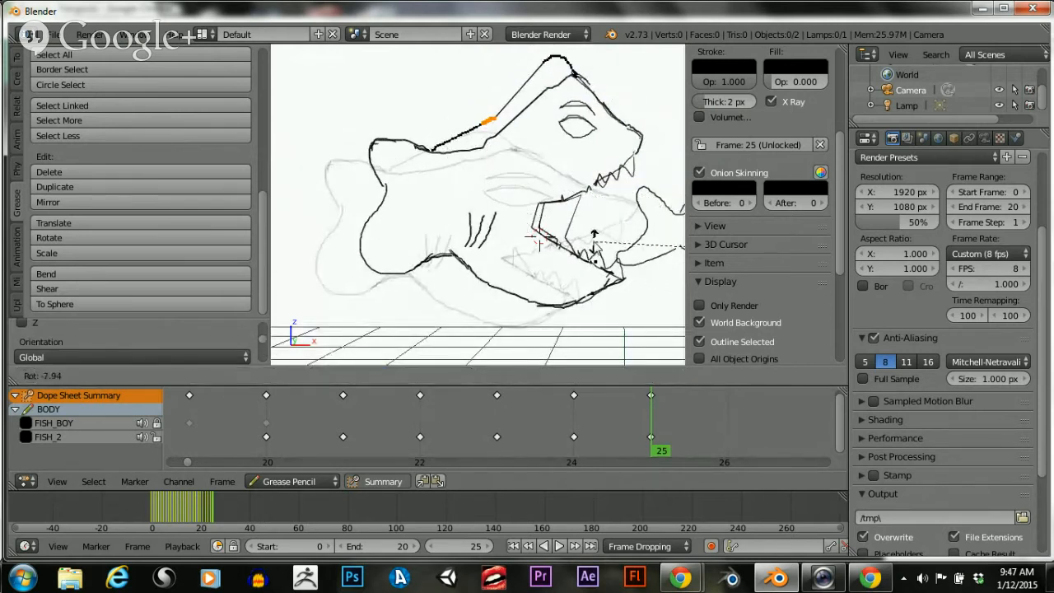
pyautogui.click(439, 157)
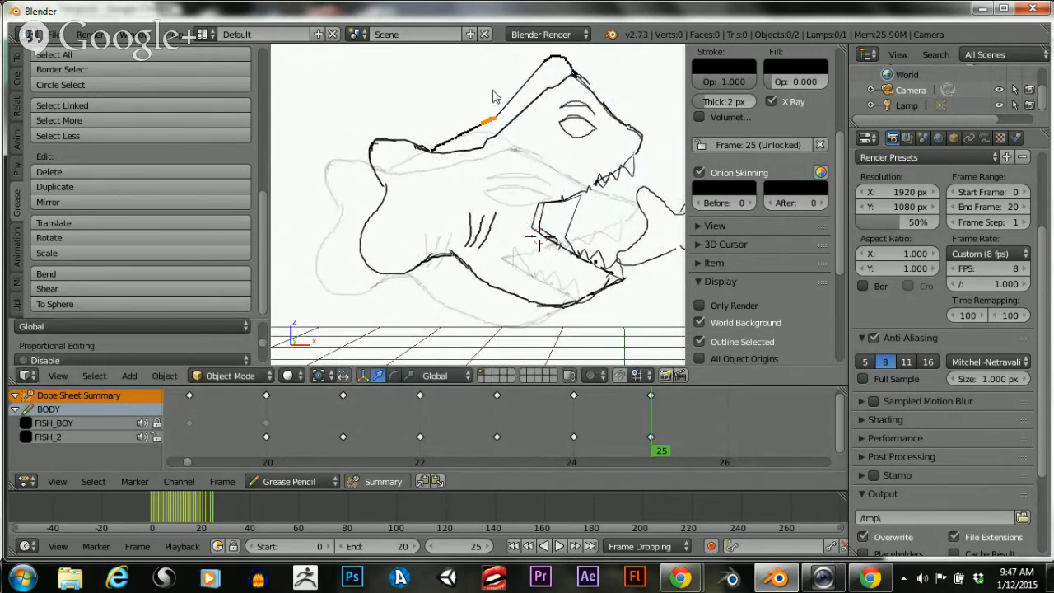
pyautogui.press('g')
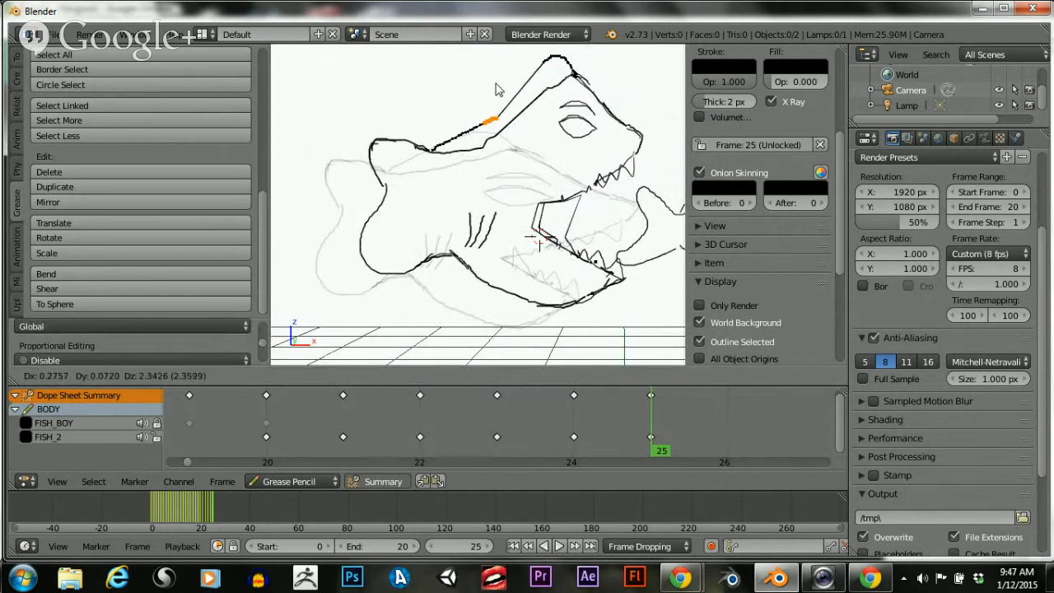
pyautogui.press('y')
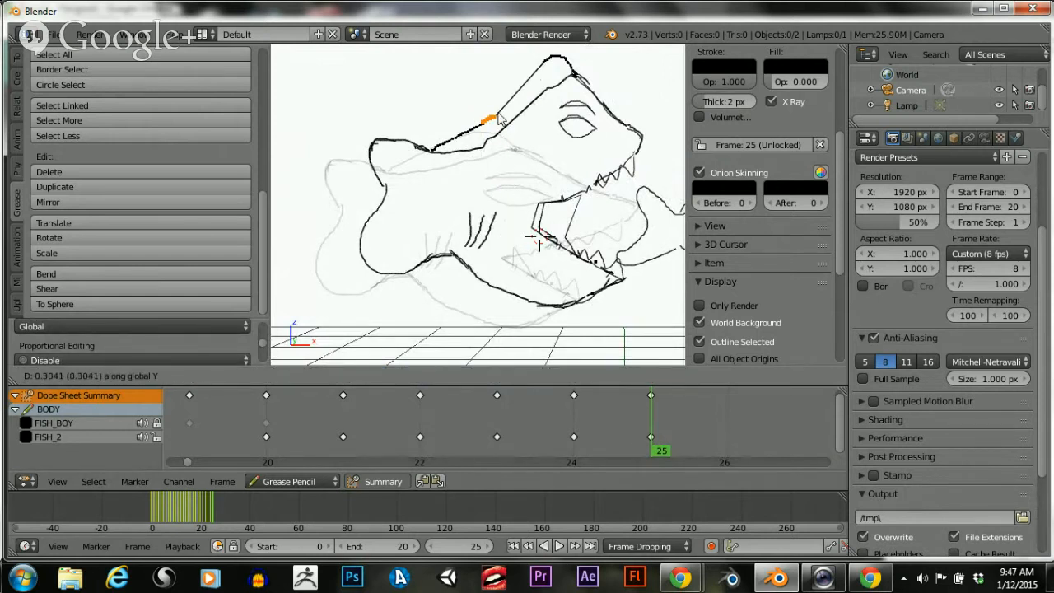
pyautogui.click(498, 115)
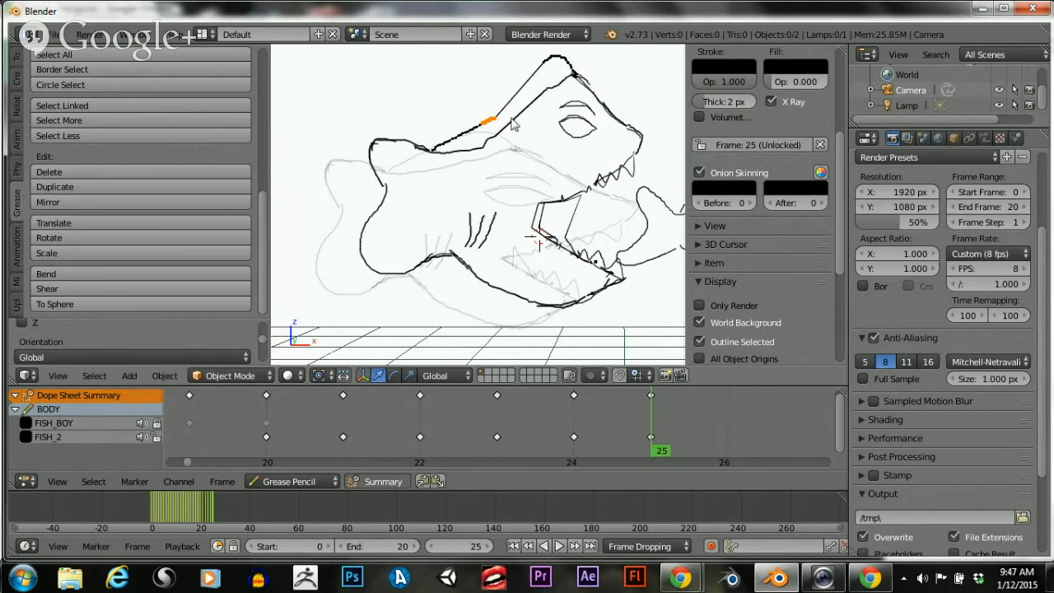
# Scale up the selected fin outline points to lengthen their segment, and move them about 0.3 along global Y
pyautogui.press('g')
pyautogui.rightClick(502, 145)
pyautogui.press('s')
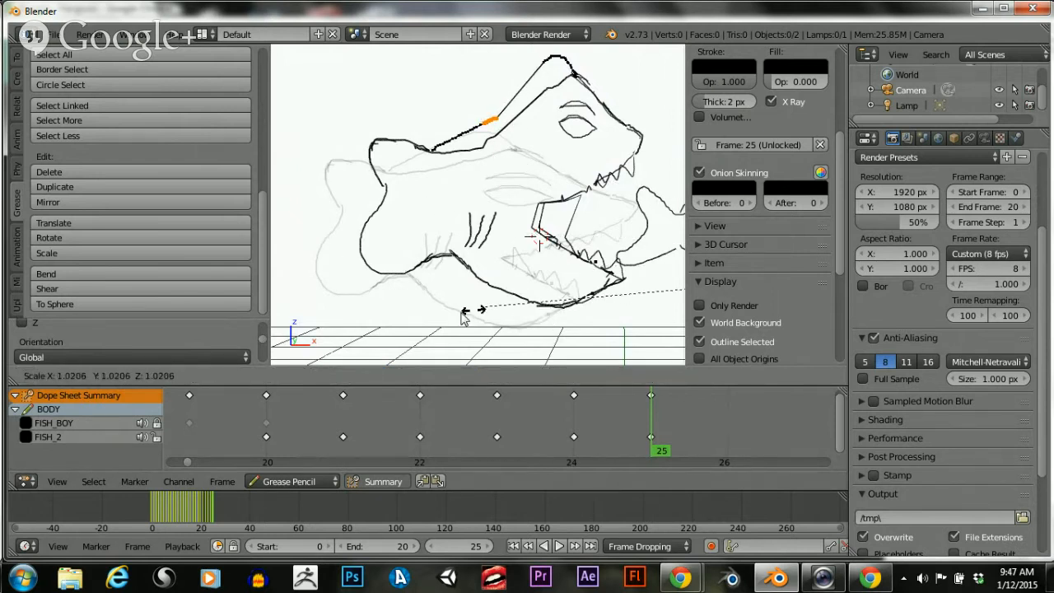
pyautogui.click(375, 334)
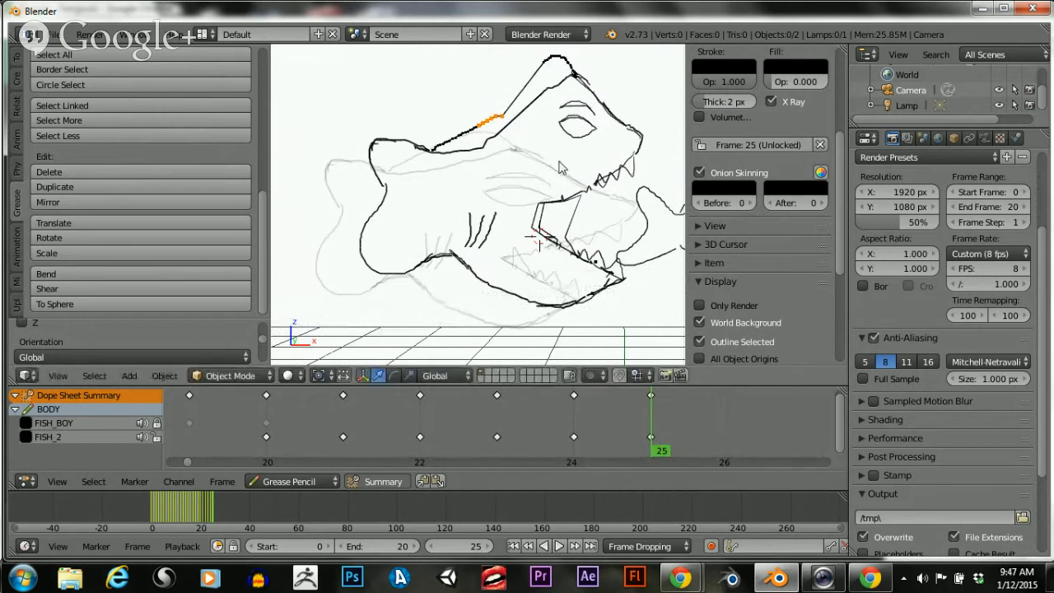
pyautogui.press('g')
pyautogui.press('y')
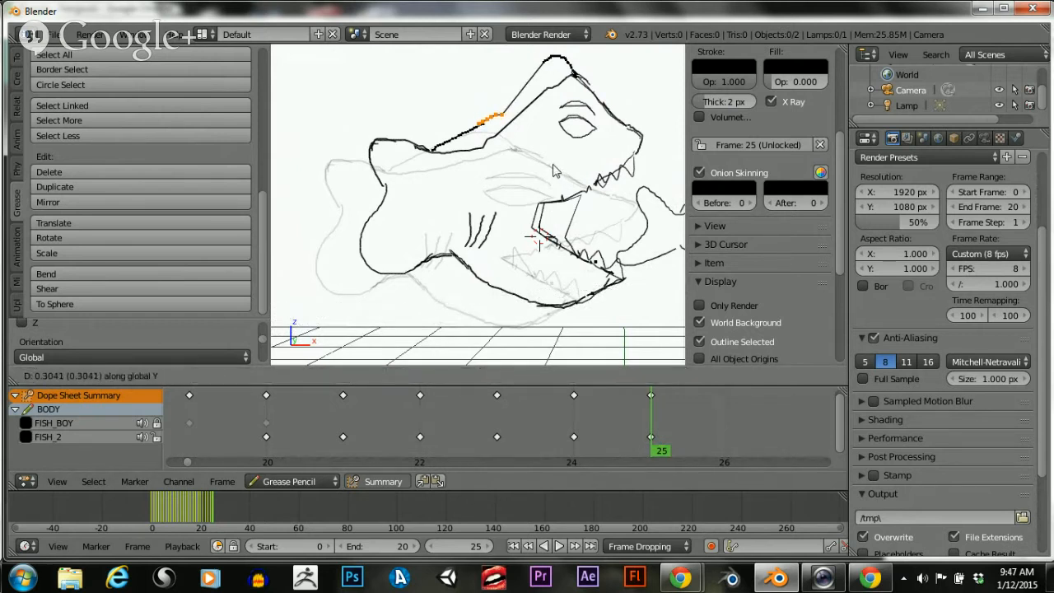
pyautogui.click(555, 171)
# Select only the upper points of the short fin outline segment and adjust them along global Y
pyautogui.press('a')
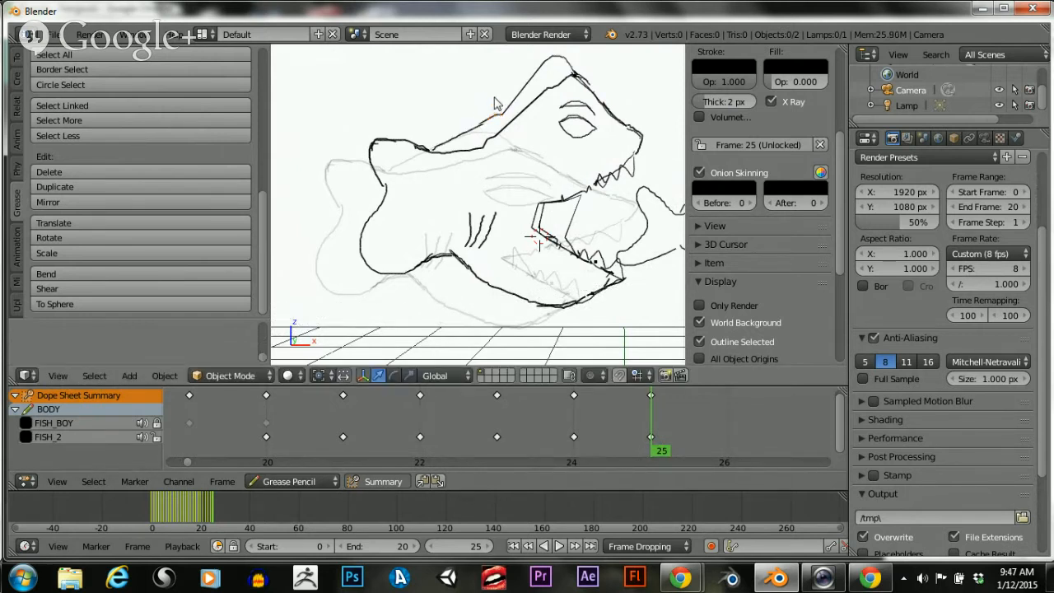
pyautogui.press('b')
pyautogui.moveTo(489, 104); pyautogui.dragTo(512, 123)
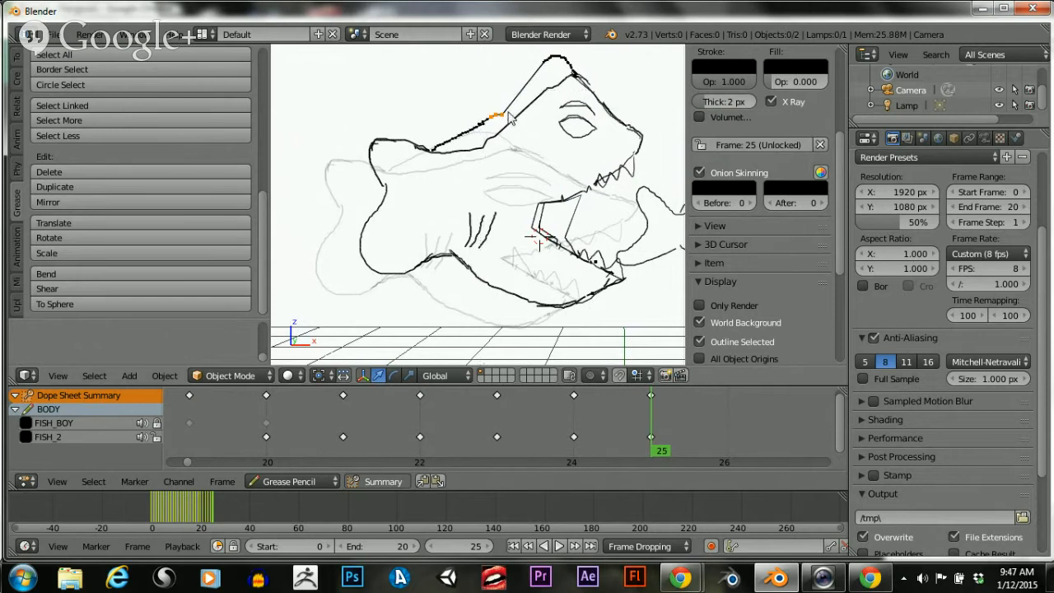
pyautogui.press('g')
pyautogui.press('y')
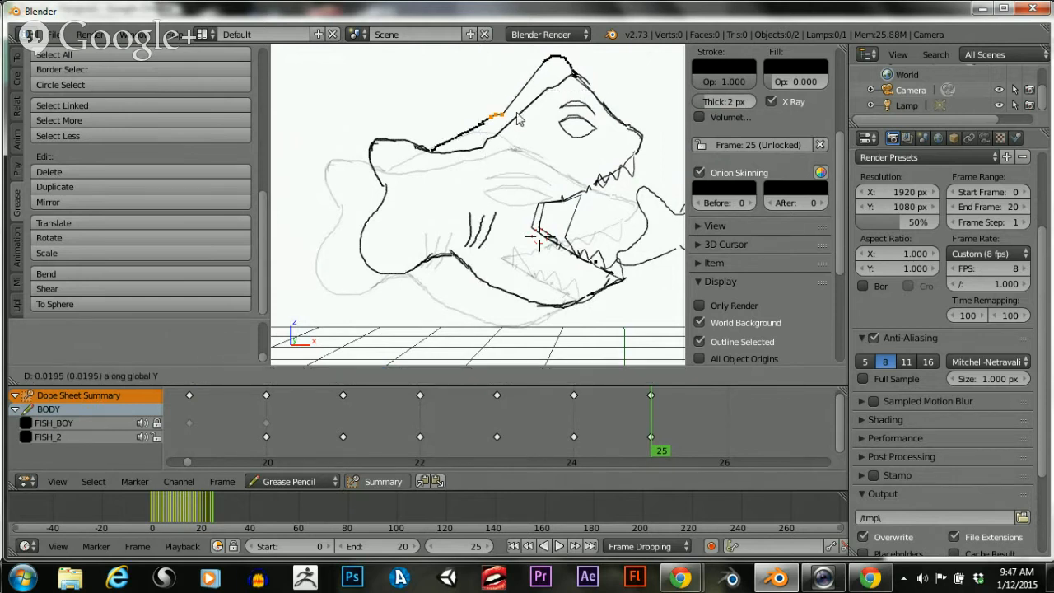
pyautogui.click(498, 111)
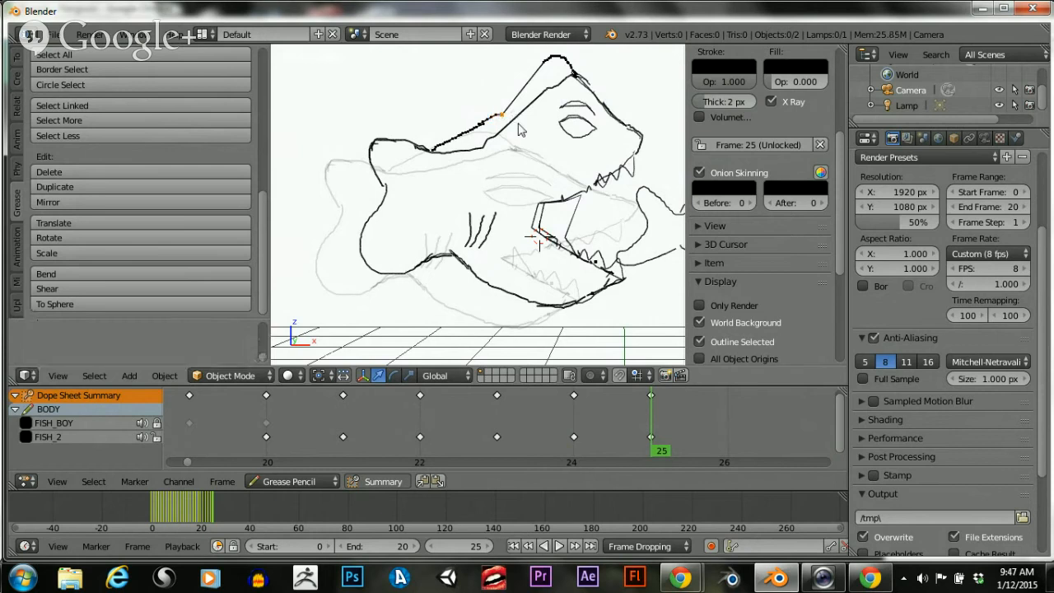
# Move the segment's topmost point about 2 along global Y toward the fin's long upper edge
pyautogui.press('g')
pyautogui.press('y')
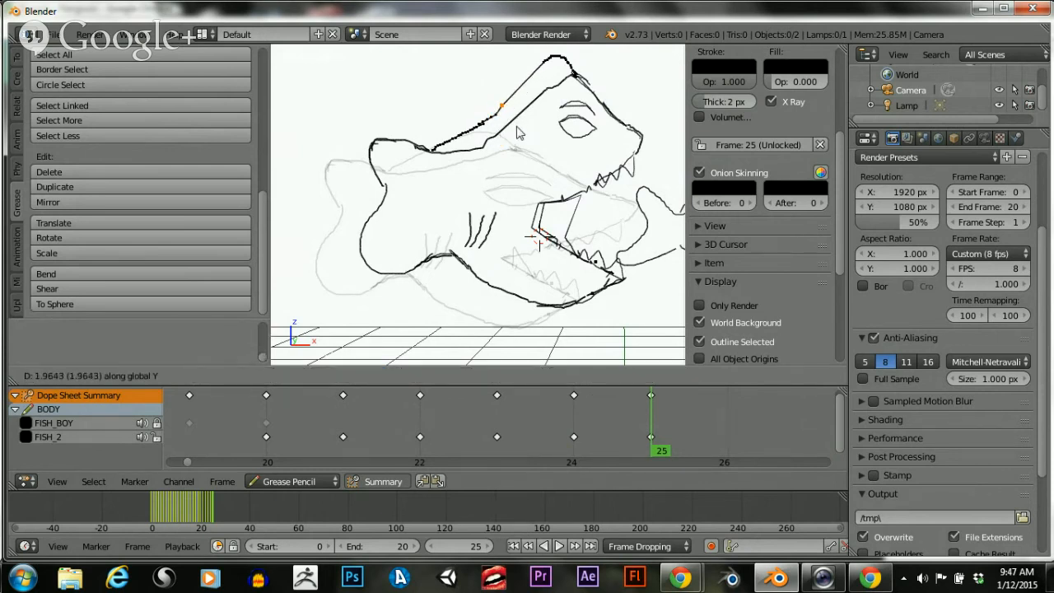
pyautogui.click(519, 133)
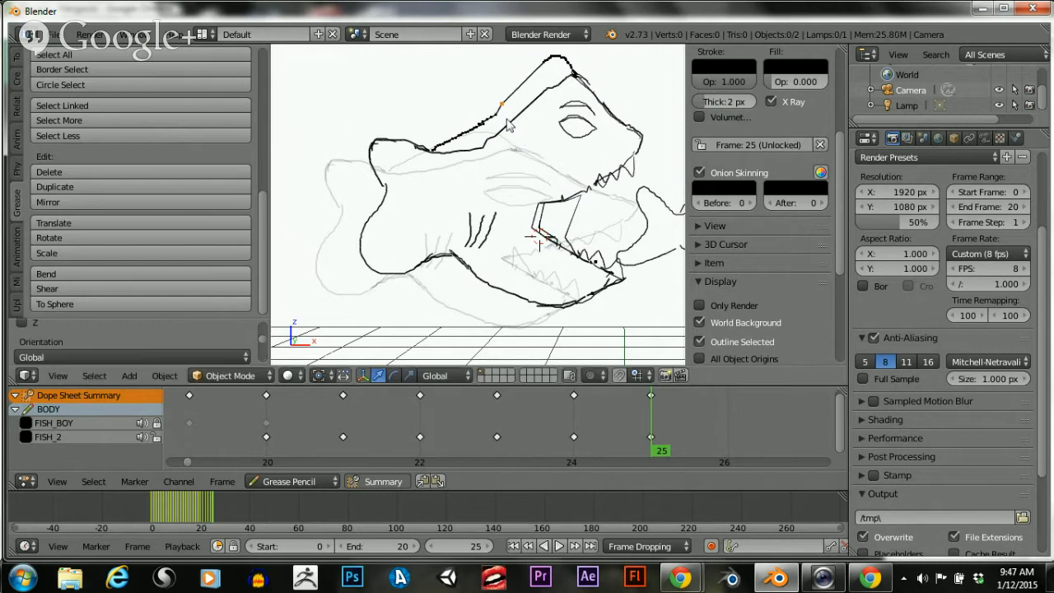
# Move the next point down the rear fin outline about 1.1 along global Y to smooth the bend
pyautogui.scroll(2, 459, 113)
pyautogui.scroll(3, 458, 113)
pyautogui.keyDown('shift'); pyautogui.moveTo(459, 90); pyautogui.dragTo(390, 302, button='middle'); pyautogui.keyUp('shift')
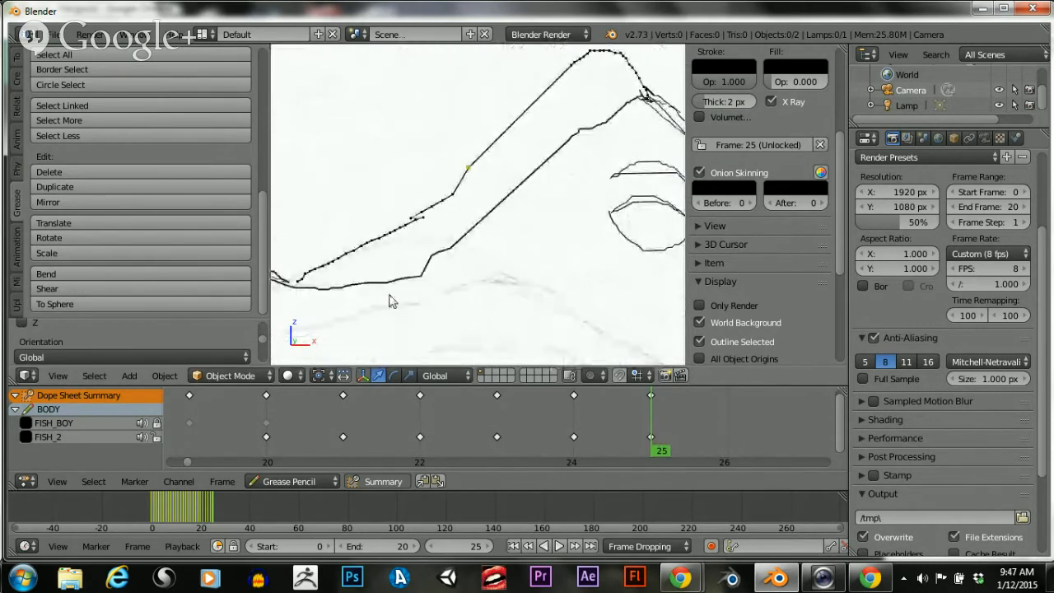
pyautogui.scroll(2, 404, 216)
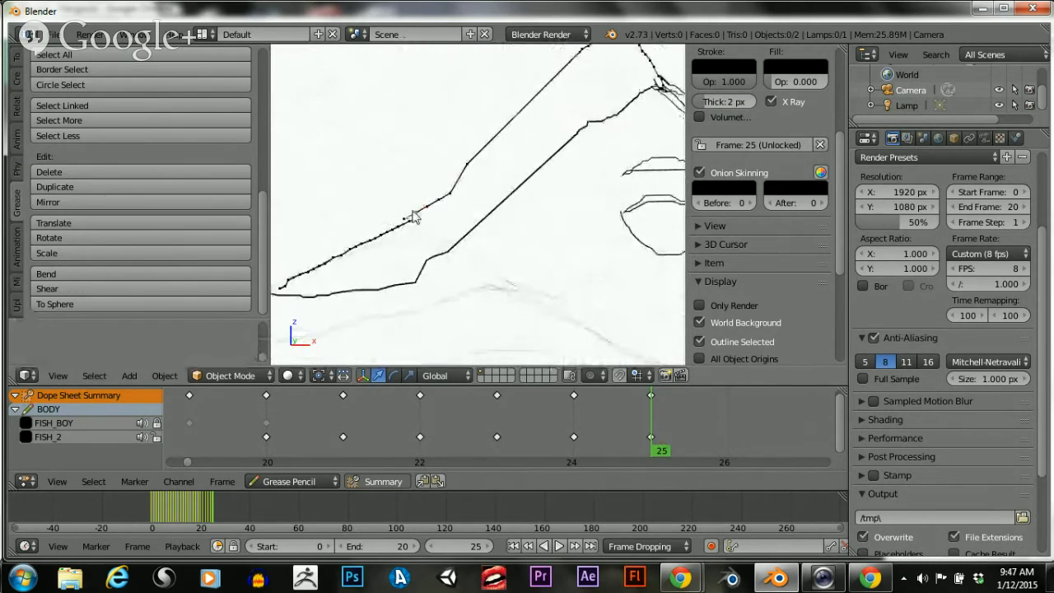
pyautogui.rightClick(443, 192)
pyautogui.press('g')
pyautogui.press('y')
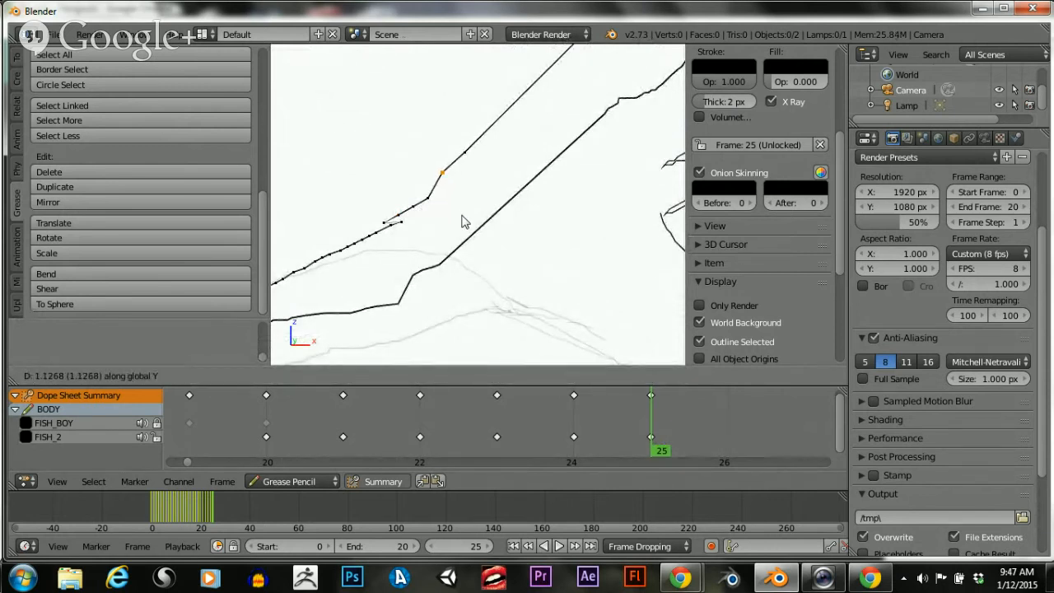
pyautogui.click(465, 220)
# Move the following two points down the rear fin outline along global Y to continue the fin's straight upper edge
pyautogui.rightClick(422, 203)
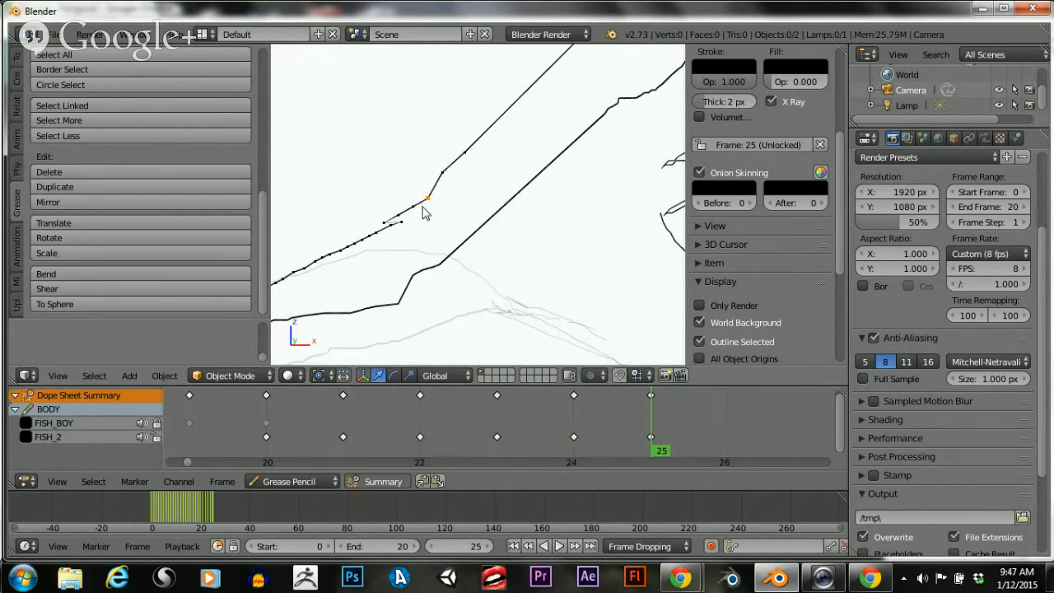
pyautogui.press('g')
pyautogui.press('y')
pyautogui.click(420, 218)
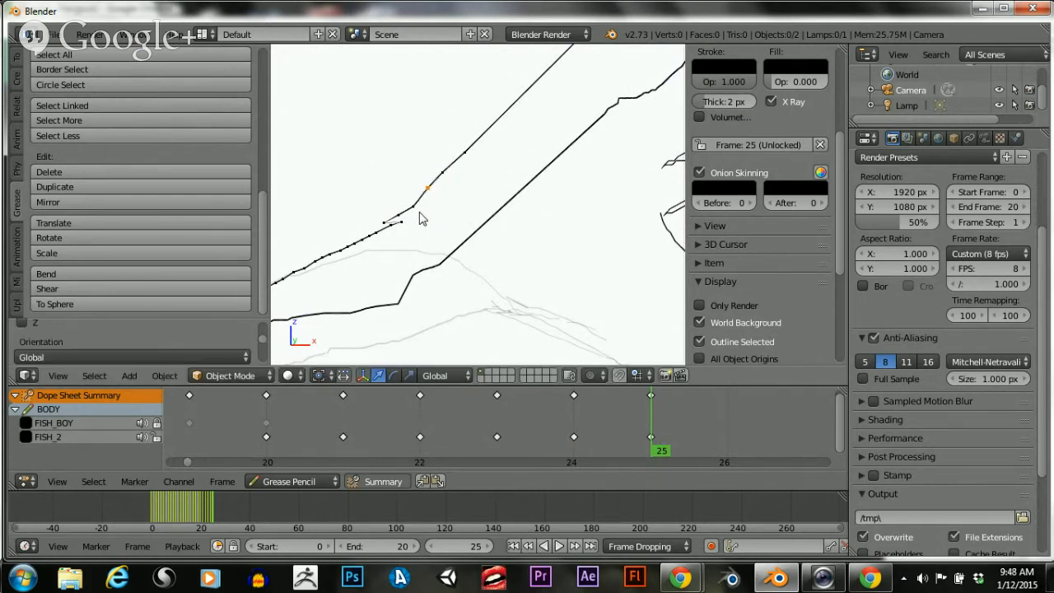
pyautogui.rightClick(415, 211)
pyautogui.press('g')
pyautogui.press('y')
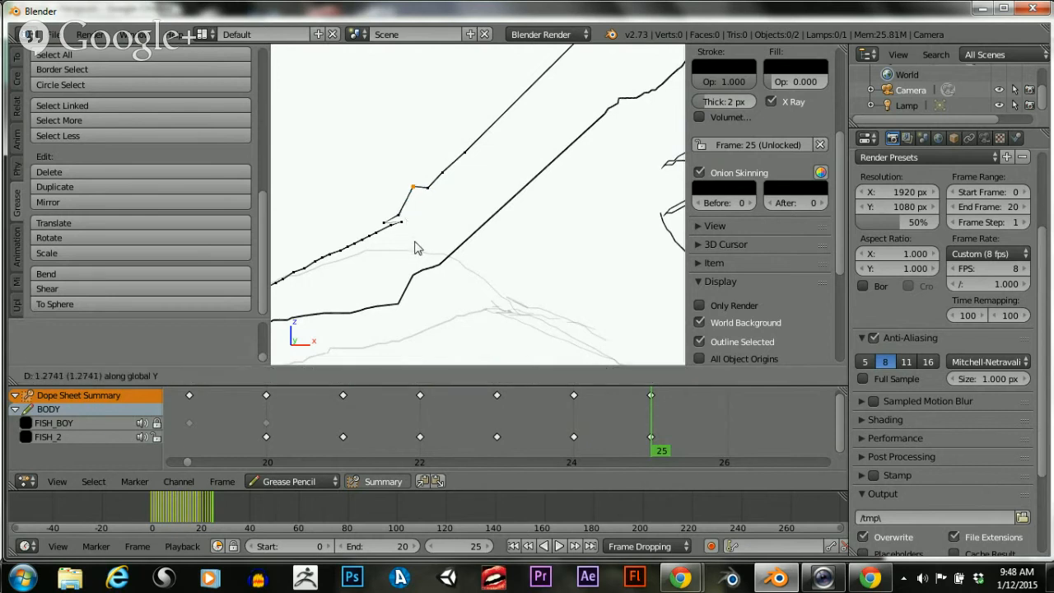
pyautogui.click(397, 218)
# Raise the point just above the doubled-back hook along global Y toward the fin's sloping edge
pyautogui.rightClick(398, 219)
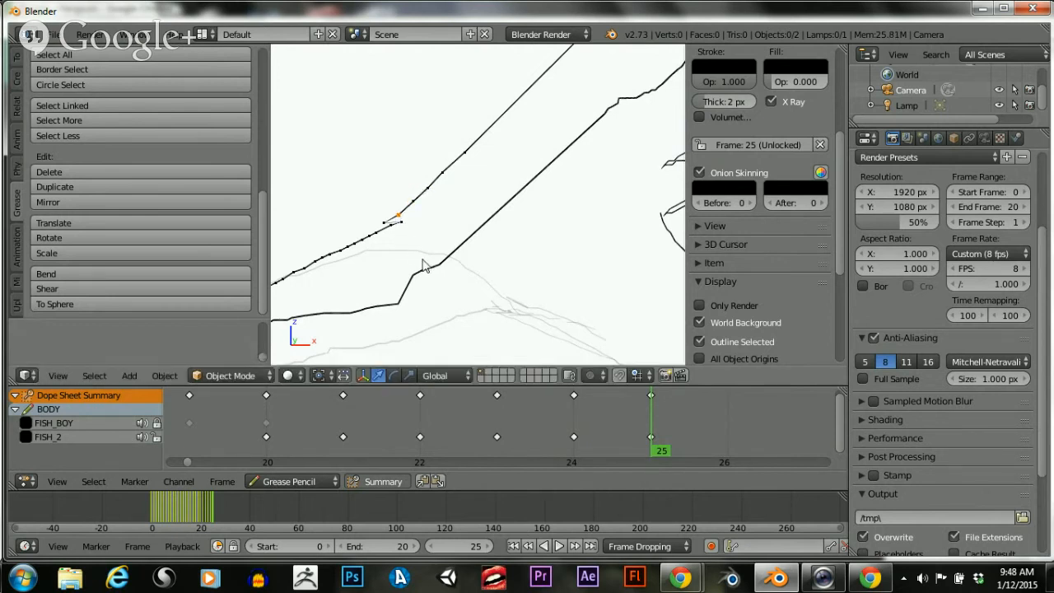
pyautogui.press('g')
pyautogui.press('y')
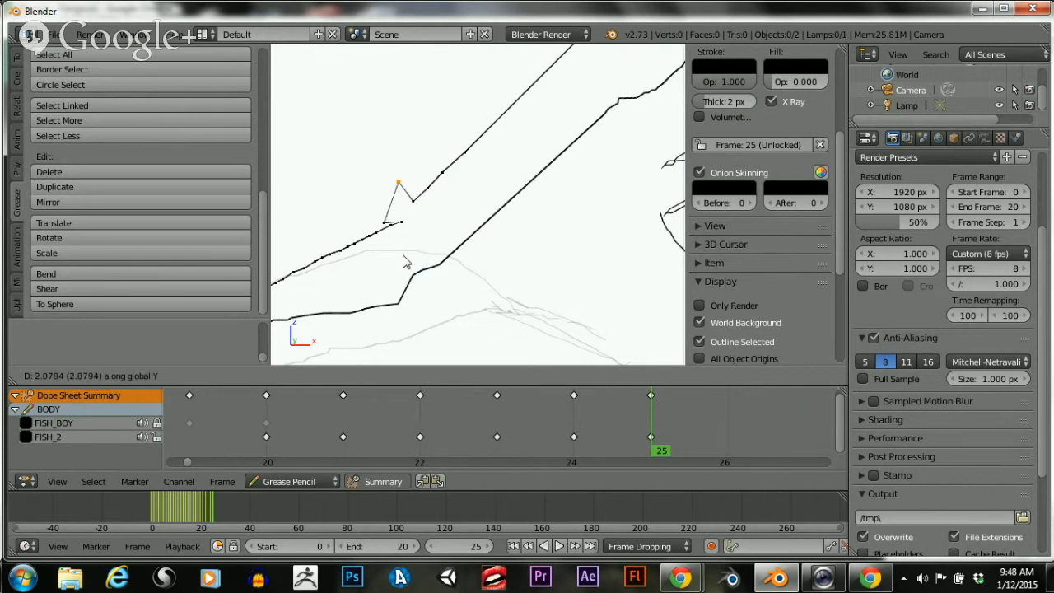
pyautogui.click(397, 234)
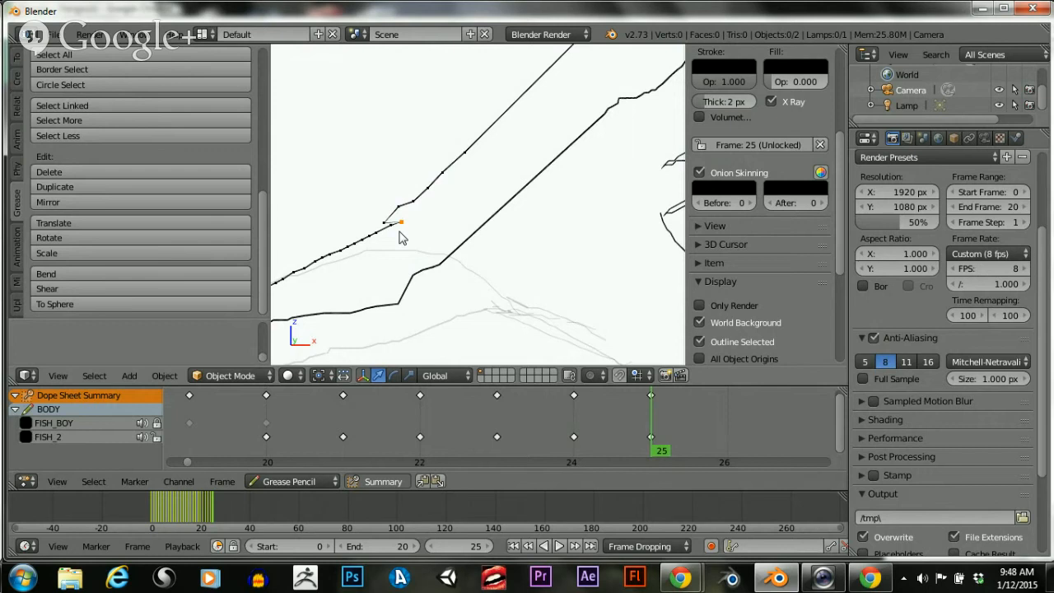
# Shift the doubled-back points of the hook sideways to bring them beneath the lower end of the fin's straight edge
pyautogui.press('g')
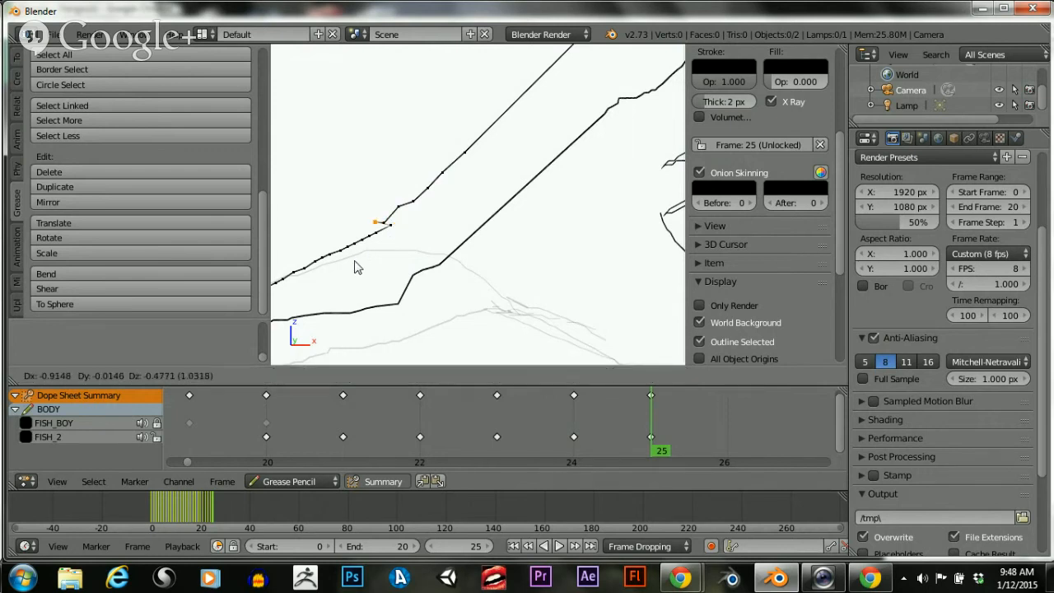
pyautogui.click(371, 274)
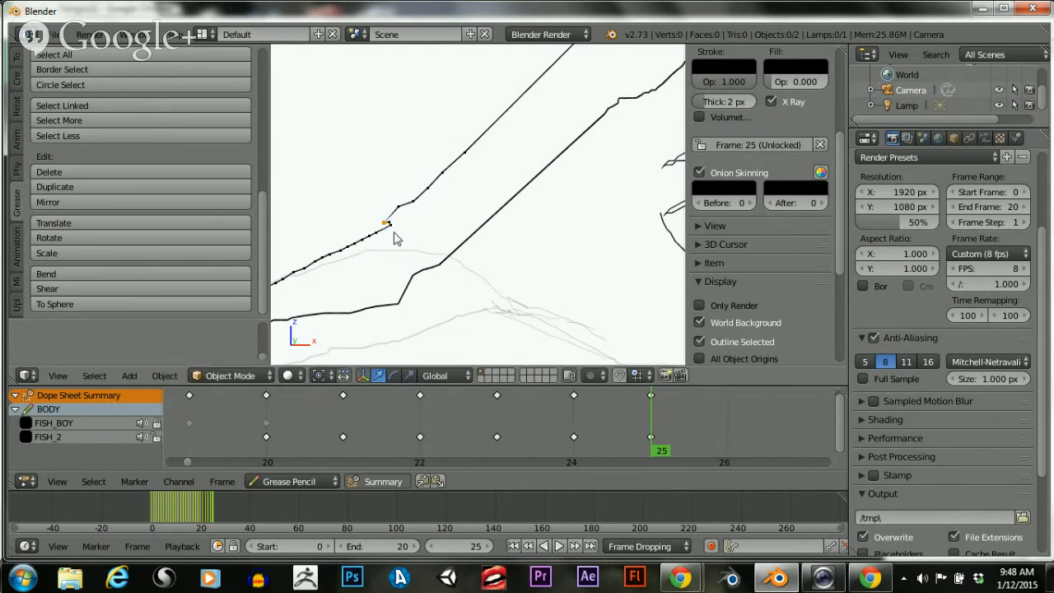
pyautogui.moveTo(364, 211); pyautogui.dragTo(388, 223)
pyautogui.press('g')
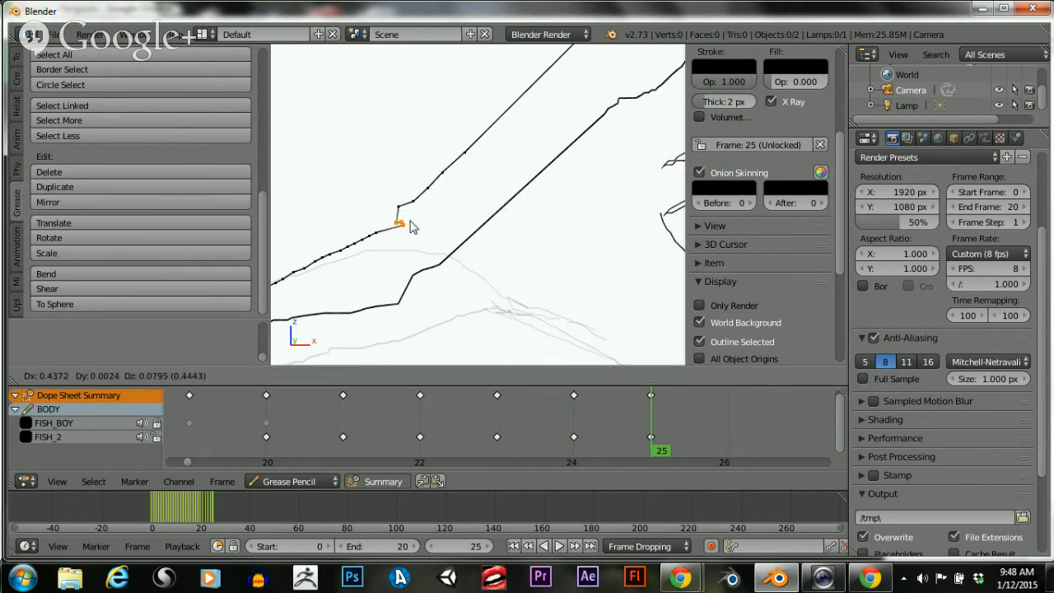
pyautogui.click(408, 224)
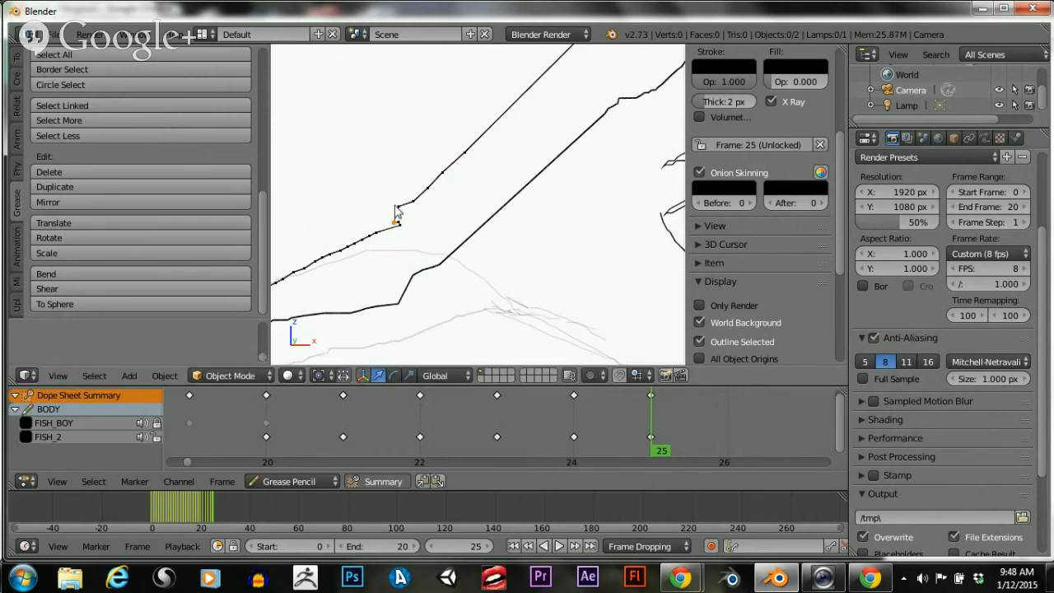
# Realign the hook's outlying point with the gap between the two strokes, and raise it about 0.9 along global Y
pyautogui.press('g')
pyautogui.click(404, 196)
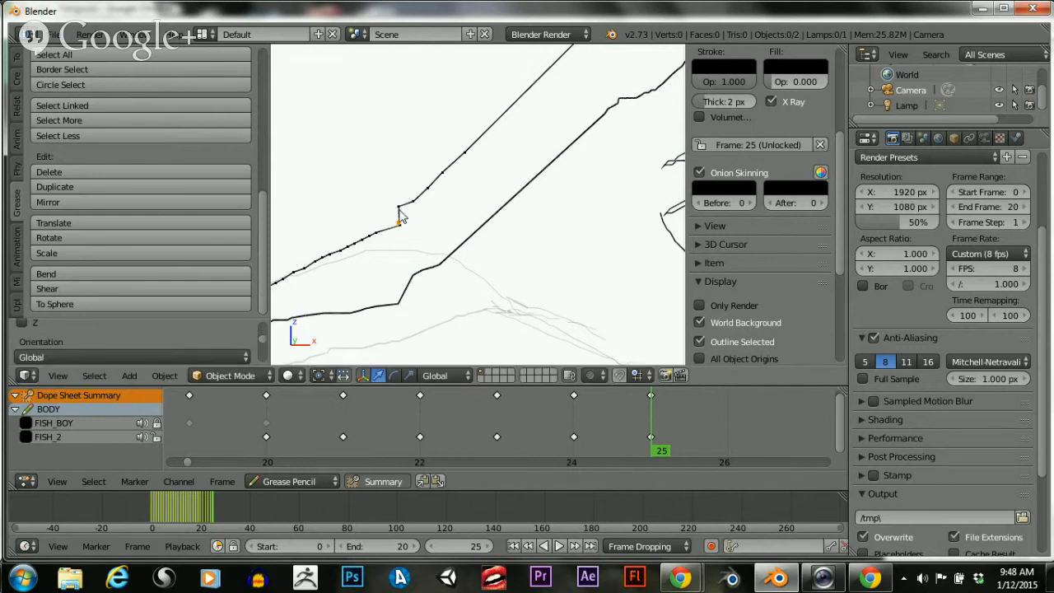
pyautogui.press('g')
pyautogui.press('y')
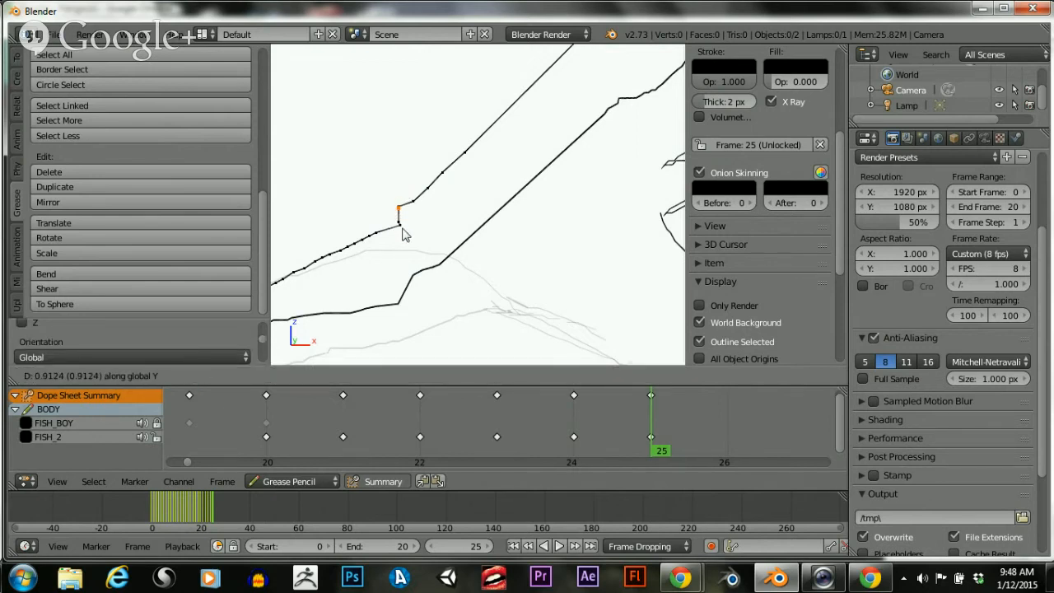
pyautogui.click(400, 221)
# Lower the corner point at the end of the fin's straight edge about 0.4 along global Y
pyautogui.rightClick(399, 208)
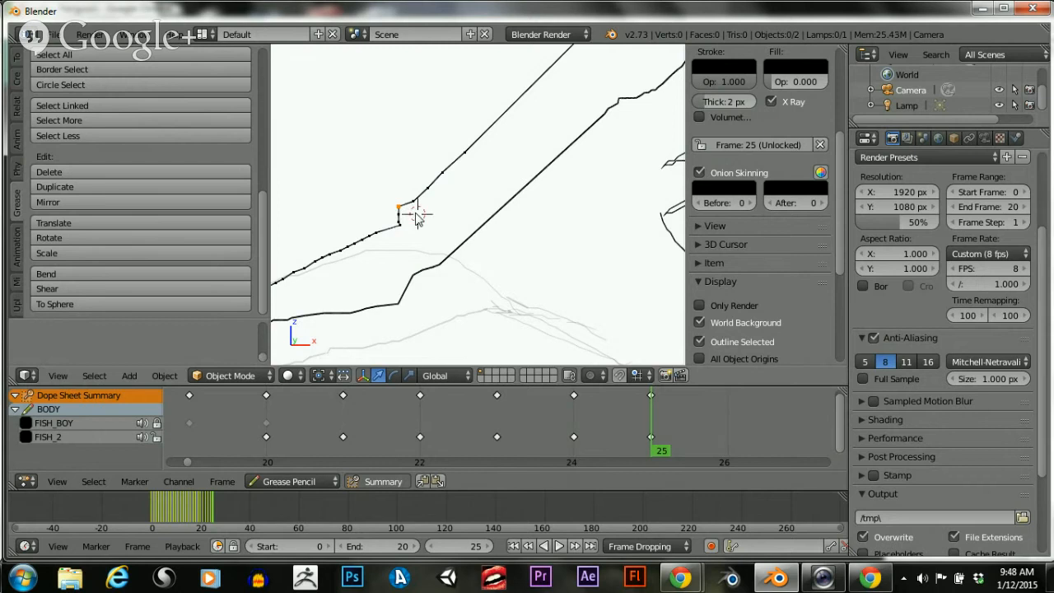
pyautogui.press('g')
pyautogui.press('y')
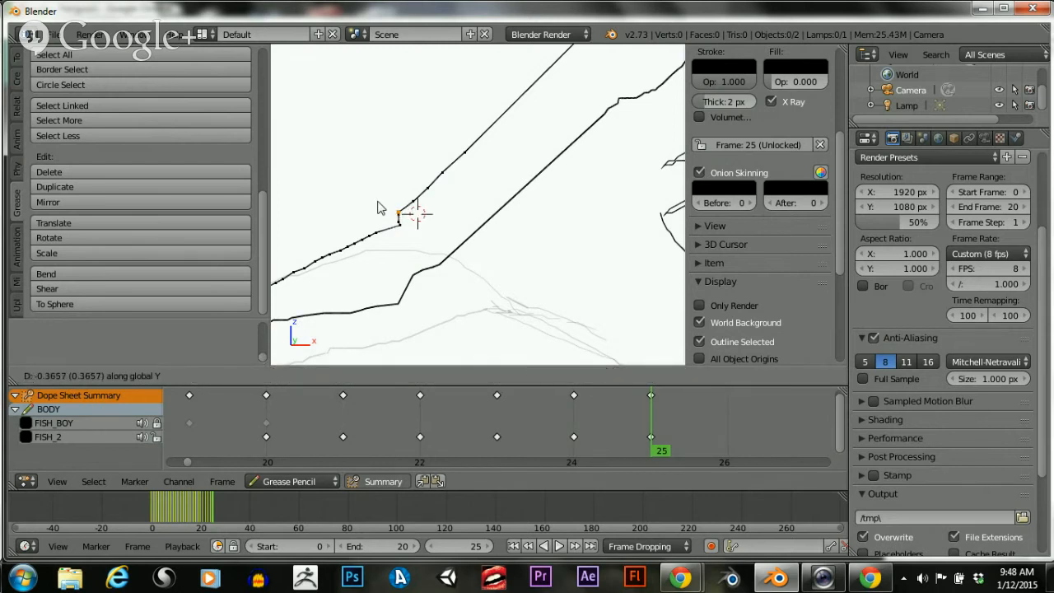
pyautogui.click(349, 203)
# Shift the point beside the fin's lower corner sideways, and raise it along global Y into line with the straight edge
pyautogui.press('g')
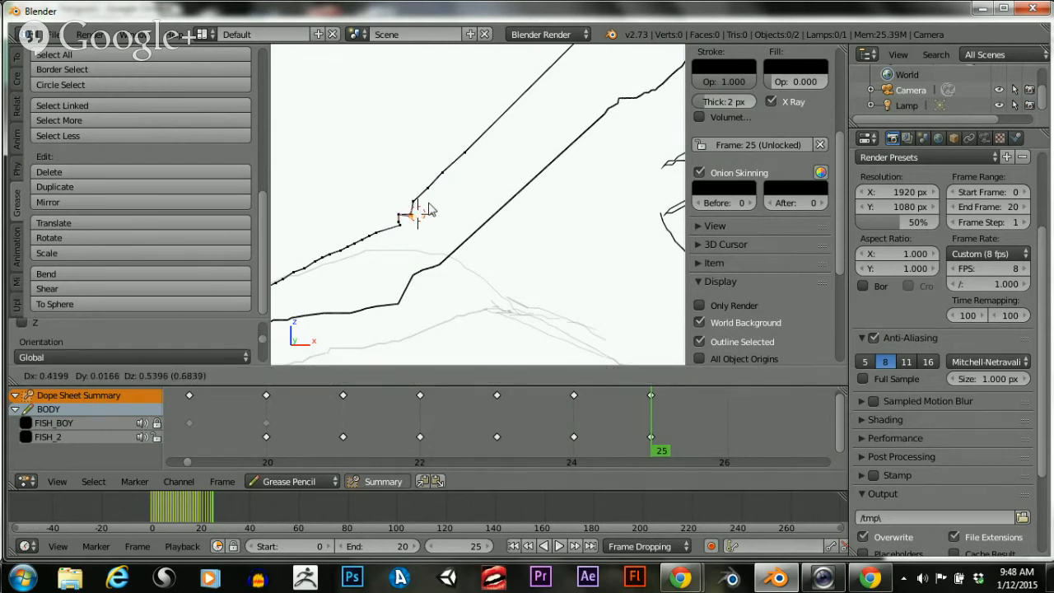
pyautogui.click(422, 218)
pyautogui.press('g')
pyautogui.press('y')
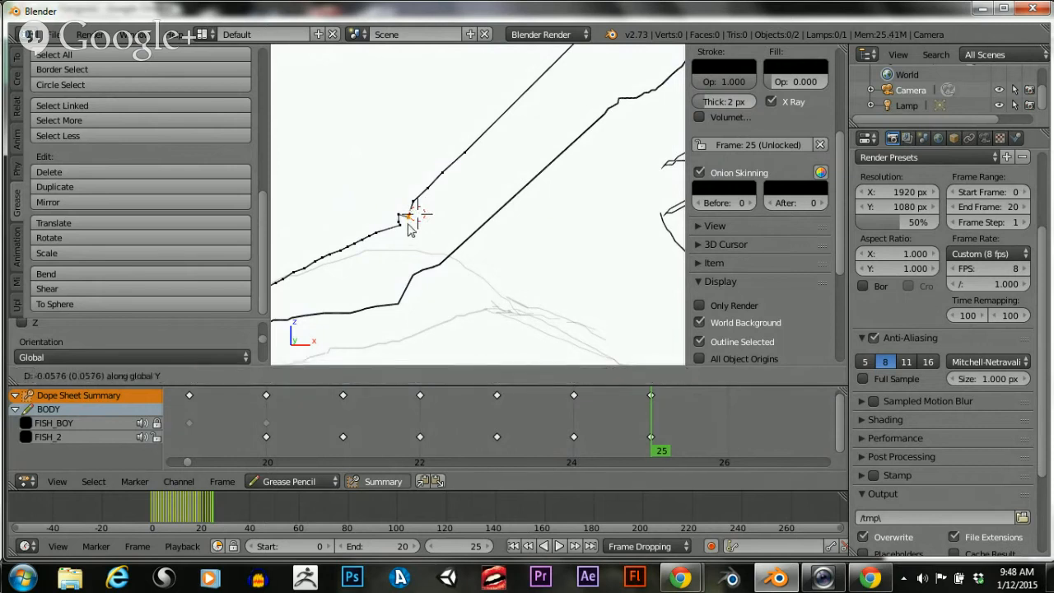
pyautogui.click(416, 250)
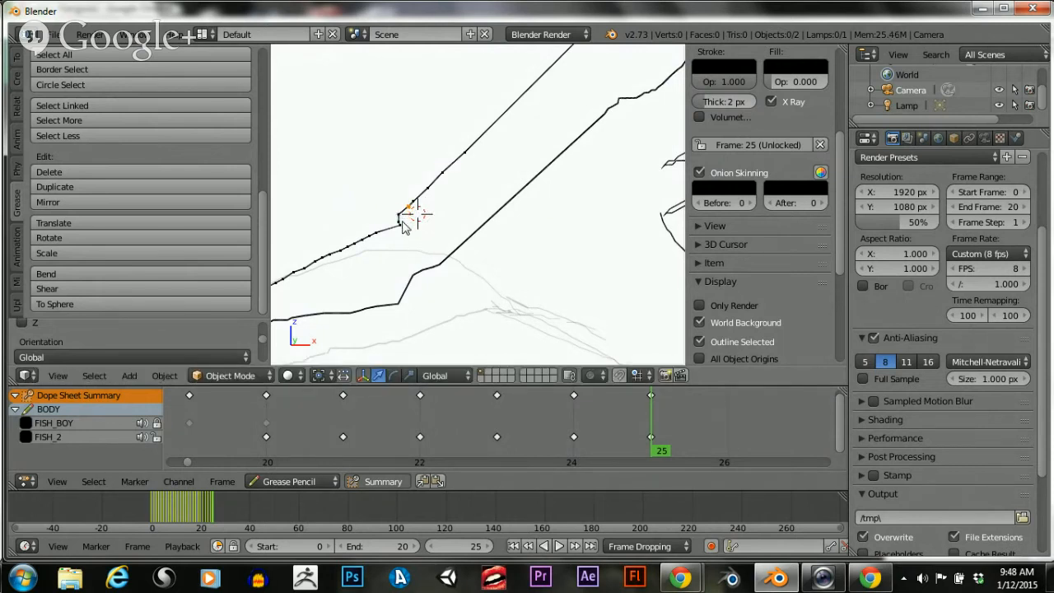
# Delete the leftover hook points that join the fin's straight edge to the shallower stroke below it
pyautogui.moveTo(403, 221); pyautogui.dragTo(344, 239, button='middle')
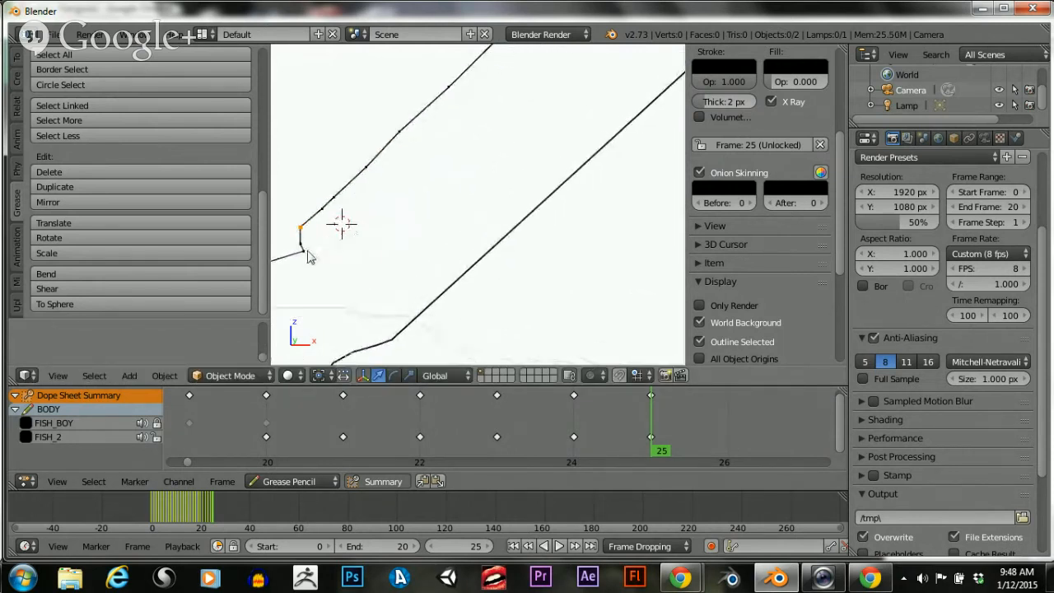
pyautogui.scroll(-1, 309, 252)
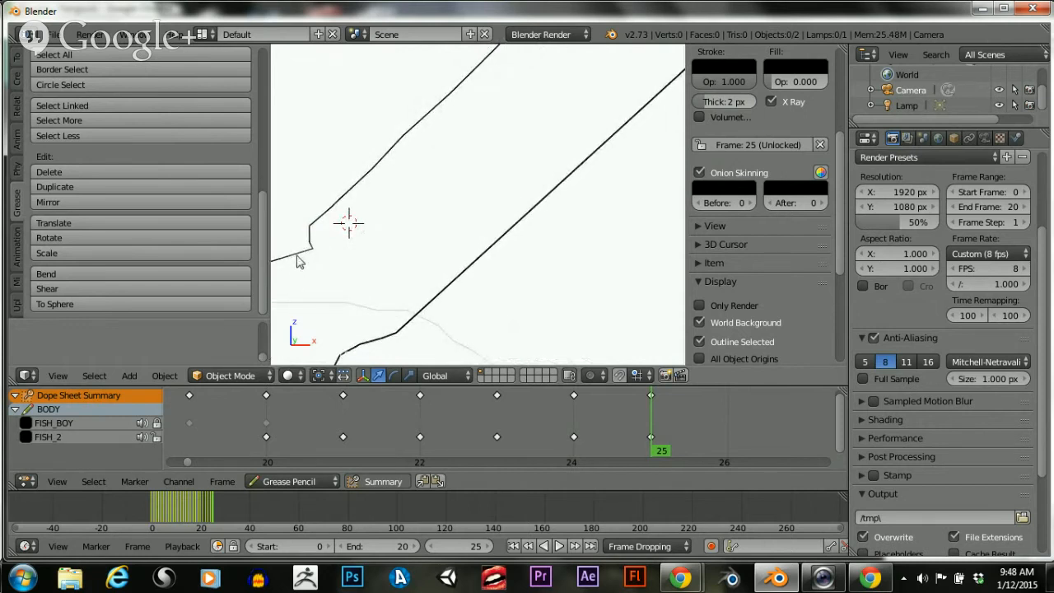
pyautogui.press('b')
pyautogui.moveTo(290, 233); pyautogui.dragTo(333, 272)
pyautogui.press('x')
pyautogui.click(300, 261)
# Lower the points at the bend of the thick inner outline about 0.5 along global Y
pyautogui.moveTo(305, 278); pyautogui.dragTo(374, 281, button='middle')
pyautogui.rightClick(412, 274)
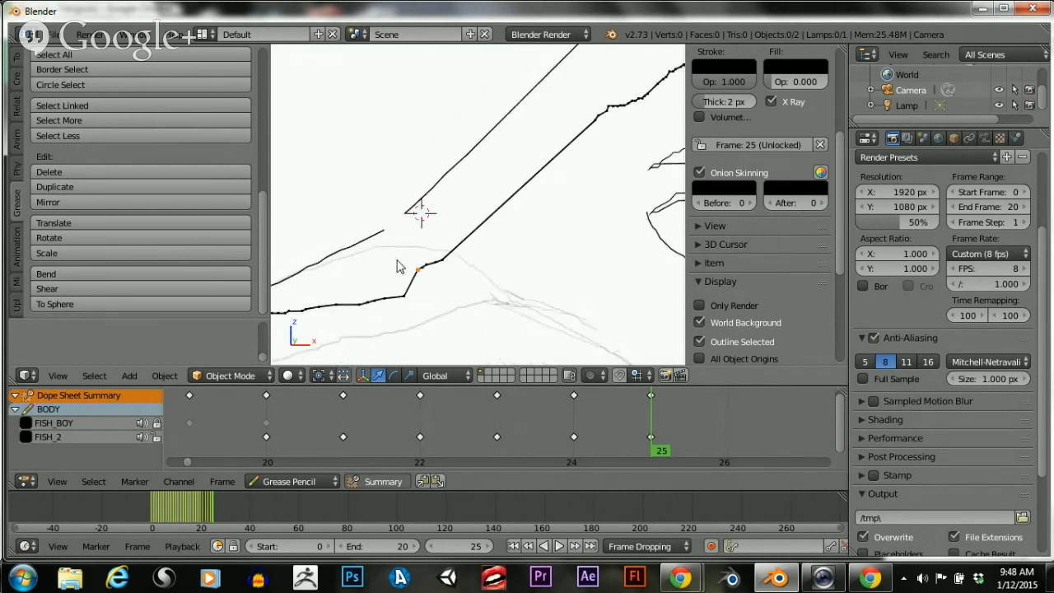
pyautogui.press('b')
pyautogui.moveTo(400, 256); pyautogui.dragTo(433, 280)
pyautogui.press('g')
pyautogui.press('y')
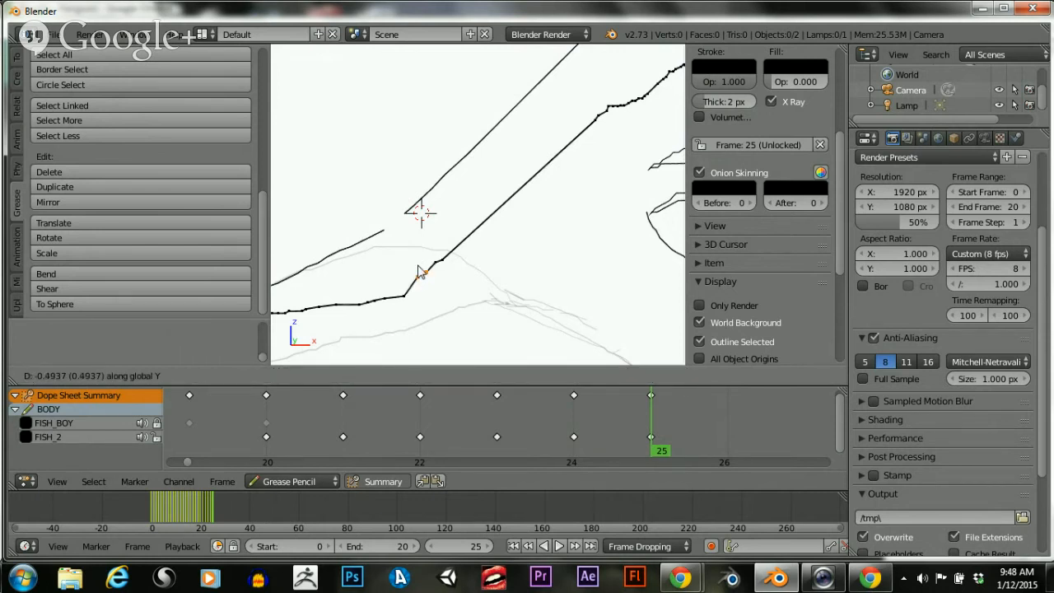
pyautogui.click(421, 272)
# Raise the low corner point of the thick inner outline about 0.7 along global Y to smooth the curve
pyautogui.rightClick(397, 304)
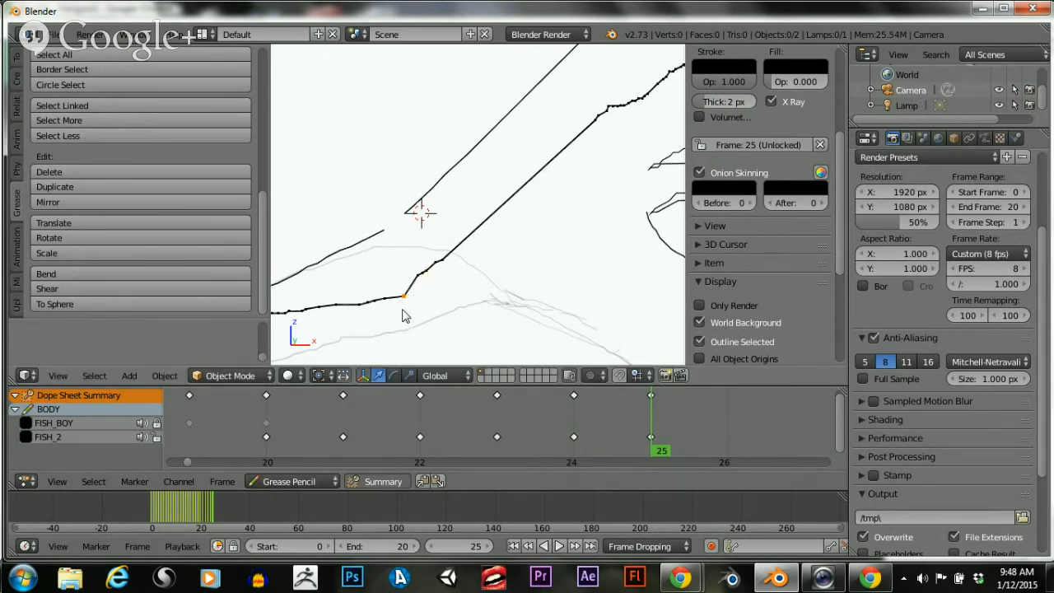
pyautogui.press('g')
pyautogui.press('y')
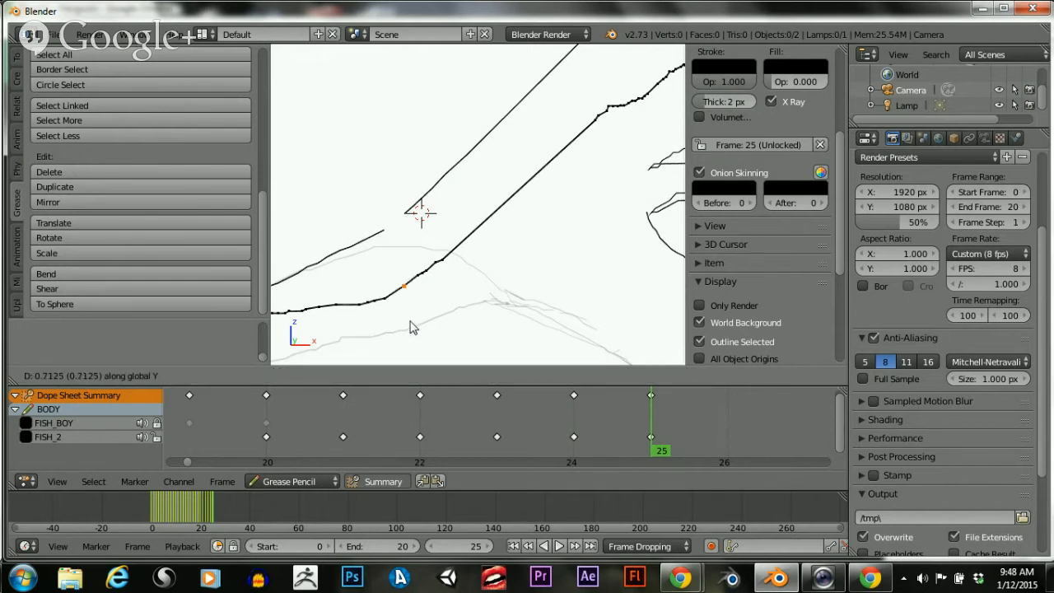
pyautogui.click(410, 329)
pyautogui.rightClick(437, 265)
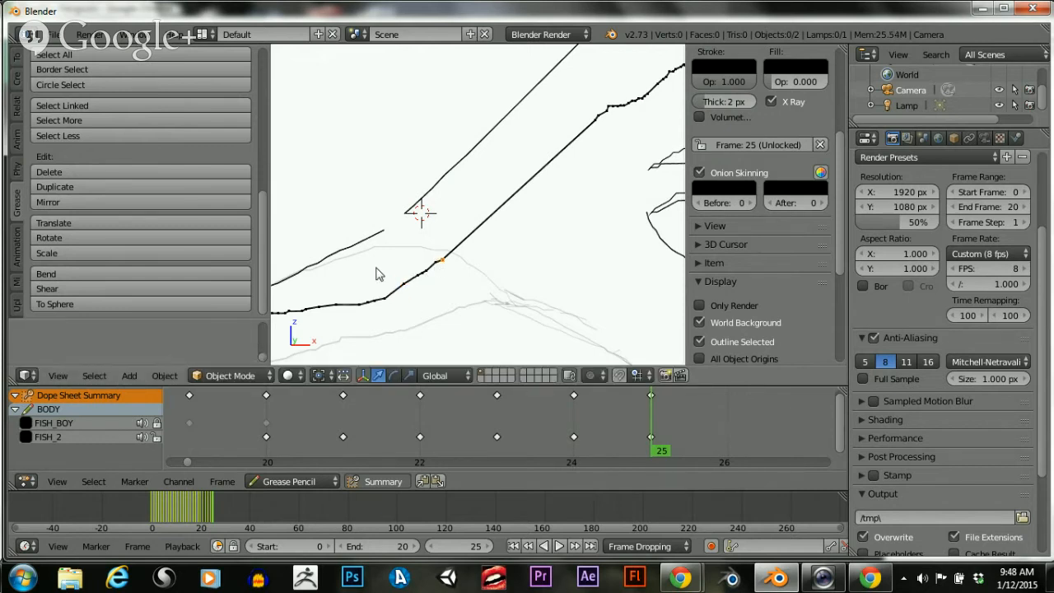
pyautogui.press('b')
pyautogui.moveTo(384, 251)
pyautogui.mouseDown()
pyautogui.moveTo(448, 288)
pyautogui.moveTo(462, 314)
pyautogui.mouseUp()
pyautogui.press('s')
pyautogui.write('y')
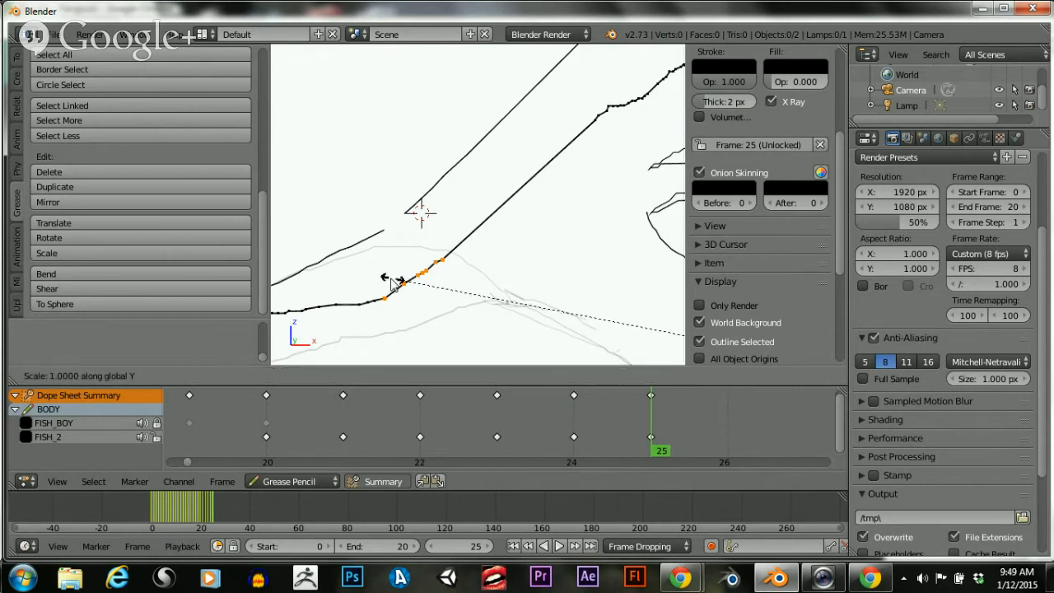
pyautogui.write('0')
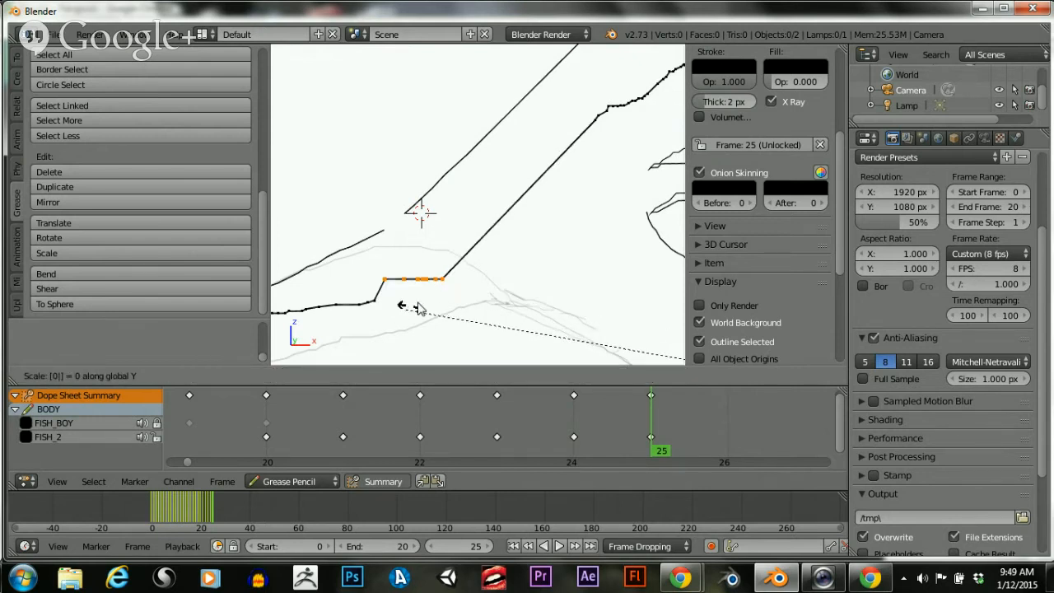
pyautogui.press('Escape')
# Nudge the point where the inner outline's curve meets its straight slope slightly sideways toward the curve
pyautogui.scroll(1, 418, 282)
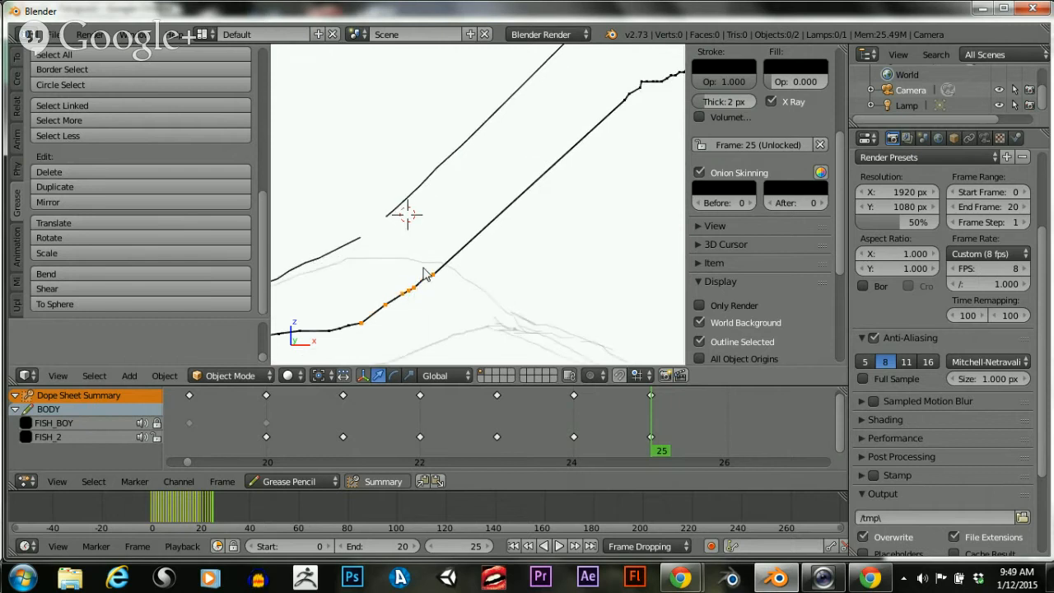
pyautogui.press('g')
pyautogui.click(415, 309)
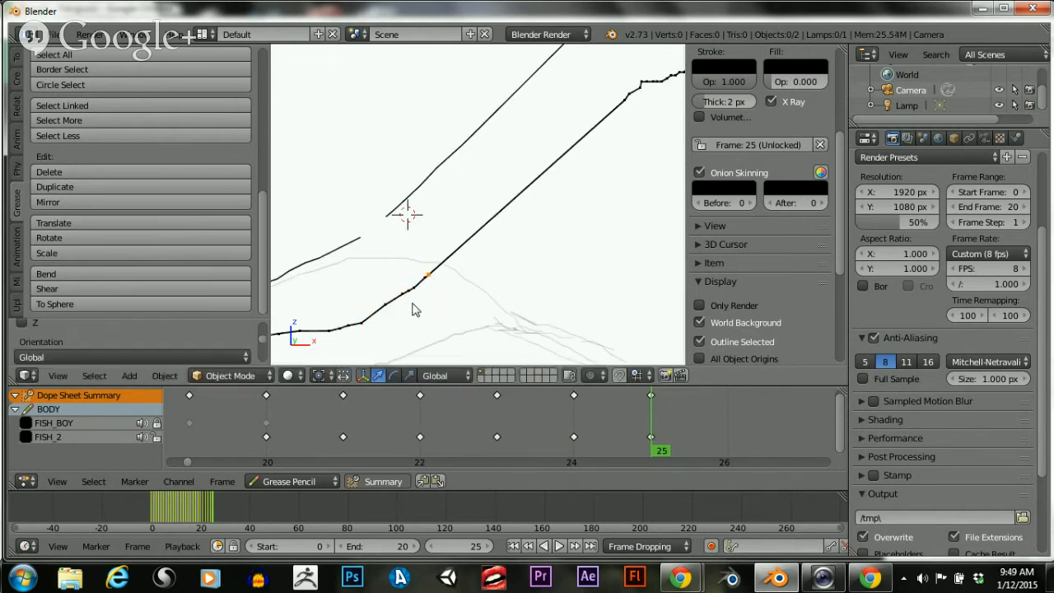
# Shift the last two points of the shallower fin stroke toward the gap, and raise them about 0.2 along global Y
pyautogui.scroll(-4, 403, 296)
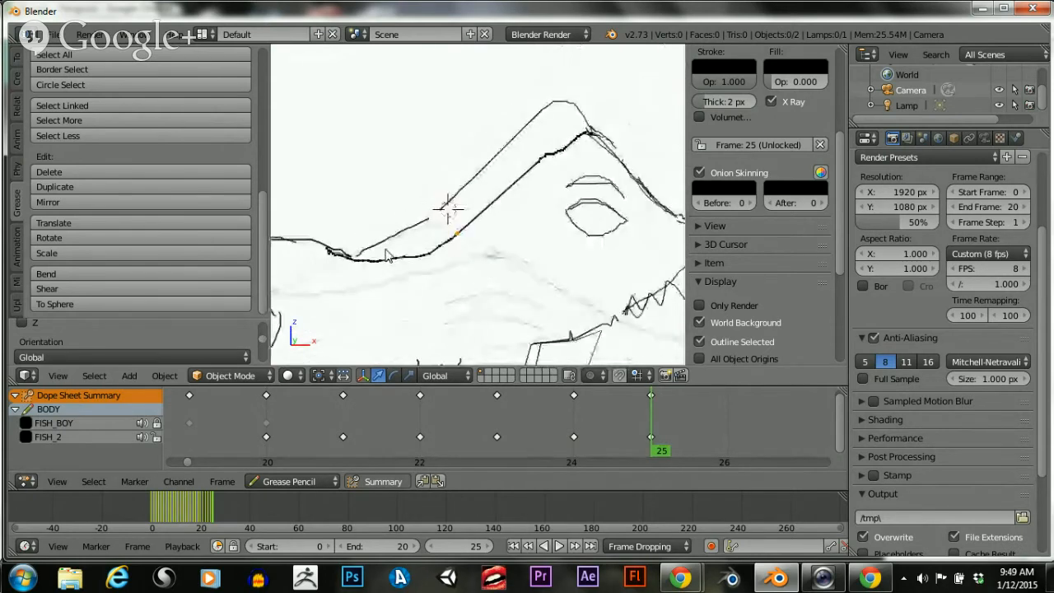
pyautogui.scroll(3, 388, 254)
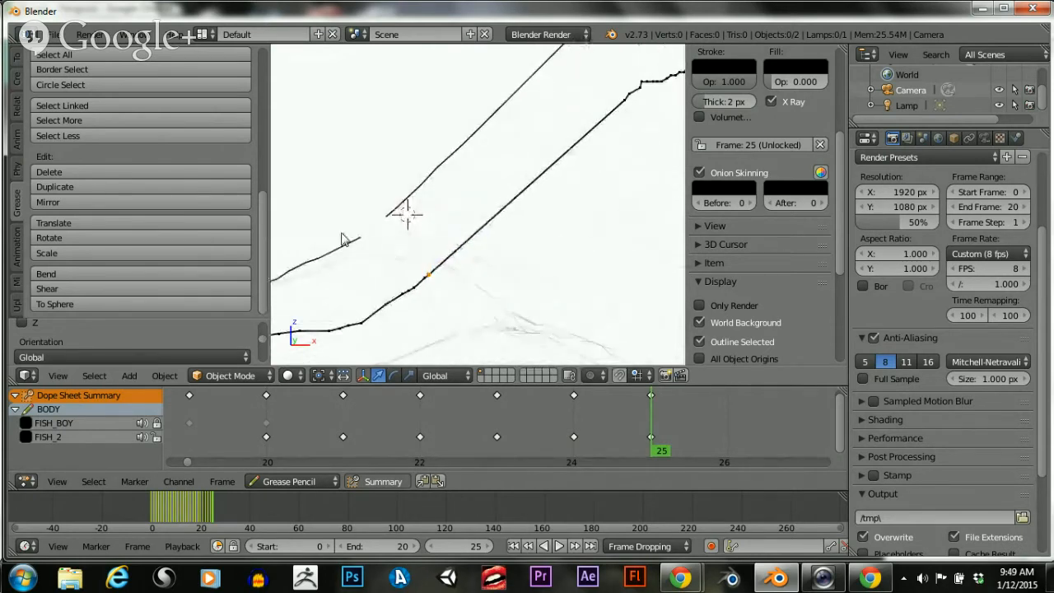
pyautogui.press('b')
pyautogui.moveTo(342, 225); pyautogui.dragTo(371, 258)
pyautogui.press('a')
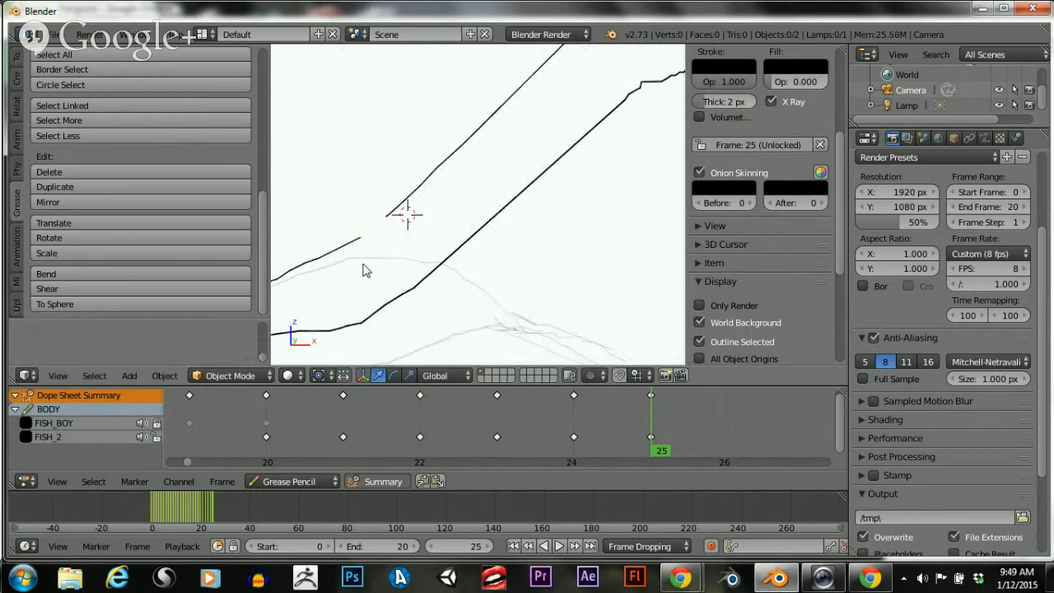
pyautogui.press('b')
pyautogui.moveTo(346, 223); pyautogui.dragTo(375, 260)
pyautogui.moveTo(372, 259); pyautogui.dragTo(357, 267, button='middle')
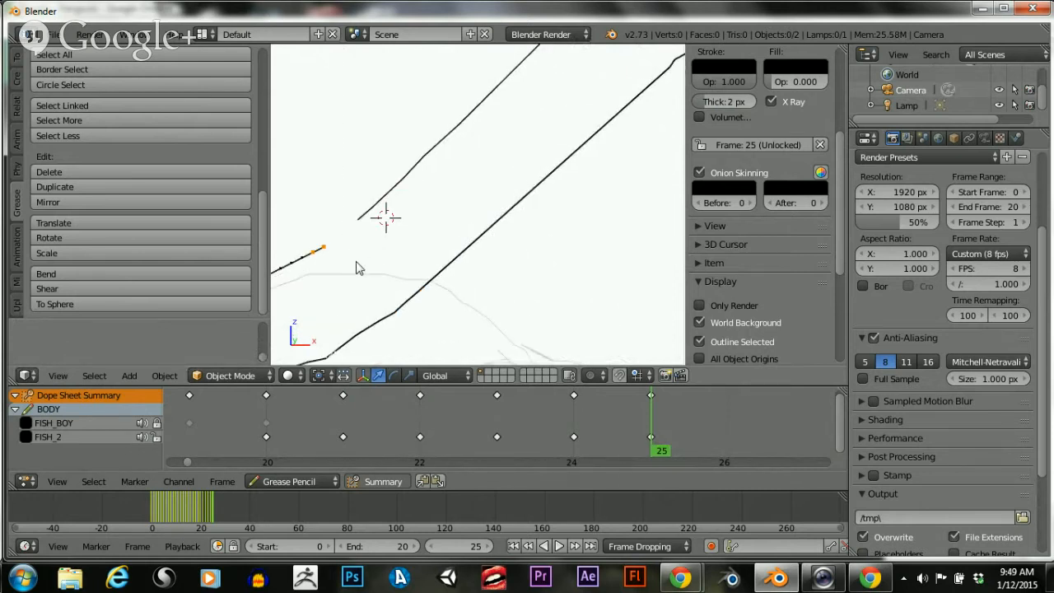
pyautogui.press('g')
pyautogui.click(386, 219)
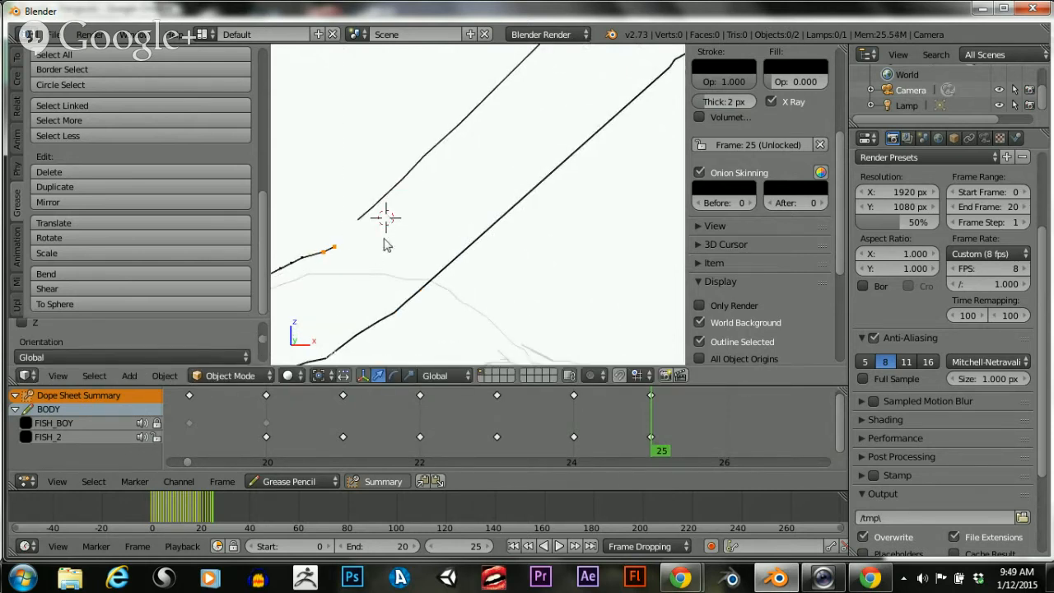
pyautogui.press('g')
pyautogui.press('z')
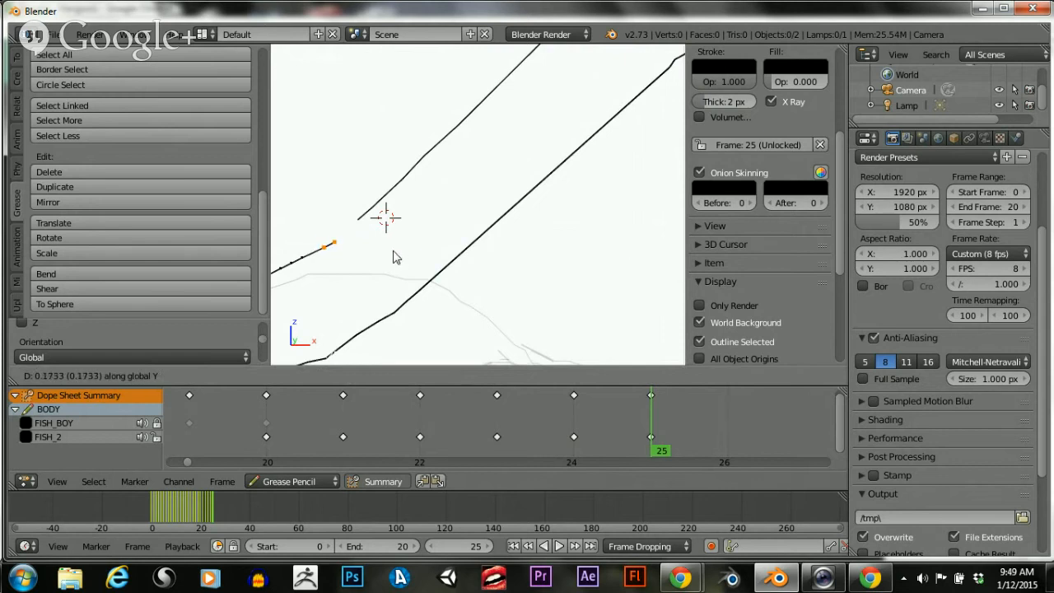
pyautogui.click(394, 251)
# Extend the shallower stroke's end point across the gap, and raise it along global Y onto the fin's straight edge
pyautogui.rightClick(346, 244)
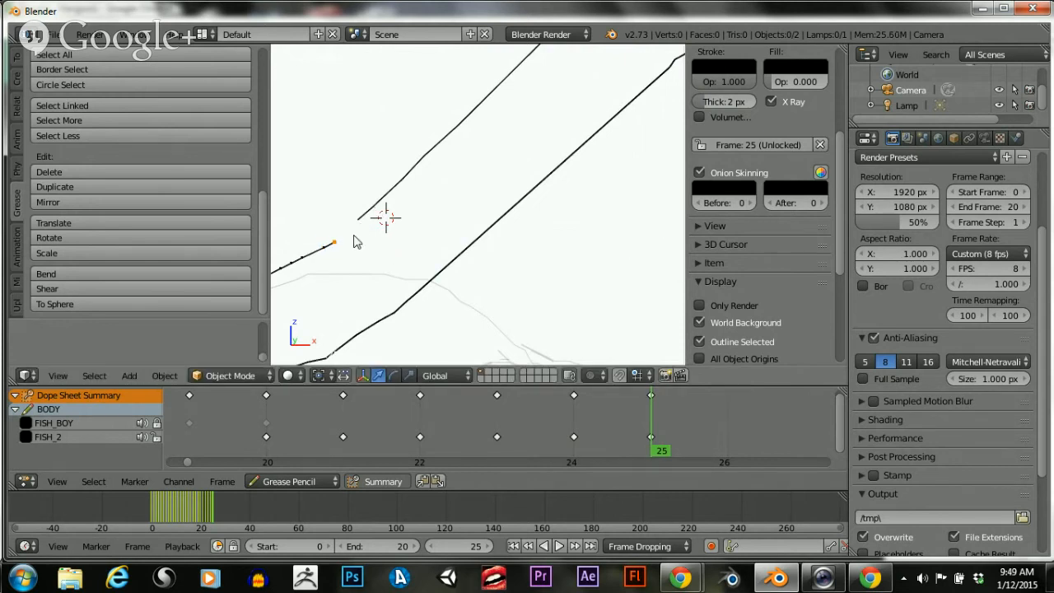
pyautogui.press('g')
pyautogui.click(420, 226)
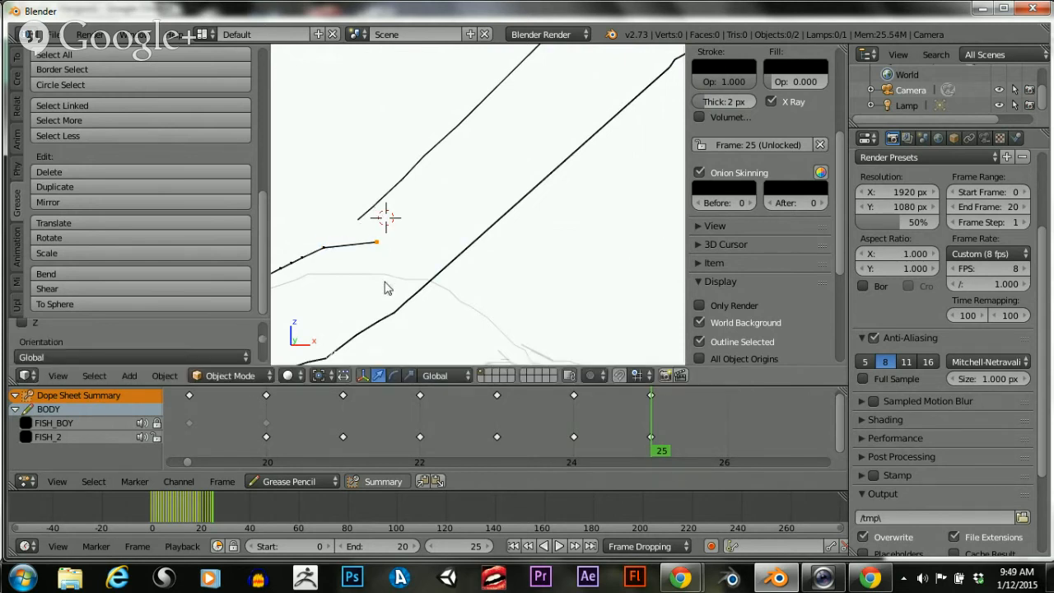
pyautogui.press('g')
pyautogui.press('y')
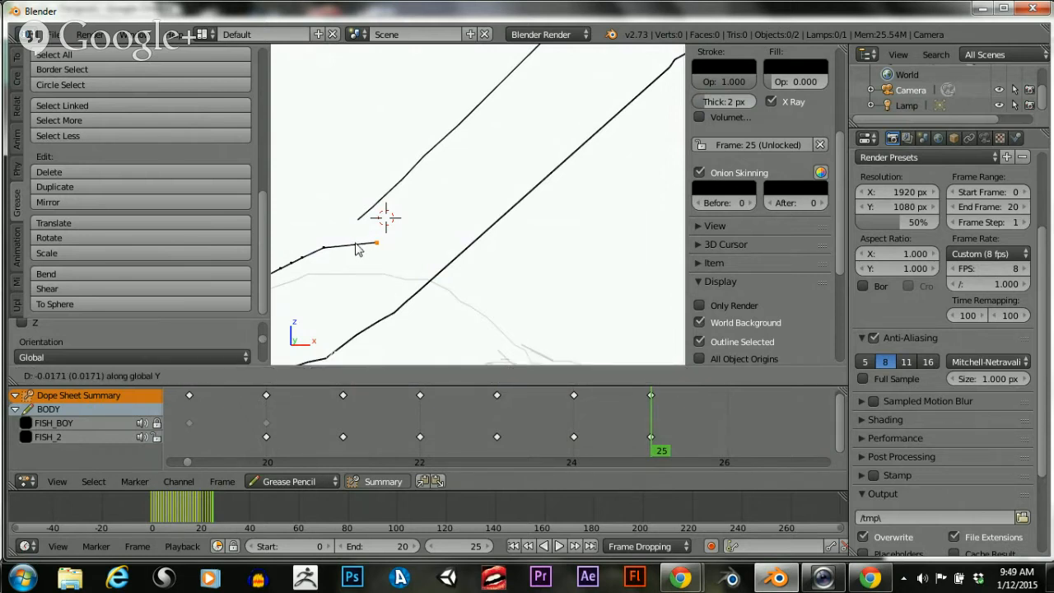
pyautogui.click(365, 291)
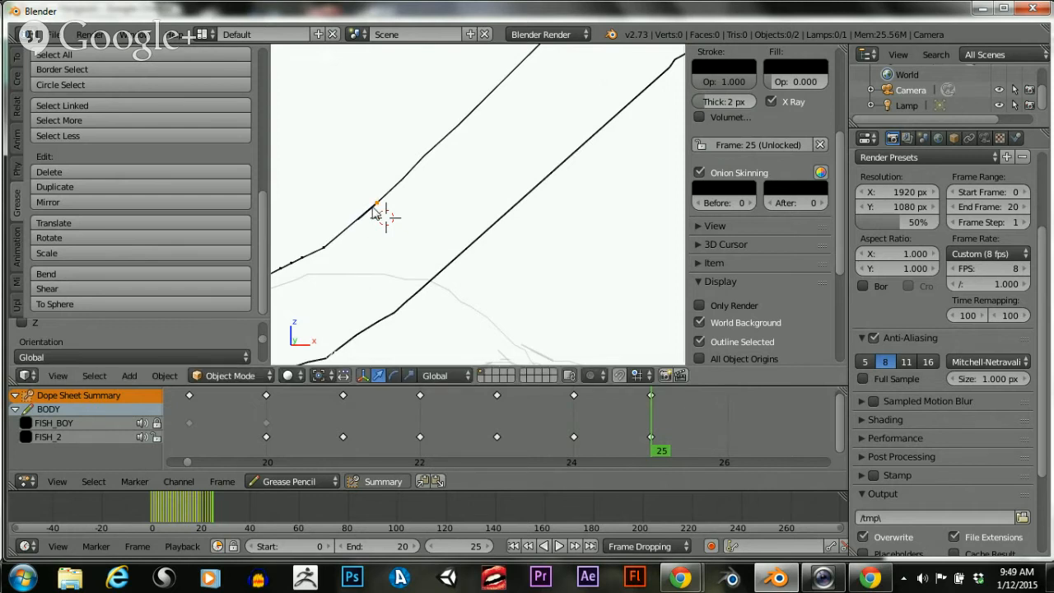
# Pull the overlapping end point back along the straight edge, and lower it about 0.5 along global Y
pyautogui.press('g')
pyautogui.click(355, 232)
pyautogui.press('g')
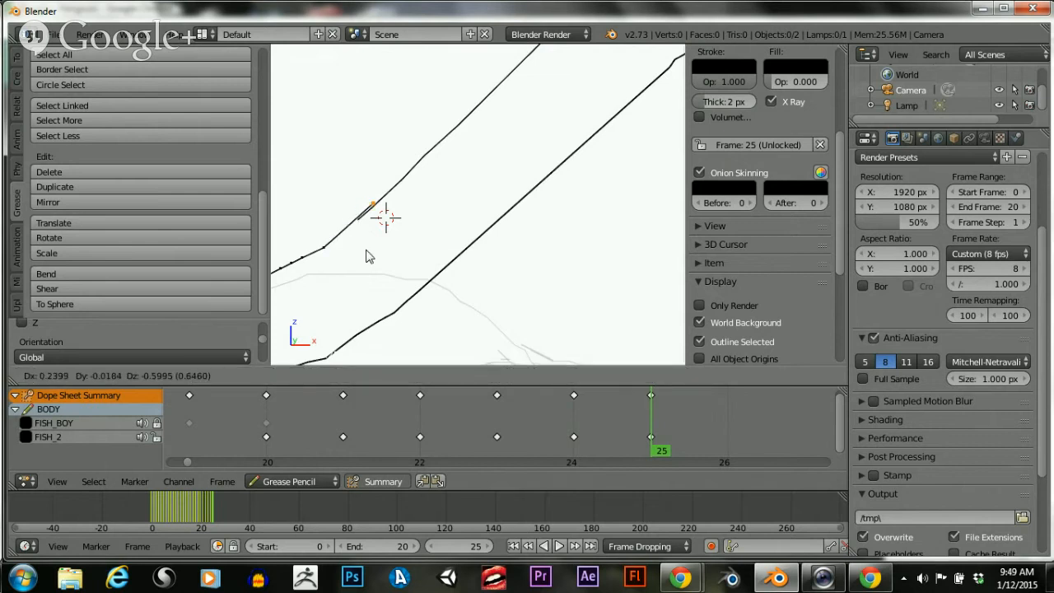
pyautogui.press('y')
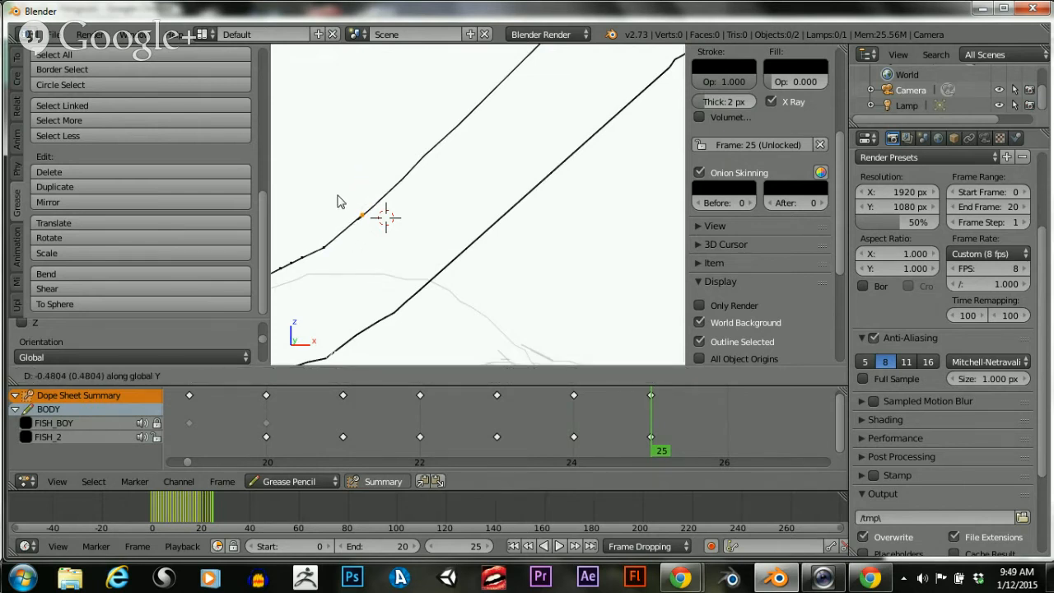
pyautogui.click(370, 217)
# Fine-tune the end point sideways and along global Y to meet the lower tip of the straight edge
pyautogui.press('g')
pyautogui.press('y')
pyautogui.click(350, 229)
pyautogui.press('g')
pyautogui.click(354, 249)
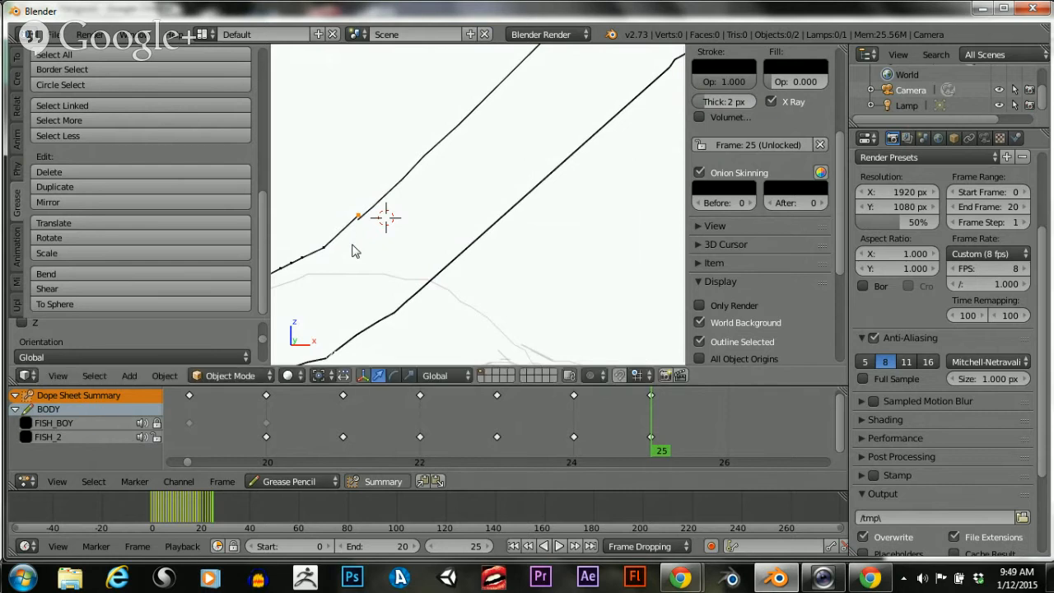
pyautogui.press('g')
pyautogui.press('y')
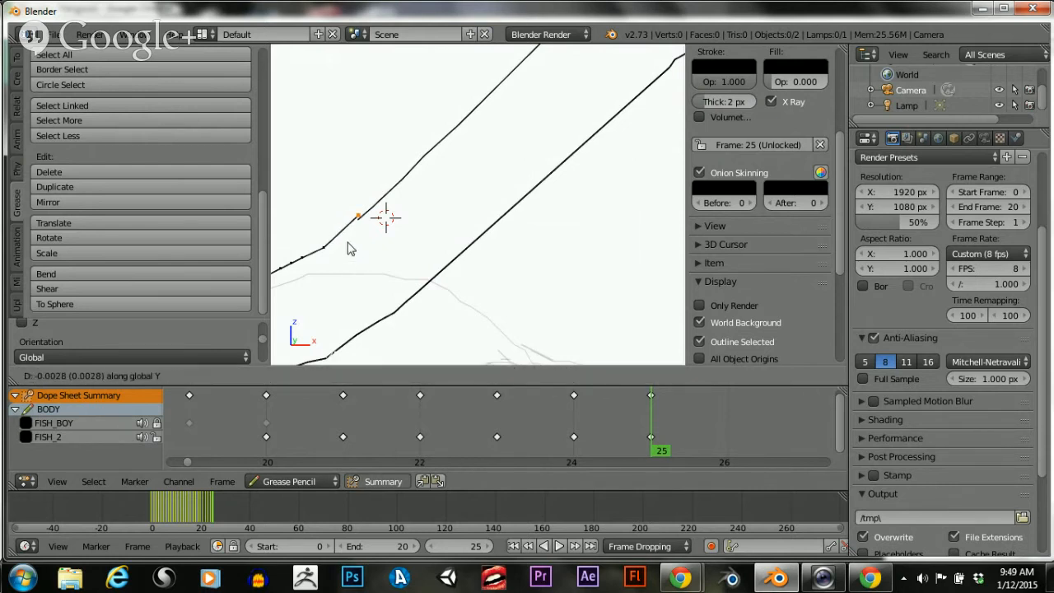
pyautogui.click(348, 235)
# Adjust the end point along global X, finishing with a shift of about 0.27 onto the tip of the straight edge
pyautogui.press('g')
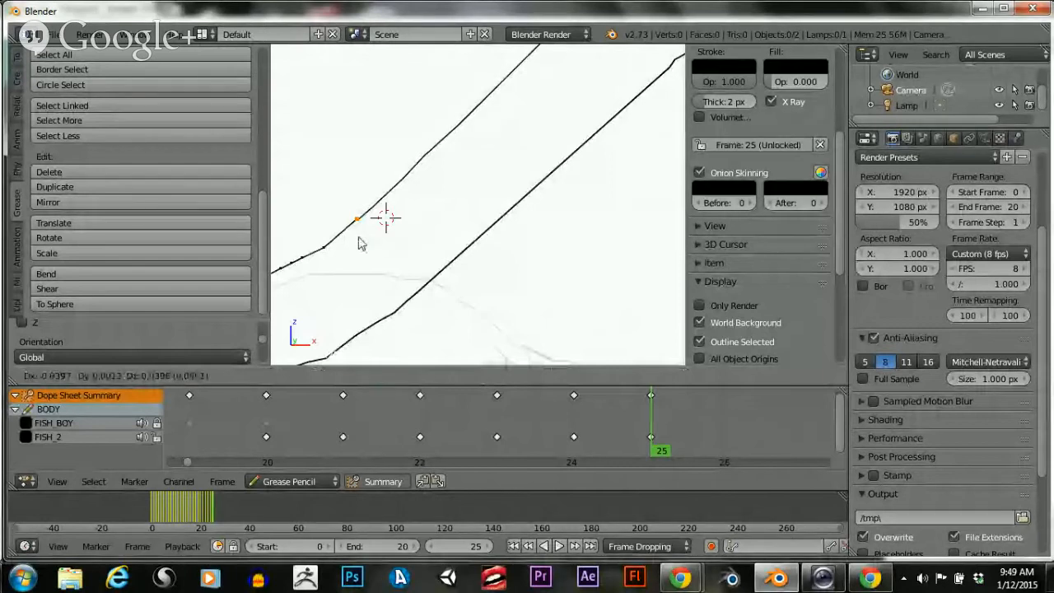
pyautogui.press('x')
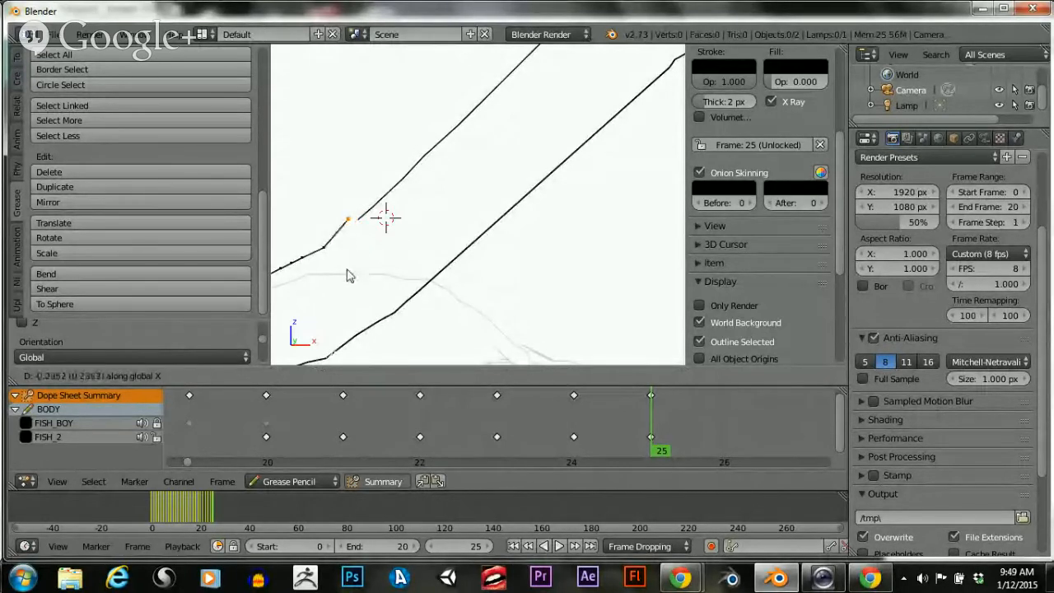
pyautogui.click(356, 250)
pyautogui.press('g')
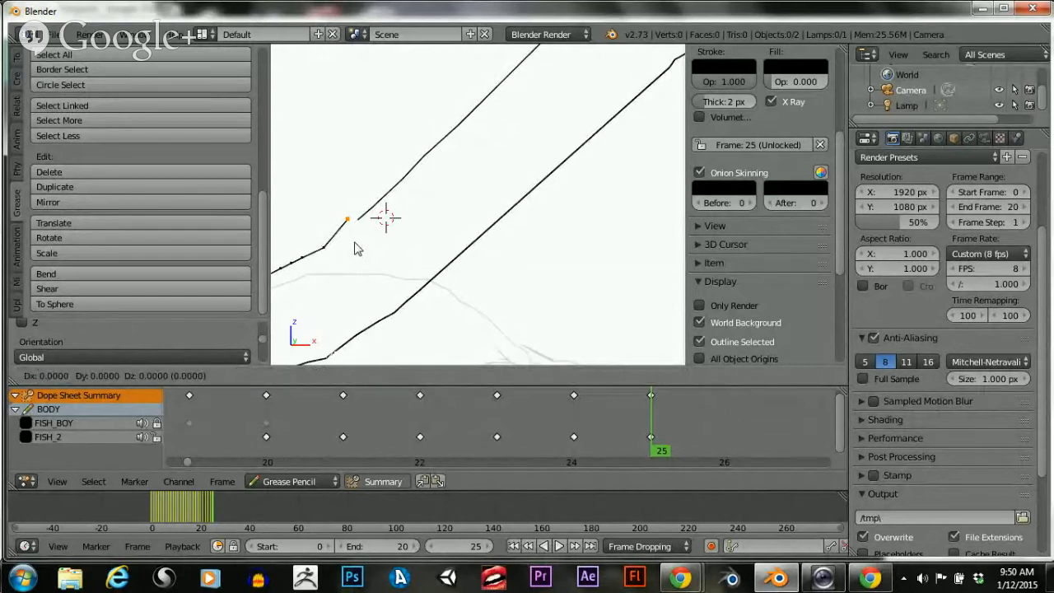
pyautogui.press('x')
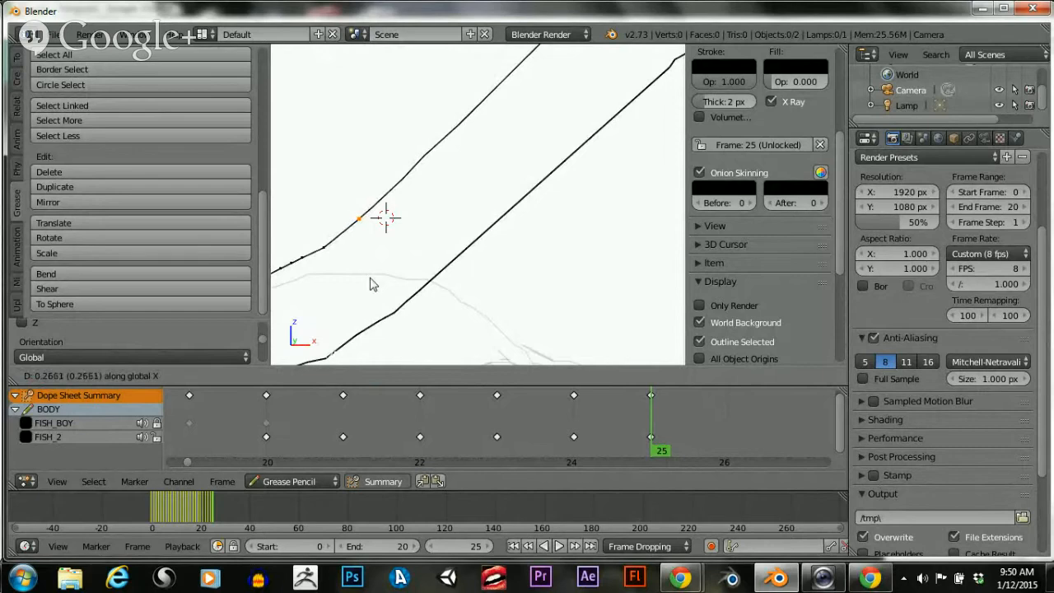
pyautogui.click(370, 284)
pyautogui.scroll(-6, 405, 216)
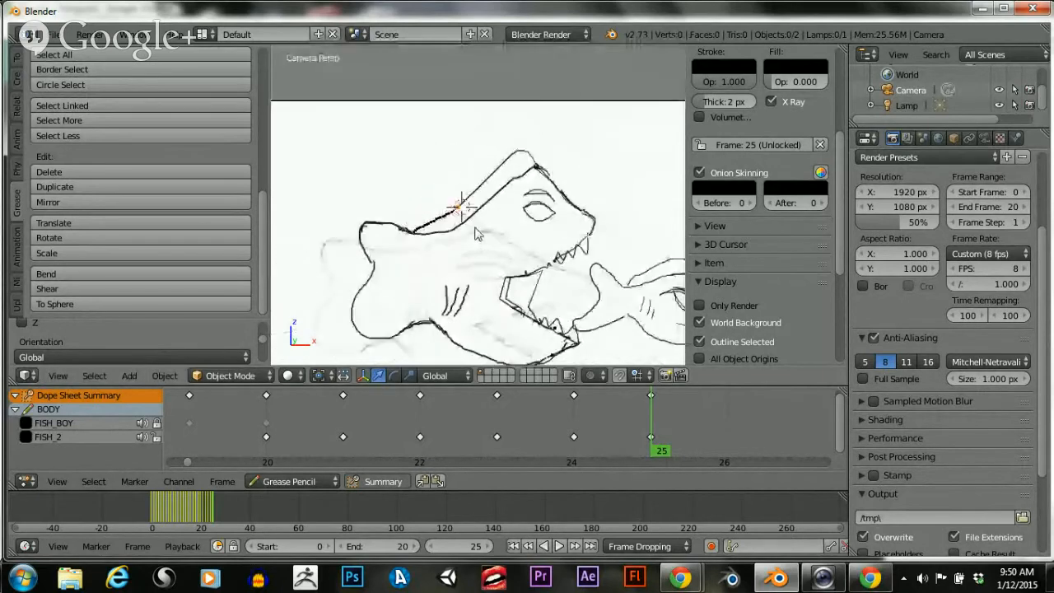
pyautogui.scroll(-2, 479, 225)
pyautogui.scroll(4, 519, 268)
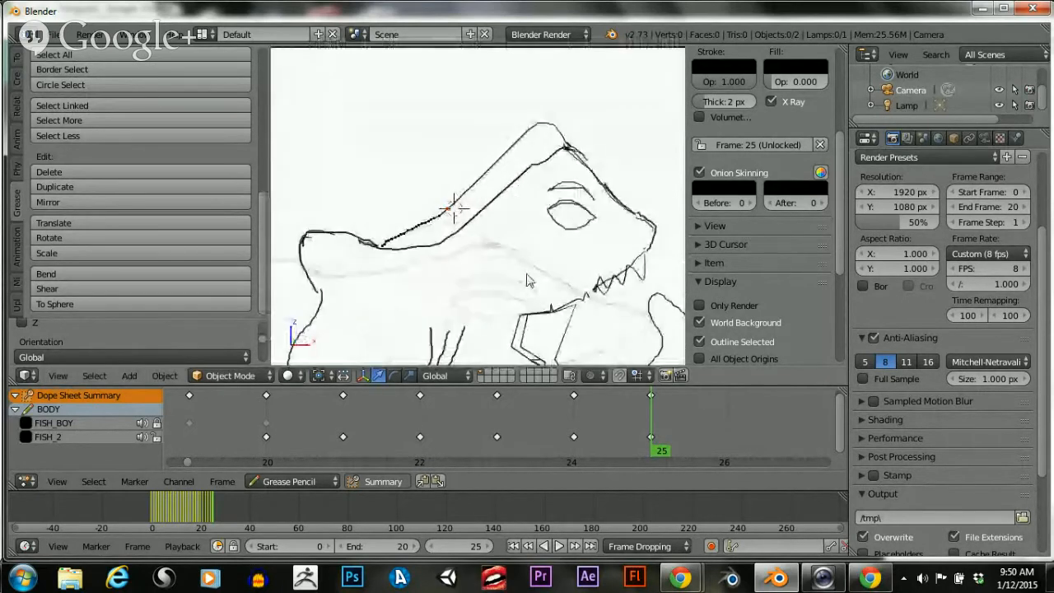
pyautogui.scroll(5, 536, 278)
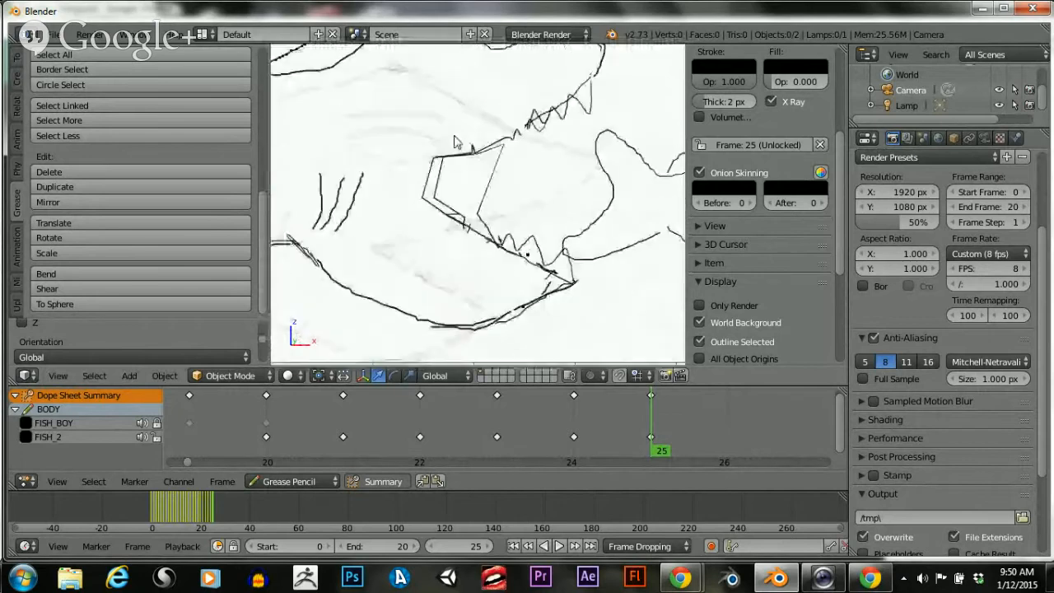
# Move the stray end point away from the upper jaw line and delete that point to remove the long line crossing the mouth
pyautogui.scroll(3, 455, 142)
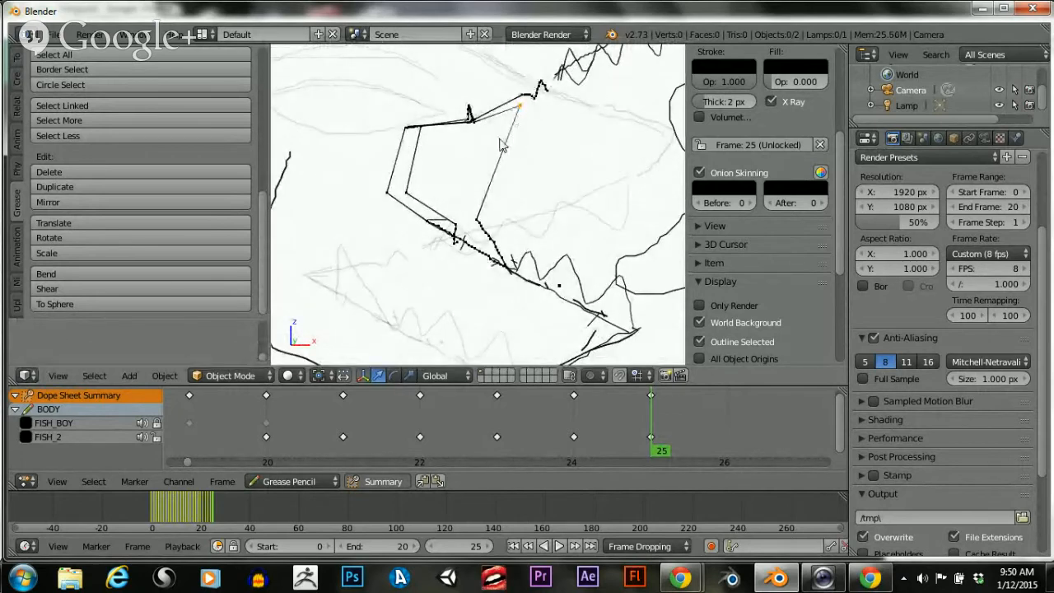
pyautogui.press('g')
pyautogui.click(405, 214)
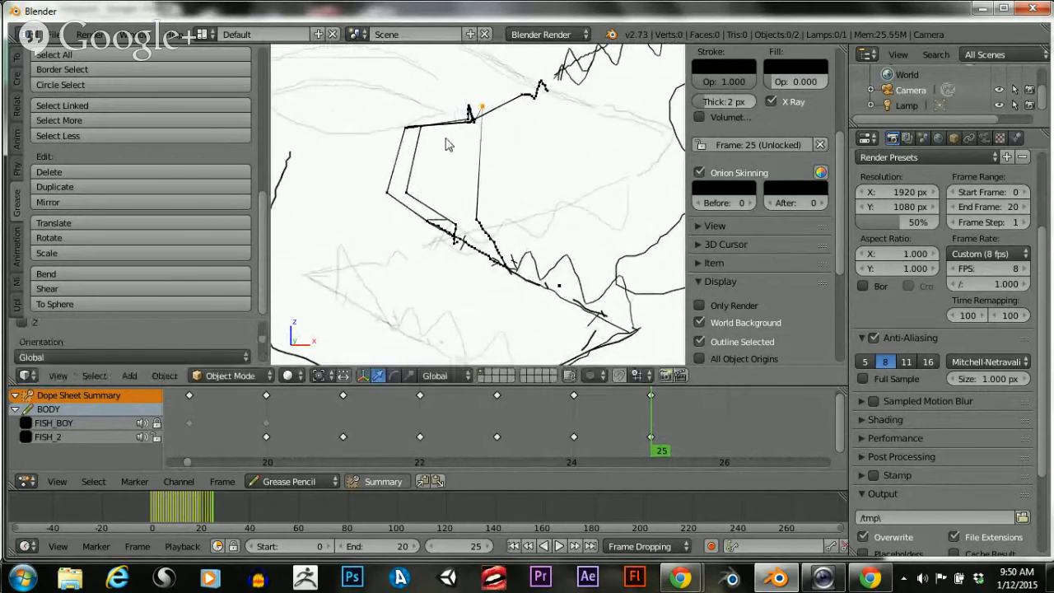
pyautogui.press('x')
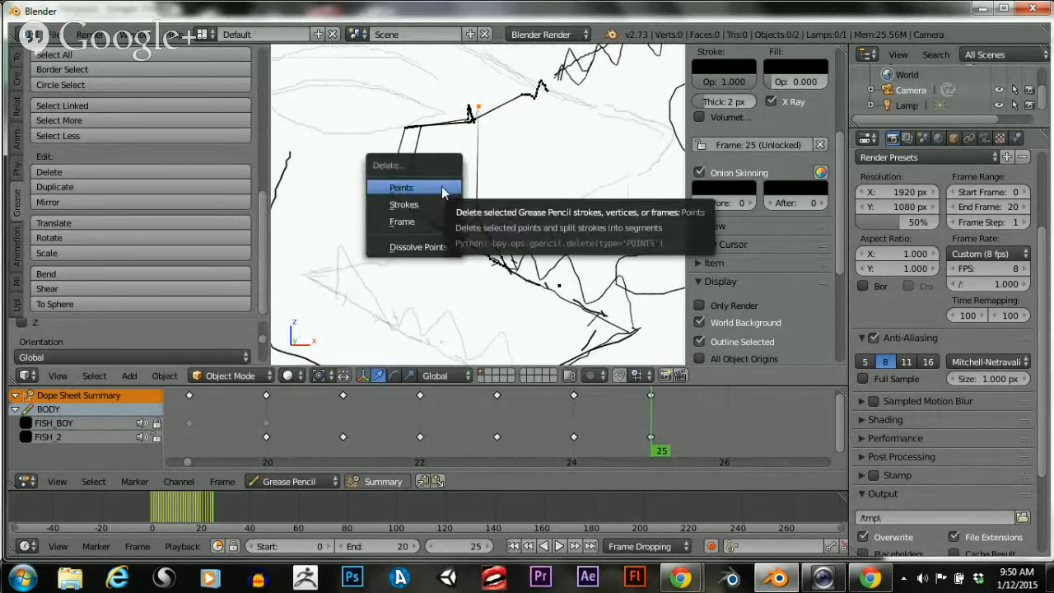
pyautogui.click(443, 189)
pyautogui.scroll(-1, 442, 154)
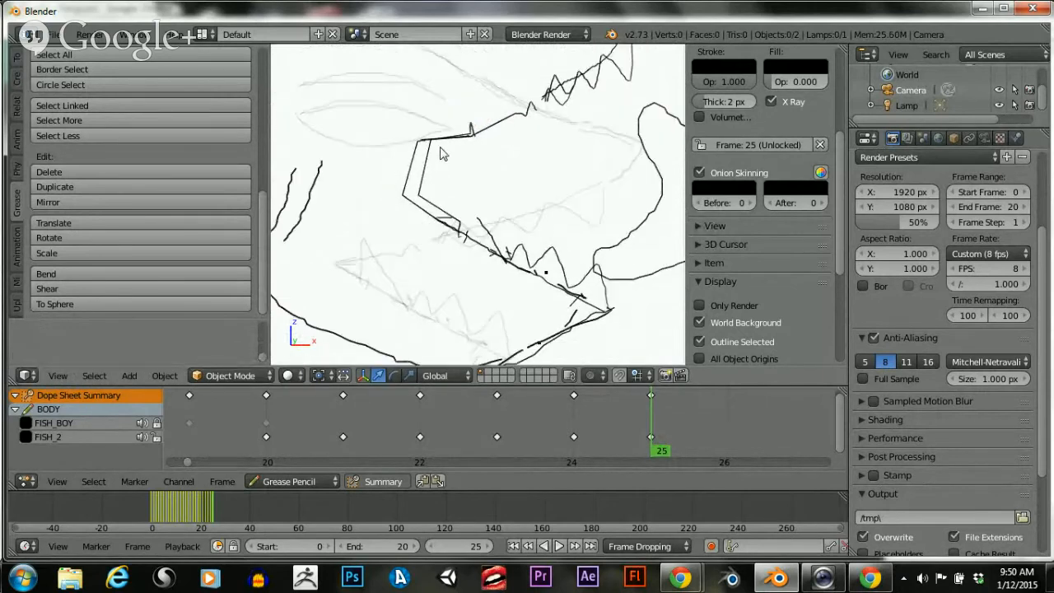
# Draw a freehand stroke along the upper jaw that joins the mouth line to the upper teeth
pyautogui.scroll(-3, 467, 203)
pyautogui.scroll(-2, 426, 190)
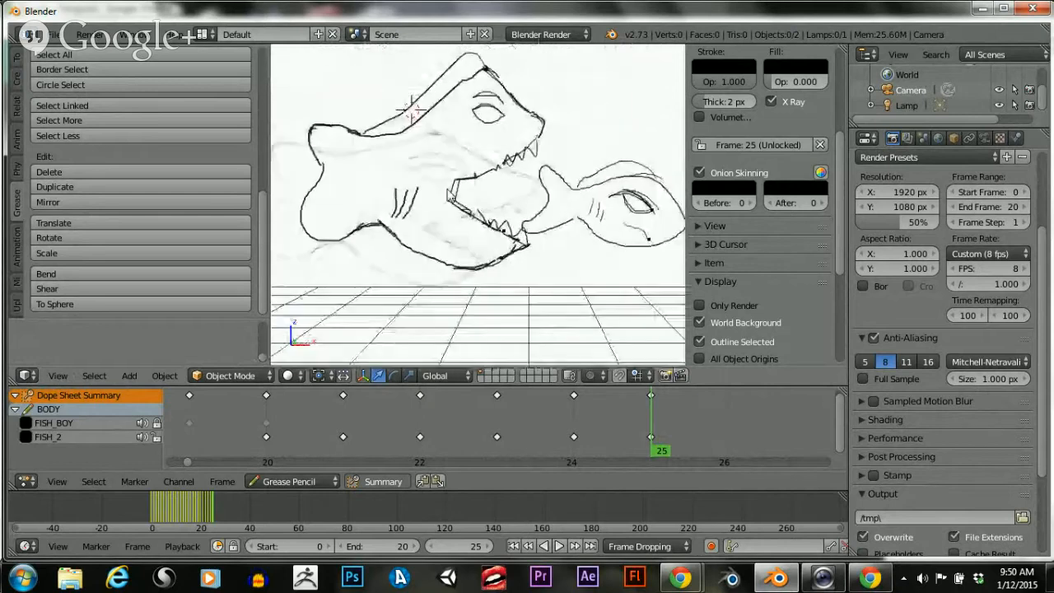
pyautogui.scroll(1, 452, 191)
pyautogui.scroll(-2, 450, 196)
pyautogui.scroll(3, 451, 196)
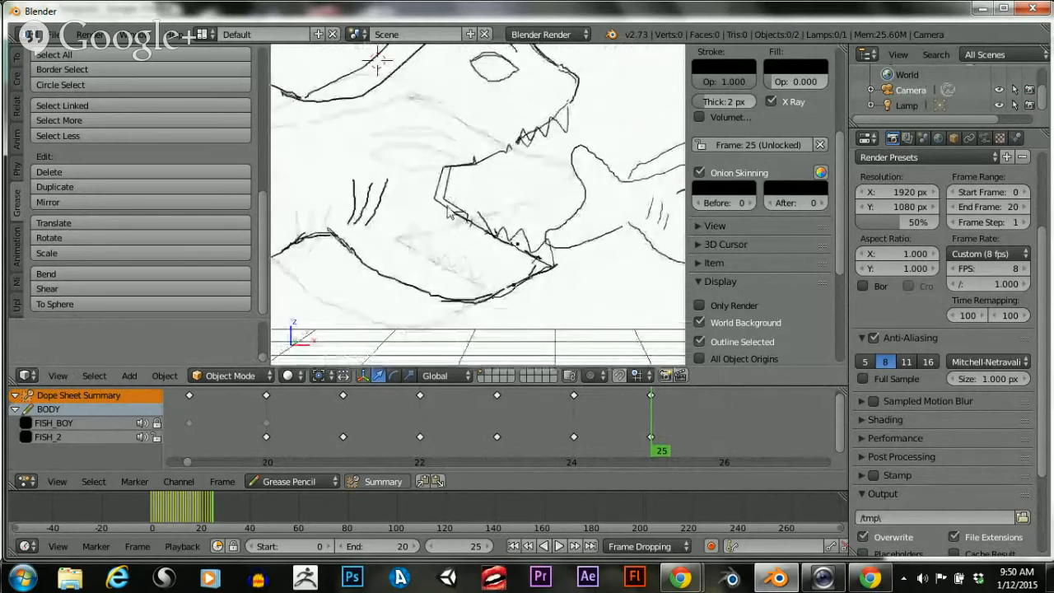
pyautogui.scroll(8, 72, 102)
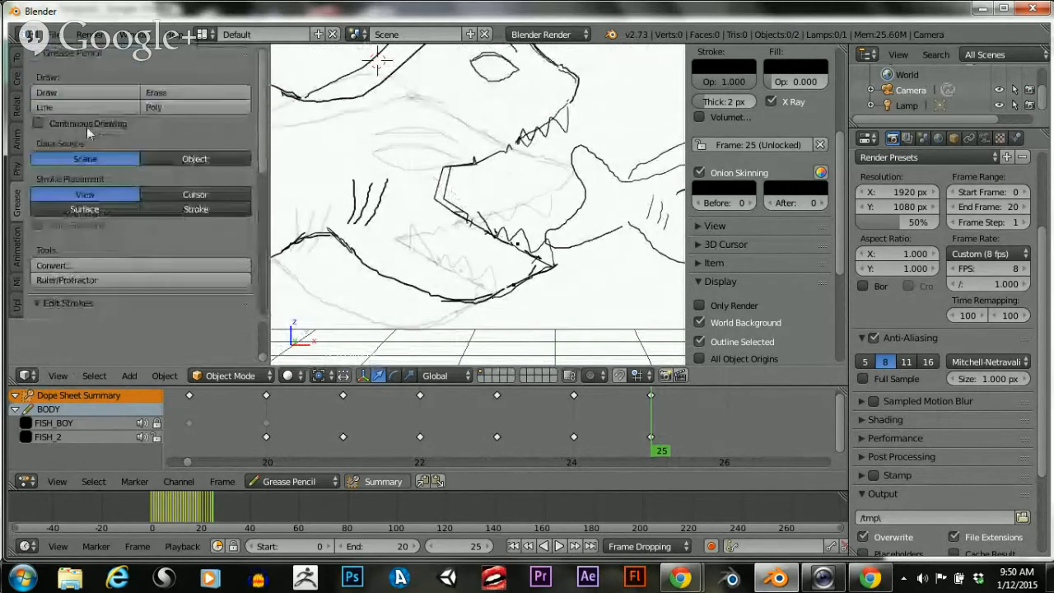
pyautogui.click(75, 95)
pyautogui.scroll(3, 475, 171)
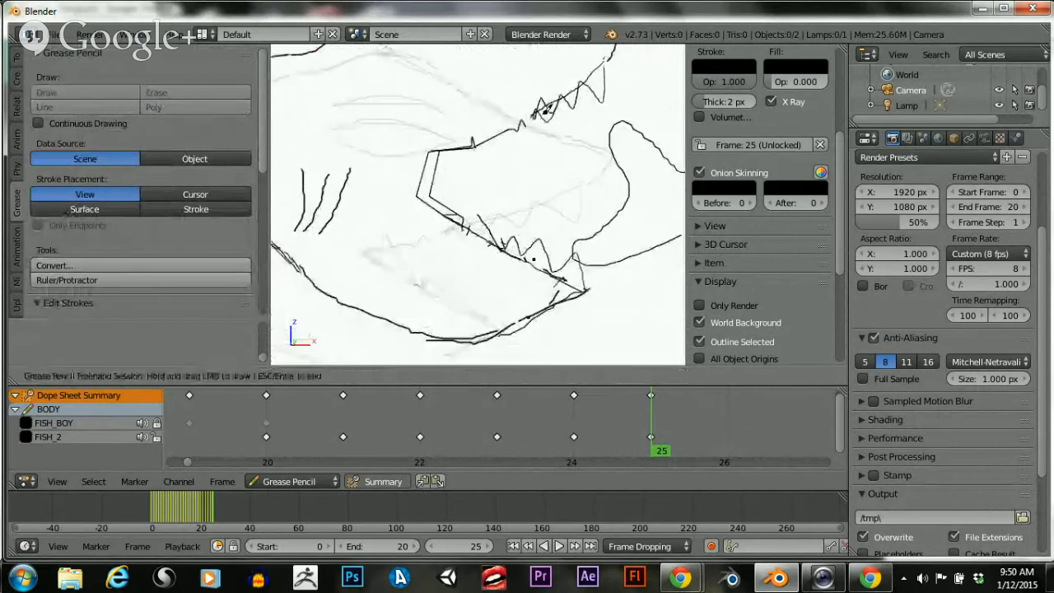
pyautogui.press('Escape')
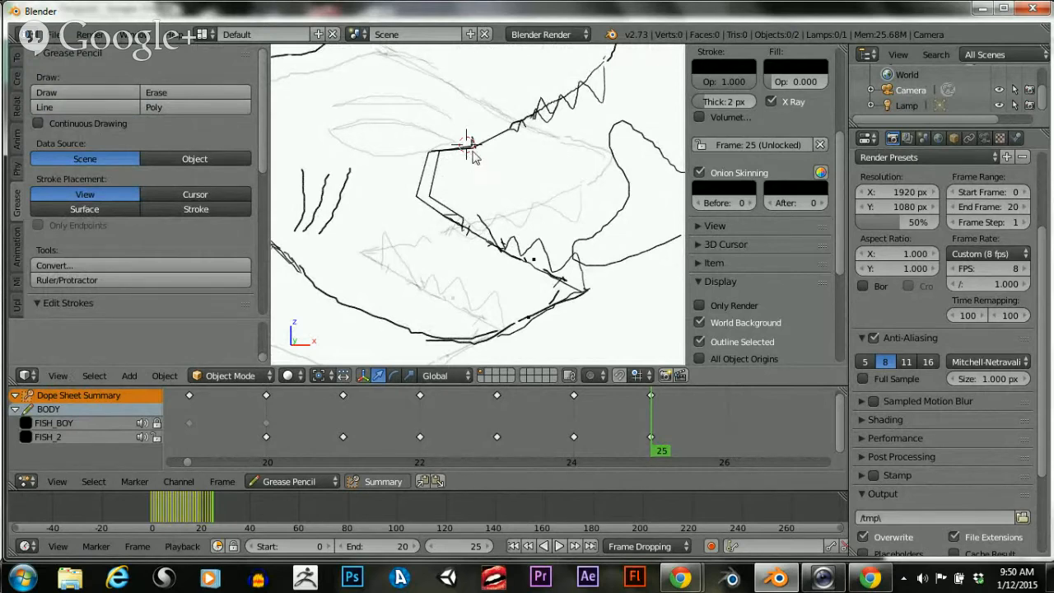
# Redraw the mouth's back corner with a slanted upper stroke and a short lower stroke, erasing the old doubled back edge
pyautogui.click(86, 93)
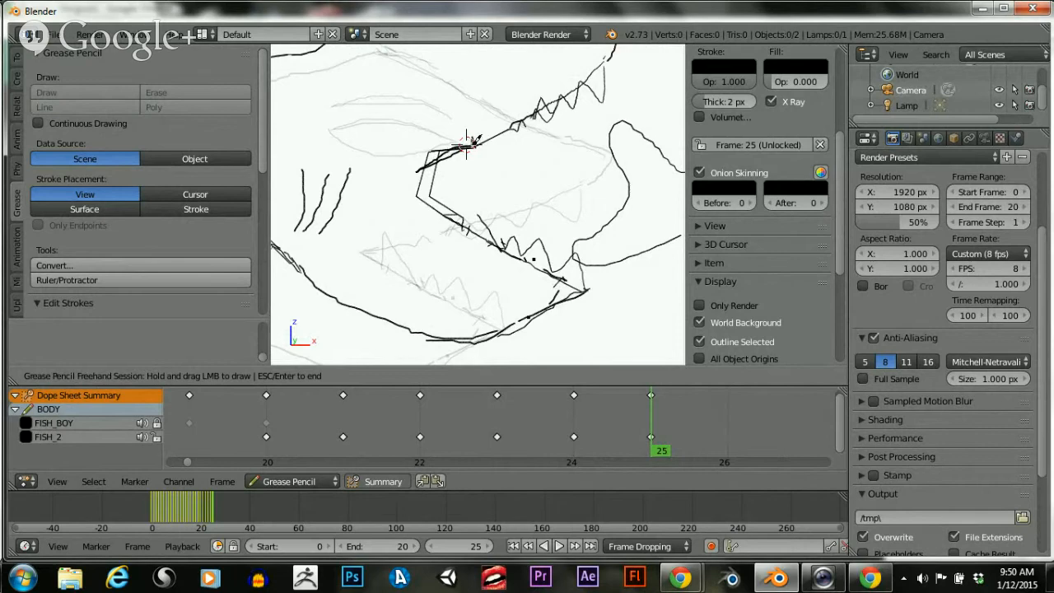
pyautogui.press('Escape')
pyautogui.click(196, 92)
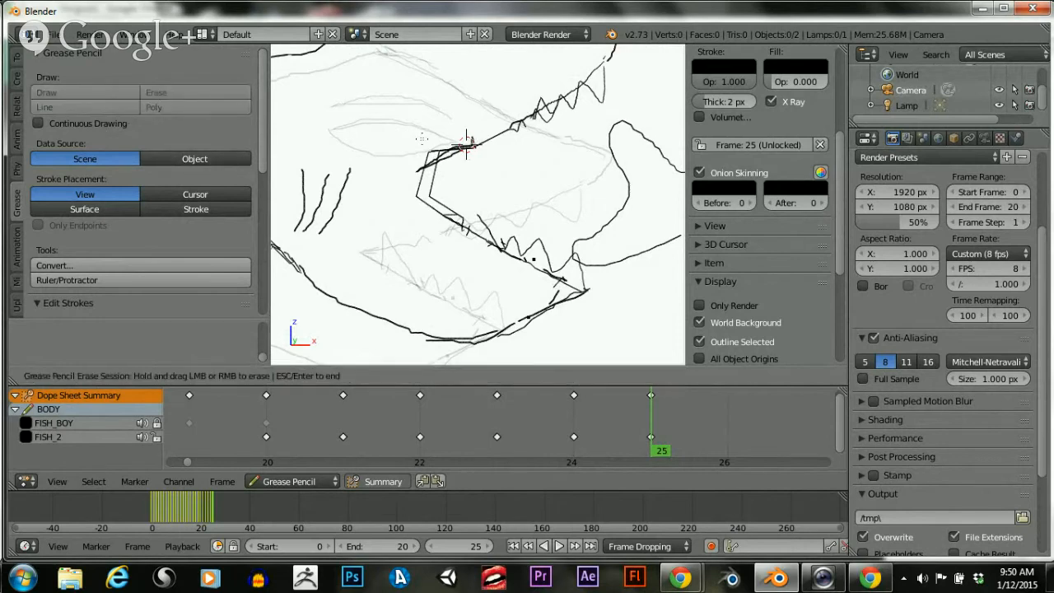
pyautogui.moveTo(422, 138); pyautogui.dragTo(409, 148)
pyautogui.press('Escape')
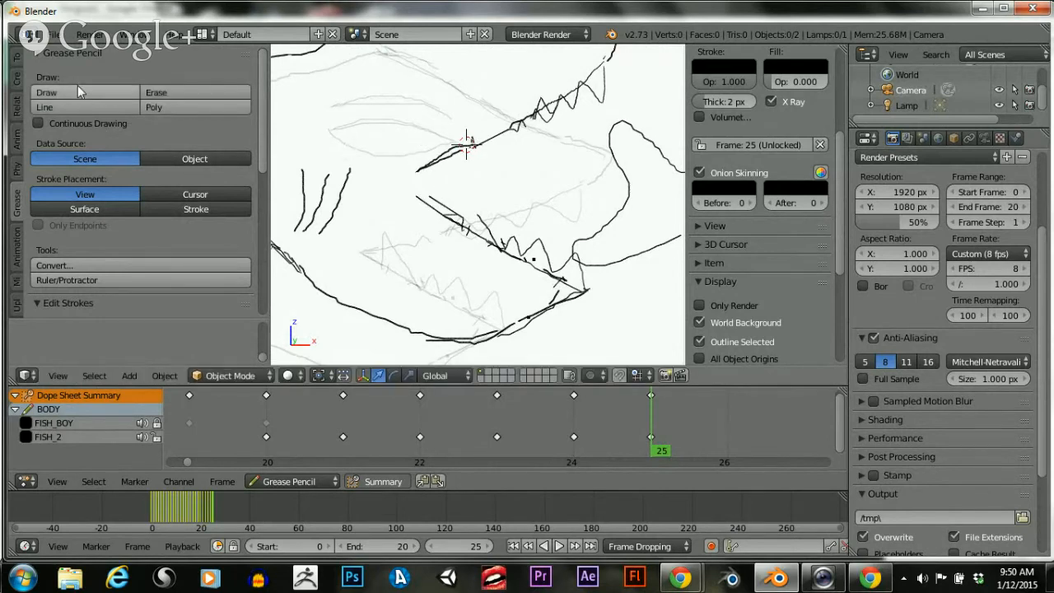
pyautogui.click(81, 93)
pyautogui.press('Escape')
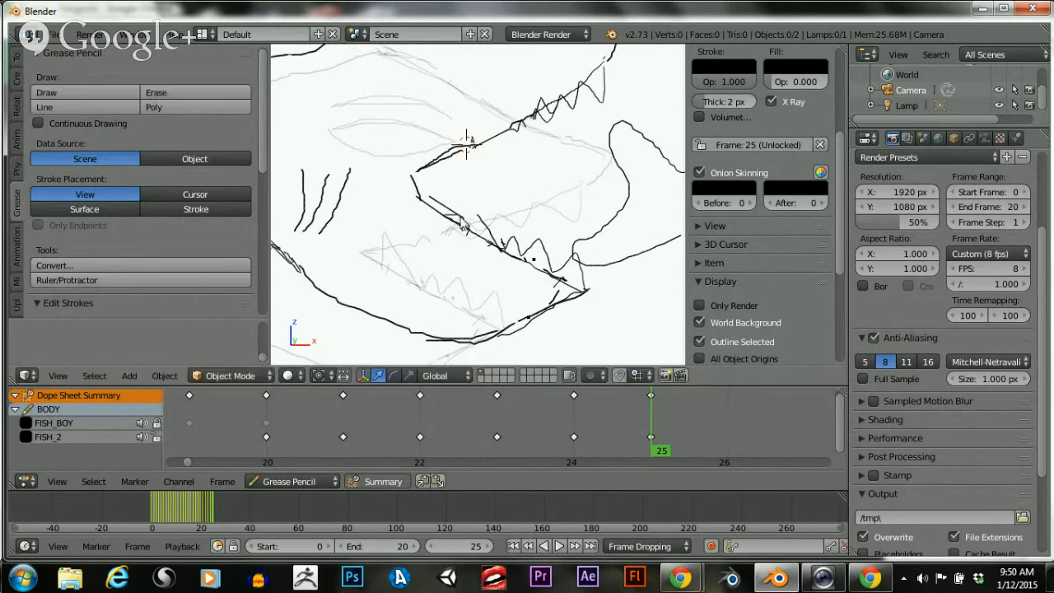
# Erase the doubled lower jaw line beside the mouth corner and redraw it as one stroke down to the lower teeth
pyautogui.click(156, 94)
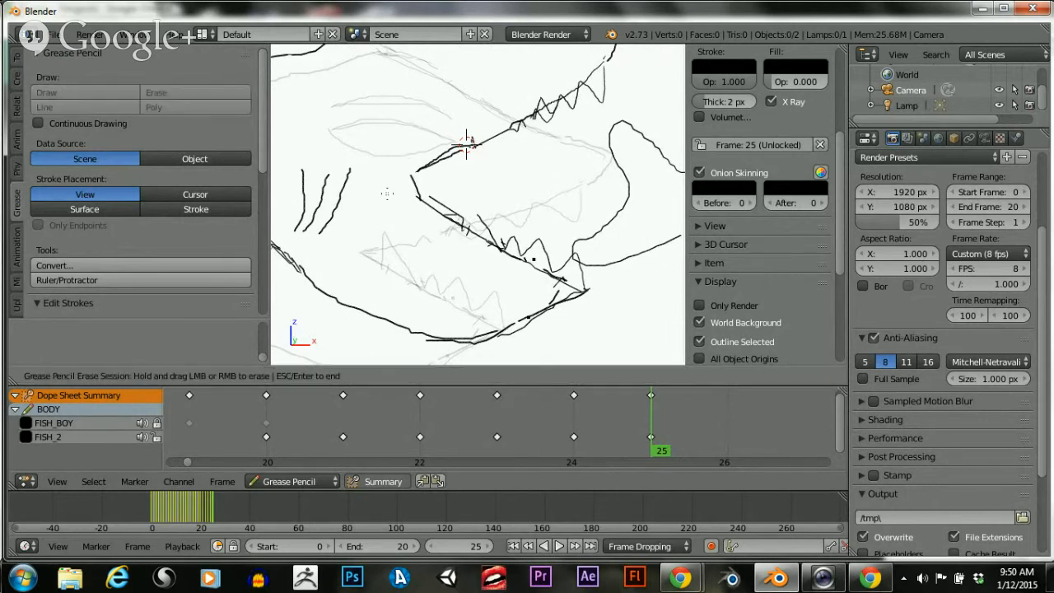
pyautogui.moveTo(418, 196); pyautogui.dragTo(467, 214)
pyautogui.press('Escape')
pyautogui.click(467, 212)
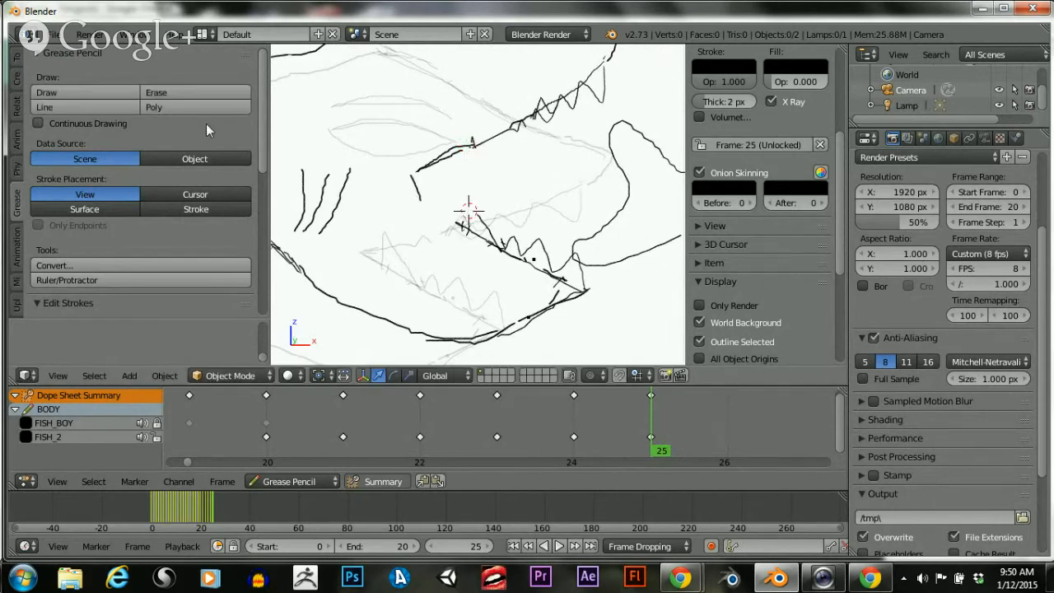
pyautogui.click(103, 91)
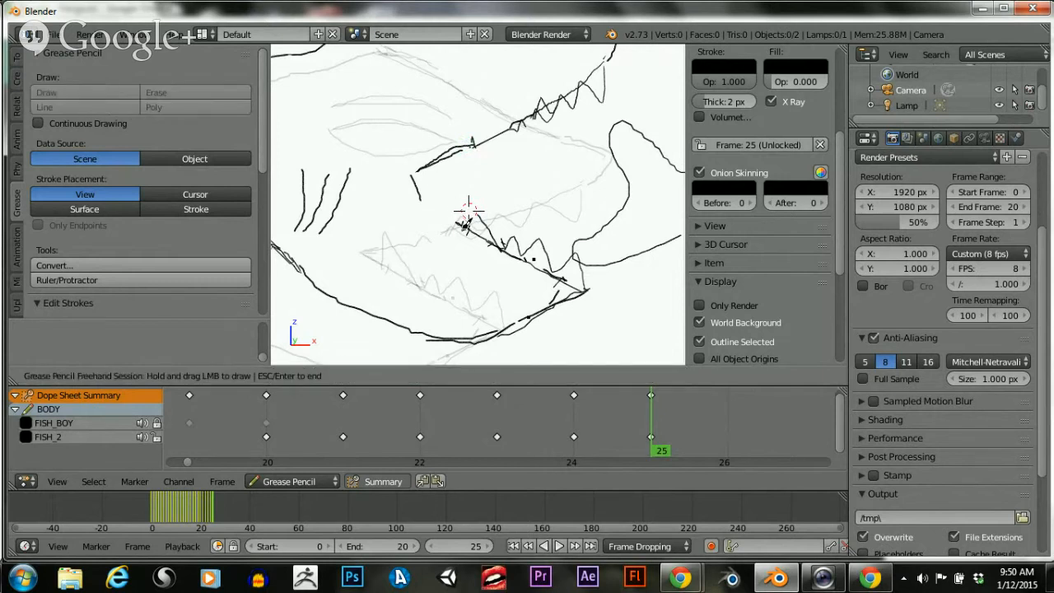
pyautogui.press('Escape')
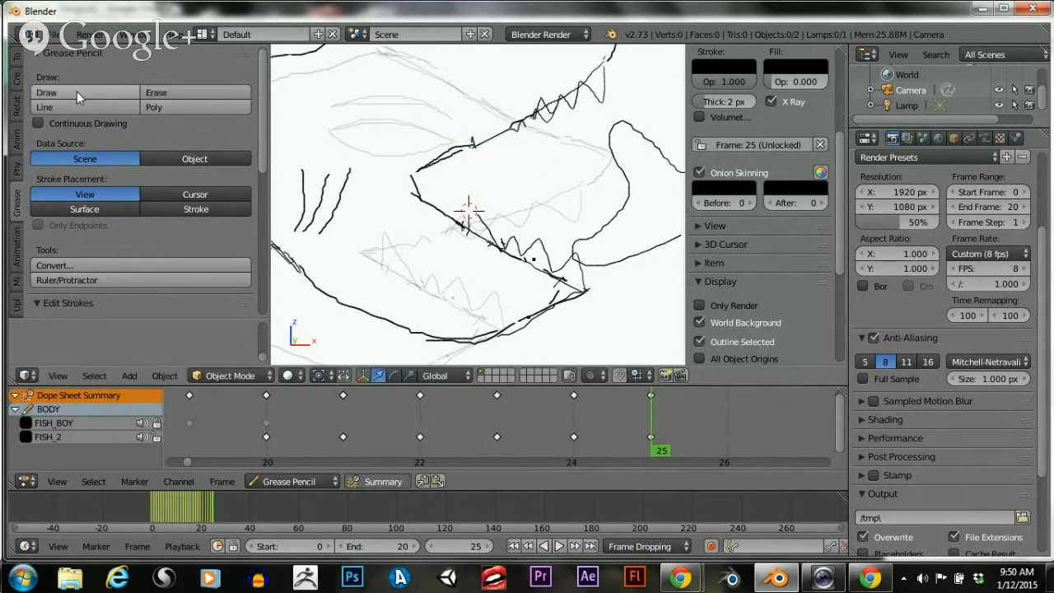
# Enable Continuous Drawing and draw a tall pointed tooth on the lower jaw near the mouth corner
pyautogui.click(37, 122)
pyautogui.click(91, 92)
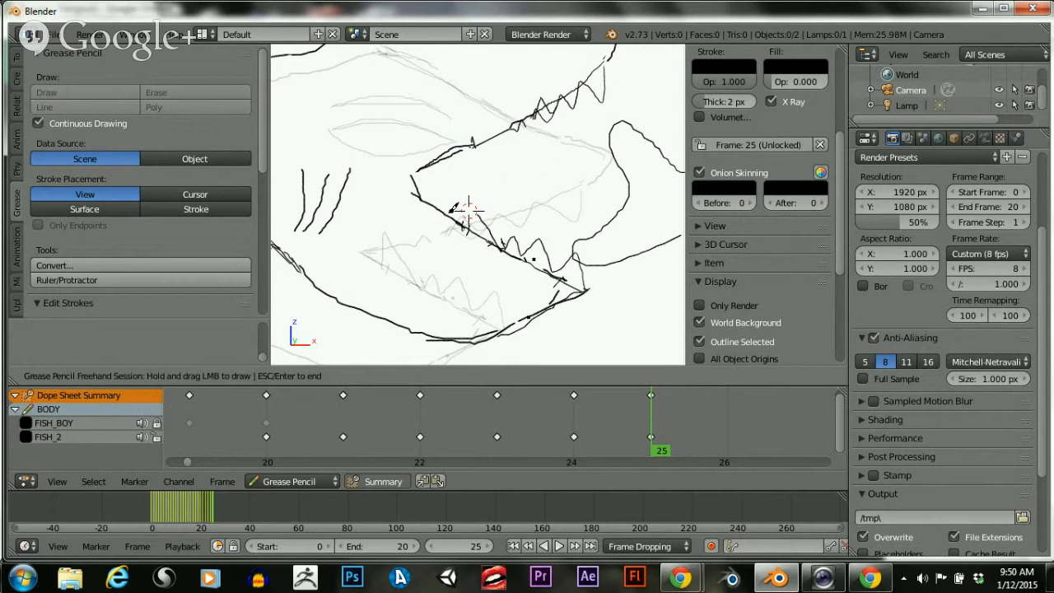
pyautogui.moveTo(453, 208); pyautogui.dragTo(468, 209)
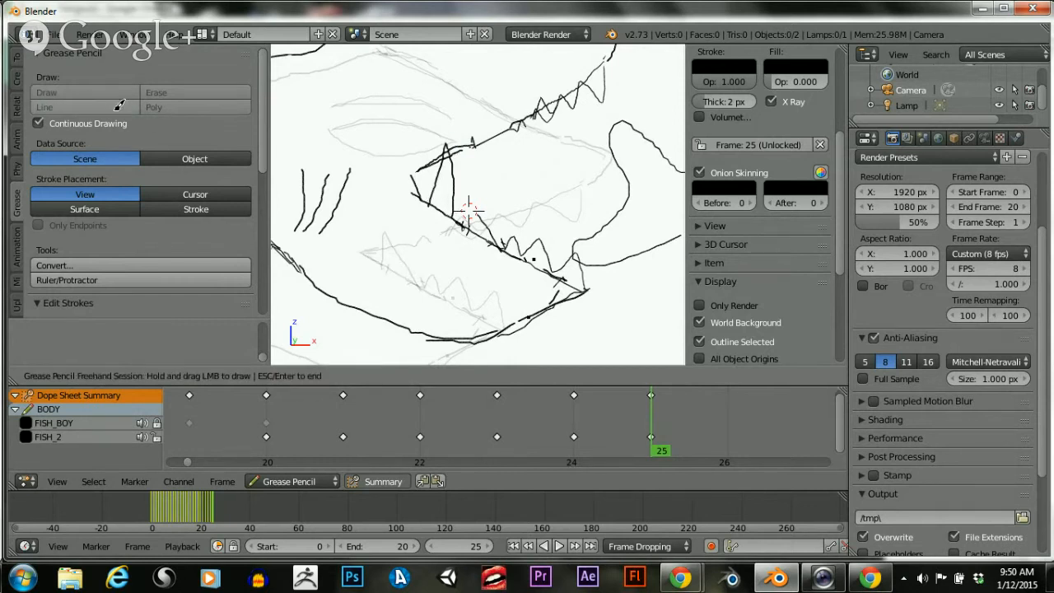
pyautogui.press('Escape')
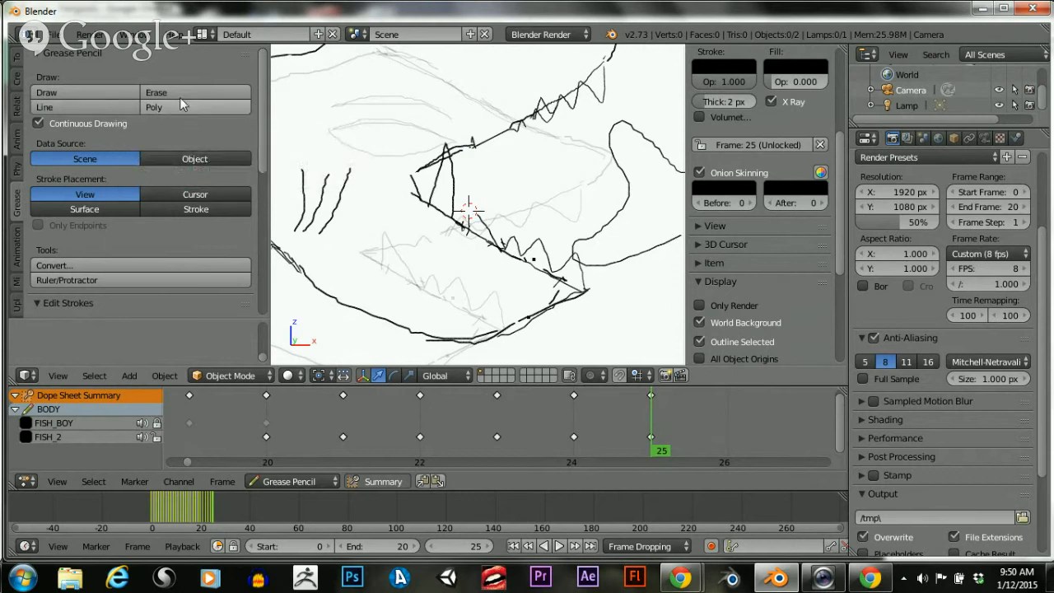
# Erase the zigzag upper teeth and the upper jaw line behind them
pyautogui.click(180, 96)
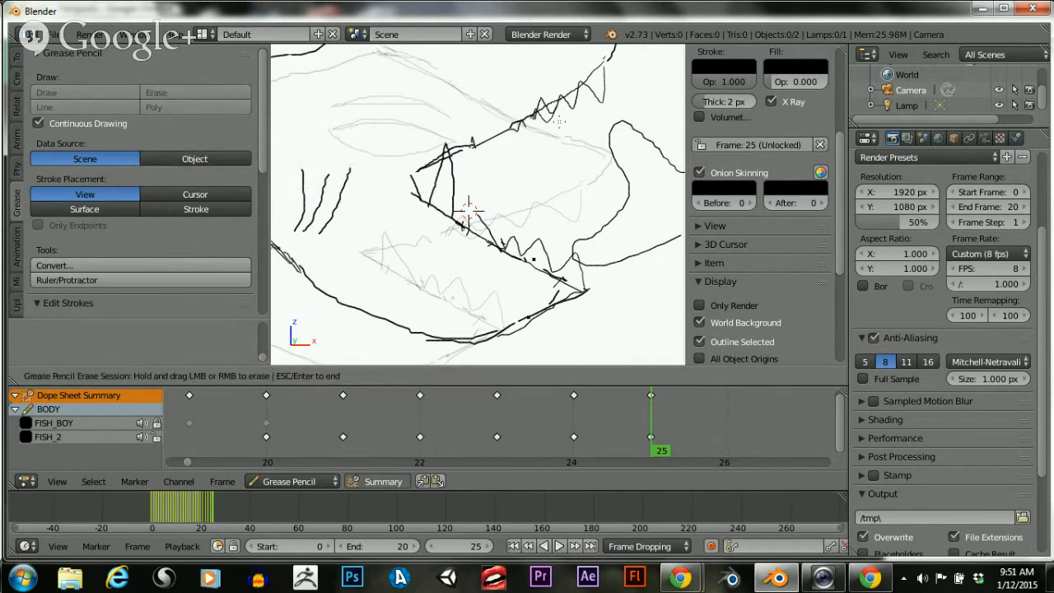
pyautogui.moveTo(560, 122); pyautogui.dragTo(536, 136)
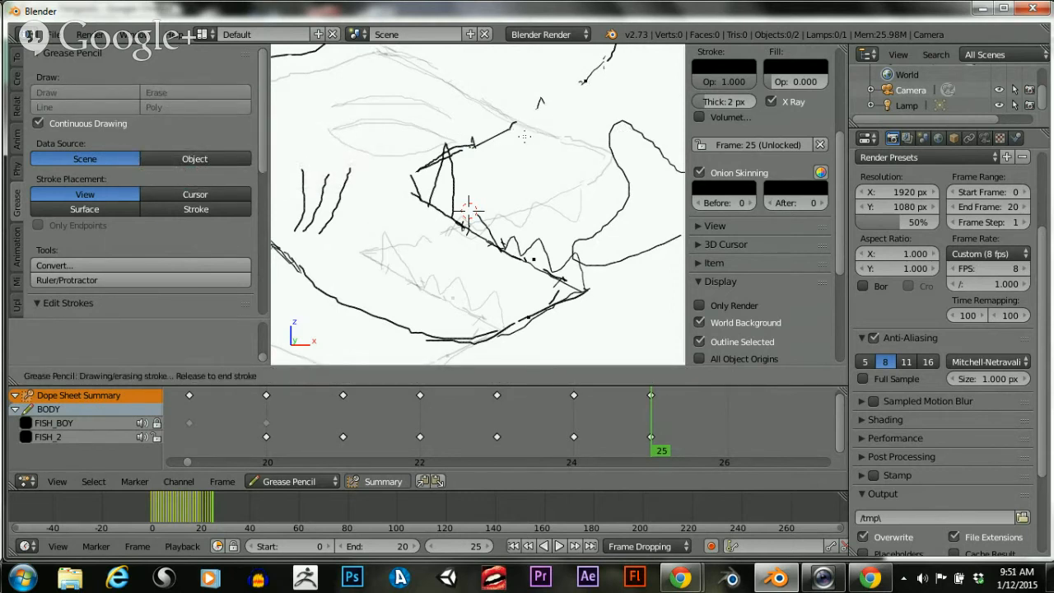
pyautogui.moveTo(479, 167); pyautogui.dragTo(479, 167)
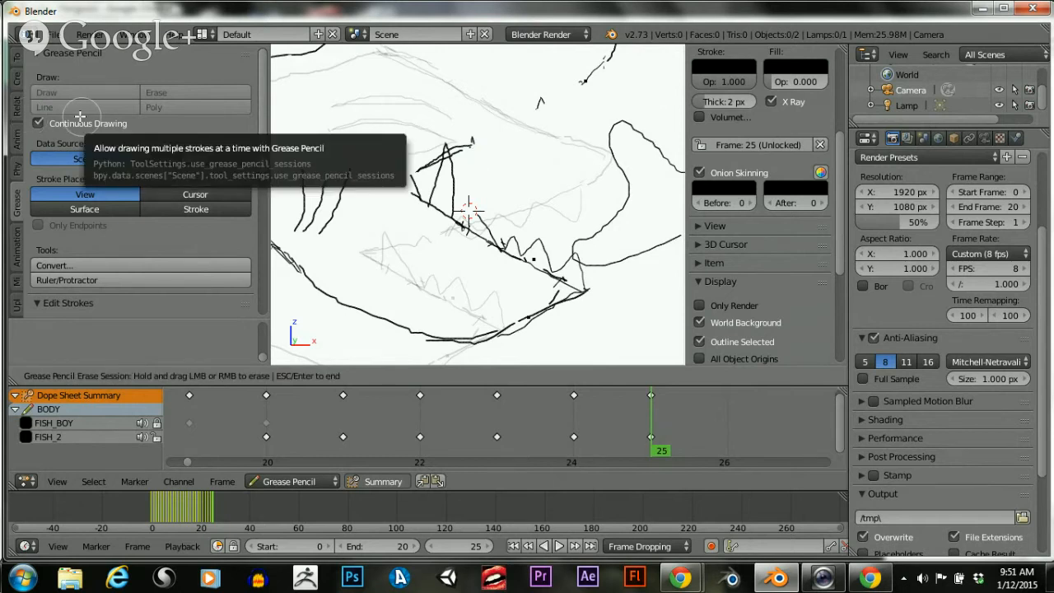
pyautogui.press('Escape')
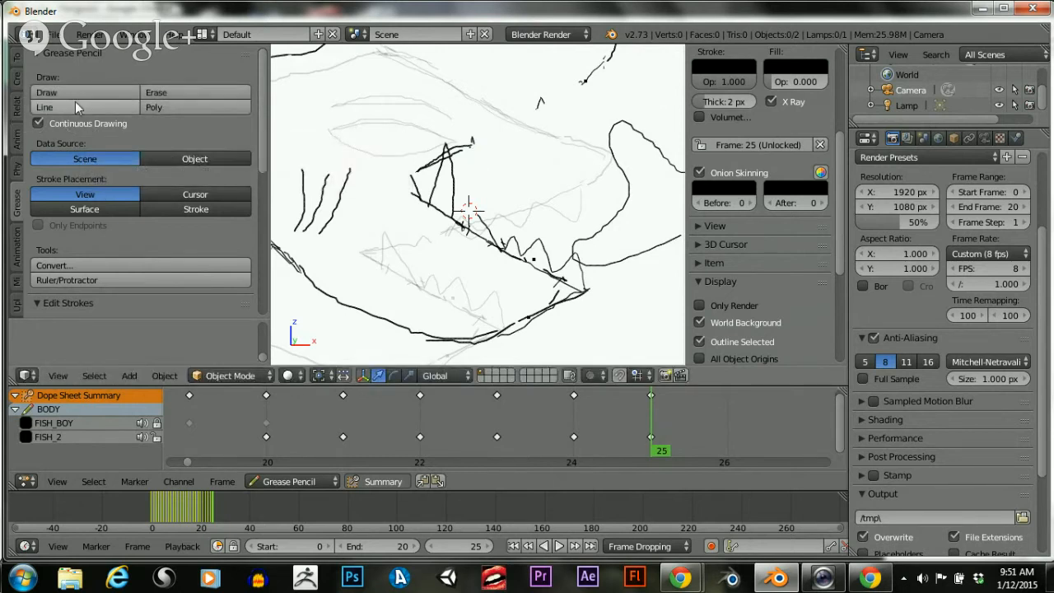
# Redraw the upper jaw line freehand from the snout back to the mouth corner, and retrace the corner's short back edge
pyautogui.click(76, 92)
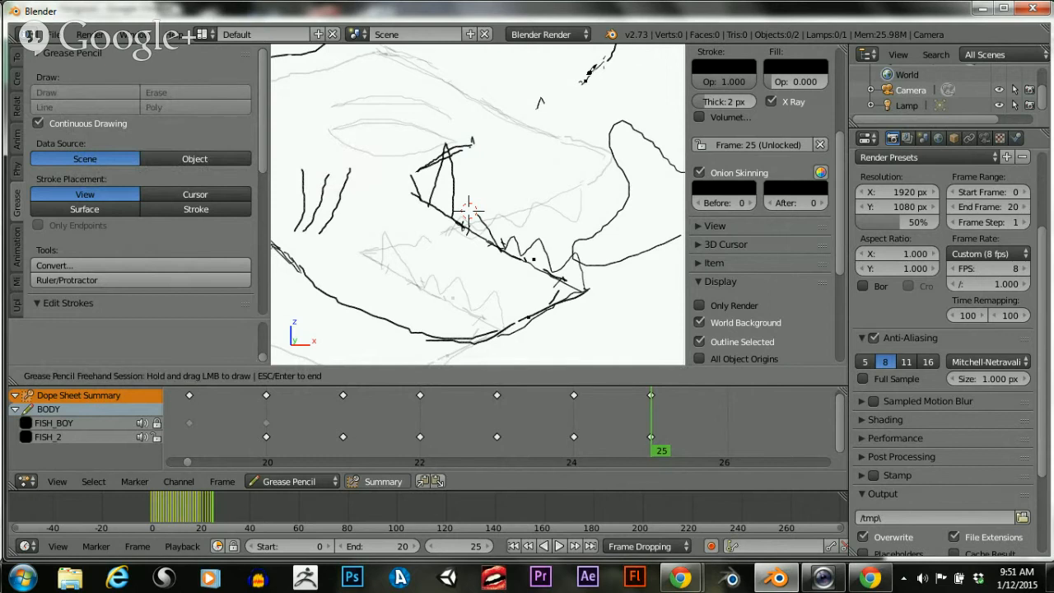
pyautogui.moveTo(587, 79); pyautogui.dragTo(453, 140)
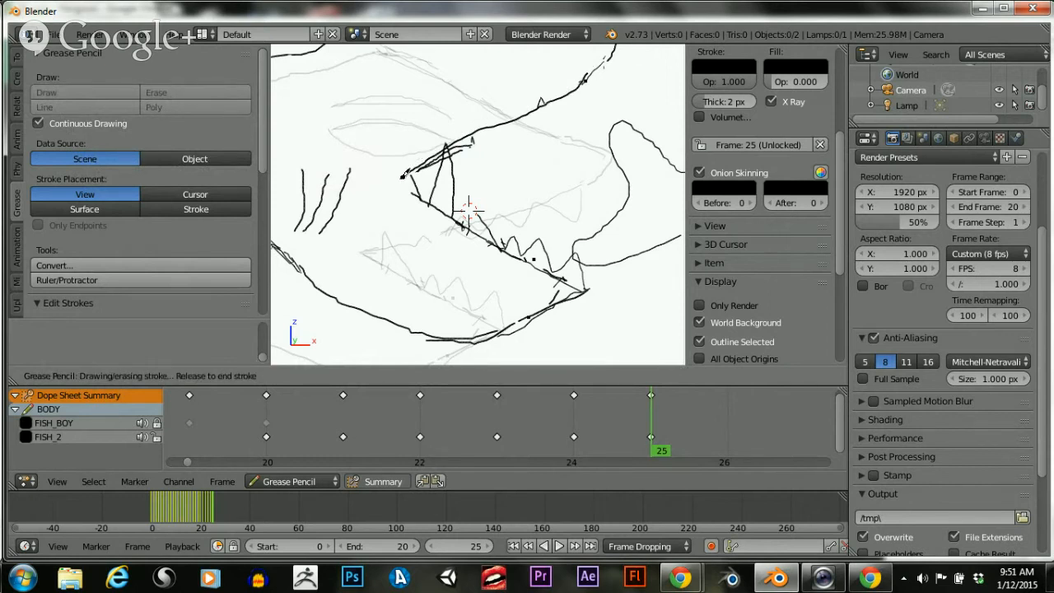
pyautogui.moveTo(405, 174); pyautogui.dragTo(420, 198)
# Draw a new row of pointed teeth along the upper jaw from the snout back toward the mouth corner
pyautogui.scroll(-2, 468, 210)
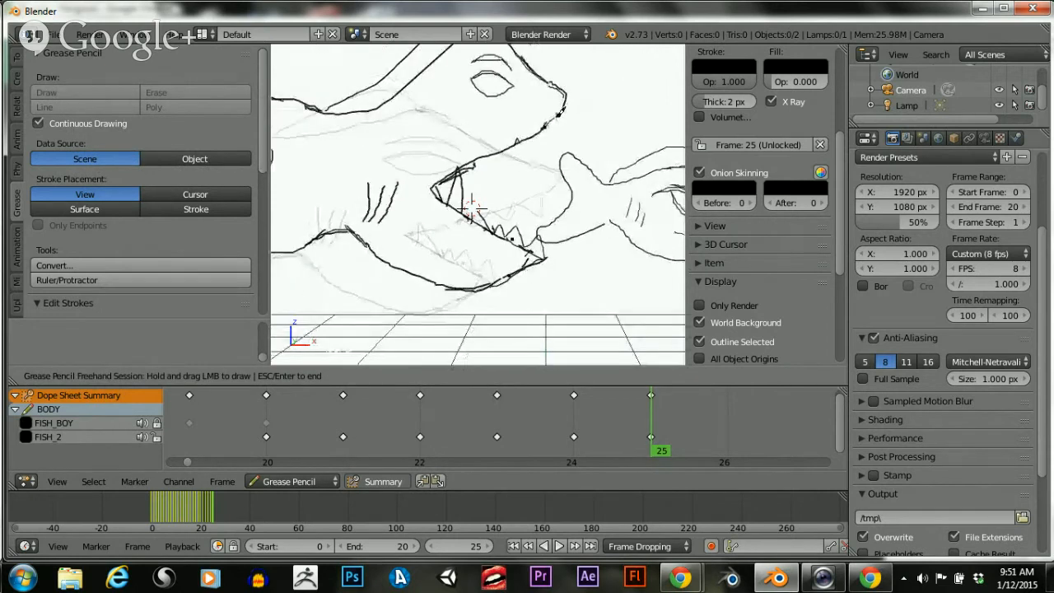
pyautogui.moveTo(559, 114); pyautogui.dragTo(562, 105)
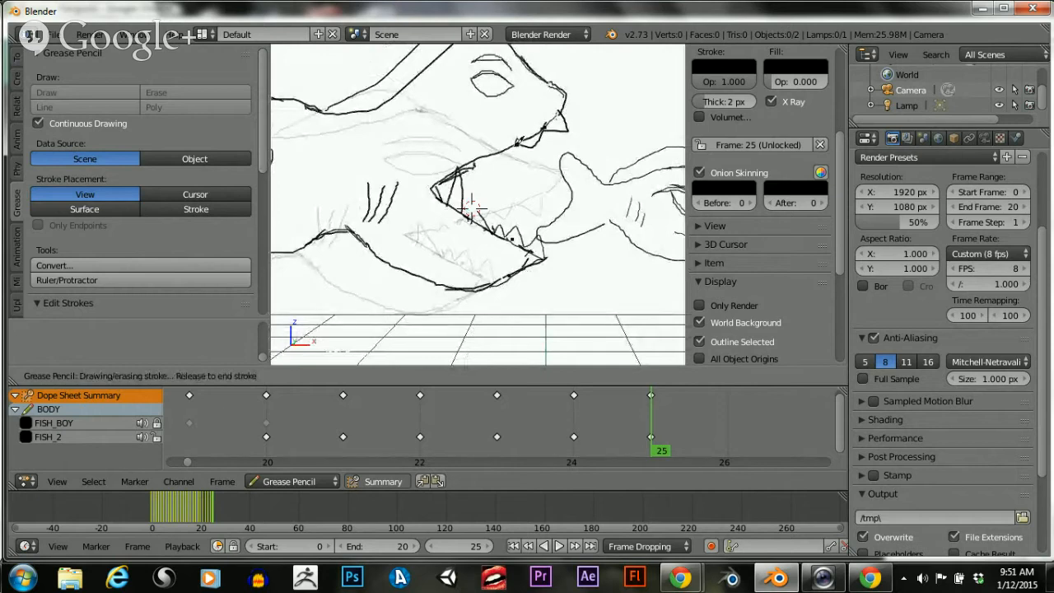
pyautogui.moveTo(517, 144); pyautogui.dragTo(466, 169)
pyautogui.scroll(-5, 499, 101)
pyautogui.scroll(3, 496, 132)
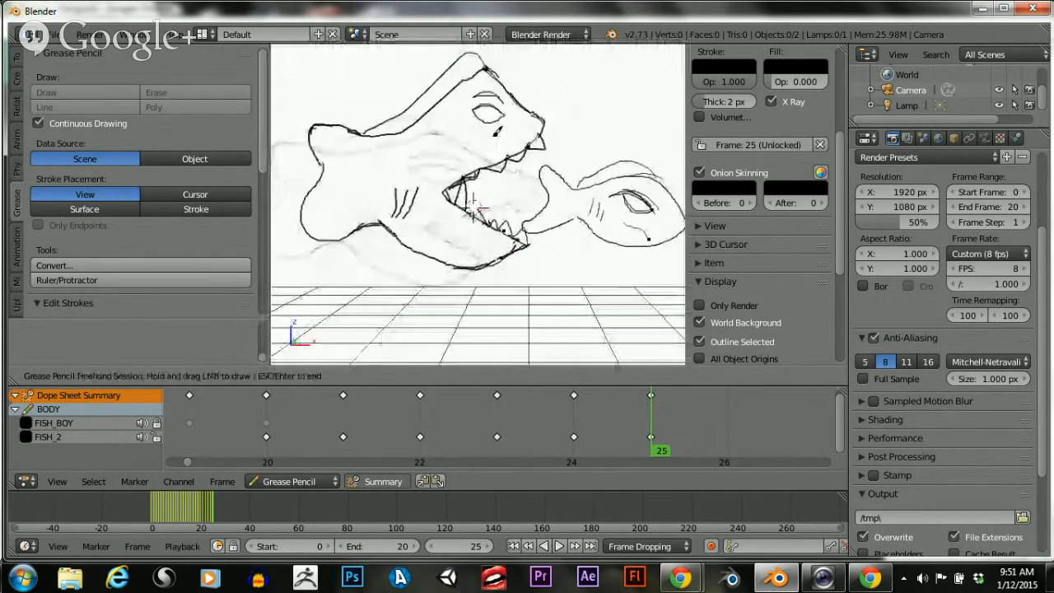
# Draw small pointed teeth on the lower jaw between the tall back tooth and the existing front teeth
pyautogui.scroll(-1, 507, 125)
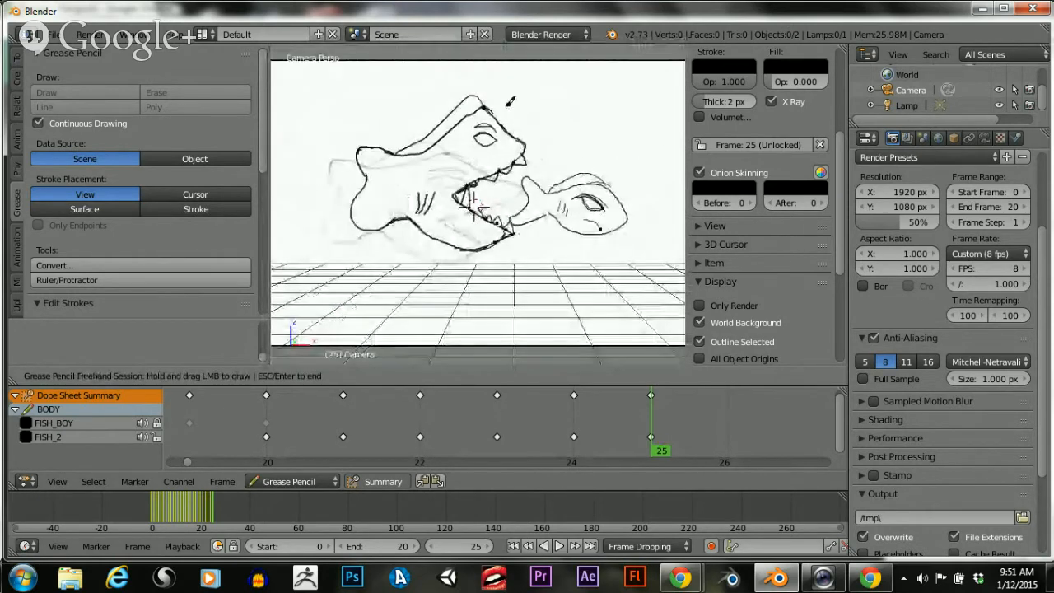
pyautogui.scroll(4, 527, 111)
pyautogui.scroll(-2, 564, 136)
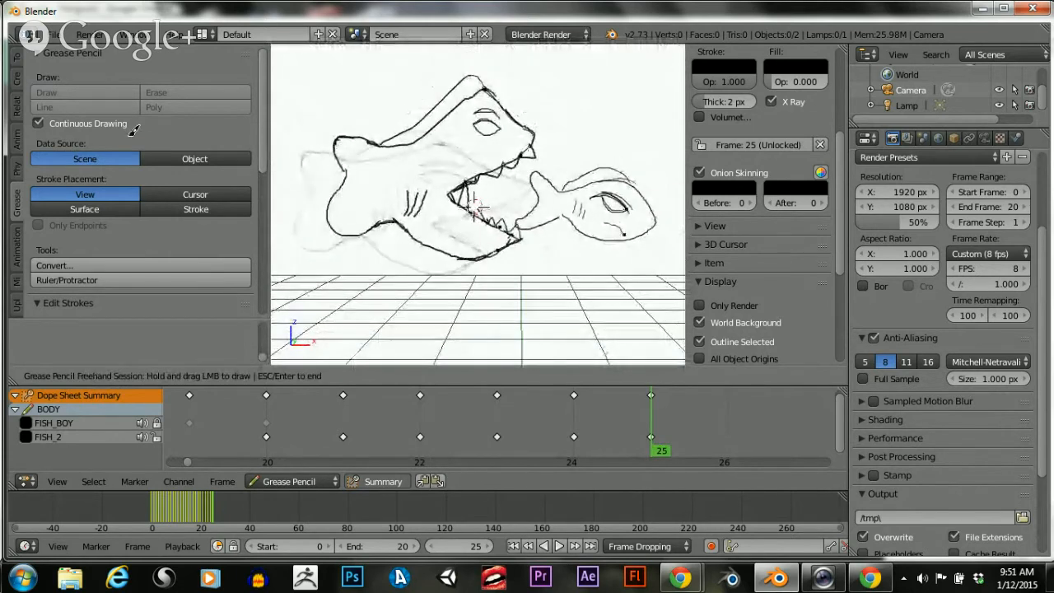
pyautogui.scroll(3, 498, 183)
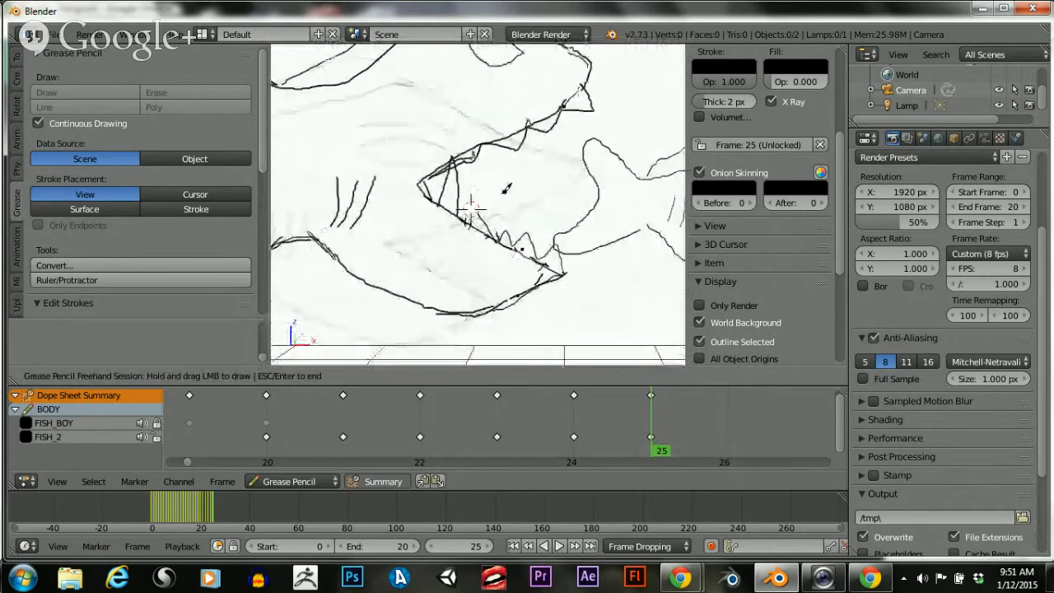
pyautogui.scroll(-3, 506, 189)
pyautogui.scroll(-2, 528, 157)
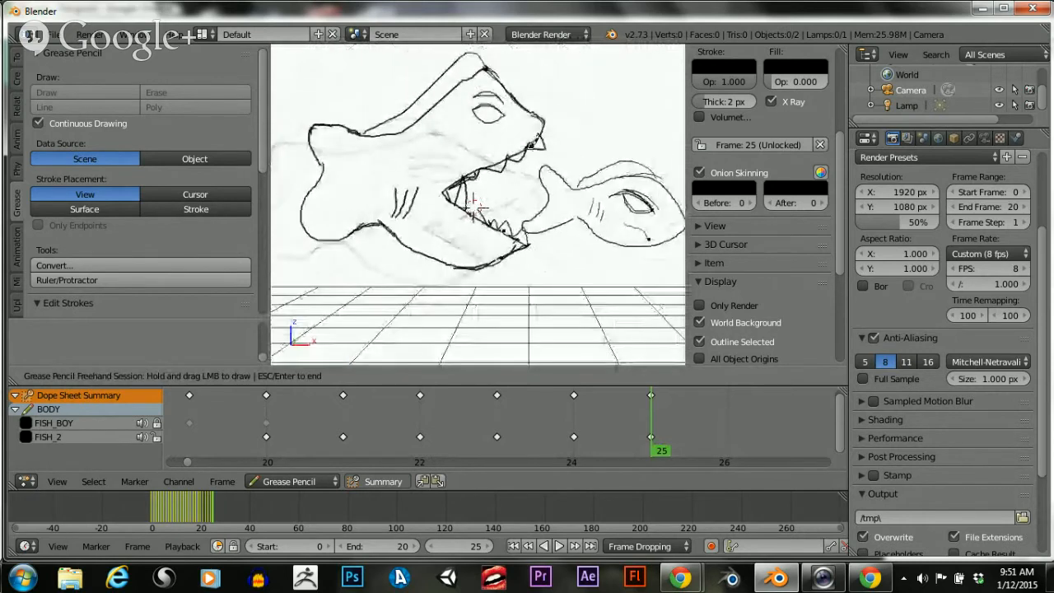
pyautogui.scroll(3, 472, 207)
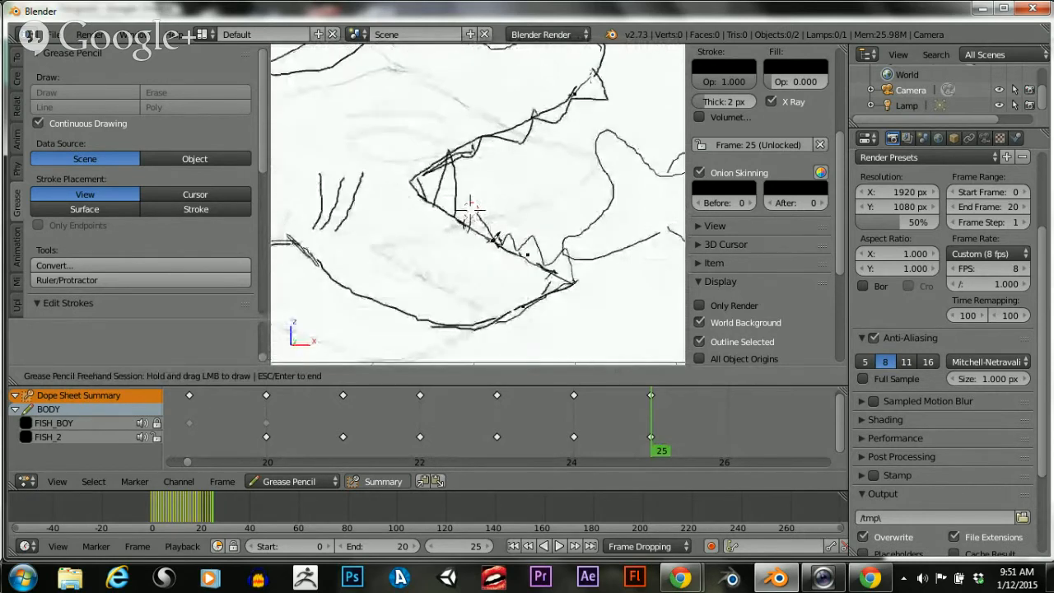
pyautogui.moveTo(495, 239)
pyautogui.mouseDown()
pyautogui.moveTo(482, 217)
pyautogui.moveTo(468, 225)
pyautogui.mouseUp()
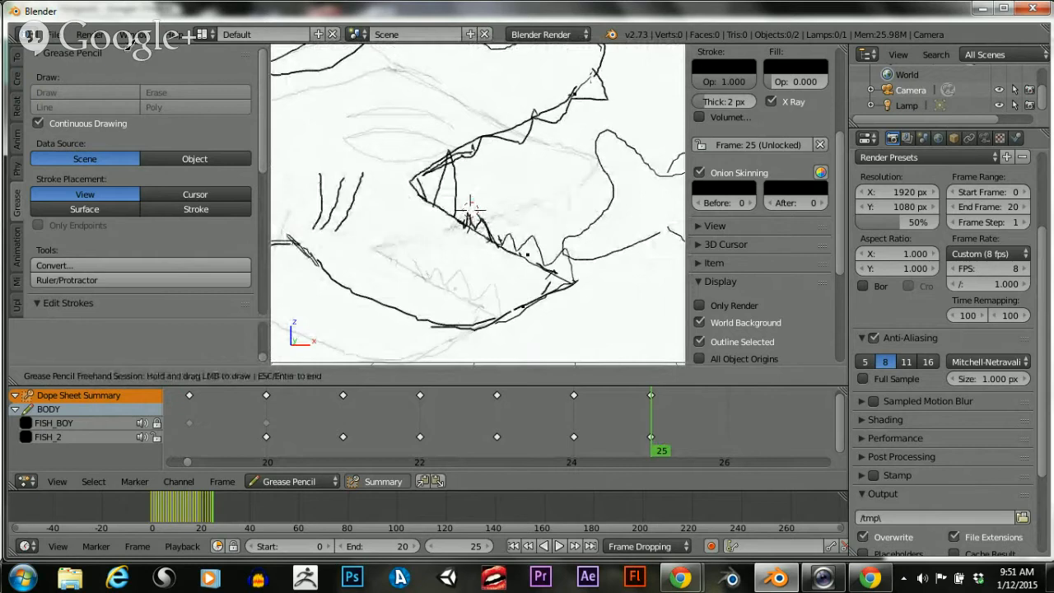
# Select the shark's snout and front upper teeth strokes and scale them down slightly, to about 0.96
pyautogui.press('Escape')
pyautogui.scroll(-8, 161, 192)
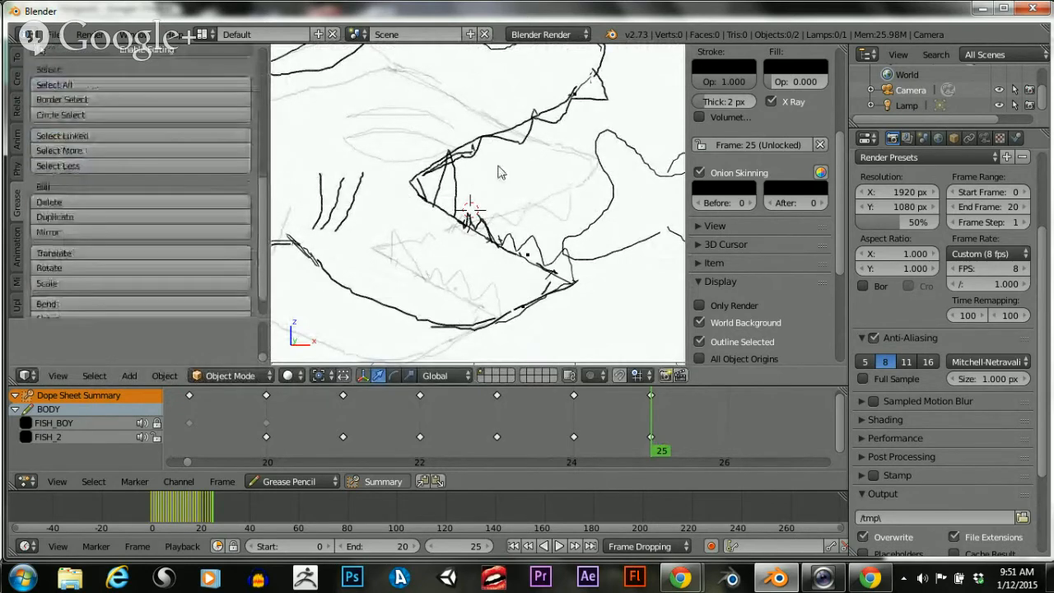
pyautogui.scroll(-3, 501, 172)
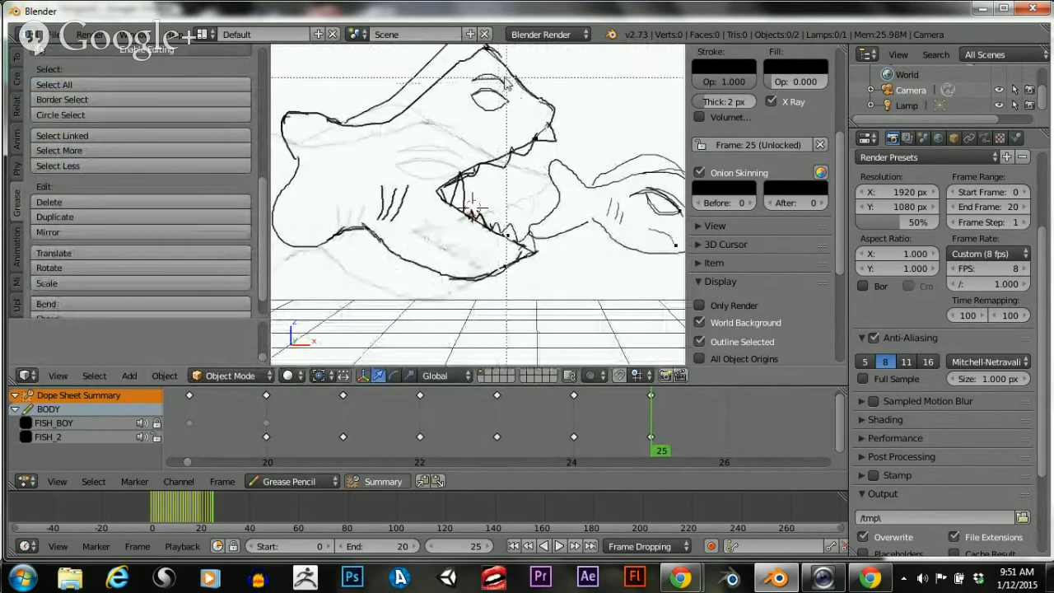
pyautogui.moveTo(507, 77); pyautogui.dragTo(563, 163)
pyautogui.scroll(-1, 506, 128)
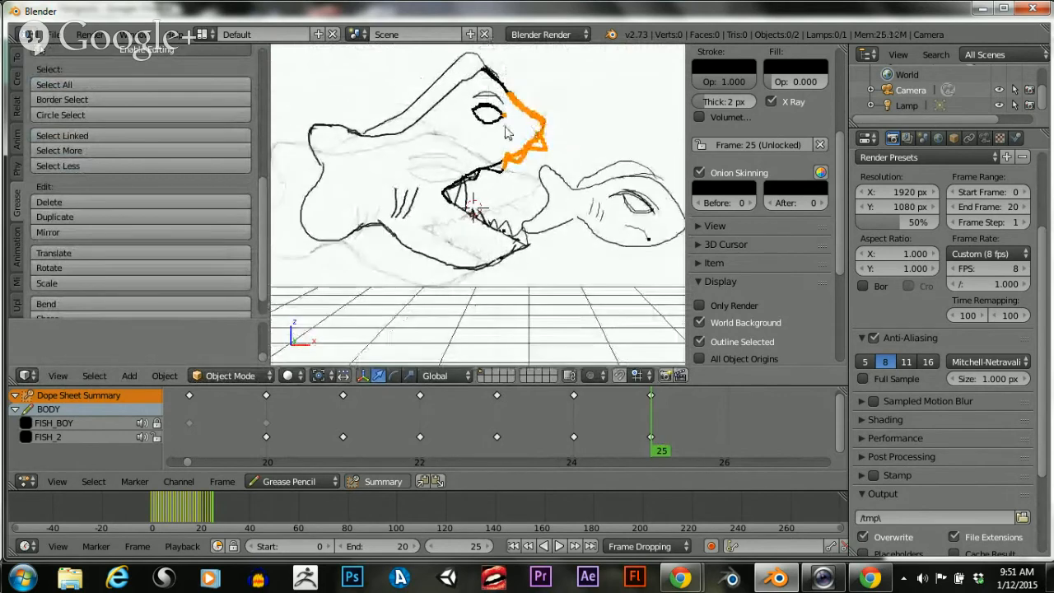
pyautogui.scroll(2, 506, 134)
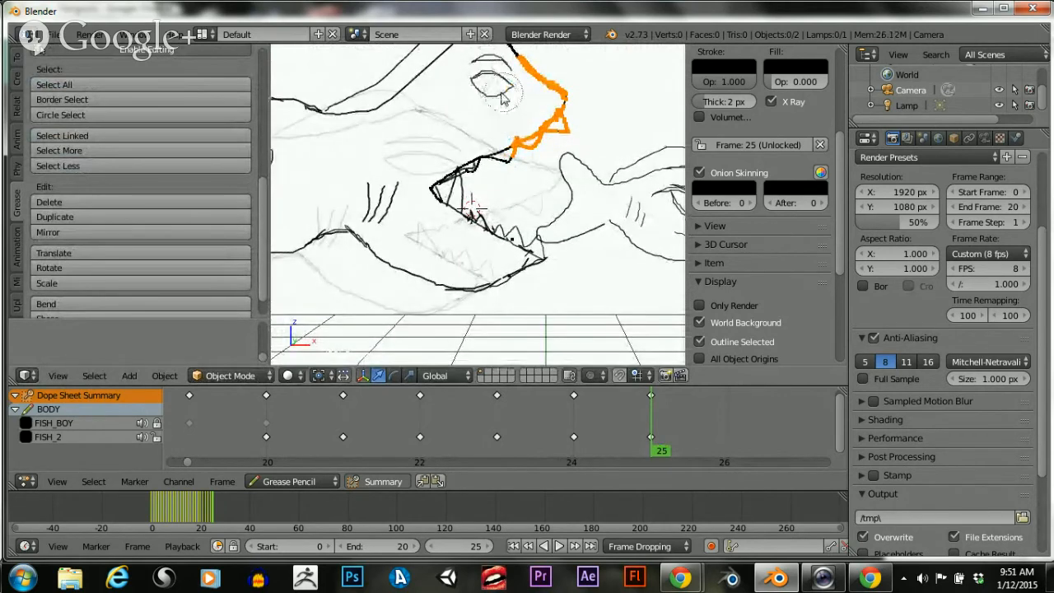
pyautogui.scroll(-3, 500, 136)
pyautogui.press('g')
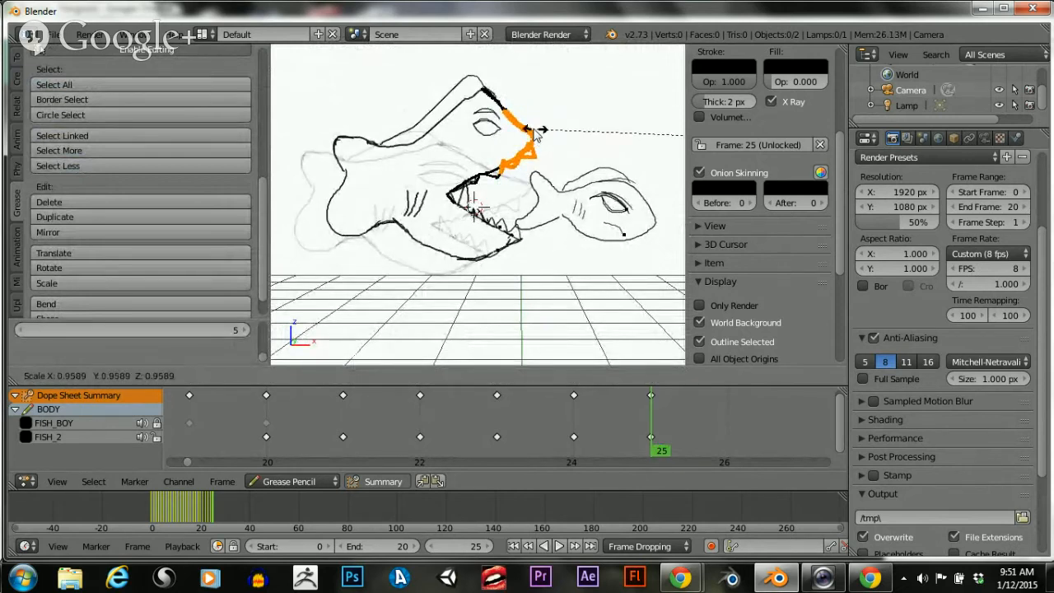
pyautogui.click(536, 130)
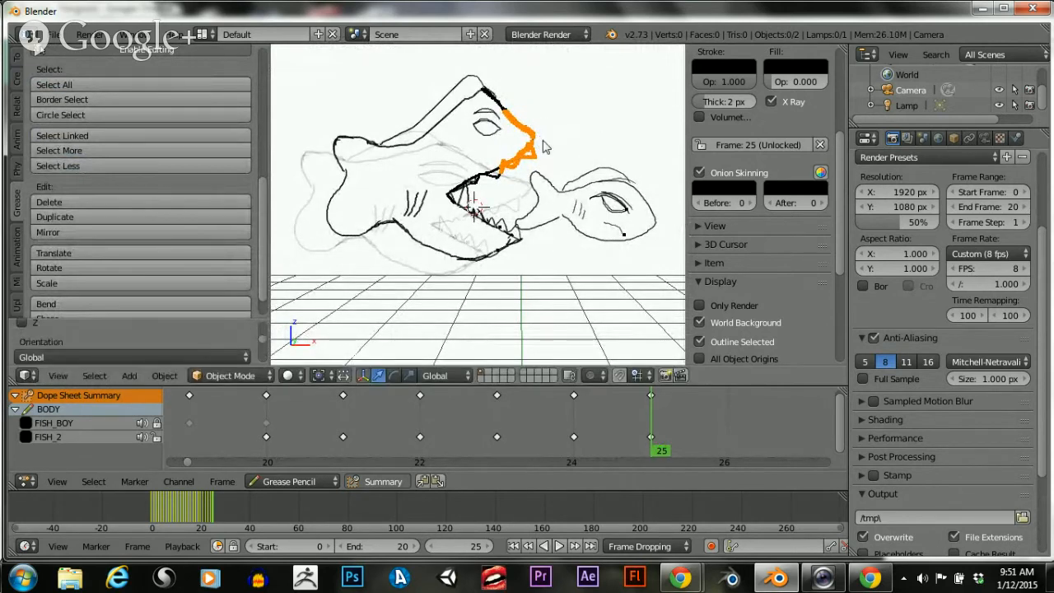
pyautogui.rightClick(499, 130)
pyautogui.press('g')
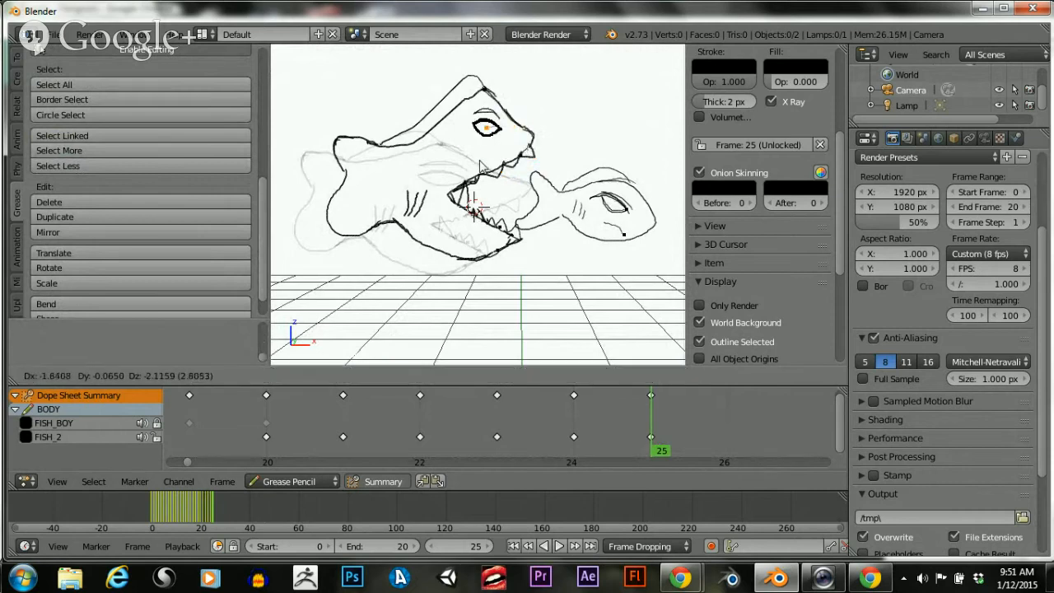
pyautogui.rightClick(493, 157)
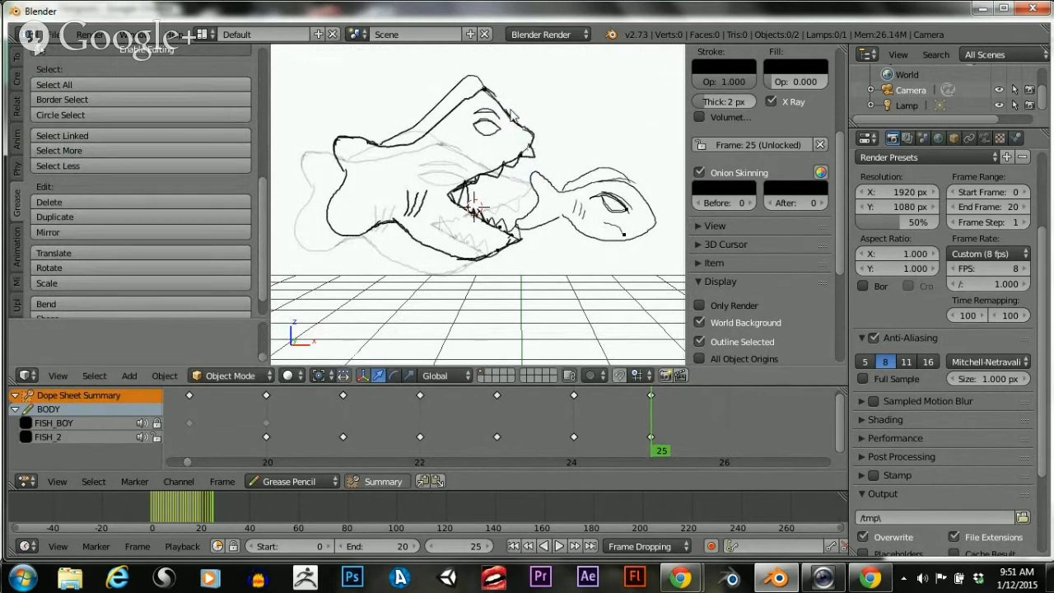
# Select the snout tip with its front tooth, stretch it along the global X axis and move it forward
pyautogui.rightClick(506, 155)
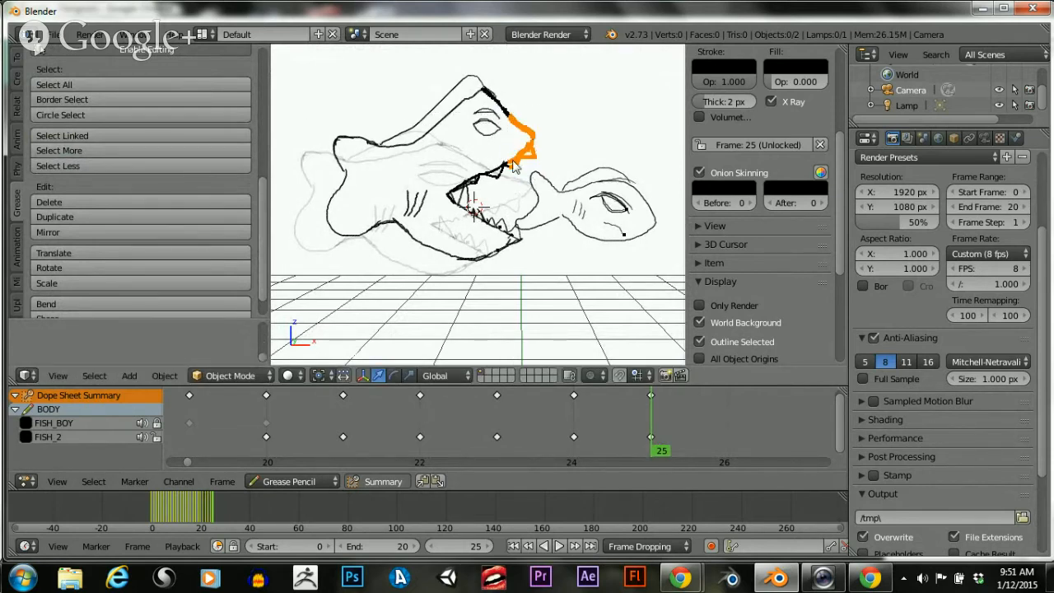
pyautogui.press('g')
pyautogui.press('x')
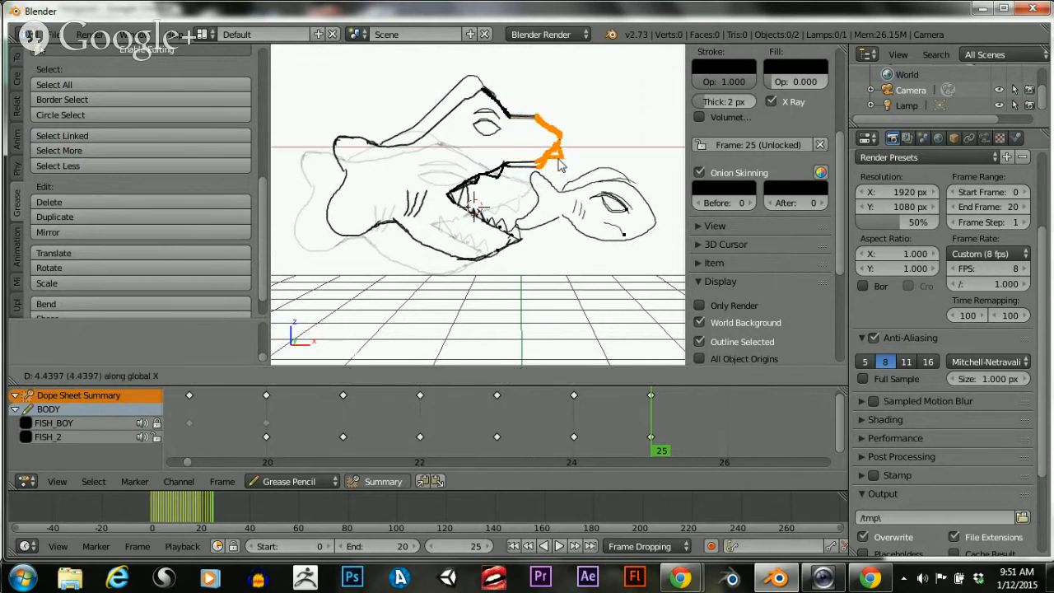
pyautogui.press('s')
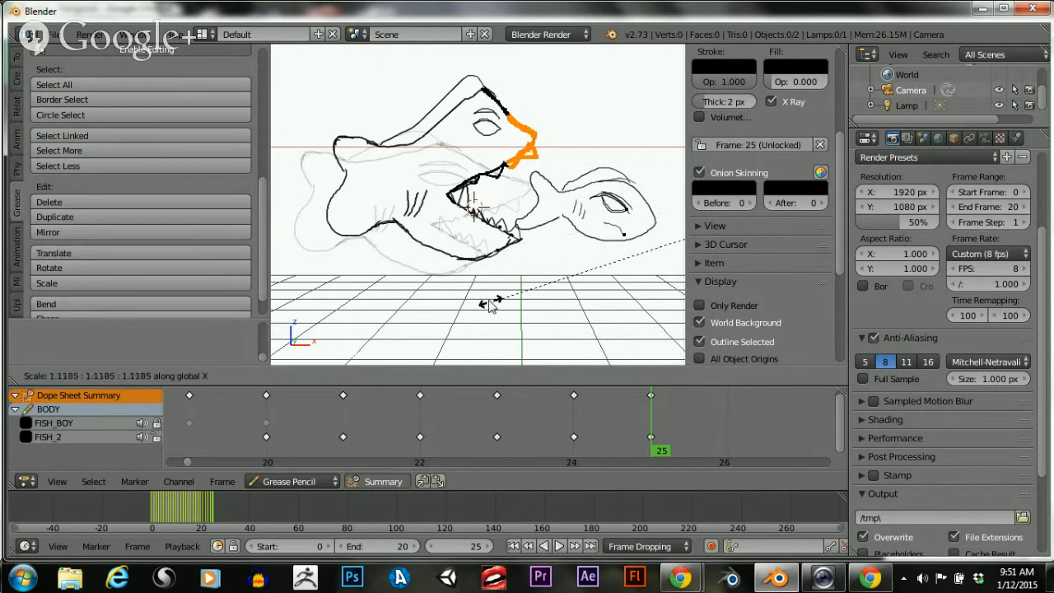
pyautogui.click(639, 234)
pyautogui.press('g')
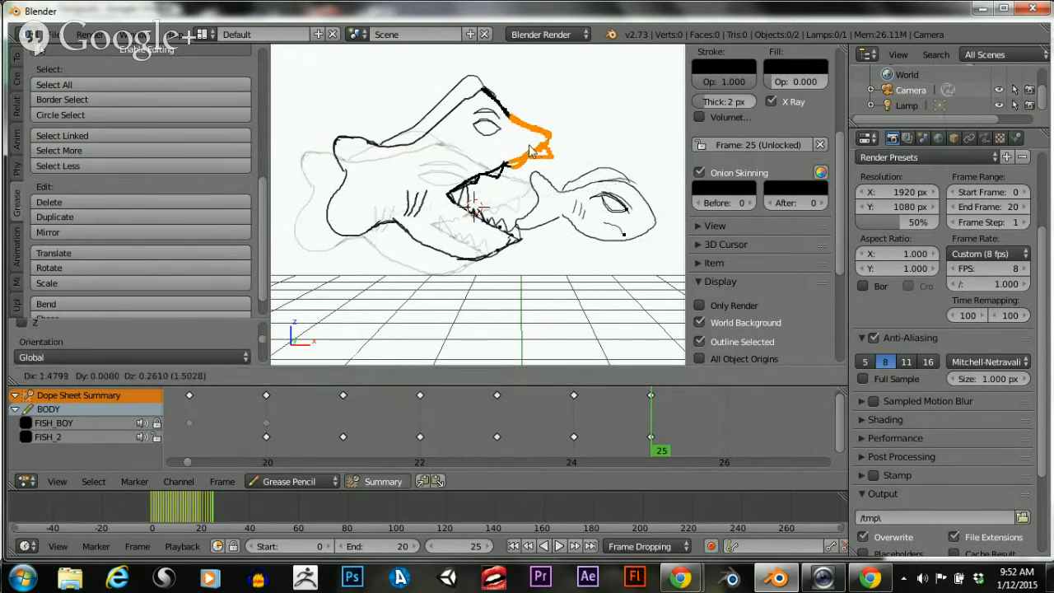
pyautogui.click(516, 155)
pyautogui.scroll(3, 516, 155)
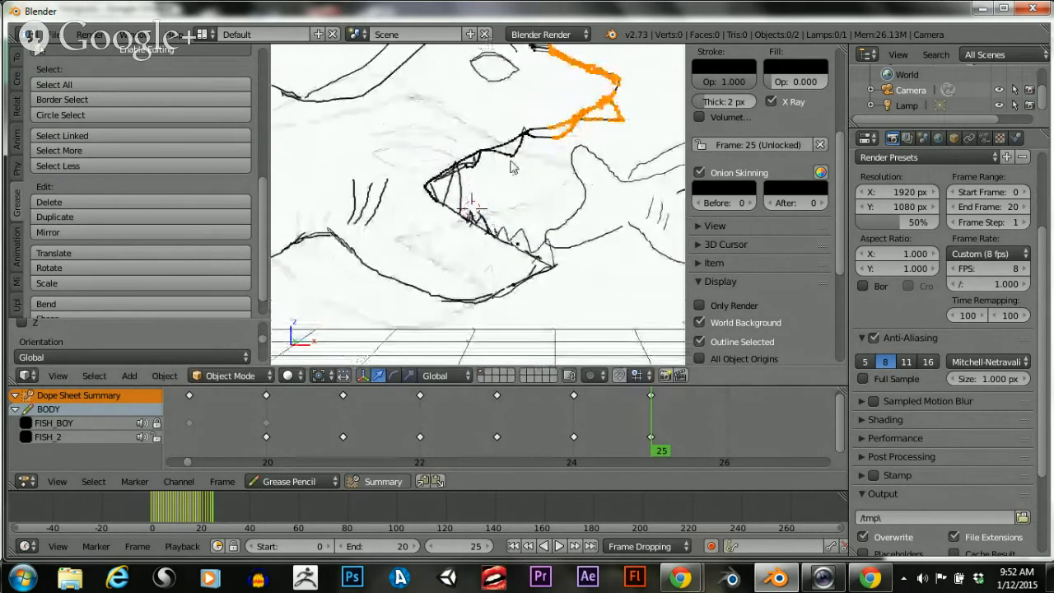
pyautogui.press('g')
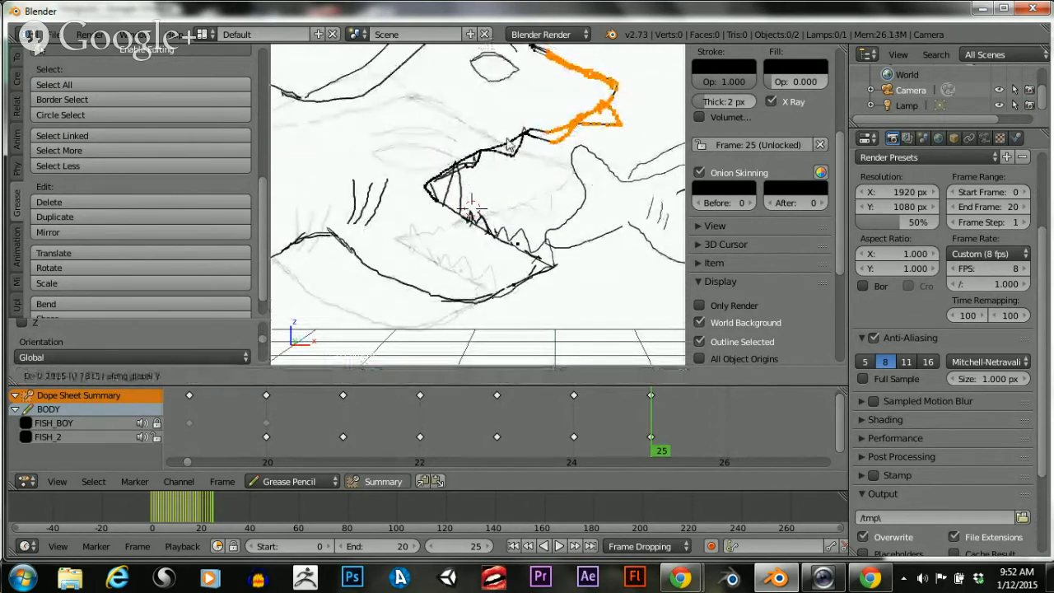
pyautogui.rightClick(508, 157)
pyautogui.scroll(-3, 510, 115)
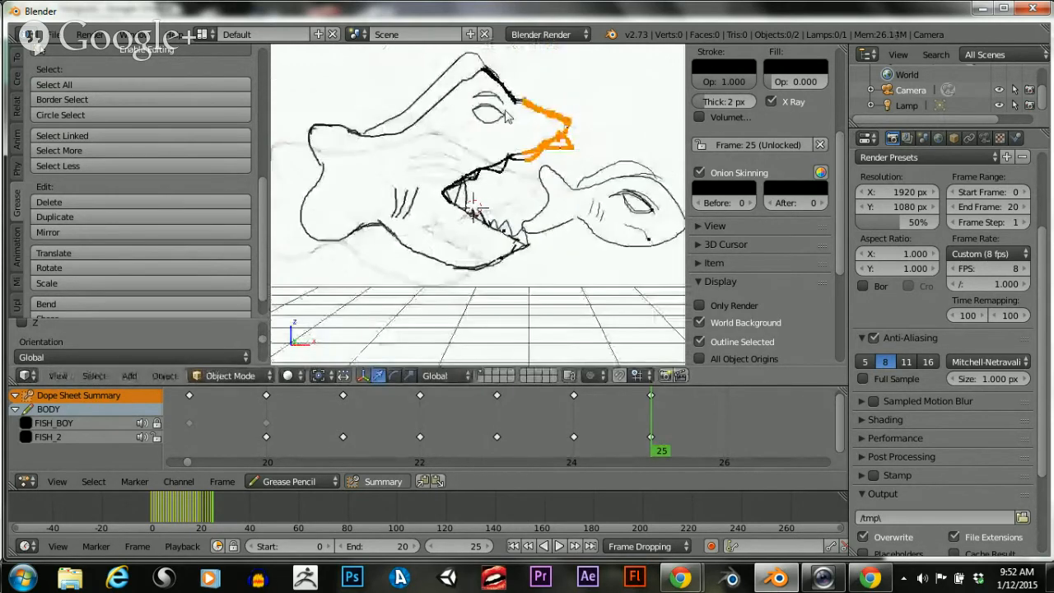
pyautogui.scroll(2, 511, 121)
pyautogui.scroll(-1, 510, 121)
pyautogui.keyDown('shift'); pyautogui.moveTo(494, 121); pyautogui.dragTo(445, 254, button='middle'); pyautogui.keyUp('shift')
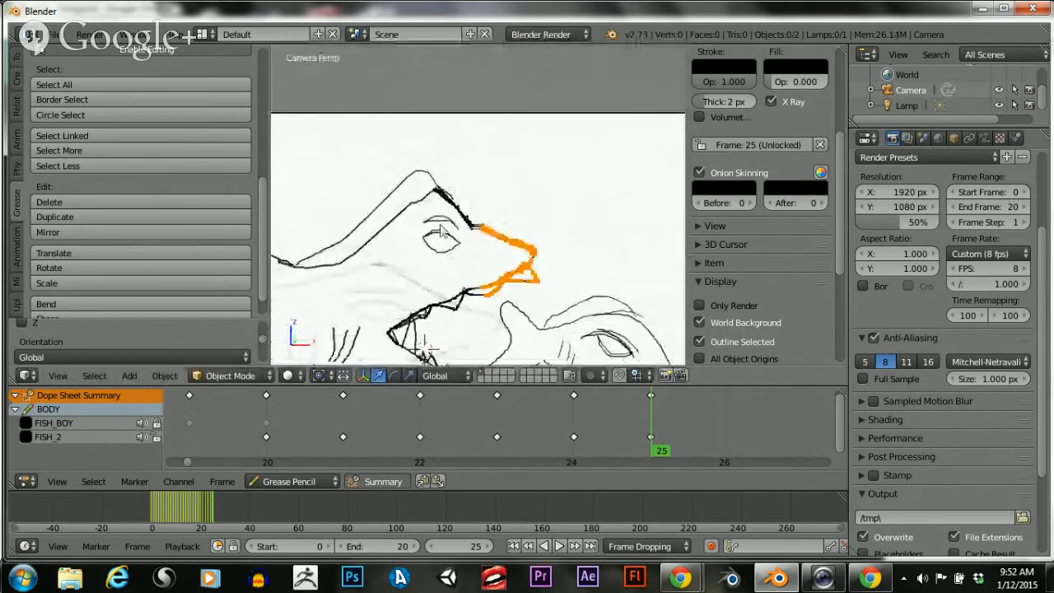
pyautogui.scroll(3, 437, 222)
pyautogui.press('a')
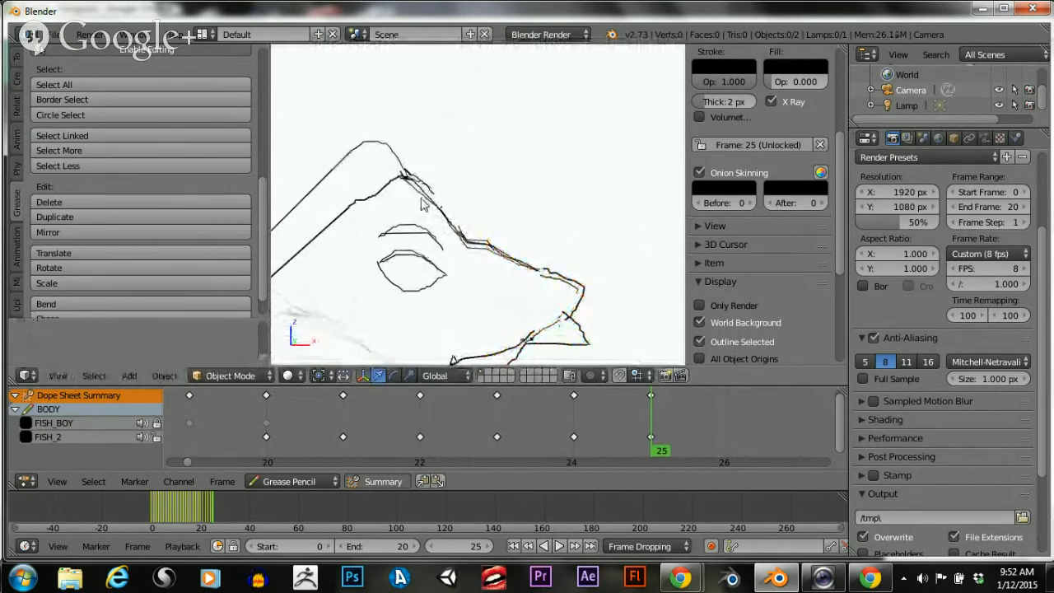
pyautogui.press('b')
pyautogui.moveTo(417, 176); pyautogui.dragTo(484, 233)
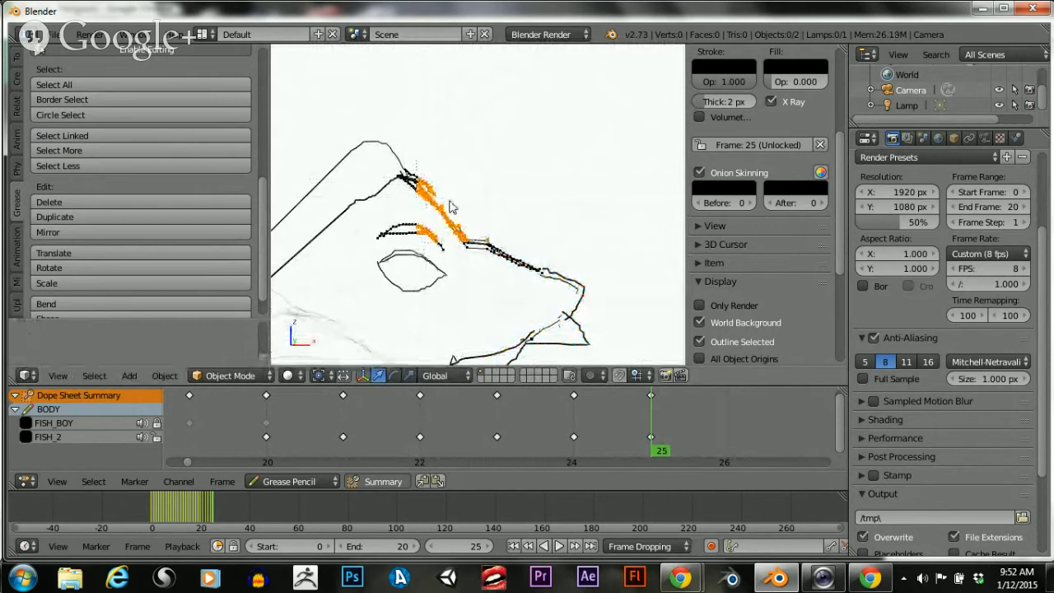
pyautogui.press('a')
# Erase the doubled forehead line from the head's peak down to just before the snout tip
pyautogui.scroll(5, 123, 149)
pyautogui.scroll(4, 125, 149)
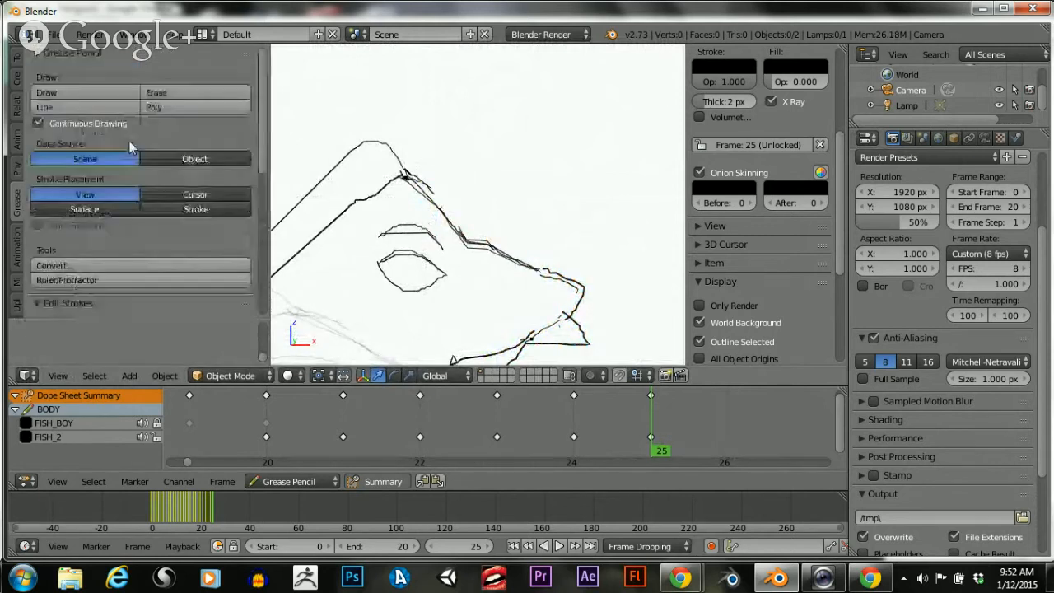
pyautogui.click(155, 92)
pyautogui.moveTo(428, 198); pyautogui.dragTo(490, 249)
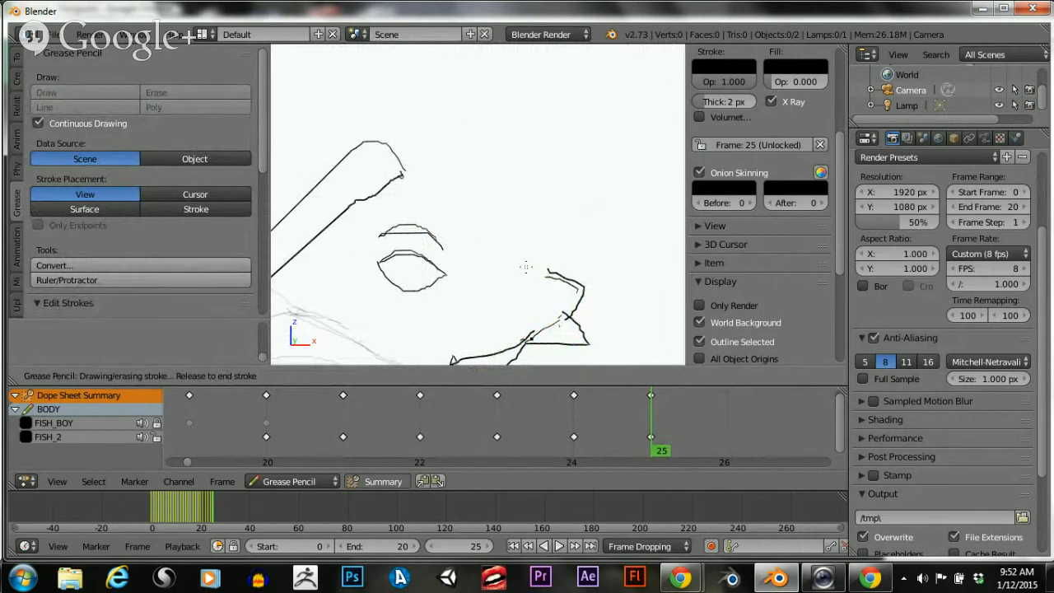
pyautogui.moveTo(511, 248); pyautogui.dragTo(503, 239)
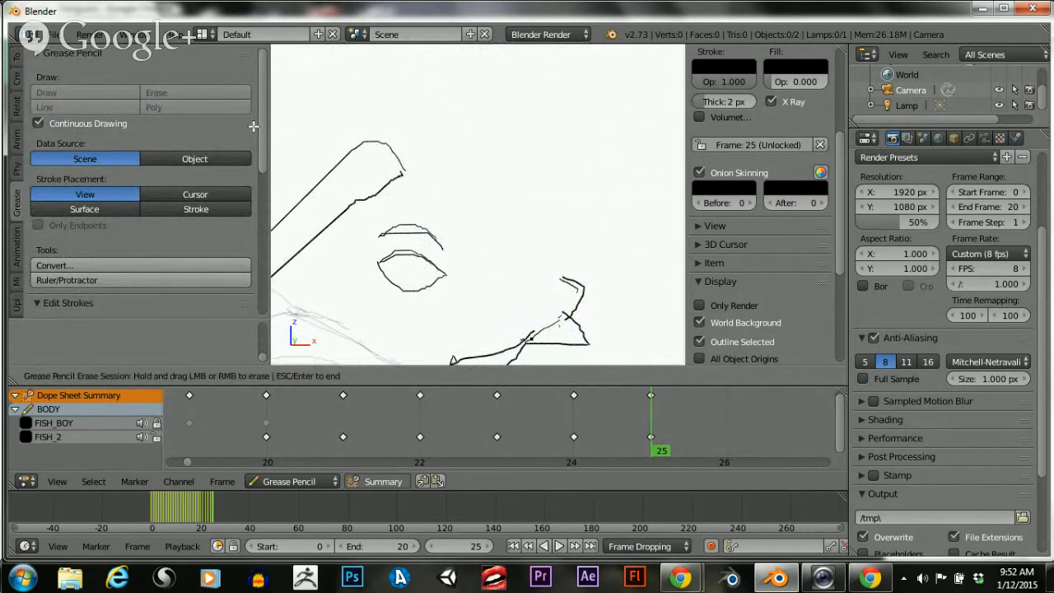
pyautogui.press('Escape')
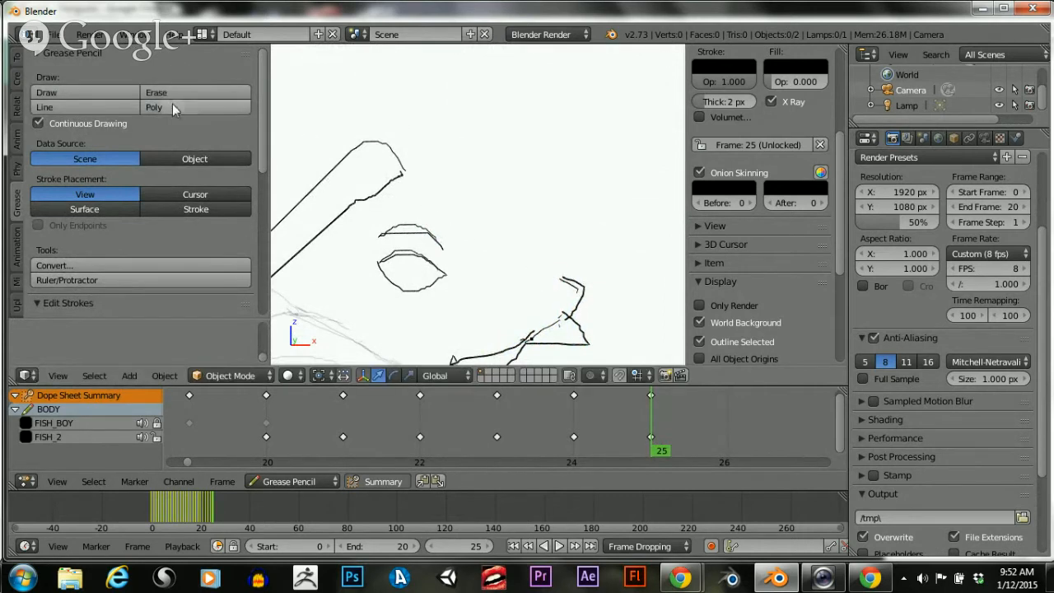
# Redraw the forehead line freehand from the head's peak down around the snout tip, reinforcing it with a second stroke alongside
pyautogui.click(103, 93)
pyautogui.moveTo(418, 178); pyautogui.dragTo(459, 196)
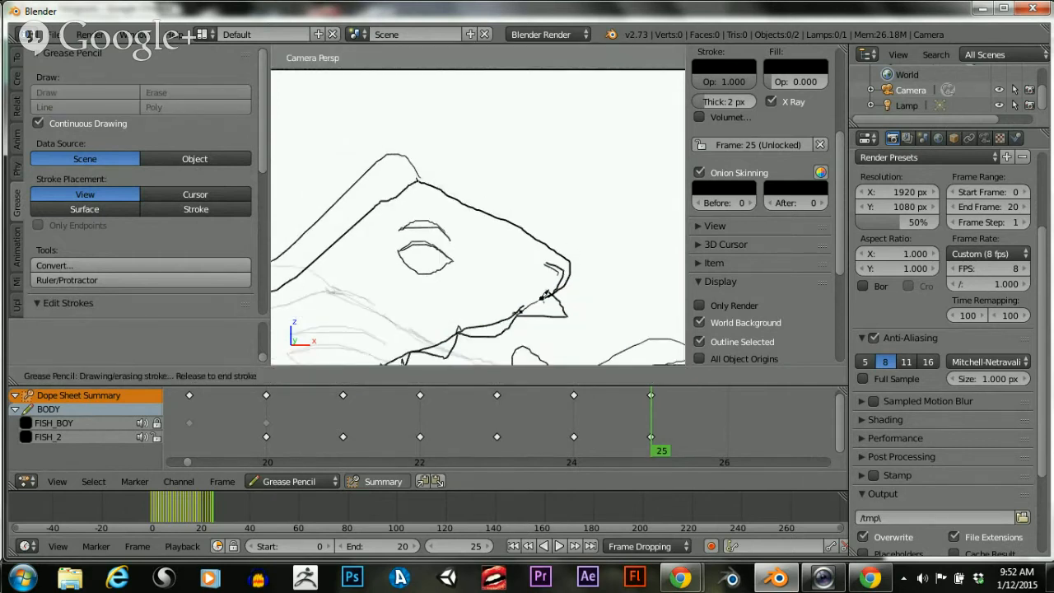
pyautogui.moveTo(529, 243); pyautogui.dragTo(529, 243)
pyautogui.scroll(-6, 410, 178)
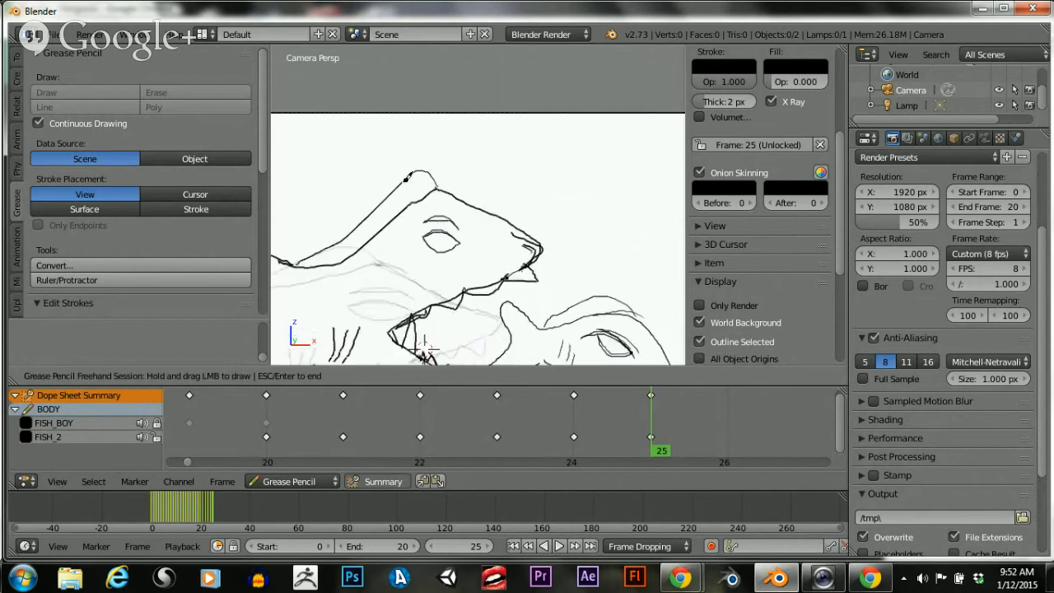
pyautogui.scroll(3, 449, 193)
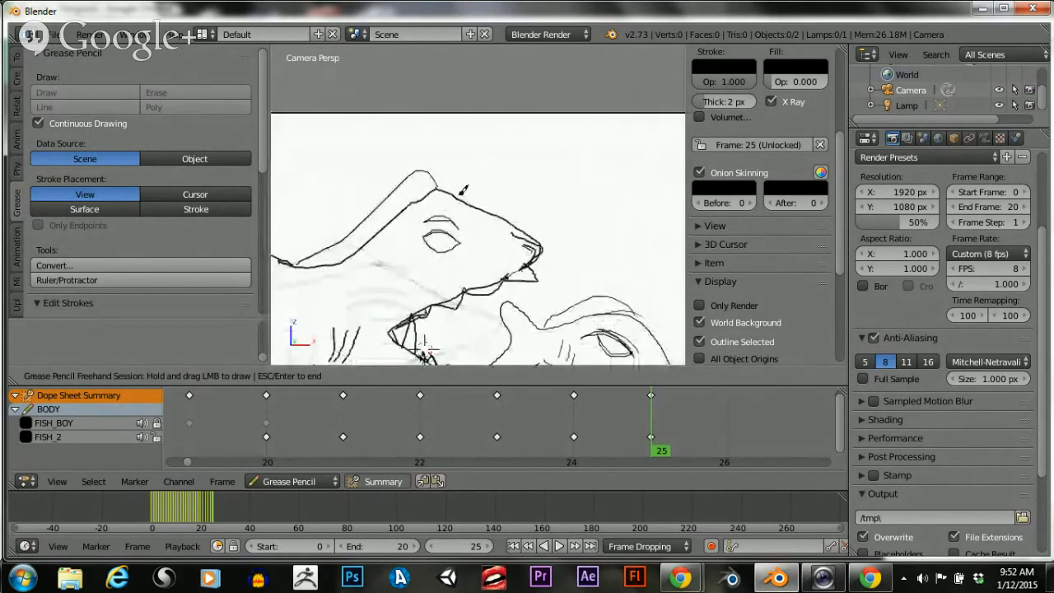
pyautogui.moveTo(434, 186); pyautogui.dragTo(434, 186)
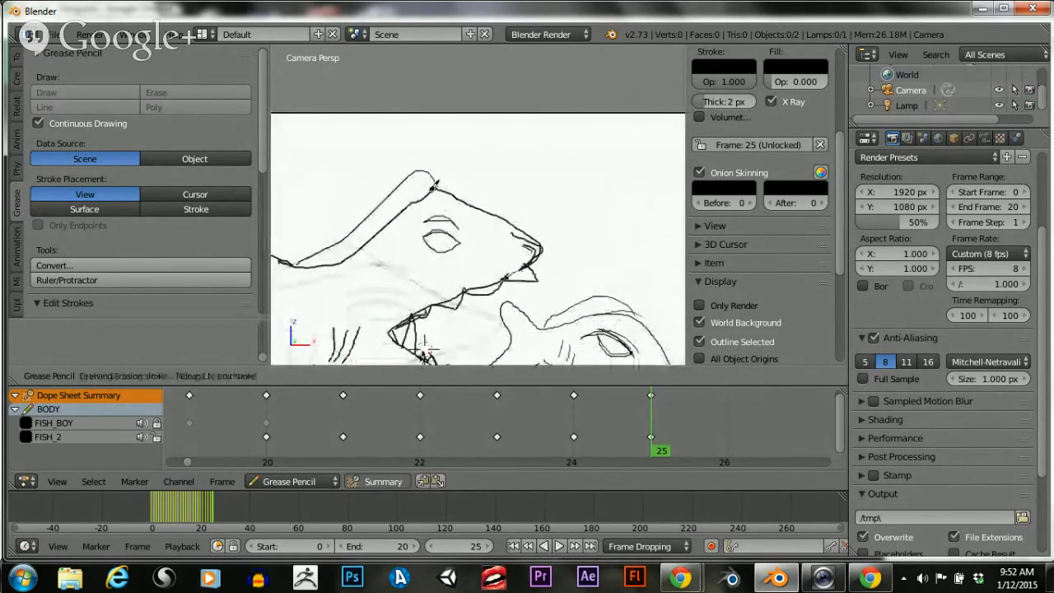
pyautogui.moveTo(487, 209); pyautogui.dragTo(534, 244)
pyautogui.scroll(2, 403, 212)
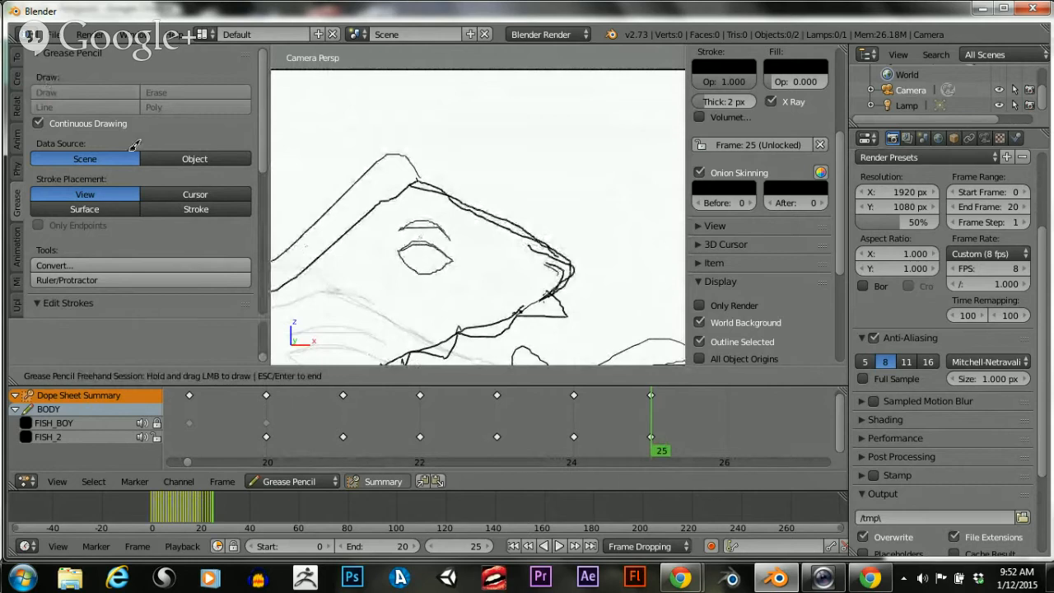
pyautogui.scroll(-5, 102, 165)
pyautogui.scroll(2, 212, 170)
pyautogui.scroll(1, 346, 177)
pyautogui.press('Escape')
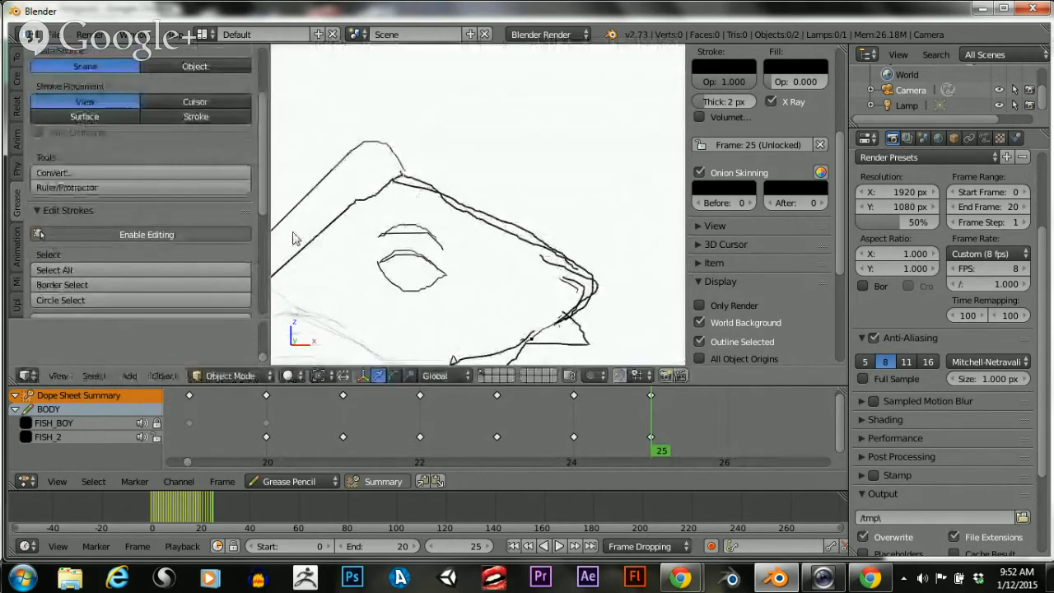
# Select the shark's eye and brow strokes, enlarge them to about 1.5 times their size, and clear the selection
pyautogui.scroll(-3, 75, 239)
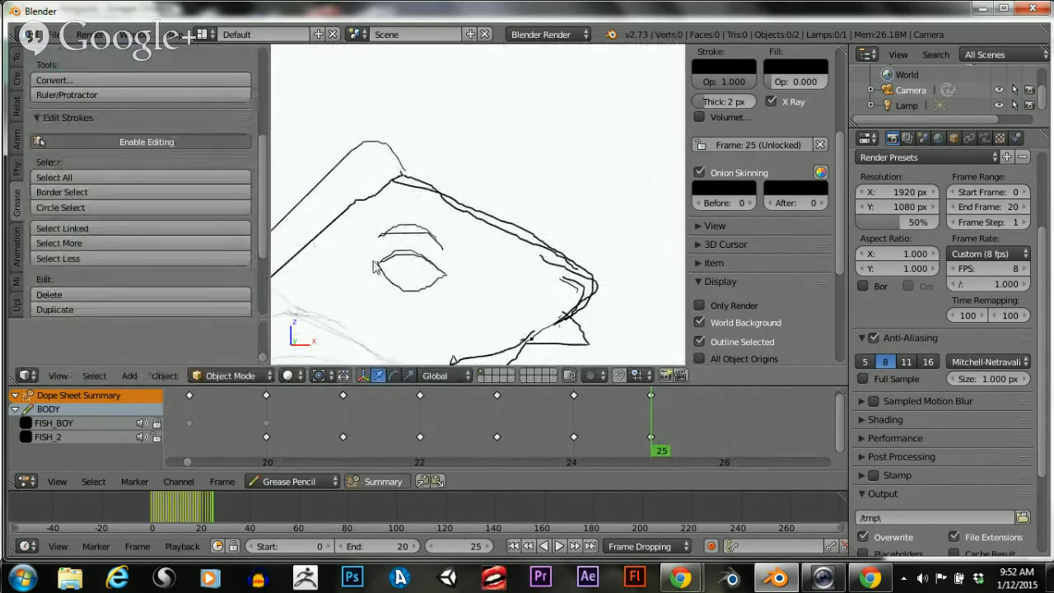
pyautogui.press('c')
pyautogui.moveTo(379, 262); pyautogui.dragTo(370, 285)
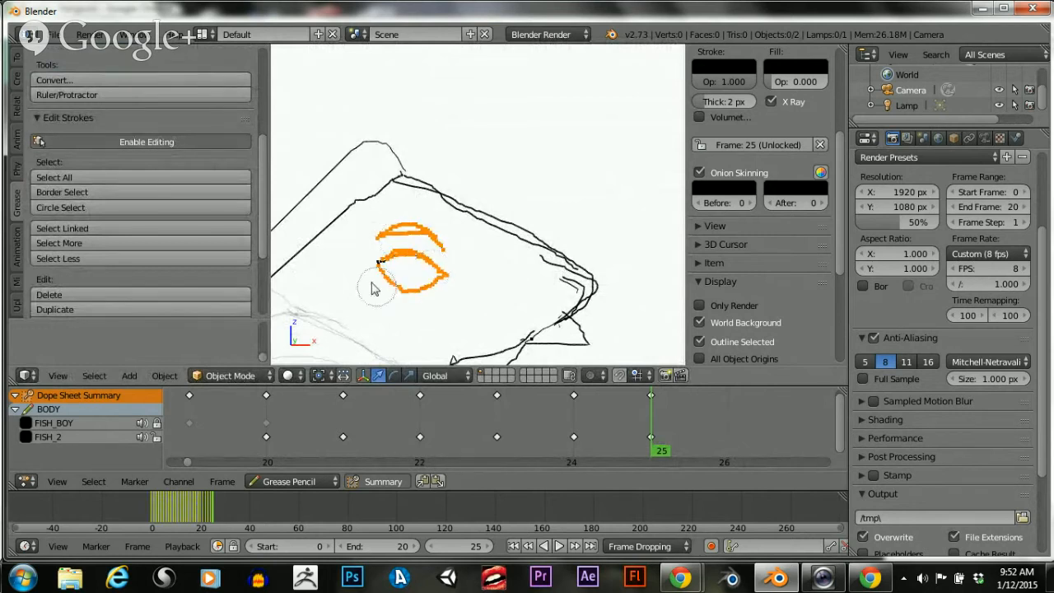
pyautogui.press('Escape')
pyautogui.press('s')
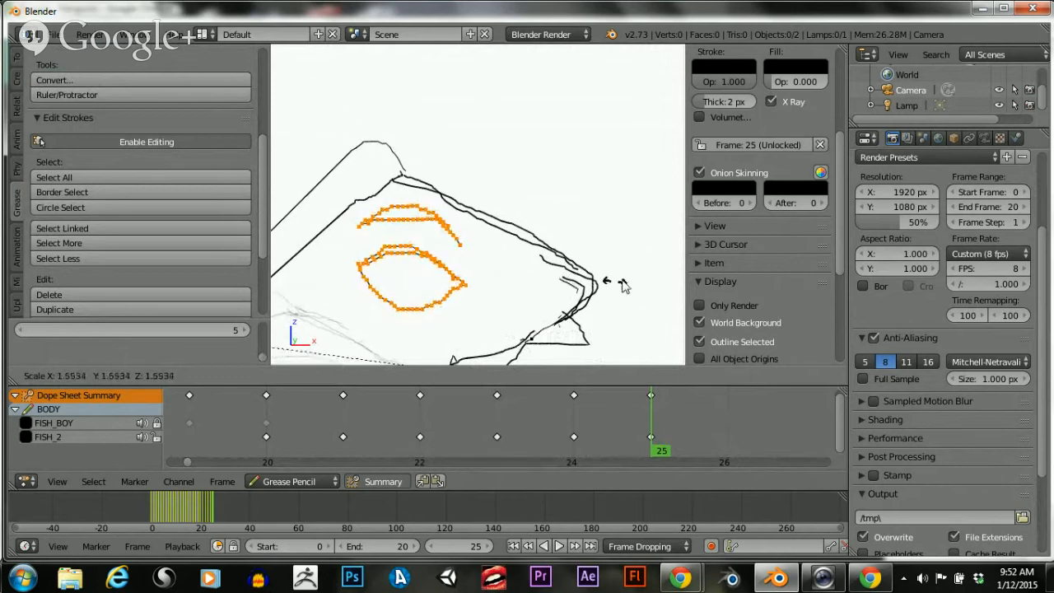
pyautogui.click(296, 272)
pyautogui.scroll(-4, 527, 190)
pyautogui.scroll(3, 532, 200)
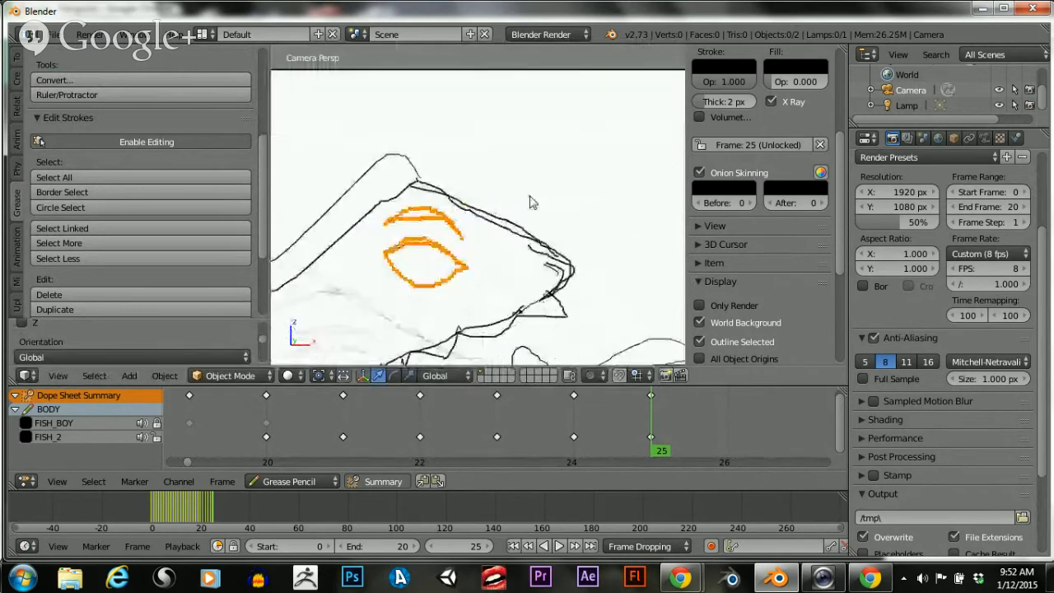
pyautogui.scroll(-5, 508, 205)
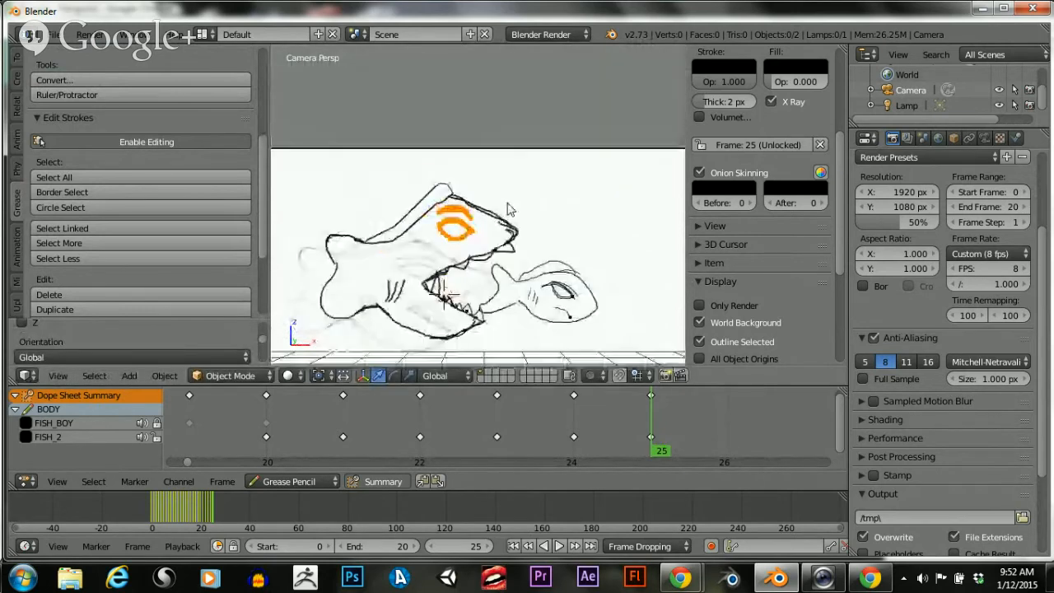
pyautogui.scroll(4, 508, 214)
pyautogui.press('a')
pyautogui.scroll(-3, 501, 225)
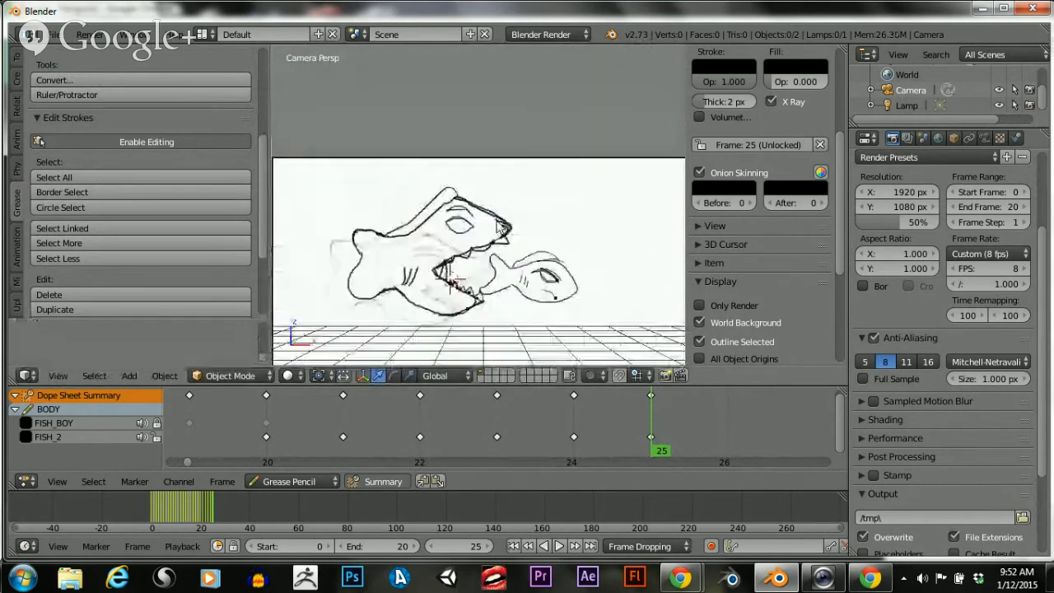
pyautogui.scroll(4, 500, 227)
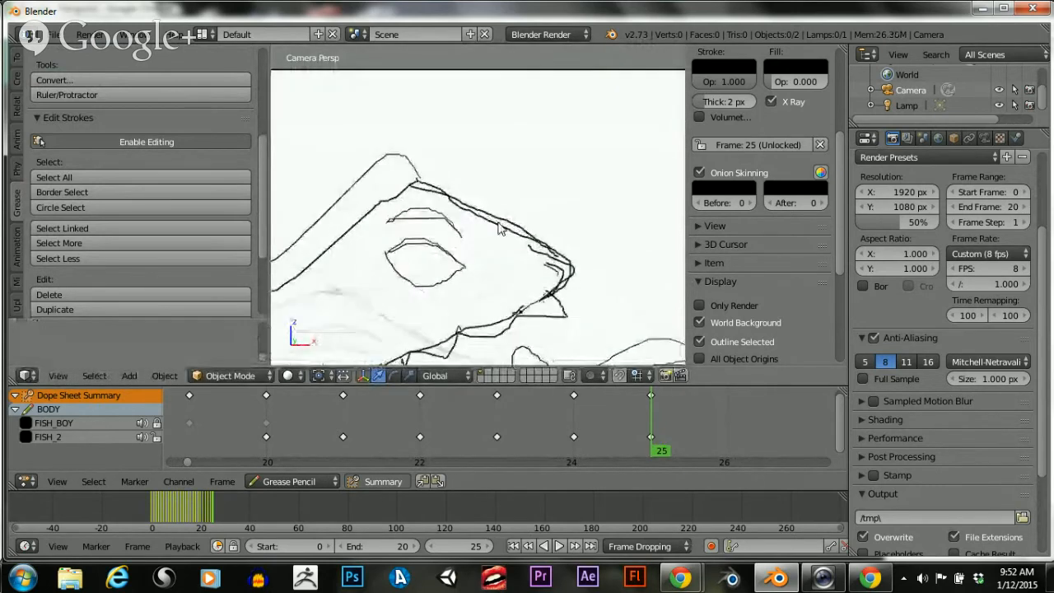
# Erase the stray strokes inside the shark's snout tip and the doubled part of the forehead line
pyautogui.scroll(2, 500, 229)
pyautogui.keyDown('shift'); pyautogui.moveTo(516, 265); pyautogui.dragTo(498, 142, button='middle'); pyautogui.keyUp('shift')
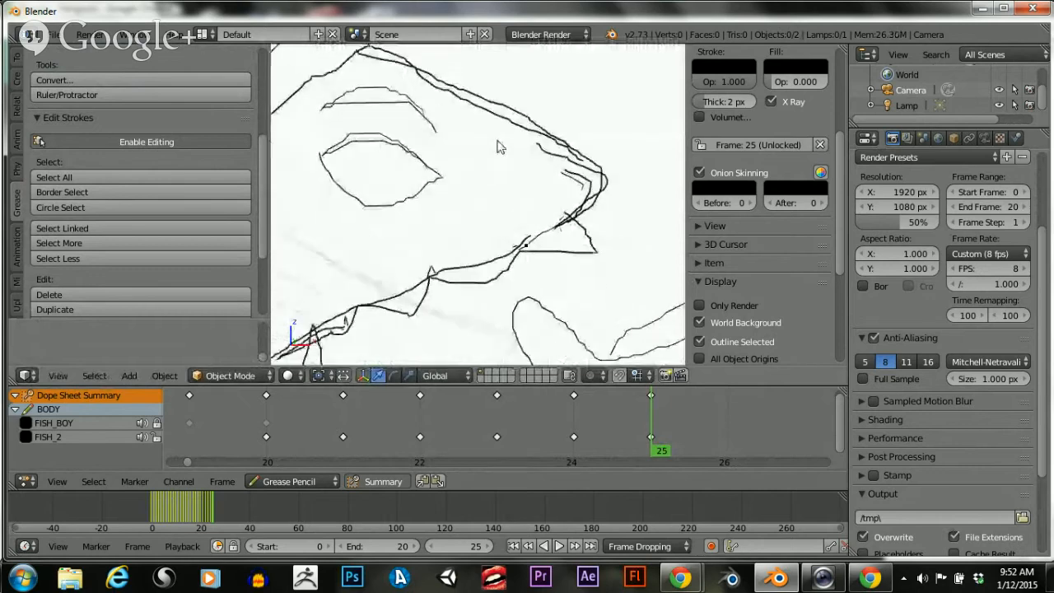
pyautogui.scroll(3, 120, 112)
pyautogui.scroll(1, 120, 111)
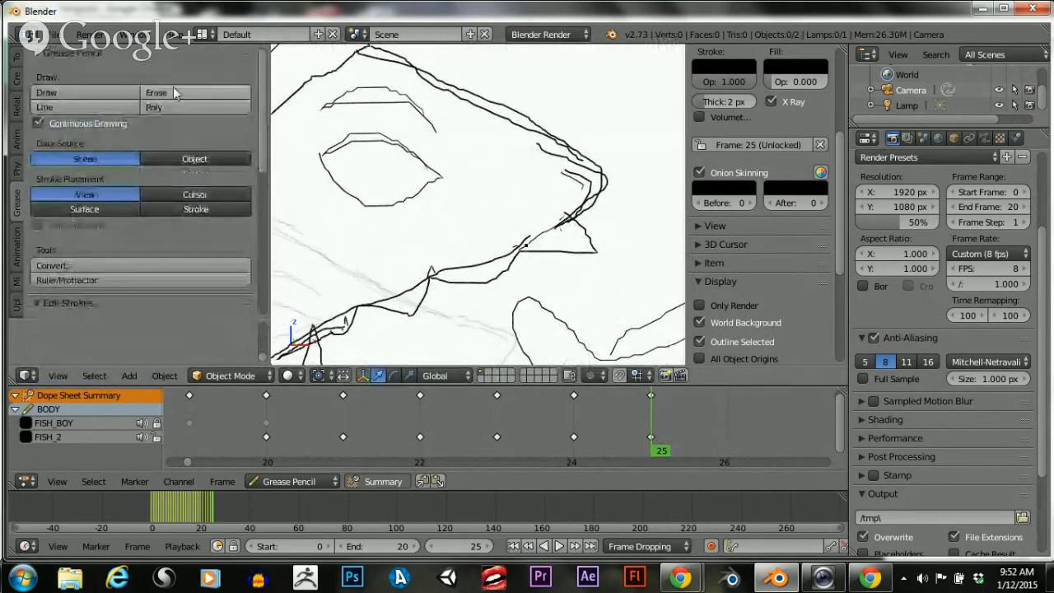
pyautogui.click(174, 90)
pyautogui.moveTo(531, 179)
pyautogui.mouseDown()
pyautogui.moveTo(551, 179)
pyautogui.moveTo(530, 160)
pyautogui.mouseUp()
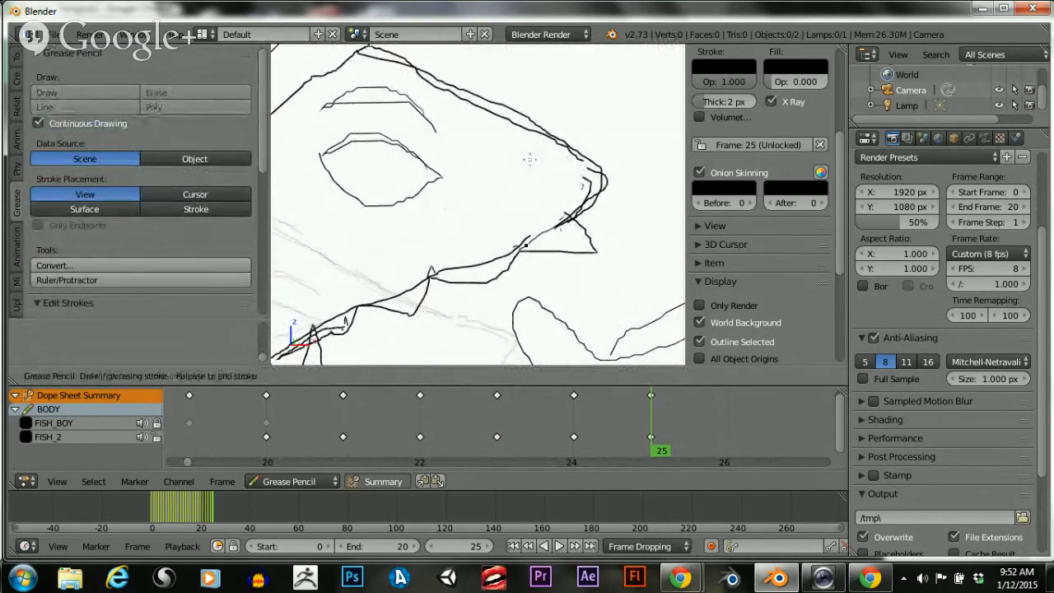
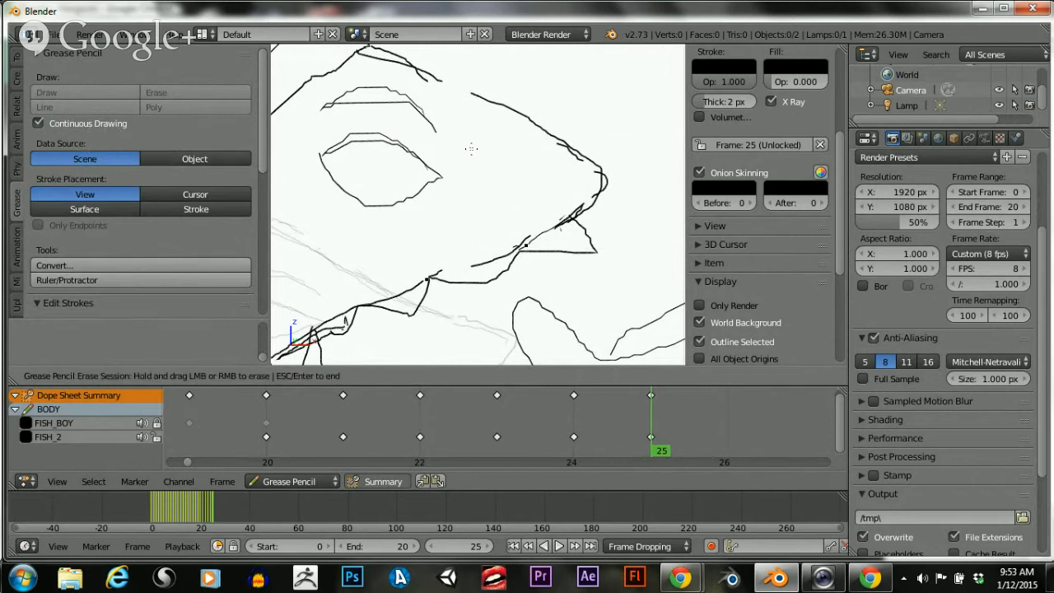
pyautogui.press('Escape')
# Draw freehand strokes to close the gaps in the shark's forehead line and its upper jaw line
pyautogui.click(99, 91)
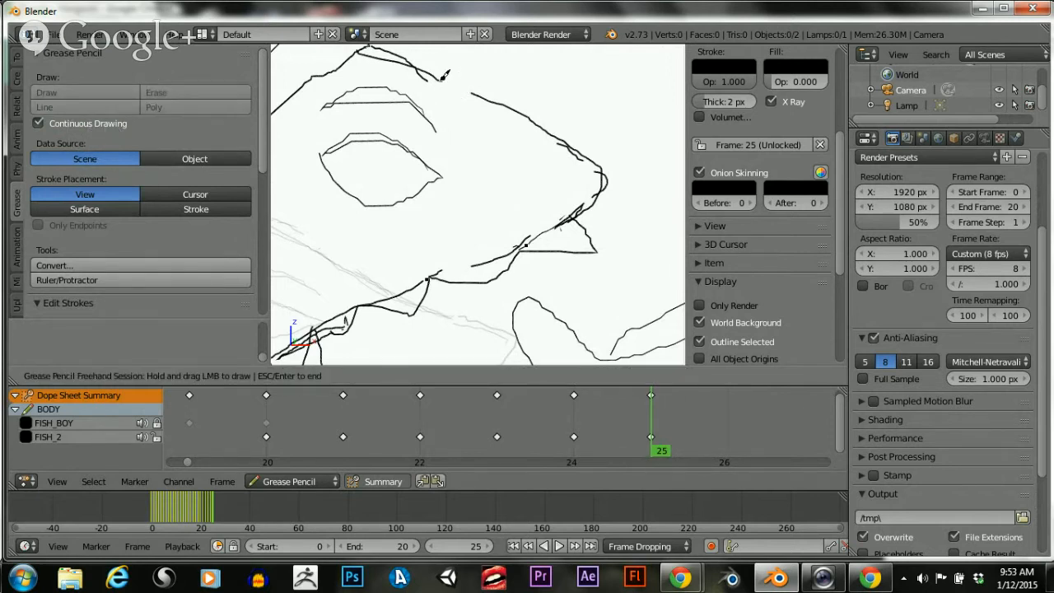
pyautogui.moveTo(443, 75); pyautogui.dragTo(403, 58)
pyautogui.scroll(-5, 544, 144)
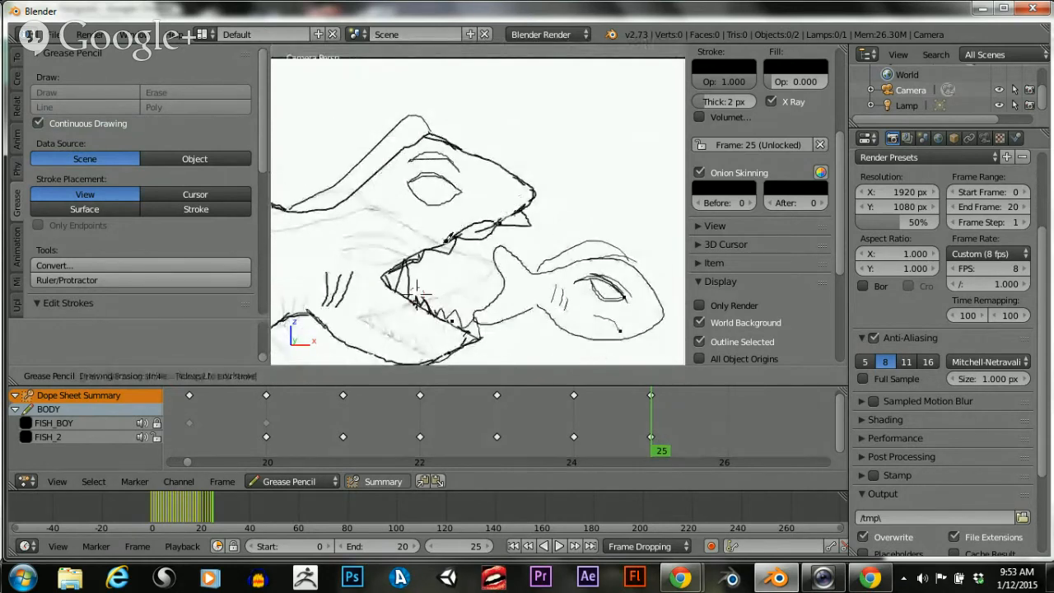
pyautogui.scroll(-7, 423, 171)
pyautogui.scroll(7, 445, 243)
pyautogui.scroll(-7, 445, 243)
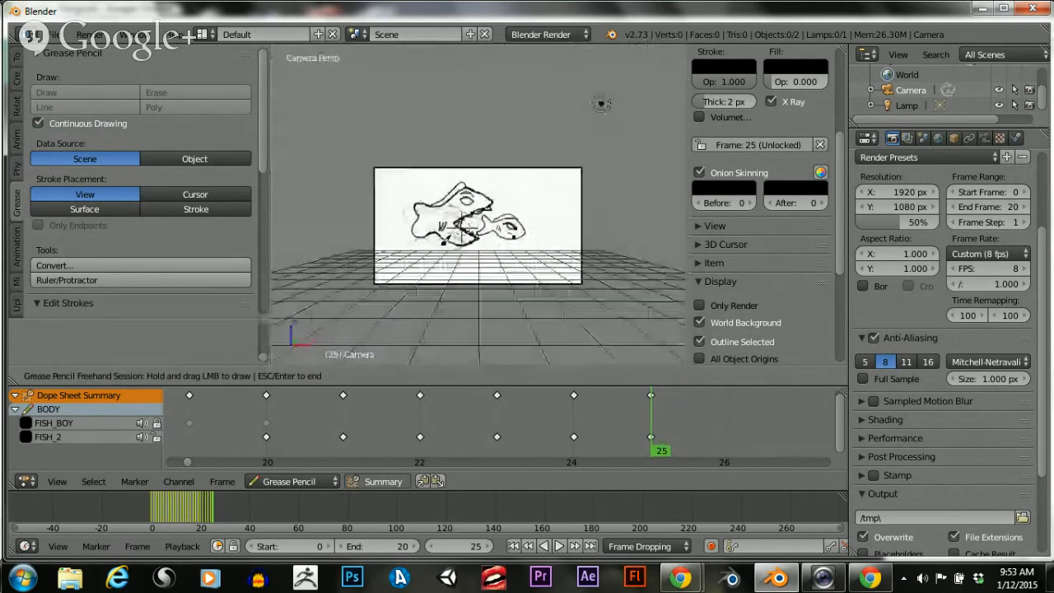
pyautogui.scroll(7, 444, 243)
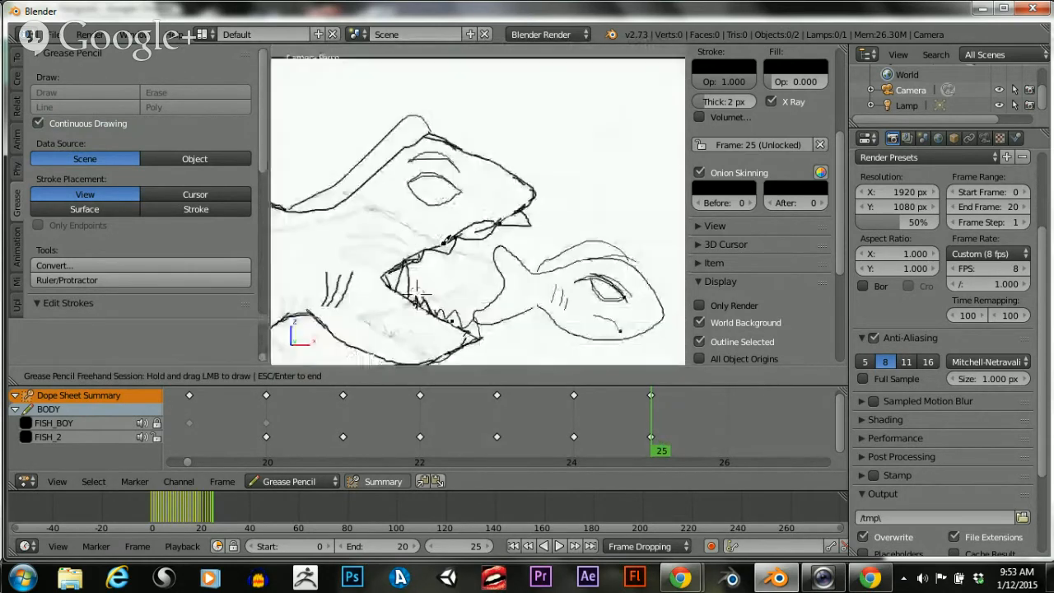
pyautogui.moveTo(498, 224); pyautogui.dragTo(452, 236)
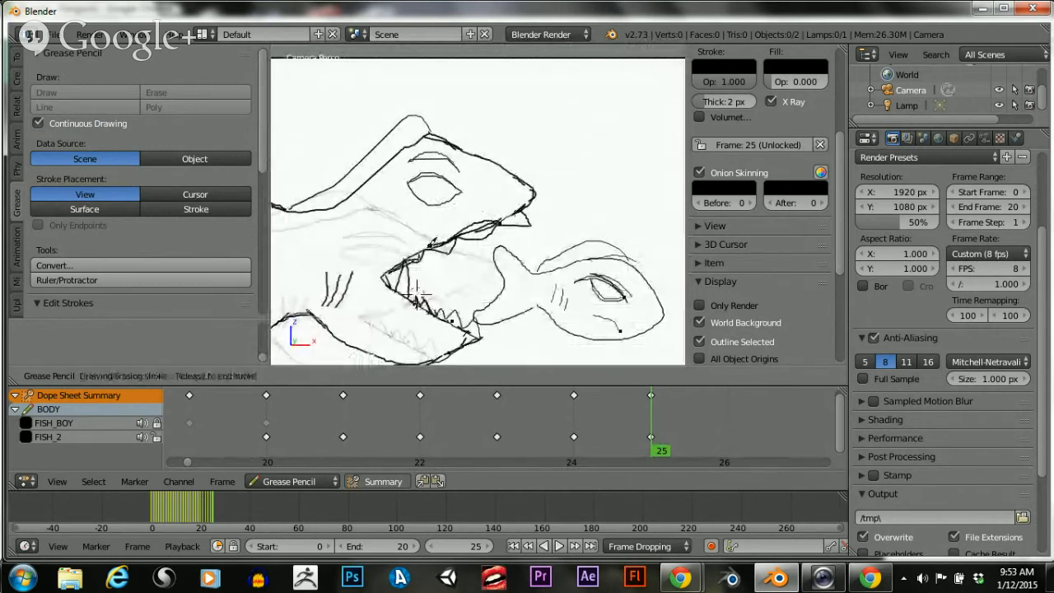
pyautogui.press('Escape')
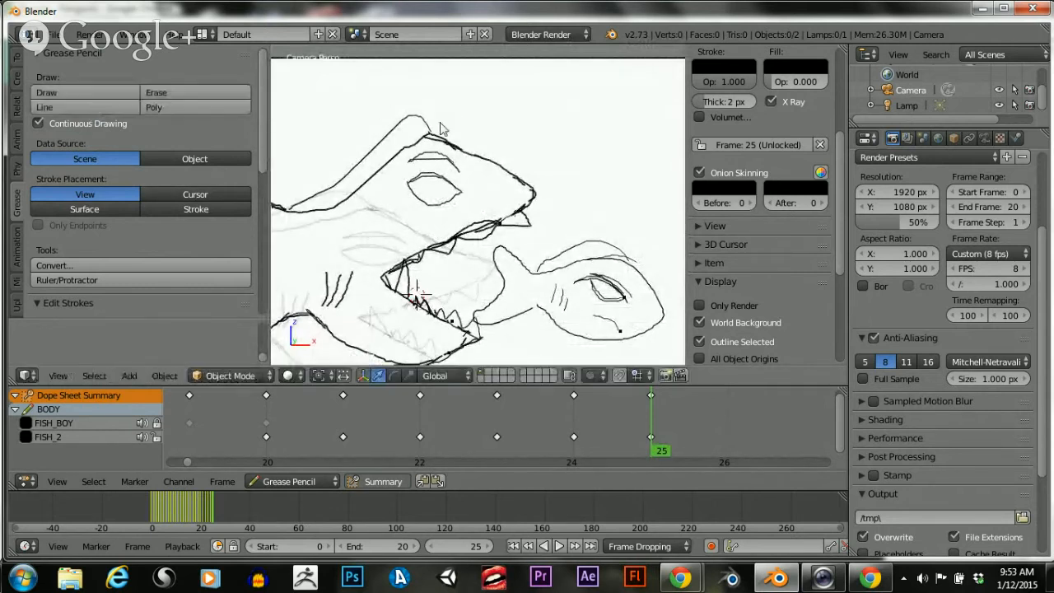
# Turn off continuous drawing and erase the middle section of the shark's upper jaw line with its teeth
pyautogui.click(199, 88)
pyautogui.press('Escape')
pyautogui.click(46, 124)
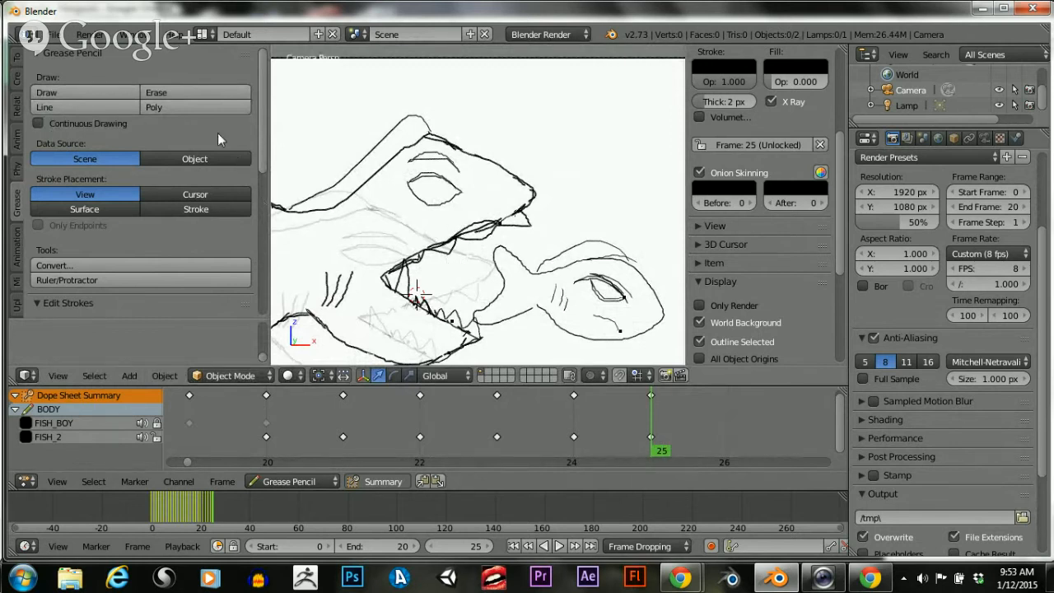
pyautogui.click(195, 92)
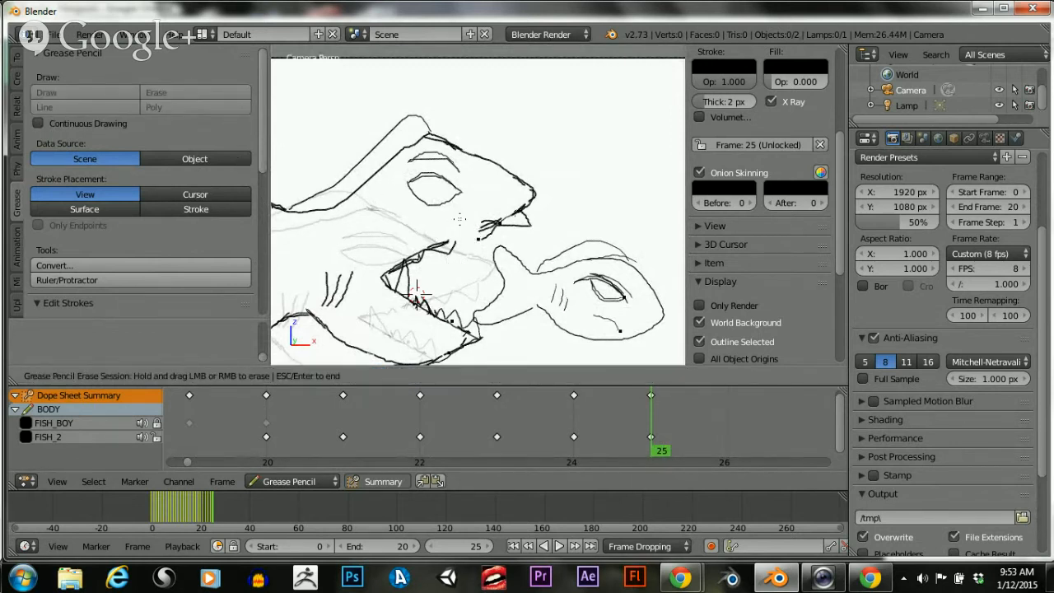
pyautogui.press('Escape')
# Redraw the erased middle section of the shark's upper jaw line freehand and add small pointed teeth along it
pyautogui.click(85, 92)
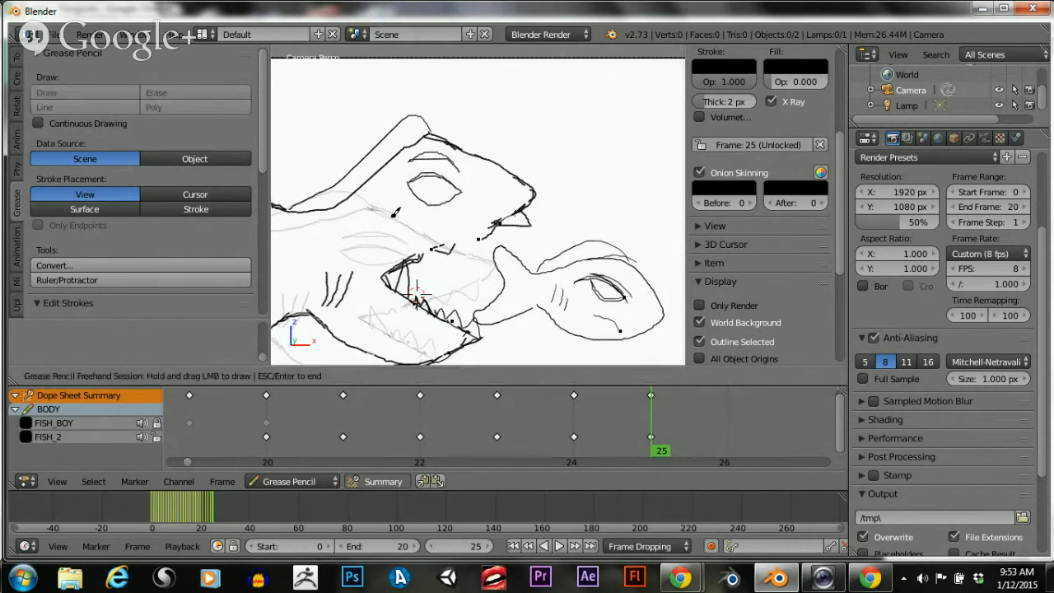
pyautogui.moveTo(456, 235); pyautogui.dragTo(420, 250)
pyautogui.click(108, 93)
pyautogui.moveTo(494, 225); pyautogui.dragTo(443, 271)
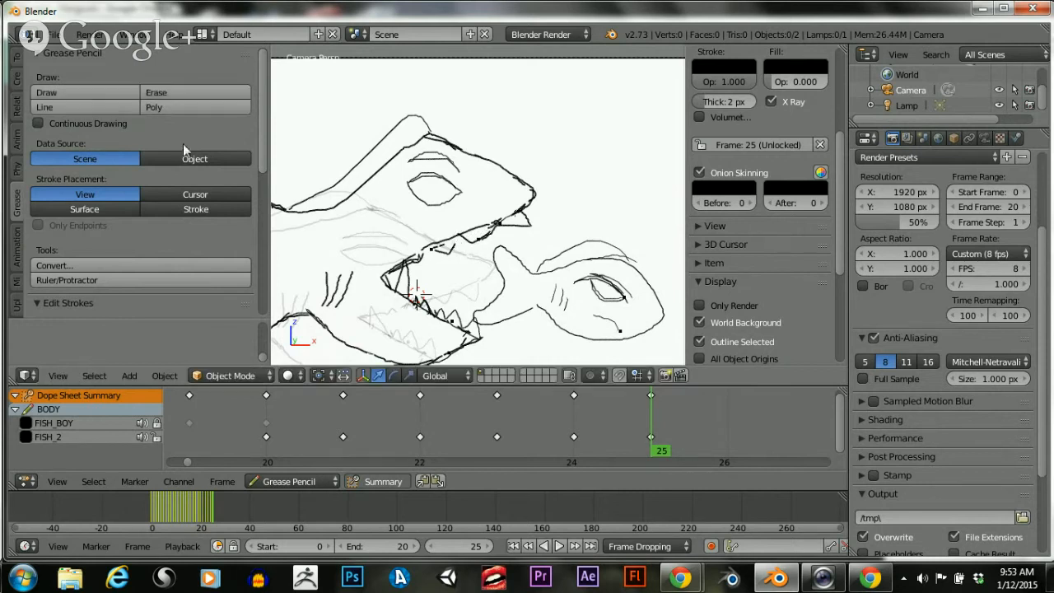
pyautogui.click(104, 90)
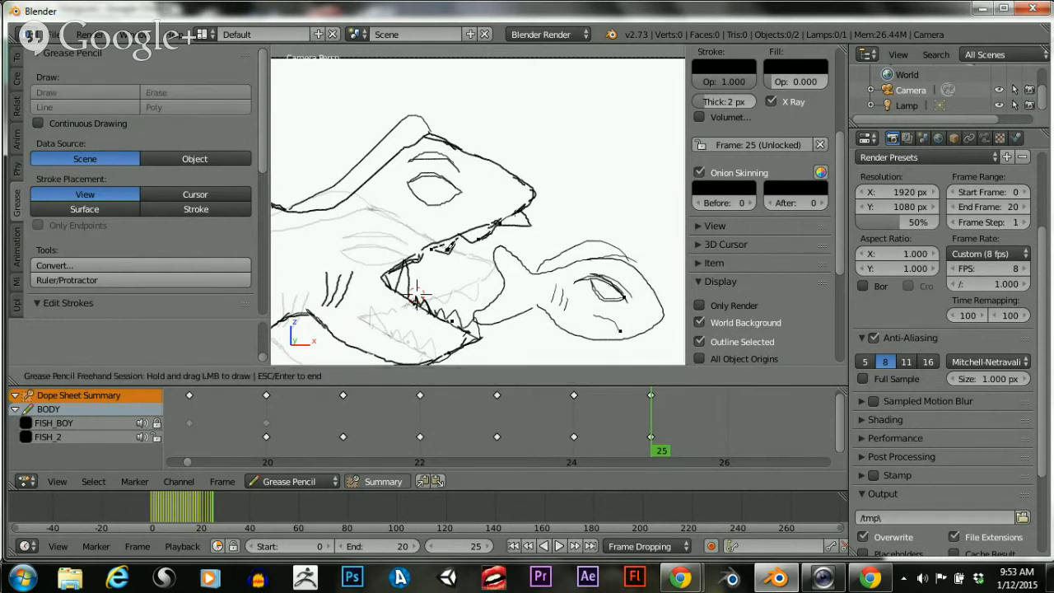
pyautogui.moveTo(401, 256); pyautogui.dragTo(439, 246)
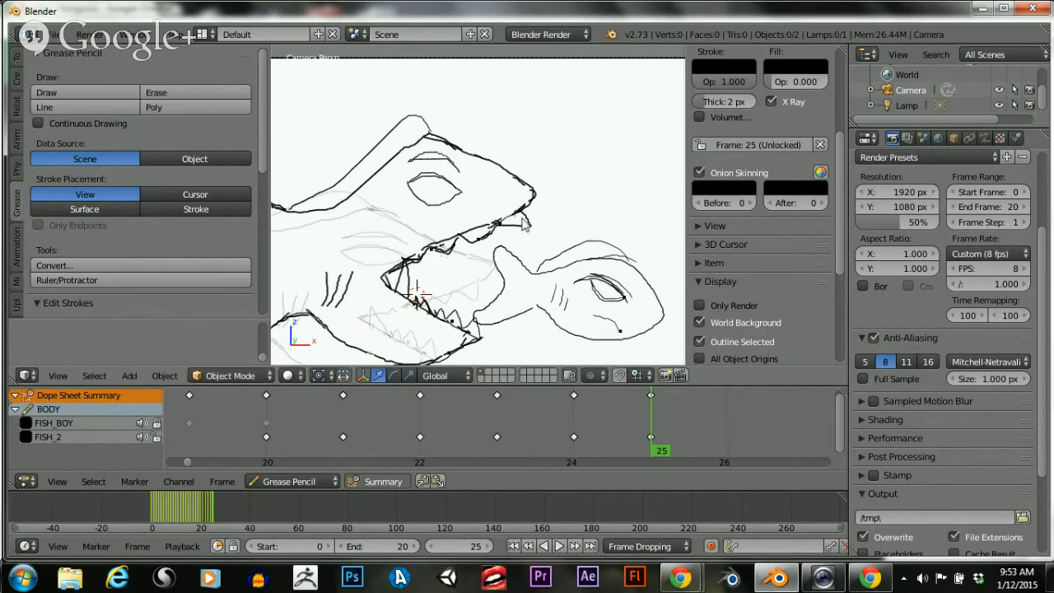
# Draw a pointed front tooth running down from the shark's snout tip and check the whole picture in the camera view
pyautogui.click(128, 91)
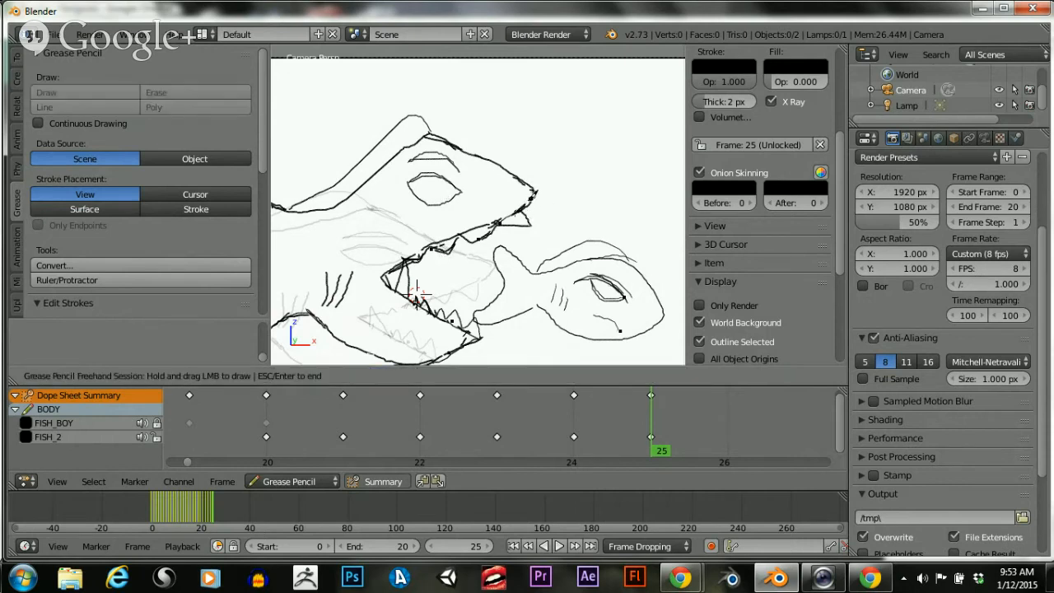
pyautogui.press('Escape')
pyautogui.scroll(3, 397, 283)
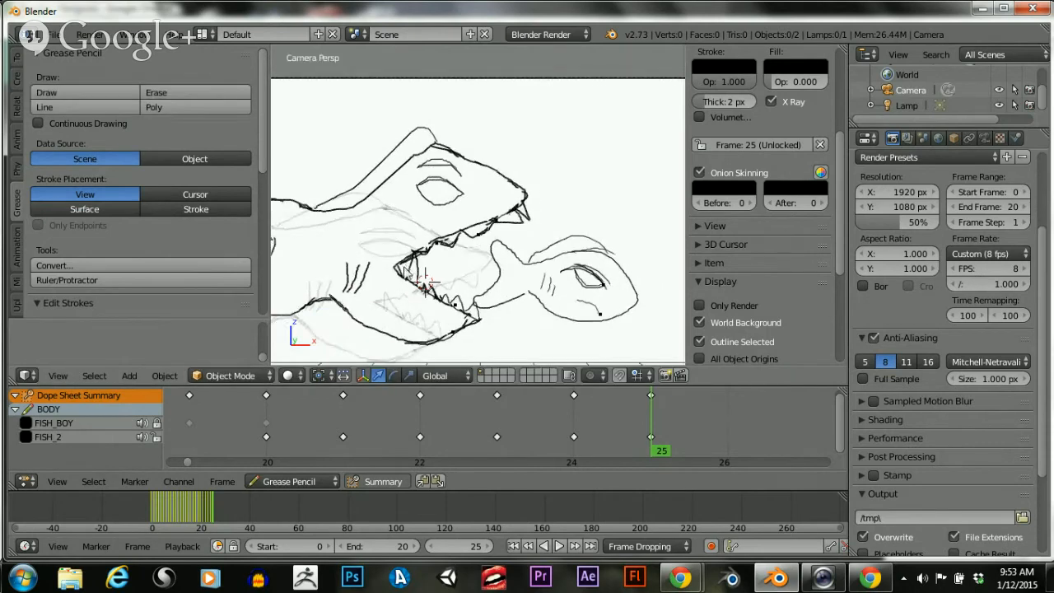
pyautogui.scroll(-6, 395, 283)
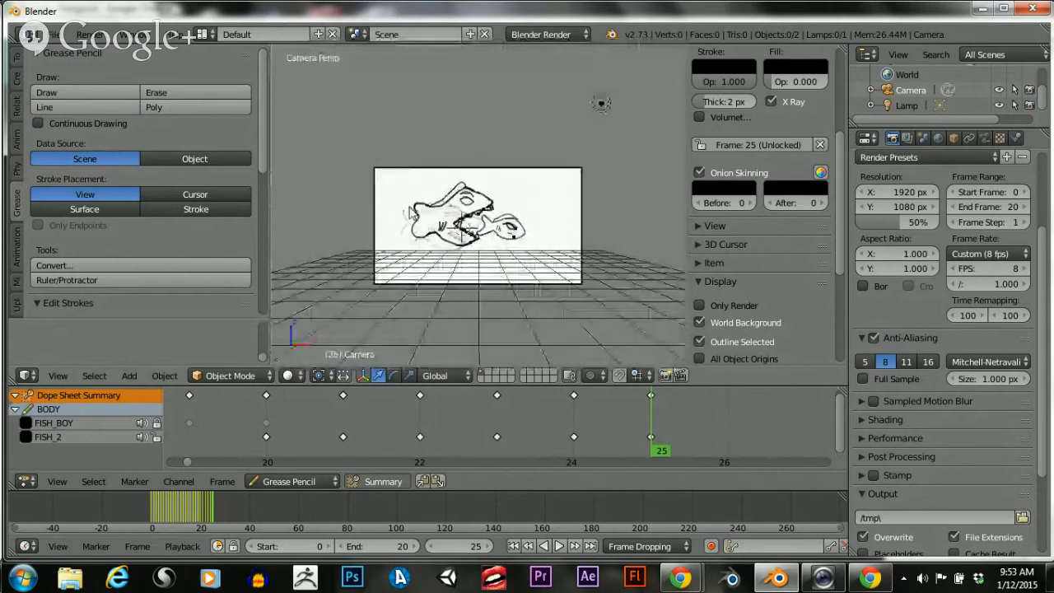
pyautogui.scroll(4, 512, 235)
pyautogui.scroll(-1, 513, 235)
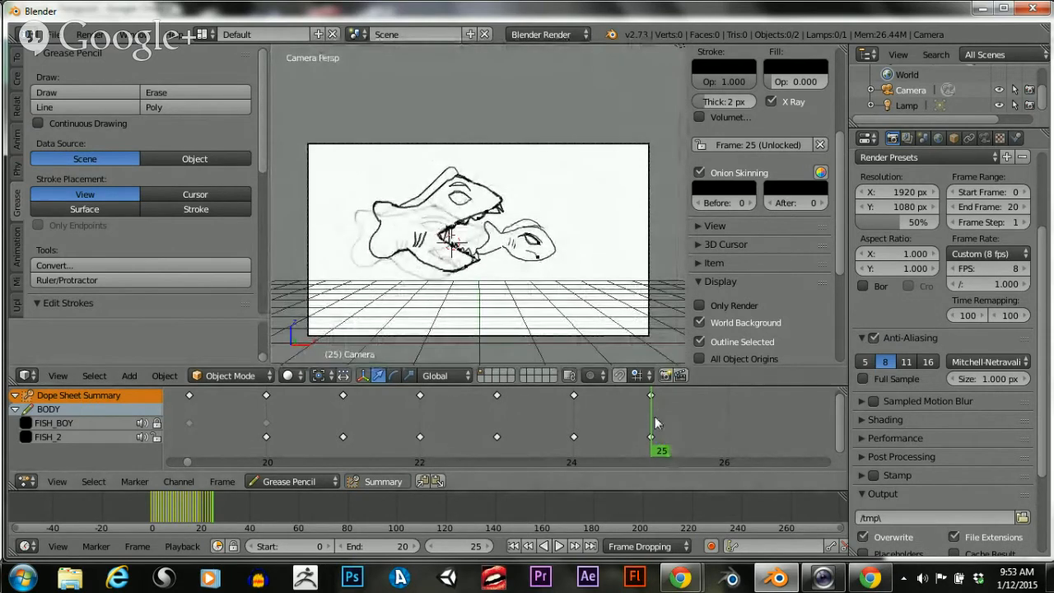
# Go to frame 26, select the shark's strokes and move them forward until the open mouth reaches the small fish's tail
pyautogui.click(693, 424)
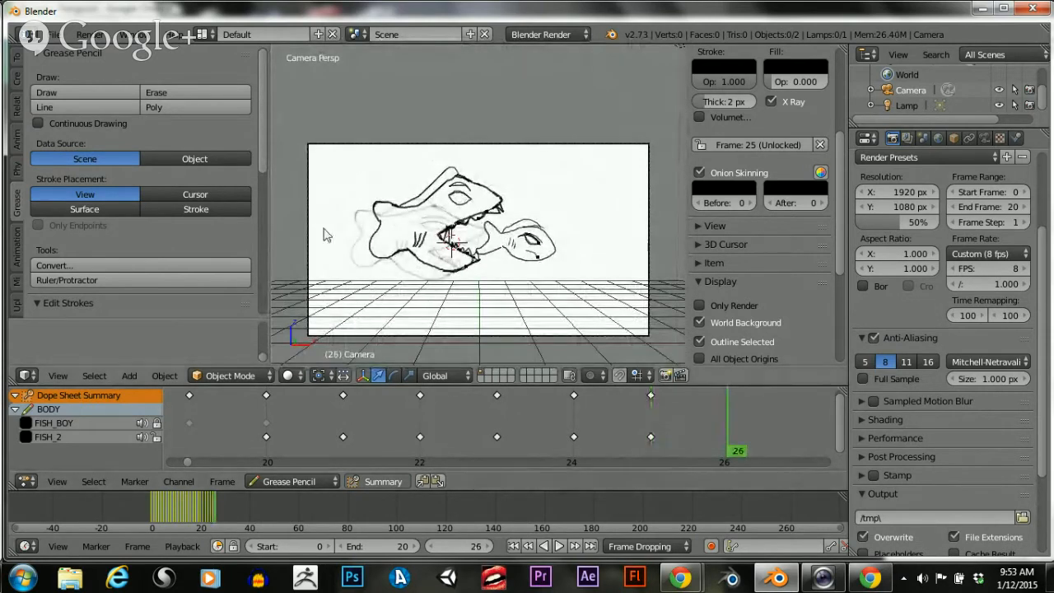
pyautogui.scroll(2, 406, 199)
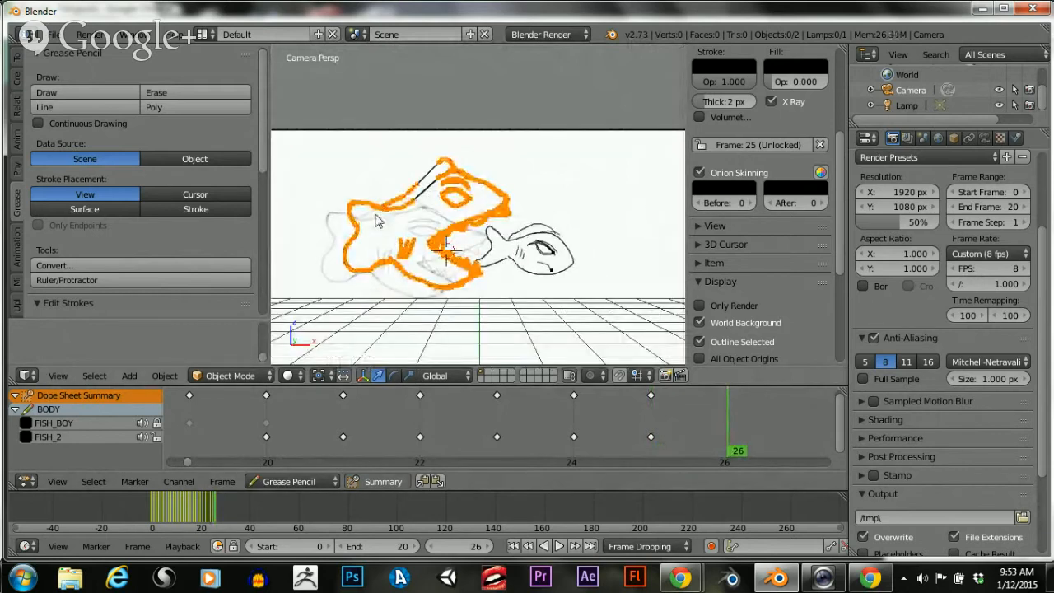
pyautogui.press('g')
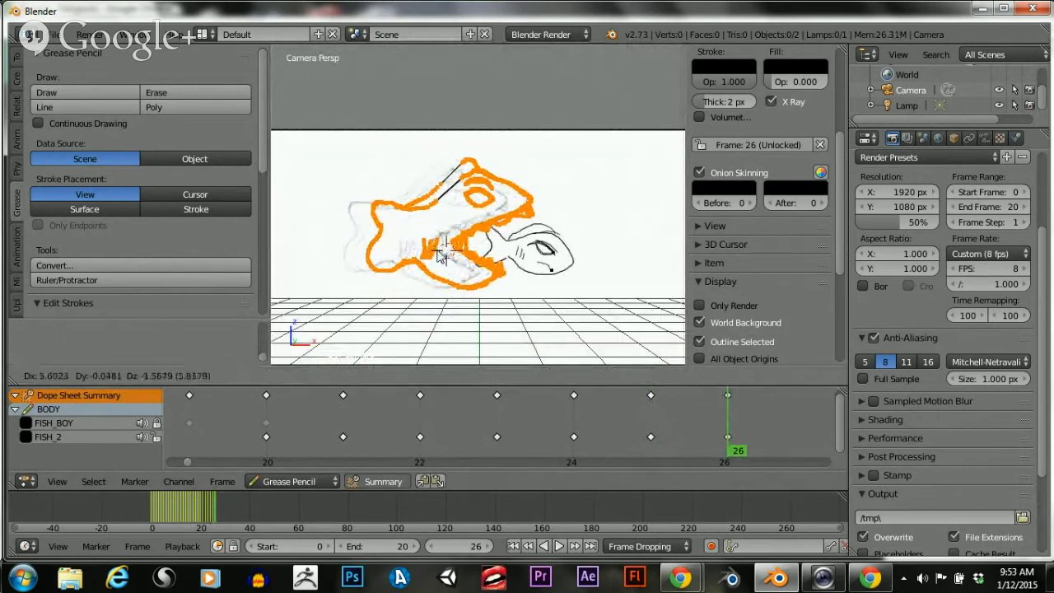
pyautogui.click(466, 266)
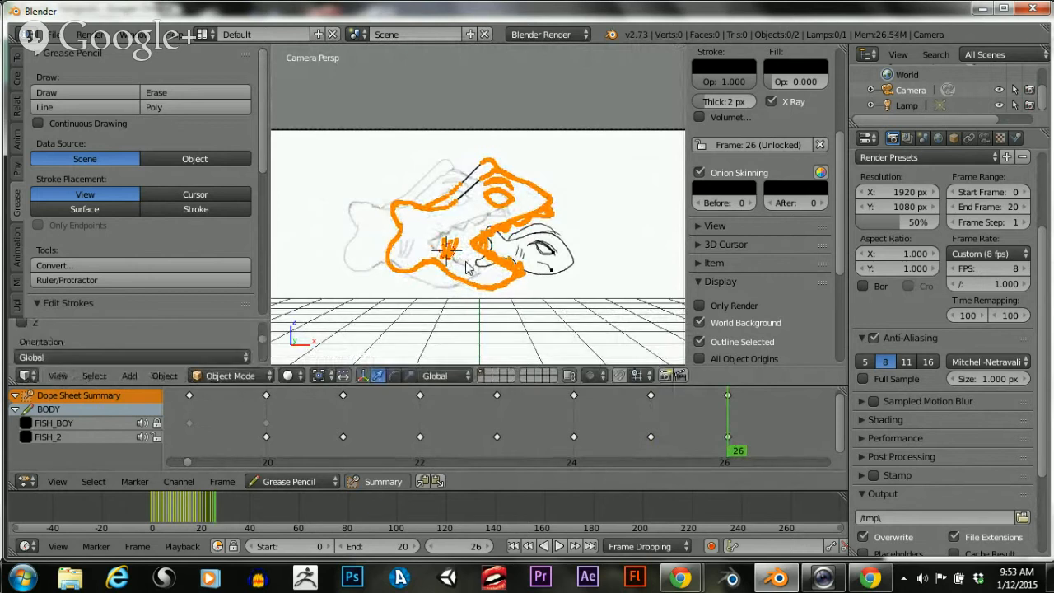
# Go to frame 27 and shift the selected shark strokes slightly downward, constrained to one global axis
pyautogui.moveTo(719, 448); pyautogui.dragTo(774, 442)
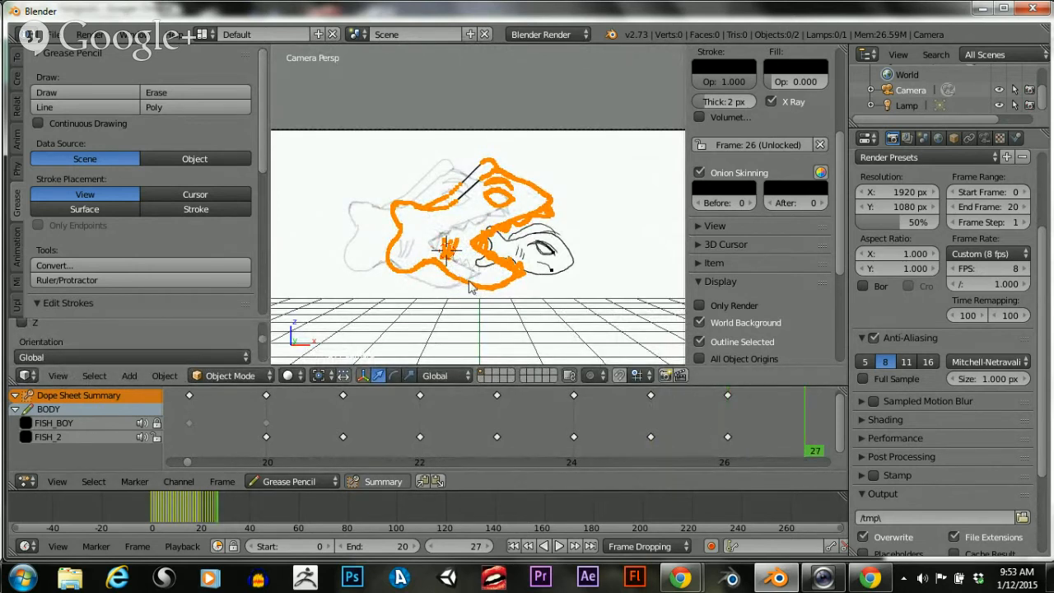
pyautogui.press('g')
pyautogui.press('y')
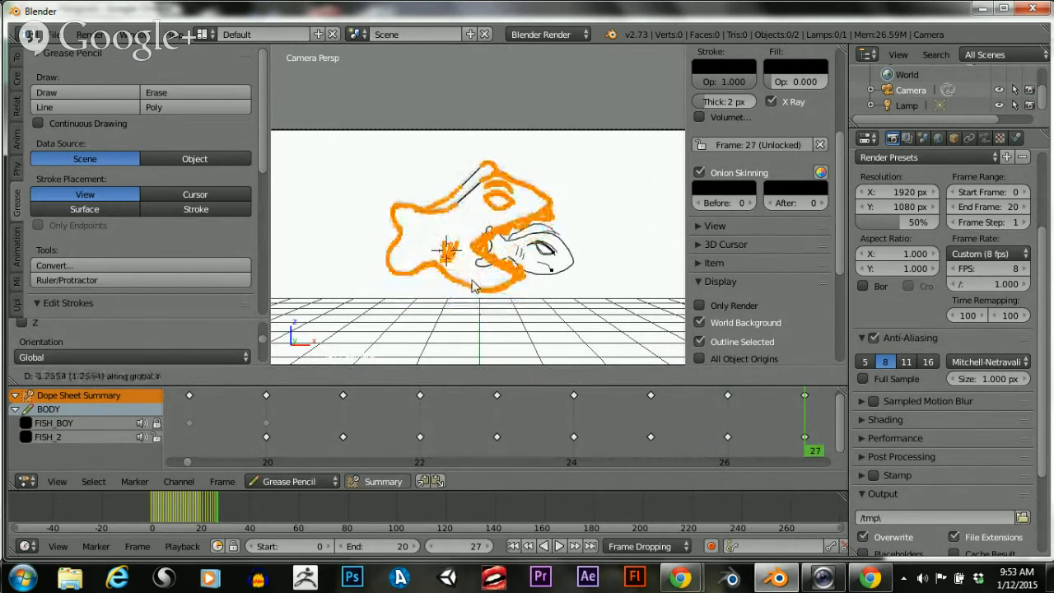
pyautogui.click(472, 281)
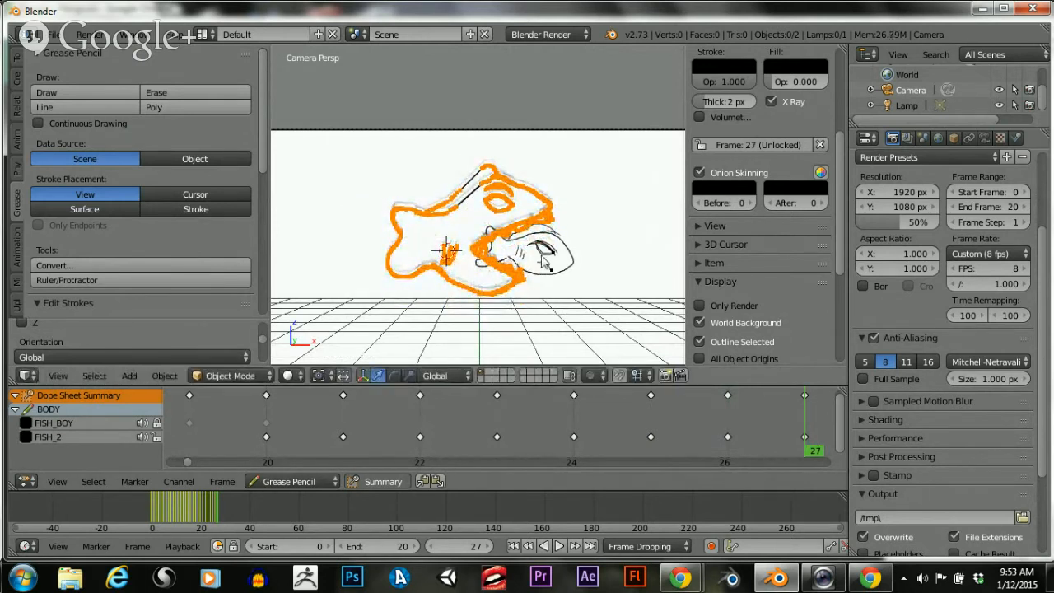
# Go to frame 28 and move the selected shark strokes forward so the body covers the small fish
pyautogui.scroll(-2, 745, 427)
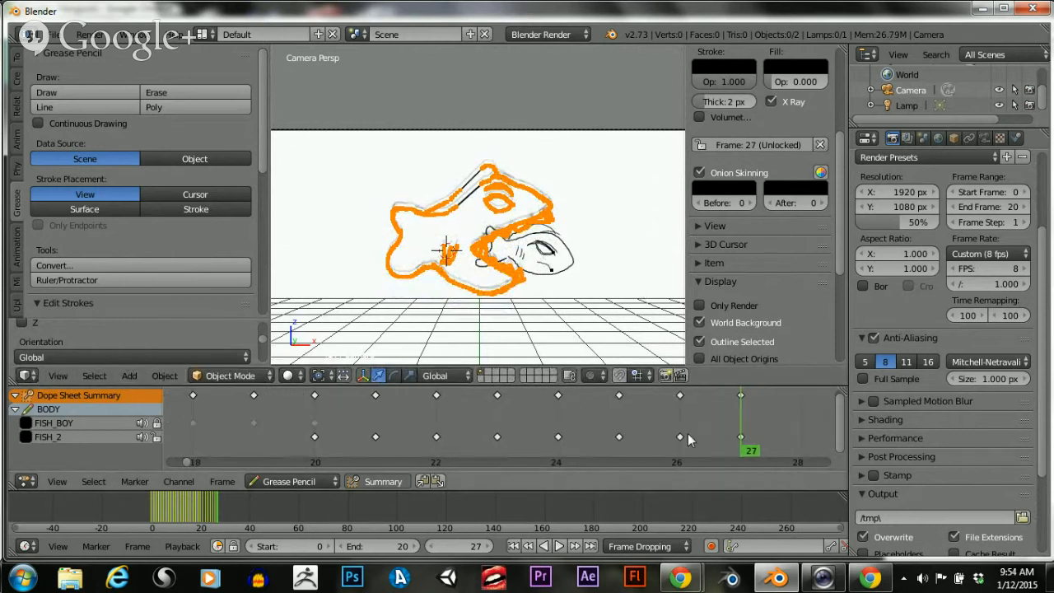
pyautogui.click(778, 430)
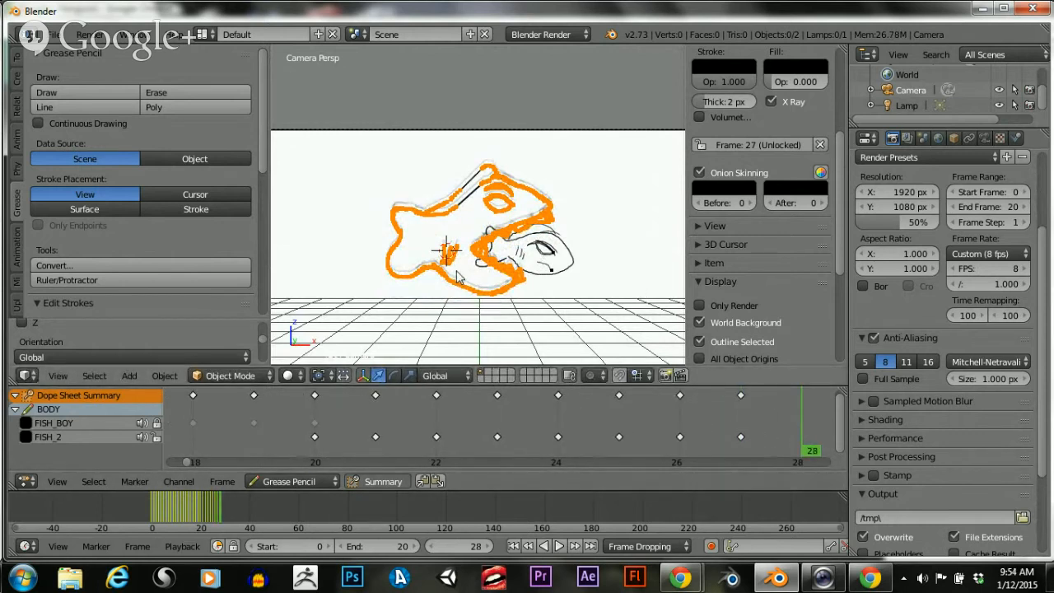
pyautogui.press('g')
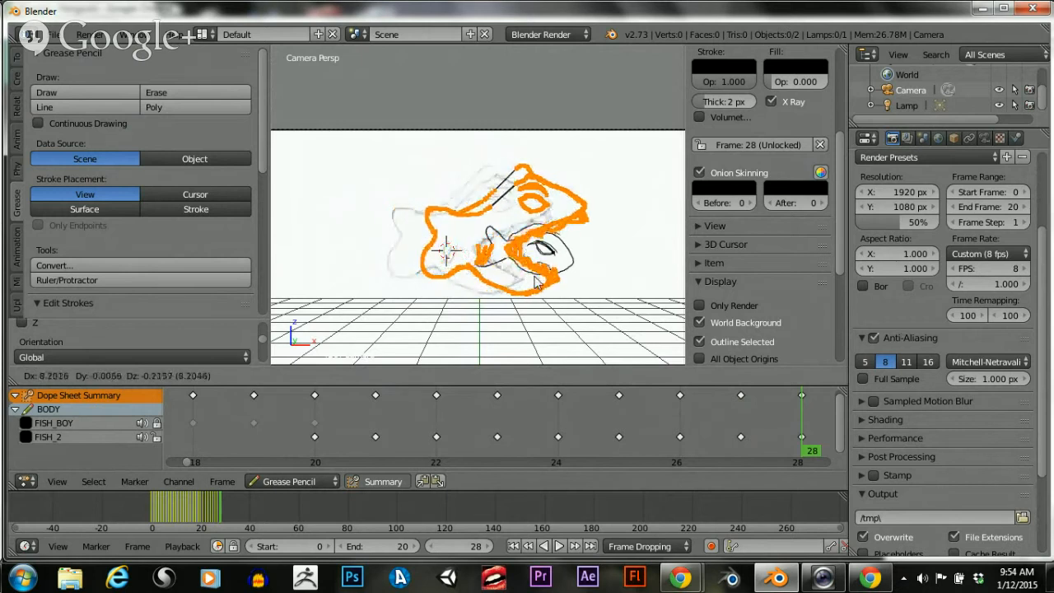
pyautogui.click(599, 289)
# Go to frame 29 and move the selected open-mouthed shark strokes slightly forward
pyautogui.moveTo(688, 437); pyautogui.dragTo(516, 411, button='middle')
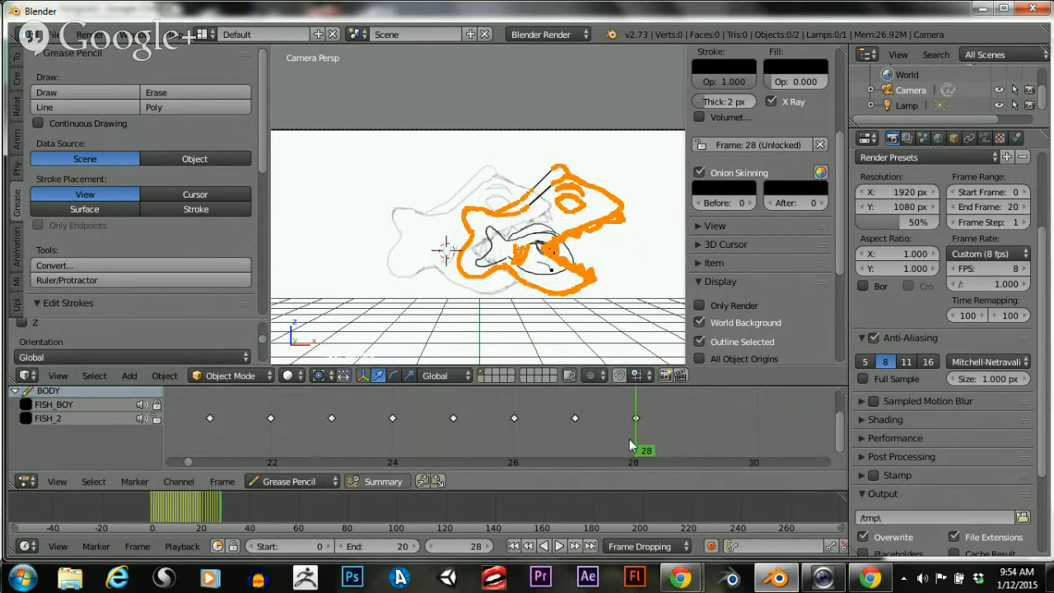
pyautogui.click(677, 432)
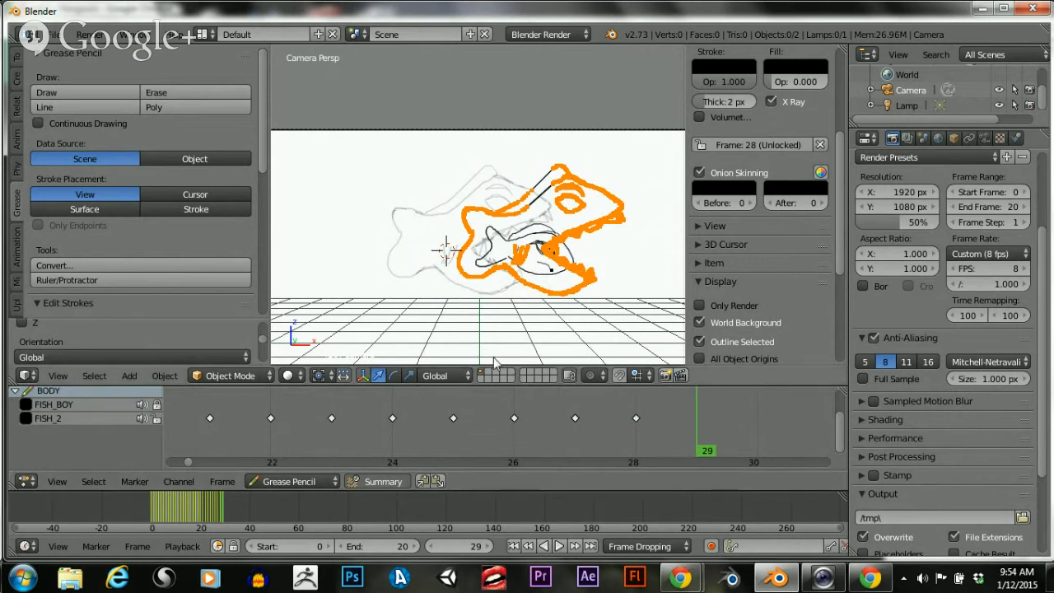
pyautogui.scroll(-2, 594, 434)
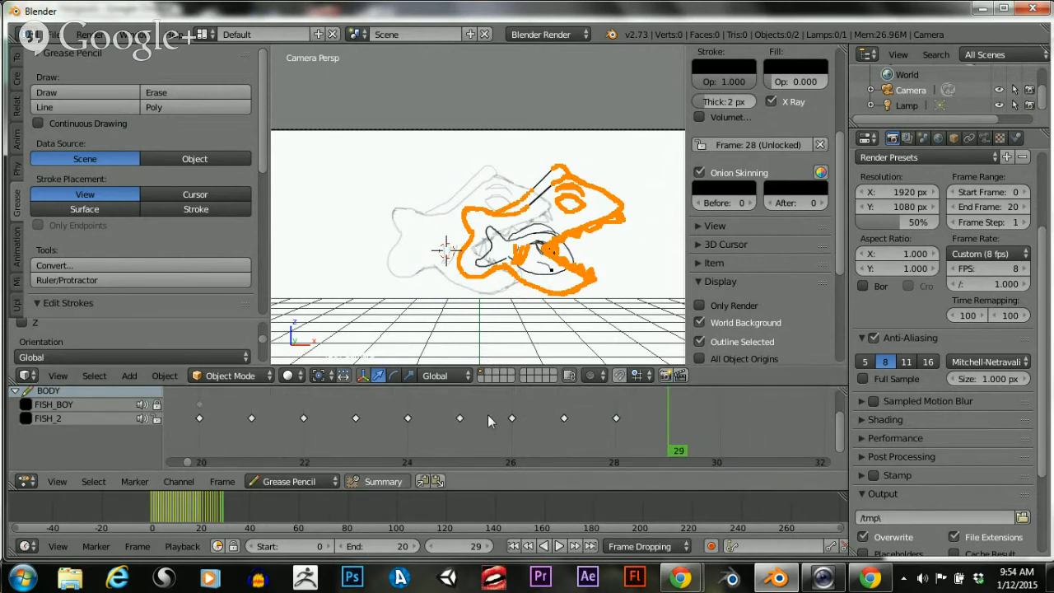
pyautogui.moveTo(489, 421); pyautogui.dragTo(599, 416, button='middle')
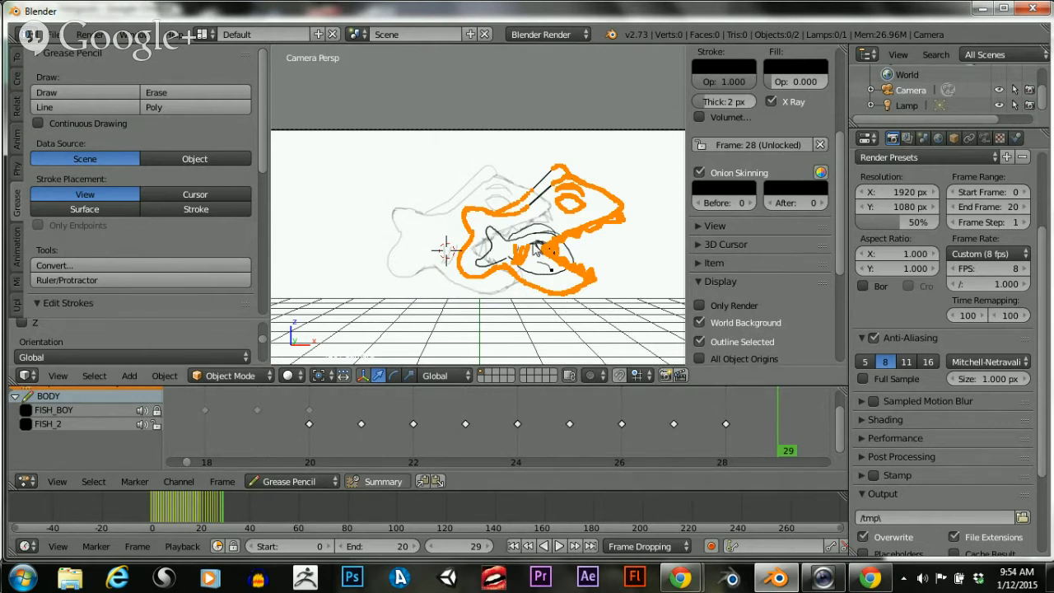
pyautogui.press('g')
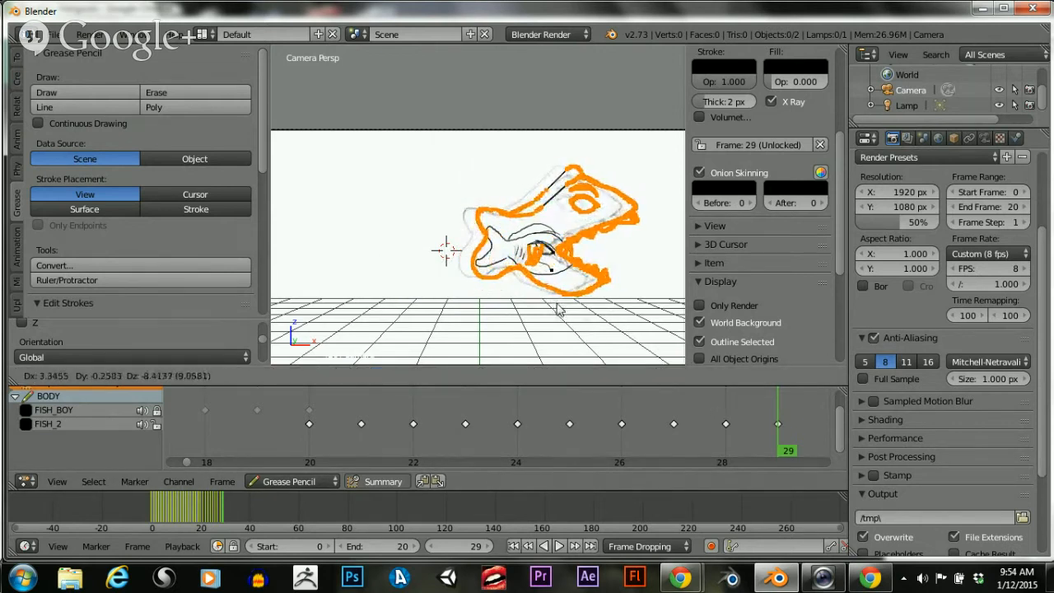
pyautogui.click(559, 309)
# Try to duplicate all of the closed-mouth shark's strokes on frame 22 and carry them over to frame 29
pyautogui.scroll(-2, 750, 428)
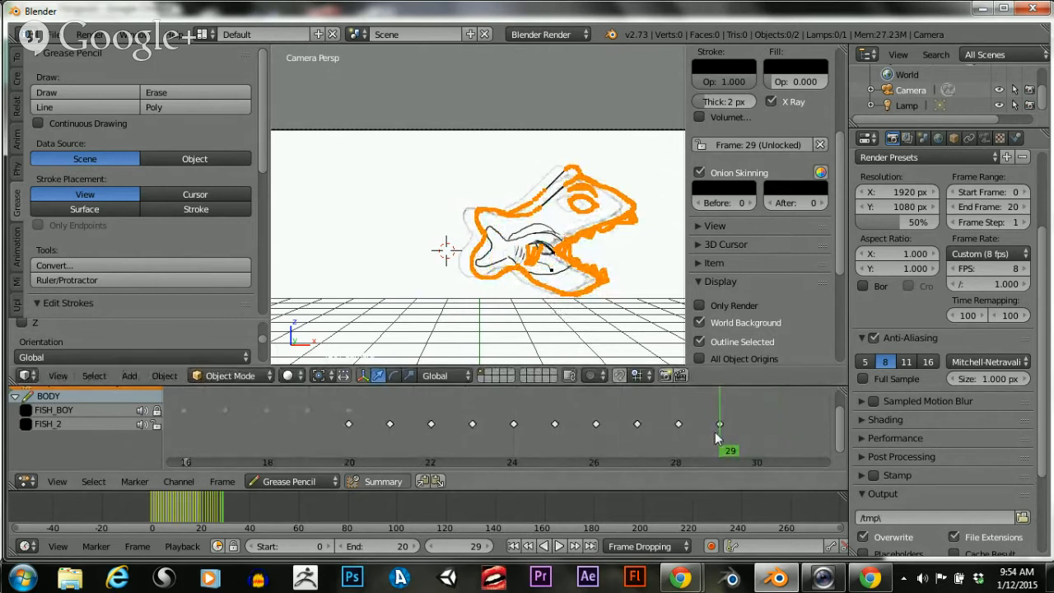
pyautogui.moveTo(700, 439); pyautogui.dragTo(710, 435)
pyautogui.moveTo(711, 435)
pyautogui.mouseDown()
pyautogui.moveTo(335, 431)
pyautogui.moveTo(460, 434)
pyautogui.moveTo(435, 437)
pyautogui.mouseUp()
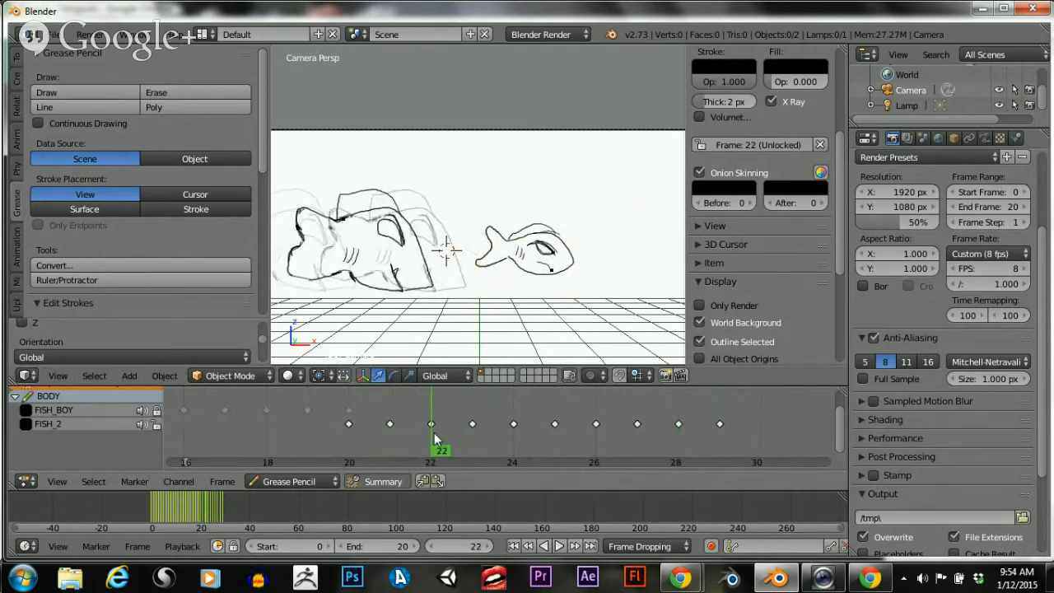
pyautogui.press('a')
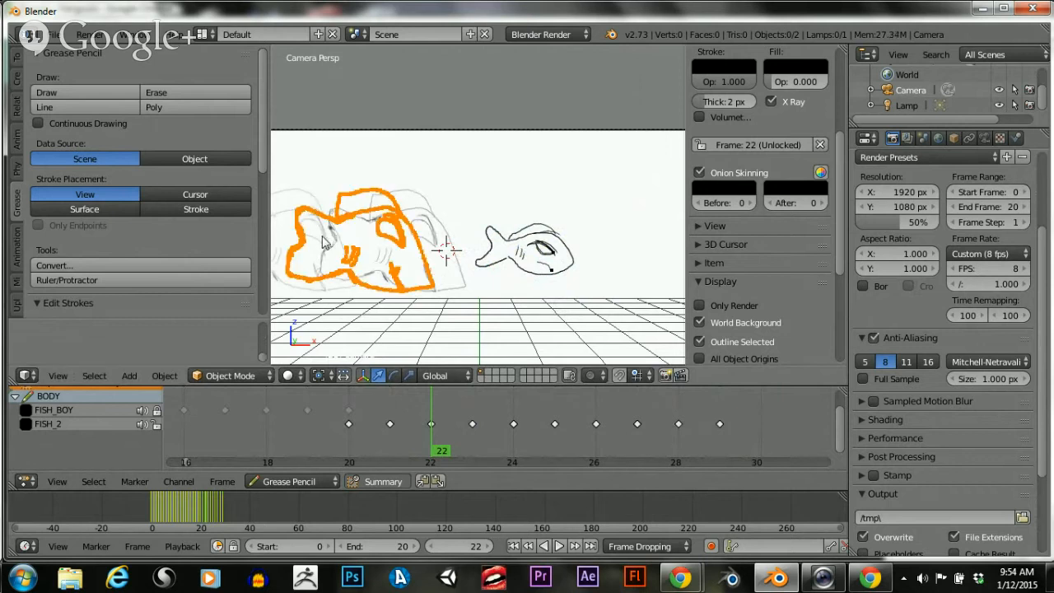
pyautogui.scroll(-8, 116, 194)
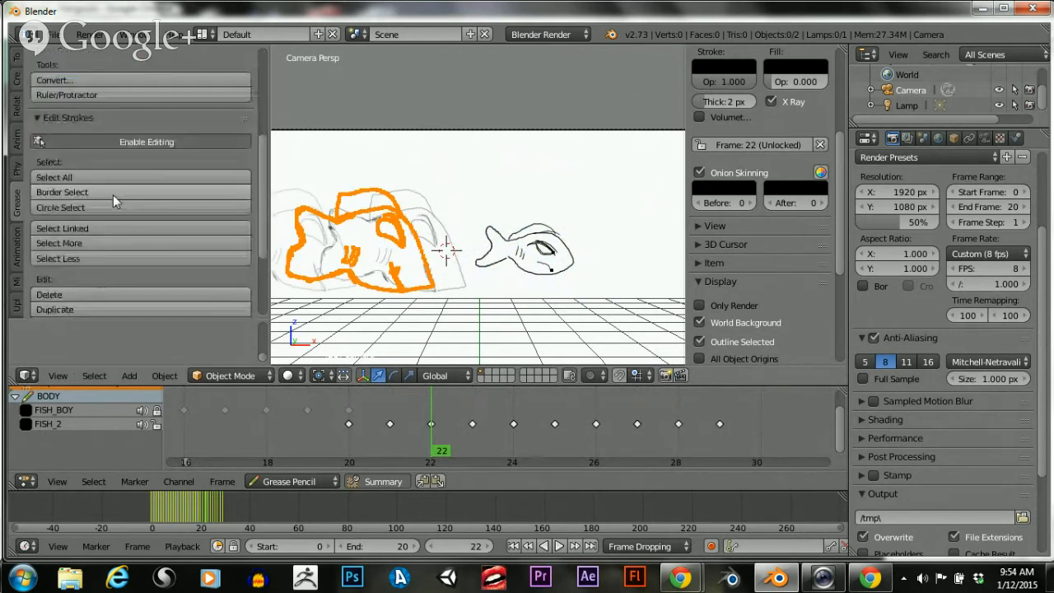
pyautogui.click(100, 190)
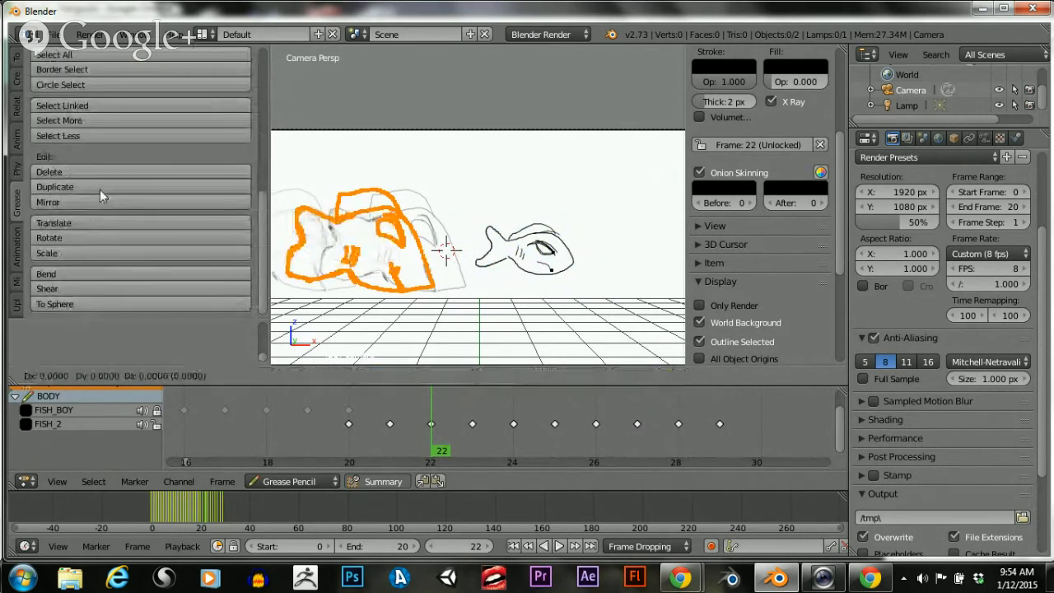
pyautogui.click(99, 190)
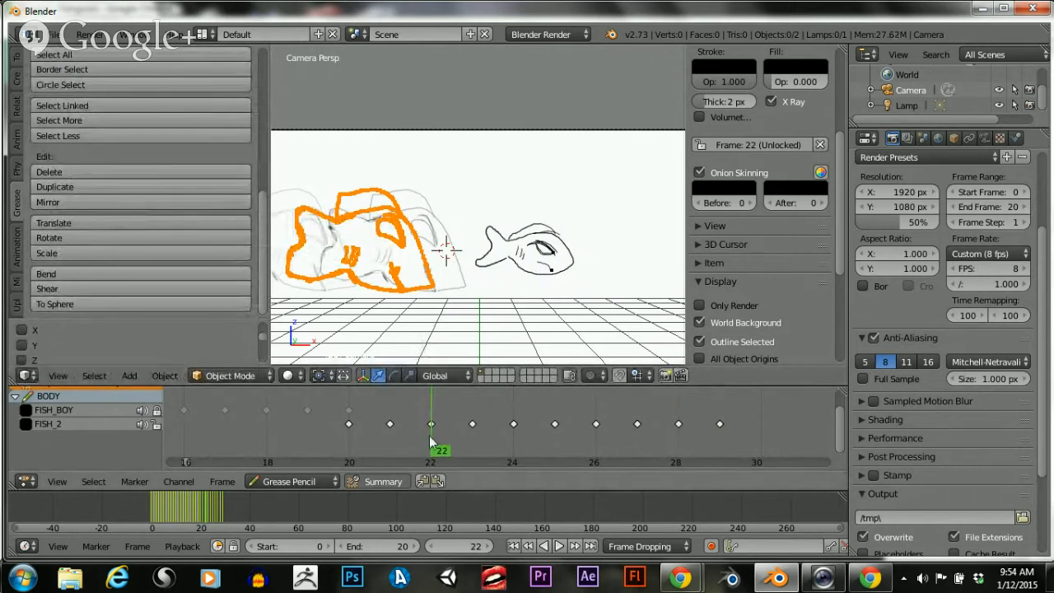
pyautogui.moveTo(430, 442); pyautogui.dragTo(718, 436)
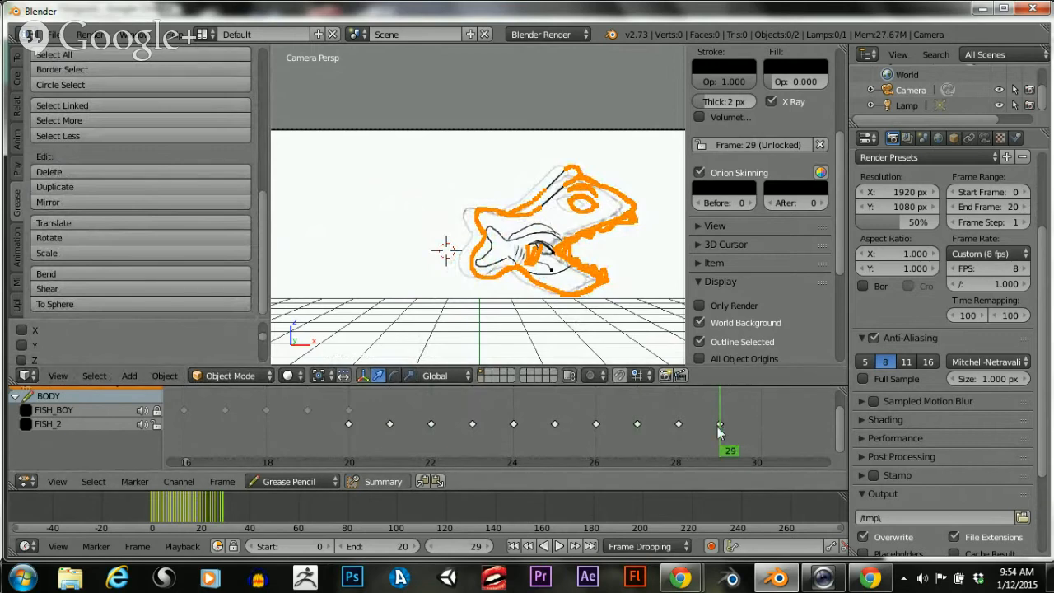
pyautogui.moveTo(721, 437); pyautogui.dragTo(416, 428)
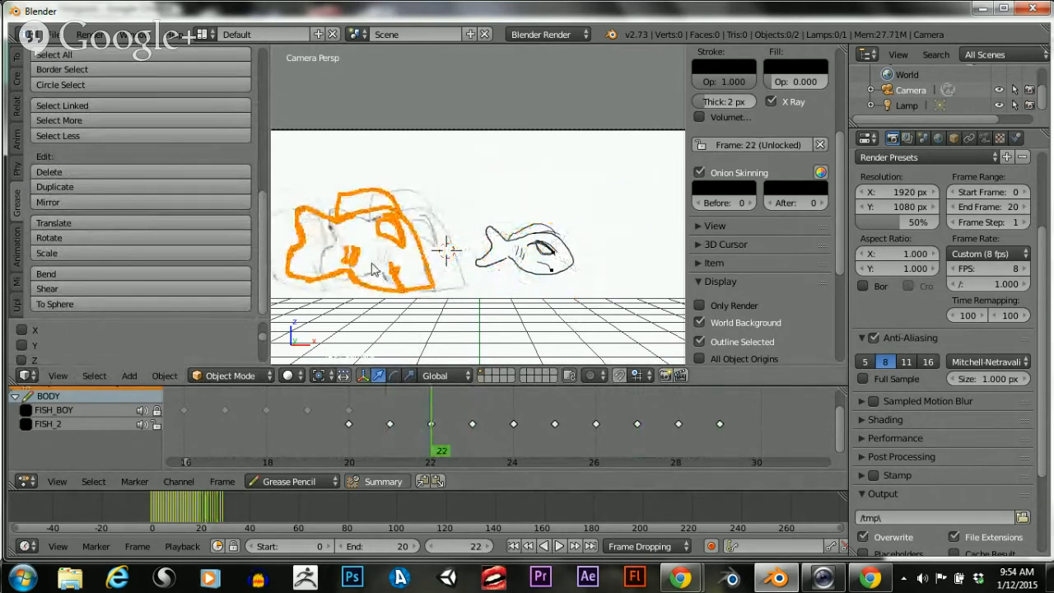
# Try to copy the closed-mouth shark on frame 22 and paste it onto frame 29, then return to frame 22
pyautogui.hotkey('ctrl', 'z')
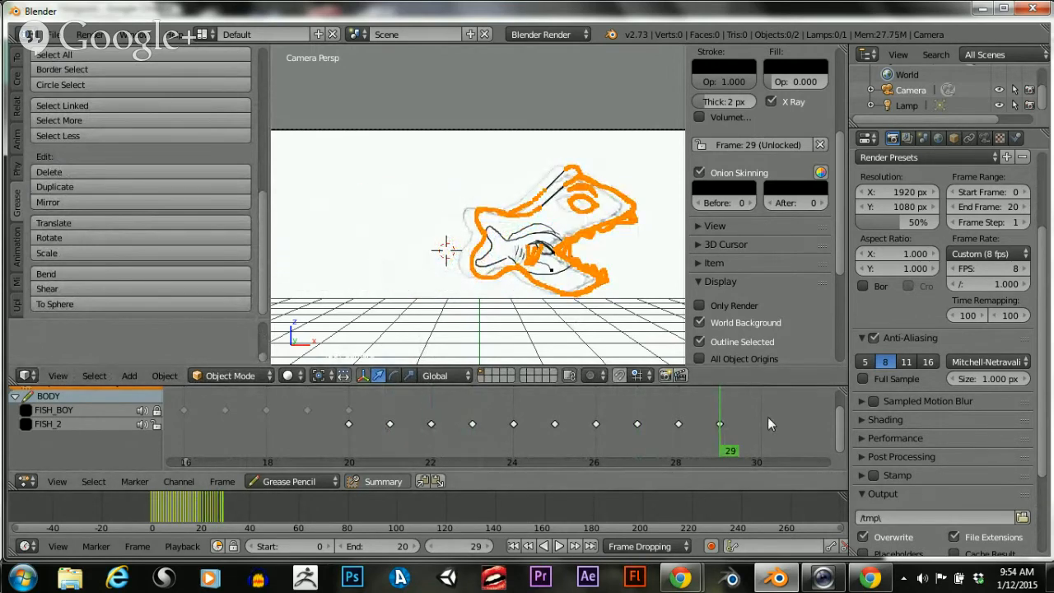
pyautogui.hotkey('ctrl', 'shift', 'z')
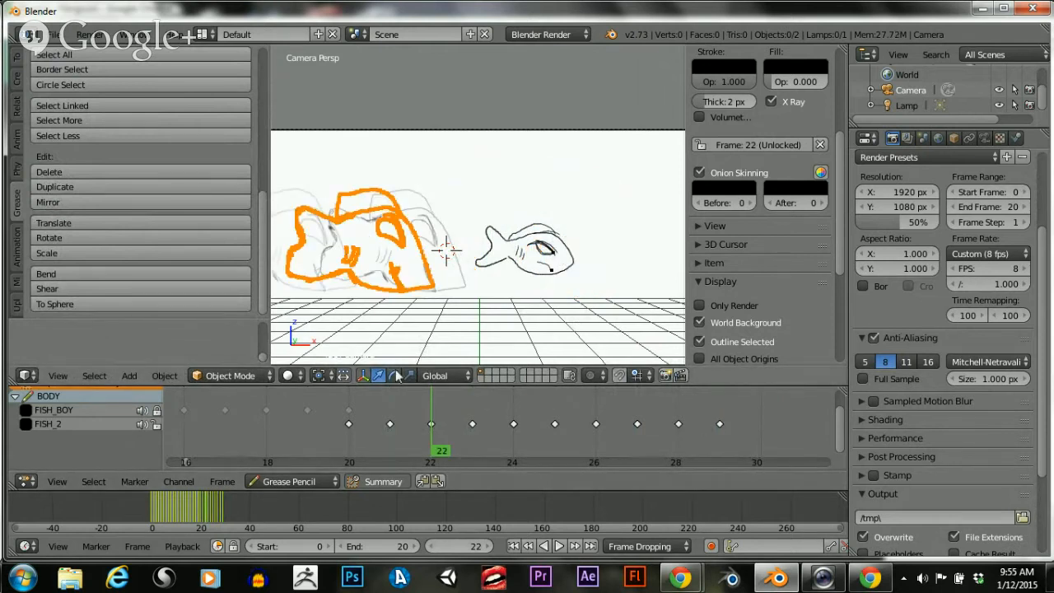
pyautogui.hotkey('ctrl', 'c')
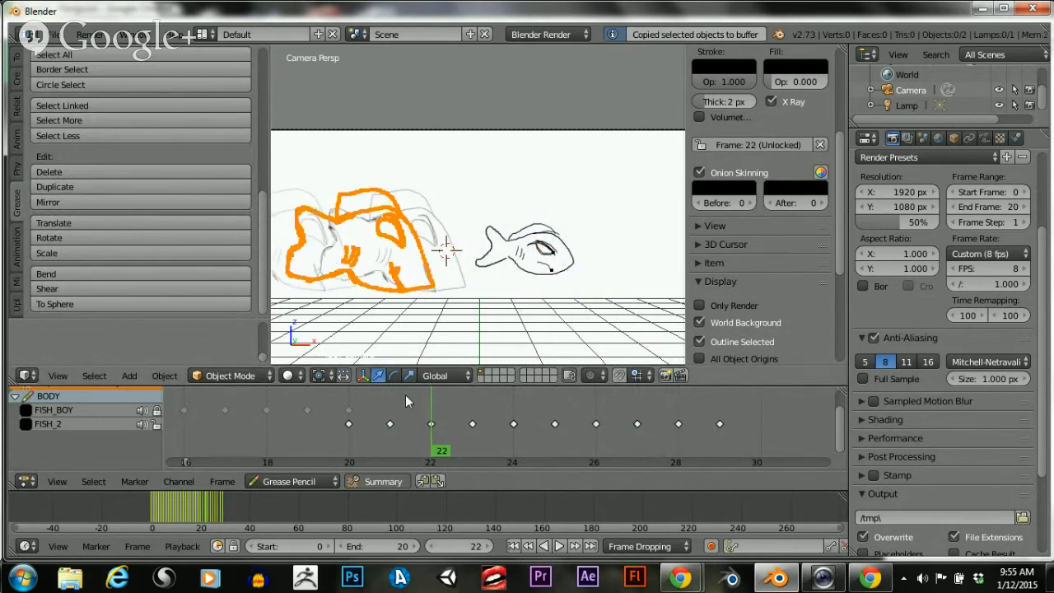
pyautogui.moveTo(419, 427); pyautogui.dragTo(708, 418)
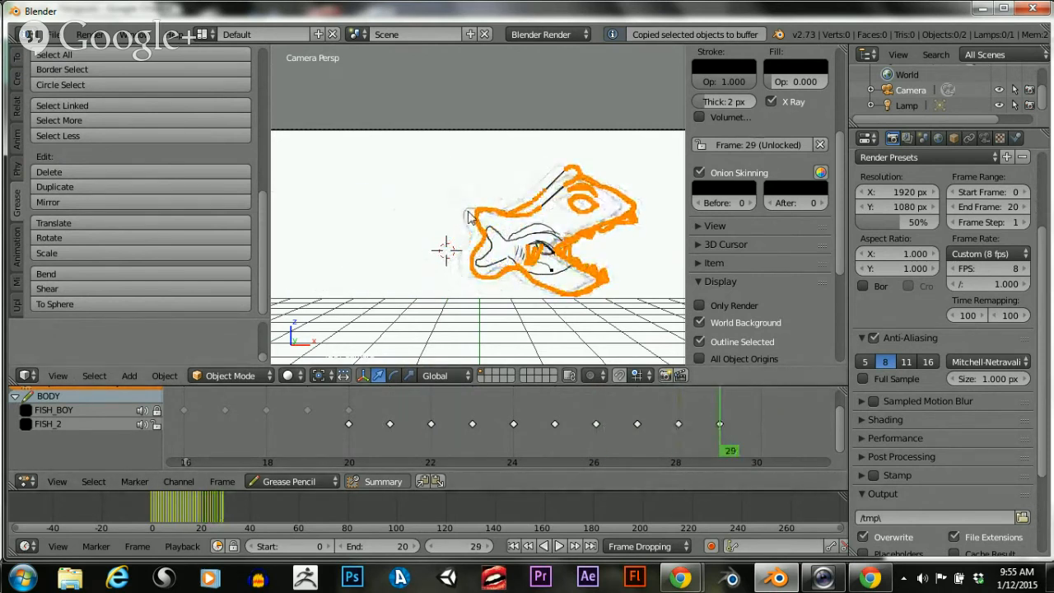
pyautogui.hotkey('ctrl', 'v')
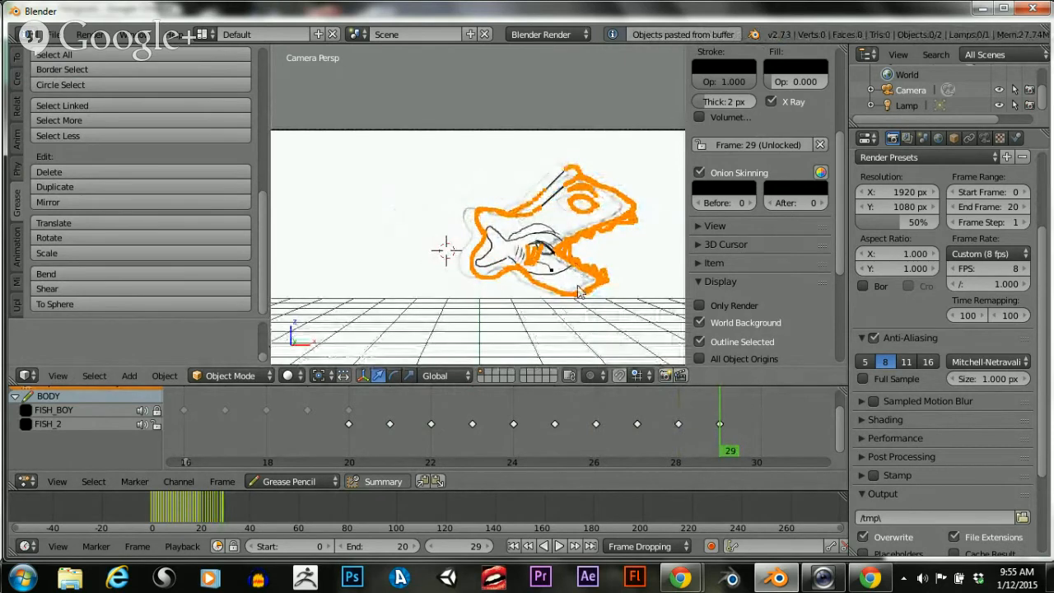
pyautogui.moveTo(721, 428)
pyautogui.mouseDown()
pyautogui.moveTo(387, 418)
pyautogui.moveTo(427, 418)
pyautogui.mouseUp()
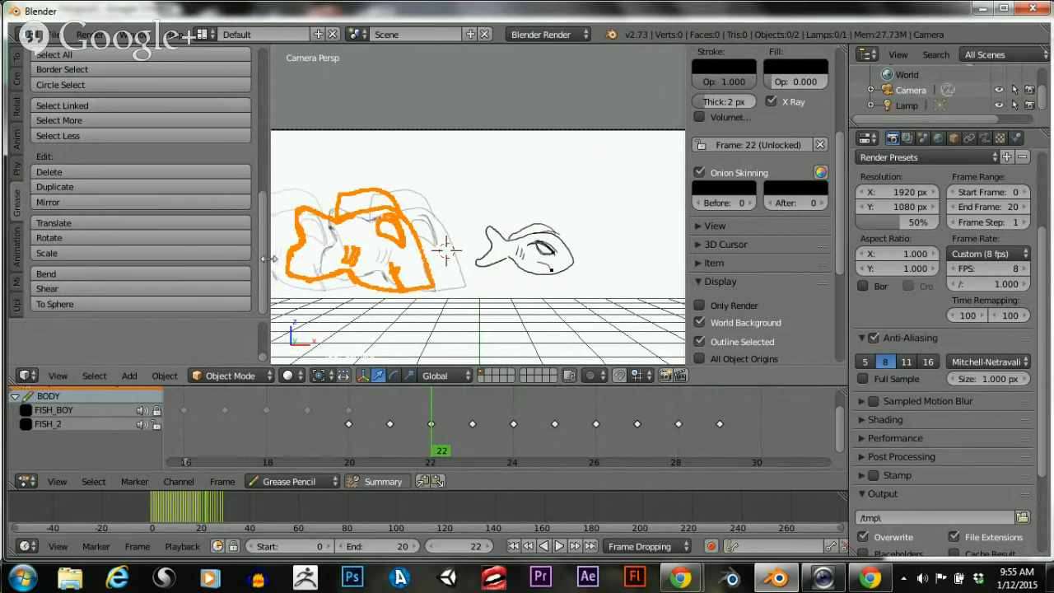
pyautogui.scroll(1, 264, 272)
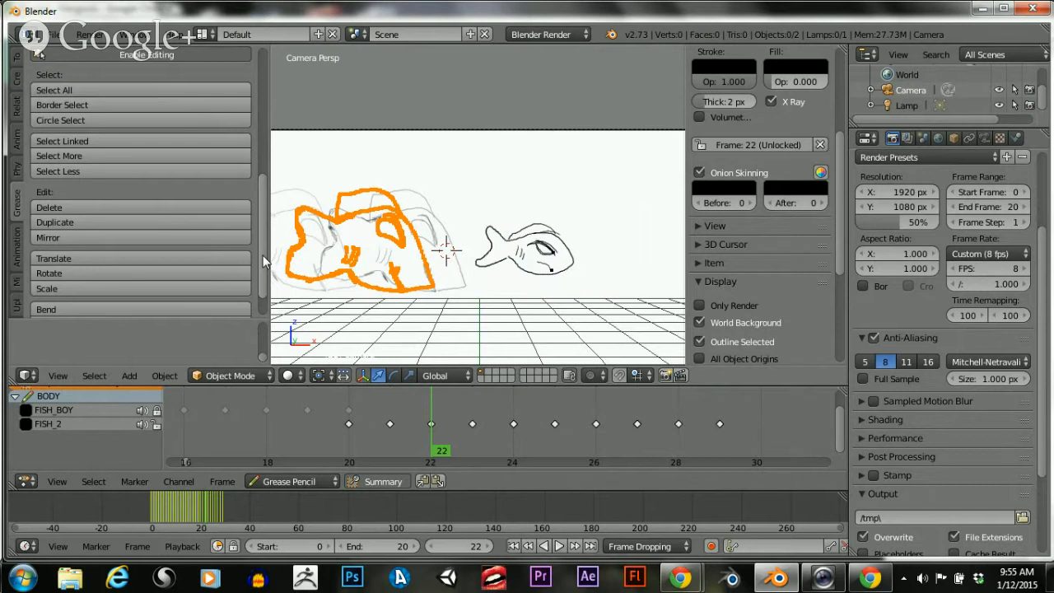
pyautogui.scroll(-1, 262, 264)
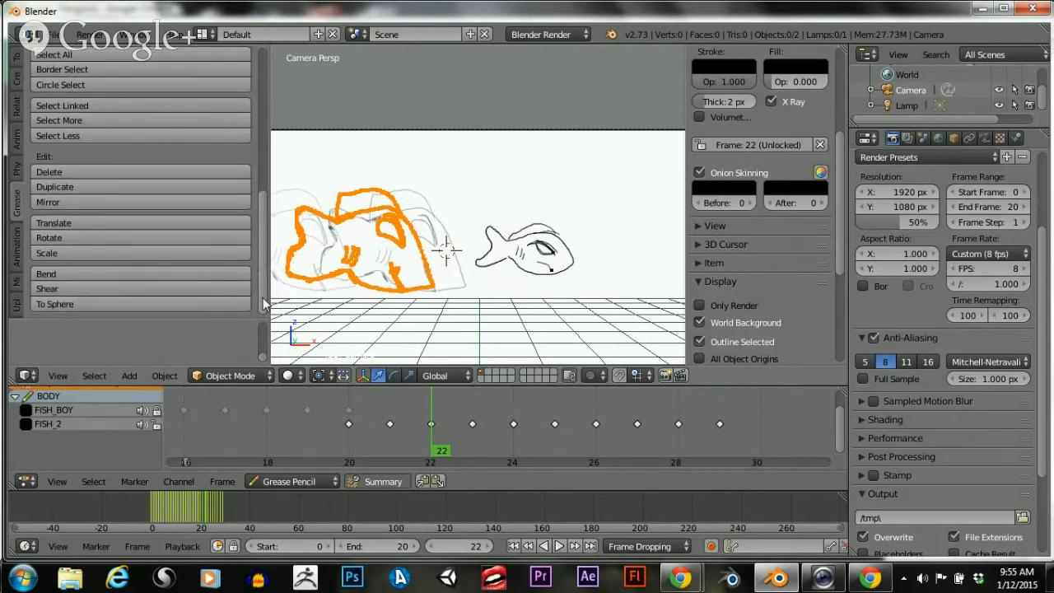
pyautogui.moveTo(263, 304); pyautogui.dragTo(263, 300)
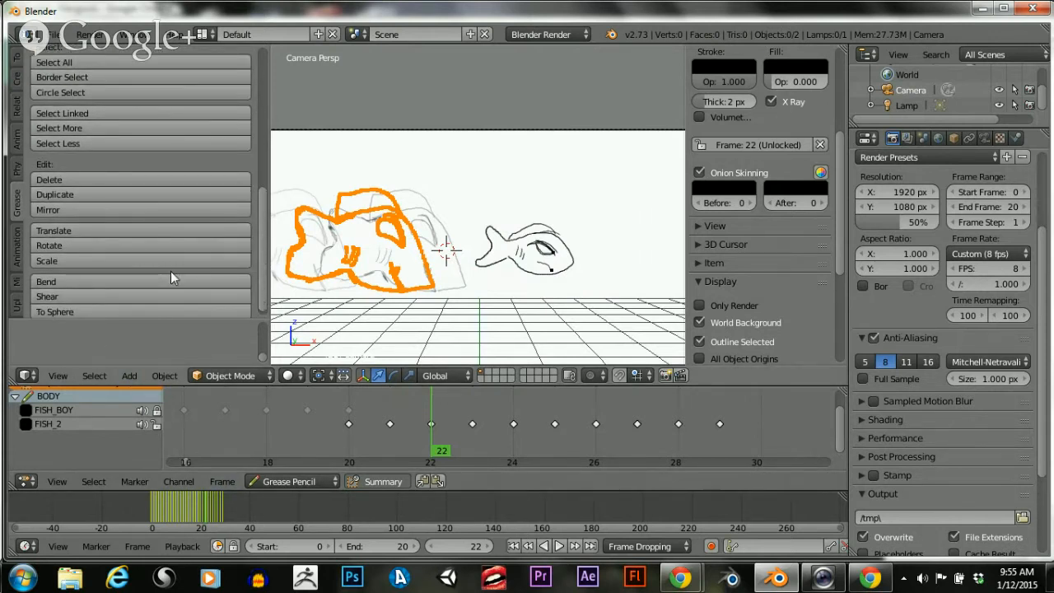
# Duplicate the FISH_2 keyframe at frame 22 and place the copy on frame 30
pyautogui.scroll(-2, 438, 411)
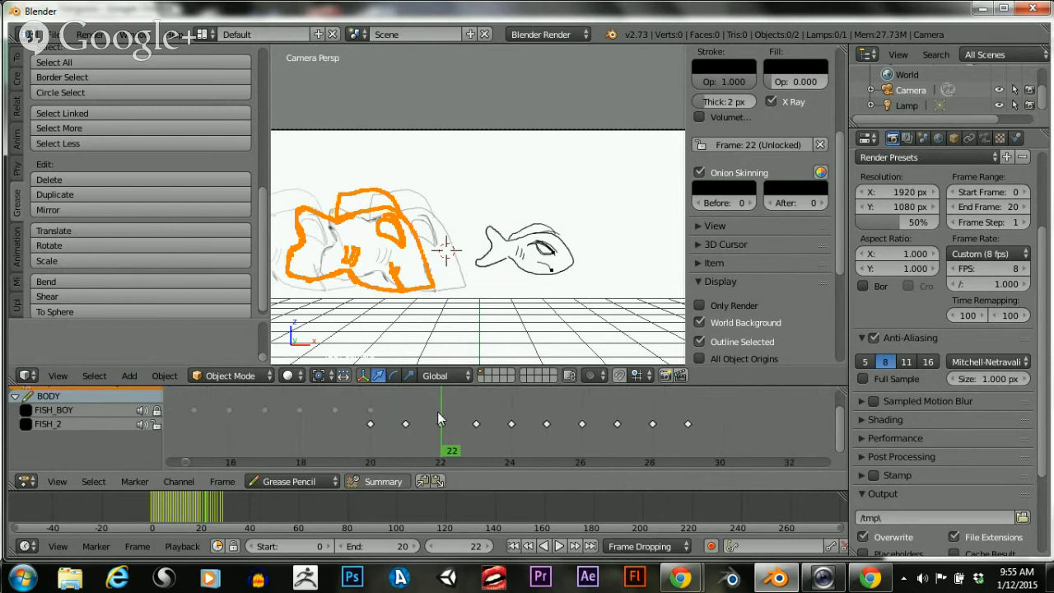
pyautogui.scroll(3, 437, 411)
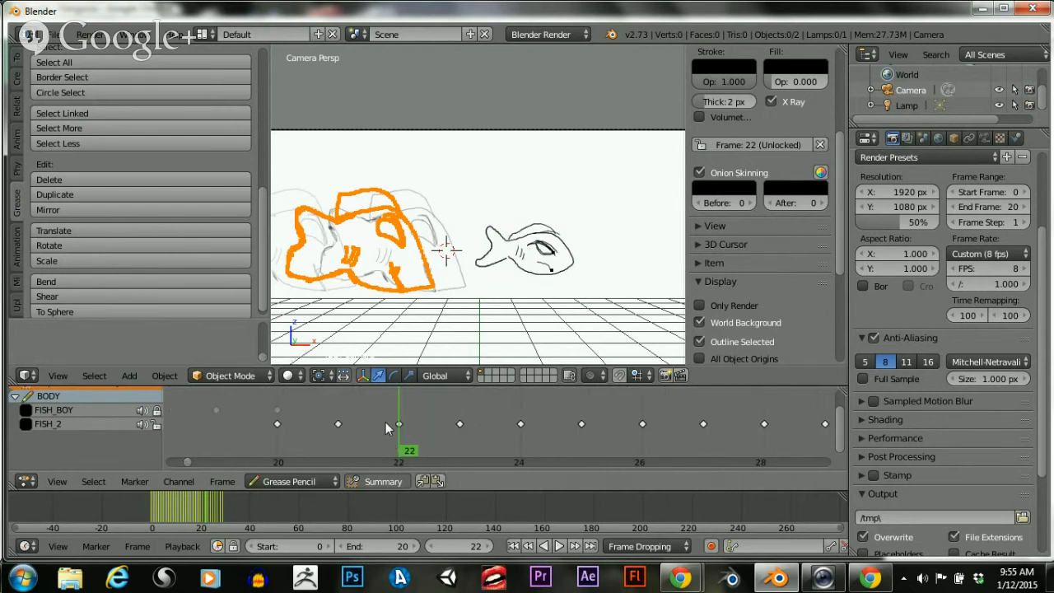
pyautogui.scroll(-2, 387, 424)
pyautogui.press('a')
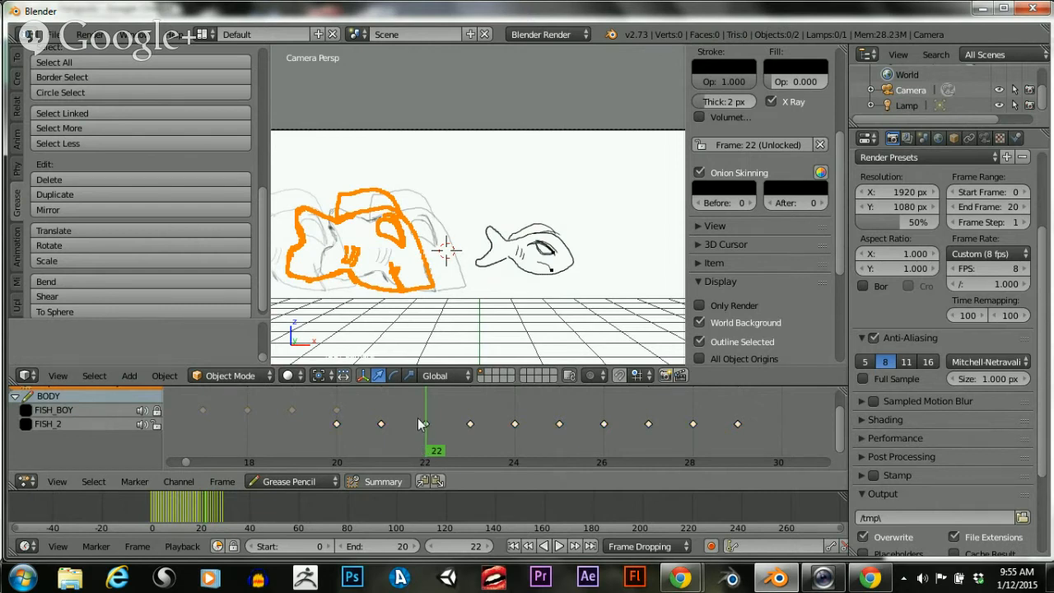
pyautogui.scroll(2, 416, 447)
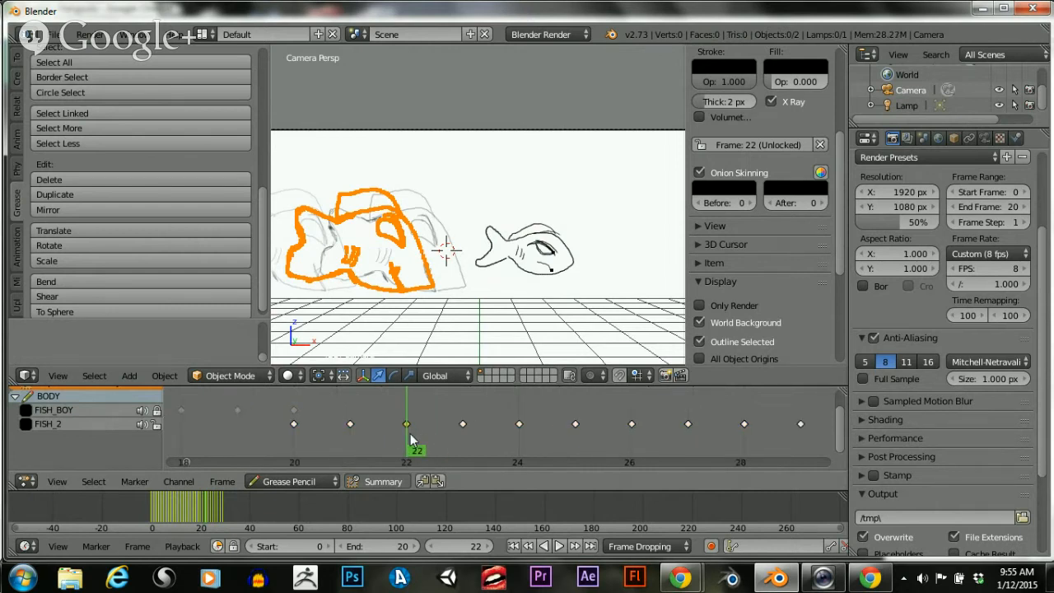
pyautogui.click(406, 443)
pyautogui.scroll(-3, 401, 434)
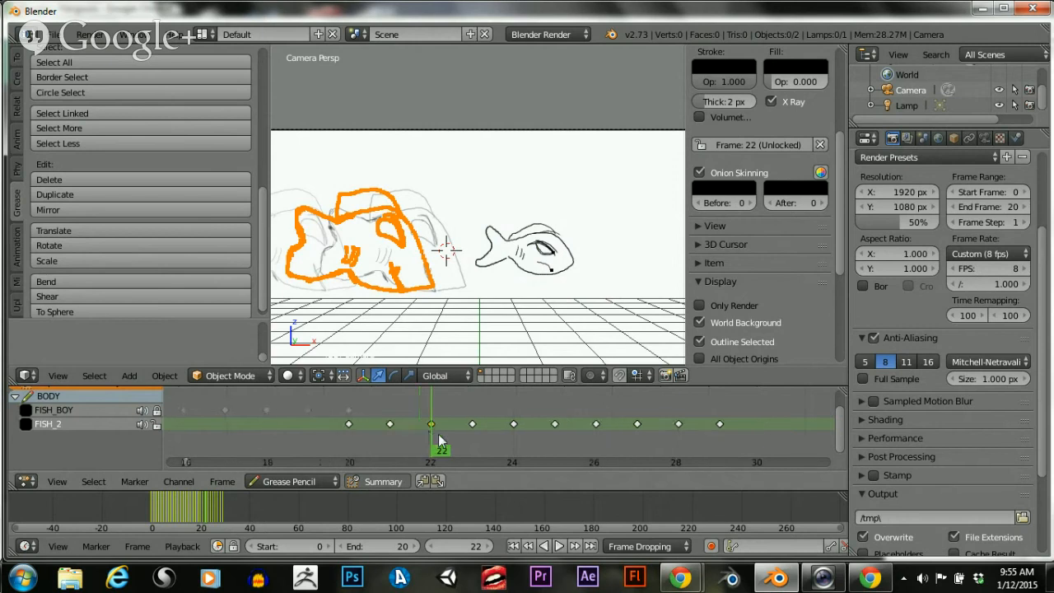
pyautogui.scroll(-1, 442, 439)
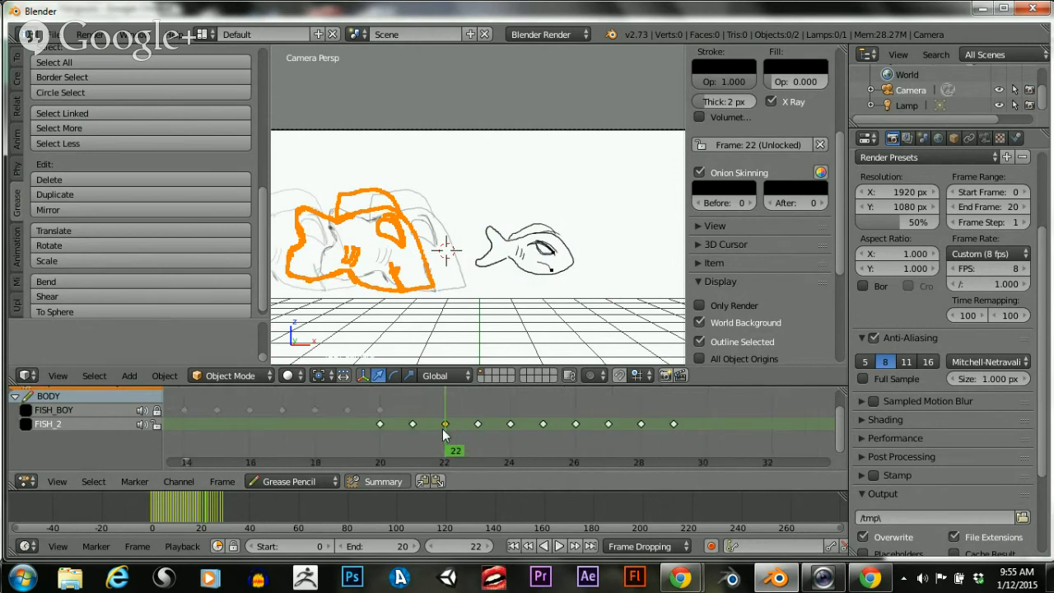
pyautogui.press('g')
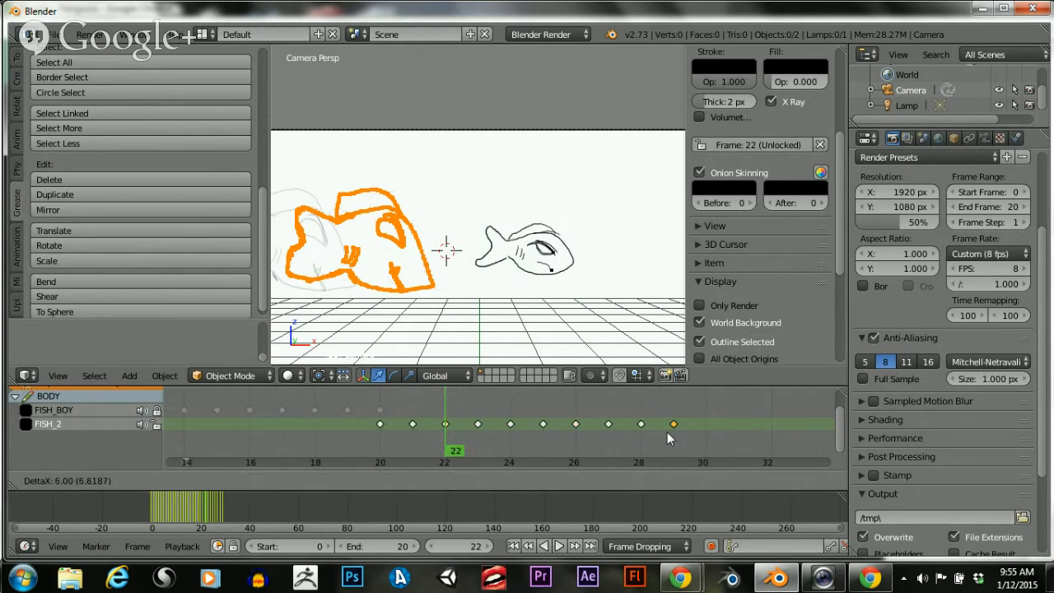
pyautogui.click(707, 435)
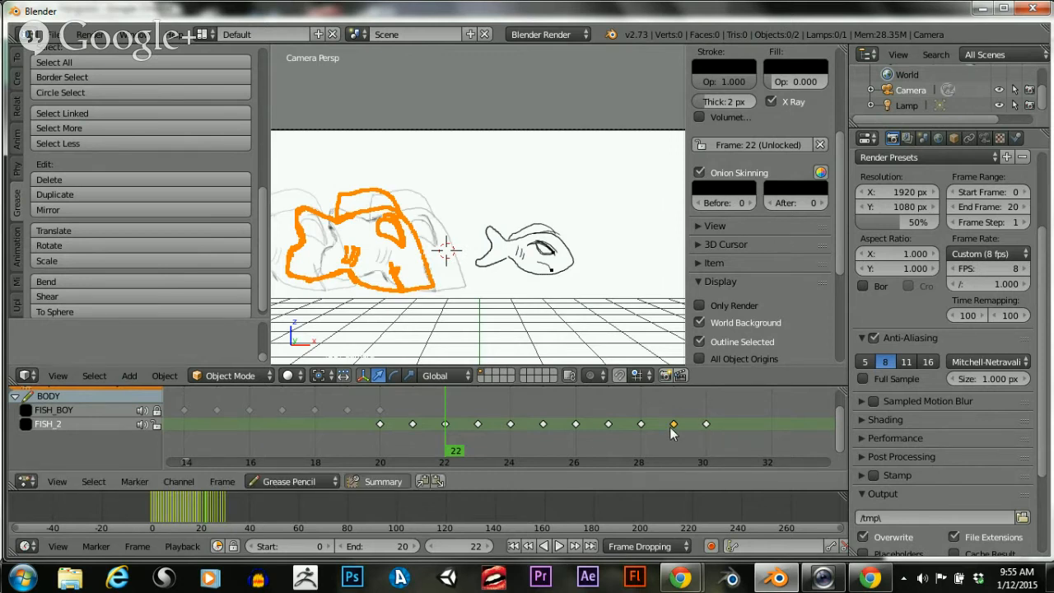
# Delete the open-mouthed FISH_2 keyframe at frame 29 and move the duplicated keyframe from frame 30 into its place
pyautogui.press('x')
pyautogui.click(670, 426)
pyautogui.press('g')
pyautogui.click(664, 435)
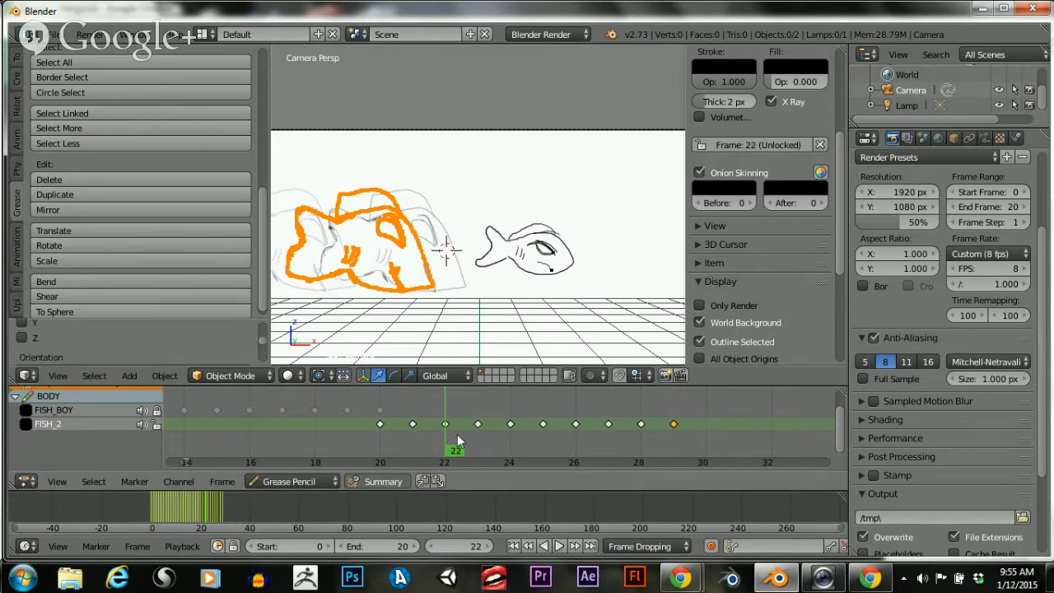
# On frame 29, move the closed-mouth shark strokes forward over the small fish and shift this FISH_2 keyframe to frame 30
pyautogui.moveTo(459, 442); pyautogui.dragTo(671, 443)
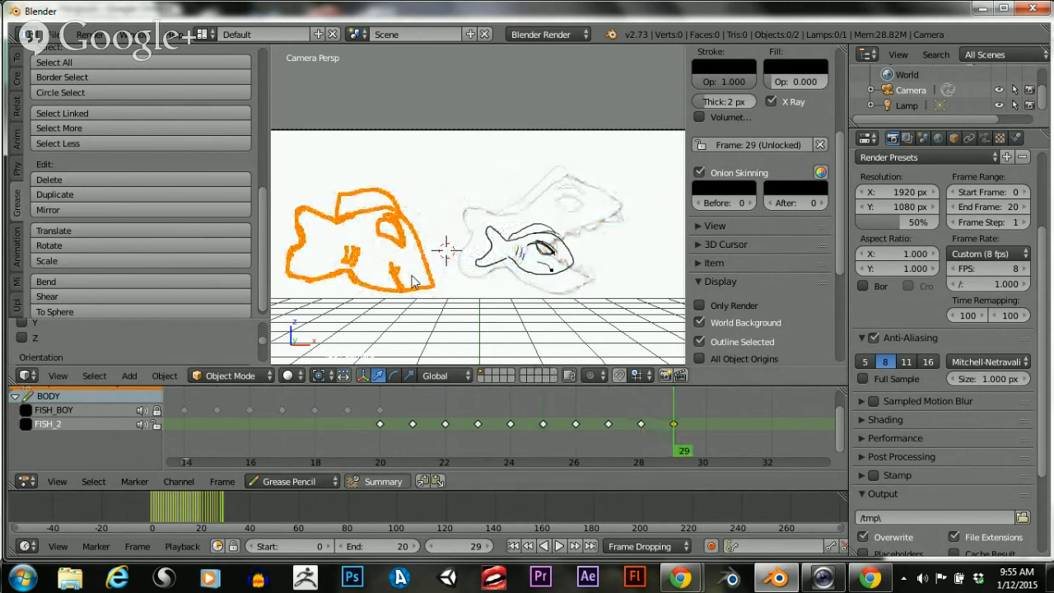
pyautogui.press('g')
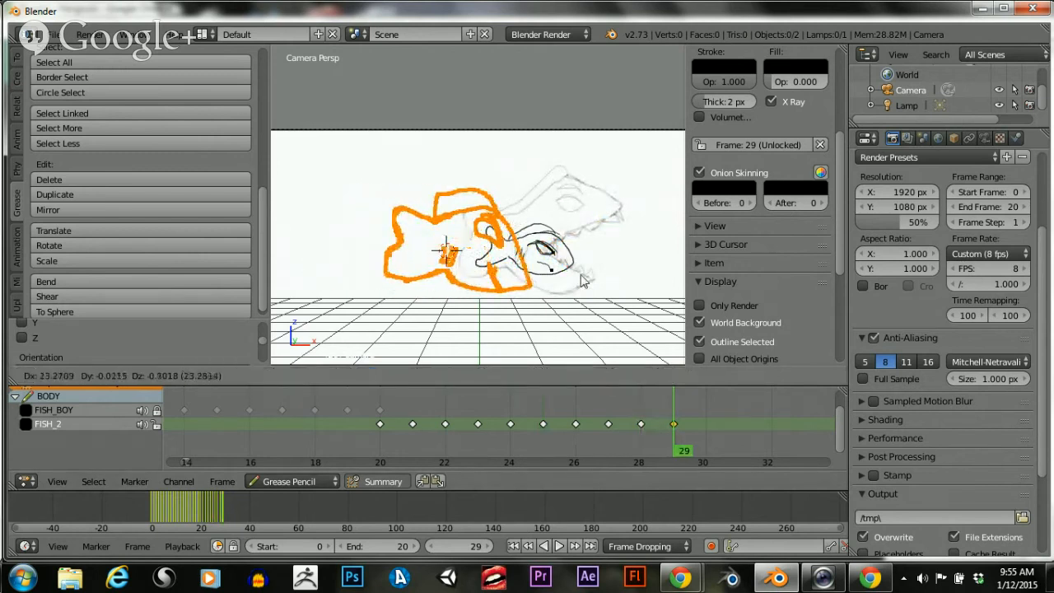
pyautogui.click(336, 272)
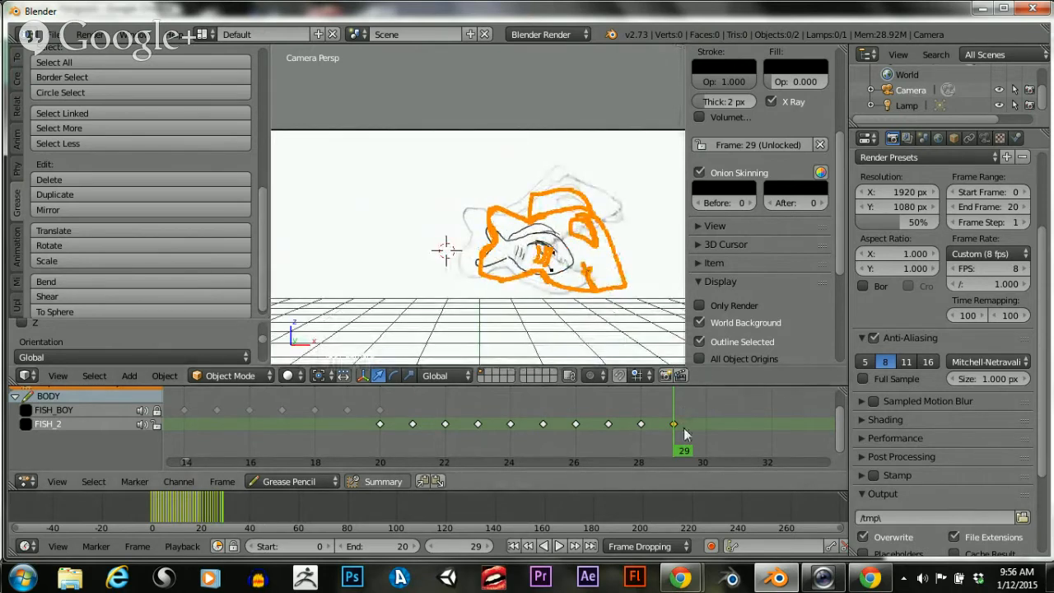
pyautogui.press('g')
pyautogui.click(721, 430)
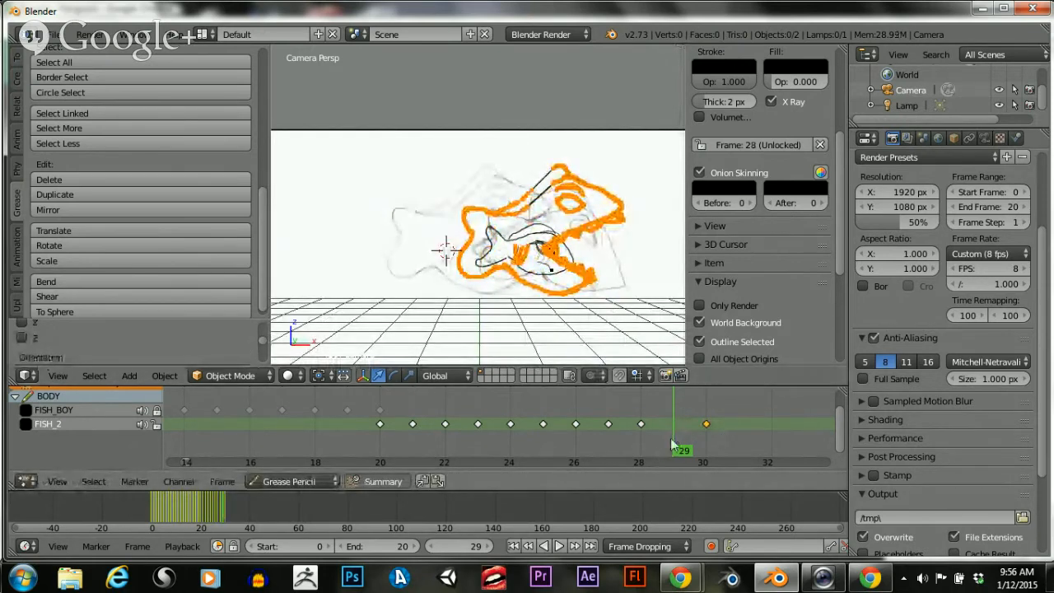
# On frame 32, move the closed-mouth shark strokes forward until the head passes the right edge of the camera frame
pyautogui.moveTo(675, 441)
pyautogui.mouseDown()
pyautogui.moveTo(640, 435)
pyautogui.moveTo(743, 438)
pyautogui.moveTo(641, 436)
pyautogui.moveTo(704, 437)
pyautogui.mouseUp()
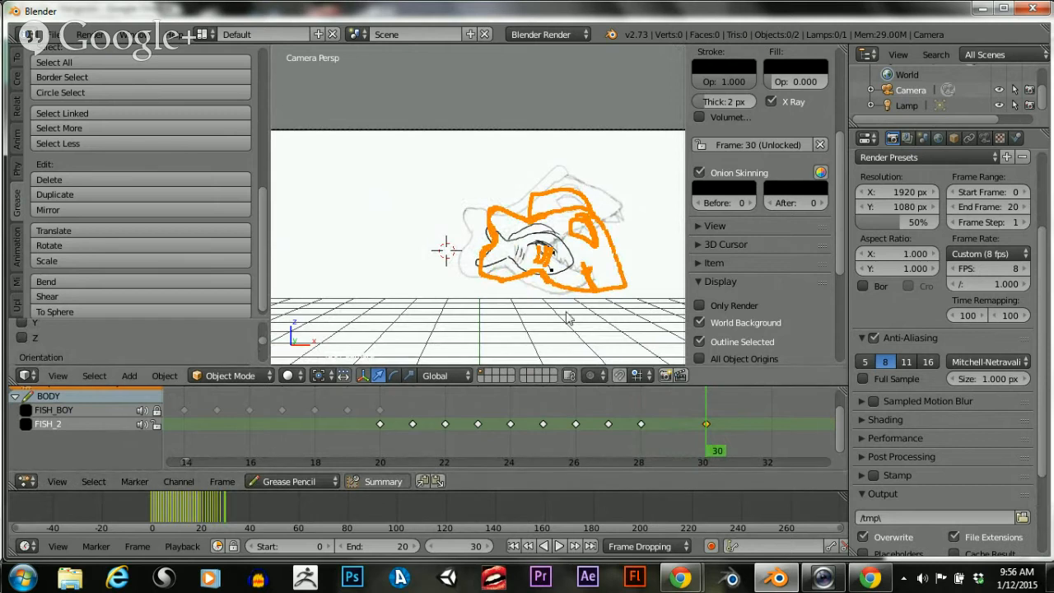
pyautogui.scroll(-2, 557, 302)
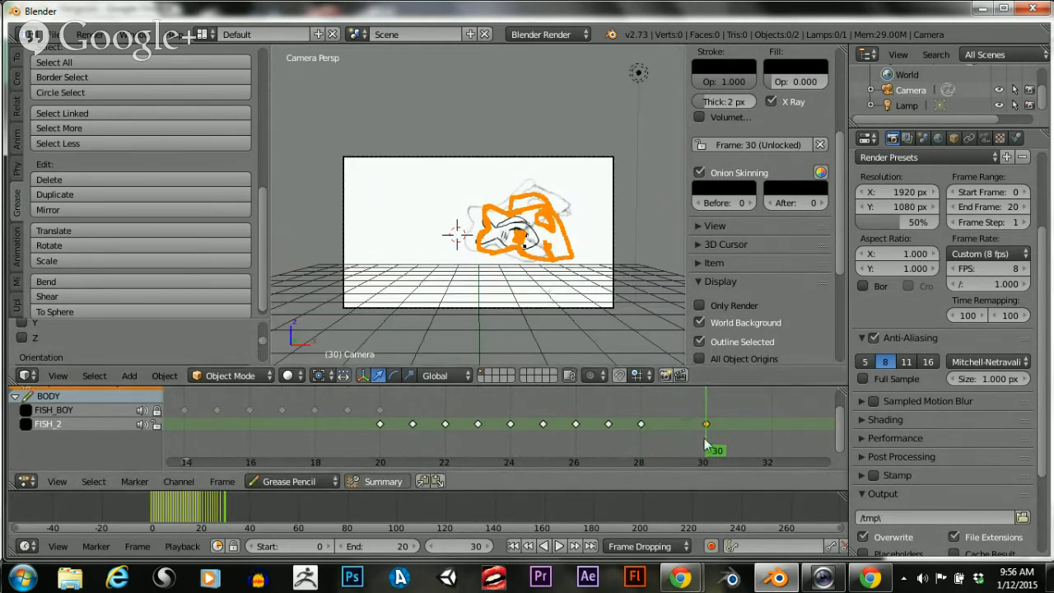
pyautogui.moveTo(713, 446); pyautogui.dragTo(765, 443)
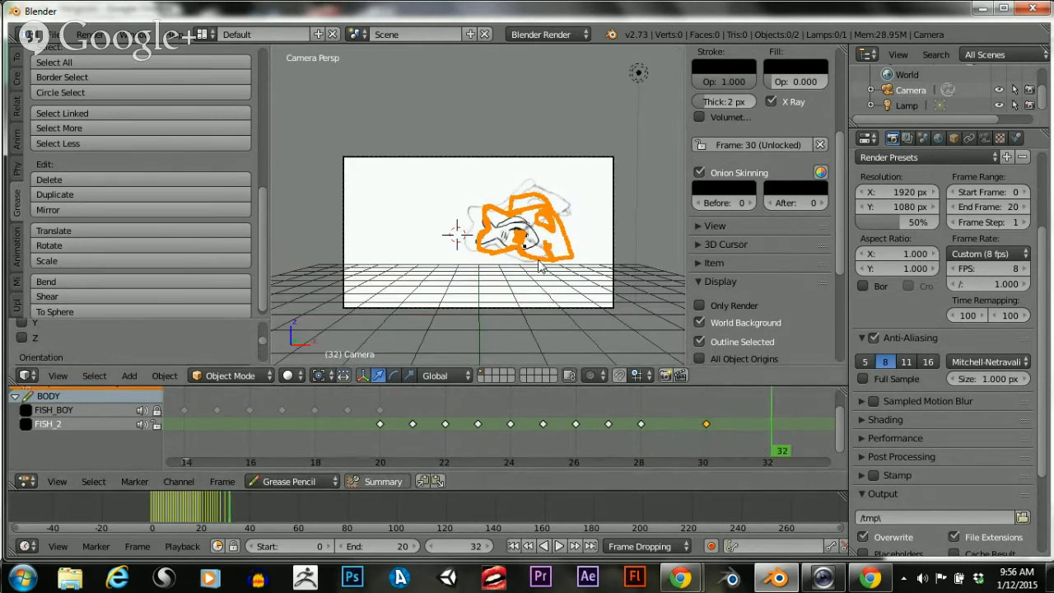
pyautogui.press('g')
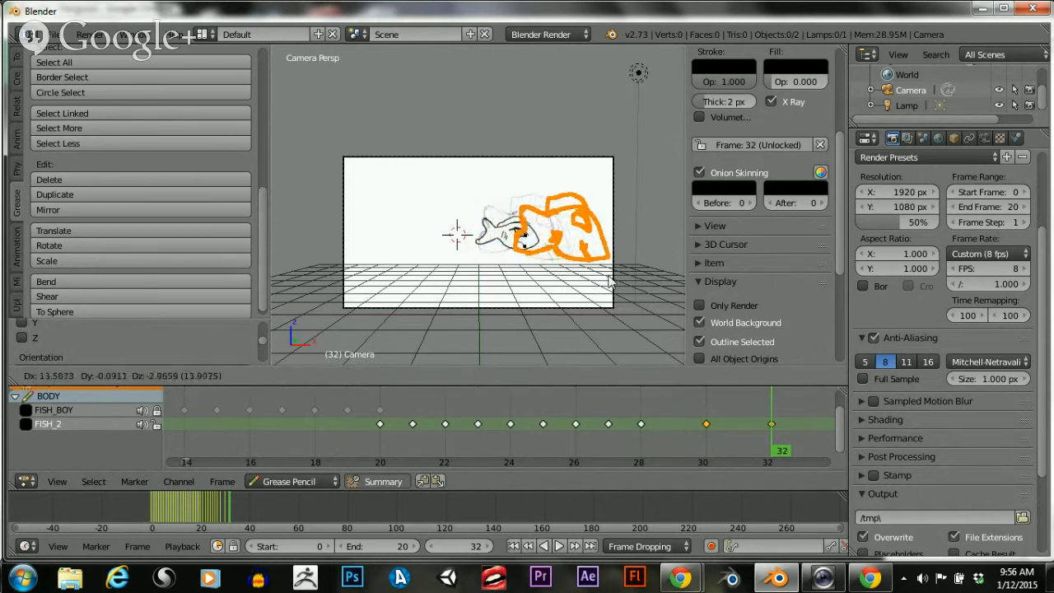
pyautogui.click(676, 281)
pyautogui.press('Home')
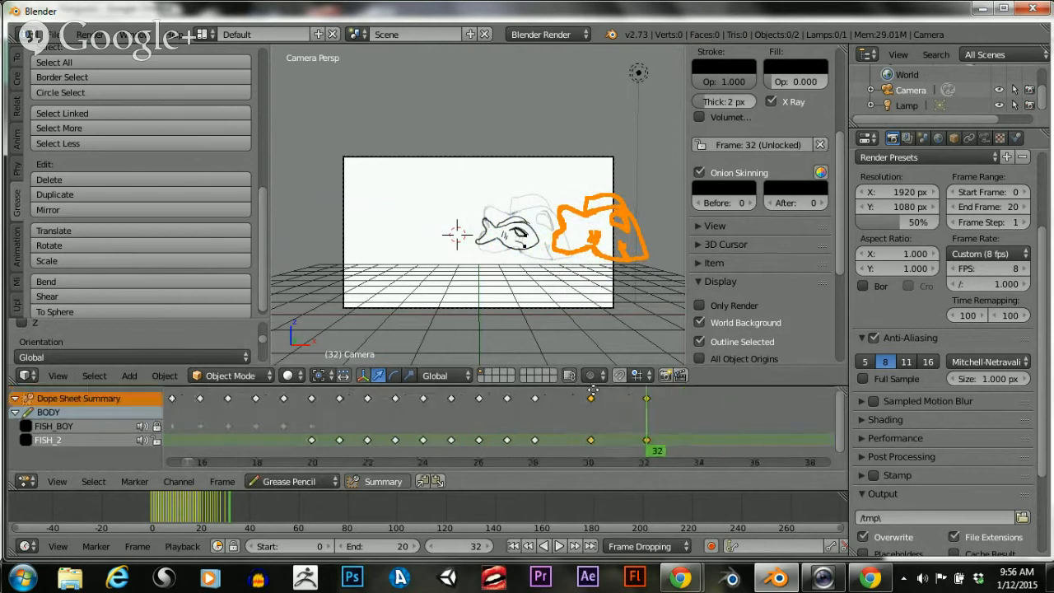
# Deselect the shark strokes on frame 30 and compare the shark's position on frames 30 and 32
pyautogui.scroll(3, 576, 409)
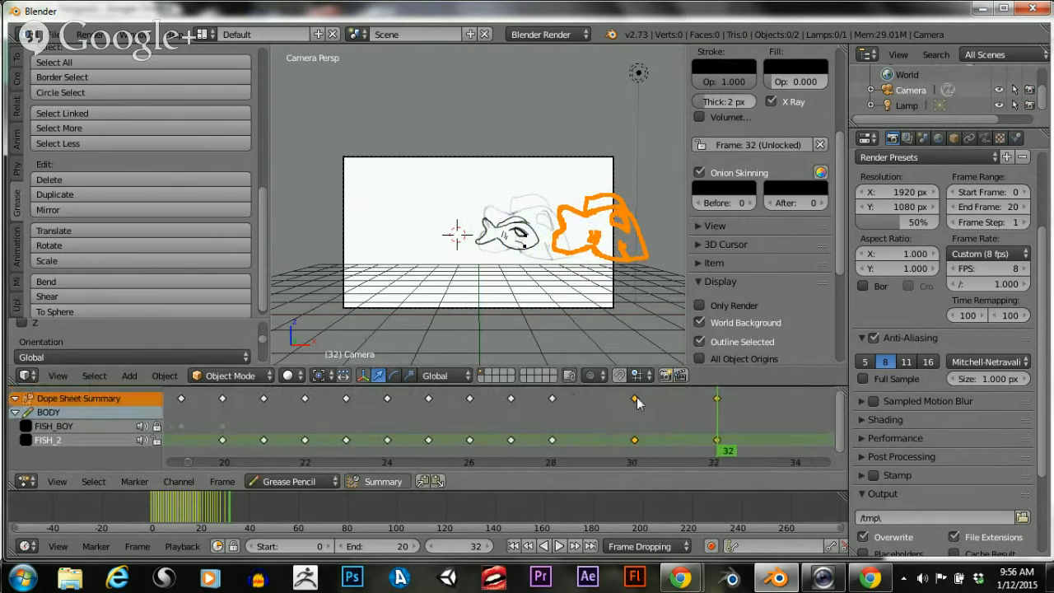
pyautogui.click(634, 405)
pyautogui.moveTo(634, 427)
pyautogui.mouseDown()
pyautogui.moveTo(682, 426)
pyautogui.moveTo(623, 431)
pyautogui.moveTo(717, 428)
pyautogui.moveTo(624, 434)
pyautogui.mouseUp()
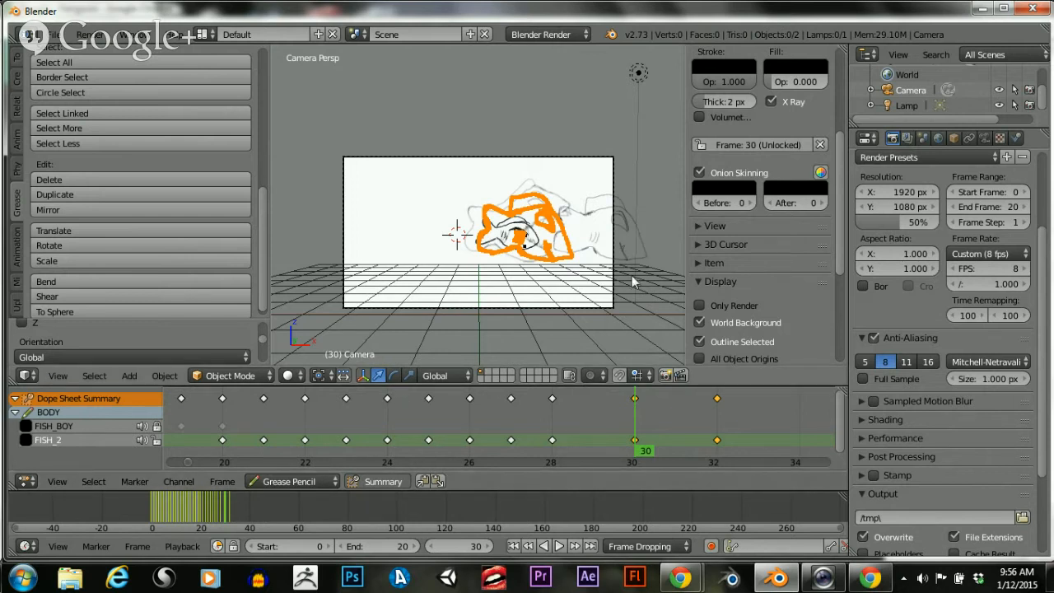
pyautogui.press('a')
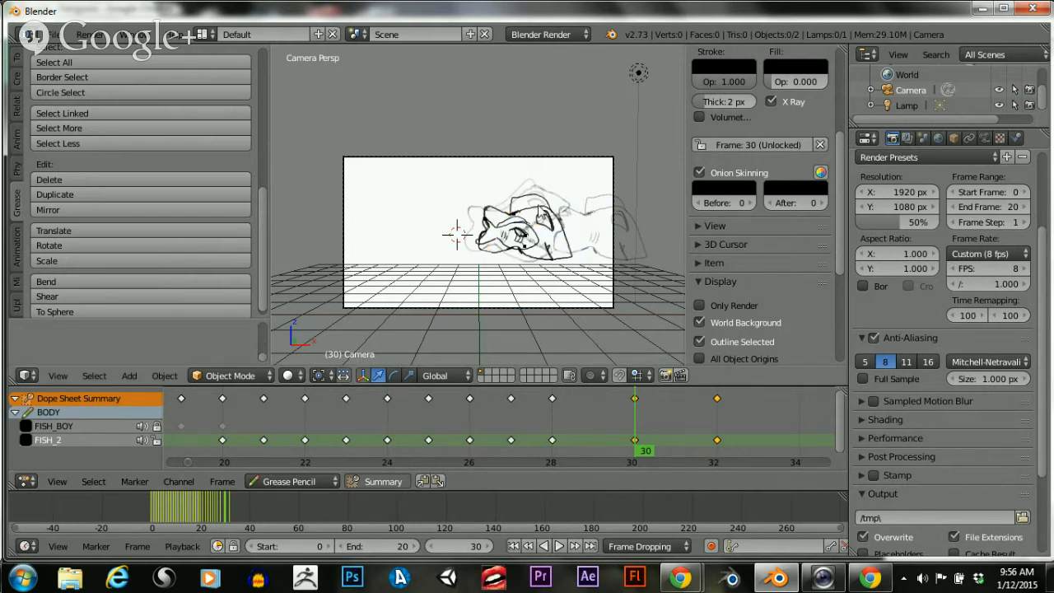
pyautogui.moveTo(638, 442); pyautogui.dragTo(715, 443)
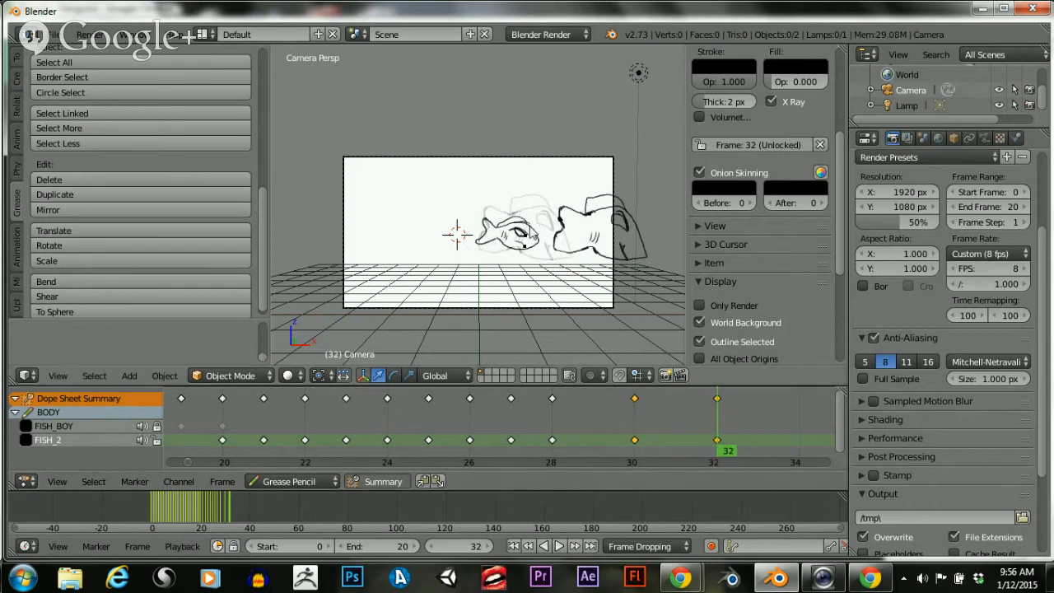
pyautogui.scroll(5, 725, 221)
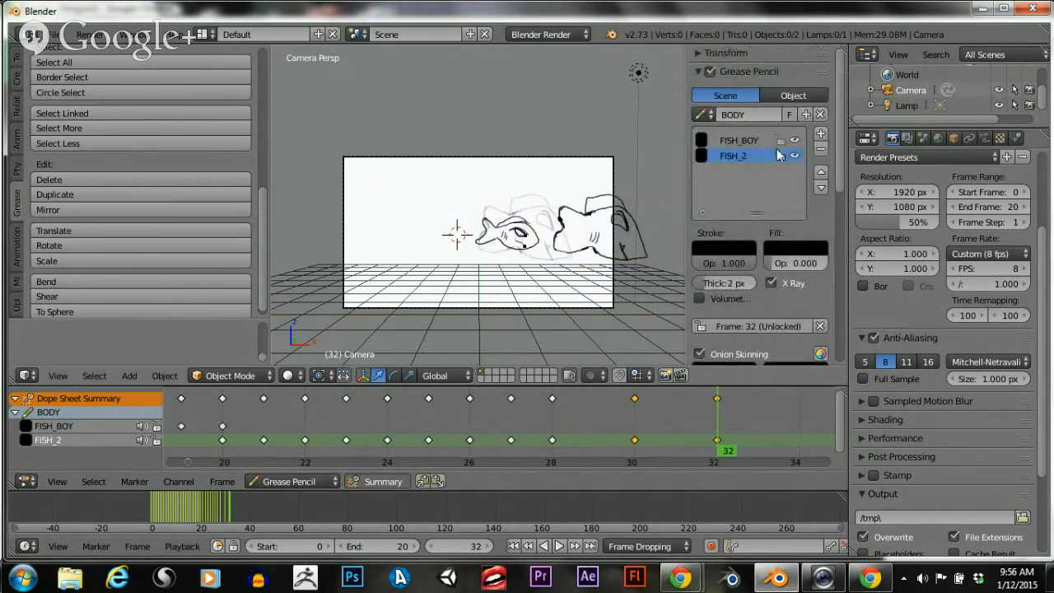
pyautogui.scroll(2, 539, 262)
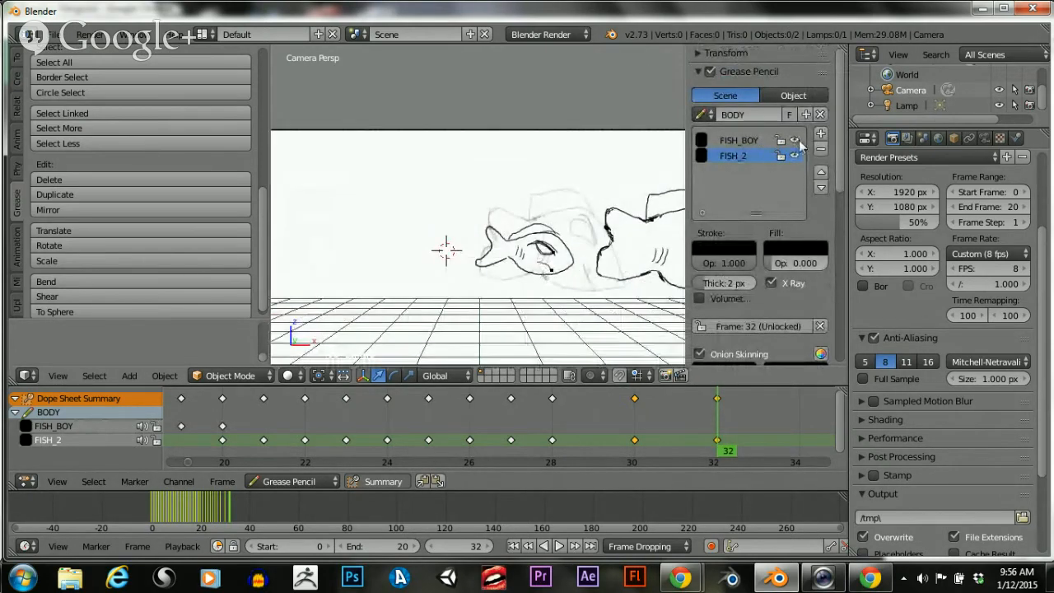
pyautogui.moveTo(706, 442)
pyautogui.mouseDown()
pyautogui.moveTo(390, 445)
pyautogui.moveTo(542, 458)
pyautogui.moveTo(751, 456)
pyautogui.moveTo(734, 456)
pyautogui.mouseUp()
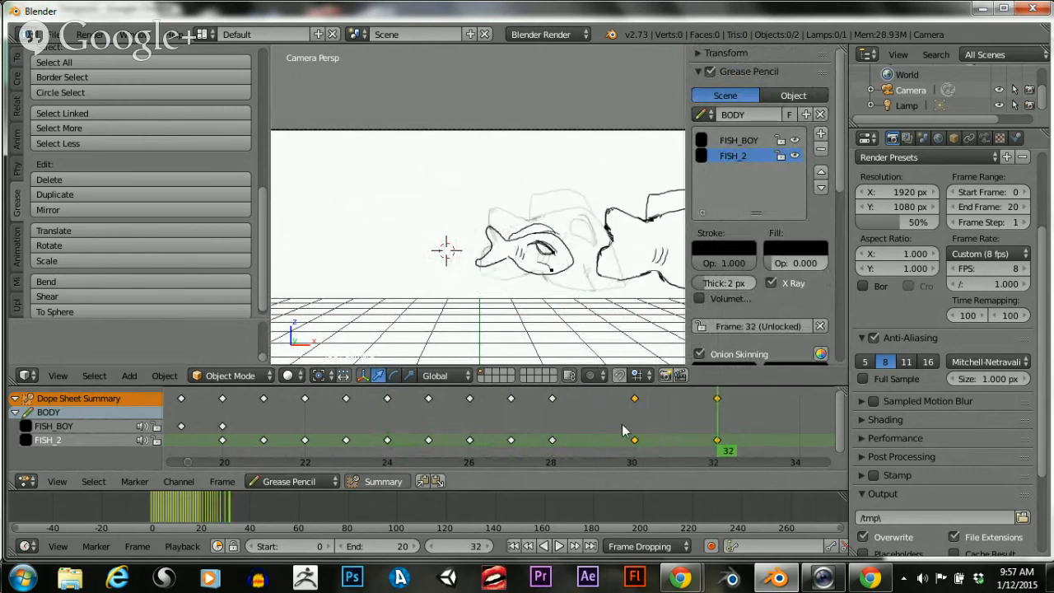
pyautogui.rightClick(791, 149)
pyautogui.rightClick(787, 141)
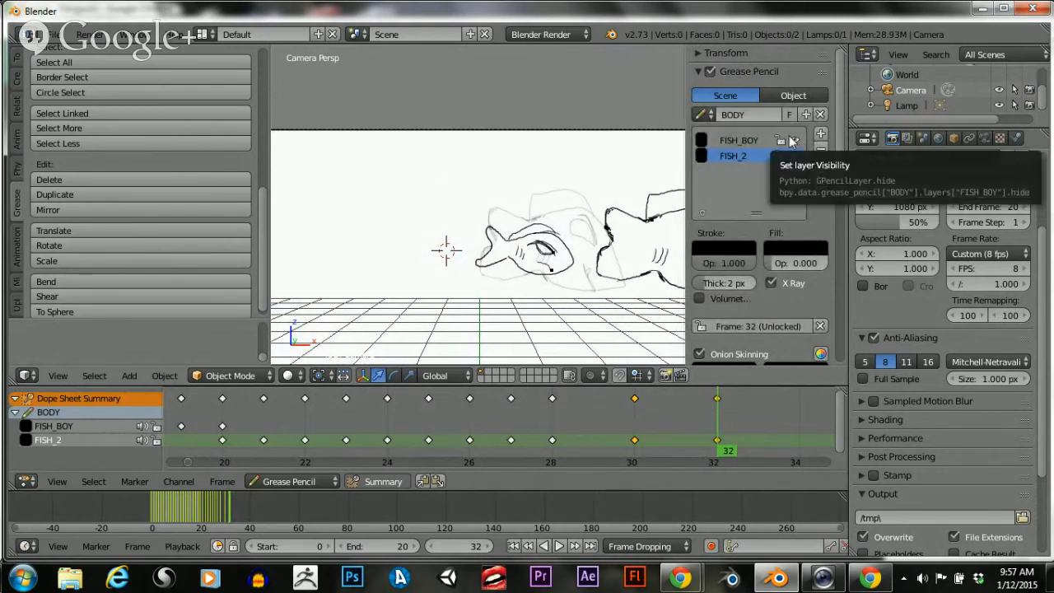
pyautogui.scroll(-3, 734, 312)
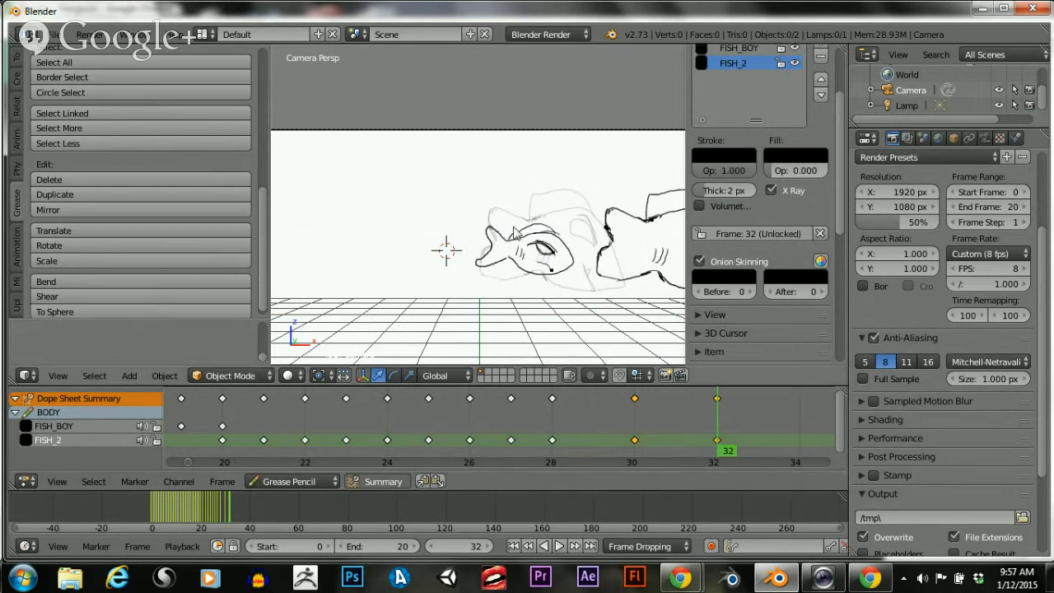
pyautogui.moveTo(262, 228); pyautogui.dragTo(266, 68)
pyautogui.click(82, 92)
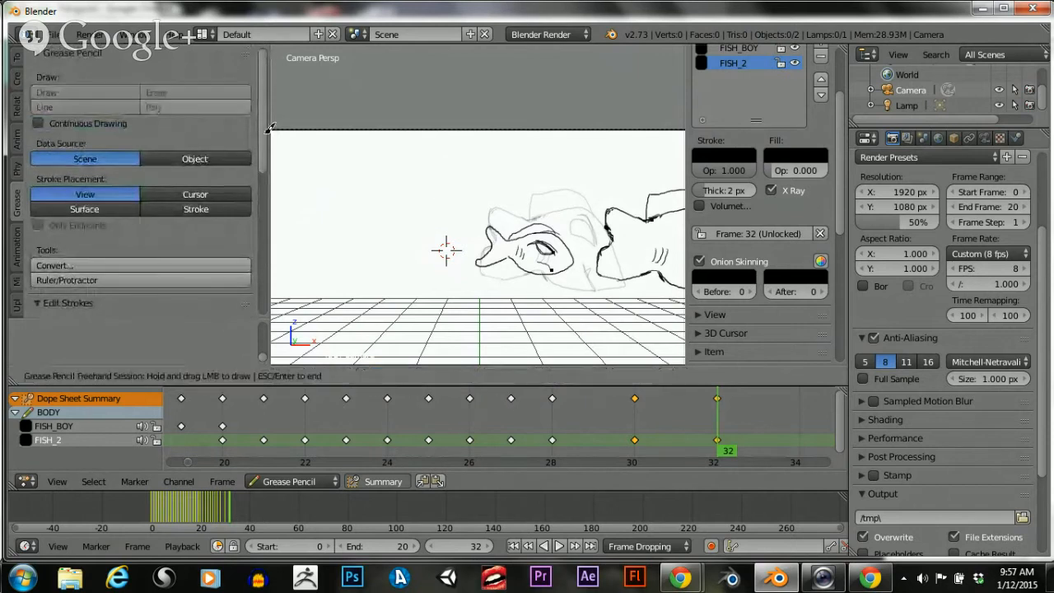
pyautogui.moveTo(518, 249); pyautogui.dragTo(524, 253)
pyautogui.click(525, 254)
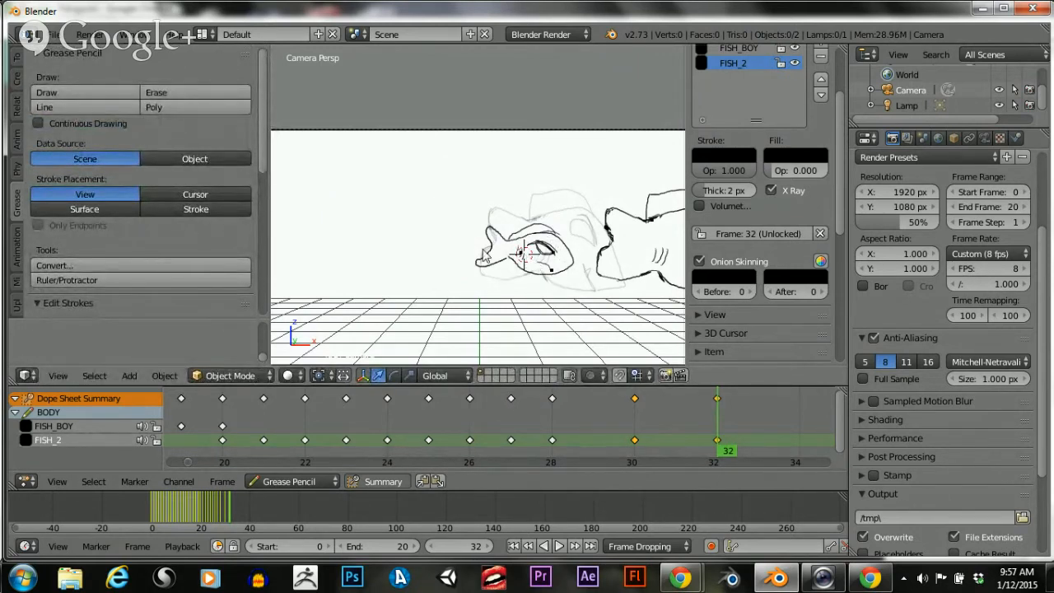
pyautogui.hotkey('ctrl', 'z')
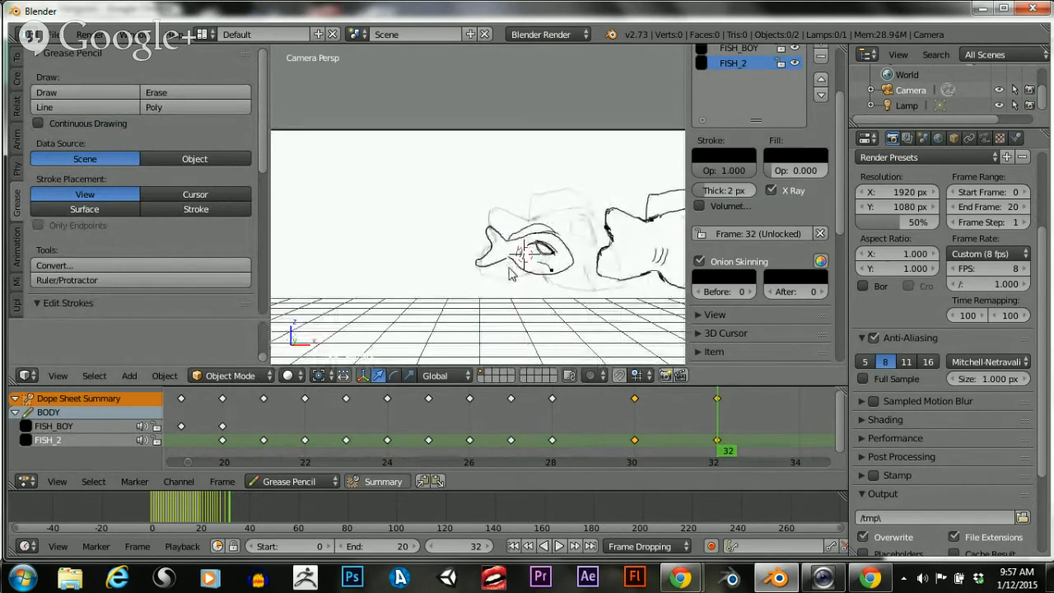
# Make FISH_BOY the active grease pencil layer and lock the FISH_2 layer
pyautogui.scroll(2, 707, 122)
pyautogui.click(715, 80)
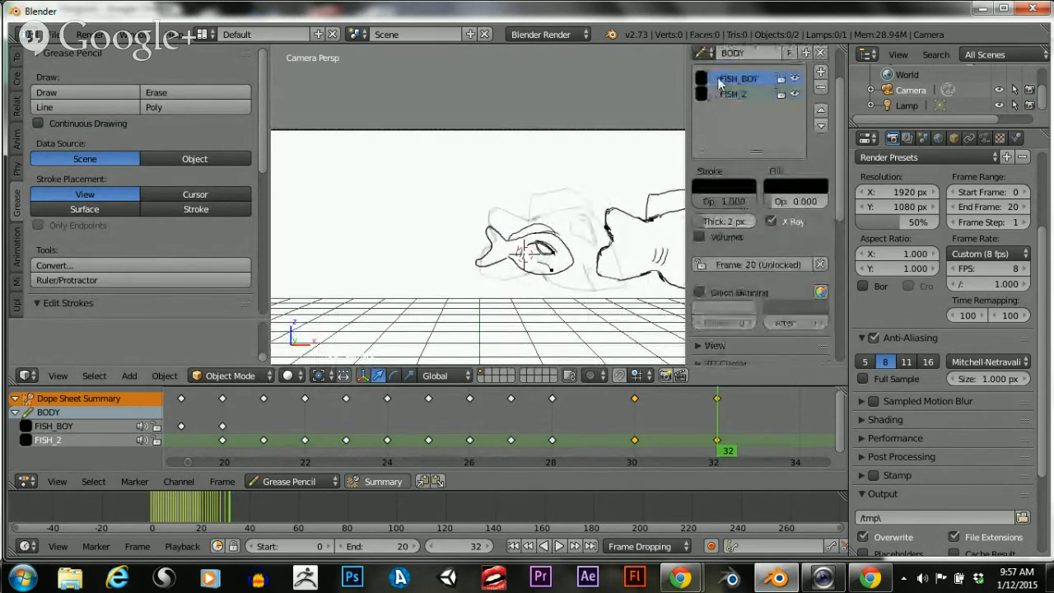
pyautogui.click(781, 94)
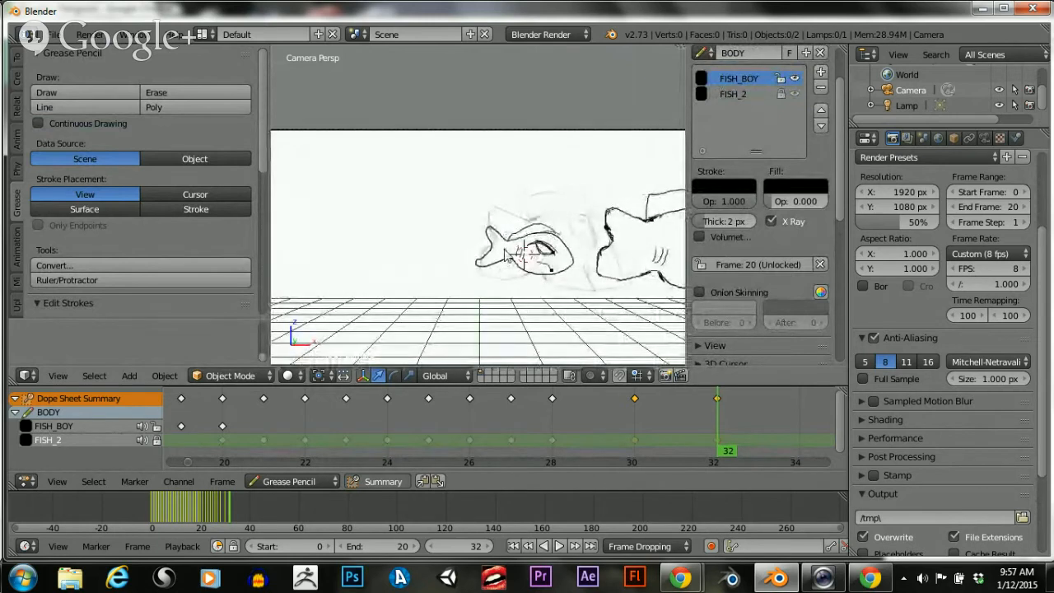
pyautogui.click(536, 247)
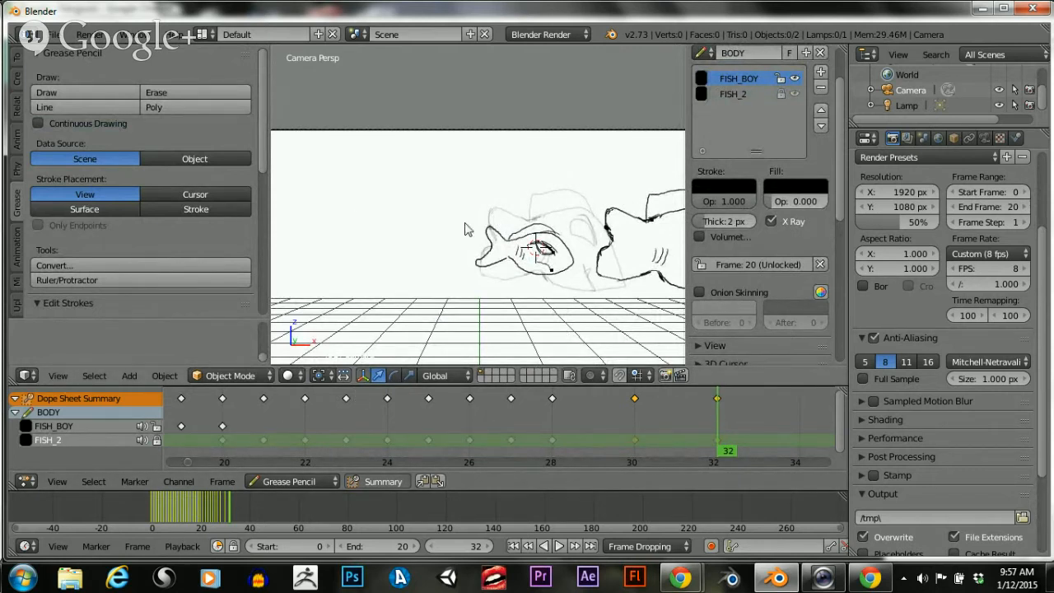
# Select all FISH_BOY strokes and add a keyframe for them at frame 32 by grabbing them and confirming in place
pyautogui.scroll(-4, 179, 215)
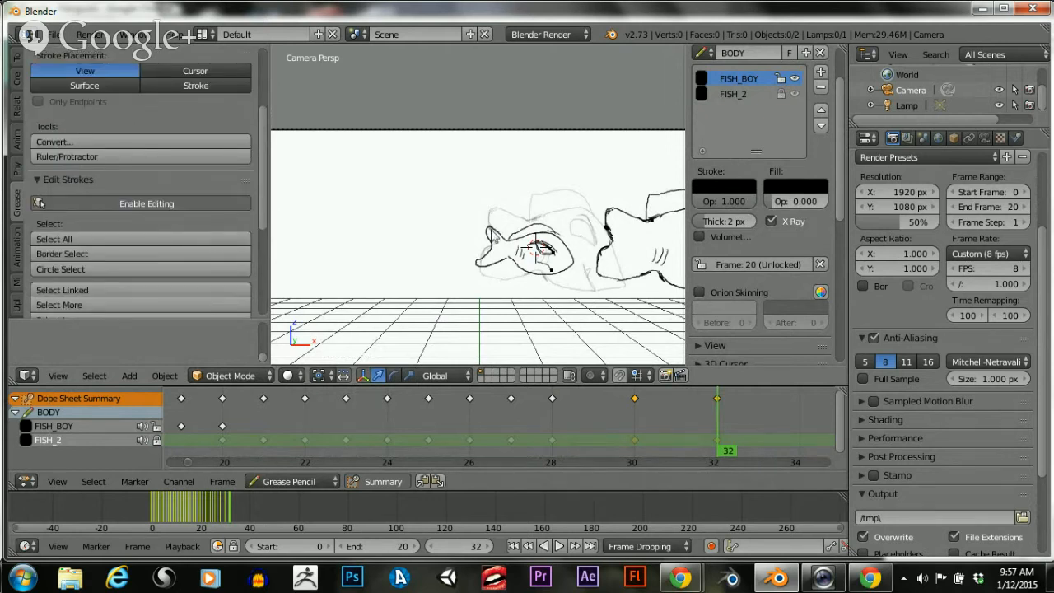
pyautogui.press('a')
pyautogui.press('a')
pyautogui.press('a')
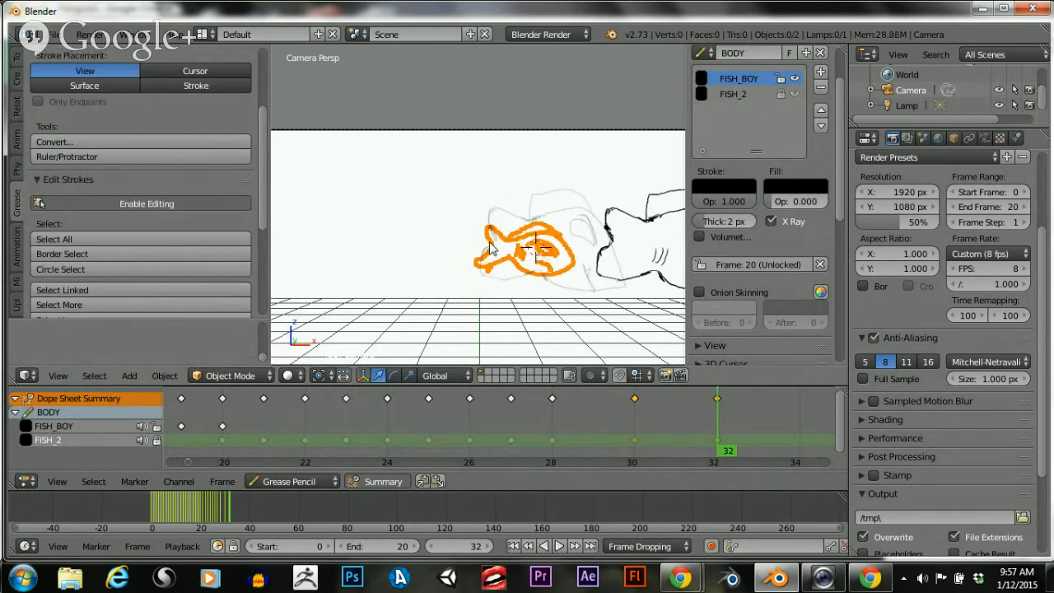
pyautogui.press('g')
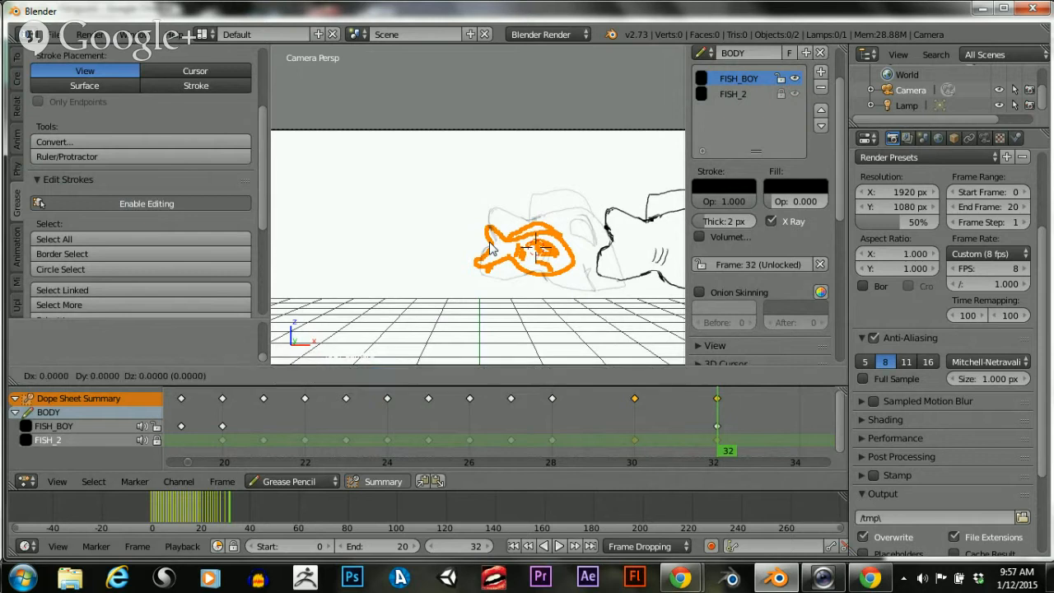
pyautogui.click(490, 243)
# Draw a closed freehand outline over the small fish on frame 32 and deselect all strokes
pyautogui.scroll(4, 243, 185)
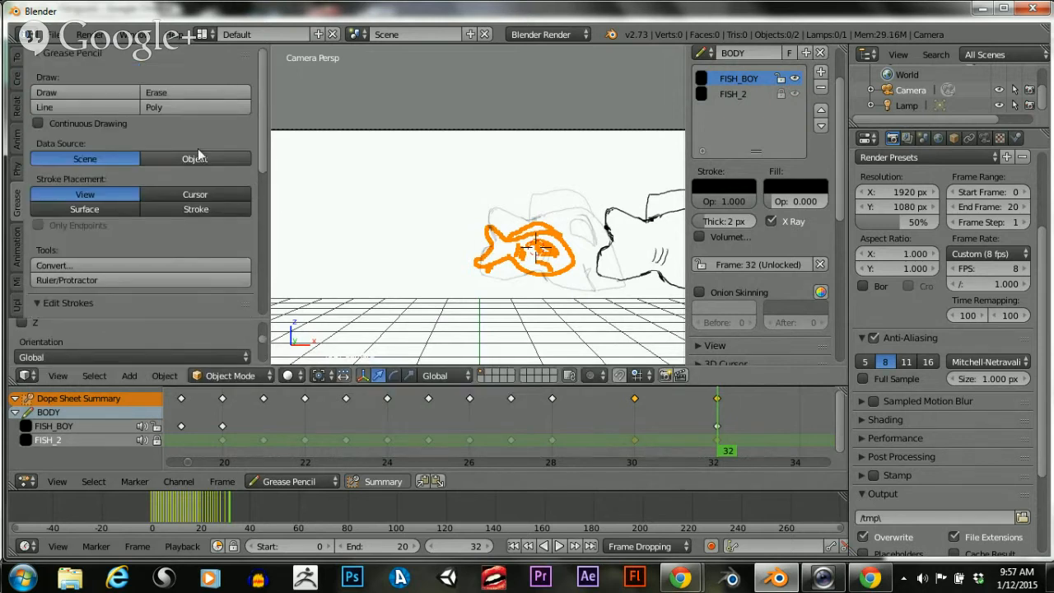
pyautogui.click(84, 92)
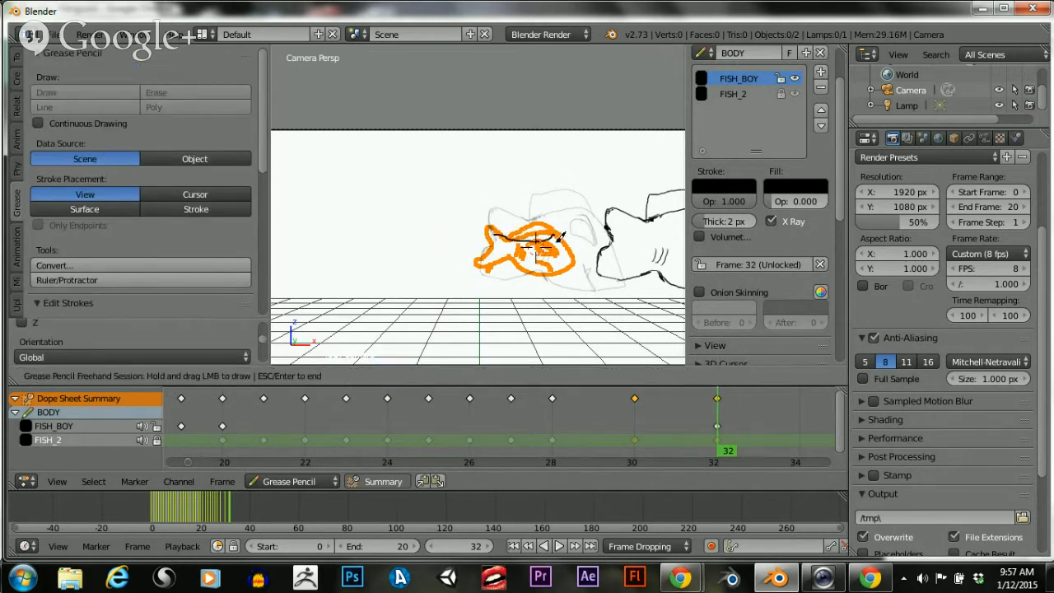
pyautogui.moveTo(560, 235); pyautogui.dragTo(495, 252)
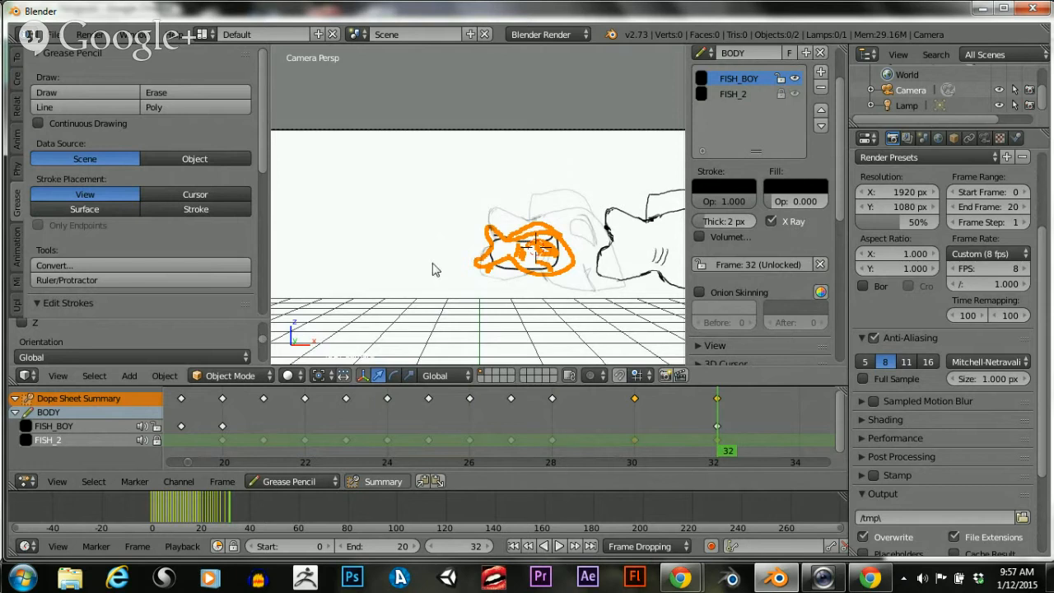
pyautogui.press('a')
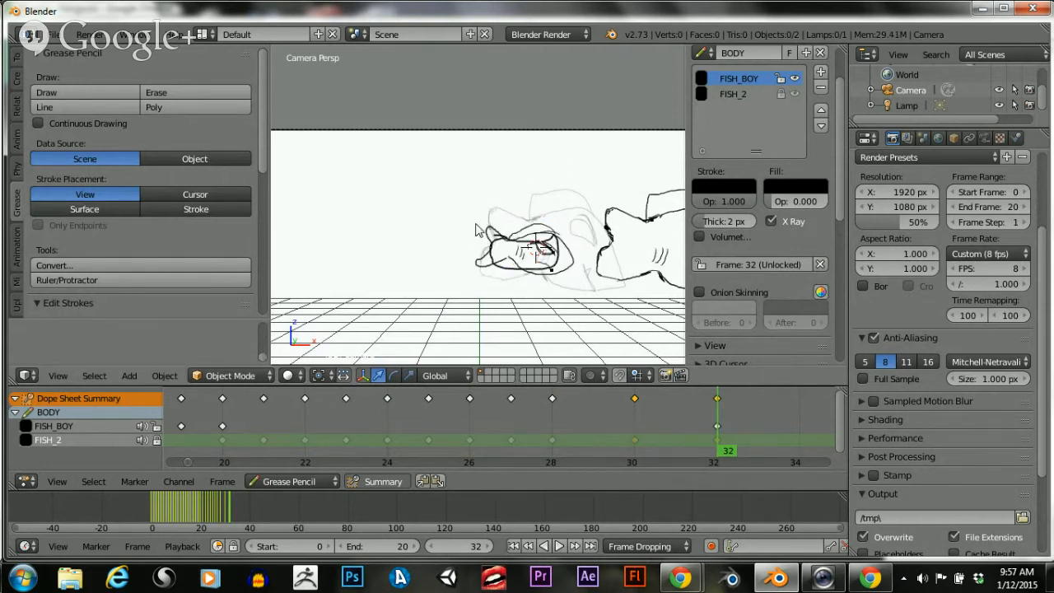
# Erase all of the small fish's strokes from the FISH_BOY layer on frame 32
pyautogui.click(153, 94)
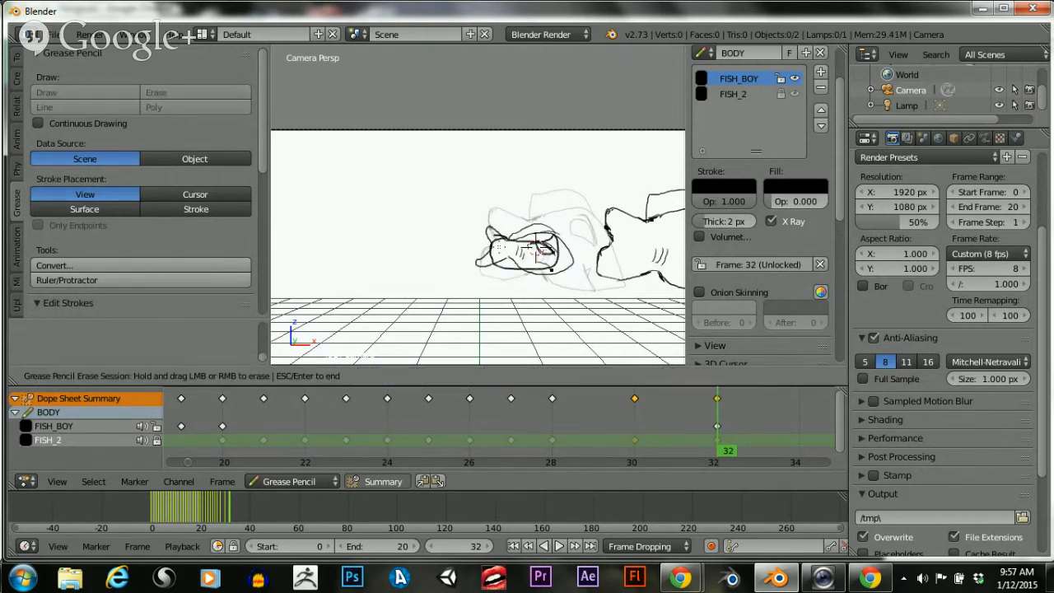
pyautogui.moveTo(538, 250); pyautogui.dragTo(536, 247)
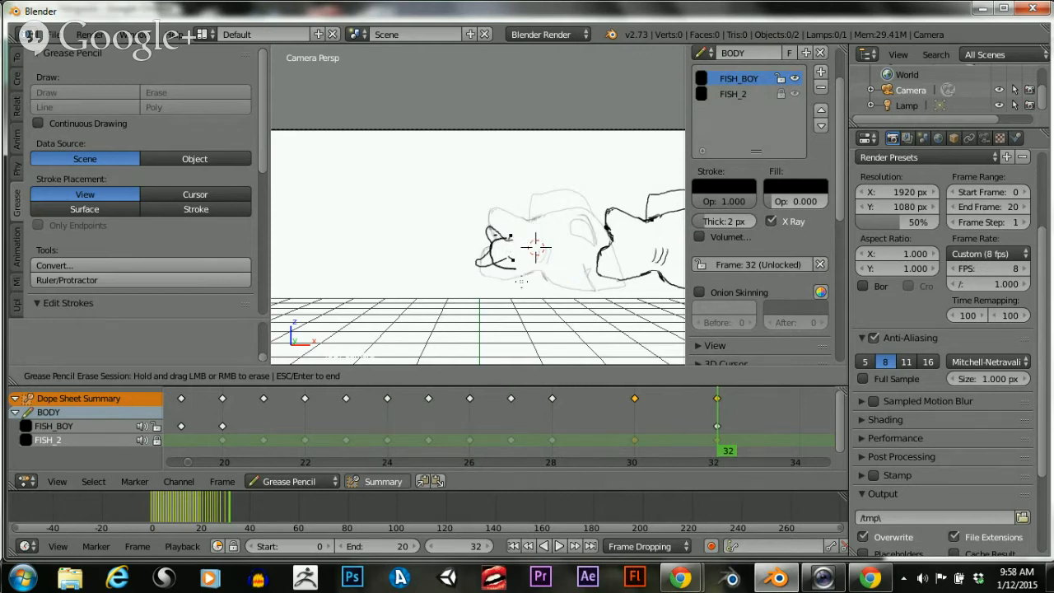
pyautogui.moveTo(521, 282); pyautogui.dragTo(486, 238)
pyautogui.press('Escape')
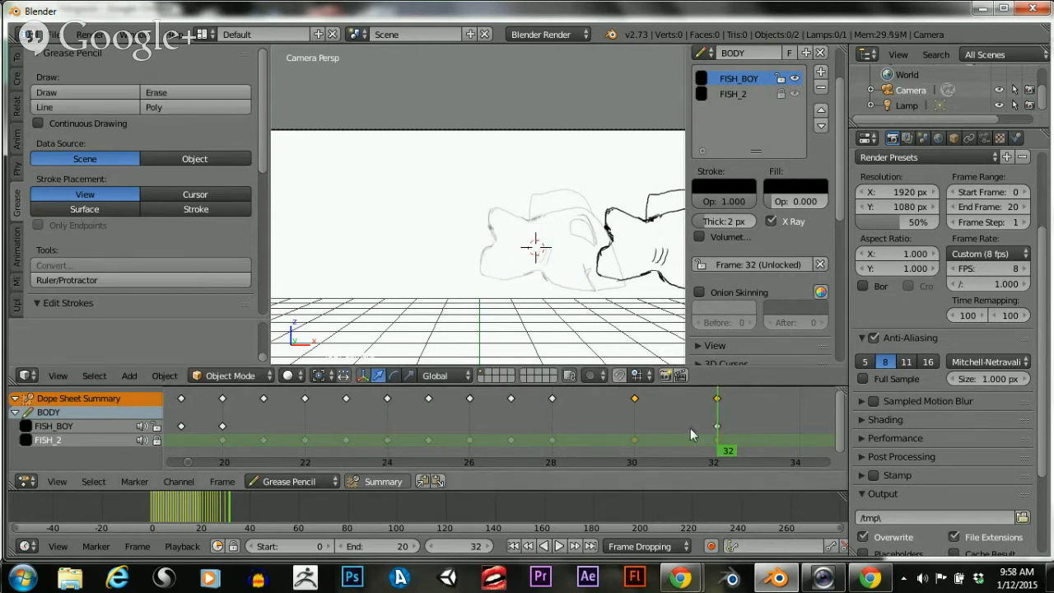
# On frame 30, erase the whole small fish from the FISH_BOY layer, adding a keyframe there, and return to frame 32
pyautogui.moveTo(691, 428)
pyautogui.mouseDown()
pyautogui.moveTo(185, 429)
pyautogui.moveTo(539, 426)
pyautogui.moveTo(665, 448)
pyautogui.moveTo(631, 448)
pyautogui.mouseUp()
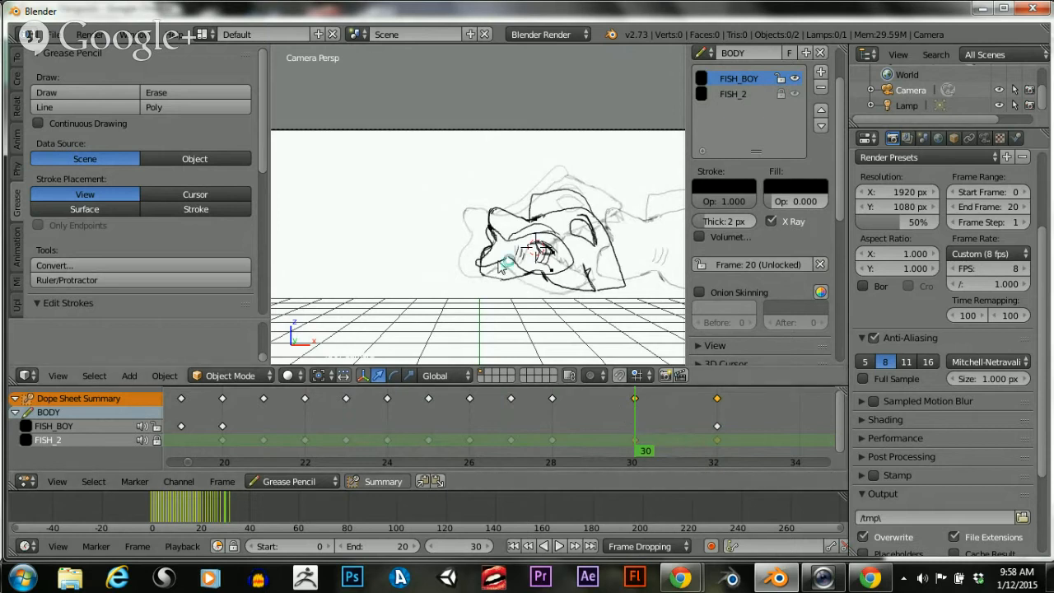
pyautogui.press('a')
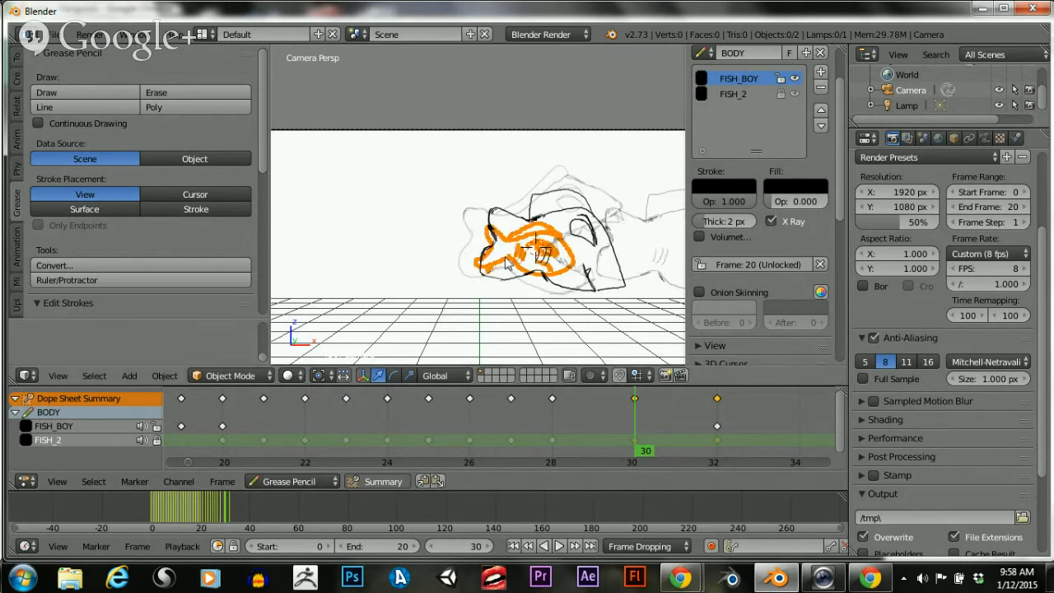
pyautogui.click(146, 94)
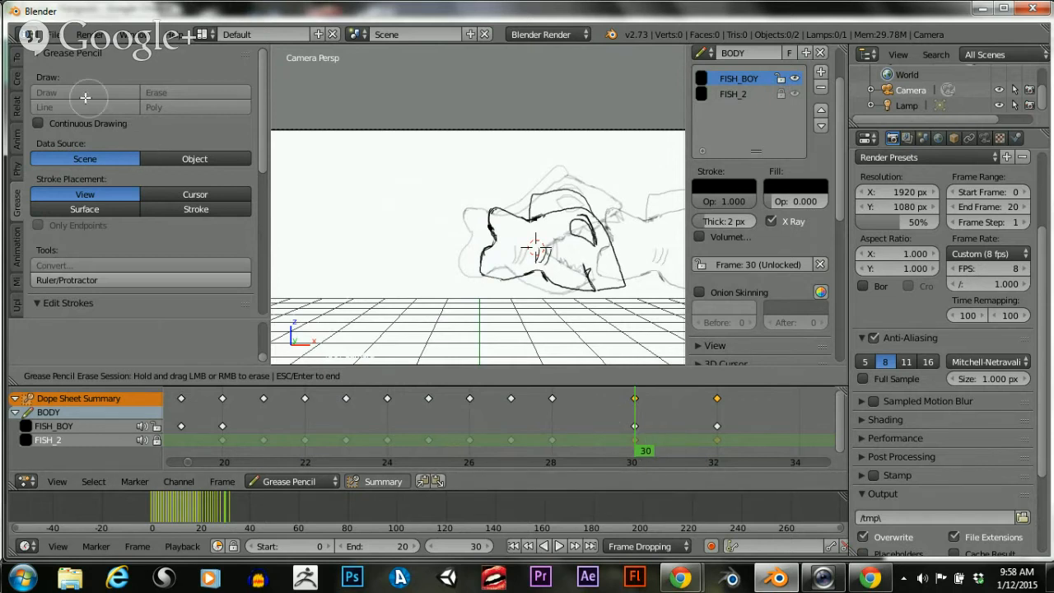
pyautogui.press('Escape')
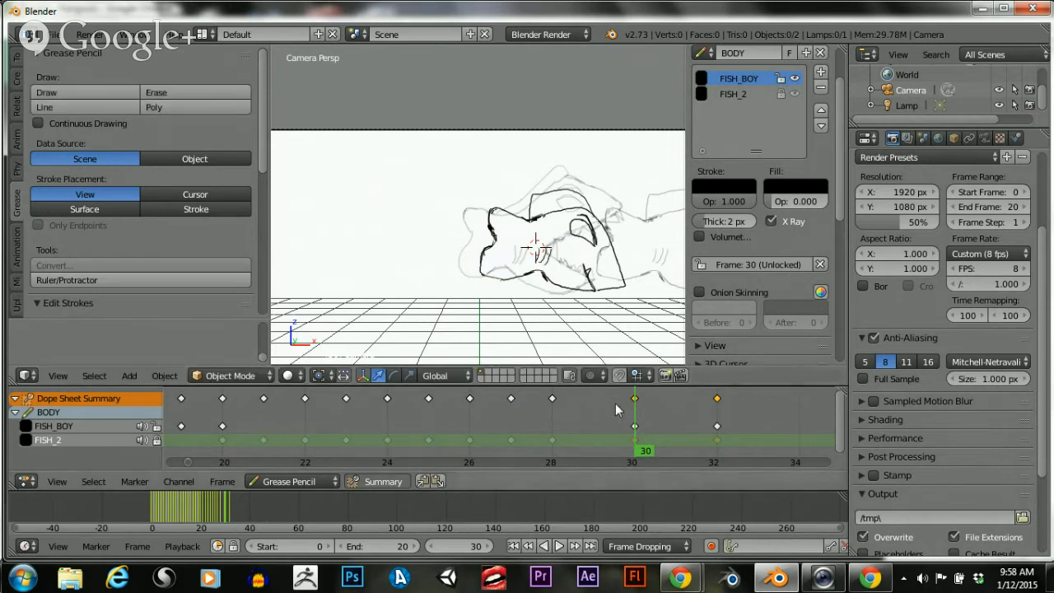
pyautogui.moveTo(631, 434)
pyautogui.mouseDown()
pyautogui.moveTo(394, 435)
pyautogui.moveTo(738, 439)
pyautogui.moveTo(713, 436)
pyautogui.mouseUp()
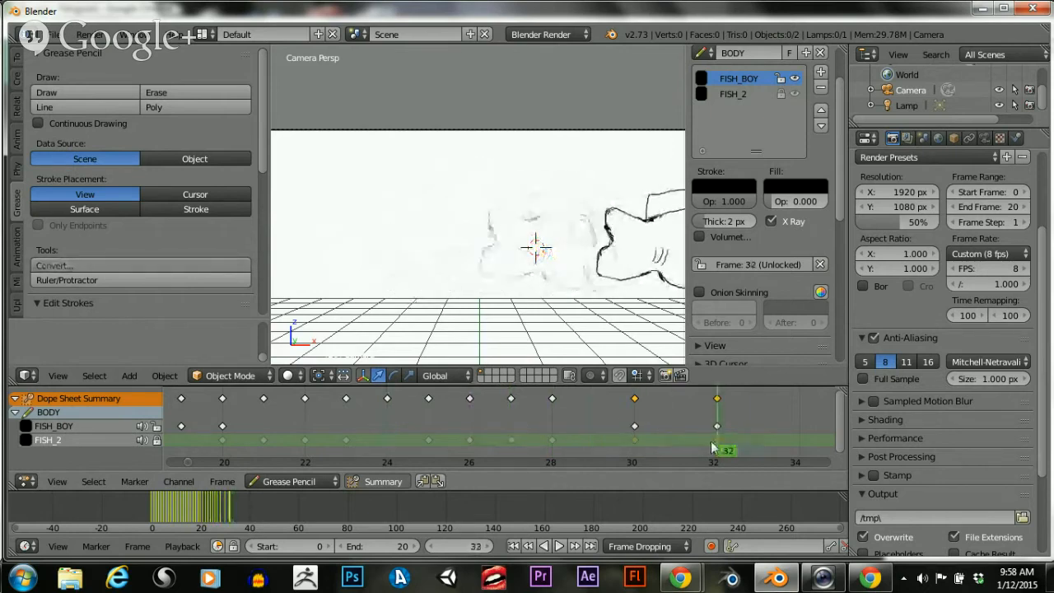
# Move the FISH_BOY keyframe from frame 20 to frame 26 and go to frame 26
pyautogui.scroll(-3, 622, 400)
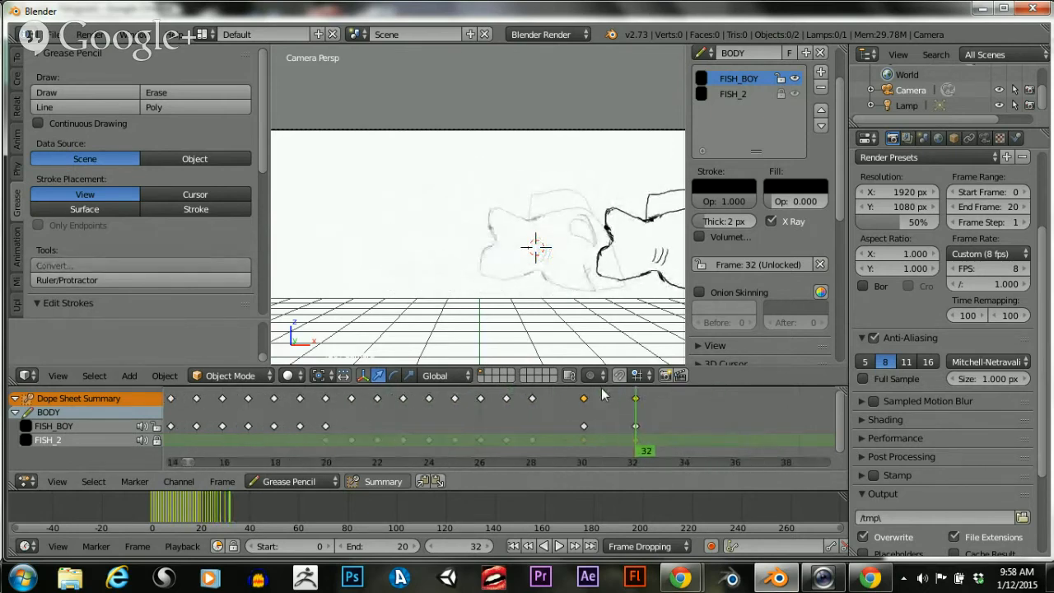
pyautogui.scroll(-2, 535, 247)
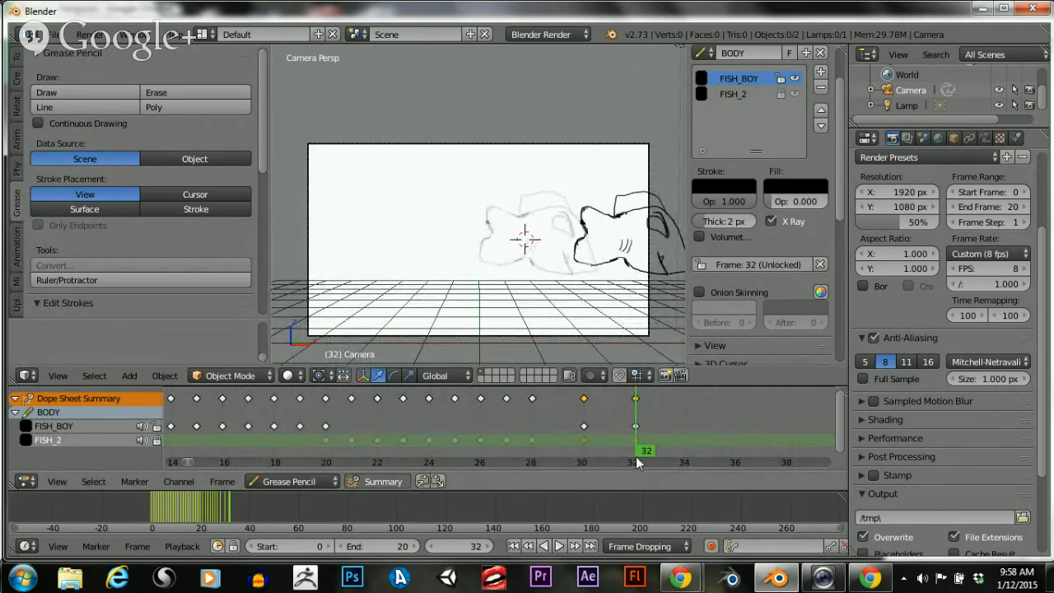
pyautogui.moveTo(305, 463); pyautogui.dragTo(628, 457)
pyautogui.scroll(-4, 364, 423)
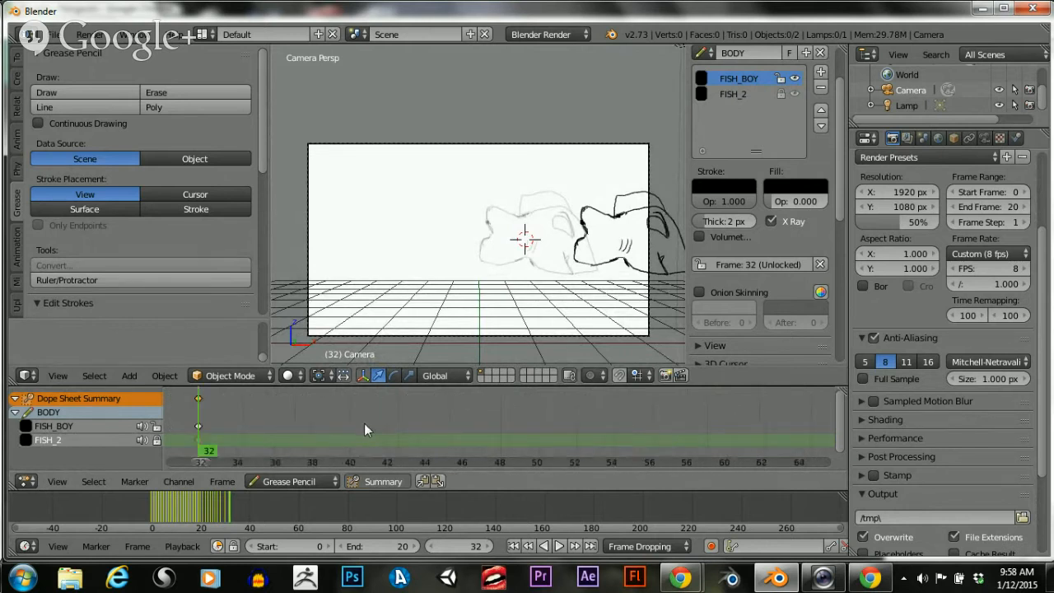
pyautogui.scroll(-2, 307, 429)
pyautogui.moveTo(307, 428); pyautogui.dragTo(606, 415, button='middle')
pyautogui.scroll(3, 550, 440)
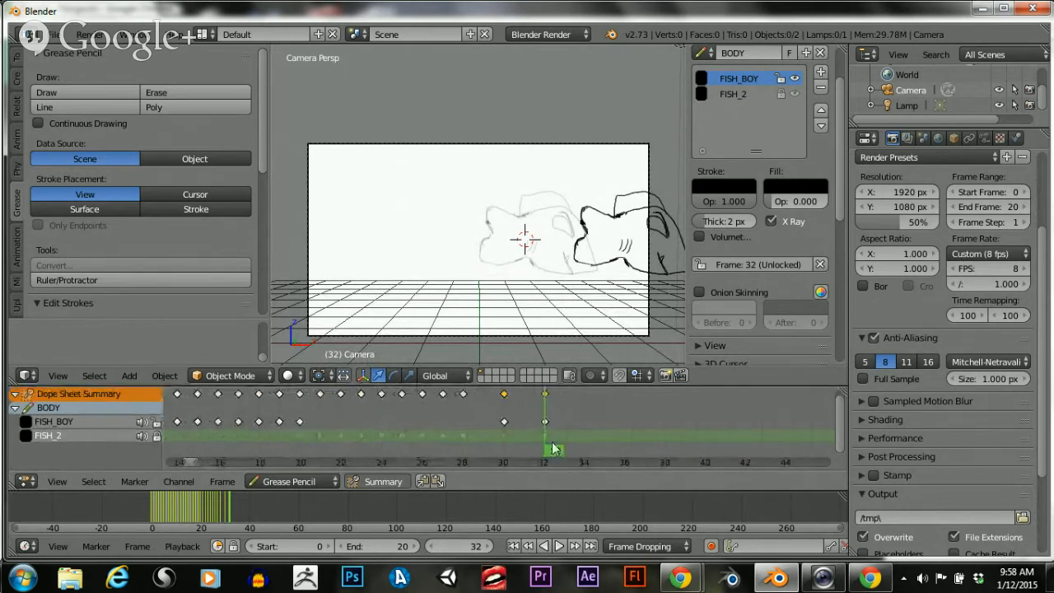
pyautogui.moveTo(550, 449)
pyautogui.mouseDown()
pyautogui.moveTo(266, 449)
pyautogui.moveTo(404, 449)
pyautogui.moveTo(328, 449)
pyautogui.mouseUp()
pyautogui.rightClick(299, 422)
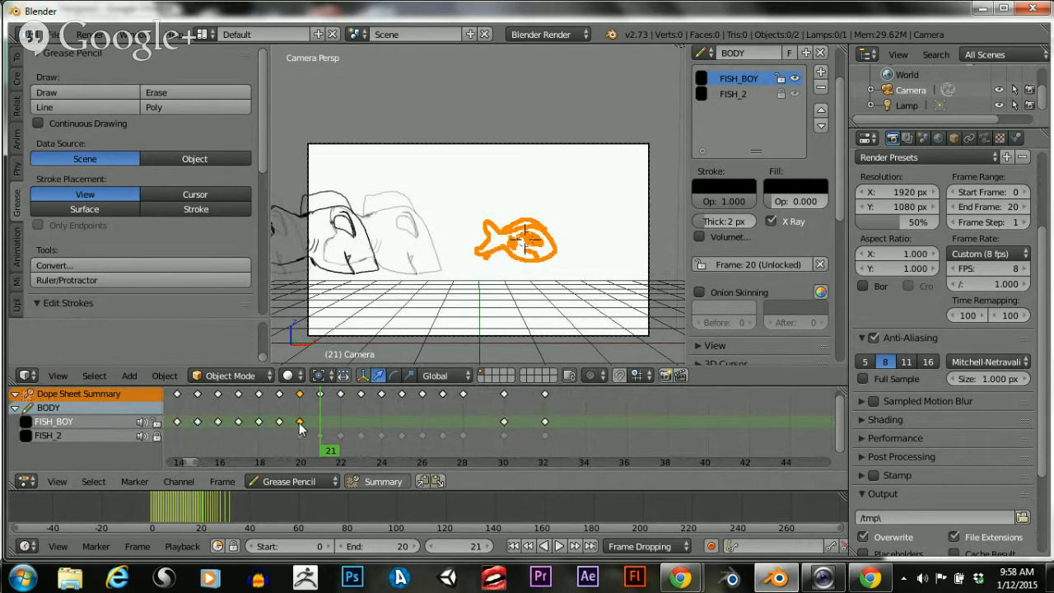
pyautogui.press('g')
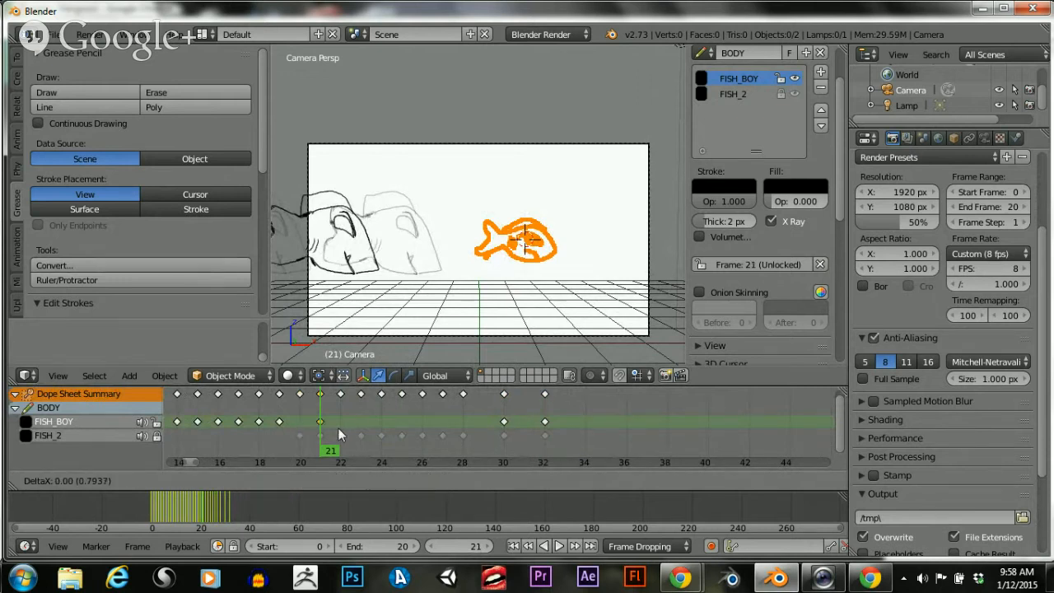
pyautogui.click(435, 438)
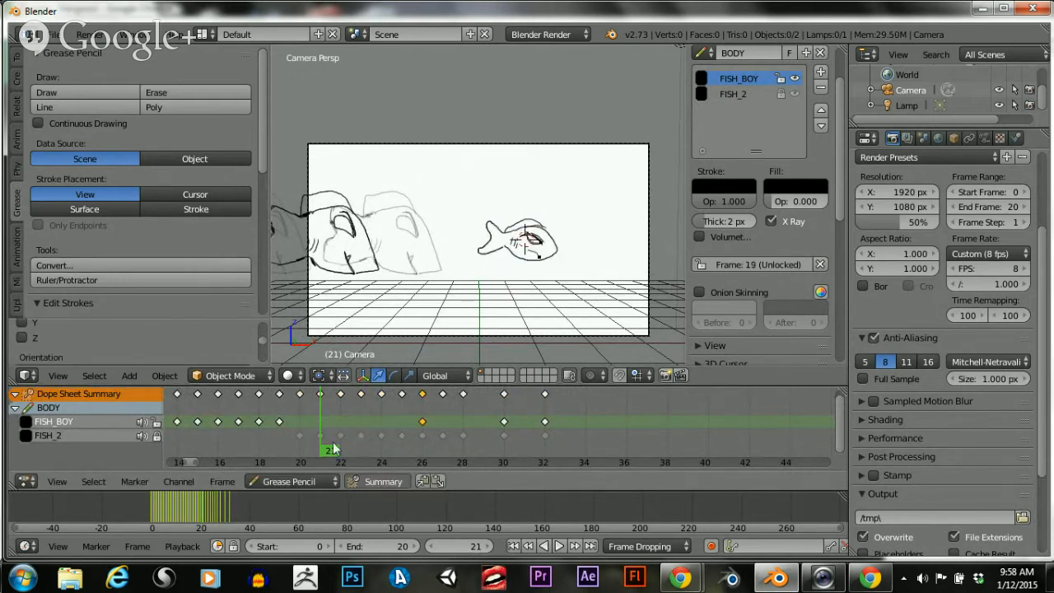
pyautogui.moveTo(324, 439)
pyautogui.mouseDown()
pyautogui.moveTo(459, 443)
pyautogui.moveTo(423, 443)
pyautogui.mouseUp()
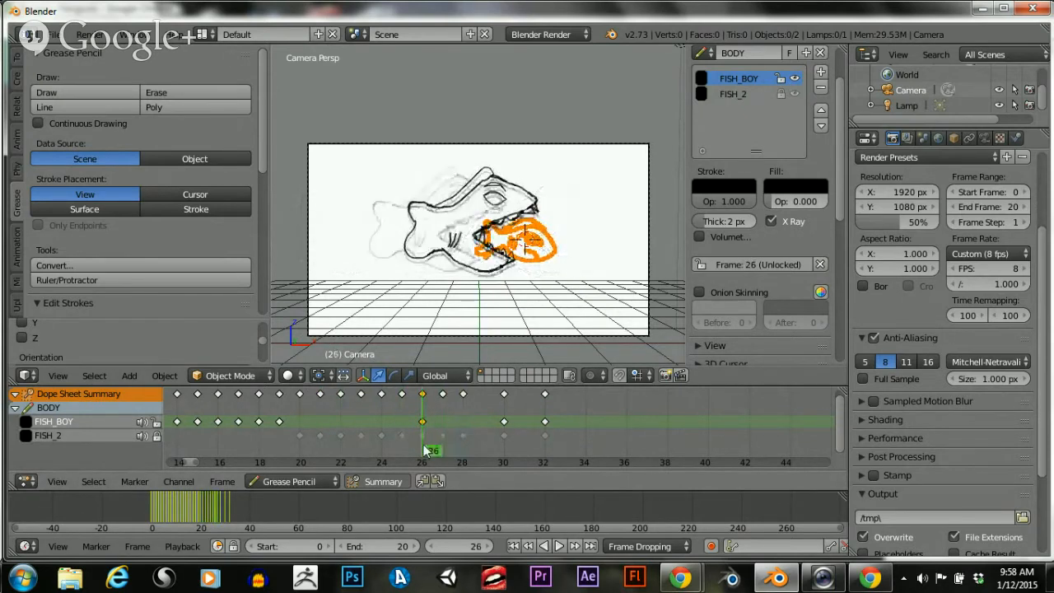
pyautogui.scroll(5, 521, 280)
pyautogui.scroll(1, 518, 277)
pyautogui.moveTo(491, 245); pyautogui.dragTo(501, 325, button='middle')
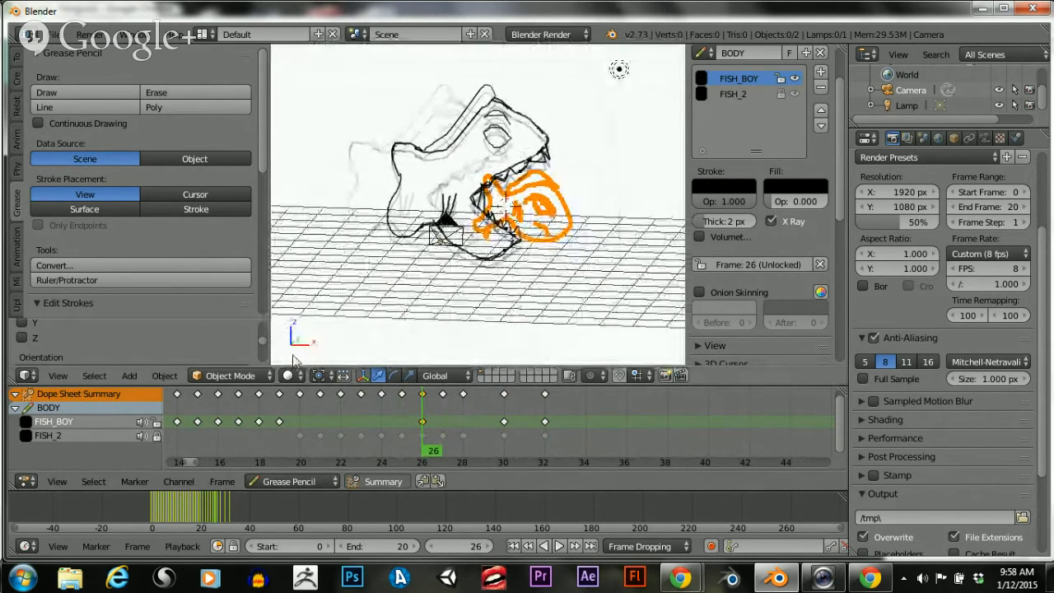
pyautogui.click(66, 376)
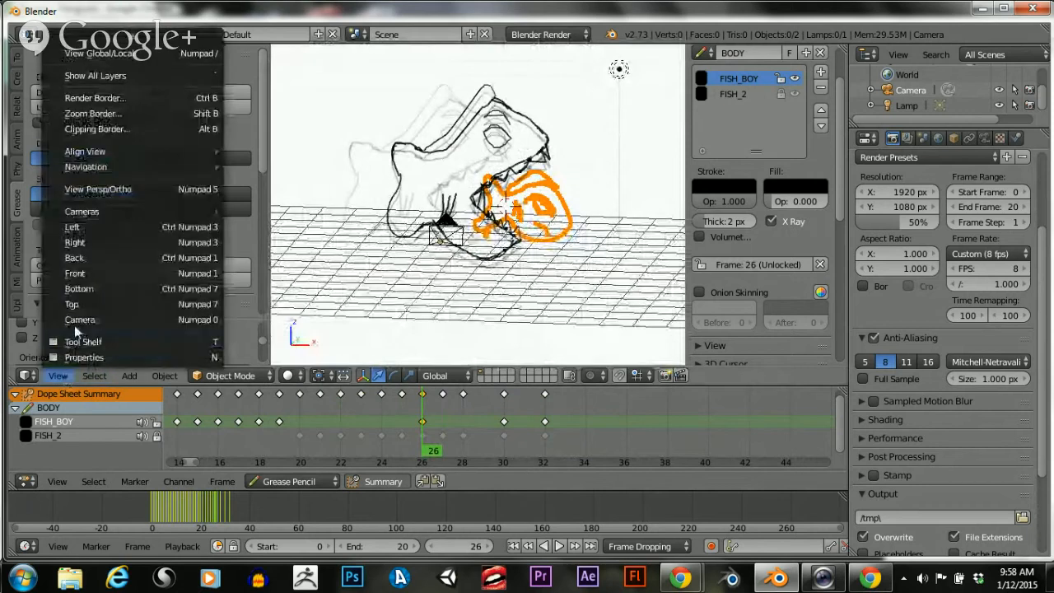
pyautogui.click(97, 307)
pyautogui.scroll(1, 518, 227)
pyautogui.scroll(-7, 517, 227)
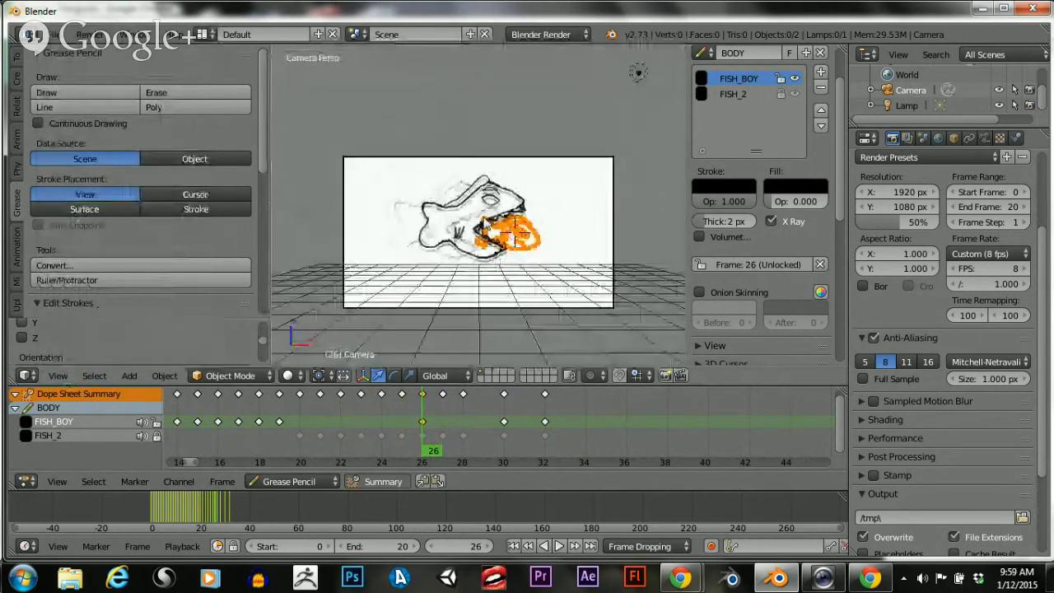
pyautogui.scroll(2, 506, 227)
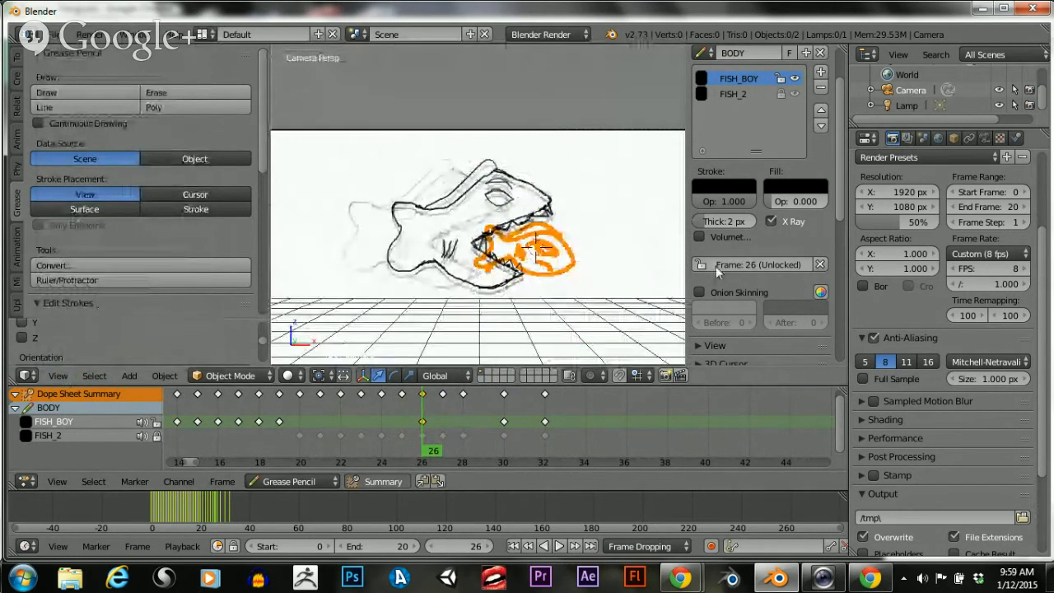
# Make FISH_2 the active grease pencil layer, unlock it and turn off its onion skinning
pyautogui.scroll(-4, 716, 267)
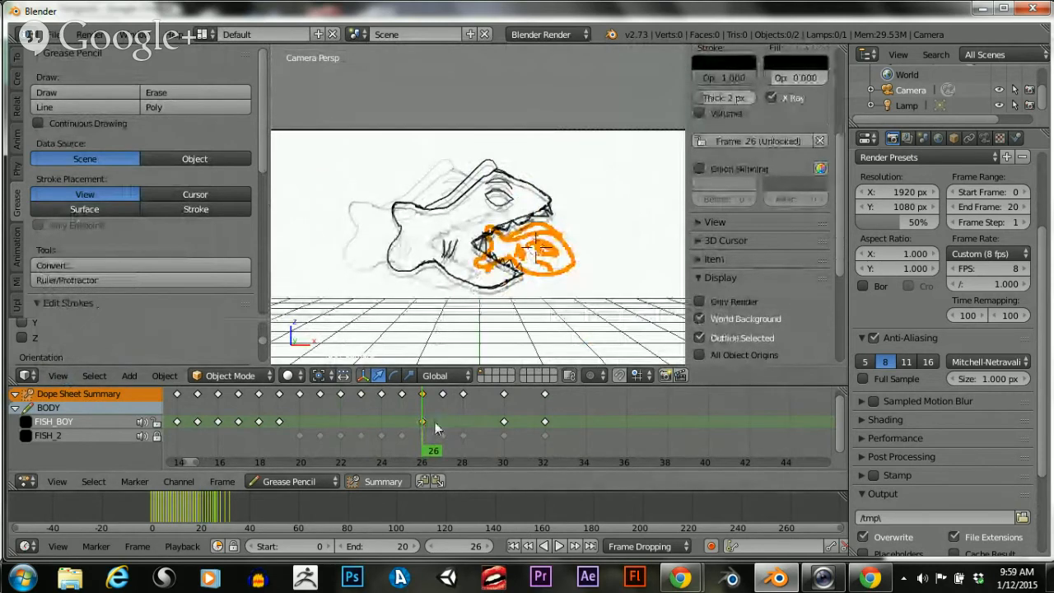
pyautogui.moveTo(437, 428)
pyautogui.mouseDown()
pyautogui.moveTo(588, 417)
pyautogui.moveTo(423, 420)
pyautogui.mouseUp()
pyautogui.scroll(3, 806, 181)
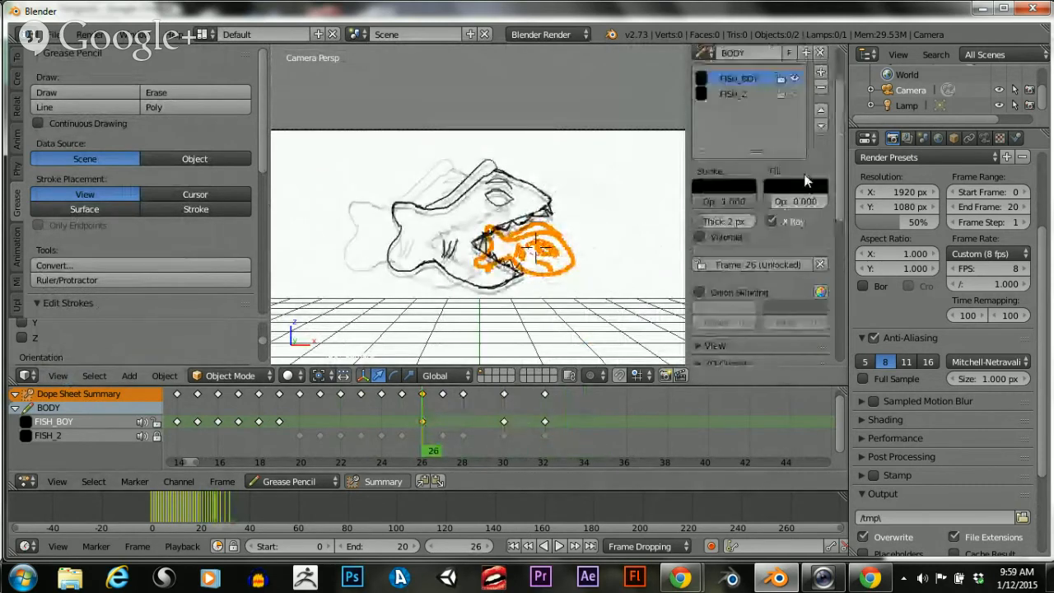
pyautogui.scroll(1, 729, 156)
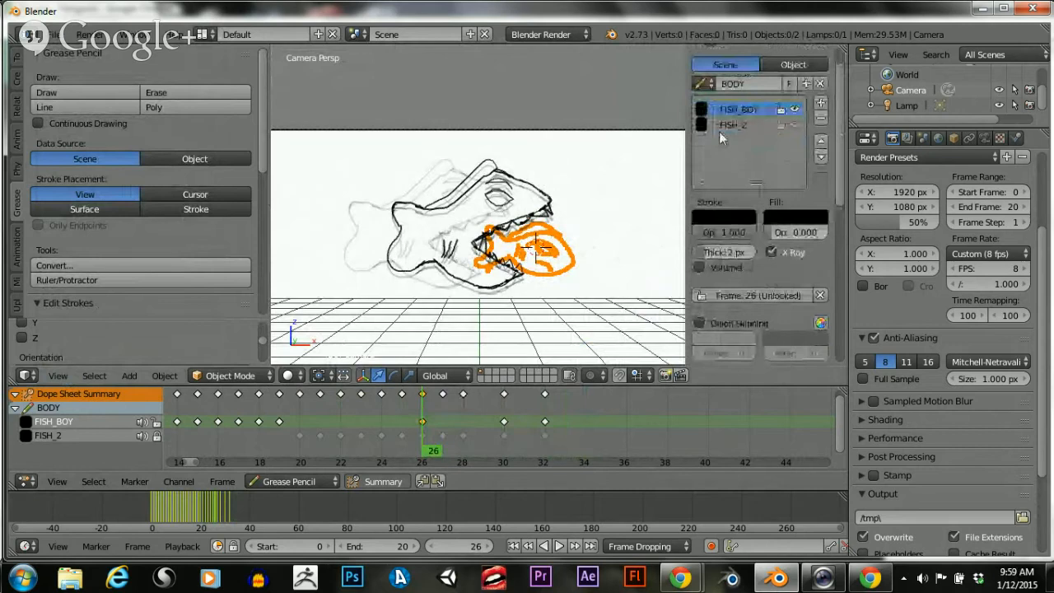
pyautogui.click(725, 124)
pyautogui.scroll(-2, 723, 232)
pyautogui.scroll(1, 727, 193)
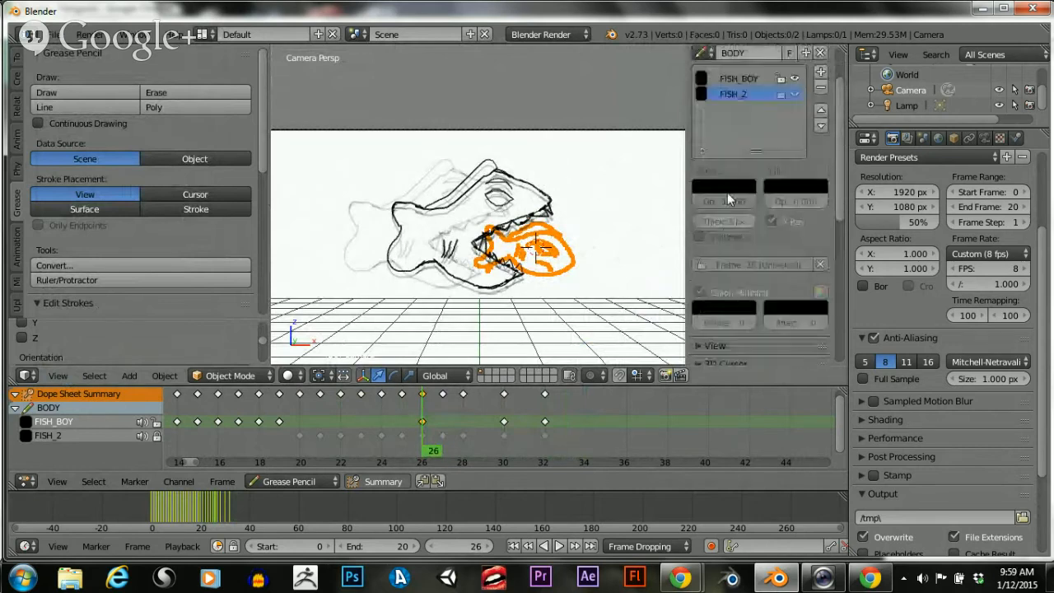
pyautogui.scroll(1, 728, 193)
pyautogui.click(700, 323)
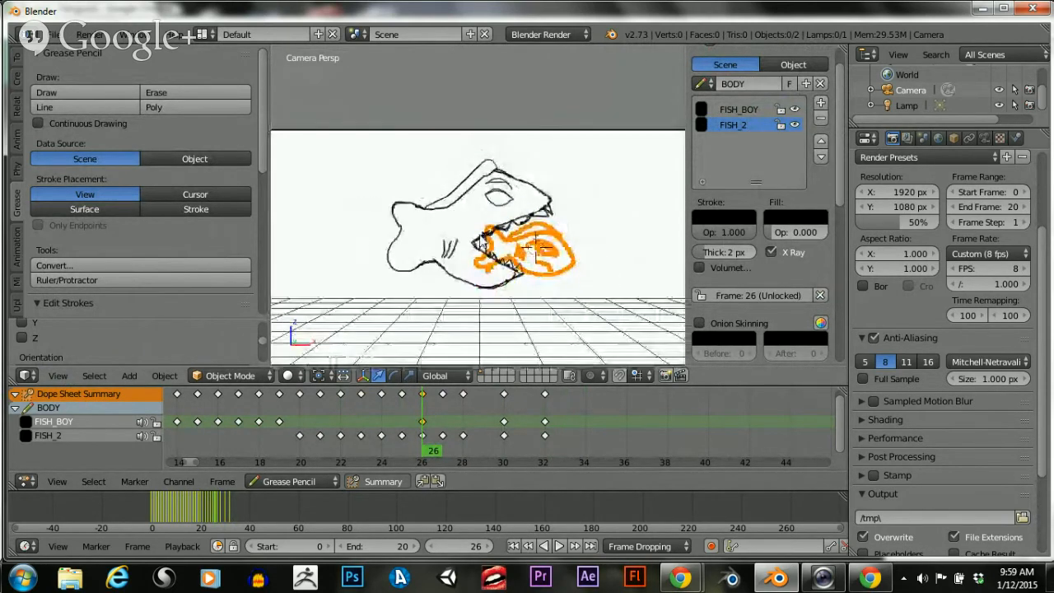
# Deselect all strokes and turn off stroke editing to examine the clean drawing of both fish on frame 26
pyautogui.press('a')
pyautogui.scroll(-5, 152, 239)
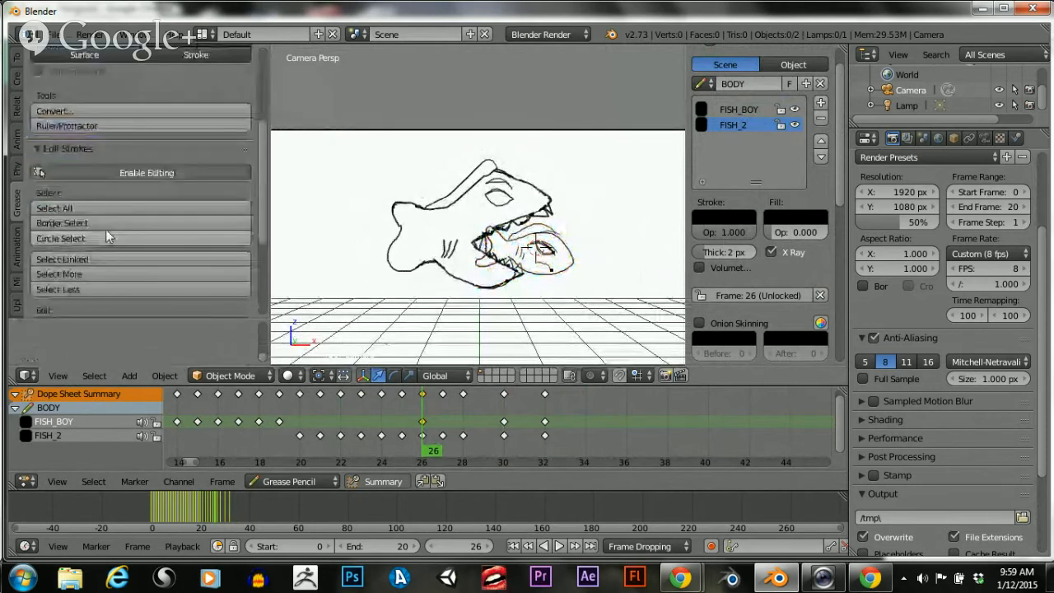
pyautogui.click(125, 171)
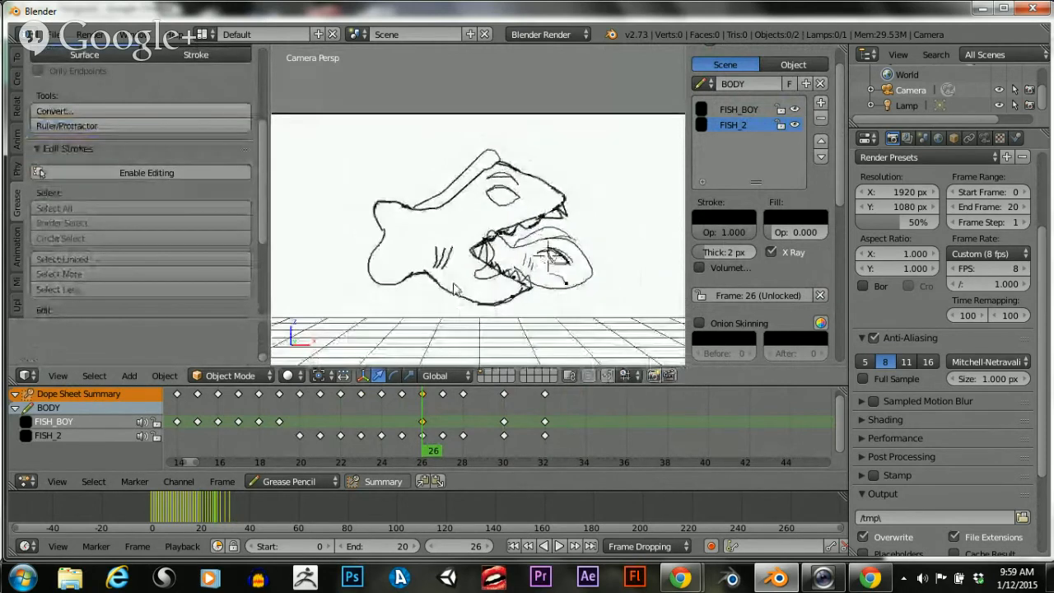
pyautogui.click(457, 424)
pyautogui.moveTo(457, 425)
pyautogui.mouseDown()
pyautogui.moveTo(544, 425)
pyautogui.moveTo(412, 426)
pyautogui.moveTo(466, 427)
pyautogui.moveTo(424, 427)
pyautogui.mouseUp()
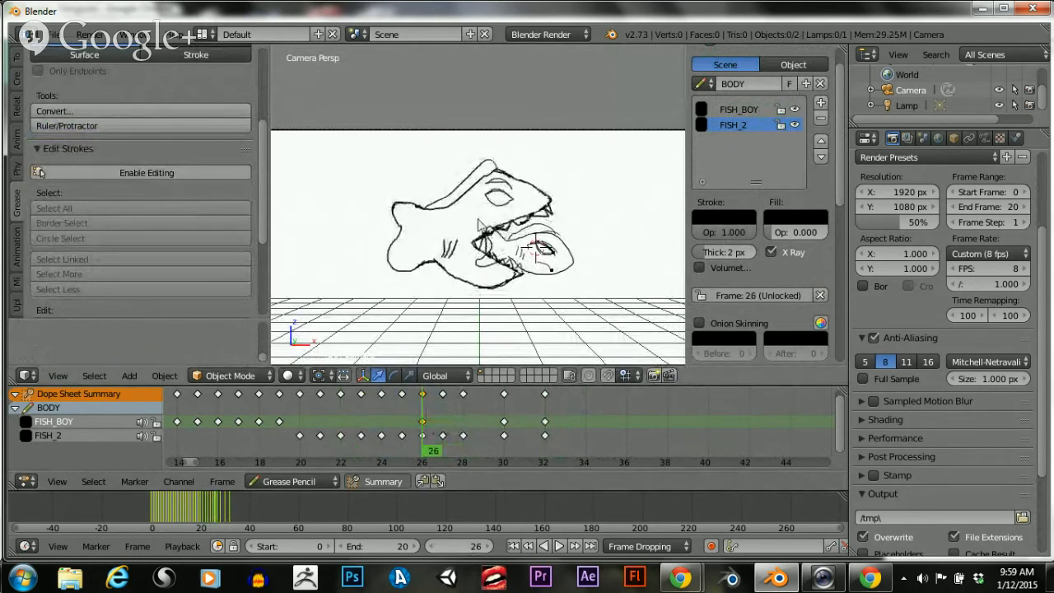
pyautogui.scroll(2, 460, 228)
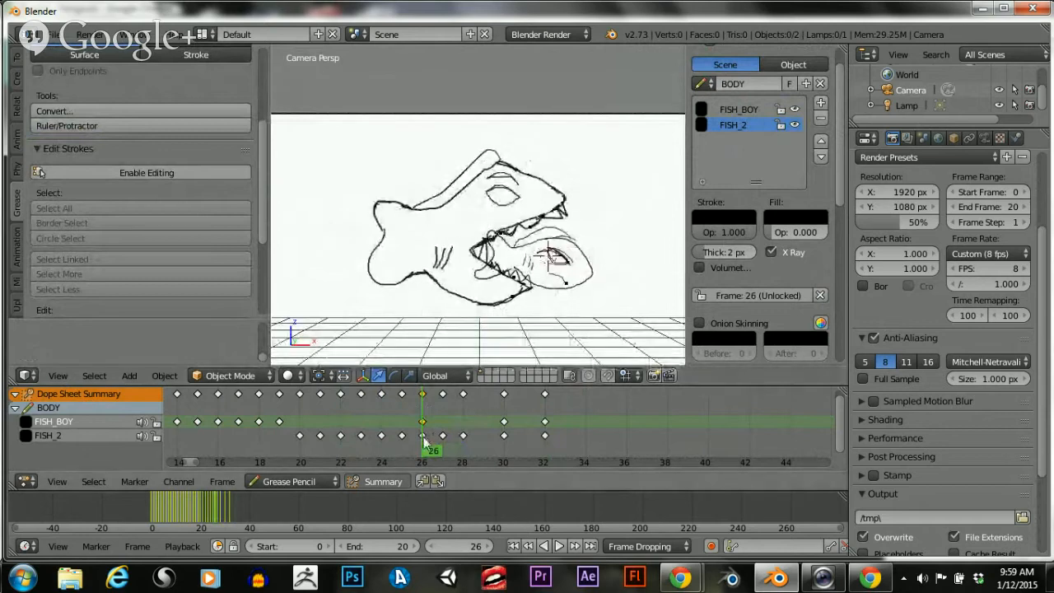
pyautogui.scroll(1, 440, 298)
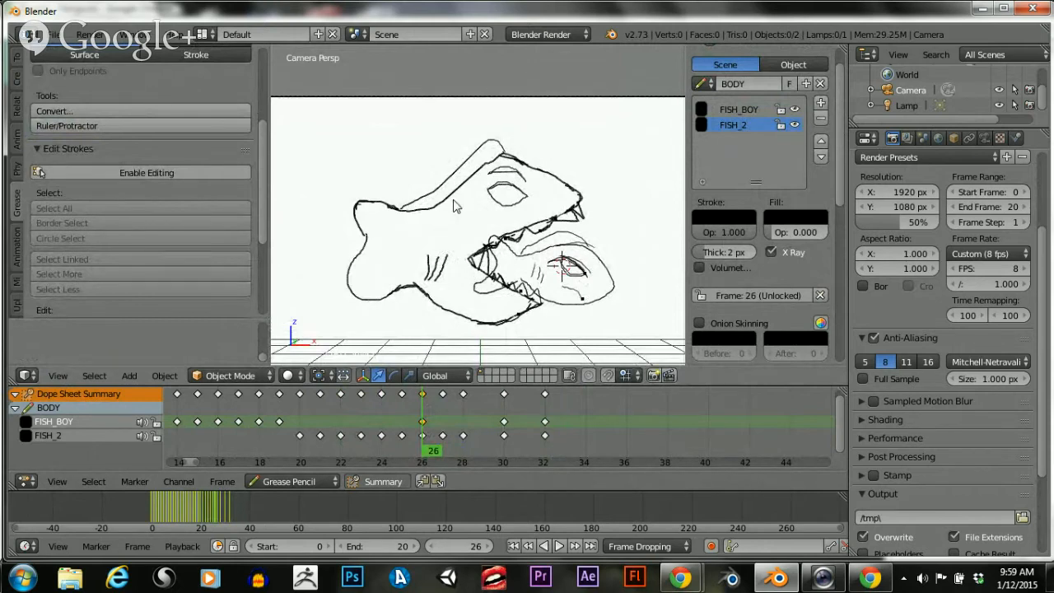
# Re-enable stroke editing, box-select the small fish's tail area around the shark's mouth corner, and lock the FISH_2 layer to exclude the shark's points
pyautogui.click(159, 183)
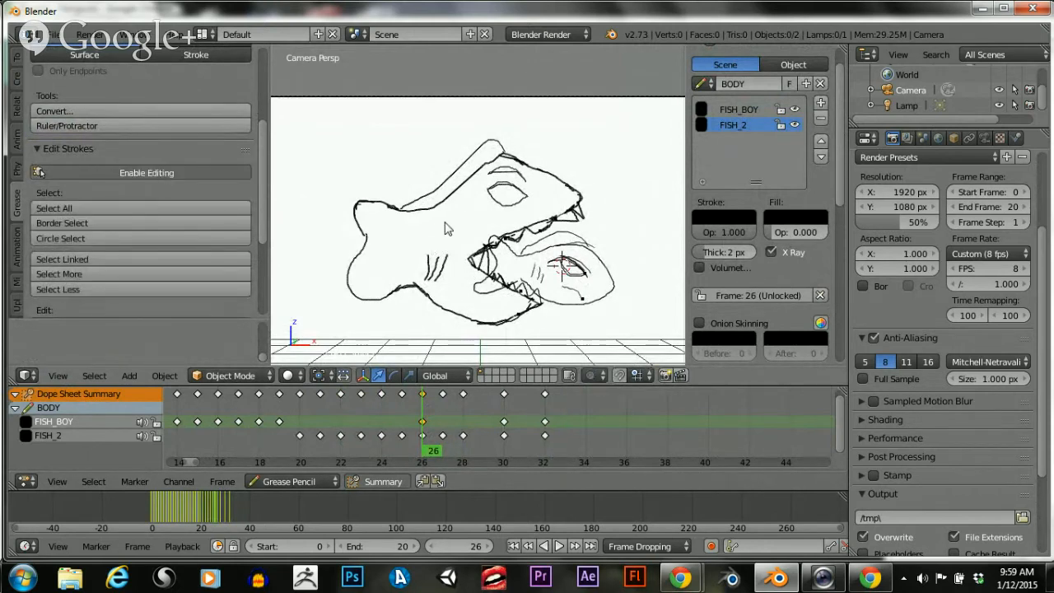
pyautogui.press('b')
pyautogui.moveTo(437, 196)
pyautogui.mouseDown()
pyautogui.moveTo(486, 276)
pyautogui.moveTo(499, 321)
pyautogui.moveTo(491, 313)
pyautogui.mouseUp()
pyautogui.scroll(2, 471, 272)
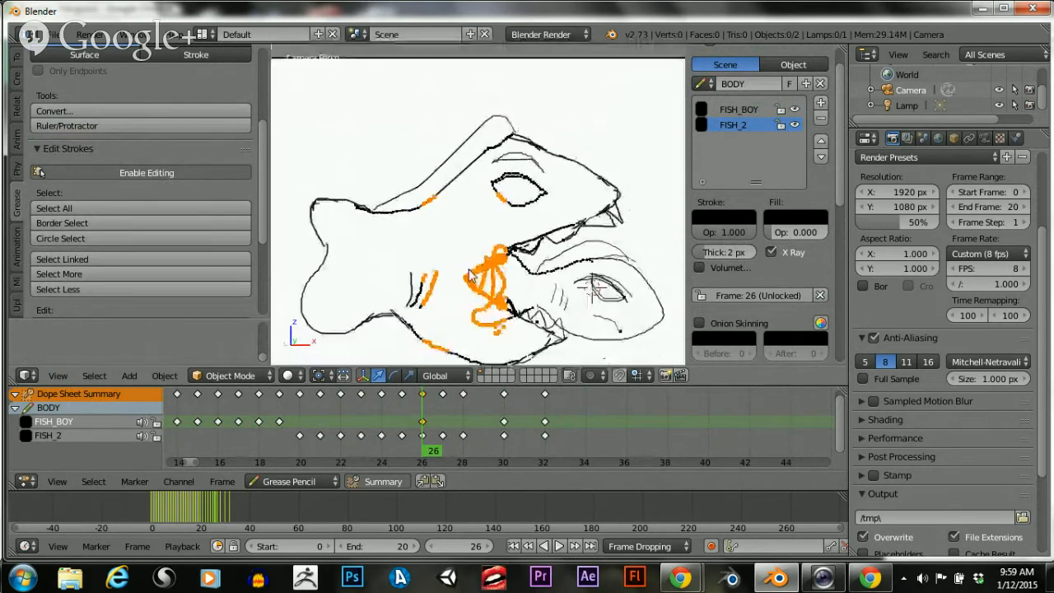
pyautogui.click(781, 126)
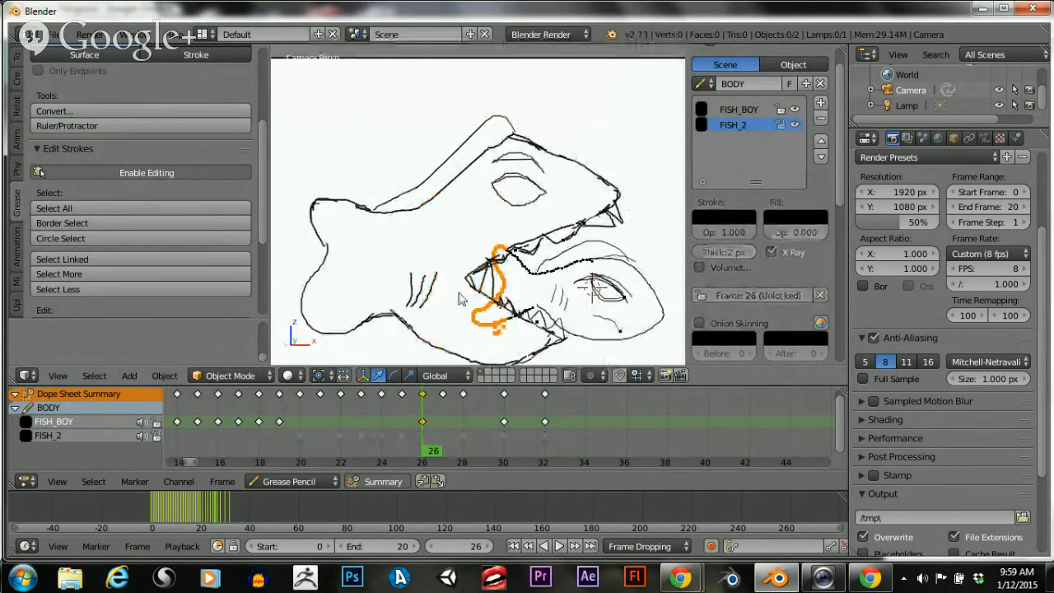
# Delete the selected tail points of the small fish on frame 26 and undo the deletion
pyautogui.press('x')
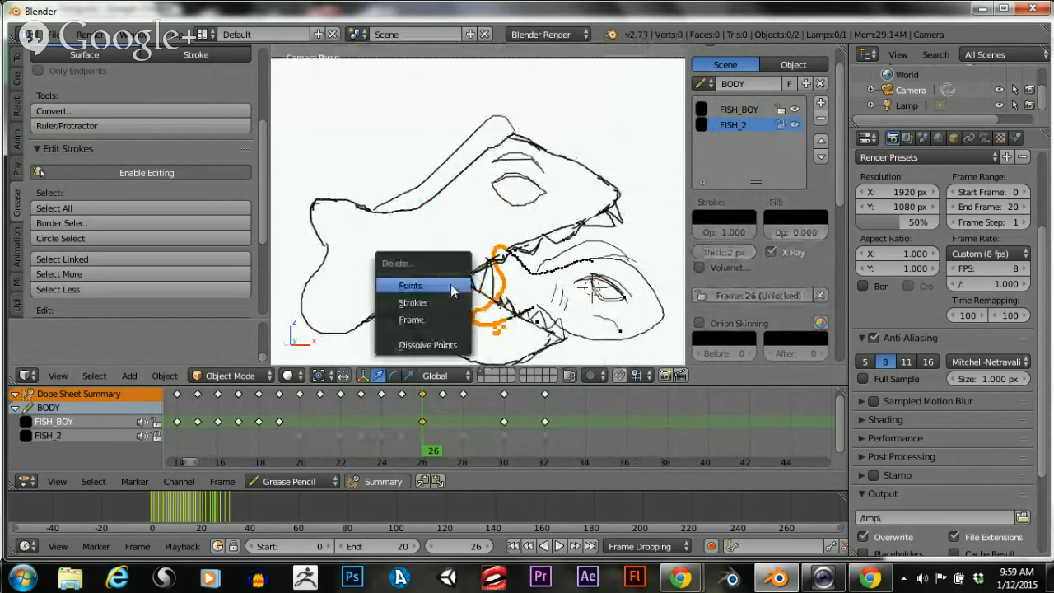
pyautogui.click(450, 285)
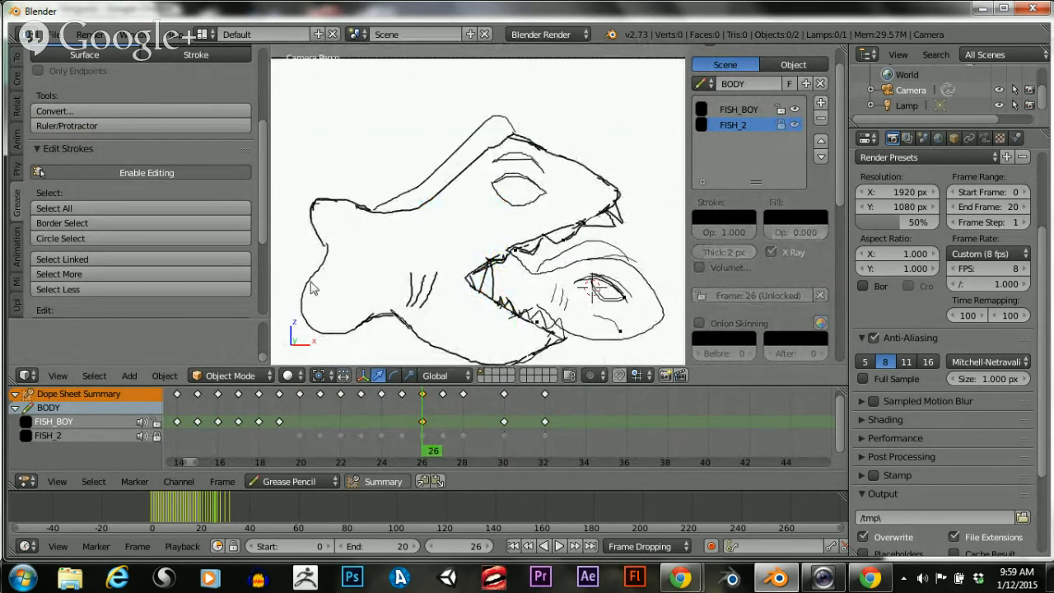
pyautogui.scroll(3, 168, 206)
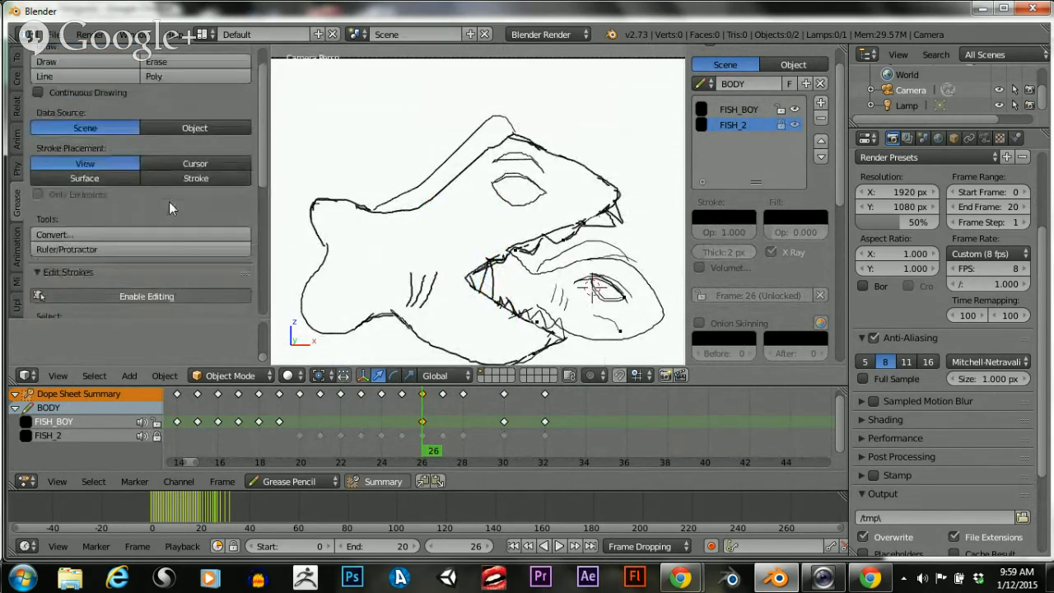
pyautogui.scroll(-1, 169, 203)
pyautogui.press('q')
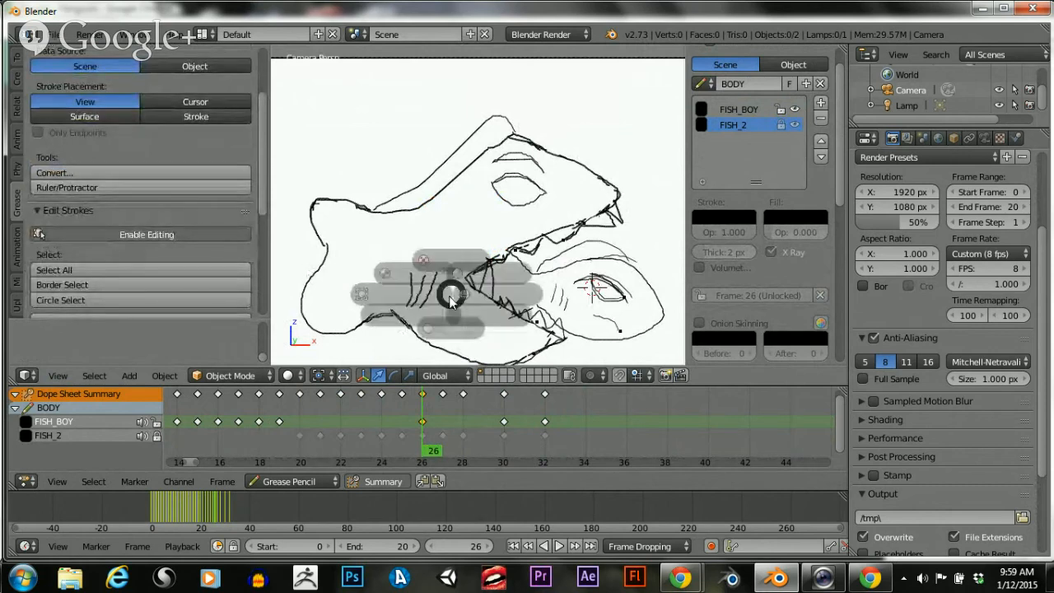
pyautogui.hotkey('d', 'Tab')
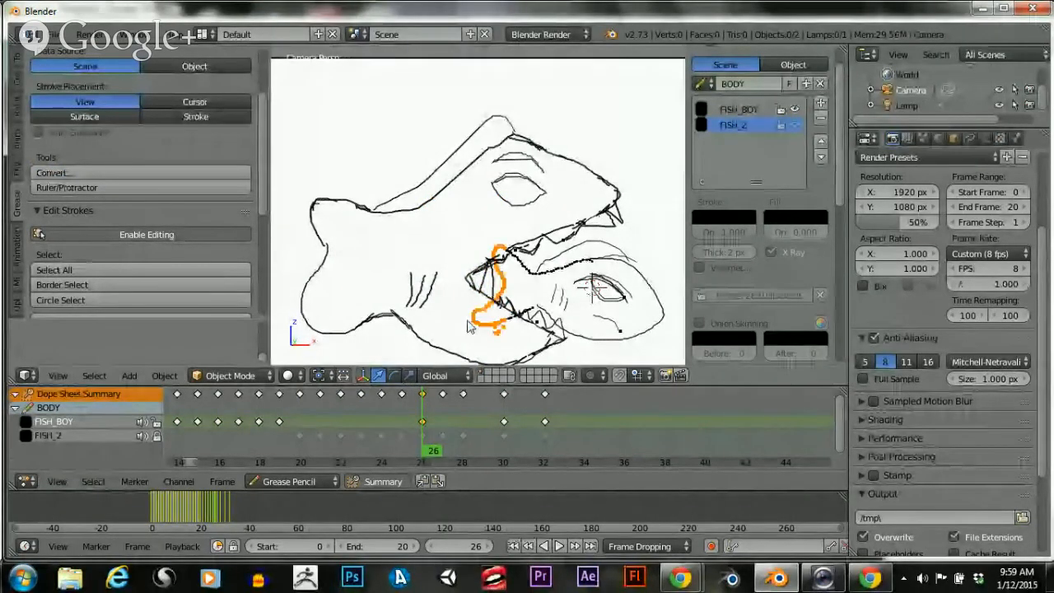
# Circle-deselect the small fish's points along the curve inside the shark's open mouth on frame 26
pyautogui.press('c')
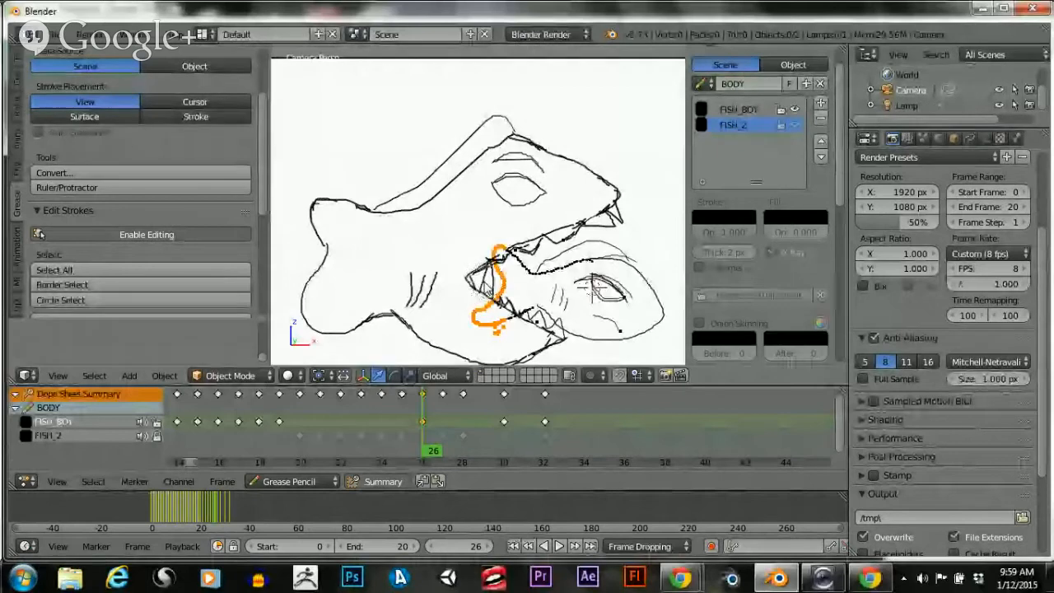
pyautogui.middleClick(496, 290)
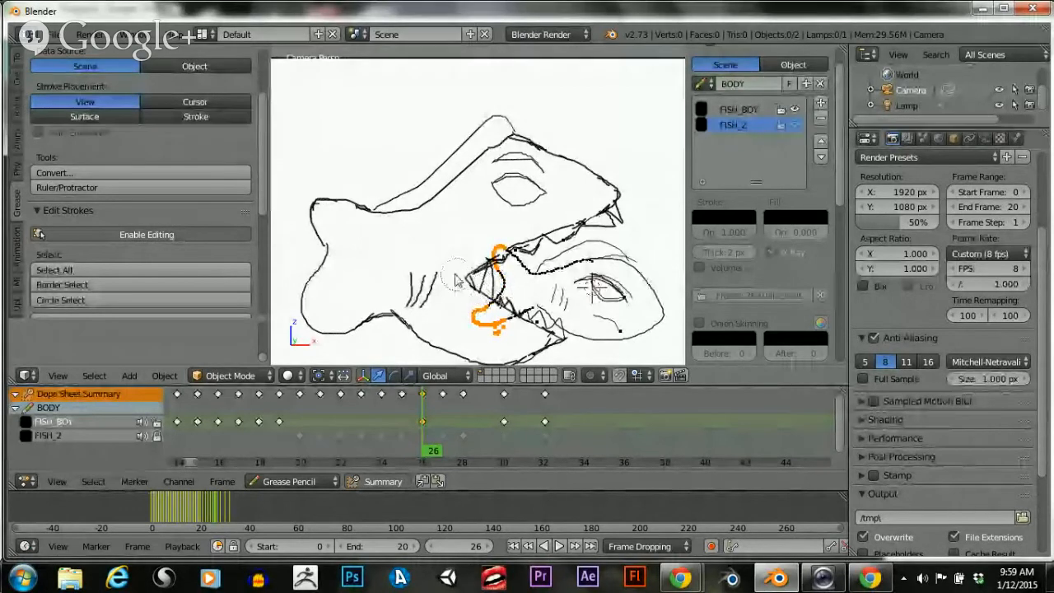
pyautogui.press('Escape')
# Add the small fish's remaining points below the shark's jaw line to the selection and delete all selected points on frame 26
pyautogui.scroll(2, 445, 298)
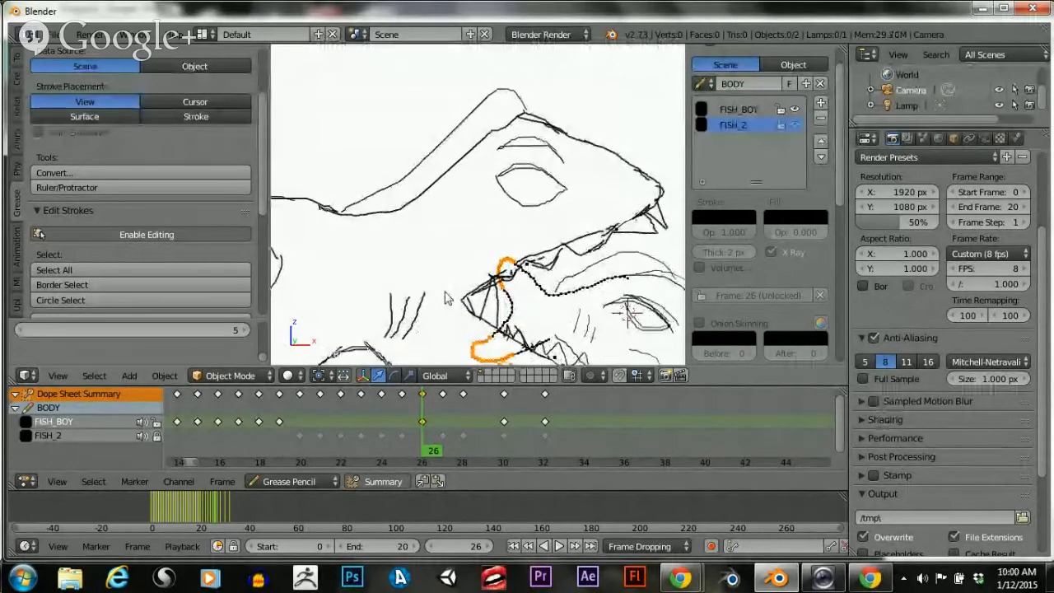
pyautogui.scroll(-2, 447, 299)
pyautogui.scroll(3, 464, 293)
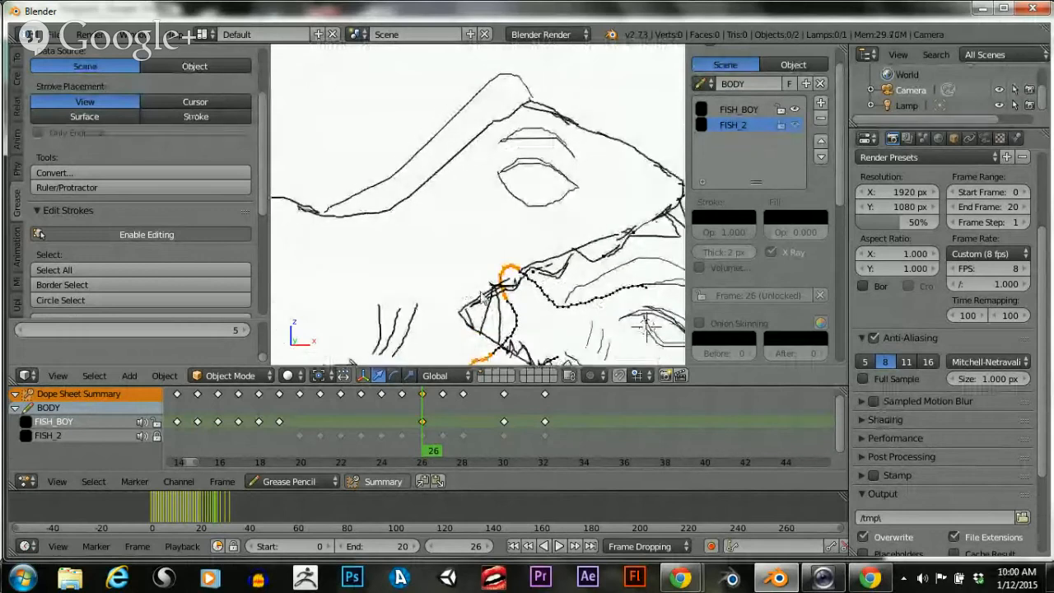
pyautogui.keyDown('shift'); pyautogui.moveTo(465, 292); pyautogui.dragTo(458, 128, button='middle'); pyautogui.keyUp('shift')
pyautogui.scroll(2, 474, 224)
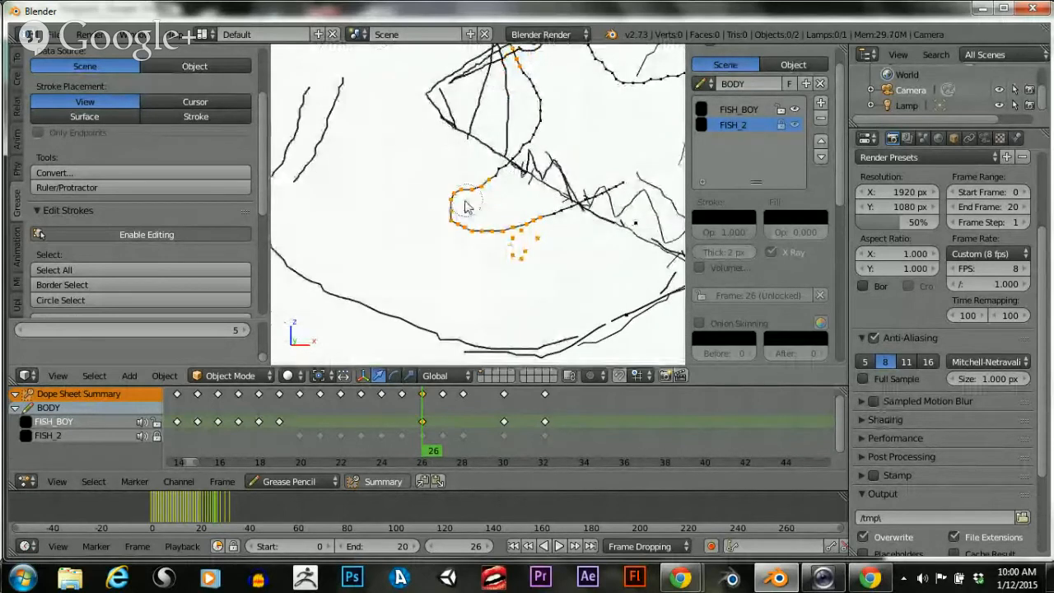
pyautogui.moveTo(492, 179); pyautogui.dragTo(511, 156)
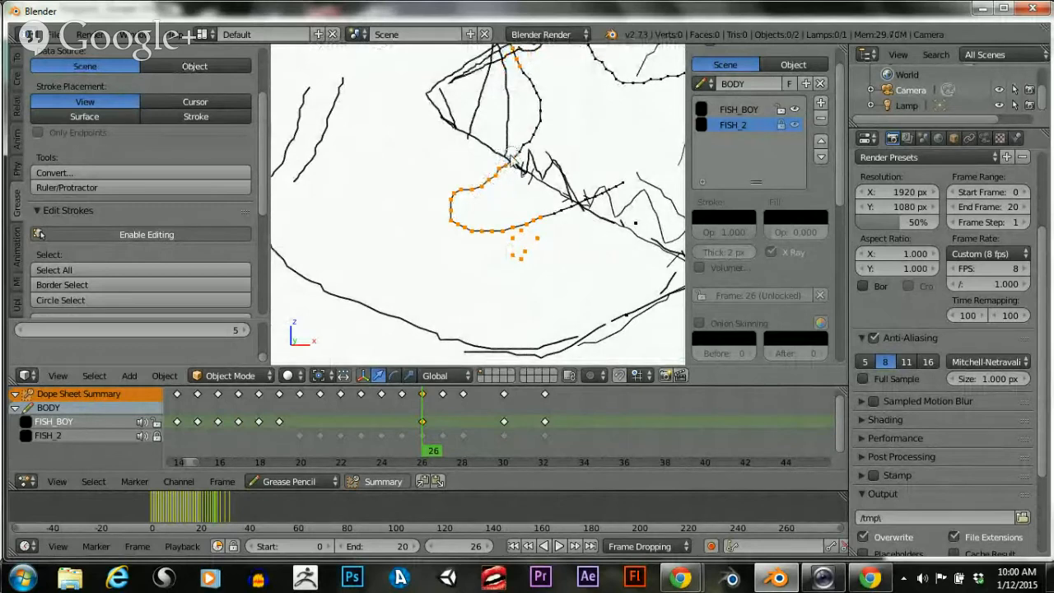
pyautogui.moveTo(536, 206); pyautogui.dragTo(564, 216)
pyautogui.rightClick(494, 99)
pyautogui.scroll(-2, 491, 114)
pyautogui.scroll(-1, 424, 184)
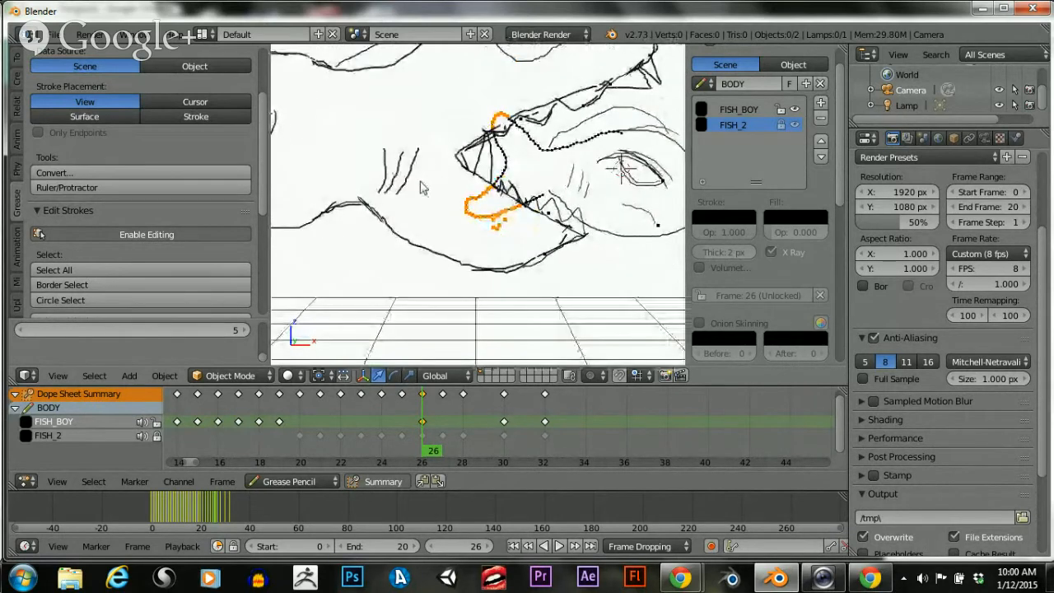
pyautogui.press('x')
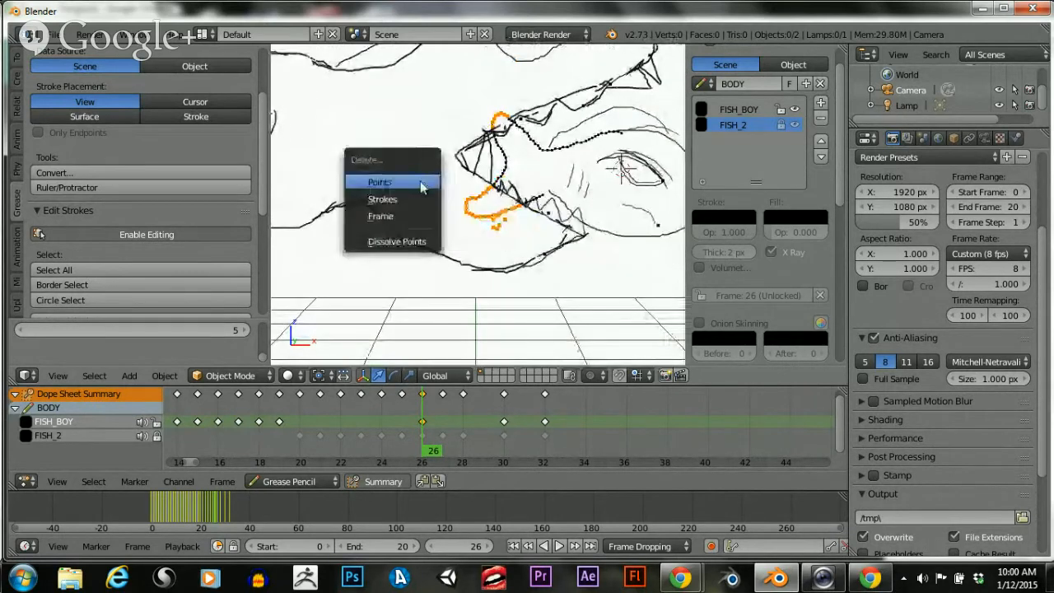
pyautogui.click(421, 183)
pyautogui.scroll(-3, 486, 182)
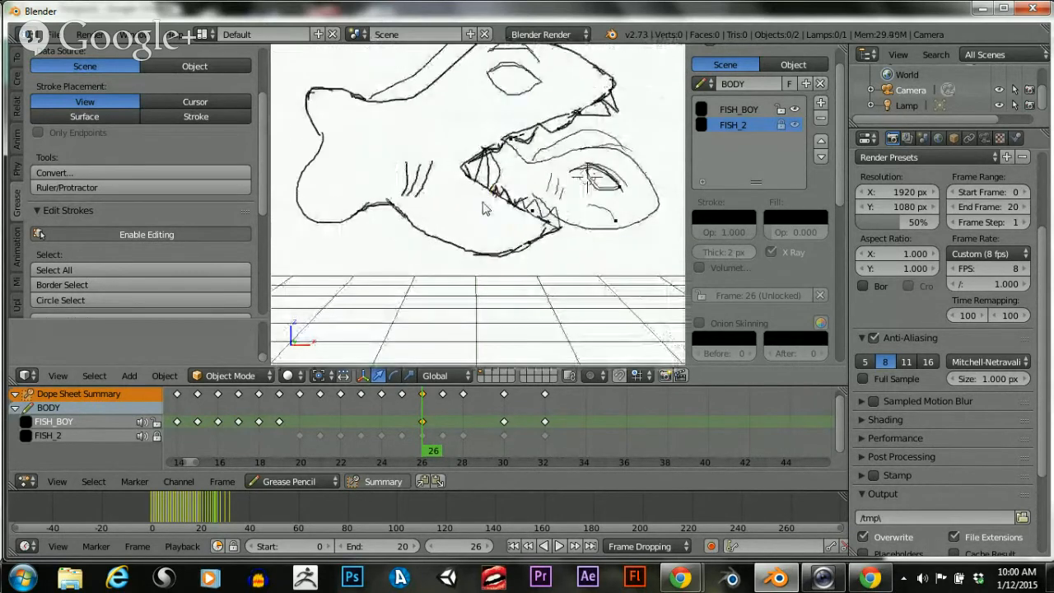
pyautogui.scroll(2, 482, 227)
pyautogui.scroll(1, 482, 224)
pyautogui.scroll(-2, 483, 225)
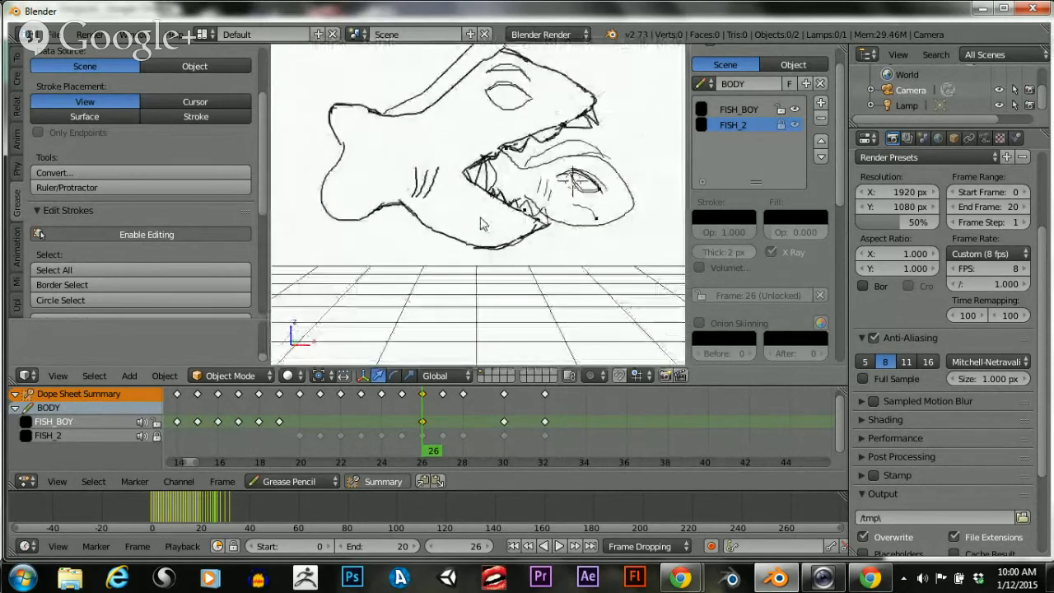
# Go to frame 28, key the small fish's strokes there by grabbing them all in place, and clear the selection
pyautogui.moveTo(421, 439)
pyautogui.mouseDown()
pyautogui.moveTo(294, 445)
pyautogui.moveTo(436, 441)
pyautogui.moveTo(455, 424)
pyautogui.mouseUp()
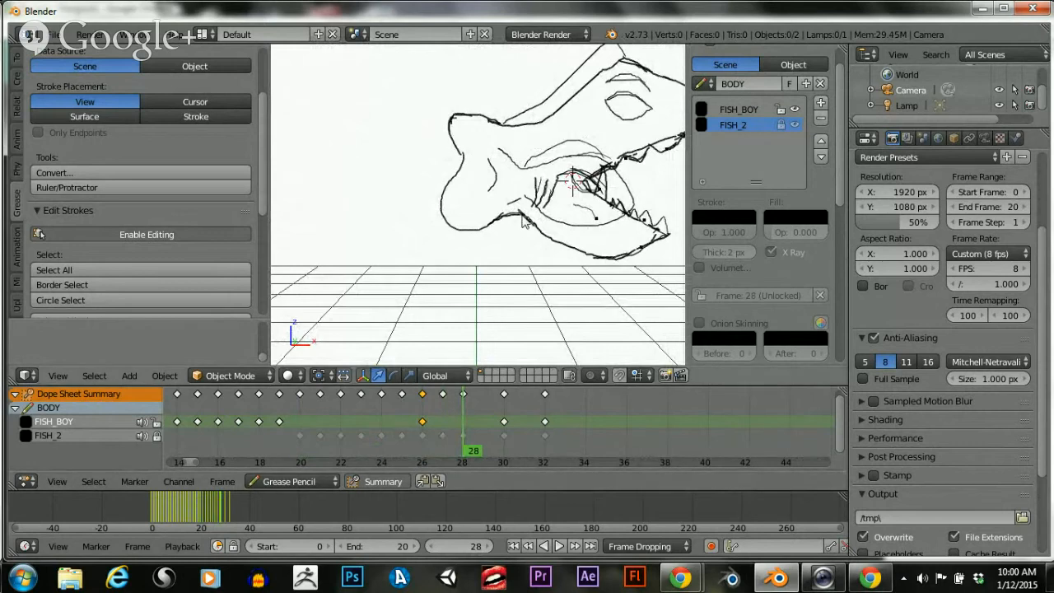
pyautogui.press('a')
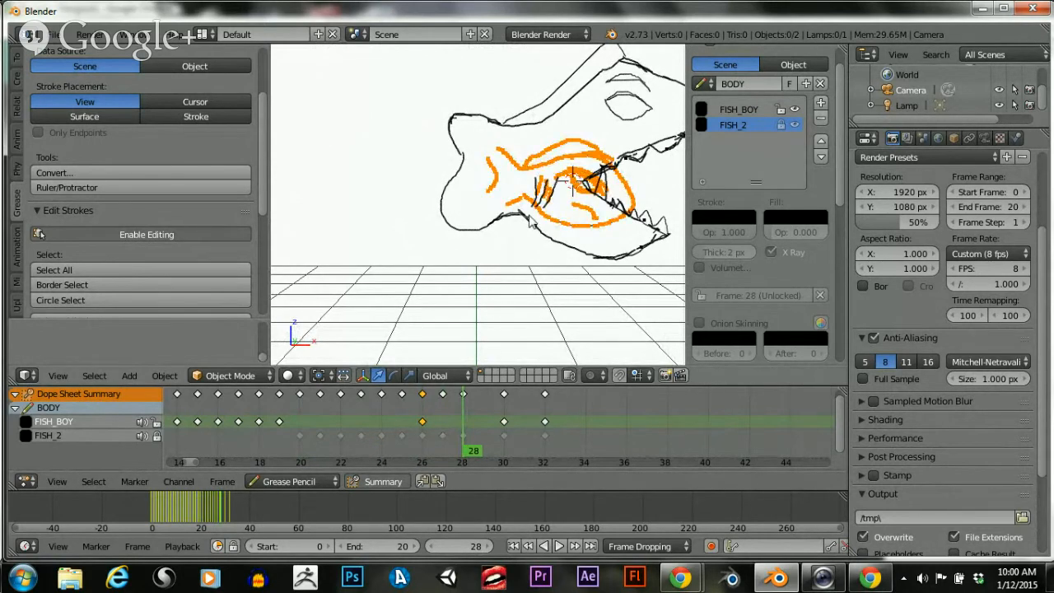
pyautogui.press('g')
pyautogui.click(557, 216)
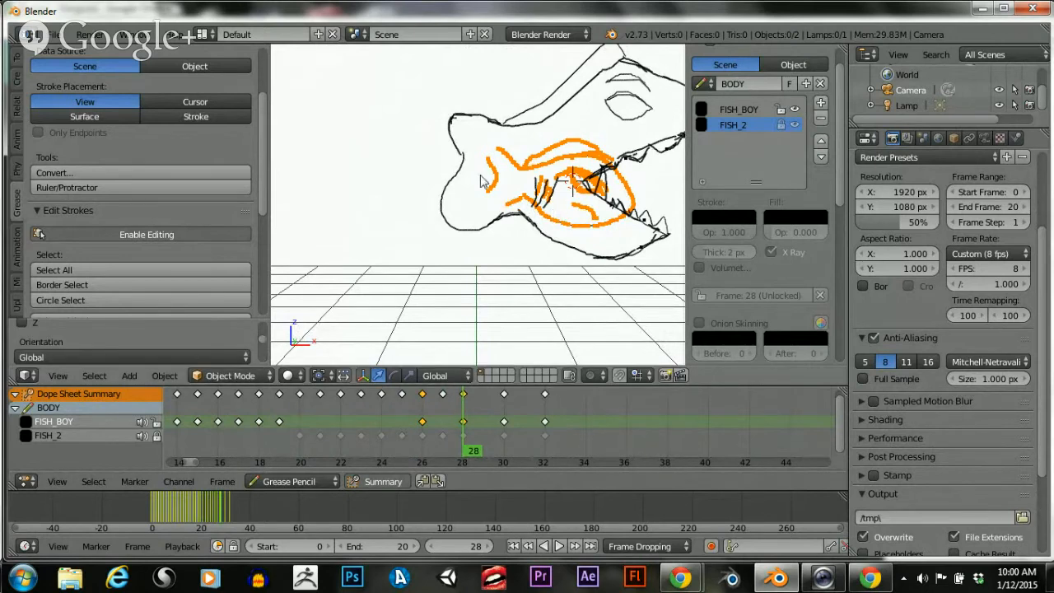
pyautogui.press('a')
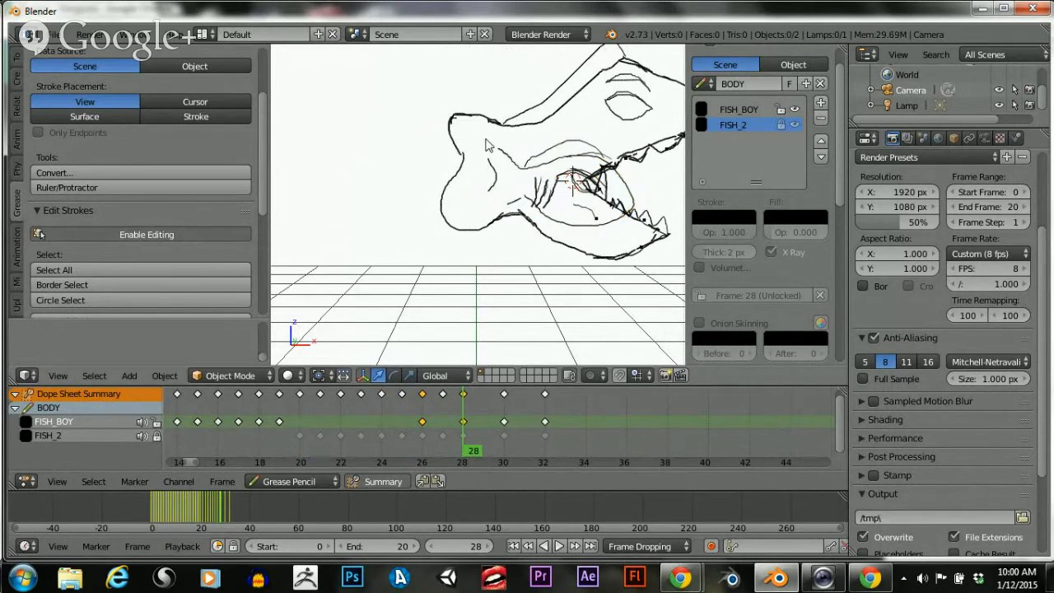
# Box-select the small fish's strokes lying over the shark's body on frame 28 and delete their points
pyautogui.press('b')
pyautogui.moveTo(466, 124); pyautogui.dragTo(603, 245)
pyautogui.press('x')
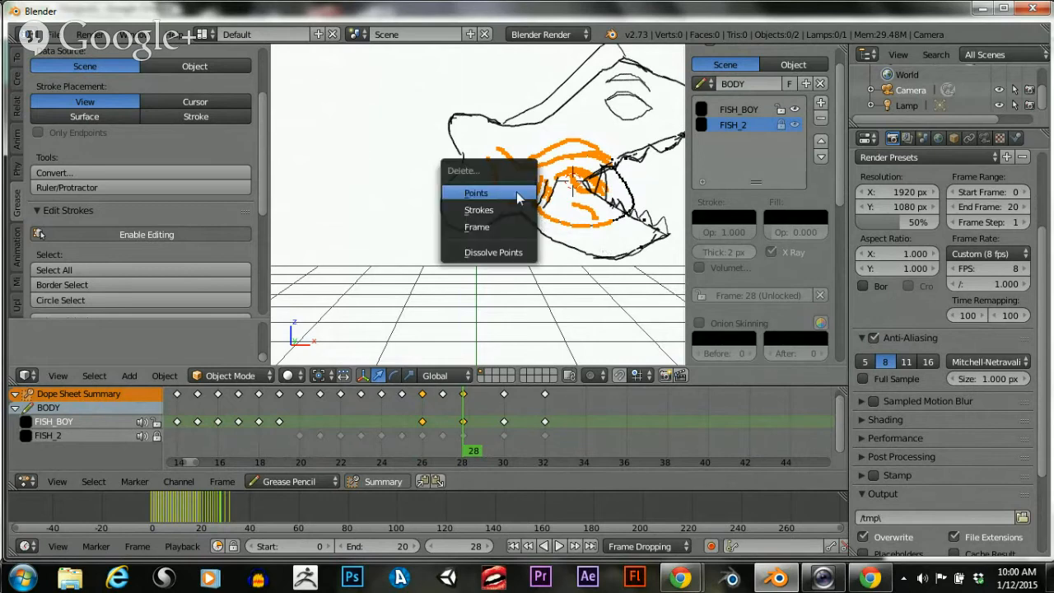
pyautogui.click(516, 192)
# Circle-select the small fish's leftover points above and below the shark's jaws on frame 28 and delete them
pyautogui.scroll(3, 525, 205)
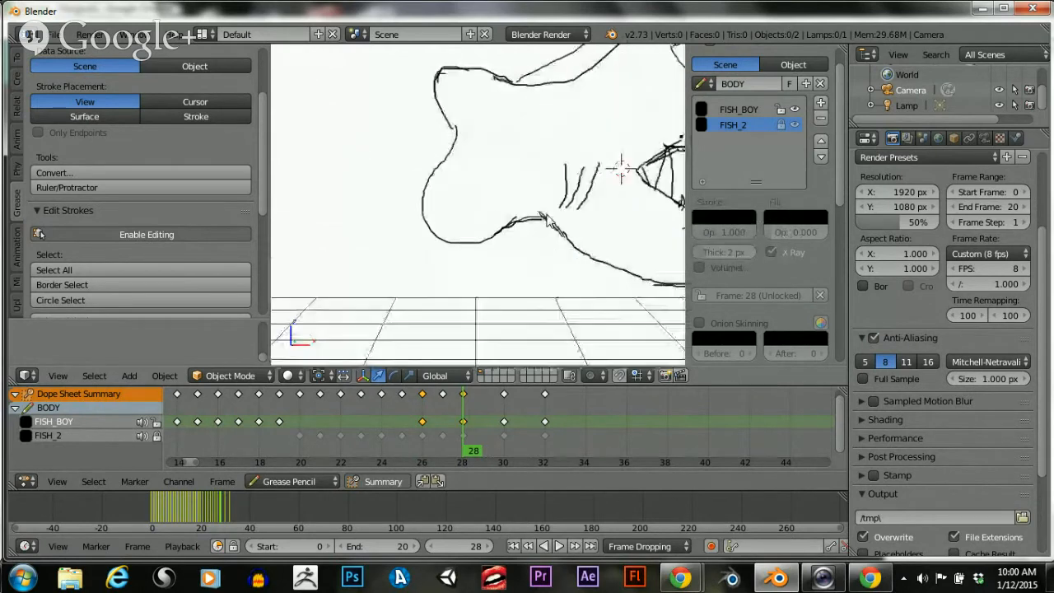
pyautogui.keyDown('shift'); pyautogui.moveTo(599, 204); pyautogui.dragTo(436, 210, button='middle'); pyautogui.keyUp('shift')
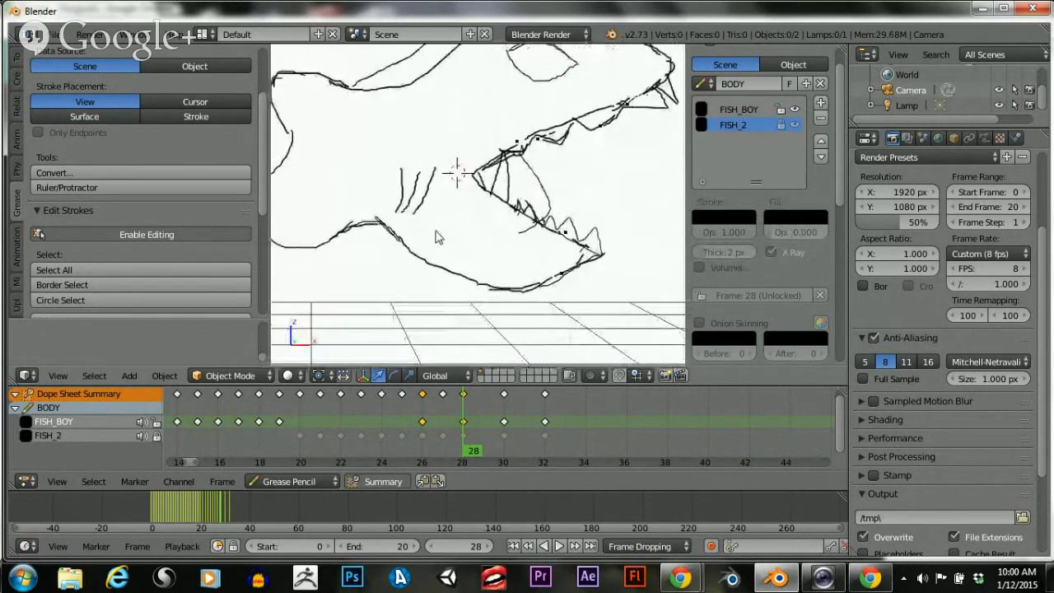
pyautogui.scroll(3, 437, 237)
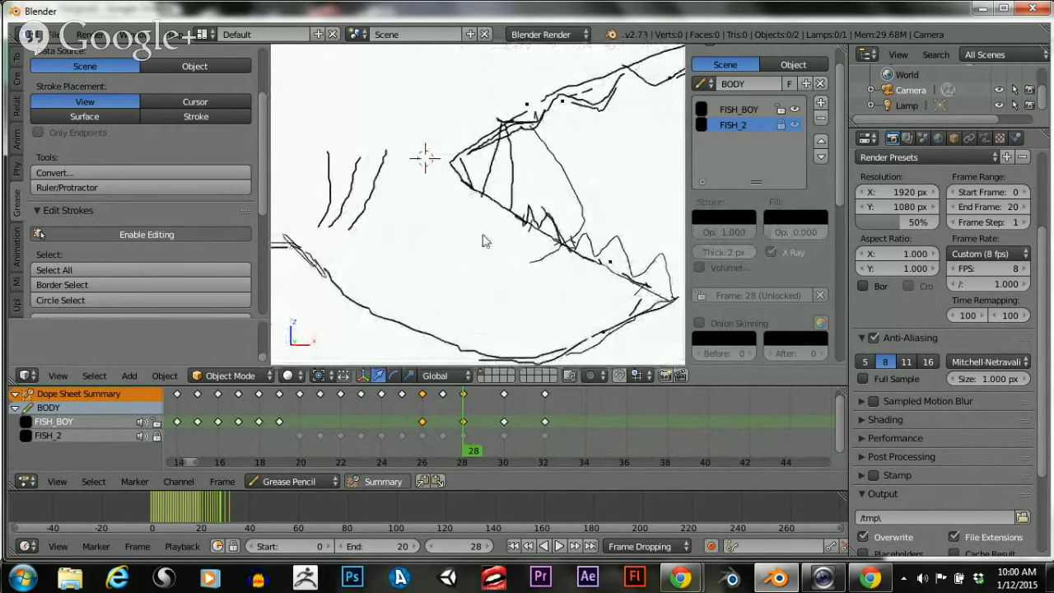
pyautogui.press('c')
pyautogui.moveTo(522, 267)
pyautogui.mouseDown()
pyautogui.moveTo(550, 257)
pyautogui.moveTo(540, 262)
pyautogui.mouseUp()
pyautogui.click(527, 105)
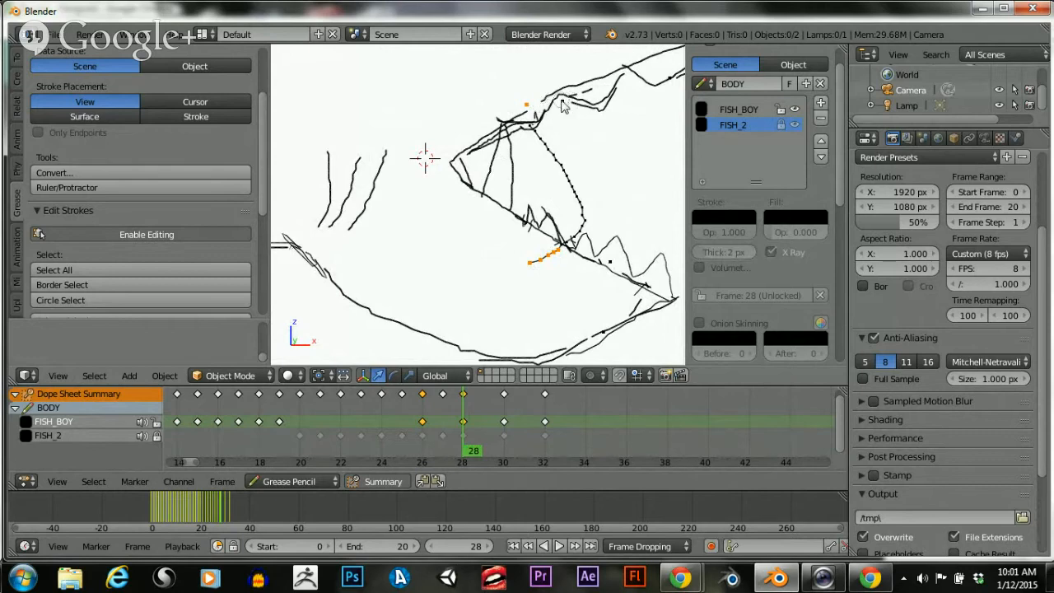
pyautogui.press('Escape')
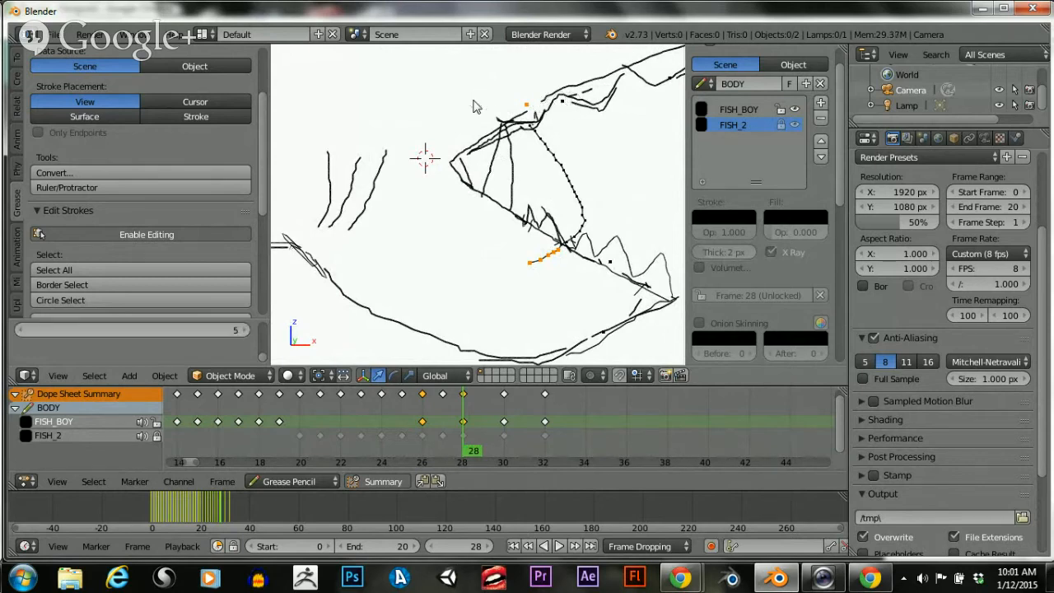
pyautogui.press('x')
pyautogui.click(415, 160)
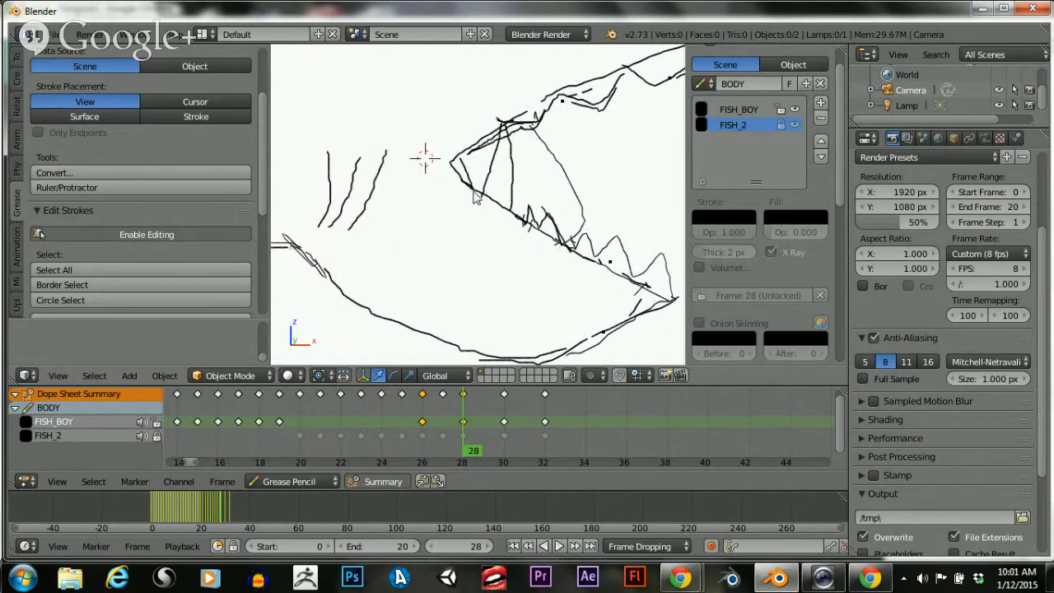
pyautogui.scroll(-8, 475, 196)
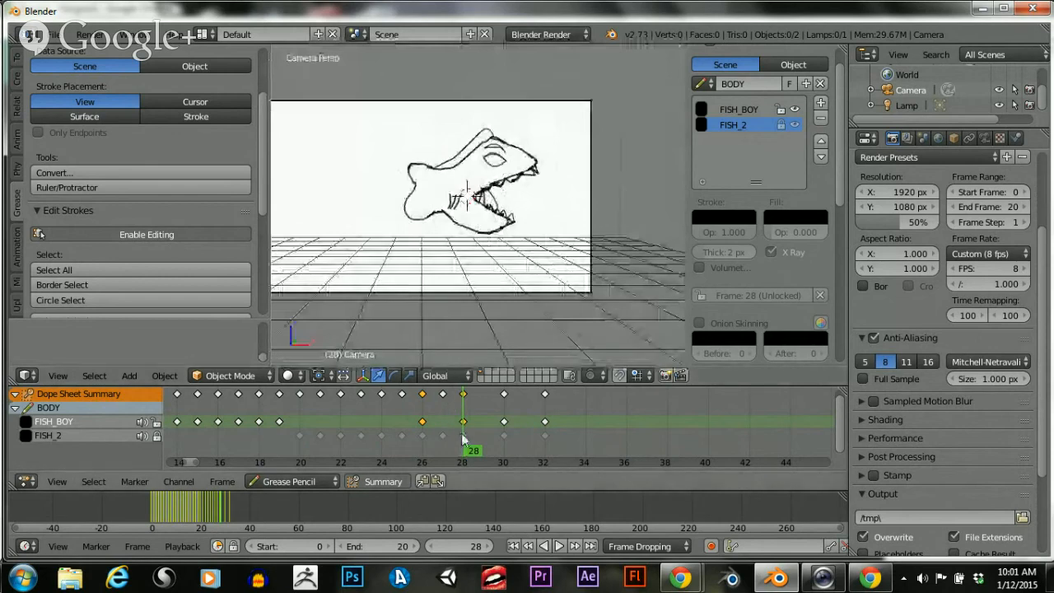
# Go to frame 32, unlock the FISH_2 layer and lock the FISH_BOY layer
pyautogui.moveTo(463, 440)
pyautogui.mouseDown()
pyautogui.moveTo(570, 422)
pyautogui.moveTo(544, 426)
pyautogui.mouseUp()
pyautogui.scroll(-5, 538, 412)
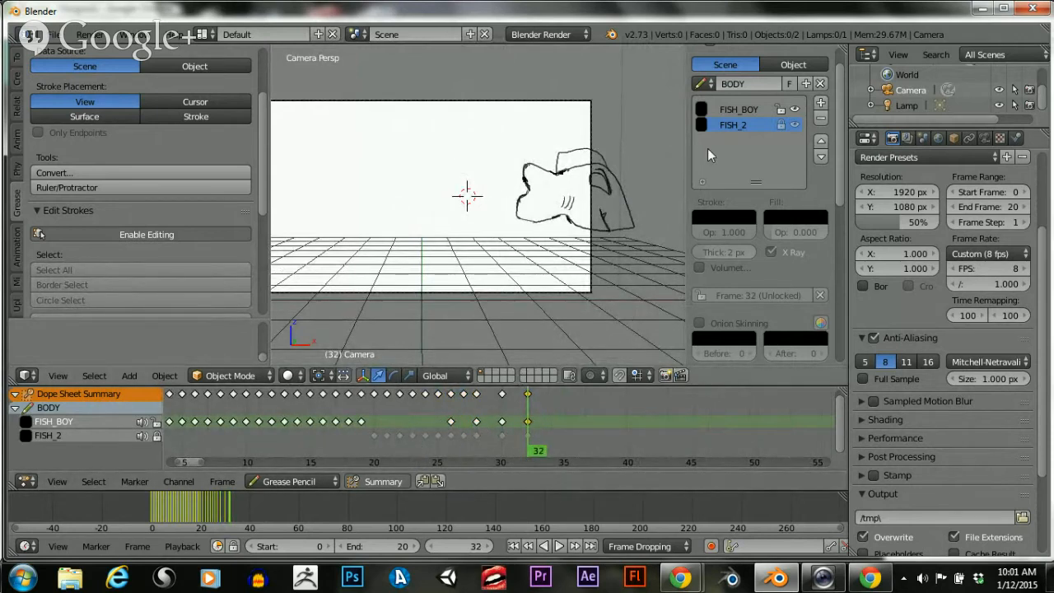
pyautogui.click(780, 126)
pyautogui.click(780, 110)
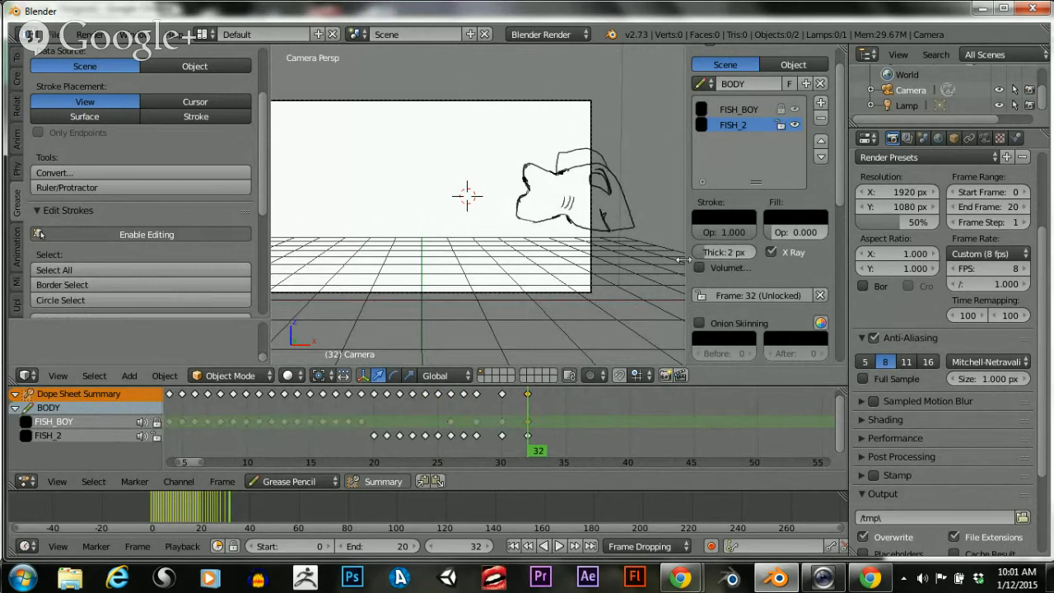
# Go to frame 35 and move the shark's strokes sideways until the shark is fully outside the camera frame
pyautogui.moveTo(528, 442); pyautogui.dragTo(557, 445)
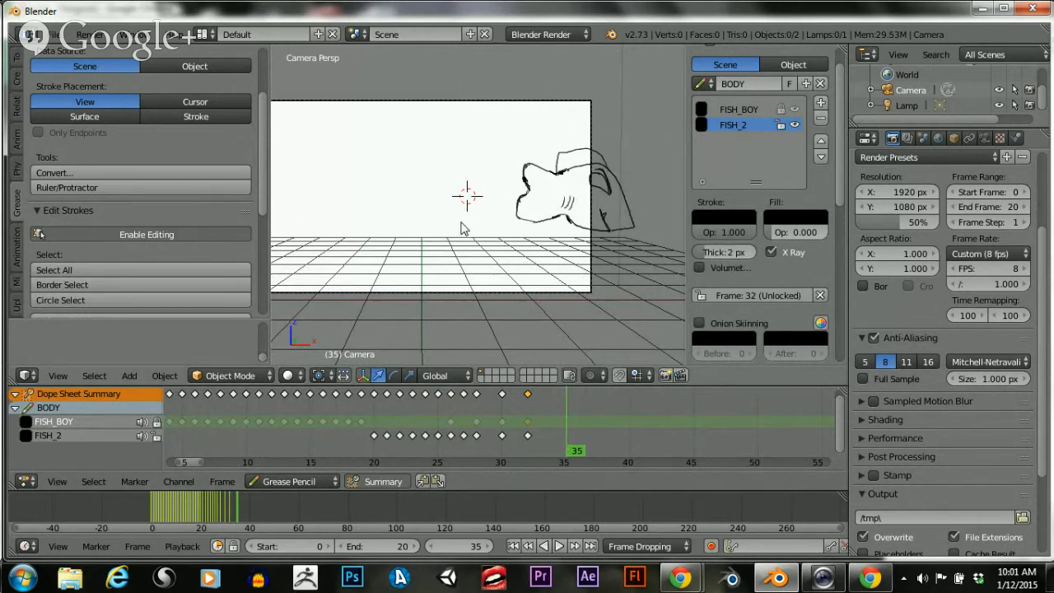
pyautogui.rightClick(506, 215)
pyautogui.press('g')
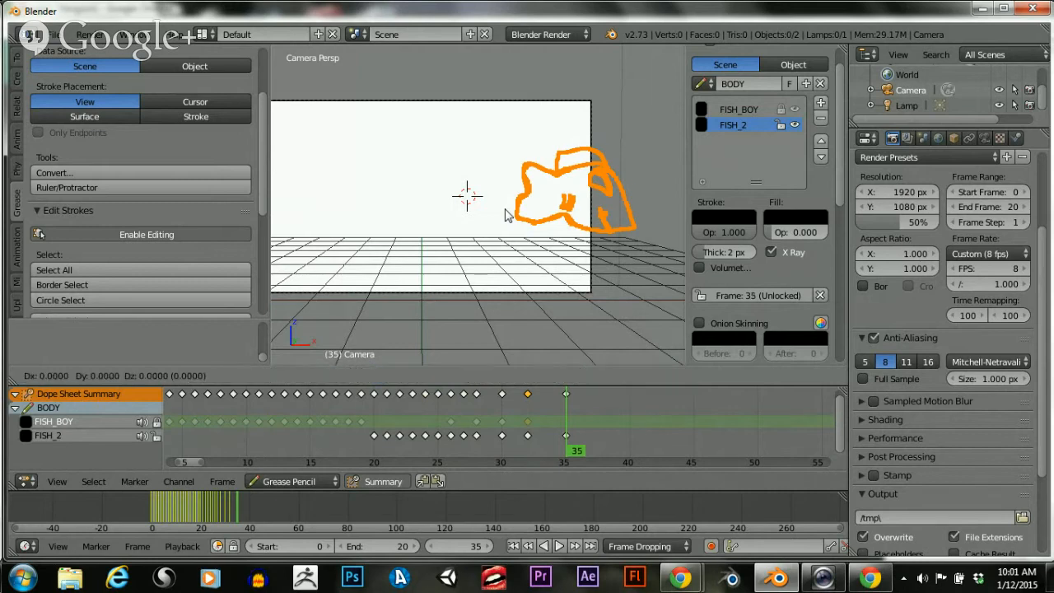
pyautogui.click(630, 219)
# Collapse the grease pencil settings and turn on Only Render in the viewport display options
pyautogui.scroll(-6, 536, 201)
pyautogui.scroll(8, 536, 201)
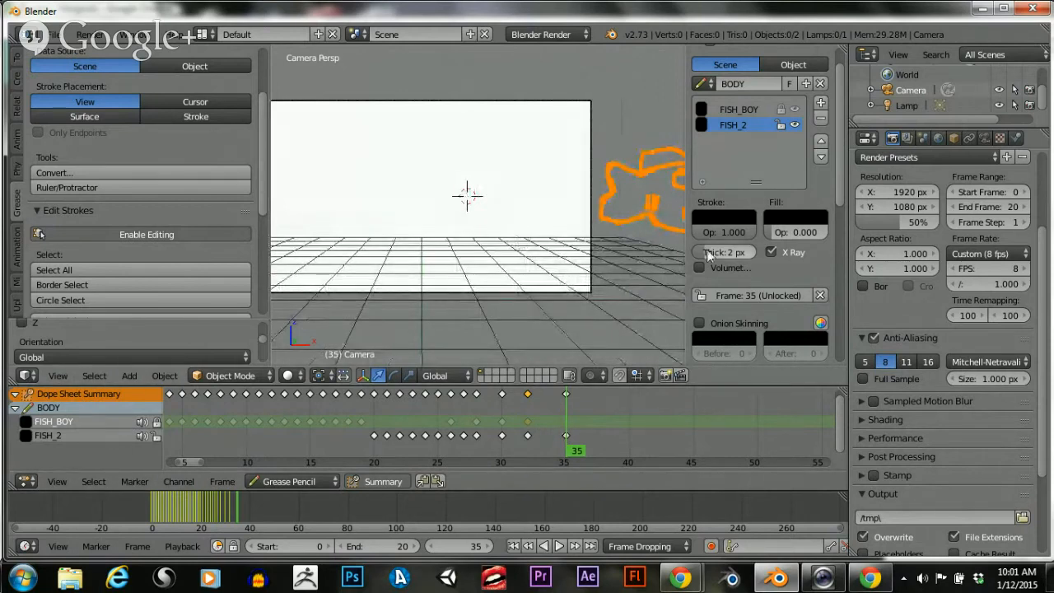
pyautogui.scroll(2, 722, 163)
pyautogui.click(701, 73)
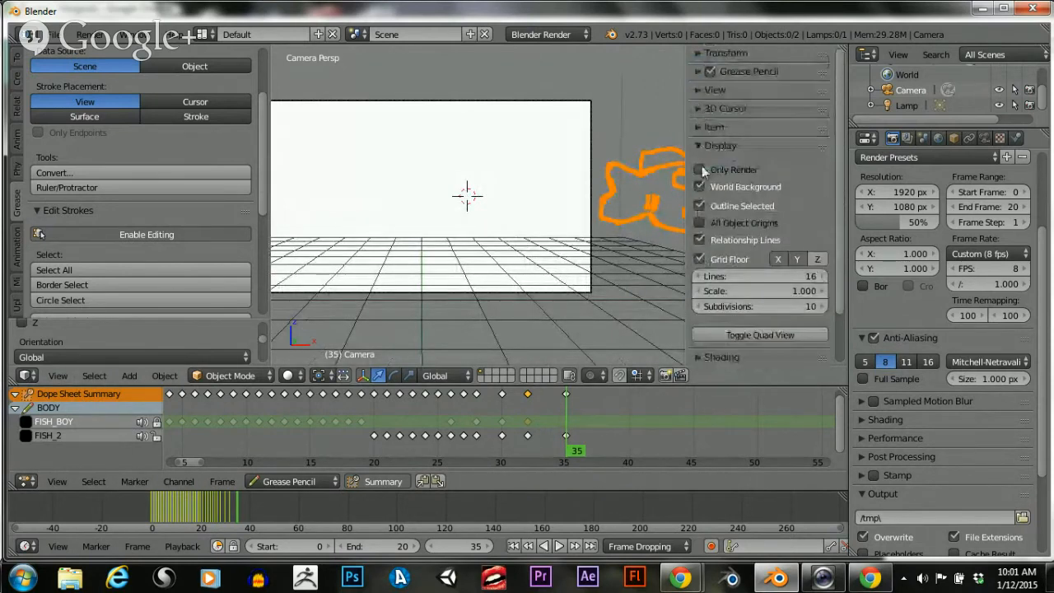
pyautogui.click(699, 169)
pyautogui.scroll(-8, 490, 217)
pyautogui.scroll(8, 484, 220)
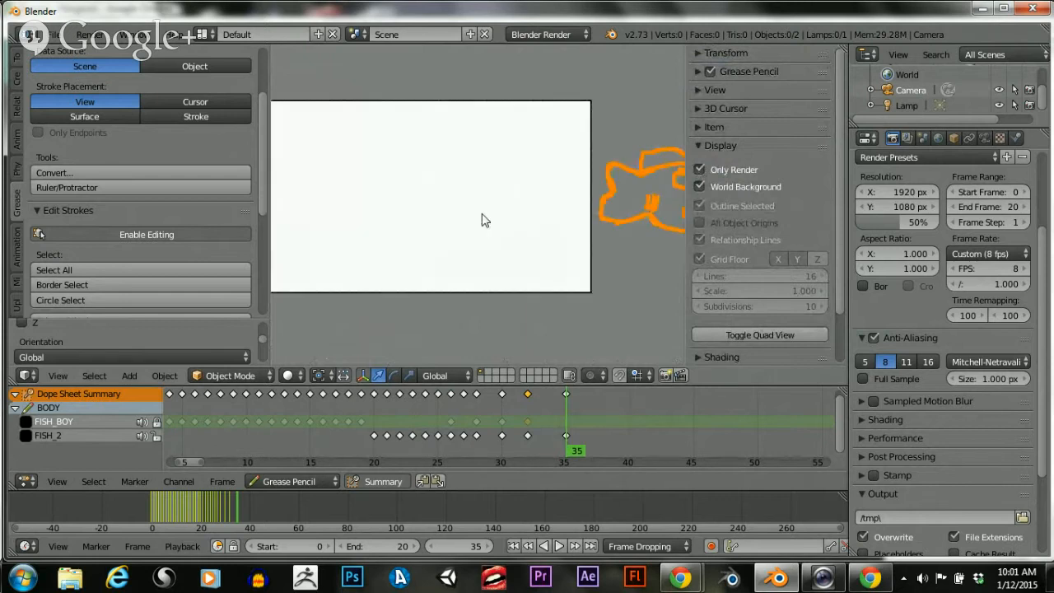
# Center the camera frame in the viewport, collapse the display settings and hide the properties sidebar
pyautogui.scroll(-1, 477, 221)
pyautogui.scroll(1, 465, 223)
pyautogui.keyDown('shift'); pyautogui.moveTo(426, 216); pyautogui.dragTo(477, 219, button='middle'); pyautogui.keyUp('shift')
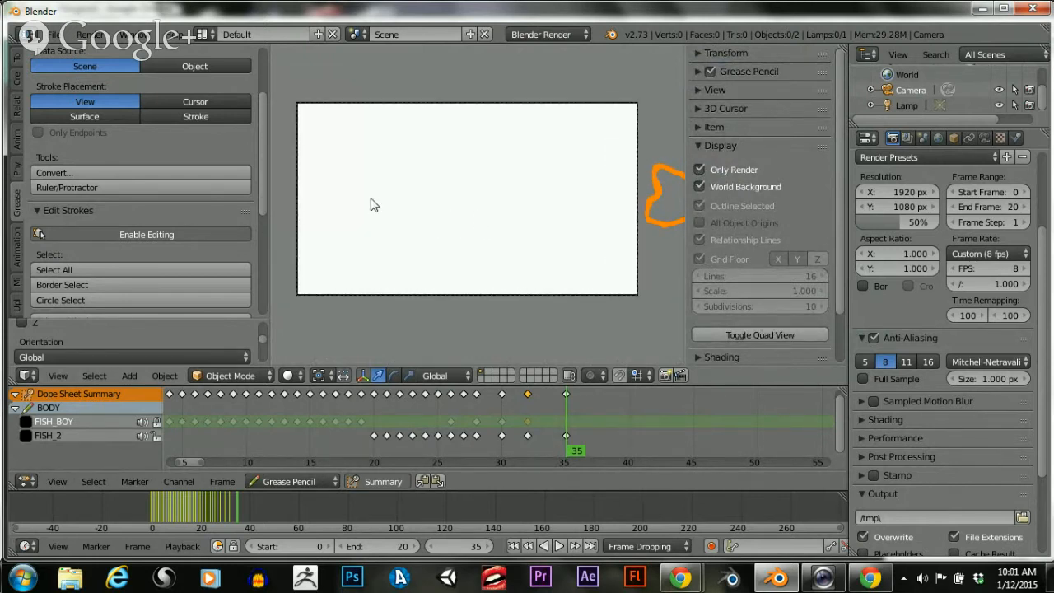
pyautogui.click(691, 146)
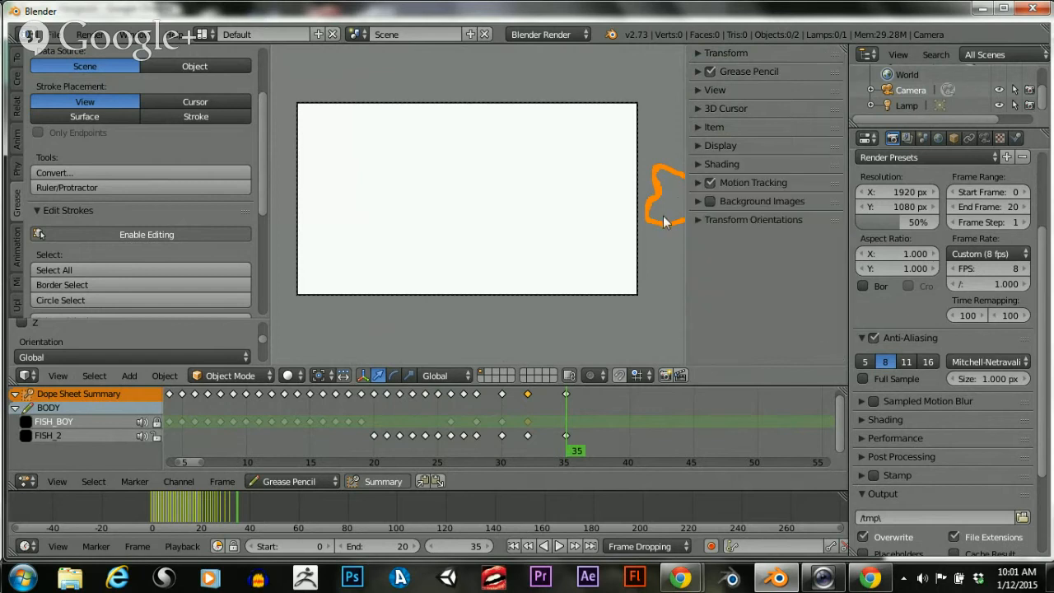
pyautogui.press('n')
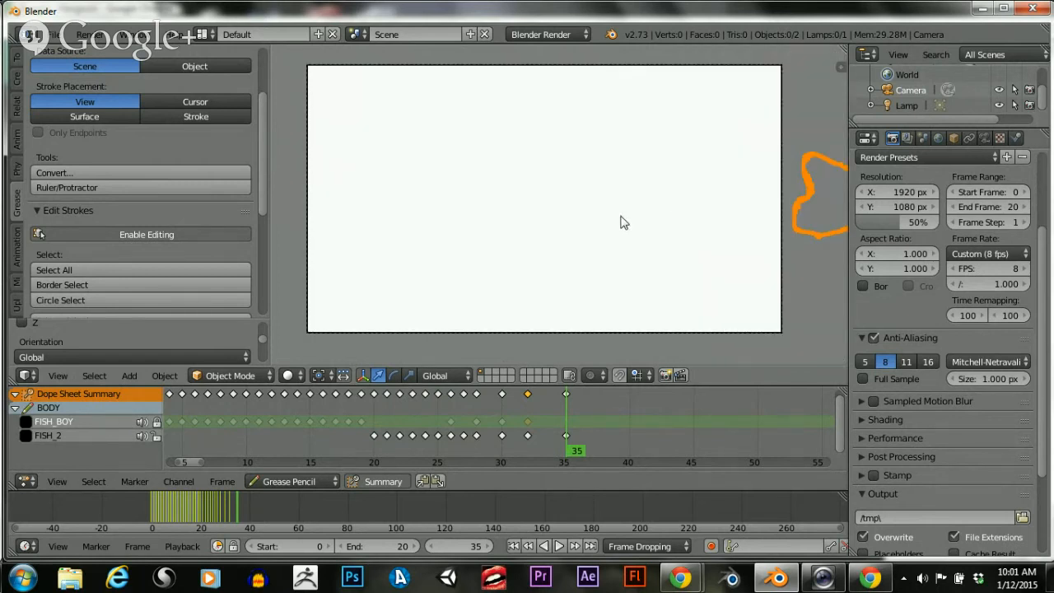
# Zoom the camera view to fill the viewport, narrow the tool shelf and play the animation
pyautogui.scroll(2, 631, 218)
pyautogui.scroll(-2, 631, 217)
pyautogui.scroll(2, 631, 218)
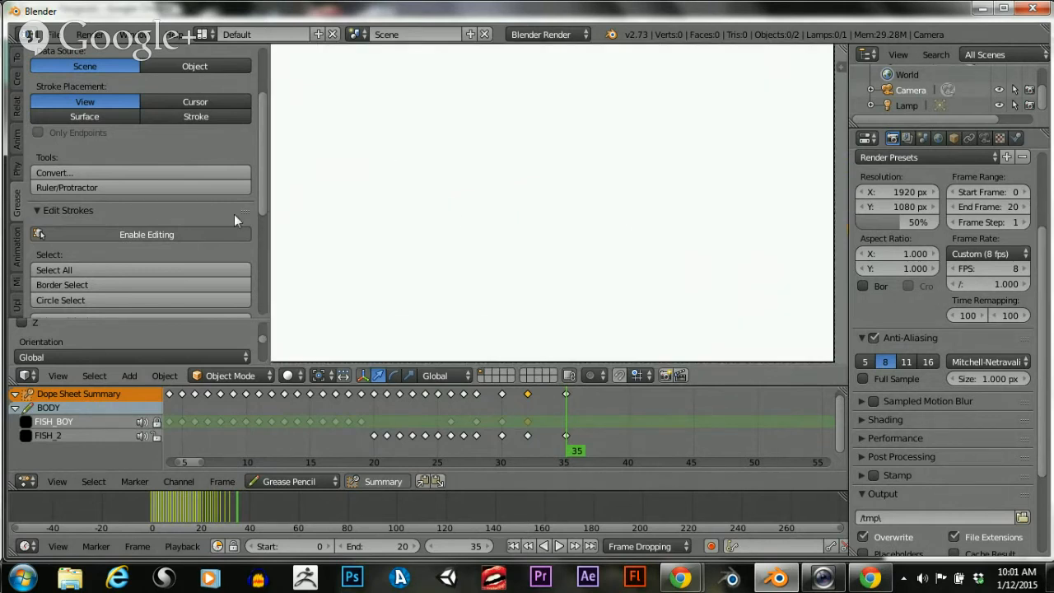
pyautogui.moveTo(271, 240); pyautogui.dragTo(96, 245)
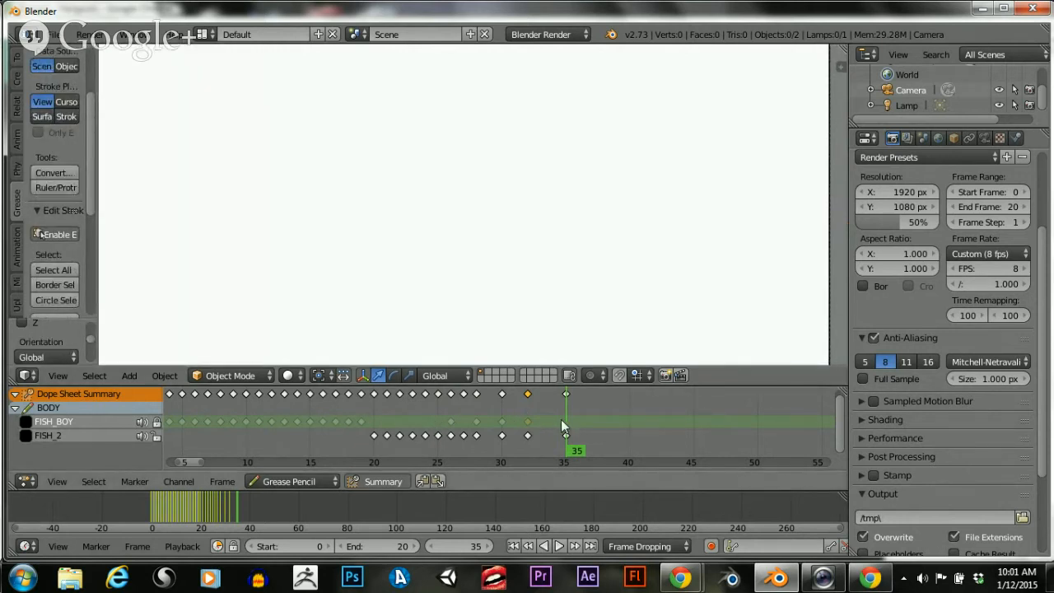
pyautogui.hotkey('alt', 'a')
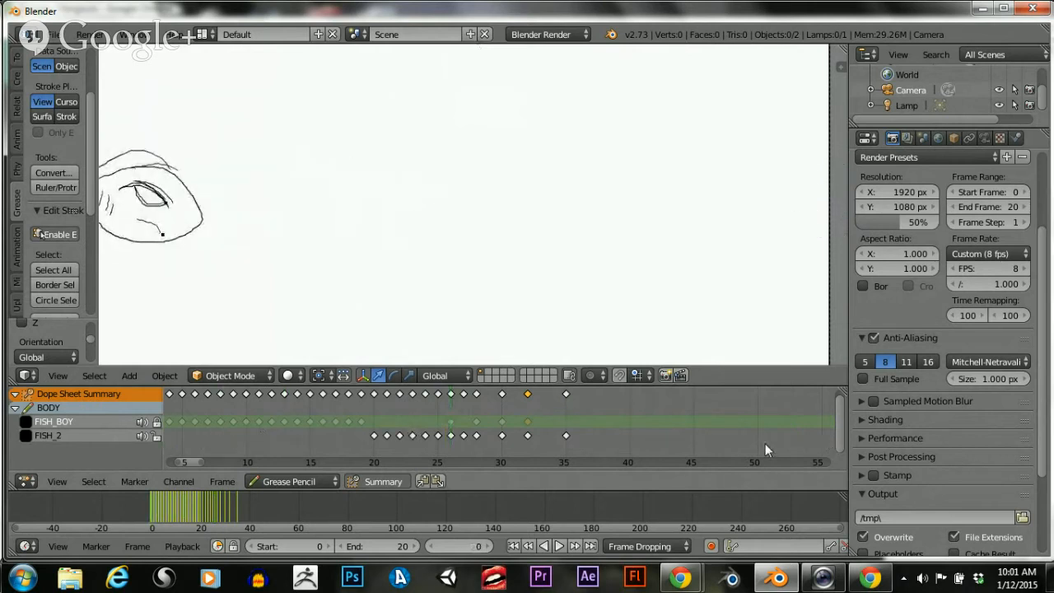
# Set the animation's end frame to 35
pyautogui.click(242, 510)
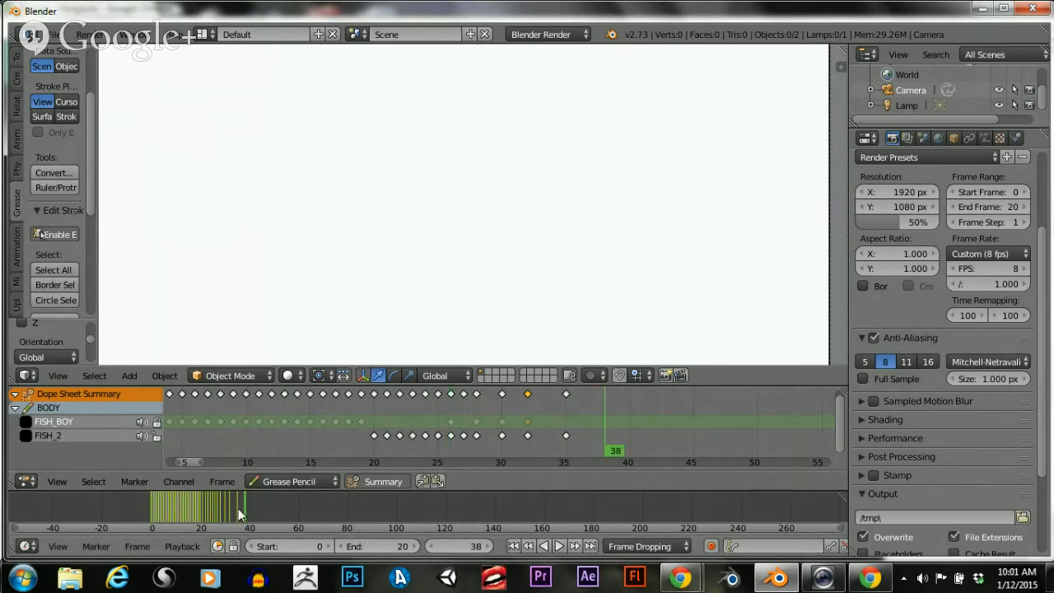
pyautogui.moveTo(238, 508); pyautogui.dragTo(141, 524)
pyautogui.press('e')
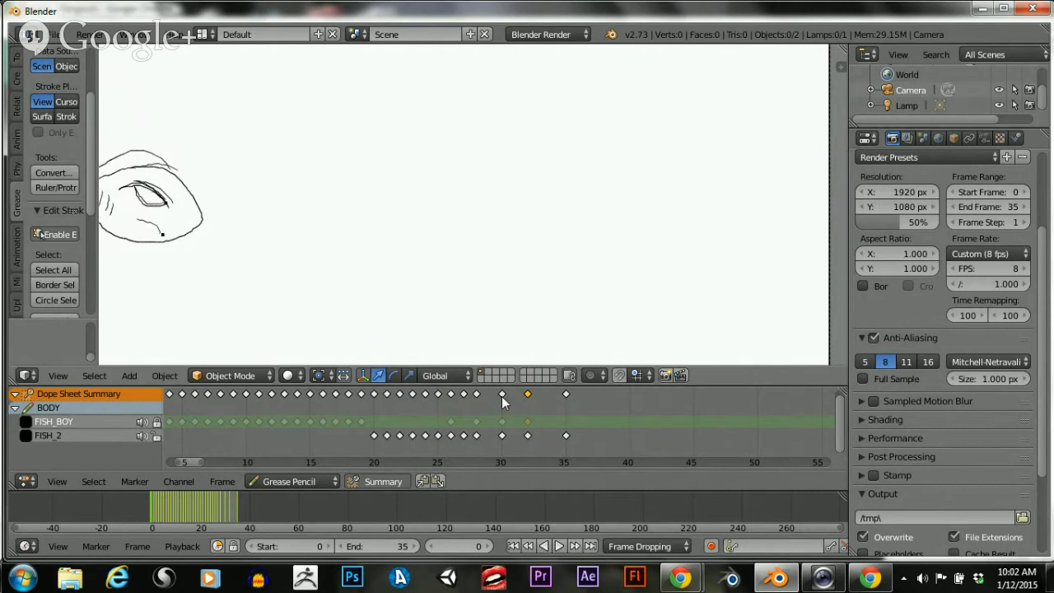
# Preview the animation, turn off grease pencil stroke editing and play the animation again
pyautogui.click(559, 547)
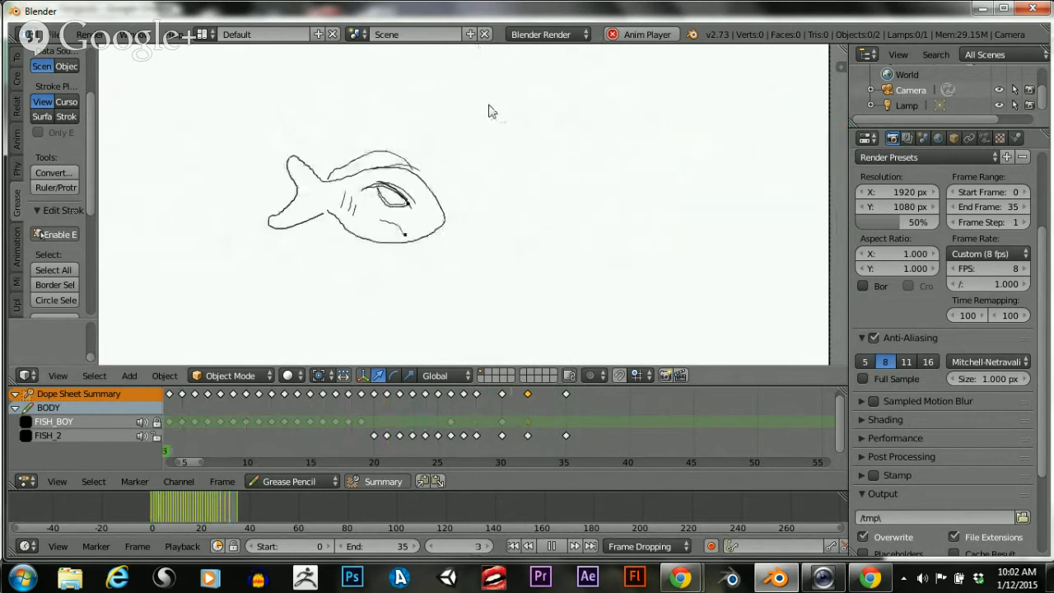
pyautogui.press('Escape')
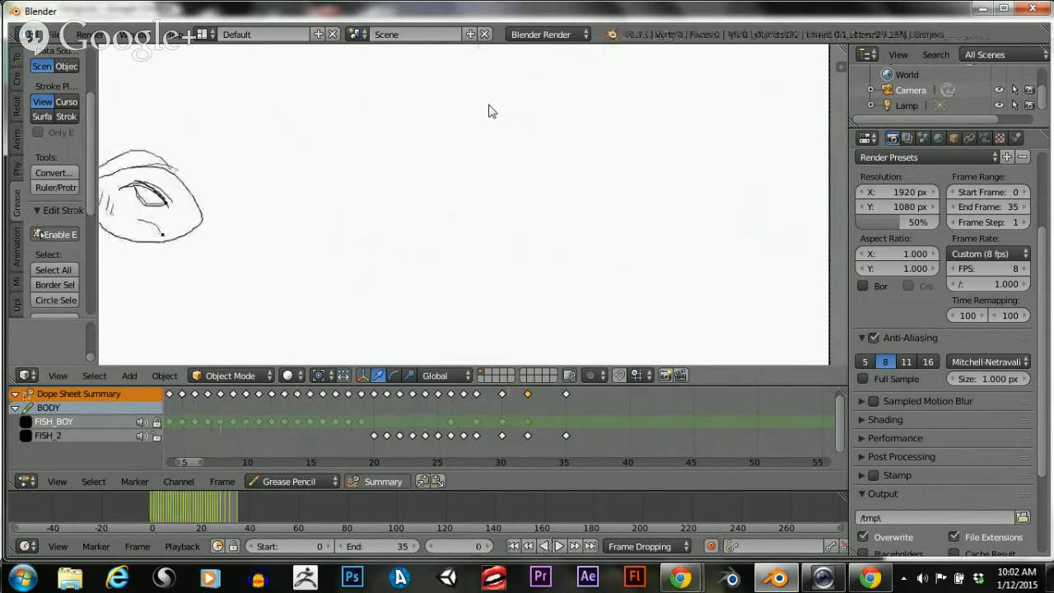
pyautogui.click(59, 234)
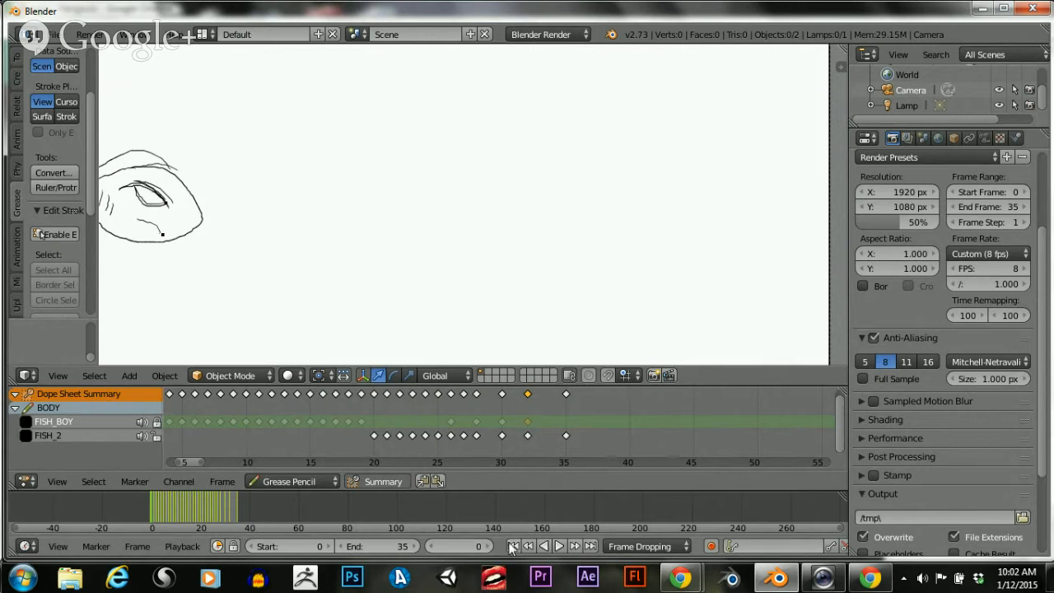
pyautogui.click(560, 546)
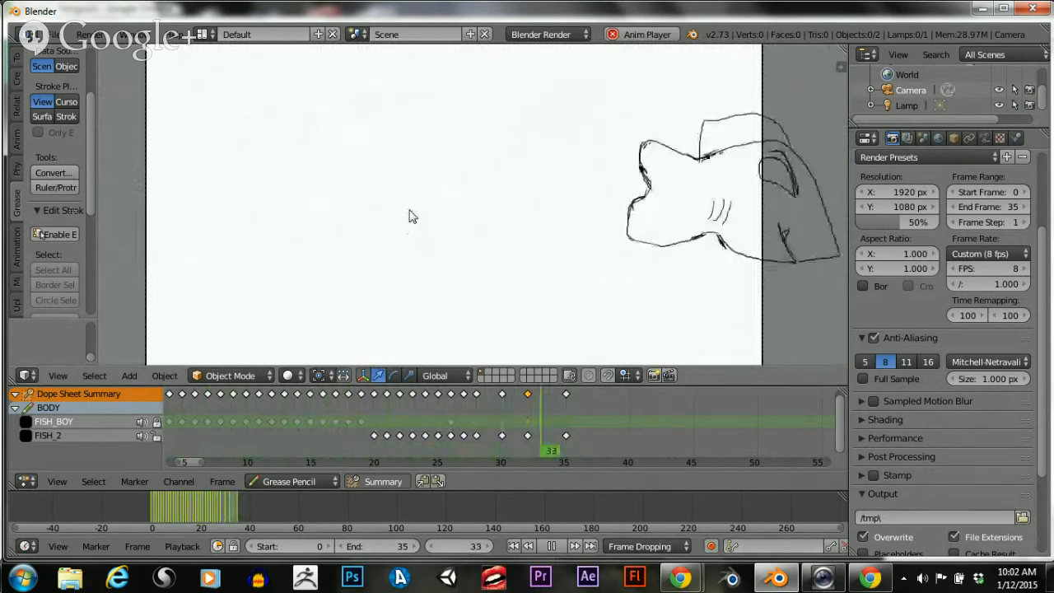
pyautogui.press('Escape')
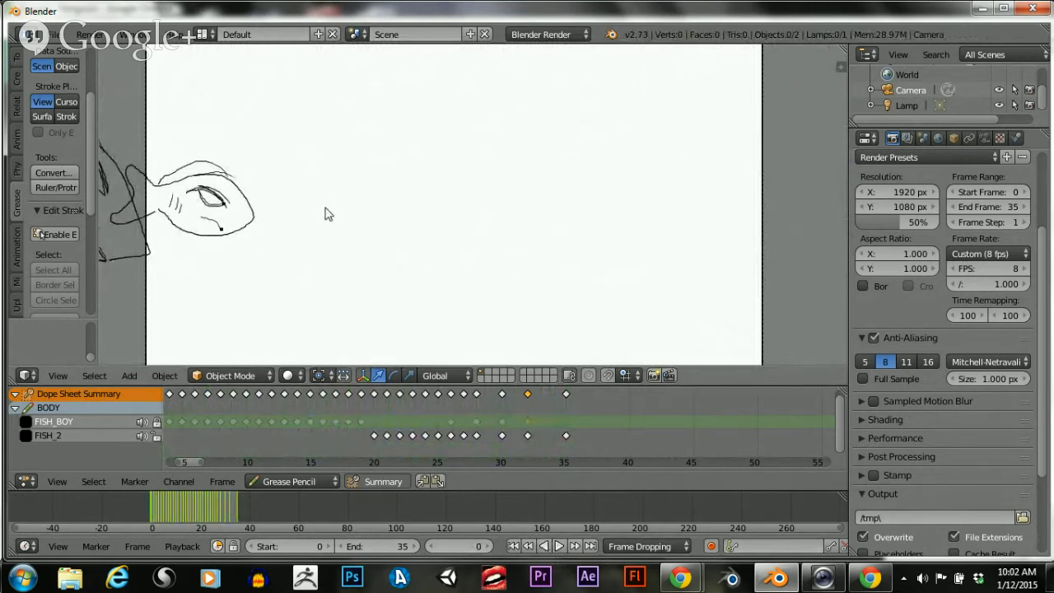
# Keep the animation at frame 0 and show the grease pencil layer settings beside the viewport
pyautogui.scroll(-3, 330, 417)
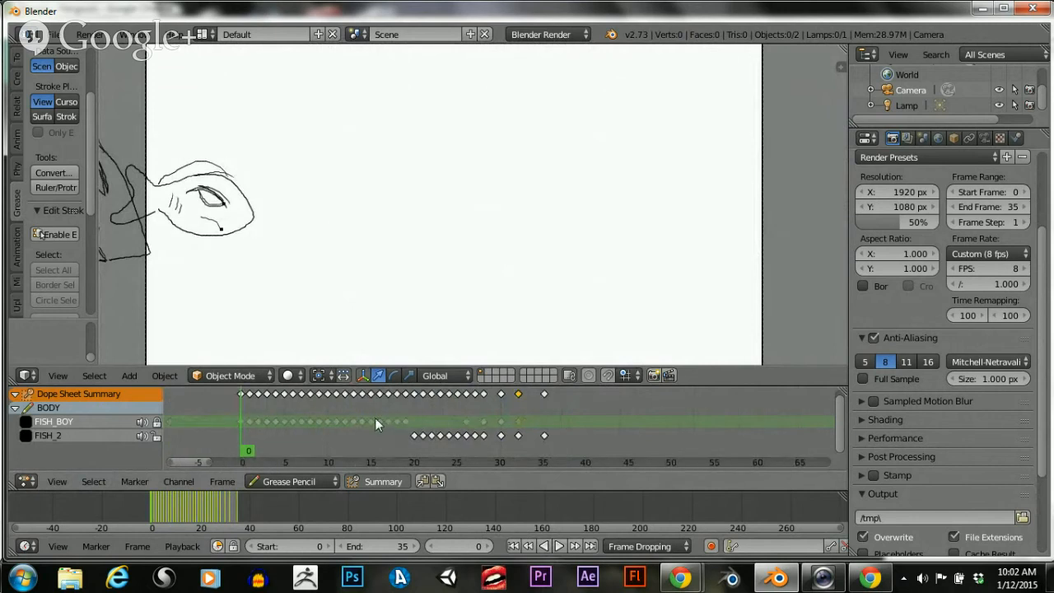
pyautogui.moveTo(244, 447)
pyautogui.mouseDown()
pyautogui.moveTo(323, 428)
pyautogui.moveTo(577, 445)
pyautogui.moveTo(241, 445)
pyautogui.mouseUp()
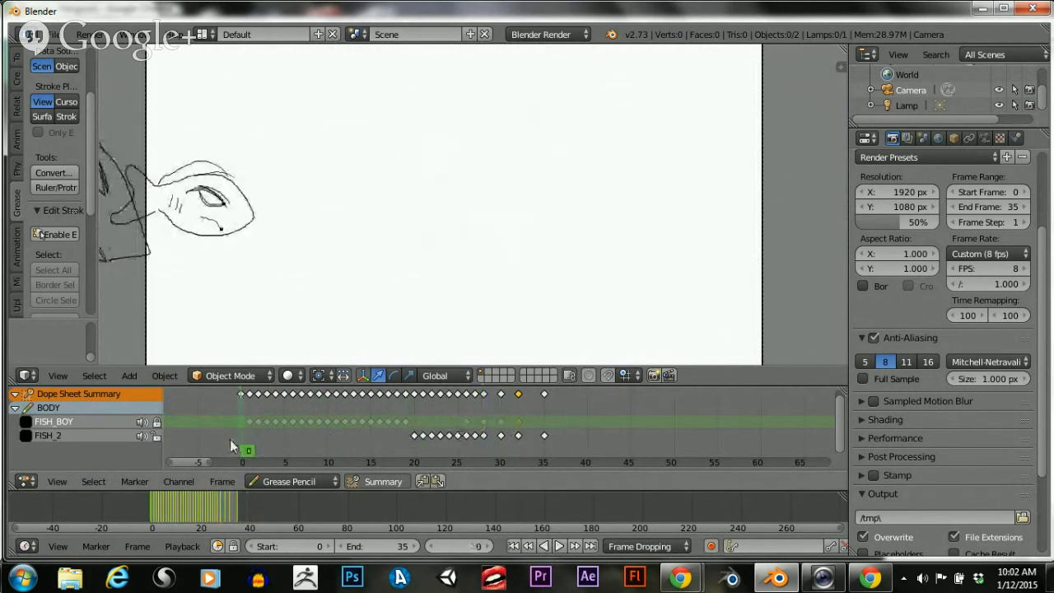
pyautogui.click(839, 67)
pyautogui.click(694, 70)
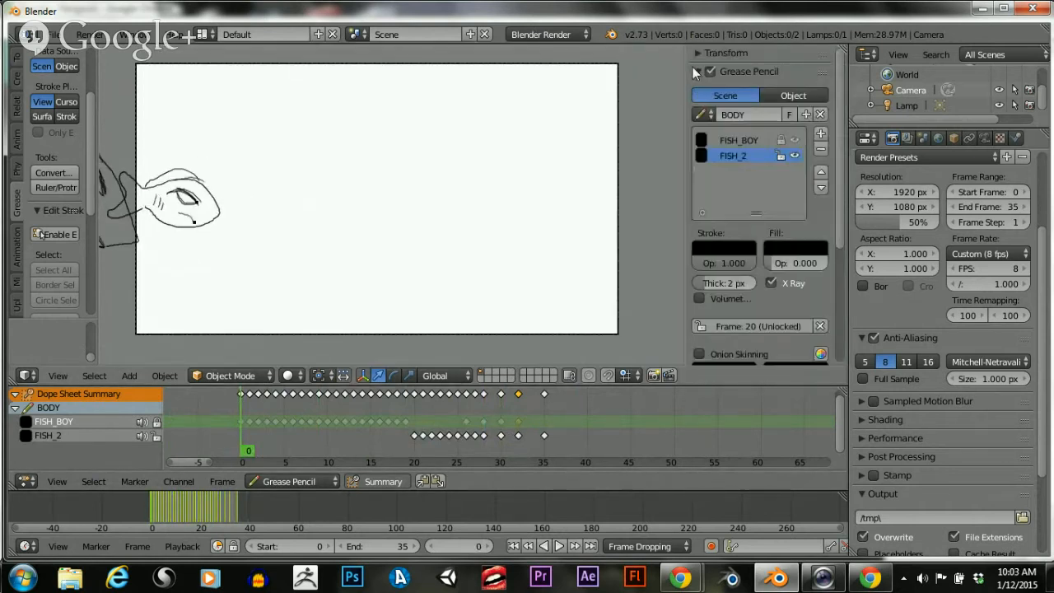
pyautogui.click(779, 156)
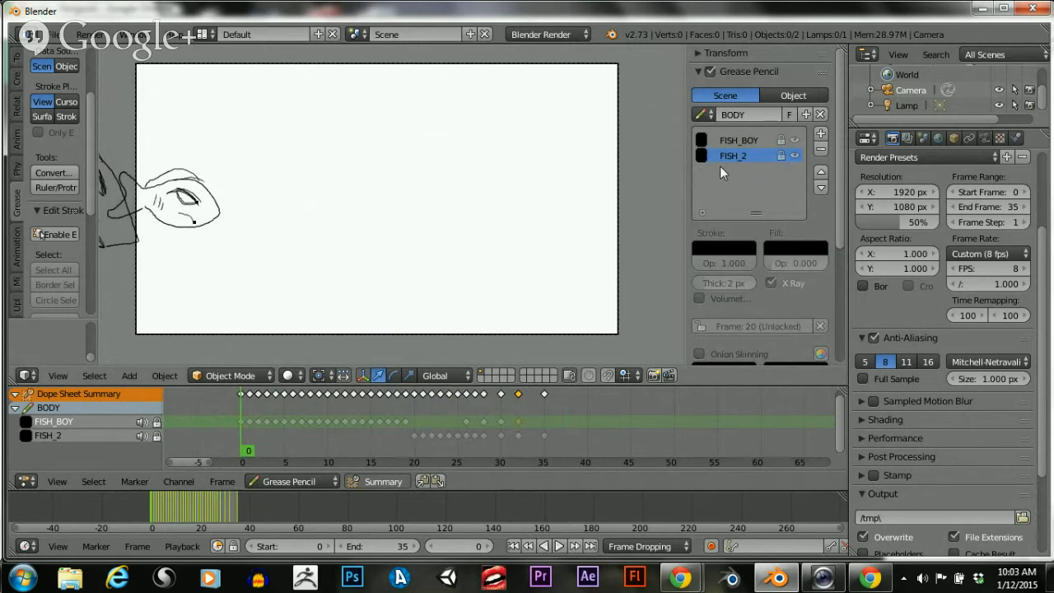
pyautogui.scroll(-1, 308, 186)
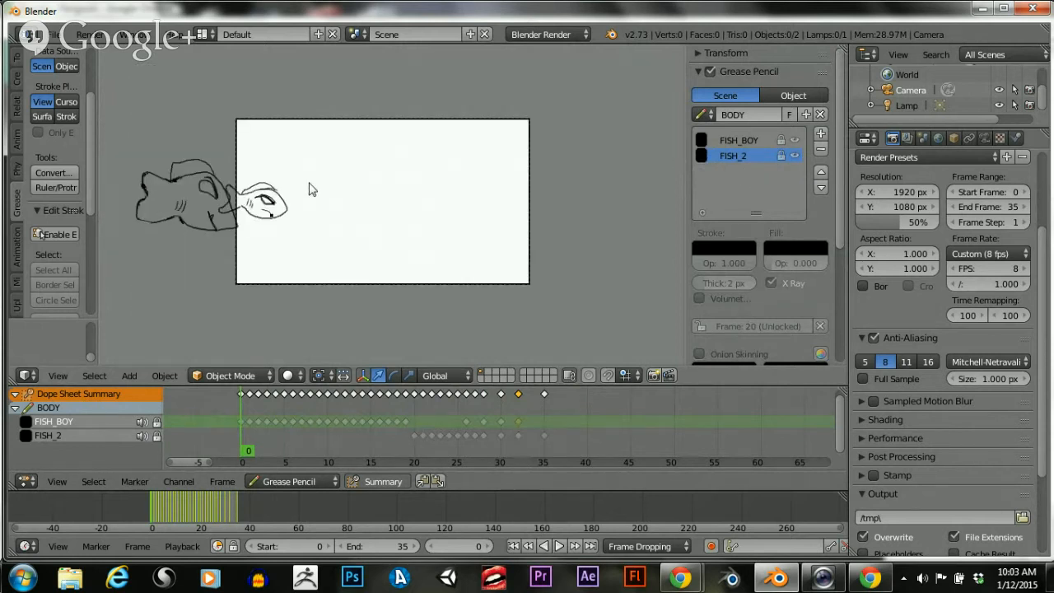
pyautogui.scroll(1, 312, 191)
pyautogui.scroll(-1, 290, 284)
pyautogui.scroll(1, 296, 278)
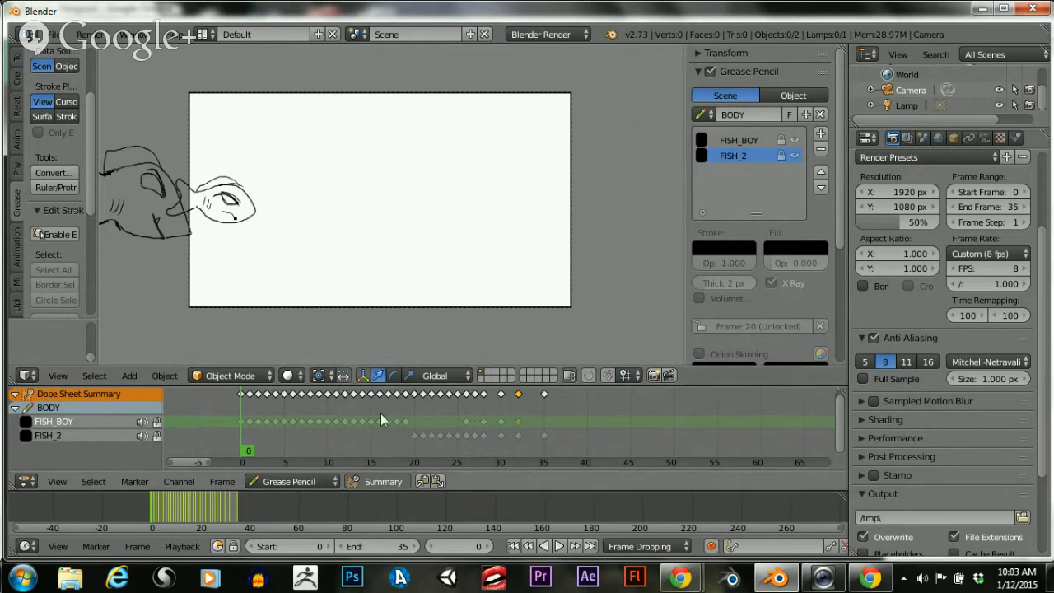
pyautogui.click(778, 155)
# Enable stroke editing, select all of the shark's strokes on frame 0 and move them farther outside the camera frame
pyautogui.click(62, 235)
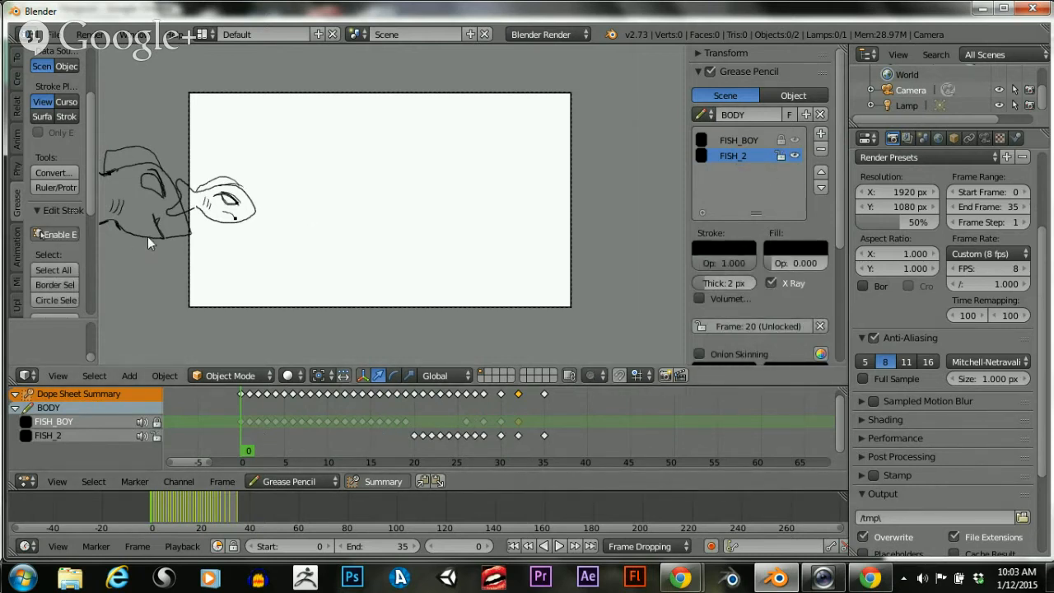
pyautogui.press('a')
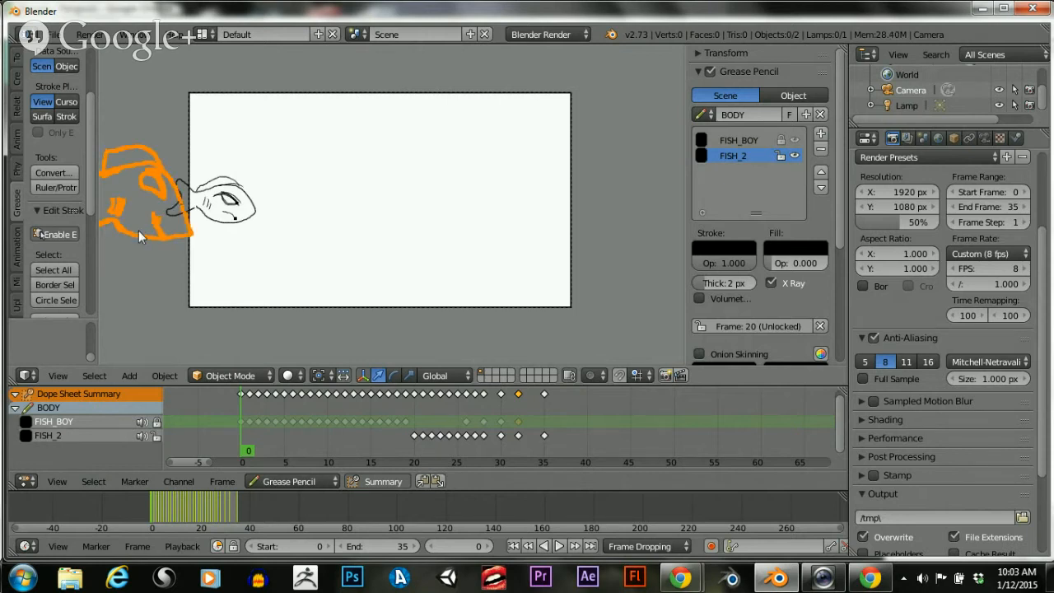
pyautogui.press('g')
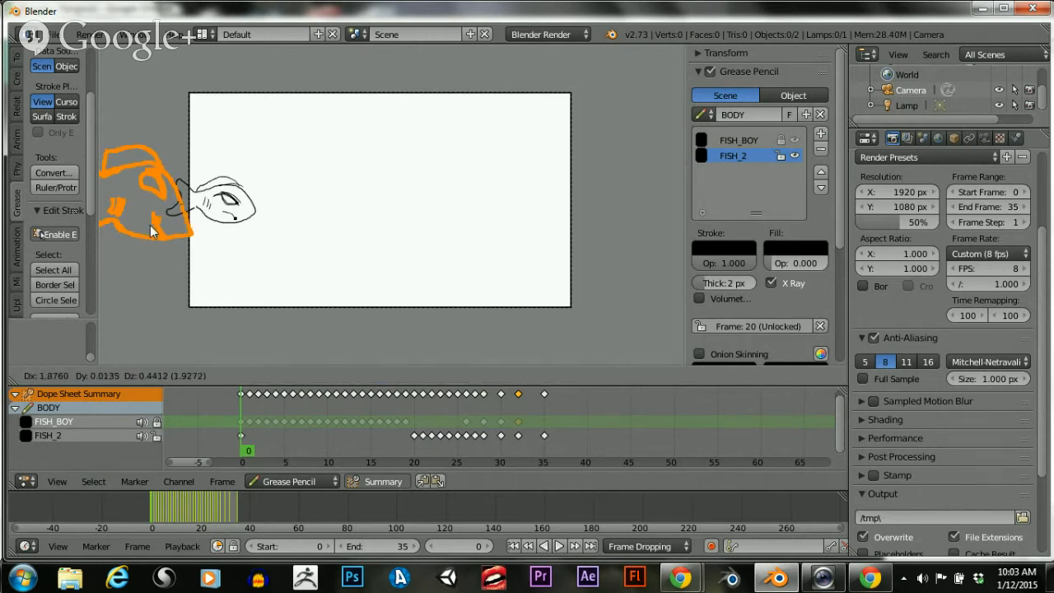
pyautogui.click(138, 240)
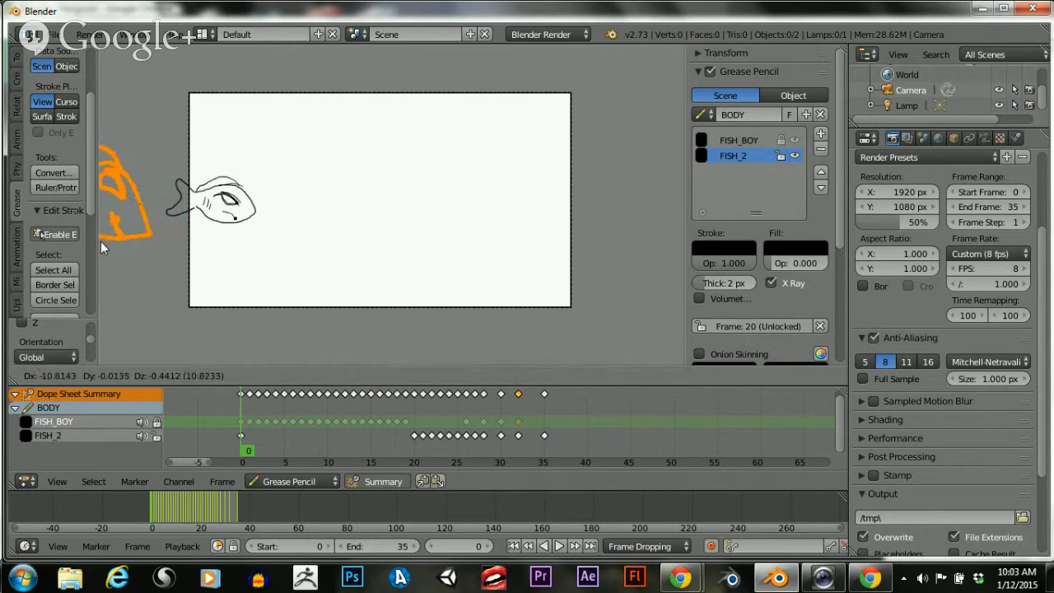
pyautogui.click(668, 242)
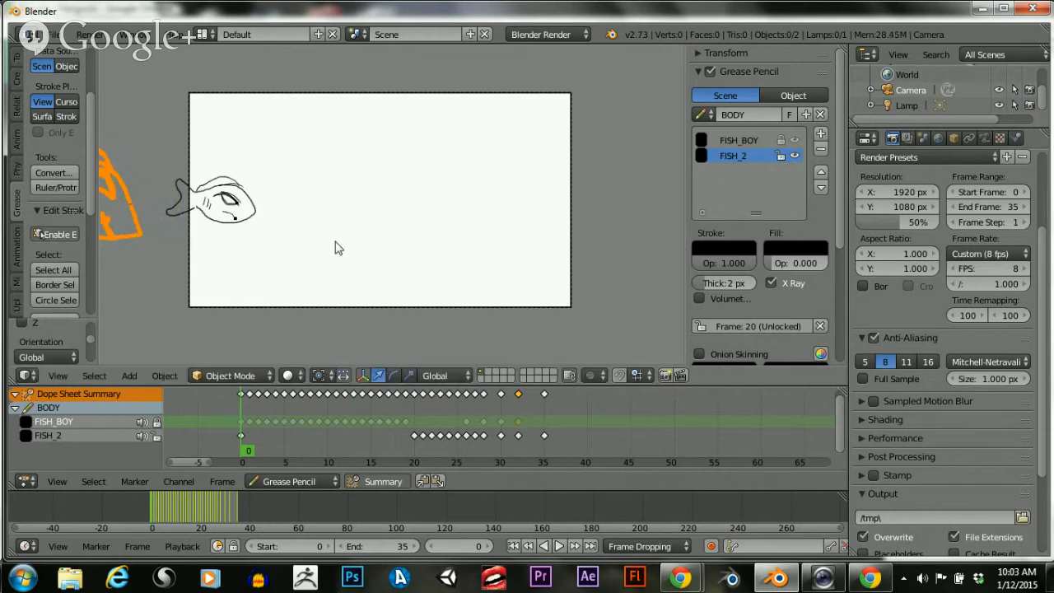
pyautogui.scroll(-5, 335, 248)
pyautogui.scroll(5, 285, 247)
pyautogui.press('g')
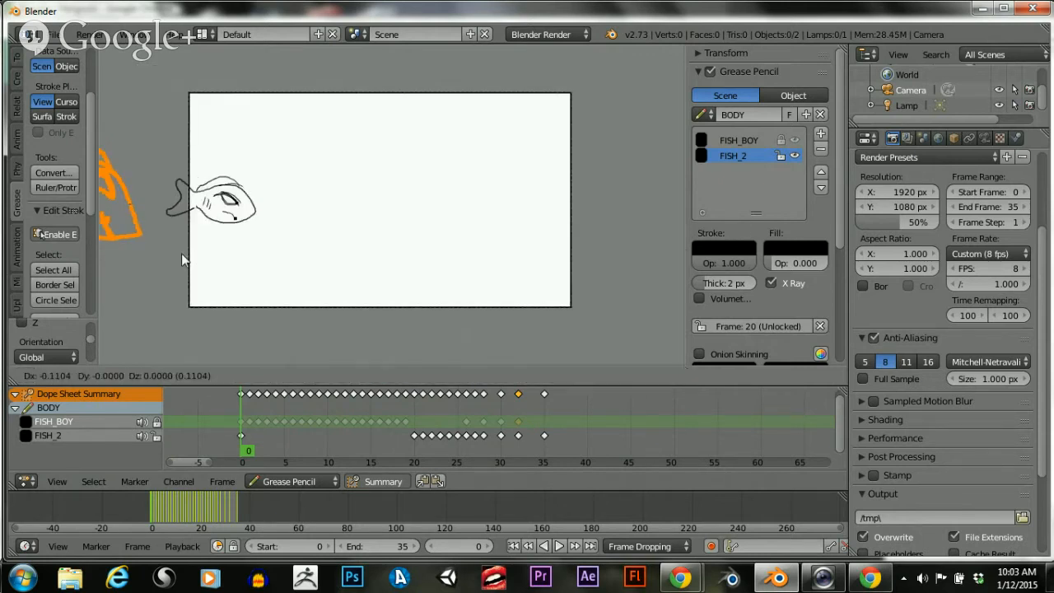
pyautogui.click(110, 267)
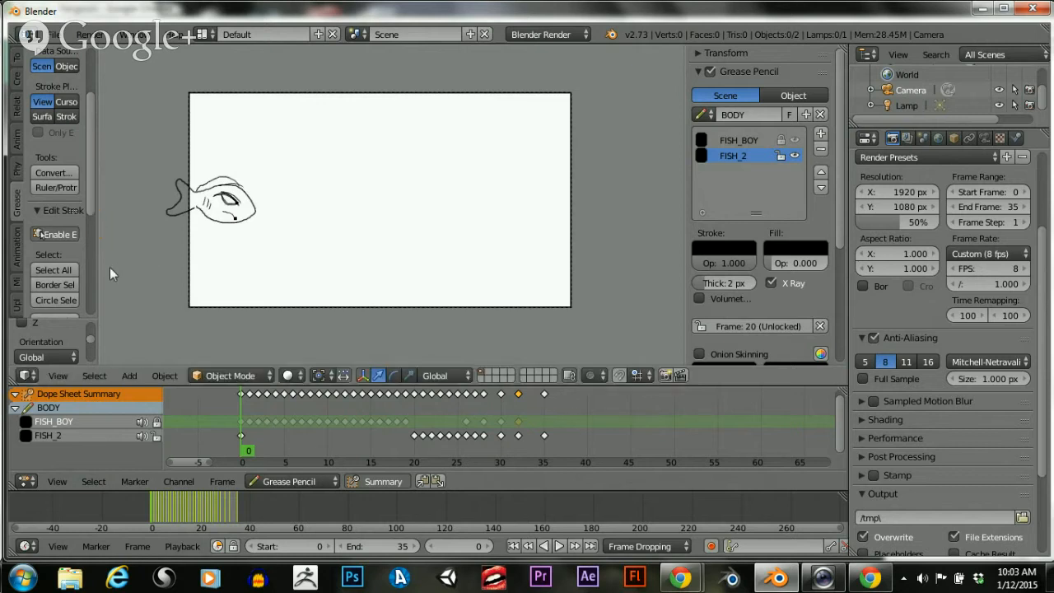
pyautogui.scroll(-5, 245, 233)
pyautogui.scroll(5, 259, 250)
# Go to frame 20 and shift the shark's strokes completely outside the camera frame
pyautogui.moveTo(255, 442)
pyautogui.mouseDown()
pyautogui.moveTo(472, 445)
pyautogui.moveTo(376, 445)
pyautogui.moveTo(413, 448)
pyautogui.mouseUp()
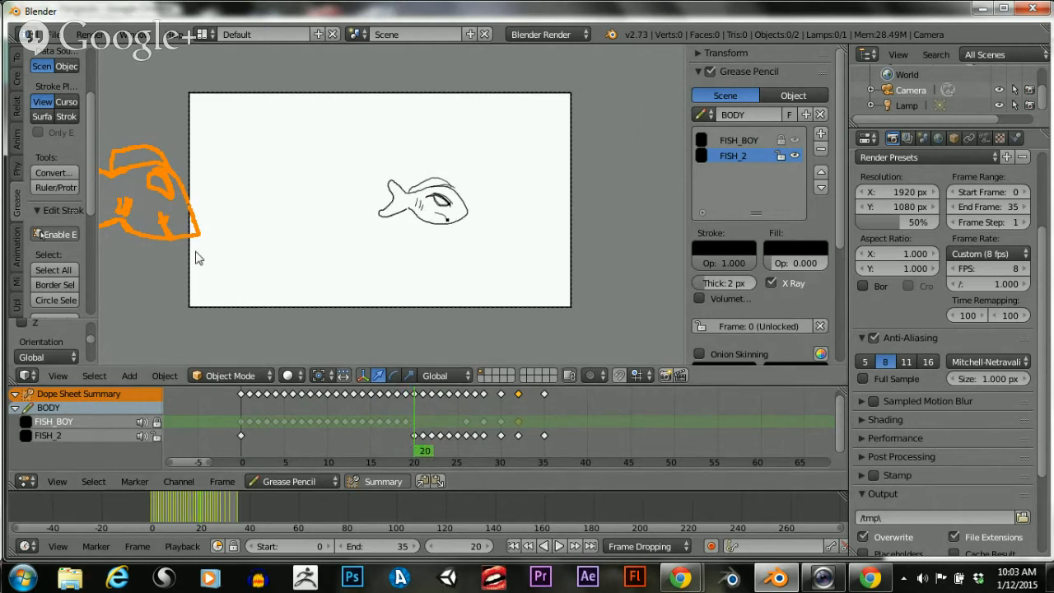
pyautogui.press('s')
pyautogui.click(141, 255)
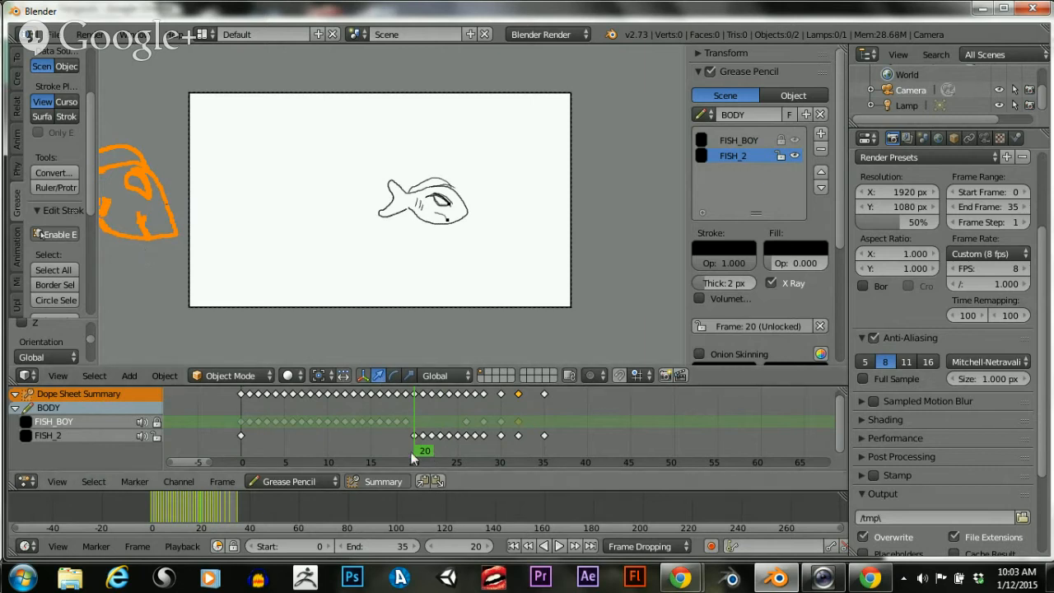
# Return to frame 0, lock the FISH_2 layer and make FISH_BOY the unlocked, active layer
pyautogui.moveTo(408, 449)
pyautogui.mouseDown()
pyautogui.moveTo(212, 429)
pyautogui.moveTo(193, 437)
pyautogui.mouseUp()
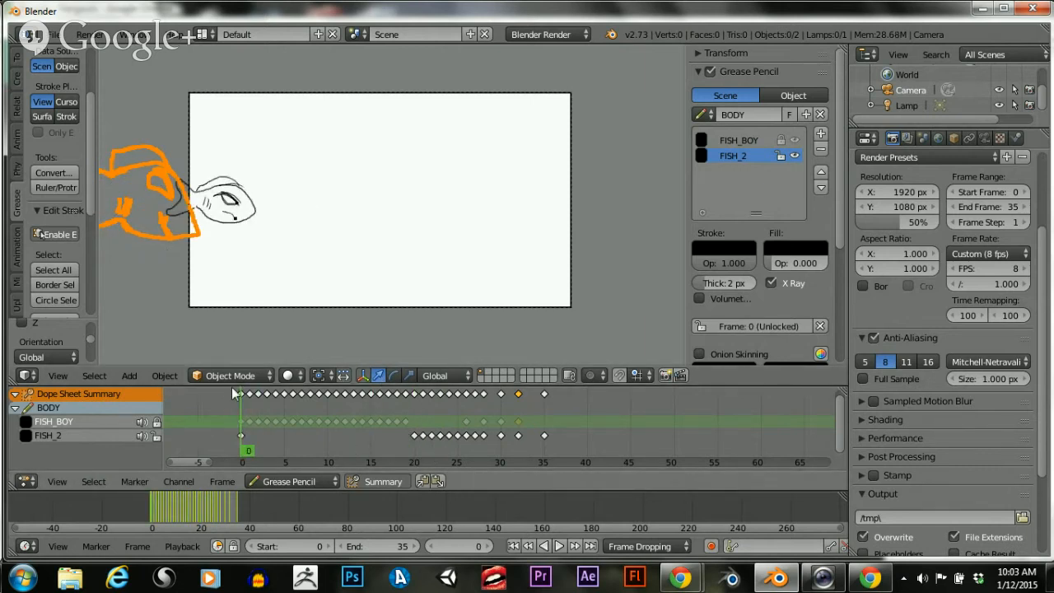
pyautogui.click(780, 156)
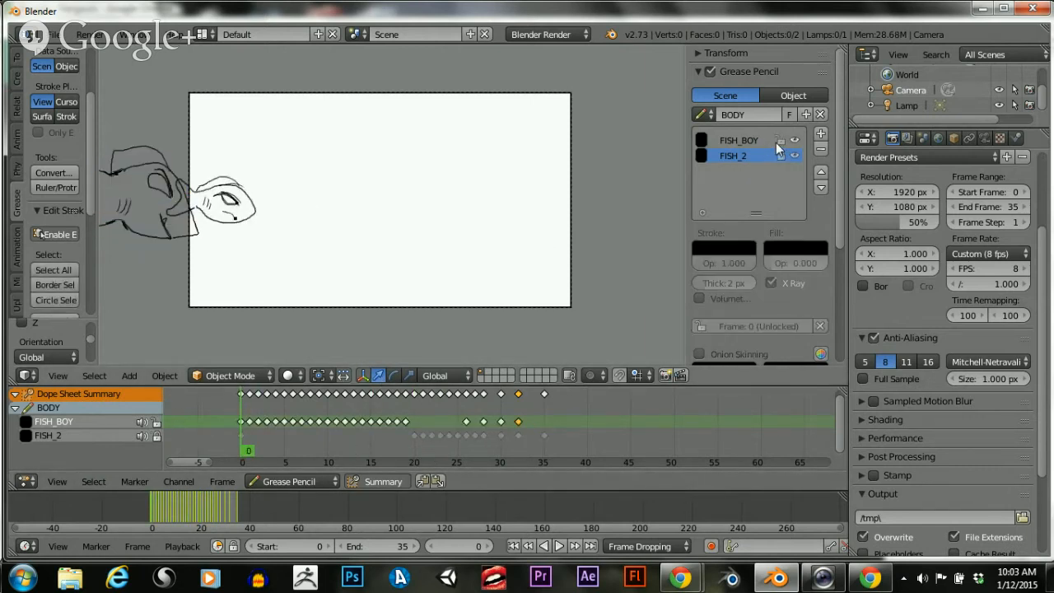
pyautogui.click(780, 141)
pyautogui.click(780, 140)
pyautogui.click(728, 142)
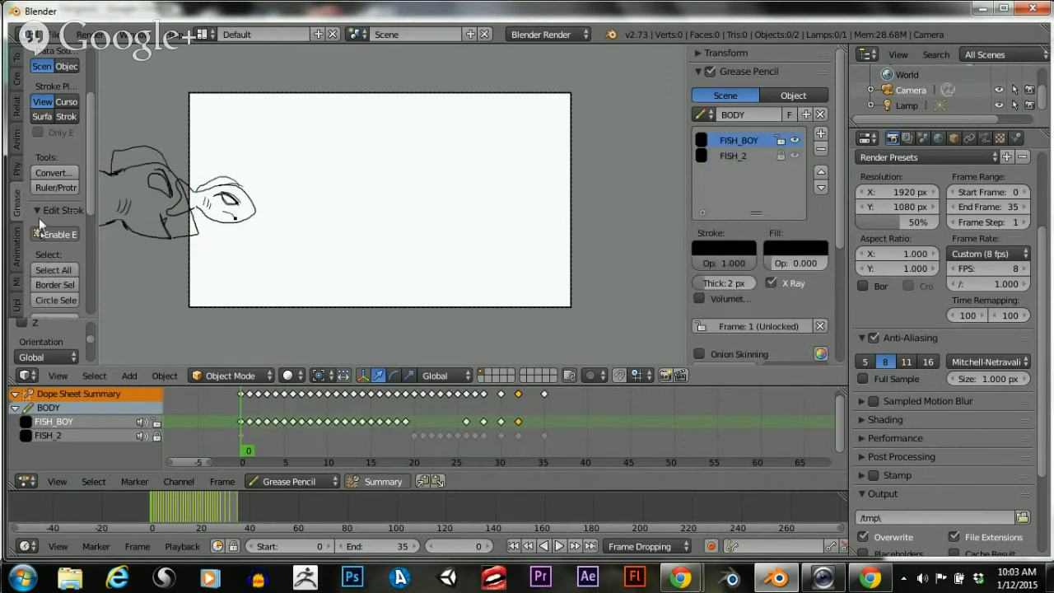
# Select all of the small fish's strokes on frame 0 and move them fully outside the camera frame
pyautogui.press('a')
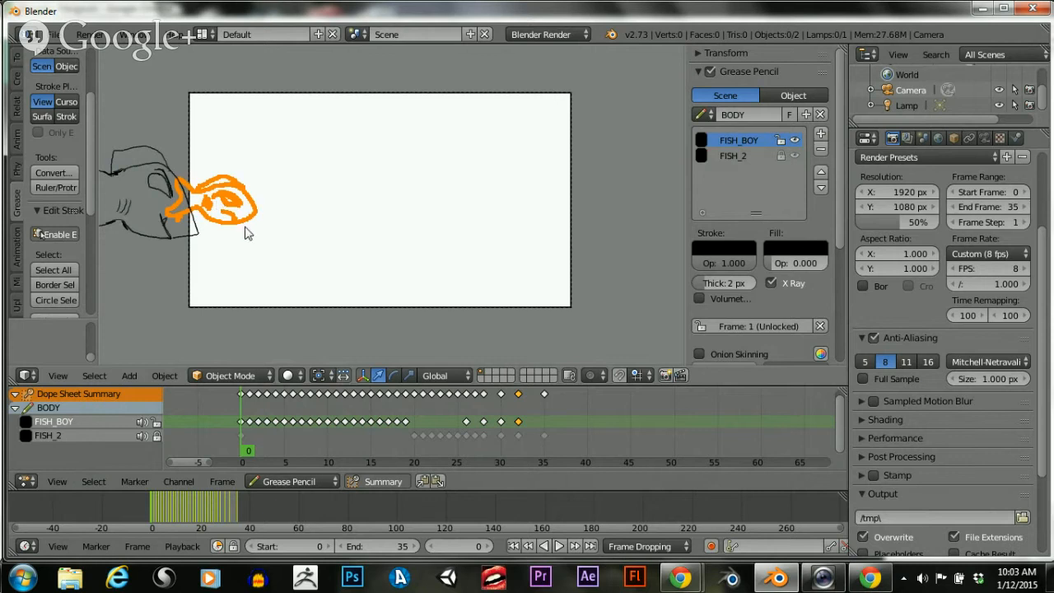
pyautogui.press('g')
pyautogui.click(239, 209)
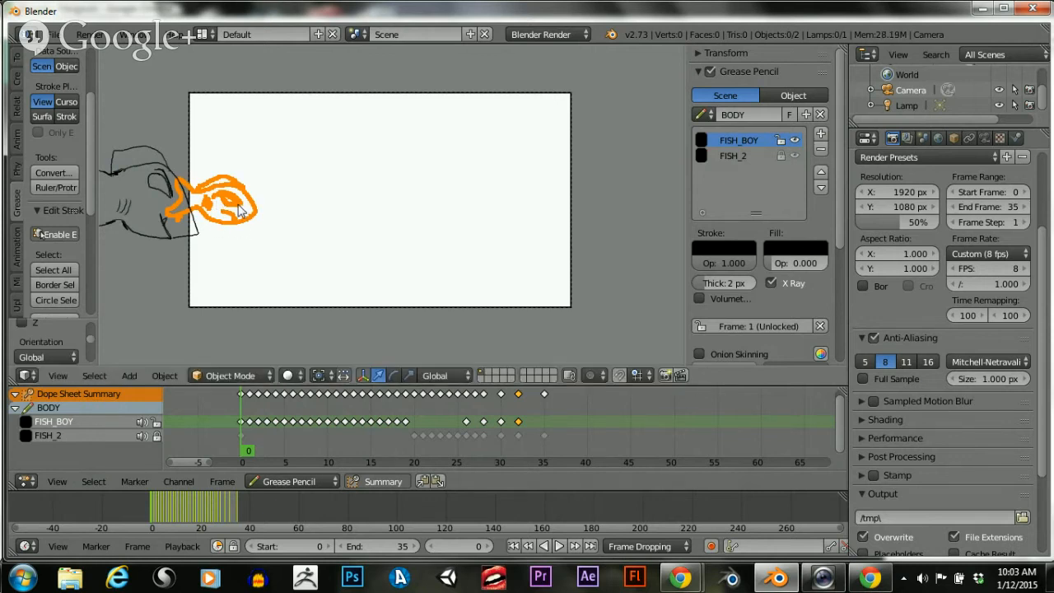
pyautogui.press('g')
pyautogui.click(178, 231)
pyautogui.press('g')
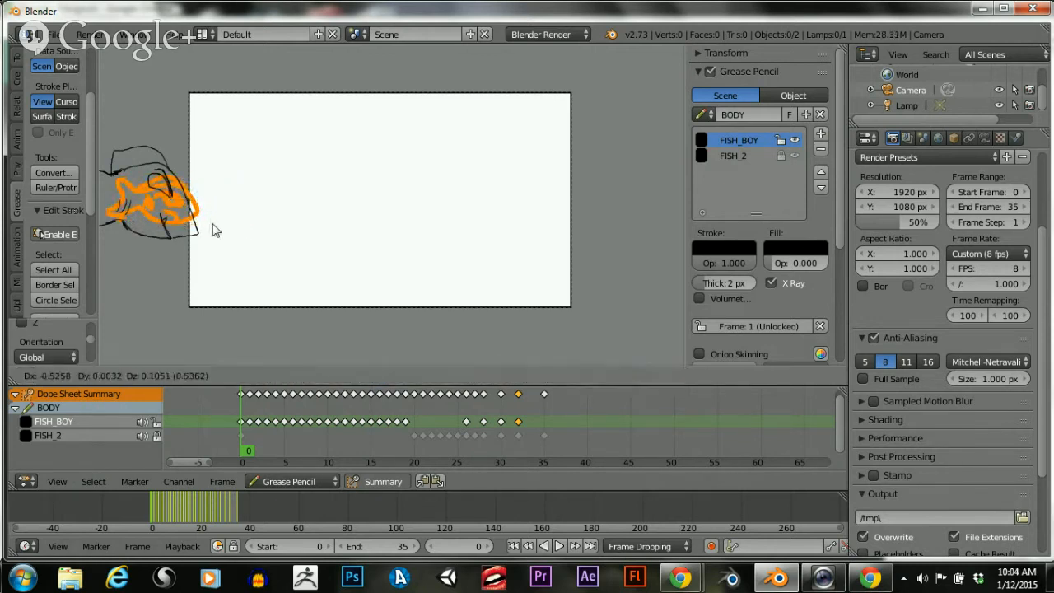
pyautogui.click(190, 231)
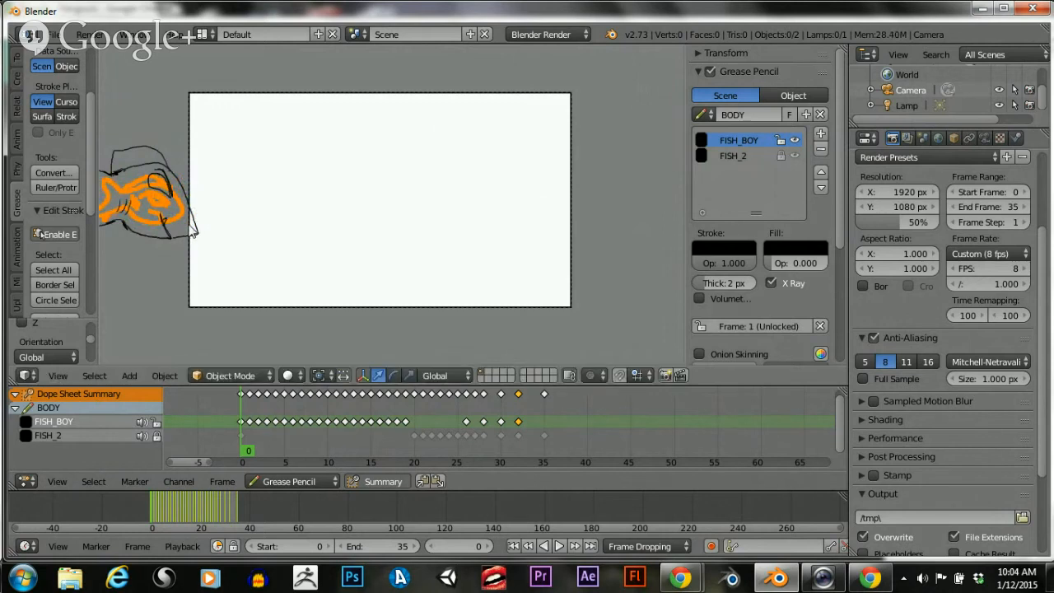
# Lock the FISH_BOY layer and make FISH_2 the unlocked, active layer
pyautogui.click(780, 141)
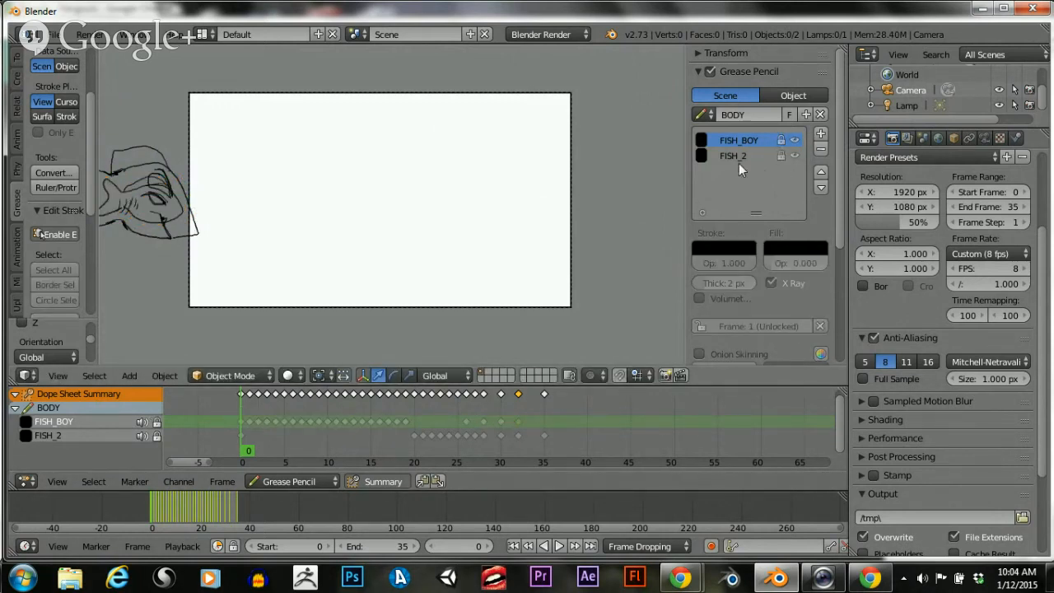
pyautogui.click(779, 156)
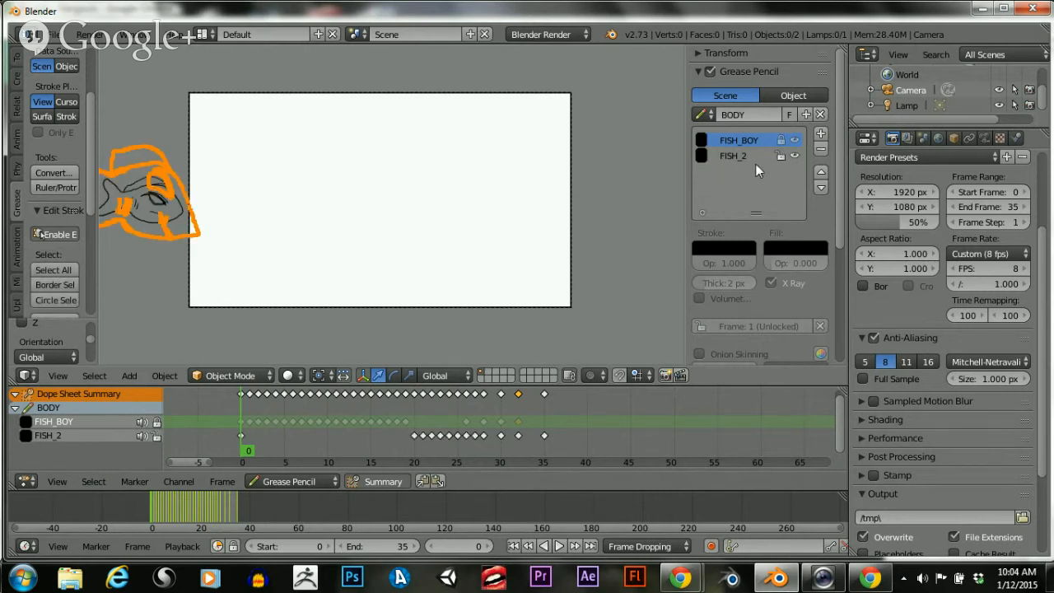
pyautogui.click(755, 156)
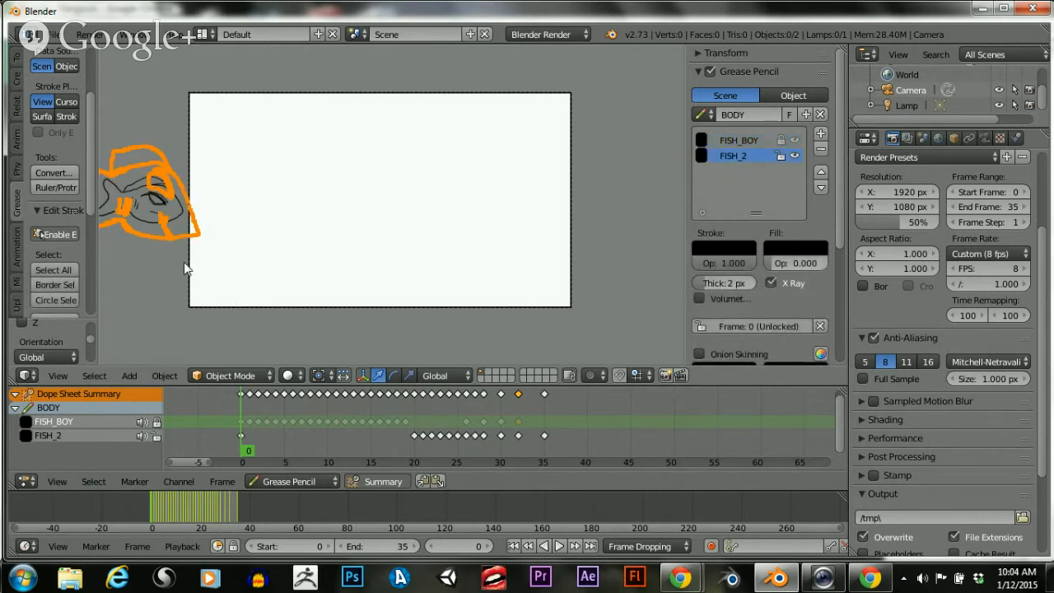
# Move the shark's strokes on frame 0 away from the camera frame's edge and scrub through the animation to frame 27
pyautogui.press('g')
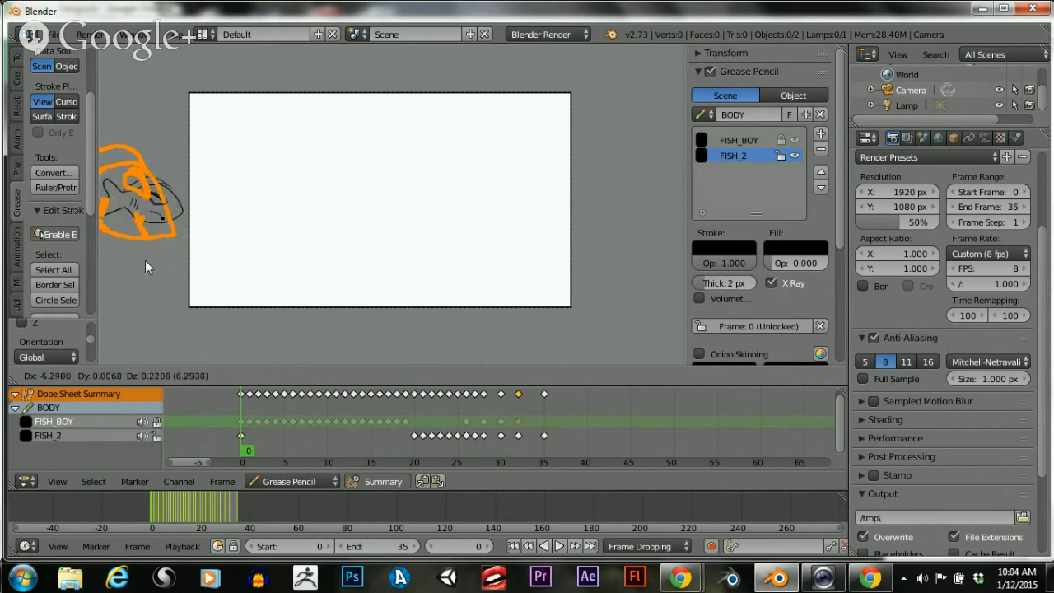
pyautogui.click(144, 260)
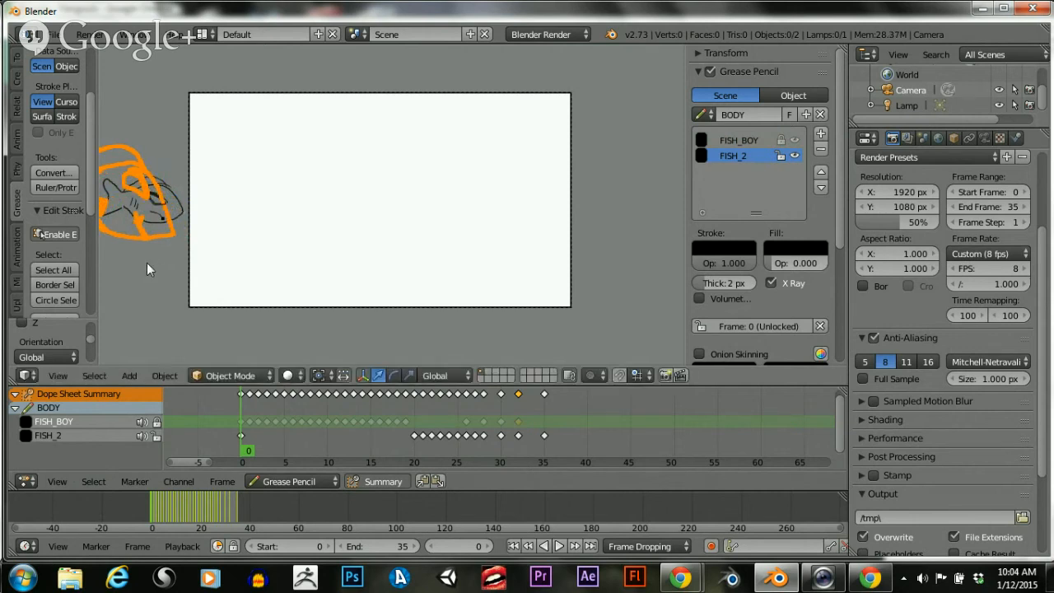
pyautogui.moveTo(247, 446)
pyautogui.mouseDown()
pyautogui.moveTo(327, 430)
pyautogui.moveTo(224, 430)
pyautogui.moveTo(560, 420)
pyautogui.moveTo(257, 434)
pyautogui.moveTo(553, 430)
pyautogui.moveTo(248, 433)
pyautogui.moveTo(536, 445)
pyautogui.moveTo(473, 445)
pyautogui.mouseUp()
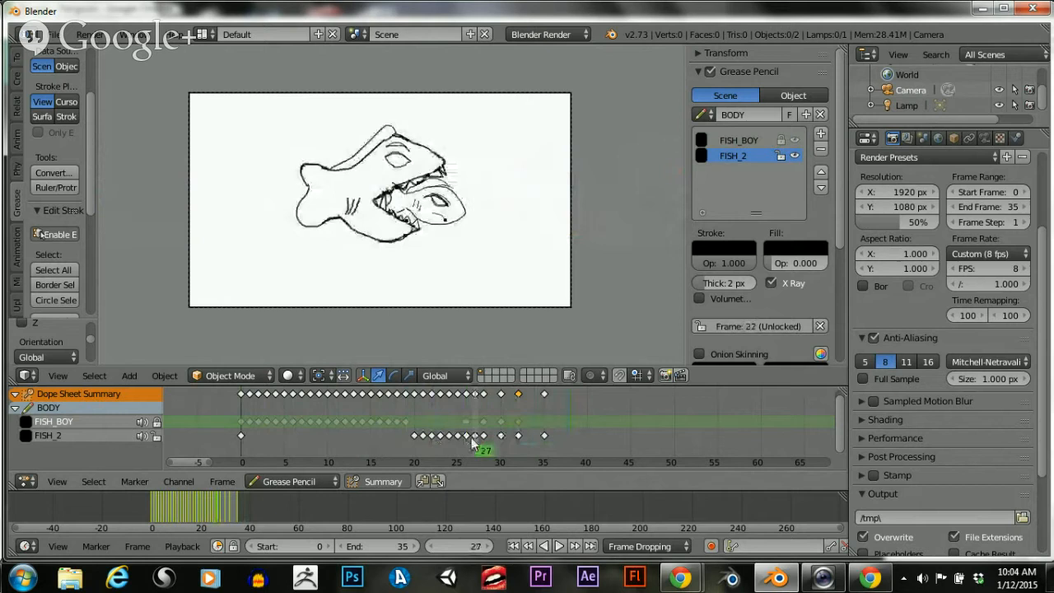
# Turn off stroke editing, lock the FISH_2 layer and return to frame 0
pyautogui.click(56, 234)
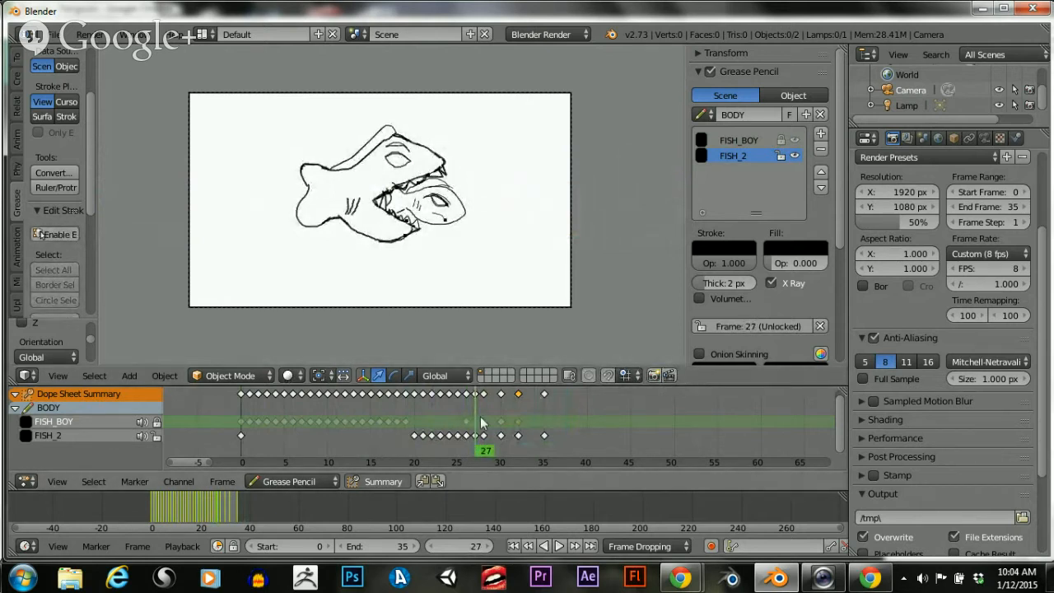
pyautogui.click(730, 141)
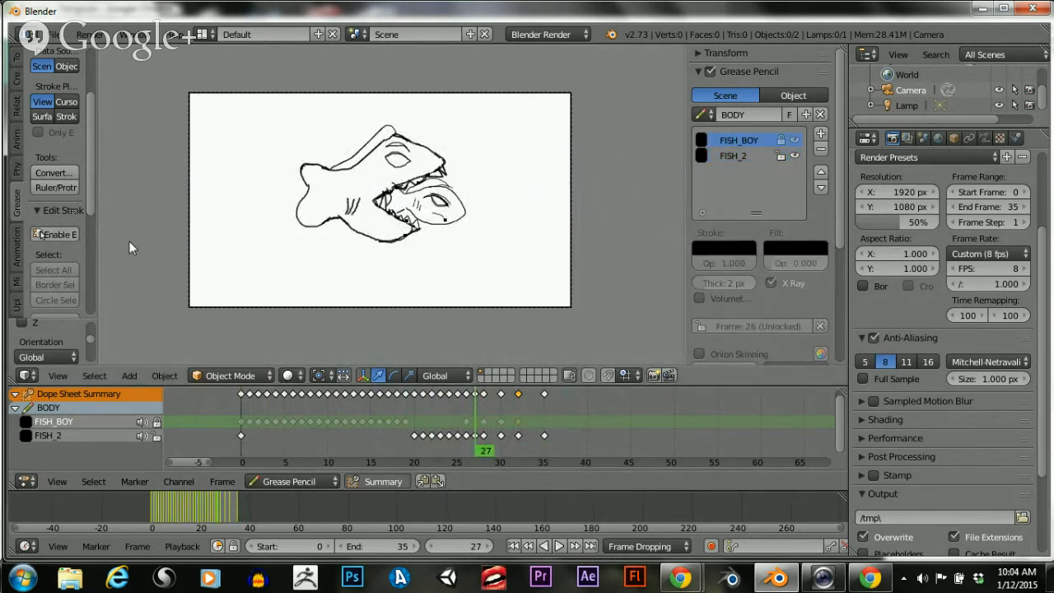
pyautogui.click(755, 155)
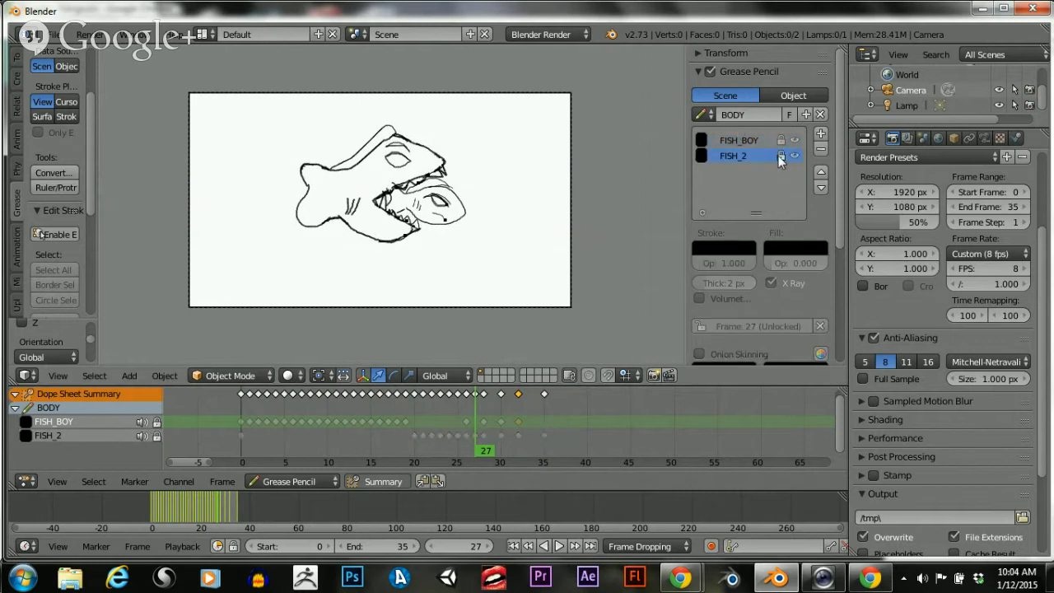
pyautogui.moveTo(477, 404)
pyautogui.mouseDown()
pyautogui.moveTo(557, 407)
pyautogui.moveTo(309, 409)
pyautogui.moveTo(592, 388)
pyautogui.moveTo(242, 403)
pyautogui.mouseUp()
# Examine where the shark and the small fish sit relative to the camera frame between frames 0 and 5
pyautogui.scroll(-2, 411, 221)
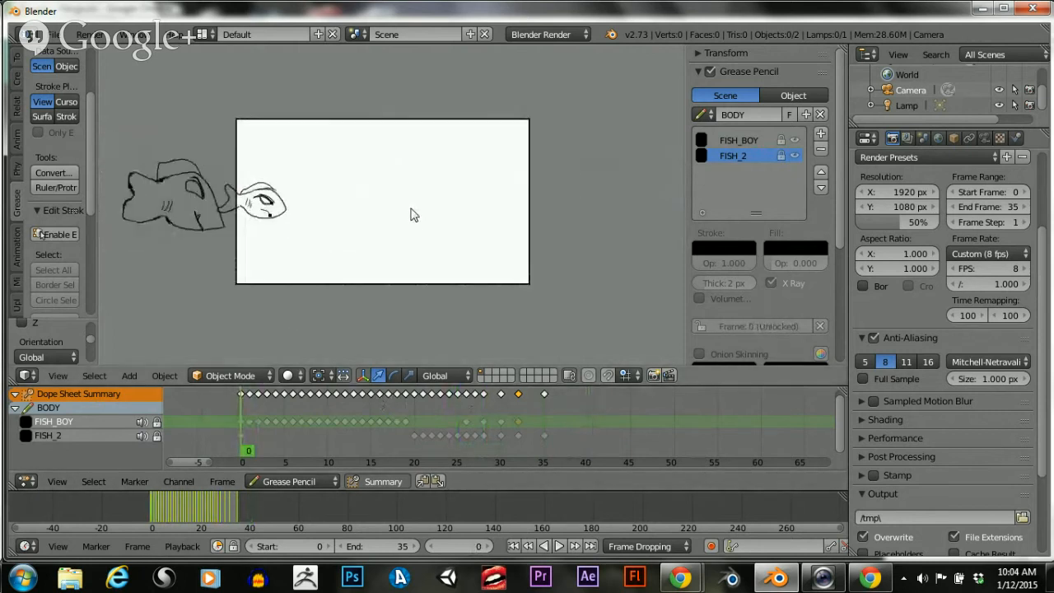
pyautogui.scroll(1, 405, 214)
pyautogui.scroll(-2, 395, 186)
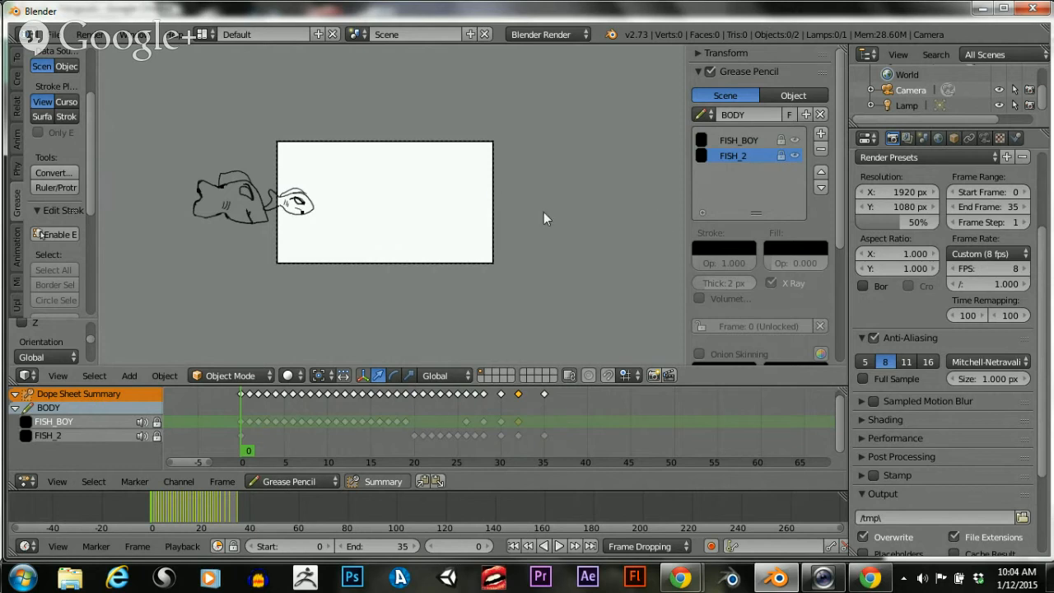
pyautogui.scroll(-4, 140, 173)
pyautogui.scroll(2, 190, 181)
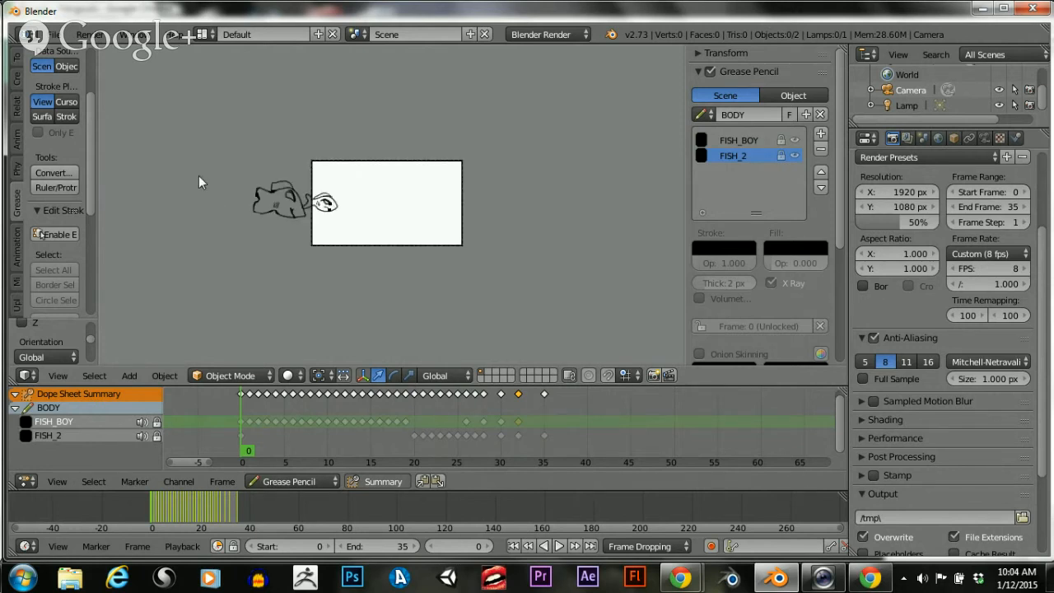
pyautogui.scroll(-2, 218, 195)
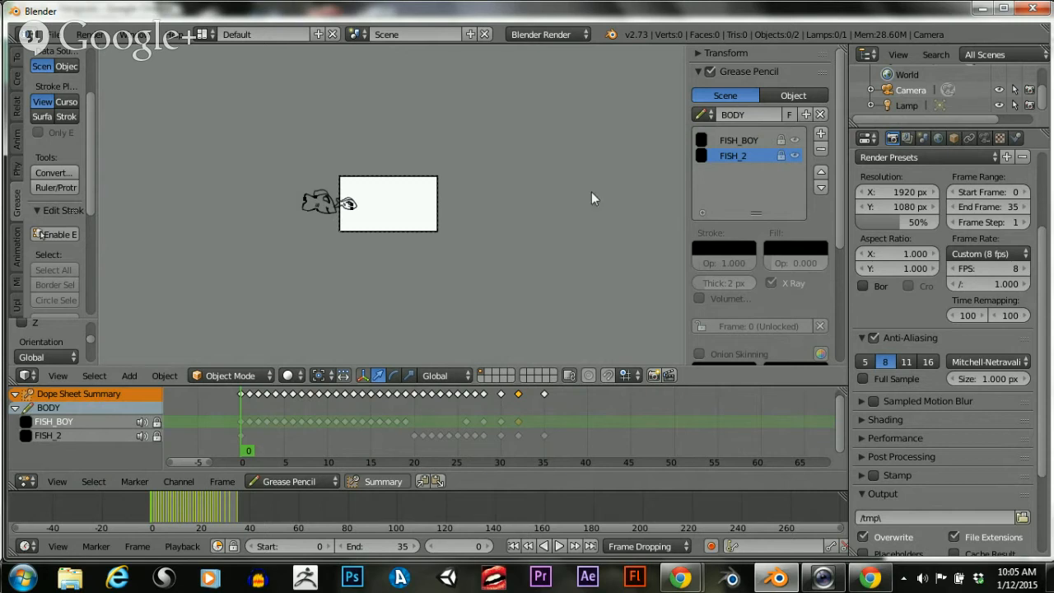
pyautogui.scroll(4, 432, 188)
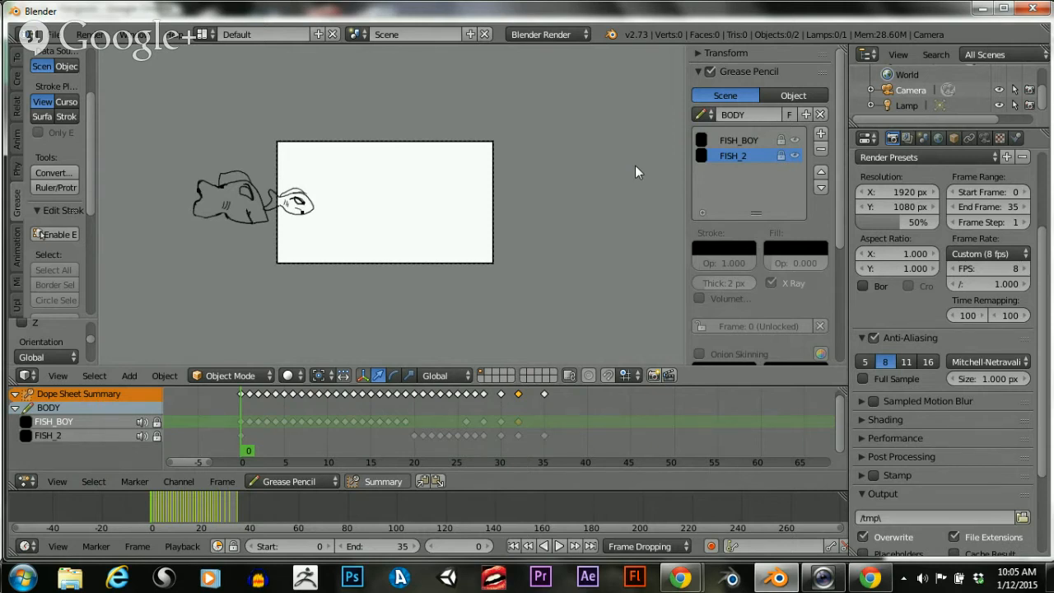
pyautogui.scroll(-4, 635, 172)
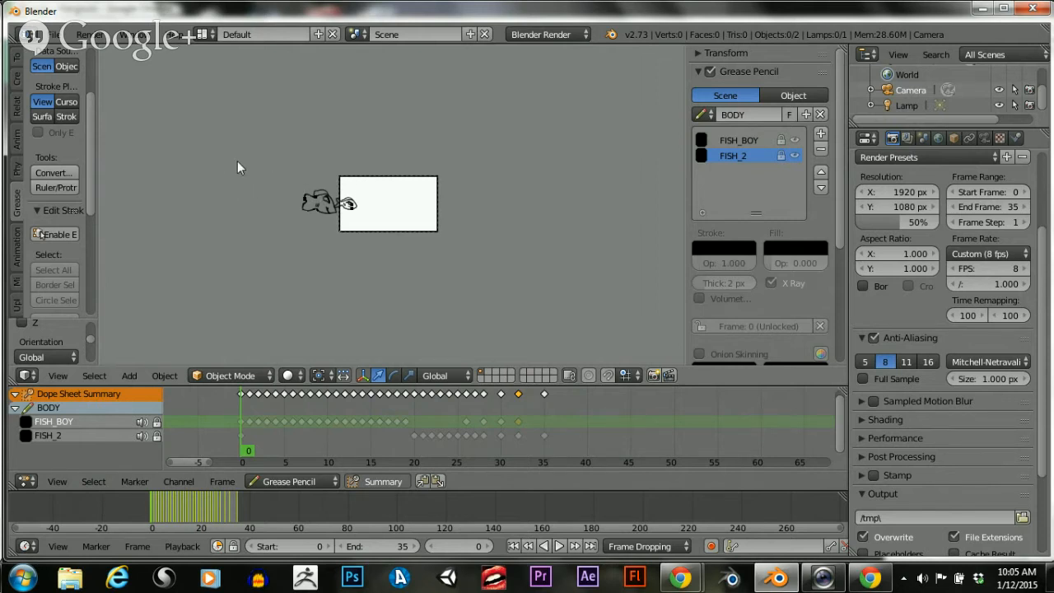
pyautogui.scroll(8, 282, 167)
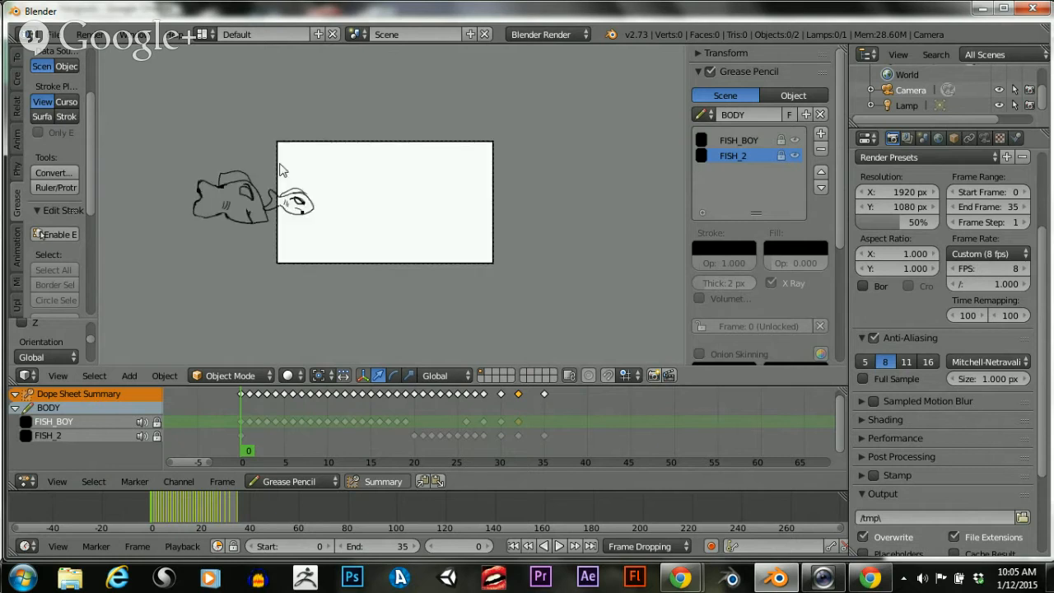
pyautogui.scroll(-3, 280, 165)
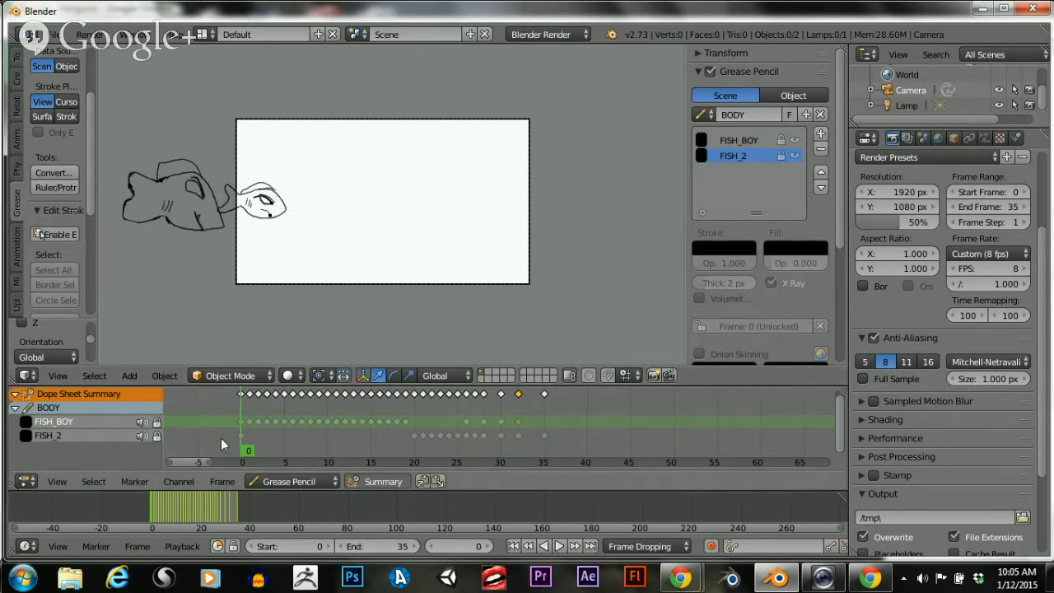
pyautogui.moveTo(245, 424)
pyautogui.mouseDown()
pyautogui.moveTo(342, 405)
pyautogui.moveTo(517, 405)
pyautogui.moveTo(234, 417)
pyautogui.moveTo(437, 419)
pyautogui.moveTo(290, 424)
pyautogui.moveTo(346, 429)
pyautogui.moveTo(484, 418)
pyautogui.moveTo(224, 420)
pyautogui.moveTo(533, 417)
pyautogui.moveTo(247, 419)
pyautogui.moveTo(312, 421)
pyautogui.moveTo(499, 418)
pyautogui.moveTo(239, 411)
pyautogui.moveTo(286, 406)
pyautogui.mouseUp()
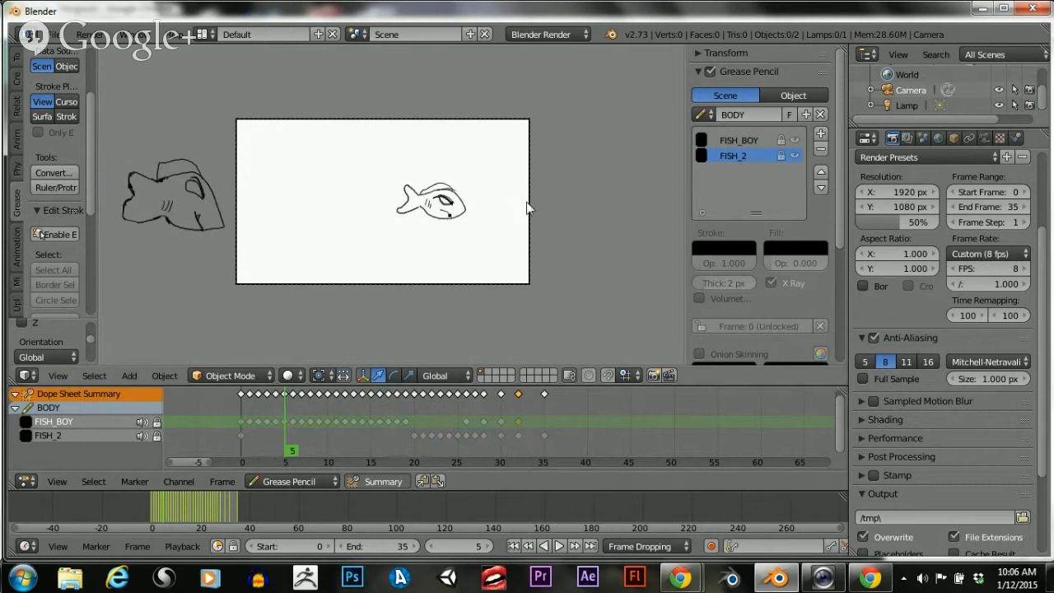
# Unlock both the FISH_BOY and FISH_2 layers and make FISH_2 the active layer
pyautogui.click(723, 140)
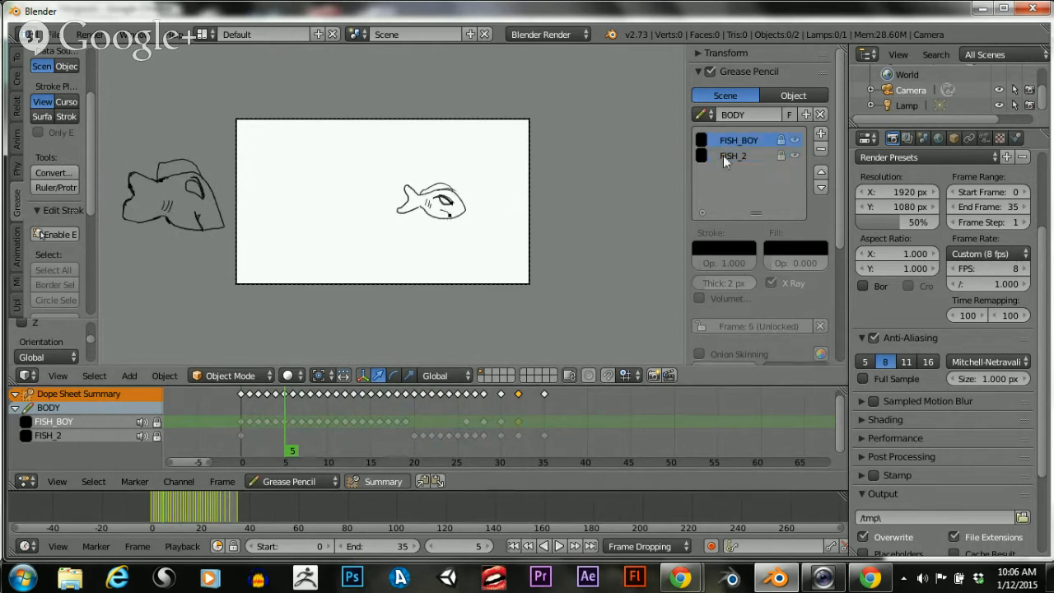
pyautogui.click(781, 140)
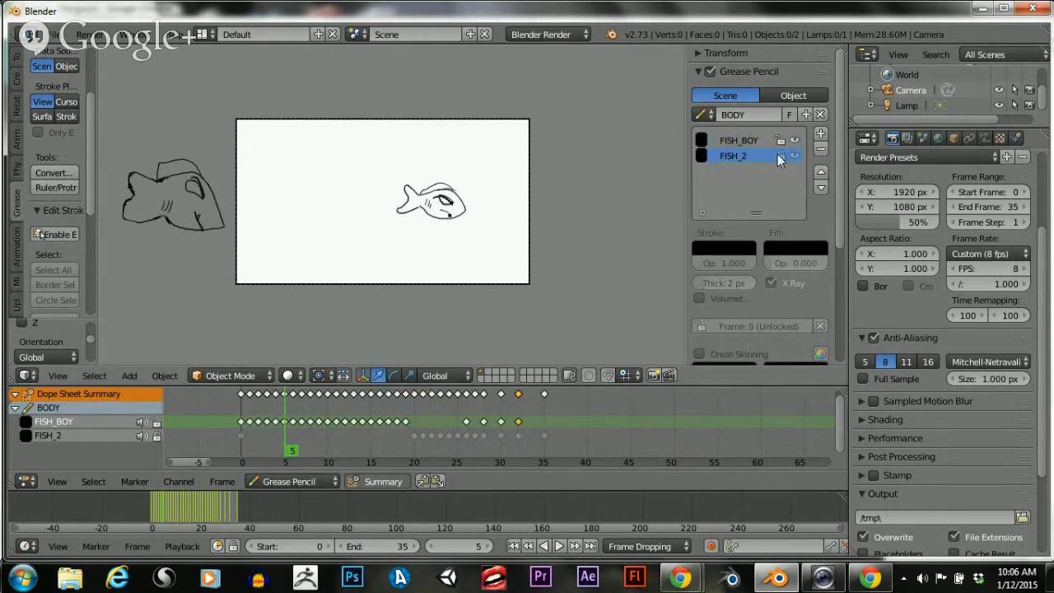
pyautogui.click(780, 156)
pyautogui.click(733, 156)
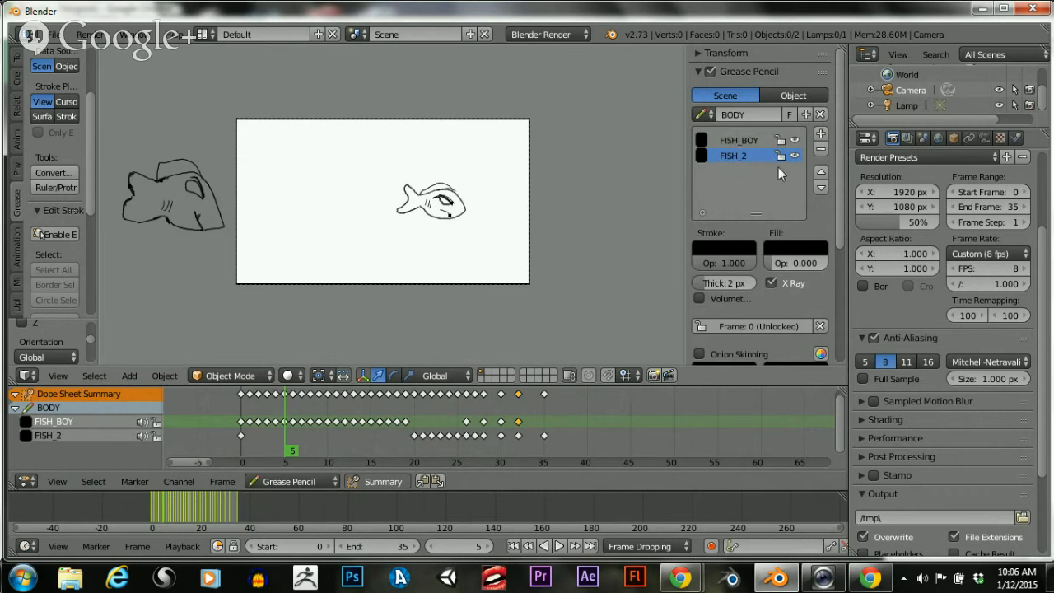
pyautogui.rightClick(816, 187)
pyautogui.scroll(-1, 733, 423)
pyautogui.scroll(-1, 745, 321)
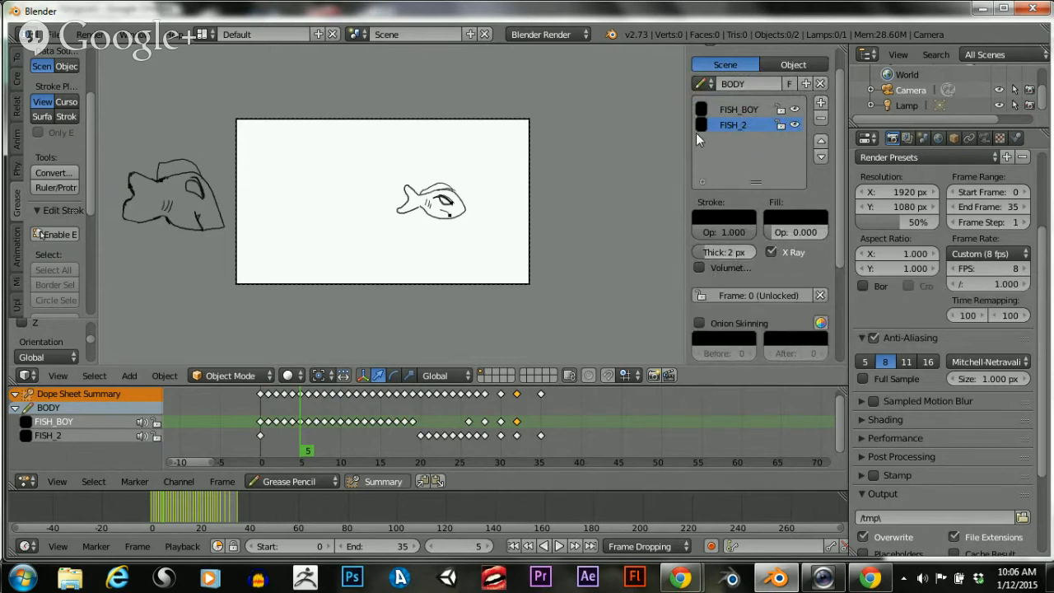
pyautogui.scroll(-2, 724, 230)
pyautogui.scroll(3, 720, 156)
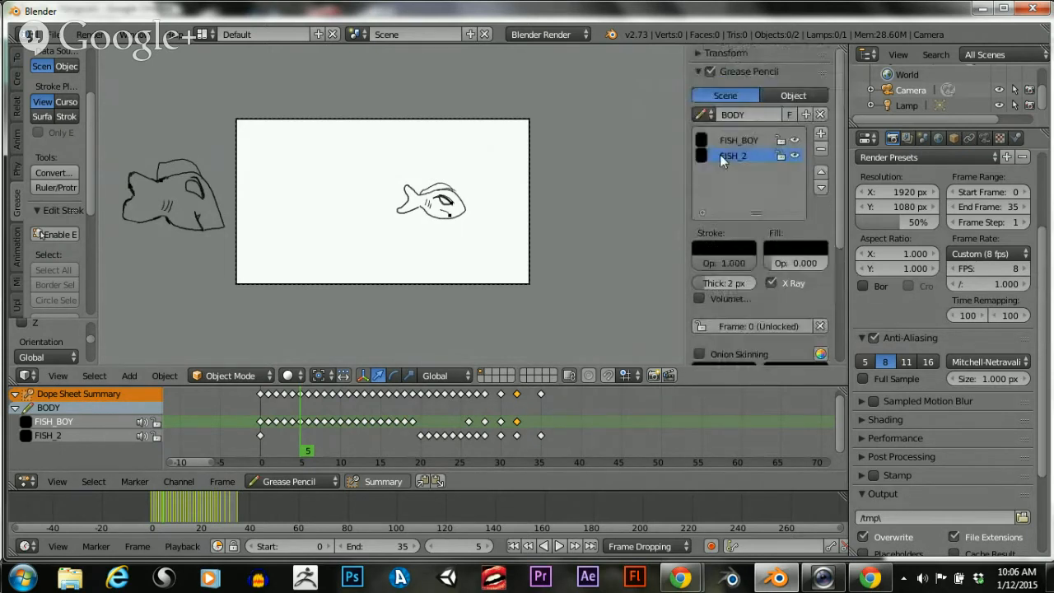
# Scrub through the animation and back to frame 0 to check the small fish's starting position against the camera frame
pyautogui.moveTo(313, 422)
pyautogui.mouseDown()
pyautogui.moveTo(409, 422)
pyautogui.moveTo(262, 427)
pyautogui.moveTo(435, 433)
pyautogui.moveTo(315, 431)
pyautogui.moveTo(456, 438)
pyautogui.moveTo(466, 441)
pyautogui.moveTo(437, 443)
pyautogui.moveTo(464, 449)
pyautogui.mouseUp()
pyautogui.moveTo(463, 440); pyautogui.dragTo(256, 432)
pyautogui.scroll(3, 313, 242)
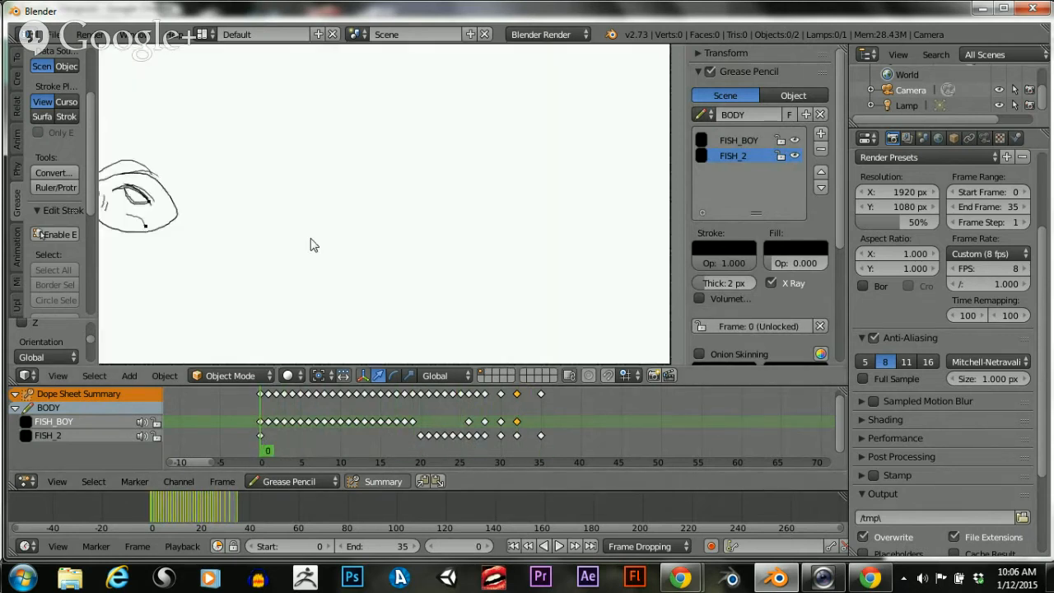
pyautogui.scroll(-2, 313, 263)
pyautogui.scroll(2, 266, 241)
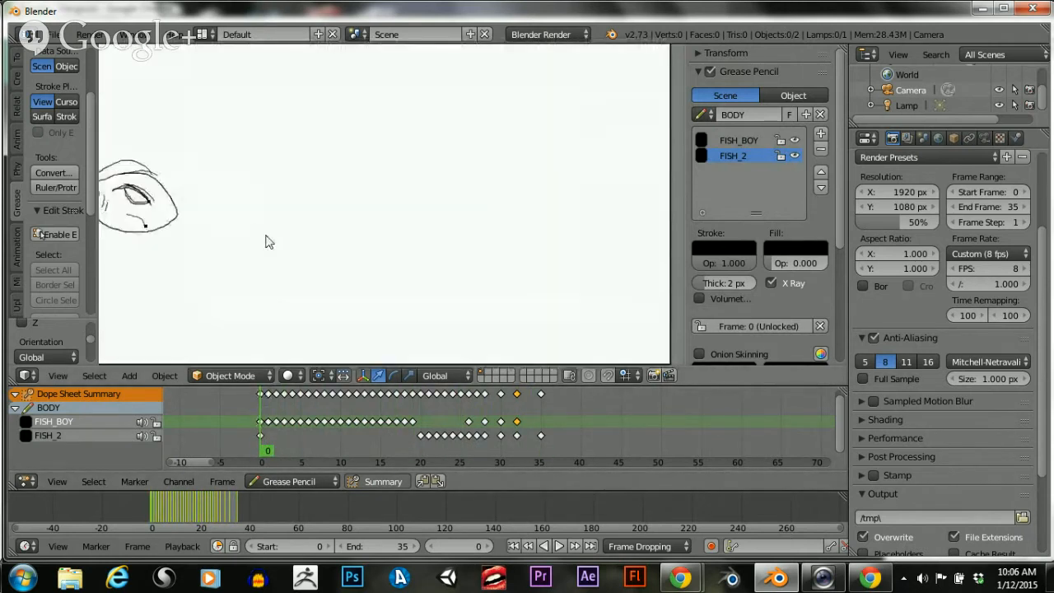
pyautogui.scroll(-3, 265, 241)
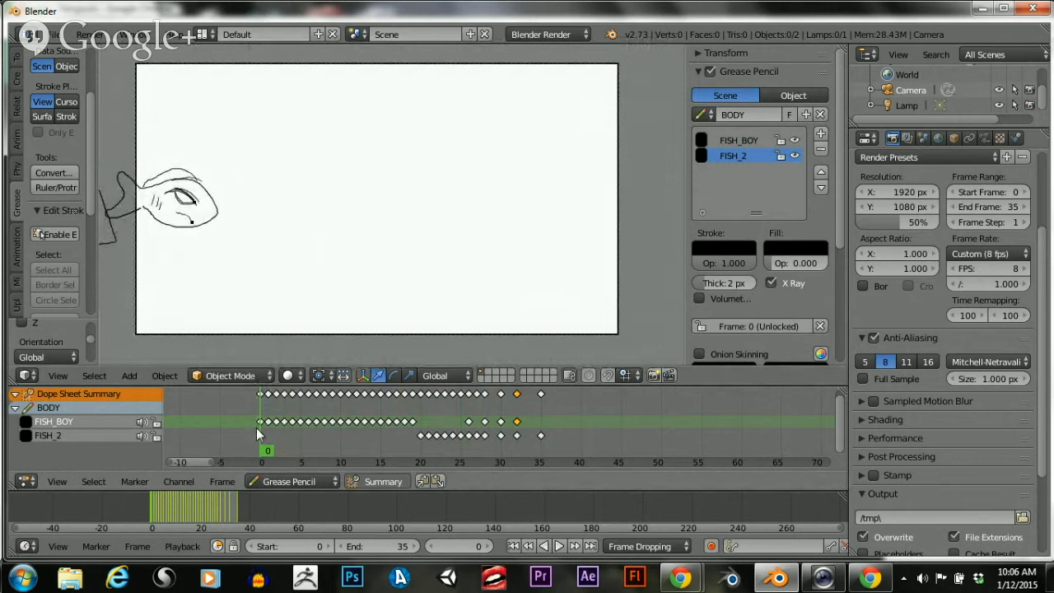
pyautogui.moveTo(256, 434)
pyautogui.mouseDown()
pyautogui.moveTo(283, 437)
pyautogui.moveTo(259, 435)
pyautogui.mouseUp()
pyautogui.scroll(-1, 247, 210)
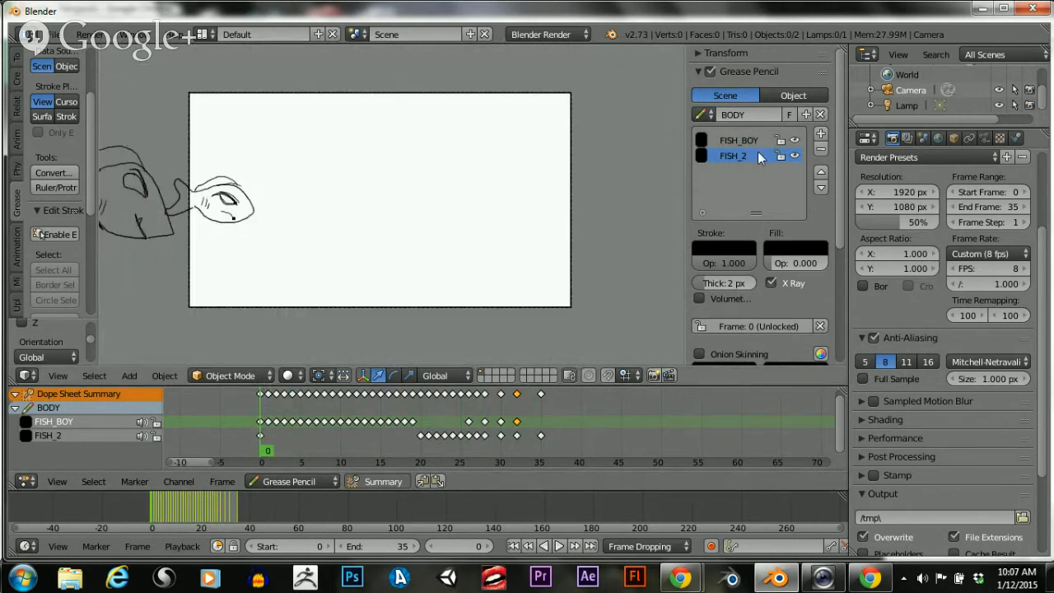
# Make FISH_BOY the active layer, turn on stroke editing and lock the FISH_2 layer
pyautogui.click(776, 140)
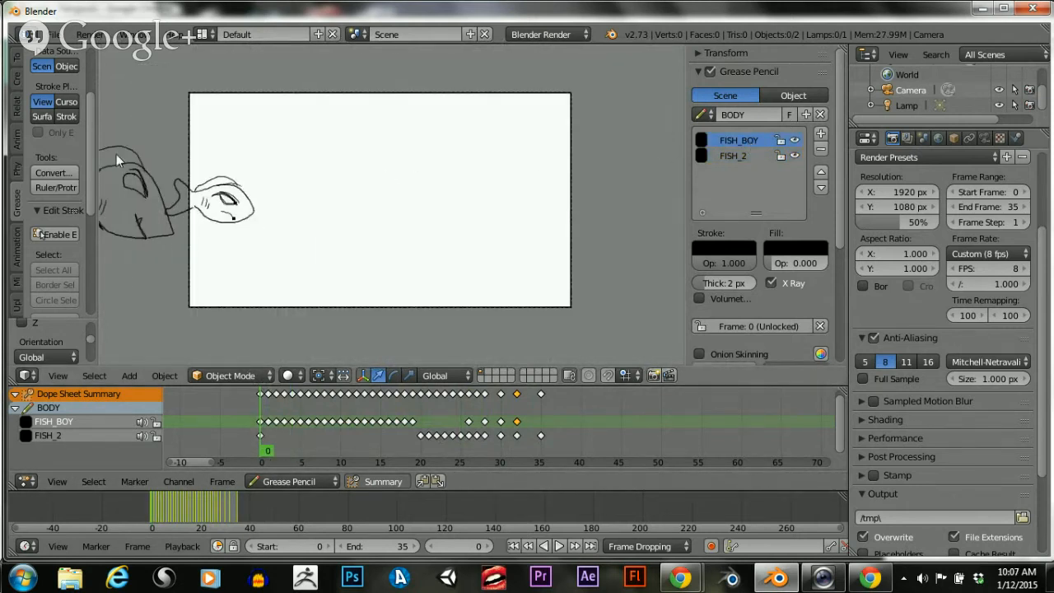
pyautogui.click(59, 234)
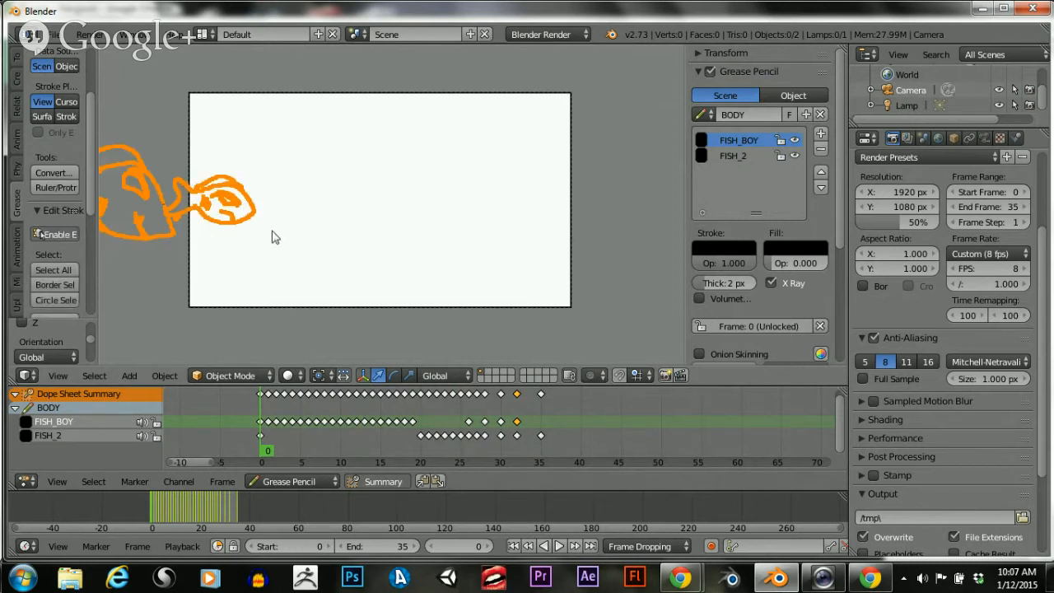
pyautogui.click(781, 155)
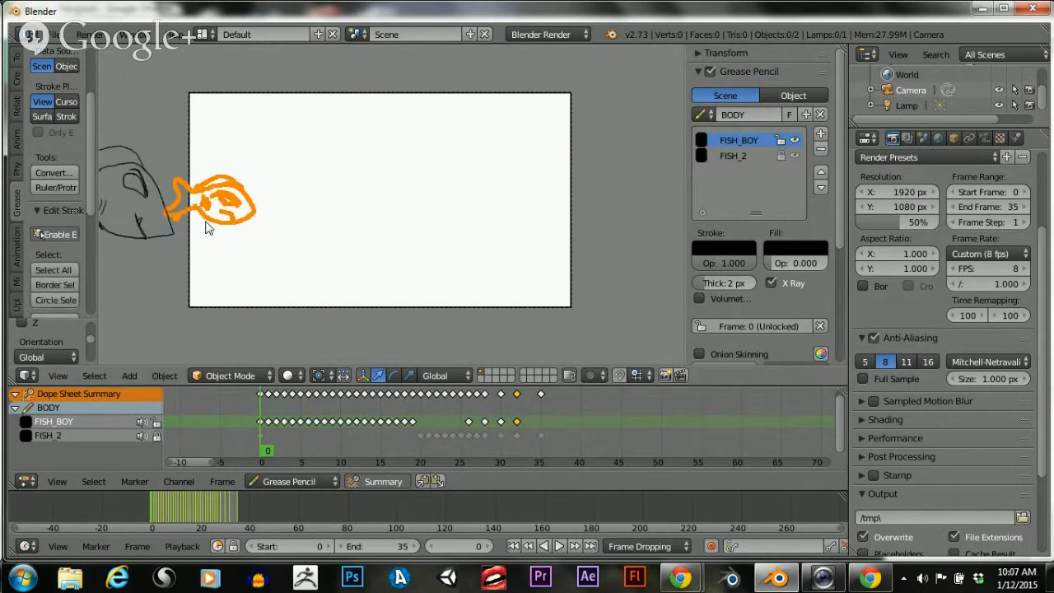
# Move the small fish's strokes on frame 0 along the global X axis until they lie fully outside the camera frame
pyautogui.press('g')
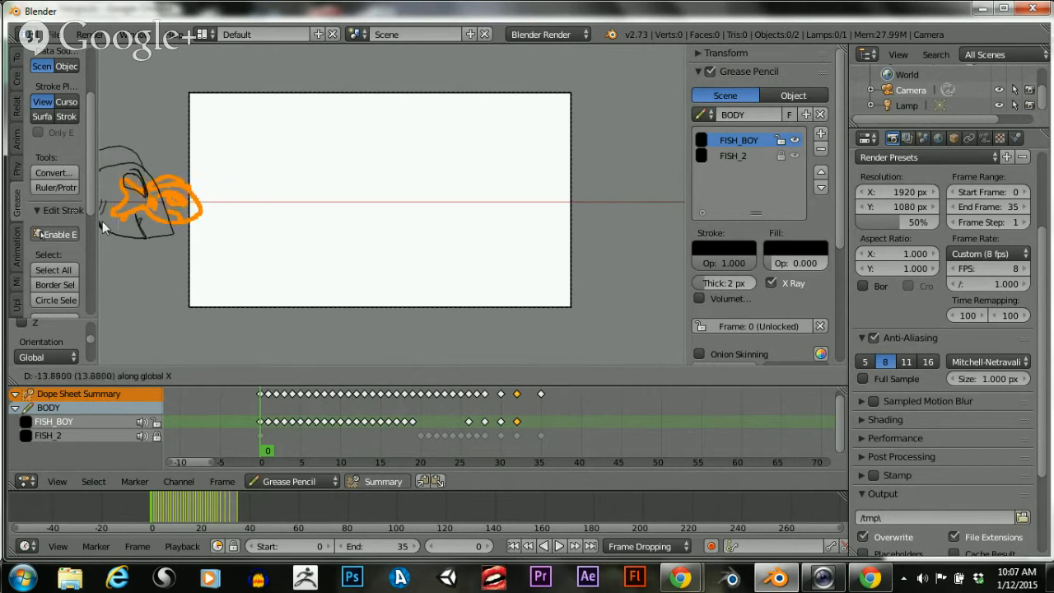
pyautogui.click(106, 228)
pyautogui.press('x')
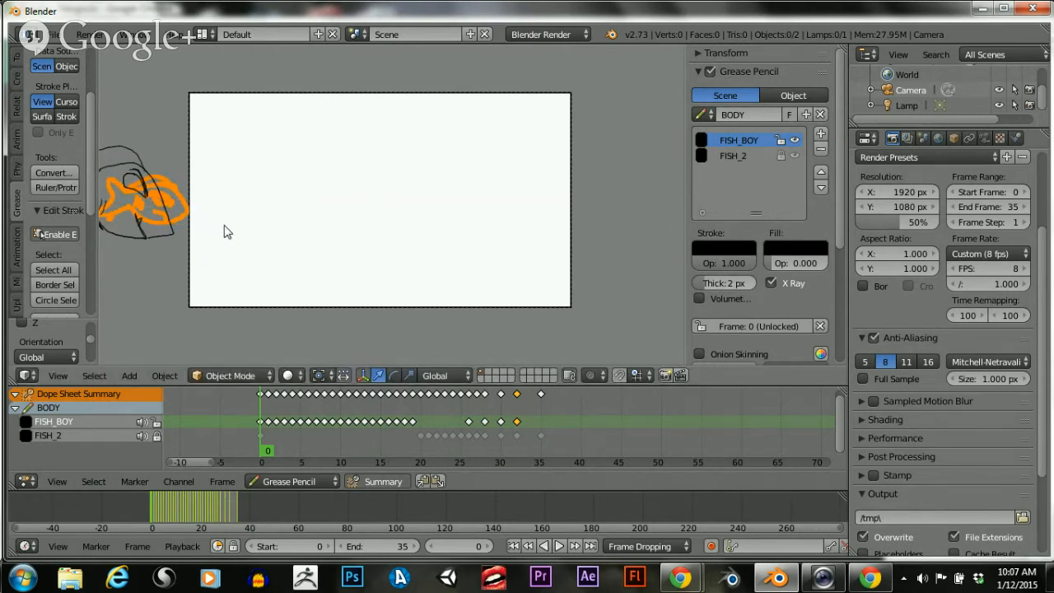
pyautogui.press('g')
pyautogui.click(181, 226)
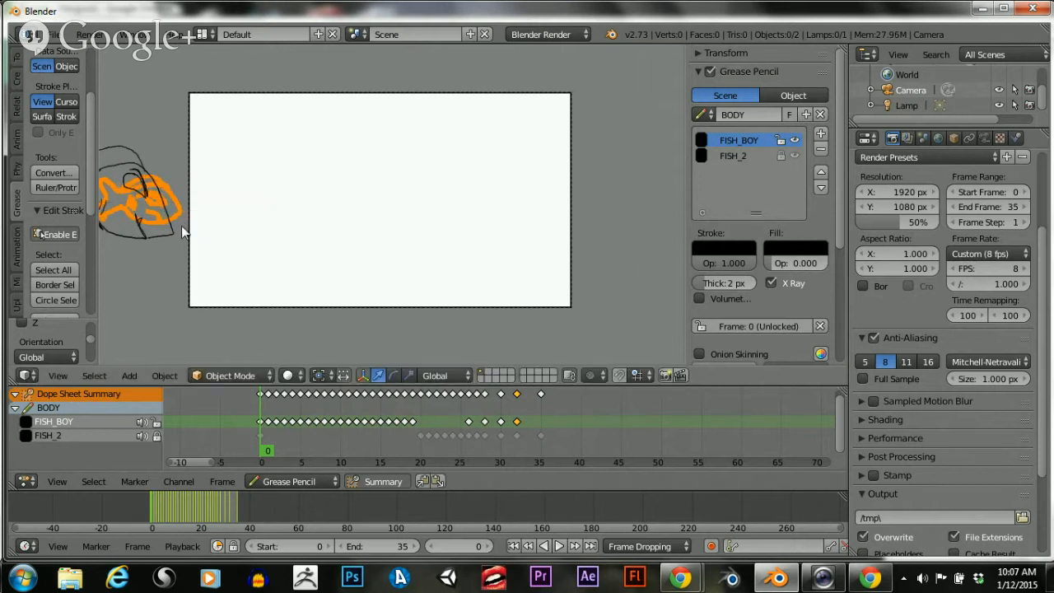
# Turn off stroke editing on frame 0 and lock the FISH_BOY layer
pyautogui.scroll(5, 263, 409)
pyautogui.moveTo(248, 417); pyautogui.dragTo(378, 418, button='middle')
pyautogui.scroll(-2, 378, 418)
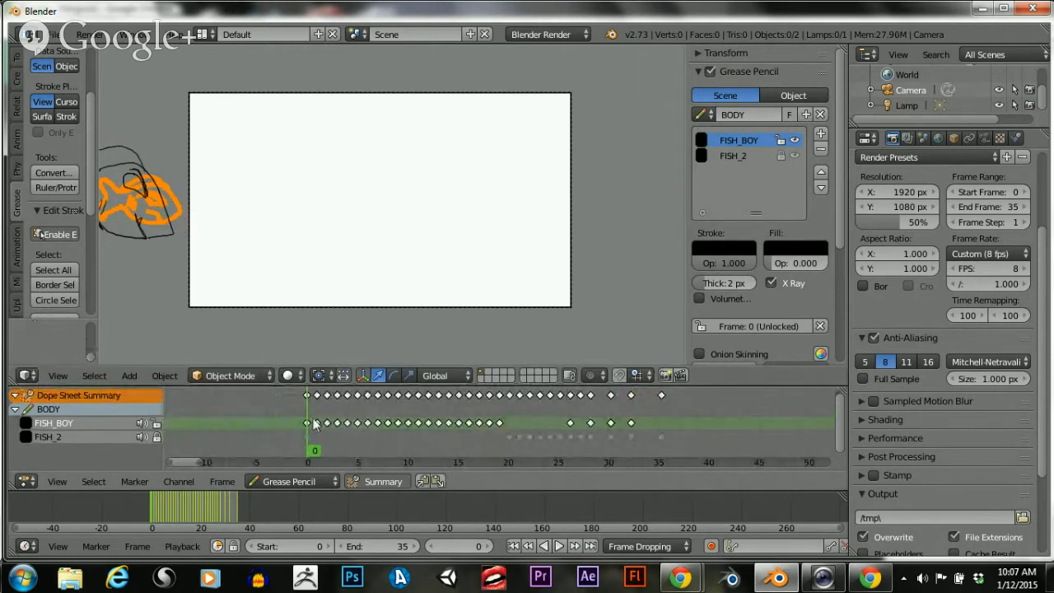
pyautogui.moveTo(298, 426)
pyautogui.mouseDown()
pyautogui.moveTo(642, 412)
pyautogui.moveTo(249, 433)
pyautogui.mouseUp()
pyautogui.click(59, 235)
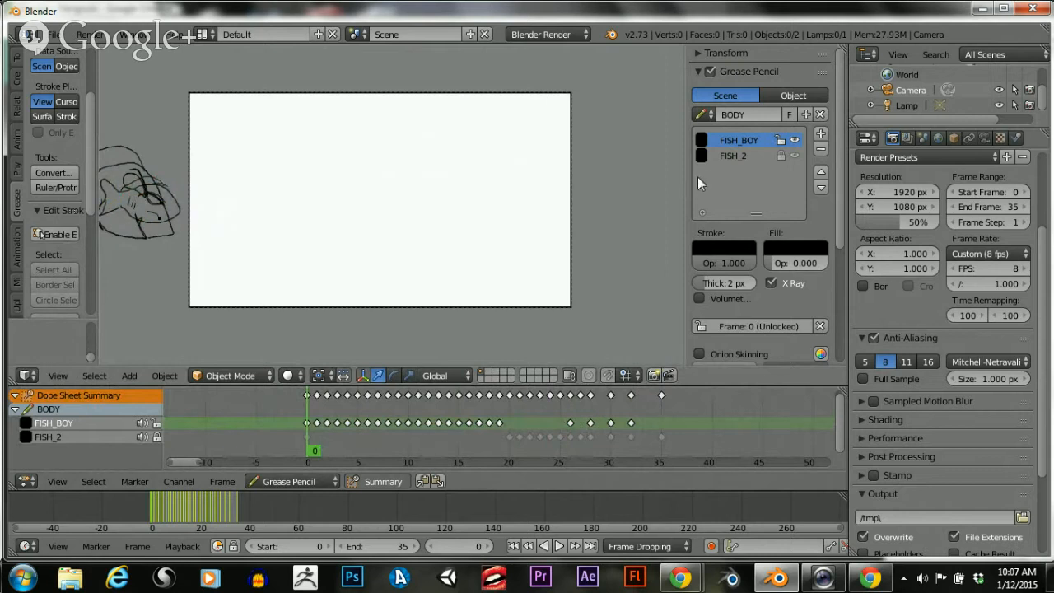
pyautogui.click(778, 140)
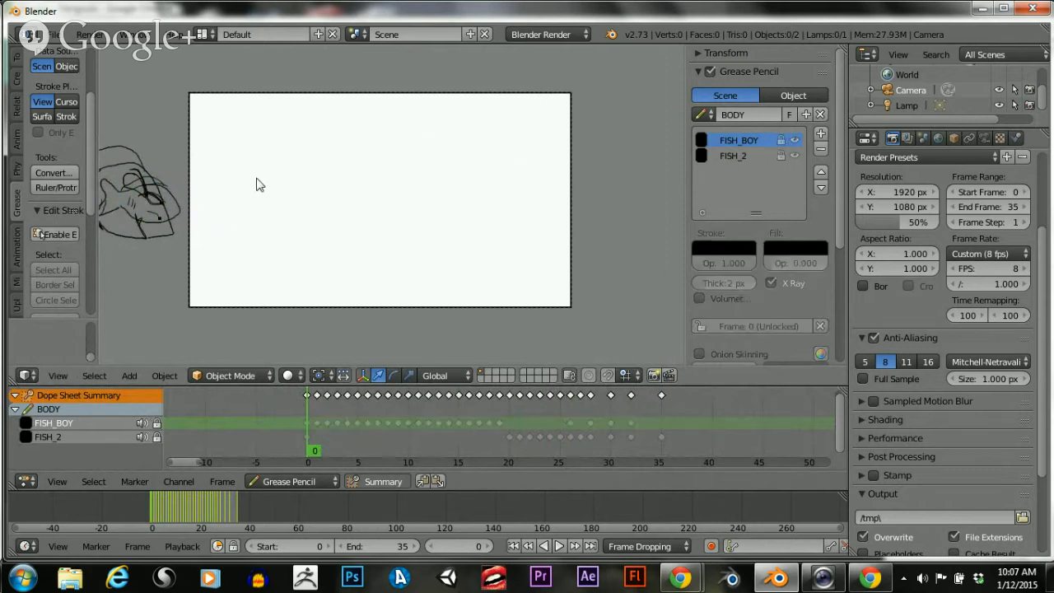
# Scrub the animation back to frame 0 and inspect both fish's starting positions outside the camera frame
pyautogui.scroll(-3, 257, 184)
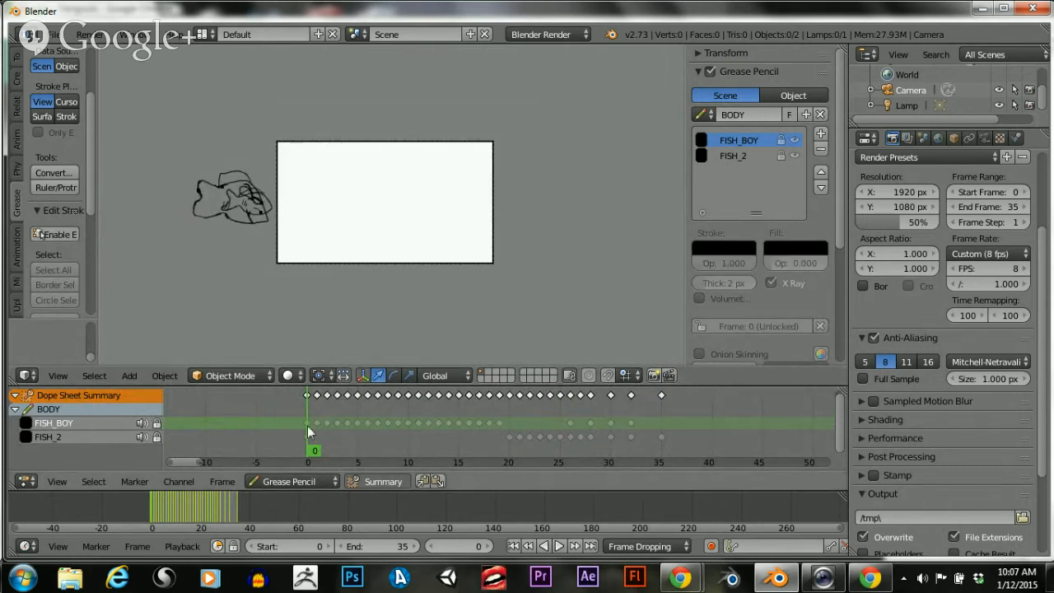
pyautogui.moveTo(307, 426)
pyautogui.mouseDown()
pyautogui.moveTo(484, 413)
pyautogui.moveTo(283, 428)
pyautogui.mouseUp()
pyautogui.scroll(3, 337, 211)
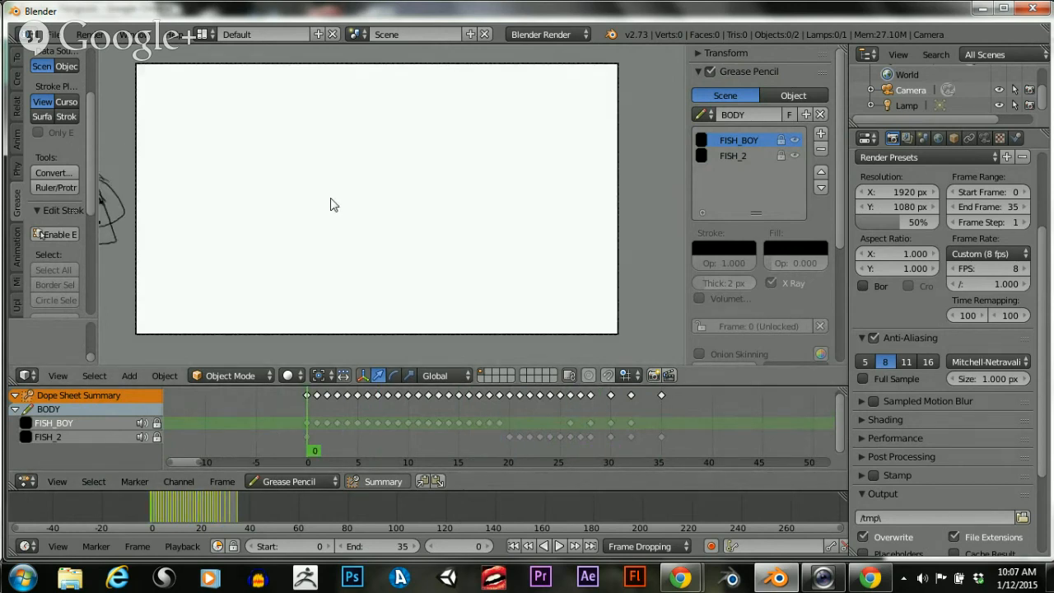
pyautogui.scroll(-3, 334, 206)
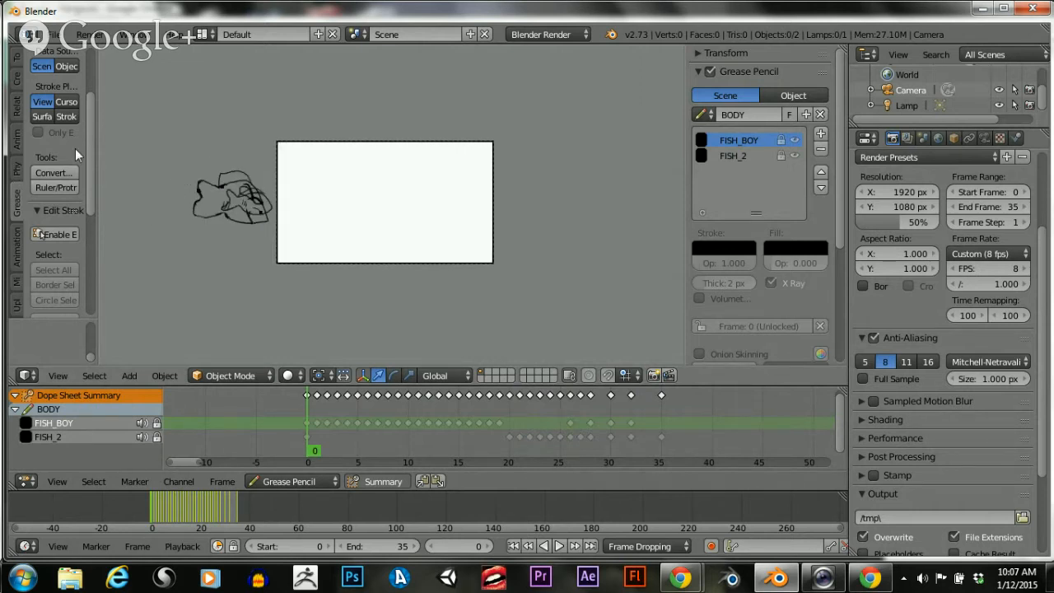
pyautogui.moveTo(93, 146); pyautogui.dragTo(89, 92)
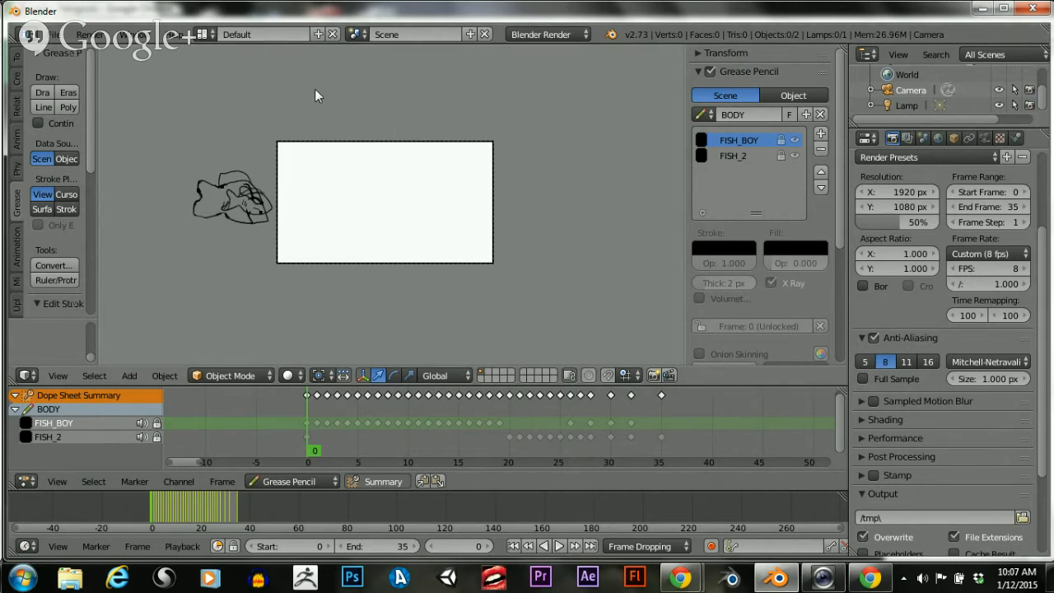
pyautogui.scroll(-4, 305, 94)
pyautogui.scroll(2, 291, 136)
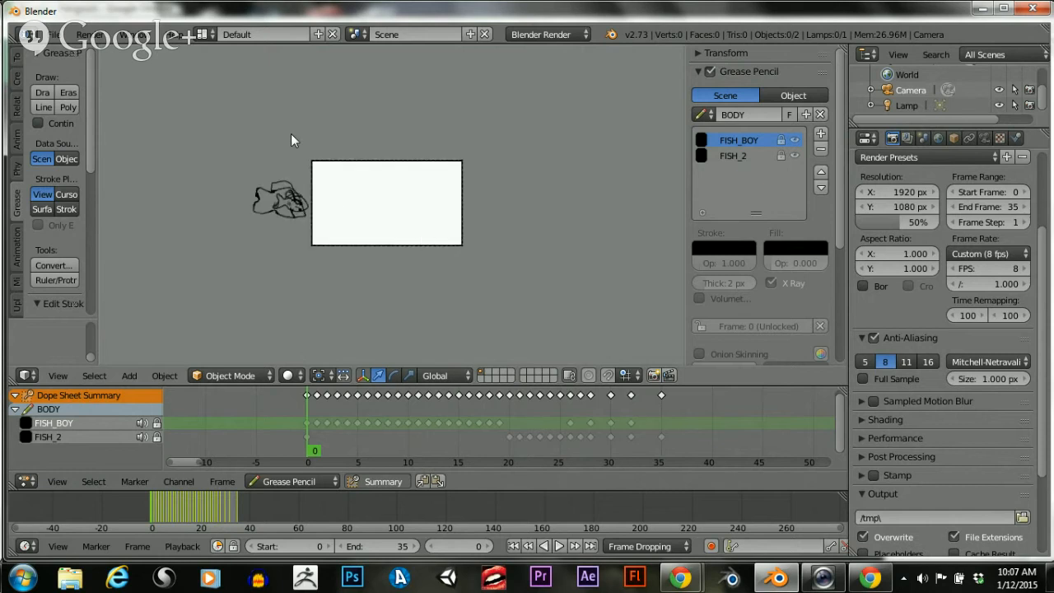
# Add a new grease pencil layer below FISH_2 and give it a bright blue stroke colour
pyautogui.click(821, 134)
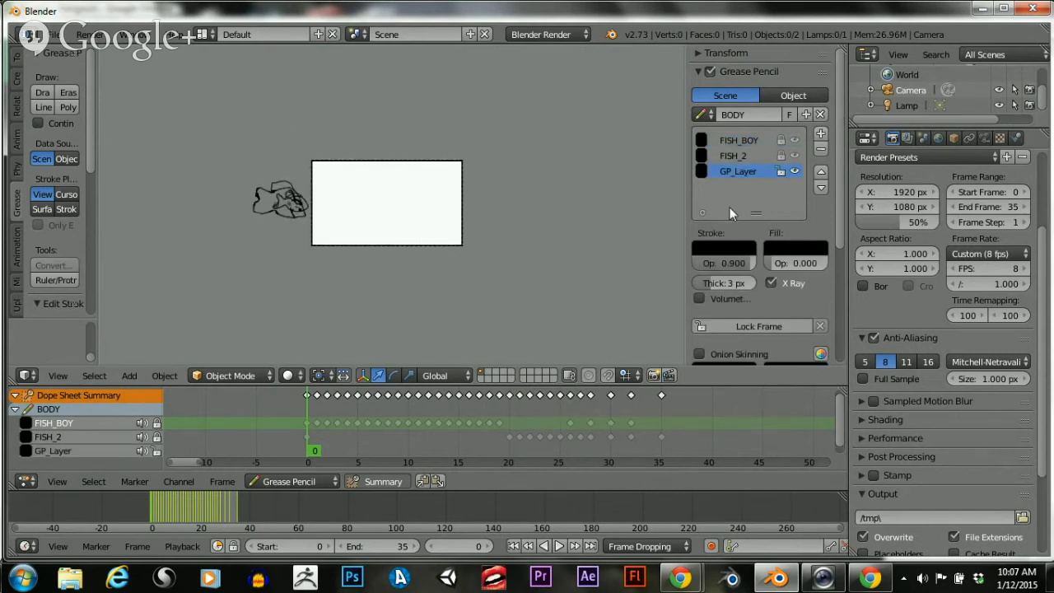
pyautogui.click(698, 173)
pyautogui.moveTo(828, 272); pyautogui.dragTo(829, 191)
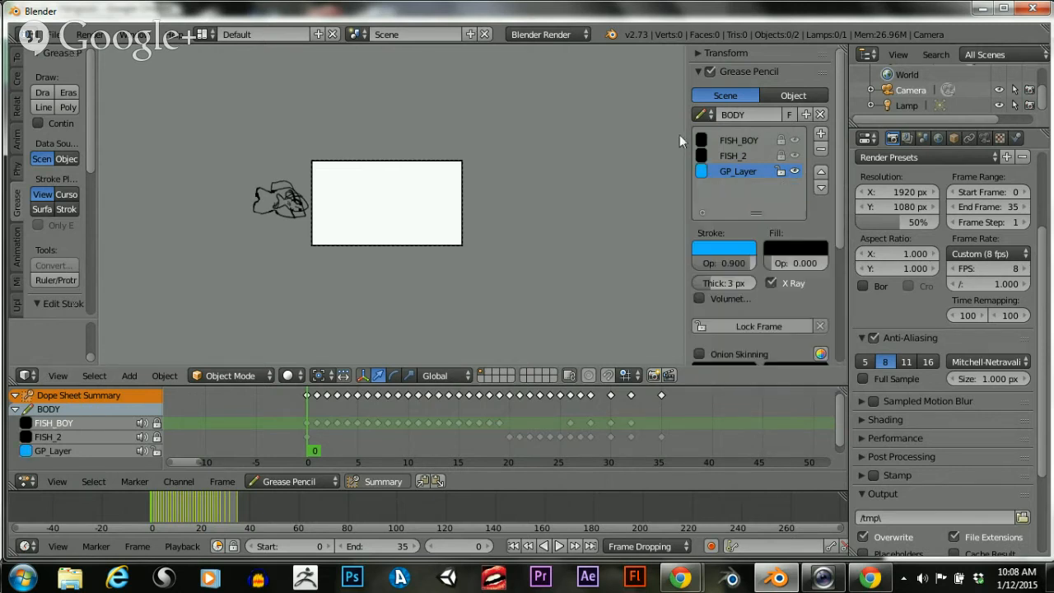
# Set the new layer's fill opacity to 0.3 and start a freehand drawing session with continuous drawing enabled
pyautogui.moveTo(771, 263); pyautogui.dragTo(783, 263)
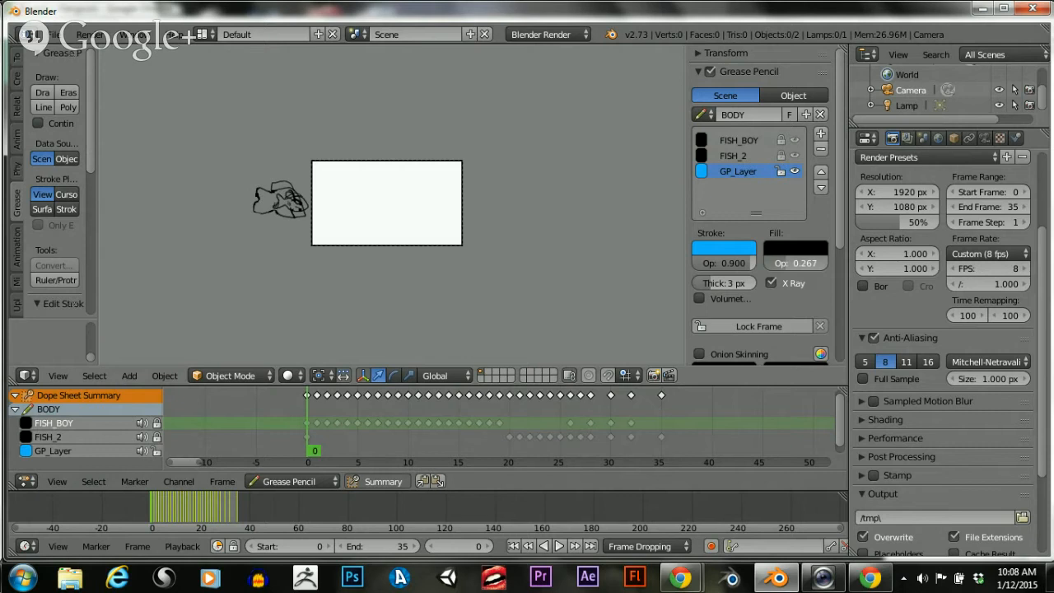
pyautogui.click(780, 262)
pyautogui.write('0.3')
pyautogui.press('Return')
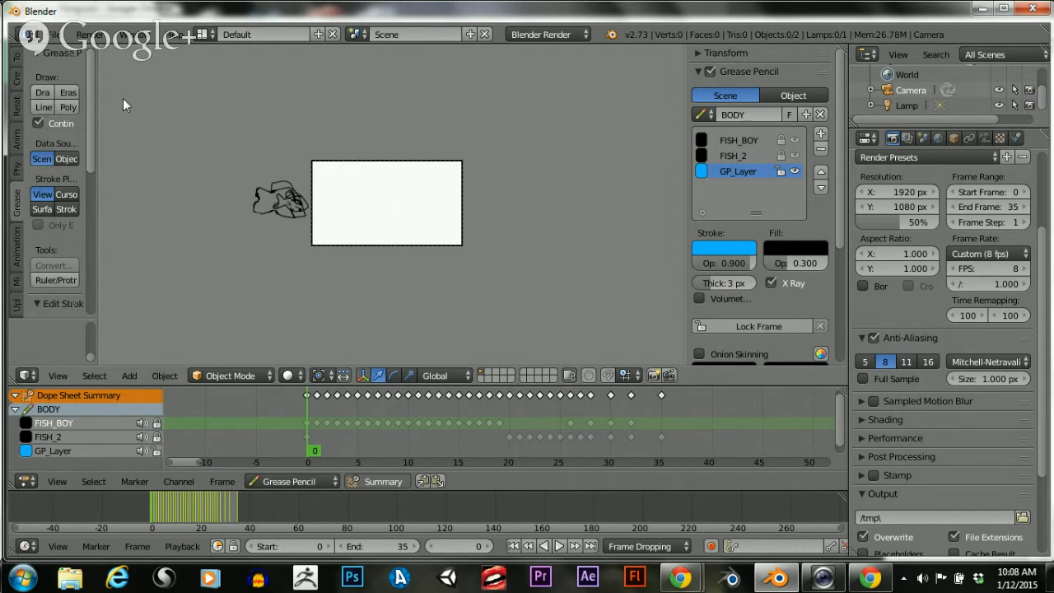
pyautogui.click(41, 92)
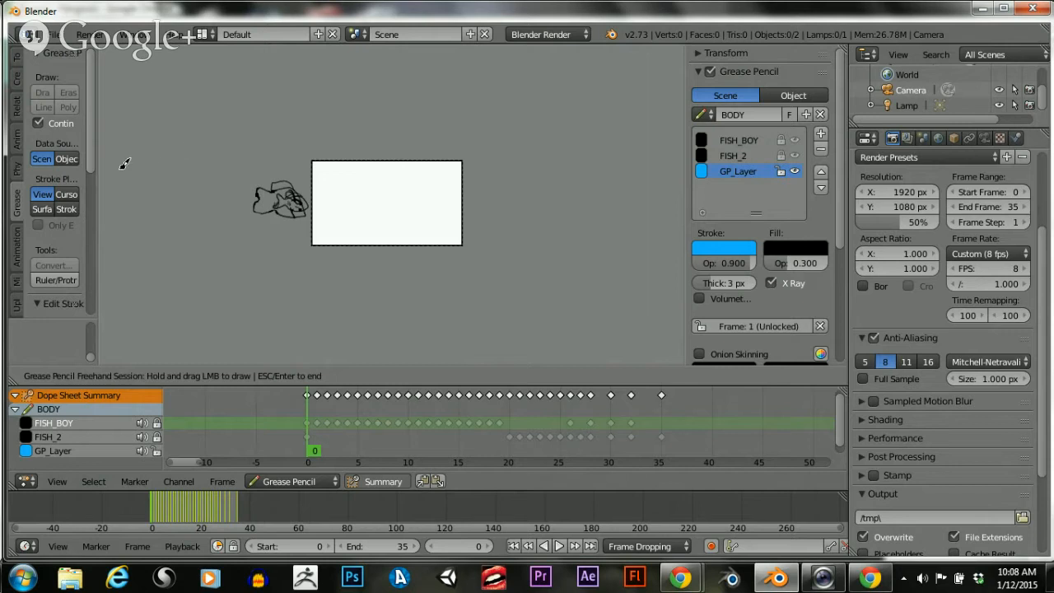
# Try a wavy and a smoother blue water line across the camera frame, turning down past its far side, and undo both attempts
pyautogui.moveTo(120, 160); pyautogui.dragTo(160, 161)
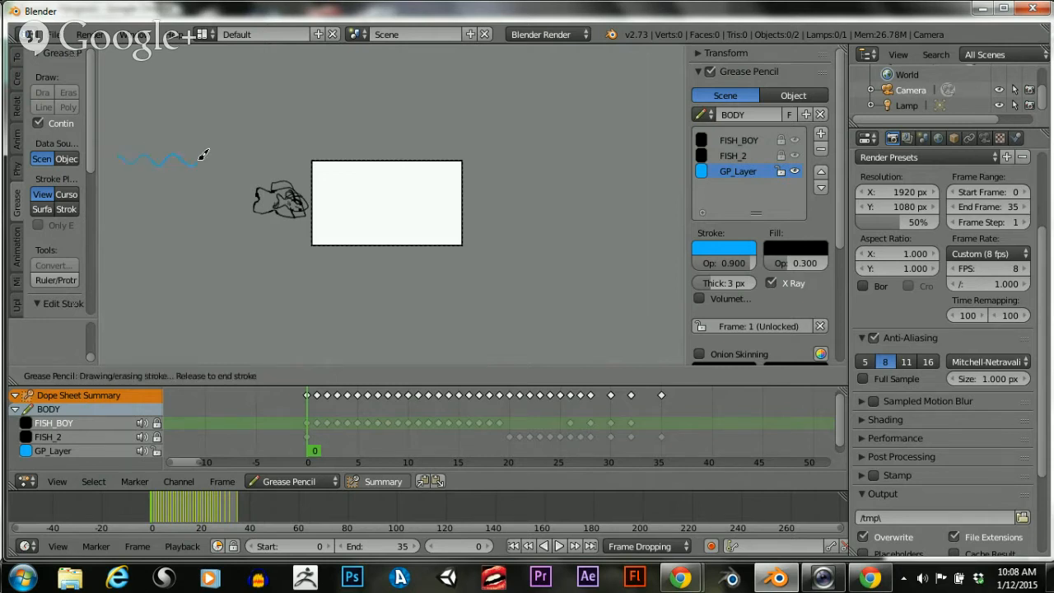
pyautogui.moveTo(232, 164)
pyautogui.mouseDown()
pyautogui.moveTo(418, 183)
pyautogui.moveTo(494, 174)
pyautogui.moveTo(478, 256)
pyautogui.mouseUp()
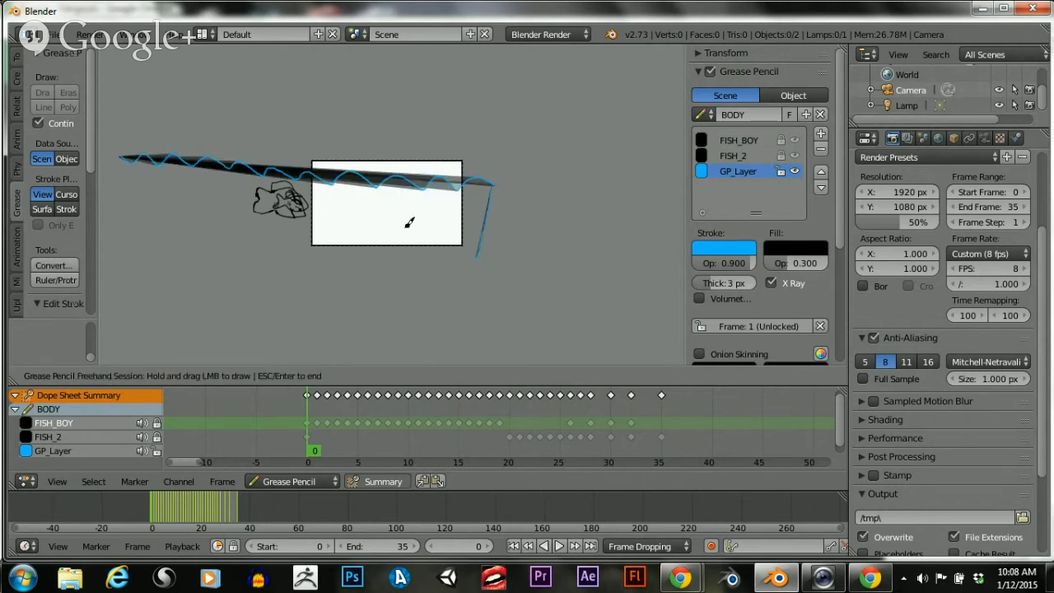
pyautogui.hotkey('ctrl', 'z')
pyautogui.hotkey('ctrl', 'z')
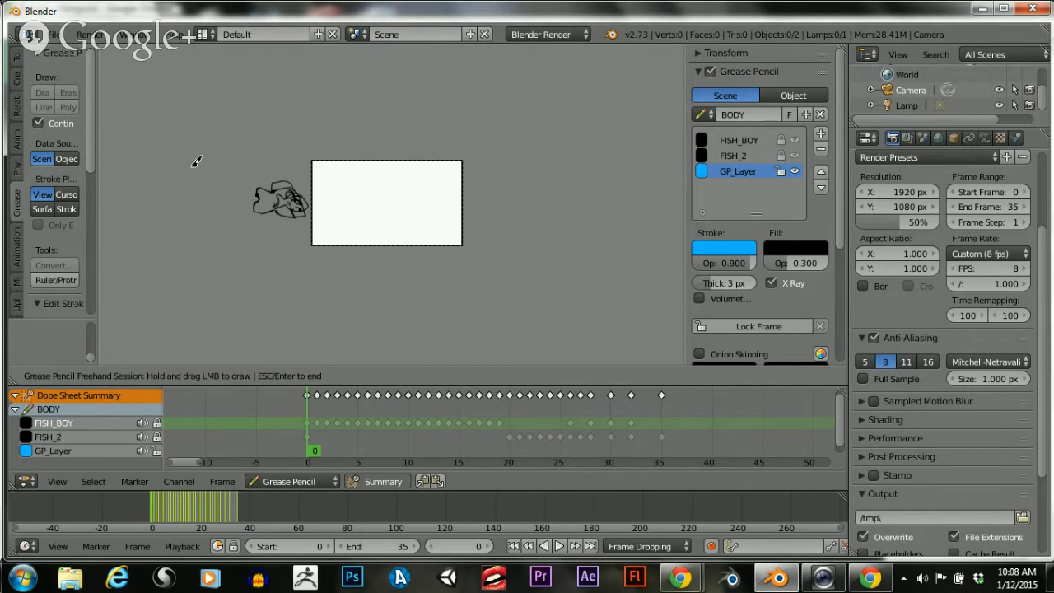
pyautogui.moveTo(171, 167)
pyautogui.mouseDown()
pyautogui.moveTo(429, 171)
pyautogui.moveTo(499, 186)
pyautogui.moveTo(484, 266)
pyautogui.mouseUp()
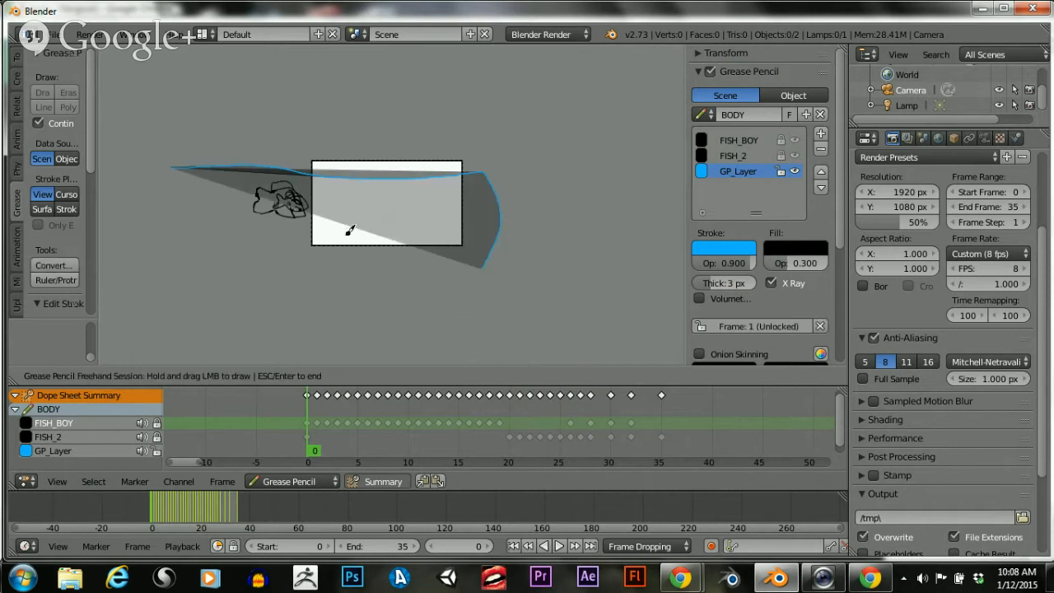
pyautogui.hotkey('ctrl', 'z')
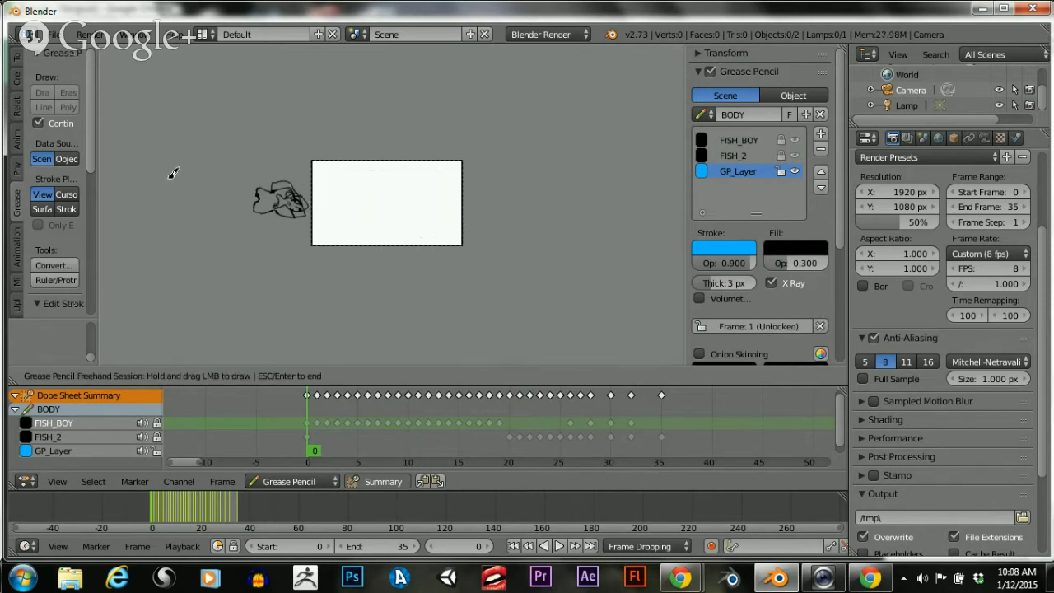
pyautogui.moveTo(137, 166); pyautogui.dragTo(547, 181)
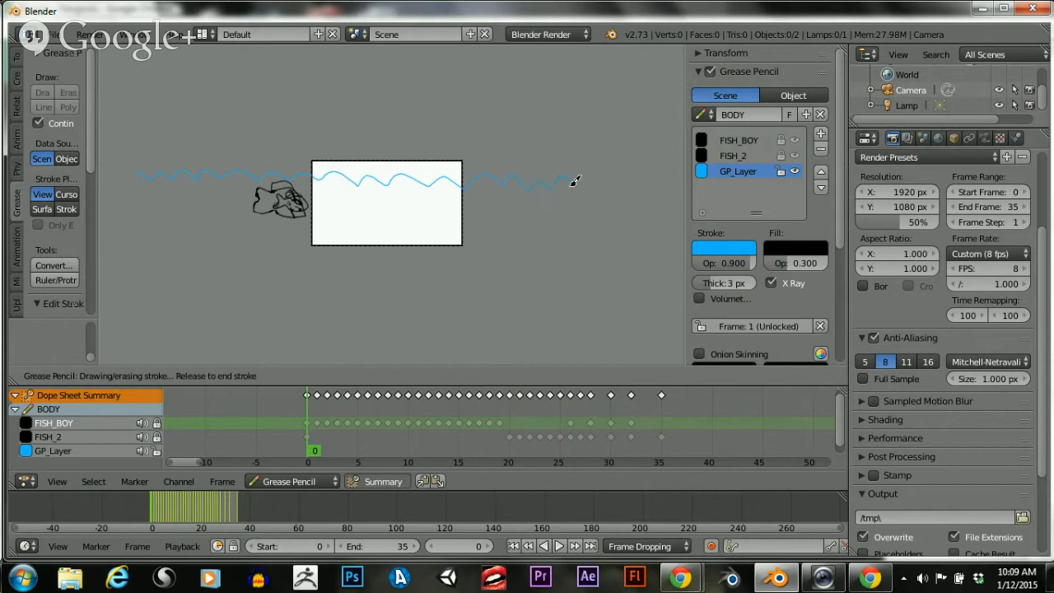
pyautogui.moveTo(611, 181)
pyautogui.mouseDown()
pyautogui.moveTo(637, 182)
pyautogui.moveTo(637, 234)
pyautogui.moveTo(589, 283)
pyautogui.moveTo(428, 294)
pyautogui.mouseUp()
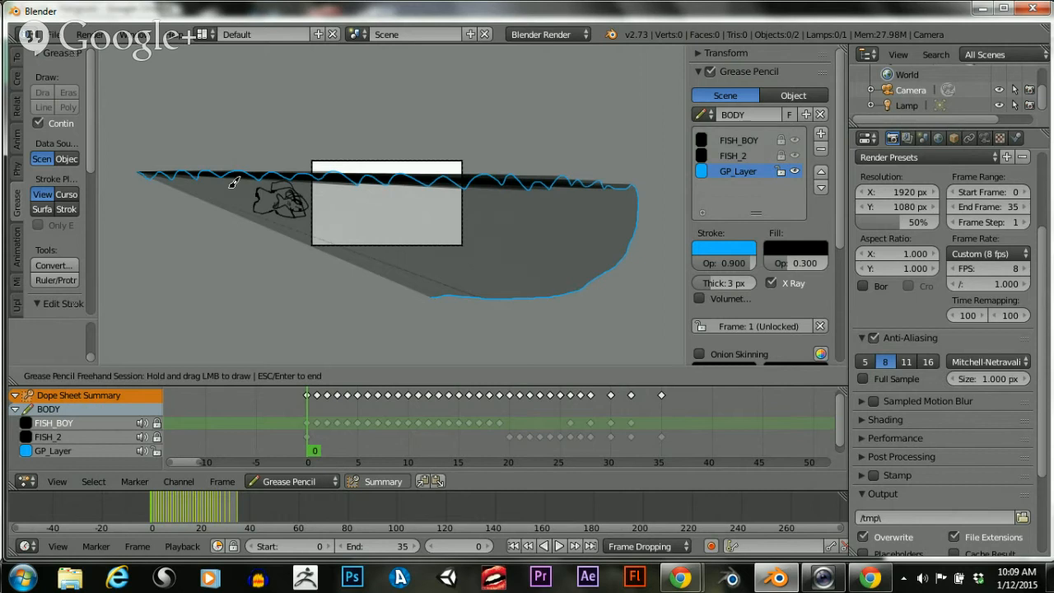
pyautogui.hotkey('ctrl', 'z')
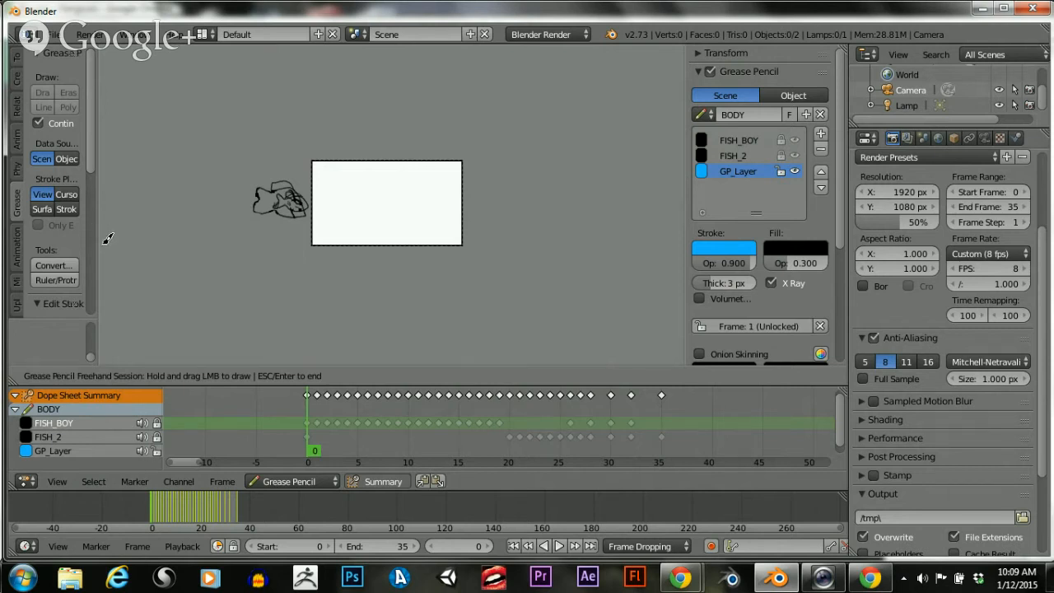
pyautogui.moveTo(107, 238)
pyautogui.mouseDown()
pyautogui.moveTo(105, 163)
pyautogui.moveTo(258, 169)
pyautogui.mouseUp()
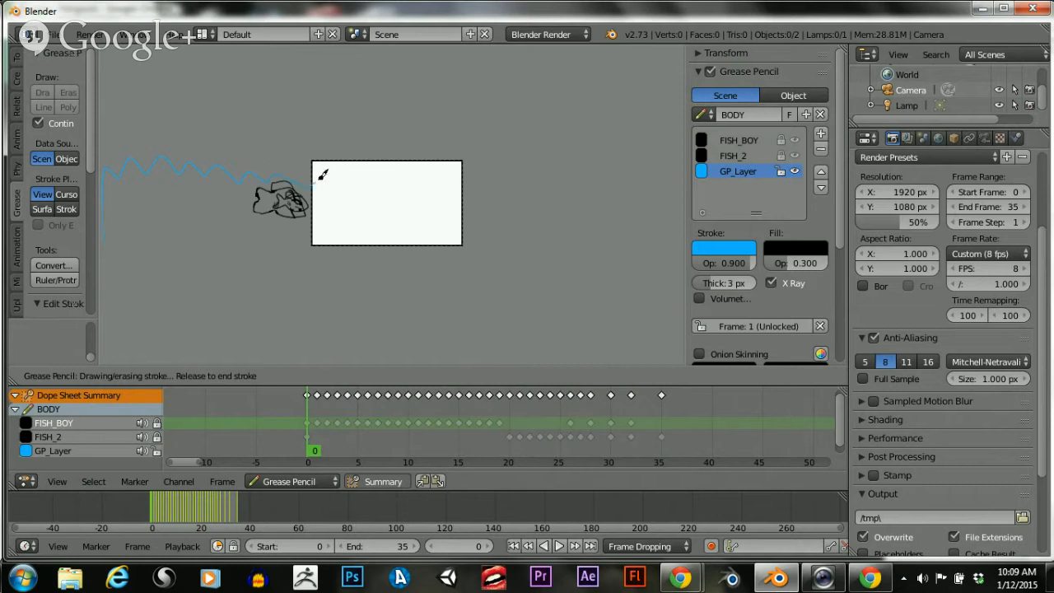
pyautogui.moveTo(322, 176)
pyautogui.mouseDown()
pyautogui.moveTo(538, 182)
pyautogui.moveTo(582, 220)
pyautogui.mouseUp()
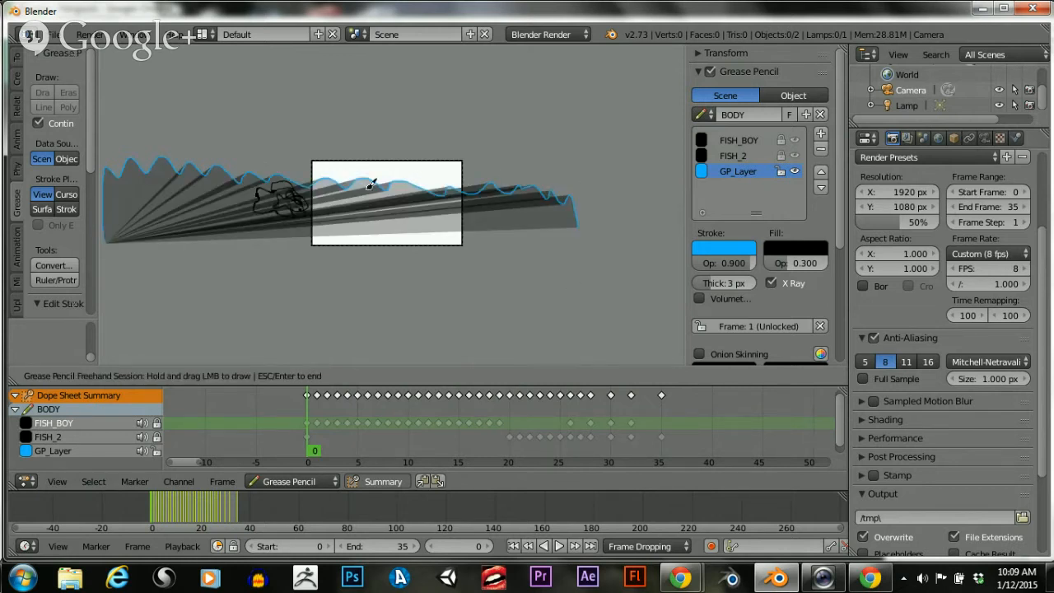
pyautogui.hotkey('ctrl', 'z')
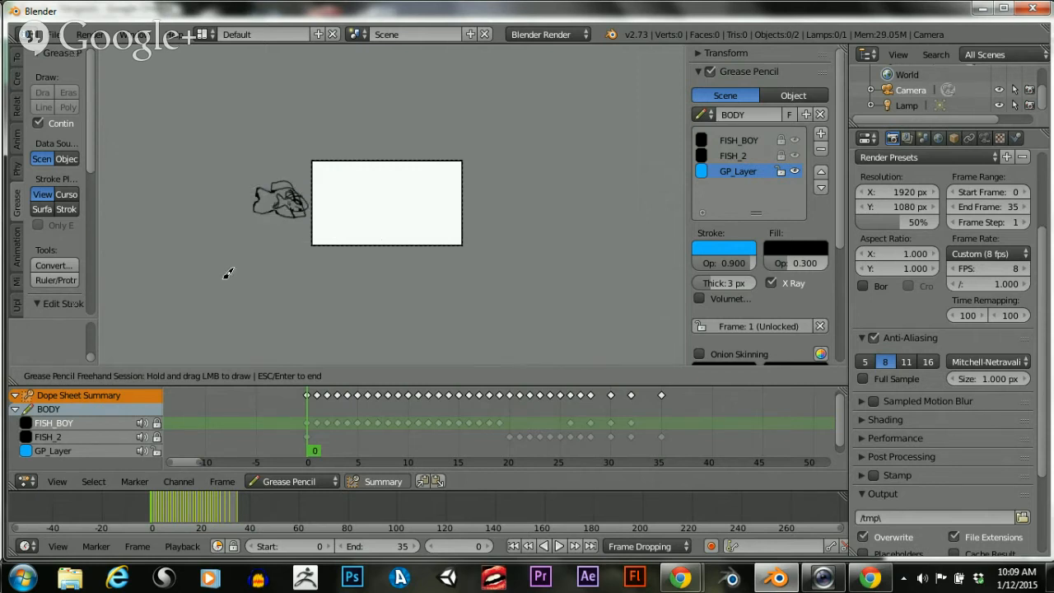
# Draw a closed water outline with a wavy top edge, extending well beyond both sides of the white camera frame, and end the drawing session
pyautogui.moveTo(471, 304)
pyautogui.mouseDown()
pyautogui.moveTo(129, 281)
pyautogui.moveTo(126, 153)
pyautogui.moveTo(513, 183)
pyautogui.moveTo(618, 167)
pyautogui.moveTo(614, 305)
pyautogui.mouseUp()
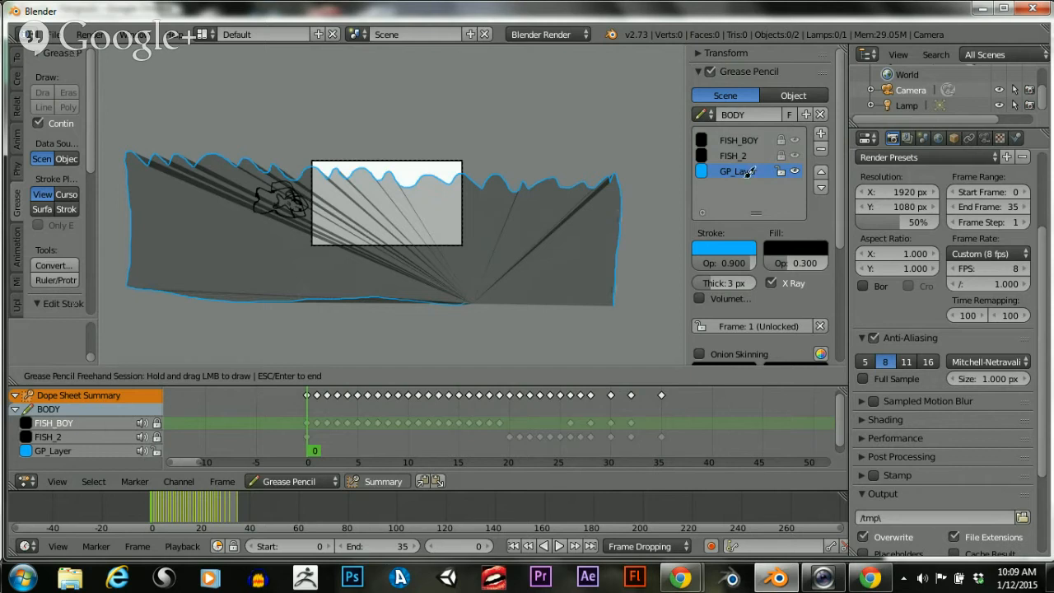
pyautogui.click(777, 263)
pyautogui.press('Escape')
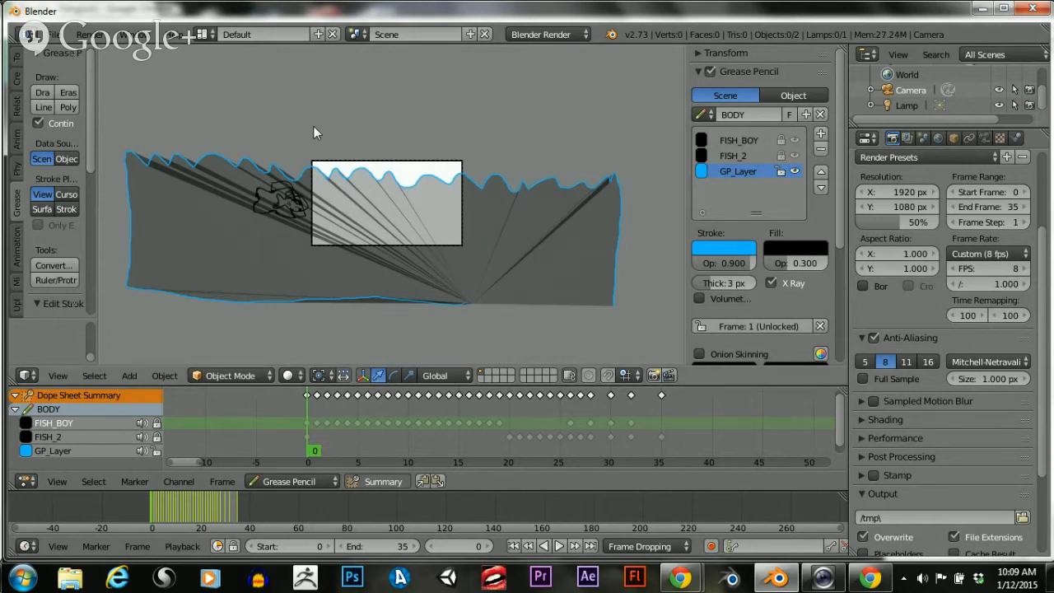
# Change the water layer's fill colour to bright blue and shift its stroke colour to a deeper blue
pyautogui.click(793, 251)
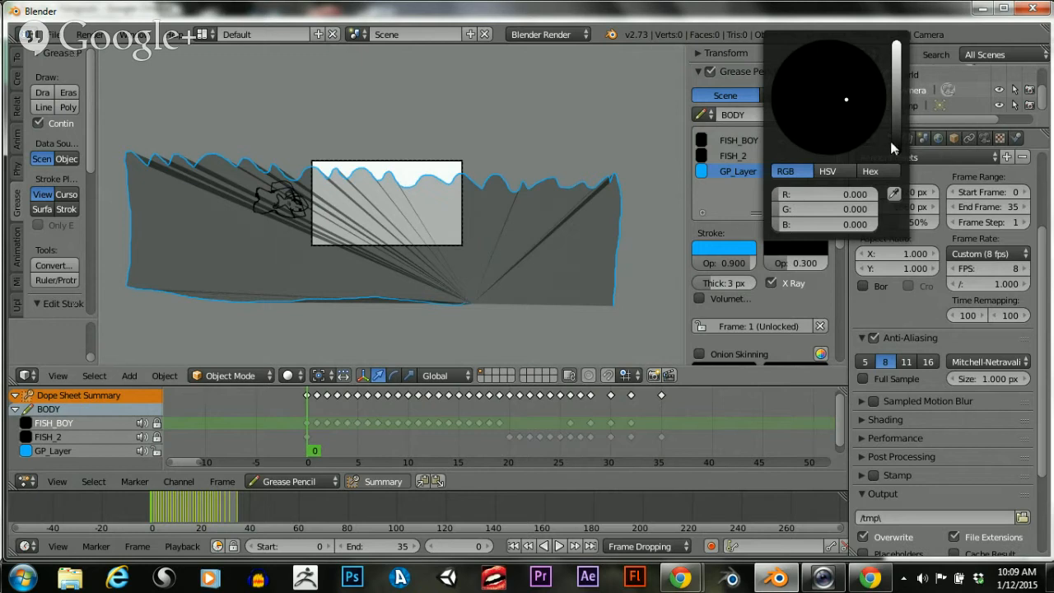
pyautogui.moveTo(890, 141)
pyautogui.mouseDown()
pyautogui.moveTo(897, 92)
pyautogui.moveTo(850, 47)
pyautogui.moveTo(840, 72)
pyautogui.moveTo(830, 43)
pyautogui.moveTo(811, 45)
pyautogui.moveTo(841, 40)
pyautogui.mouseUp()
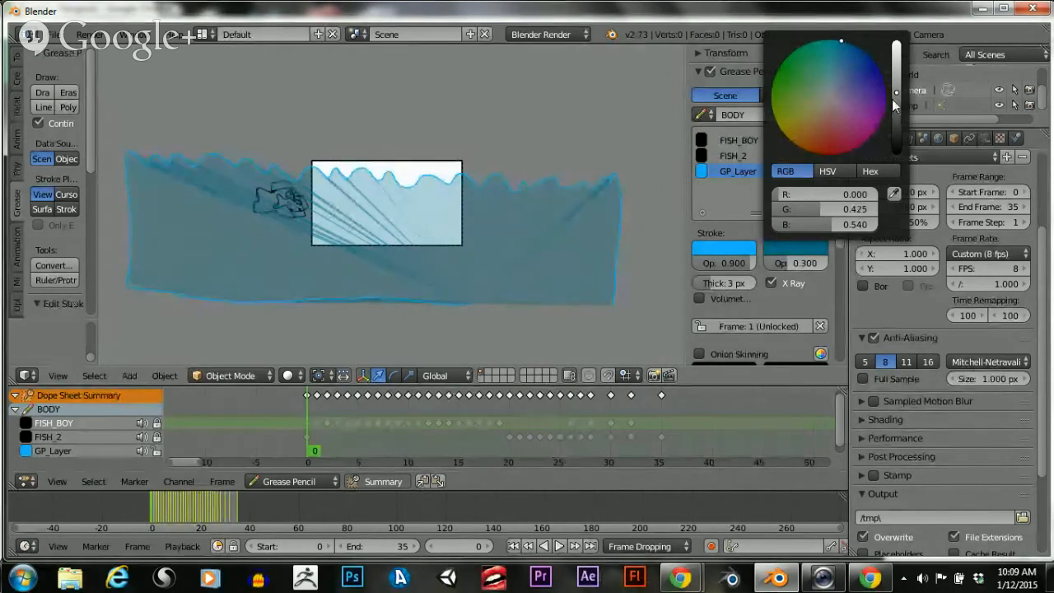
pyautogui.click(897, 45)
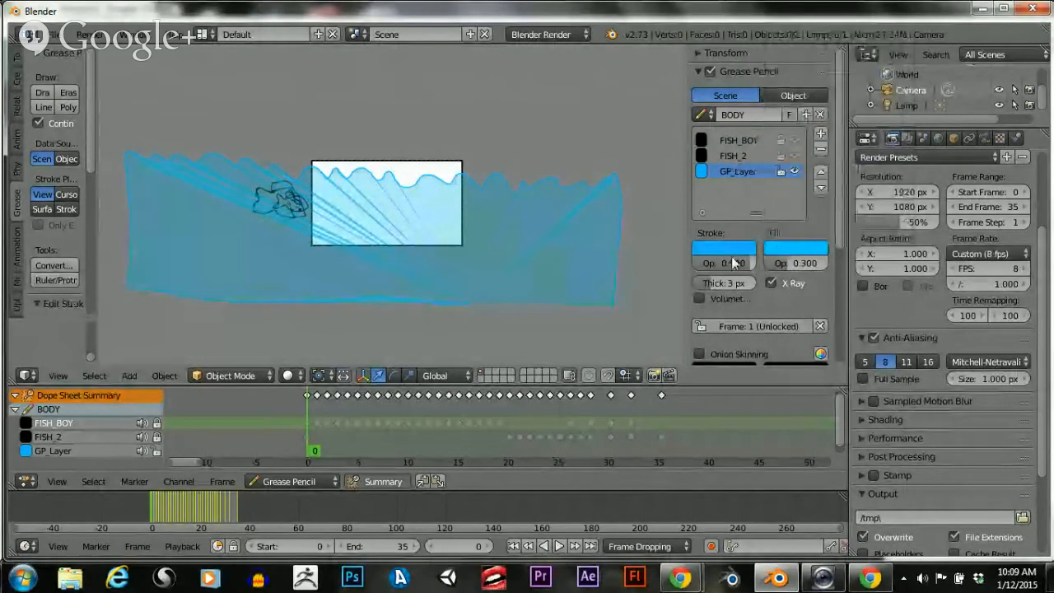
pyautogui.click(730, 249)
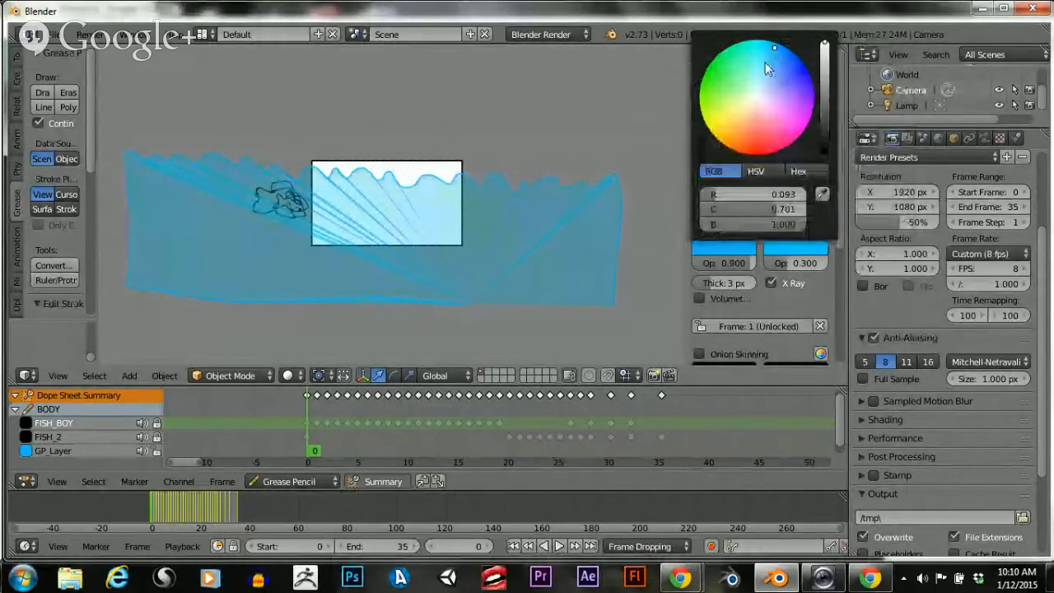
pyautogui.moveTo(766, 69)
pyautogui.mouseDown()
pyautogui.moveTo(778, 52)
pyautogui.moveTo(801, 71)
pyautogui.moveTo(784, 52)
pyautogui.mouseUp()
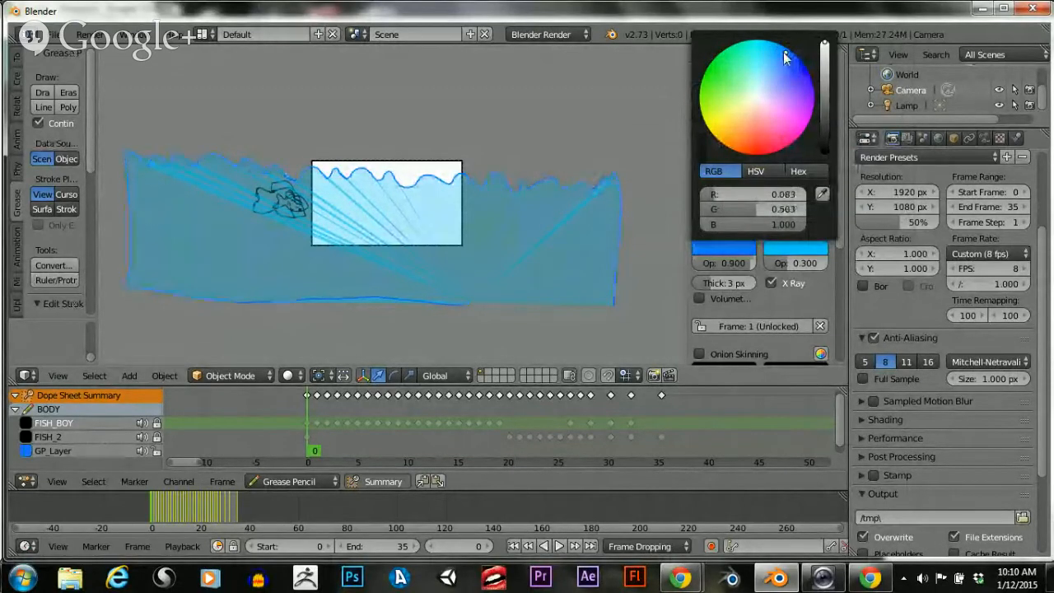
# Adjust the hue of the water layer's fill and darken it to a deep blue
pyautogui.click(791, 248)
pyautogui.moveTo(857, 62); pyautogui.dragTo(848, 47)
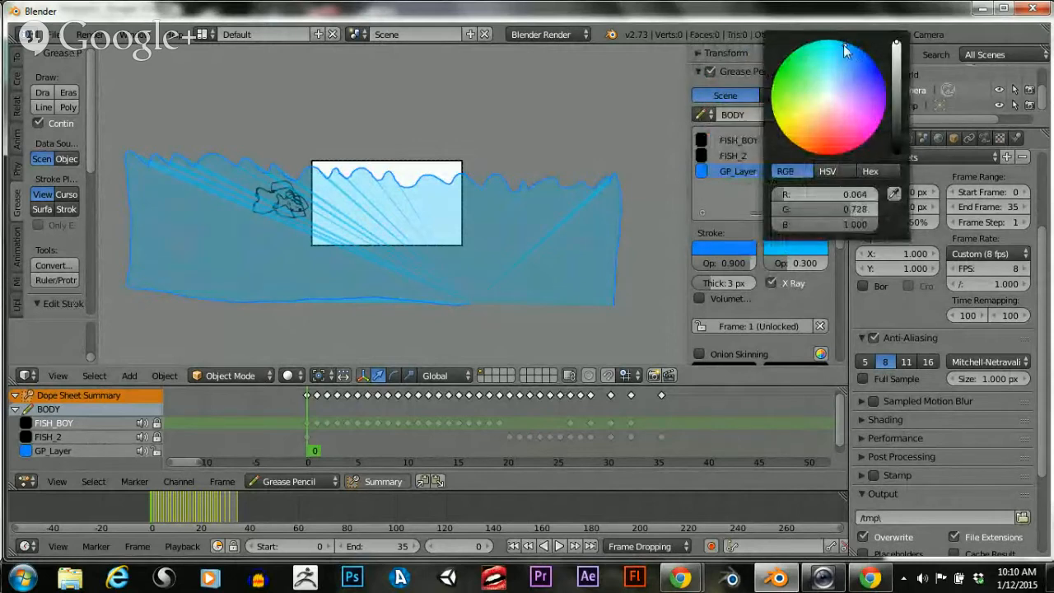
pyautogui.click(897, 102)
pyautogui.moveTo(894, 103); pyautogui.dragTo(894, 92)
# Reduce the water layer's stroke thickness to 1 px and its fill opacity to 0.100
pyautogui.moveTo(784, 268); pyautogui.dragTo(773, 265)
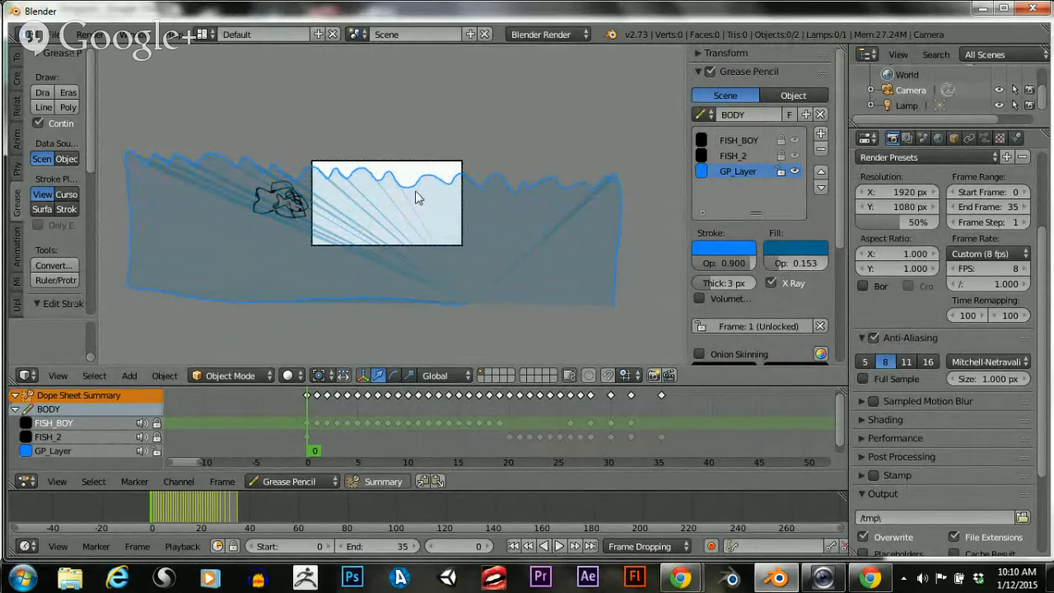
pyautogui.moveTo(705, 282); pyautogui.dragTo(656, 275)
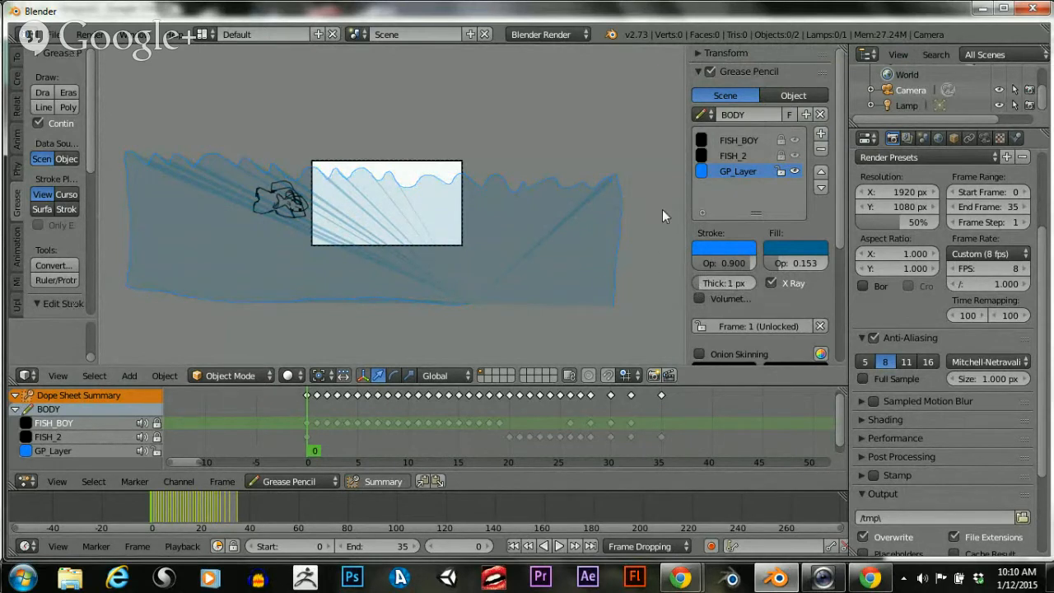
pyautogui.moveTo(773, 264); pyautogui.dragTo(772, 265)
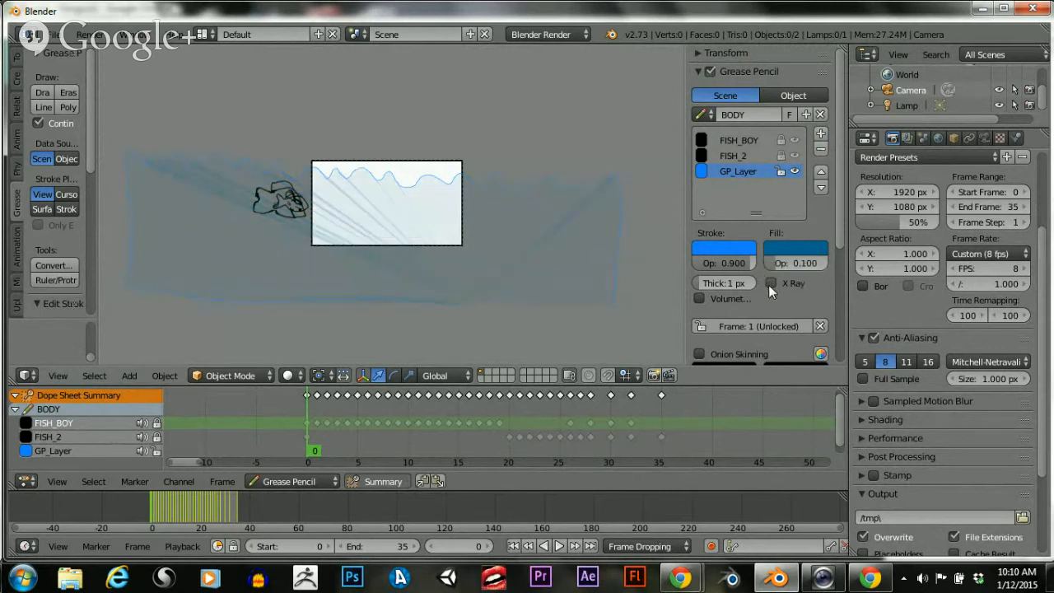
# Test the X Ray and volumetric stroke options on the water layer and set its fill opacity to 0.167
pyautogui.click(771, 283)
pyautogui.click(701, 299)
pyautogui.click(700, 298)
pyautogui.click(772, 282)
pyautogui.click(772, 283)
pyautogui.moveTo(770, 264)
pyautogui.mouseDown()
pyautogui.moveTo(761, 262)
pyautogui.moveTo(784, 265)
pyautogui.moveTo(768, 264)
pyautogui.mouseUp()
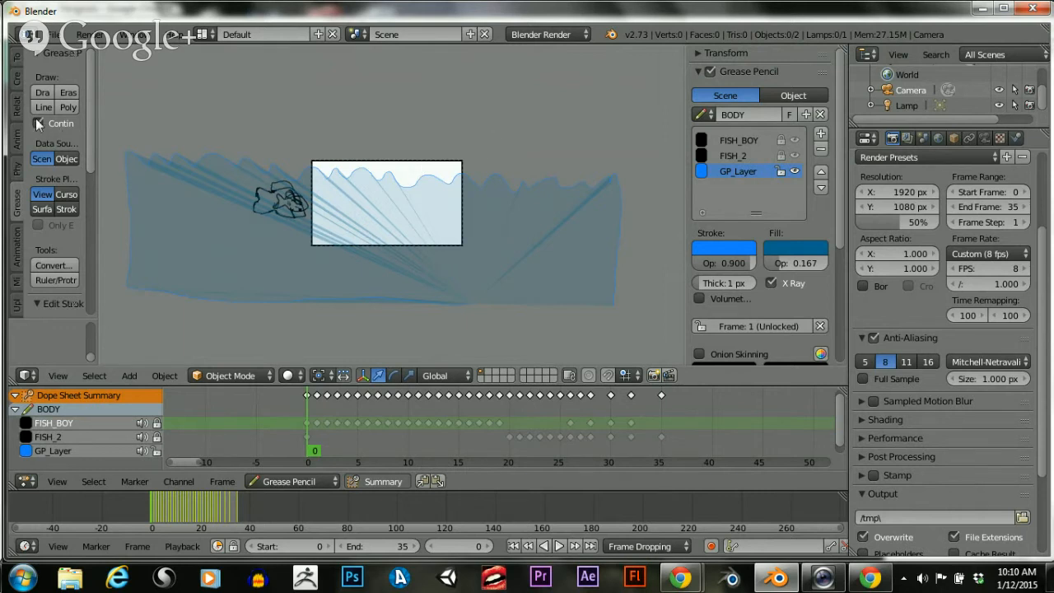
# Enable Grease Pencil stroke editing and select all points of the water outline
pyautogui.scroll(-5, 91, 151)
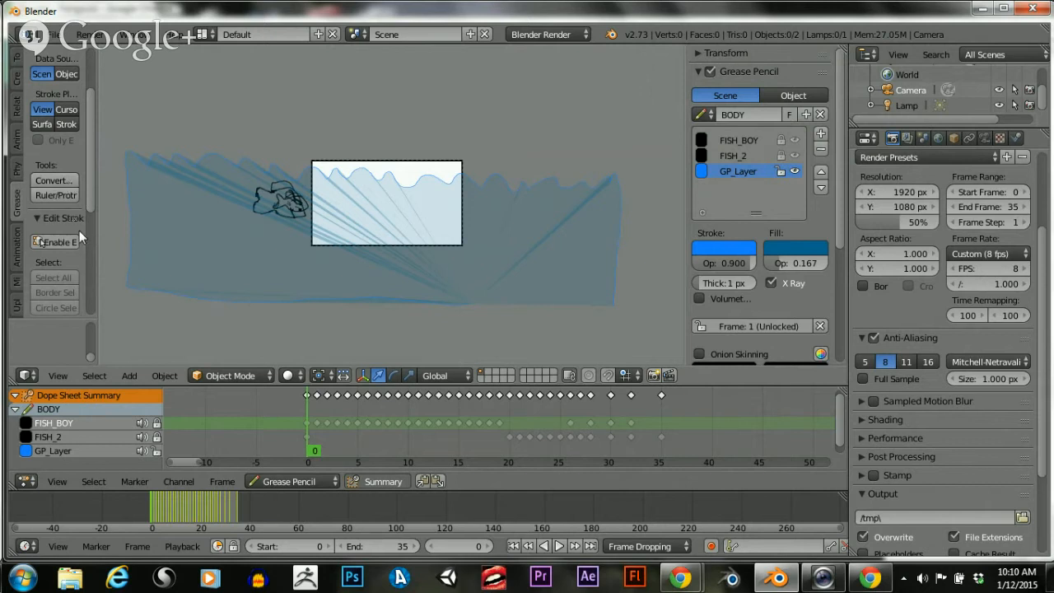
pyautogui.click(73, 241)
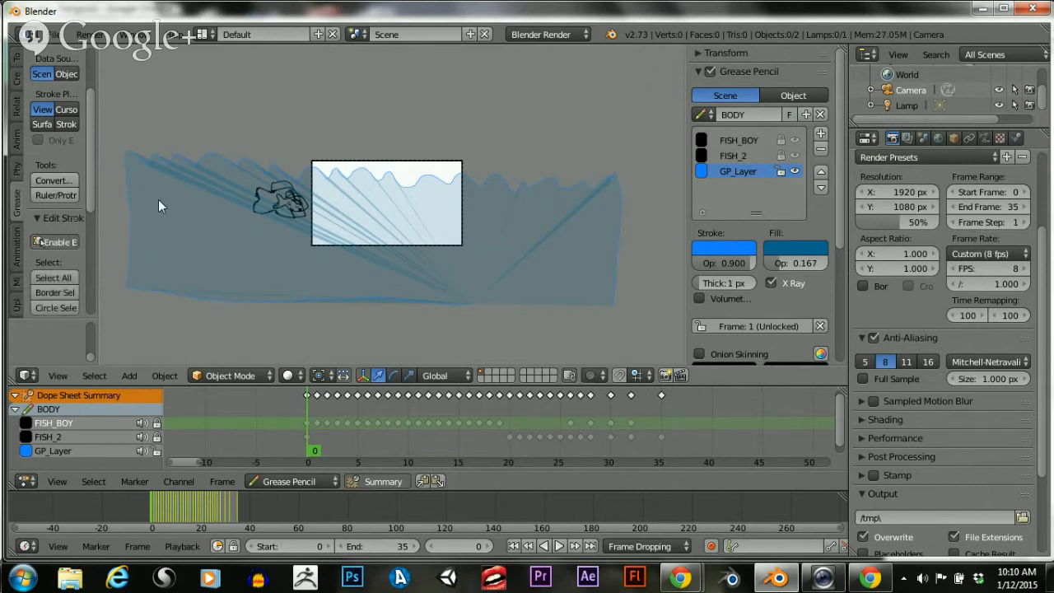
pyautogui.press('a')
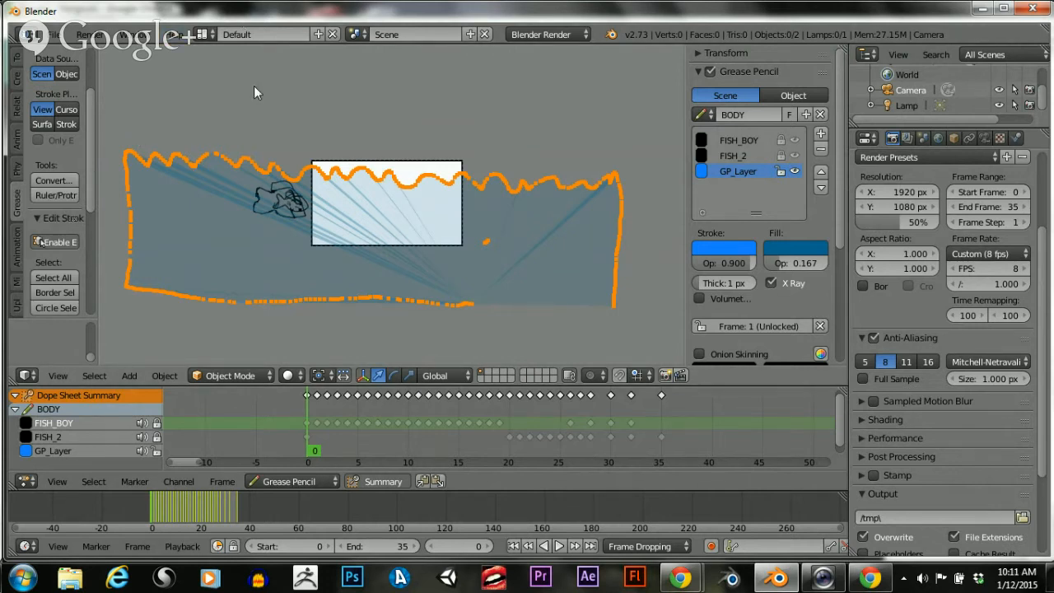
# Shift the selected water outline in the positive direction along the global X axis on frame 0
pyautogui.press('g')
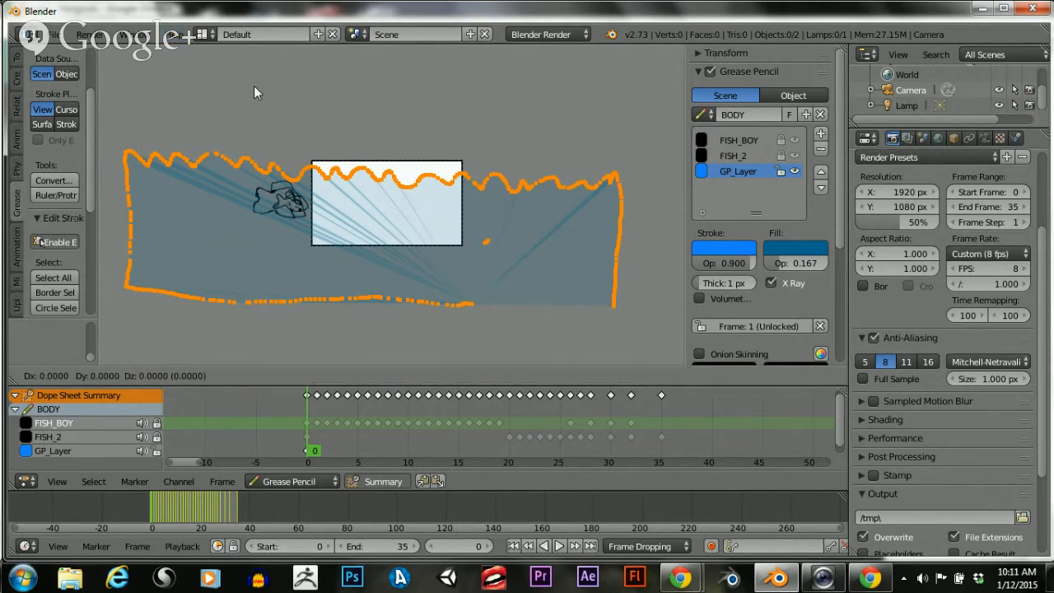
pyautogui.press('x')
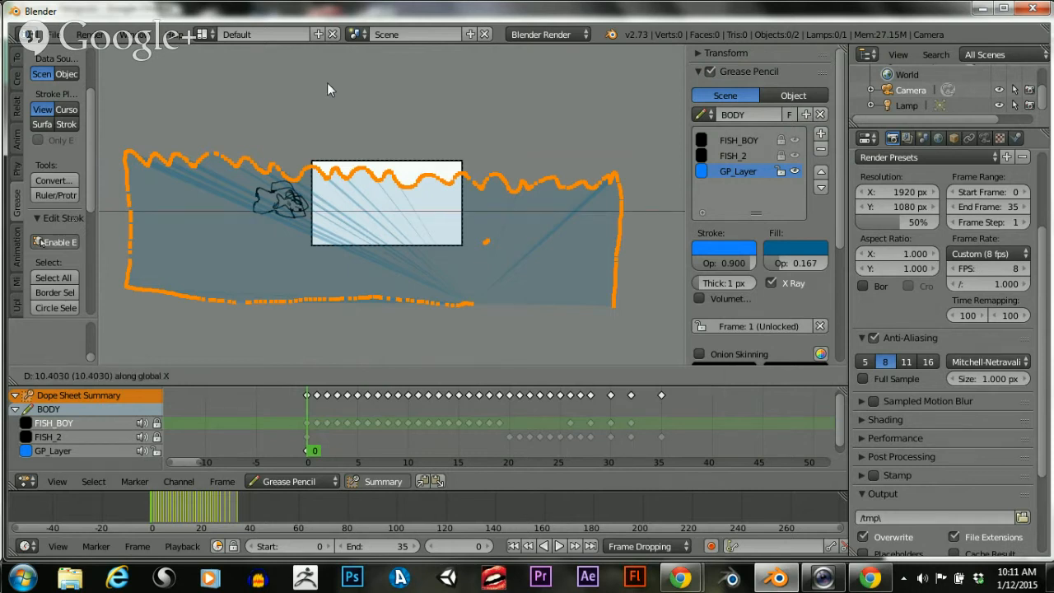
pyautogui.click(436, 187)
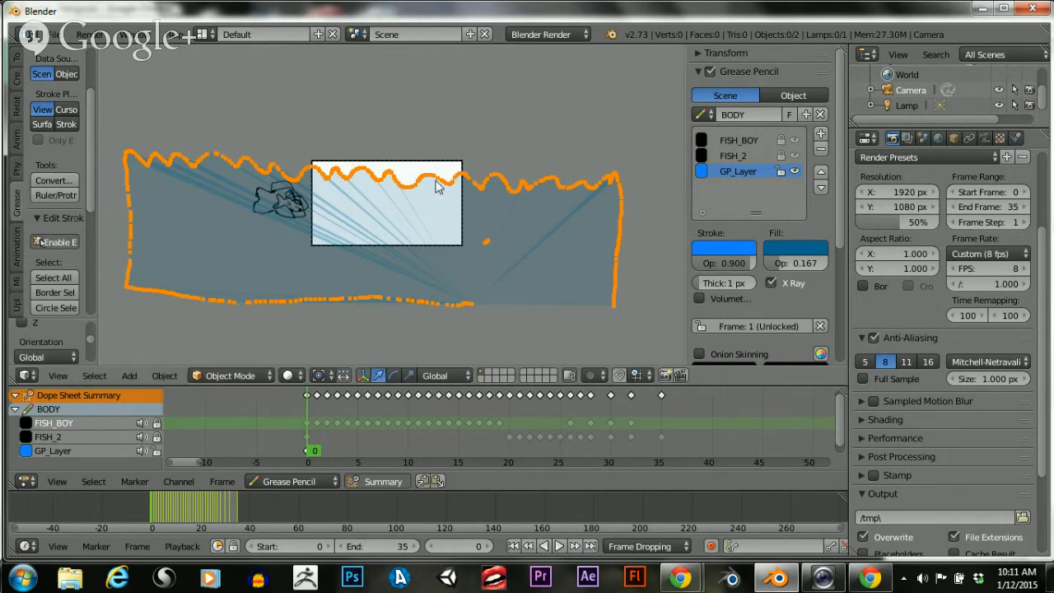
pyautogui.press('g')
pyautogui.press('x')
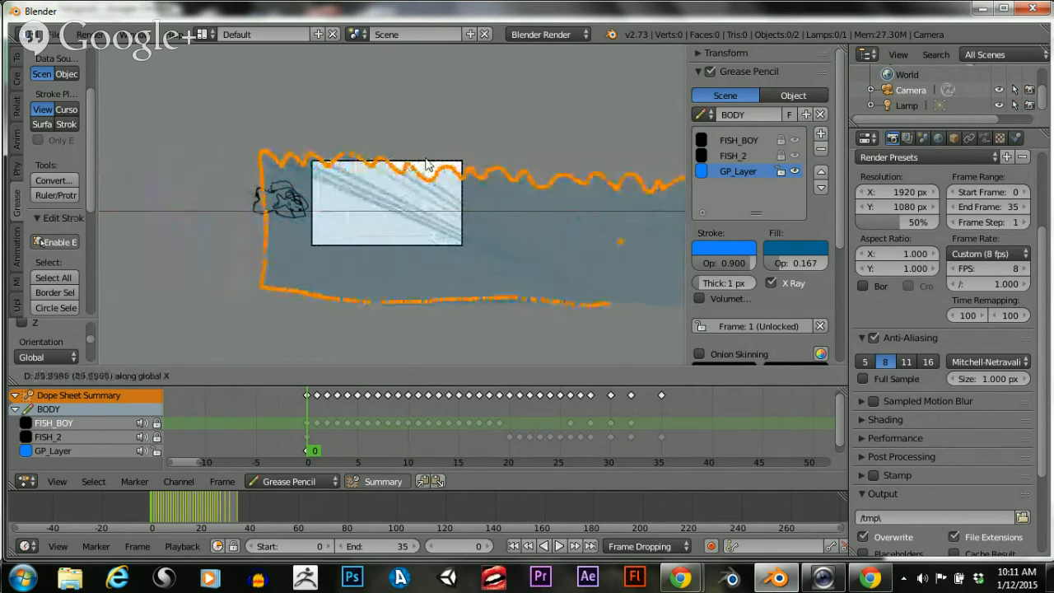
pyautogui.click(559, 130)
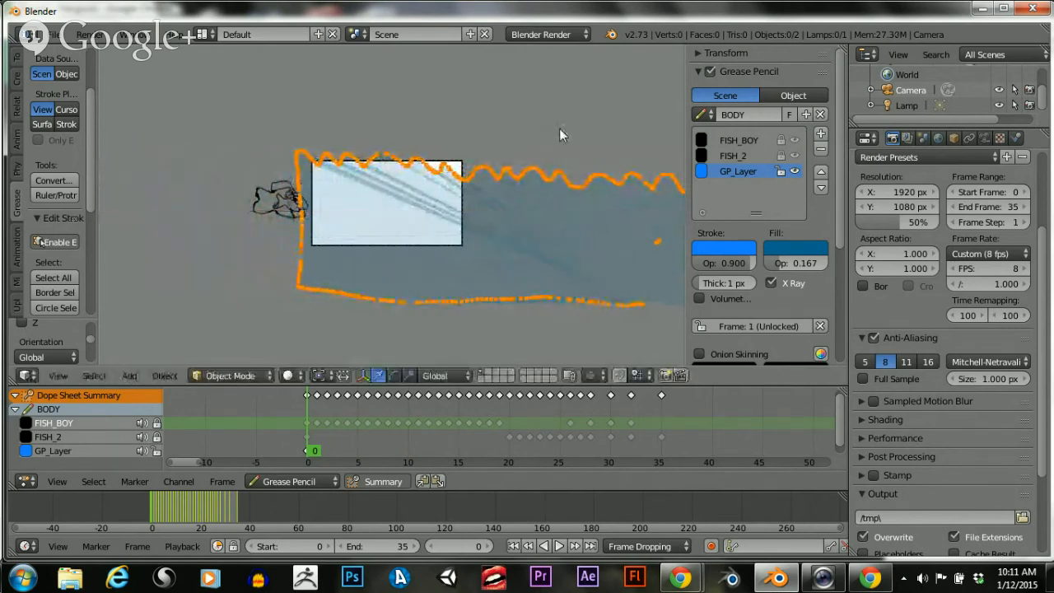
# Delete the water layer's keyframe at frame 1 and return to frame 0
pyautogui.click(333, 428)
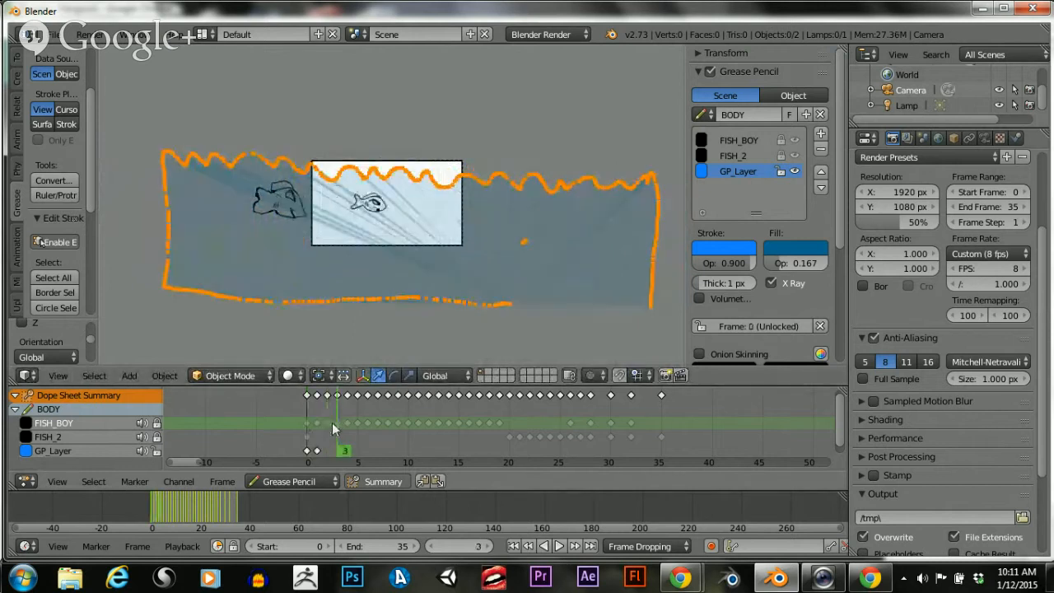
pyautogui.moveTo(333, 424); pyautogui.dragTo(314, 436)
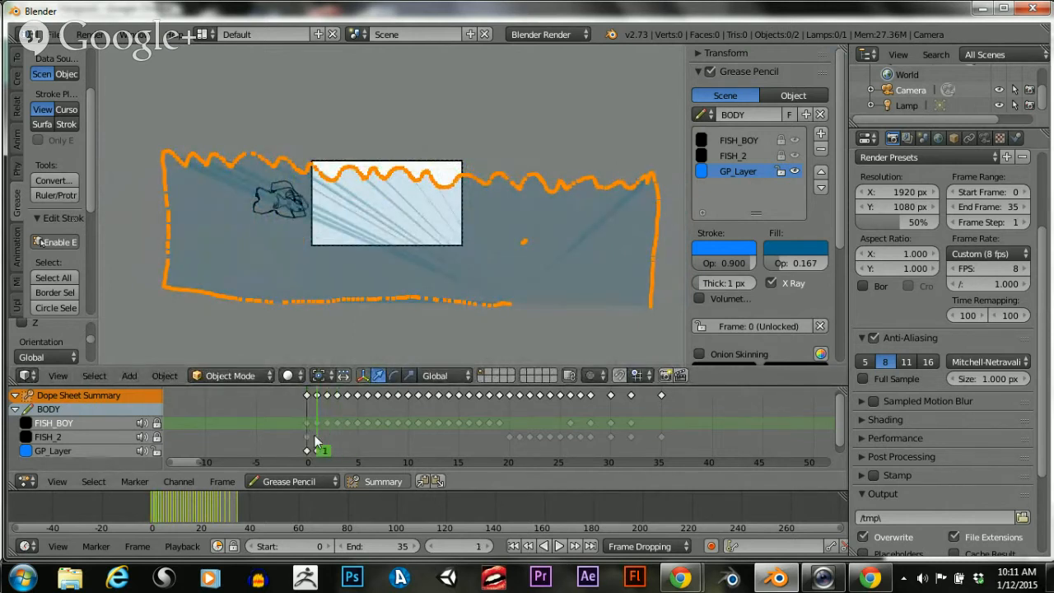
pyautogui.click(314, 455)
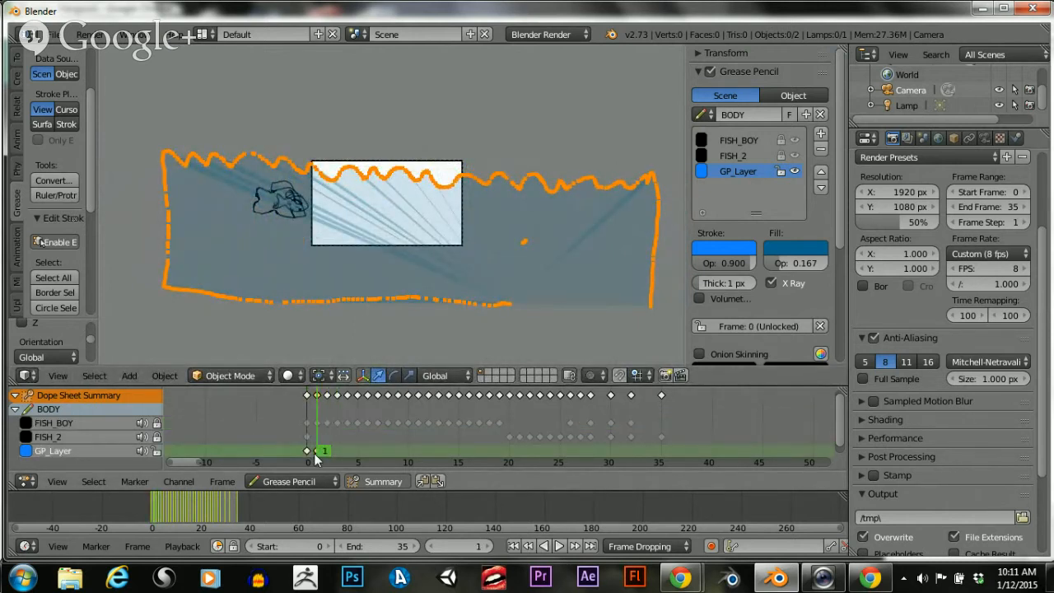
pyautogui.press('x')
pyautogui.click(314, 453)
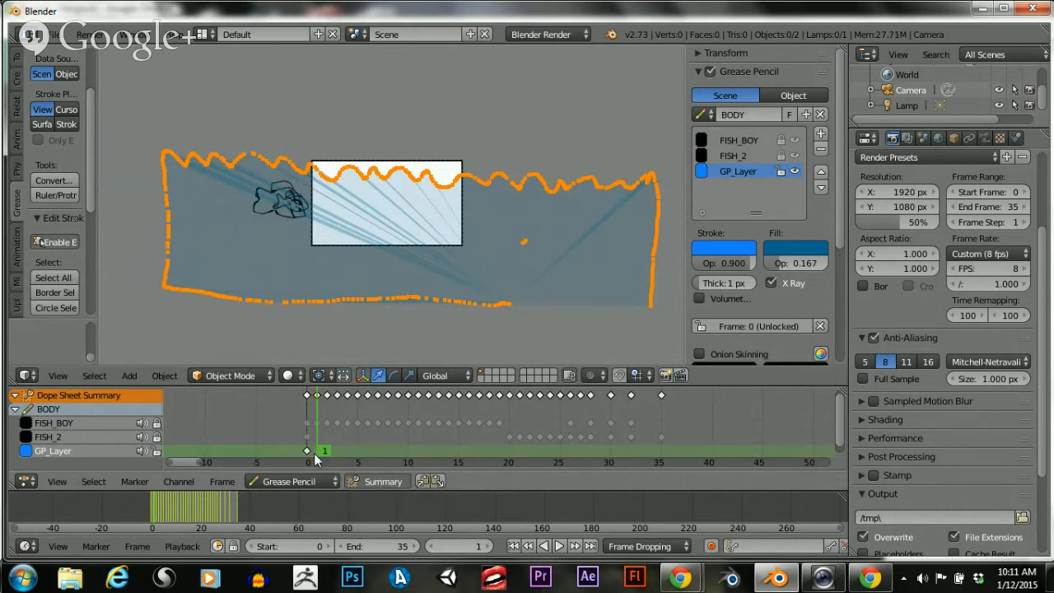
pyautogui.moveTo(313, 453); pyautogui.dragTo(306, 455)
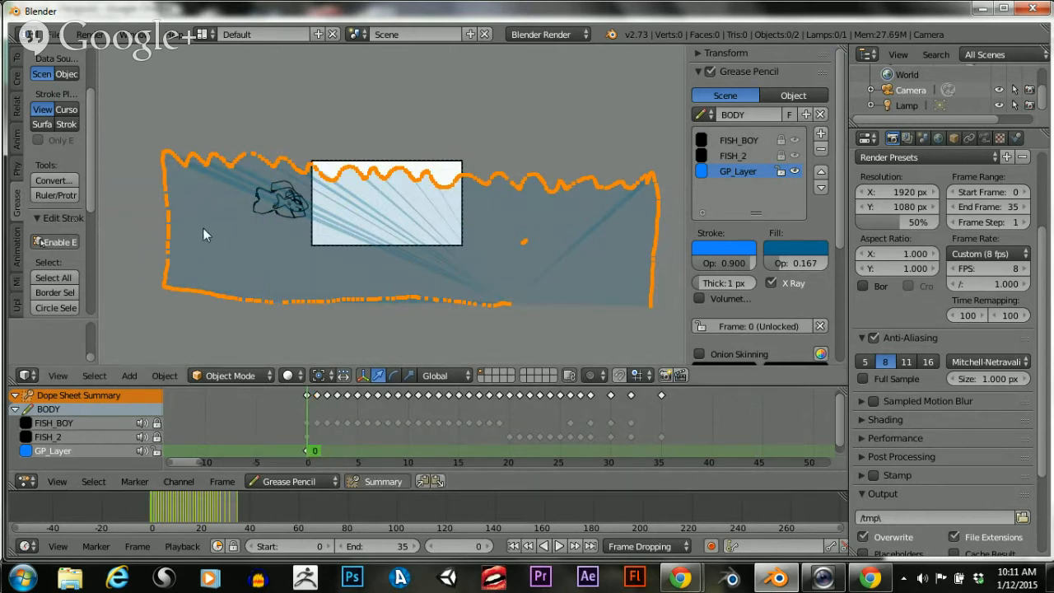
# Move the water outline along the global X axis until its left edge sits just outside the camera frame's left side
pyautogui.press('g')
pyautogui.press('x')
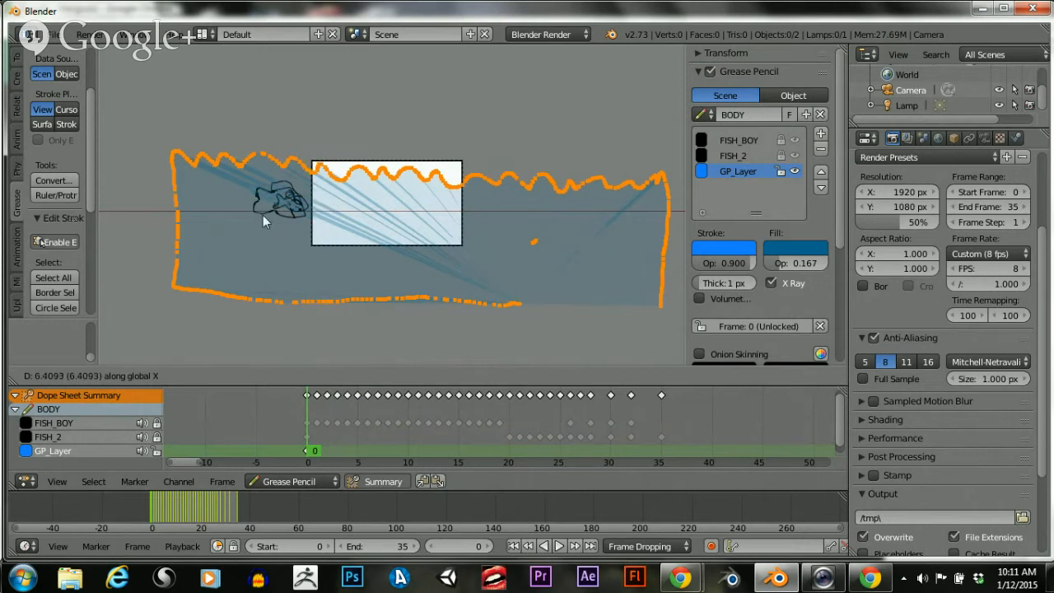
pyautogui.click(668, 133)
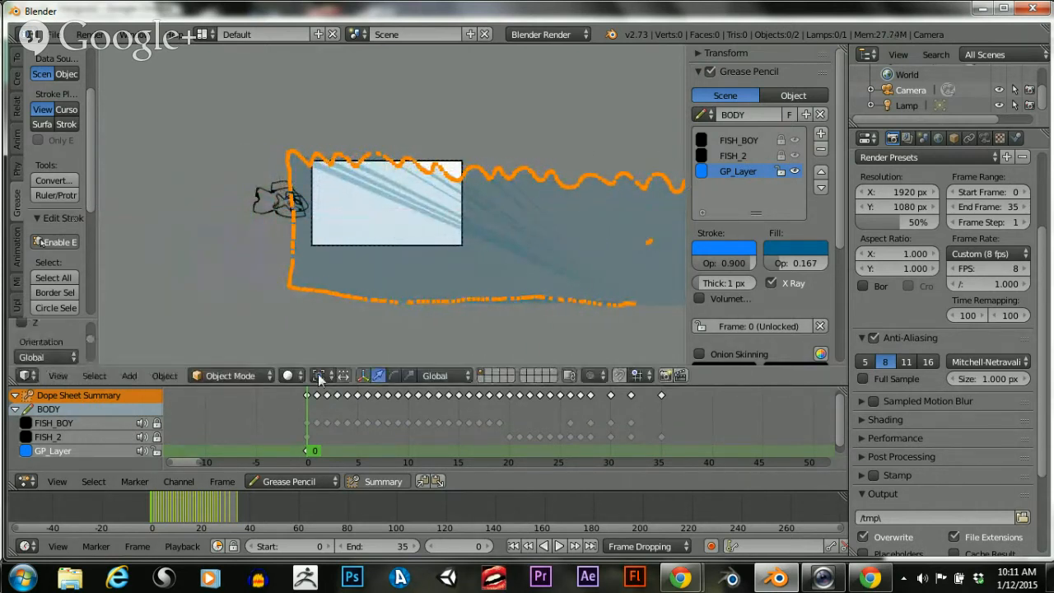
# Move the water outline in the negative X direction on frame 2 as a new keyframe
pyautogui.click(320, 427)
pyautogui.click(322, 427)
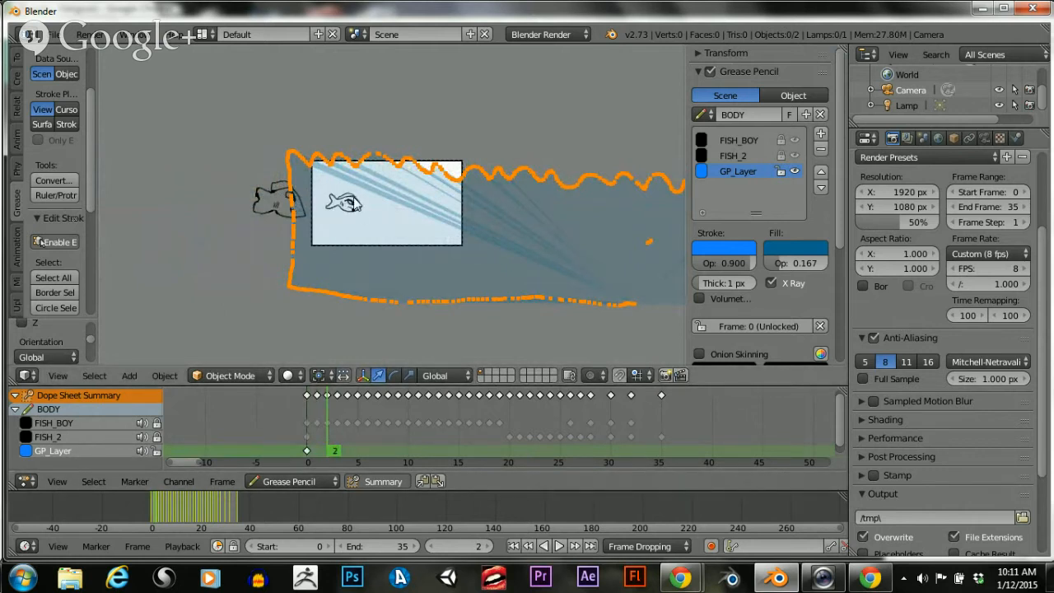
pyautogui.press('g')
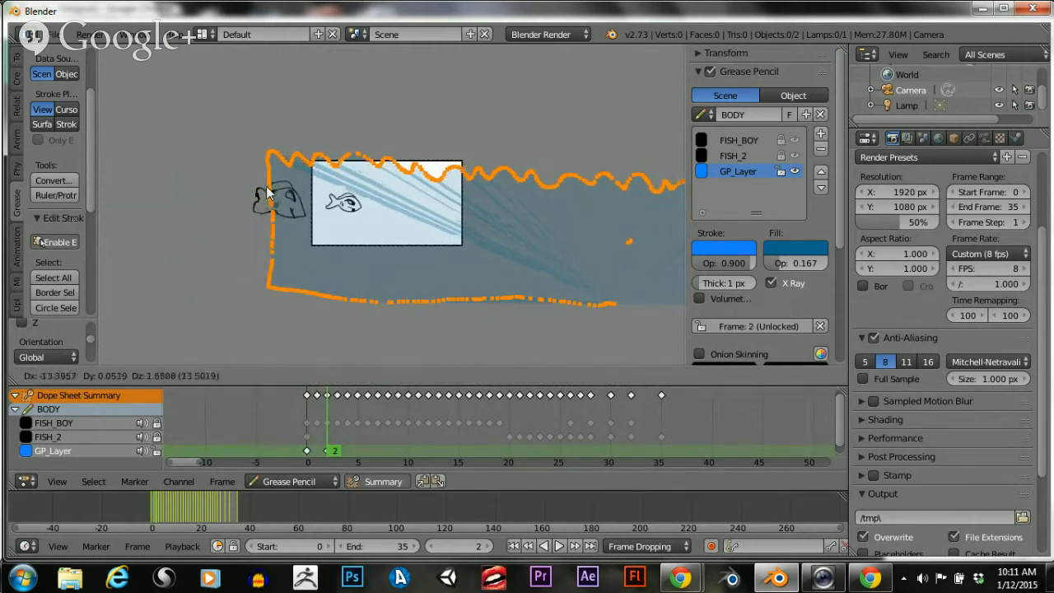
pyautogui.click(230, 202)
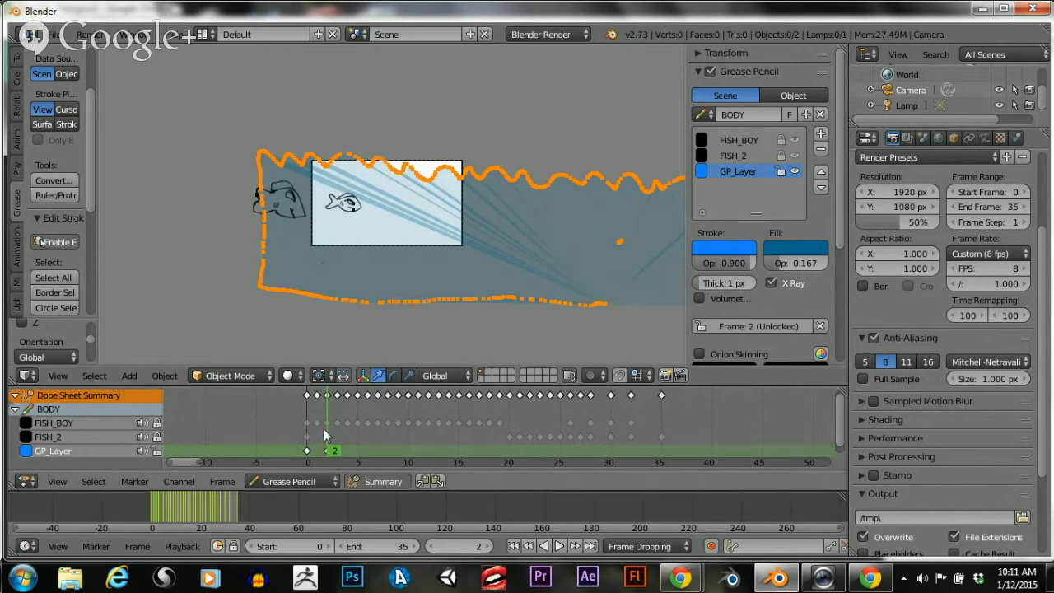
# On frame 0, lower the water outline along the global Y axis so its wavy edge crosses the upper part of the camera frame
pyautogui.click(306, 440)
pyautogui.press('g')
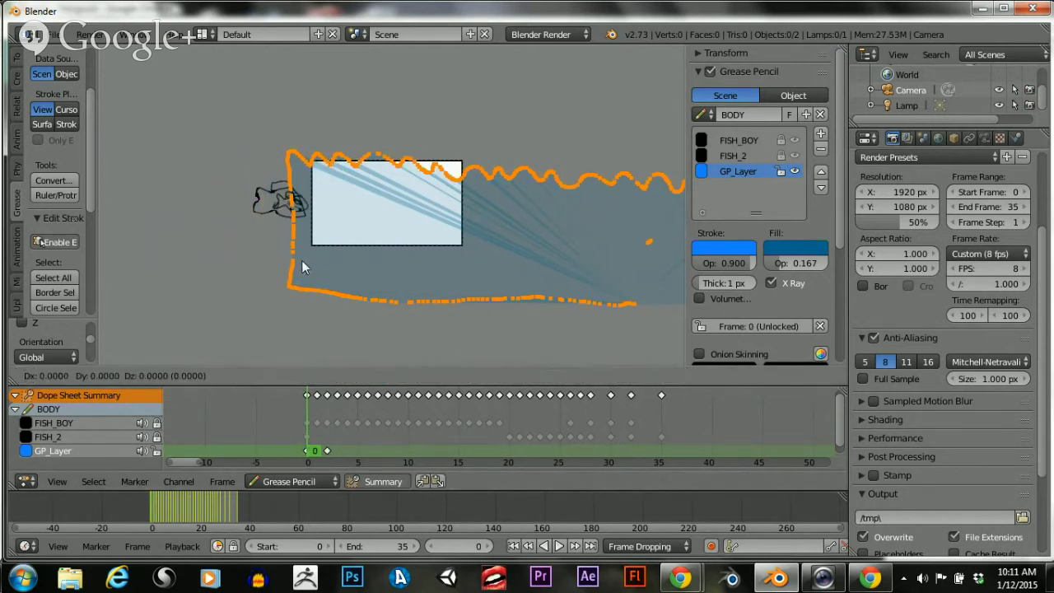
pyautogui.press('y')
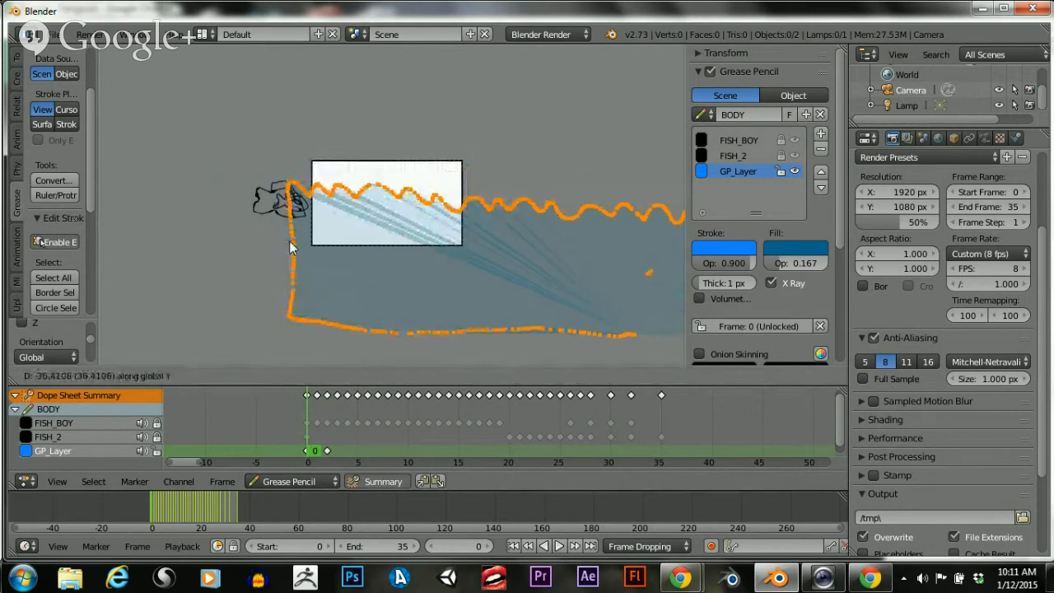
pyautogui.click(290, 247)
# Delete the water layer's keyframe at frame 2 and return to frame 0
pyautogui.click(327, 451)
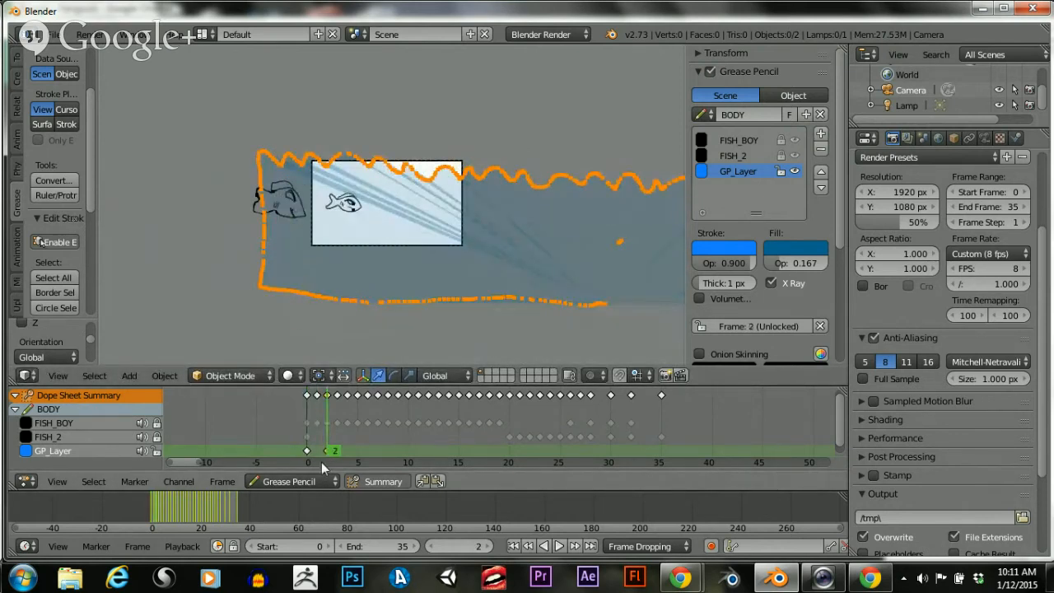
pyautogui.press('x')
pyautogui.click(321, 443)
pyautogui.click(291, 448)
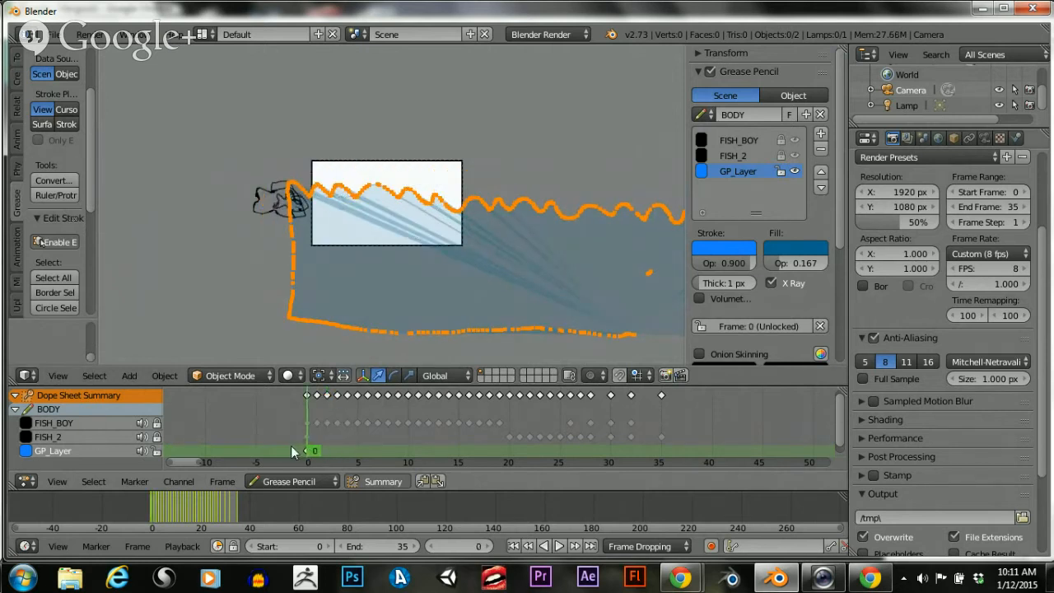
# On frame 2, shift the water outline in the negative global X direction until its left edge passes the large fish outside the camera frame
pyautogui.click(320, 435)
pyautogui.click(326, 435)
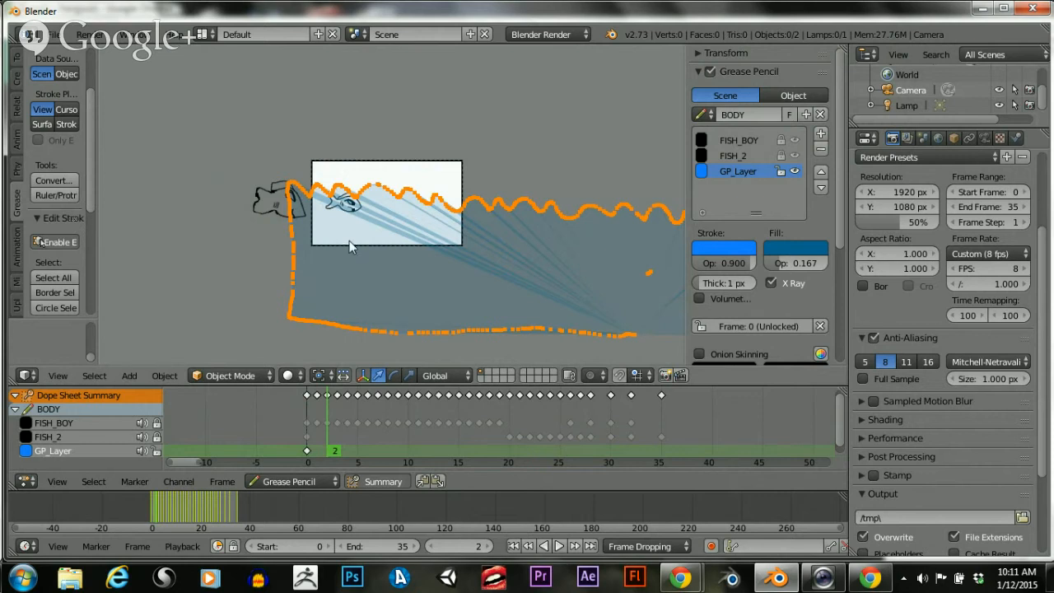
pyautogui.press('g')
pyautogui.press('x')
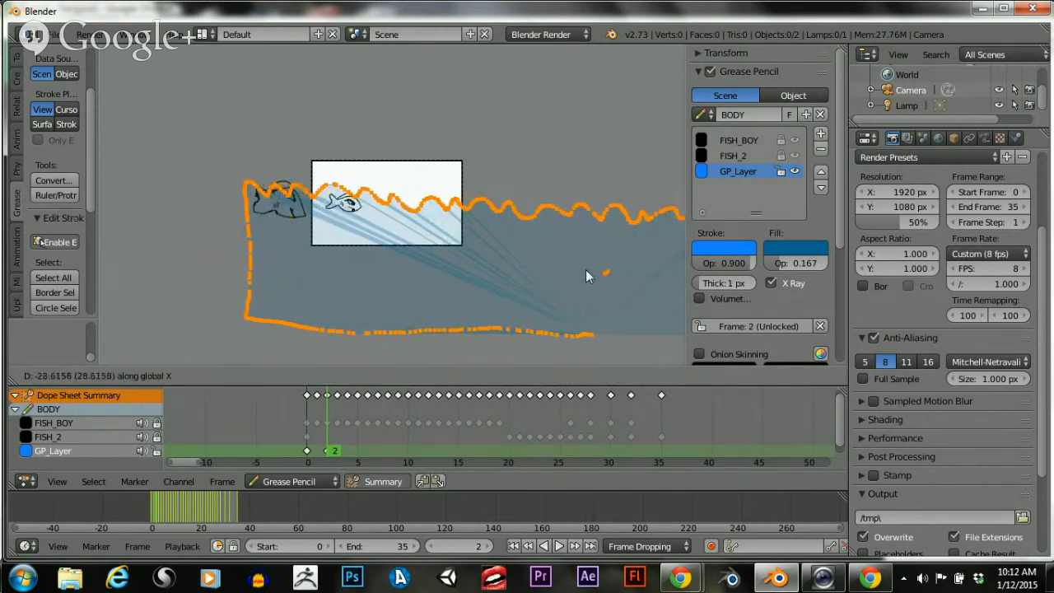
pyautogui.click(408, 271)
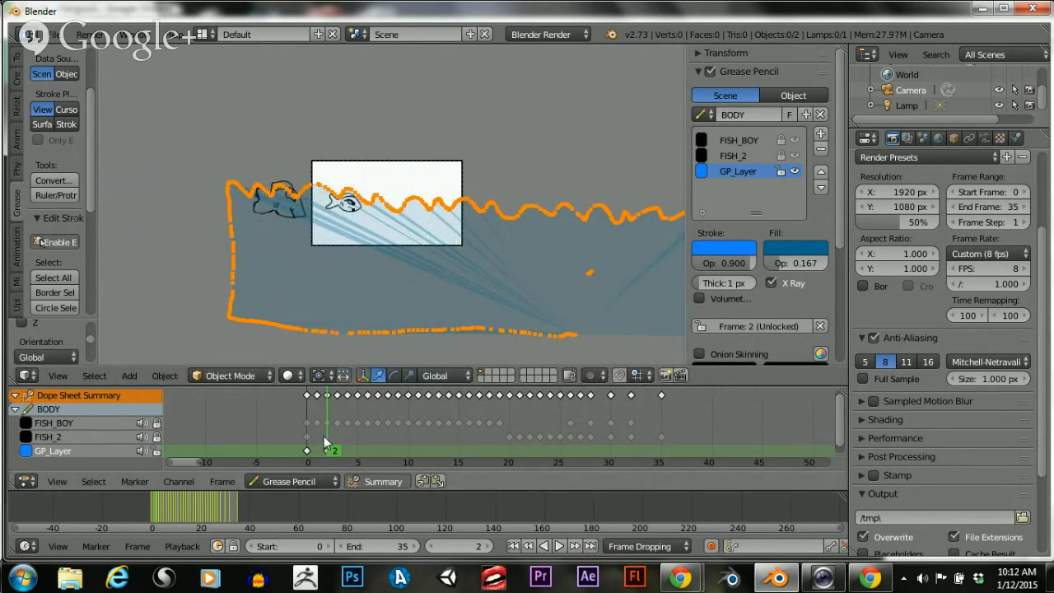
# On frame 5, shift the water outline further in the negative direction along the global X axis
pyautogui.moveTo(325, 442); pyautogui.dragTo(357, 449)
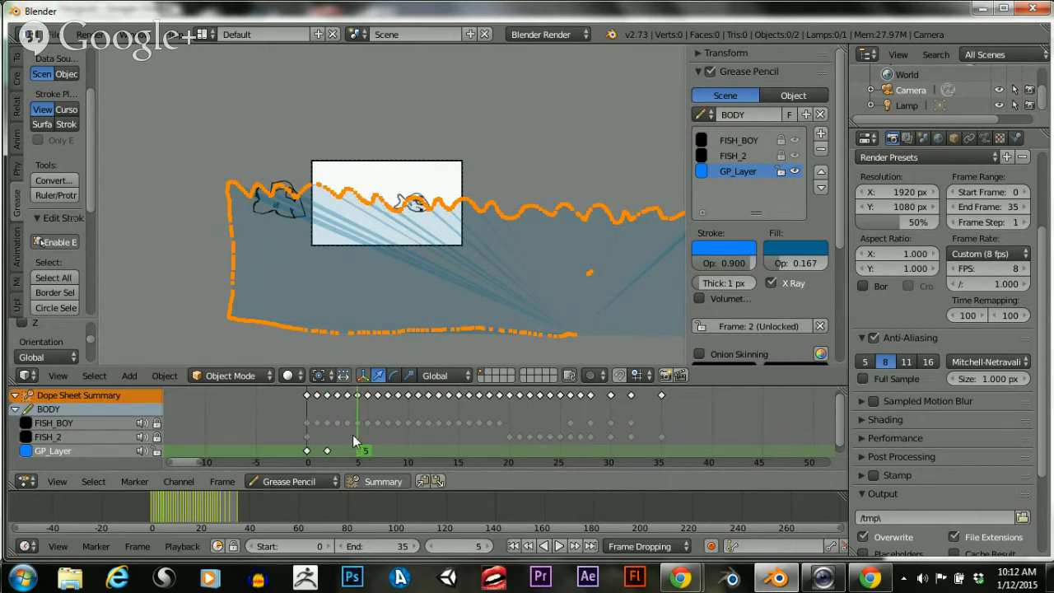
pyautogui.press('g')
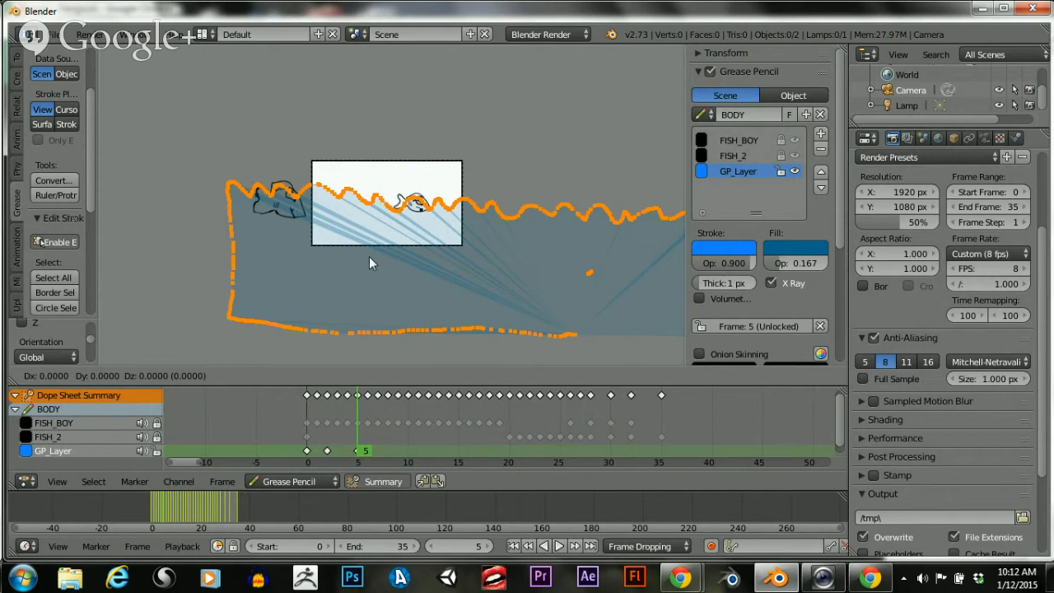
pyautogui.press('x')
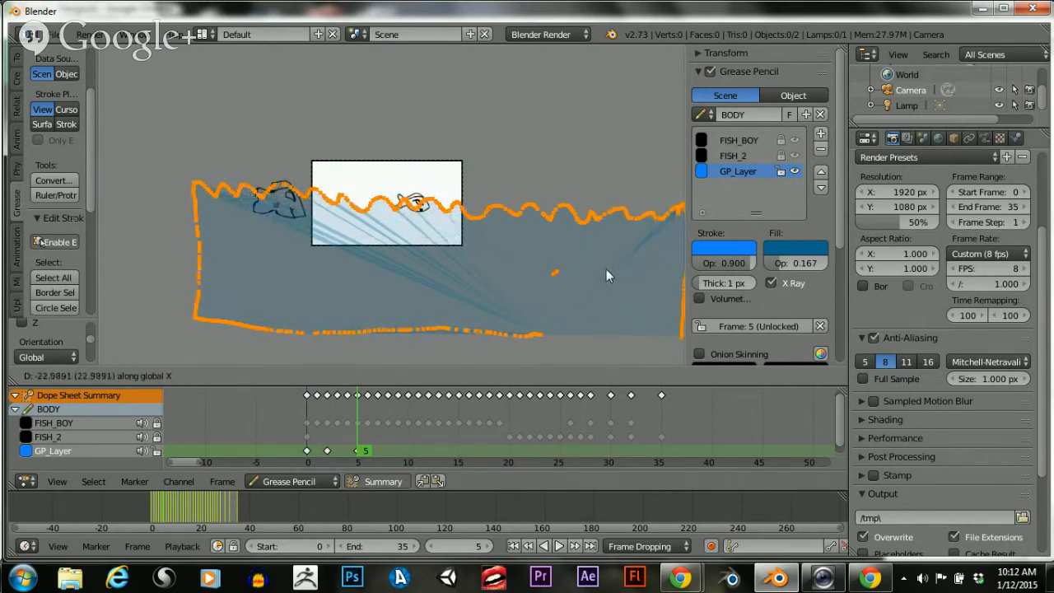
pyautogui.click(556, 271)
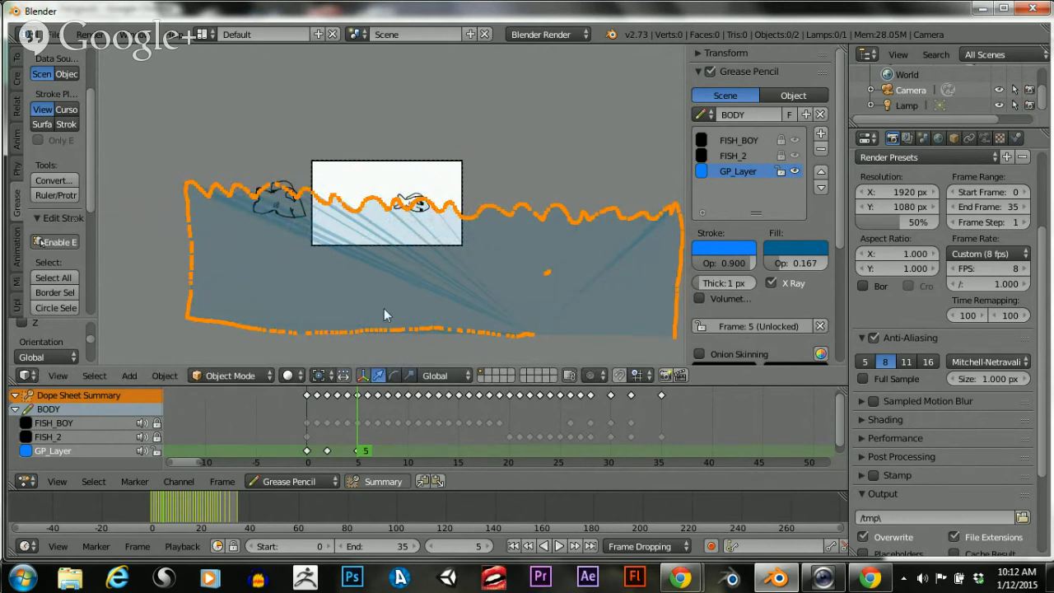
# Scrub back from frame 7 to frame 3 and shift the water outline slightly in the negative global X direction there
pyautogui.moveTo(361, 448); pyautogui.dragTo(378, 446)
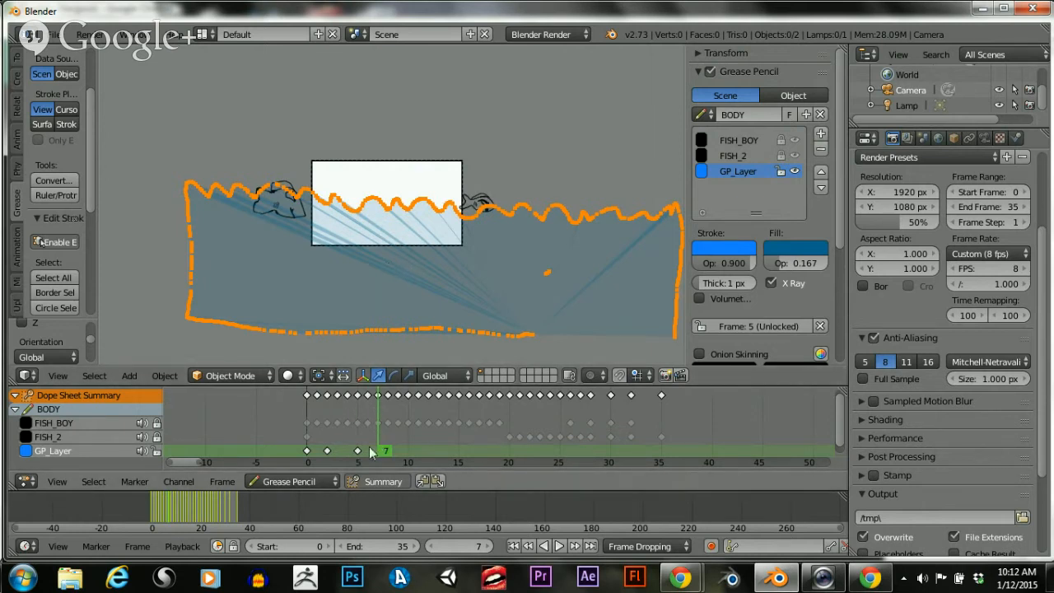
pyautogui.moveTo(371, 451)
pyautogui.mouseDown()
pyautogui.moveTo(308, 450)
pyautogui.moveTo(339, 454)
pyautogui.mouseUp()
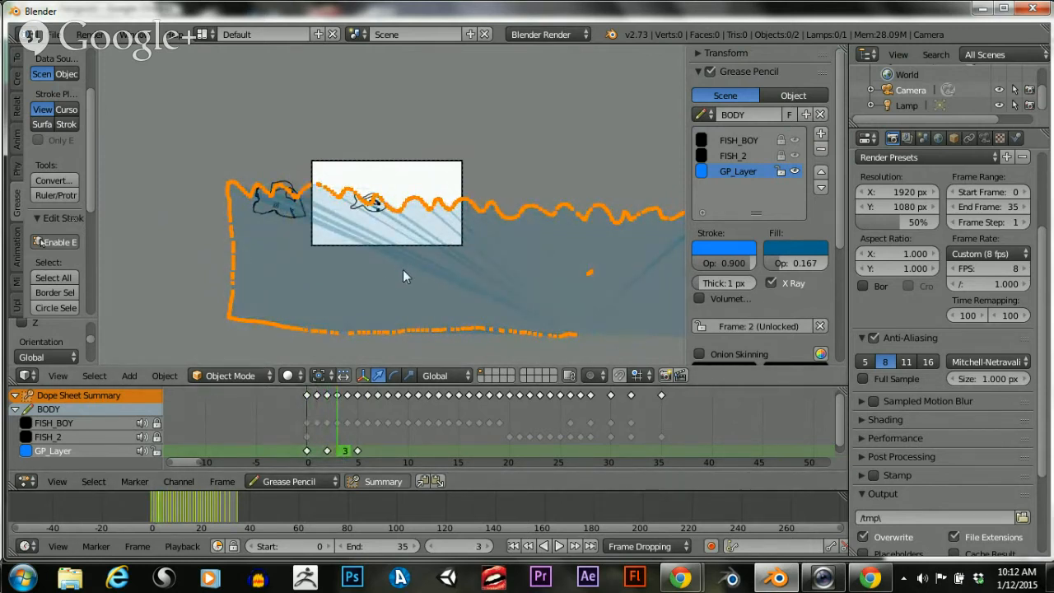
pyautogui.press('g')
pyautogui.press('x')
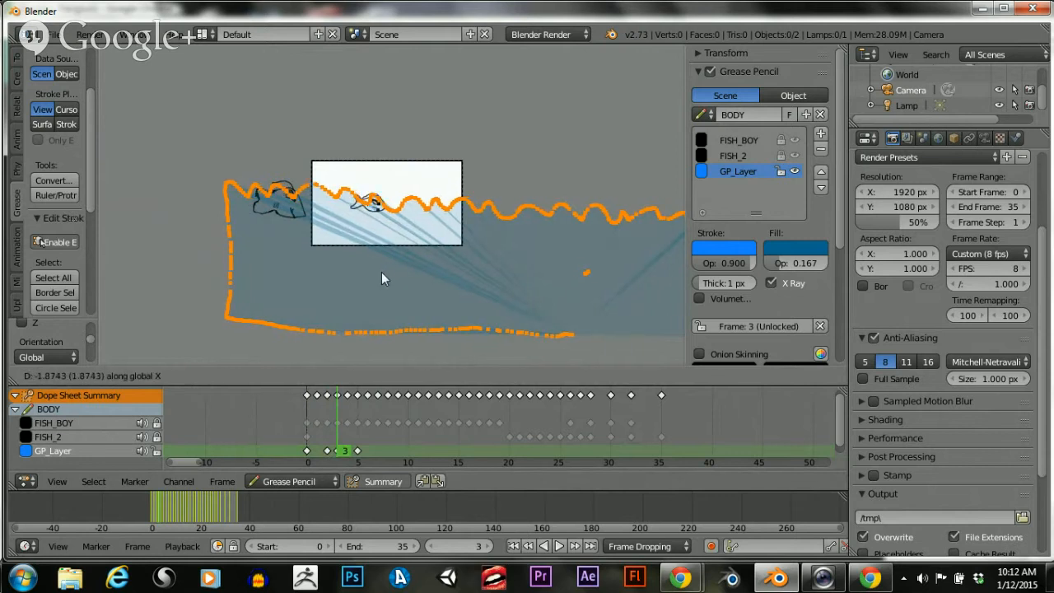
pyautogui.click(347, 282)
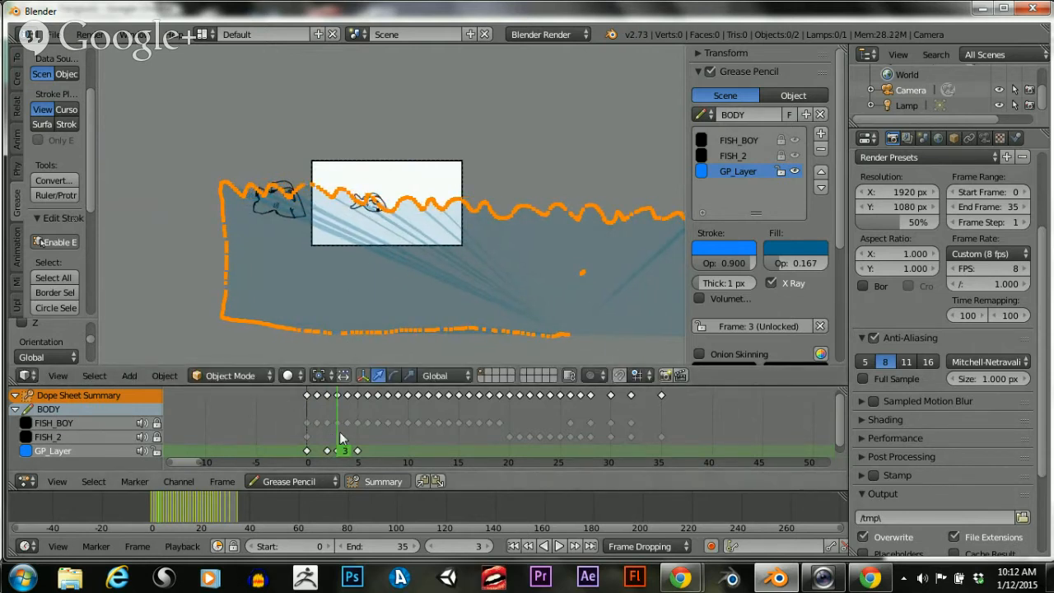
# On frame 4, shift the water outline slightly in the negative direction along the global X axis
pyautogui.click(350, 430)
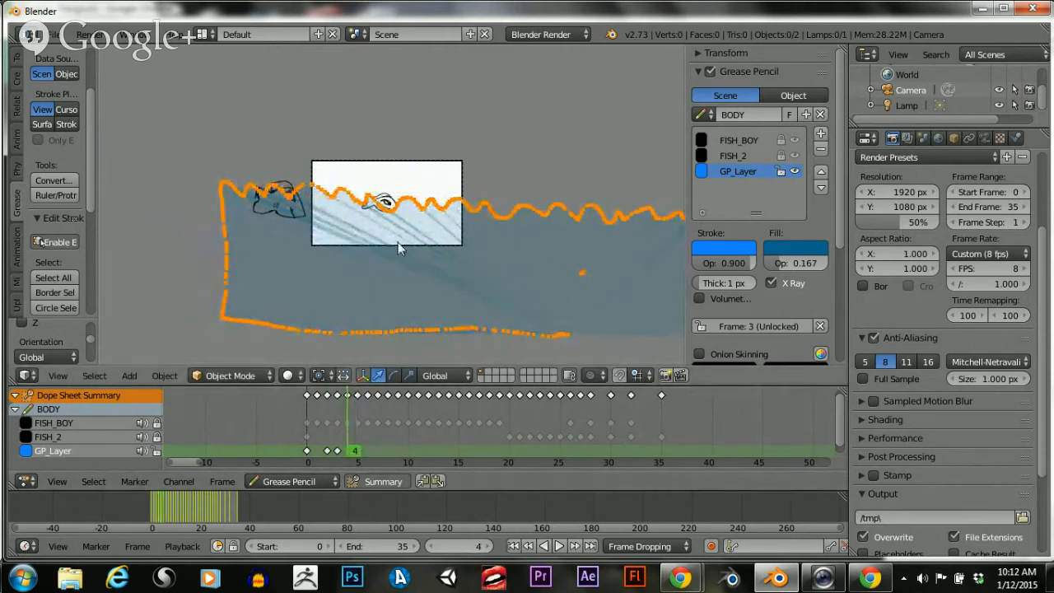
pyautogui.press('g')
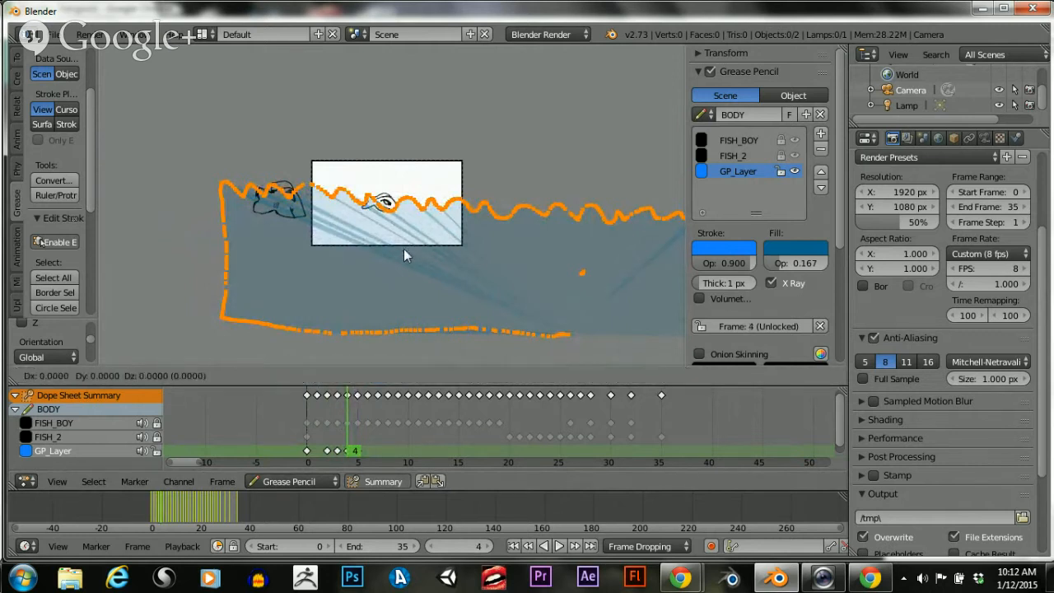
pyautogui.press('x')
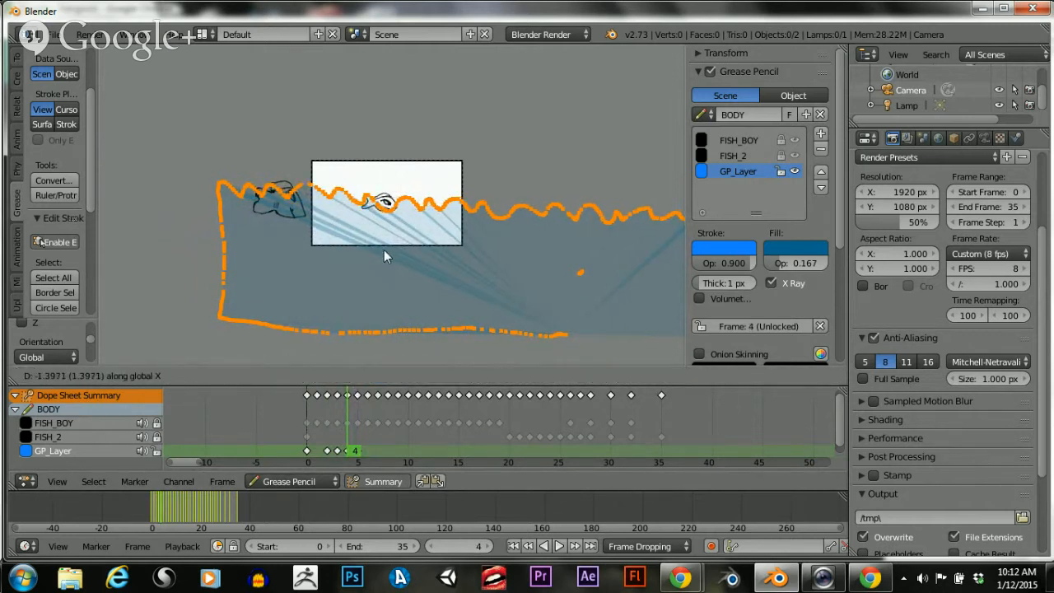
pyautogui.click(358, 253)
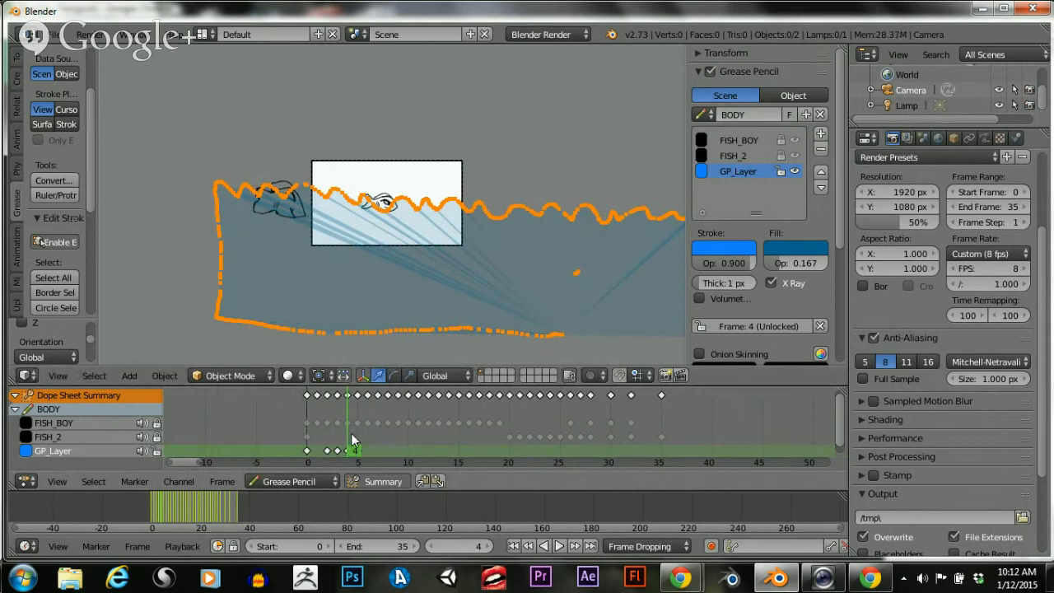
# On frame 5, move the water outline slightly back in the positive direction along the global X axis
pyautogui.click(357, 439)
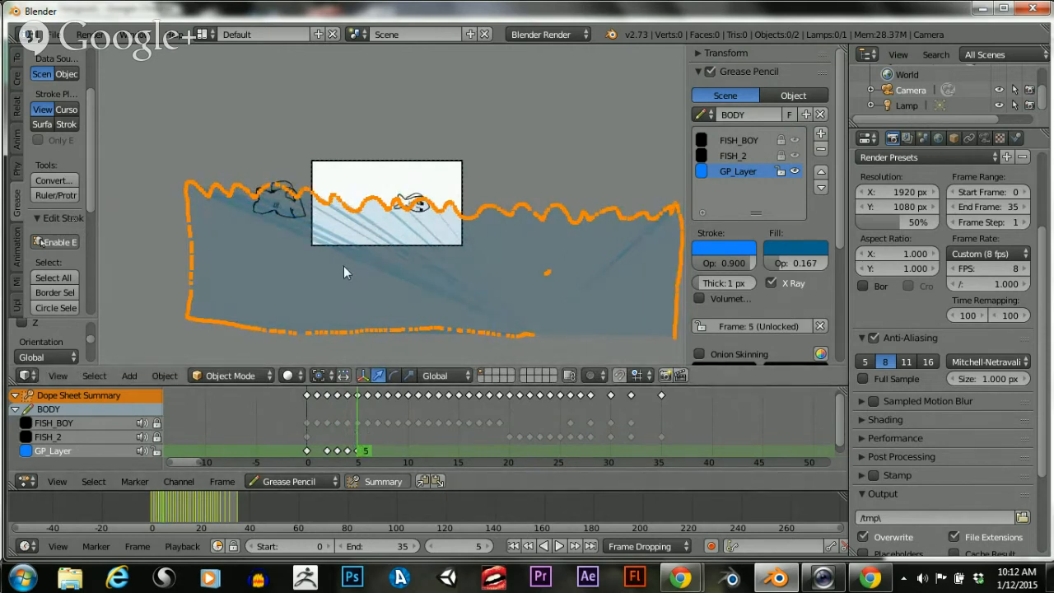
pyautogui.press('g')
pyautogui.press('x')
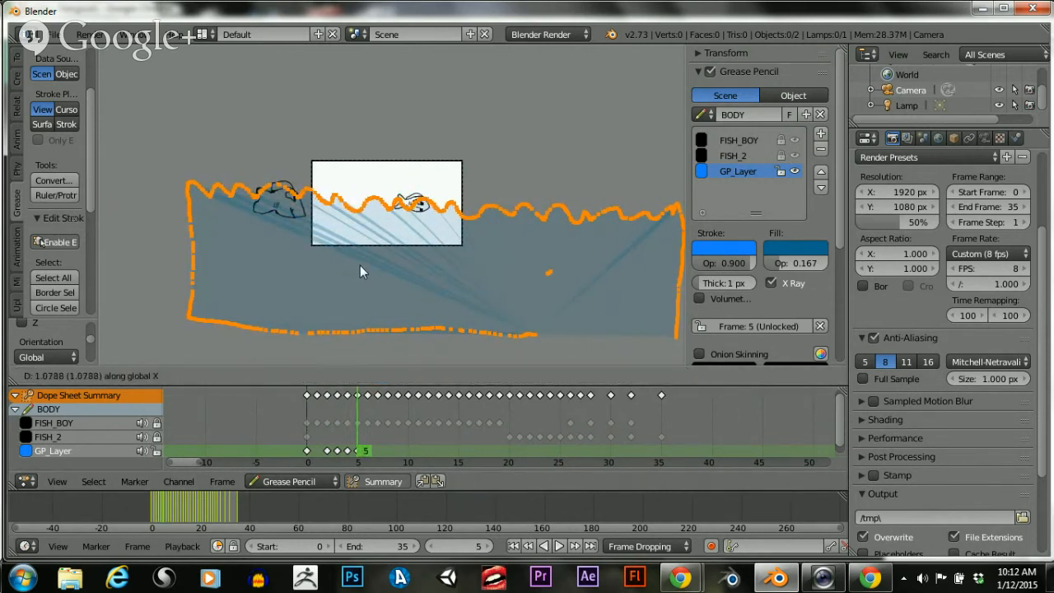
pyautogui.click(403, 266)
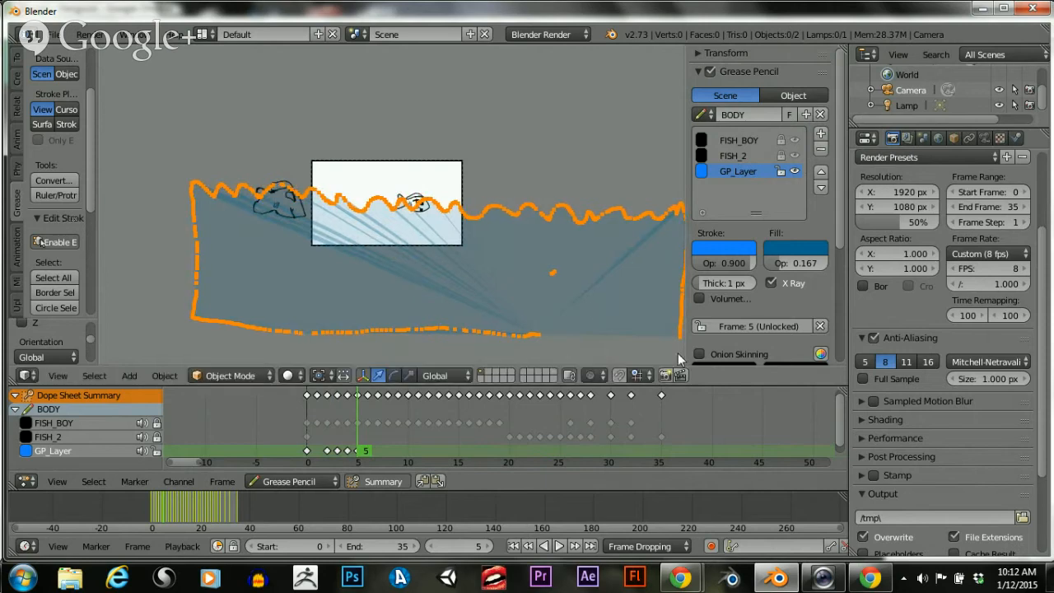
# Enable onion skinning for the water layer and nudge the frame 5 outline a little further in the positive X direction
pyautogui.click(699, 354)
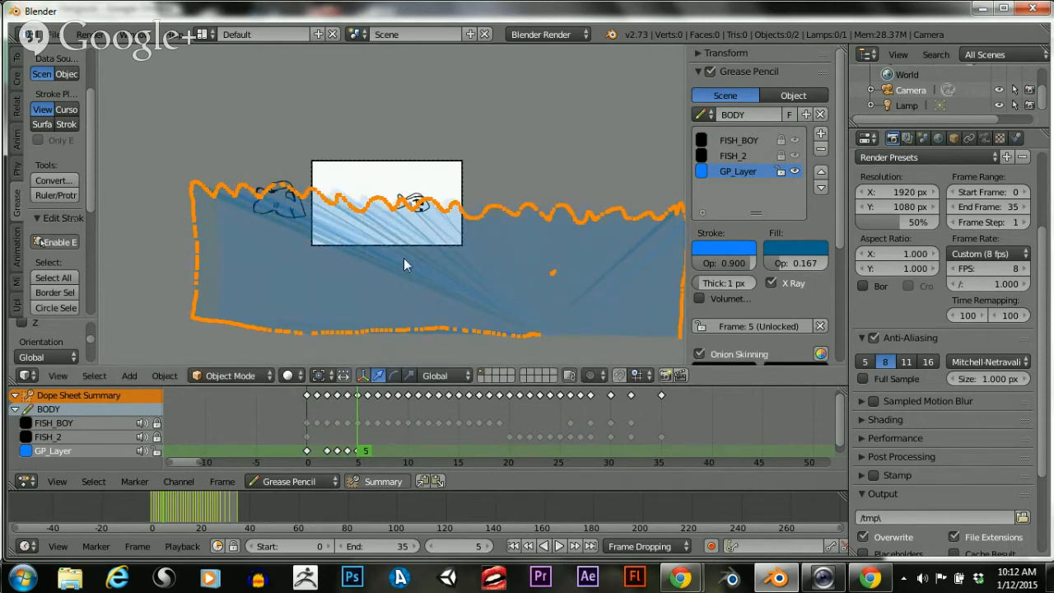
pyautogui.scroll(5, 403, 258)
pyautogui.scroll(-5, 357, 258)
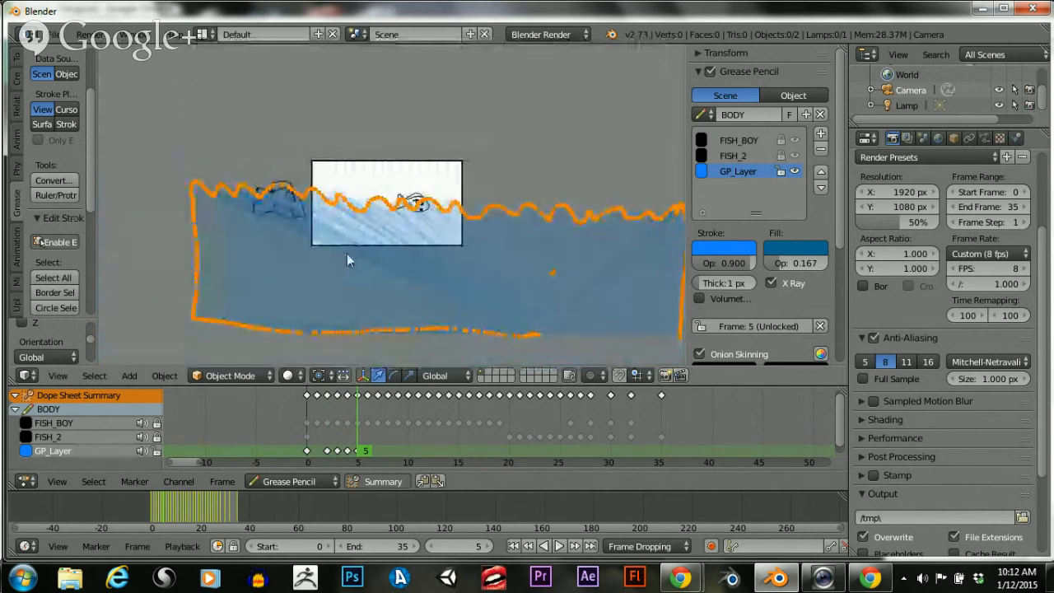
pyautogui.press('g')
pyautogui.press('x')
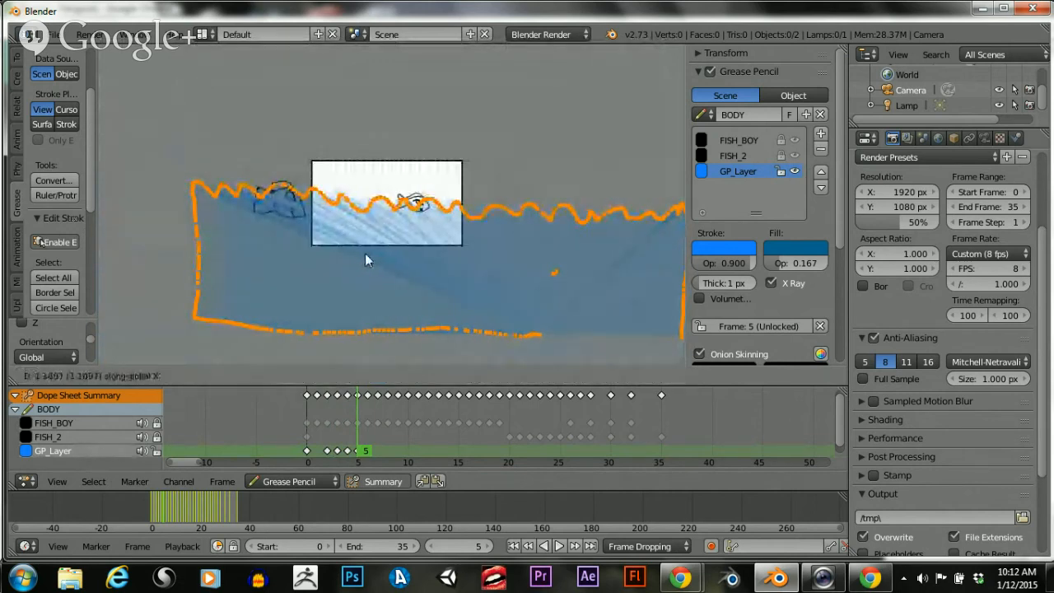
pyautogui.click(365, 260)
# On frame 6, shift the water outline slightly in the negative direction along the global X axis
pyautogui.click(364, 428)
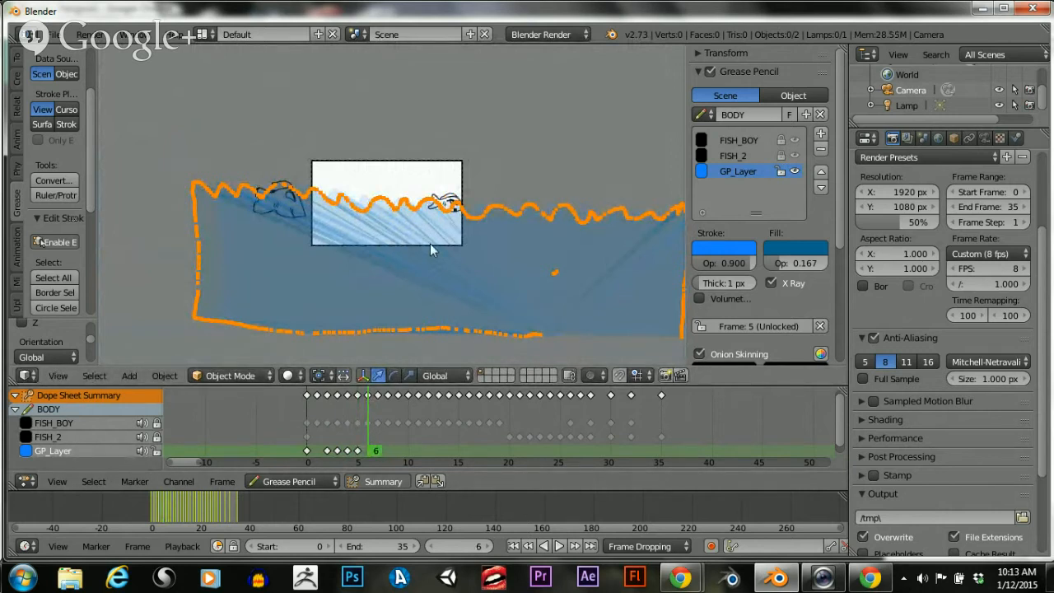
pyautogui.press('g')
pyautogui.press('x')
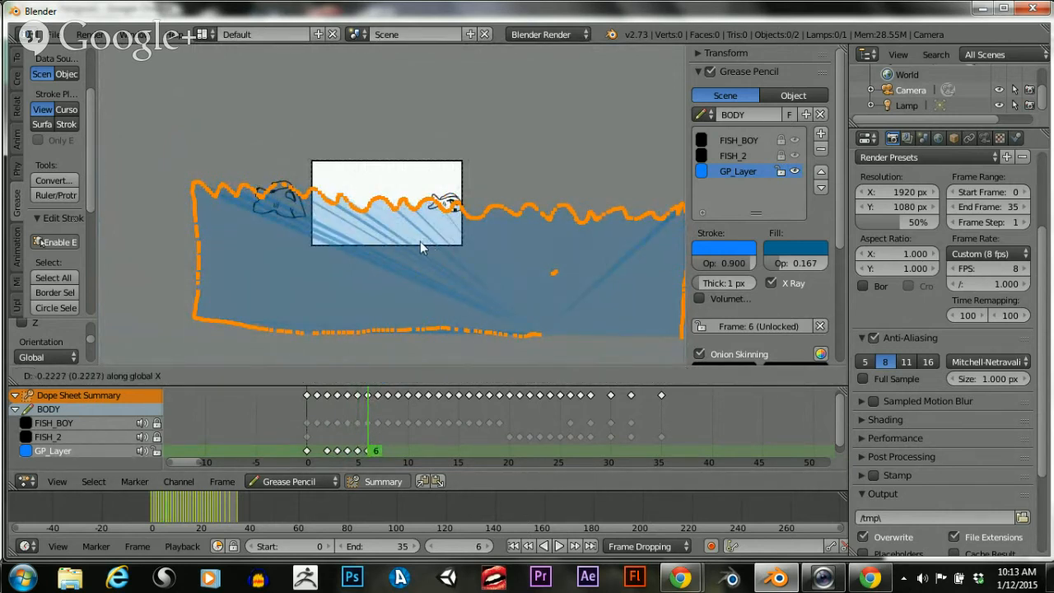
pyautogui.click(386, 245)
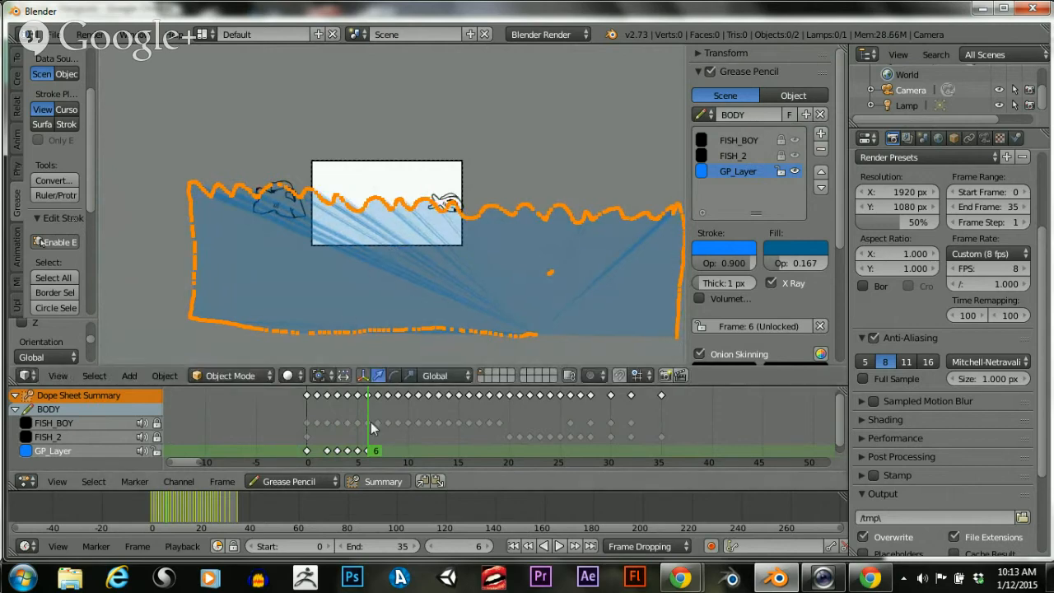
# On frame 1, shift the water outline in the negative direction along the global X axis, and go to frame 2
pyautogui.moveTo(370, 444); pyautogui.dragTo(312, 453)
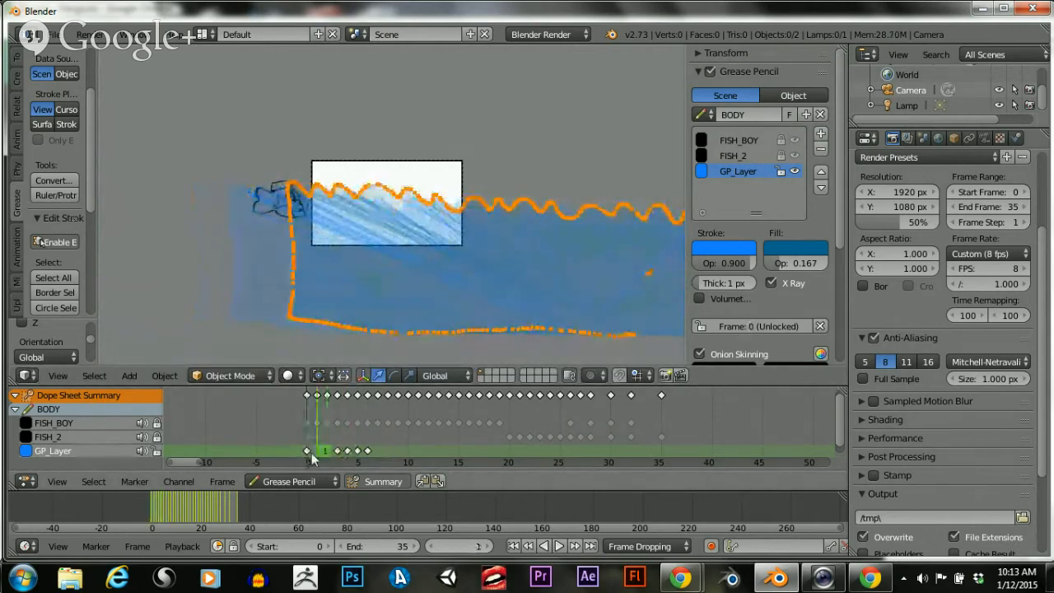
pyautogui.press('g')
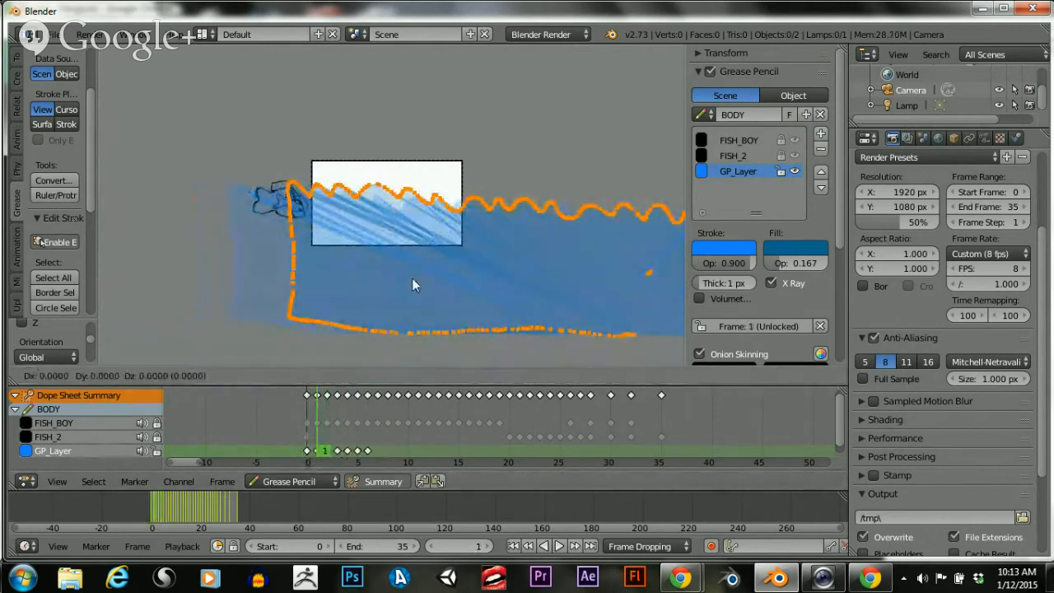
pyautogui.press('x')
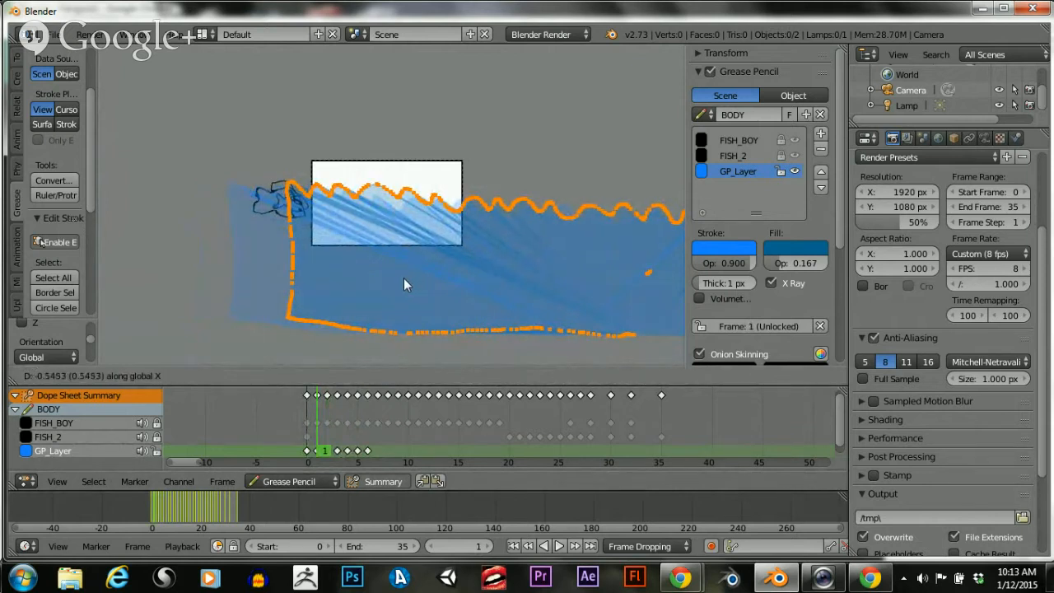
pyautogui.click(312, 291)
pyautogui.click(324, 418)
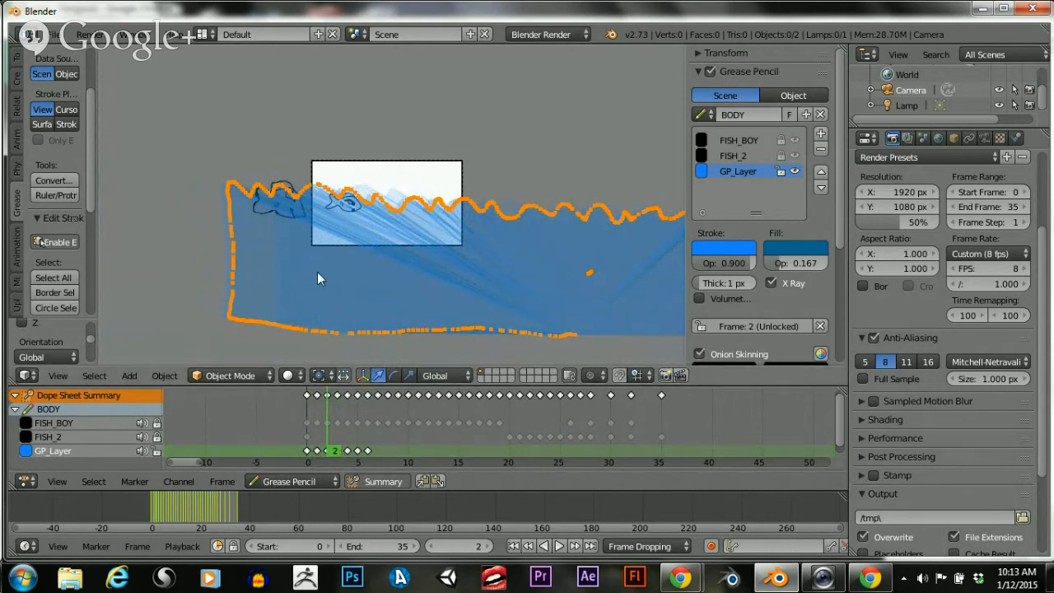
# On frame 2, shift the water outline in the positive direction along the global X axis
pyautogui.press('g')
pyautogui.press('x')
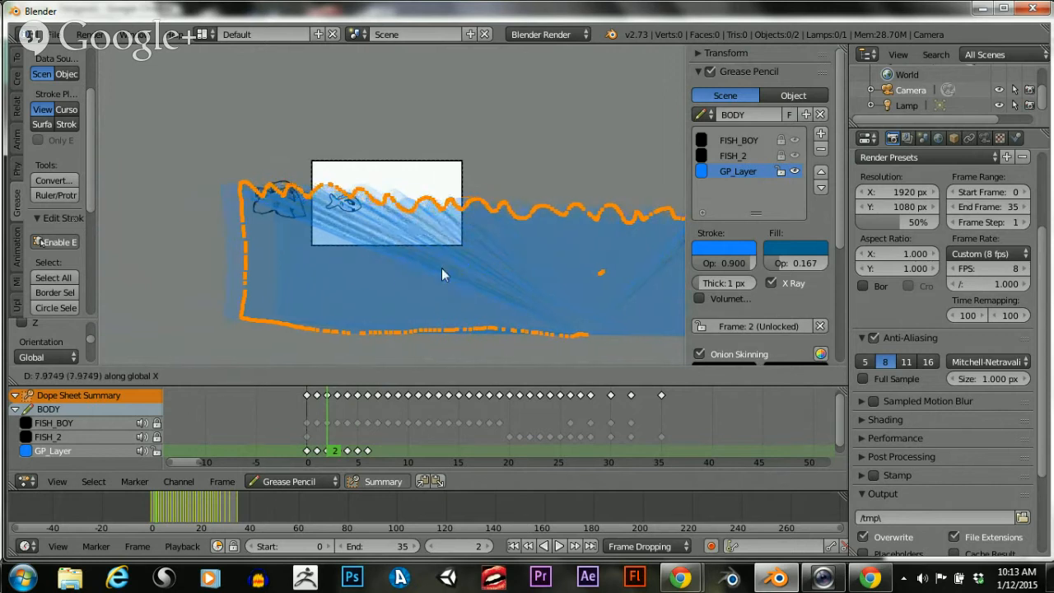
pyautogui.click(671, 265)
# On frame 7, shift the water outline about 2.6 units in the negative global X direction and raise it along the global Y axis
pyautogui.moveTo(332, 431); pyautogui.dragTo(373, 423)
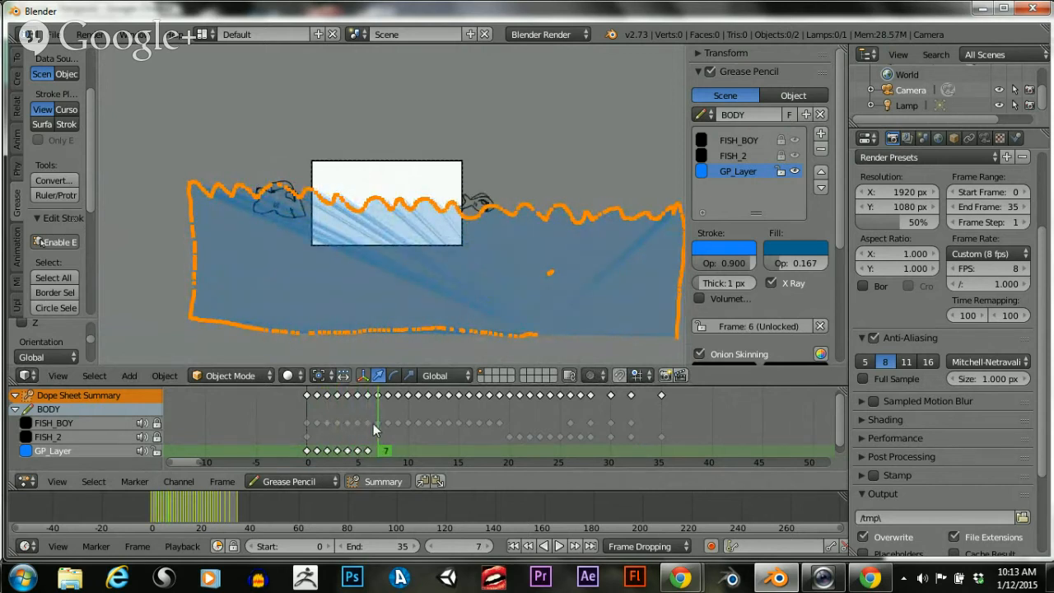
pyautogui.press('g')
pyautogui.click(394, 245)
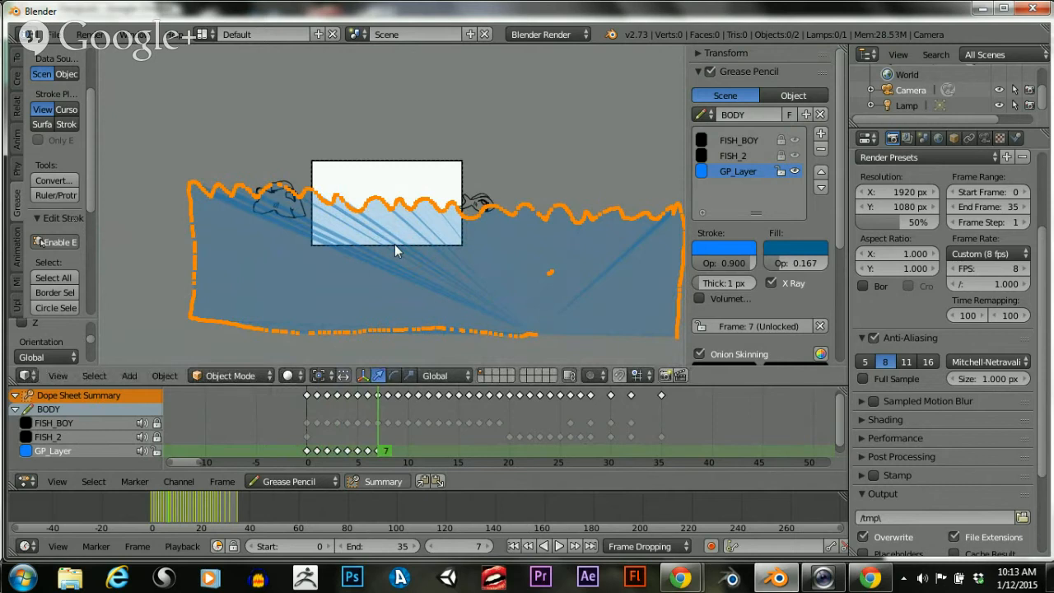
pyautogui.press('g')
pyautogui.press('x')
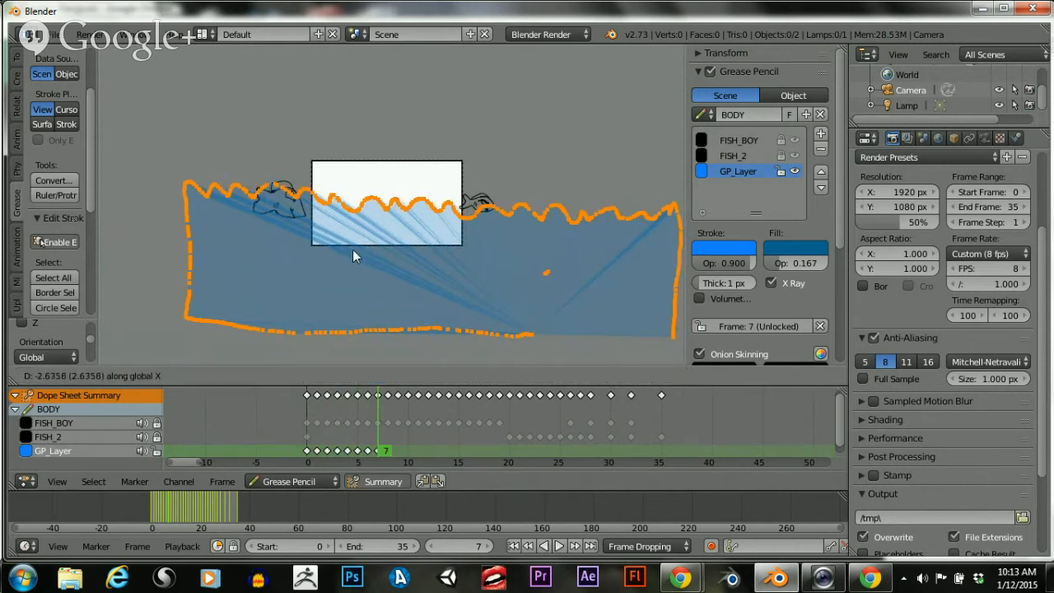
pyautogui.click(353, 249)
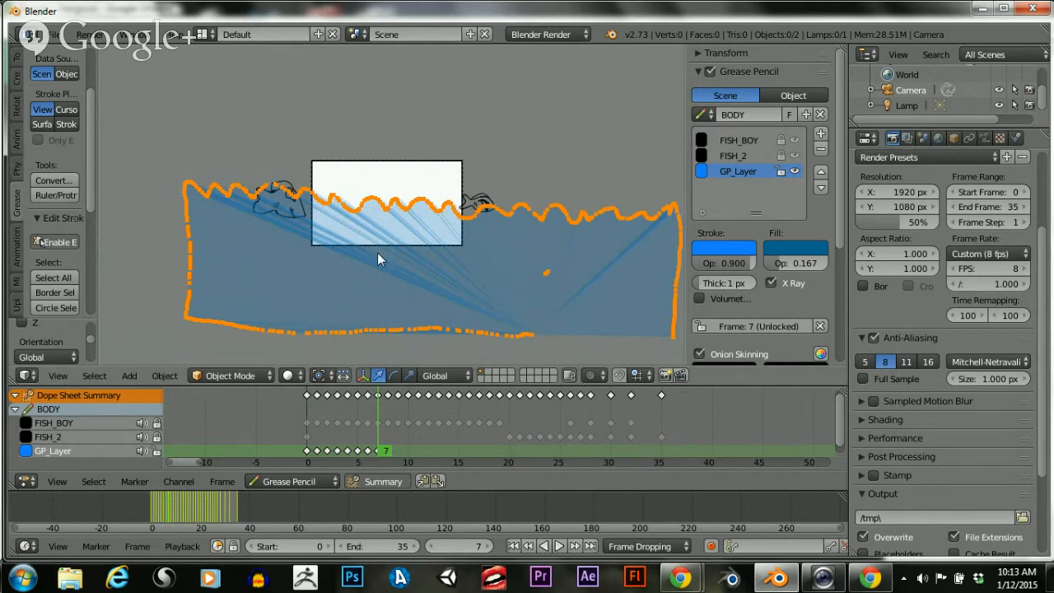
pyautogui.press('g')
pyautogui.press('y')
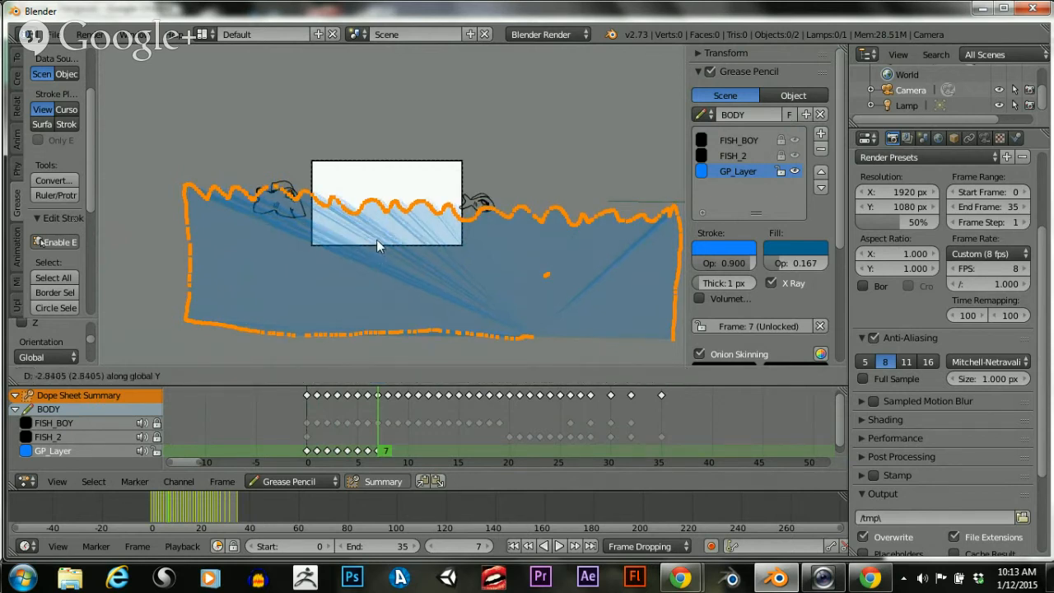
pyautogui.click(382, 285)
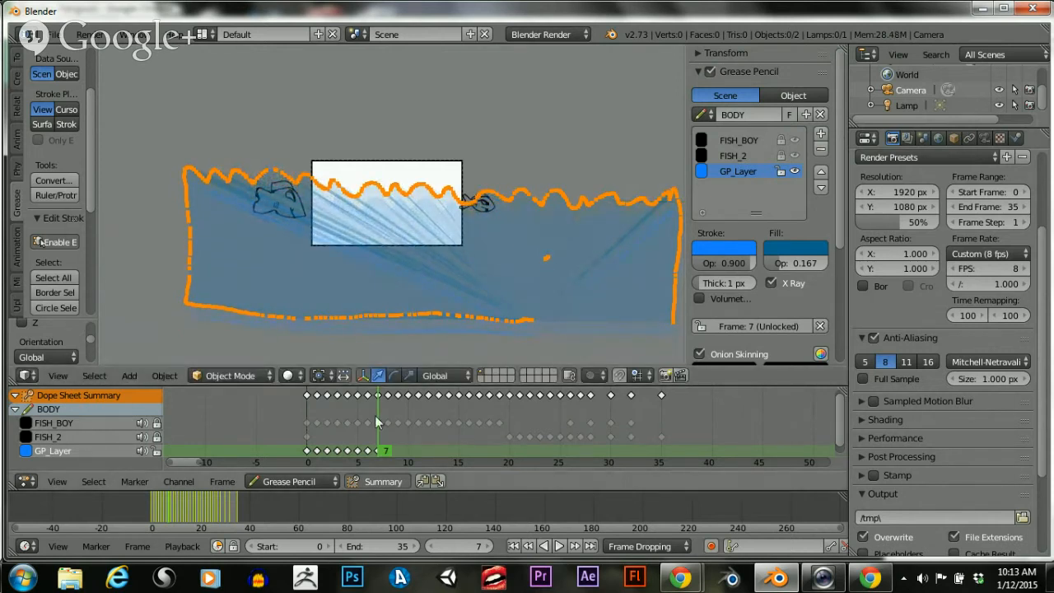
# On frame 5, raise the water outline slightly along the global Y axis
pyautogui.moveTo(378, 427)
pyautogui.mouseDown()
pyautogui.moveTo(408, 430)
pyautogui.moveTo(359, 438)
pyautogui.mouseUp()
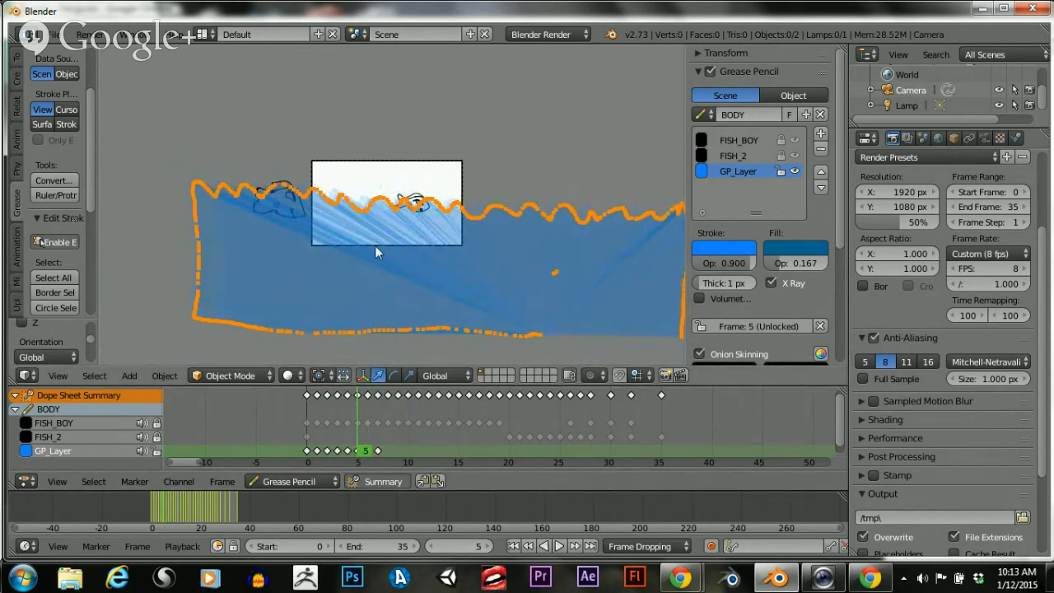
pyautogui.press('g')
pyautogui.press('y')
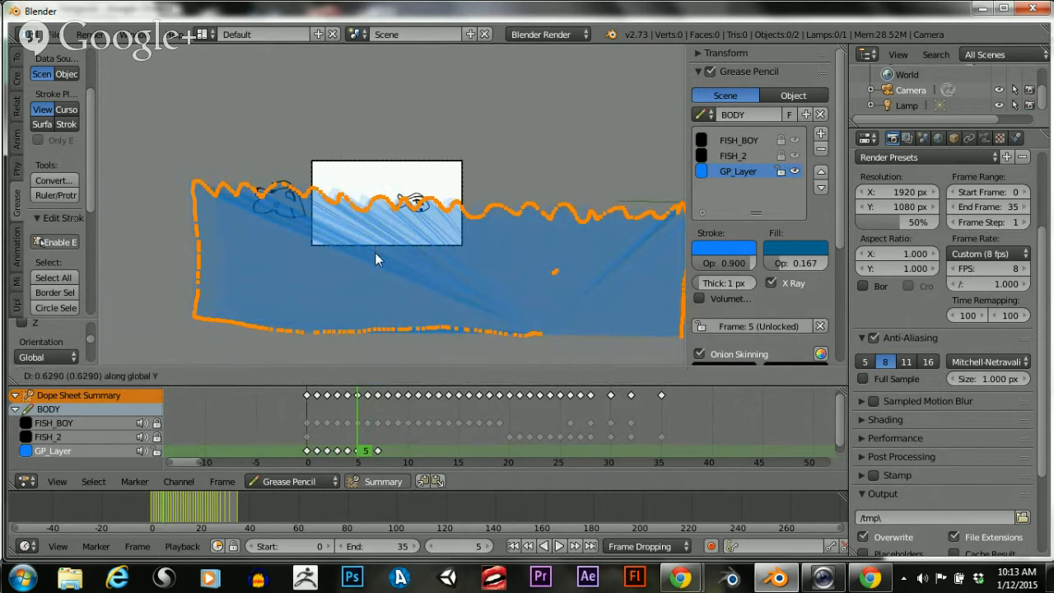
pyautogui.click(376, 278)
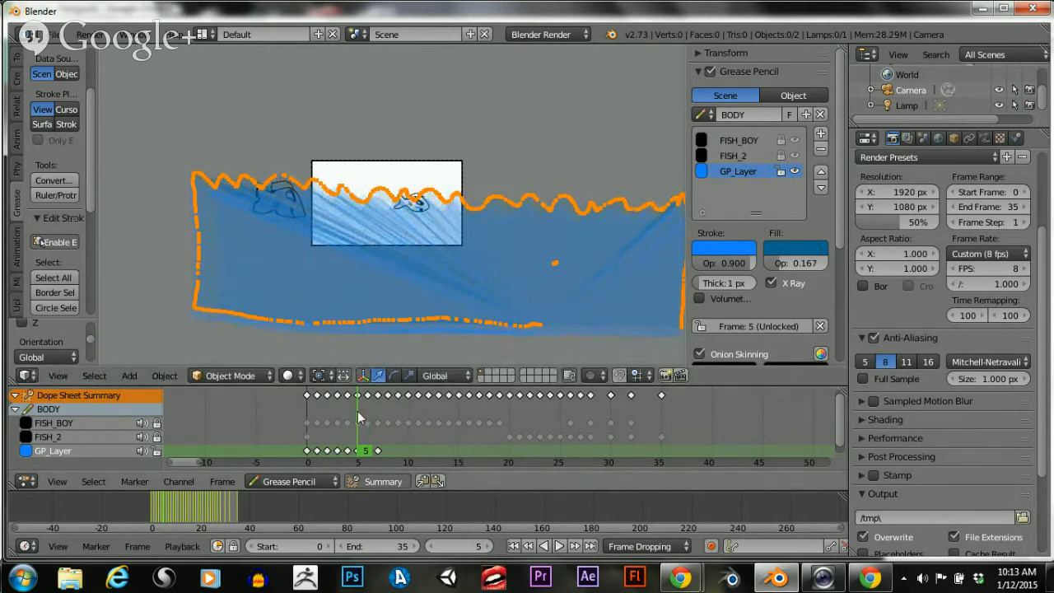
# On frame 4, raise the water outline slightly along the global Y axis
pyautogui.moveTo(360, 411)
pyautogui.mouseDown()
pyautogui.moveTo(371, 412)
pyautogui.moveTo(315, 428)
pyautogui.moveTo(344, 429)
pyautogui.mouseUp()
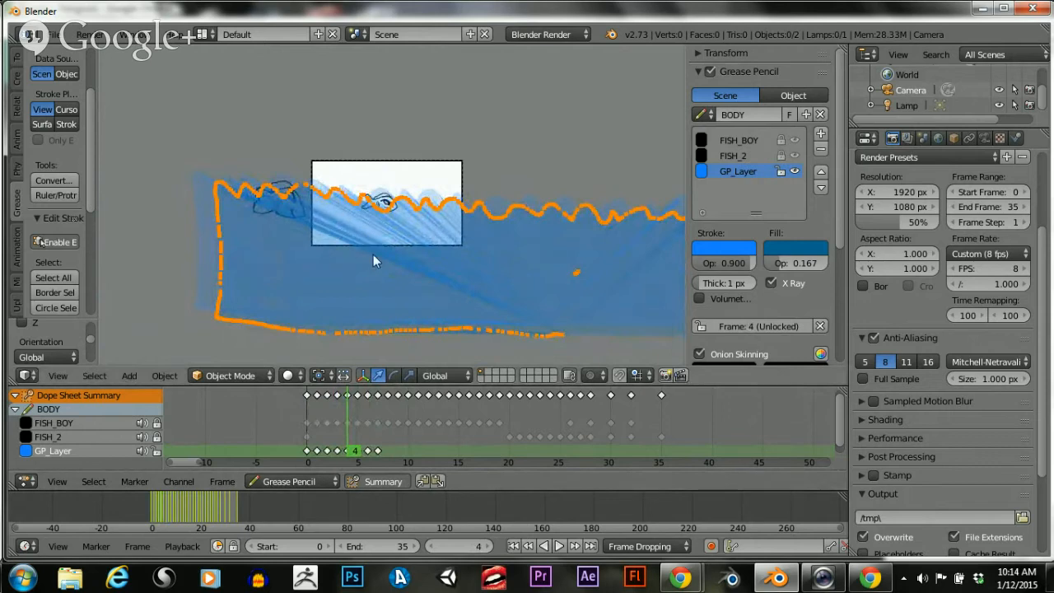
pyautogui.press('g')
pyautogui.press('y')
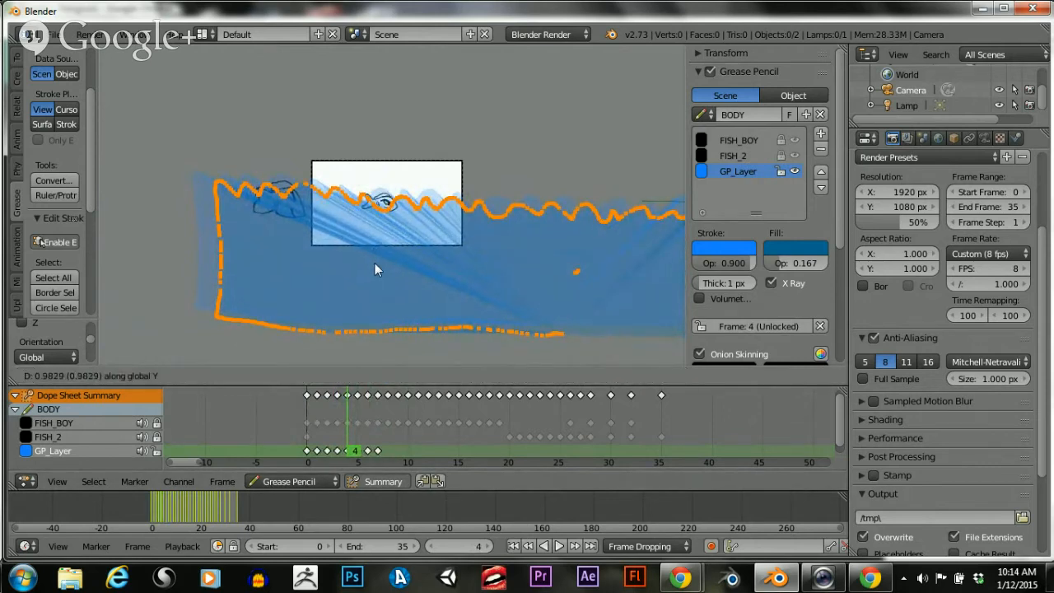
pyautogui.click(377, 284)
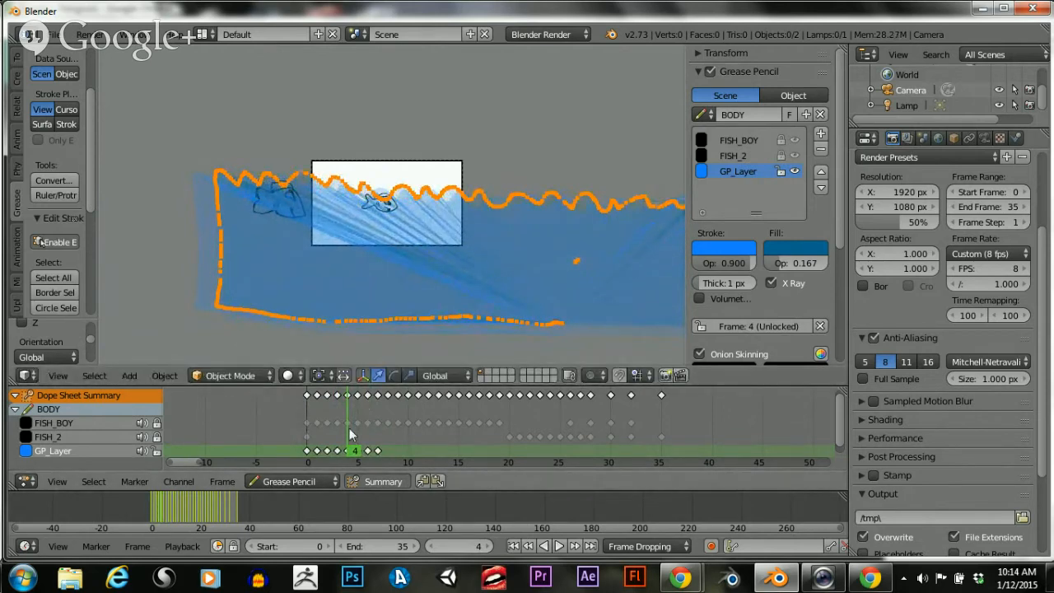
# On frame 6, raise the water outline about 17.3 units along the global Y axis
pyautogui.click(324, 435)
pyautogui.moveTo(321, 434); pyautogui.dragTo(363, 438)
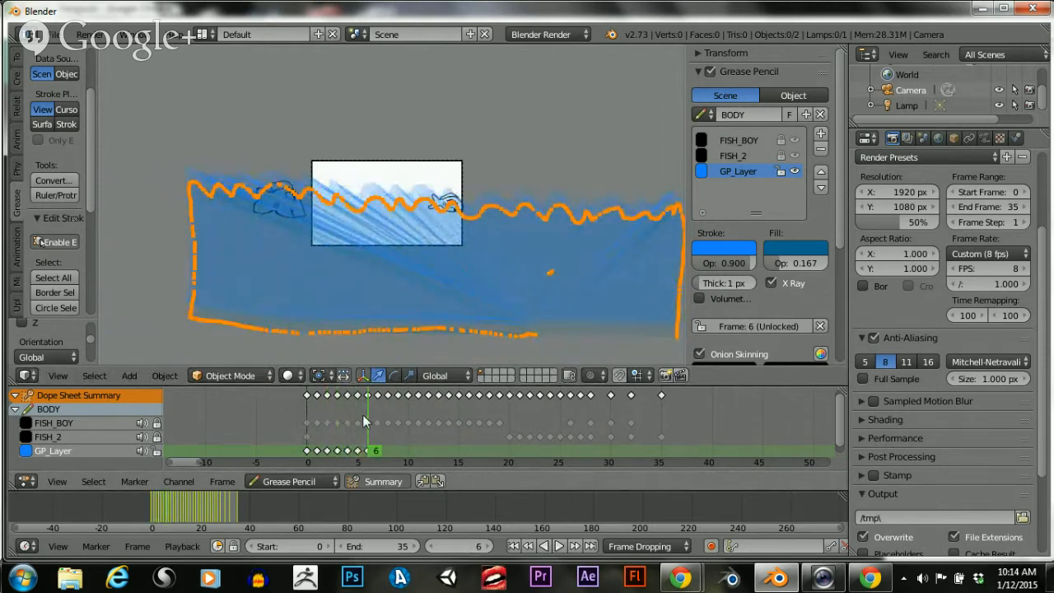
pyautogui.press('g')
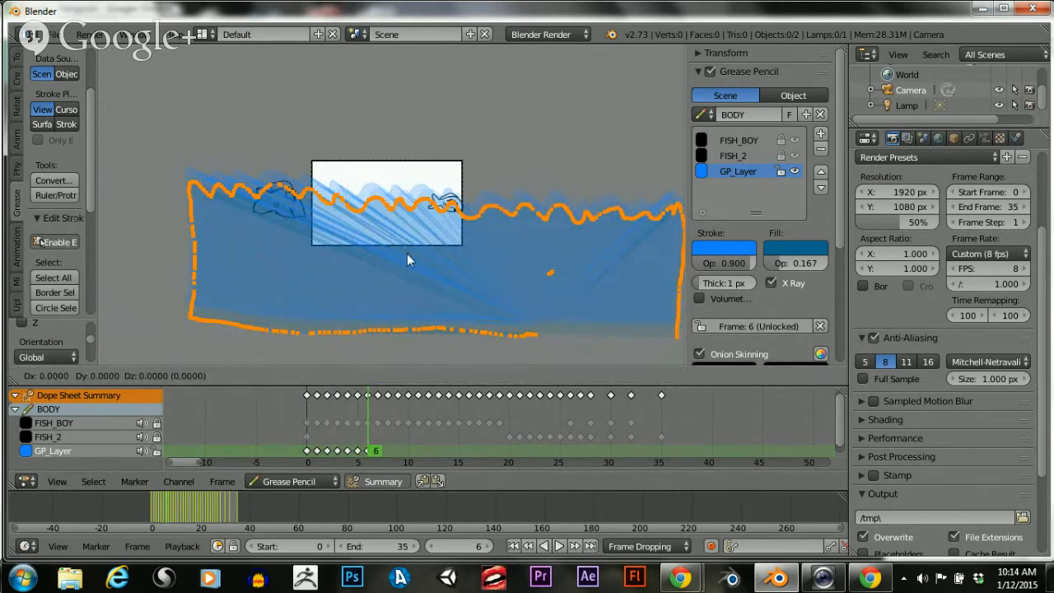
pyautogui.press('y')
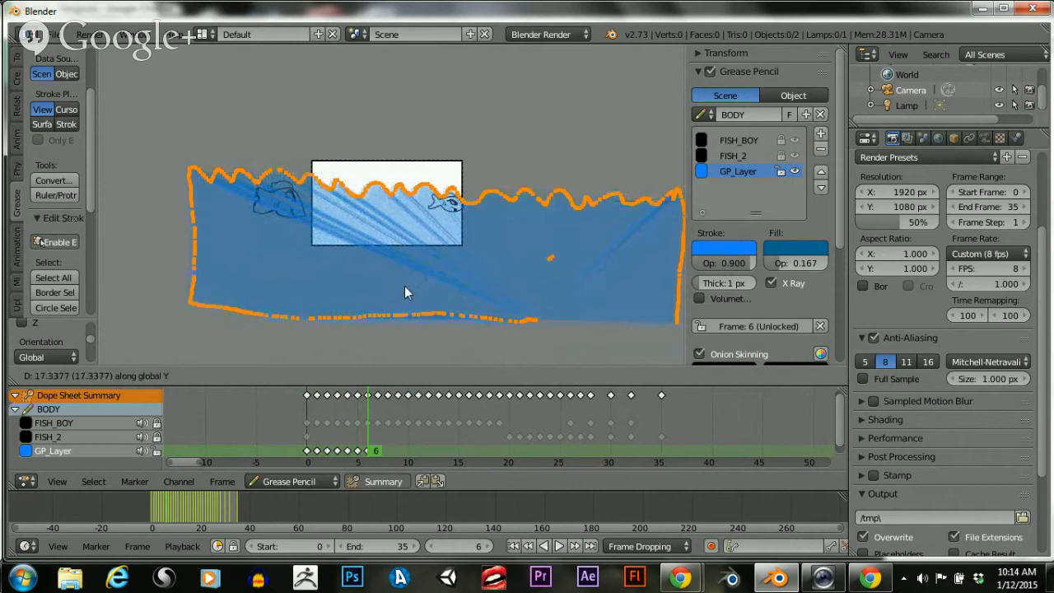
pyautogui.click(405, 286)
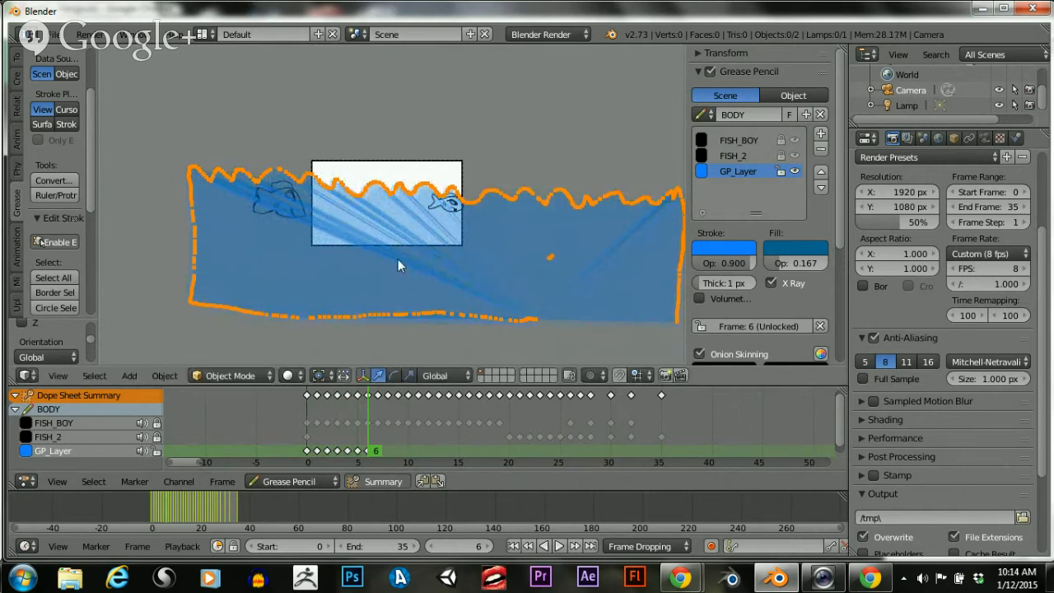
# On frame 7, raise the water outline about 8.8 units further along the global Y axis
pyautogui.moveTo(365, 415)
pyautogui.mouseDown()
pyautogui.moveTo(396, 417)
pyautogui.moveTo(324, 427)
pyautogui.moveTo(376, 433)
pyautogui.mouseUp()
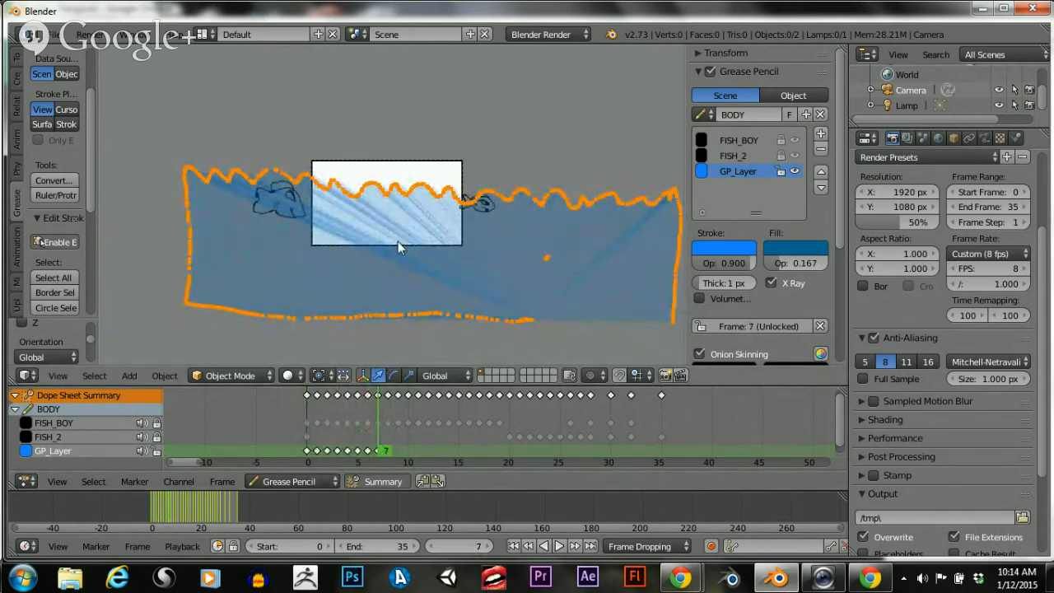
pyautogui.press('g')
pyautogui.press('y')
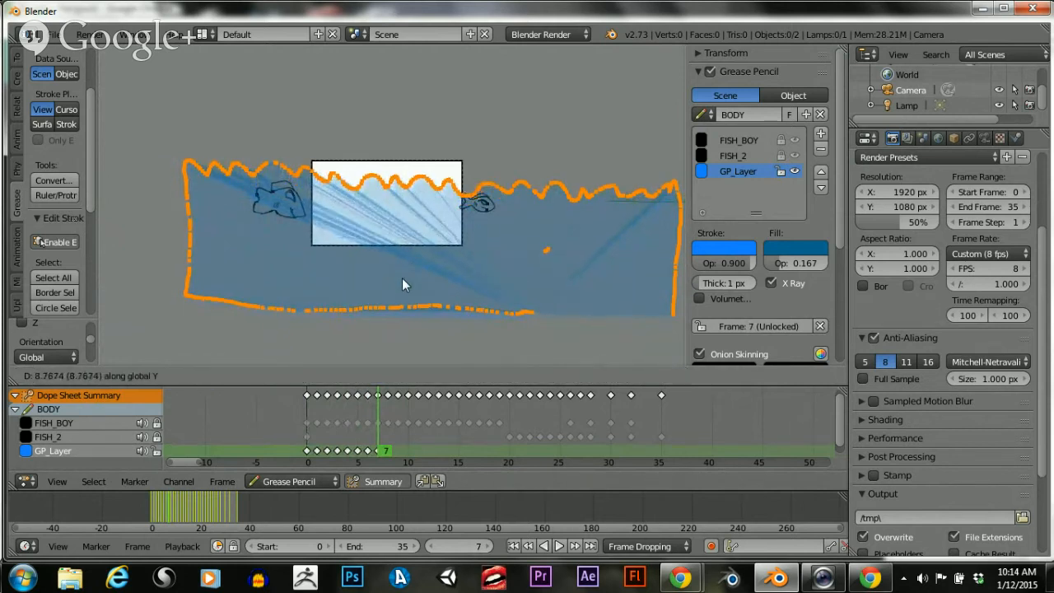
pyautogui.click(393, 285)
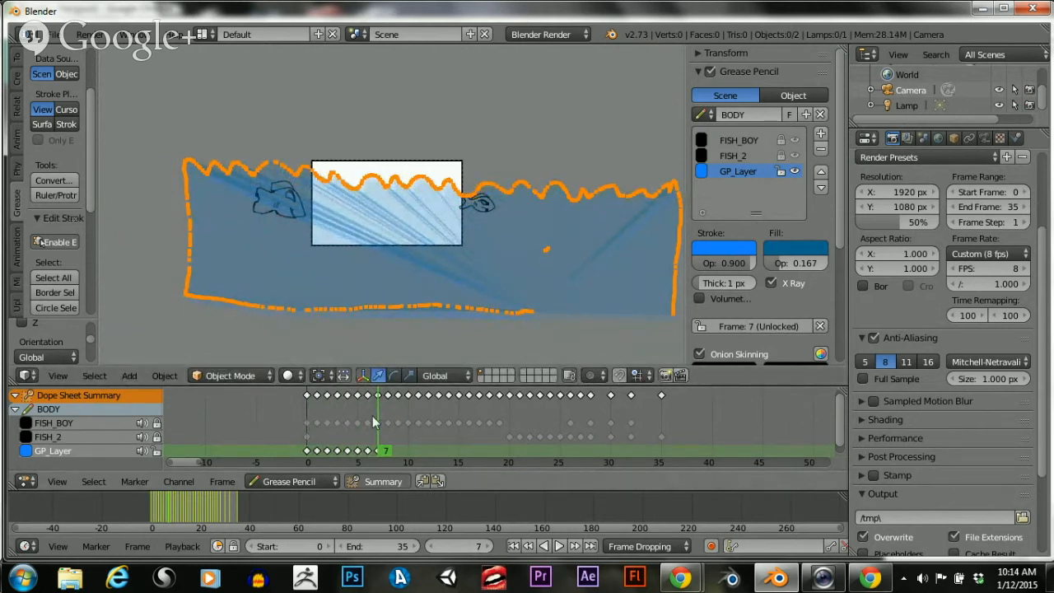
# On frame 10, create a new water pose by shifting the outline in the negative direction along the global X axis
pyautogui.moveTo(379, 421); pyautogui.dragTo(404, 423)
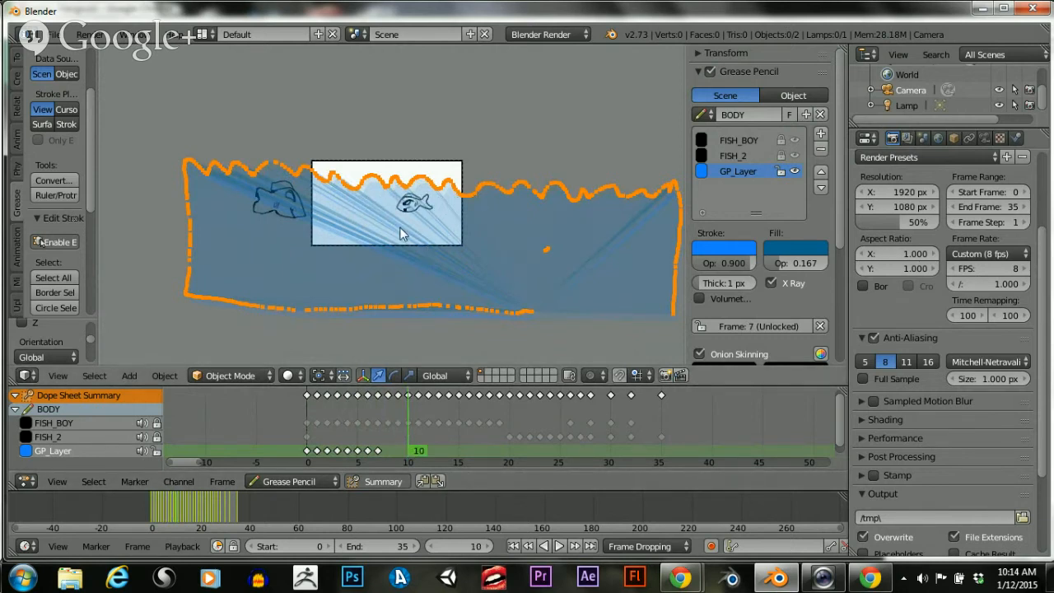
pyautogui.press('g')
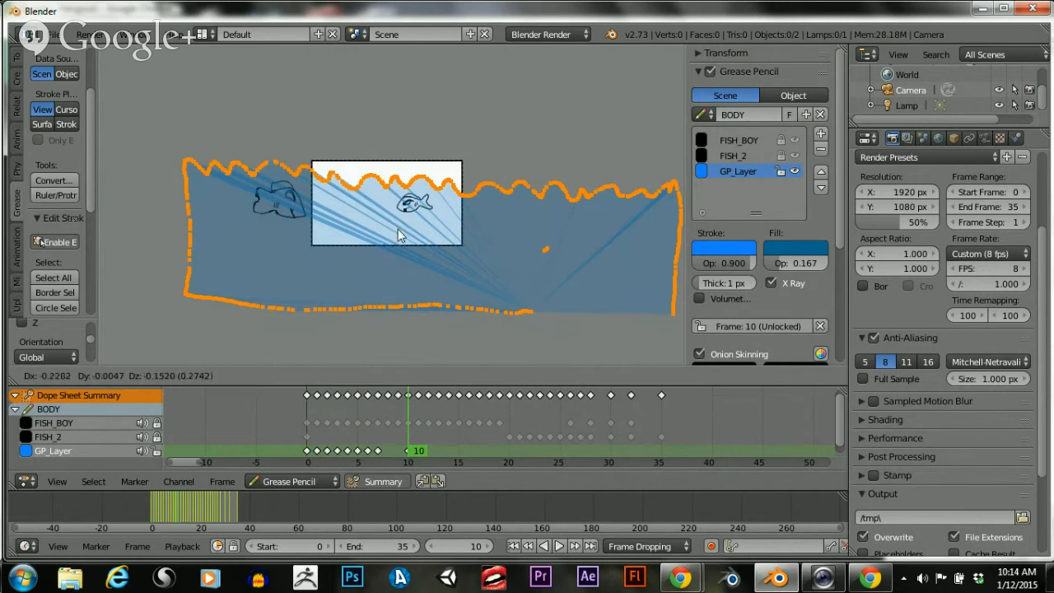
pyautogui.press('x')
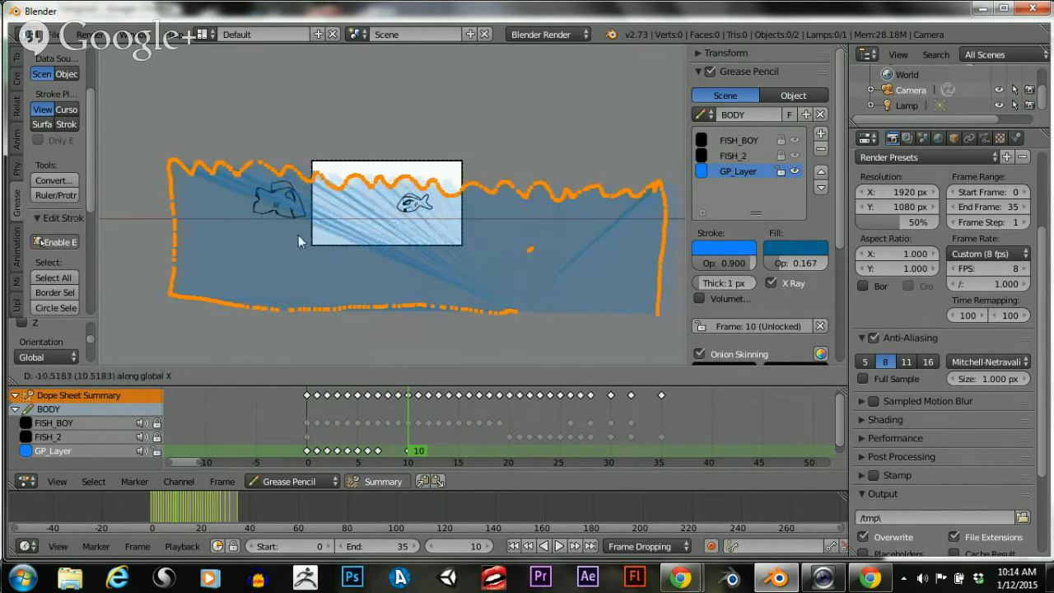
pyautogui.click(289, 235)
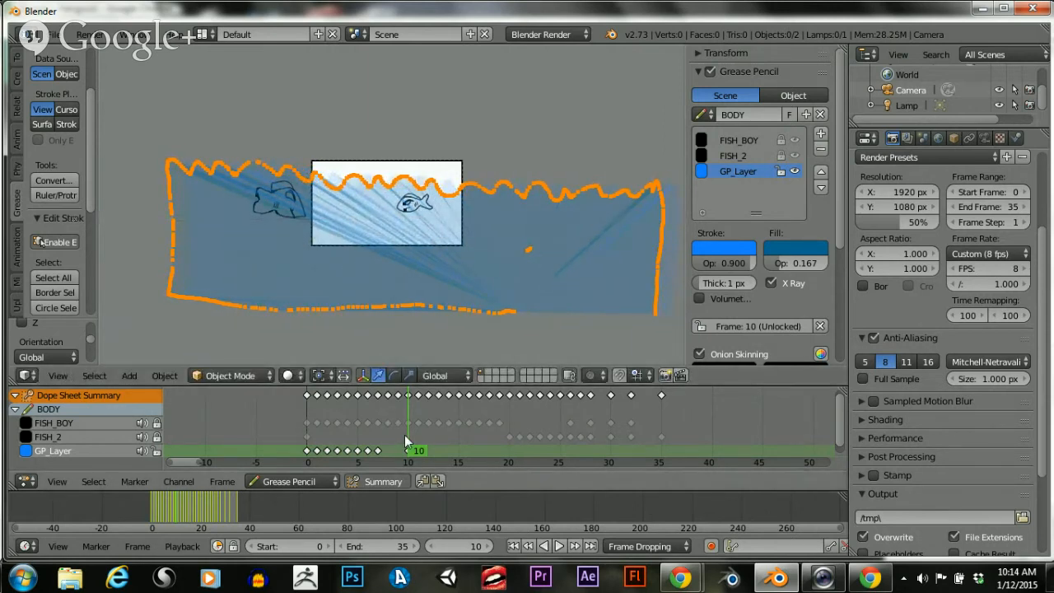
# On frame 12, shift the water outline further in the negative direction along the global X axis
pyautogui.moveTo(405, 435); pyautogui.dragTo(430, 433)
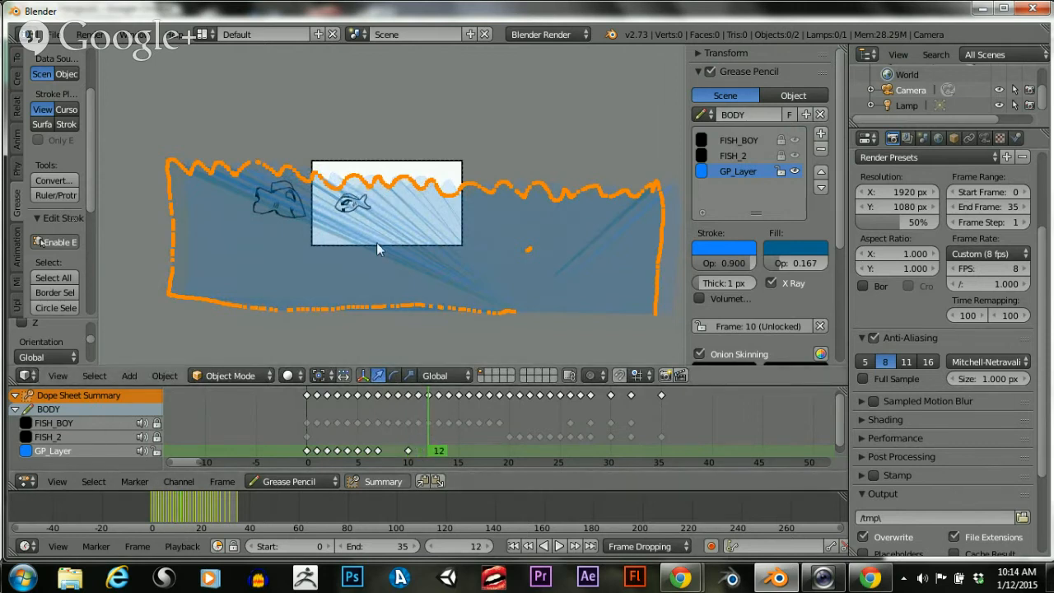
pyautogui.press('g')
pyautogui.press('x')
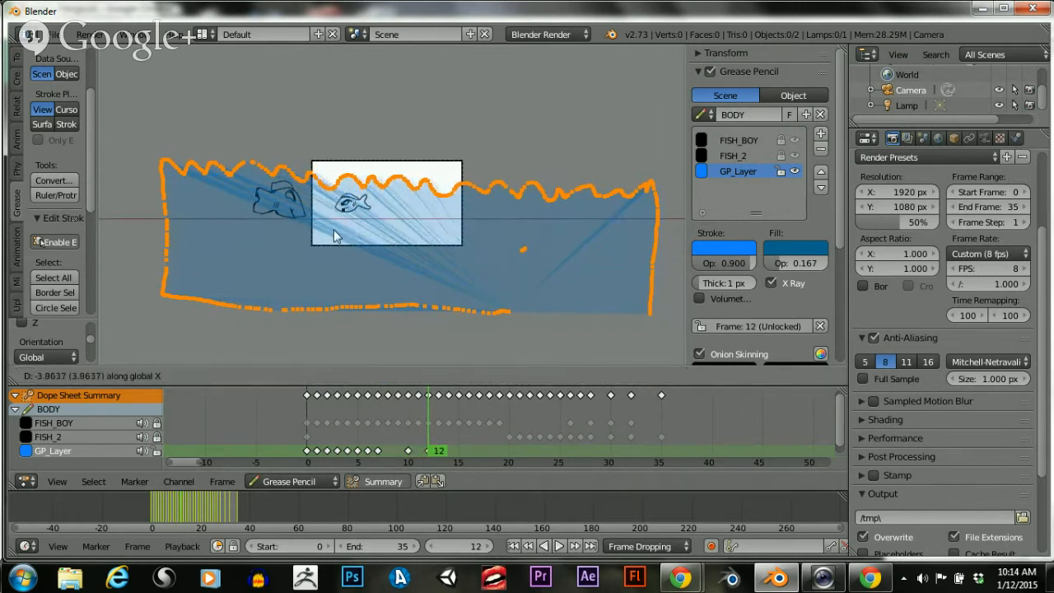
pyautogui.click(194, 248)
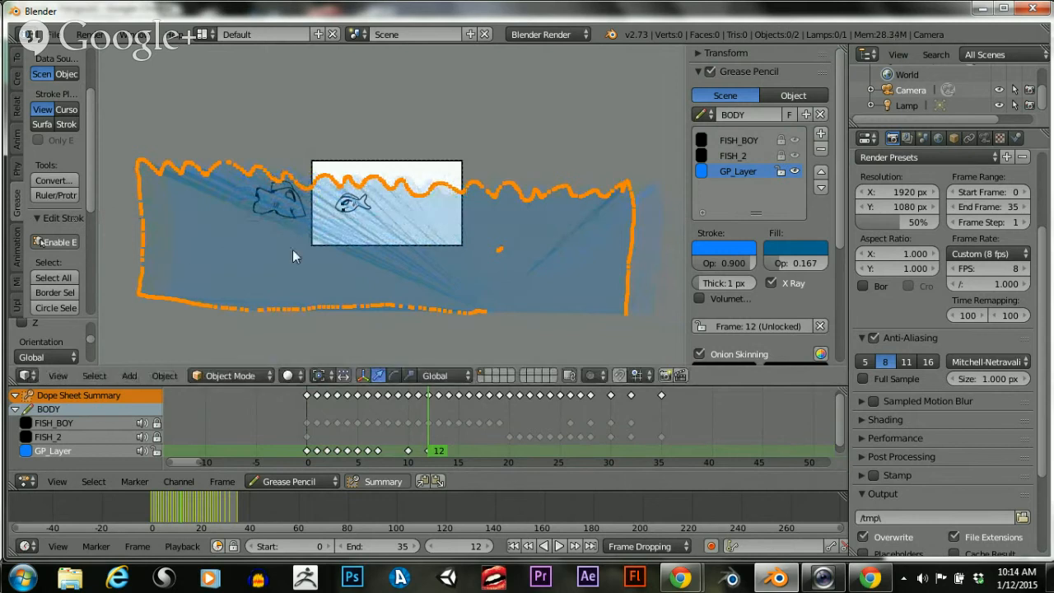
# On frame 16, shift the water outline in the negative direction along the global X axis for another pose
pyautogui.moveTo(425, 429); pyautogui.dragTo(468, 428)
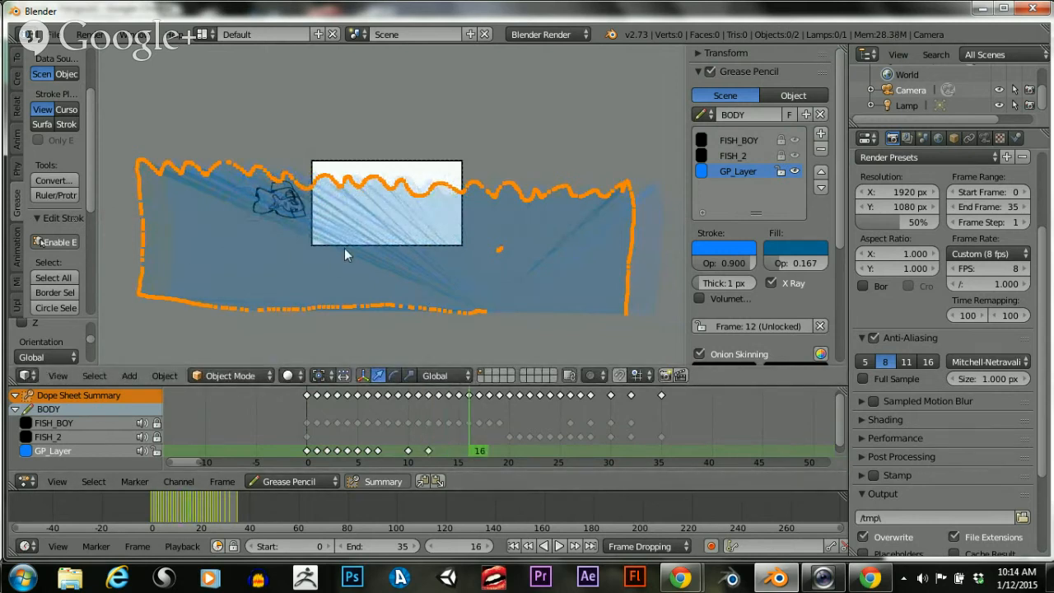
pyautogui.press('g')
pyautogui.press('x')
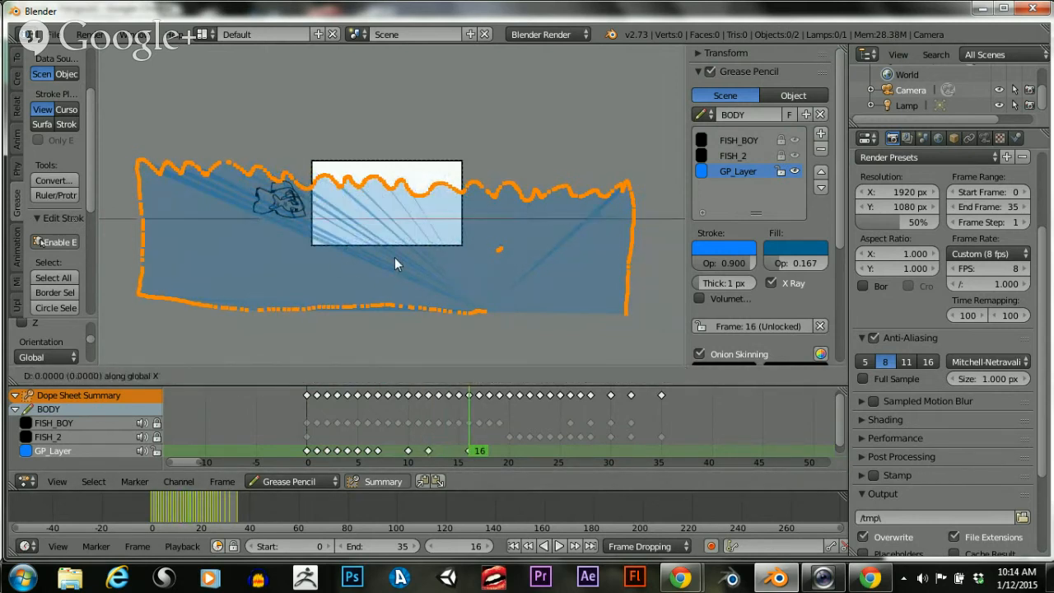
pyautogui.click(280, 271)
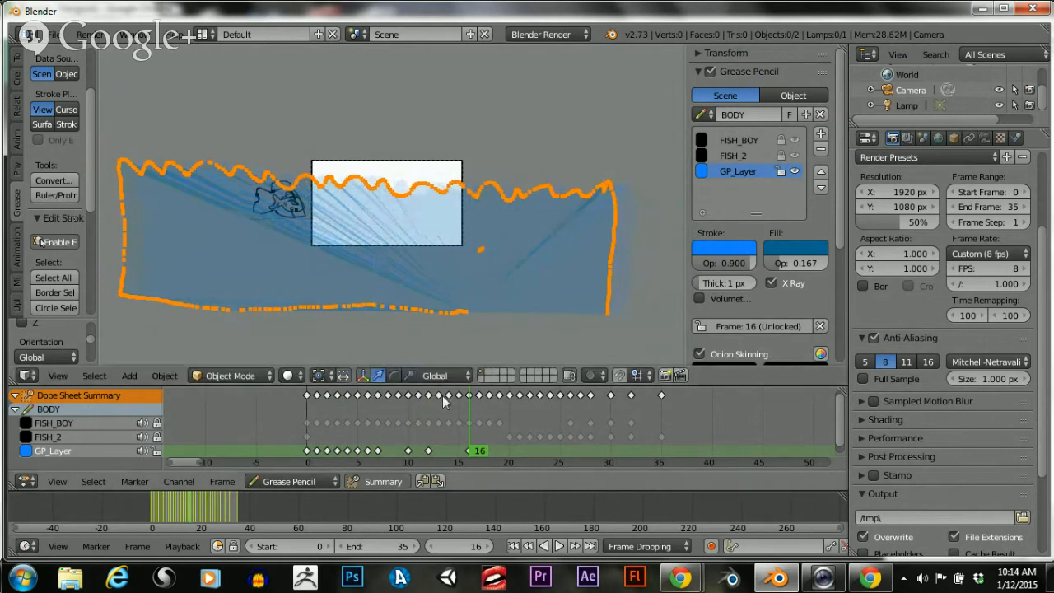
# On frame 18, shift the water outline back in the positive direction along the global X axis
pyautogui.moveTo(470, 425); pyautogui.dragTo(489, 427)
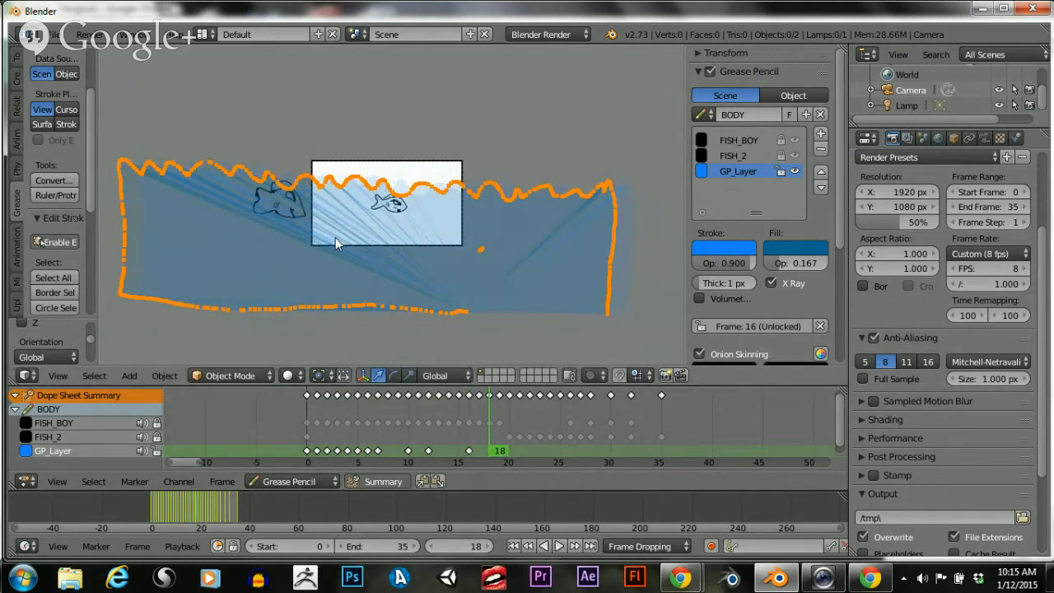
pyautogui.press('g')
pyautogui.press('x')
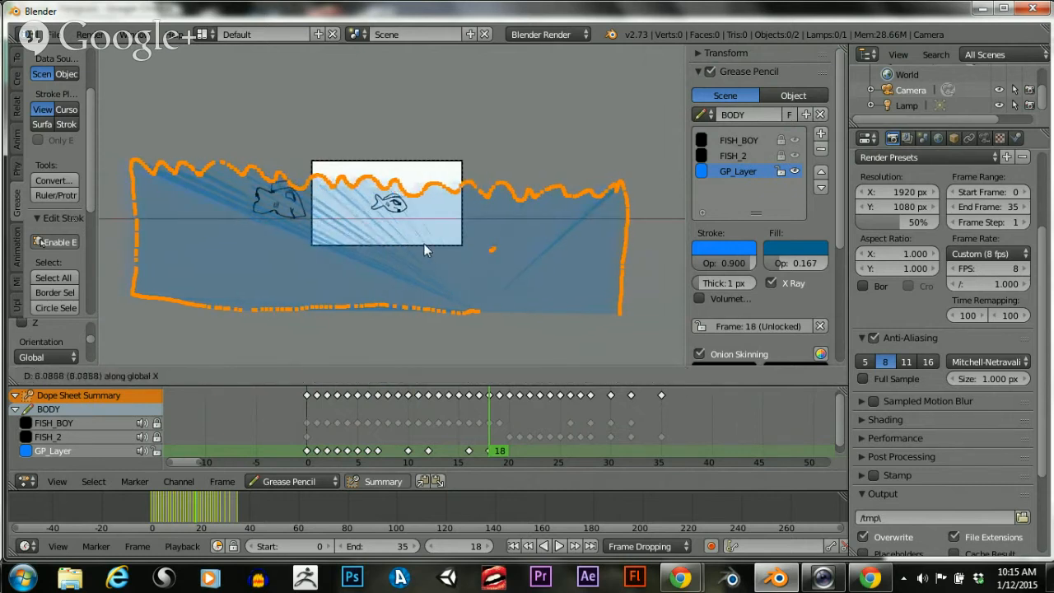
pyautogui.click(460, 247)
# On frame 21, create a new water pose by shifting the outline in the positive direction along the global X axis
pyautogui.click(498, 425)
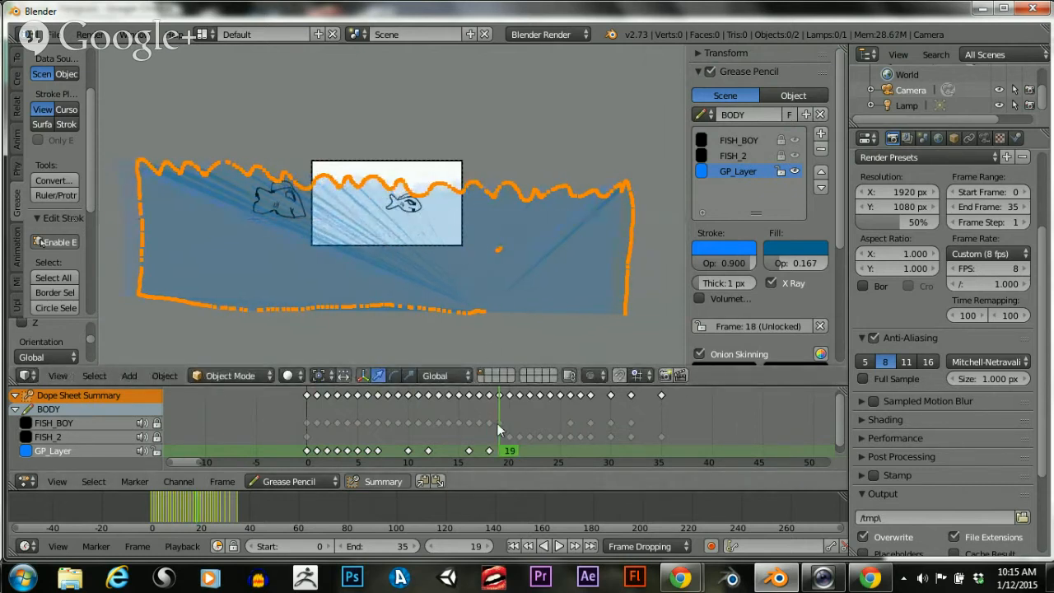
pyautogui.moveTo(497, 423); pyautogui.dragTo(513, 419)
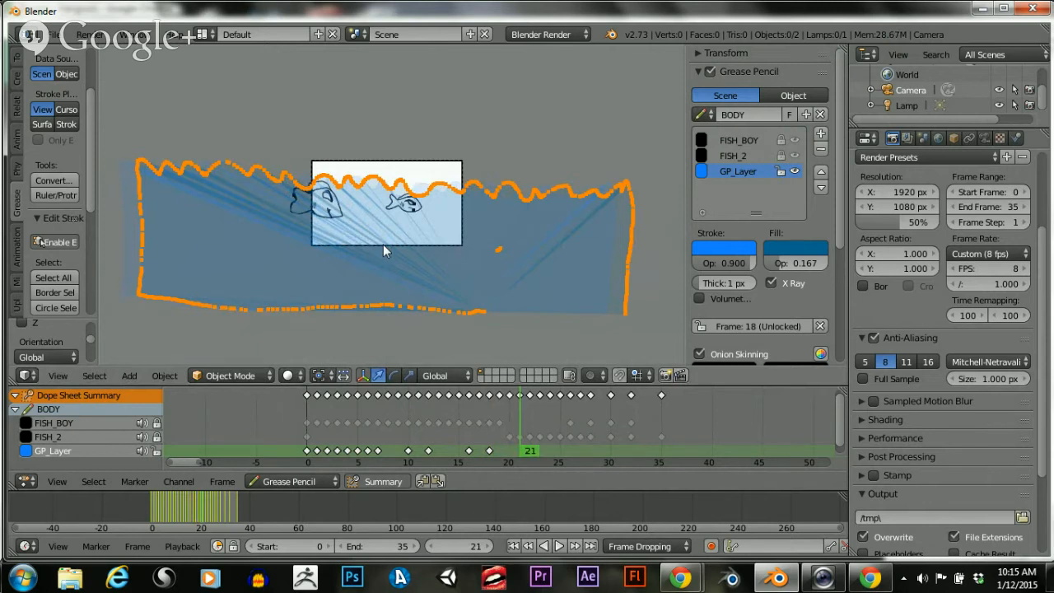
pyautogui.press('g')
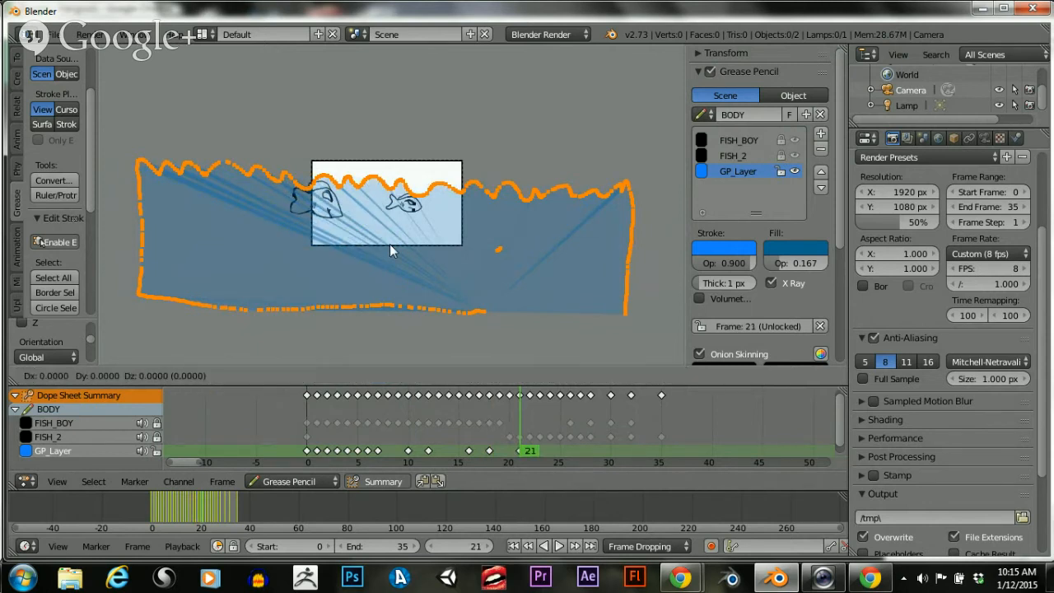
pyautogui.press('x')
pyautogui.click(473, 252)
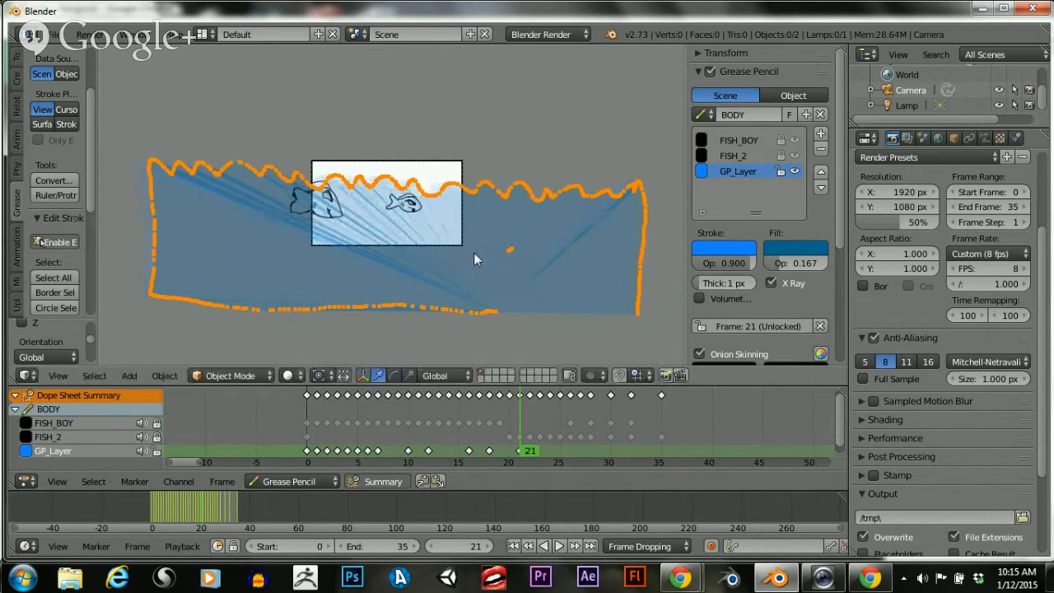
pyautogui.press('g')
pyautogui.press('x')
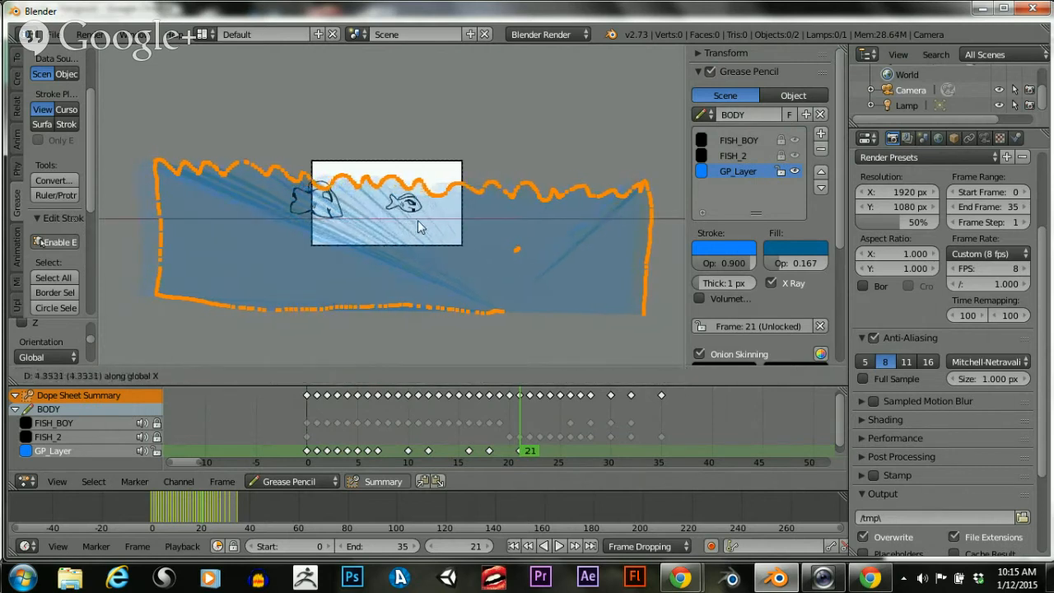
pyautogui.click(418, 220)
# On frames 22 and 23, shift the water outline slightly further in the positive direction along the global X axis
pyautogui.click(531, 430)
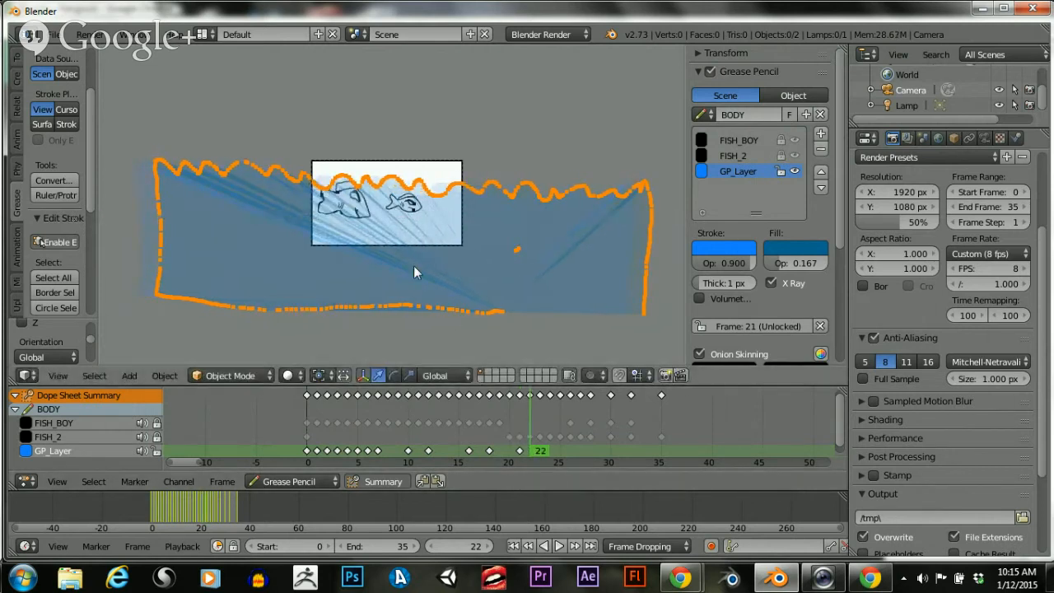
pyautogui.press('g')
pyautogui.press('x')
pyautogui.click(454, 276)
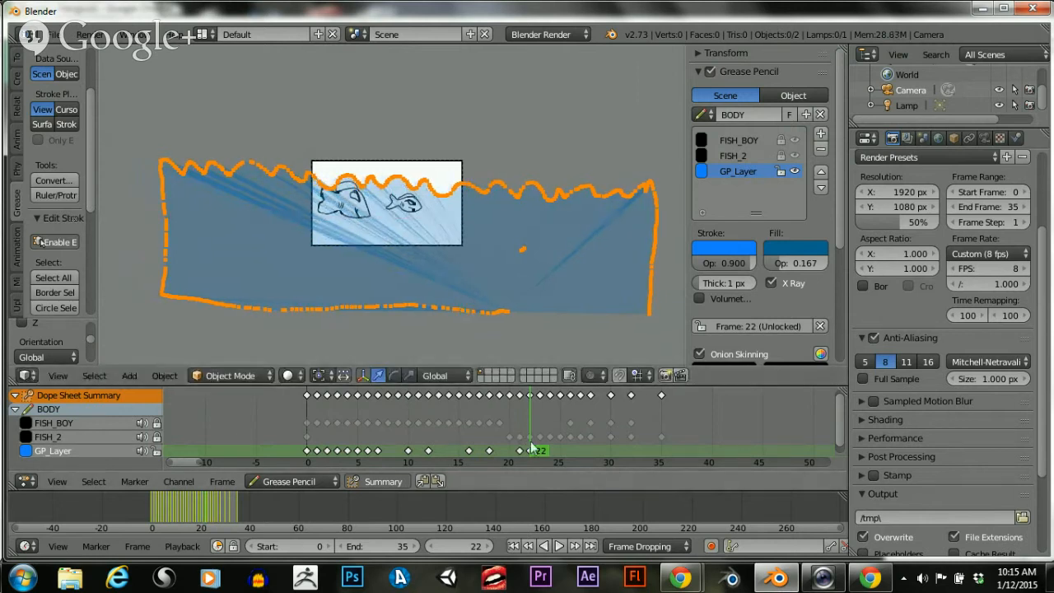
pyautogui.press('Right')
pyautogui.press('g')
pyautogui.press('x')
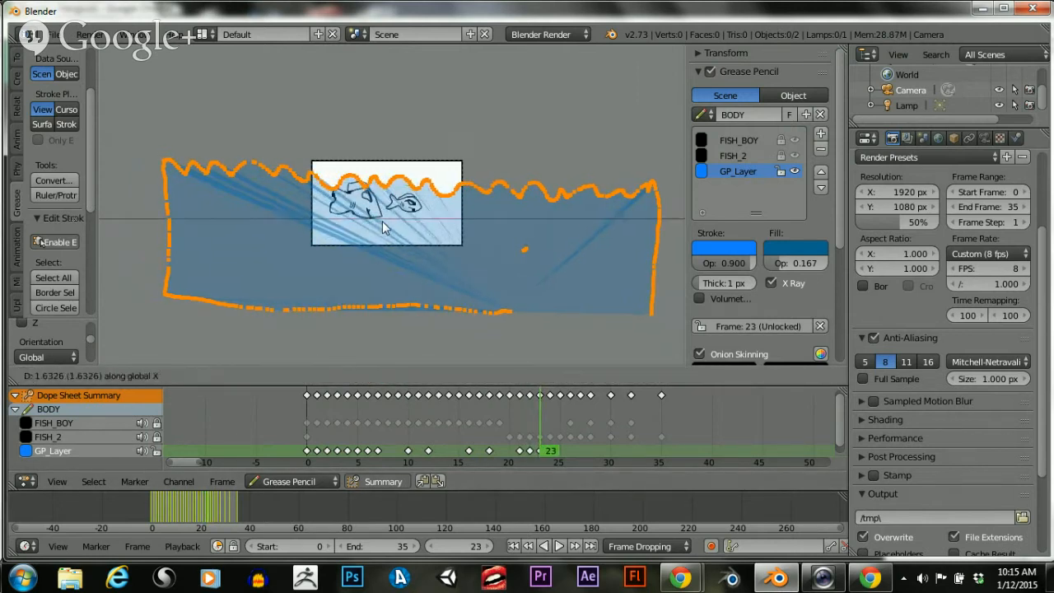
pyautogui.click(416, 226)
# On frames 24 and 26, create water poses that move the outline onward in the positive direction along the global X axis
pyautogui.press('Right')
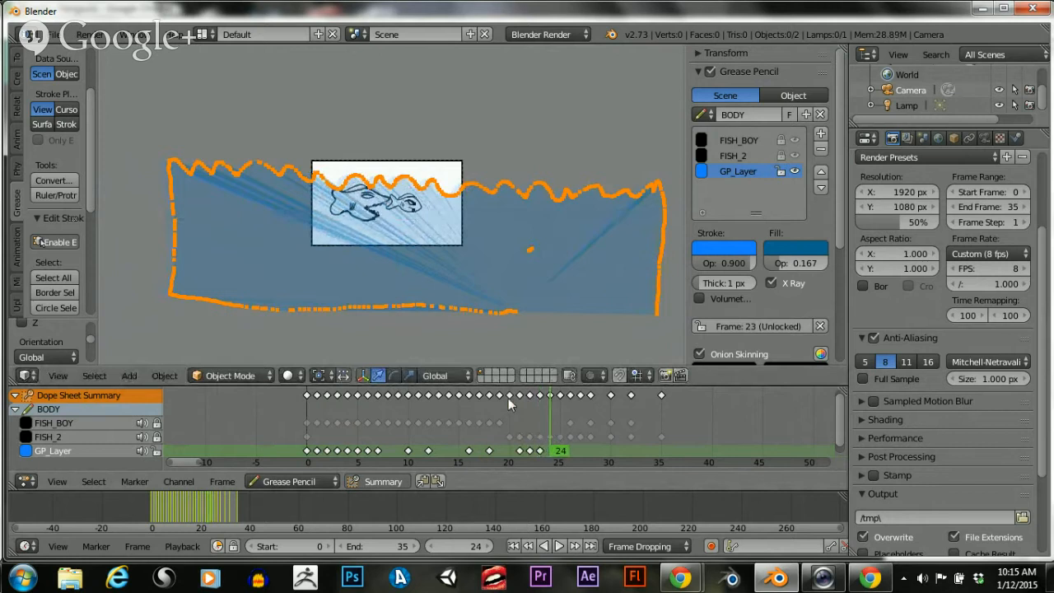
pyautogui.press('g')
pyautogui.press('x')
pyautogui.click(431, 248)
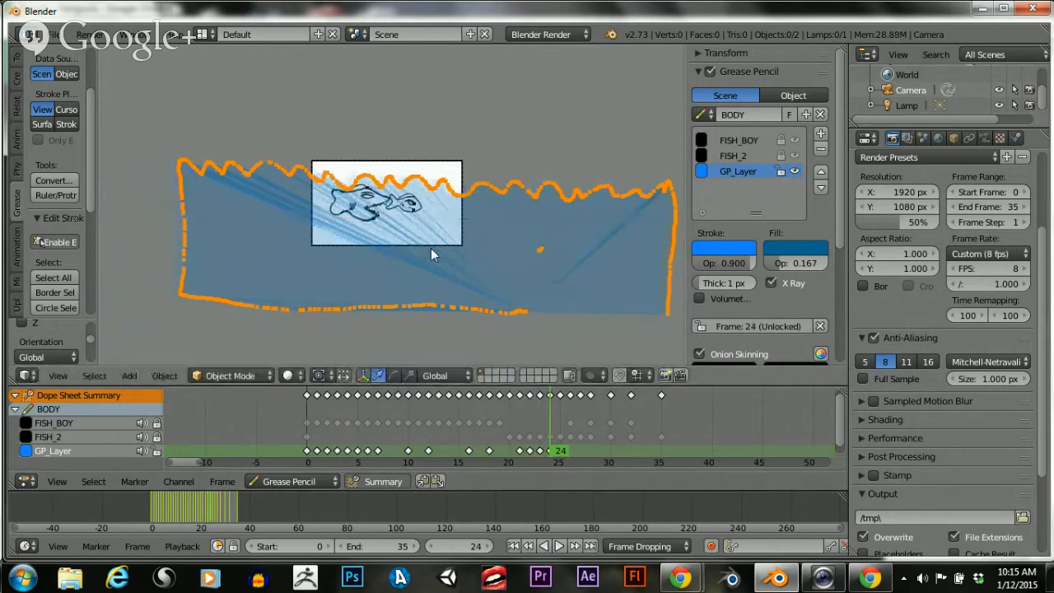
pyautogui.click(562, 442)
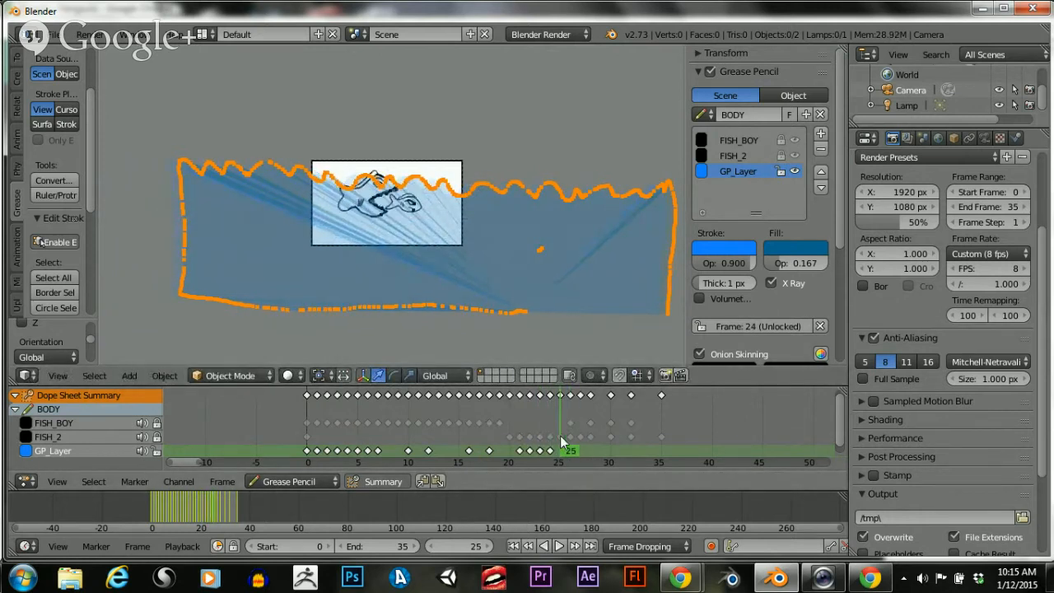
pyautogui.click(567, 438)
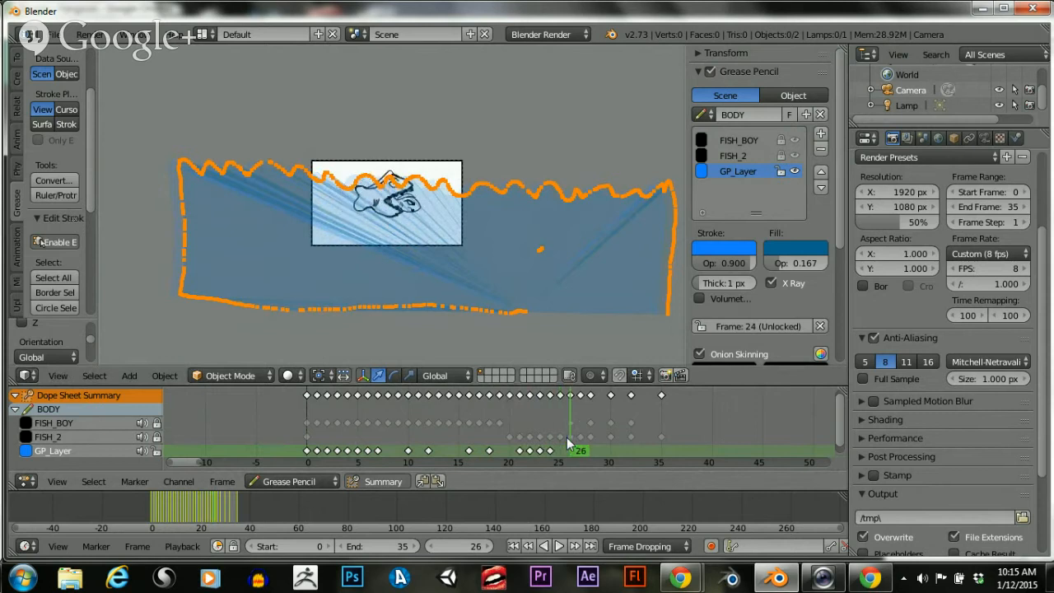
pyautogui.press('g')
pyautogui.press('x')
pyautogui.click(389, 239)
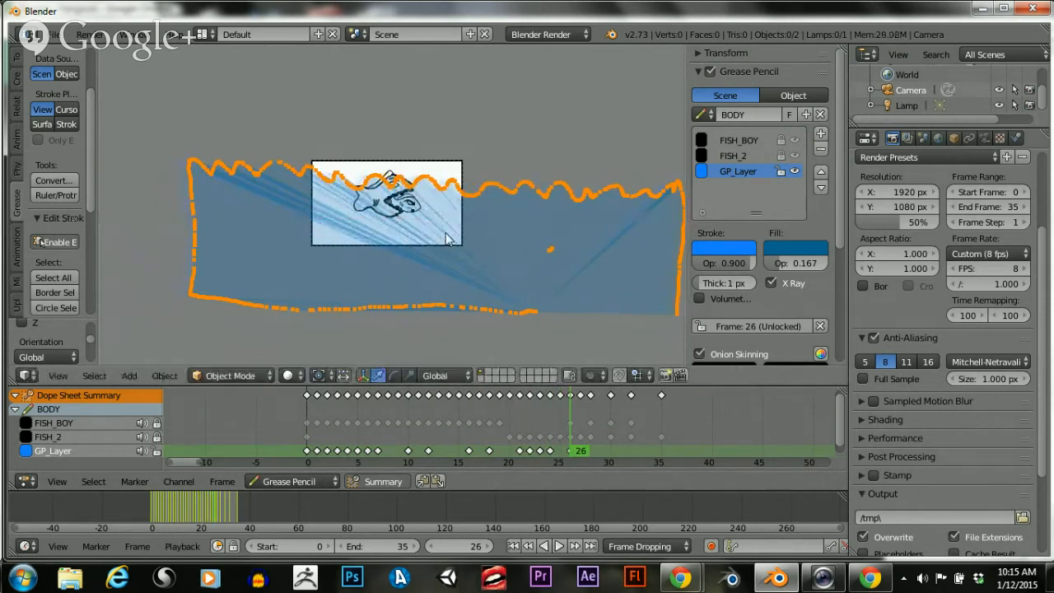
# Continue the water's sideways drift on frames 27 and 28, moving the outline in the positive global X direction on each
pyautogui.click(578, 430)
pyautogui.press('g')
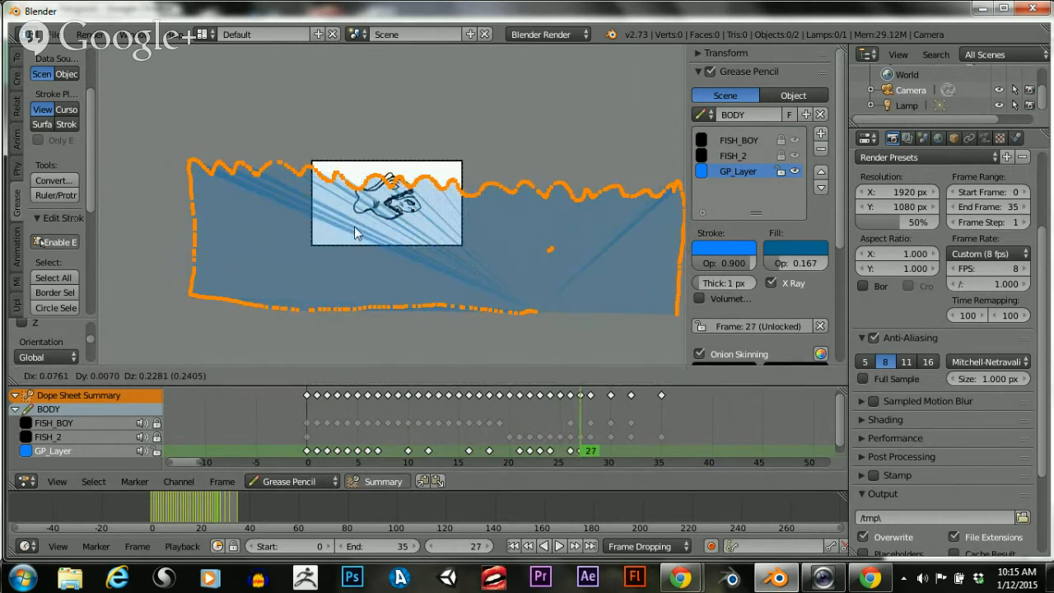
pyautogui.click(446, 224)
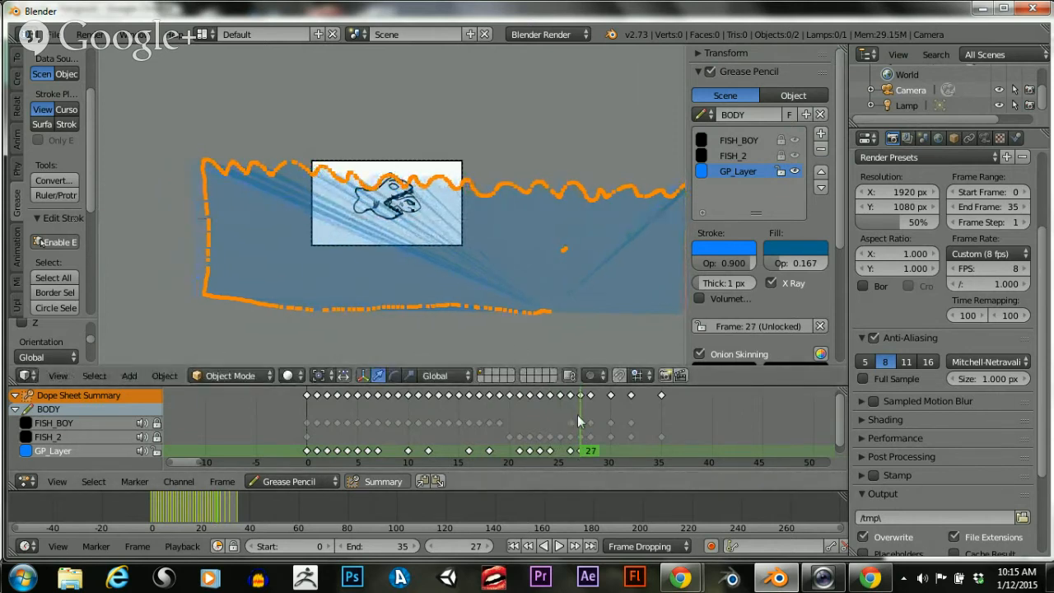
pyautogui.press('Right')
pyautogui.press('g')
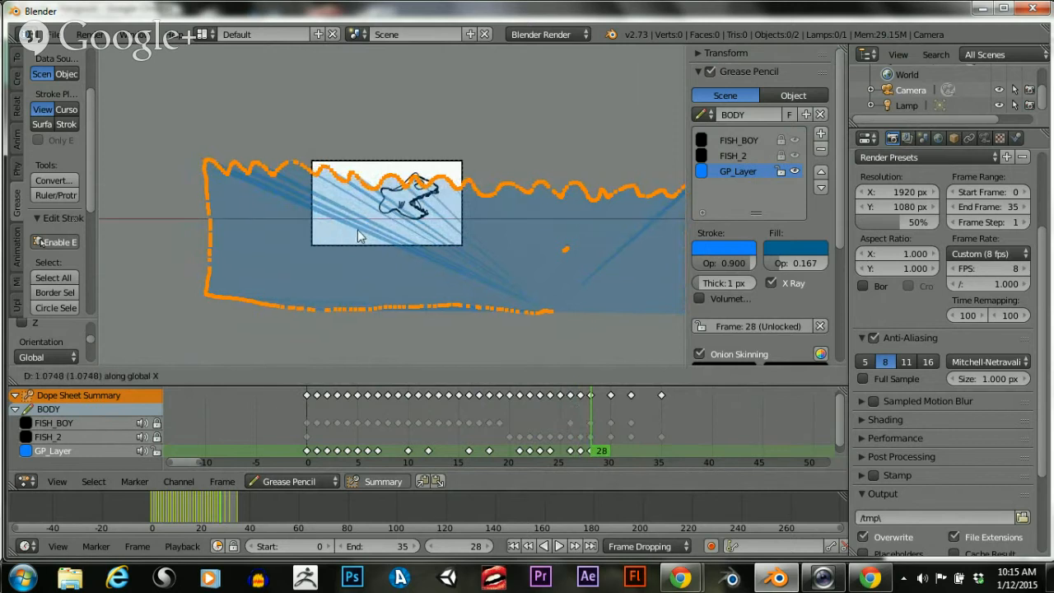
pyautogui.click(399, 228)
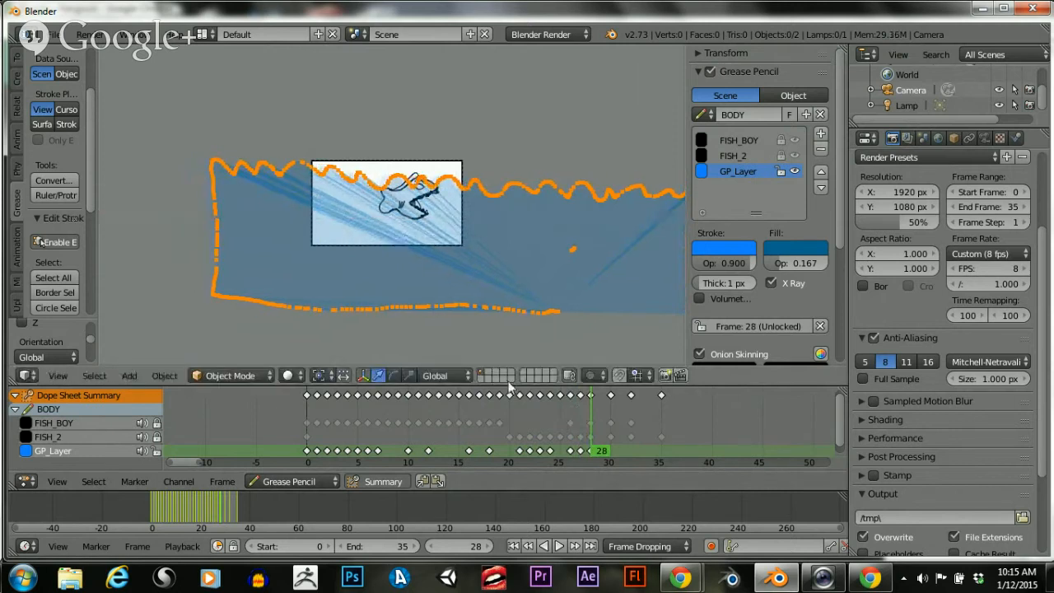
# On frames 29 and 30, shift the water outline further along positive global X, by about 9 units on frame 30
pyautogui.click(601, 433)
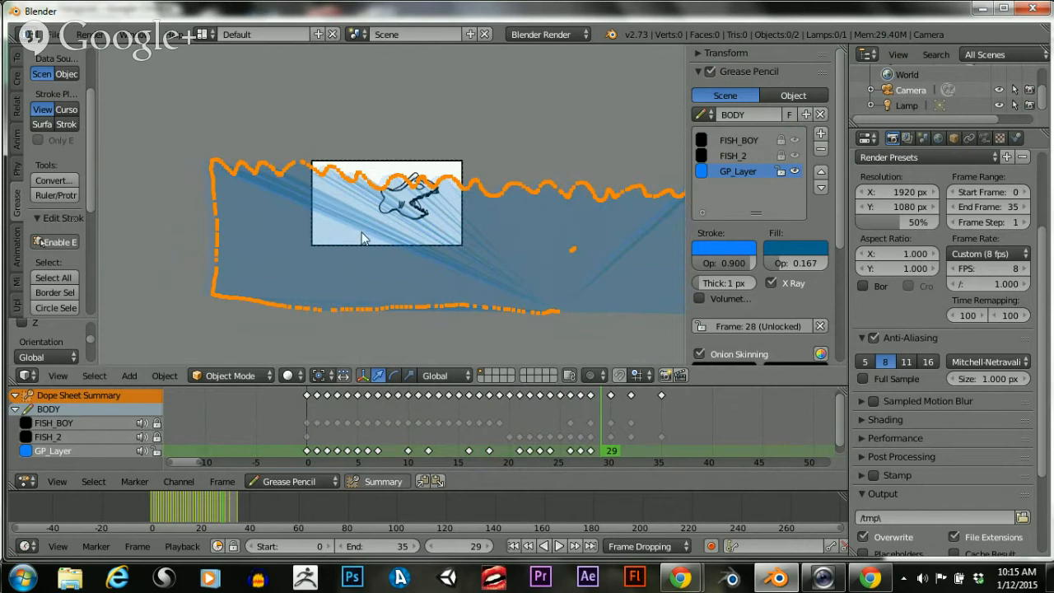
pyautogui.press('g')
pyautogui.press('x')
pyautogui.click(442, 236)
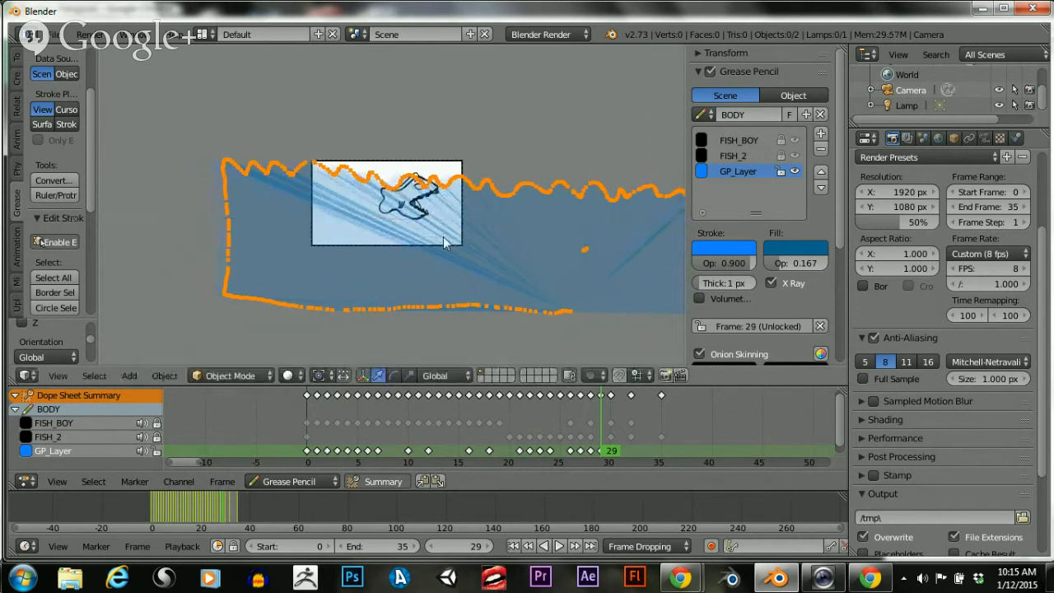
pyautogui.press('Right')
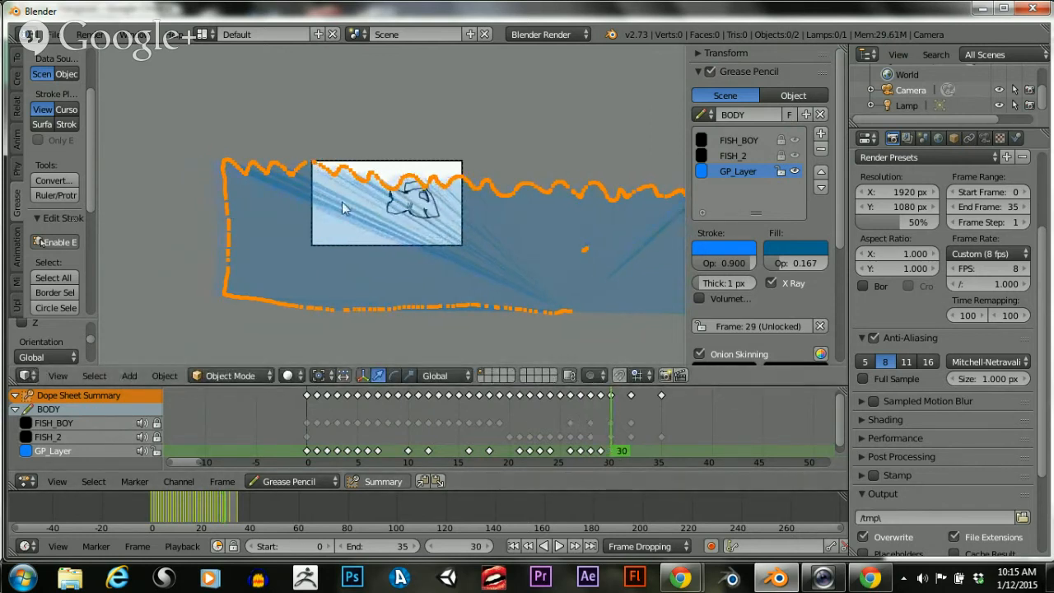
pyautogui.press('g')
pyautogui.press('x')
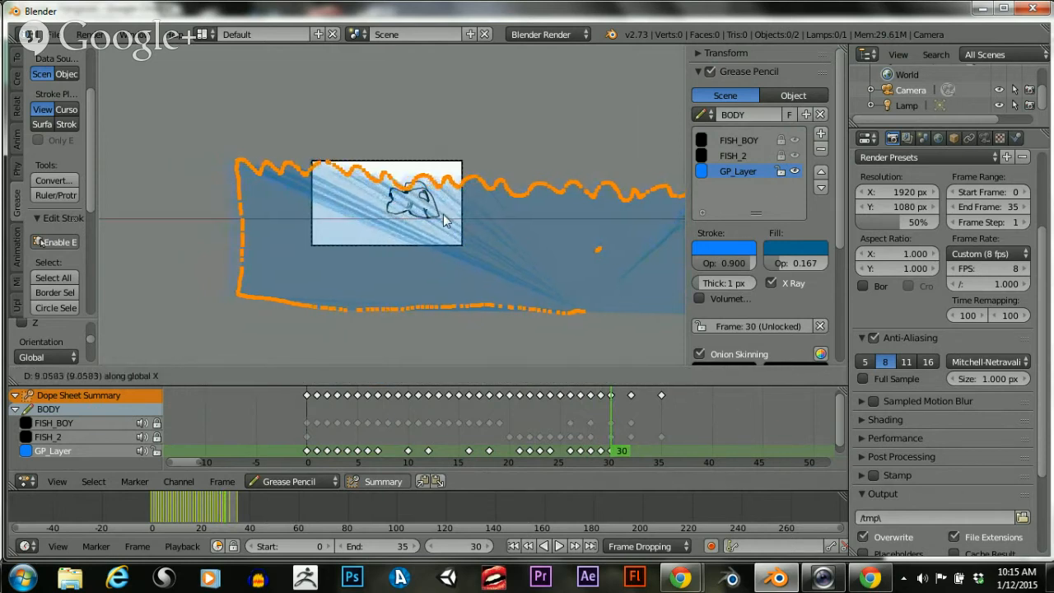
pyautogui.click(442, 220)
# On frame 31, shift the water outline in the positive direction along the global X axis for another pose
pyautogui.click(617, 421)
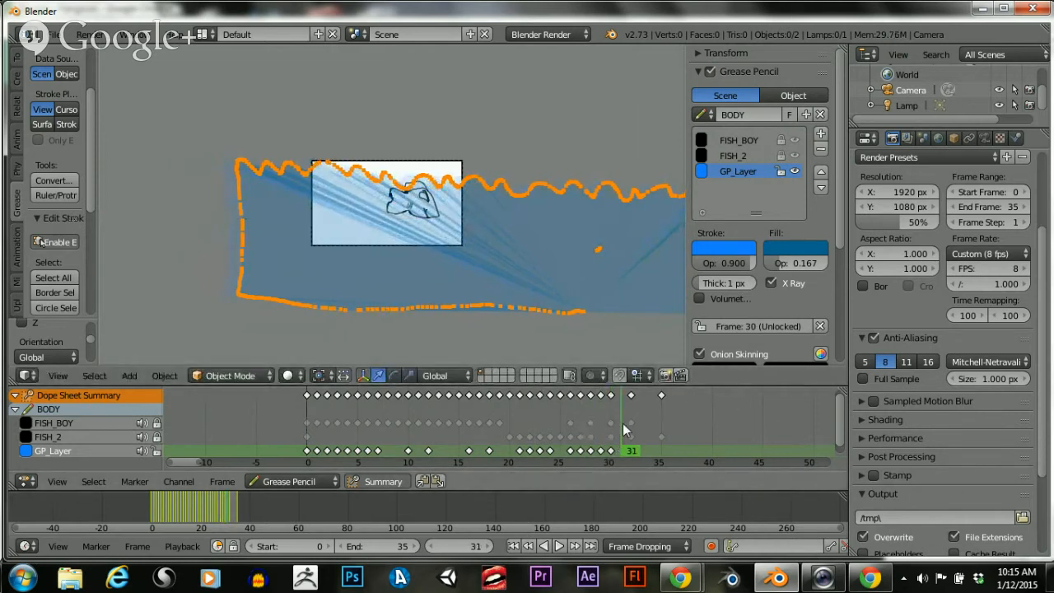
pyautogui.press('g')
pyautogui.press('x')
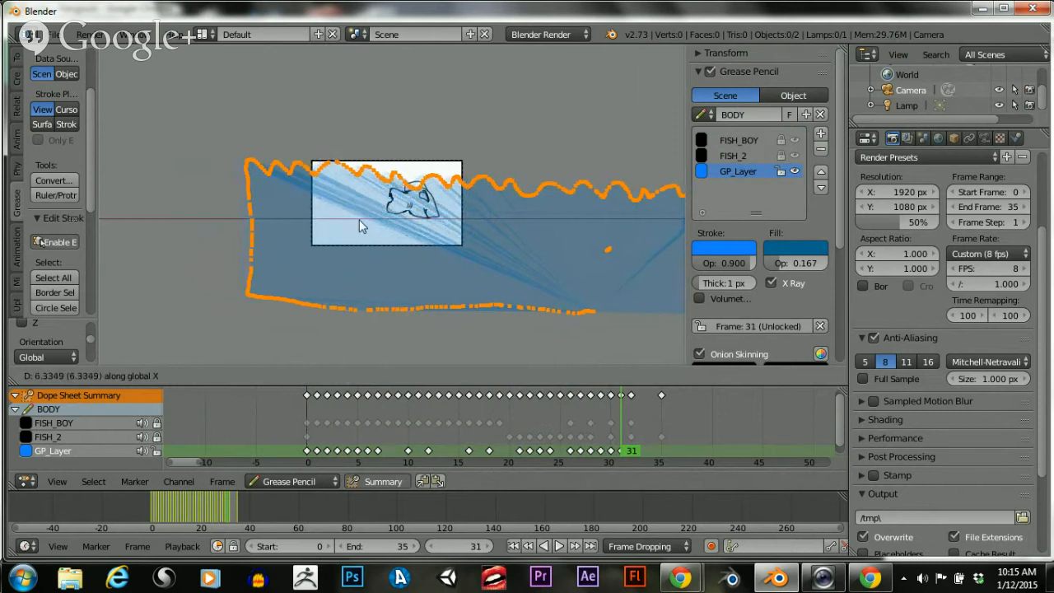
pyautogui.click(363, 219)
# On frame 32, create a water pose with a small shift of the outline in the positive global X direction
pyautogui.click(636, 453)
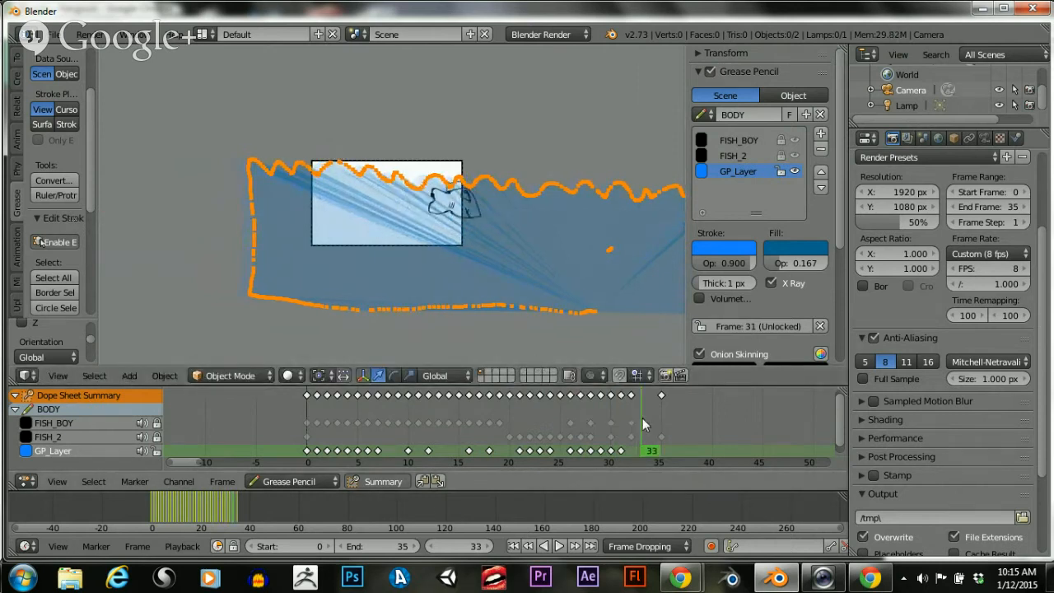
pyautogui.click(631, 425)
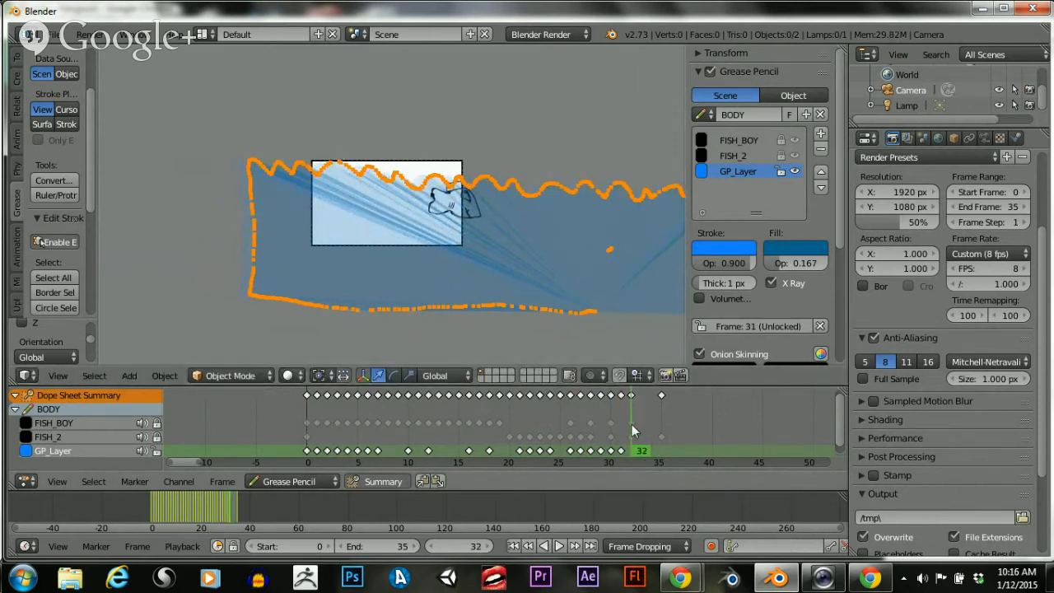
pyautogui.press('g')
pyautogui.press('x')
pyautogui.click(421, 268)
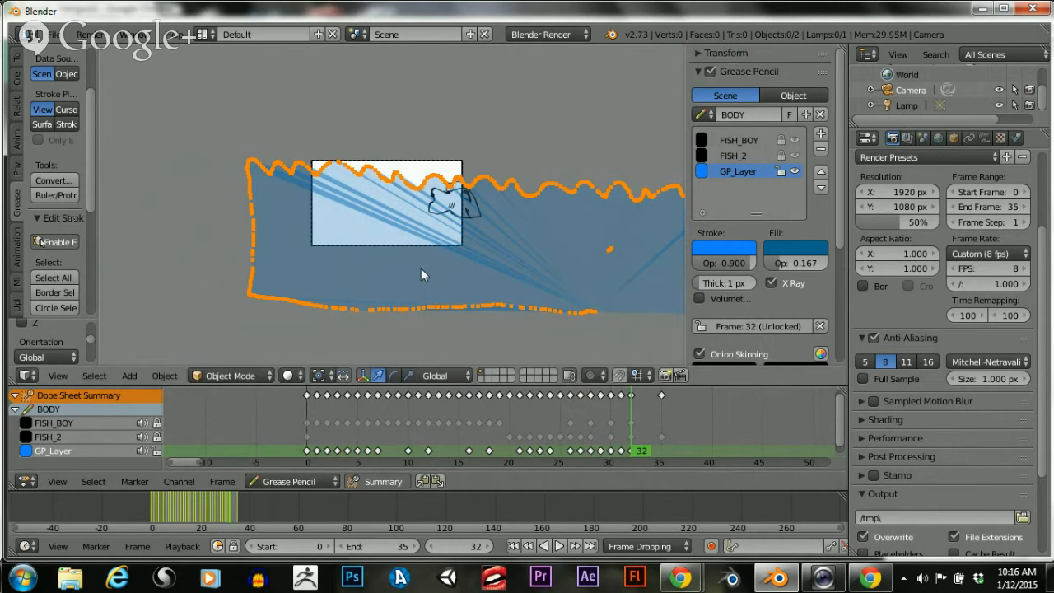
pyautogui.press('g')
pyautogui.press('x')
pyautogui.click(453, 266)
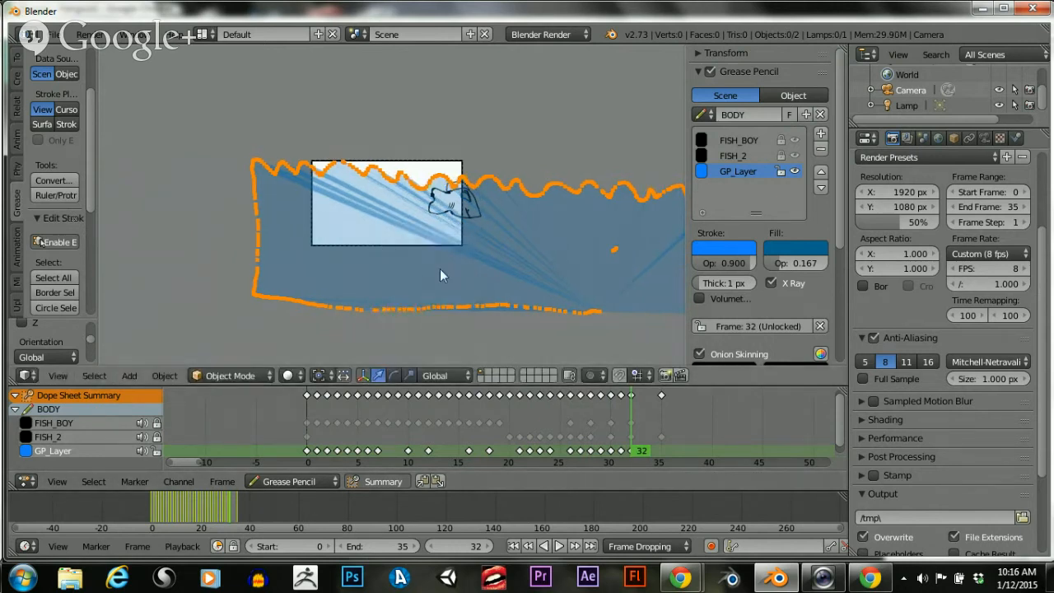
# On frames 33 and 35, nudge the water outline slightly further in the positive X direction to add the last poses
pyautogui.click(643, 417)
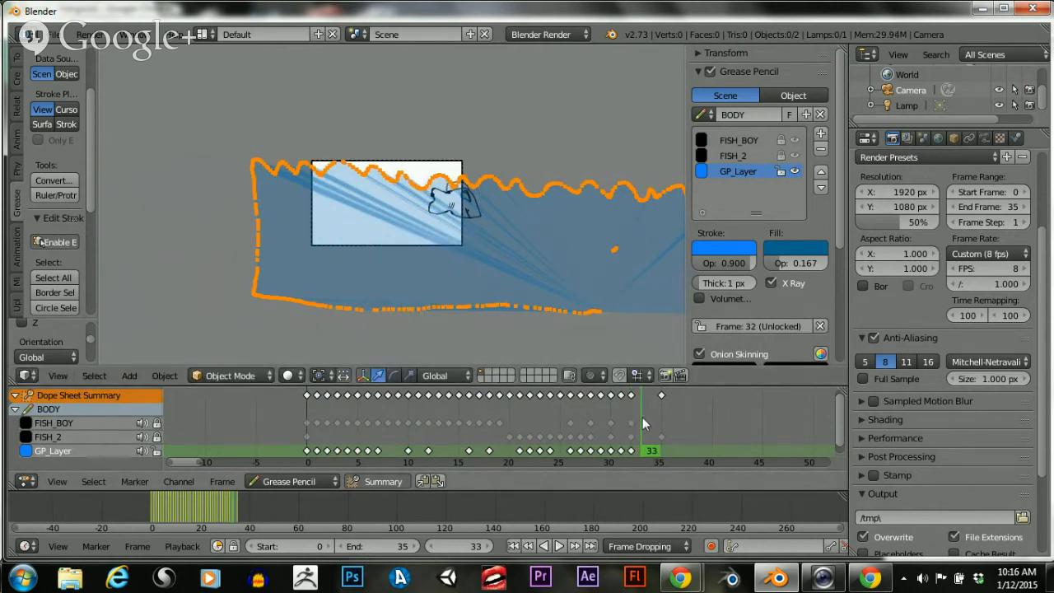
pyautogui.press('g')
pyautogui.click(347, 229)
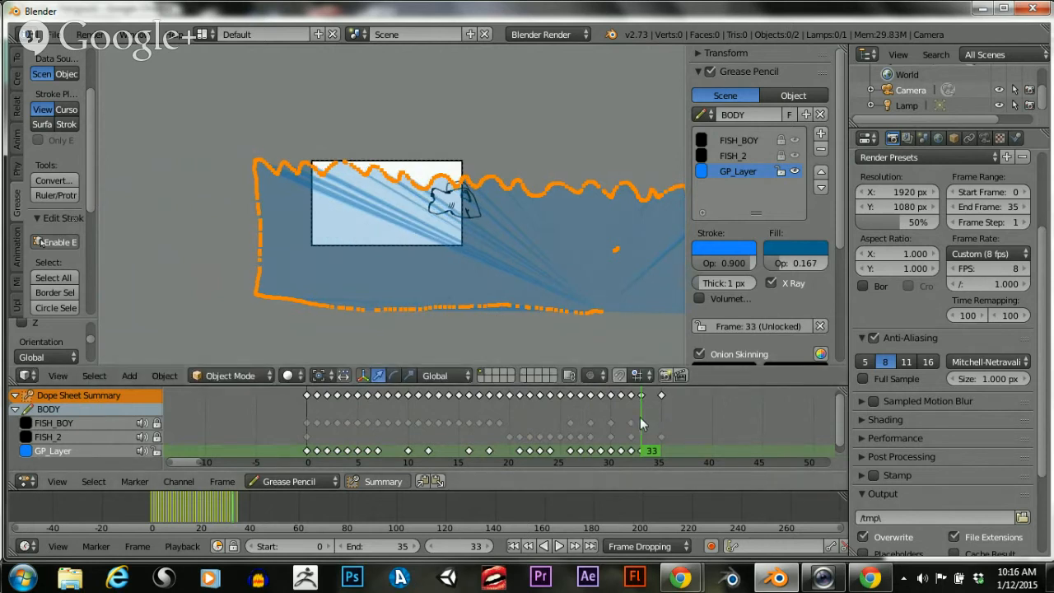
pyautogui.press('Right')
pyautogui.press('Right')
pyautogui.press('g')
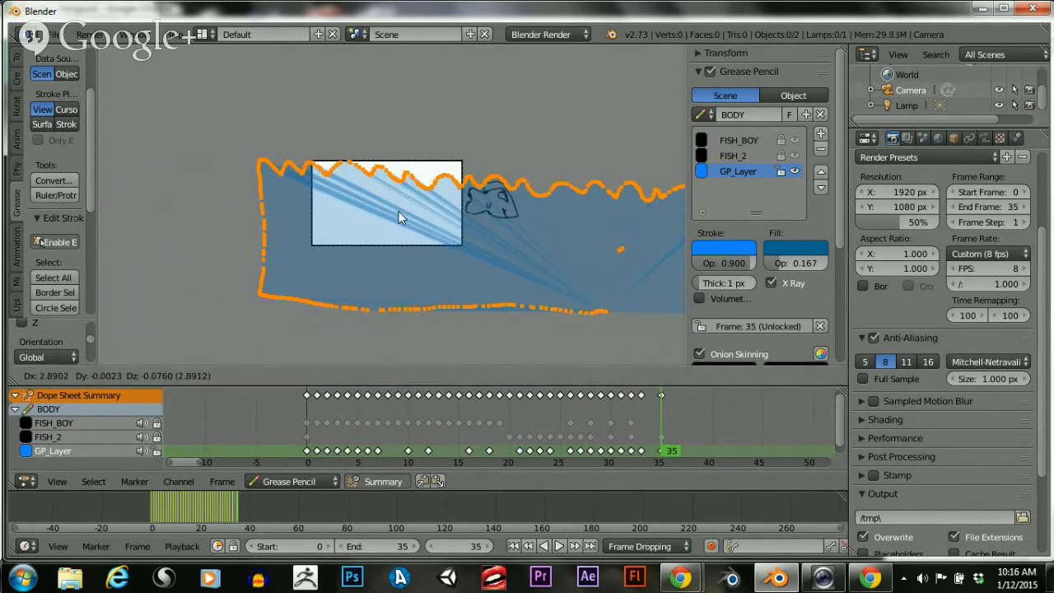
pyautogui.click(412, 213)
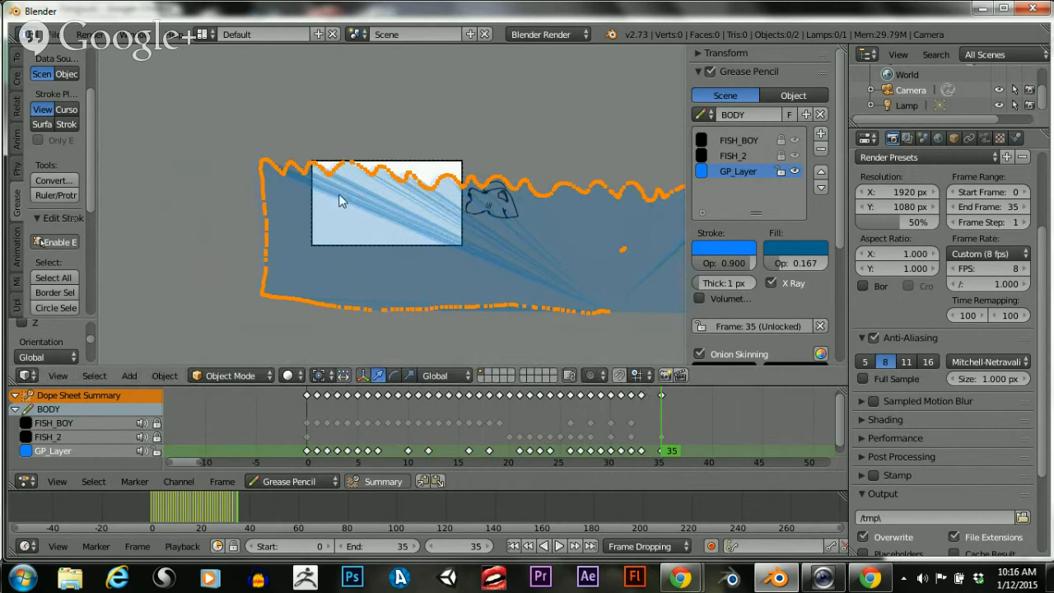
# On frame 35, move the water outline about 14.5 units in the negative direction along the global Y axis
pyautogui.press('g')
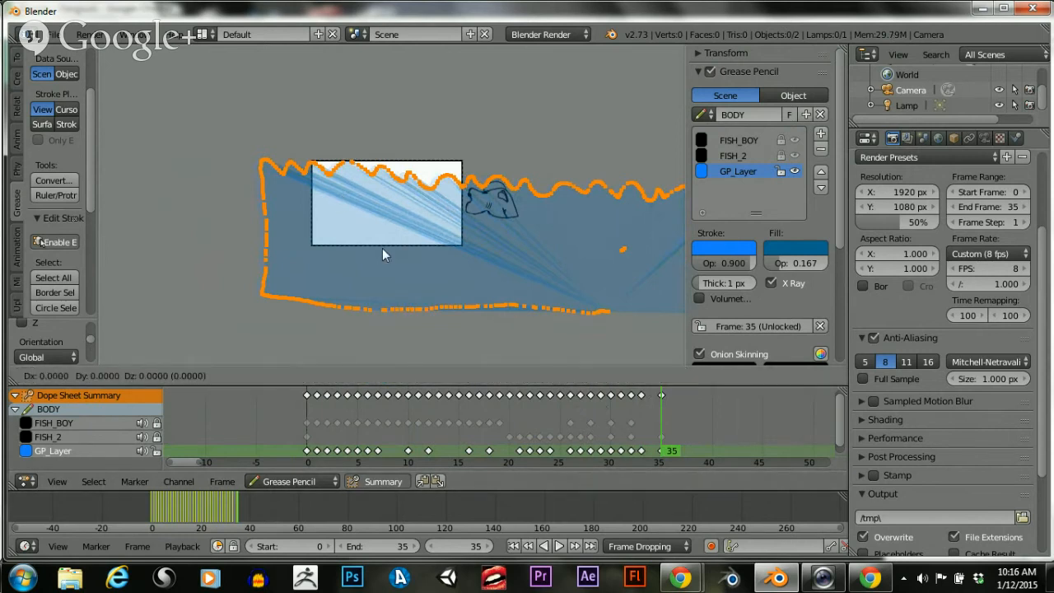
pyautogui.press('y')
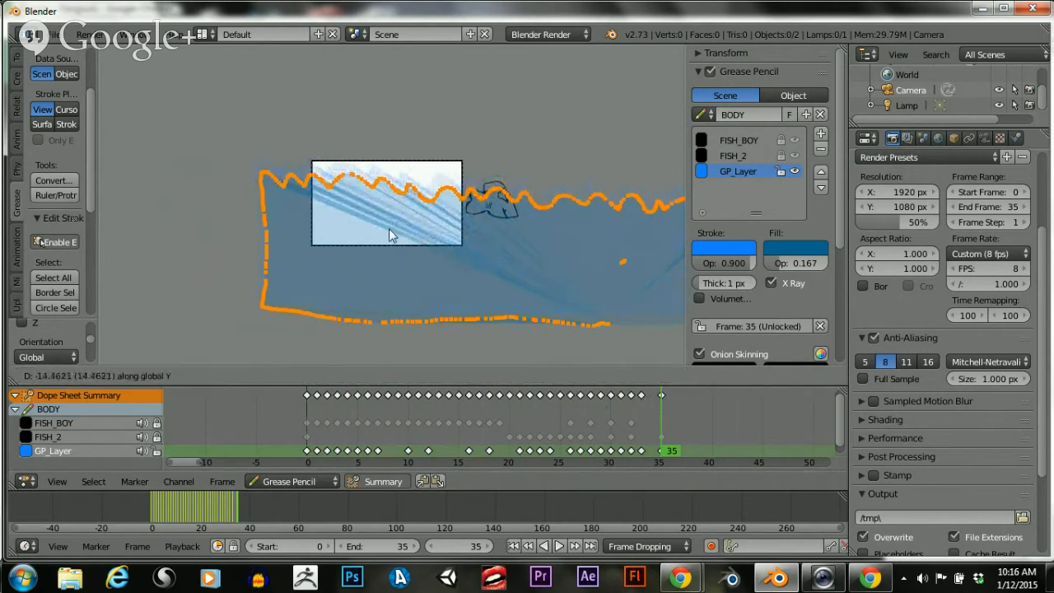
pyautogui.click(389, 228)
# Return to frame 0 and examine the wave crests inside the camera frame up close
pyautogui.moveTo(647, 411); pyautogui.dragTo(275, 407)
pyautogui.scroll(5, 404, 202)
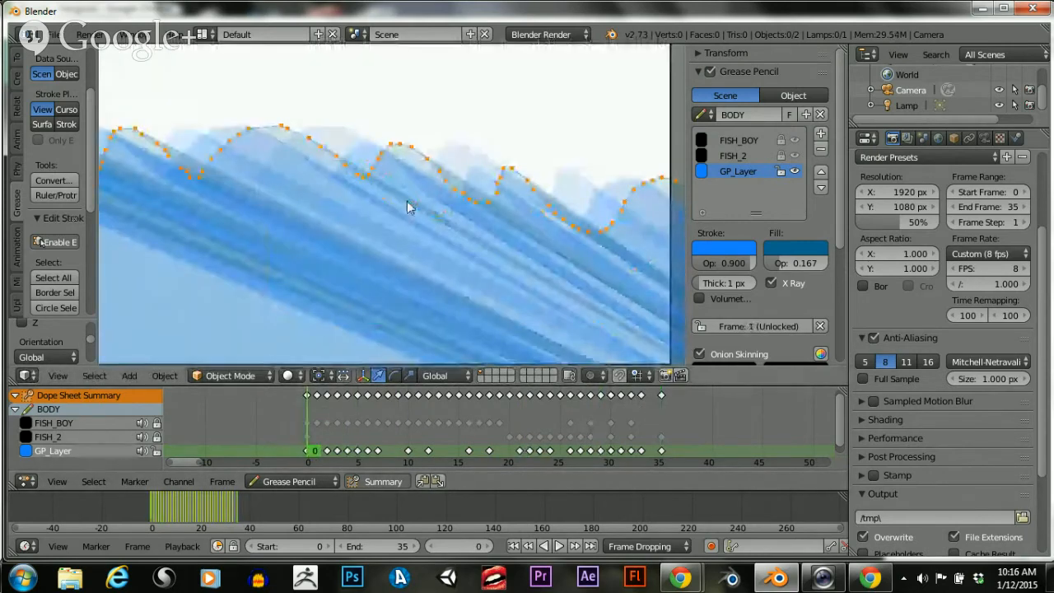
pyautogui.scroll(-2, 407, 202)
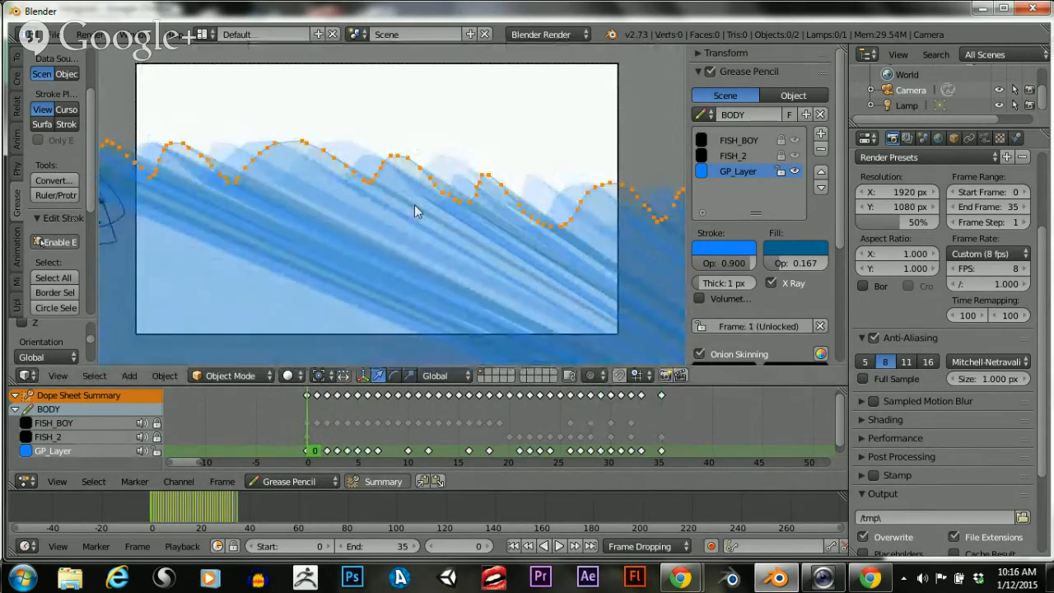
# Leave stroke editing and turn off the water layer's onion skinning to play back the animation
pyautogui.click(35, 242)
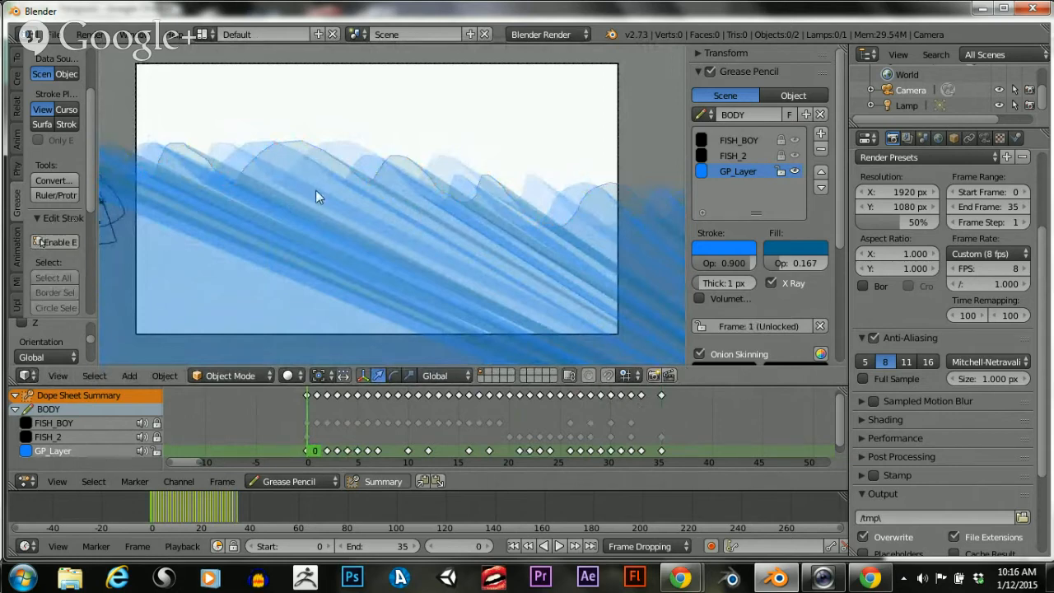
pyautogui.click(701, 354)
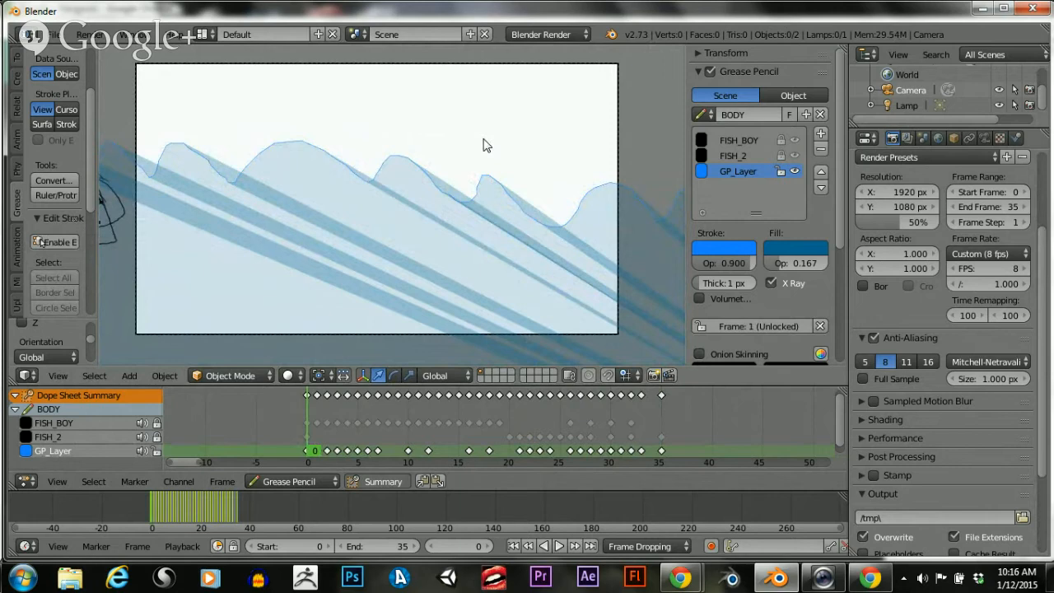
pyautogui.click(560, 546)
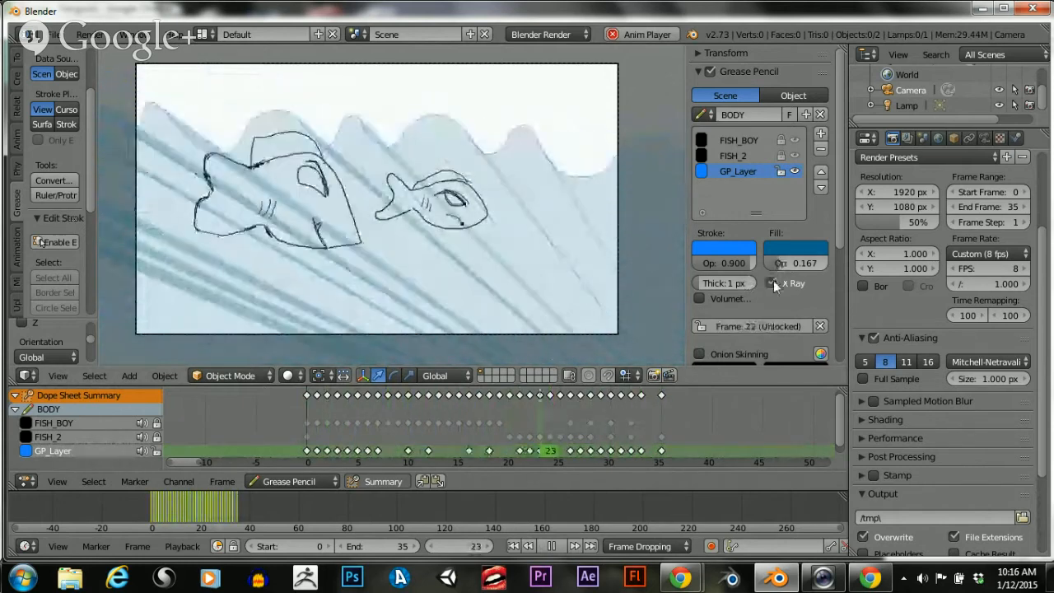
# Set the water layer's fill opacity to 0 and its stroke opacity to 1.000
pyautogui.moveTo(776, 264); pyautogui.dragTo(741, 264)
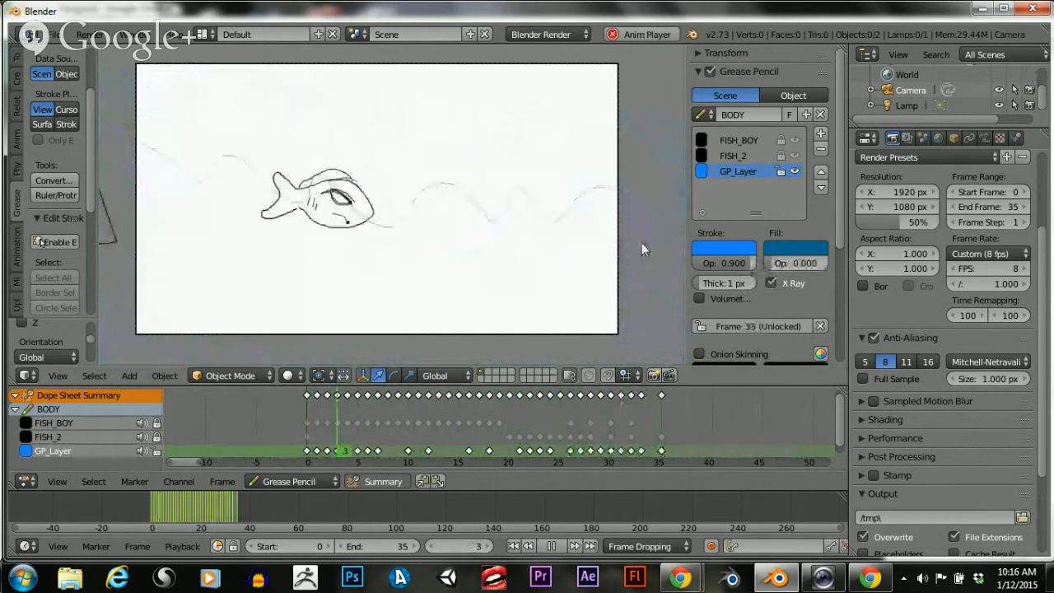
pyautogui.click(700, 247)
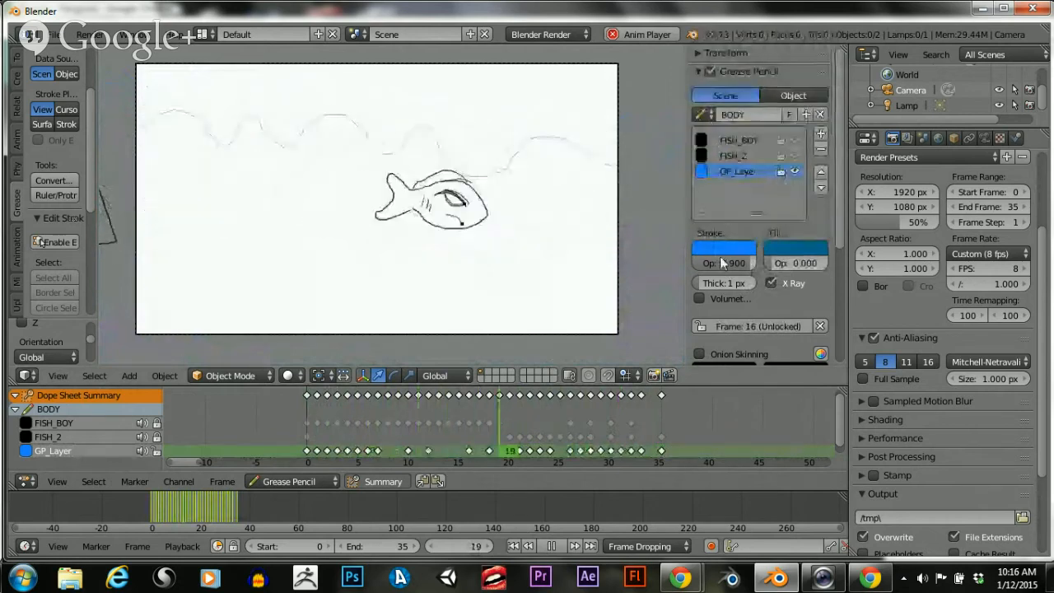
pyautogui.click(722, 249)
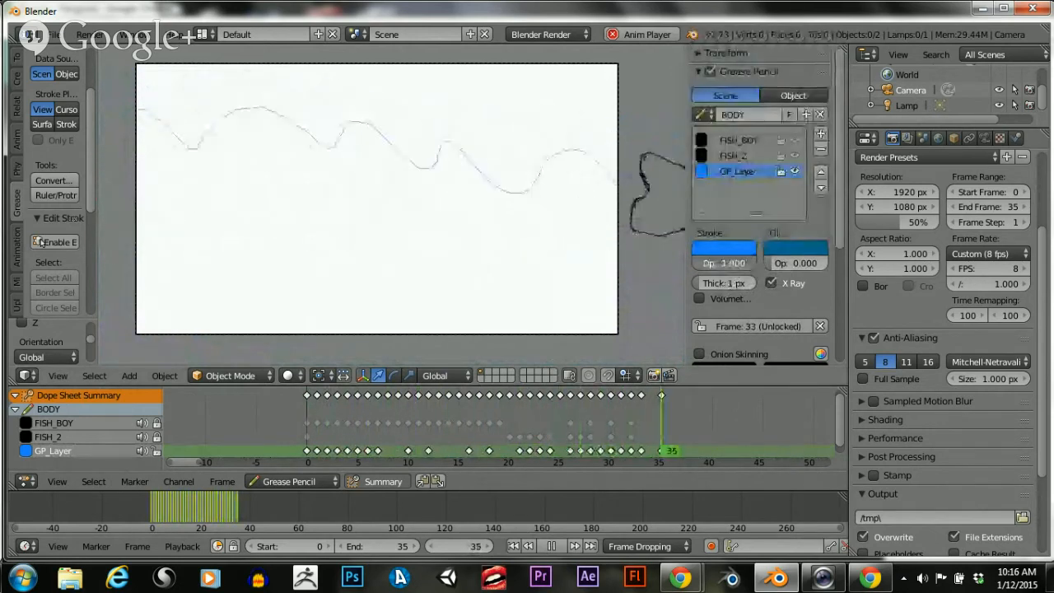
# Change the water layer's stroke colour to a lighter blue and set its thickness to 5 px
pyautogui.click(724, 249)
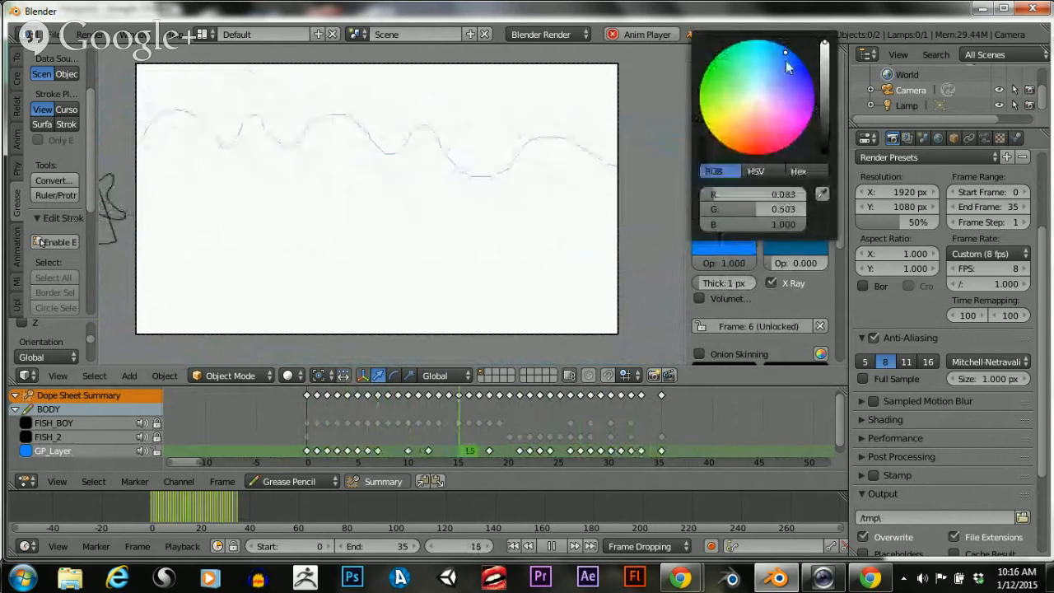
pyautogui.click(797, 82)
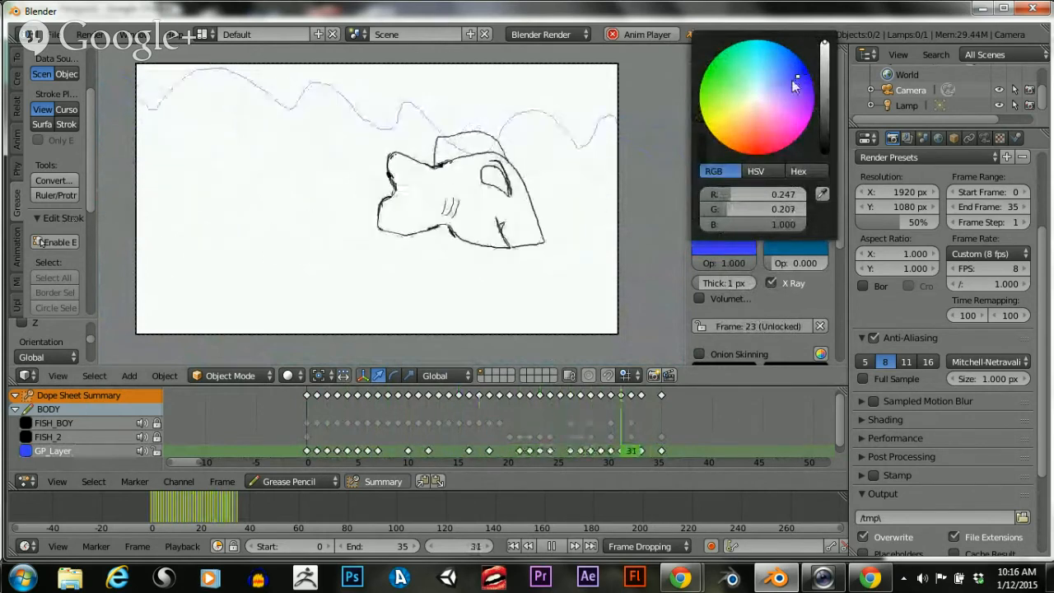
pyautogui.moveTo(788, 75); pyautogui.dragTo(774, 56)
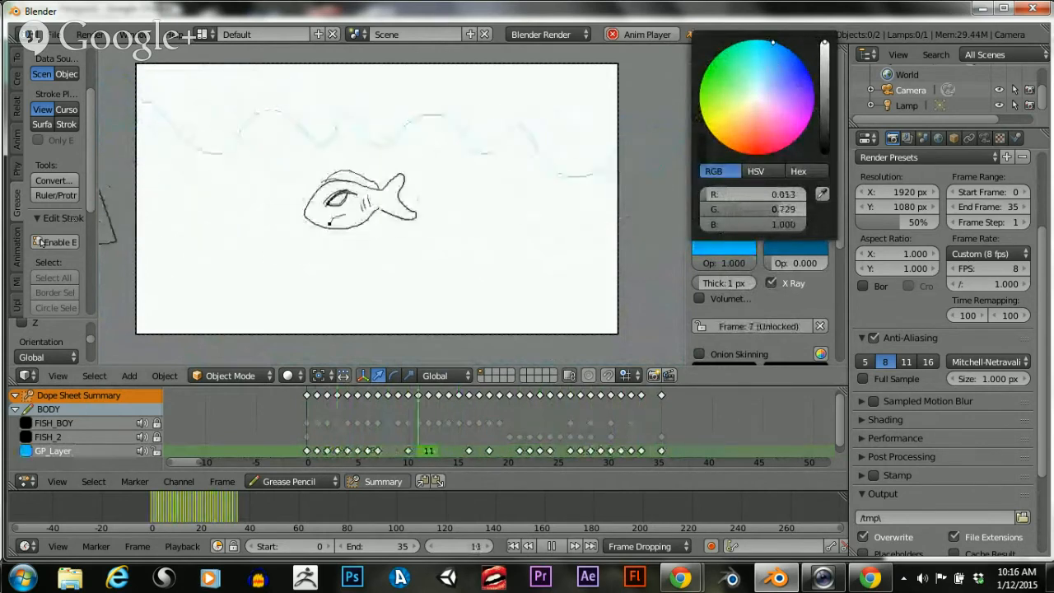
pyautogui.moveTo(706, 290); pyautogui.dragTo(738, 285)
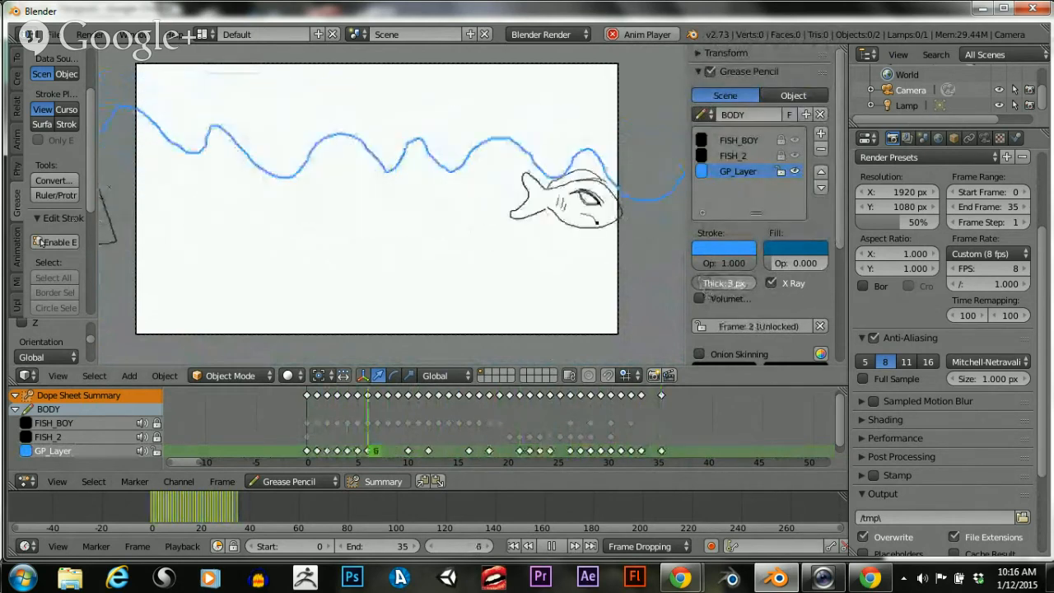
# Check the whole water outline during playback and lock the water layer against editing
pyautogui.scroll(-6, 421, 221)
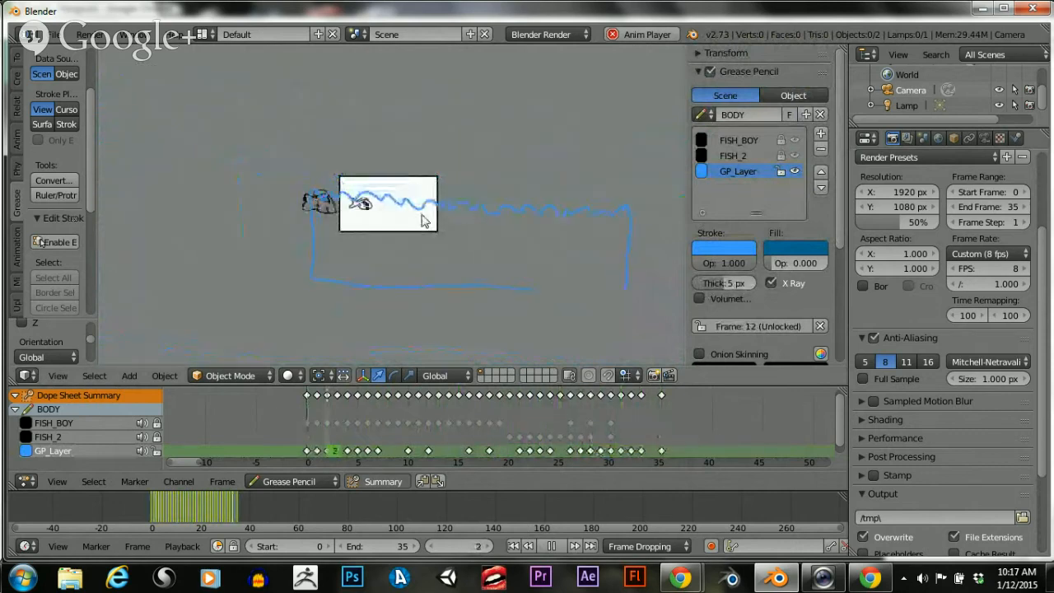
pyautogui.scroll(4, 421, 221)
pyautogui.scroll(-2, 423, 219)
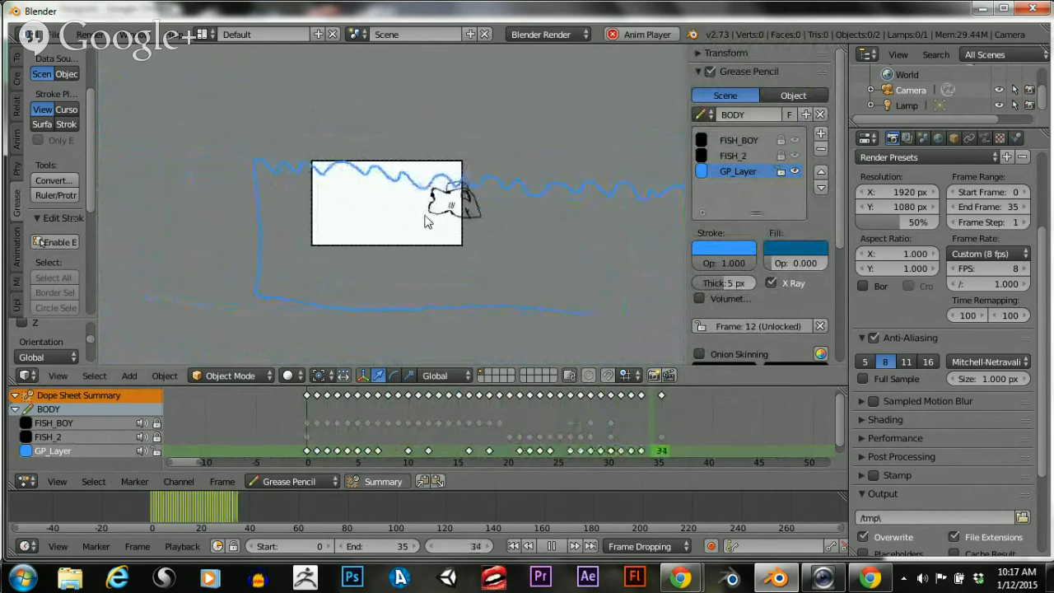
pyautogui.scroll(3, 388, 216)
pyautogui.scroll(-3, 388, 214)
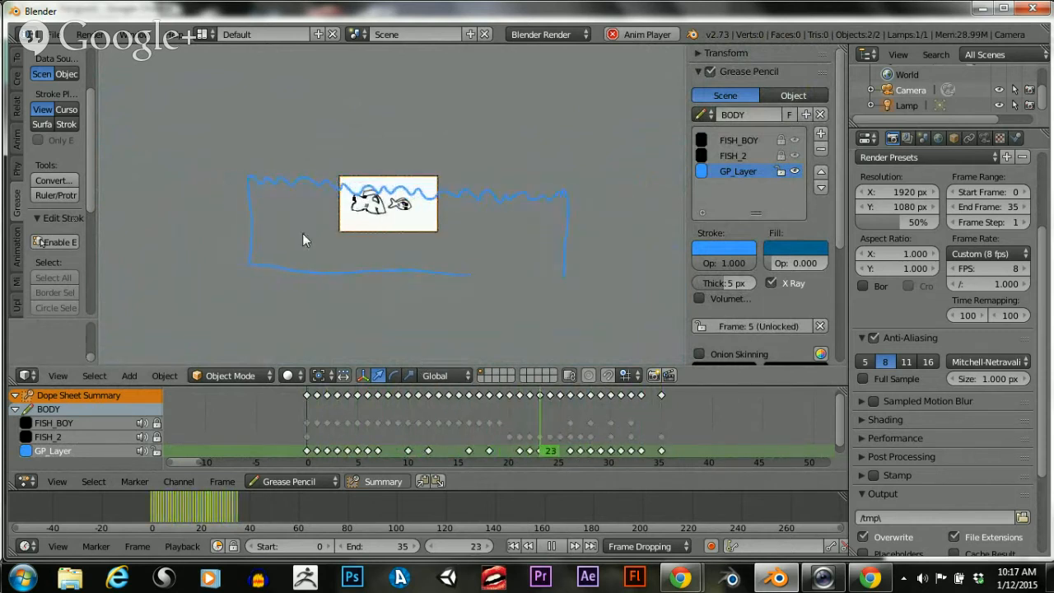
pyautogui.click(779, 173)
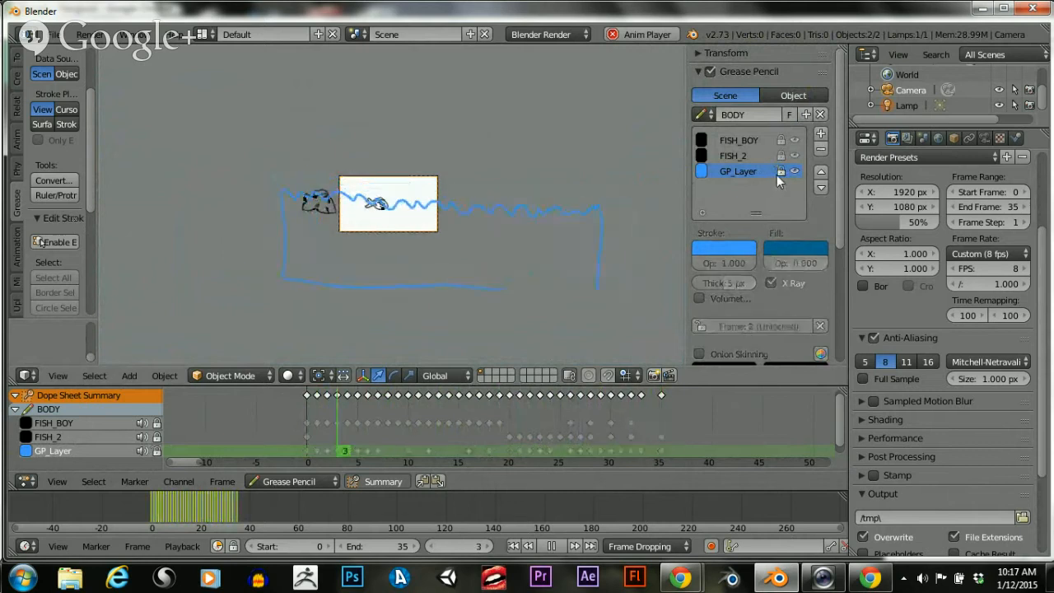
# Stop the playback at frame 0 and rename the water layer WATER
pyautogui.press('space')
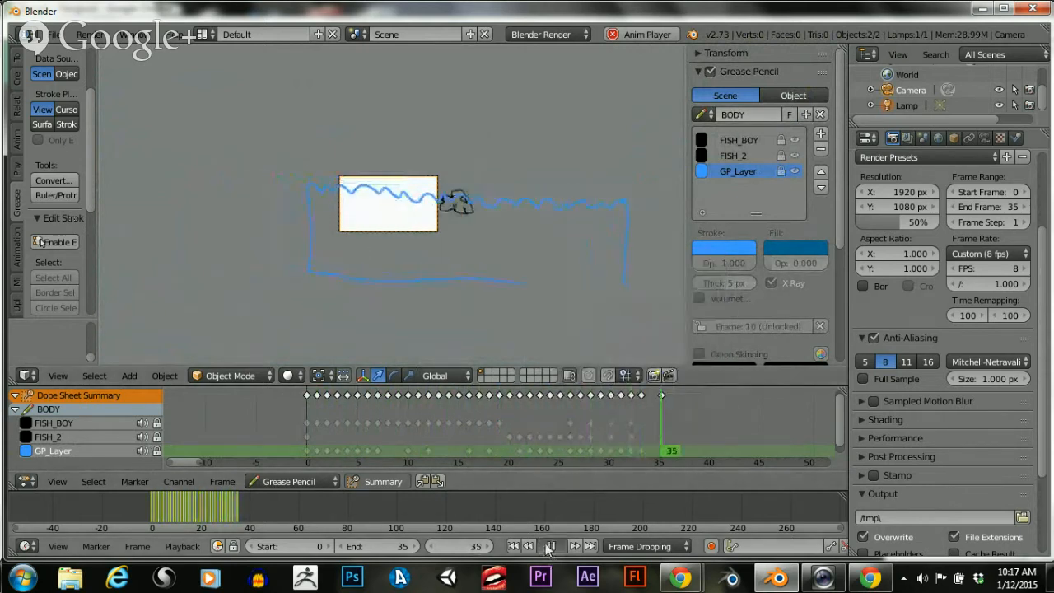
pyautogui.click(550, 546)
pyautogui.moveTo(654, 431); pyautogui.dragTo(239, 429)
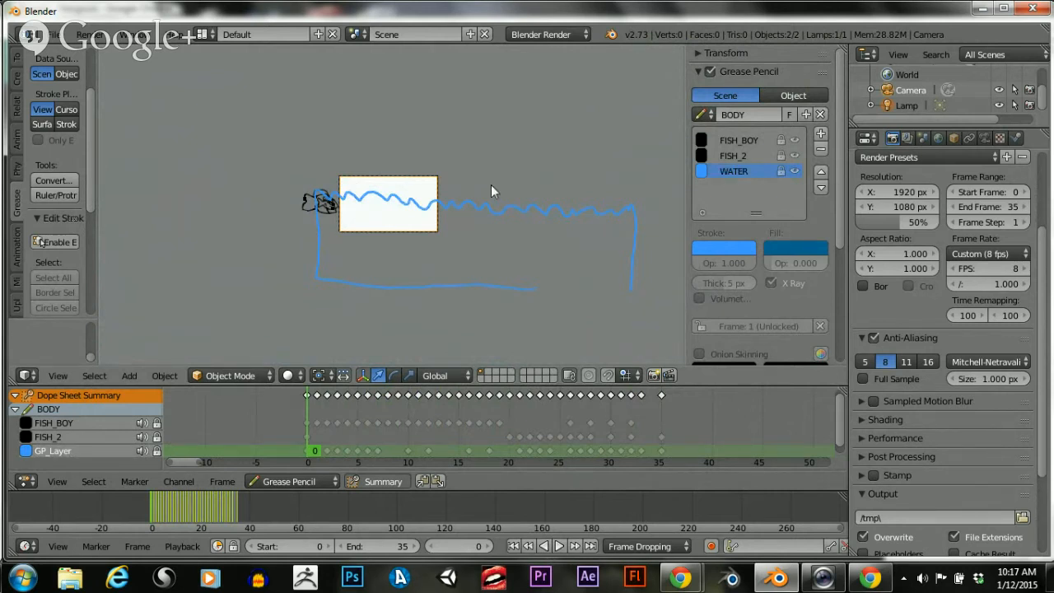
# Render the fish and water animation from the camera view with an OpenGL viewport render
pyautogui.scroll(7, 475, 214)
pyautogui.scroll(-3, 472, 220)
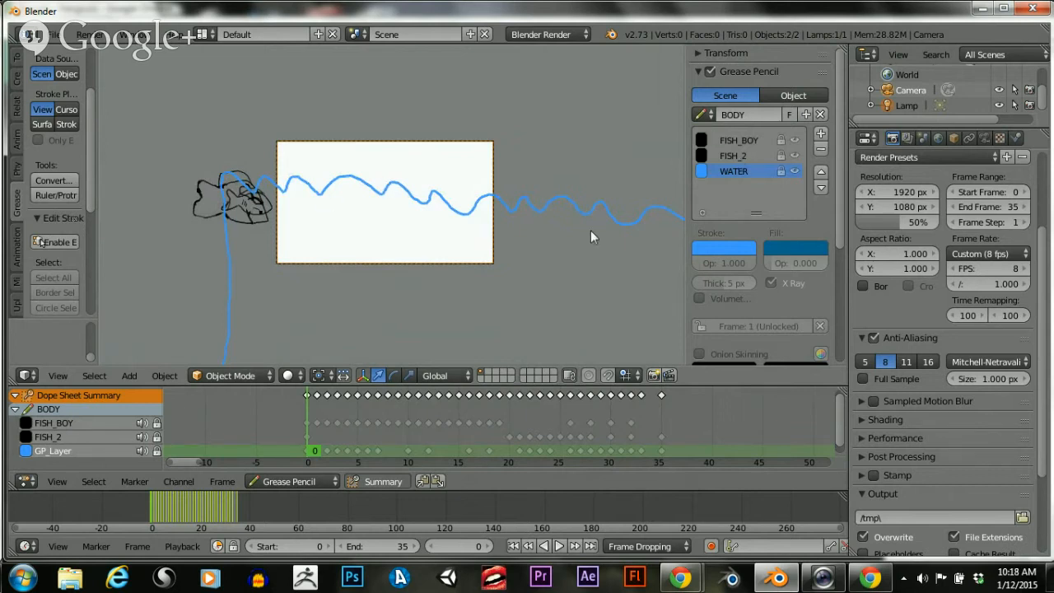
pyautogui.scroll(-3, 444, 214)
pyautogui.scroll(10, 431, 228)
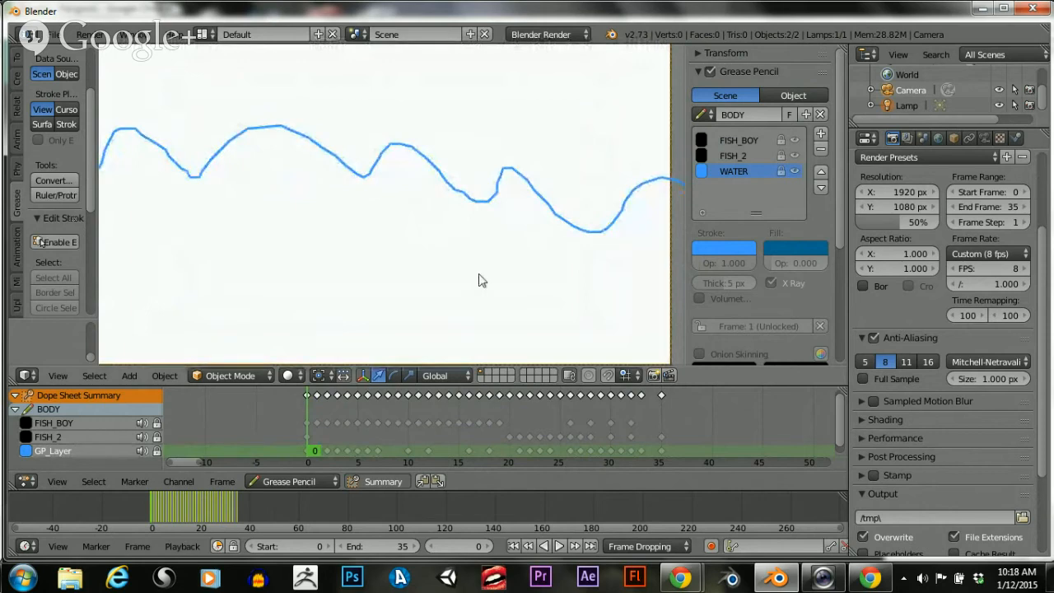
pyautogui.click(666, 375)
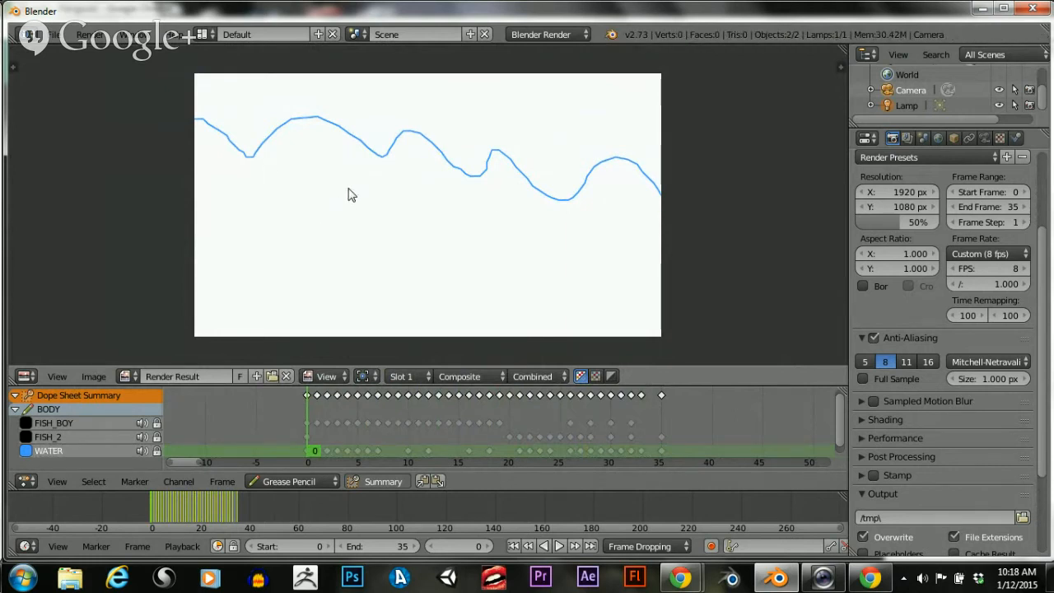
# Play the rendered animation, then close the player and the render result to return to the 3D view
pyautogui.click(906, 138)
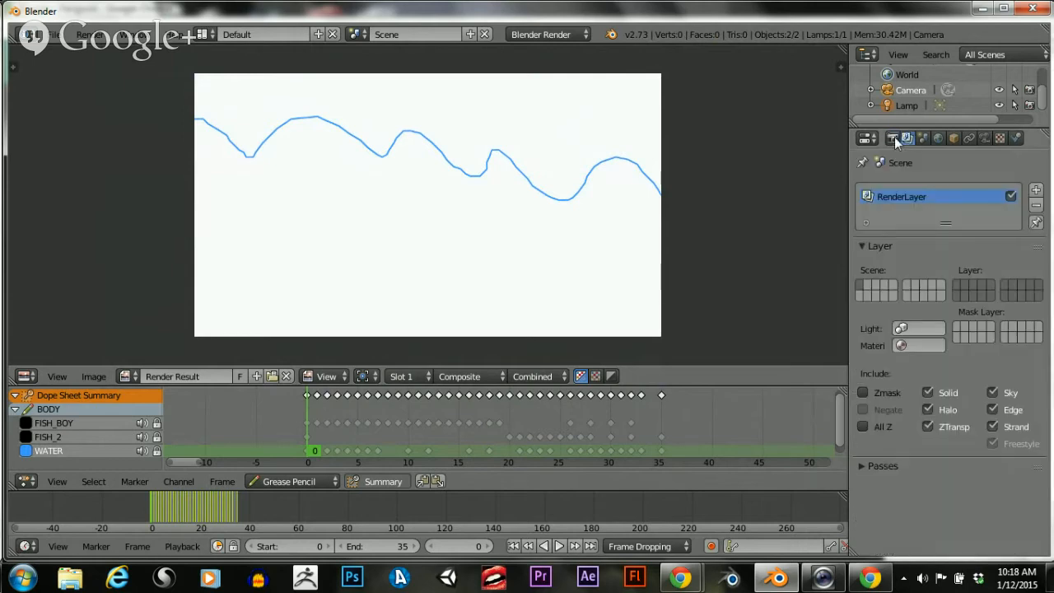
pyautogui.click(892, 138)
pyautogui.scroll(4, 929, 229)
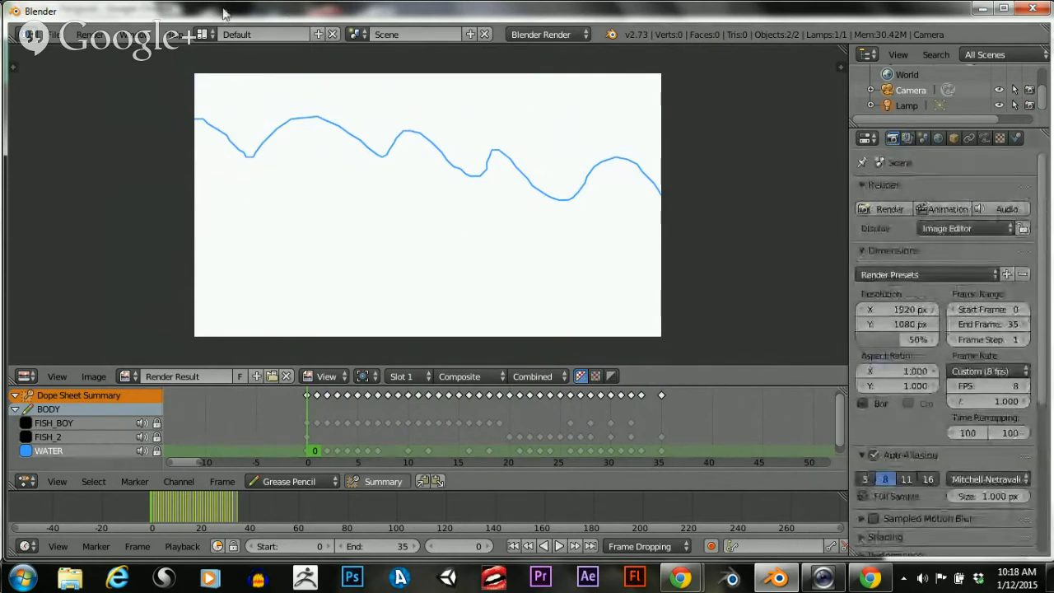
pyautogui.click(92, 37)
pyautogui.click(89, 156)
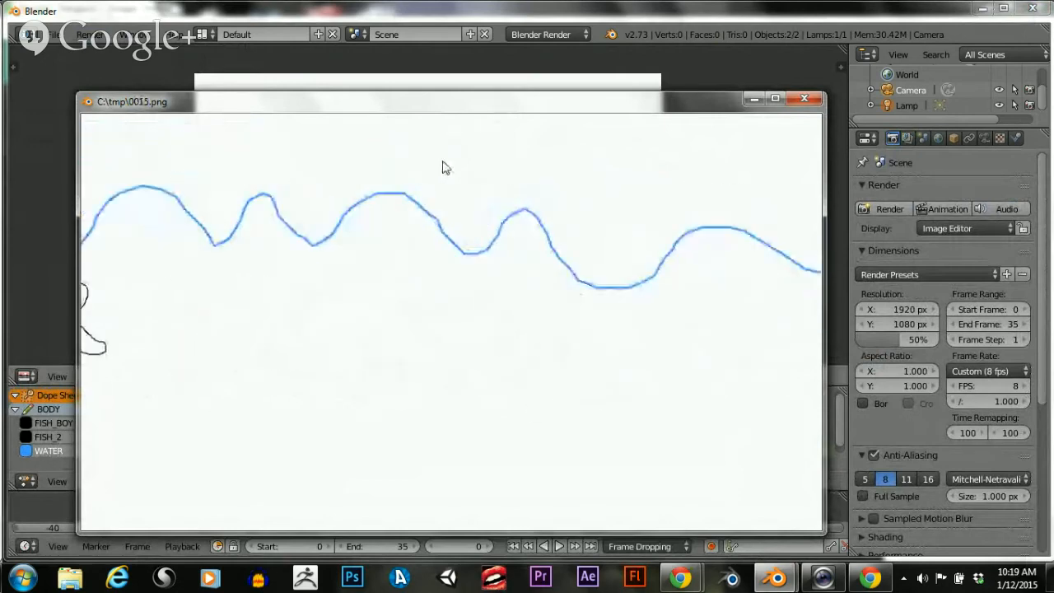
pyautogui.click(805, 98)
pyautogui.scroll(-2, 423, 193)
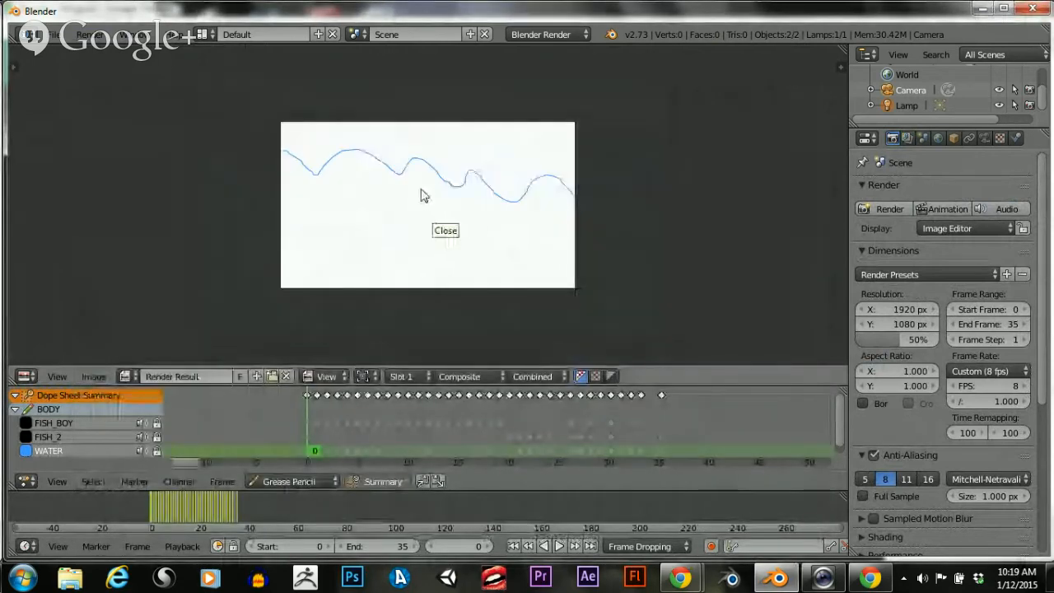
pyautogui.scroll(1, 473, 177)
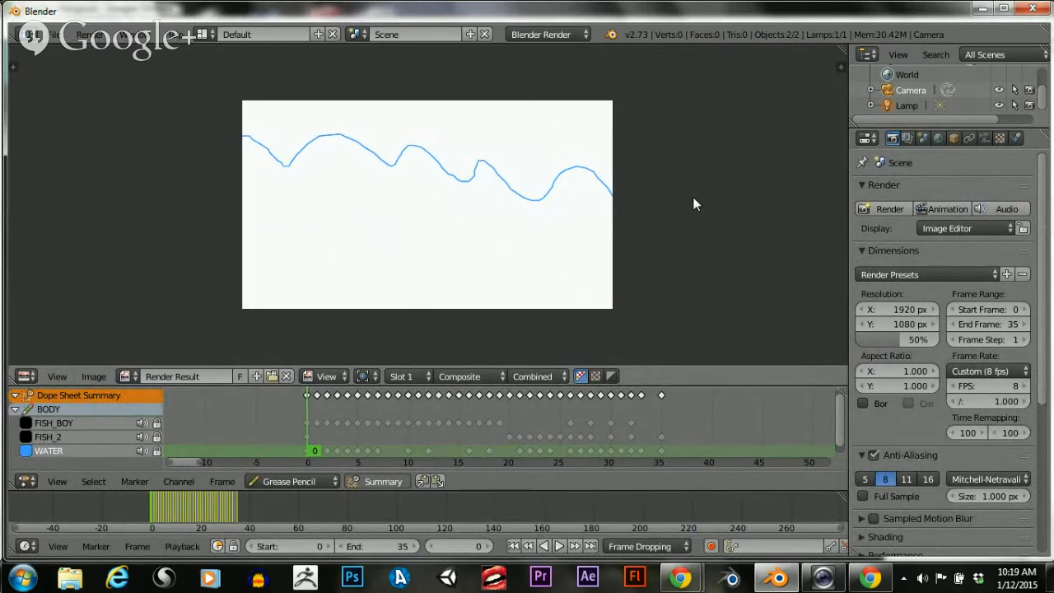
pyautogui.press('Escape')
# Add a new Grease Pencil layer below WATER with a name starting with COLOR_
pyautogui.scroll(-6, 585, 155)
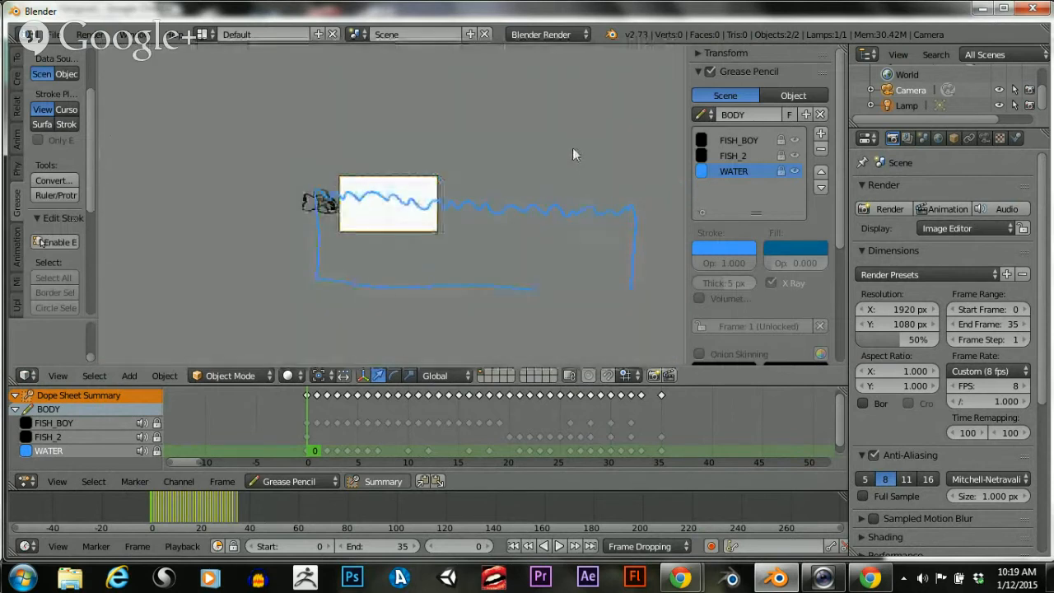
pyautogui.scroll(7, 417, 199)
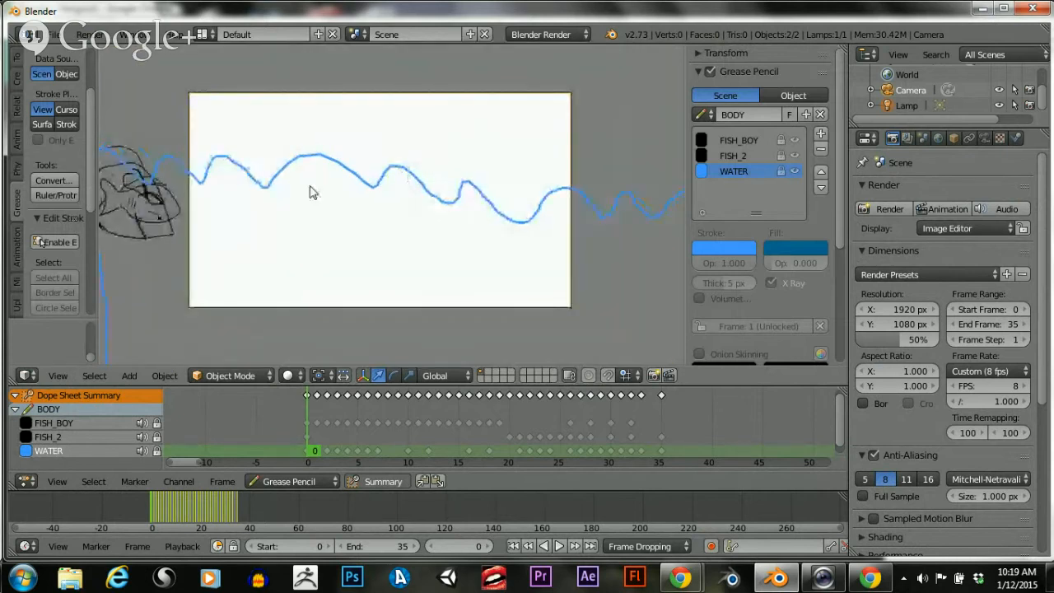
pyautogui.scroll(-2, 319, 185)
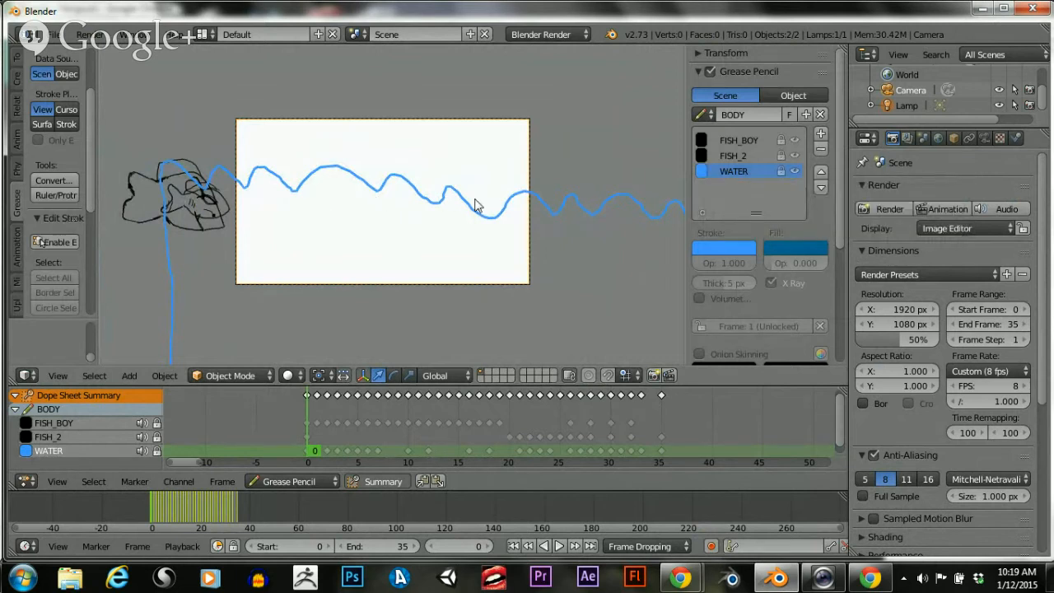
pyautogui.scroll(-5, 482, 210)
pyautogui.scroll(3, 371, 214)
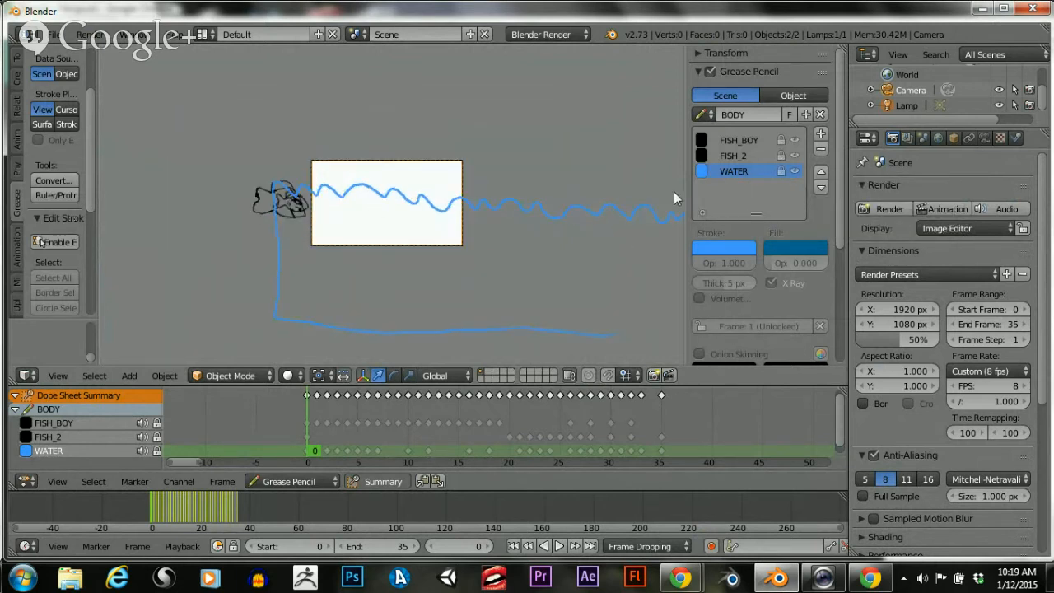
pyautogui.click(820, 134)
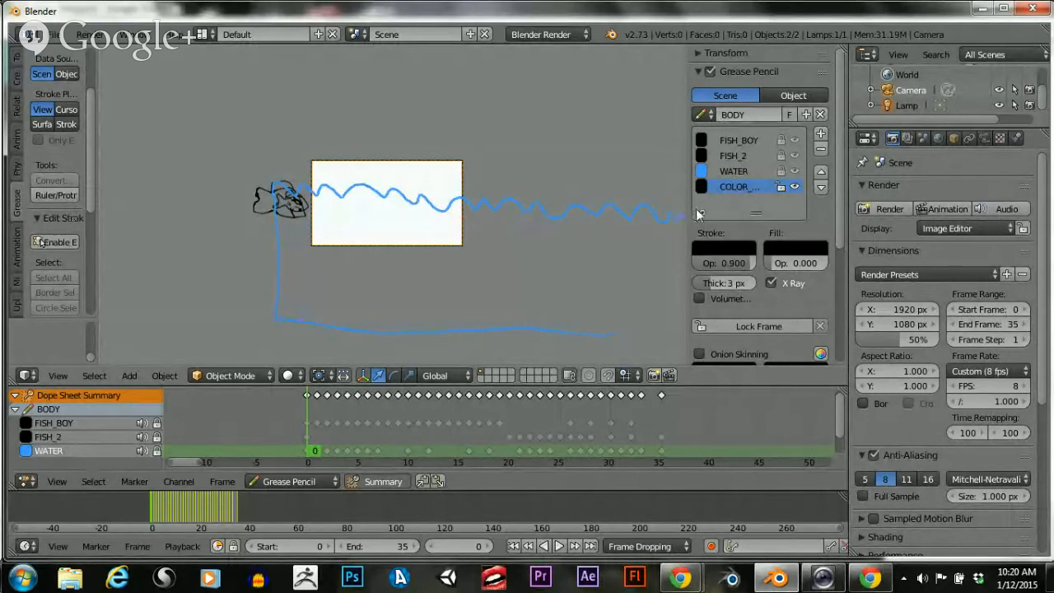
# Set the new colour layer's stroke to white with an opacity of 0
pyautogui.click(723, 249)
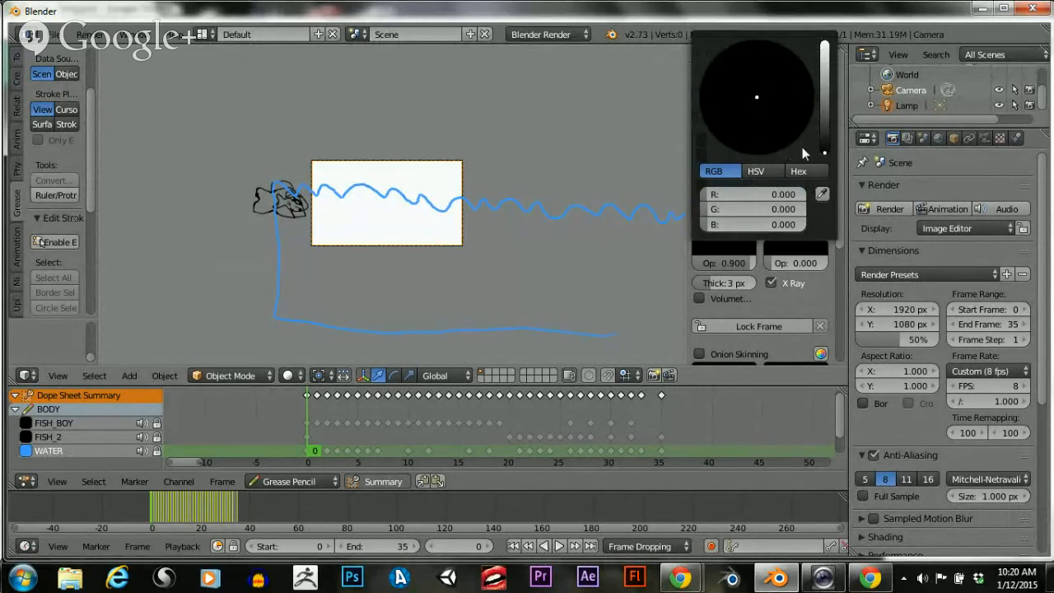
pyautogui.moveTo(825, 126); pyautogui.dragTo(824, 41)
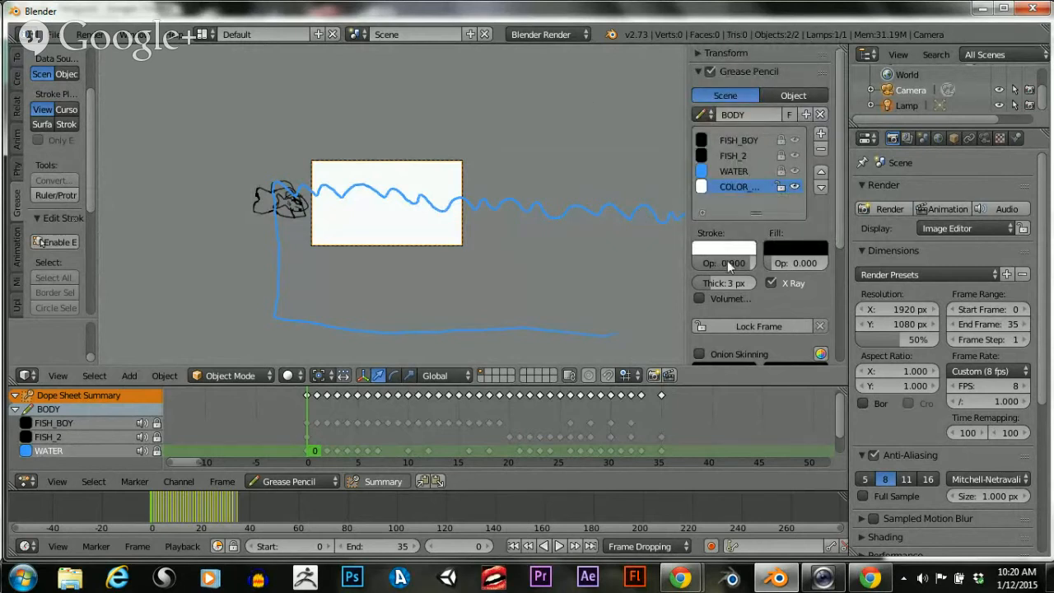
pyautogui.moveTo(743, 263); pyautogui.dragTo(708, 262)
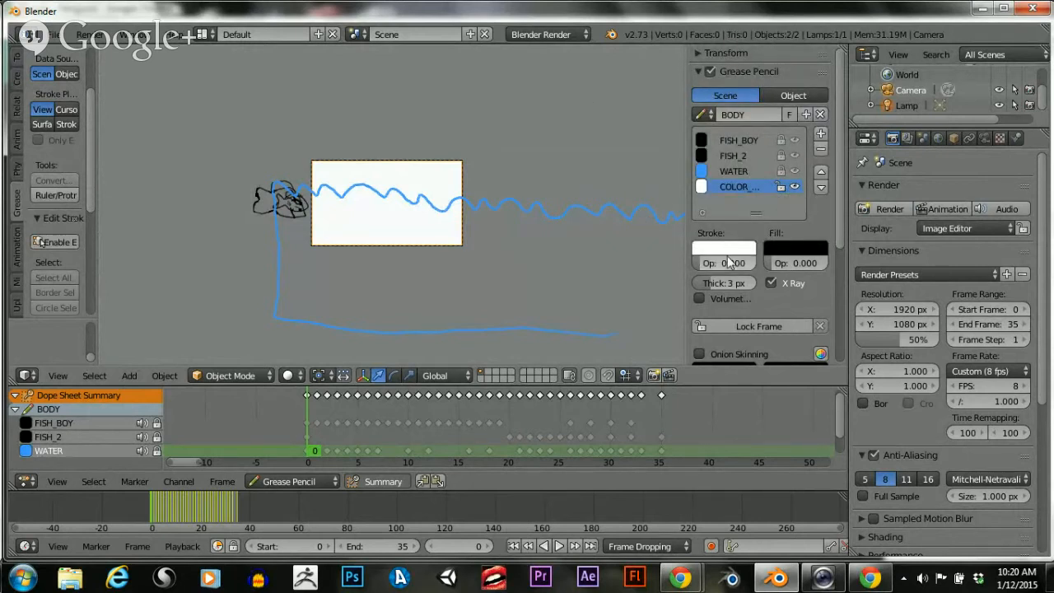
# Set the colour layer's fill opacity to 0.3
pyautogui.click(787, 261)
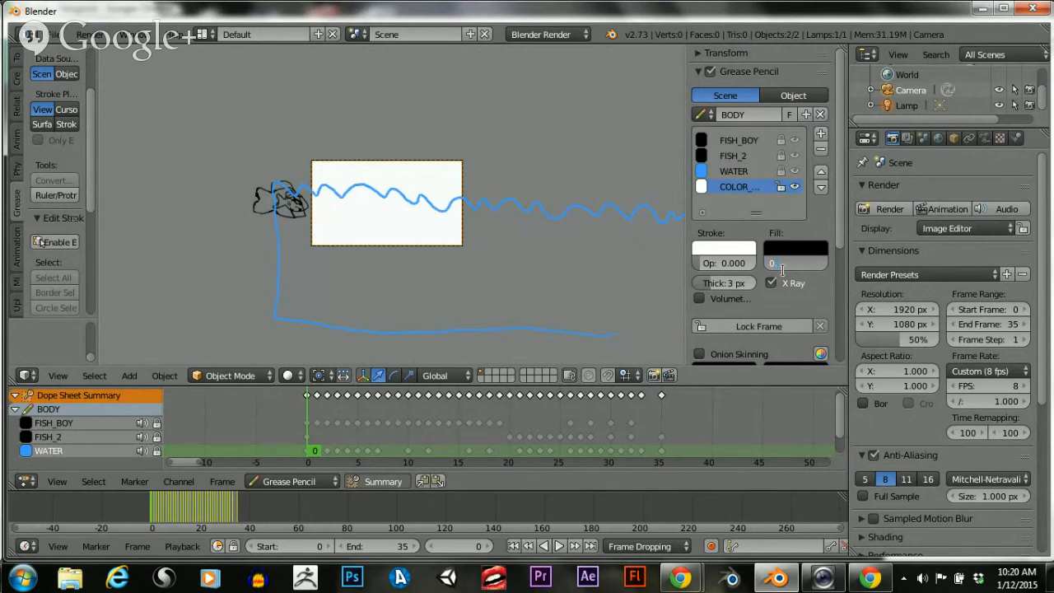
pyautogui.write('3')
pyautogui.press('Return')
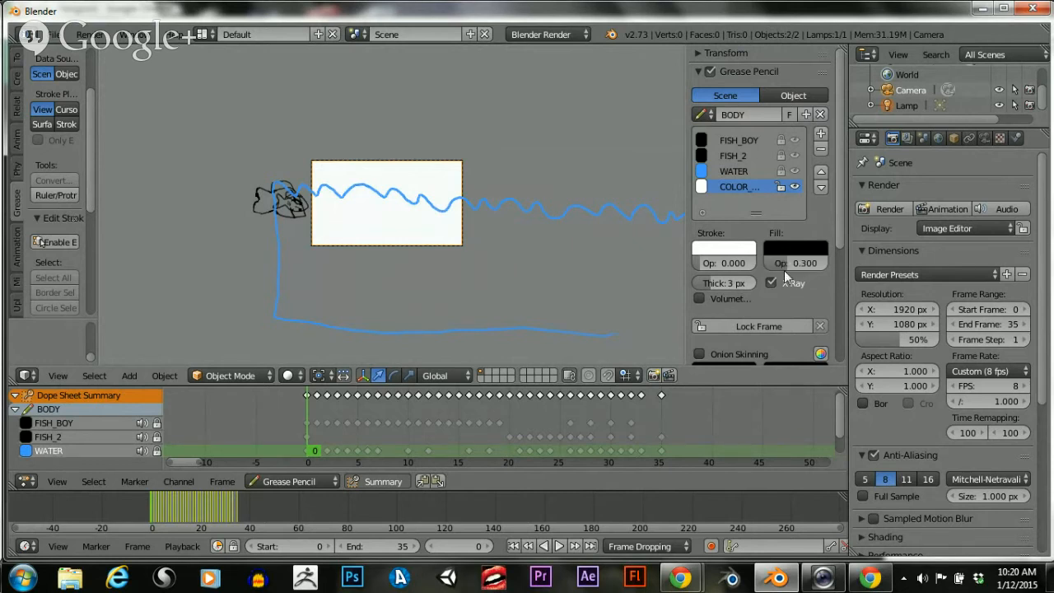
# Set the colour layer's stroke to black with an opacity of 1
pyautogui.moveTo(699, 267); pyautogui.dragTo(756, 266)
pyautogui.click(717, 256)
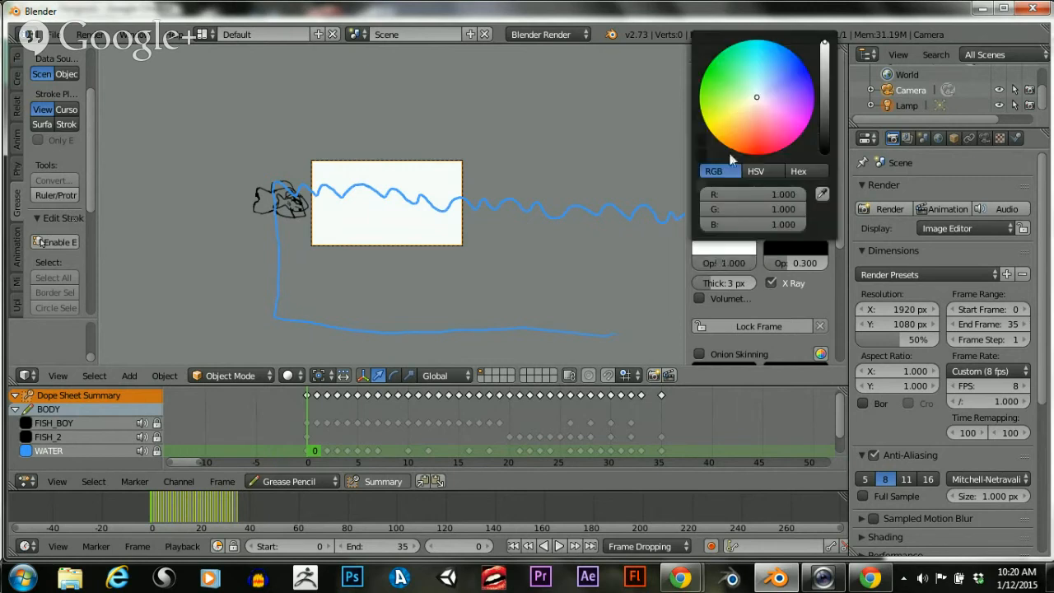
pyautogui.click(815, 98)
pyautogui.moveTo(821, 113); pyautogui.dragTo(824, 153)
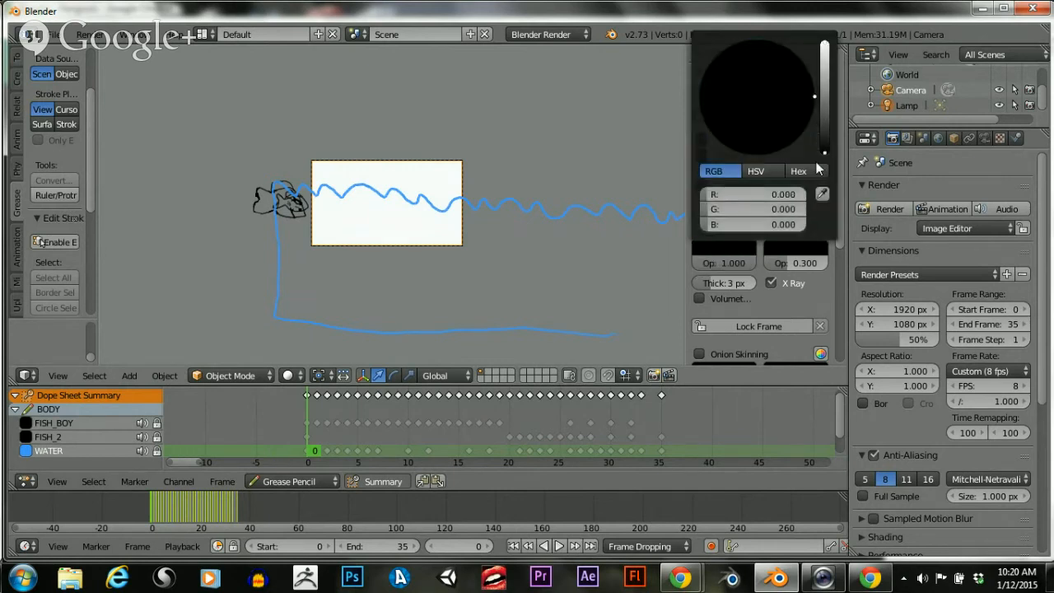
# Set the colour layer's fill to a deep blue and turn on continuous drawing for the Grease Pencil
pyautogui.click(783, 245)
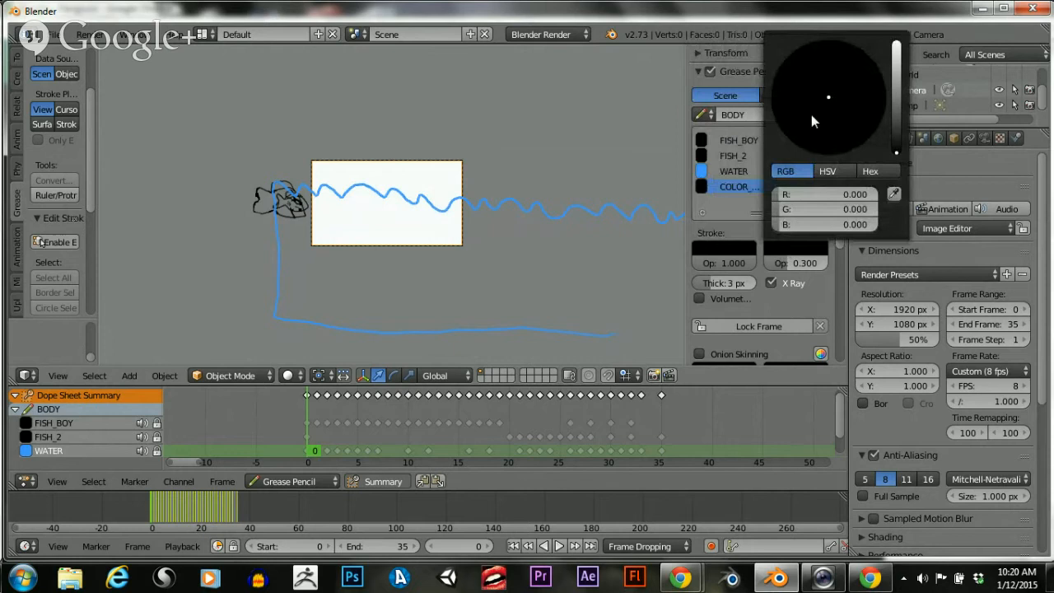
pyautogui.click(895, 90)
pyautogui.moveTo(876, 85); pyautogui.dragTo(897, 71)
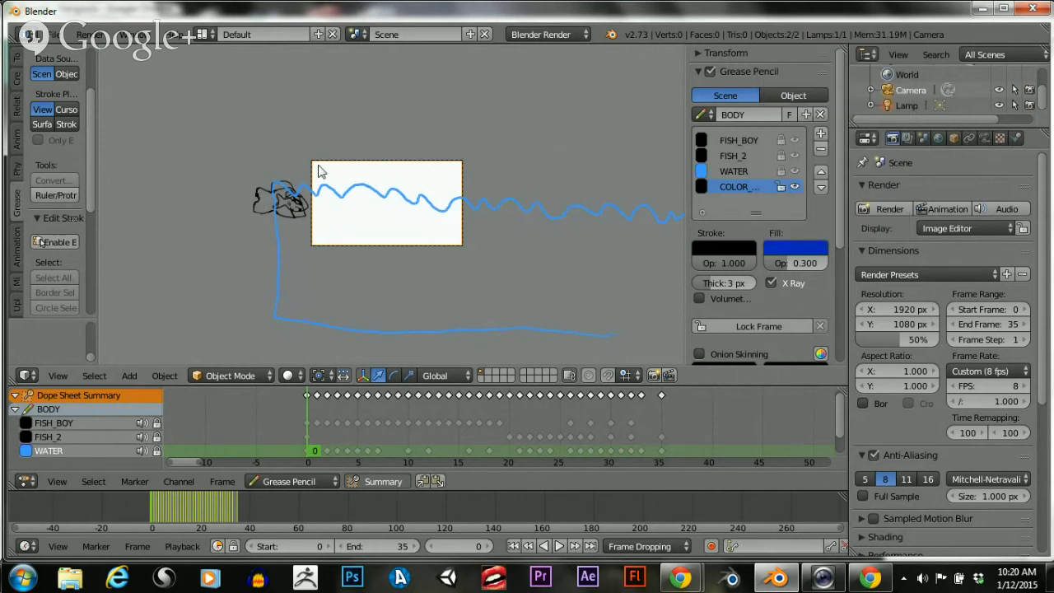
pyautogui.scroll(3, 49, 116)
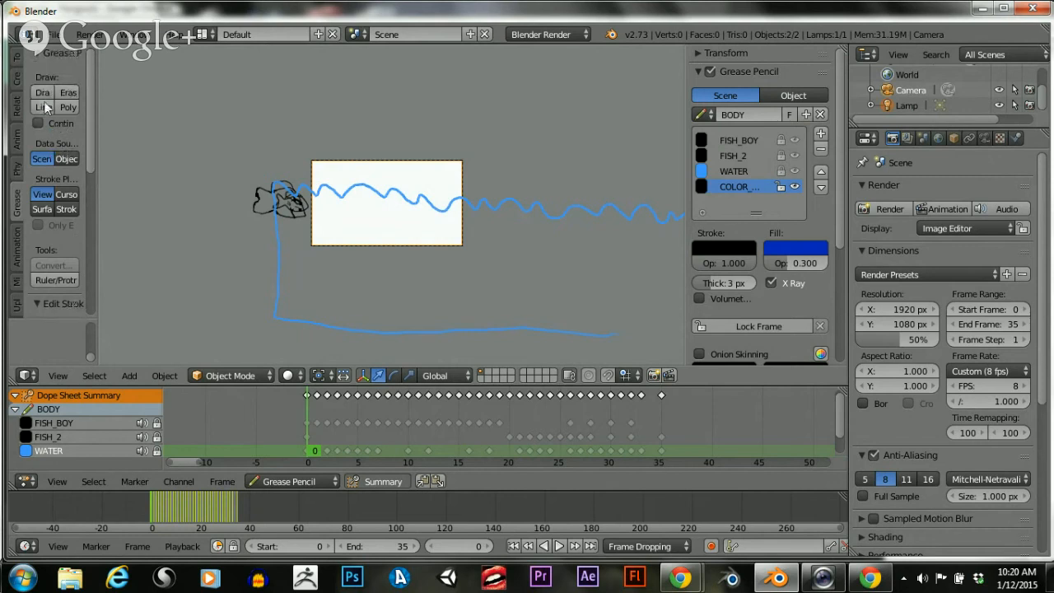
pyautogui.click(38, 123)
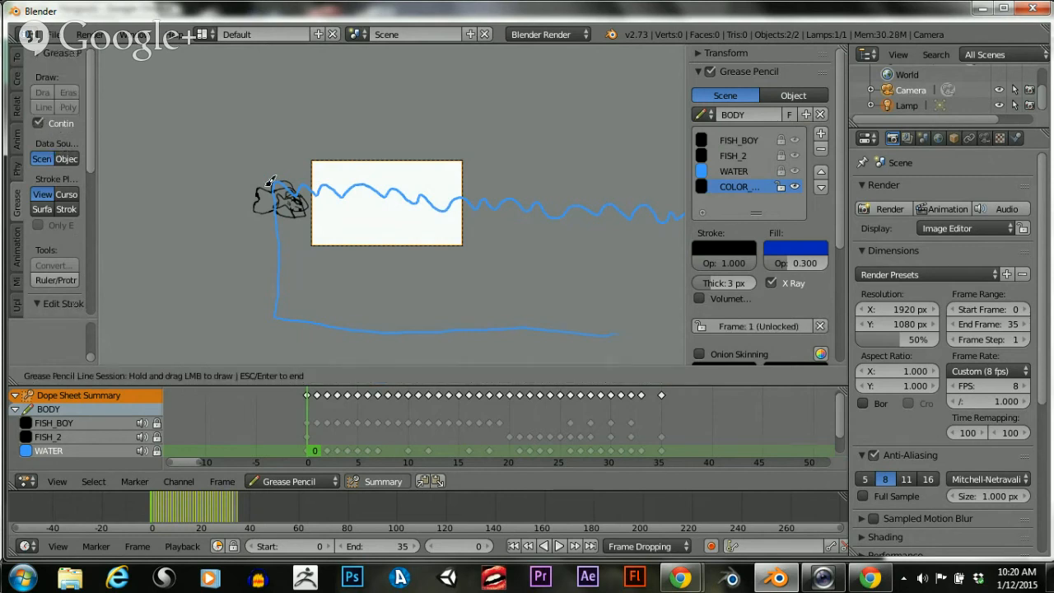
# Try outlining the water area with straight lines along its left, bottom and right edges on the colour layer
pyautogui.scroll(-2, 274, 185)
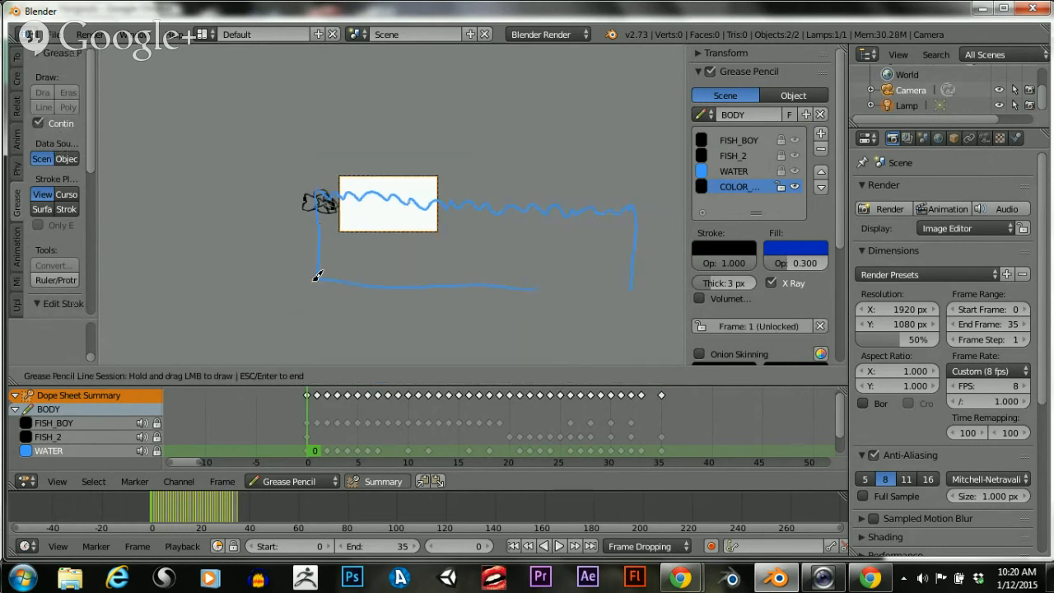
pyautogui.moveTo(316, 279); pyautogui.dragTo(320, 187)
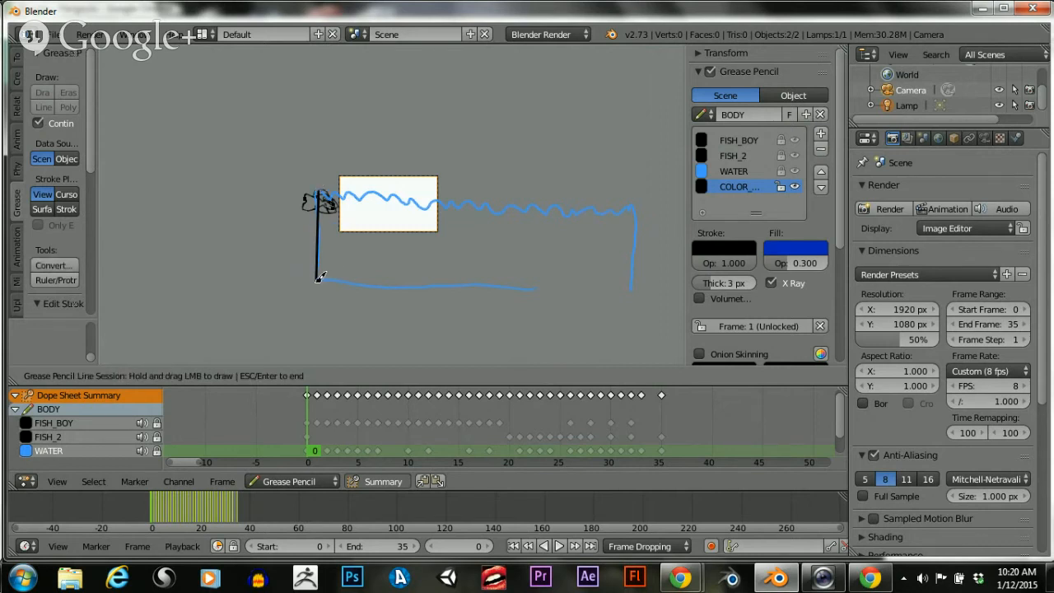
pyautogui.moveTo(320, 279)
pyautogui.mouseDown()
pyautogui.moveTo(633, 289)
pyautogui.moveTo(632, 203)
pyautogui.mouseUp()
pyautogui.press('Escape')
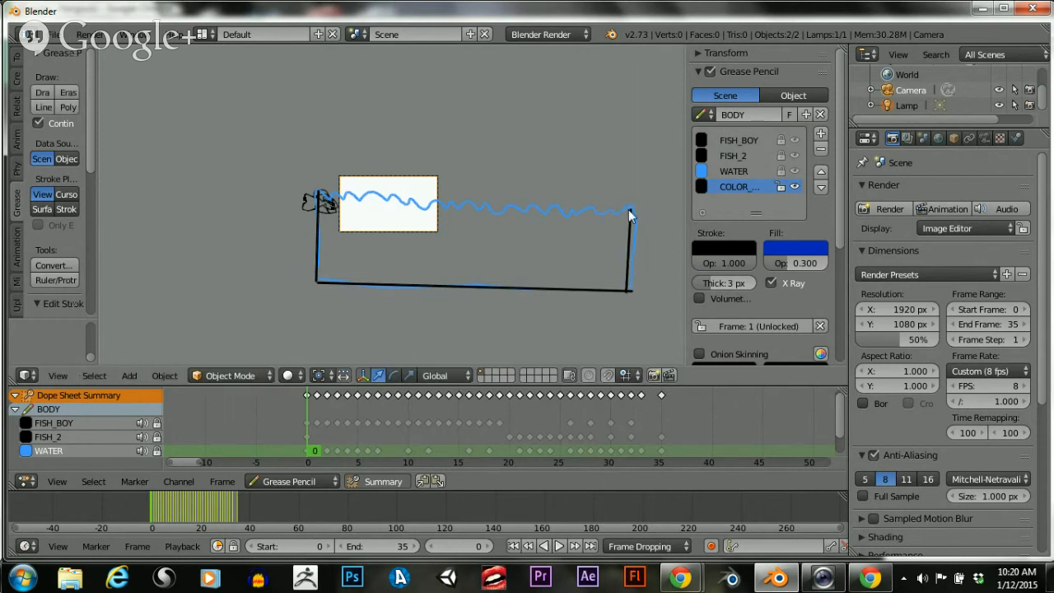
# Set the colour layer's fill opacity to 0.18
pyautogui.scroll(8, 405, 239)
pyautogui.scroll(-8, 423, 248)
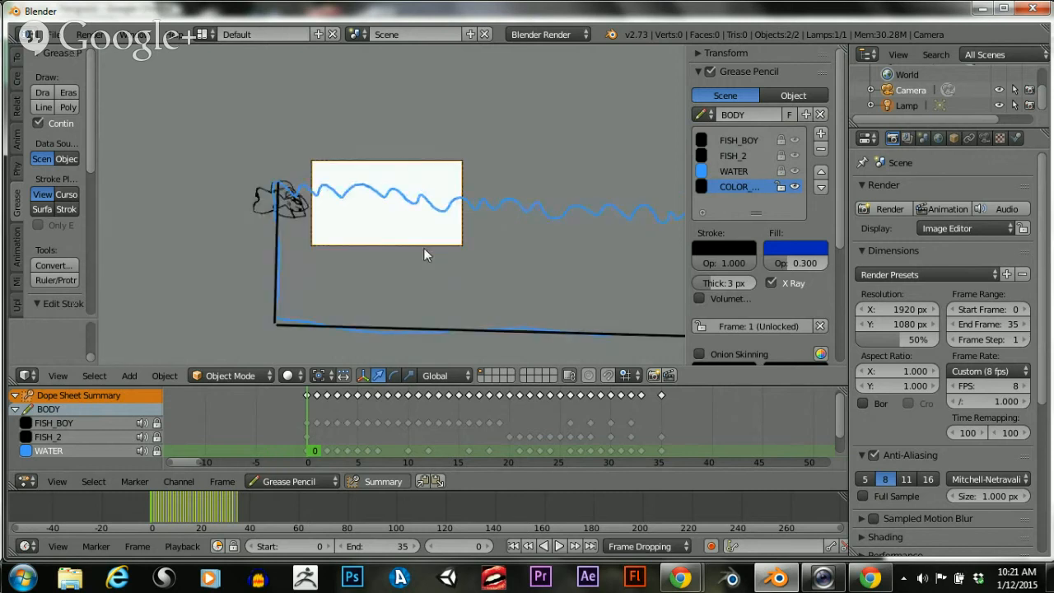
pyautogui.moveTo(795, 263); pyautogui.dragTo(478, 264)
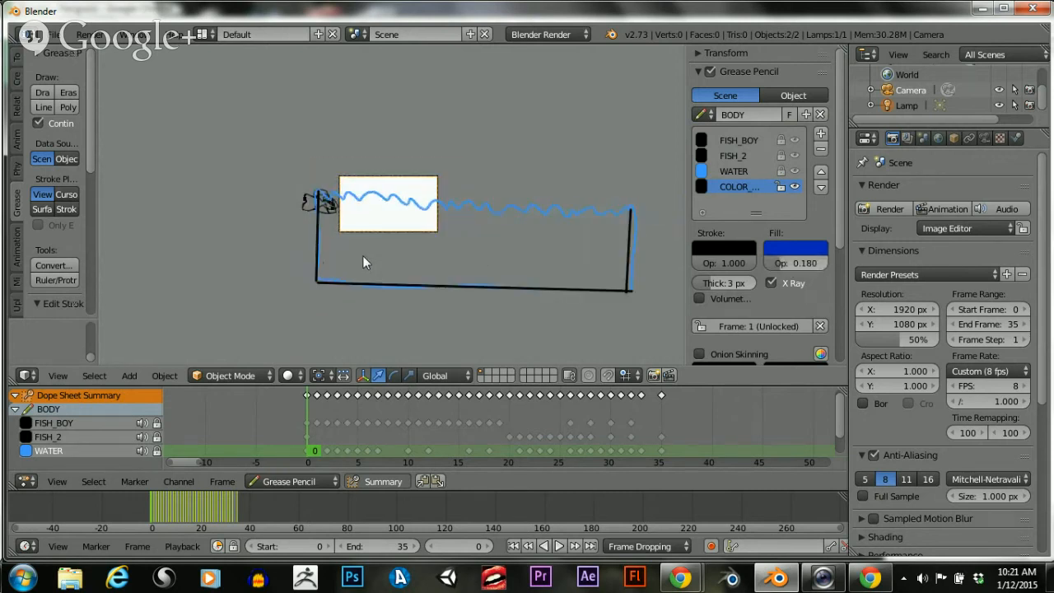
# Erase the straight black lines around the water area from the colour layer
pyautogui.click(67, 92)
pyautogui.moveTo(318, 188)
pyautogui.mouseDown()
pyautogui.moveTo(337, 280)
pyautogui.moveTo(612, 263)
pyautogui.moveTo(631, 282)
pyautogui.mouseUp()
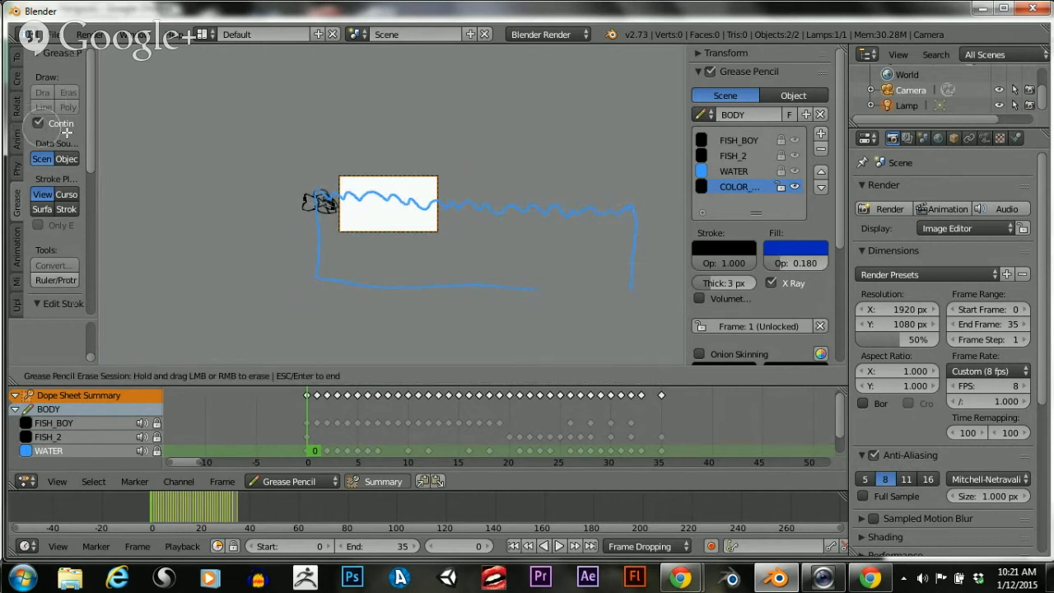
pyautogui.press('Escape')
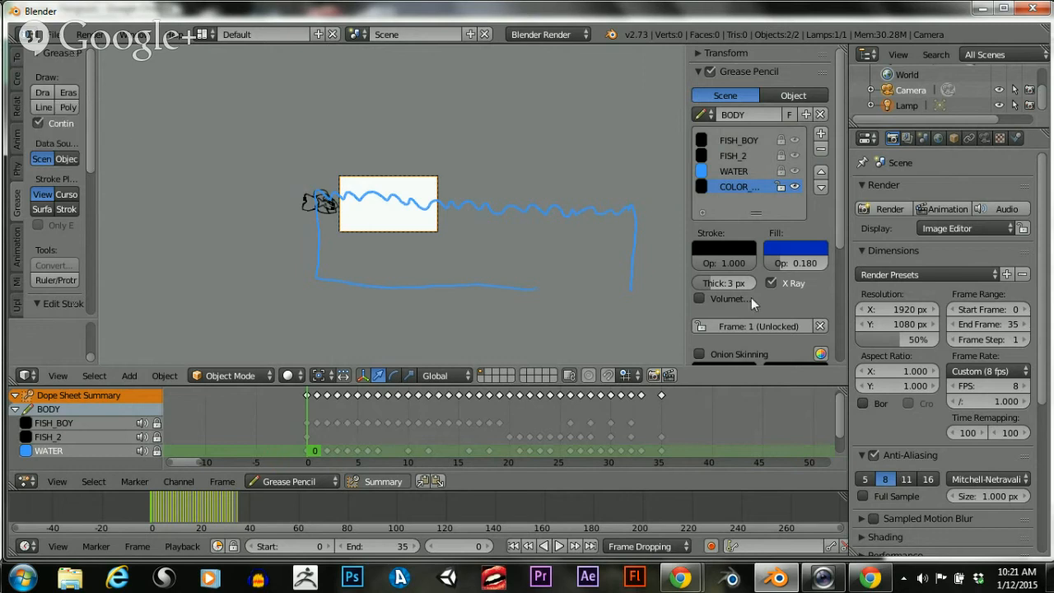
# Try filling the water area with a freehand volumetric stroke, then undo it and end the drawing session
pyautogui.click(42, 93)
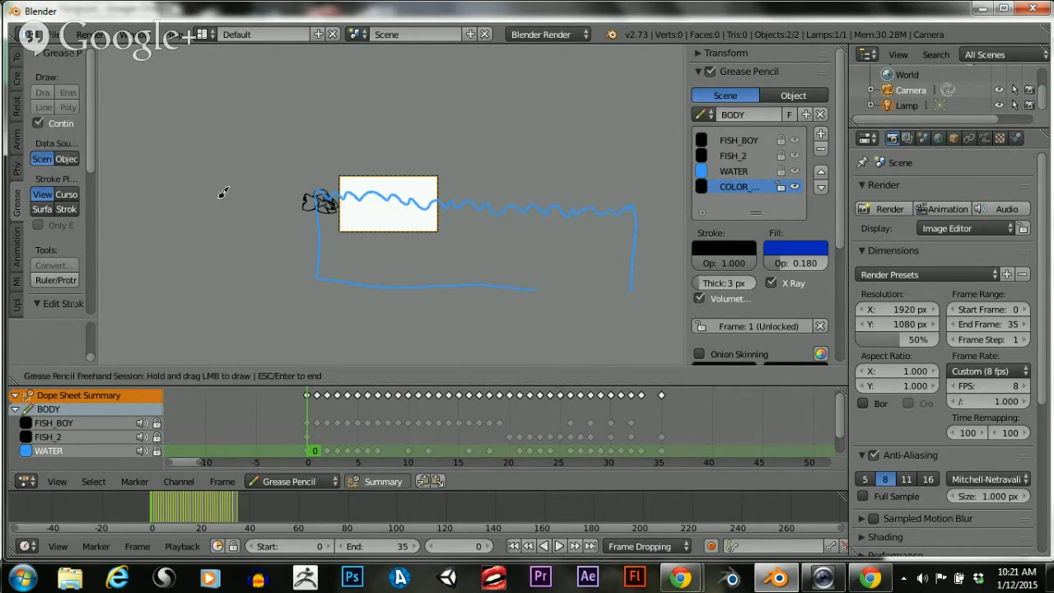
pyautogui.moveTo(318, 201)
pyautogui.mouseDown()
pyautogui.moveTo(321, 279)
pyautogui.moveTo(631, 286)
pyautogui.moveTo(628, 220)
pyautogui.moveTo(398, 231)
pyautogui.mouseUp()
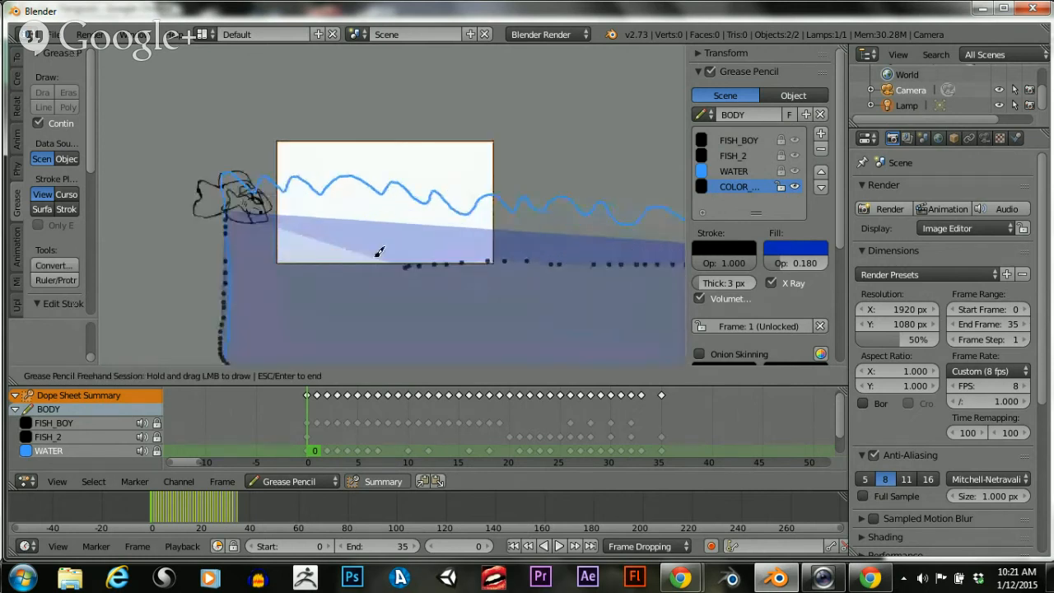
pyautogui.hotkey('ctrl', 'z')
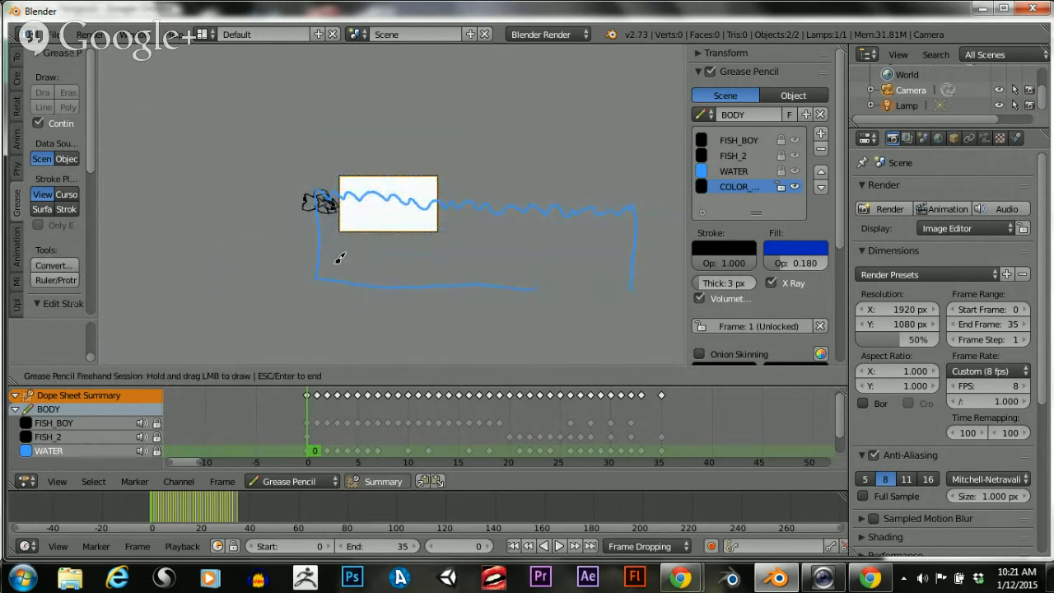
pyautogui.press('Escape')
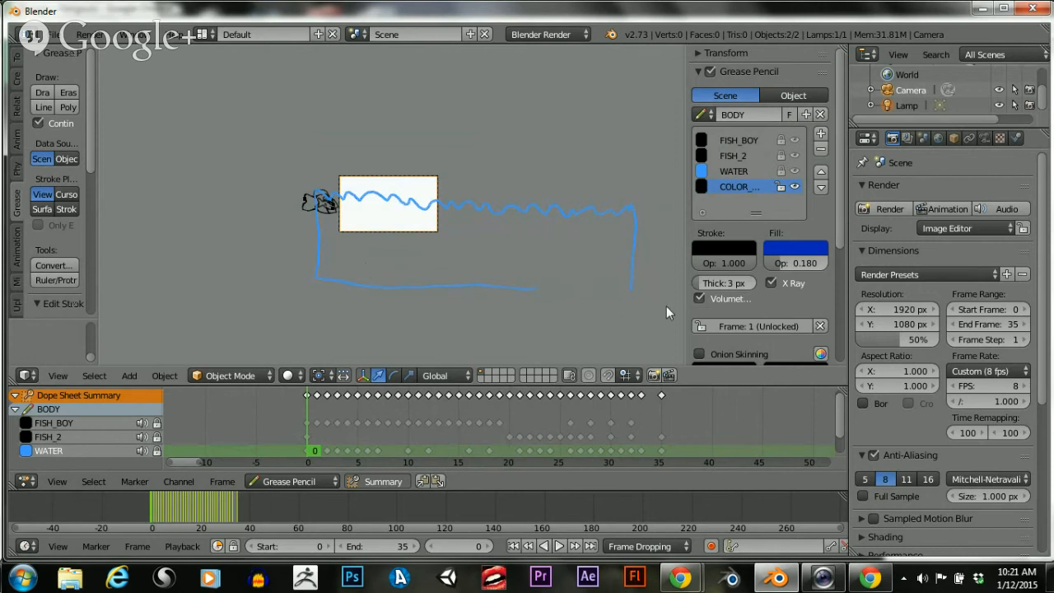
# Try outlining the water area with a non-volumetric freehand stroke, check the fill against the waves, and undo the stroke
pyautogui.click(42, 92)
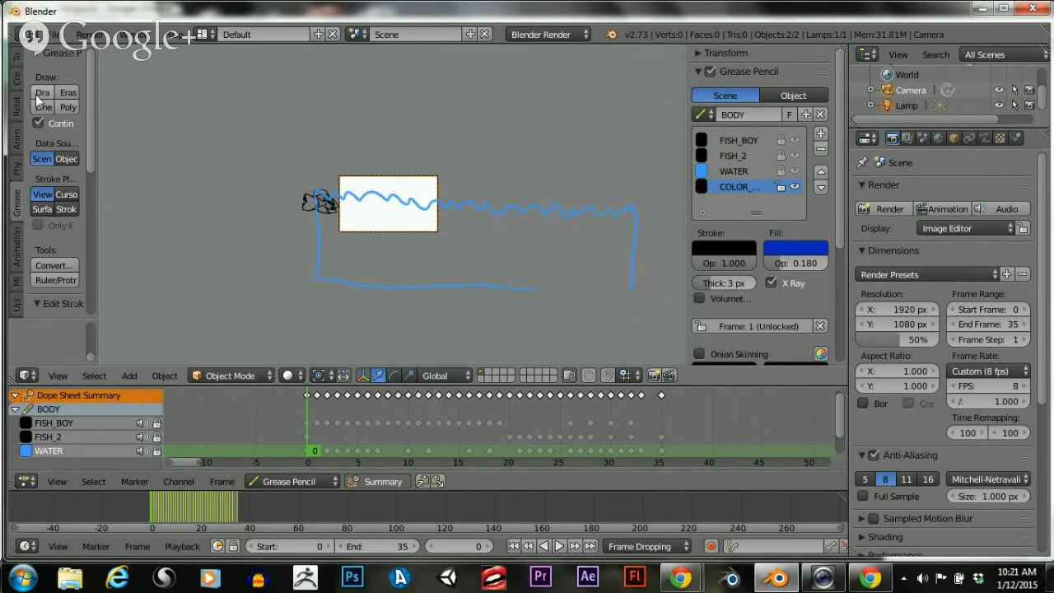
pyautogui.moveTo(316, 199)
pyautogui.mouseDown()
pyautogui.moveTo(314, 266)
pyautogui.moveTo(478, 288)
pyautogui.moveTo(630, 287)
pyautogui.moveTo(644, 202)
pyautogui.mouseUp()
pyautogui.scroll(7, 428, 202)
pyautogui.scroll(-3, 412, 198)
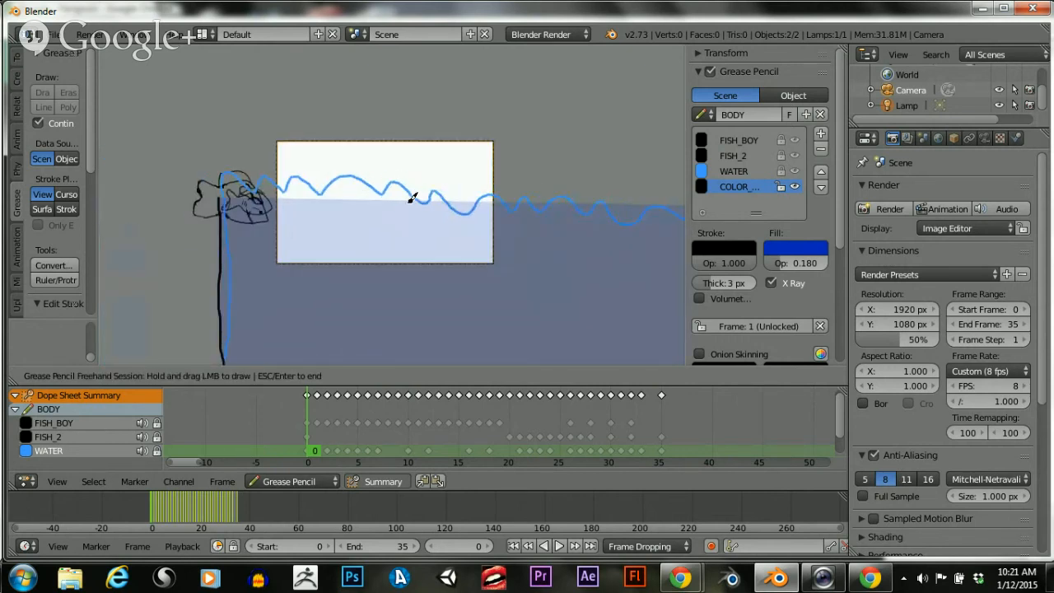
pyautogui.scroll(-4, 423, 211)
pyautogui.scroll(2, 423, 207)
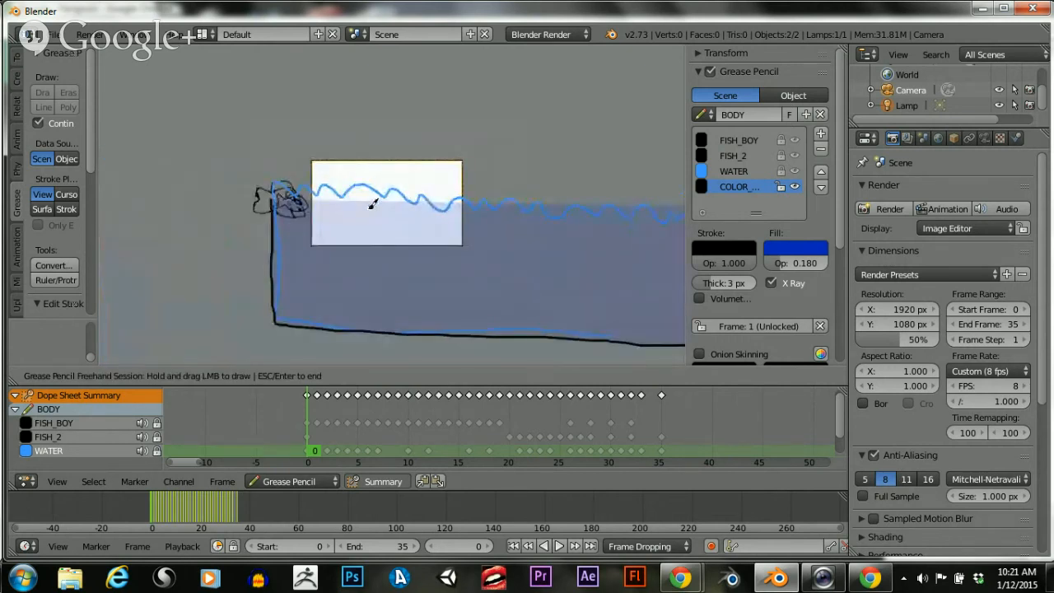
pyautogui.scroll(-2, 354, 200)
pyautogui.hotkey('ctrl', 'z')
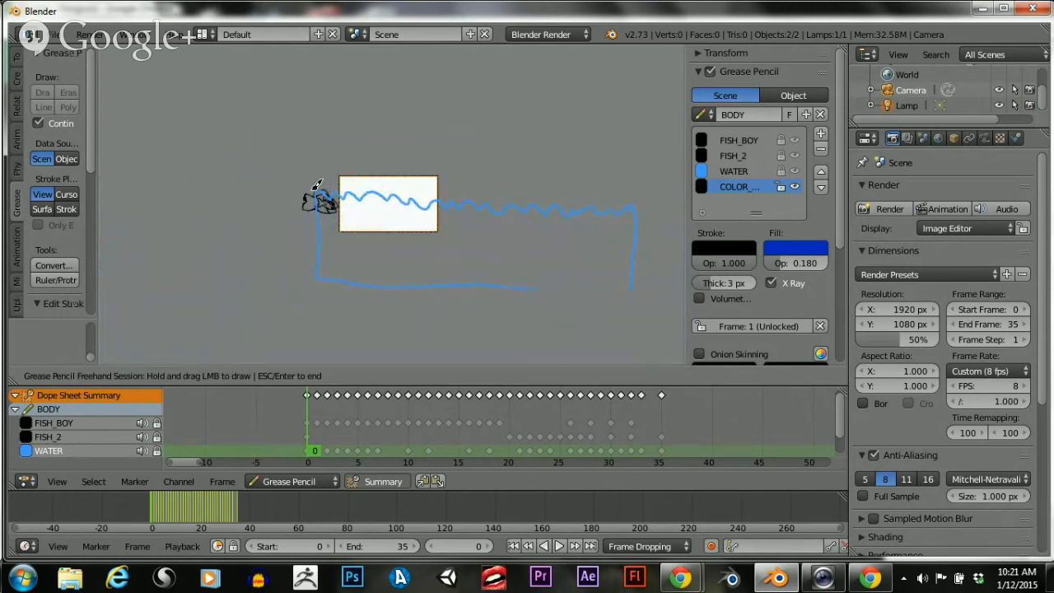
# Try two more freehand outlines around the water area, starting higher above the waves, and undo each one
pyautogui.moveTo(319, 183)
pyautogui.mouseDown()
pyautogui.moveTo(313, 239)
pyautogui.moveTo(341, 277)
pyautogui.moveTo(631, 289)
pyautogui.moveTo(636, 205)
pyautogui.mouseUp()
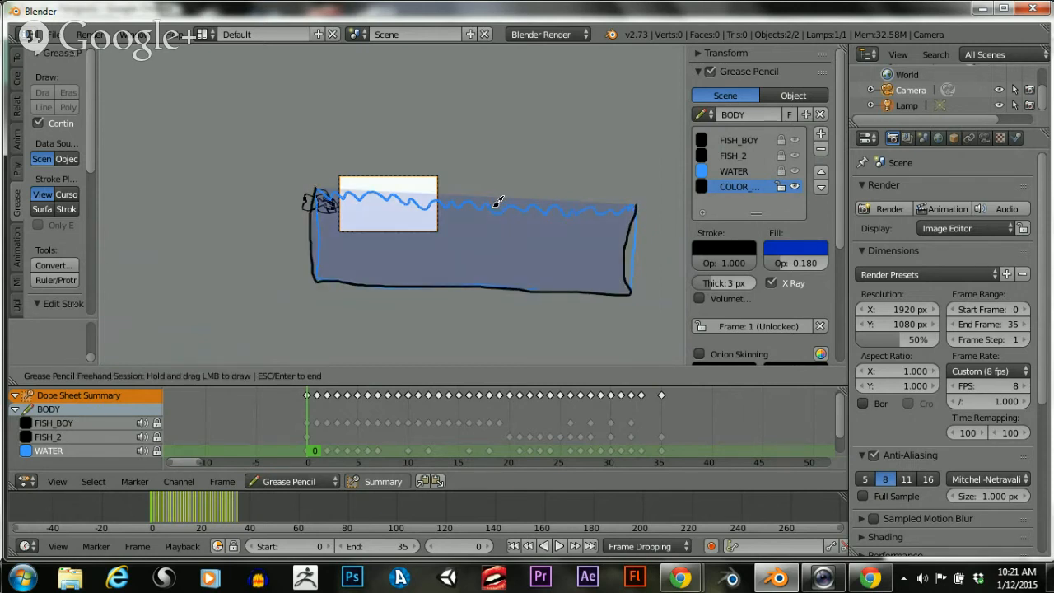
pyautogui.hotkey('ctrl', 'z')
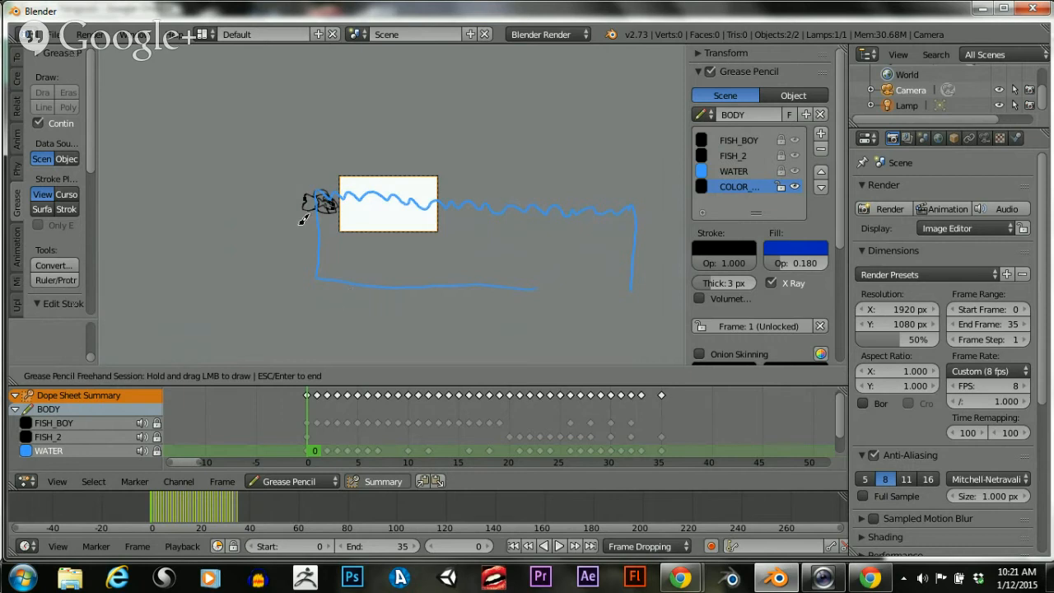
pyautogui.moveTo(319, 185)
pyautogui.mouseDown()
pyautogui.moveTo(310, 279)
pyautogui.moveTo(521, 295)
pyautogui.moveTo(631, 297)
pyautogui.moveTo(633, 198)
pyautogui.mouseUp()
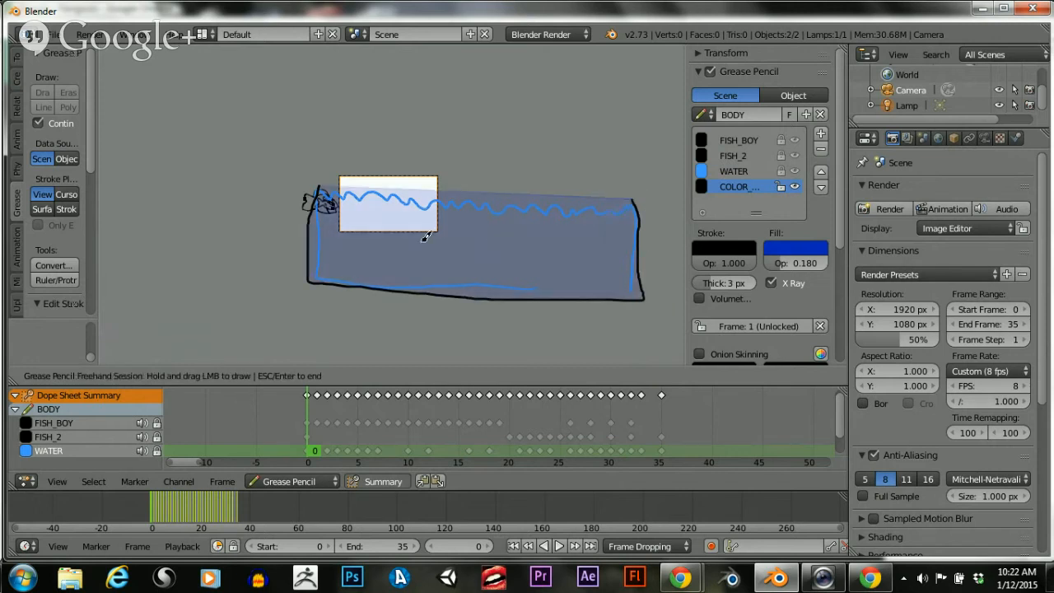
pyautogui.scroll(5, 426, 235)
pyautogui.scroll(-3, 354, 164)
pyautogui.hotkey('ctrl', 'z')
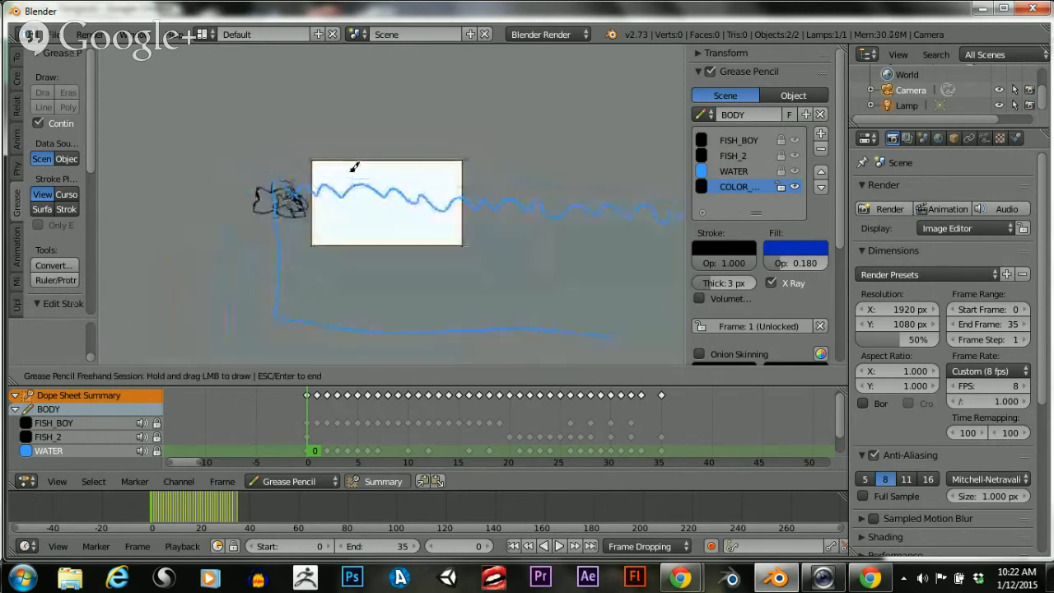
# Keep retrying the freehand outline from the water's upper left corner to its upper right corner, undoing every attempt
pyautogui.scroll(-2, 346, 191)
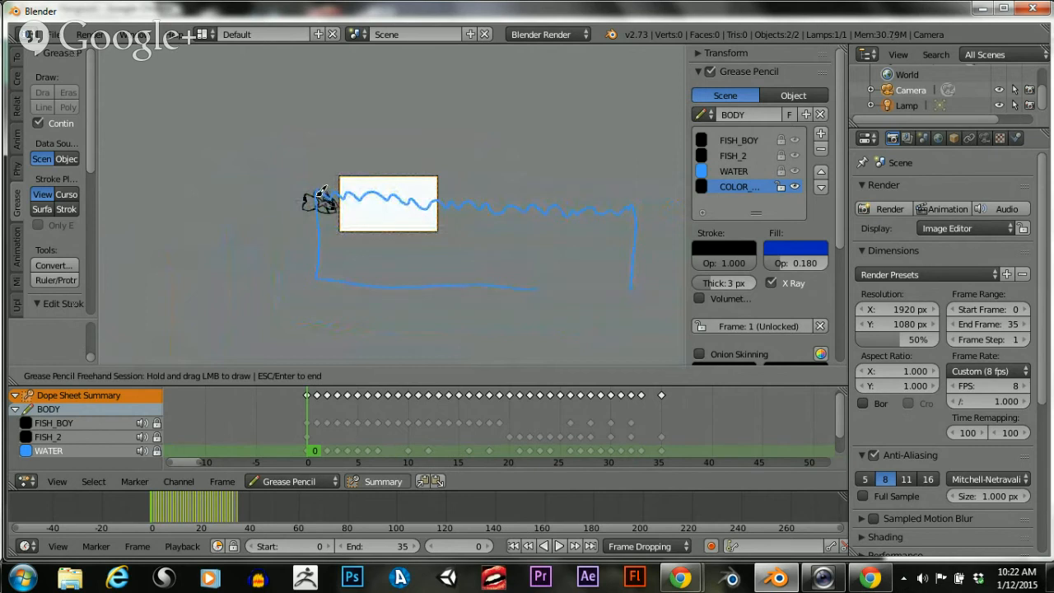
pyautogui.moveTo(320, 188)
pyautogui.mouseDown()
pyautogui.moveTo(328, 206)
pyautogui.moveTo(315, 238)
pyautogui.mouseUp()
pyautogui.hotkey('ctrl', 'z')
pyautogui.moveTo(317, 185)
pyautogui.mouseDown()
pyautogui.moveTo(318, 272)
pyautogui.moveTo(478, 285)
pyautogui.moveTo(608, 289)
pyautogui.moveTo(638, 273)
pyautogui.moveTo(639, 198)
pyautogui.mouseUp()
pyautogui.scroll(5, 366, 235)
pyautogui.scroll(-4, 366, 234)
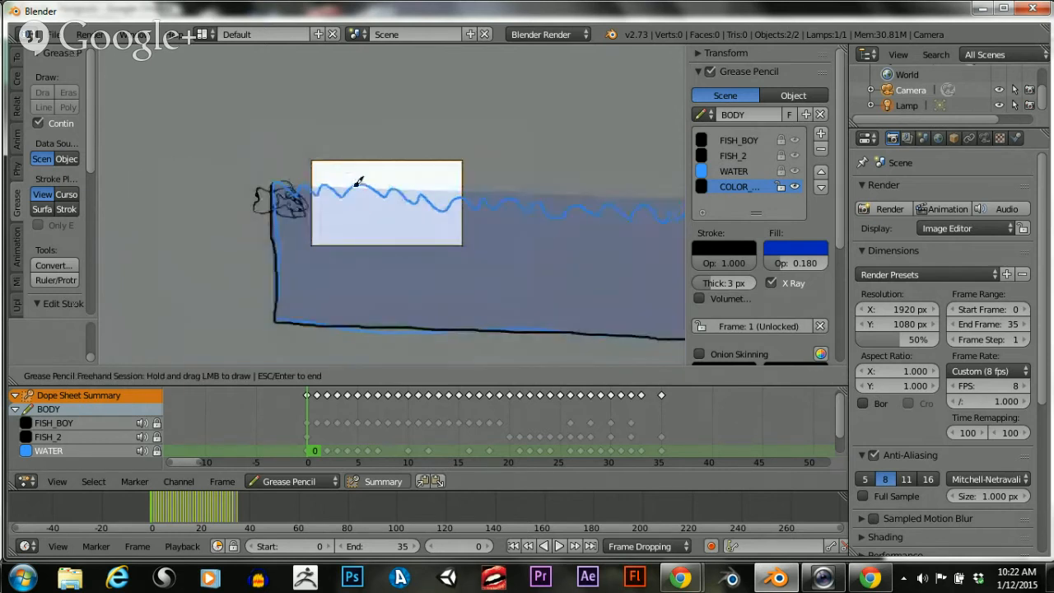
pyautogui.scroll(-2, 299, 181)
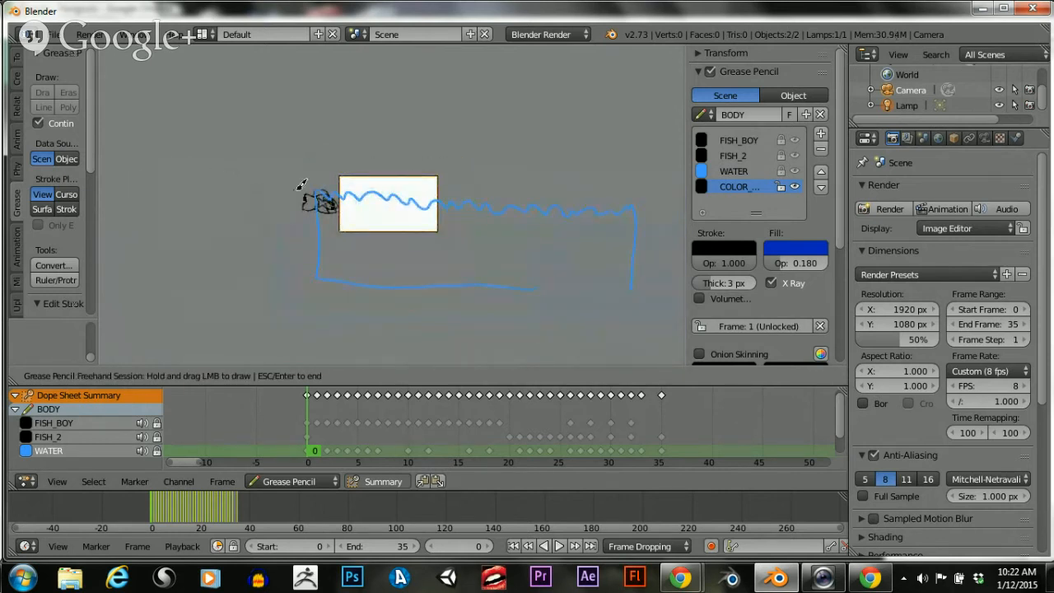
pyautogui.moveTo(317, 183)
pyautogui.mouseDown()
pyautogui.moveTo(322, 272)
pyautogui.moveTo(478, 289)
pyautogui.moveTo(629, 280)
pyautogui.moveTo(630, 208)
pyautogui.mouseUp()
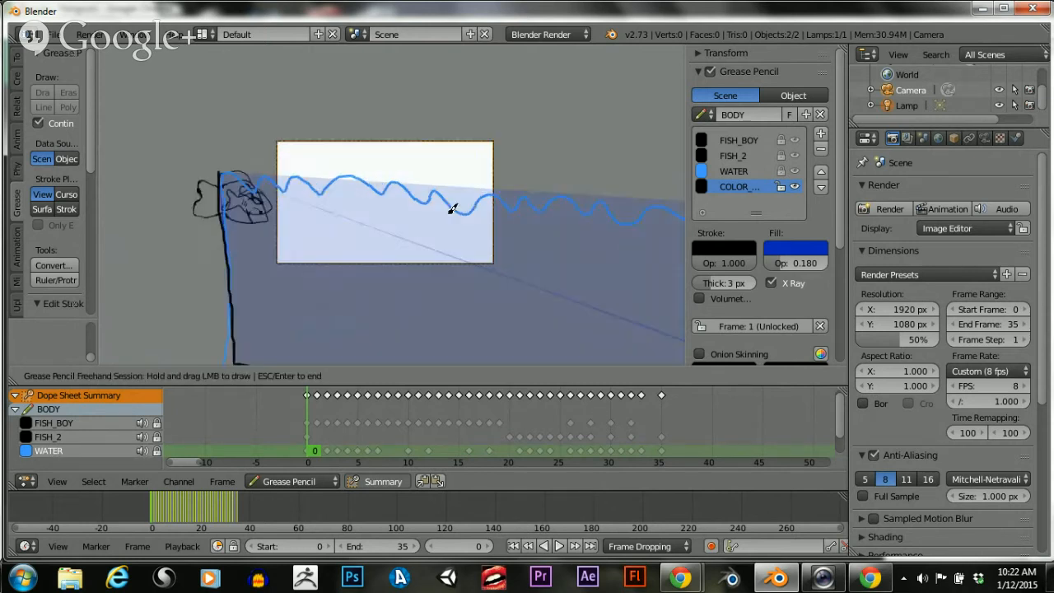
pyautogui.hotkey('ctrl', 'z')
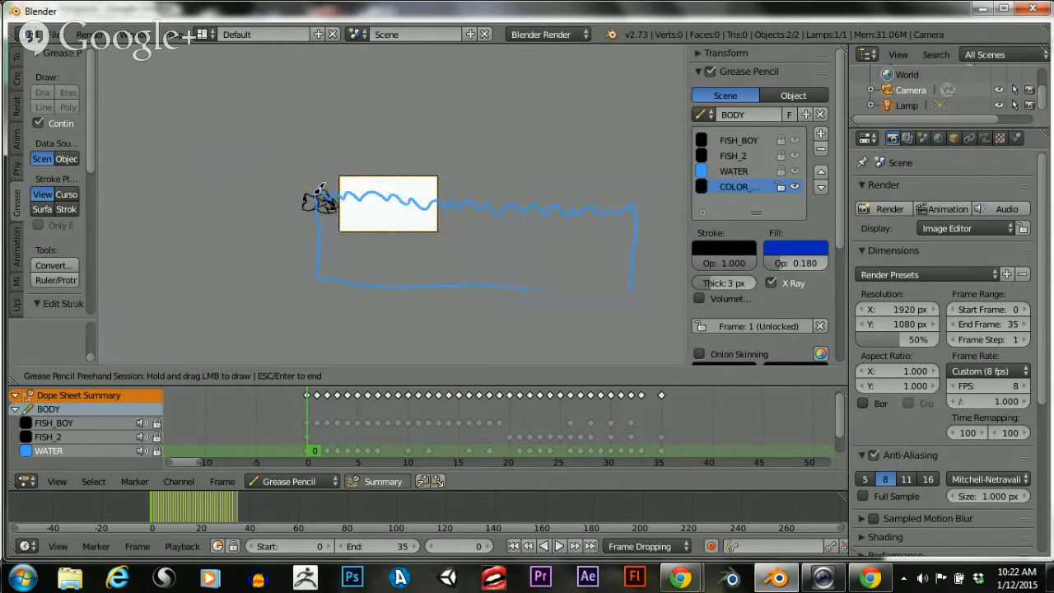
# Draw a freehand stroke down the water's left edge, along the bottom and up the right edge to fill the area blue
pyautogui.moveTo(319, 188)
pyautogui.mouseDown()
pyautogui.moveTo(333, 275)
pyautogui.moveTo(626, 290)
pyautogui.moveTo(634, 216)
pyautogui.moveTo(626, 224)
pyautogui.mouseUp()
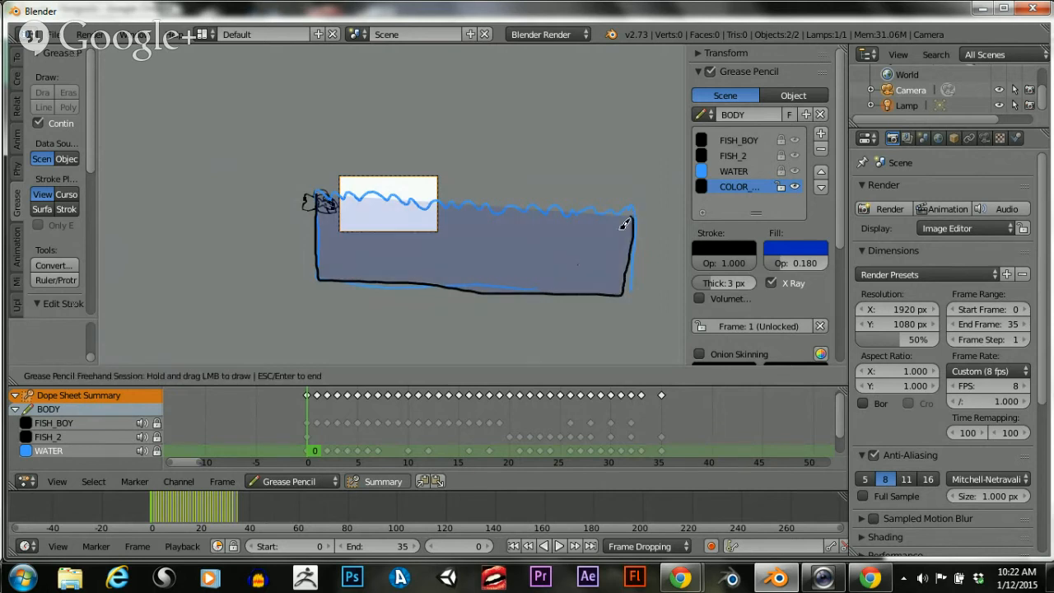
pyautogui.scroll(4, 486, 256)
pyautogui.scroll(-4, 434, 253)
pyautogui.press('Escape')
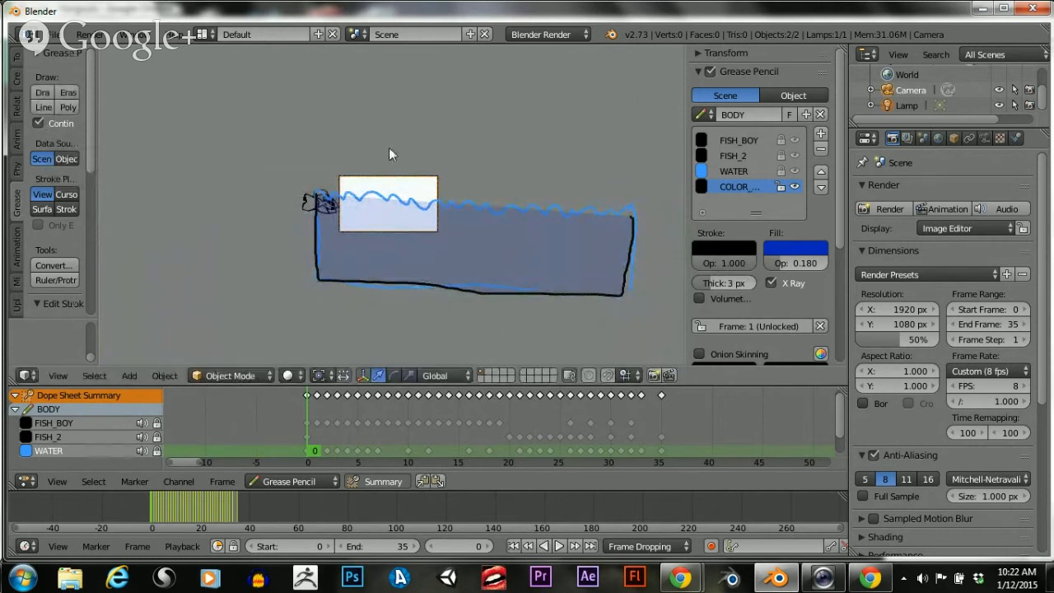
# Set the colour layer's stroke opacity to 0 so only the blue fill is drawn
pyautogui.moveTo(741, 263); pyautogui.dragTo(676, 260)
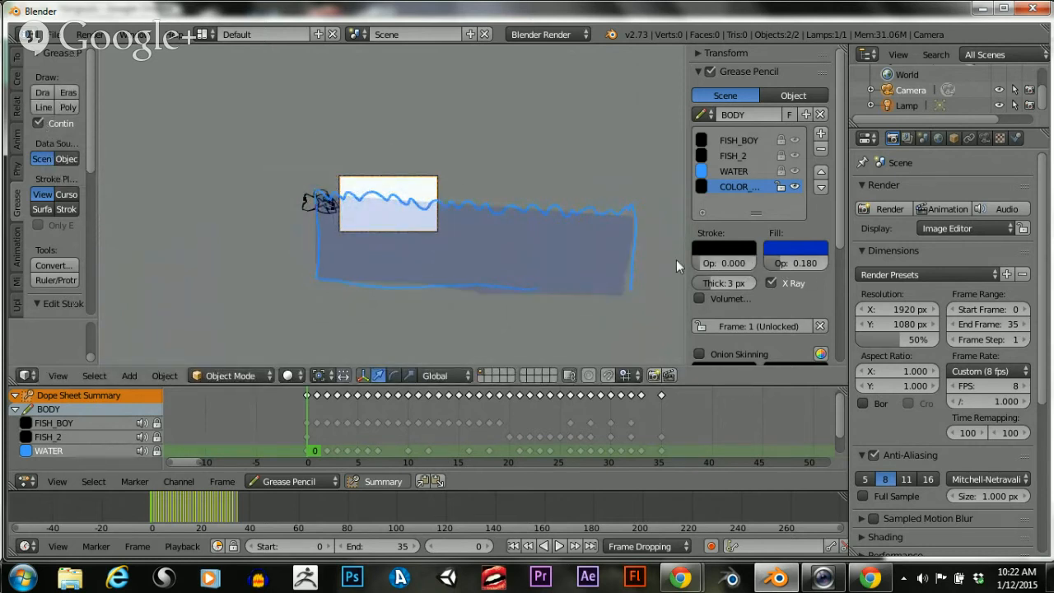
pyautogui.scroll(6, 384, 226)
pyautogui.scroll(-4, 377, 208)
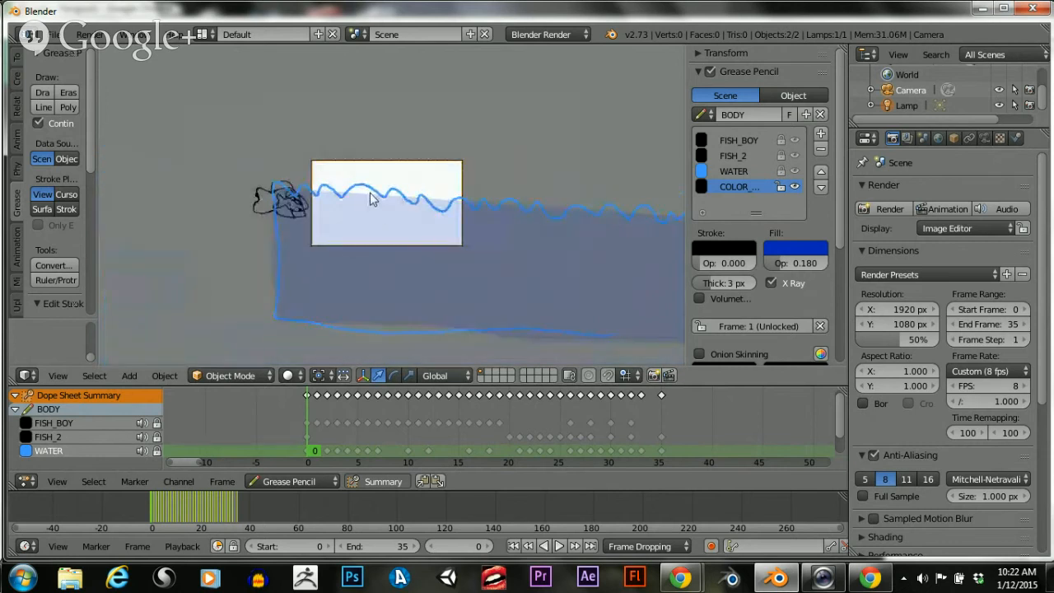
pyautogui.scroll(2, 375, 200)
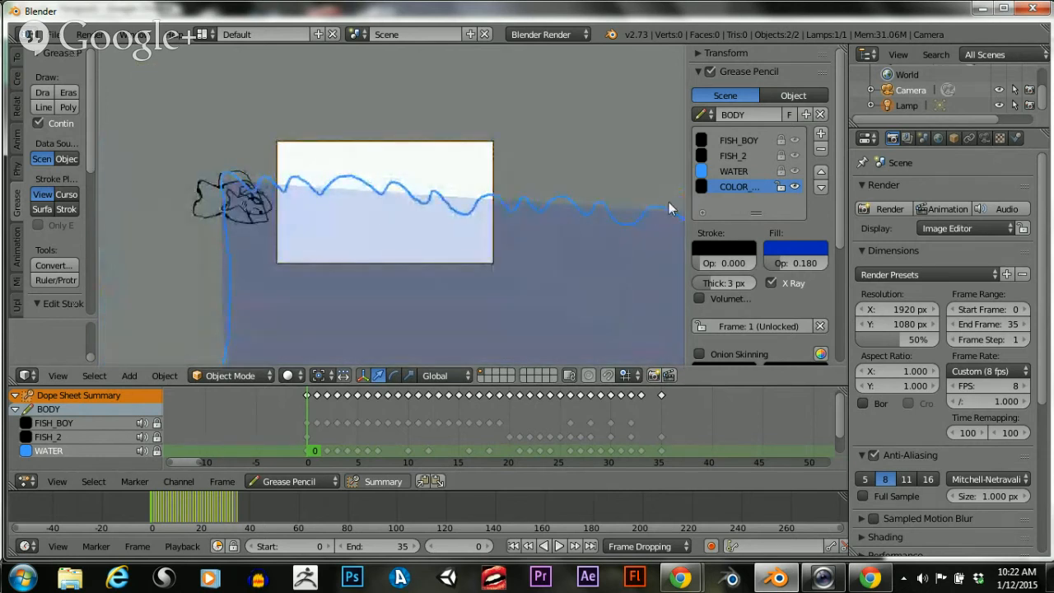
# Change the colour layer's stroke colour from black to blue and leave the layer unlocked for editing
pyautogui.click(701, 186)
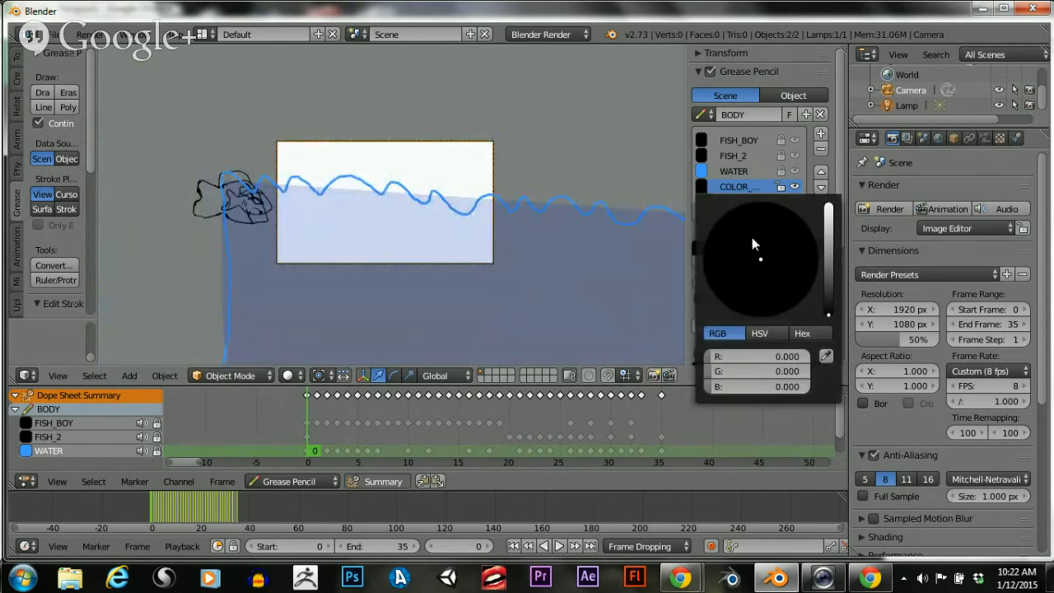
pyautogui.moveTo(822, 269); pyautogui.dragTo(799, 227)
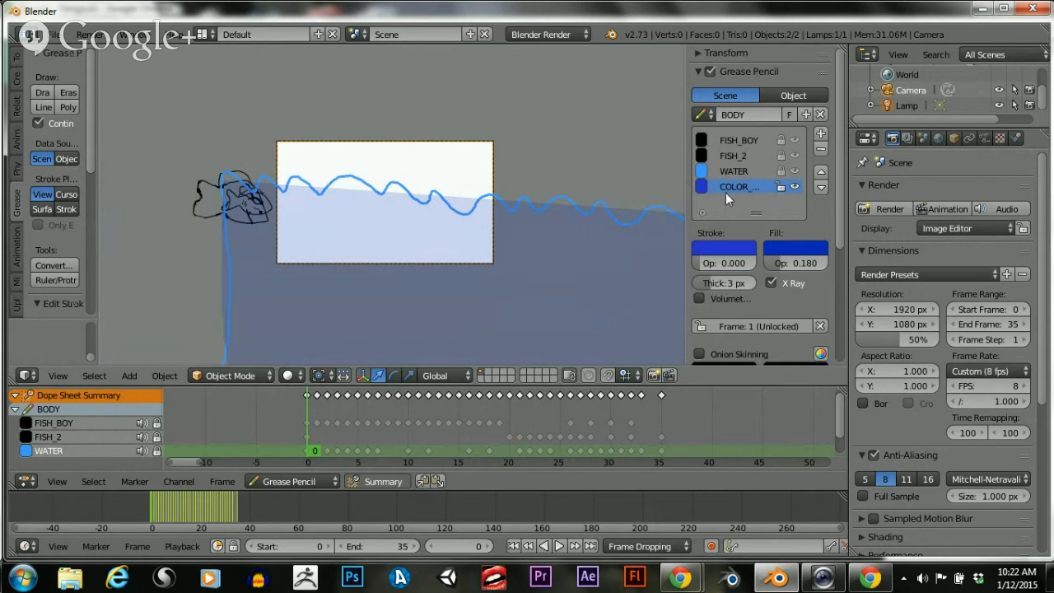
pyautogui.click(781, 188)
pyautogui.scroll(-4, 496, 216)
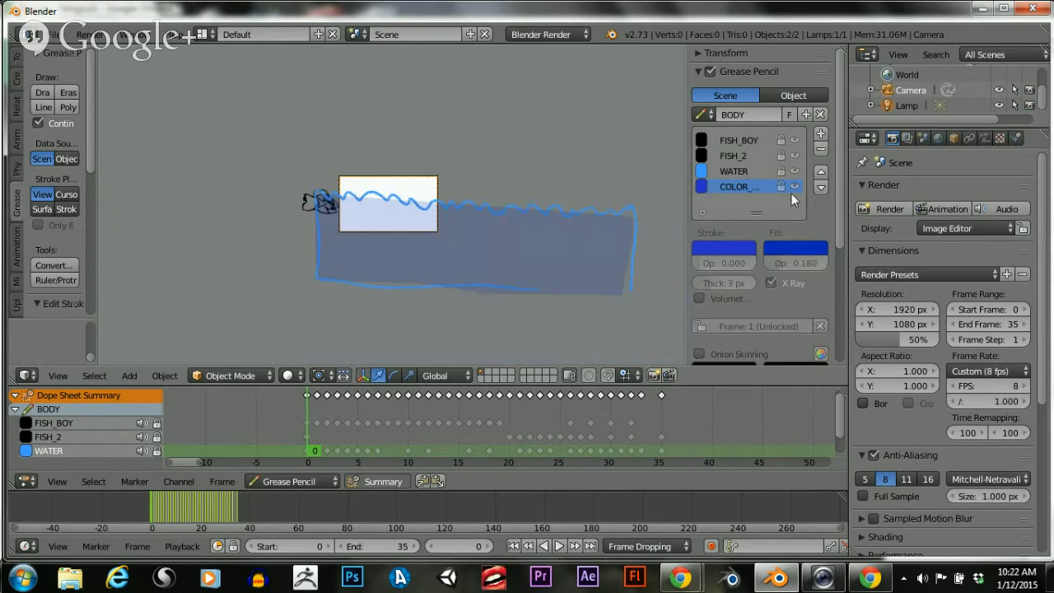
pyautogui.click(781, 187)
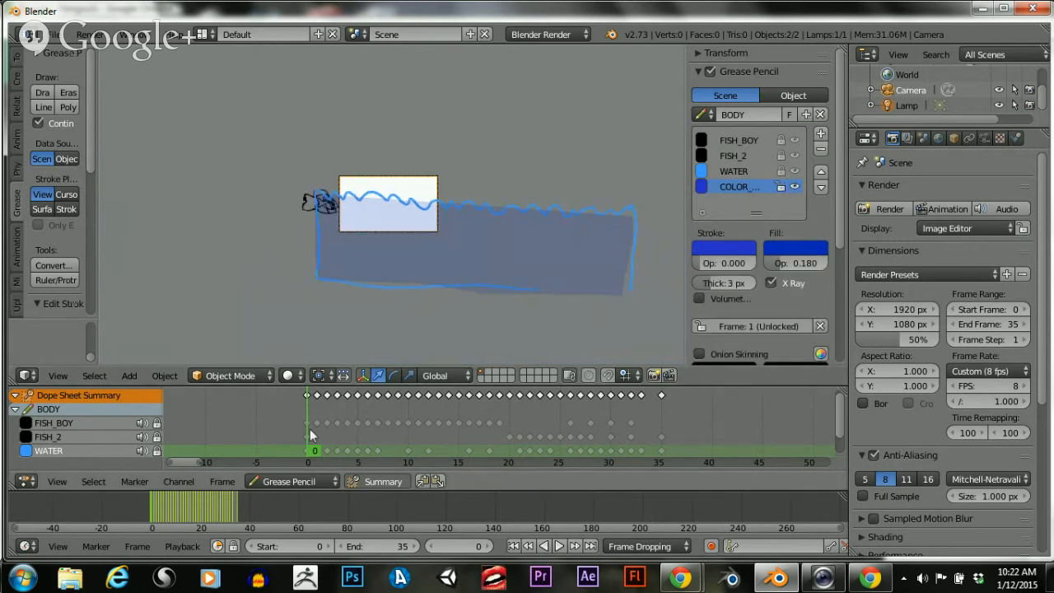
# Enlarge the Dope Sheet to show the COLOR_WATER channel and move its keyframe to frame 0
pyautogui.moveTo(310, 435)
pyautogui.mouseDown()
pyautogui.moveTo(481, 408)
pyautogui.moveTo(305, 420)
pyautogui.mouseUp()
pyautogui.scroll(4, 359, 269)
pyautogui.scroll(-4, 363, 271)
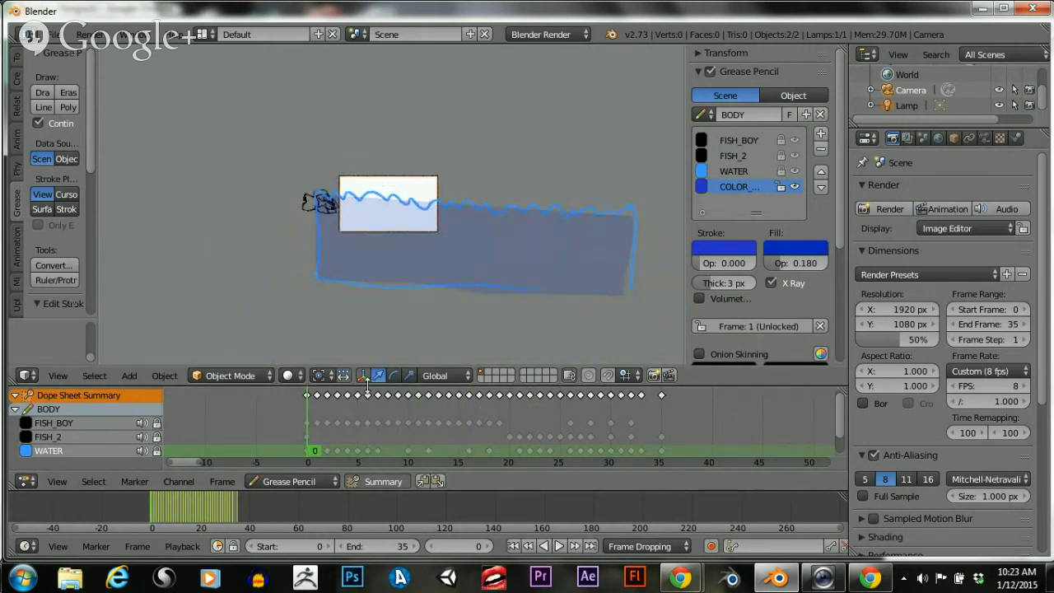
pyautogui.moveTo(367, 383); pyautogui.dragTo(364, 298)
pyautogui.click(318, 386)
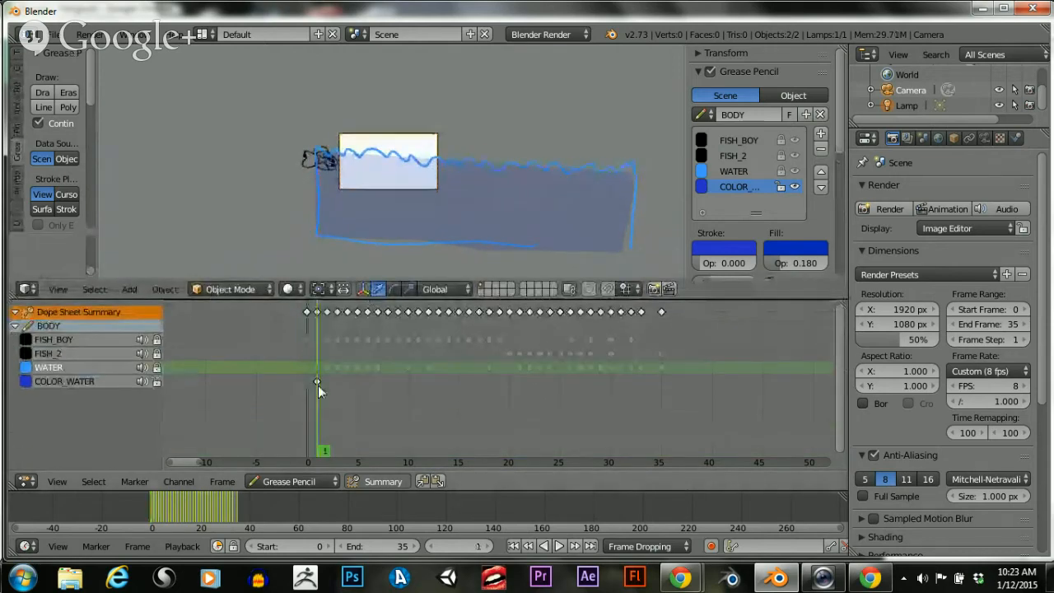
pyautogui.click(314, 382)
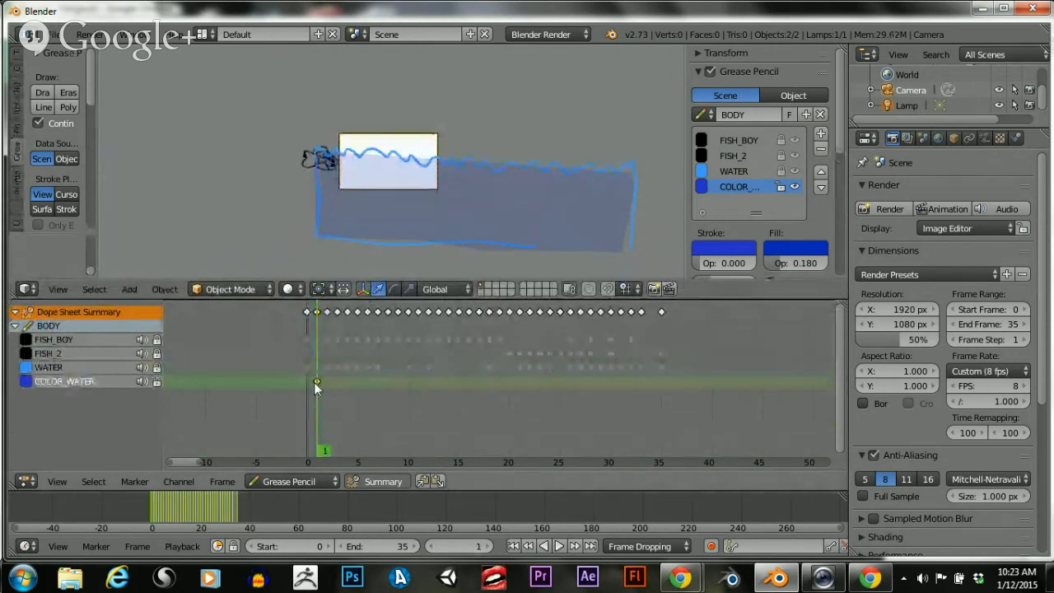
pyautogui.press('g')
pyautogui.click(300, 383)
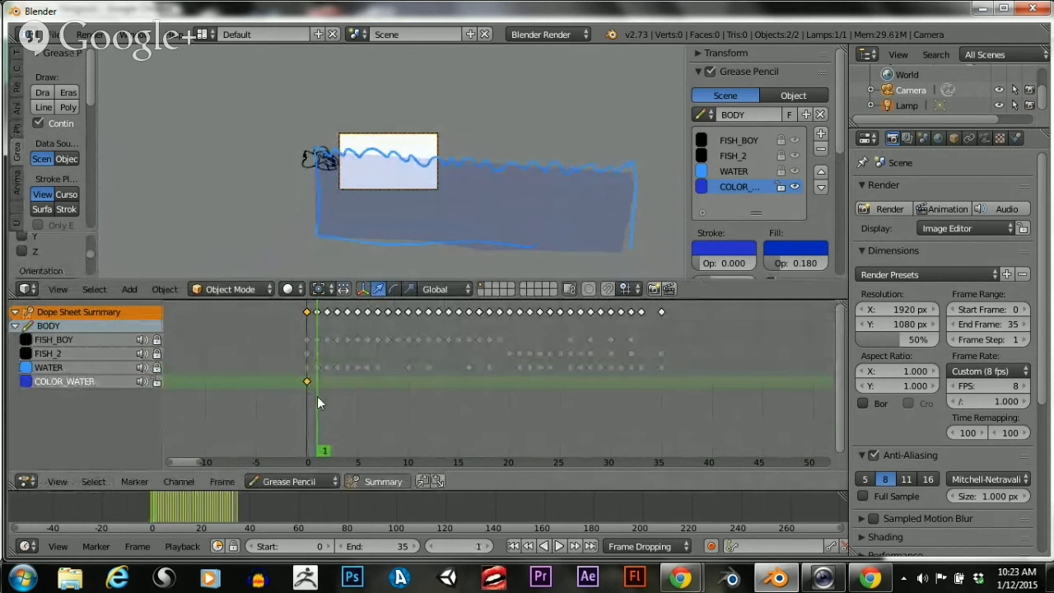
pyautogui.click(307, 401)
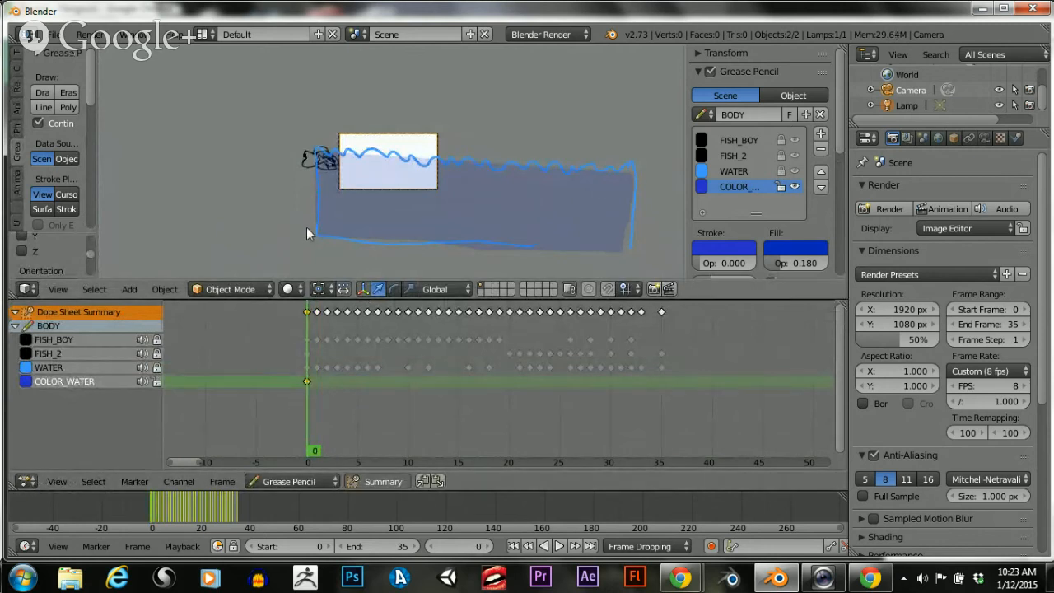
# At frame 2, select the blue fill stroke and move it about -3.8 along X to match the water outline
pyautogui.click(312, 405)
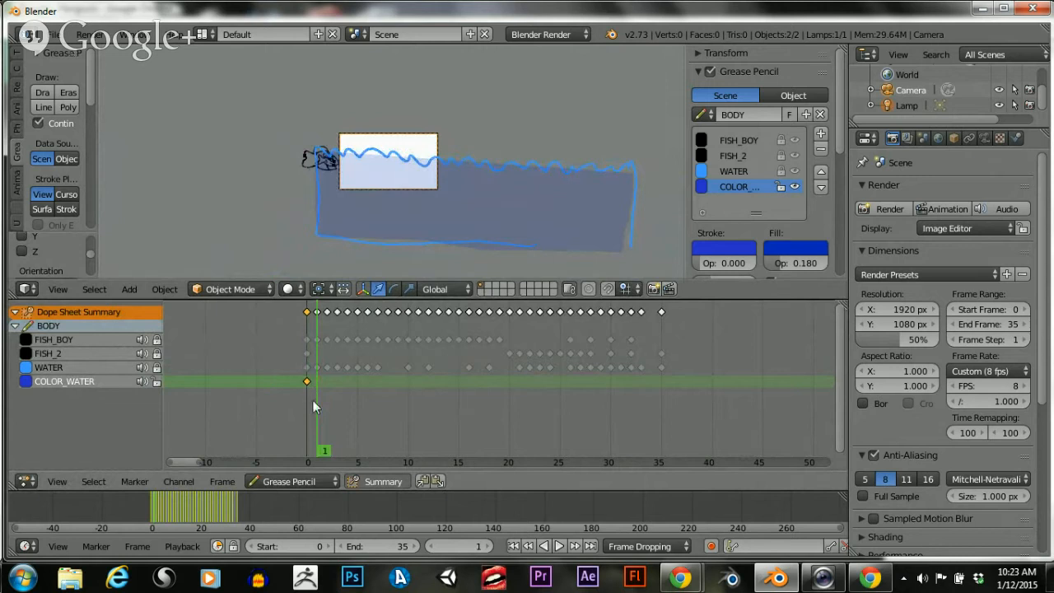
pyautogui.moveTo(313, 400)
pyautogui.mouseDown()
pyautogui.moveTo(331, 397)
pyautogui.moveTo(301, 405)
pyautogui.moveTo(324, 400)
pyautogui.mouseUp()
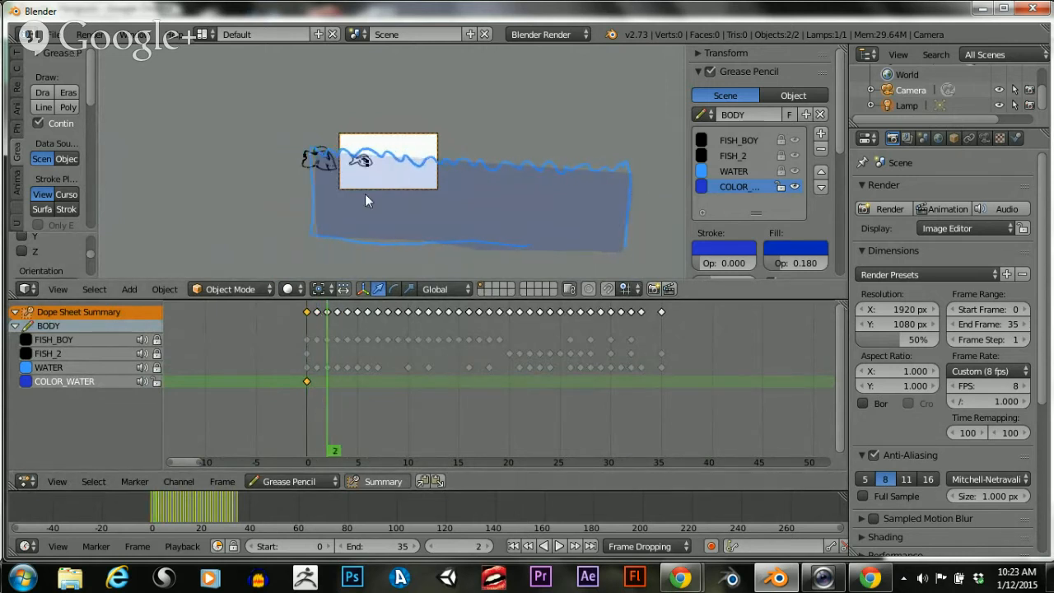
pyautogui.scroll(-4, 48, 178)
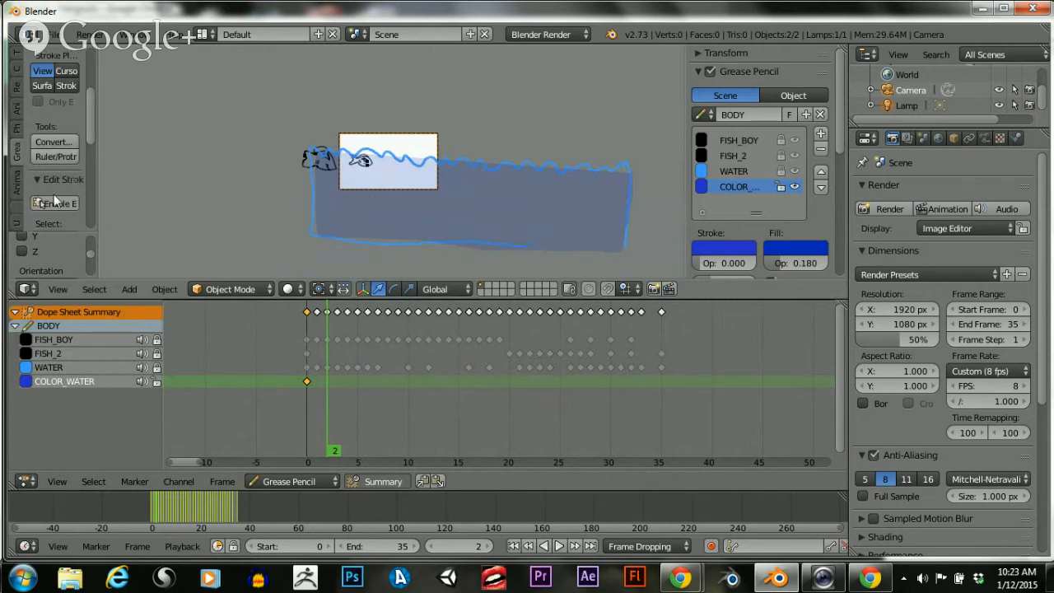
pyautogui.rightClick(328, 195)
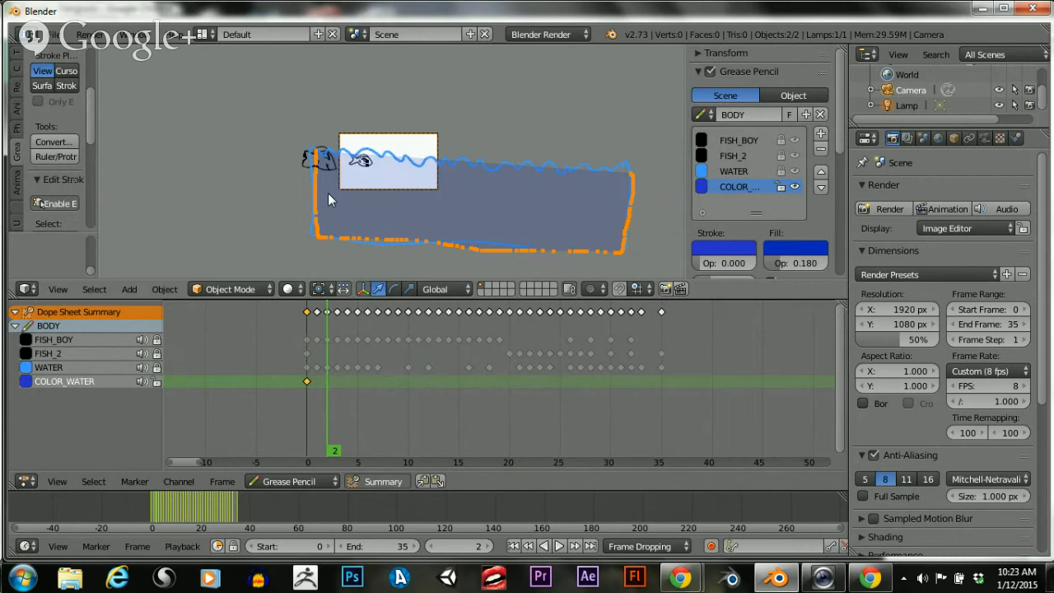
pyautogui.press('g')
pyautogui.press('x')
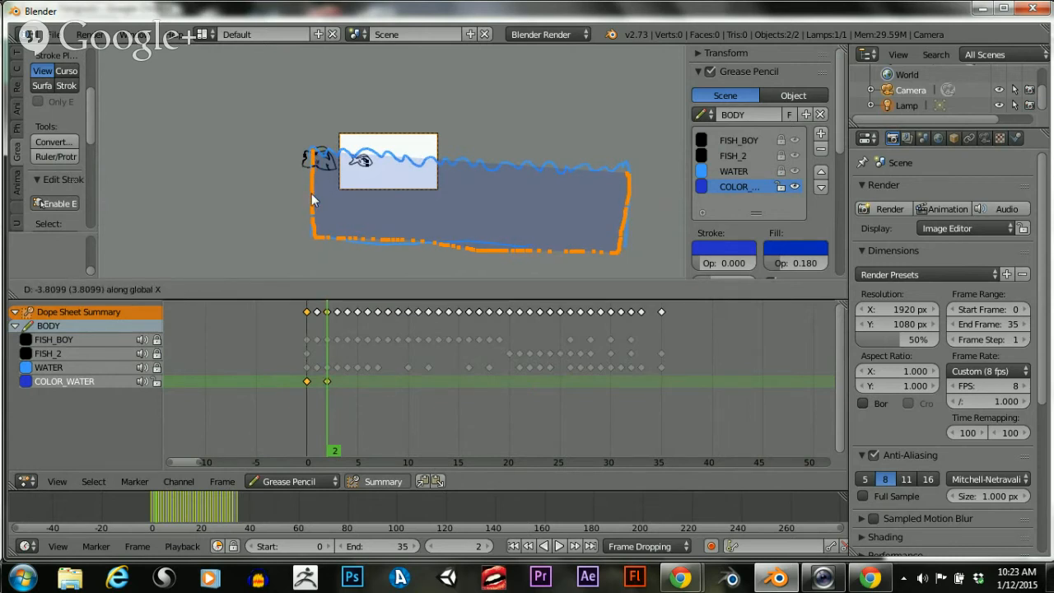
pyautogui.click(313, 200)
# At frame 3, move the whole fill stroke in the negative X direction until it lines up with the shifted water outline
pyautogui.click(339, 392)
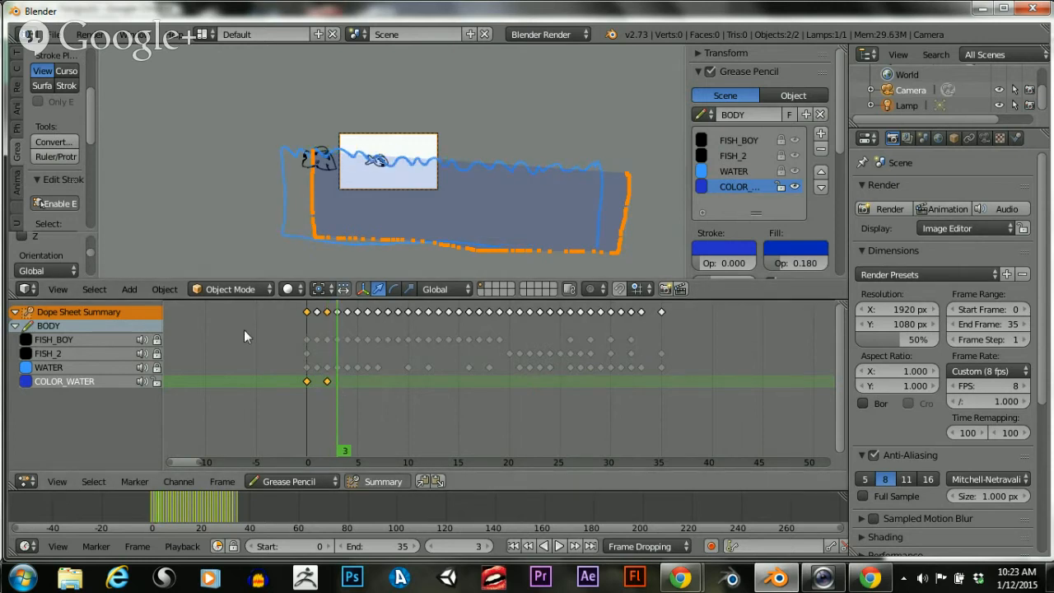
pyautogui.press('a')
pyautogui.press('g')
pyautogui.press('x')
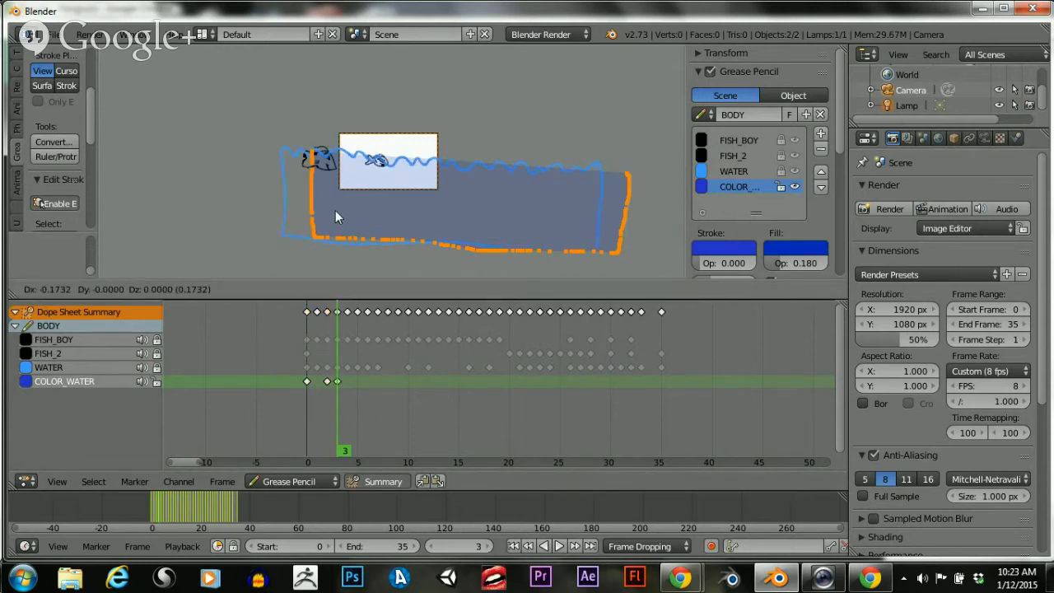
pyautogui.click(211, 212)
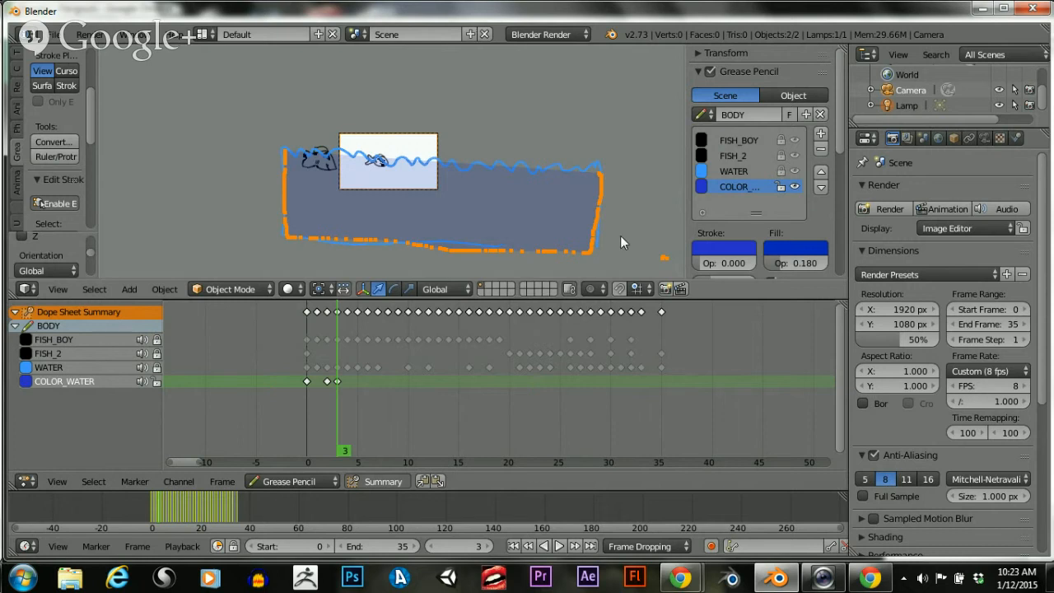
# Box-select the stray stroke points beyond the water's lower right corner at frame 3 and delete them
pyautogui.press('a')
pyautogui.moveTo(624, 217); pyautogui.dragTo(679, 294)
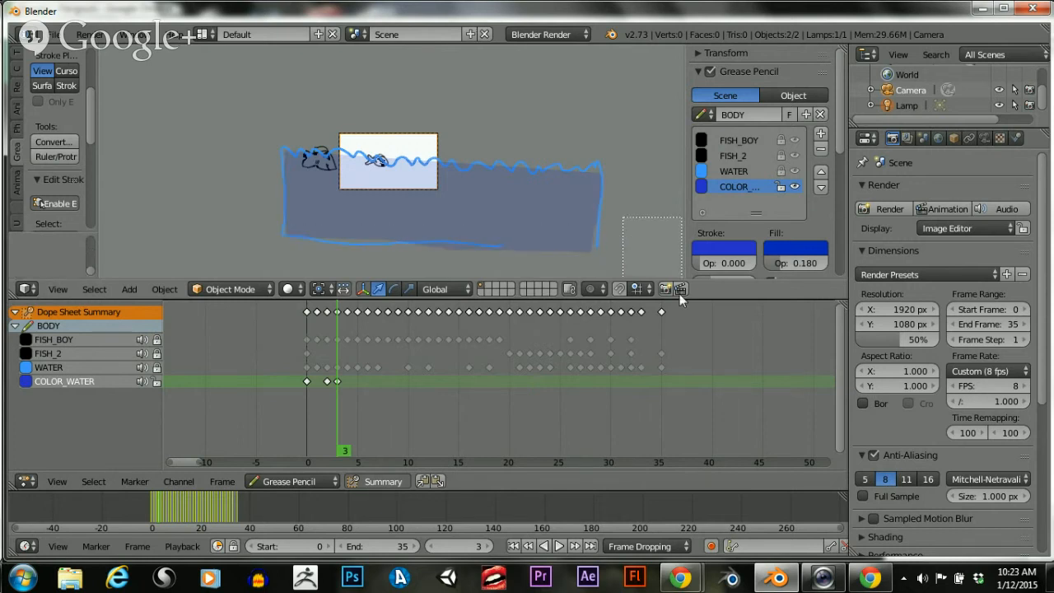
pyautogui.press('x')
pyautogui.click(650, 243)
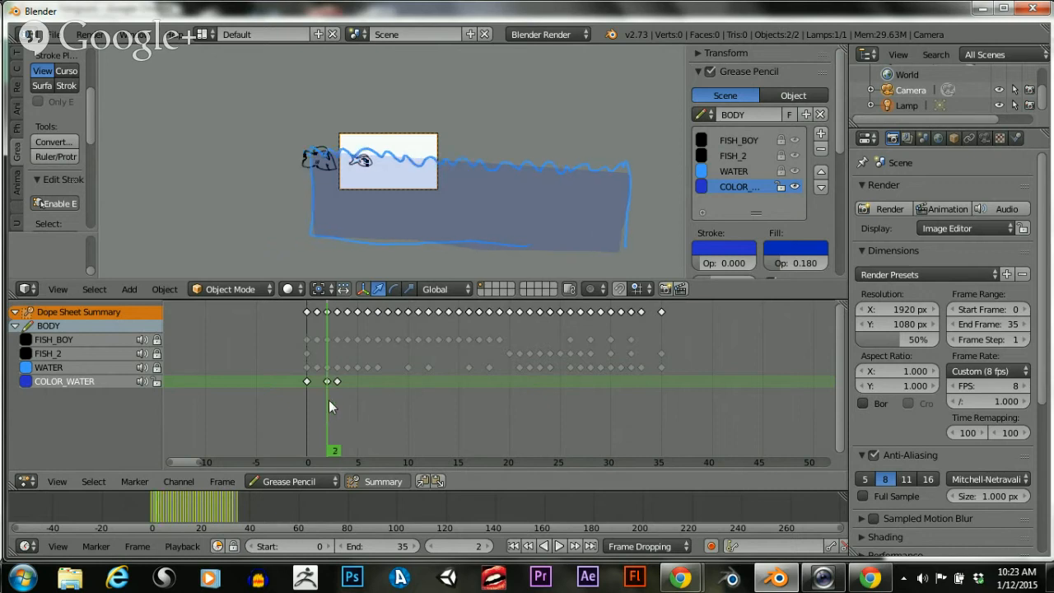
# At frame 4, select the fill stroke and move it slightly up and to the left to fit the water outline
pyautogui.moveTo(337, 397); pyautogui.dragTo(347, 396)
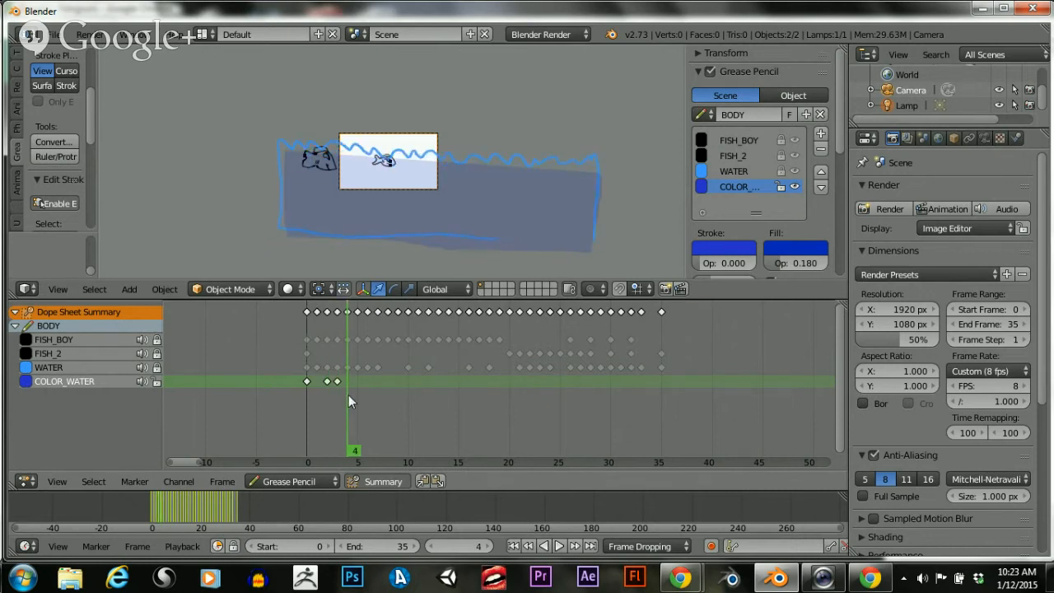
pyautogui.rightClick(290, 208)
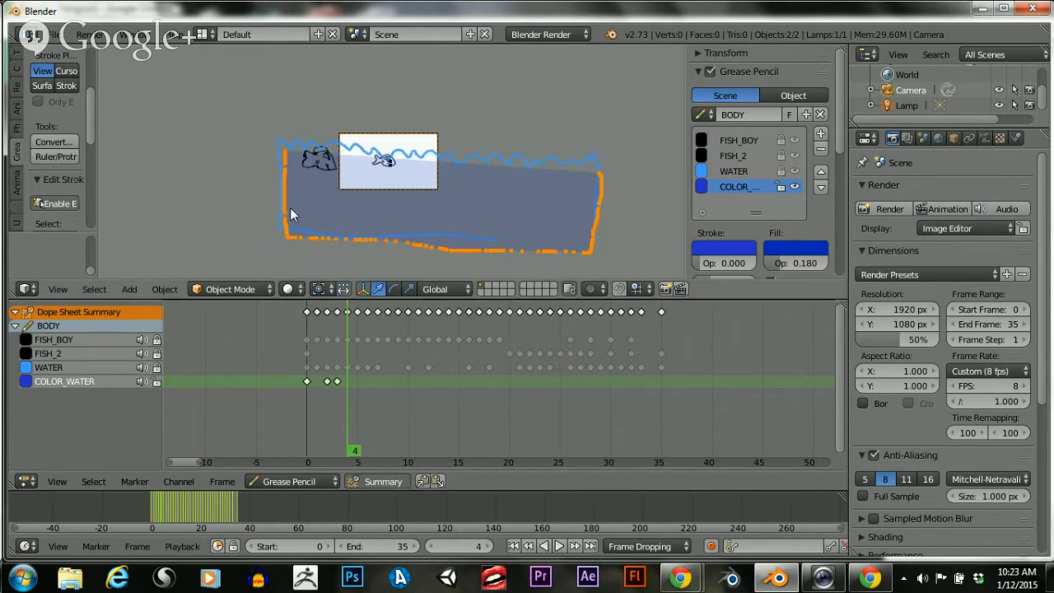
pyautogui.press('g')
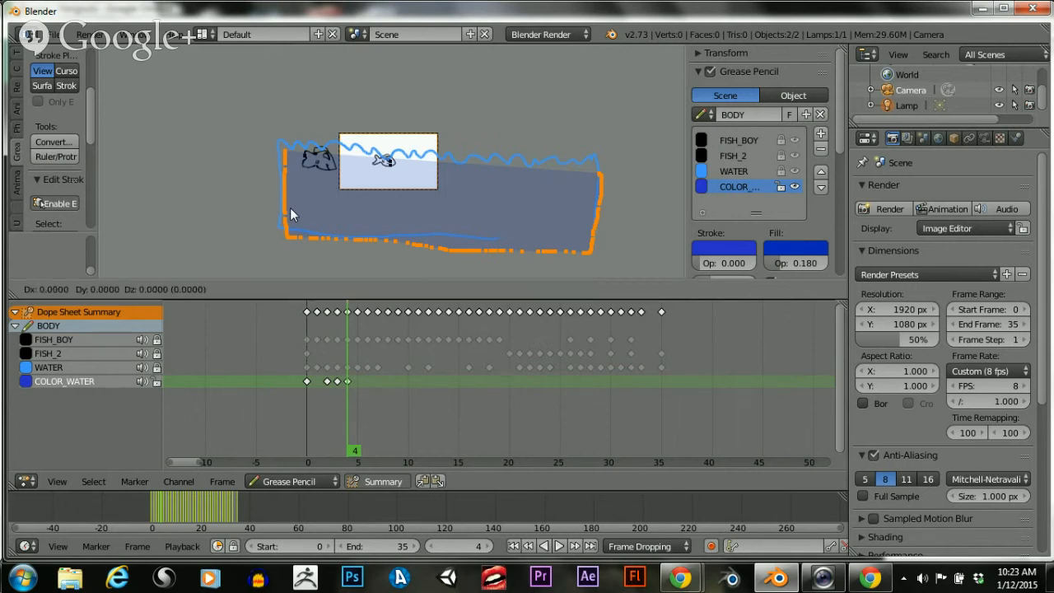
pyautogui.press('y')
pyautogui.click(288, 221)
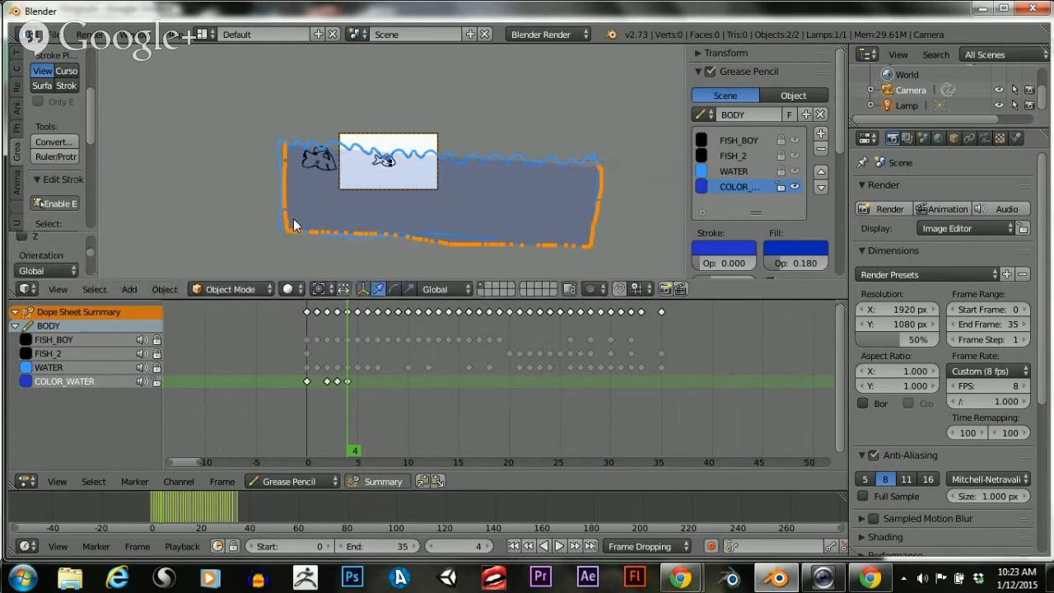
pyautogui.press('g')
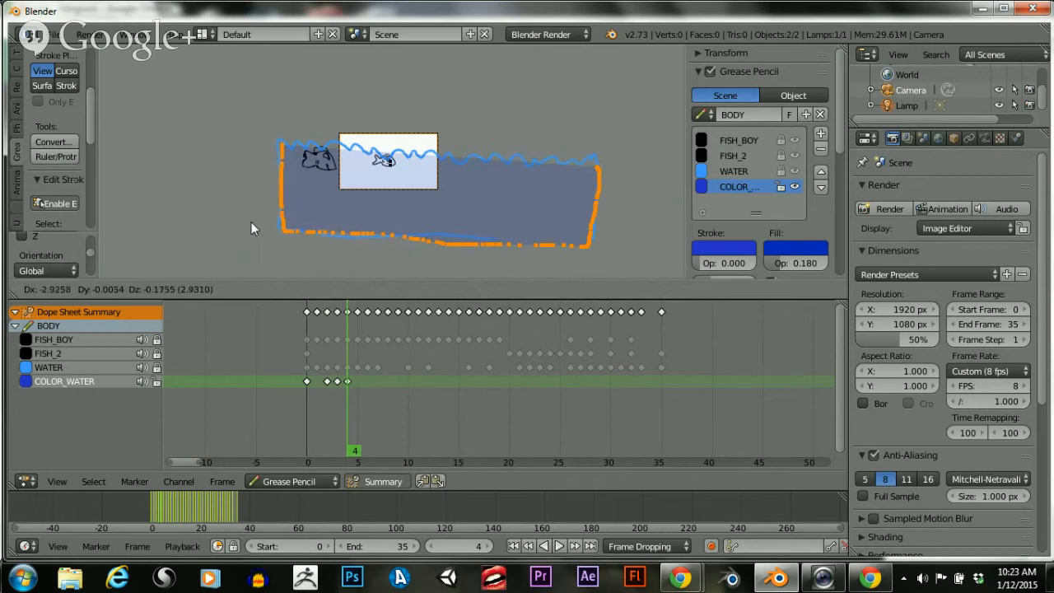
pyautogui.click(228, 223)
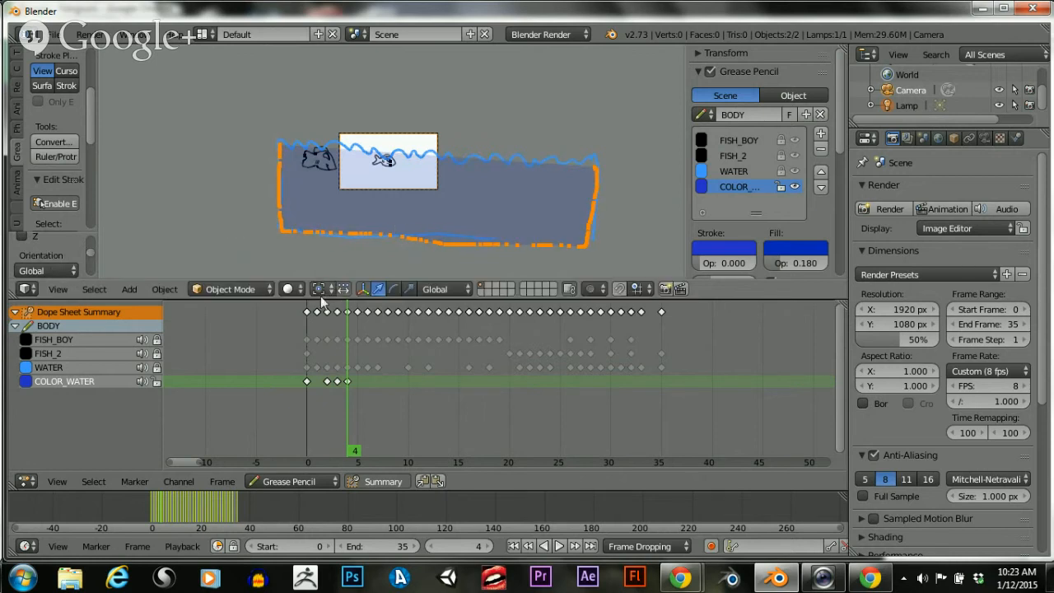
# At frame 6, move the fill stroke about 15 units left and slightly up to follow the water outline
pyautogui.moveTo(343, 405); pyautogui.dragTo(362, 409)
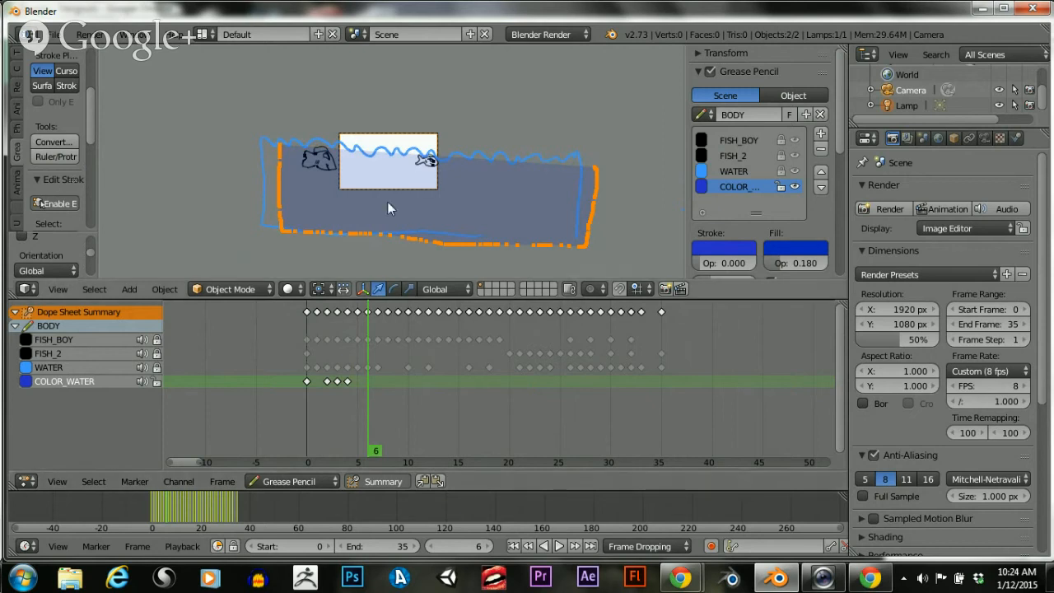
pyautogui.press('g')
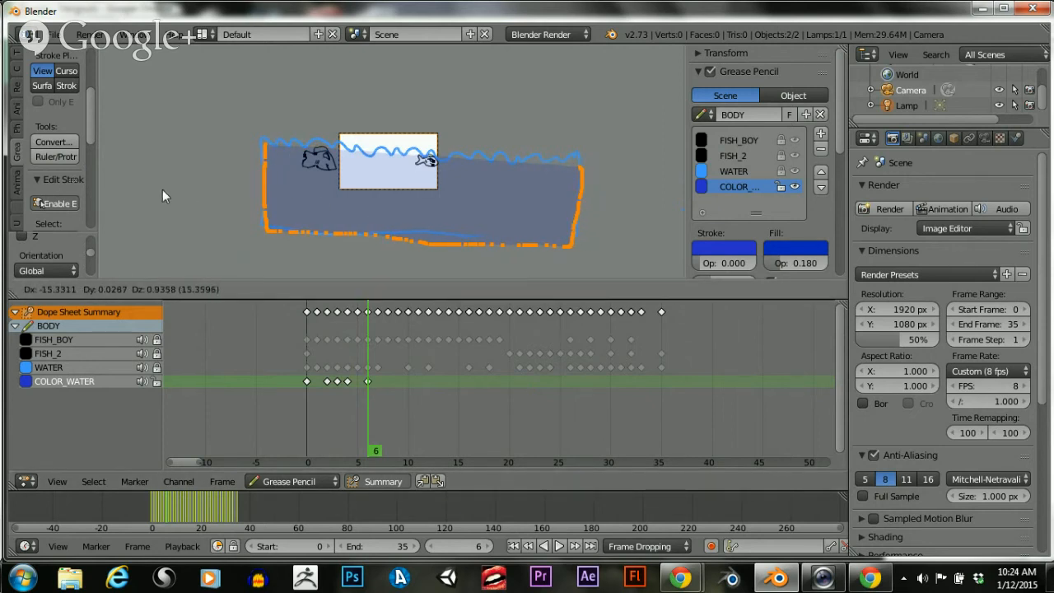
pyautogui.click(161, 190)
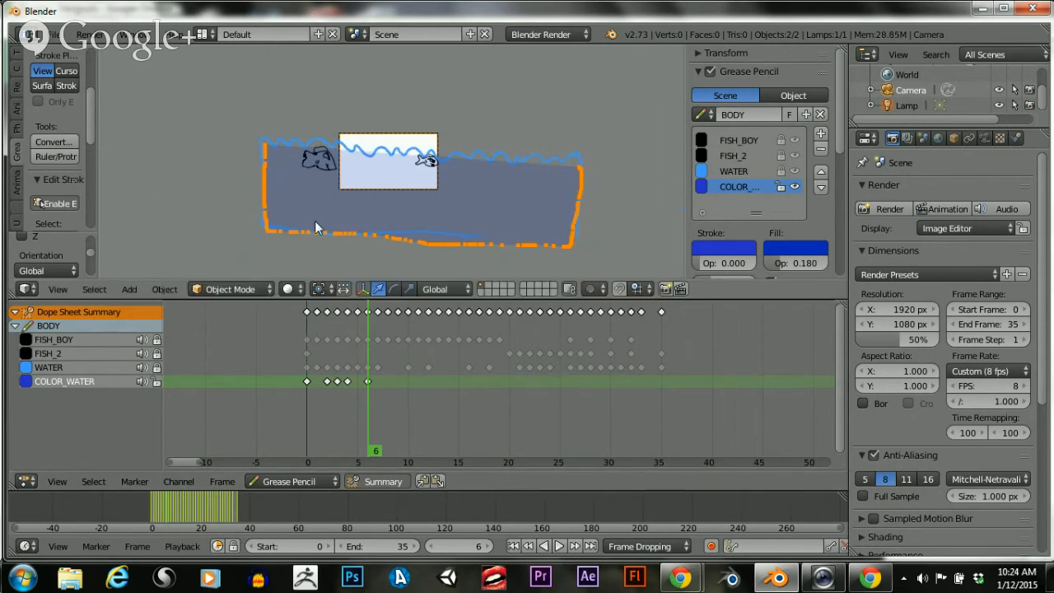
pyautogui.press('g')
pyautogui.click(315, 238)
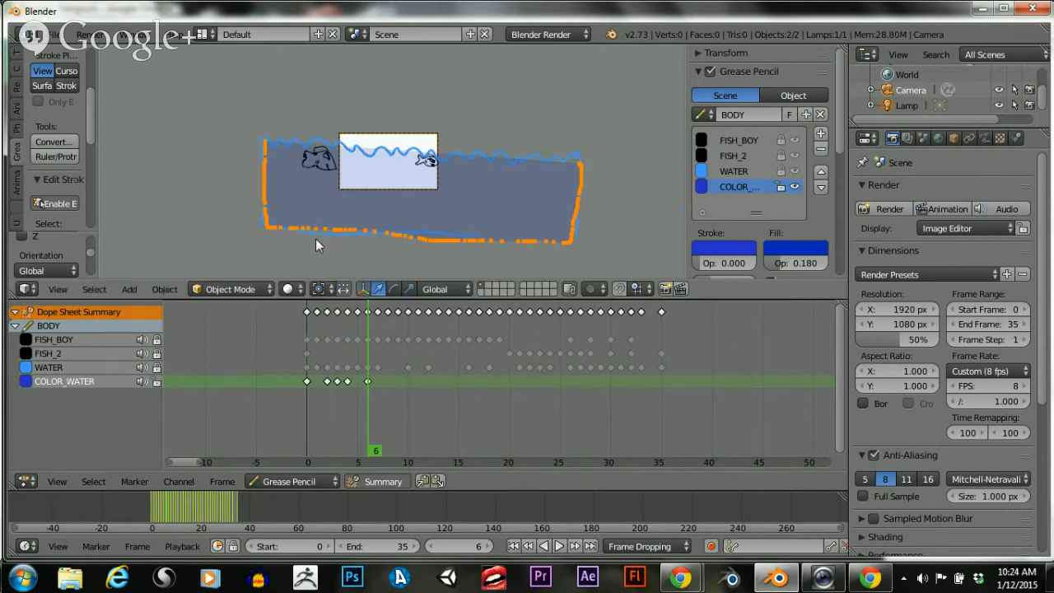
# Go to frame 10, try moving the fill stroke along X to the water outline, and undo the move
pyautogui.click(381, 404)
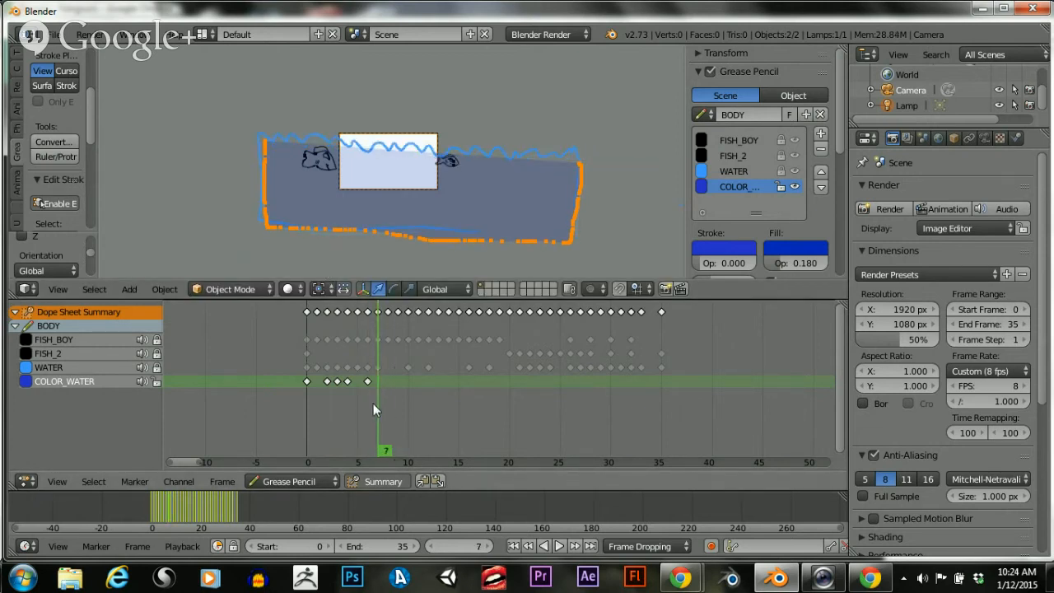
pyautogui.moveTo(373, 404); pyautogui.dragTo(413, 402)
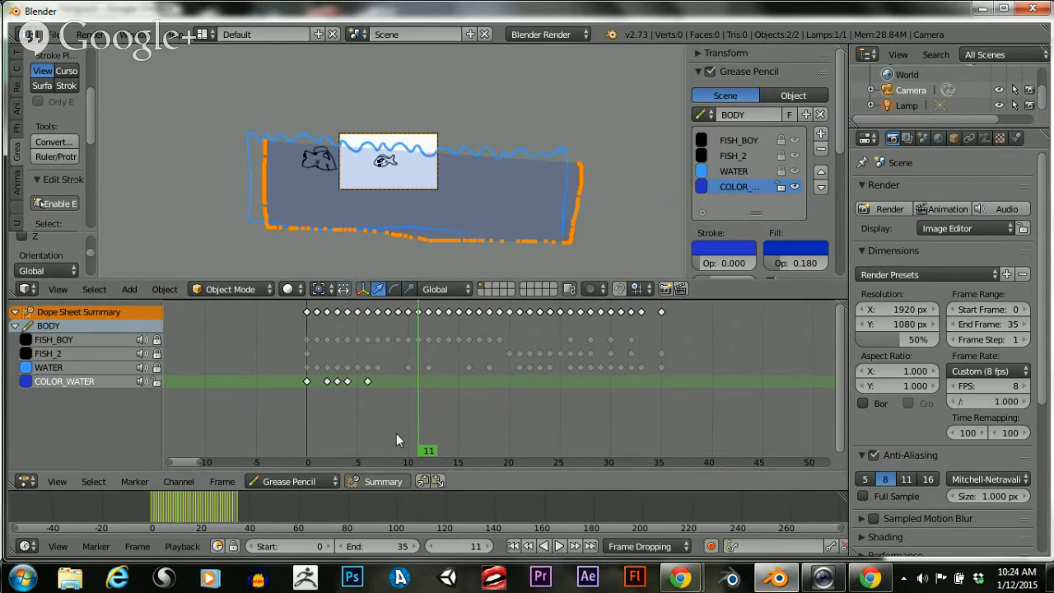
pyautogui.moveTo(411, 427)
pyautogui.mouseDown()
pyautogui.moveTo(398, 426)
pyautogui.moveTo(408, 426)
pyautogui.mouseUp()
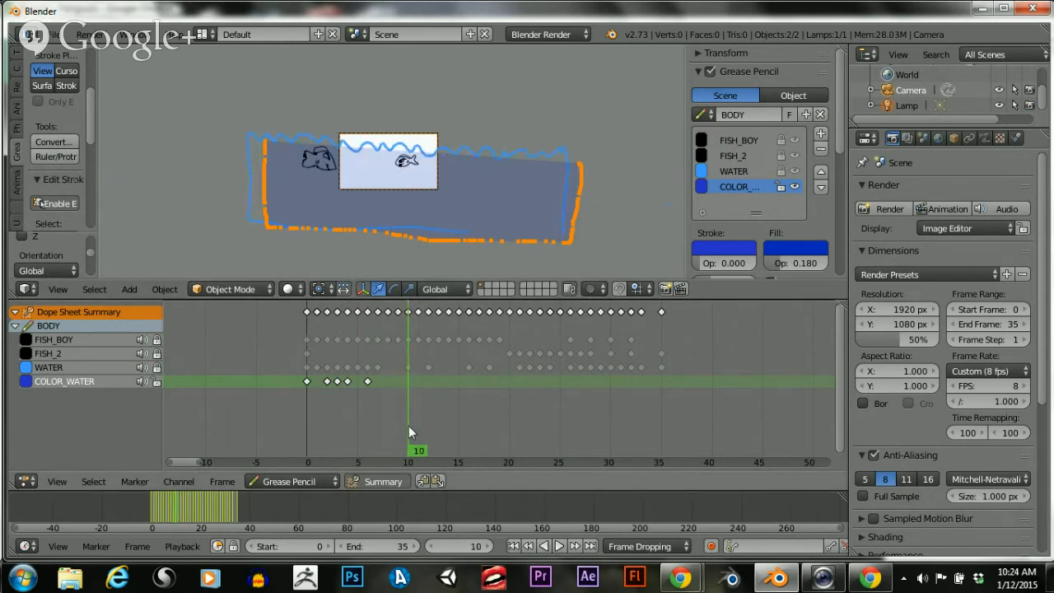
pyautogui.press('g')
pyautogui.press('x')
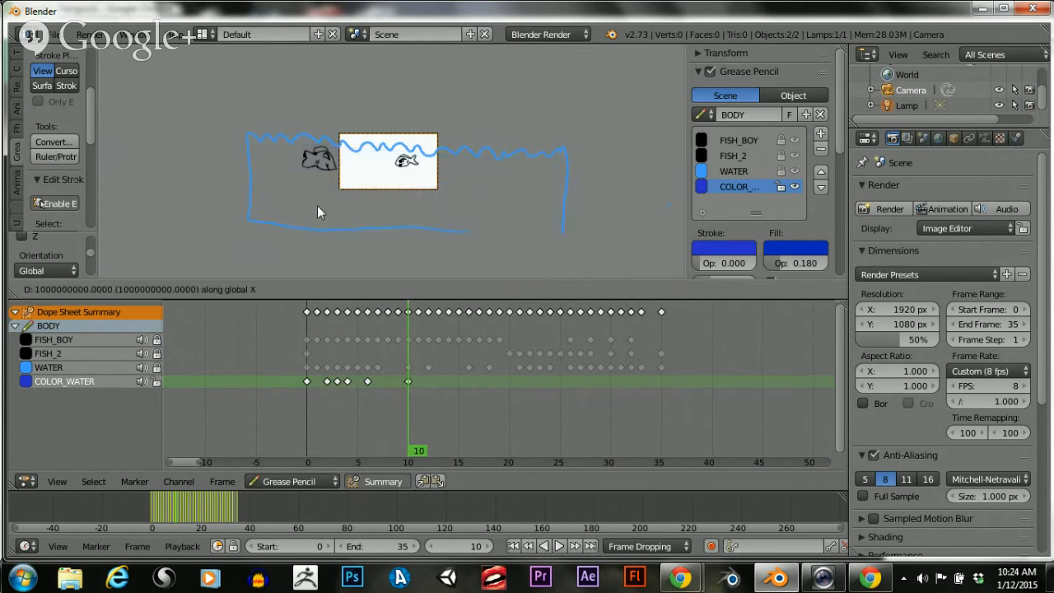
pyautogui.press('Return')
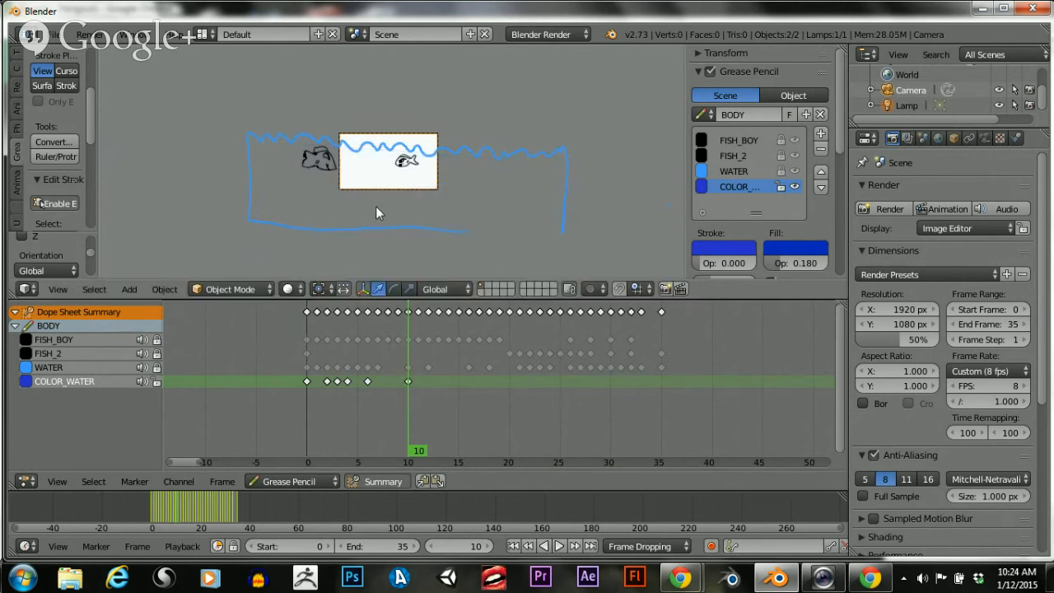
pyautogui.hotkey('ctrl', 'z')
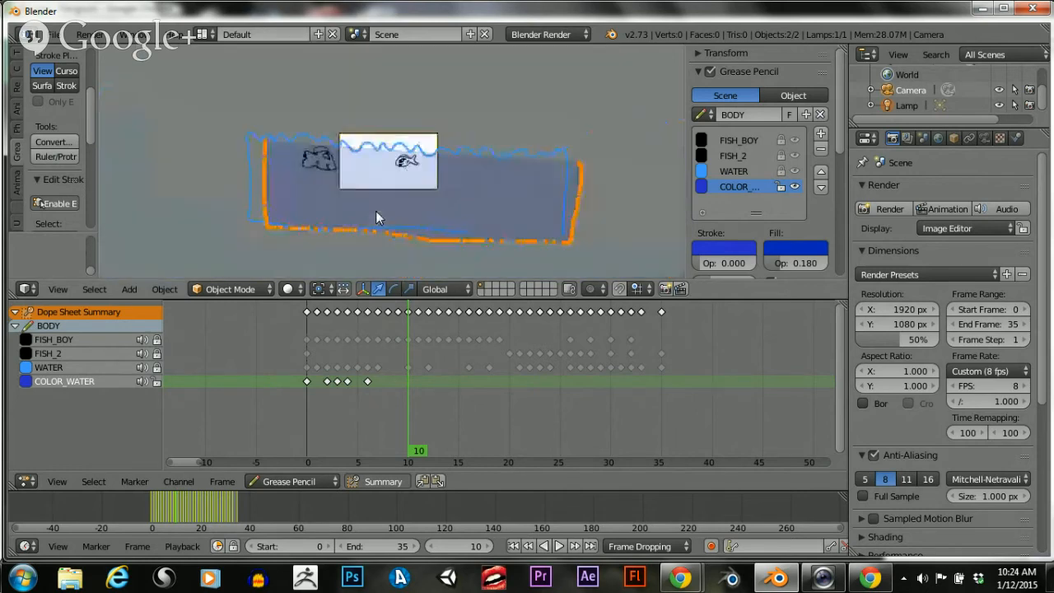
# Try again at frame 10 to move the fill stroke along the X axis only, and undo that move
pyautogui.scroll(2, 376, 214)
pyautogui.scroll(-2, 347, 210)
pyautogui.scroll(2, 347, 210)
pyautogui.scroll(-2, 347, 210)
pyautogui.press('g')
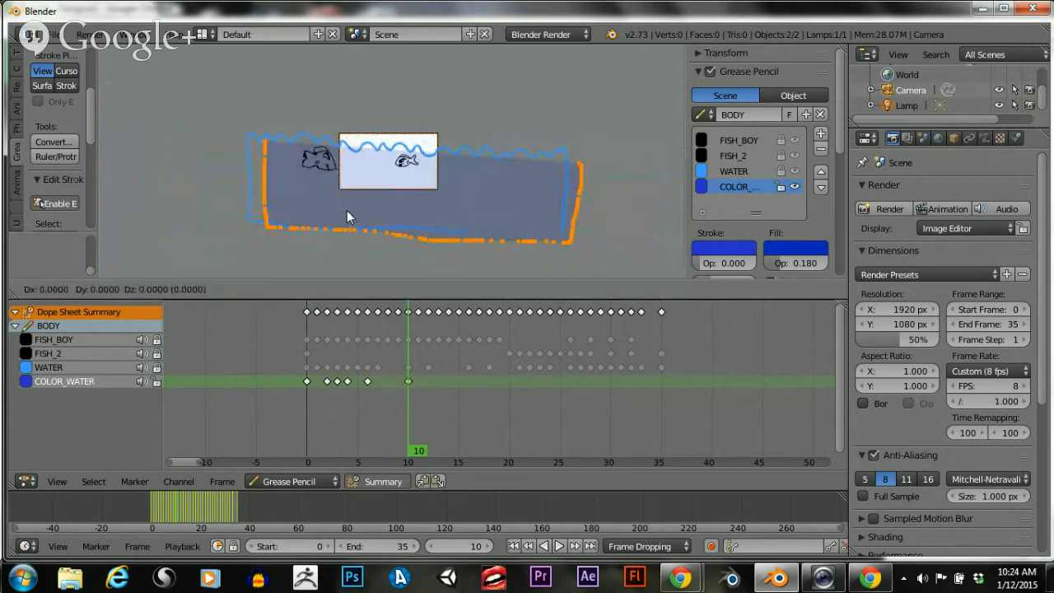
pyautogui.press('x')
pyautogui.click(375, 211)
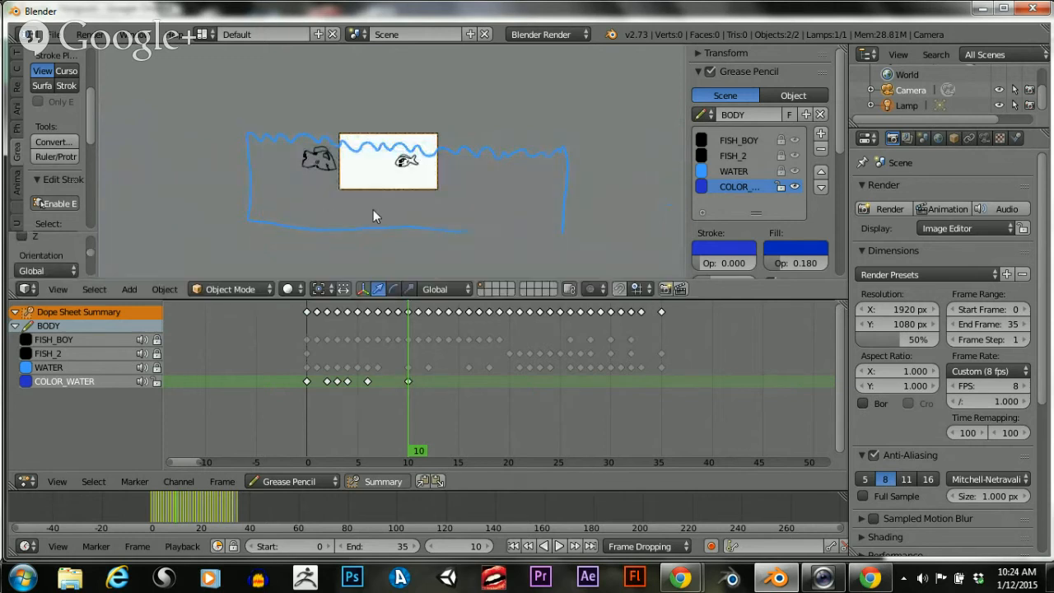
pyautogui.scroll(3, 373, 209)
pyautogui.scroll(-3, 370, 206)
pyautogui.hotkey('ctrl', 'z')
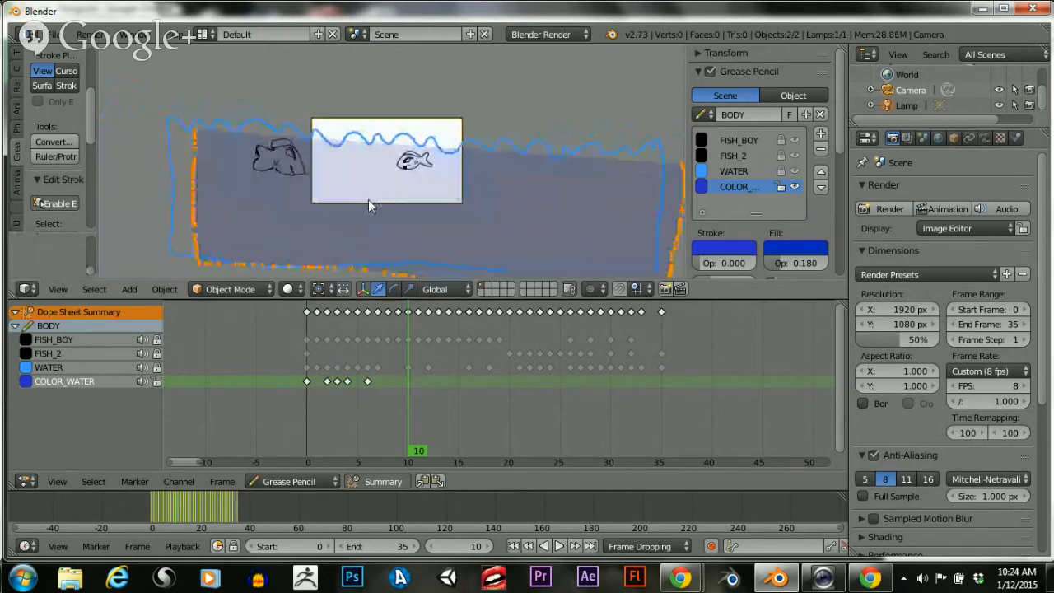
# At frame 10, shift the fill stroke left in small unconstrained moves until its left edge meets the water outline
pyautogui.press('g')
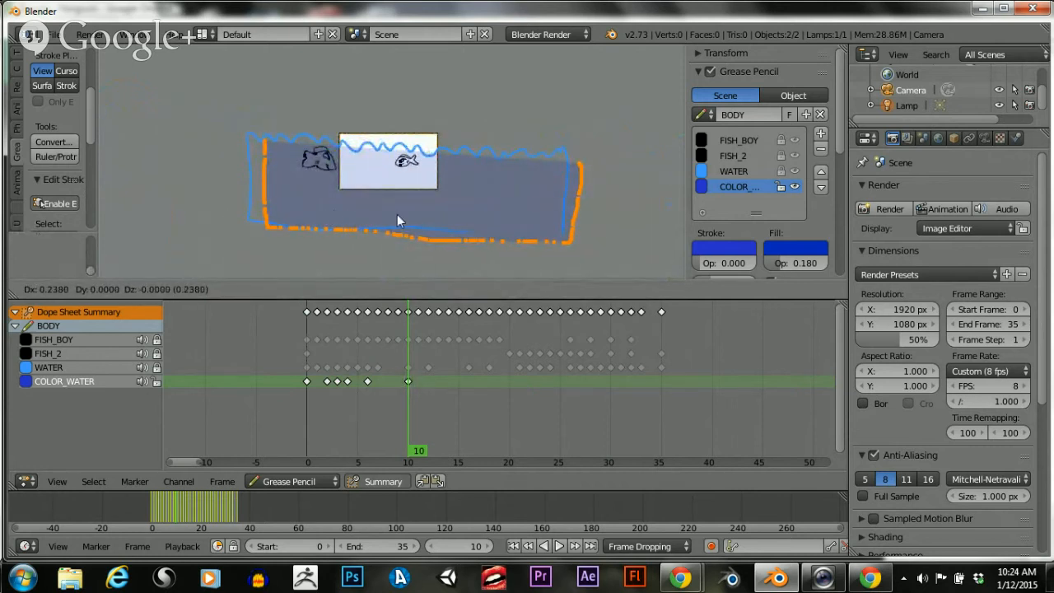
pyautogui.click(334, 210)
pyautogui.press('g')
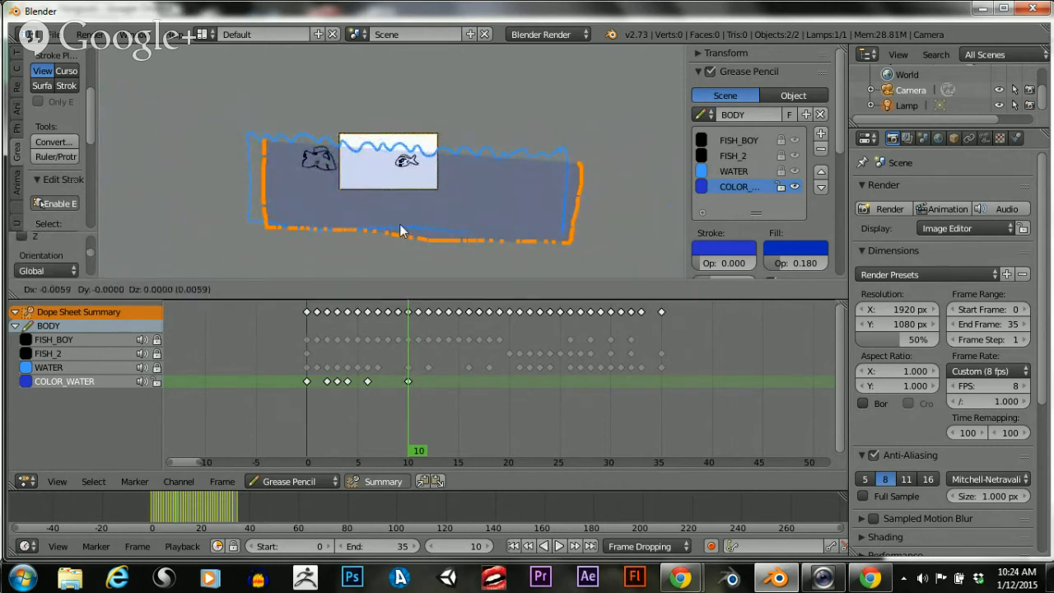
pyautogui.click(159, 206)
pyautogui.press('g')
pyautogui.click(471, 231)
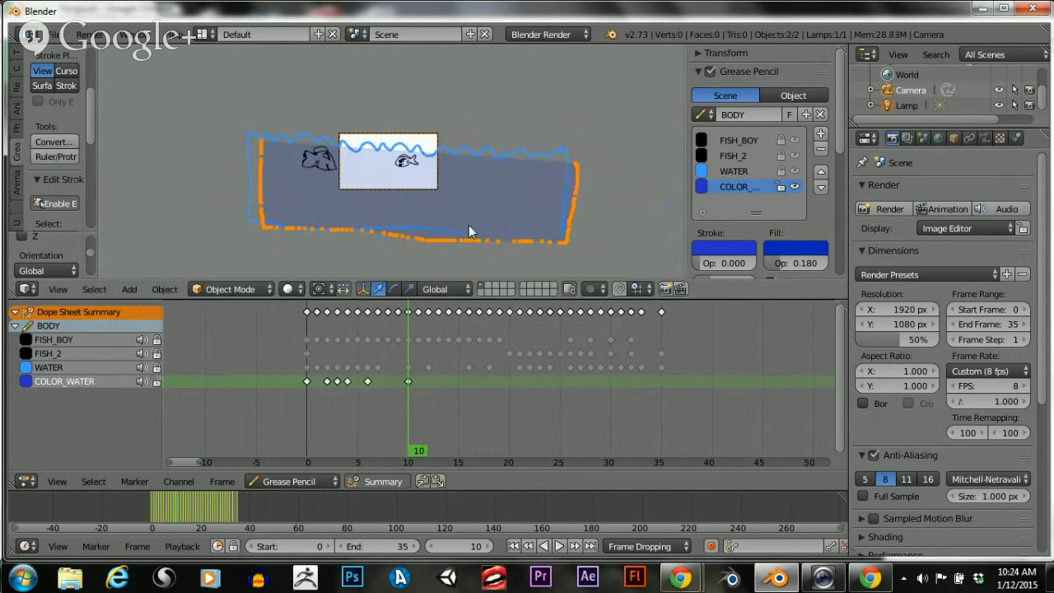
pyautogui.press('g')
pyautogui.click(223, 216)
pyautogui.press('g')
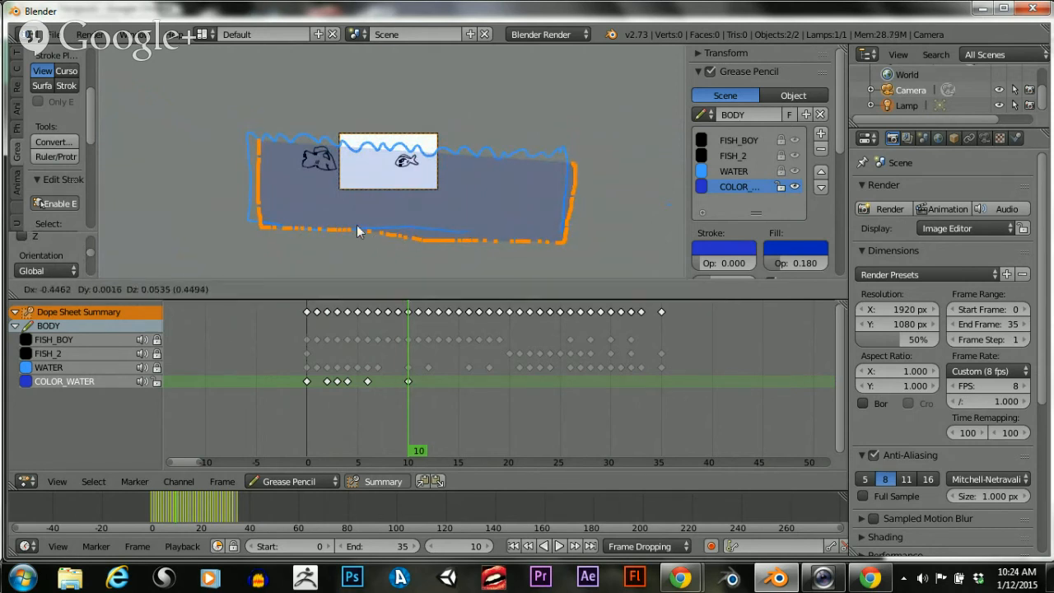
pyautogui.click(192, 221)
pyautogui.press('g')
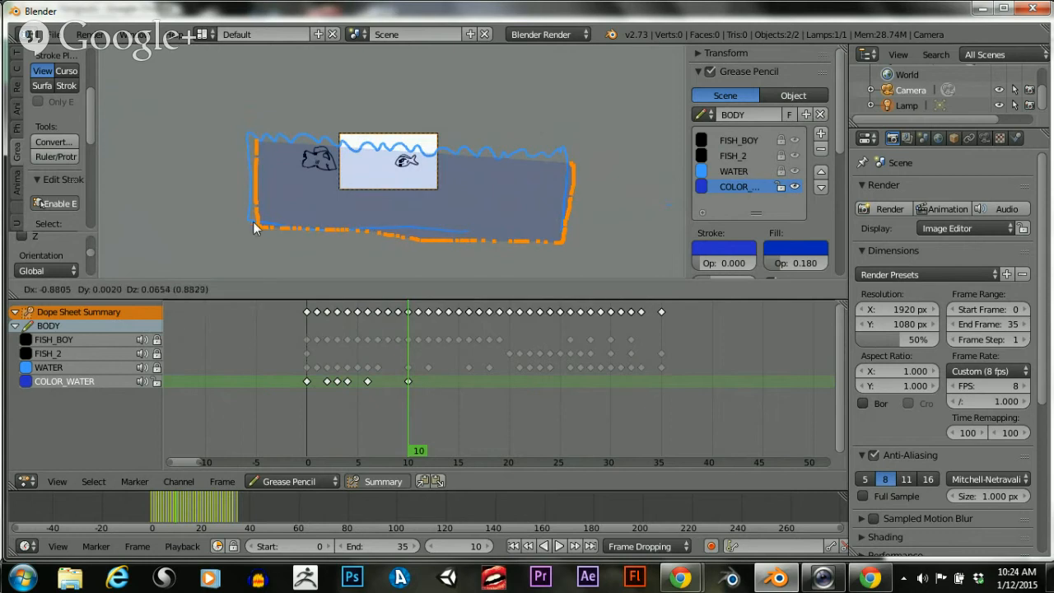
pyautogui.click(183, 224)
pyautogui.press('g')
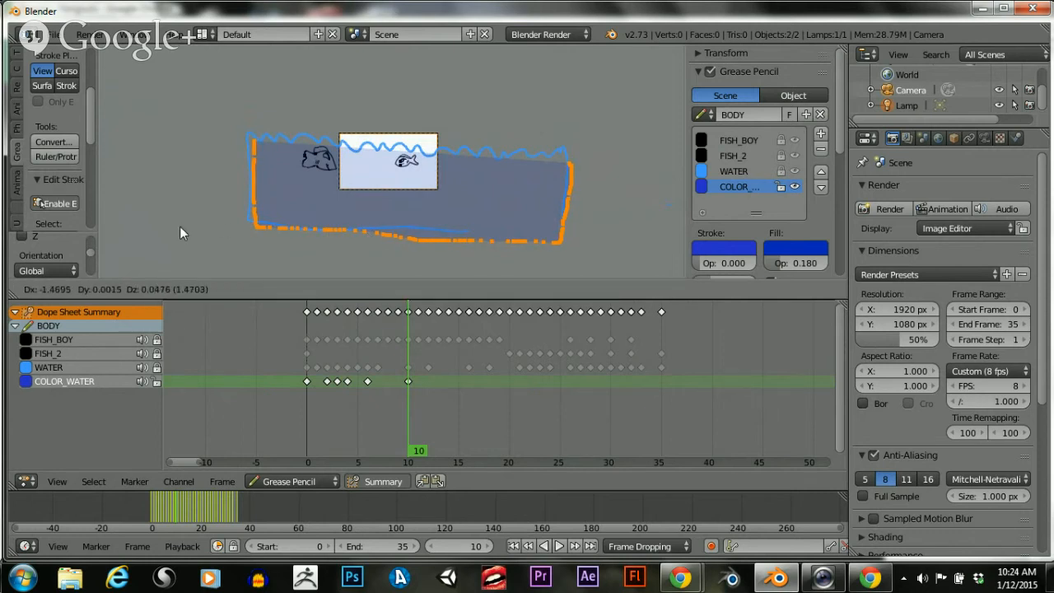
pyautogui.click(629, 218)
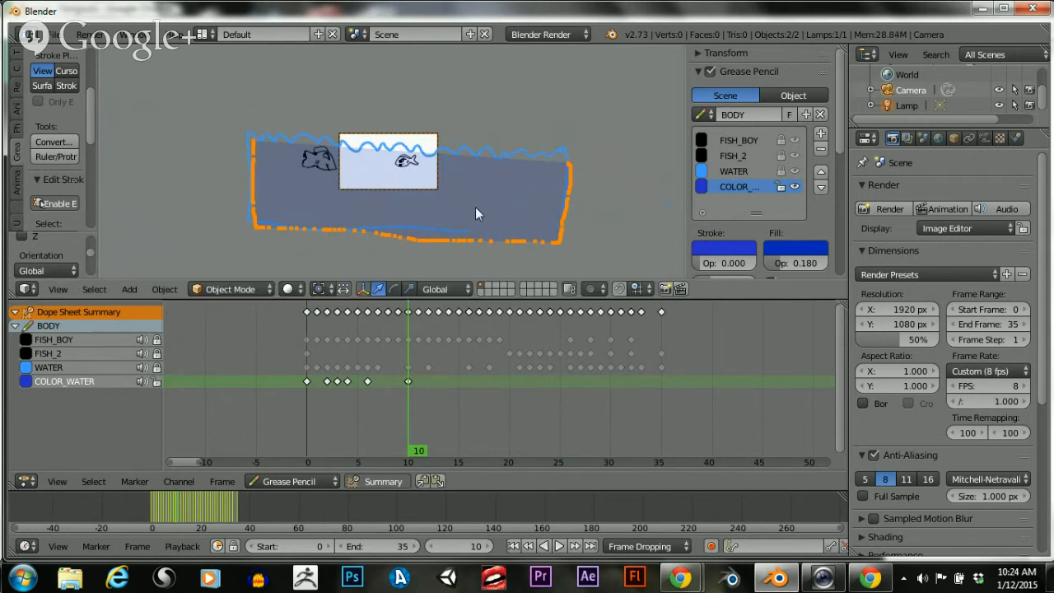
pyautogui.press('g')
pyautogui.click(322, 220)
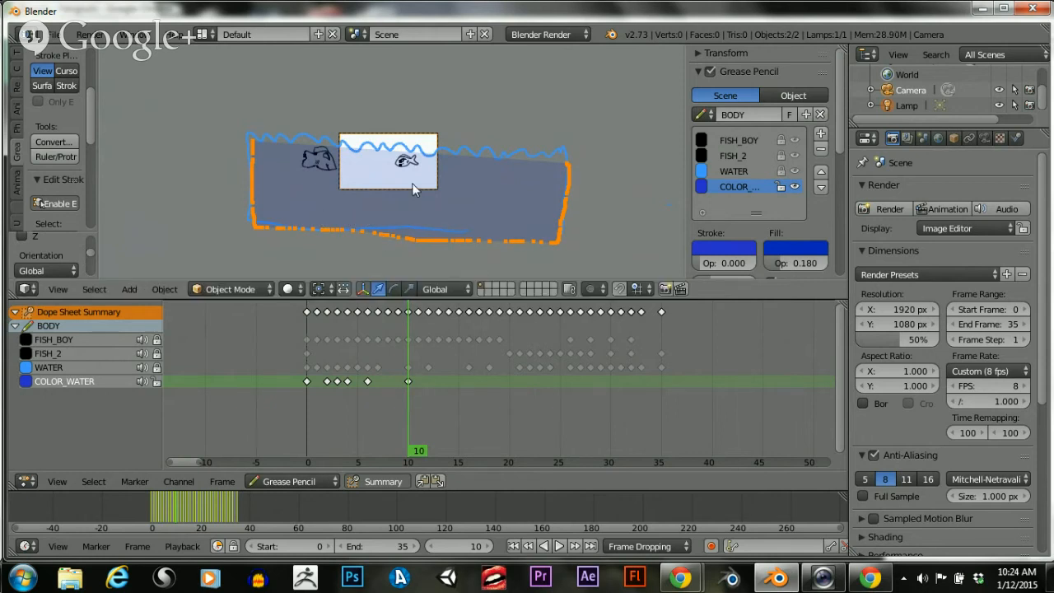
pyautogui.press('g')
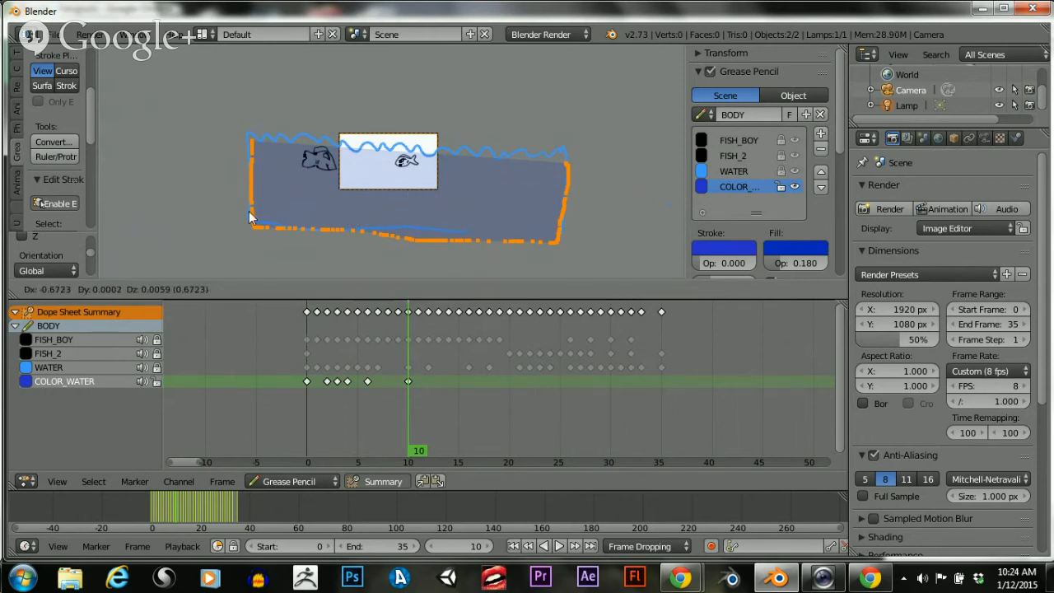
pyautogui.click(298, 217)
# Raise the fill stroke slightly with a Y-constrained move at frame 10 and fine-tune its fit to the water outline
pyautogui.press('g')
pyautogui.press('y')
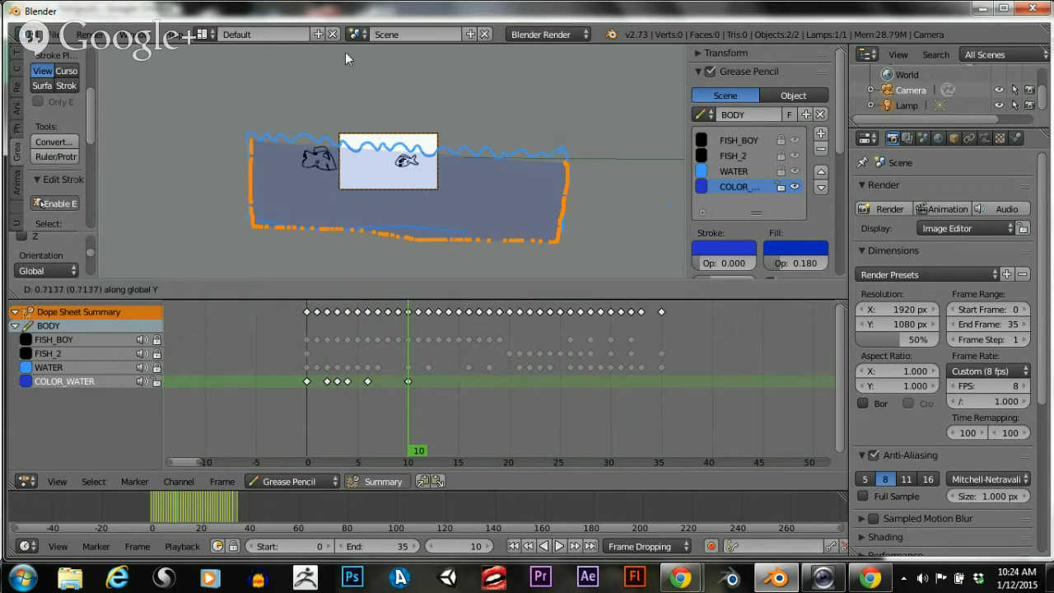
pyautogui.click(365, 195)
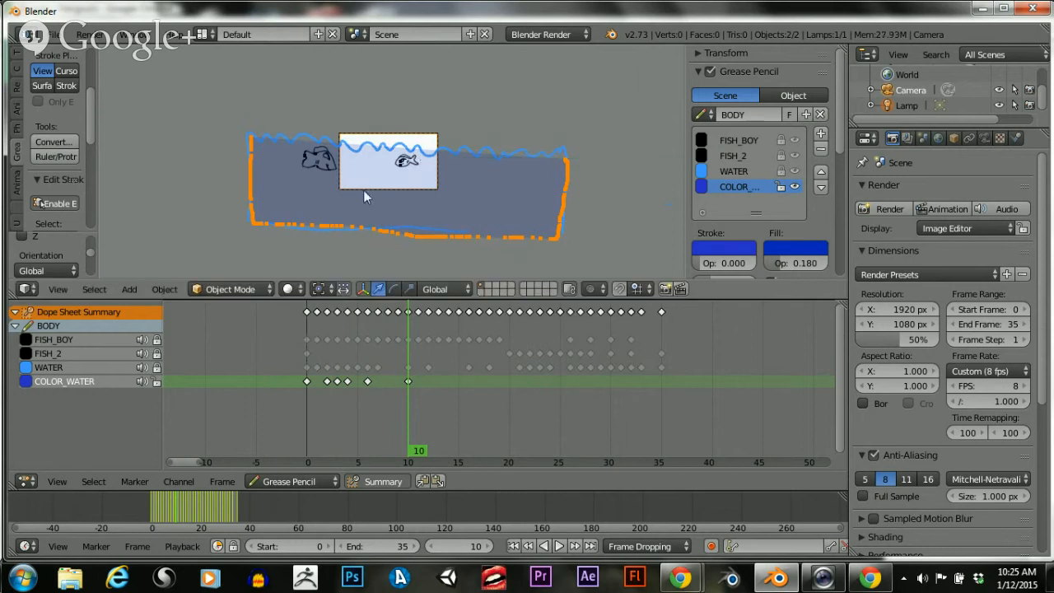
pyautogui.press('g')
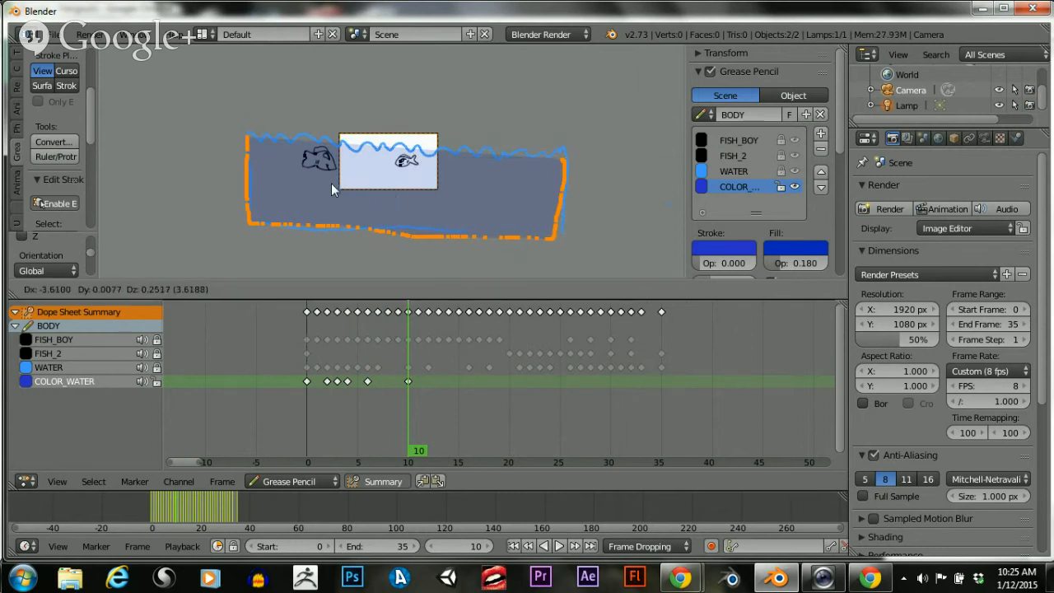
pyautogui.click(379, 202)
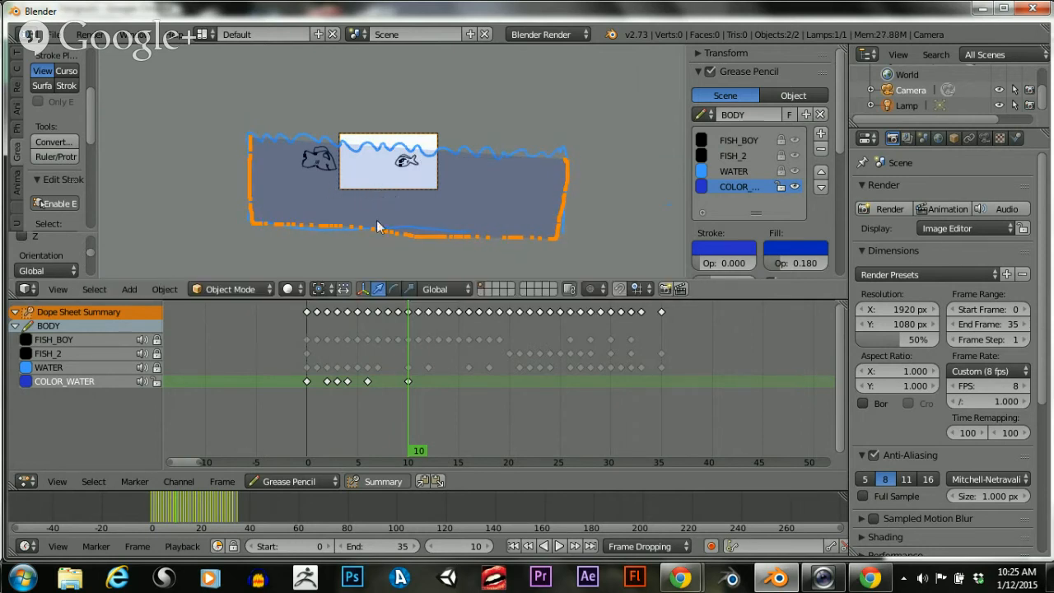
# Go to frame 12 and move the fill stroke left in small moves to match the water outline
pyautogui.click(422, 390)
pyautogui.moveTo(423, 391); pyautogui.dragTo(430, 390)
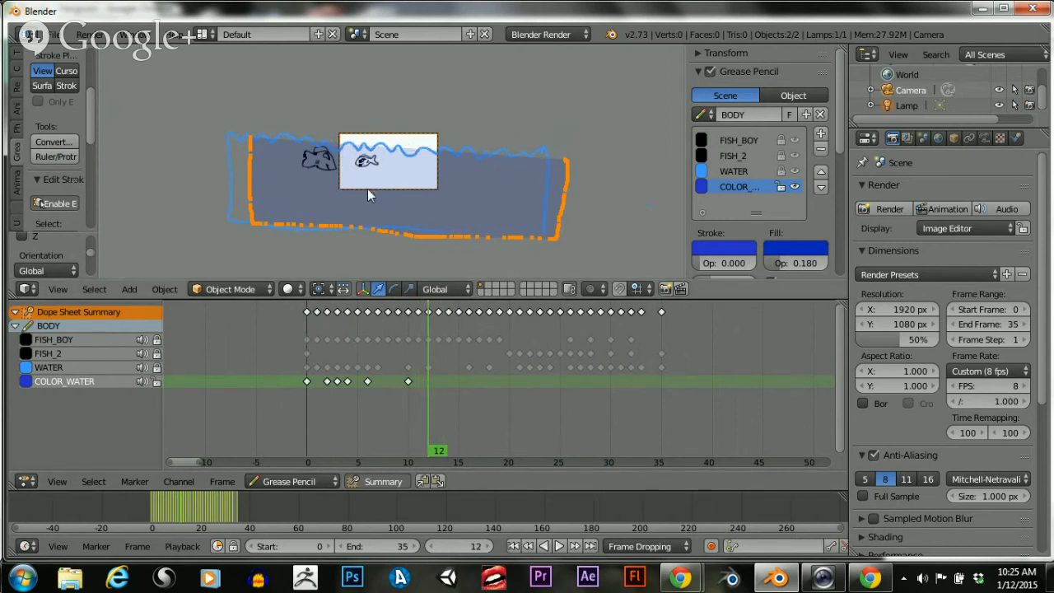
pyautogui.press('g')
pyautogui.click(165, 201)
pyautogui.press('g')
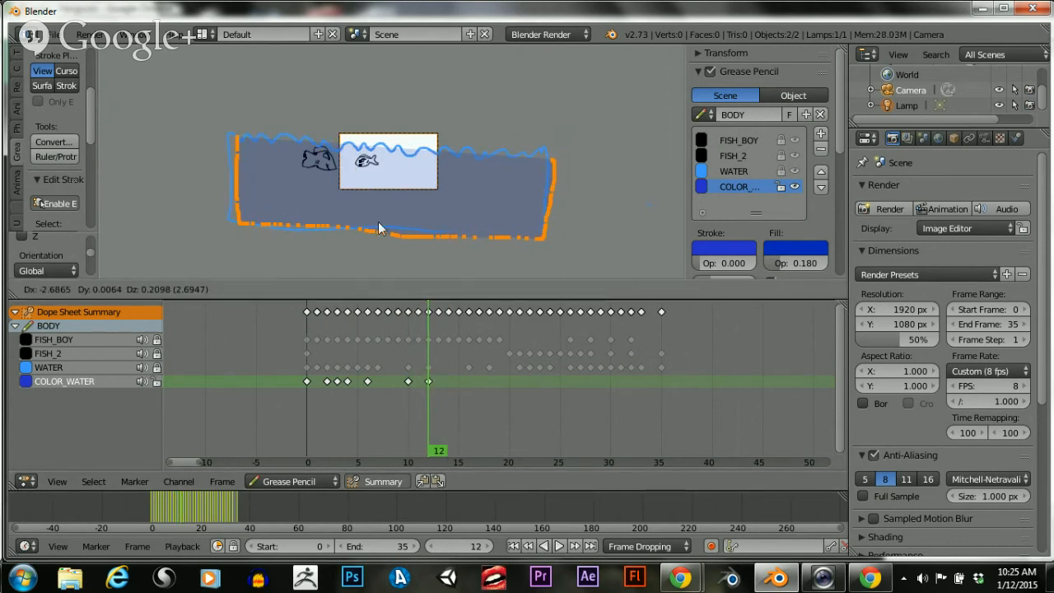
pyautogui.click(238, 228)
pyautogui.press('g')
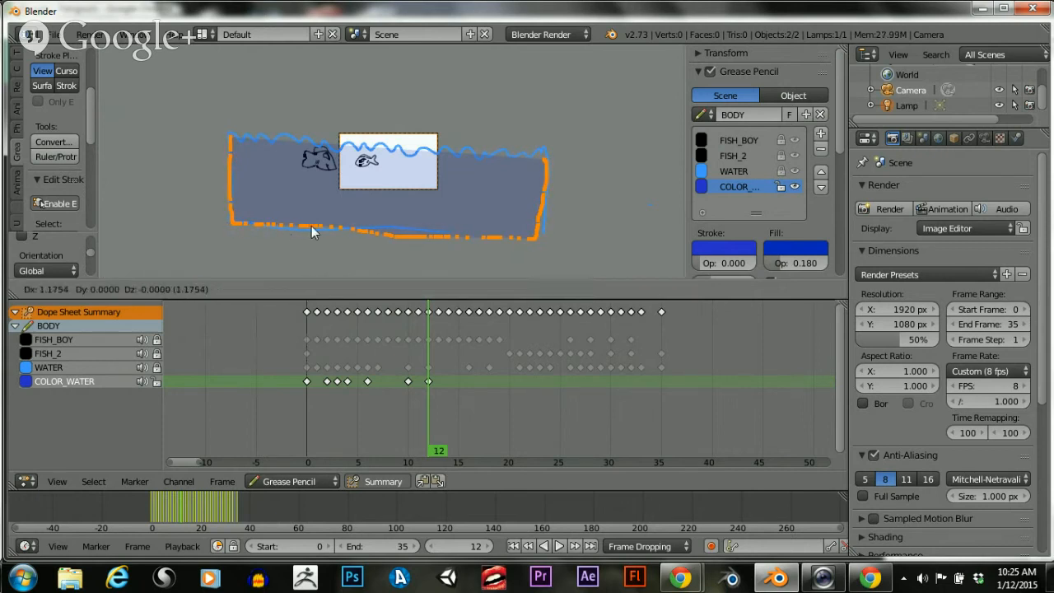
pyautogui.click(311, 232)
# Move the fill stroke about 9 units left at frame 16, and back right at frame 18, to follow the water outline
pyautogui.moveTo(430, 405); pyautogui.dragTo(463, 398)
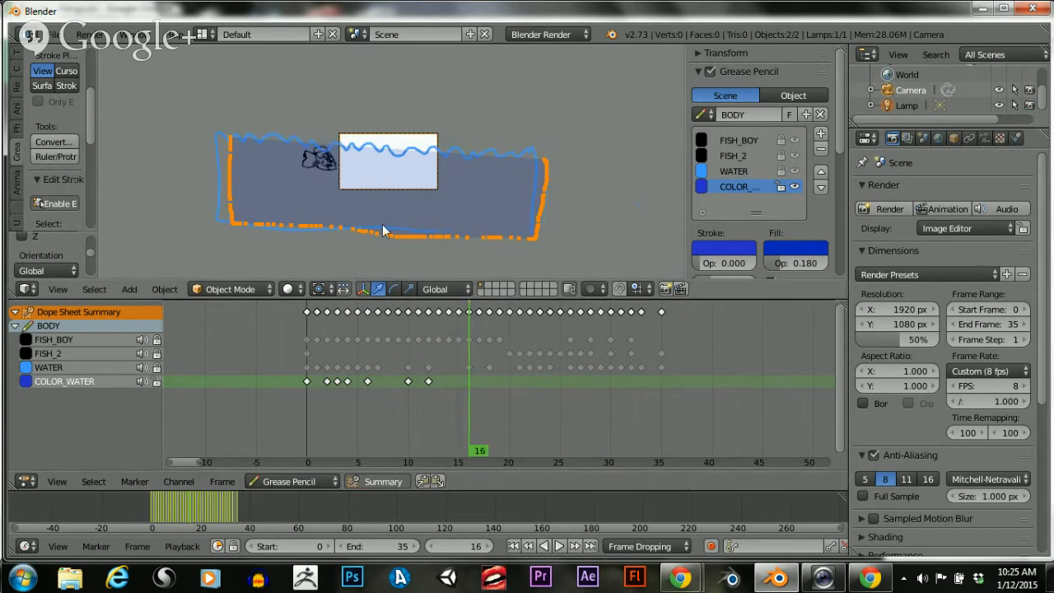
pyautogui.press('g')
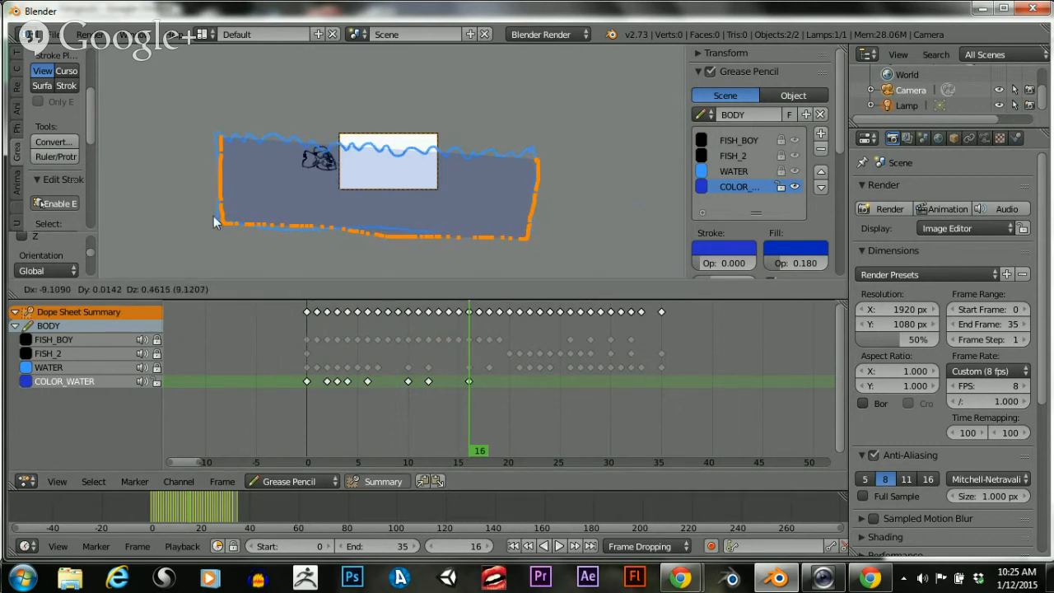
pyautogui.click(206, 220)
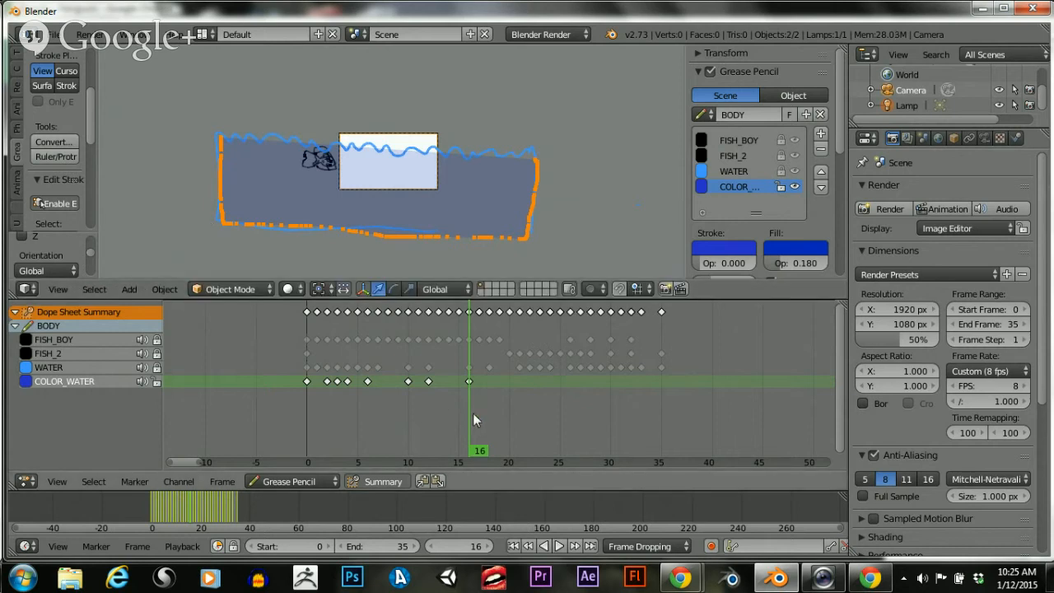
pyautogui.moveTo(473, 412); pyautogui.dragTo(491, 412)
pyautogui.press('g')
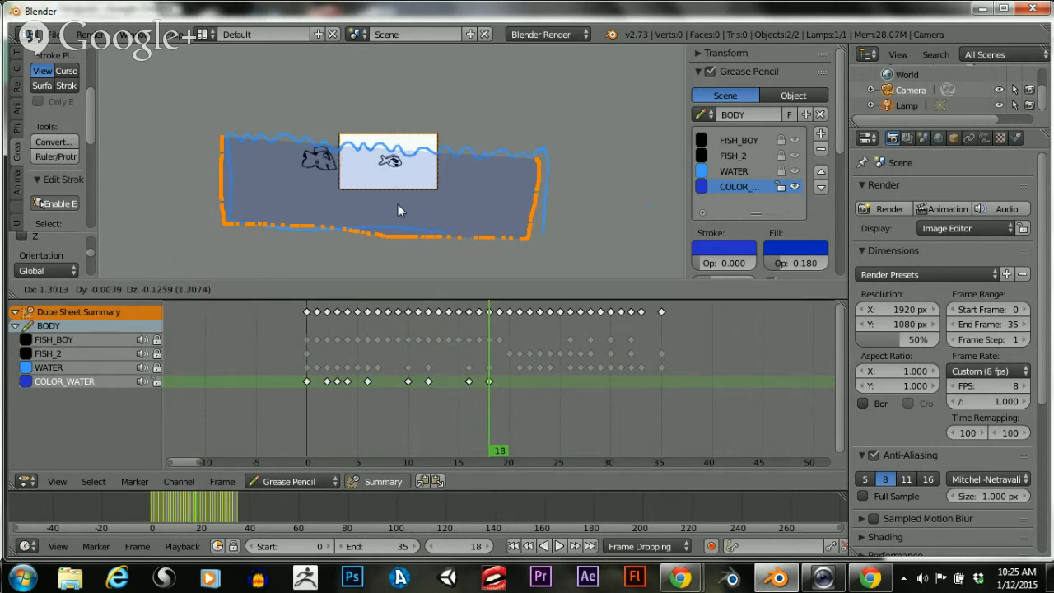
pyautogui.click(520, 207)
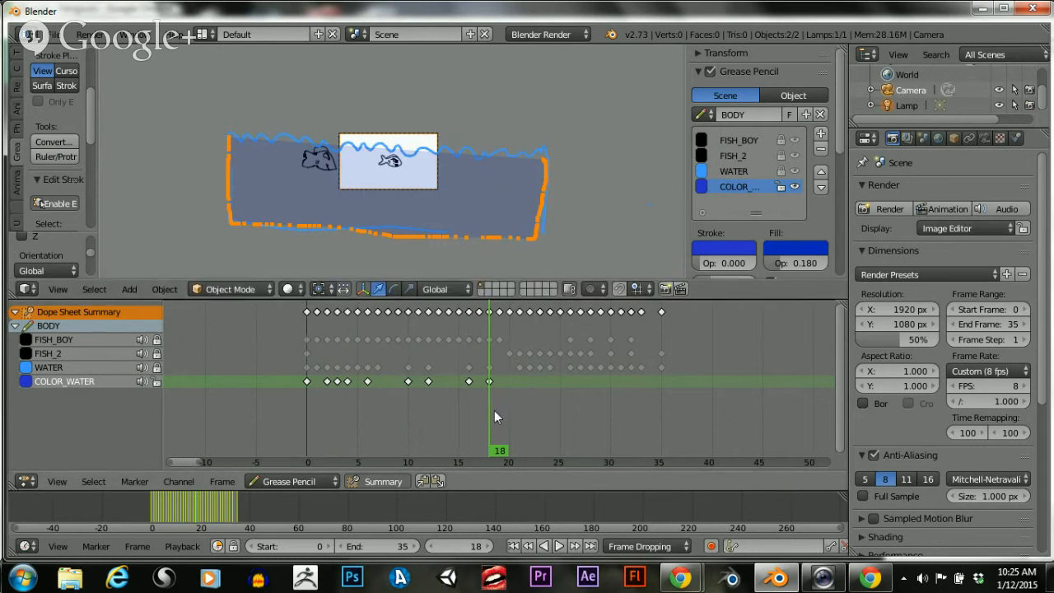
# Move the fill stroke right onto the water outline at frame 21, and about 7 units right at frame 23
pyautogui.moveTo(494, 416); pyautogui.dragTo(521, 406)
pyautogui.press('g')
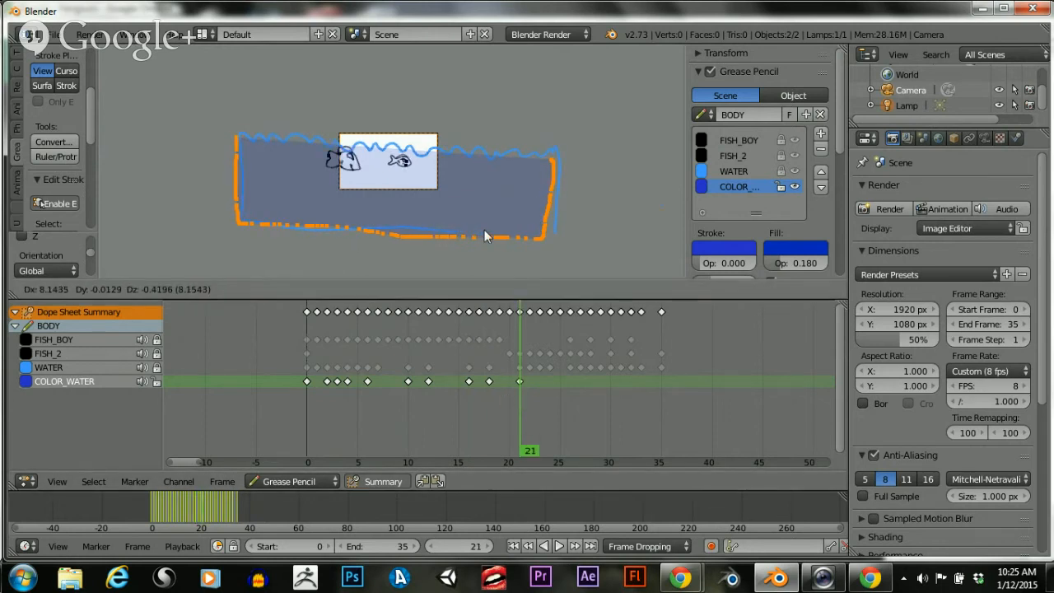
pyautogui.click(587, 235)
pyautogui.moveTo(512, 395); pyautogui.dragTo(541, 401)
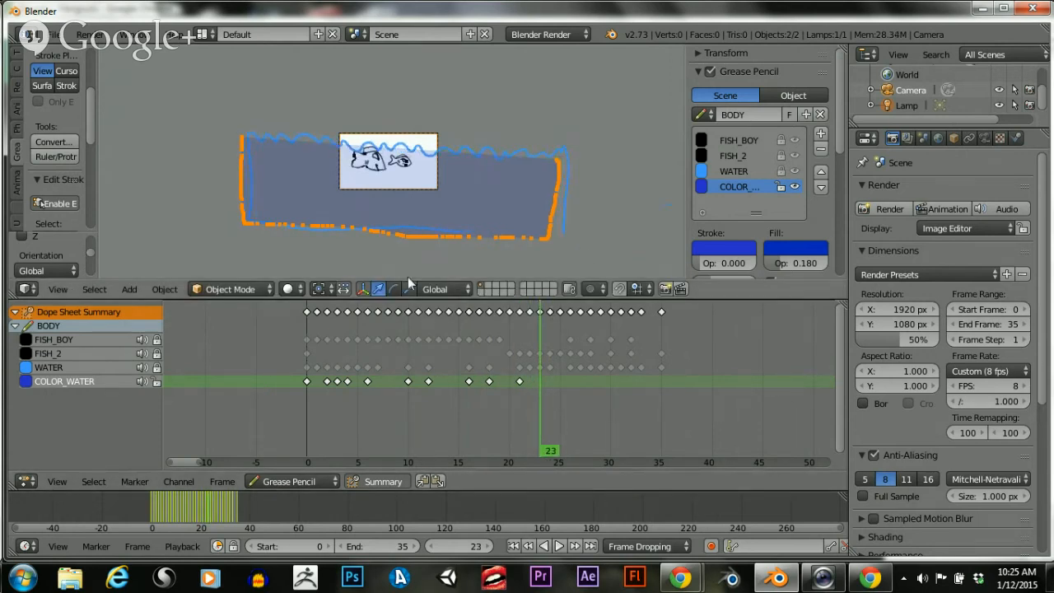
pyautogui.press('g')
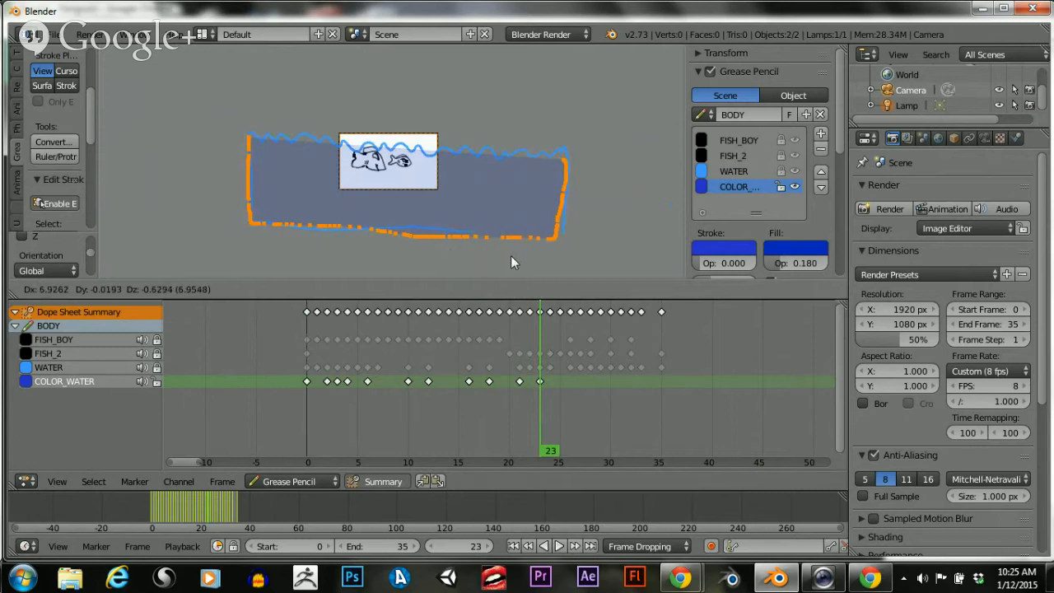
pyautogui.click(514, 255)
# Move the fill stroke right to fit the water outline at frame 26, and also at the skipped frame 24
pyautogui.moveTo(537, 413); pyautogui.dragTo(571, 409)
pyautogui.press('g')
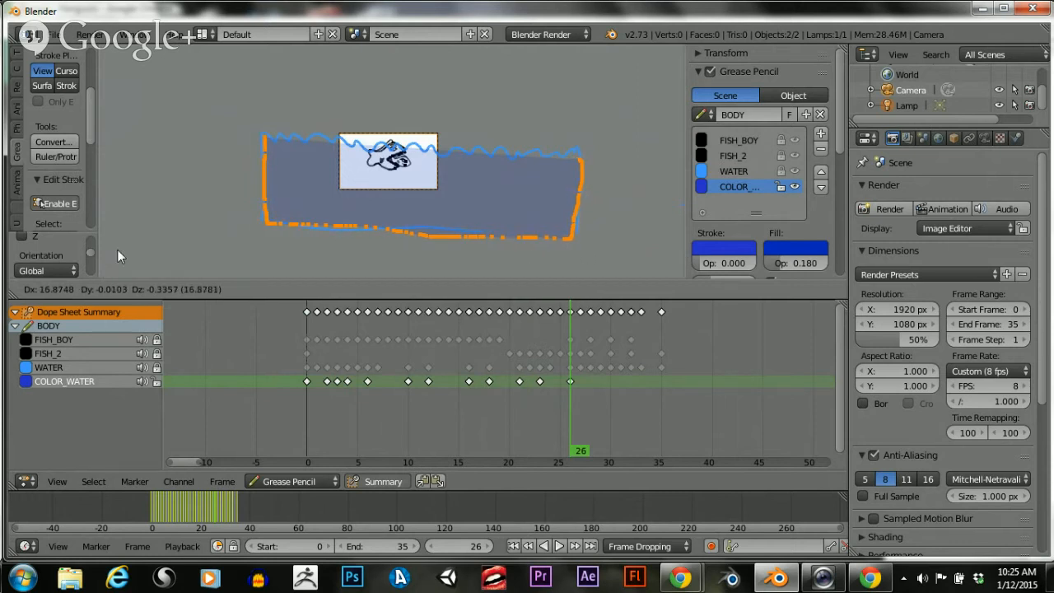
pyautogui.click(148, 254)
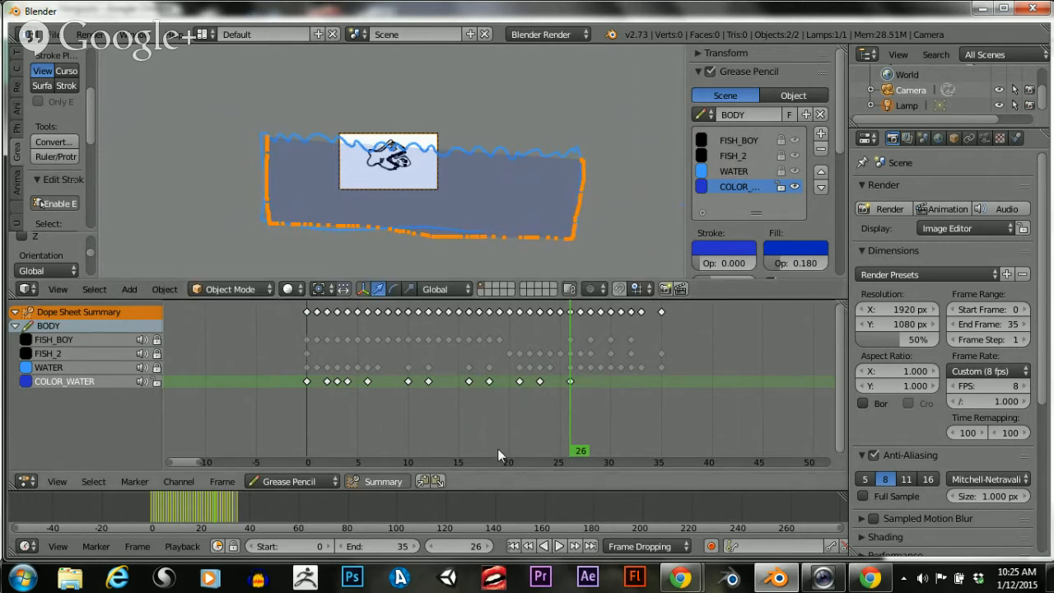
pyautogui.click(549, 423)
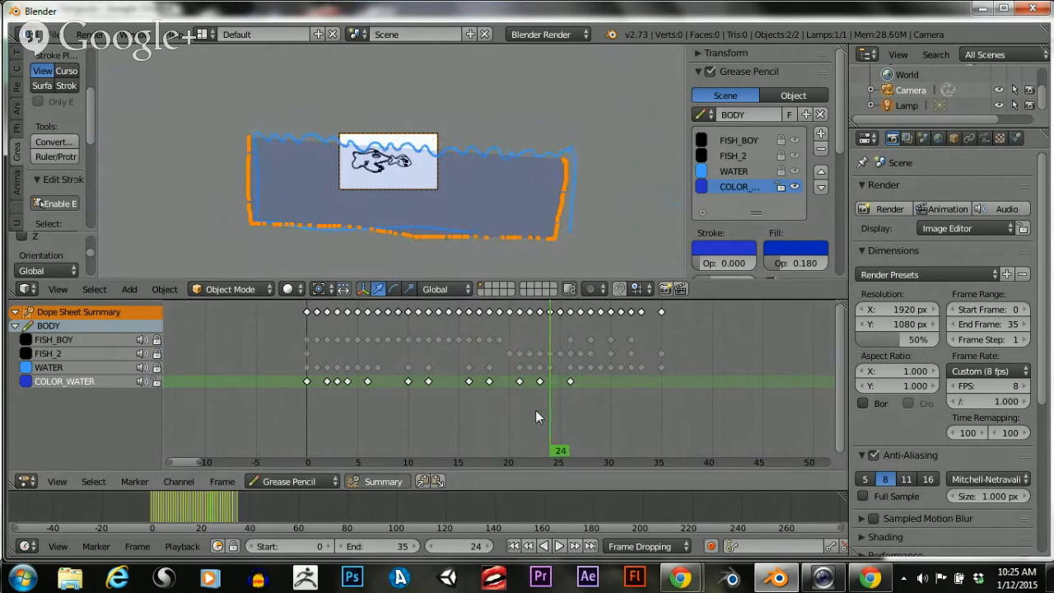
pyautogui.press('g')
pyautogui.click(474, 239)
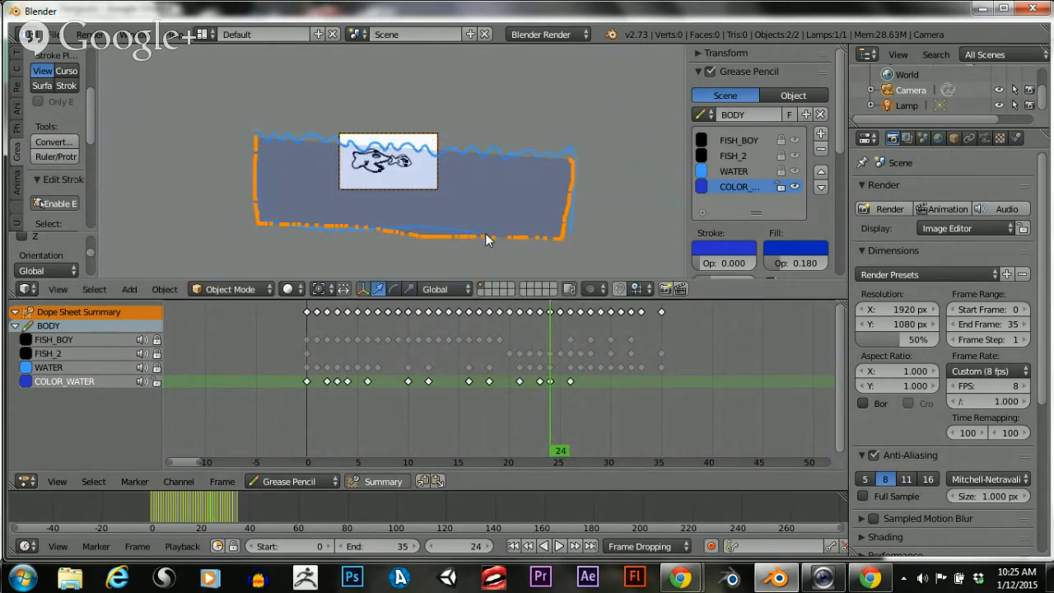
# Move the fill stroke about 5 units right at frame 27, and slightly further right at frame 28, to follow the water outline
pyautogui.moveTo(550, 401); pyautogui.dragTo(576, 402)
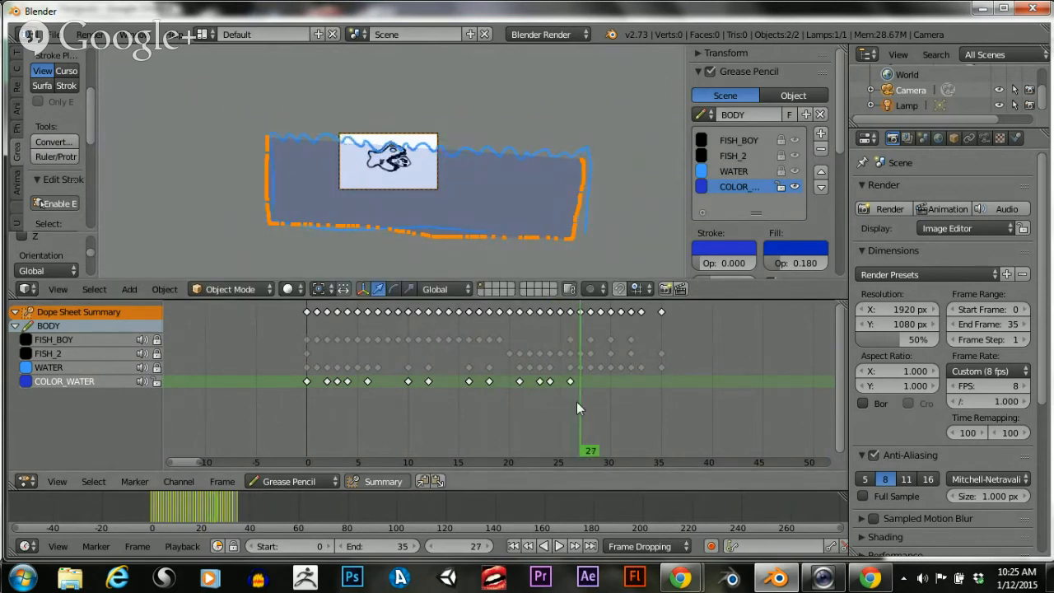
pyautogui.press('g')
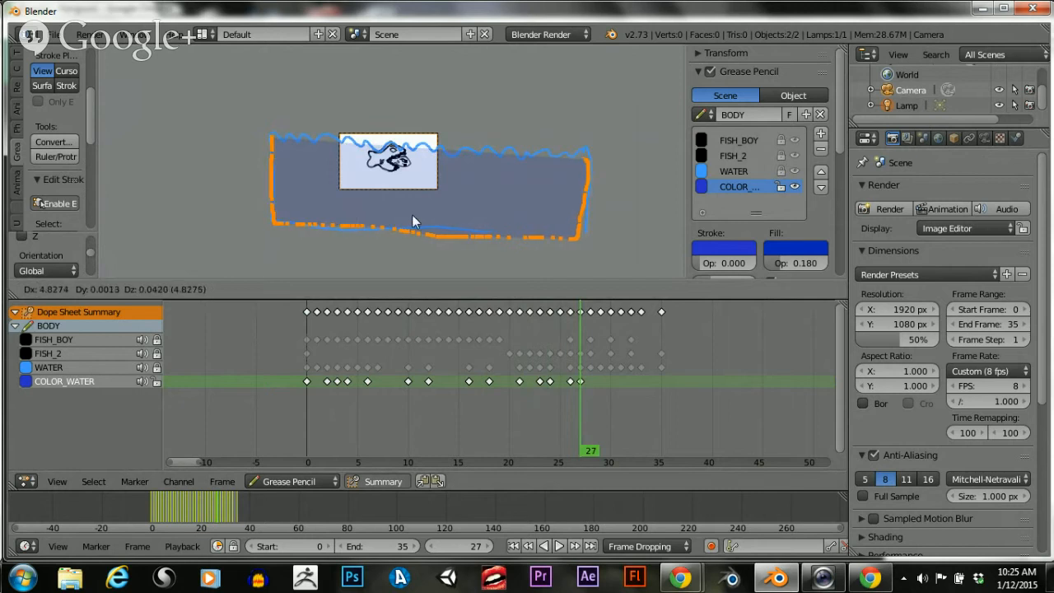
pyautogui.click(414, 213)
pyautogui.click(587, 389)
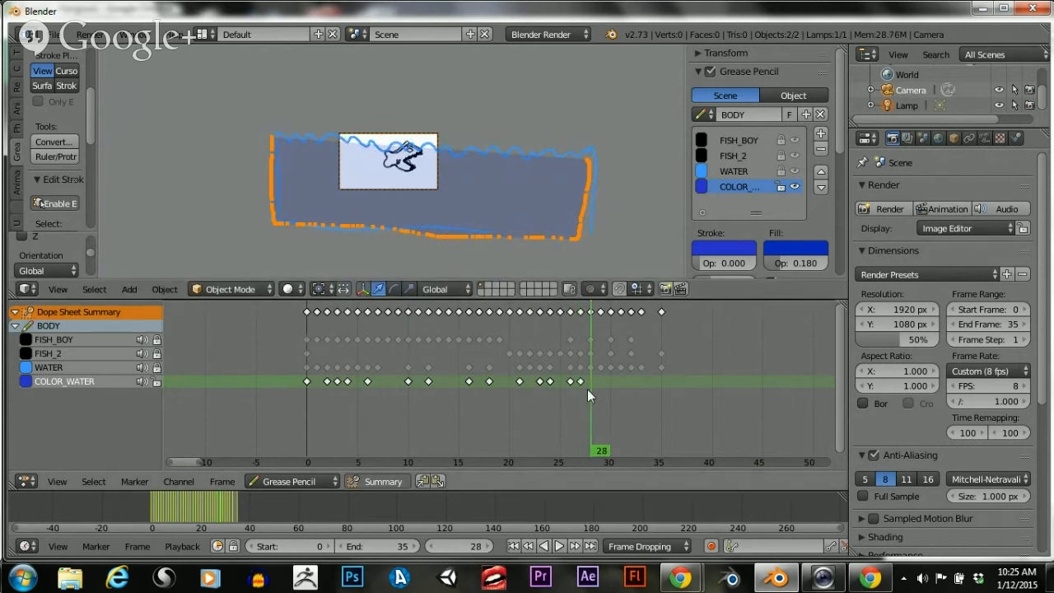
pyautogui.press('g')
pyautogui.click(509, 233)
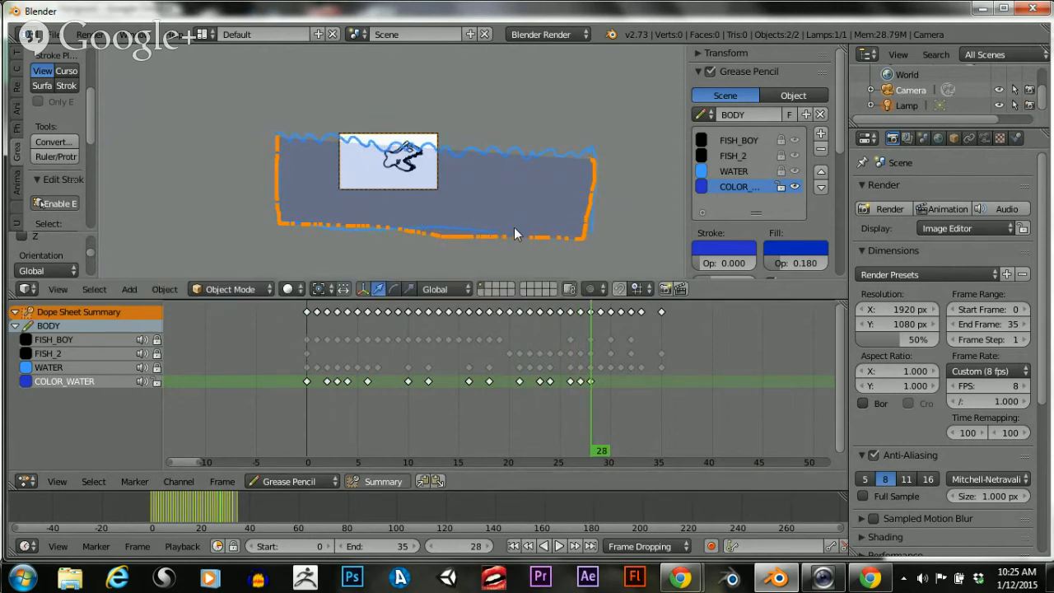
# Move the COLOR_WATER fill stroke right at frames 29 and 30 to follow the water outline
pyautogui.click(599, 387)
pyautogui.press('g')
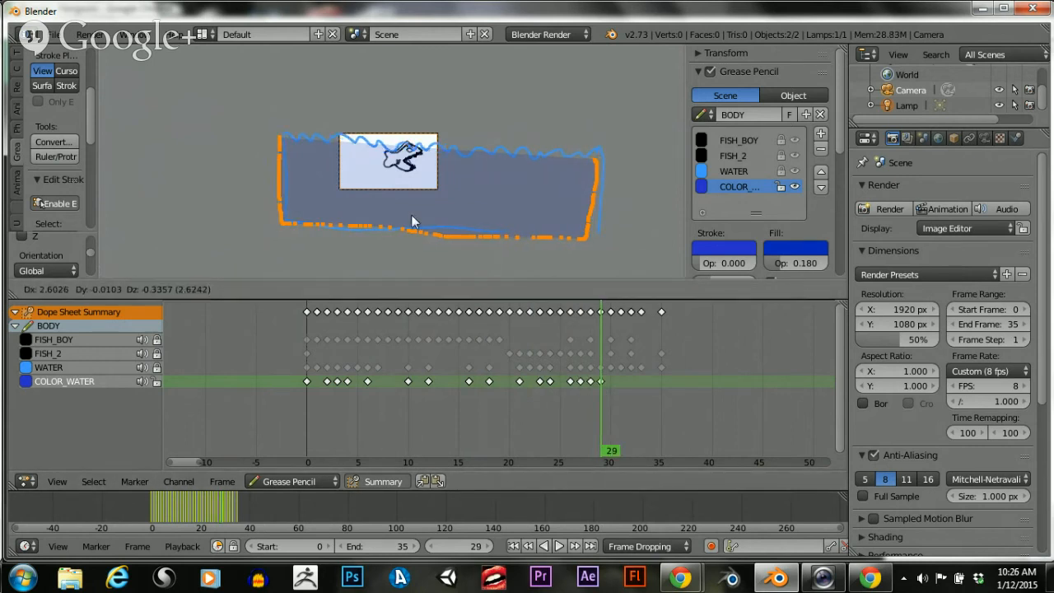
pyautogui.click(491, 208)
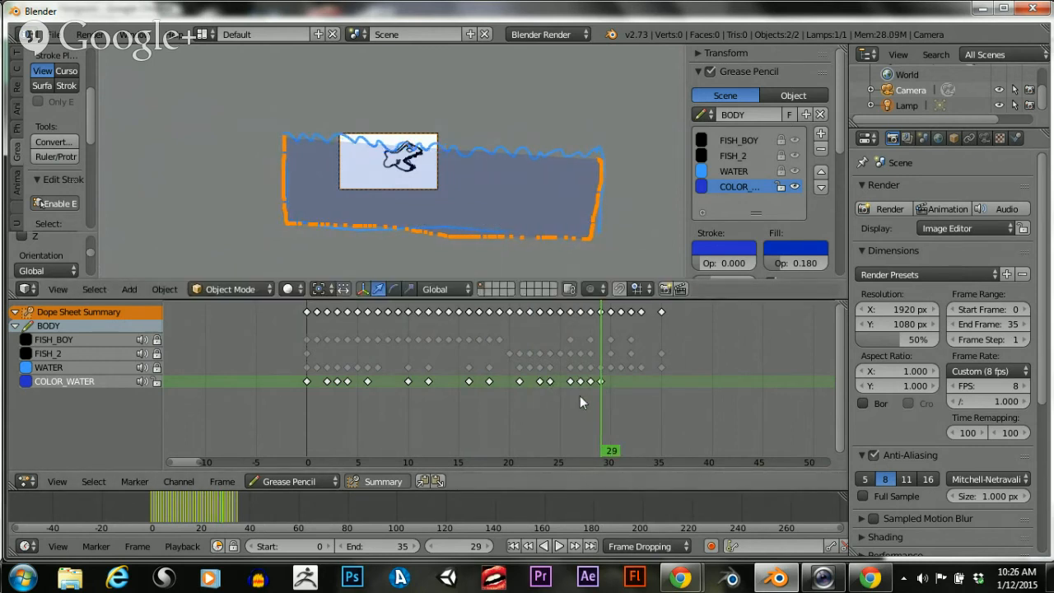
pyautogui.click(609, 387)
pyautogui.press('g')
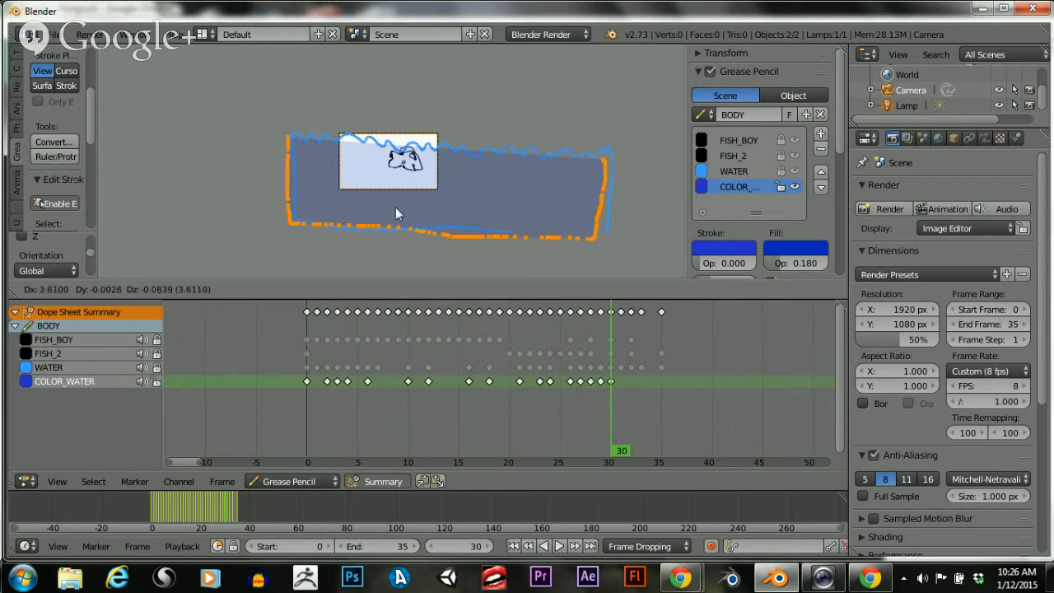
pyautogui.click(491, 206)
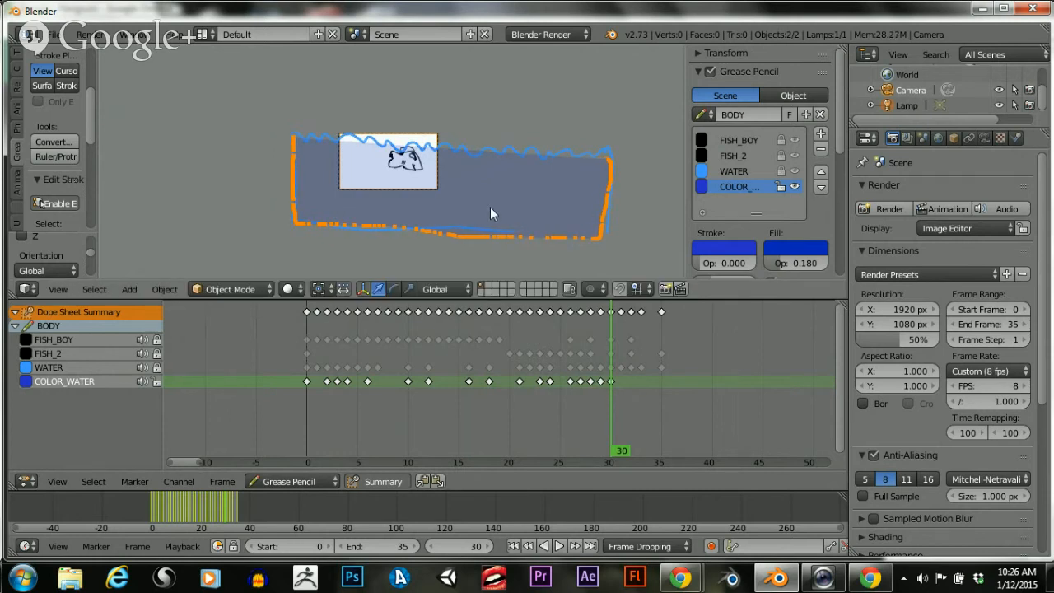
# Move the fill stroke right onto the water outline at frame 31, and about 4 units right at frame 33
pyautogui.click(624, 398)
pyautogui.press('g')
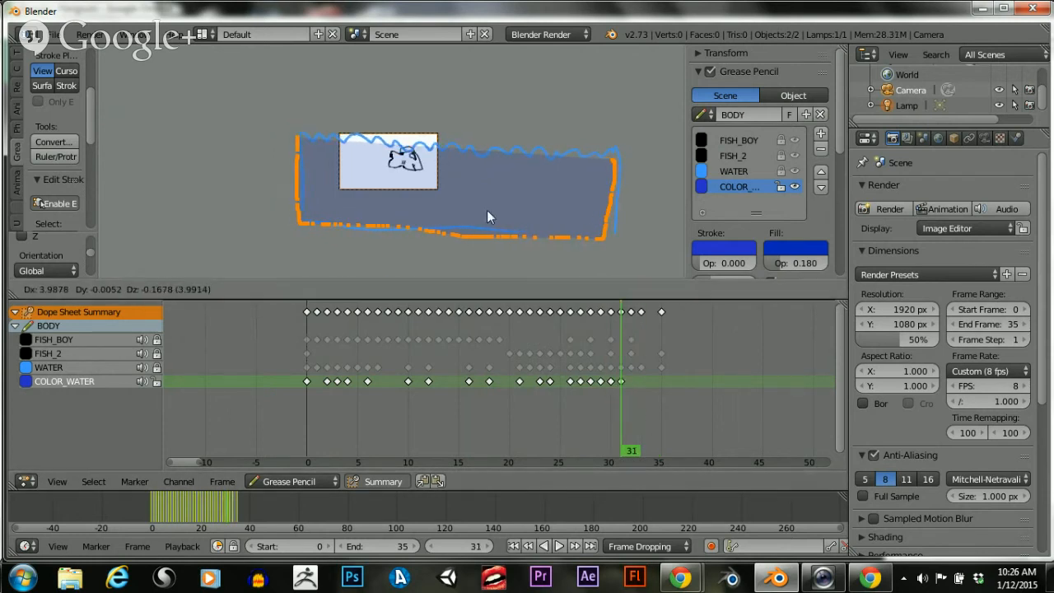
pyautogui.click(569, 219)
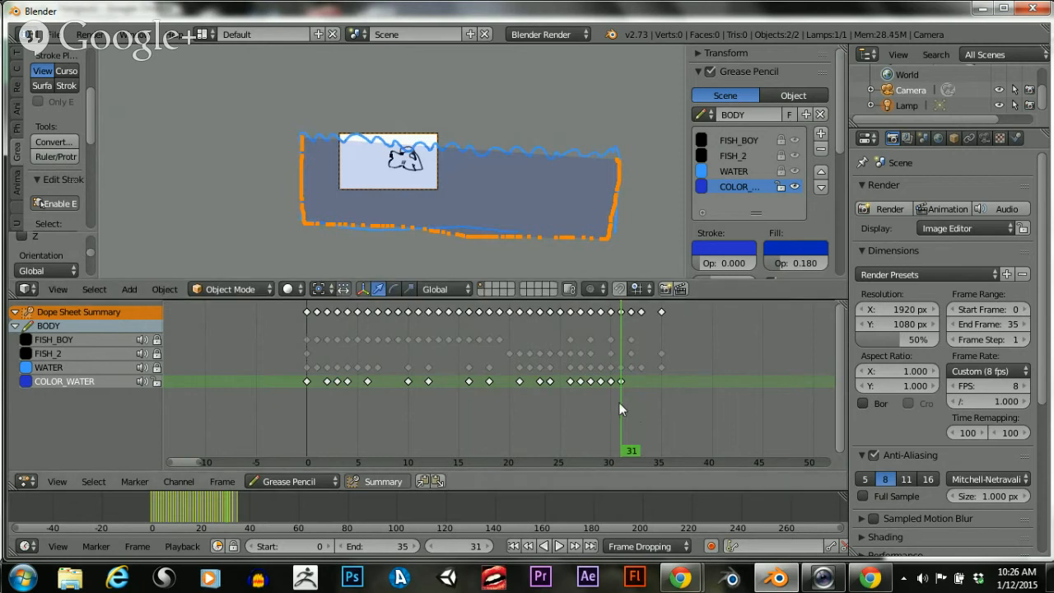
pyautogui.click(643, 401)
pyautogui.press('g')
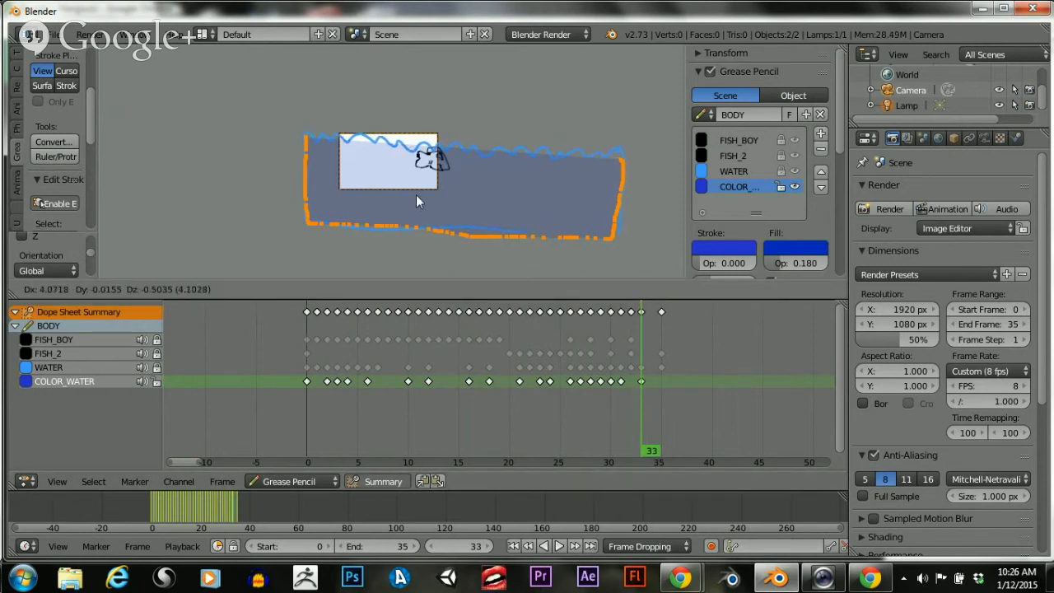
pyautogui.click(416, 194)
# Move the fill stroke slightly right to fit the water outline at frame 35
pyautogui.click(659, 400)
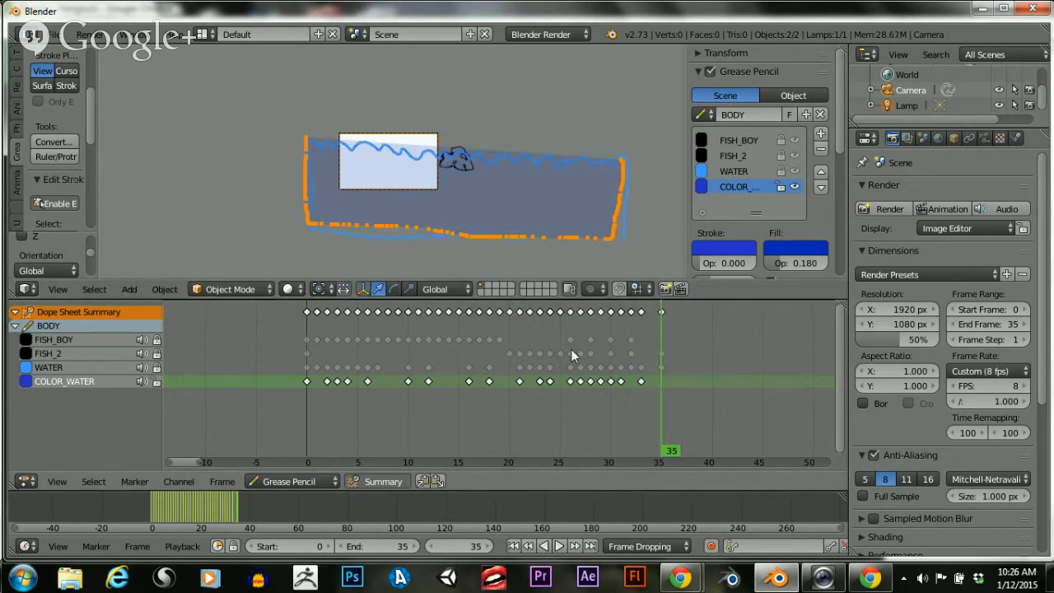
pyautogui.press('g')
pyautogui.click(405, 180)
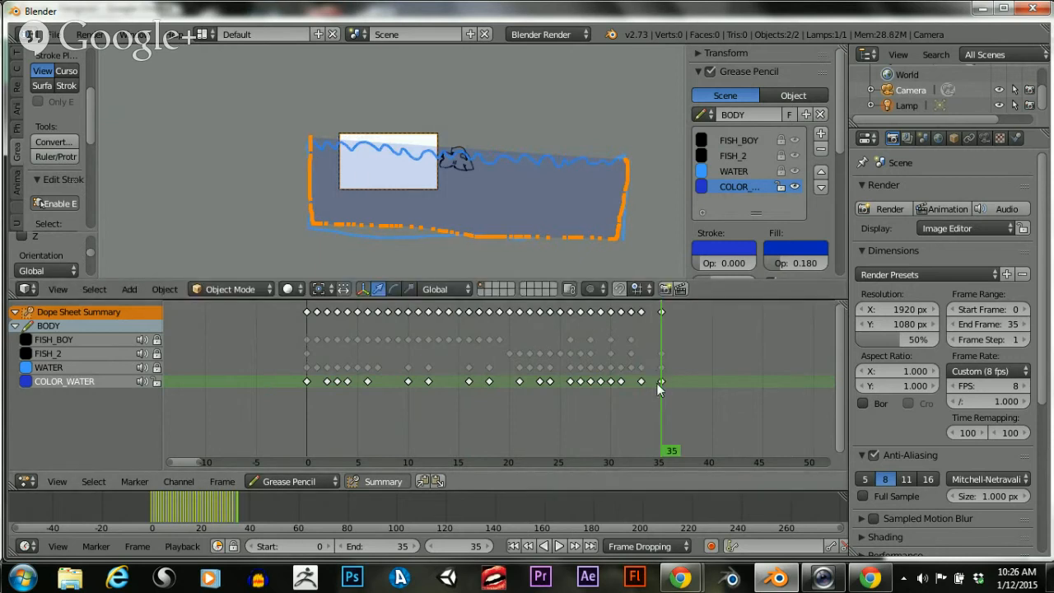
# Return to frame 0 and play the animation to check how the fill follows the water outline
pyautogui.moveTo(659, 389); pyautogui.dragTo(299, 389)
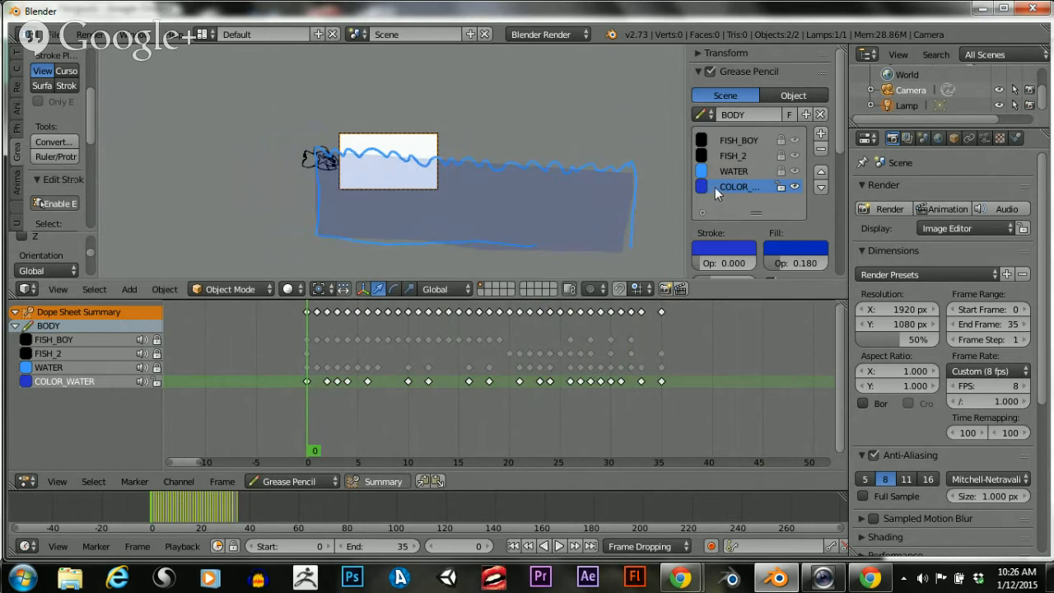
pyautogui.scroll(8, 576, 143)
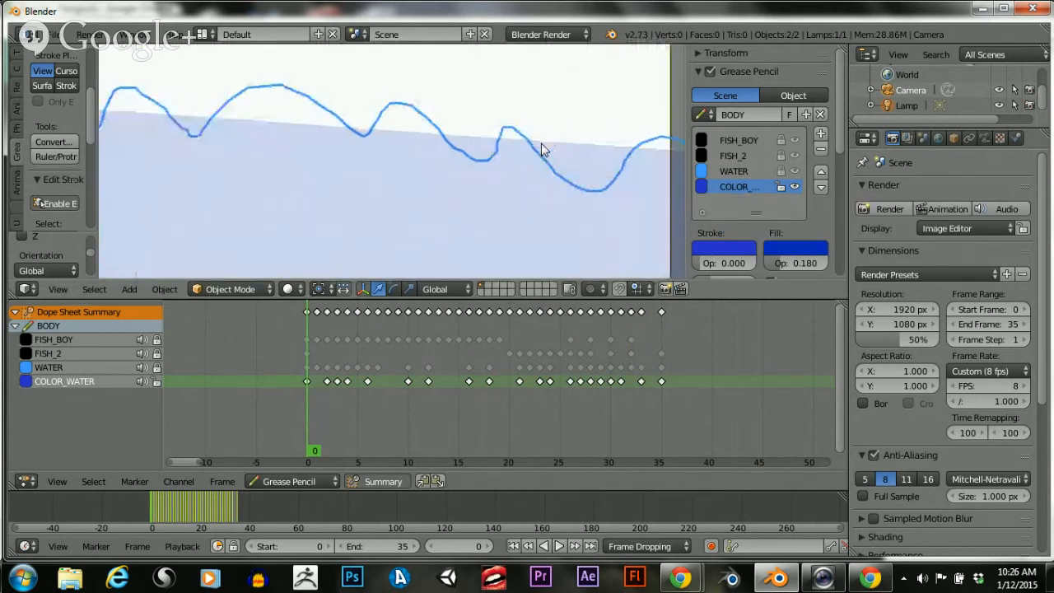
pyautogui.scroll(-1, 541, 144)
pyautogui.scroll(1, 541, 145)
pyautogui.click(559, 547)
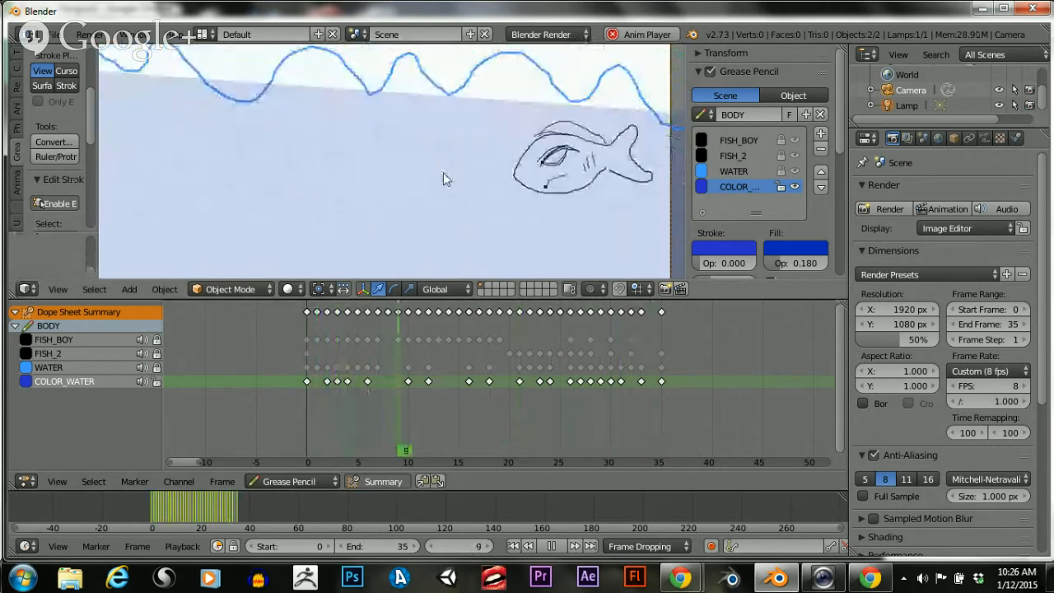
pyautogui.press('Escape')
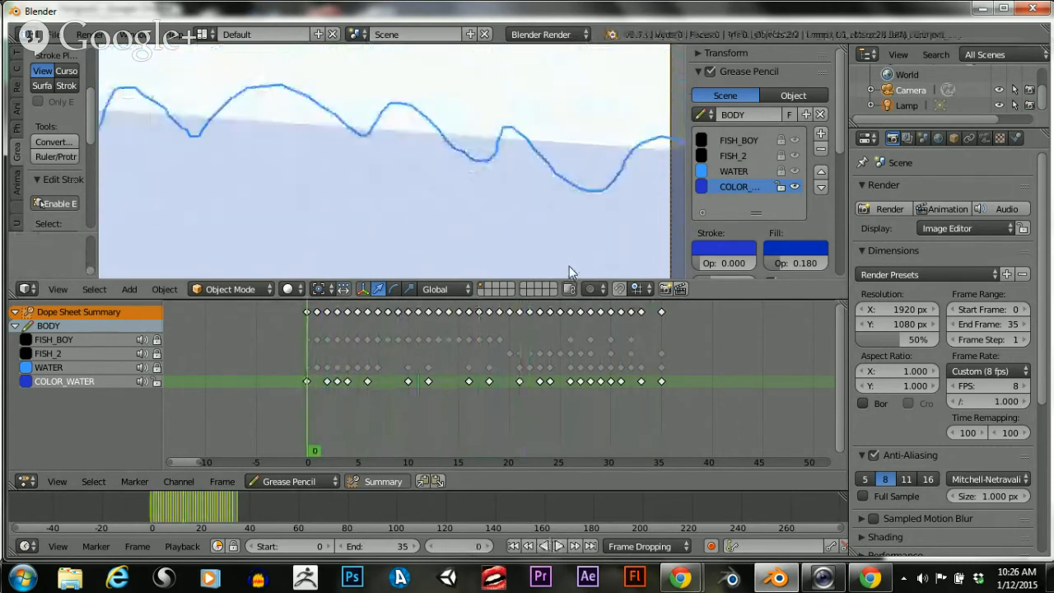
pyautogui.press('KP_0')
pyautogui.scroll(-3, 439, 204)
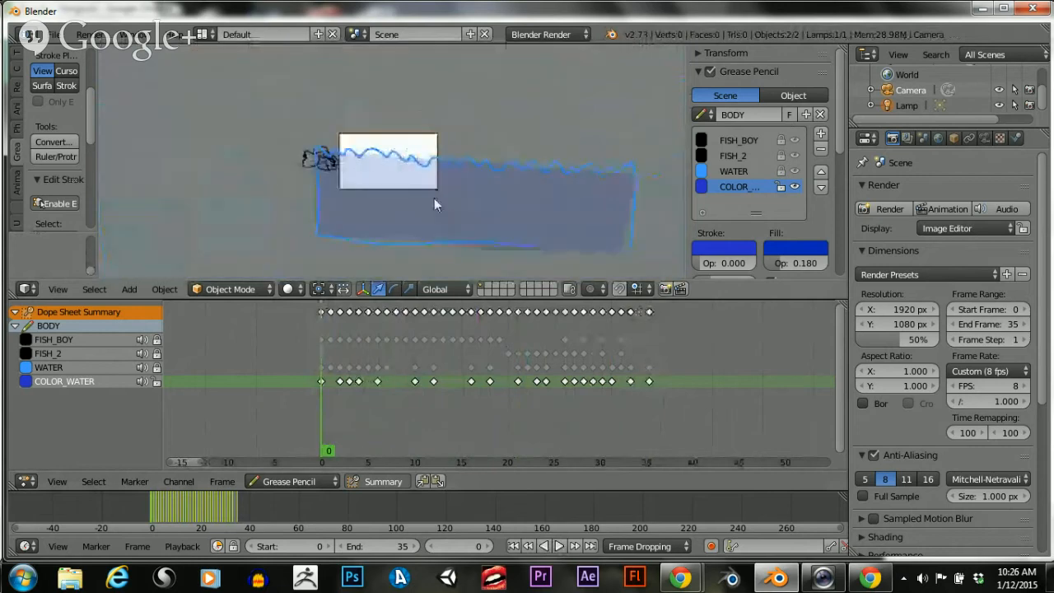
pyautogui.scroll(6, 427, 198)
pyautogui.scroll(-4, 428, 196)
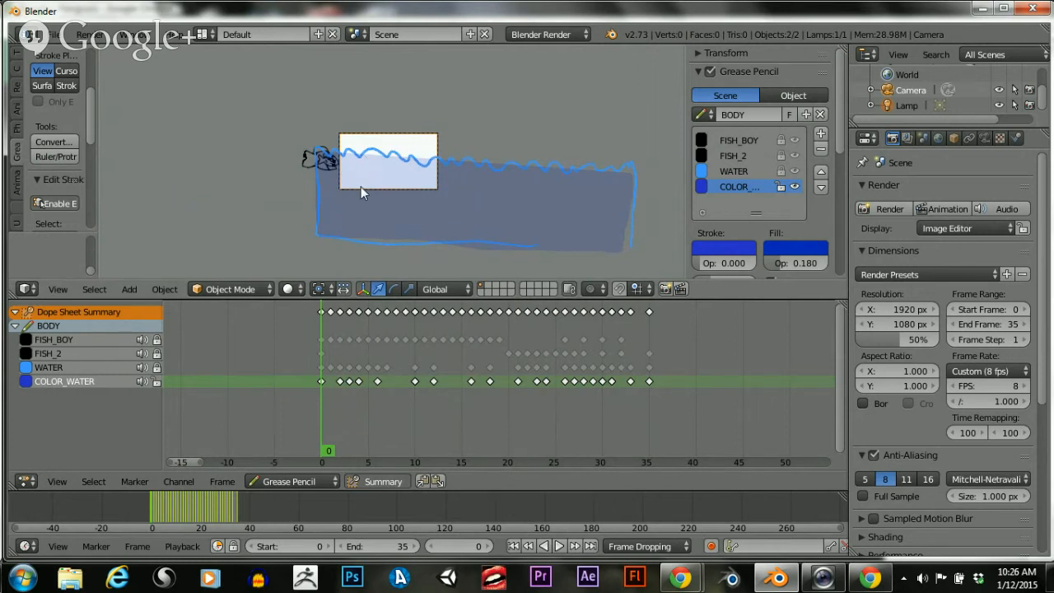
pyautogui.scroll(8, 366, 192)
pyautogui.scroll(-4, 354, 182)
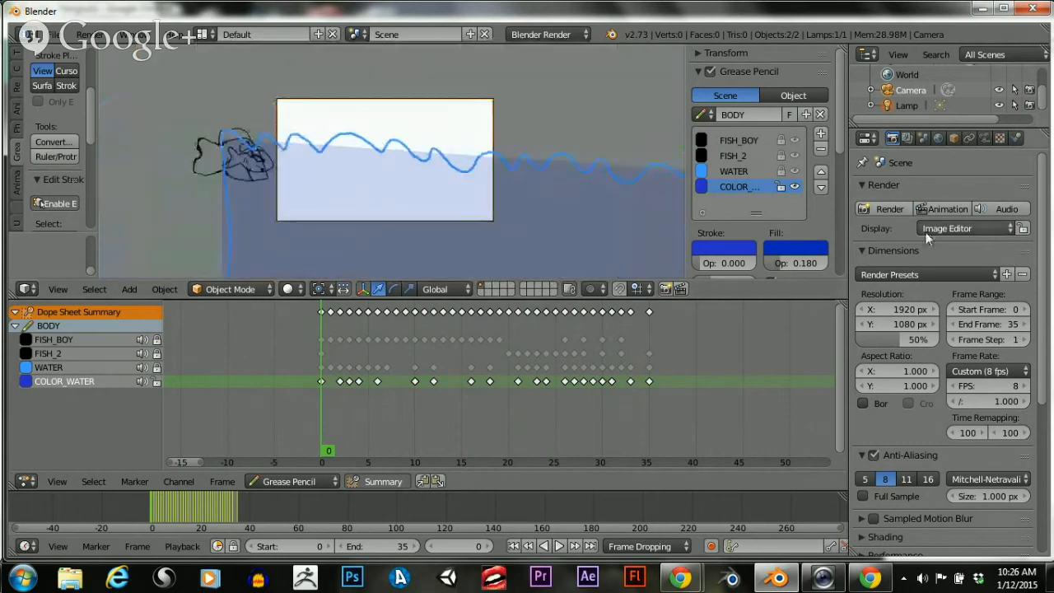
# Enable Blend Sky for the world background
pyautogui.click(938, 138)
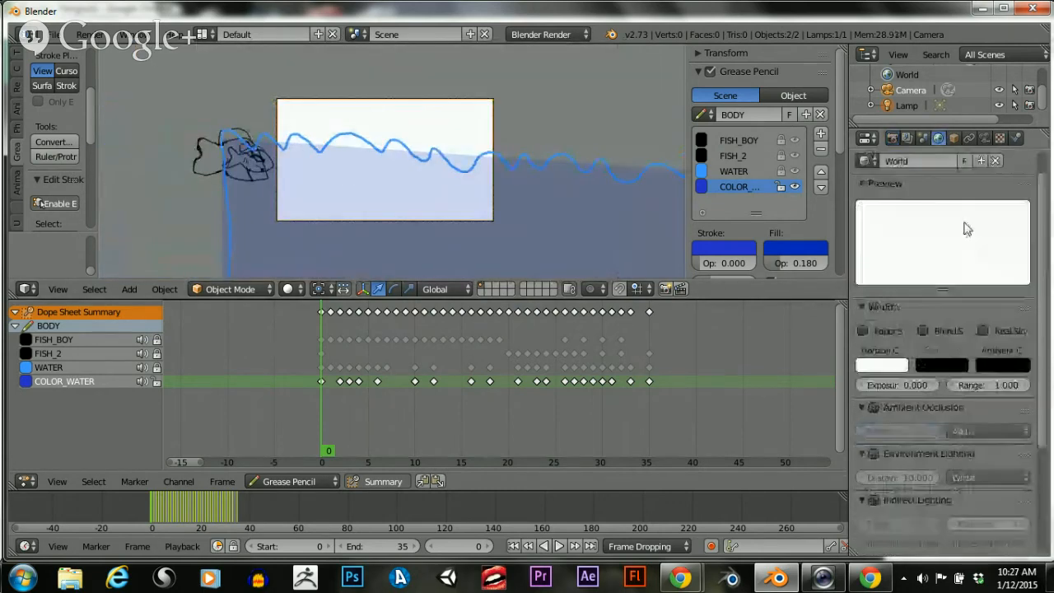
pyautogui.scroll(-3, 948, 241)
pyautogui.click(924, 238)
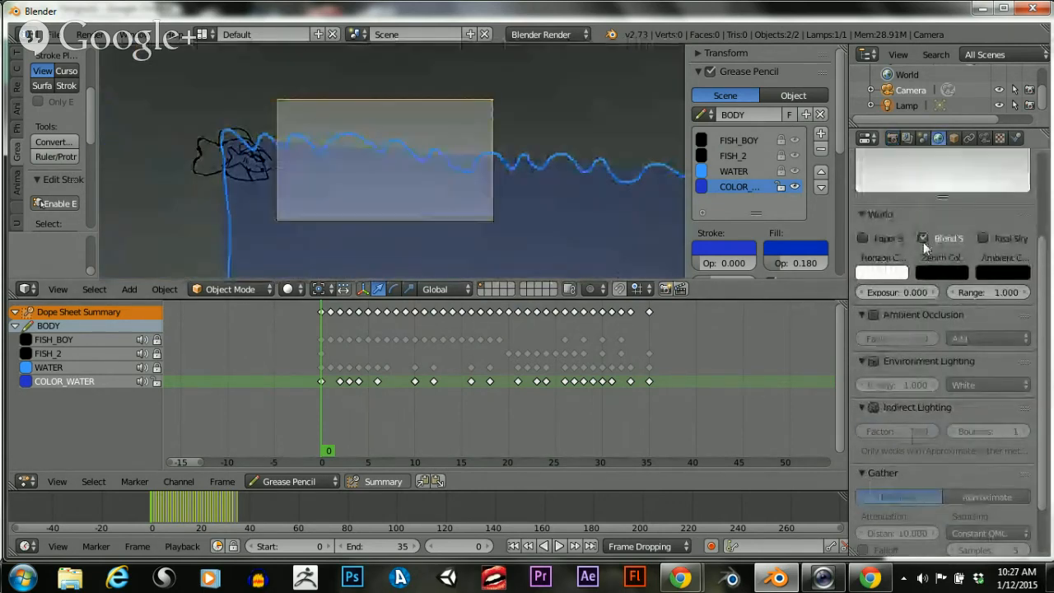
pyautogui.scroll(3, 408, 146)
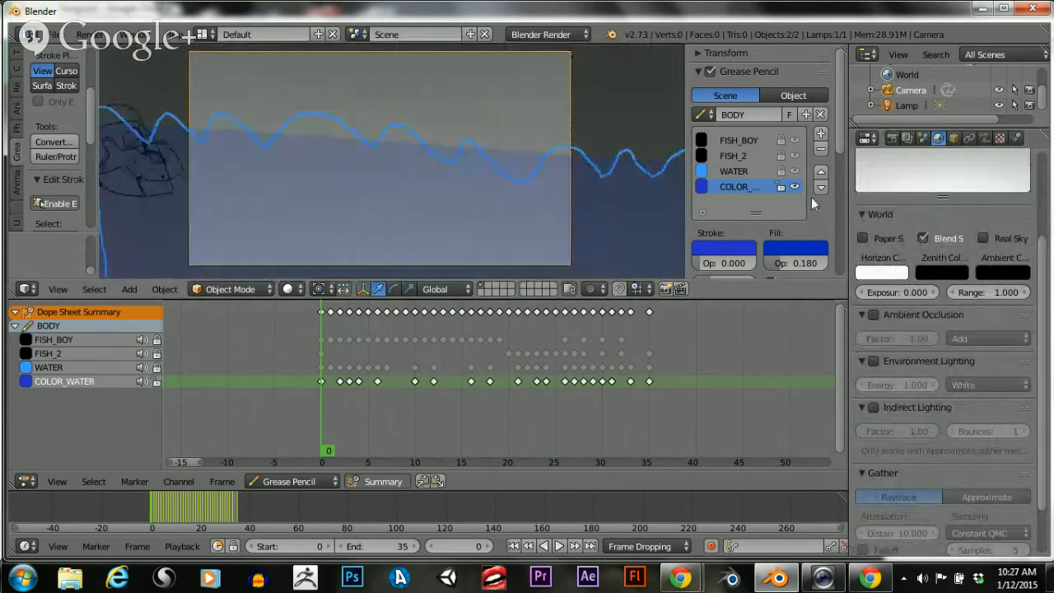
pyautogui.scroll(2, 974, 219)
pyautogui.scroll(-1, 974, 219)
# Set the world's horizon color to blue (R 0.341, G 0.393, B 1.000) and its zenith color to a pale blue
pyautogui.click(875, 307)
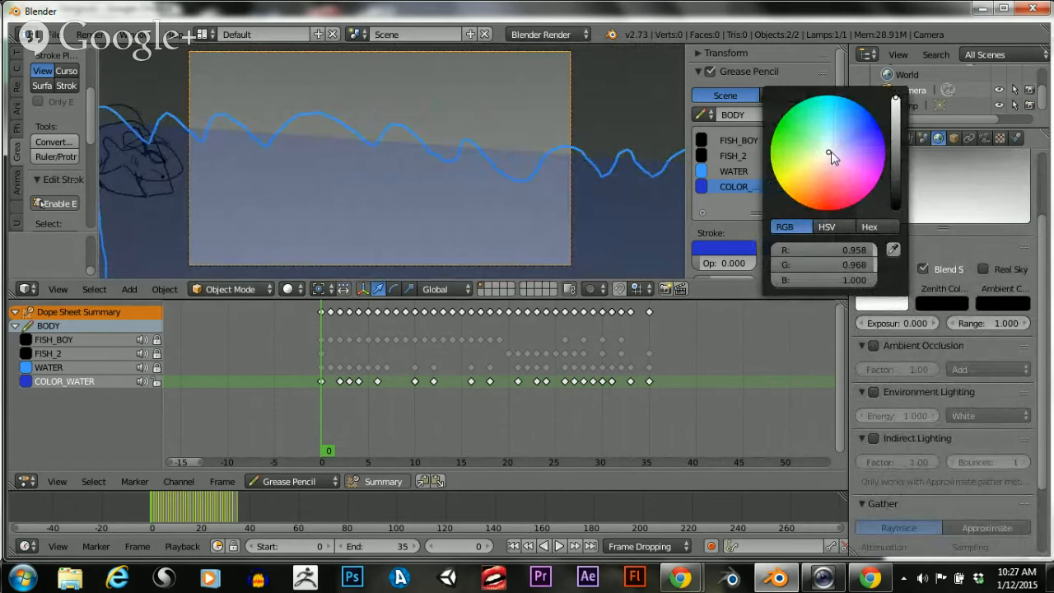
pyautogui.moveTo(831, 152)
pyautogui.mouseDown()
pyautogui.moveTo(859, 135)
pyautogui.moveTo(882, 154)
pyautogui.moveTo(846, 141)
pyautogui.moveTo(838, 151)
pyautogui.mouseUp()
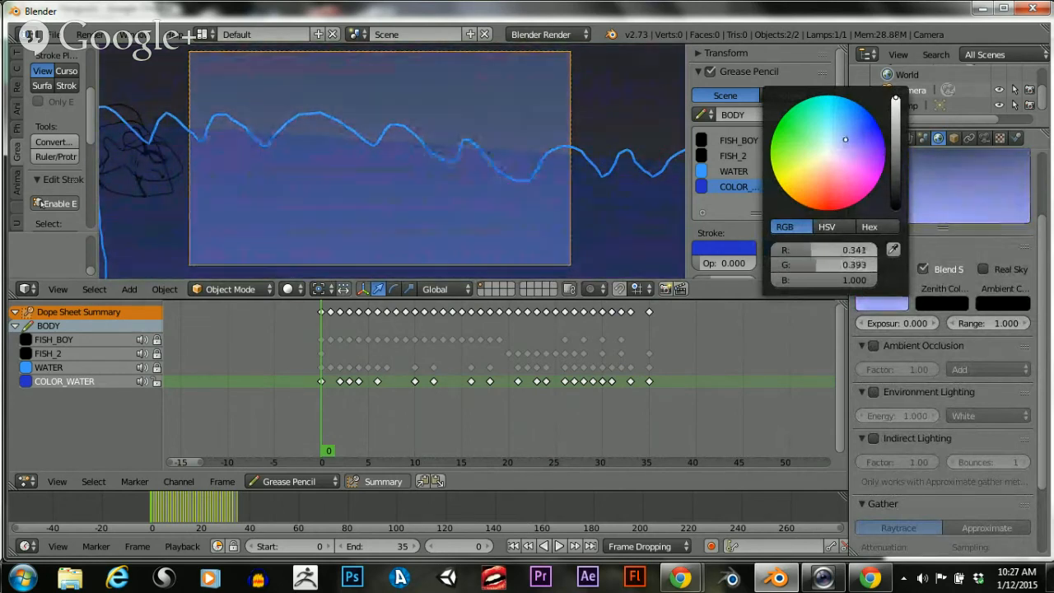
pyautogui.click(942, 303)
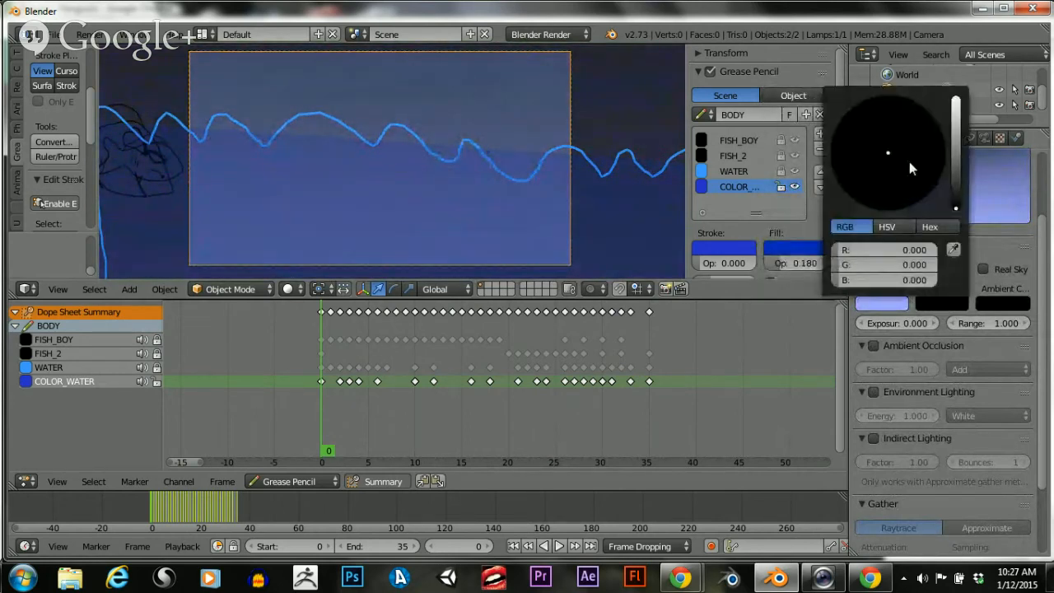
pyautogui.moveTo(953, 194); pyautogui.dragTo(954, 97)
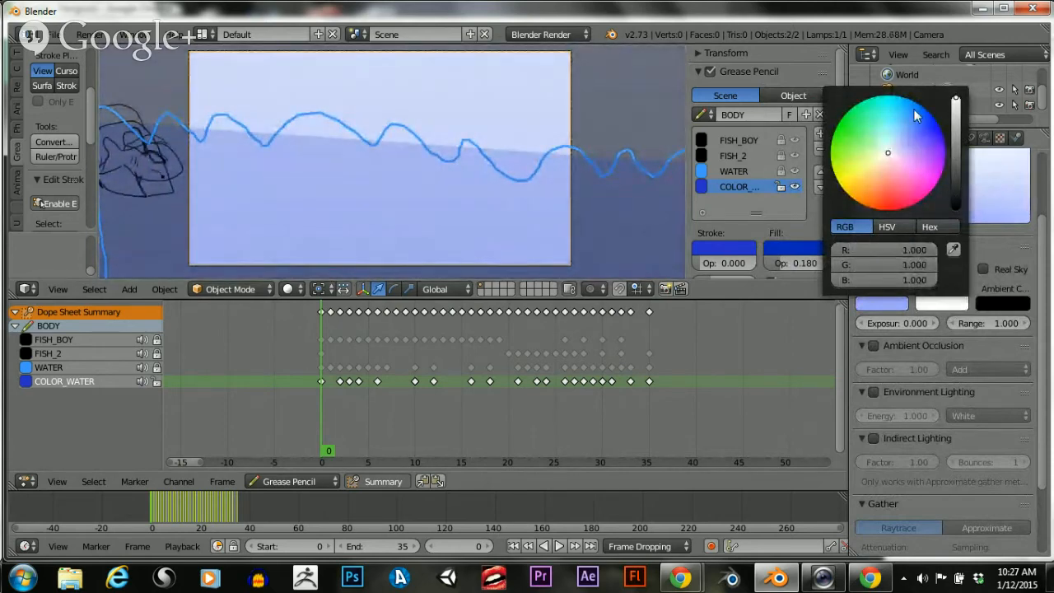
pyautogui.click(880, 96)
pyautogui.moveTo(881, 97)
pyautogui.mouseDown()
pyautogui.moveTo(924, 108)
pyautogui.moveTo(898, 105)
pyautogui.moveTo(889, 156)
pyautogui.moveTo(897, 148)
pyautogui.mouseUp()
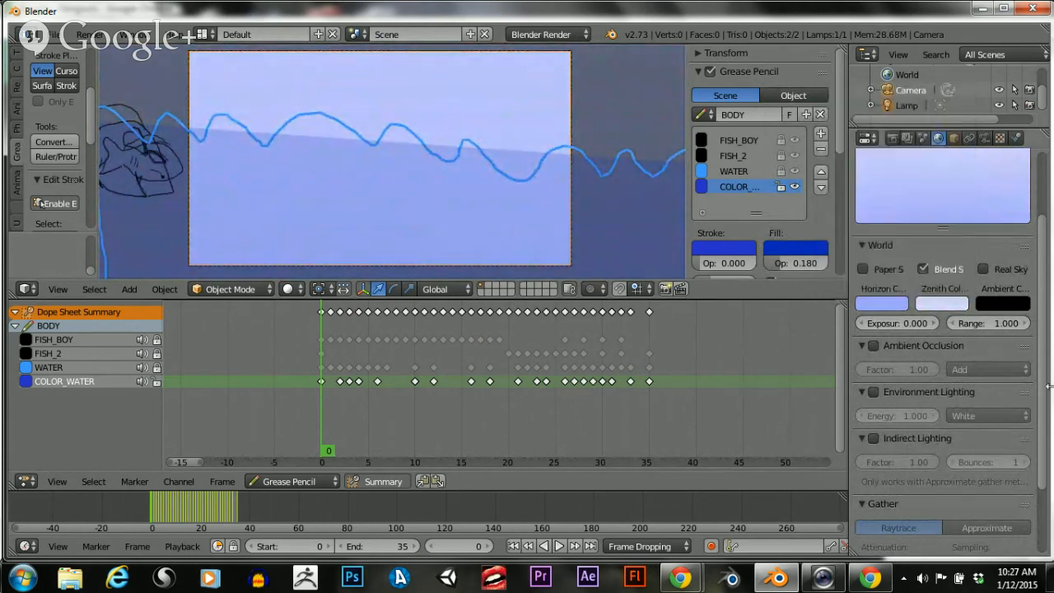
# Try Real Sky and Paper Sky on the world background, with and without Blend Sky
pyautogui.click(984, 270)
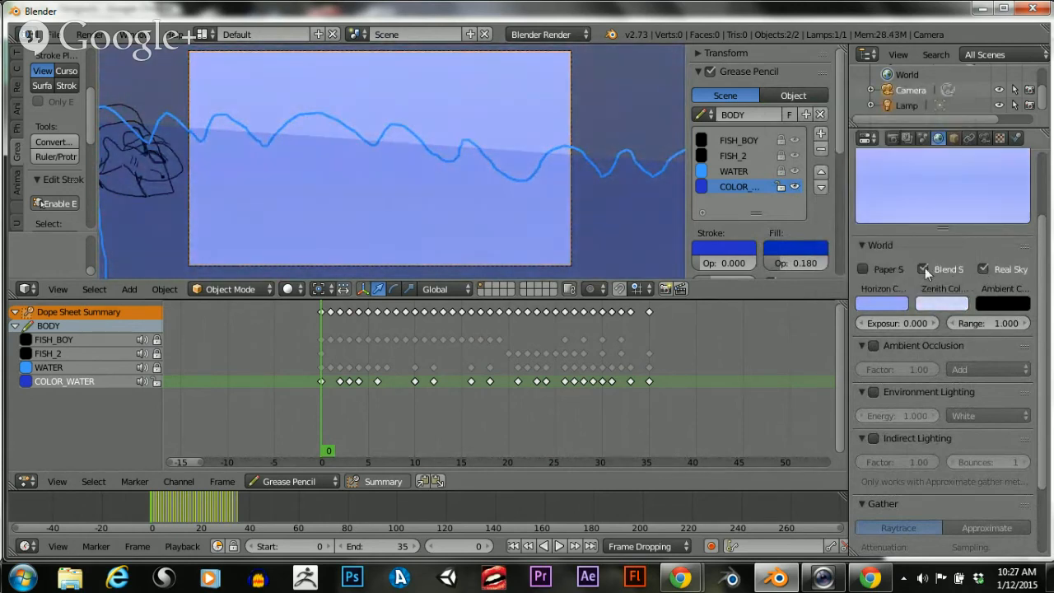
pyautogui.click(924, 269)
pyautogui.scroll(3, 880, 211)
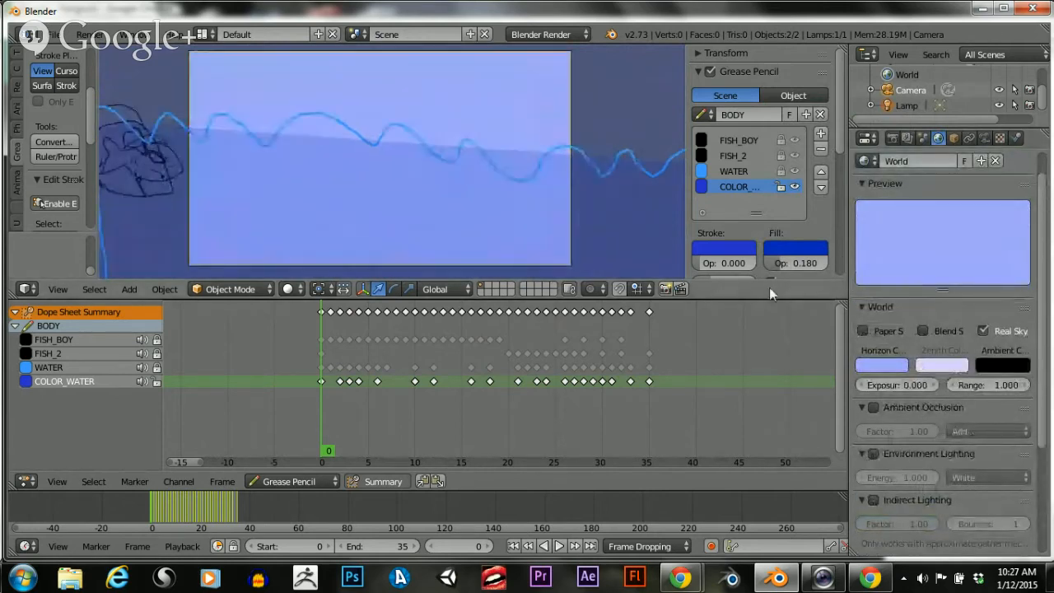
pyautogui.click(923, 330)
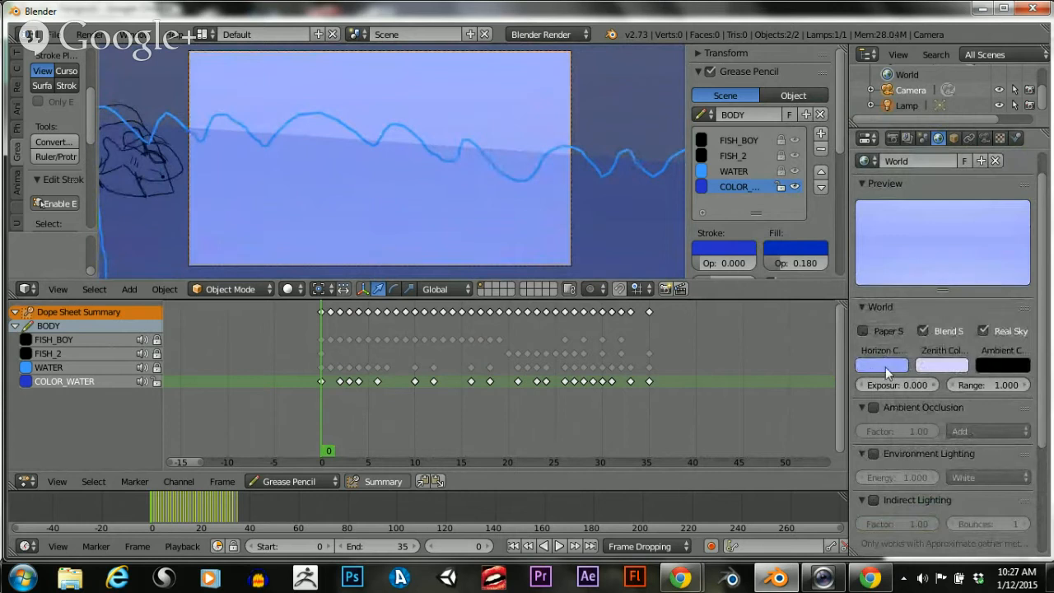
pyautogui.click(978, 330)
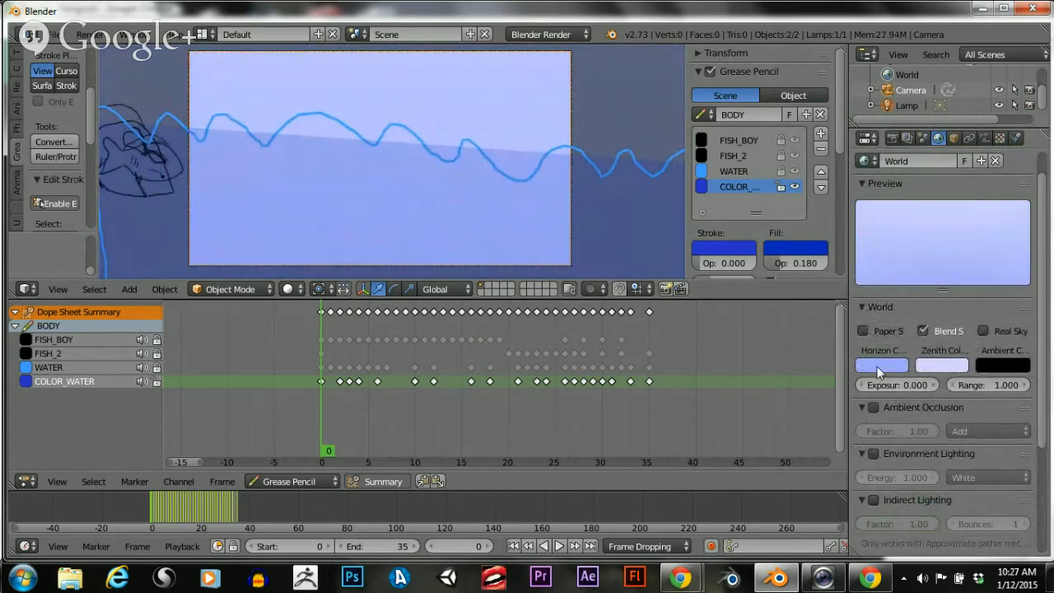
pyautogui.click(863, 330)
pyautogui.click(923, 330)
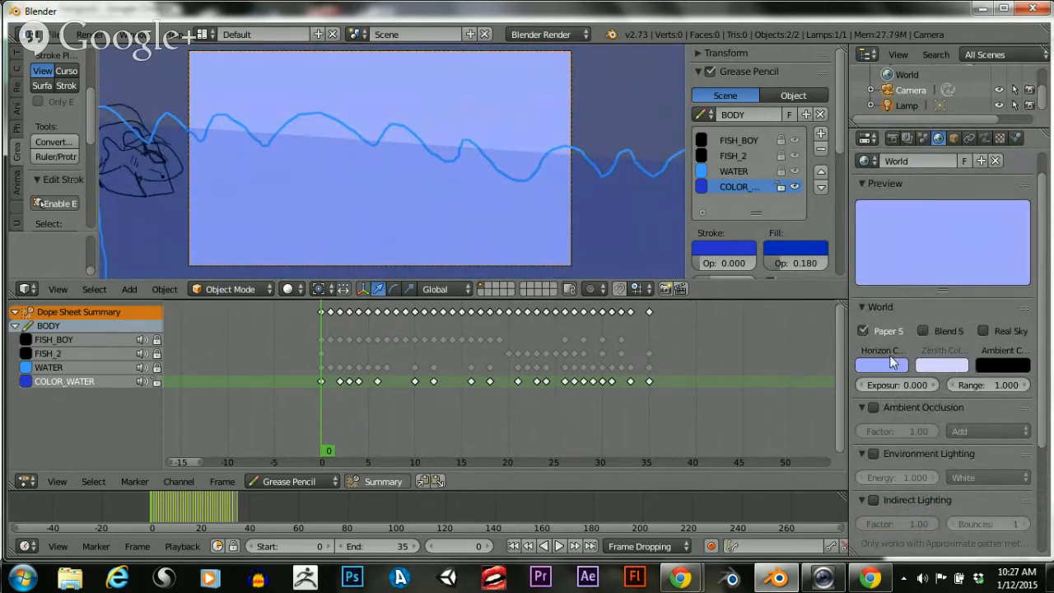
pyautogui.click(922, 330)
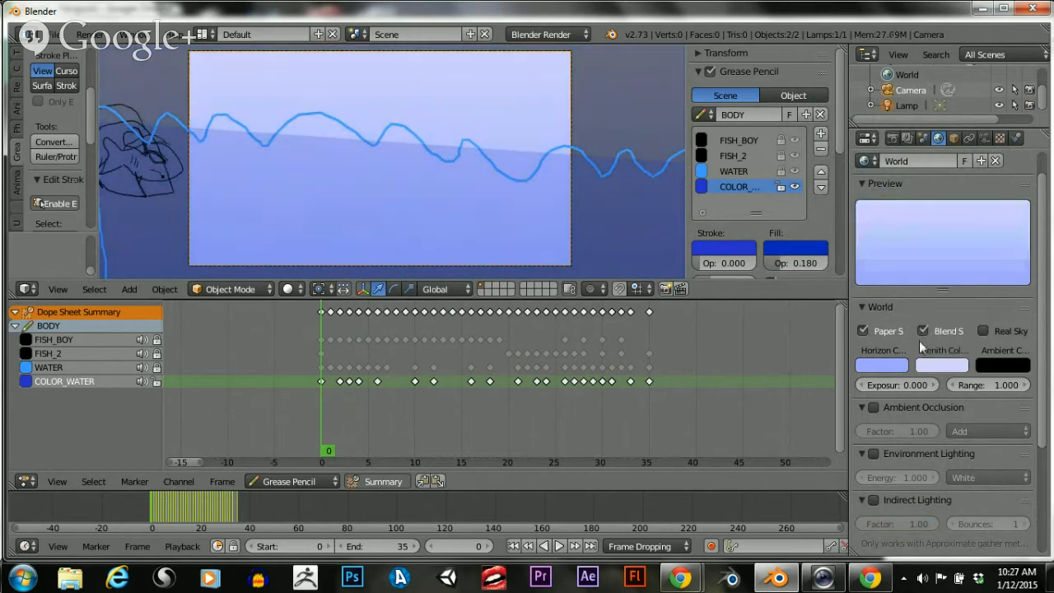
# Darken the horizon color to R 0.098, G 0.112, B 0.274 and turn off Blend Sky
pyautogui.click(881, 368)
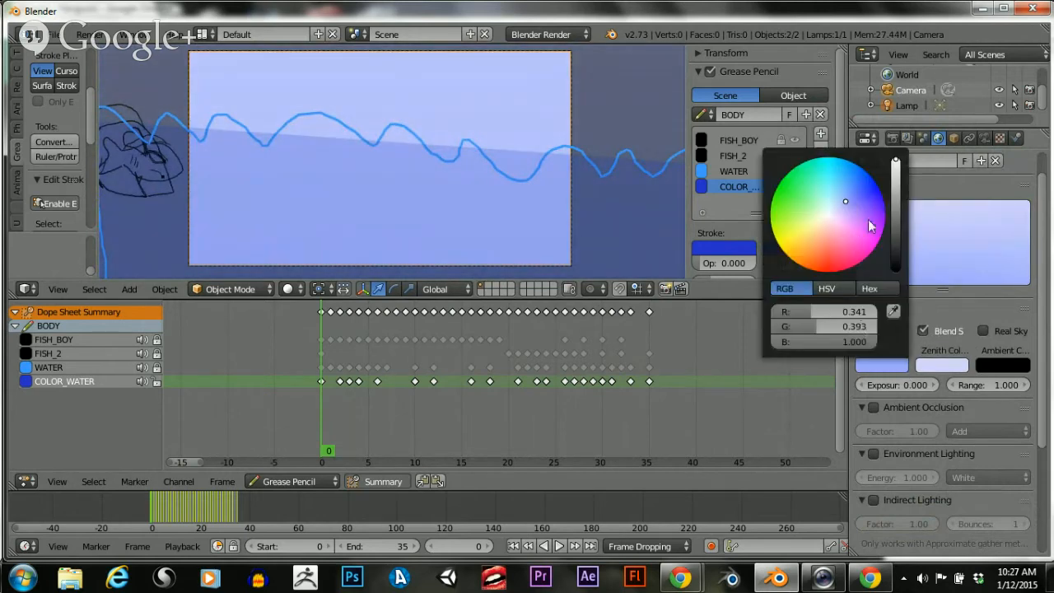
pyautogui.moveTo(893, 197)
pyautogui.mouseDown()
pyautogui.moveTo(896, 240)
pyautogui.moveTo(896, 207)
pyautogui.mouseUp()
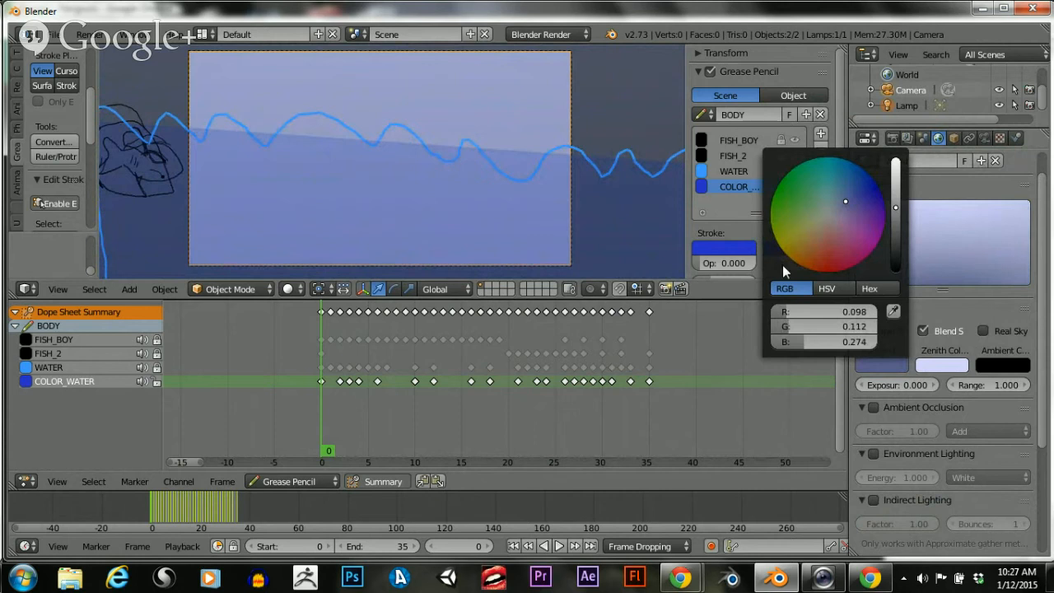
pyautogui.scroll(-4, 414, 164)
pyautogui.scroll(5, 414, 165)
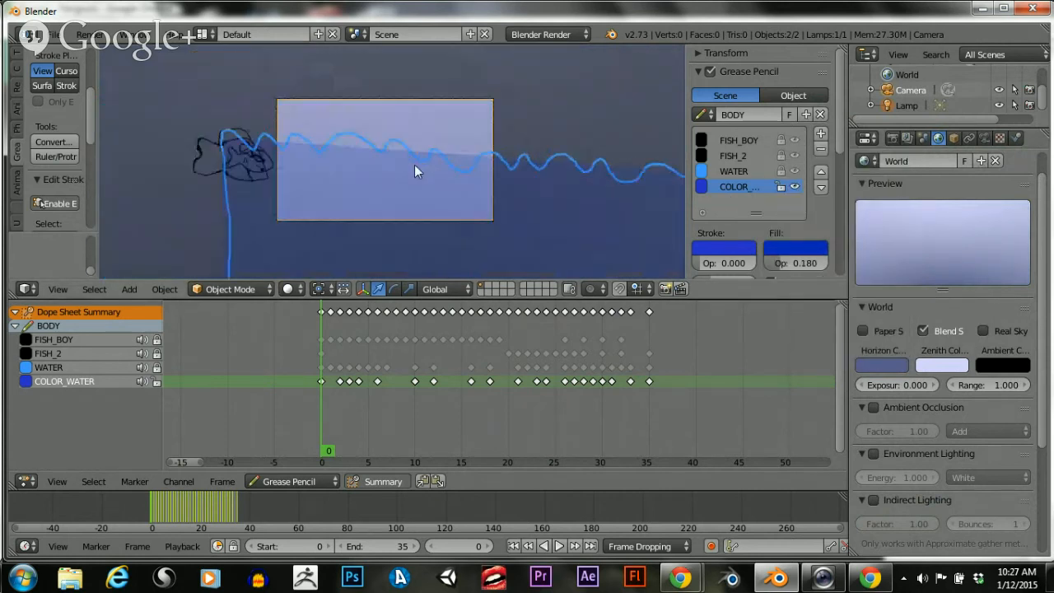
pyautogui.scroll(3, 415, 165)
pyautogui.scroll(-3, 414, 165)
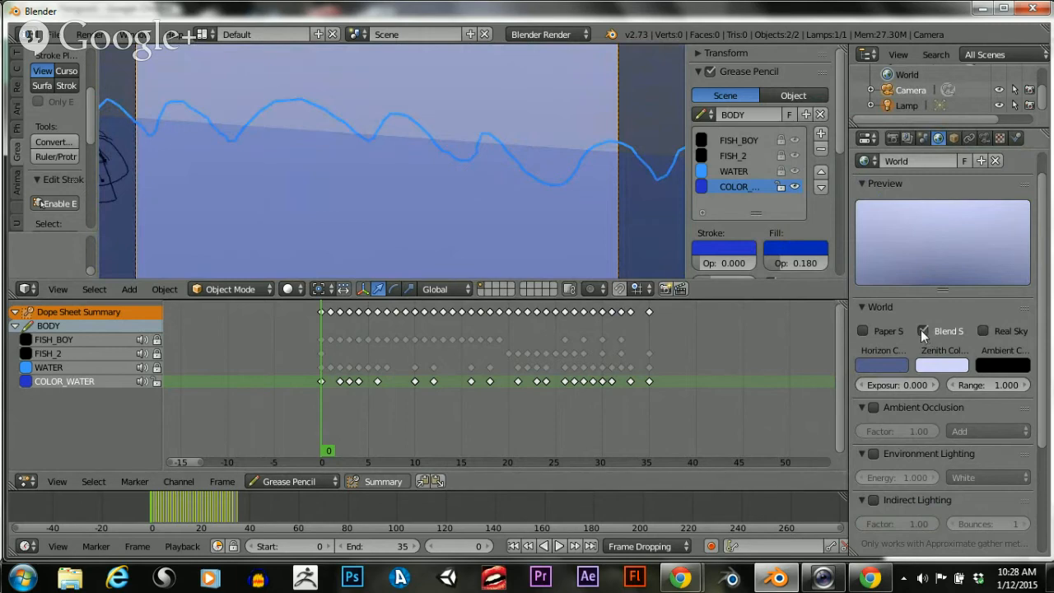
pyautogui.click(923, 330)
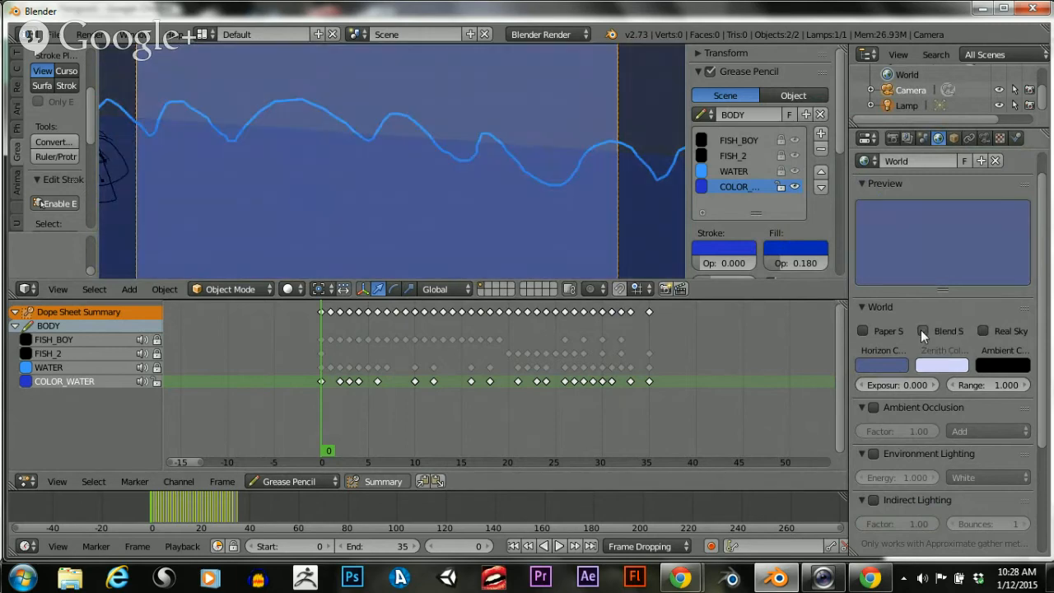
# Try Blend Sky on the world background and check the gradient behind the water drawing
pyautogui.click(921, 329)
pyautogui.scroll(-2, 418, 157)
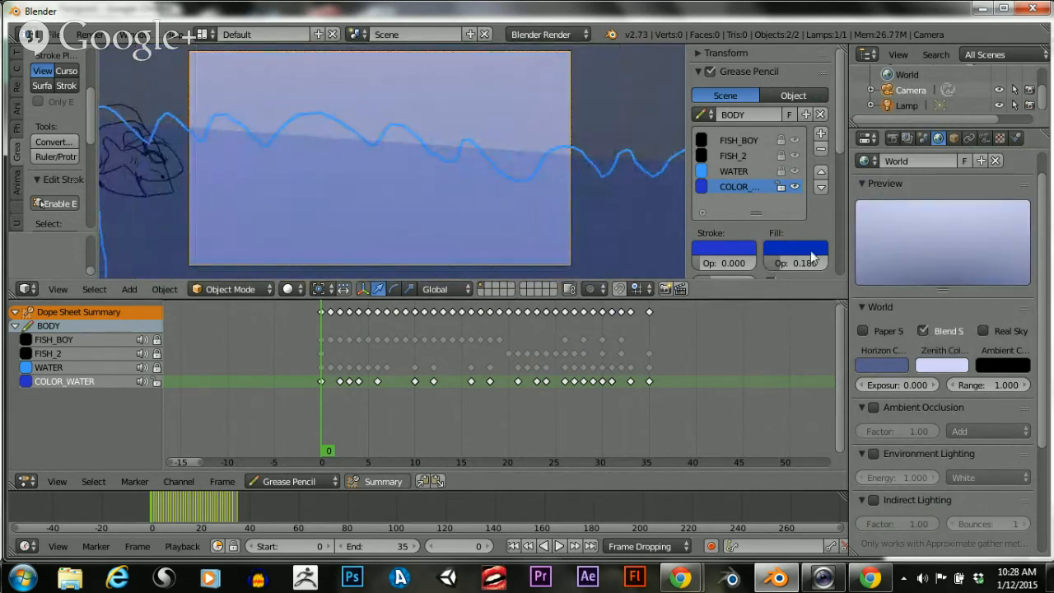
pyautogui.scroll(-4, 473, 183)
pyautogui.scroll(4, 473, 183)
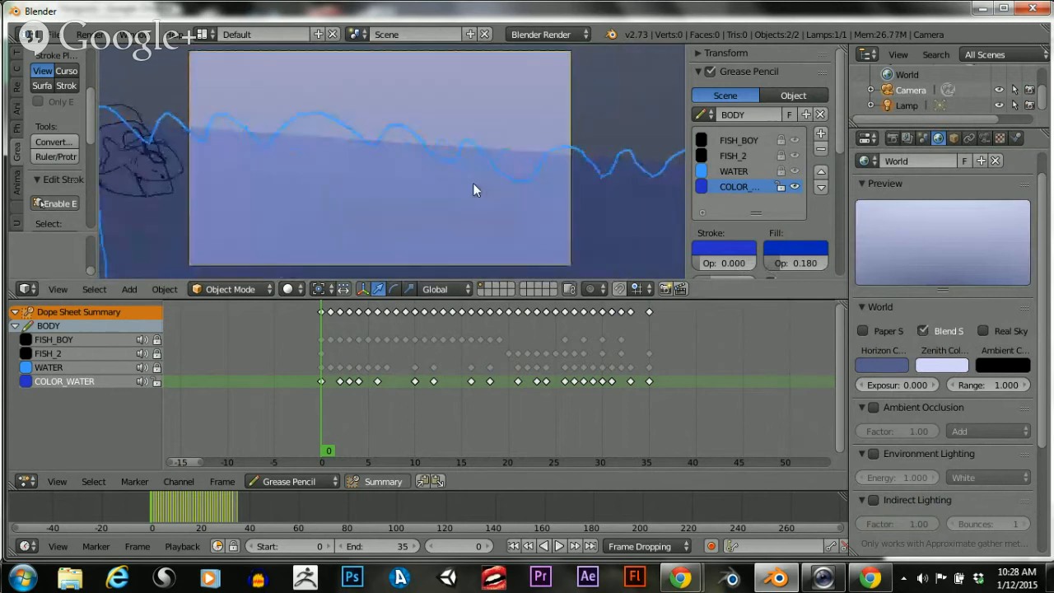
pyautogui.scroll(1, 474, 185)
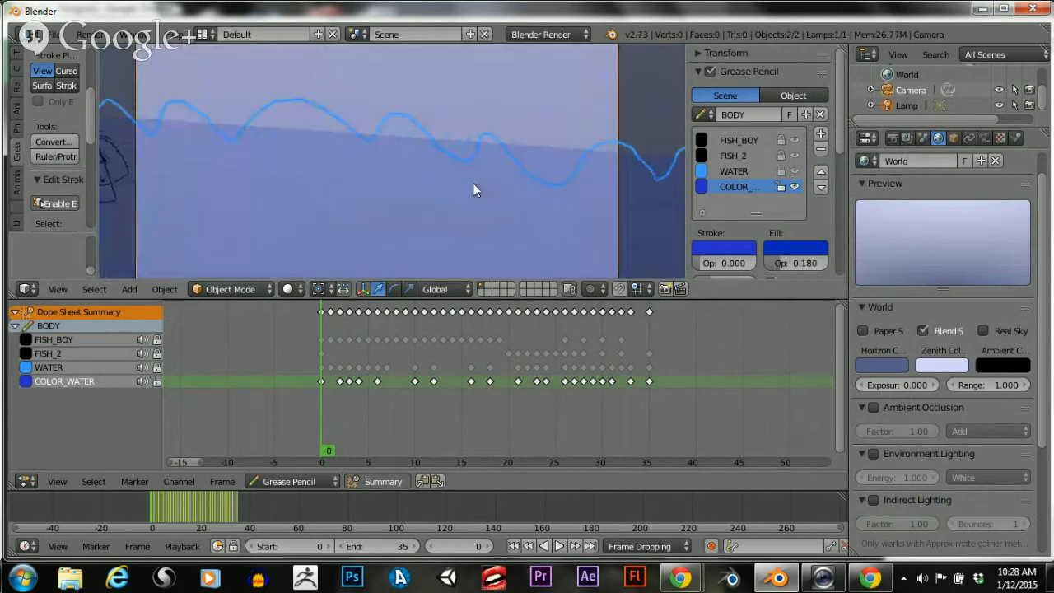
pyautogui.click(917, 385)
pyautogui.write('0.5')
pyautogui.press('BackSpace')
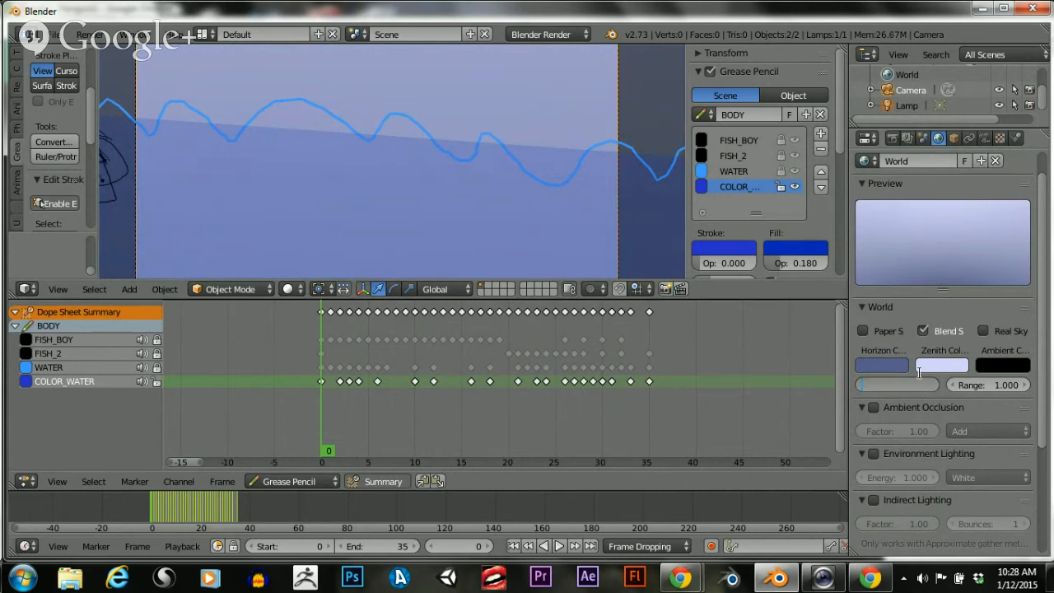
pyautogui.write('0')
pyautogui.press('Return')
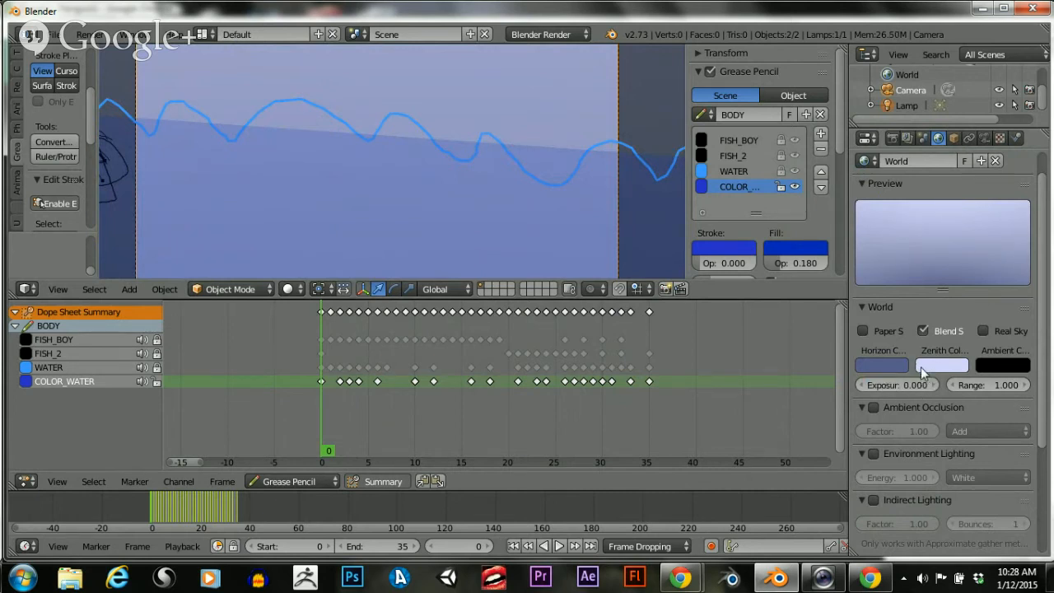
# Desaturate the world's horizon color to a greyish blue with R 0.200, G 0.199, B 0.274
pyautogui.click(898, 368)
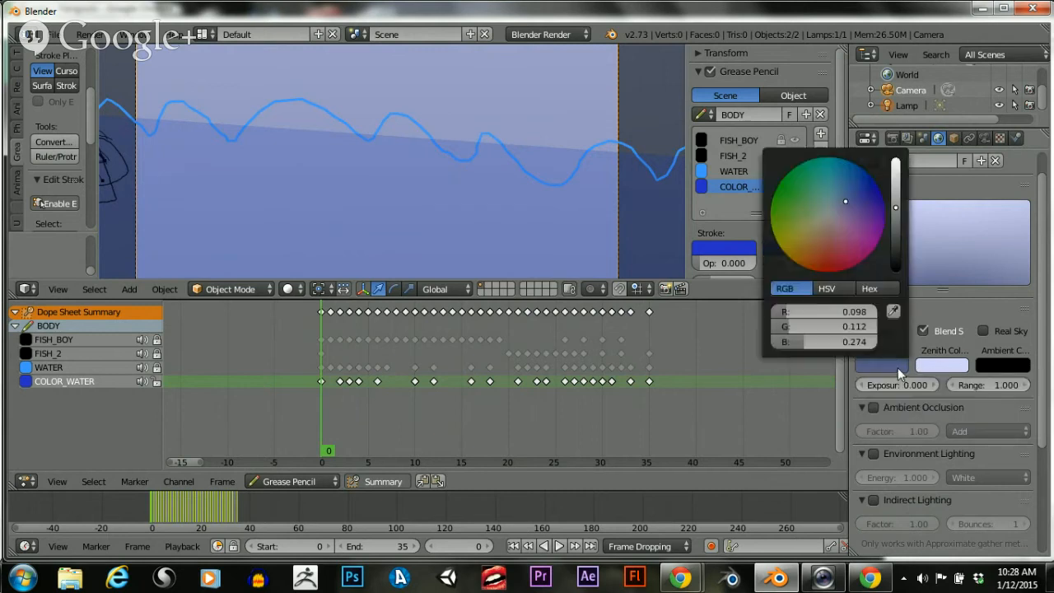
pyautogui.moveTo(844, 204)
pyautogui.mouseDown()
pyautogui.moveTo(831, 218)
pyautogui.moveTo(836, 209)
pyautogui.mouseUp()
pyautogui.scroll(-4, 461, 158)
pyautogui.scroll(2, 419, 164)
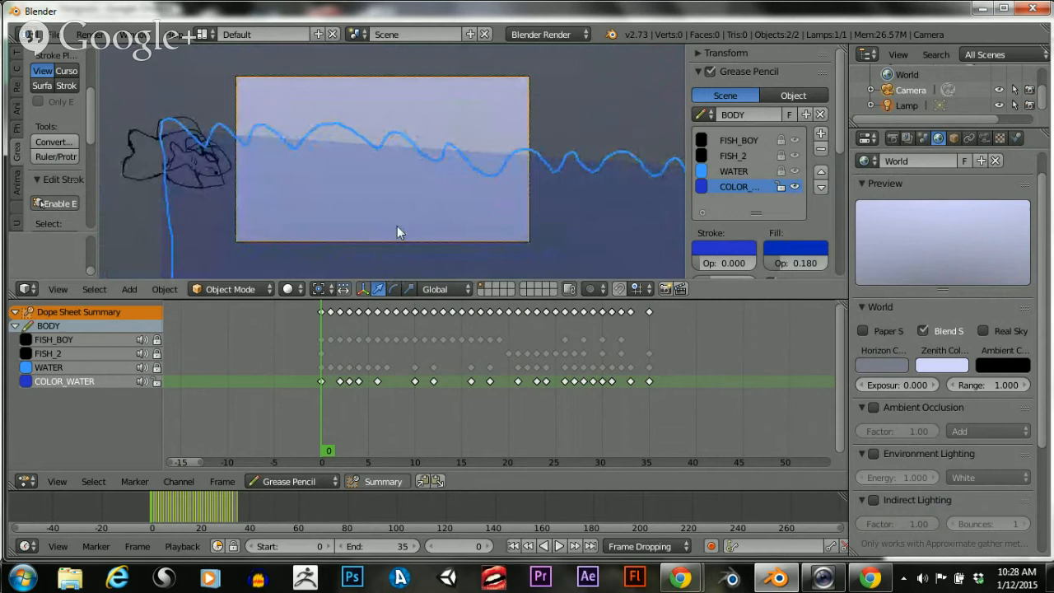
pyautogui.scroll(3, 397, 225)
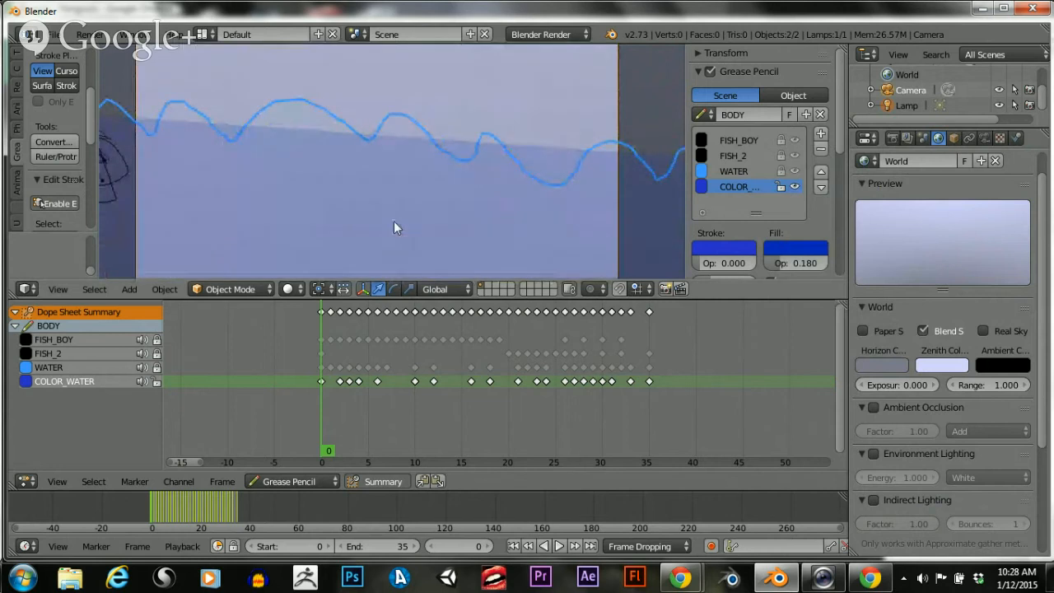
pyautogui.scroll(1, 395, 222)
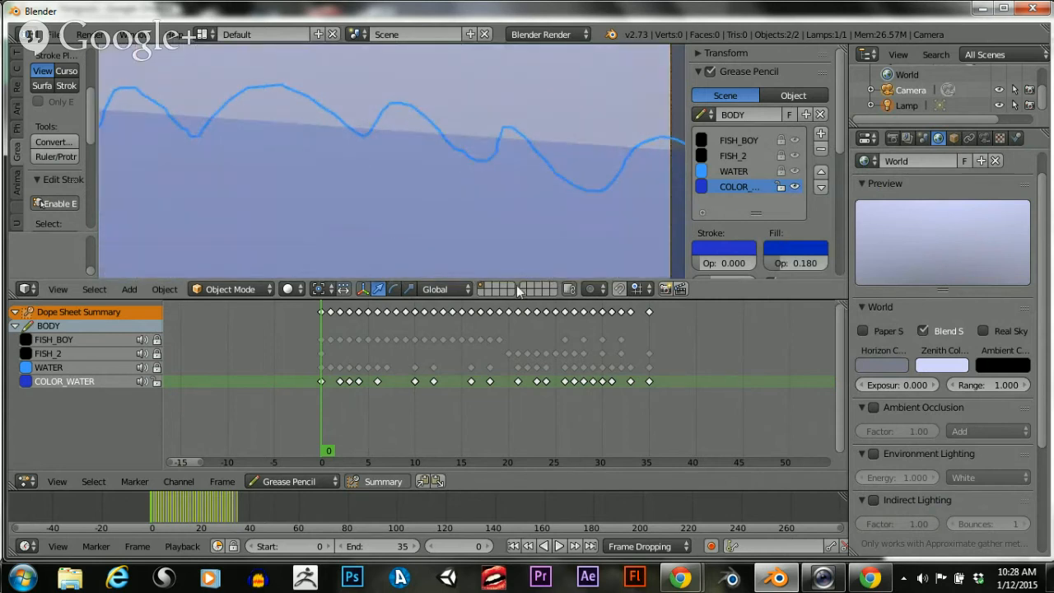
# Make an OpenGL render of the current frame and return to the 3D view
pyautogui.click(664, 289)
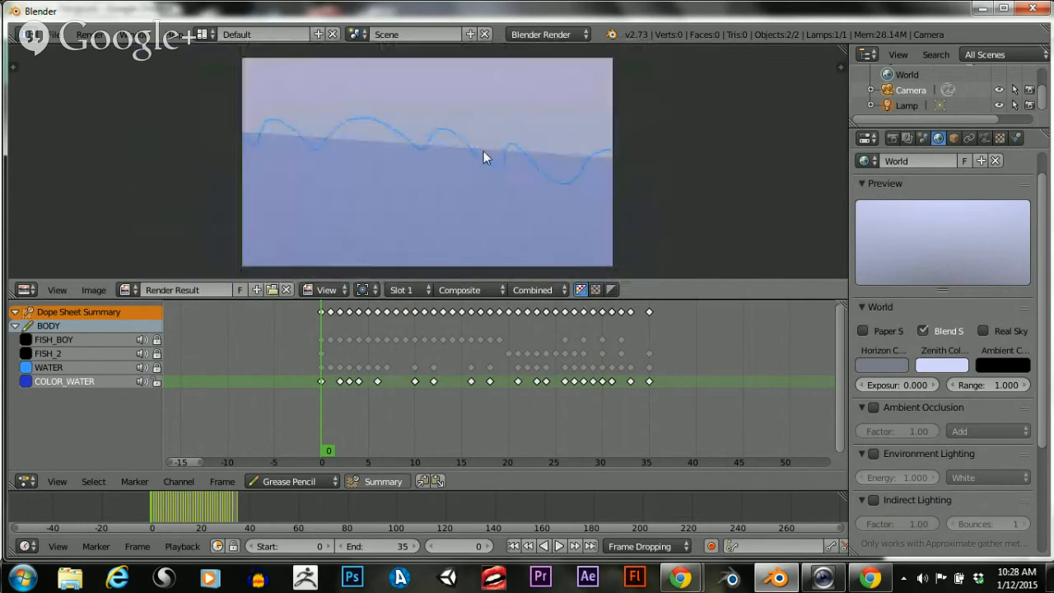
pyautogui.press('Escape')
pyautogui.scroll(-3, 555, 198)
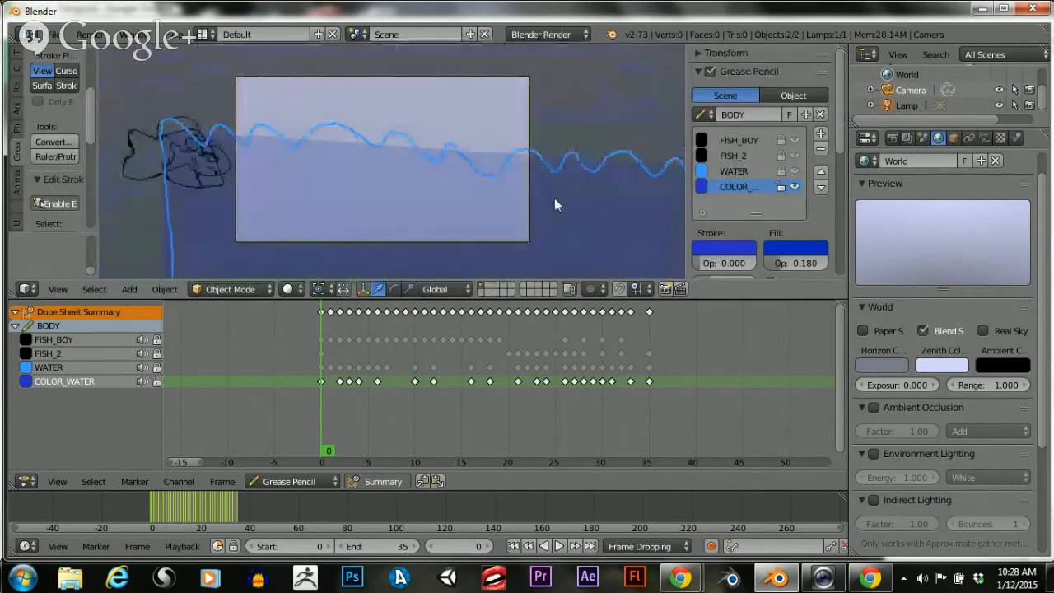
pyautogui.scroll(1, 554, 198)
# Turn off Blend Sky and brighten the world's horizon color to a nearly white lavender
pyautogui.click(922, 330)
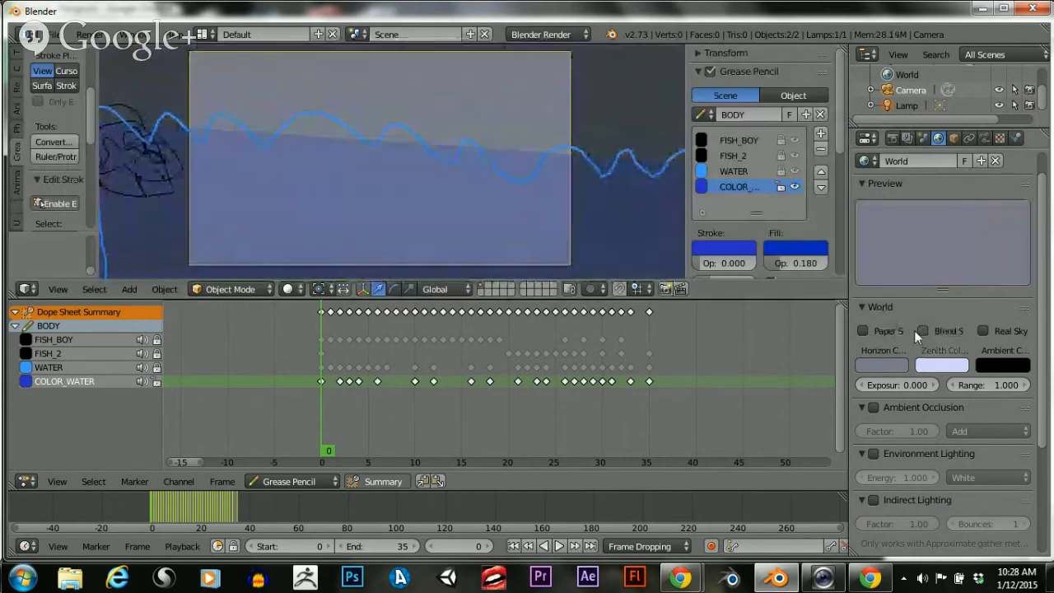
pyautogui.click(880, 365)
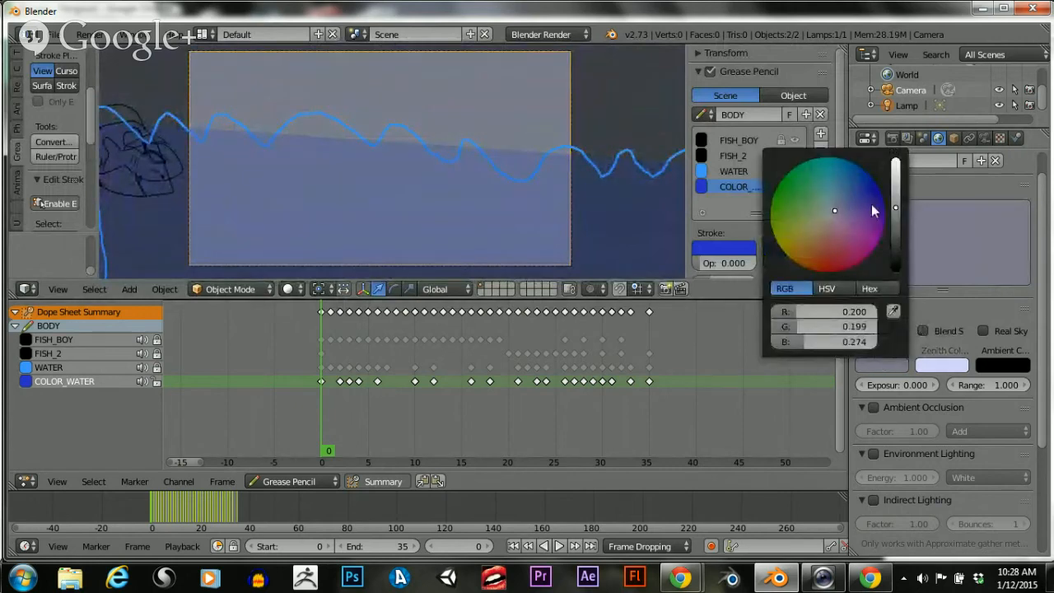
pyautogui.moveTo(896, 208); pyautogui.dragTo(896, 159)
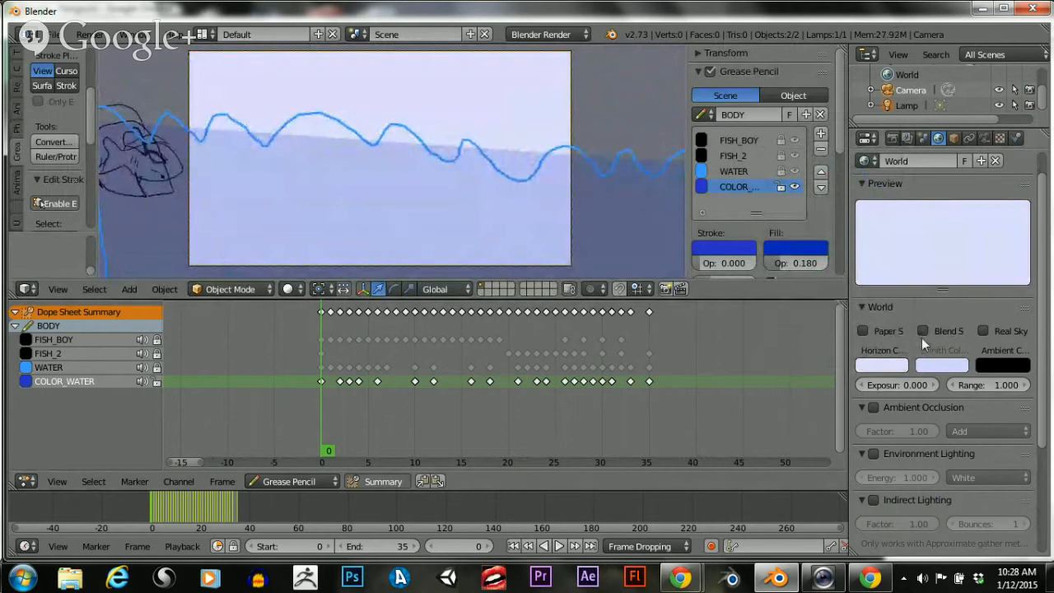
# Set the world's zenith color to a saturated blue and try Blend Sky on and off
pyautogui.click(931, 364)
pyautogui.moveTo(894, 215)
pyautogui.mouseDown()
pyautogui.moveTo(880, 169)
pyautogui.moveTo(862, 236)
pyautogui.moveTo(915, 239)
pyautogui.moveTo(932, 190)
pyautogui.moveTo(924, 170)
pyautogui.moveTo(933, 179)
pyautogui.mouseUp()
pyautogui.click(923, 330)
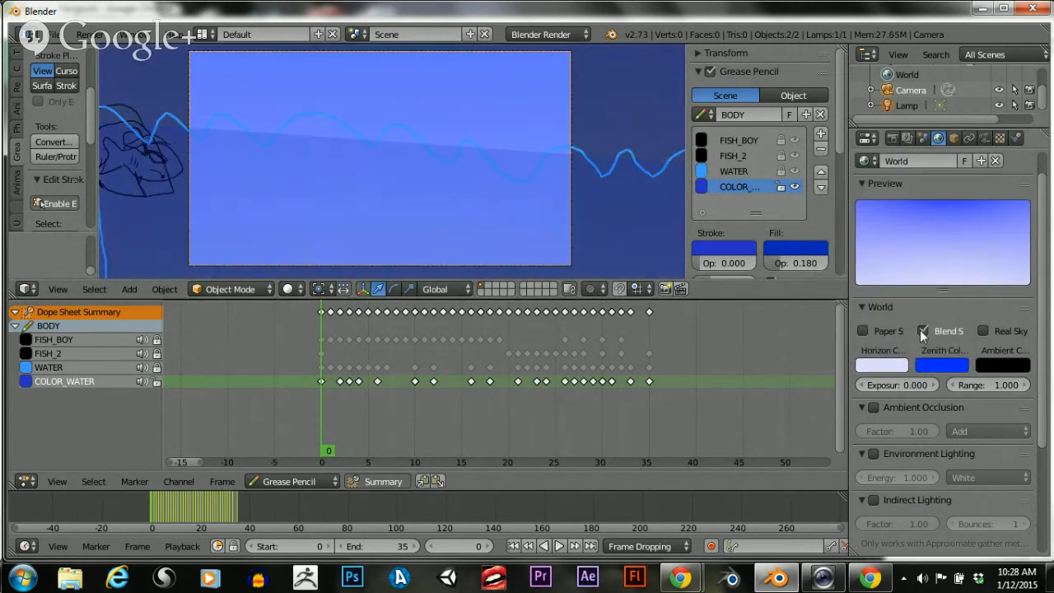
pyautogui.click(923, 331)
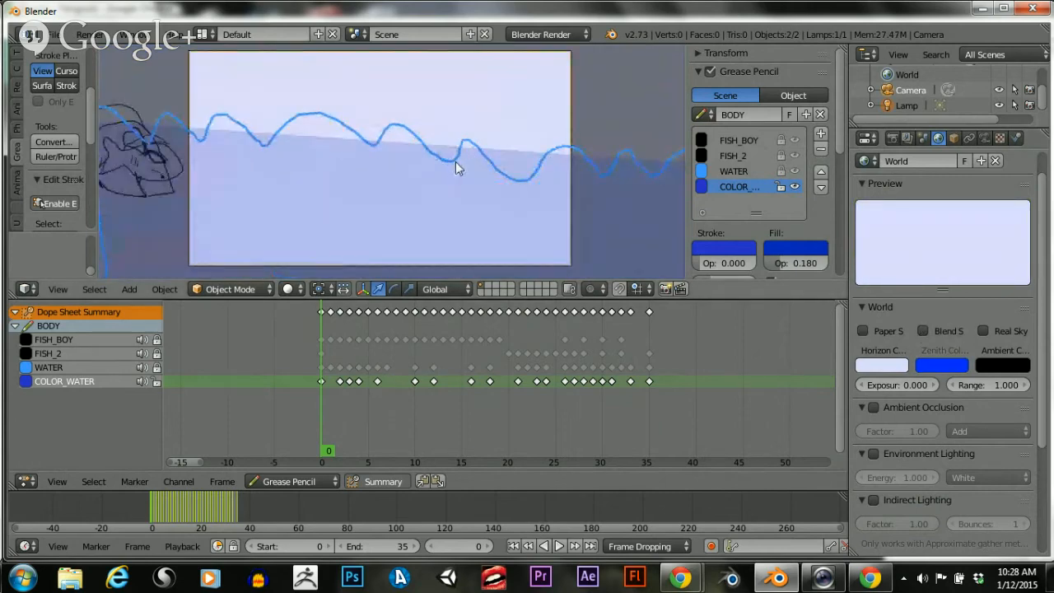
# Examine the fish, water outline and water fill inside and around the camera frame against the pale background
pyautogui.scroll(-3, 456, 161)
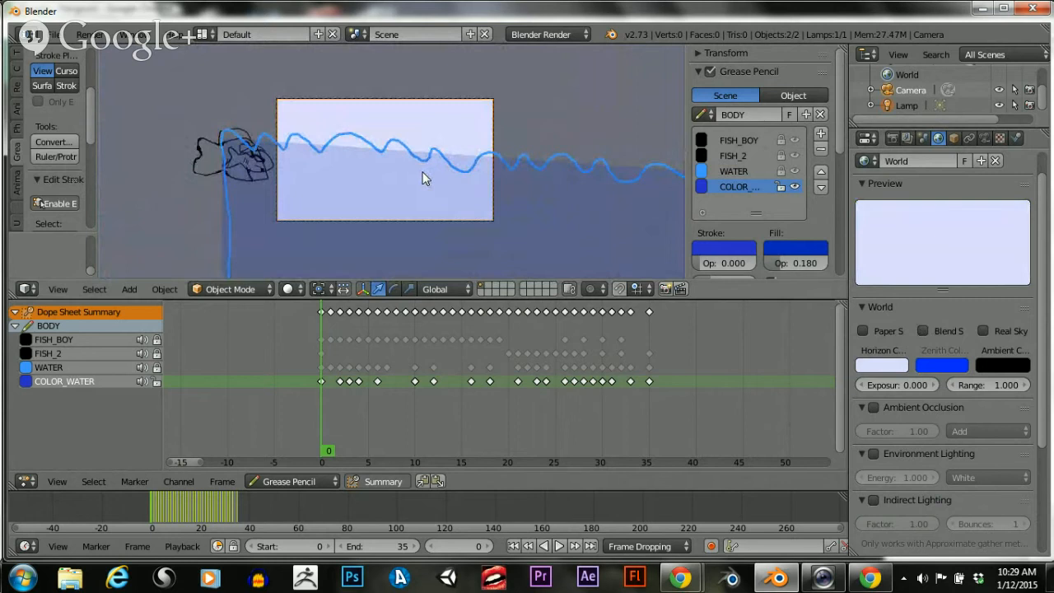
pyautogui.press('KP_0')
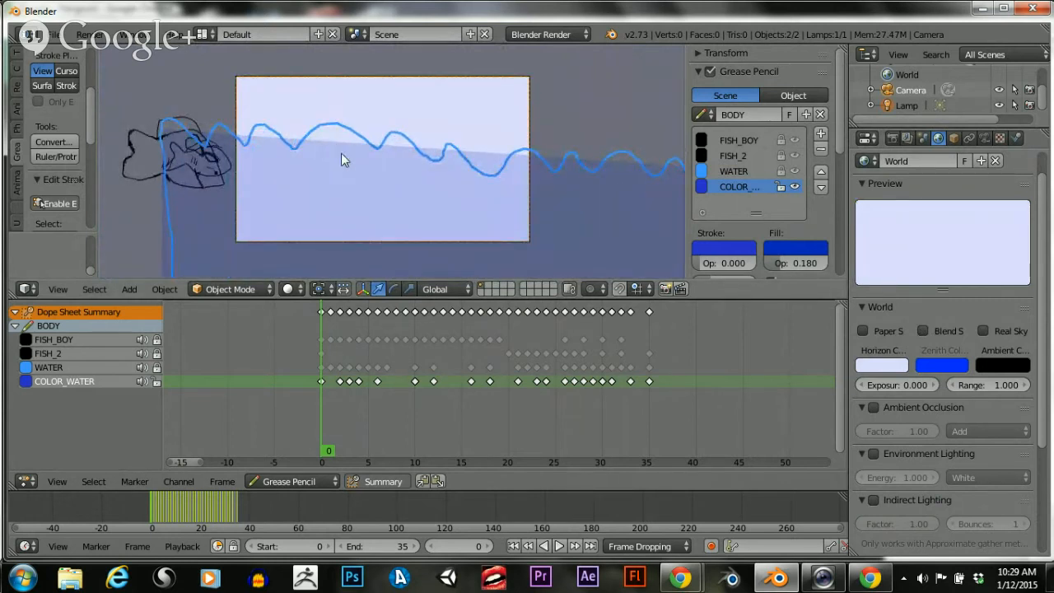
pyautogui.scroll(-1, 402, 176)
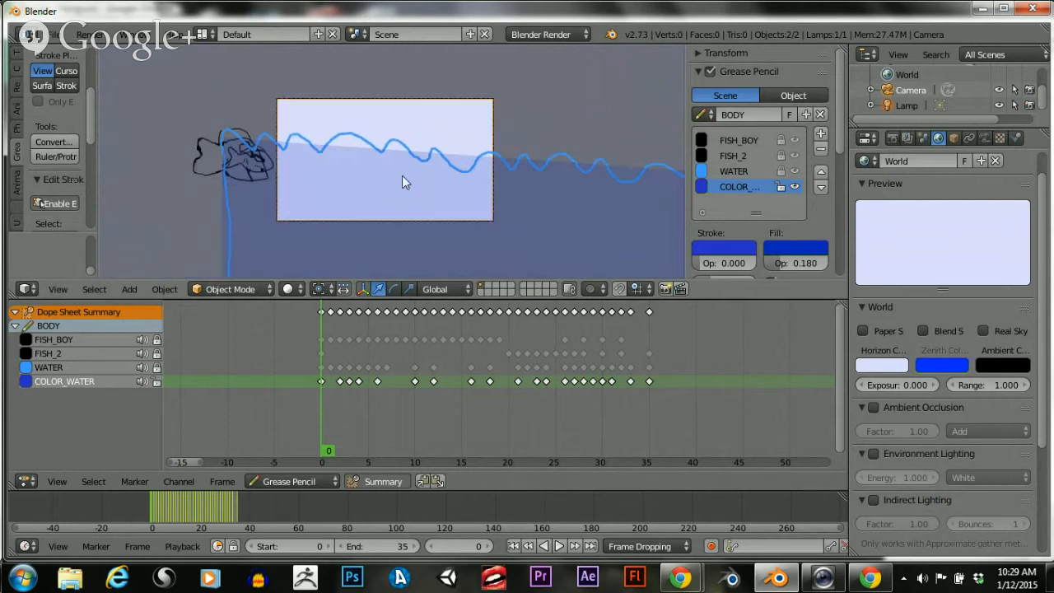
pyautogui.scroll(3, 402, 176)
pyautogui.scroll(-1, 402, 175)
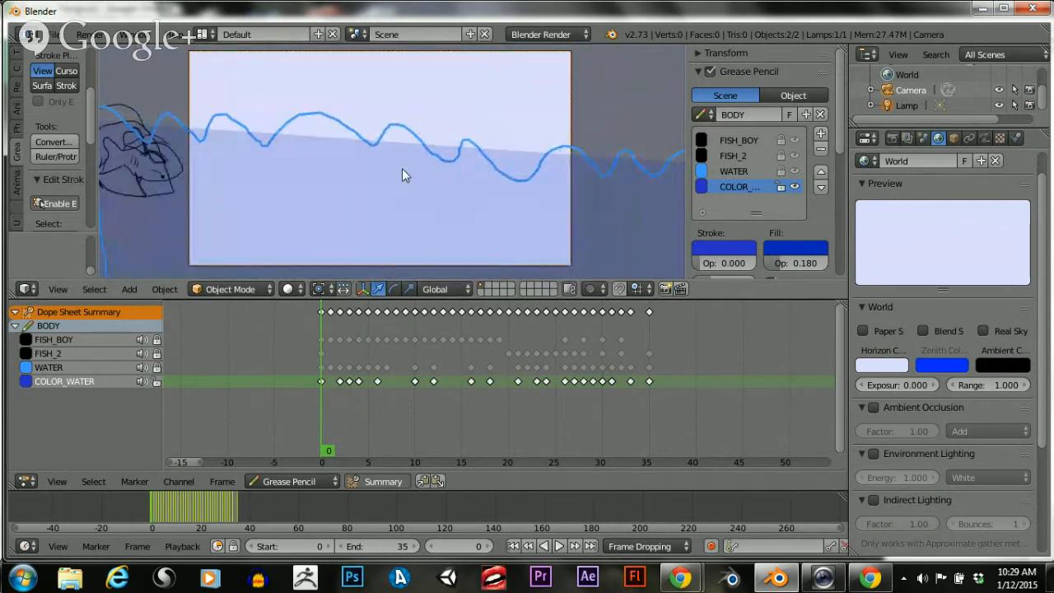
pyautogui.scroll(-3, 328, 144)
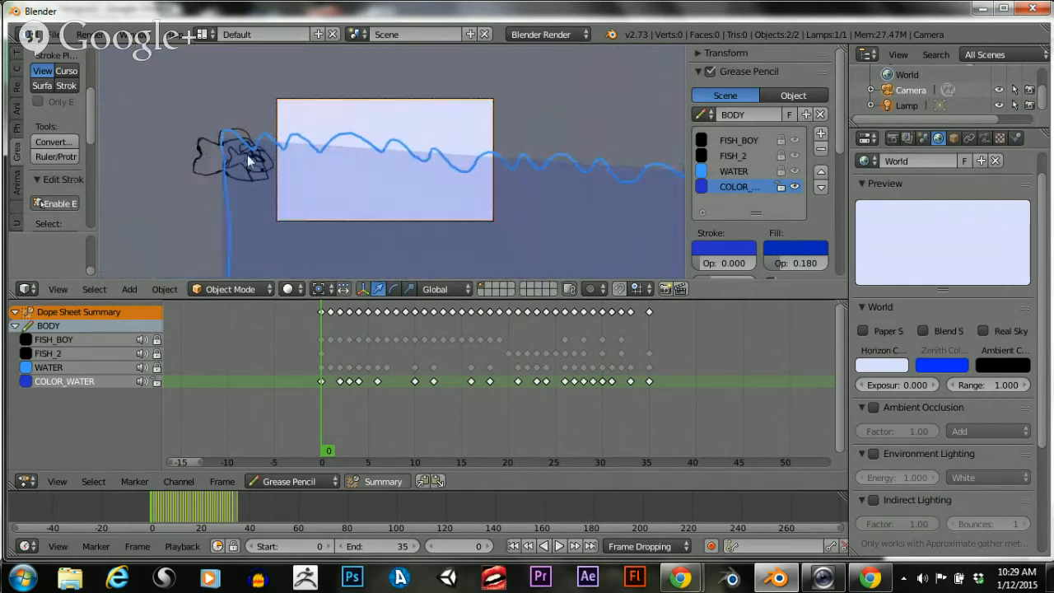
pyautogui.scroll(-4, 369, 179)
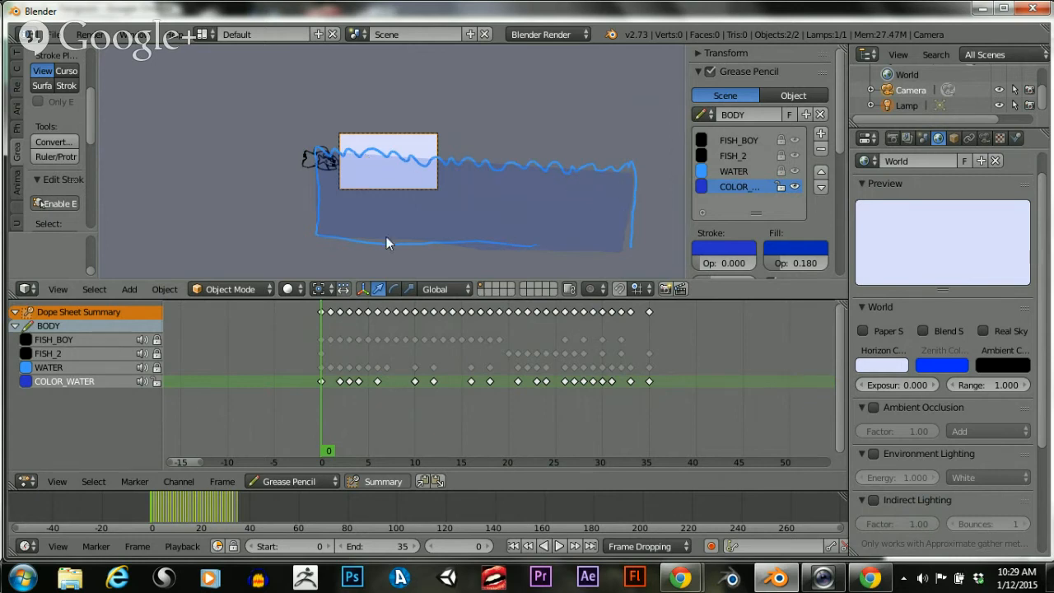
pyautogui.scroll(8, 325, 179)
pyautogui.scroll(-6, 325, 178)
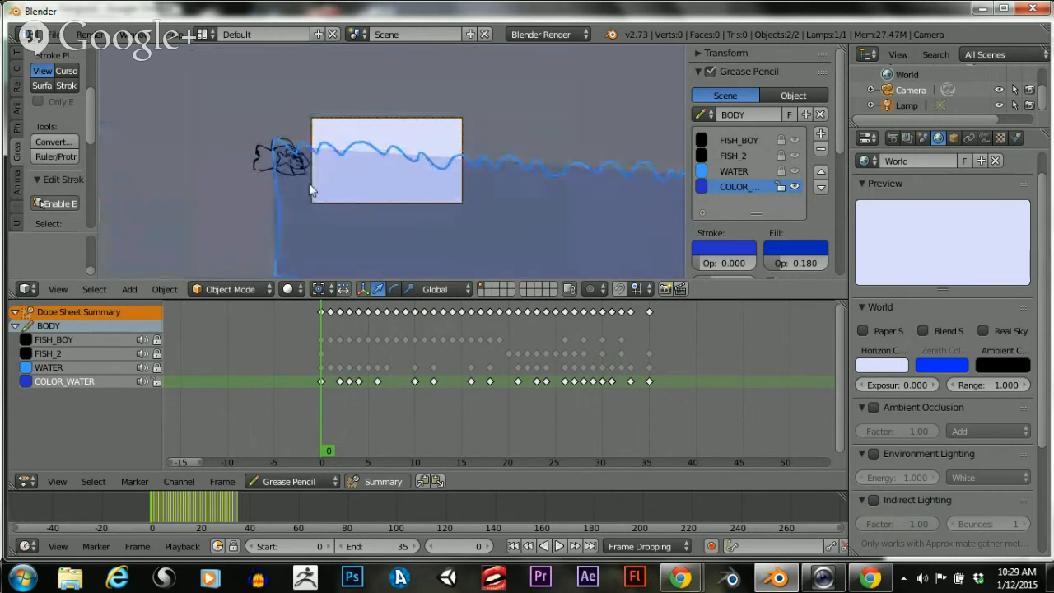
pyautogui.scroll(-3, 311, 189)
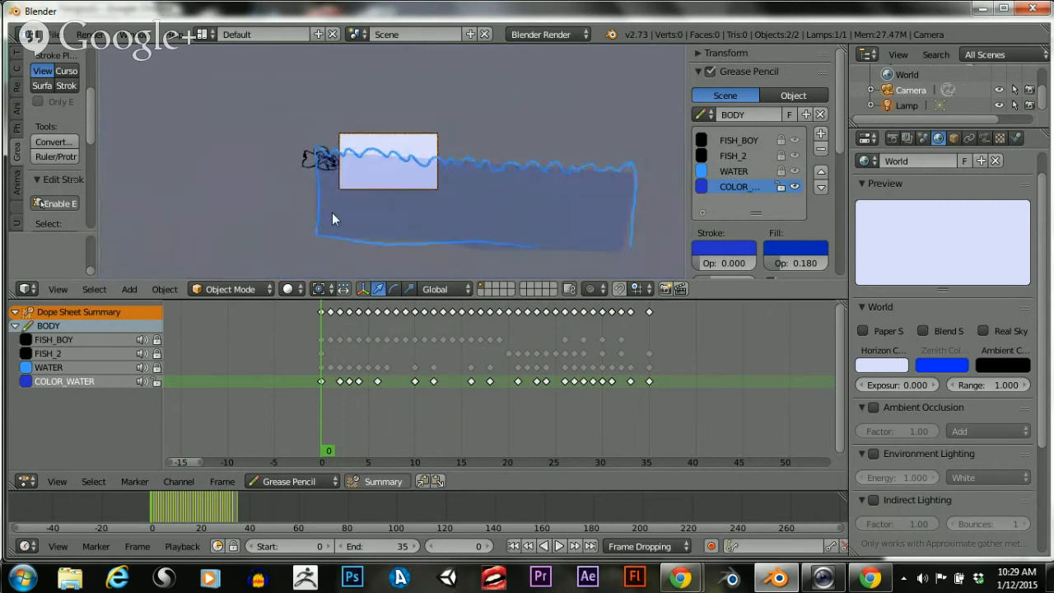
pyautogui.scroll(5, 334, 212)
pyautogui.scroll(-2, 336, 213)
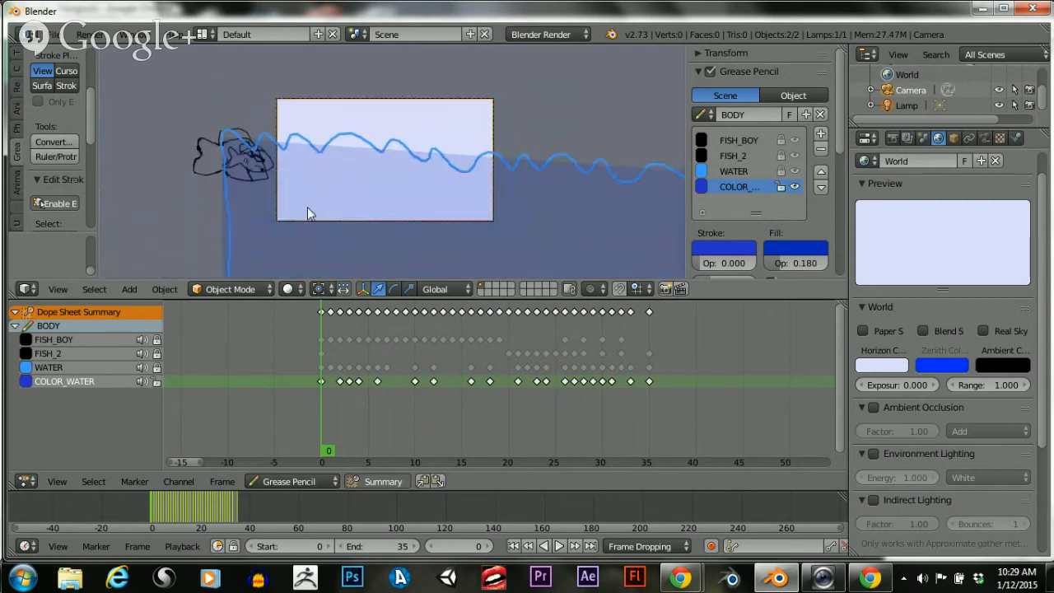
pyautogui.scroll(7, 429, 153)
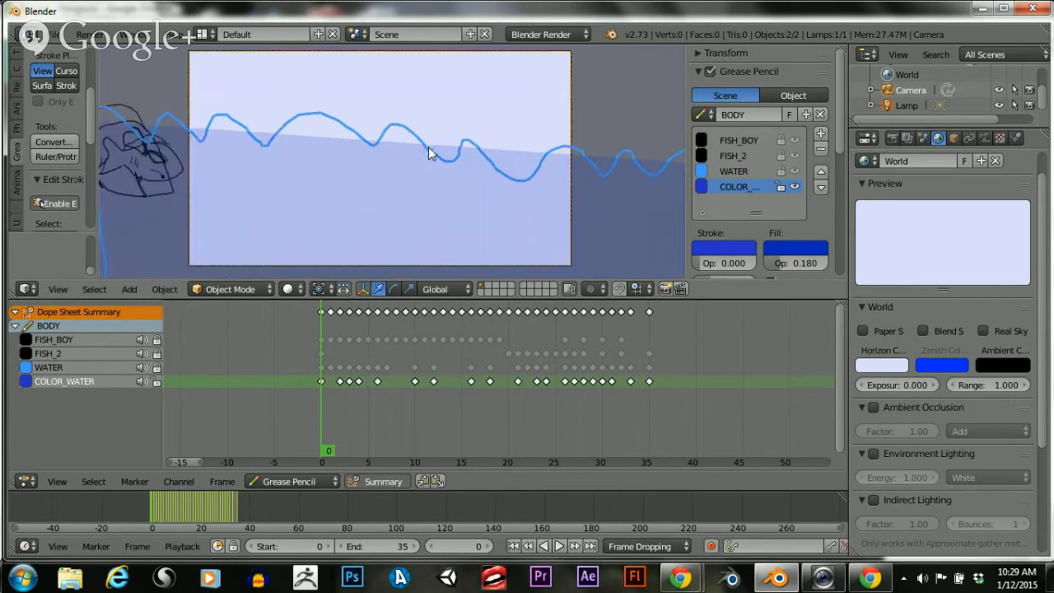
pyautogui.scroll(-1, 429, 148)
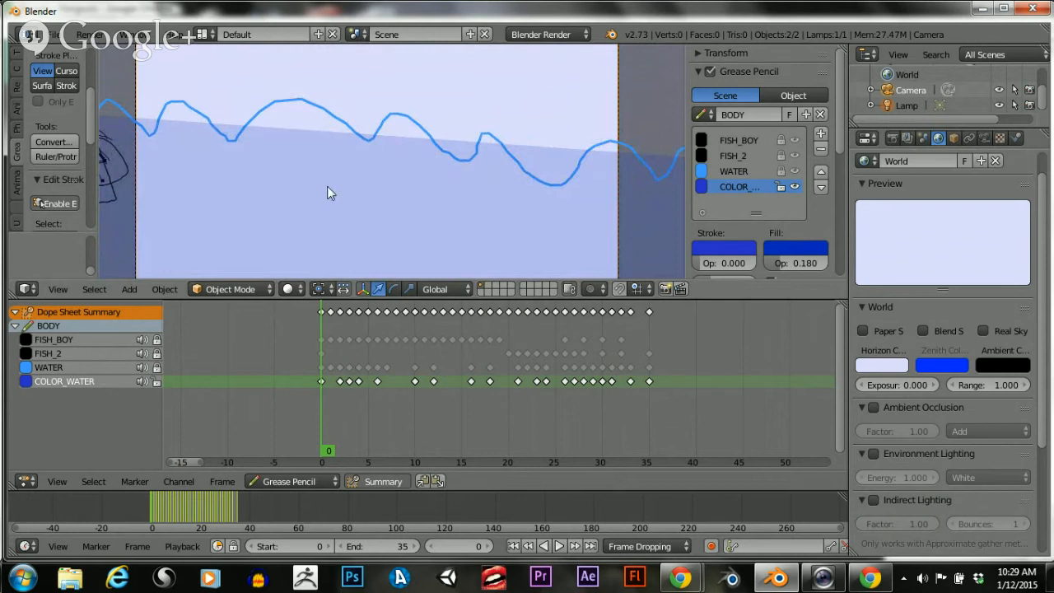
pyautogui.scroll(-3, 327, 187)
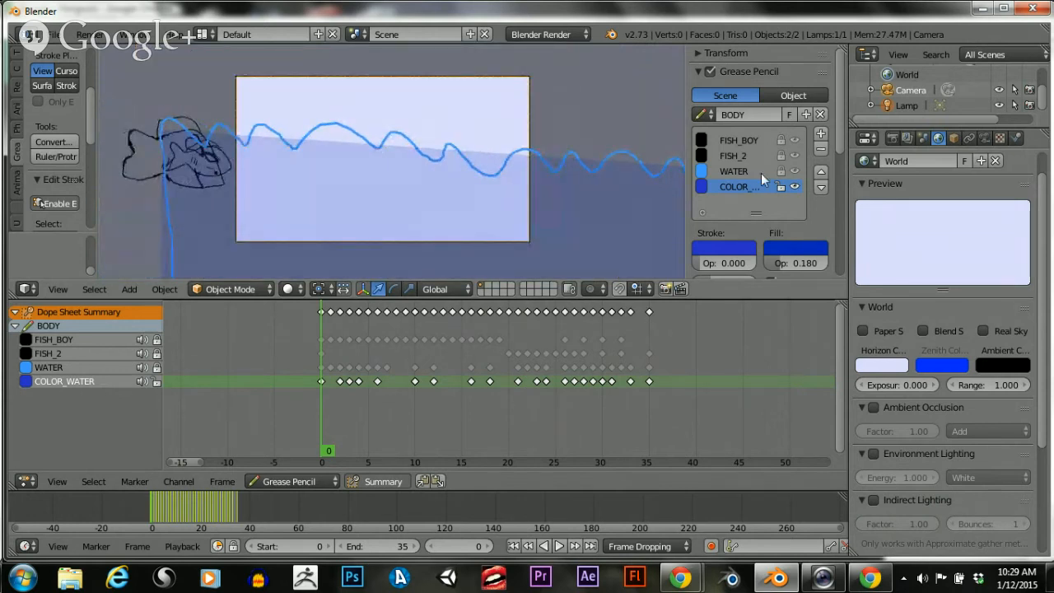
# Lock the COLOR_WATER layer and make FISH_BOY the active grease pencil layer
pyautogui.click(780, 187)
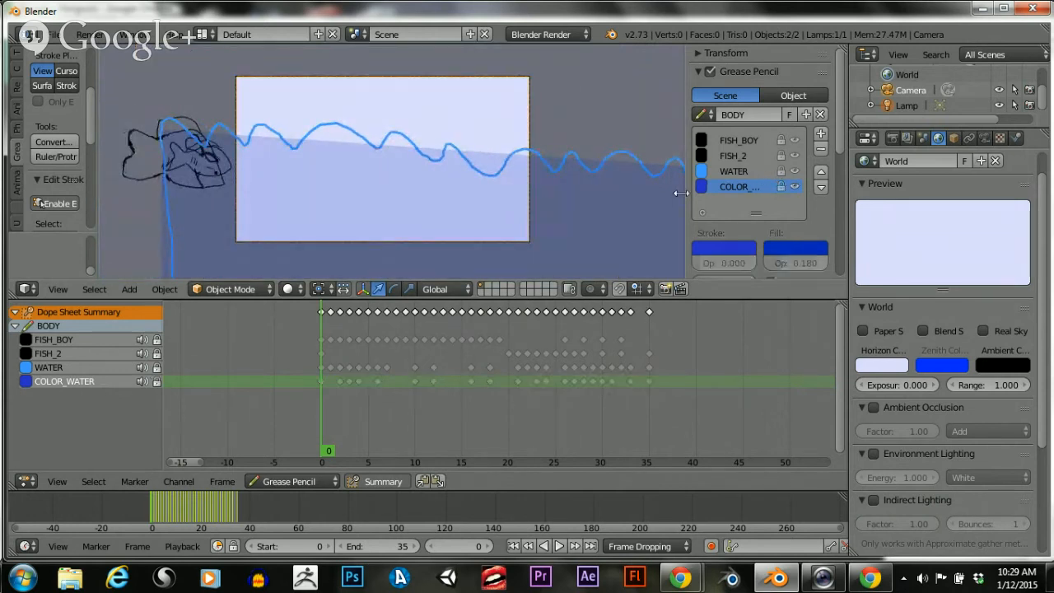
pyautogui.click(747, 141)
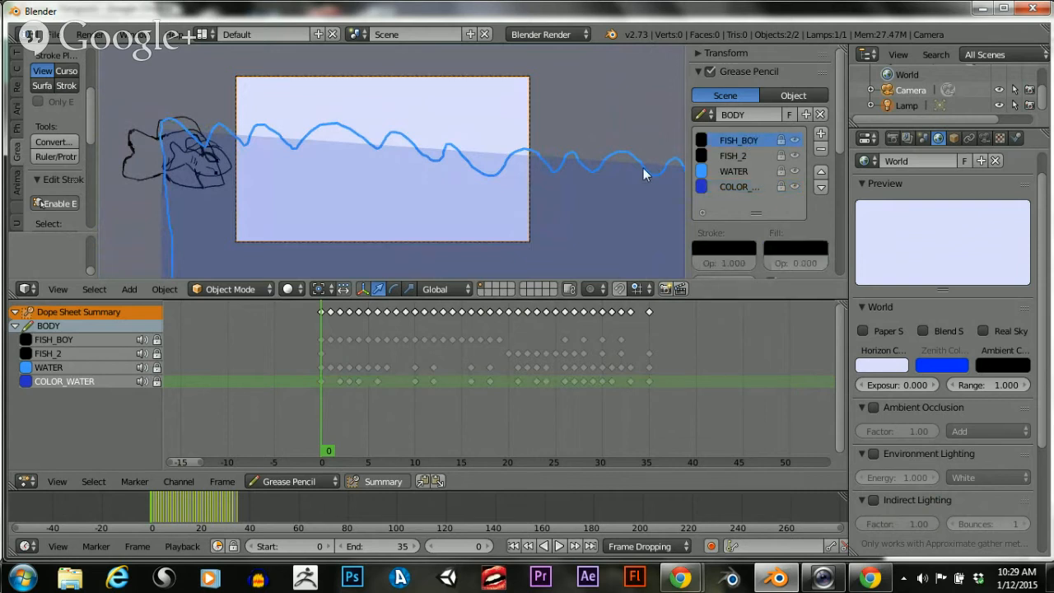
# Toggle the viewport's camera view and check the framing of the water drawing
pyautogui.scroll(3, 209, 179)
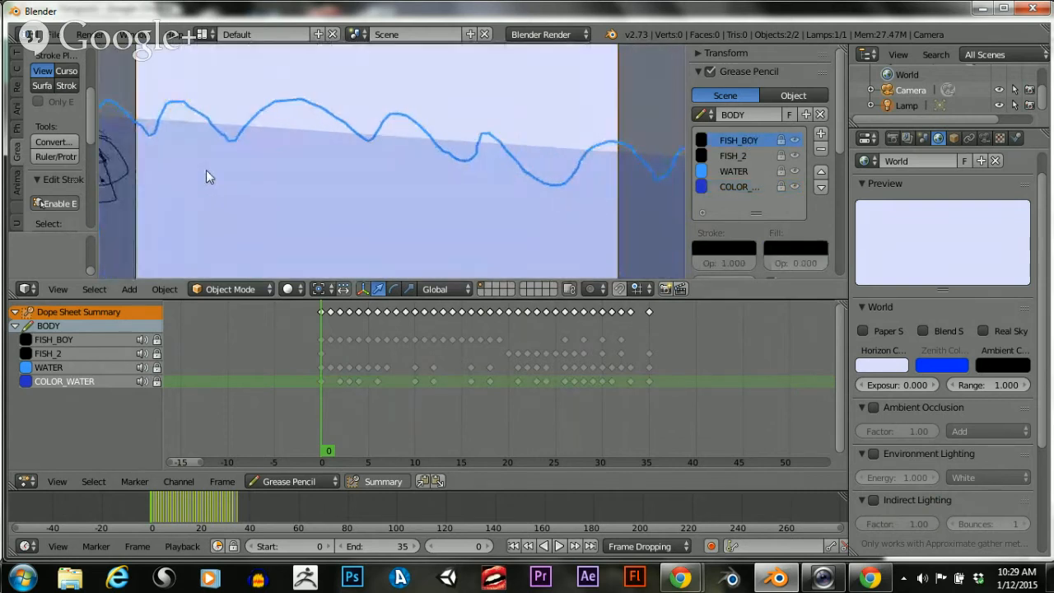
pyautogui.scroll(2, 186, 170)
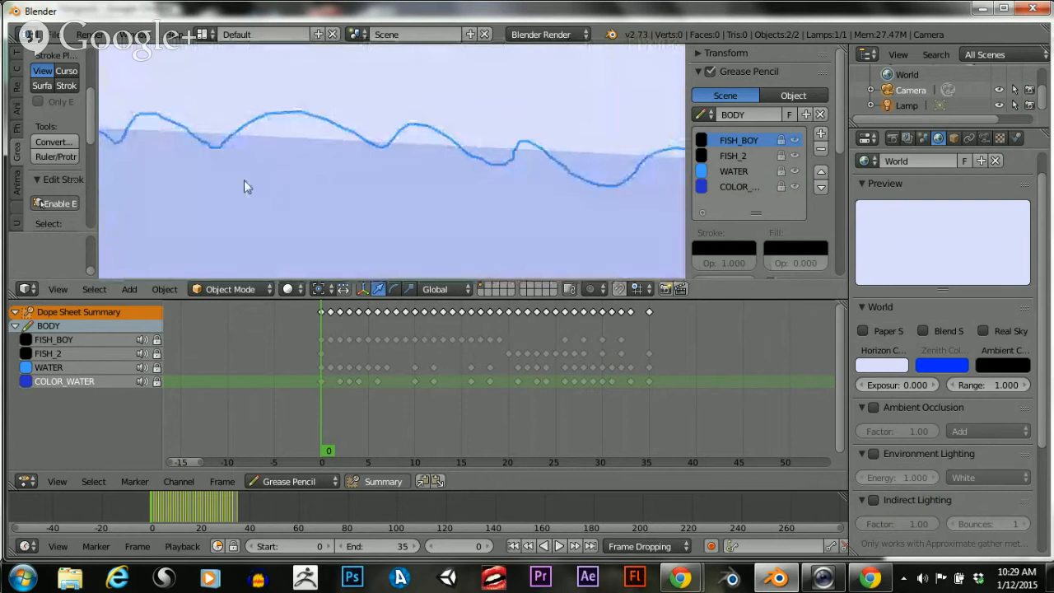
pyautogui.click(54, 290)
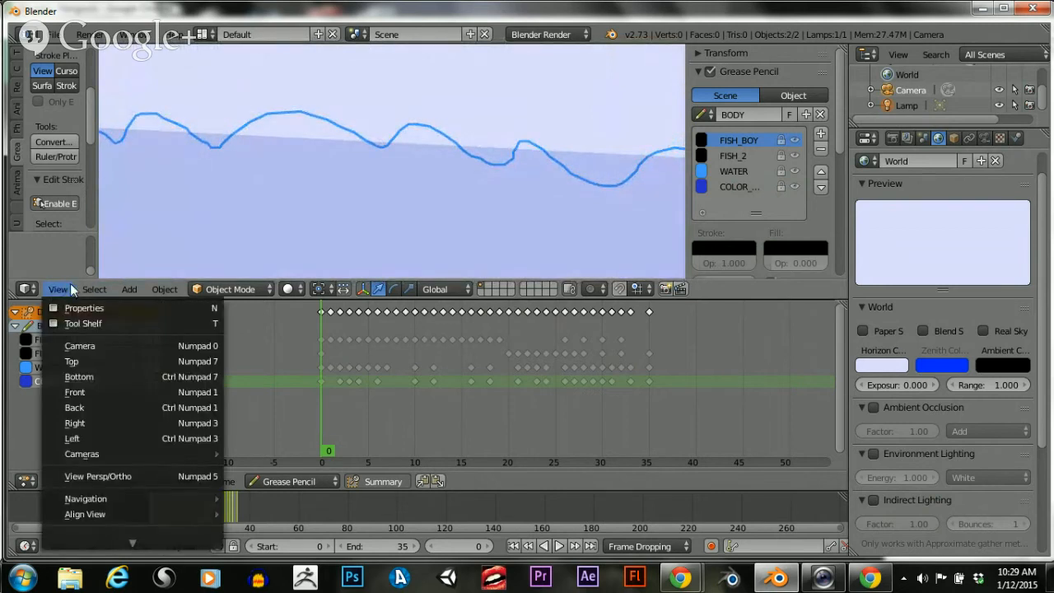
pyautogui.click(79, 346)
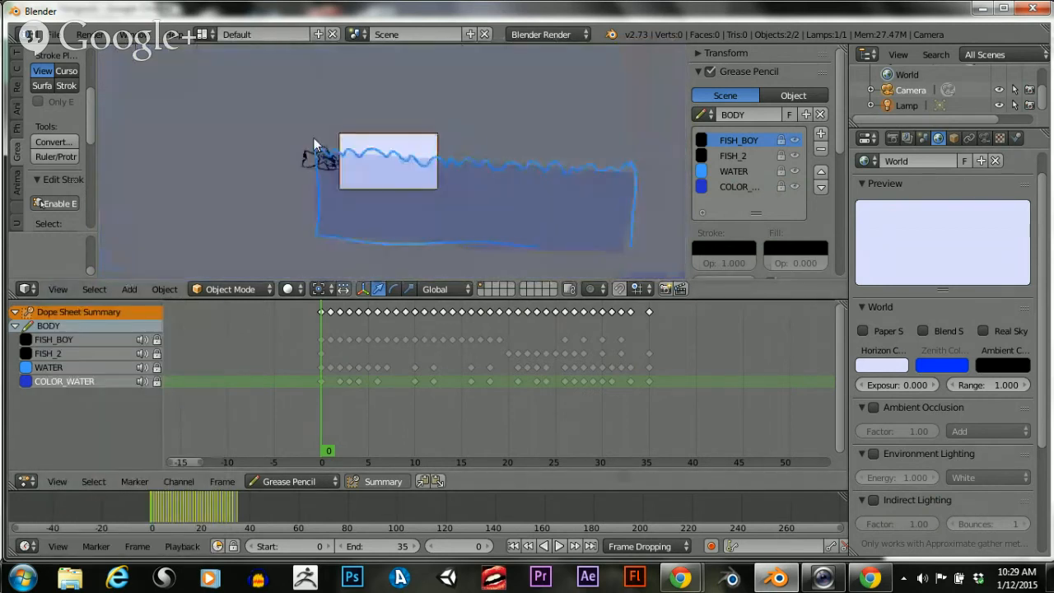
pyautogui.press('KP_0')
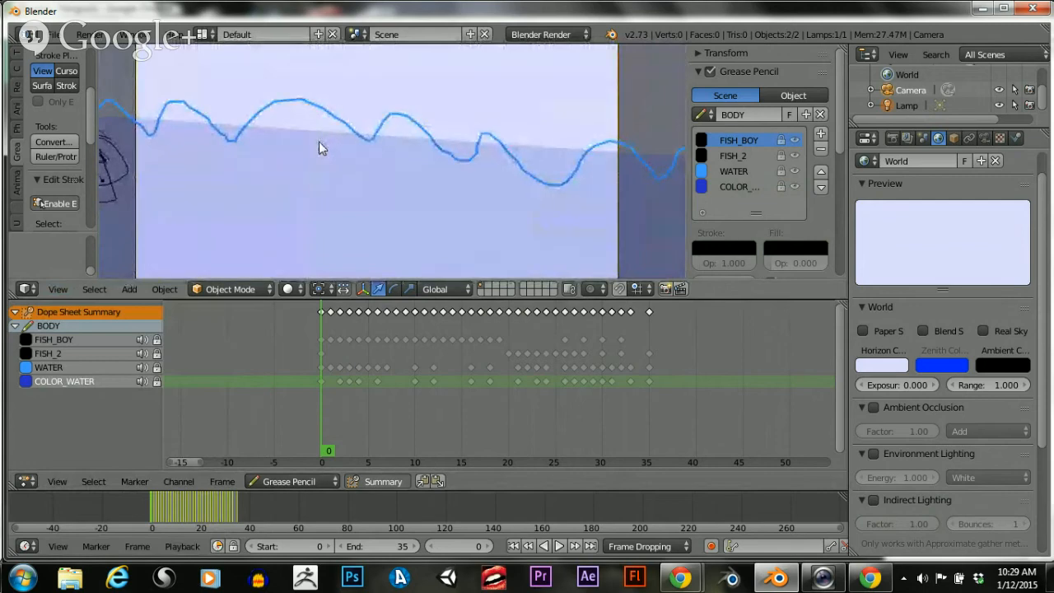
# Unlock the FISH_BOY layer and examine its fish outline around the camera frame's edge
pyautogui.moveTo(259, 162)
pyautogui.mouseDown(button='middle')
pyautogui.moveTo(412, 165)
pyautogui.moveTo(335, 161)
pyautogui.moveTo(329, 148)
pyautogui.moveTo(434, 121)
pyautogui.moveTo(412, 116)
pyautogui.mouseUp(button='middle')
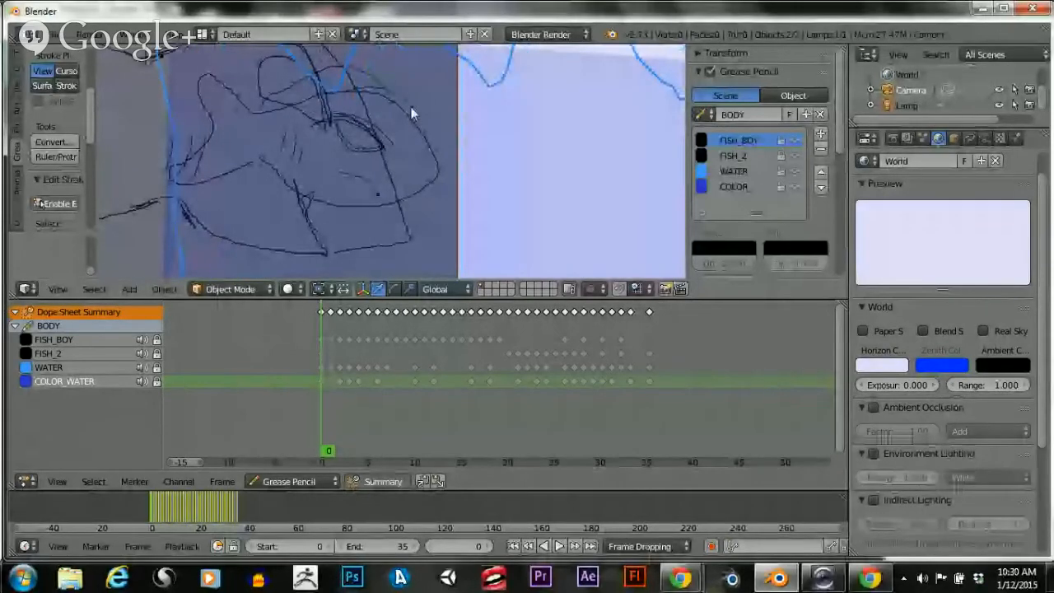
pyautogui.click(780, 141)
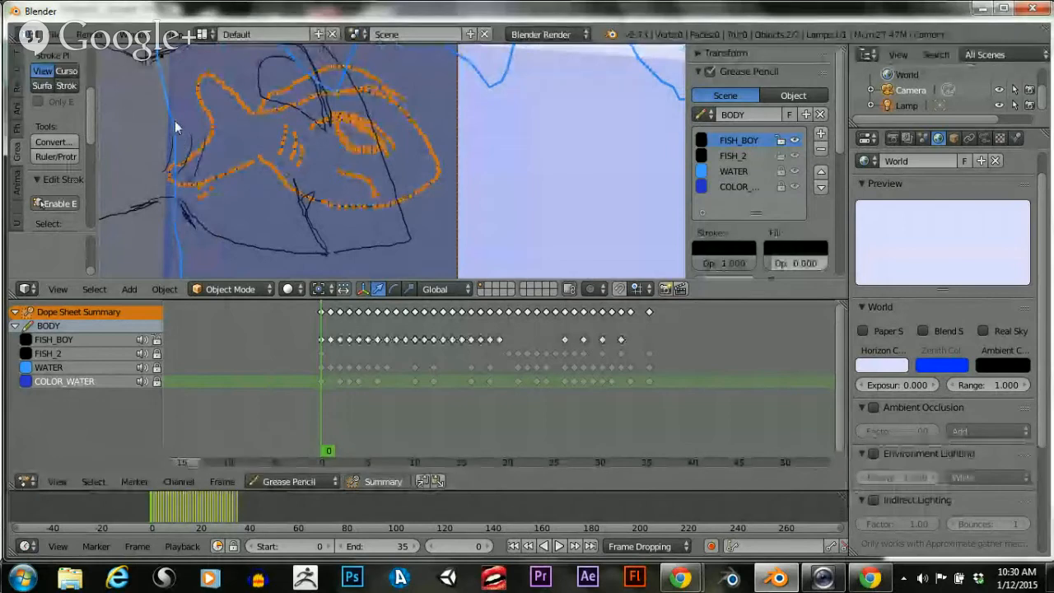
pyautogui.scroll(2, 314, 128)
pyautogui.scroll(-3, 314, 127)
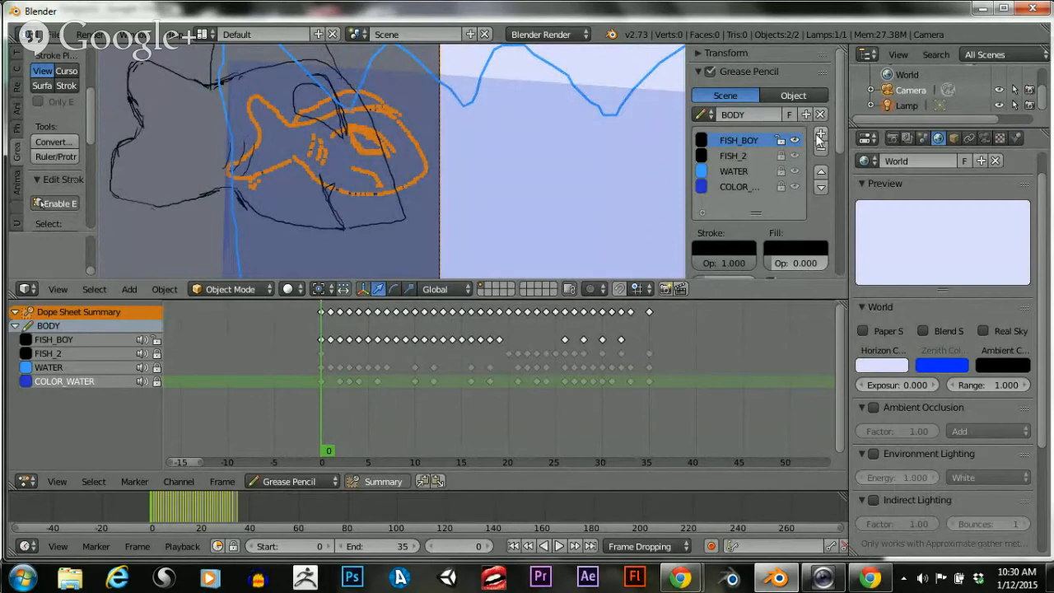
# Add a new grease pencil layer and move it up the layer order to directly below FISH_BOY
pyautogui.click(819, 136)
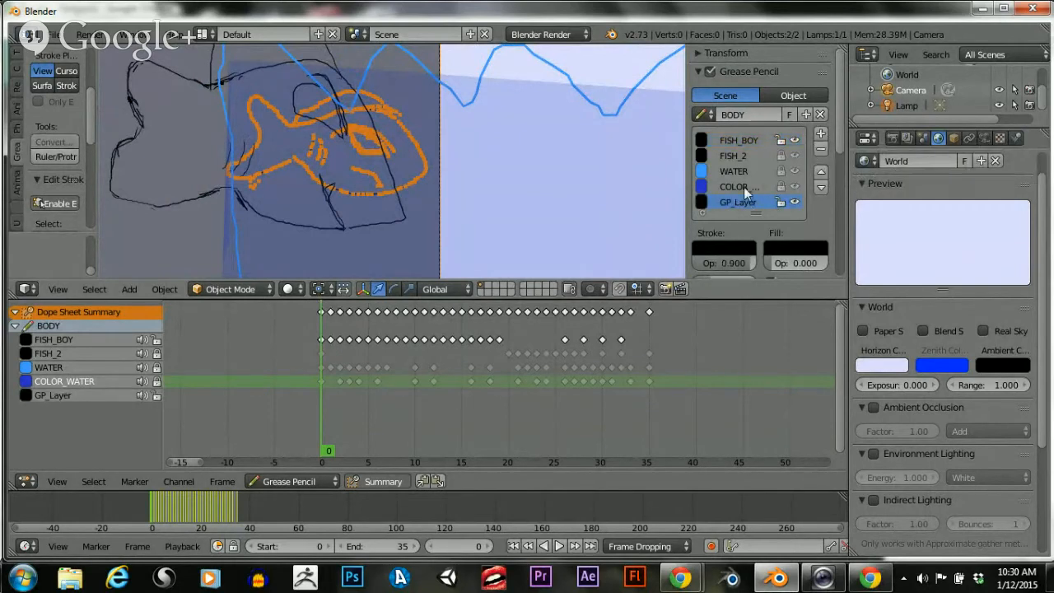
pyautogui.click(820, 172)
pyautogui.click(820, 172)
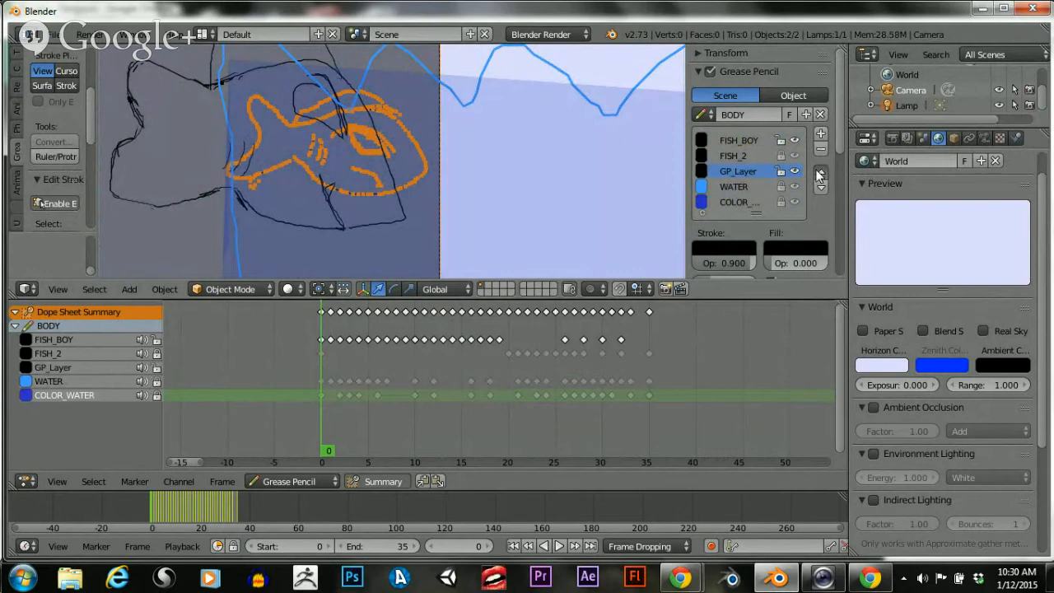
pyautogui.click(820, 171)
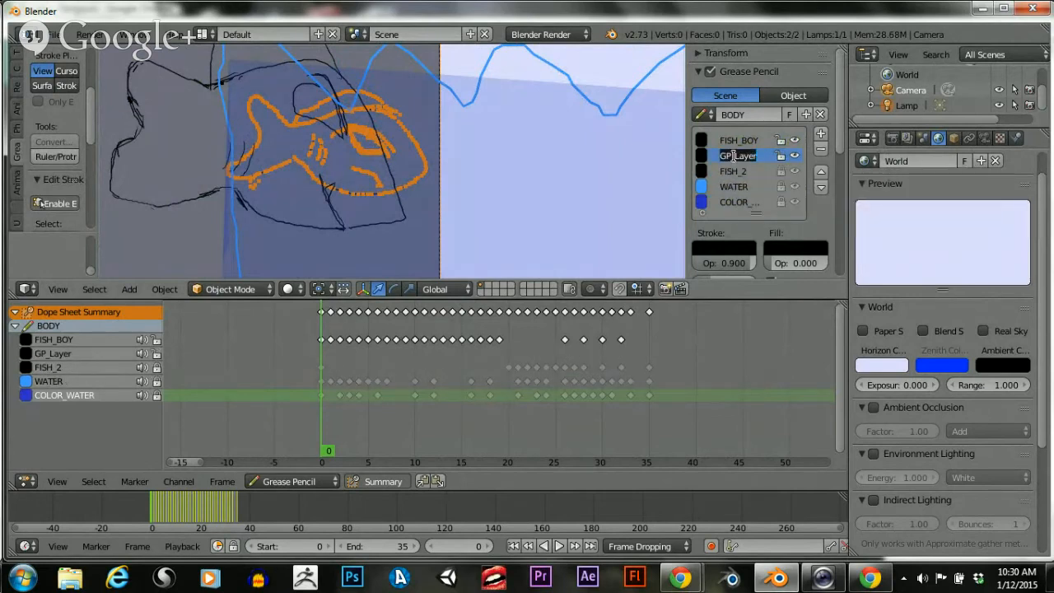
# Rename the new grease pencil layer fISH_COLOR and lock the FISH_BOY layer
pyautogui.press('BackSpace')
pyautogui.write('FISH_COLOR')
pyautogui.click(781, 142)
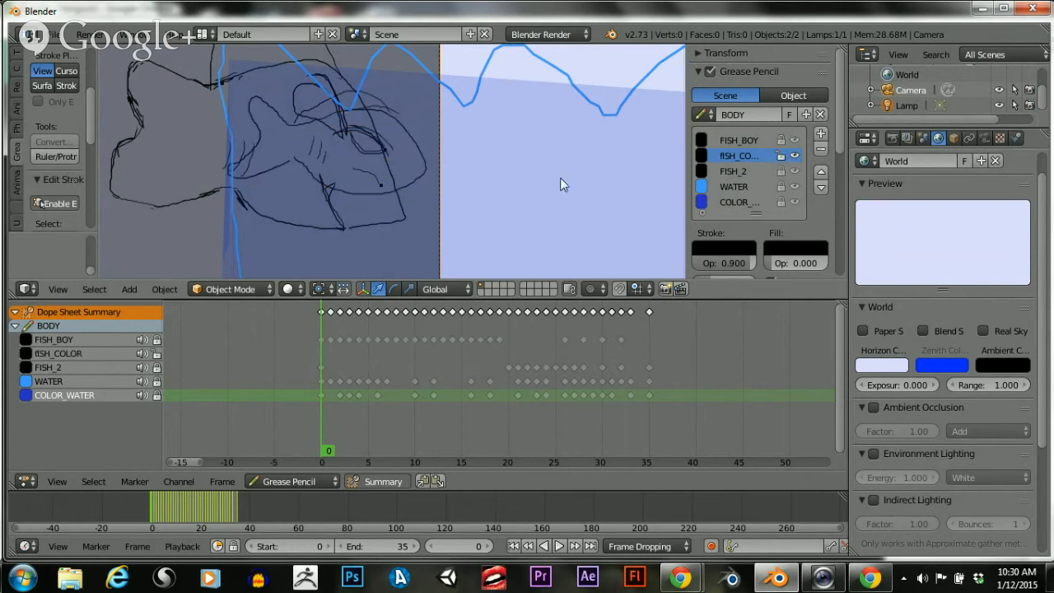
# Trace the small fish's whole outline freehand on the fISH_COLOR layer at frame 0
pyautogui.scroll(-2, 150, 136)
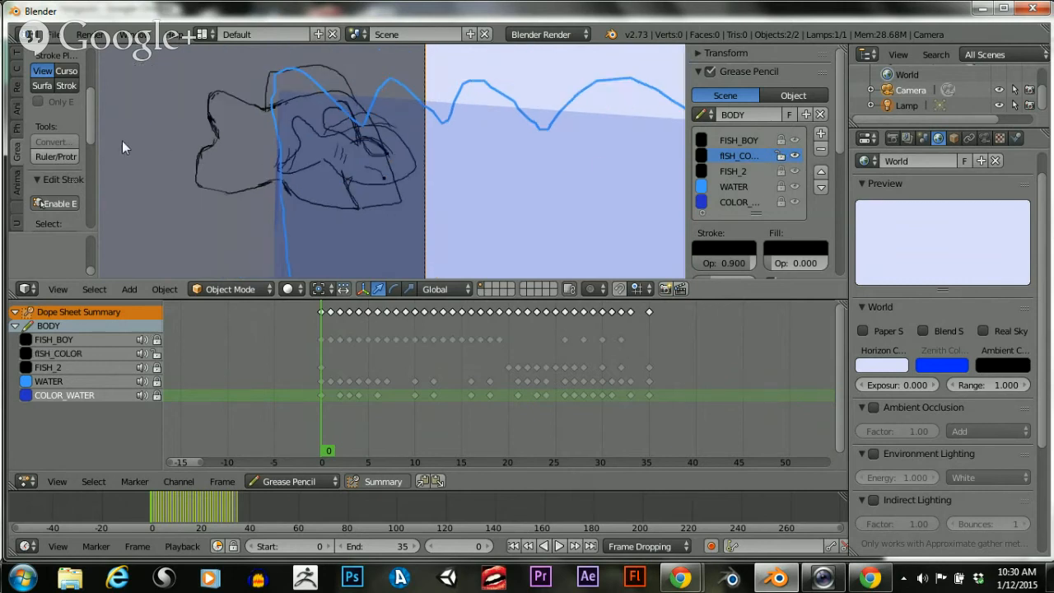
pyautogui.scroll(1, 122, 141)
pyautogui.moveTo(91, 131); pyautogui.dragTo(90, 89)
pyautogui.click(51, 88)
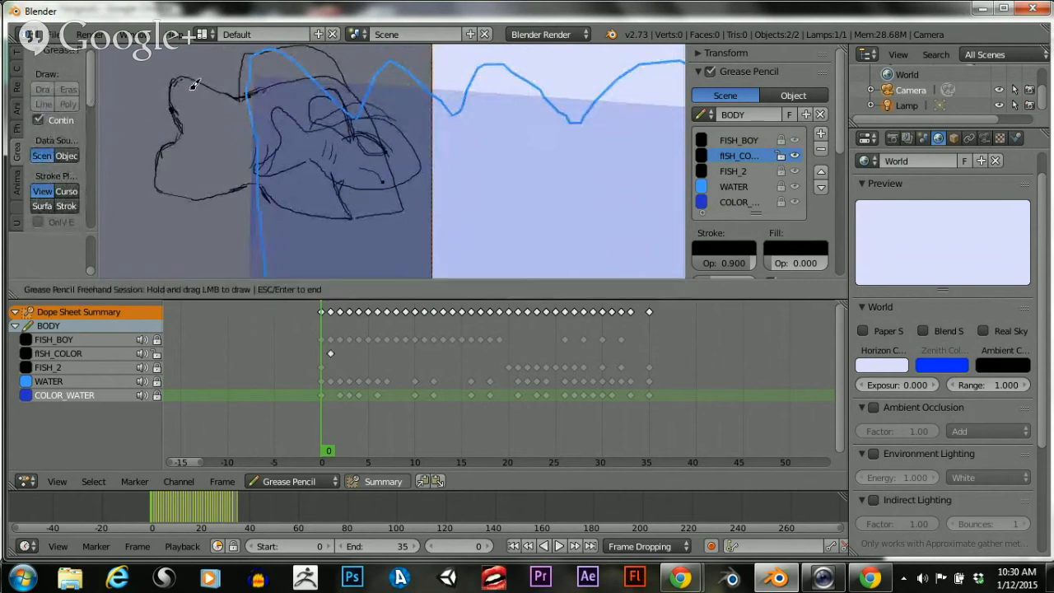
pyautogui.moveTo(279, 107)
pyautogui.mouseDown()
pyautogui.moveTo(280, 128)
pyautogui.moveTo(270, 113)
pyautogui.moveTo(285, 106)
pyautogui.moveTo(330, 125)
pyautogui.moveTo(356, 111)
pyautogui.moveTo(397, 121)
pyautogui.moveTo(418, 164)
pyautogui.moveTo(386, 182)
pyautogui.moveTo(291, 158)
pyautogui.moveTo(269, 170)
pyautogui.moveTo(262, 160)
pyautogui.moveTo(280, 149)
pyautogui.mouseUp()
pyautogui.scroll(5, 313, 154)
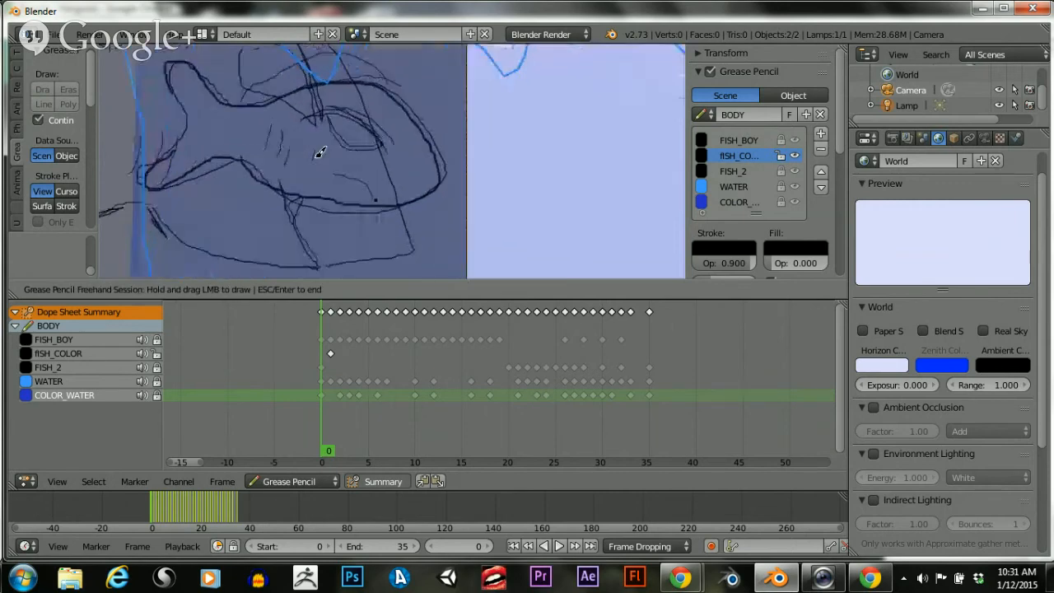
pyautogui.scroll(-3, 314, 154)
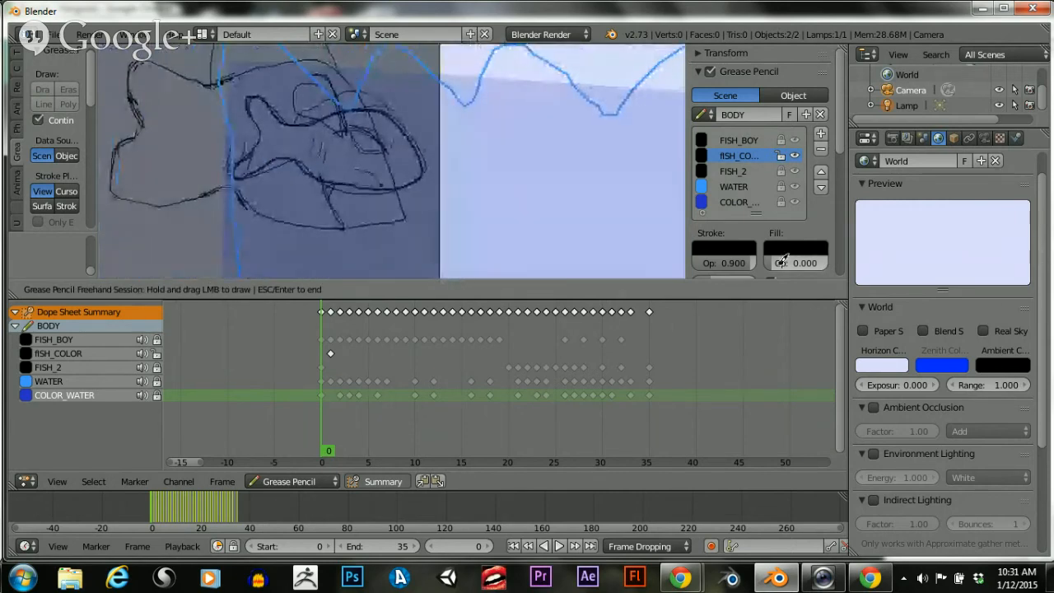
pyautogui.press('Escape')
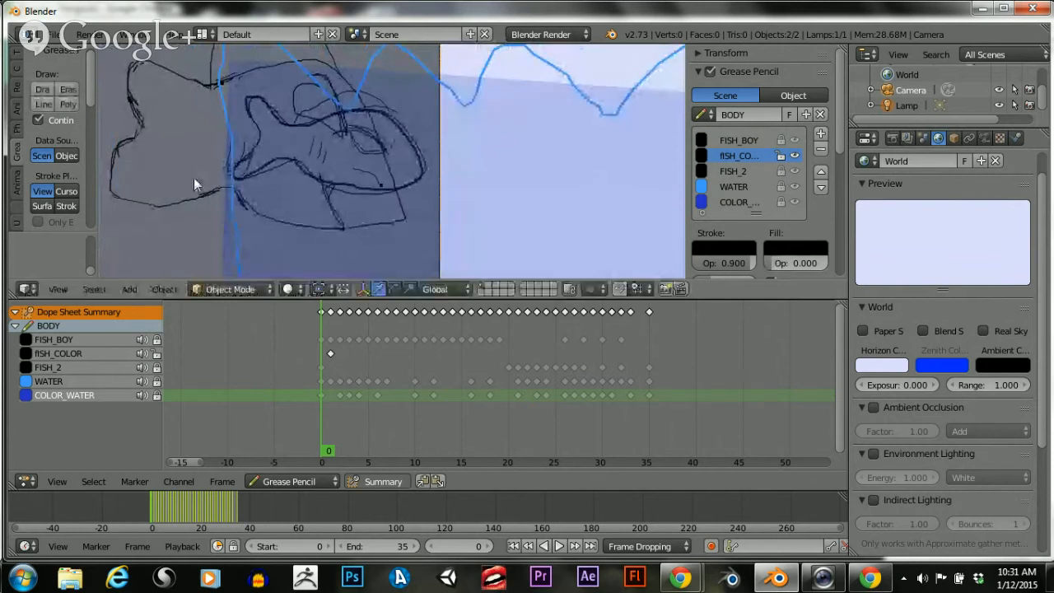
# Set the fISH_COLOR layer's fill opacity to 0.280
pyautogui.moveTo(778, 262); pyautogui.dragTo(812, 263)
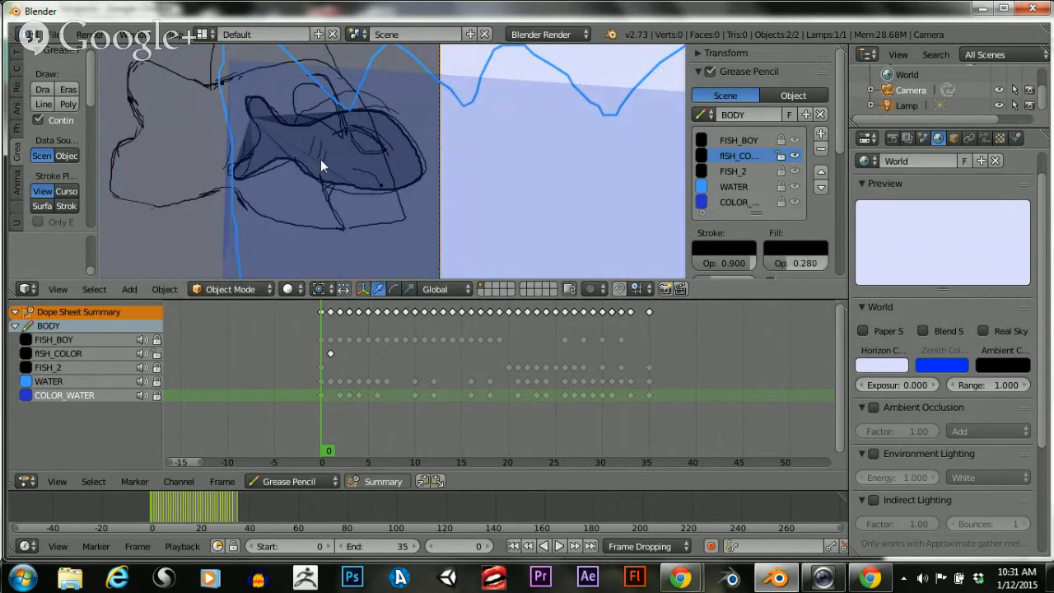
pyautogui.scroll(4, 320, 159)
pyautogui.scroll(-1, 284, 158)
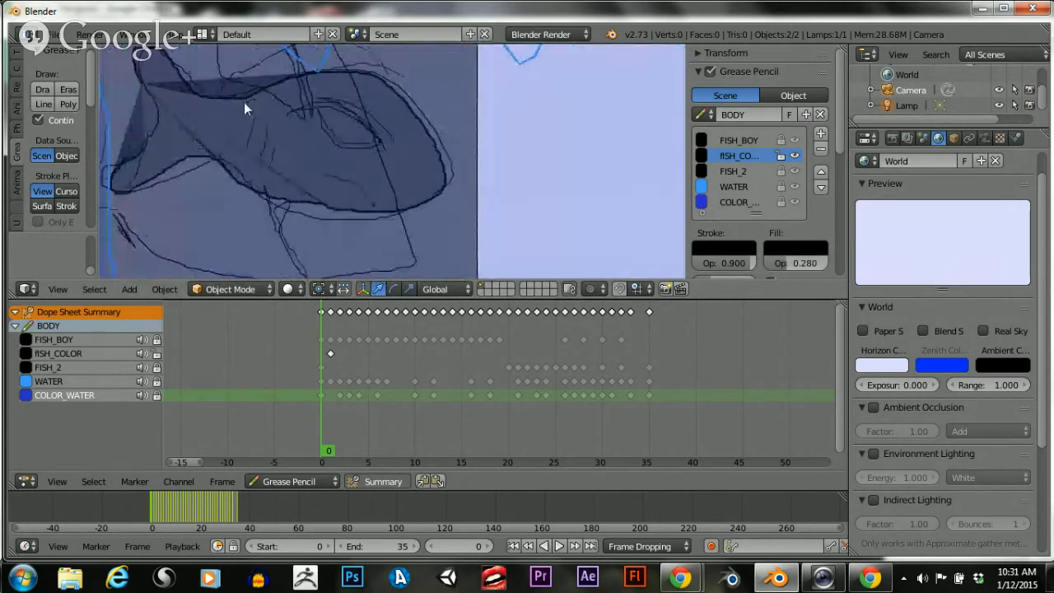
# Erase the tail and rear belly part of the traced fish outline, keeping the head and upper body stroke
pyautogui.scroll(-1, 244, 102)
pyautogui.scroll(-1, 281, 118)
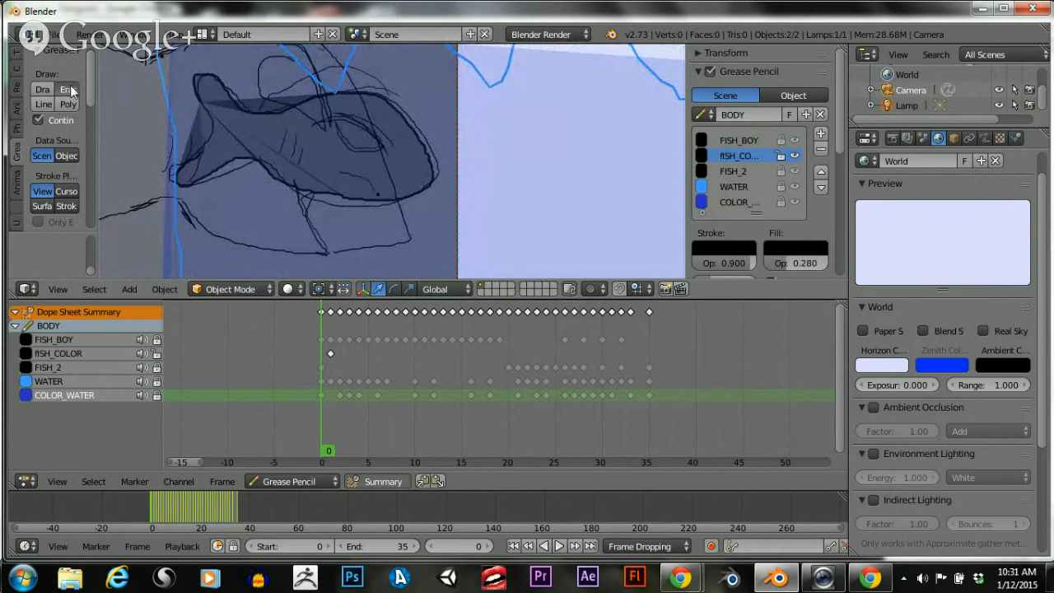
pyautogui.moveTo(70, 89)
pyautogui.mouseDown()
pyautogui.moveTo(176, 106)
pyautogui.moveTo(187, 92)
pyautogui.moveTo(189, 141)
pyautogui.moveTo(176, 158)
pyautogui.moveTo(206, 104)
pyautogui.moveTo(219, 129)
pyautogui.moveTo(271, 146)
pyautogui.moveTo(228, 141)
pyautogui.moveTo(184, 172)
pyautogui.moveTo(228, 156)
pyautogui.moveTo(239, 128)
pyautogui.moveTo(332, 160)
pyautogui.moveTo(320, 169)
pyautogui.moveTo(329, 184)
pyautogui.moveTo(262, 169)
pyautogui.mouseUp()
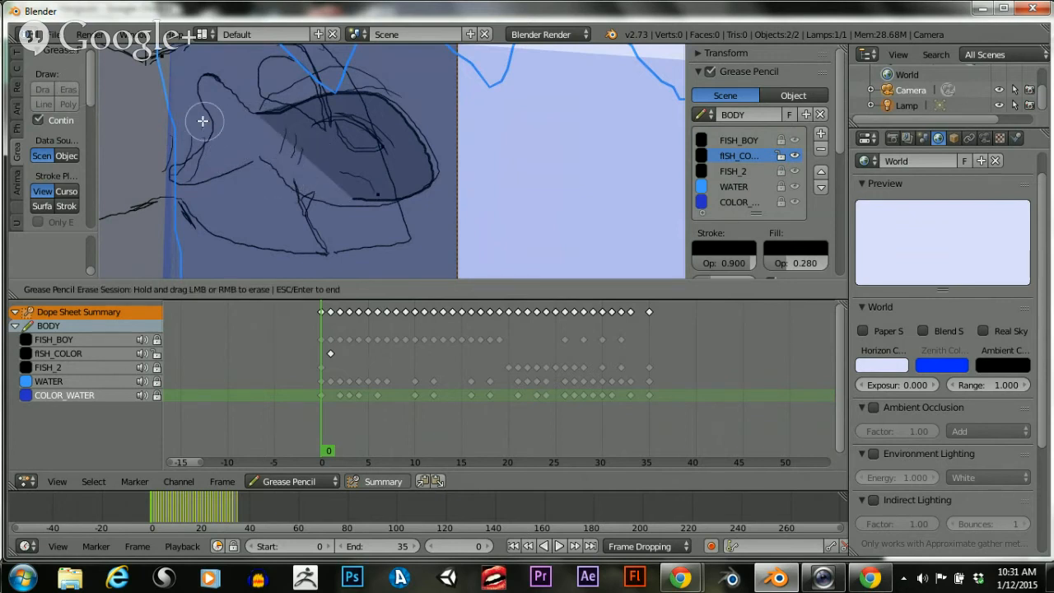
pyautogui.press('Escape')
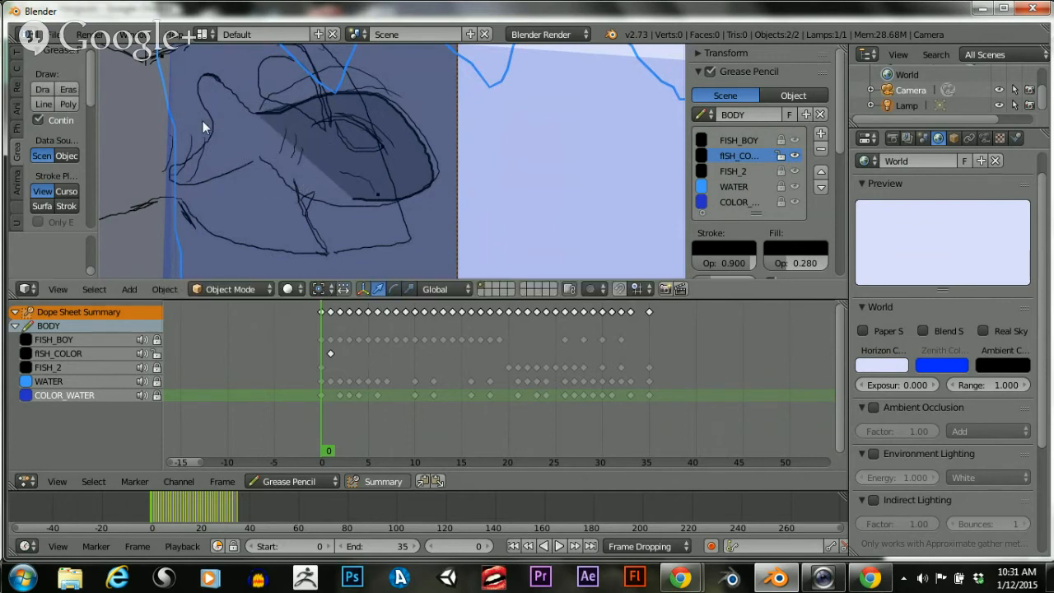
# Try to retrace the fish's tail and rear belly with freehand strokes, undoing each attempt
pyautogui.click(42, 89)
pyautogui.moveTo(357, 192)
pyautogui.mouseDown()
pyautogui.moveTo(268, 157)
pyautogui.moveTo(188, 184)
pyautogui.moveTo(178, 148)
pyautogui.mouseUp()
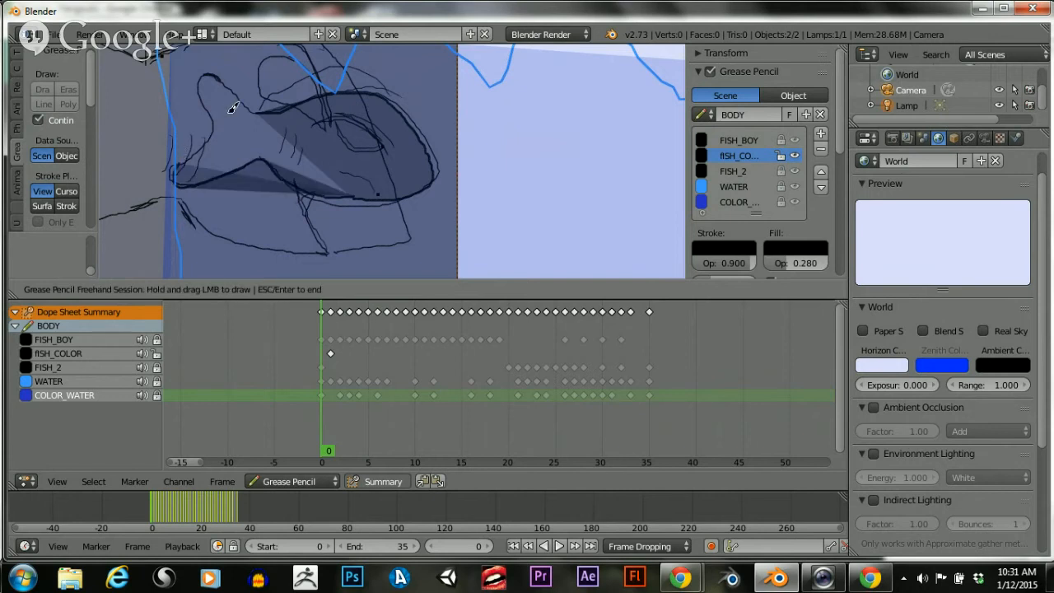
pyautogui.hotkey('ctrl', 'z')
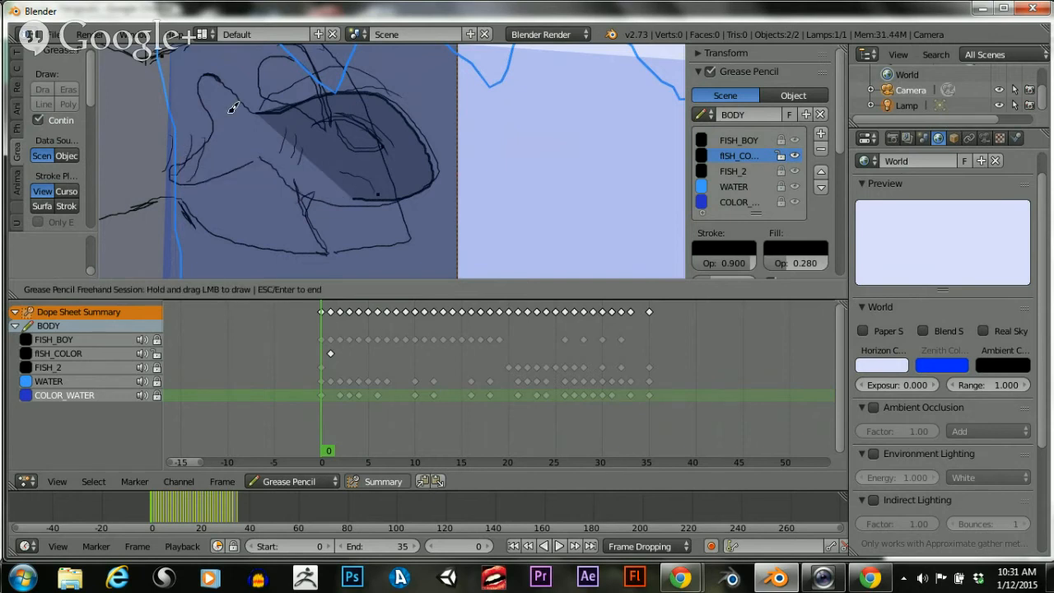
pyautogui.moveTo(352, 194)
pyautogui.mouseDown()
pyautogui.moveTo(255, 160)
pyautogui.moveTo(194, 175)
pyautogui.moveTo(171, 165)
pyautogui.moveTo(202, 115)
pyautogui.moveTo(201, 65)
pyautogui.moveTo(239, 101)
pyautogui.mouseUp()
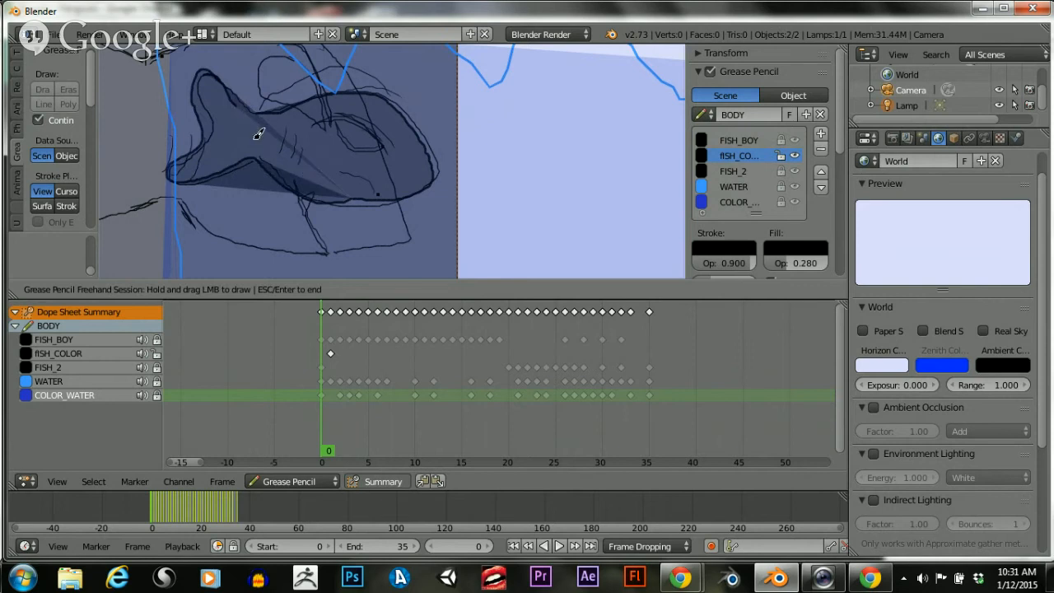
pyautogui.hotkey('ctrl', 'z')
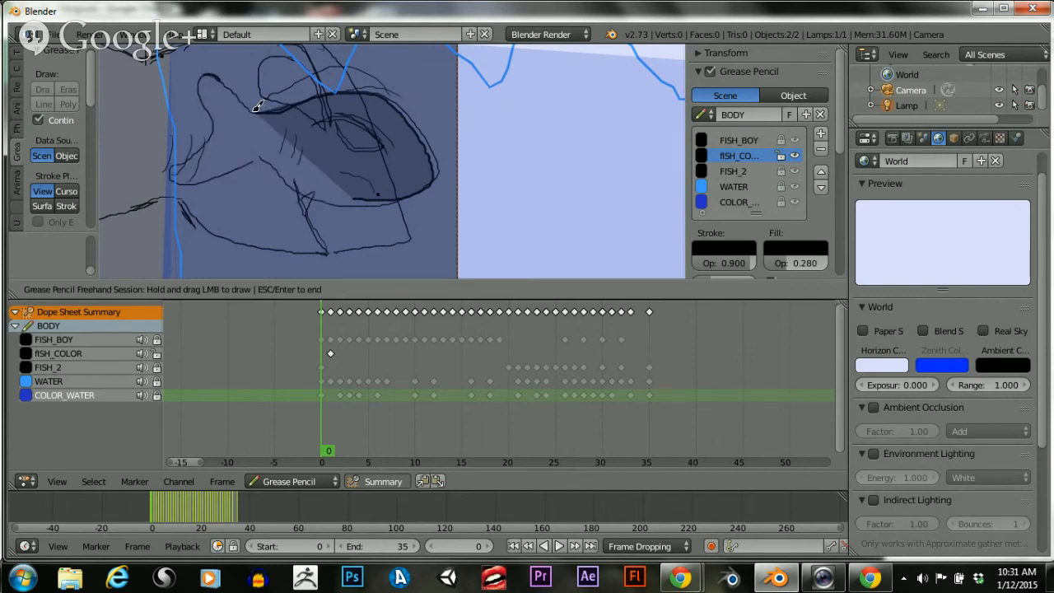
pyautogui.moveTo(257, 107)
pyautogui.mouseDown()
pyautogui.moveTo(207, 72)
pyautogui.moveTo(195, 99)
pyautogui.moveTo(208, 140)
pyautogui.moveTo(173, 169)
pyautogui.moveTo(262, 155)
pyautogui.moveTo(301, 187)
pyautogui.moveTo(355, 196)
pyautogui.mouseUp()
pyautogui.hotkey('ctrl', 'z')
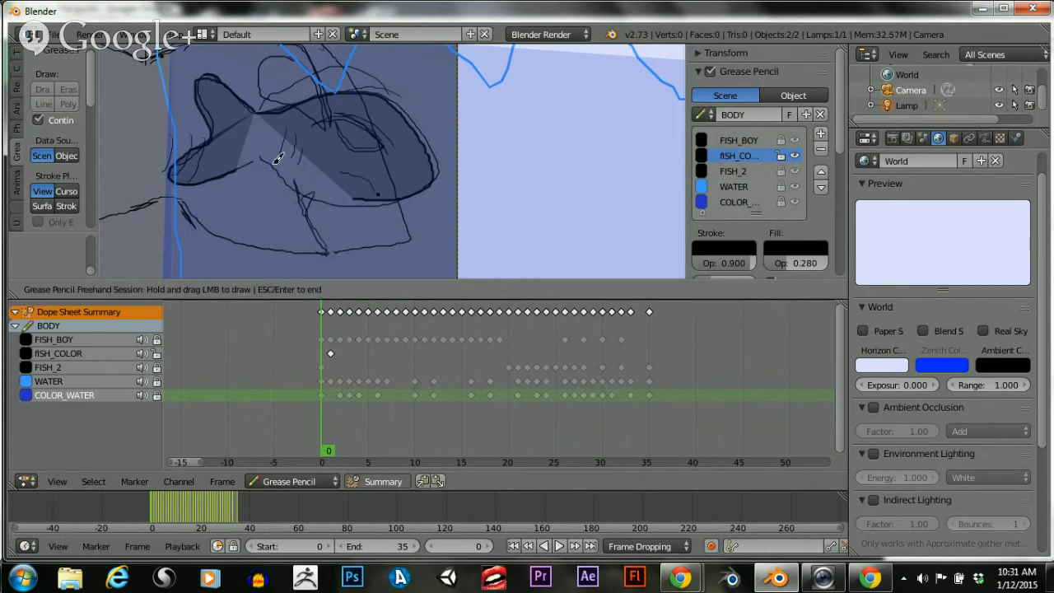
pyautogui.hotkey('ctrl', 'z')
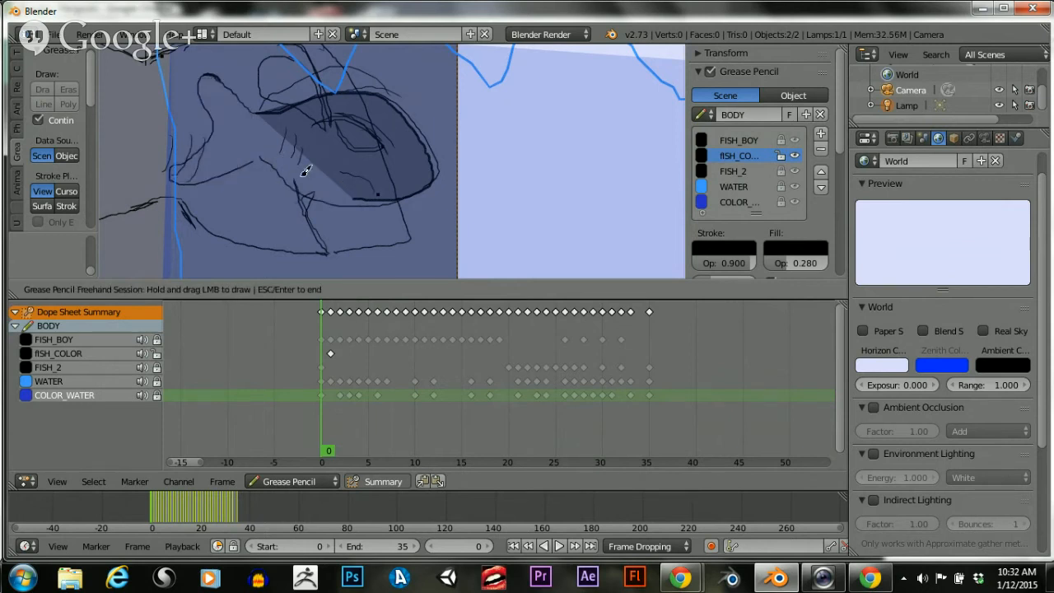
# Draw the upper and lower tail lobes as two separate filled freehand strokes on the fISH_COLOR layer
pyautogui.moveTo(257, 109)
pyautogui.mouseDown()
pyautogui.moveTo(224, 79)
pyautogui.moveTo(199, 105)
pyautogui.moveTo(206, 136)
pyautogui.mouseUp()
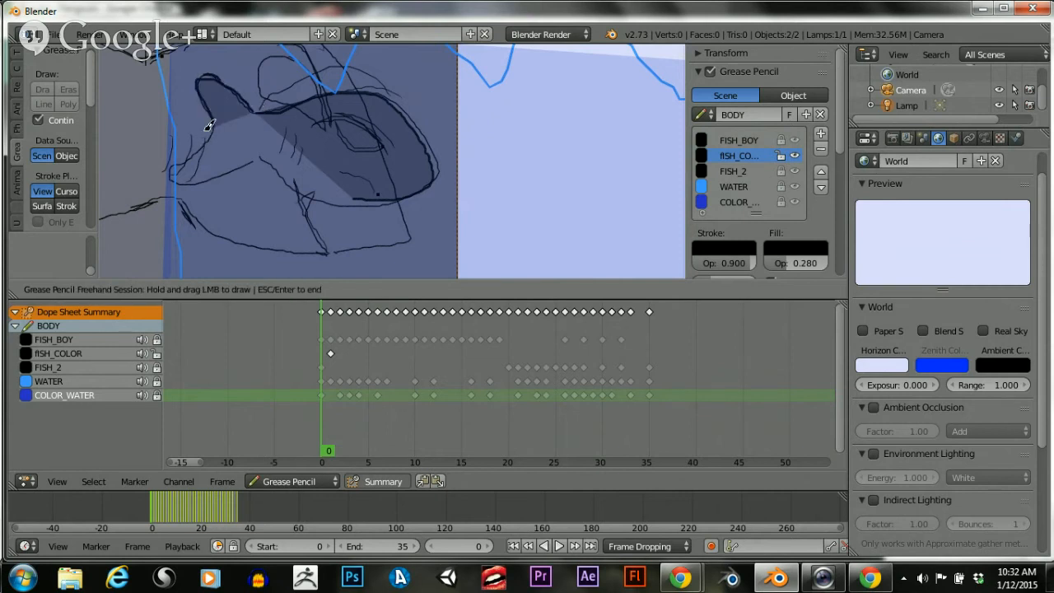
pyautogui.moveTo(214, 122)
pyautogui.mouseDown()
pyautogui.moveTo(178, 176)
pyautogui.moveTo(247, 150)
pyautogui.moveTo(255, 165)
pyautogui.mouseUp()
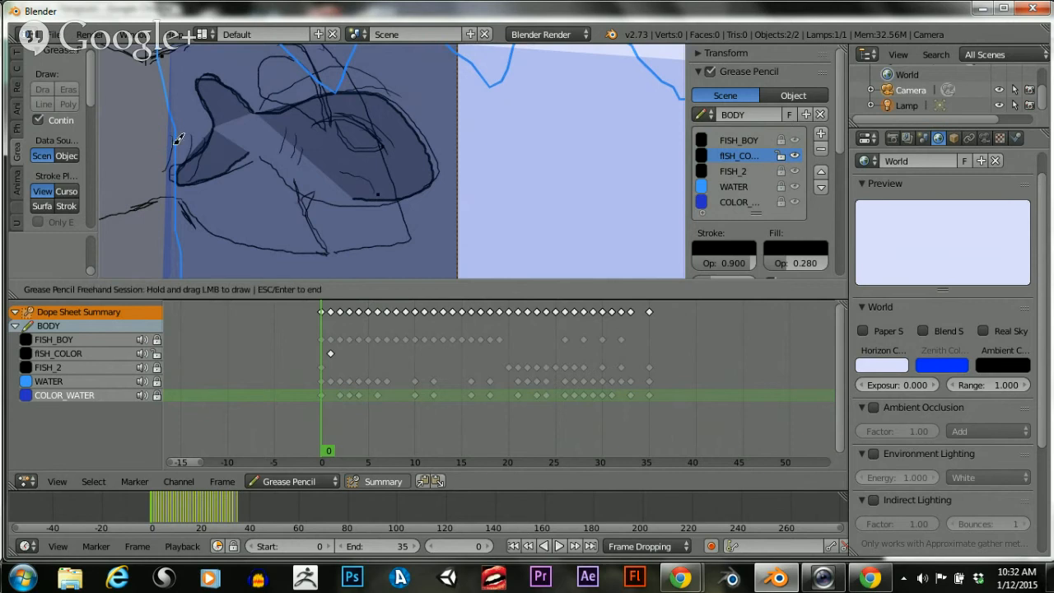
pyautogui.scroll(-3, 178, 139)
pyautogui.scroll(2, 175, 139)
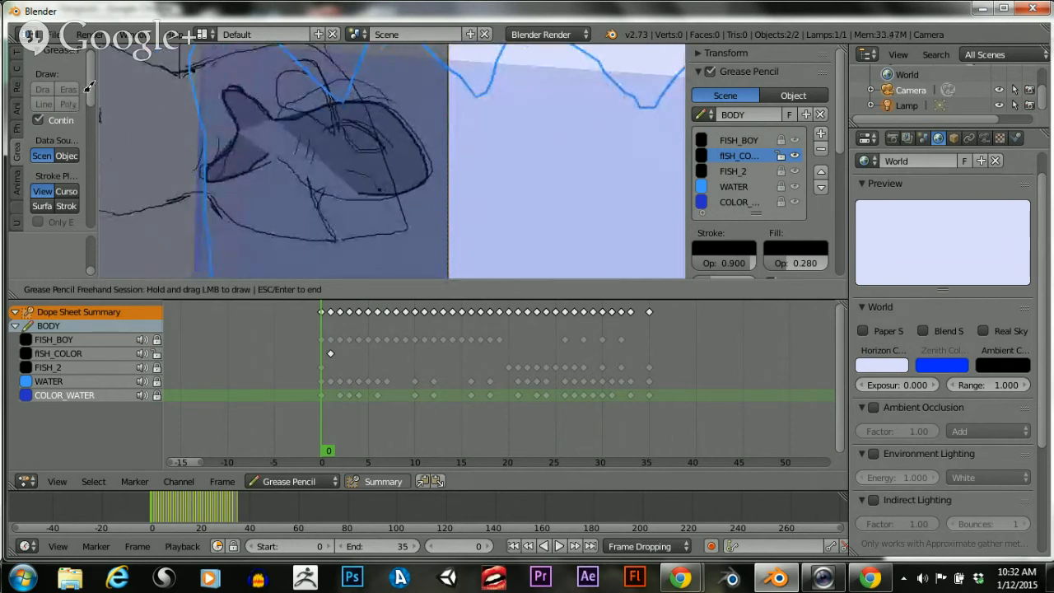
pyautogui.scroll(-3, 112, 118)
pyautogui.scroll(2, 110, 119)
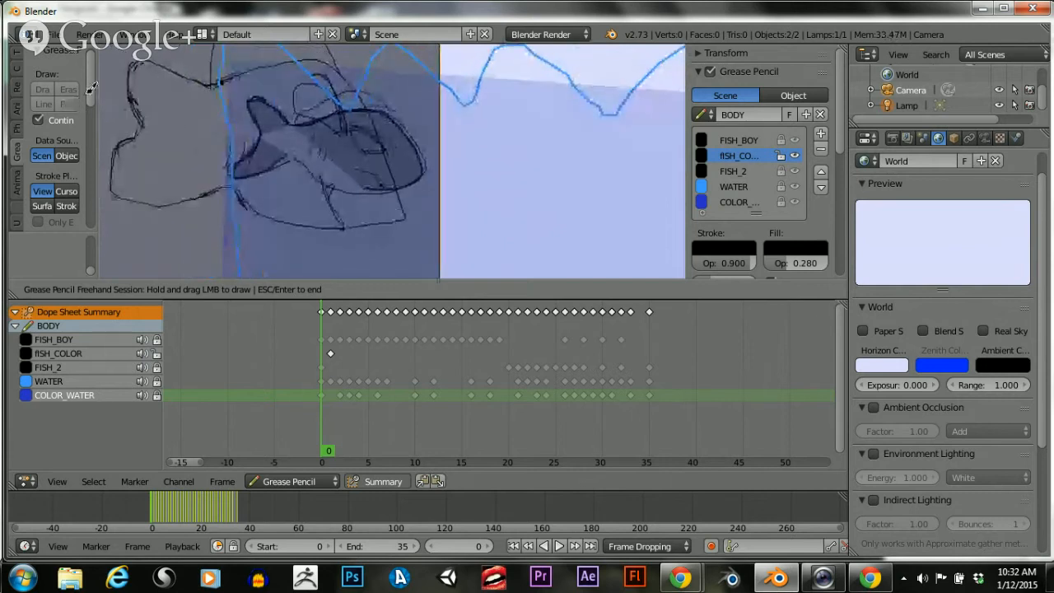
pyautogui.press('Escape')
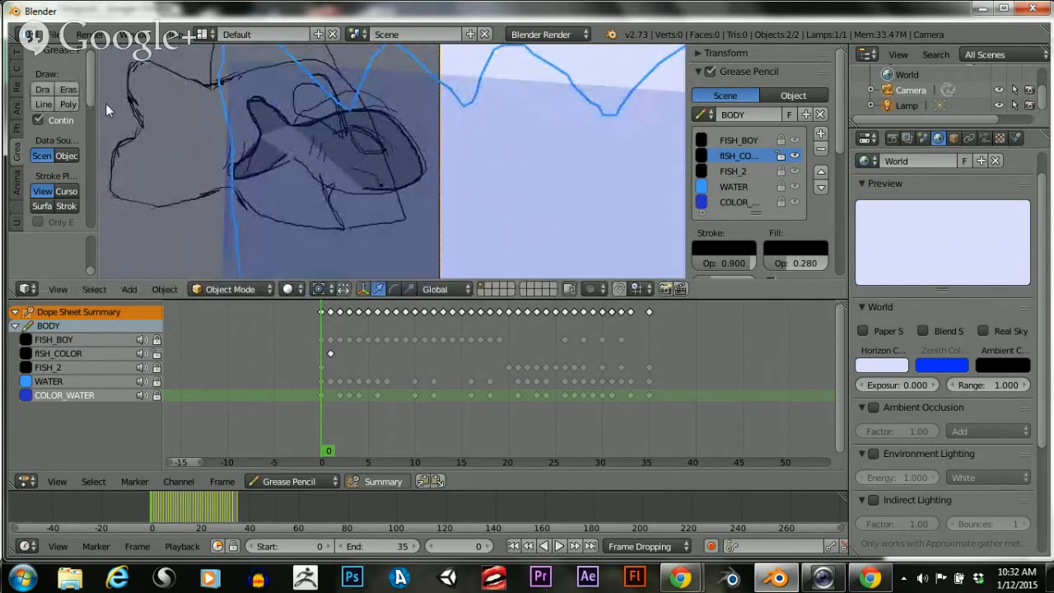
# Select the end point of the body stroke at the belly and move it to the lower joint with the tail
pyautogui.moveTo(88, 94); pyautogui.dragTo(88, 159)
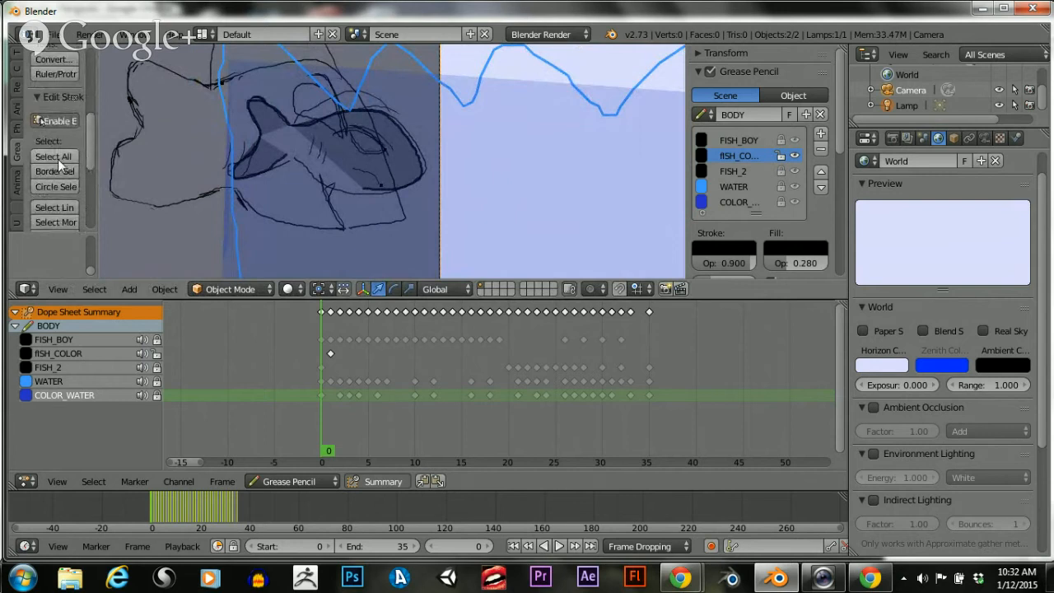
pyautogui.scroll(3, 336, 184)
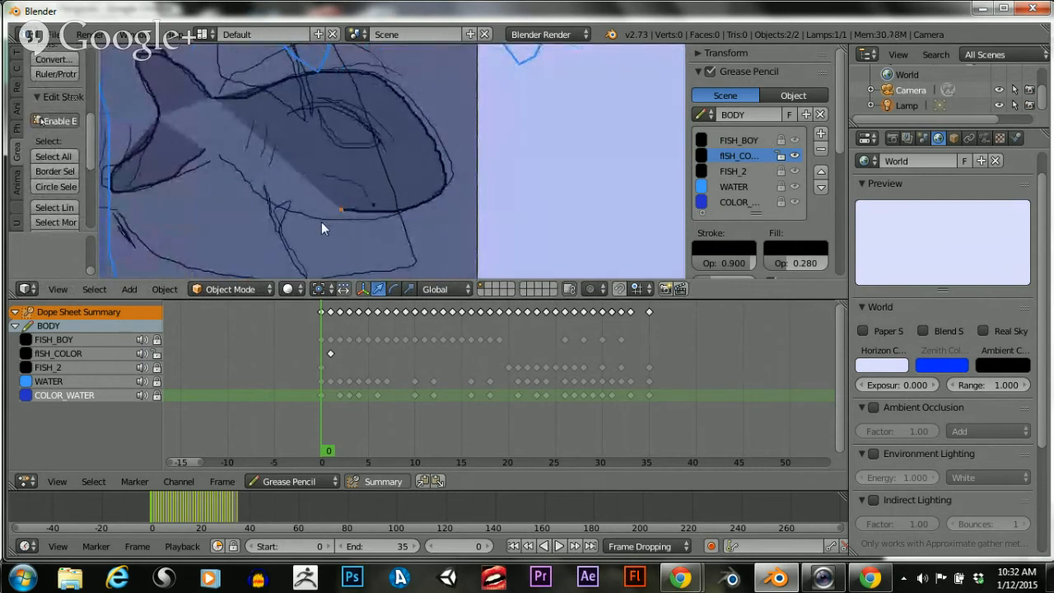
pyautogui.press('g')
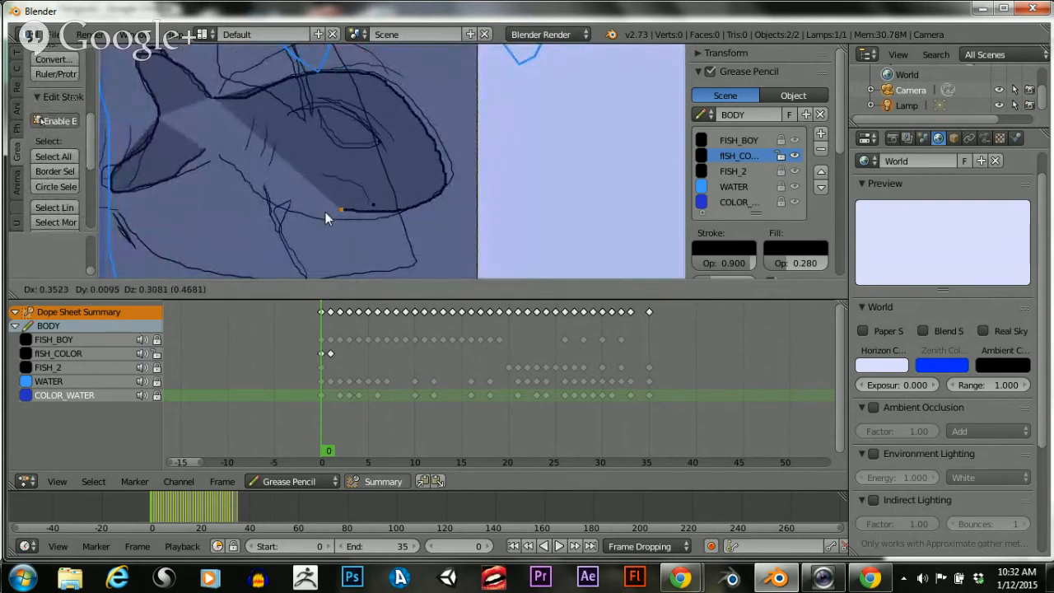
pyautogui.click(145, 160)
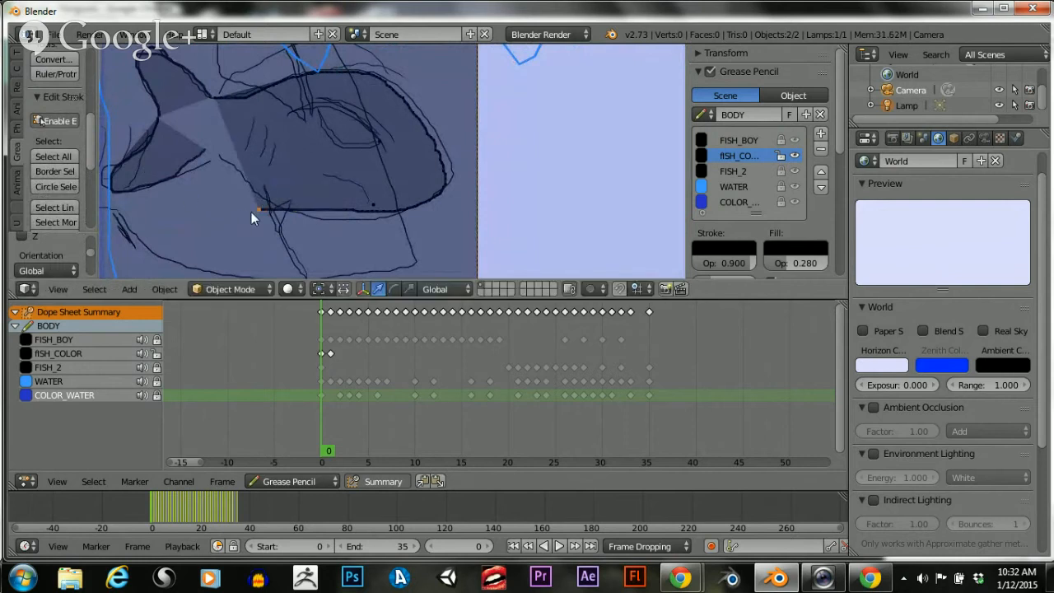
pyautogui.press('g')
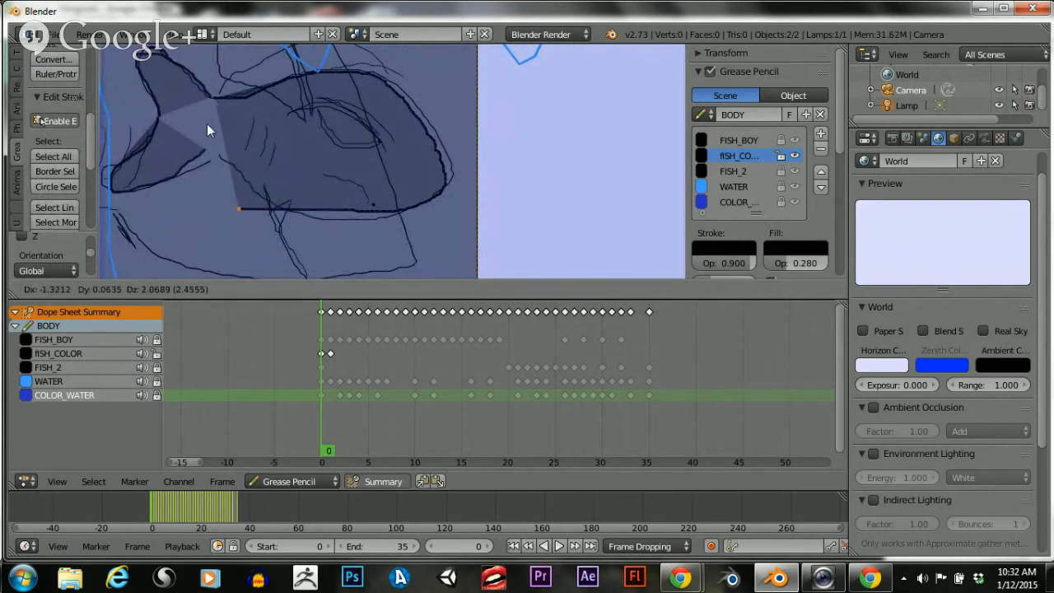
pyautogui.press('y')
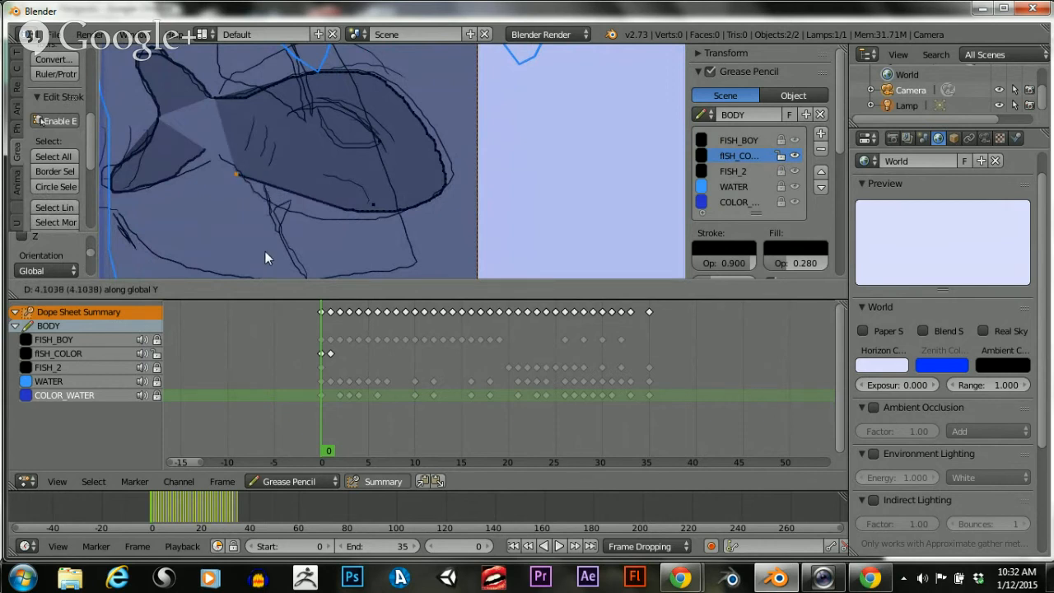
pyautogui.click(269, 260)
pyautogui.press('g')
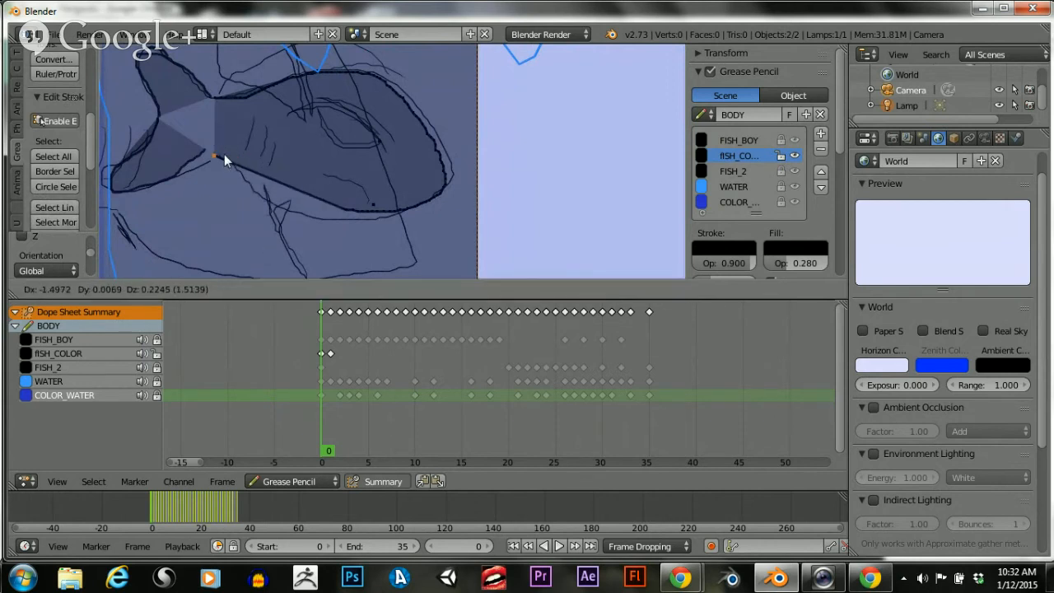
pyautogui.click(205, 153)
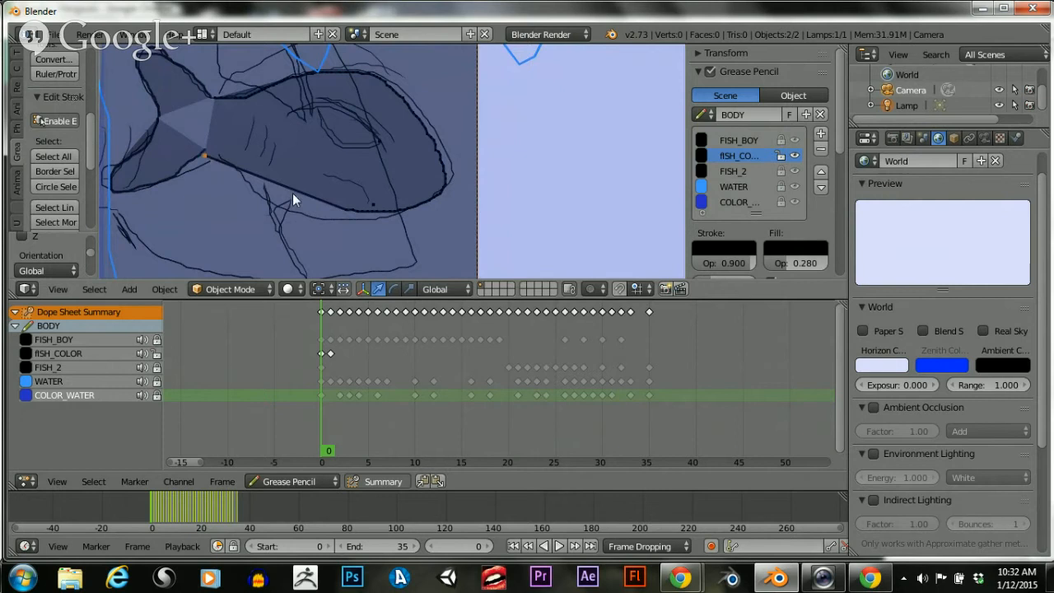
# Box-select the nearby belly points of the body stroke and shift them along the global Y axis to the fish's belly line
pyautogui.rightClick(336, 207)
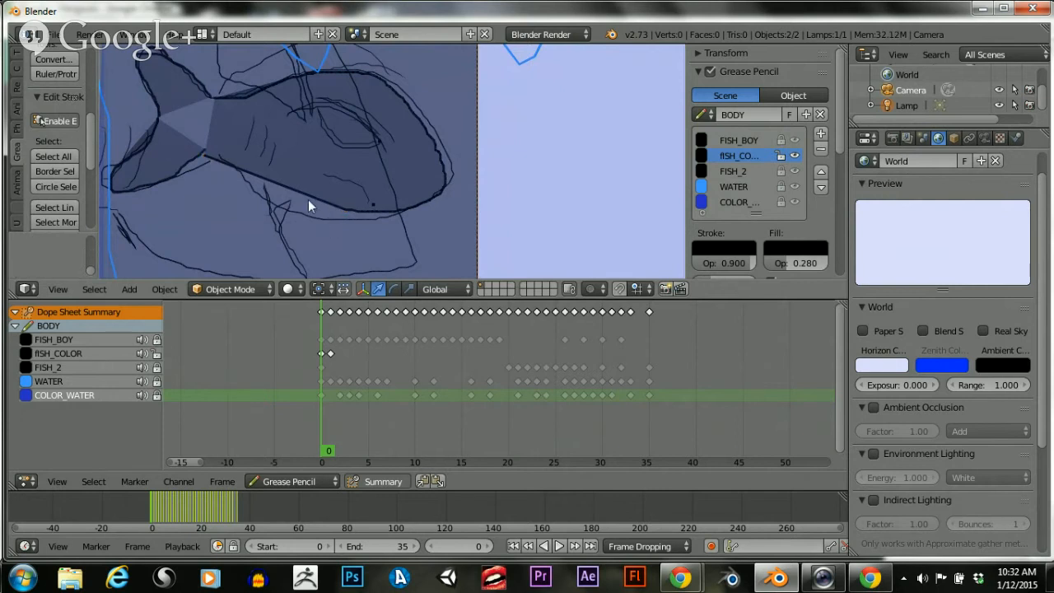
pyautogui.press('b')
pyautogui.moveTo(315, 183); pyautogui.dragTo(362, 228)
pyautogui.press('g')
pyautogui.press('y')
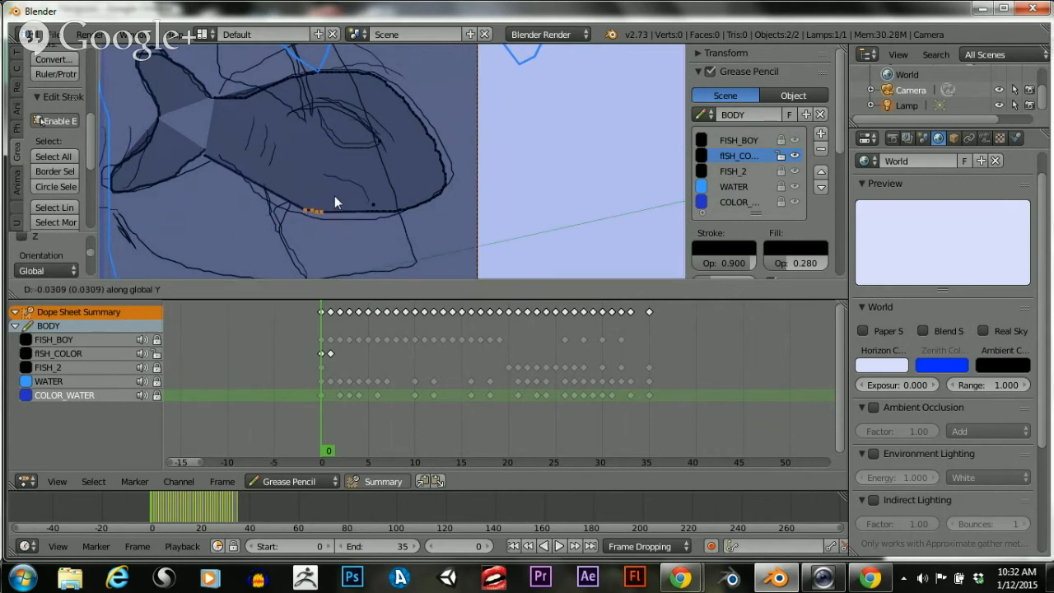
pyautogui.click(342, 191)
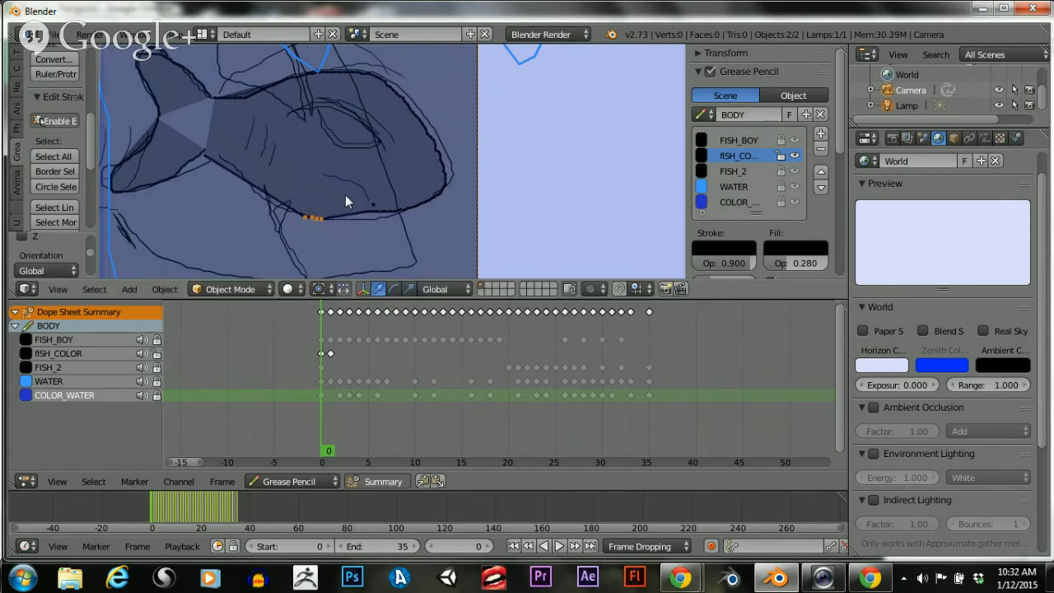
# Box-select the fill stroke points along the fish's lower belly and move them along Y onto the sketched outline
pyautogui.press('a')
pyautogui.press('b')
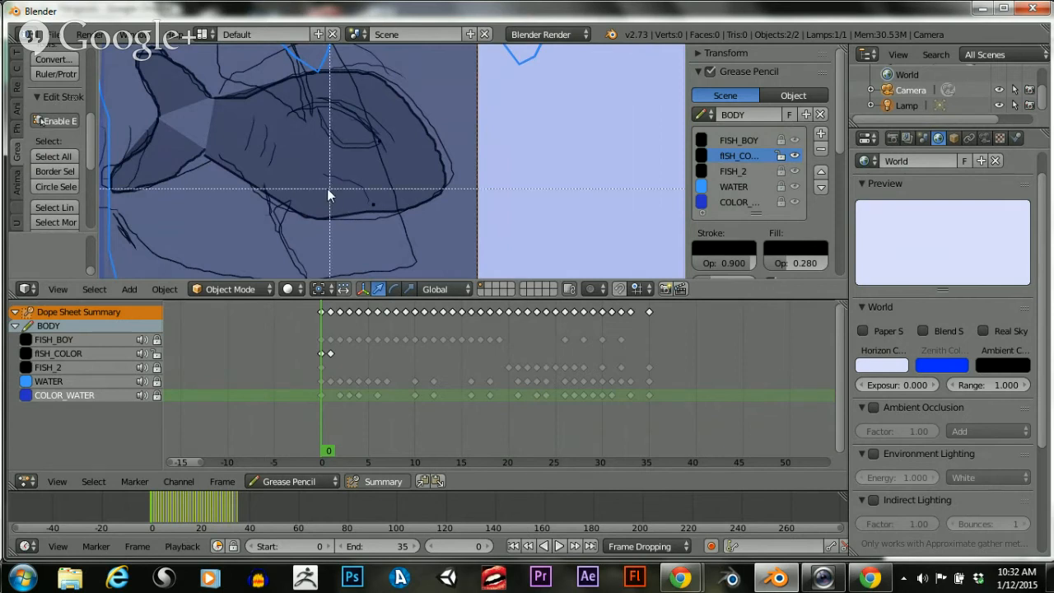
pyautogui.moveTo(330, 188); pyautogui.dragTo(375, 220)
pyautogui.press('g')
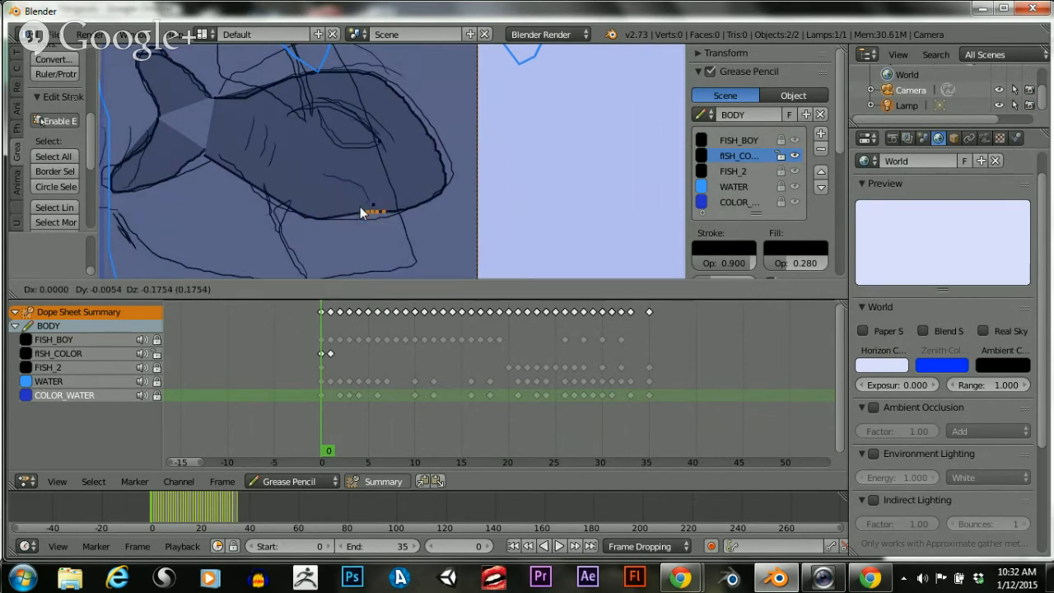
pyautogui.press('y')
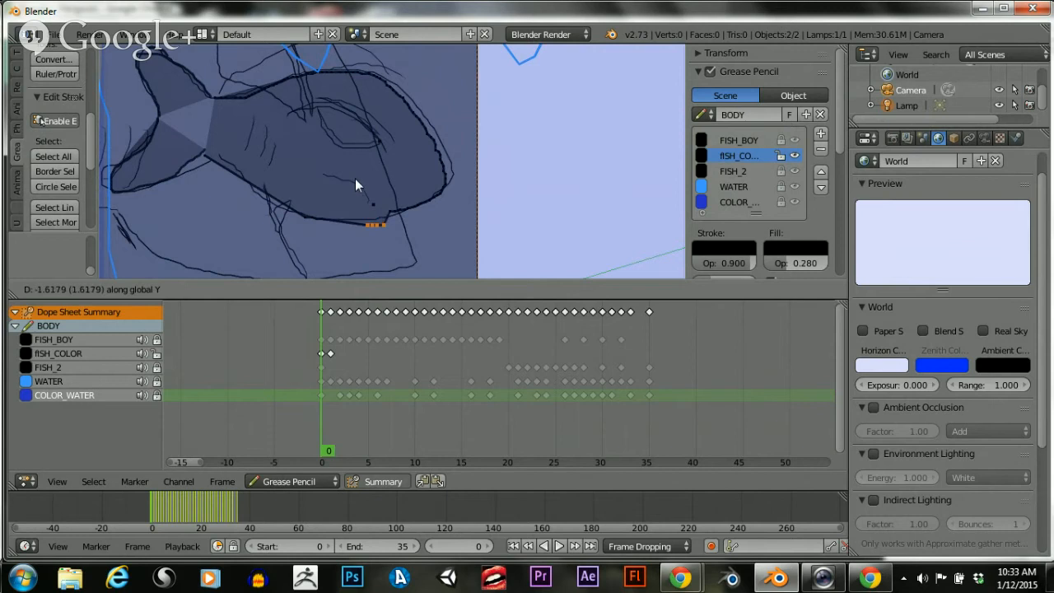
pyautogui.click(355, 186)
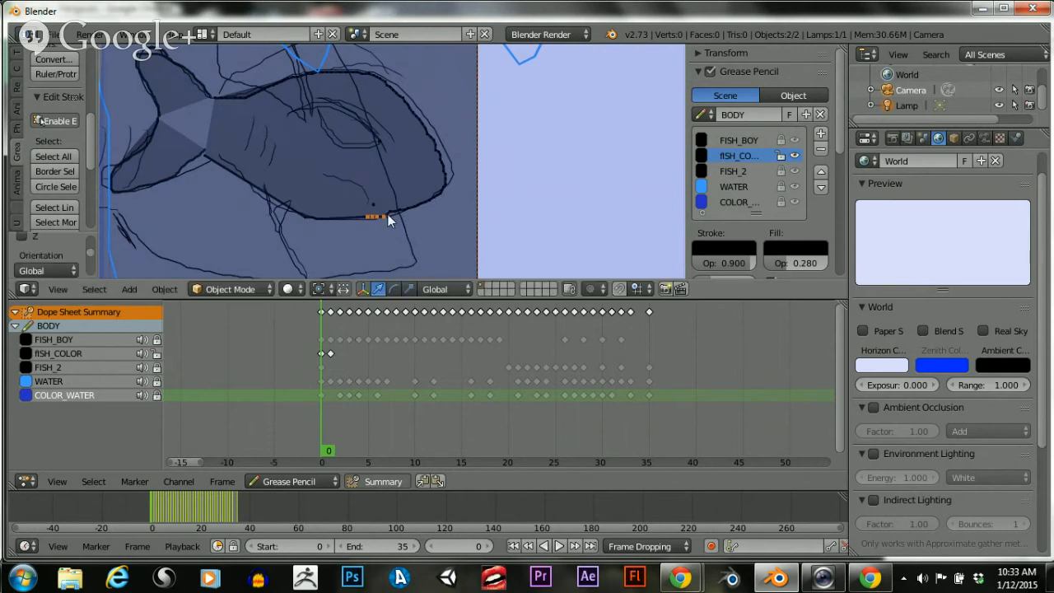
# Select the single fill point at the notch in the fish's belly and move it along Y toward the outline
pyautogui.rightClick(388, 207)
pyautogui.scroll(5, 385, 209)
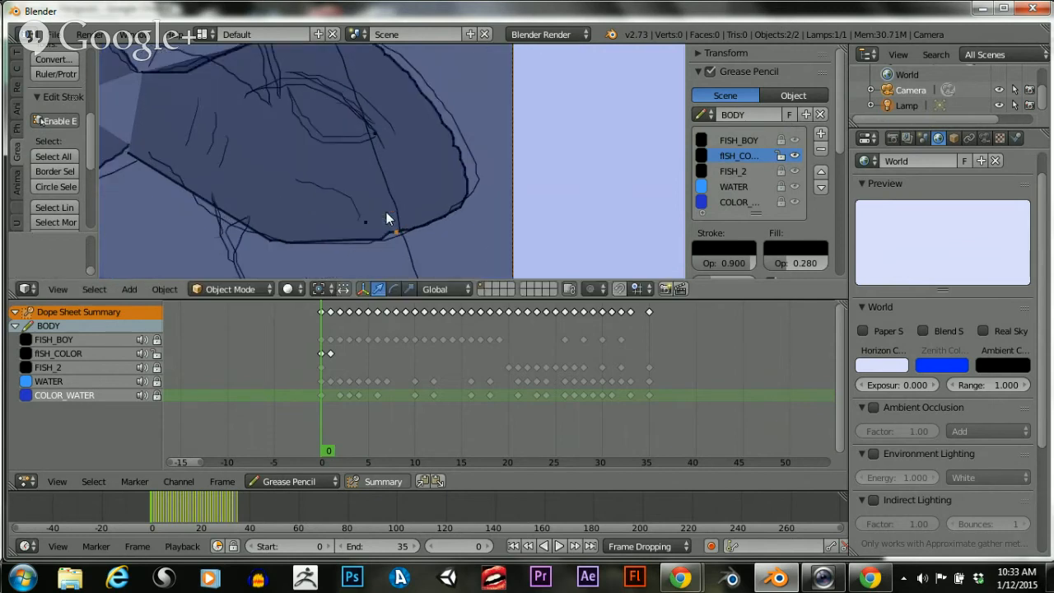
pyautogui.keyDown('shift'); pyautogui.moveTo(368, 193); pyautogui.dragTo(347, 20, button='middle'); pyautogui.keyUp('shift')
pyautogui.scroll(1, 357, 333)
pyautogui.scroll(1, 362, 145)
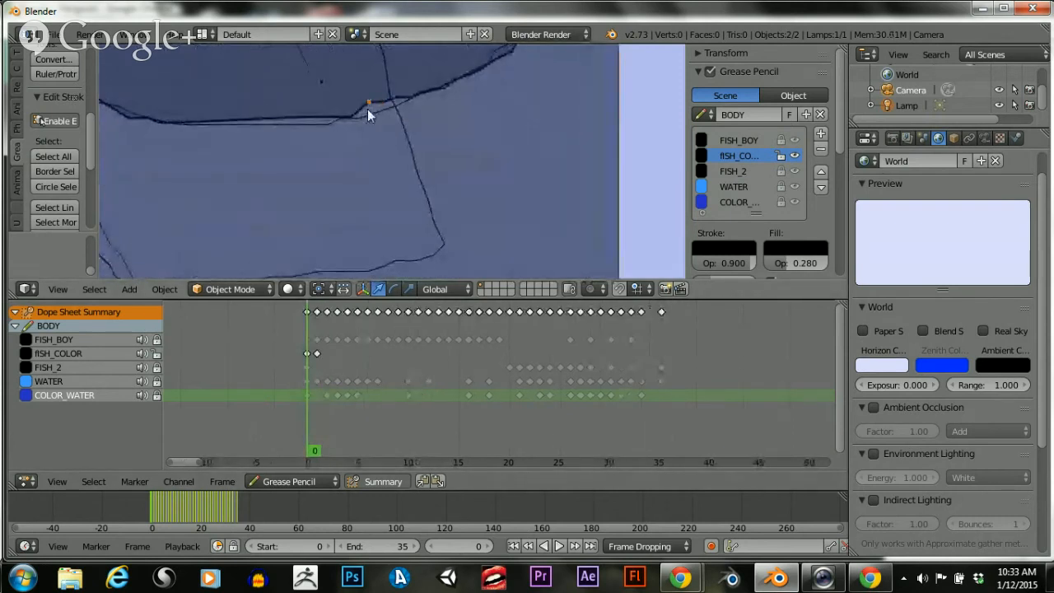
pyautogui.press('g')
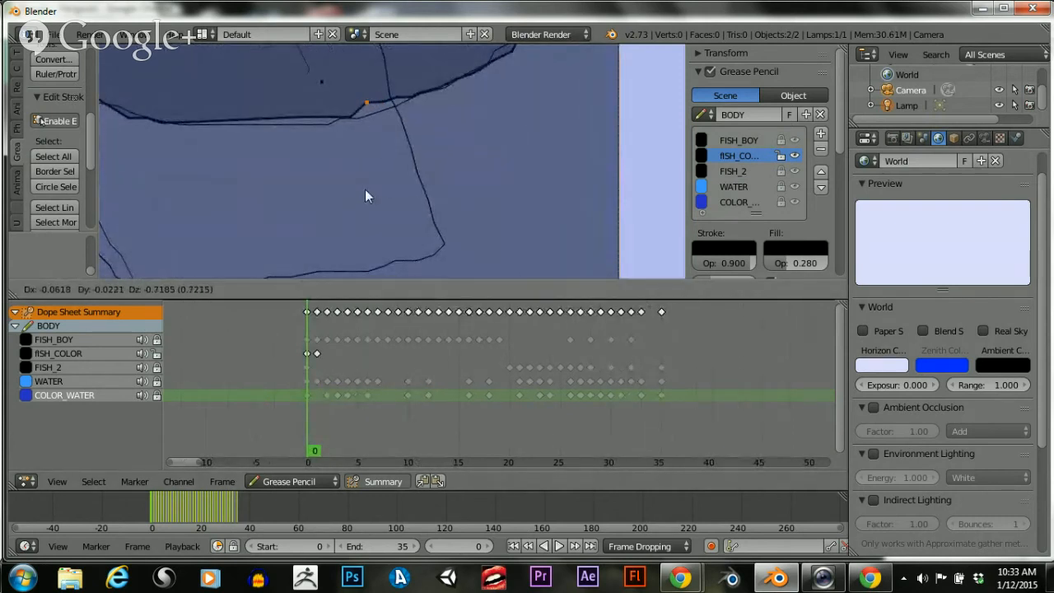
pyautogui.press('y')
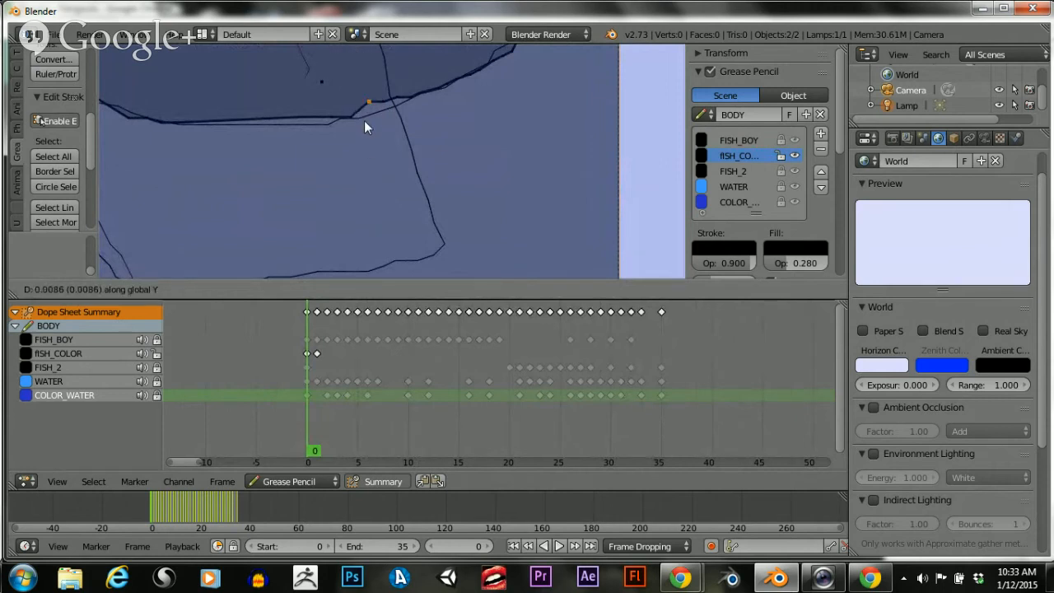
pyautogui.click(375, 94)
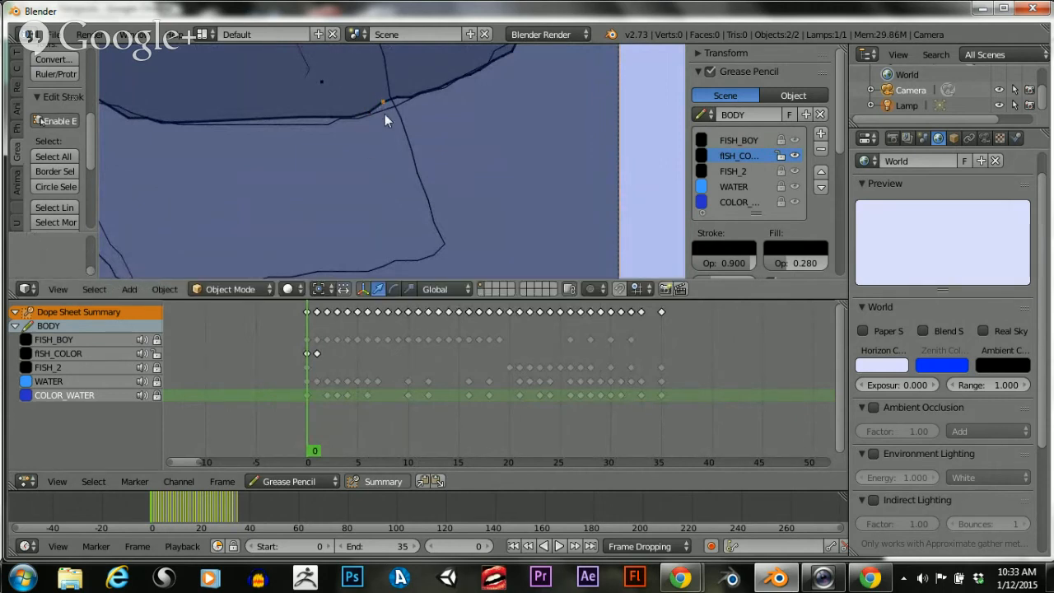
# Move the neighbouring belly points along Y to smooth the notch into the fish's lower outline
pyautogui.press('g')
pyautogui.press('y')
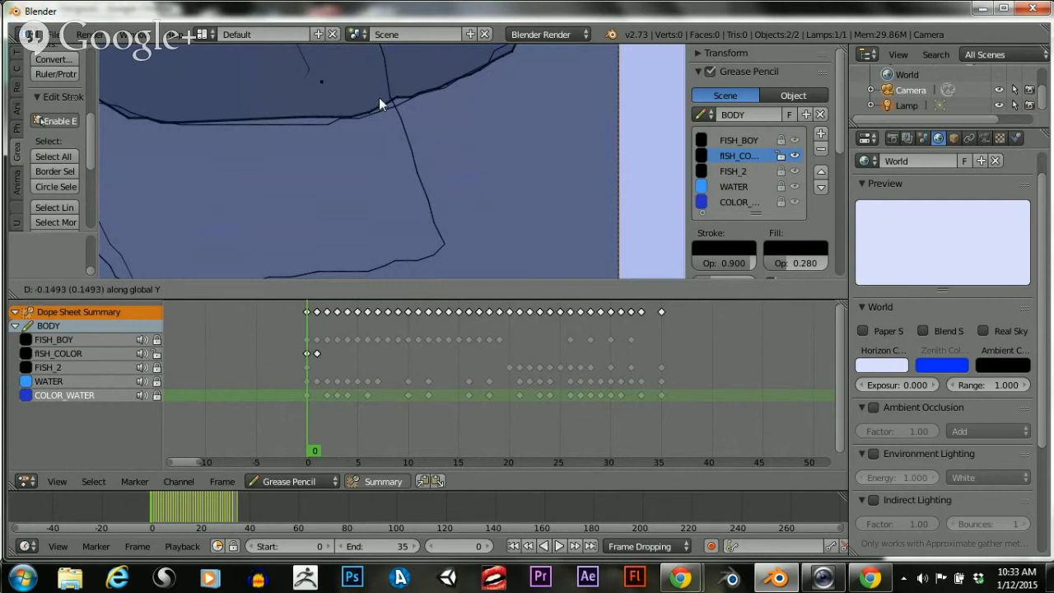
pyautogui.click(375, 91)
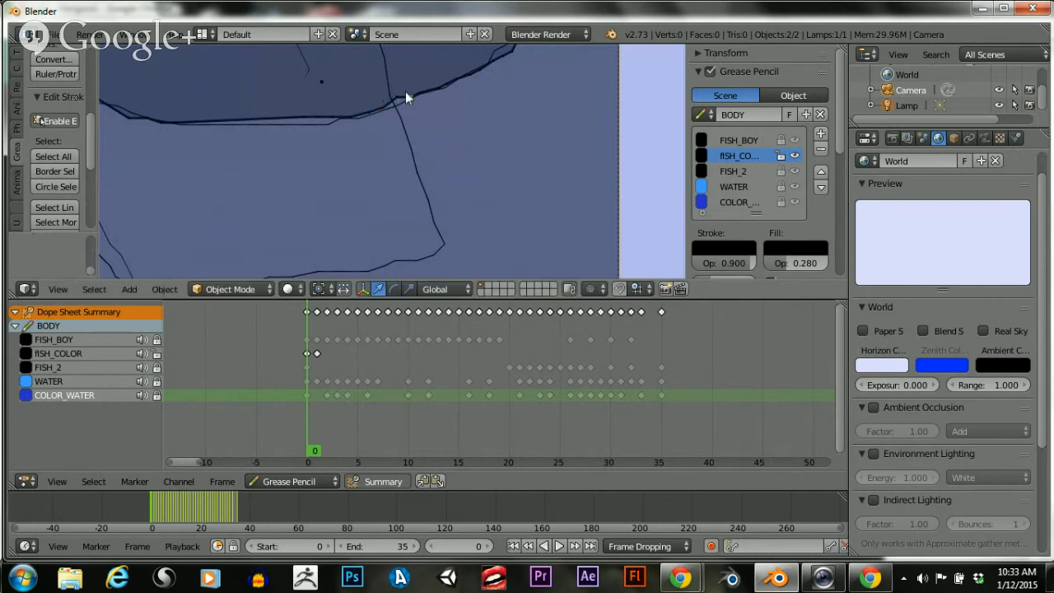
pyautogui.press('g')
pyautogui.press('y')
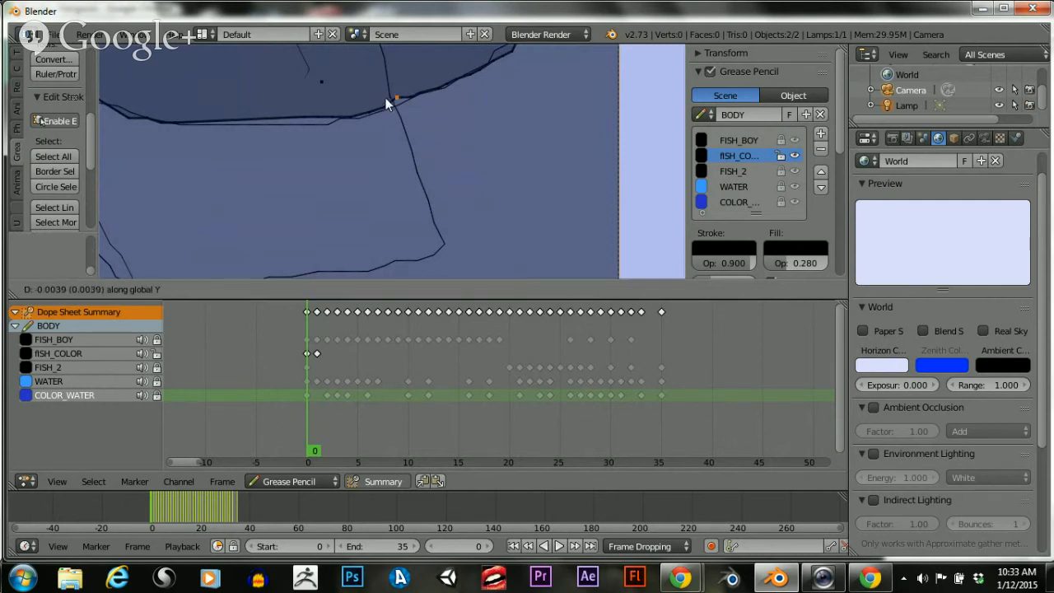
pyautogui.click(387, 69)
# Move the fill points on the fish's back, just ahead of the upper tail joint, to follow the sketched contour
pyautogui.scroll(-5, 408, 94)
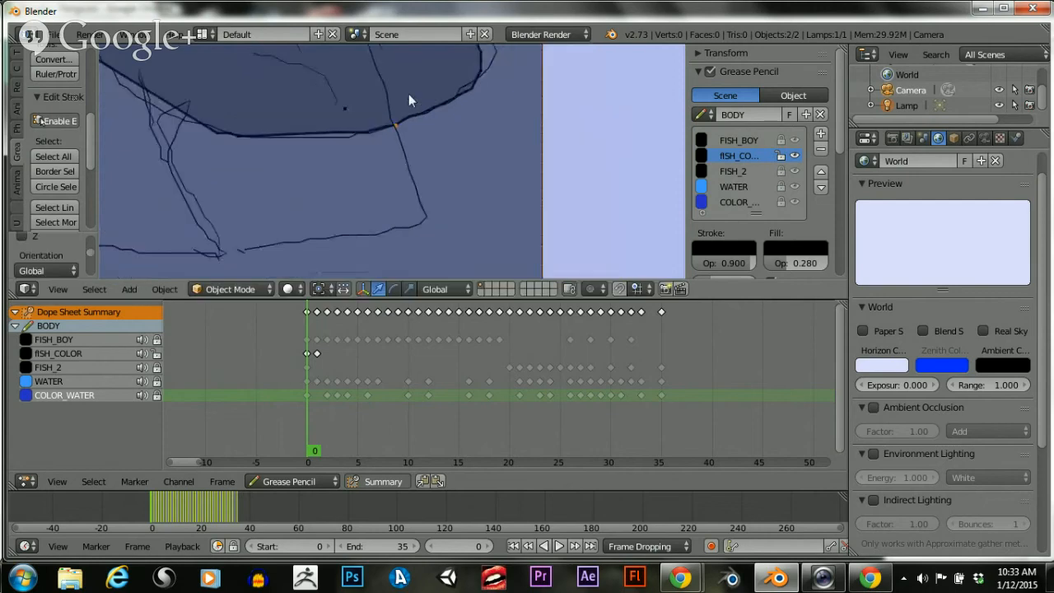
pyautogui.keyDown('shift'); pyautogui.moveTo(221, 80); pyautogui.dragTo(262, 103, button='middle'); pyautogui.keyUp('shift')
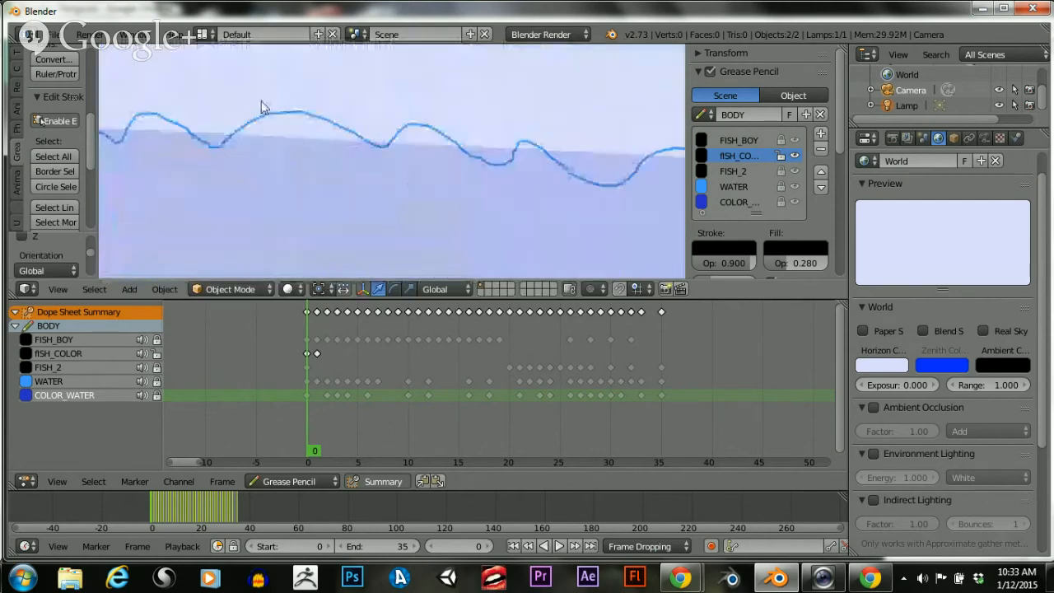
pyautogui.click(58, 290)
pyautogui.click(81, 346)
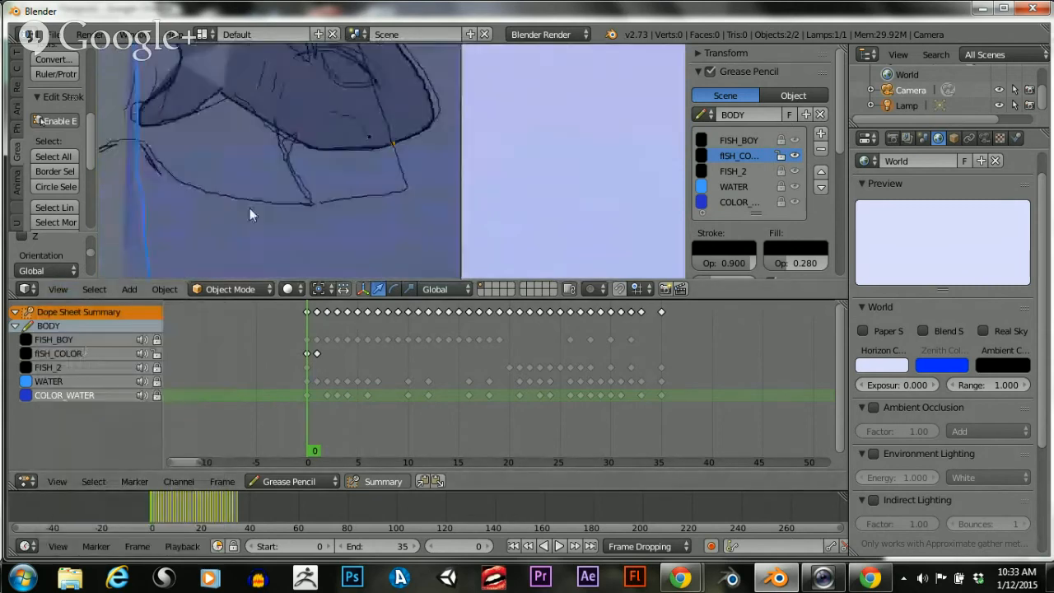
pyautogui.moveTo(340, 202)
pyautogui.keyDown('shift'); pyautogui.mouseDown(button='middle')
pyautogui.moveTo(351, 227)
pyautogui.moveTo(362, 150)
pyautogui.moveTo(311, 222)
pyautogui.mouseUp(button='middle'); pyautogui.keyUp('shift')
pyautogui.scroll(4, 346, 208)
pyautogui.scroll(-1, 352, 151)
pyautogui.rightClick(375, 141)
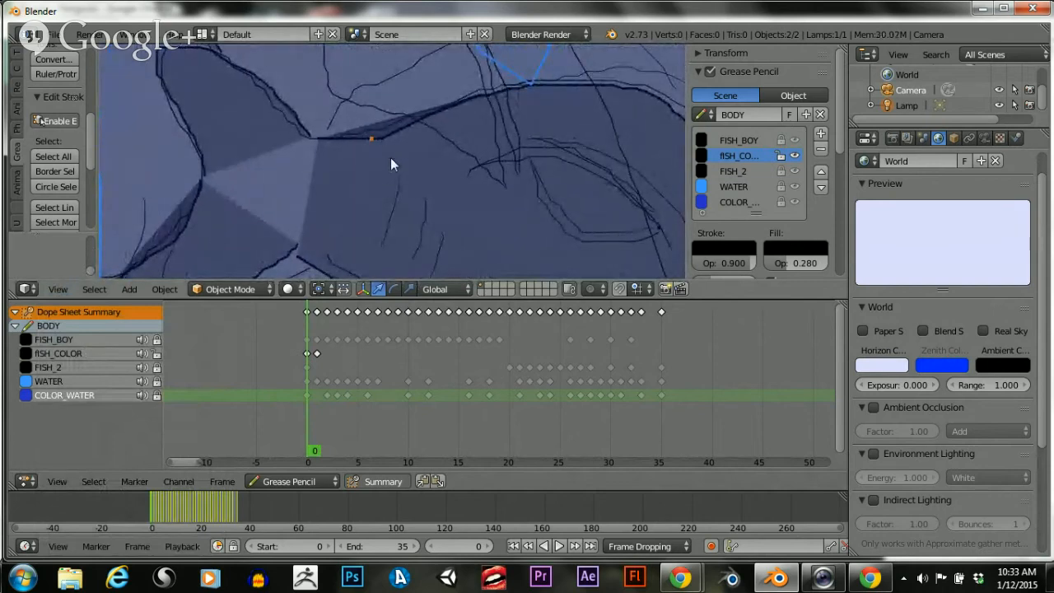
pyautogui.press('g')
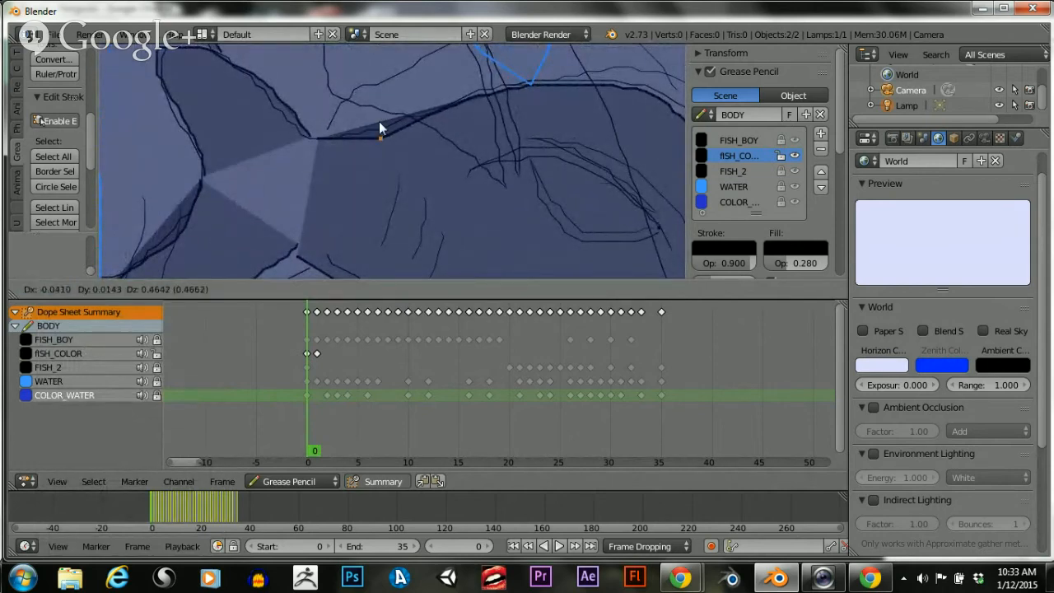
pyautogui.click(366, 139)
pyautogui.press('g')
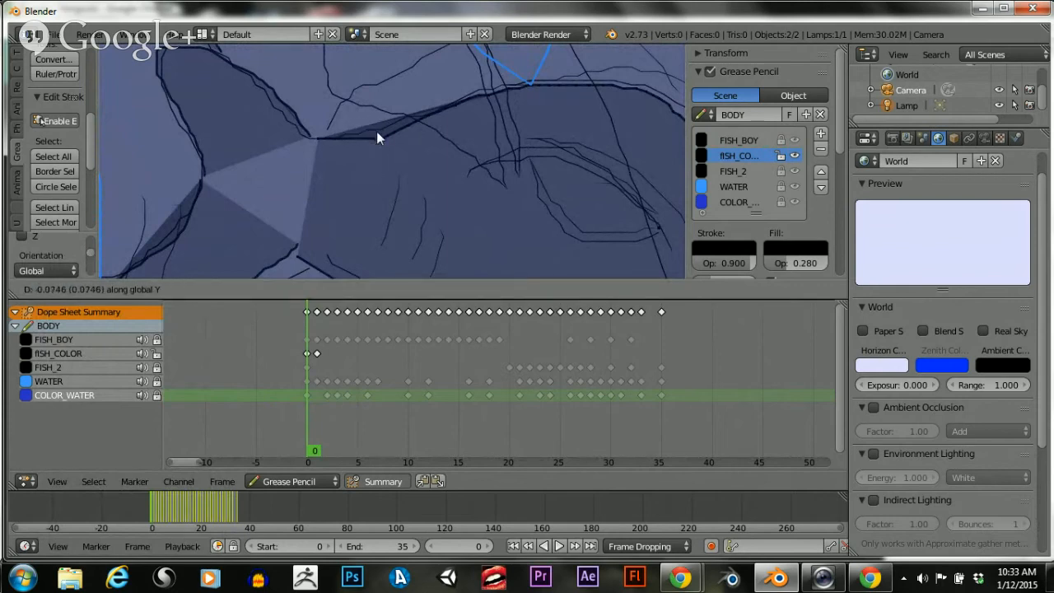
pyautogui.click(330, 134)
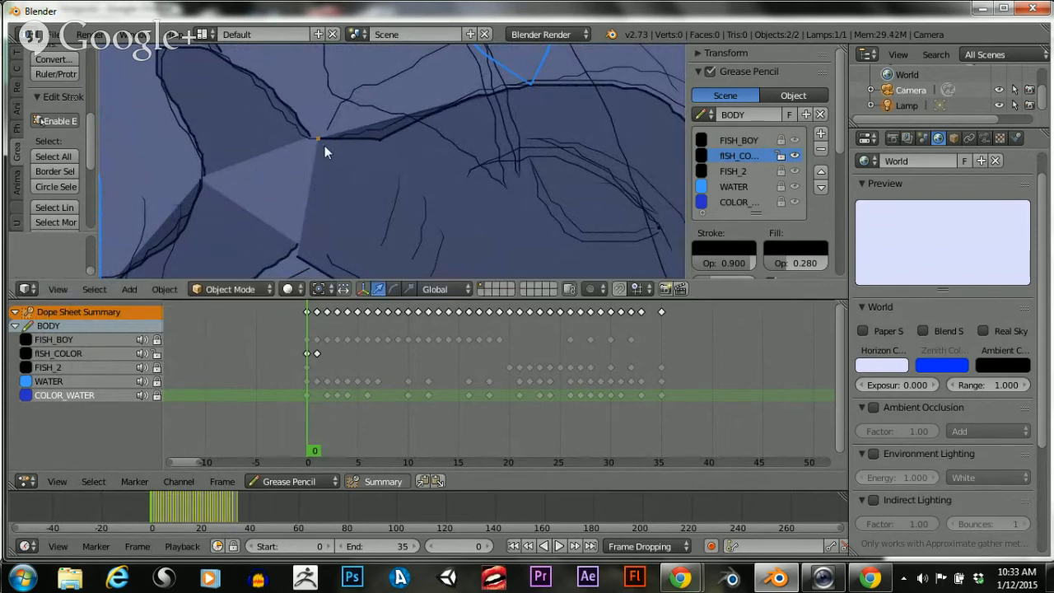
# Select the fill point at the lower tail joint and shift it slightly on the outline
pyautogui.scroll(-2, 312, 145)
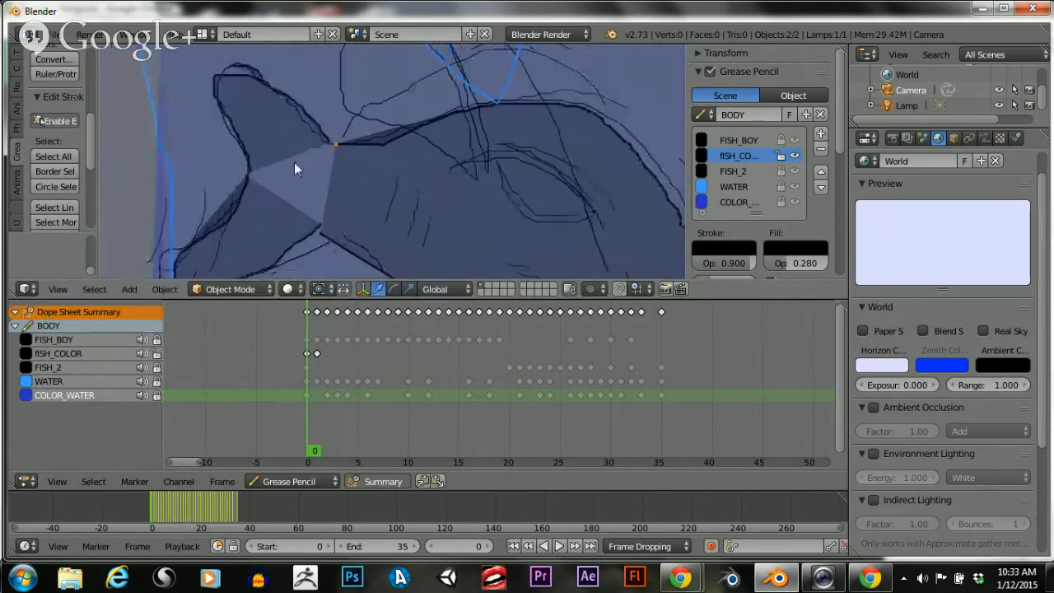
pyautogui.scroll(1, 294, 162)
pyautogui.rightClick(303, 236)
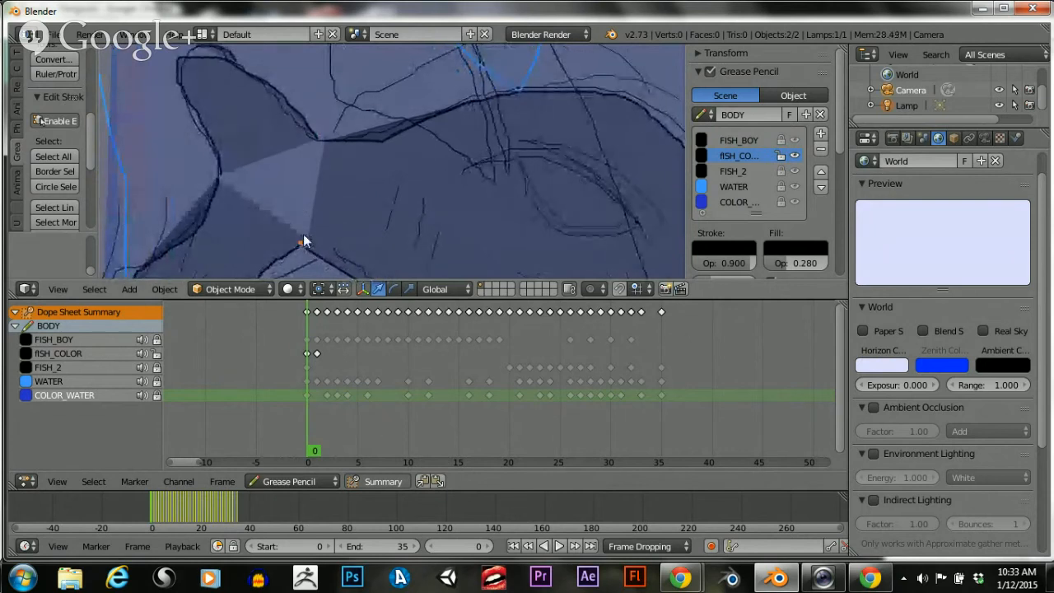
pyautogui.press('g')
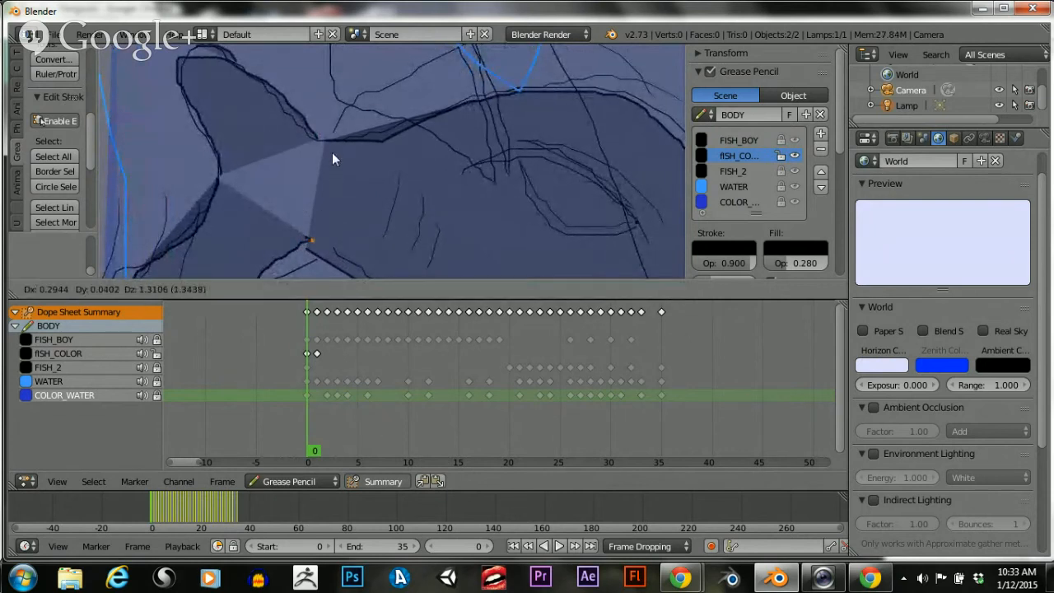
pyautogui.click(313, 174)
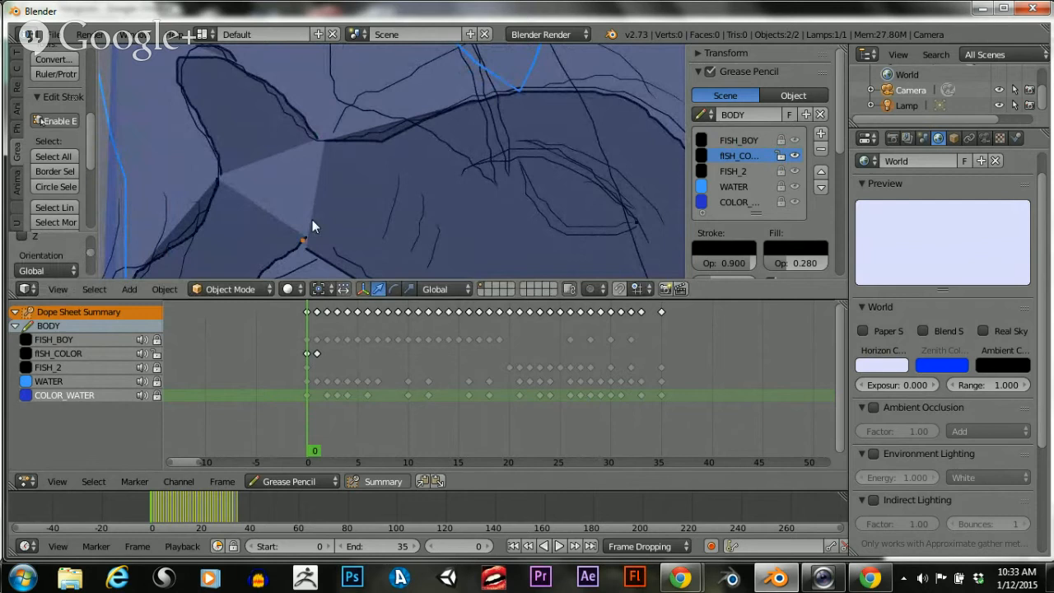
# Move a fill point from the upper tail joint along Y down to the lower joint to cover the unfilled wedge
pyautogui.rightClick(318, 139)
pyautogui.press('g')
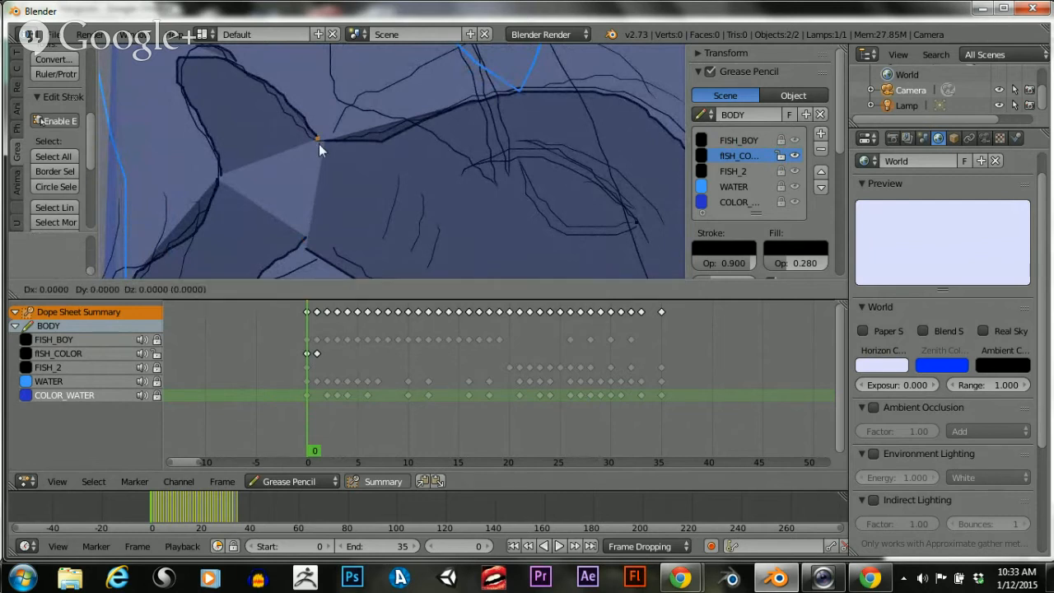
pyautogui.press('y')
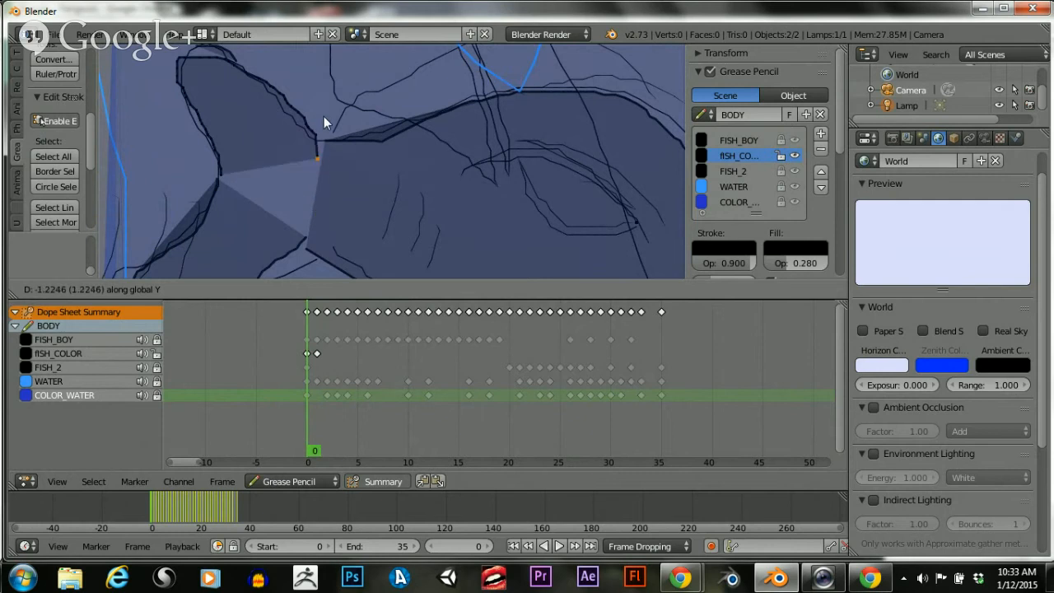
pyautogui.click(324, 117)
pyautogui.press('g')
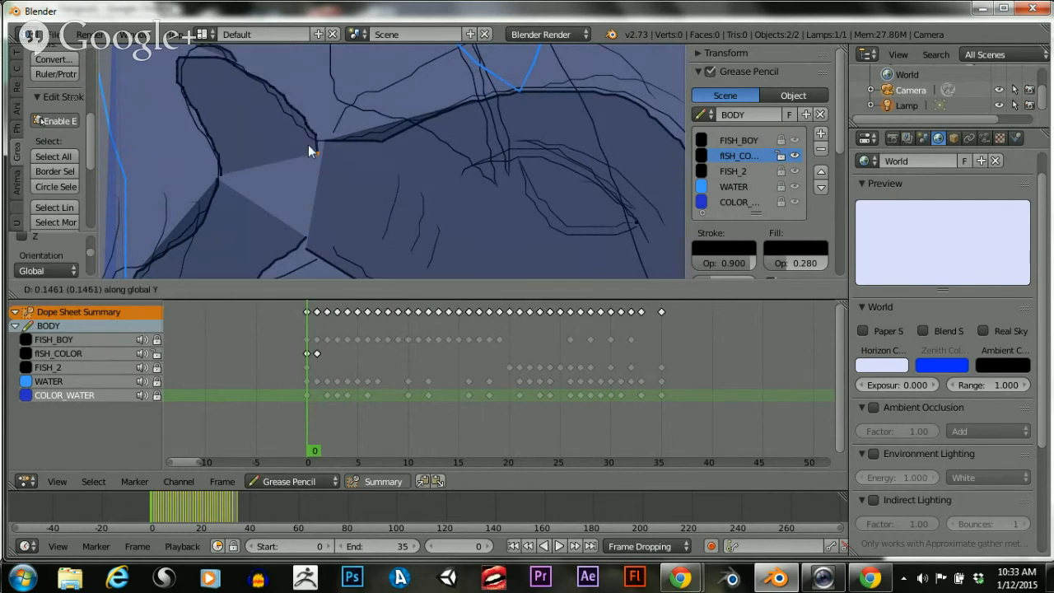
pyautogui.press('y')
pyautogui.click(324, 87)
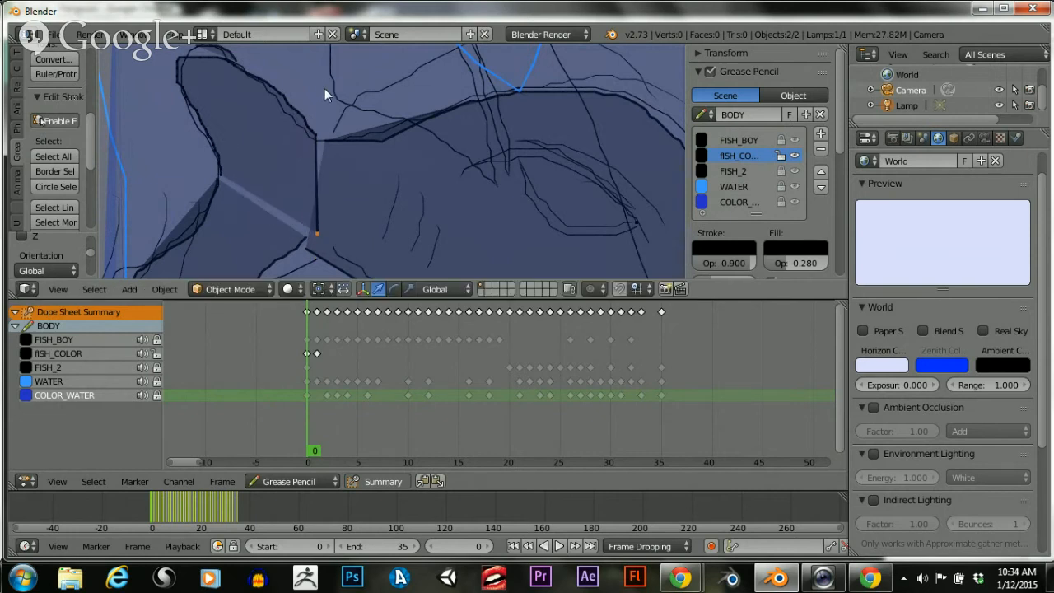
# Move the next fill point at the upper tail joint onto the corner where the tail meets the body
pyautogui.rightClick(315, 137)
pyautogui.press('g')
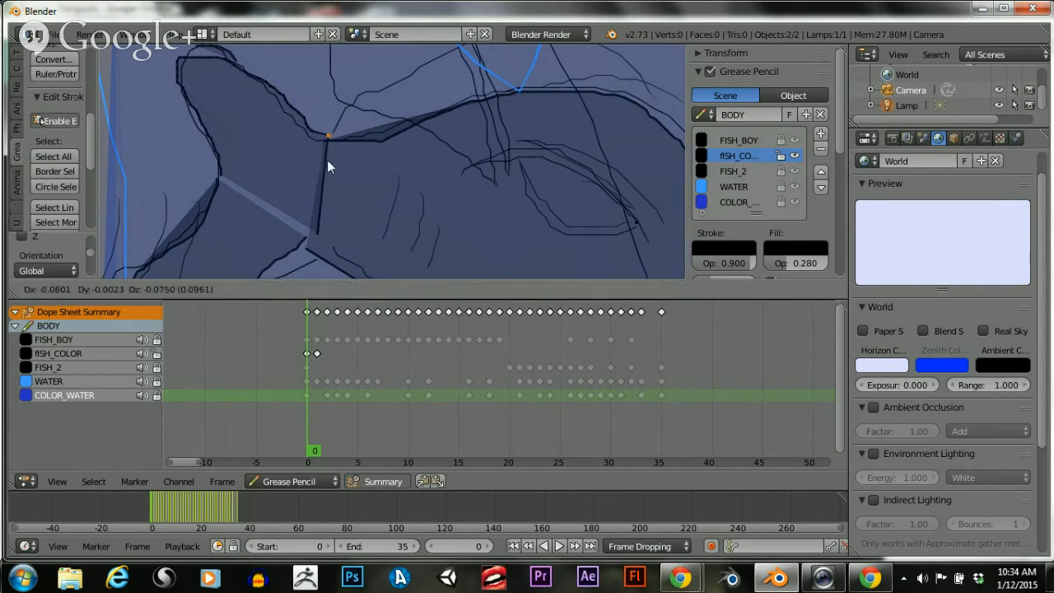
pyautogui.click(327, 155)
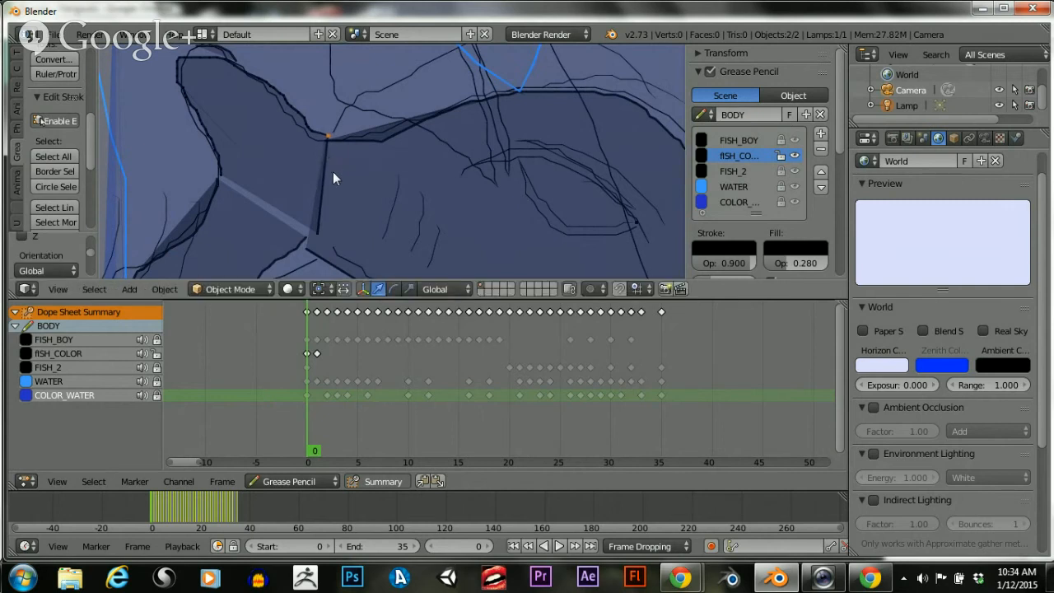
pyautogui.press('g')
pyautogui.click(329, 174)
pyautogui.press('g')
pyautogui.press('y')
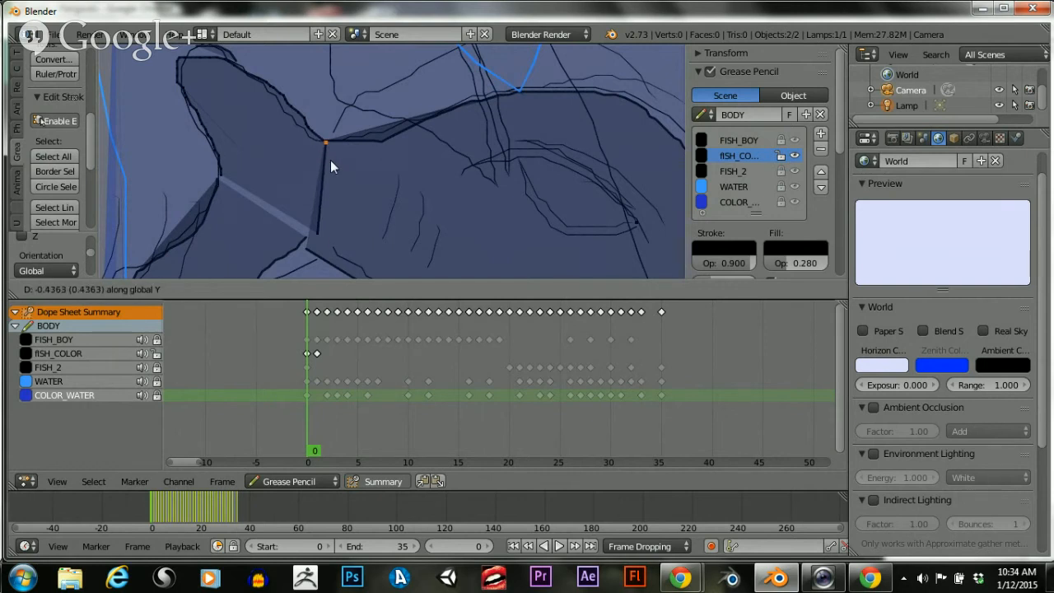
pyautogui.click(315, 224)
# Move two fill points onto the lower tail joint and another from the tail notch onto the lower lobe's rear edge
pyautogui.press('g')
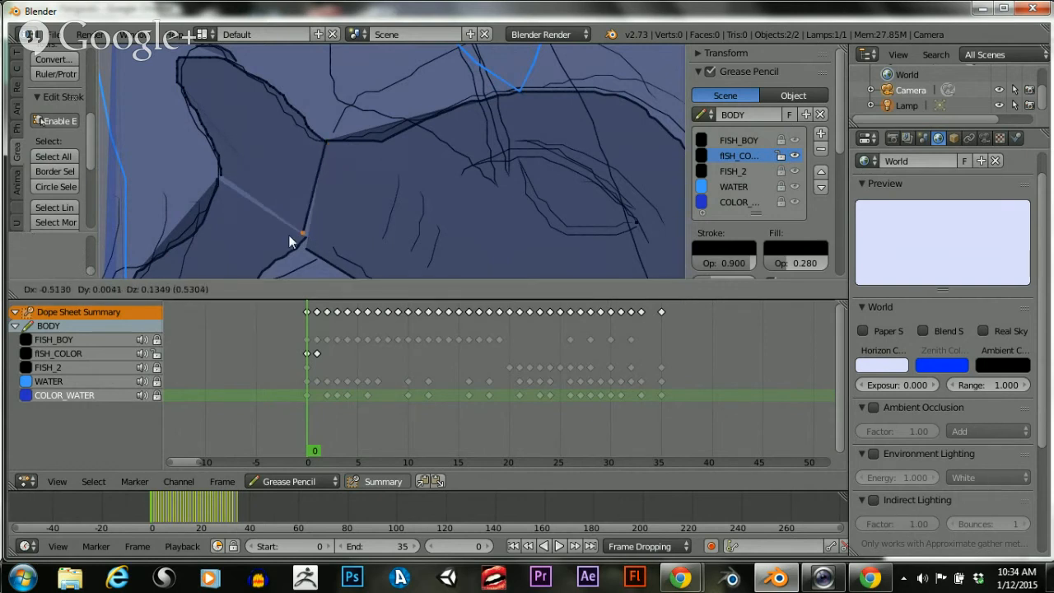
pyautogui.click(302, 247)
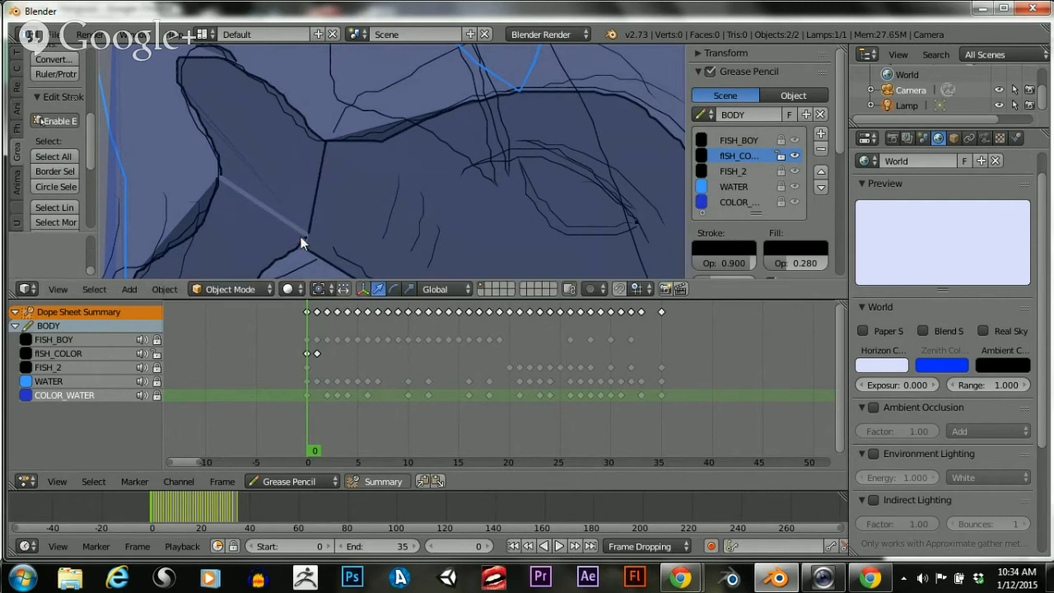
pyautogui.press('g')
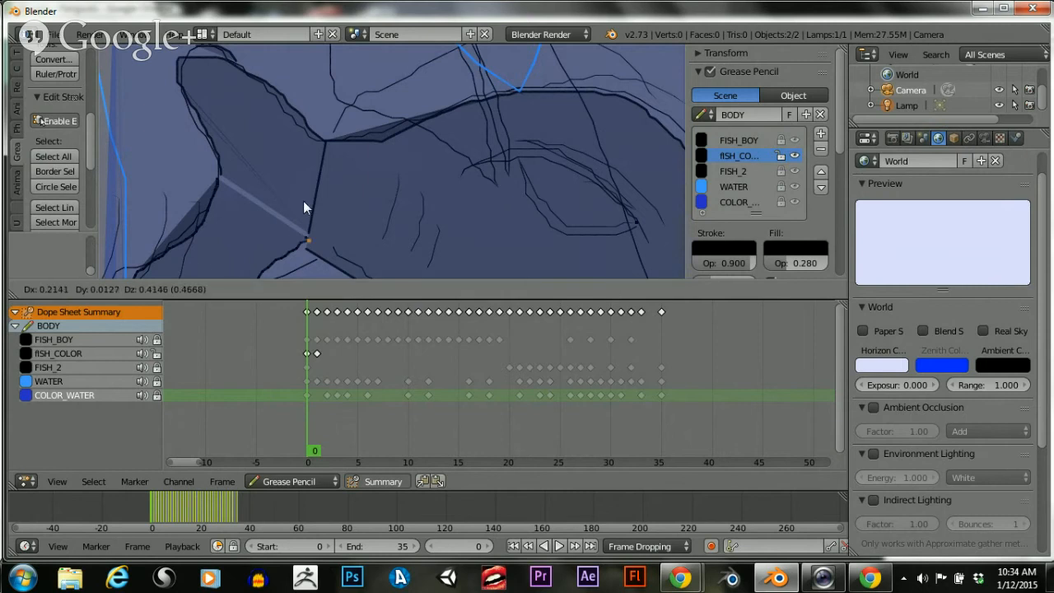
pyautogui.click(294, 216)
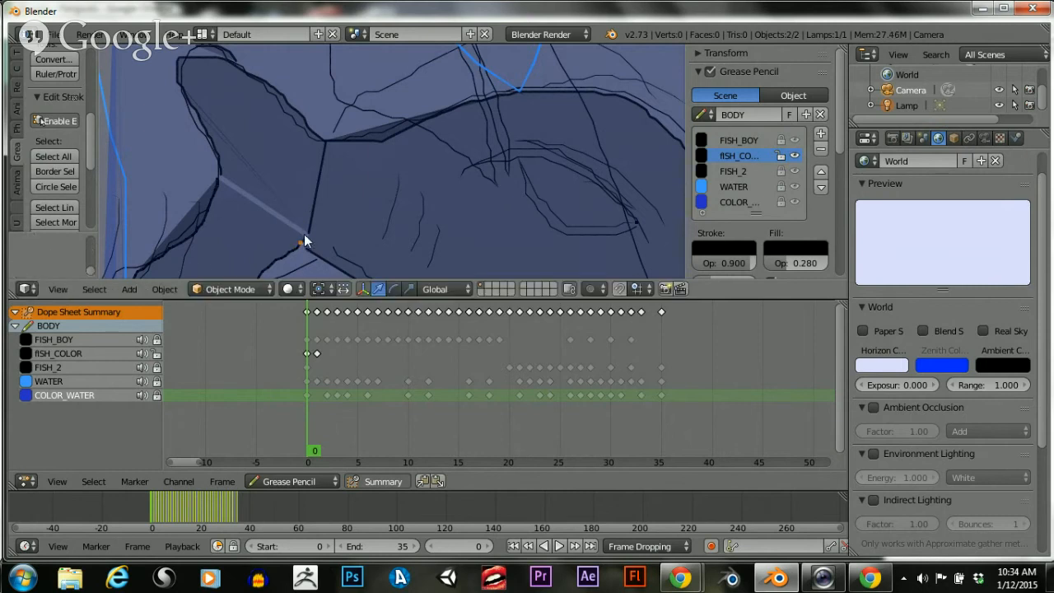
pyautogui.press('g')
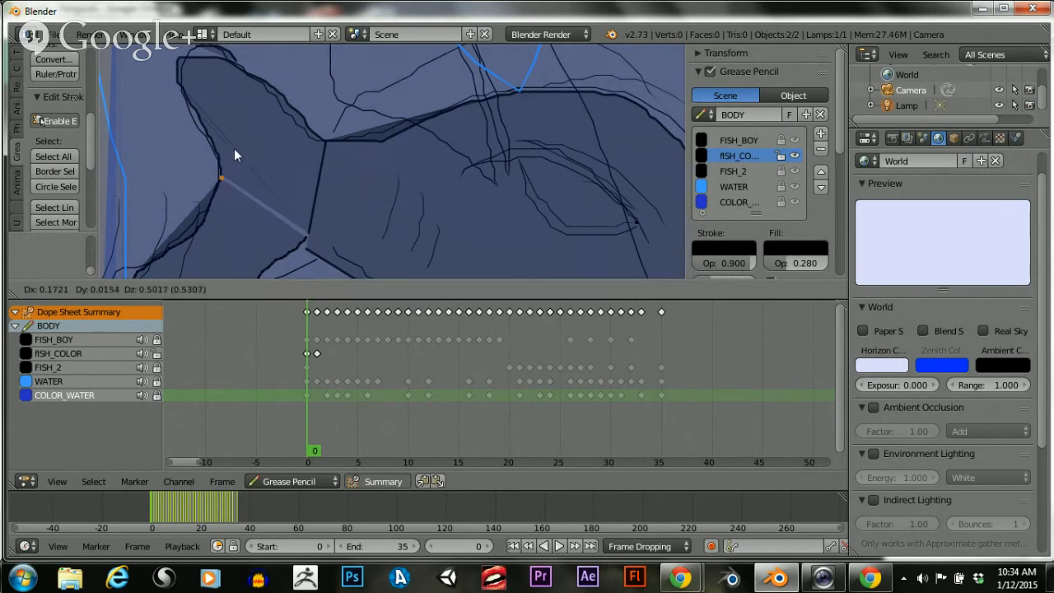
pyautogui.click(206, 219)
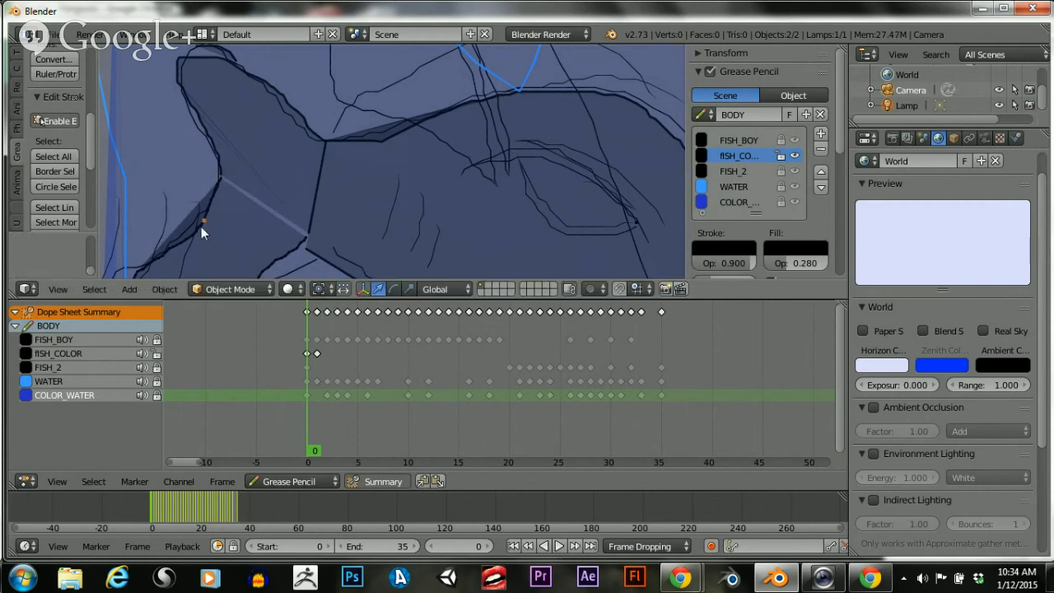
# Examine the fish fill from afar and close up at the tail joint for remaining gaps against the sketch
pyautogui.scroll(-2, 238, 227)
pyautogui.scroll(-2, 372, 194)
pyautogui.scroll(1, 388, 201)
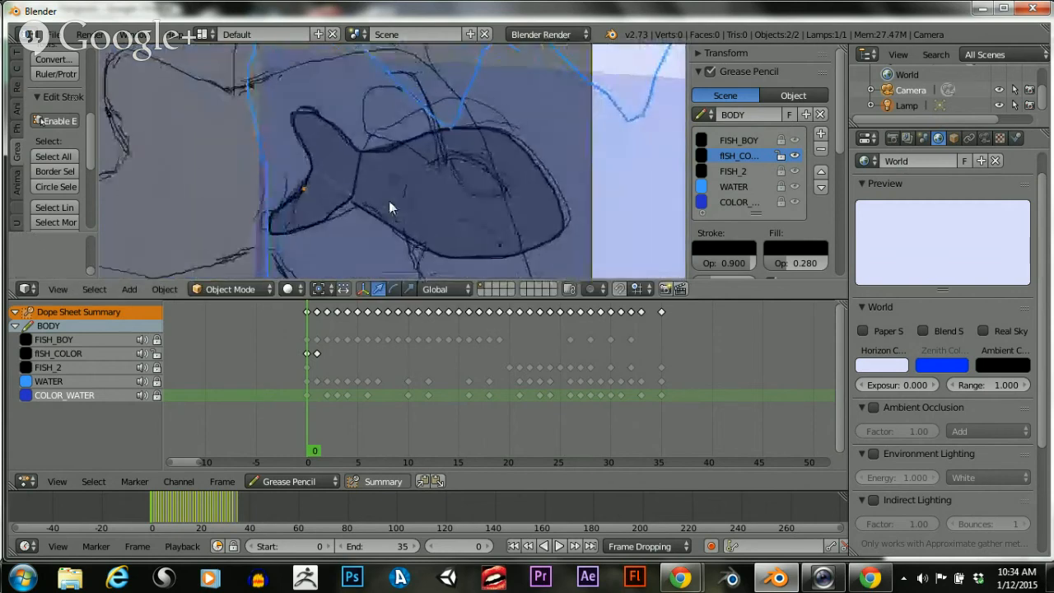
pyautogui.scroll(-3, 412, 201)
pyautogui.scroll(2, 441, 150)
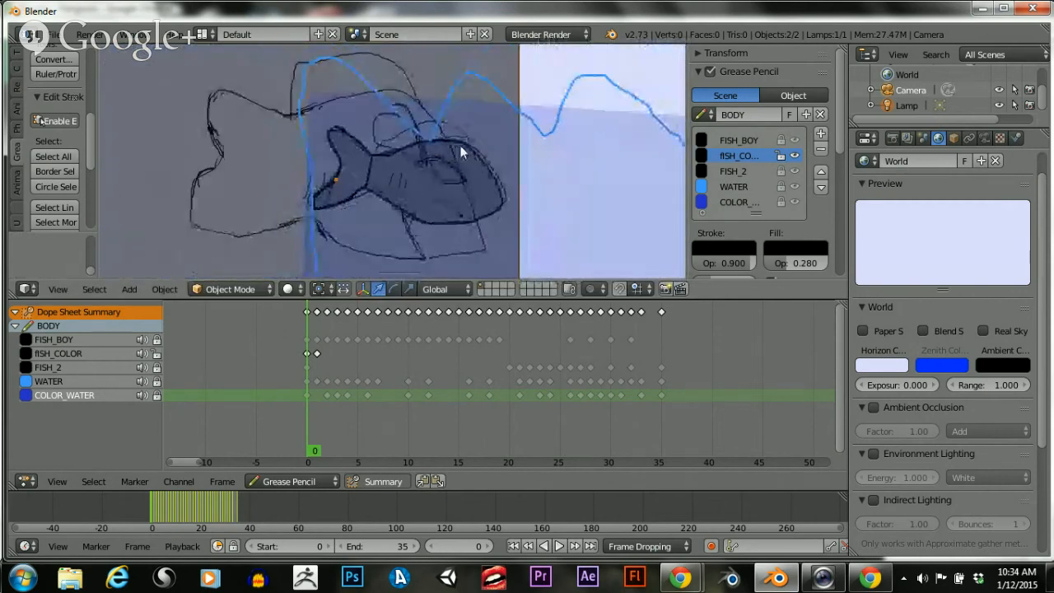
pyautogui.scroll(2, 478, 153)
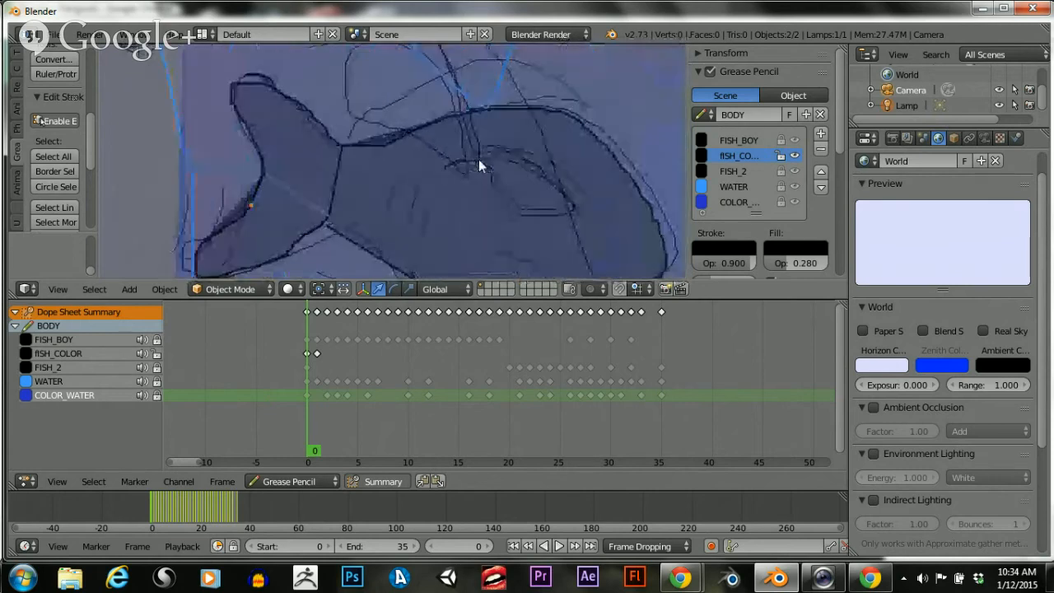
pyautogui.scroll(1, 349, 180)
pyautogui.scroll(-4, 437, 174)
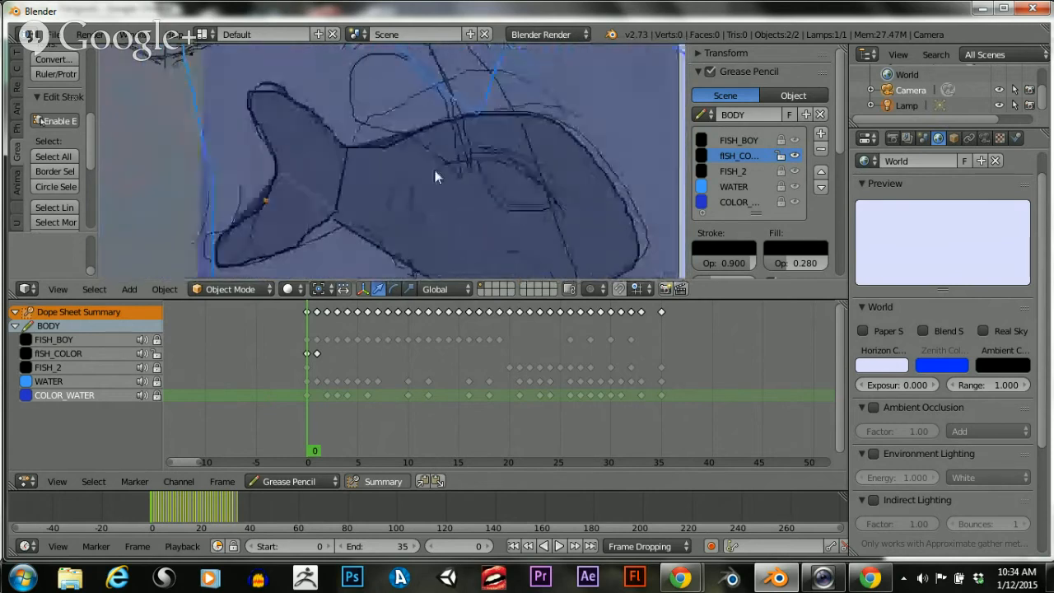
pyautogui.scroll(5, 366, 136)
pyautogui.scroll(2, 366, 134)
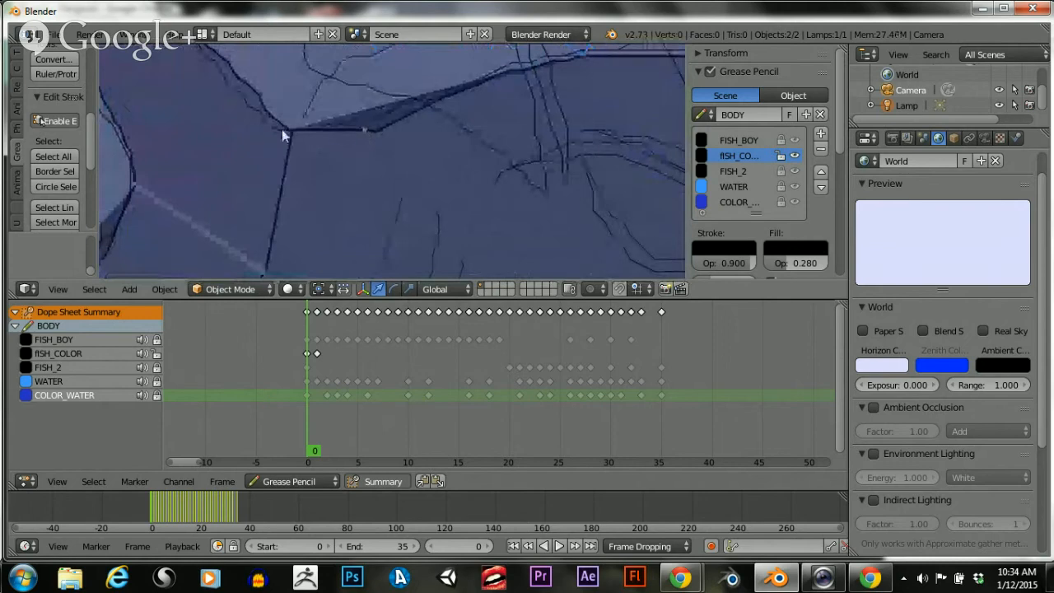
pyautogui.scroll(-3, 324, 129)
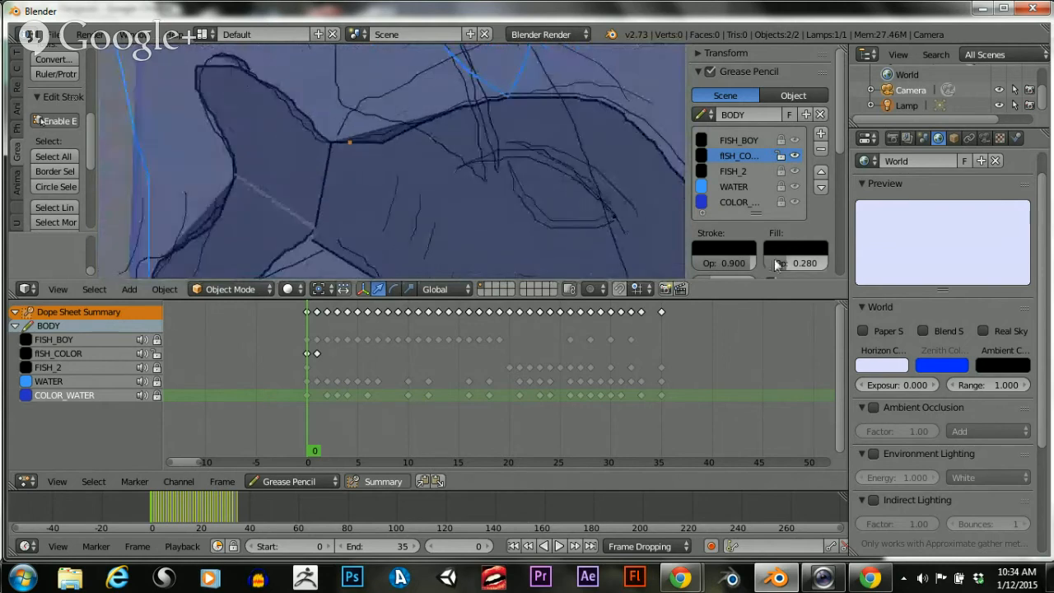
# Set the stroke opacity of the fISH_COLOR layer to 0.000 so only its fill is drawn
pyautogui.moveTo(736, 260); pyautogui.dragTo(700, 262)
pyautogui.scroll(-3, 347, 174)
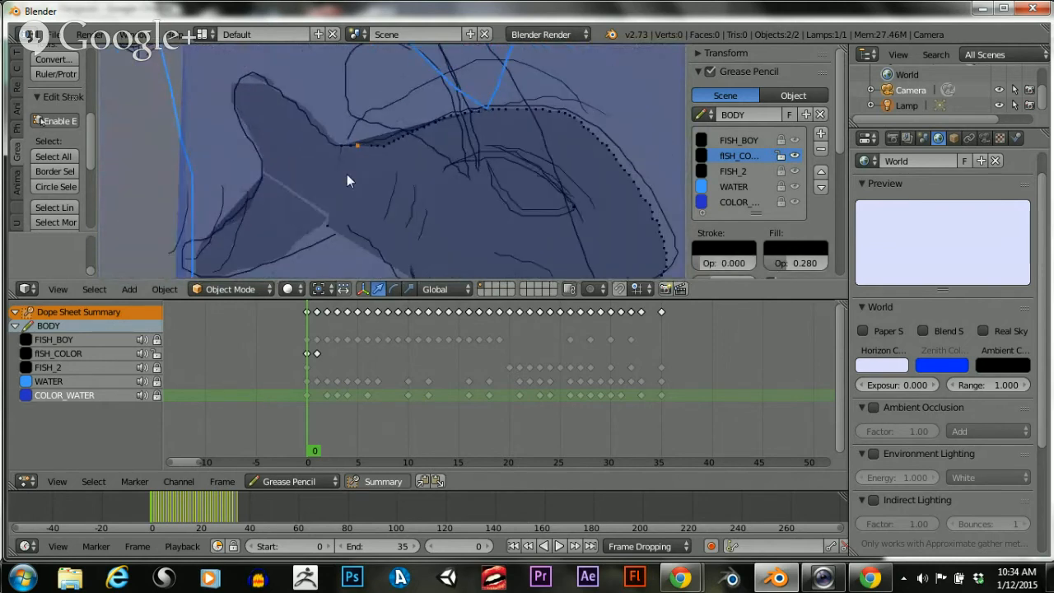
pyautogui.scroll(2, 341, 179)
pyautogui.scroll(-2, 445, 181)
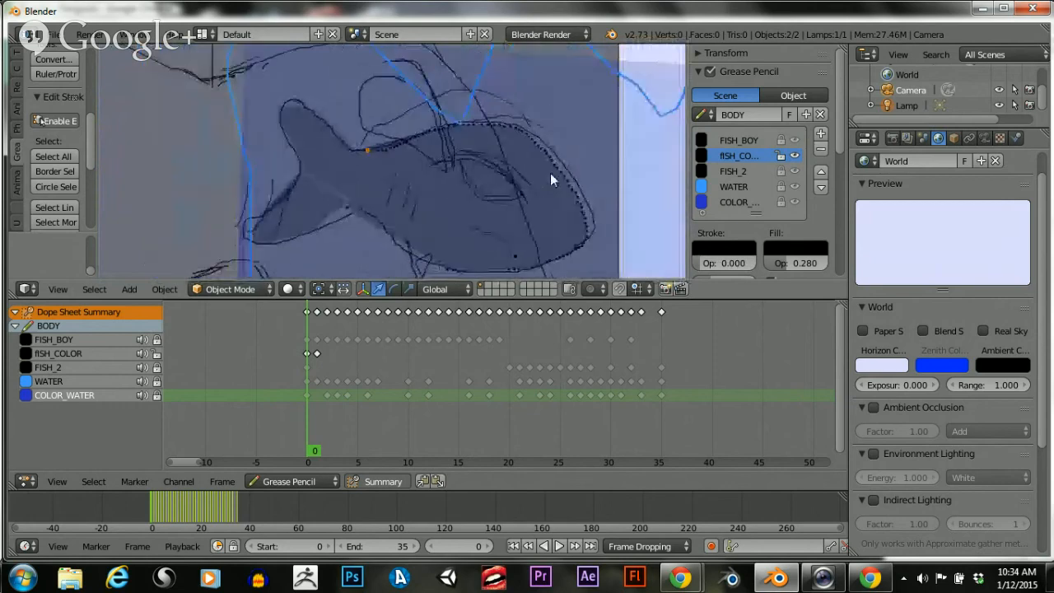
# Change the fISH_COLOR layer's fill colour to green and set its fill opacity to 0.387
pyautogui.click(773, 249)
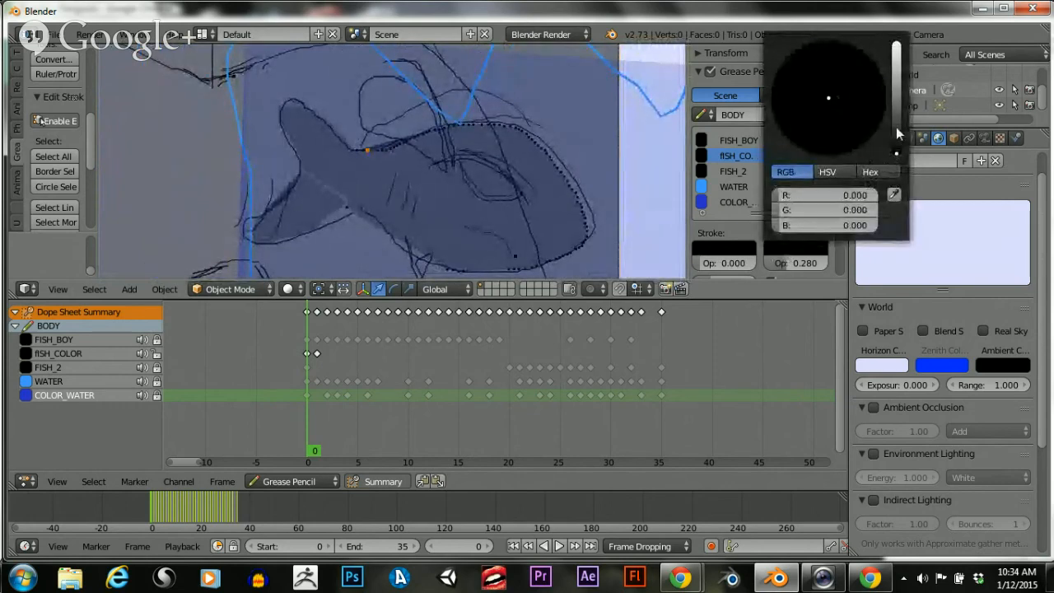
pyautogui.moveTo(897, 128); pyautogui.dragTo(786, 80)
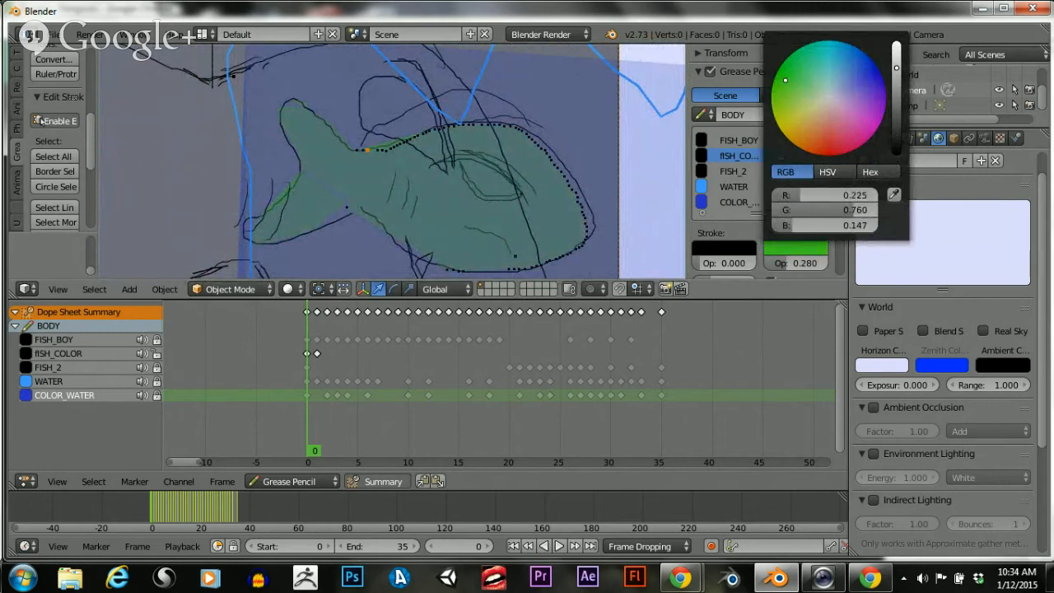
pyautogui.scroll(-2, 743, 218)
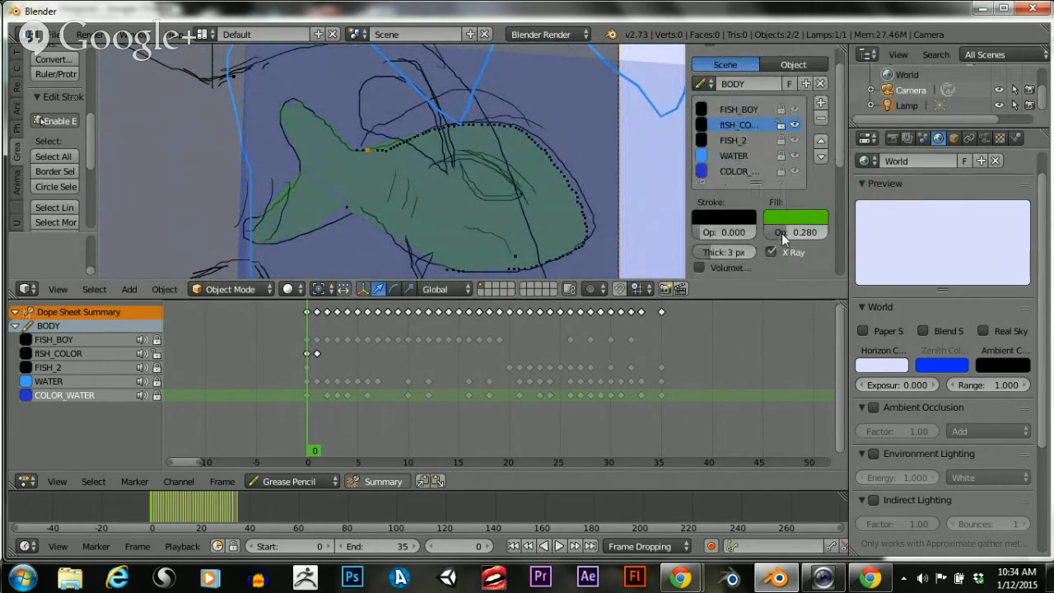
pyautogui.moveTo(782, 234)
pyautogui.mouseDown()
pyautogui.moveTo(827, 233)
pyautogui.moveTo(781, 233)
pyautogui.mouseUp()
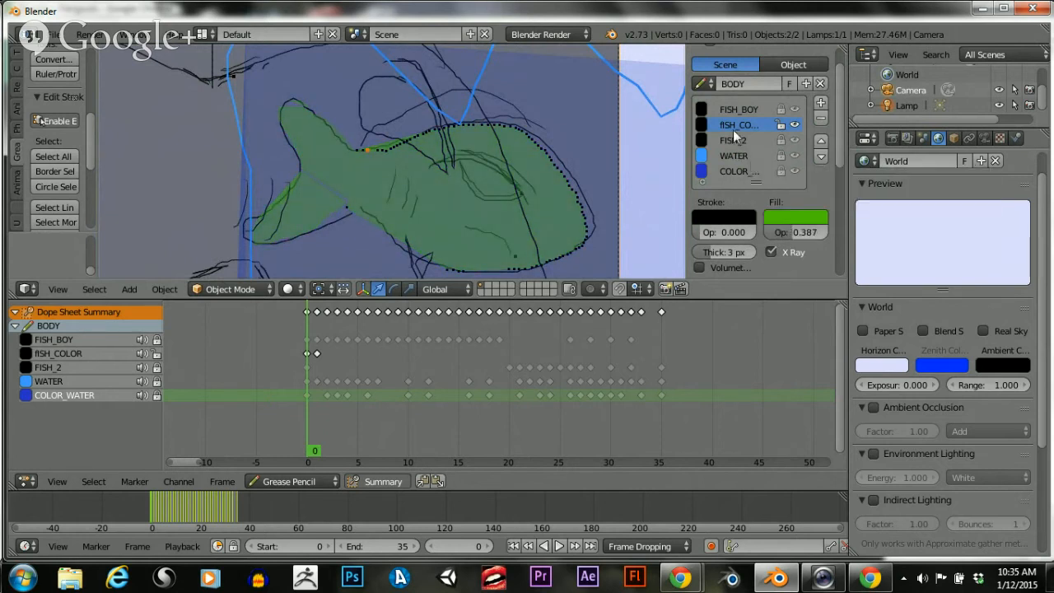
# Reorder the fISH_COLOR layer above FISH_BOY and set its fill opacity to 0.933
pyautogui.click(820, 141)
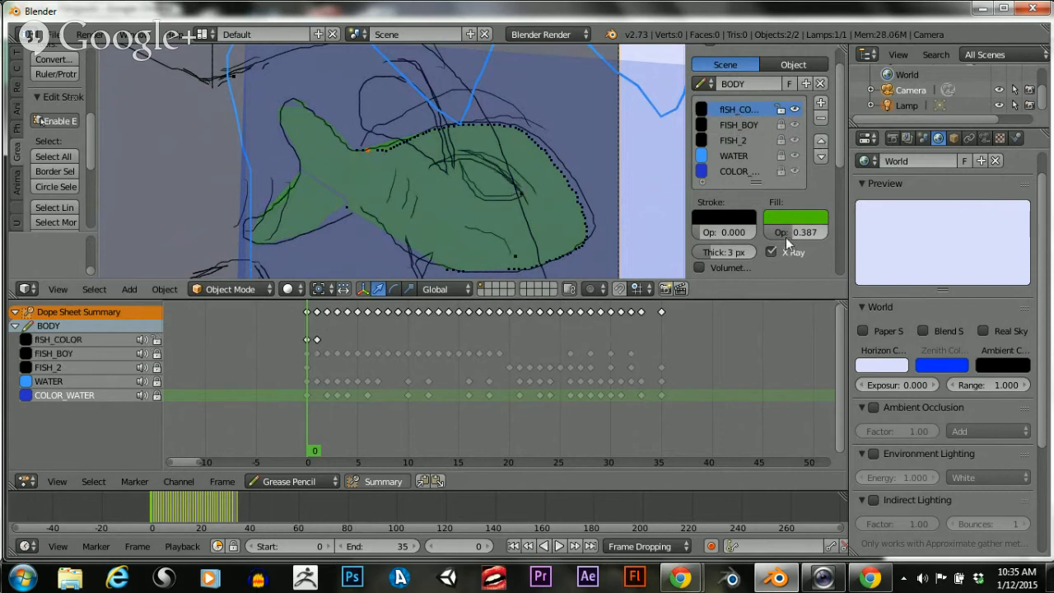
pyautogui.moveTo(787, 233); pyautogui.dragTo(824, 233)
pyautogui.scroll(-2, 336, 203)
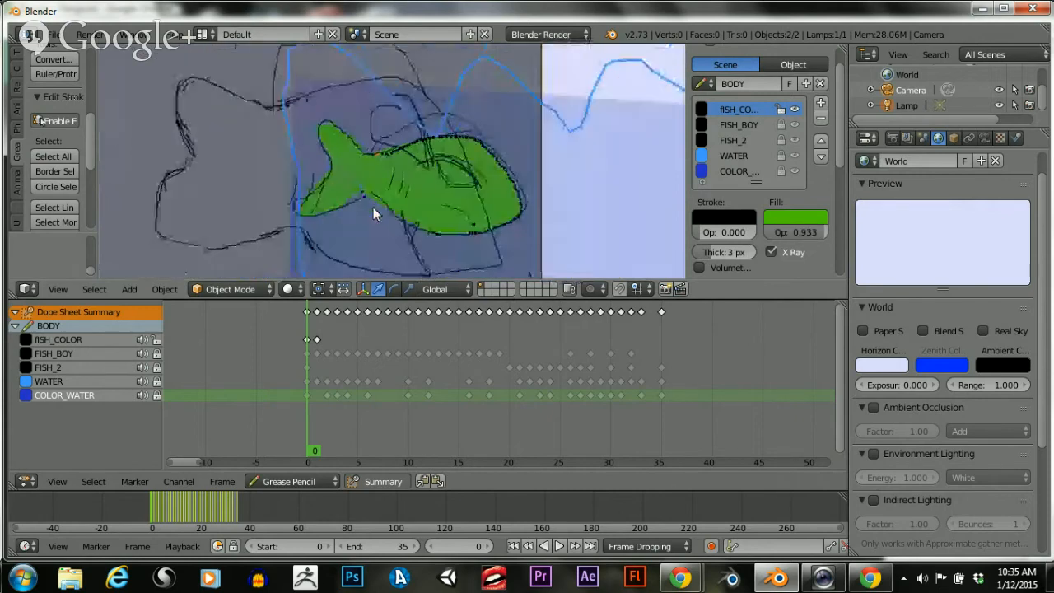
pyautogui.scroll(-3, 375, 206)
pyautogui.scroll(3, 376, 205)
pyautogui.scroll(-2, 376, 204)
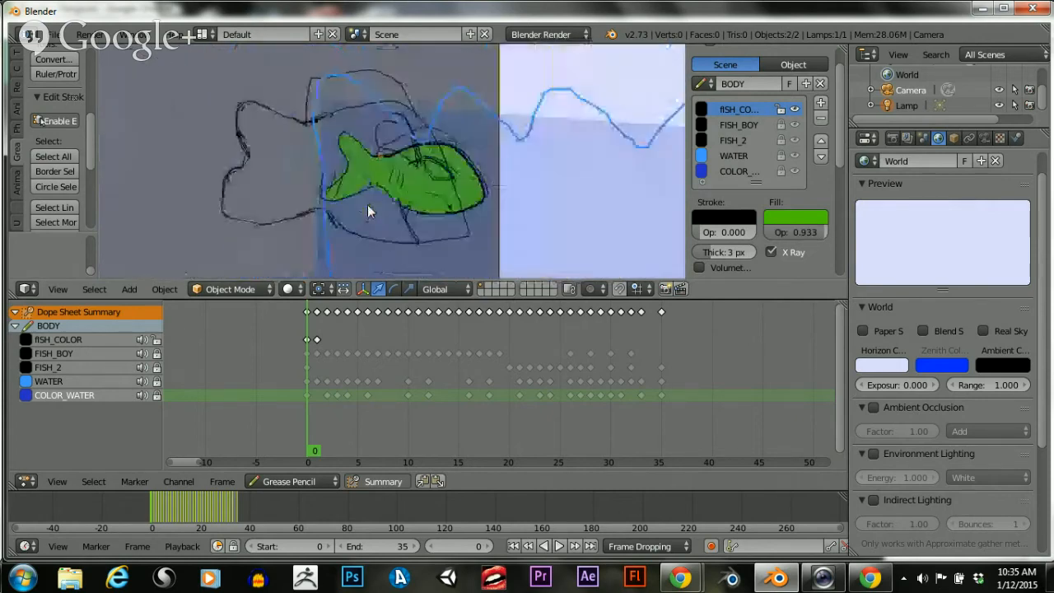
# Check the fill on frames 2 and 1, and delete the fISH_COLOR keyframe at frame 1 from frame 0
pyautogui.click(331, 358)
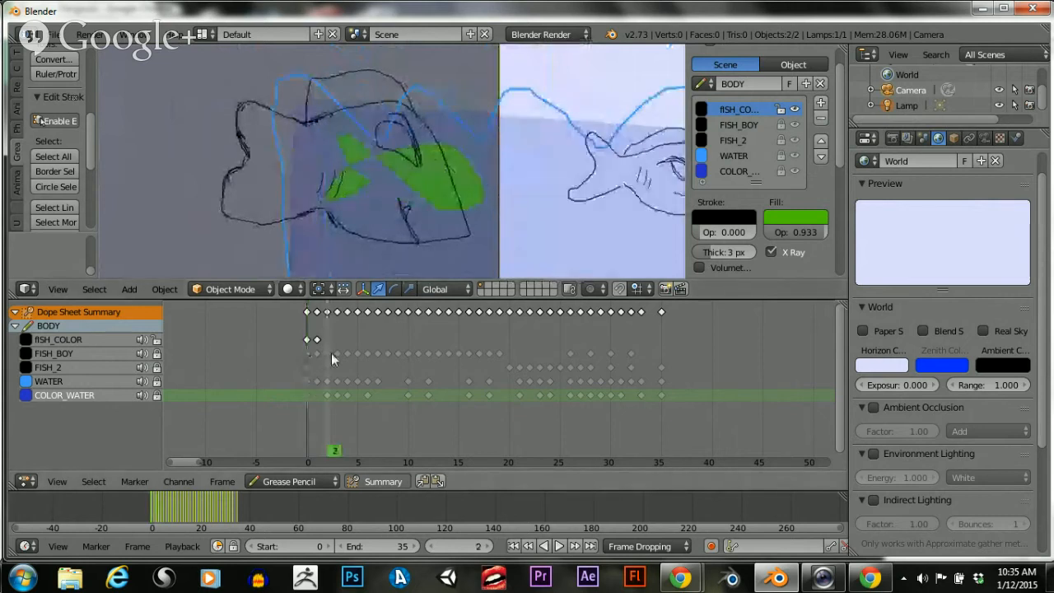
pyautogui.click(314, 355)
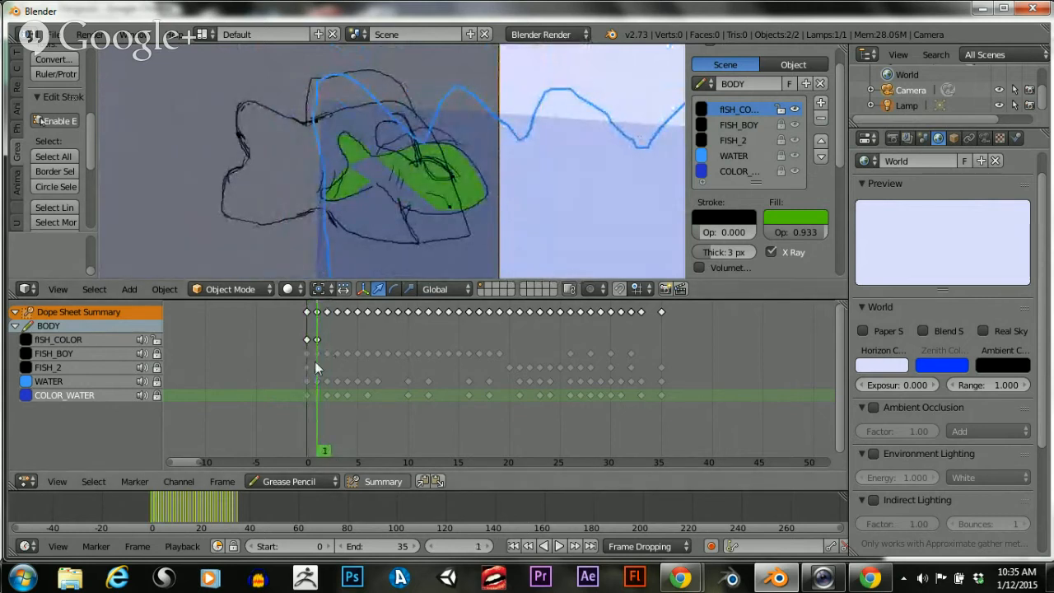
pyautogui.moveTo(315, 362)
pyautogui.mouseDown()
pyautogui.moveTo(295, 362)
pyautogui.moveTo(321, 355)
pyautogui.moveTo(302, 346)
pyautogui.mouseUp()
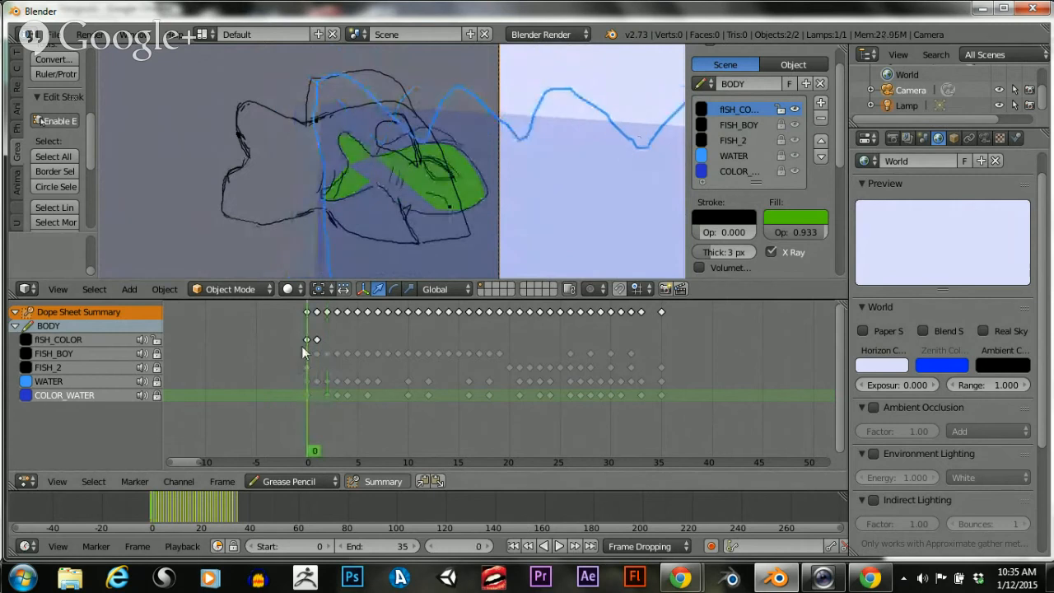
pyautogui.click(317, 340)
pyautogui.press('x')
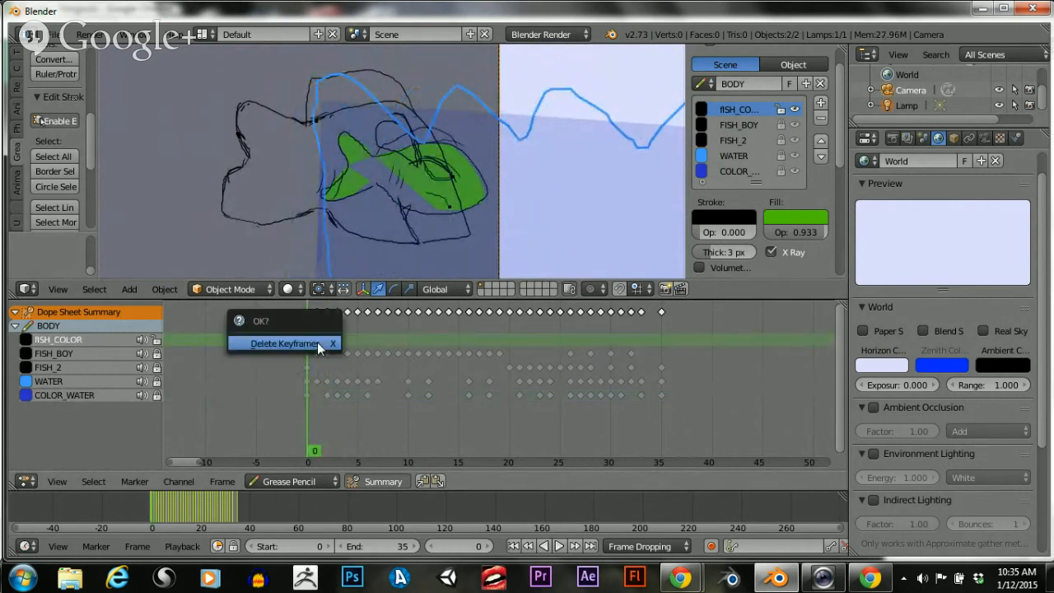
pyautogui.click(317, 342)
# Border-select the fill points around the fish's body up to the upper tail joint and delete them
pyautogui.scroll(3, 319, 246)
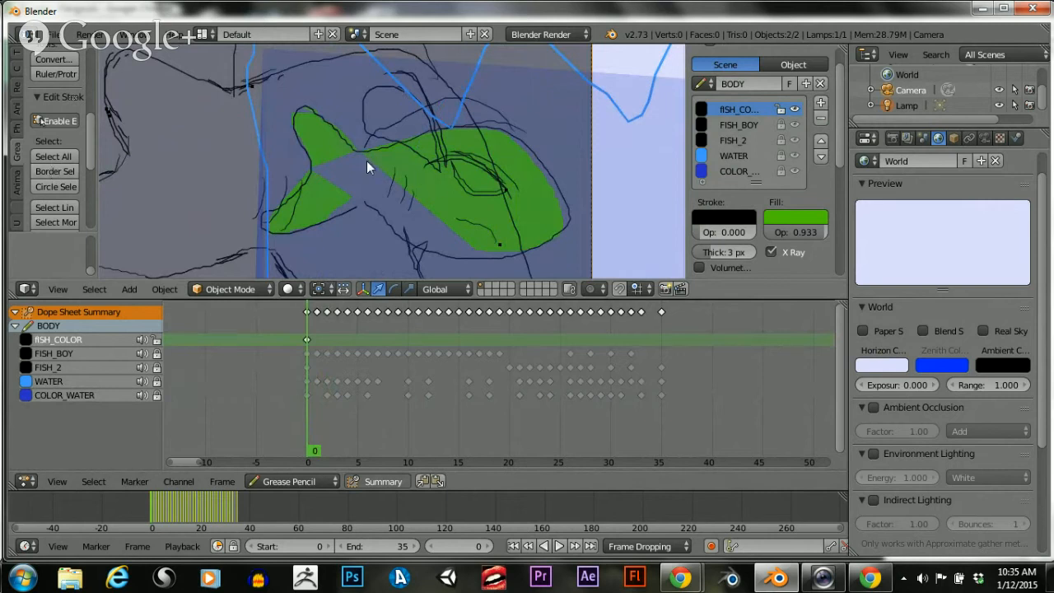
pyautogui.press('b')
pyautogui.moveTo(371, 122)
pyautogui.mouseDown()
pyautogui.moveTo(512, 142)
pyautogui.moveTo(608, 259)
pyautogui.mouseUp()
pyautogui.press('b')
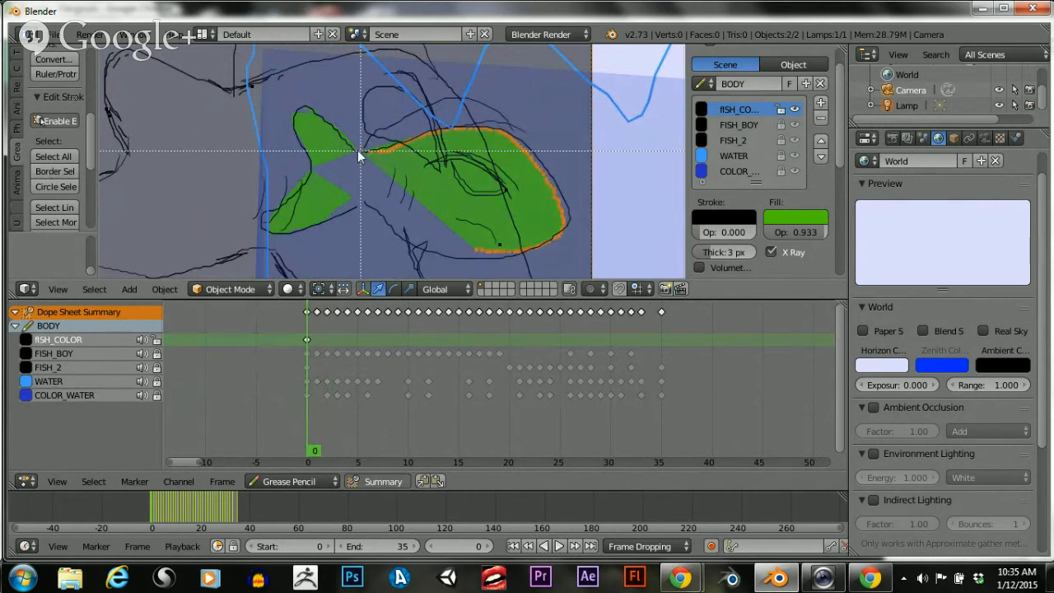
pyautogui.moveTo(356, 139); pyautogui.dragTo(411, 190)
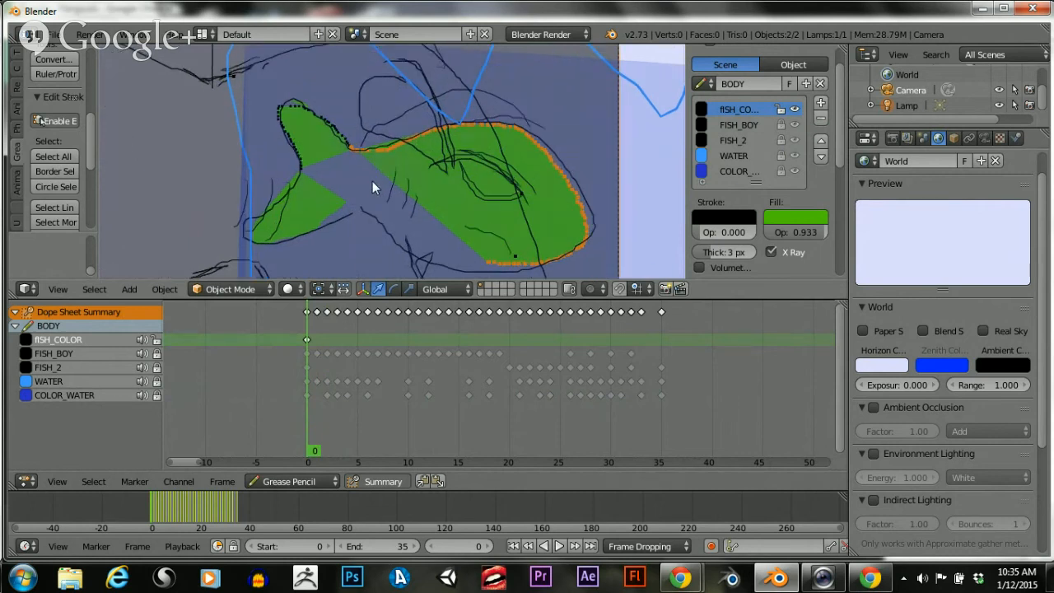
pyautogui.press('x')
pyautogui.click(373, 181)
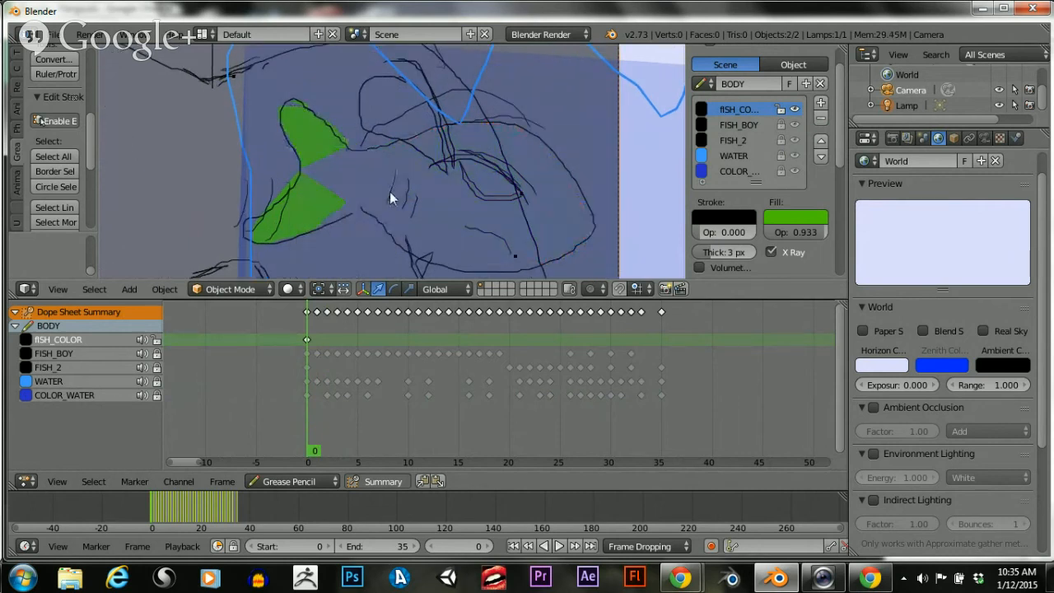
# Border-select the fill points of the upper tail lobe and delete them
pyautogui.rightClick(346, 145)
pyautogui.press('b')
pyautogui.moveTo(255, 89); pyautogui.dragTo(357, 173)
pyautogui.press('x')
pyautogui.click(290, 148)
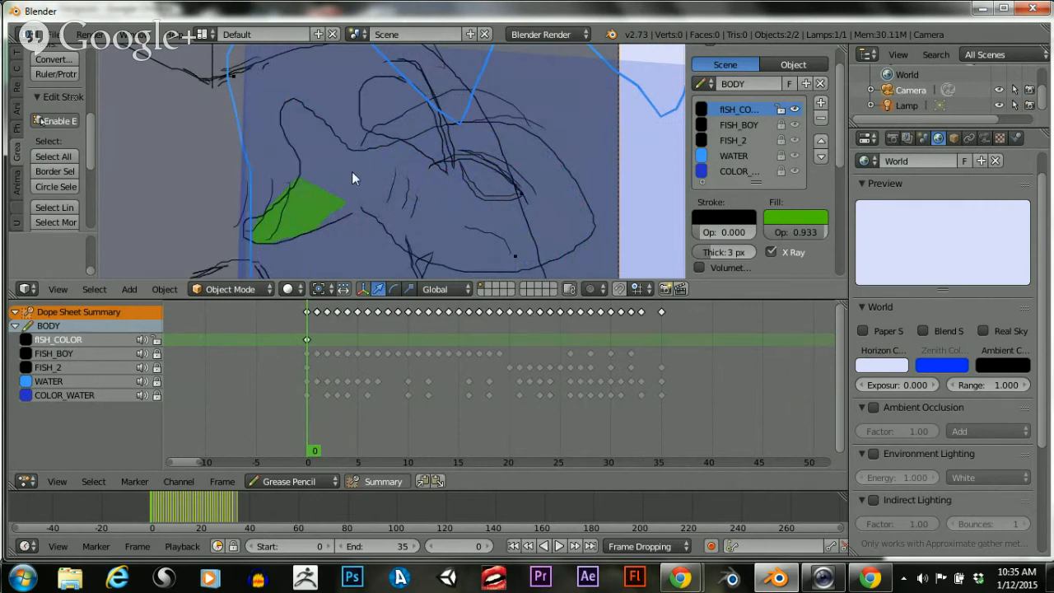
# Border-select the remaining fill points of the lower tail lobe and delete them
pyautogui.press('b')
pyautogui.moveTo(205, 154); pyautogui.dragTo(370, 267)
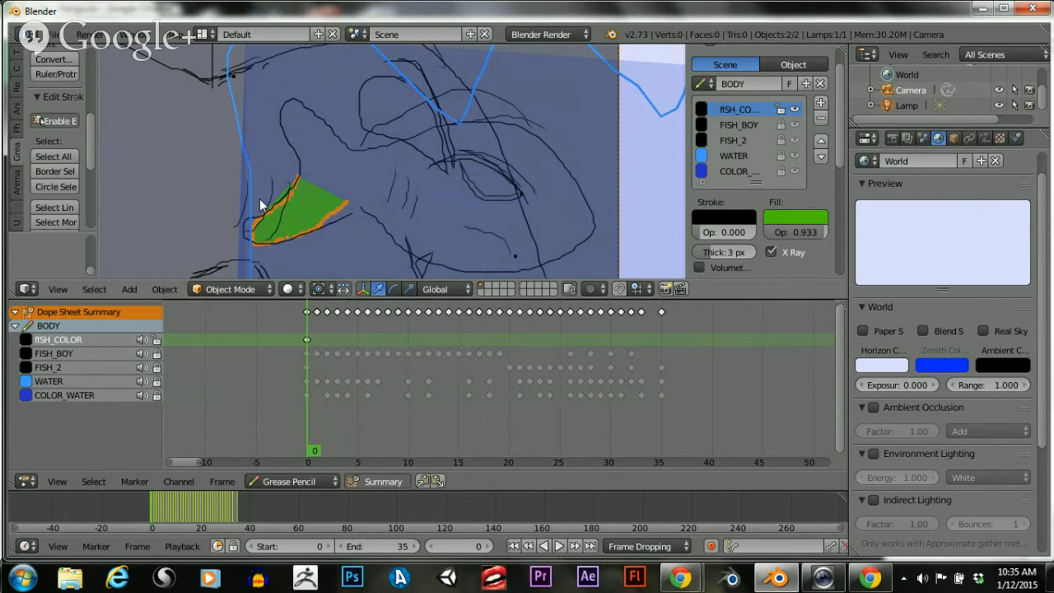
pyautogui.press('x')
pyautogui.click(260, 199)
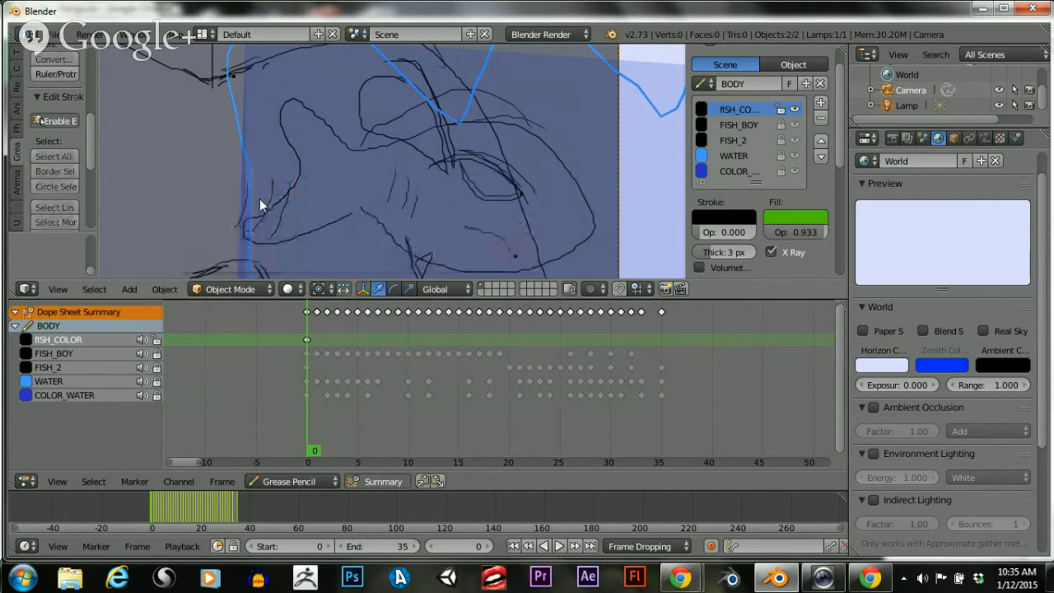
# Set the layer's stroke opacity to 1.000 and draw separate green fills over the fish's body, upper tail lobe and lower tail lobe
pyautogui.moveTo(705, 234); pyautogui.dragTo(757, 234)
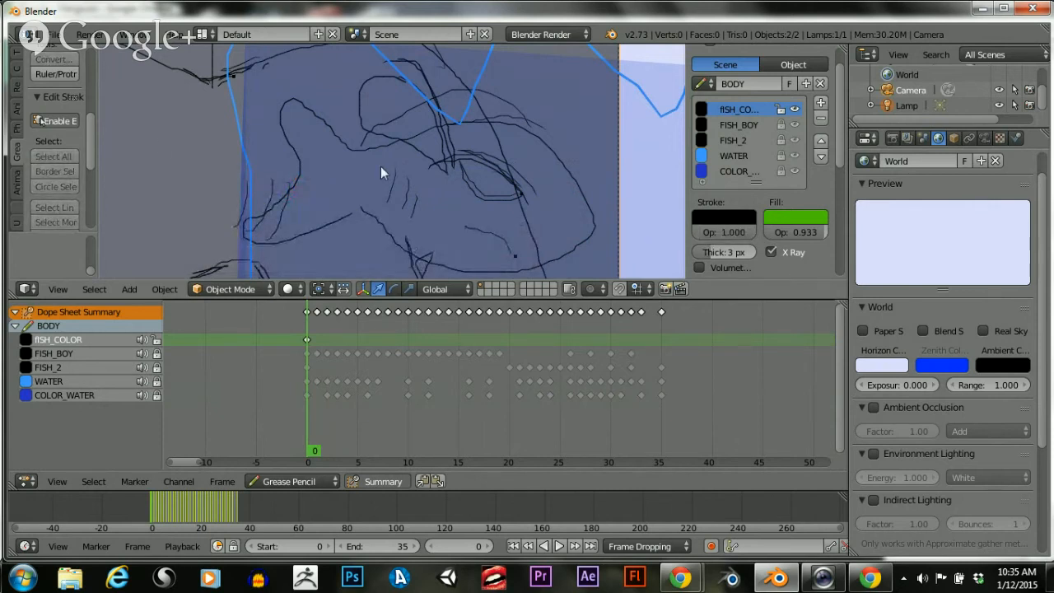
pyautogui.moveTo(88, 132); pyautogui.dragTo(72, 78)
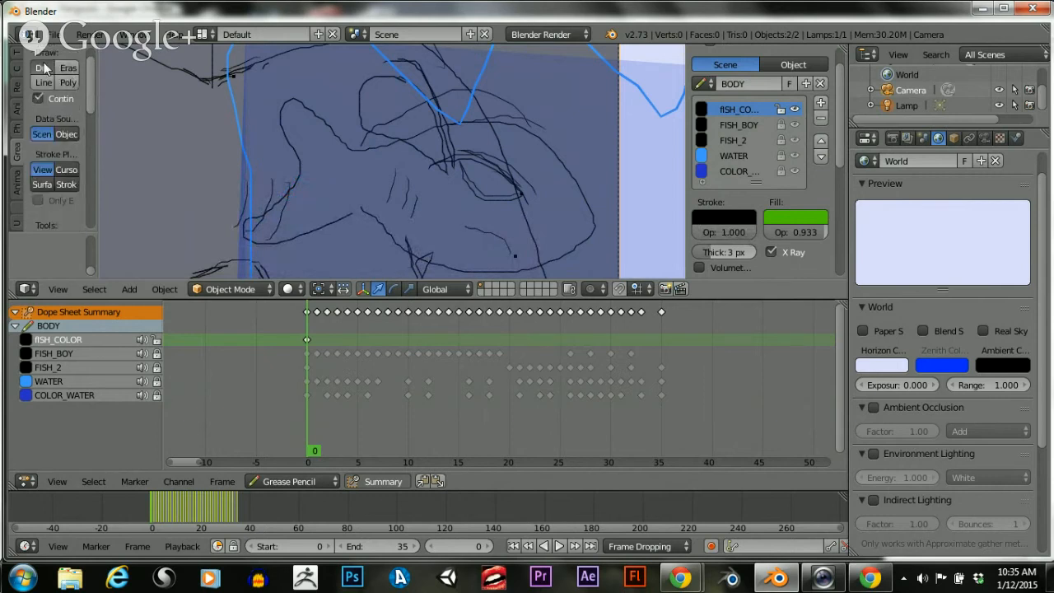
pyautogui.click(43, 69)
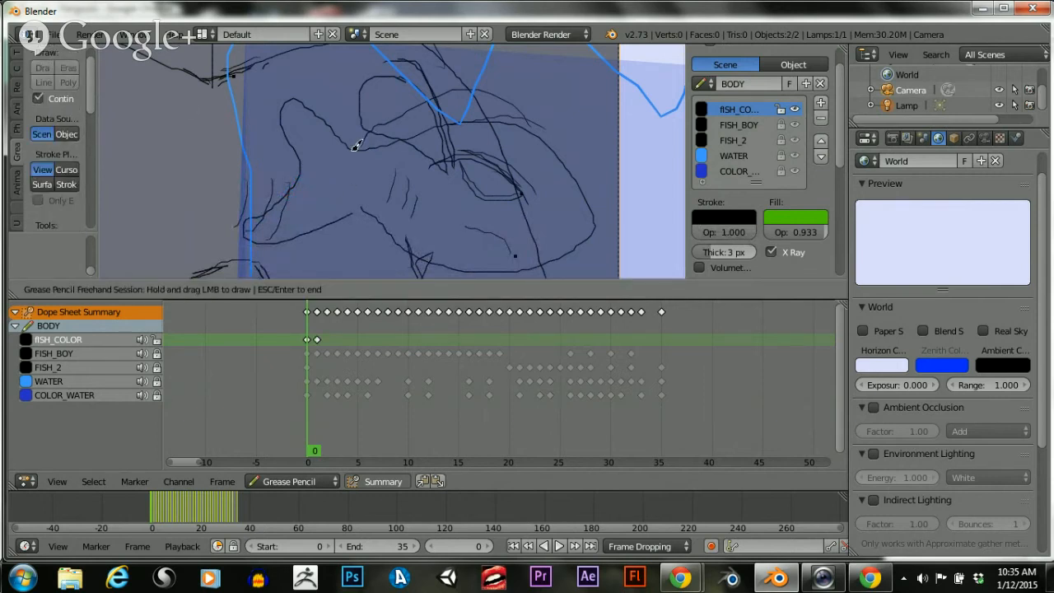
pyautogui.moveTo(355, 146)
pyautogui.mouseDown()
pyautogui.moveTo(482, 121)
pyautogui.moveTo(534, 131)
pyautogui.moveTo(560, 148)
pyautogui.moveTo(601, 220)
pyautogui.moveTo(575, 248)
pyautogui.moveTo(499, 264)
pyautogui.moveTo(370, 219)
pyautogui.moveTo(354, 195)
pyautogui.mouseUp()
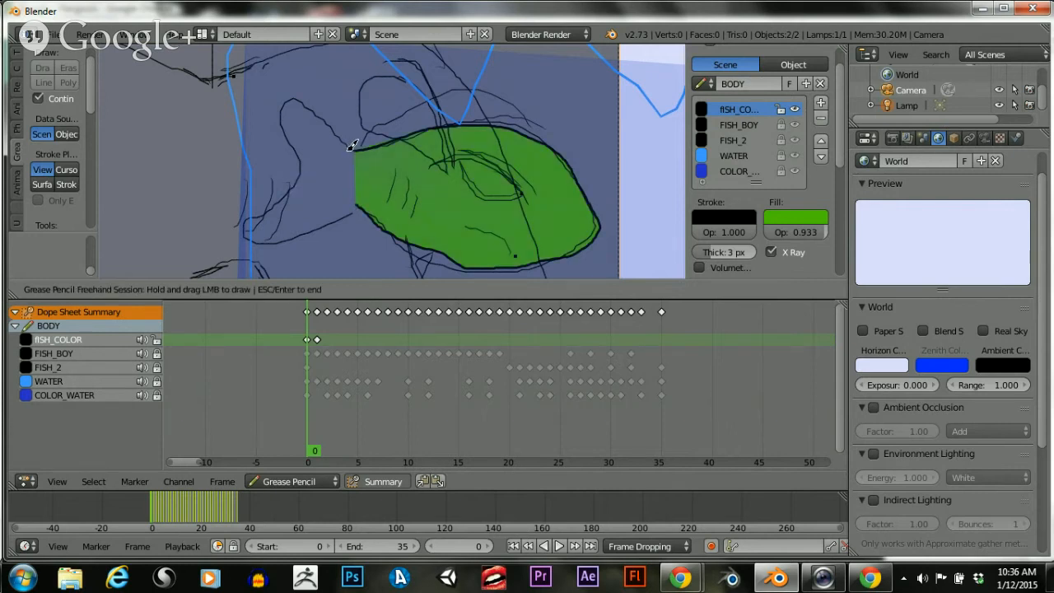
pyautogui.moveTo(352, 146)
pyautogui.mouseDown()
pyautogui.moveTo(299, 99)
pyautogui.moveTo(282, 125)
pyautogui.moveTo(302, 178)
pyautogui.mouseUp()
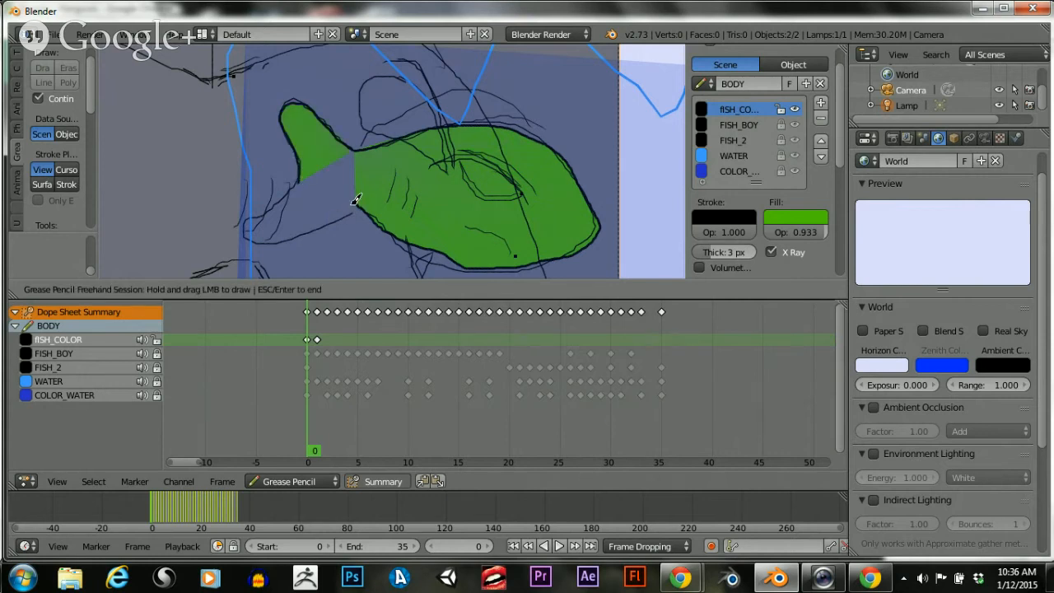
pyautogui.moveTo(359, 198)
pyautogui.mouseDown()
pyautogui.moveTo(327, 221)
pyautogui.moveTo(248, 239)
pyautogui.moveTo(246, 212)
pyautogui.moveTo(294, 181)
pyautogui.mouseUp()
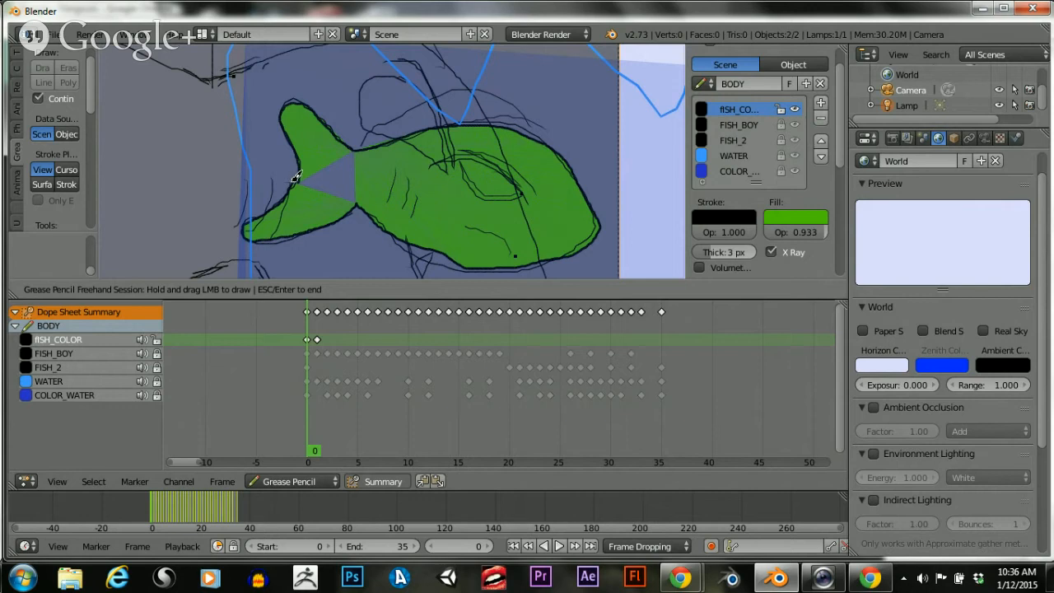
# Draw a triangular fill patch over the gap between the two tail lobes and the body
pyautogui.moveTo(295, 178); pyautogui.dragTo(338, 156)
pyautogui.moveTo(350, 151)
pyautogui.mouseDown()
pyautogui.moveTo(304, 173)
pyautogui.moveTo(362, 198)
pyautogui.mouseUp()
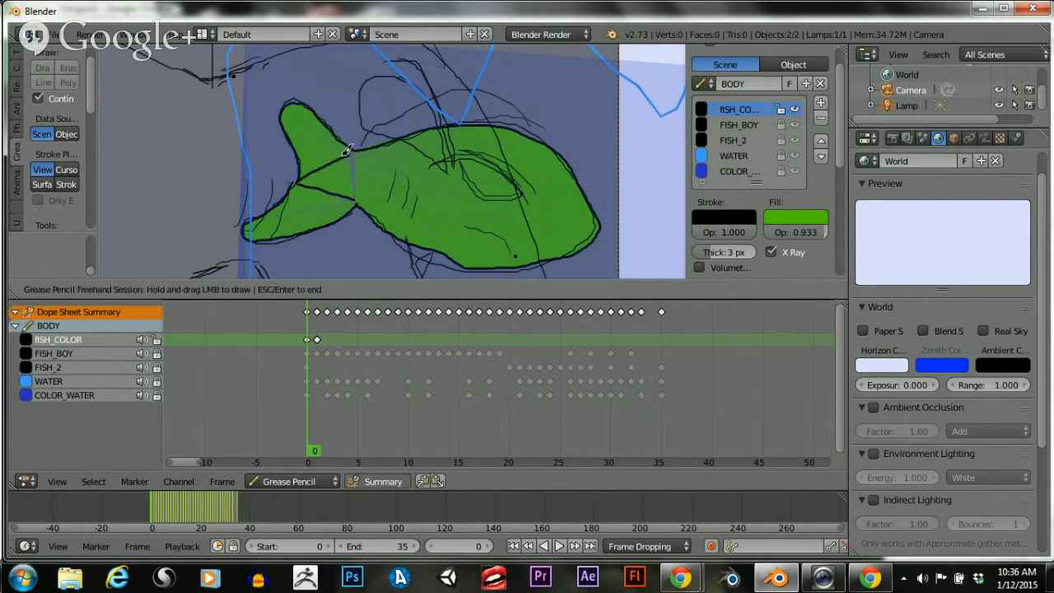
pyautogui.scroll(3, 326, 164)
pyautogui.scroll(-1, 305, 176)
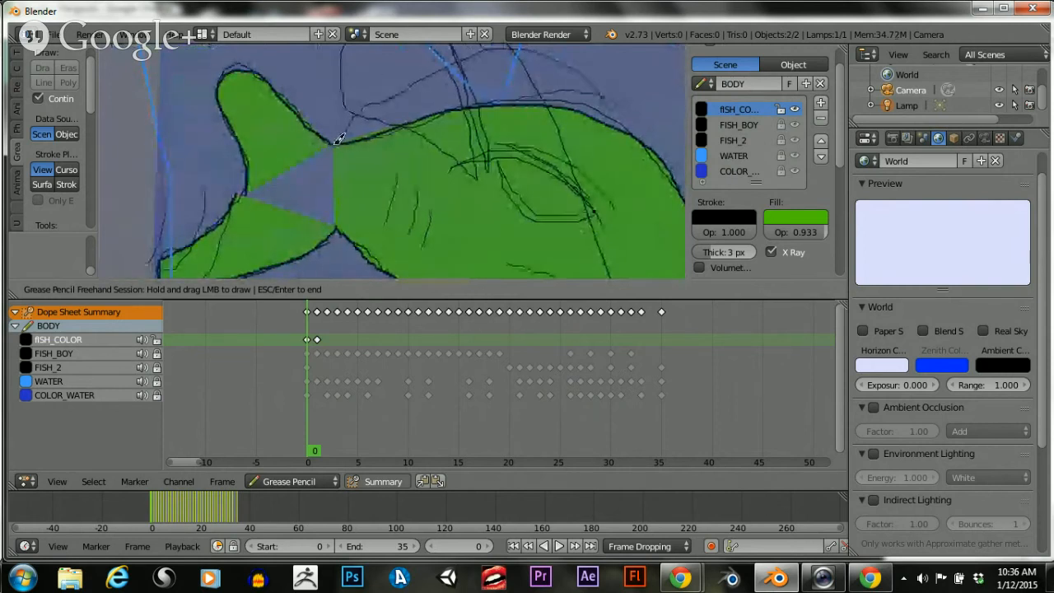
pyautogui.moveTo(330, 142)
pyautogui.mouseDown()
pyautogui.moveTo(240, 198)
pyautogui.moveTo(336, 213)
pyautogui.mouseUp()
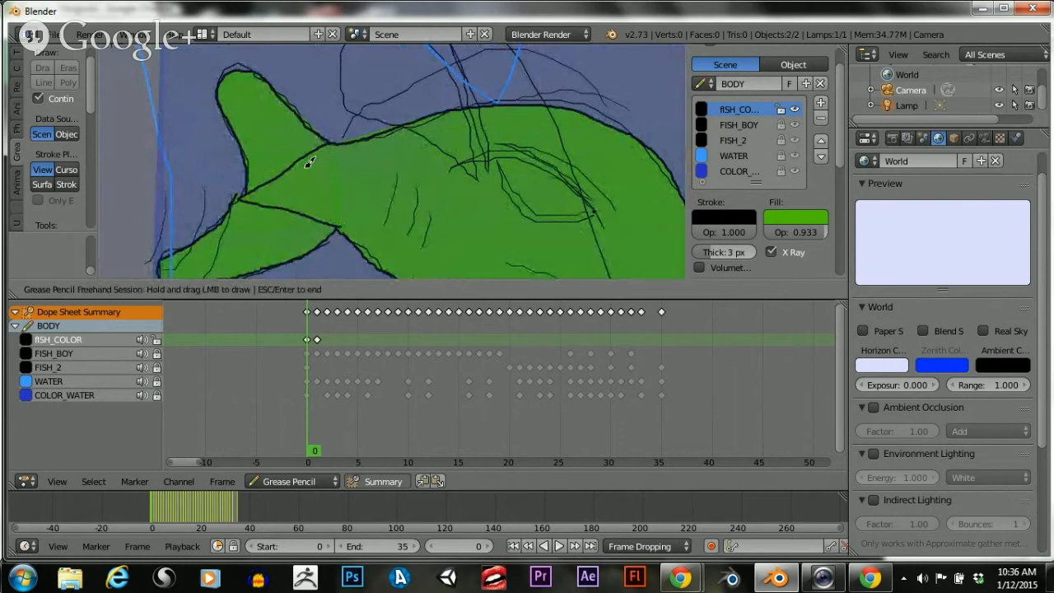
pyautogui.scroll(-2, 301, 169)
pyautogui.scroll(-2, 313, 194)
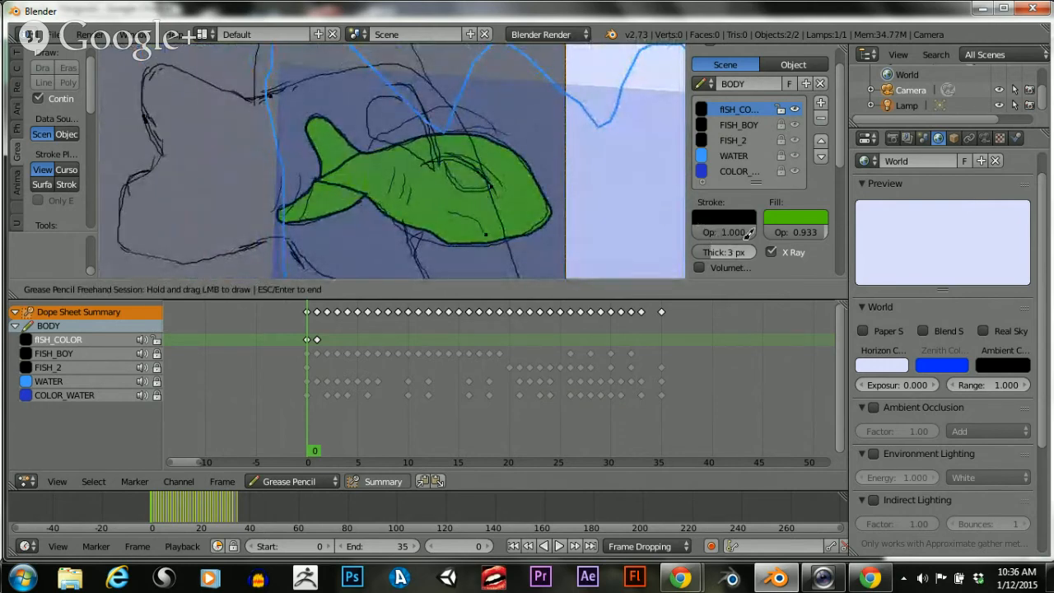
pyautogui.press('Escape')
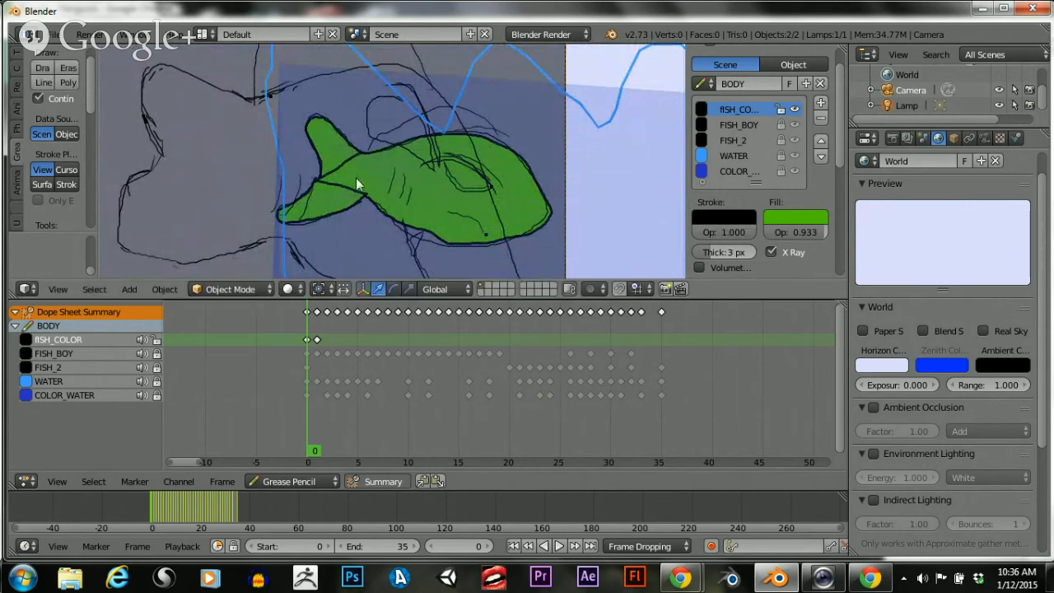
# Set the fISH_COLOR stroke opacity to 0.000 and check the fill around the tail joint
pyautogui.moveTo(738, 233); pyautogui.dragTo(694, 233)
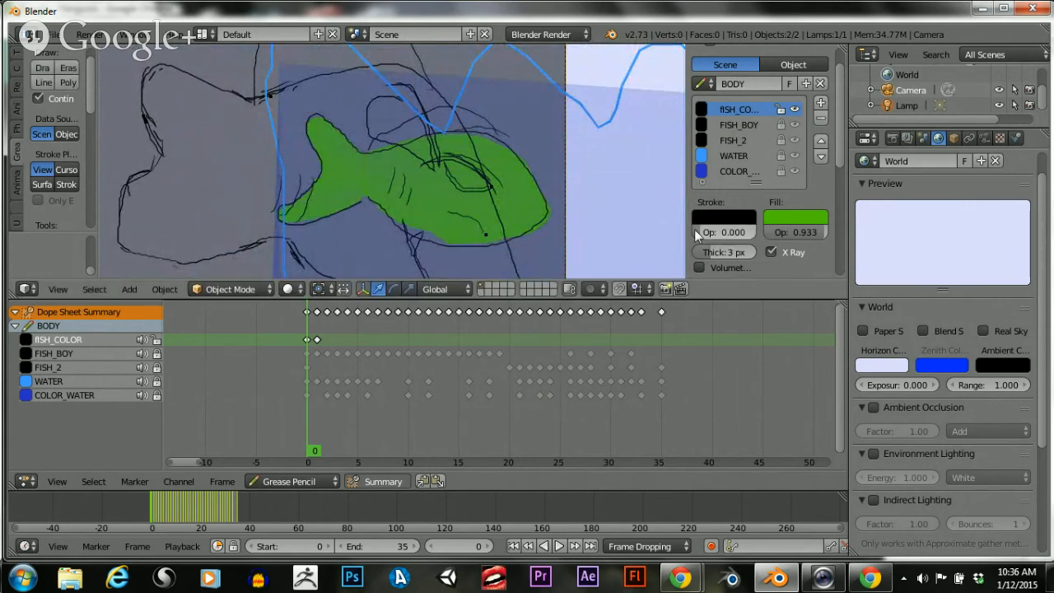
pyautogui.scroll(6, 341, 164)
pyautogui.scroll(-4, 306, 172)
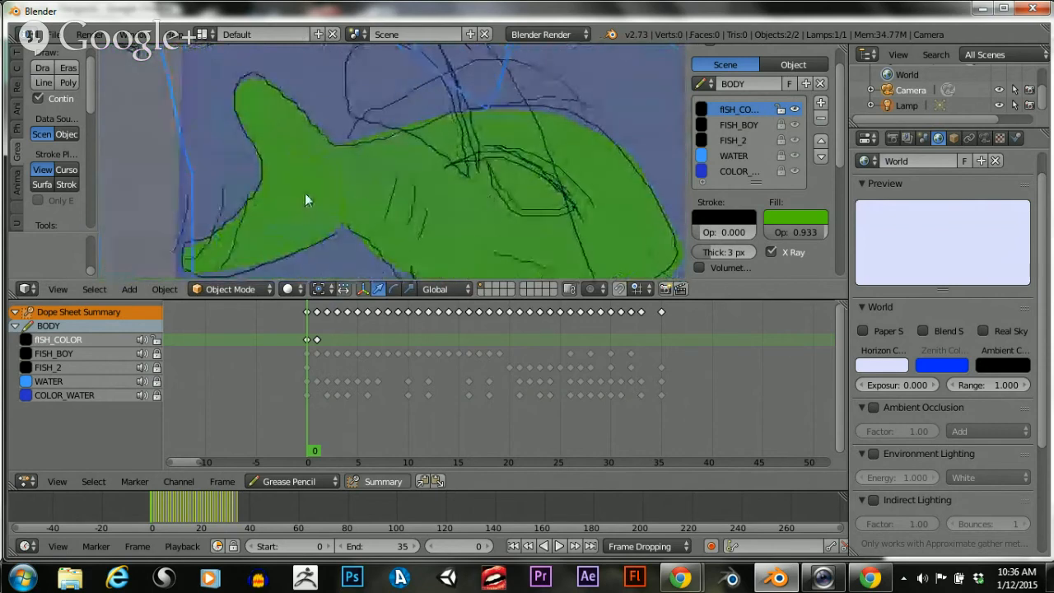
pyautogui.scroll(-2, 302, 193)
pyautogui.scroll(1, 304, 189)
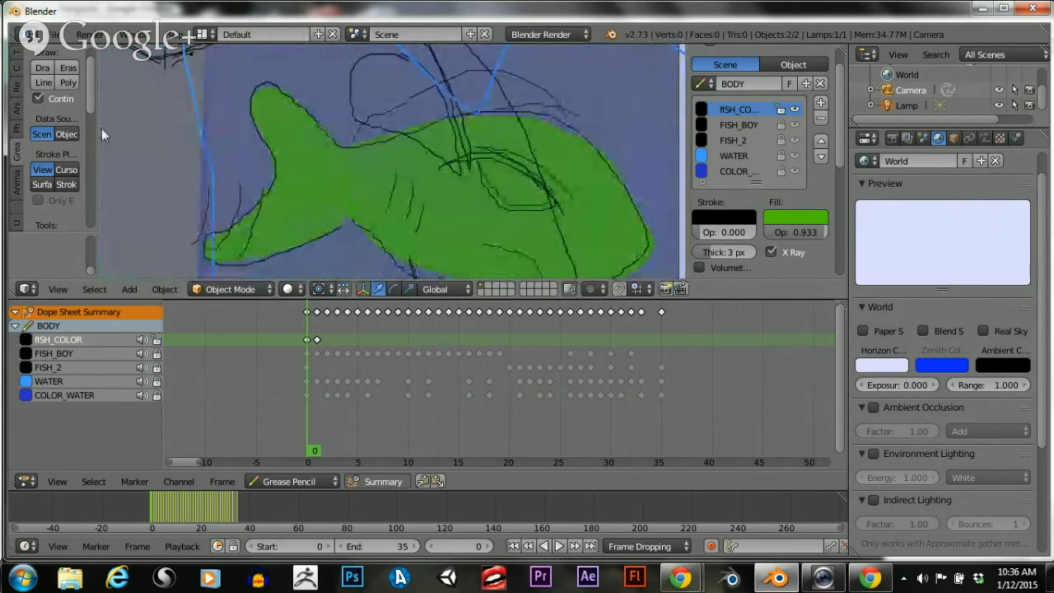
# Circle-select the points of the triangular patch at the tail joint and delete them
pyautogui.scroll(-5, 46, 165)
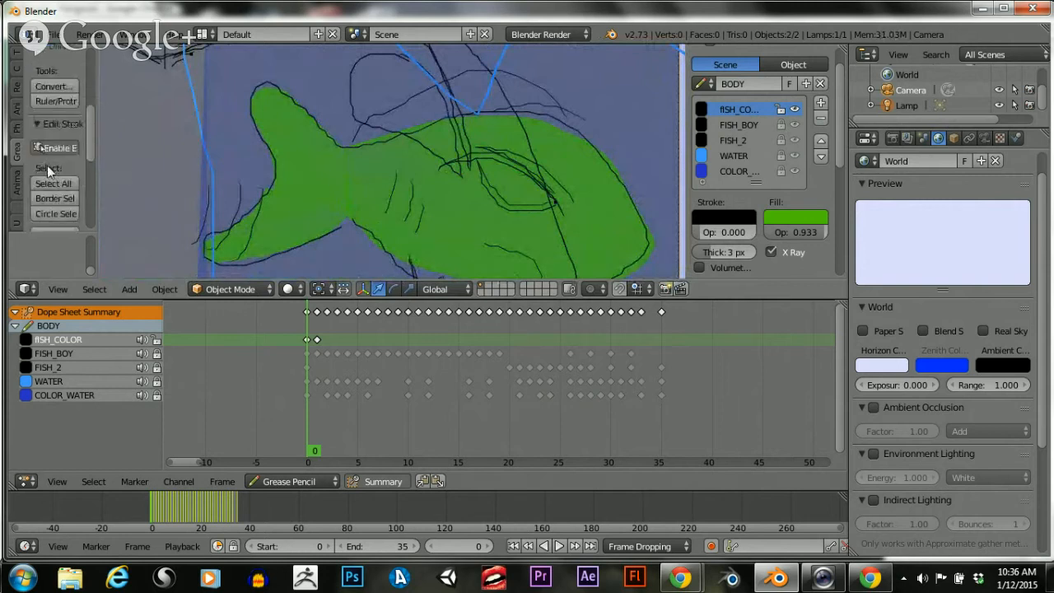
pyautogui.press('a')
pyautogui.press('a')
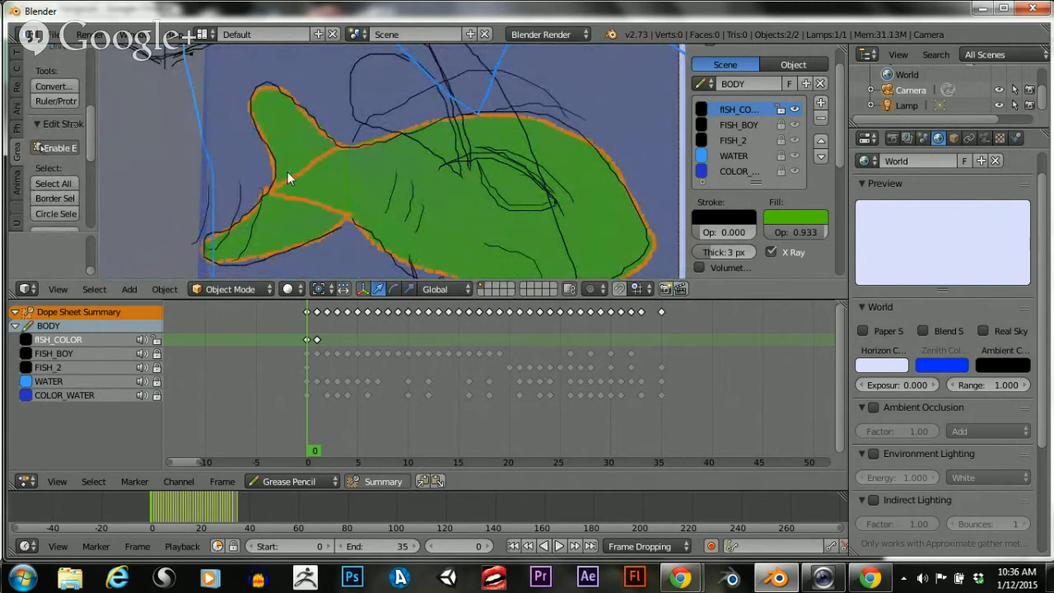
pyautogui.rightClick(304, 165)
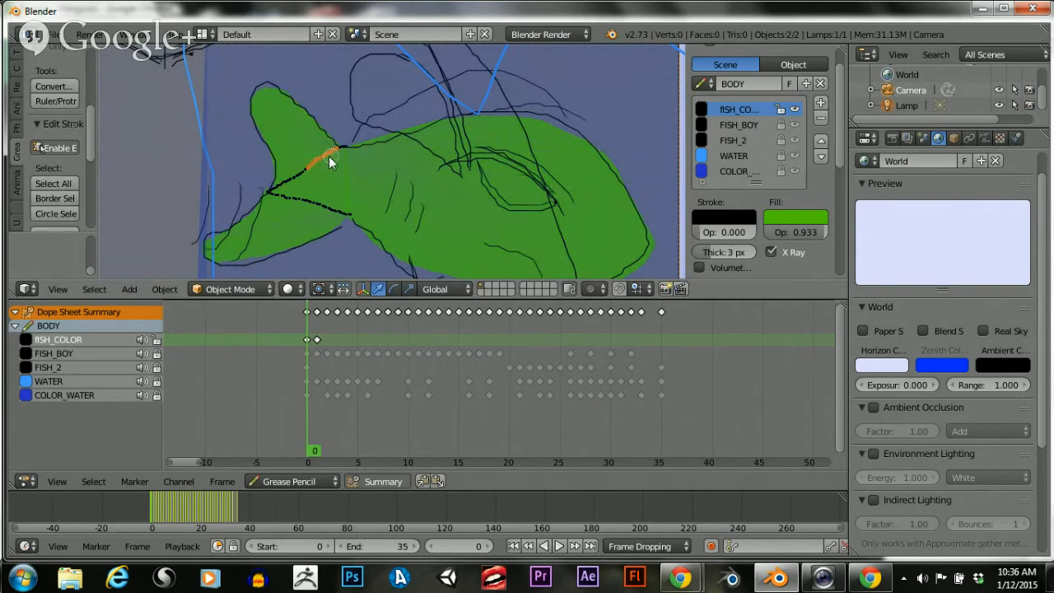
pyautogui.moveTo(282, 195)
pyautogui.mouseDown()
pyautogui.moveTo(340, 210)
pyautogui.moveTo(277, 190)
pyautogui.mouseUp()
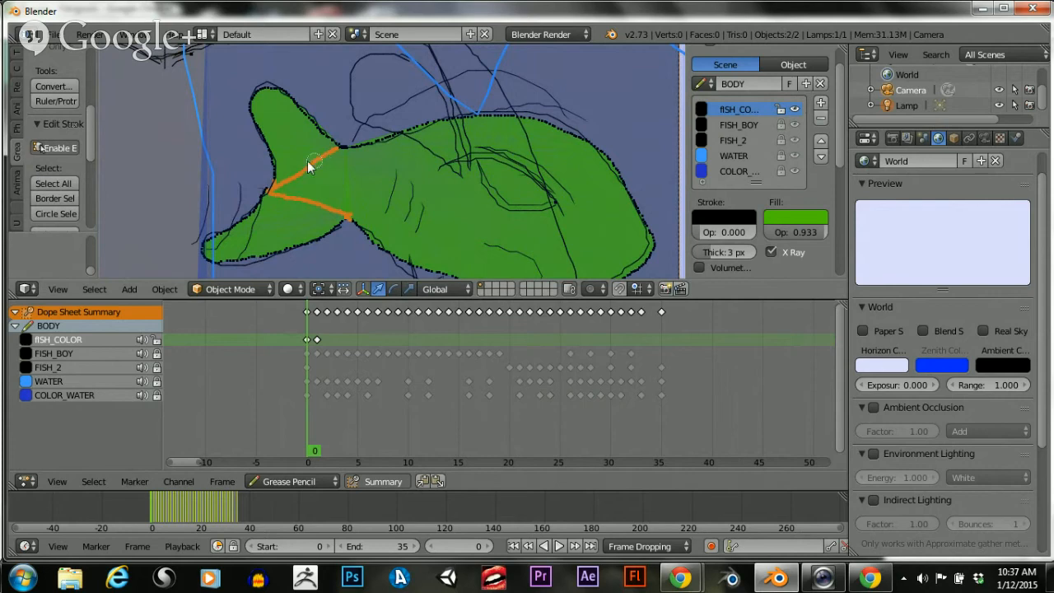
pyautogui.press('x')
pyautogui.click(205, 148)
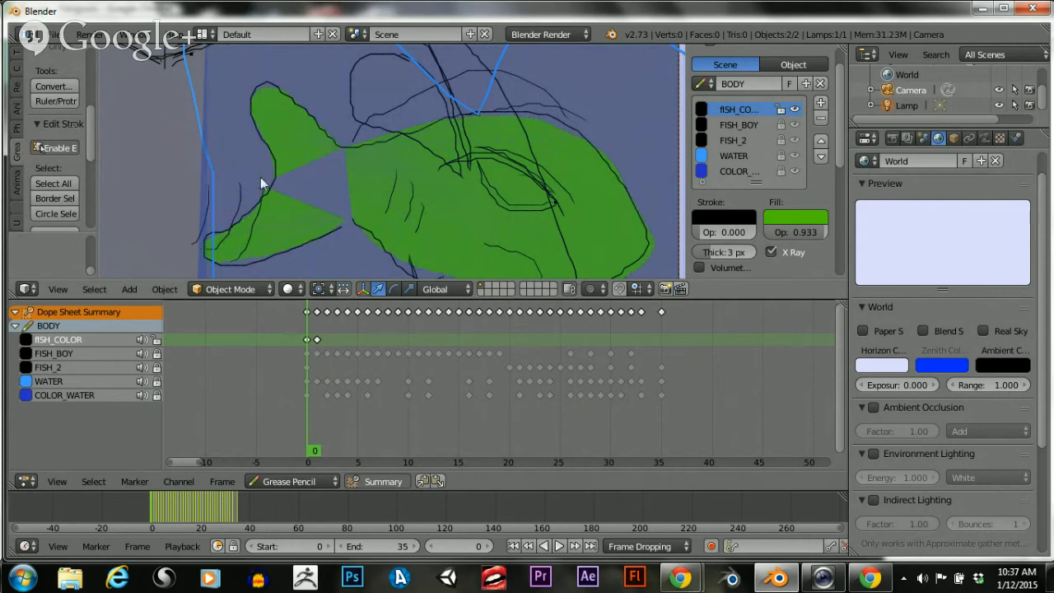
# Border-select the fill points at the lower tail lobe's body end and move them to meet the body fill's corner
pyautogui.scroll(2, 283, 185)
pyautogui.scroll(-2, 284, 185)
pyautogui.scroll(4, 229, 191)
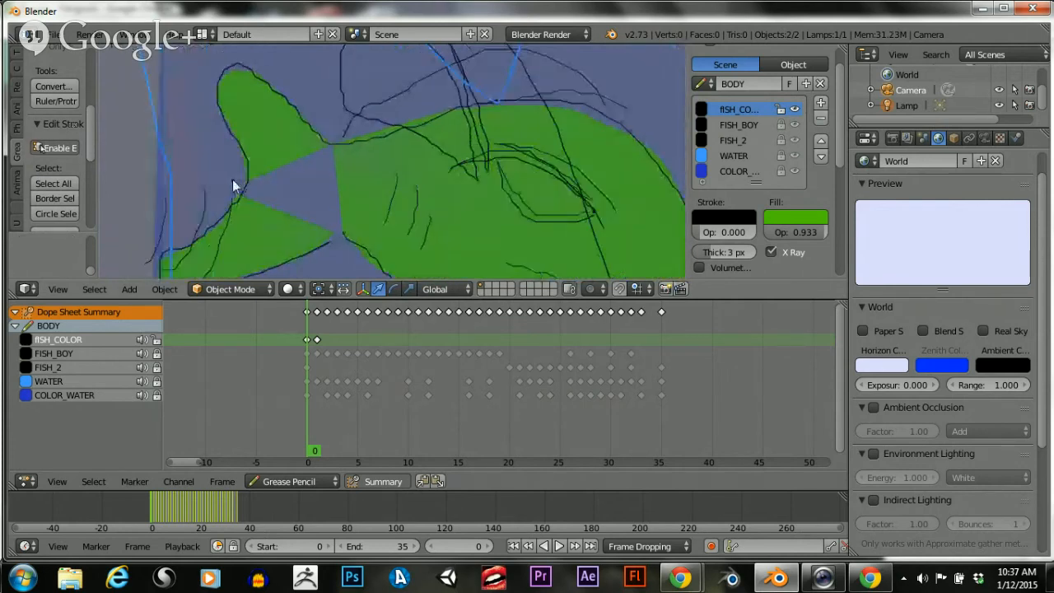
pyautogui.scroll(-3, 238, 184)
pyautogui.scroll(2, 193, 189)
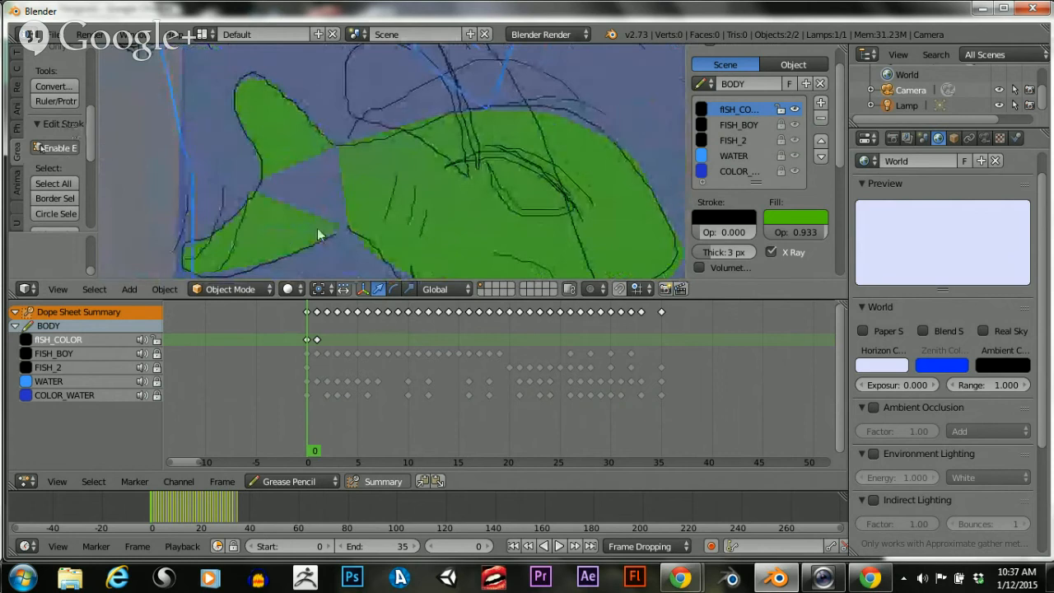
pyautogui.press('b')
pyautogui.moveTo(317, 218); pyautogui.dragTo(338, 247)
pyautogui.scroll(3, 297, 235)
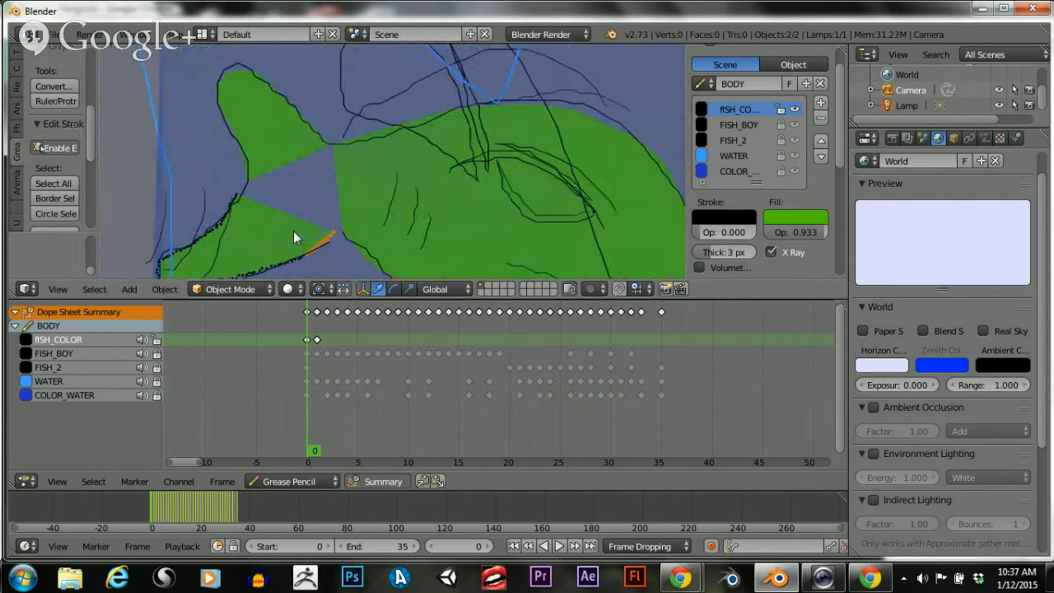
pyautogui.press('g')
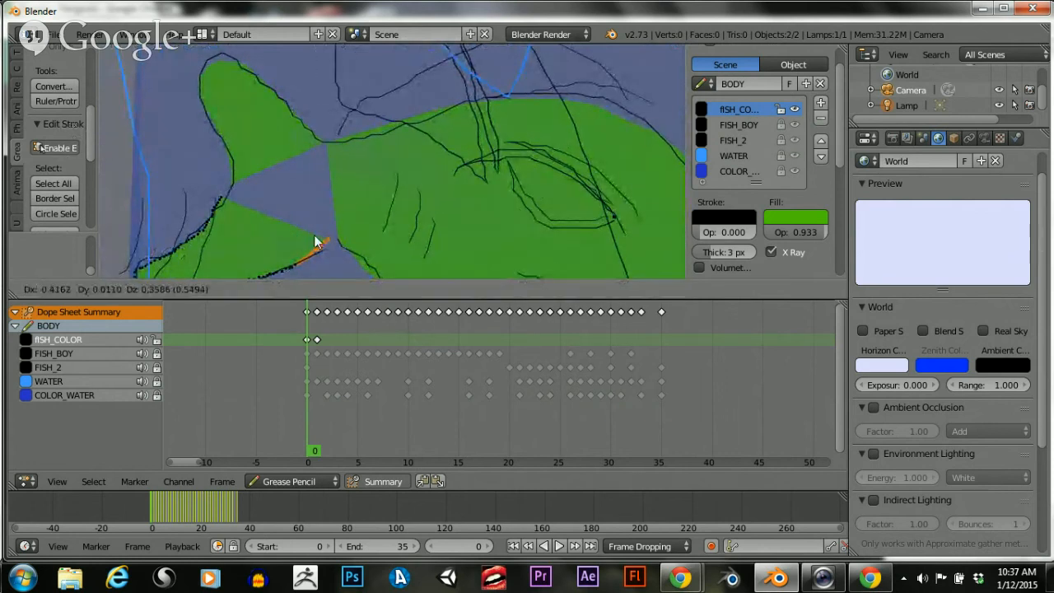
pyautogui.click(314, 252)
pyautogui.press('g')
pyautogui.click(337, 221)
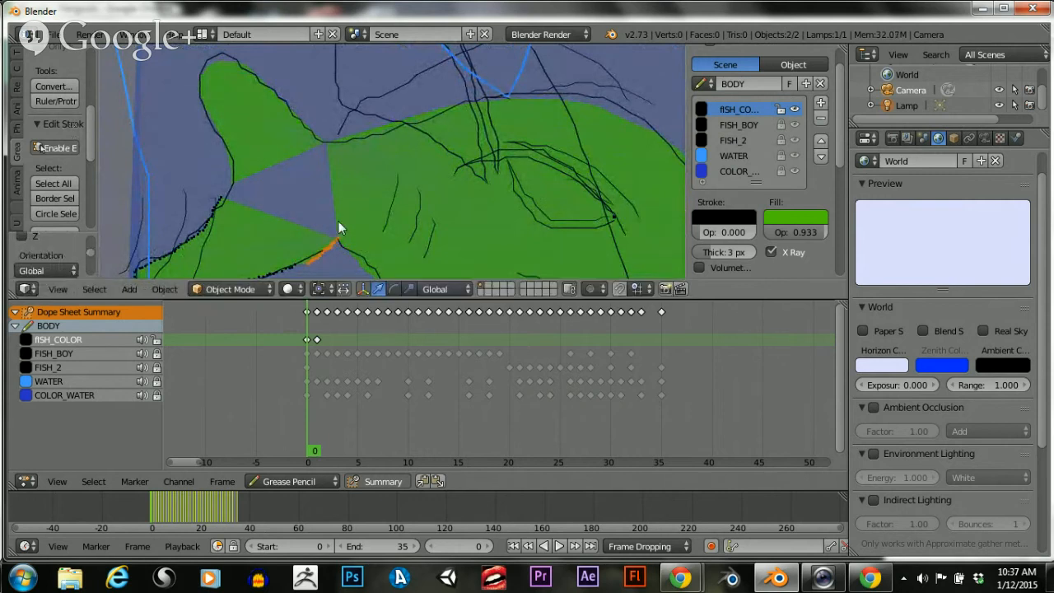
pyautogui.press('g')
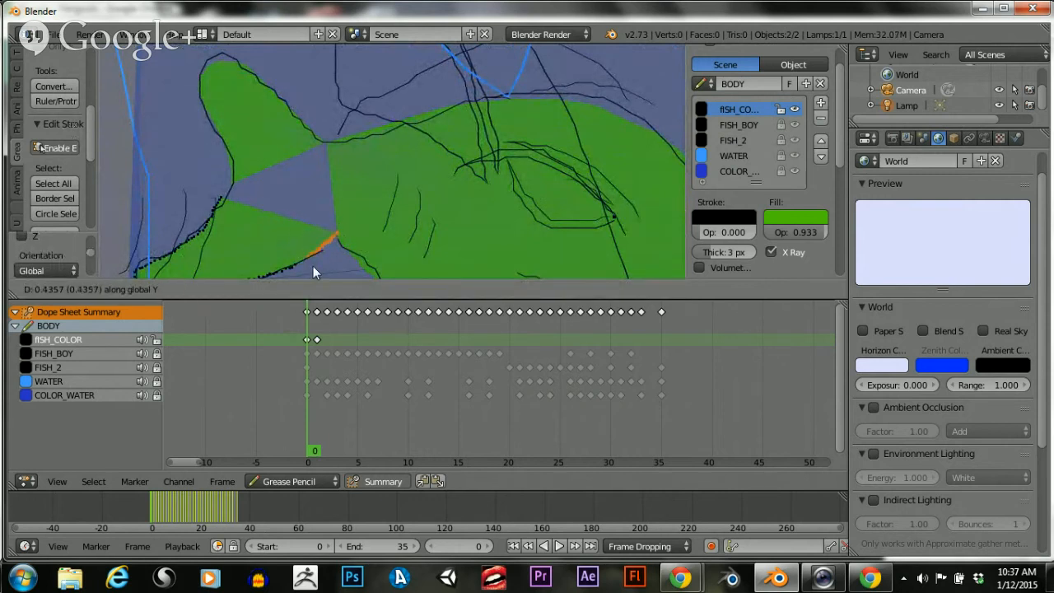
pyautogui.click(313, 263)
pyautogui.press('a')
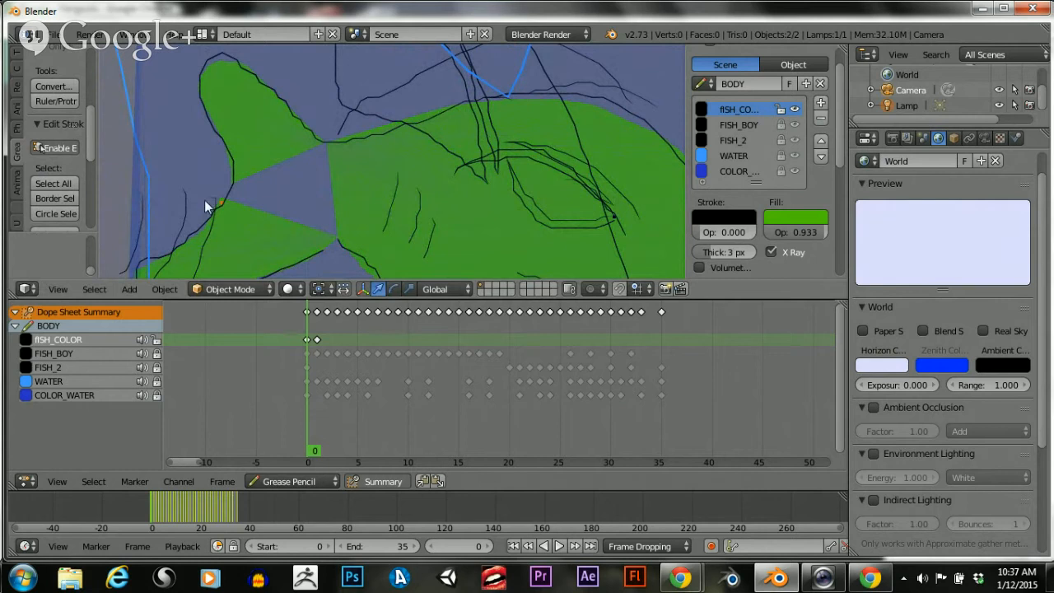
# Select the fill point at the lower tail lobe's inner corner and nudge it toward the upper lobe
pyautogui.rightClick(213, 199)
pyautogui.press('g')
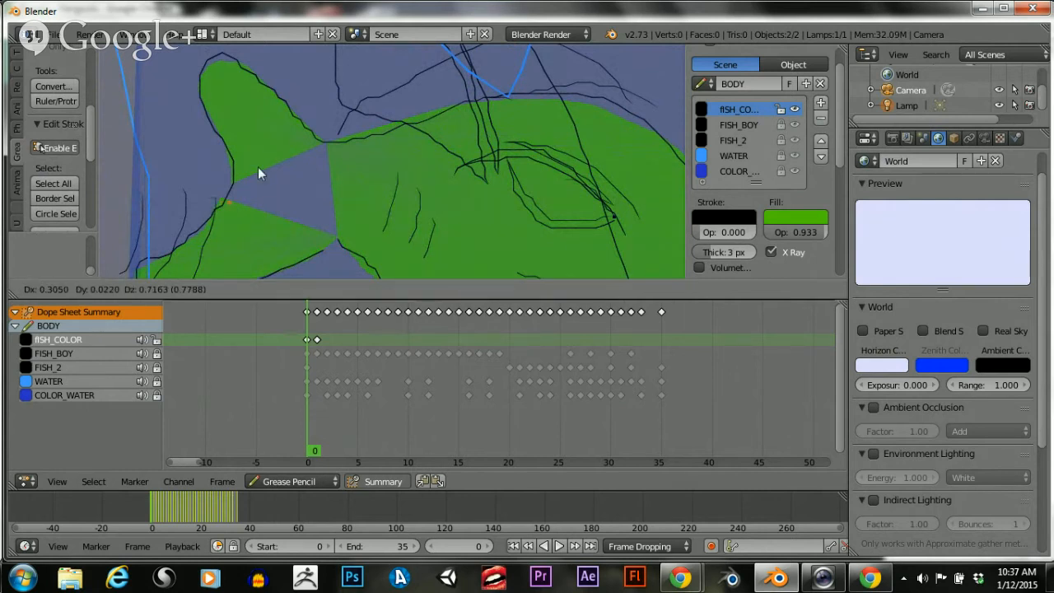
pyautogui.click(249, 168)
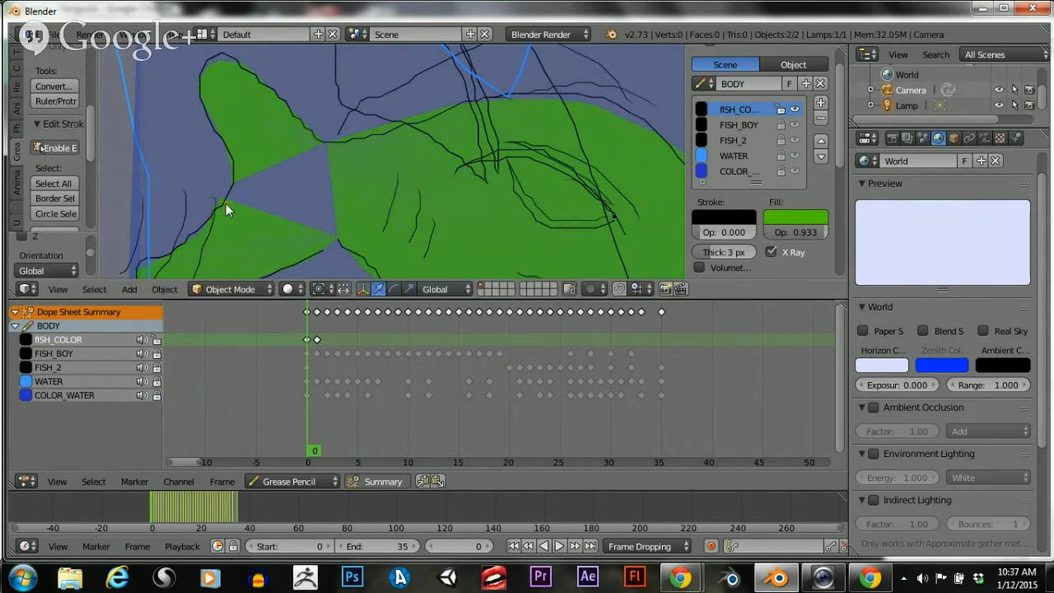
# Border-select the fill points around the tail notch, reposition them toward the gap and delete the selected points
pyautogui.press('b')
pyautogui.moveTo(204, 177); pyautogui.dragTo(246, 226)
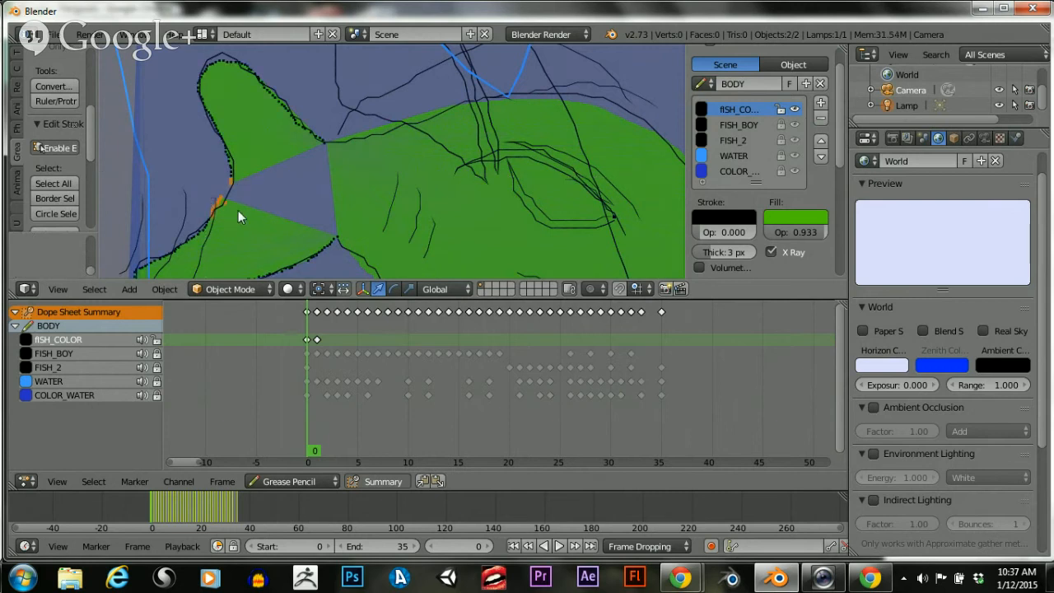
pyautogui.press('g')
pyautogui.click(283, 166)
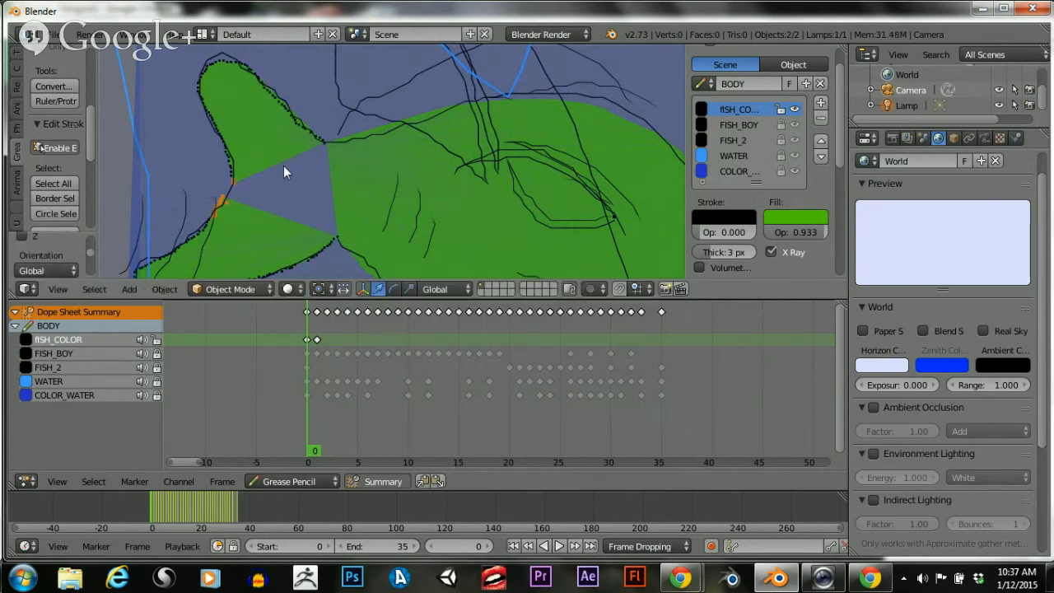
pyautogui.press('g')
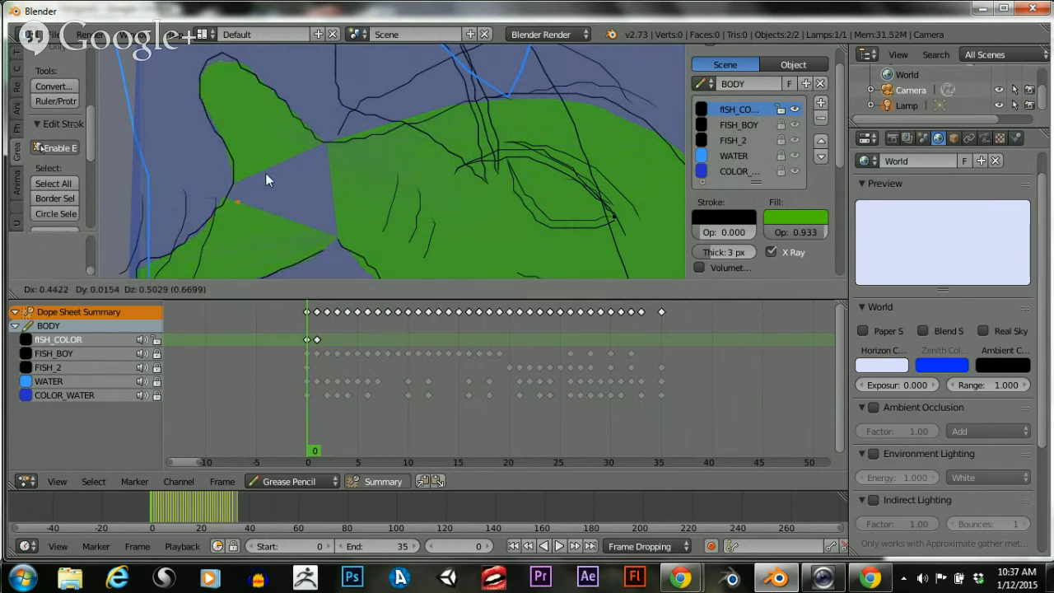
pyautogui.click(314, 164)
pyautogui.press('x')
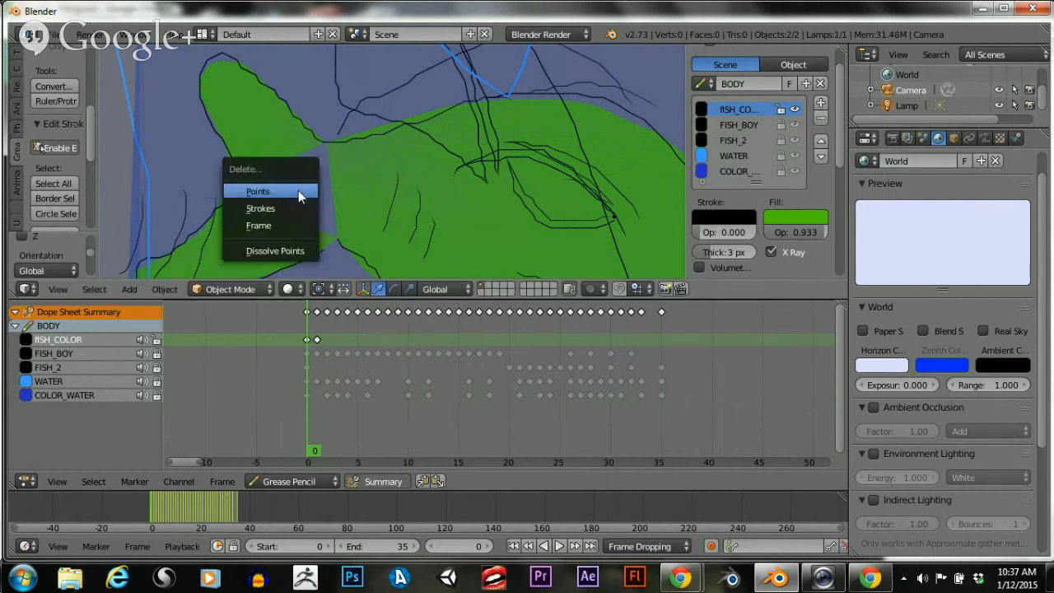
pyautogui.click(298, 190)
# Select the upper tail lobe's lower fill point and move it, partly along global Y, to meet the lower lobe's corner at the notch
pyautogui.rightClick(222, 185)
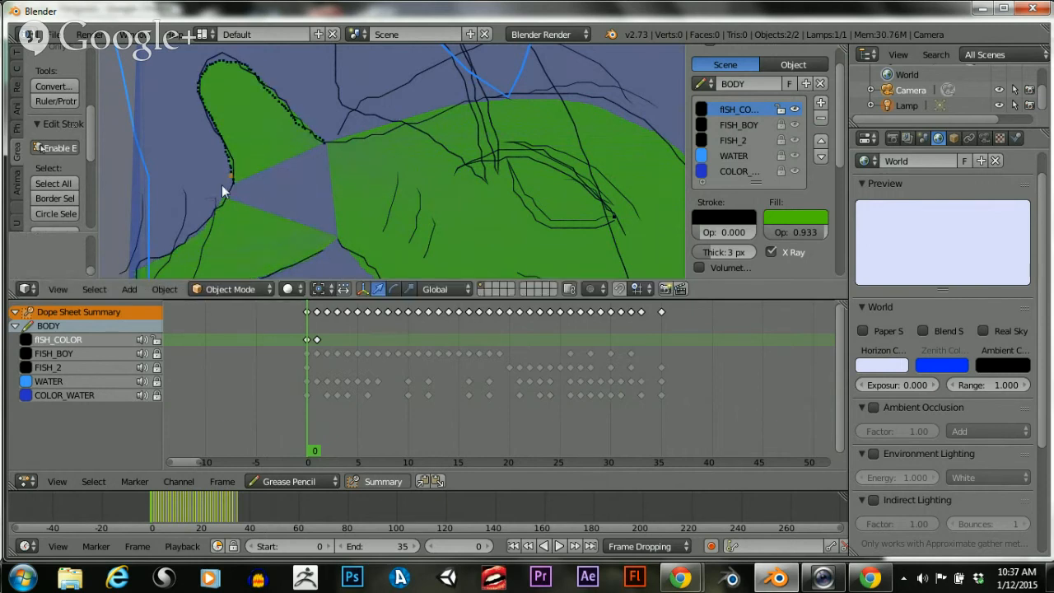
pyautogui.press('g')
pyautogui.press('y')
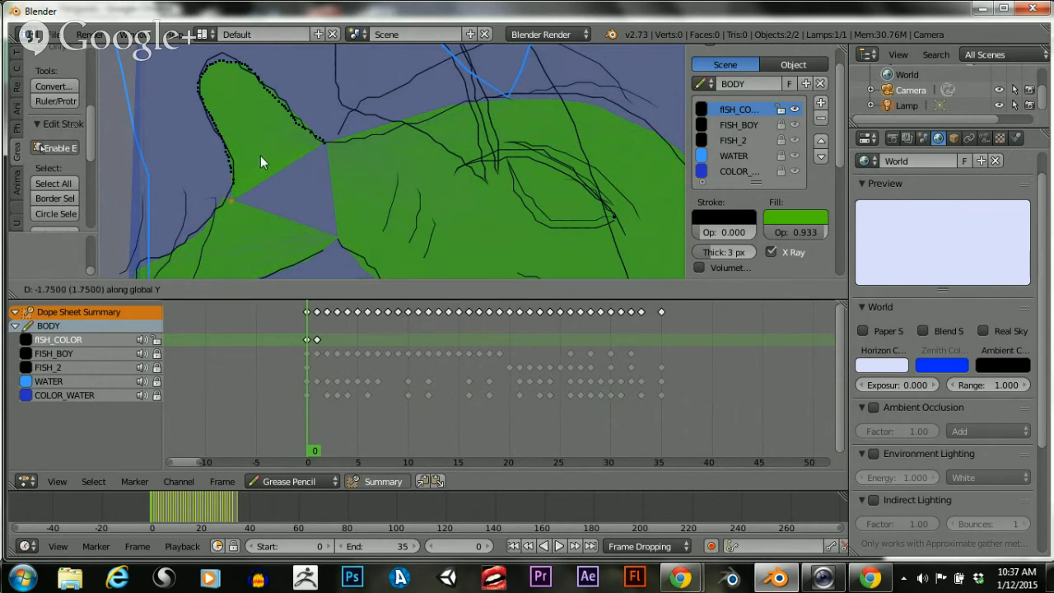
pyautogui.click(262, 177)
pyautogui.press('g')
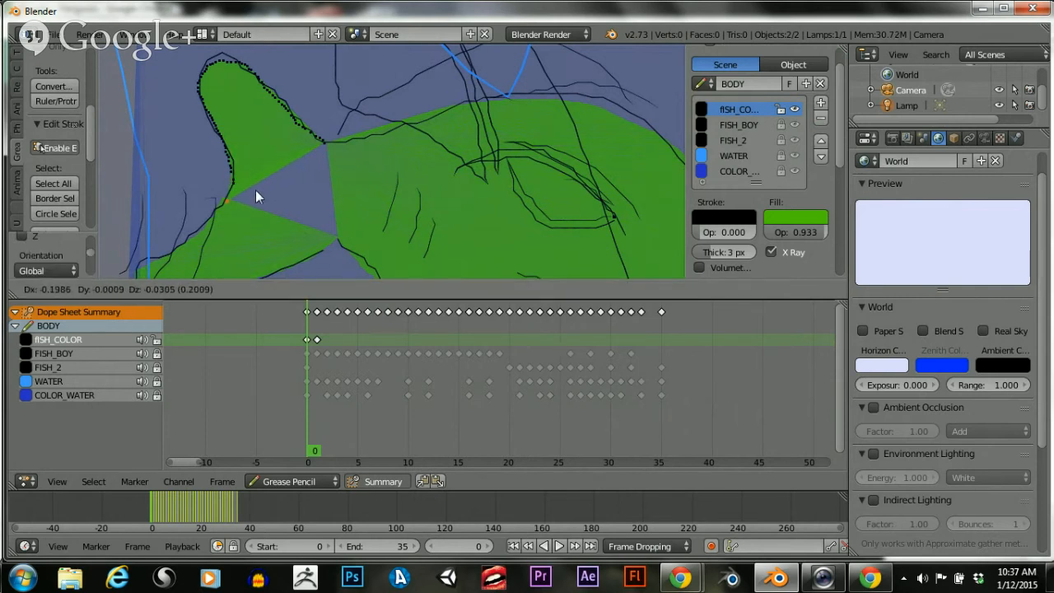
pyautogui.click(254, 190)
# Select the fill point where the upper tail lobe meets the body and reposition it, including along the global Y axis
pyautogui.rightClick(320, 143)
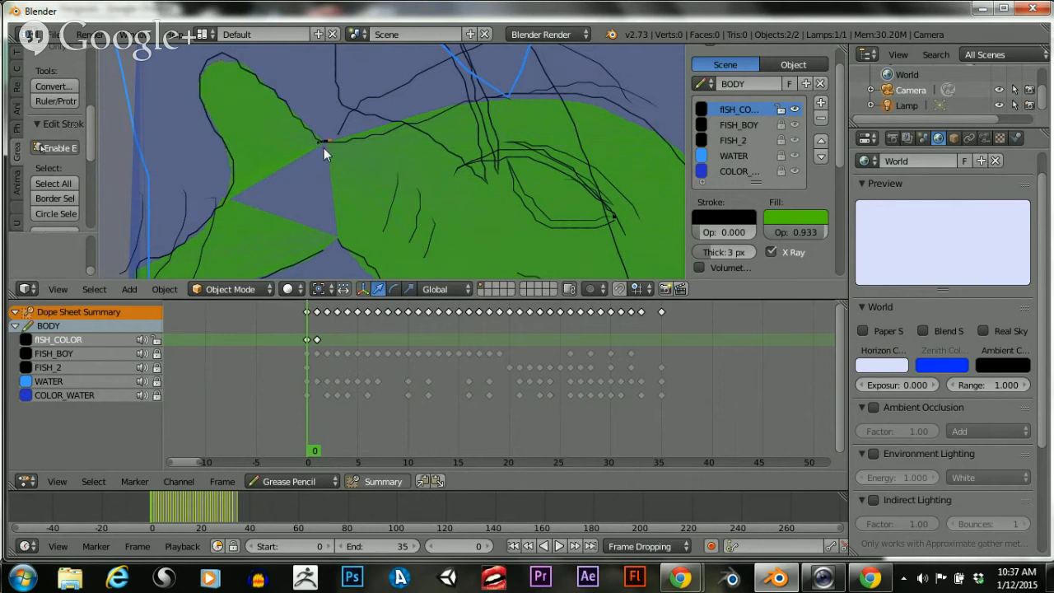
pyautogui.press('g')
pyautogui.click(321, 195)
pyautogui.press('g')
pyautogui.press('y')
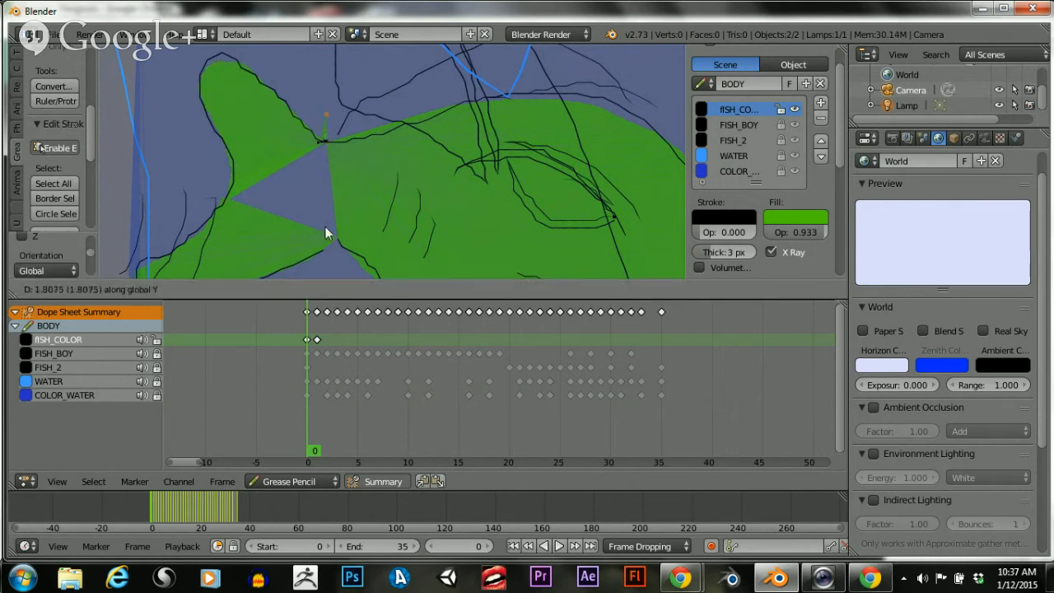
pyautogui.click(335, 179)
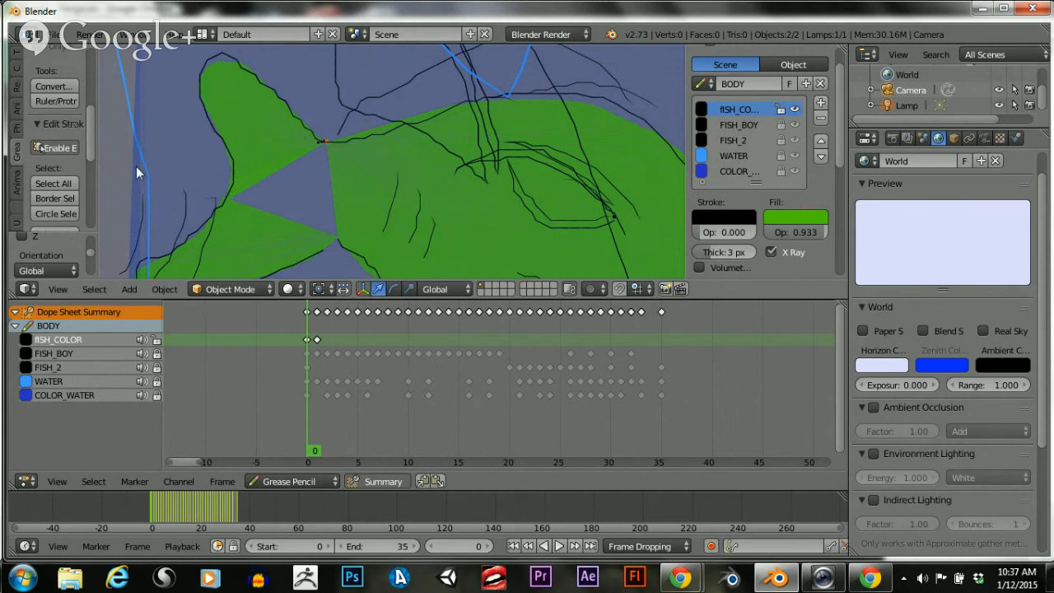
# Leave stroke editing and draw a freehand fill patch over the triangular gap between the tail lobes and the body
pyautogui.click(66, 147)
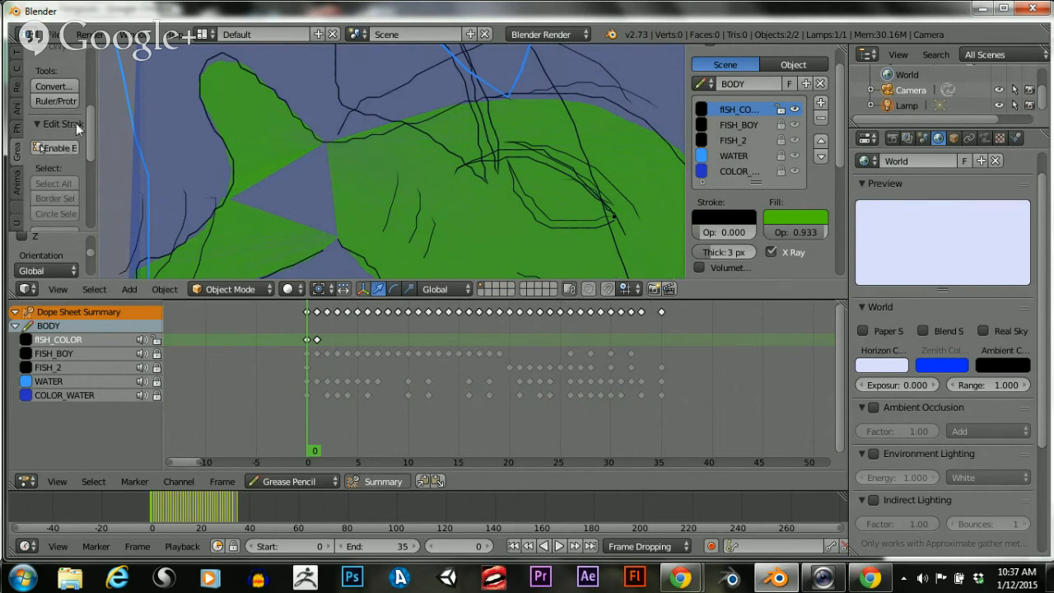
pyautogui.moveTo(88, 124); pyautogui.dragTo(86, 68)
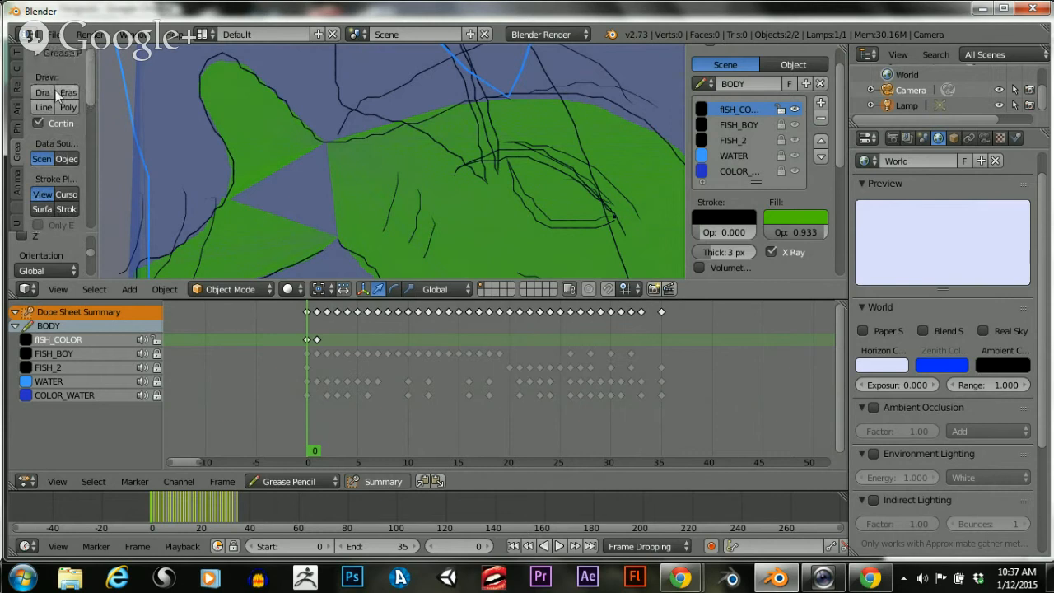
pyautogui.click(46, 92)
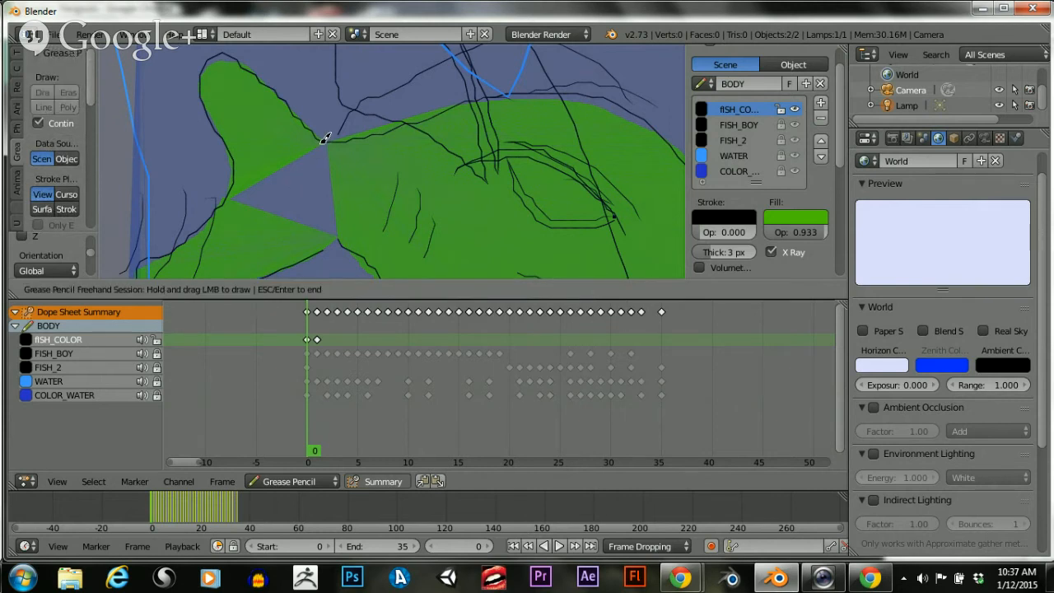
pyautogui.moveTo(325, 138)
pyautogui.mouseDown()
pyautogui.moveTo(246, 186)
pyautogui.moveTo(275, 213)
pyautogui.moveTo(331, 227)
pyautogui.mouseUp()
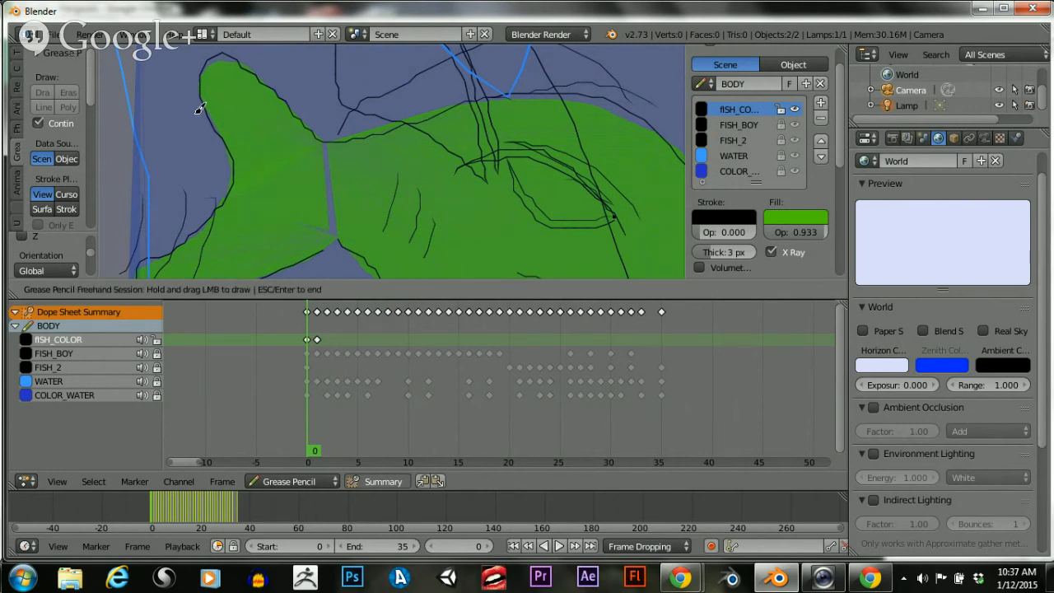
pyautogui.moveTo(89, 82); pyautogui.dragTo(93, 102)
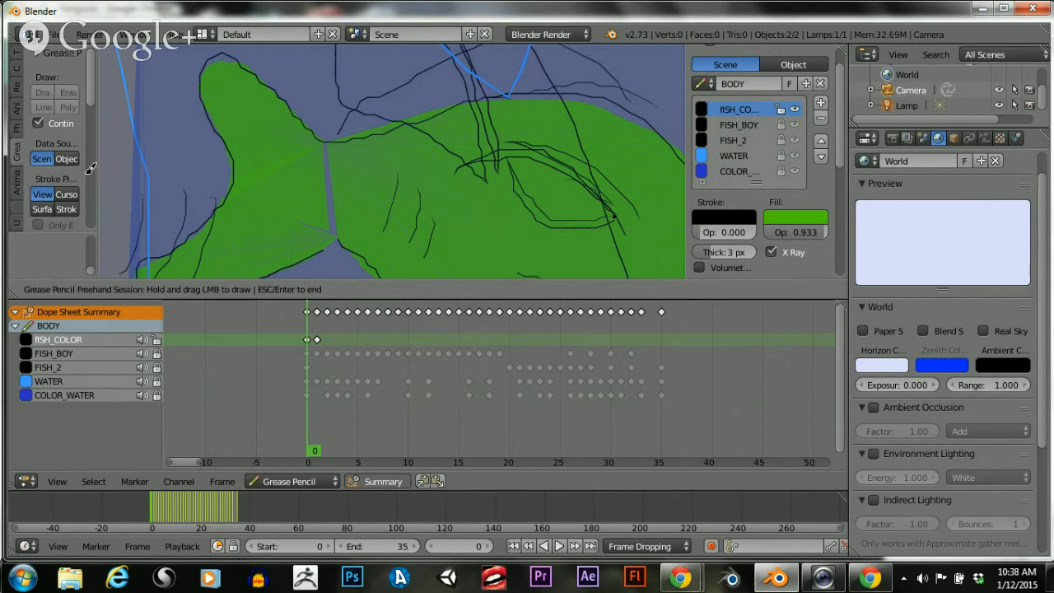
pyautogui.scroll(-5, 51, 155)
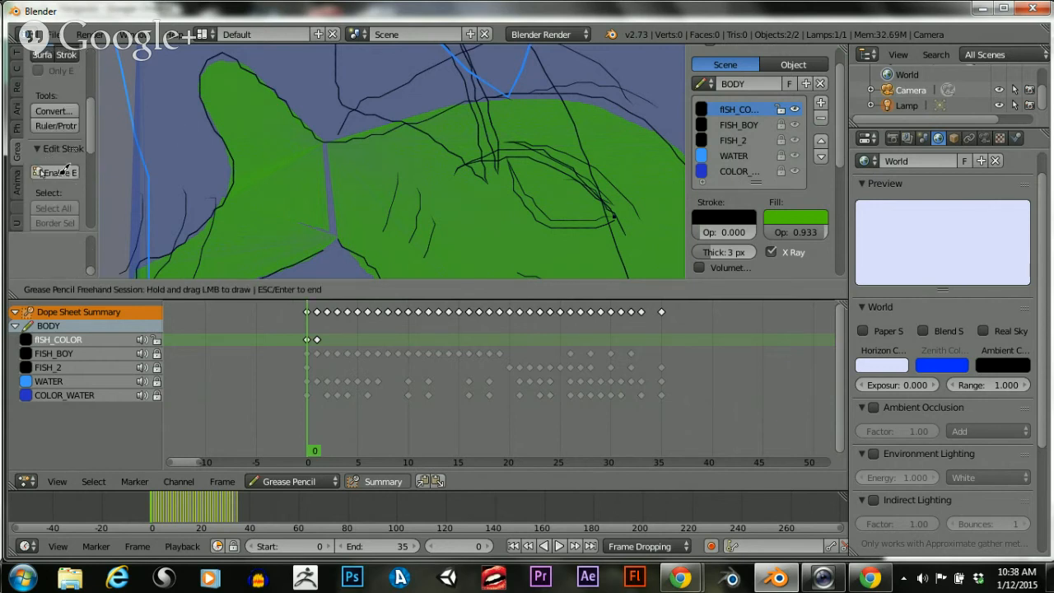
pyautogui.press('Escape')
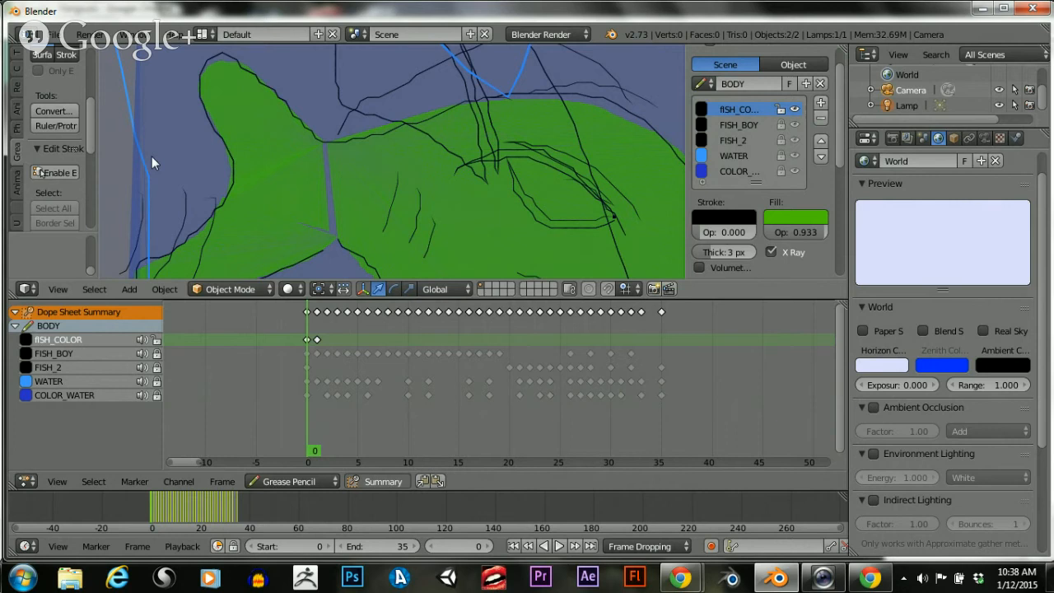
# Enable stroke editing, circle-select the new patch's points at its upper body end and move them against the body fill
pyautogui.click(62, 174)
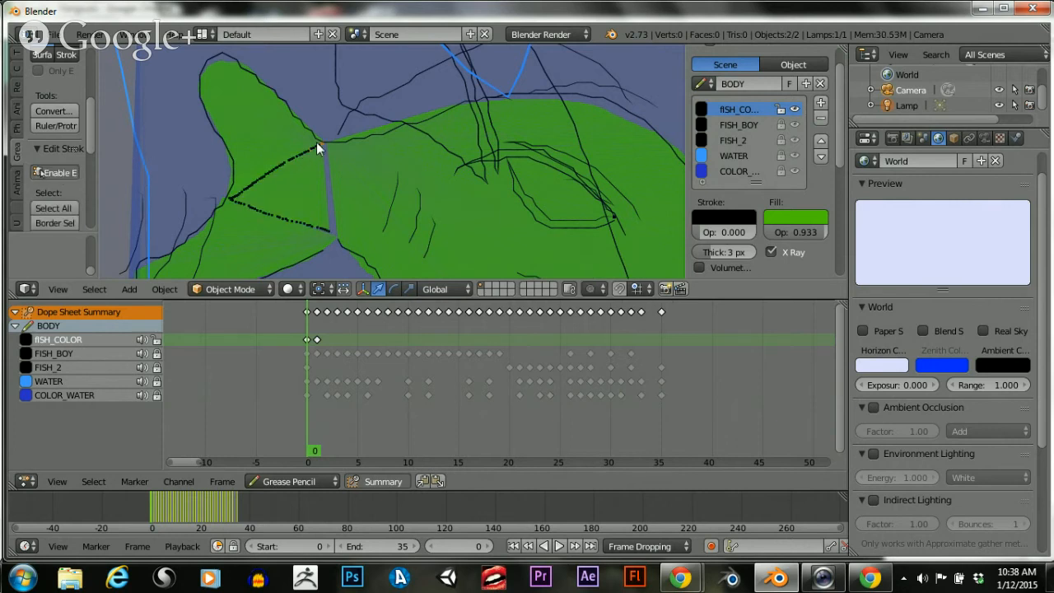
pyautogui.press('b')
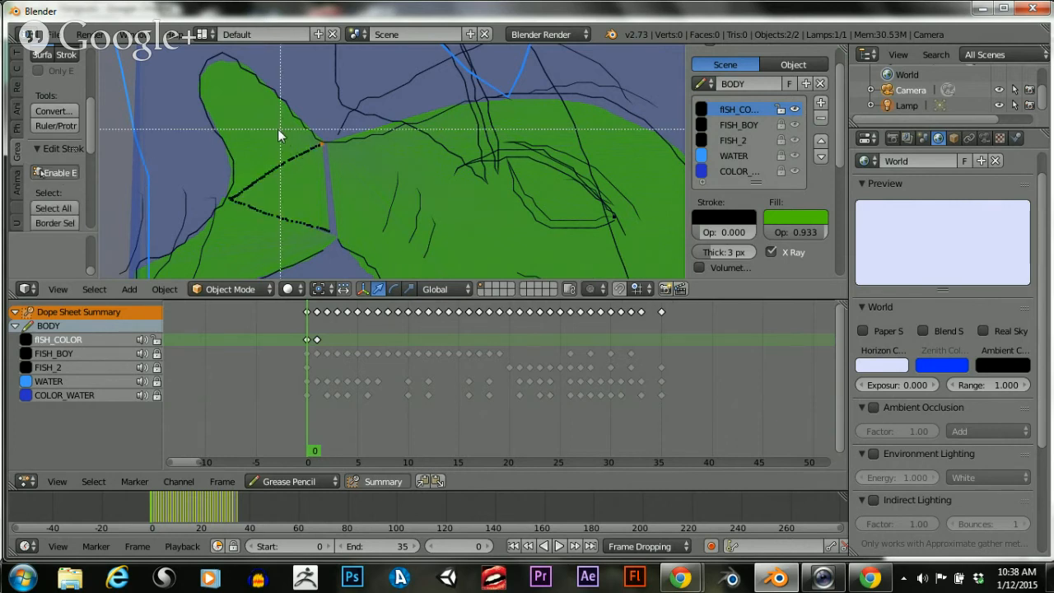
pyautogui.moveTo(281, 129); pyautogui.dragTo(340, 161)
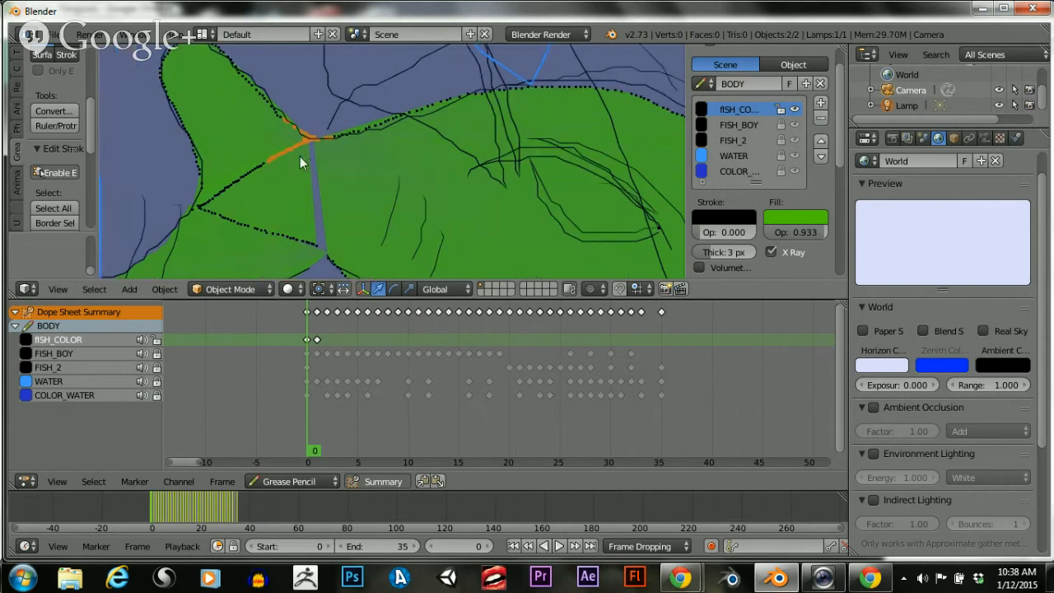
pyautogui.scroll(2, 300, 157)
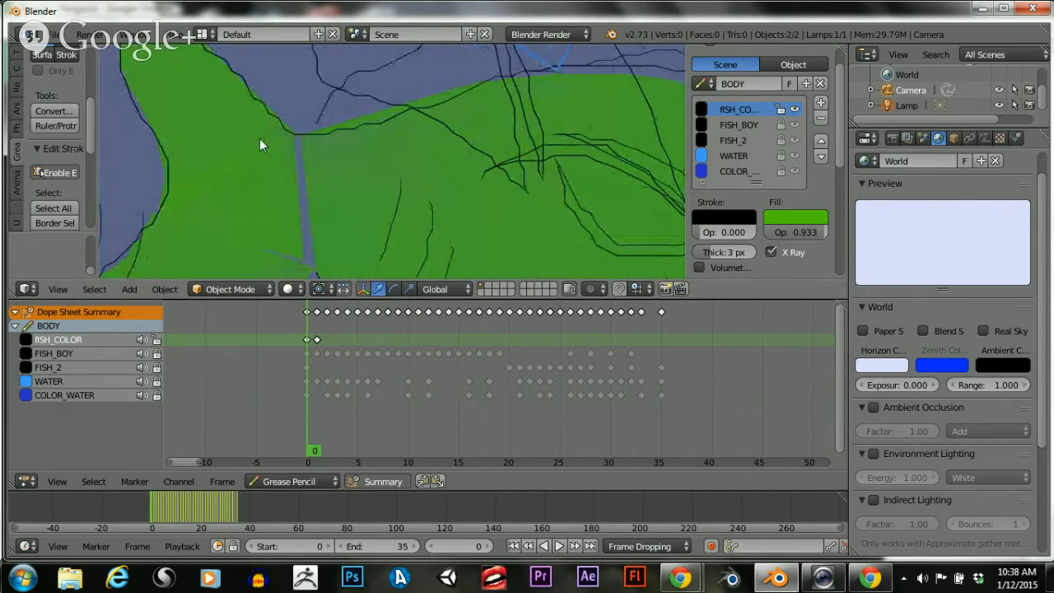
pyautogui.press('c')
pyautogui.moveTo(261, 148)
pyautogui.mouseDown()
pyautogui.moveTo(282, 153)
pyautogui.moveTo(259, 158)
pyautogui.moveTo(294, 143)
pyautogui.mouseUp()
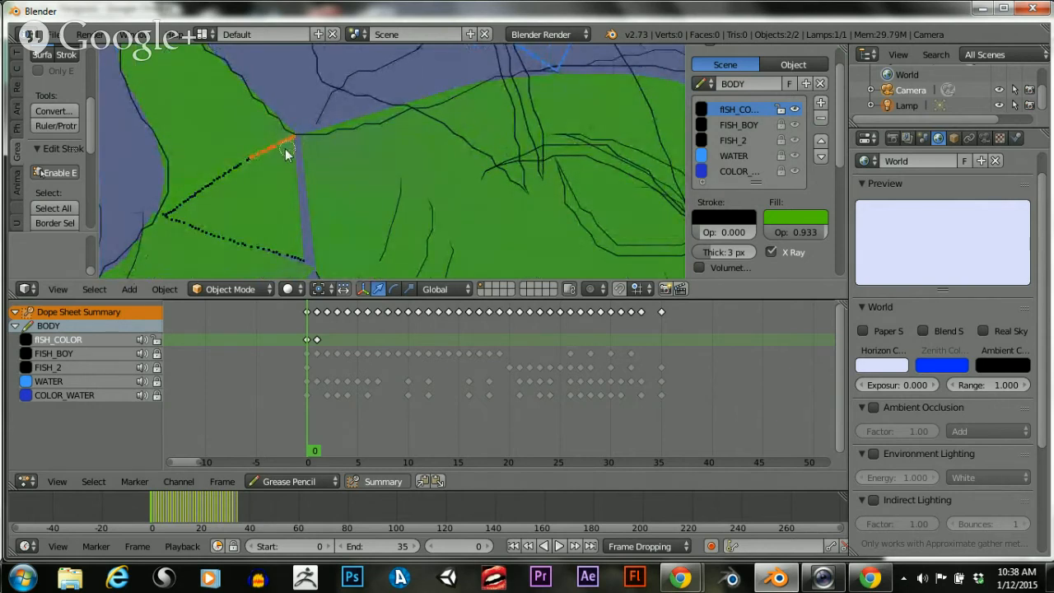
pyautogui.press('Escape')
pyautogui.press('g')
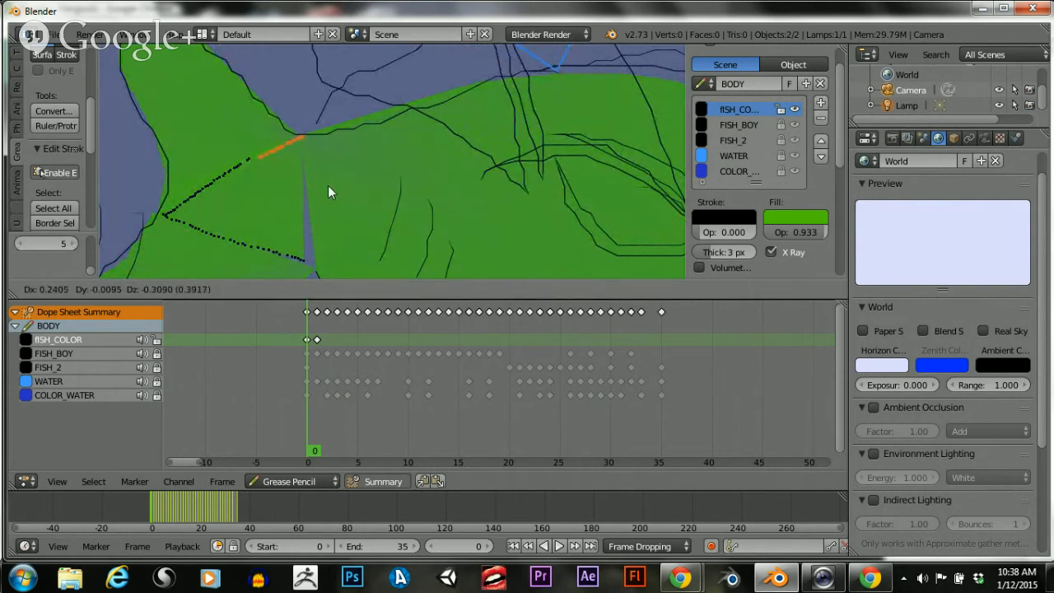
pyautogui.click(328, 186)
# Deselect everything, circle-select the patch's points at its lower body end and move them toward the body fill
pyautogui.press('a')
pyautogui.press('c')
pyautogui.click(293, 256)
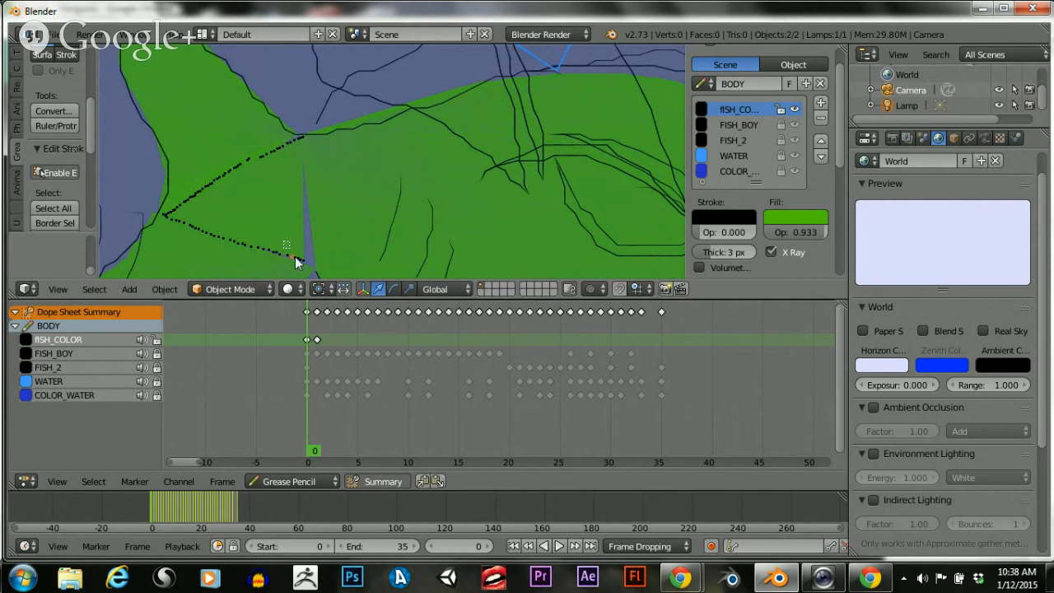
pyautogui.moveTo(295, 262); pyautogui.dragTo(299, 265)
pyautogui.press('g')
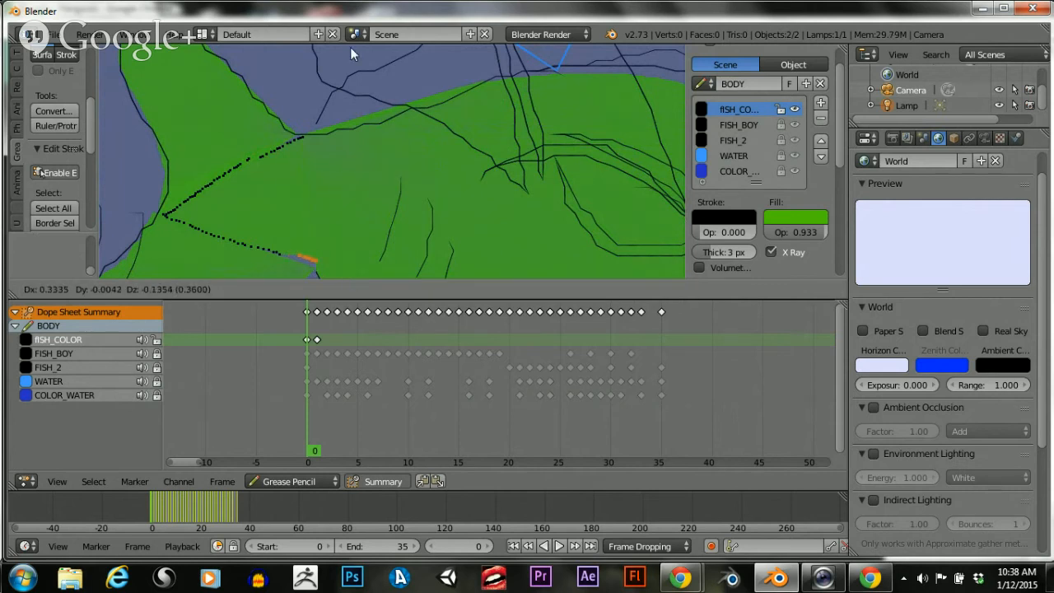
pyautogui.click(294, 118)
# Shift the selected lower patch points along global Y and fine-tune their position at the body fill's lower corner
pyautogui.press('g')
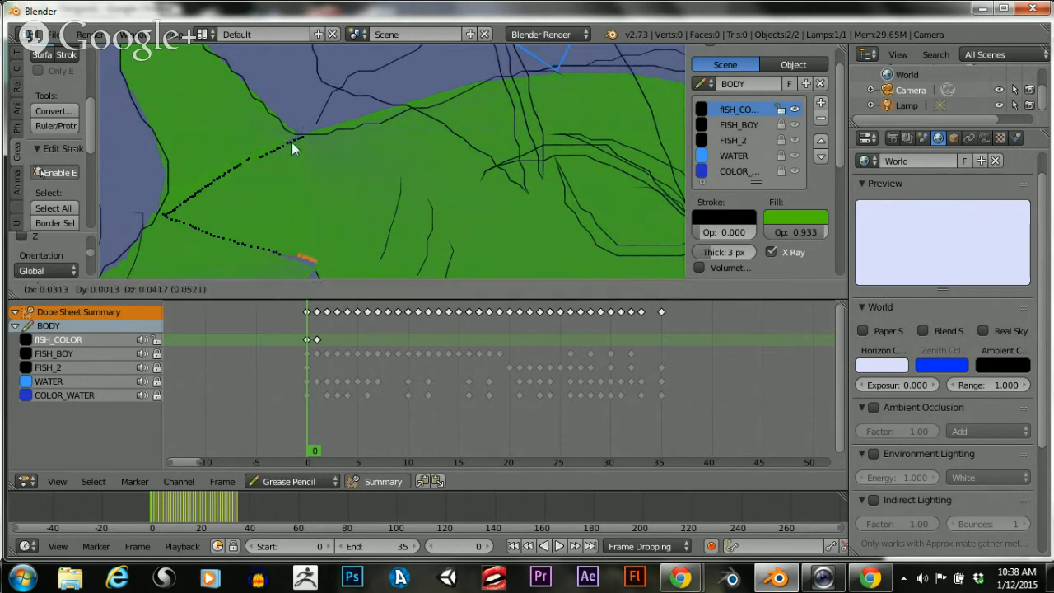
pyautogui.press('y')
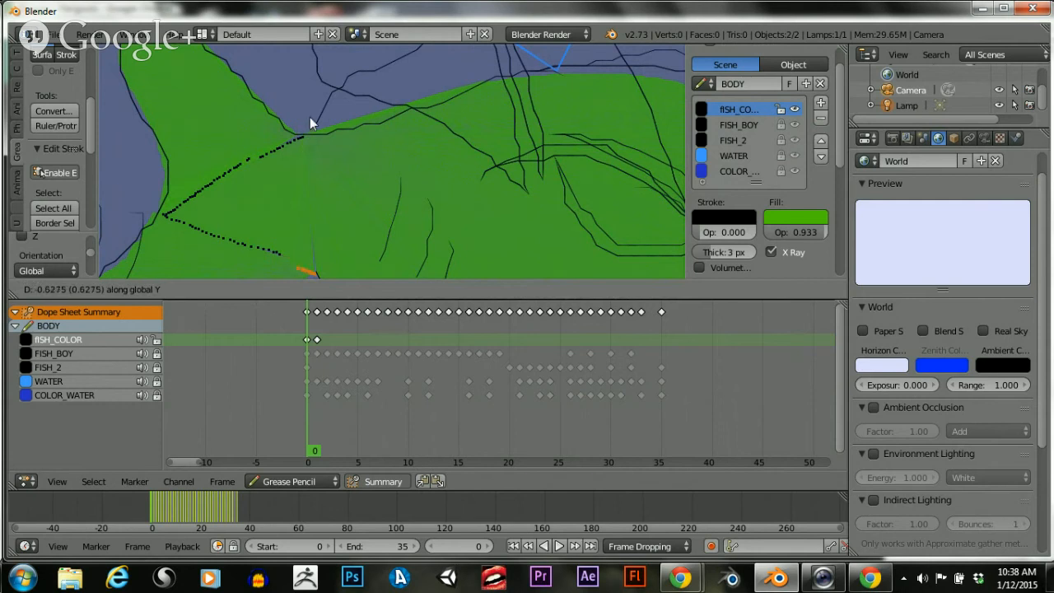
pyautogui.click(307, 125)
pyautogui.press('g')
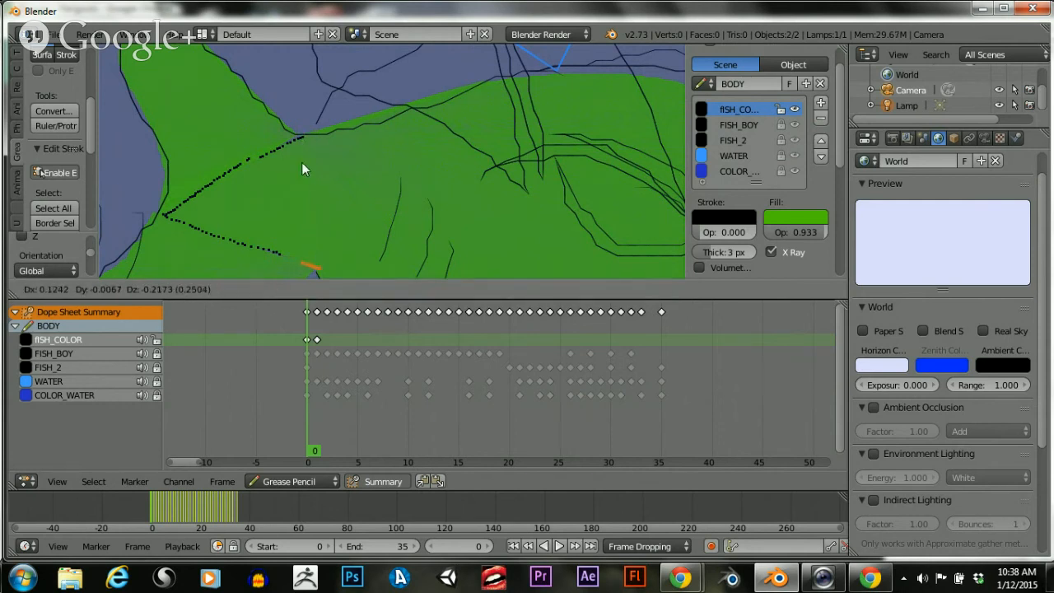
pyautogui.click(302, 162)
pyautogui.press('g')
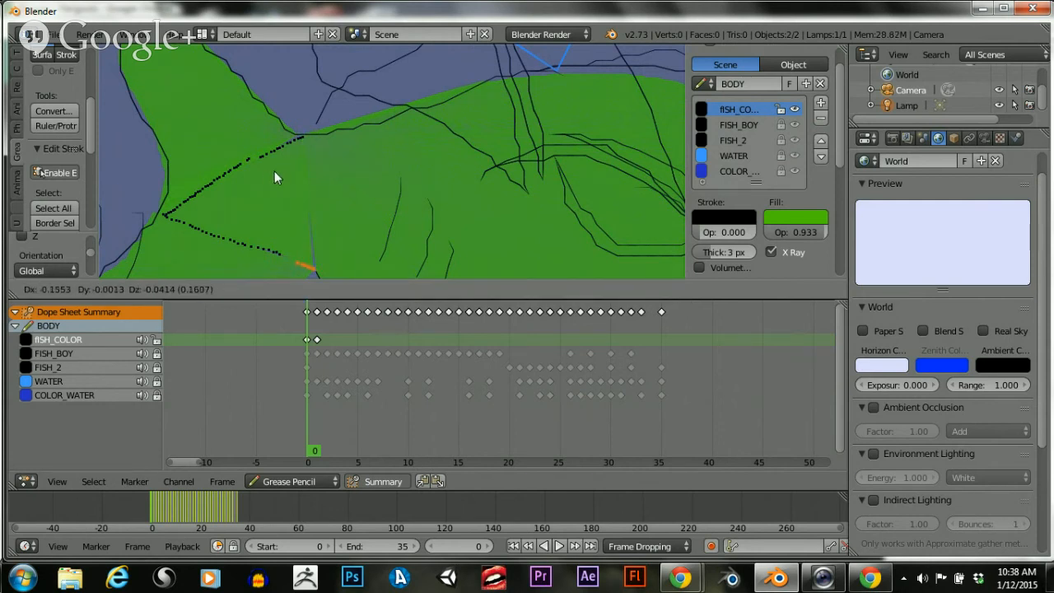
pyautogui.click(276, 171)
# Turn off X Ray for the fISH_COLOR layer and set its fill opacity to 1.000
pyautogui.scroll(-4, 275, 170)
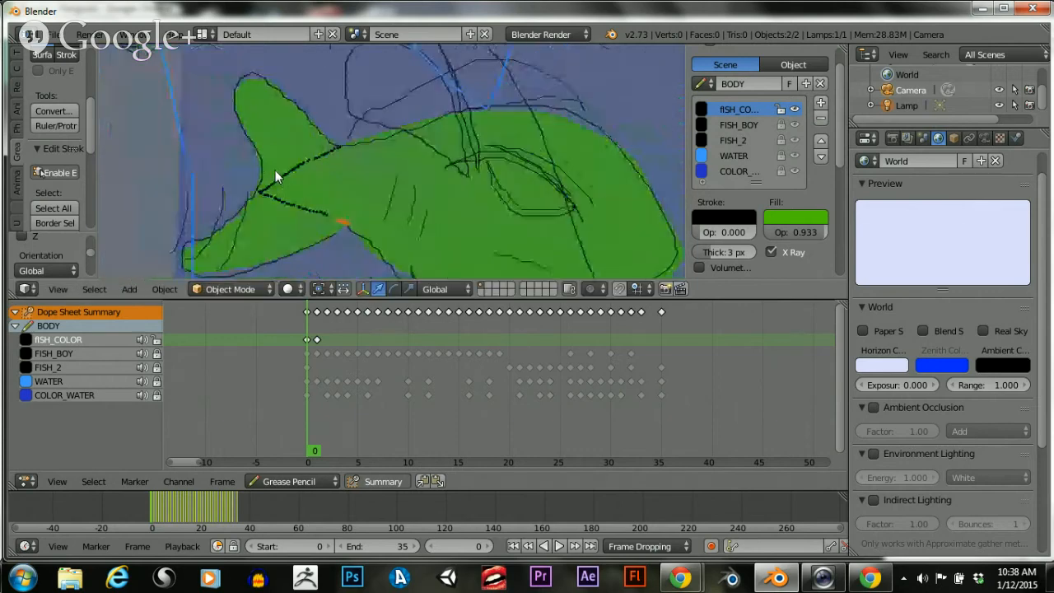
pyautogui.scroll(-1, 276, 169)
pyautogui.scroll(-3, 400, 128)
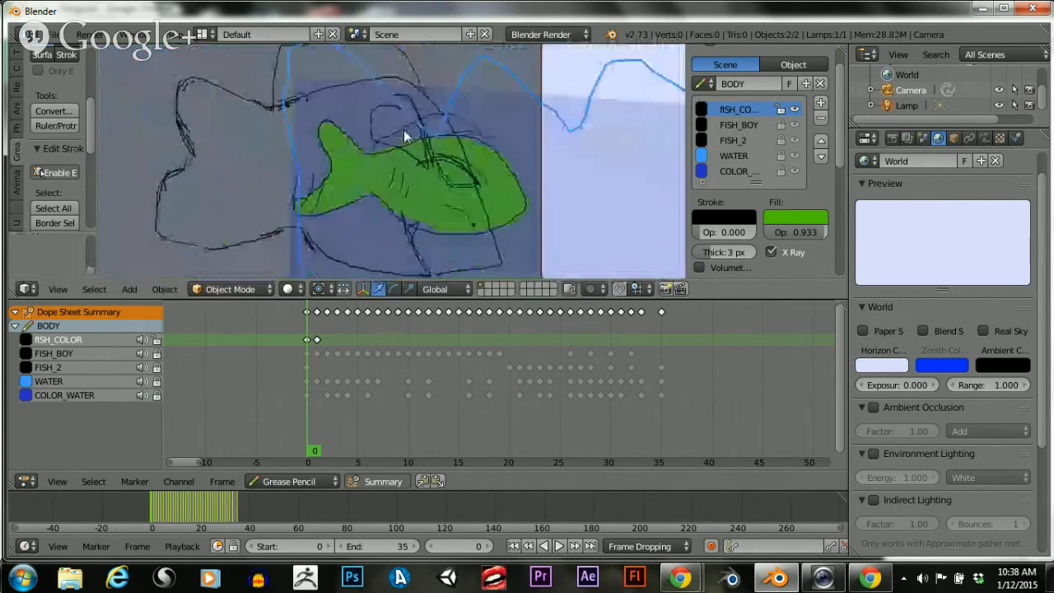
pyautogui.scroll(-4, 402, 127)
pyautogui.scroll(8, 400, 99)
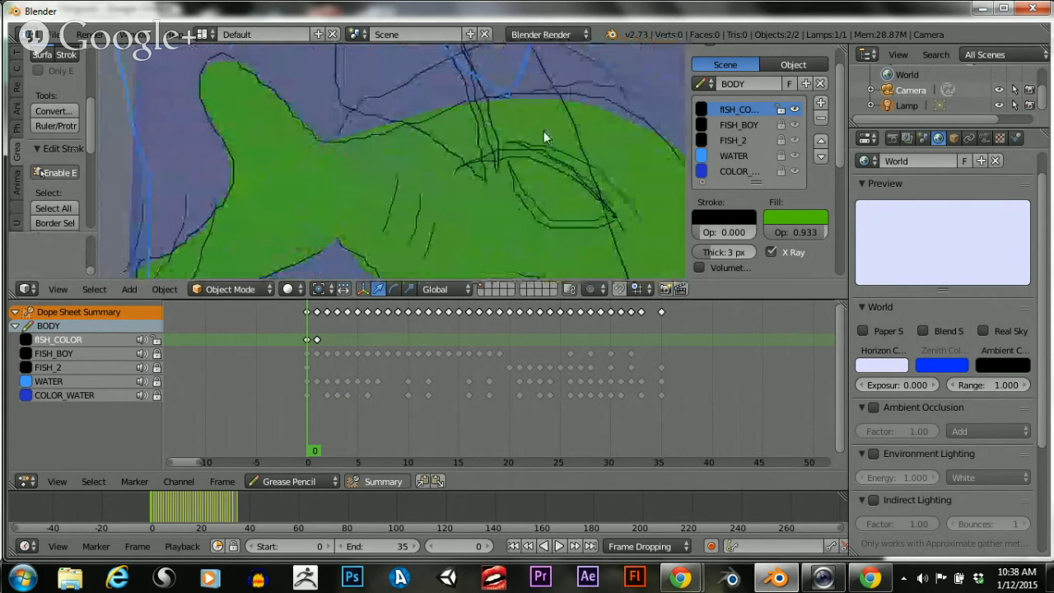
pyautogui.click(772, 252)
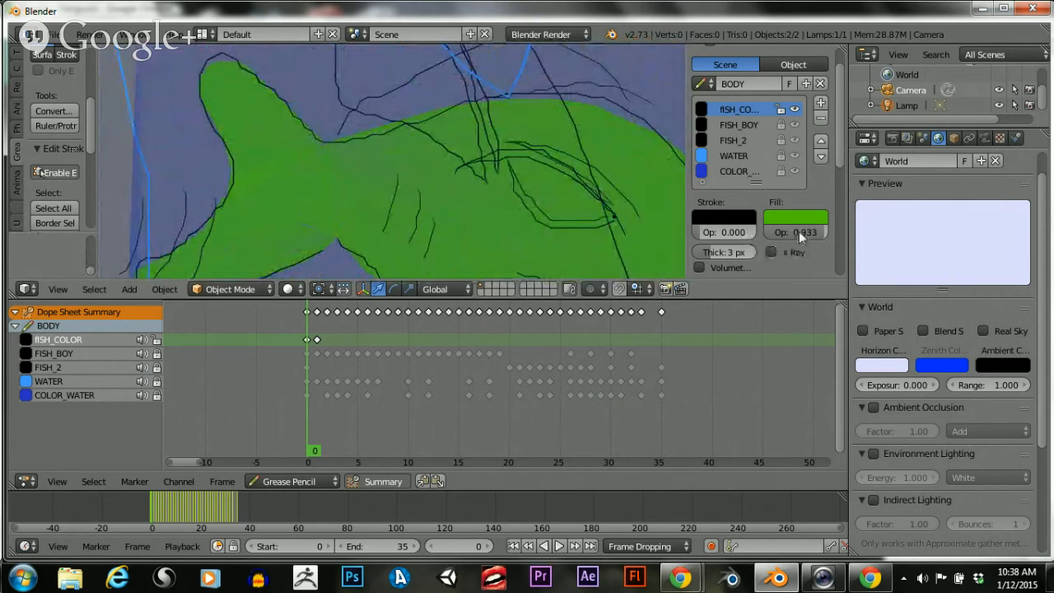
pyautogui.moveTo(799, 234); pyautogui.dragTo(827, 235)
# Try to delete the keyframe at frame 1 on the fISH_COLOR layer
pyautogui.scroll(3, 323, 165)
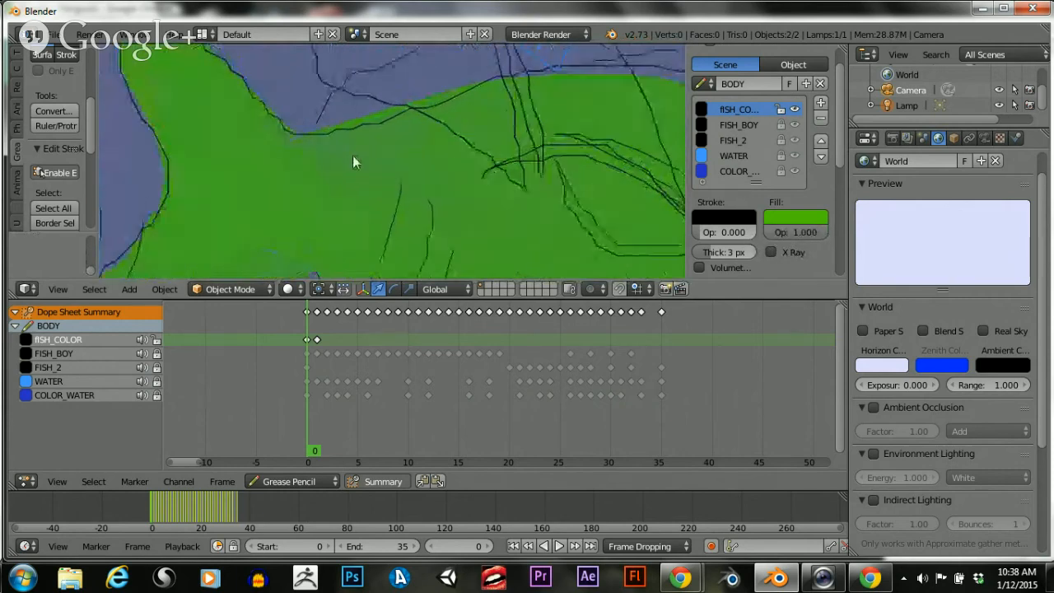
pyautogui.scroll(-2, 455, 116)
pyautogui.scroll(-4, 457, 124)
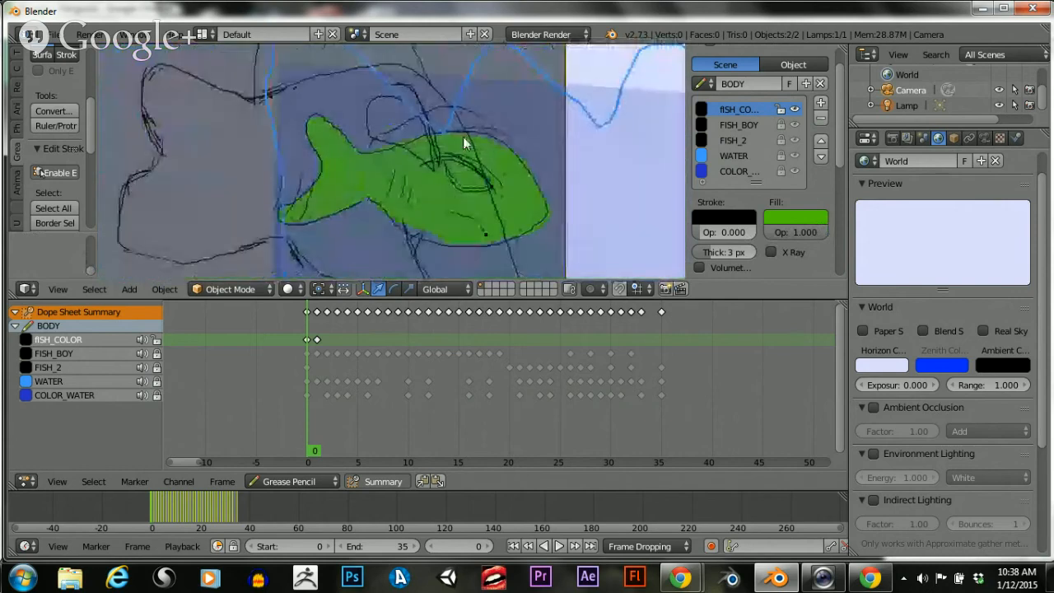
pyautogui.scroll(2, 461, 136)
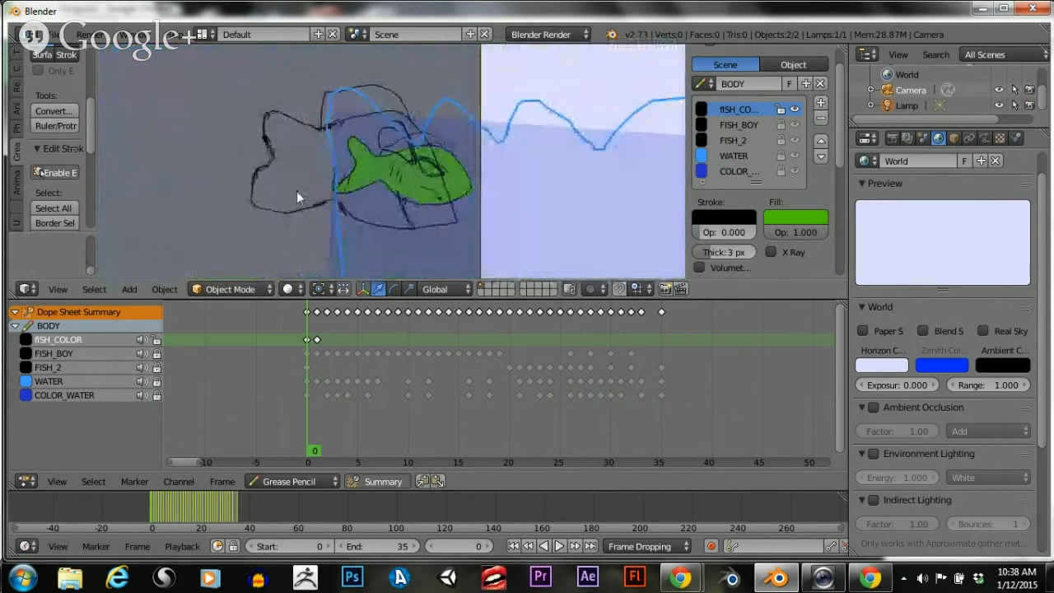
pyautogui.scroll(4, 313, 238)
pyautogui.rightClick(316, 341)
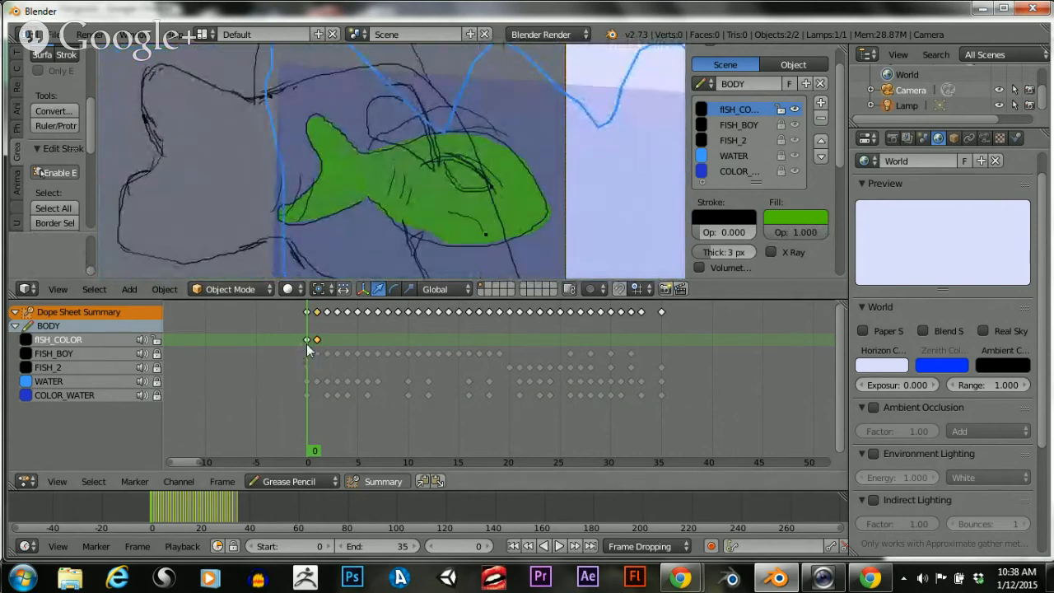
pyautogui.press('x')
pyautogui.click(314, 340)
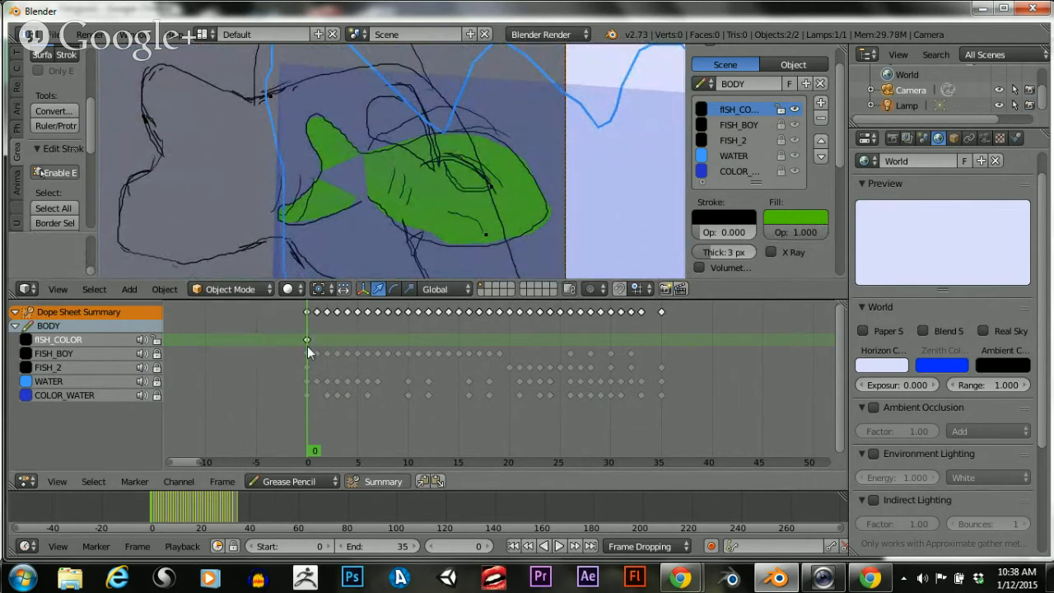
# Undo the last keyframe deletion on the fISH_COLOR layer and try to delete its keyframe at frame 0 instead
pyautogui.hotkey('ctrl', 'z')
pyautogui.press('x')
pyautogui.click(308, 343)
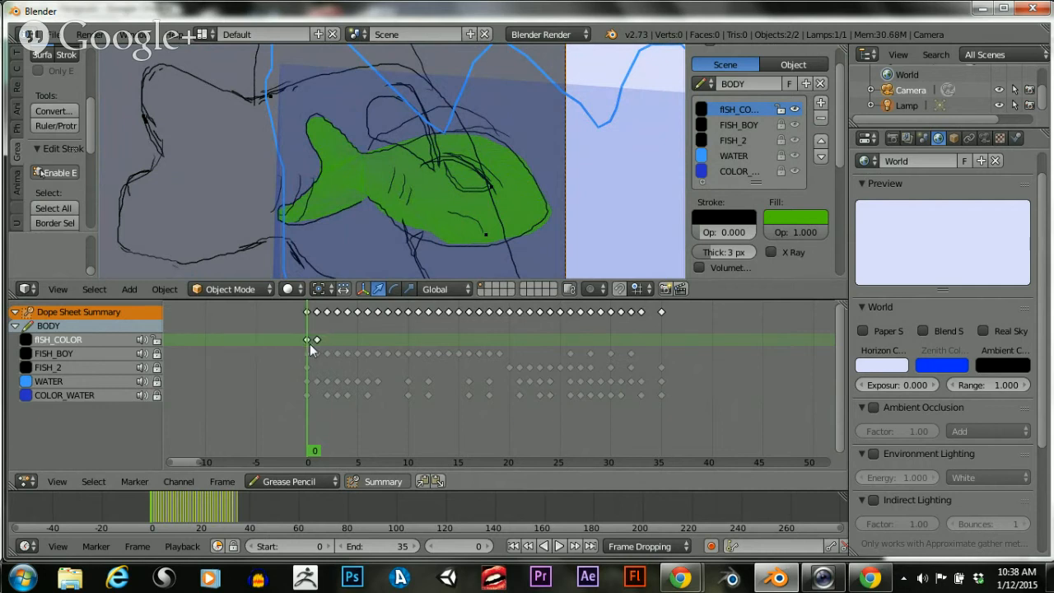
pyautogui.press('x')
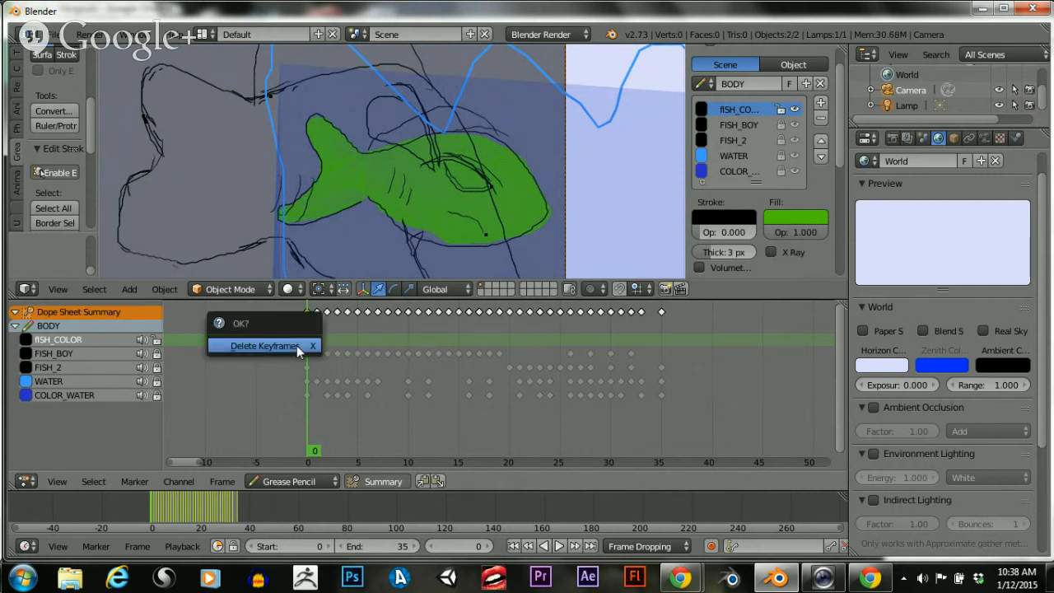
pyautogui.click(296, 345)
pyautogui.press('x')
pyautogui.click(301, 348)
# Move the fISH_COLOR keyframe from frame 1 onto frame 0
pyautogui.rightClick(312, 341)
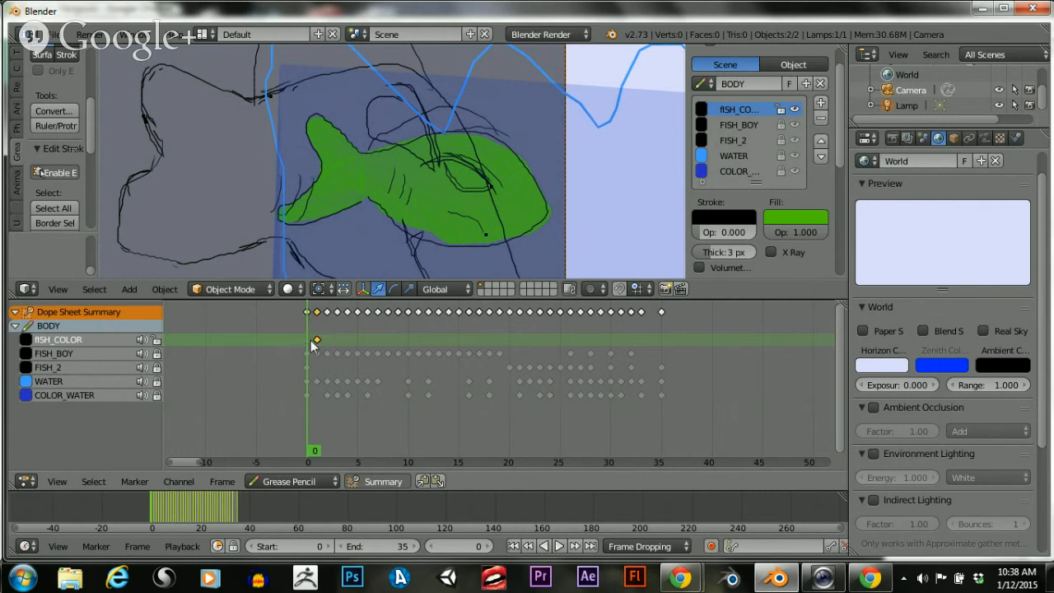
pyautogui.press('g')
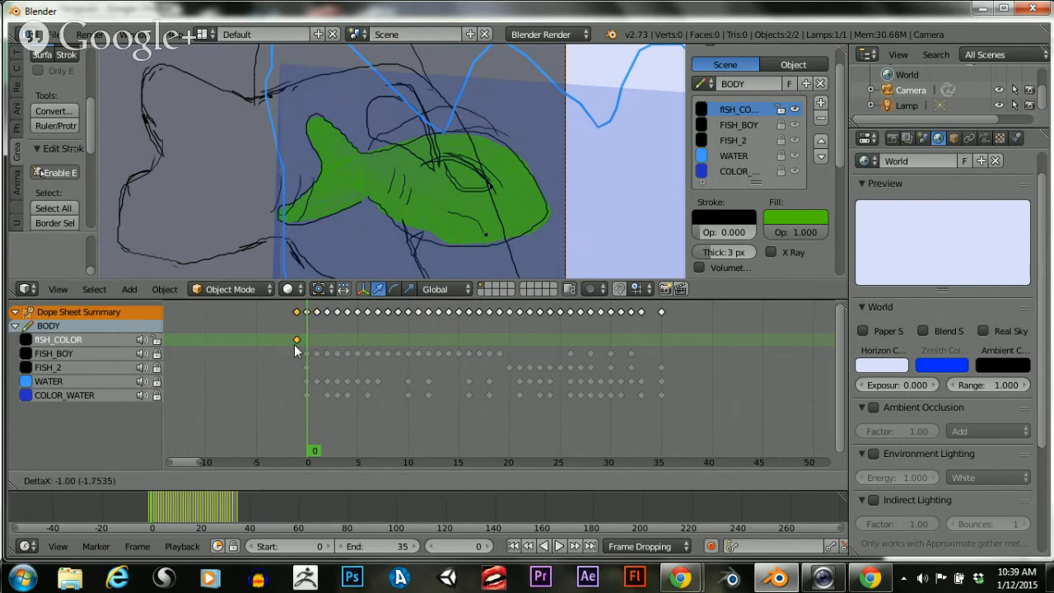
pyautogui.click(302, 347)
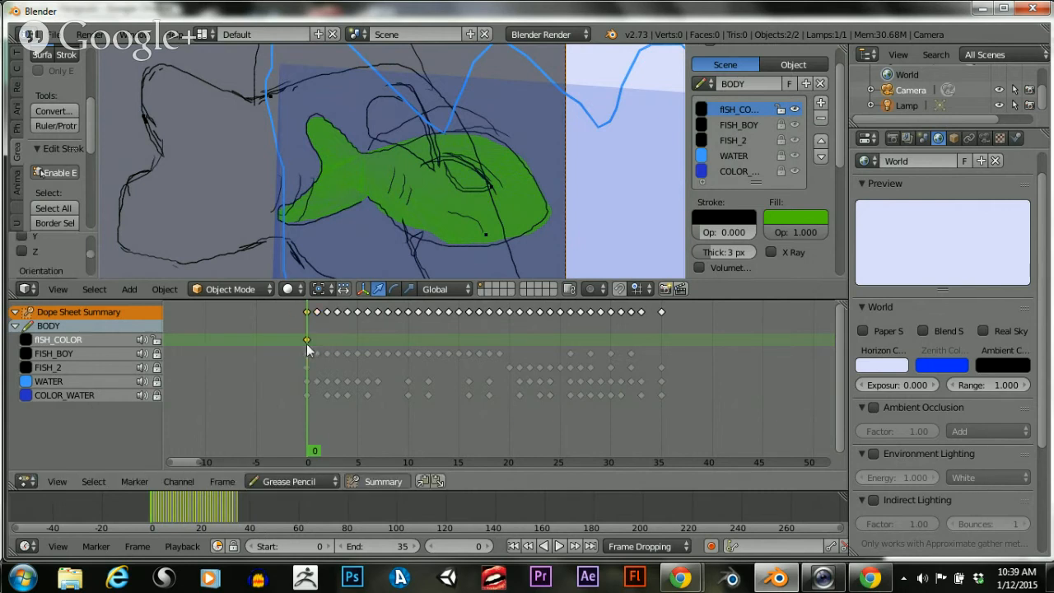
# Select all green fill strokes, go to frame 2 and move them along global X onto the outlined fish
pyautogui.scroll(-3, 313, 173)
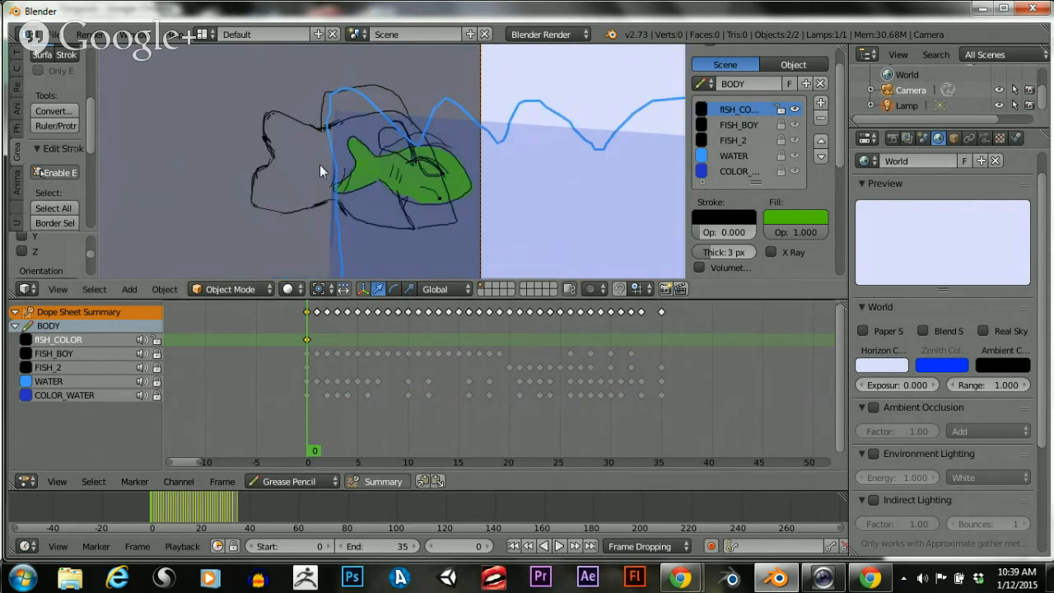
pyautogui.scroll(2, 323, 162)
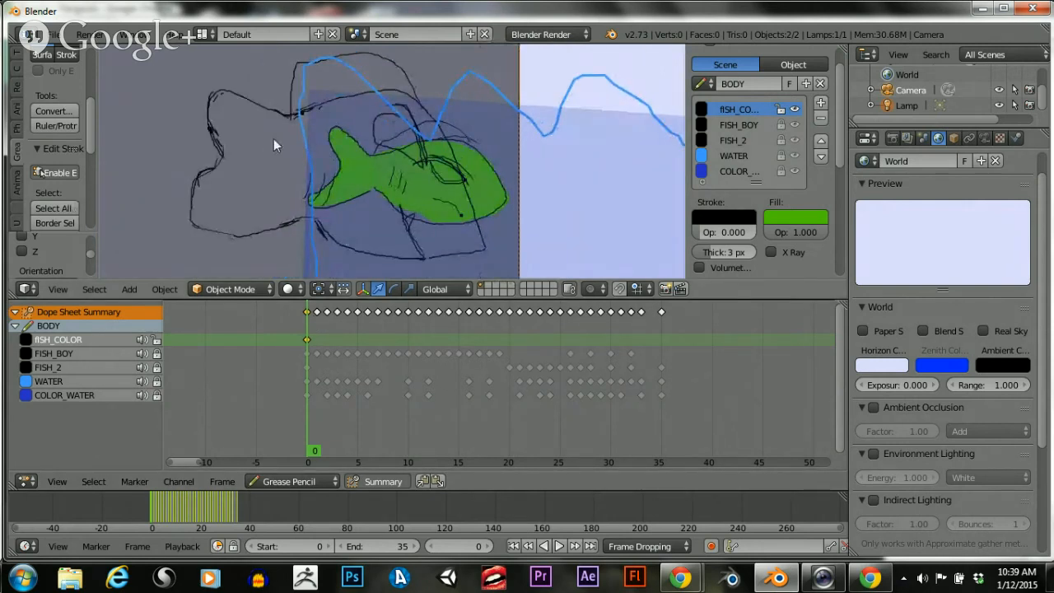
pyautogui.rightClick(314, 160)
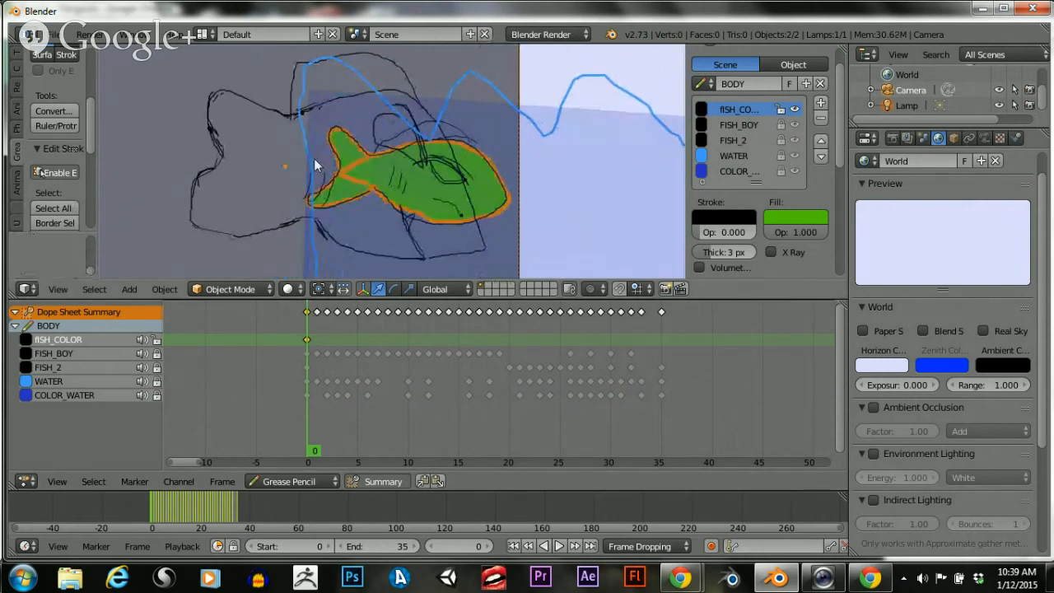
pyautogui.click(319, 364)
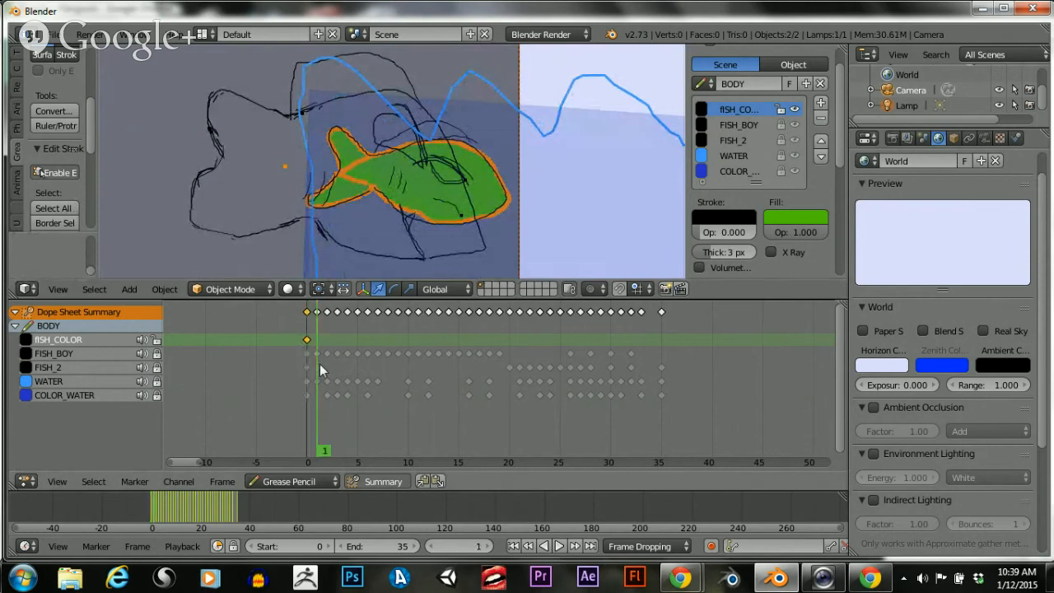
pyautogui.scroll(-1, 331, 326)
pyautogui.scroll(-1, 351, 338)
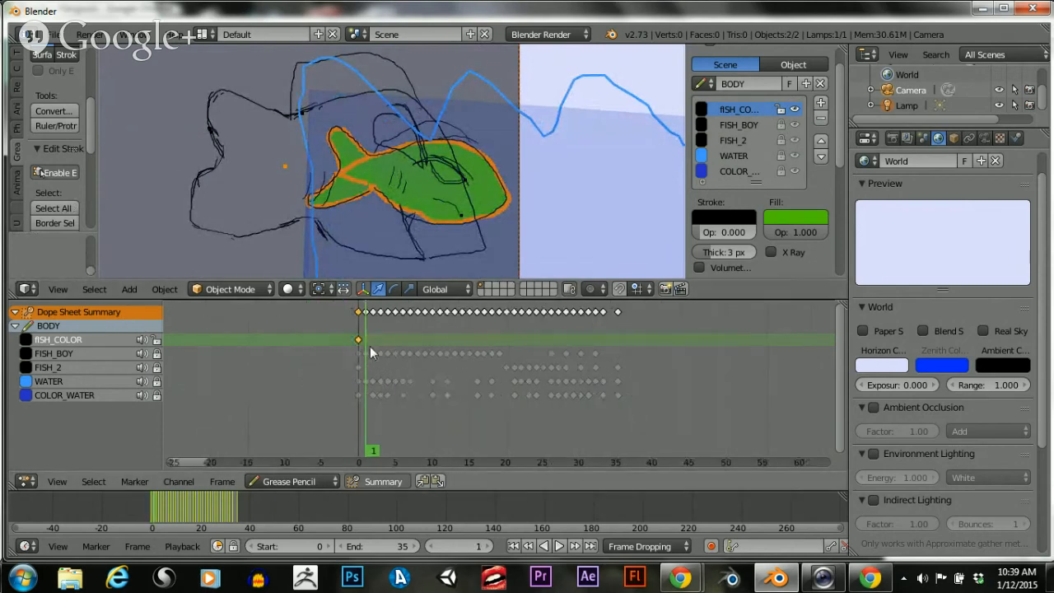
pyautogui.click(385, 363)
pyautogui.click(375, 364)
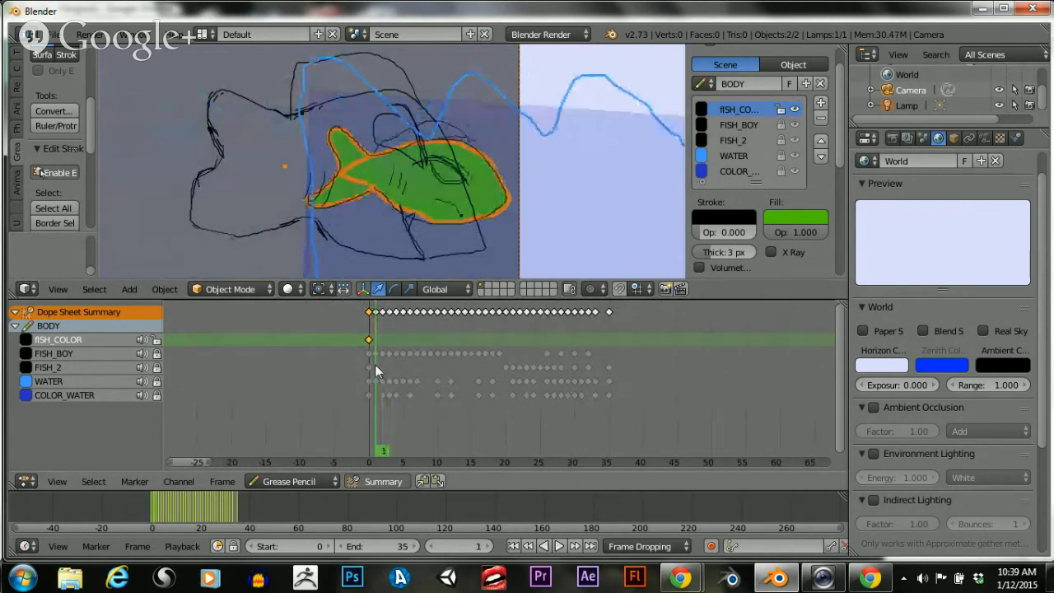
pyautogui.scroll(-3, 528, 200)
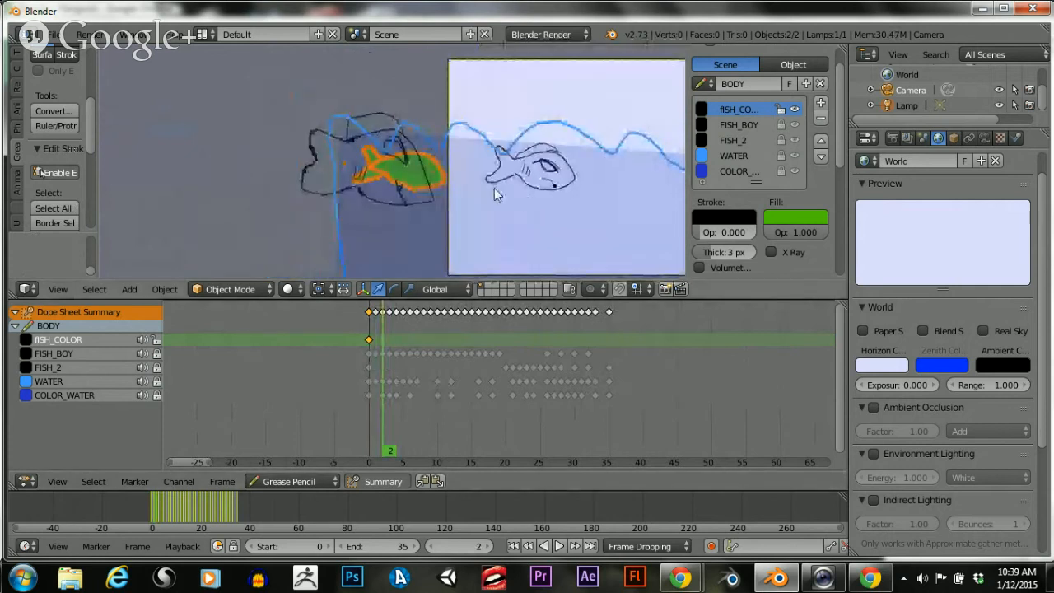
pyautogui.press('g')
pyautogui.press('x')
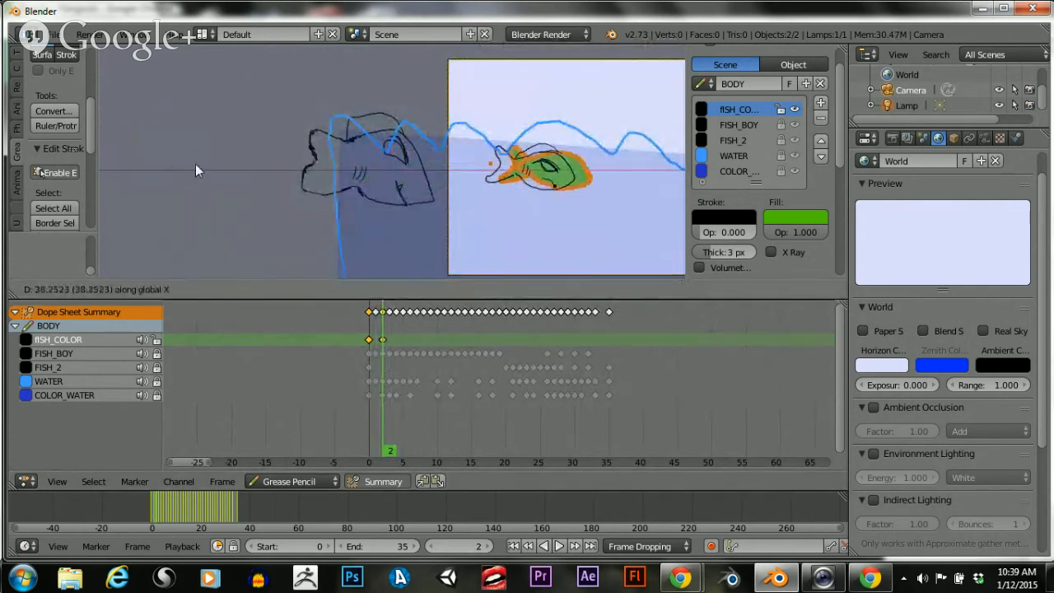
pyautogui.click(164, 169)
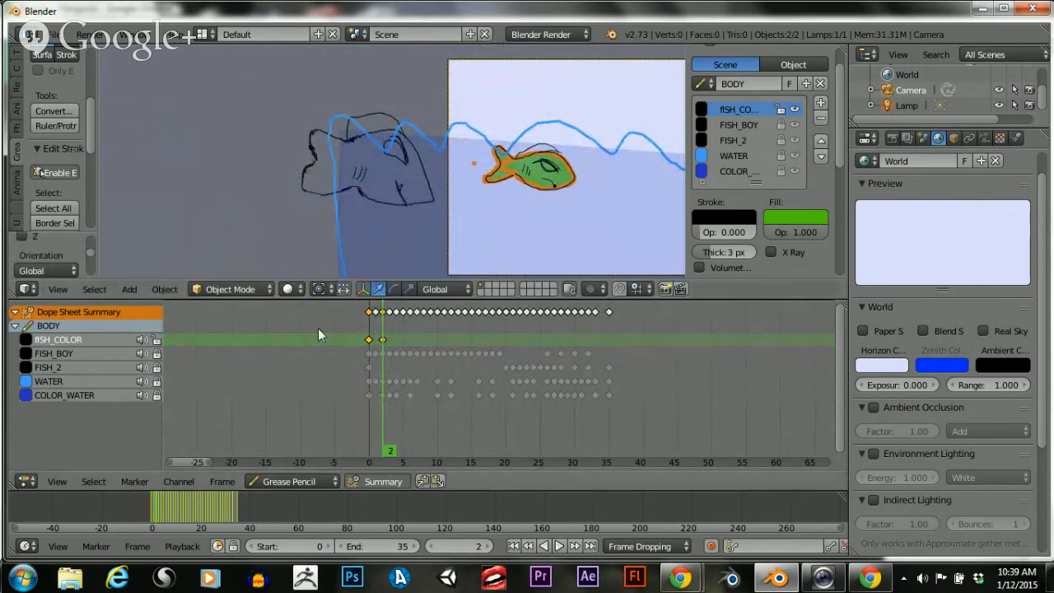
# Deselect everything, box-select the stray fill point behind the fish's tail at frame 2 and delete it
pyautogui.scroll(5, 446, 234)
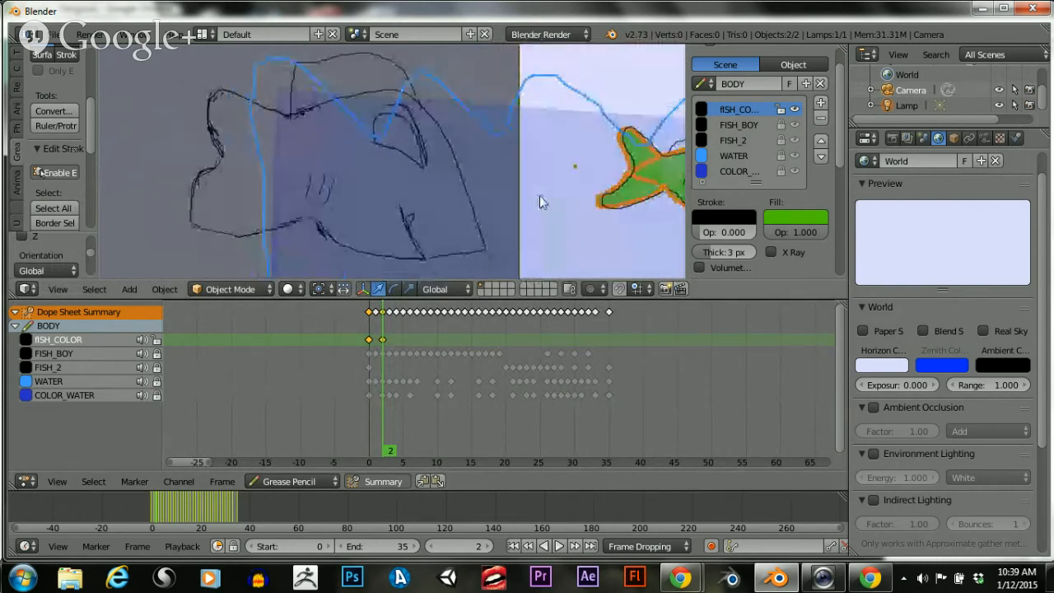
pyautogui.press('a')
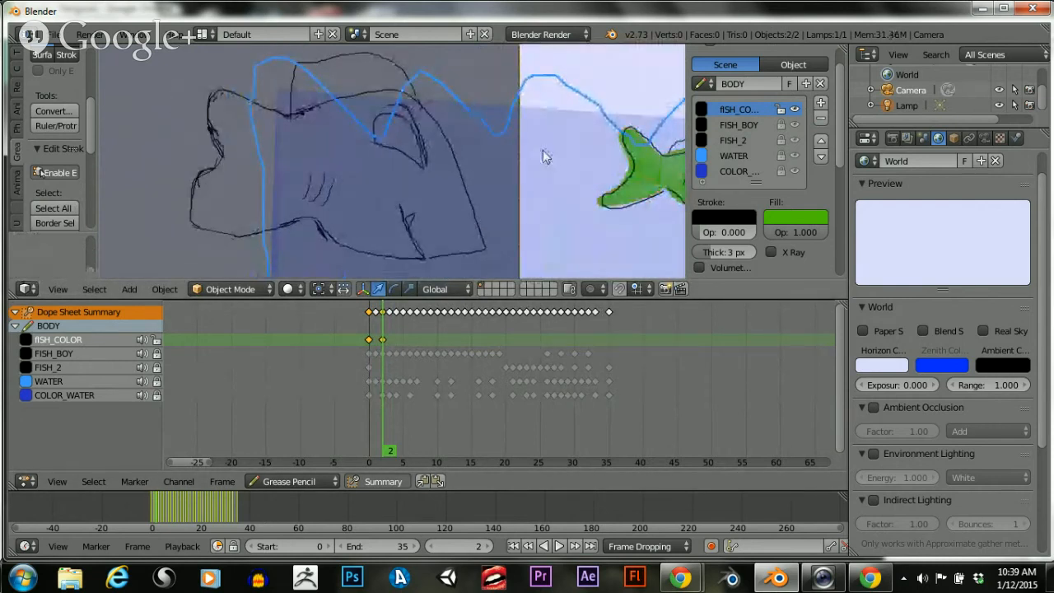
pyautogui.press('b')
pyautogui.moveTo(533, 130); pyautogui.dragTo(586, 204)
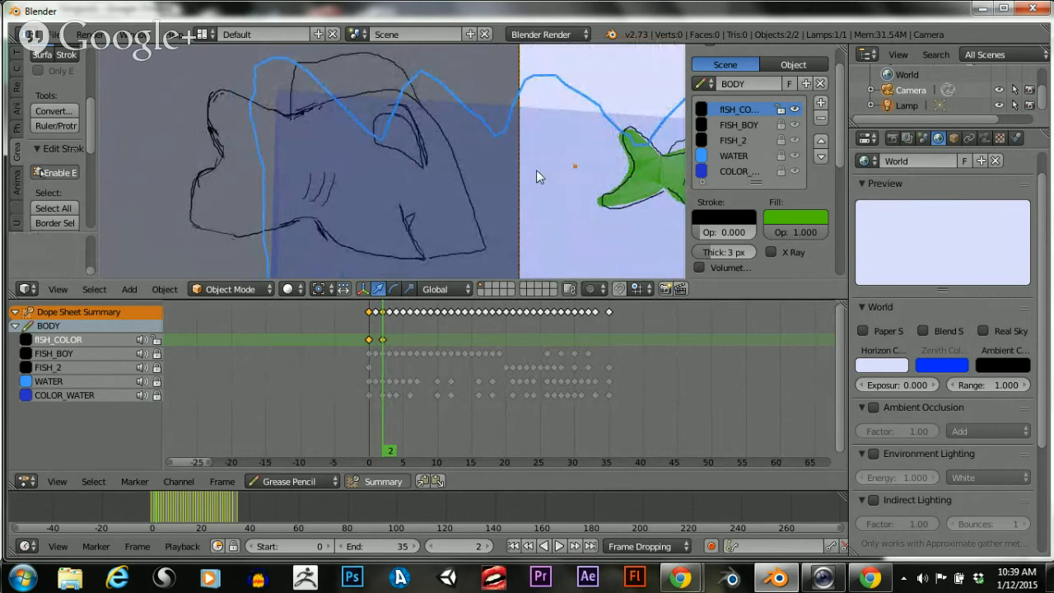
pyautogui.press('x')
pyautogui.click(536, 170)
pyautogui.scroll(-5, 516, 253)
pyautogui.scroll(4, 488, 259)
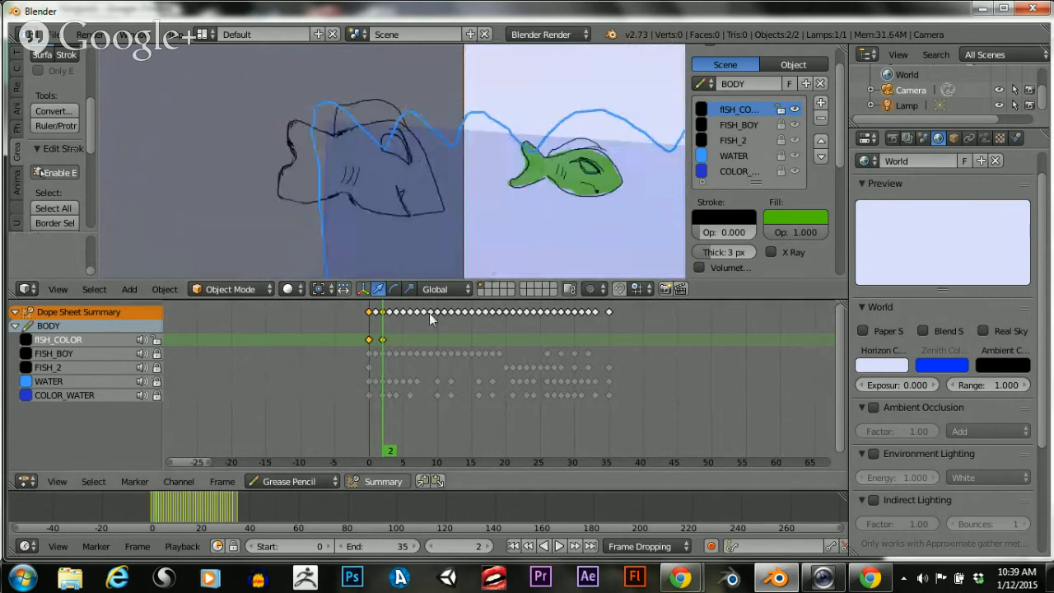
# Go to frame 4, select all fill strokes and move them about 24.6 units in X onto the outlined fish
pyautogui.press('Right')
pyautogui.press('Right')
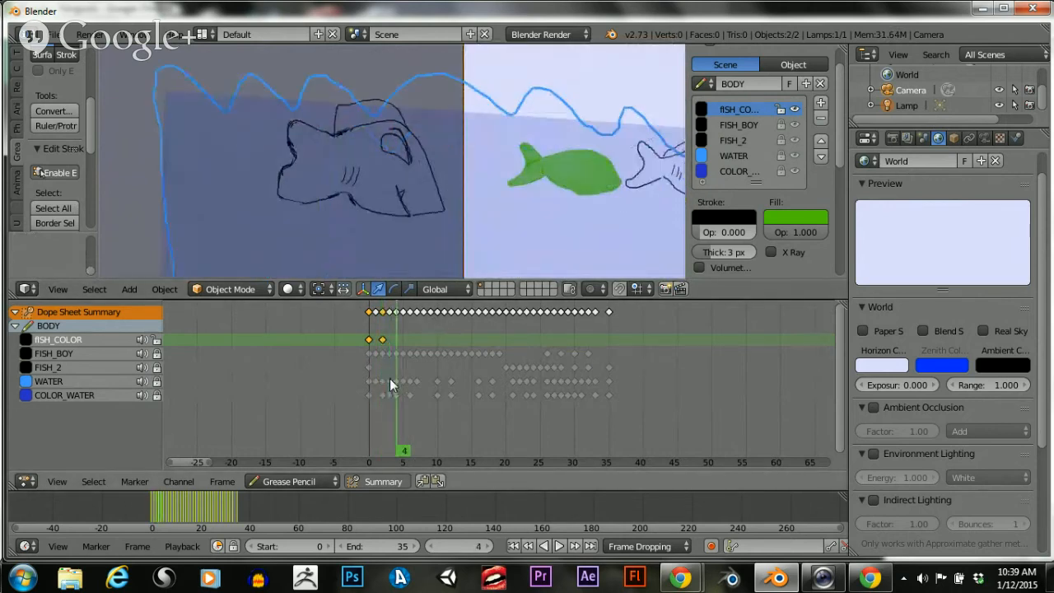
pyautogui.scroll(-3, 577, 193)
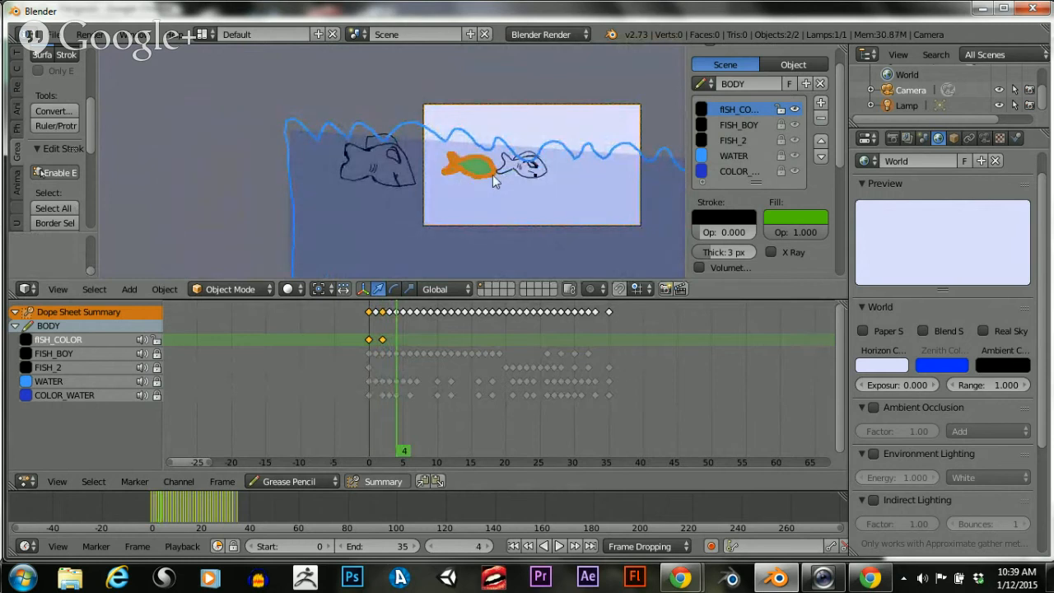
pyautogui.press('g')
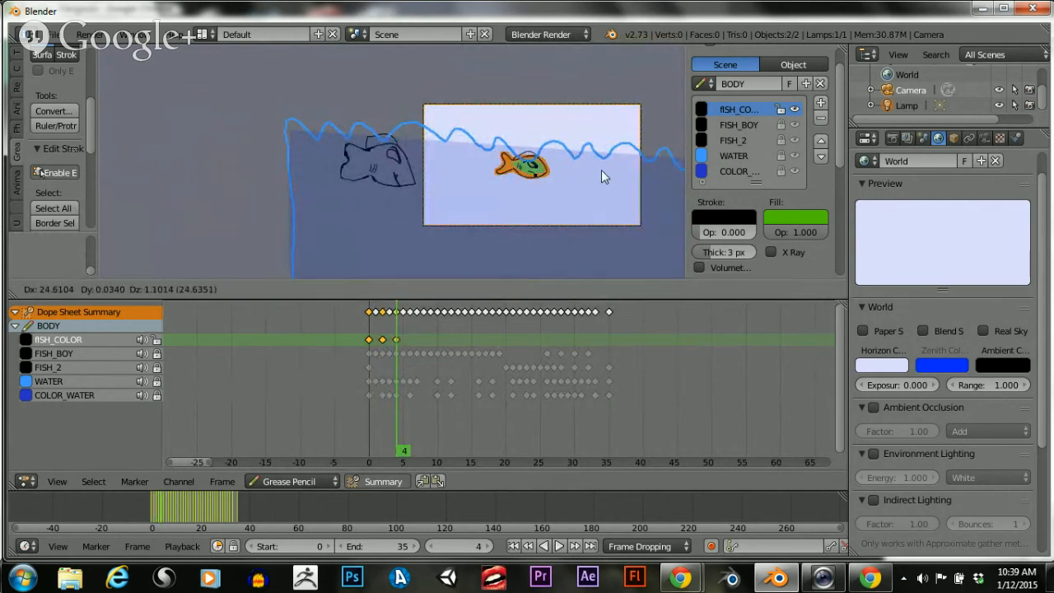
pyautogui.click(602, 170)
pyautogui.scroll(4, 490, 185)
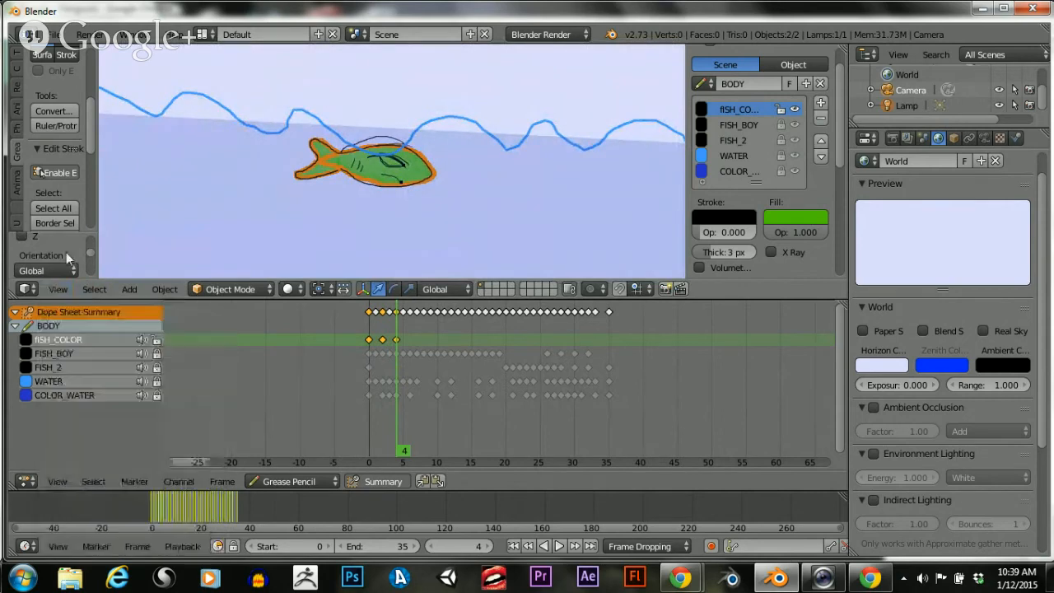
# Switch to the camera view and examine how the green fill fits the fish outline at frame 4
pyautogui.click(54, 289)
pyautogui.click(72, 351)
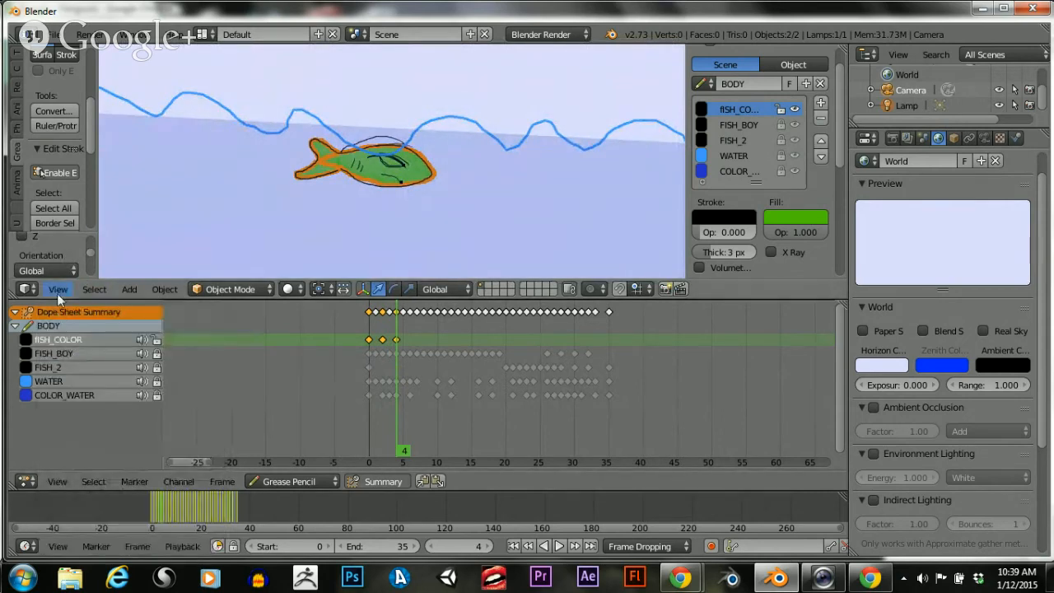
pyautogui.click(57, 290)
pyautogui.click(71, 353)
pyautogui.click(57, 289)
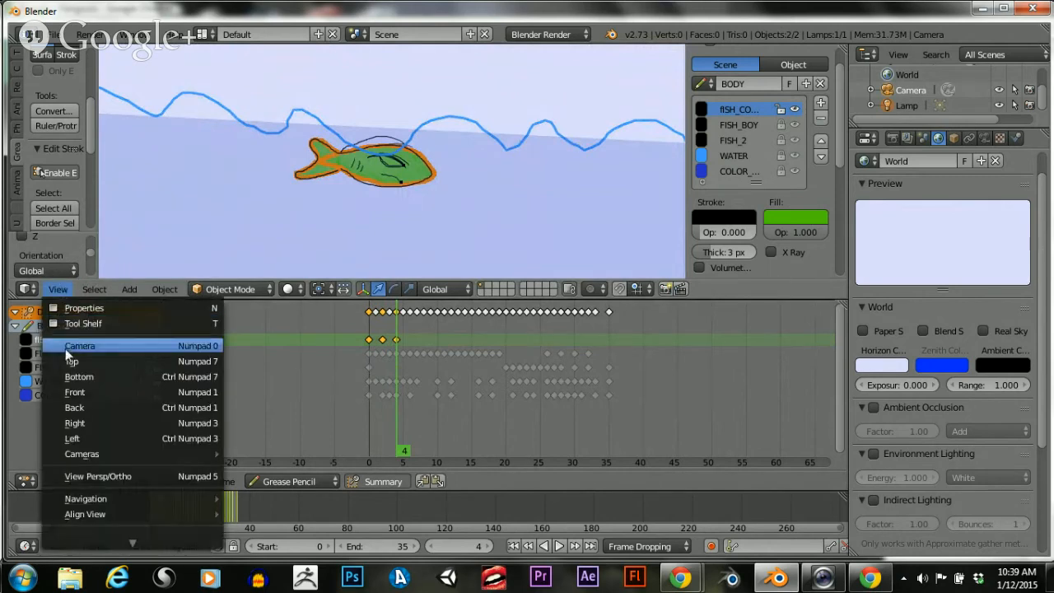
pyautogui.click(65, 348)
pyautogui.scroll(7, 369, 188)
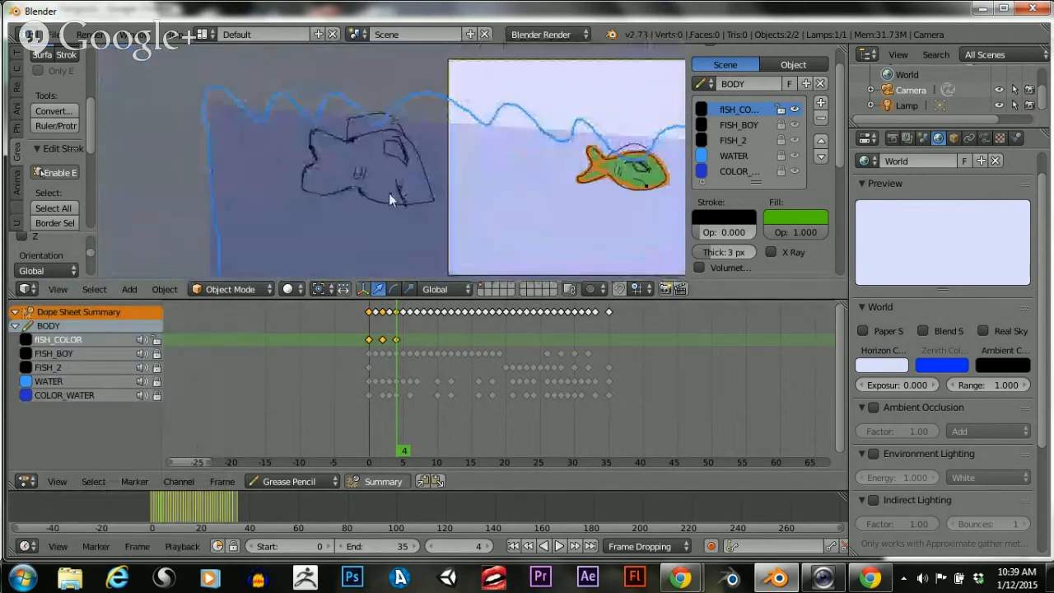
pyautogui.keyDown('shift'); pyautogui.moveTo(426, 187); pyautogui.dragTo(216, 163, button='middle'); pyautogui.keyUp('shift')
pyautogui.keyDown('shift'); pyautogui.moveTo(463, 150); pyautogui.dragTo(421, 181, button='middle'); pyautogui.keyUp('shift')
pyautogui.scroll(3, 374, 155)
pyautogui.scroll(-2, 363, 158)
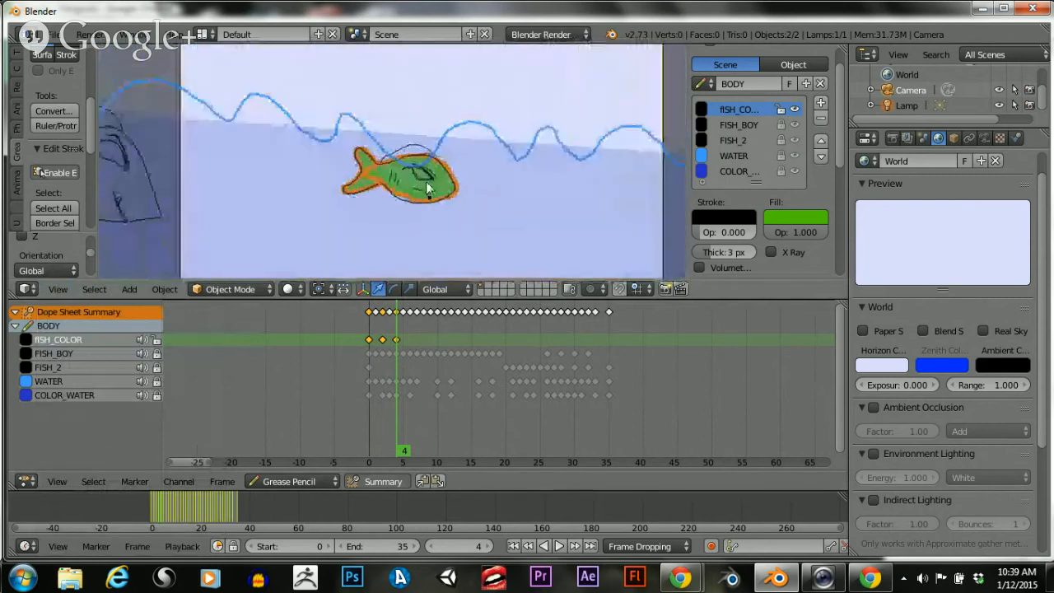
pyautogui.scroll(2, 419, 174)
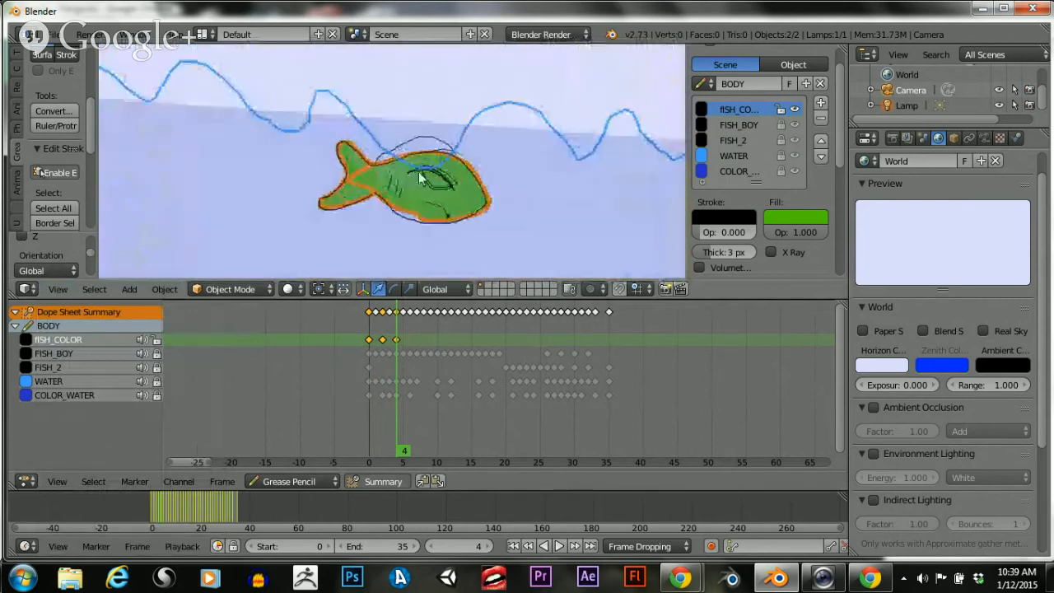
pyautogui.scroll(-3, 410, 183)
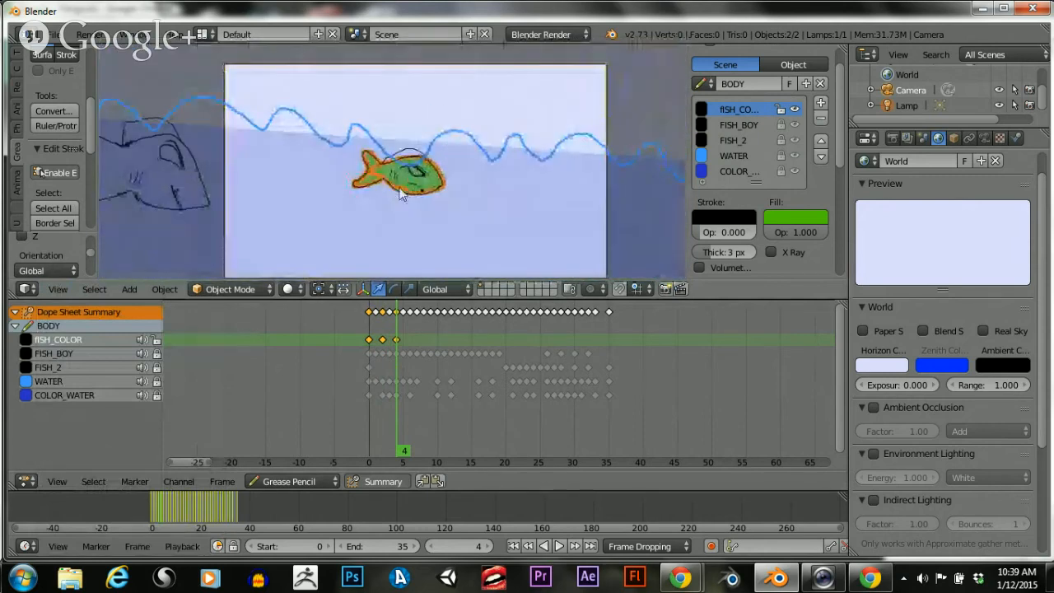
pyautogui.scroll(3, 401, 194)
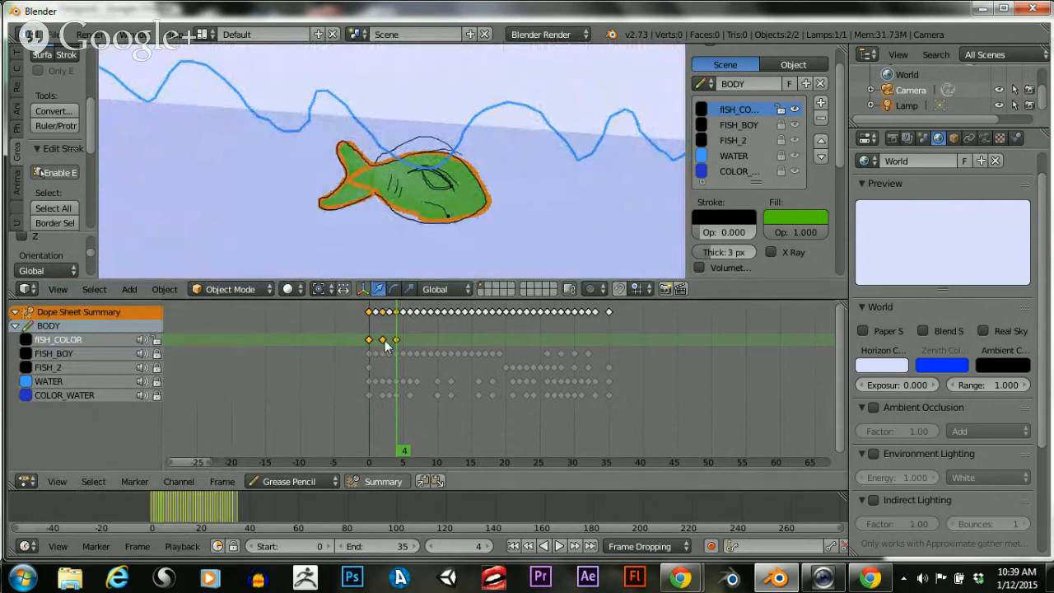
pyautogui.scroll(3, 381, 253)
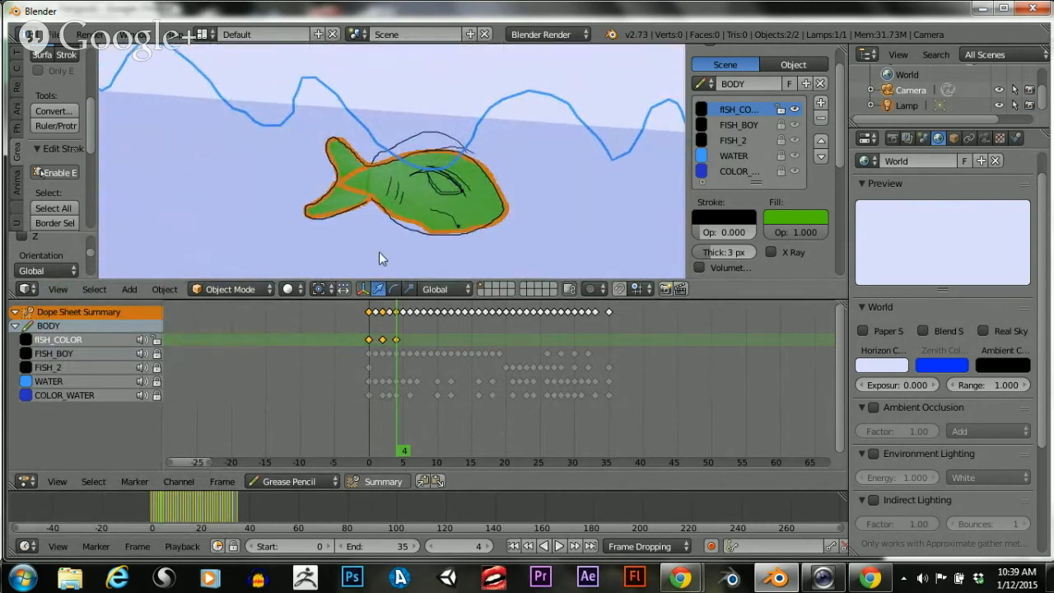
pyautogui.scroll(-2, 391, 242)
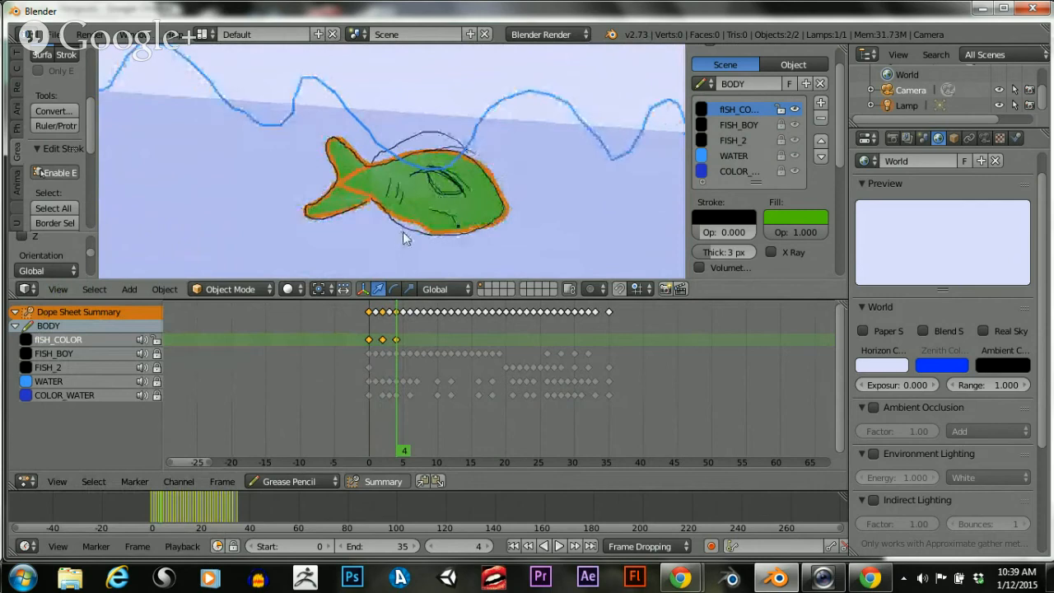
pyautogui.scroll(1, 375, 234)
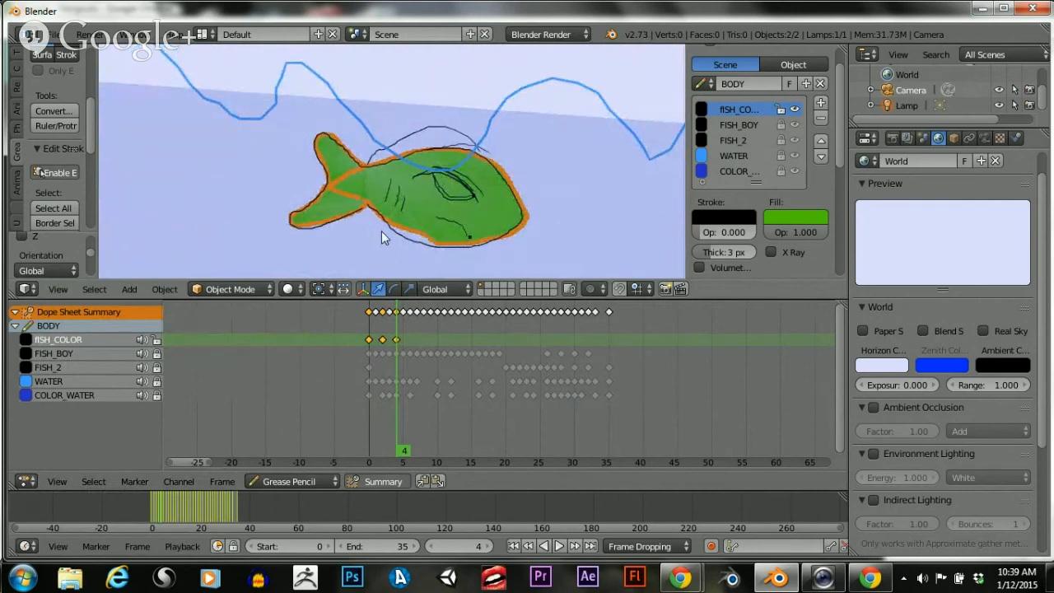
pyautogui.scroll(-1, 382, 231)
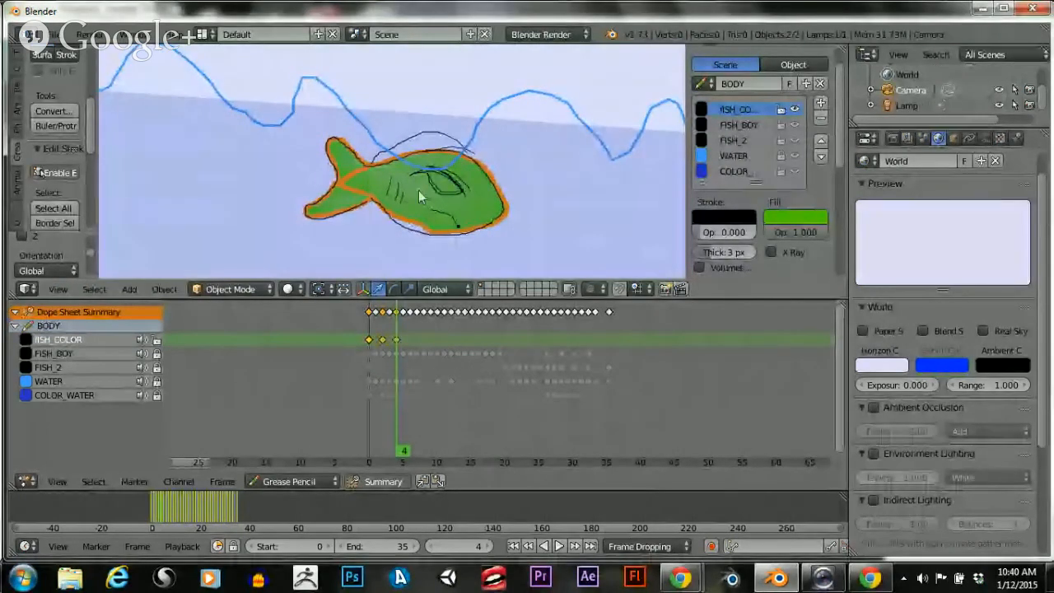
# Go to frame 6 and move the green fill about 45 units in X onto the outlined fish
pyautogui.moveTo(397, 352); pyautogui.dragTo(407, 357)
pyautogui.scroll(5, 461, 181)
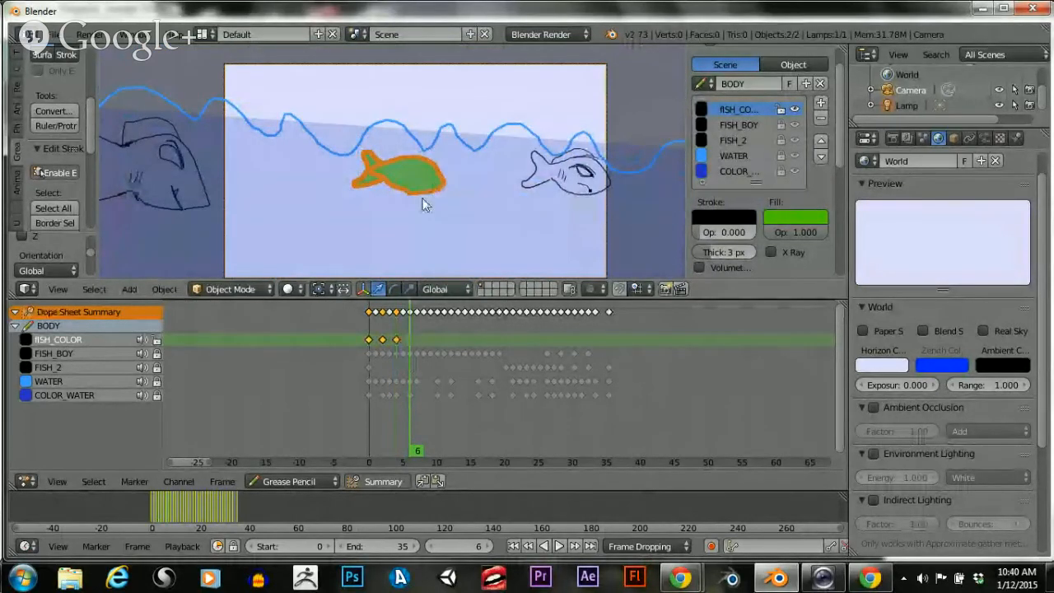
pyautogui.press('g')
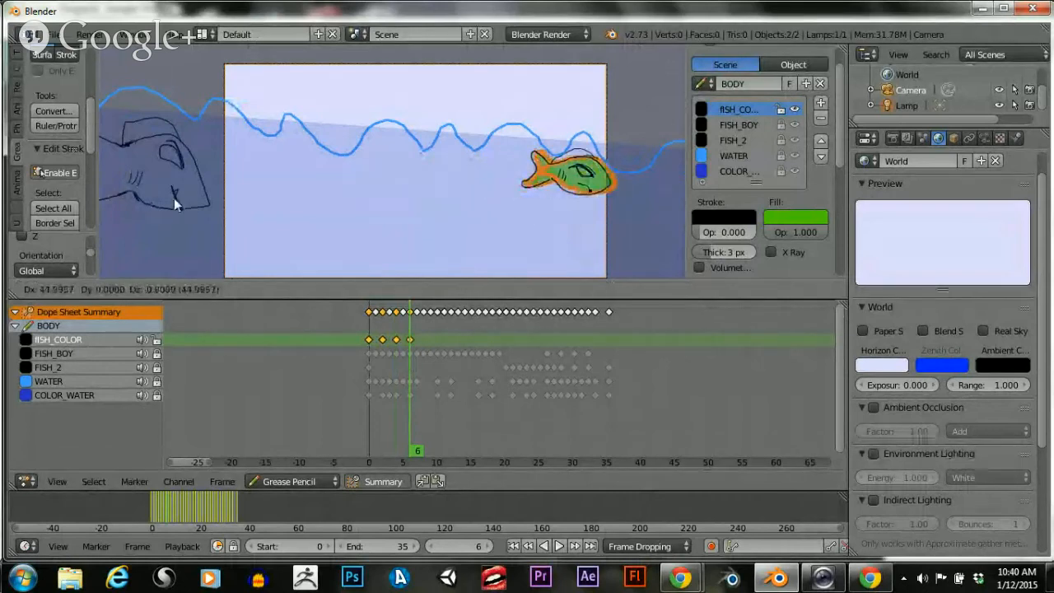
pyautogui.click(174, 198)
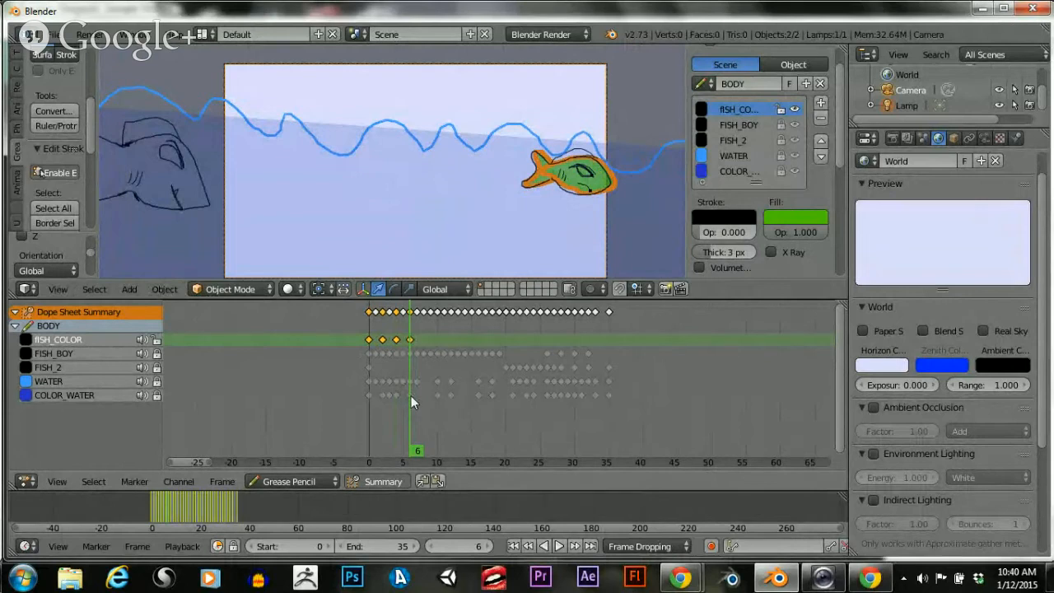
# Go to frame 7 and move the fill about 19.8 units in X and 1.1 in Z onto the outlined fish
pyautogui.scroll(3, 411, 396)
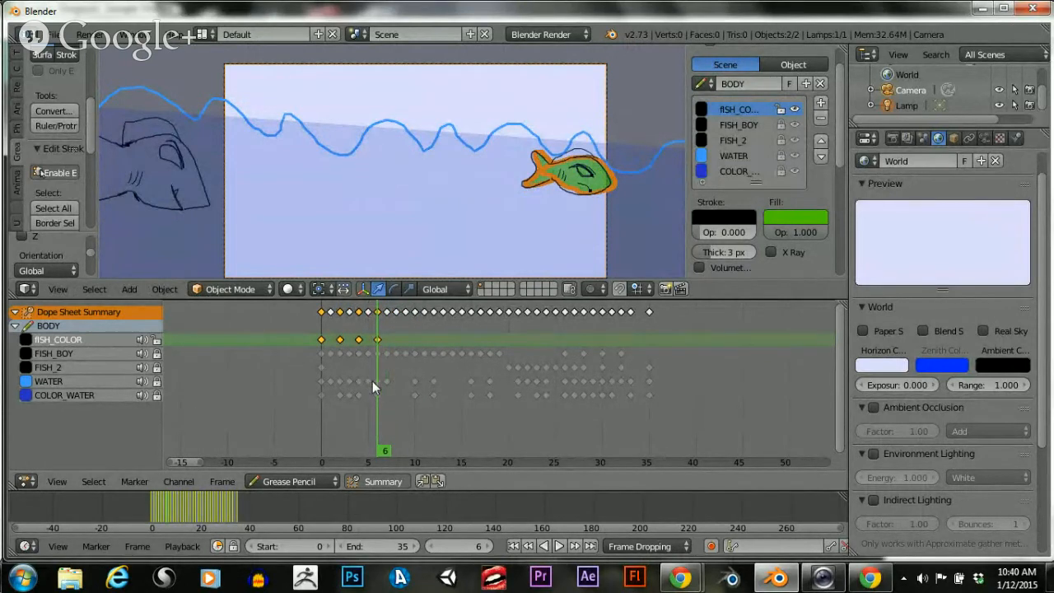
pyautogui.moveTo(376, 389)
pyautogui.mouseDown()
pyautogui.moveTo(405, 388)
pyautogui.moveTo(387, 395)
pyautogui.mouseUp()
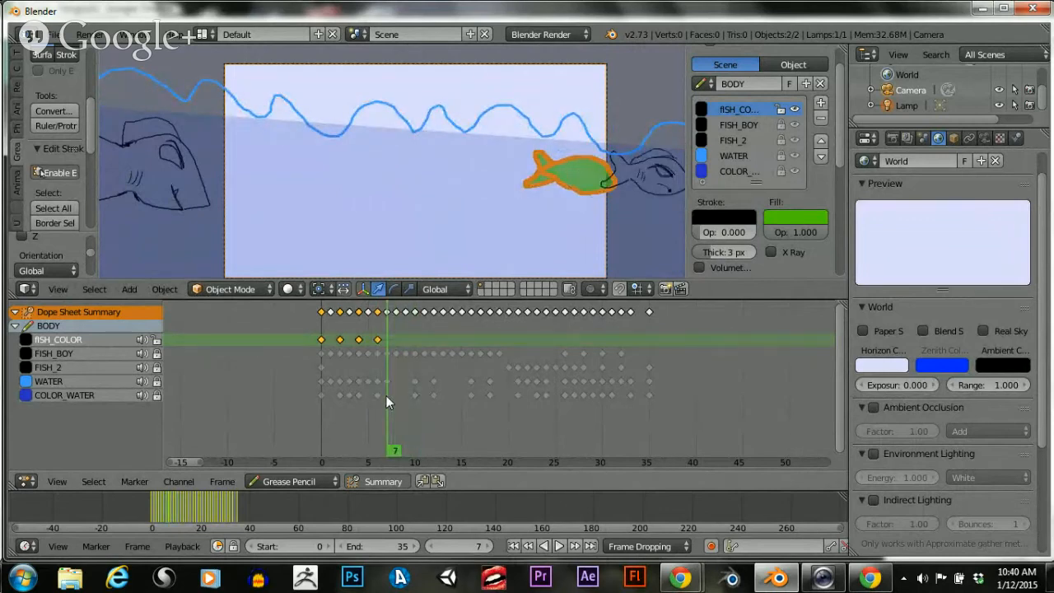
pyautogui.scroll(-3, 560, 215)
pyautogui.press('g')
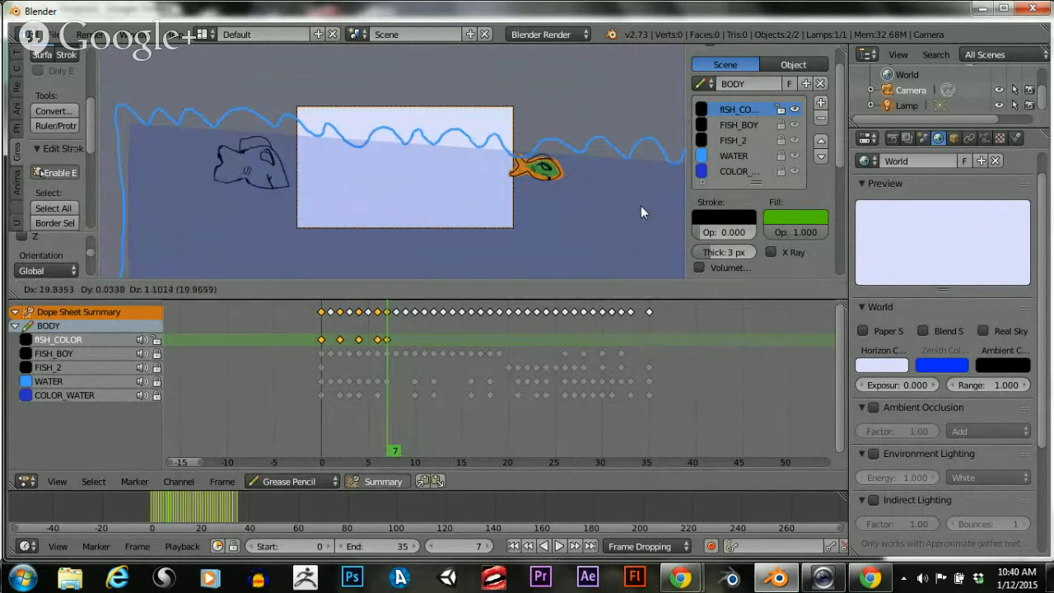
pyautogui.click(642, 204)
pyautogui.scroll(4, 593, 188)
pyautogui.scroll(-2, 600, 195)
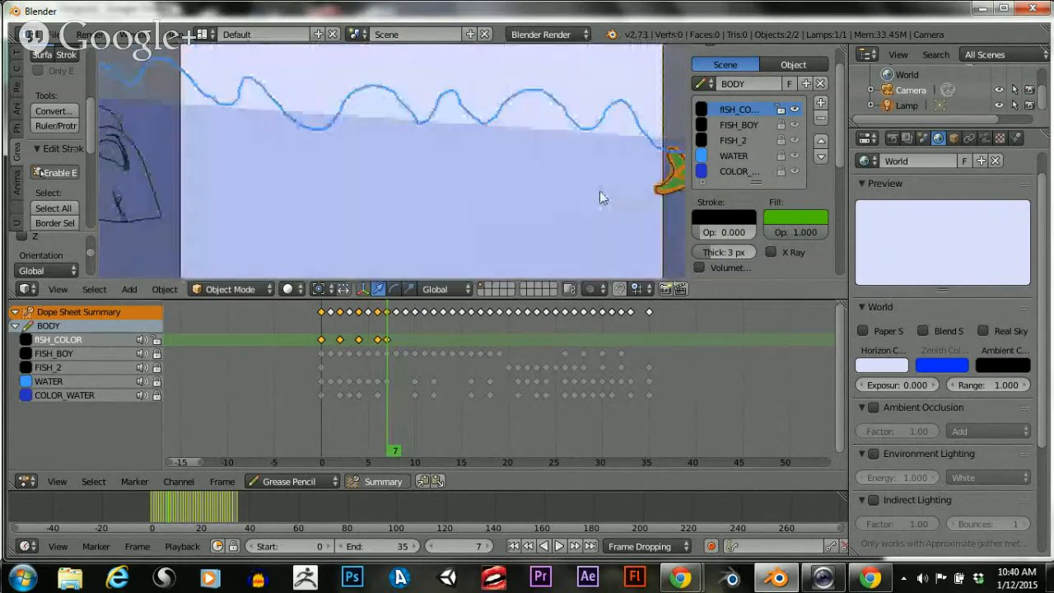
pyautogui.scroll(2, 601, 193)
pyautogui.keyDown('shift'); pyautogui.moveTo(585, 171); pyautogui.dragTo(342, 145, button='middle'); pyautogui.keyUp('shift')
pyautogui.scroll(1, 342, 145)
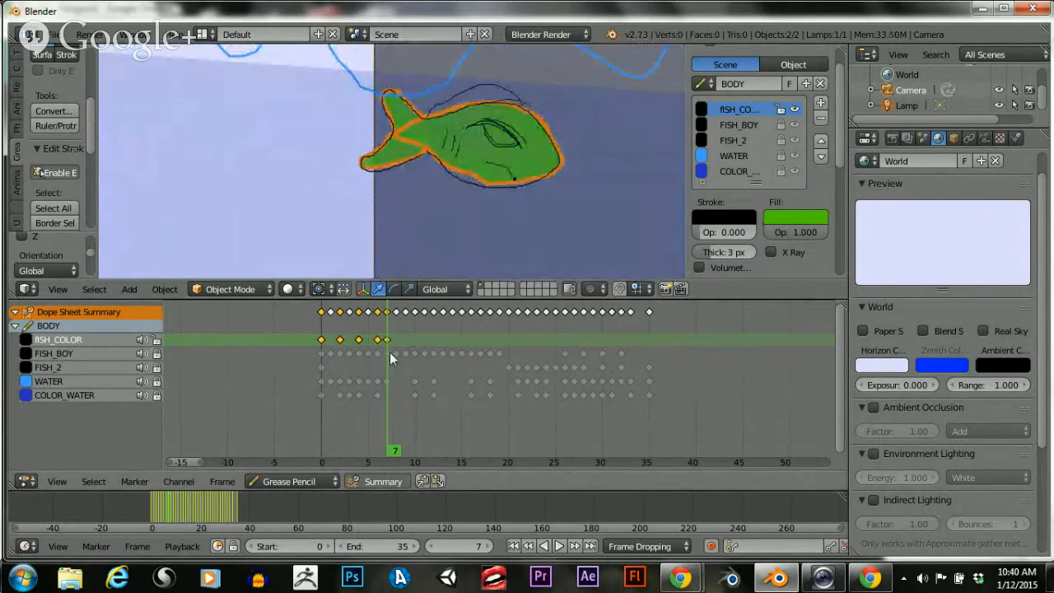
# Compare frames 7 and 8, then mirror the fill strokes across the X axis at frame 8 to face the opposite way
pyautogui.press('Right')
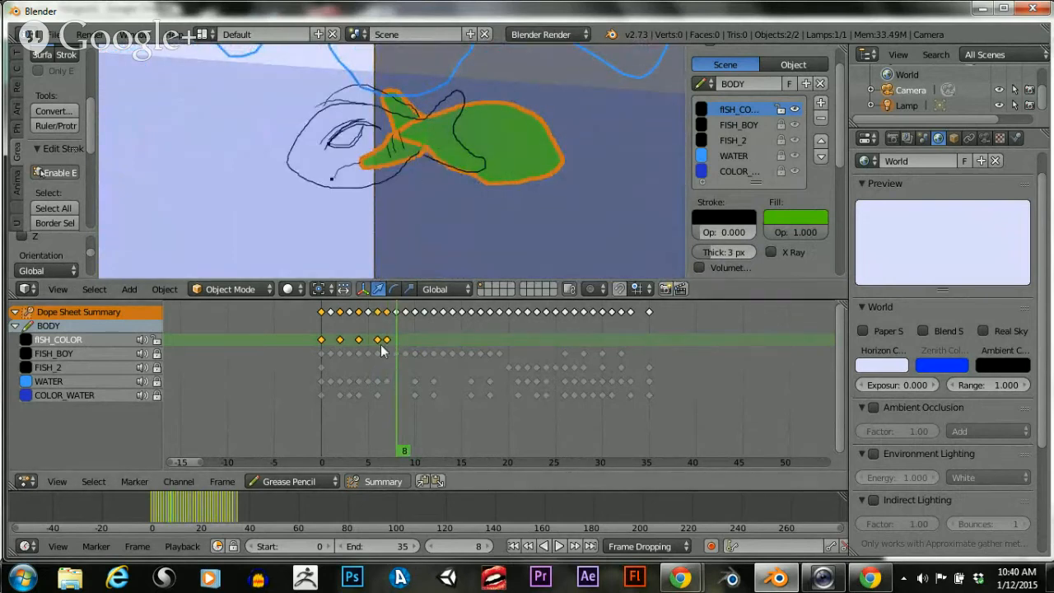
pyautogui.click(388, 355)
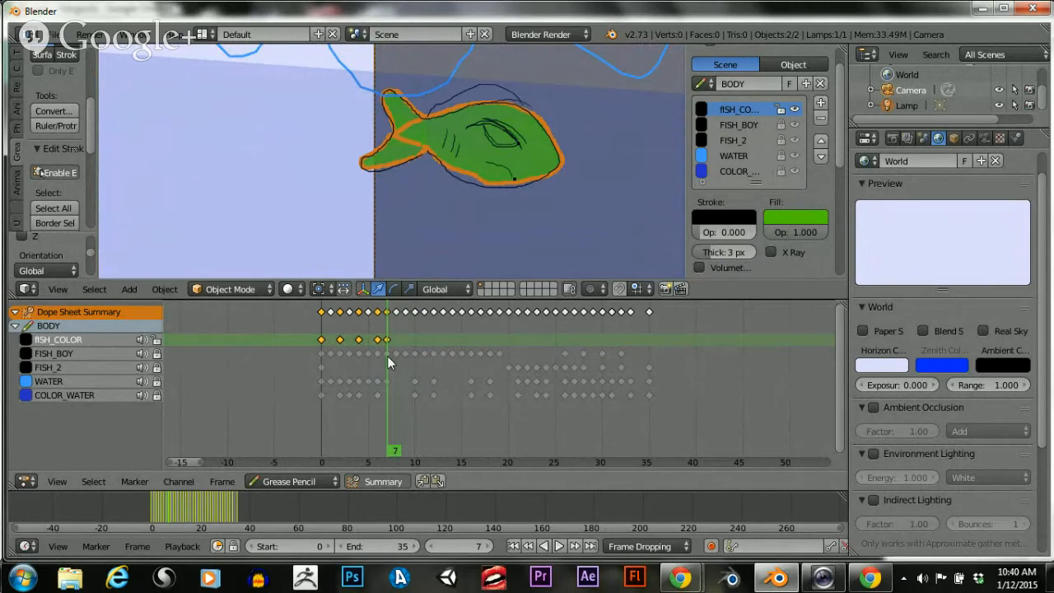
pyautogui.press('Right')
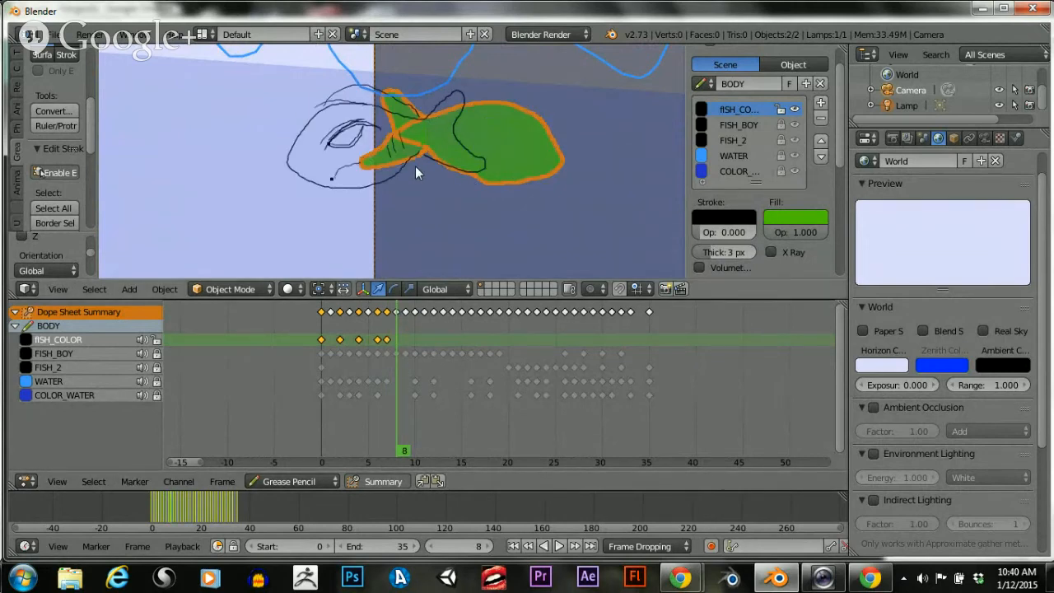
pyautogui.scroll(-5, 31, 163)
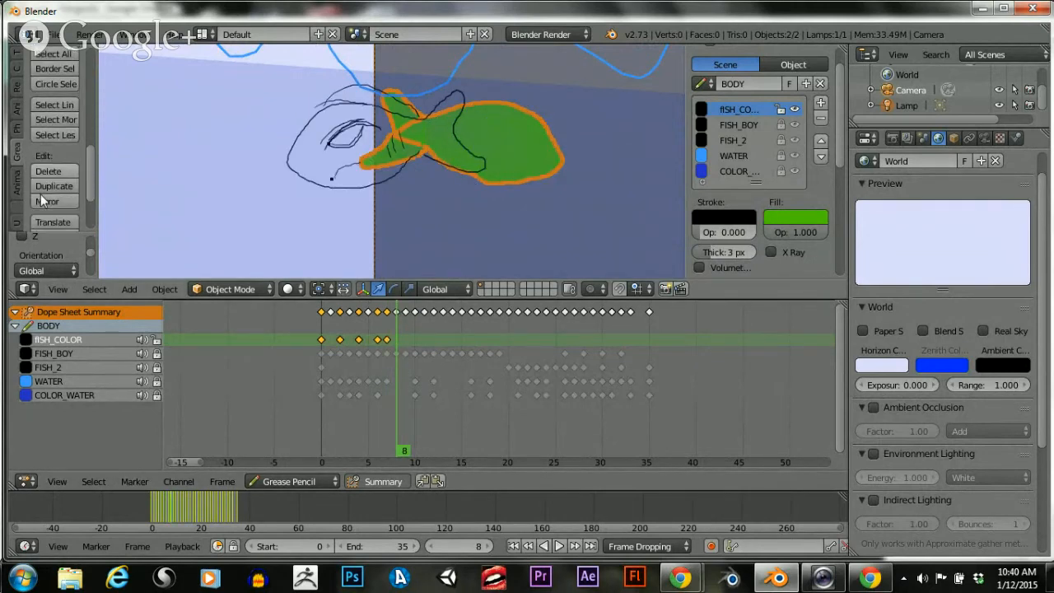
pyautogui.scroll(-2, 41, 194)
pyautogui.click(50, 173)
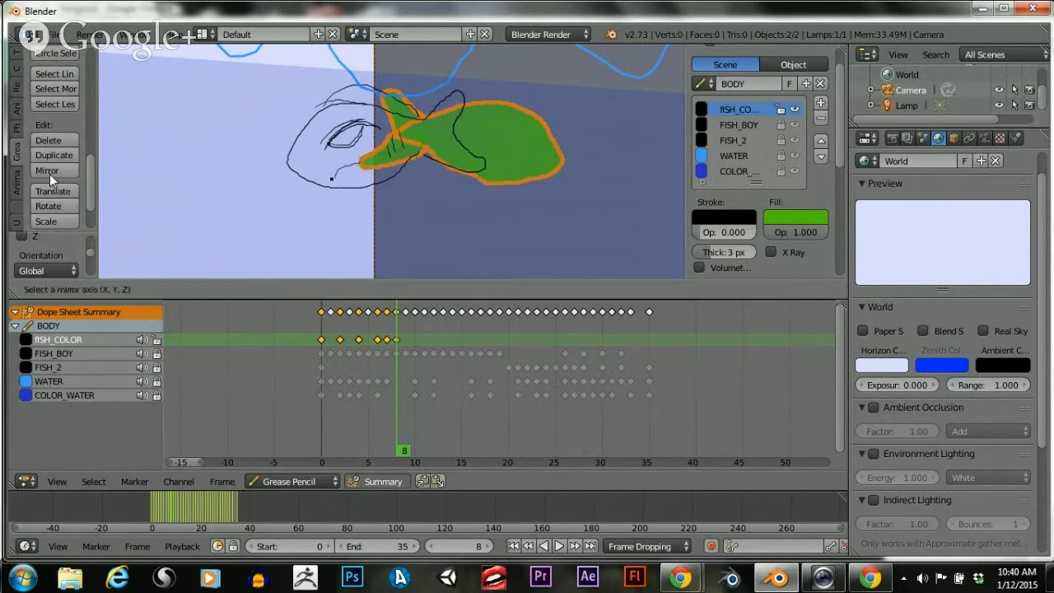
pyautogui.press('x')
pyautogui.click(49, 174)
# Move the mirrored fill about -9 units in X onto the frame 8 fish outline and adjust it about -1.04 along global Y
pyautogui.press('g')
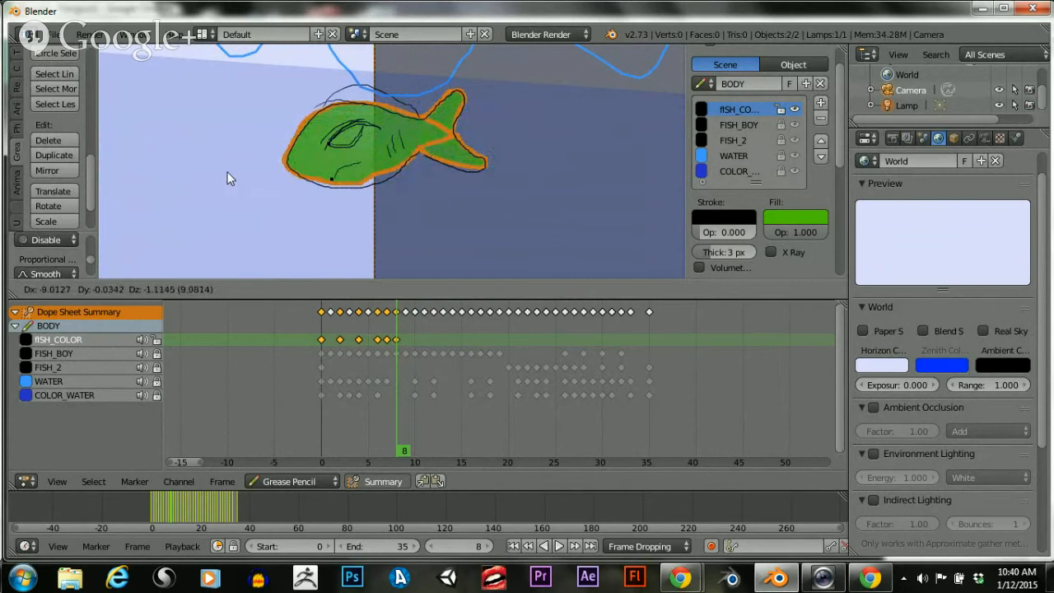
pyautogui.click(308, 158)
pyautogui.press('g')
pyautogui.click(309, 181)
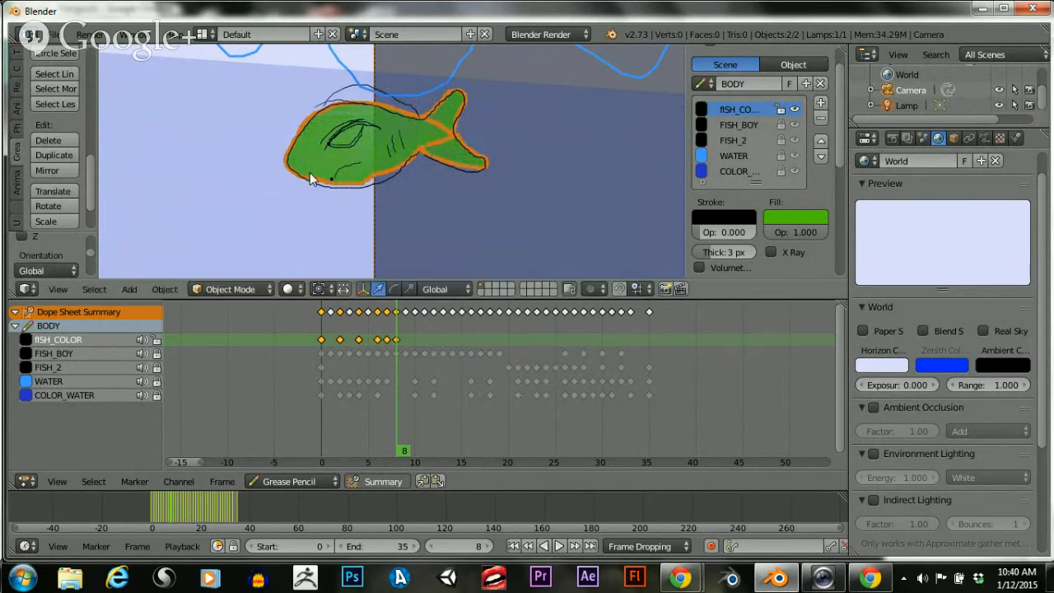
pyautogui.press('g')
pyautogui.press('y')
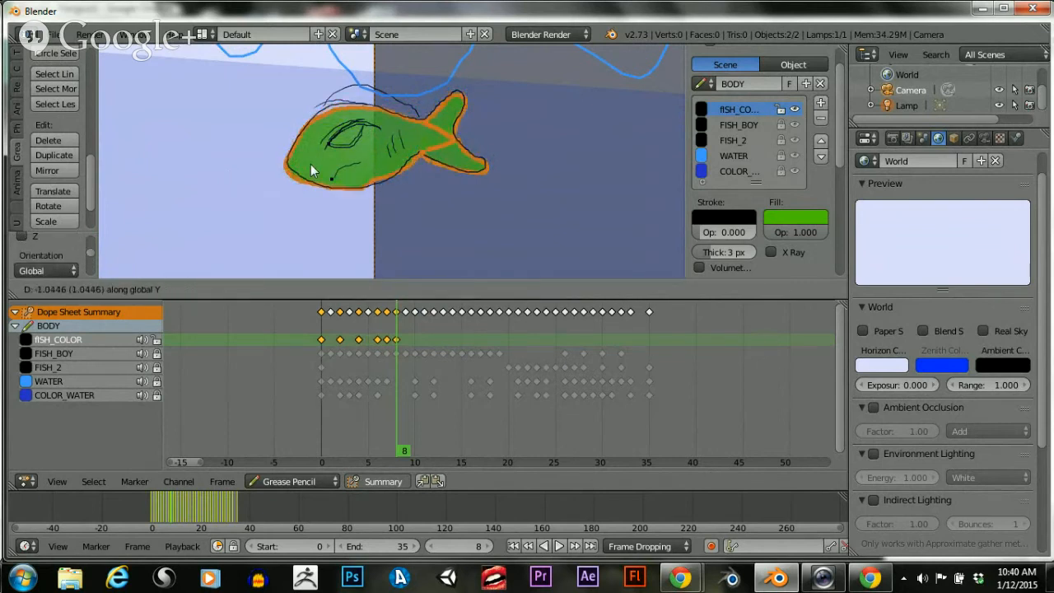
pyautogui.click(311, 164)
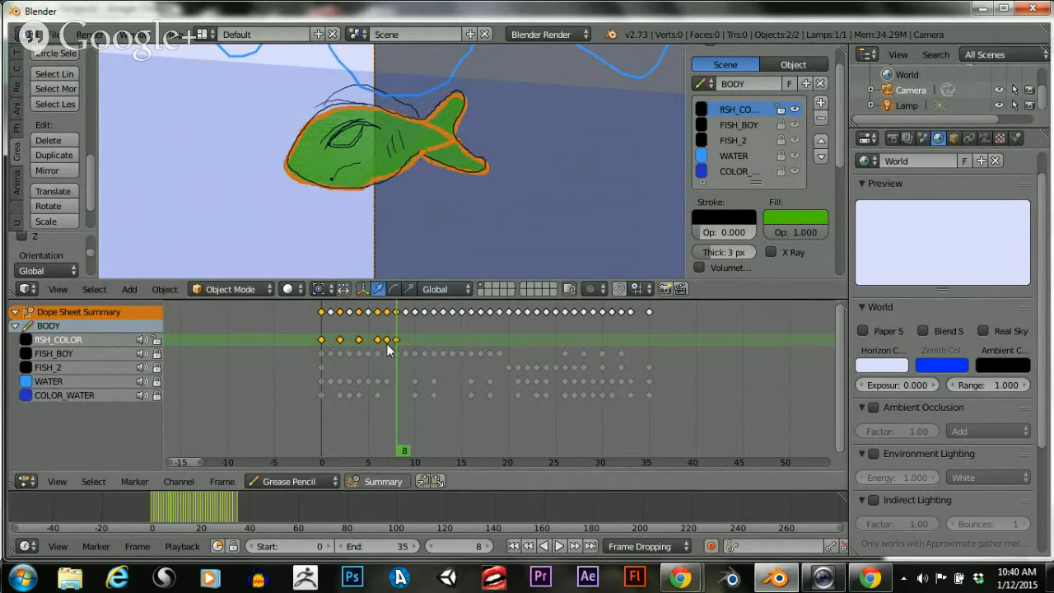
# Go to frame 9 and move the green fill toward negative X onto the outlined fish
pyautogui.scroll(-3, 371, 195)
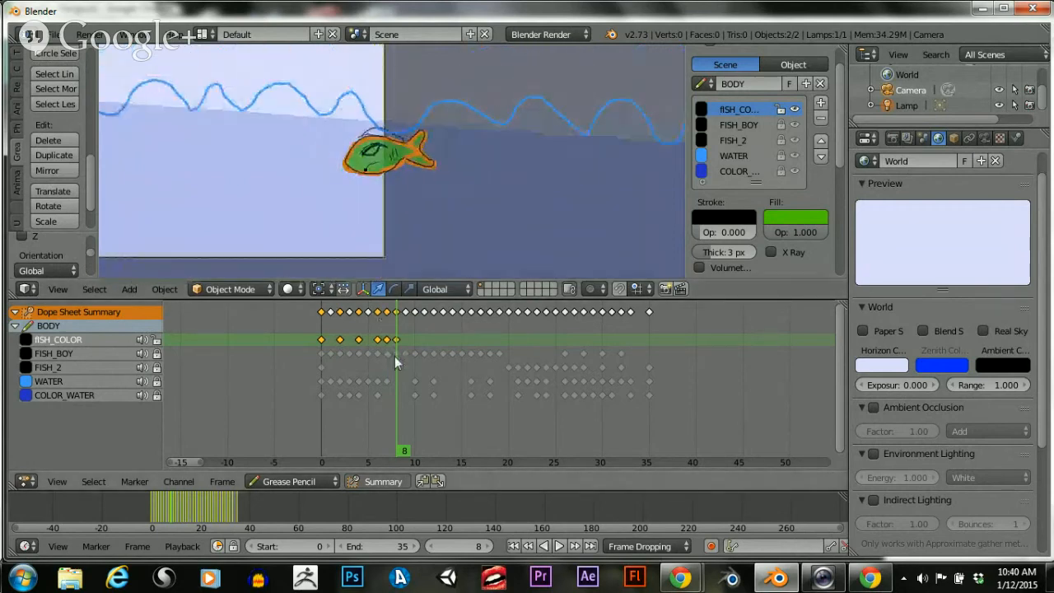
pyautogui.moveTo(394, 356); pyautogui.dragTo(407, 355)
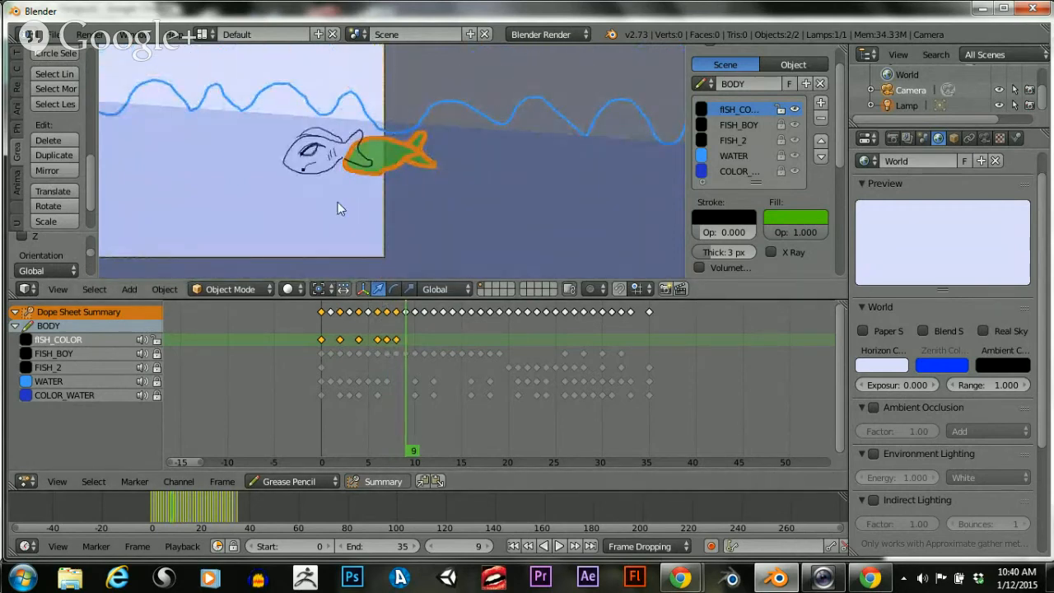
pyautogui.press('g')
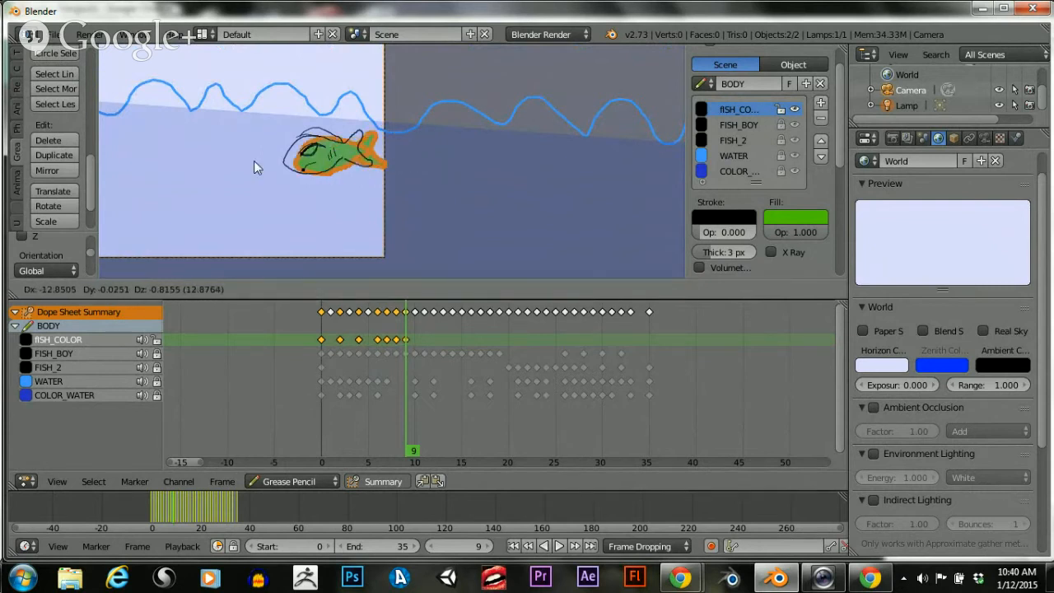
pyautogui.click(234, 162)
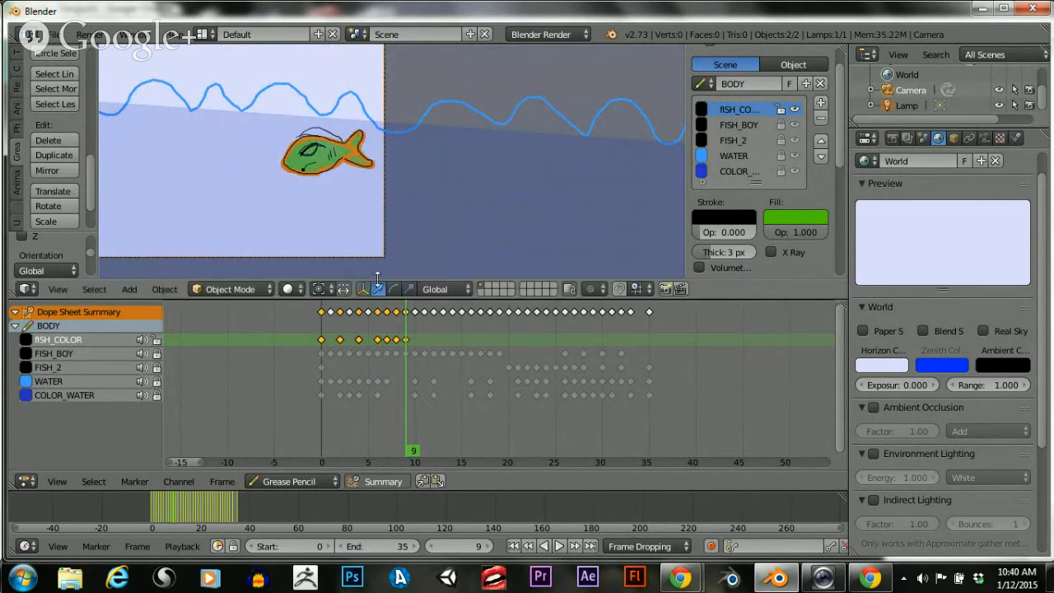
# Go to frame 11 and move the fill about -38.9 units in X onto the outlined fish
pyautogui.click(421, 373)
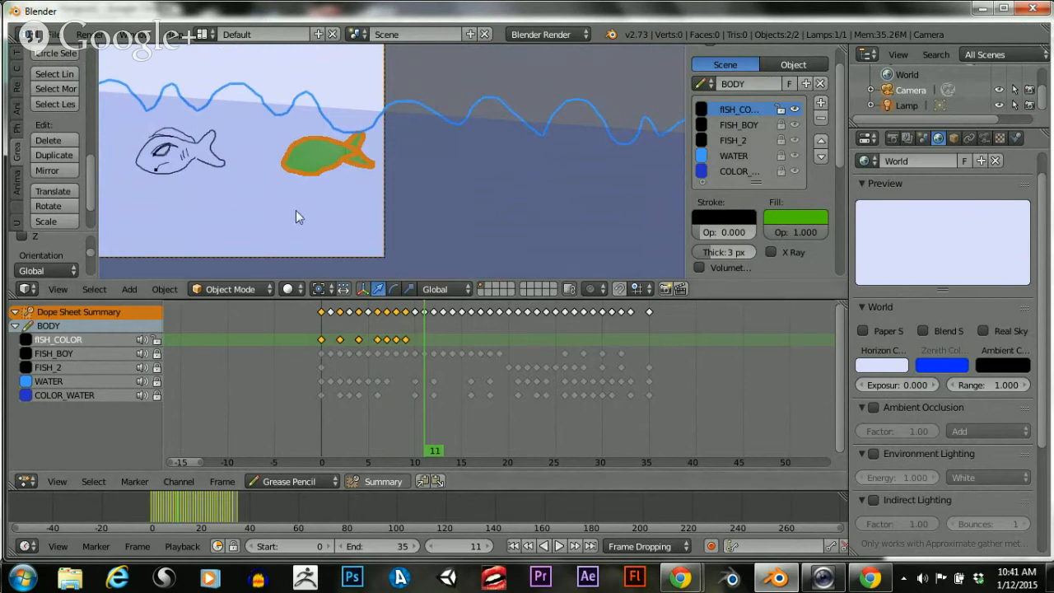
pyautogui.scroll(-3, 313, 194)
pyautogui.press('g')
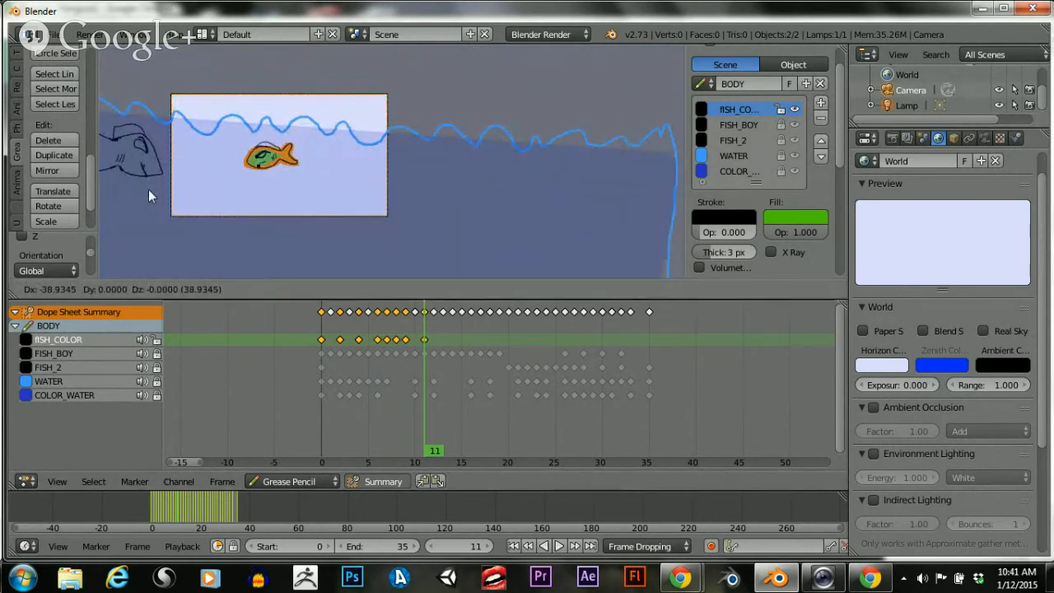
pyautogui.click(149, 190)
pyautogui.scroll(3, 238, 165)
pyautogui.scroll(-2, 235, 168)
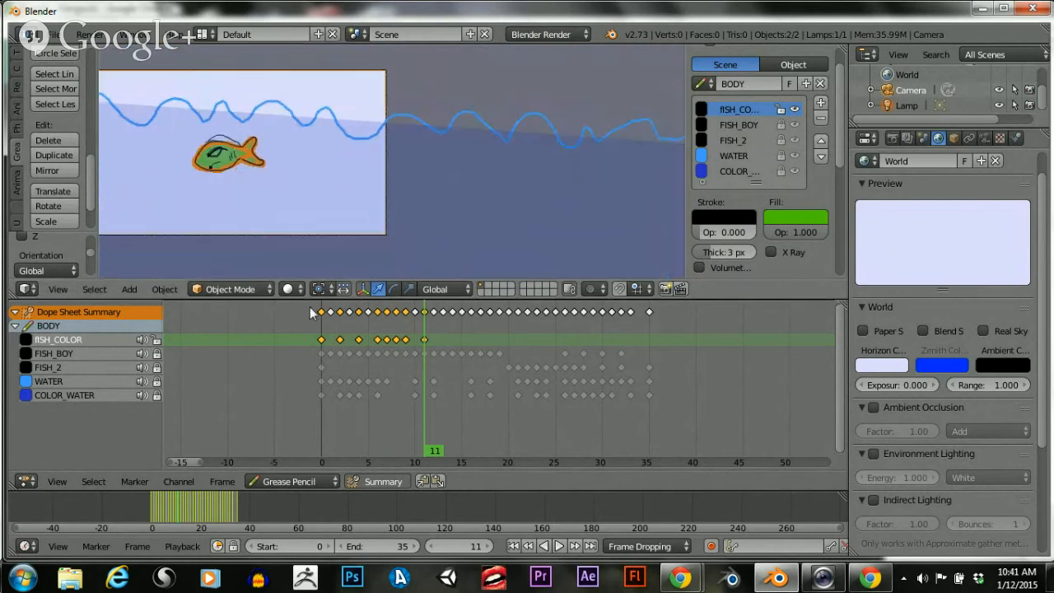
# Go to frame 12, move the fill toward negative X onto the outlined fish and inspect the fit up close
pyautogui.click(432, 386)
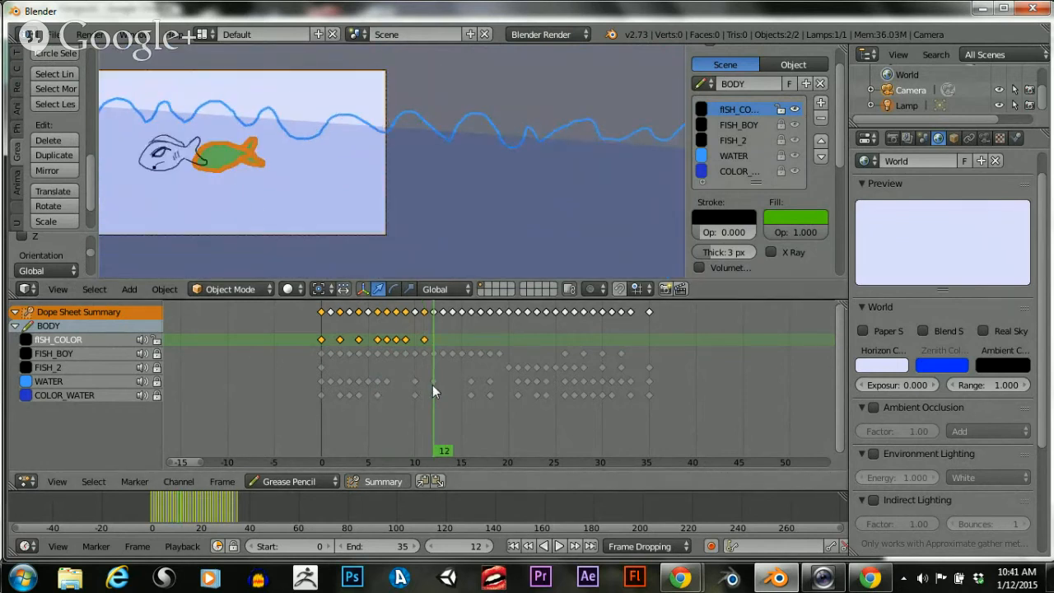
pyautogui.moveTo(432, 385)
pyautogui.mouseDown()
pyautogui.moveTo(422, 386)
pyautogui.moveTo(435, 384)
pyautogui.mouseUp()
pyautogui.press('Right')
pyautogui.press('g')
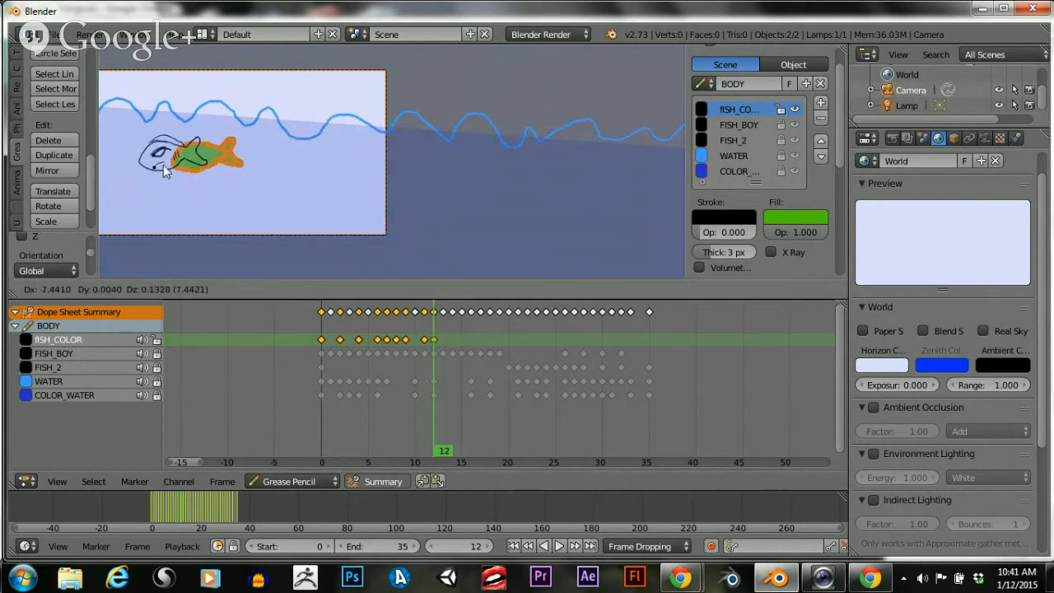
pyautogui.click(98, 163)
pyautogui.scroll(-3, 211, 187)
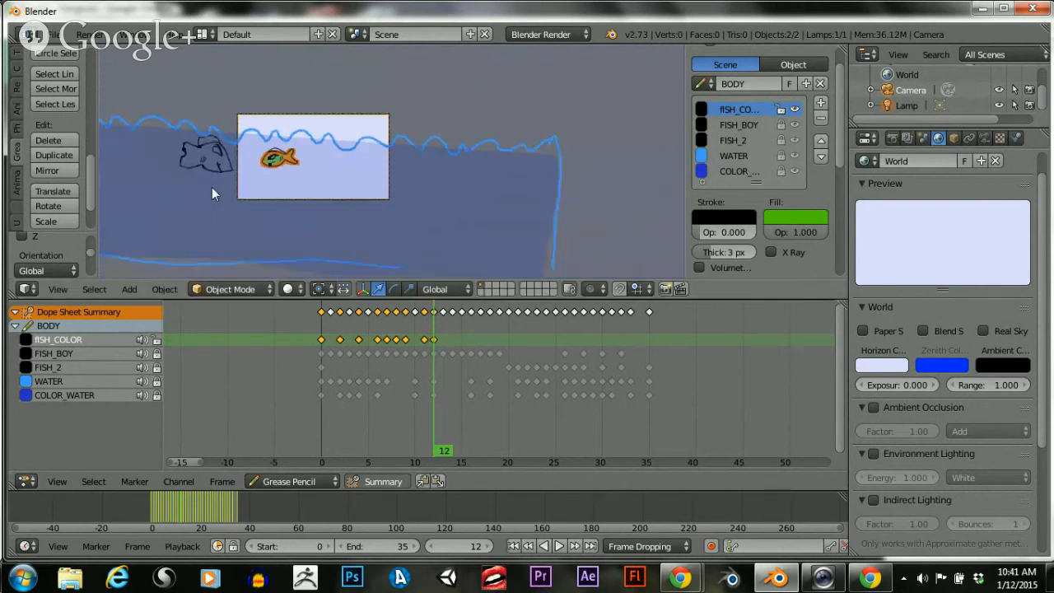
pyautogui.scroll(3, 293, 216)
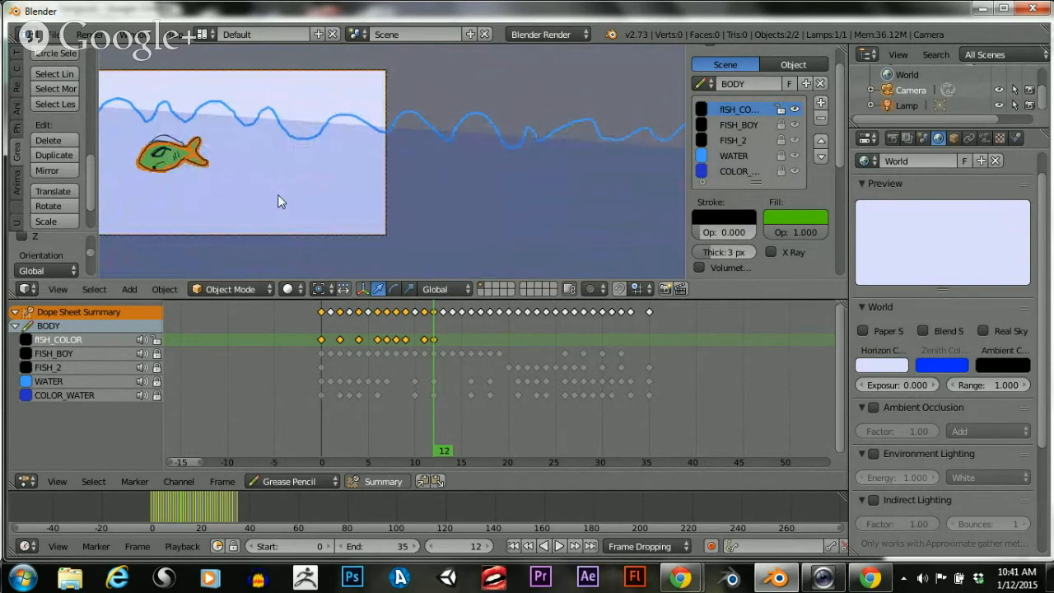
pyautogui.keyDown('shift'); pyautogui.moveTo(278, 195); pyautogui.dragTo(405, 175, button='middle'); pyautogui.keyUp('shift')
pyautogui.scroll(3, 412, 255)
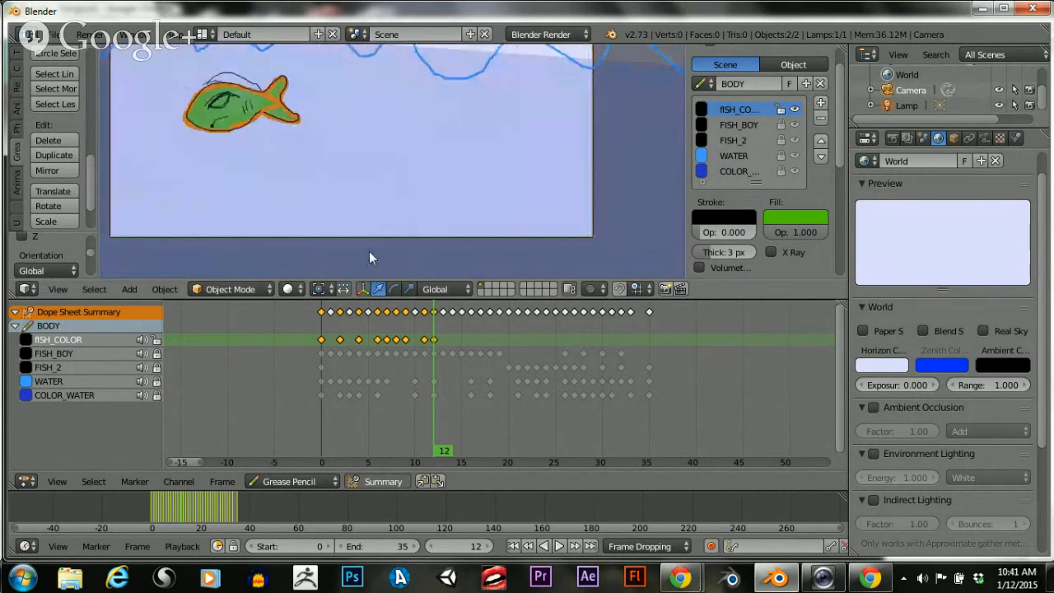
# Go to frame 13, move the fill onto the fish outline at the camera frame's edge and nudge it about 1.1 units in X
pyautogui.click(441, 374)
pyautogui.scroll(-4, 267, 151)
pyautogui.press('g')
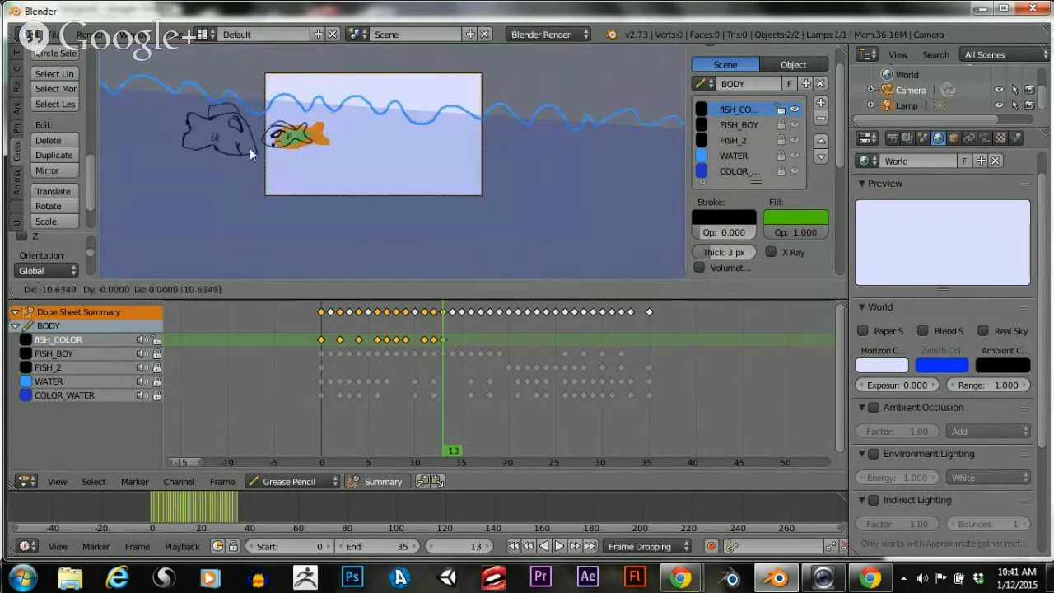
pyautogui.click(223, 149)
pyautogui.press('g')
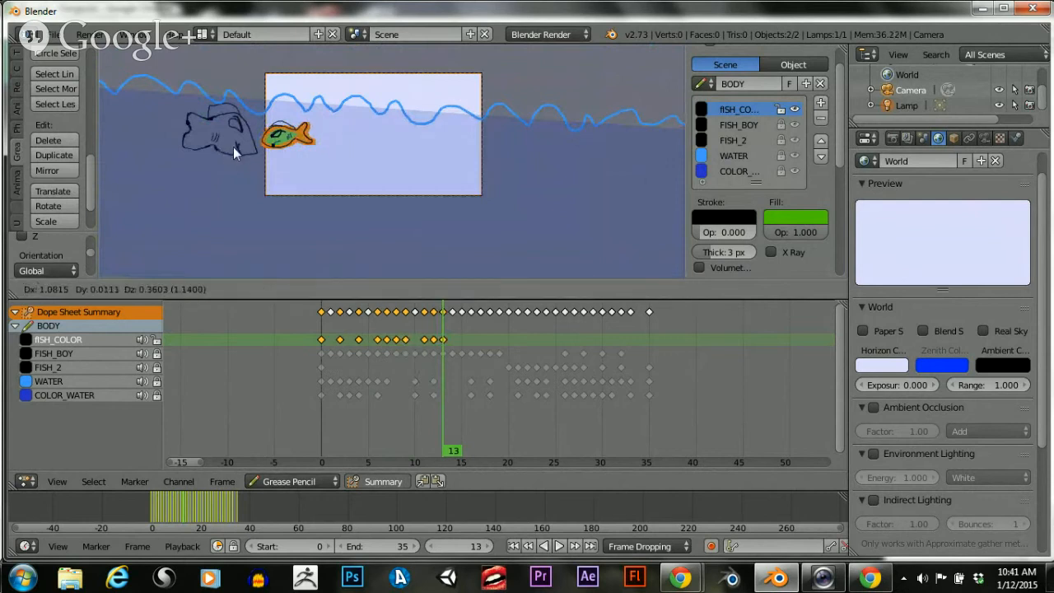
pyautogui.click(233, 147)
# Go to frame 14, move the fill onto the small fish outline overlapping the big fish's head and refine its placement
pyautogui.press('Right')
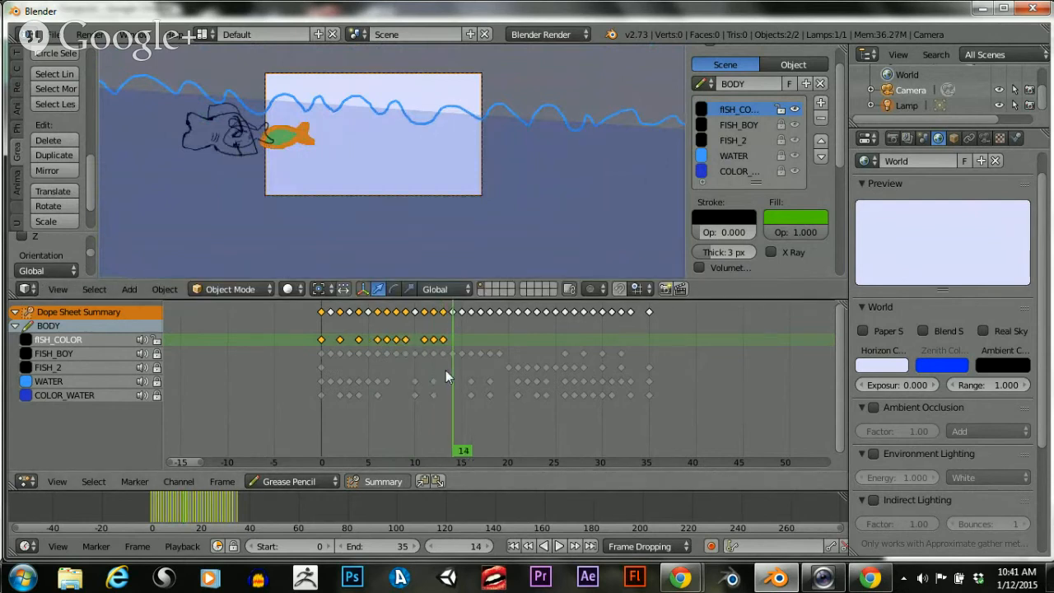
pyautogui.scroll(3, 174, 140)
pyautogui.press('g')
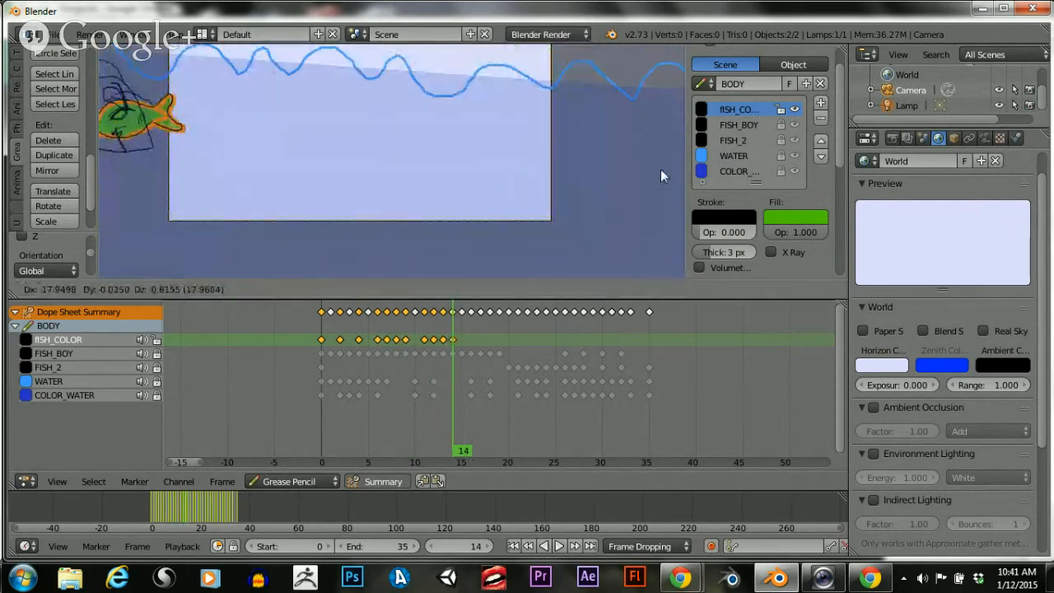
pyautogui.click(661, 168)
pyautogui.scroll(-2, 360, 132)
pyautogui.press('g')
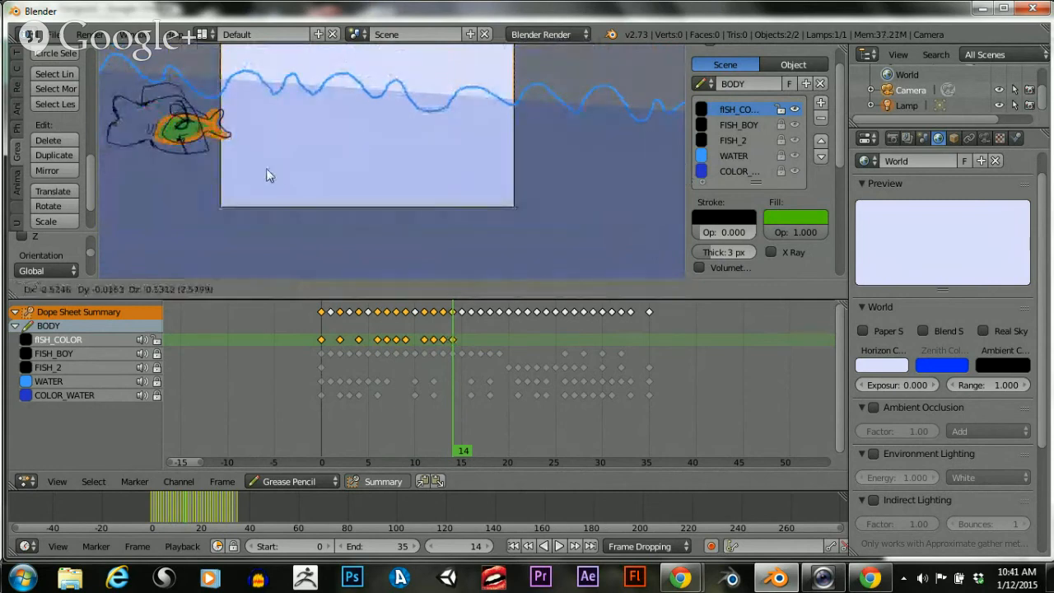
pyautogui.click(275, 166)
# Go to frame 15 and move the fill about -4.9 units in X onto the small fish outline
pyautogui.click(461, 345)
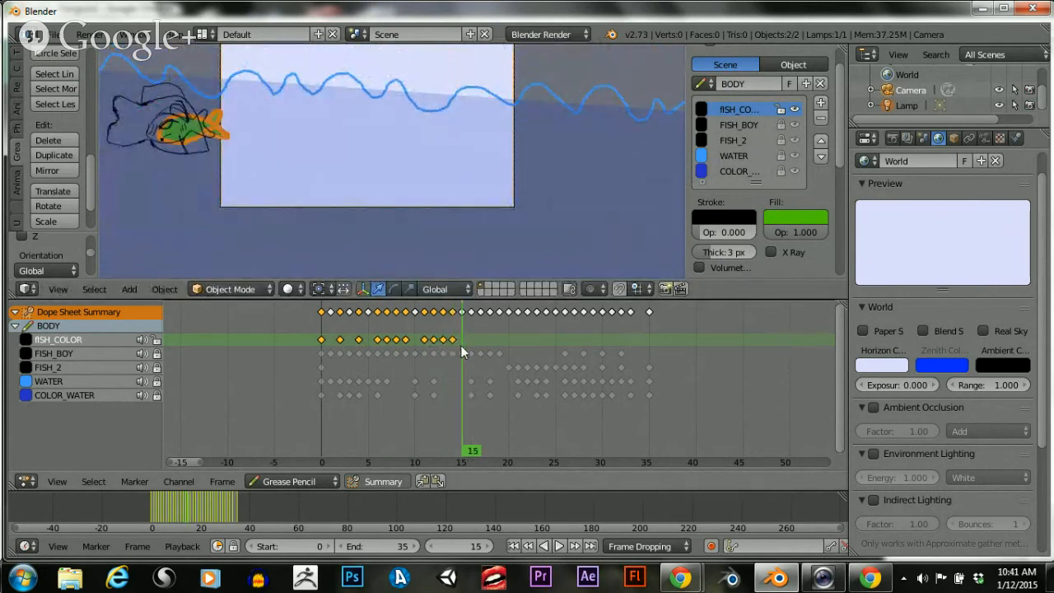
pyautogui.press('g')
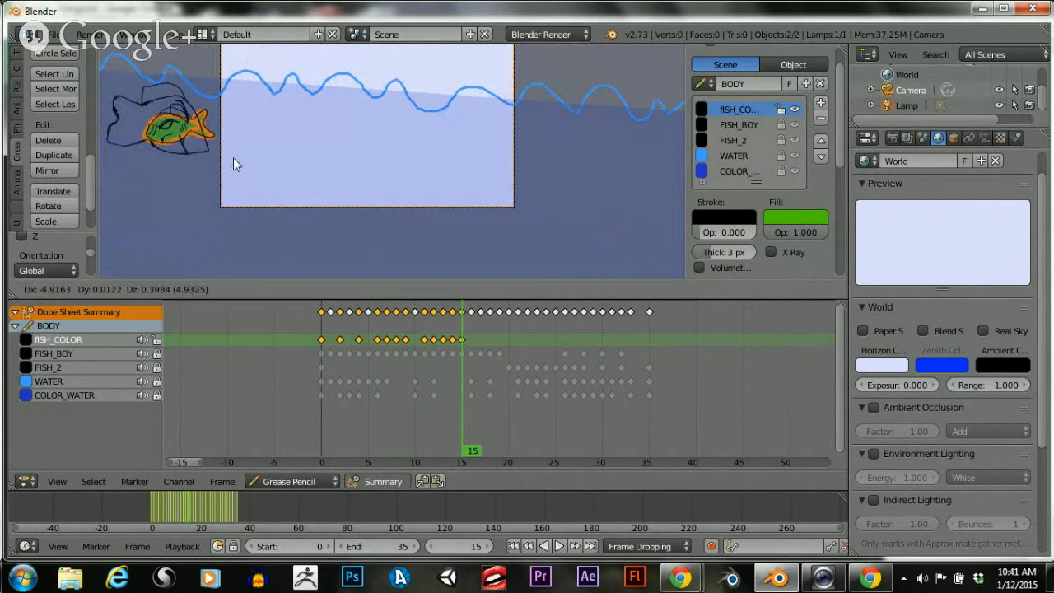
pyautogui.click(234, 163)
# Go to frame 16 and mirror the green fill along global X so it faces the opposite way
pyautogui.click(469, 357)
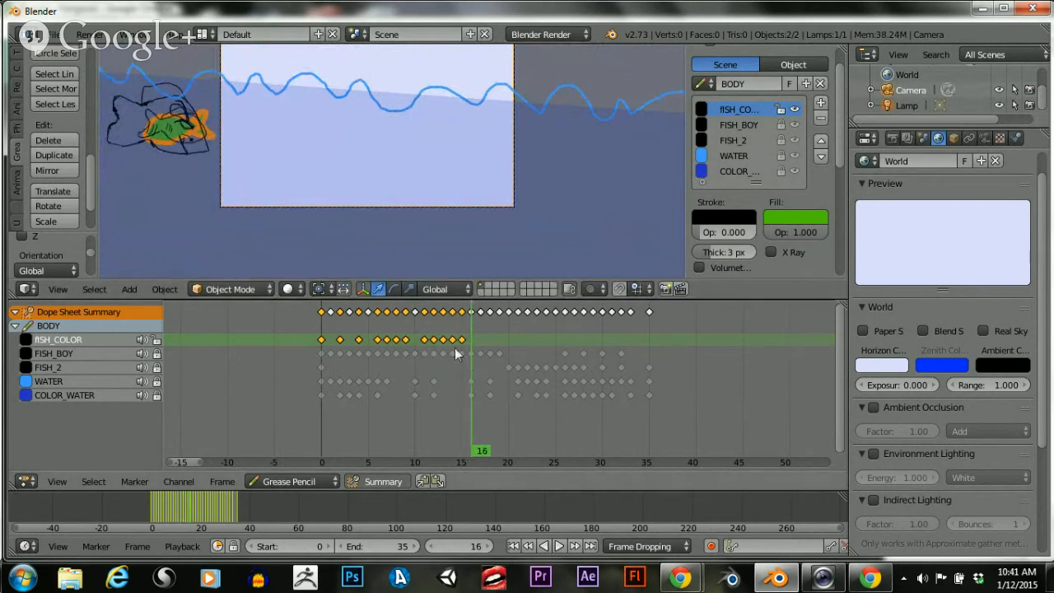
pyautogui.scroll(2, 217, 187)
pyautogui.scroll(-1, 216, 187)
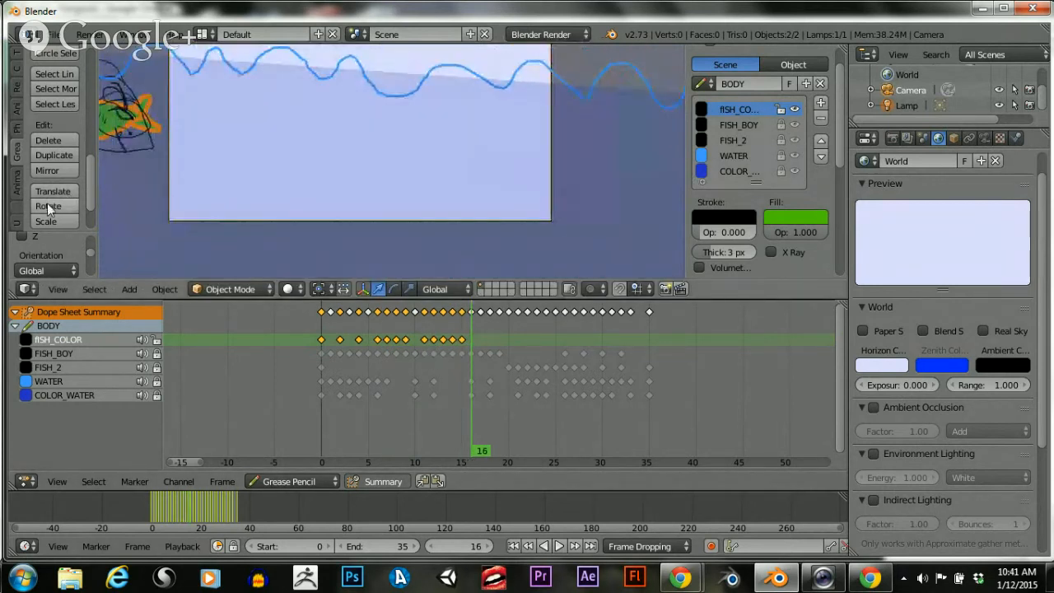
pyautogui.click(47, 169)
pyautogui.press('x')
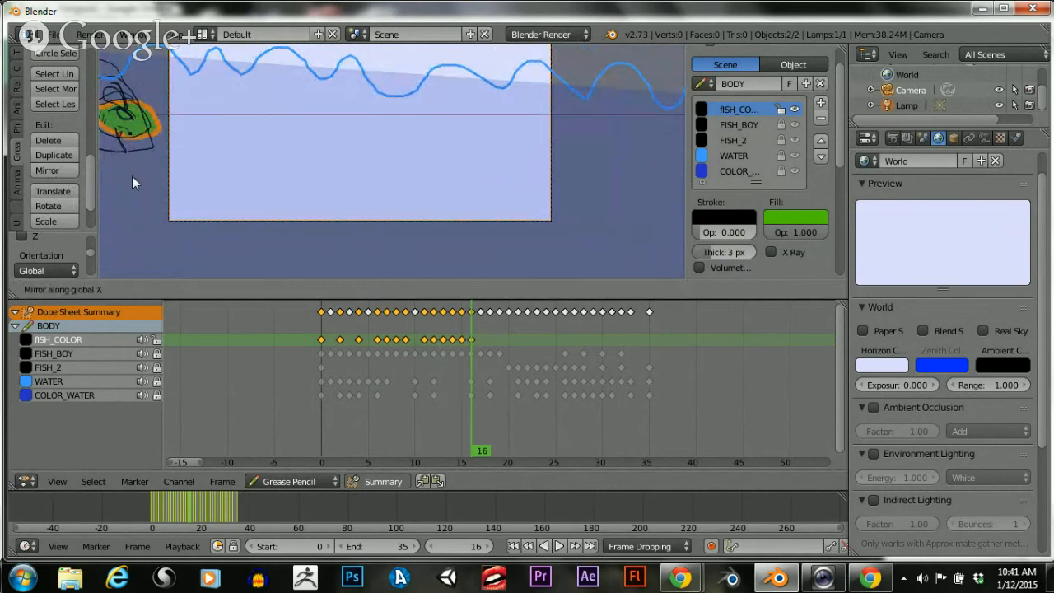
pyautogui.click(132, 177)
# Move the mirrored fill onto the small fish outline and refine its placement, including a nudge of about 0.45 units along Y
pyautogui.keyDown('shift'); pyautogui.moveTo(240, 155); pyautogui.dragTo(463, 192, button='middle'); pyautogui.keyUp('shift')
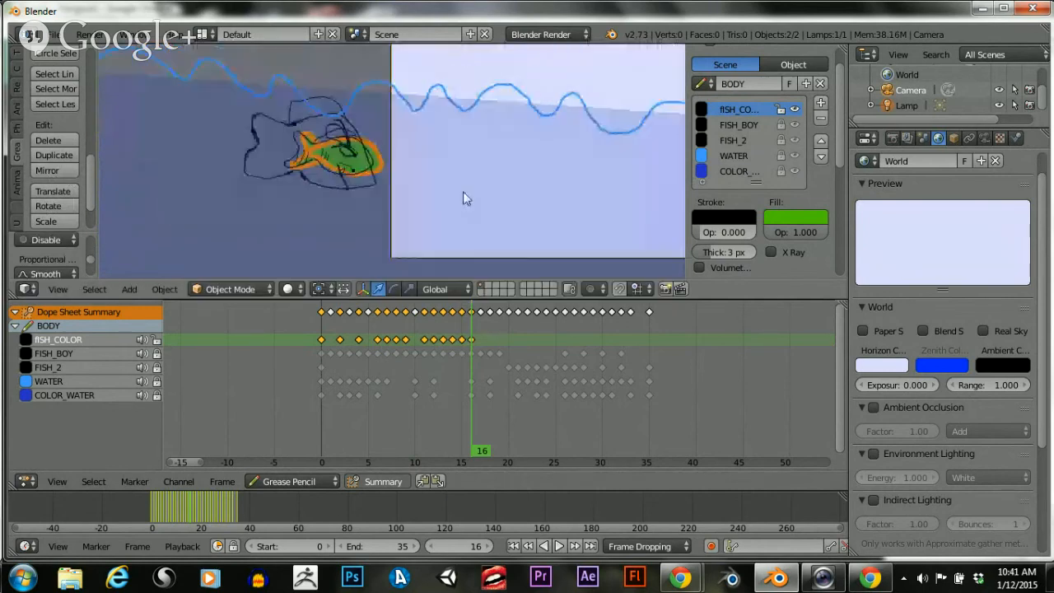
pyautogui.scroll(4, 463, 191)
pyautogui.press('g')
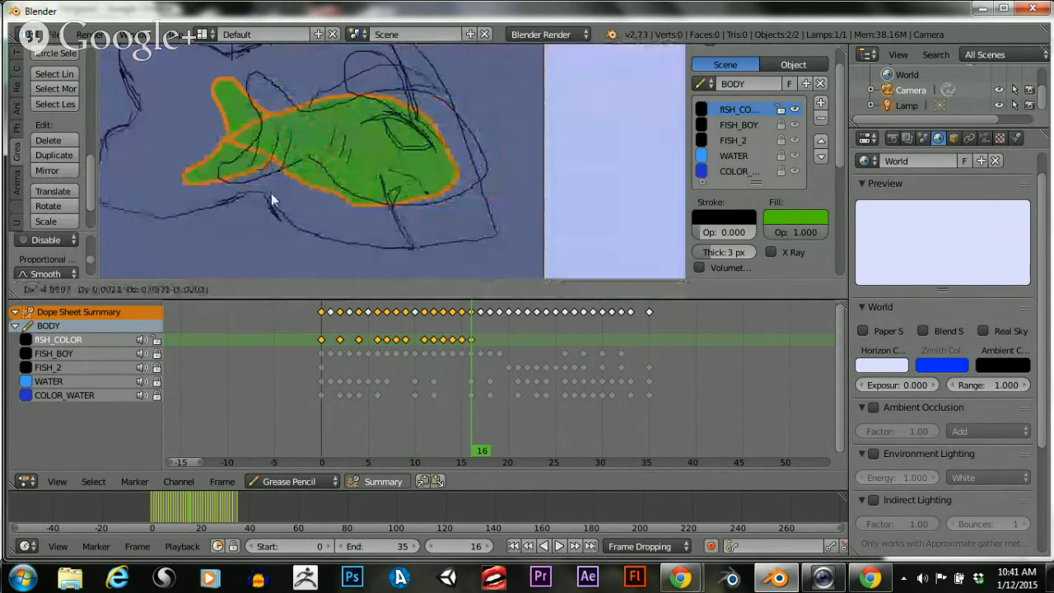
pyautogui.click(332, 178)
pyautogui.press('g')
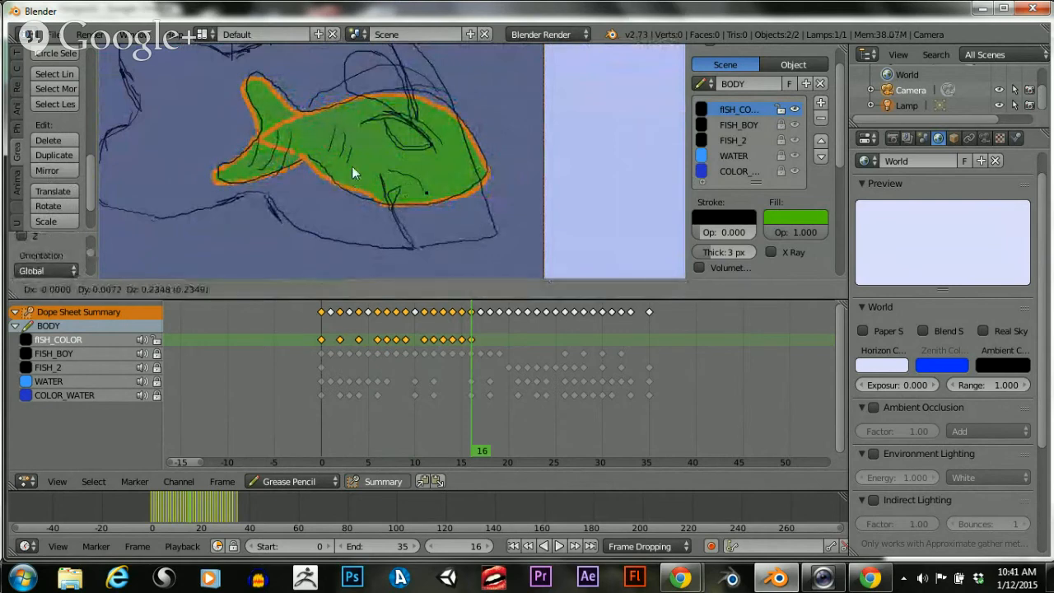
pyautogui.click(349, 171)
pyautogui.press('g')
pyautogui.press('y')
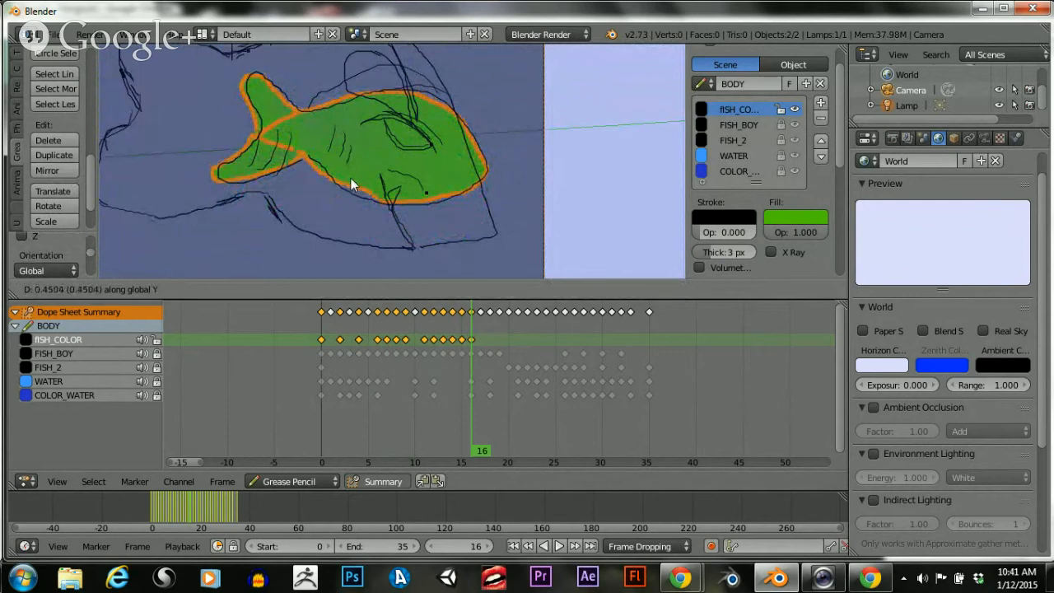
pyautogui.click(350, 177)
pyautogui.press('g')
pyautogui.click(356, 179)
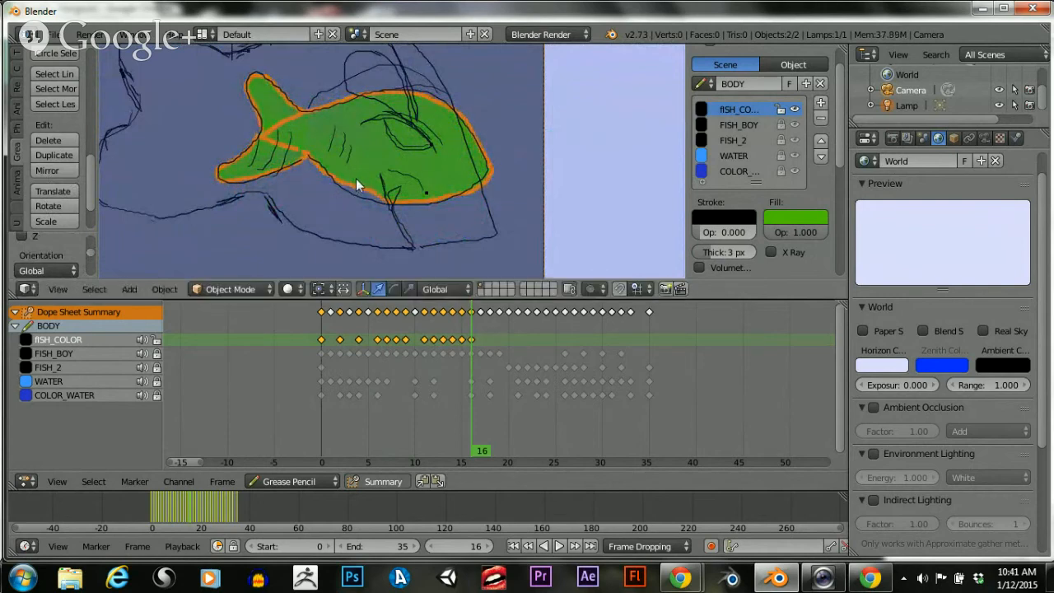
# Go to frame 17 and move the fill toward positive X onto the small fish outline at the camera frame's edge
pyautogui.scroll(-8, 396, 186)
pyautogui.click(480, 357)
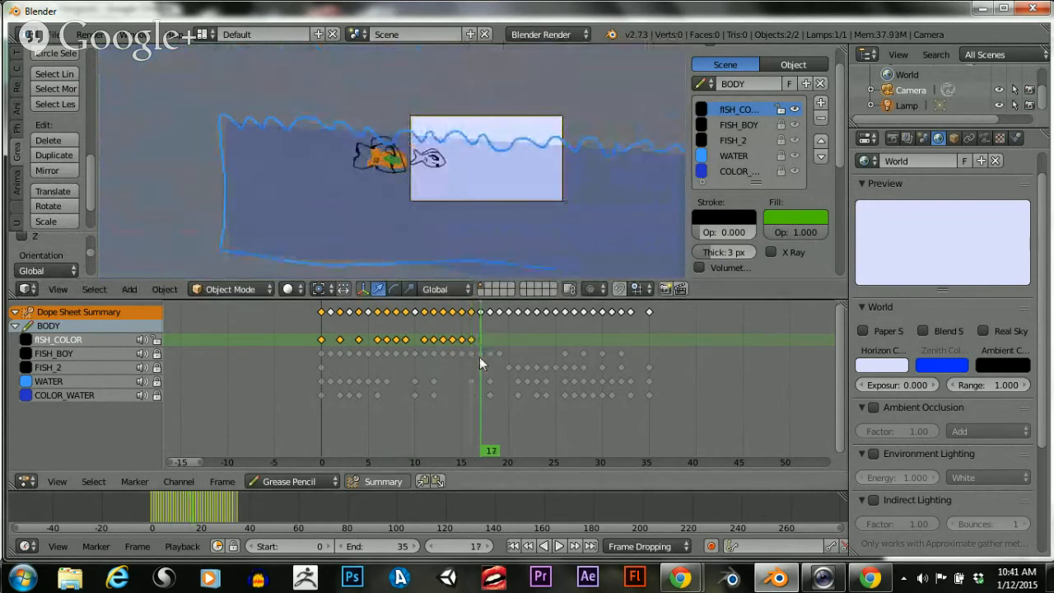
pyautogui.scroll(6, 422, 215)
pyautogui.press('g')
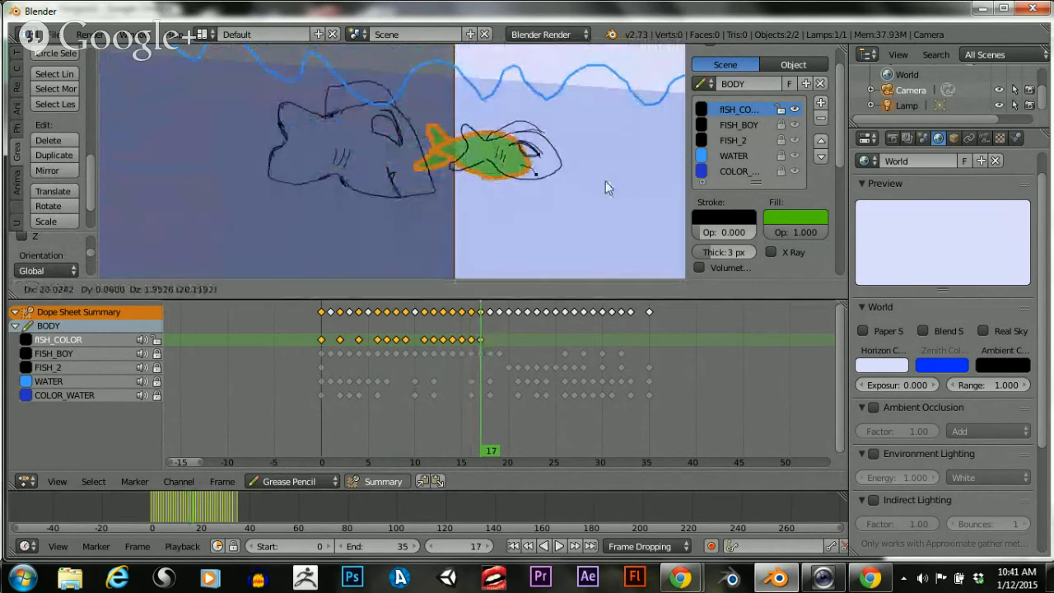
pyautogui.click(666, 180)
# Go to frame 18 and move the fill toward positive X onto the fish outline inside the camera frame
pyautogui.click(489, 382)
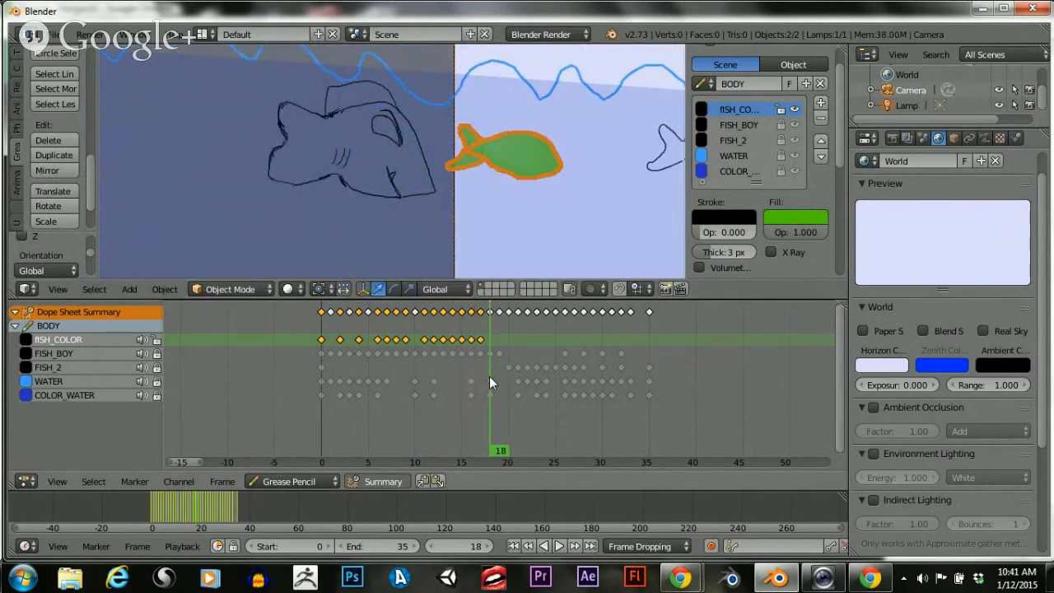
pyautogui.scroll(-4, 546, 180)
pyautogui.press('g')
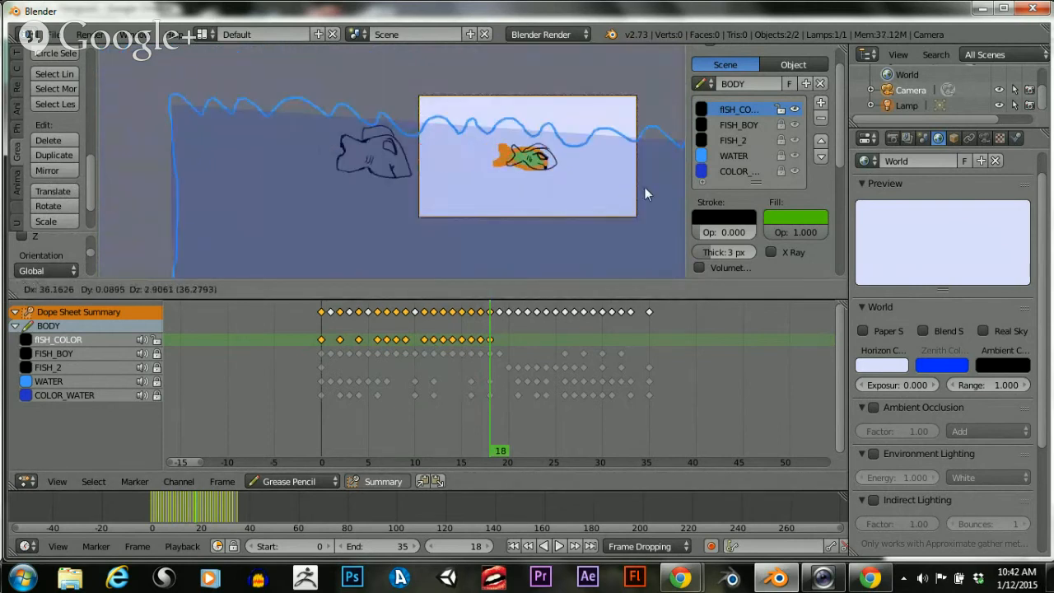
pyautogui.click(662, 186)
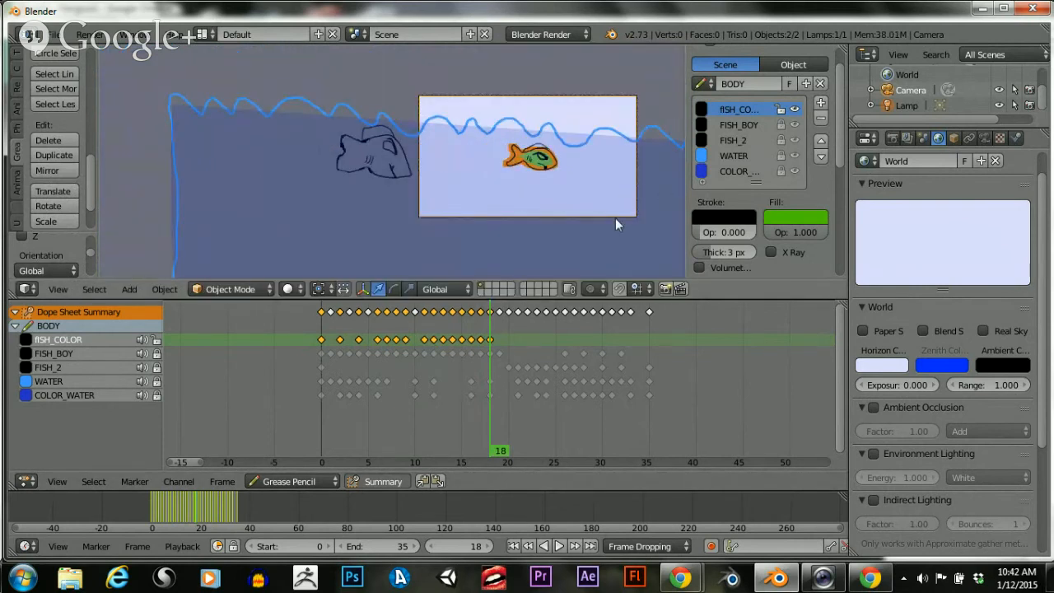
# Go to frame 20 and shift the fill toward positive X onto the fish outline
pyautogui.click(505, 367)
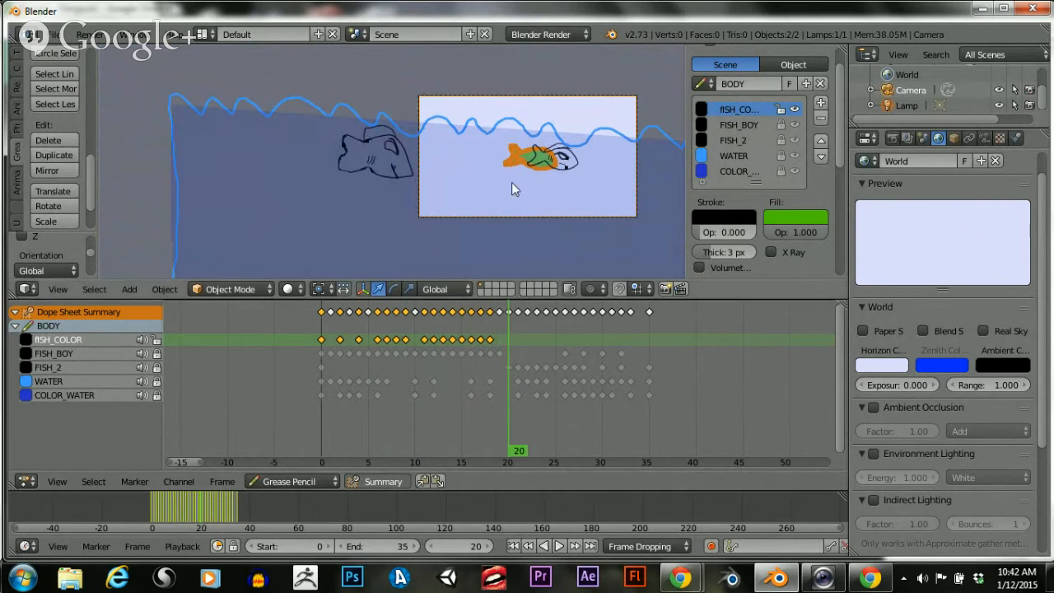
pyautogui.press('g')
pyautogui.click(560, 180)
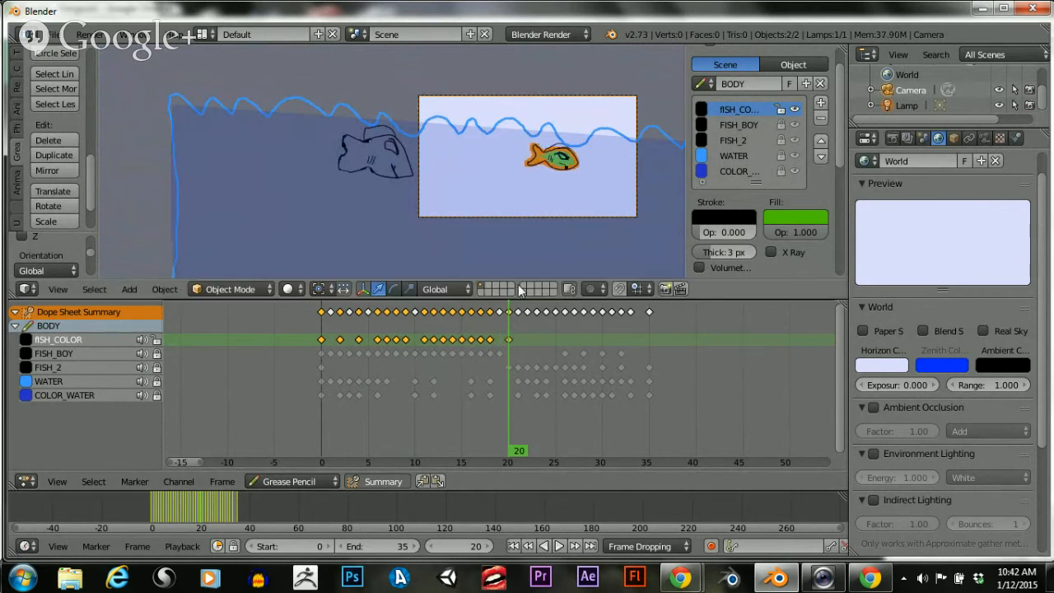
# Scrub to frame 27 and examine up close where the green fill overlaps the big fish's open mouth
pyautogui.moveTo(509, 366); pyautogui.dragTo(571, 343)
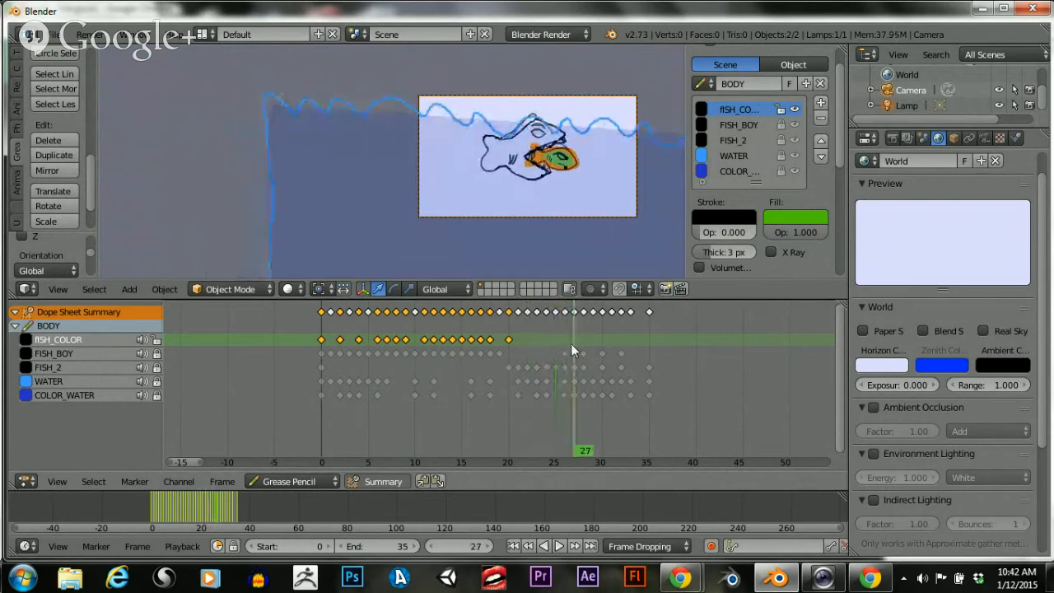
pyautogui.scroll(6, 507, 220)
pyautogui.keyDown('shift'); pyautogui.moveTo(586, 179); pyautogui.dragTo(313, 165, button='middle'); pyautogui.keyUp('shift')
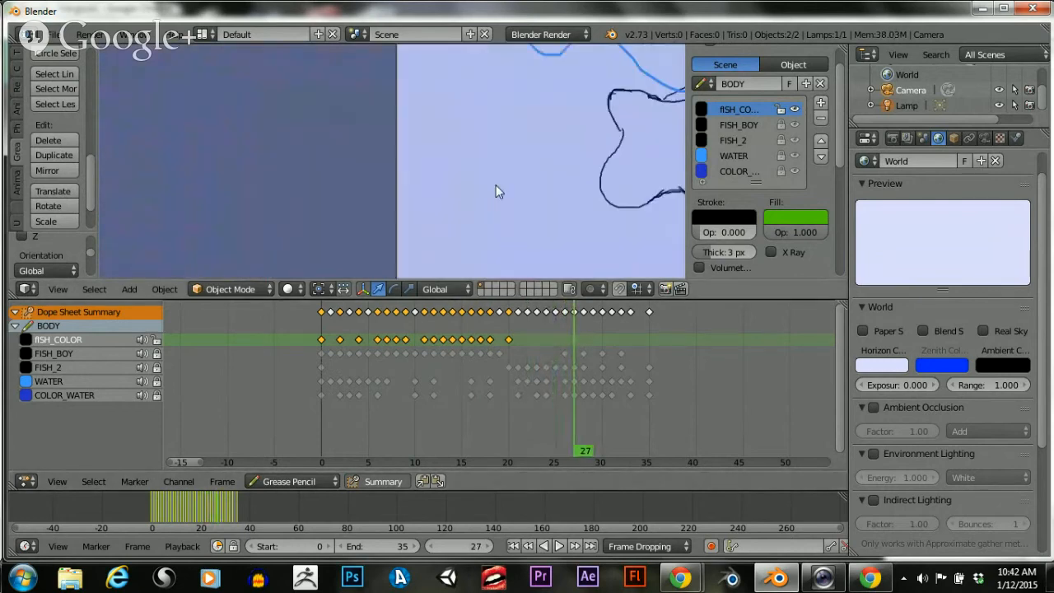
pyautogui.keyDown('shift'); pyautogui.moveTo(535, 174); pyautogui.dragTo(378, 169, button='middle'); pyautogui.keyUp('shift')
pyautogui.scroll(2, 408, 171)
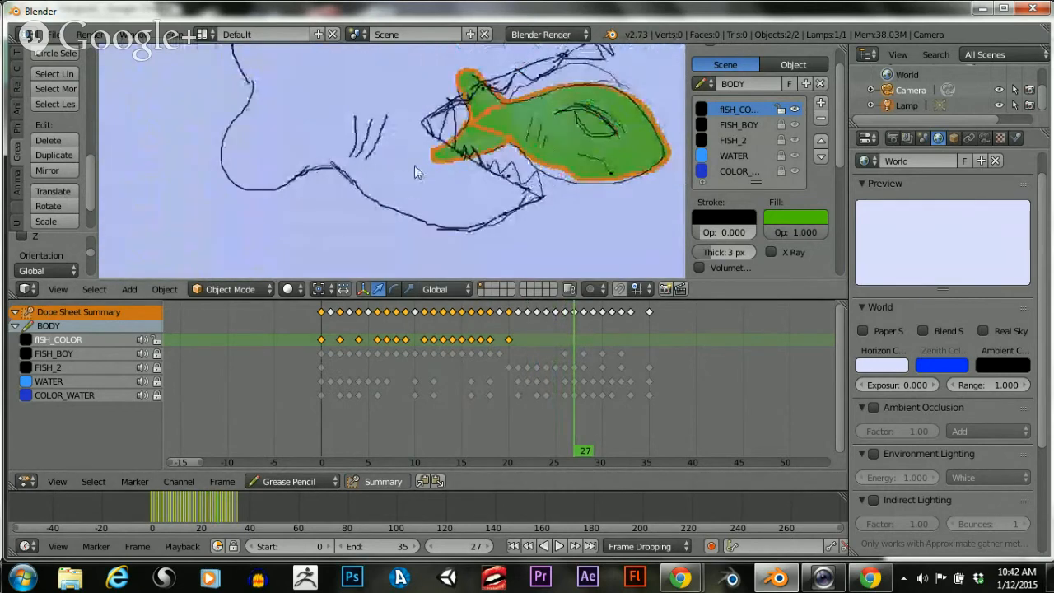
pyautogui.scroll(1, 414, 169)
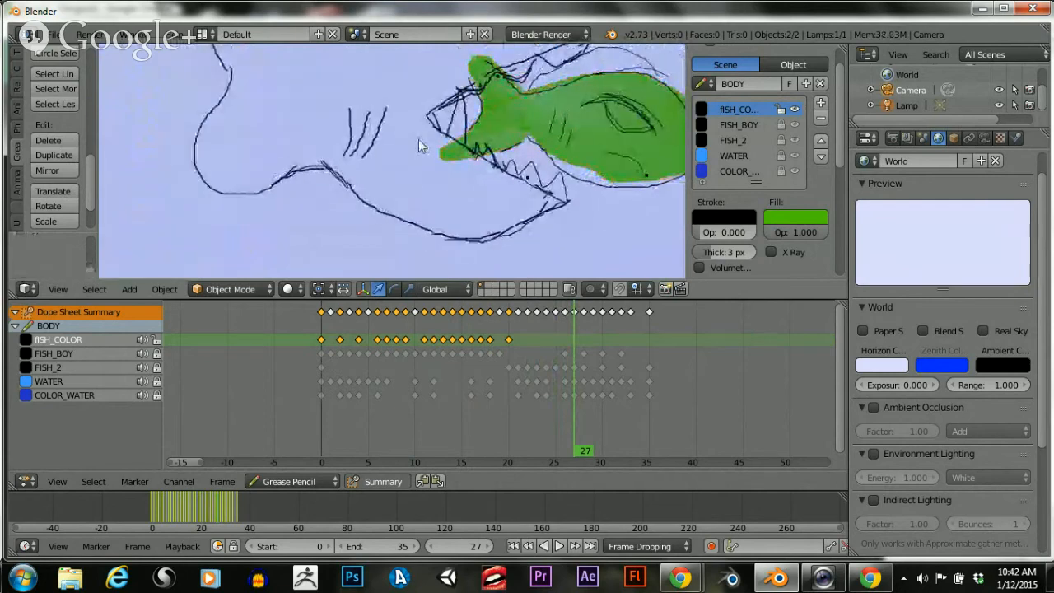
# Try circle-selecting and deleting the fill's two tail-tip points at frame 27, undo the deletion and deselect everything
pyautogui.press('a')
pyautogui.press('b')
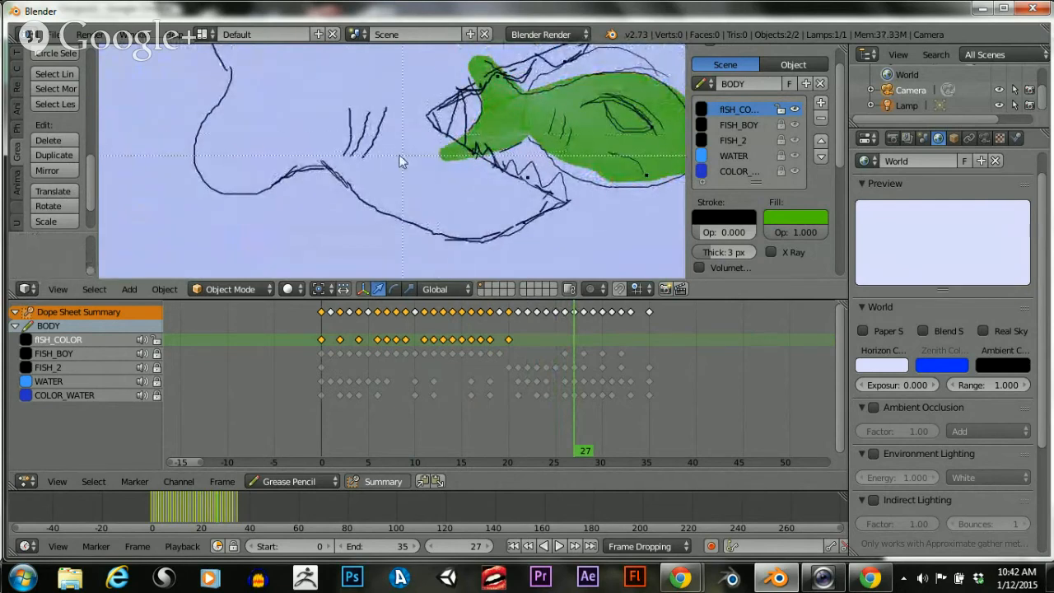
pyautogui.press('Escape')
pyautogui.press('c')
pyautogui.moveTo(444, 152); pyautogui.dragTo(458, 160)
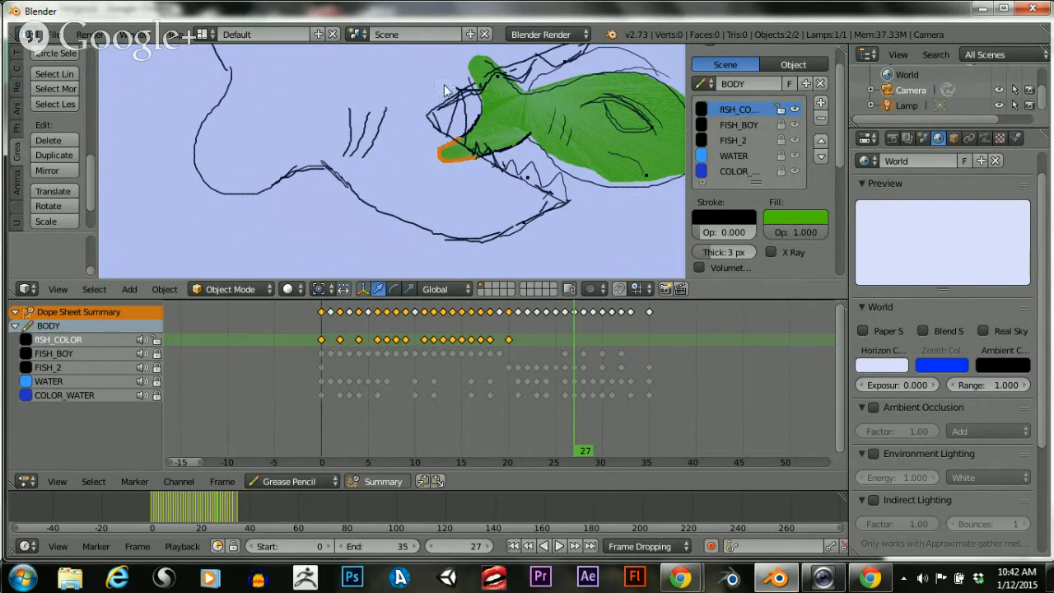
pyautogui.click(478, 66)
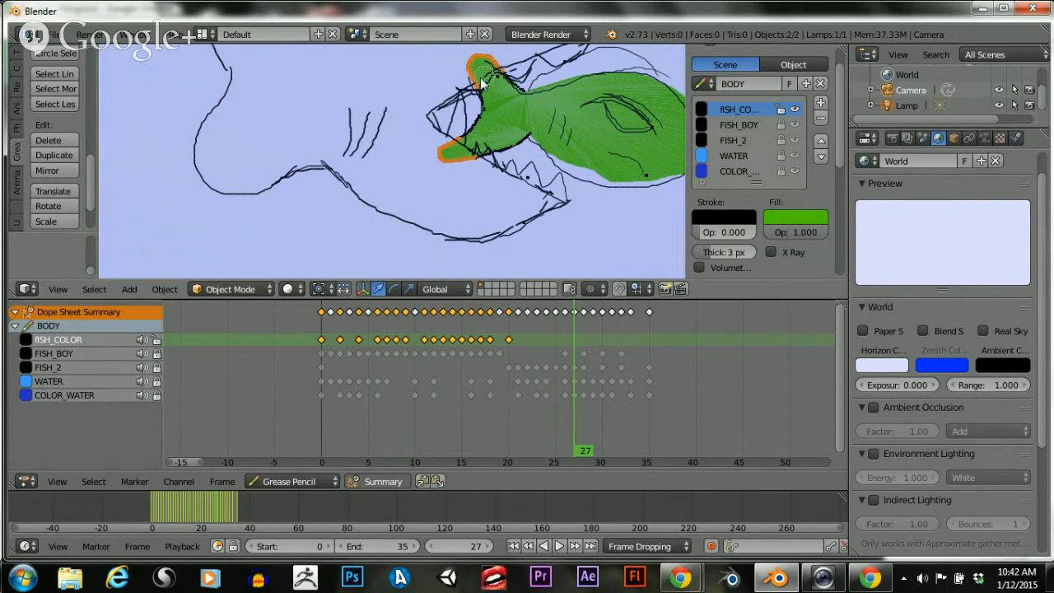
pyautogui.rightClick(405, 82)
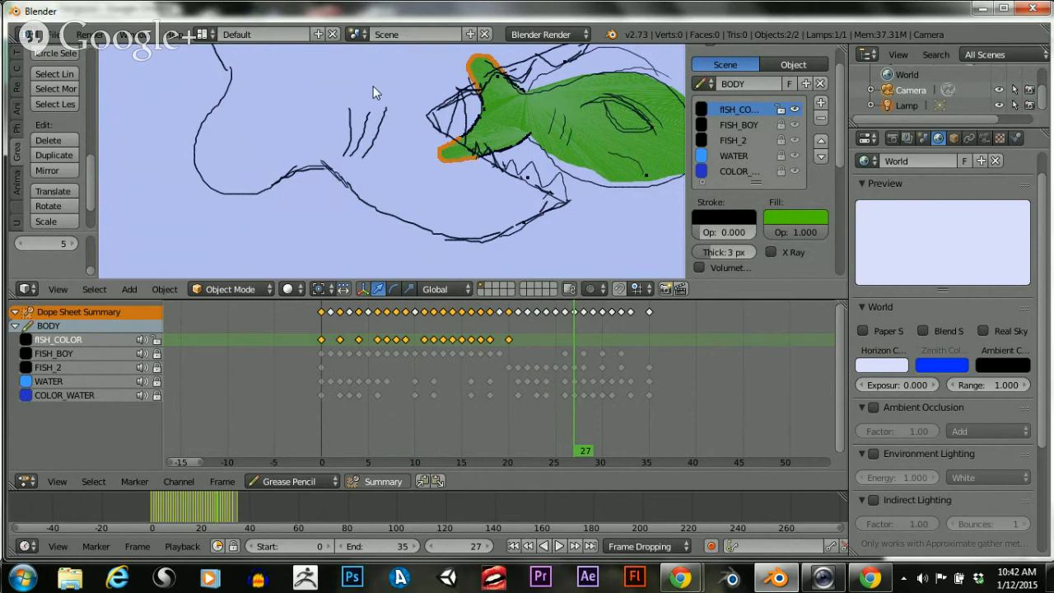
pyautogui.press('x')
pyautogui.click(383, 107)
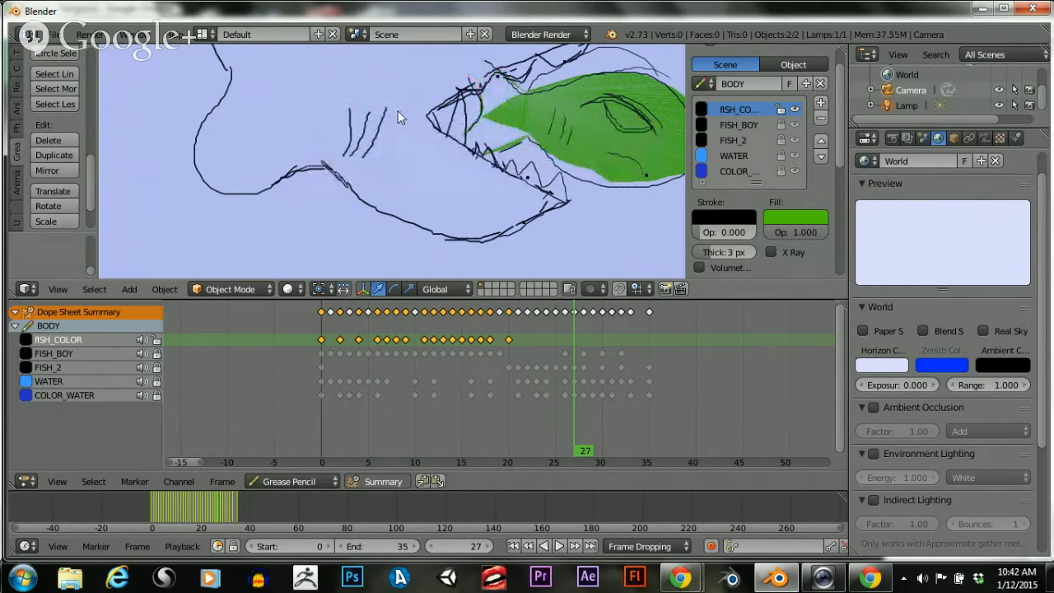
pyautogui.hotkey('ctrl', 'z')
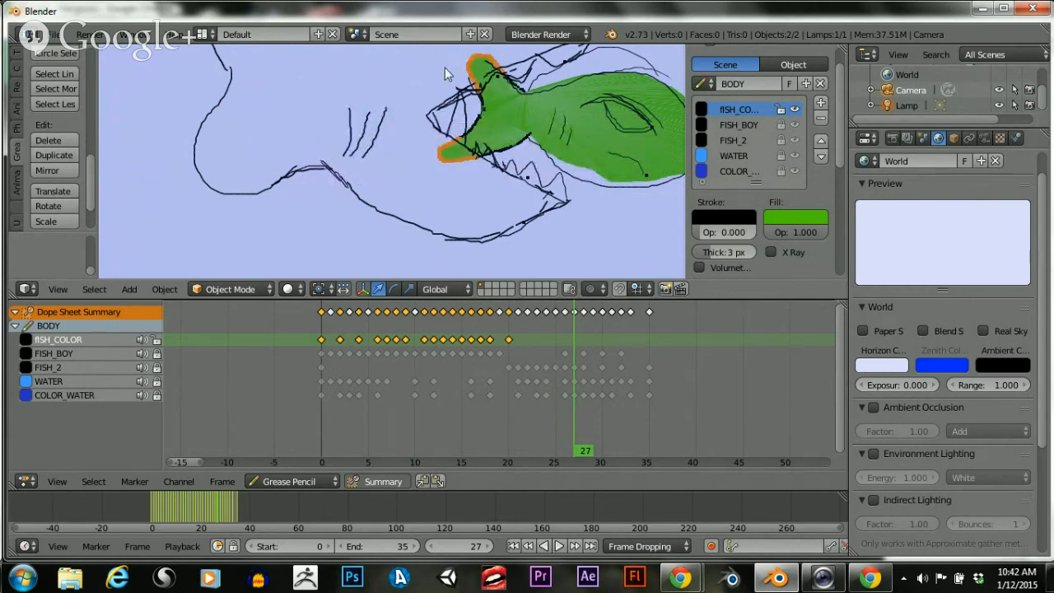
pyautogui.scroll(-1, 444, 68)
pyautogui.press('a')
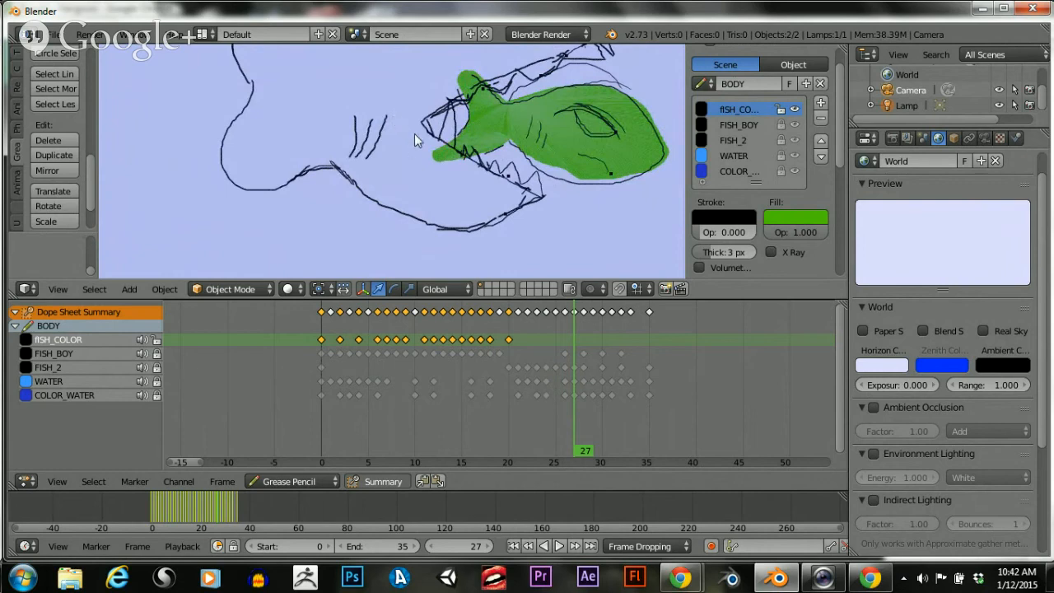
# Go to frame 28, select the whole fill and confirm a move in place to key it on that frame
pyautogui.moveTo(568, 354)
pyautogui.mouseDown()
pyautogui.moveTo(559, 358)
pyautogui.moveTo(581, 354)
pyautogui.mouseUp()
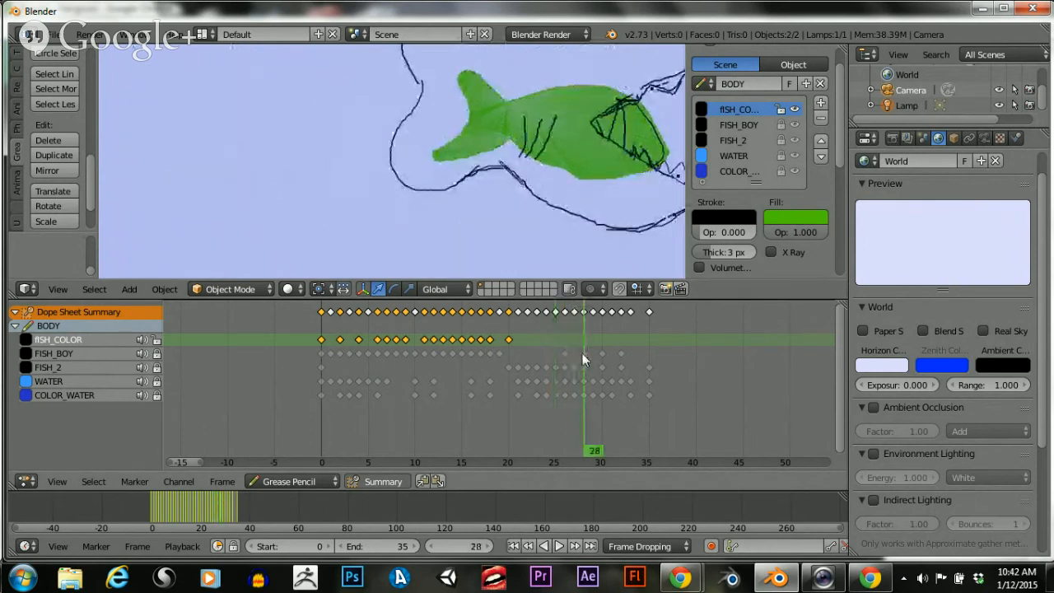
pyautogui.scroll(-1, 457, 107)
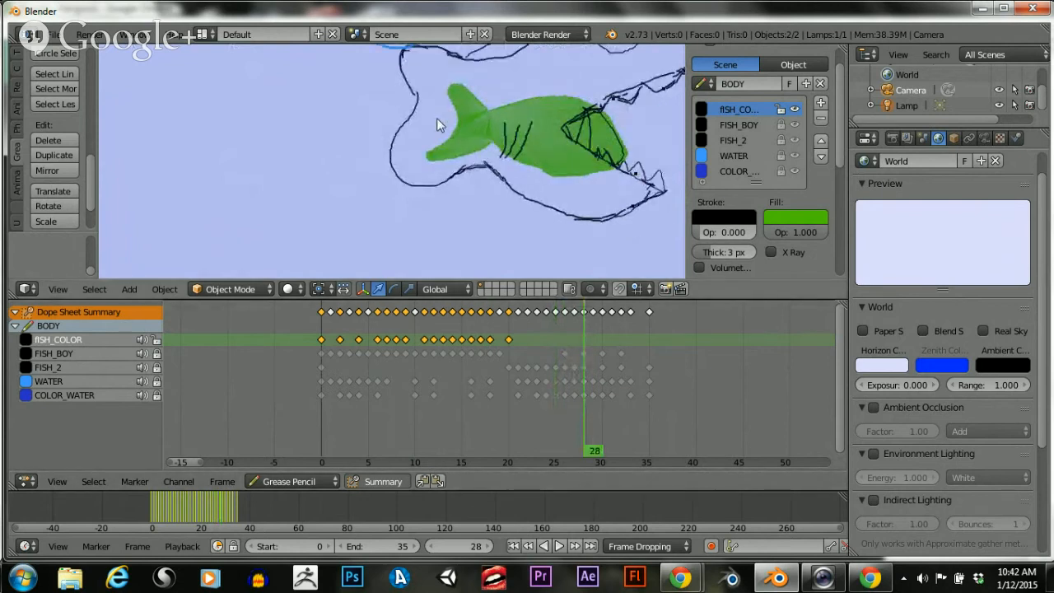
pyautogui.scroll(-1, 436, 120)
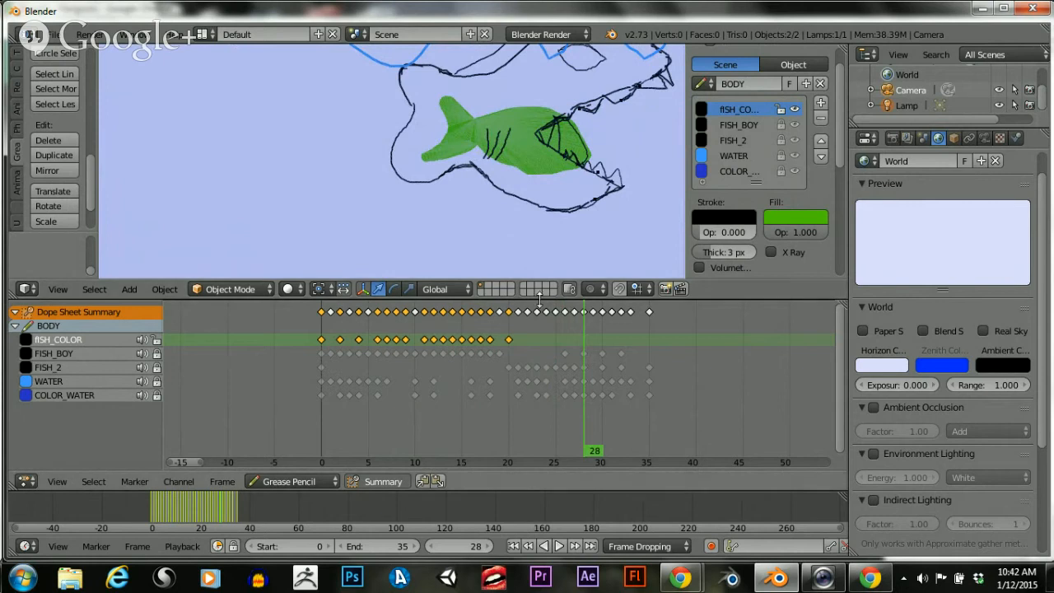
pyautogui.rightClick(467, 145)
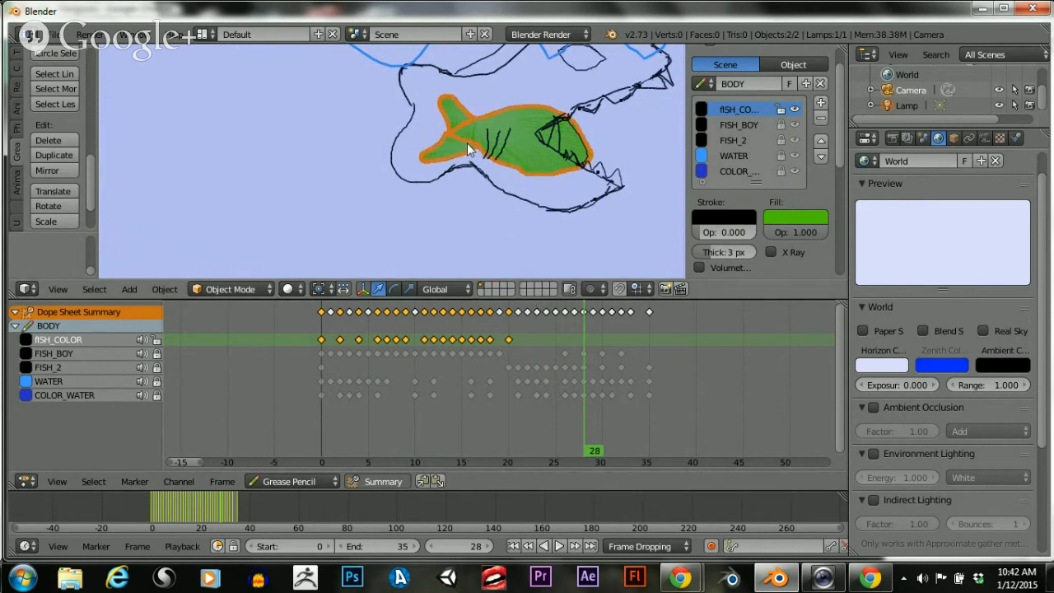
pyautogui.press('g')
pyautogui.click(468, 144)
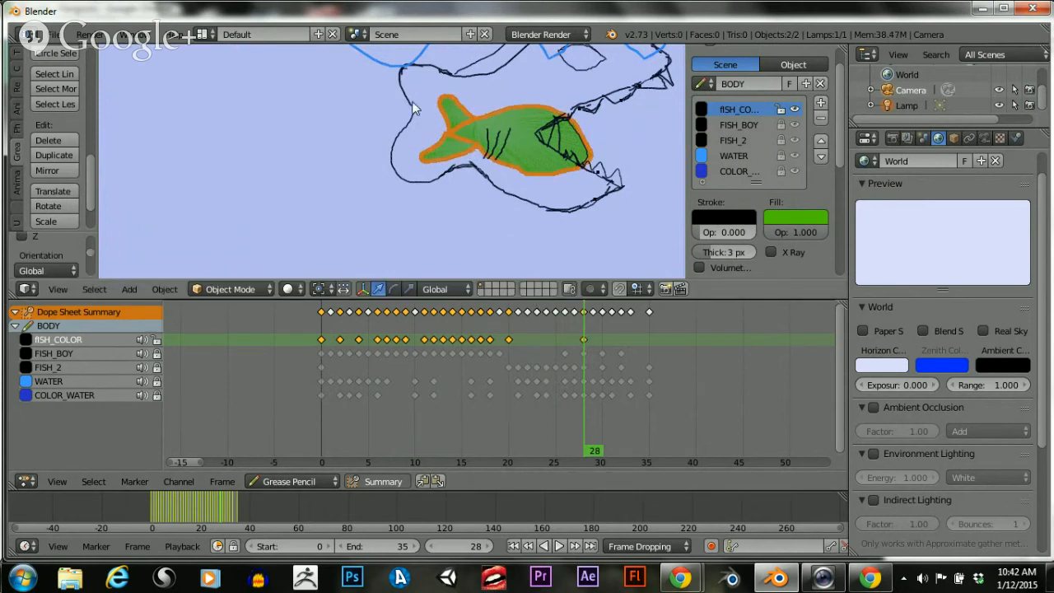
# Box-select the fill's tail and rear body inside the big fish and delete those points
pyautogui.press('a')
pyautogui.press('b')
pyautogui.moveTo(378, 47); pyautogui.dragTo(547, 211)
pyautogui.press('x')
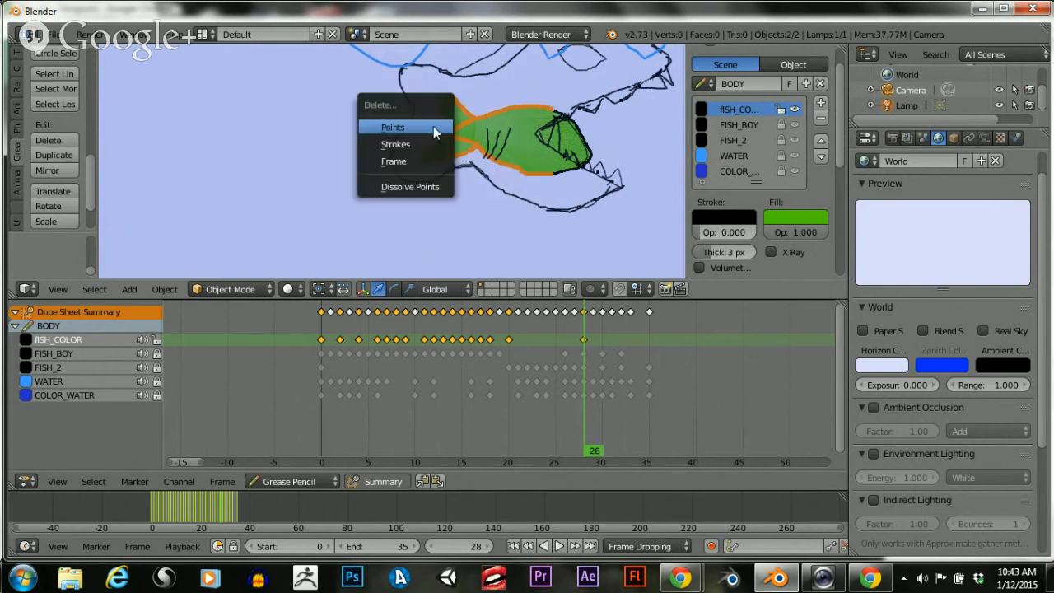
pyautogui.click(433, 126)
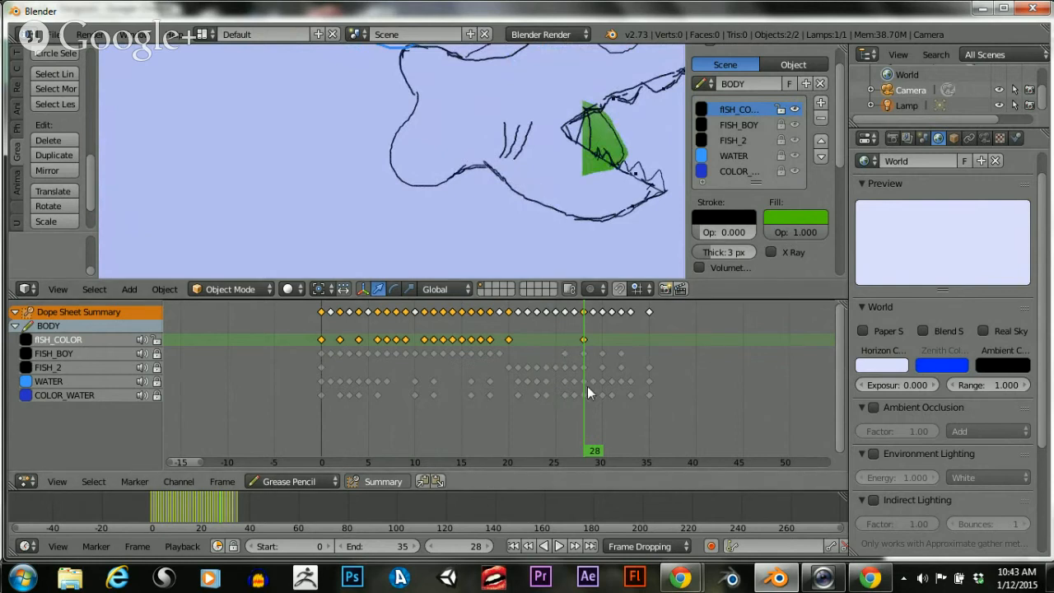
# Try deleting the whole remaining fill at frame 30, check frame 28, and undo the deletion at frame 30
pyautogui.moveTo(587, 386); pyautogui.dragTo(601, 383)
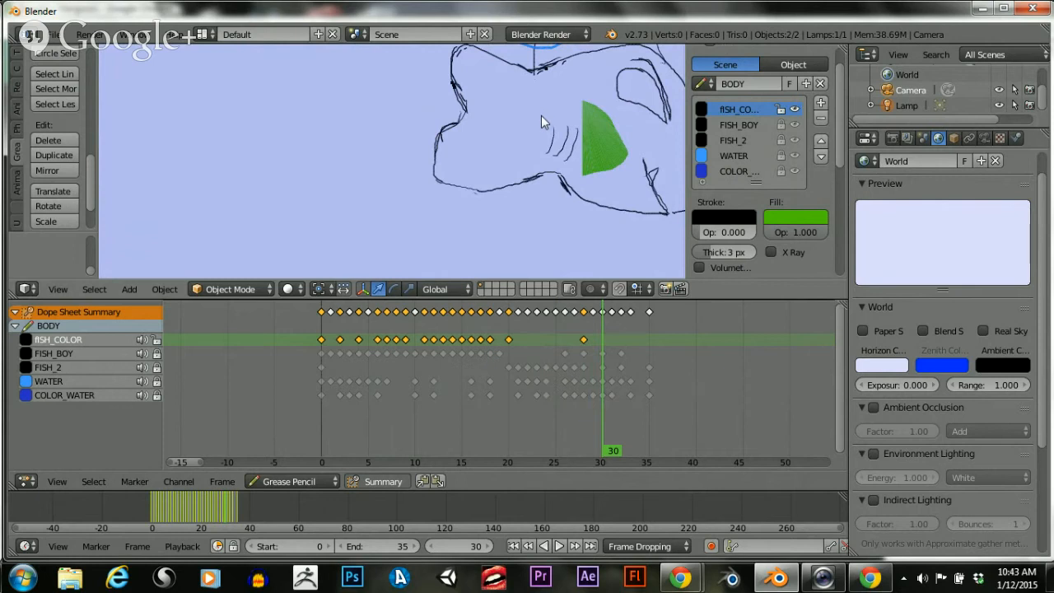
pyautogui.press('a')
pyautogui.press('x')
pyautogui.click(548, 125)
pyautogui.click(579, 369)
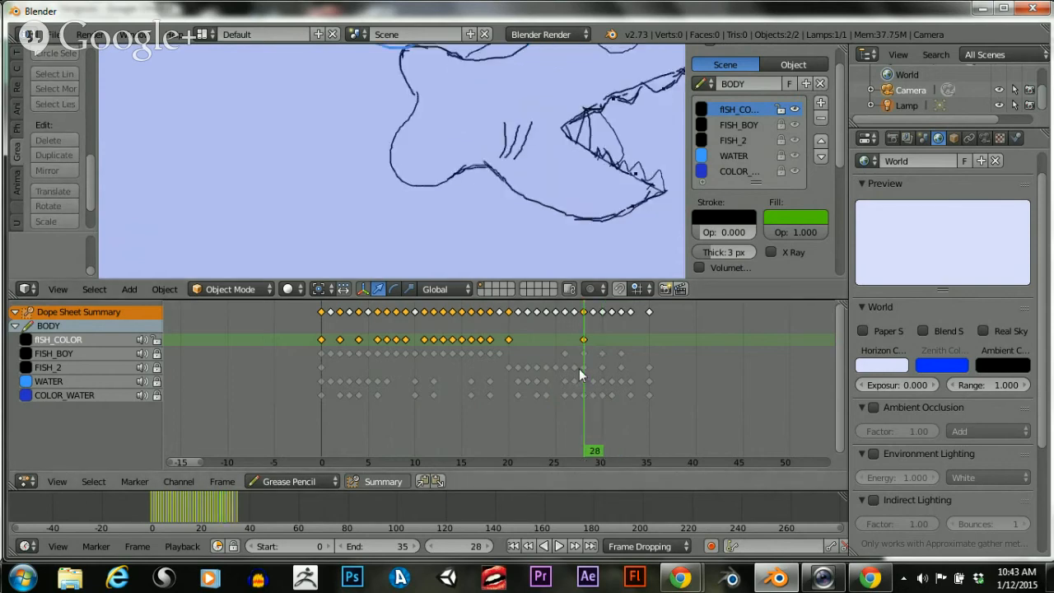
pyautogui.moveTo(579, 368)
pyautogui.mouseDown()
pyautogui.moveTo(447, 372)
pyautogui.moveTo(616, 362)
pyautogui.moveTo(580, 381)
pyautogui.mouseUp()
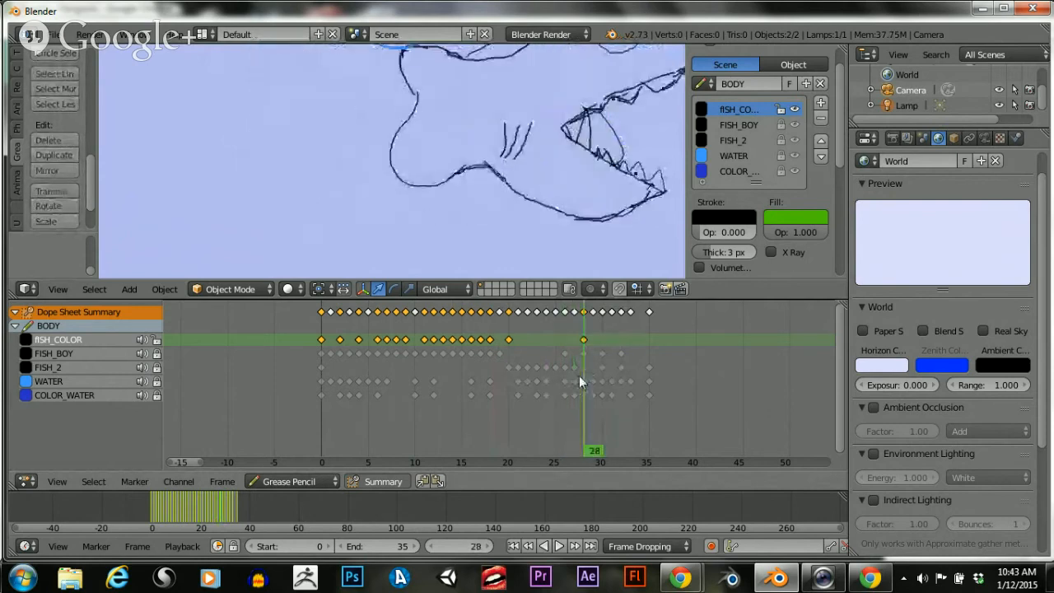
pyautogui.press('Right')
pyautogui.press('Right')
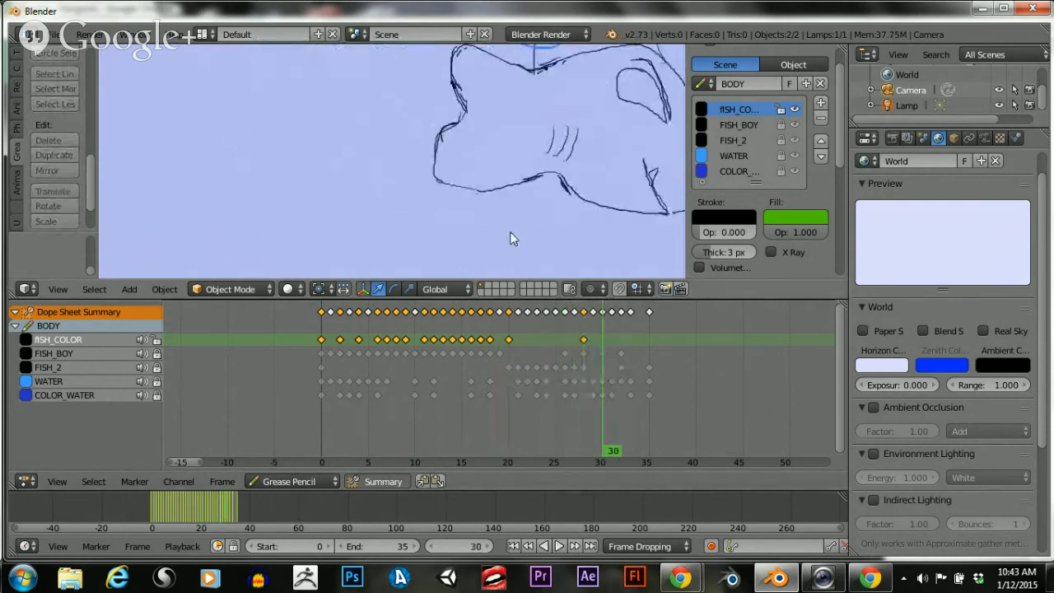
pyautogui.hotkey('ctrl', 'v')
# Key the selected fill on frame 30 by confirming a move in place and delete all its points there
pyautogui.moveTo(591, 366)
pyautogui.mouseDown()
pyautogui.moveTo(578, 368)
pyautogui.moveTo(595, 366)
pyautogui.moveTo(592, 356)
pyautogui.mouseUp()
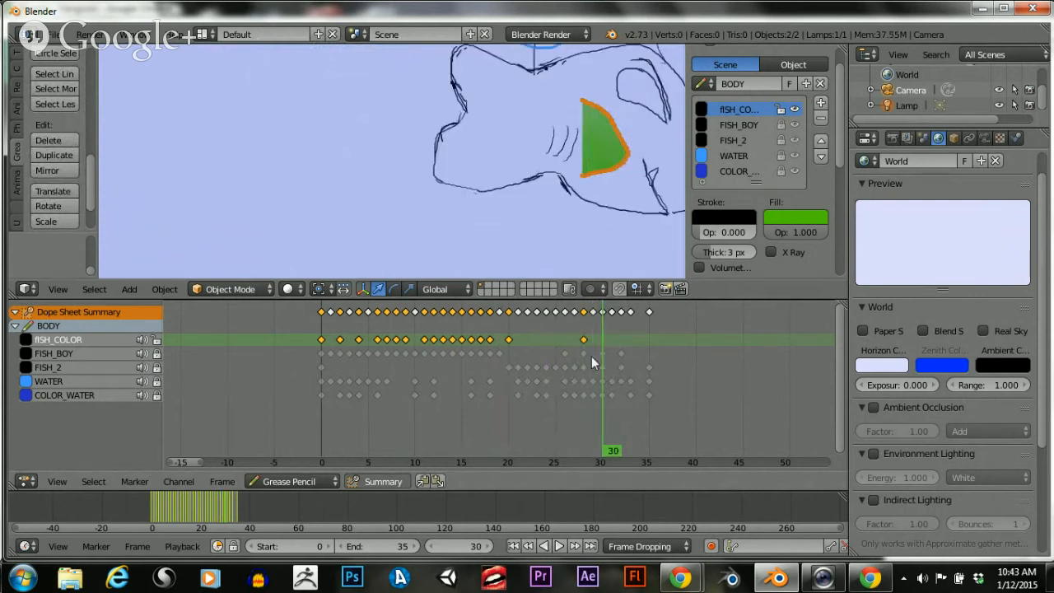
pyautogui.press('g')
pyautogui.click(553, 145)
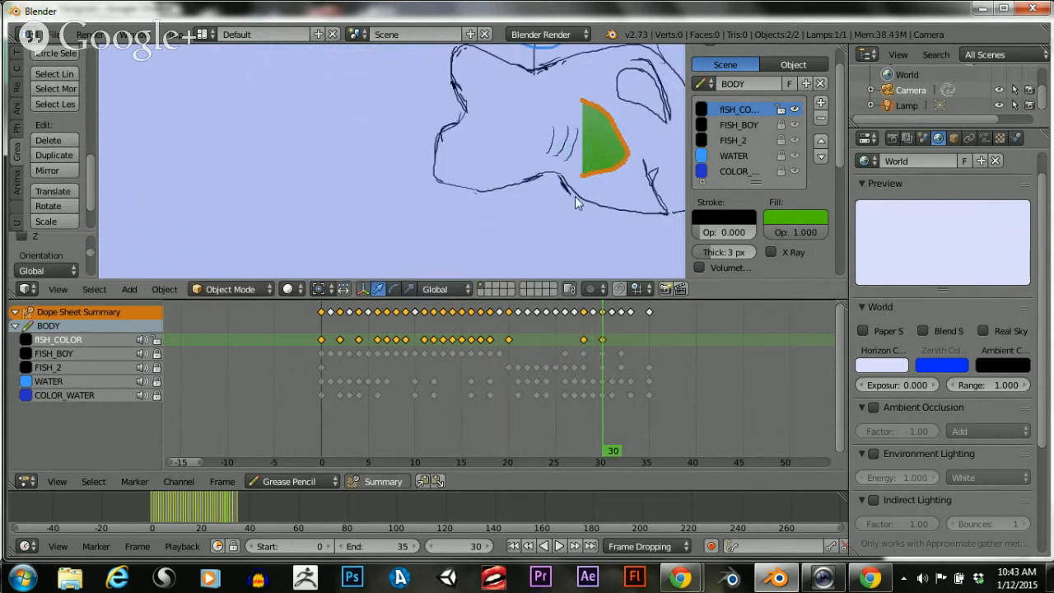
pyautogui.press('x')
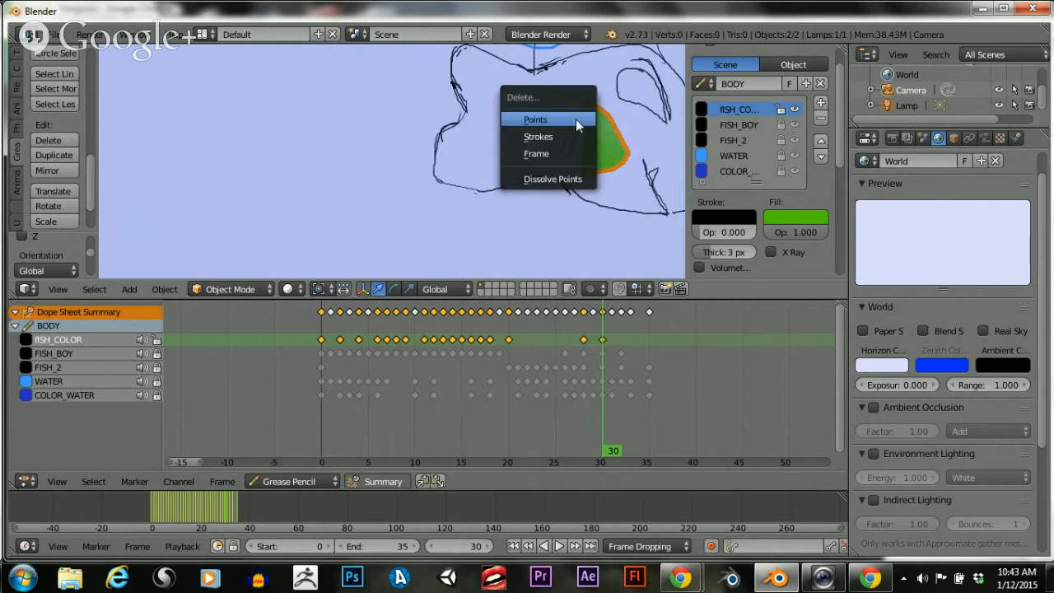
pyautogui.click(576, 119)
# Go to frame 10, select the whole green fill and move it onto the small fish's outline
pyautogui.moveTo(602, 345)
pyautogui.mouseDown()
pyautogui.moveTo(547, 362)
pyautogui.moveTo(604, 348)
pyautogui.moveTo(630, 356)
pyautogui.moveTo(359, 361)
pyautogui.moveTo(482, 357)
pyautogui.moveTo(377, 366)
pyautogui.moveTo(413, 360)
pyautogui.mouseUp()
pyautogui.scroll(-3, 494, 202)
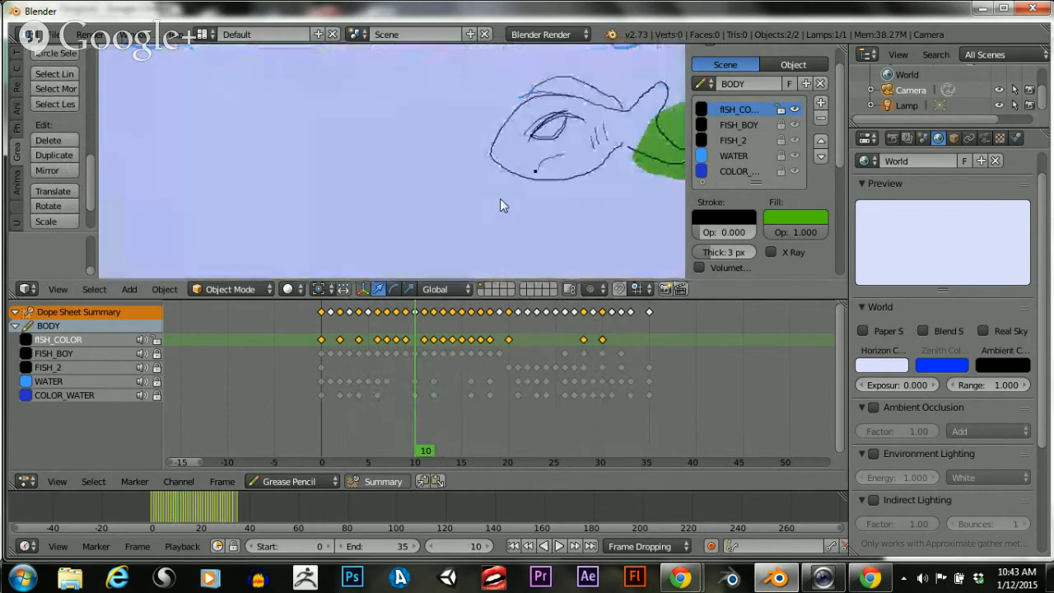
pyautogui.click(59, 289)
pyautogui.scroll(2, 486, 189)
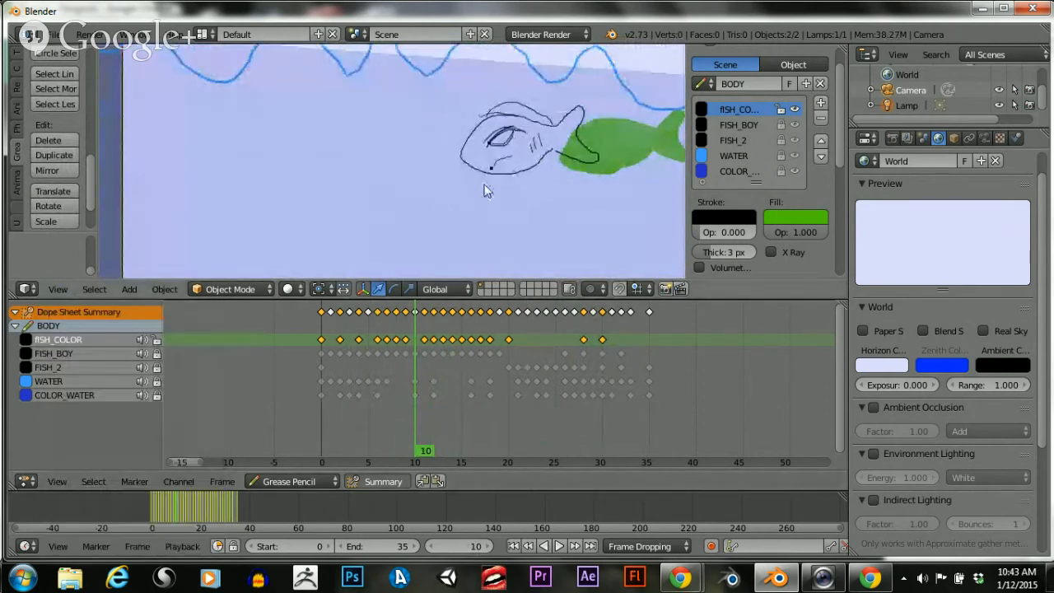
pyautogui.scroll(-1, 488, 174)
pyautogui.scroll(1, 483, 169)
pyautogui.press('a')
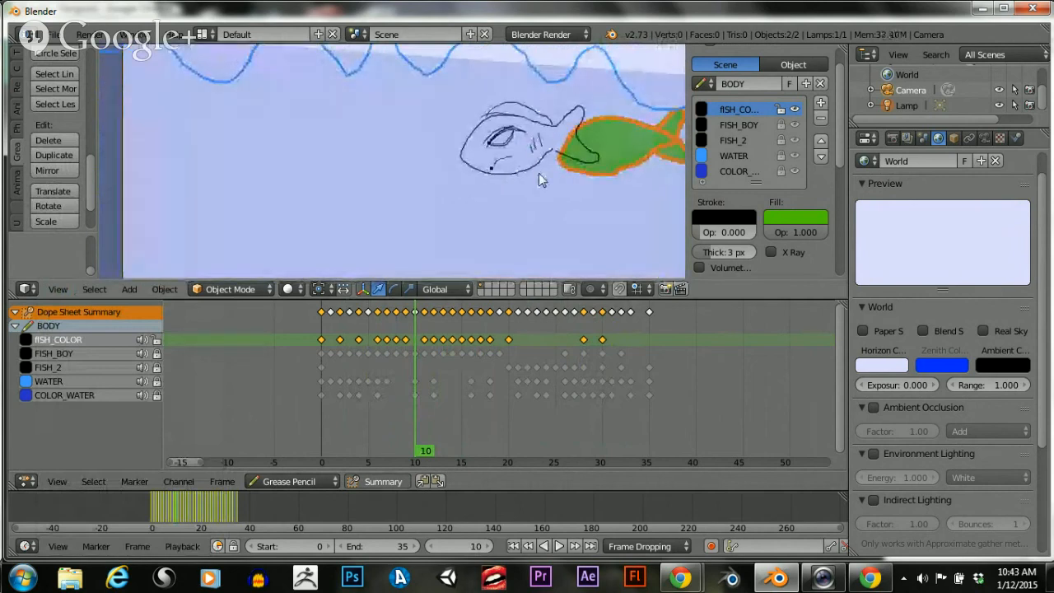
pyautogui.press('g')
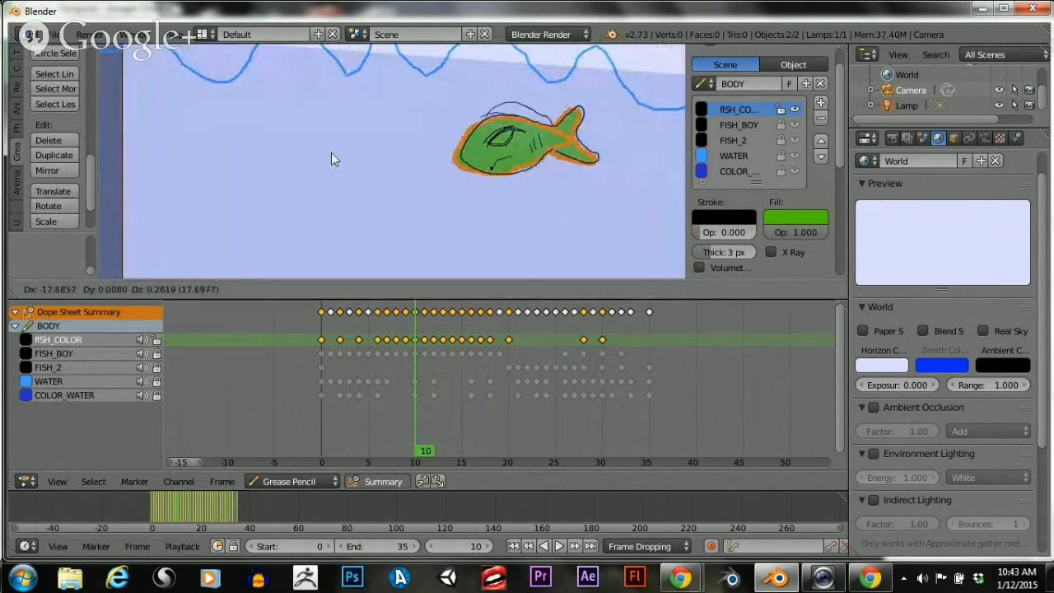
pyautogui.click(342, 151)
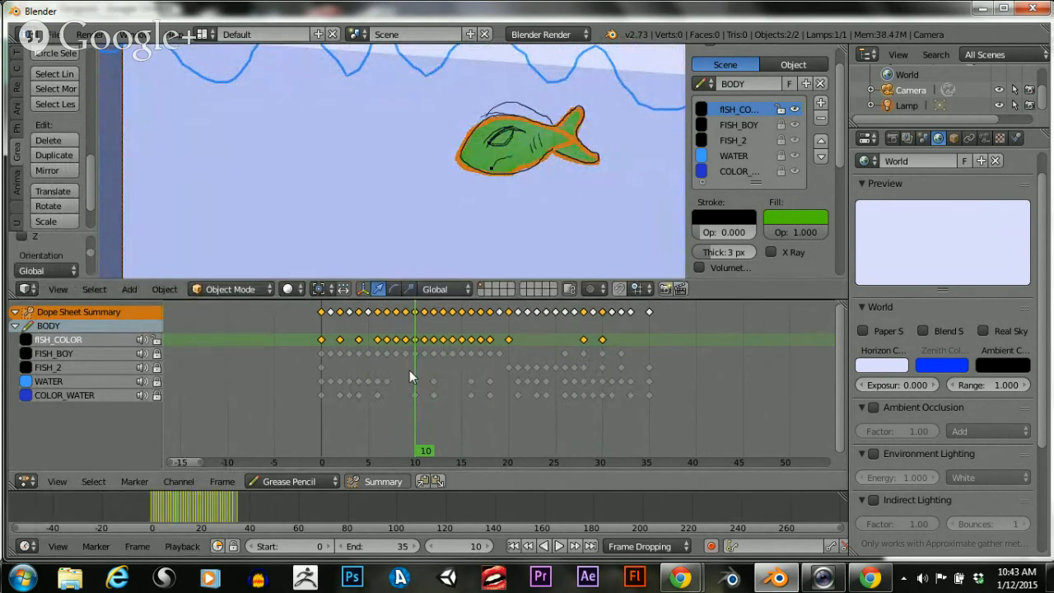
# Go to frame 3, select the whole green fill and move it onto the small fish's outline
pyautogui.moveTo(409, 370)
pyautogui.mouseDown()
pyautogui.moveTo(338, 383)
pyautogui.moveTo(347, 383)
pyautogui.mouseUp()
pyautogui.scroll(-1, 472, 212)
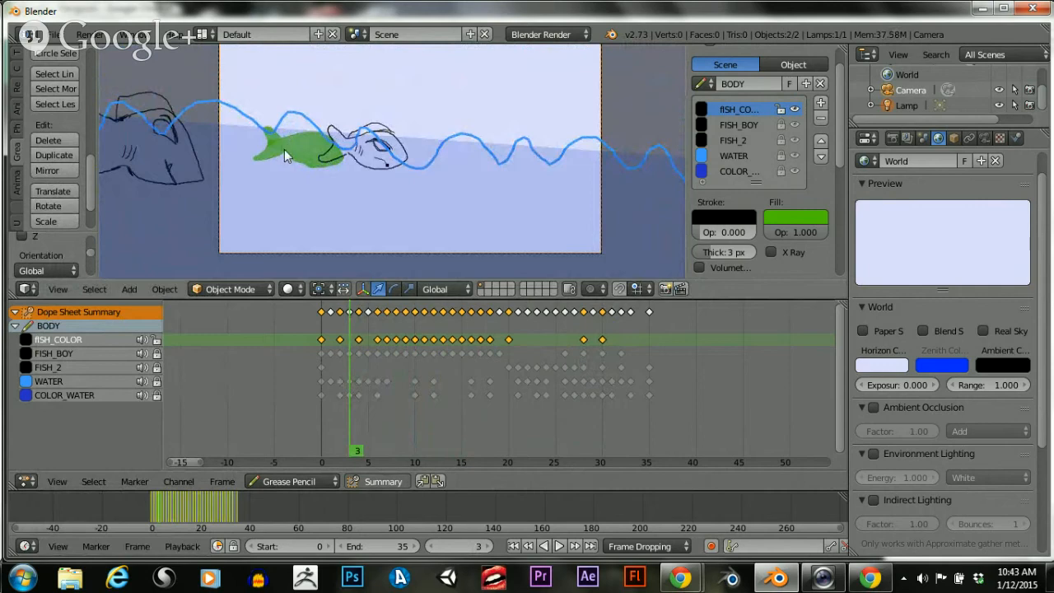
pyautogui.scroll(3, 289, 180)
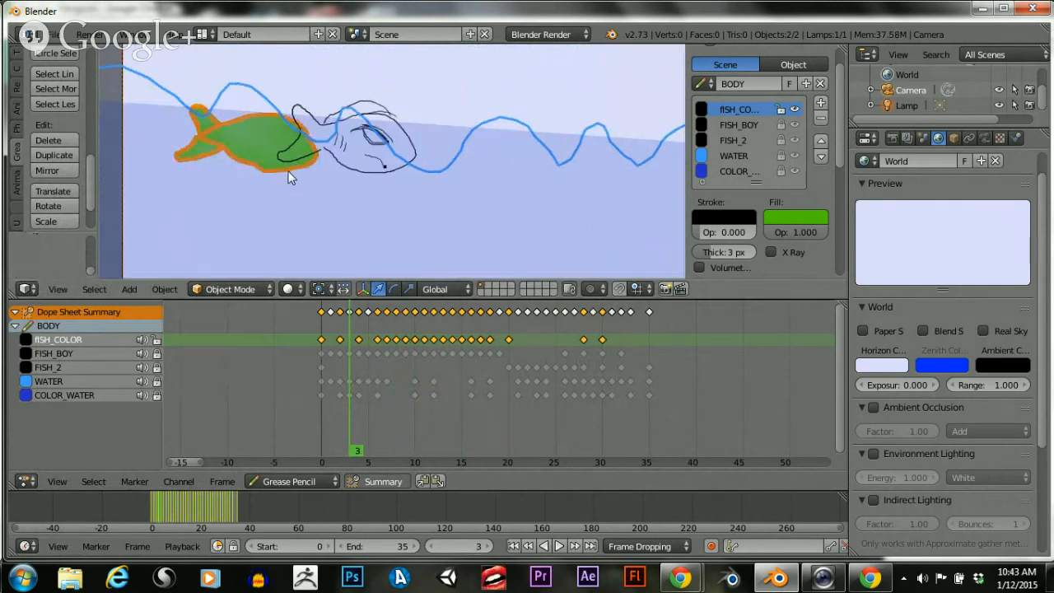
pyautogui.press('g')
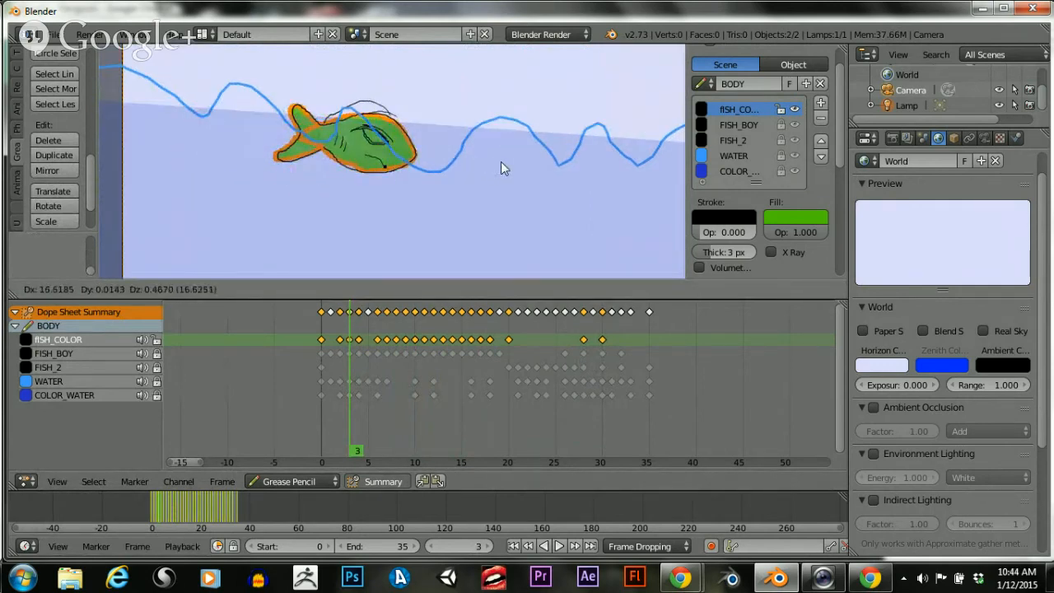
pyautogui.click(501, 162)
# Go to frame 5, select the whole green fill and align it with the small fish's outline
pyautogui.moveTo(350, 358); pyautogui.dragTo(365, 354)
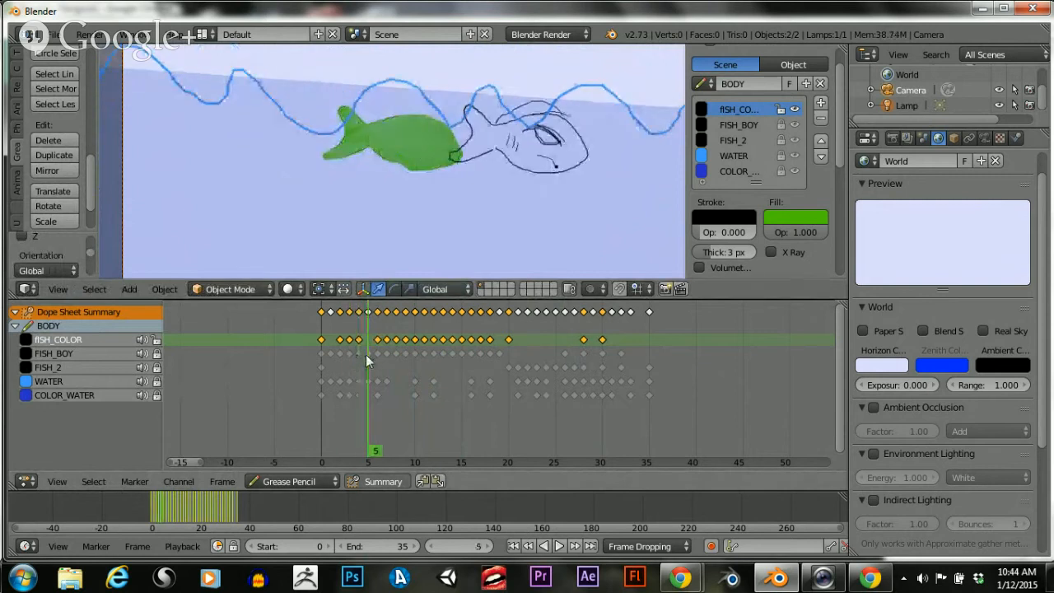
pyautogui.rightClick(349, 151)
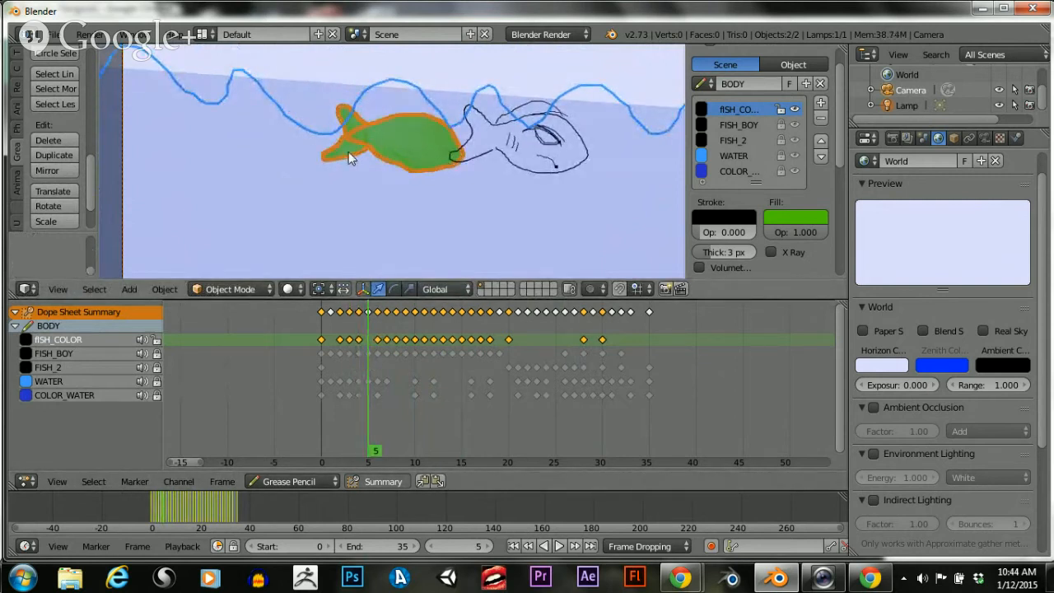
pyautogui.press('g')
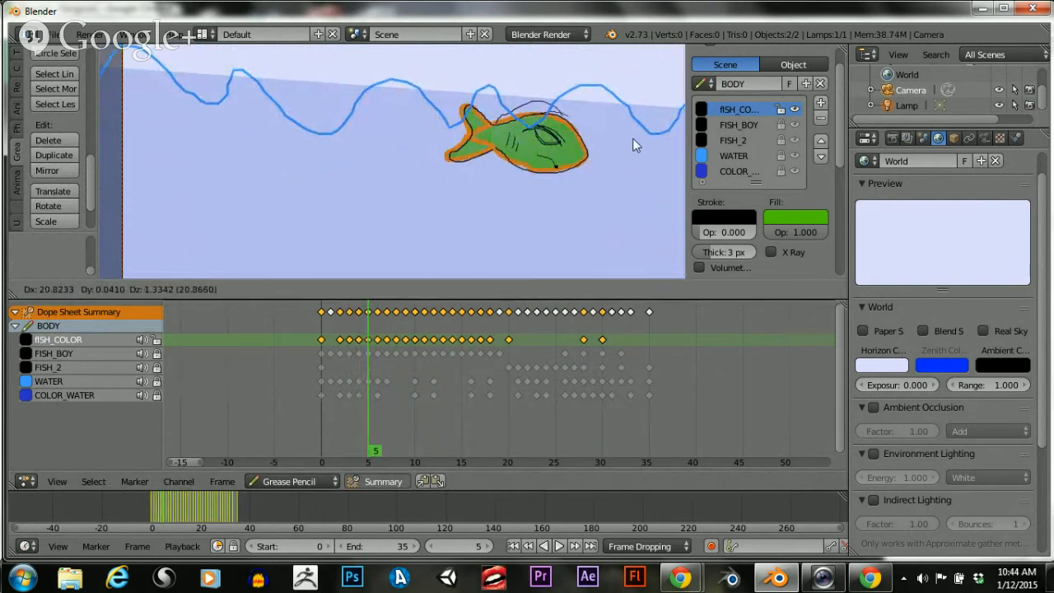
pyautogui.click(635, 138)
# Go to frame 19, select the whole green fill and fit it over the small fish's outline
pyautogui.moveTo(367, 367)
pyautogui.mouseDown()
pyautogui.moveTo(324, 374)
pyautogui.moveTo(497, 366)
pyautogui.mouseUp()
pyautogui.press('a')
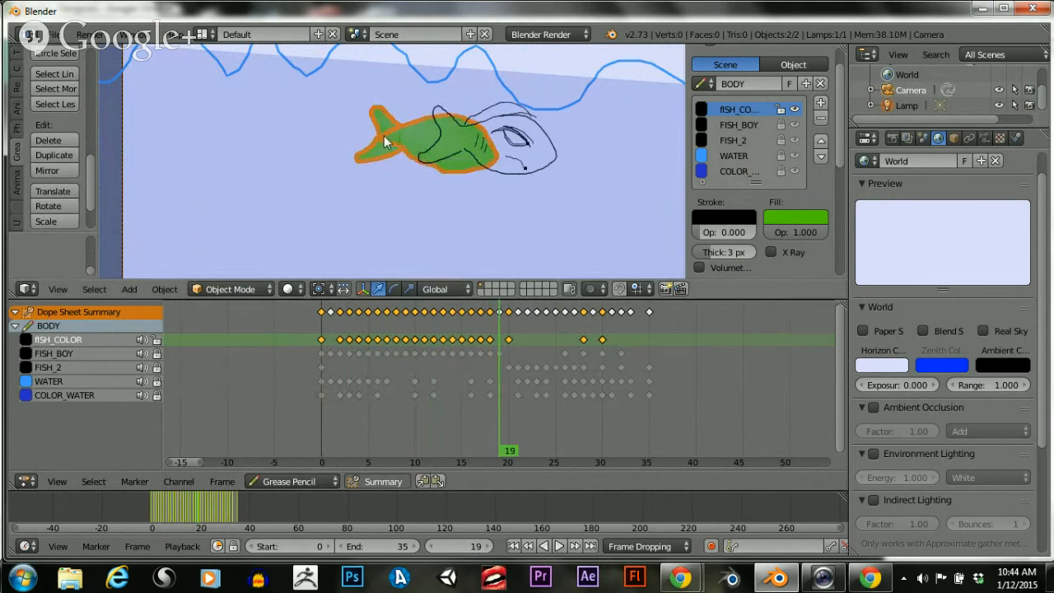
pyautogui.press('g')
pyautogui.click(550, 159)
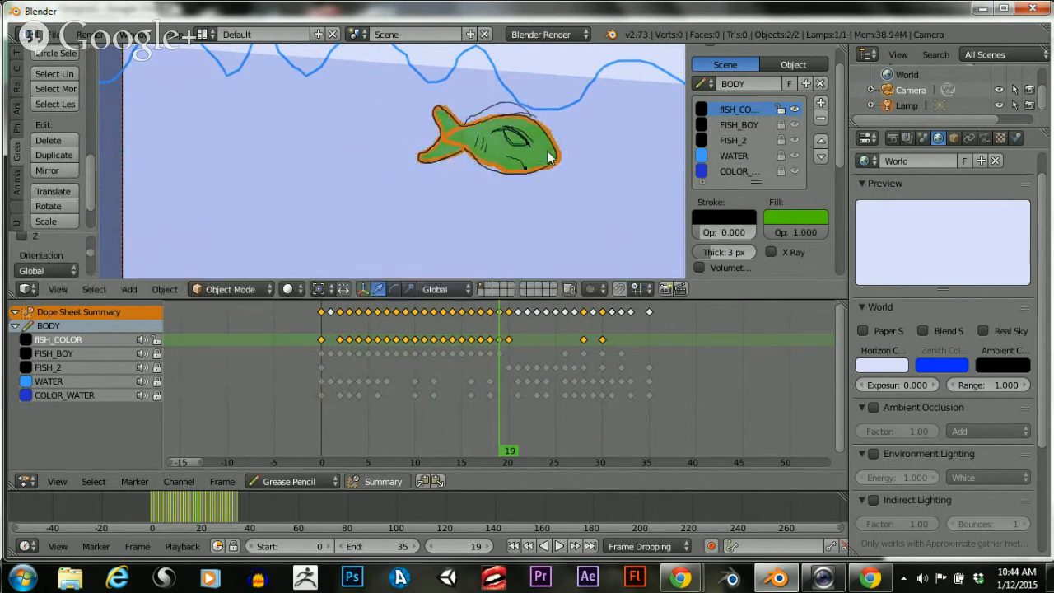
# Scrub on to frame 33 and set the fISH_COLOR layer's stroke colour by sampling its green fill colour
pyautogui.moveTo(493, 366)
pyautogui.mouseDown()
pyautogui.moveTo(535, 367)
pyautogui.moveTo(633, 337)
pyautogui.moveTo(321, 358)
pyautogui.moveTo(629, 334)
pyautogui.mouseUp()
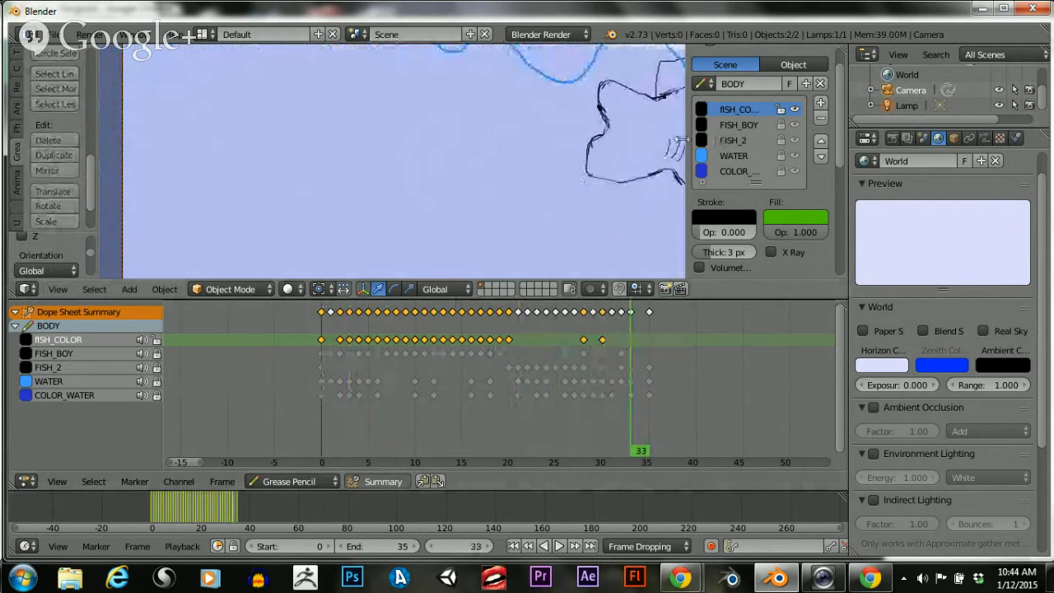
pyautogui.scroll(-4, 532, 152)
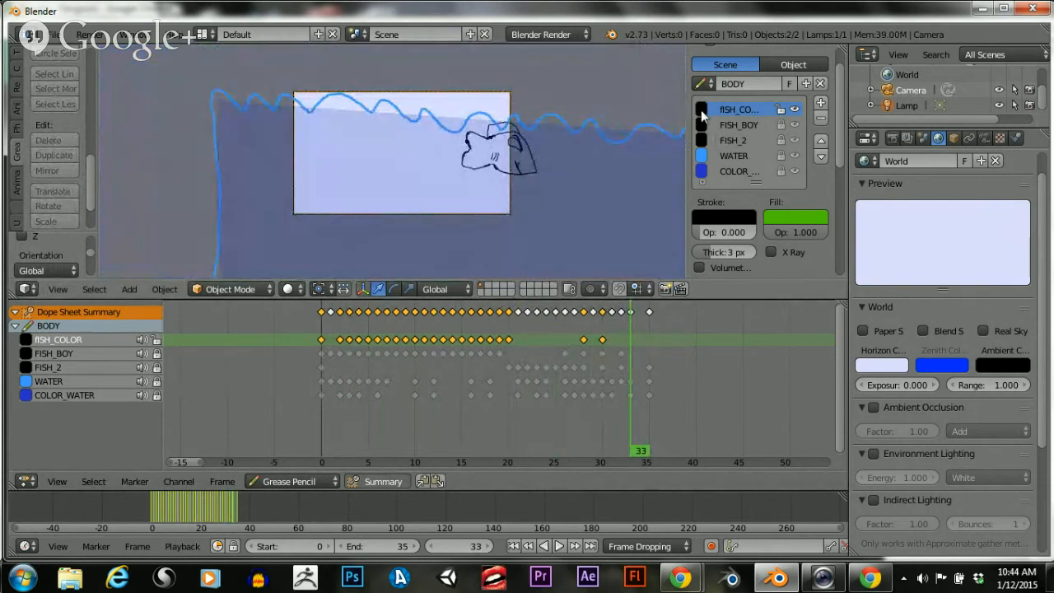
pyautogui.click(701, 108)
pyautogui.click(825, 280)
pyautogui.click(813, 220)
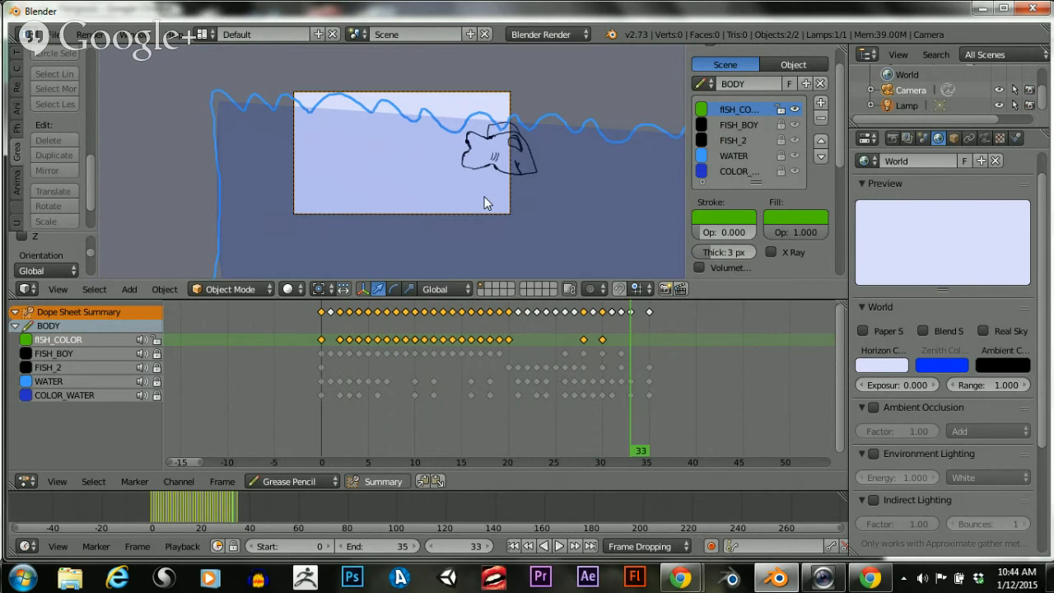
# Return to frame 0 and turn off grease pencil stroke editing
pyautogui.moveTo(632, 380)
pyautogui.mouseDown()
pyautogui.moveTo(661, 375)
pyautogui.moveTo(315, 395)
pyautogui.mouseUp()
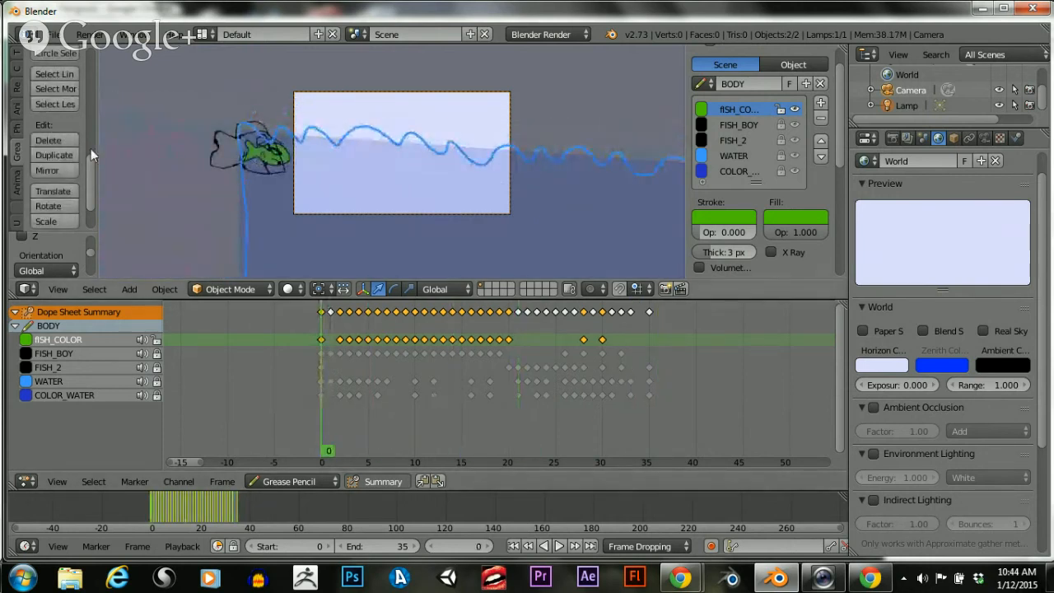
pyautogui.scroll(6, 78, 177)
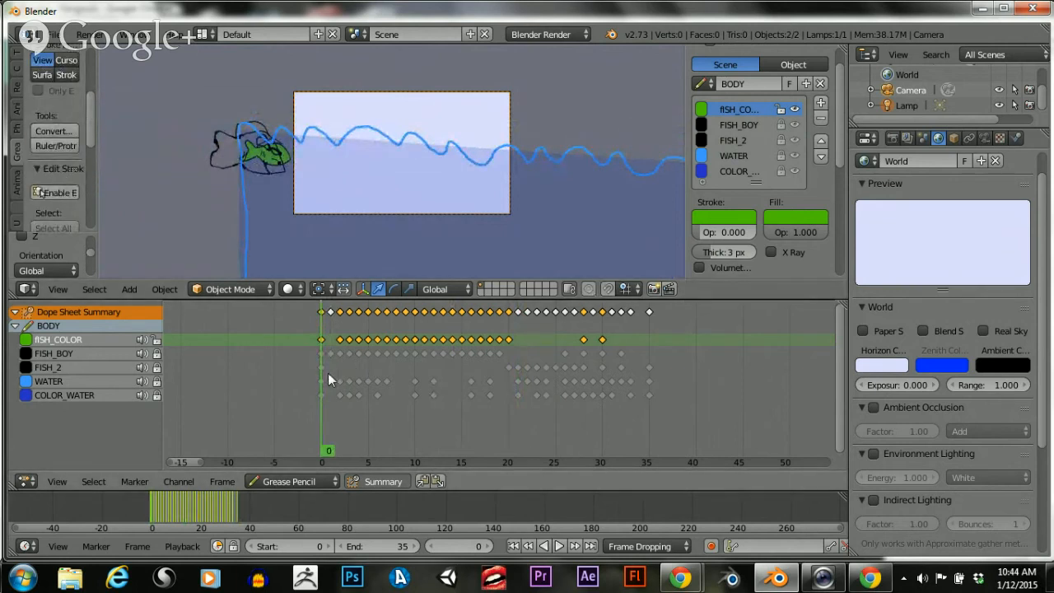
pyautogui.moveTo(332, 372)
pyautogui.mouseDown()
pyautogui.moveTo(583, 348)
pyautogui.moveTo(292, 373)
pyautogui.mouseUp()
# Frame the camera area closely and play the animation to check the fill's alignment, stopping playback when reviewed
pyautogui.scroll(-4, 309, 129)
pyautogui.scroll(10, 313, 131)
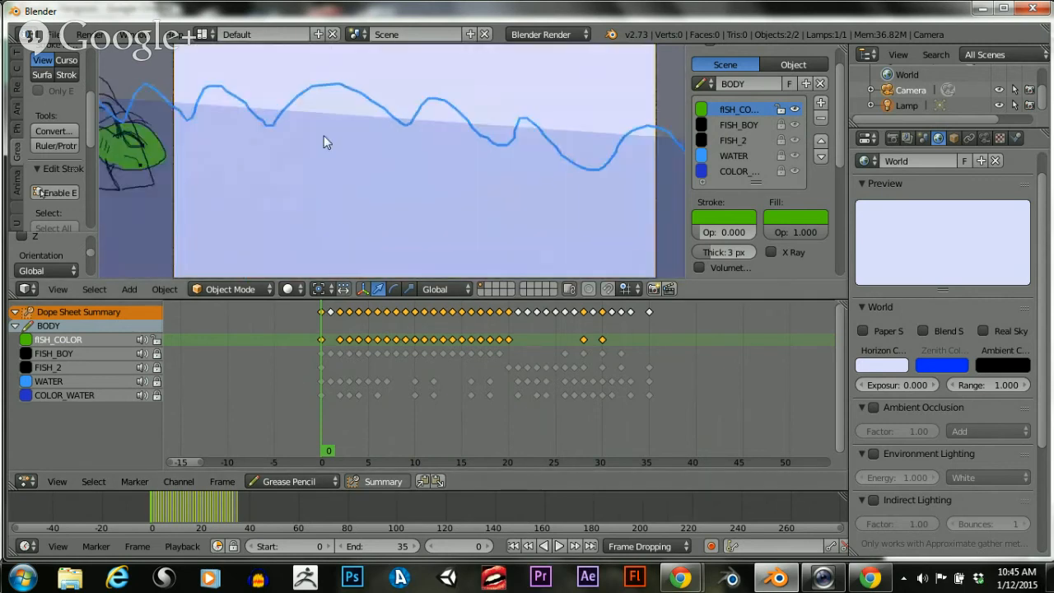
pyautogui.scroll(1, 345, 123)
pyautogui.scroll(-1, 346, 124)
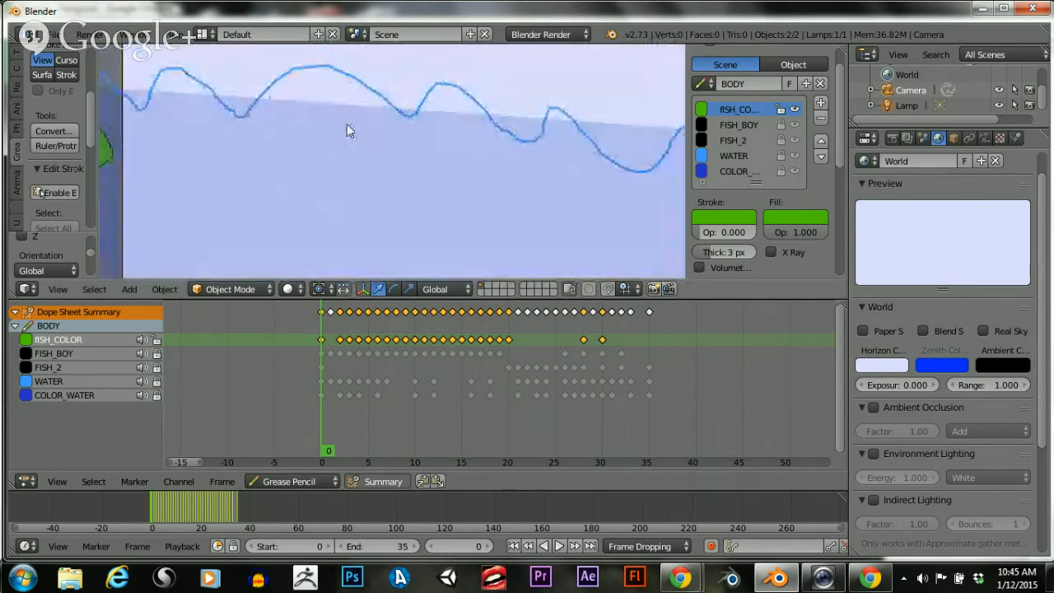
pyautogui.click(558, 546)
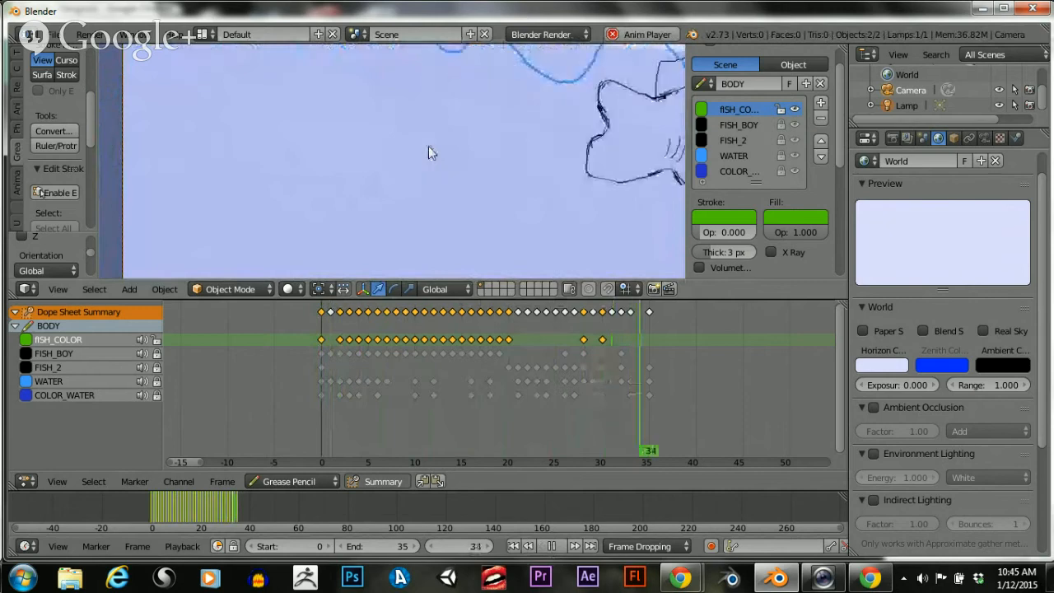
pyautogui.click(551, 546)
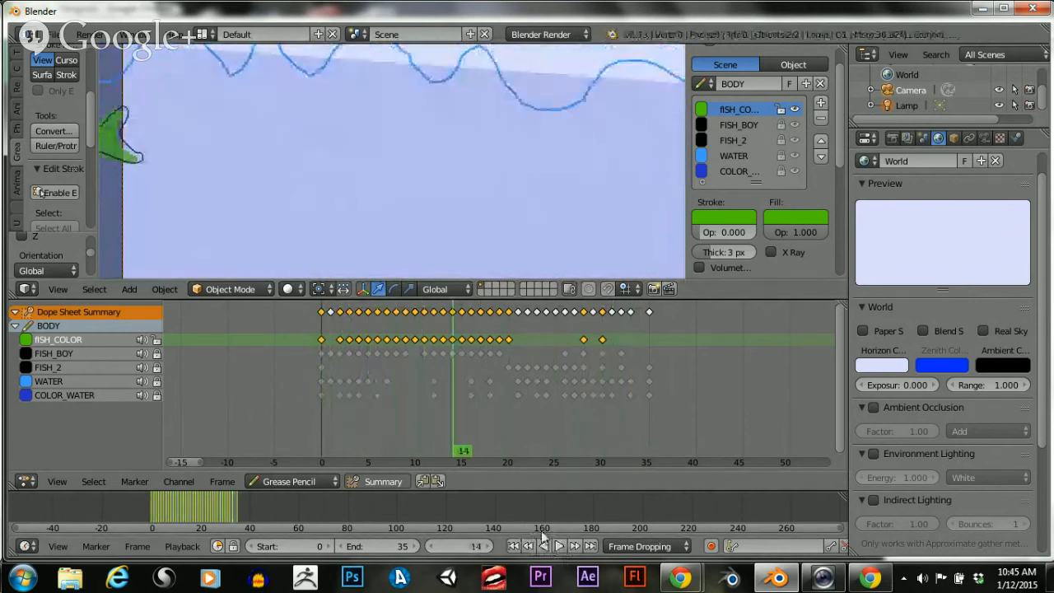
# Go to frame 27, make FISH_BOY the active layer and lock the fISH_COLOR layer
pyautogui.click(557, 328)
pyautogui.moveTo(557, 329)
pyautogui.mouseDown()
pyautogui.moveTo(596, 326)
pyautogui.moveTo(549, 329)
pyautogui.moveTo(588, 328)
pyautogui.moveTo(565, 350)
pyautogui.moveTo(583, 344)
pyautogui.moveTo(407, 360)
pyautogui.moveTo(330, 355)
pyautogui.moveTo(451, 346)
pyautogui.moveTo(558, 318)
pyautogui.moveTo(580, 329)
pyautogui.moveTo(520, 329)
pyautogui.moveTo(583, 329)
pyautogui.moveTo(512, 324)
pyautogui.moveTo(364, 358)
pyautogui.moveTo(576, 337)
pyautogui.mouseUp()
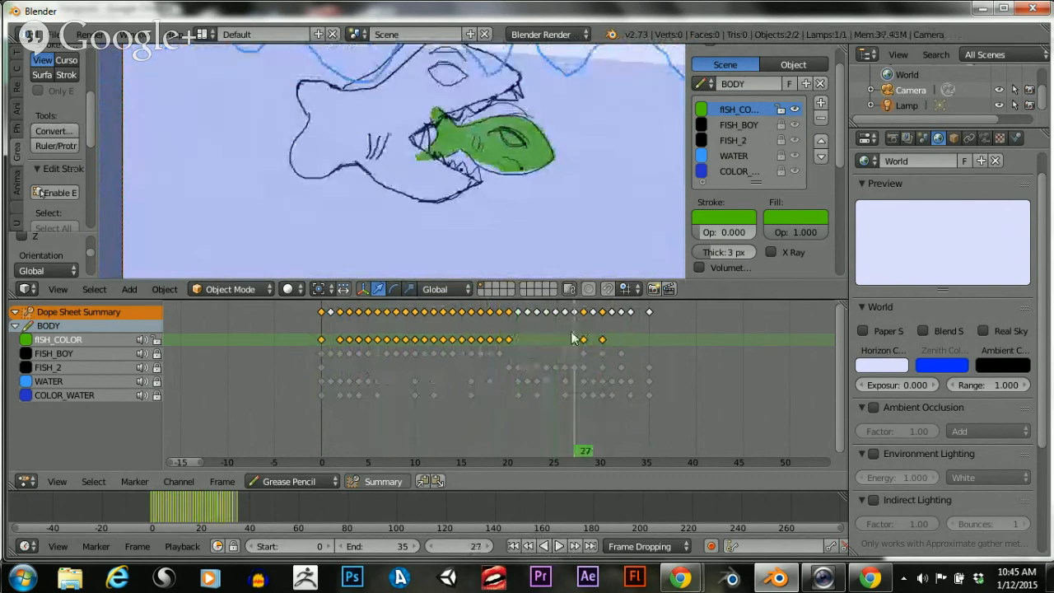
pyautogui.click(722, 123)
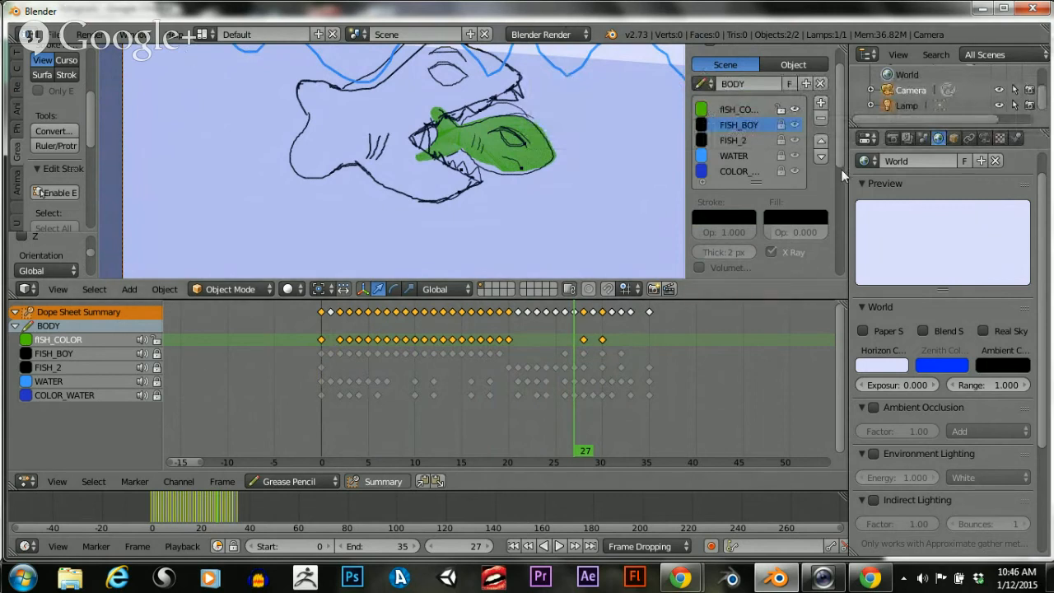
pyautogui.click(780, 111)
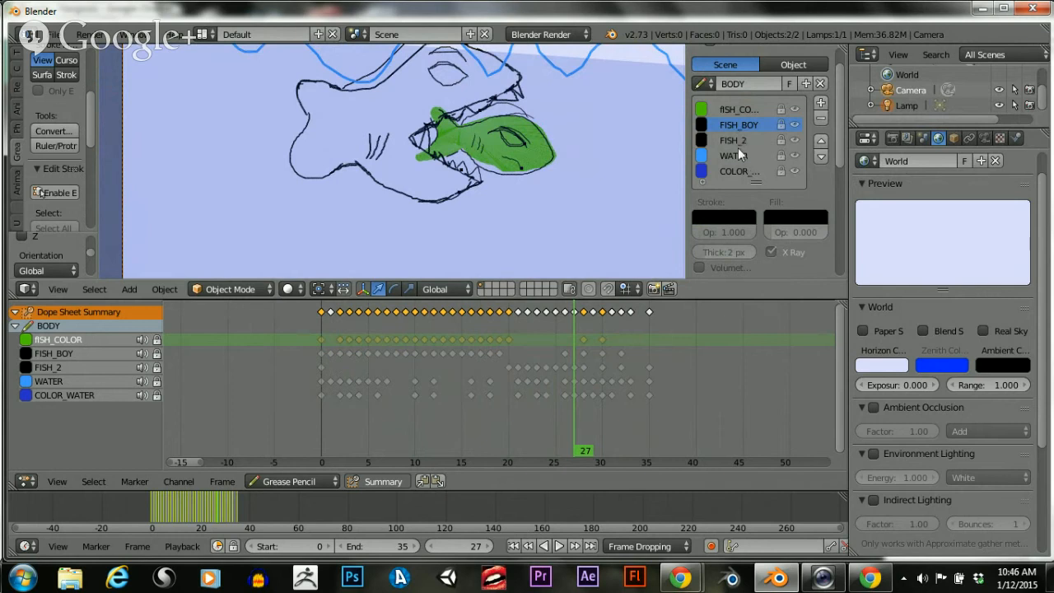
# Add a new grease pencil layer and move it up the layer order to directly above FISH_2
pyautogui.click(821, 102)
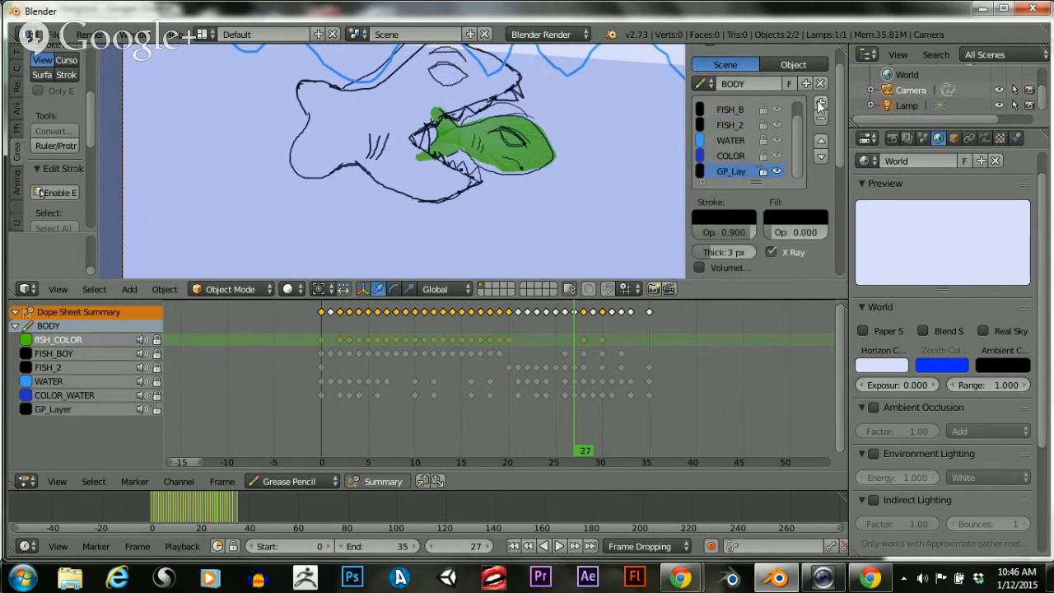
pyautogui.click(820, 140)
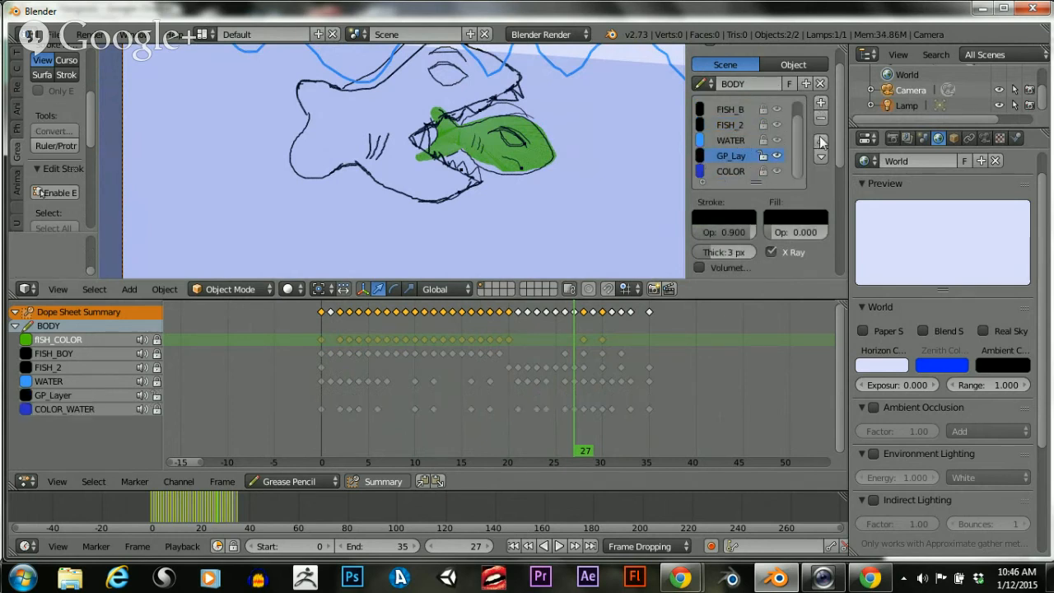
pyautogui.click(821, 140)
pyautogui.click(820, 140)
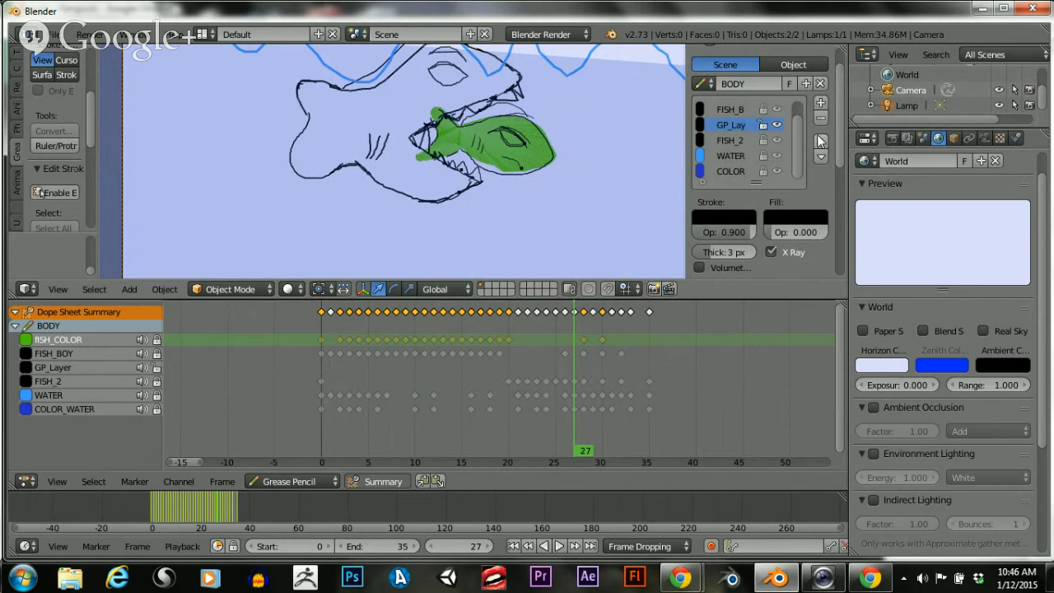
# Rename the new grease pencil layer as BADFISH_CO
pyautogui.doubleClick(728, 125)
pyautogui.press('BackSpace')
pyautogui.write('BADFISH_CO')
pyautogui.scroll(2, 321, 165)
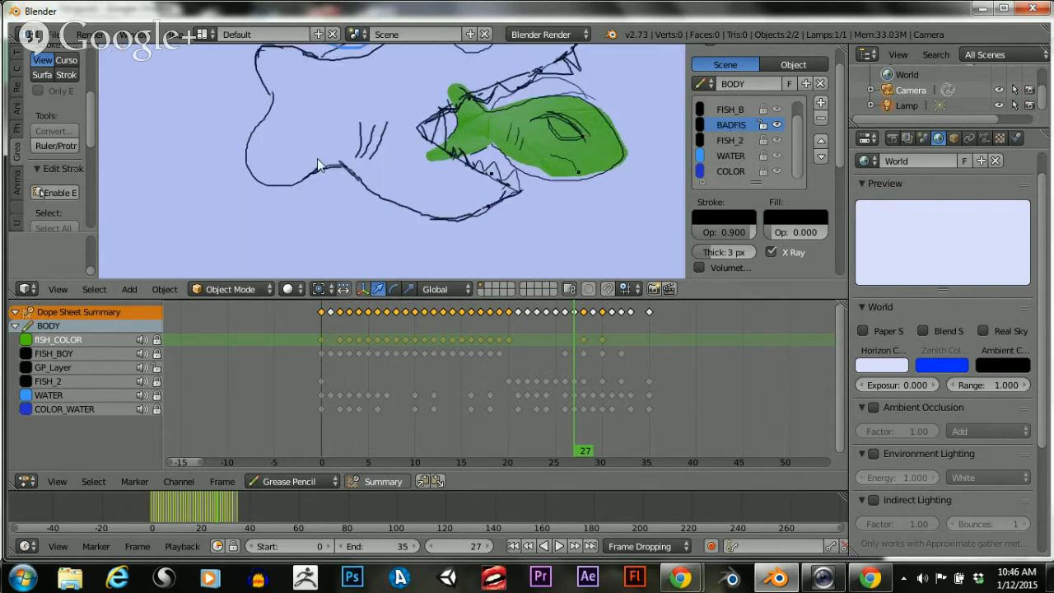
pyautogui.scroll(-2, 318, 160)
pyautogui.scroll(1, 369, 168)
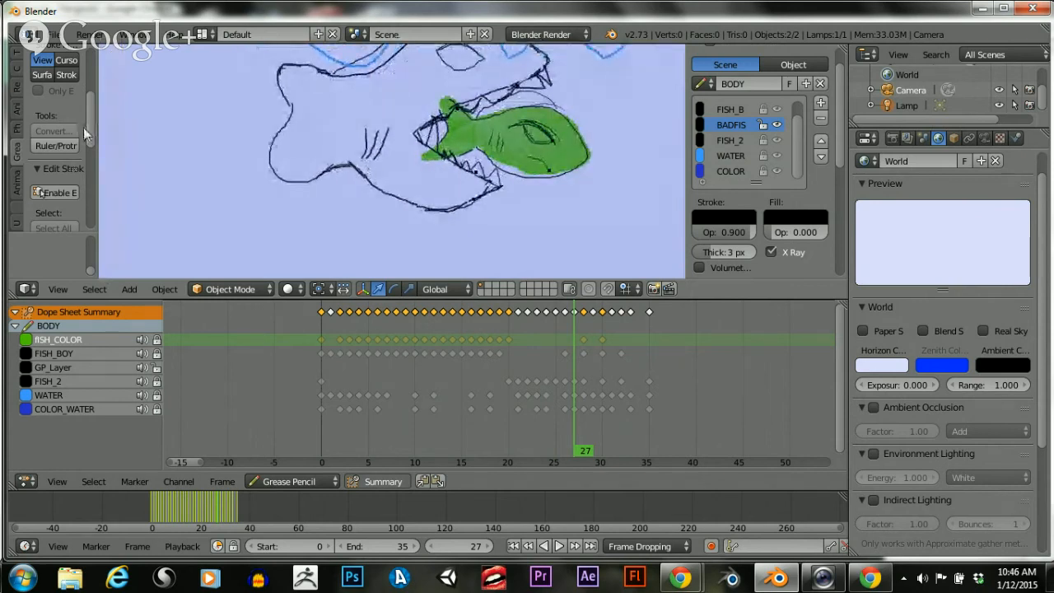
# Draw a freehand curved stroke on BADFISH_CO at frame 27, from the big fish's upper head past the jaws to its belly, and end the drawing session
pyautogui.moveTo(90, 106); pyautogui.dragTo(83, 63)
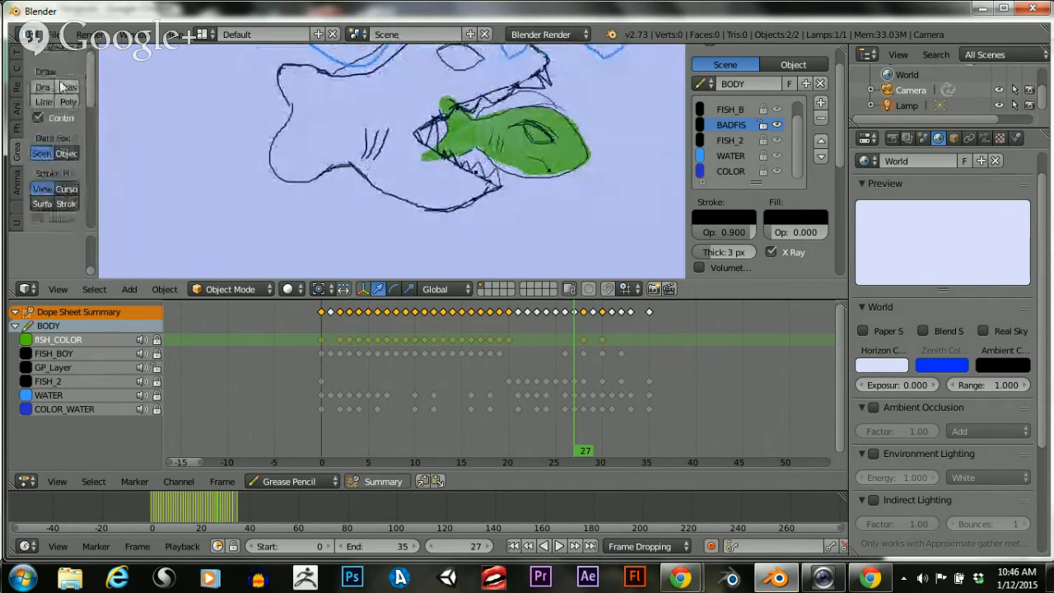
pyautogui.click(53, 86)
pyautogui.scroll(1, 459, 78)
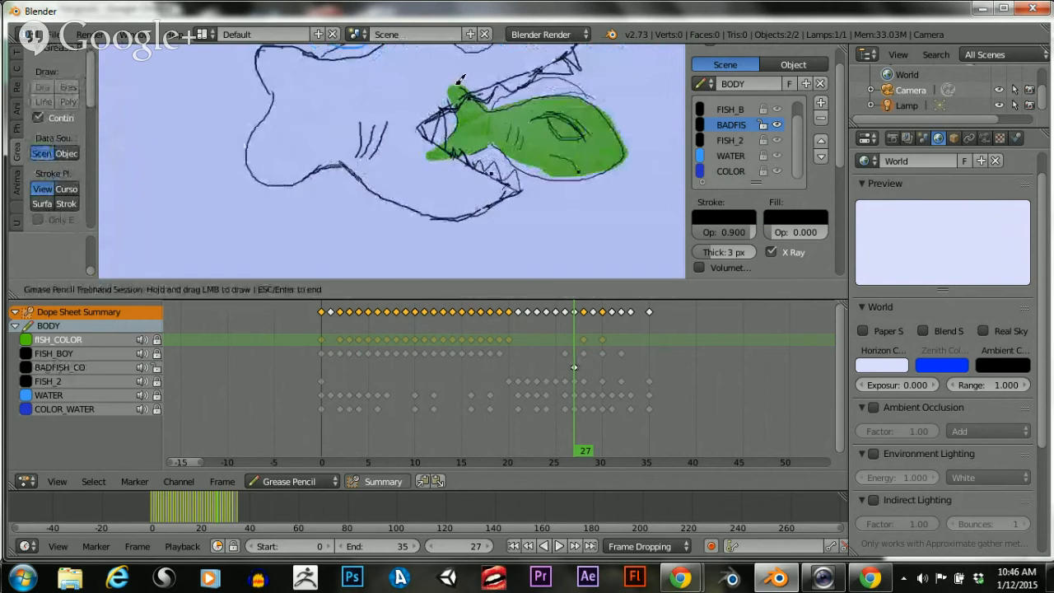
pyautogui.scroll(-2, 458, 83)
pyautogui.moveTo(468, 48)
pyautogui.mouseDown()
pyautogui.moveTo(514, 124)
pyautogui.moveTo(483, 183)
pyautogui.moveTo(393, 202)
pyautogui.mouseUp()
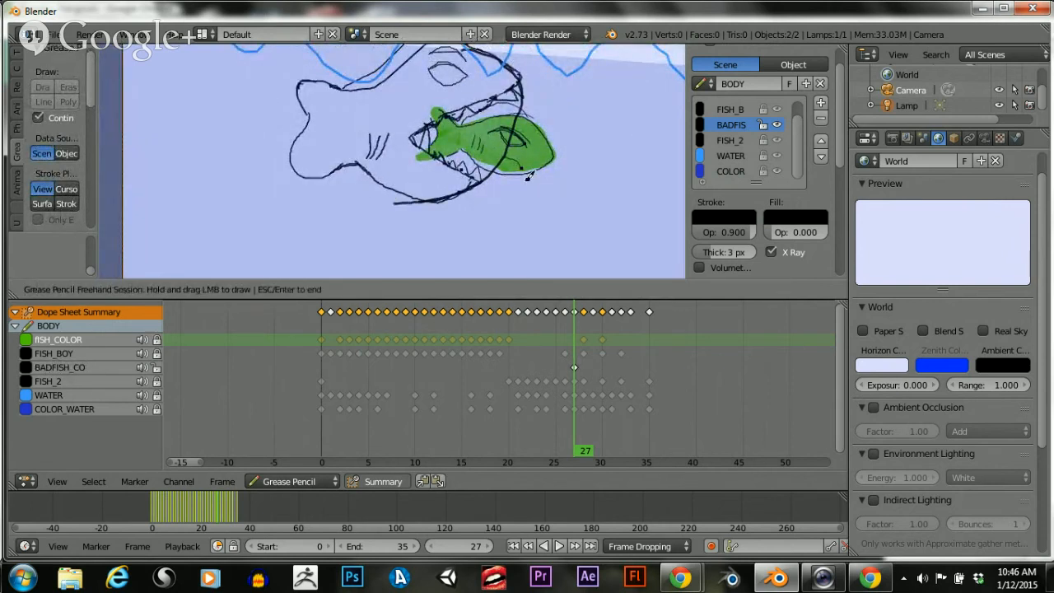
pyautogui.click(783, 224)
pyautogui.press('Escape')
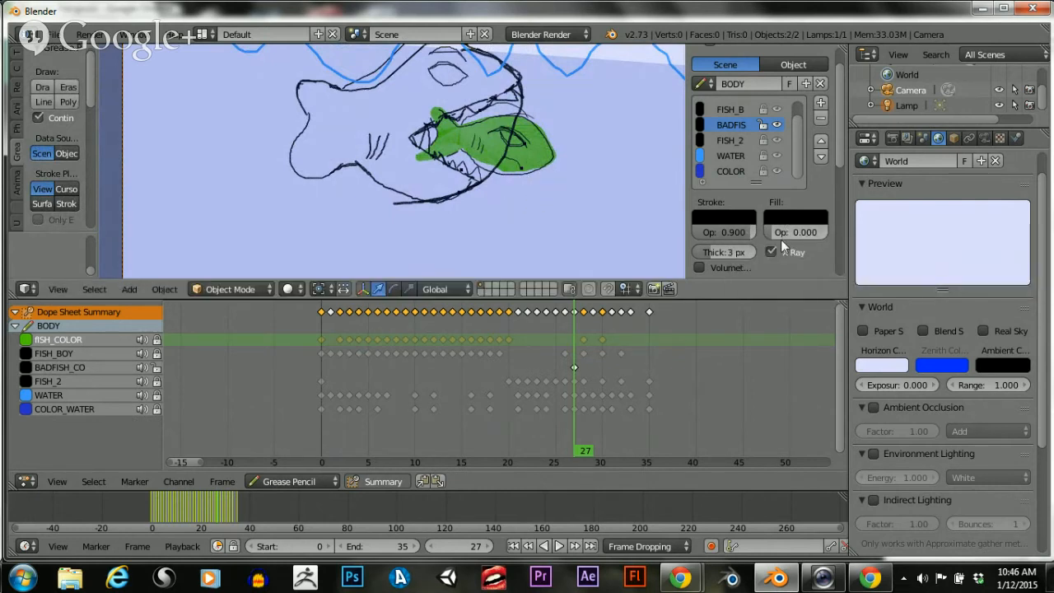
# Set the BADFISH_CO layer's stroke opacity to 0 and its fill opacity to 0.760
pyautogui.moveTo(781, 239); pyautogui.dragTo(845, 239)
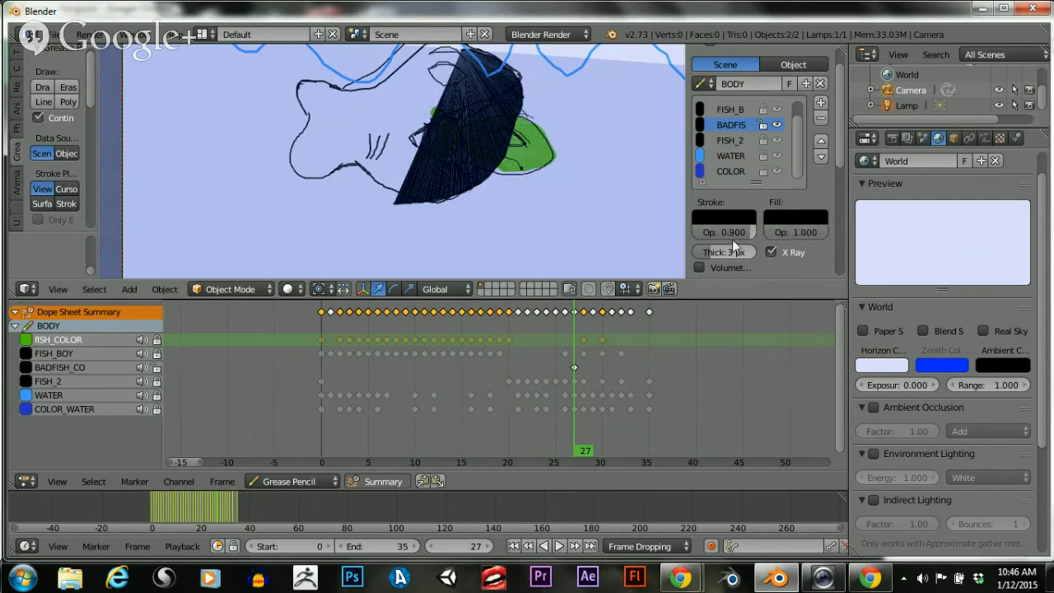
pyautogui.moveTo(749, 234); pyautogui.dragTo(693, 233)
pyautogui.click(707, 234)
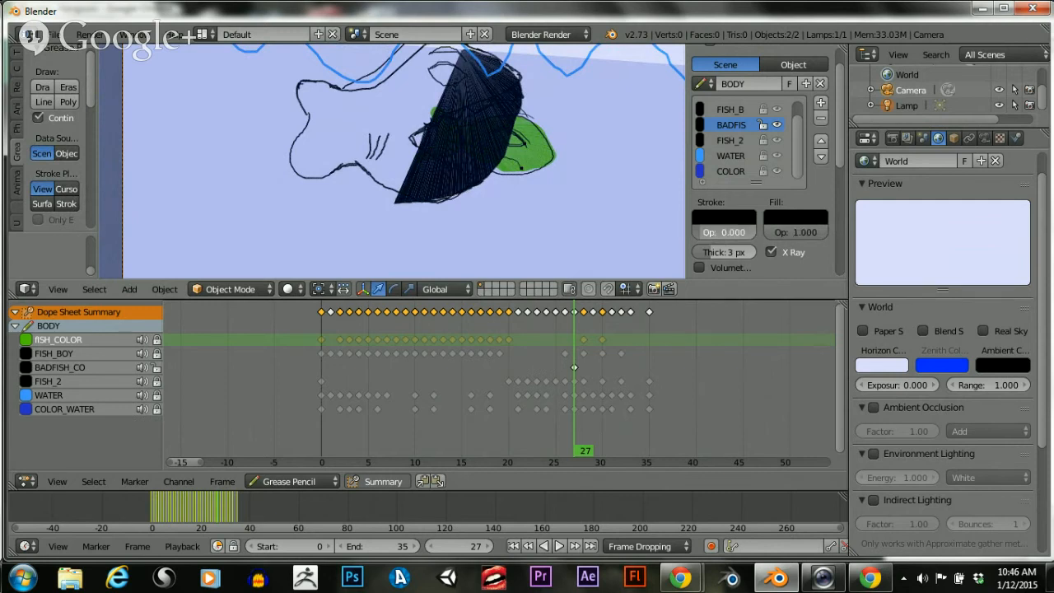
pyautogui.click(786, 233)
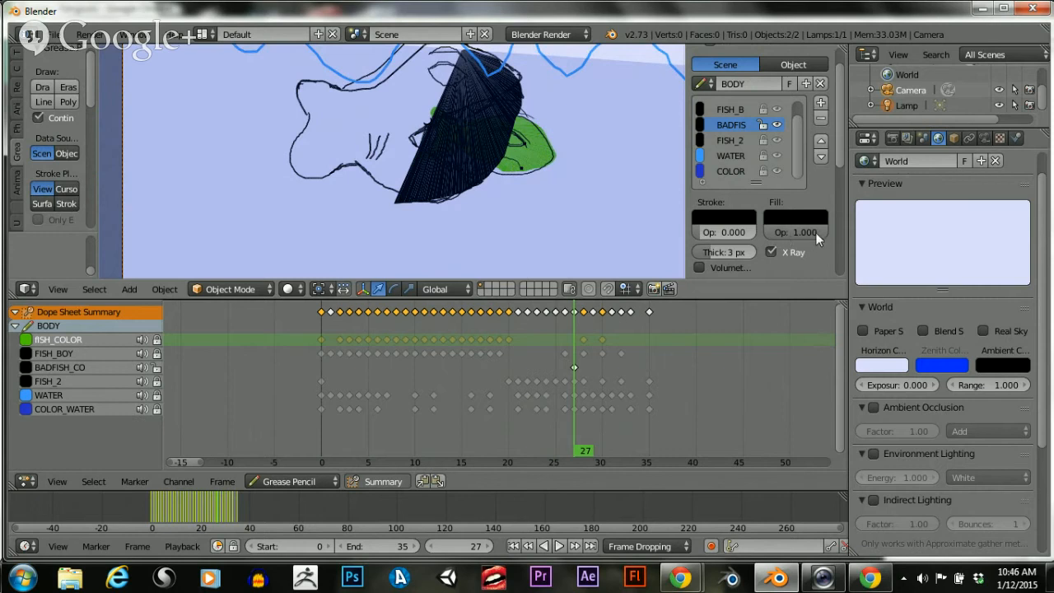
pyautogui.moveTo(815, 232)
pyautogui.mouseDown()
pyautogui.moveTo(787, 232)
pyautogui.moveTo(807, 232)
pyautogui.moveTo(798, 232)
pyautogui.mouseUp()
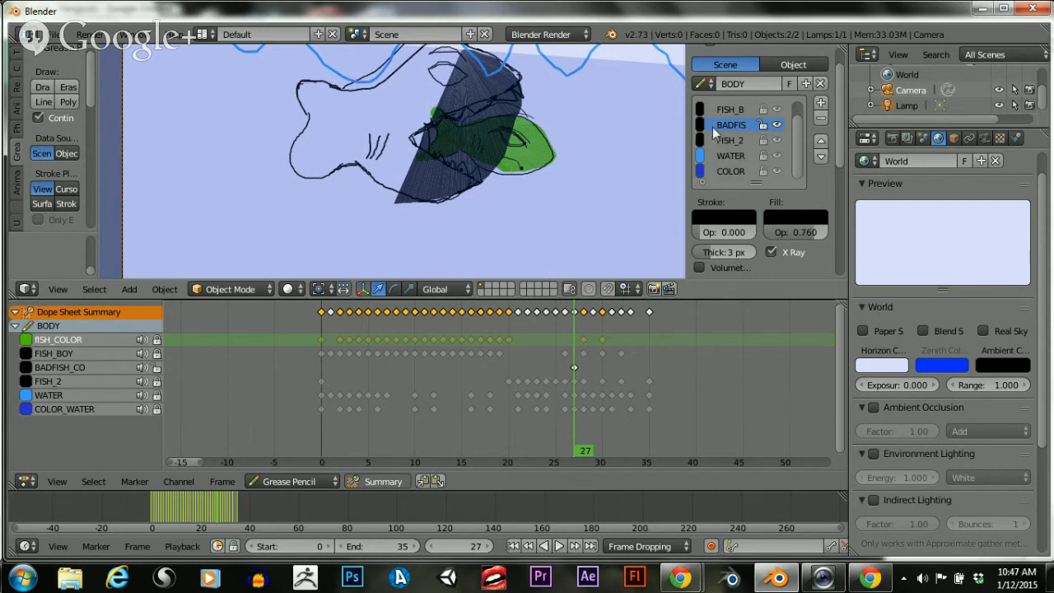
# Compare BADFISH_CO above and below fISH_COLOR in the layer order, leaving it directly below fISH_COLOR
pyautogui.scroll(1, 794, 136)
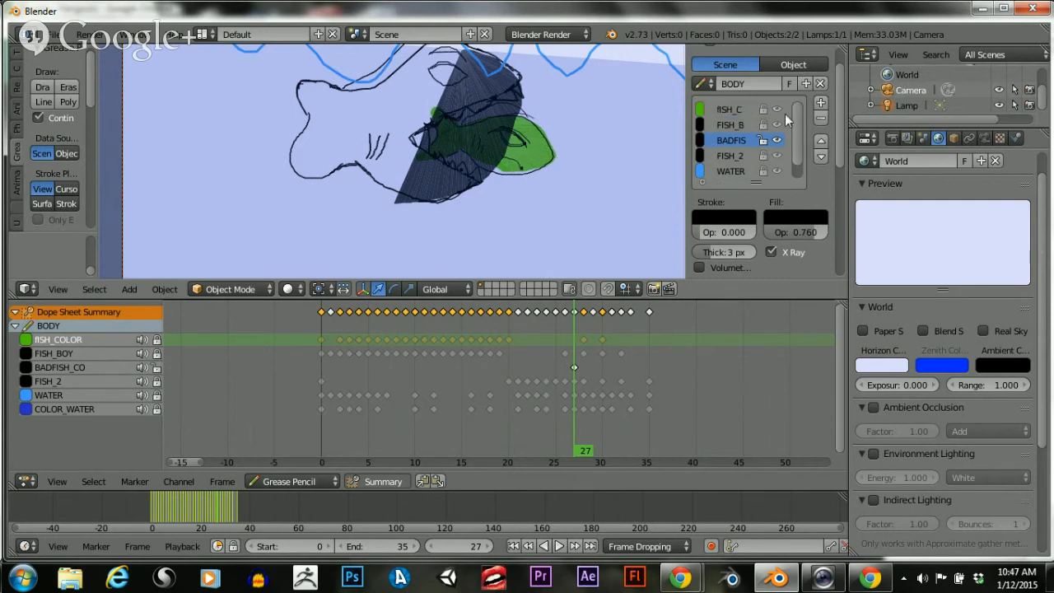
pyautogui.click(820, 142)
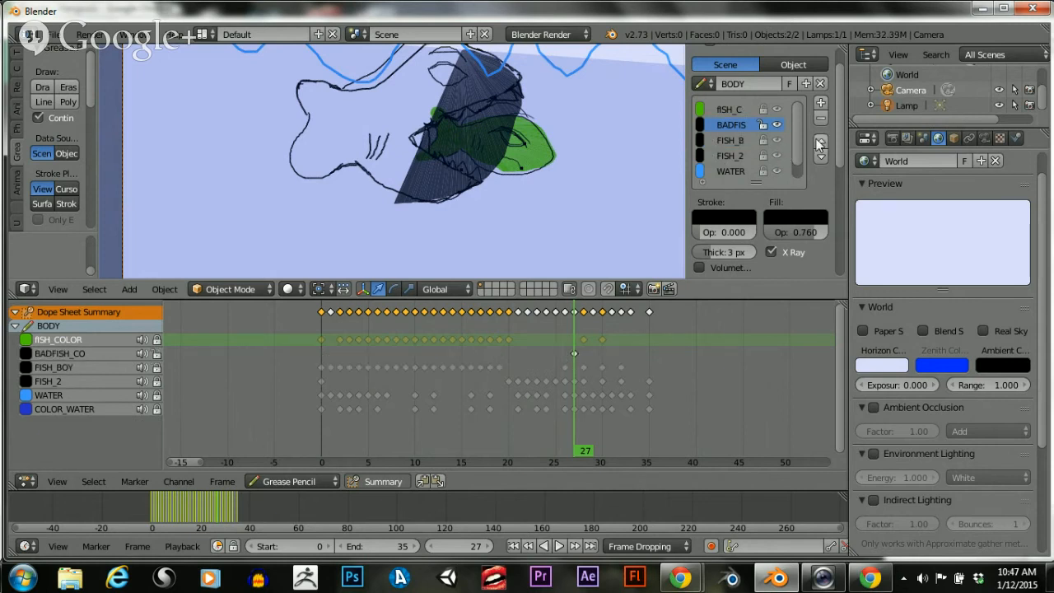
pyautogui.click(820, 142)
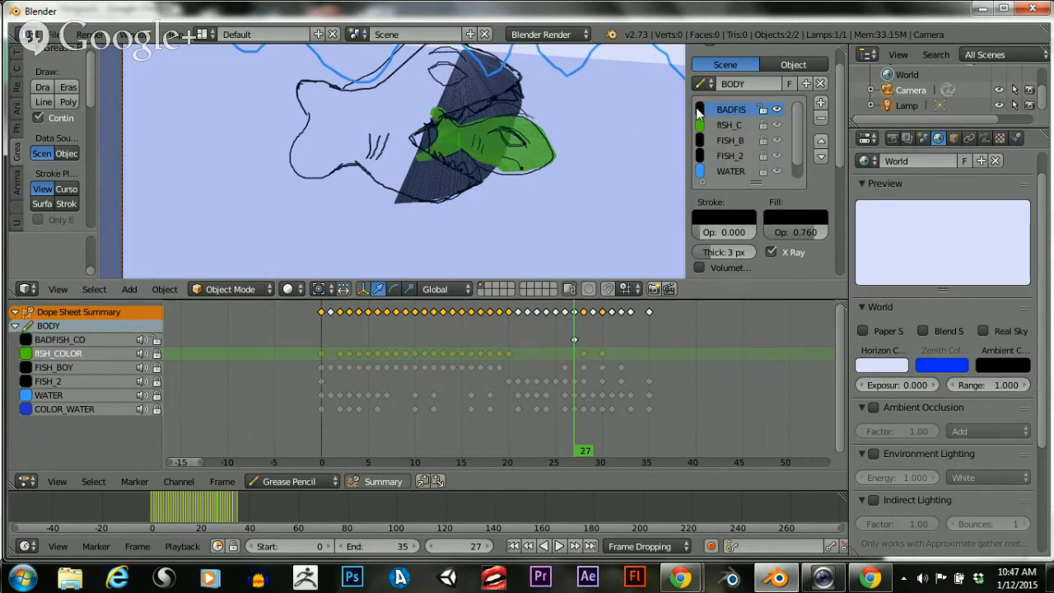
pyautogui.click(821, 158)
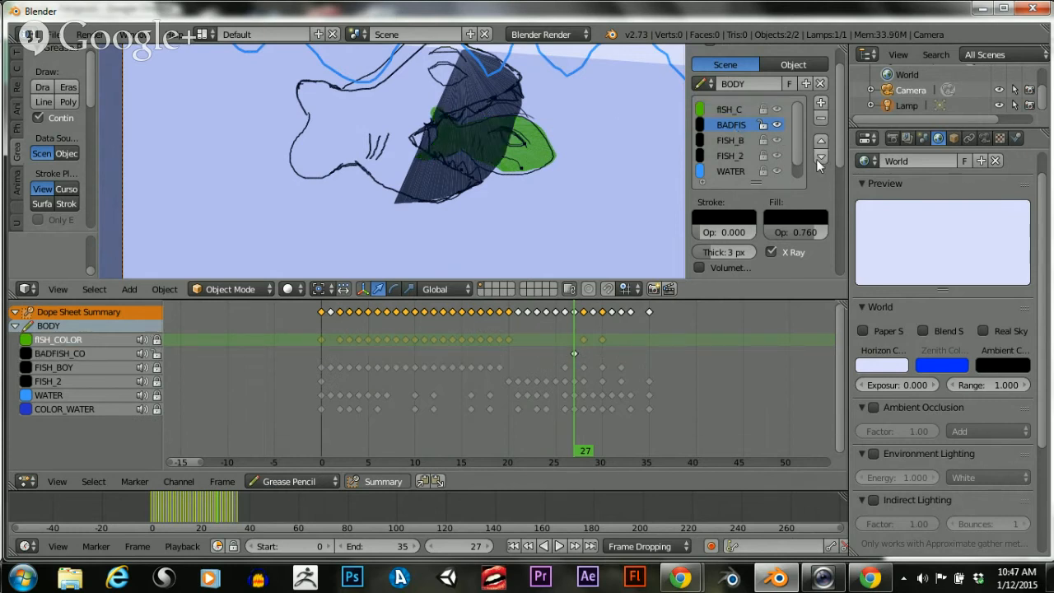
pyautogui.click(818, 143)
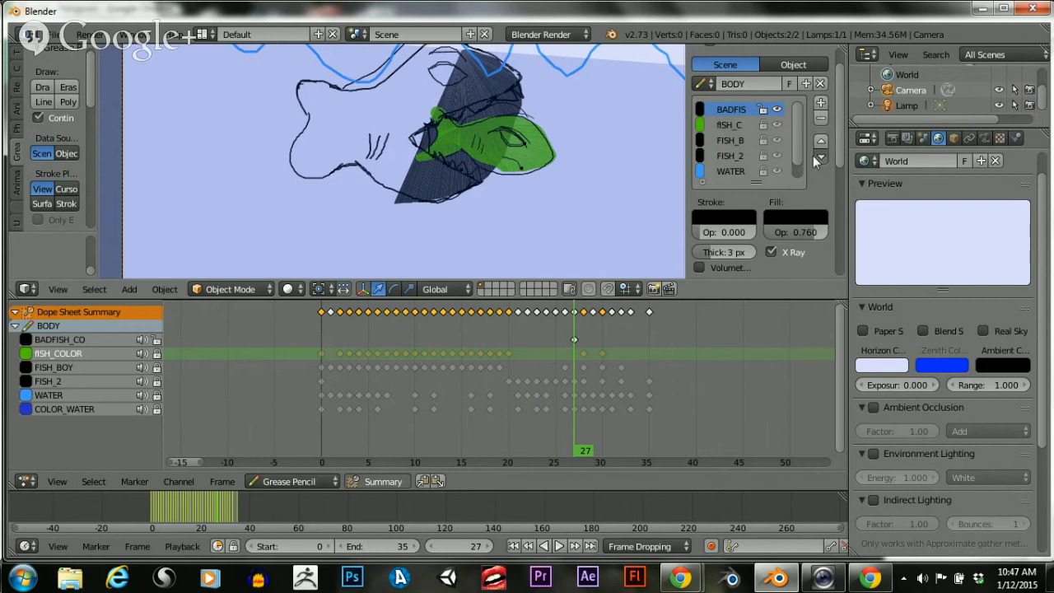
pyautogui.click(822, 157)
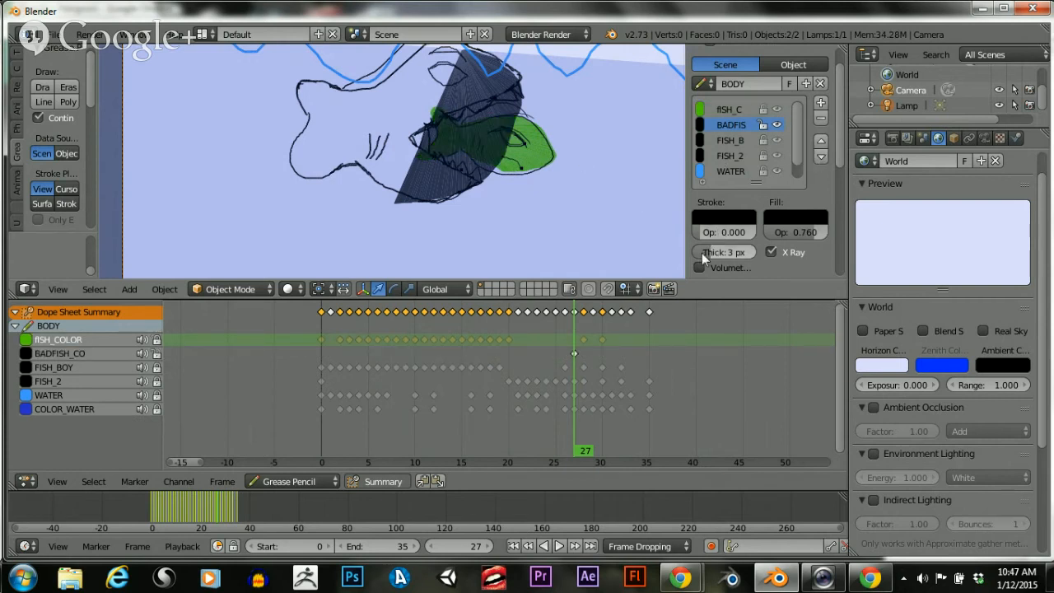
# Set the BADFISH_CO layer's thickness to 2 px and give it a red fill with an opacity of 1.000
pyautogui.moveTo(705, 254); pyautogui.dragTo(699, 254)
pyautogui.moveTo(803, 231); pyautogui.dragTo(828, 232)
pyautogui.click(800, 219)
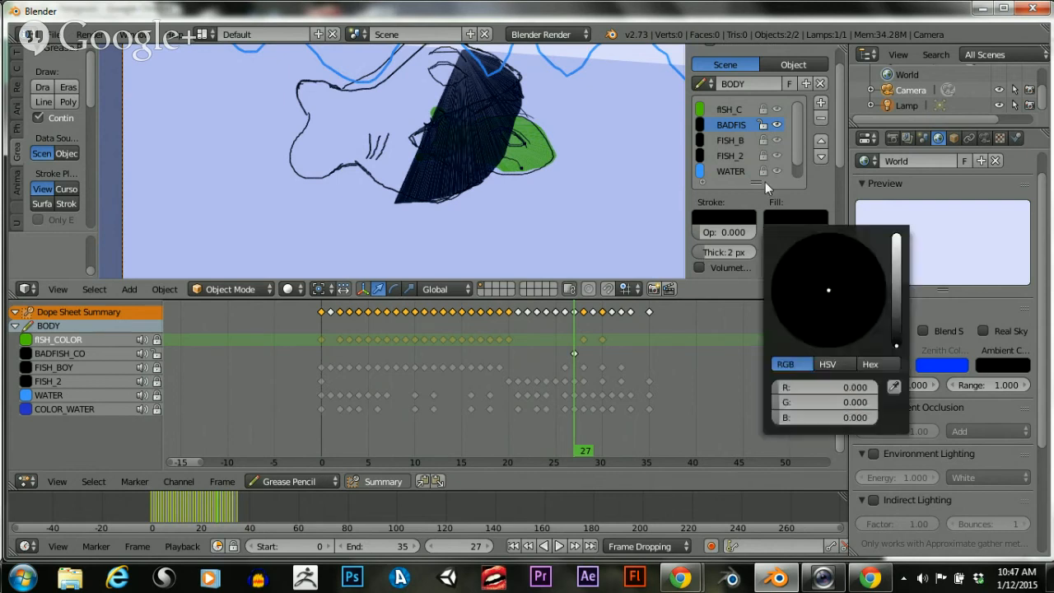
pyautogui.click(794, 221)
pyautogui.moveTo(894, 311); pyautogui.dragTo(895, 255)
pyautogui.moveTo(833, 330); pyautogui.dragTo(827, 348)
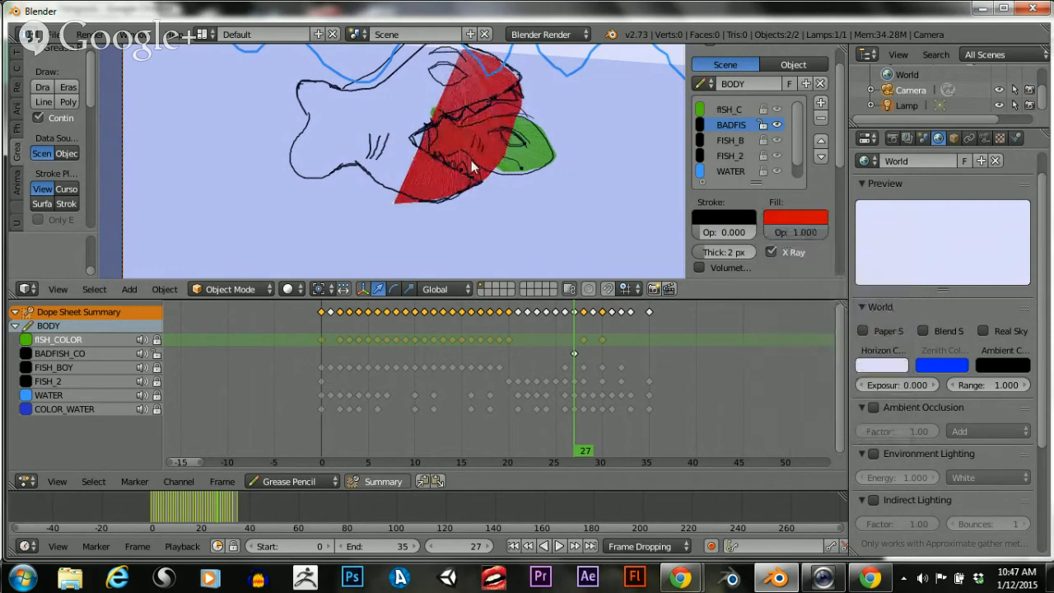
pyautogui.scroll(3, 446, 152)
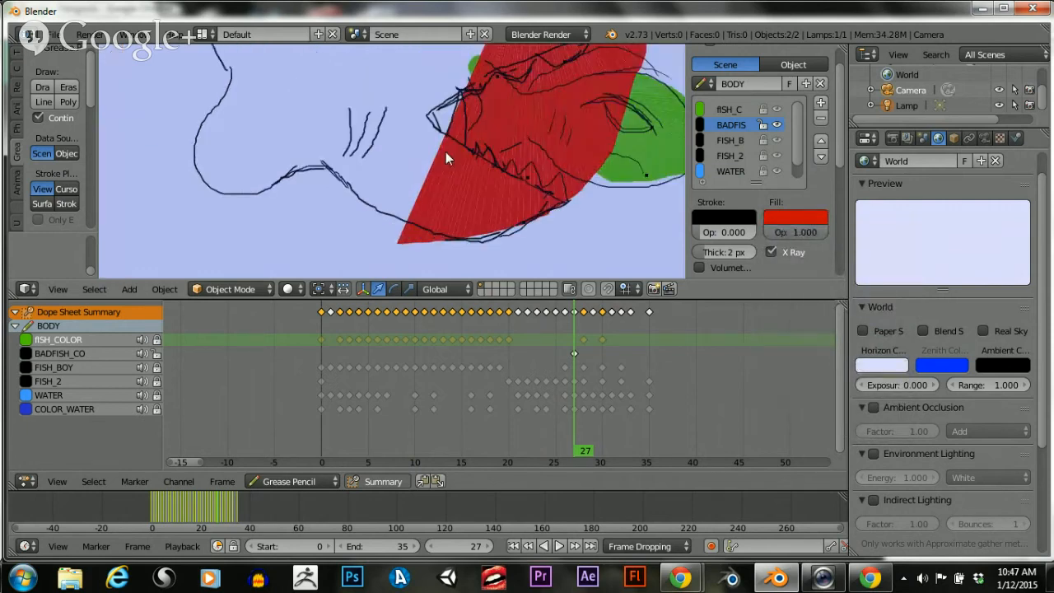
pyautogui.scroll(-1, 445, 152)
pyautogui.scroll(-1, 516, 168)
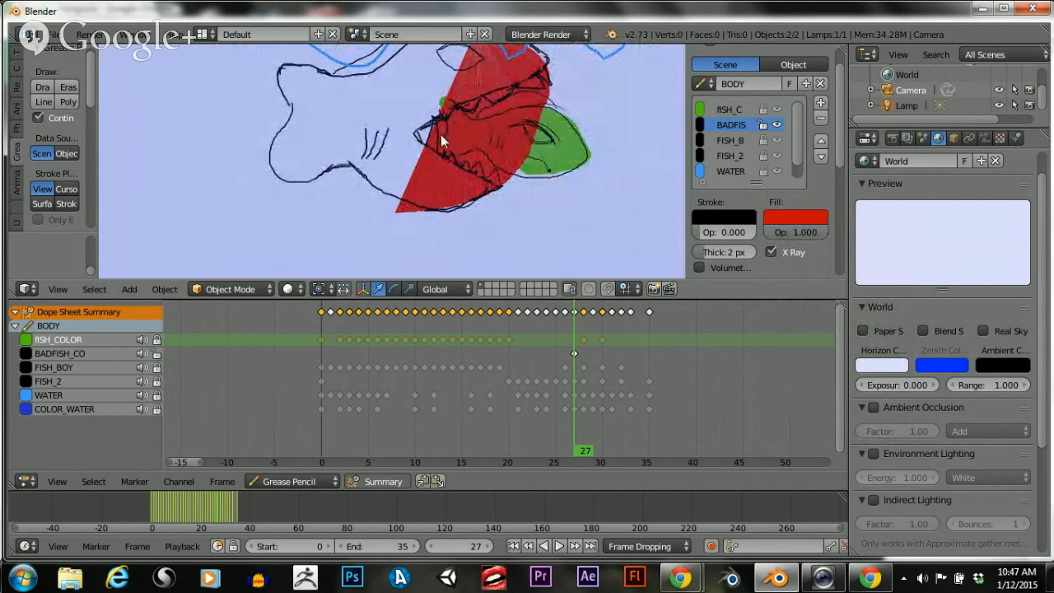
# Match the BADFISH_CO stroke color to its red fill by sampling the fill color
pyautogui.click(723, 218)
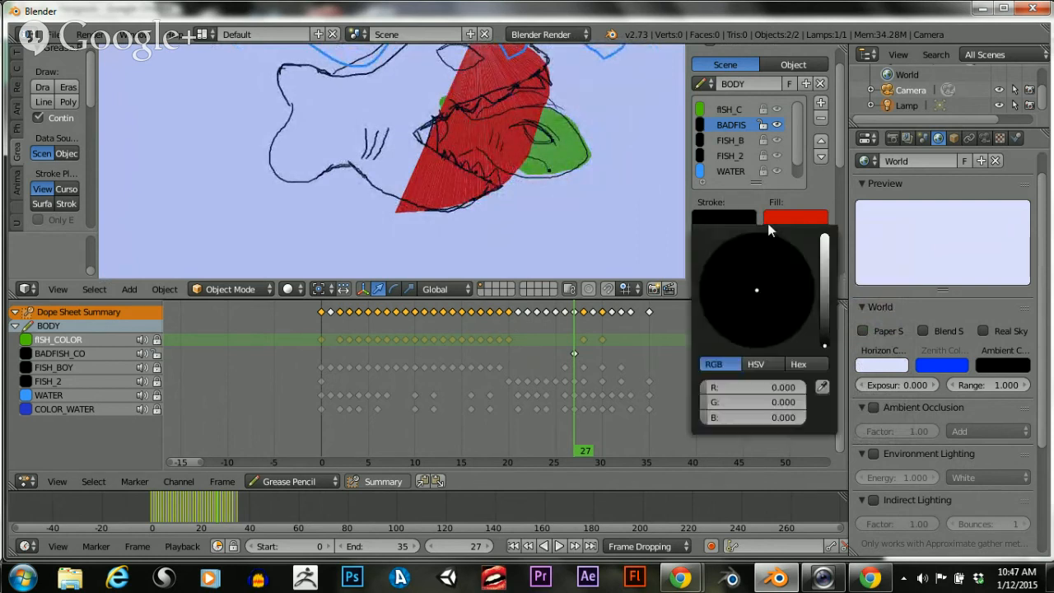
pyautogui.click(822, 387)
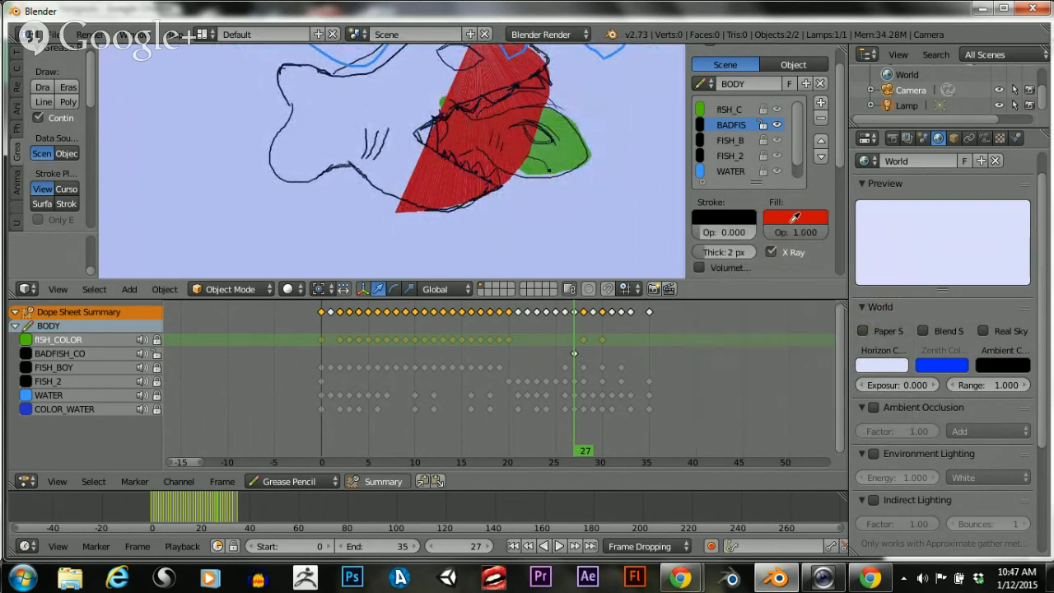
pyautogui.click(796, 216)
# Examine the red fill over the fish drawings both close up and from farther away
pyautogui.scroll(-1, 466, 116)
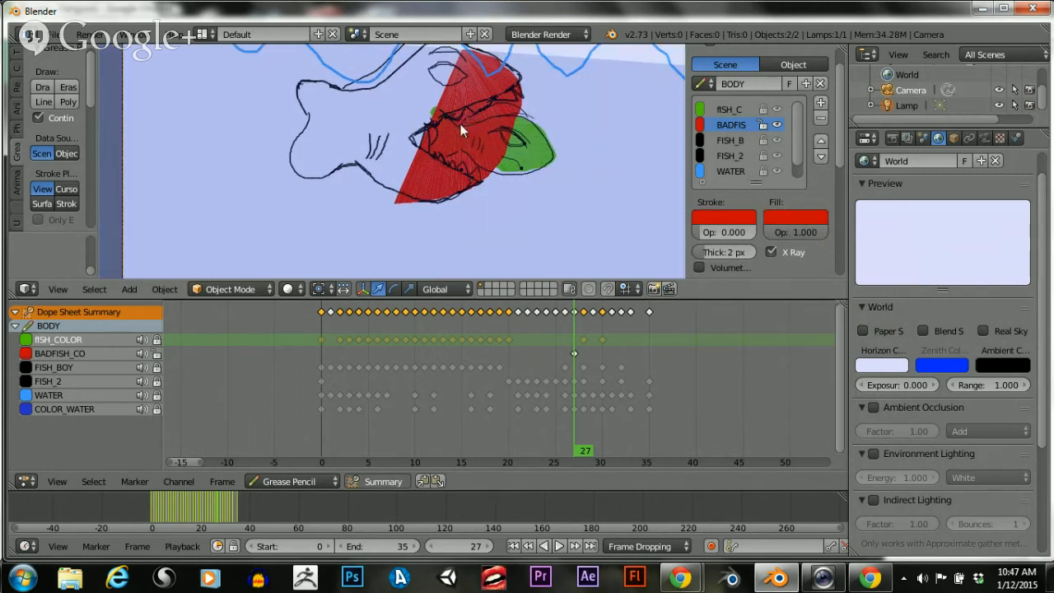
pyautogui.scroll(2, 459, 130)
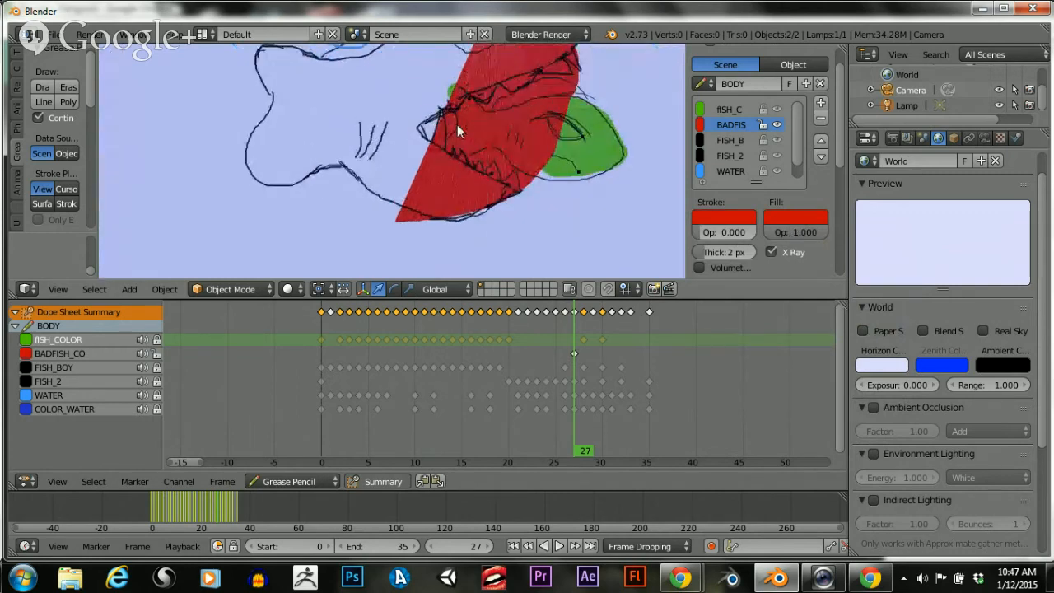
pyautogui.scroll(-2, 457, 125)
pyautogui.scroll(2, 441, 132)
pyautogui.scroll(-1, 456, 131)
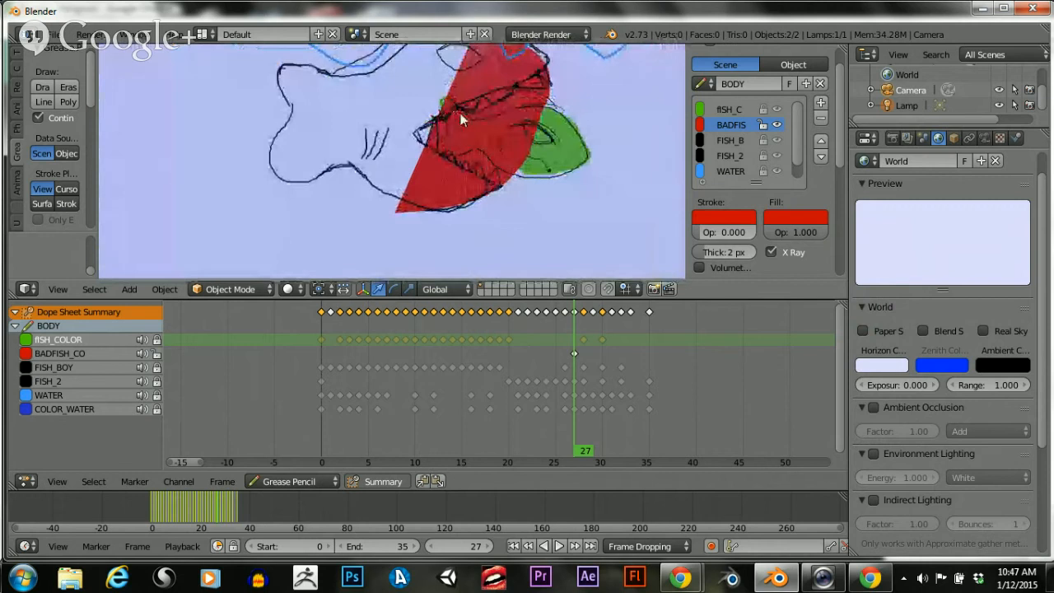
pyautogui.scroll(-2, 492, 93)
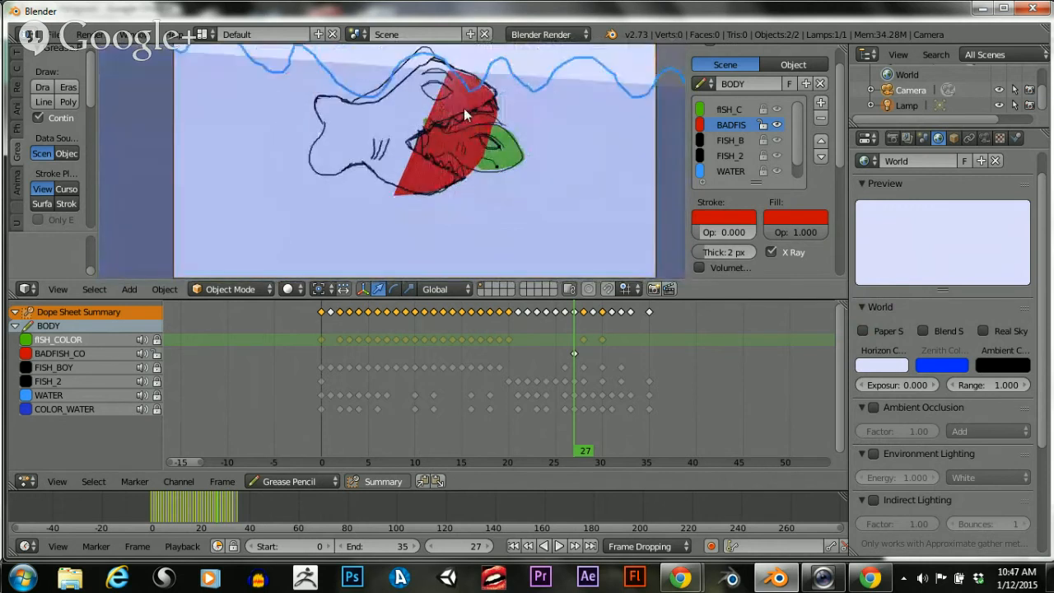
pyautogui.scroll(1, 437, 125)
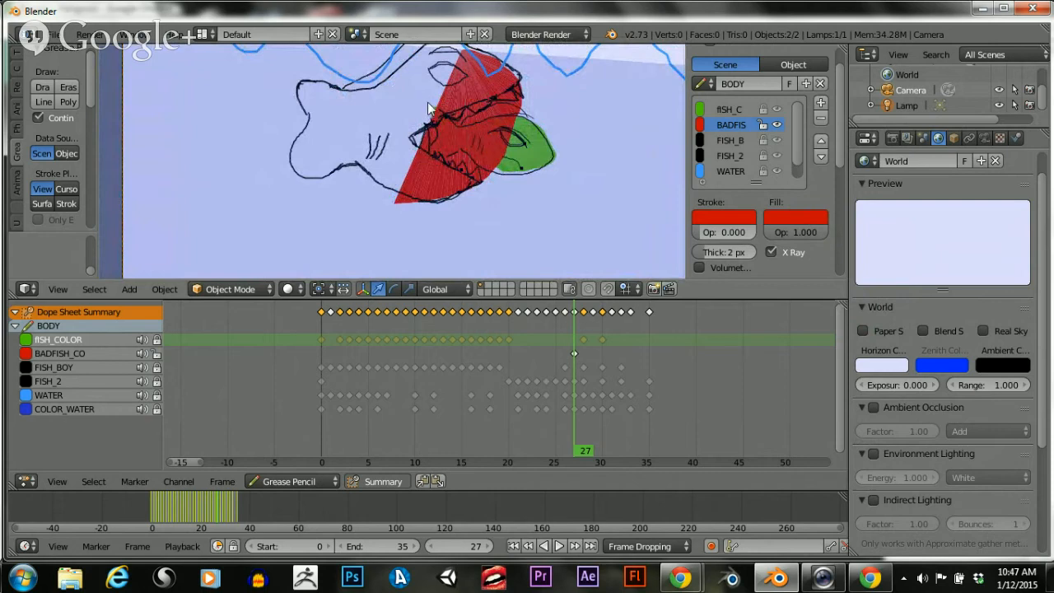
pyautogui.scroll(3, 460, 148)
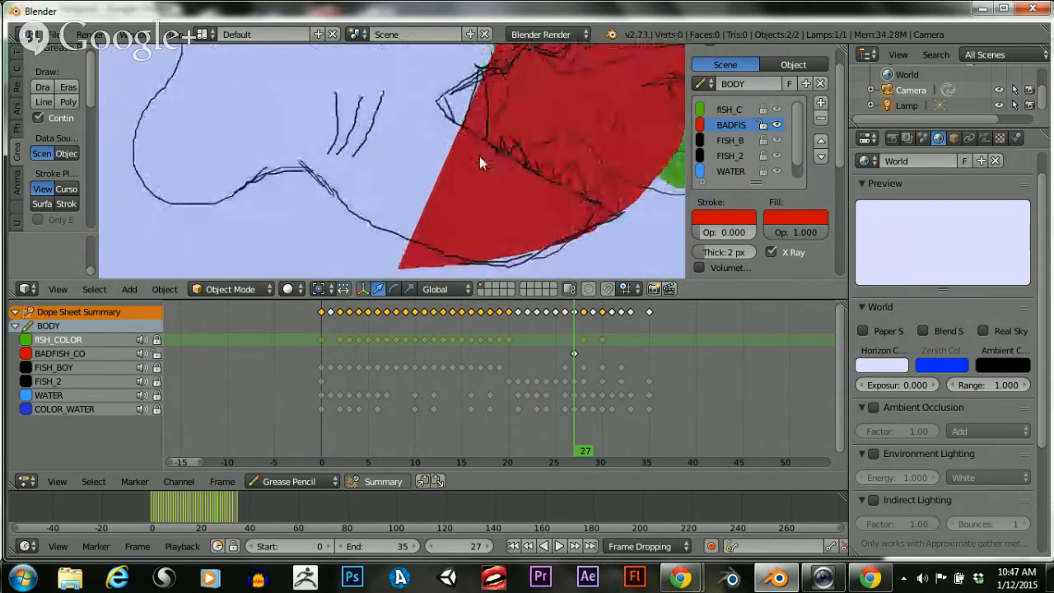
pyautogui.scroll(-3, 479, 155)
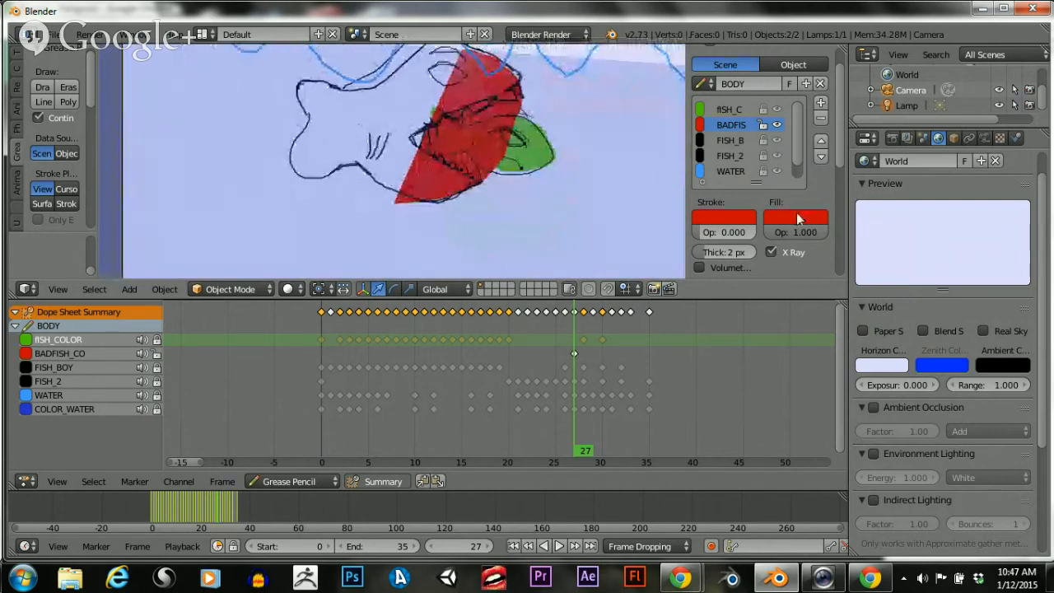
# Set the BADFISH_CO fill opacity to 0.973 and look over the layer's remaining settings
pyautogui.moveTo(797, 233)
pyautogui.mouseDown()
pyautogui.moveTo(757, 232)
pyautogui.moveTo(804, 232)
pyautogui.mouseUp()
pyautogui.scroll(-3, 766, 195)
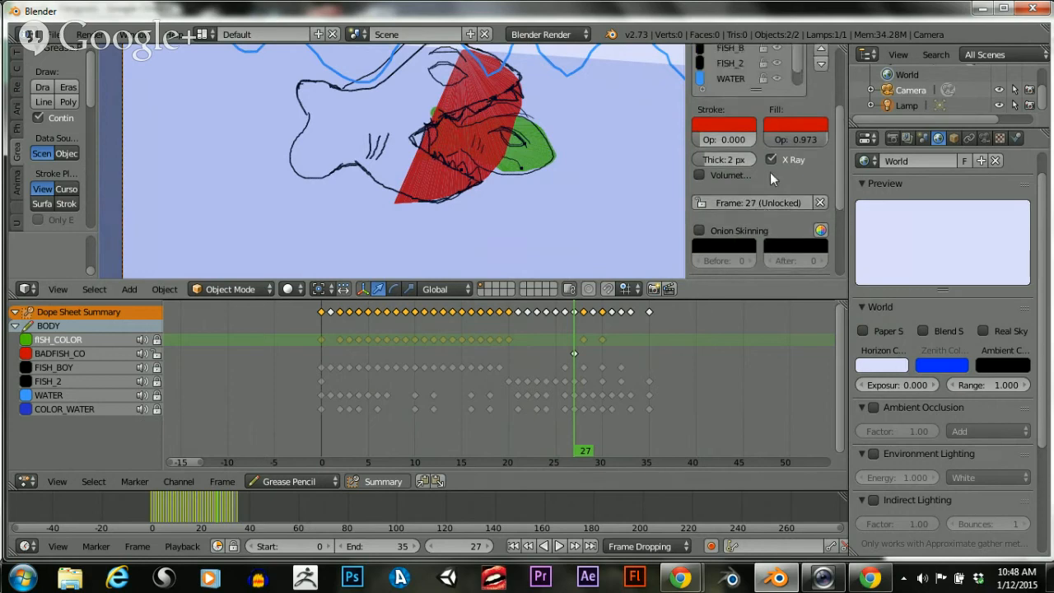
pyautogui.scroll(3, 771, 172)
pyautogui.scroll(-2, 362, 129)
pyautogui.scroll(2, 372, 138)
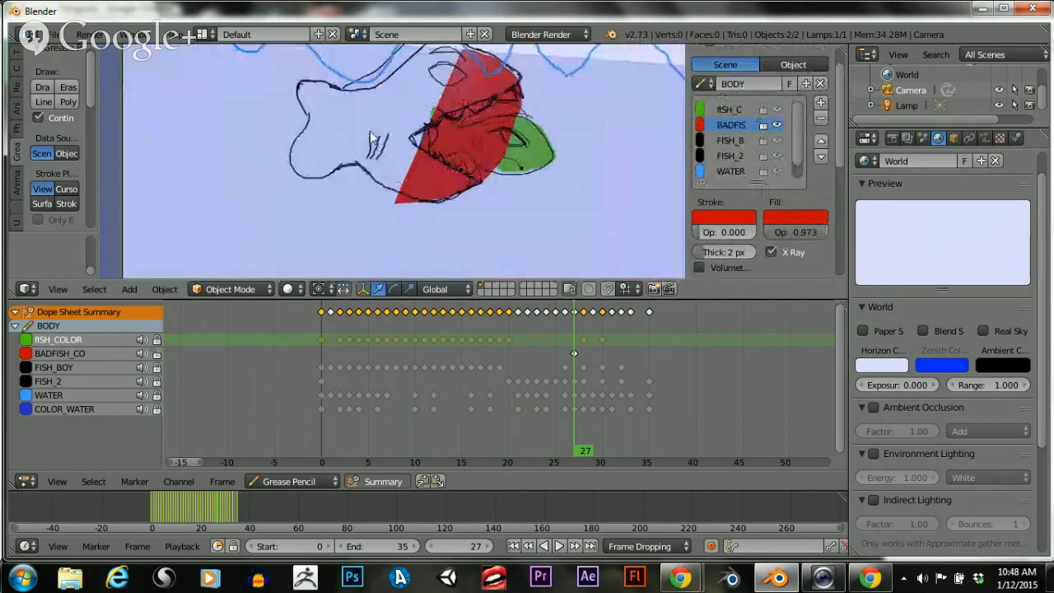
pyautogui.scroll(-1, 371, 137)
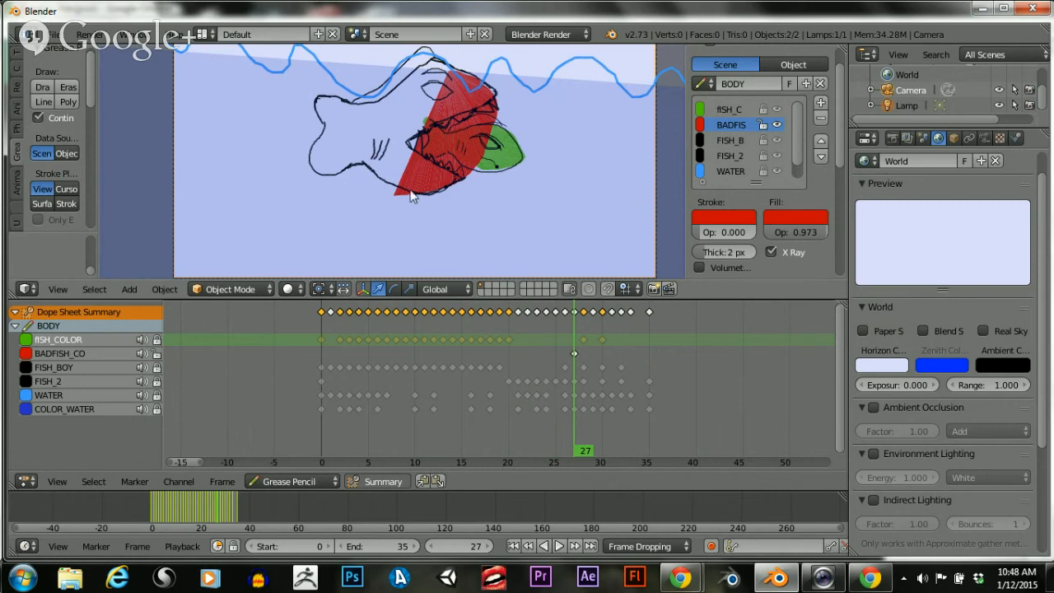
pyautogui.scroll(-2, 407, 96)
pyautogui.scroll(3, 412, 109)
pyautogui.scroll(-3, 415, 111)
pyautogui.scroll(2, 420, 119)
# Unlock the WATER layer and move it up the layer order to directly above FISH_2
pyautogui.click(733, 169)
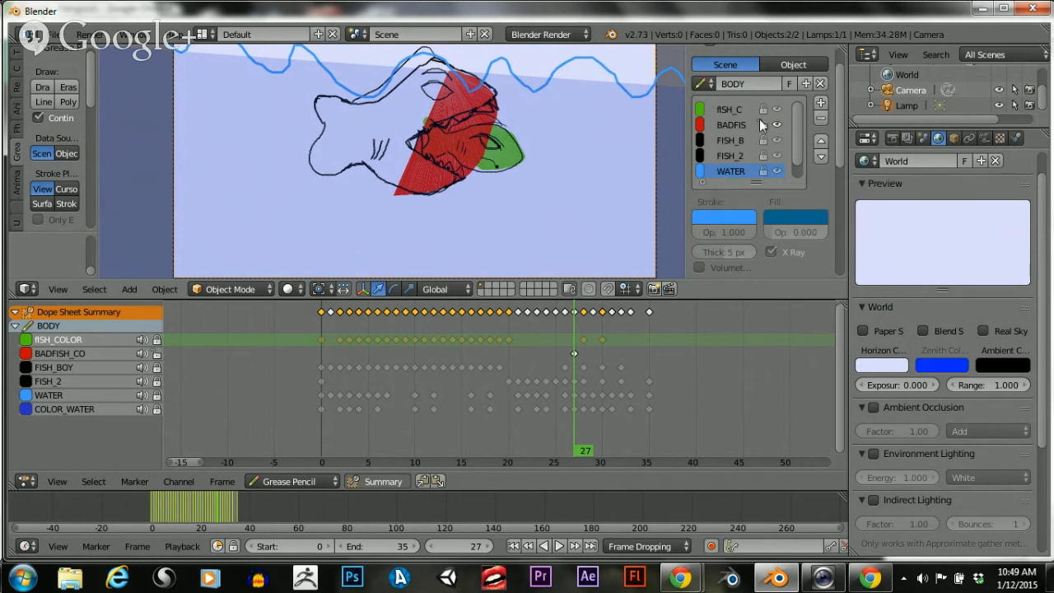
pyautogui.click(760, 172)
pyautogui.click(820, 142)
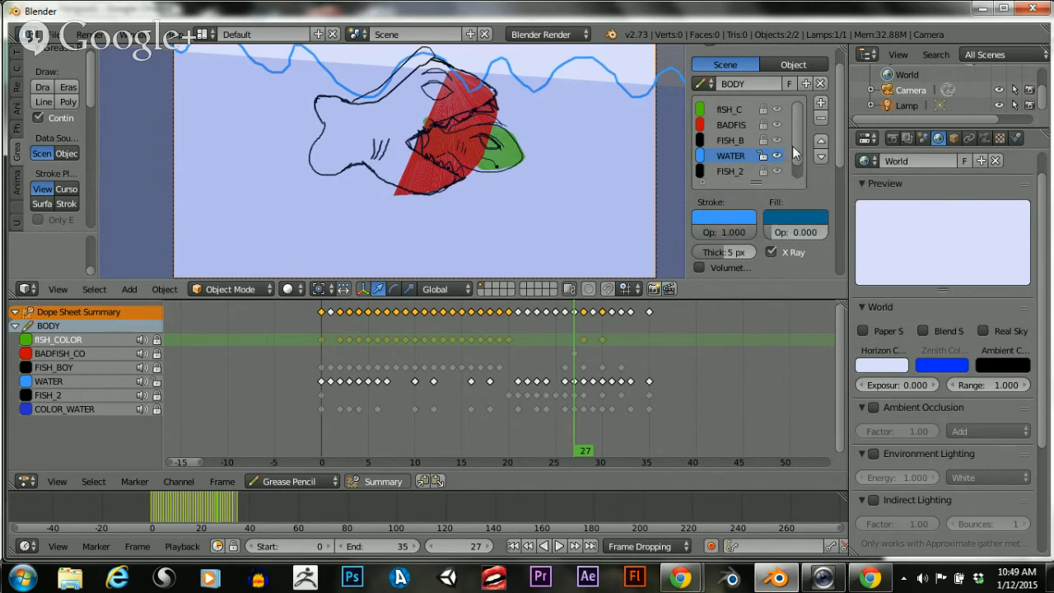
pyautogui.scroll(-1, 712, 161)
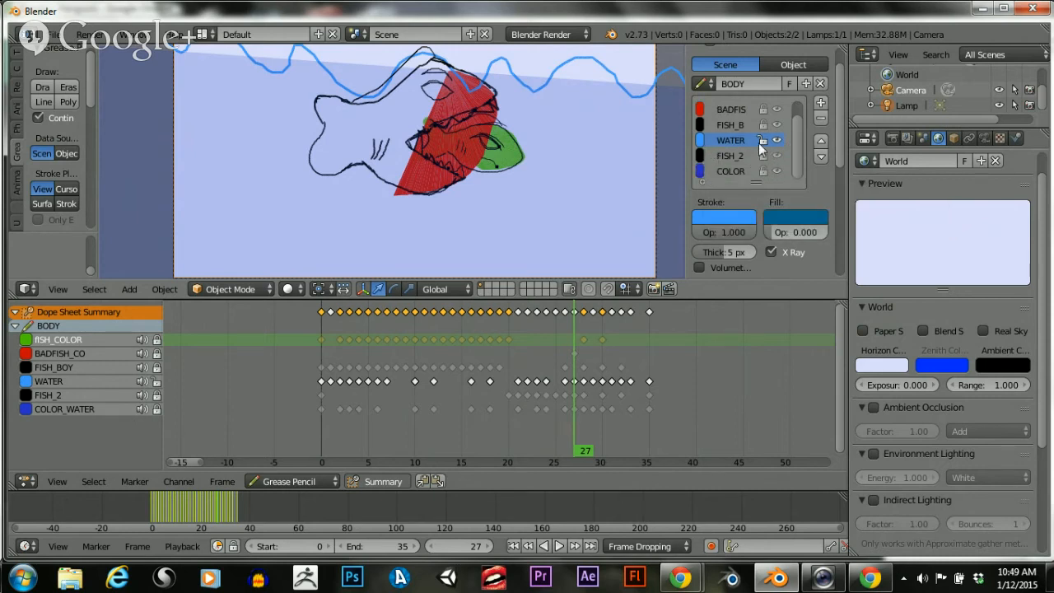
# Lock the WATER layer and move it below FISH_2, and raise the COLOR_WATER layer to directly above FISH_2
pyautogui.click(762, 141)
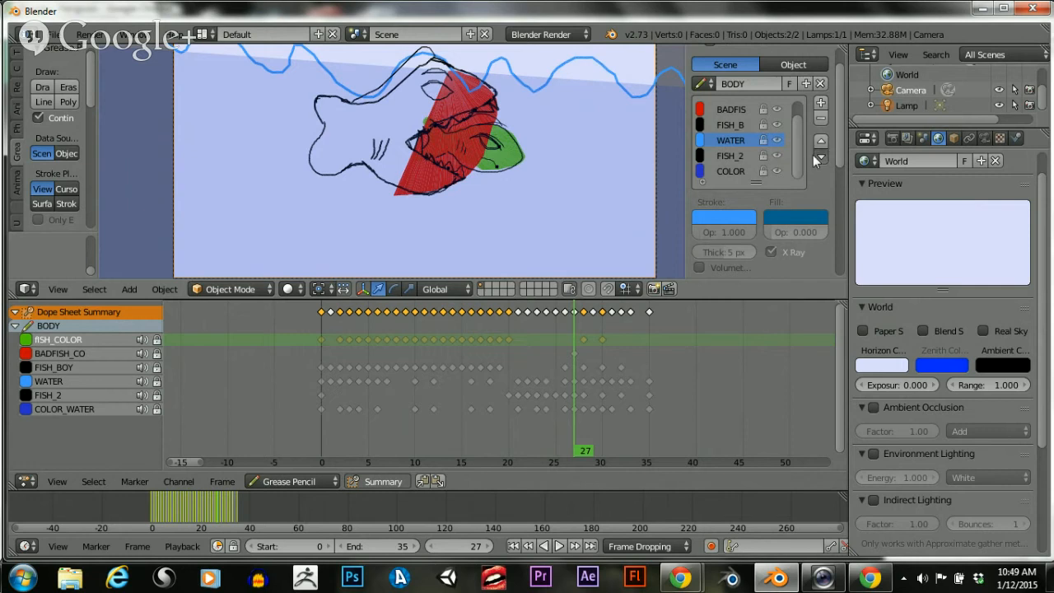
pyautogui.click(813, 155)
pyautogui.click(733, 172)
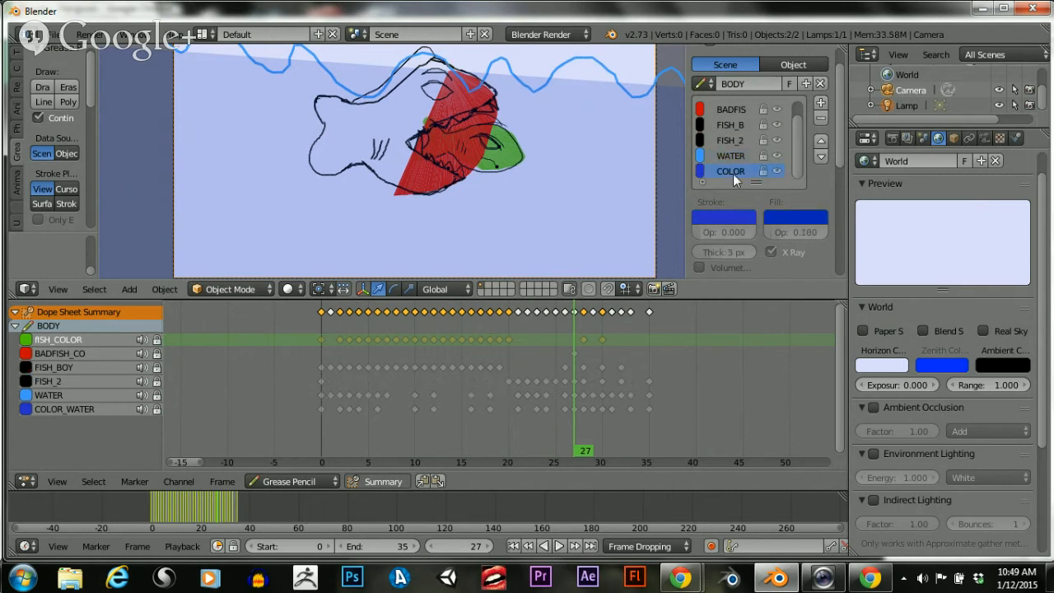
pyautogui.click(821, 143)
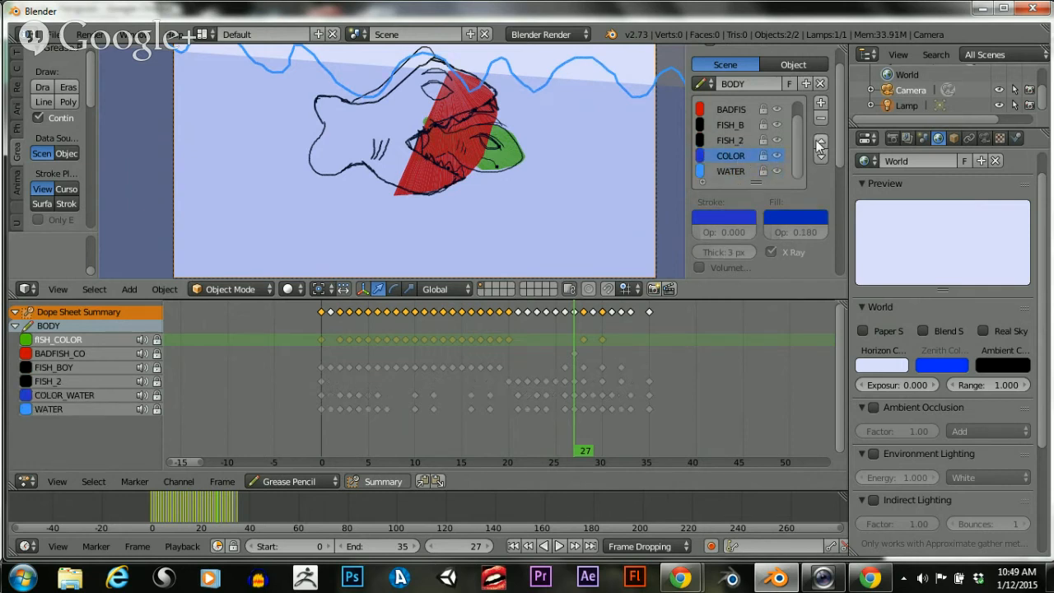
pyautogui.click(820, 142)
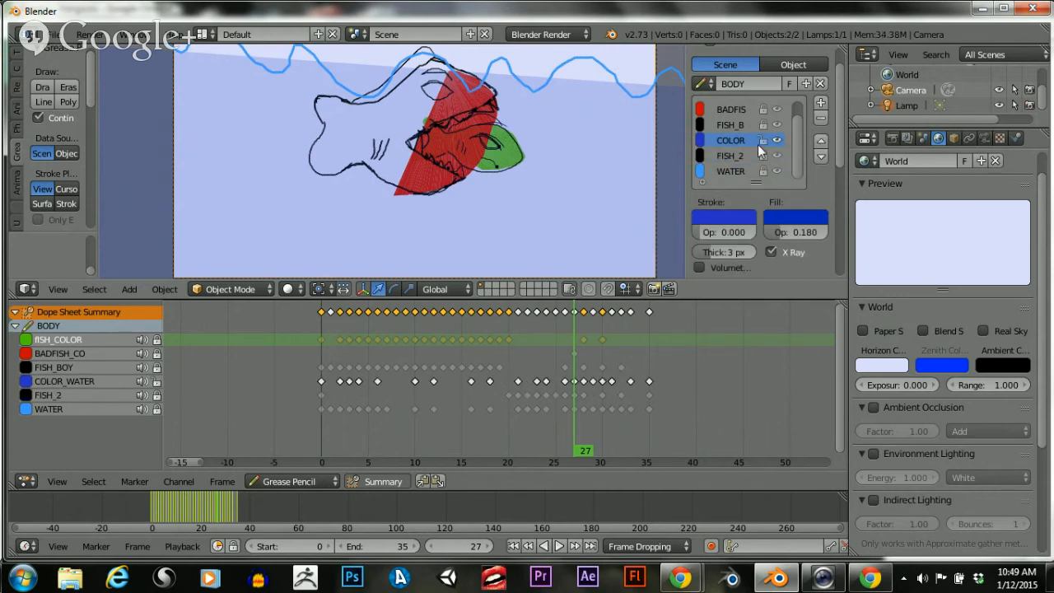
# Set the COLOR_WATER fill opacity to 0.993 and move the layer up the order to directly above BADFISH_CO
pyautogui.moveTo(775, 230); pyautogui.dragTo(826, 233)
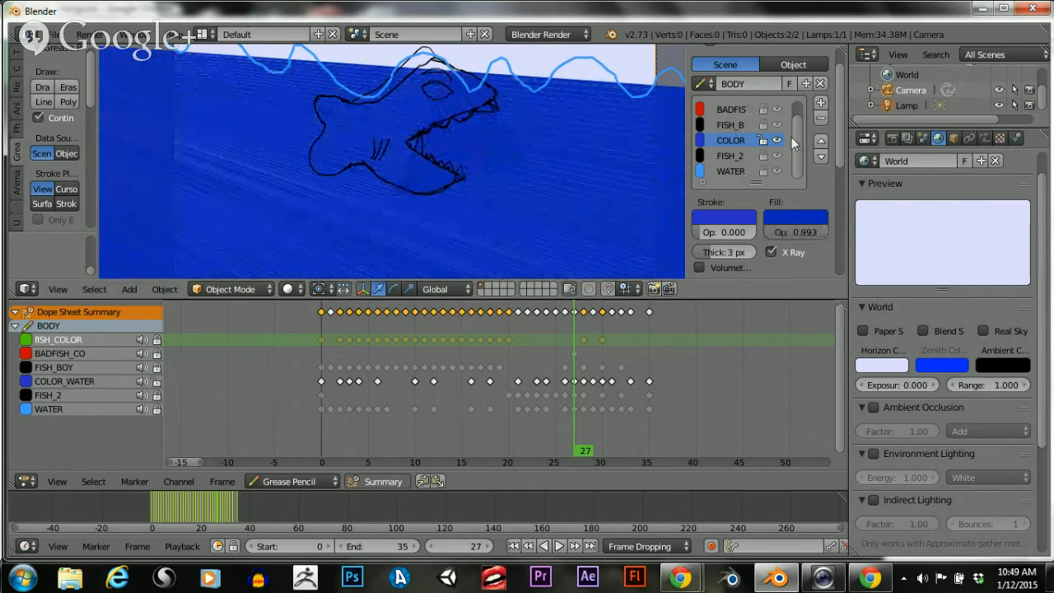
pyautogui.scroll(1, 792, 115)
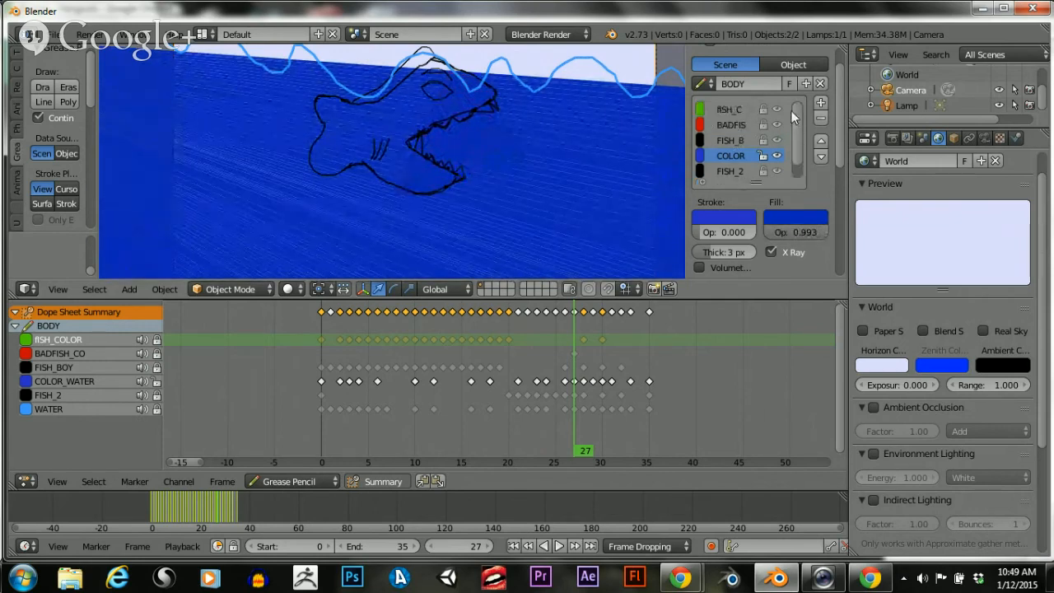
pyautogui.click(821, 141)
pyautogui.click(821, 141)
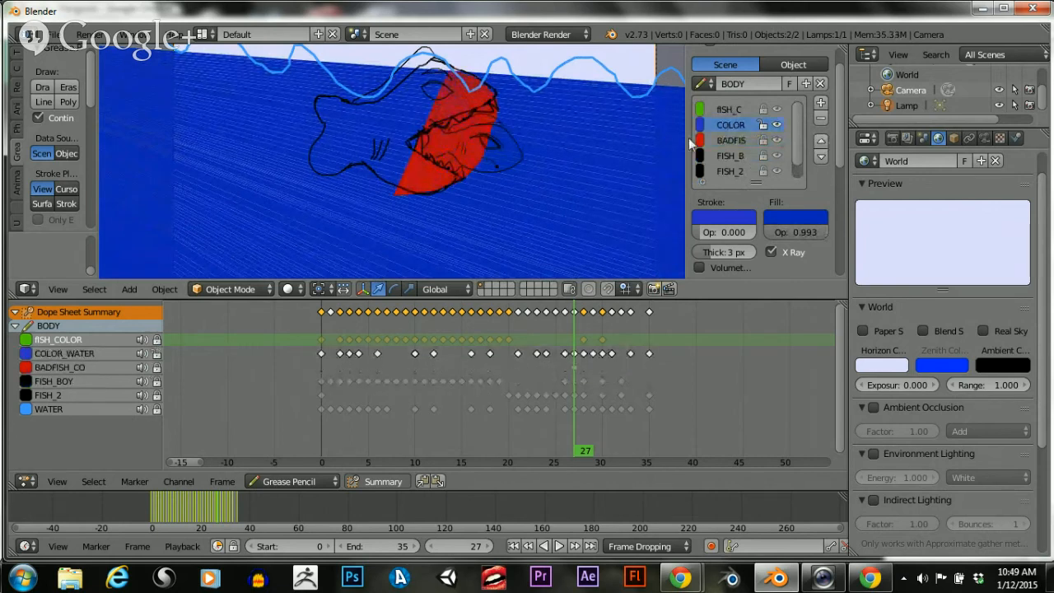
pyautogui.scroll(-3, 431, 174)
pyautogui.scroll(6, 403, 170)
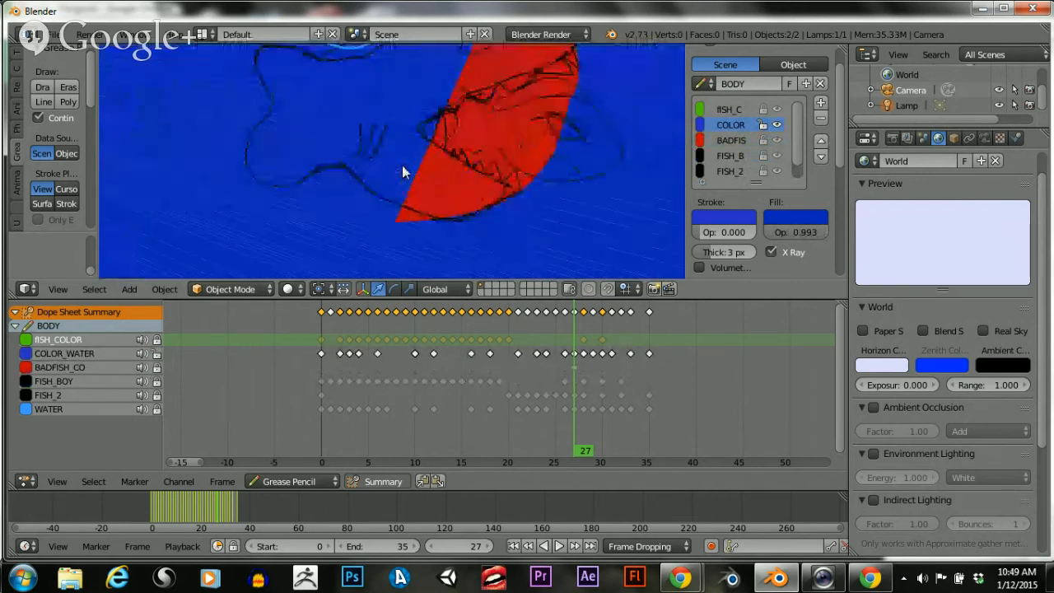
pyautogui.scroll(-2, 402, 171)
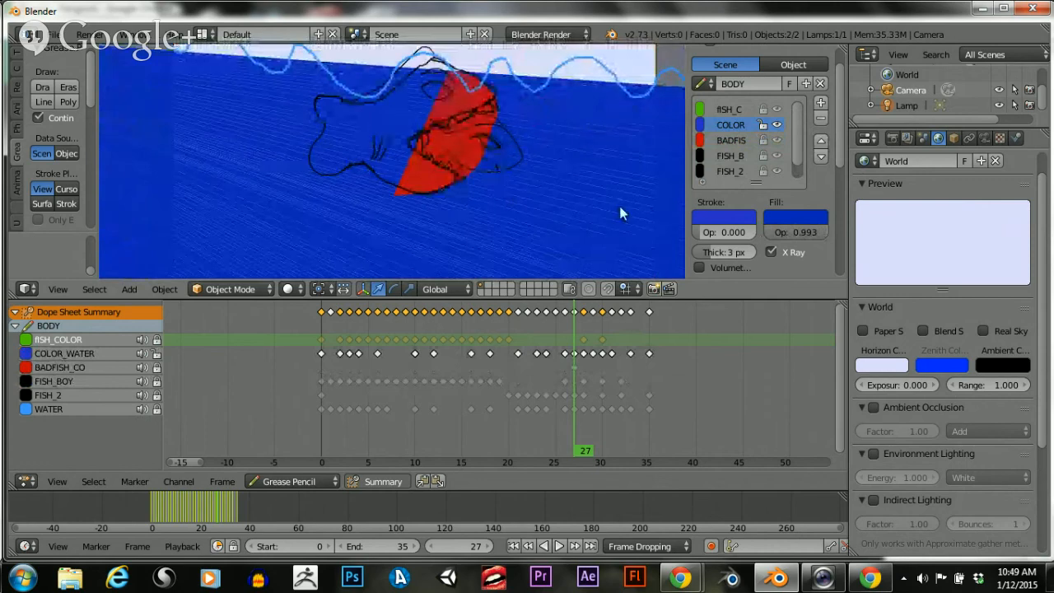
# Set the COLOR_WATER fill opacity to 0.540, check the water over the fish, and lock the layer
pyautogui.moveTo(806, 233); pyautogui.dragTo(781, 233)
pyautogui.scroll(-2, 453, 177)
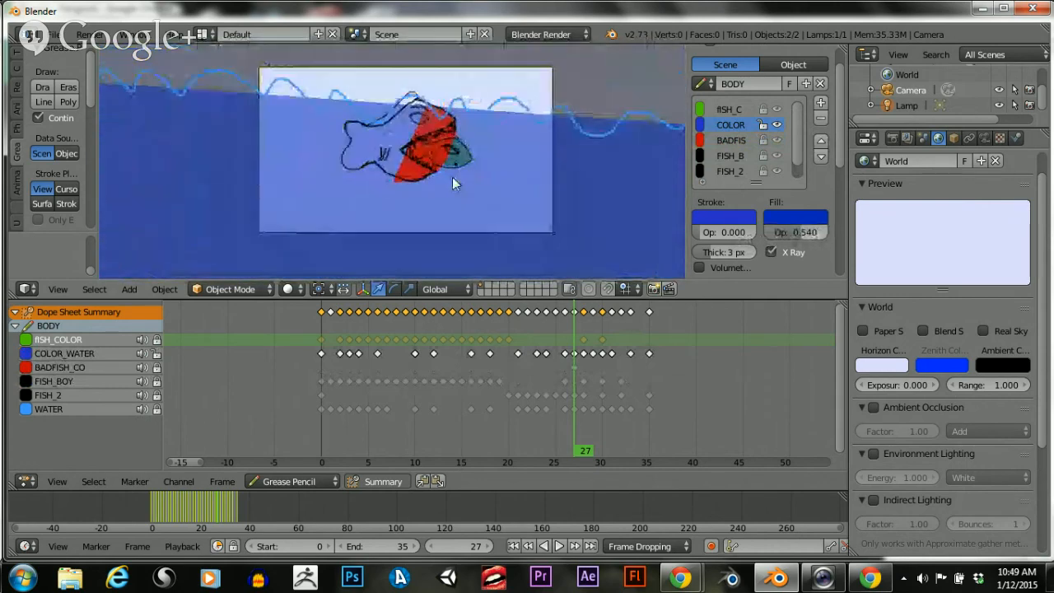
pyautogui.scroll(4, 453, 177)
pyautogui.scroll(1, 451, 177)
pyautogui.scroll(-4, 449, 175)
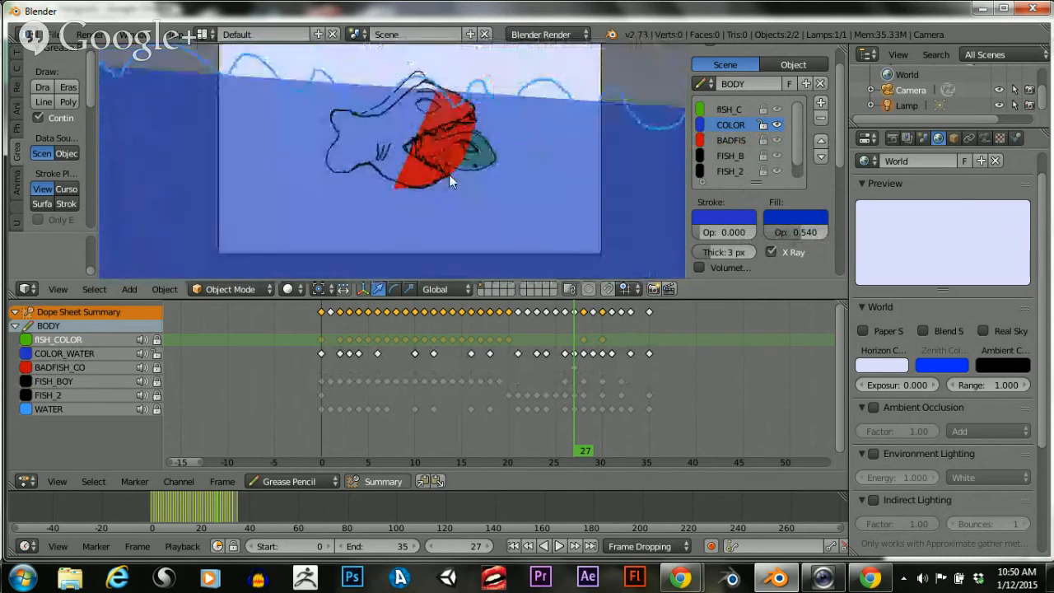
pyautogui.scroll(3, 447, 171)
pyautogui.scroll(-2, 494, 148)
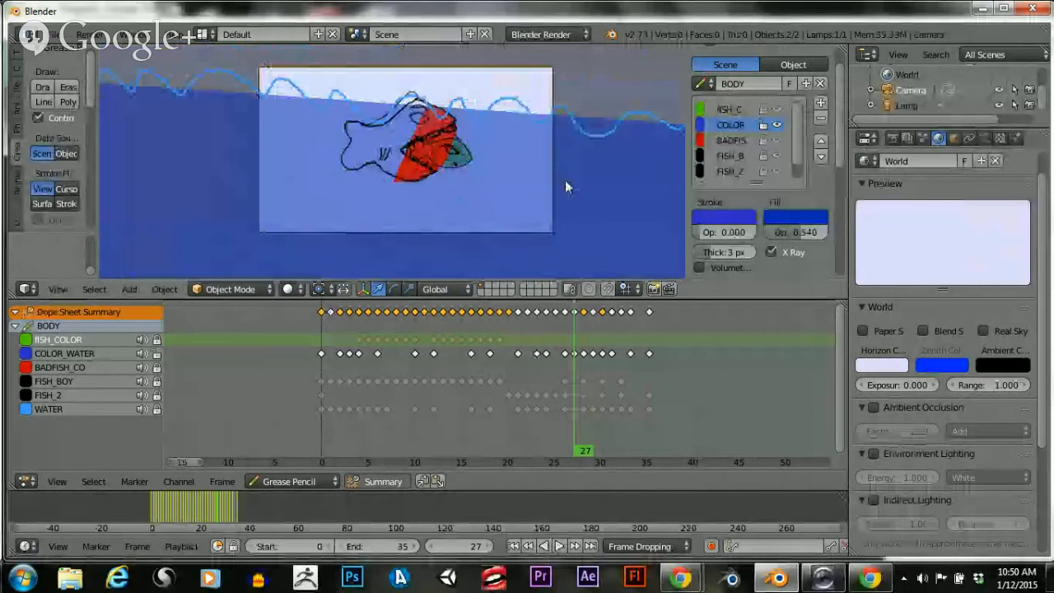
pyautogui.scroll(2, 528, 177)
pyautogui.click(763, 125)
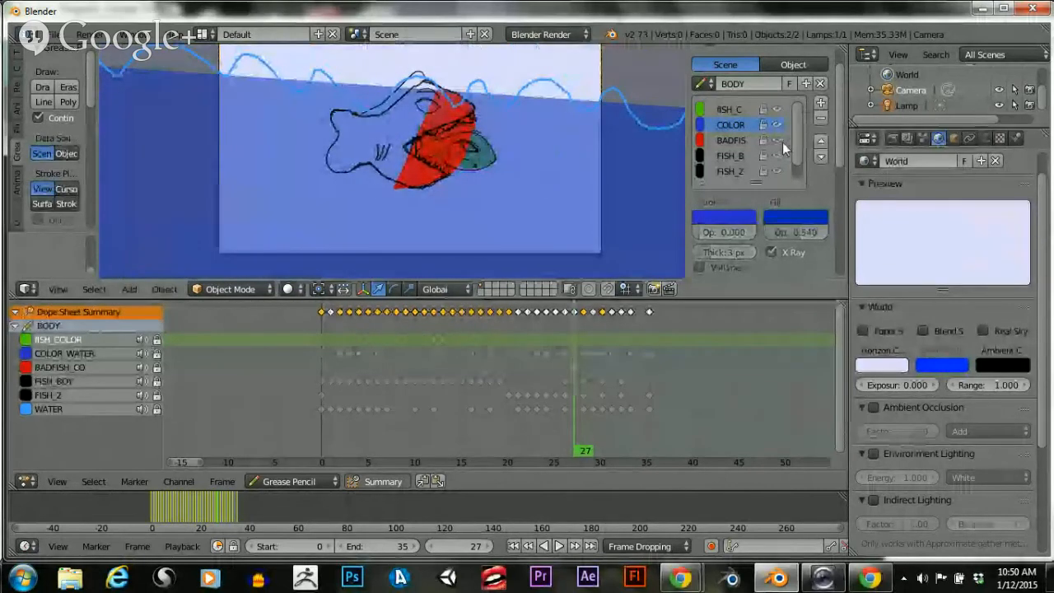
pyautogui.scroll(-1, 796, 161)
pyautogui.moveTo(796, 164)
pyautogui.mouseDown()
pyautogui.moveTo(791, 137)
pyautogui.moveTo(795, 152)
pyautogui.mouseUp()
pyautogui.scroll(-1, 350, 109)
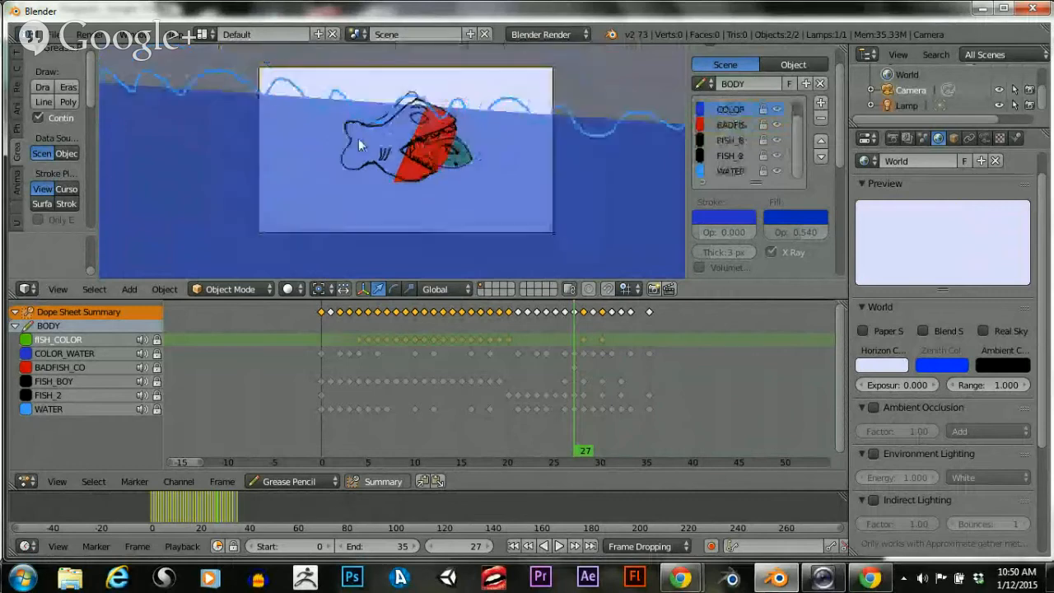
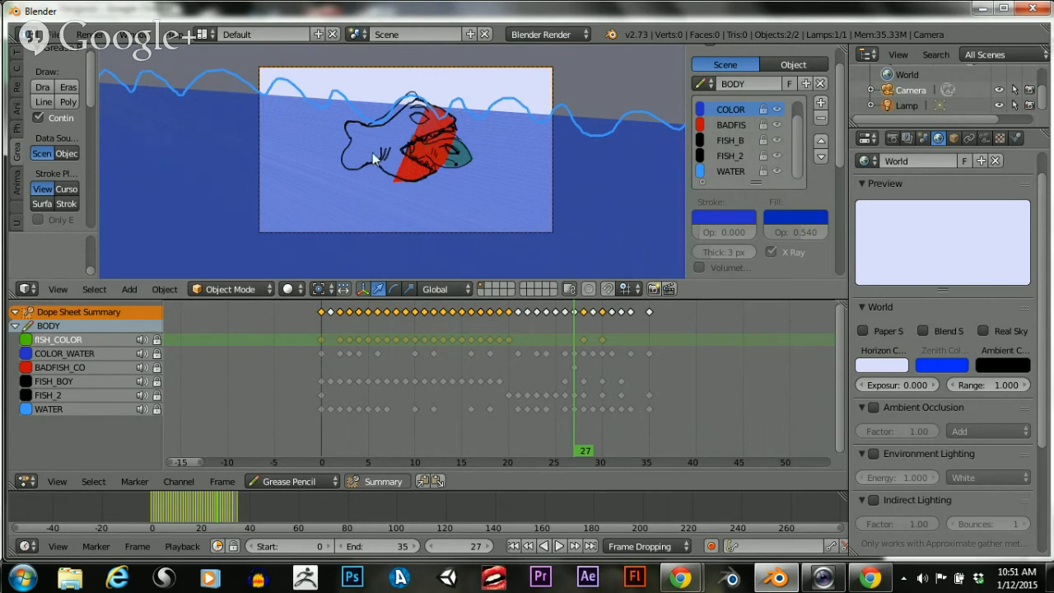
# Unlock the BADFISH_CO layer and delete all of its red fill strokes on frame 27
pyautogui.click(708, 125)
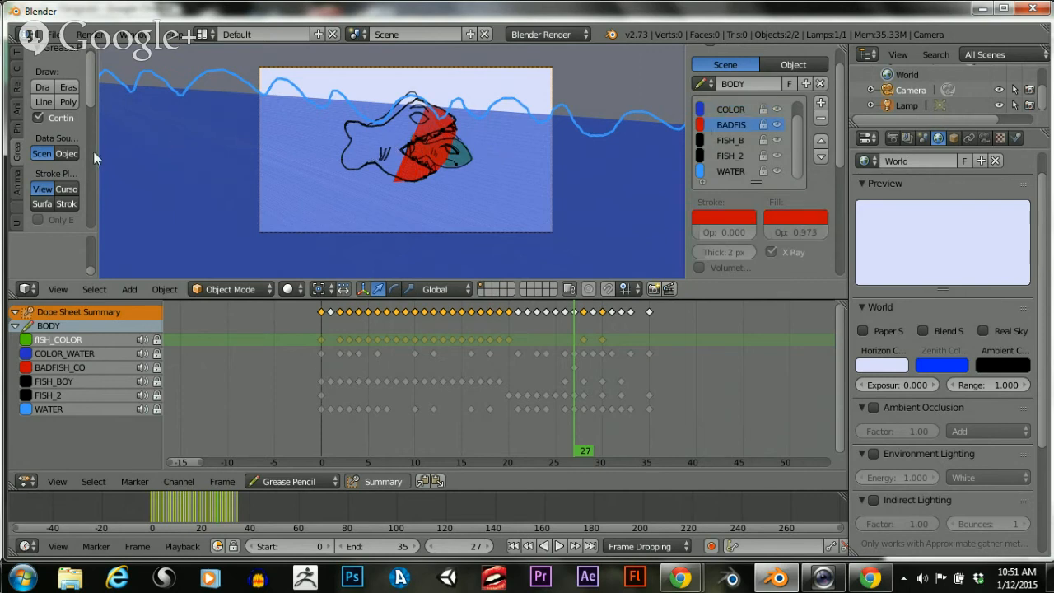
pyautogui.scroll(-6, 82, 124)
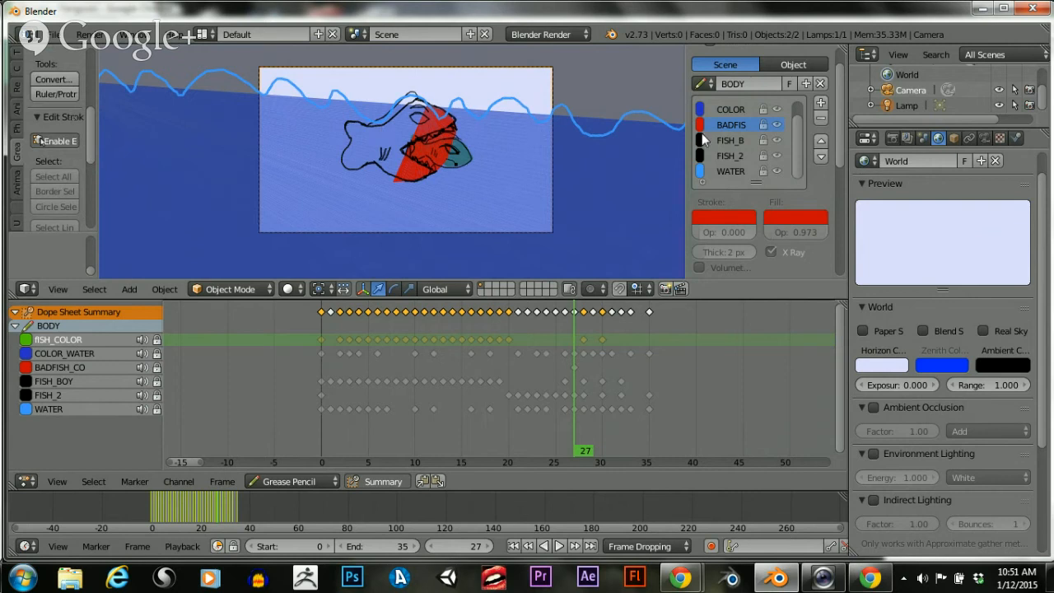
pyautogui.click(763, 125)
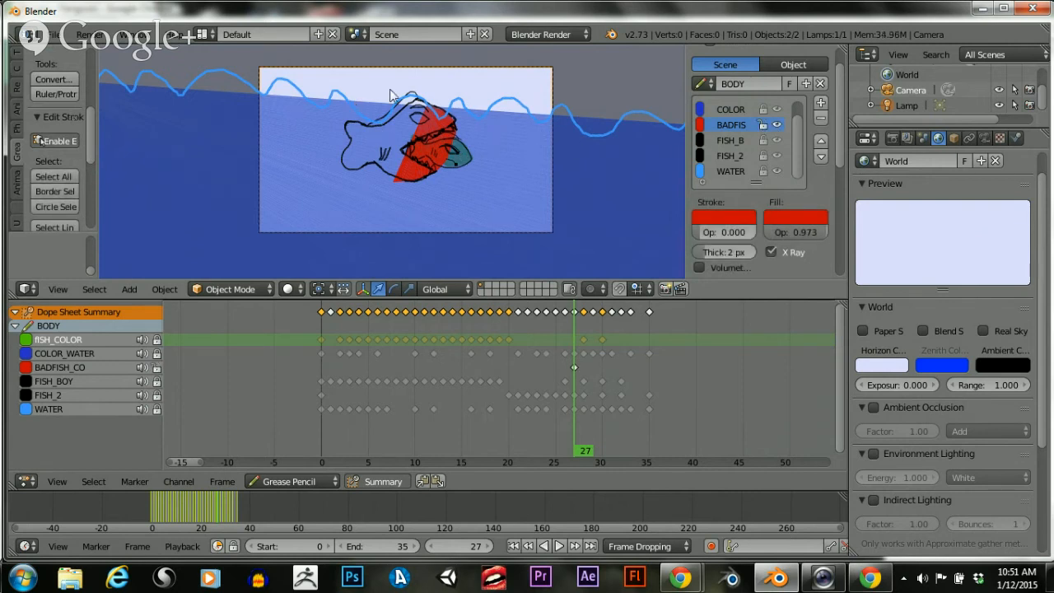
pyautogui.press('a')
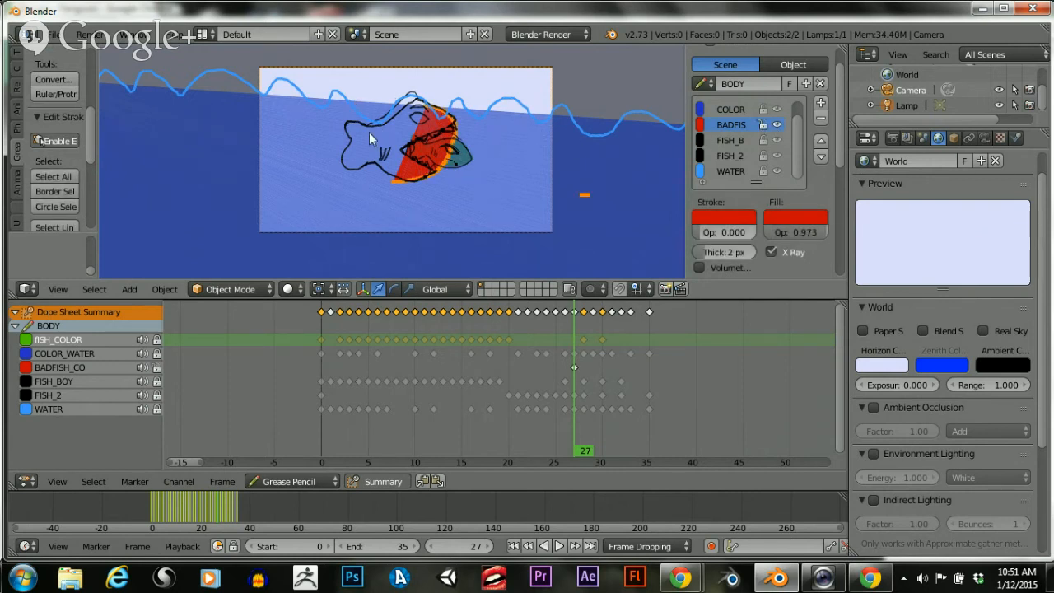
pyautogui.press('x')
pyautogui.click(458, 168)
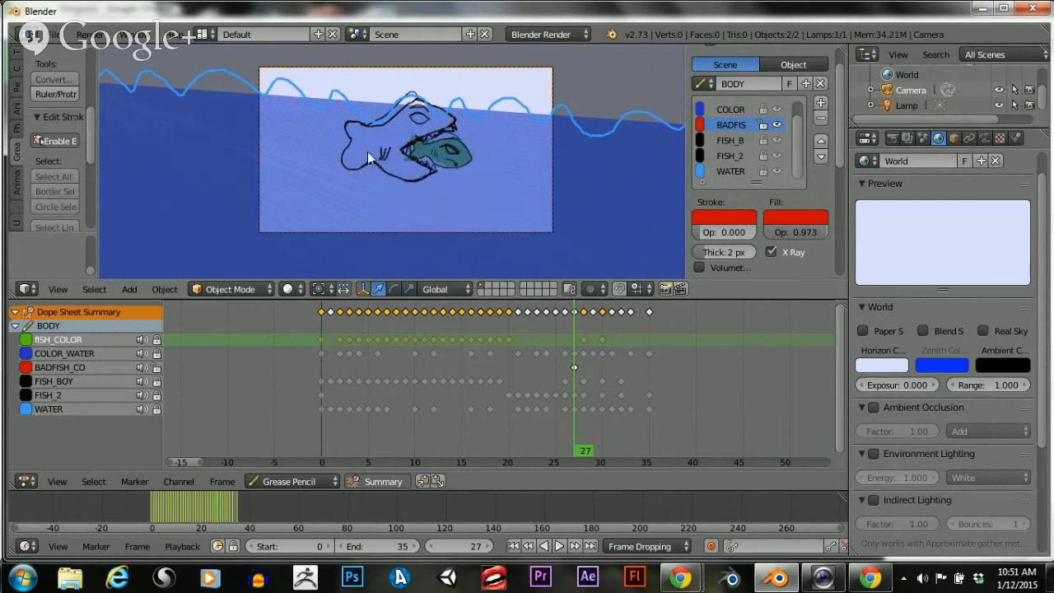
# Try to trace the big fish's upper jaw and head with straight grease pencil lines on BADFISH_CO
pyautogui.scroll(3, 81, 114)
pyautogui.scroll(3, 81, 113)
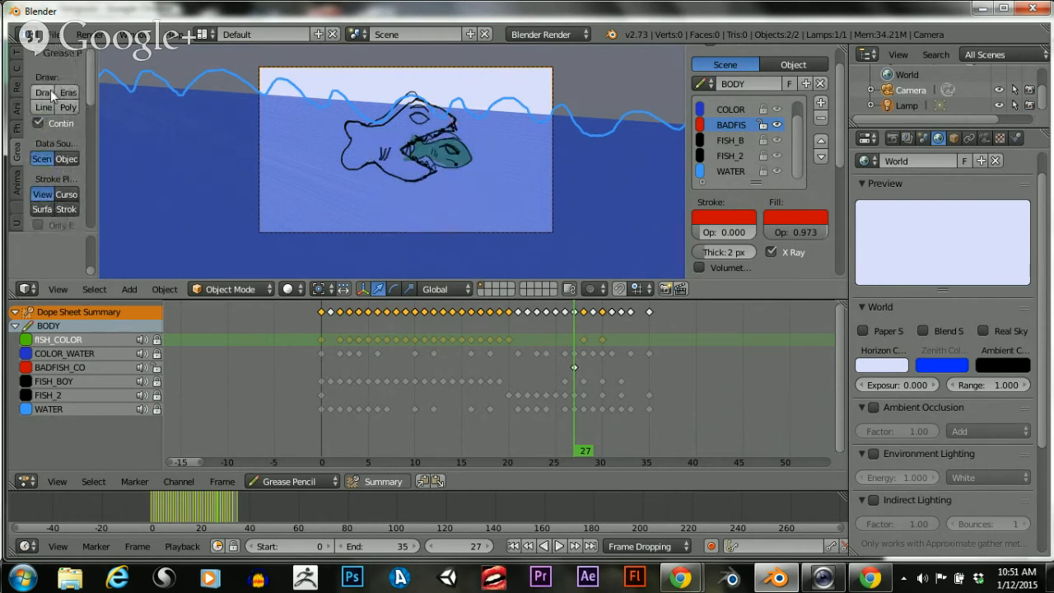
pyautogui.click(45, 104)
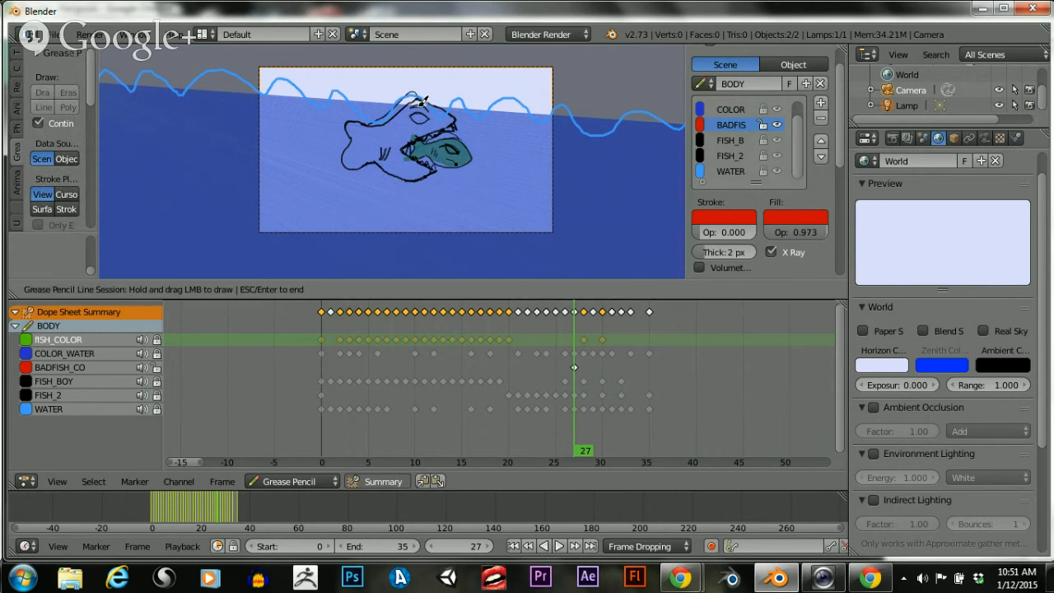
pyautogui.moveTo(404, 138)
pyautogui.mouseDown()
pyautogui.moveTo(457, 115)
pyautogui.moveTo(402, 98)
pyautogui.moveTo(426, 105)
pyautogui.moveTo(406, 106)
pyautogui.moveTo(409, 121)
pyautogui.mouseUp()
pyautogui.scroll(4, 407, 113)
pyautogui.scroll(-4, 408, 117)
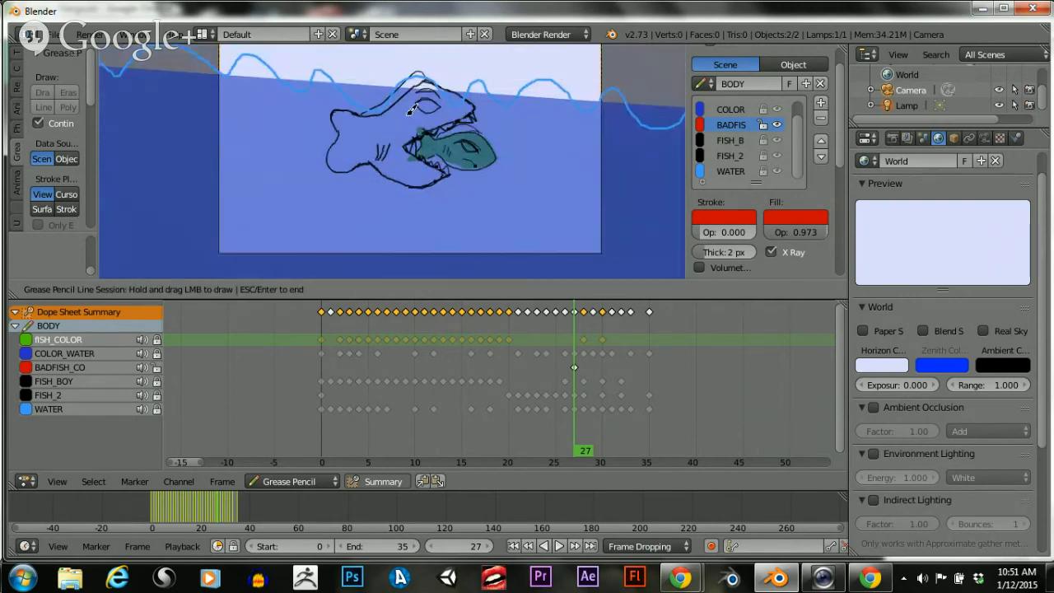
pyautogui.scroll(4, 407, 117)
pyautogui.scroll(-4, 407, 117)
pyautogui.press('Escape')
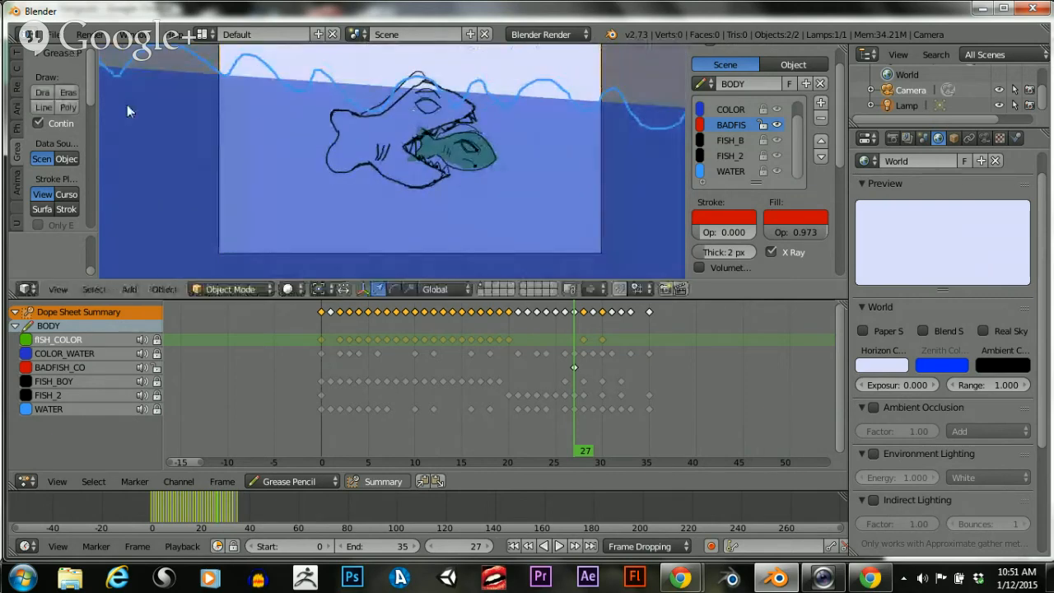
# Turn off continuous drawing and set the BADFISH_CO stroke opacity to 1.000
pyautogui.click(41, 108)
pyautogui.press('Escape')
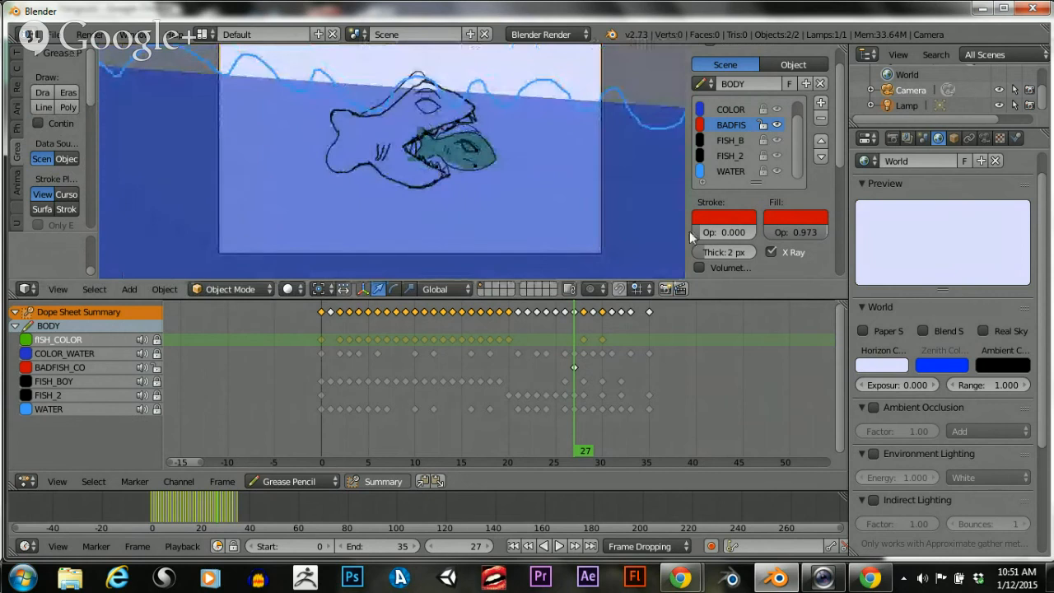
pyautogui.moveTo(723, 232); pyautogui.dragTo(758, 234)
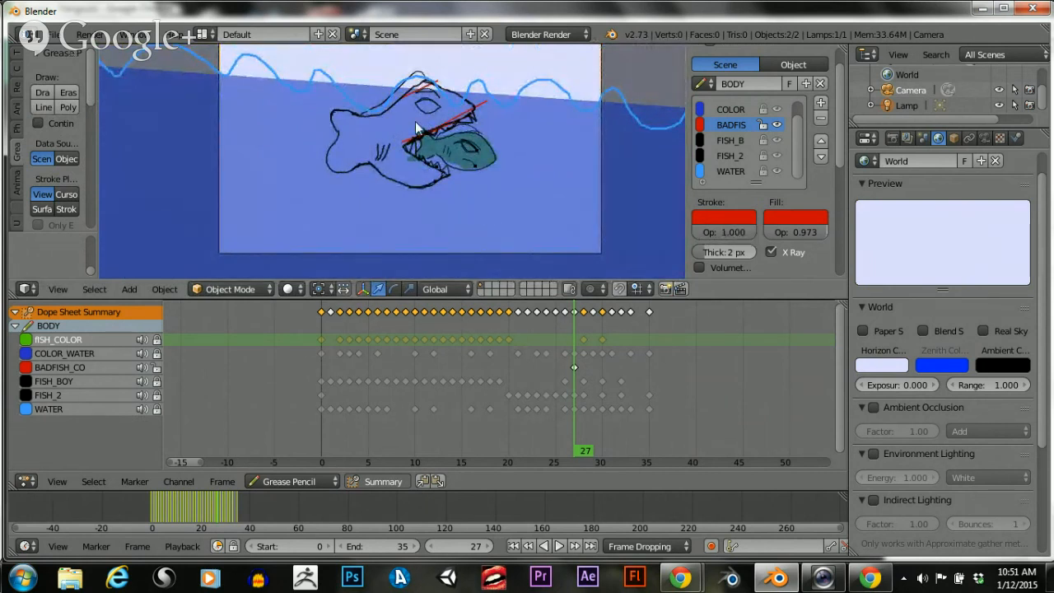
# Delete the red straight lines drawn over the big fish's head and jaw
pyautogui.hotkey('ctrl', 'z')
pyautogui.hotkey('ctrl', 'shift', 'z')
pyautogui.press('x')
pyautogui.click(395, 143)
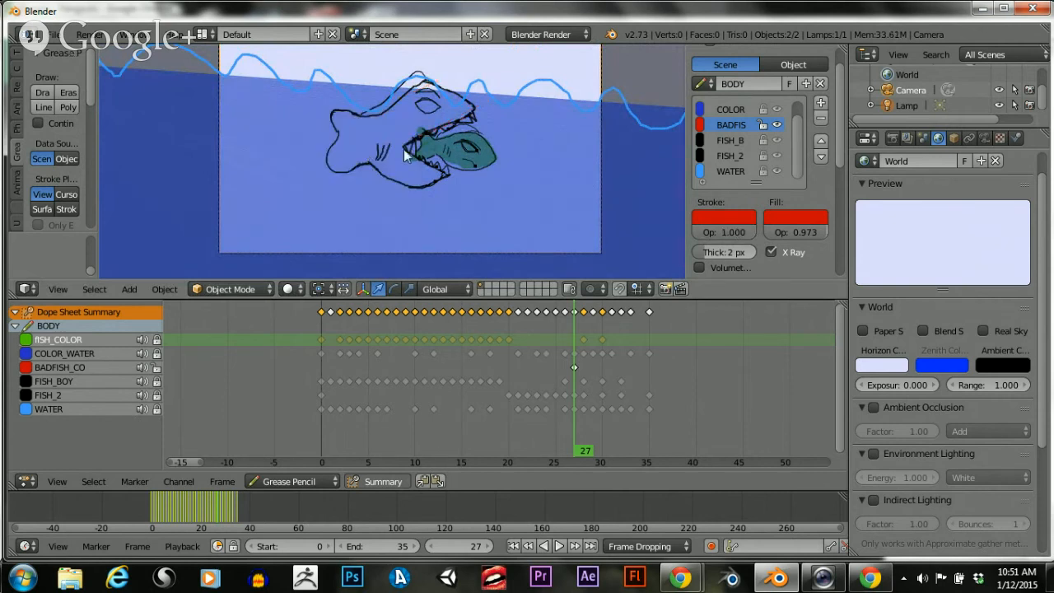
pyautogui.click(42, 107)
pyautogui.moveTo(413, 141)
pyautogui.mouseDown()
pyautogui.moveTo(478, 100)
pyautogui.moveTo(475, 112)
pyautogui.mouseUp()
pyautogui.press('Escape')
pyautogui.hotkey('ctrl', 'z')
# Trace the big fish's body, tail and open mouth with a grease pencil polygon to fill it red on frame 27
pyautogui.click(68, 107)
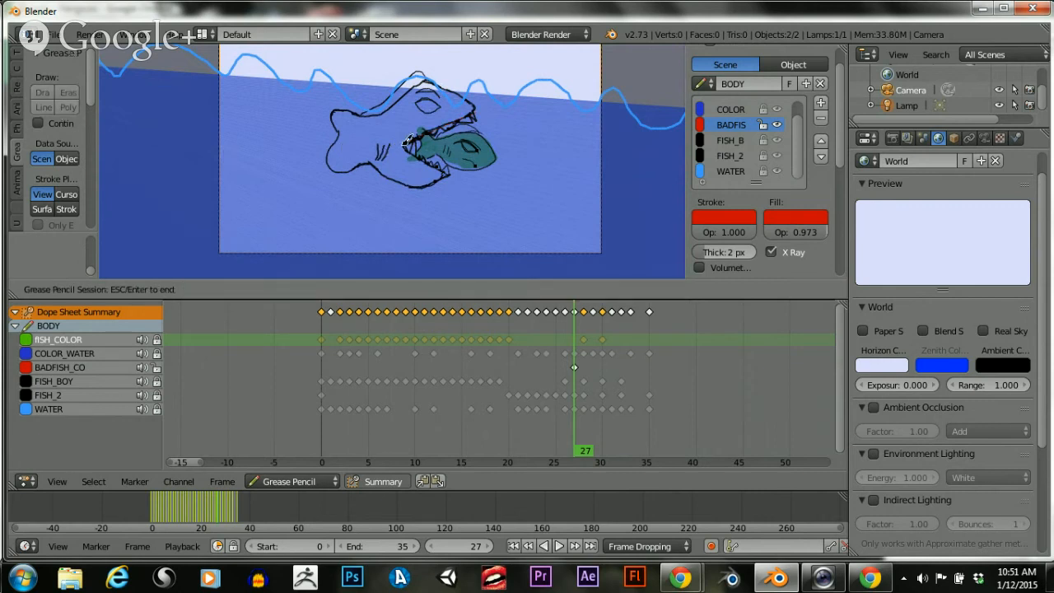
pyautogui.moveTo(443, 121)
pyautogui.mouseDown()
pyautogui.moveTo(475, 105)
pyautogui.moveTo(451, 118)
pyautogui.moveTo(424, 79)
pyautogui.moveTo(412, 78)
pyautogui.moveTo(426, 74)
pyautogui.moveTo(380, 112)
pyautogui.moveTo(334, 107)
pyautogui.moveTo(344, 125)
pyautogui.moveTo(332, 170)
pyautogui.moveTo(384, 158)
pyautogui.moveTo(404, 169)
pyautogui.moveTo(393, 174)
pyautogui.moveTo(427, 185)
pyautogui.moveTo(447, 171)
pyautogui.moveTo(418, 153)
pyautogui.moveTo(447, 165)
pyautogui.moveTo(420, 160)
pyautogui.moveTo(434, 162)
pyautogui.mouseUp()
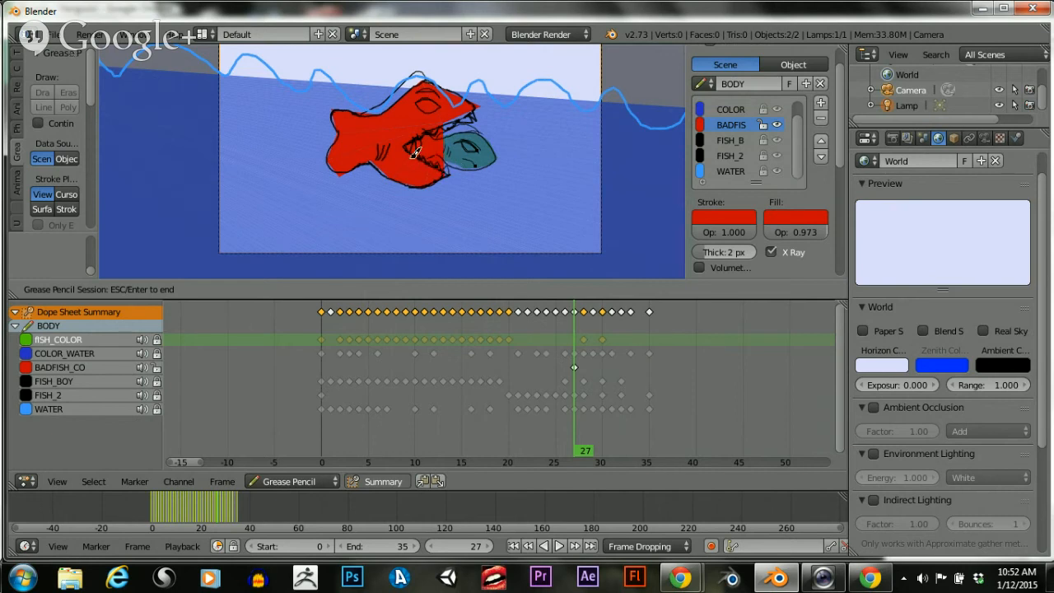
pyautogui.scroll(4, 437, 132)
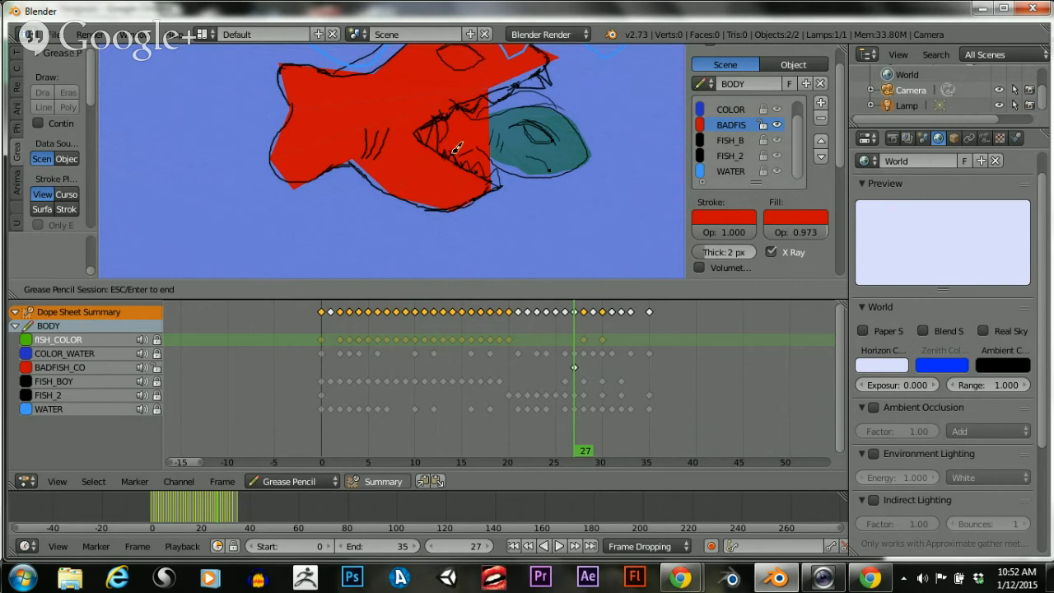
# Try to extend the red polygon fill farther across the gap between the big fish's jaws, and undo that addition
pyautogui.scroll(-1, 504, 90)
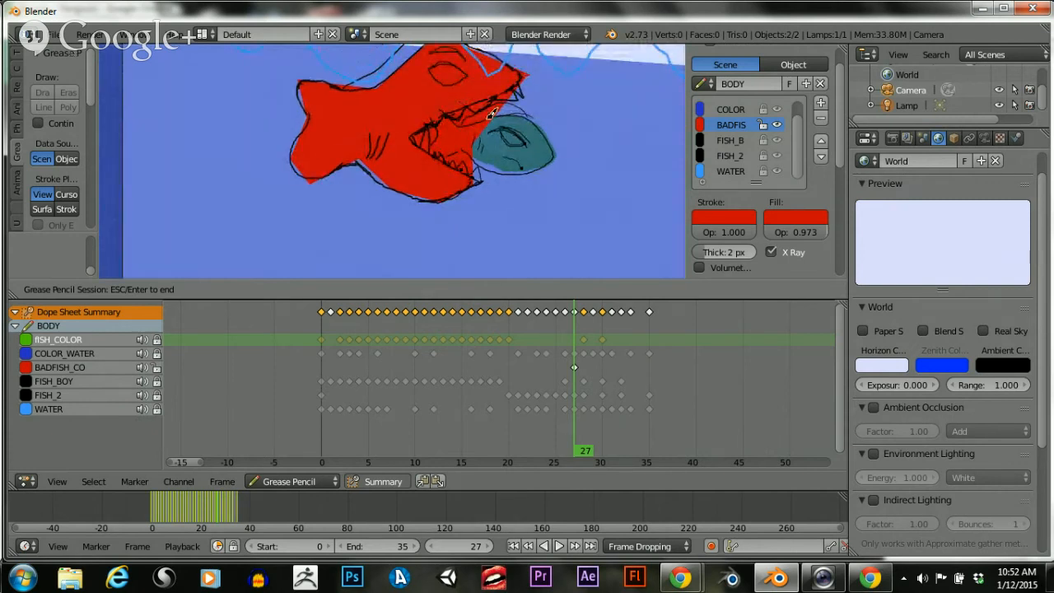
pyautogui.scroll(1, 489, 117)
pyautogui.scroll(-1, 489, 117)
pyautogui.scroll(4, 461, 130)
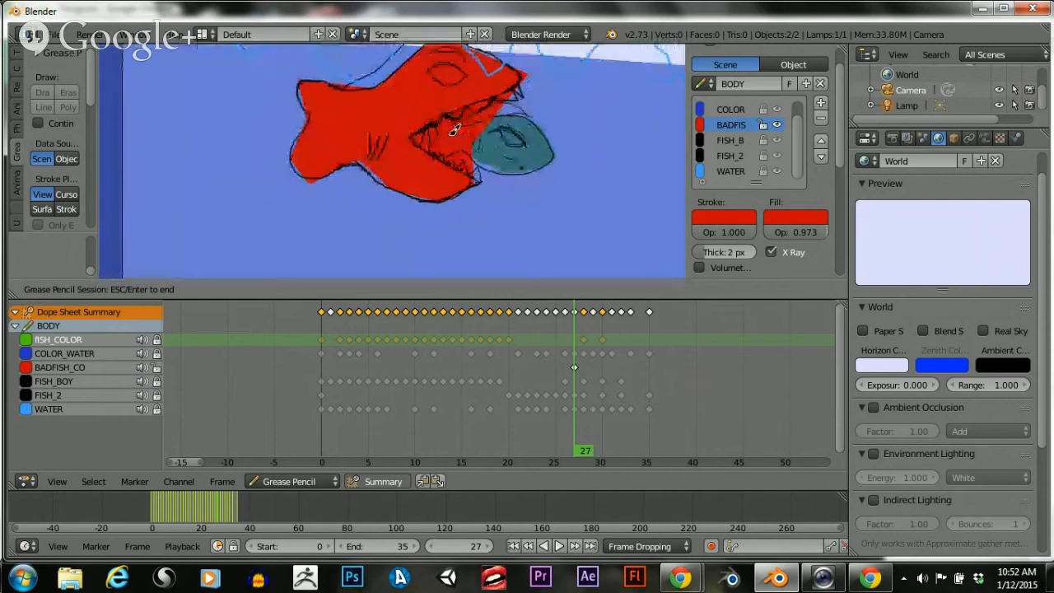
pyautogui.scroll(-6, 456, 134)
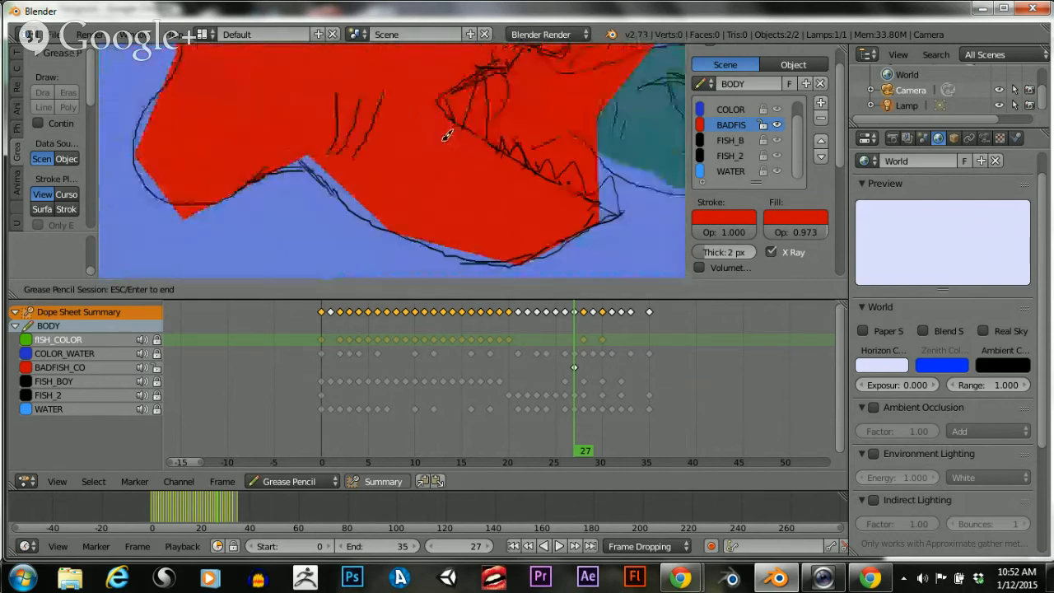
pyautogui.scroll(2, 443, 139)
pyautogui.scroll(-1, 443, 138)
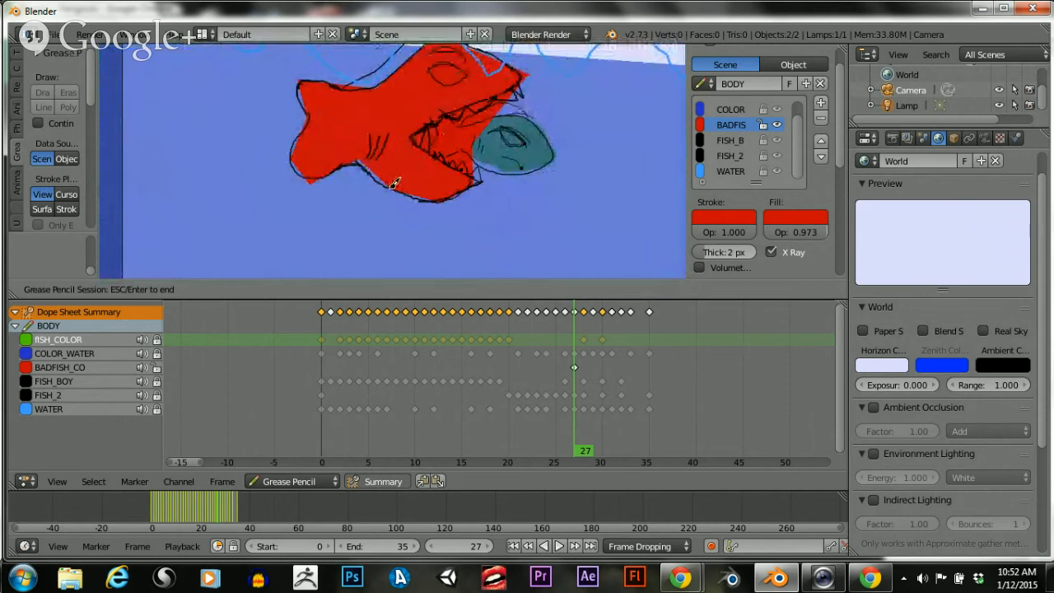
pyautogui.hotkey('ctrl', 'z')
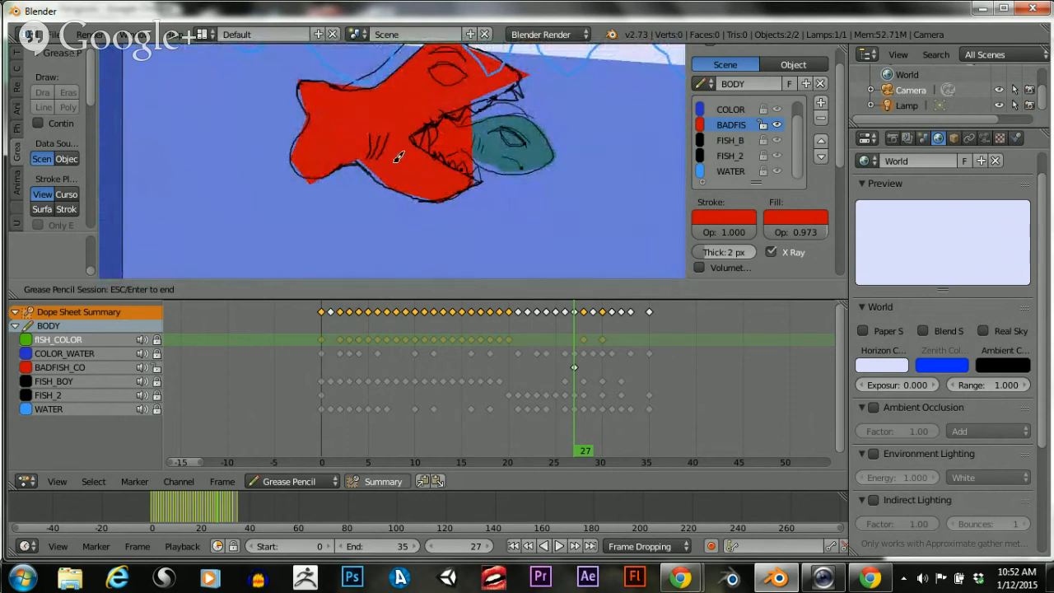
# Undo the last red jaw fill and trace a new grease pencil polygon over the big fish's lower jaw
pyautogui.hotkey('ctrl', 'z')
pyautogui.hotkey('ctrl', 'z')
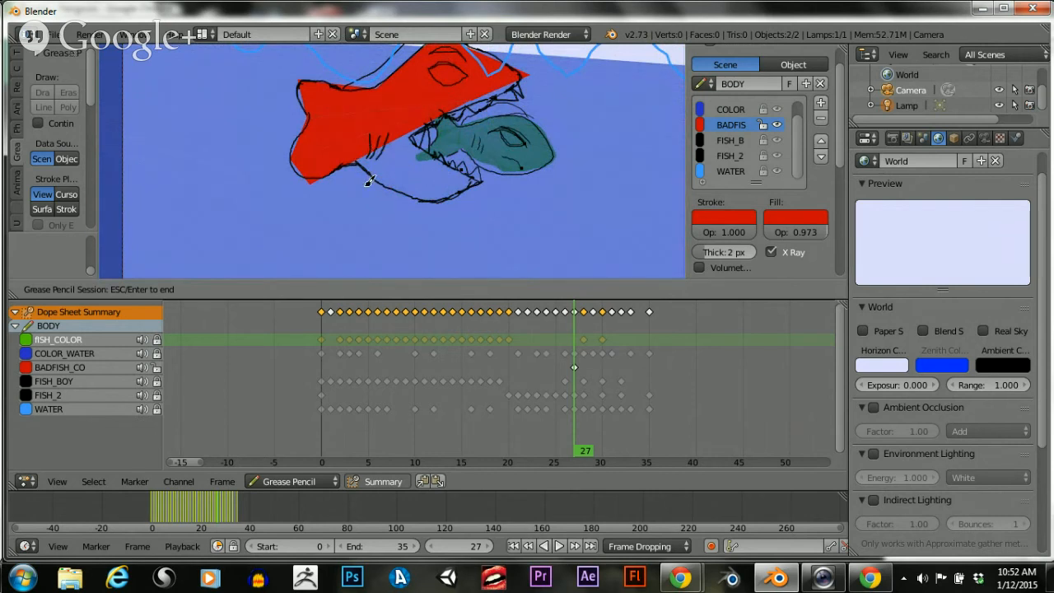
pyautogui.press('Escape')
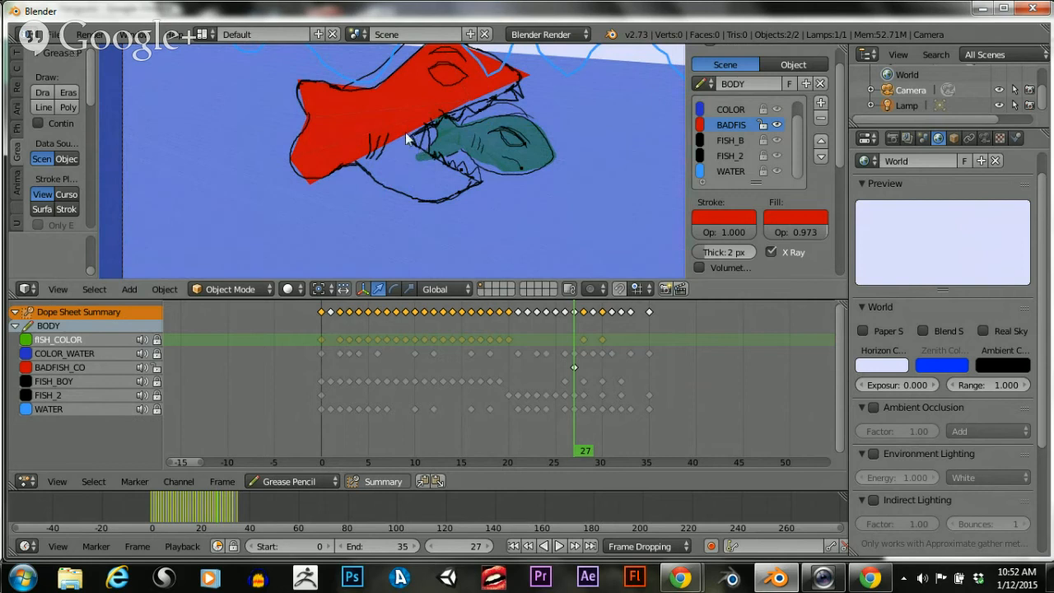
pyautogui.click(70, 107)
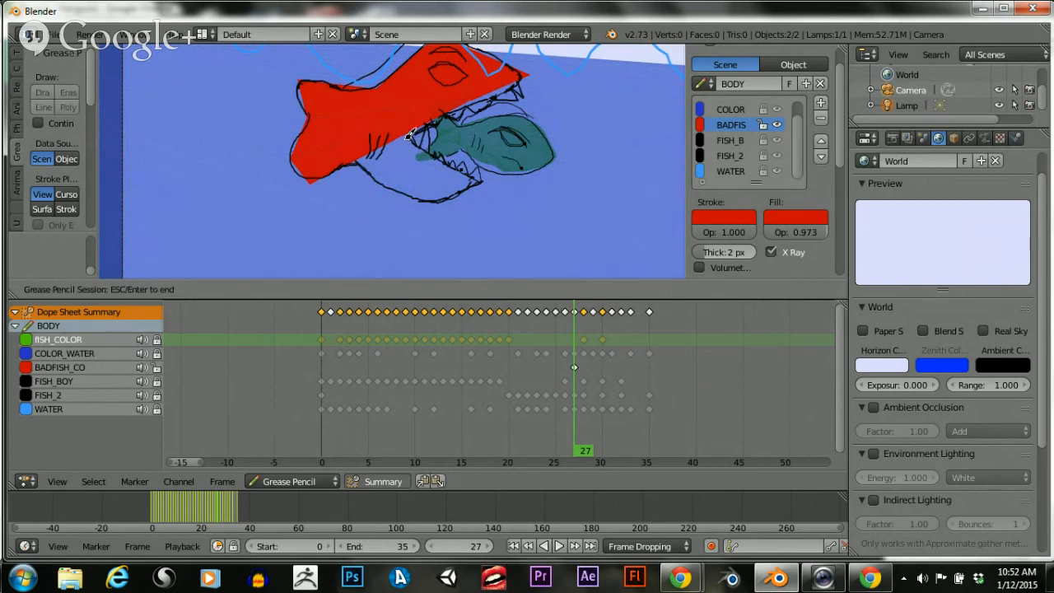
pyautogui.moveTo(407, 135)
pyautogui.mouseDown()
pyautogui.moveTo(486, 182)
pyautogui.moveTo(439, 200)
pyautogui.moveTo(371, 175)
pyautogui.moveTo(357, 156)
pyautogui.moveTo(455, 101)
pyautogui.moveTo(524, 77)
pyautogui.moveTo(518, 82)
pyautogui.mouseUp()
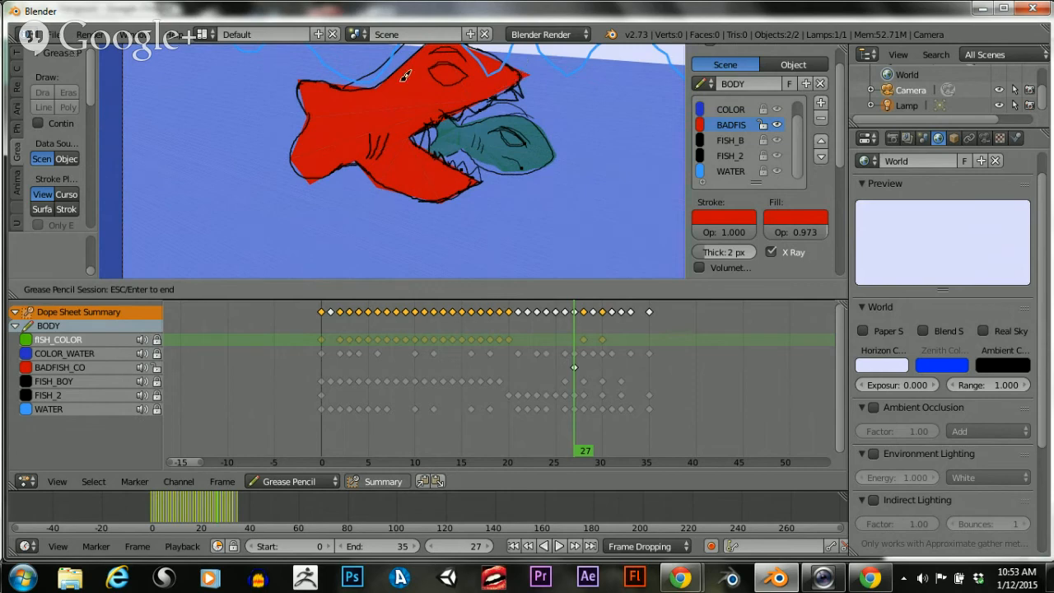
# Erase the red fill that overshoots the outline at the lower edge of the big fish's tail
pyautogui.scroll(-1, 378, 144)
pyautogui.scroll(5, 378, 144)
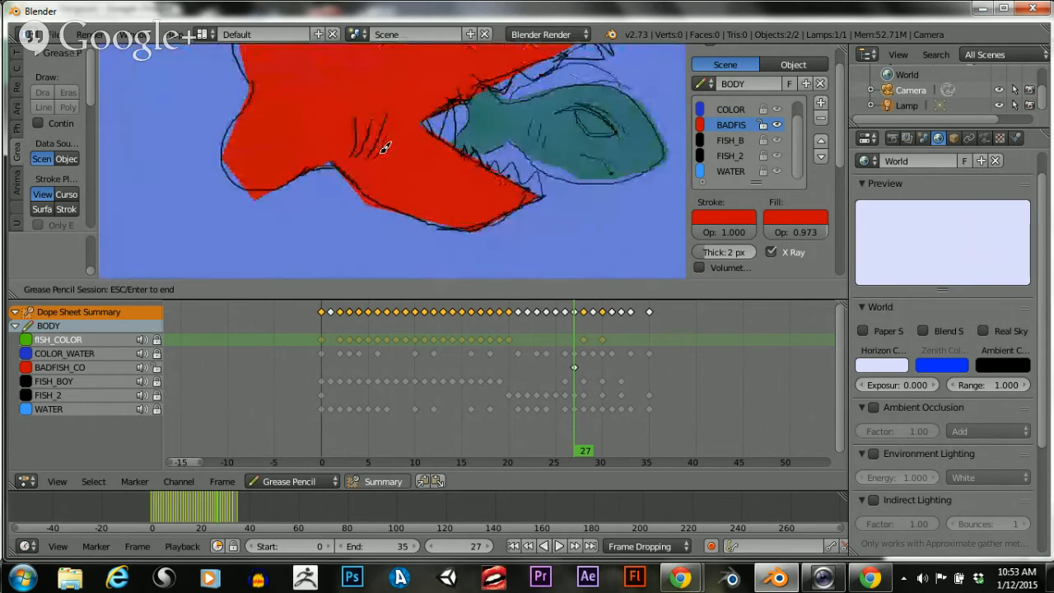
pyautogui.scroll(-6, 381, 147)
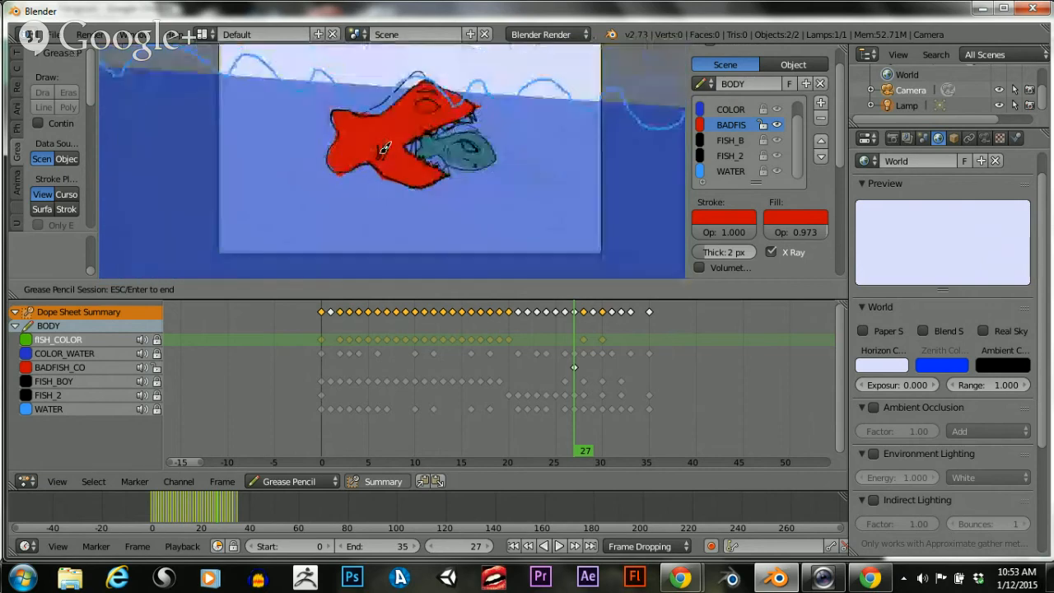
pyautogui.scroll(5, 362, 151)
pyautogui.scroll(3, 364, 150)
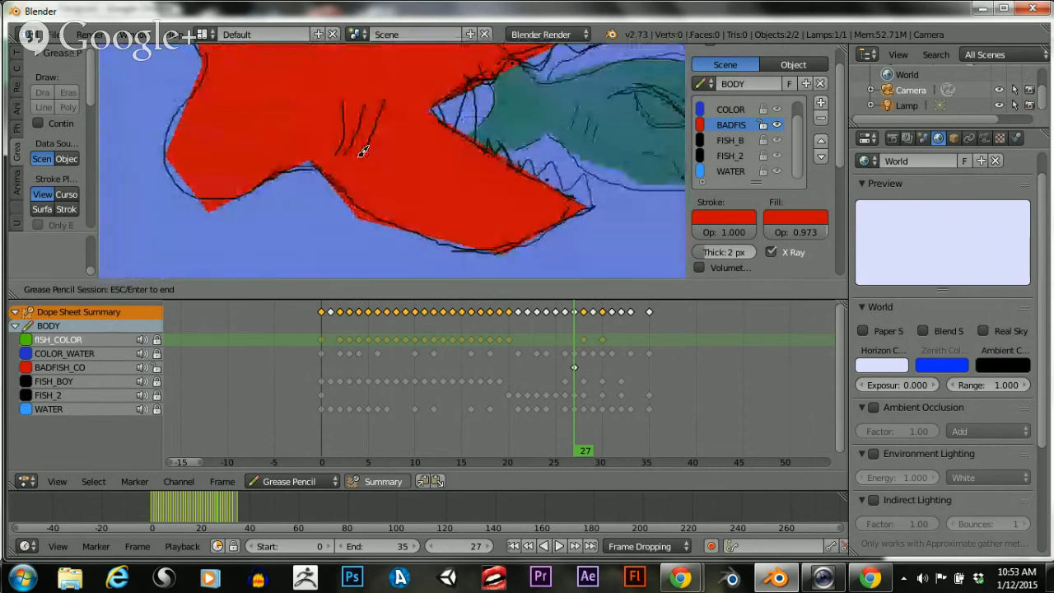
pyautogui.scroll(-2, 359, 150)
pyautogui.scroll(-2, 317, 157)
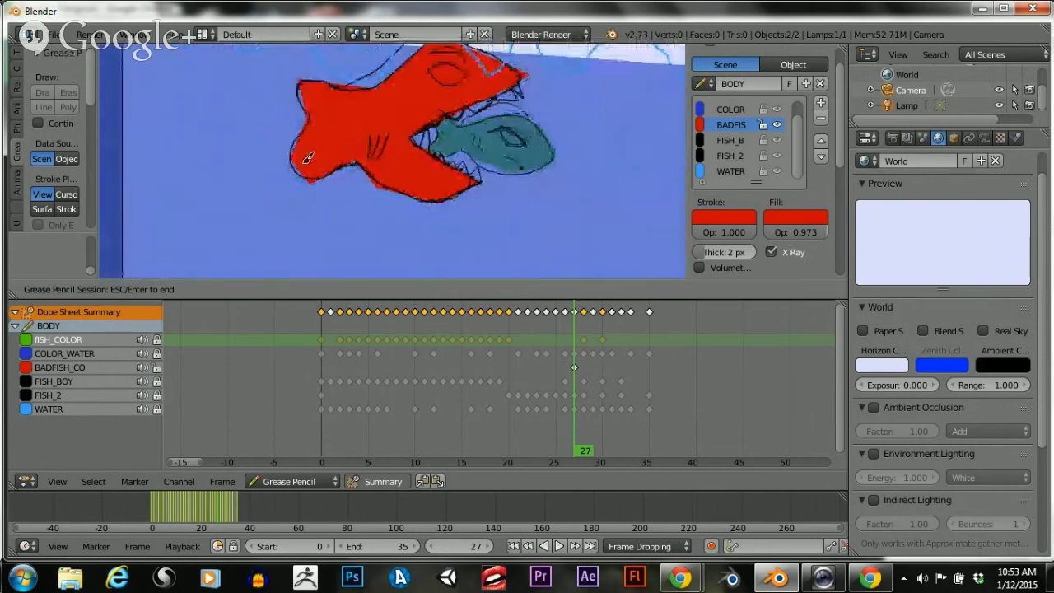
pyautogui.scroll(3, 313, 157)
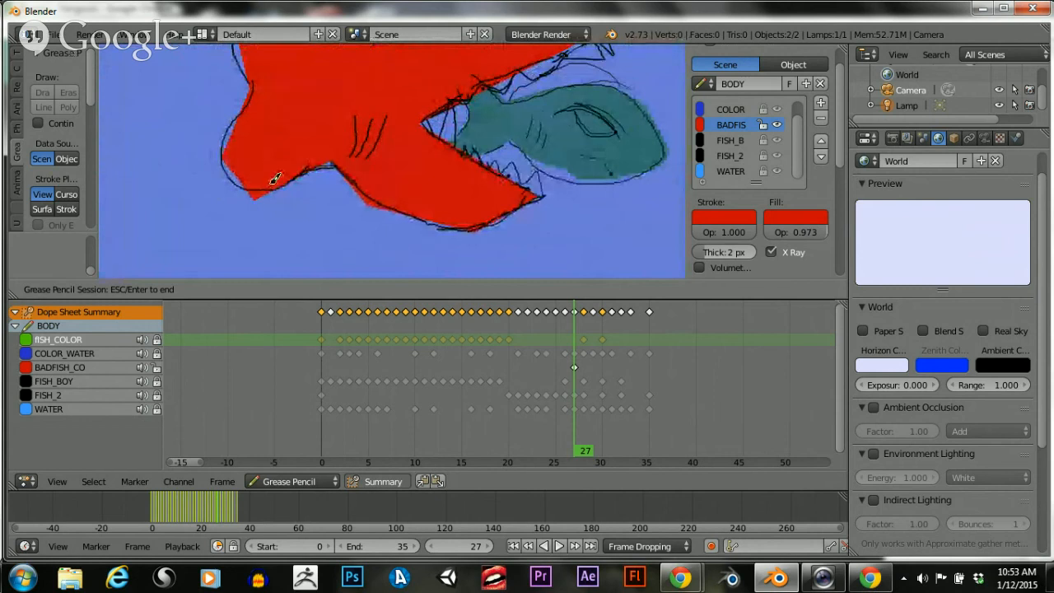
pyautogui.press('Escape')
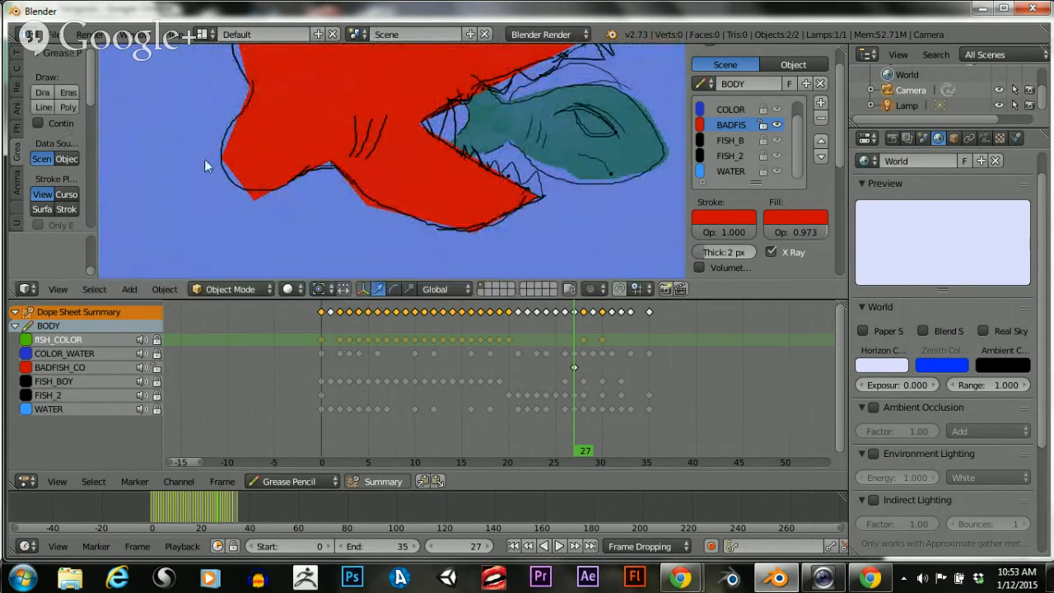
pyautogui.scroll(1, 260, 159)
pyautogui.scroll(-1, 187, 175)
pyautogui.scroll(-1, 305, 157)
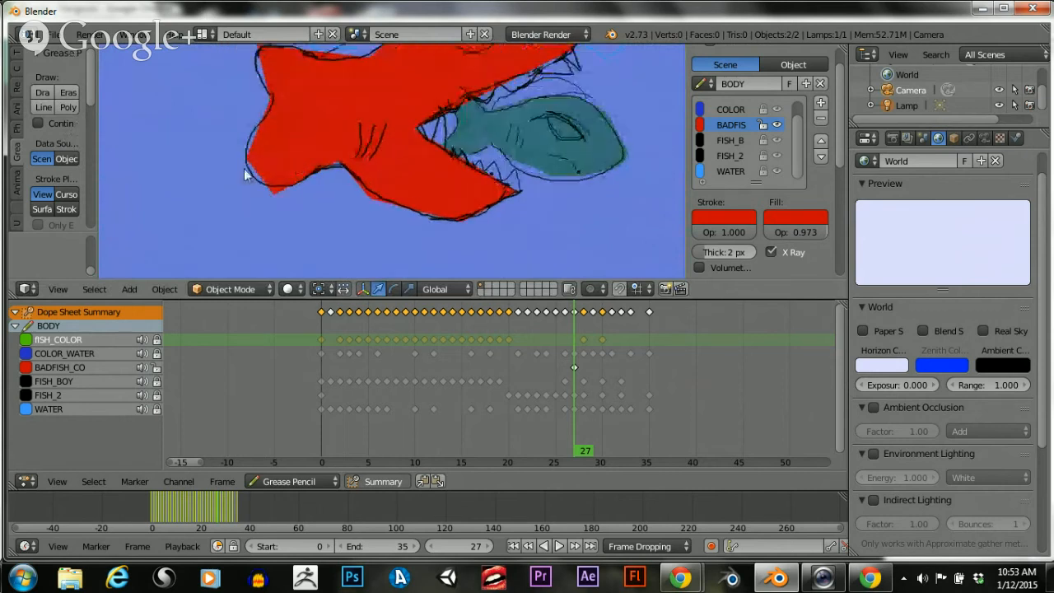
pyautogui.click(67, 92)
pyautogui.moveTo(252, 194); pyautogui.dragTo(259, 200)
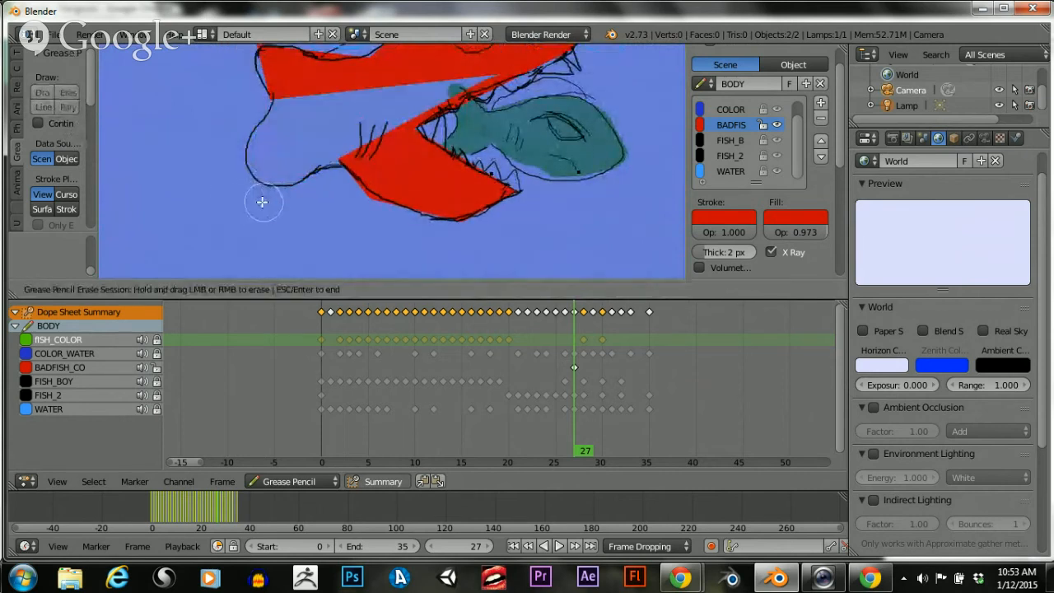
pyautogui.press('Escape')
# Trace a red polygon along the big fish's tail outline to fill the erased tail and body area again
pyautogui.click(70, 106)
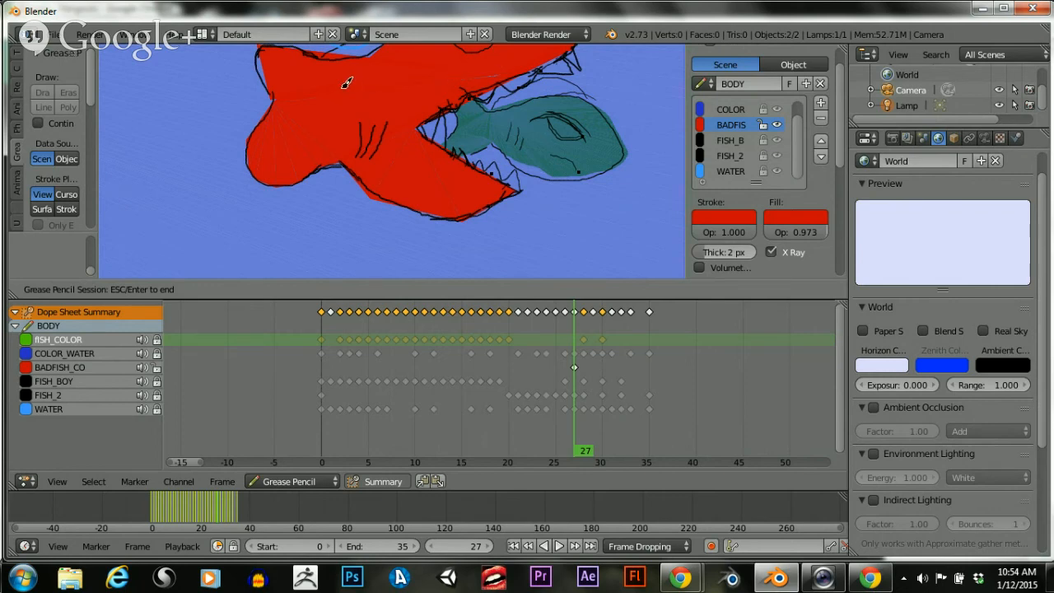
pyautogui.scroll(-2, 347, 83)
pyautogui.scroll(5, 336, 140)
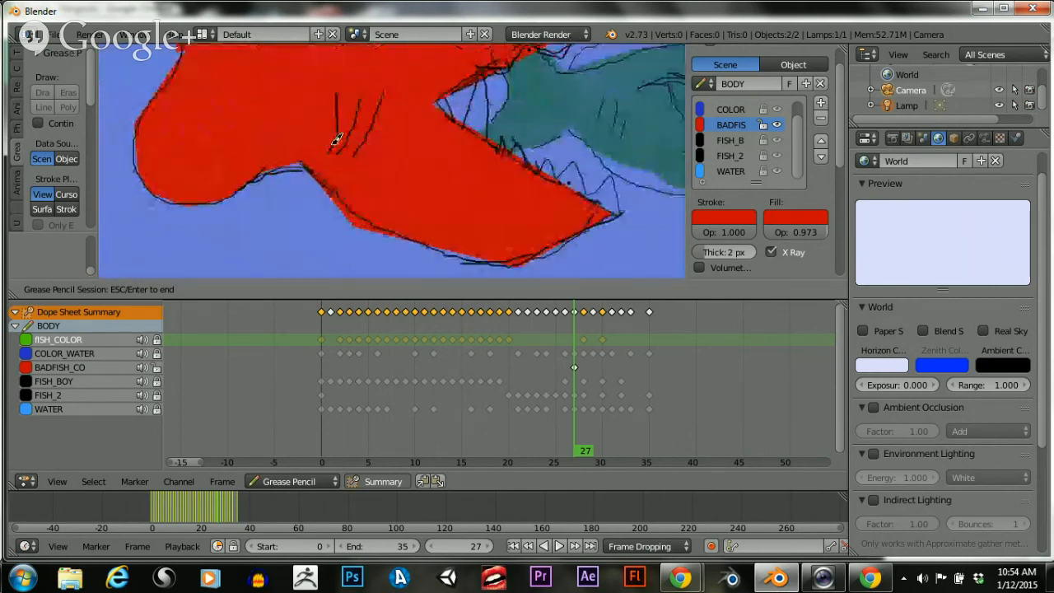
pyautogui.scroll(-2, 337, 140)
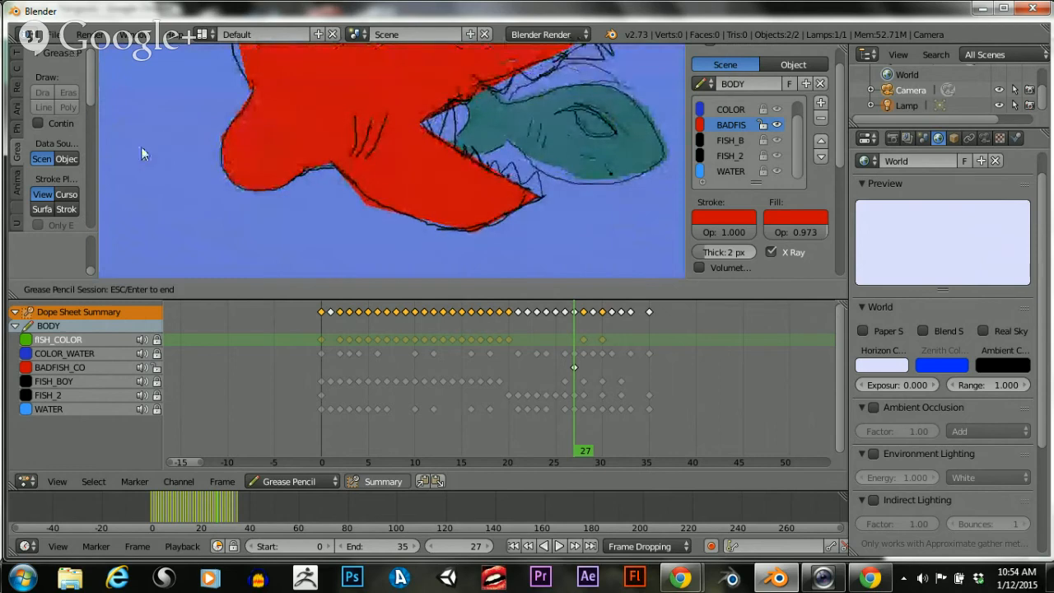
pyautogui.press('Escape')
# Set the BADFISH_CO layer's stroke opacity to 0.000 and check the filled fish in the camera frame
pyautogui.moveTo(738, 232); pyautogui.dragTo(692, 232)
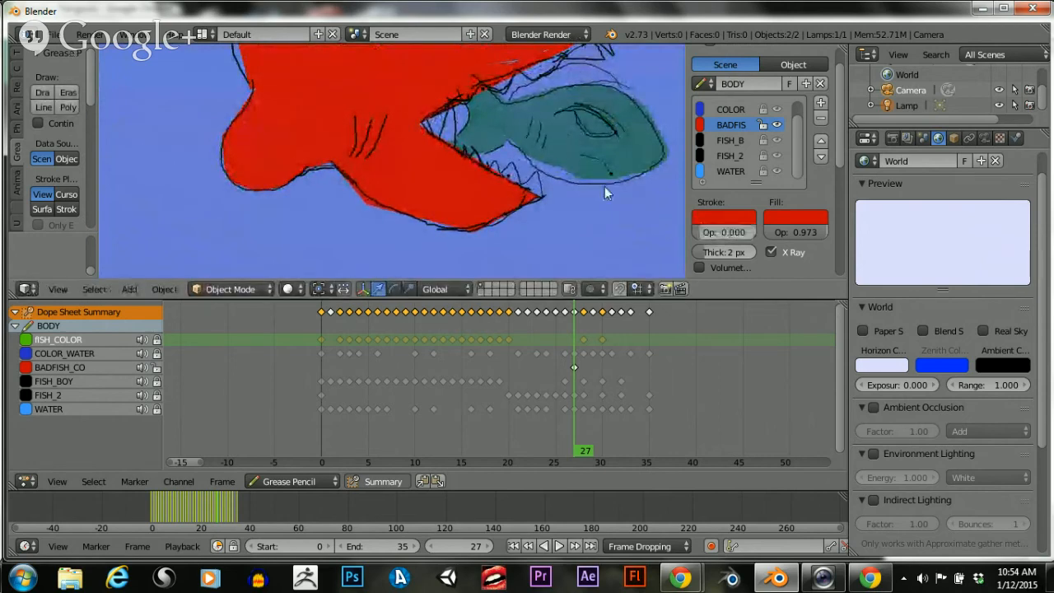
pyautogui.scroll(-3, 416, 150)
pyautogui.scroll(5, 375, 142)
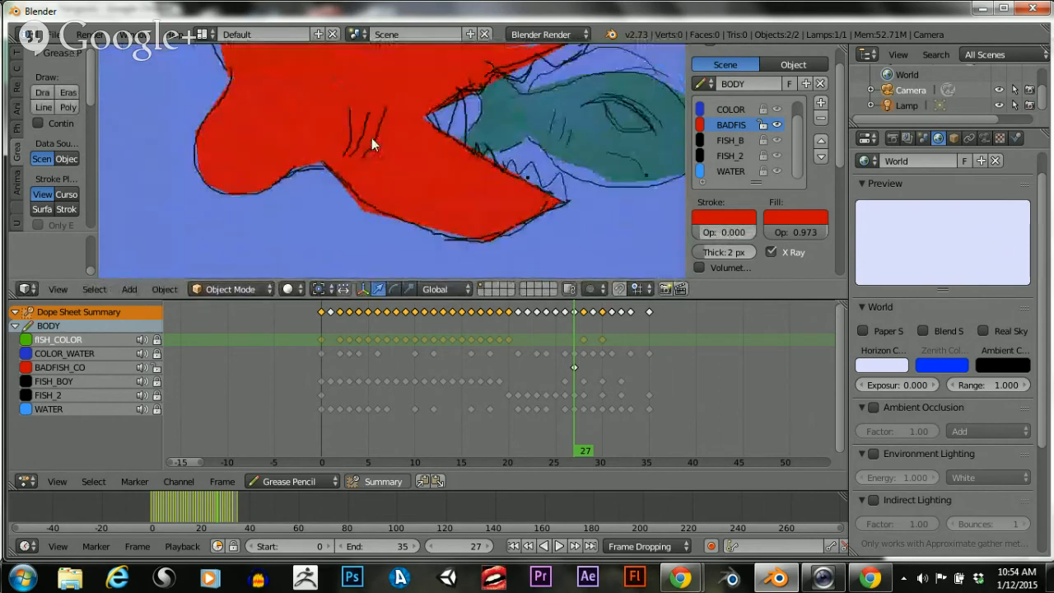
pyautogui.scroll(1, 379, 140)
pyautogui.scroll(-4, 392, 143)
pyautogui.scroll(3, 399, 148)
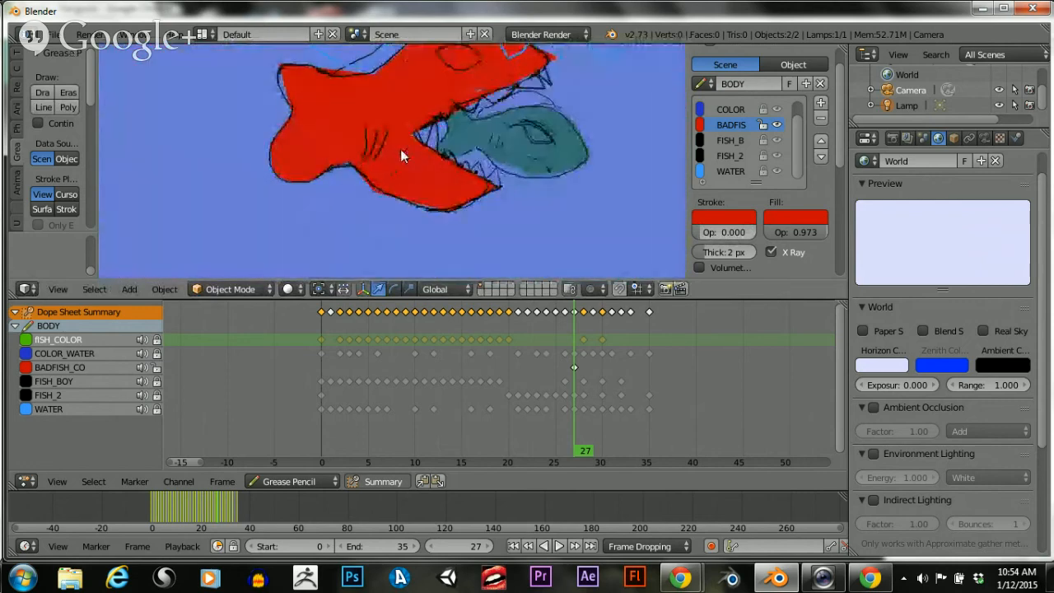
pyautogui.scroll(-1, 401, 149)
pyautogui.scroll(-2, 369, 143)
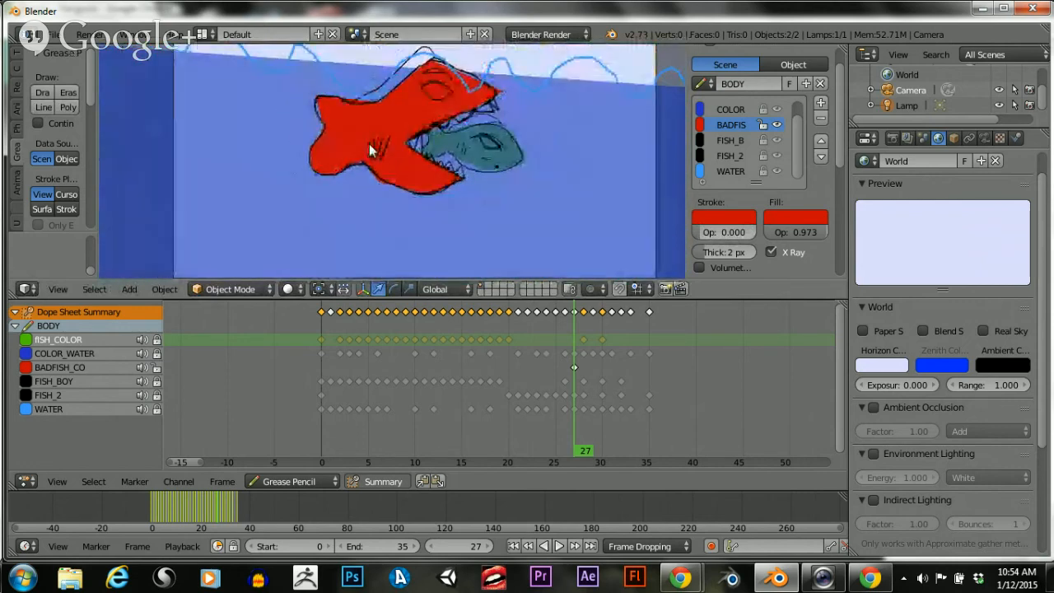
pyautogui.scroll(-3, 353, 155)
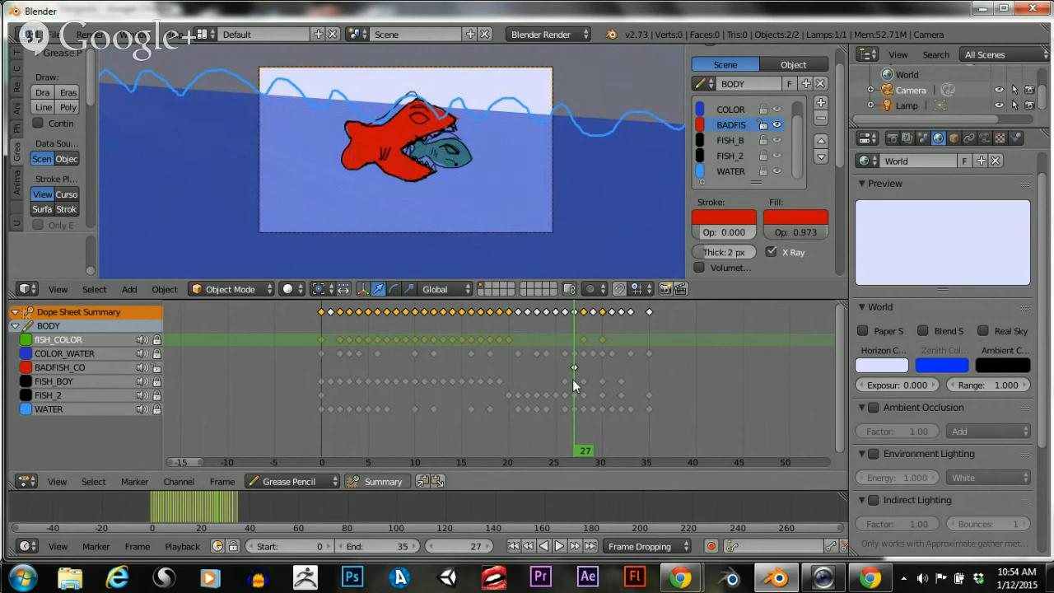
# On frame 28, move the whole red fill forward with stroke editing so it sits on the big fish's black outline
pyautogui.moveTo(541, 387)
pyautogui.mouseDown()
pyautogui.moveTo(333, 428)
pyautogui.moveTo(545, 388)
pyautogui.moveTo(515, 389)
pyautogui.moveTo(340, 422)
pyautogui.moveTo(582, 386)
pyautogui.moveTo(564, 387)
pyautogui.moveTo(607, 394)
pyautogui.moveTo(572, 396)
pyautogui.moveTo(583, 404)
pyautogui.mouseUp()
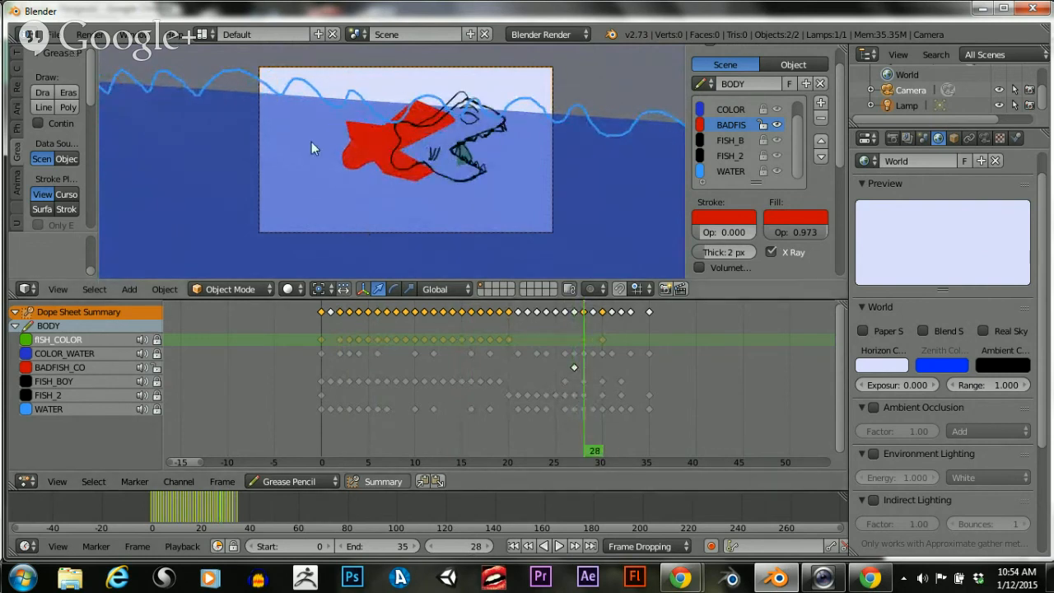
pyautogui.scroll(-5, 77, 159)
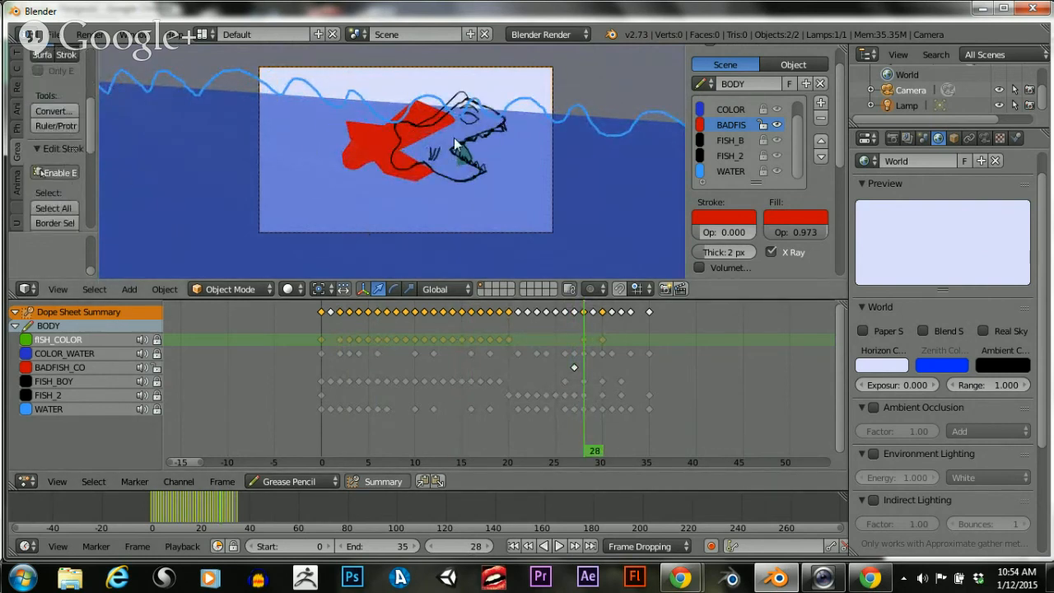
pyautogui.rightClick(398, 146)
pyautogui.press('g')
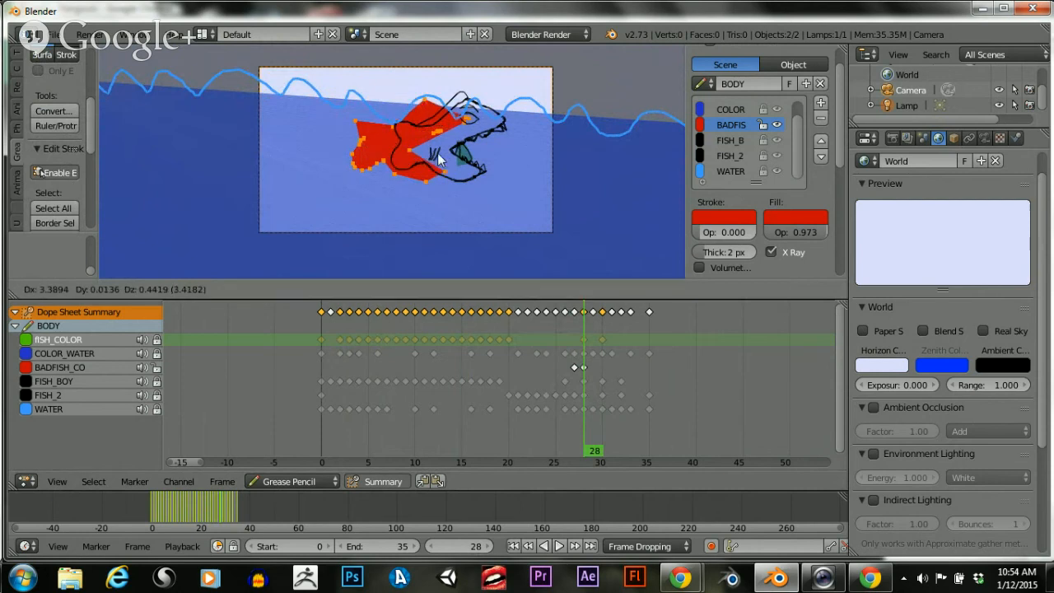
pyautogui.click(504, 155)
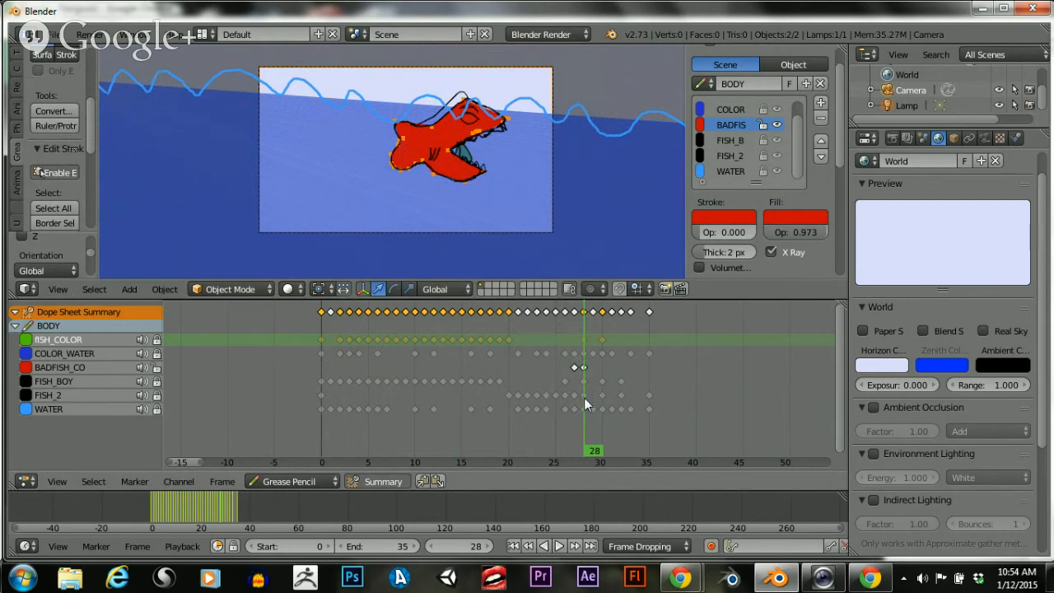
# On frame 30, select the red fill's upper jaw points and move them down along global Y over the closed mouth
pyautogui.moveTo(584, 398); pyautogui.dragTo(602, 397)
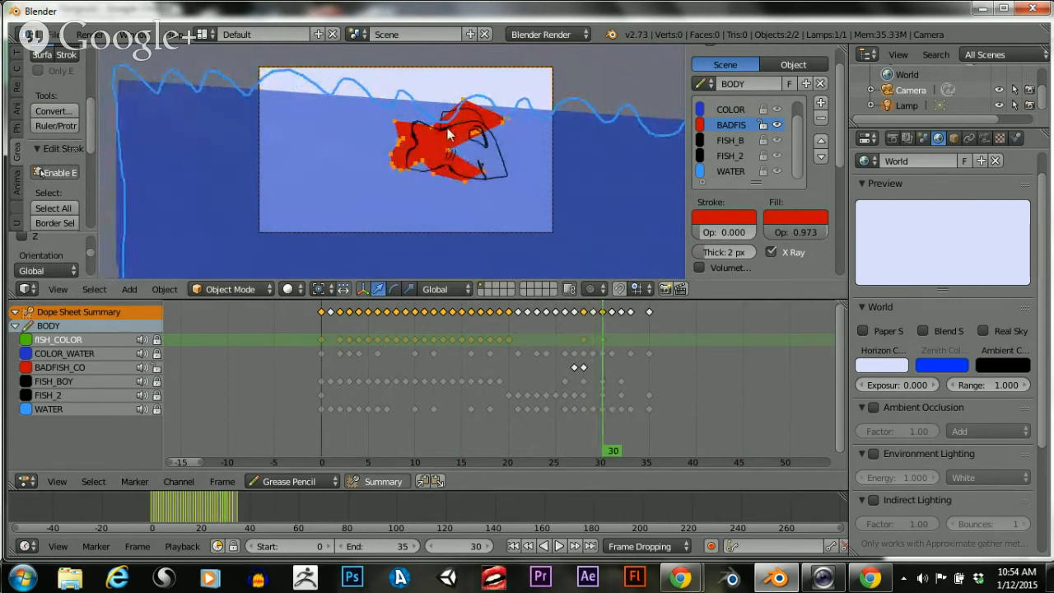
pyautogui.scroll(5, 495, 149)
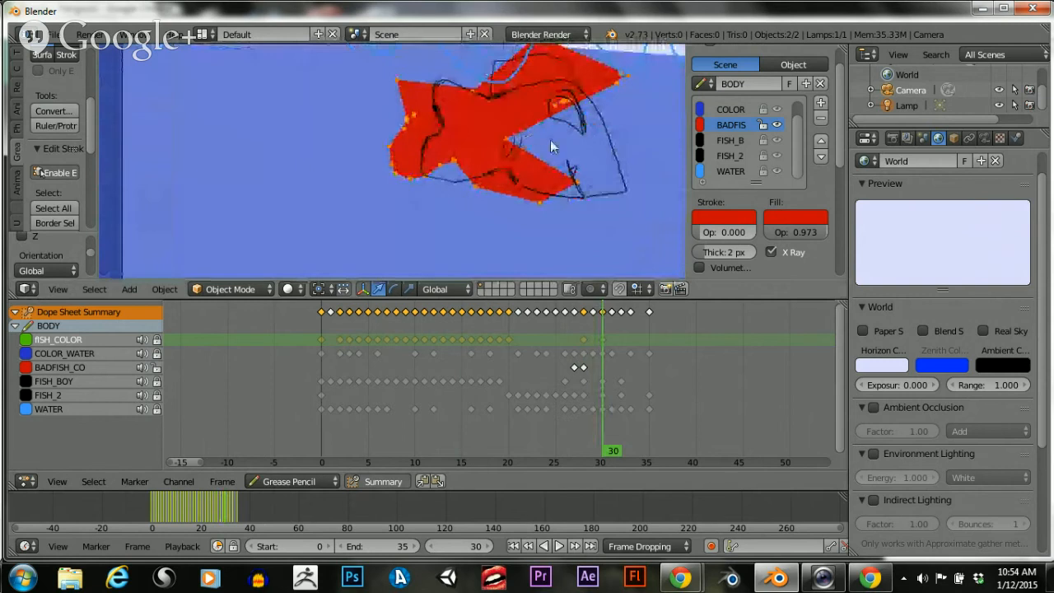
pyautogui.moveTo(551, 141)
pyautogui.keyDown('shift'); pyautogui.mouseDown(button='middle')
pyautogui.moveTo(540, 135)
pyautogui.moveTo(484, 172)
pyautogui.mouseUp(button='middle'); pyautogui.keyUp('shift')
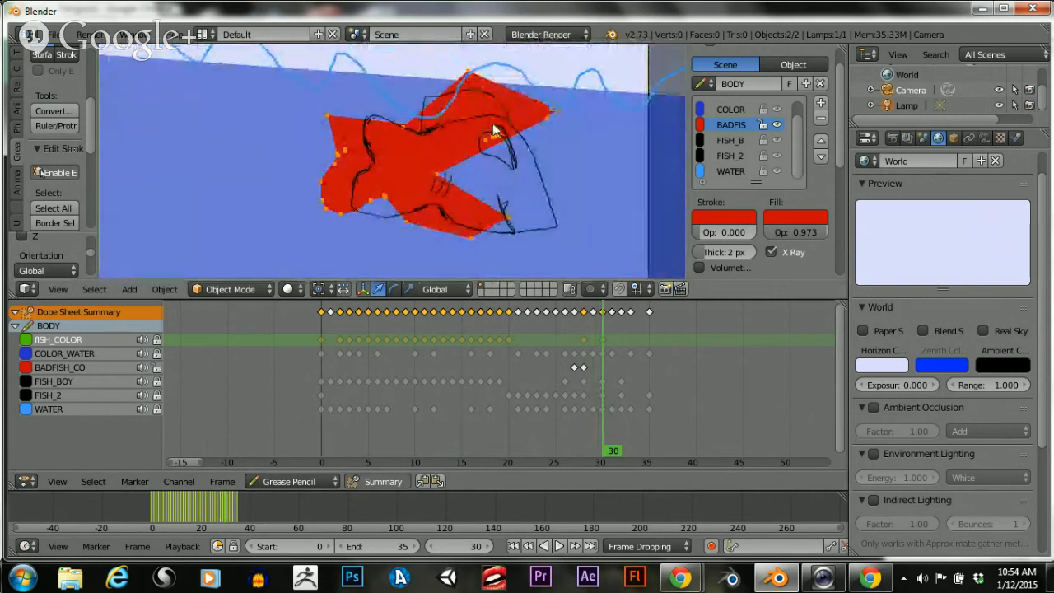
pyautogui.press('a')
pyautogui.press('b')
pyautogui.moveTo(468, 76); pyautogui.dragTo(590, 157)
pyautogui.press('g')
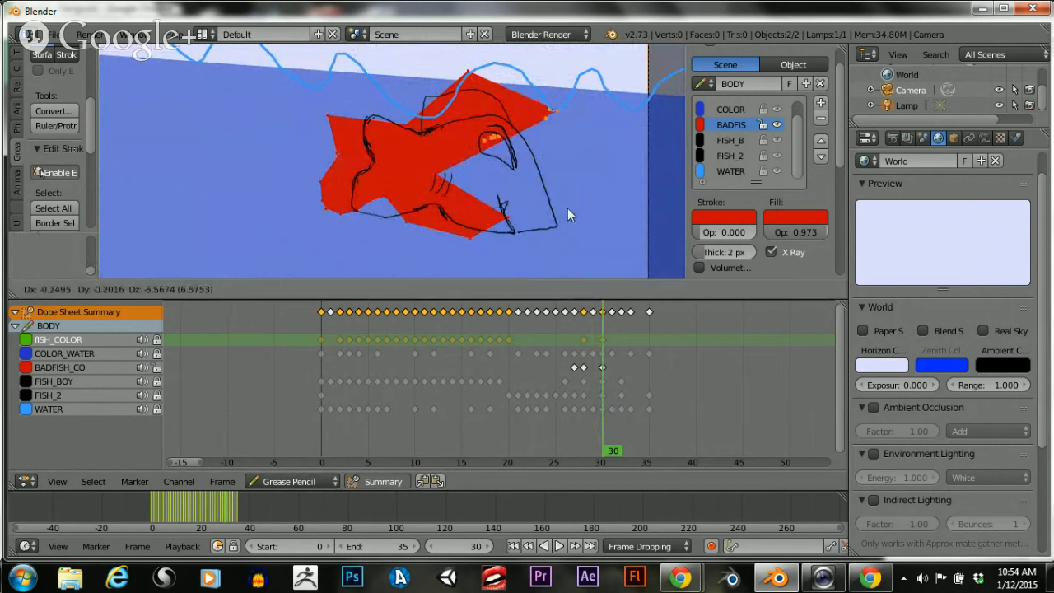
pyautogui.press('y')
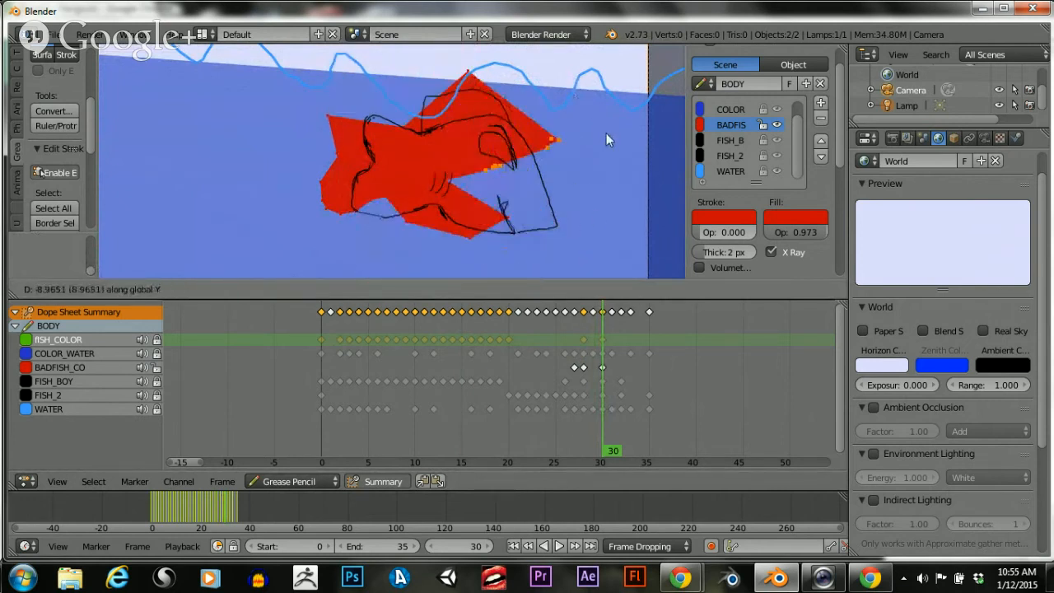
pyautogui.click(576, 134)
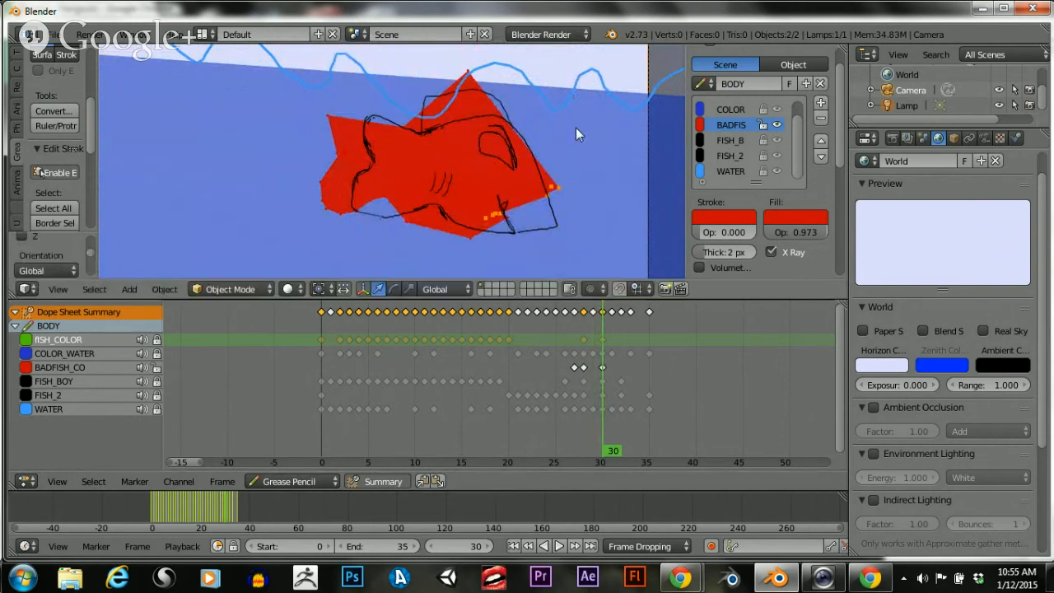
# Adjust the snout tip points of the red fill on frame 30 toward the lower front corner of the outline
pyautogui.rightClick(540, 188)
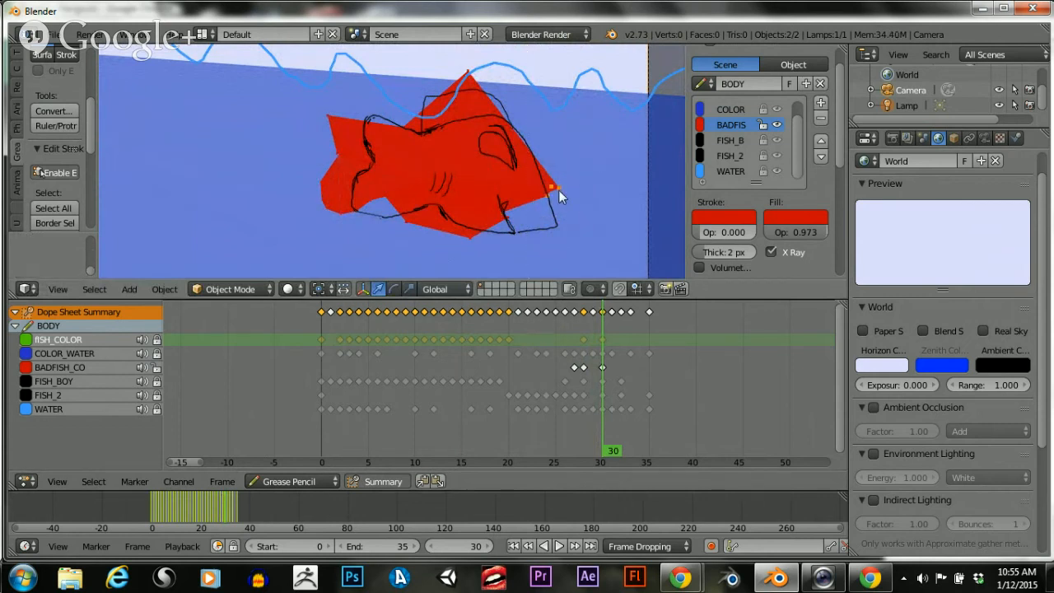
pyautogui.press('g')
pyautogui.press('y')
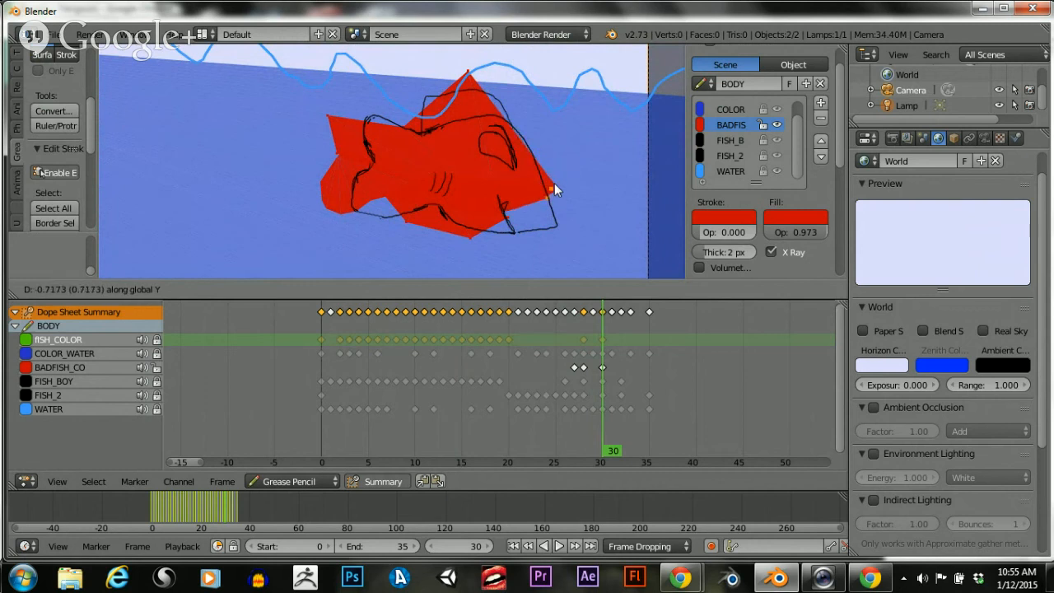
pyautogui.click(559, 175)
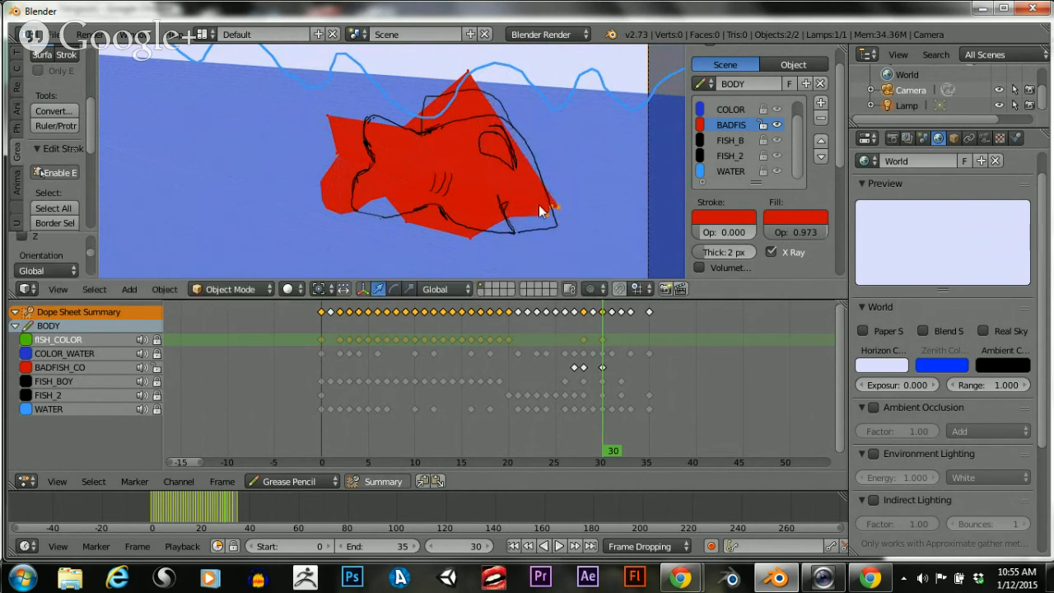
pyautogui.press('g')
pyautogui.click(557, 224)
pyautogui.press('g')
pyautogui.click(550, 216)
# On frame 30, move the top peak point of the red fill forward and then down along global Y toward the eye
pyautogui.rightClick(469, 73)
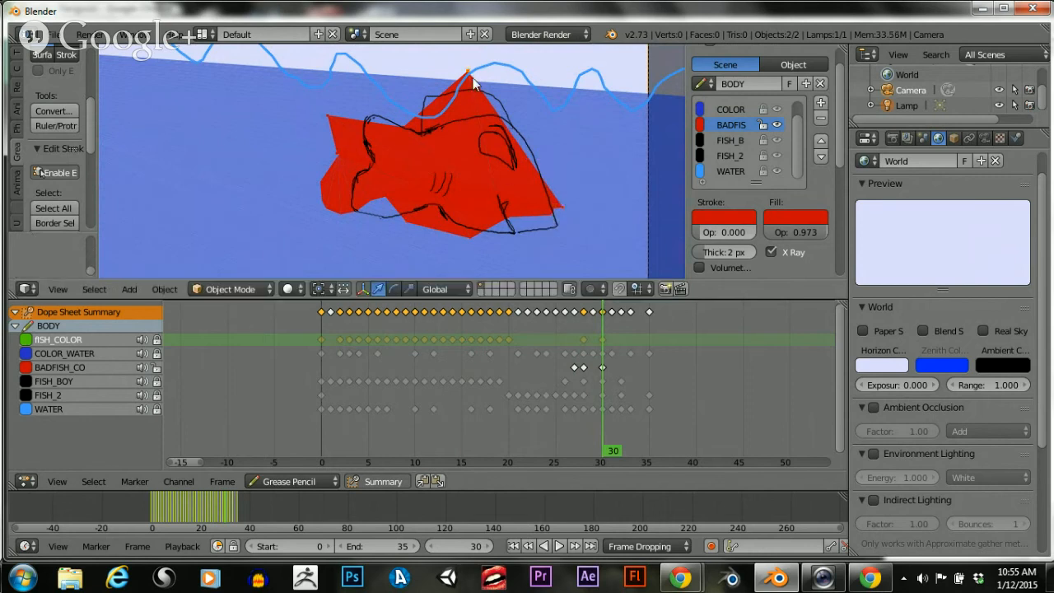
pyautogui.press('g')
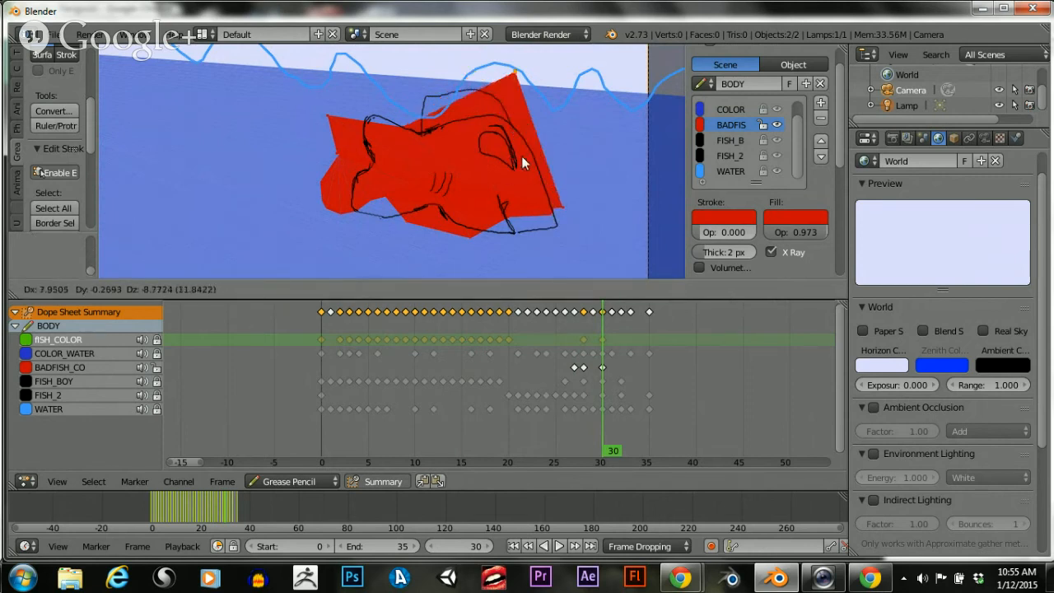
pyautogui.click(501, 144)
pyautogui.press('g')
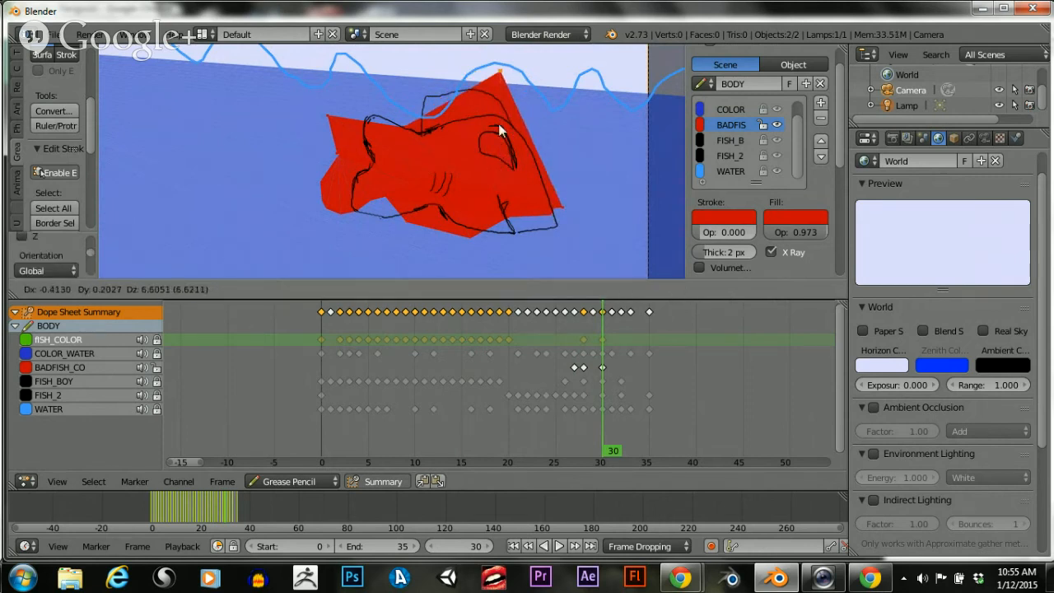
pyautogui.press('y')
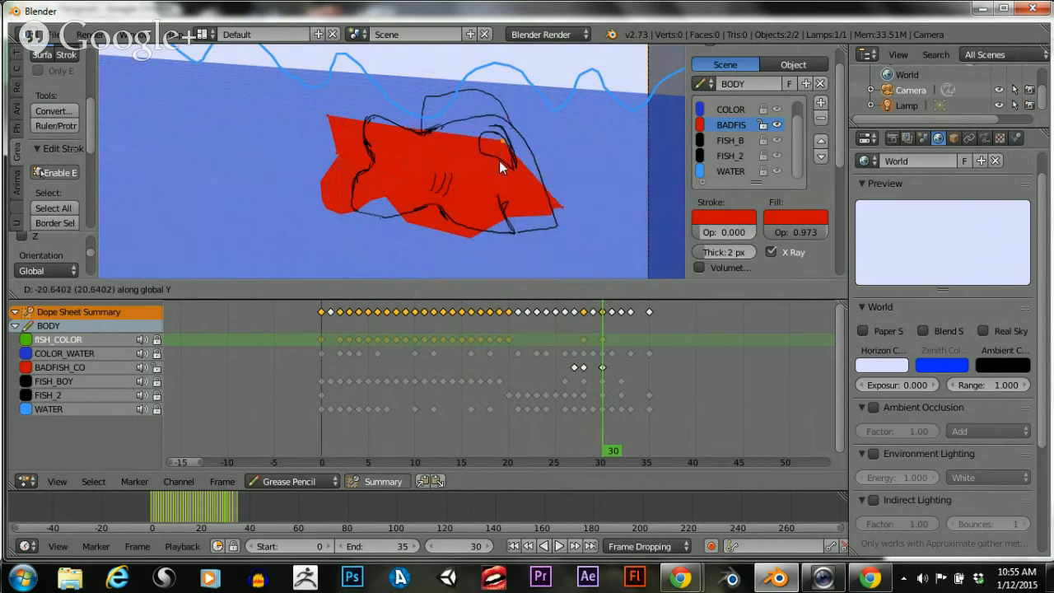
pyautogui.click(501, 164)
# Fine-tune that point's position above the eye, finishing along global Y, so the fill's upper front corner meets the forehead outline
pyautogui.press('g')
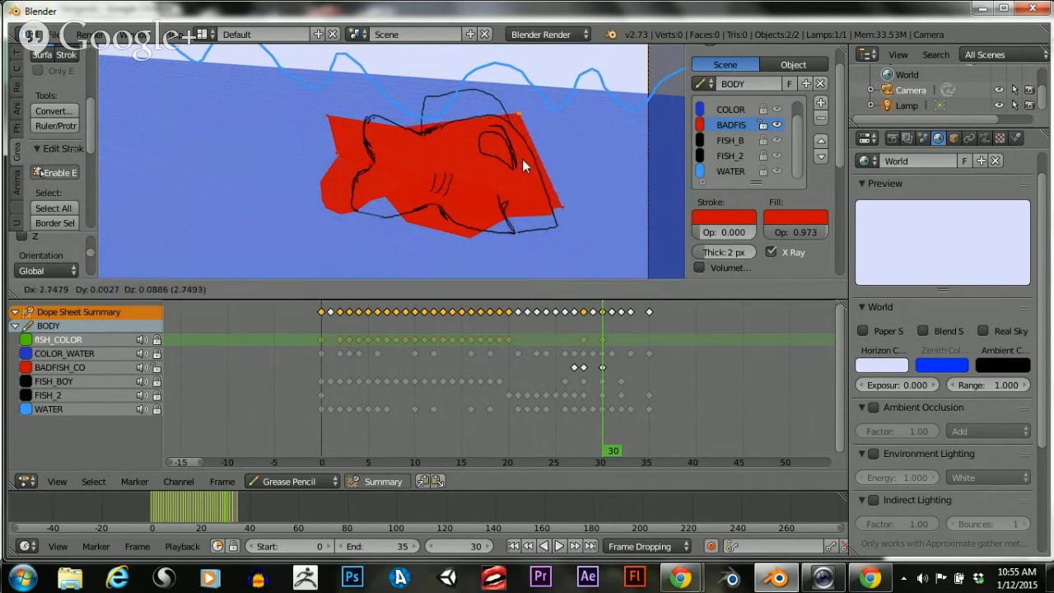
pyautogui.click(513, 163)
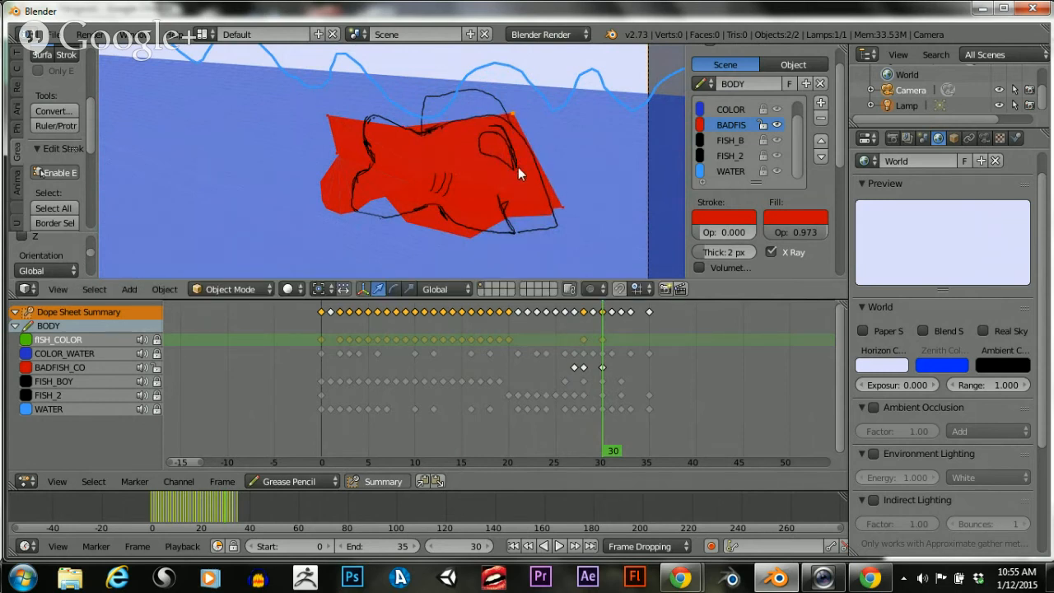
pyautogui.press('g')
pyautogui.click(511, 174)
pyautogui.press('g')
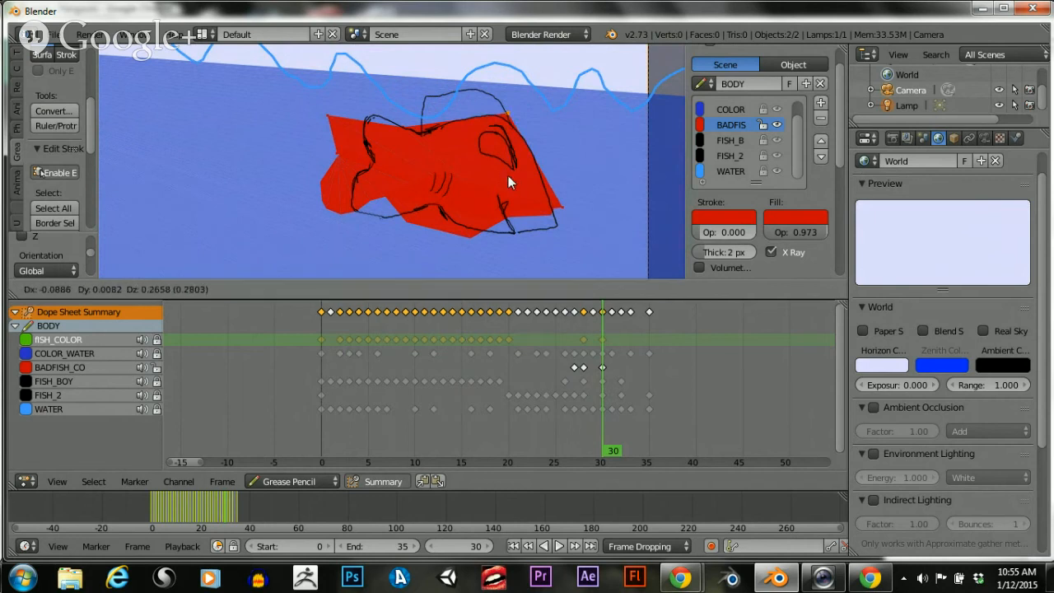
pyautogui.click(507, 174)
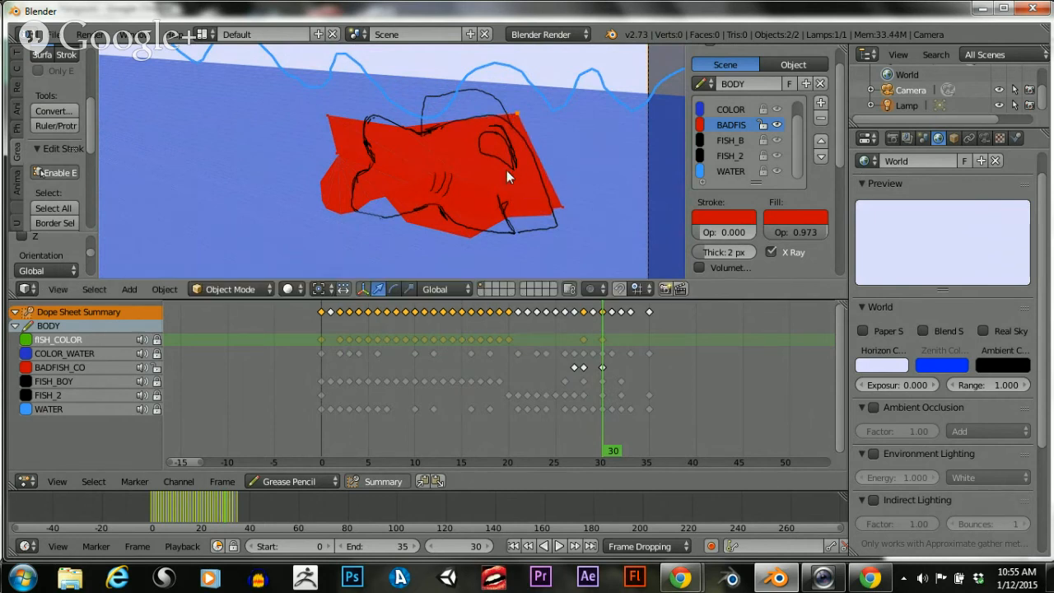
pyautogui.press('g')
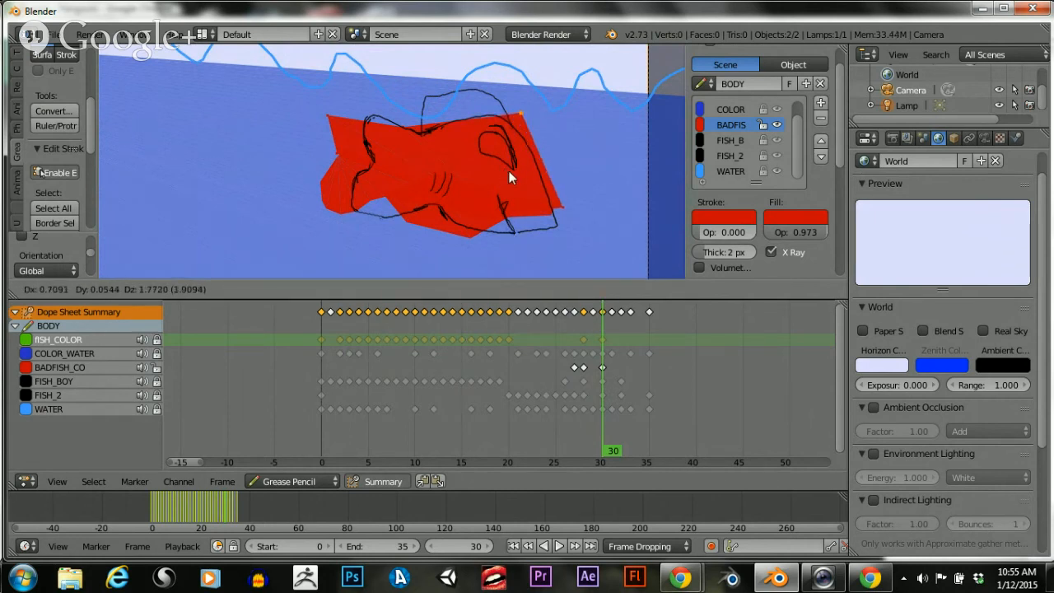
pyautogui.press('y')
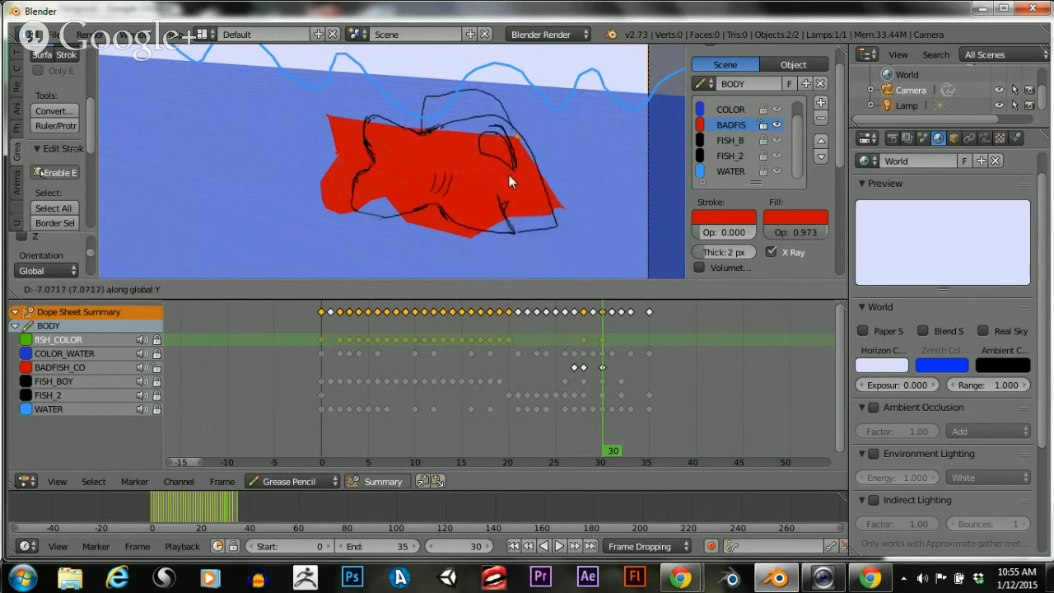
pyautogui.click(508, 177)
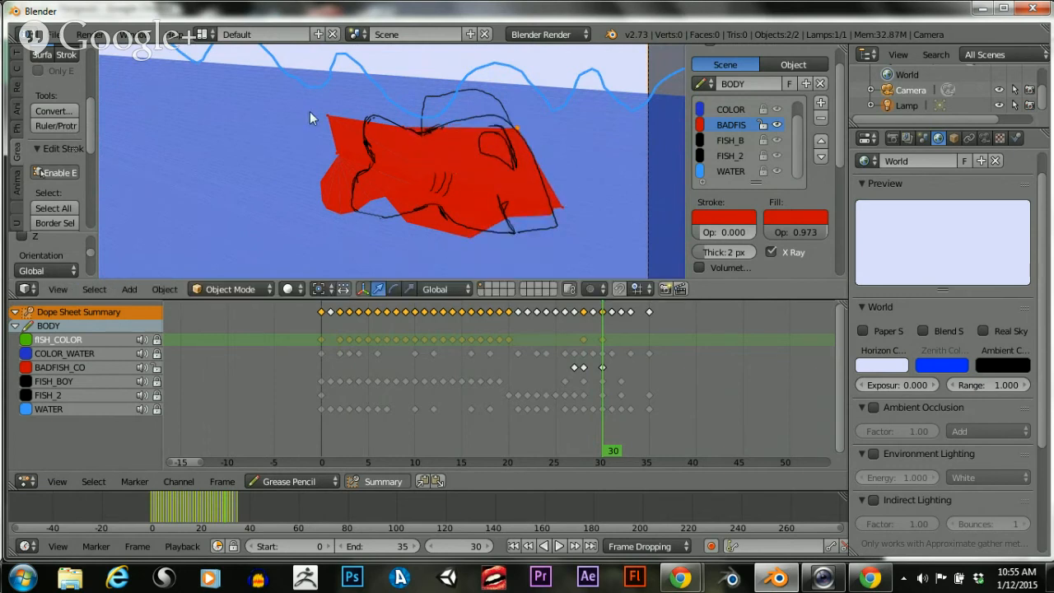
# Select the red fill's upper tail points and move them forward onto the outline's upper tail, adjusting the inner point along global Y
pyautogui.press('a')
pyautogui.press('b')
pyautogui.moveTo(299, 98); pyautogui.dragTo(396, 159)
pyautogui.press('g')
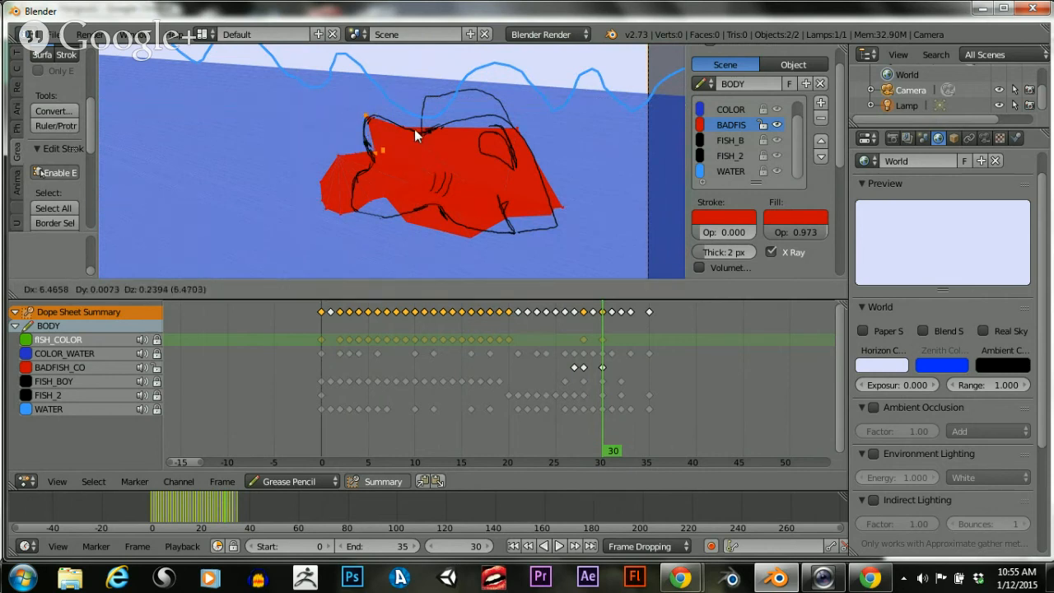
pyautogui.click(407, 130)
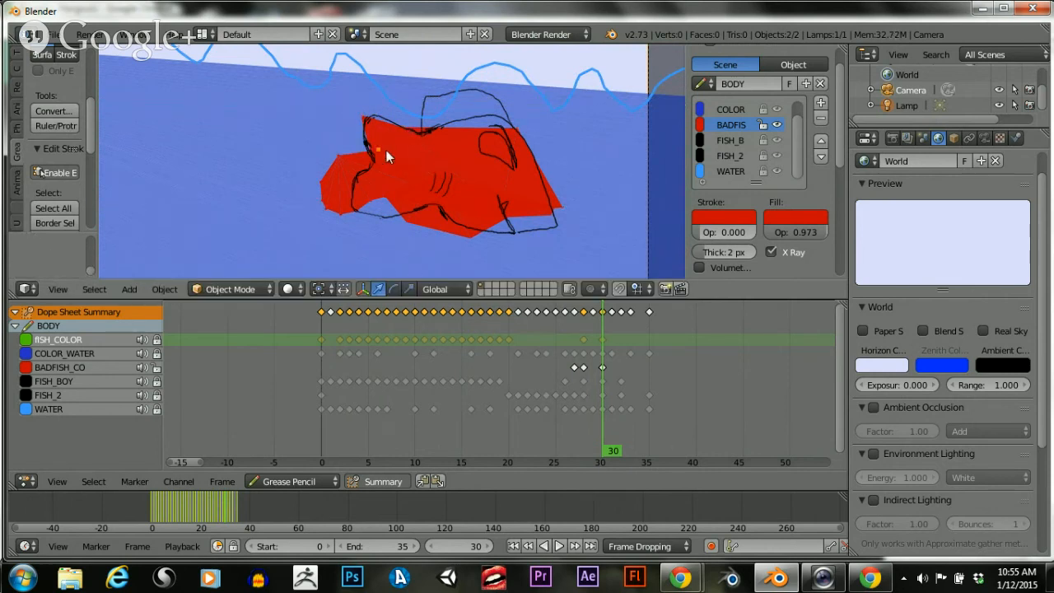
pyautogui.press('g')
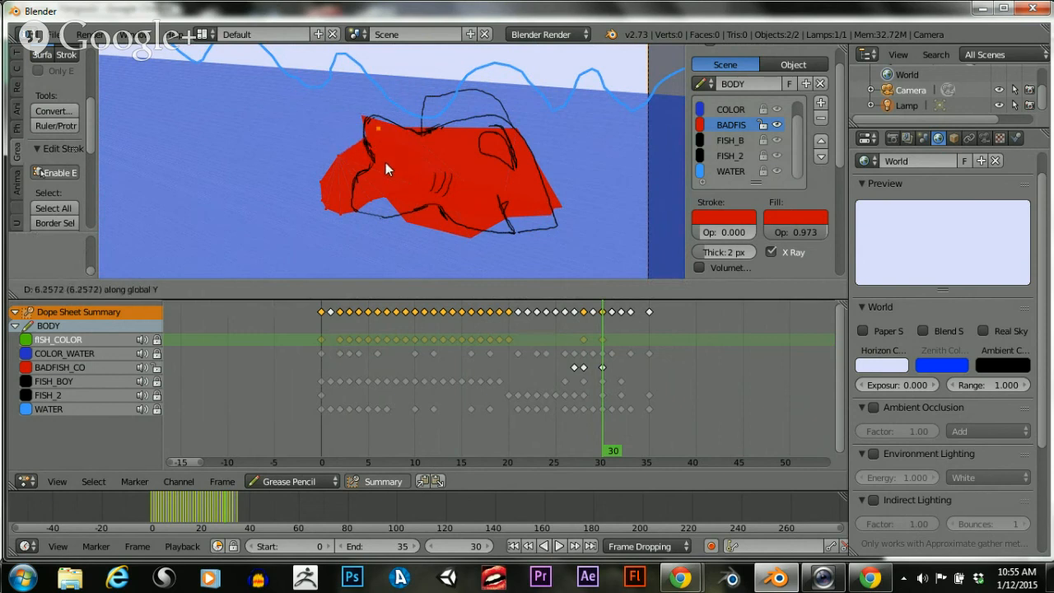
# Try to fit the red fill's upper tail points to the big fish's tail tip at frame 30
pyautogui.click(384, 162)
pyautogui.press('g')
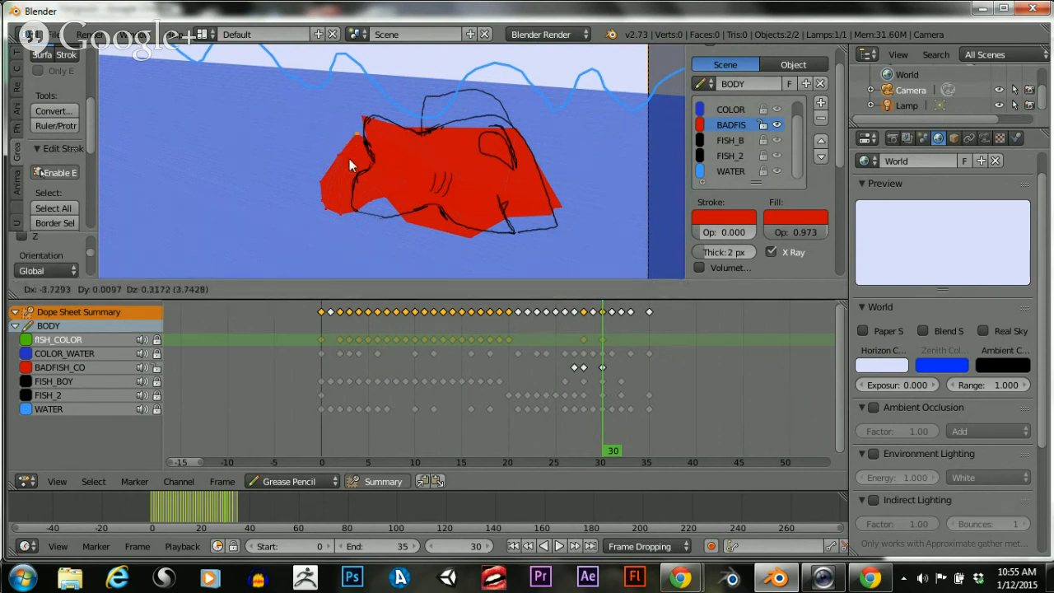
pyautogui.click(367, 163)
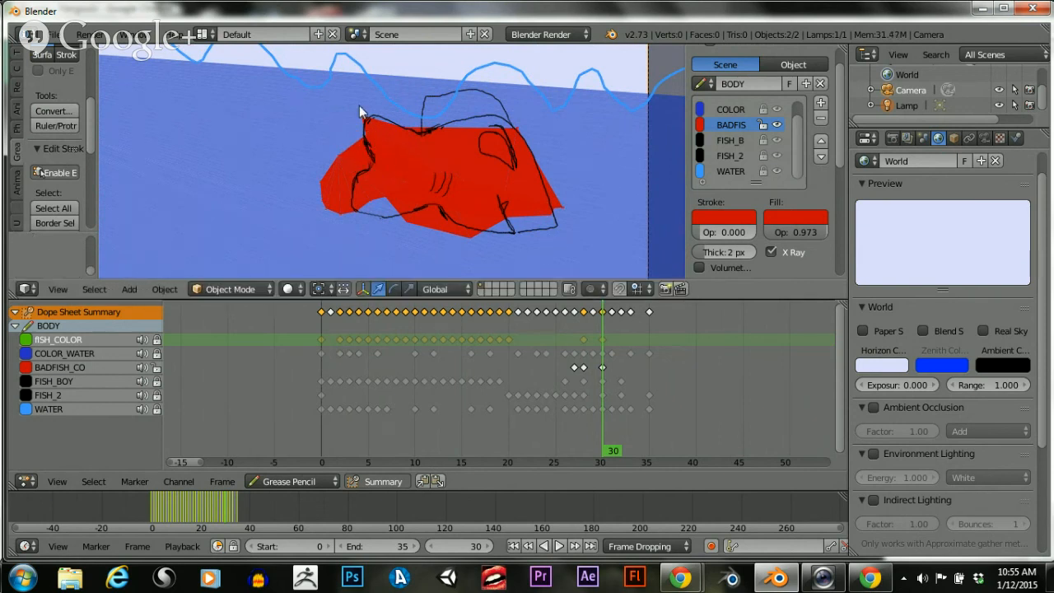
pyautogui.press('g')
pyautogui.click(410, 120)
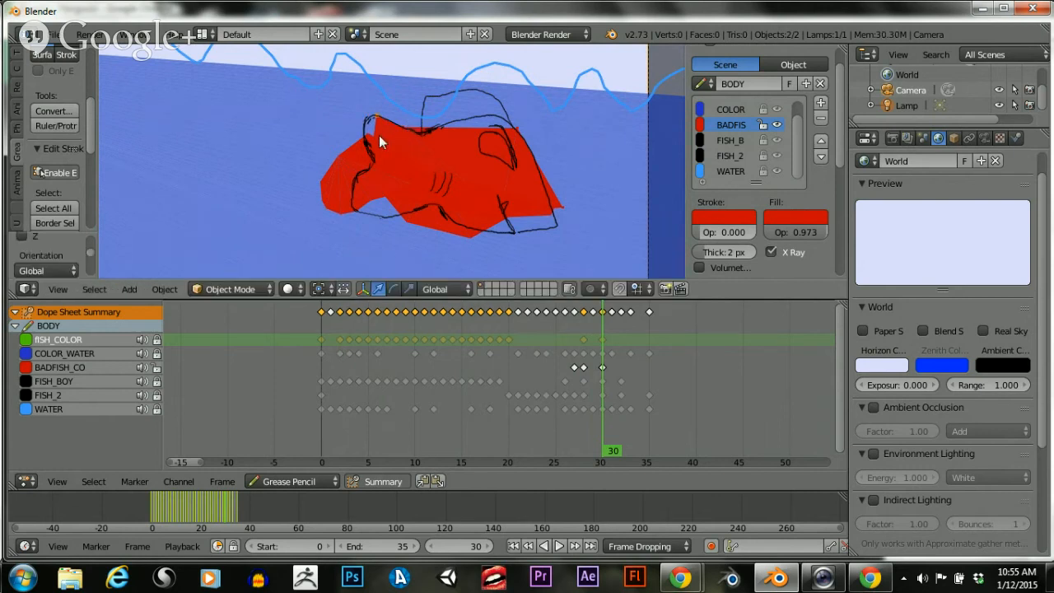
pyautogui.press('g')
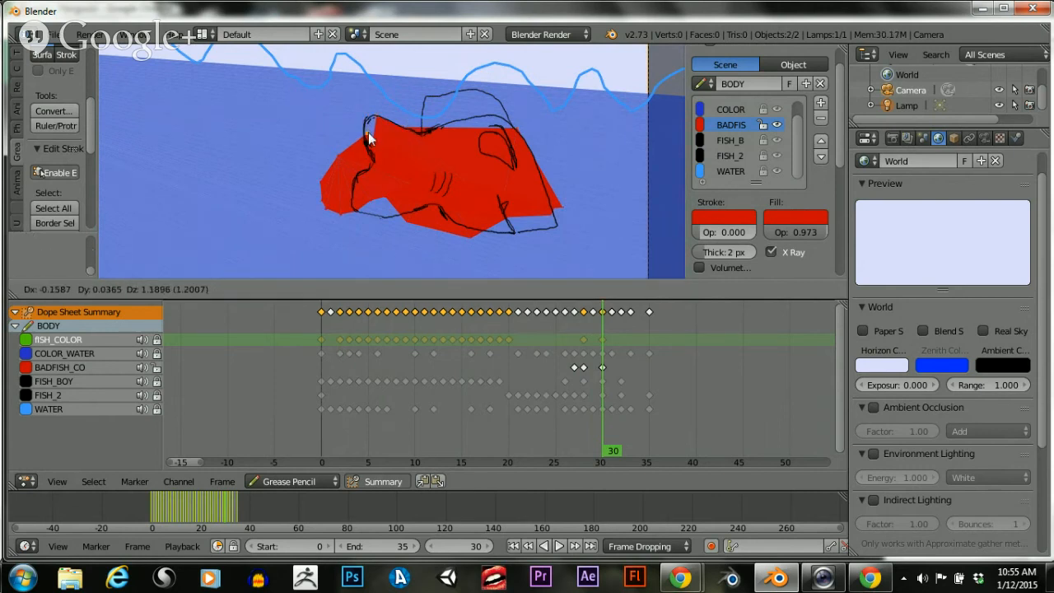
pyautogui.press('y')
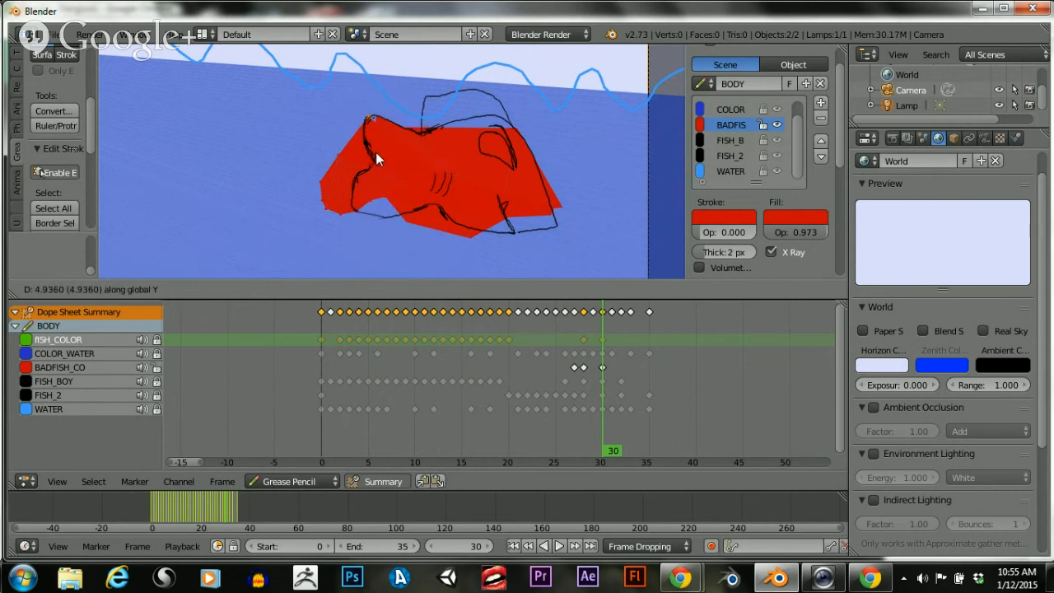
pyautogui.click(376, 152)
# Try to move the red fill's points between the tail lobes onto the black outline's notch
pyautogui.press('g')
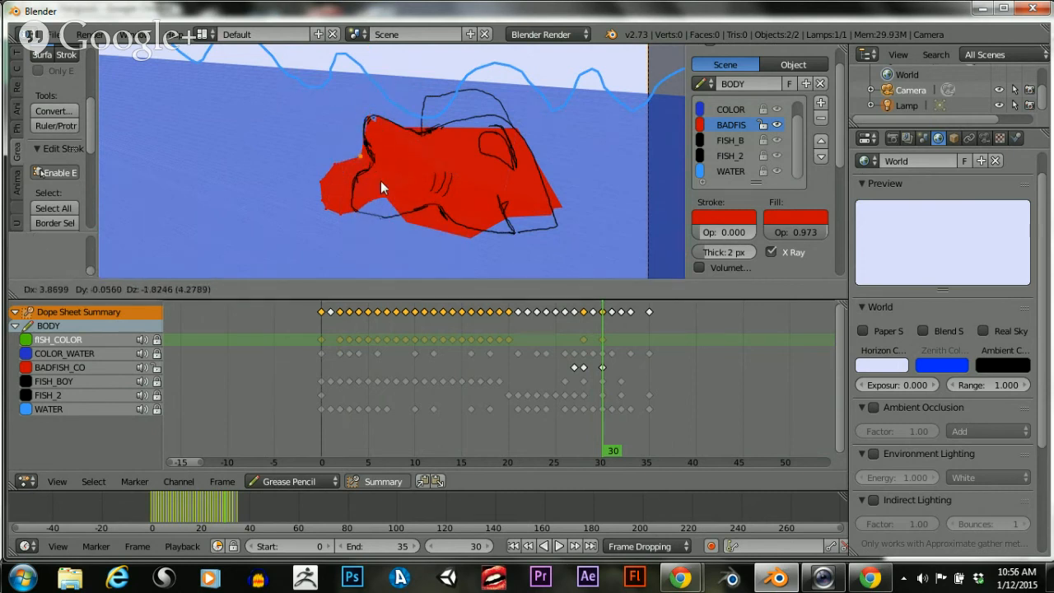
pyautogui.click(393, 167)
pyautogui.press('g')
pyautogui.press('y')
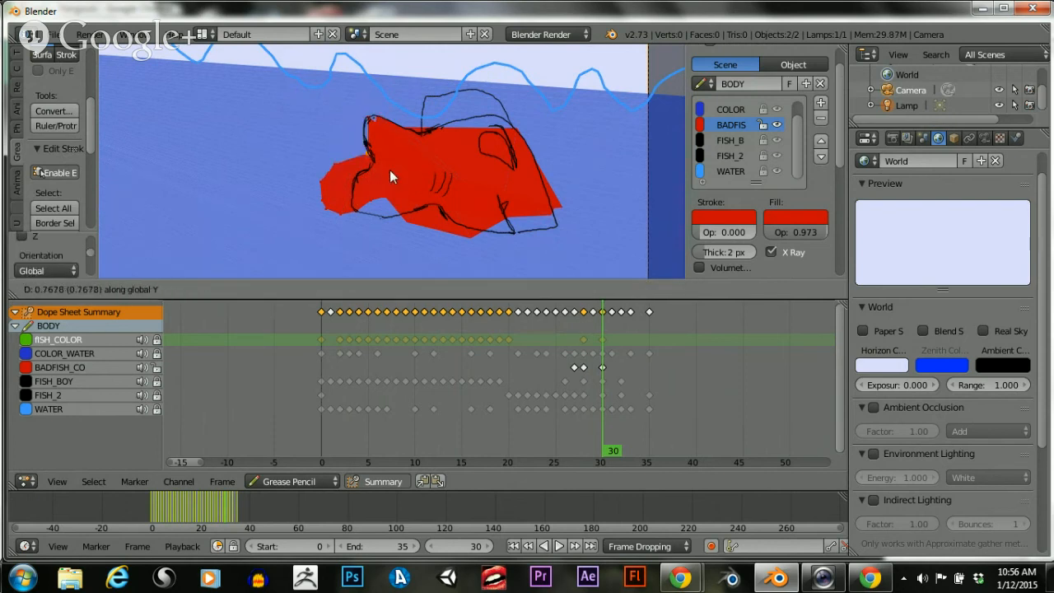
pyautogui.click(397, 185)
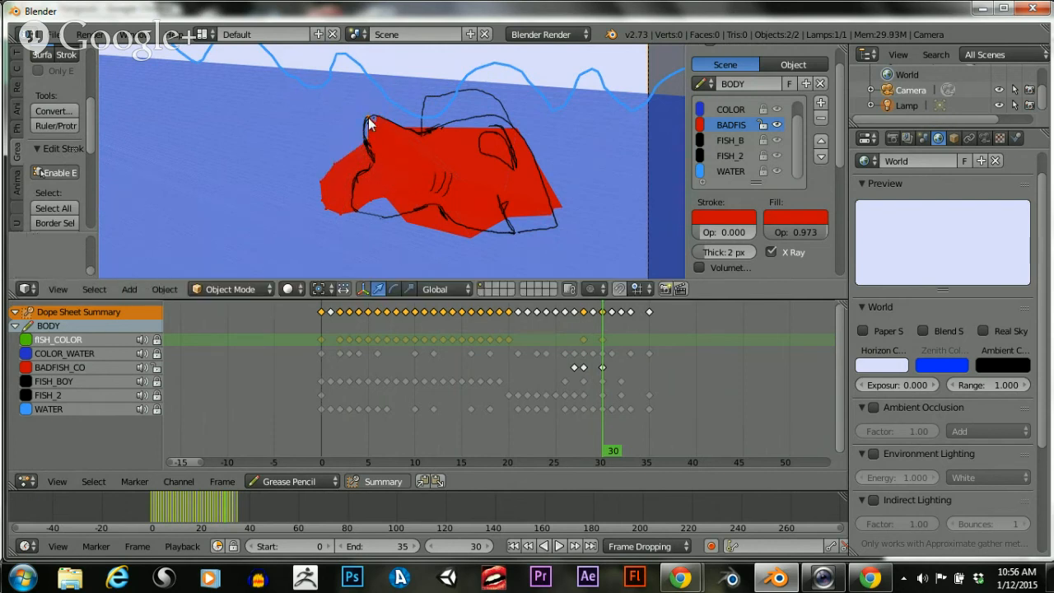
pyautogui.press('g')
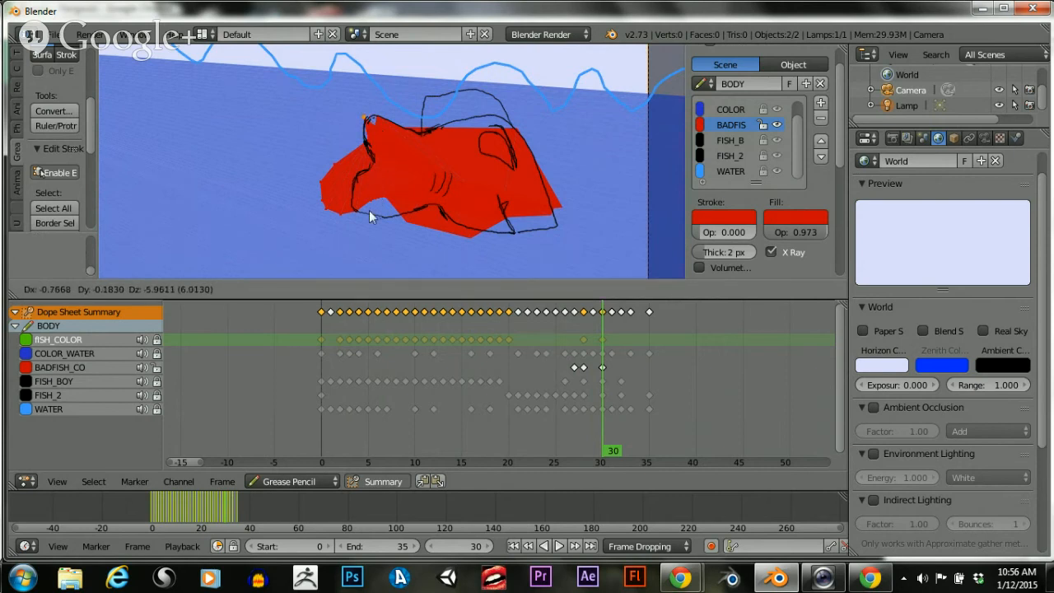
pyautogui.click(377, 208)
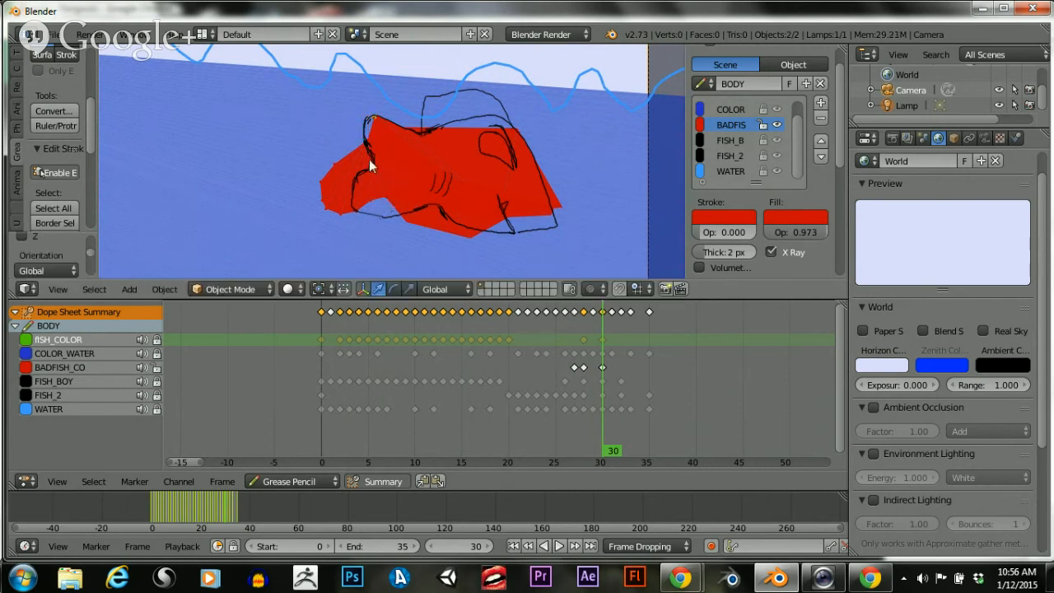
pyautogui.press('g')
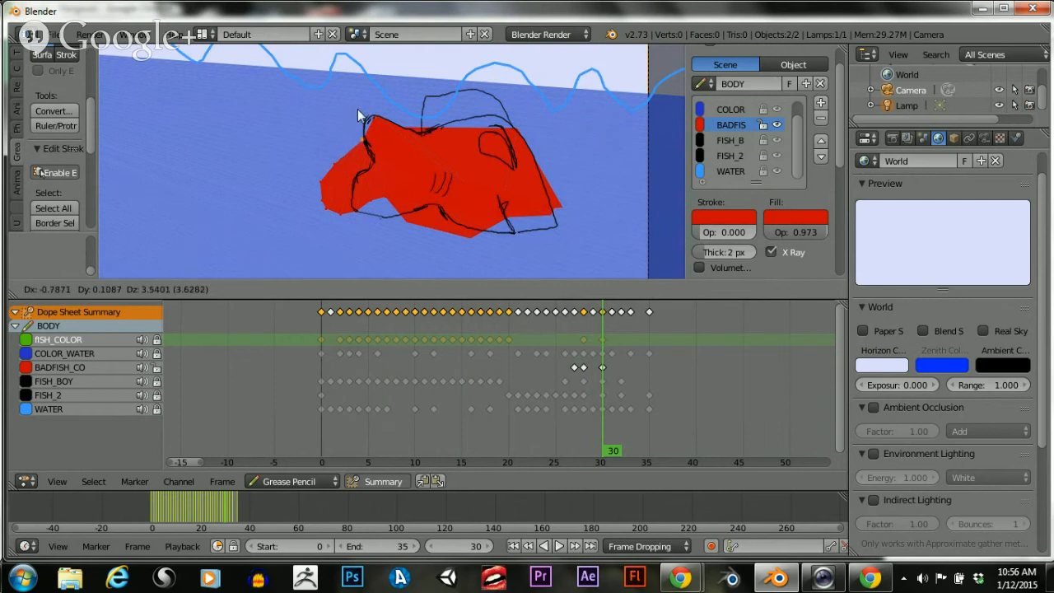
pyautogui.click(337, 118)
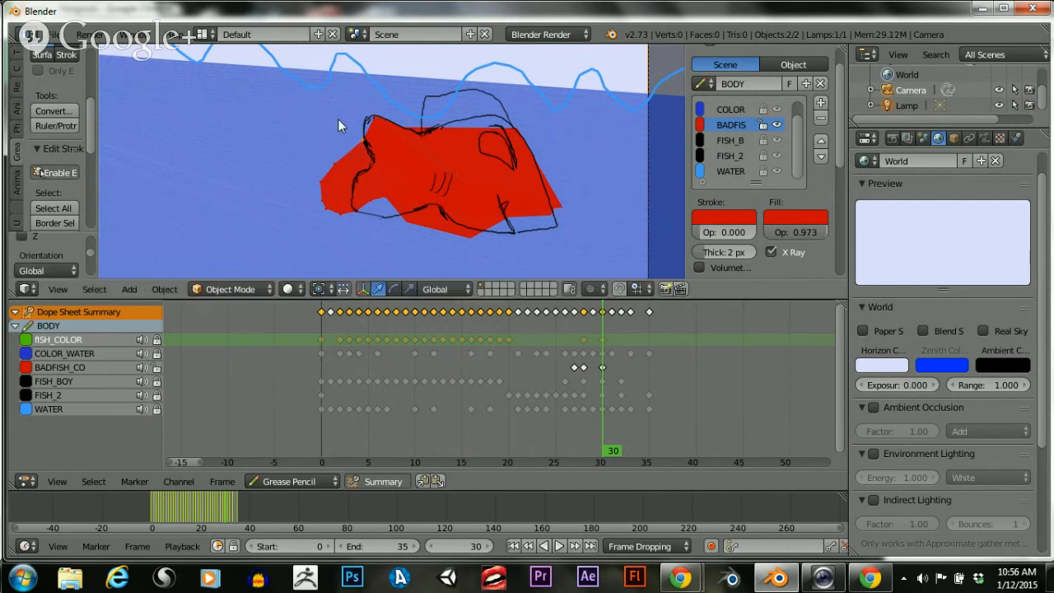
# Delete all points of the misfitting red fill on the bad fish color layer at frame 30
pyautogui.moveTo(271, 90); pyautogui.dragTo(412, 235)
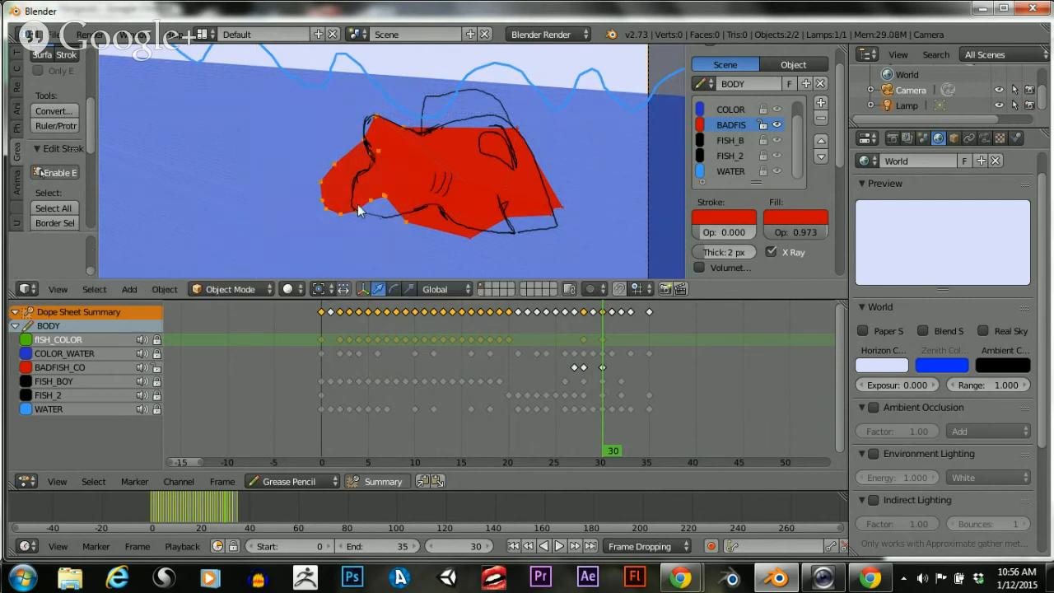
pyautogui.press('x')
pyautogui.click(315, 178)
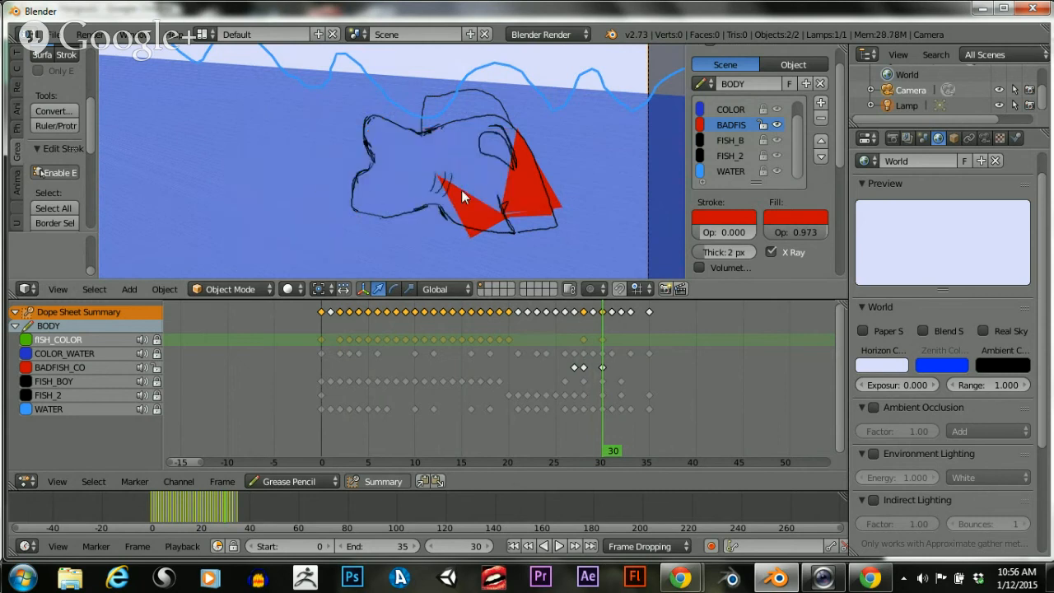
pyautogui.moveTo(443, 91); pyautogui.dragTo(595, 267)
pyautogui.press('x')
pyautogui.click(396, 191)
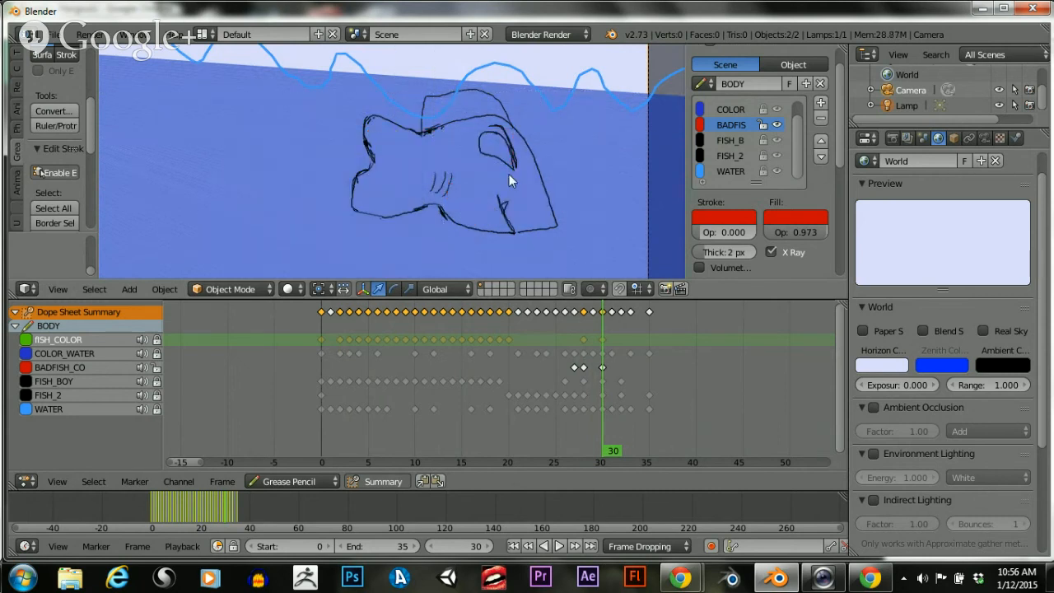
# Draw a new red fill freehand around the big fish's black outline at frame 30, covering body and tail
pyautogui.scroll(5, 37, 138)
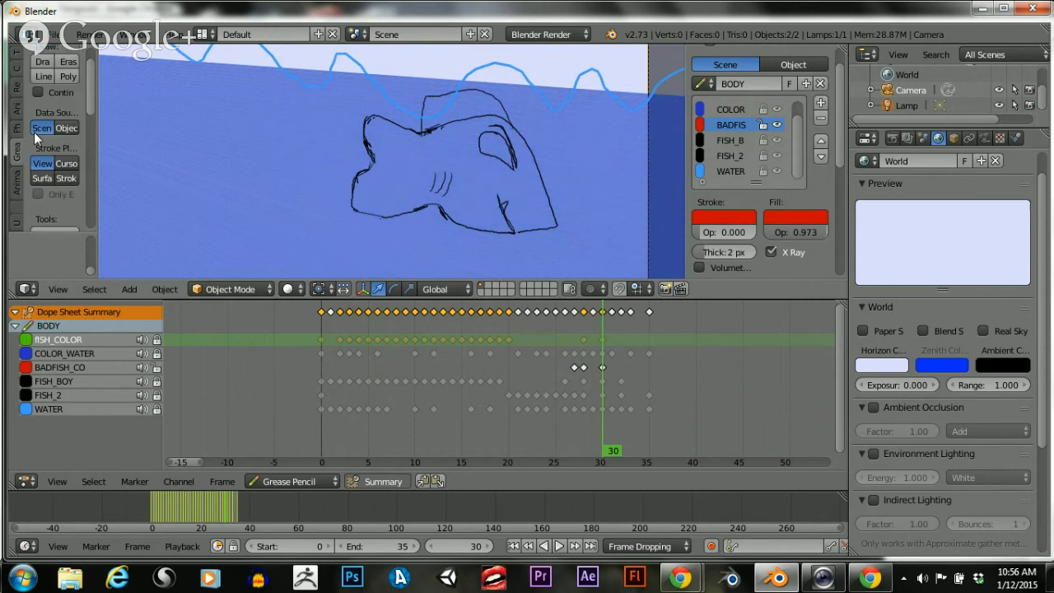
pyautogui.click(69, 76)
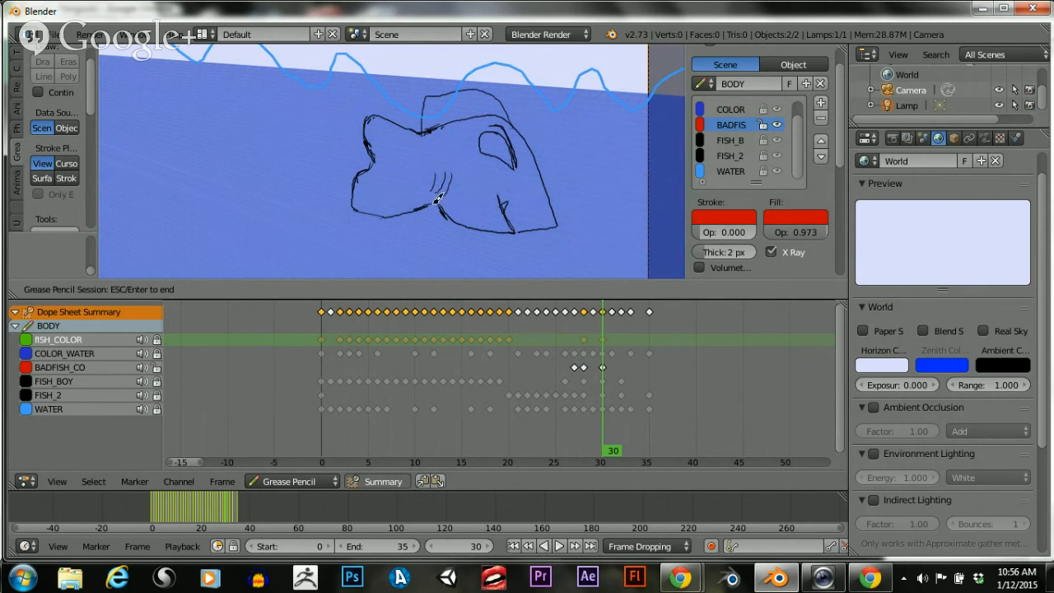
pyautogui.moveTo(450, 218)
pyautogui.mouseDown()
pyautogui.moveTo(503, 233)
pyautogui.moveTo(473, 233)
pyautogui.moveTo(559, 220)
pyautogui.moveTo(537, 148)
pyautogui.moveTo(511, 113)
pyautogui.moveTo(451, 106)
pyautogui.moveTo(487, 108)
pyautogui.mouseUp()
pyautogui.moveTo(483, 113)
pyautogui.mouseDown()
pyautogui.moveTo(424, 132)
pyautogui.moveTo(370, 109)
pyautogui.moveTo(374, 154)
pyautogui.moveTo(353, 204)
pyautogui.moveTo(400, 209)
pyautogui.mouseUp()
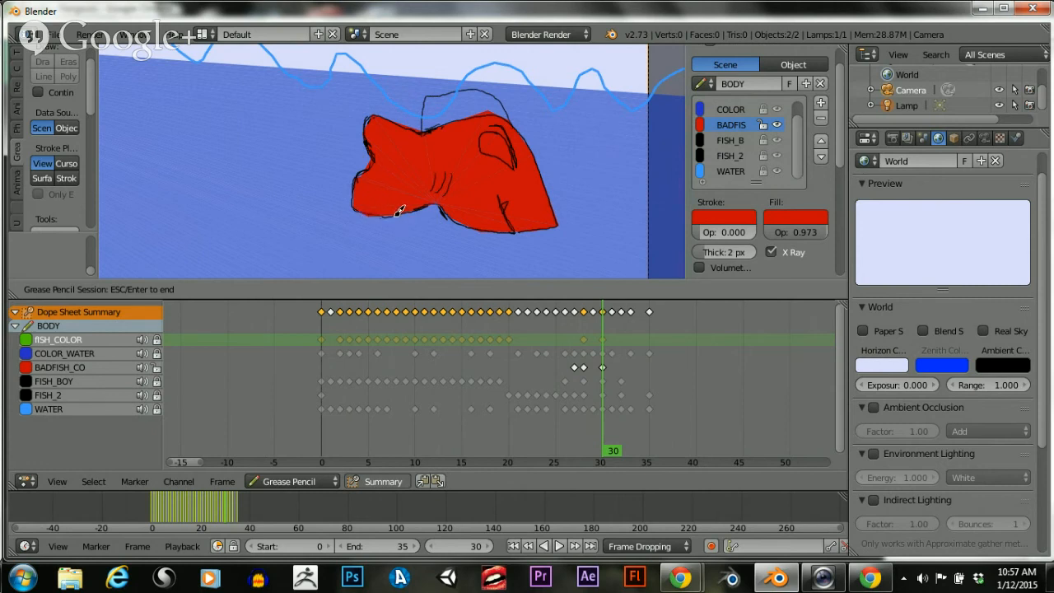
pyautogui.press('KP_0')
pyautogui.scroll(1, 501, 198)
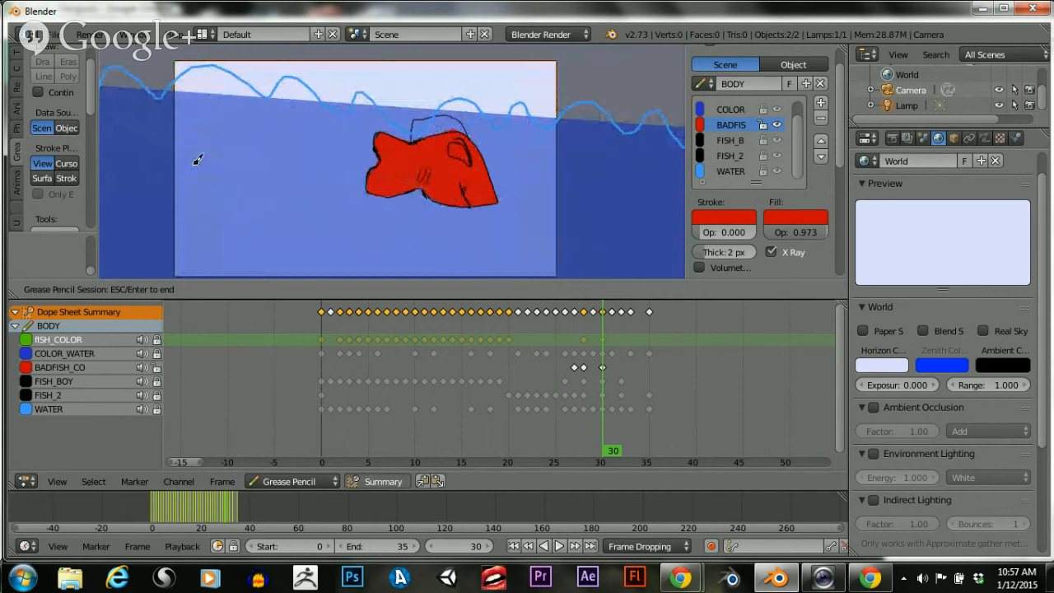
pyautogui.press('Escape')
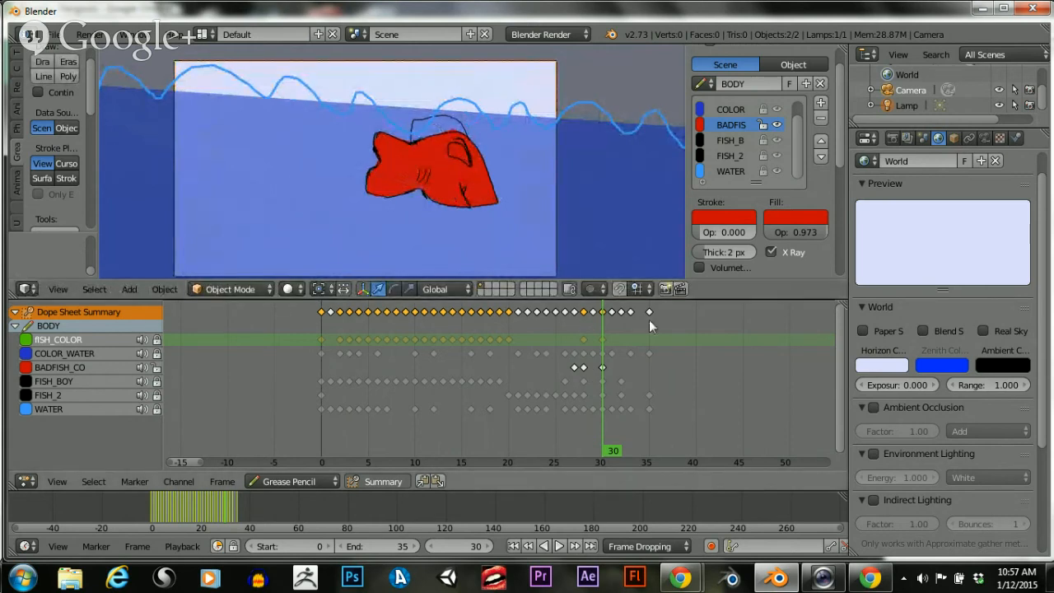
# At frame 25, select all points of the red fill and move them onto the open-mouthed big fish's outline
pyautogui.moveTo(602, 387); pyautogui.dragTo(549, 399)
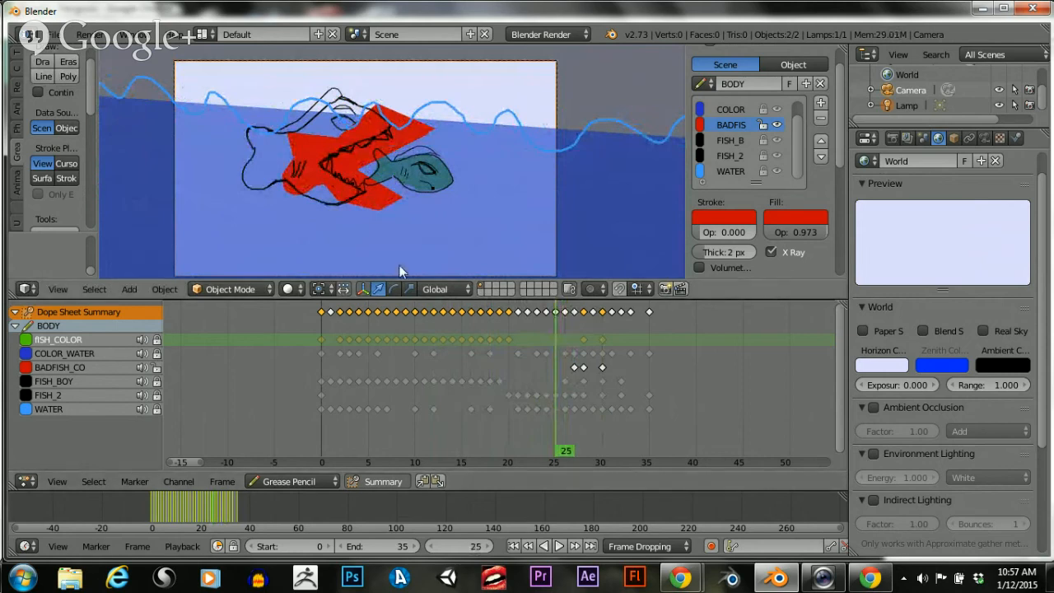
pyautogui.press('a')
pyautogui.press('g')
pyautogui.click(329, 166)
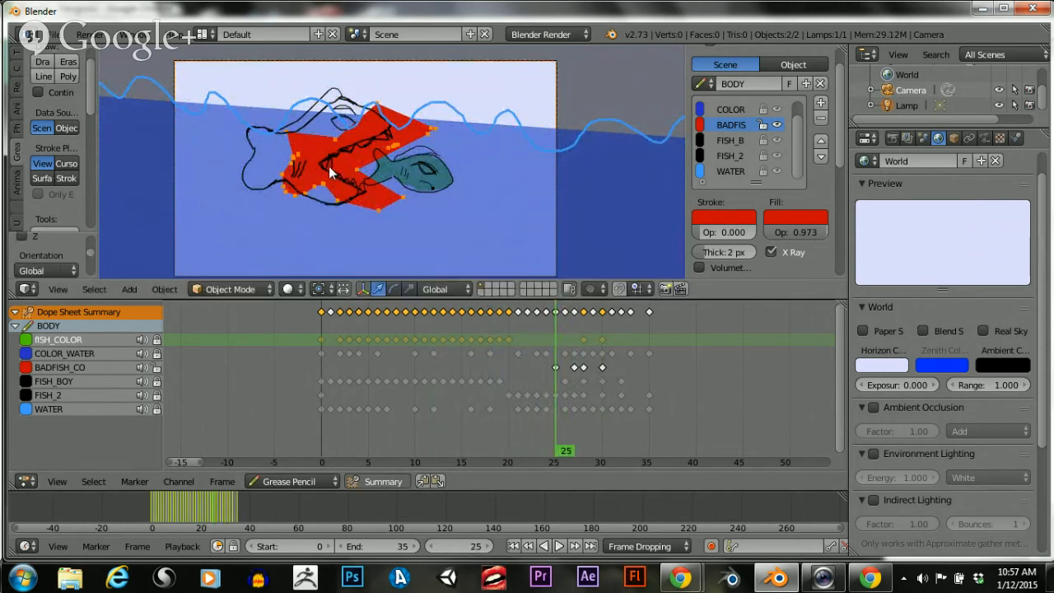
pyautogui.press('g')
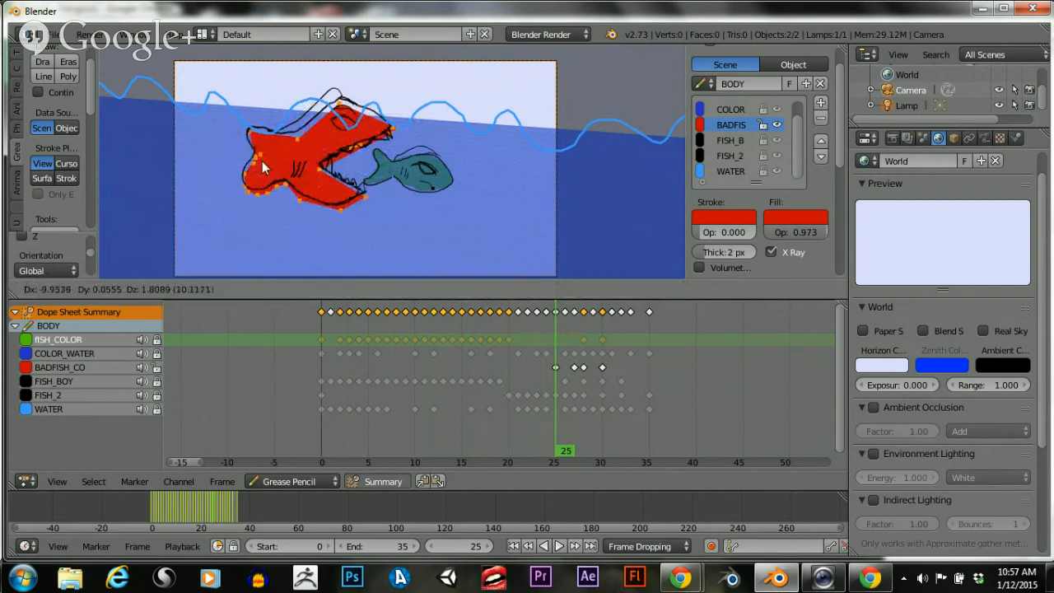
pyautogui.click(272, 168)
pyautogui.press('g')
pyautogui.press('y')
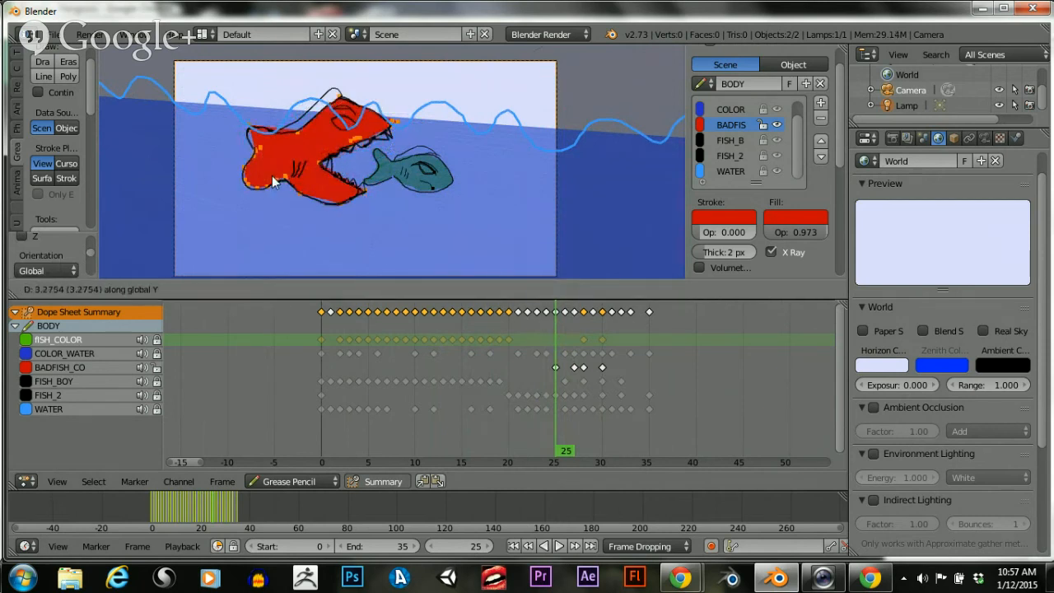
pyautogui.click(272, 175)
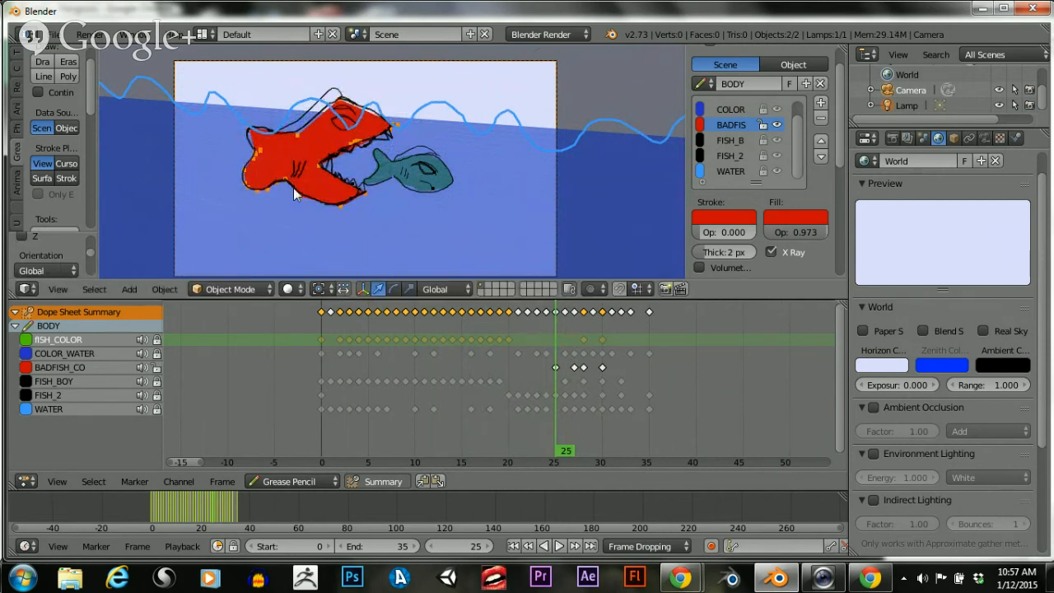
# At frame 26, move the whole red fill forward onto the big fish's outline
pyautogui.moveTo(554, 375); pyautogui.dragTo(566, 375)
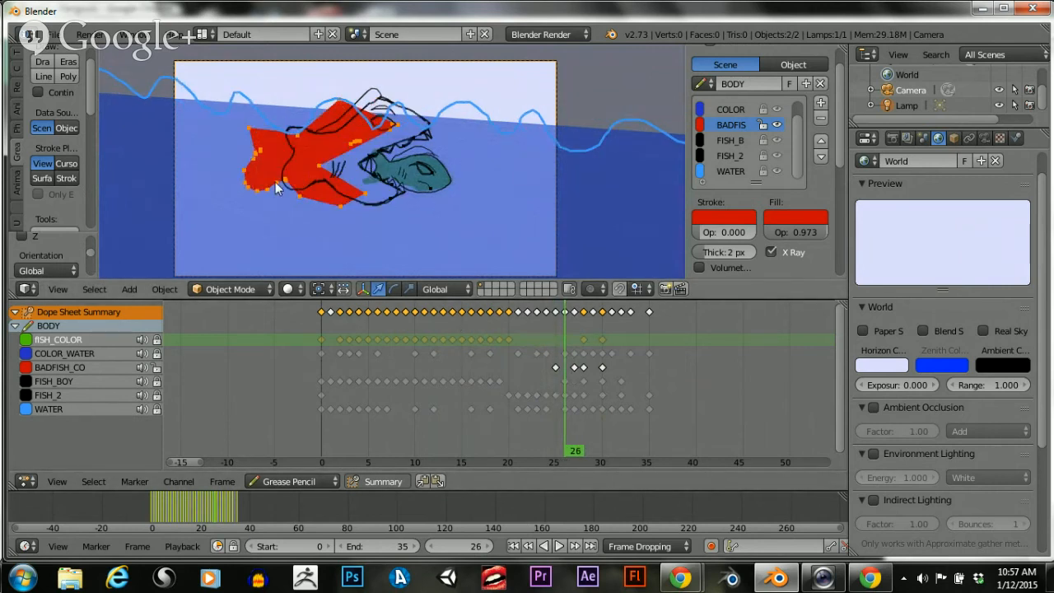
pyautogui.press('g')
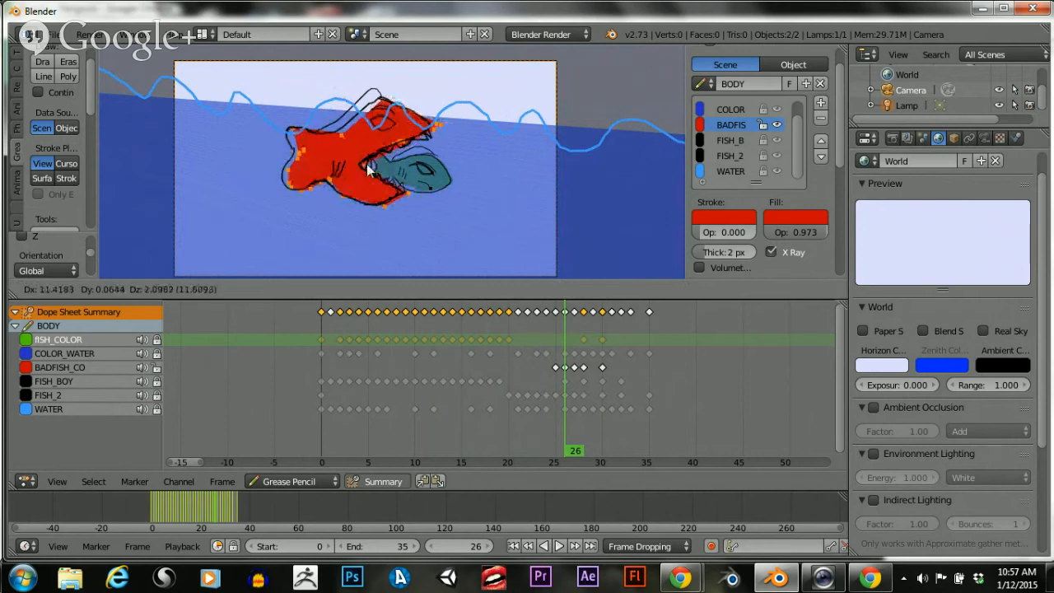
pyautogui.click(359, 164)
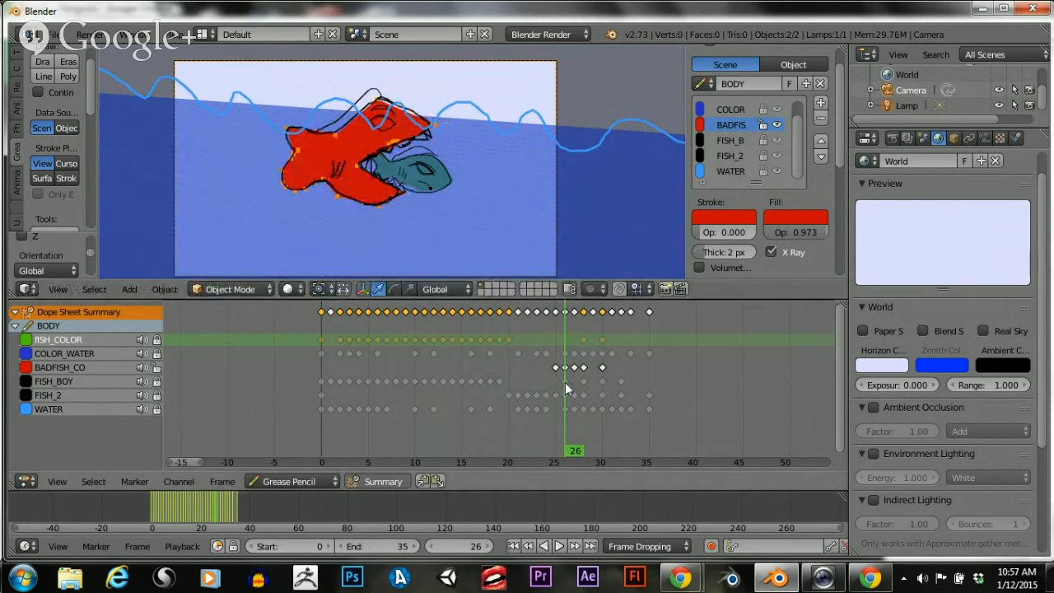
# At frame 24, move the whole red fill back onto the big fish, aligning its tail and lower jaw
pyautogui.moveTo(565, 383); pyautogui.dragTo(542, 390)
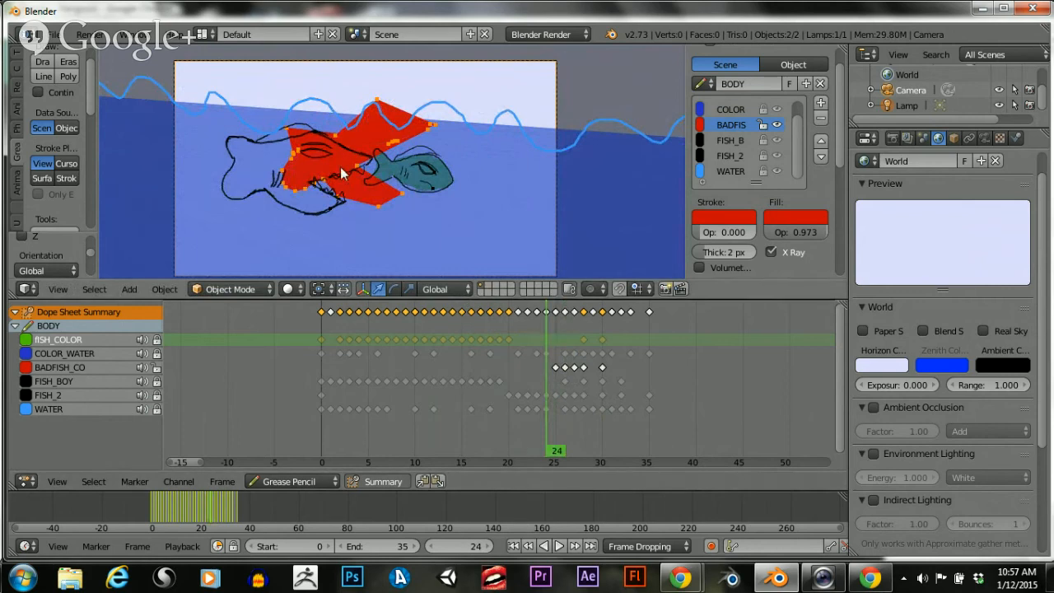
pyautogui.press('g')
pyautogui.rightClick(314, 179)
pyautogui.press('g')
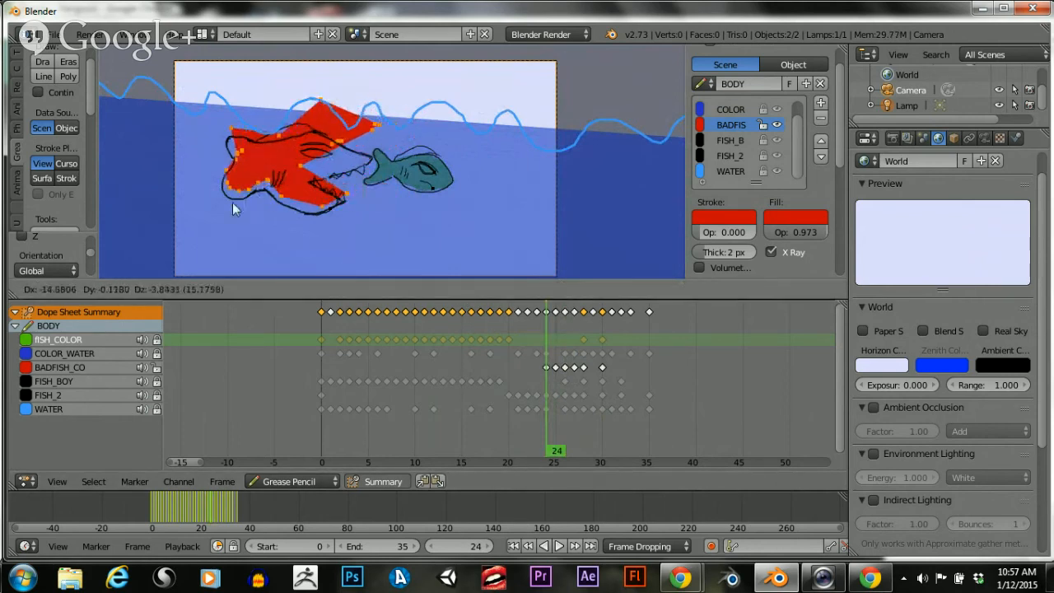
pyautogui.click(232, 202)
pyautogui.press('g')
pyautogui.press('y')
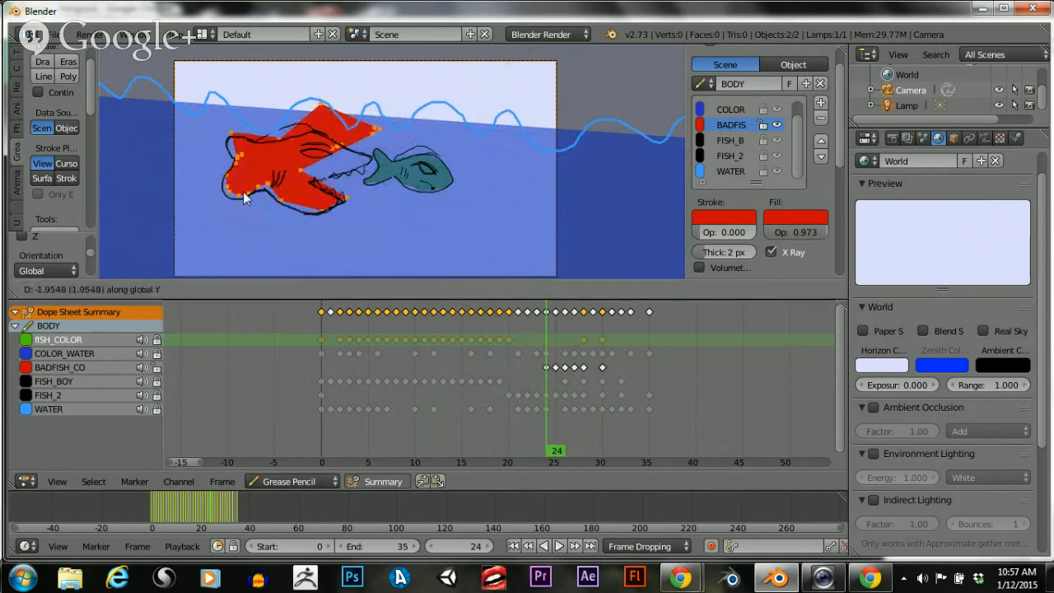
pyautogui.click(280, 140)
# Select the red fill's upper jaw points at frame 24 and lower them along global Y to the drawn upper jaw
pyautogui.scroll(2, 278, 134)
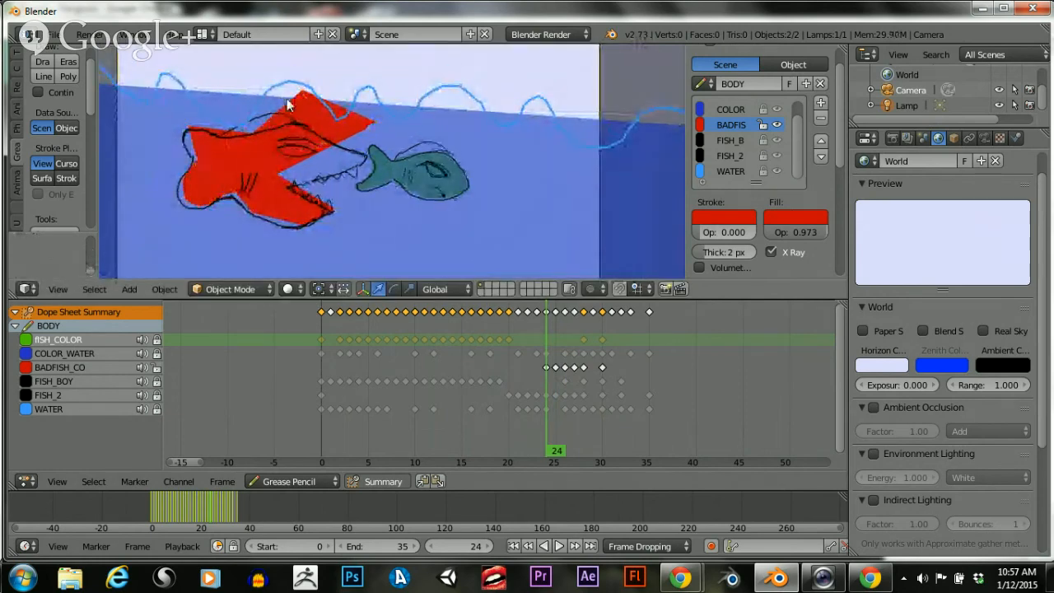
pyautogui.press('b')
pyautogui.moveTo(267, 71); pyautogui.dragTo(394, 157)
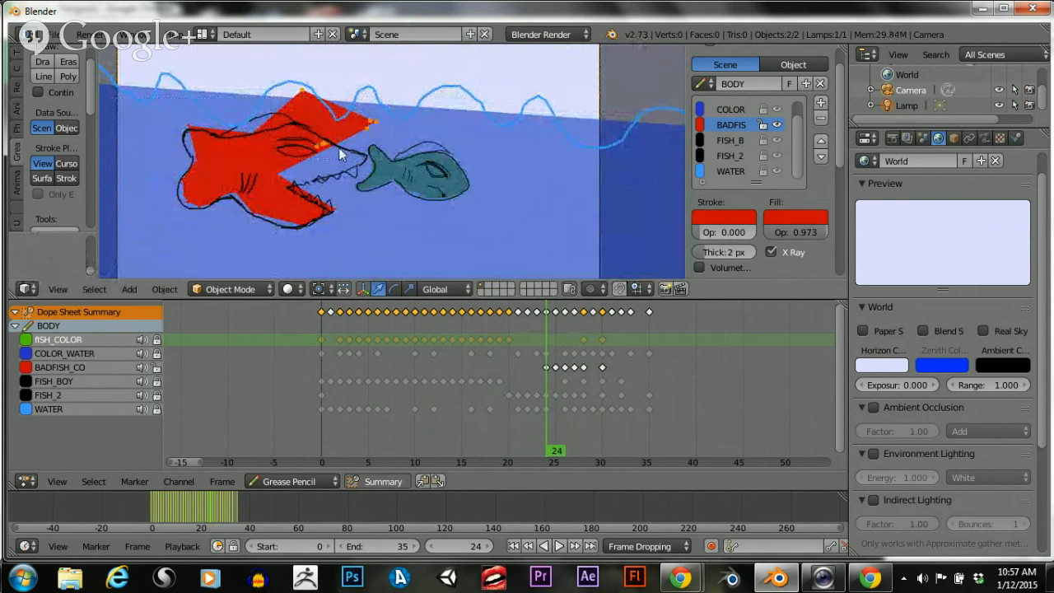
pyautogui.press('g')
pyautogui.press('y')
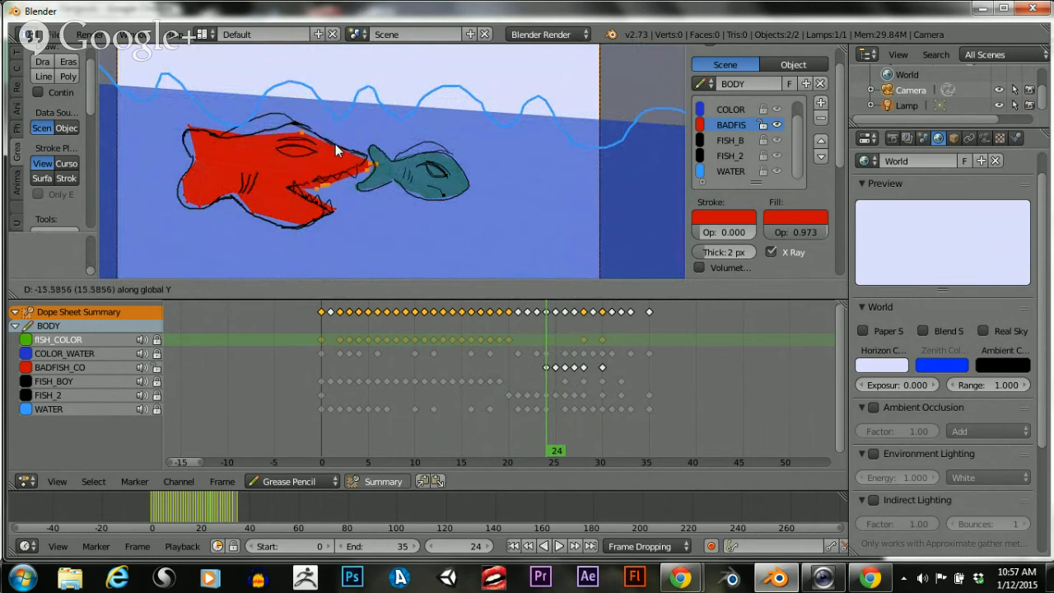
pyautogui.click(336, 145)
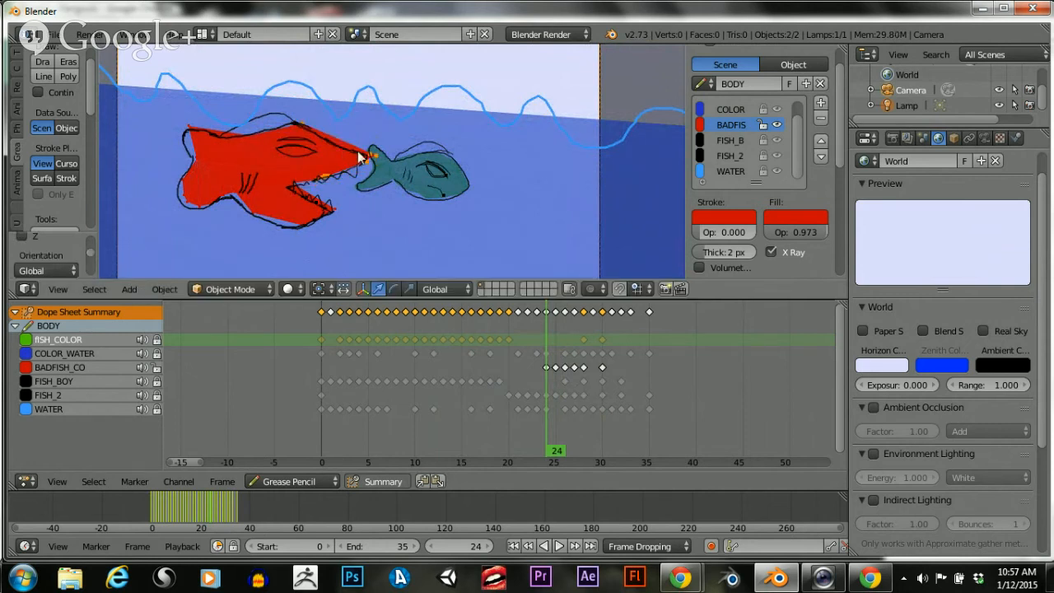
# Nudge the selected upper jaw points of the red fill at frame 24 slightly down onto the drawn mouth line
pyautogui.press('g')
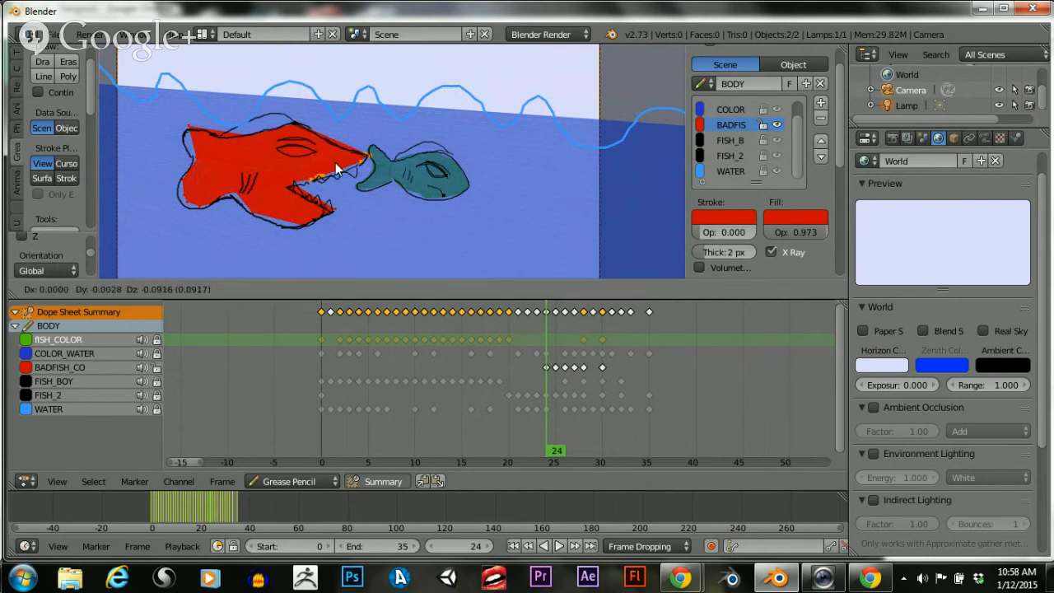
pyautogui.press('y')
pyautogui.click(330, 157)
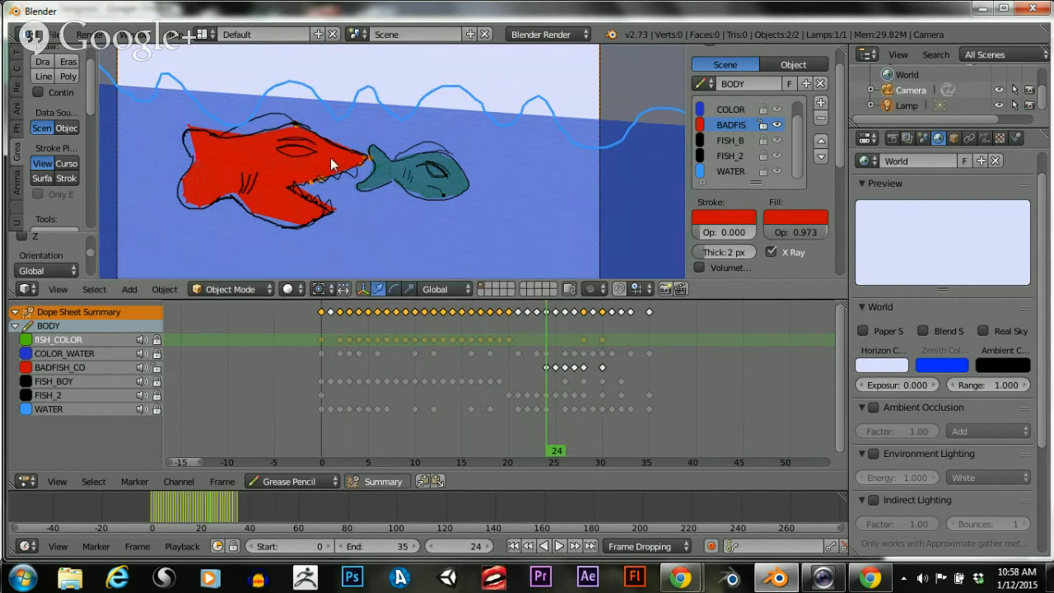
# Go to frame 23, deselect all keyframes and delete the points of the open-mouthed red fill carried over there
pyautogui.moveTo(540, 382); pyautogui.dragTo(522, 386)
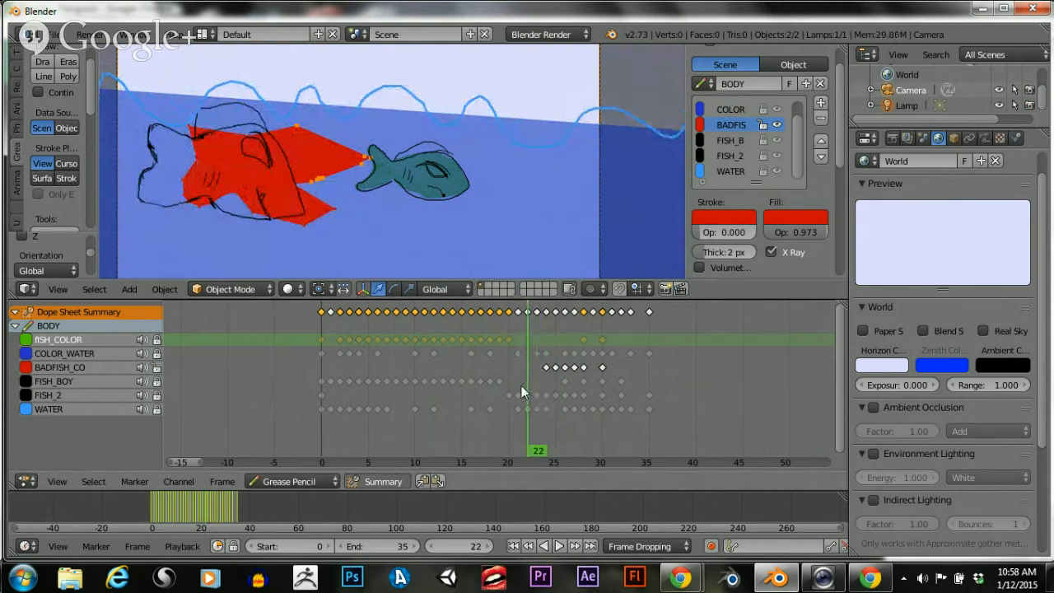
pyautogui.press('Right')
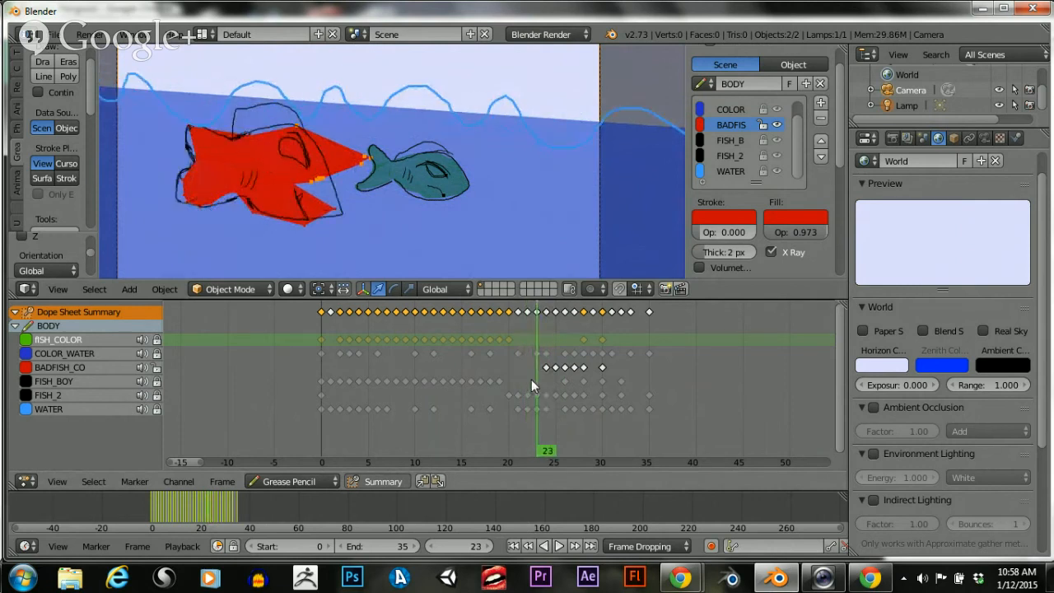
pyautogui.moveTo(537, 378)
pyautogui.mouseDown()
pyautogui.moveTo(546, 378)
pyautogui.moveTo(535, 382)
pyautogui.mouseUp()
pyautogui.press('a')
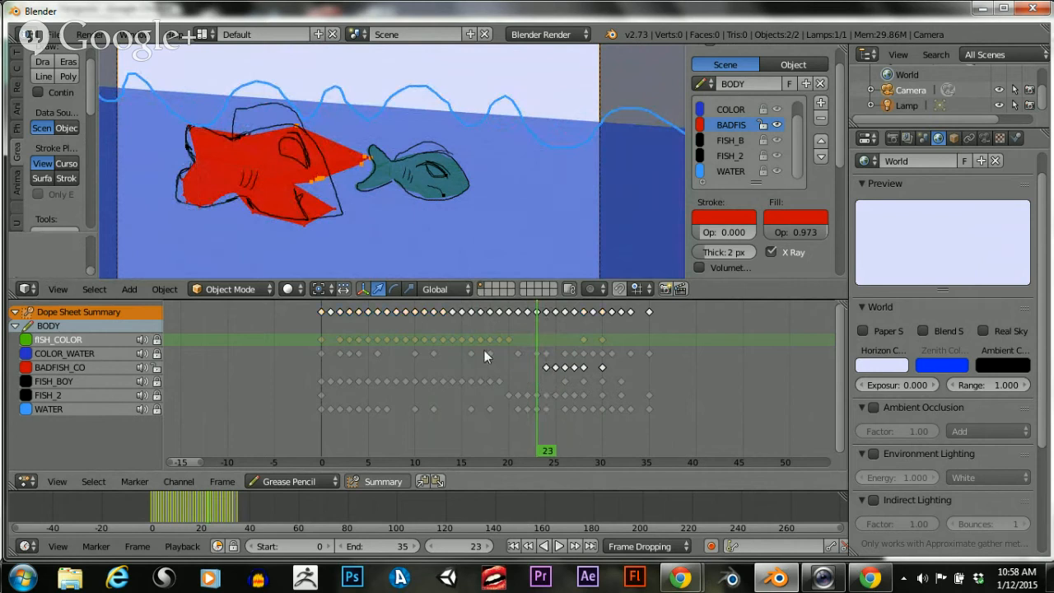
pyautogui.press('g')
pyautogui.click(264, 202)
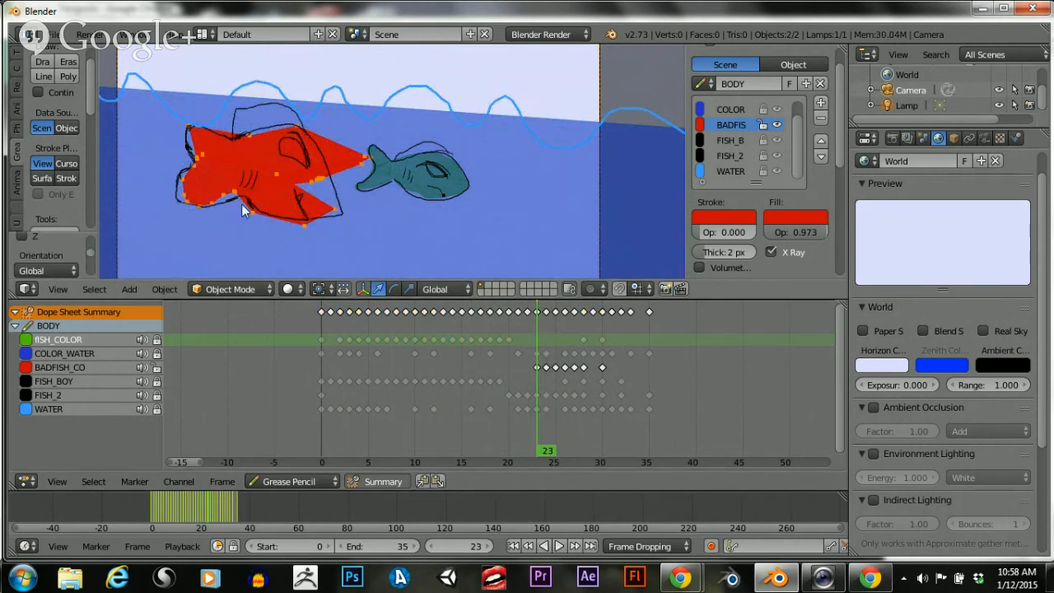
pyautogui.press('x')
pyautogui.click(241, 206)
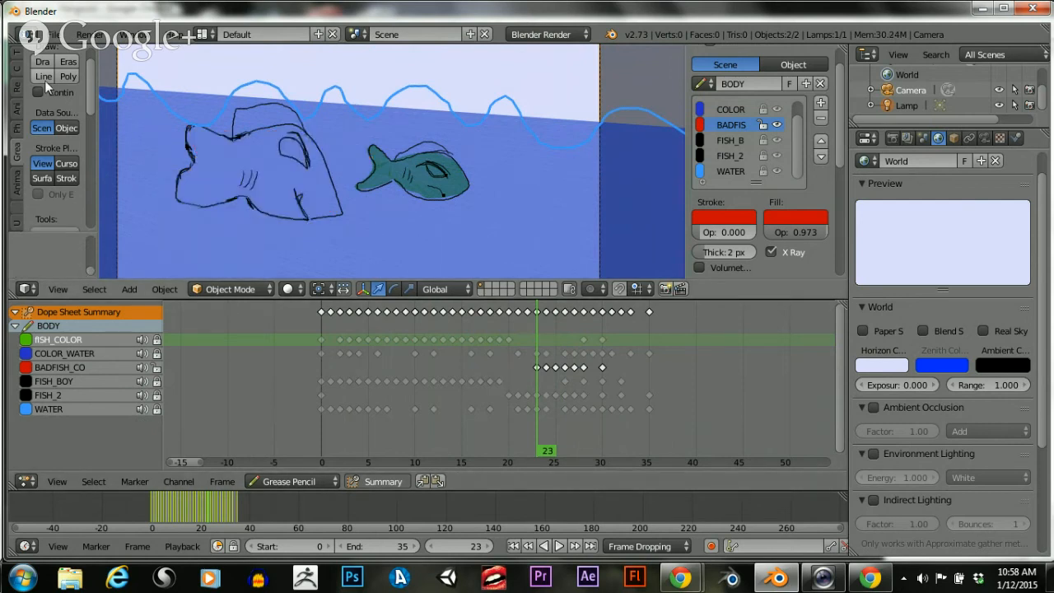
# Trace the closed-mouthed big fish's outline at frame 23 with a red Grease Pencil polygon fill
pyautogui.click(66, 79)
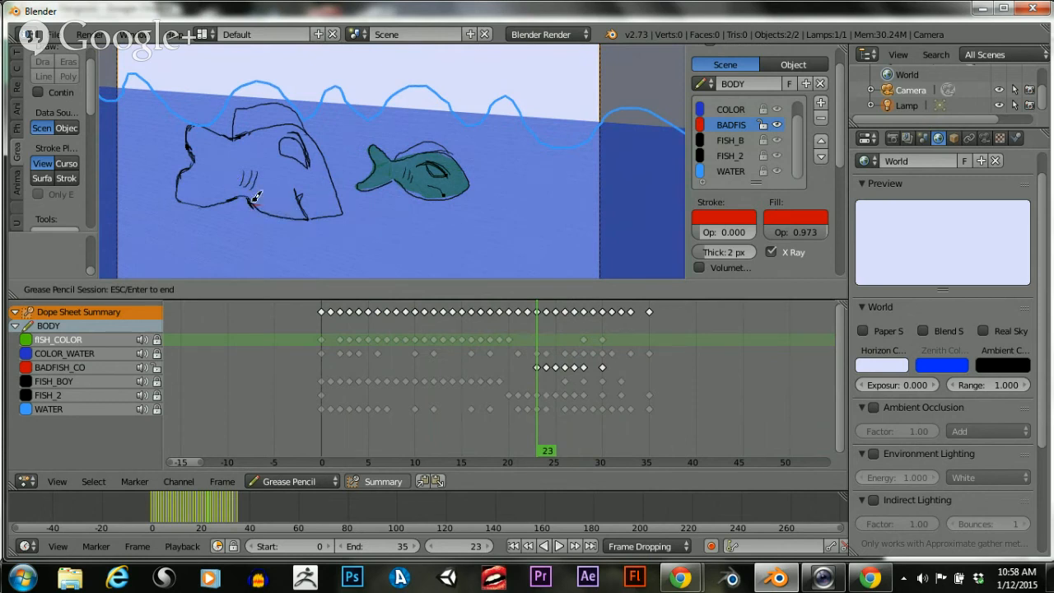
pyautogui.moveTo(278, 212)
pyautogui.mouseDown()
pyautogui.moveTo(347, 210)
pyautogui.moveTo(334, 169)
pyautogui.moveTo(295, 116)
pyautogui.moveTo(236, 134)
pyautogui.moveTo(198, 120)
pyautogui.moveTo(188, 140)
pyautogui.moveTo(198, 156)
pyautogui.moveTo(177, 196)
pyautogui.moveTo(183, 177)
pyautogui.moveTo(175, 191)
pyautogui.moveTo(190, 203)
pyautogui.moveTo(231, 198)
pyautogui.mouseUp()
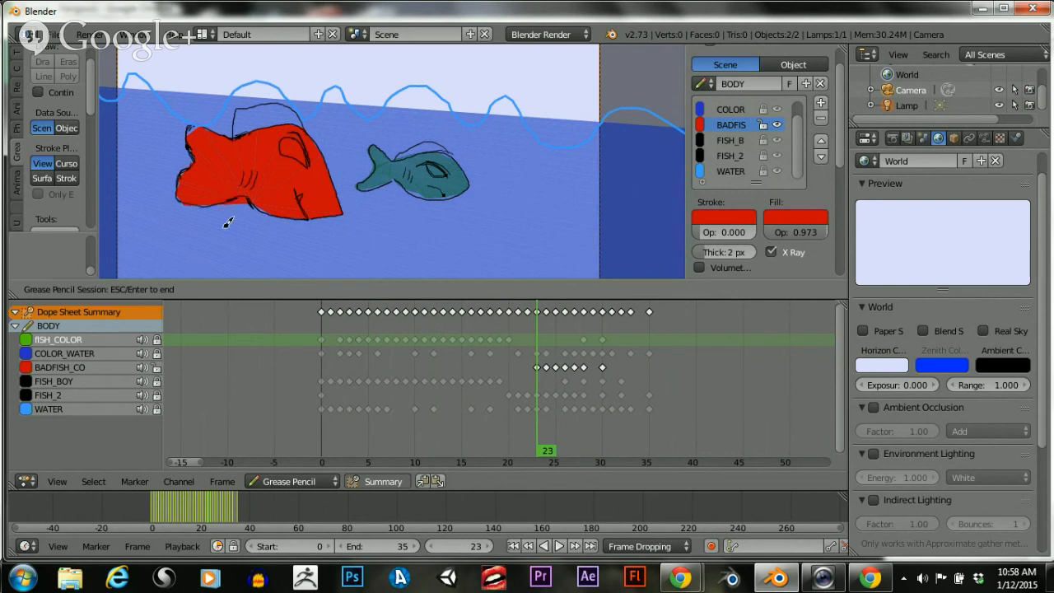
# Undo the entire red polygon traced around the big fish at frame 23
pyautogui.hotkey('ctrl', 'z')
pyautogui.hotkey('ctrl', 'z')
pyautogui.hotkey('ctrl', 'z')
pyautogui.hotkey('ctrl', 'z')
pyautogui.hotkey('ctrl', 'z')
pyautogui.hotkey('ctrl', 'z')
pyautogui.hotkey('ctrl', 'z')
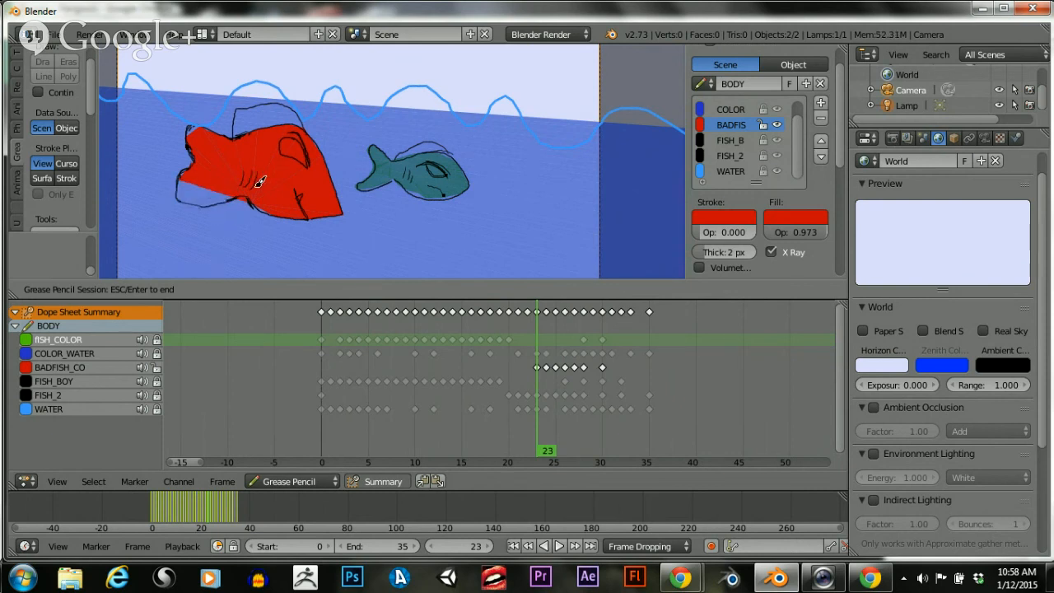
pyautogui.hotkey('ctrl', 'z')
pyautogui.hotkey('ctrl', 'z')
pyautogui.hotkey('ctrl', 'z')
pyautogui.hotkey('ctrl', 'z')
pyautogui.hotkey('ctrl', 'z')
pyautogui.hotkey('ctrl', 'z')
pyautogui.hotkey('ctrl', 'z')
pyautogui.hotkey('ctrl', 'z')
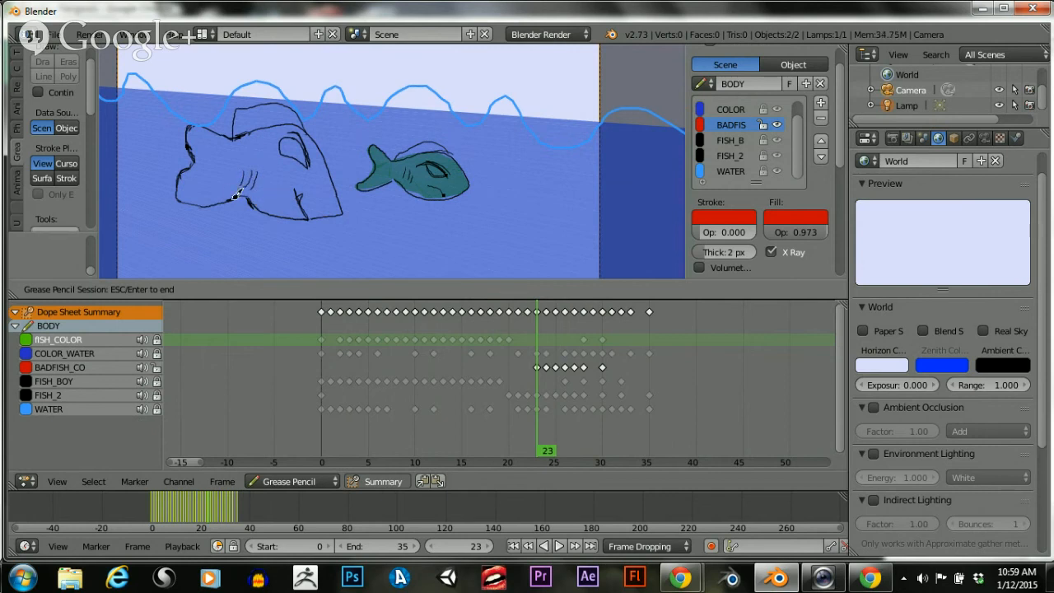
# Try to restart the red polygon along the big fish's belly at frame 23, then undo it and leave drawing
pyautogui.moveTo(261, 202); pyautogui.dragTo(262, 209)
pyautogui.moveTo(228, 198)
pyautogui.mouseDown()
pyautogui.moveTo(266, 210)
pyautogui.moveTo(236, 195)
pyautogui.moveTo(234, 169)
pyautogui.moveTo(245, 188)
pyautogui.mouseUp()
pyautogui.hotkey('ctrl', 'z')
pyautogui.hotkey('ctrl', 'z')
pyautogui.scroll(-3, 58, 178)
pyautogui.scroll(-1, 189, 178)
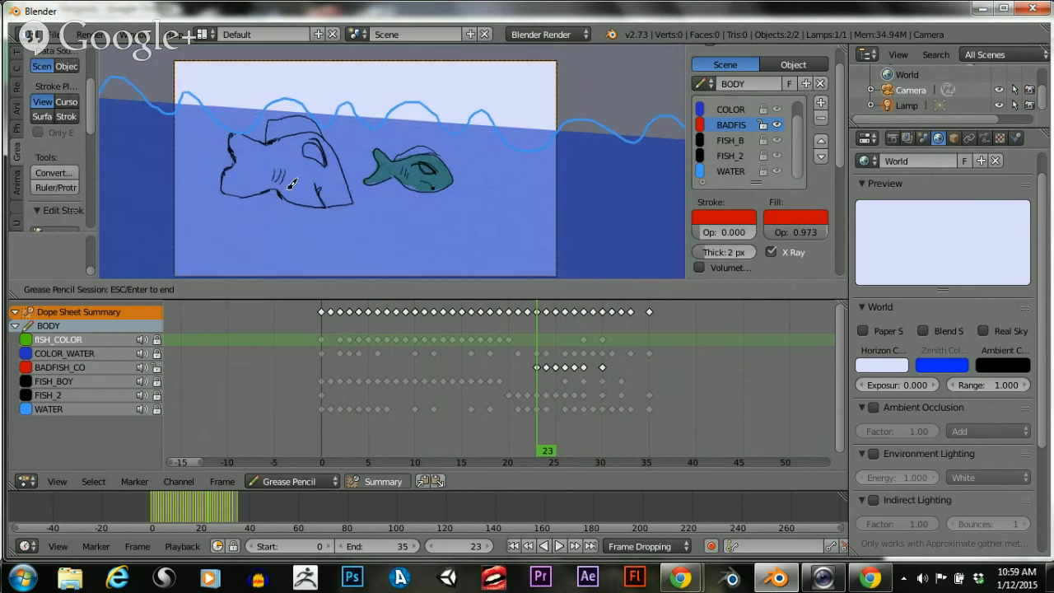
pyautogui.scroll(2, 280, 192)
pyautogui.scroll(-1, 185, 220)
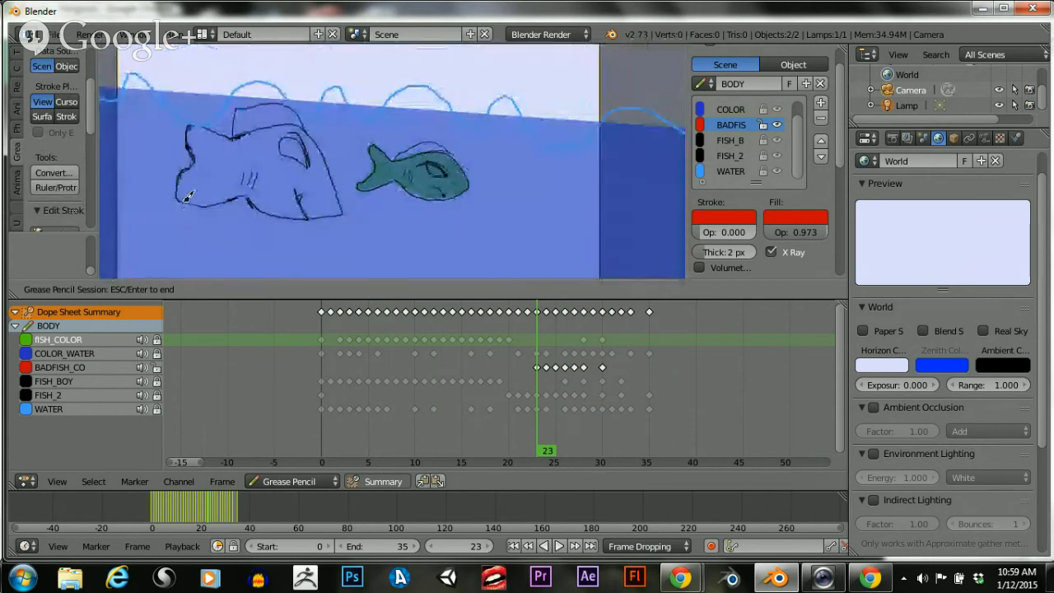
pyautogui.press('Escape')
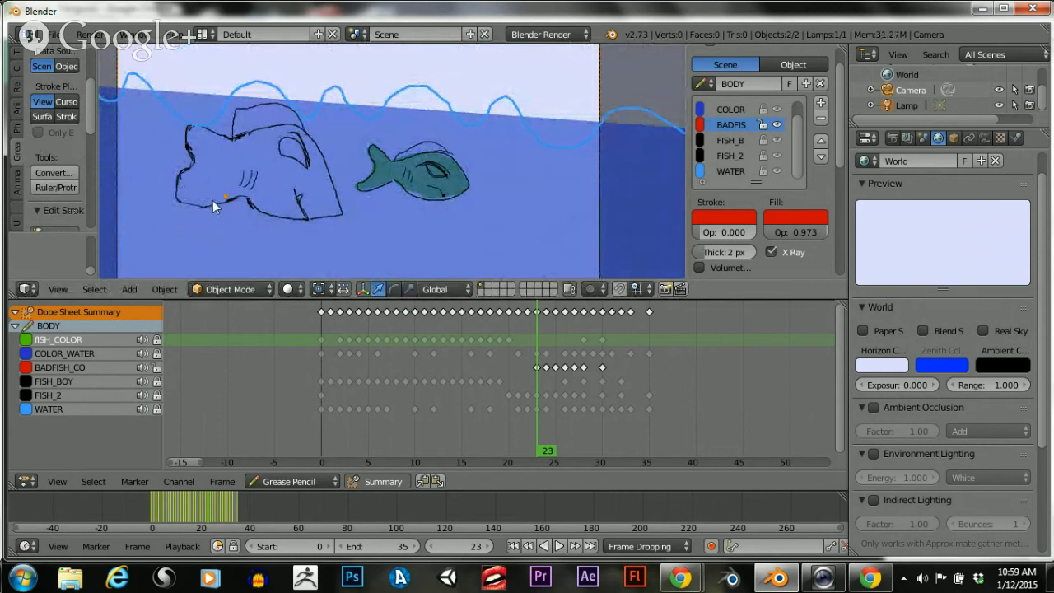
# Move the leftover red point below the big fish's belly at frame 23 and delete it
pyautogui.scroll(1, 220, 201)
pyautogui.press('g')
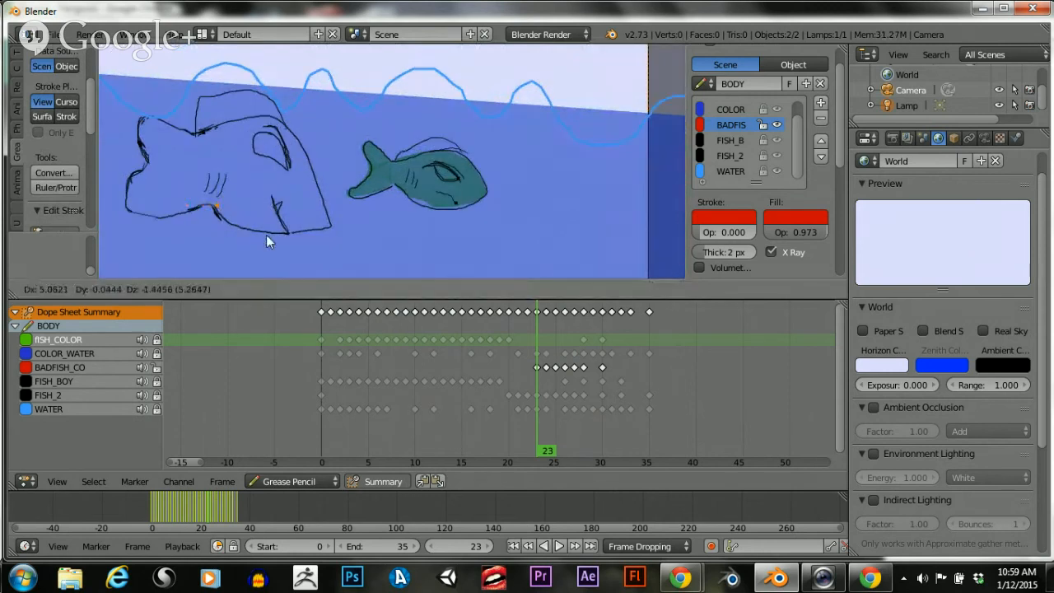
pyautogui.click(317, 247)
pyautogui.press('x')
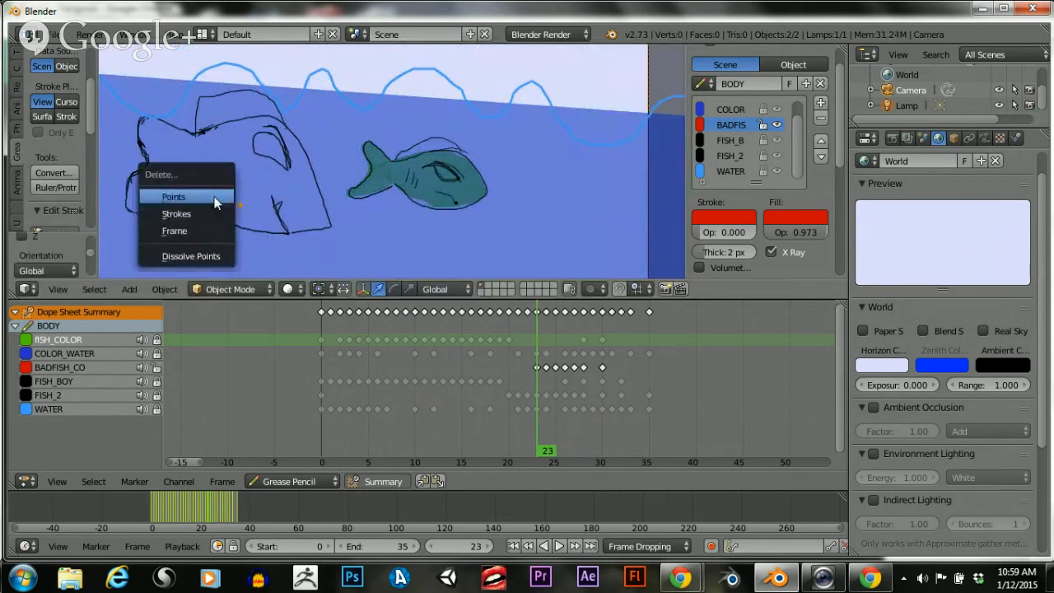
pyautogui.click(212, 198)
pyautogui.scroll(3, 49, 157)
pyautogui.click(54, 119)
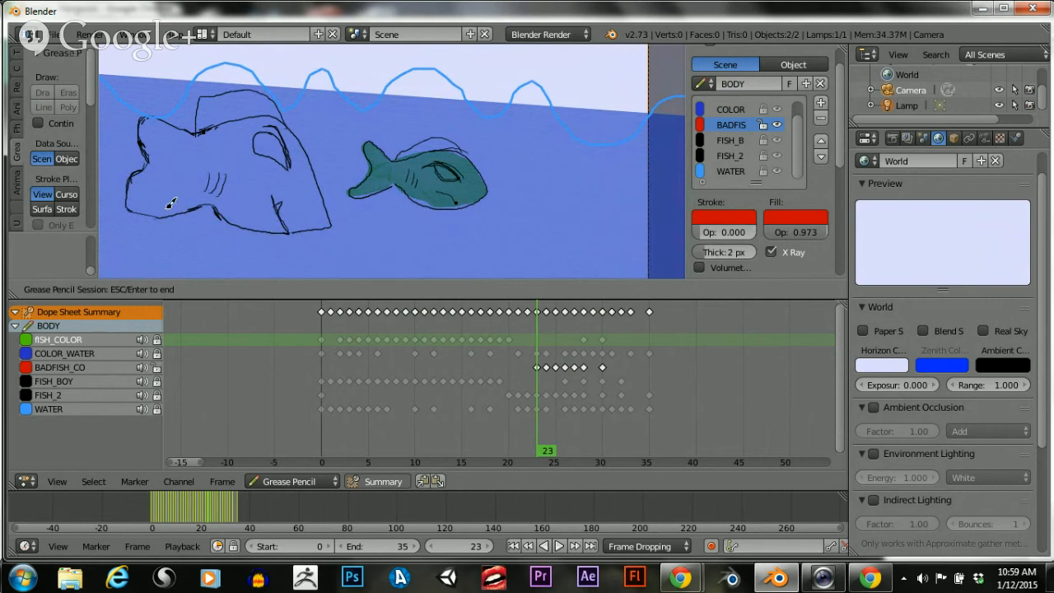
pyautogui.press('Escape')
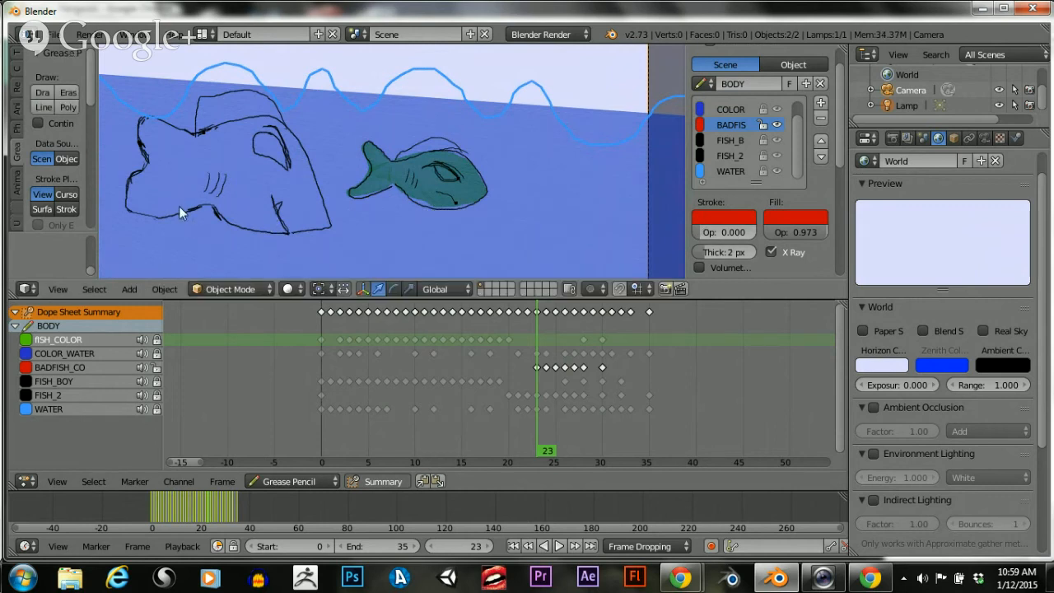
pyautogui.press('x')
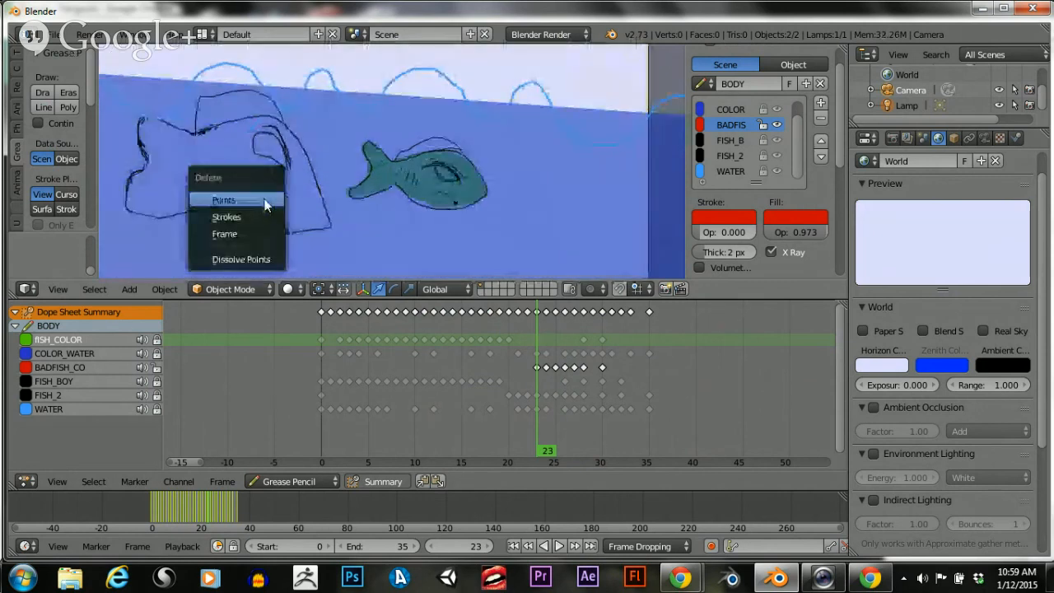
# Set the red fish layer's stroke opacity to 1.000 and trace the big fish at frame 23 with a polygon fill
pyautogui.moveTo(722, 232); pyautogui.dragTo(786, 233)
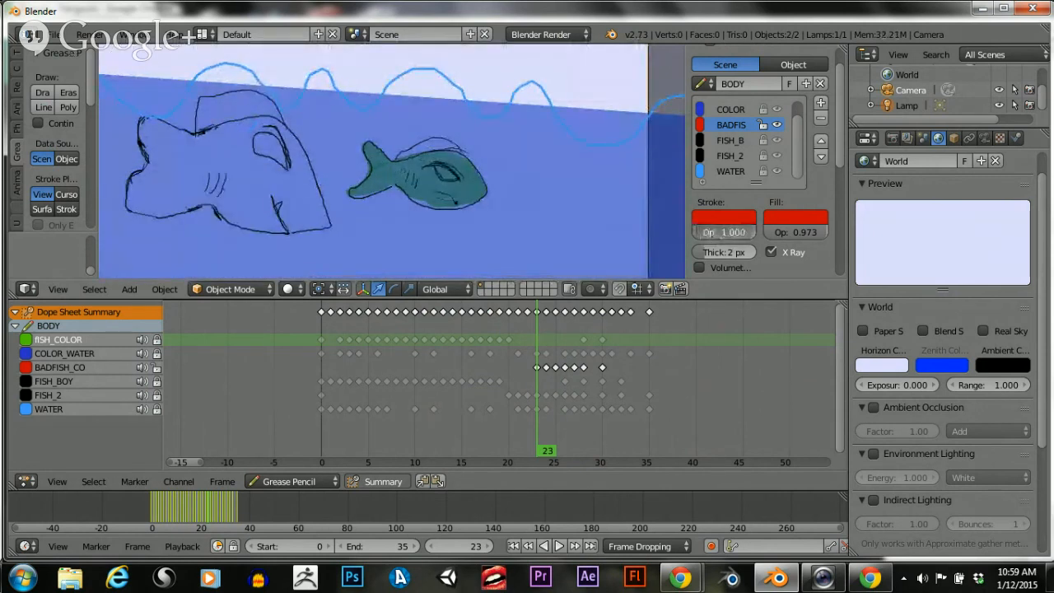
pyautogui.click(77, 105)
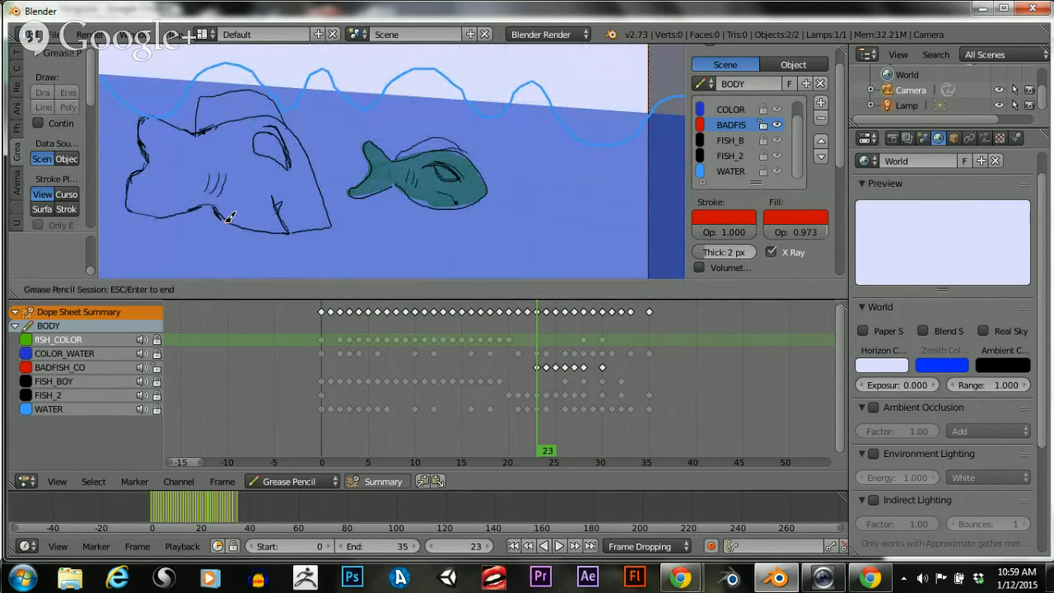
pyautogui.moveTo(230, 217)
pyautogui.mouseDown()
pyautogui.moveTo(281, 230)
pyautogui.moveTo(334, 220)
pyautogui.mouseUp()
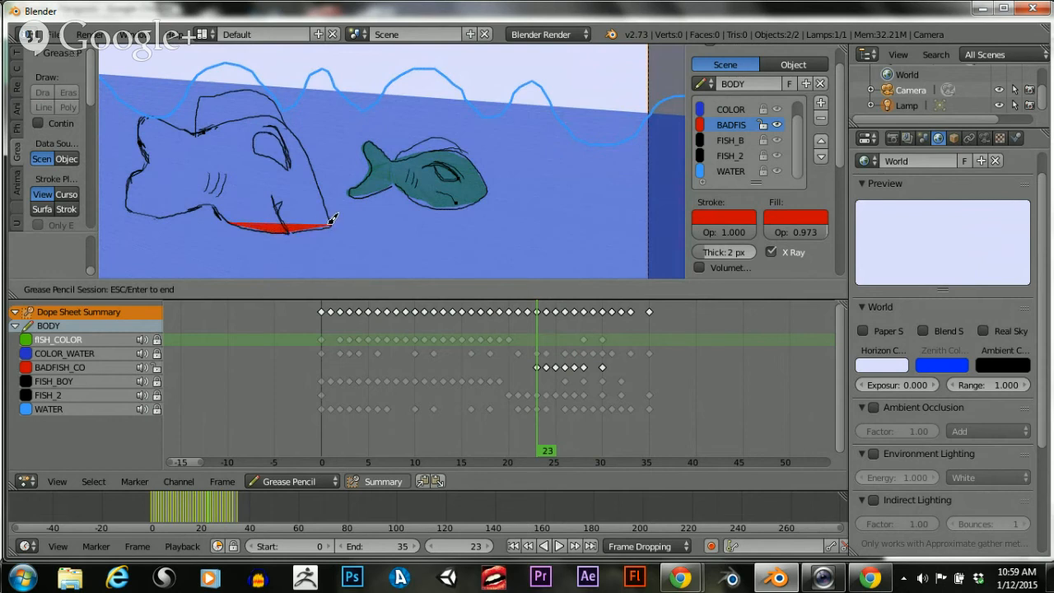
pyautogui.moveTo(332, 222)
pyautogui.mouseDown()
pyautogui.moveTo(313, 153)
pyautogui.moveTo(281, 116)
pyautogui.mouseUp()
pyautogui.moveTo(279, 121)
pyautogui.mouseDown()
pyautogui.moveTo(245, 115)
pyautogui.moveTo(255, 110)
pyautogui.moveTo(205, 165)
pyautogui.moveTo(200, 130)
pyautogui.moveTo(153, 115)
pyautogui.moveTo(177, 165)
pyautogui.moveTo(142, 141)
pyautogui.moveTo(196, 188)
pyautogui.moveTo(144, 124)
pyautogui.moveTo(202, 194)
pyautogui.moveTo(146, 146)
pyautogui.moveTo(206, 204)
pyautogui.moveTo(138, 161)
pyautogui.moveTo(212, 214)
pyautogui.moveTo(126, 195)
pyautogui.moveTo(198, 215)
pyautogui.moveTo(128, 207)
pyautogui.moveTo(220, 221)
pyautogui.moveTo(144, 210)
pyautogui.moveTo(216, 219)
pyautogui.moveTo(208, 179)
pyautogui.moveTo(132, 210)
pyautogui.moveTo(198, 216)
pyautogui.moveTo(195, 186)
pyautogui.moveTo(191, 204)
pyautogui.mouseUp()
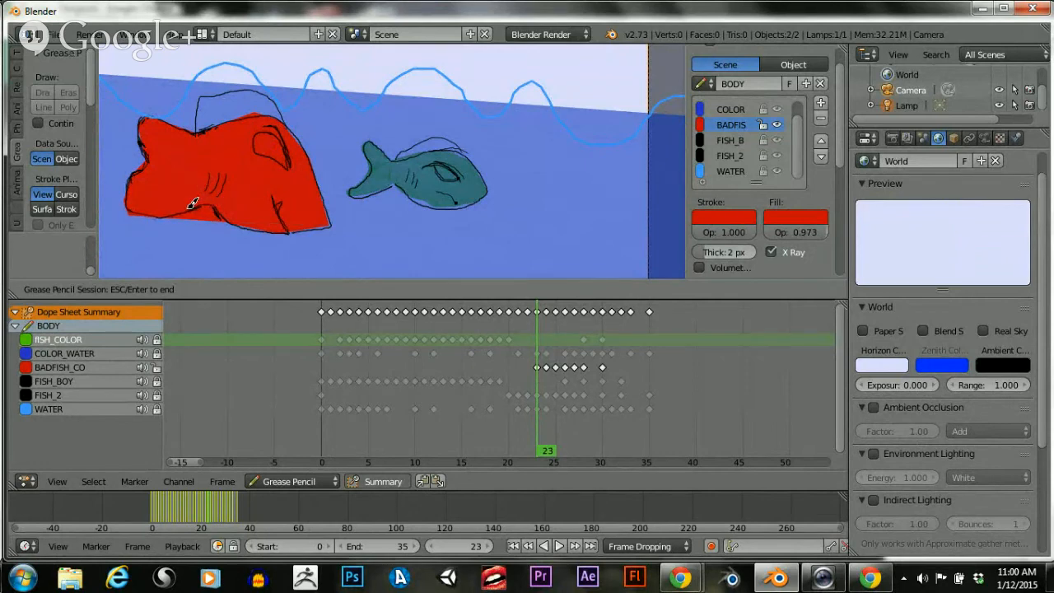
# Finish the drawing session and delete the newly traced red fill from the big fish at frame 23
pyautogui.scroll(-2, 229, 216)
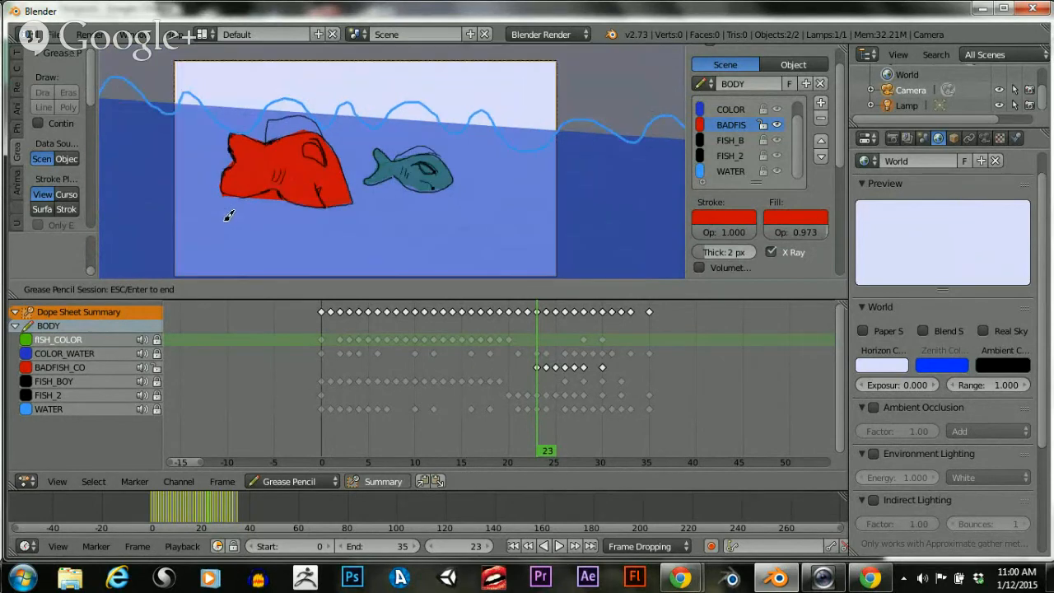
pyautogui.scroll(2, 229, 216)
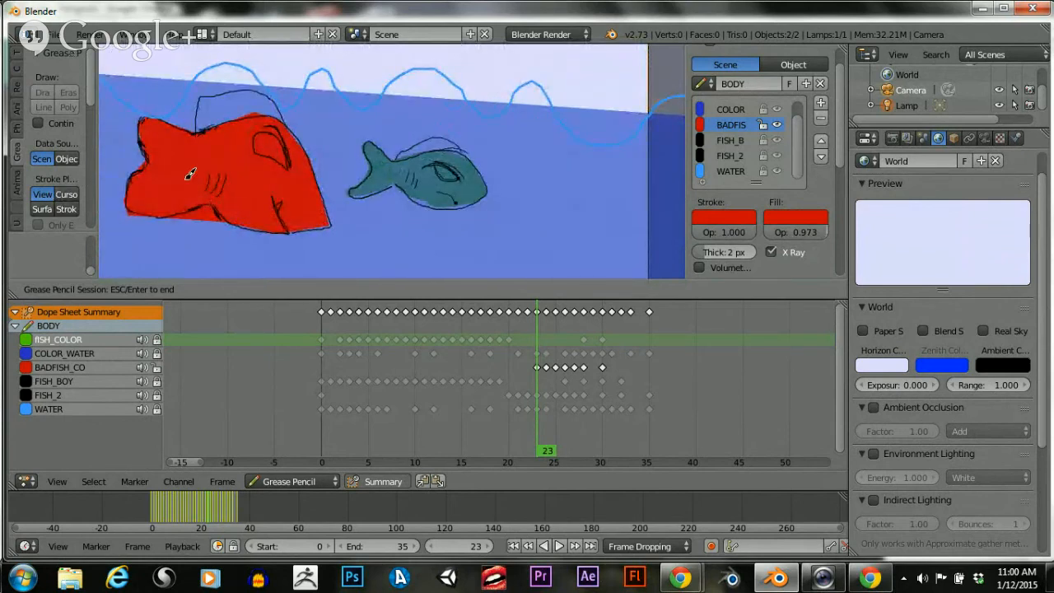
pyautogui.press('Escape')
pyautogui.scroll(-2, 178, 181)
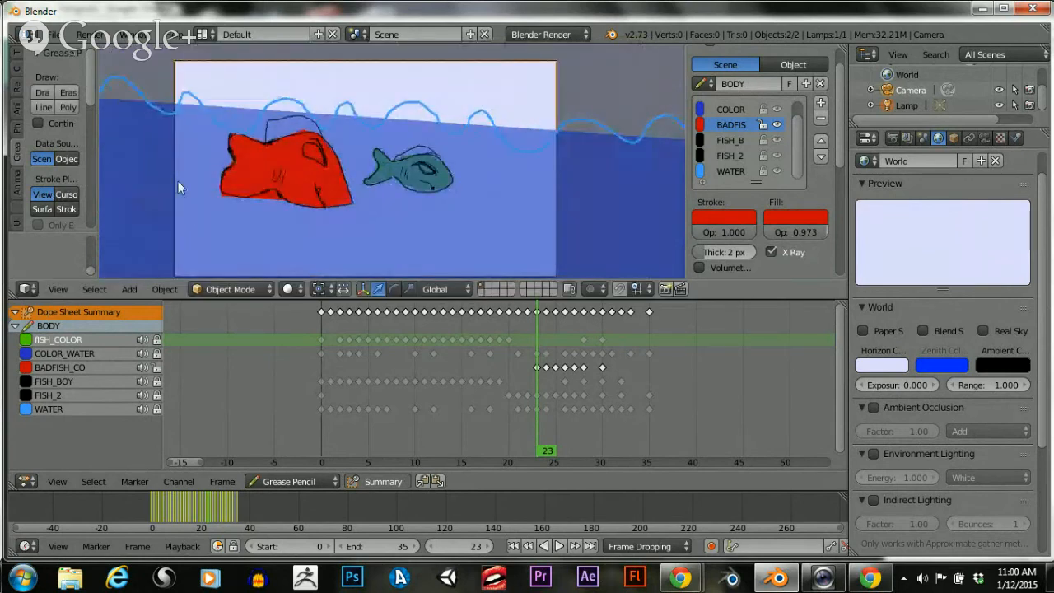
pyautogui.press('x')
pyautogui.click(248, 181)
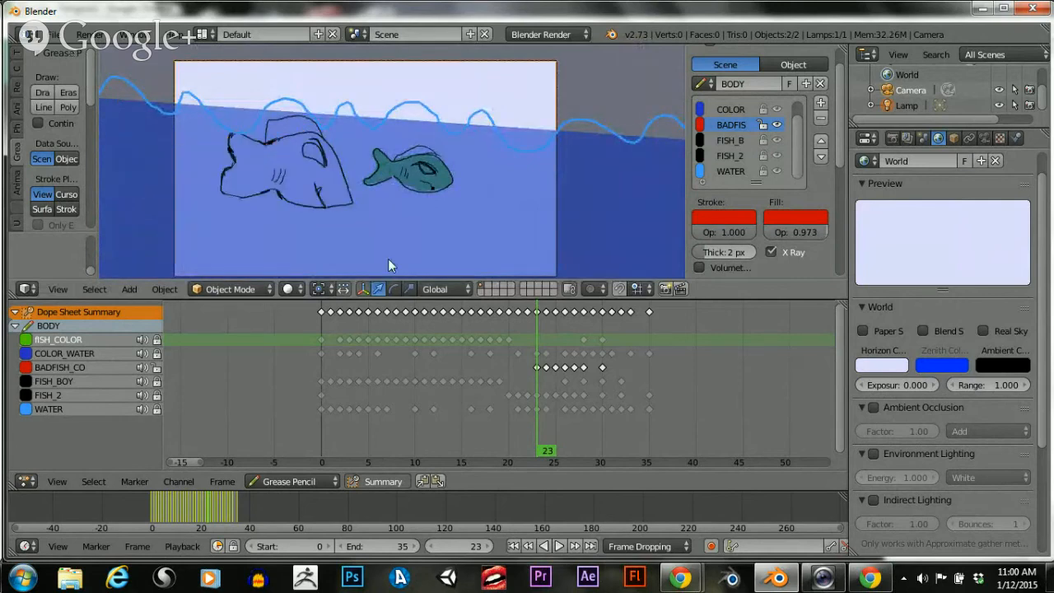
# Compare the red fills at frames 23 and 30, and select the BADFISH_CO keyframe at frame 30
pyautogui.click(597, 366)
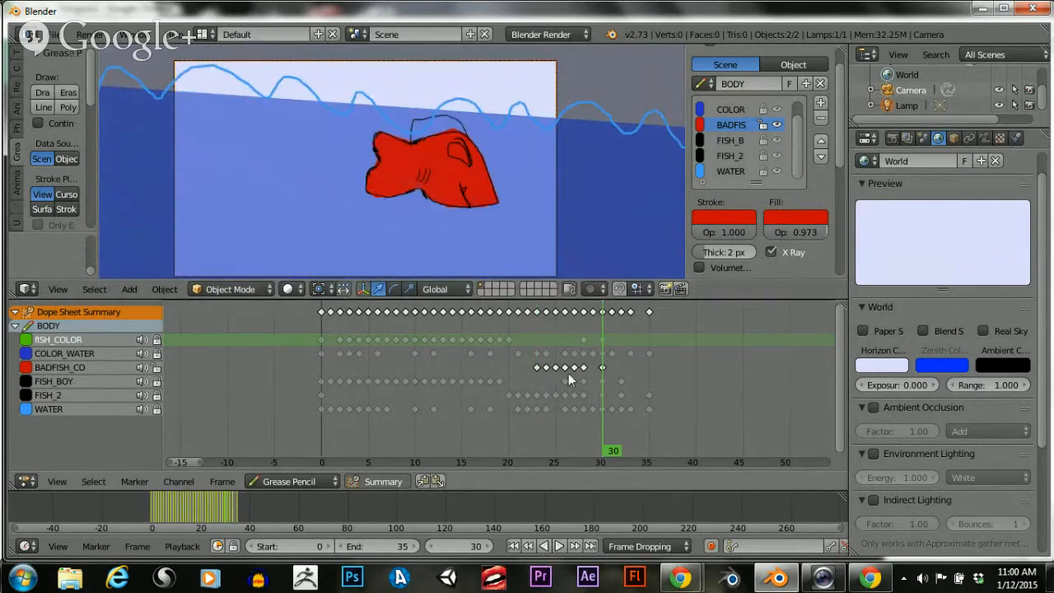
pyautogui.click(536, 368)
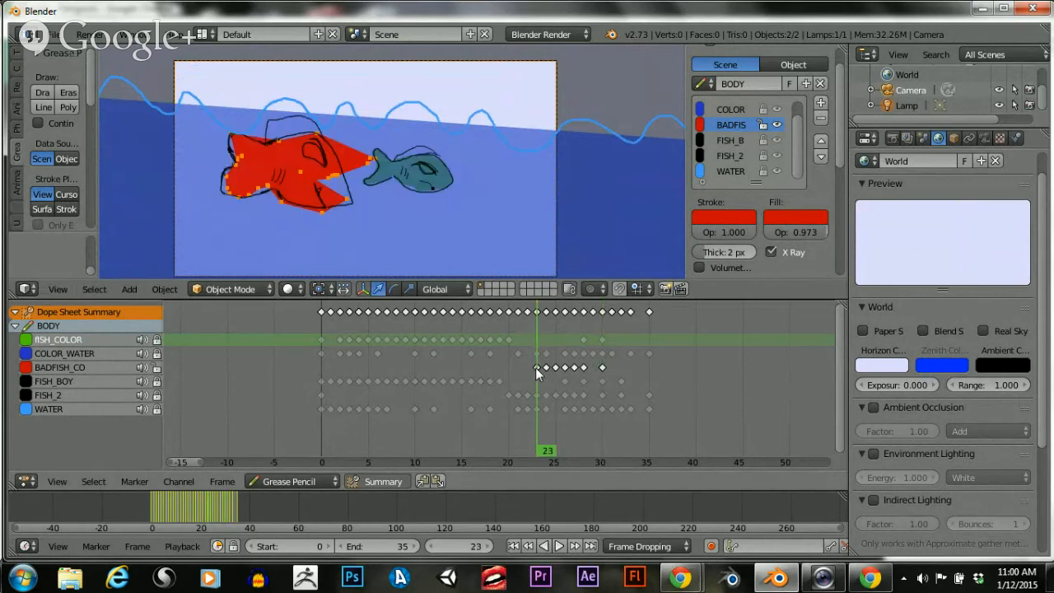
pyautogui.moveTo(532, 376); pyautogui.dragTo(600, 368)
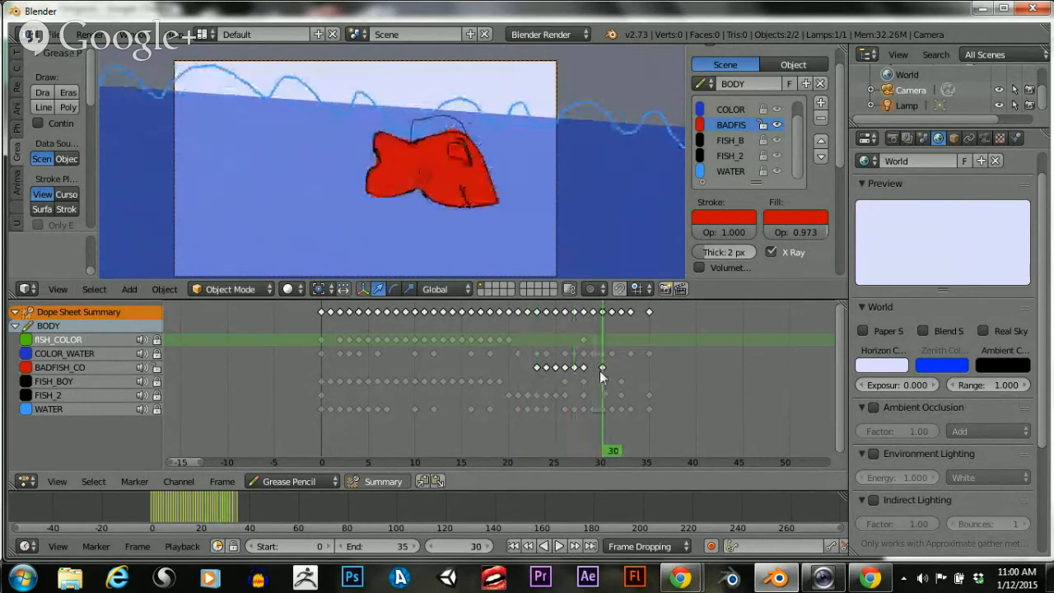
pyautogui.click(601, 369)
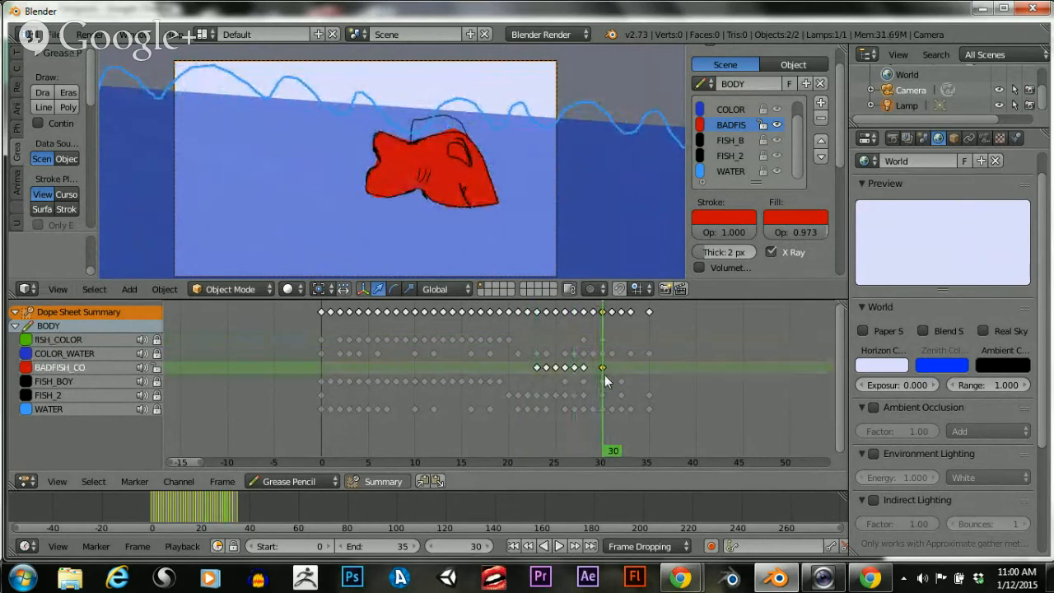
pyautogui.moveTo(602, 368)
pyautogui.mouseDown()
pyautogui.moveTo(466, 386)
pyautogui.moveTo(610, 375)
pyautogui.moveTo(594, 377)
pyautogui.mouseUp()
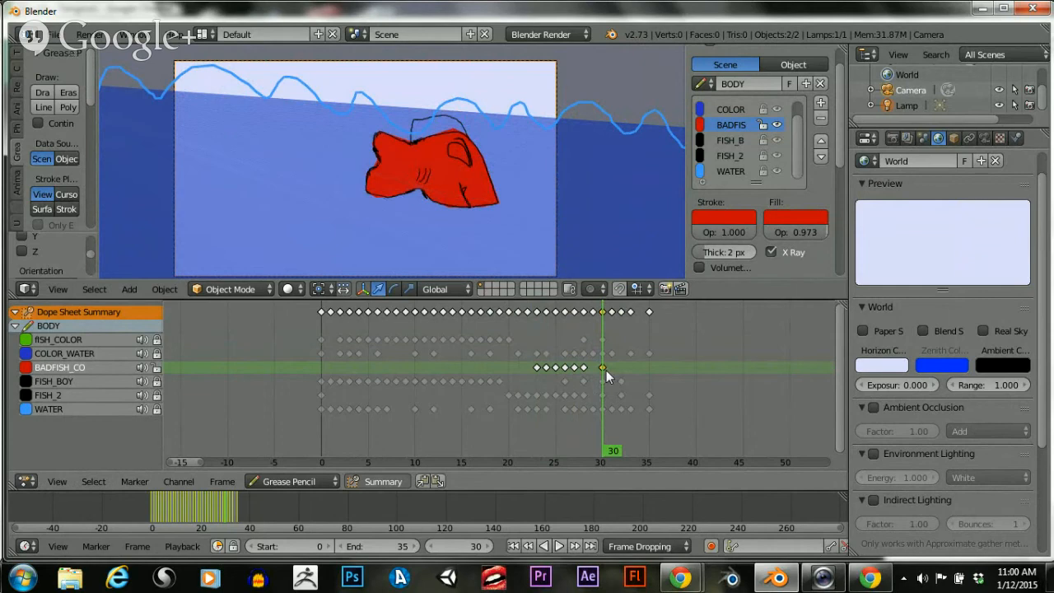
pyautogui.click(606, 370)
pyautogui.moveTo(606, 370)
pyautogui.mouseDown()
pyautogui.moveTo(580, 384)
pyautogui.moveTo(595, 381)
pyautogui.mouseUp()
pyautogui.scroll(4, 609, 384)
pyautogui.moveTo(714, 378)
pyautogui.mouseDown()
pyautogui.moveTo(584, 383)
pyautogui.moveTo(700, 370)
pyautogui.mouseUp()
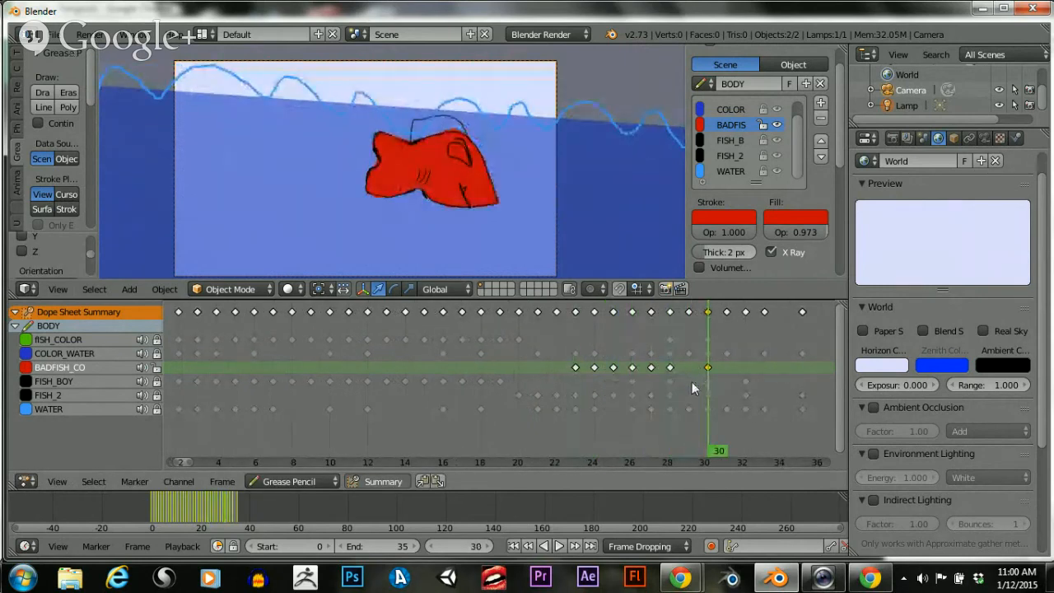
# Lock the BADFISH_CO channel in the dope sheet against editing
pyautogui.scroll(2, 692, 381)
pyautogui.scroll(-2, 692, 379)
pyautogui.scroll(2, 691, 377)
pyautogui.scroll(-2, 692, 375)
pyautogui.press('Tab')
pyautogui.scroll(-4, 686, 369)
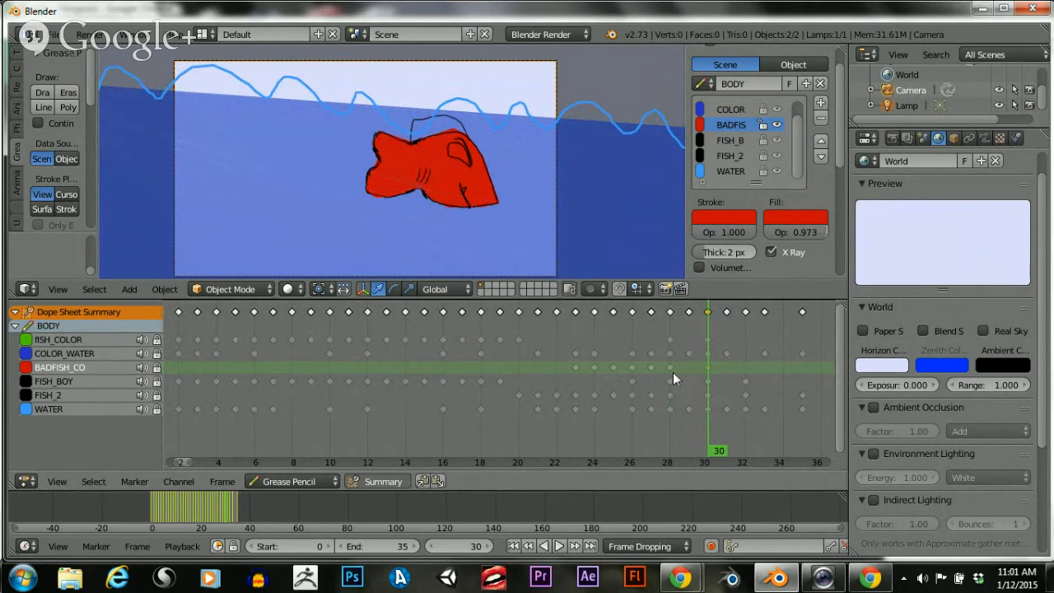
pyautogui.scroll(4, 624, 375)
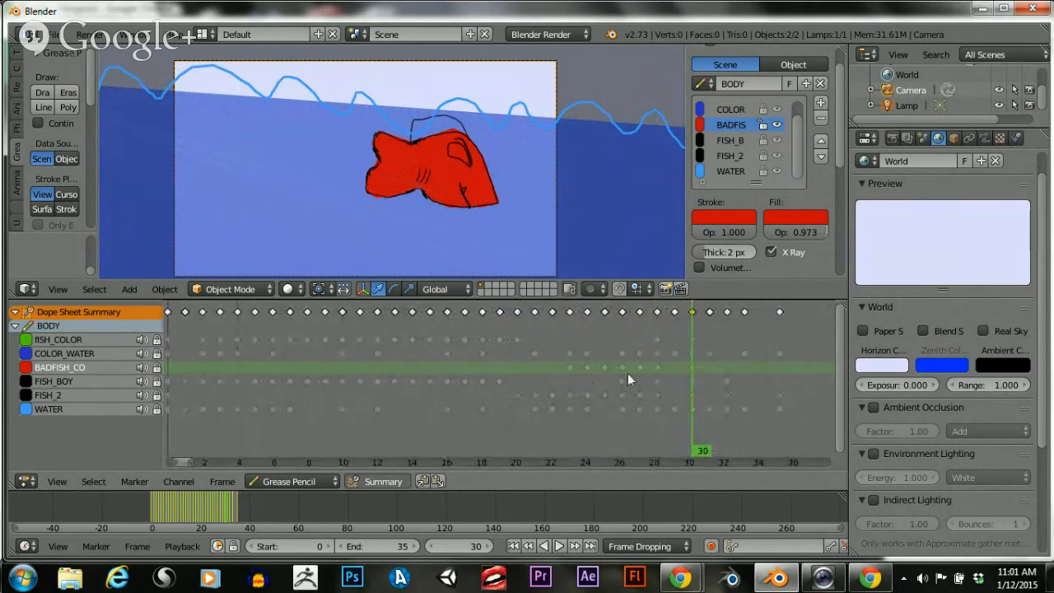
# Unlock the red bad fish layer and place a duplicate of its frame 30 keyframe at frame 22
pyautogui.scroll(1, 742, 142)
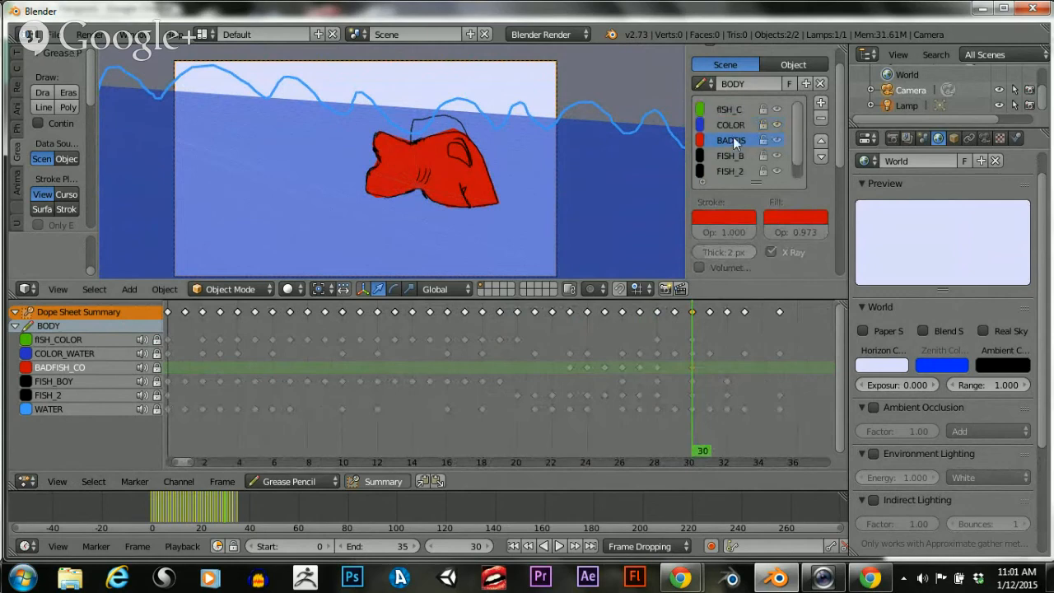
pyautogui.click(762, 141)
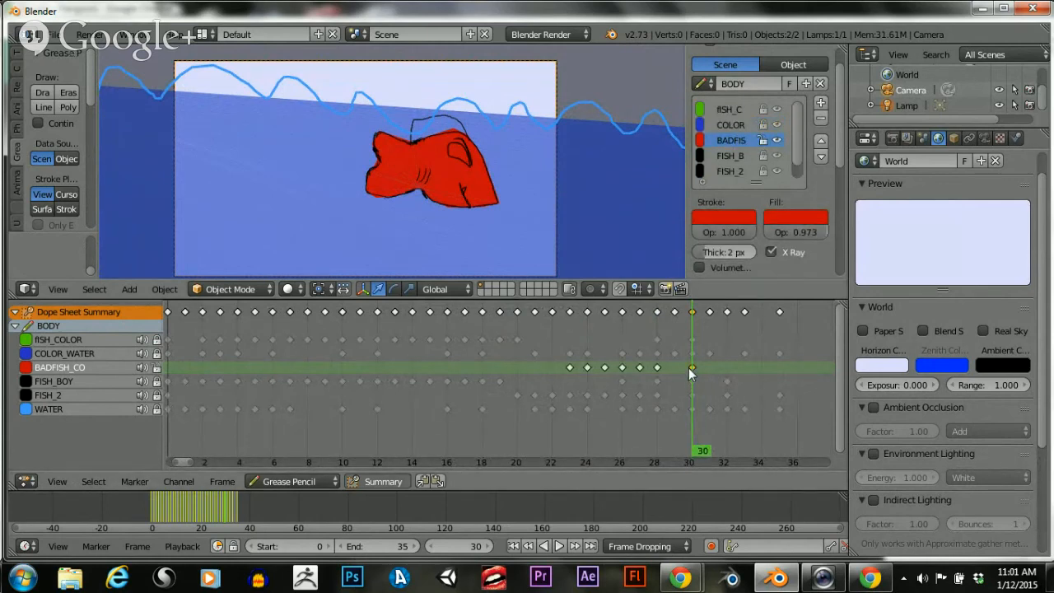
pyautogui.press('g')
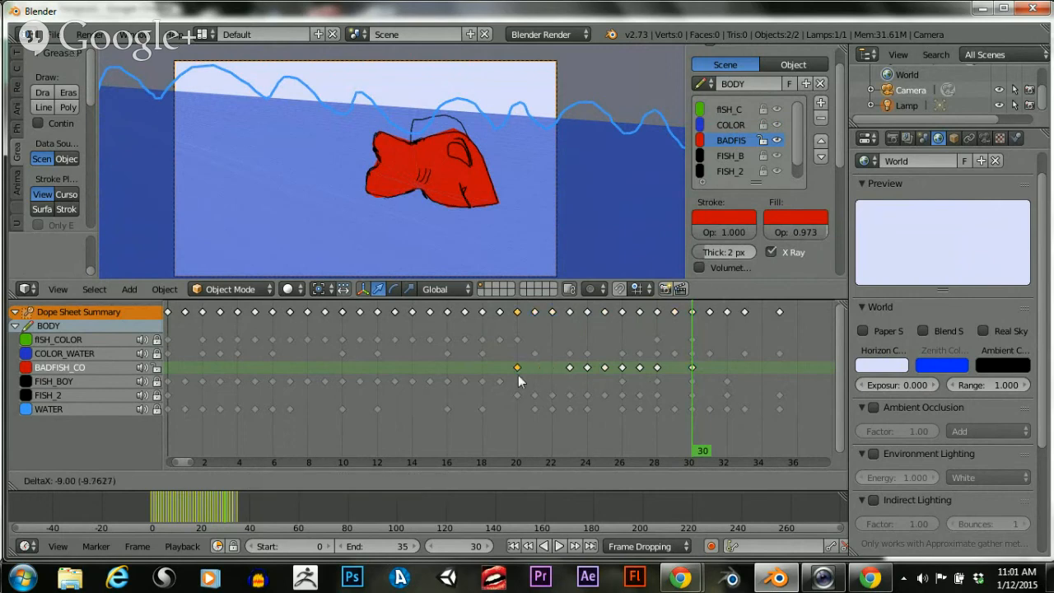
pyautogui.click(541, 372)
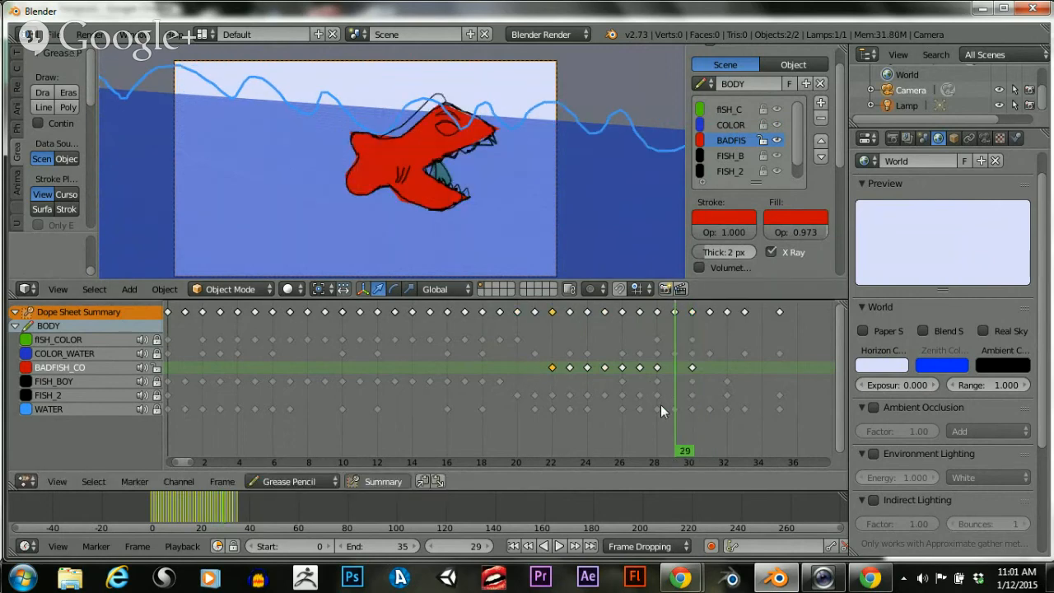
# Move the red fill at frame 22 onto the big fish's line drawing
pyautogui.moveTo(661, 405); pyautogui.dragTo(552, 387)
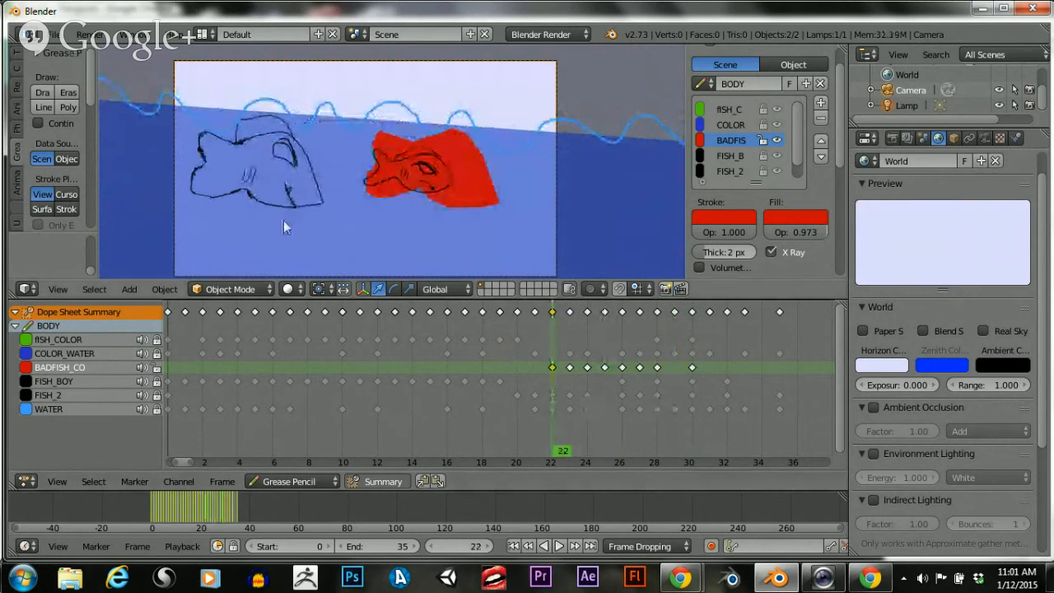
pyautogui.scroll(-2, 323, 203)
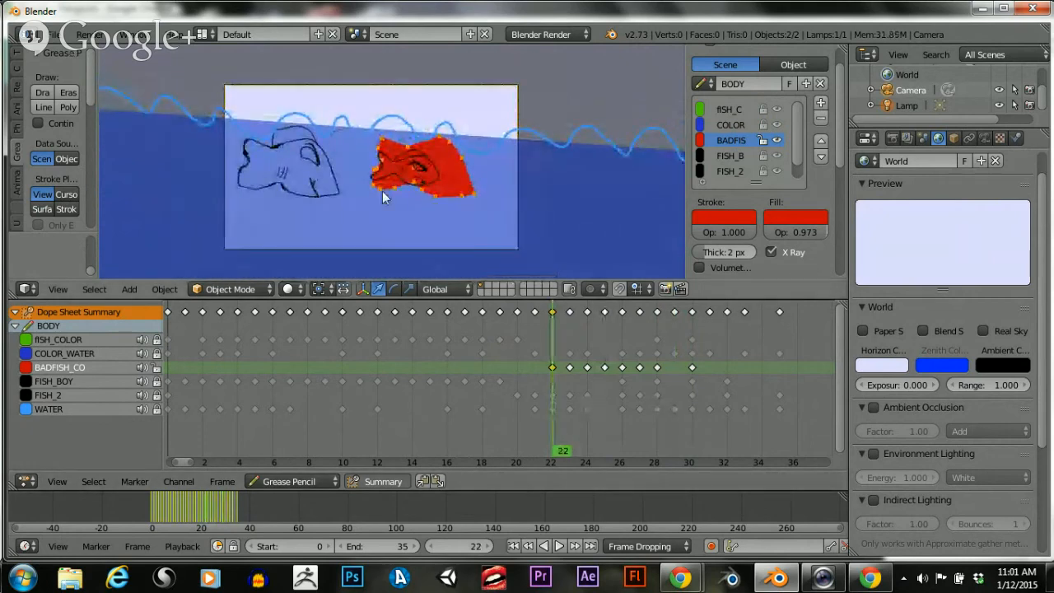
pyautogui.press('g')
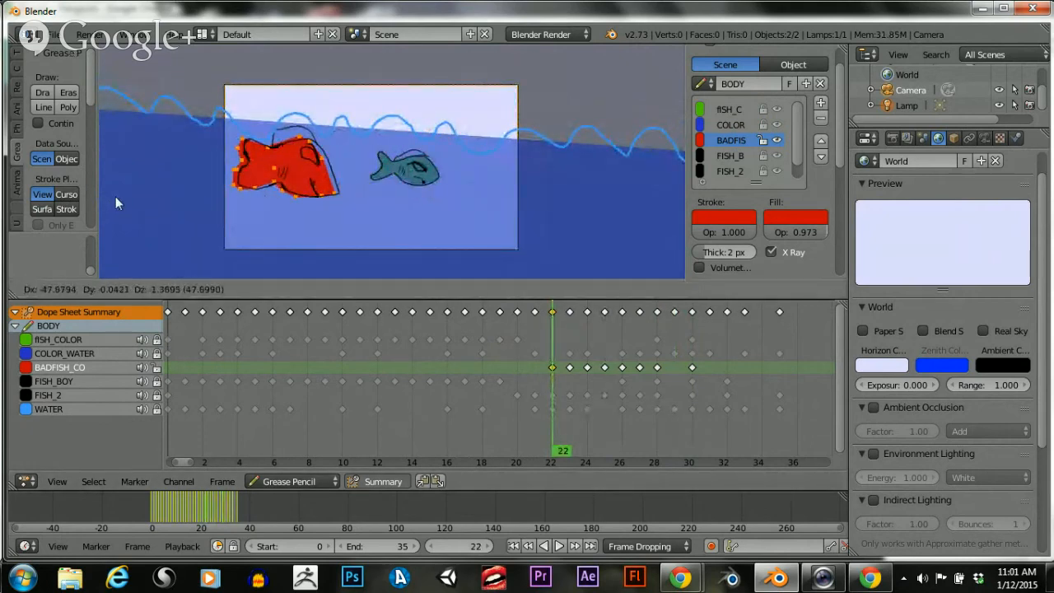
pyautogui.click(120, 198)
# Key the red fill at frame 17 and move it onto the big fish's outline, deselecting the other keyframes
pyautogui.moveTo(549, 399); pyautogui.dragTo(463, 402)
pyautogui.press('g')
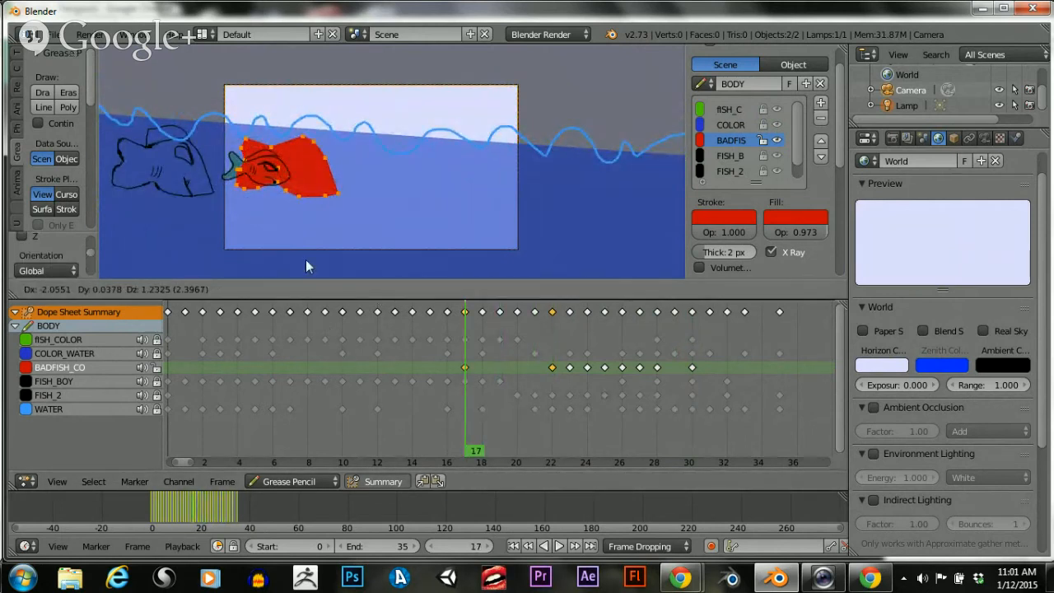
pyautogui.click(295, 221)
pyautogui.press('g')
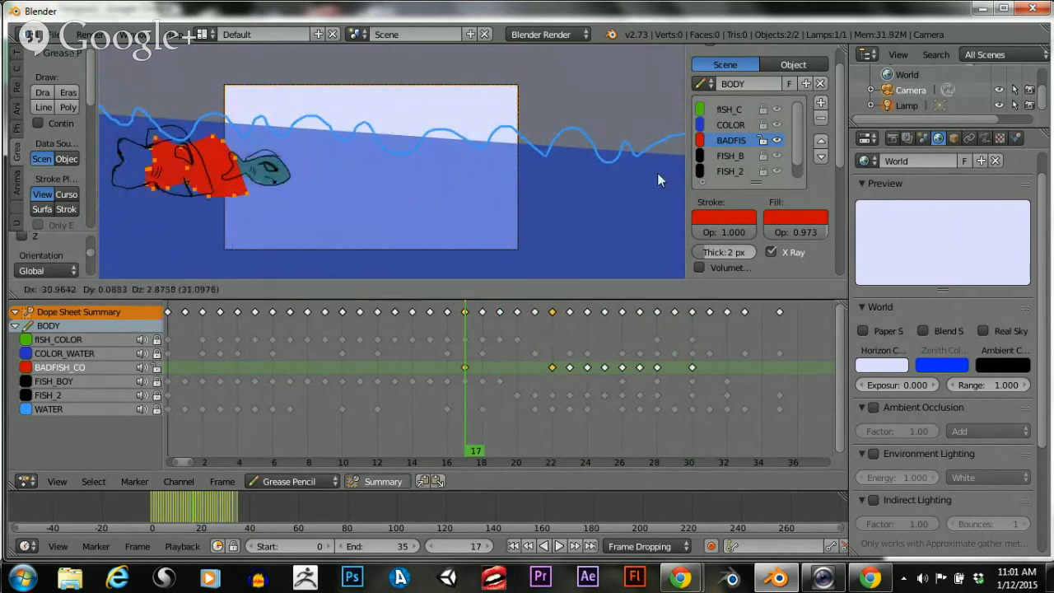
pyautogui.click(657, 173)
pyautogui.press('a')
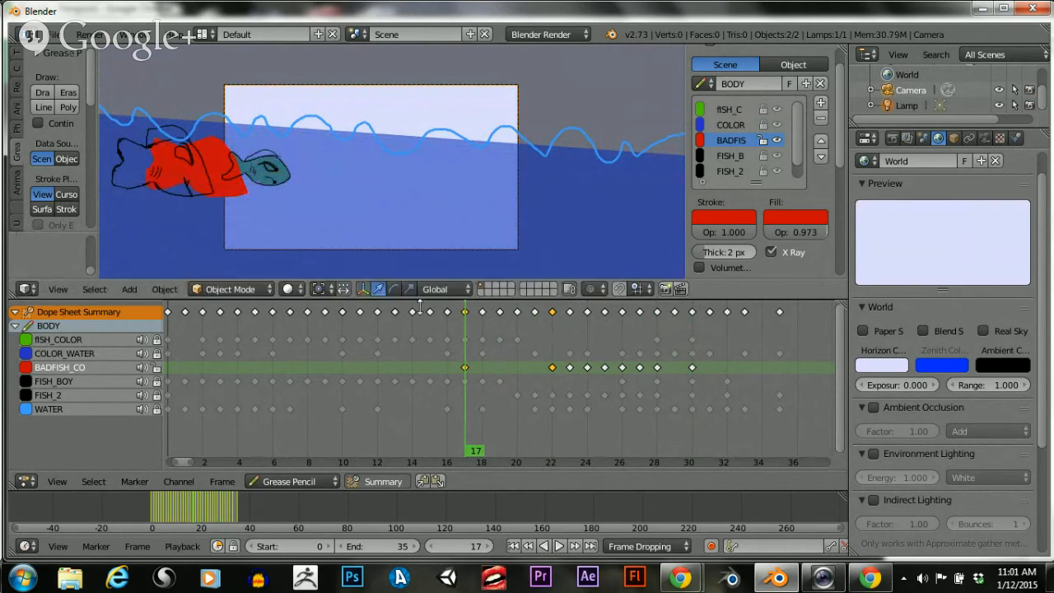
pyautogui.press('a')
pyautogui.press('g')
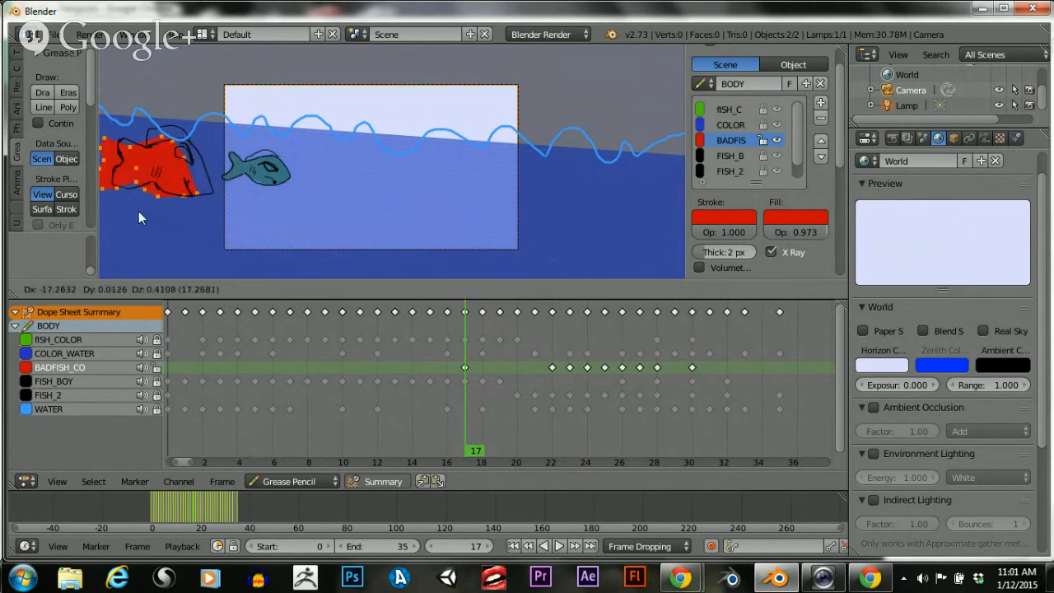
pyautogui.click(167, 206)
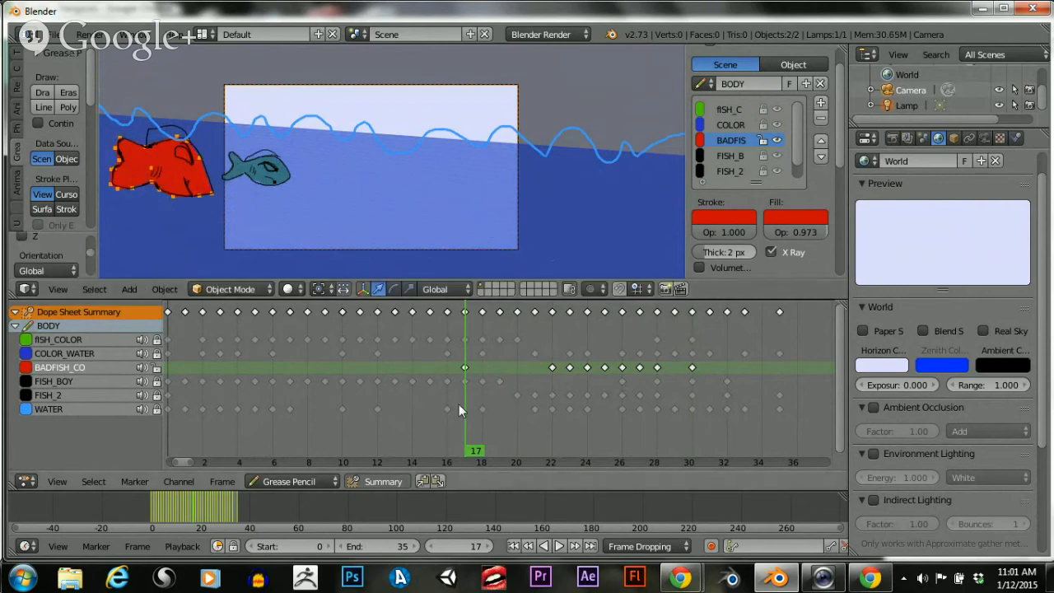
# Key the red fill at frame 21 by moving it onto the big fish's line drawing
pyautogui.moveTo(459, 405); pyautogui.dragTo(541, 407)
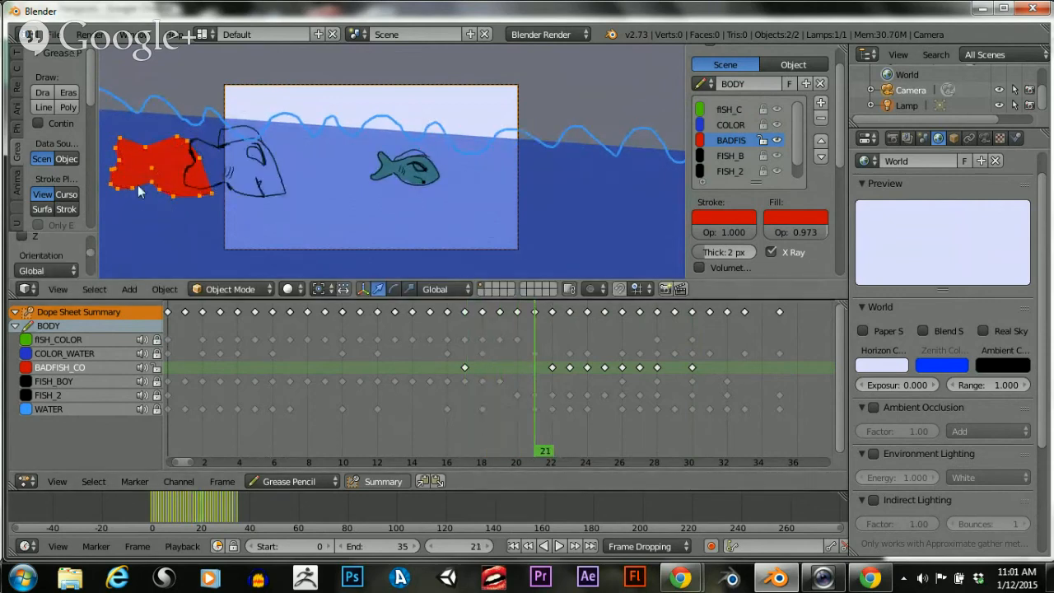
pyautogui.press('g')
pyautogui.click(342, 173)
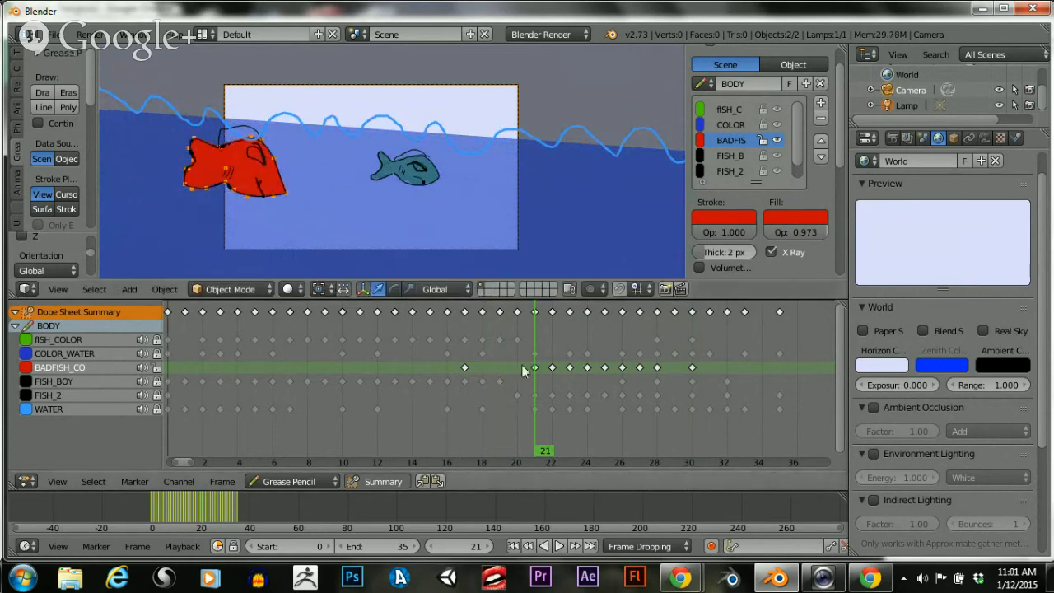
# Realign the displaced red fill at frame 22 with the big fish's outline
pyautogui.click(561, 390)
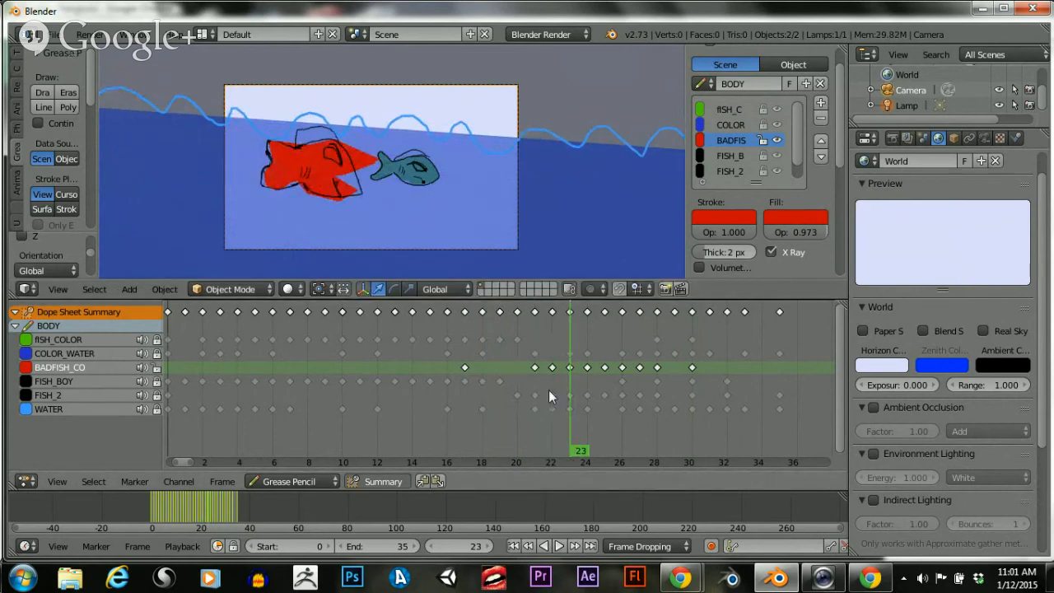
pyautogui.click(553, 395)
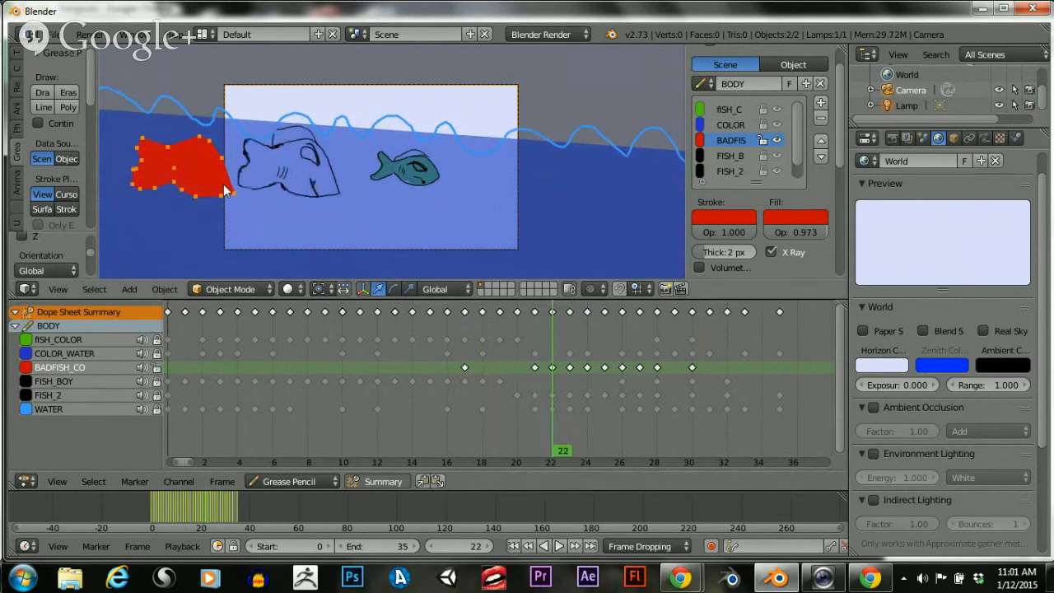
pyautogui.press('g')
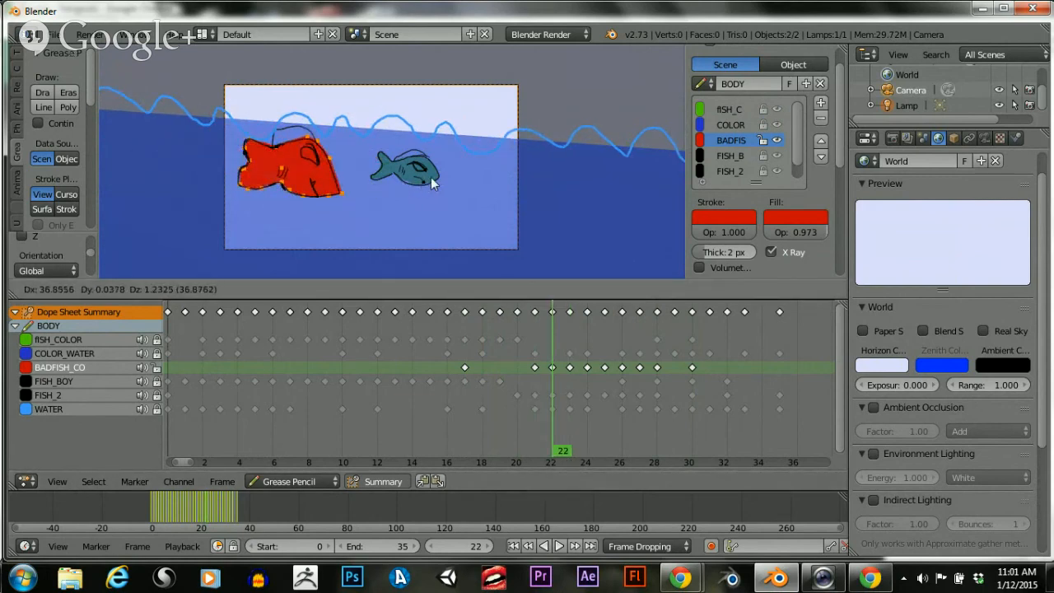
pyautogui.click(425, 178)
# Move the entire red fill at frame 24 back over the big fish's body
pyautogui.click(559, 394)
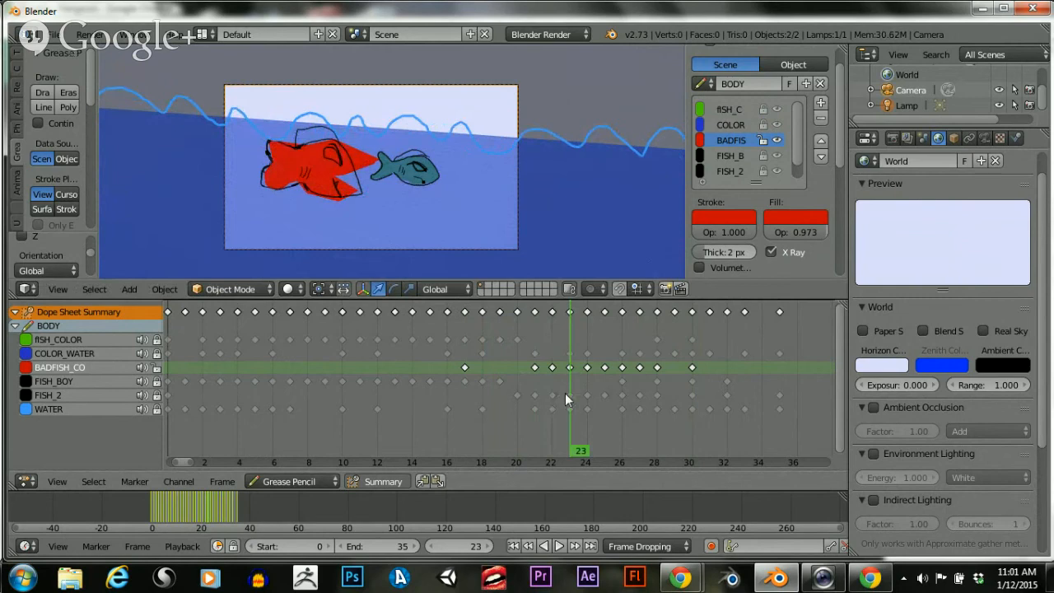
pyautogui.moveTo(571, 393)
pyautogui.mouseDown()
pyautogui.moveTo(602, 394)
pyautogui.moveTo(585, 404)
pyautogui.mouseUp()
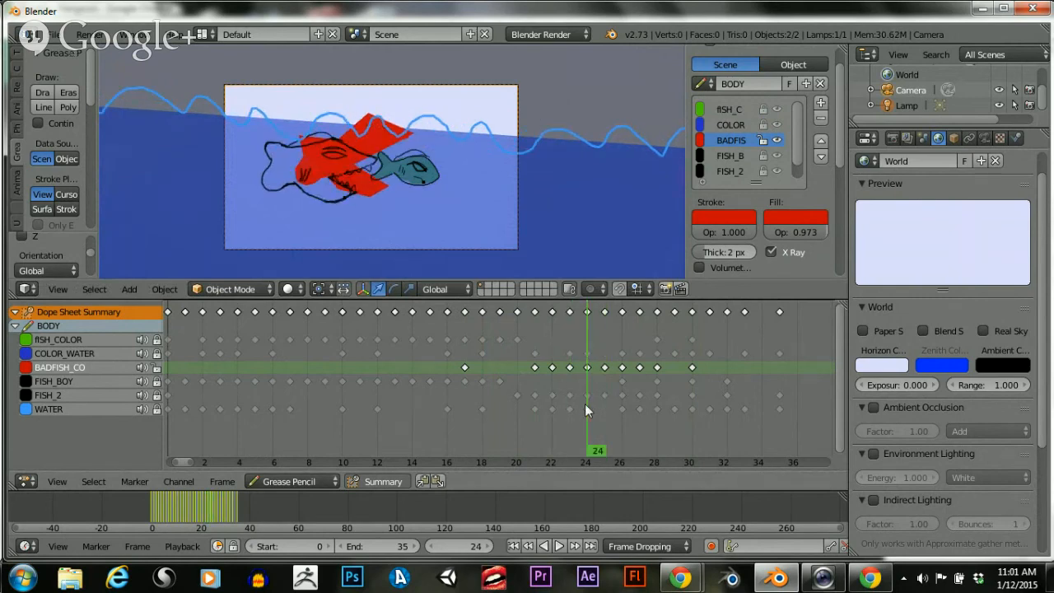
pyautogui.scroll(3, 313, 180)
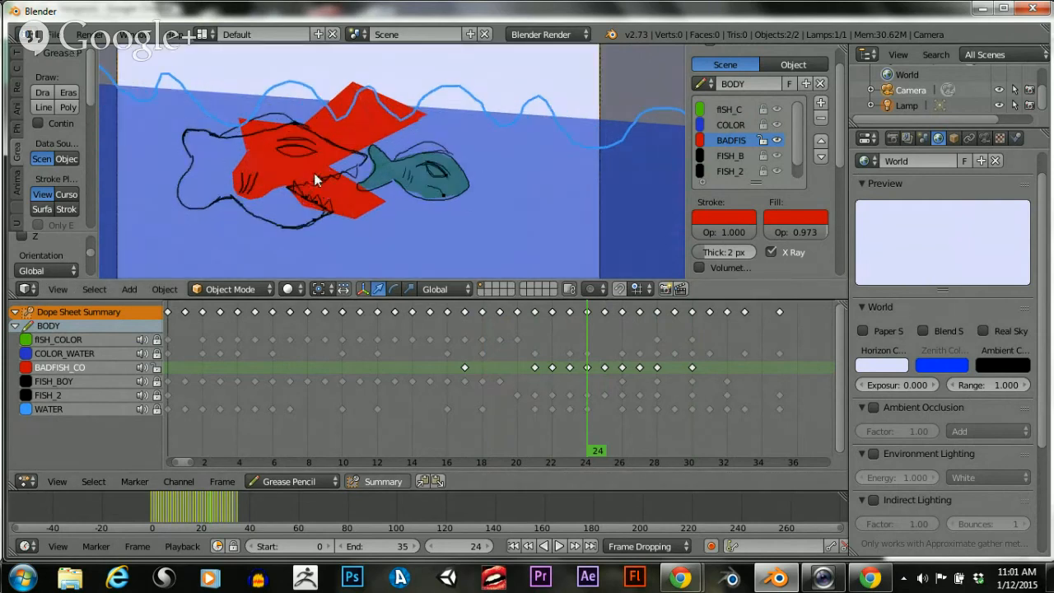
pyautogui.press('a')
pyautogui.press('g')
pyautogui.click(179, 212)
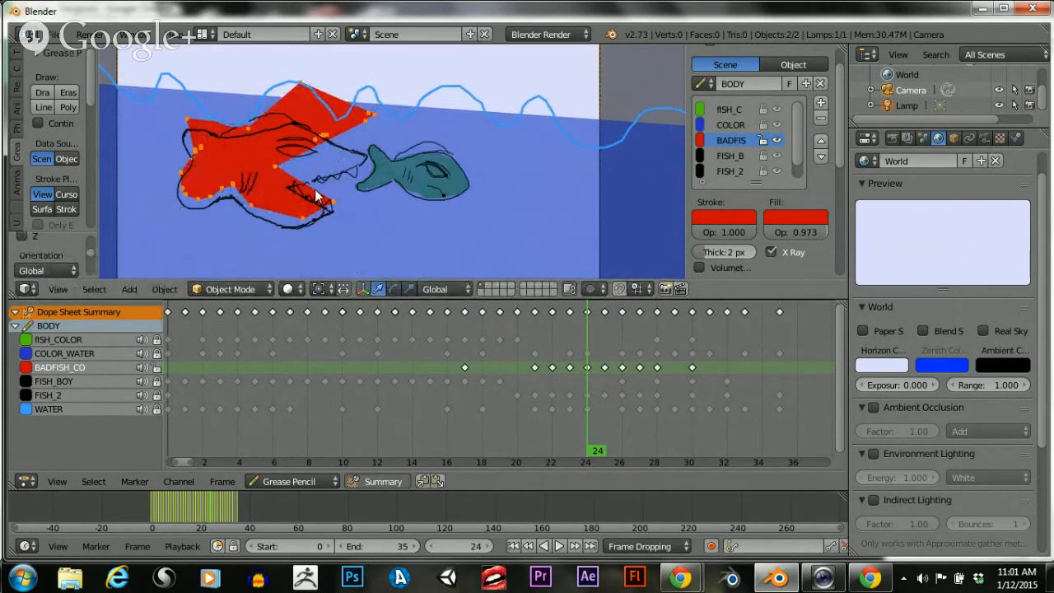
# Fine-tune the red fill's position at frame 24 to match the big fish's tail and lower jaw
pyautogui.press('g')
pyautogui.click(280, 220)
pyautogui.press('g')
pyautogui.press('y')
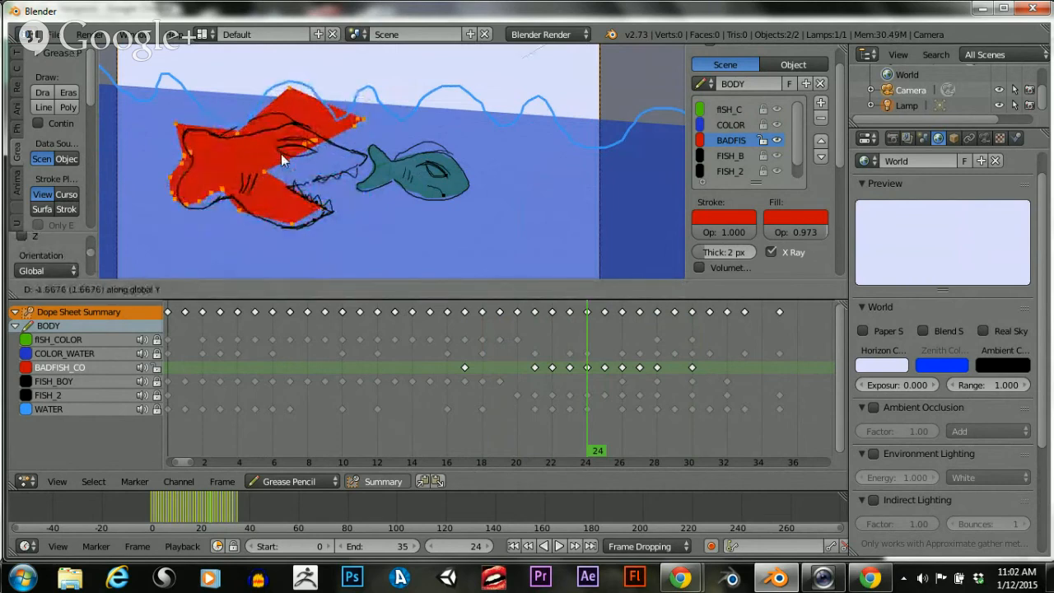
pyautogui.click(281, 153)
pyautogui.press('g')
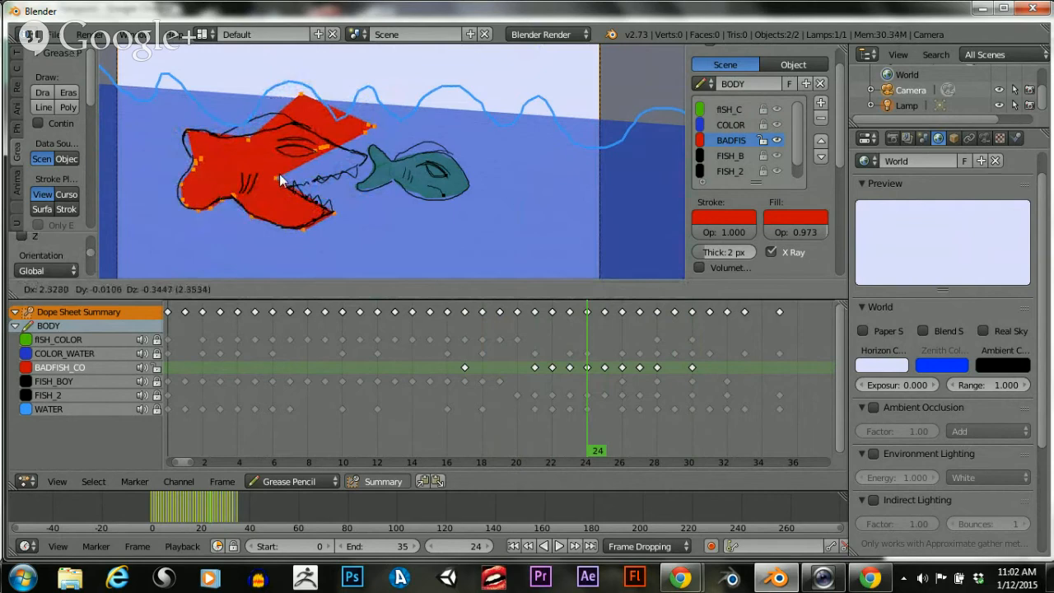
pyautogui.click(280, 175)
# Move the red fill at frame 25 onto the open-mouthed big fish's line drawing
pyautogui.moveTo(584, 407)
pyautogui.mouseDown()
pyautogui.moveTo(571, 413)
pyautogui.moveTo(611, 409)
pyautogui.mouseUp()
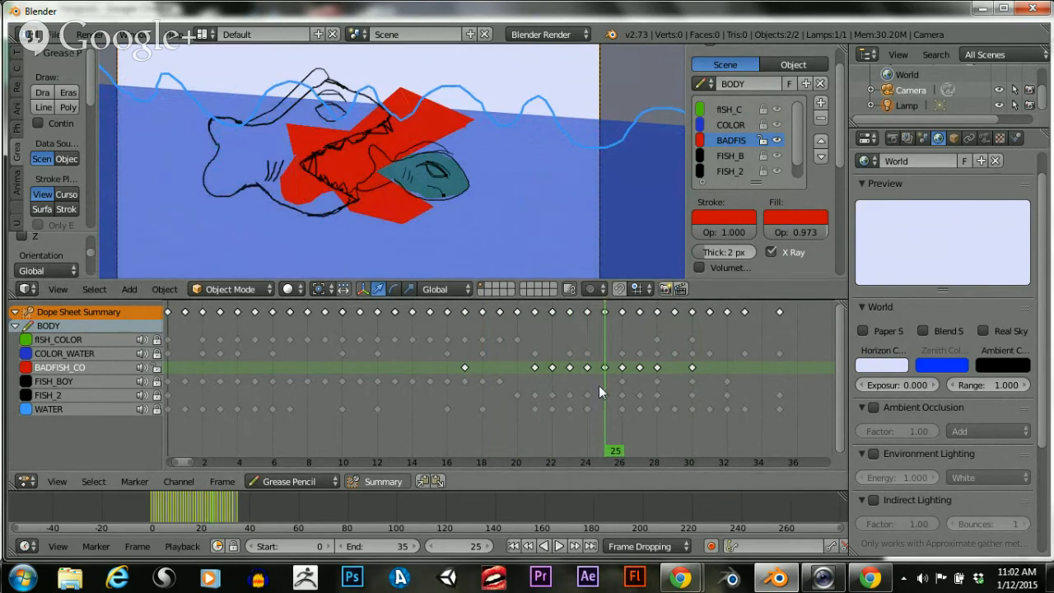
pyautogui.moveTo(598, 385); pyautogui.dragTo(584, 399)
pyautogui.click(595, 394)
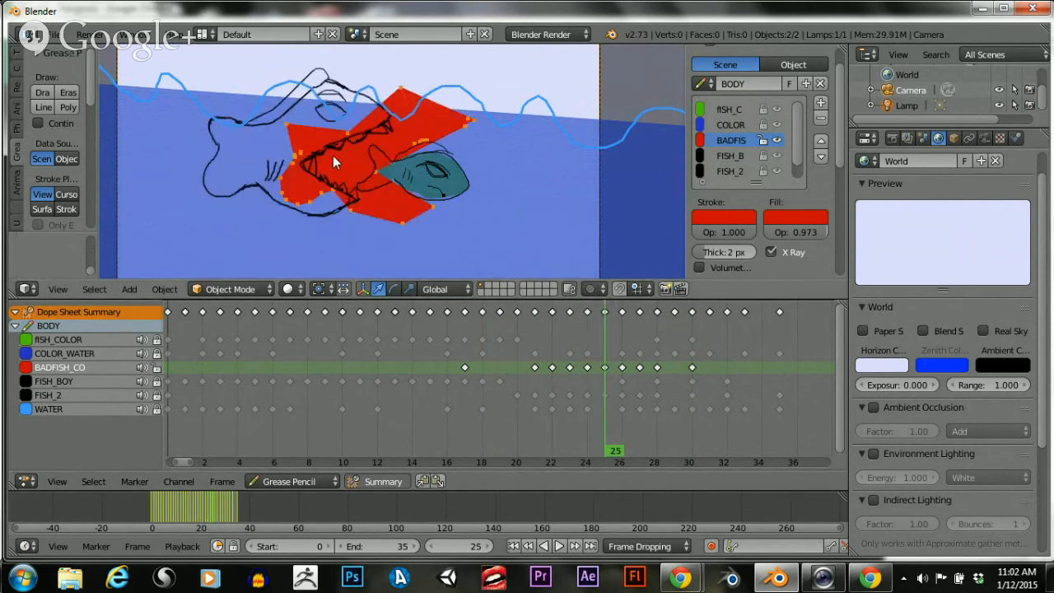
pyautogui.press('g')
pyautogui.click(202, 154)
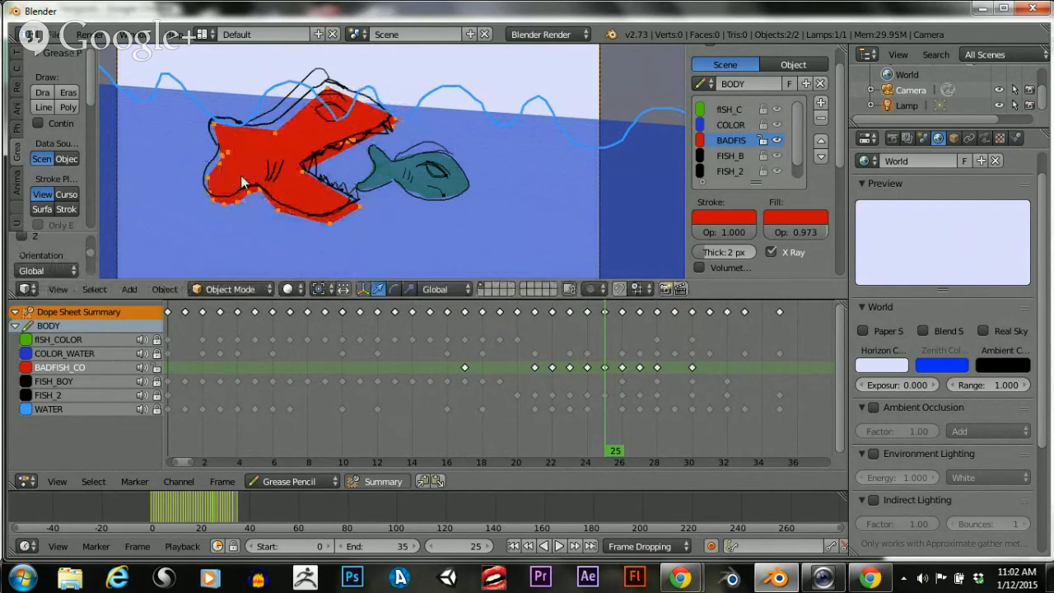
pyautogui.press('g')
pyautogui.click(228, 165)
# Nudge the red fill at frame 25, finishing along the Y axis, to follow the fish's outline more closely
pyautogui.press('g')
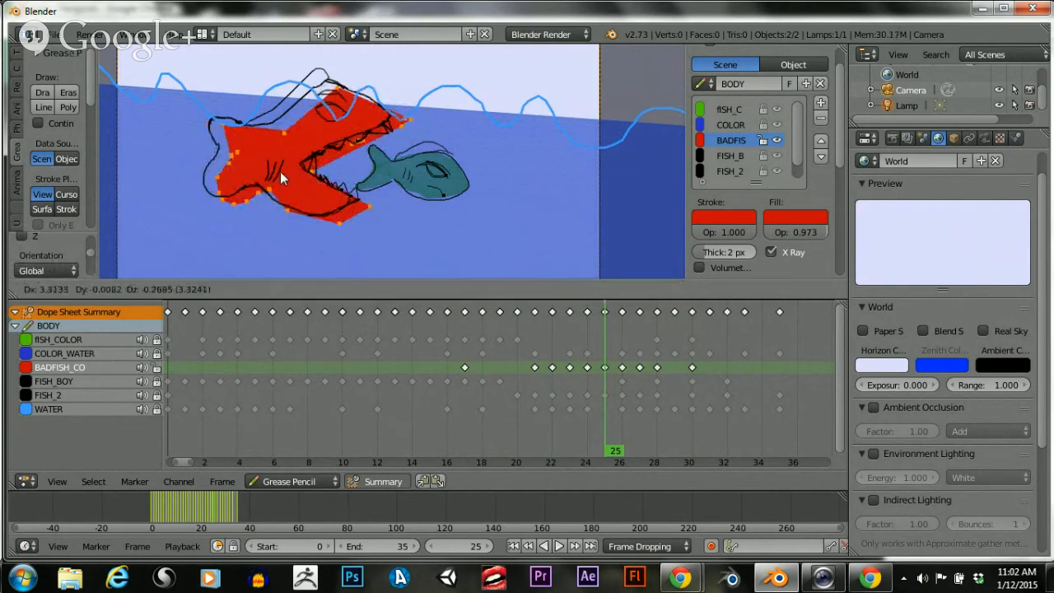
pyautogui.click(263, 174)
pyautogui.press('g')
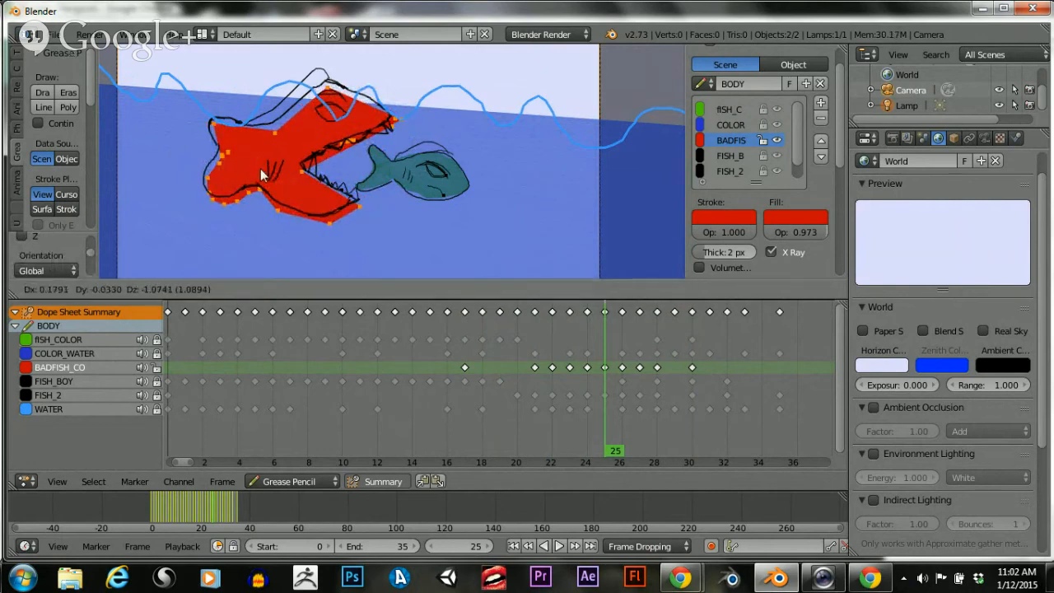
pyautogui.click(249, 171)
pyautogui.press('g')
pyautogui.press('y')
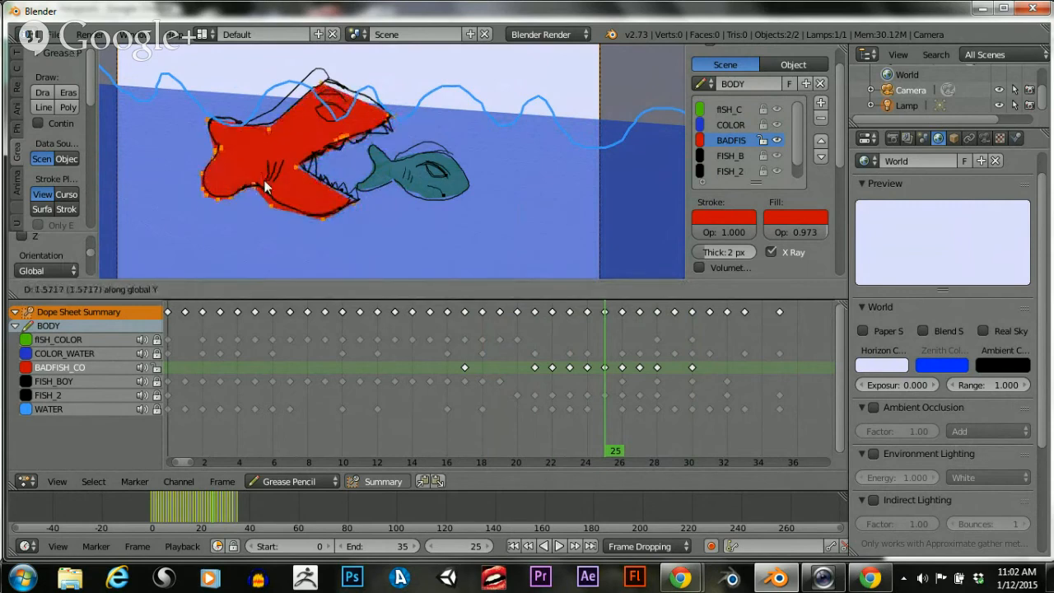
pyautogui.click(268, 186)
# At frame 24, select only the fill's upper jaw points and lower them along the Y axis to the drawn jaw
pyautogui.click(582, 421)
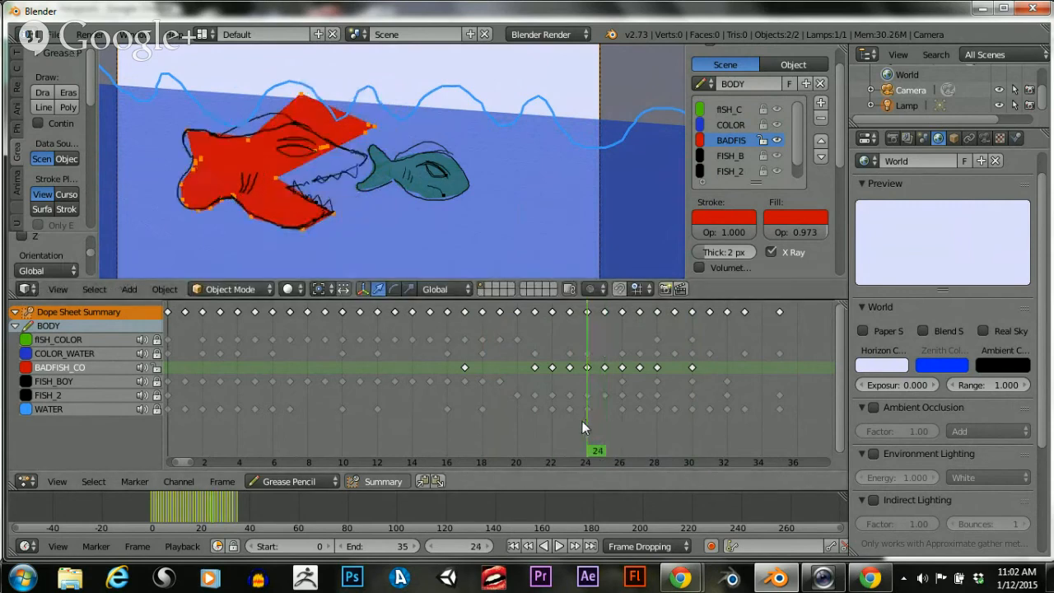
pyautogui.moveTo(579, 422); pyautogui.dragTo(589, 422)
pyautogui.press('a')
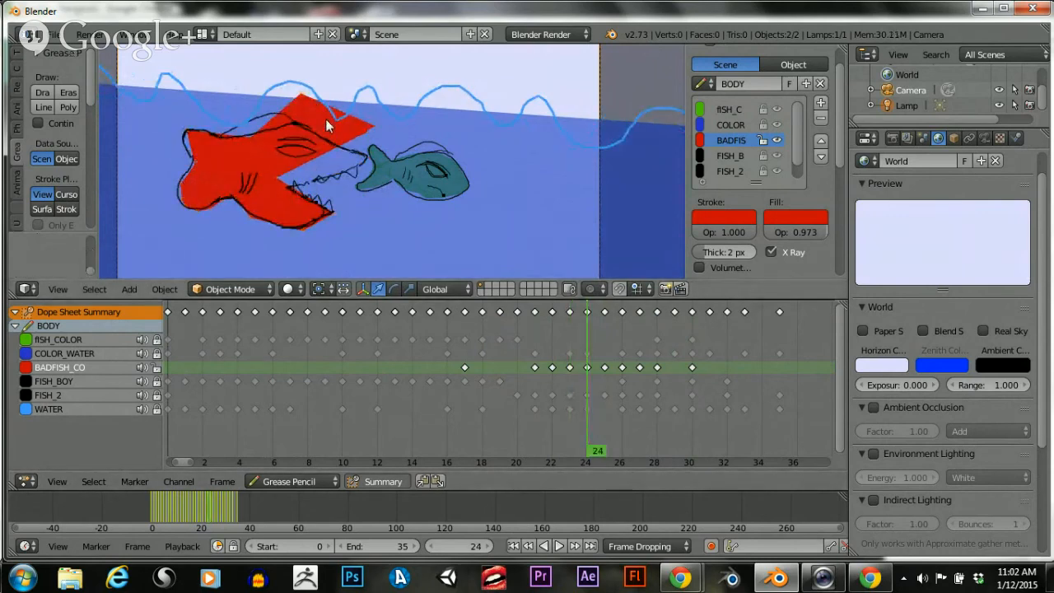
pyautogui.press('b')
pyautogui.moveTo(287, 89); pyautogui.dragTo(398, 183)
pyautogui.press('g')
pyautogui.press('y')
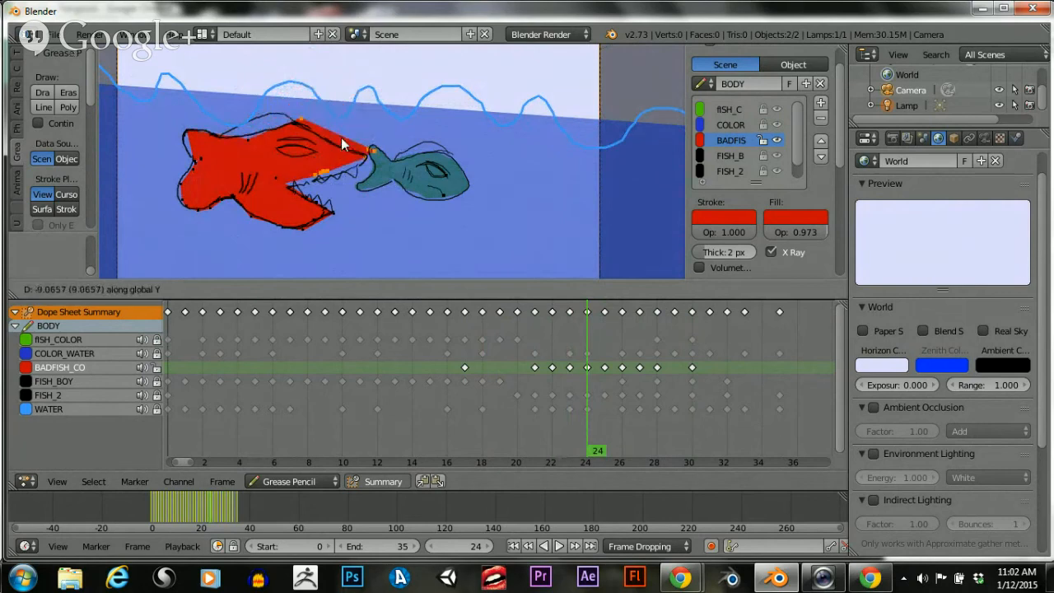
pyautogui.click(344, 138)
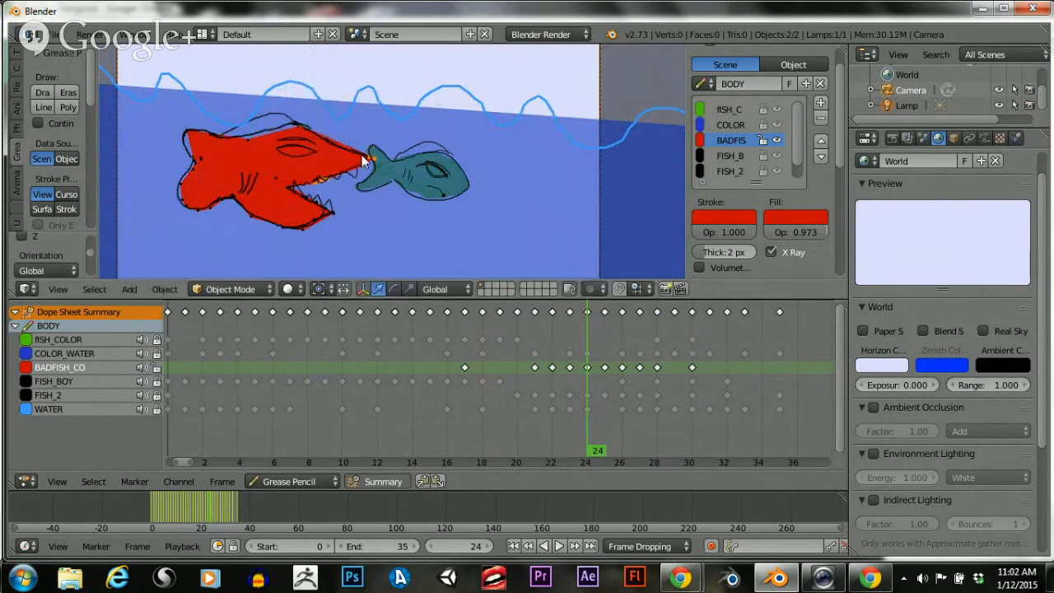
# Select the fill points at the big fish's snout tip at frame 24 and pull them onto the line drawing
pyautogui.press('a')
pyautogui.press('b')
pyautogui.moveTo(349, 141); pyautogui.dragTo(393, 189)
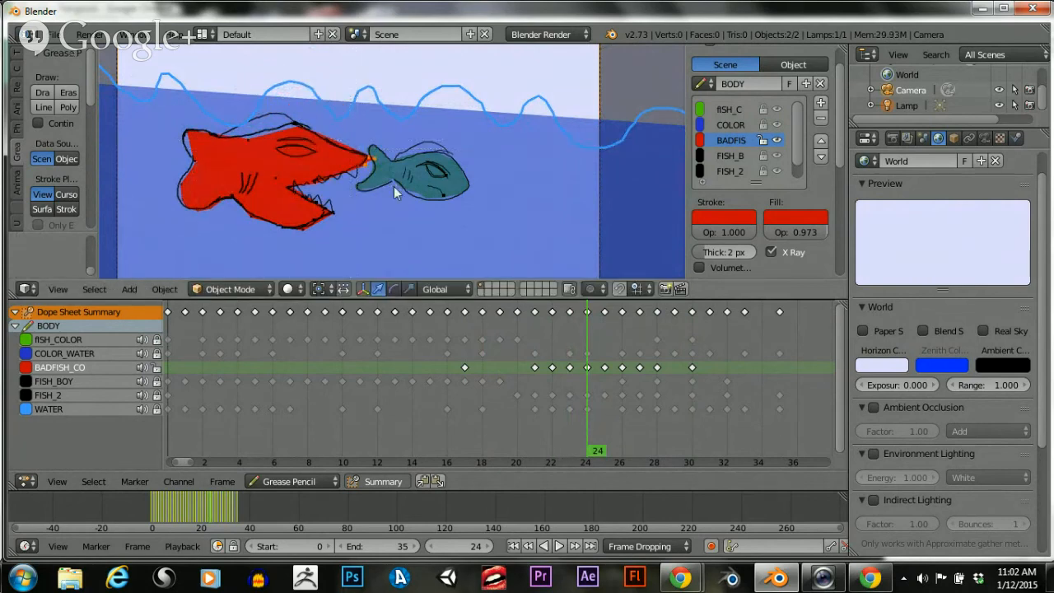
pyautogui.press('g')
pyautogui.click(362, 176)
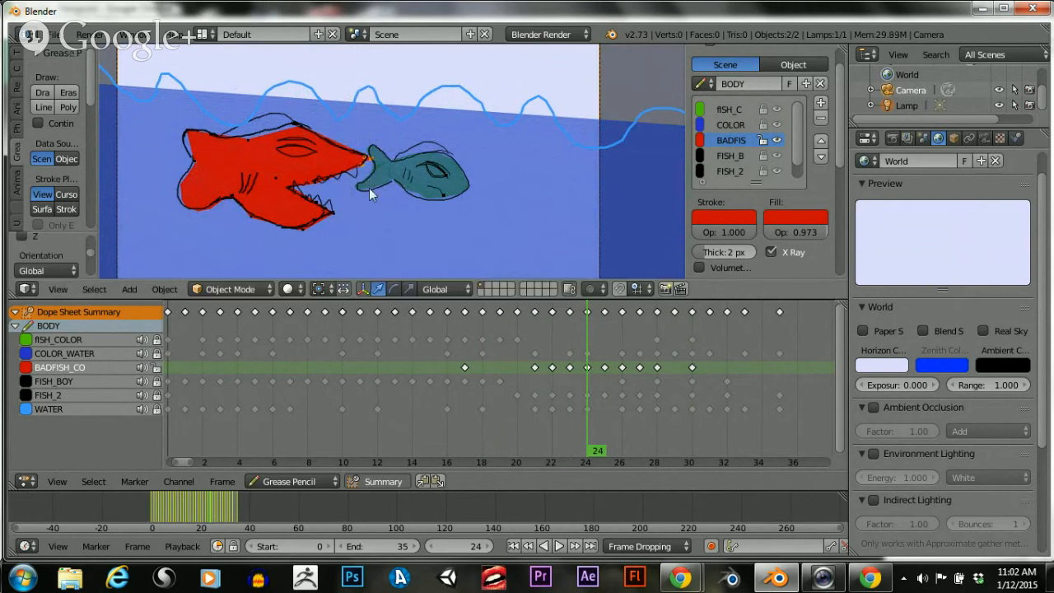
# At frame 23, delete the old red fill's points and remove its BADFISH_CO keyframe
pyautogui.click(565, 393)
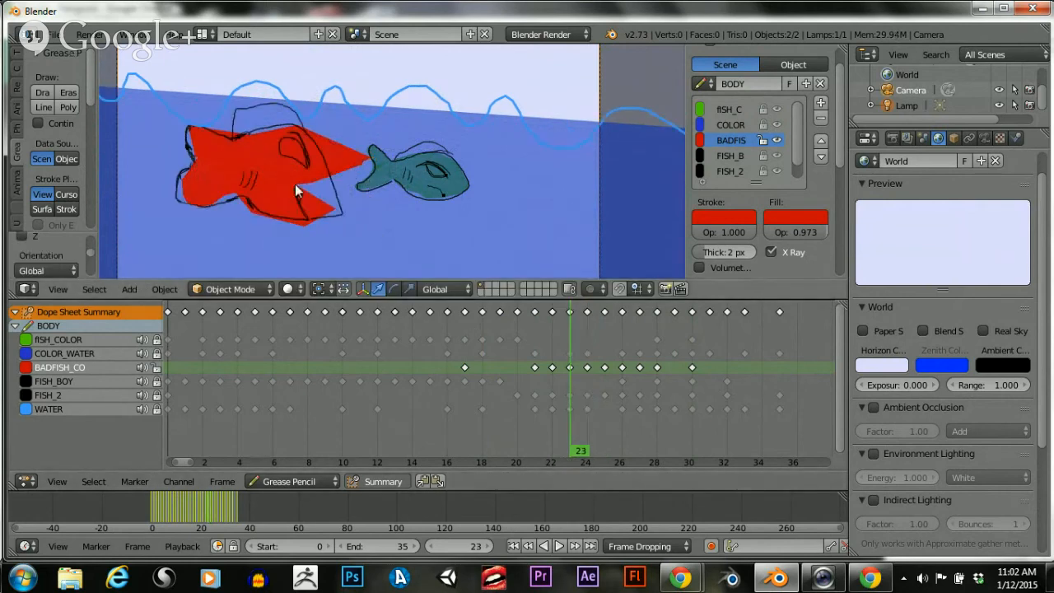
pyautogui.press('a')
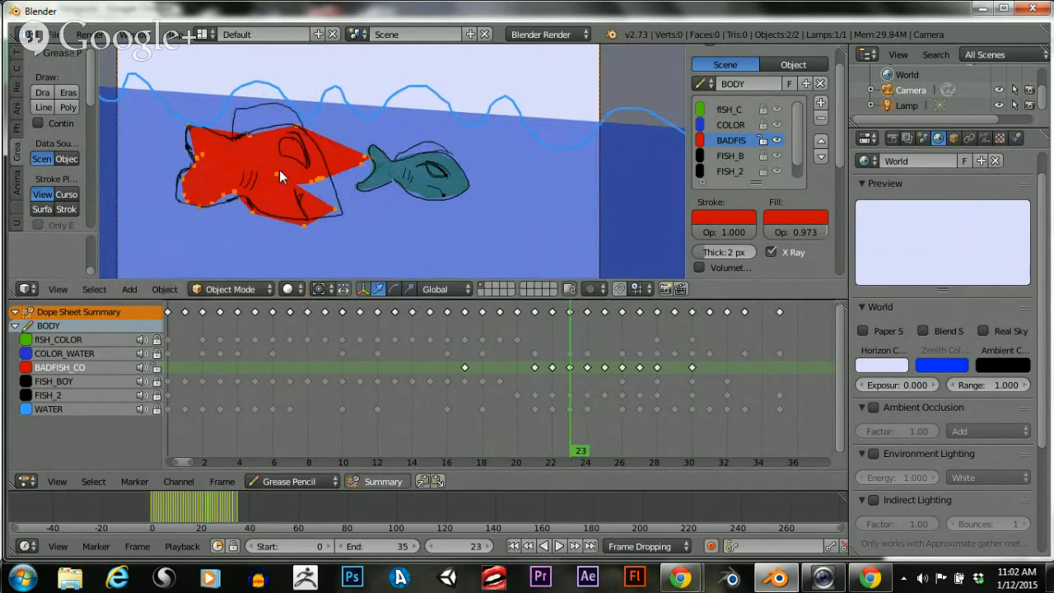
pyautogui.press('x')
pyautogui.click(280, 170)
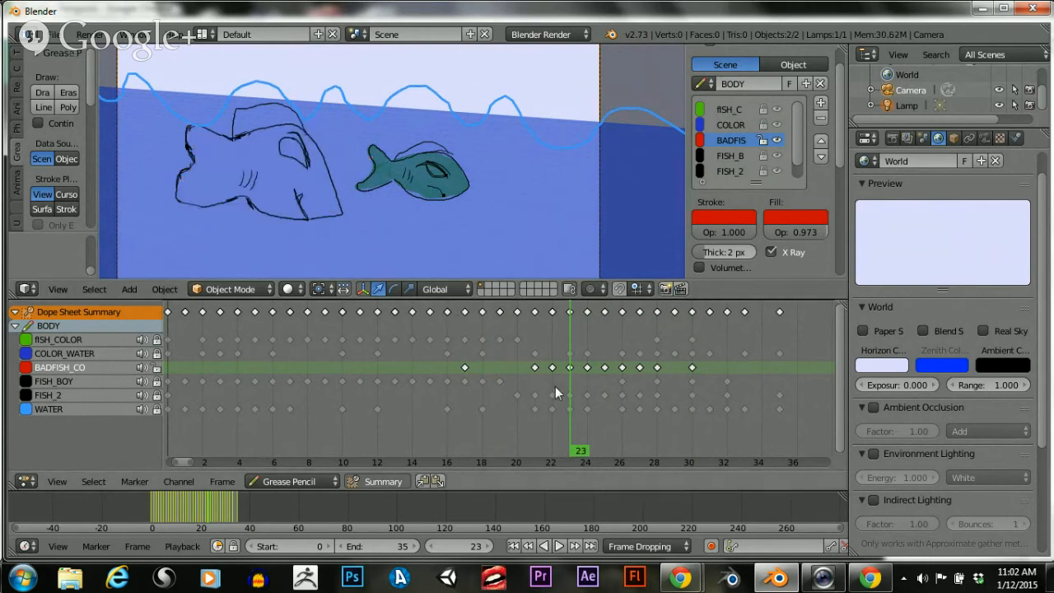
pyautogui.press('x')
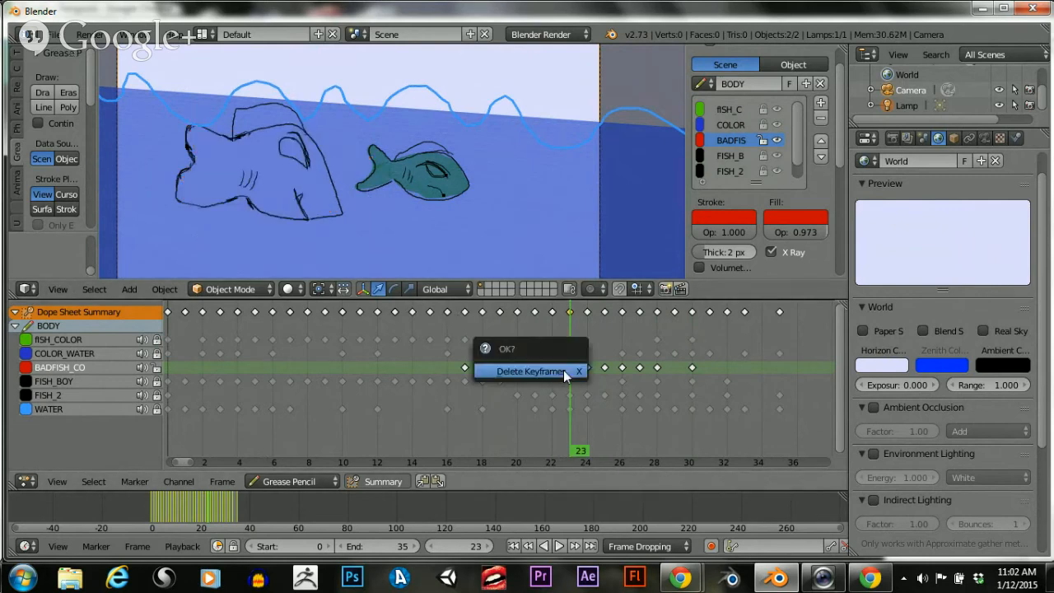
pyautogui.press('Escape')
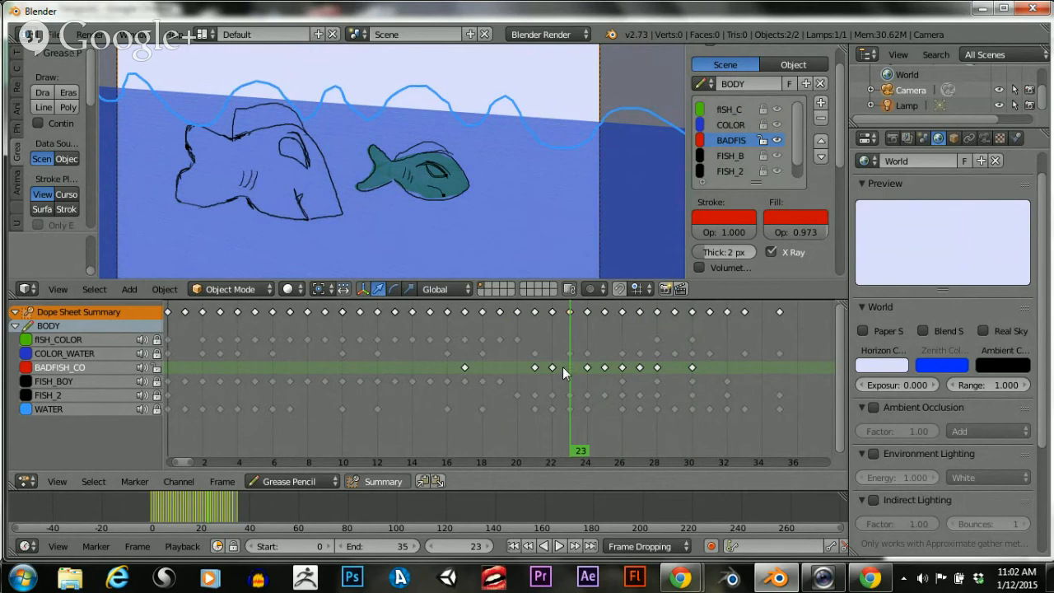
# Duplicate the BADFISH_CO keyframe at frame 22 onto frame 23
pyautogui.click(554, 365)
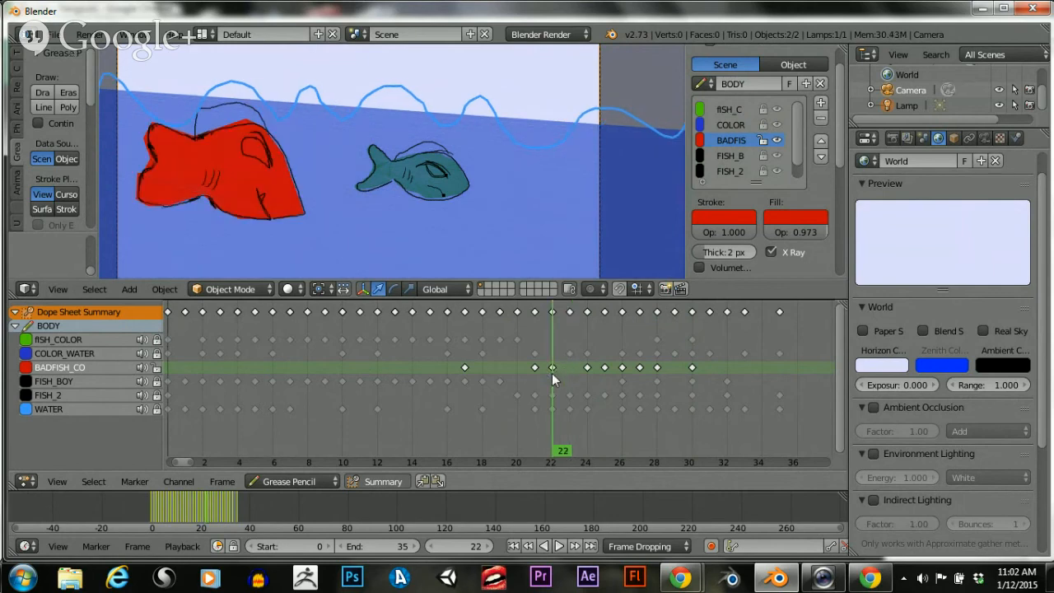
pyautogui.press('g')
pyautogui.click(576, 374)
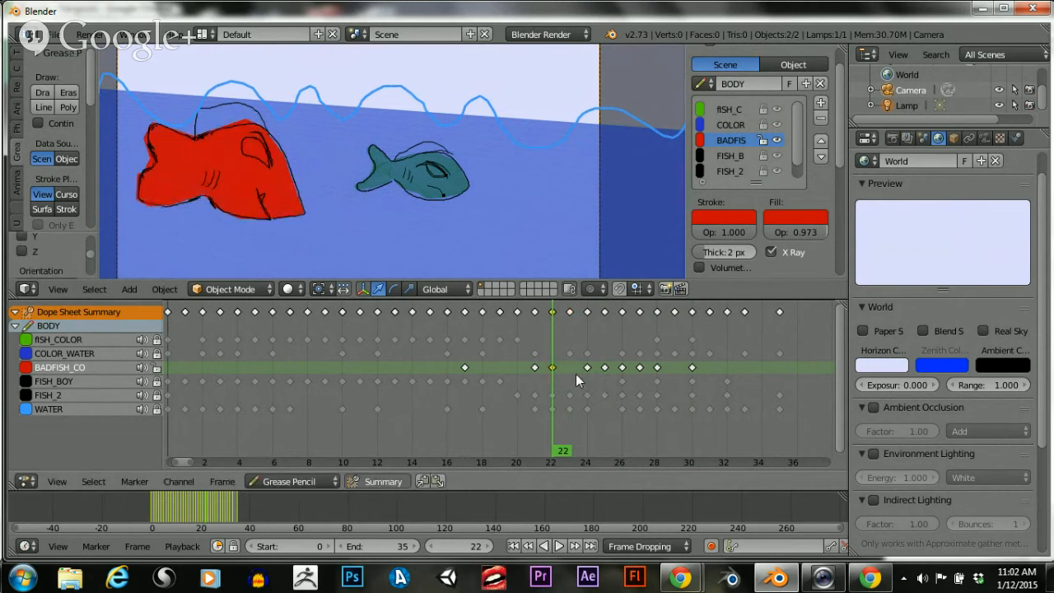
pyautogui.click(560, 310)
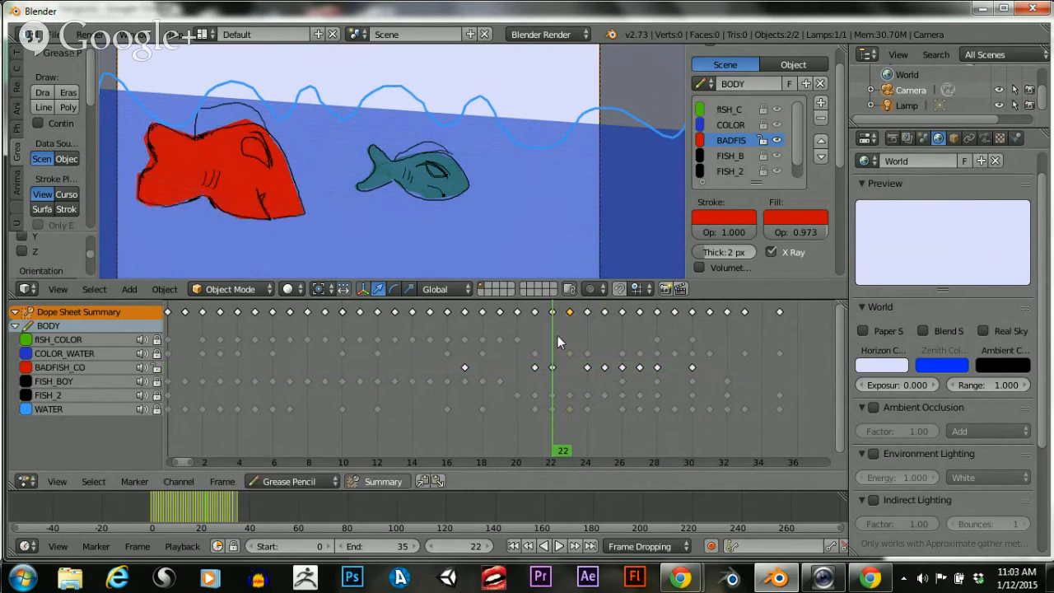
pyautogui.click(551, 369)
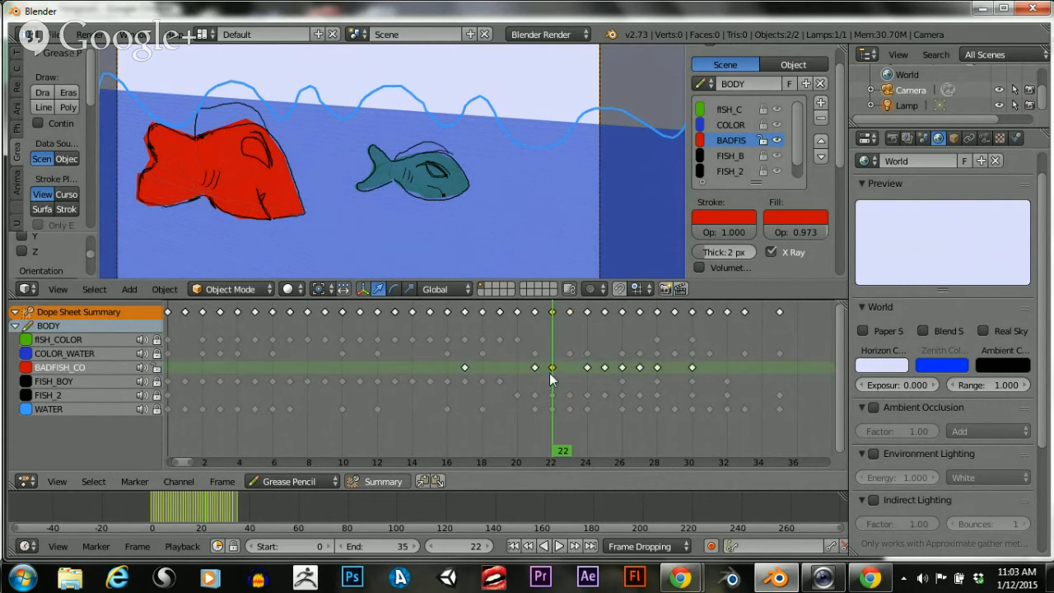
pyautogui.hotkey('shift', 'd')
pyautogui.click(568, 384)
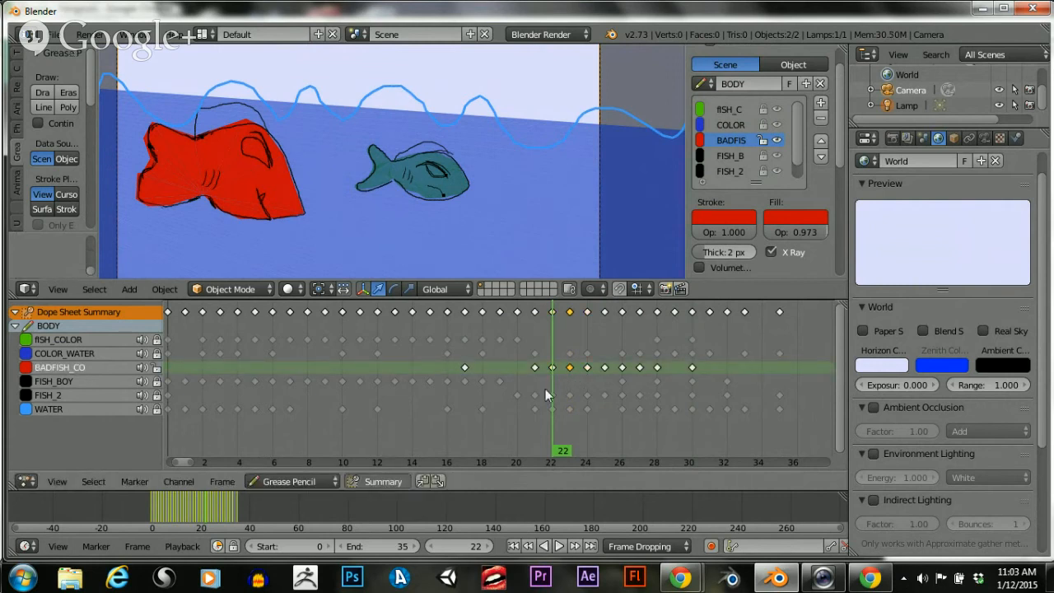
# Move the duplicated red fill at frame 23 onto the closed-mouth big fish's line drawing
pyautogui.click(573, 394)
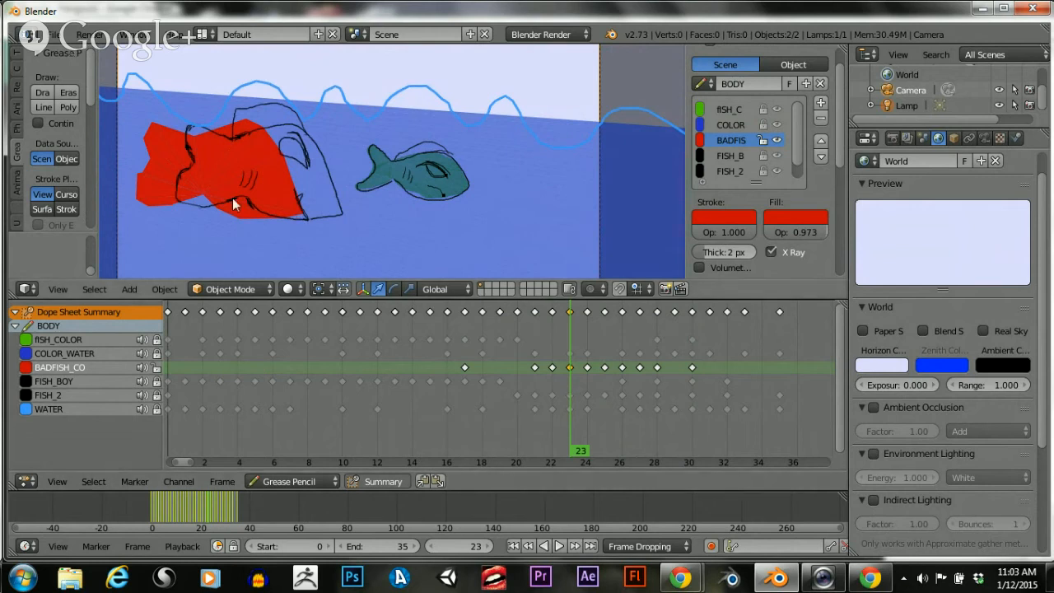
pyautogui.press('g')
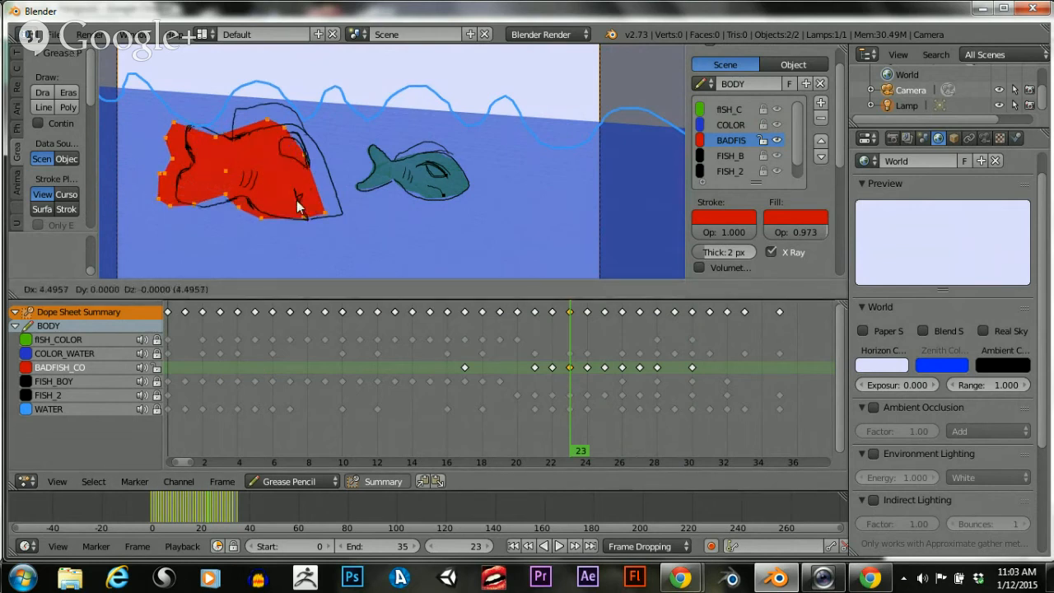
pyautogui.click(334, 207)
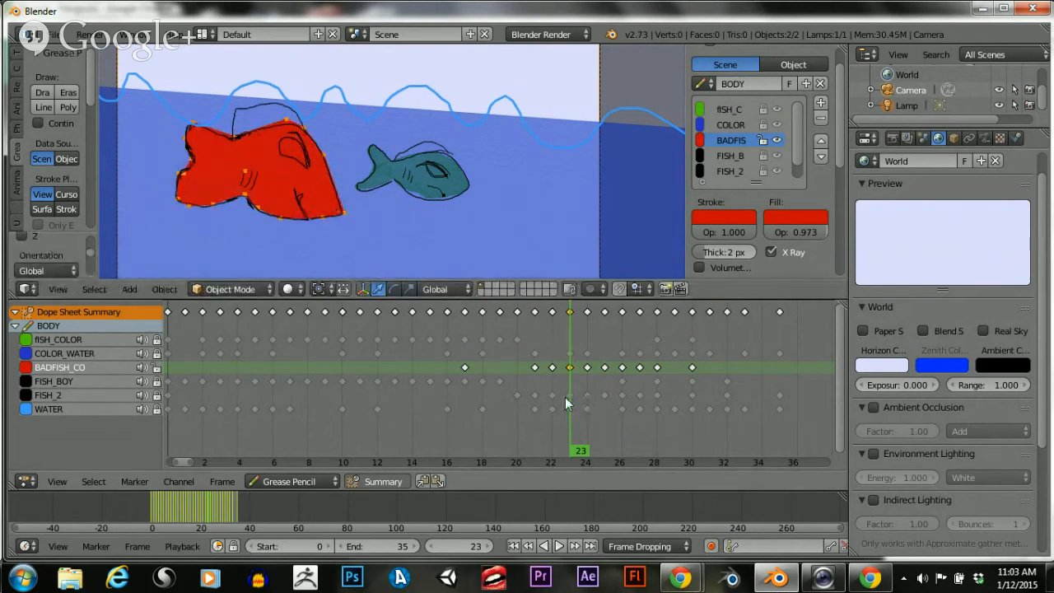
# Move the red fill at frame 21 onto the big fish's line drawing at the camera border
pyautogui.moveTo(567, 404)
pyautogui.mouseDown()
pyautogui.moveTo(588, 395)
pyautogui.moveTo(483, 402)
pyautogui.moveTo(532, 402)
pyautogui.mouseUp()
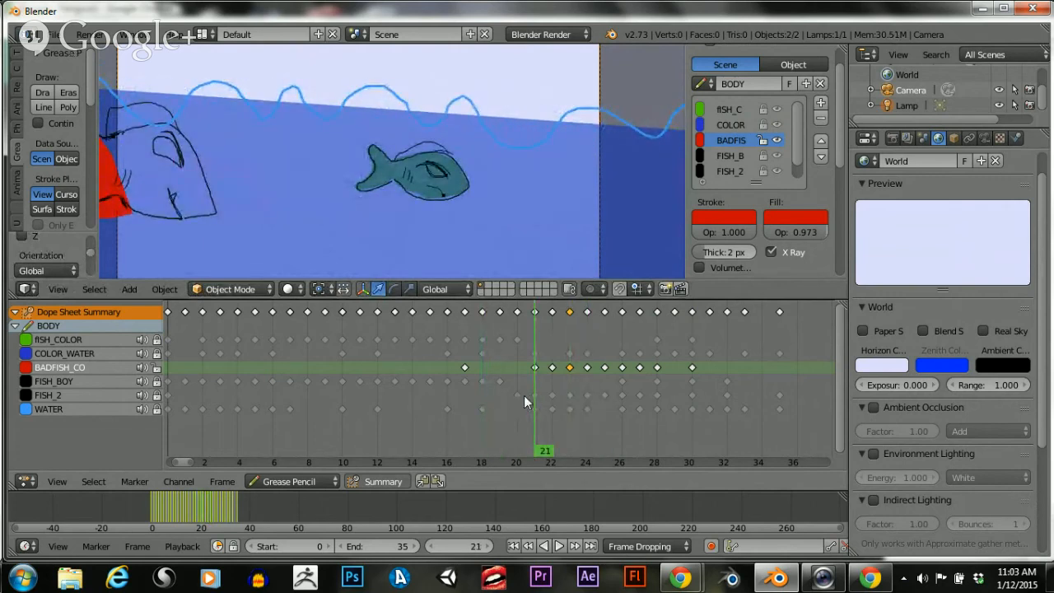
pyautogui.scroll(-3, 277, 225)
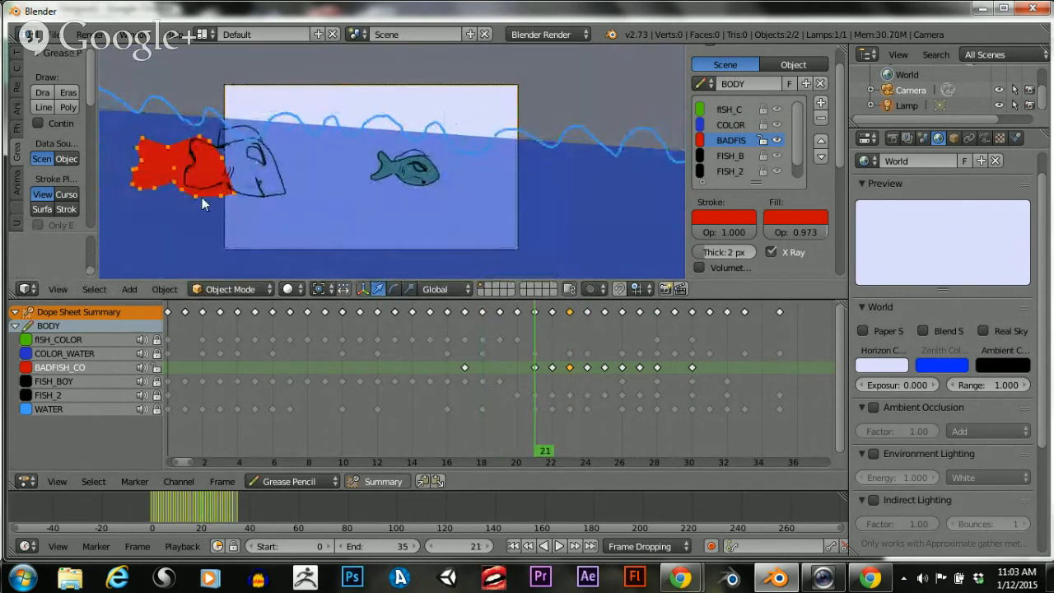
pyautogui.press('g')
pyautogui.click(338, 189)
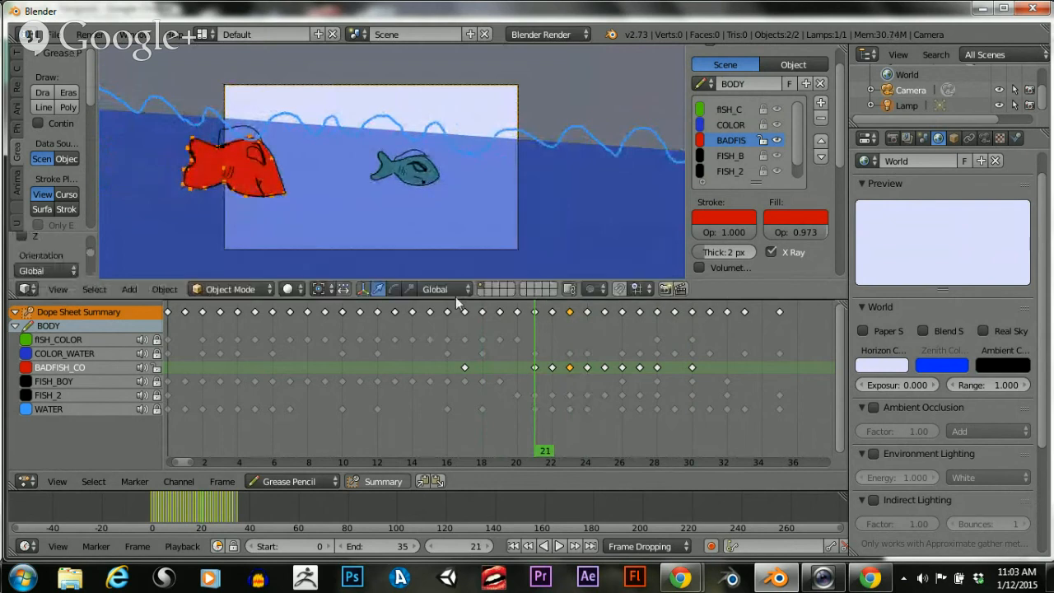
# At frame 20, select the whole red fill and move it onto the big fish's drawing outside the camera frame
pyautogui.click(513, 391)
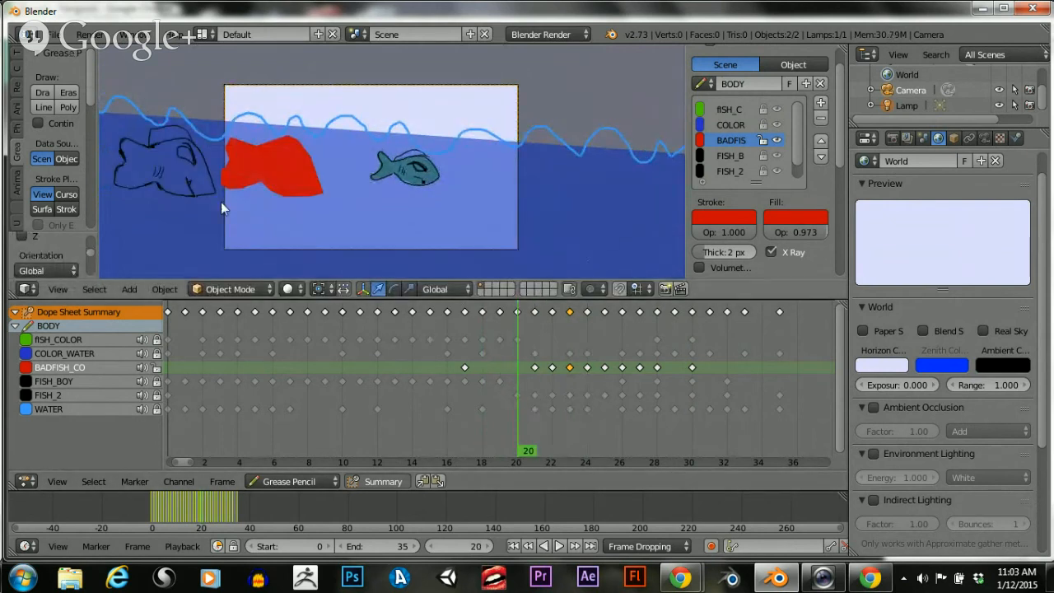
pyautogui.press('a')
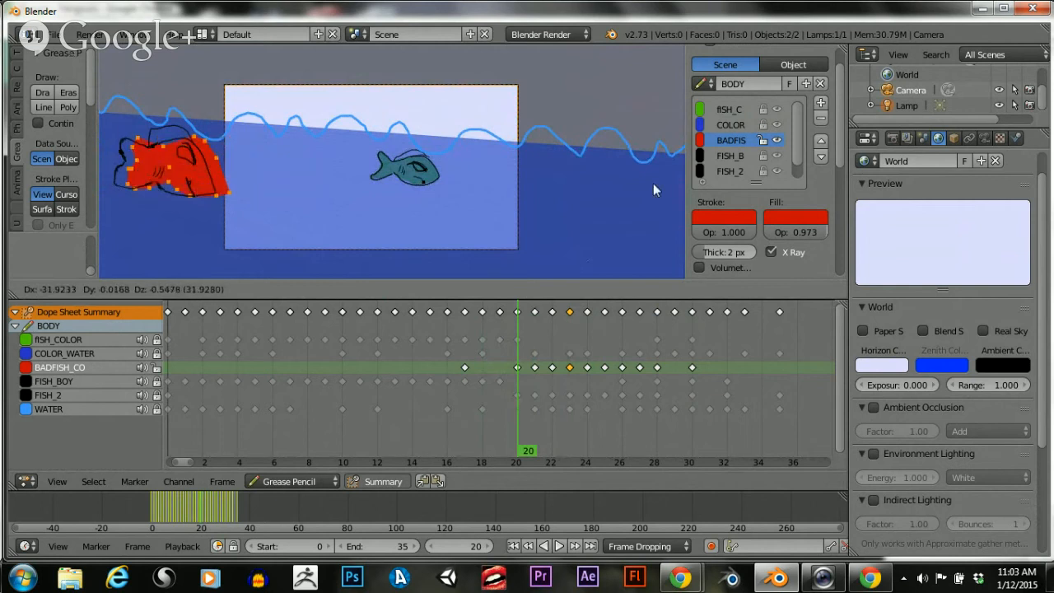
pyautogui.click(633, 182)
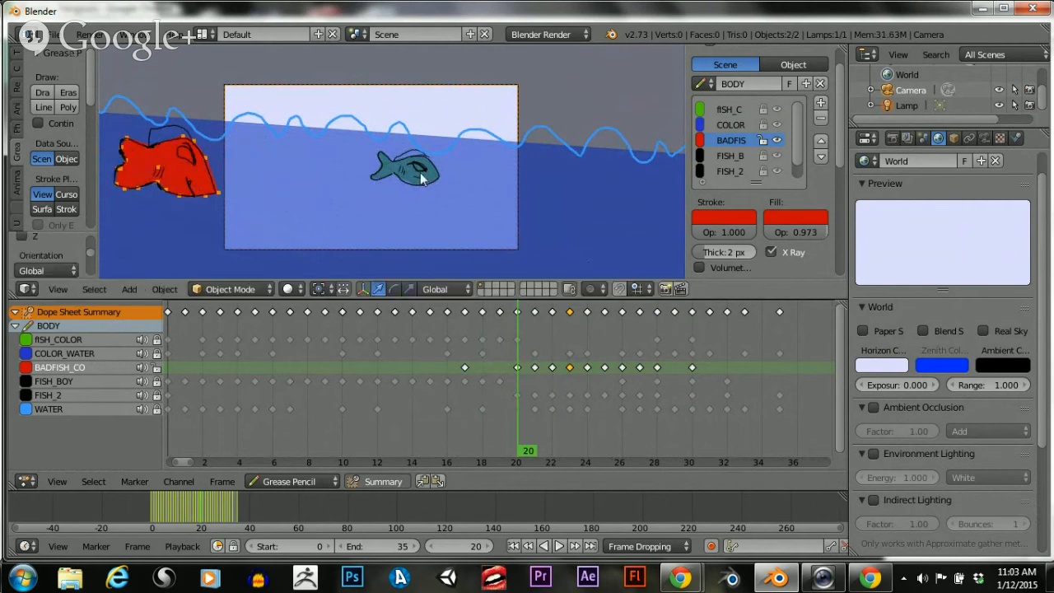
pyautogui.press('g')
pyautogui.click(171, 170)
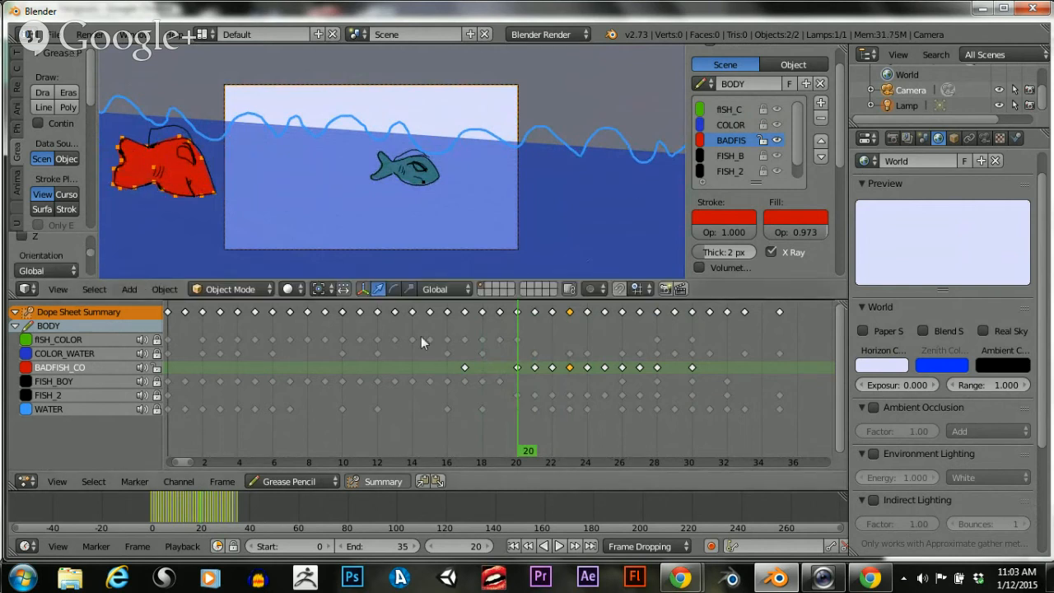
# Move the red fill at frame 17 onto the big fish's line drawing outside the camera frame
pyautogui.moveTo(493, 389); pyautogui.dragTo(455, 395)
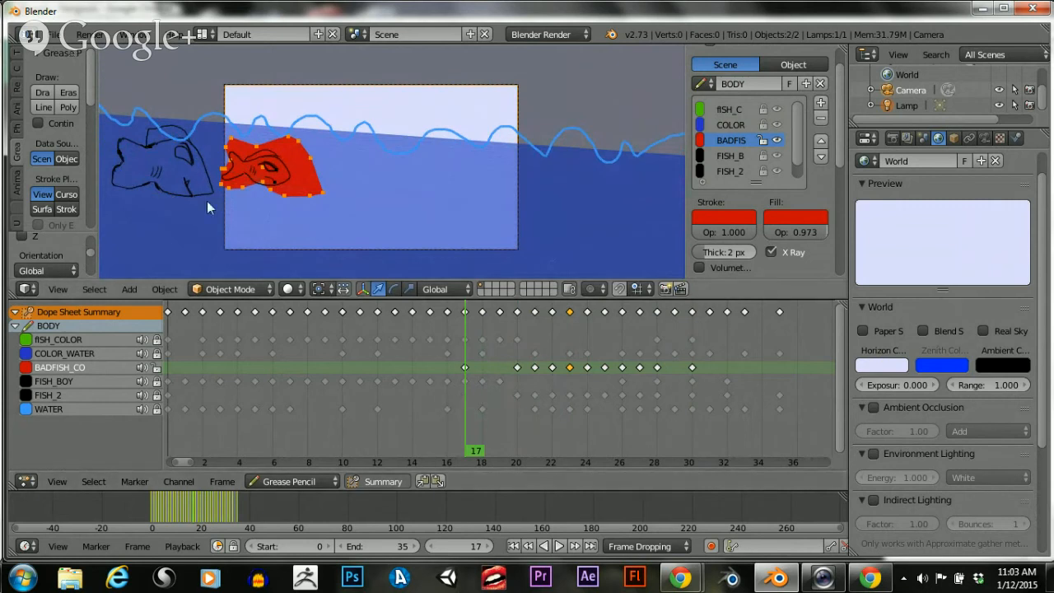
pyautogui.press('g')
pyautogui.click(611, 195)
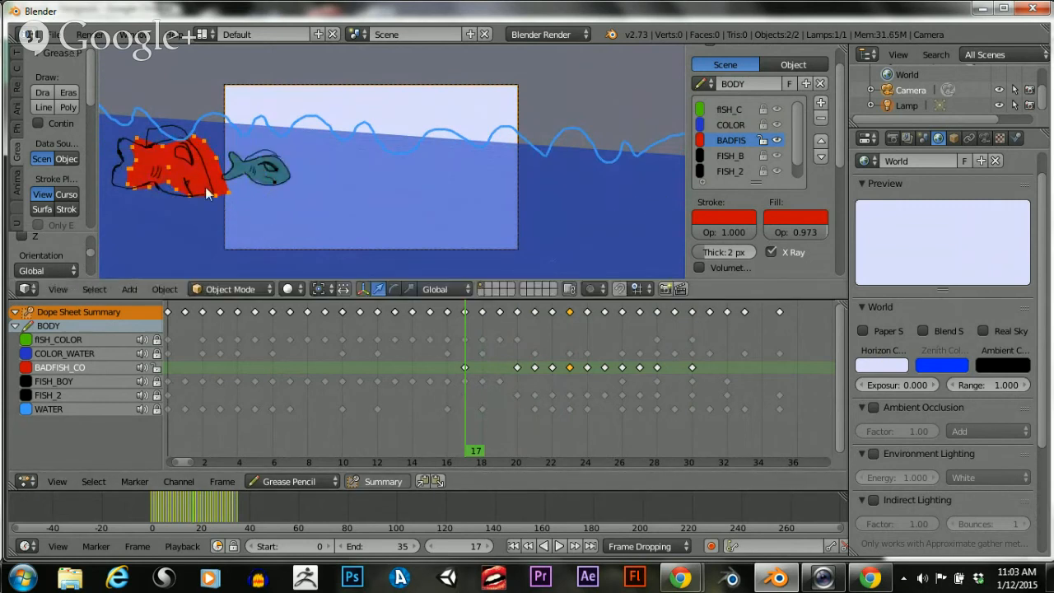
pyautogui.press('g')
pyautogui.click(159, 187)
# Return to frame 0, run an OpenGL animation render to check the fills, and close the render view
pyautogui.moveTo(447, 392); pyautogui.dragTo(168, 383)
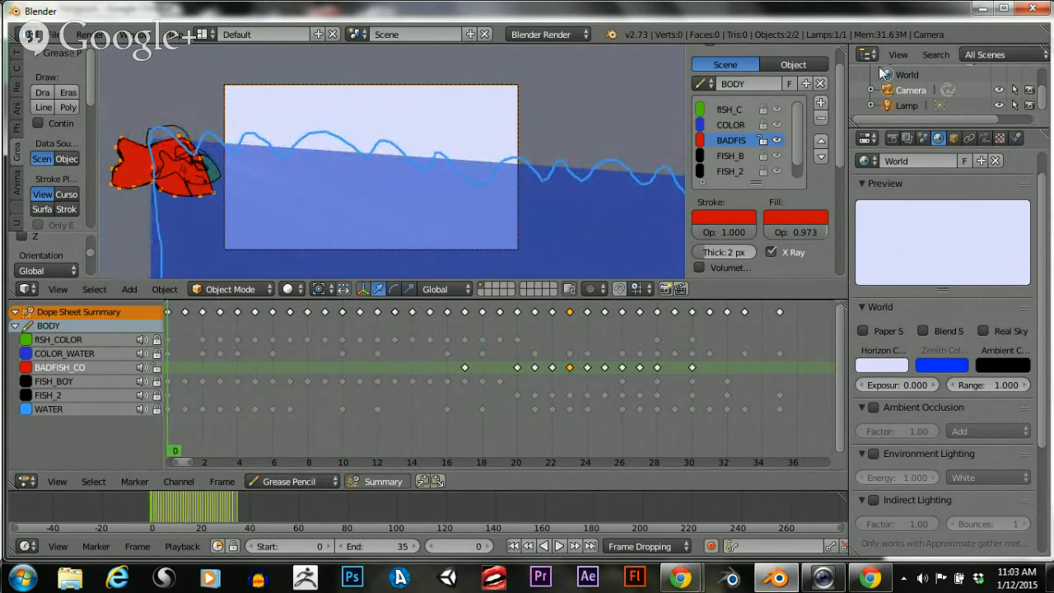
pyautogui.scroll(-3, 517, 163)
pyautogui.scroll(3, 519, 165)
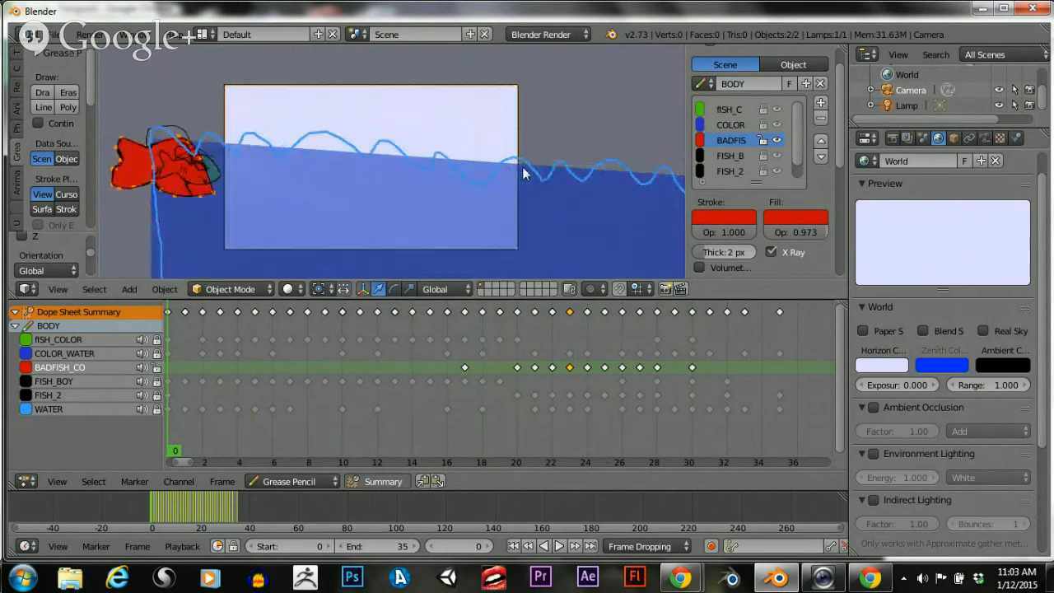
pyautogui.click(682, 290)
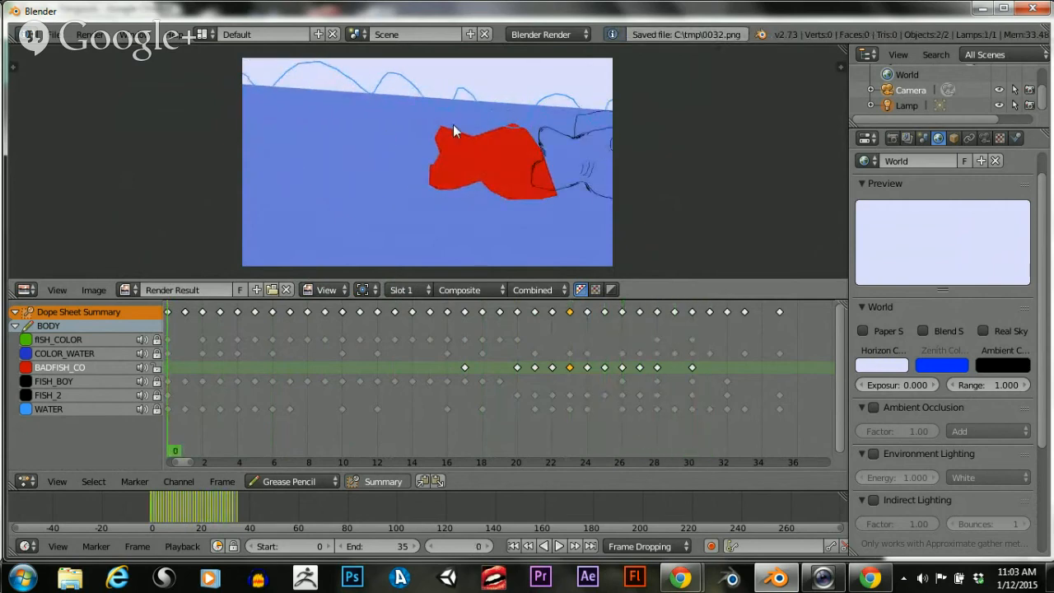
pyautogui.press('Escape')
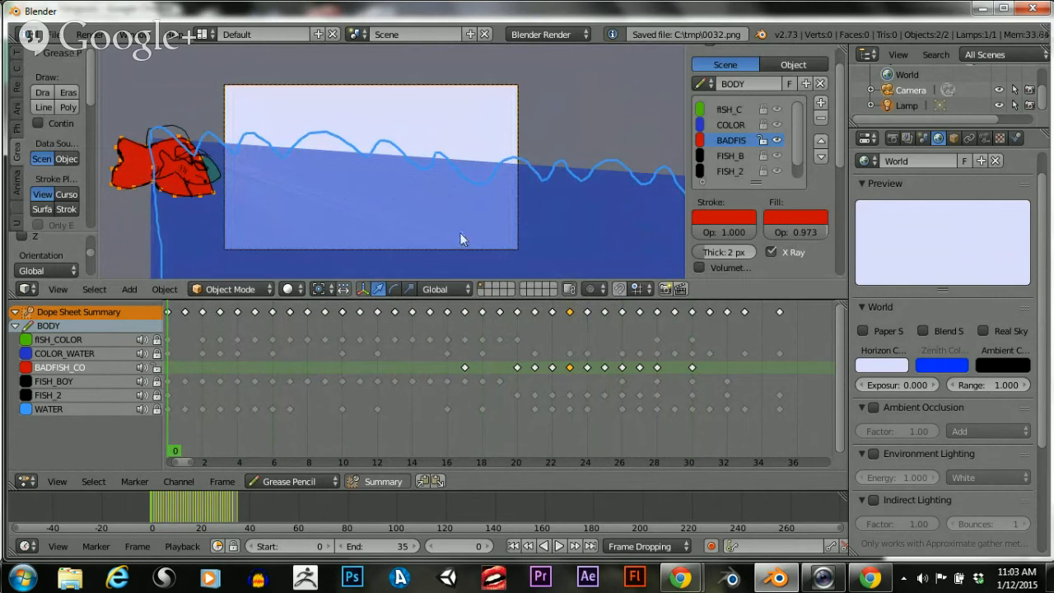
# Move the red fill at frame 26 onto the open-mouthed big fish's line drawing
pyautogui.moveTo(163, 404)
pyautogui.mouseDown()
pyautogui.moveTo(536, 398)
pyautogui.moveTo(635, 412)
pyautogui.moveTo(597, 412)
pyautogui.moveTo(616, 413)
pyautogui.mouseUp()
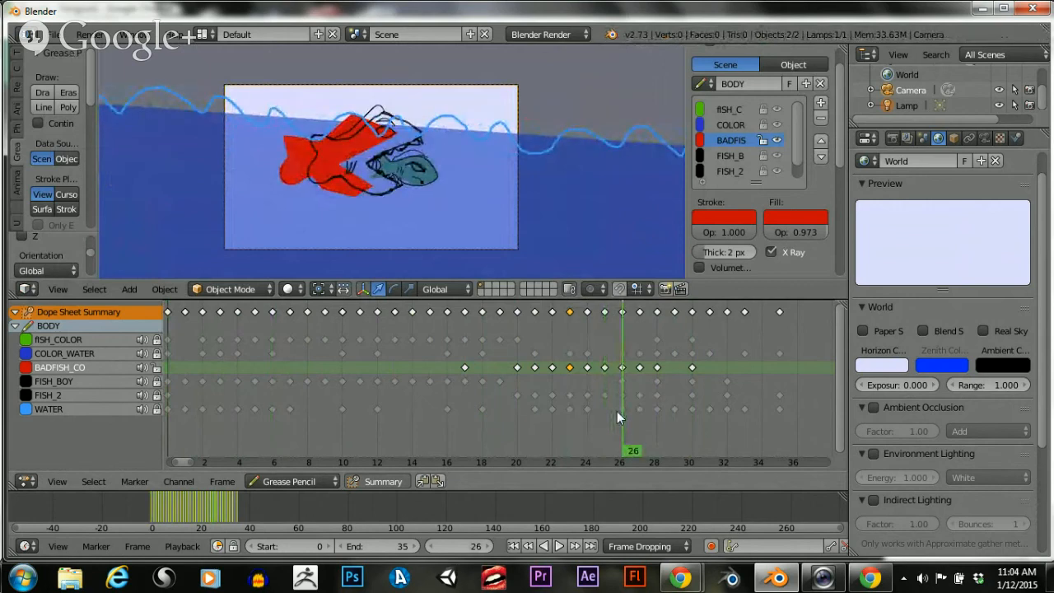
pyautogui.scroll(3, 350, 186)
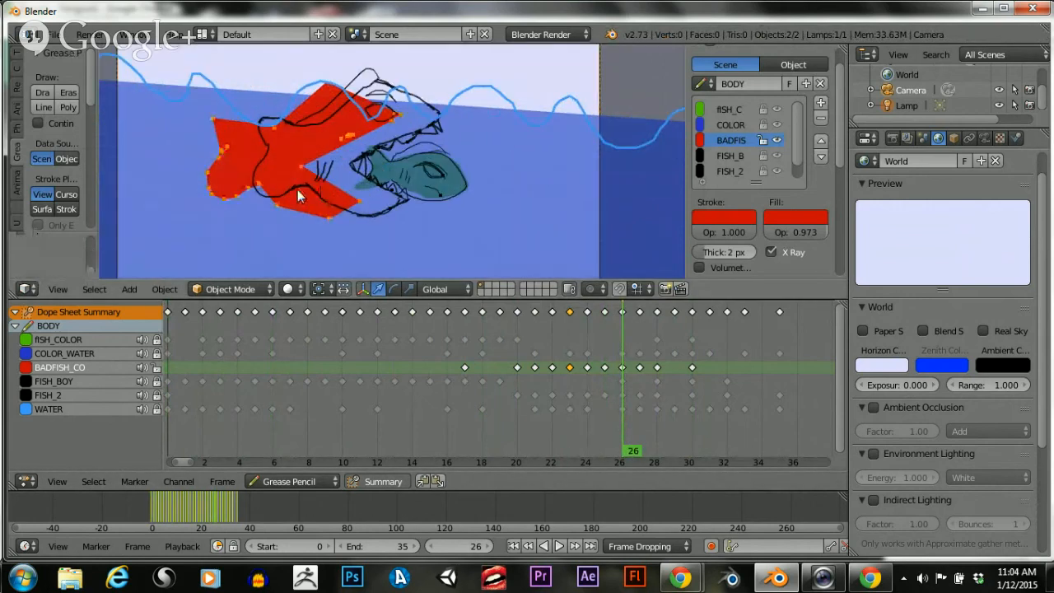
pyautogui.press('g')
pyautogui.click(346, 190)
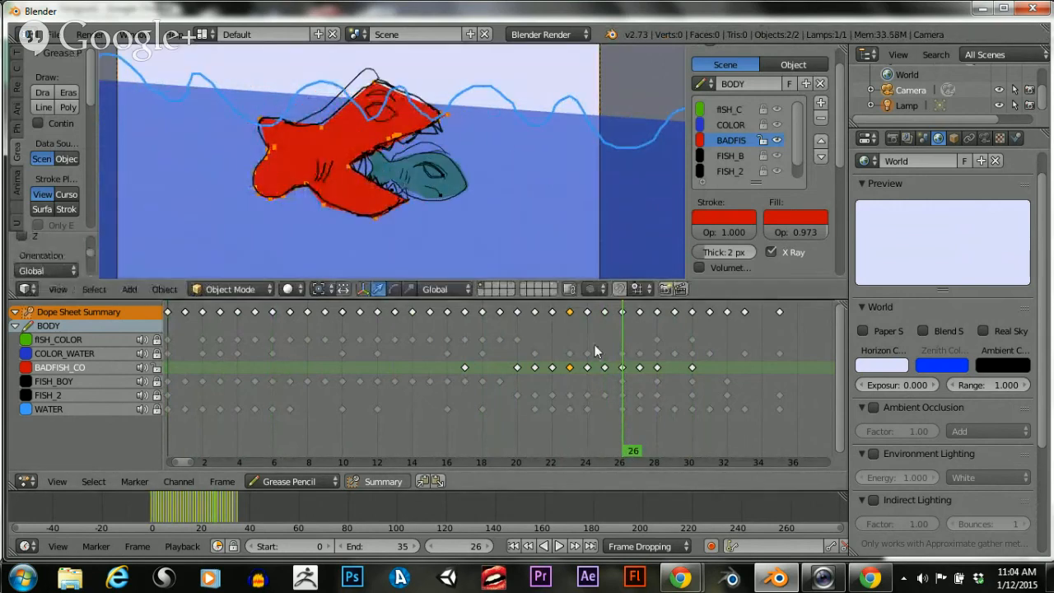
# Compare frames 26 and 27 and delete the BADFISH_CO keyframe at frame 27
pyautogui.press('Right')
pyautogui.press('Left')
pyautogui.press('Right')
pyautogui.moveTo(640, 395); pyautogui.dragTo(622, 397)
pyautogui.click(636, 379)
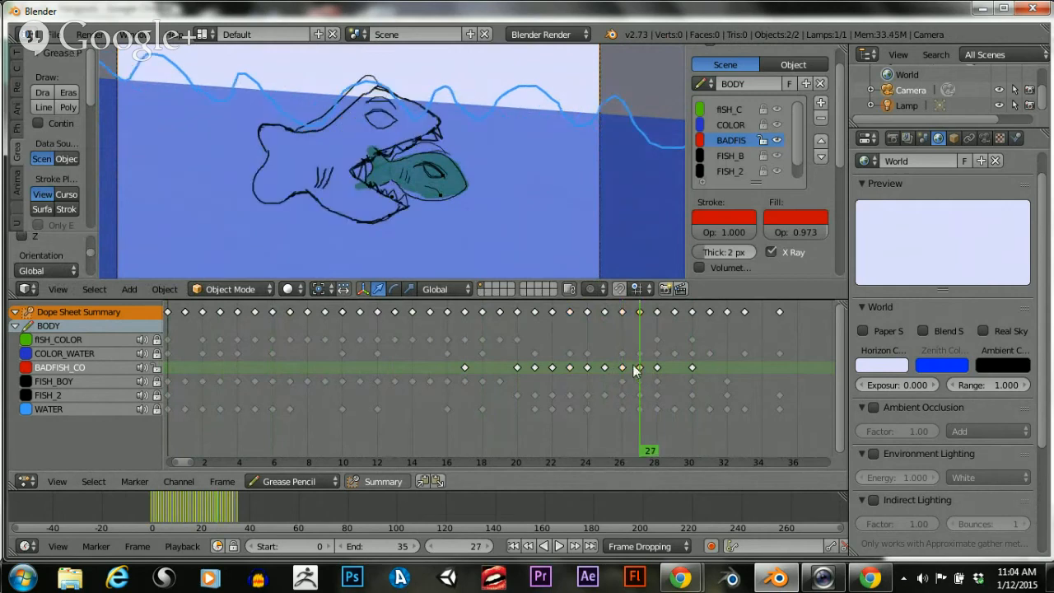
pyautogui.press('x')
pyautogui.press('Escape')
pyautogui.hotkey('ctrl', 'z')
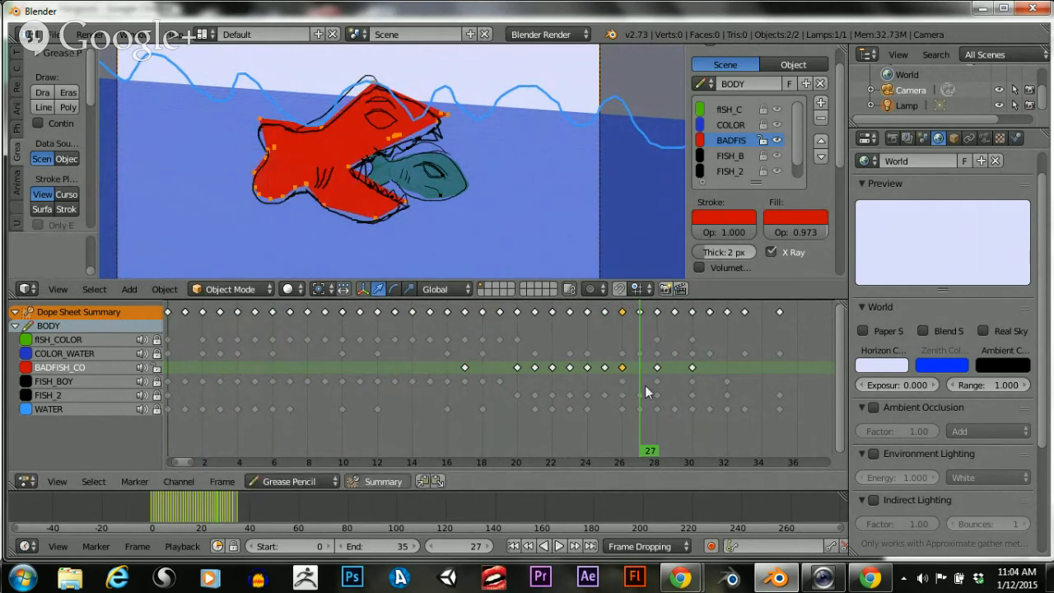
# Deselect the frame 26 keyframe and nudge the red fill at frame 27 to key it on the big fish's drawing
pyautogui.press('g')
pyautogui.click(622, 372)
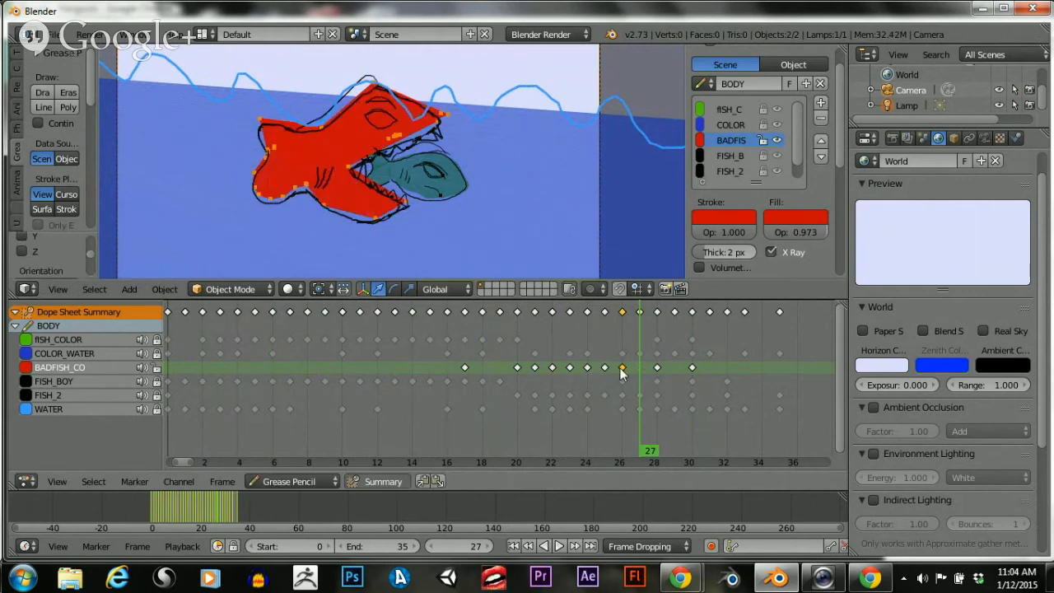
pyautogui.press('g')
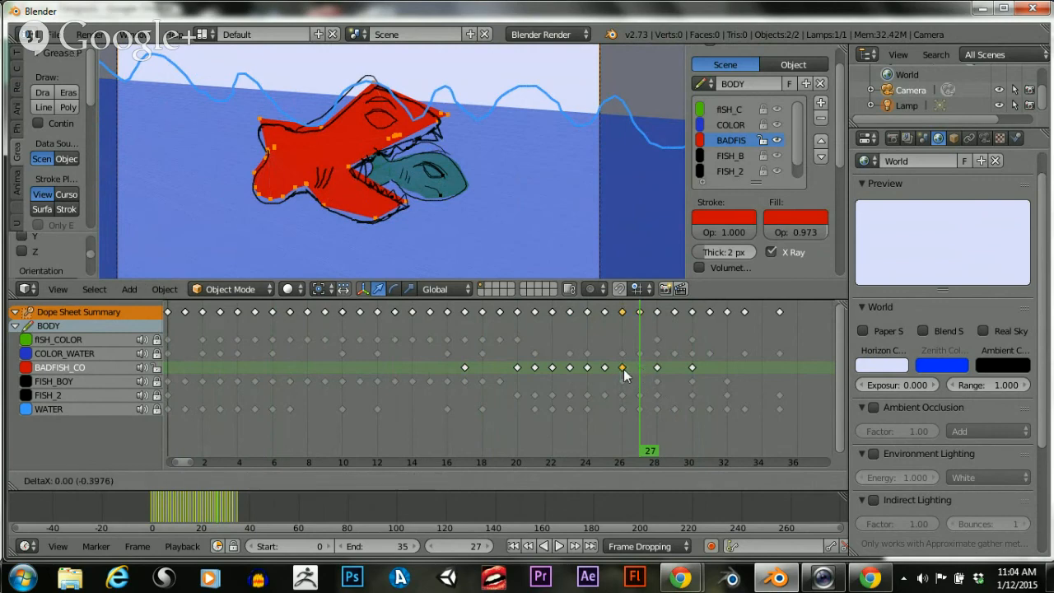
pyautogui.click(624, 369)
pyautogui.press('a')
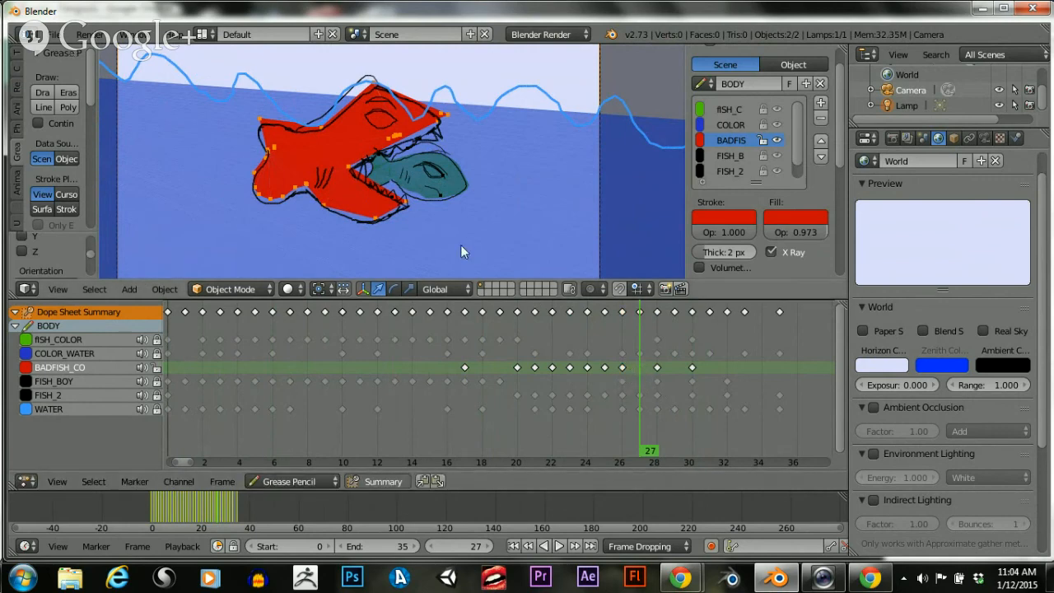
pyautogui.press('g')
pyautogui.click(394, 201)
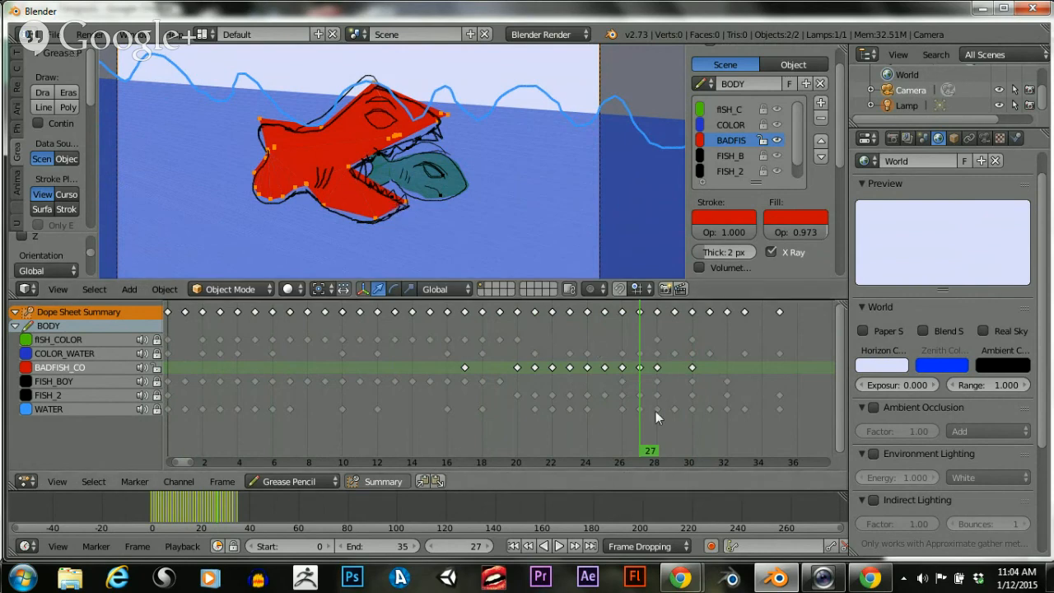
# Align the red fill at frame 27 with the big fish's line drawing and pull its upper jaw tip inside the outline
pyautogui.moveTo(642, 404)
pyautogui.mouseDown()
pyautogui.moveTo(622, 397)
pyautogui.moveTo(640, 399)
pyautogui.mouseUp()
pyautogui.press('g')
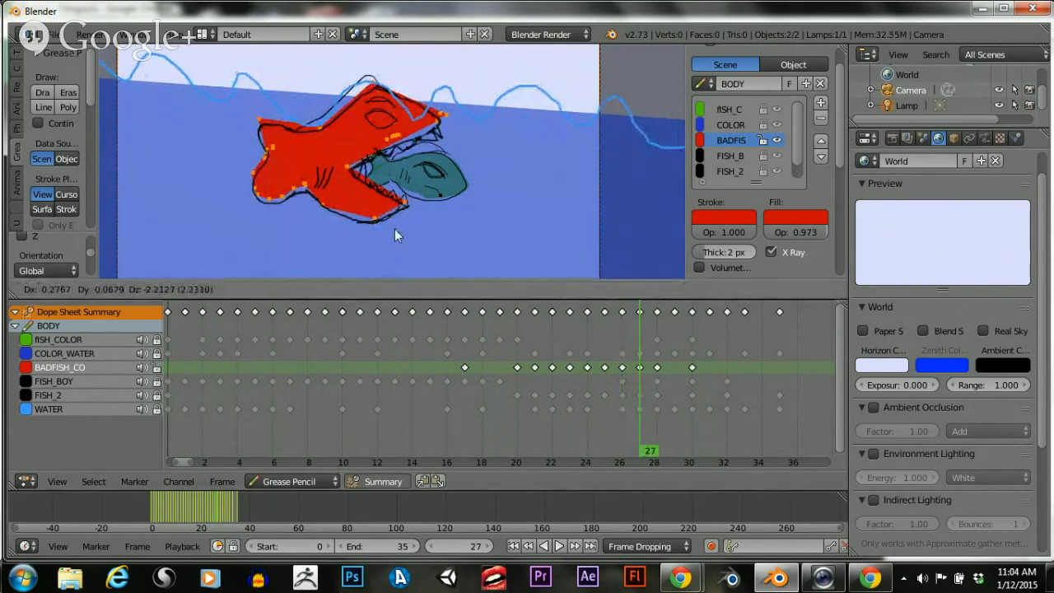
pyautogui.click(398, 226)
pyautogui.press('g')
pyautogui.press('y')
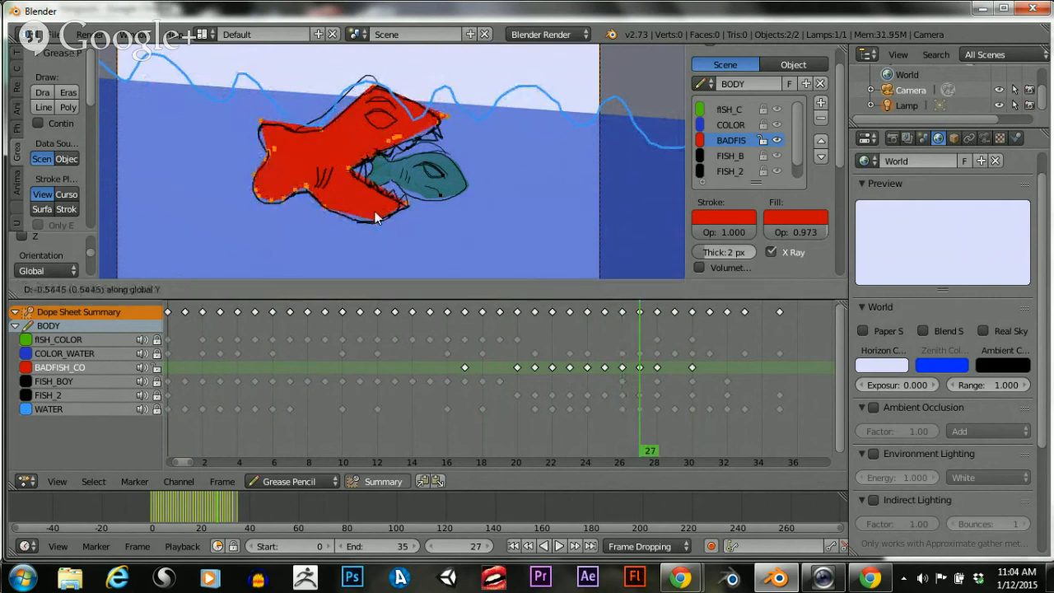
pyautogui.click(375, 214)
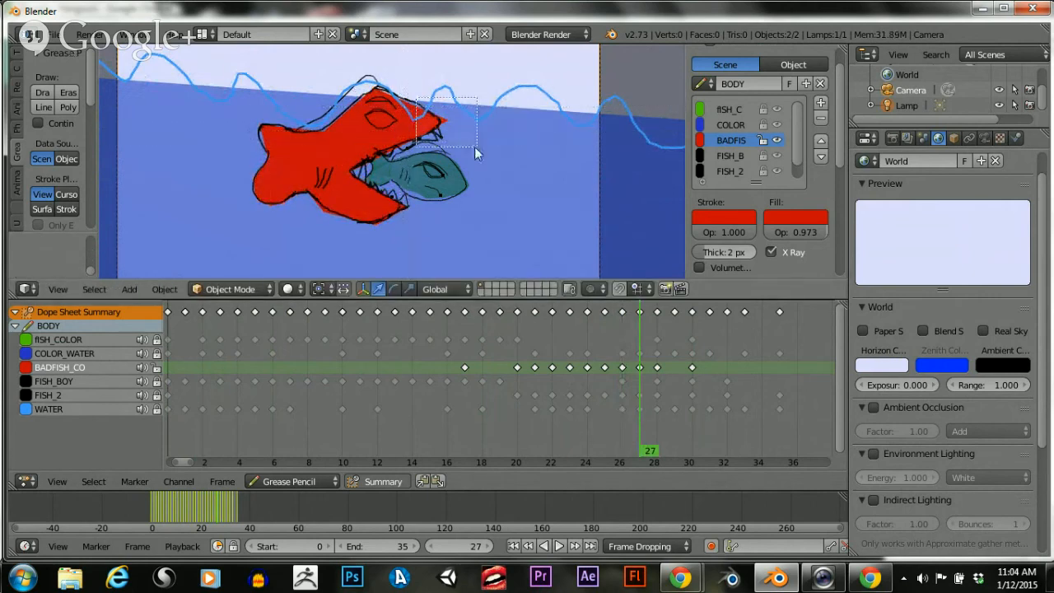
pyautogui.press('g')
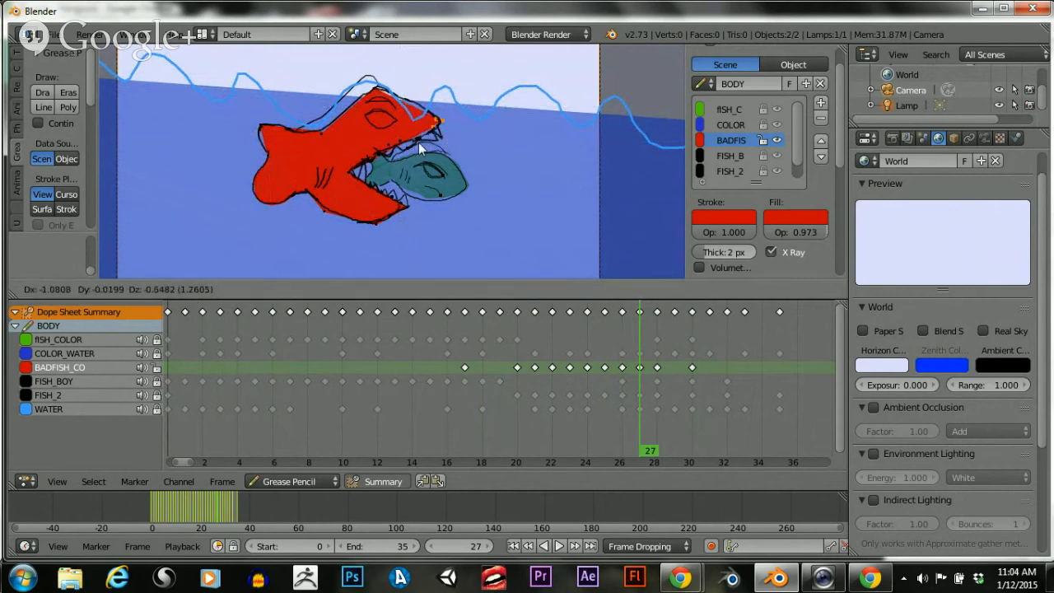
pyautogui.click(421, 143)
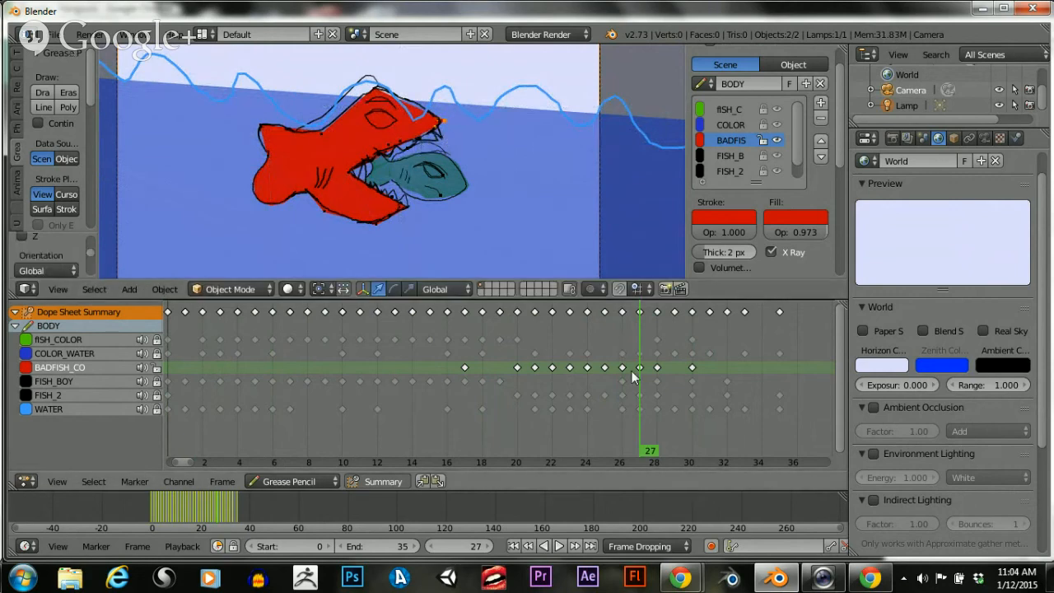
# Select the whole red fill at frame 32 and move it onto the closed-mouth big fish's line drawing
pyautogui.moveTo(639, 389)
pyautogui.mouseDown()
pyautogui.moveTo(548, 384)
pyautogui.moveTo(742, 383)
pyautogui.moveTo(707, 405)
pyautogui.moveTo(720, 403)
pyautogui.mouseUp()
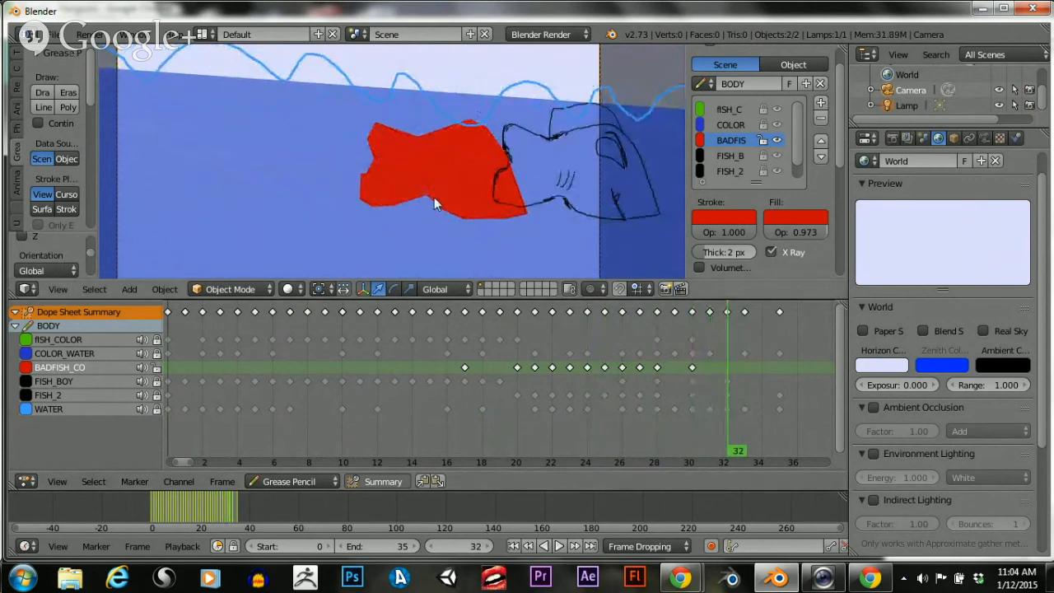
pyautogui.press('a')
pyautogui.press('g')
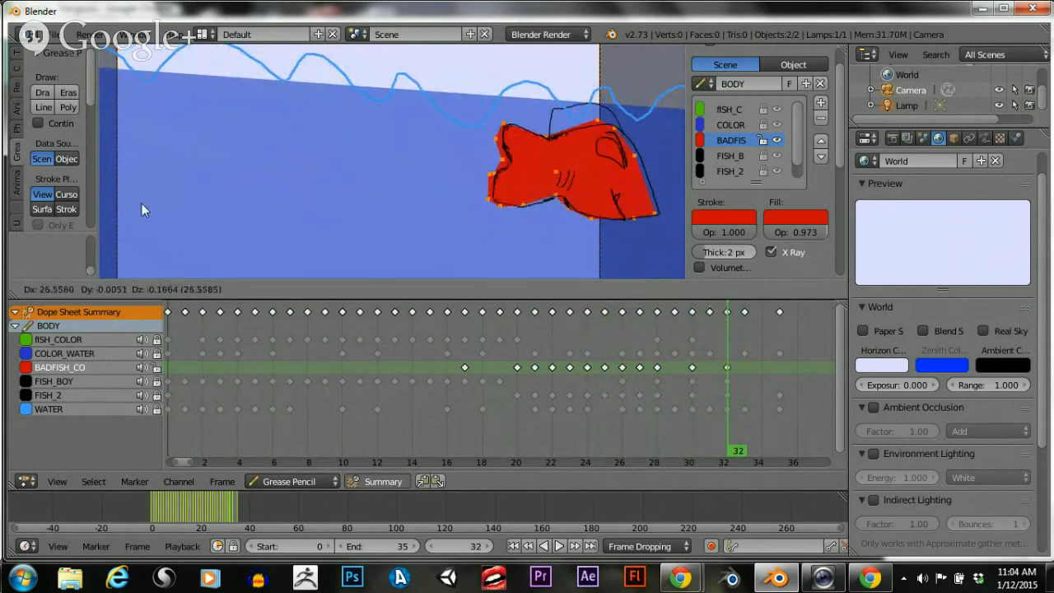
pyautogui.click(161, 212)
pyautogui.press('g')
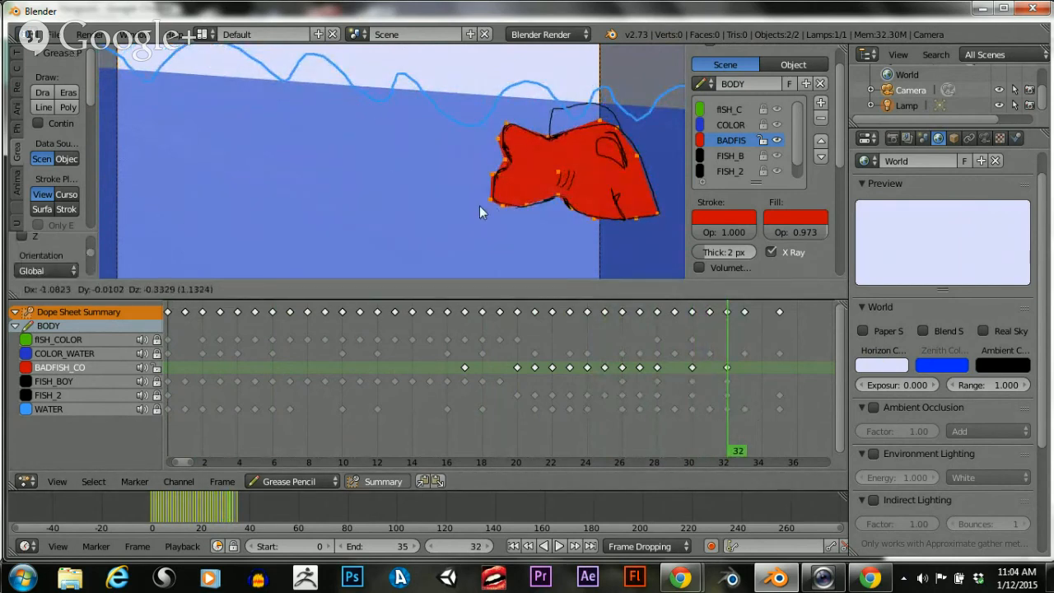
pyautogui.click(481, 205)
# Move the red fill at frame 35 onto the big fish's drawing outside the camera frame
pyautogui.moveTo(743, 401); pyautogui.dragTo(778, 396)
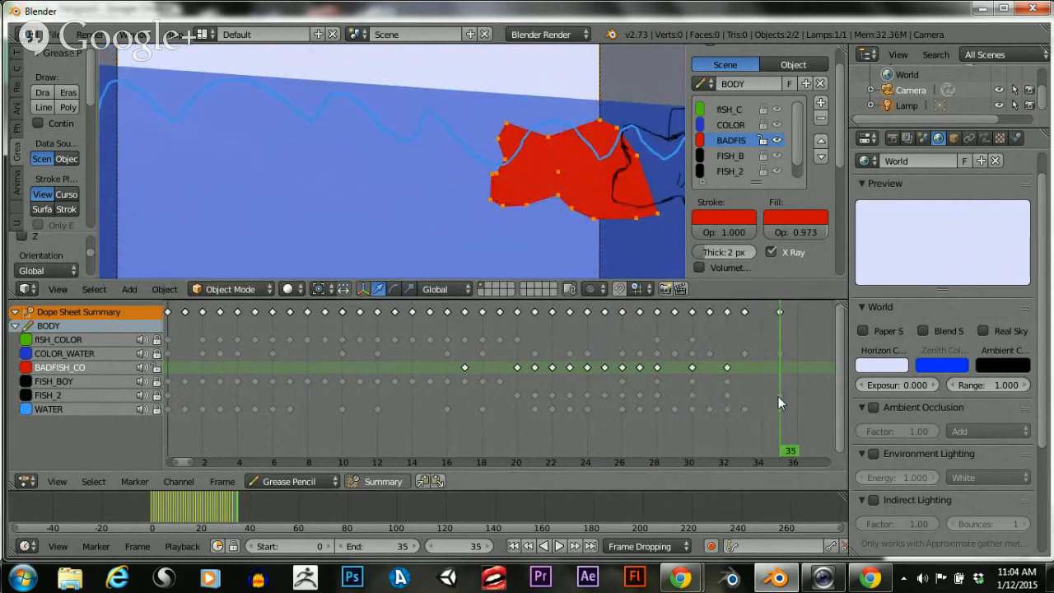
pyautogui.press('g')
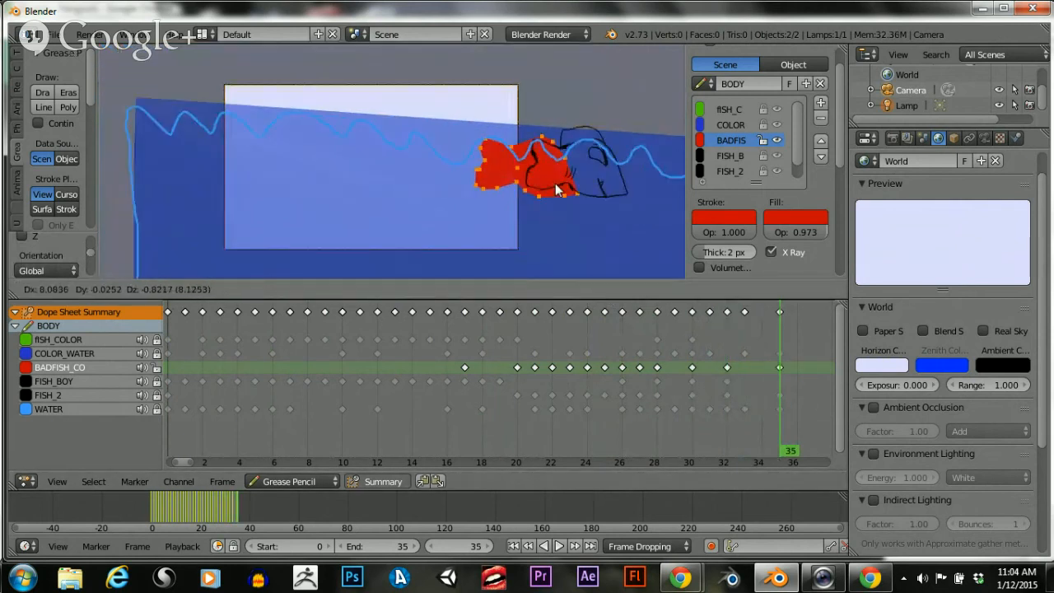
pyautogui.click(647, 184)
# Turn off stroke editing at frame 20 and run an OpenGL render of the animation
pyautogui.moveTo(776, 391)
pyautogui.mouseDown()
pyautogui.moveTo(252, 367)
pyautogui.moveTo(445, 371)
pyautogui.moveTo(761, 415)
pyautogui.moveTo(509, 383)
pyautogui.mouseUp()
pyautogui.scroll(-5, 73, 152)
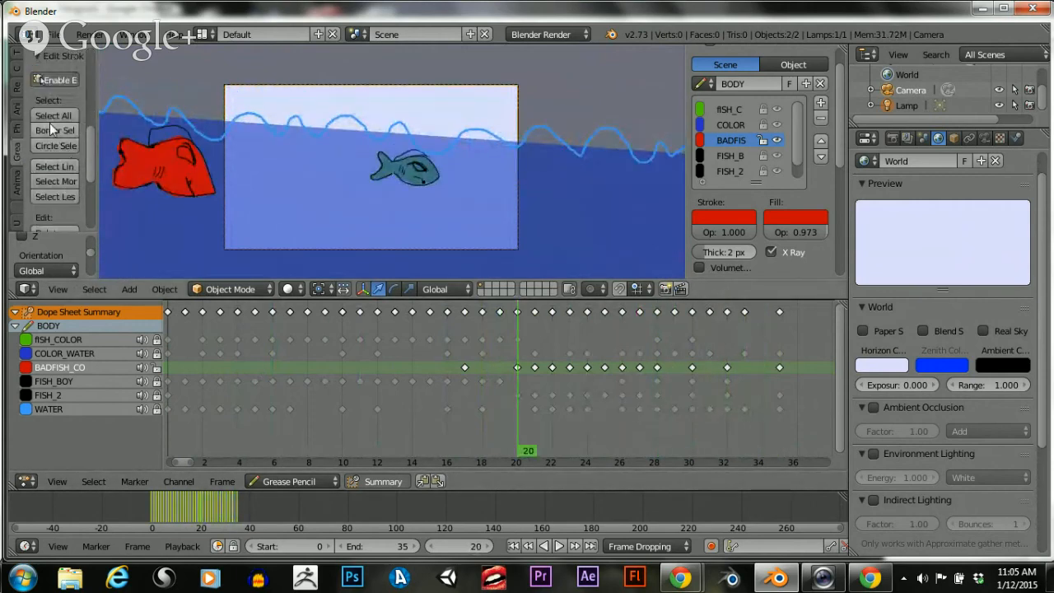
pyautogui.click(48, 82)
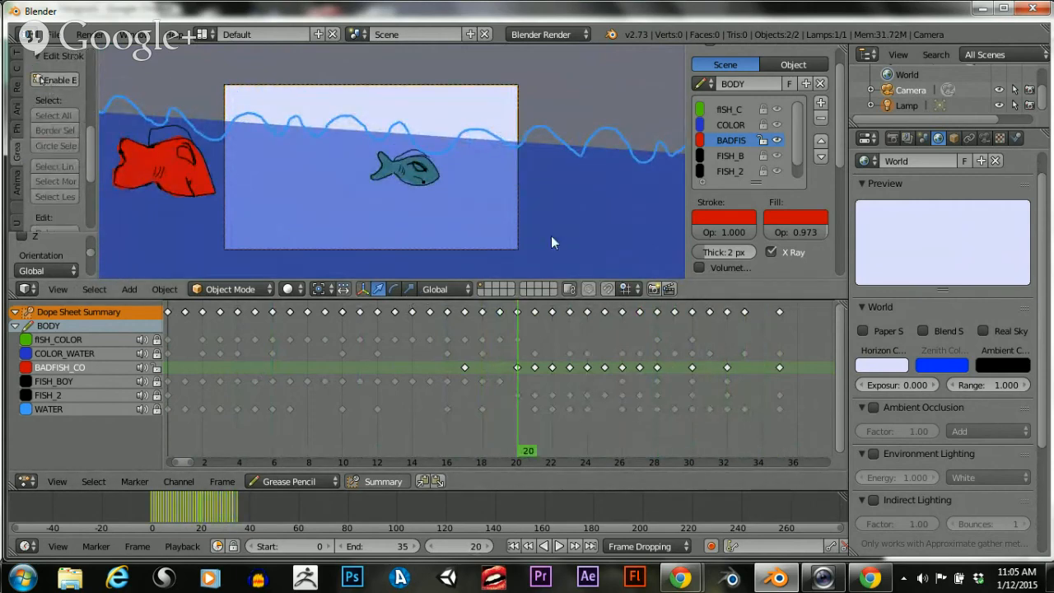
pyautogui.click(669, 287)
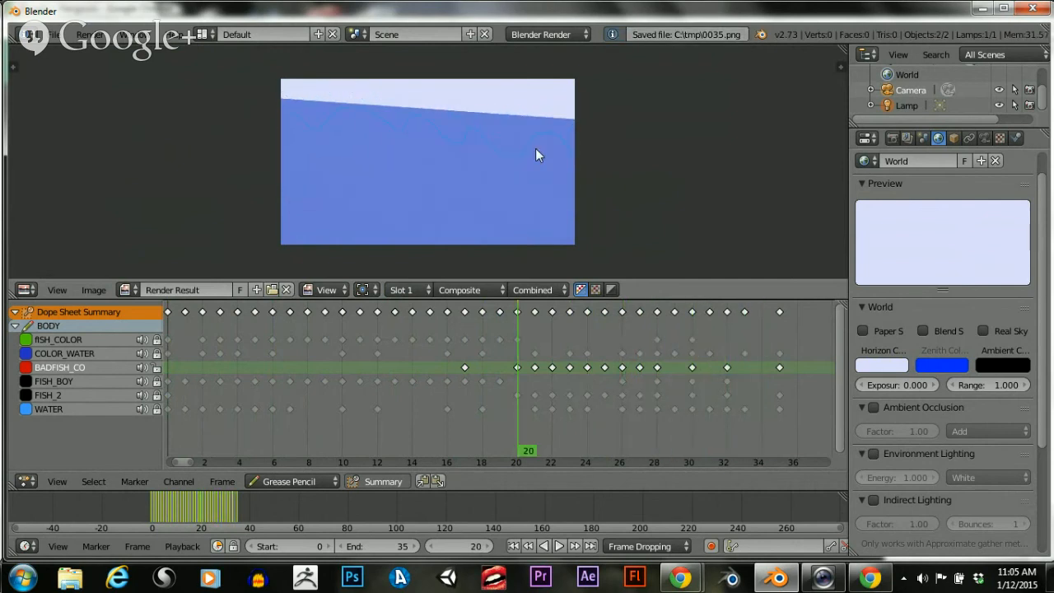
# Play back the rendered animation in the centre of the screen, and close the player and the render result
pyautogui.click(90, 35)
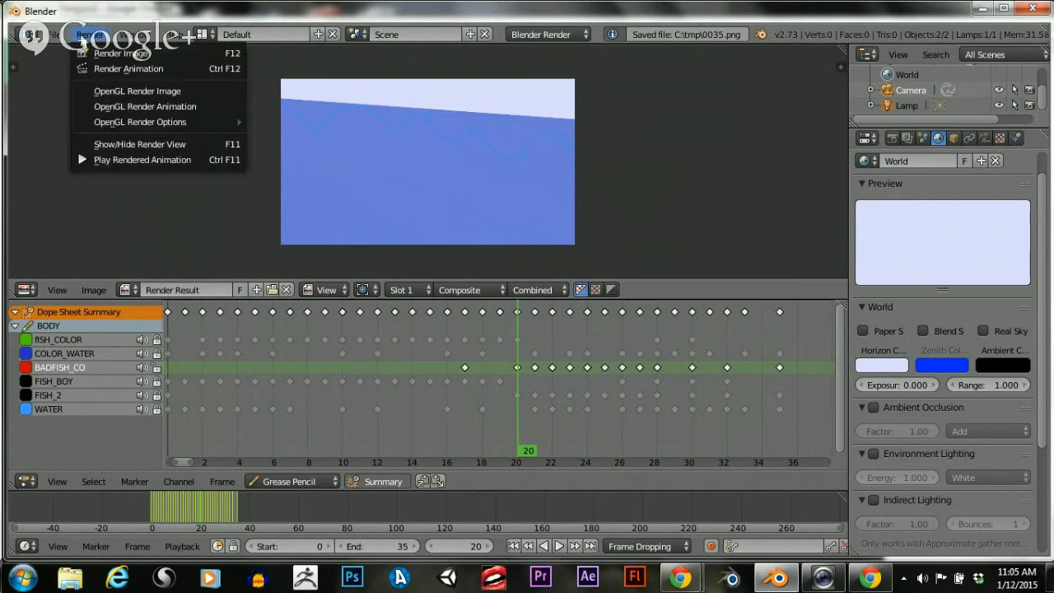
pyautogui.click(136, 158)
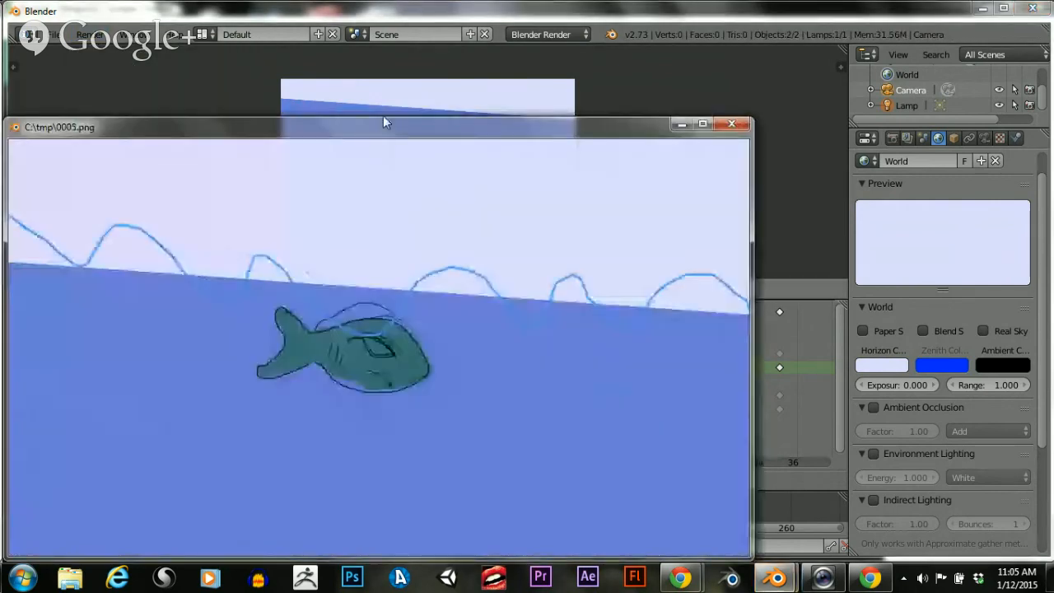
pyautogui.moveTo(384, 121); pyautogui.dragTo(506, 51)
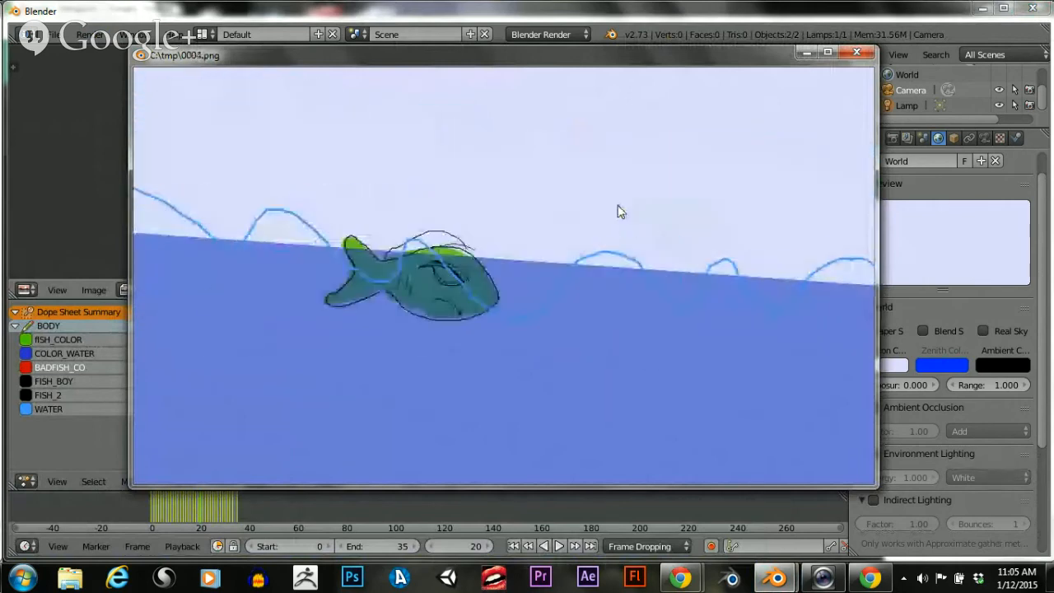
pyautogui.press('Escape')
pyautogui.scroll(4, 467, 179)
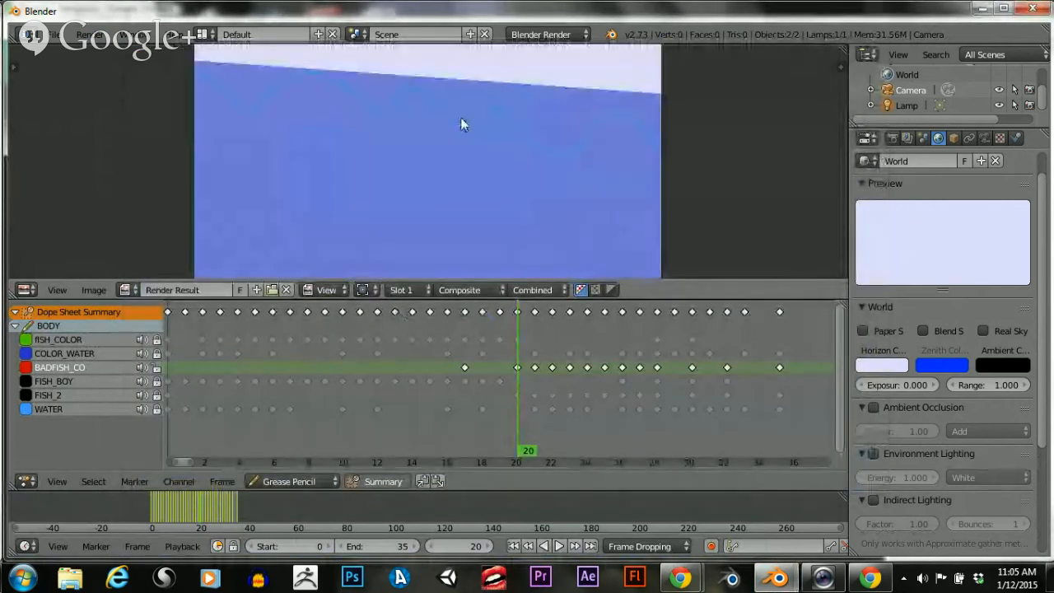
pyautogui.scroll(-5, 460, 117)
pyautogui.scroll(3, 444, 156)
pyautogui.press('Escape')
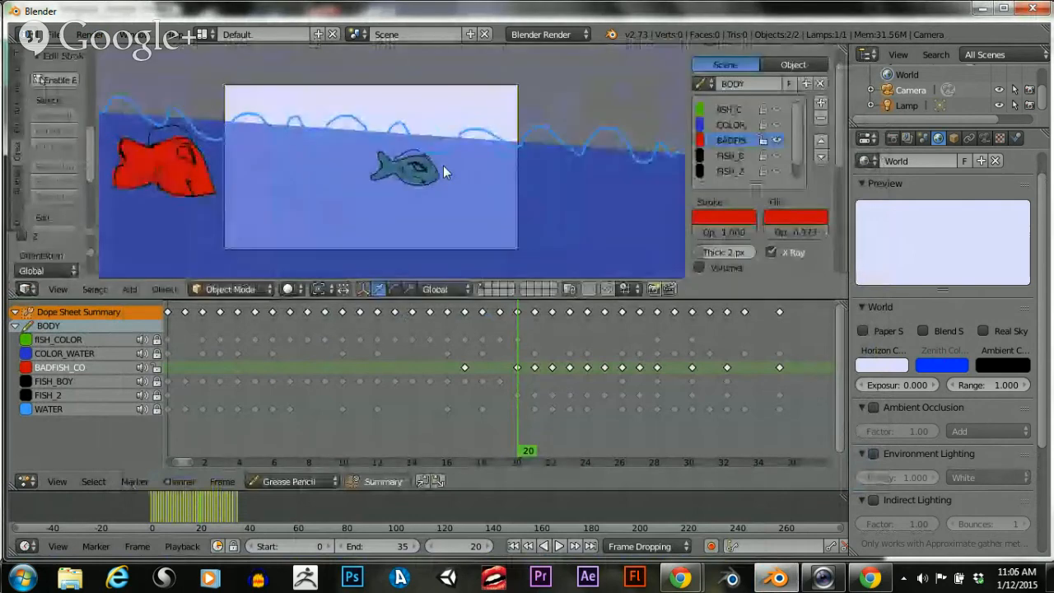
# Unlock the WATER layer of the BODY grease pencil data and delete it
pyautogui.scroll(-2, 443, 166)
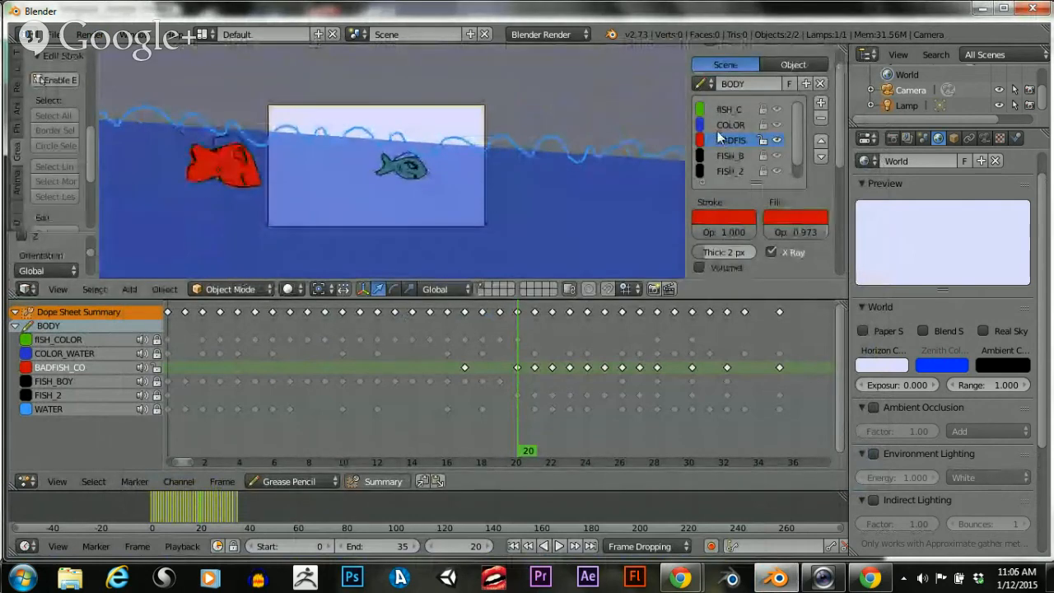
pyautogui.scroll(-1, 717, 146)
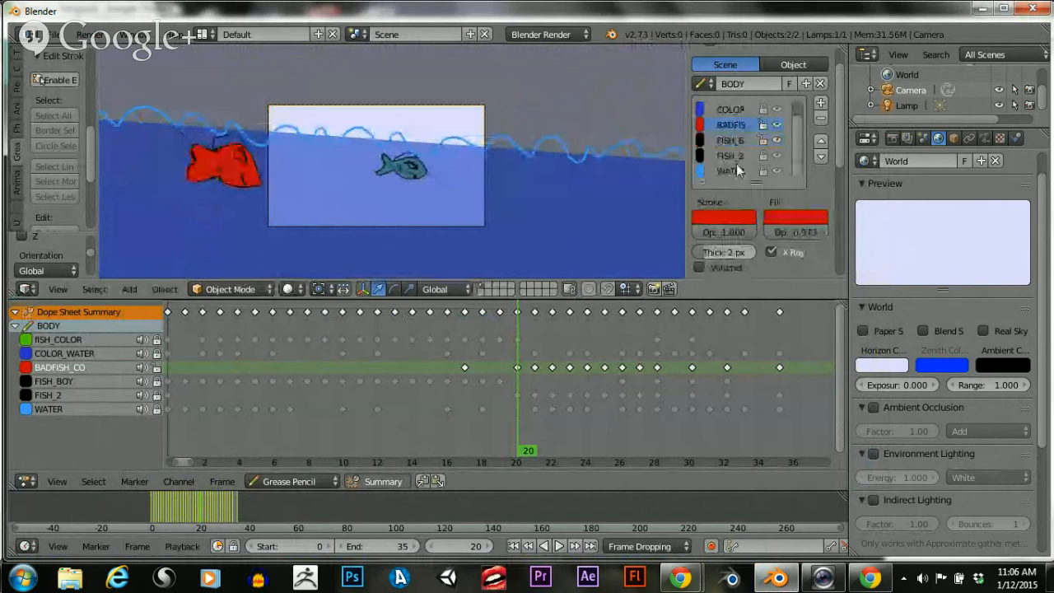
pyautogui.click(731, 171)
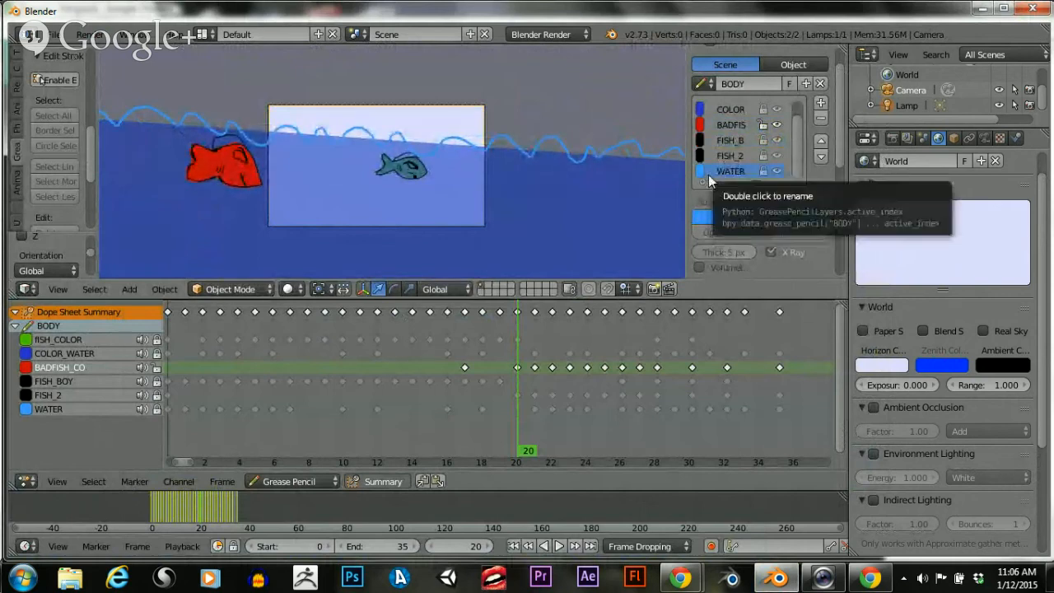
pyautogui.rightClick(721, 169)
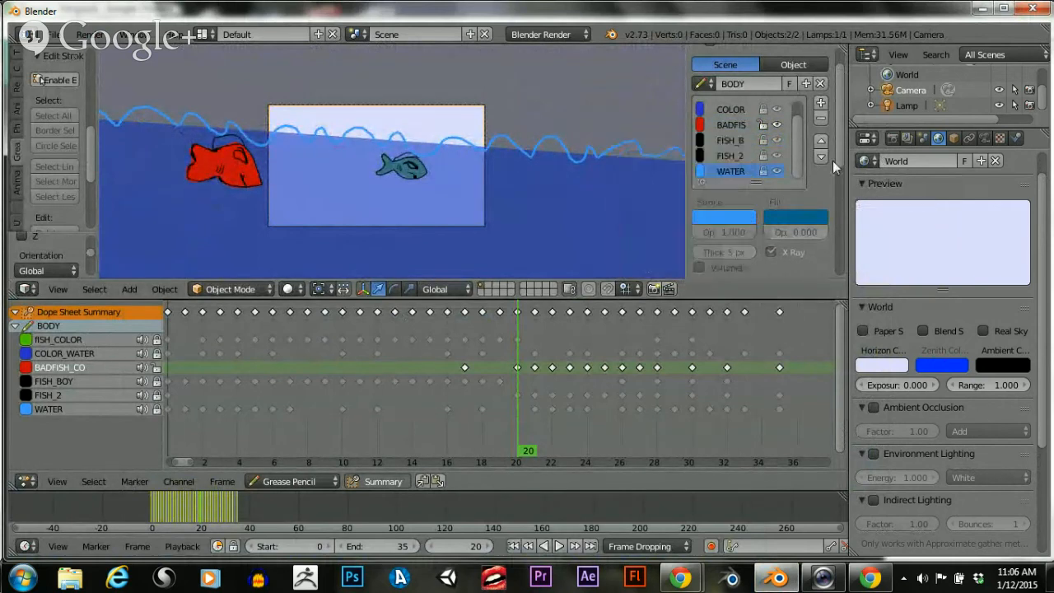
pyautogui.click(822, 121)
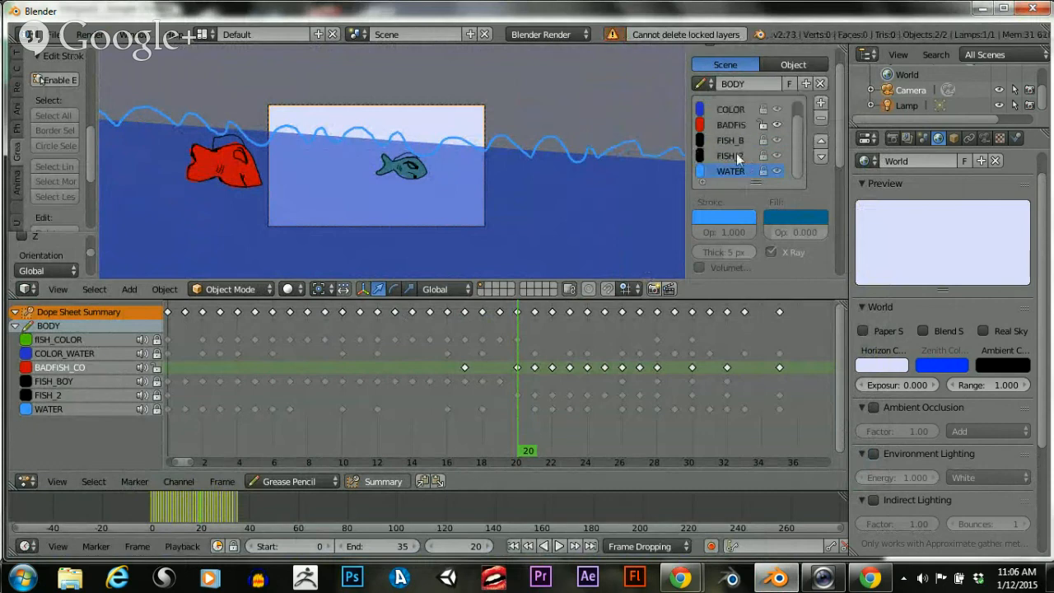
pyautogui.click(762, 171)
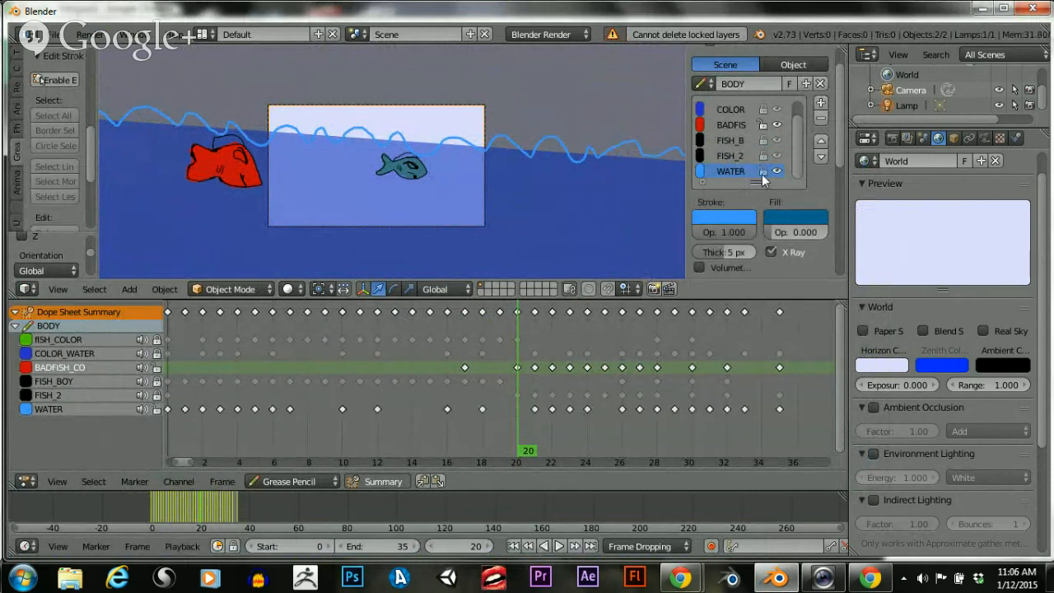
pyautogui.click(821, 119)
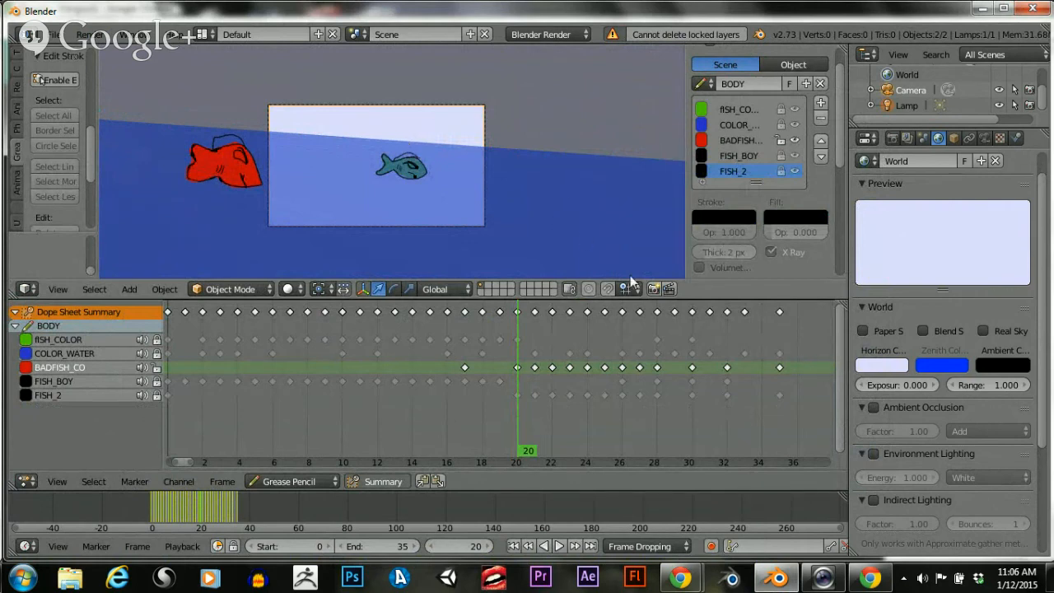
# Render the animation again with OpenGL, play back the rendered frames, and close the player
pyautogui.click(667, 290)
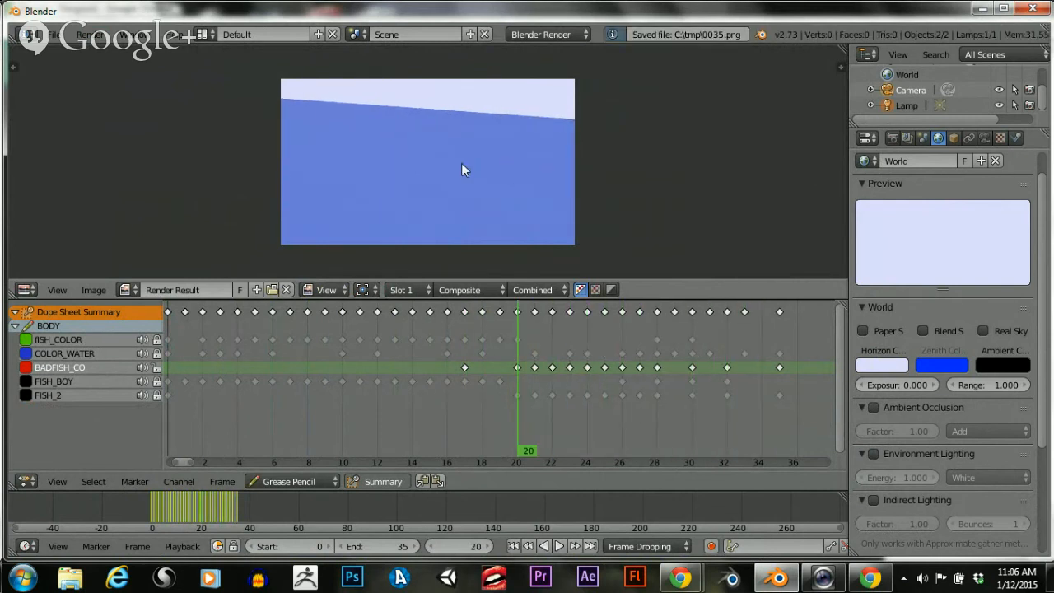
pyautogui.click(92, 35)
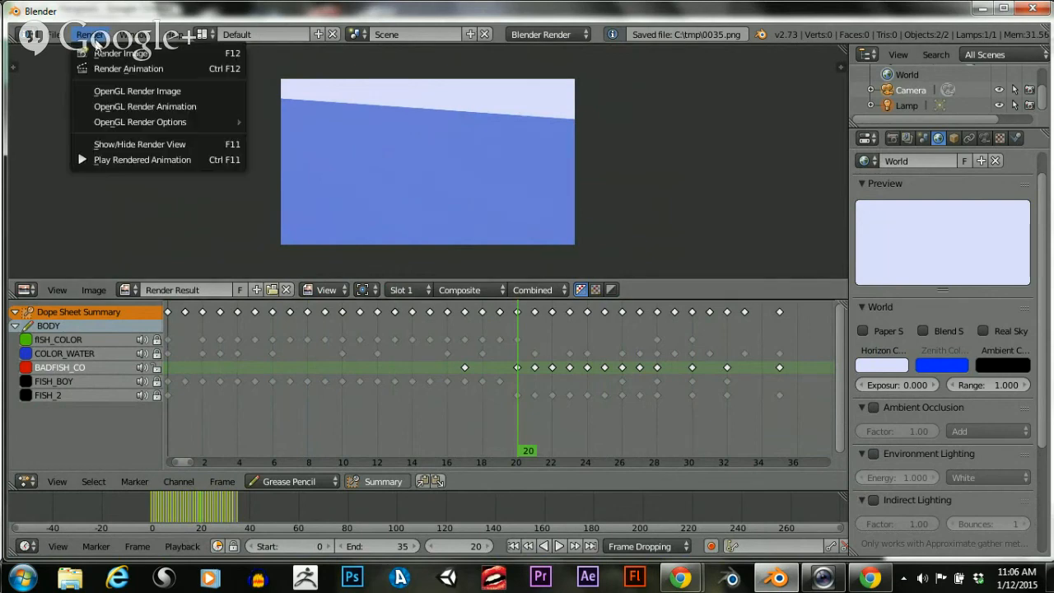
pyautogui.click(108, 161)
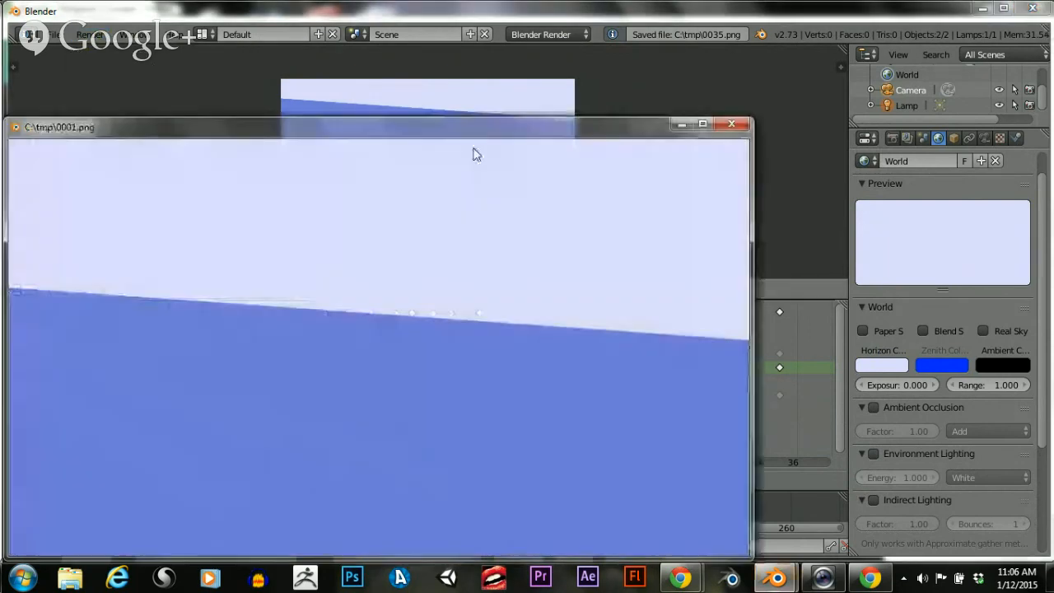
pyautogui.moveTo(483, 131); pyautogui.dragTo(549, 80)
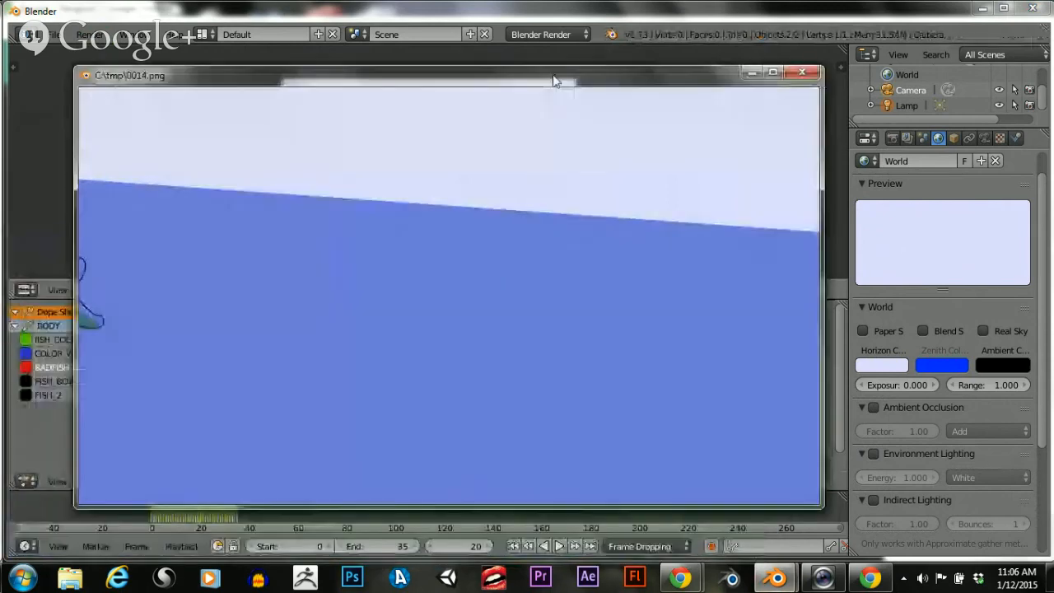
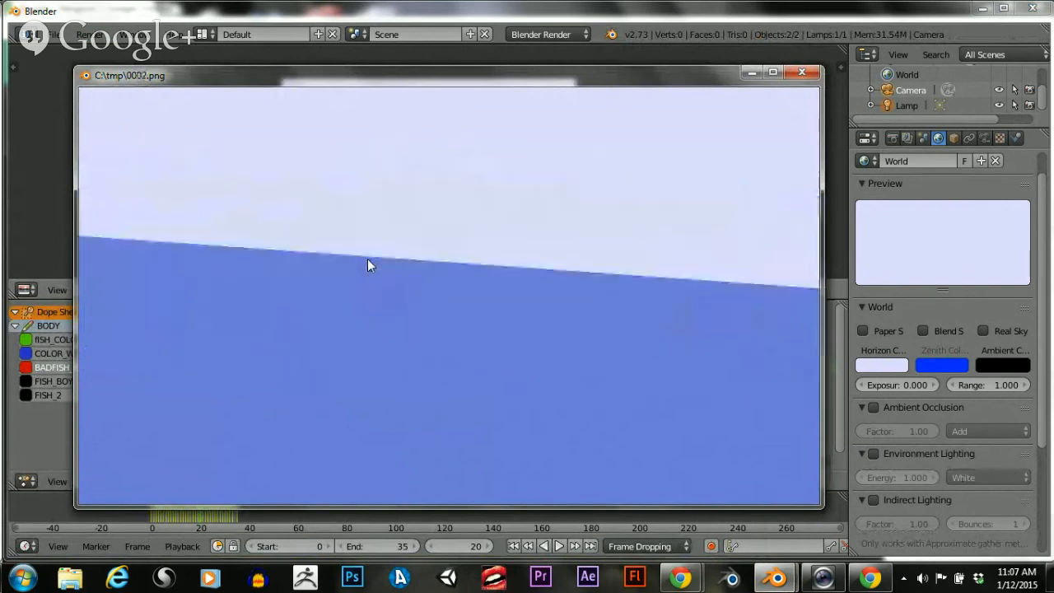
pyautogui.press('Escape')
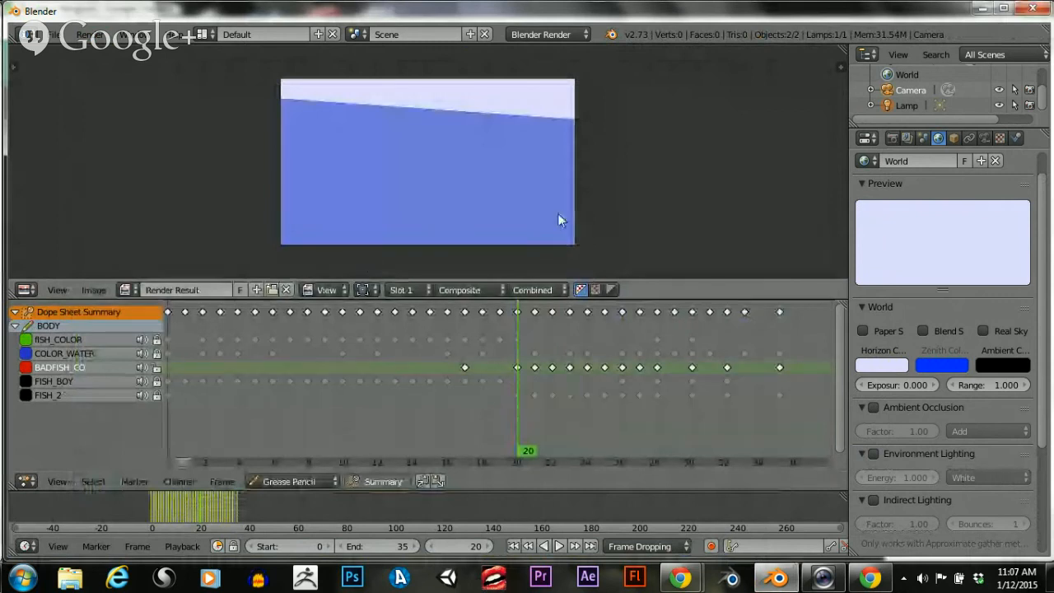
pyautogui.scroll(-2, 481, 189)
pyautogui.scroll(4, 481, 189)
pyautogui.scroll(-2, 481, 188)
pyautogui.scroll(1, 481, 187)
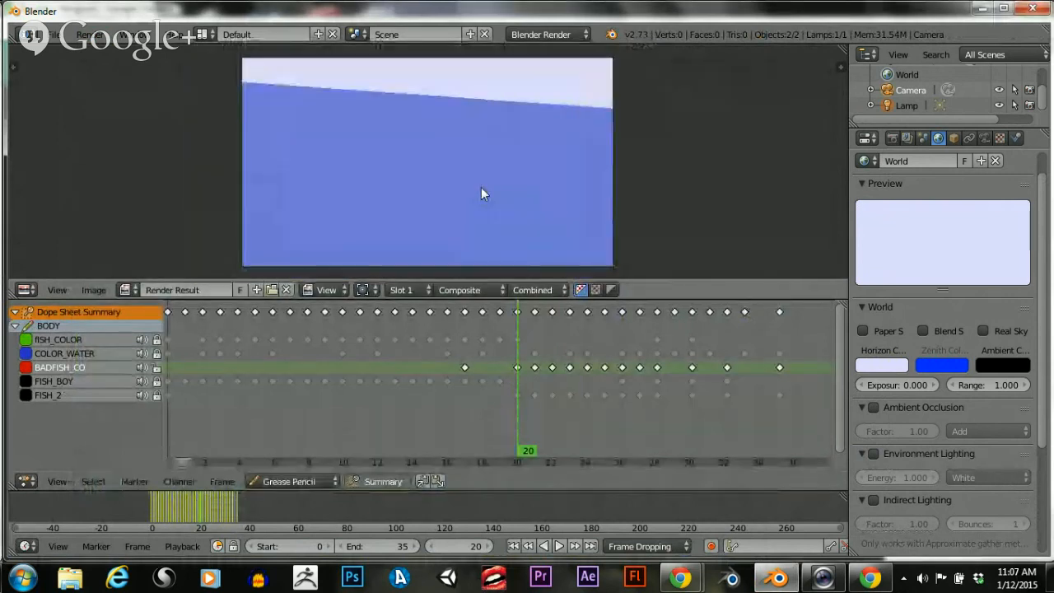
pyautogui.scroll(-1, 481, 187)
pyautogui.scroll(1, 473, 179)
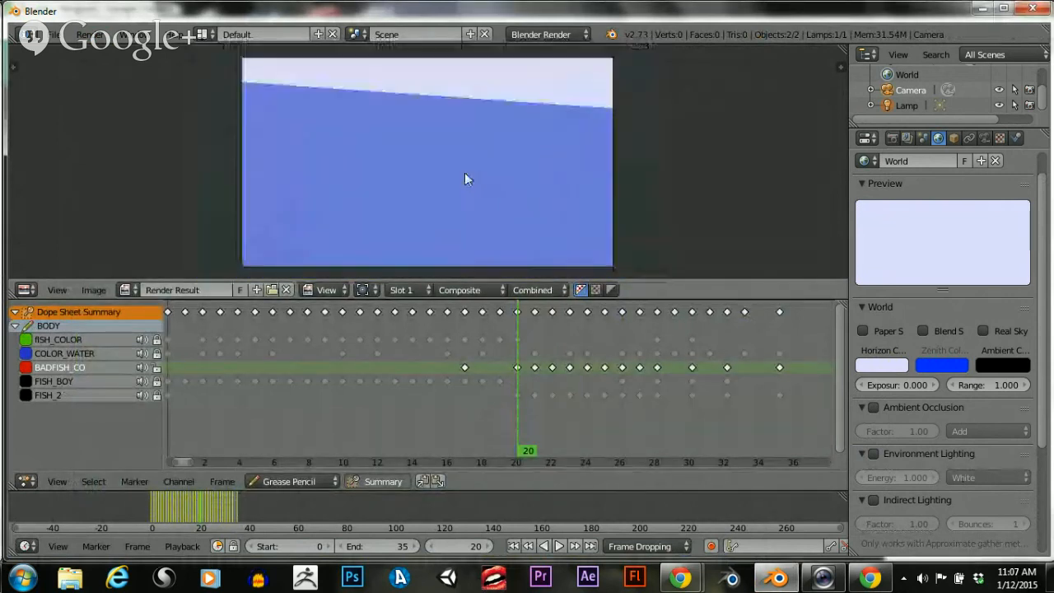
pyautogui.scroll(-1, 469, 179)
pyautogui.scroll(3, 474, 117)
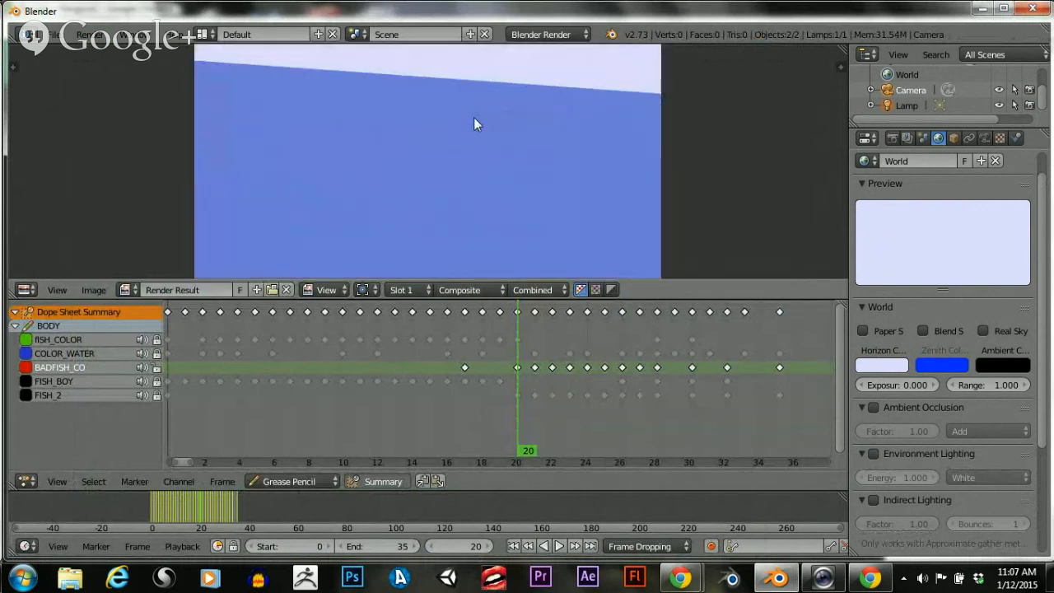
pyautogui.scroll(-2, 474, 117)
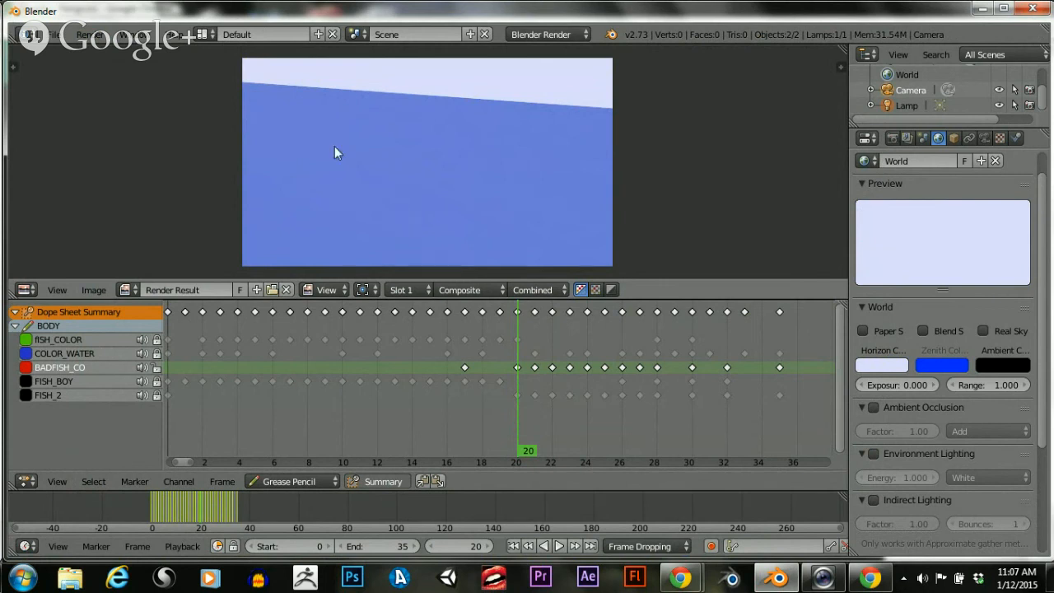
# Close the render result and scrub the animation between frames 20 and 5, stopping at frame 8
pyautogui.press('Escape')
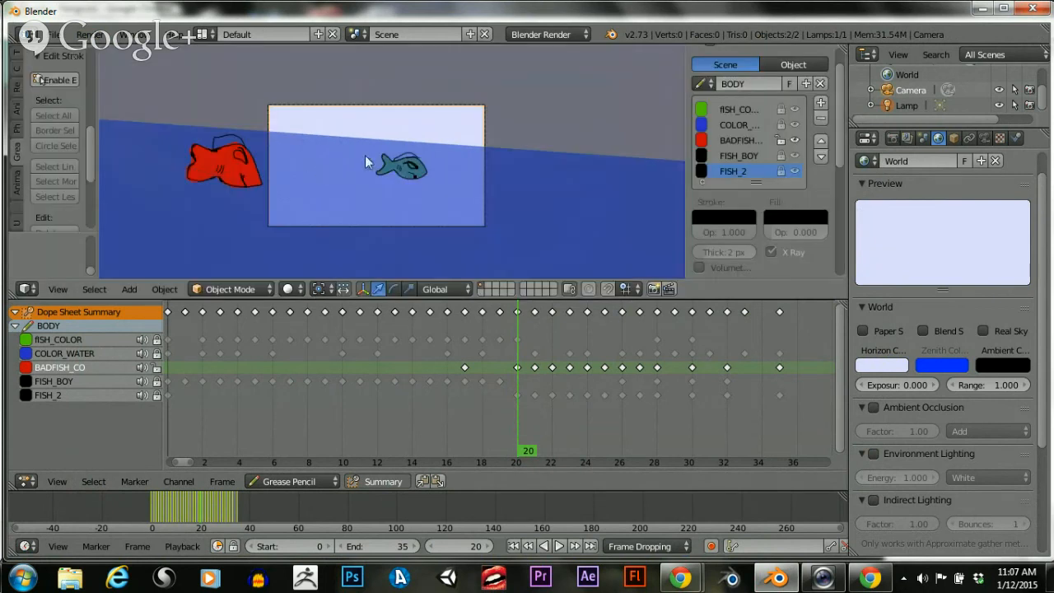
pyautogui.scroll(-2, 387, 162)
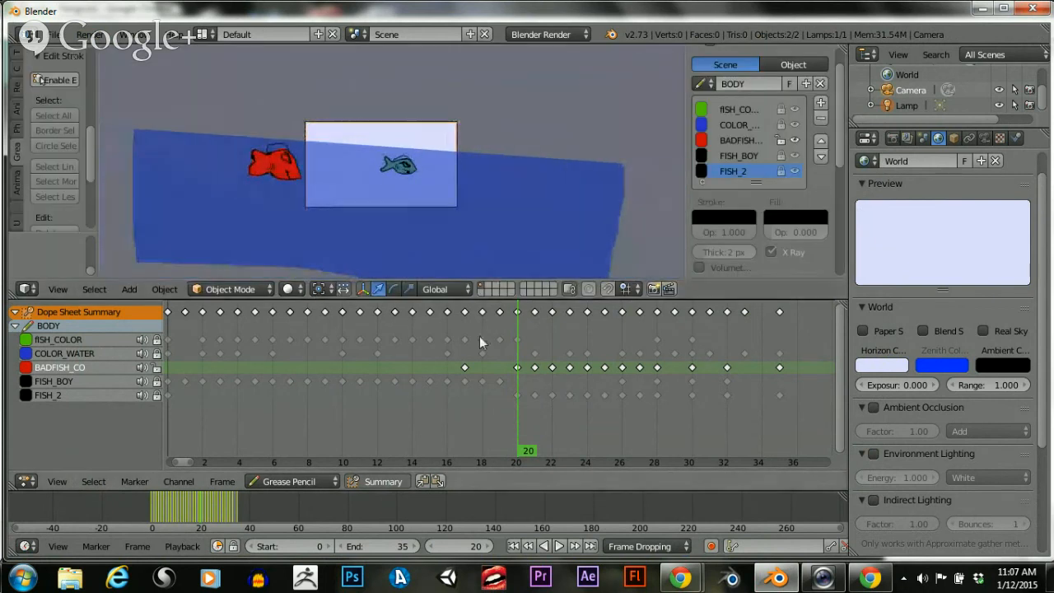
pyautogui.moveTo(513, 392); pyautogui.dragTo(254, 298)
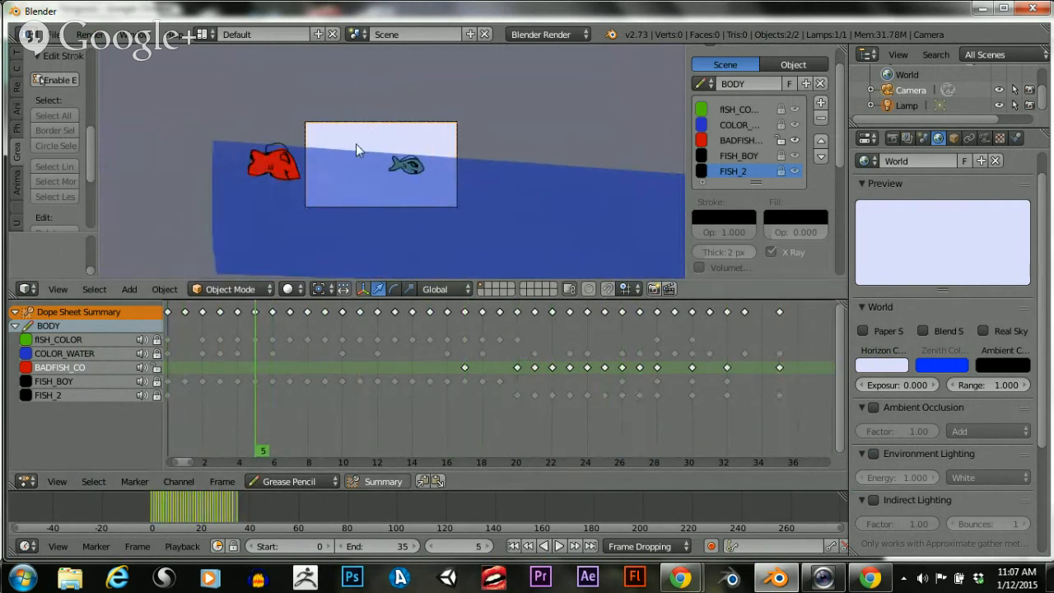
pyautogui.moveTo(253, 409); pyautogui.dragTo(308, 354)
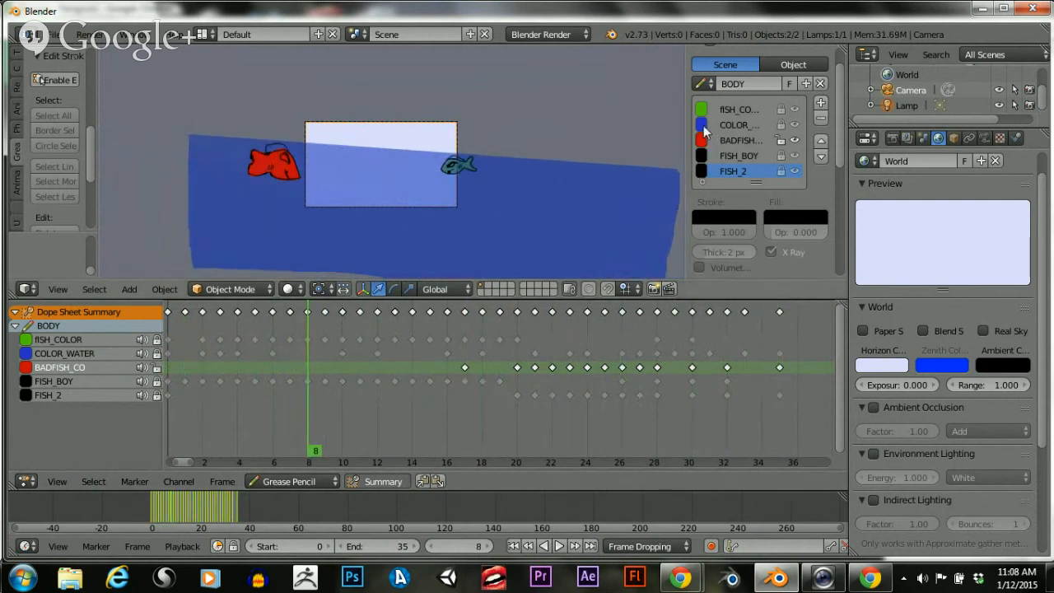
# Hide the COLOR_WATER layer, return to frame 0, and render the animation with OpenGL
pyautogui.click(795, 125)
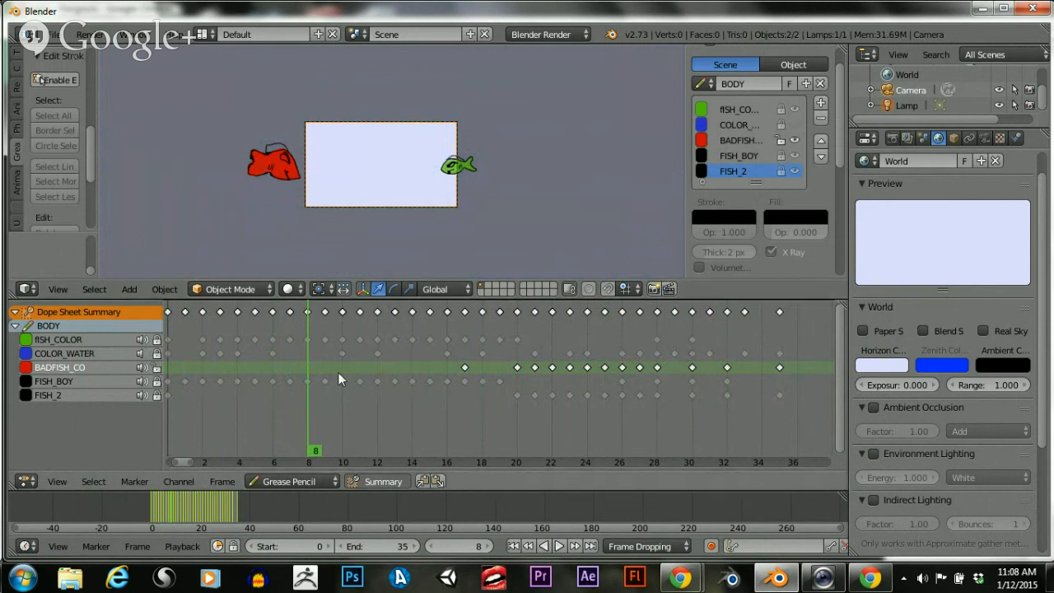
pyautogui.moveTo(301, 391); pyautogui.dragTo(348, 353)
pyautogui.hotkey('shift', 'Left')
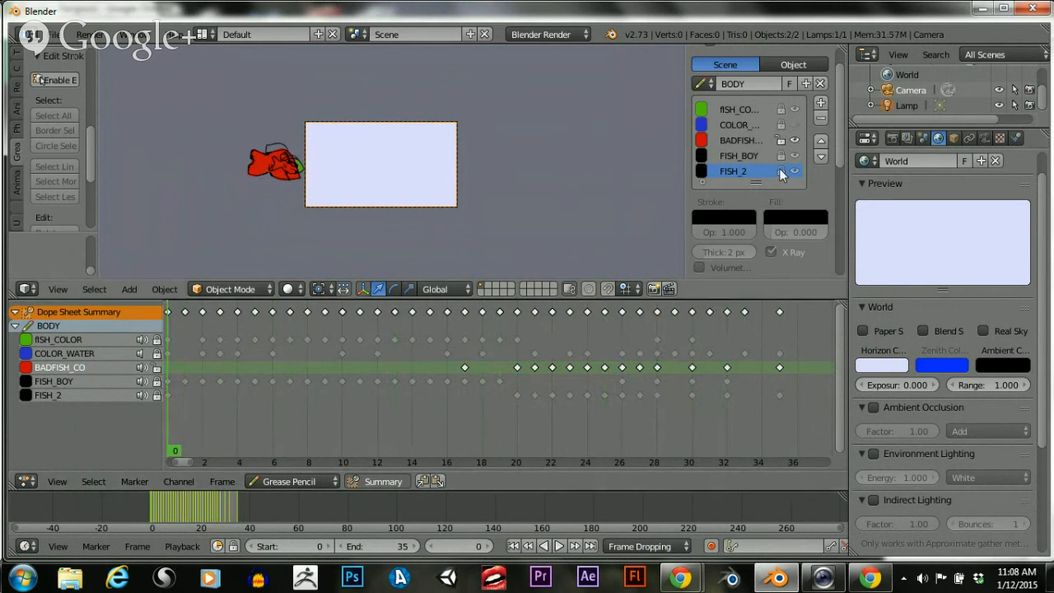
pyautogui.click(670, 289)
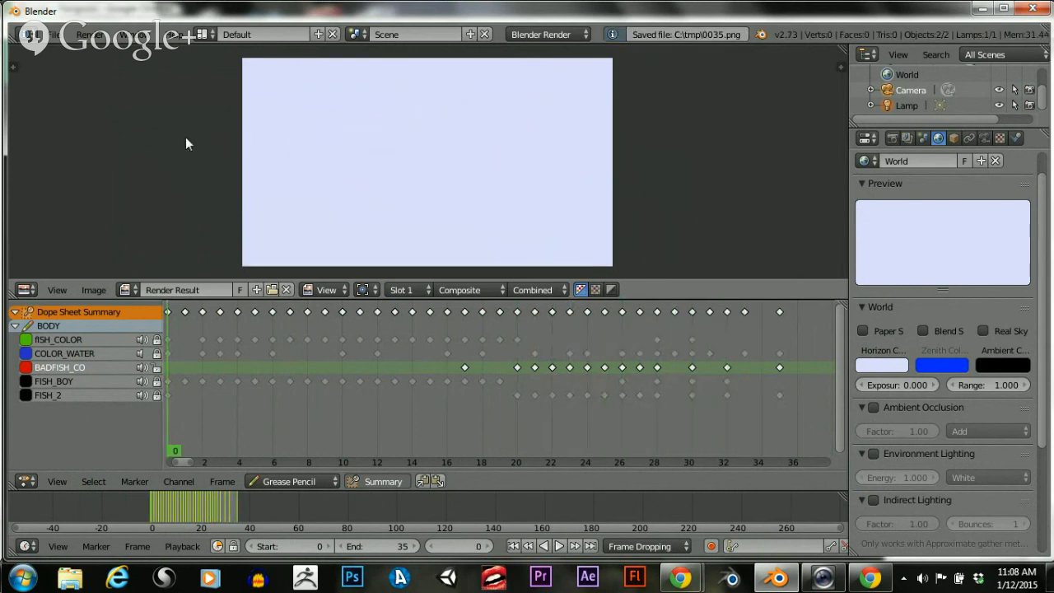
# Play back the newly rendered frames in the centre of the screen, and close the player and the render result
pyautogui.click(89, 34)
pyautogui.click(98, 164)
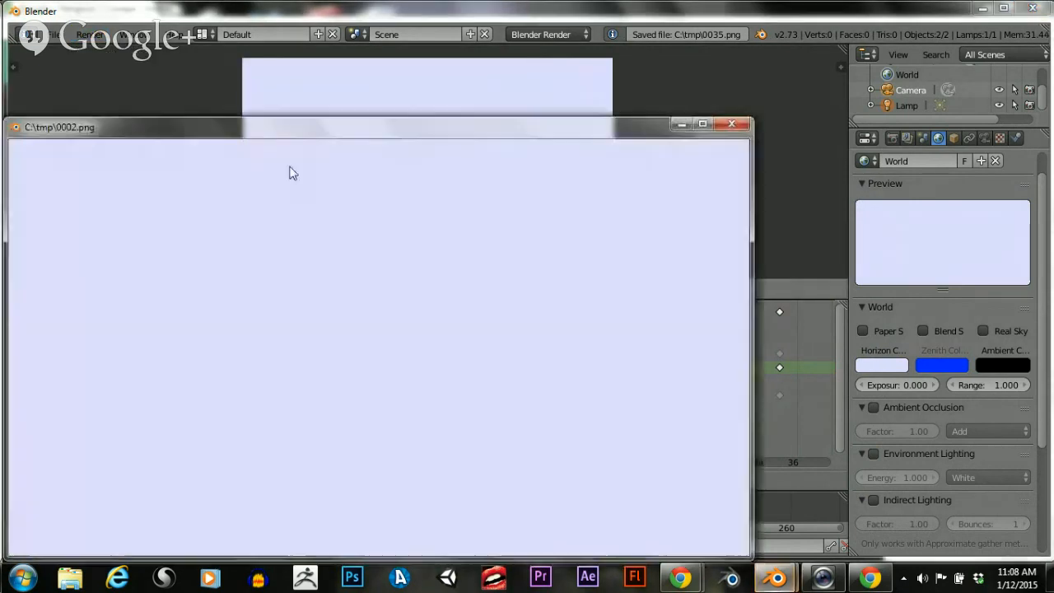
pyautogui.moveTo(324, 129); pyautogui.dragTo(466, 82)
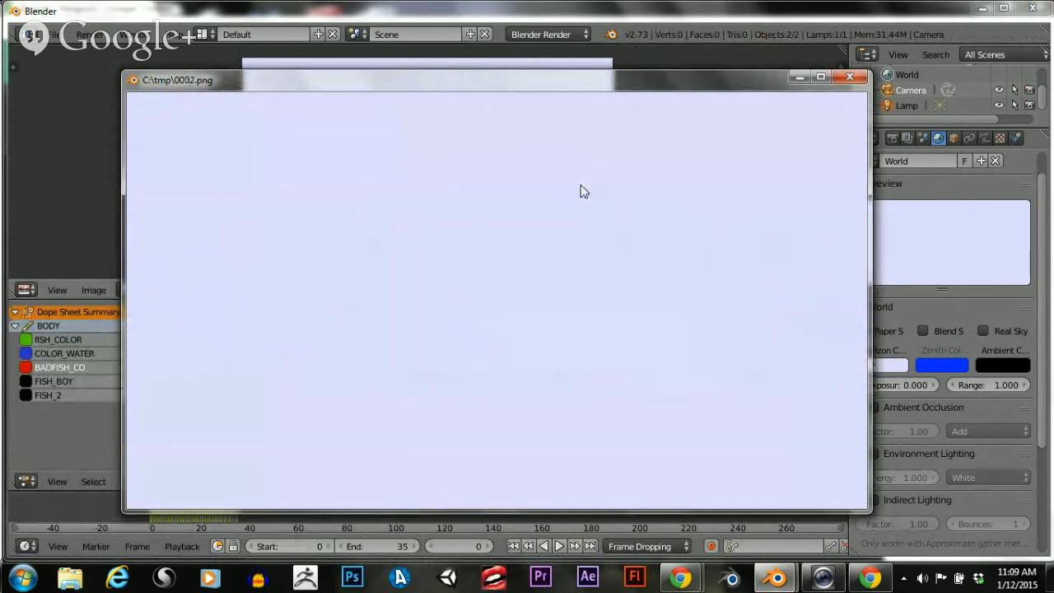
pyautogui.click(850, 77)
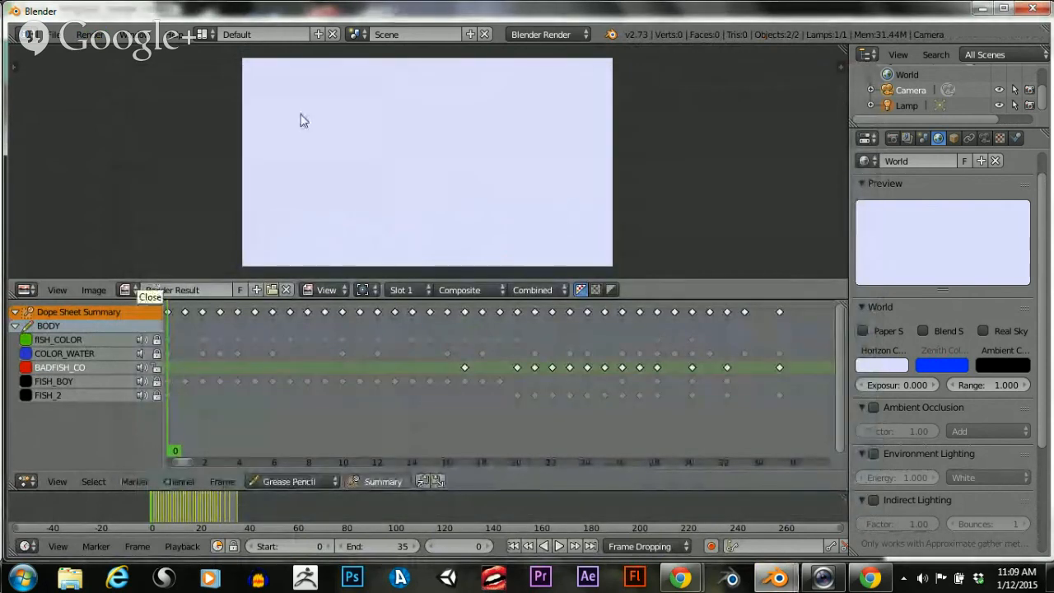
pyautogui.press('Escape')
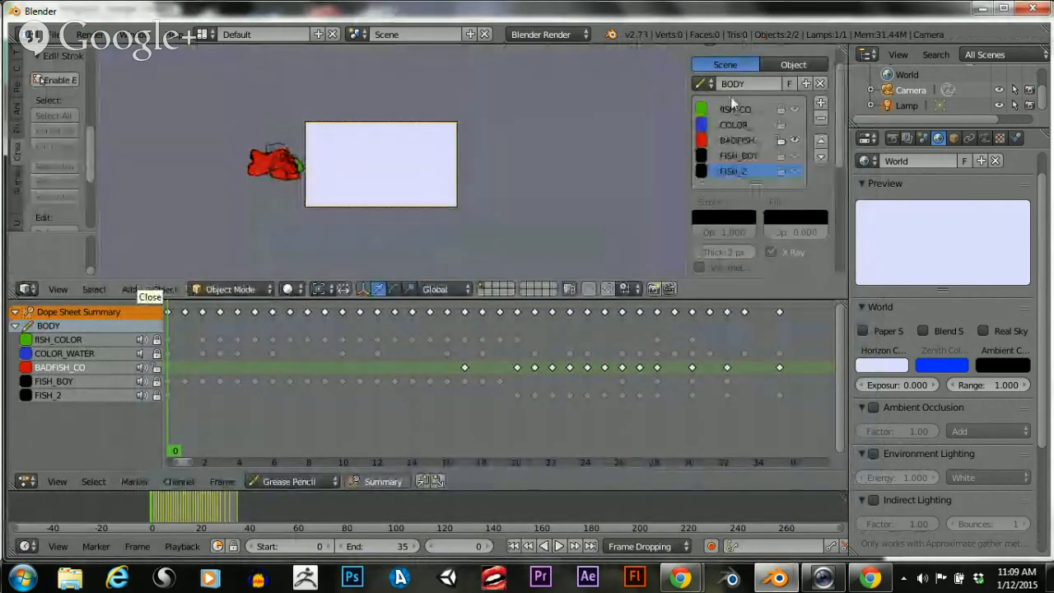
# Lock the BADFISH_CO layer, and unlock and delete the COLOR_WATER layer of the BODY grease pencil data
pyautogui.click(783, 140)
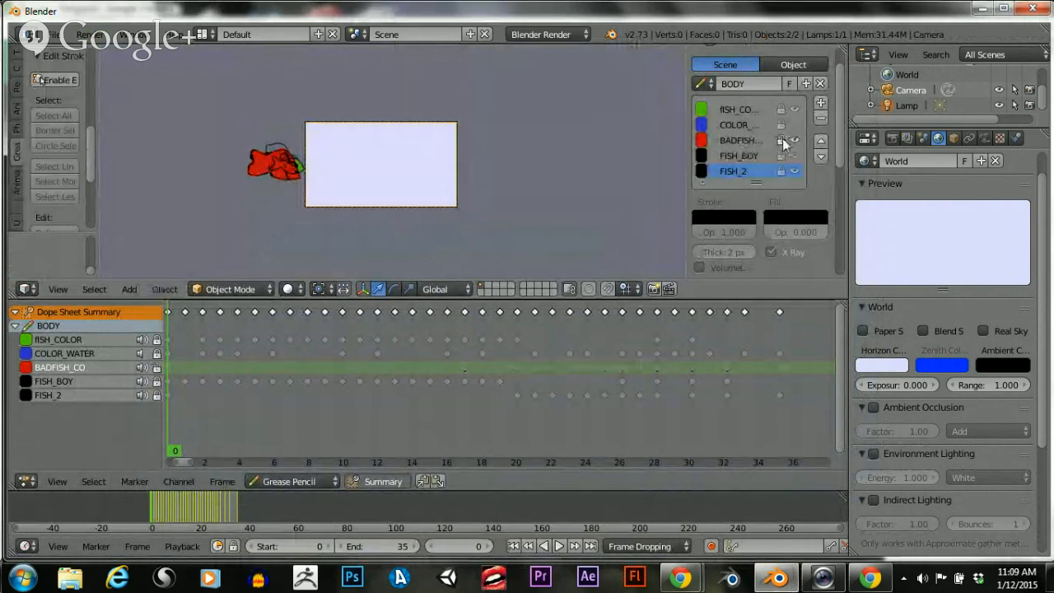
pyautogui.click(722, 125)
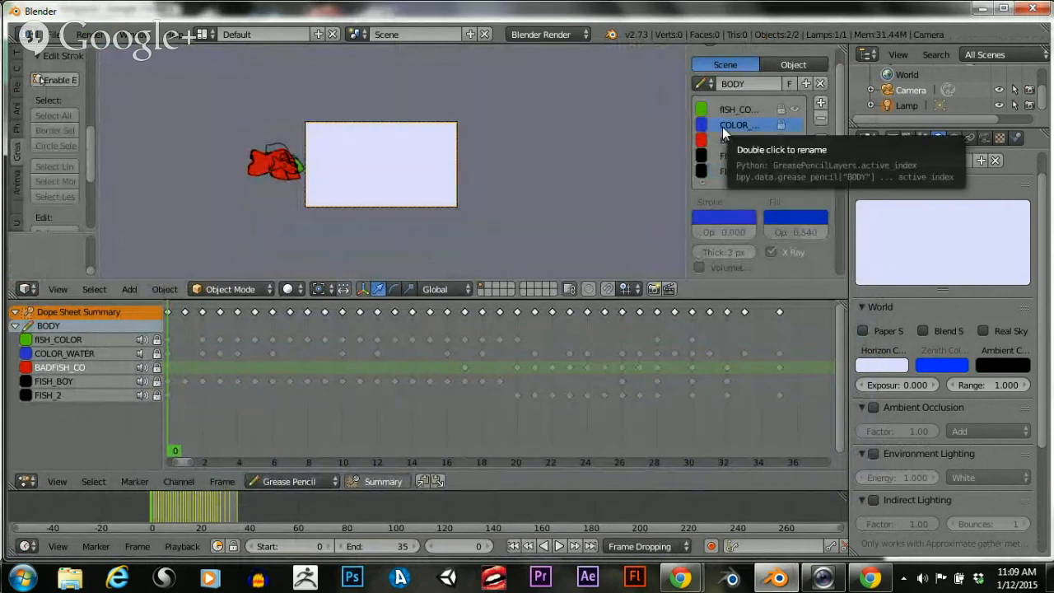
pyautogui.click(820, 119)
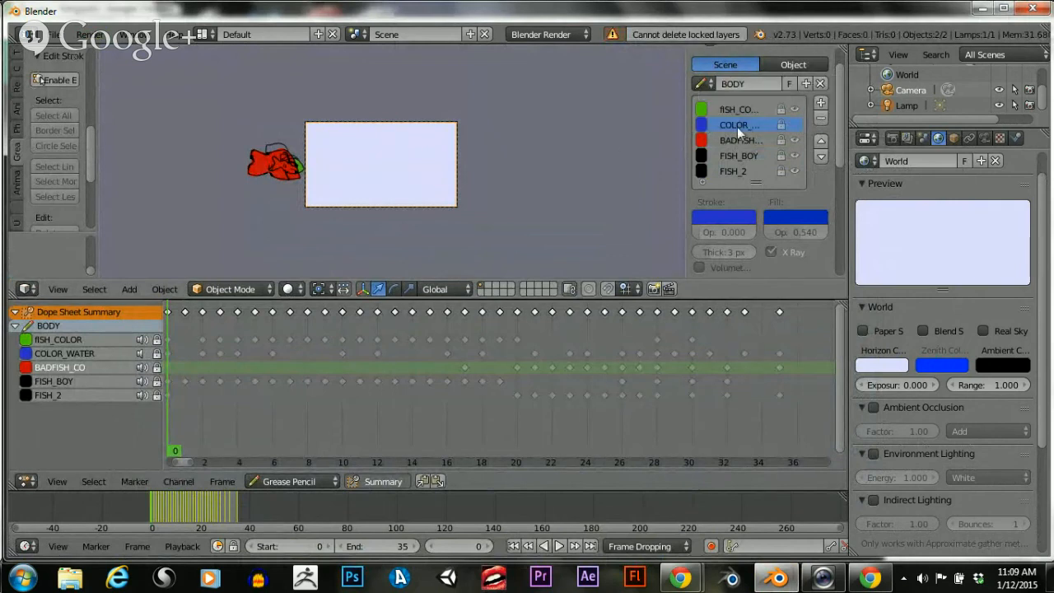
pyautogui.click(780, 126)
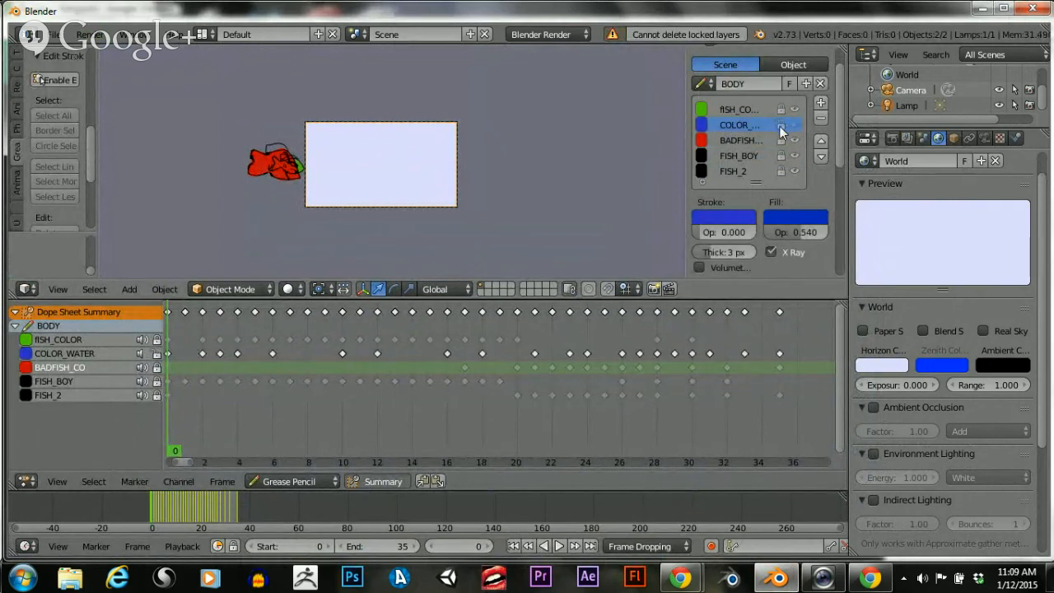
pyautogui.click(822, 120)
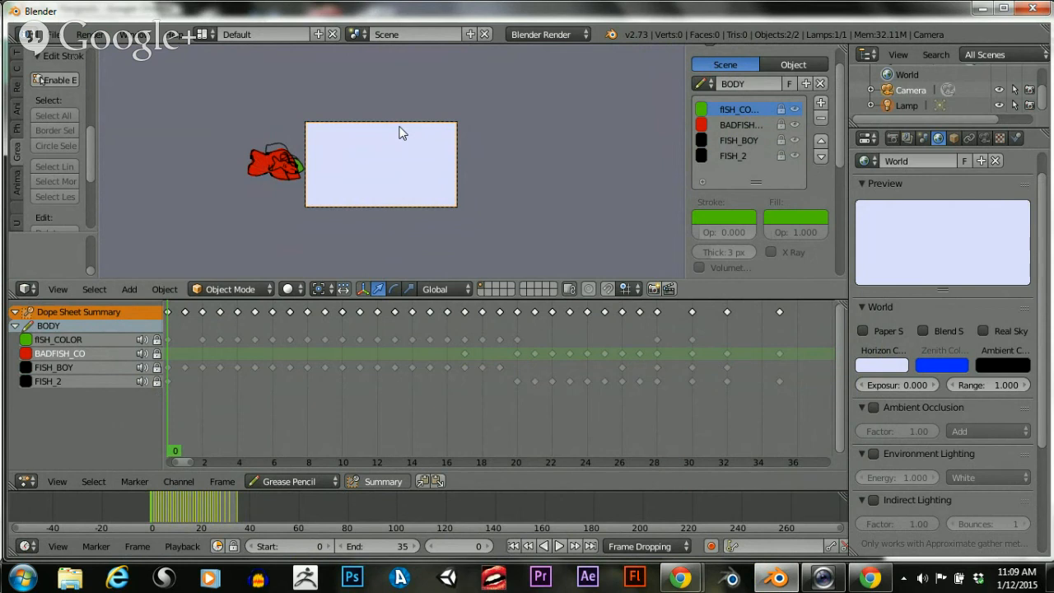
# Add a new layer to the BODY grease pencil data and enable volumetric strokes for it
pyautogui.scroll(5, 398, 130)
pyautogui.scroll(-2, 397, 122)
pyautogui.scroll(2, 387, 123)
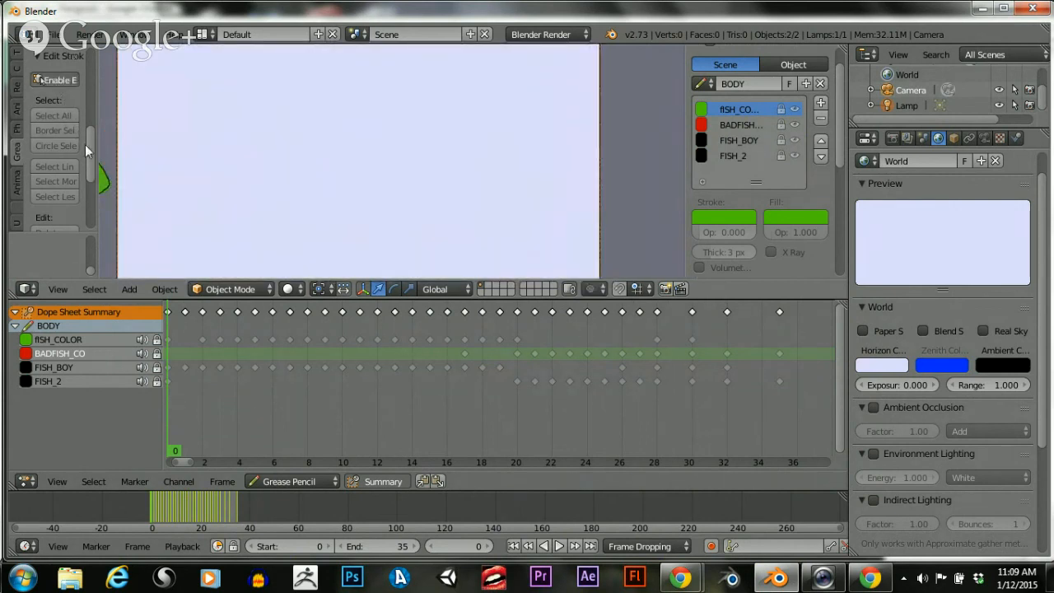
pyautogui.moveTo(84, 144); pyautogui.dragTo(91, 96)
pyautogui.click(61, 210)
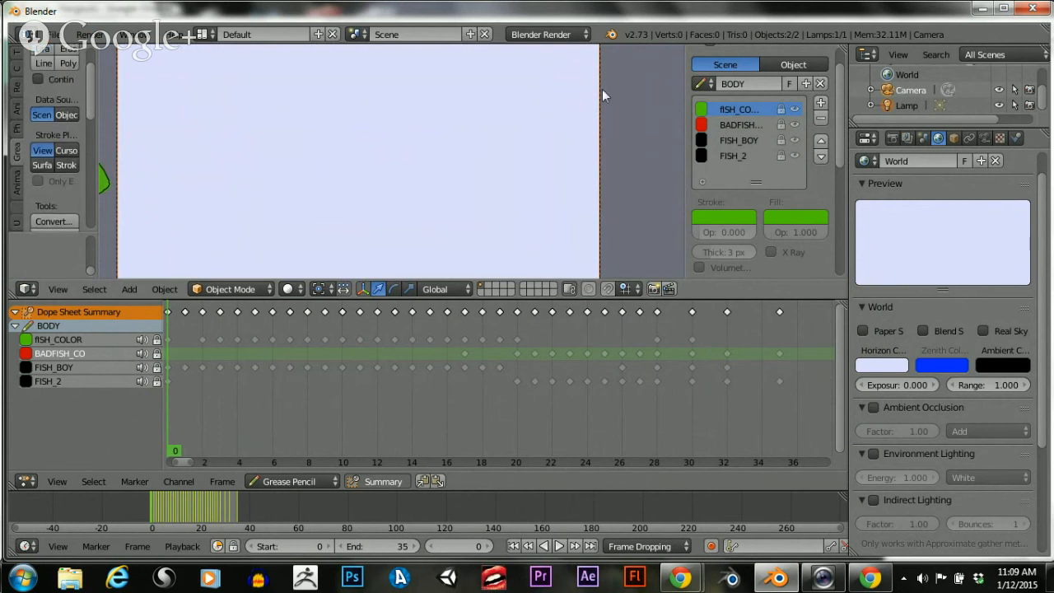
pyautogui.click(821, 102)
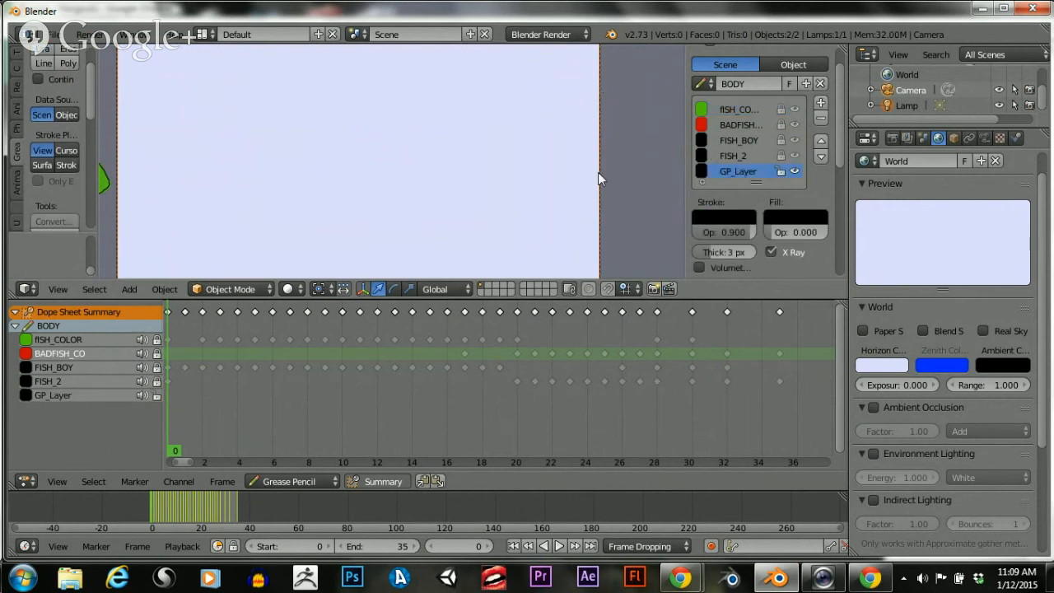
pyautogui.click(699, 267)
# Draw a looping freehand volumetric stroke across the middle of the camera frame on the new layer
pyautogui.scroll(2, 58, 123)
pyautogui.click(42, 92)
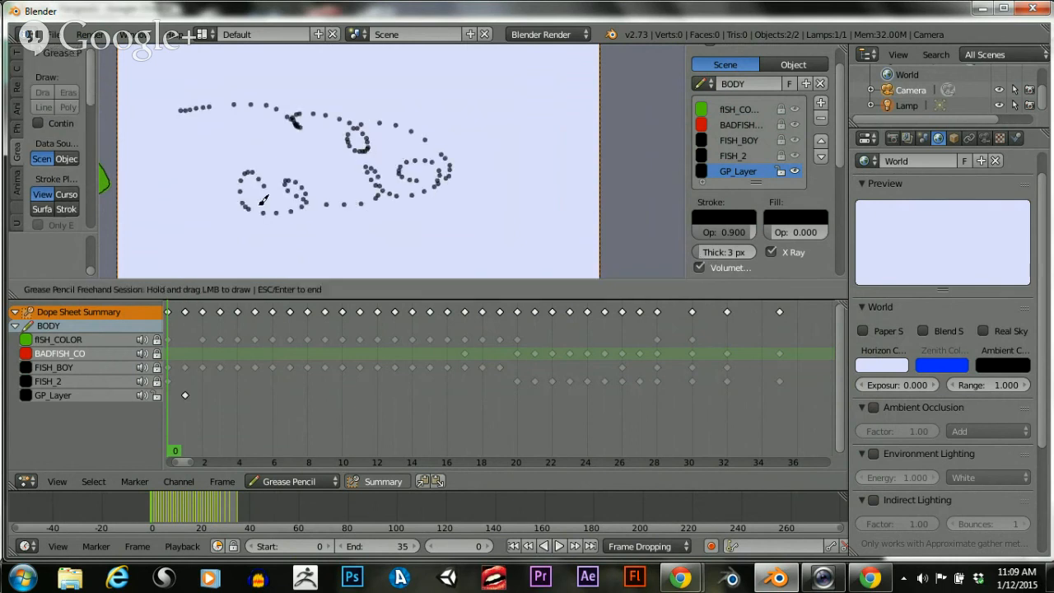
pyautogui.press('Escape')
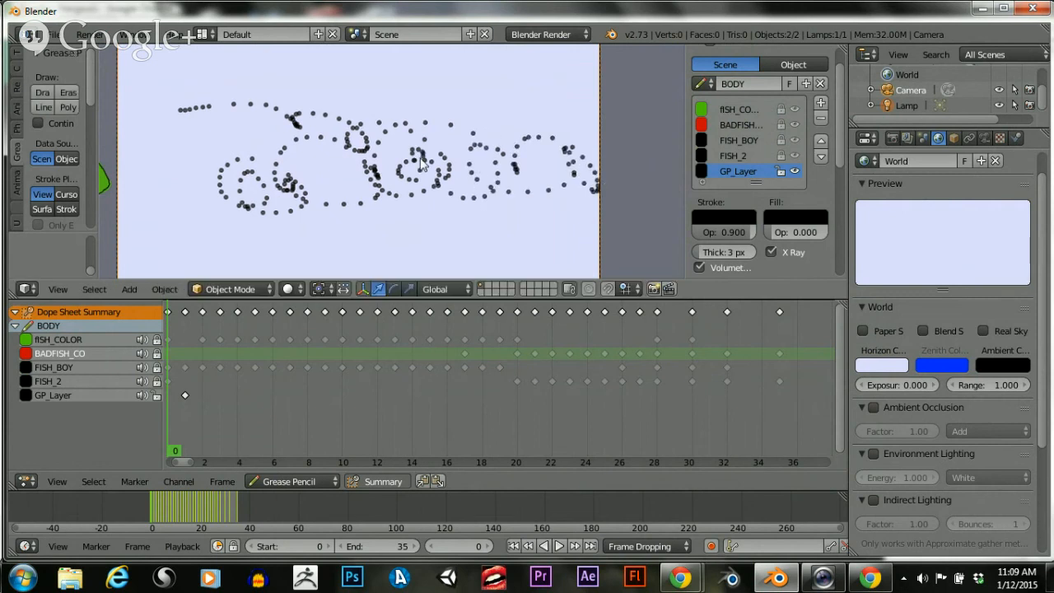
# Set the new layer's fill opacity to 0.147 and draw more looping freehand strokes above and around the first ones
pyautogui.moveTo(768, 235)
pyautogui.mouseDown()
pyautogui.moveTo(792, 235)
pyautogui.moveTo(783, 235)
pyautogui.mouseUp()
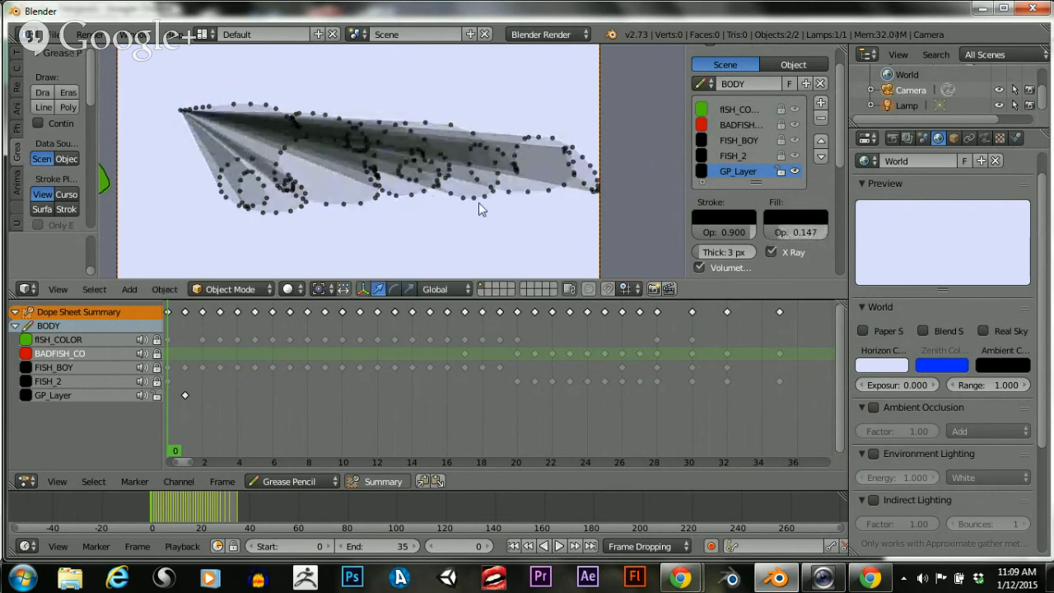
pyautogui.click(40, 92)
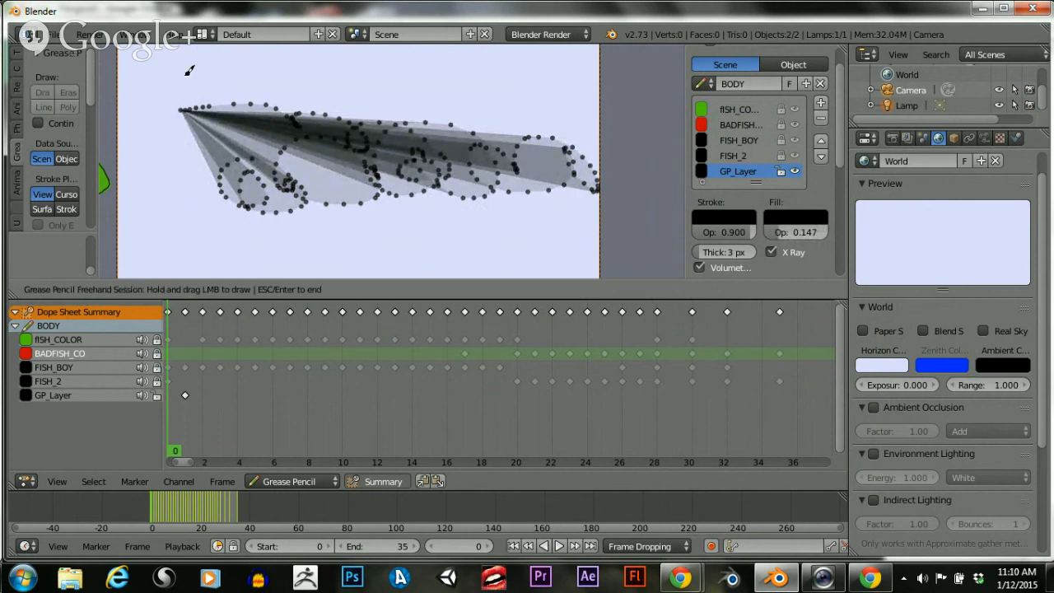
pyautogui.moveTo(550, 116); pyautogui.dragTo(545, 128)
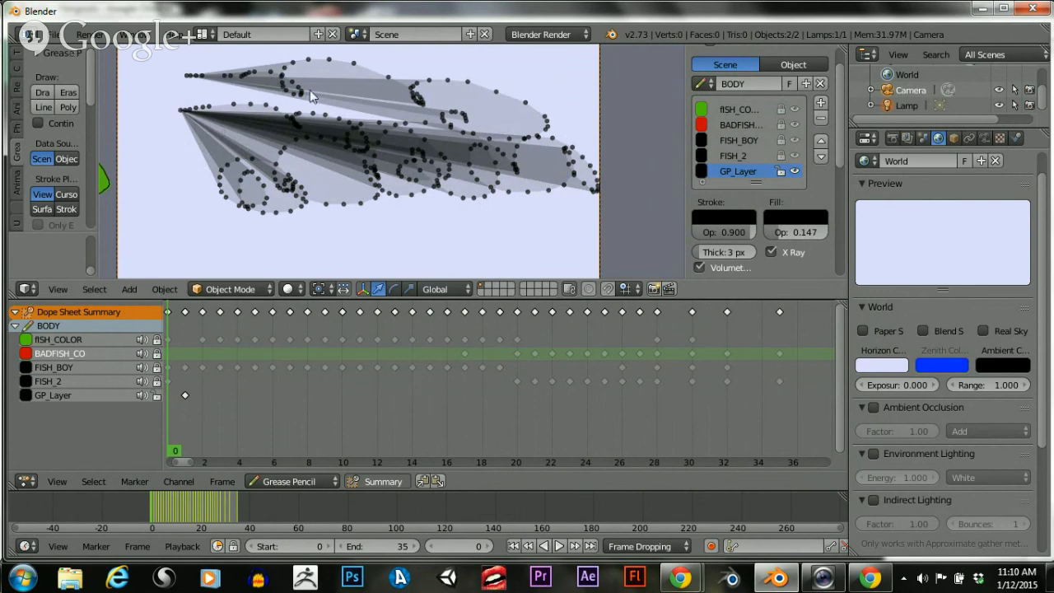
pyautogui.click(42, 92)
pyautogui.moveTo(187, 70)
pyautogui.mouseDown()
pyautogui.moveTo(330, 51)
pyautogui.moveTo(590, 95)
pyautogui.moveTo(482, 219)
pyautogui.moveTo(281, 215)
pyautogui.moveTo(169, 128)
pyautogui.mouseUp()
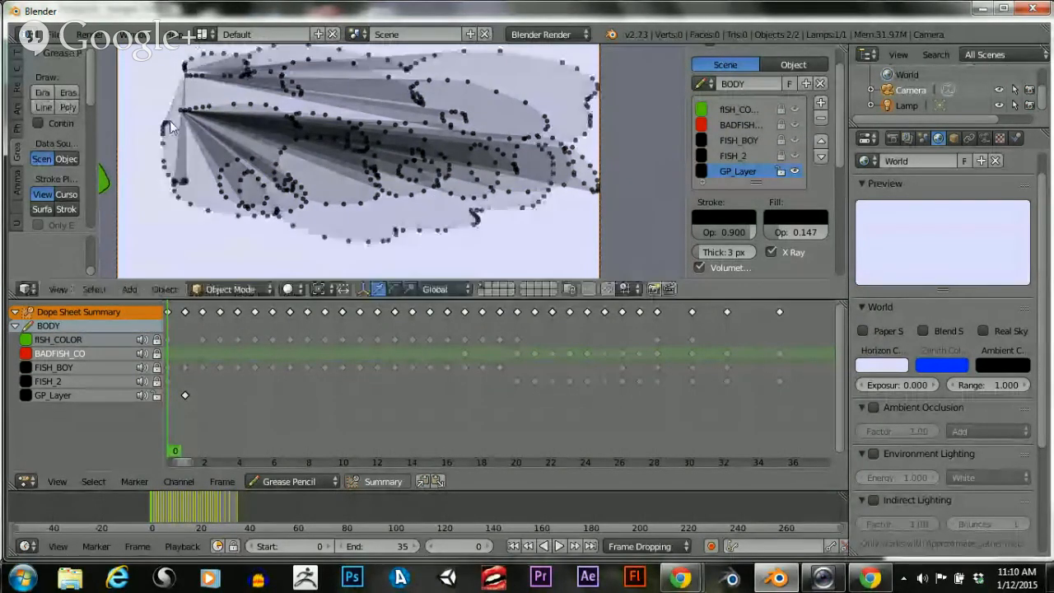
pyautogui.scroll(-3, 399, 153)
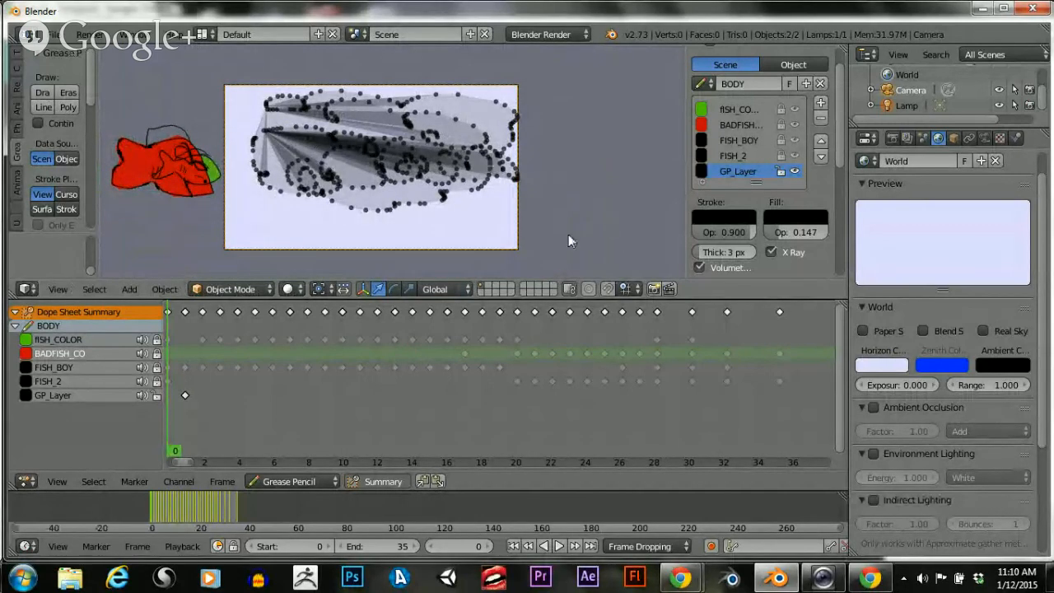
# Set the new layer's stroke thickness to 34 px and its fill opacity to 0, and inspect the volumetric dots at different zooms
pyautogui.moveTo(723, 252)
pyautogui.mouseDown()
pyautogui.moveTo(771, 252)
pyautogui.moveTo(725, 252)
pyautogui.moveTo(774, 234)
pyautogui.moveTo(754, 252)
pyautogui.moveTo(707, 252)
pyautogui.mouseUp()
pyautogui.scroll(8, 422, 174)
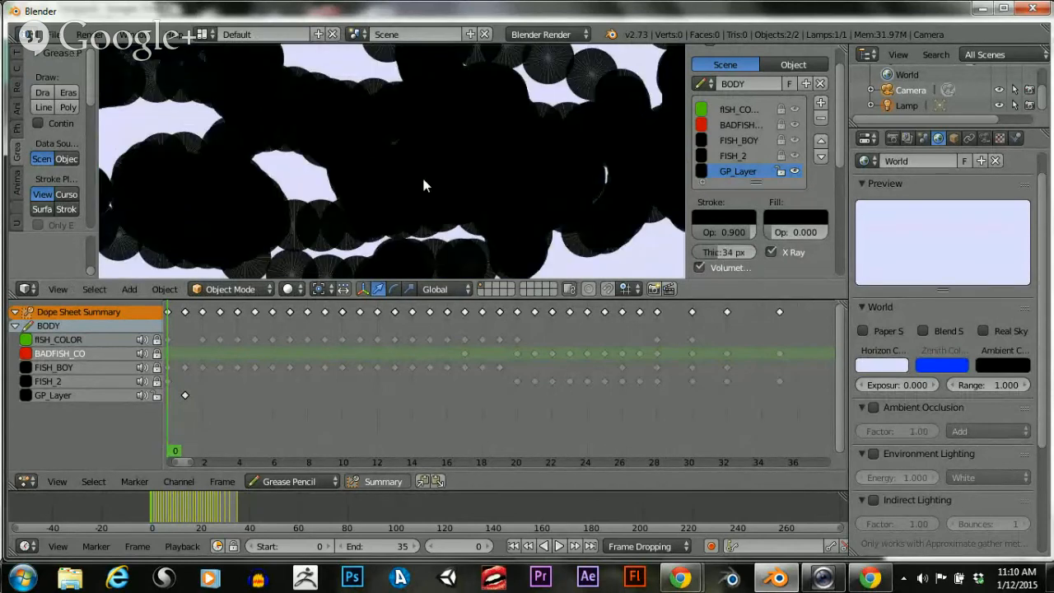
pyautogui.scroll(3, 409, 180)
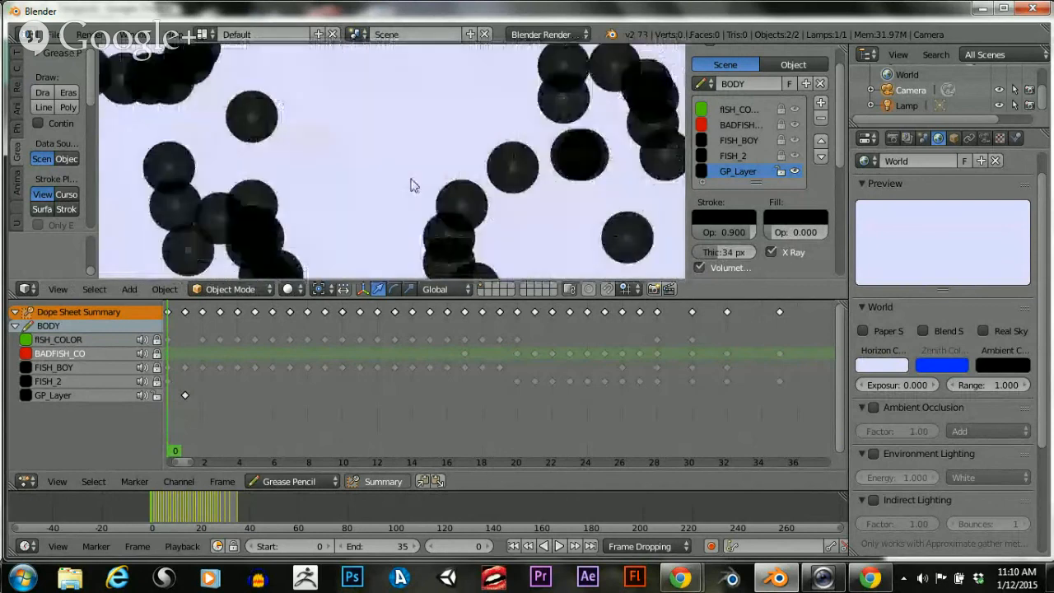
pyautogui.scroll(-13, 410, 181)
pyautogui.scroll(2, 408, 176)
pyautogui.scroll(3, 407, 175)
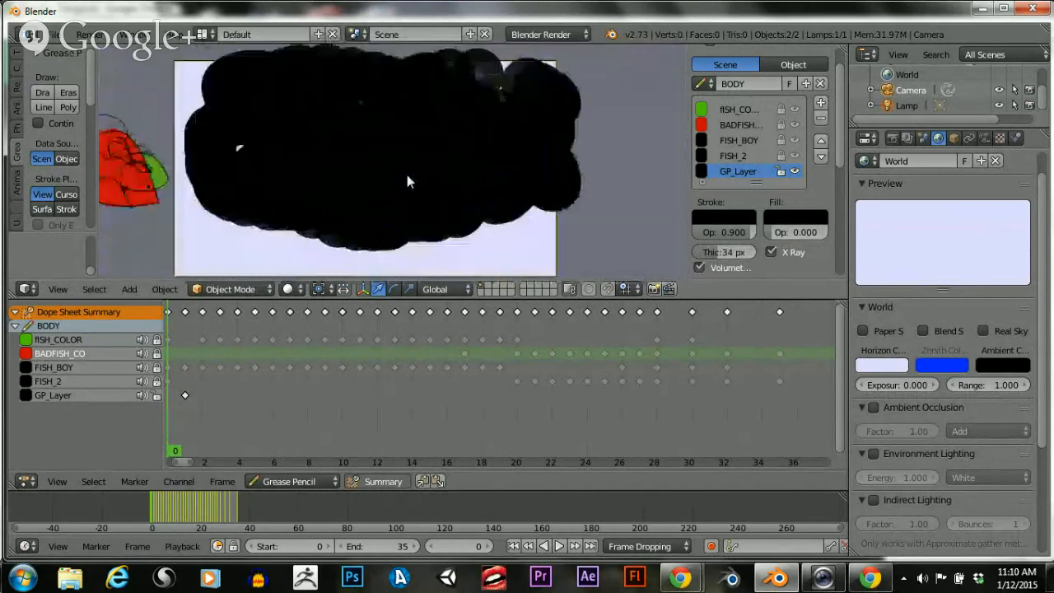
pyautogui.scroll(-2, 407, 175)
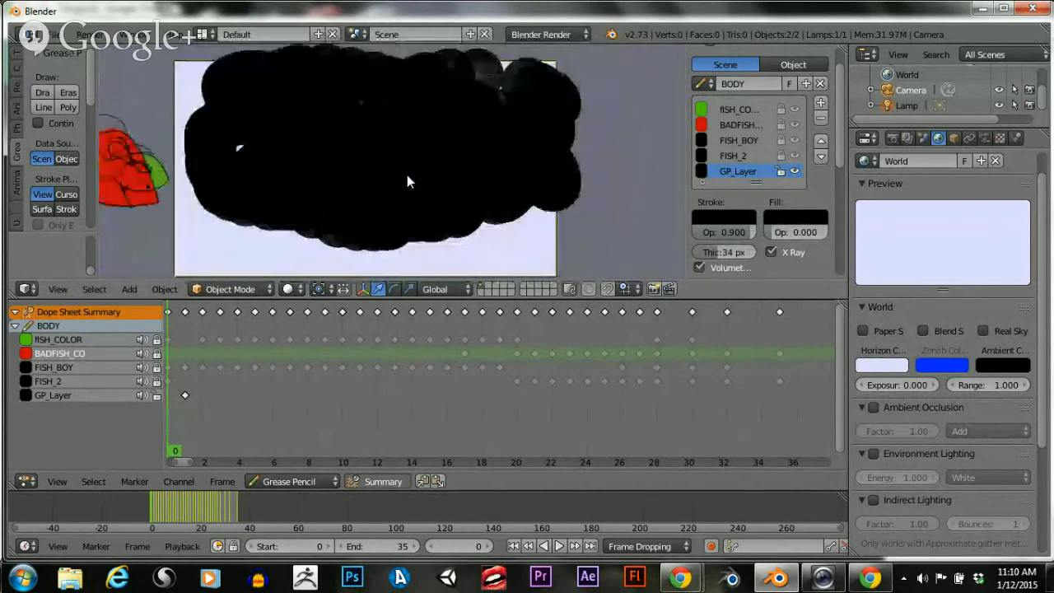
# Change the new layer's stroke colour to a bluish grey and set its stroke opacity to 0.087
pyautogui.click(722, 217)
pyautogui.click(823, 306)
pyautogui.moveTo(825, 306)
pyautogui.mouseDown()
pyautogui.moveTo(825, 323)
pyautogui.moveTo(825, 272)
pyautogui.moveTo(825, 296)
pyautogui.moveTo(766, 241)
pyautogui.moveTo(734, 271)
pyautogui.moveTo(758, 304)
pyautogui.moveTo(762, 284)
pyautogui.mouseUp()
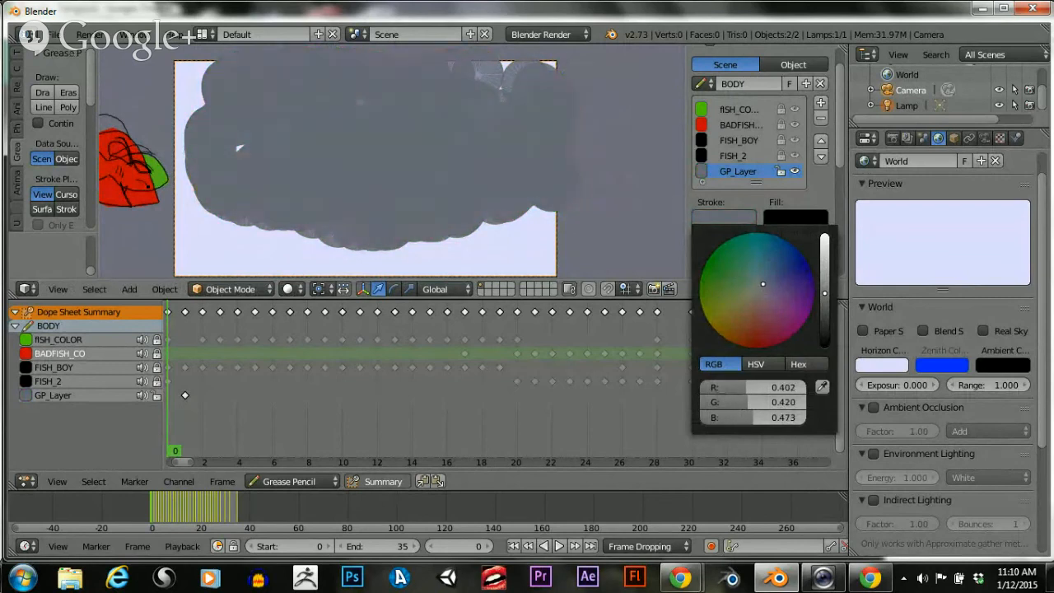
pyautogui.moveTo(825, 301)
pyautogui.mouseDown()
pyautogui.moveTo(825, 263)
pyautogui.moveTo(824, 307)
pyautogui.moveTo(825, 288)
pyautogui.mouseUp()
pyautogui.moveTo(725, 235)
pyautogui.mouseDown()
pyautogui.moveTo(682, 235)
pyautogui.moveTo(696, 233)
pyautogui.mouseUp()
pyautogui.scroll(-2, 419, 177)
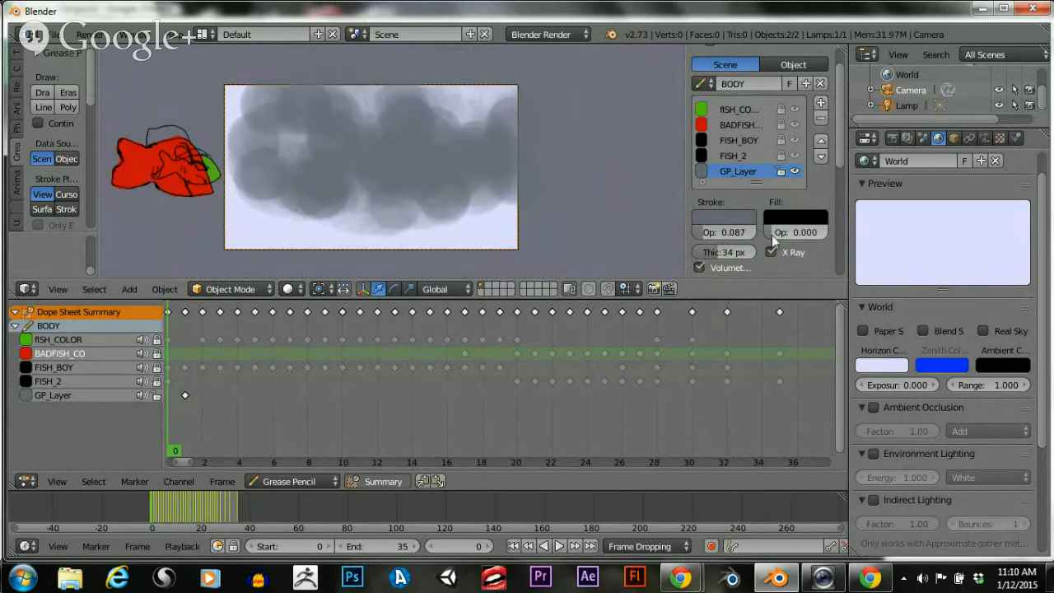
# Set the cloud layer's fill opacity to 0.040 and change its fill colour from black to a dark blue
pyautogui.moveTo(771, 235); pyautogui.dragTo(775, 234)
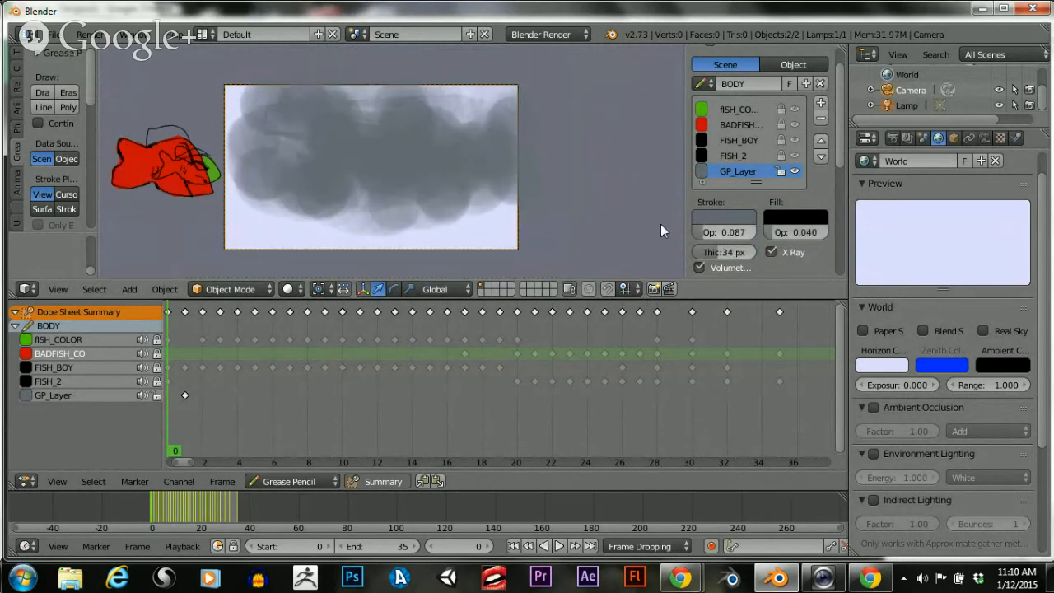
pyautogui.scroll(3, 374, 165)
pyautogui.scroll(-1, 374, 165)
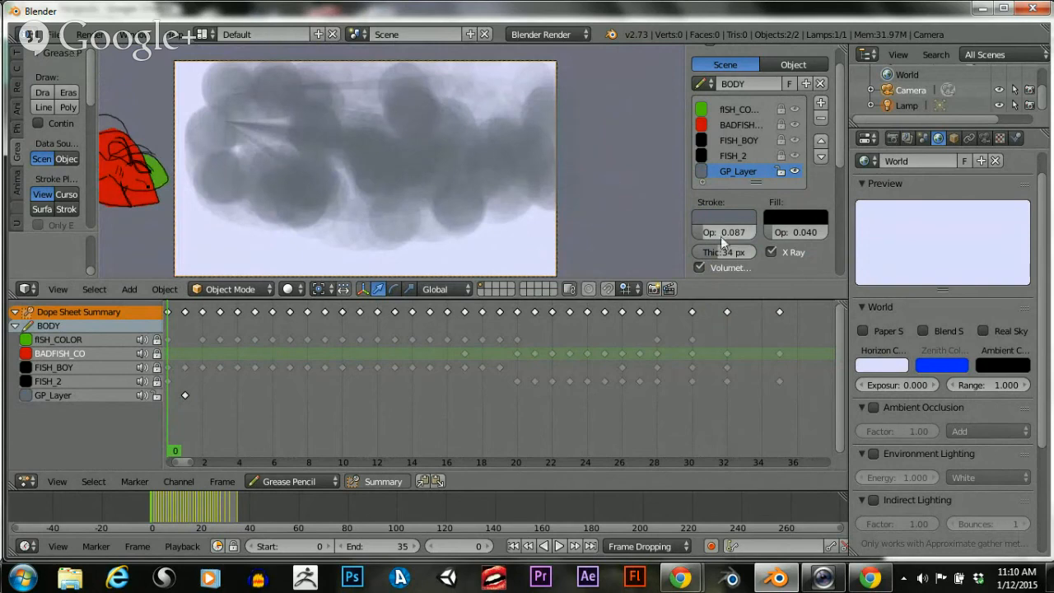
pyautogui.click(775, 219)
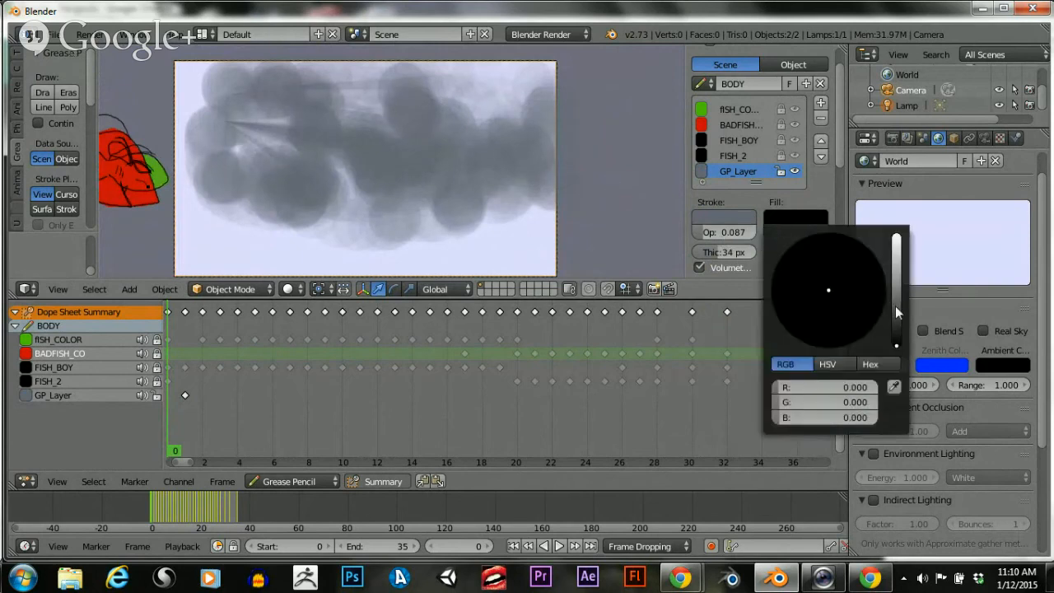
pyautogui.moveTo(895, 312)
pyautogui.mouseDown()
pyautogui.moveTo(897, 266)
pyautogui.moveTo(896, 309)
pyautogui.mouseUp()
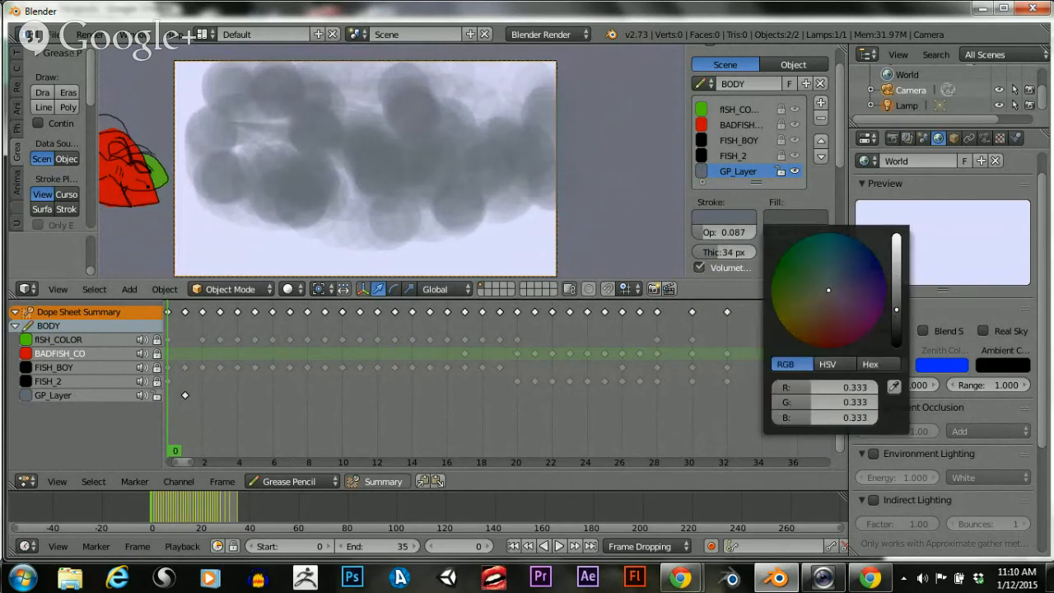
pyautogui.click(846, 280)
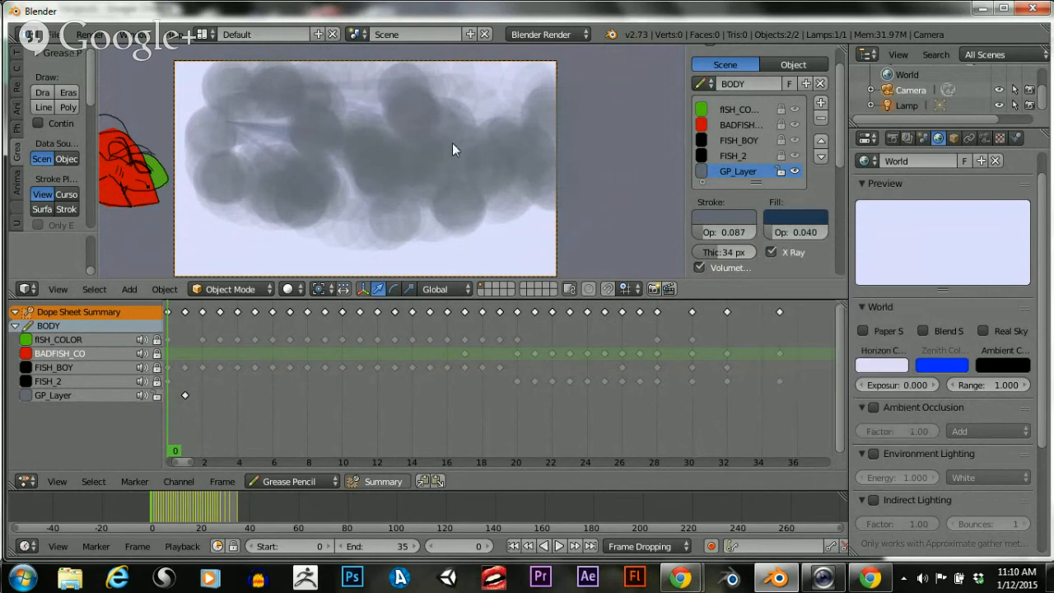
# Raise the cloud layer's fill opacity to 0.093, soften its fill colour to a greyish blue, and check the cloud at different zooms
pyautogui.moveTo(768, 233); pyautogui.dragTo(773, 232)
pyautogui.click(783, 219)
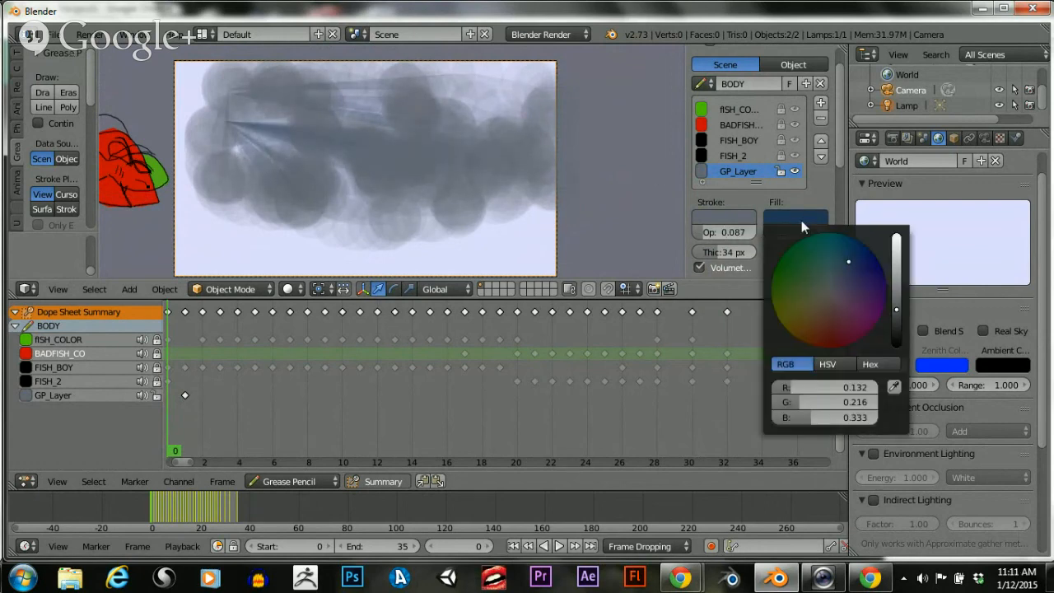
pyautogui.moveTo(848, 269); pyautogui.dragTo(841, 280)
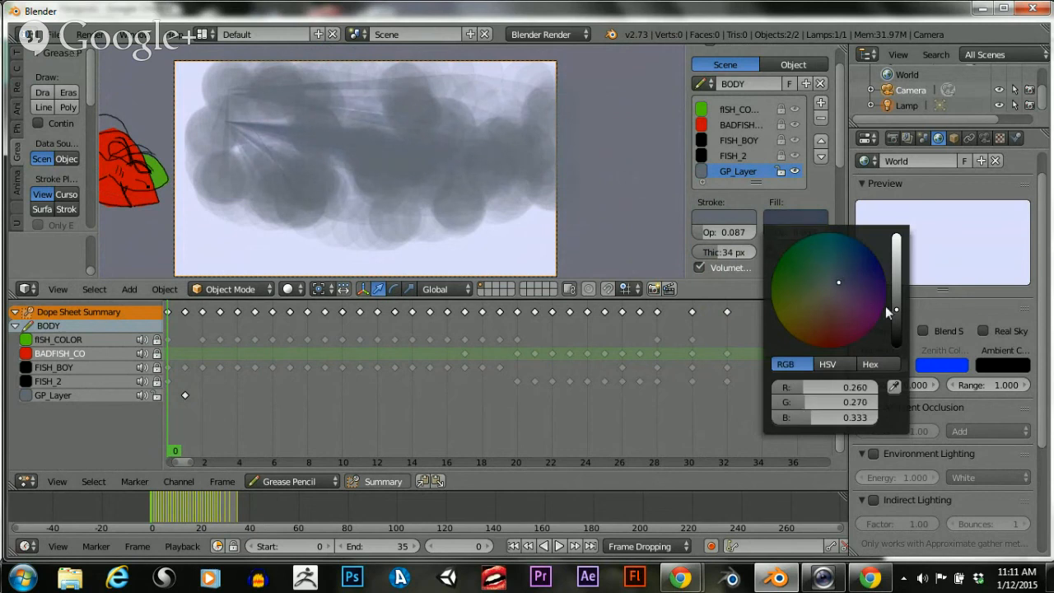
pyautogui.moveTo(888, 311); pyautogui.dragTo(896, 313)
pyautogui.scroll(-3, 313, 198)
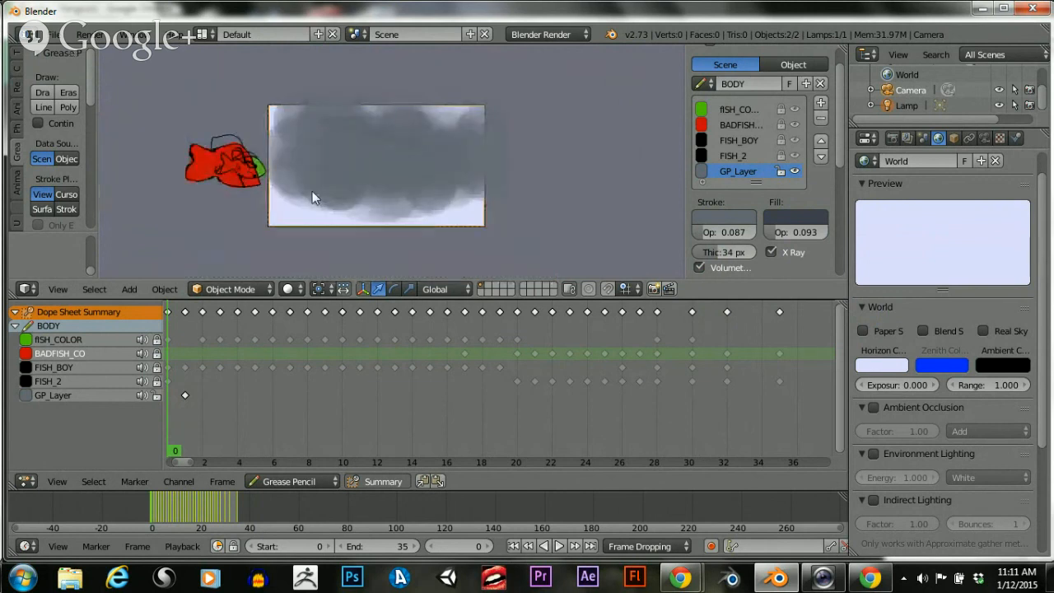
pyautogui.scroll(2, 309, 192)
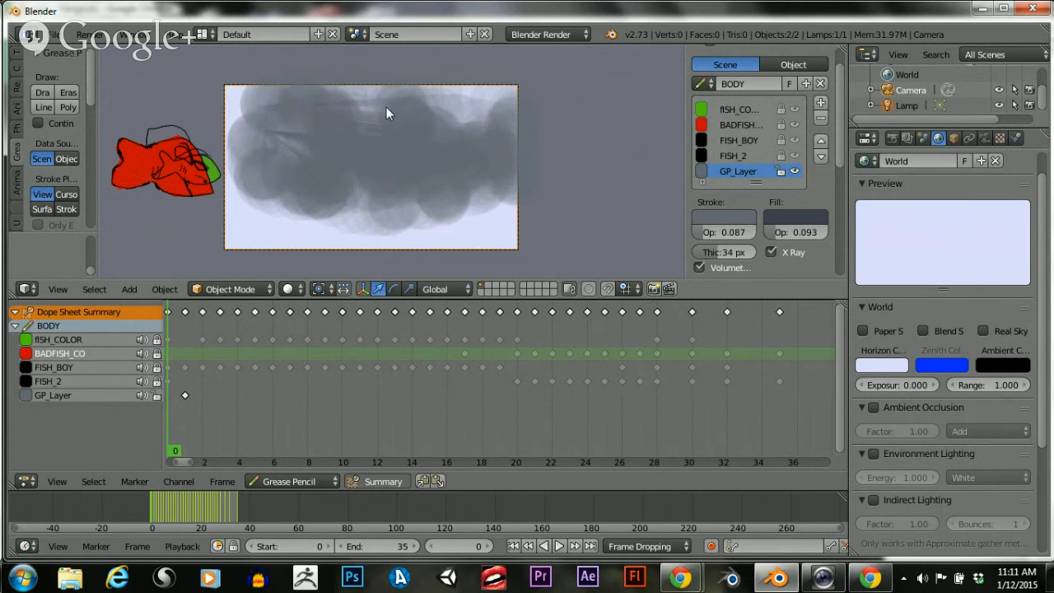
pyautogui.scroll(-2, 385, 111)
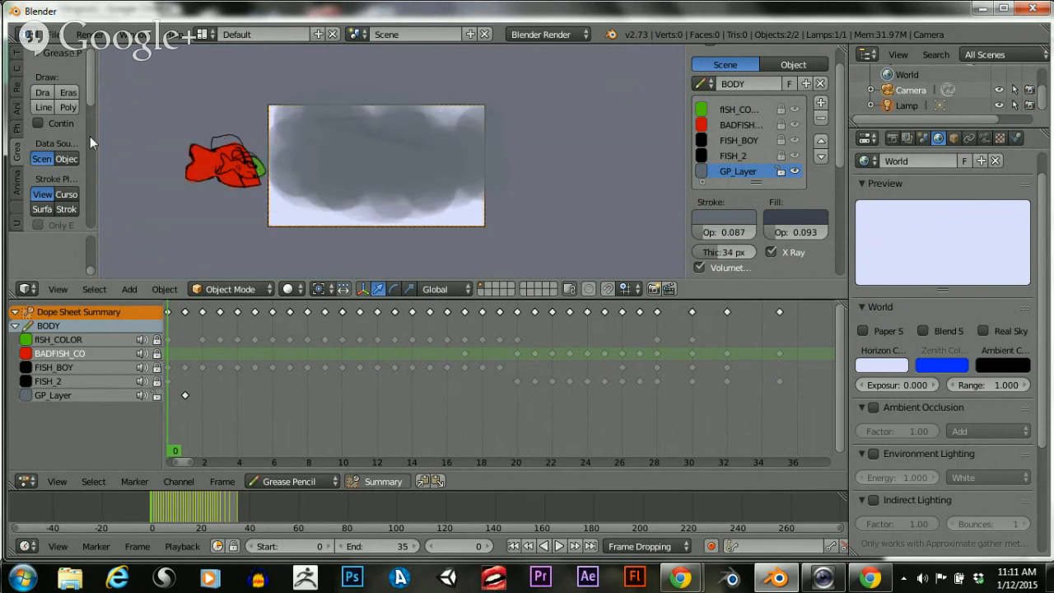
# Enable stroke editing, select all of the cloud's stroke points, and move them slightly within the camera frame
pyautogui.scroll(-5, 87, 91)
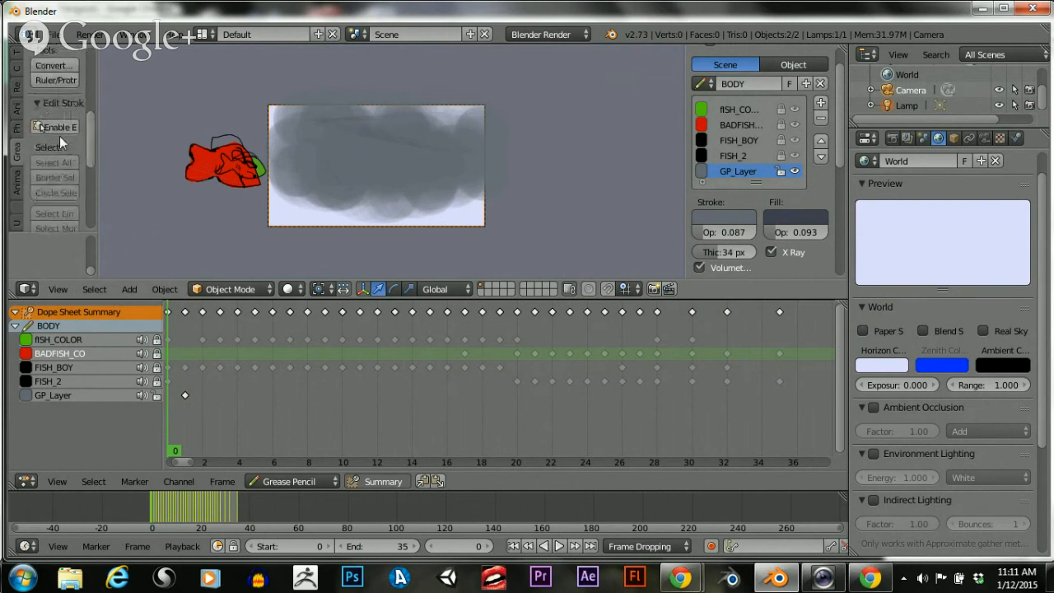
pyautogui.press('a')
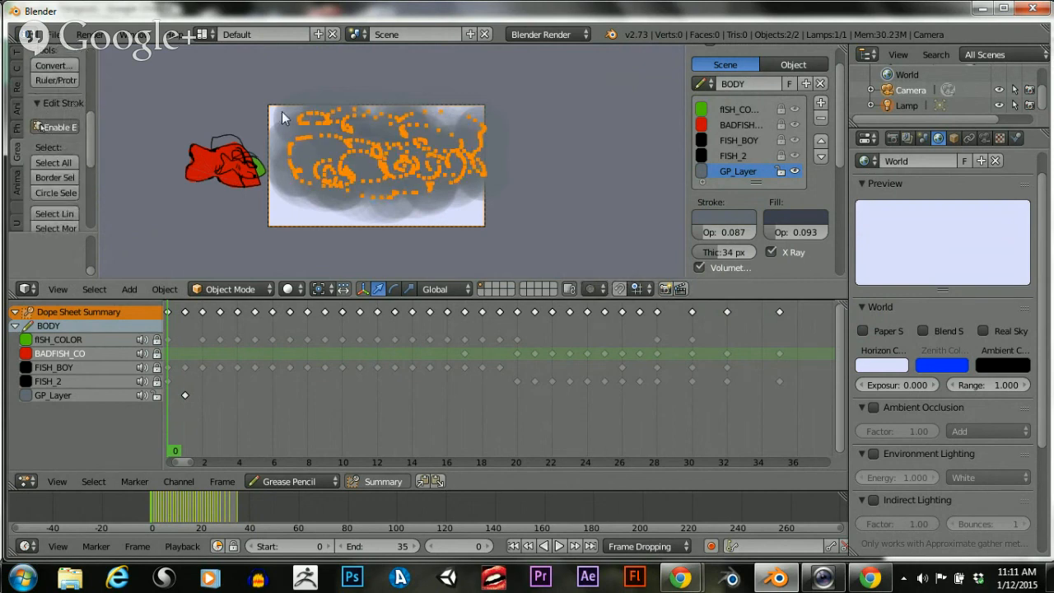
pyautogui.press('g')
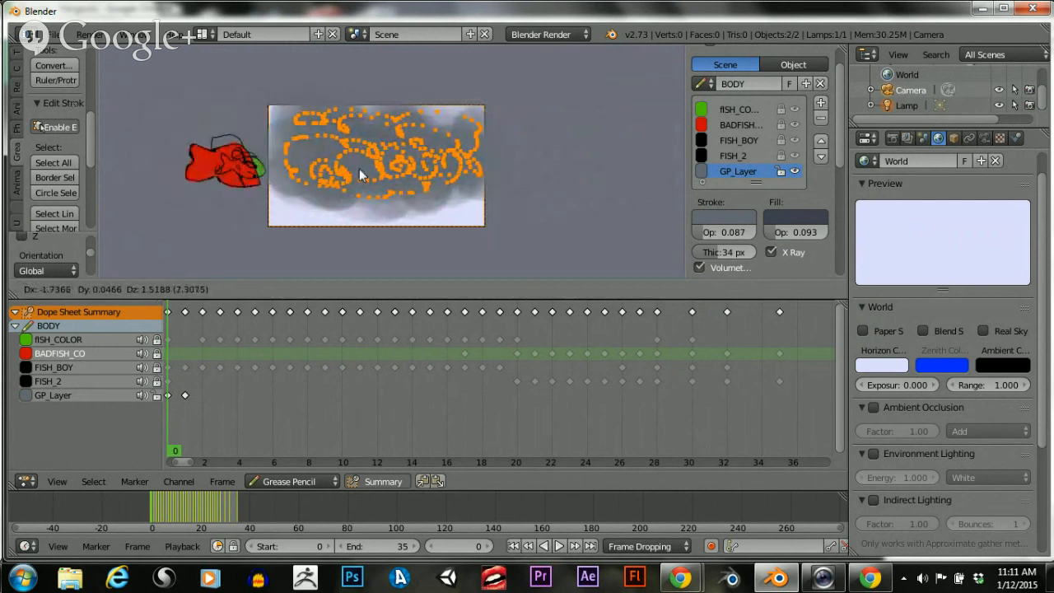
pyautogui.click(380, 167)
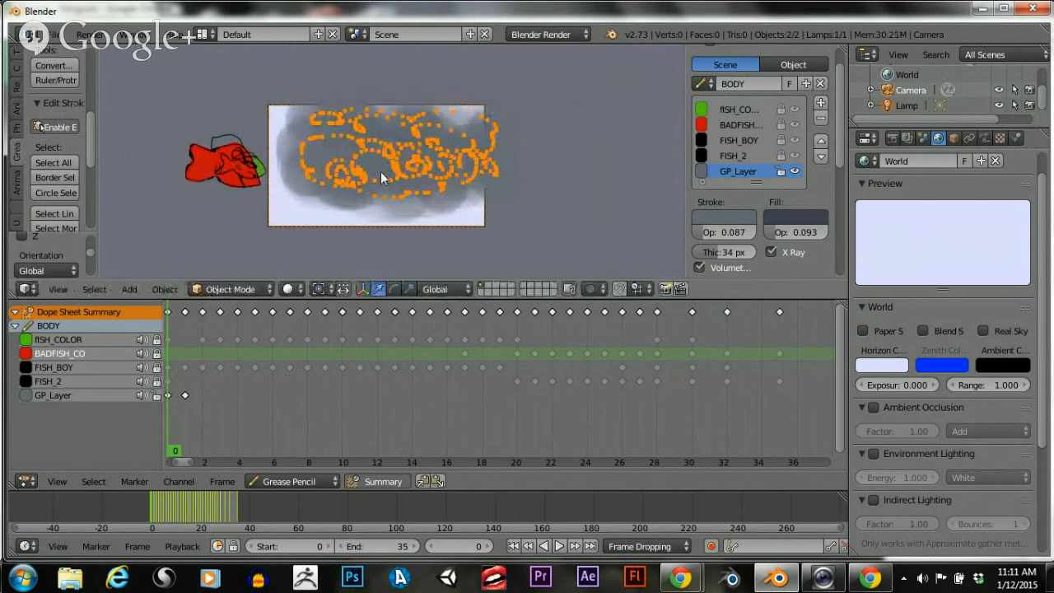
# Delete the cloud strokes along with their GP_Layer, and turn off stroke editing
pyautogui.press('x')
pyautogui.click(380, 172)
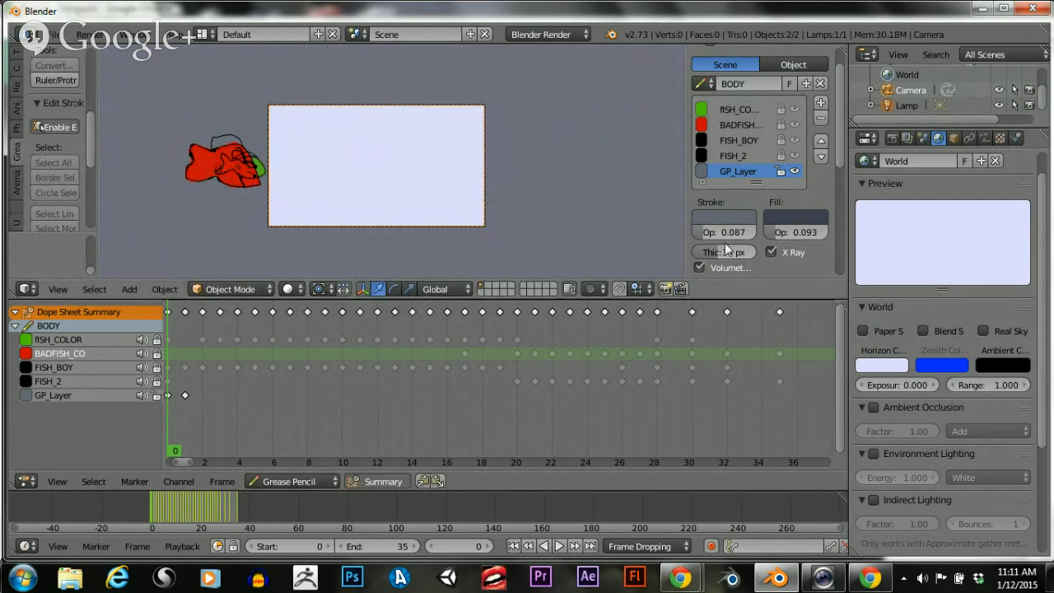
pyautogui.click(820, 117)
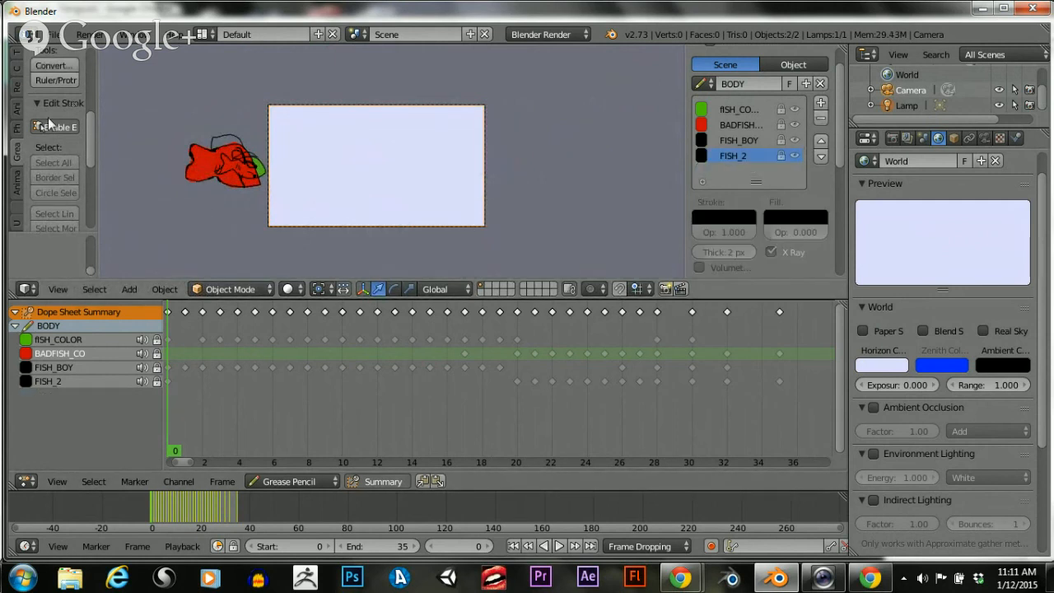
pyautogui.click(51, 126)
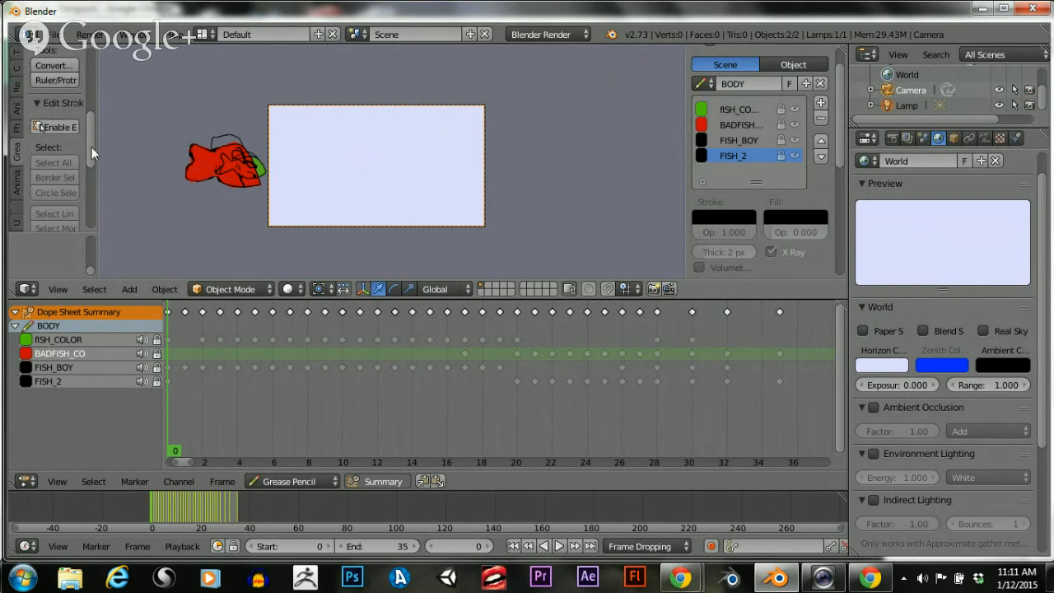
# Widen the tool shelf so the Grease Pencil tool labels are fully readable, and return to its drawing options
pyautogui.moveTo(92, 146); pyautogui.dragTo(163, 151)
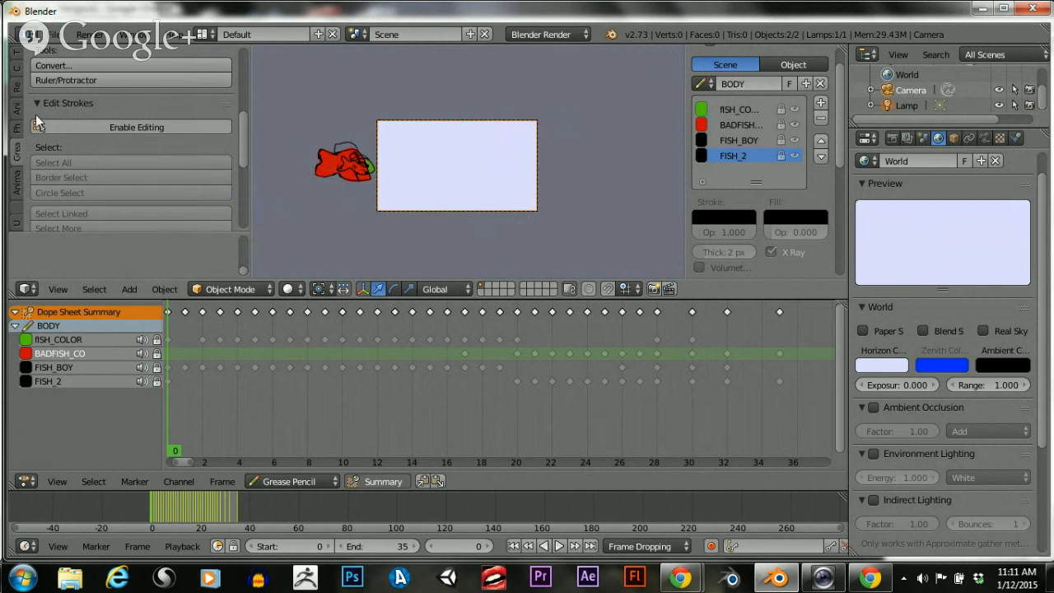
pyautogui.scroll(6, 120, 163)
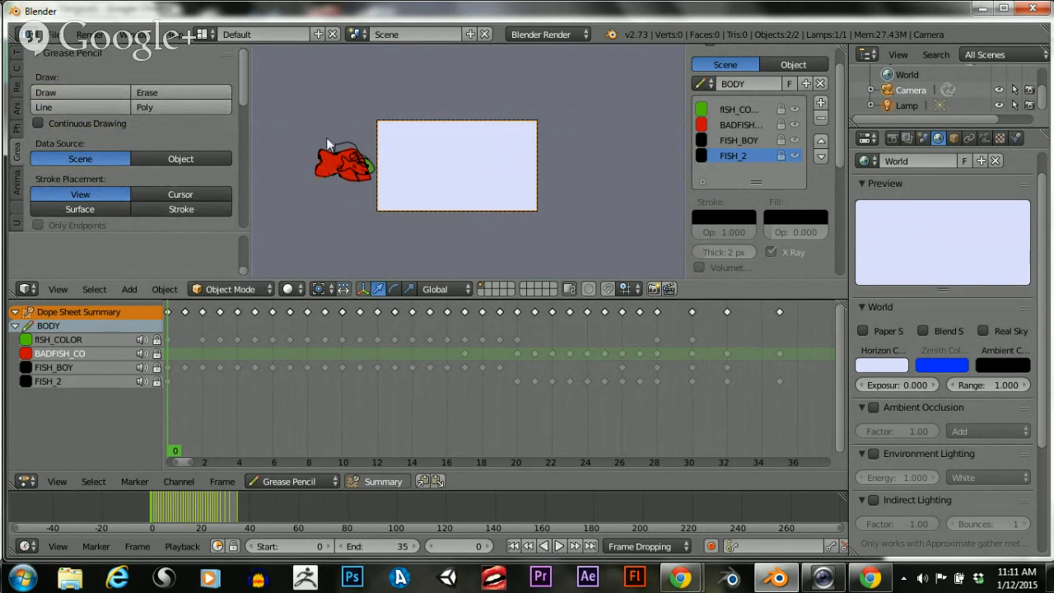
pyautogui.scroll(-2, 326, 141)
pyautogui.scroll(5, 327, 144)
pyautogui.scroll(-3, 345, 145)
pyautogui.scroll(1, 343, 141)
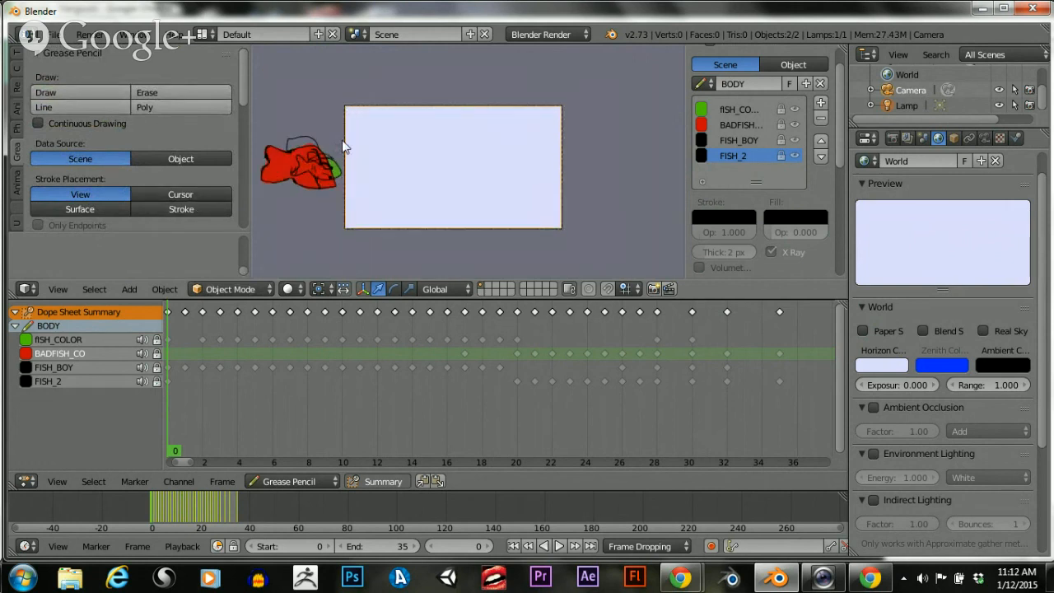
pyautogui.scroll(-2, 342, 140)
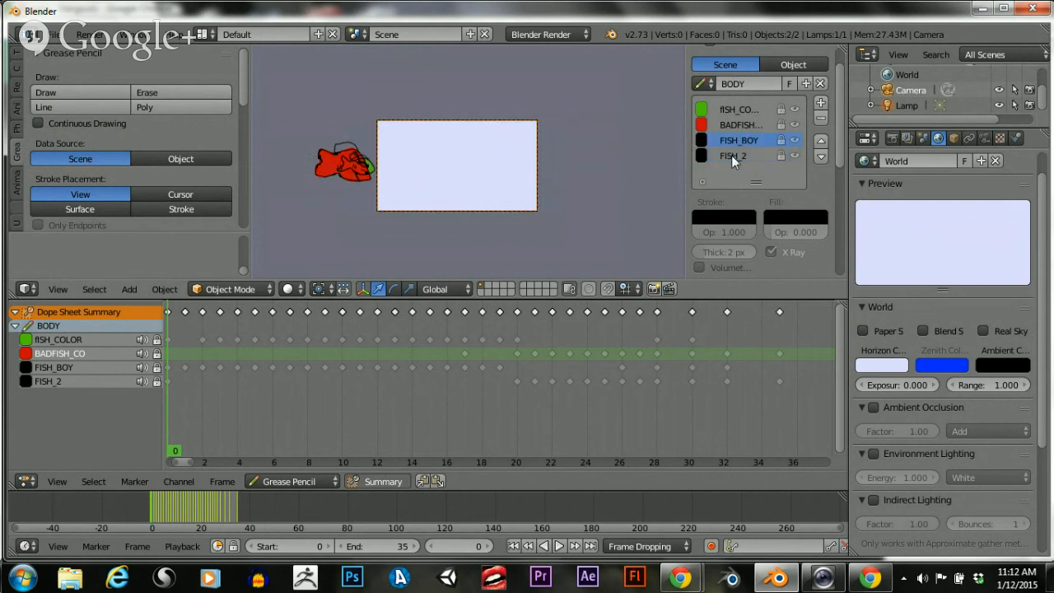
# Convert the FISH_BOY layer's grease pencil strokes into a polygon curve
pyautogui.rightClick(727, 144)
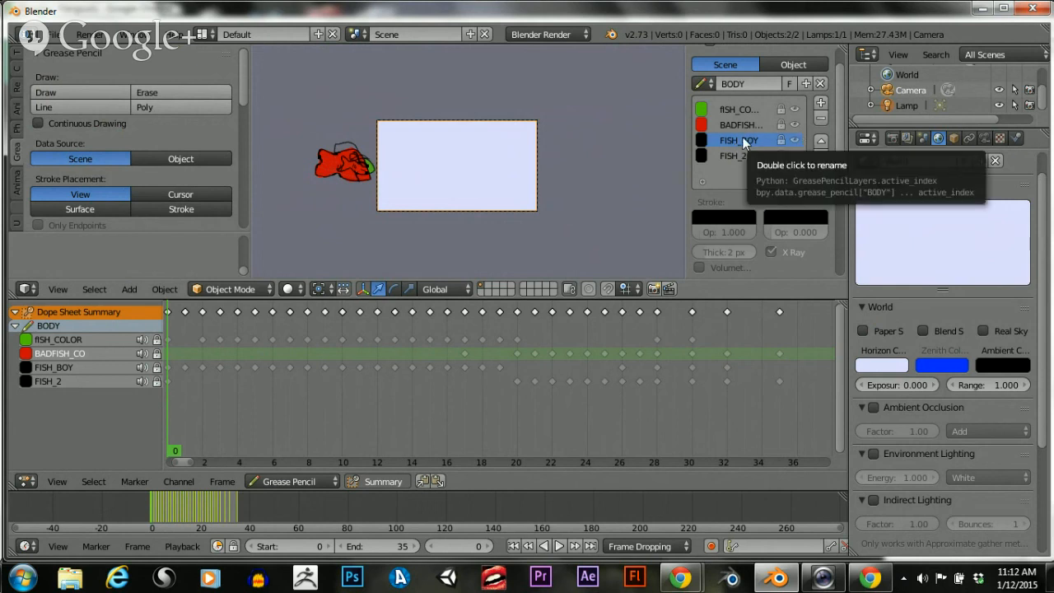
pyautogui.rightClick(746, 142)
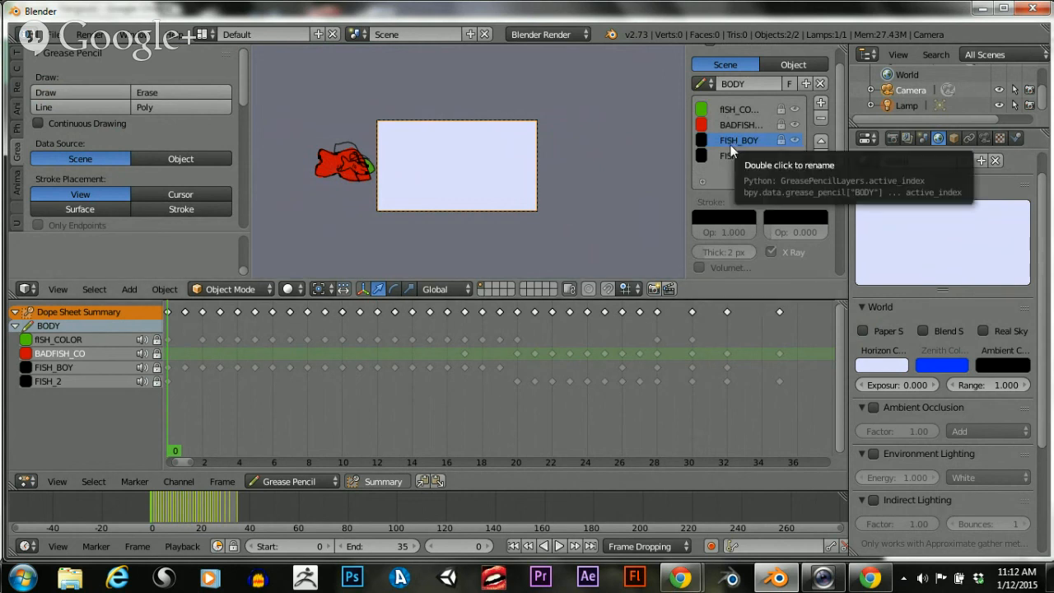
pyautogui.scroll(4, 329, 148)
pyautogui.scroll(-3, 453, 157)
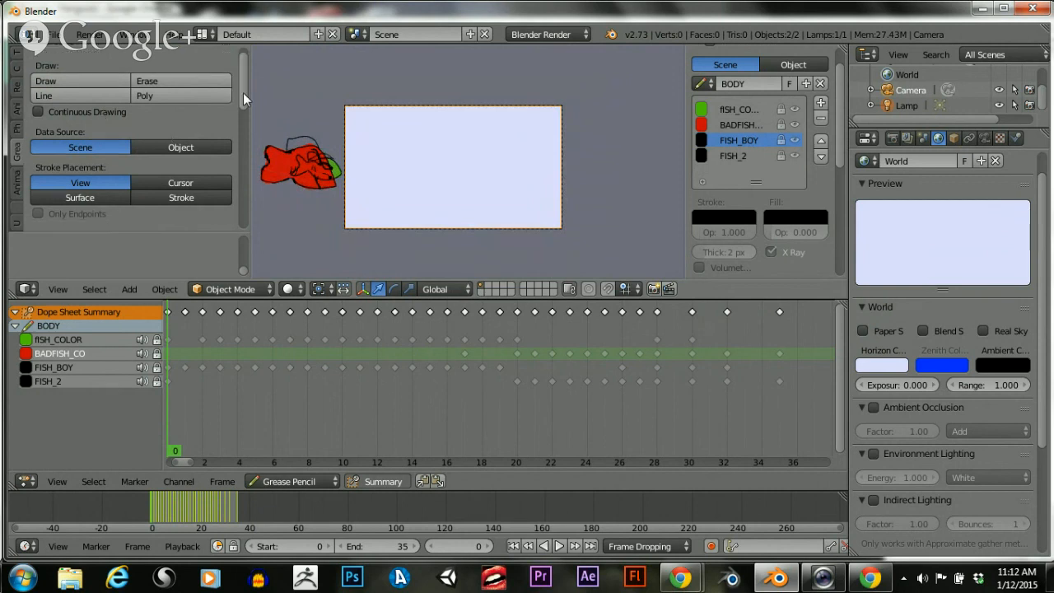
pyautogui.moveTo(243, 92); pyautogui.dragTo(242, 122)
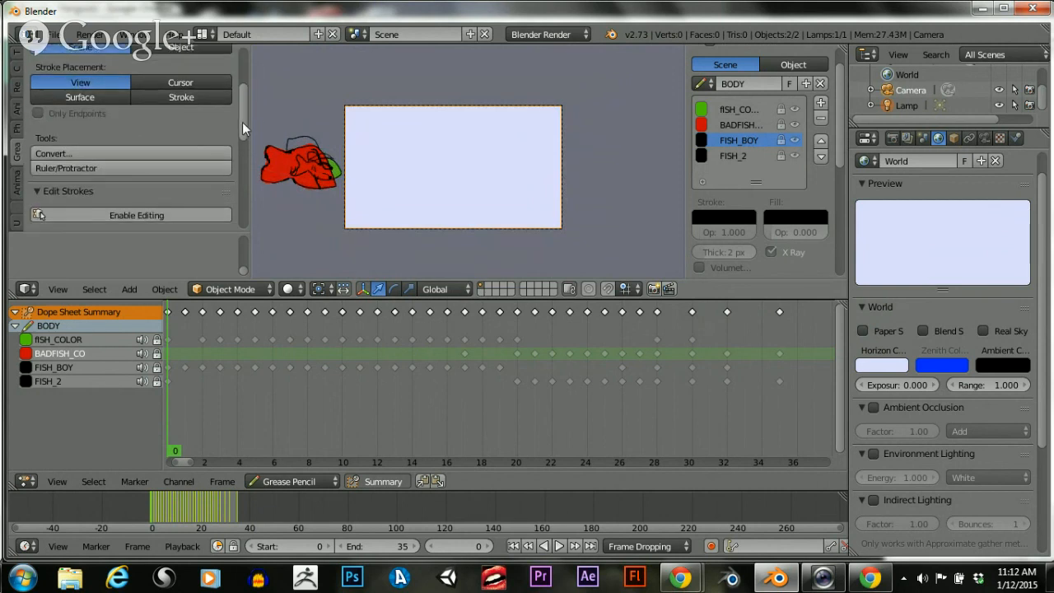
pyautogui.click(140, 153)
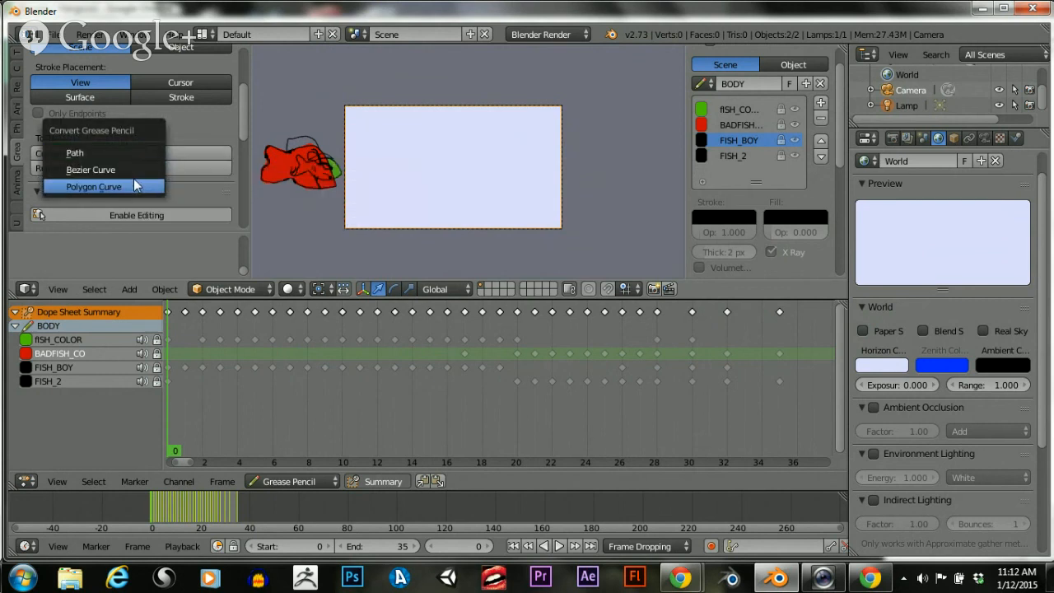
pyautogui.click(133, 179)
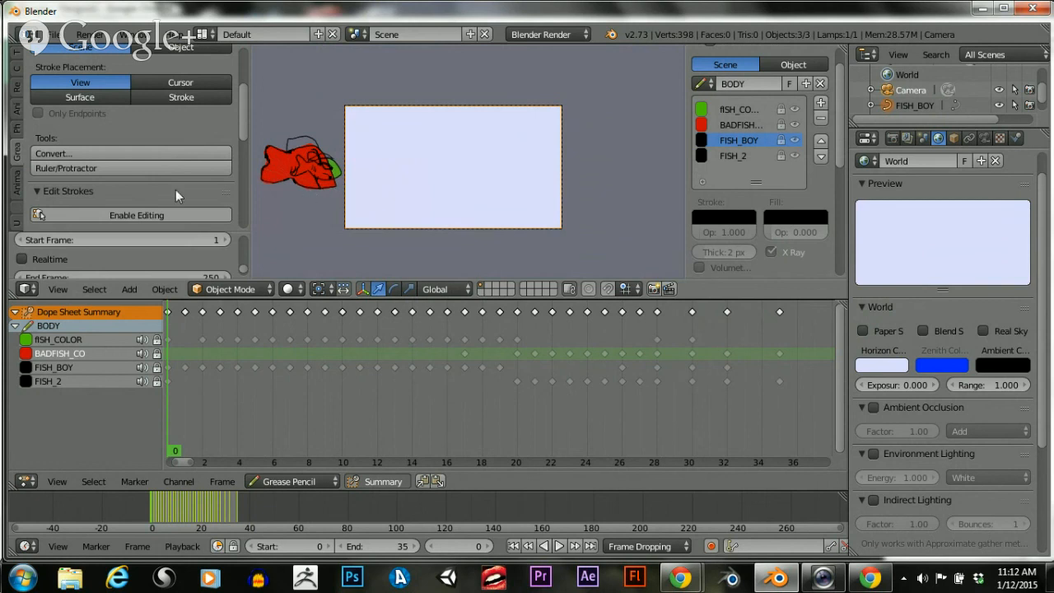
# Go to frame 2 and inspect the green fish up close for the converted curve
pyautogui.scroll(-4, 151, 176)
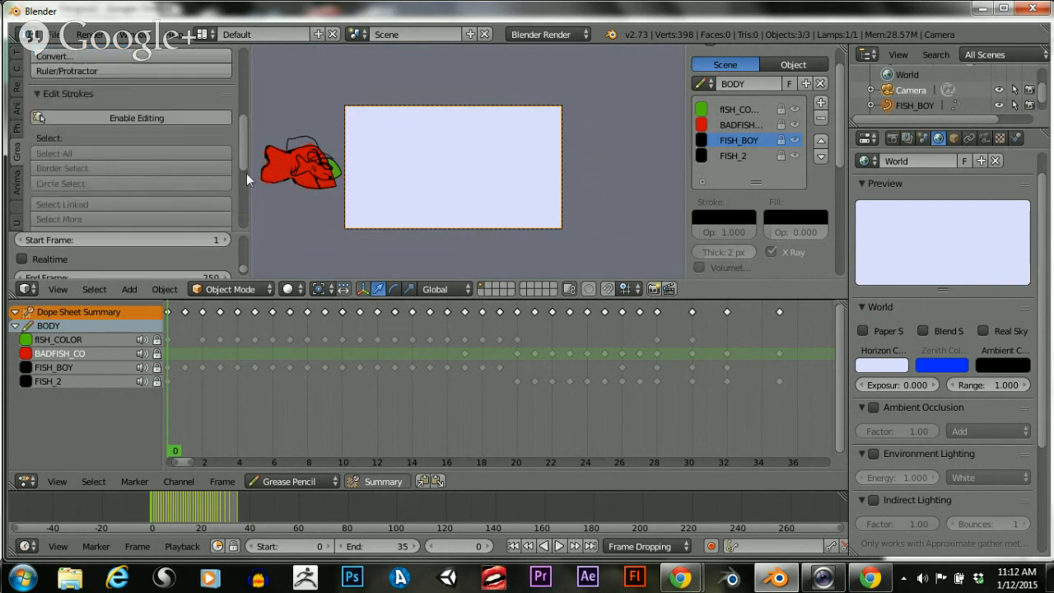
pyautogui.moveTo(166, 447); pyautogui.dragTo(198, 416)
pyautogui.scroll(4, 354, 205)
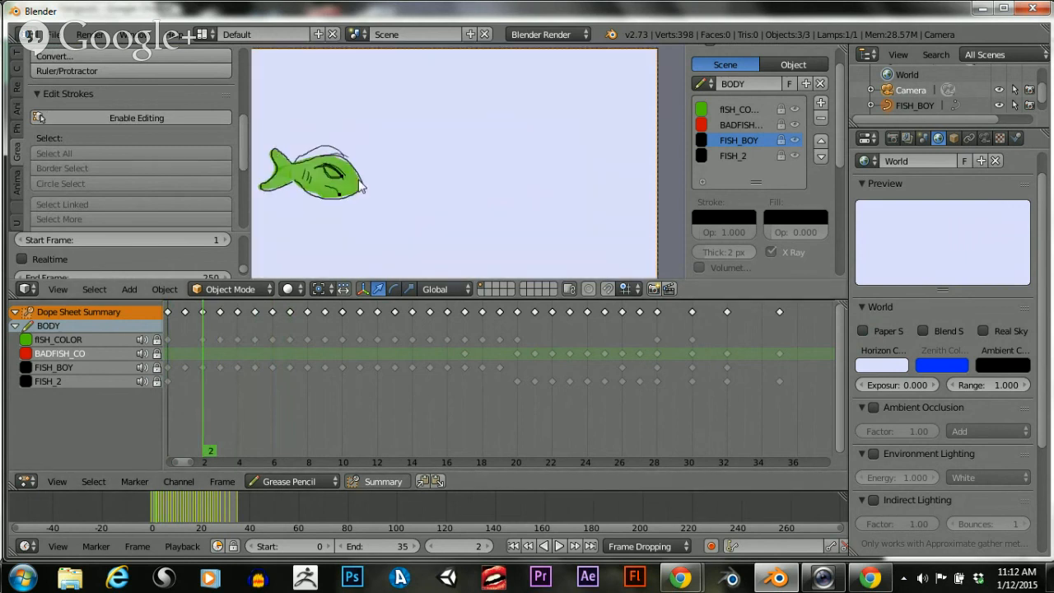
pyautogui.scroll(-1, 354, 177)
pyautogui.scroll(2, 346, 175)
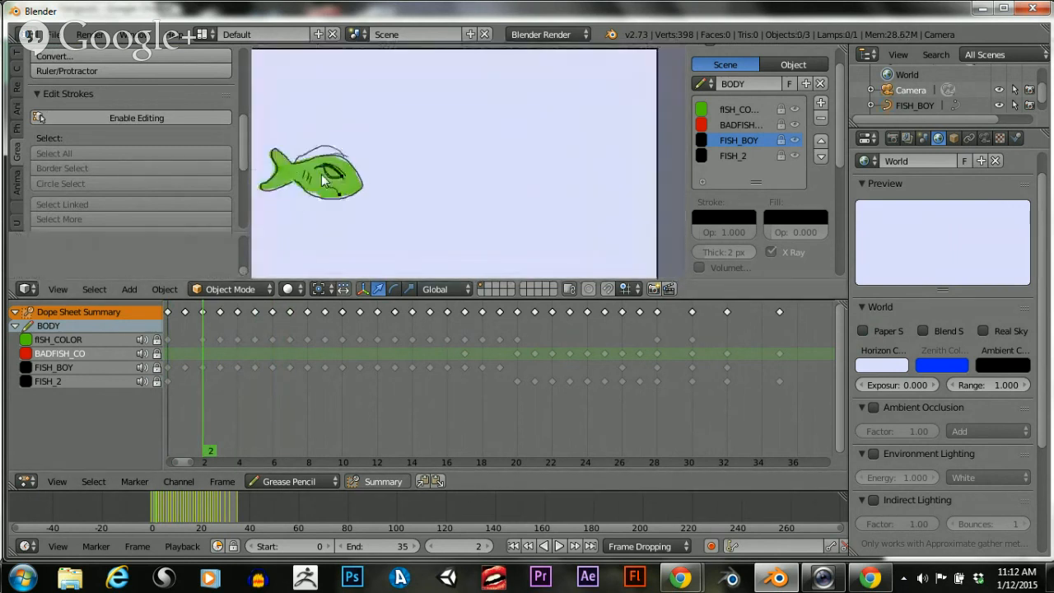
pyautogui.scroll(-3, 348, 194)
pyautogui.scroll(1, 752, 129)
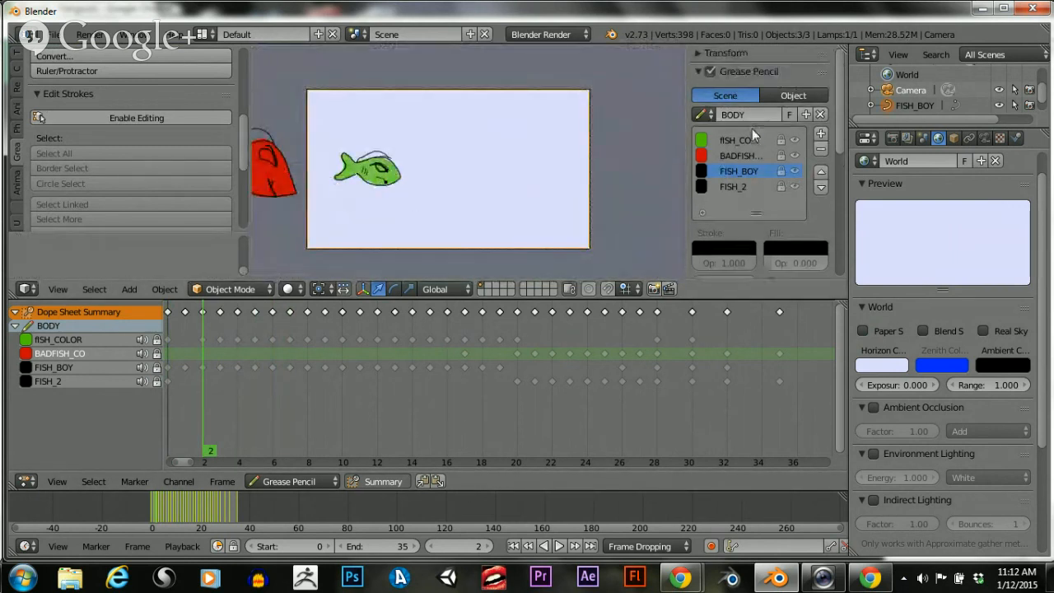
# Select the converted FISH_BOY curve, turn off Only Render in the viewport display, and raise the curve along the Z axis
pyautogui.click(699, 74)
pyautogui.scroll(-1, 908, 89)
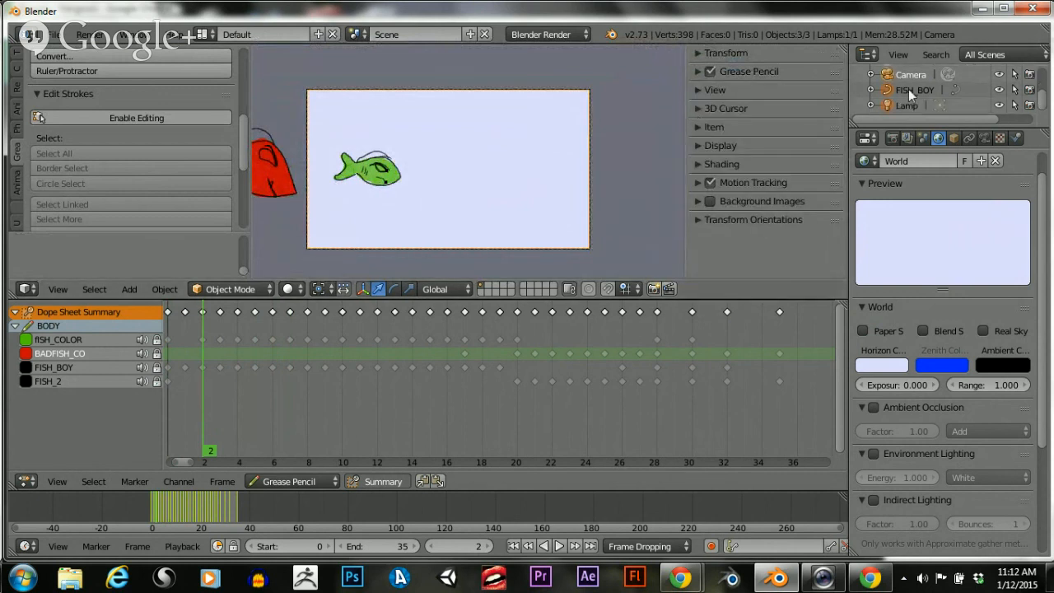
pyautogui.click(908, 91)
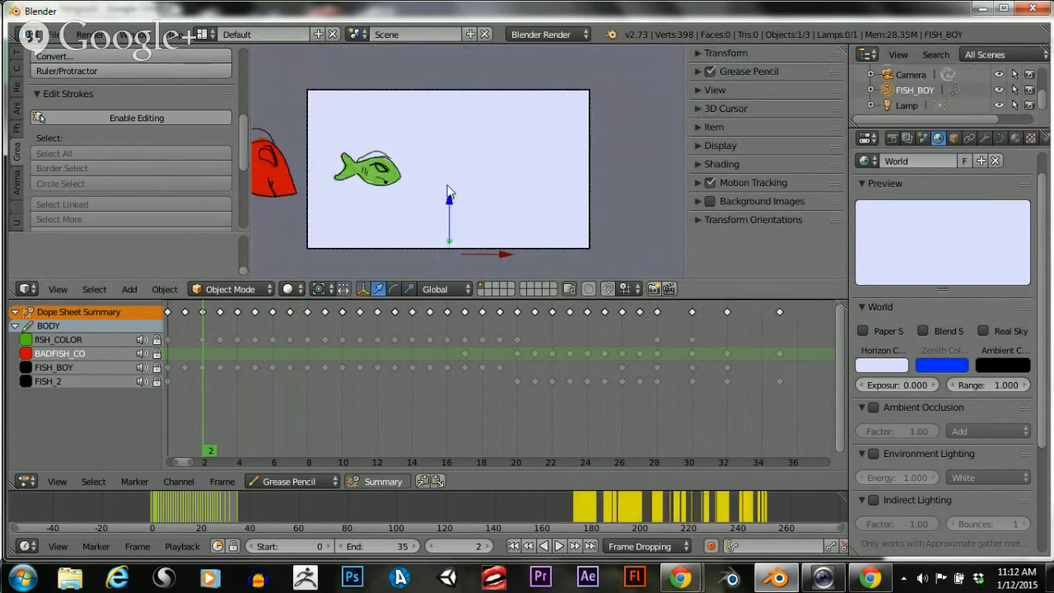
pyautogui.moveTo(445, 210); pyautogui.dragTo(451, 182)
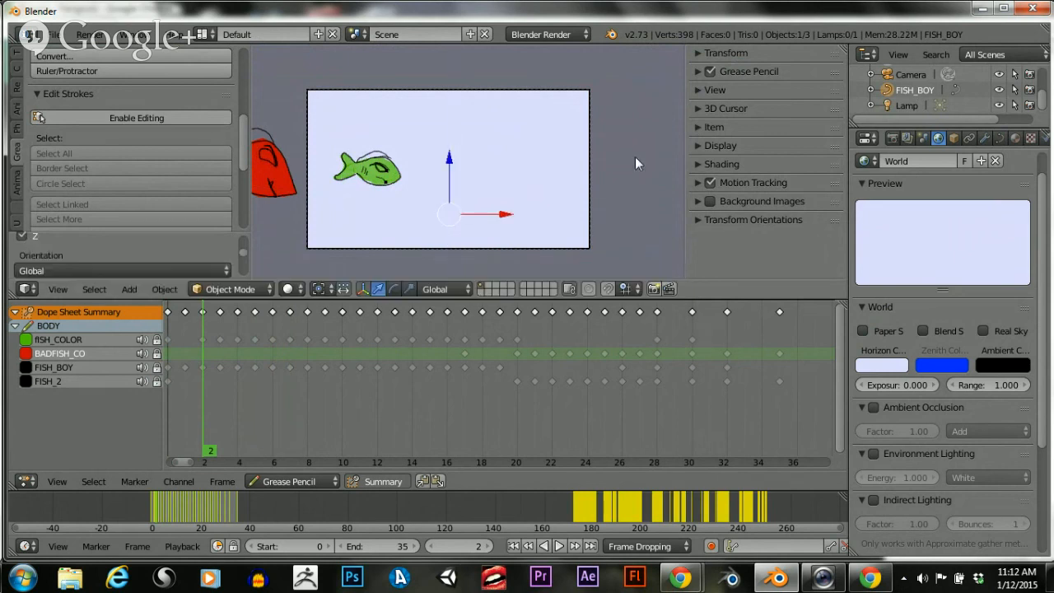
pyautogui.click(697, 147)
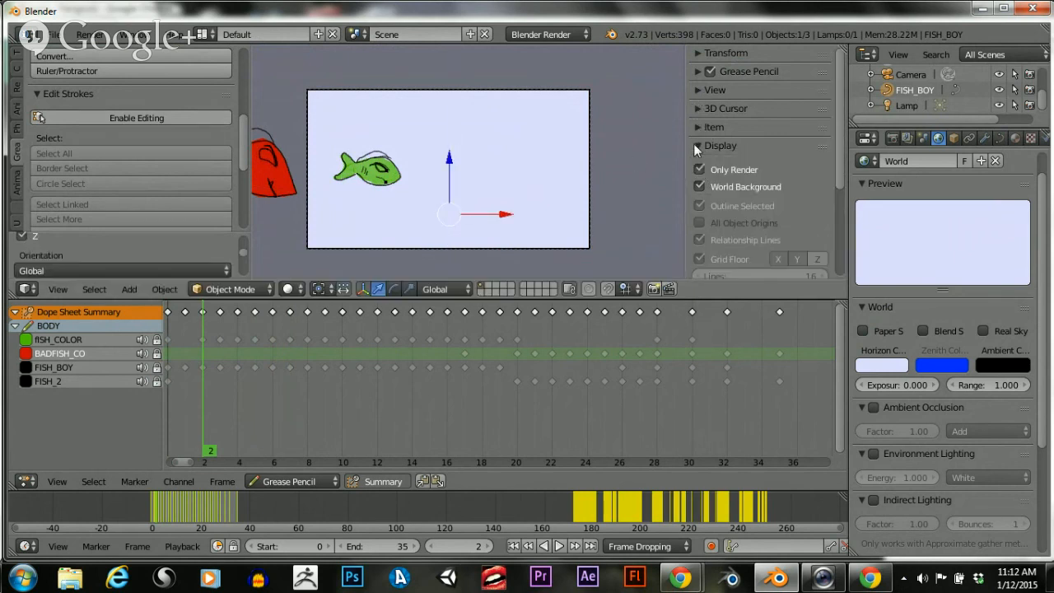
pyautogui.click(700, 169)
pyautogui.moveTo(450, 169); pyautogui.dragTo(451, 120)
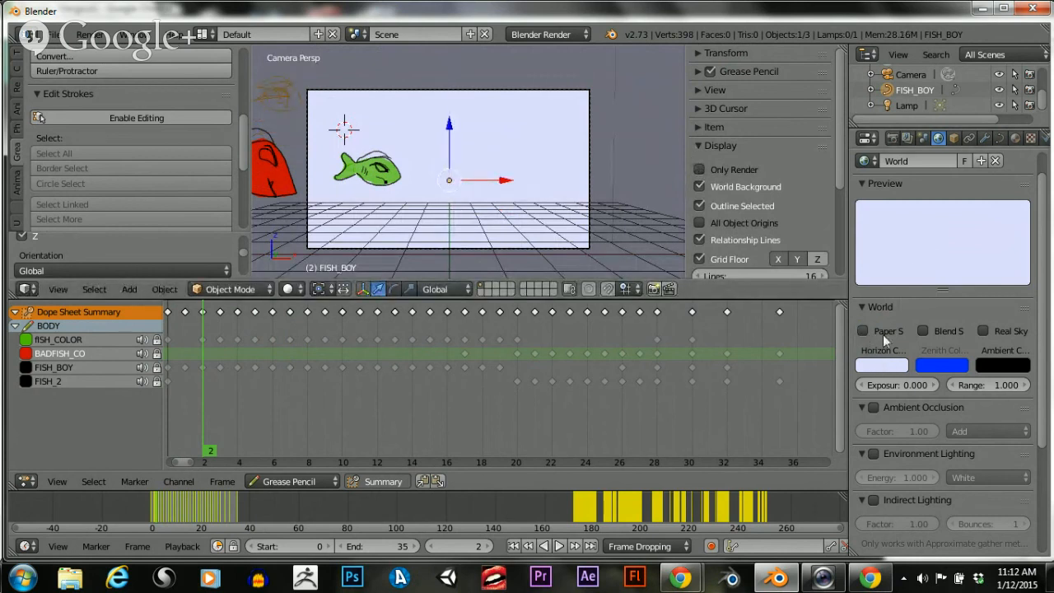
# Darken the world's horizon color to a near-black blue-gray
pyautogui.click(872, 367)
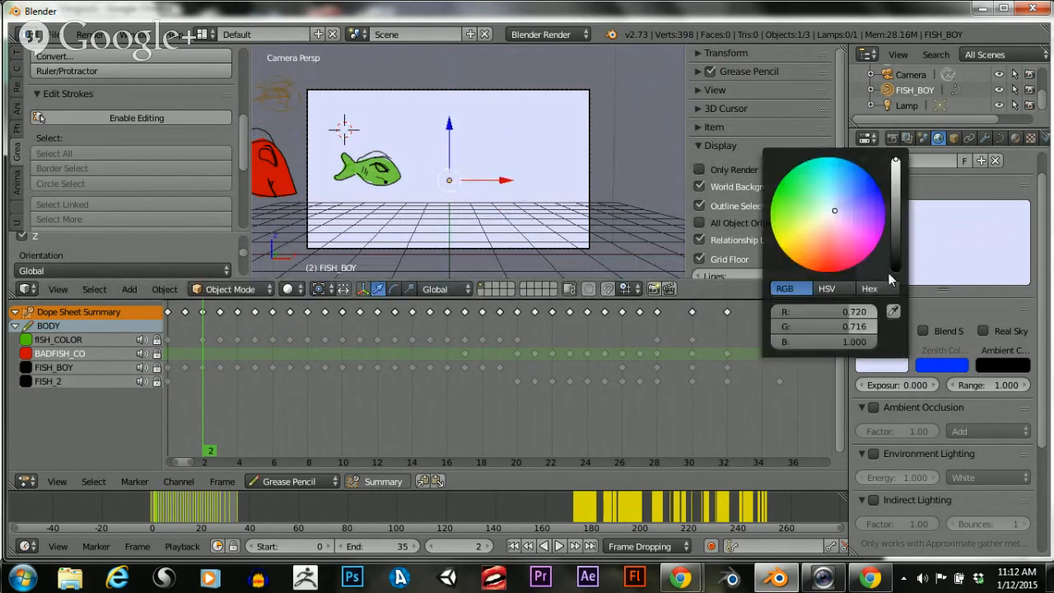
pyautogui.click(895, 250)
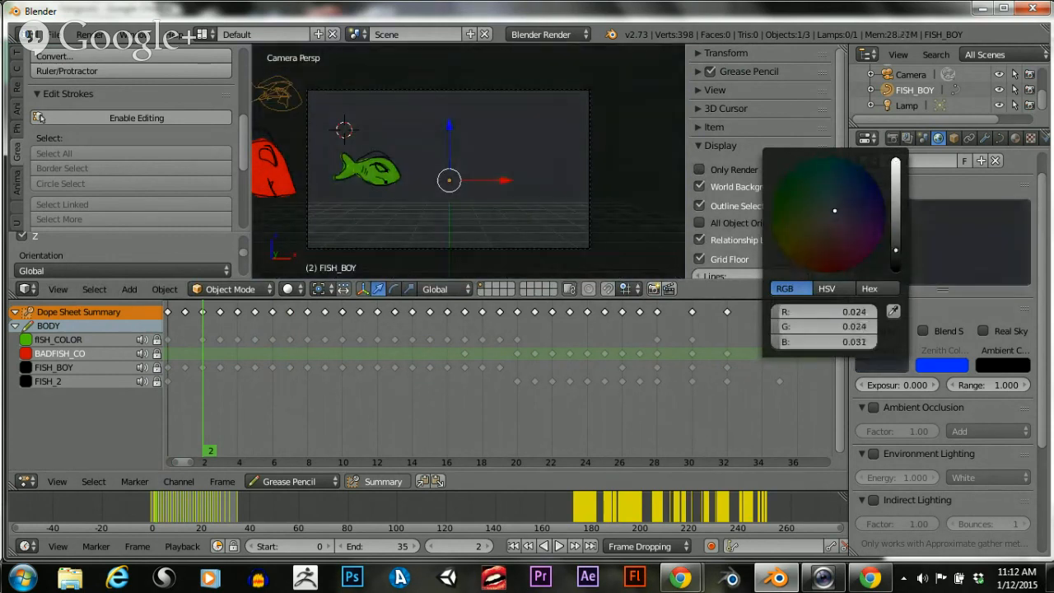
# Move the FISH_BOY curve into the camera frame, just beyond the head of the green fish
pyautogui.moveTo(493, 179); pyautogui.dragTo(596, 203)
pyautogui.scroll(4, 399, 162)
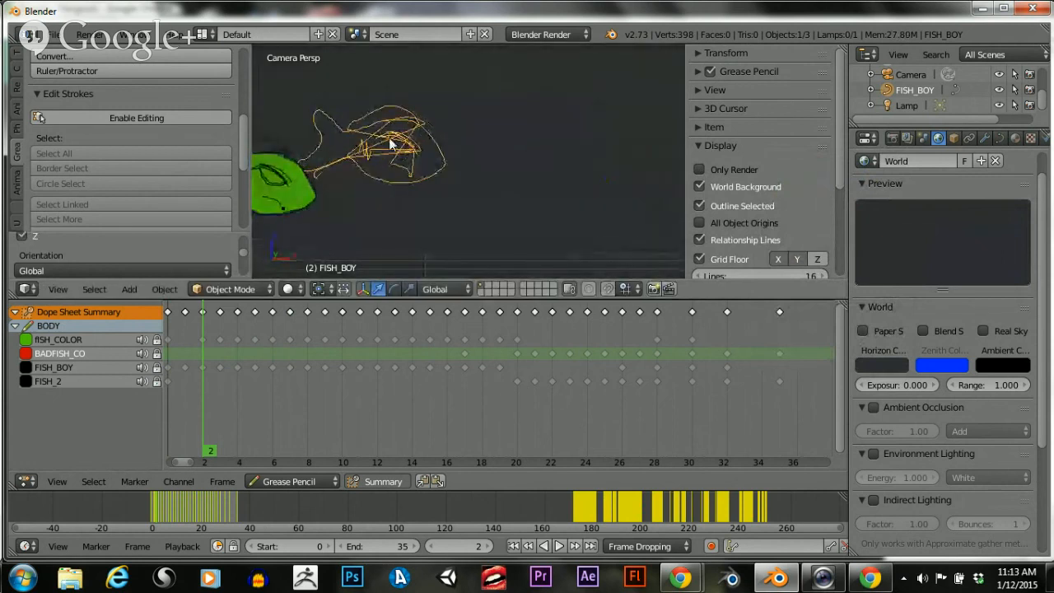
pyautogui.scroll(-4, 394, 148)
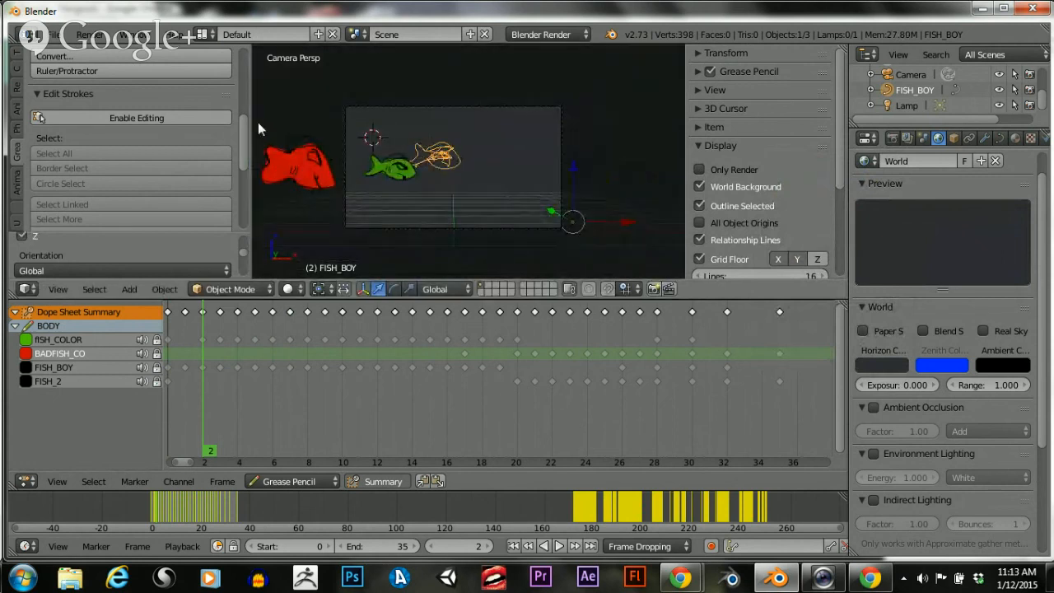
# Set the FISH_BOY curve's origin to its geometry
pyautogui.scroll(5, 242, 120)
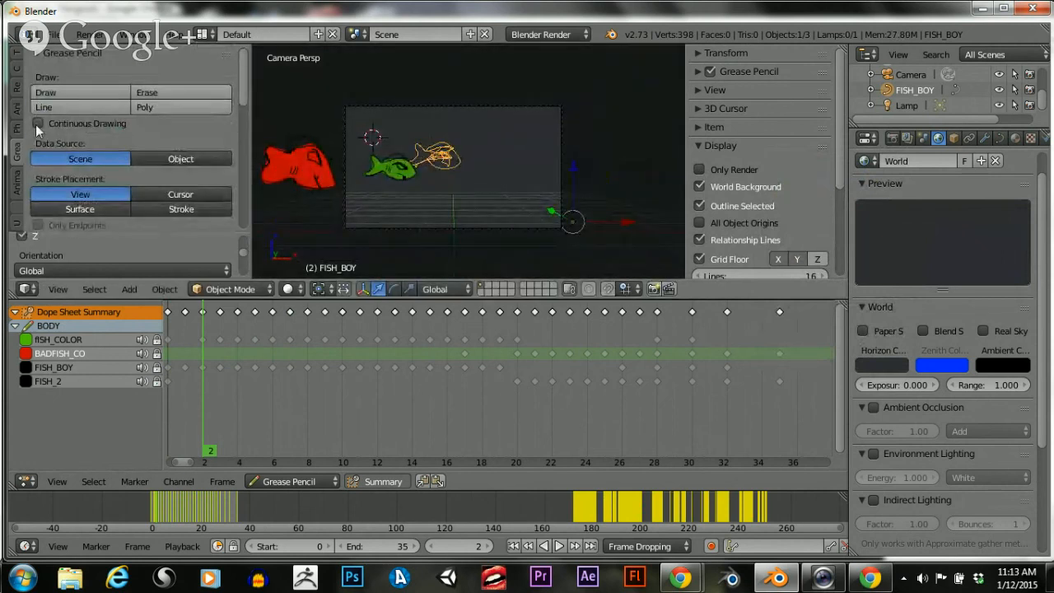
pyautogui.click(16, 66)
pyautogui.scroll(-4, 98, 142)
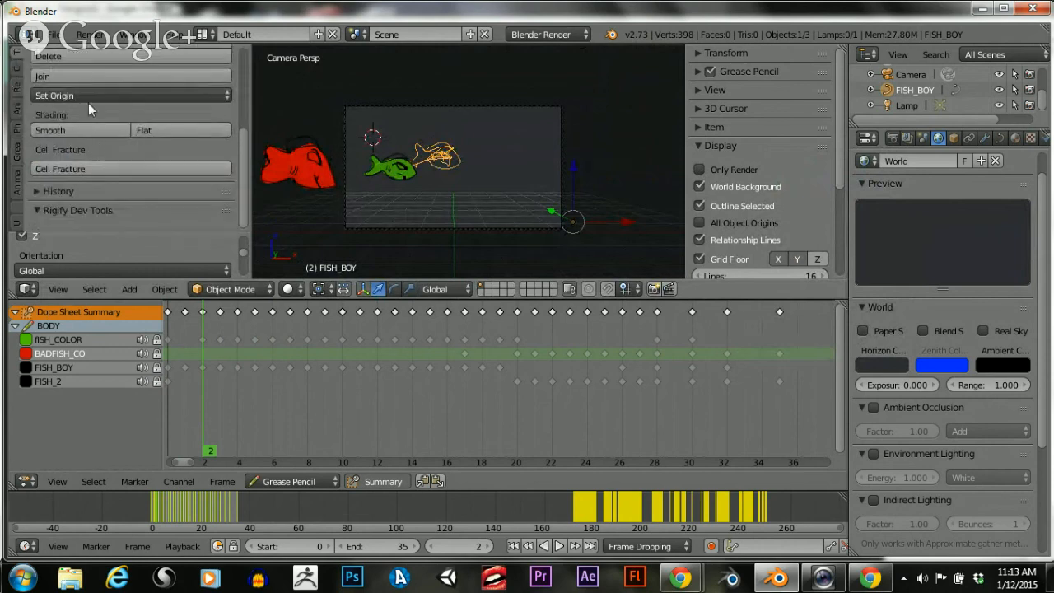
pyautogui.click(89, 99)
pyautogui.click(97, 133)
# Shift the FISH_BOY curve along the X axis, farther away from the green fish
pyautogui.scroll(4, 474, 139)
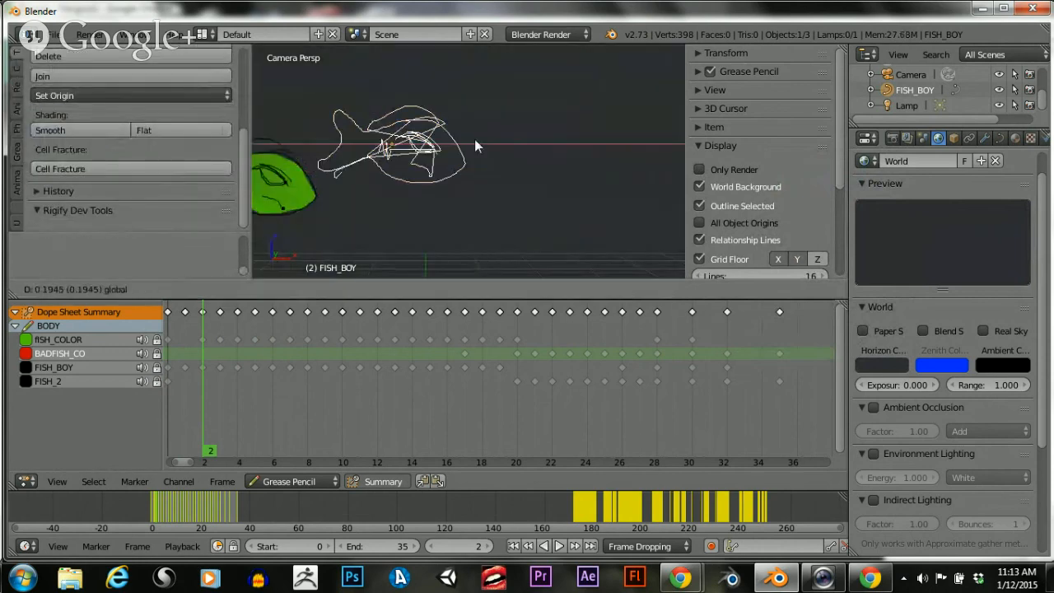
pyautogui.scroll(4, 499, 157)
pyautogui.scroll(-5, 497, 156)
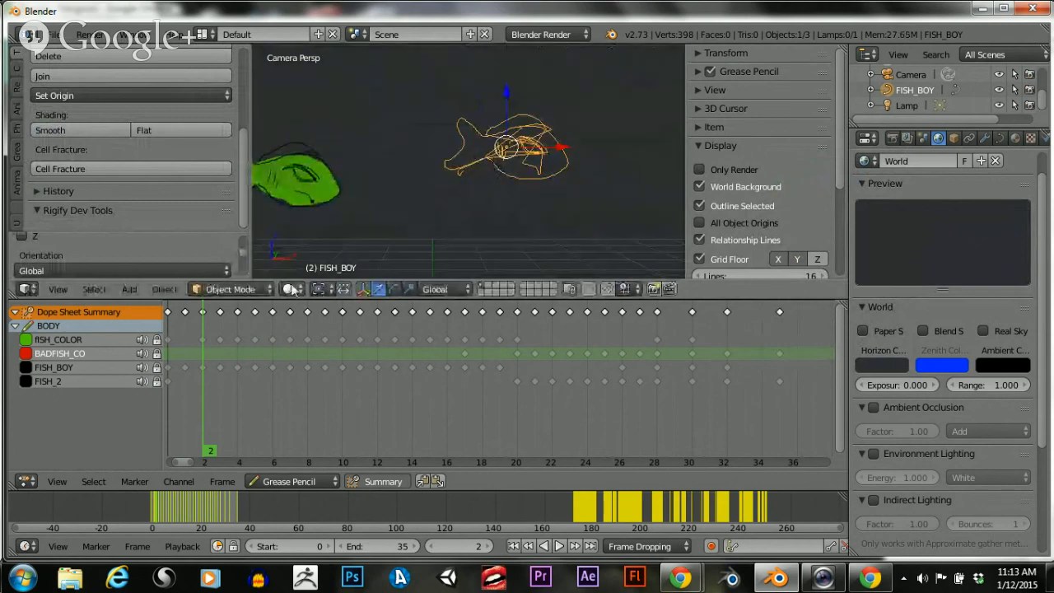
# Switch the FISH_BOY curve to Edit Mode and examine its control points up close
pyautogui.click(231, 289)
pyautogui.click(239, 254)
pyautogui.scroll(4, 464, 168)
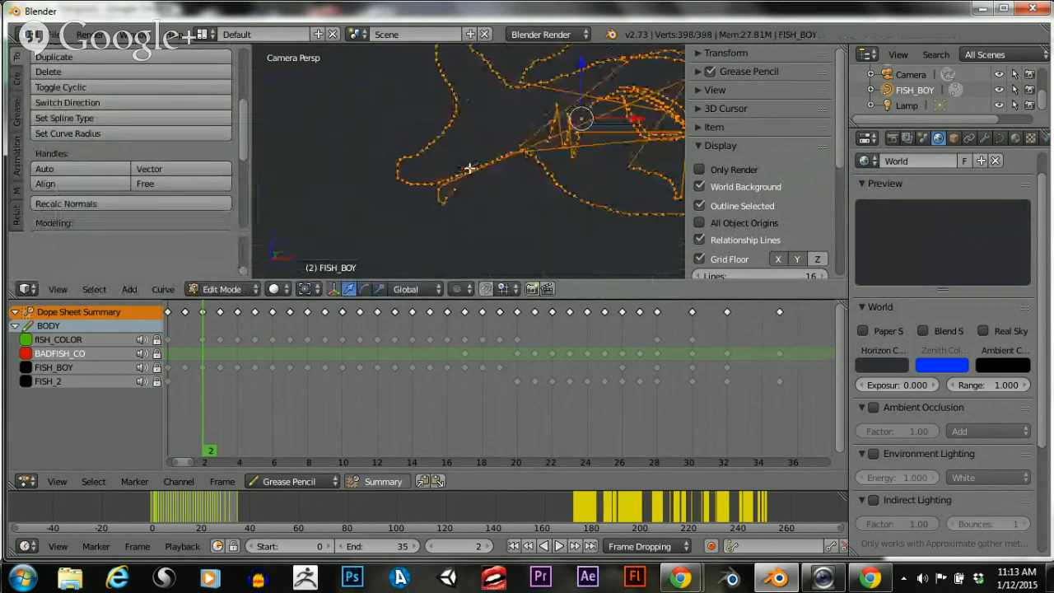
pyautogui.scroll(-3, 464, 167)
pyautogui.scroll(-4, 463, 167)
pyautogui.scroll(4, 431, 160)
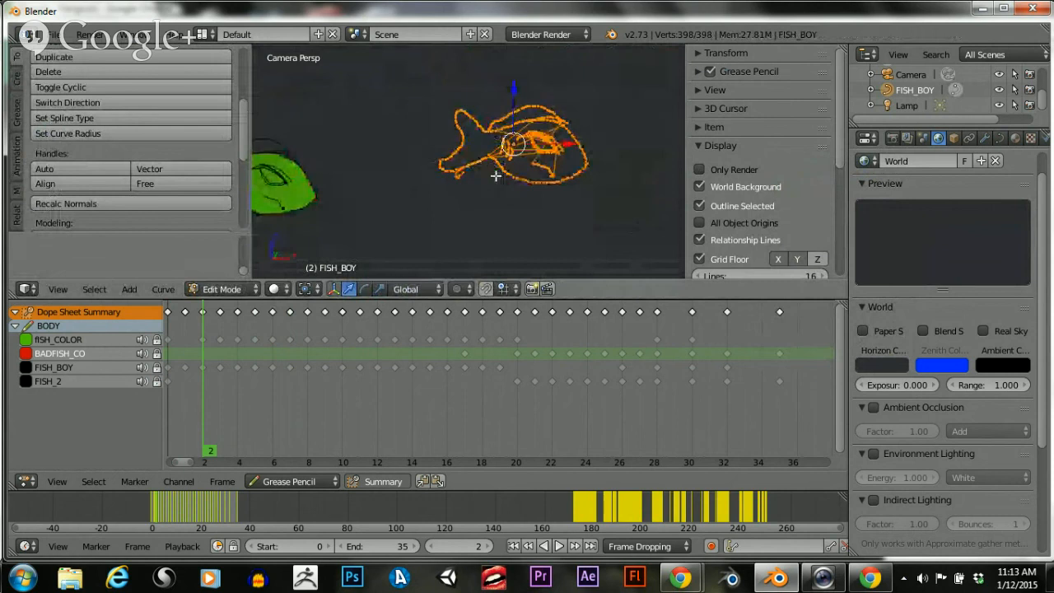
pyautogui.scroll(-3, 473, 189)
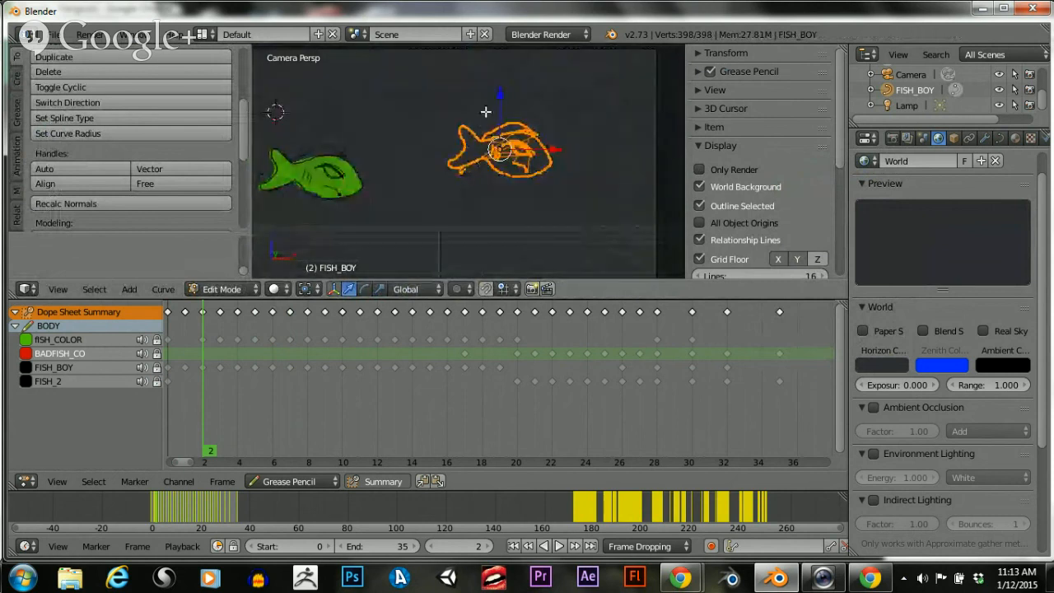
# Move all the curve's points down along the Z axis, level with the green fish
pyautogui.press('g')
pyautogui.press('z')
pyautogui.click(497, 129)
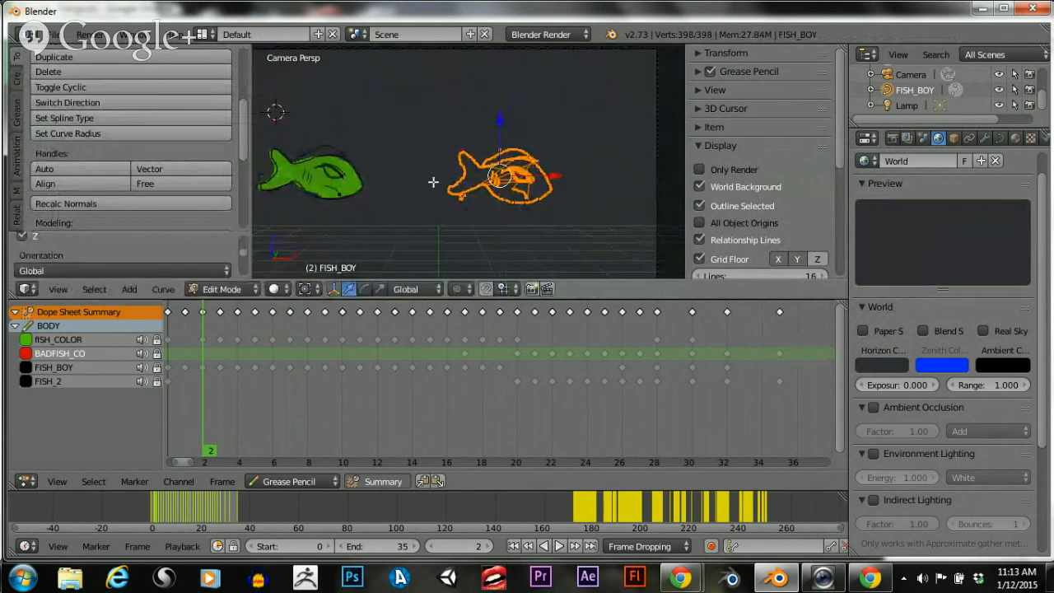
# Scrub the timeline over the later keyframes to check the curve for animation, and return to frame 0
pyautogui.scroll(-3, 558, 517)
pyautogui.moveTo(216, 514); pyautogui.dragTo(673, 515)
pyautogui.moveTo(311, 501); pyautogui.dragTo(198, 528)
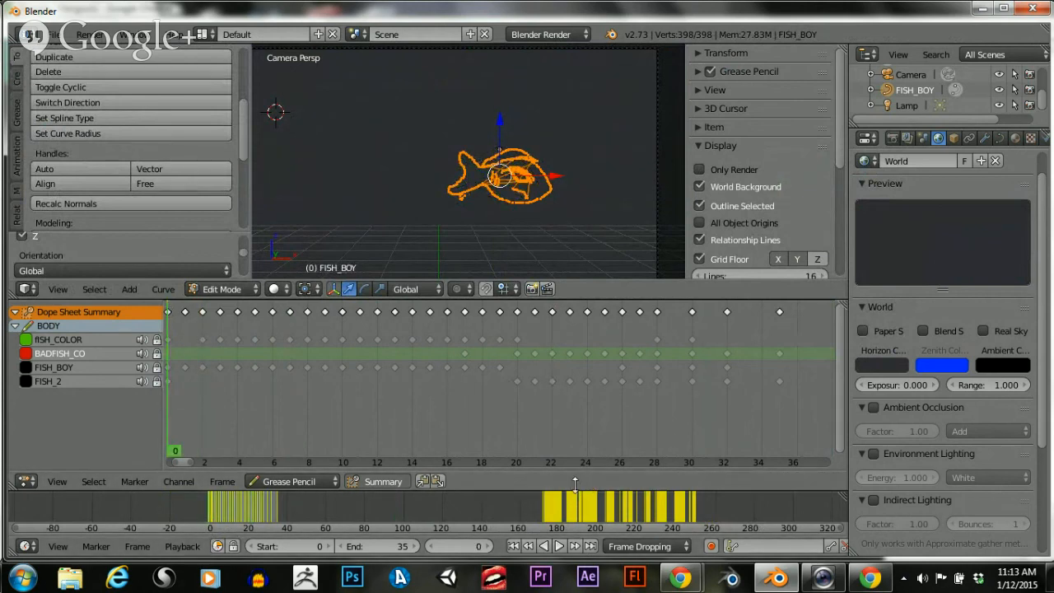
# Enlarge the timeline area and scrub from frame 0 to frame 227
pyautogui.moveTo(575, 484); pyautogui.dragTo(575, 306)
pyautogui.scroll(-5, 504, 420)
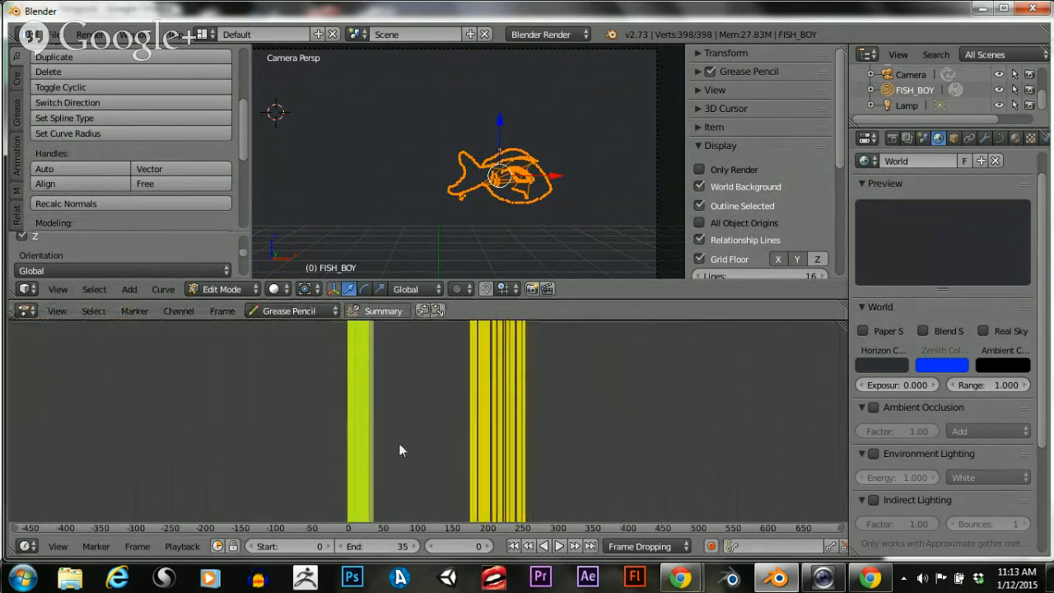
pyautogui.moveTo(349, 470); pyautogui.dragTo(507, 444)
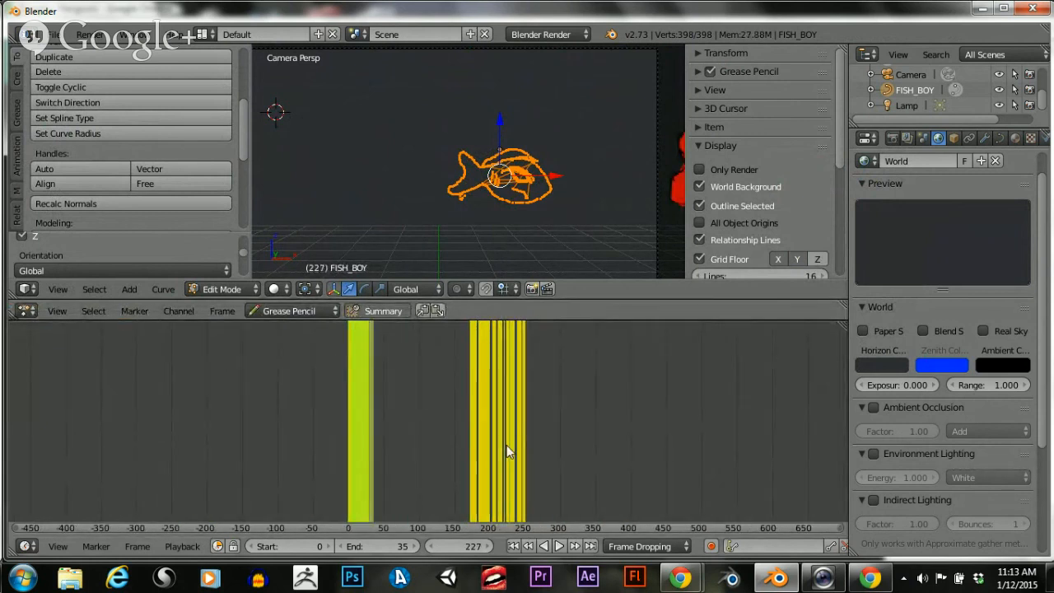
# Return the curve to Object Mode and scrub back to frame 0
pyautogui.click(236, 289)
pyautogui.click(224, 271)
pyautogui.moveTo(483, 388); pyautogui.dragTo(345, 441)
# Delete the converted FISH_BOY curve object
pyautogui.scroll(4, 474, 191)
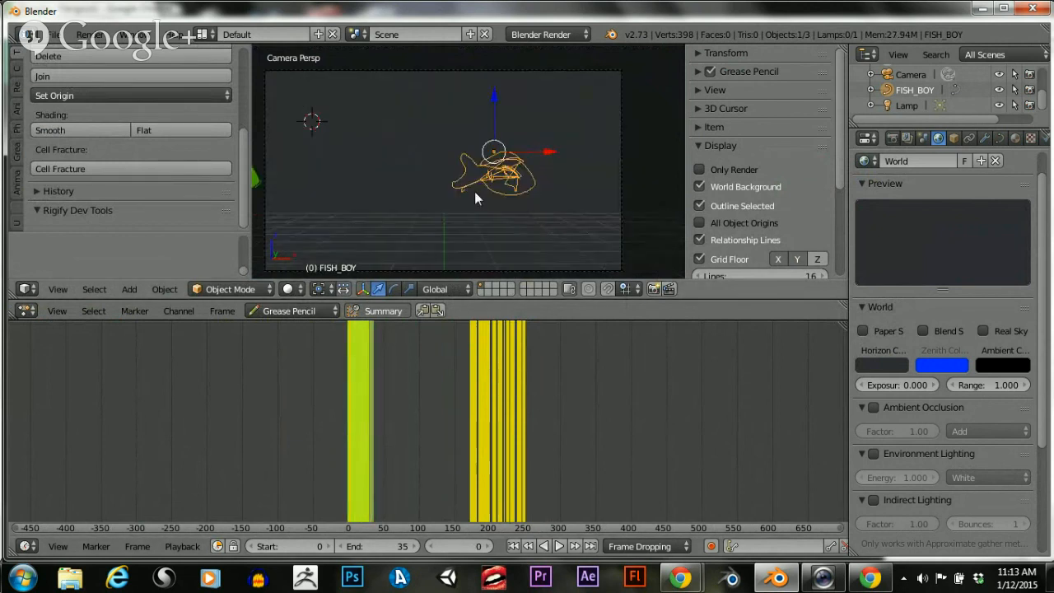
pyautogui.scroll(3, 474, 192)
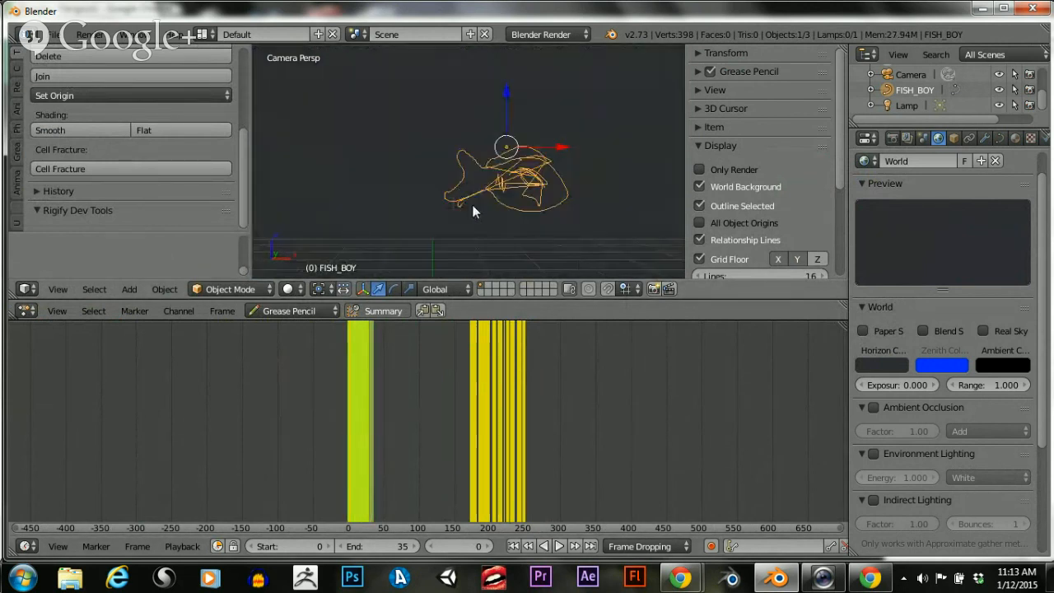
pyautogui.scroll(-3, 470, 202)
pyautogui.press('x')
pyautogui.click(457, 178)
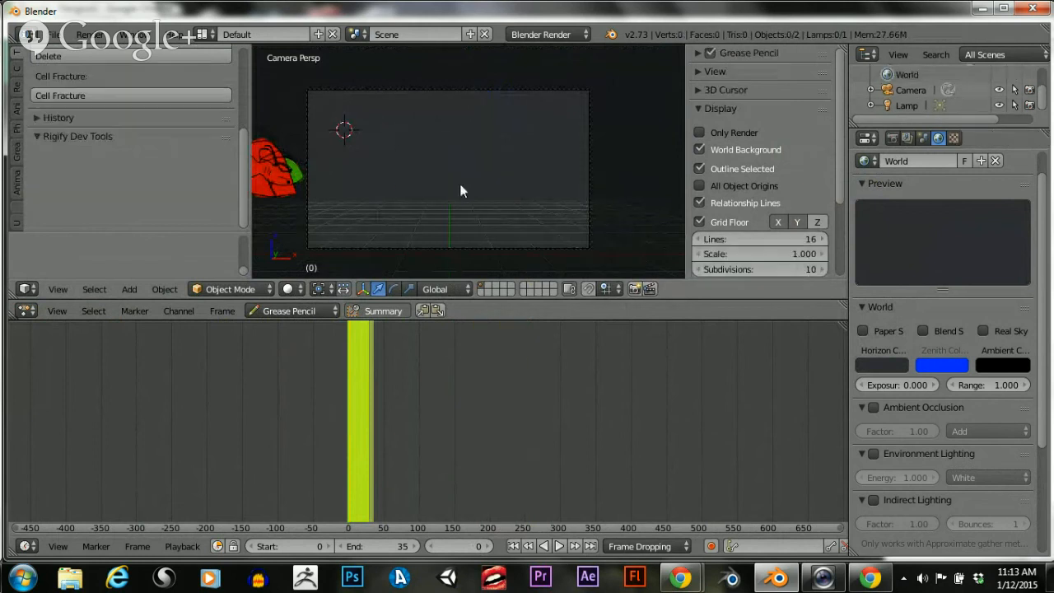
# Select the camera in the viewport
pyautogui.scroll(-4, 476, 195)
pyautogui.scroll(4, 476, 196)
pyautogui.scroll(-2, 357, 164)
pyautogui.rightClick(340, 165)
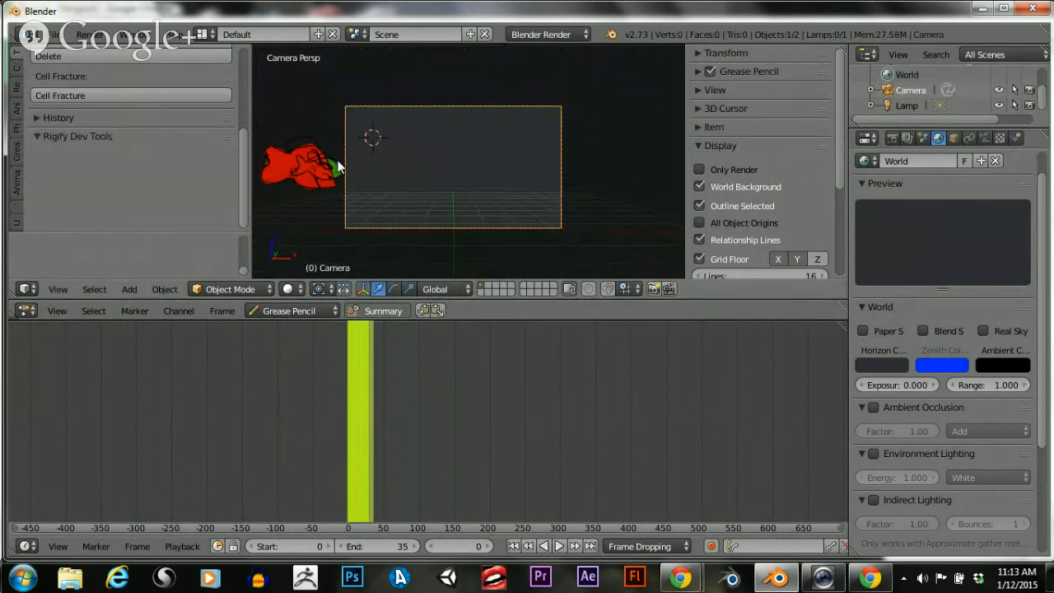
# Brighten the world's horizon color to pale lavender and turn on Only Render in the viewport display
pyautogui.click(885, 359)
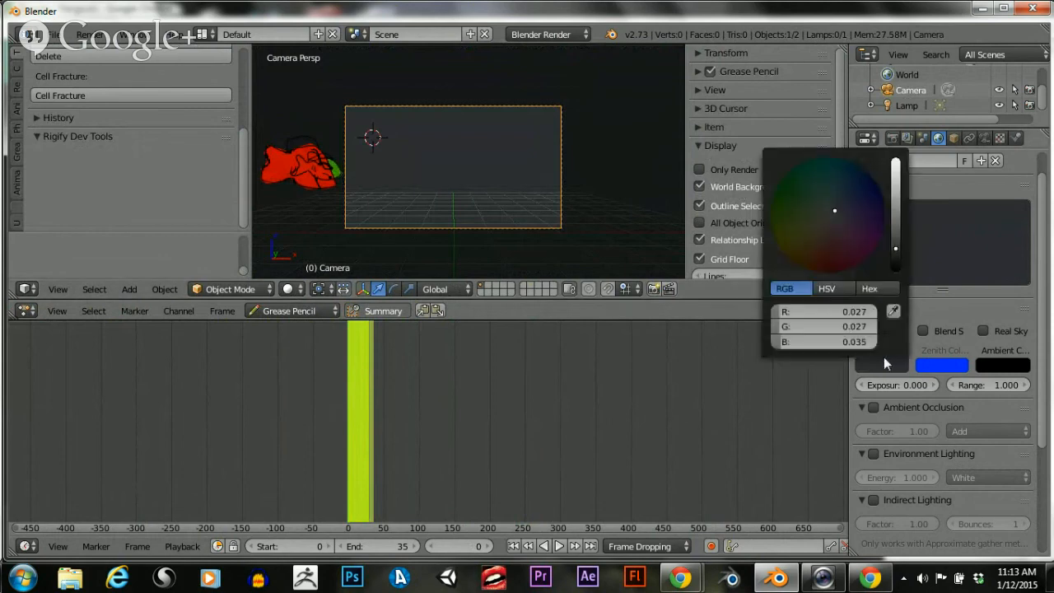
pyautogui.moveTo(892, 247); pyautogui.dragTo(895, 158)
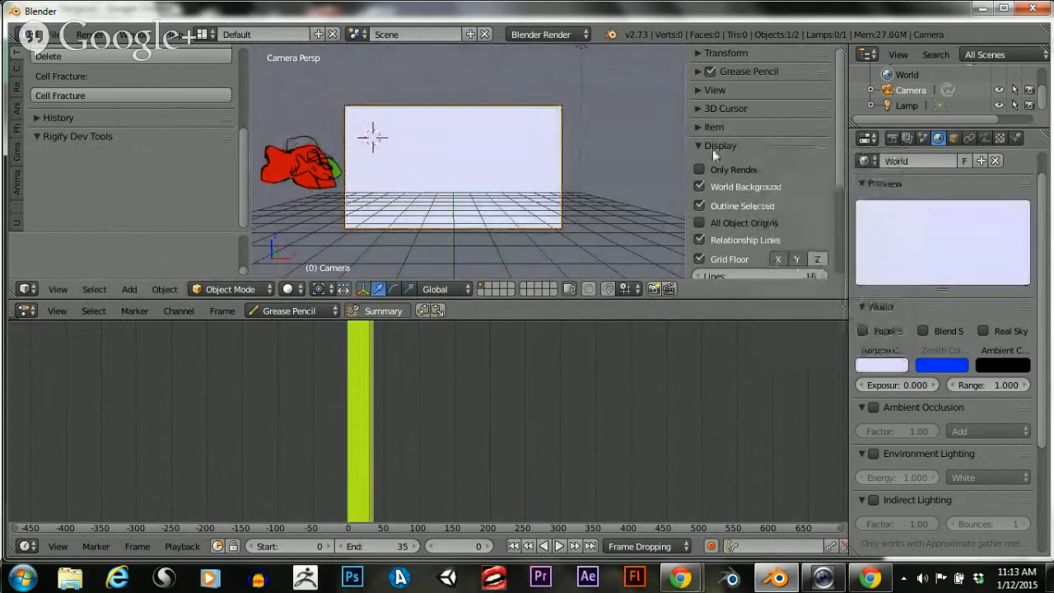
pyautogui.click(699, 169)
pyautogui.scroll(3, 461, 181)
pyautogui.scroll(-3, 461, 181)
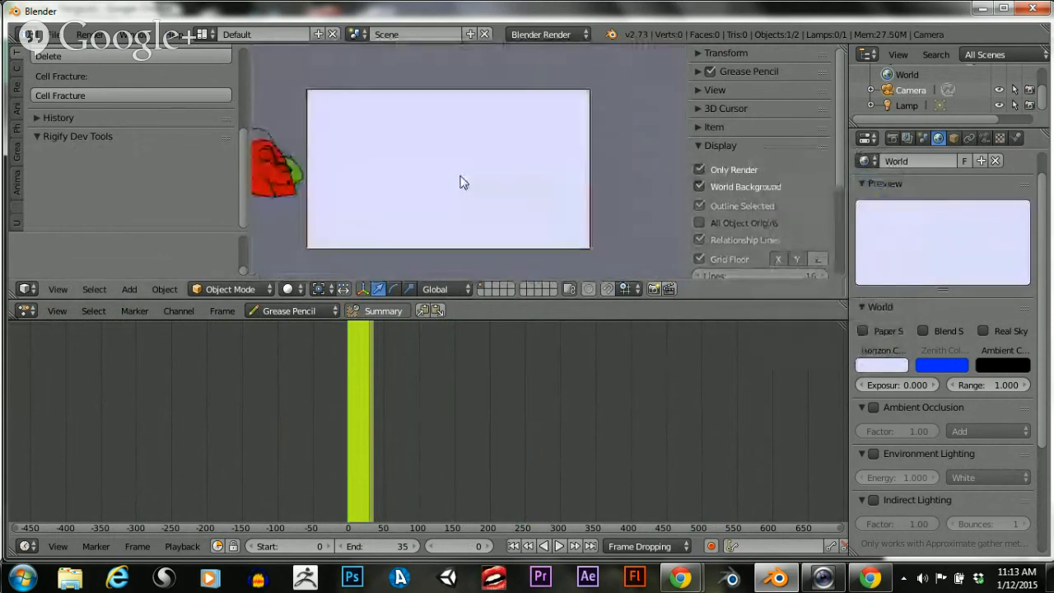
# Zoom the timeline in on the keyframes between frames 0 and 35
pyautogui.scroll(8, 346, 416)
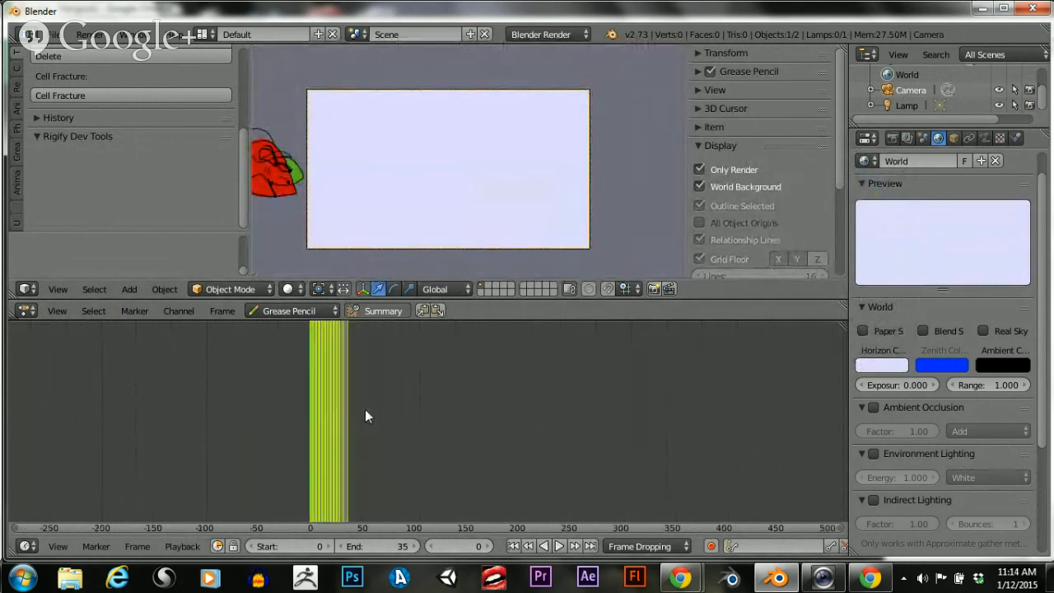
pyautogui.moveTo(208, 396); pyautogui.dragTo(481, 369, button='middle')
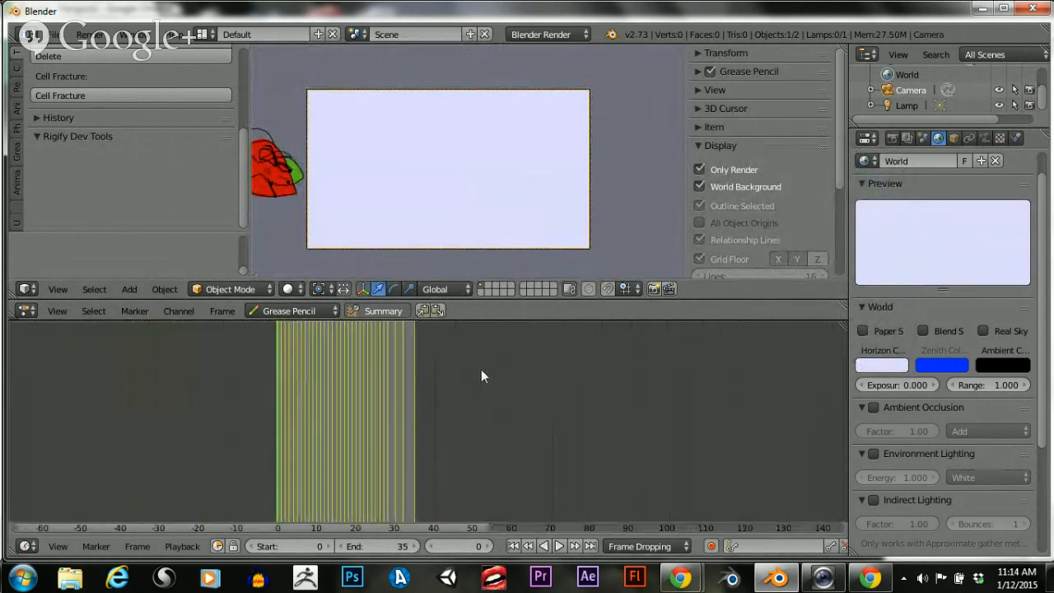
pyautogui.scroll(5, 393, 394)
pyautogui.scroll(-3, 340, 396)
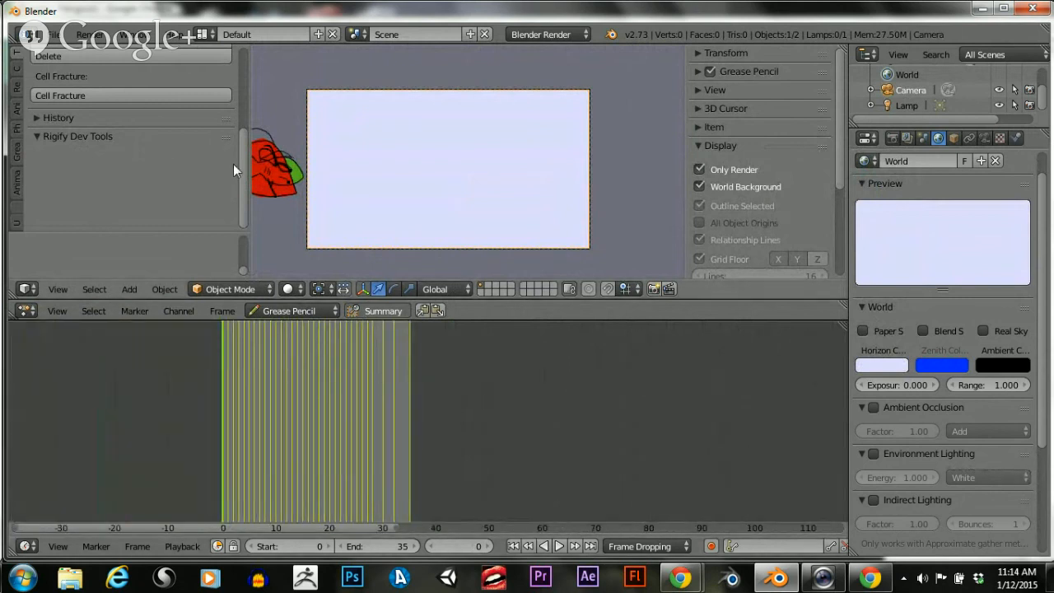
# Convert the FISH_BOY layer's grease pencil strokes into a Bezier curve
pyautogui.moveTo(240, 163); pyautogui.dragTo(241, 75)
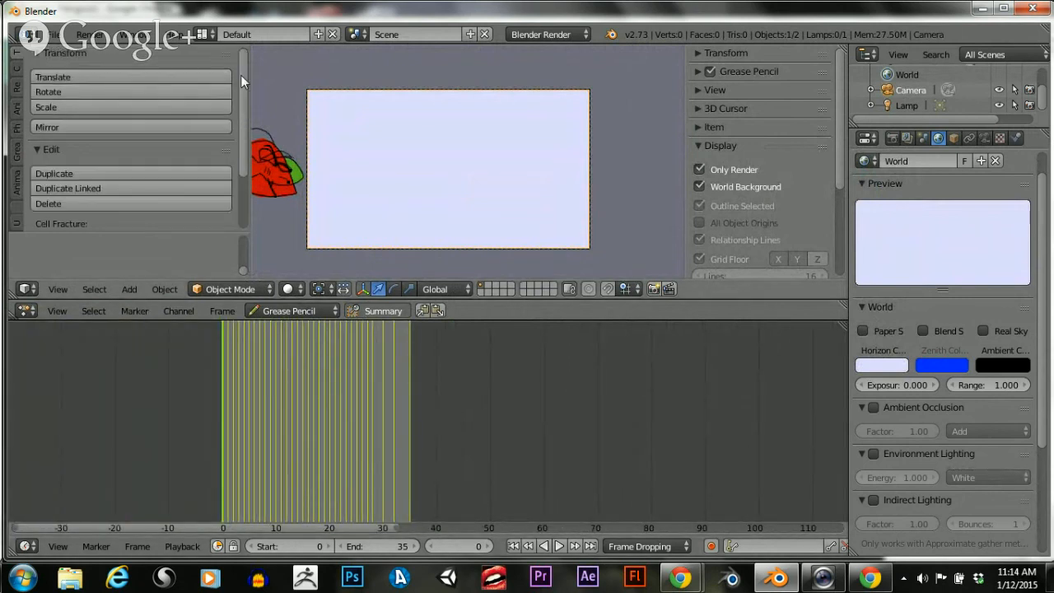
pyautogui.click(14, 89)
pyautogui.click(16, 151)
pyautogui.scroll(-5, 102, 171)
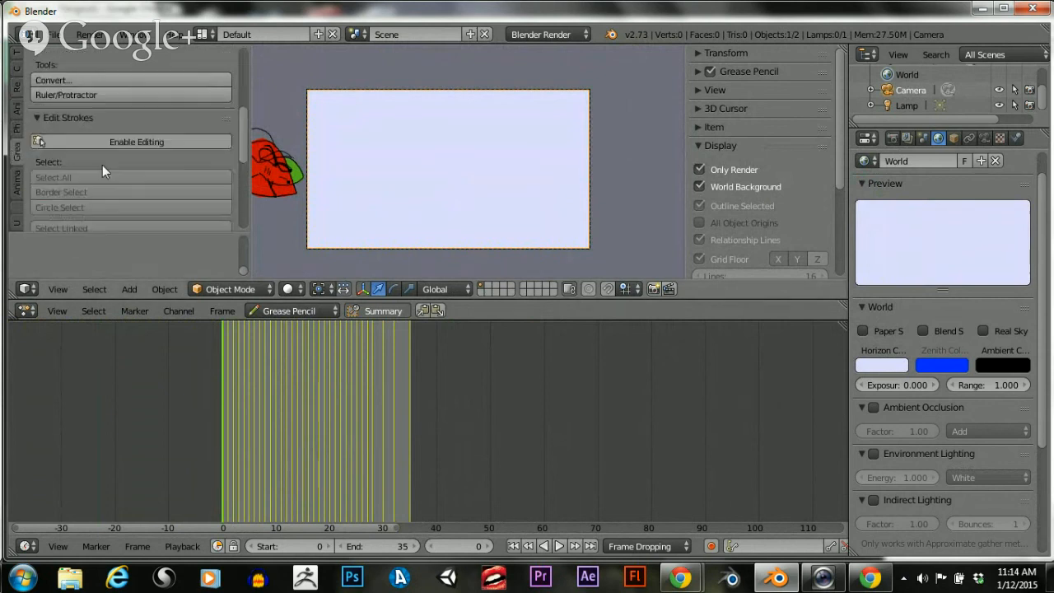
pyautogui.scroll(3, 103, 171)
pyautogui.click(88, 142)
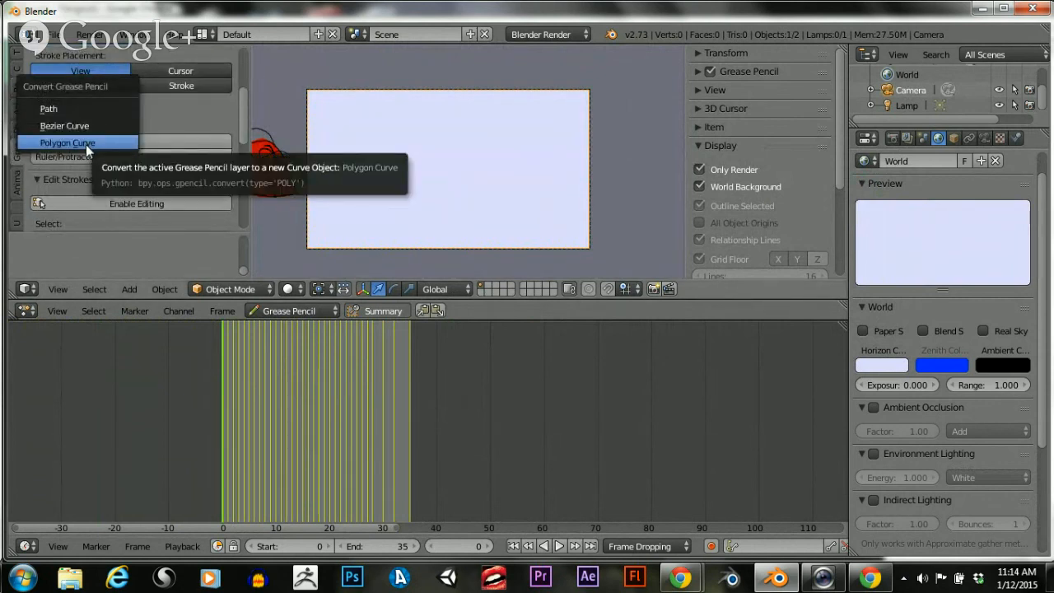
pyautogui.click(85, 124)
# Set the Bezier conversion's End Frame to 35 and enable Realtime
pyautogui.scroll(-4, 143, 217)
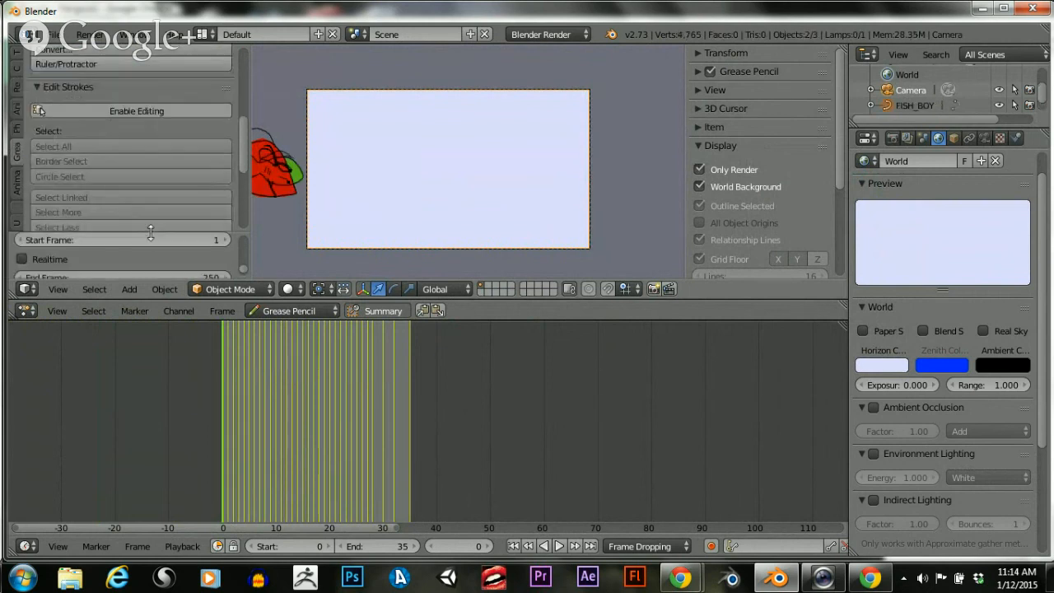
pyautogui.scroll(-1, 210, 247)
pyautogui.click(200, 265)
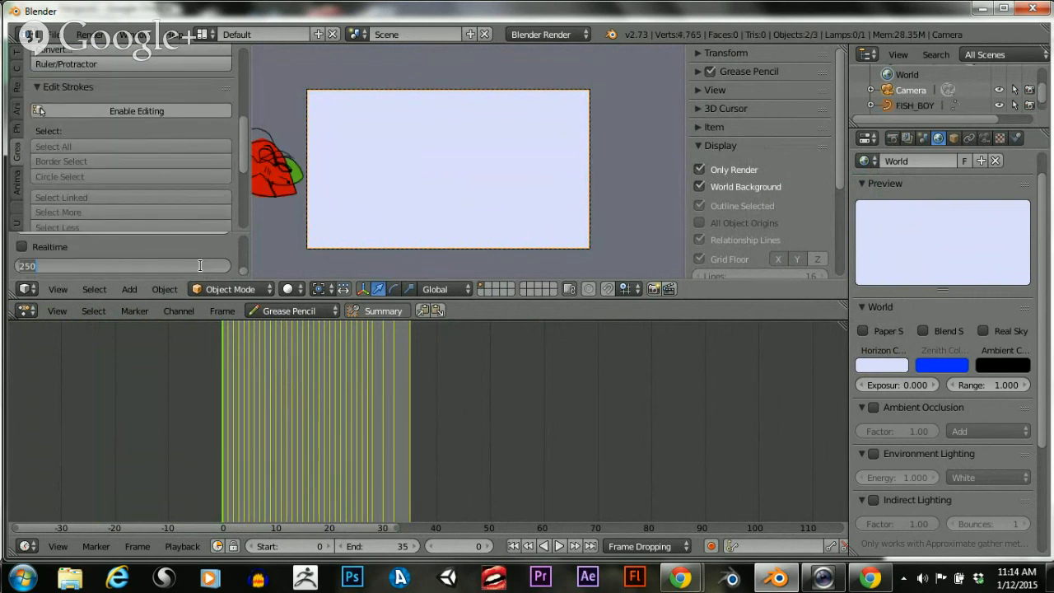
pyautogui.write('35')
pyautogui.press('Return')
pyautogui.scroll(2, 165, 223)
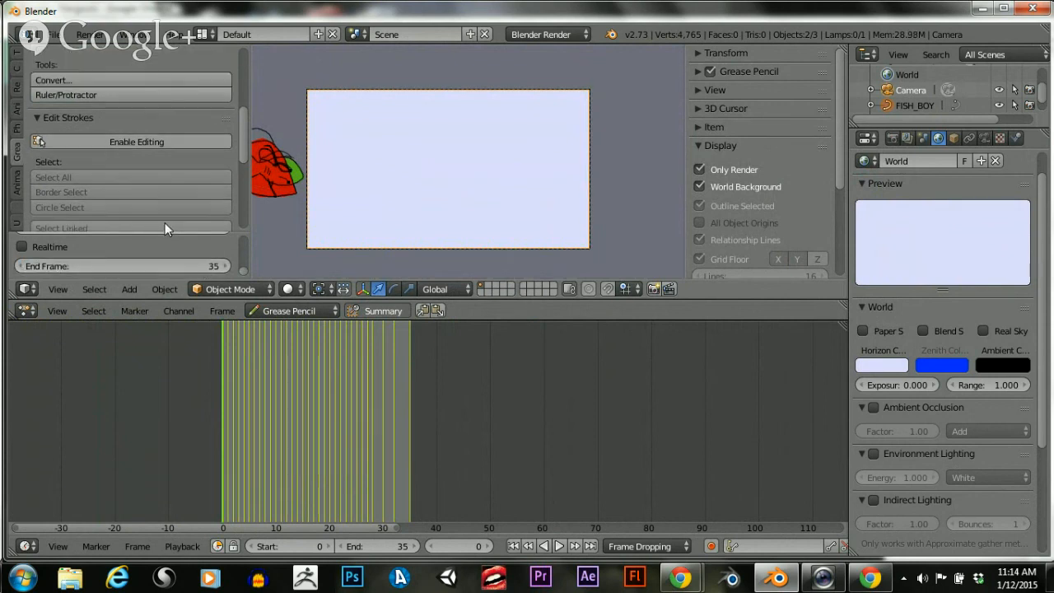
pyautogui.scroll(-2, 165, 223)
pyautogui.click(22, 247)
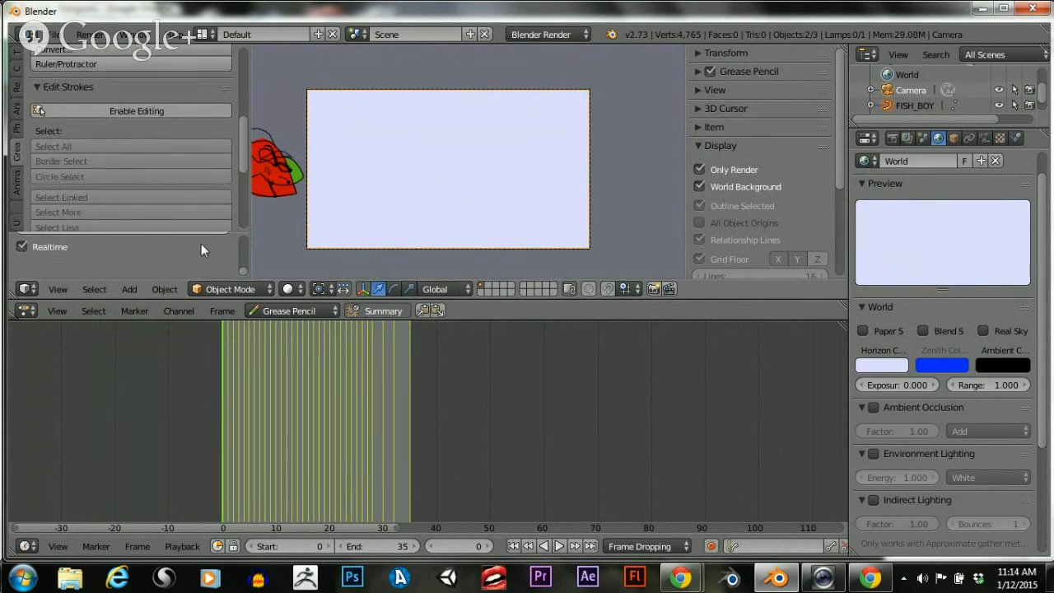
# Change the conversion's Timing Mode to Linear
pyautogui.scroll(4, 202, 245)
pyautogui.scroll(-2, 203, 246)
pyautogui.scroll(1, 202, 245)
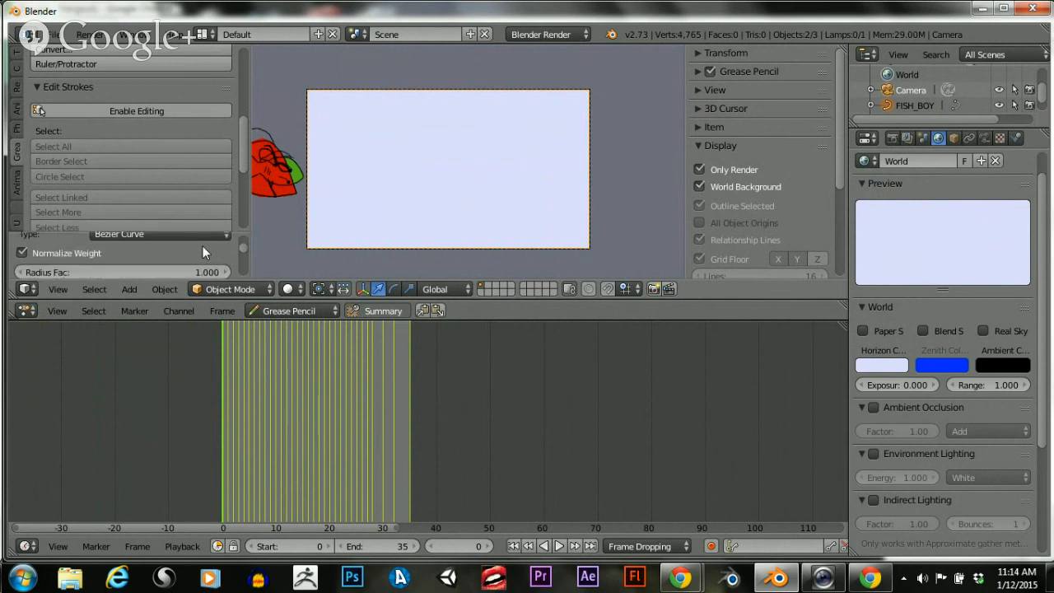
pyautogui.scroll(-2, 202, 245)
pyautogui.click(203, 249)
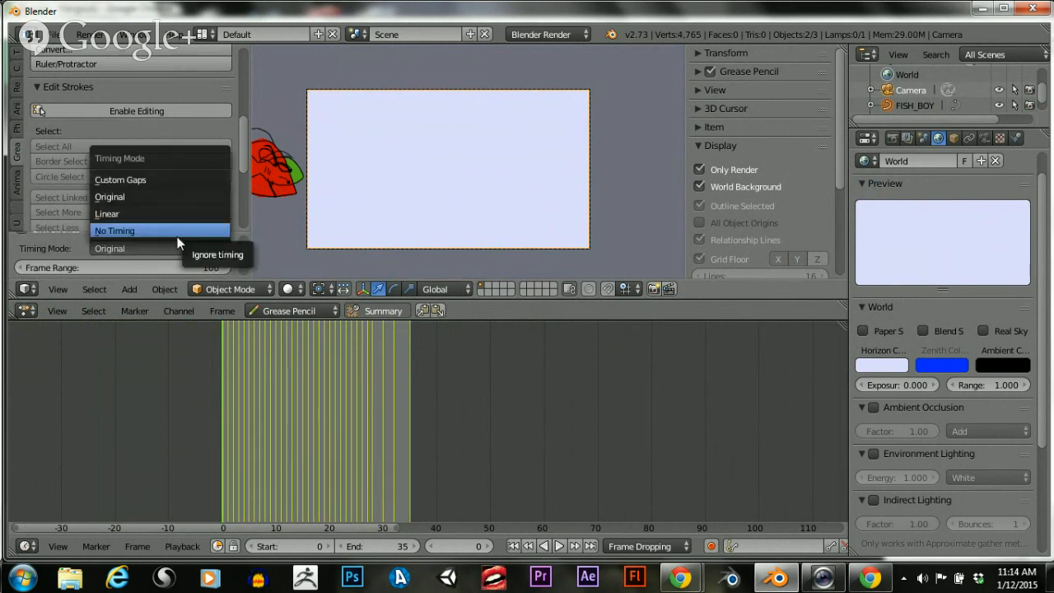
pyautogui.click(168, 214)
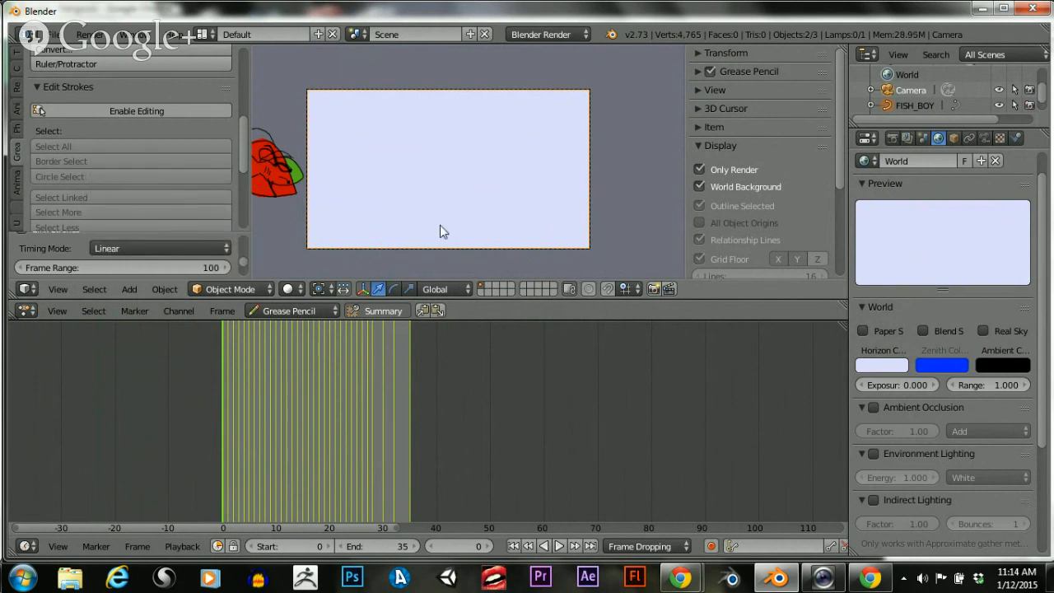
# Turn off Only Render in the viewport display
pyautogui.scroll(-7, 414, 175)
pyautogui.scroll(6, 414, 175)
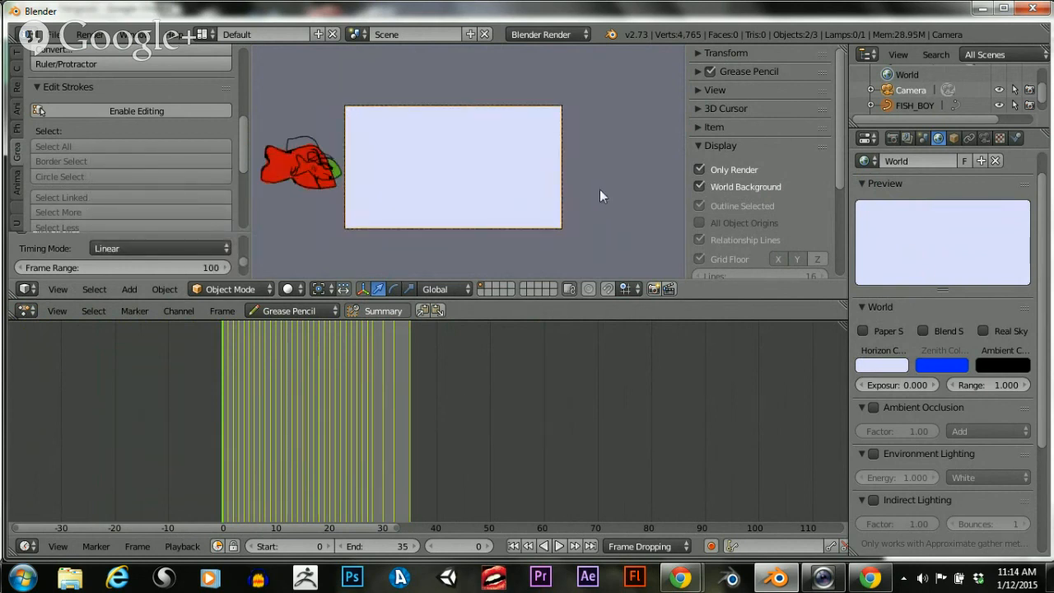
pyautogui.scroll(-3, 602, 193)
pyautogui.click(699, 169)
pyautogui.scroll(4, 394, 174)
pyautogui.scroll(-4, 394, 174)
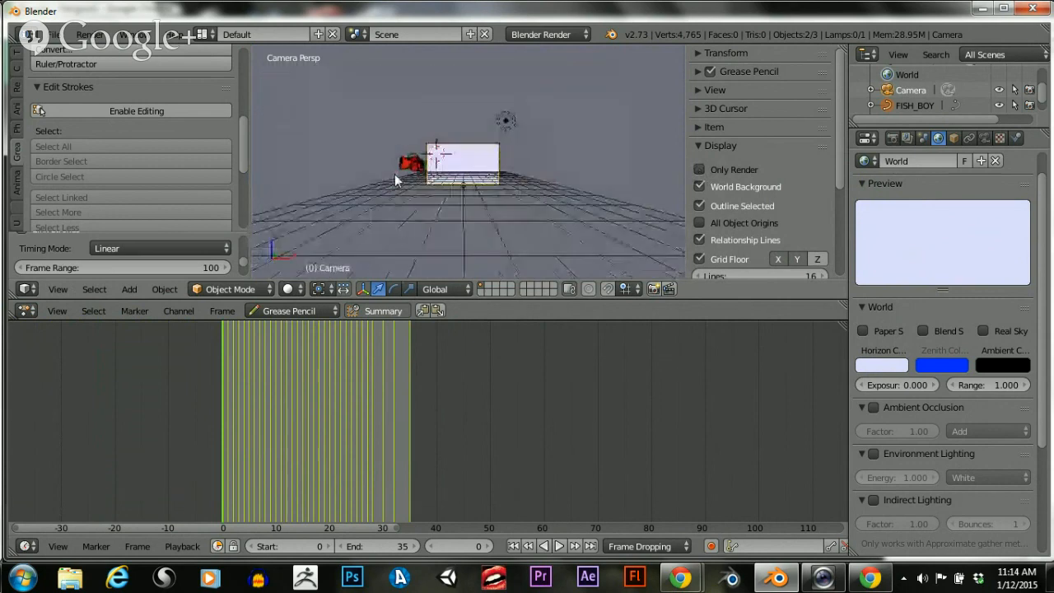
pyautogui.scroll(5, 415, 189)
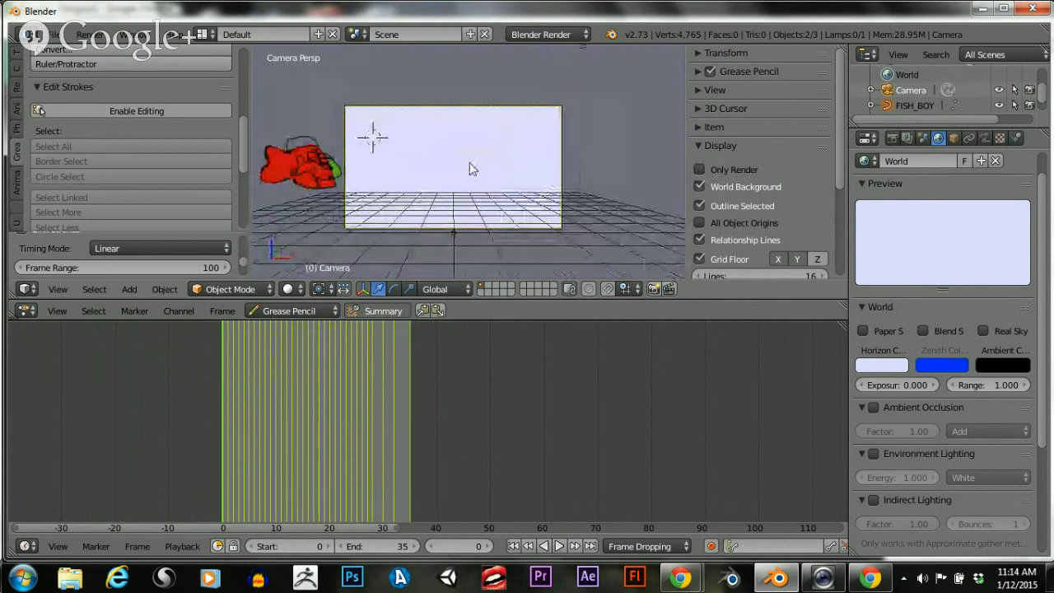
pyautogui.scroll(-5, 469, 165)
pyautogui.scroll(5, 468, 173)
pyautogui.scroll(-5, 468, 173)
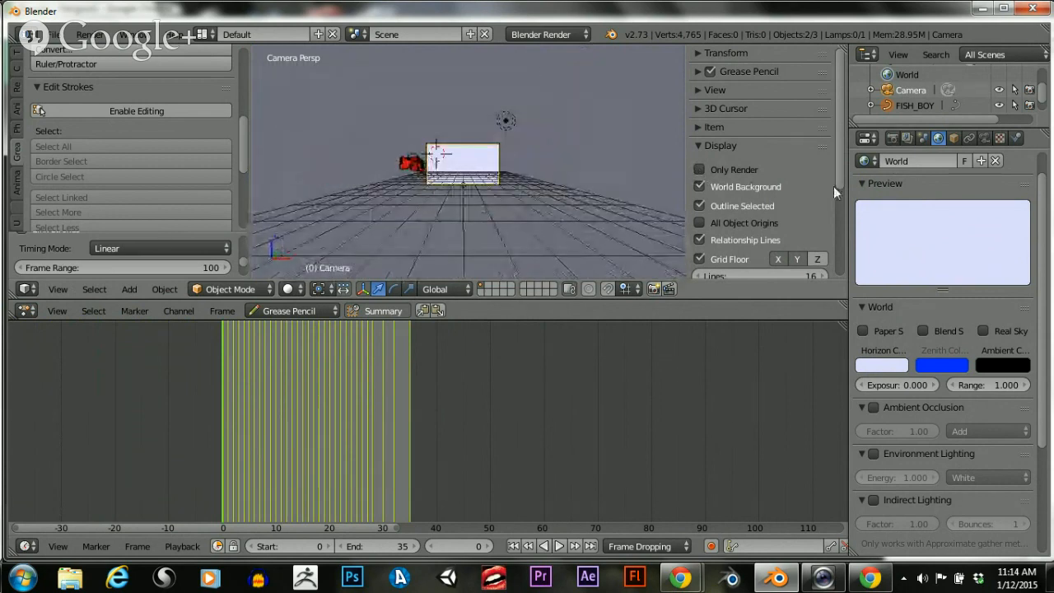
# Darken the world's horizon color to dark gray
pyautogui.click(877, 366)
pyautogui.moveTo(890, 234); pyautogui.dragTo(892, 285)
pyautogui.scroll(5, 478, 136)
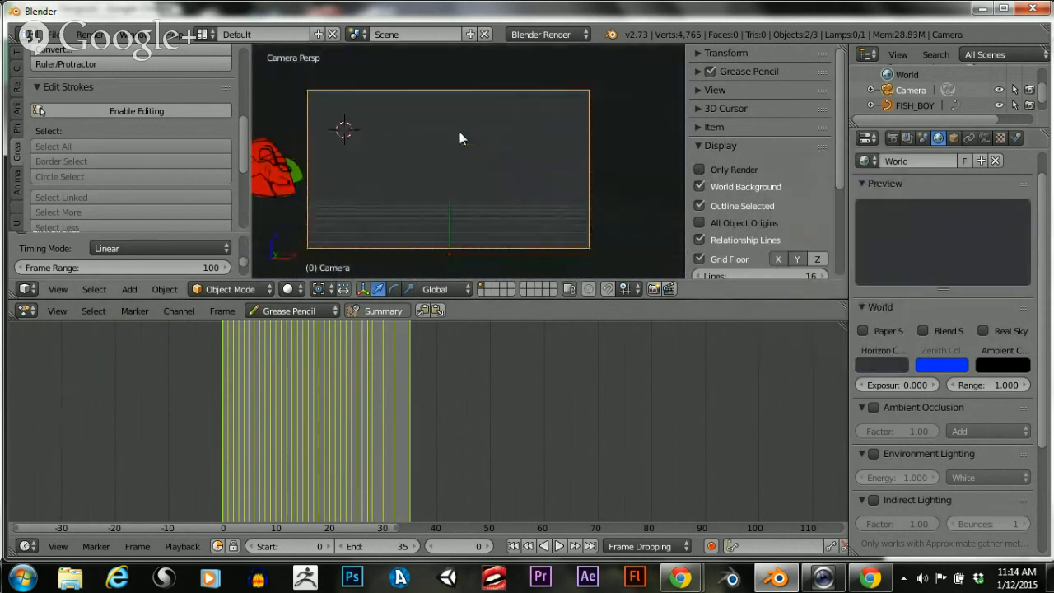
pyautogui.scroll(-2, 436, 146)
# Go to frame 8, select the FISH_BOY curve and set its origin to its geometry
pyautogui.moveTo(258, 362); pyautogui.dragTo(265, 371)
pyautogui.rightClick(334, 161)
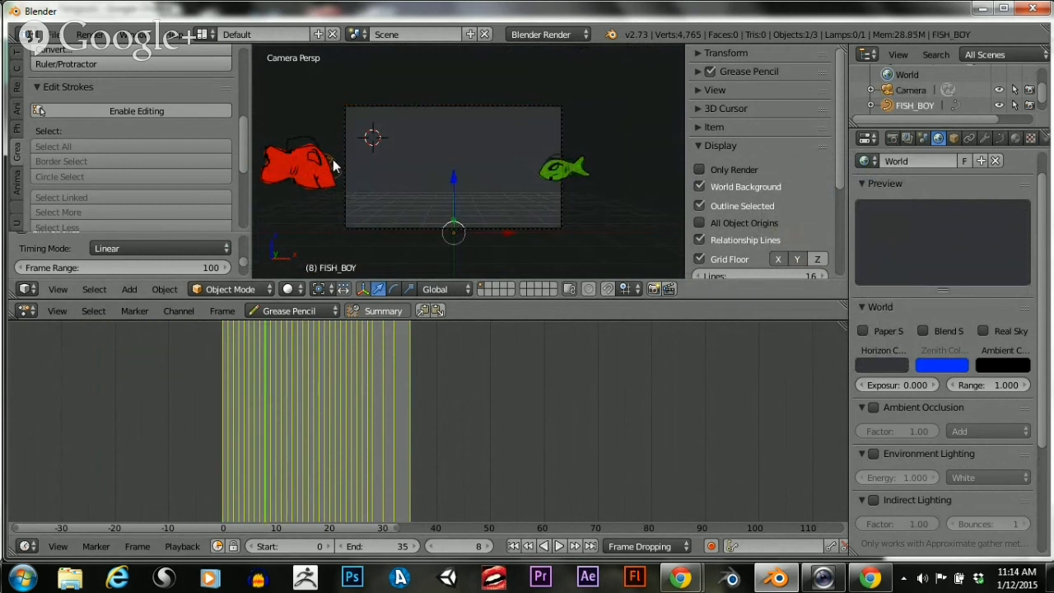
pyautogui.scroll(5, 61, 136)
pyautogui.click(16, 58)
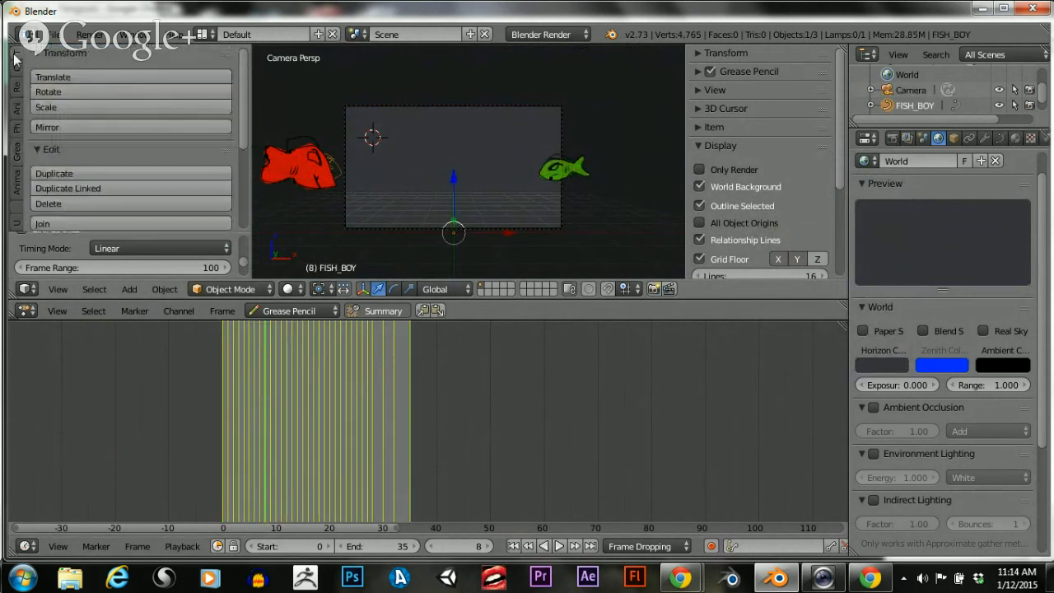
pyautogui.scroll(-3, 43, 126)
pyautogui.click(92, 116)
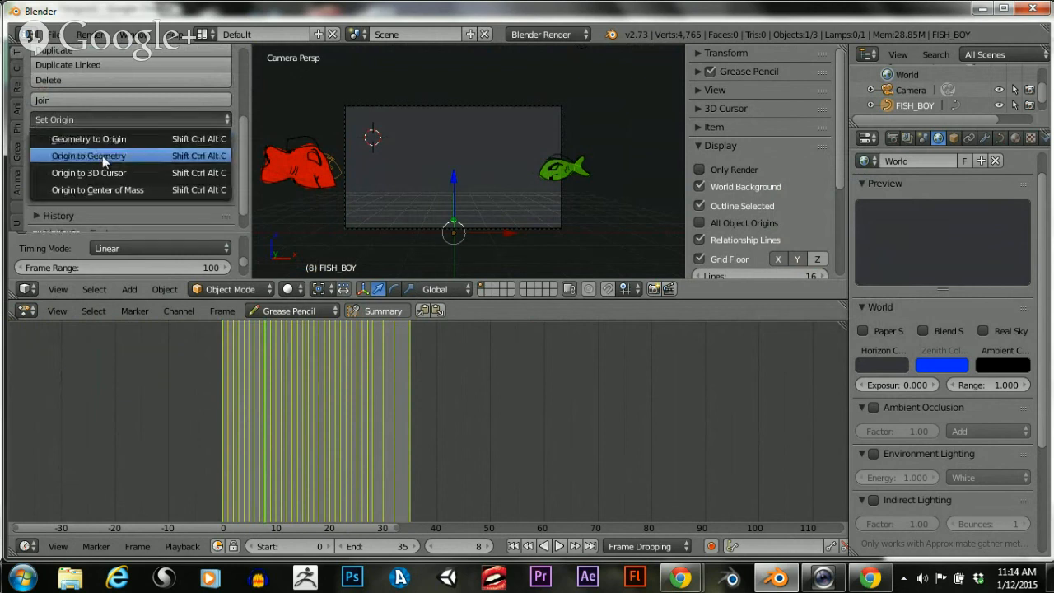
pyautogui.click(102, 156)
# Move the FISH_BOY curve along the X axis away from the drawn fish, scrubbing between frames 12 and 7
pyautogui.moveTo(374, 166); pyautogui.dragTo(500, 162)
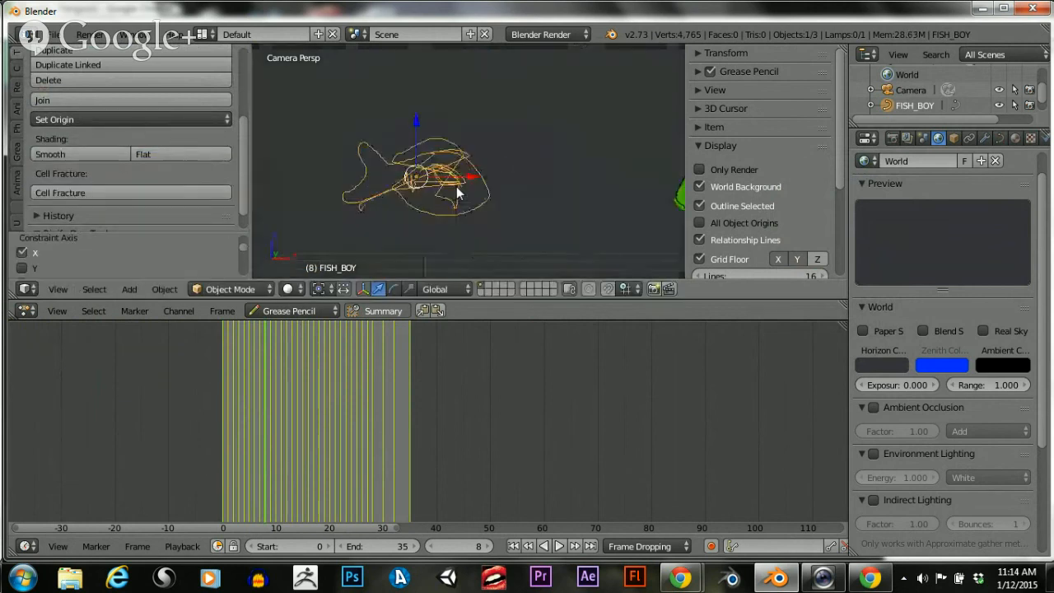
pyautogui.scroll(3, 456, 186)
pyautogui.moveTo(219, 429); pyautogui.dragTo(286, 400)
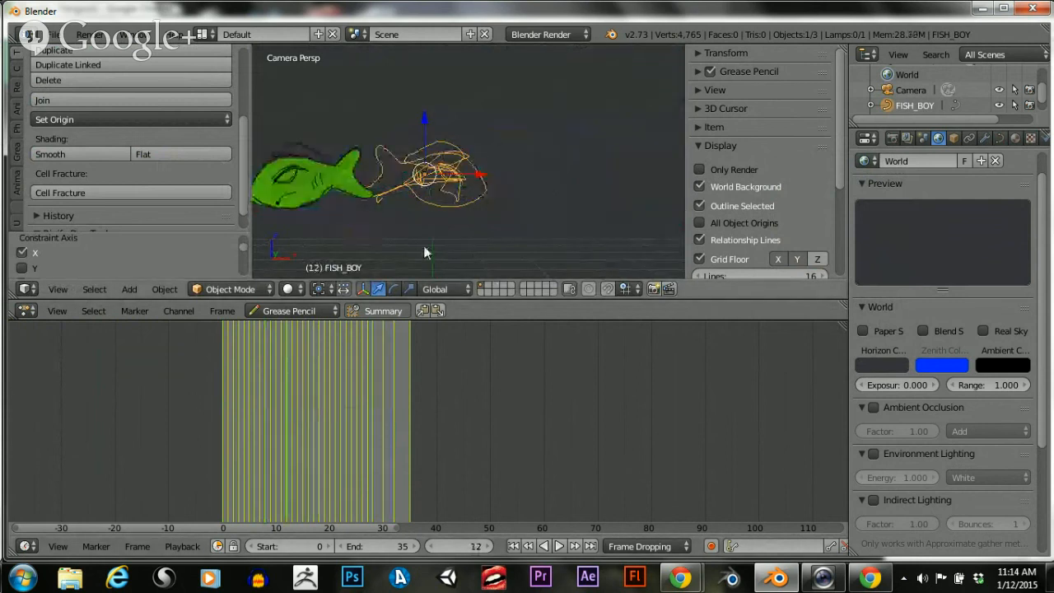
pyautogui.scroll(5, 412, 174)
pyautogui.scroll(-3, 397, 169)
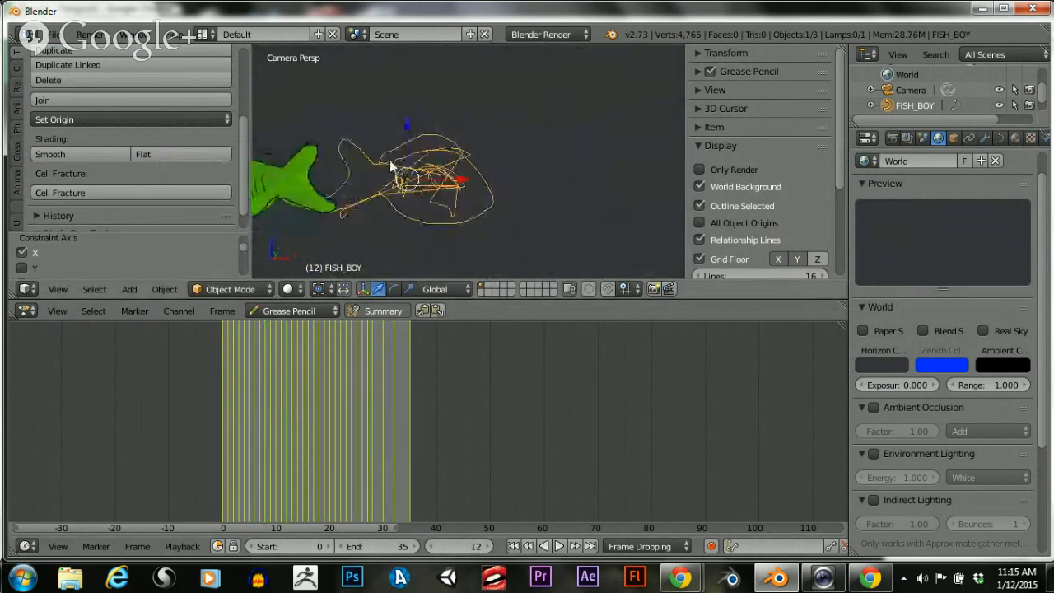
pyautogui.moveTo(441, 186); pyautogui.dragTo(519, 192)
pyautogui.moveTo(298, 435); pyautogui.dragTo(259, 429)
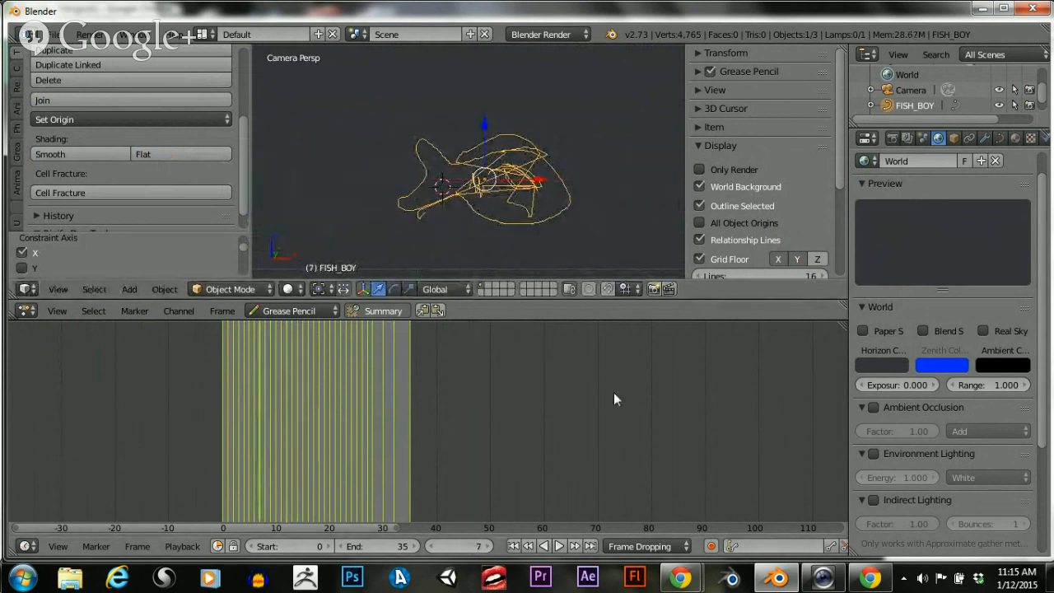
# Examine the keyframes across the timeline's wider frame range
pyautogui.scroll(-8, 631, 415)
pyautogui.scroll(-10, 533, 399)
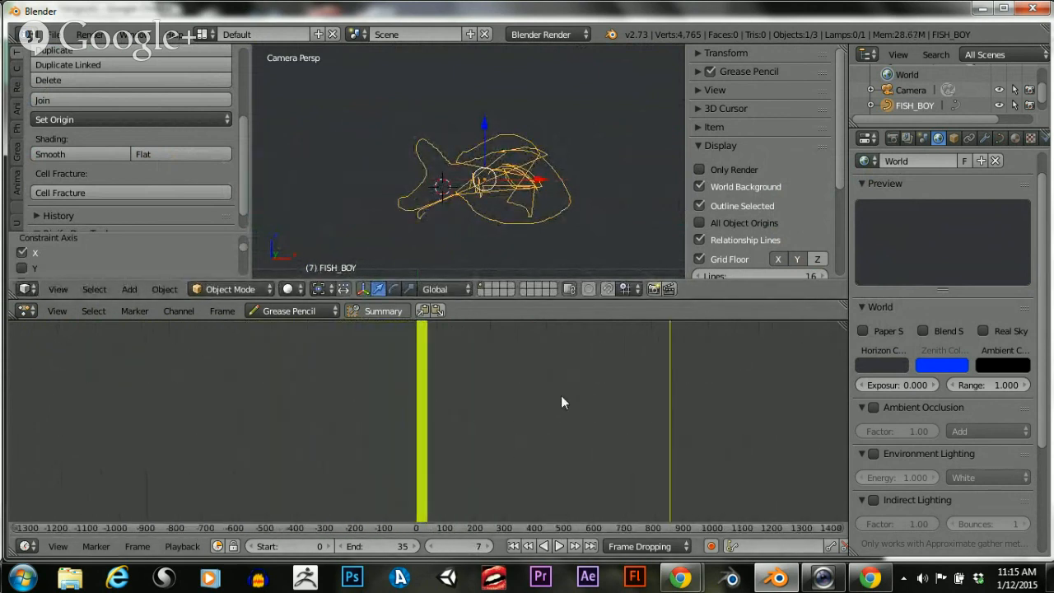
pyautogui.scroll(-3, 519, 391)
pyautogui.scroll(10, 464, 397)
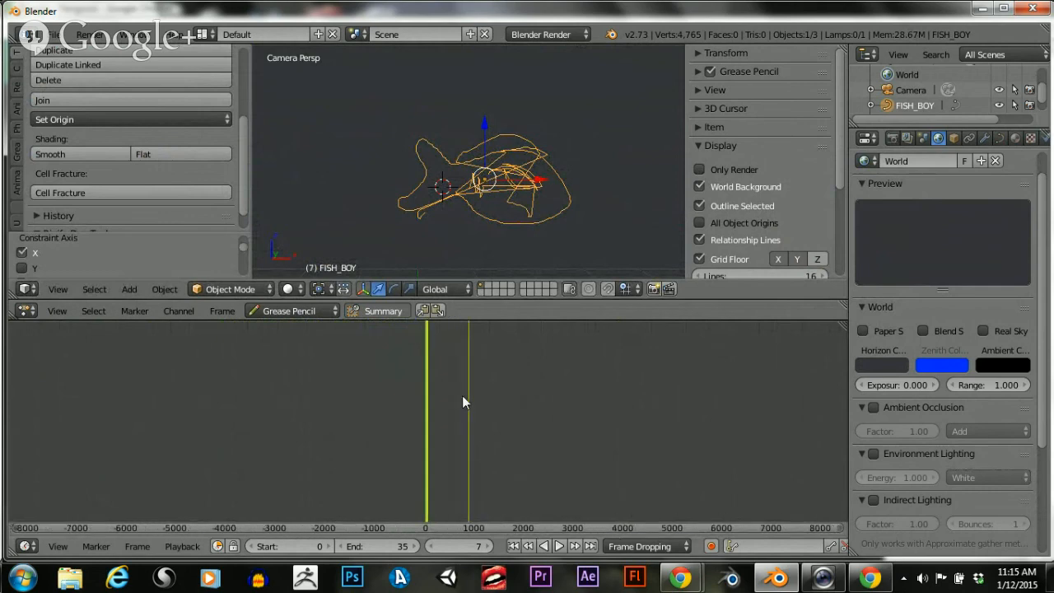
pyautogui.scroll(2, 473, 390)
# Delete the converted FISH_BOY curve object
pyautogui.scroll(7, 477, 168)
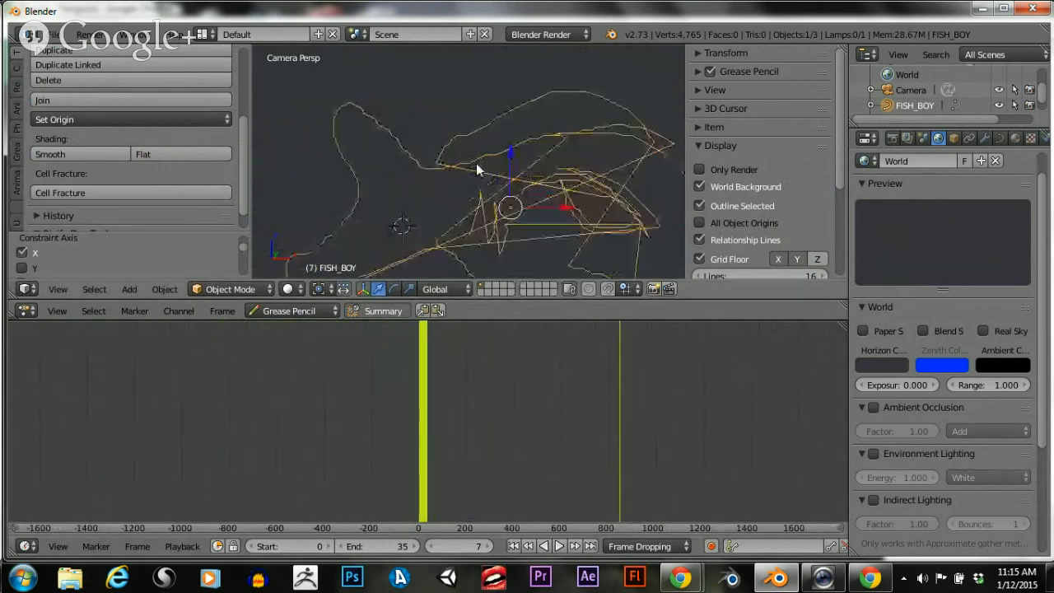
pyautogui.scroll(-5, 436, 165)
pyautogui.scroll(1, 434, 160)
pyautogui.press('Delete')
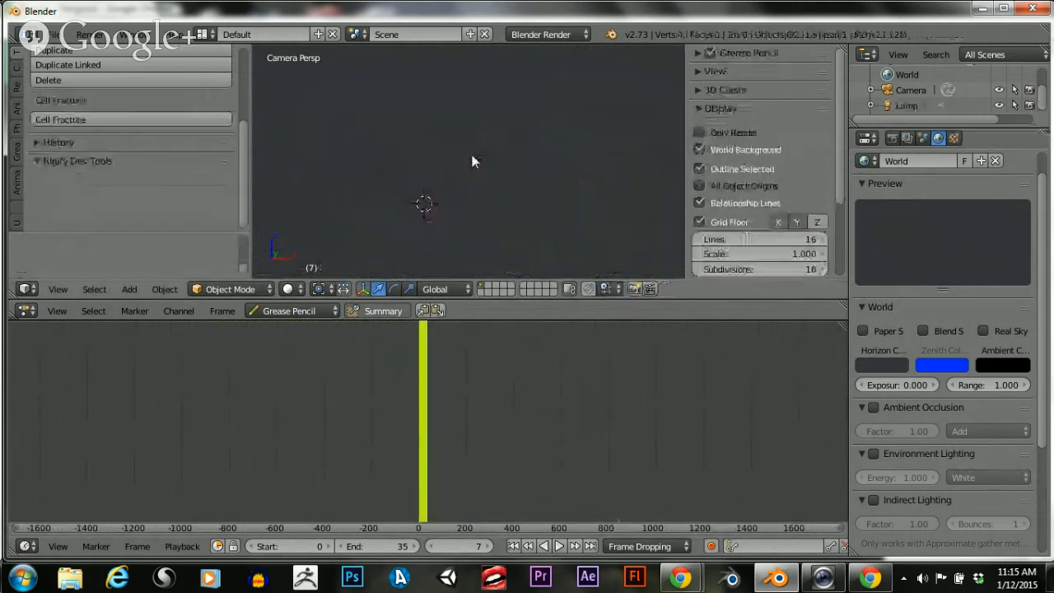
pyautogui.scroll(-2, 494, 168)
pyautogui.scroll(-3, 481, 183)
pyautogui.scroll(2, 479, 185)
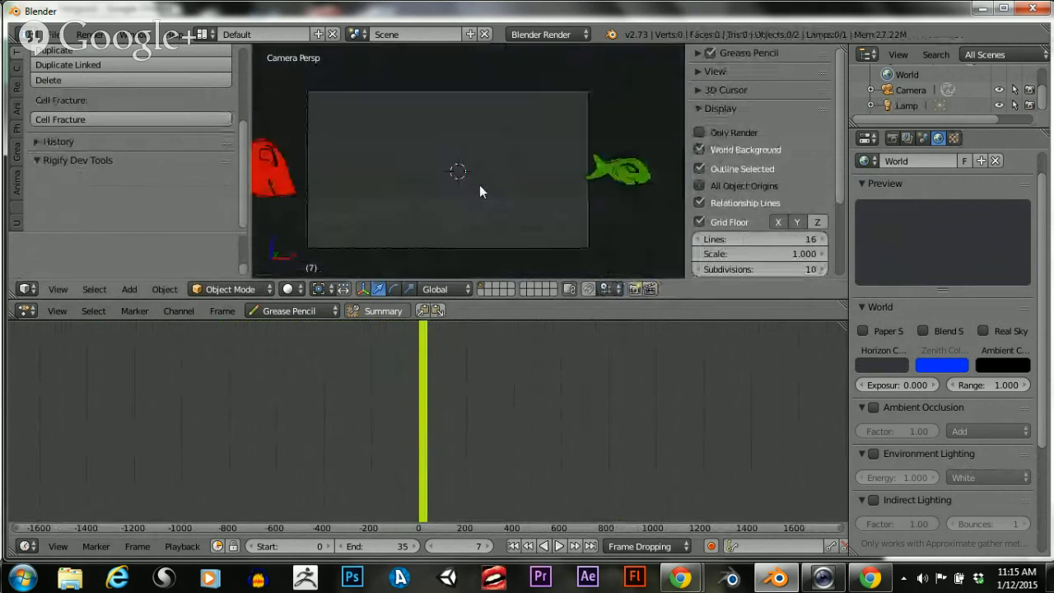
# Scrub the fish animation to frame 69 and back to frame 0
pyautogui.click(409, 399)
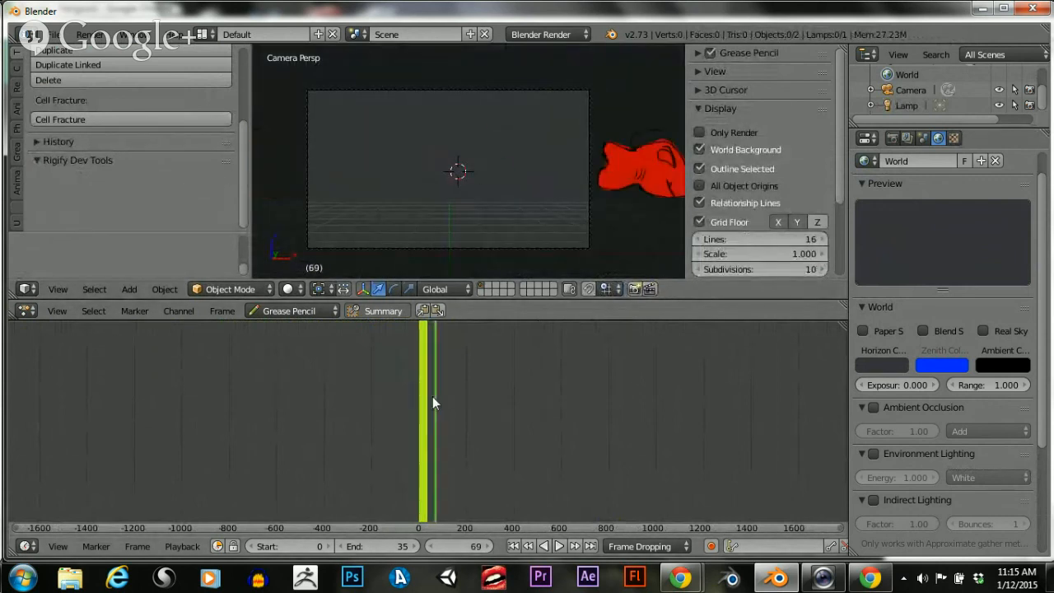
pyautogui.scroll(4, 434, 175)
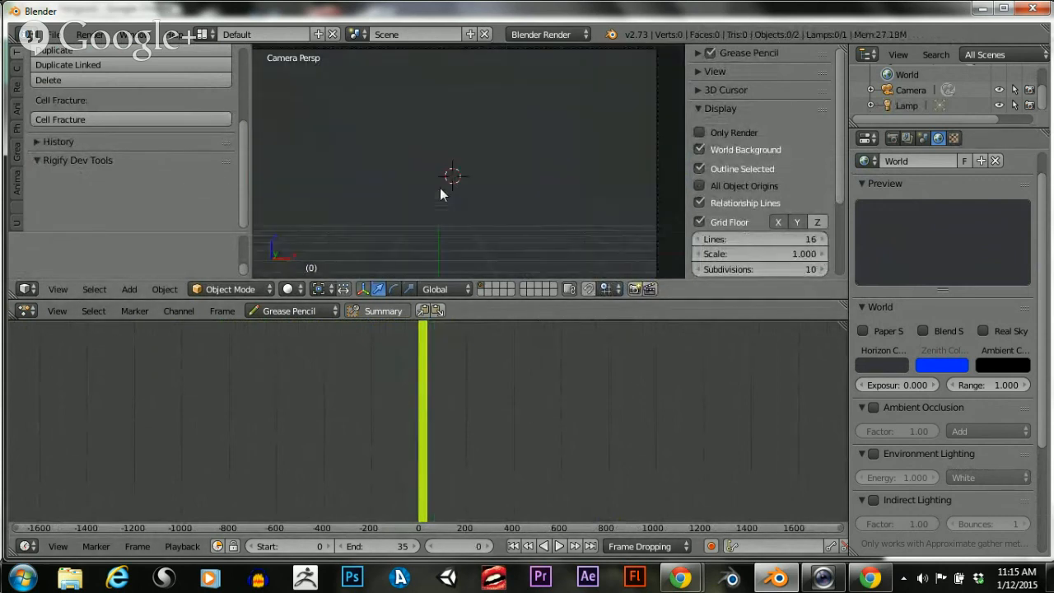
pyautogui.scroll(-2, 440, 193)
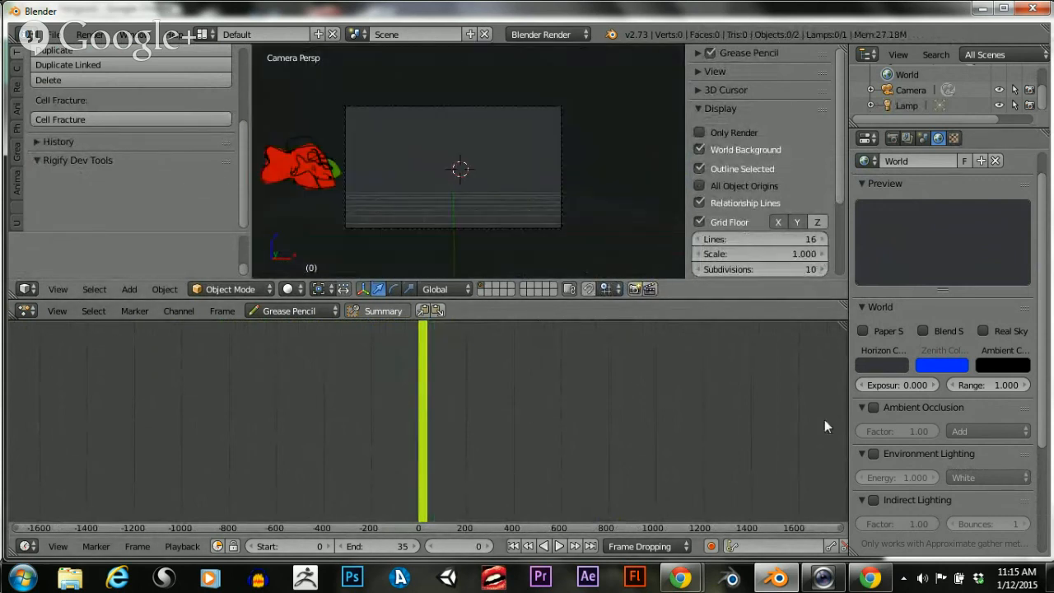
# Enable Paper Sky and change the world's horizon color to near-white
pyautogui.click(876, 367)
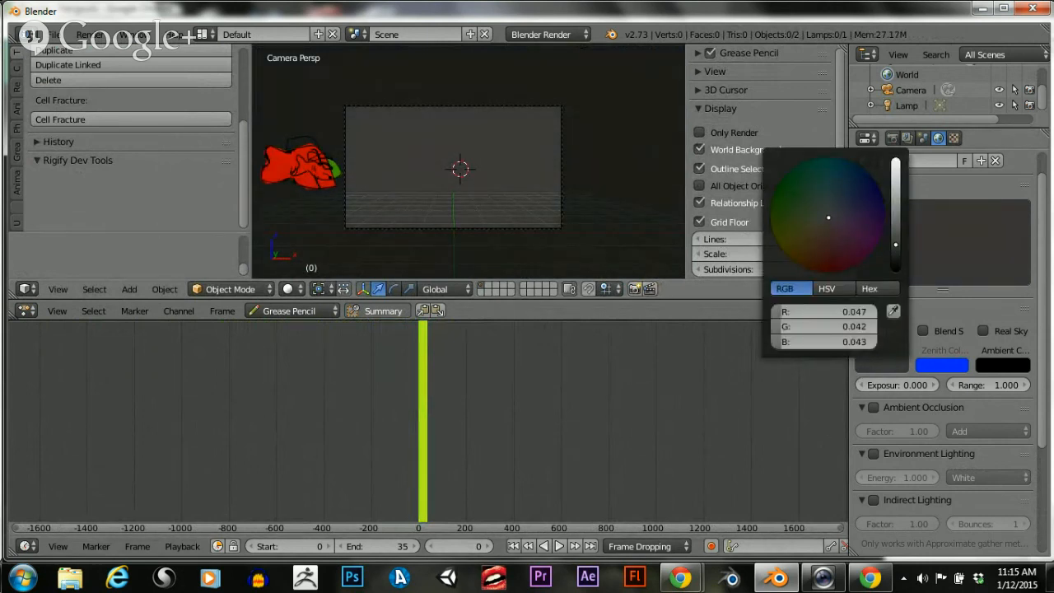
pyautogui.moveTo(898, 254); pyautogui.dragTo(896, 161)
pyautogui.moveTo(828, 197); pyautogui.dragTo(827, 224)
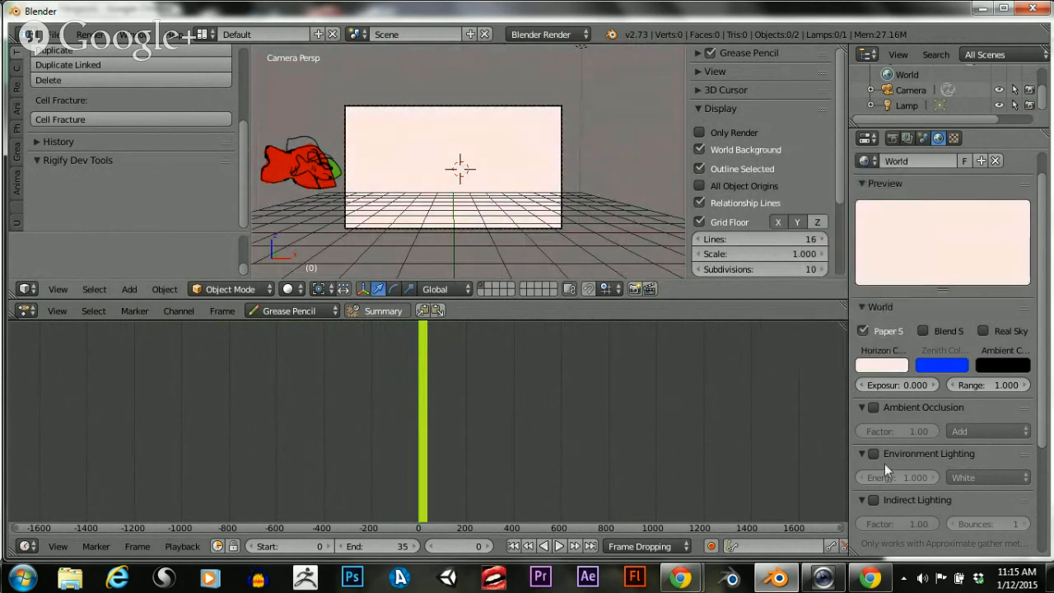
pyautogui.scroll(3, 416, 164)
pyautogui.click(886, 360)
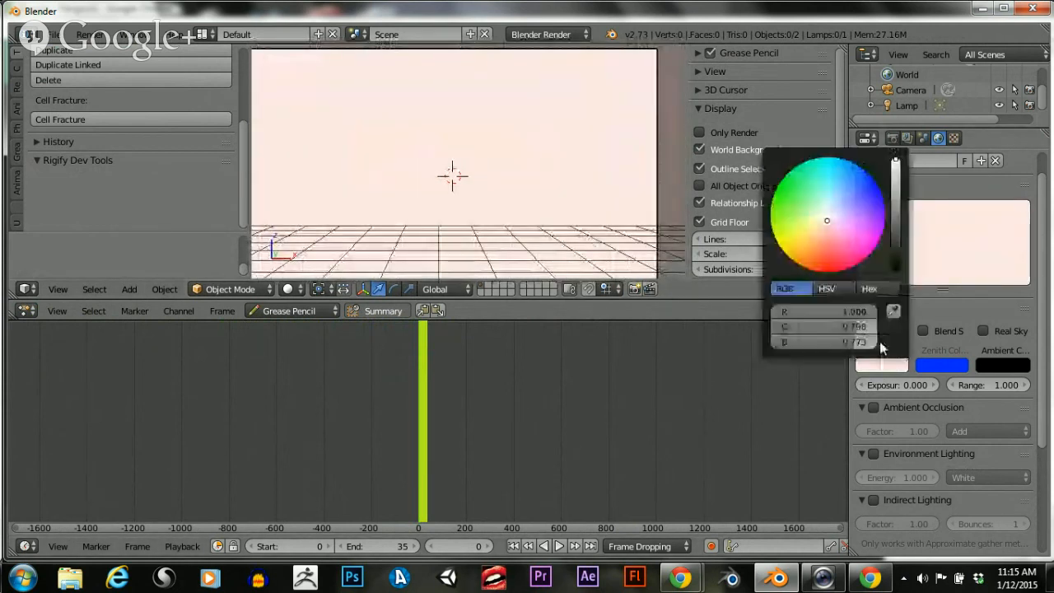
pyautogui.moveTo(832, 218); pyautogui.dragTo(827, 215)
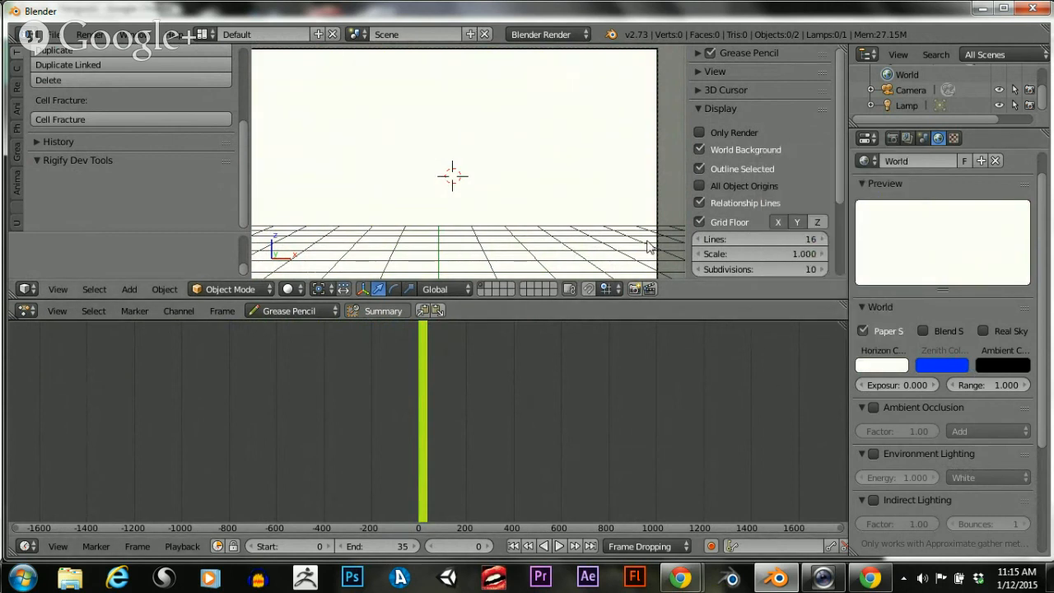
# Turn on Only Render in the viewport display and scrub the fish animation back to frame 0
pyautogui.click(704, 129)
pyautogui.scroll(-6, 475, 140)
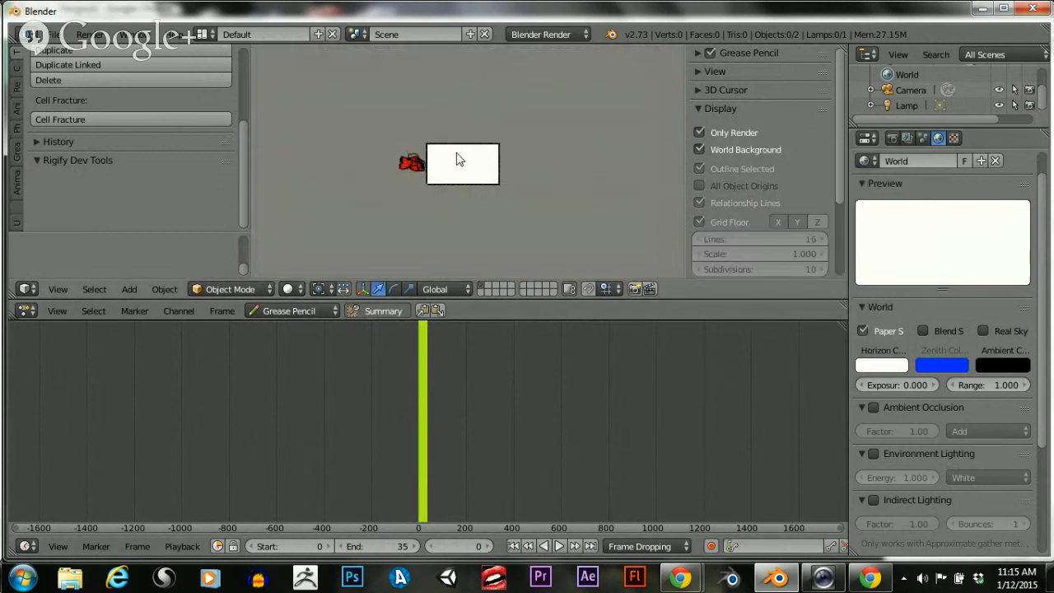
pyautogui.scroll(4, 457, 153)
pyautogui.scroll(2, 458, 159)
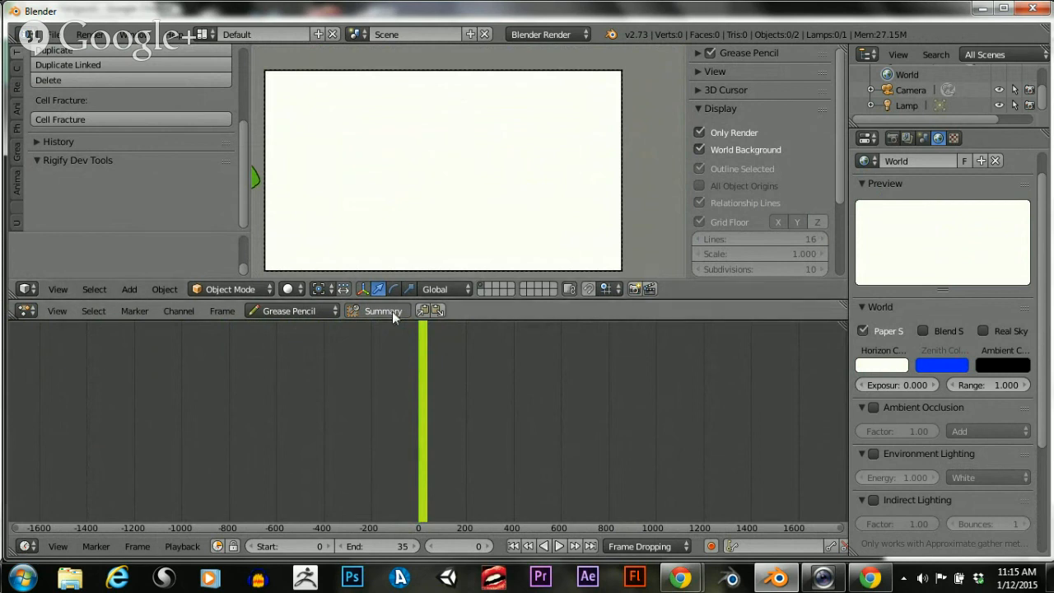
pyautogui.moveTo(442, 376)
pyautogui.mouseDown()
pyautogui.moveTo(458, 379)
pyautogui.moveTo(420, 380)
pyautogui.moveTo(411, 392)
pyautogui.mouseUp()
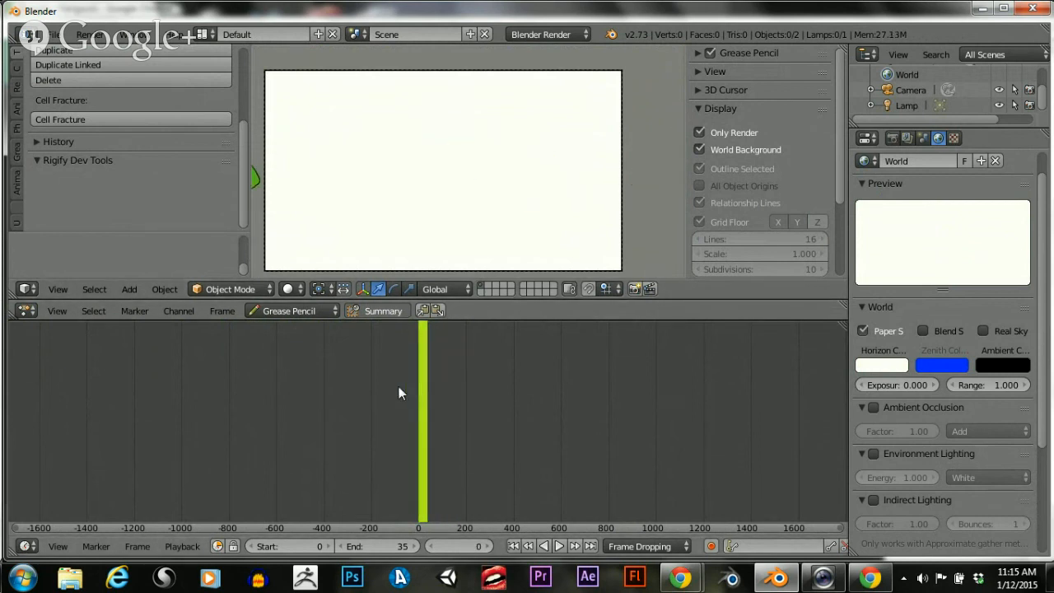
pyautogui.scroll(-3, 484, 169)
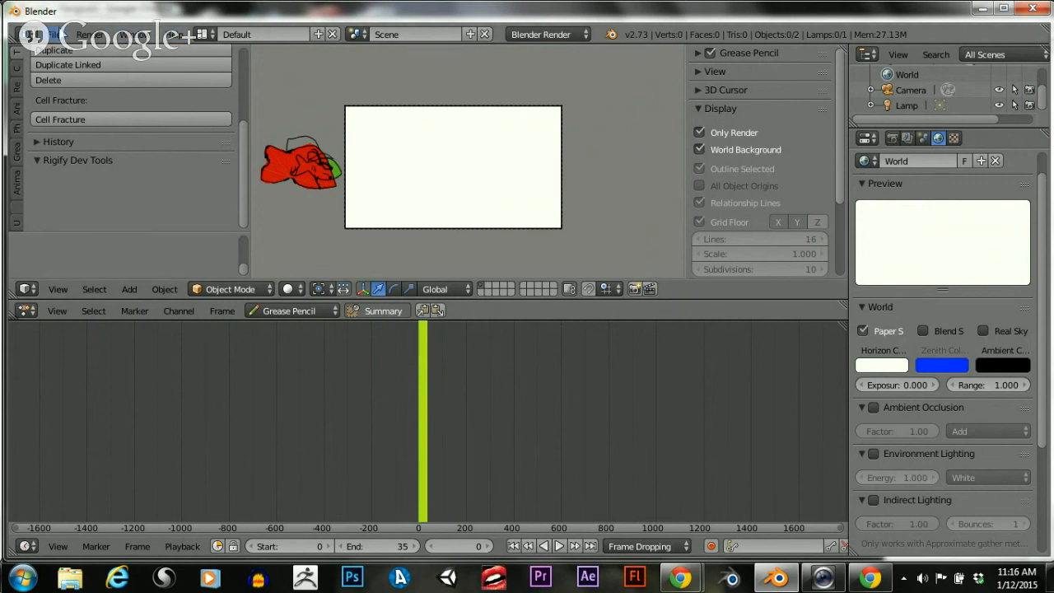
# Start a new file by reloading the start-up file
pyautogui.click(53, 35)
pyautogui.click(53, 34)
pyautogui.click(53, 35)
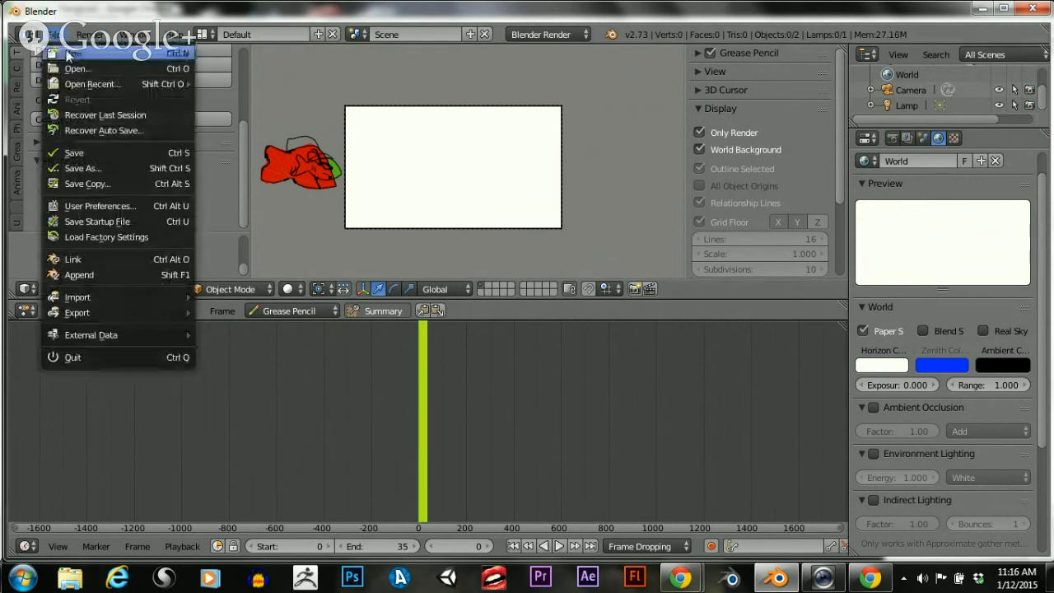
pyautogui.click(69, 53)
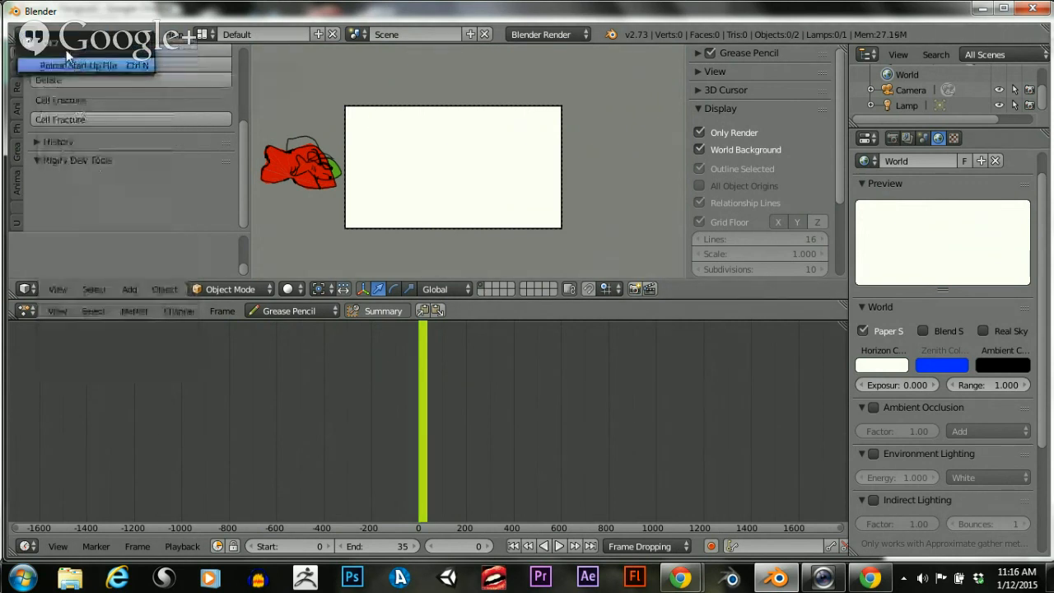
pyautogui.click(138, 64)
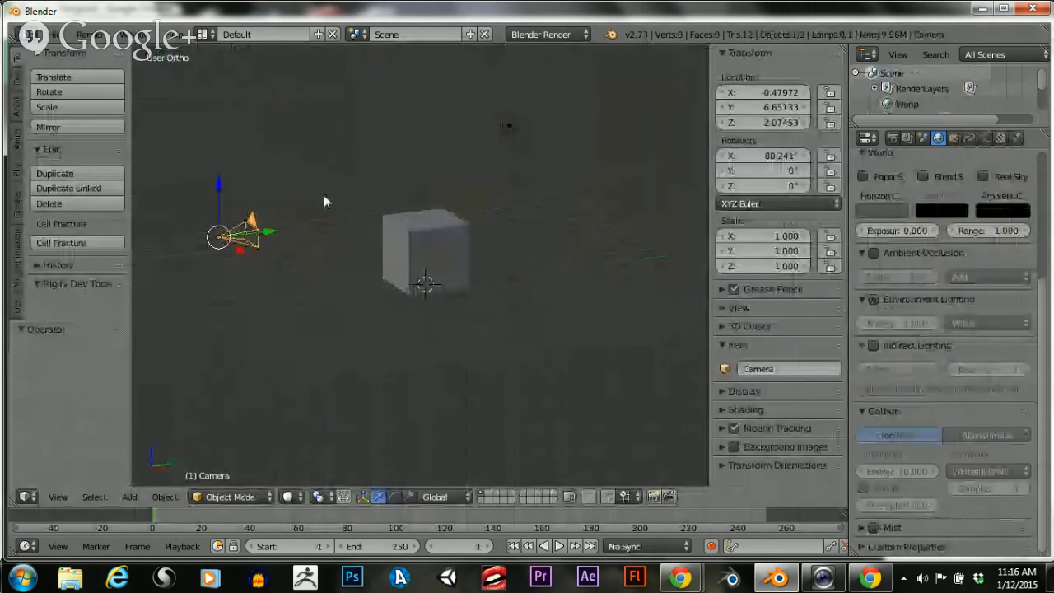
# Select the default cube, switch it to Sculpt Mode and rescale the sculpt brush
pyautogui.rightClick(389, 216)
pyautogui.click(251, 498)
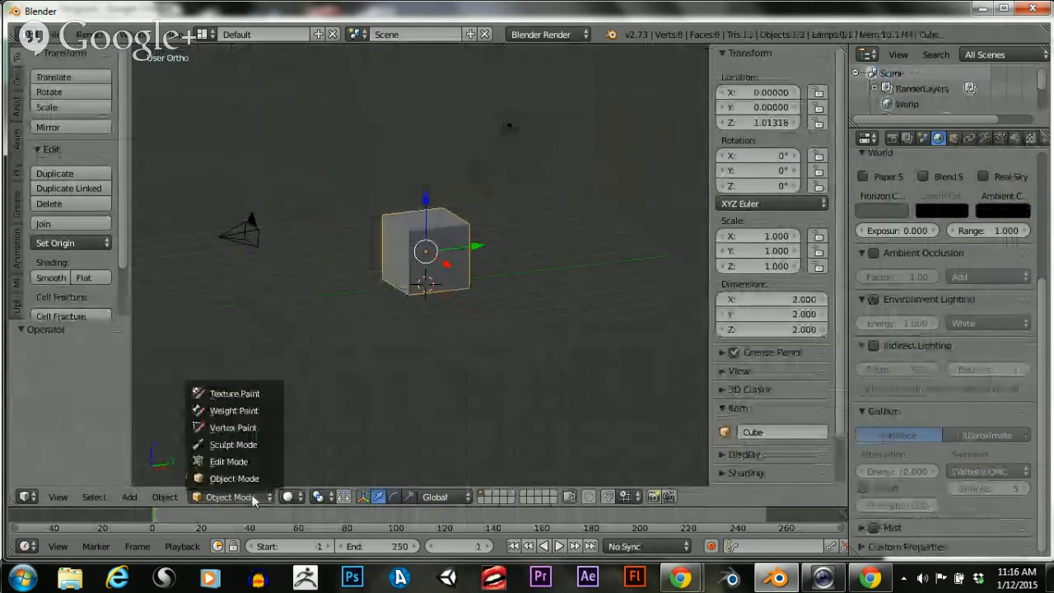
pyautogui.click(236, 446)
pyautogui.click(73, 111)
pyautogui.click(398, 187)
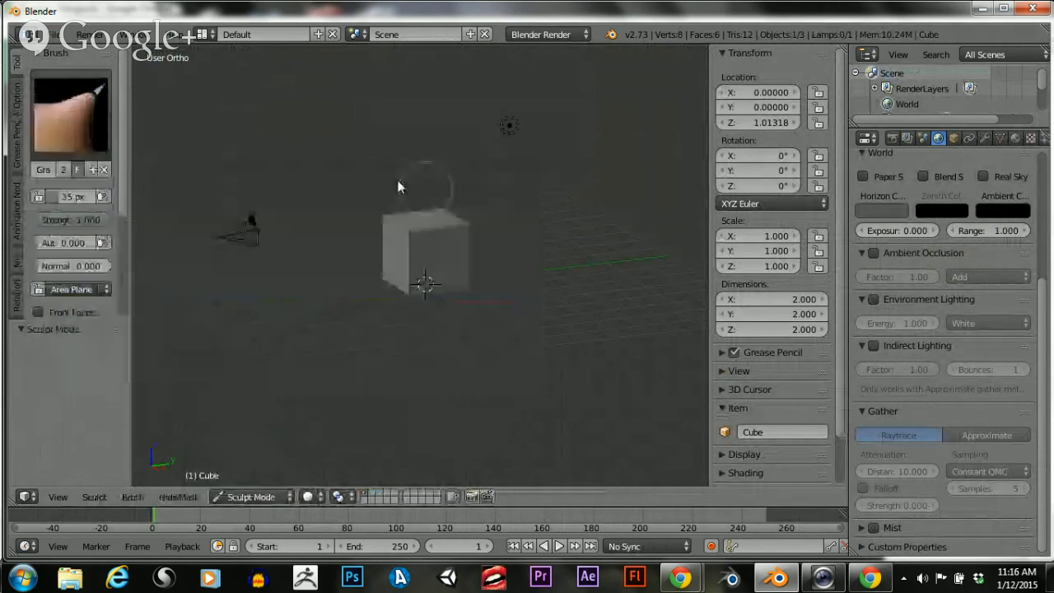
pyautogui.scroll(3, 428, 232)
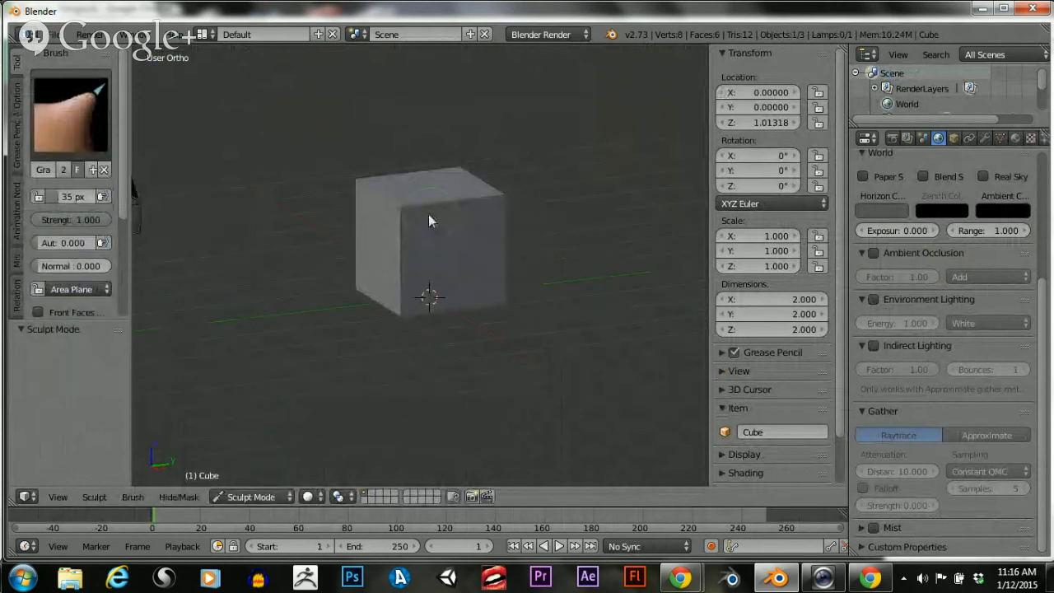
pyautogui.press(']')
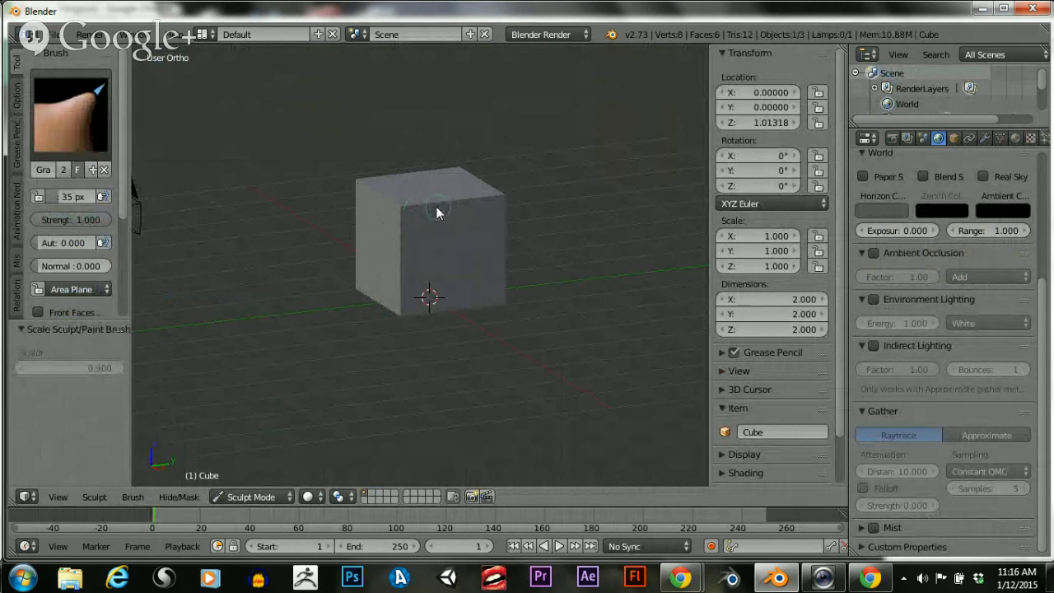
# Switch the cube to Texture Paint mode and add simple UVs to it
pyautogui.click(276, 496)
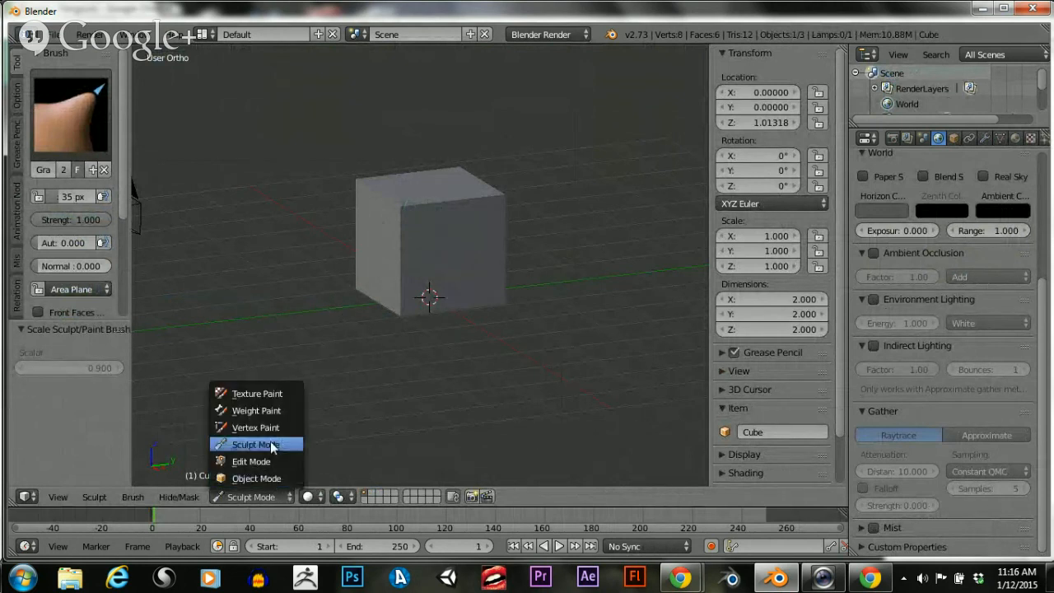
pyautogui.click(262, 395)
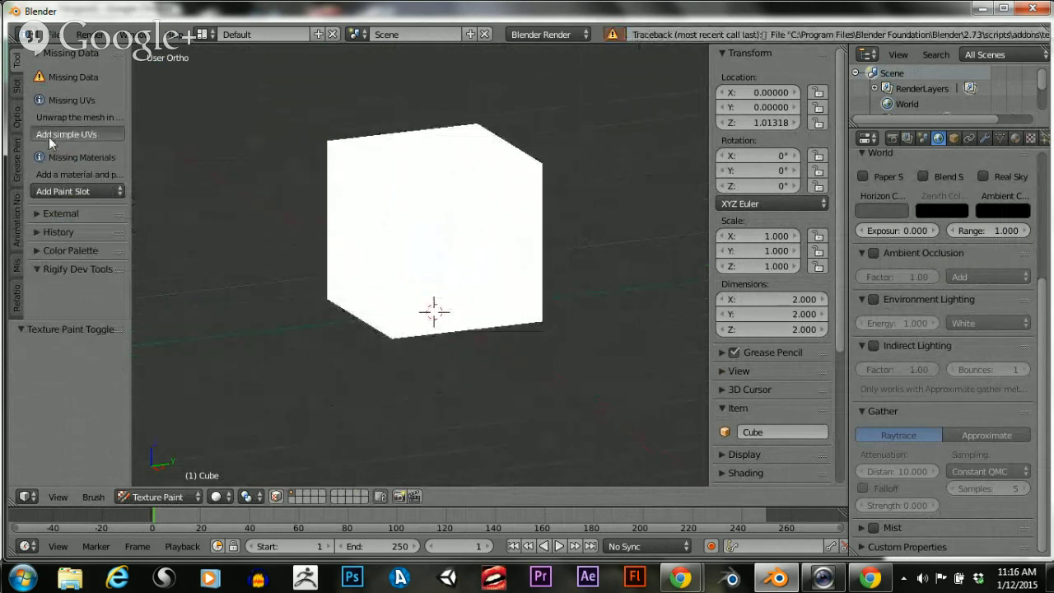
pyautogui.click(74, 133)
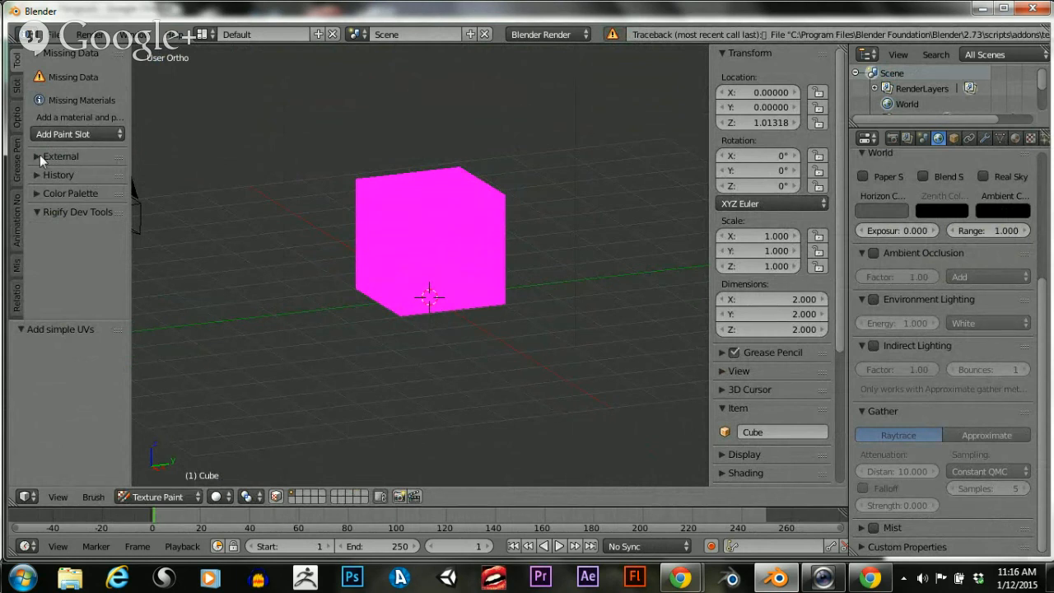
pyautogui.click(16, 92)
pyautogui.click(15, 116)
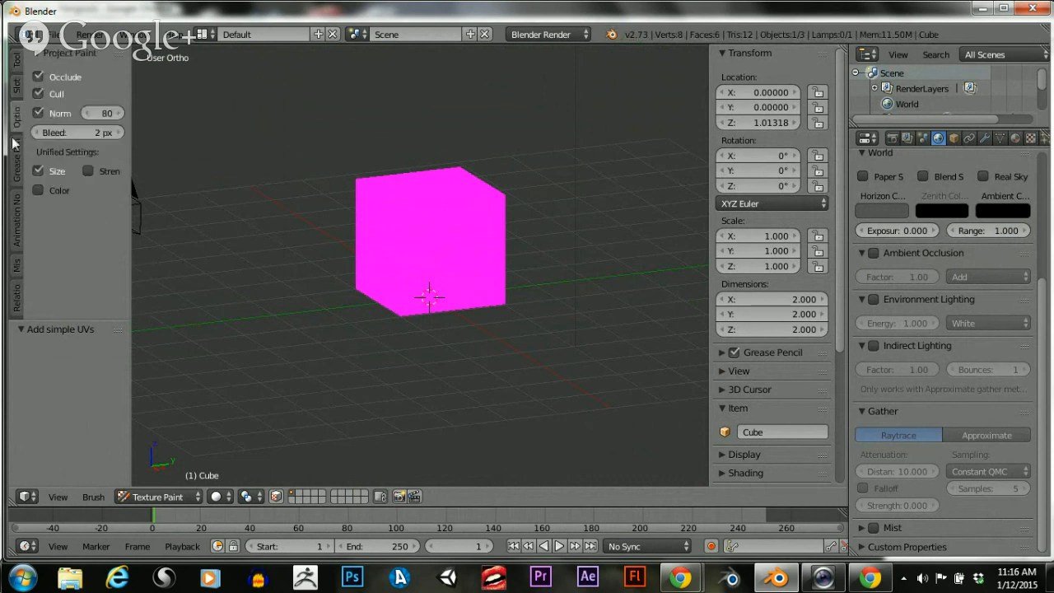
pyautogui.click(14, 146)
pyautogui.click(18, 204)
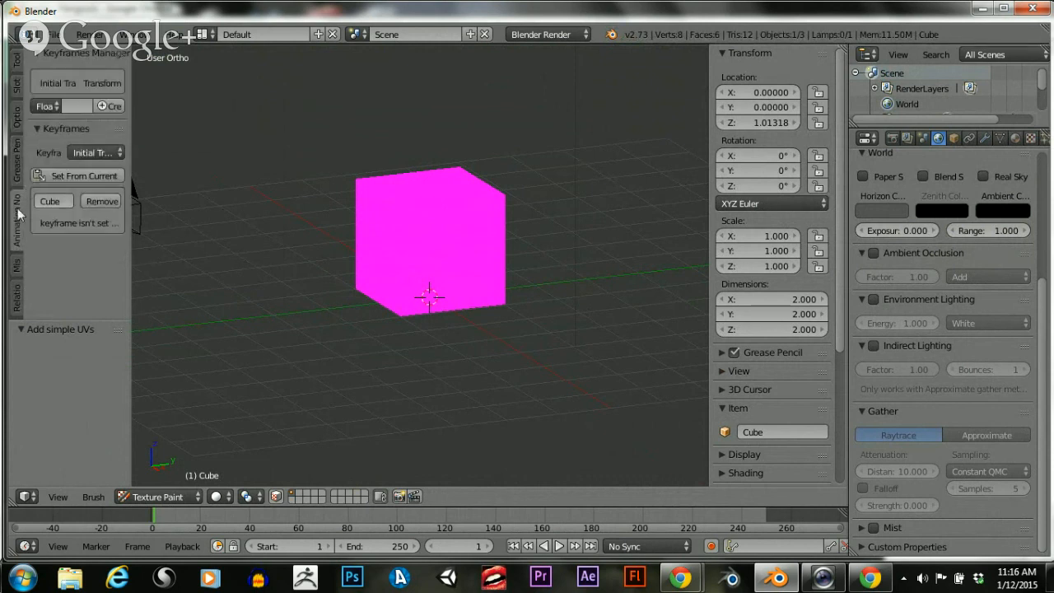
pyautogui.click(14, 266)
pyautogui.click(13, 294)
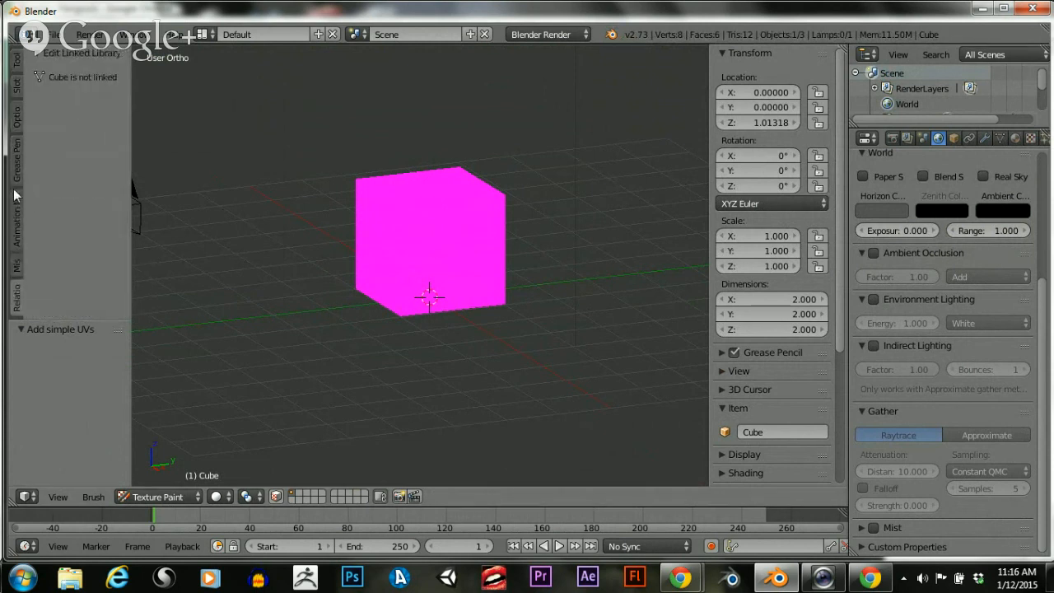
pyautogui.click(16, 60)
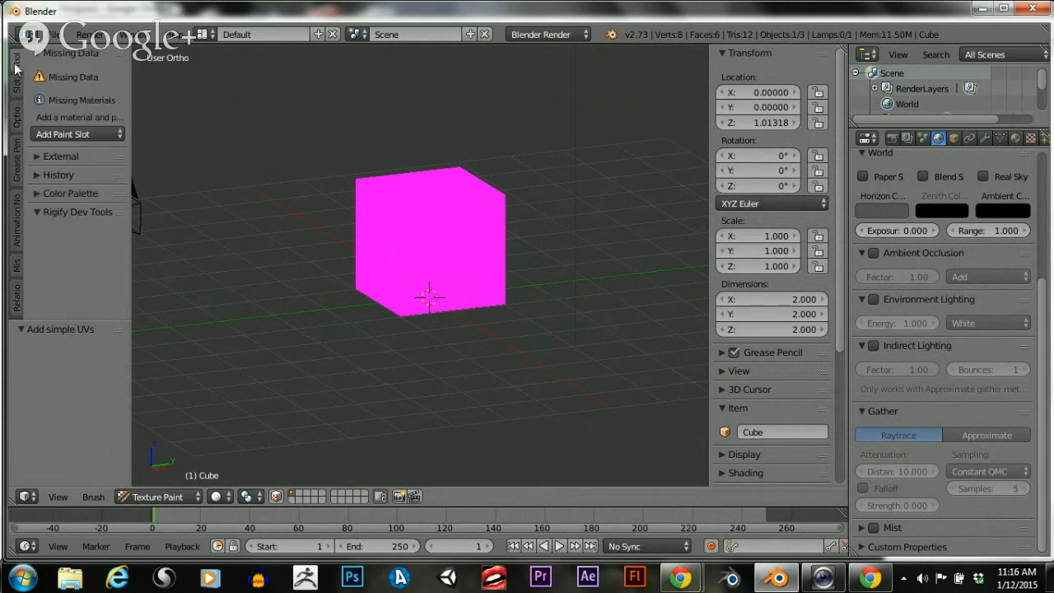
pyautogui.click(182, 495)
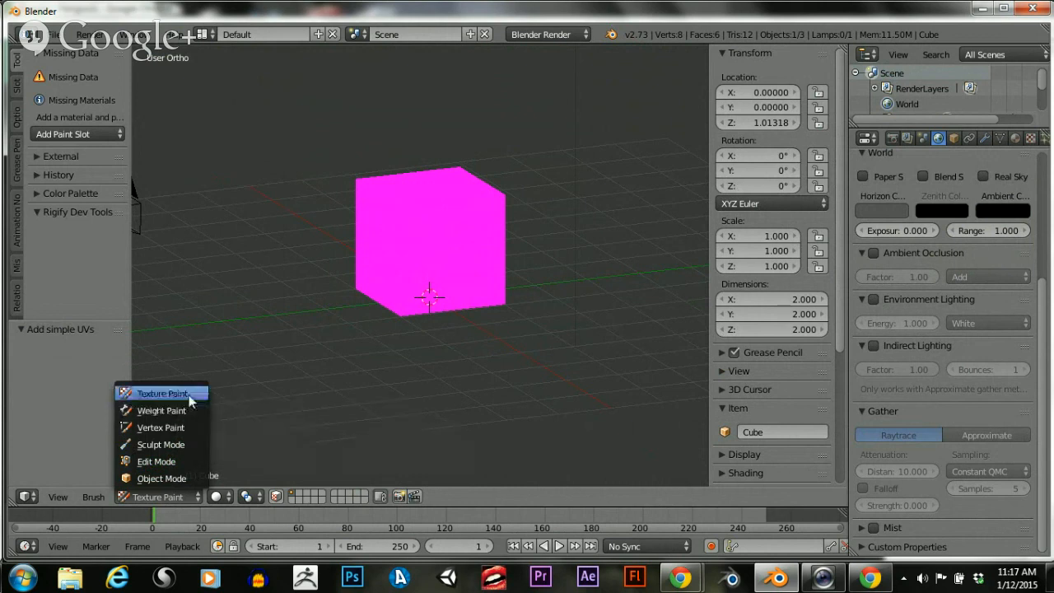
pyautogui.click(161, 394)
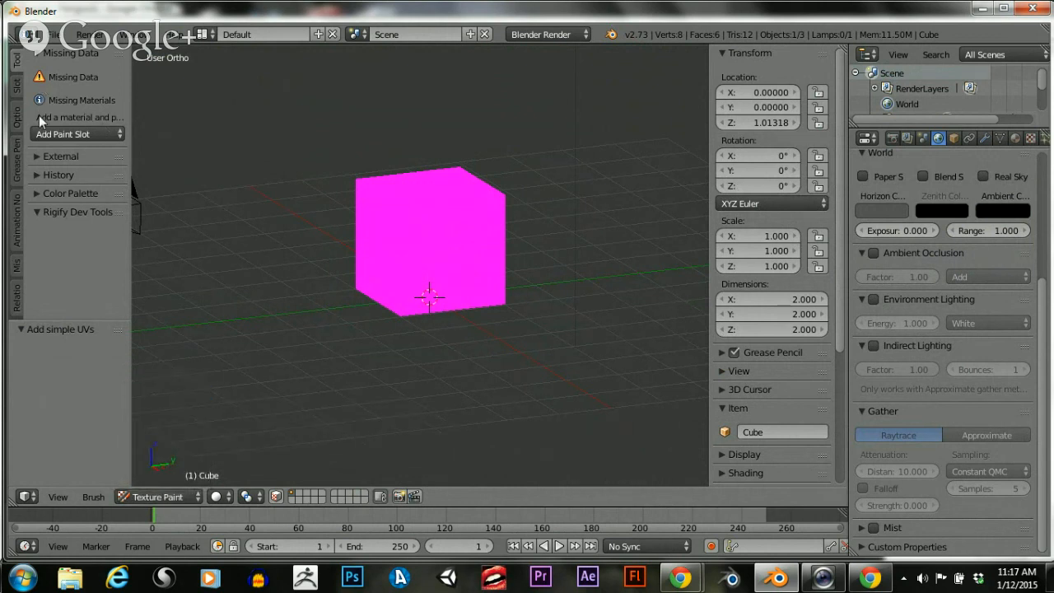
# Widen the tool shelf and give the cube a new material
pyautogui.click(72, 133)
pyautogui.moveTo(127, 91); pyautogui.dragTo(251, 92)
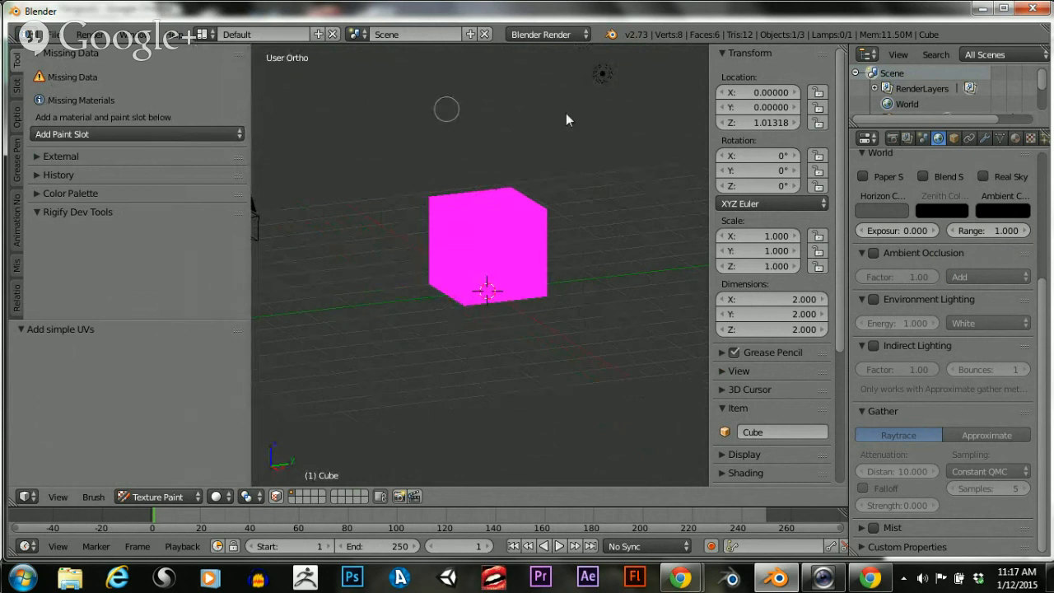
pyautogui.scroll(-5, 798, 251)
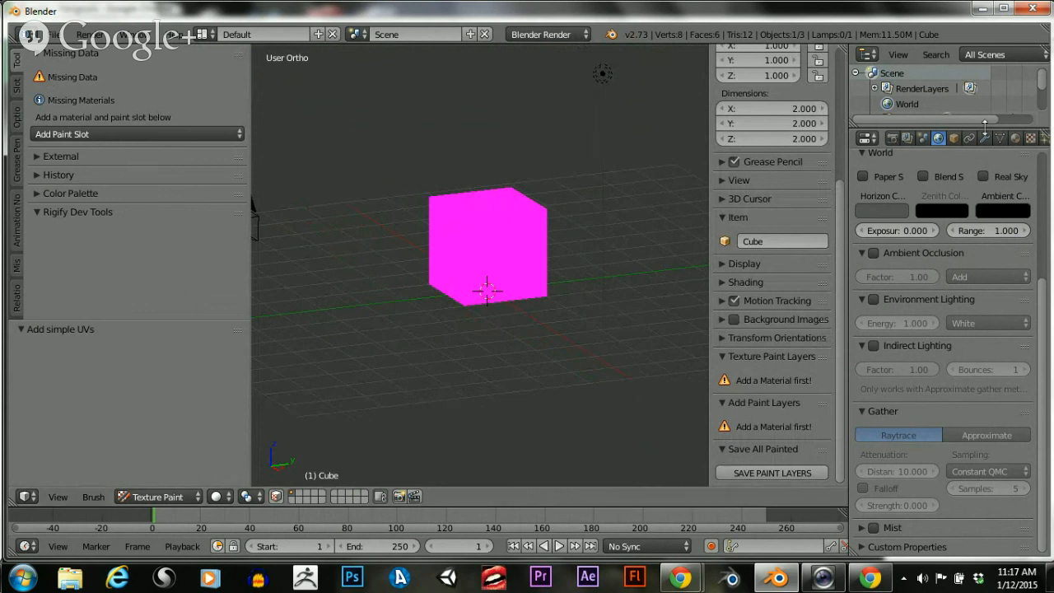
pyautogui.click(1015, 138)
pyautogui.click(931, 244)
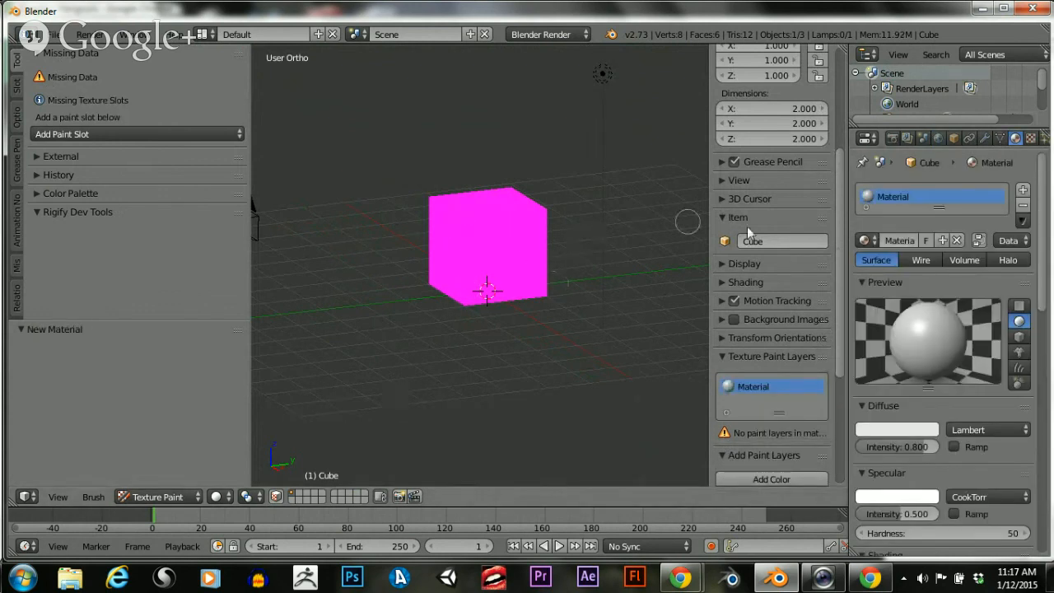
# Add a blank 1024 × 1024 px Warp paint slot to the cube's material
pyautogui.click(194, 132)
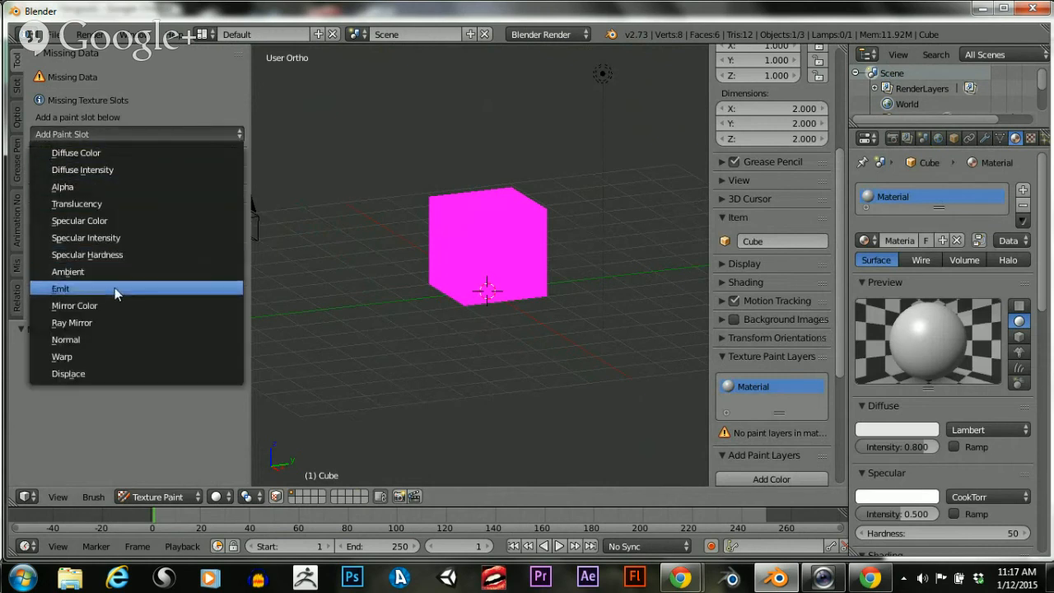
pyautogui.click(99, 359)
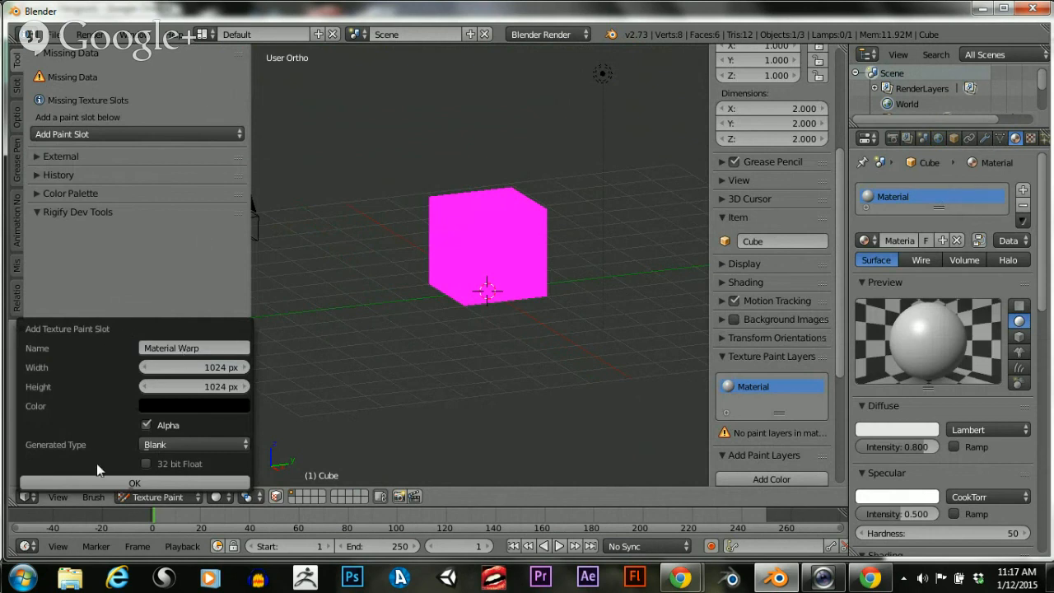
pyautogui.click(108, 484)
# Paint white TexDraw strokes with a 16 px radius across the cube's top and side faces
pyautogui.scroll(2, 504, 229)
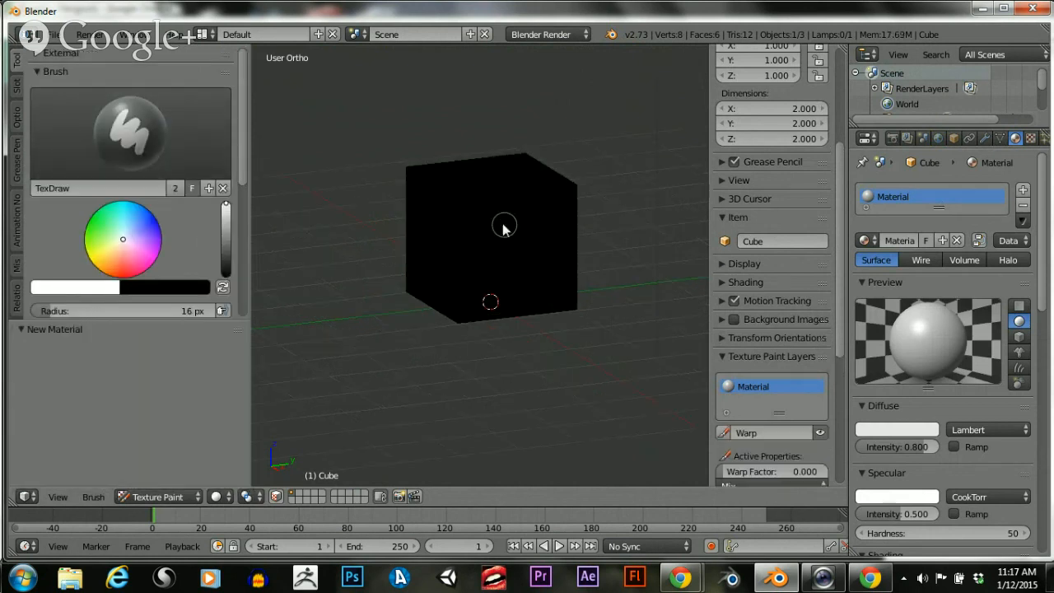
pyautogui.scroll(-3, 504, 229)
pyautogui.moveTo(496, 205)
pyautogui.mouseDown()
pyautogui.moveTo(486, 215)
pyautogui.moveTo(507, 227)
pyautogui.moveTo(454, 211)
pyautogui.moveTo(484, 231)
pyautogui.moveTo(454, 247)
pyautogui.moveTo(477, 278)
pyautogui.moveTo(465, 299)
pyautogui.moveTo(438, 272)
pyautogui.moveTo(519, 276)
pyautogui.moveTo(494, 309)
pyautogui.mouseUp()
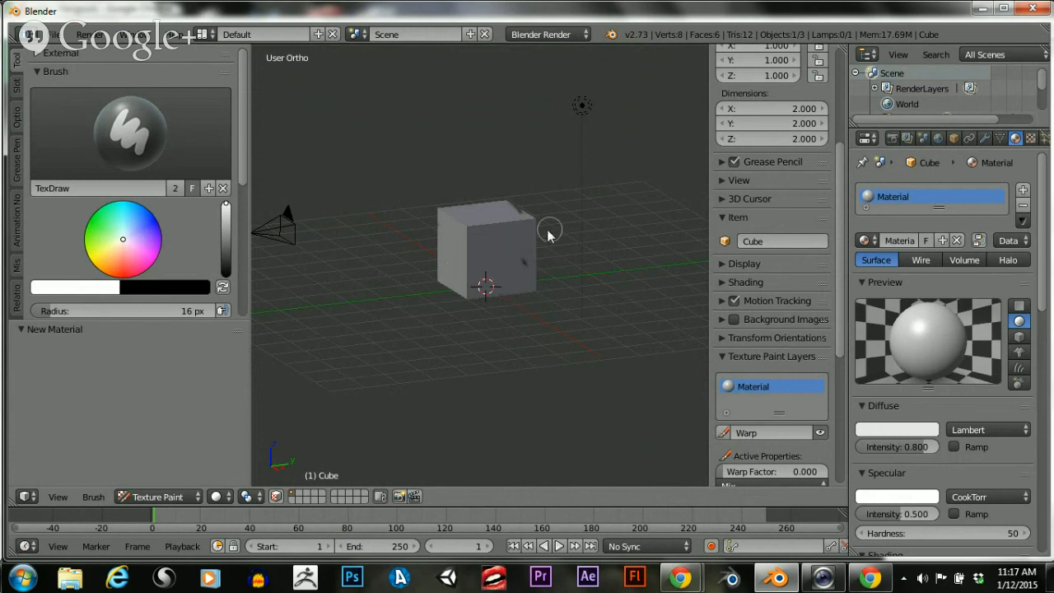
pyautogui.moveTo(548, 230); pyautogui.dragTo(468, 250, button='middle')
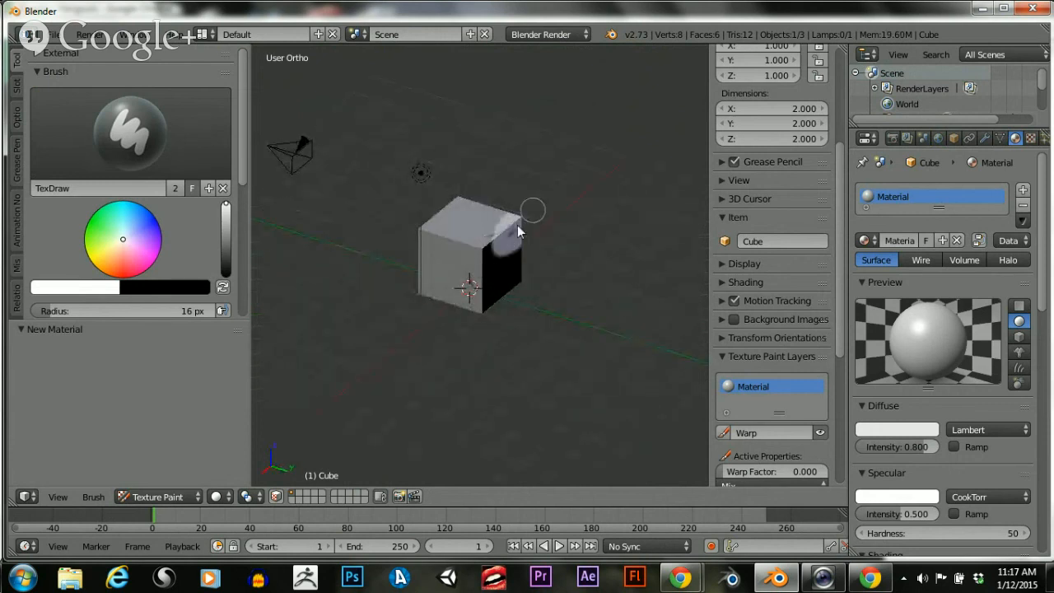
pyautogui.moveTo(482, 249)
pyautogui.mouseDown()
pyautogui.moveTo(466, 295)
pyautogui.moveTo(501, 233)
pyautogui.moveTo(513, 276)
pyautogui.moveTo(471, 288)
pyautogui.moveTo(473, 275)
pyautogui.moveTo(521, 274)
pyautogui.mouseUp()
pyautogui.moveTo(521, 267); pyautogui.dragTo(453, 266, button='middle')
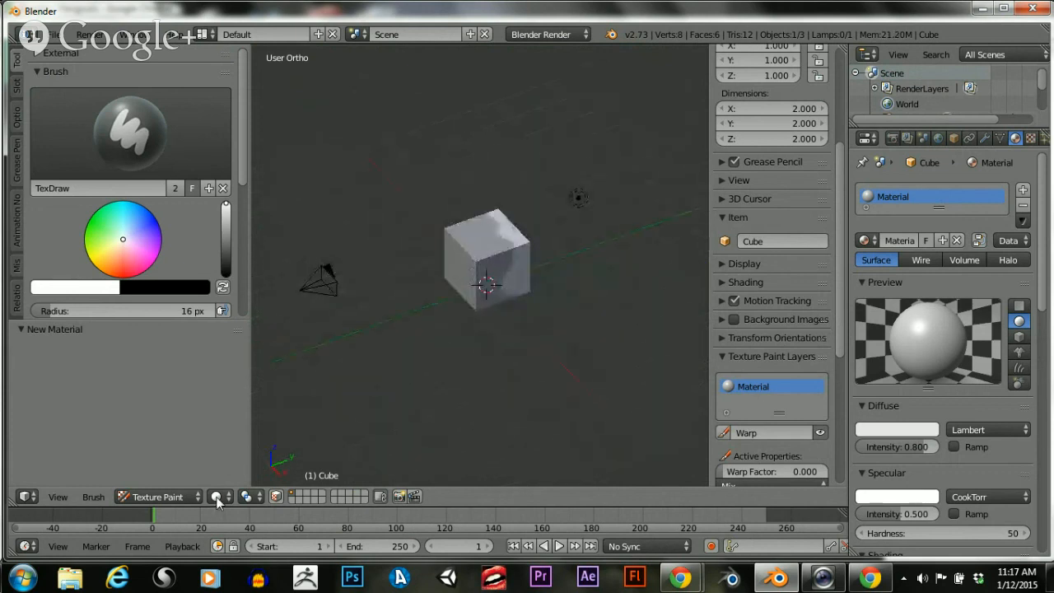
# Return to Object Mode and delete the cube
pyautogui.click(188, 497)
pyautogui.click(173, 481)
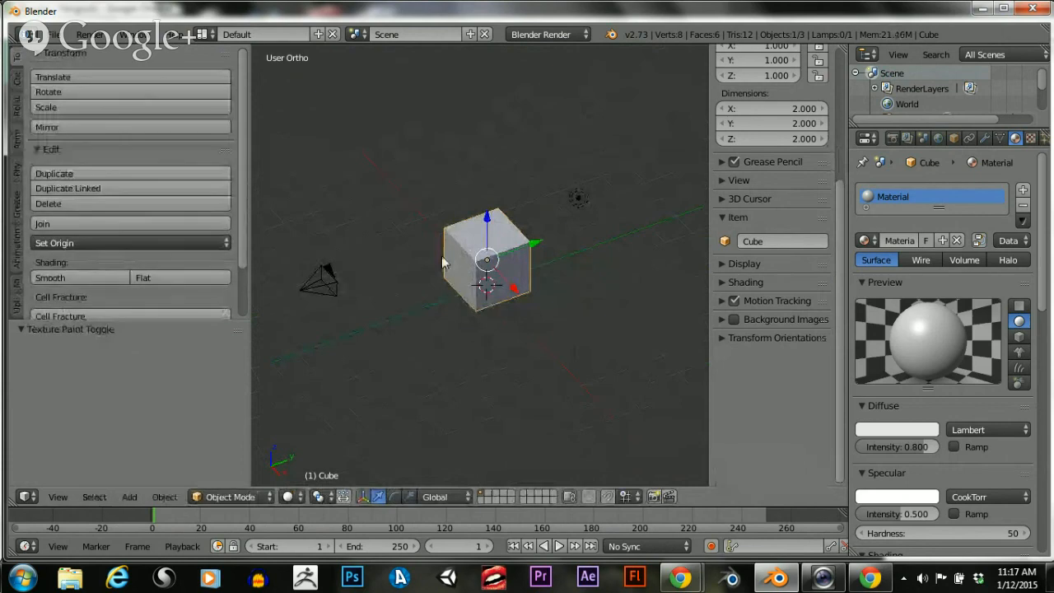
pyautogui.press('Delete')
# Add a mesh plane and scale it up to about 23.3 units square
pyautogui.hotkey('shift', 'a')
pyautogui.moveTo(442, 258)
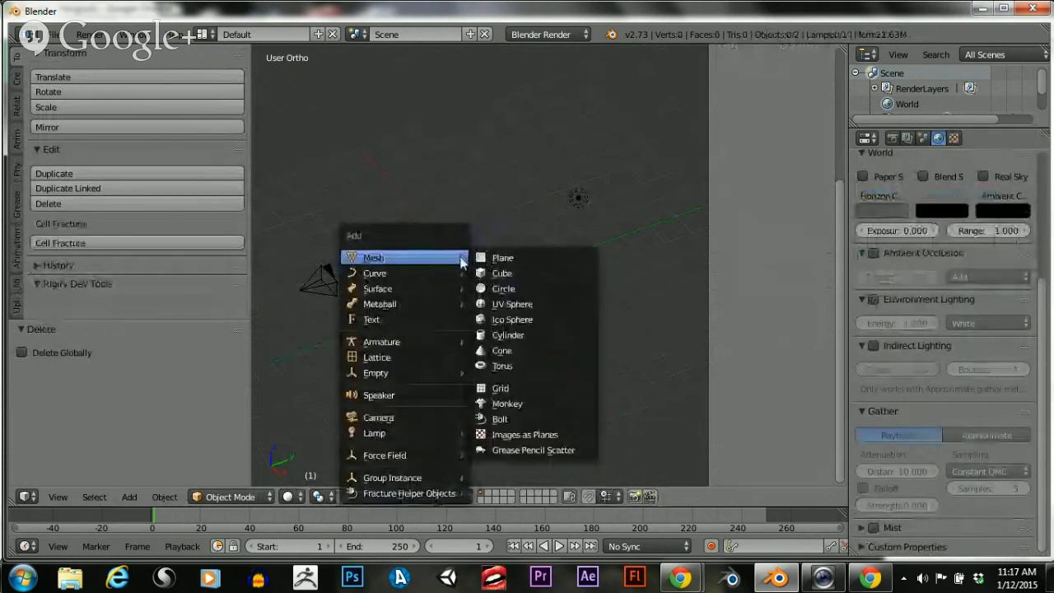
pyautogui.click(503, 258)
pyautogui.moveTo(494, 272); pyautogui.dragTo(450, 304, button='middle')
pyautogui.press('s')
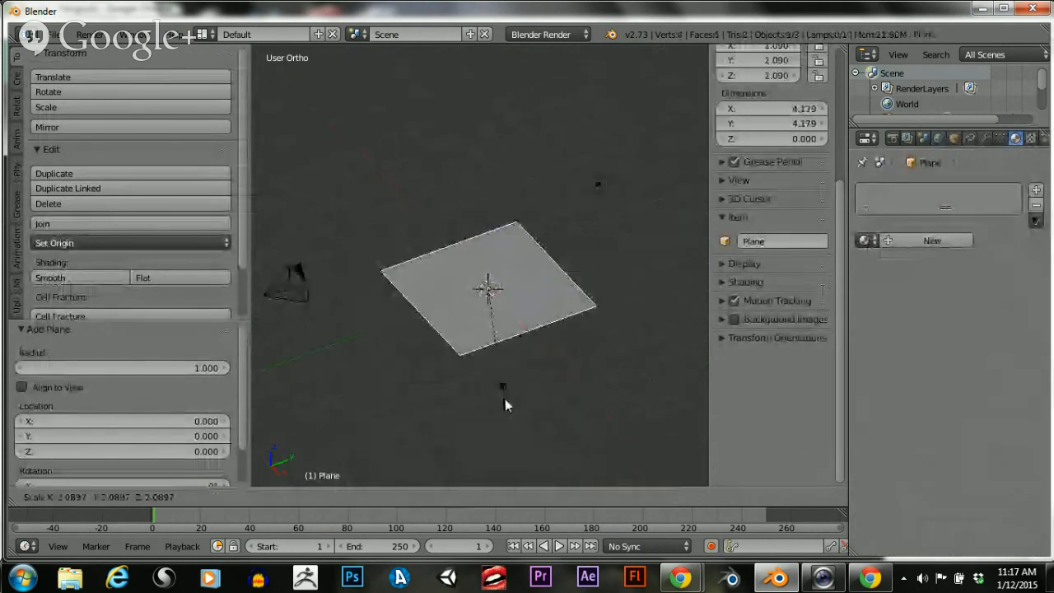
pyautogui.click(505, 398)
pyautogui.press('s')
pyautogui.click(539, 394)
# Raise the plane about 1.64 units along the Z axis
pyautogui.scroll(-2, 527, 346)
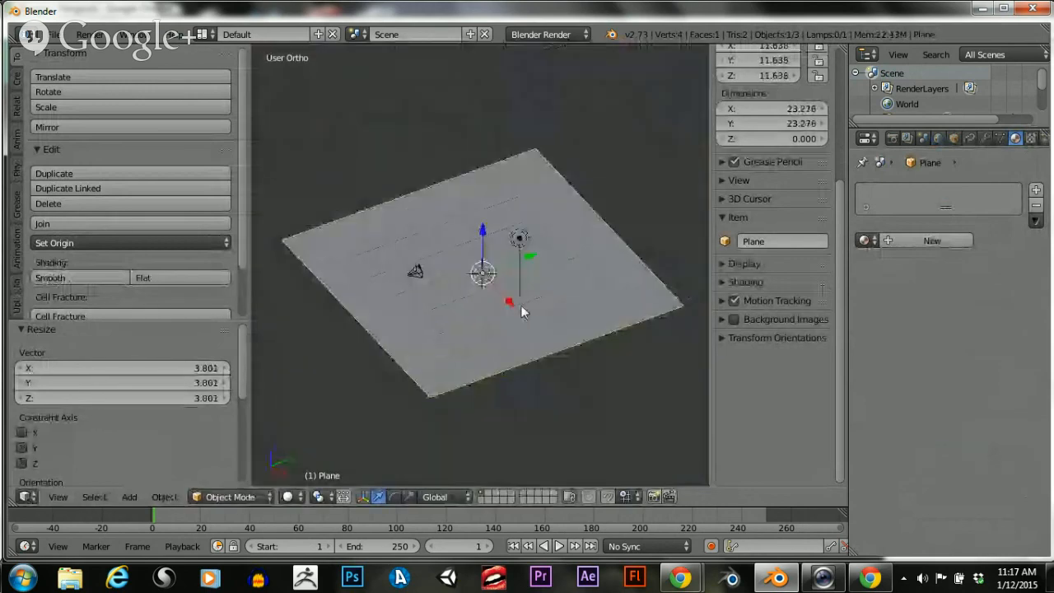
pyautogui.press('g')
pyautogui.press('z')
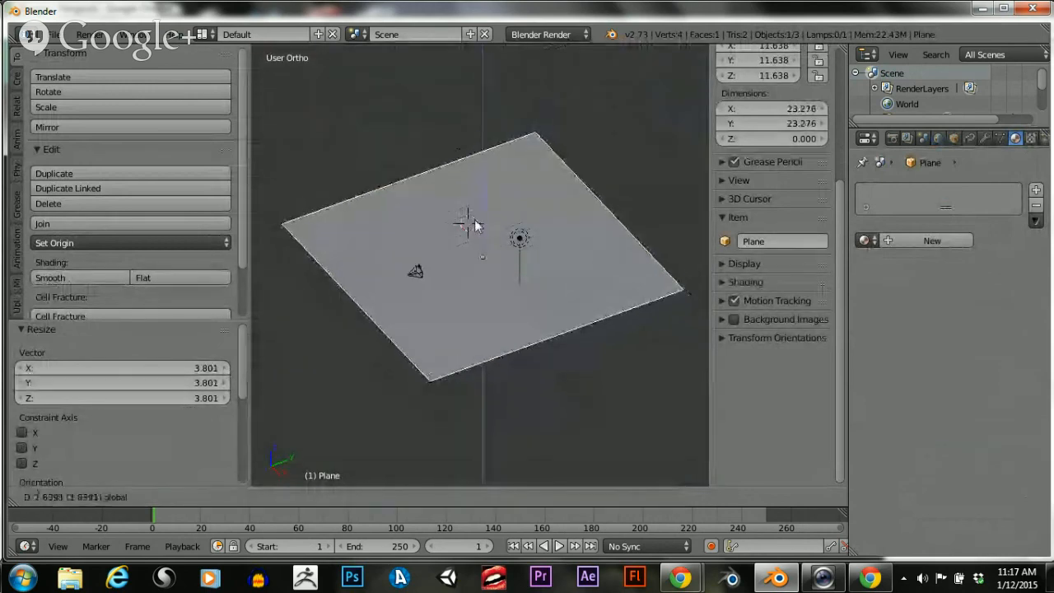
pyautogui.click(476, 223)
# Put the plane in Texture Paint mode, add a blank 1024 × 1024 px Diffuse Color paint slot and generate simple UVs
pyautogui.scroll(5, 330, 317)
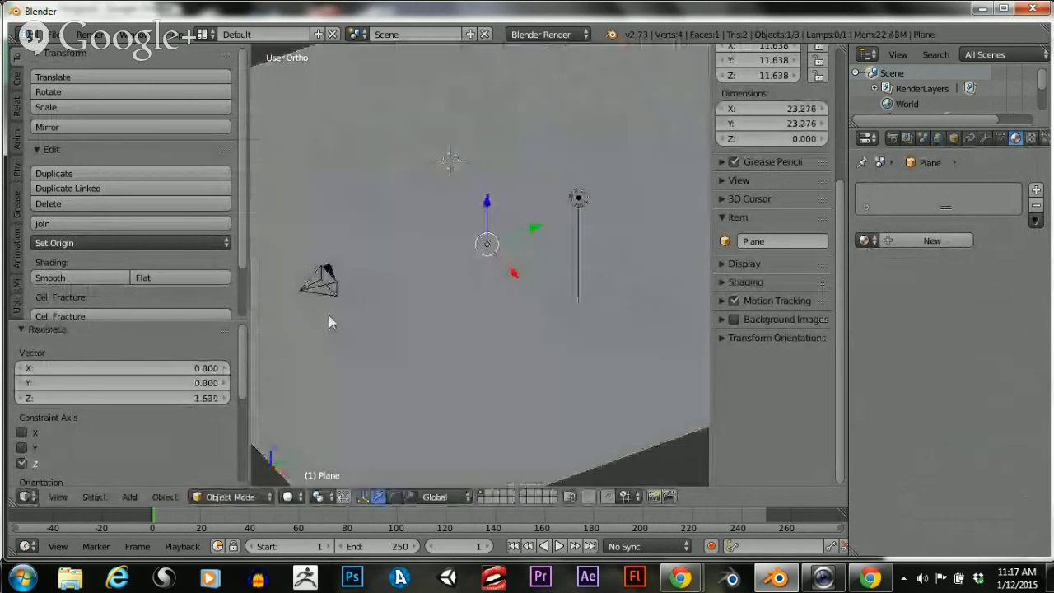
pyautogui.click(248, 496)
pyautogui.click(239, 393)
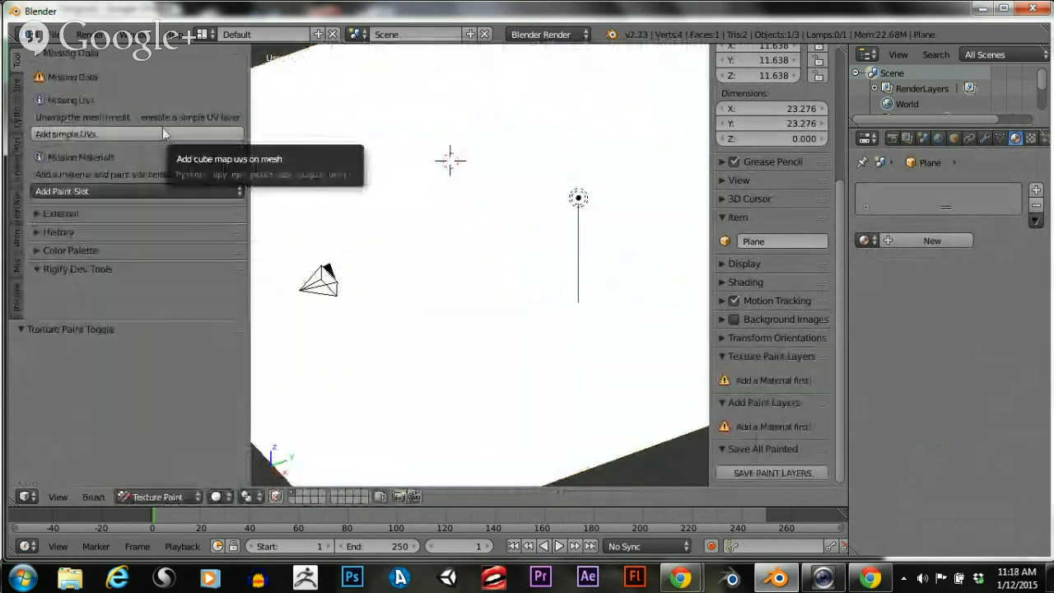
pyautogui.click(188, 191)
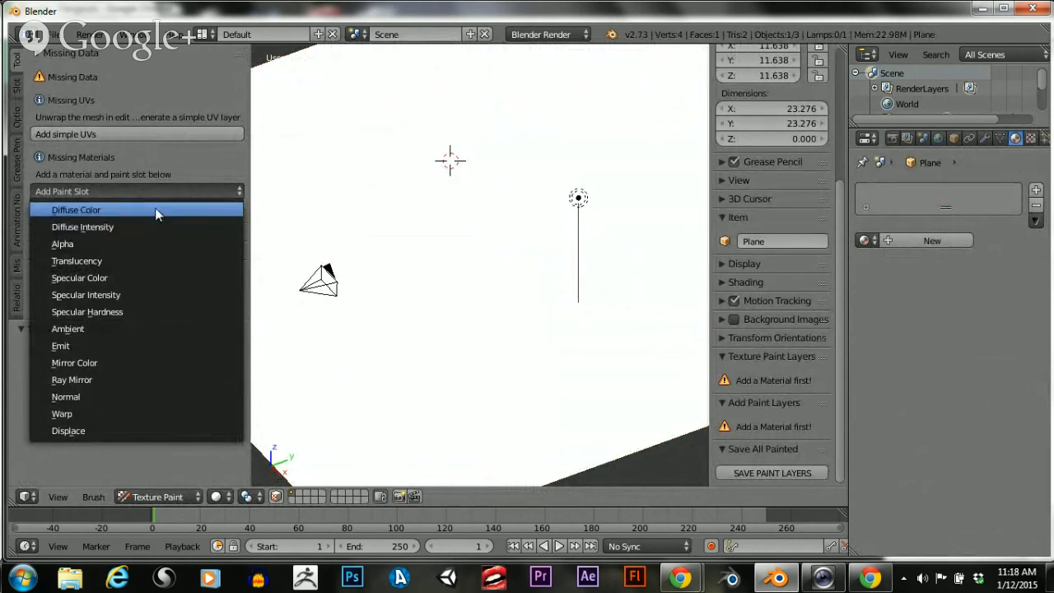
pyautogui.click(155, 208)
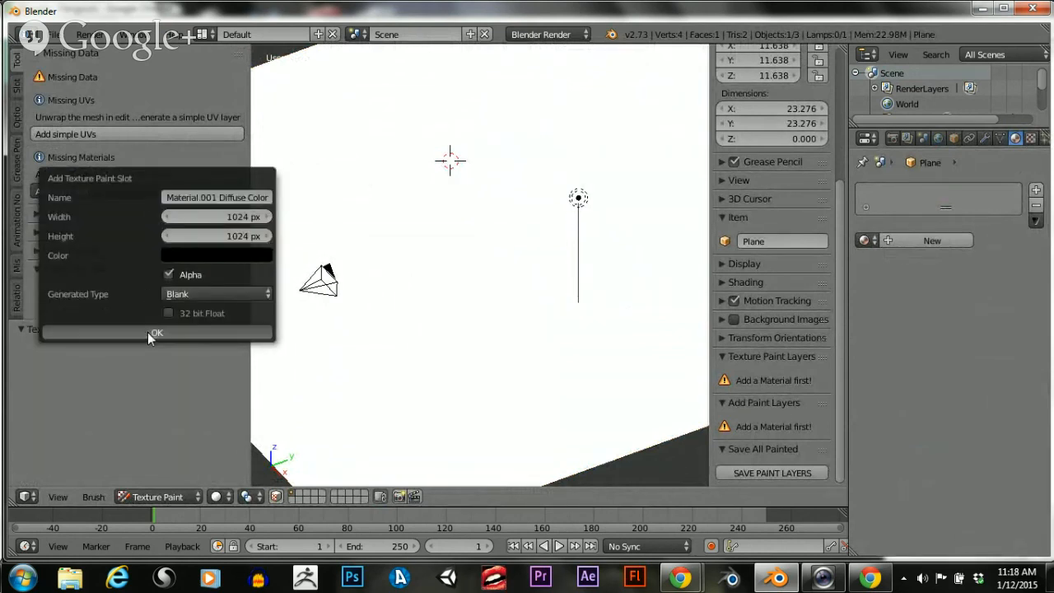
pyautogui.click(147, 332)
pyautogui.click(147, 130)
pyautogui.scroll(-4, 304, 228)
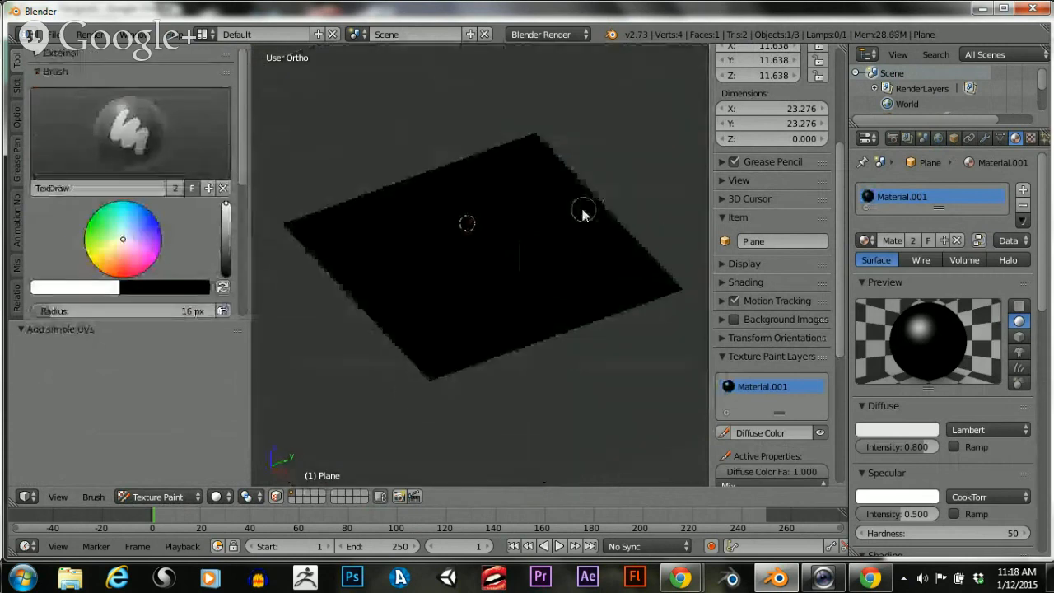
# Enlarge the texture paint brush to 112 px and cover the whole plane with white paint
pyautogui.scroll(1, 585, 212)
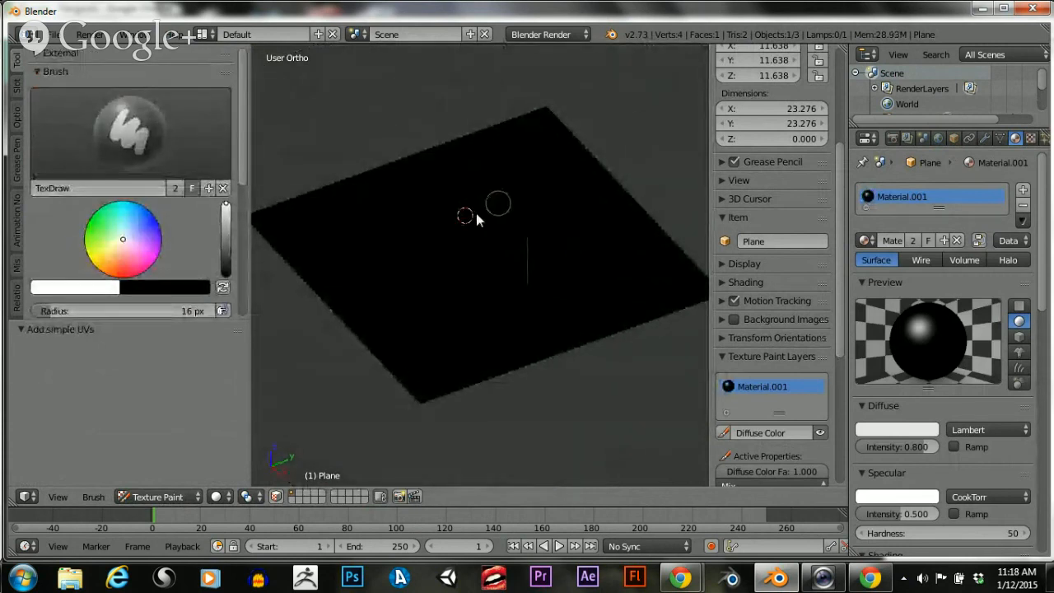
pyautogui.scroll(-1, 448, 242)
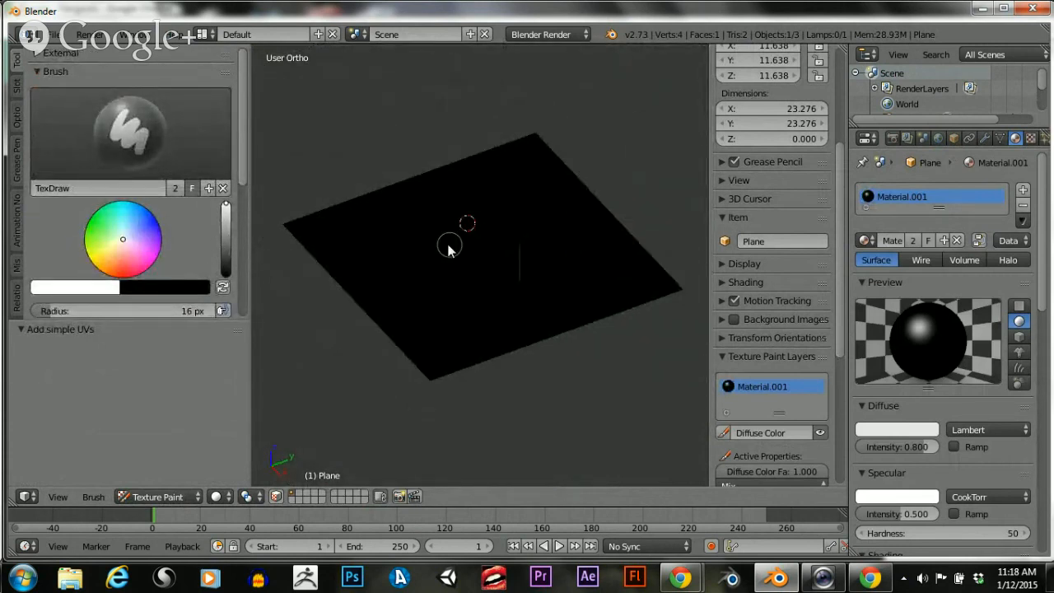
pyautogui.scroll(-1, 362, 214)
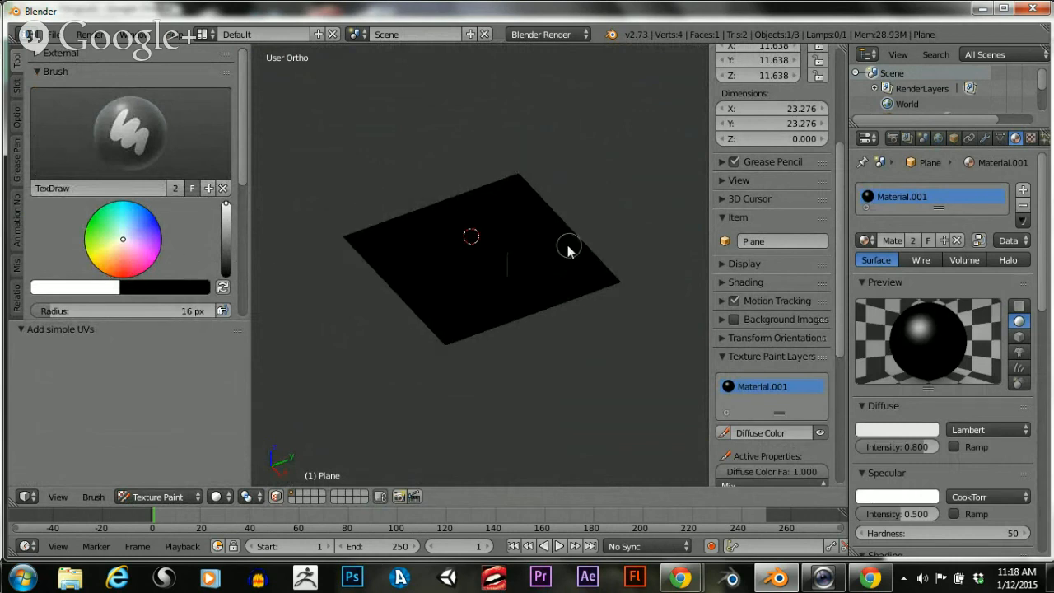
pyautogui.scroll(-1, 566, 247)
pyautogui.scroll(4, 551, 249)
pyautogui.scroll(-2, 527, 252)
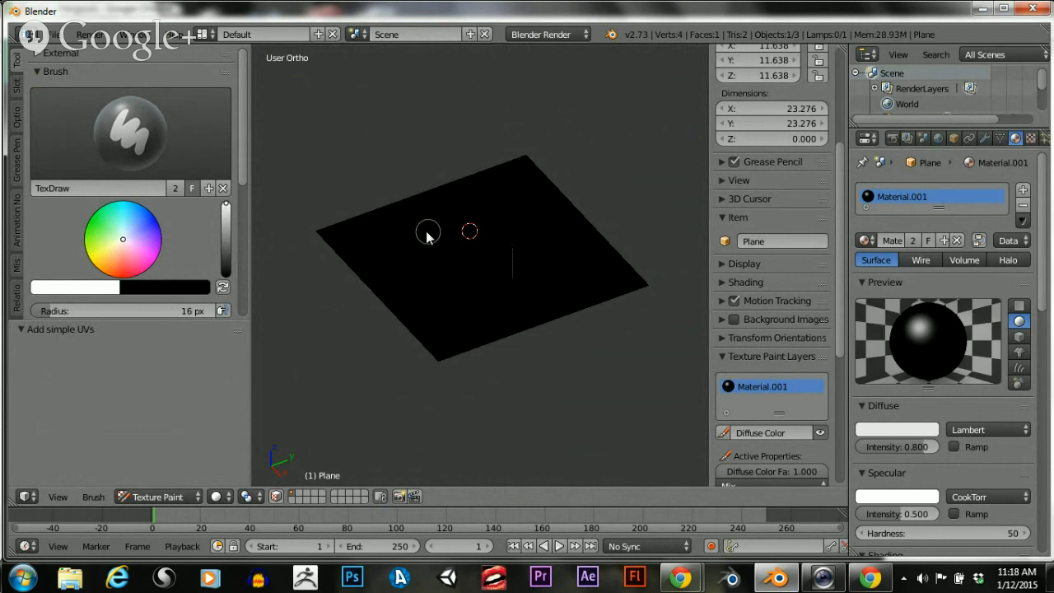
pyautogui.press(']')
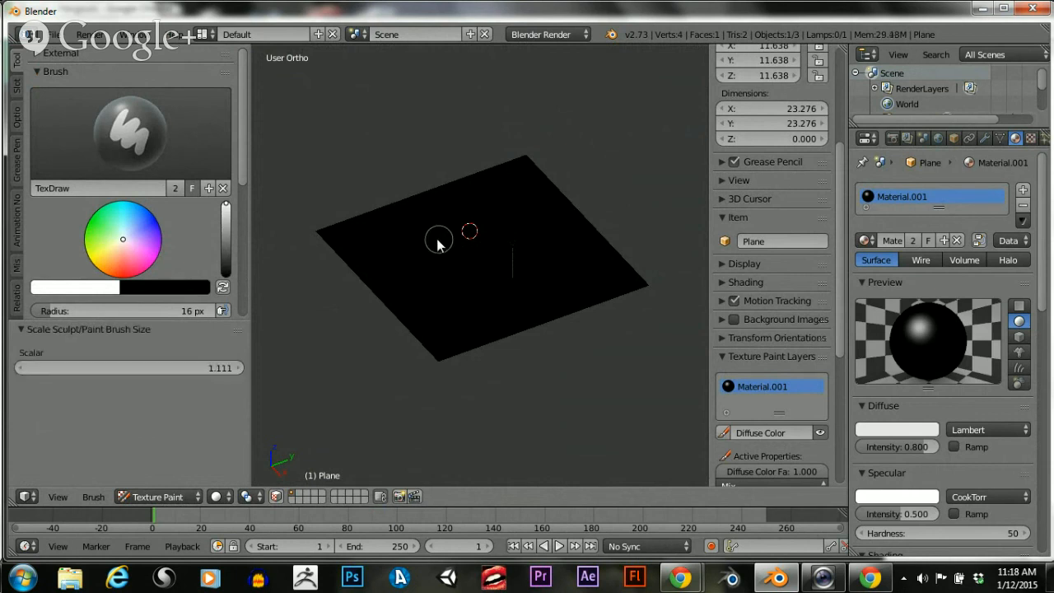
pyautogui.press(']')
pyautogui.press(']')
pyautogui.press(']')
pyautogui.press(']')
pyautogui.press(']')
pyautogui.press(']')
pyautogui.press(']')
pyautogui.press(']')
pyautogui.press(']')
pyautogui.press(']')
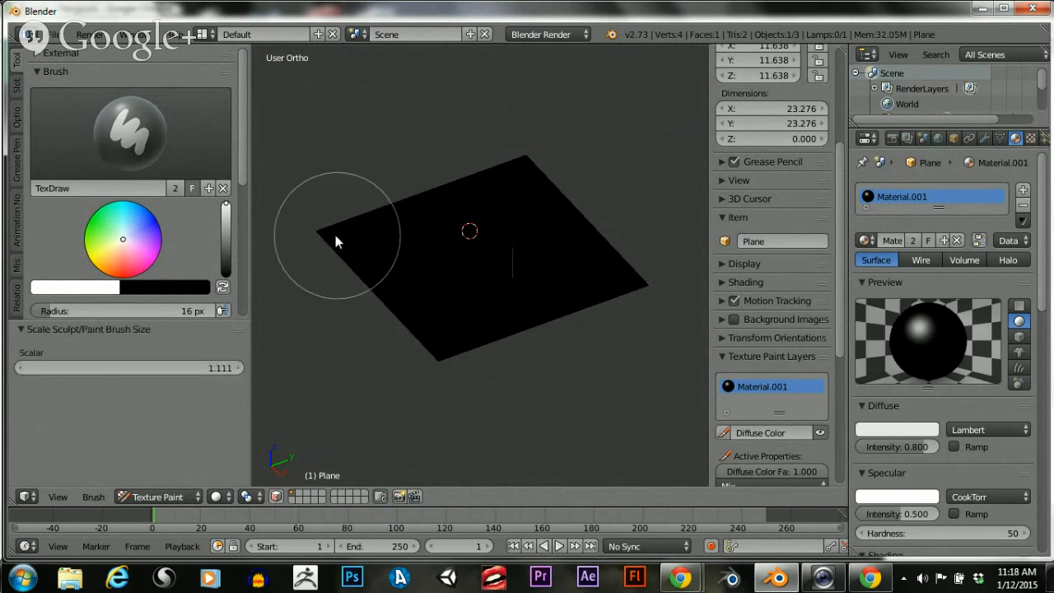
pyautogui.moveTo(336, 235)
pyautogui.mouseDown()
pyautogui.moveTo(459, 214)
pyautogui.moveTo(386, 245)
pyautogui.moveTo(499, 322)
pyautogui.moveTo(412, 328)
pyautogui.moveTo(330, 216)
pyautogui.mouseUp()
# Shrink the brush to 3 px and paint two rounded outlines in black on the plane
pyautogui.scroll(3, 494, 204)
pyautogui.scroll(2, 513, 247)
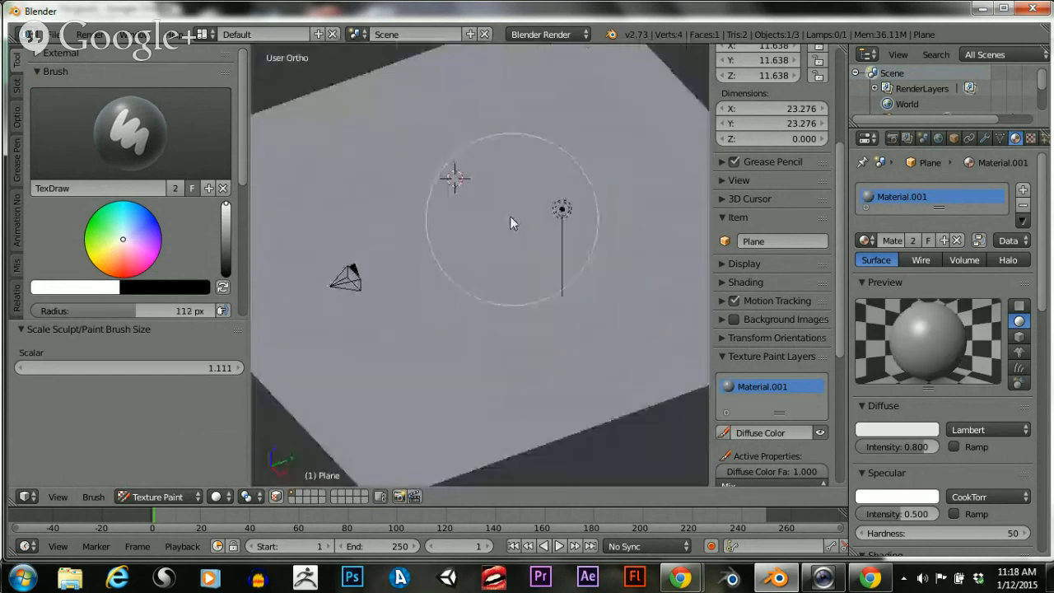
pyautogui.press('[')
pyautogui.press('[')
pyautogui.press('[')
pyautogui.press('[')
pyautogui.press('[')
pyautogui.press('[')
pyautogui.press('[')
pyautogui.press('[')
pyautogui.press('[')
pyautogui.press('[')
pyautogui.press('[')
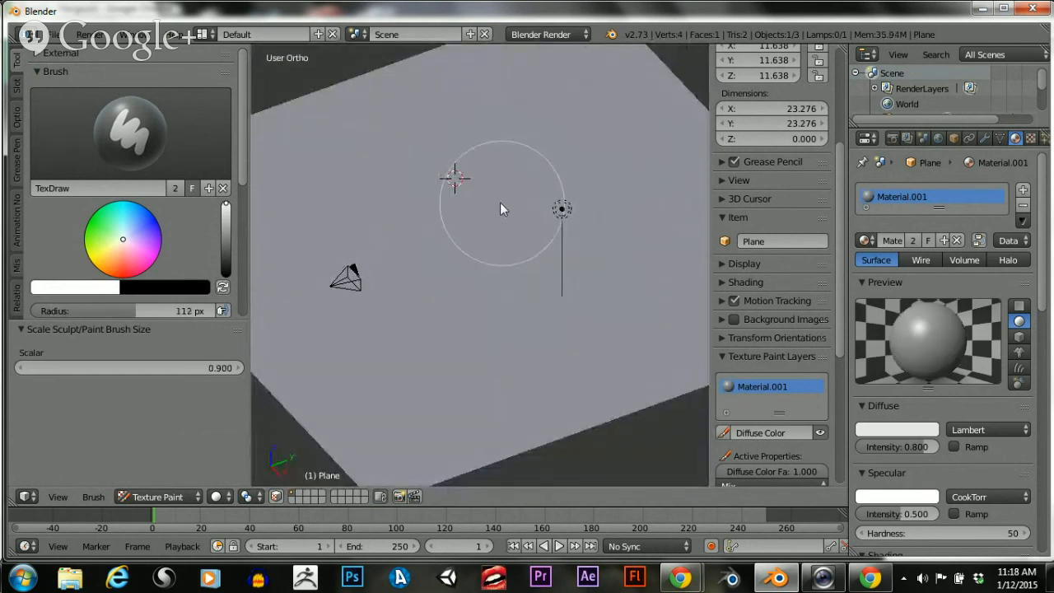
pyautogui.moveTo(226, 223); pyautogui.dragTo(226, 276)
pyautogui.moveTo(518, 178); pyautogui.dragTo(498, 146)
pyautogui.moveTo(467, 194); pyautogui.dragTo(465, 150)
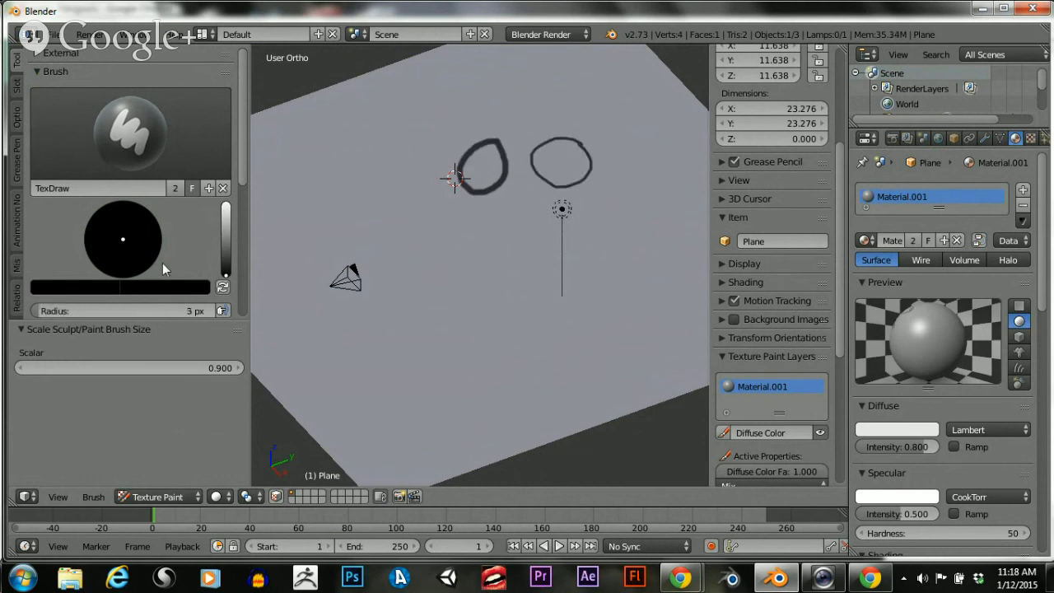
# Raise the brush strength to 1.000 and paint a cartoon face with two eyes and a toothy grin below the outlines
pyautogui.scroll(-3, 174, 261)
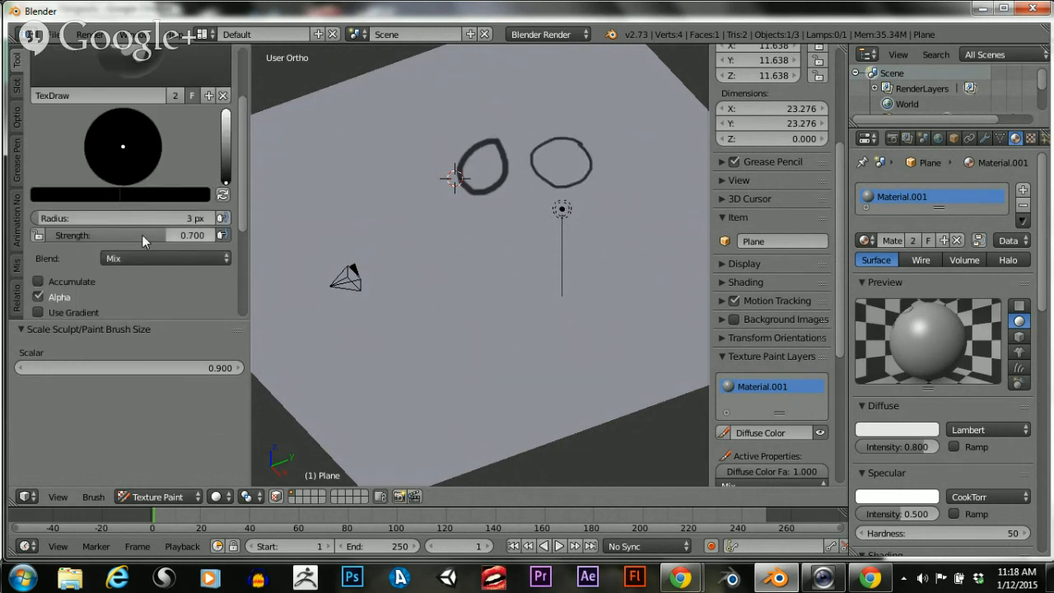
pyautogui.moveTo(423, 237); pyautogui.dragTo(428, 302)
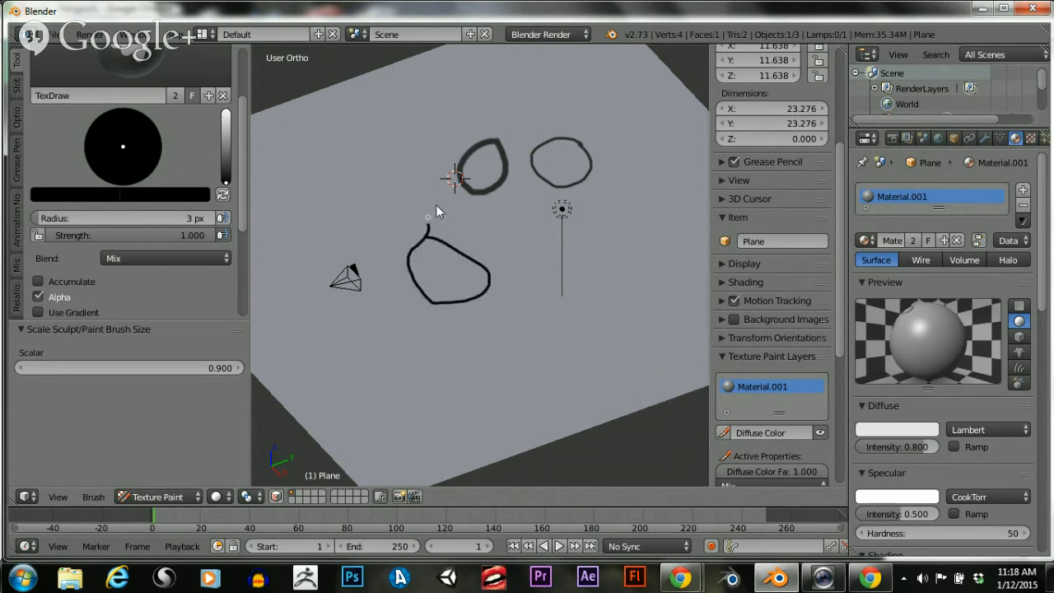
pyautogui.moveTo(495, 211)
pyautogui.mouseDown()
pyautogui.moveTo(531, 236)
pyautogui.moveTo(490, 306)
pyautogui.mouseUp()
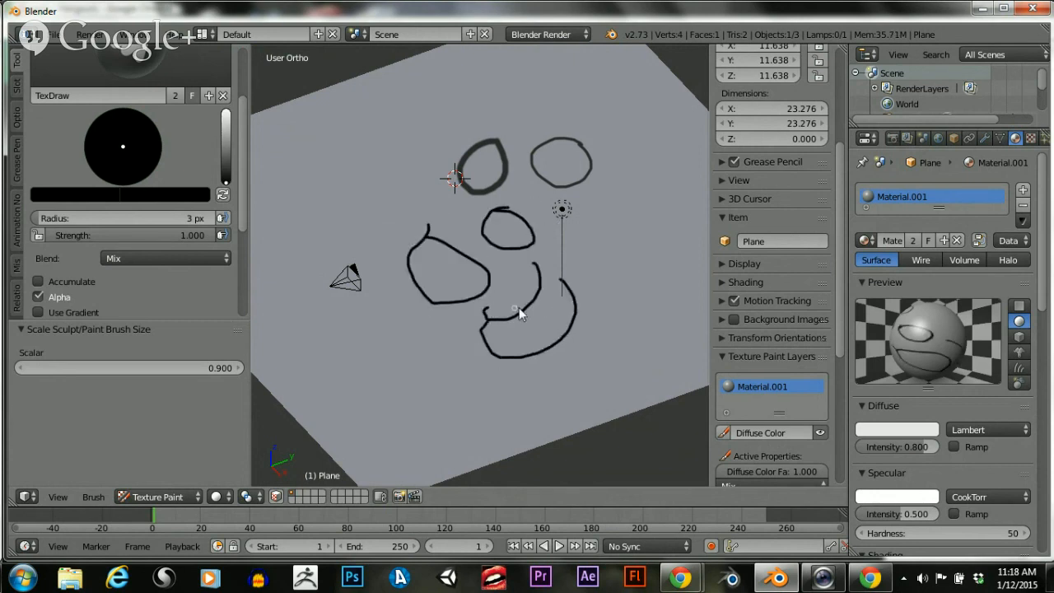
pyautogui.moveTo(540, 276); pyautogui.dragTo(569, 284)
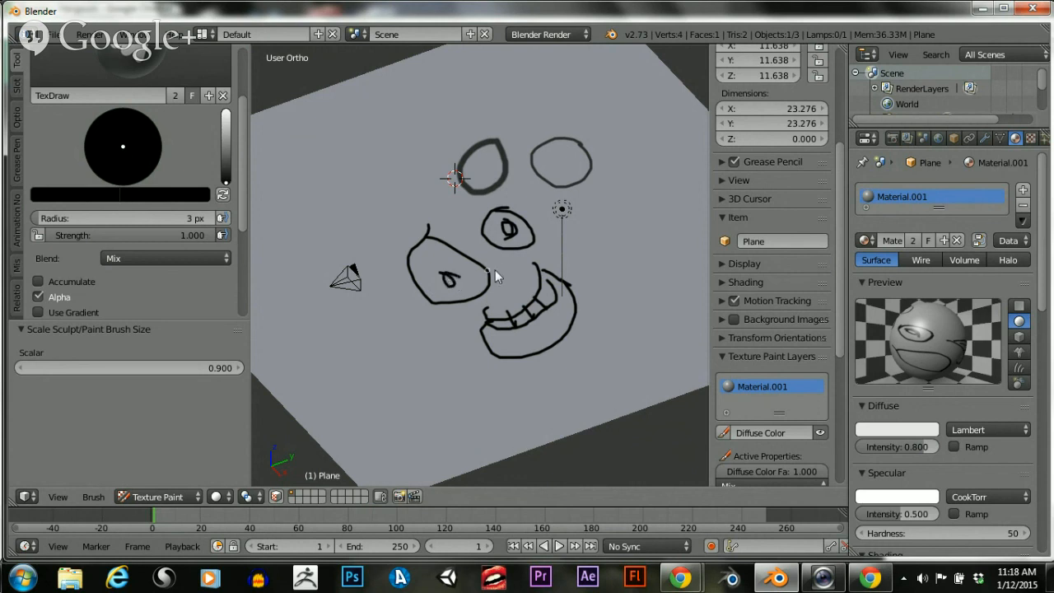
# Paint loose line strokes and a large circle around the face, plus a detailed eye with lid and brow lines beside it
pyautogui.scroll(-2, 629, 211)
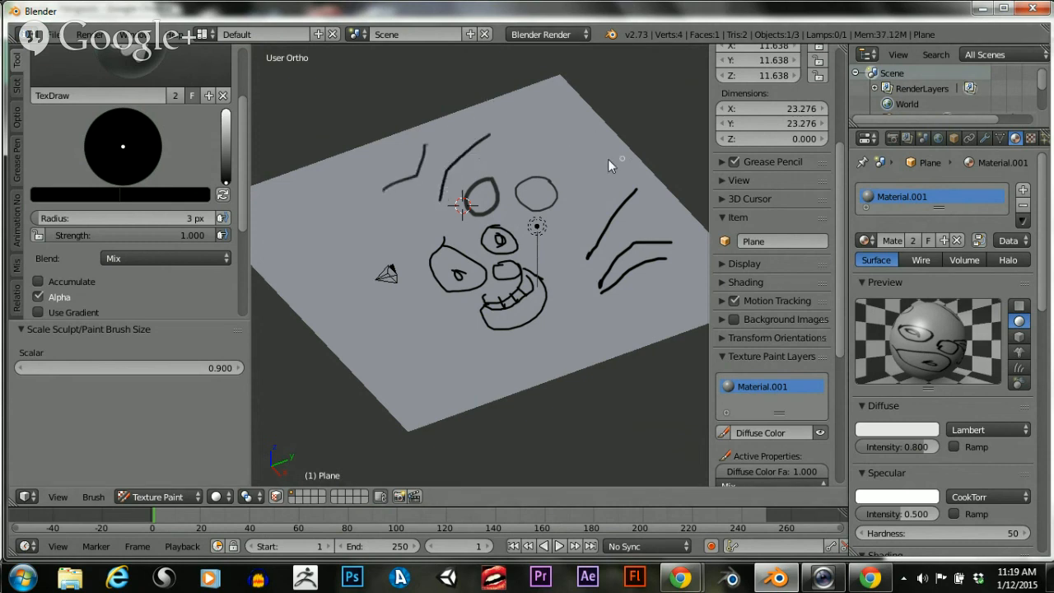
pyautogui.moveTo(548, 154); pyautogui.dragTo(555, 139)
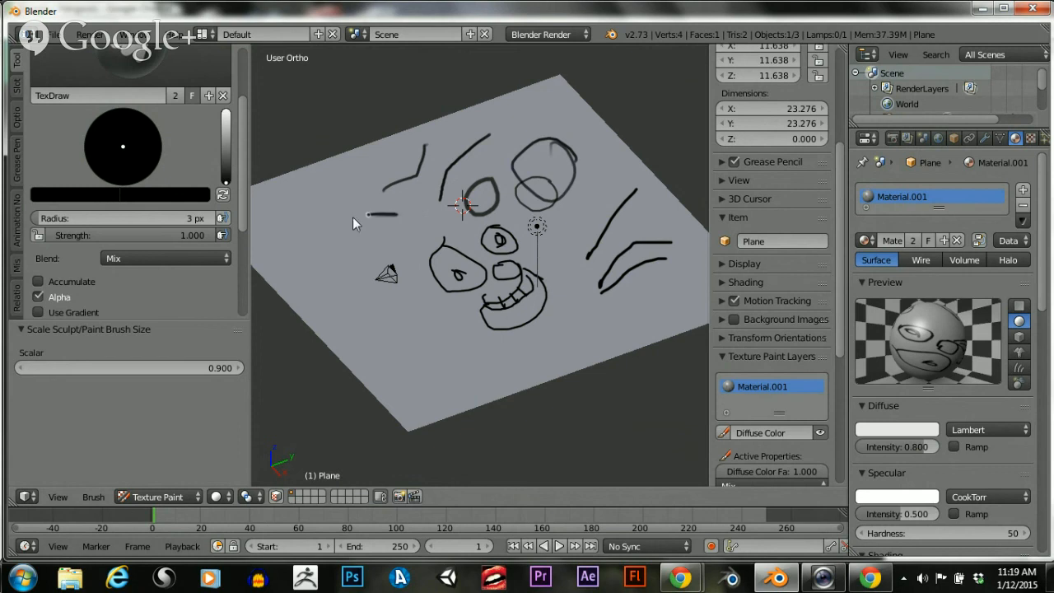
pyautogui.moveTo(409, 218); pyautogui.dragTo(314, 243)
pyautogui.moveTo(421, 243); pyautogui.dragTo(311, 279)
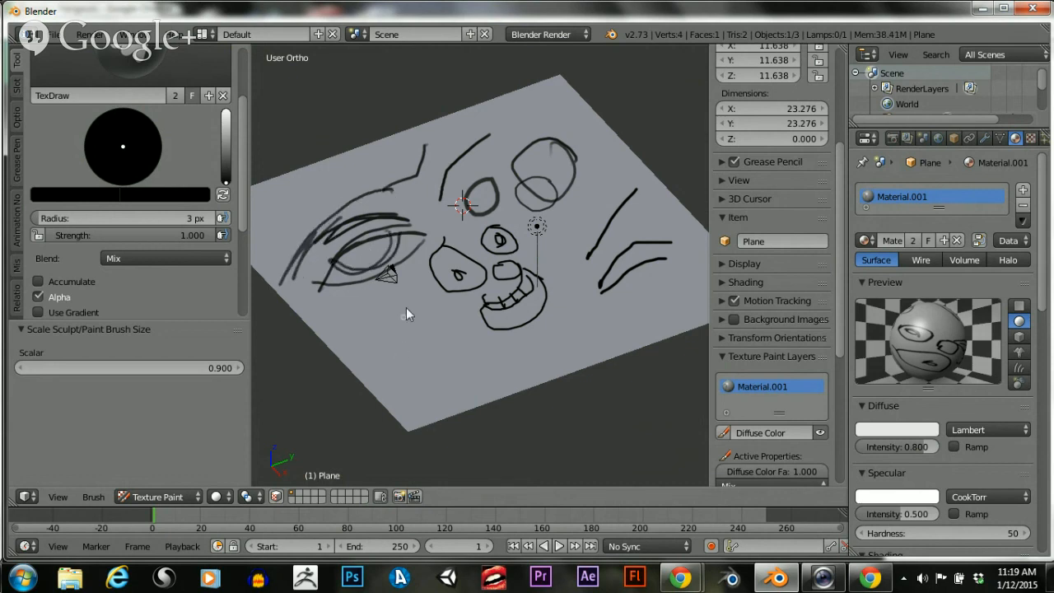
# Paint practice circles, rectangles and triangles around the face and near the plane's edges
pyautogui.moveTo(427, 312); pyautogui.dragTo(416, 298)
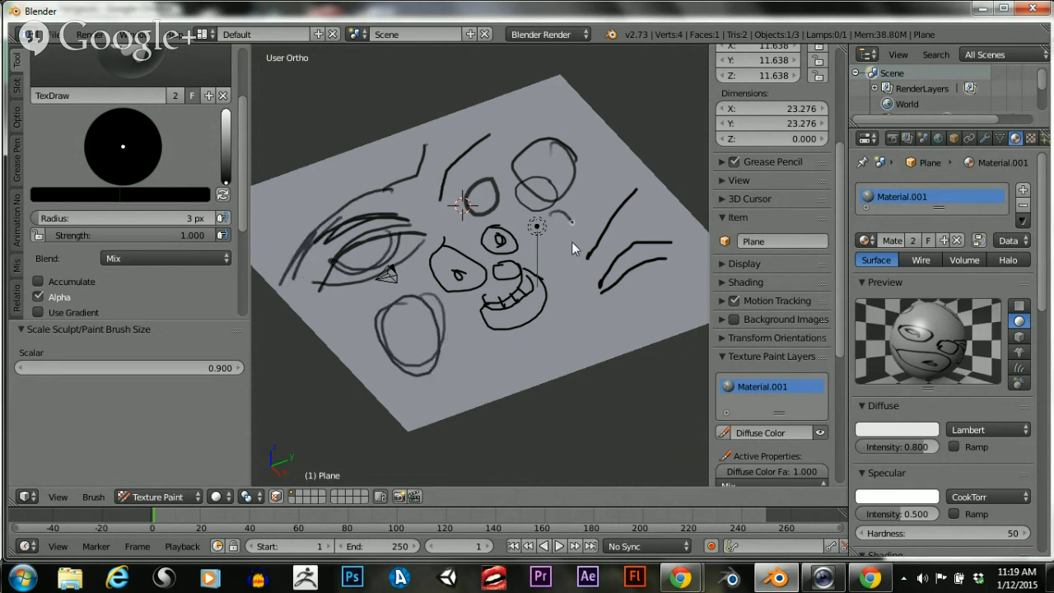
pyautogui.moveTo(584, 197); pyautogui.dragTo(587, 236)
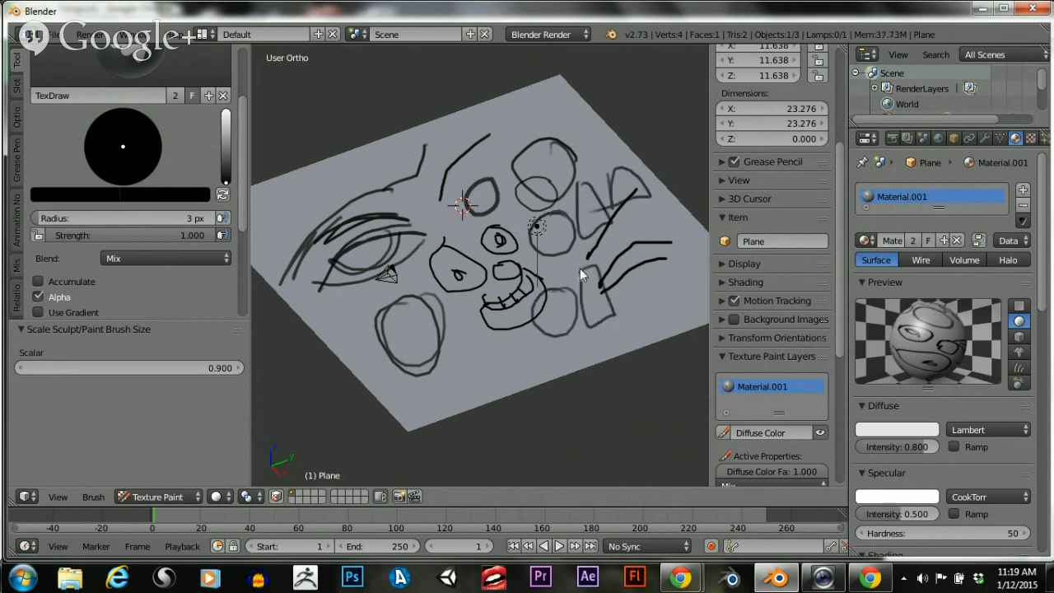
pyautogui.moveTo(626, 306); pyautogui.dragTo(658, 264)
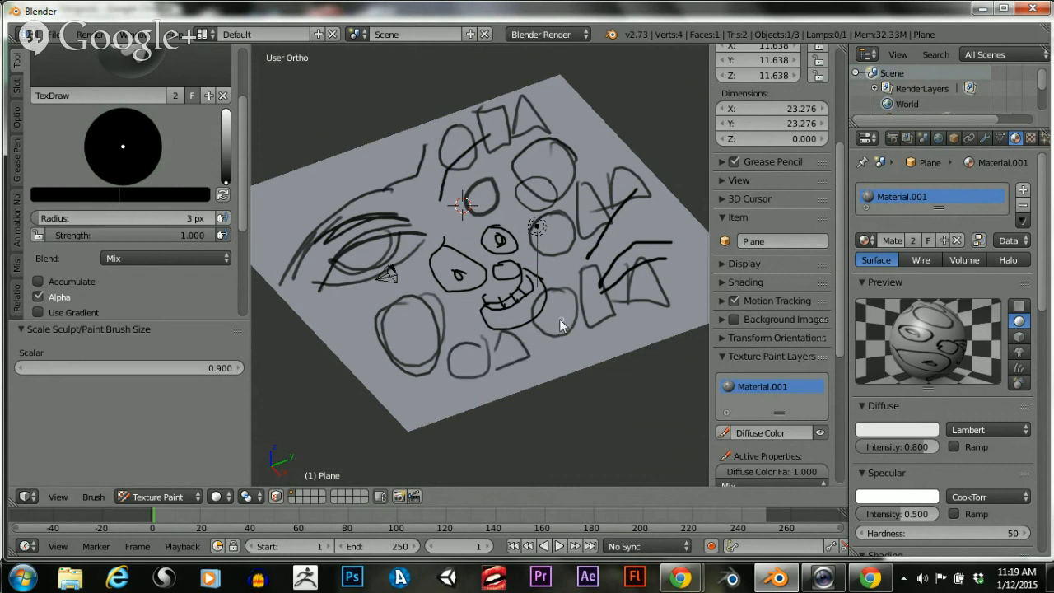
# Switch to Windows Explorer and open the tmnt image from the Documents library
pyautogui.click(71, 579)
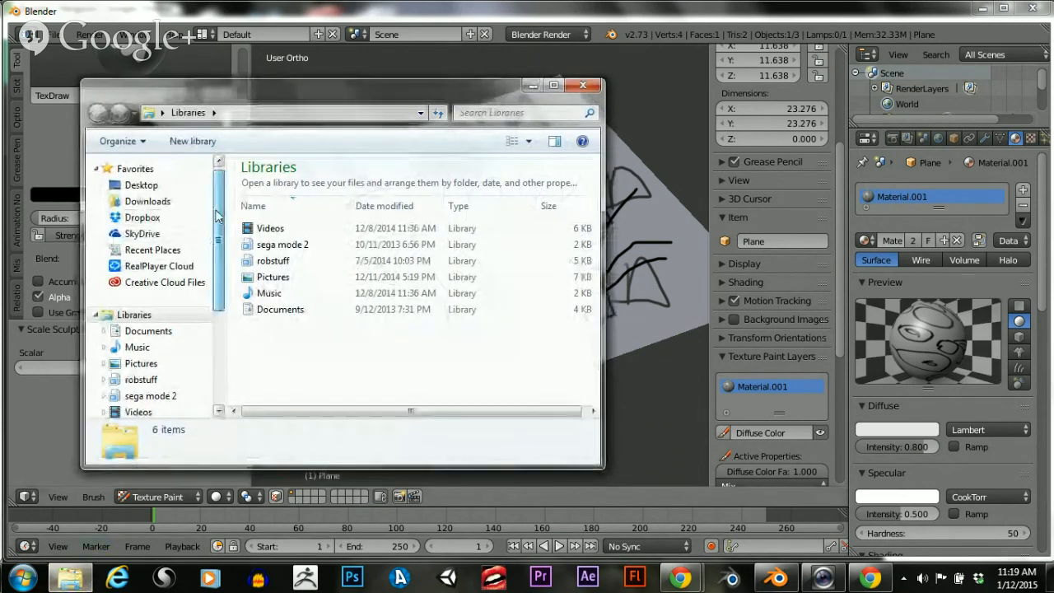
pyautogui.click(163, 334)
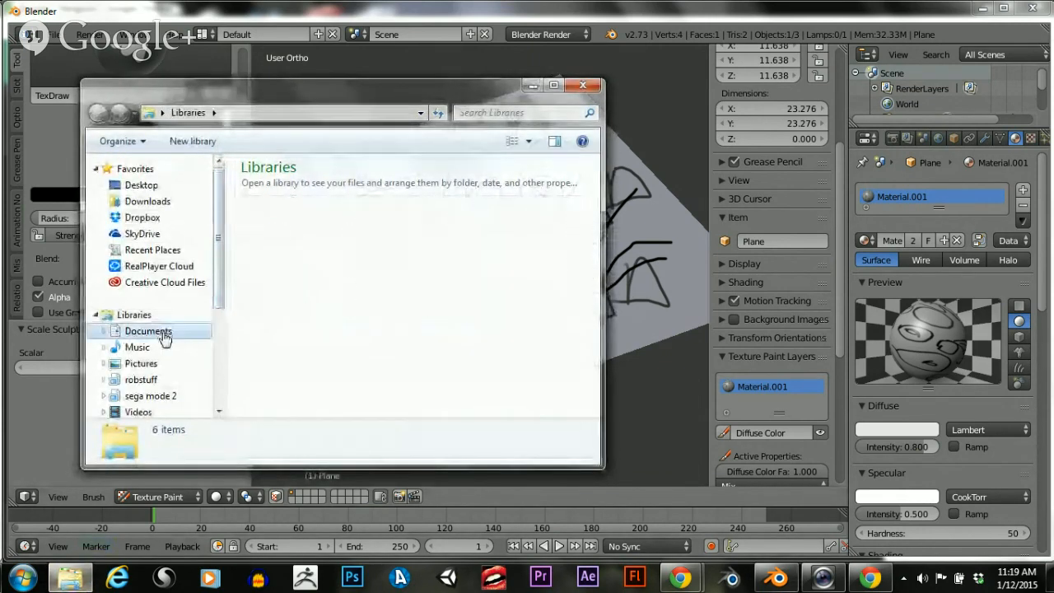
pyautogui.moveTo(593, 212); pyautogui.dragTo(577, 383)
pyautogui.doubleClick(540, 321)
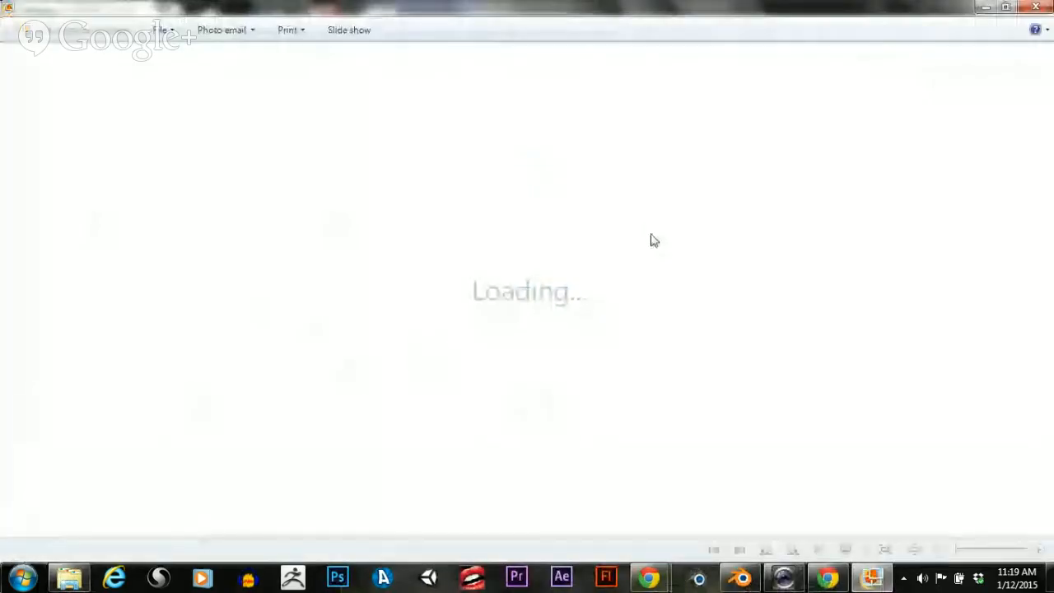
# Examine the tmnt drawing up close, close the picture and return to Blender
pyautogui.scroll(3, 650, 229)
pyautogui.scroll(-3, 650, 229)
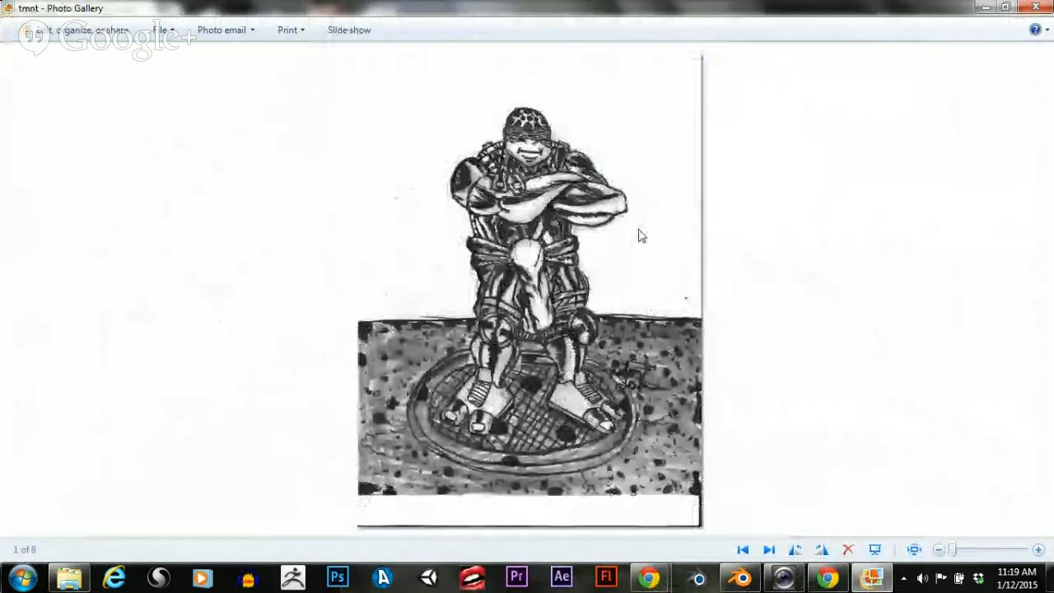
pyautogui.scroll(1, 673, 148)
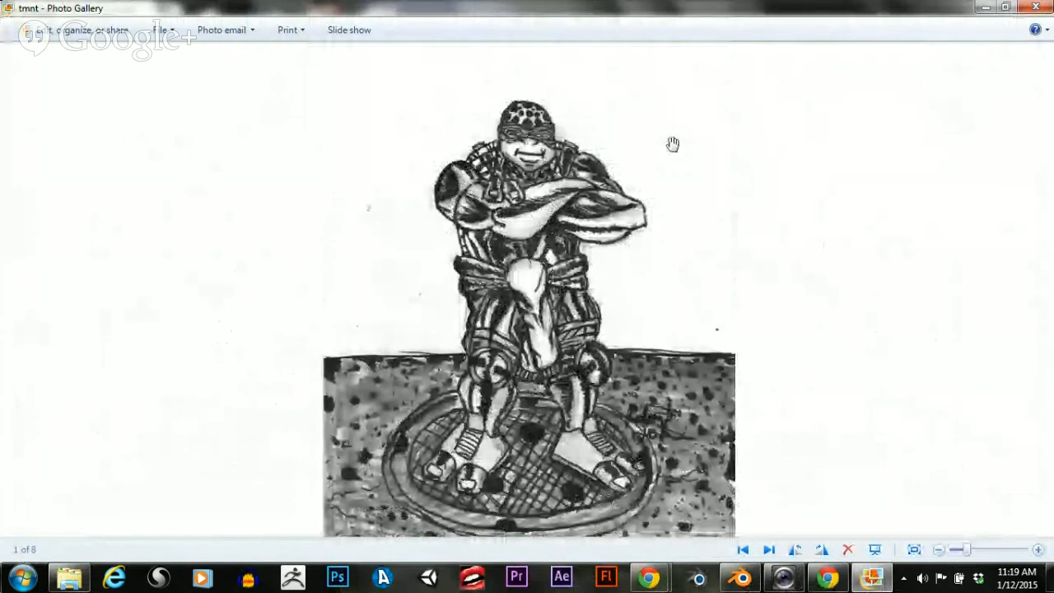
pyautogui.scroll(-1, 673, 145)
pyautogui.scroll(1, 673, 145)
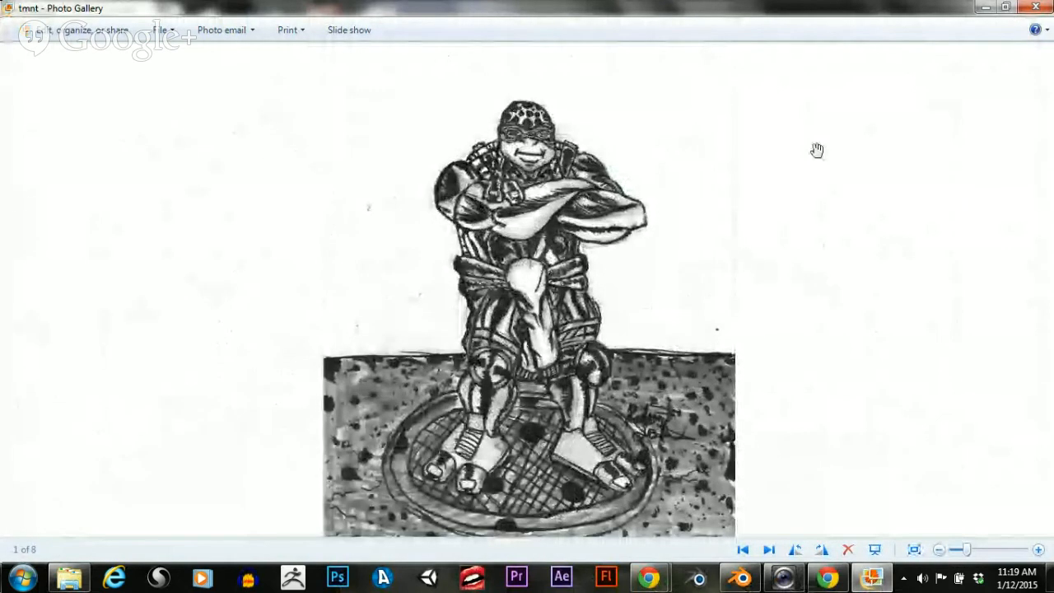
pyautogui.click(1035, 8)
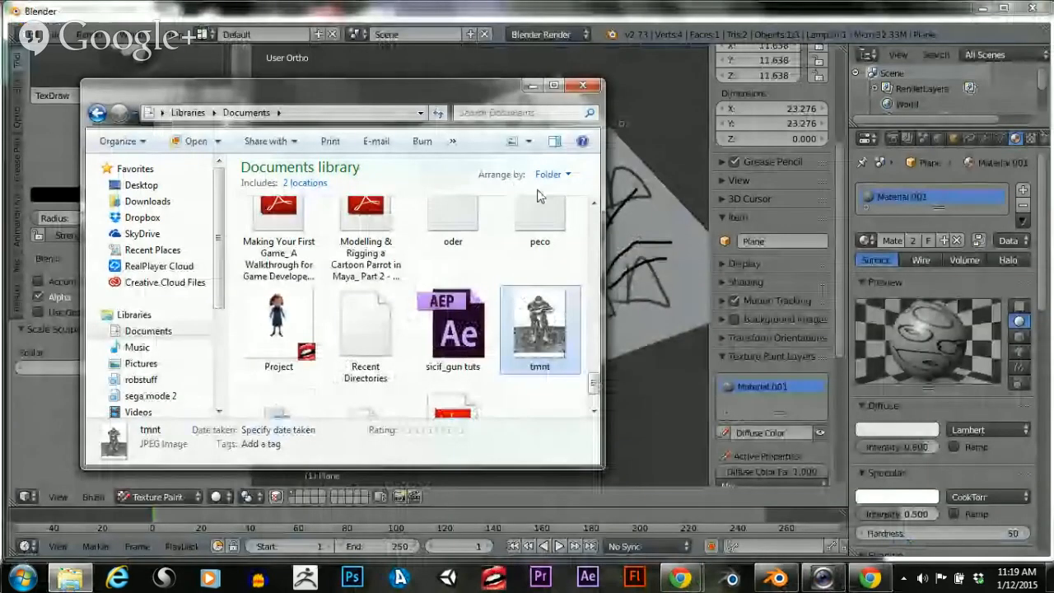
pyautogui.click(631, 96)
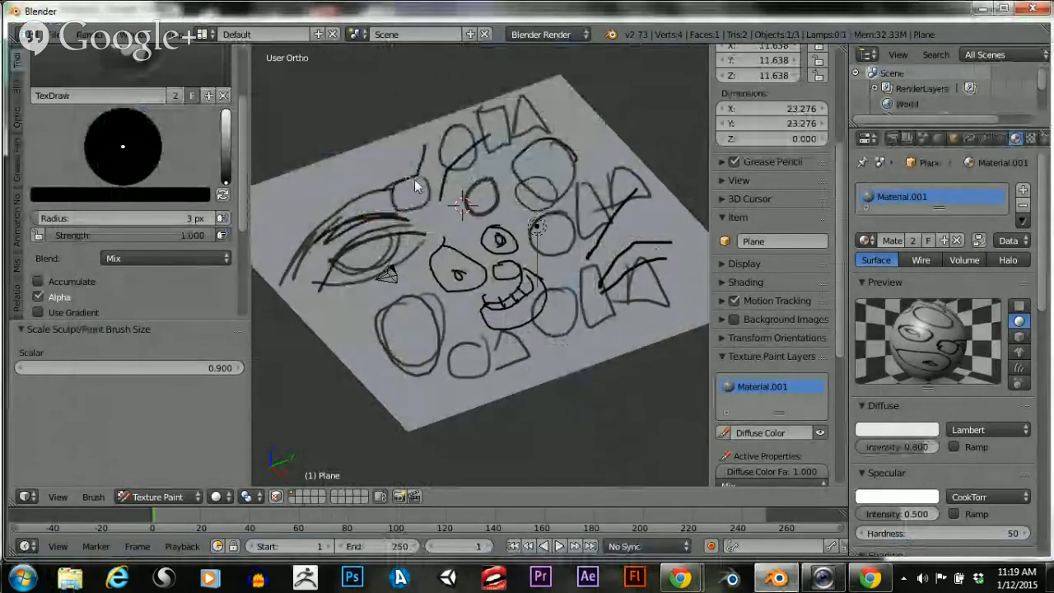
# Paint a circle, a rectangle and a triangle on the plane above the detailed eye
pyautogui.moveTo(424, 184); pyautogui.dragTo(420, 182)
pyautogui.moveTo(381, 153); pyautogui.dragTo(323, 183)
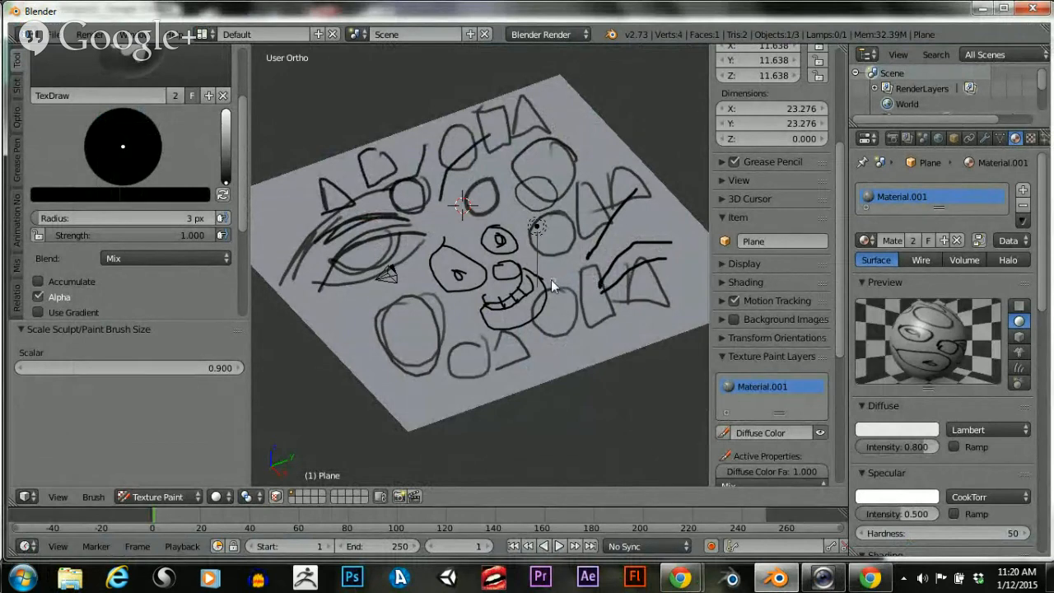
pyautogui.moveTo(551, 279); pyautogui.dragTo(574, 244, button='middle')
pyautogui.scroll(-2, 575, 244)
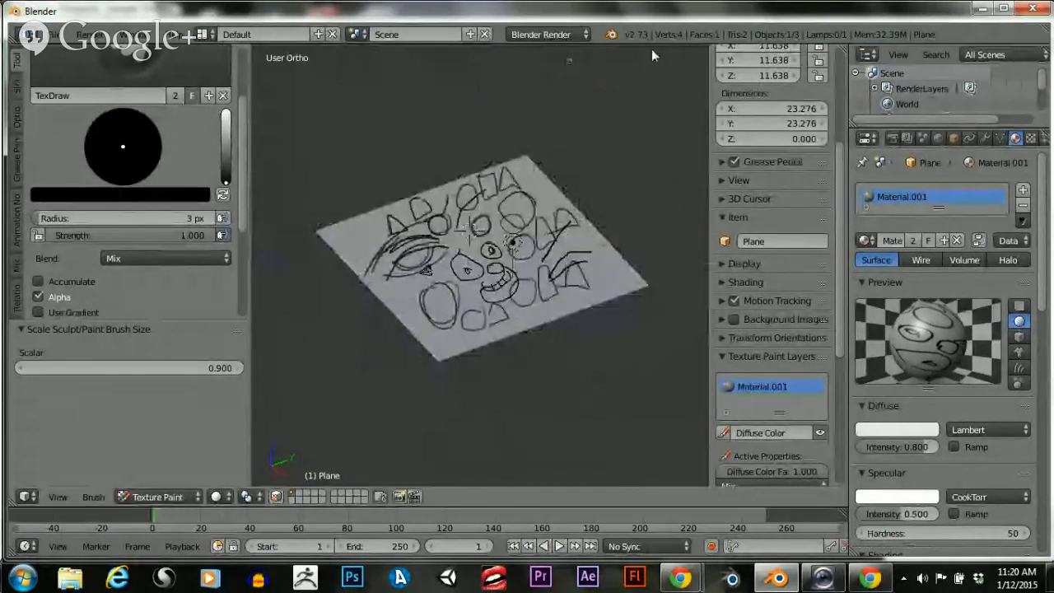
# Examine the file commands, the texture paint brush settings and the selection of available brushes
pyautogui.click(54, 35)
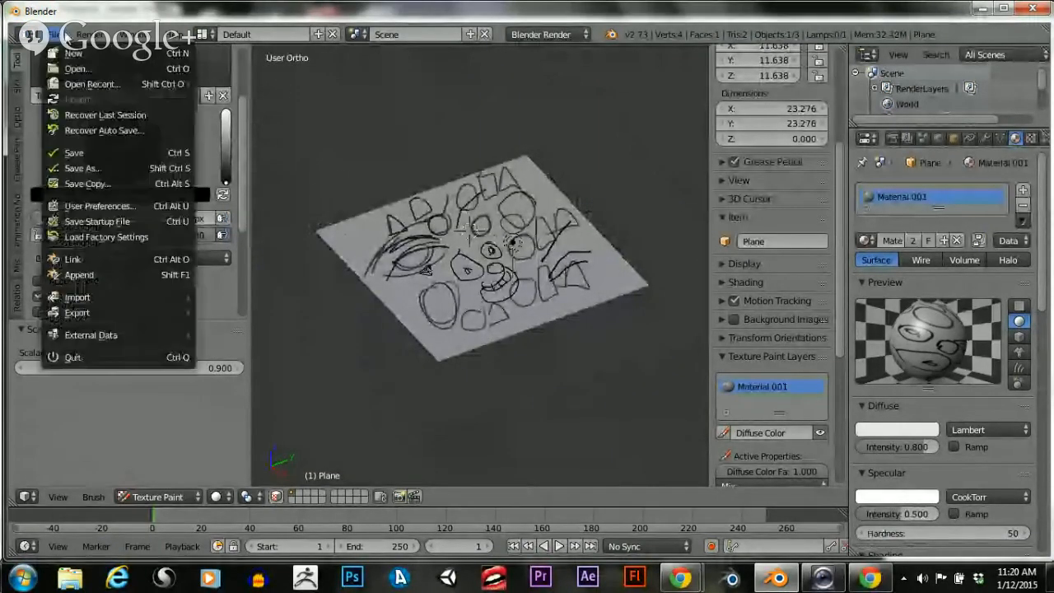
pyautogui.scroll(3, 165, 131)
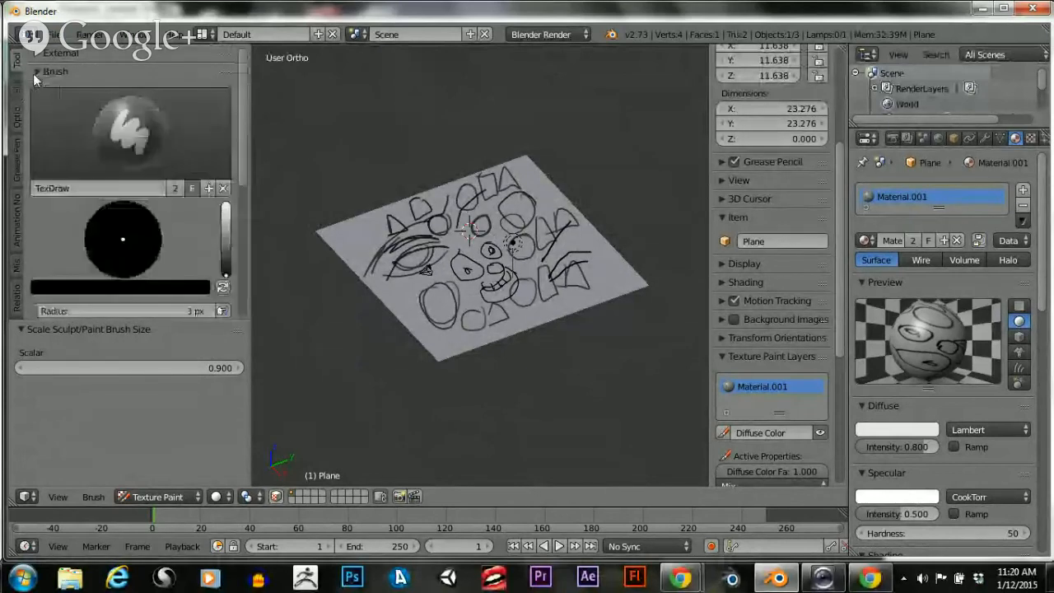
pyautogui.scroll(3, 33, 74)
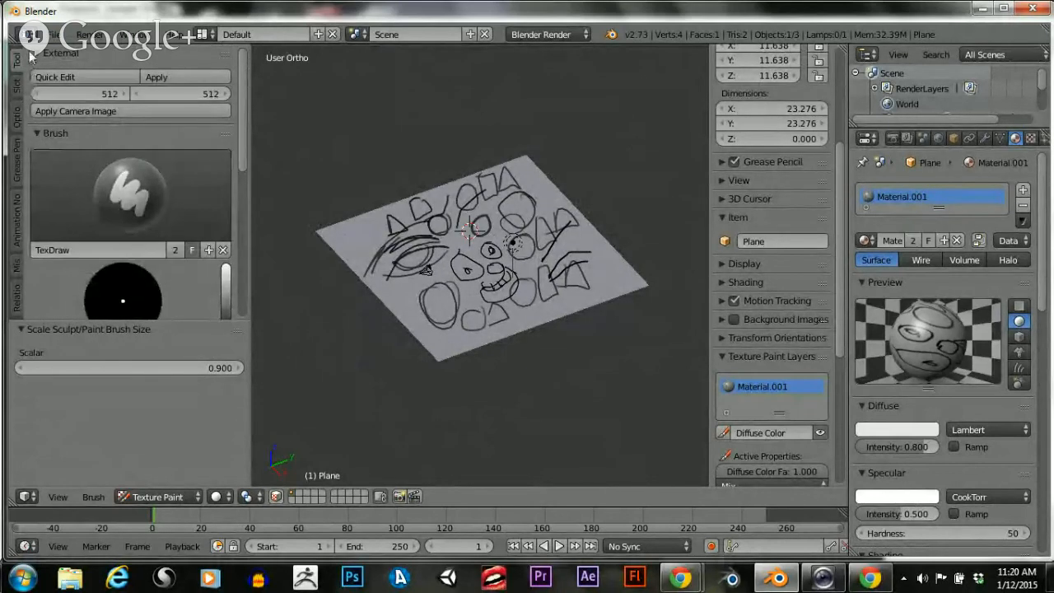
pyautogui.scroll(-6, 83, 142)
pyautogui.scroll(-3, 132, 201)
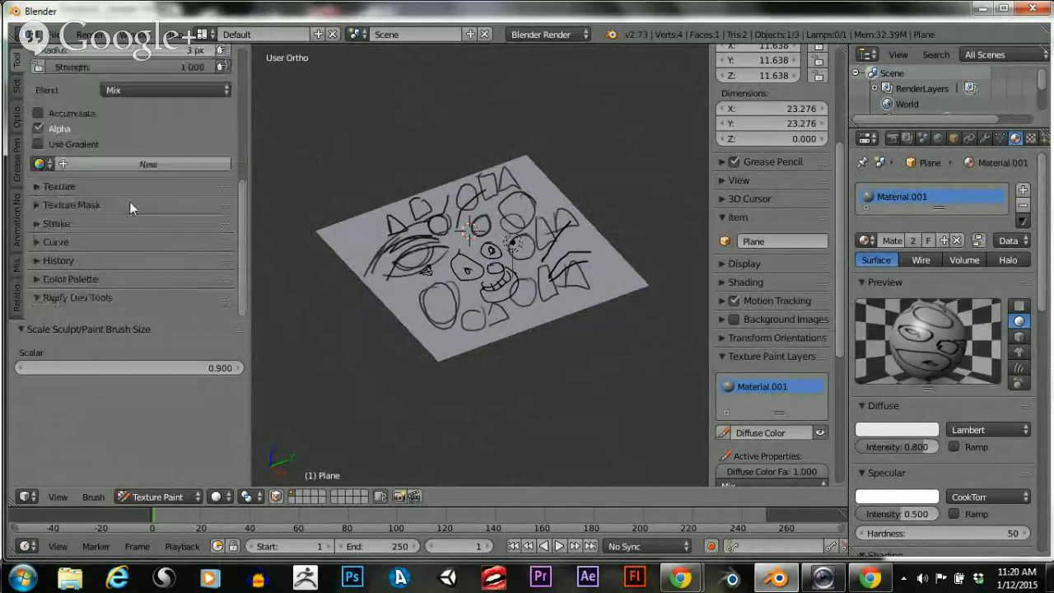
pyautogui.scroll(8, 127, 196)
pyautogui.click(145, 156)
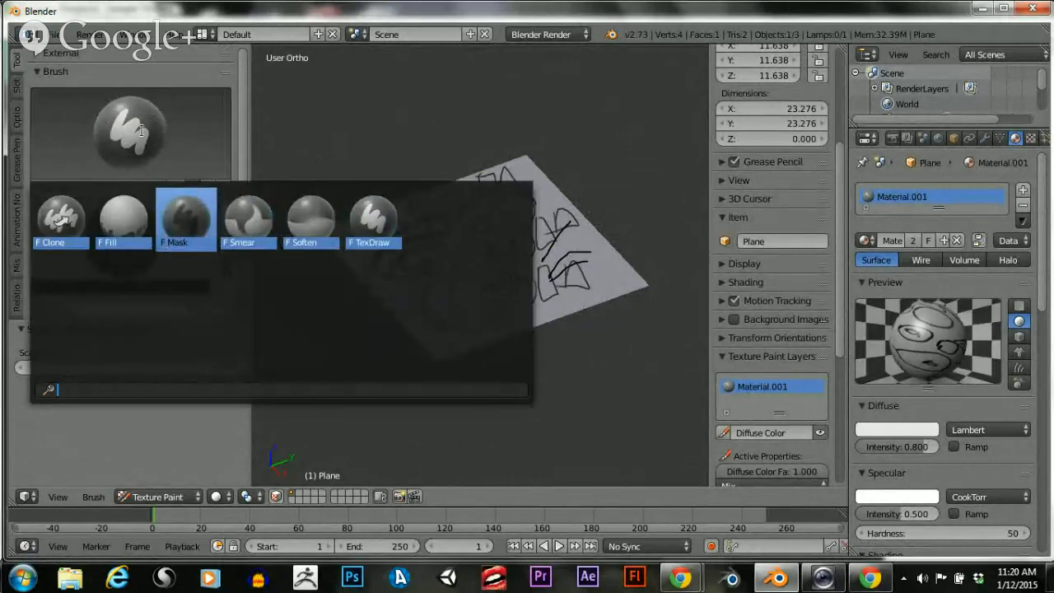
pyautogui.scroll(-3, 473, 276)
pyautogui.scroll(4, 474, 276)
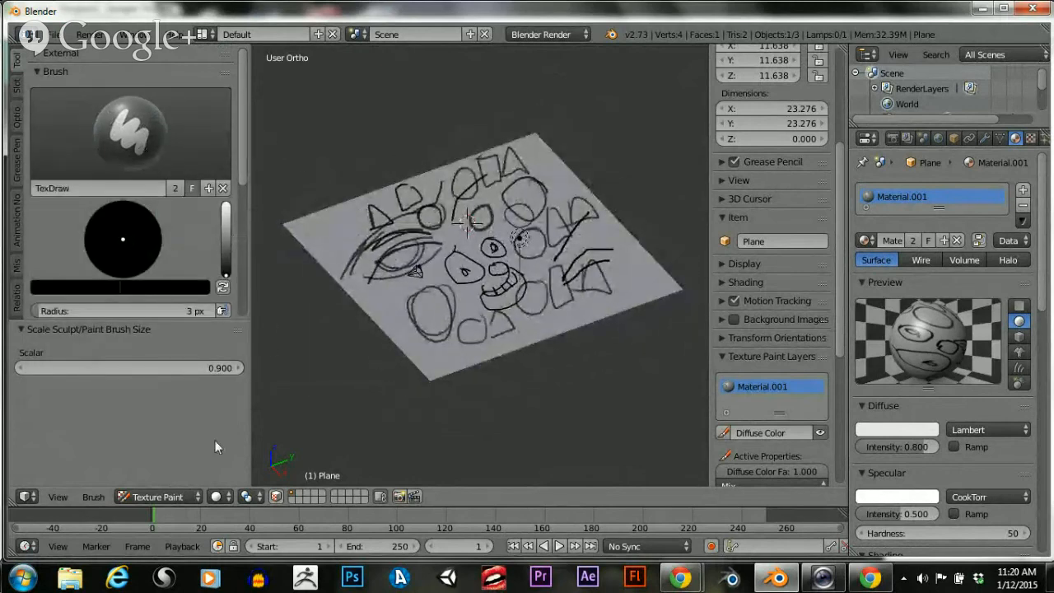
# Return the painted plane to Object Mode and start a new scene by reloading the start-up file
pyautogui.click(186, 497)
pyautogui.click(169, 482)
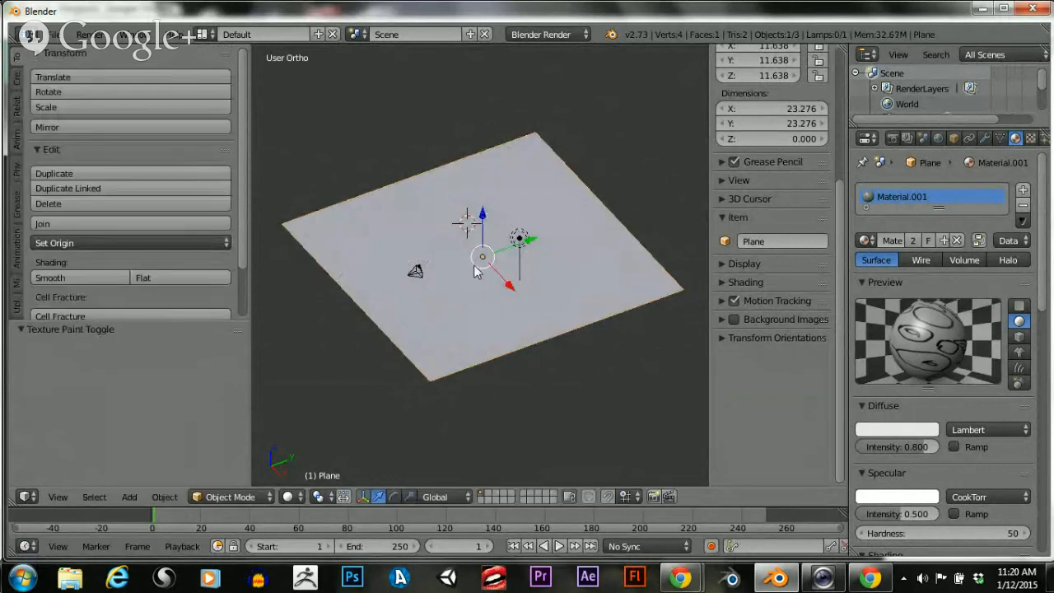
pyautogui.click(40, 34)
pyautogui.click(66, 54)
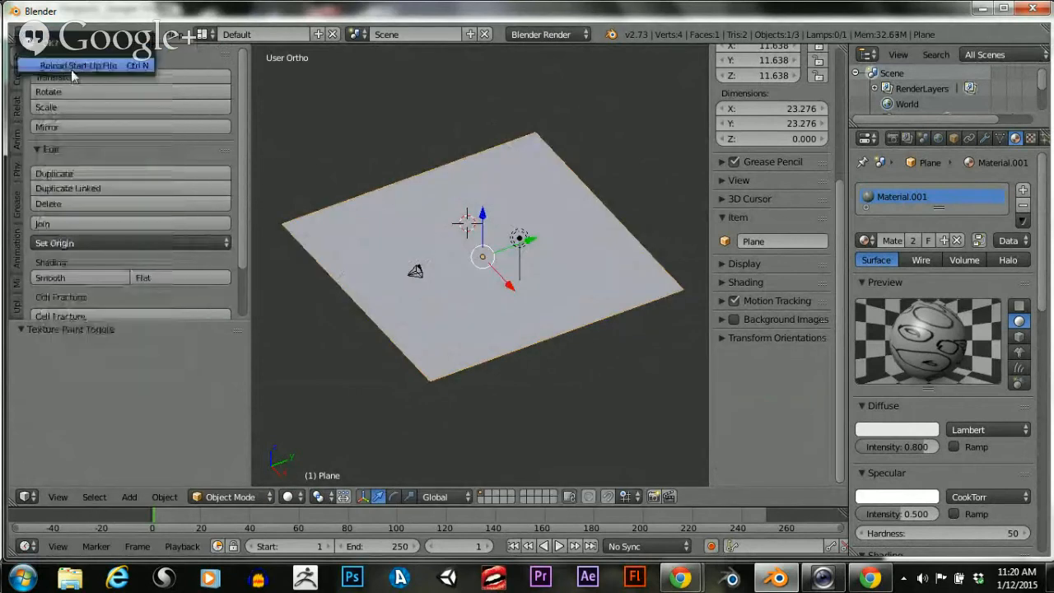
pyautogui.click(70, 66)
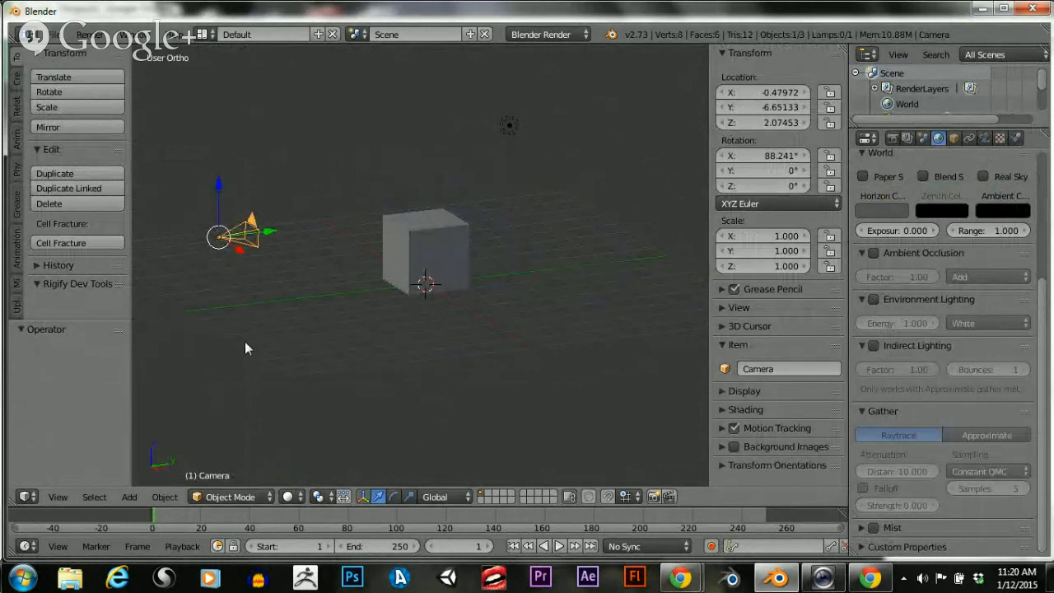
pyautogui.click(240, 497)
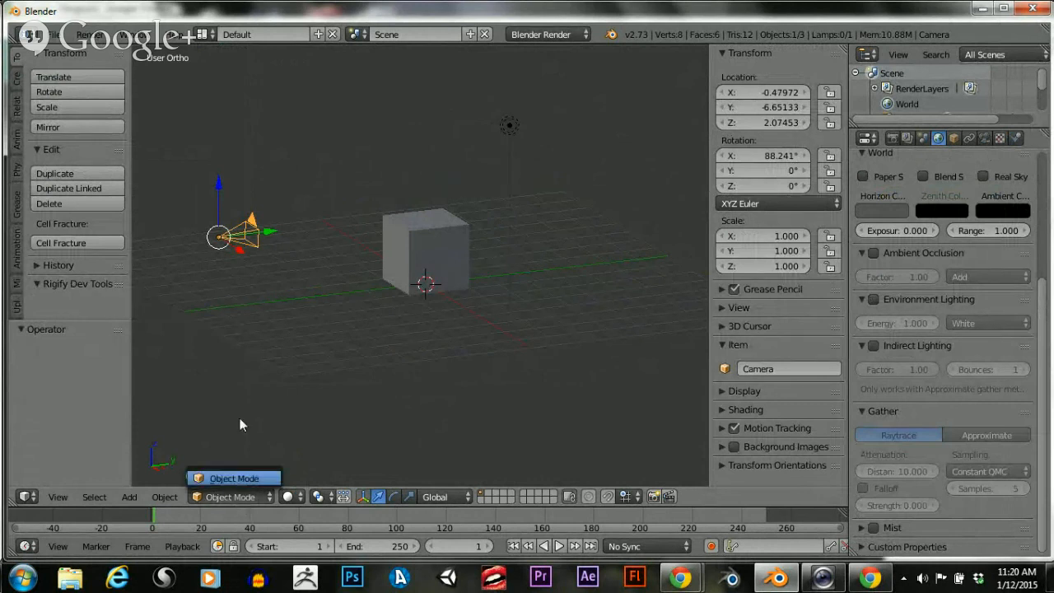
pyautogui.click(264, 478)
pyautogui.scroll(2, 353, 304)
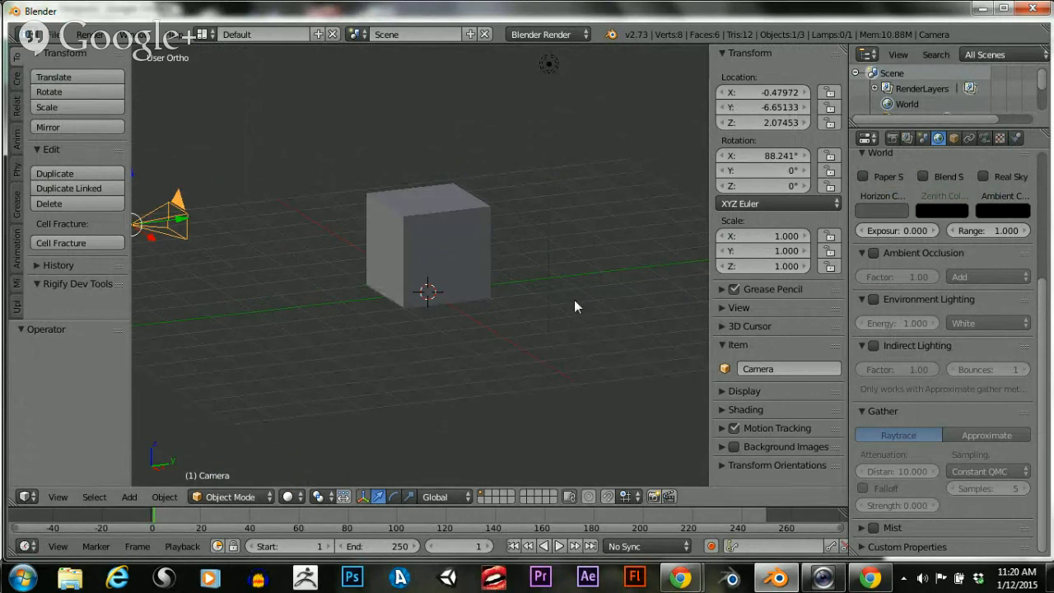
pyautogui.moveTo(680, 576)
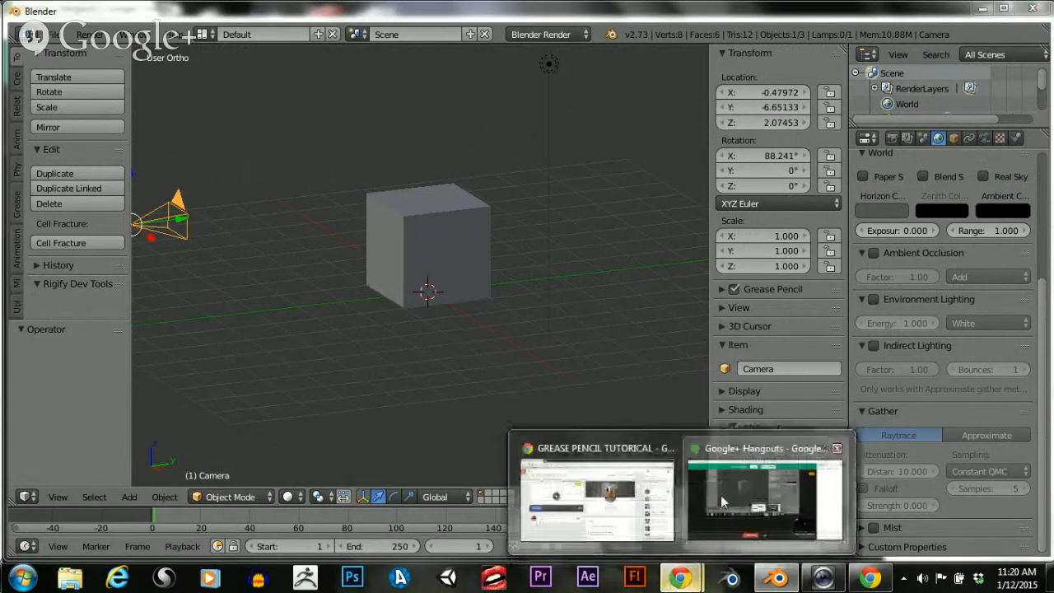
pyautogui.click(571, 499)
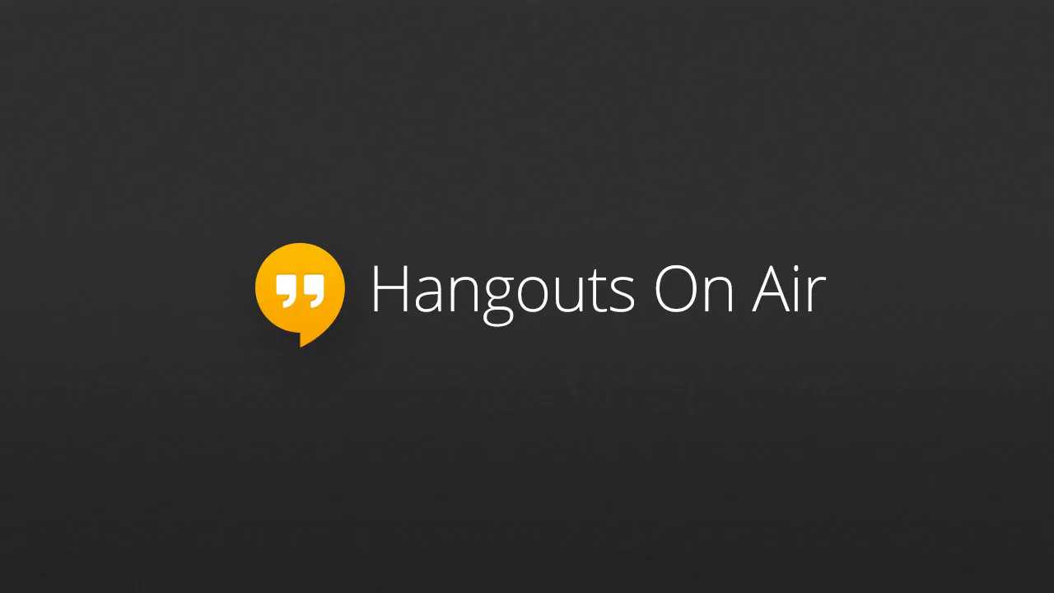